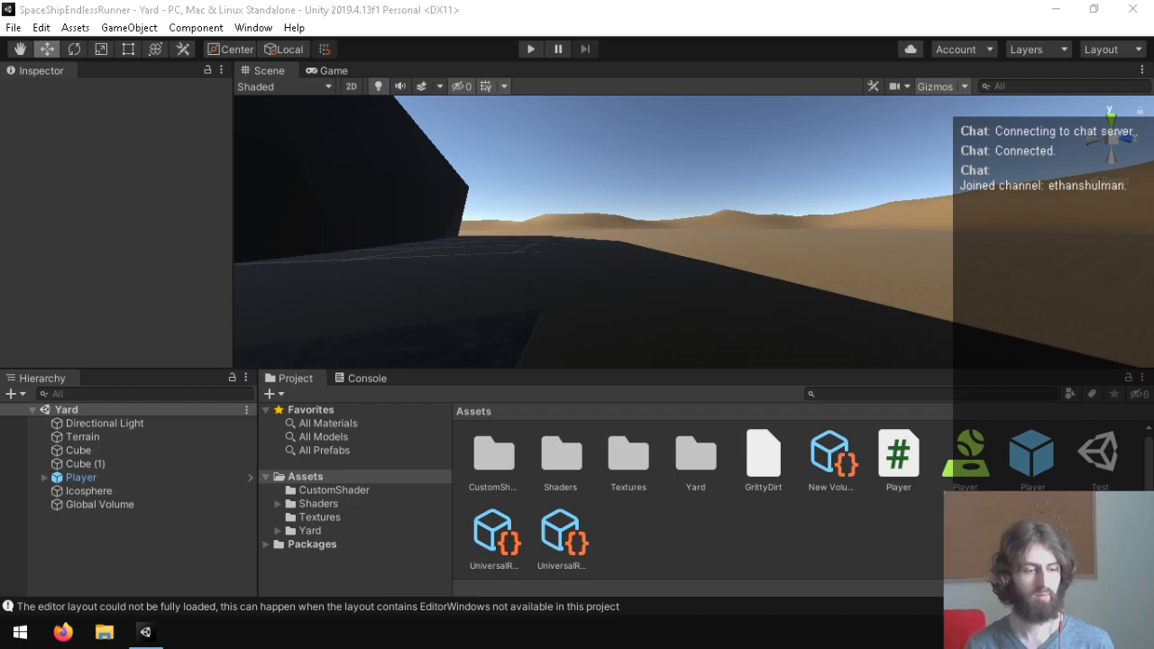
Delete the empty CustomShader folder from the project's assets.
{"action": "left_click", "coordinate": [759, 509]}
{"action": "right_click_drag", "start_coordinate": [528, 150], "coordinate": [494, 458]}
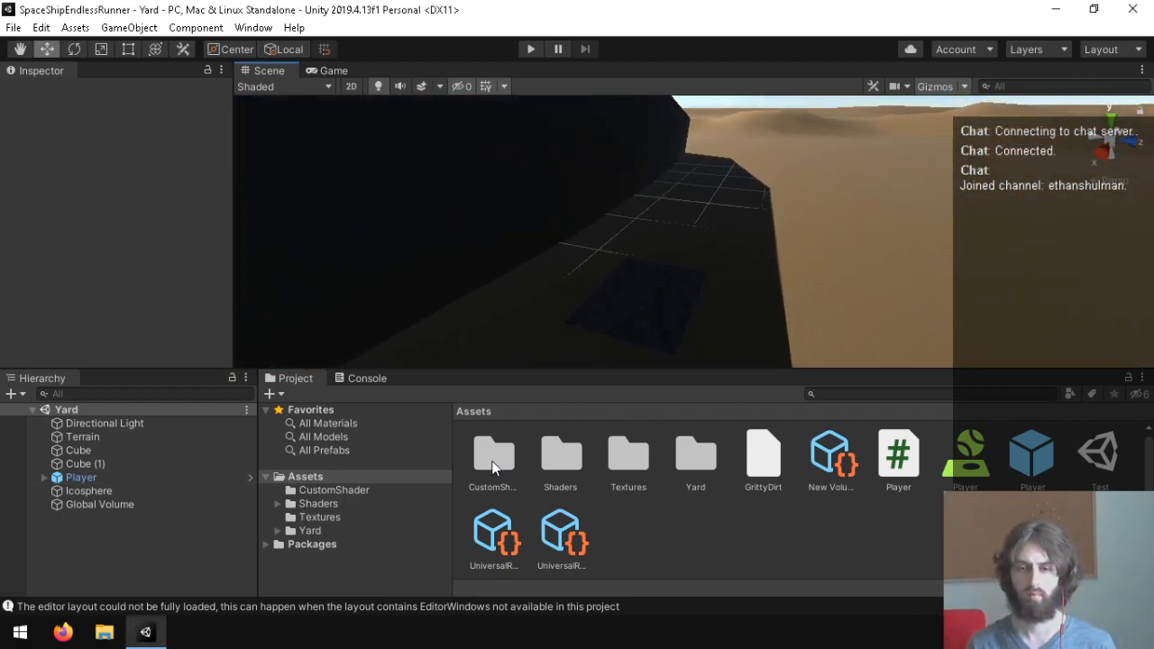
{"action": "left_click", "coordinate": [489, 464]}
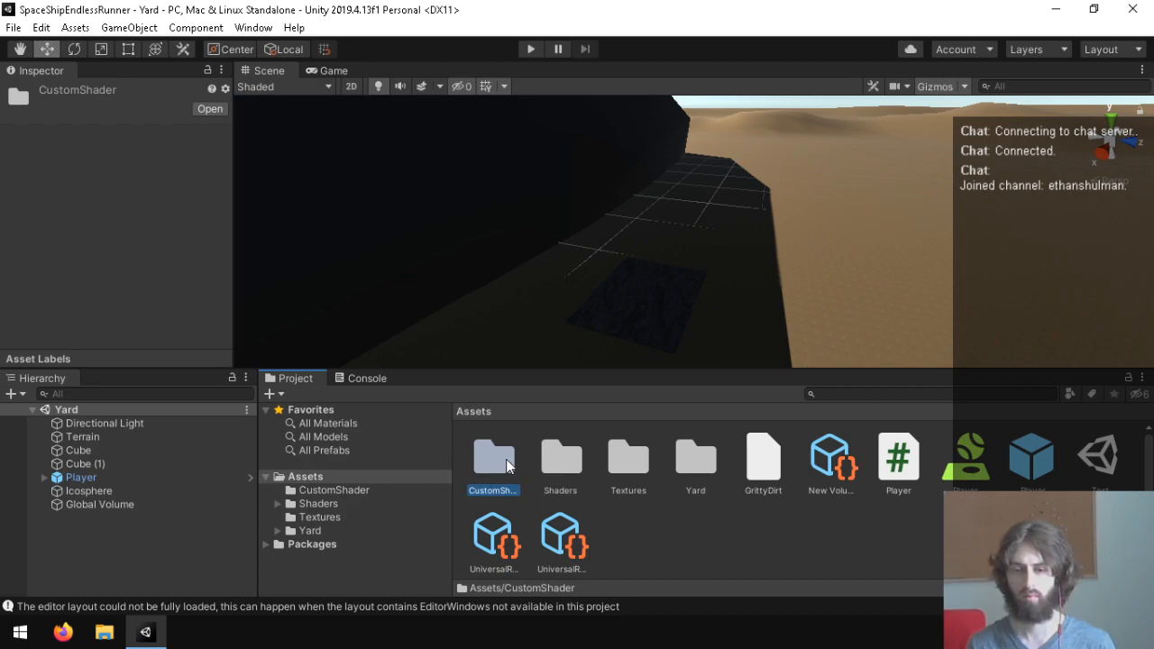
{"action": "double_click", "coordinate": [507, 465]}
{"action": "key", "text": "Down"}
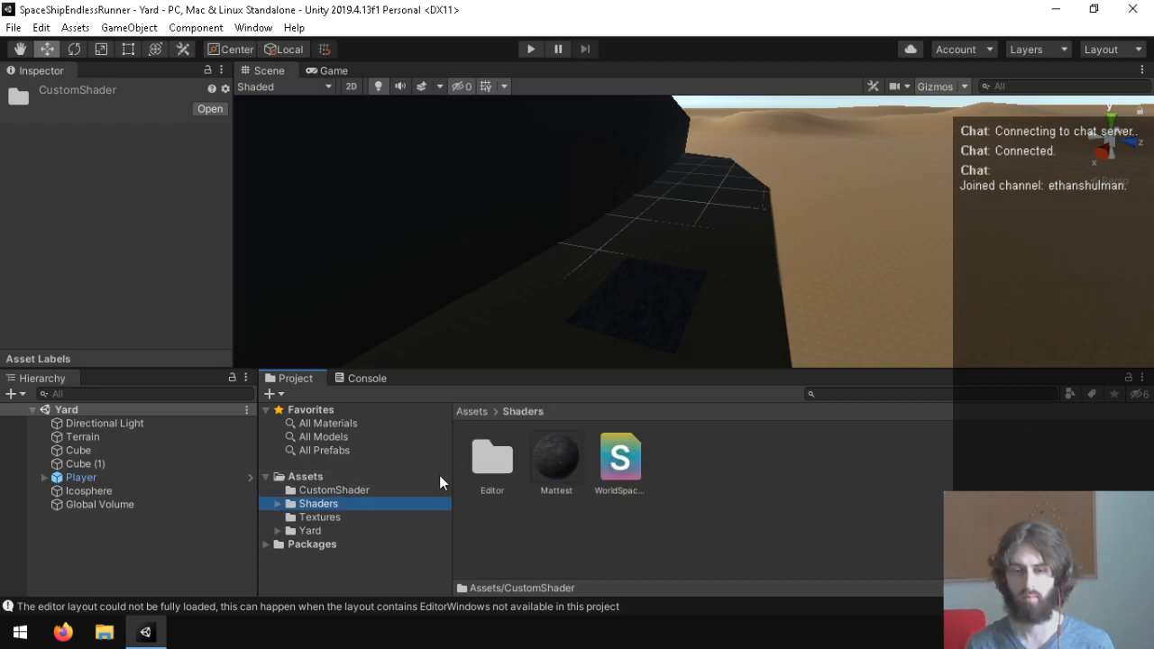
{"action": "left_click", "coordinate": [356, 488]}
{"action": "key", "text": "Delete"}
{"action": "key", "text": "Return"}
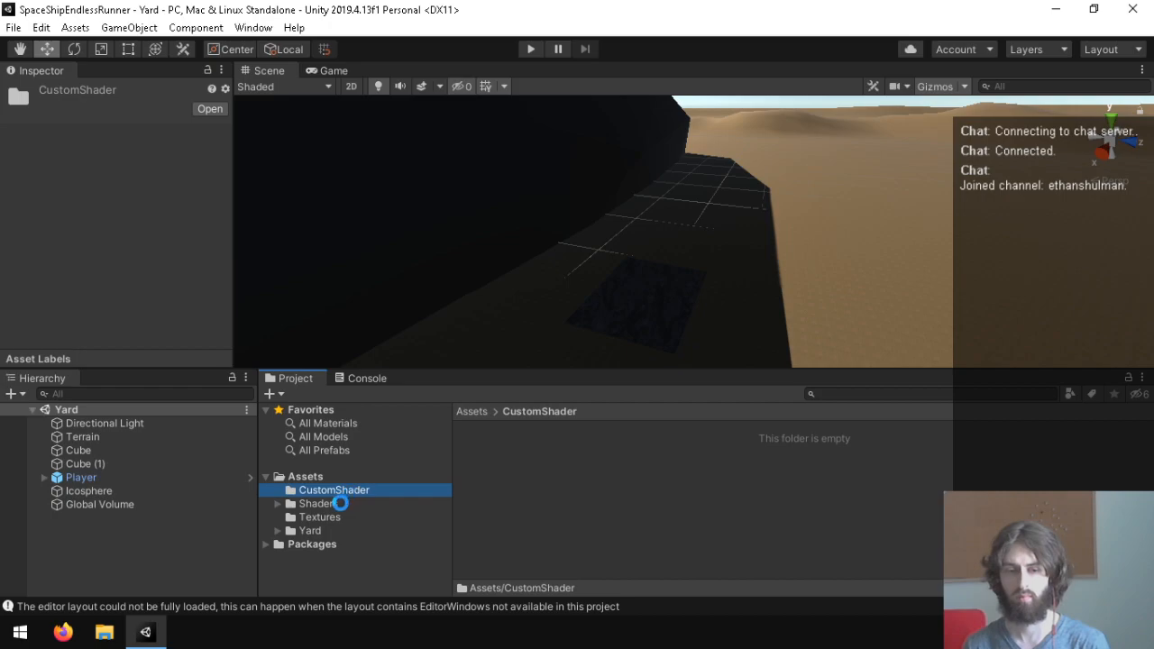
Examine the Shaders folder, including the WorldSpaceLit shader, the scripts in its Editor subfolder and the Mattest material.
{"action": "left_click", "coordinate": [350, 492]}
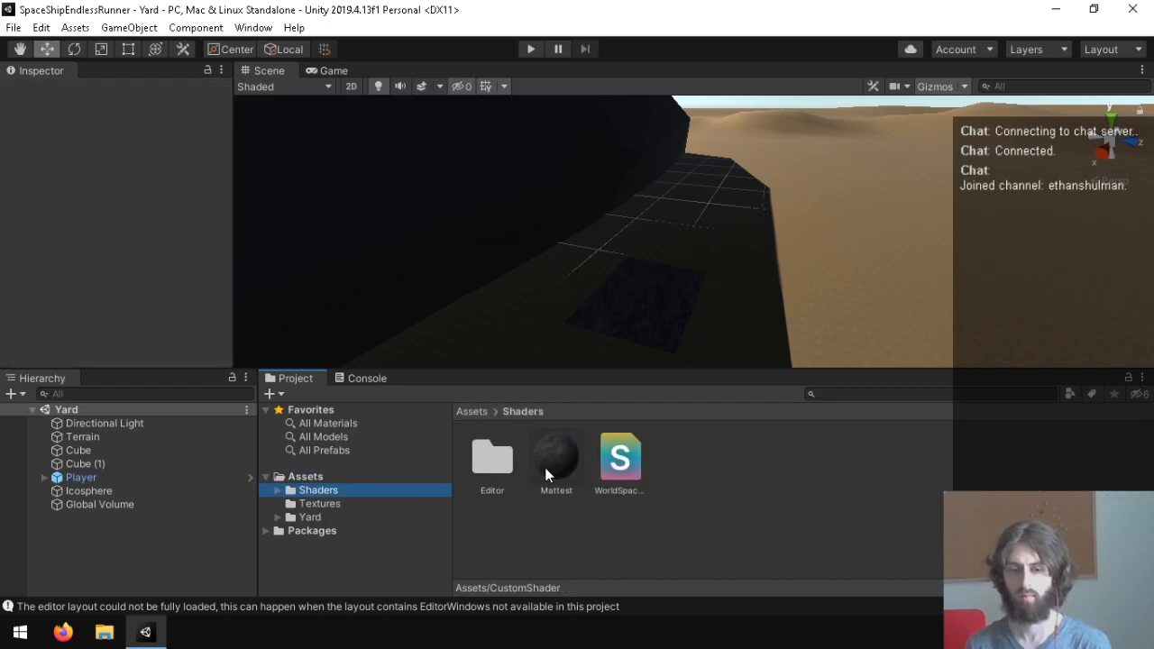
{"action": "left_click", "coordinate": [604, 467]}
{"action": "left_click", "coordinate": [305, 476]}
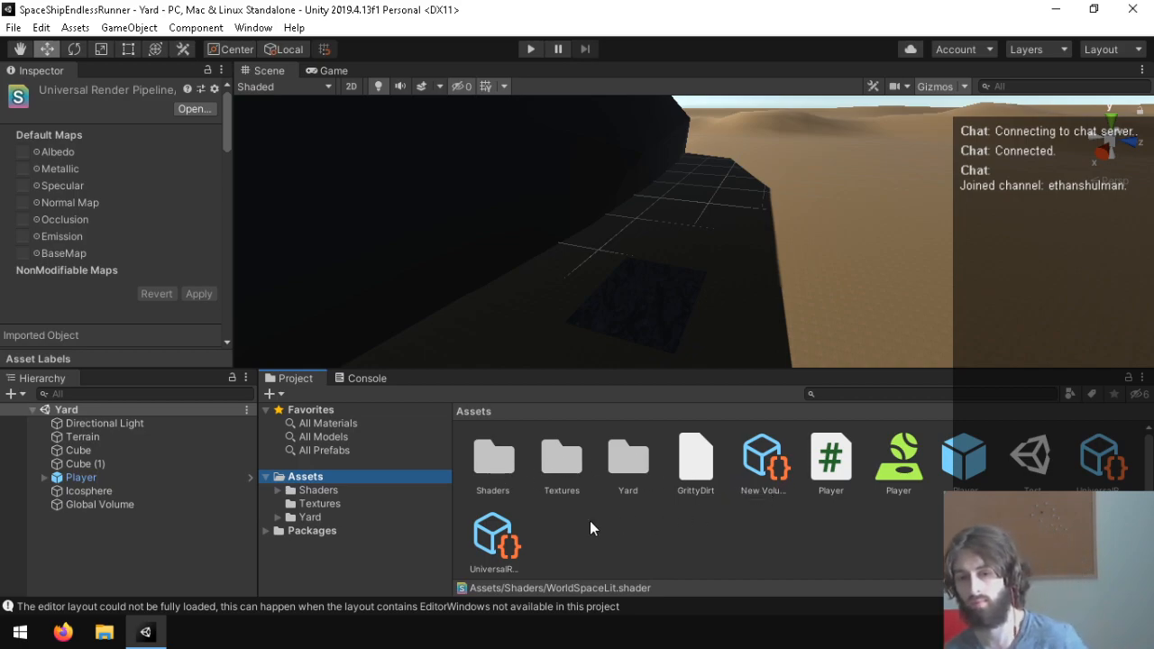
{"action": "double_click", "coordinate": [495, 467]}
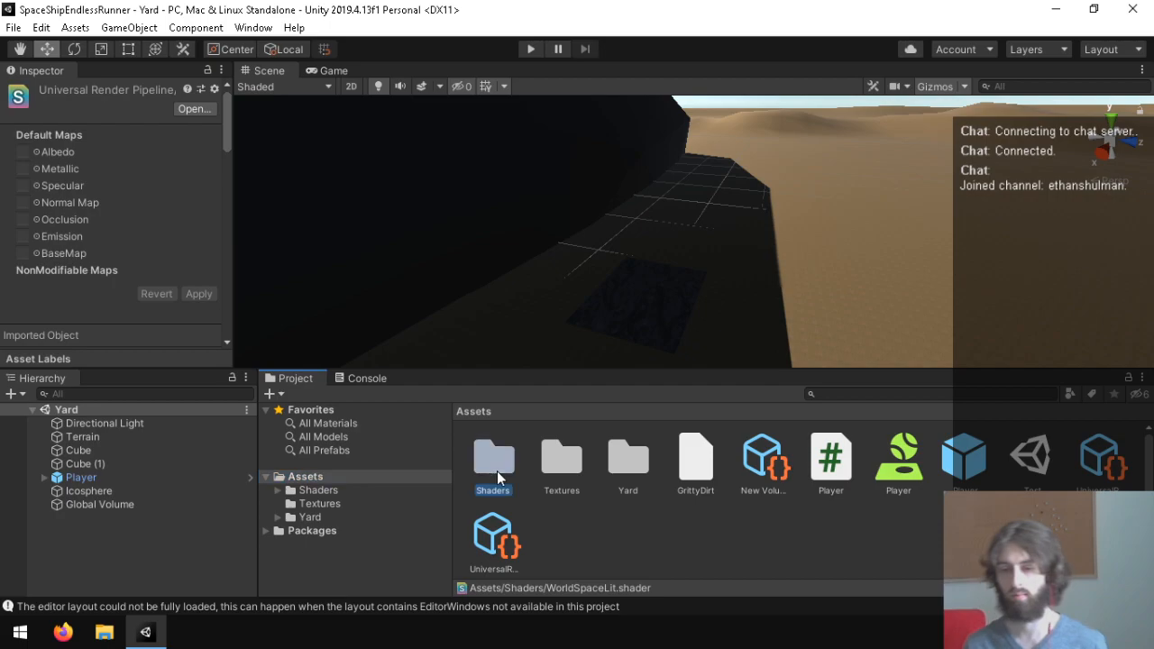
{"action": "double_click", "coordinate": [495, 464]}
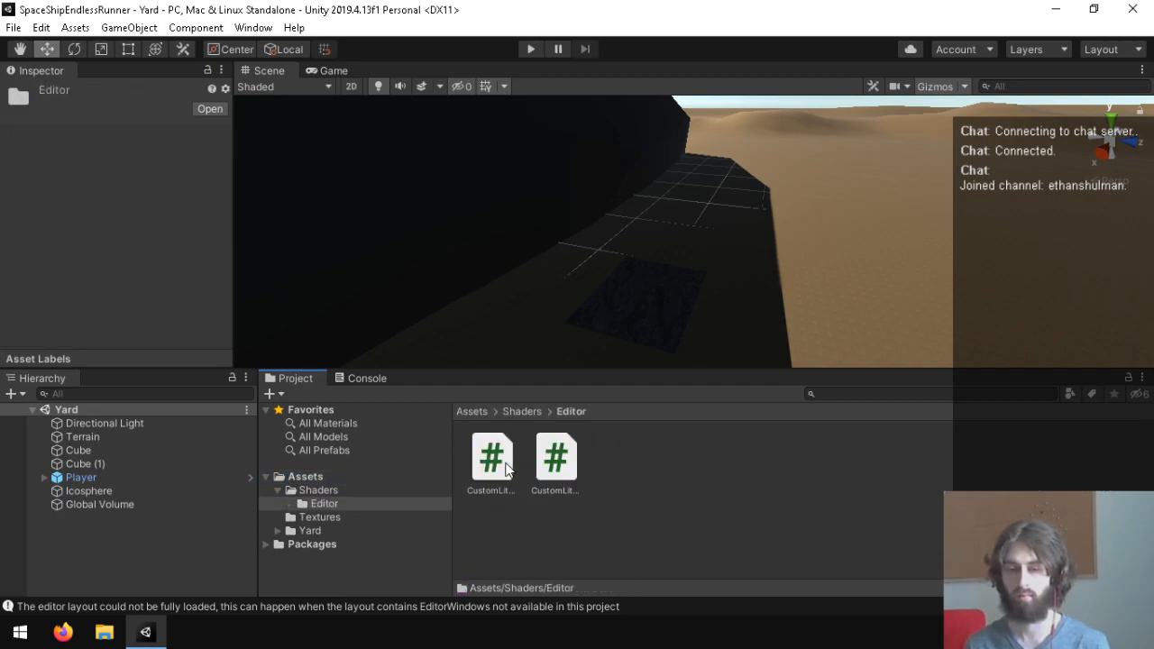
{"action": "left_click", "coordinate": [521, 411]}
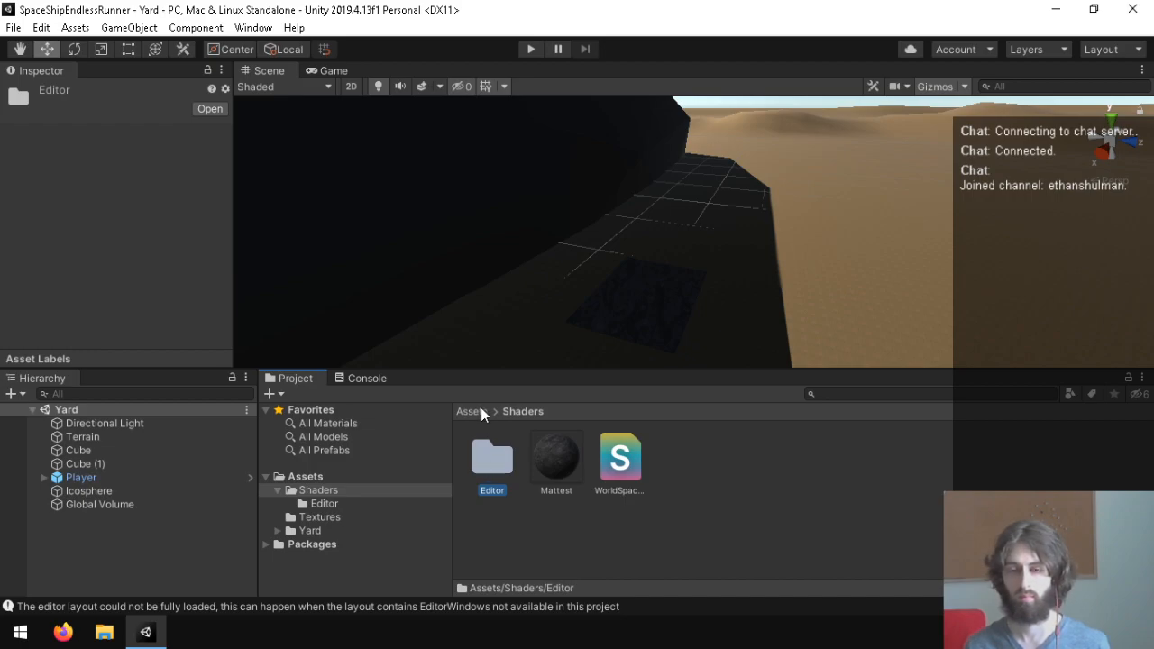
{"action": "left_click", "coordinate": [470, 411]}
{"action": "double_click", "coordinate": [494, 460]}
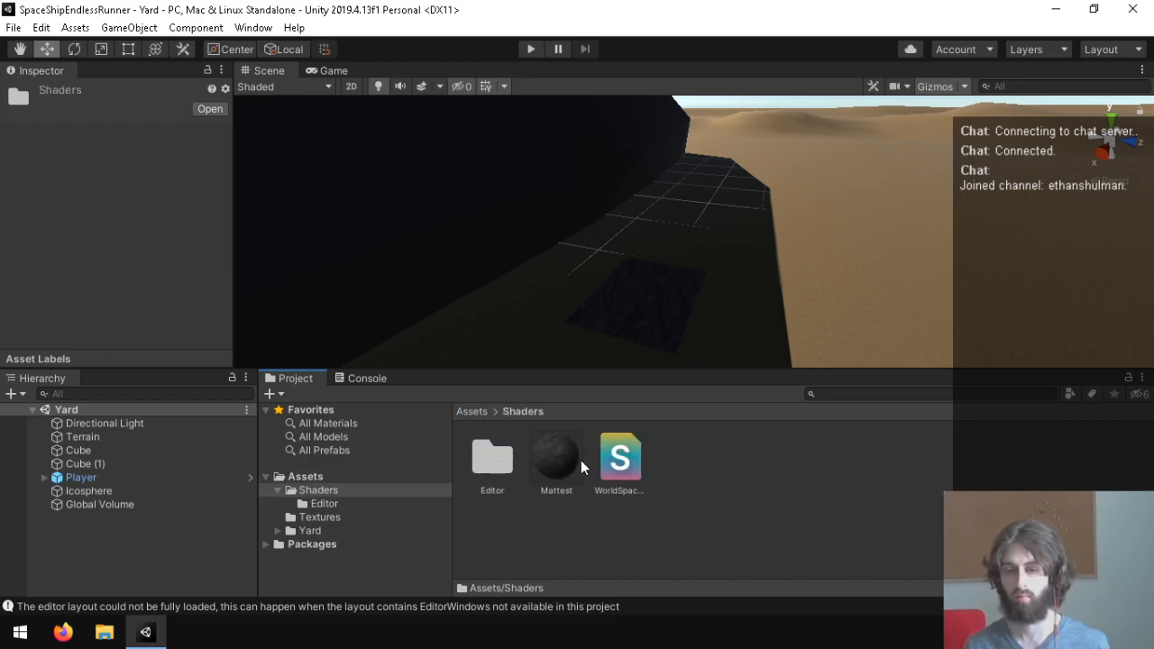
{"action": "left_click", "coordinate": [560, 464]}
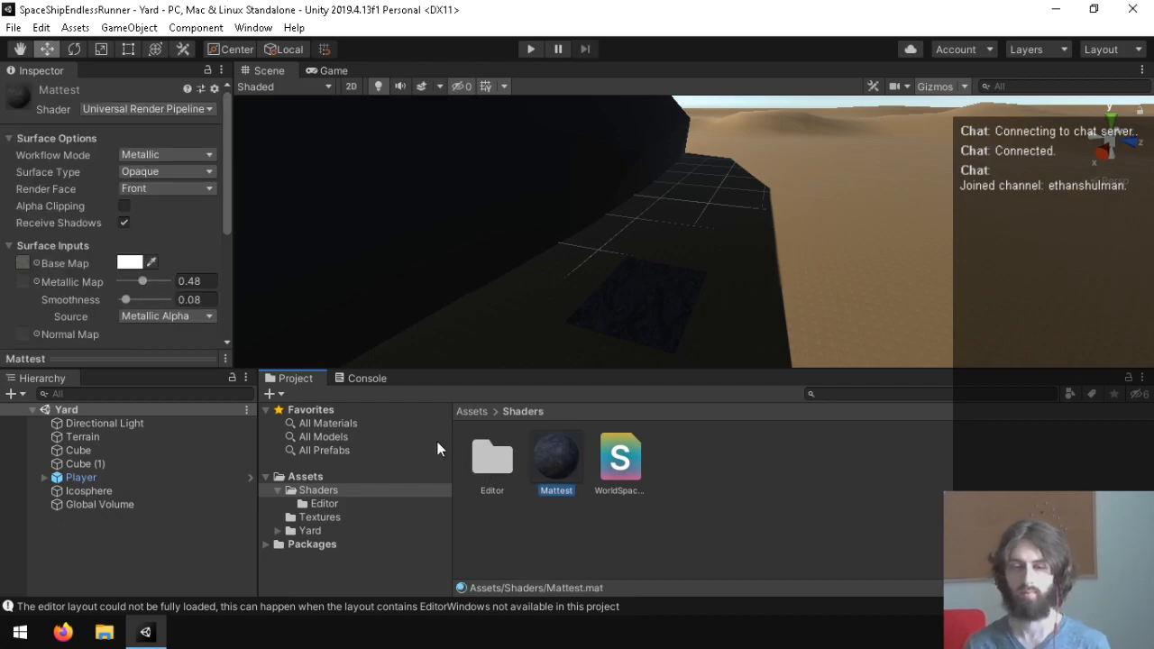
{"action": "left_click", "coordinate": [474, 414]}
Check the console messages and enlarge the scene view by making the lower panels shorter, ending on the project files.
{"action": "right_click_drag", "start_coordinate": [505, 337], "coordinate": [793, 167]}
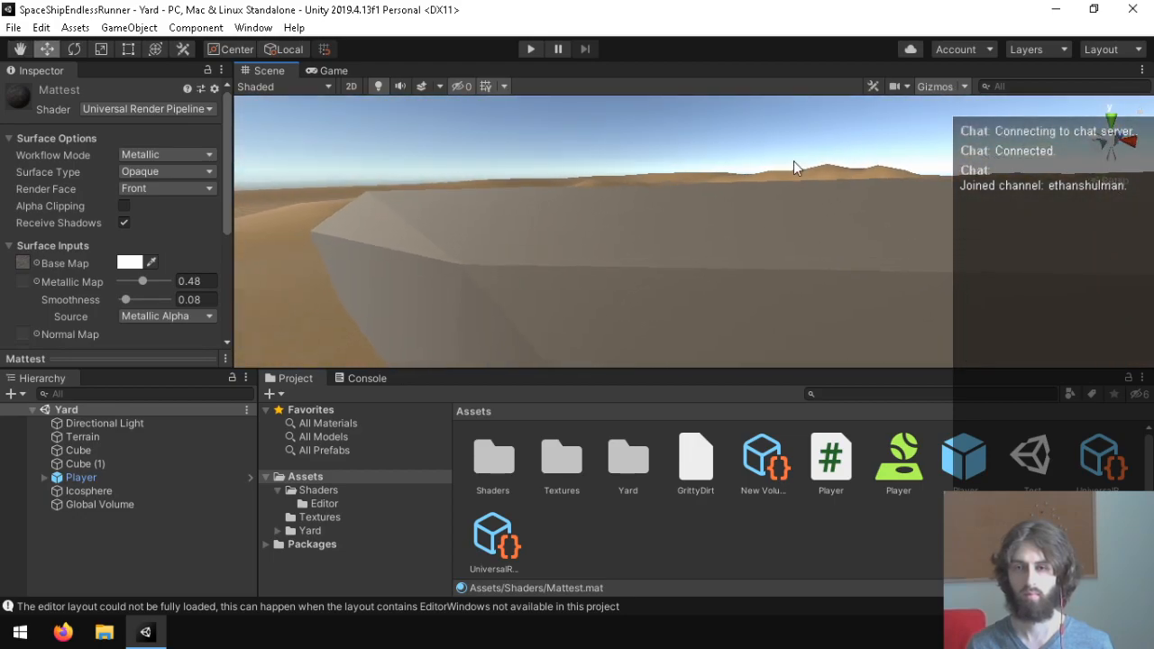
{"action": "left_click", "coordinate": [365, 378]}
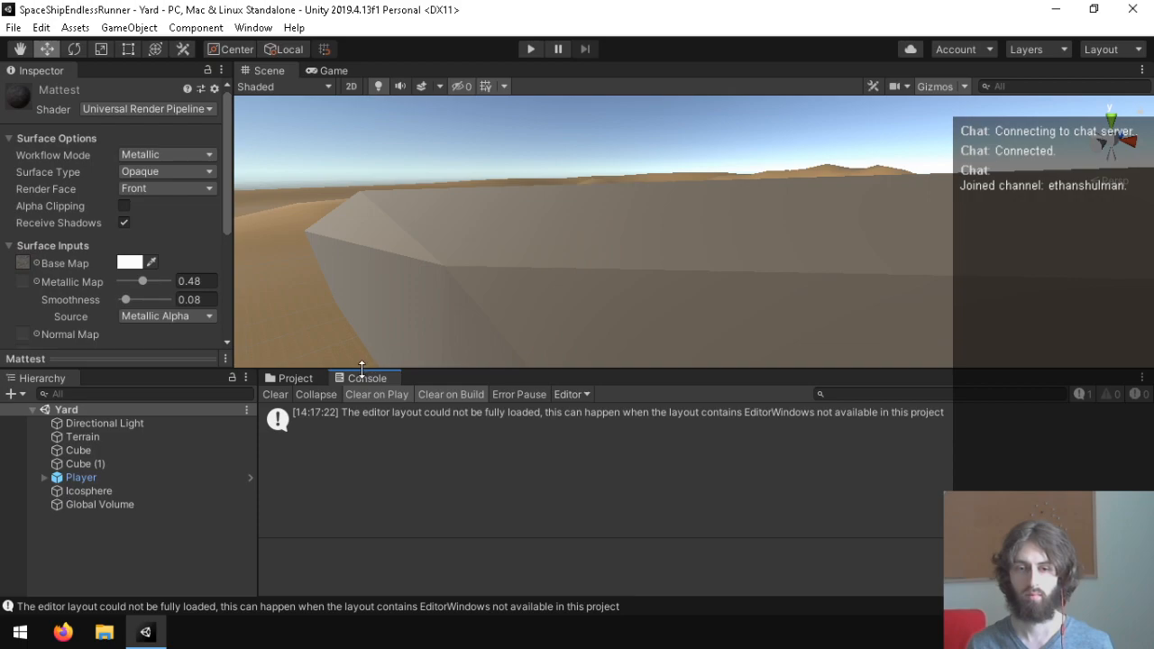
{"action": "left_click_drag", "start_coordinate": [365, 367], "coordinate": [359, 409]}
{"action": "left_click", "coordinate": [294, 422]}
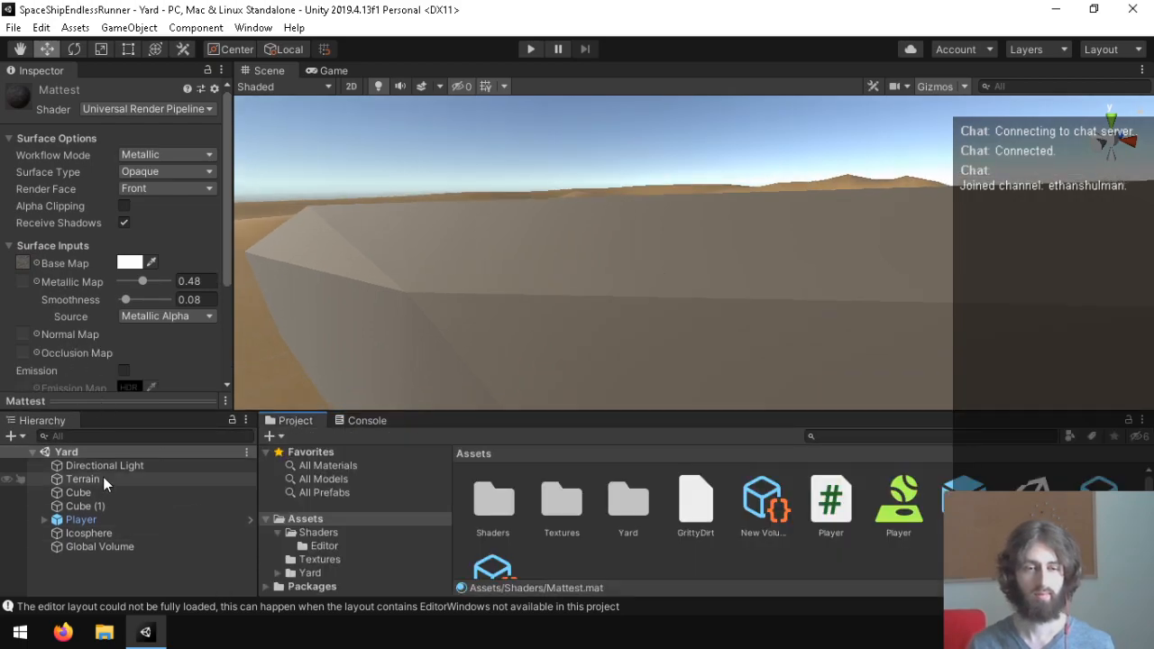
Set the anti-aliasing of the Player's Main Camera to Subpixel Morphological.
{"action": "left_click", "coordinate": [90, 519]}
{"action": "scroll", "coordinate": [43, 266], "scroll_direction": "down", "scroll_amount": 5}
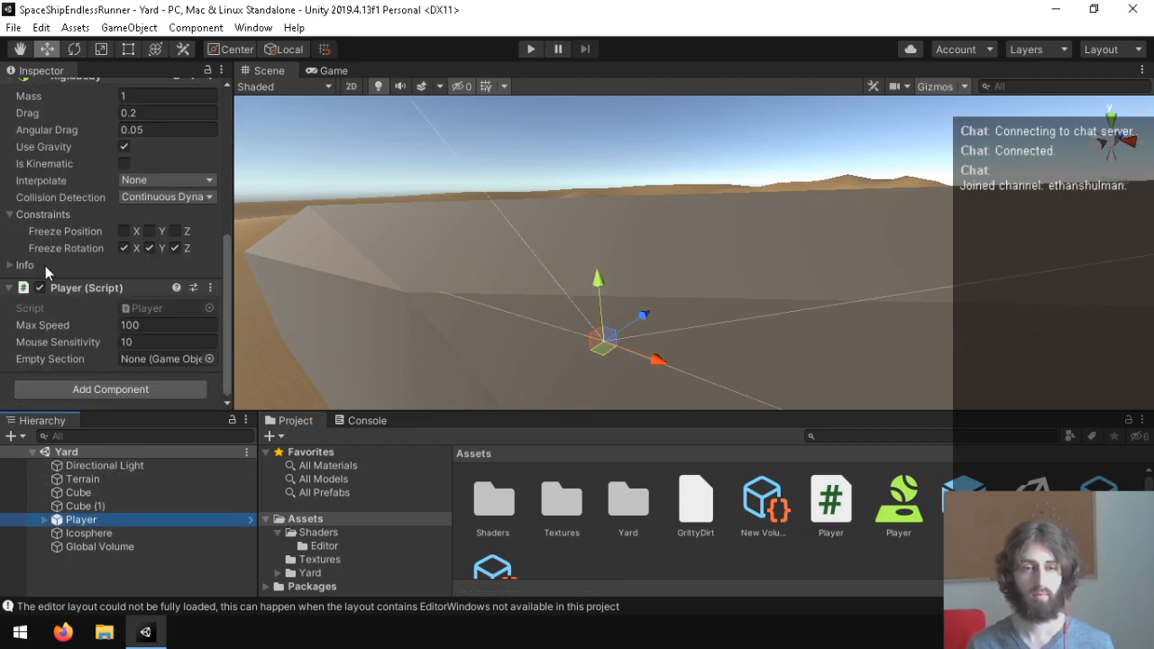
{"action": "left_click", "coordinate": [43, 521]}
{"action": "left_click", "coordinate": [94, 533]}
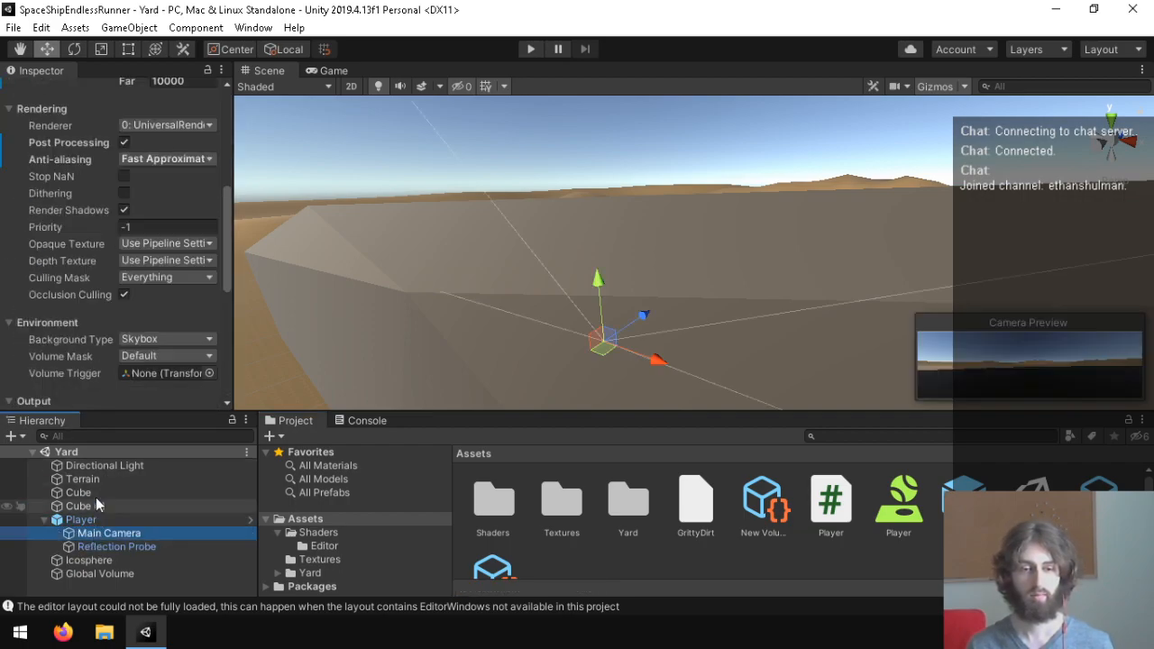
{"action": "left_click", "coordinate": [155, 158]}
{"action": "left_click", "coordinate": [236, 215]}
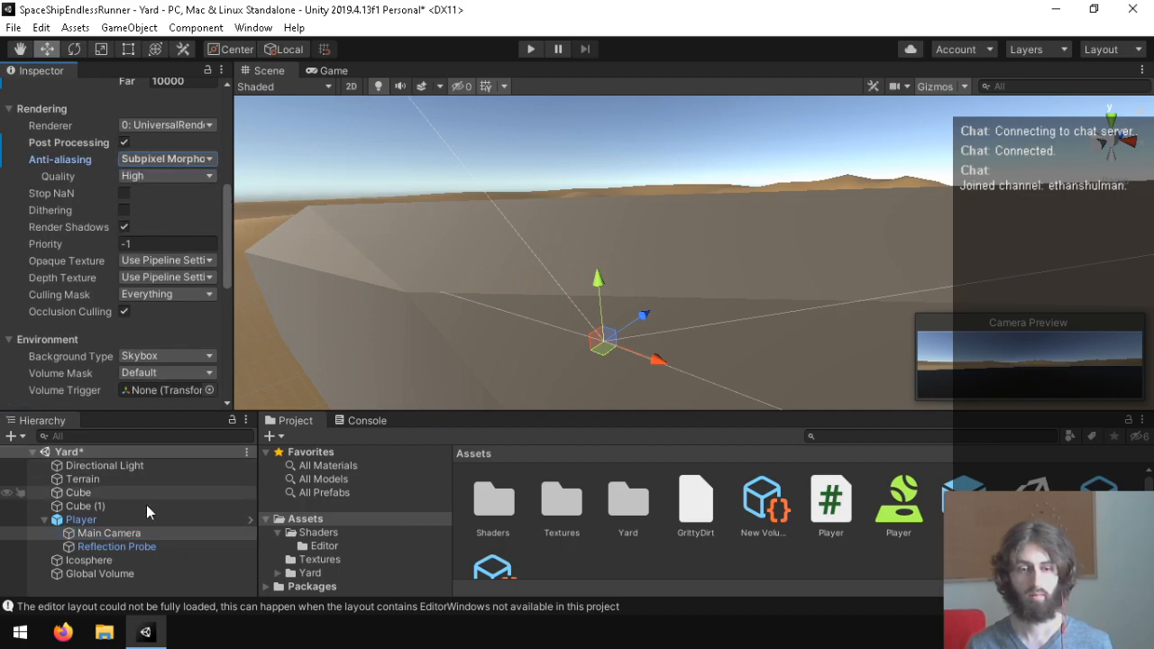
Inspect the Global Volume's settings and deselect it.
{"action": "left_click", "coordinate": [108, 575]}
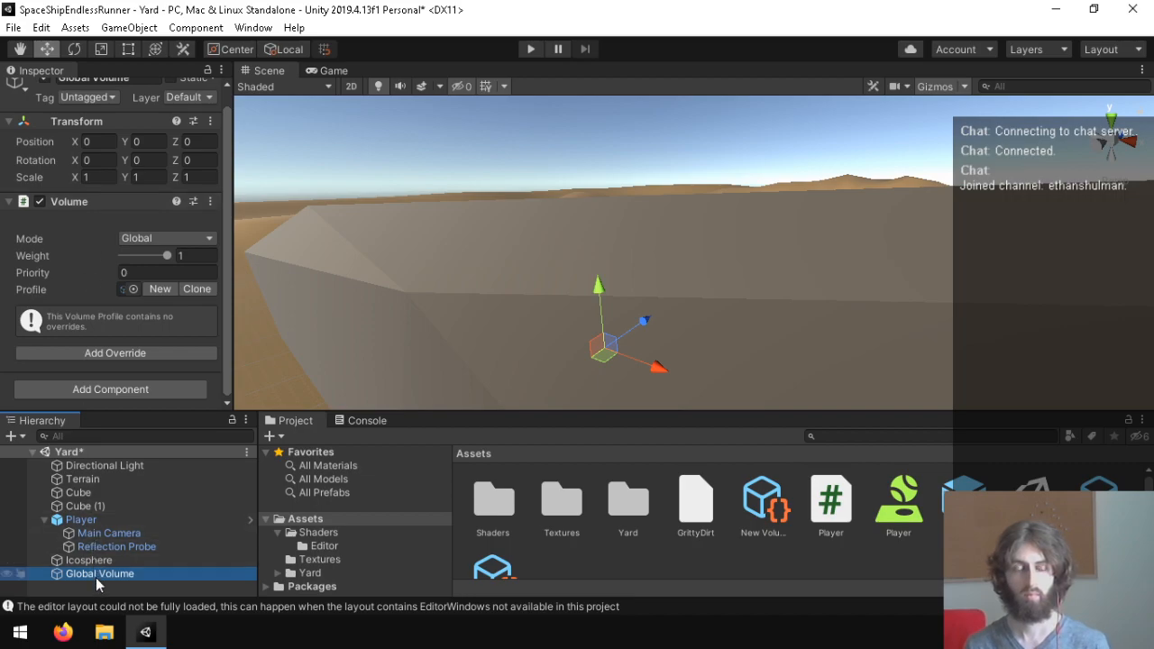
{"action": "left_click", "coordinate": [149, 590]}
{"action": "right_click_drag", "start_coordinate": [827, 252], "coordinate": [524, 155]}
Play-test the Yard scene by moving the player past the dark structures and across the dunes, and stop the game.
{"action": "left_click", "coordinate": [532, 49]}
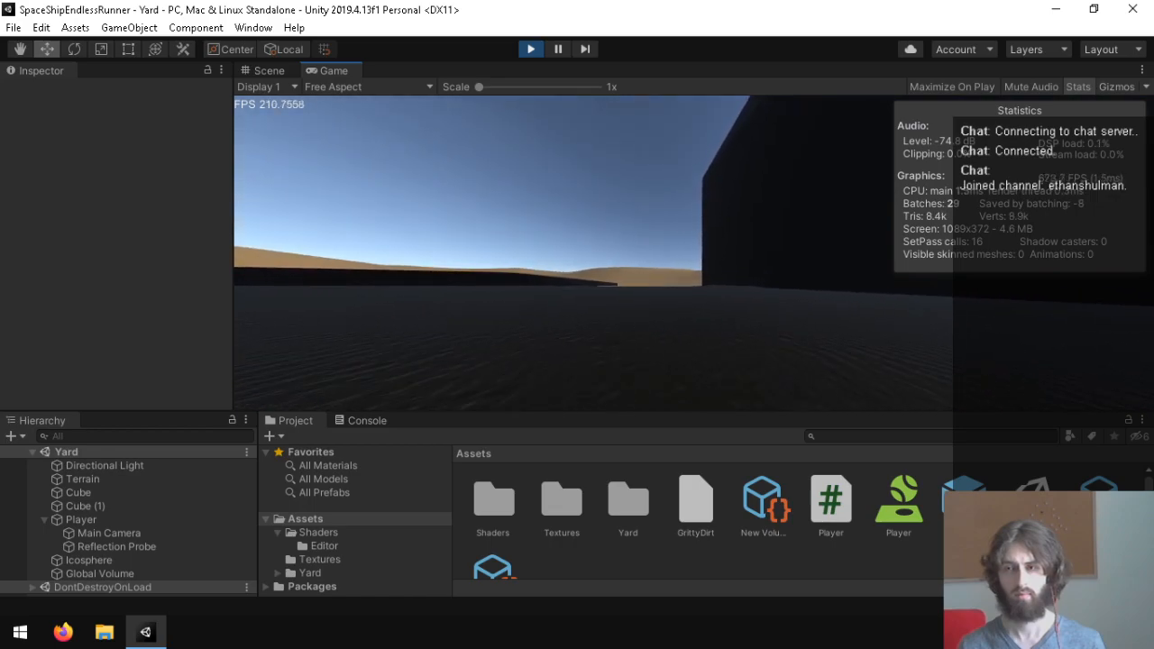
{"action": "key", "text": "w"}
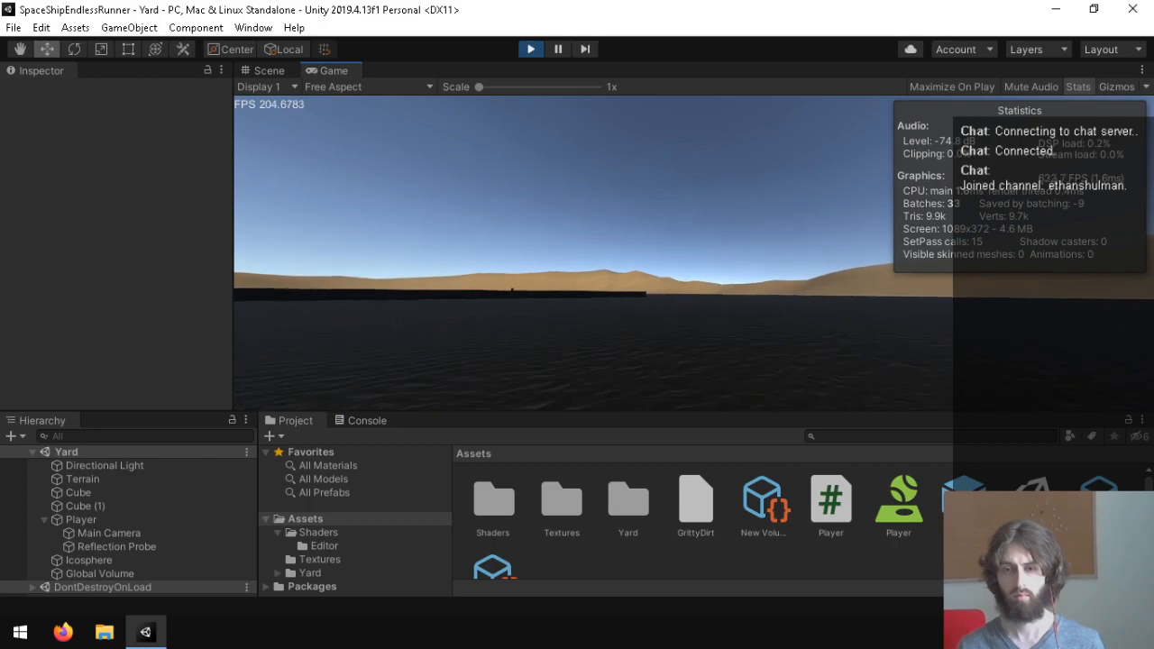
{"action": "key", "text": "w"}
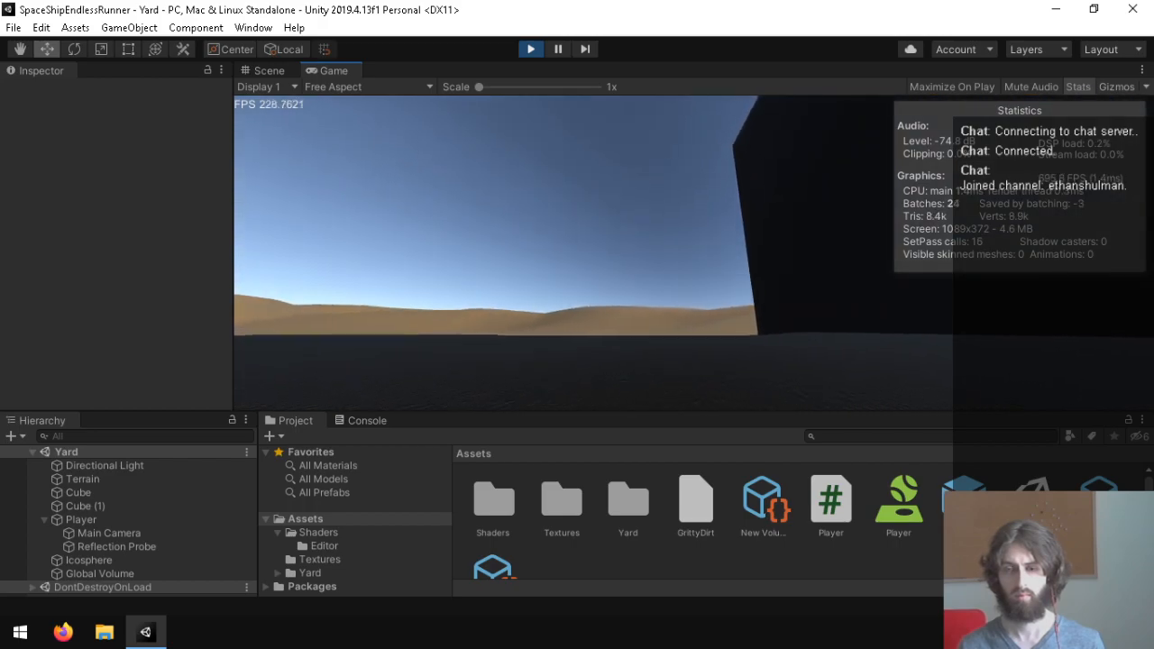
{"action": "key", "text": "w"}
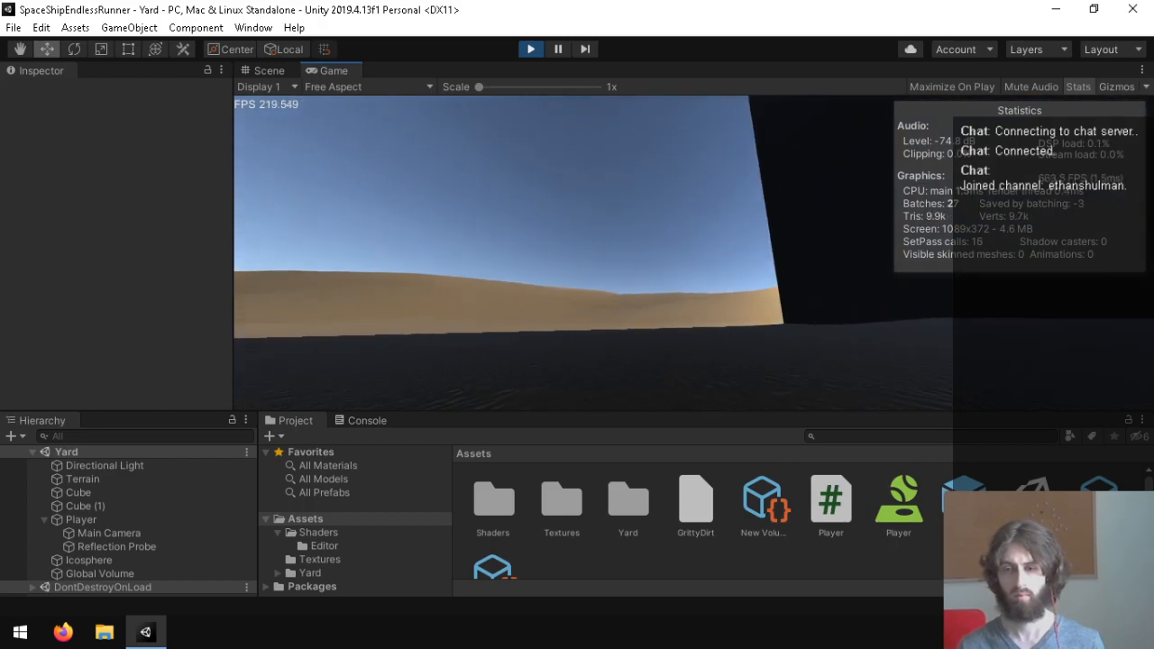
{"action": "key", "text": "a"}
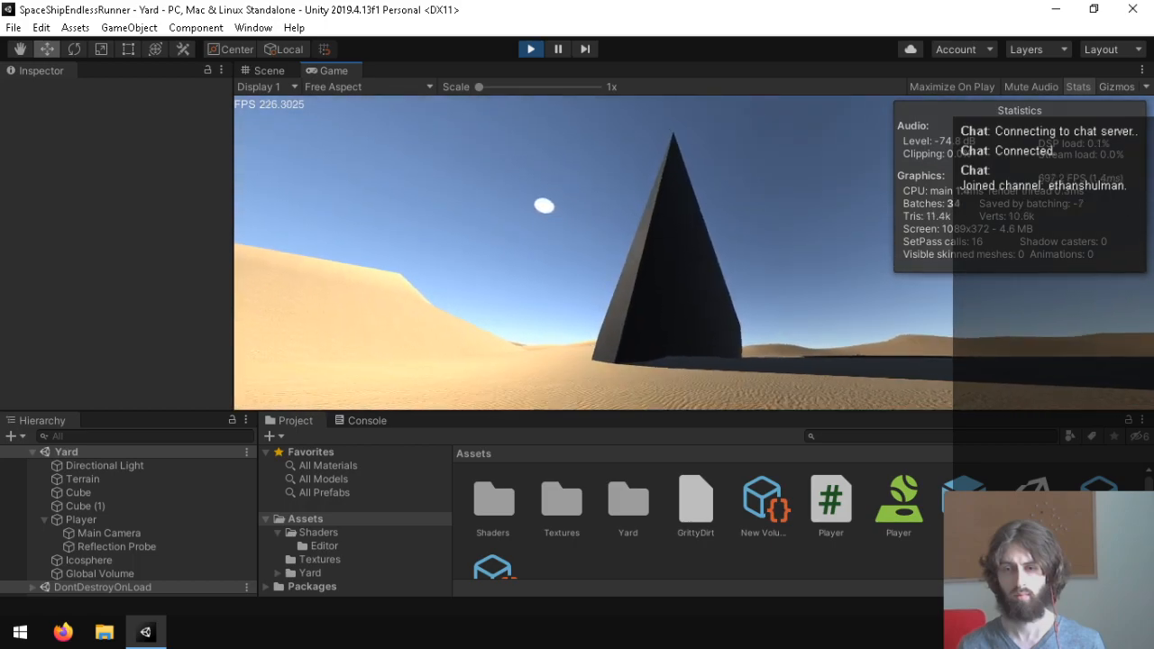
{"action": "key", "text": "w"}
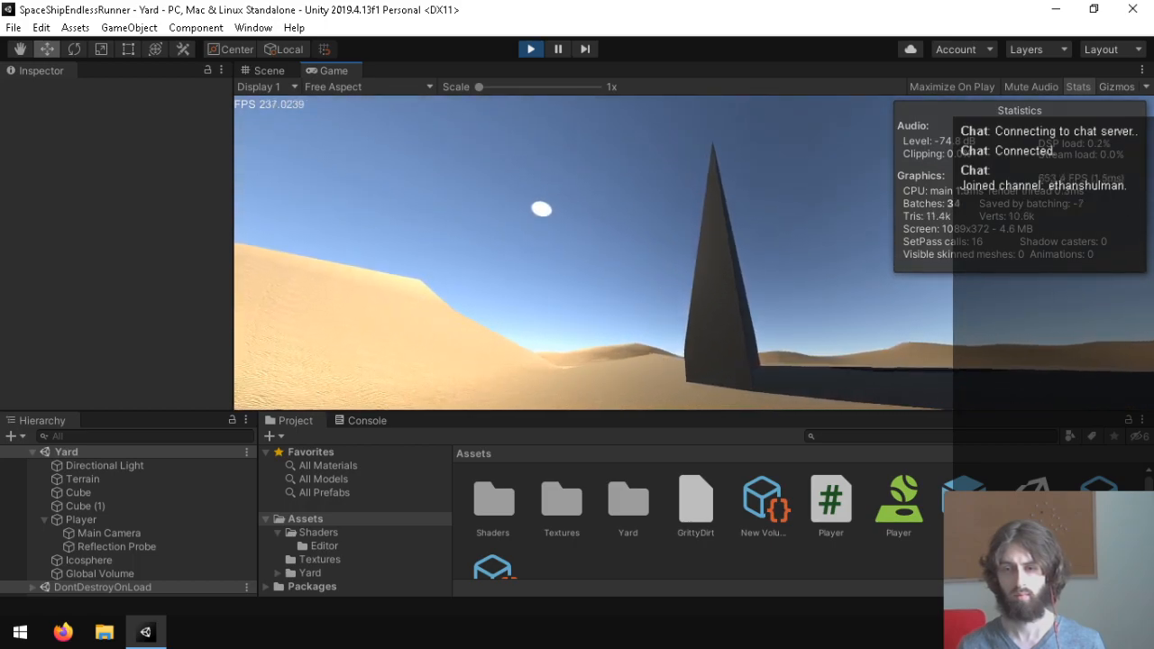
{"action": "key", "text": "w"}
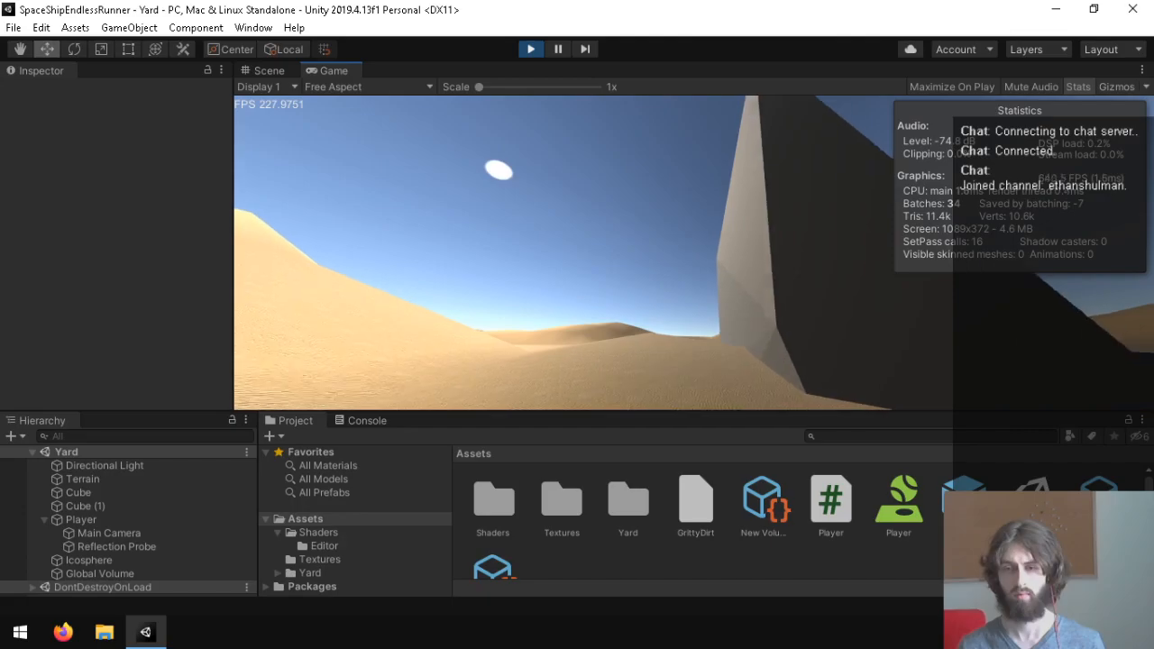
{"action": "key", "text": "w"}
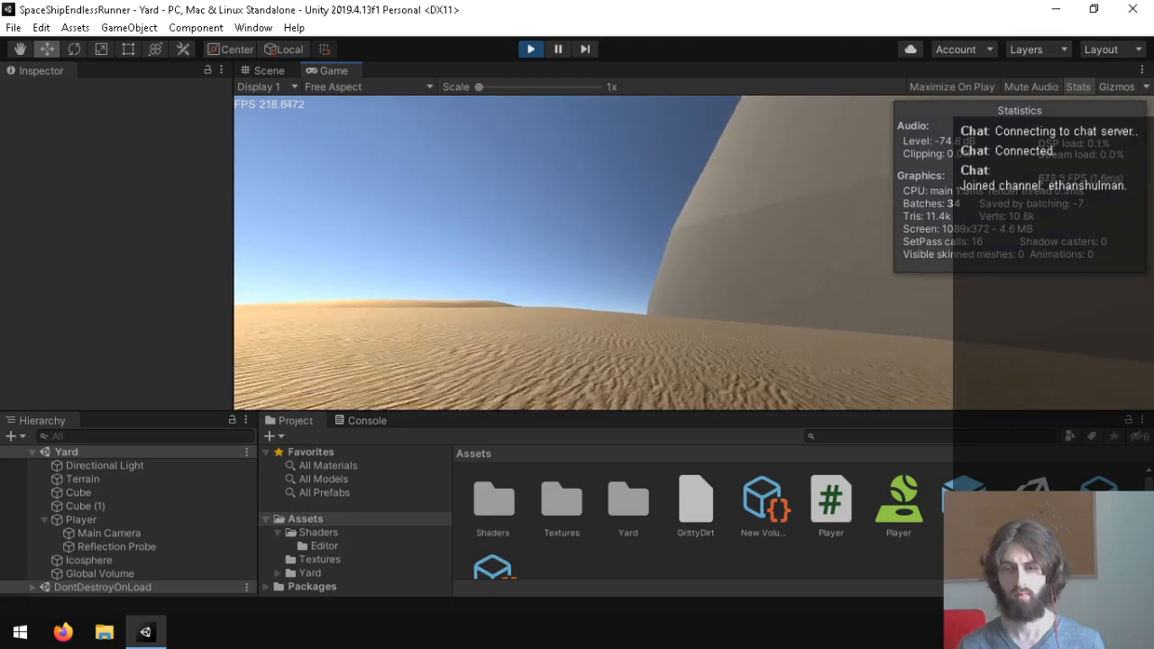
{"action": "key", "text": "w"}
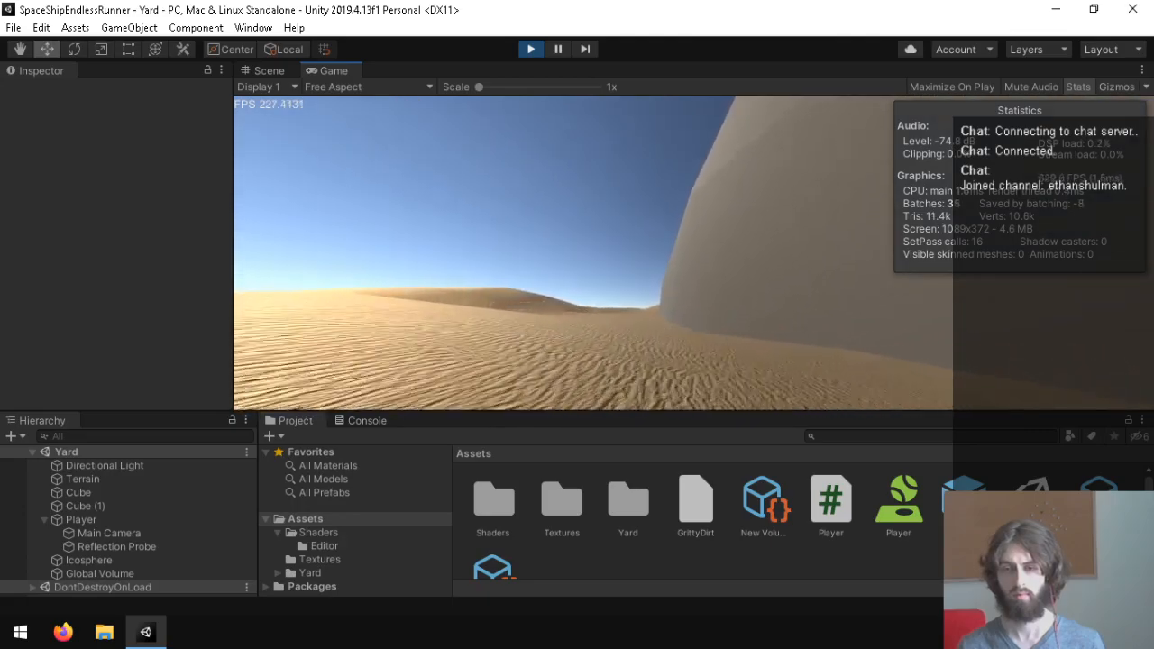
{"action": "key", "text": "w"}
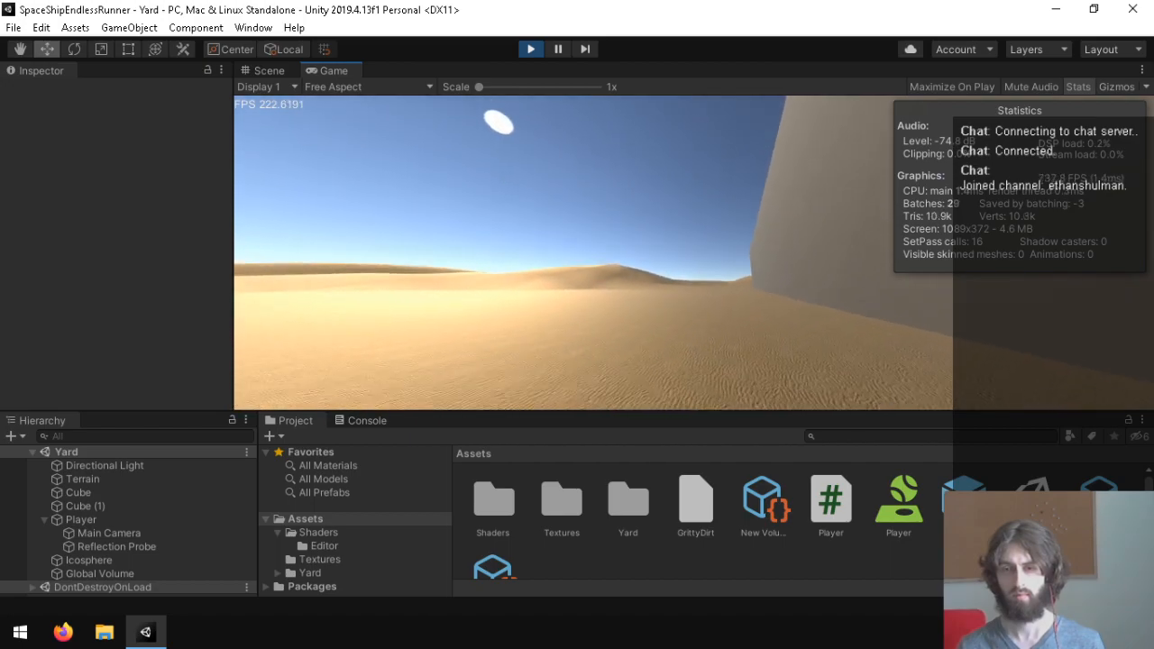
{"action": "key", "text": "w"}
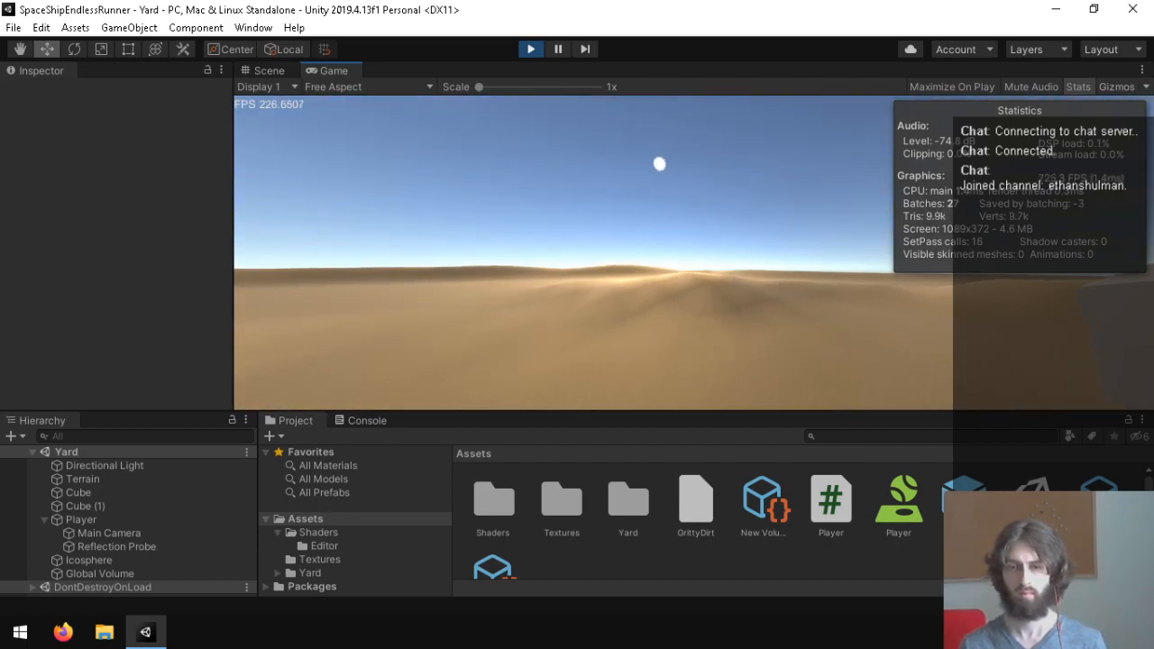
{"action": "key", "text": "ctrl+p"}
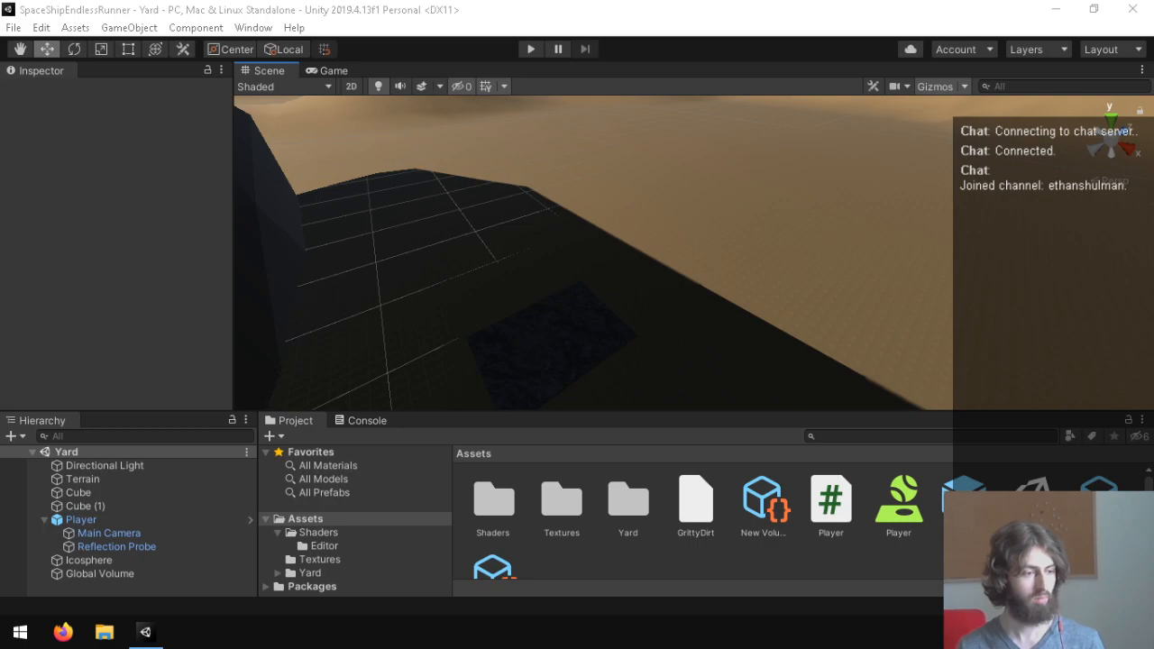
Show the Assets folder in the file explorer and bring the EthansURPLightingPatcher folder into the project.
{"action": "right_click", "coordinate": [585, 572]}
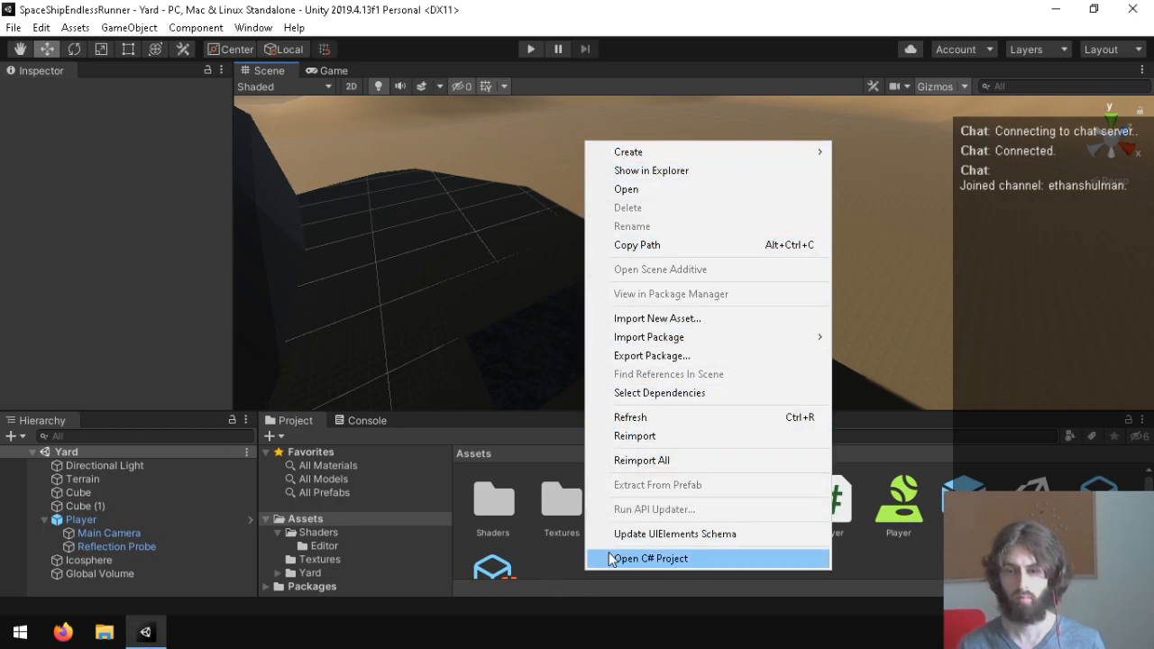
{"action": "right_click", "coordinate": [575, 565]}
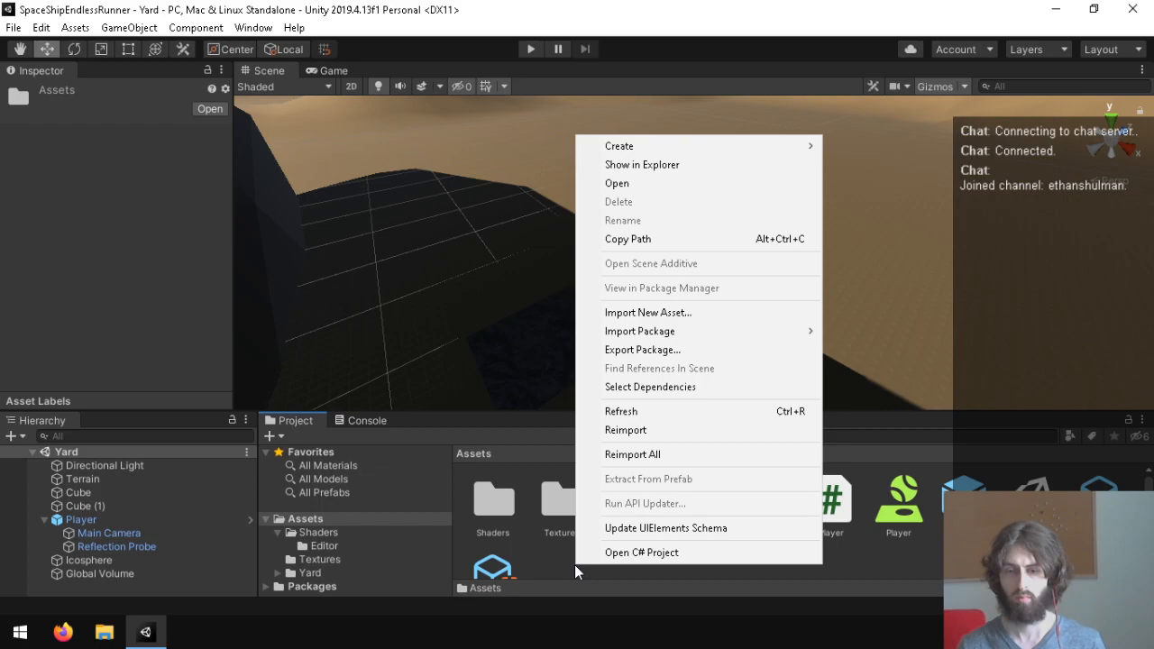
{"action": "left_click", "coordinate": [622, 183]}
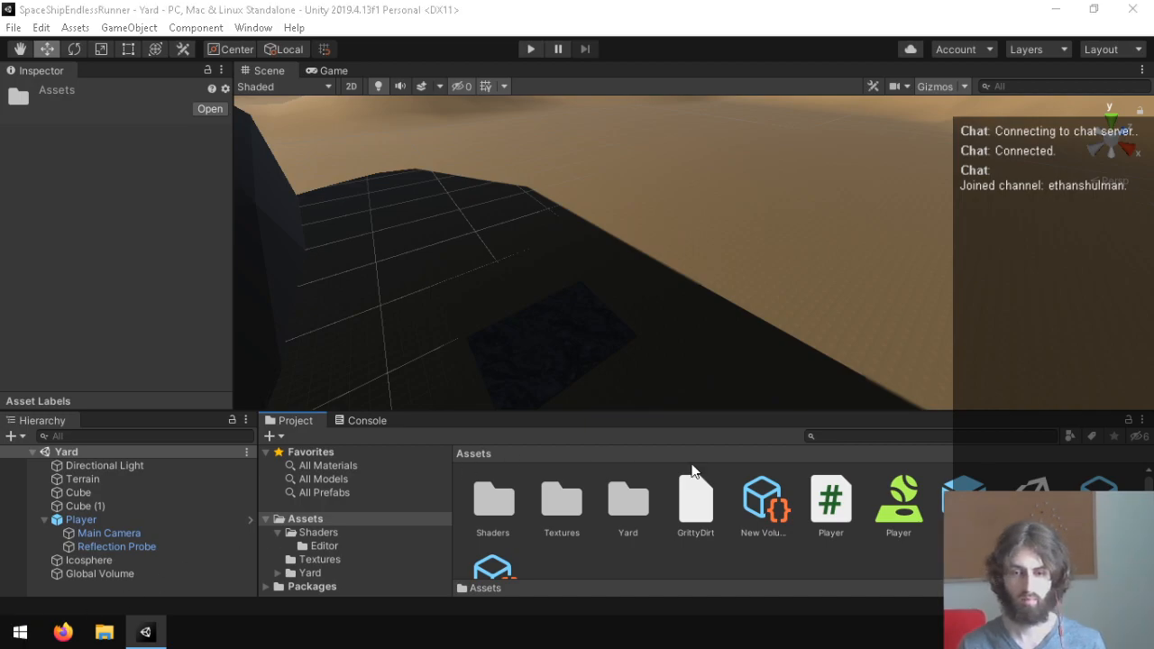
{"action": "right_click", "coordinate": [611, 560]}
{"action": "left_click", "coordinate": [669, 160]}
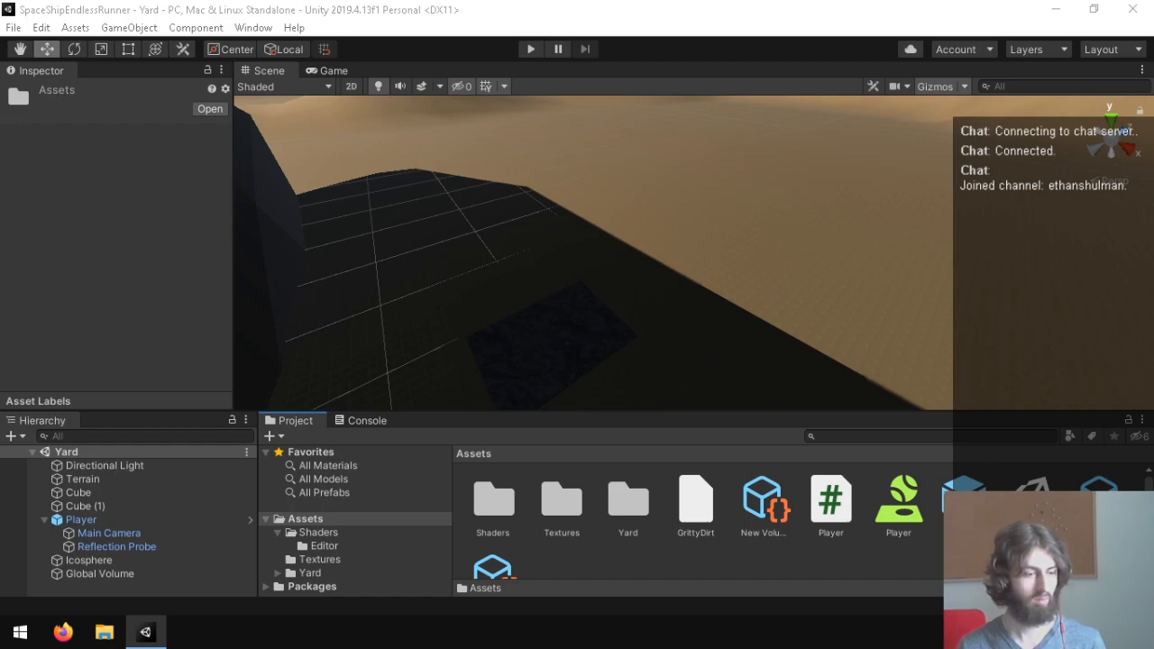
{"action": "left_click", "coordinate": [521, 585]}
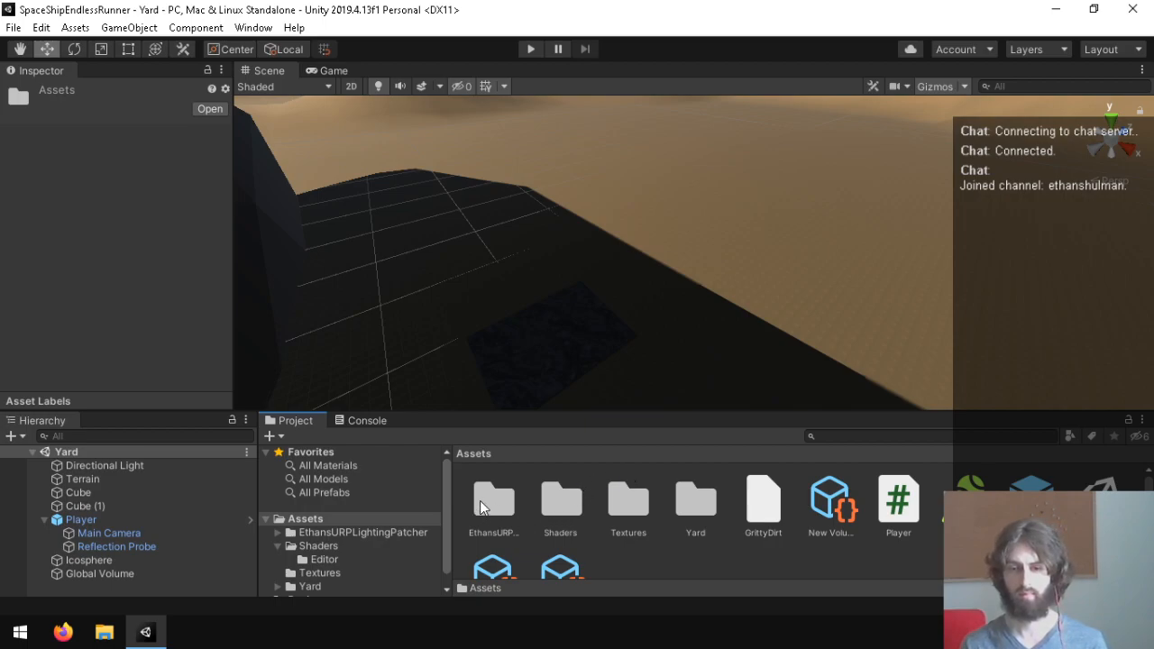
Open the Ethans URP Lighting Patcher, set the attenuation function to Ad Hoc 1/(1+pow(distance,2)), apply the patch and close the patcher.
{"action": "left_click", "coordinate": [353, 514]}
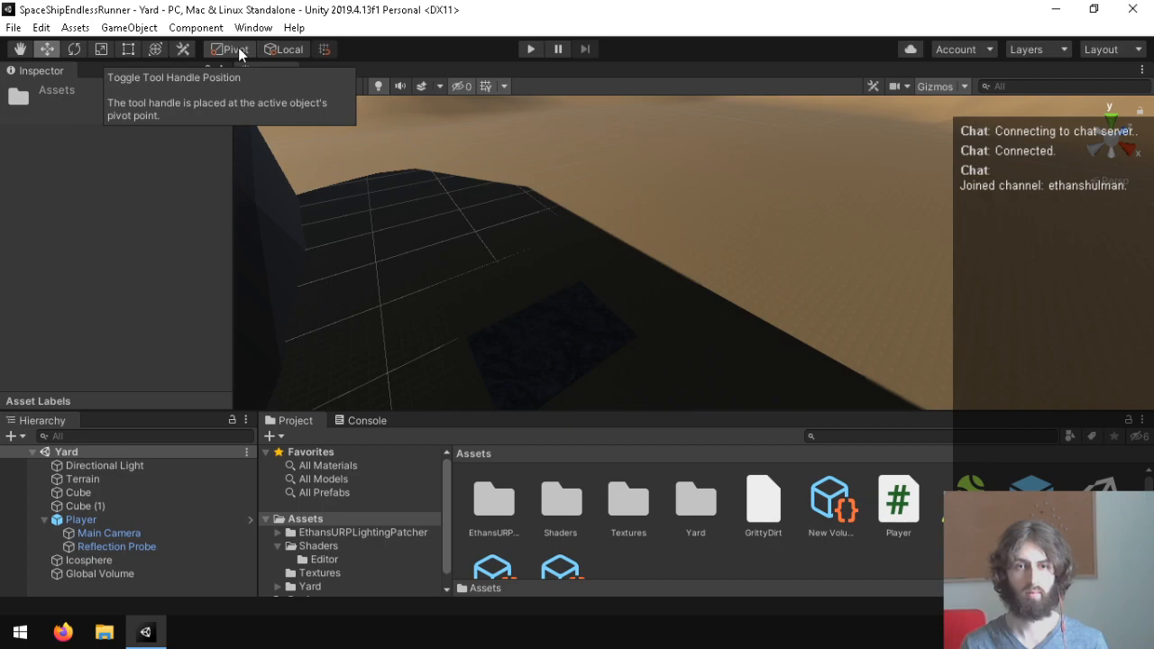
{"action": "left_click", "coordinate": [253, 28]}
{"action": "left_click", "coordinate": [271, 112]}
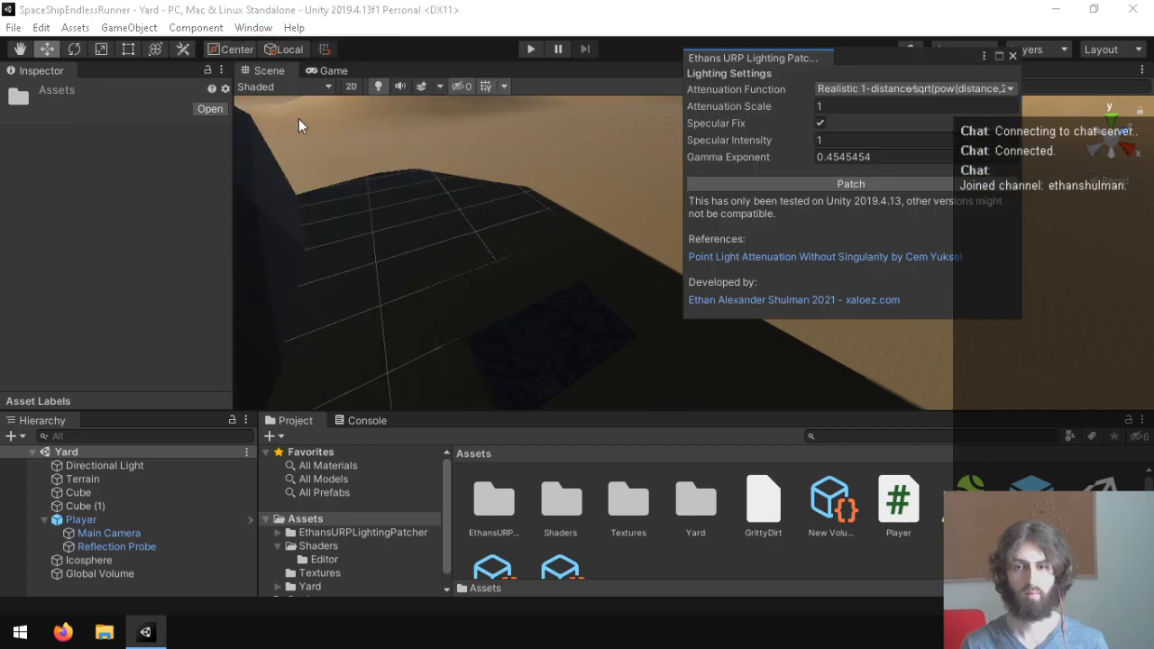
{"action": "left_click", "coordinate": [873, 90]}
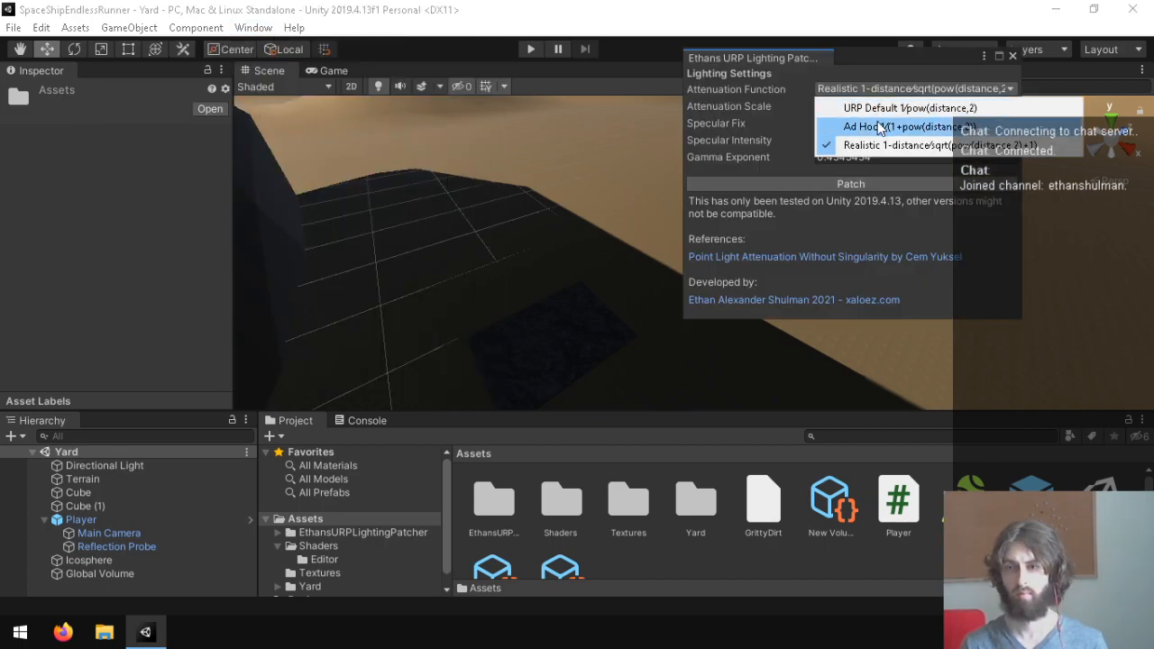
{"action": "left_click", "coordinate": [881, 123]}
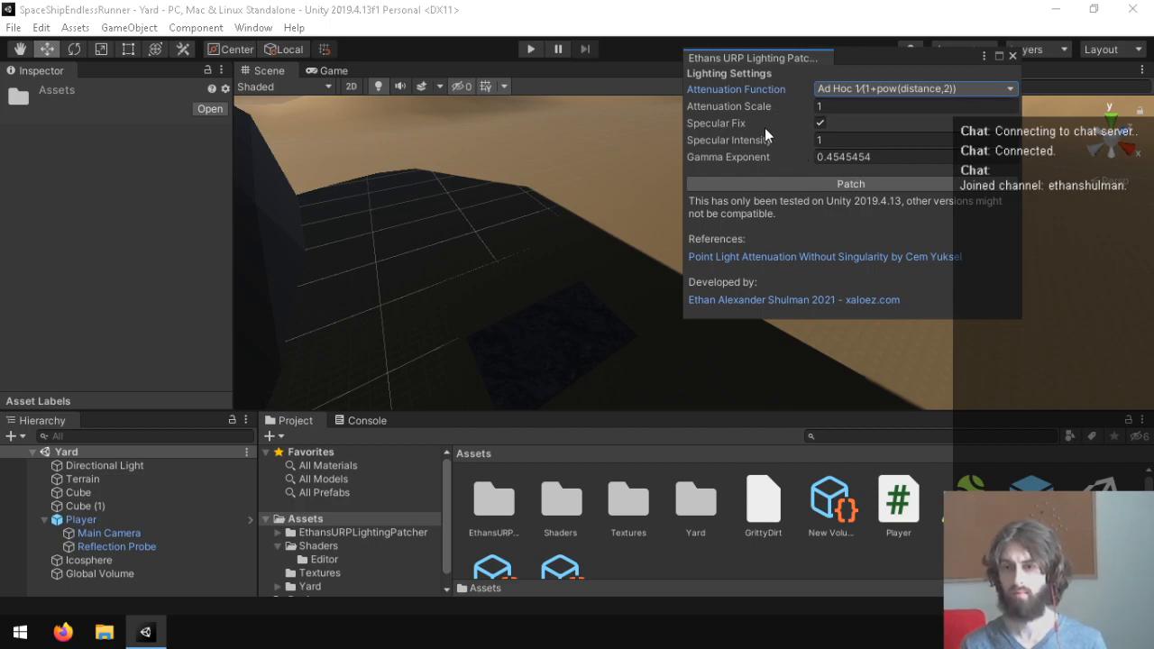
{"action": "left_click", "coordinate": [784, 184]}
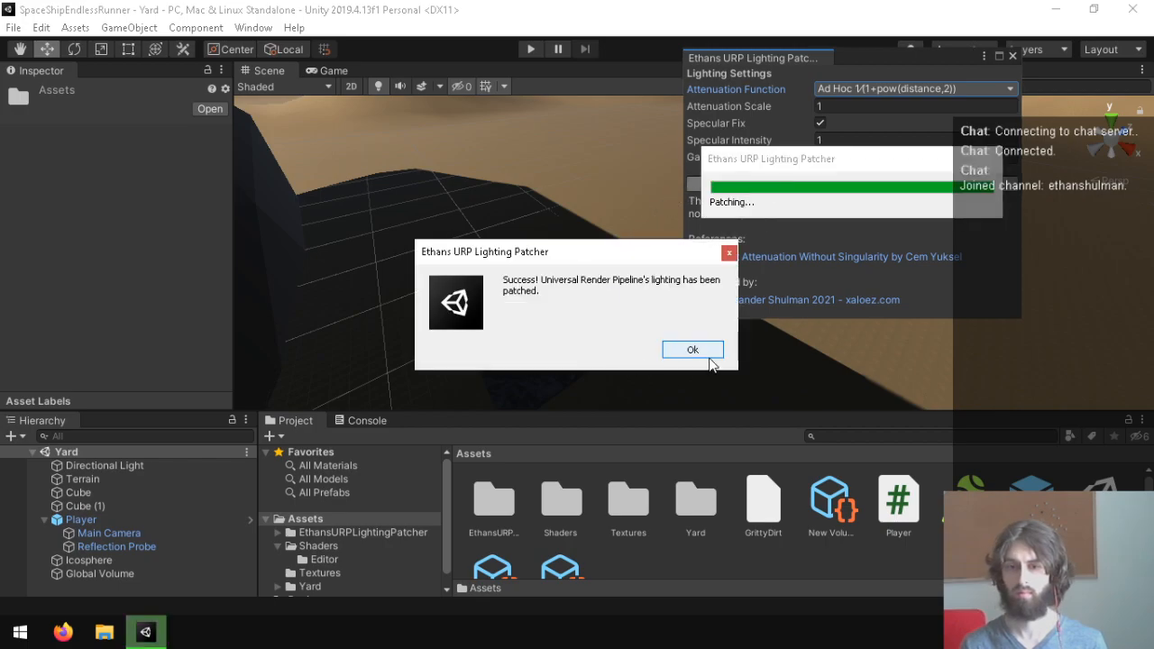
{"action": "left_click", "coordinate": [696, 352]}
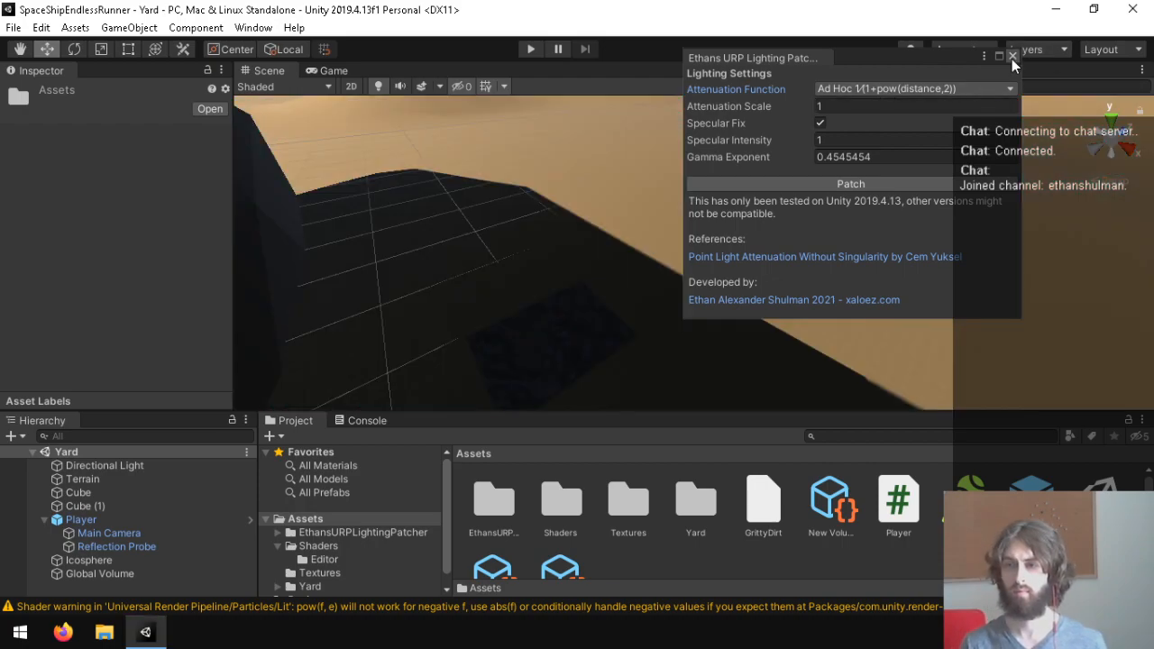
{"action": "left_click", "coordinate": [1013, 56]}
Try intensities of 1, 1.5 and 1.2 on the Directional Light and set its intensity back to 2.
{"action": "right_click_drag", "start_coordinate": [324, 135], "coordinate": [171, 128]}
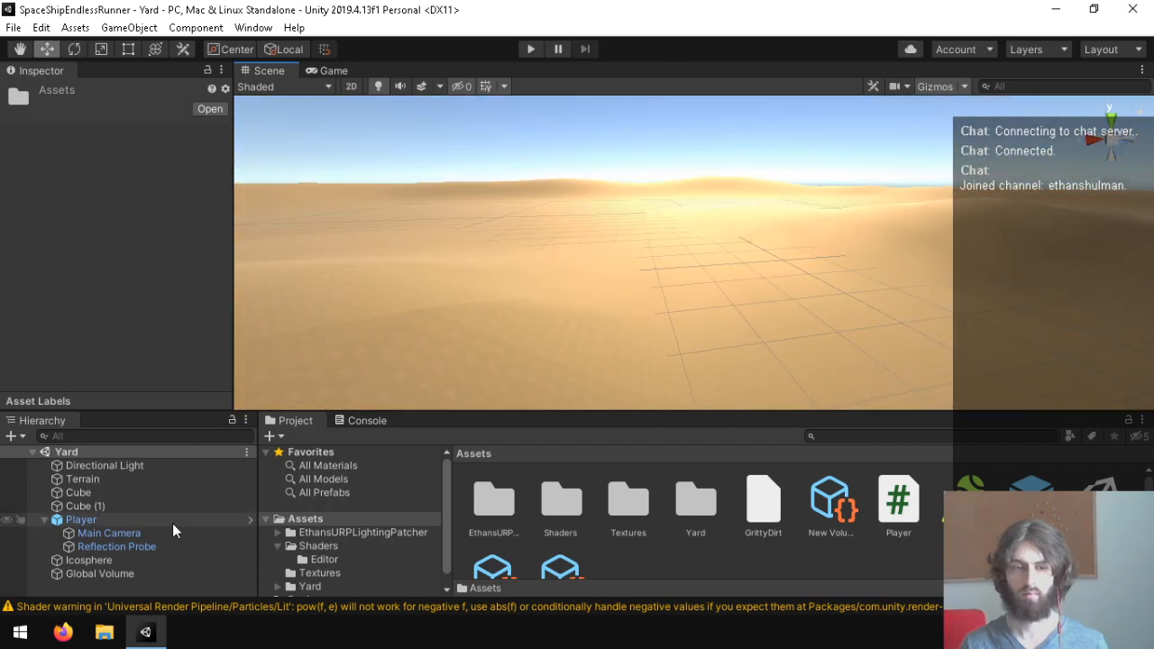
{"action": "left_click", "coordinate": [103, 466]}
{"action": "left_click", "coordinate": [144, 302]}
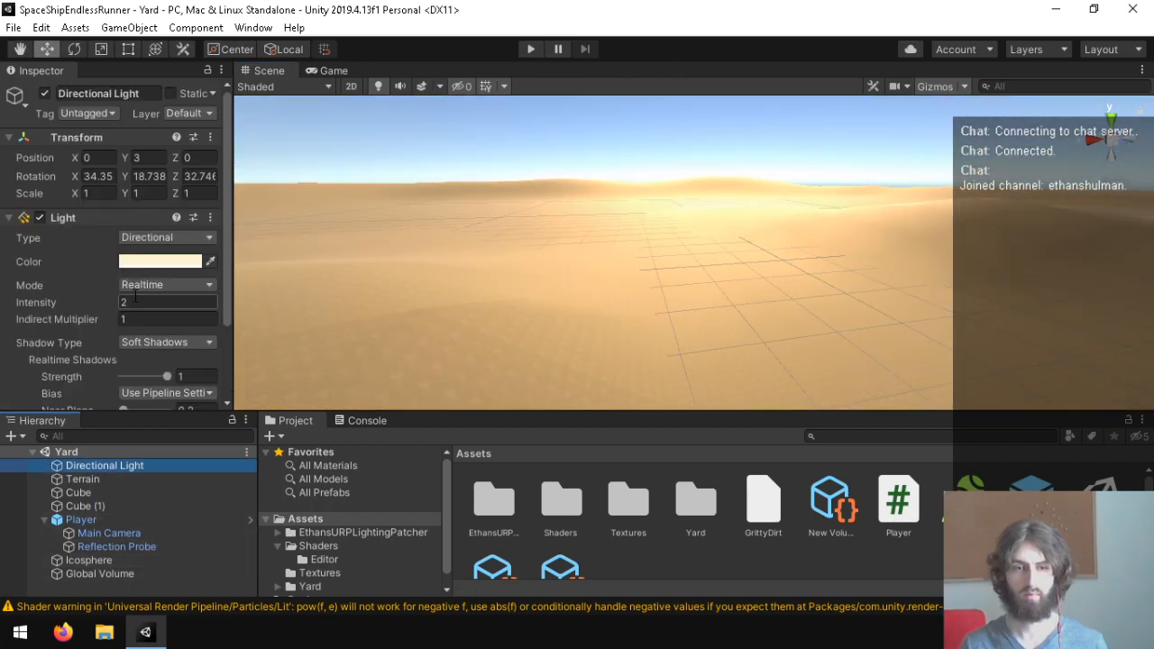
{"action": "type", "text": "1"}
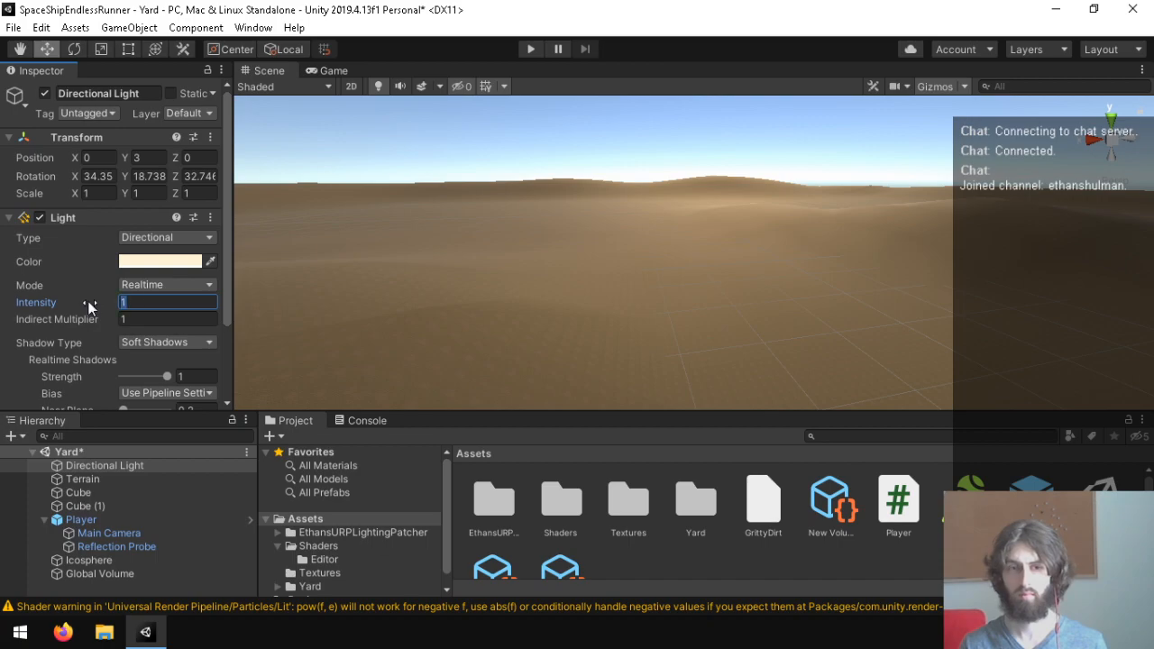
{"action": "type", "text": ".5"}
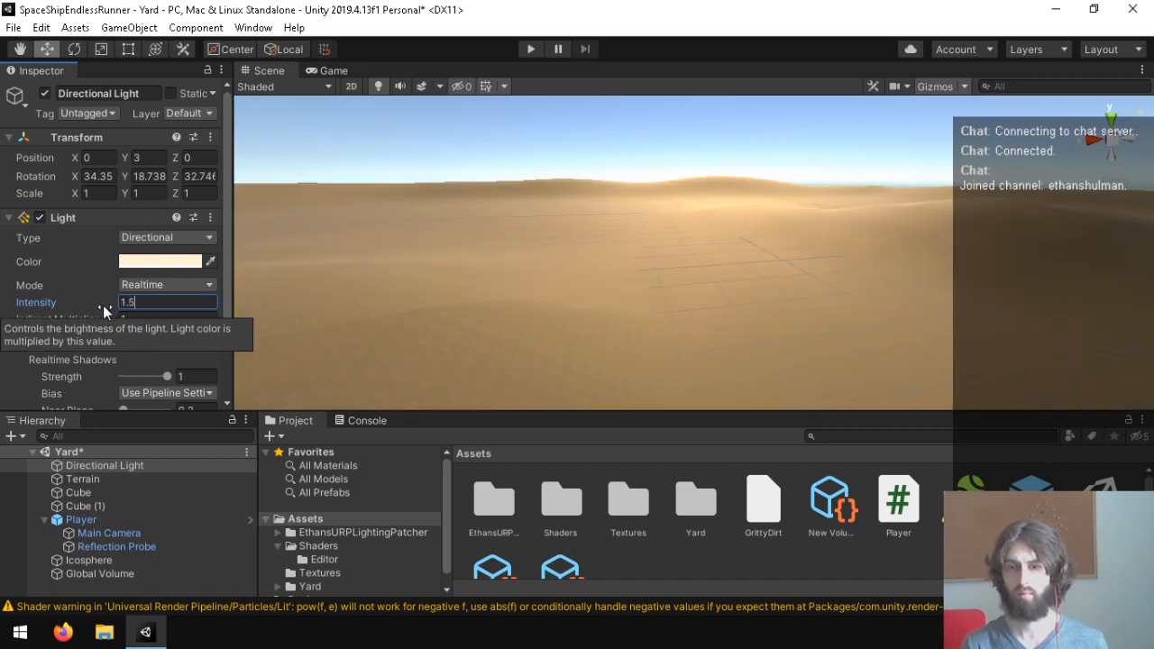
{"action": "key", "text": "BackSpace"}
{"action": "type", "text": "2"}
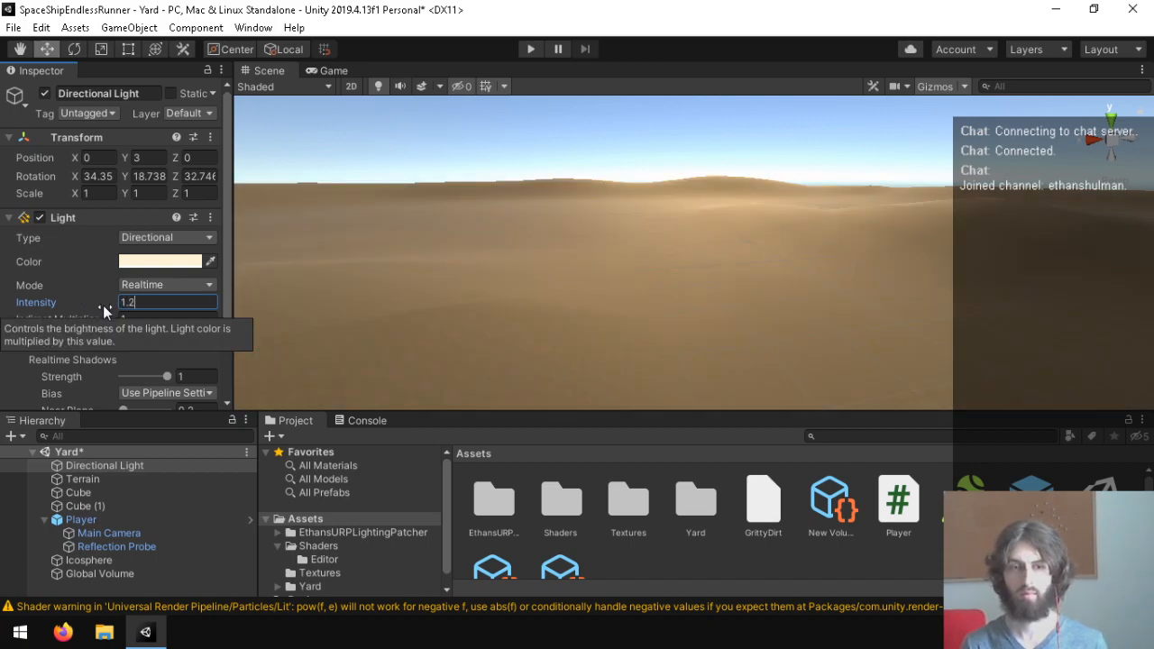
{"action": "key", "text": "BackSpace"}
{"action": "key", "text": "BackSpace"}
{"action": "key", "text": "BackSpace"}
{"action": "type", "text": "2"}
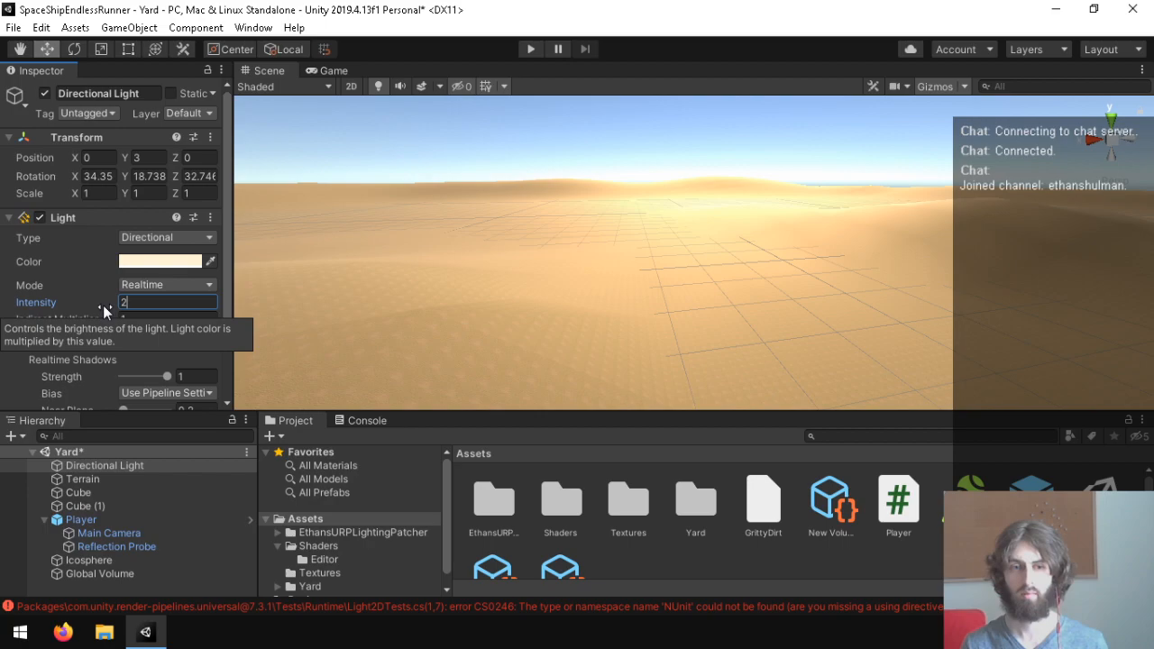
Clear the console and open the source of the Light2DTests.cs error in Visual Studio.
{"action": "left_click", "coordinate": [479, 612]}
{"action": "left_click", "coordinate": [283, 440]}
{"action": "double_click", "coordinate": [370, 496]}
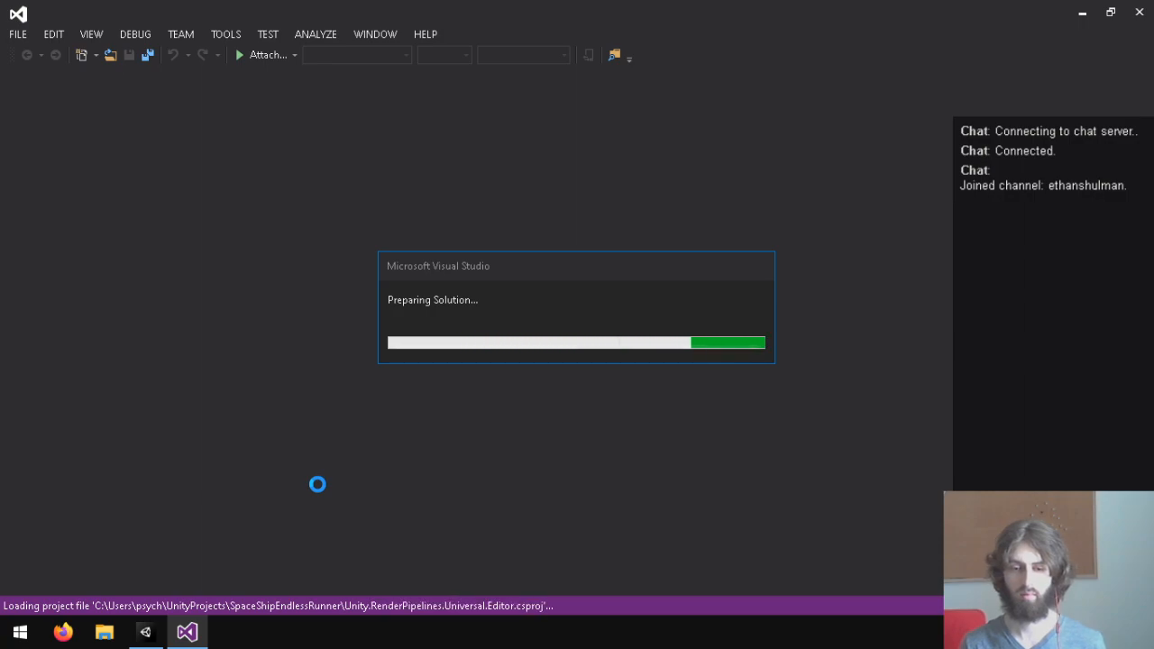
{"action": "left_click", "coordinate": [154, 636]}
{"action": "left_click", "coordinate": [187, 634]}
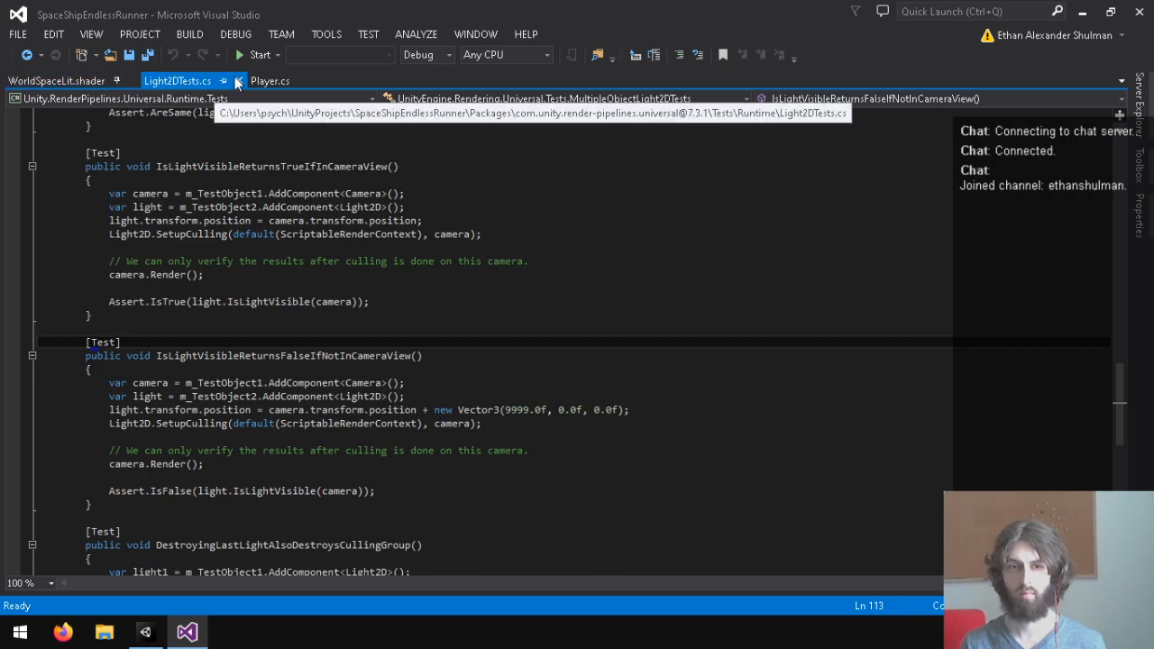
Close the Light2DTests.cs and WorldSpaceLit.shader files and look over the Player.cs script.
{"action": "left_click", "coordinate": [238, 81]}
{"action": "left_click", "coordinate": [131, 81]}
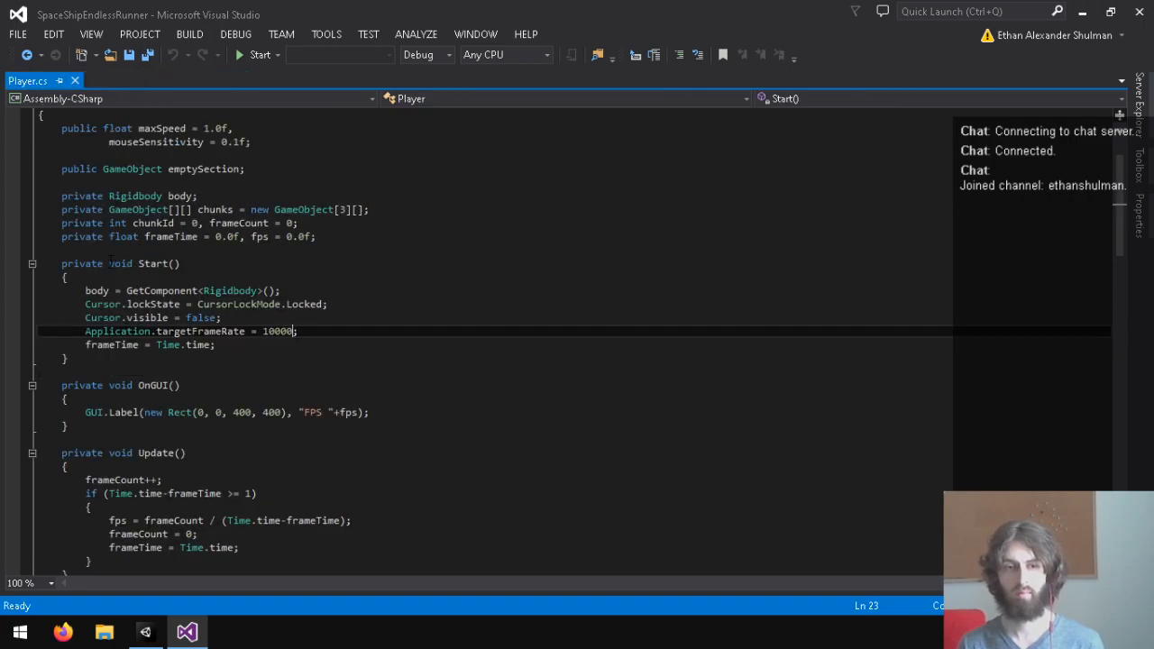
{"action": "scroll", "coordinate": [230, 287], "scroll_direction": "down", "scroll_amount": 4}
{"action": "scroll", "coordinate": [230, 287], "scroll_direction": "down", "scroll_amount": 8}
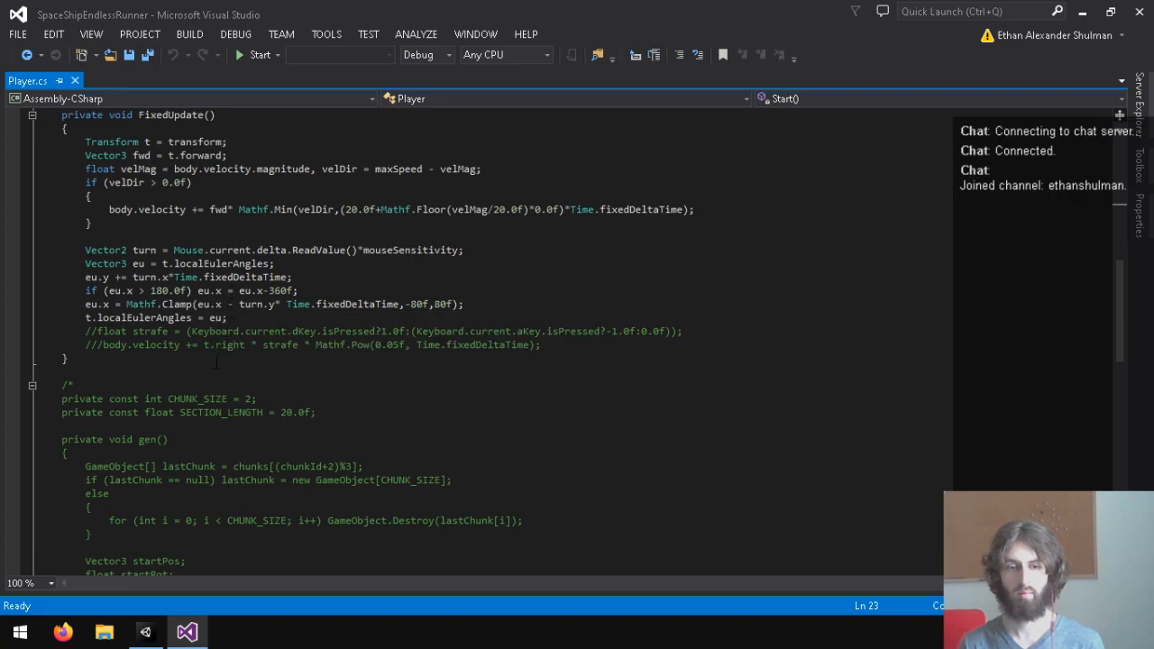
Switch back to Unity and delete the Tests folder from the Universal RP package.
{"action": "left_click", "coordinate": [145, 632]}
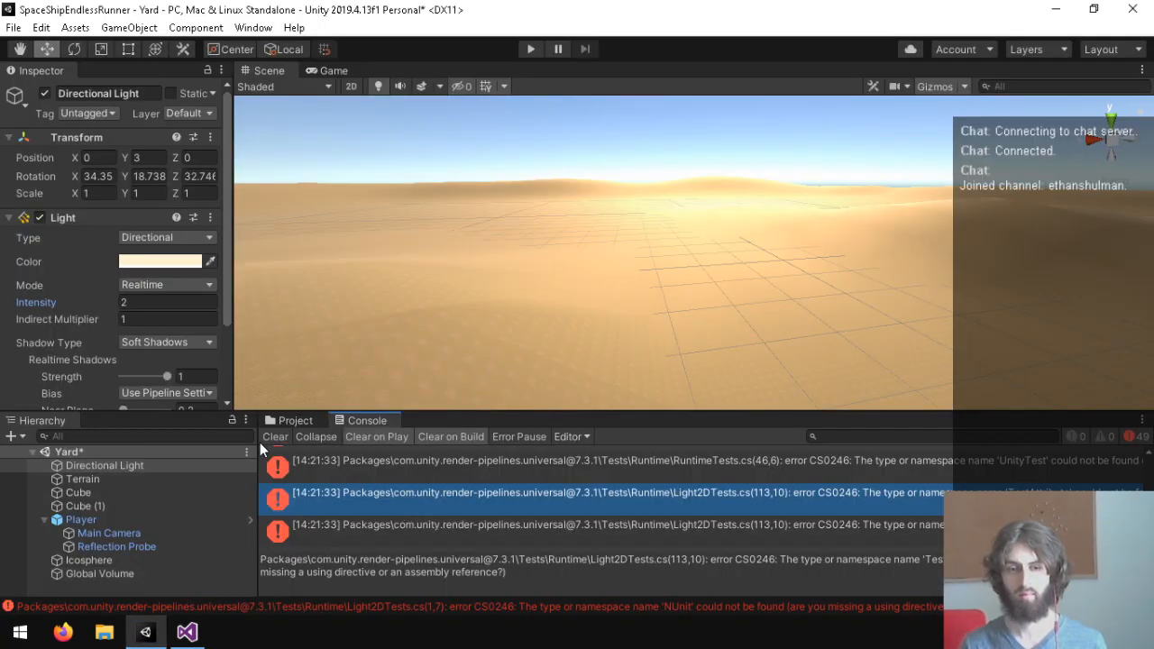
{"action": "left_click", "coordinate": [295, 421]}
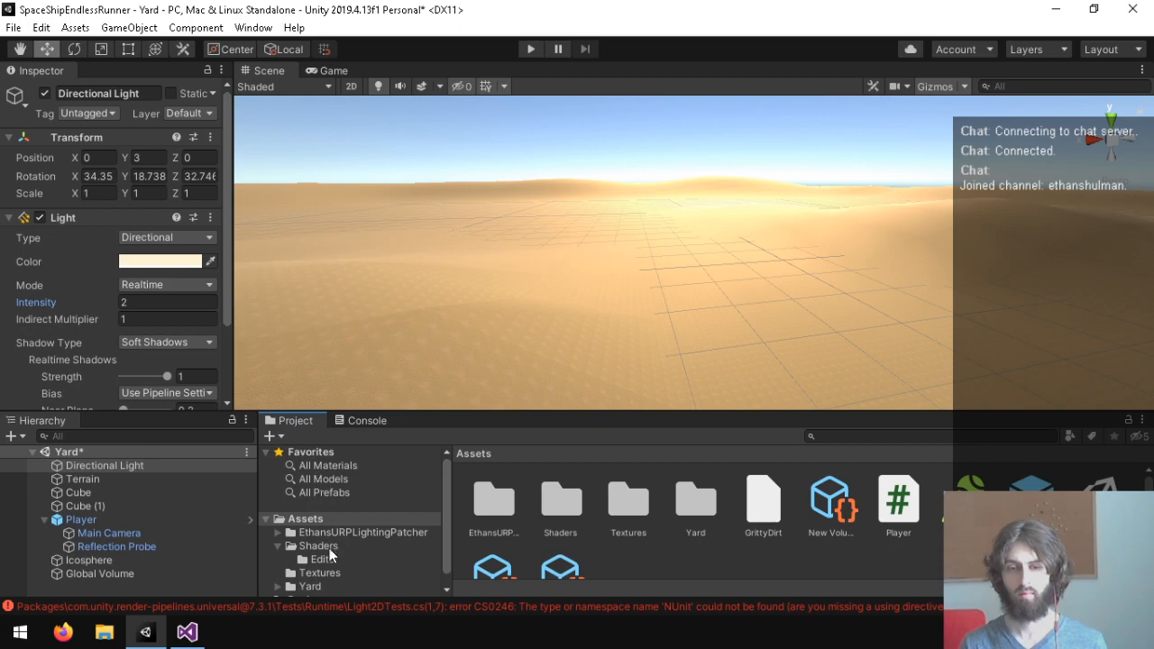
{"action": "scroll", "coordinate": [333, 559], "scroll_direction": "down", "scroll_amount": 1}
{"action": "left_click", "coordinate": [322, 587]}
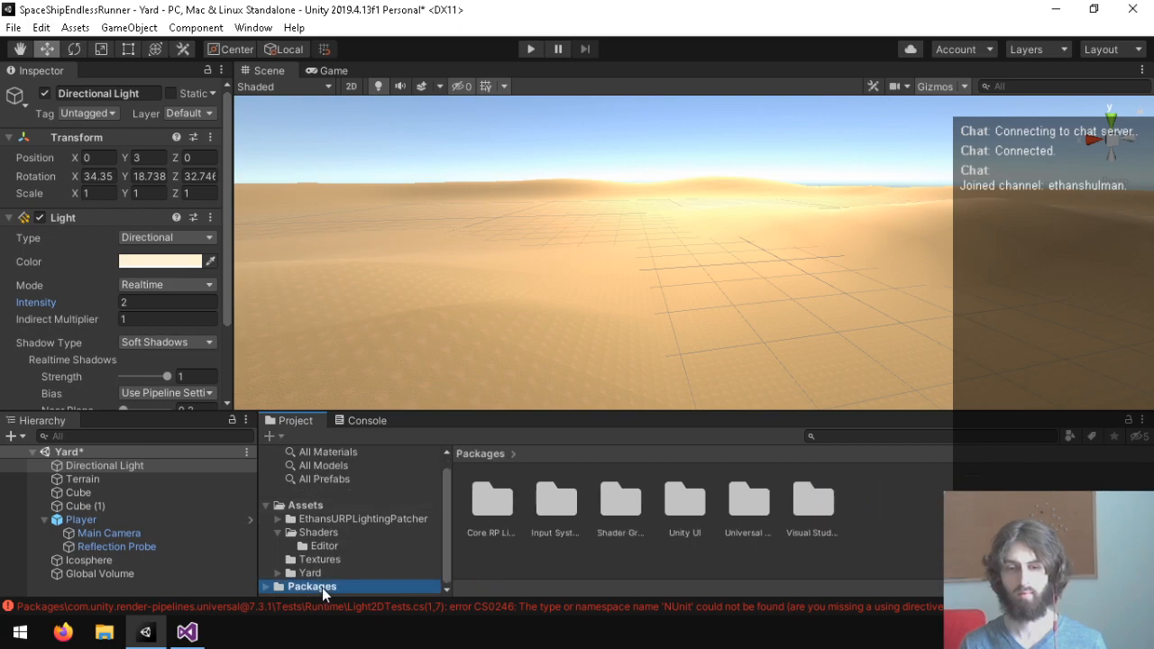
{"action": "double_click", "coordinate": [747, 498]}
{"action": "left_click", "coordinate": [753, 508]}
{"action": "key", "text": "Delete"}
{"action": "key", "text": "Return"}
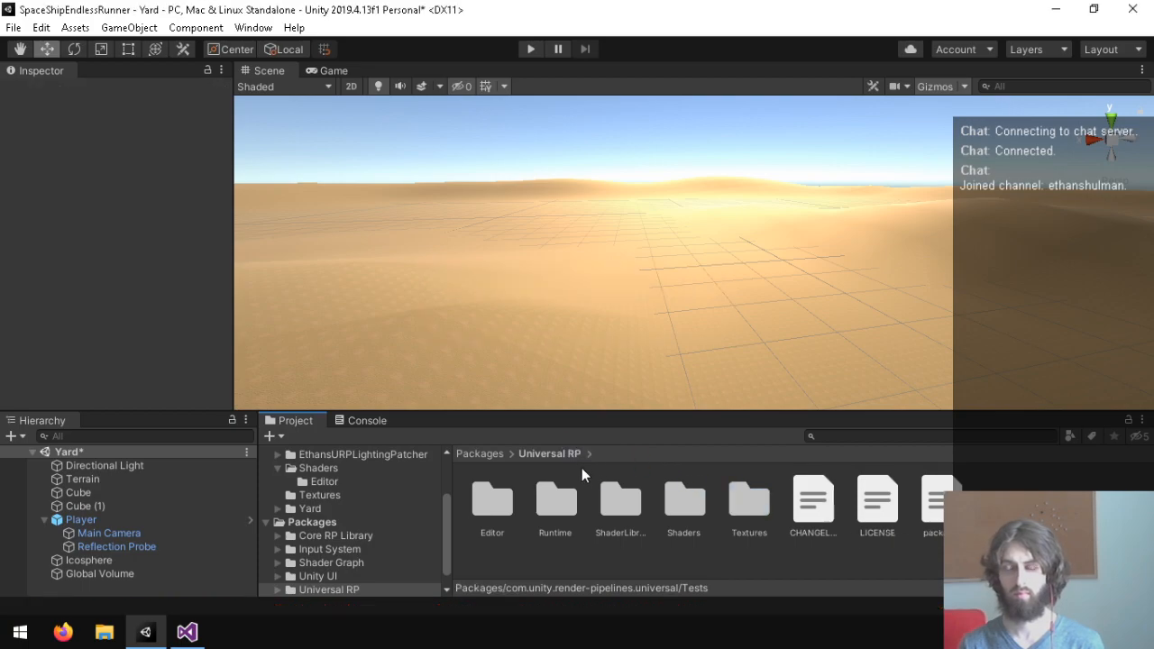
Switch to Visual Studio, reload the externally modified solution and return to Unity.
{"action": "left_click", "coordinate": [186, 631]}
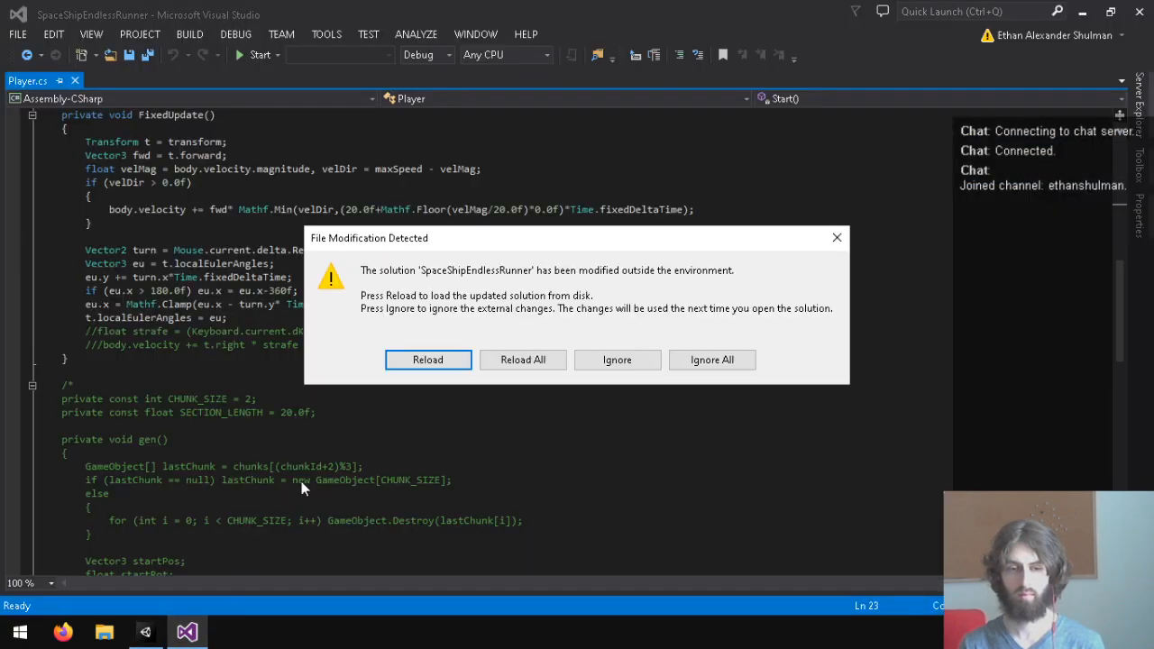
{"action": "left_click", "coordinate": [467, 361]}
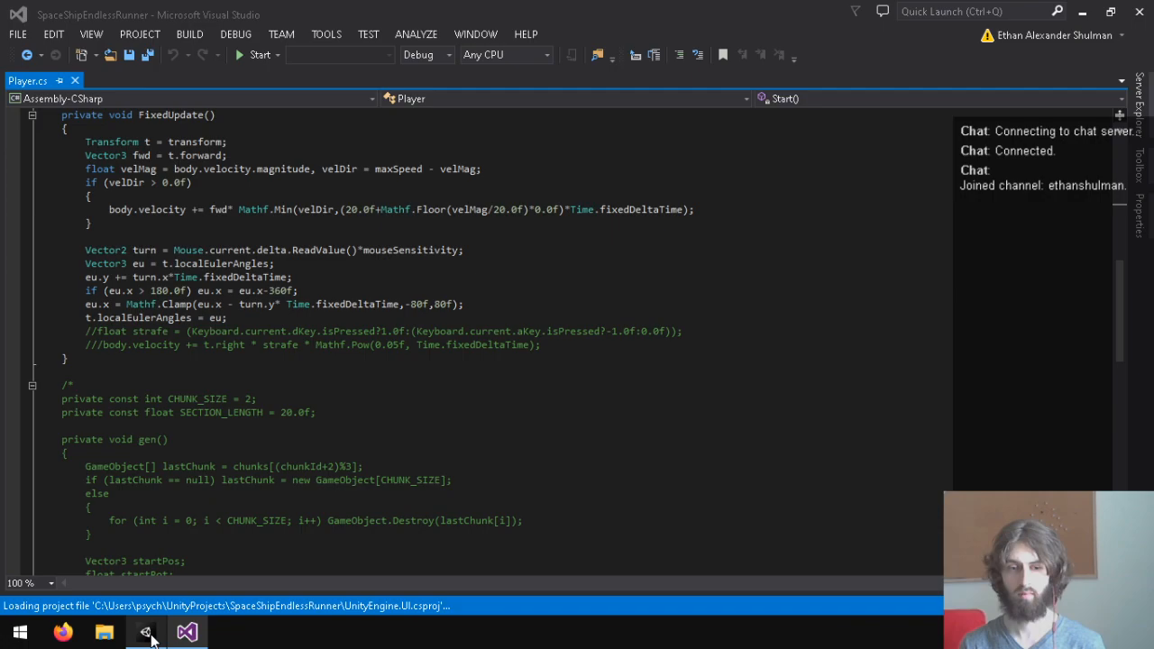
{"action": "left_click", "coordinate": [144, 632]}
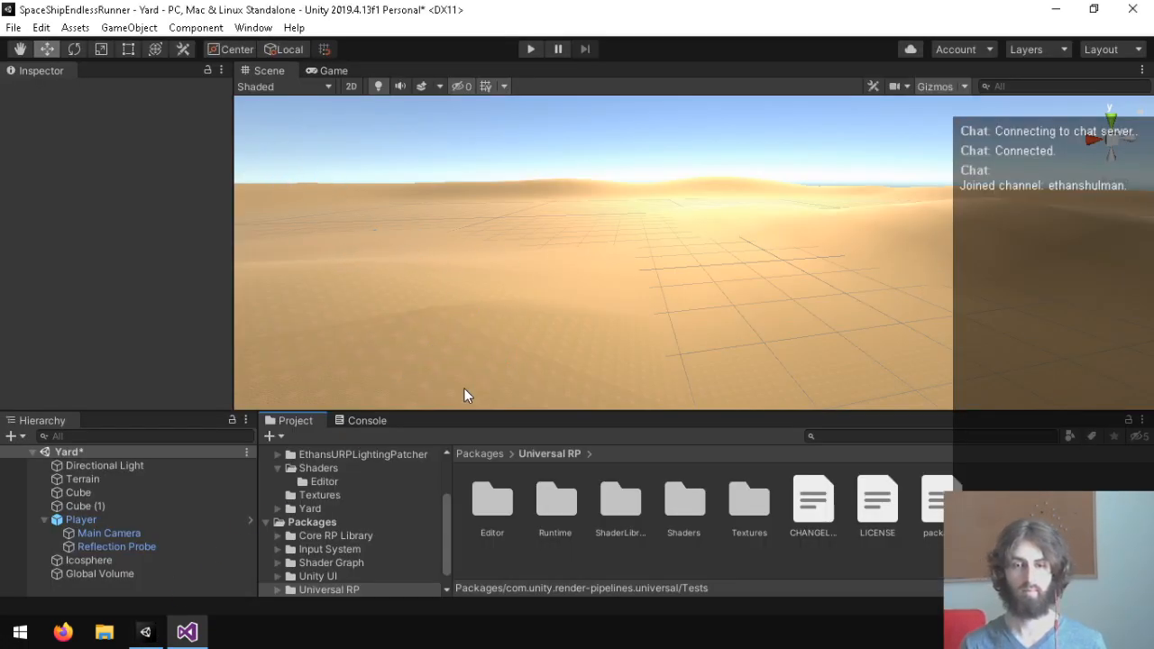
Examine the lighting on the dark structures and dunes in the Scene view and save the Yard scene.
{"action": "right_click_drag", "start_coordinate": [532, 271], "coordinate": [99, 238]}
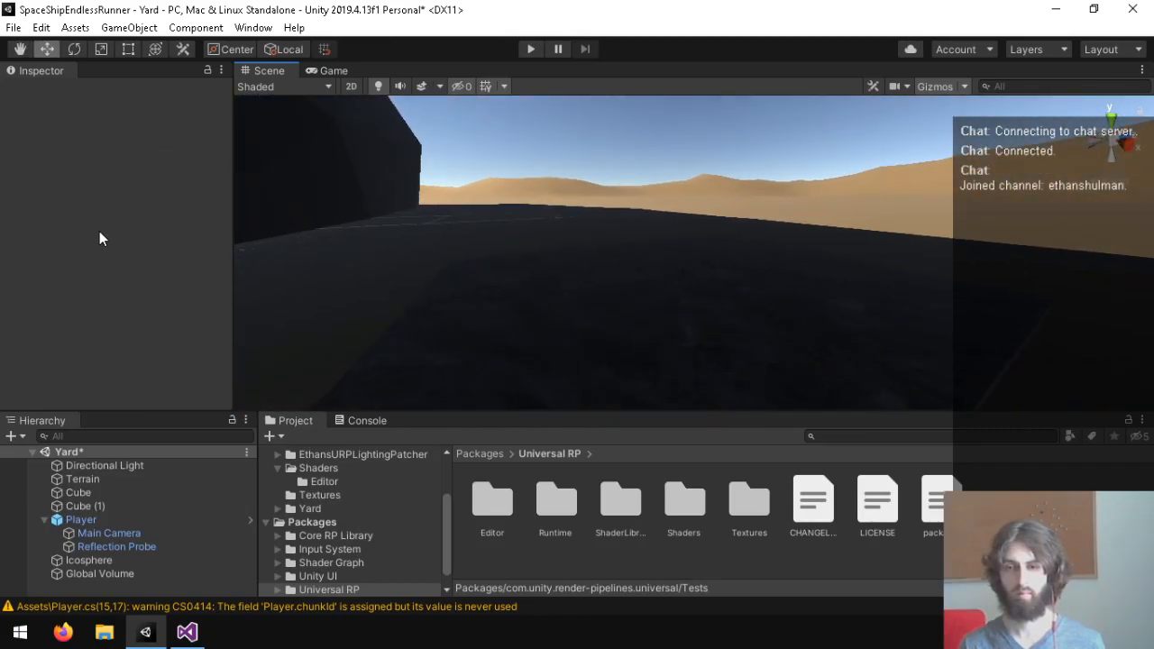
{"action": "right_click_drag", "start_coordinate": [532, 144], "coordinate": [110, 207]}
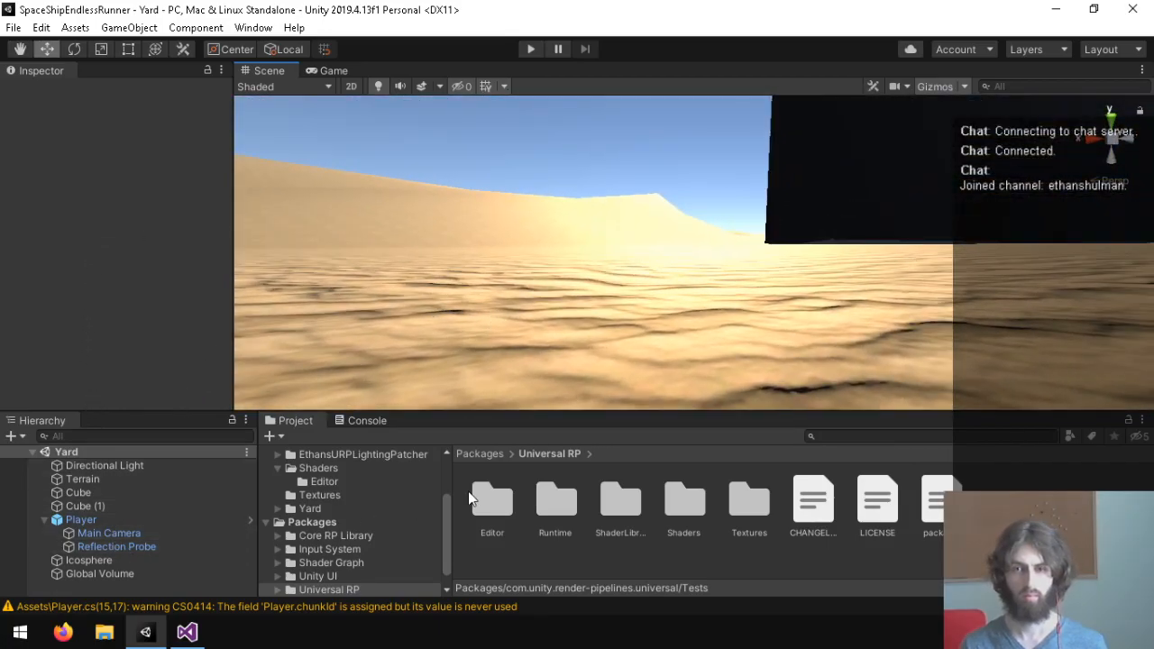
Set the metallic value of the GrittyDirt terrain layer in the Assets folder to 0.38.
{"action": "scroll", "coordinate": [330, 491], "scroll_direction": "up", "scroll_amount": 3}
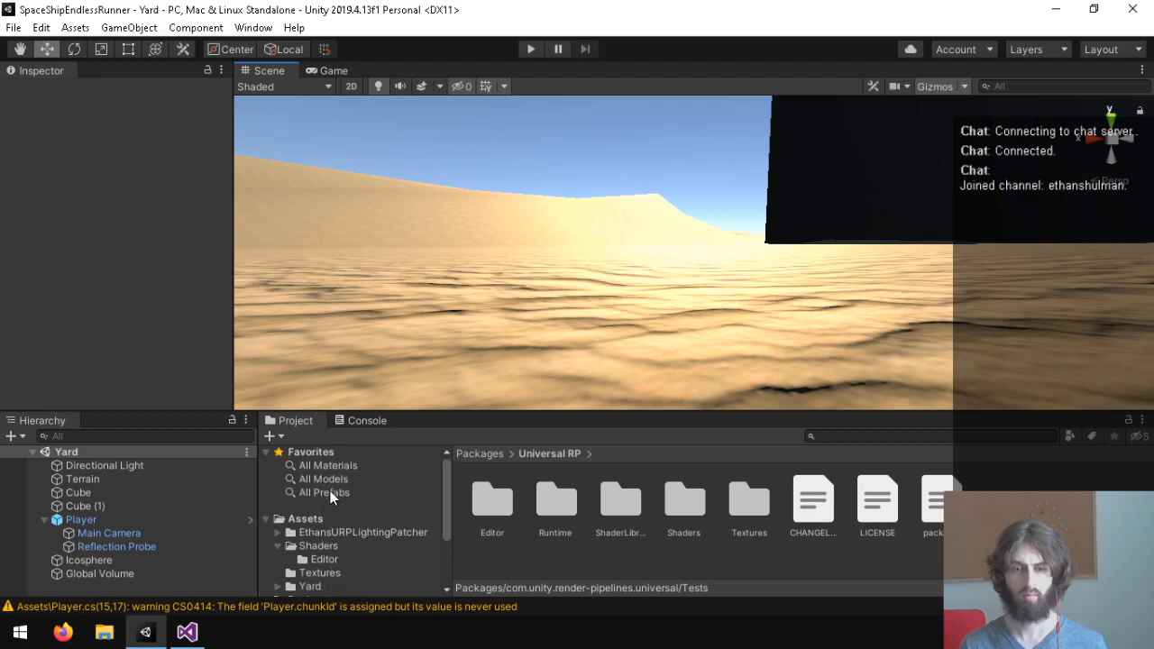
{"action": "left_click", "coordinate": [305, 519]}
{"action": "scroll", "coordinate": [811, 528], "scroll_direction": "down", "scroll_amount": 2}
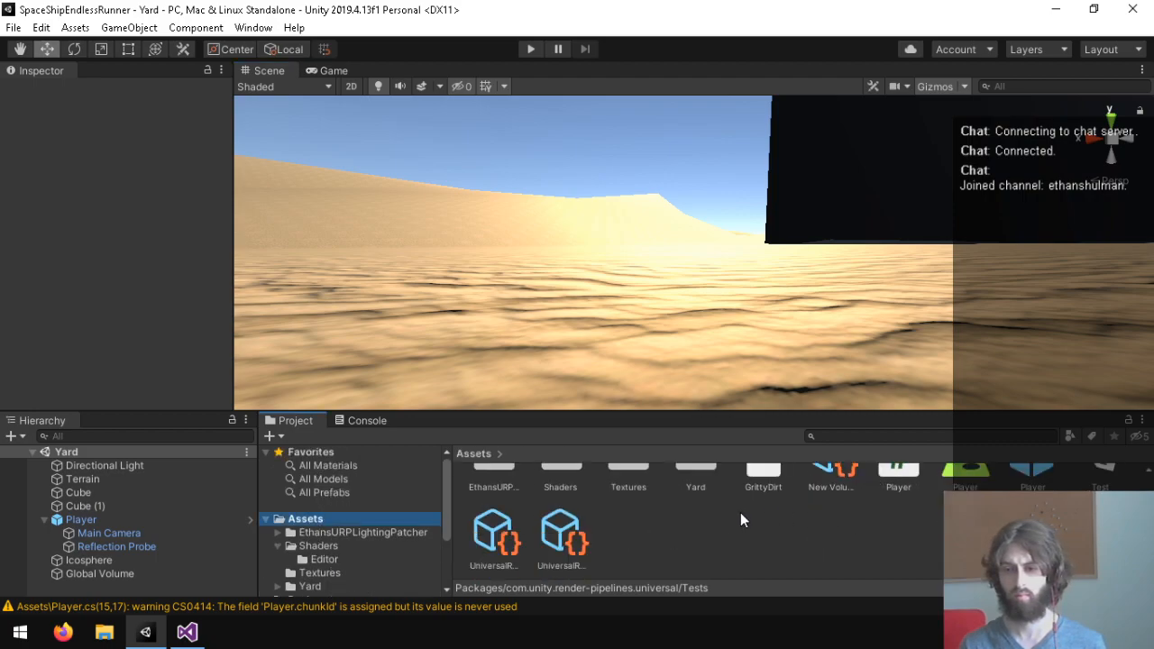
{"action": "scroll", "coordinate": [740, 513], "scroll_direction": "up", "scroll_amount": 2}
{"action": "left_click", "coordinate": [763, 503]}
{"action": "mouse_move", "coordinate": [138, 327]}
{"action": "left_mouse_down"}
{"action": "mouse_move", "coordinate": [178, 334]}
{"action": "mouse_move", "coordinate": [139, 327]}
{"action": "left_mouse_up"}
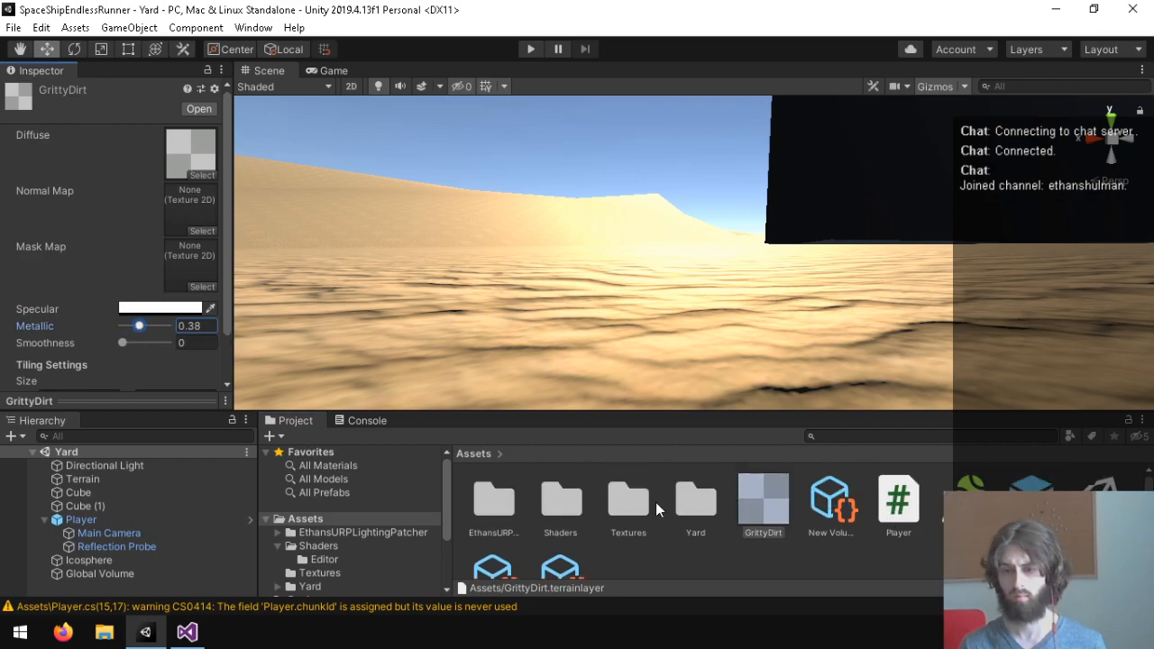
Select the Sand terrain layer in the Yard folder, try metallic 0.26 with smoothness 0.02, and set metallic to 0 and smoothness to 1.
{"action": "double_click", "coordinate": [629, 501]}
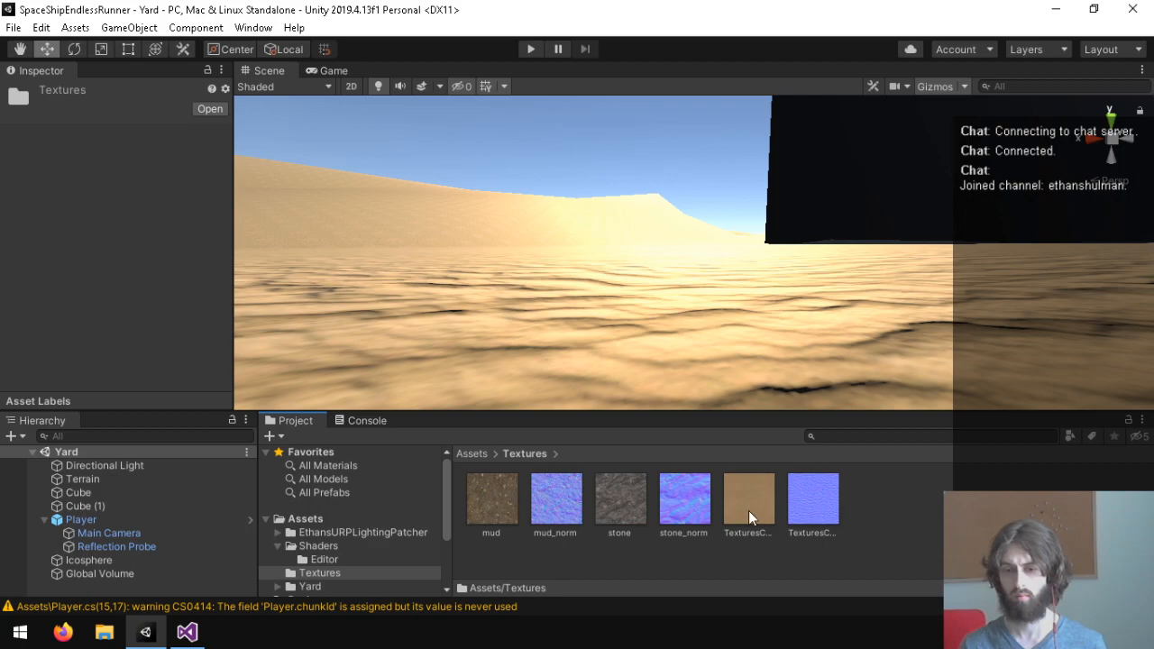
{"action": "left_click", "coordinate": [306, 519]}
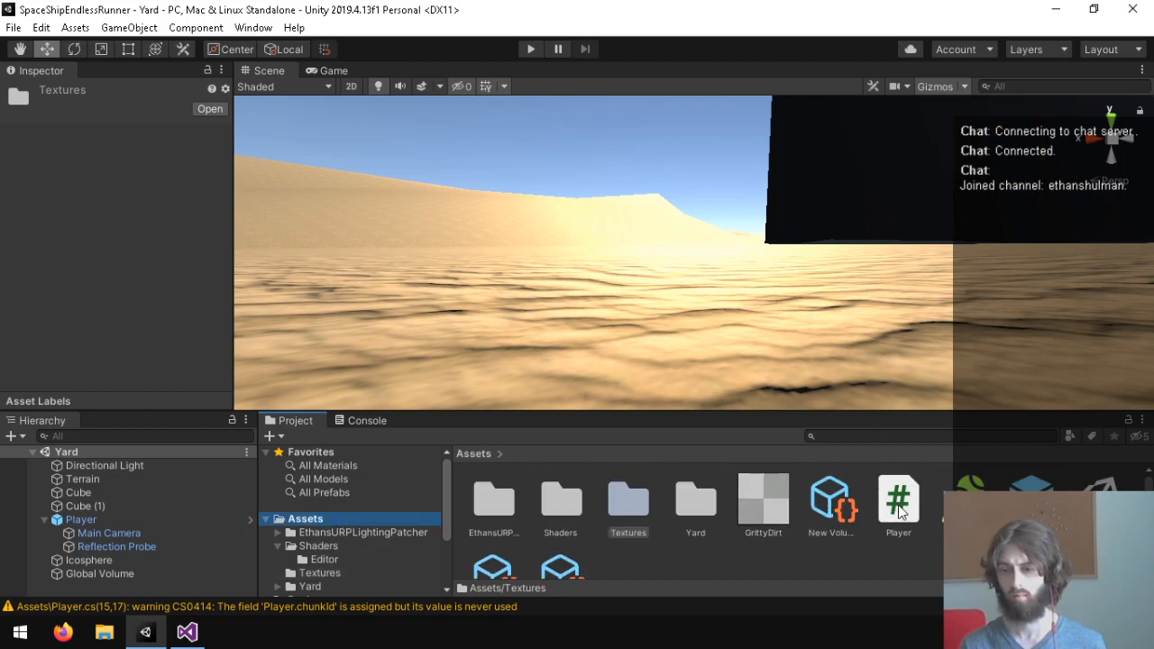
{"action": "scroll", "coordinate": [831, 505], "scroll_direction": "down", "scroll_amount": 2}
{"action": "scroll", "coordinate": [654, 527], "scroll_direction": "up", "scroll_amount": 2}
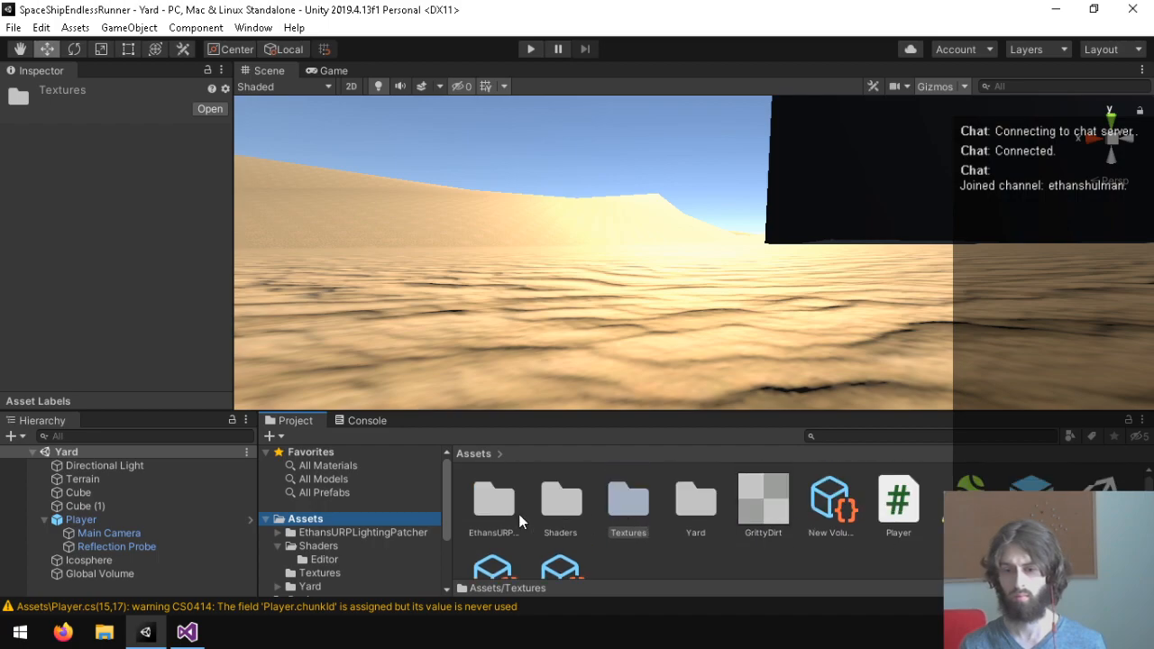
{"action": "double_click", "coordinate": [695, 502]}
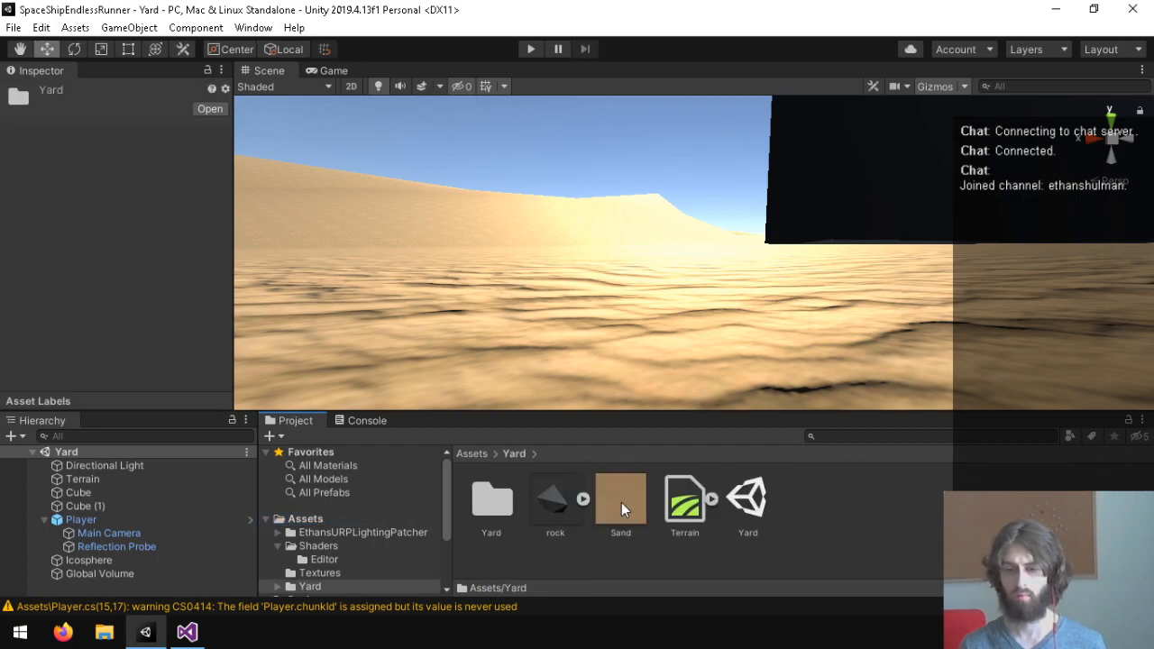
{"action": "left_click", "coordinate": [622, 501]}
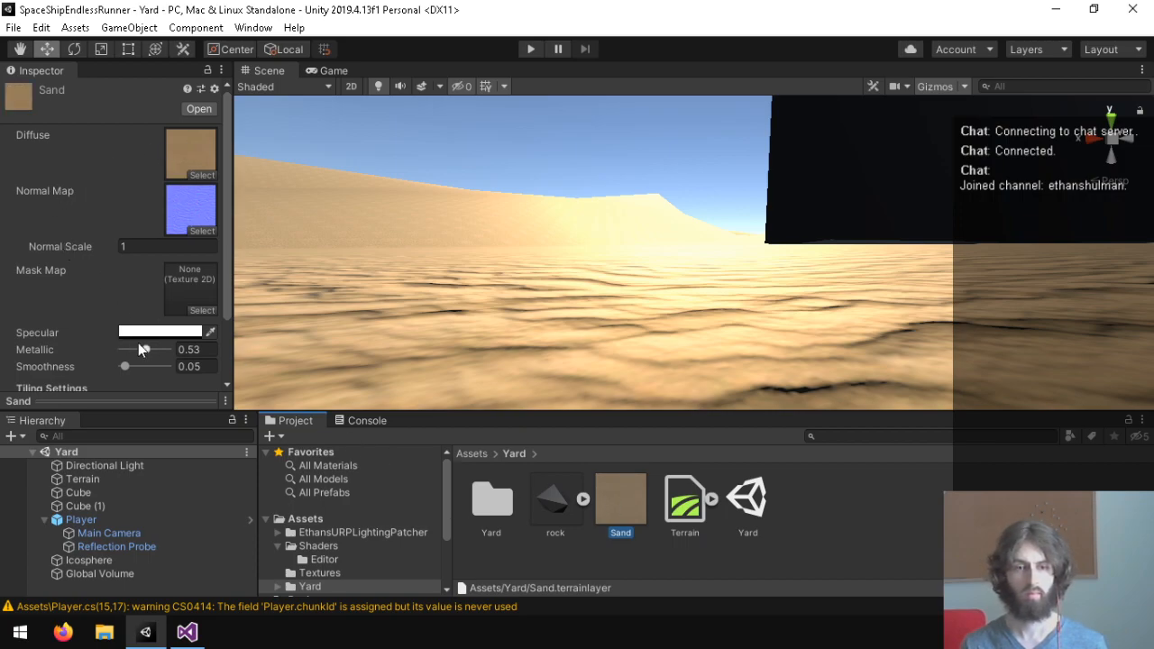
{"action": "mouse_move", "coordinate": [123, 368]}
{"action": "left_mouse_down"}
{"action": "mouse_move", "coordinate": [166, 368]}
{"action": "mouse_move", "coordinate": [121, 369]}
{"action": "mouse_move", "coordinate": [116, 350]}
{"action": "mouse_move", "coordinate": [93, 351]}
{"action": "mouse_move", "coordinate": [146, 365]}
{"action": "mouse_move", "coordinate": [115, 375]}
{"action": "left_mouse_up"}
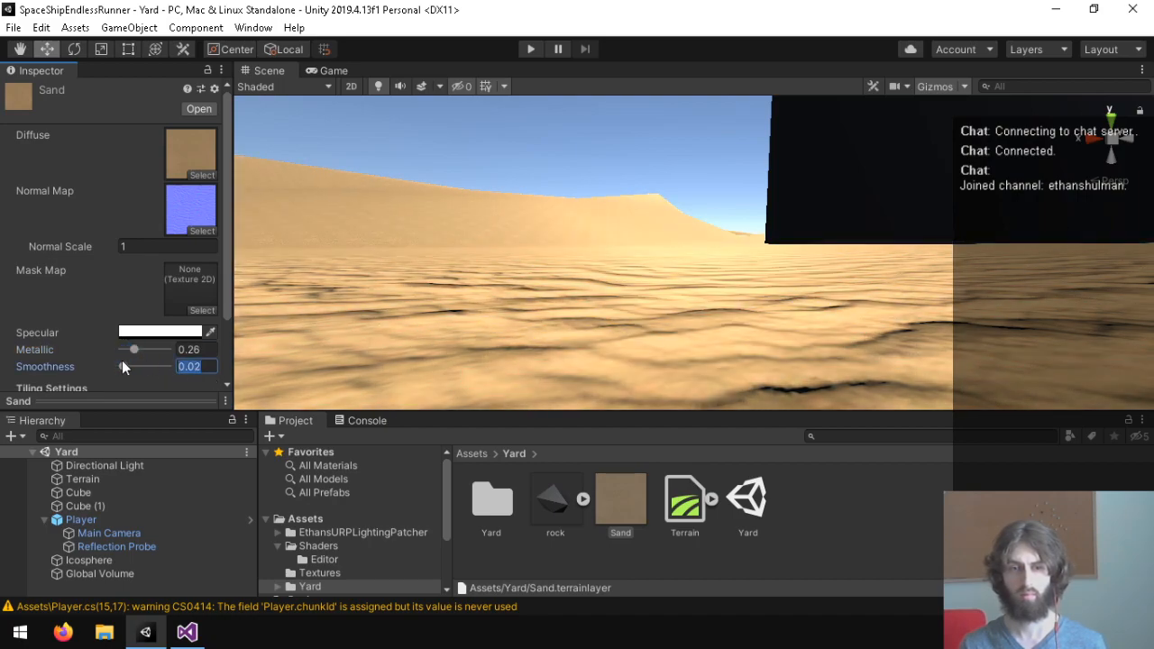
{"action": "left_click", "coordinate": [120, 351]}
{"action": "left_click_drag", "start_coordinate": [138, 367], "coordinate": [172, 367]}
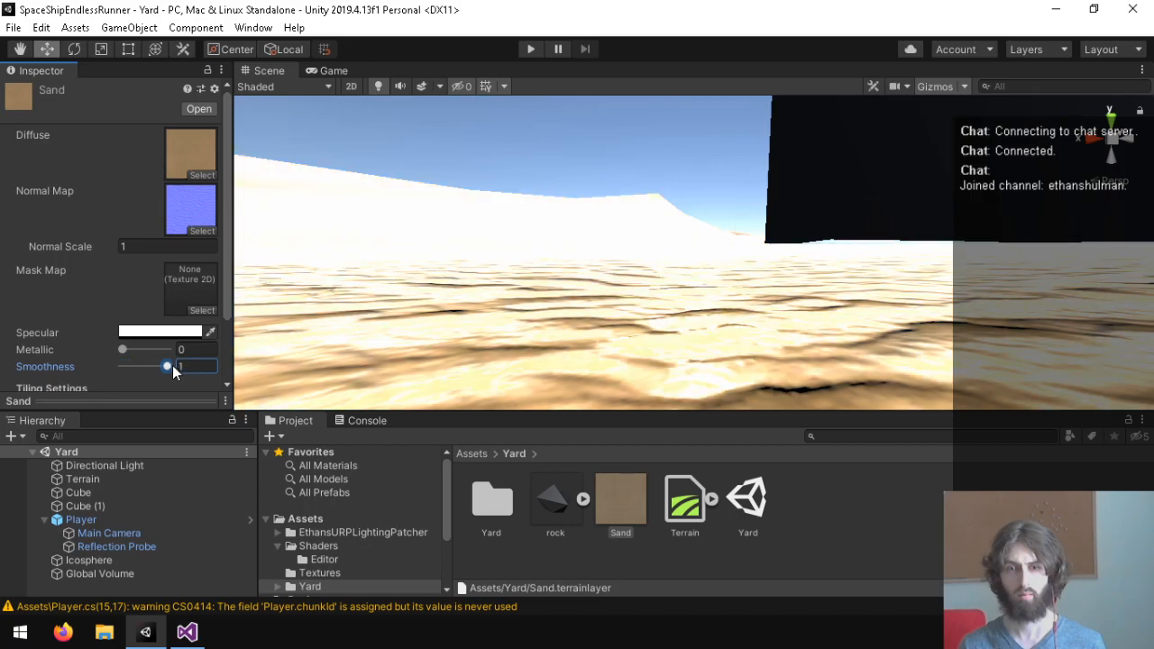
Set the Directional Light's intensity to 1 and check how the sand highlights respond in the scene.
{"action": "right_click_drag", "start_coordinate": [536, 271], "coordinate": [631, 261]}
{"action": "left_click", "coordinate": [127, 463]}
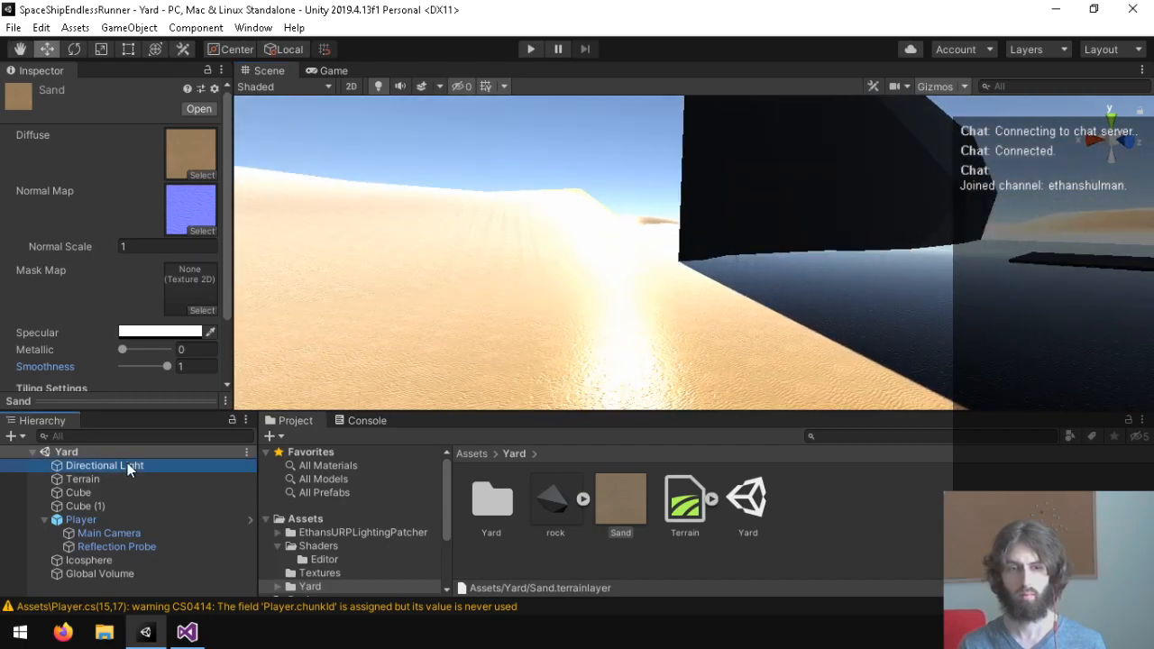
{"action": "left_click", "coordinate": [157, 301]}
{"action": "type", "text": "1"}
{"action": "right_click_drag", "start_coordinate": [436, 303], "coordinate": [631, 451]}
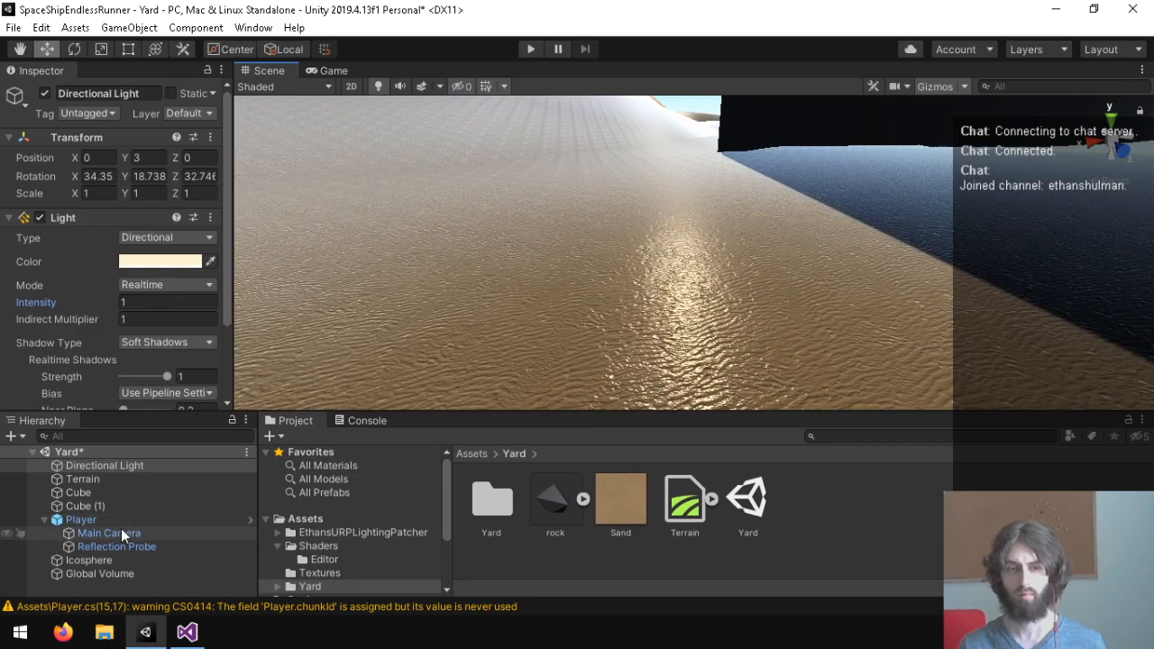
Set both the metallic and smoothness values of the Sand terrain layer to 0.
{"action": "left_click", "coordinate": [620, 500]}
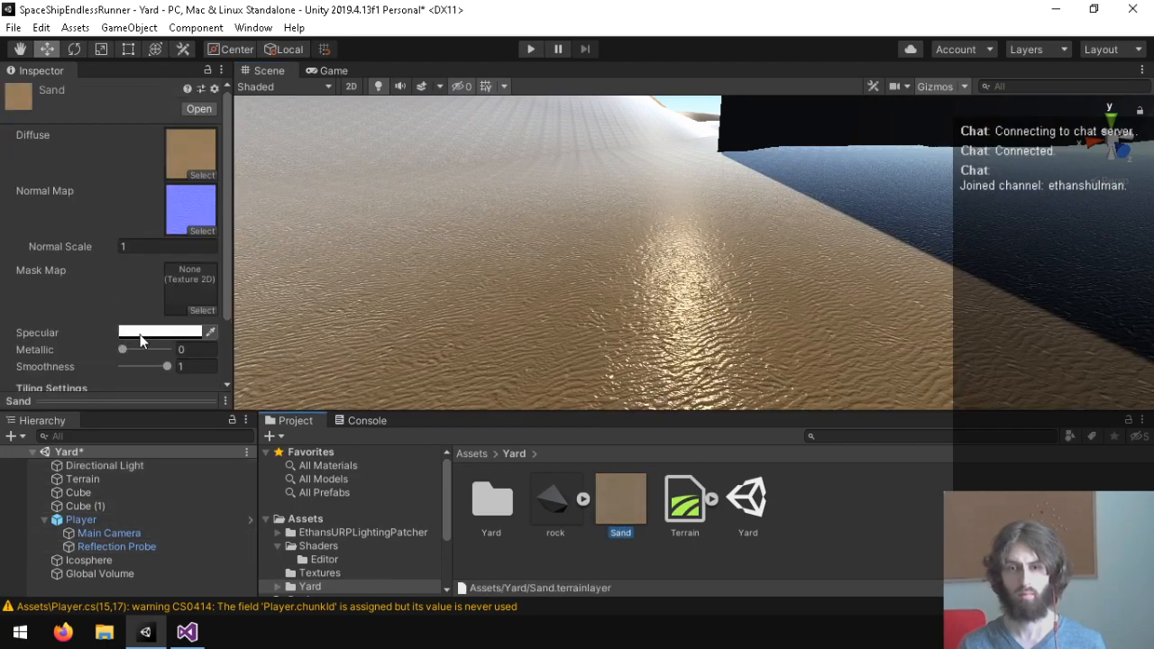
{"action": "mouse_move", "coordinate": [134, 354]}
{"action": "left_mouse_down"}
{"action": "mouse_move", "coordinate": [148, 351]}
{"action": "mouse_move", "coordinate": [122, 352]}
{"action": "mouse_move", "coordinate": [120, 367]}
{"action": "mouse_move", "coordinate": [146, 367]}
{"action": "mouse_move", "coordinate": [111, 360]}
{"action": "mouse_move", "coordinate": [153, 359]}
{"action": "mouse_move", "coordinate": [127, 362]}
{"action": "mouse_move", "coordinate": [135, 351]}
{"action": "left_mouse_up"}
{"action": "right_click_drag", "start_coordinate": [586, 280], "coordinate": [671, 171]}
{"action": "mouse_move", "coordinate": [125, 365]}
{"action": "left_mouse_down"}
{"action": "mouse_move", "coordinate": [107, 366]}
{"action": "mouse_move", "coordinate": [112, 351]}
{"action": "left_mouse_up"}
{"action": "right_click_drag", "start_coordinate": [586, 298], "coordinate": [233, 488]}
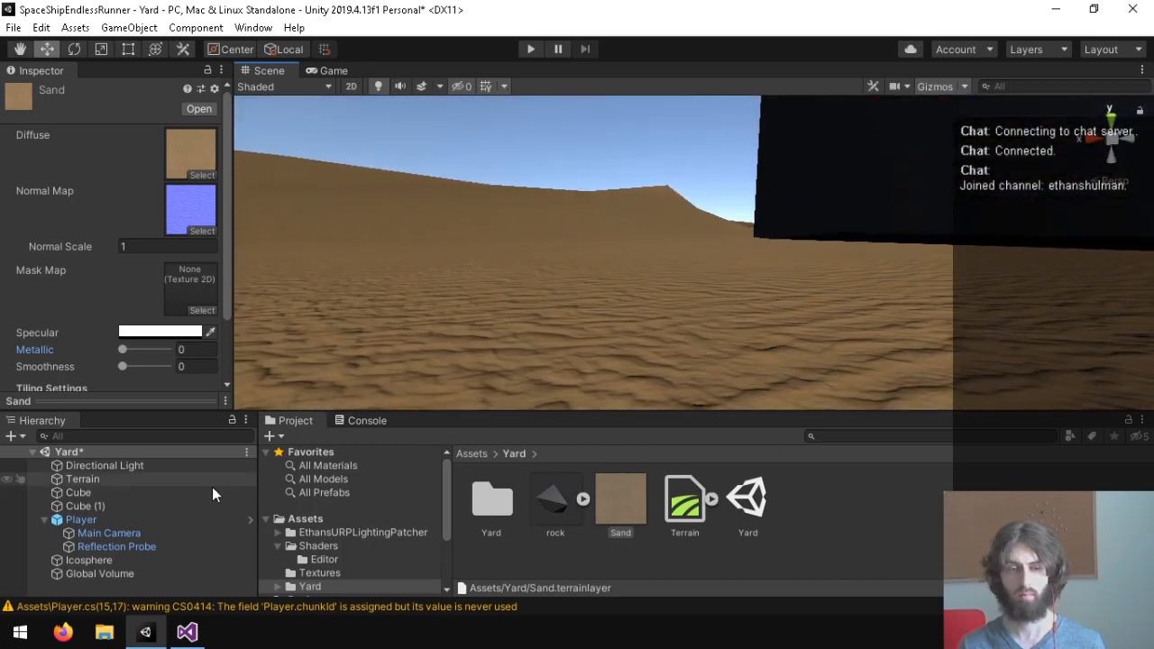
Set the Directional Light's intensity to 1.8.
{"action": "left_click", "coordinate": [125, 523]}
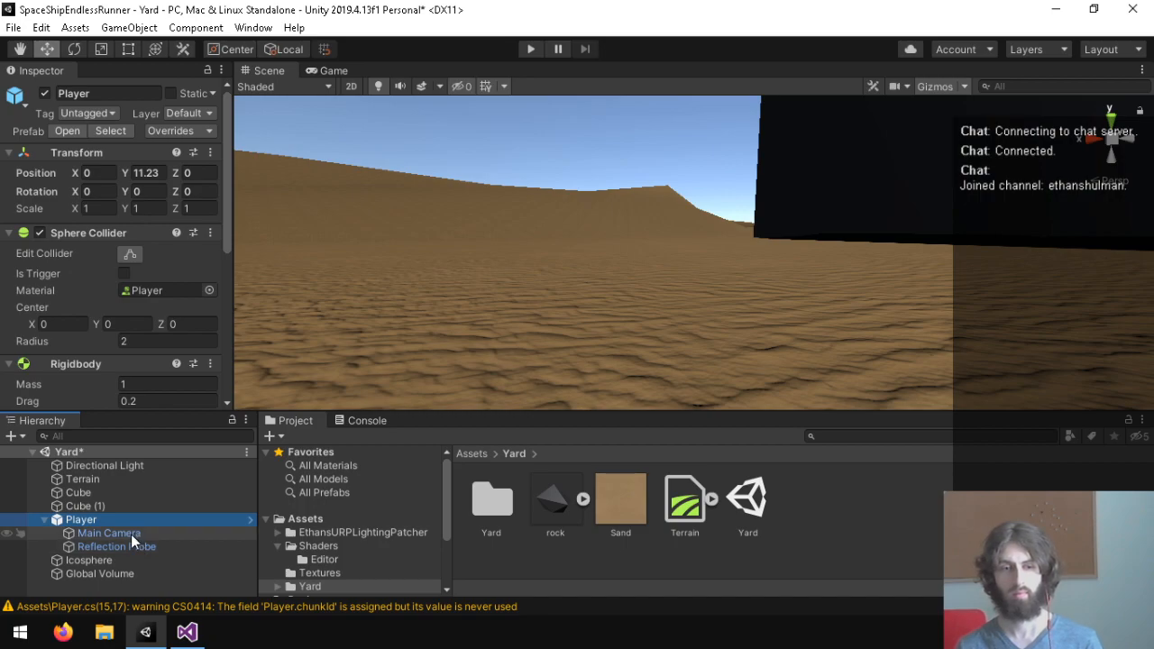
{"action": "left_click", "coordinate": [136, 465]}
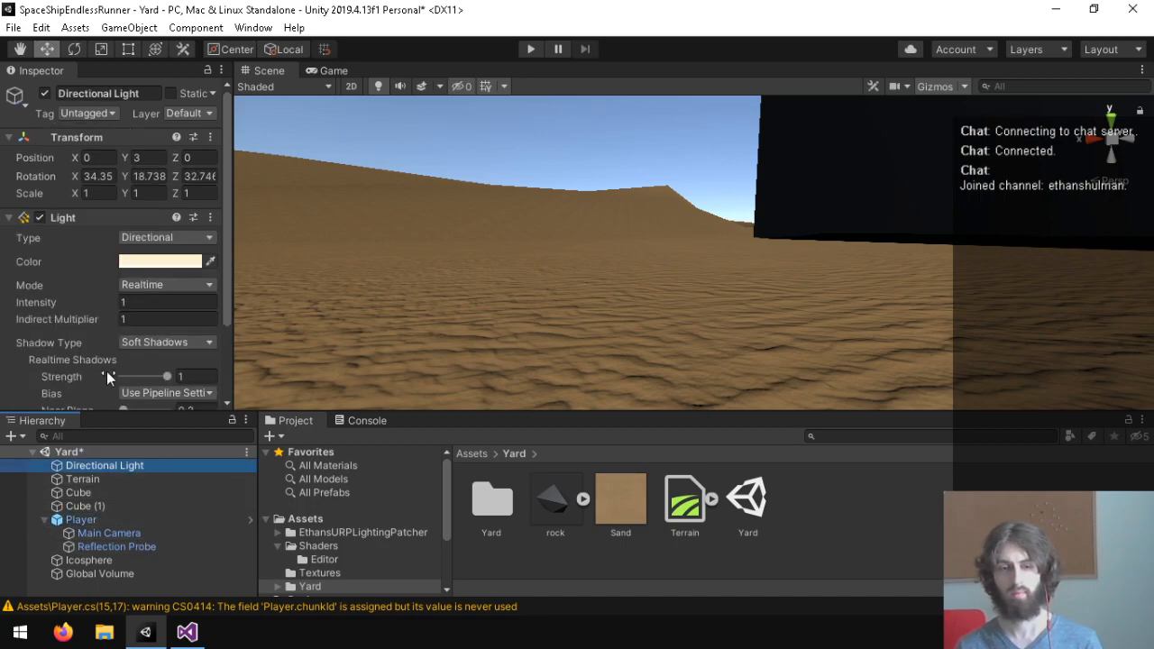
{"action": "left_click", "coordinate": [136, 301]}
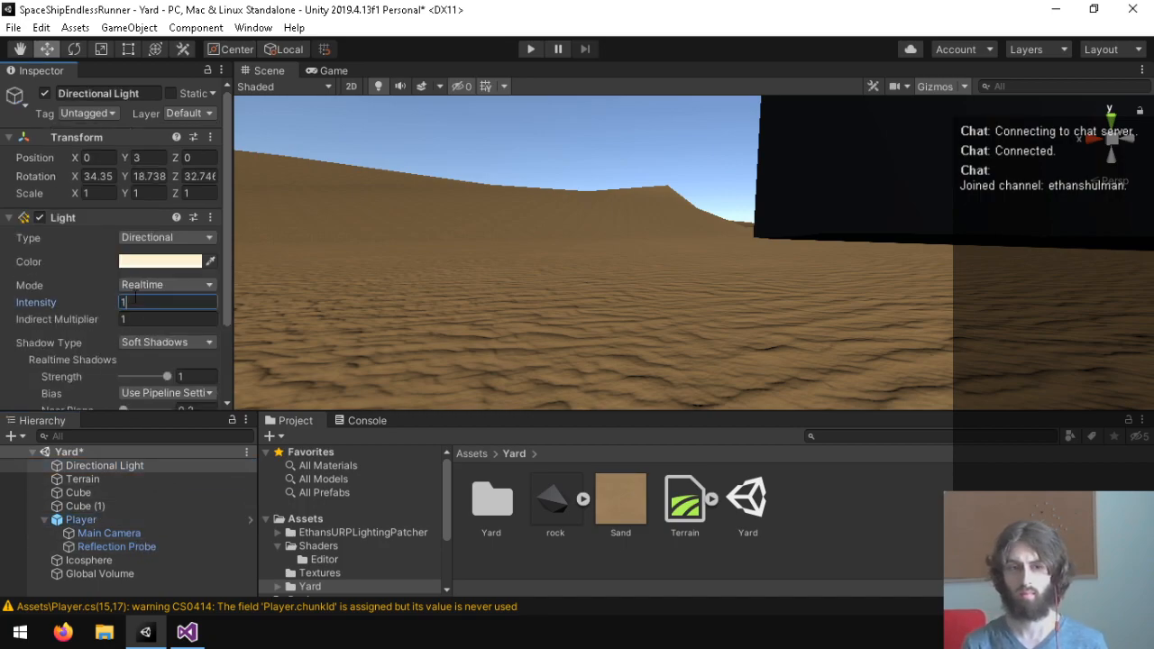
{"action": "type", "text": ".5"}
{"action": "key", "text": "BackSpace"}
{"action": "type", "text": "8"}
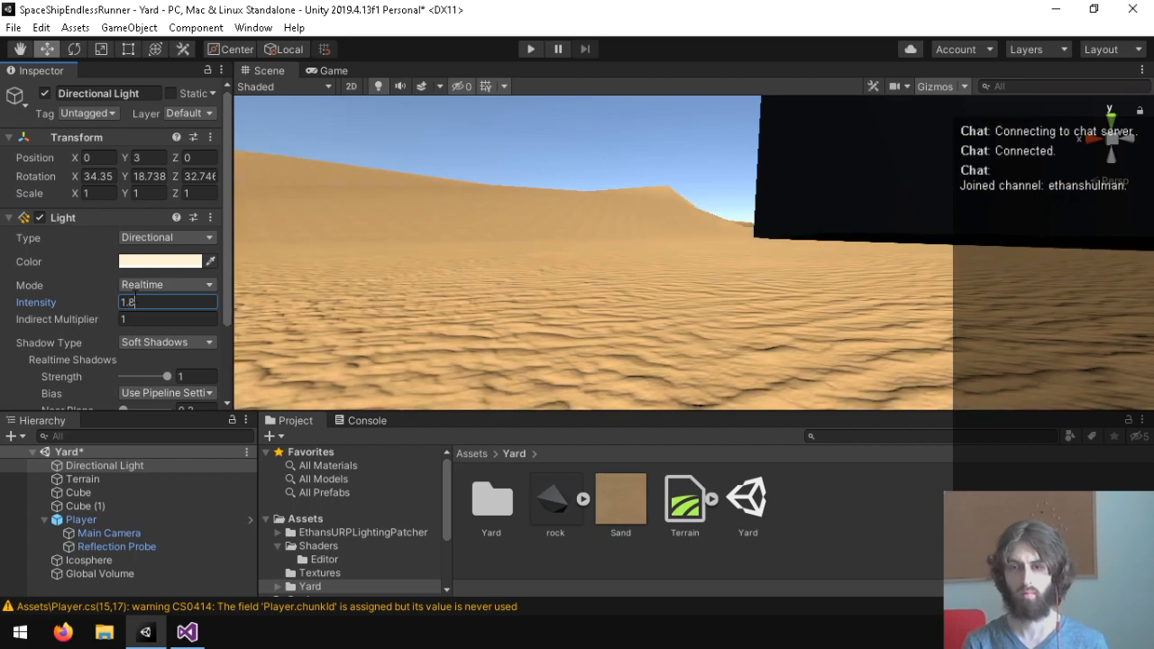
Find the Icosphere's Mattest material and change its shader to Universal Render Pipeline World Space Lit.
{"action": "right_click_drag", "start_coordinate": [799, 288], "coordinate": [553, 303]}
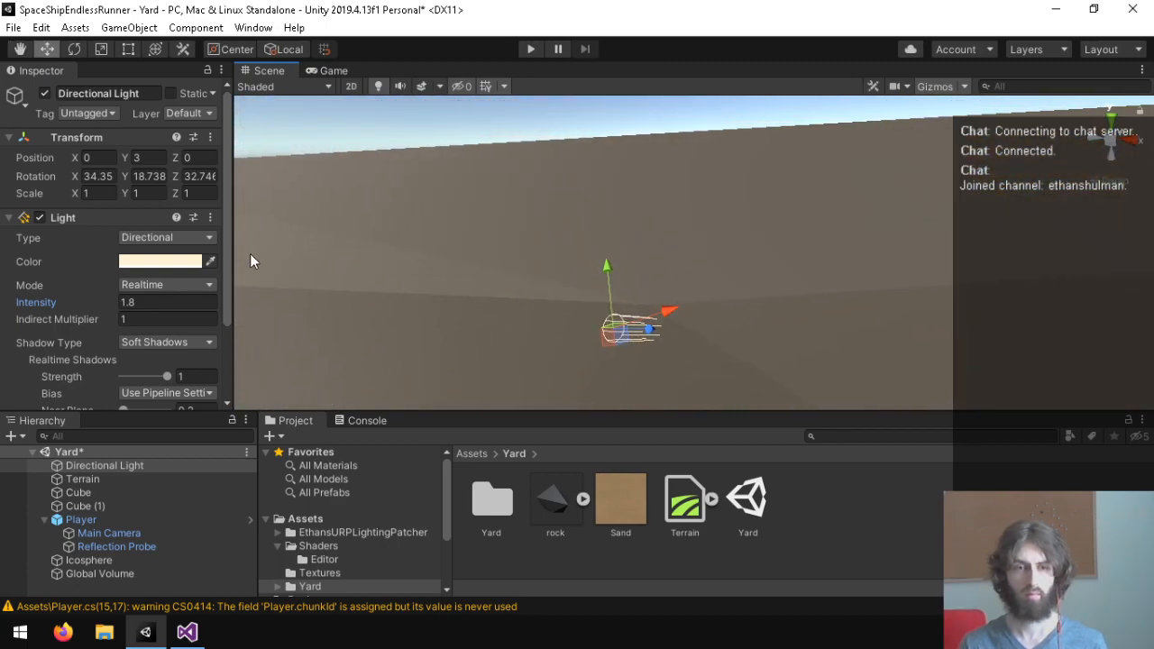
{"action": "left_click", "coordinate": [502, 211]}
{"action": "left_click", "coordinate": [383, 232]}
{"action": "left_click", "coordinate": [402, 284]}
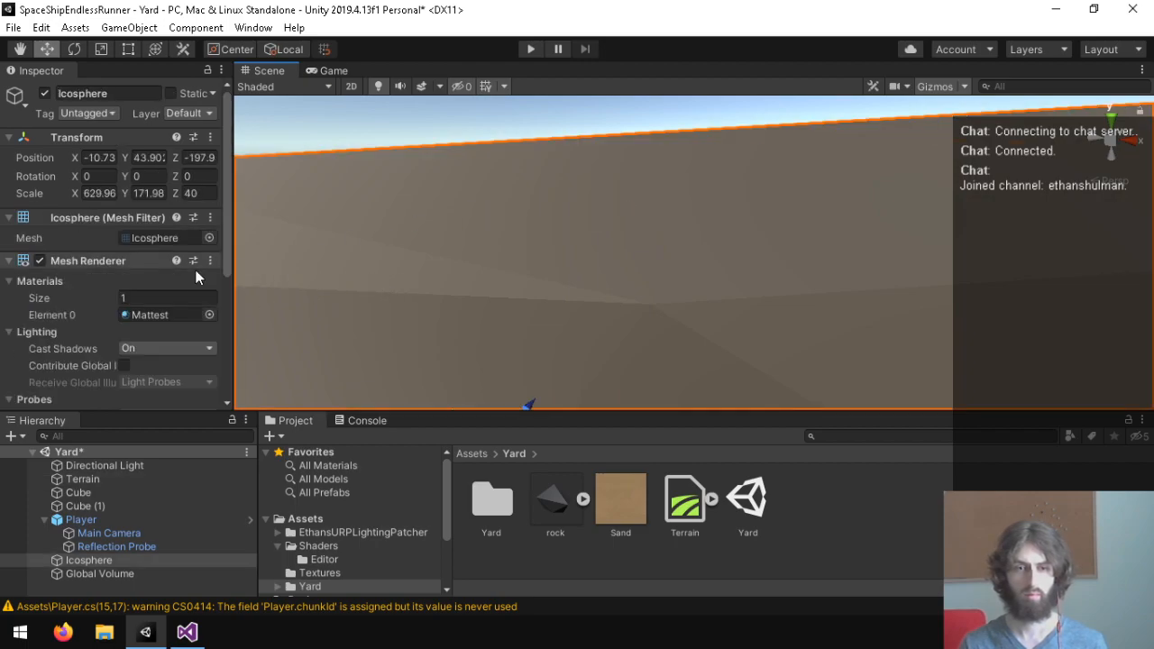
{"action": "left_click", "coordinate": [149, 315]}
{"action": "left_click", "coordinate": [550, 510]}
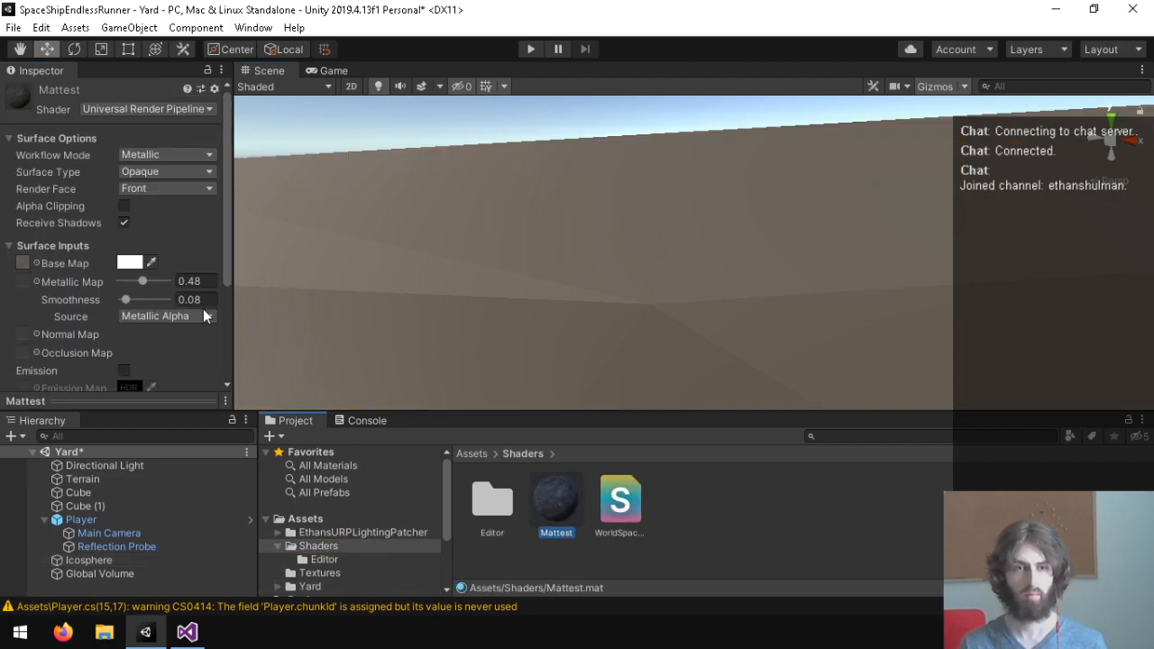
{"action": "left_click", "coordinate": [144, 109]}
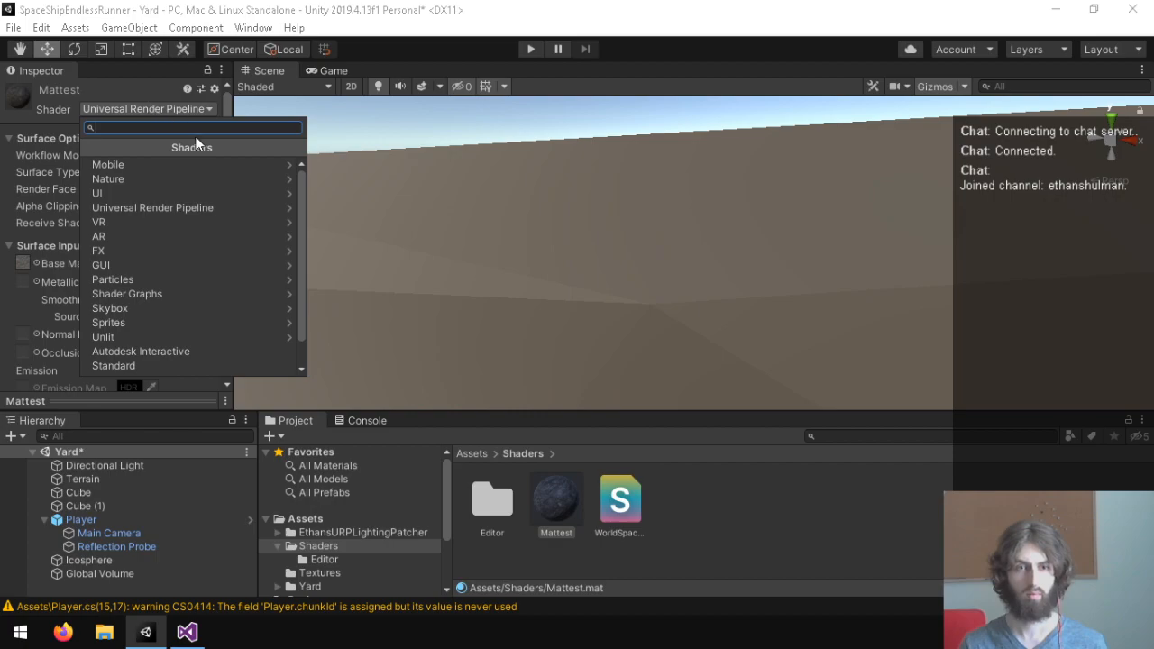
{"action": "left_click", "coordinate": [54, 137]}
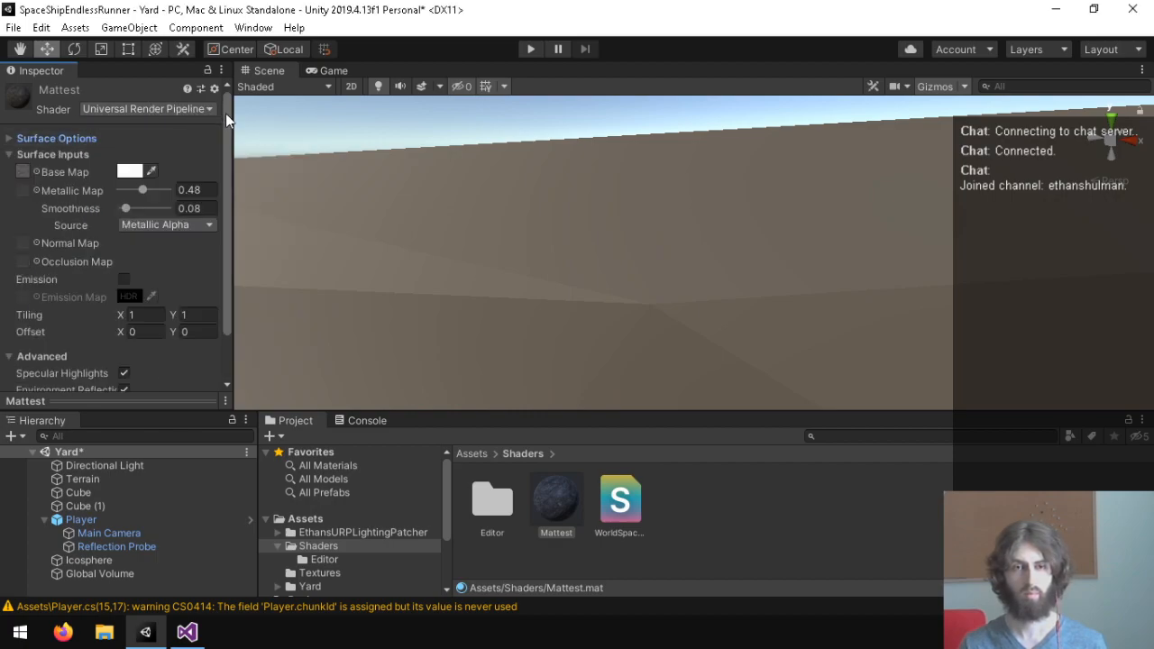
{"action": "left_click_drag", "start_coordinate": [233, 116], "coordinate": [177, 135]}
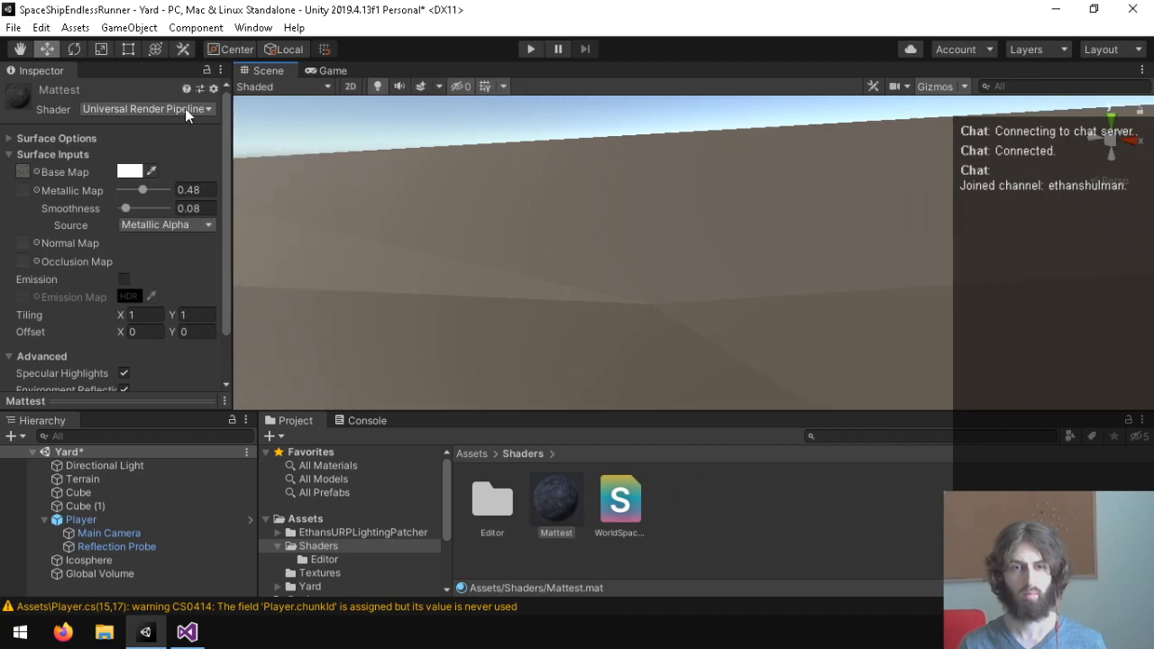
{"action": "left_click", "coordinate": [185, 109]}
{"action": "left_click", "coordinate": [205, 205]}
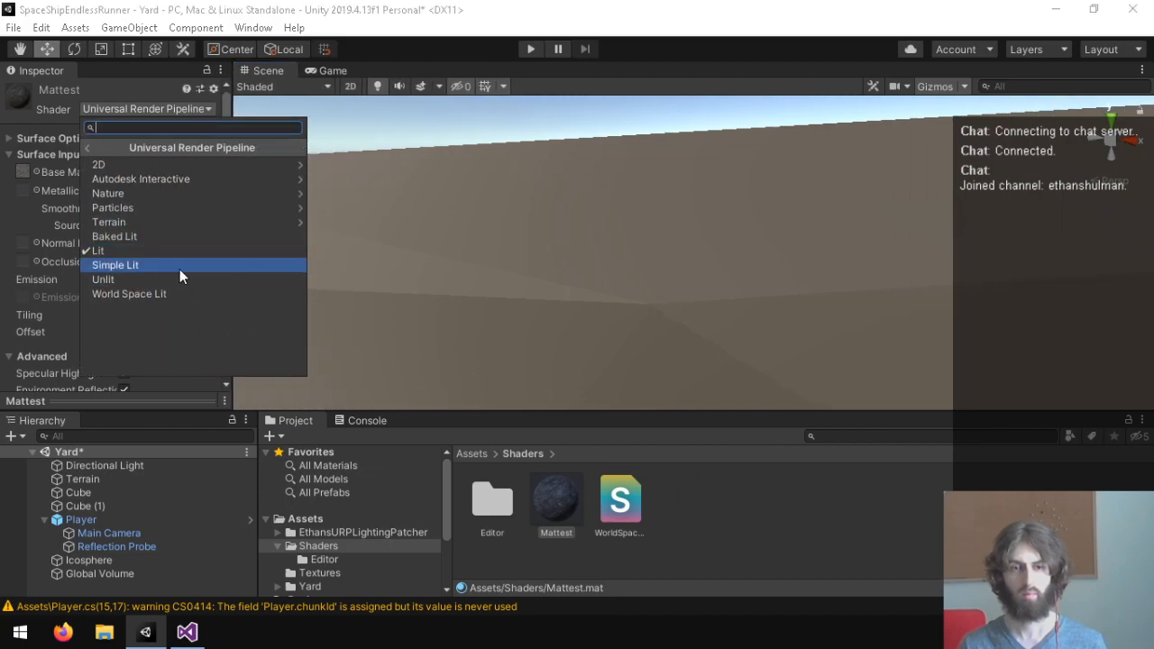
{"action": "left_click", "coordinate": [118, 294]}
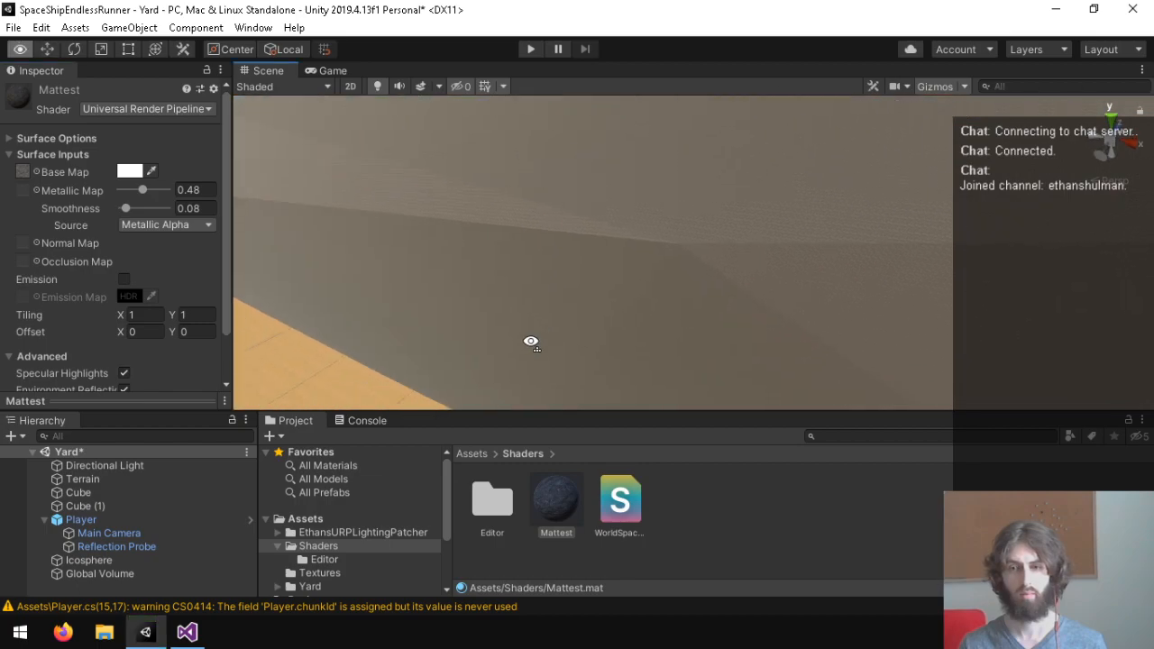
Set the Mattest material's tiling to 0.04 in both X and Y and inspect the rock texture.
{"action": "scroll", "coordinate": [49, 365], "scroll_direction": "down", "scroll_amount": 3}
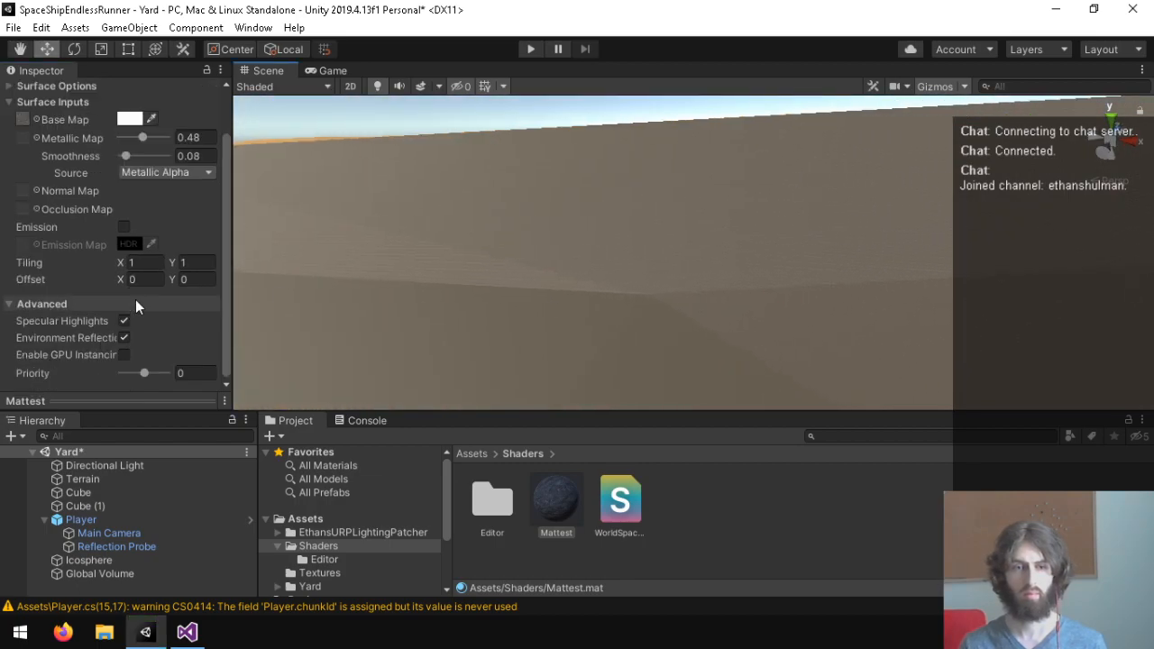
{"action": "type", "text": "0.1"}
{"action": "key", "text": "BackSpace"}
{"action": "type", "text": "04"}
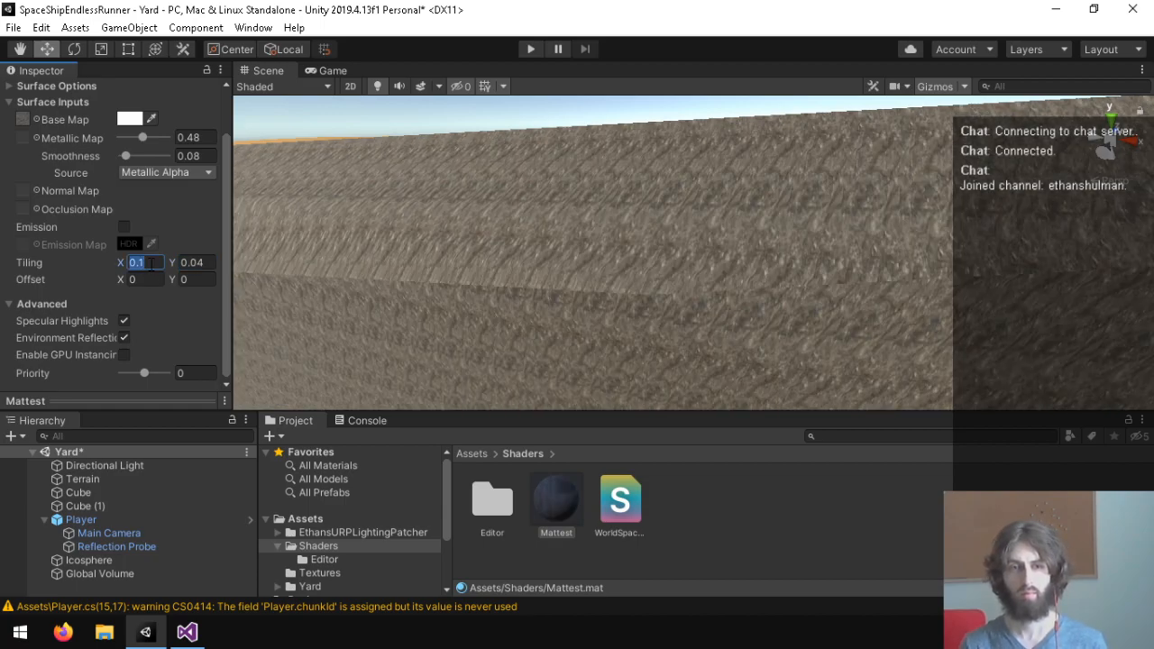
{"action": "type", "text": "0.04"}
{"action": "right_click_drag", "start_coordinate": [436, 163], "coordinate": [125, 141]}
{"action": "left_click", "coordinate": [129, 119]}
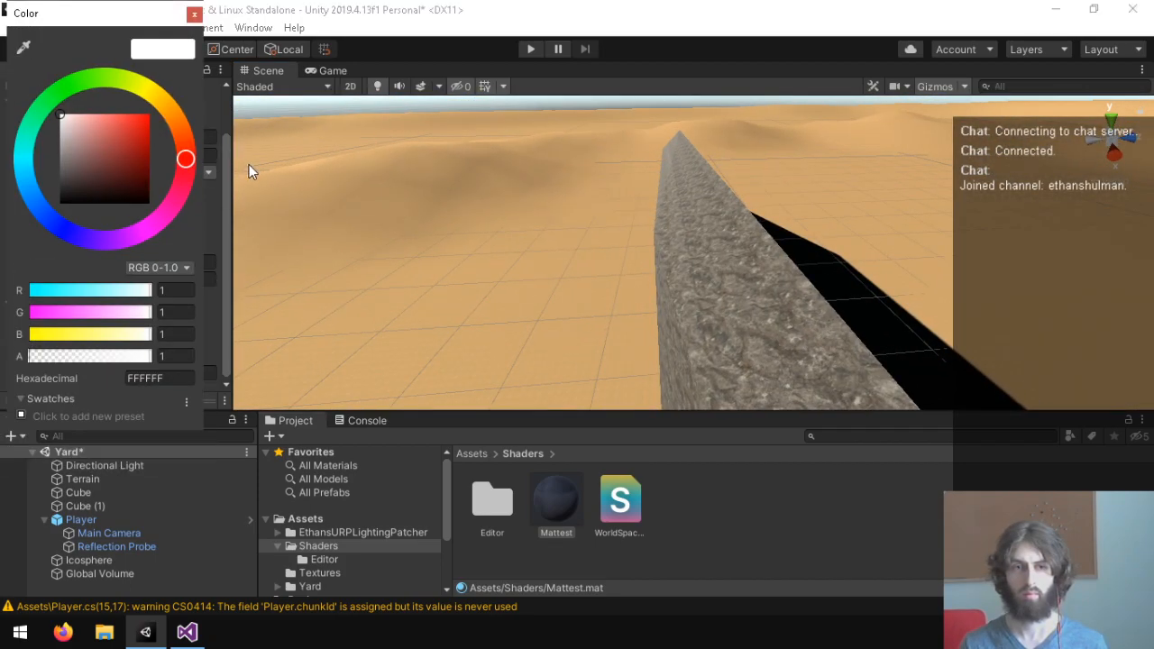
{"action": "left_click_drag", "start_coordinate": [70, 137], "coordinate": [49, 103]}
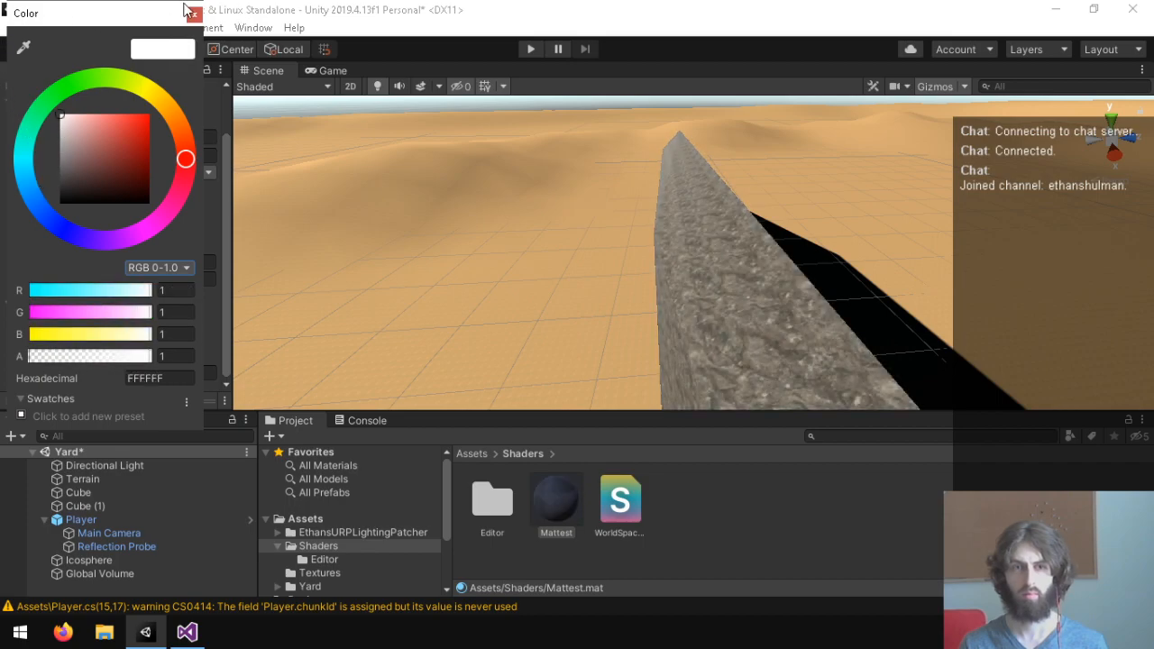
{"action": "left_click", "coordinate": [191, 14]}
Assign the mud_norm texture from the Textures folder as Mattest's normal map and fix its normal map import type.
{"action": "right_click_drag", "start_coordinate": [722, 270], "coordinate": [440, 181]}
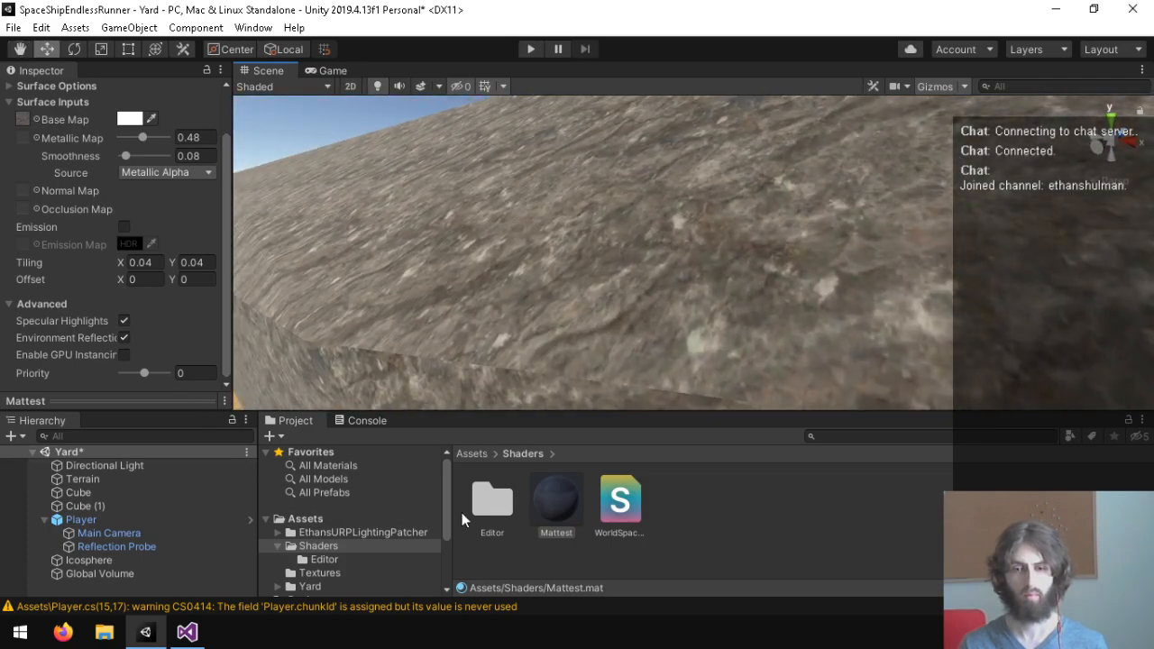
{"action": "left_click", "coordinate": [324, 573]}
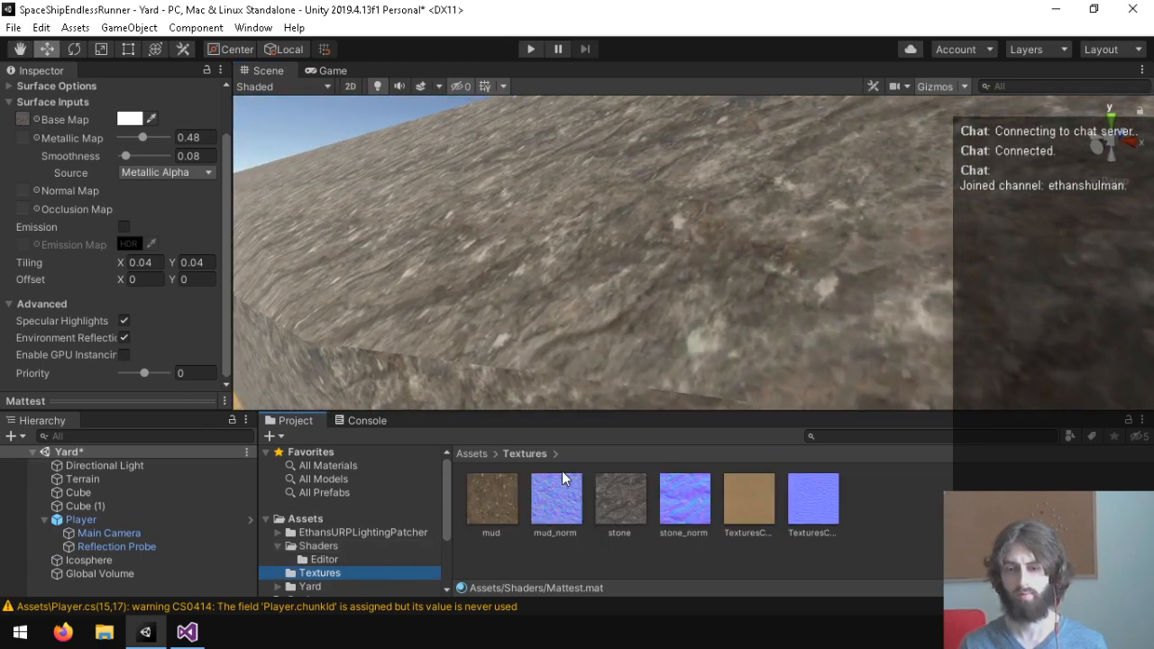
{"action": "left_click_drag", "start_coordinate": [574, 484], "coordinate": [24, 191]}
{"action": "right_click_drag", "start_coordinate": [643, 229], "coordinate": [93, 212]}
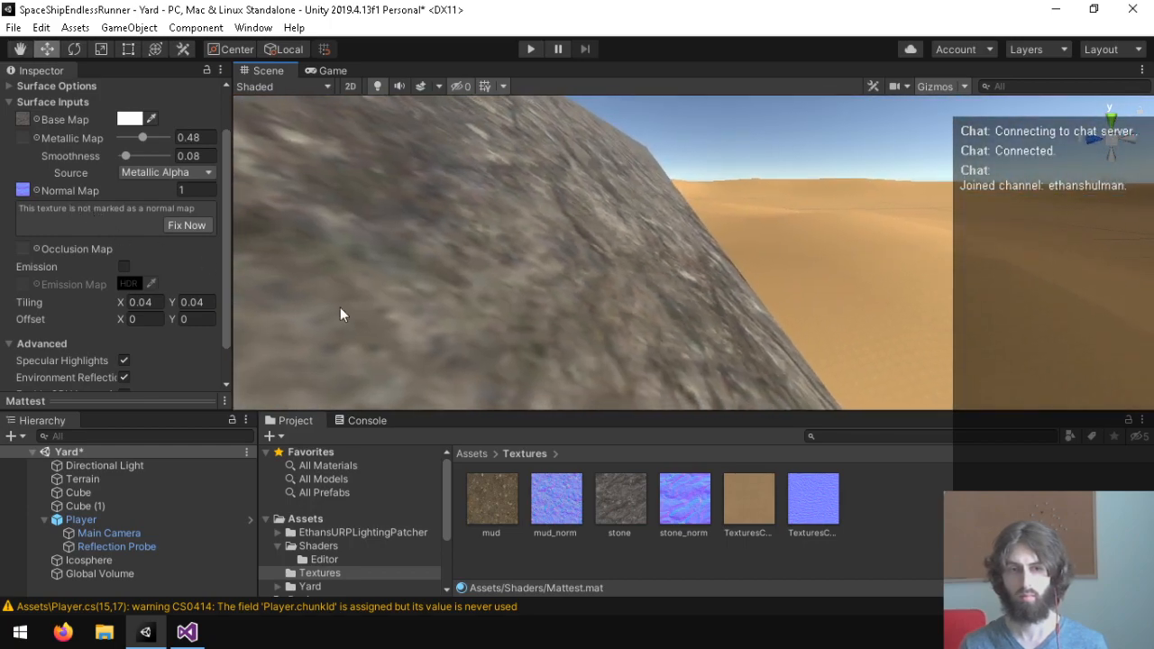
{"action": "left_click", "coordinate": [185, 226]}
{"action": "mouse_move", "coordinate": [523, 314]}
{"action": "right_mouse_down"}
{"action": "mouse_move", "coordinate": [479, 327]}
{"action": "mouse_move", "coordinate": [514, 328]}
{"action": "right_mouse_up"}
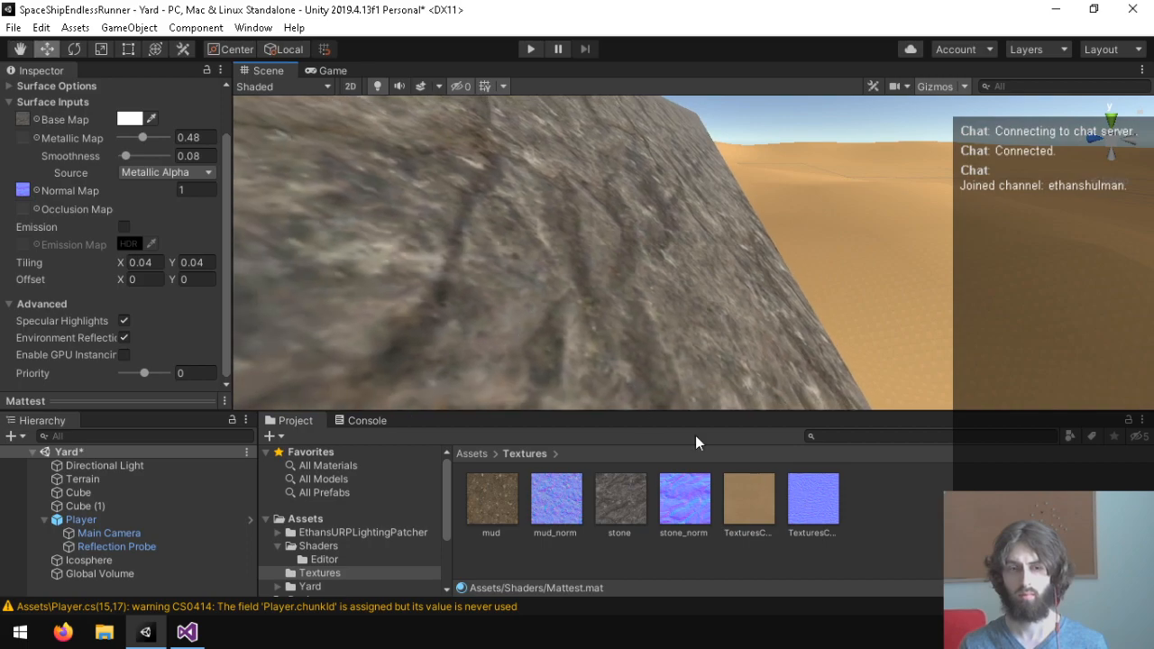
Open the project settings and review the rendering and configuration options in the Player's Other Settings.
{"action": "left_click", "coordinate": [42, 27]}
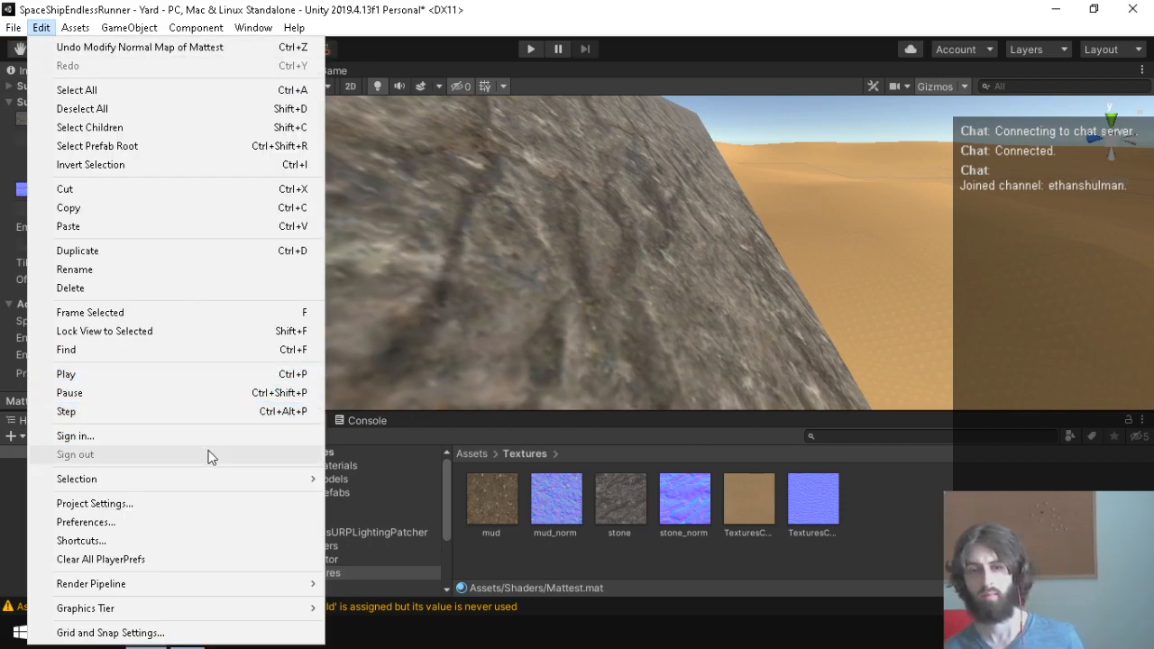
{"action": "left_click", "coordinate": [150, 504]}
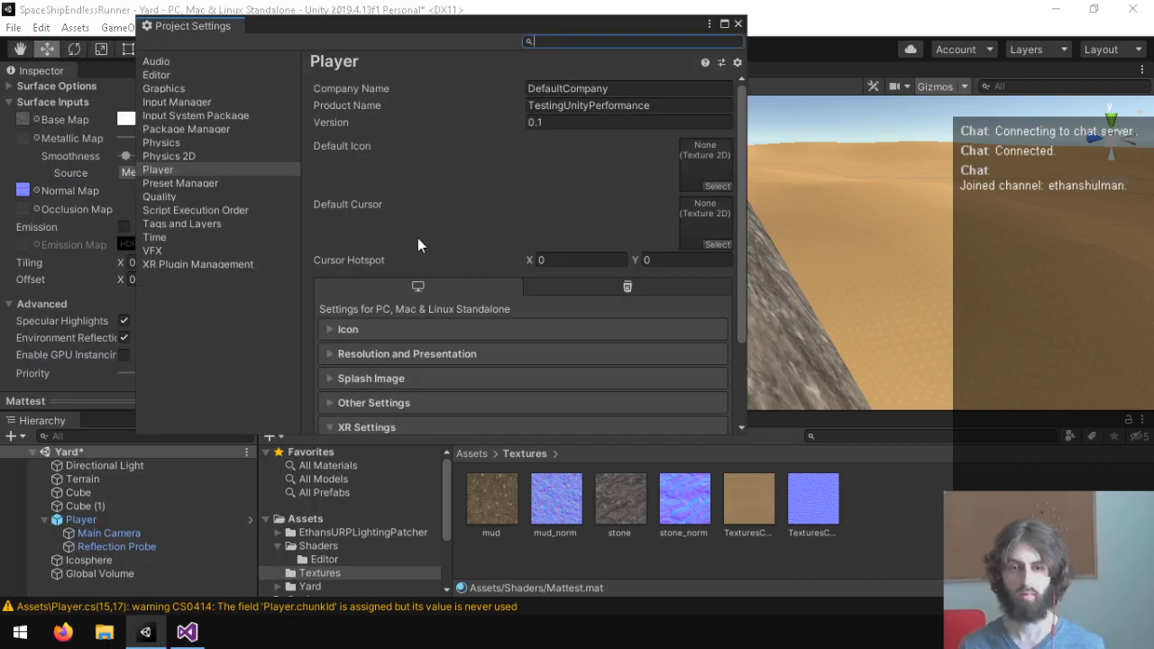
{"action": "scroll", "coordinate": [428, 248], "scroll_direction": "down", "scroll_amount": 3}
{"action": "left_click", "coordinate": [383, 286]}
{"action": "scroll", "coordinate": [428, 280], "scroll_direction": "down", "scroll_amount": 4}
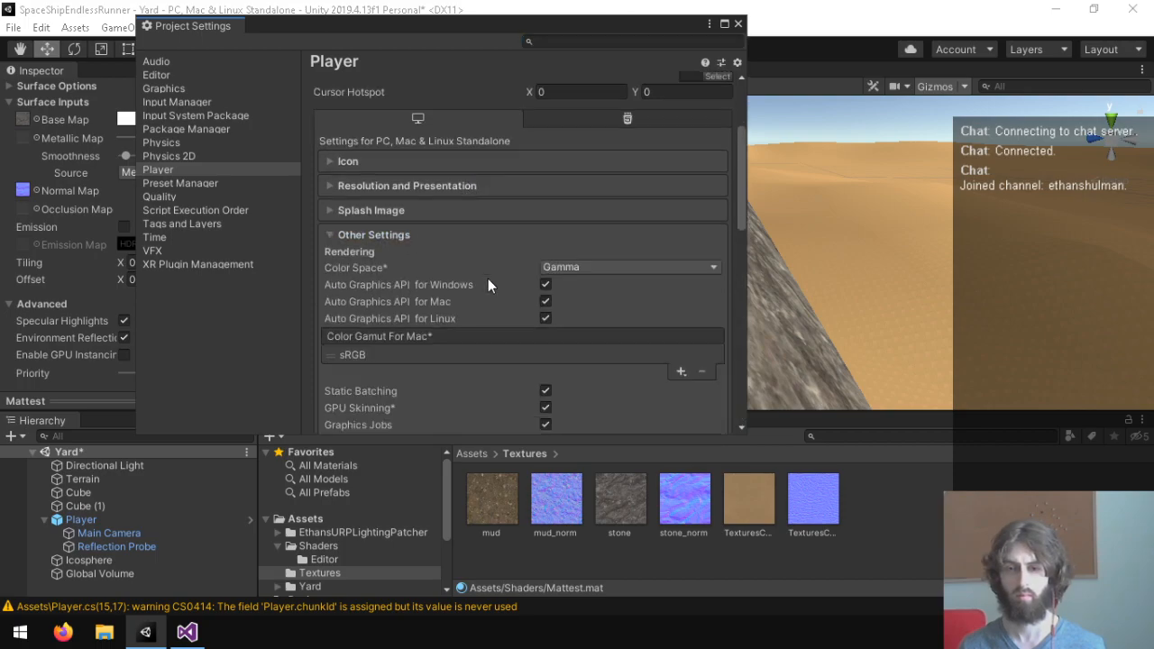
{"action": "scroll", "coordinate": [410, 287], "scroll_direction": "down", "scroll_amount": 7}
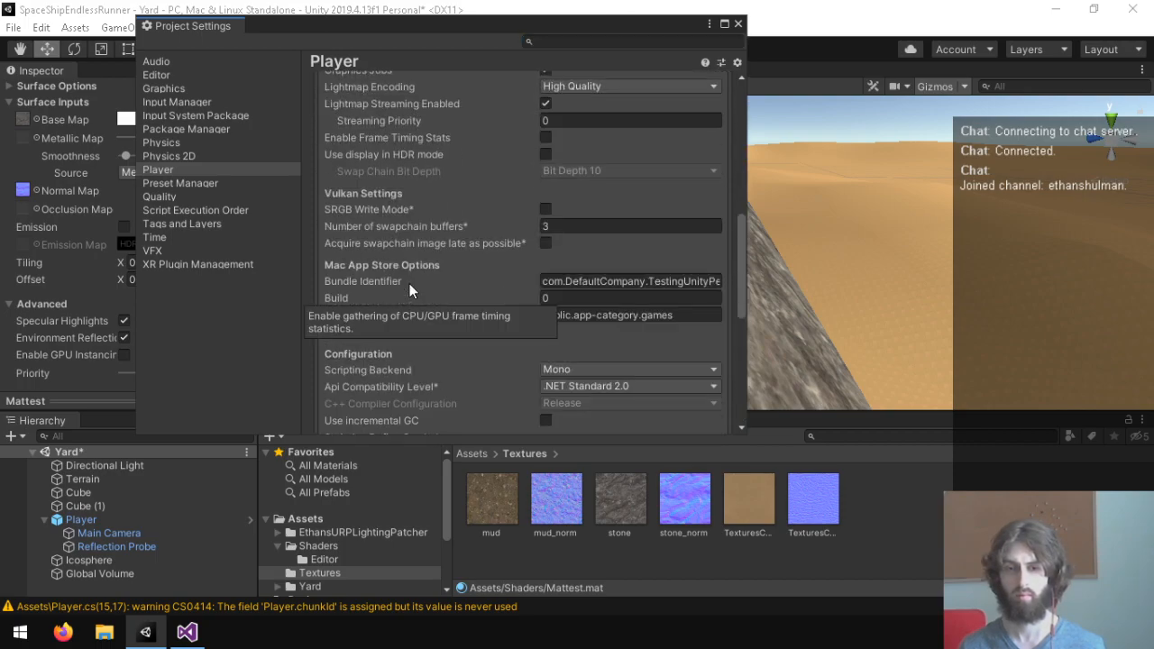
{"action": "scroll", "coordinate": [410, 287], "scroll_direction": "up", "scroll_amount": 7}
In the project's Quality settings, set anisotropic textures to Per Texture for the Ultra and Very High levels.
{"action": "left_click", "coordinate": [198, 197]}
{"action": "scroll", "coordinate": [467, 221], "scroll_direction": "up", "scroll_amount": 3}
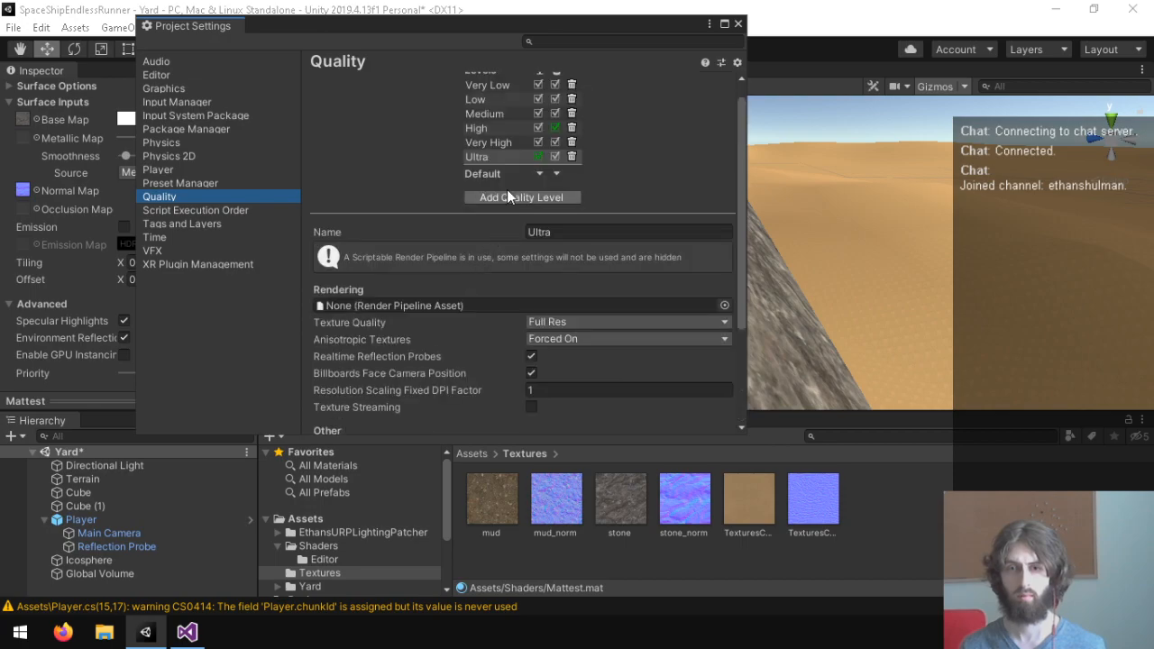
{"action": "left_click", "coordinate": [480, 146]}
{"action": "key", "text": "Down"}
{"action": "left_click", "coordinate": [494, 128]}
{"action": "left_click", "coordinate": [482, 153]}
{"action": "left_click", "coordinate": [574, 342]}
{"action": "left_click", "coordinate": [564, 375]}
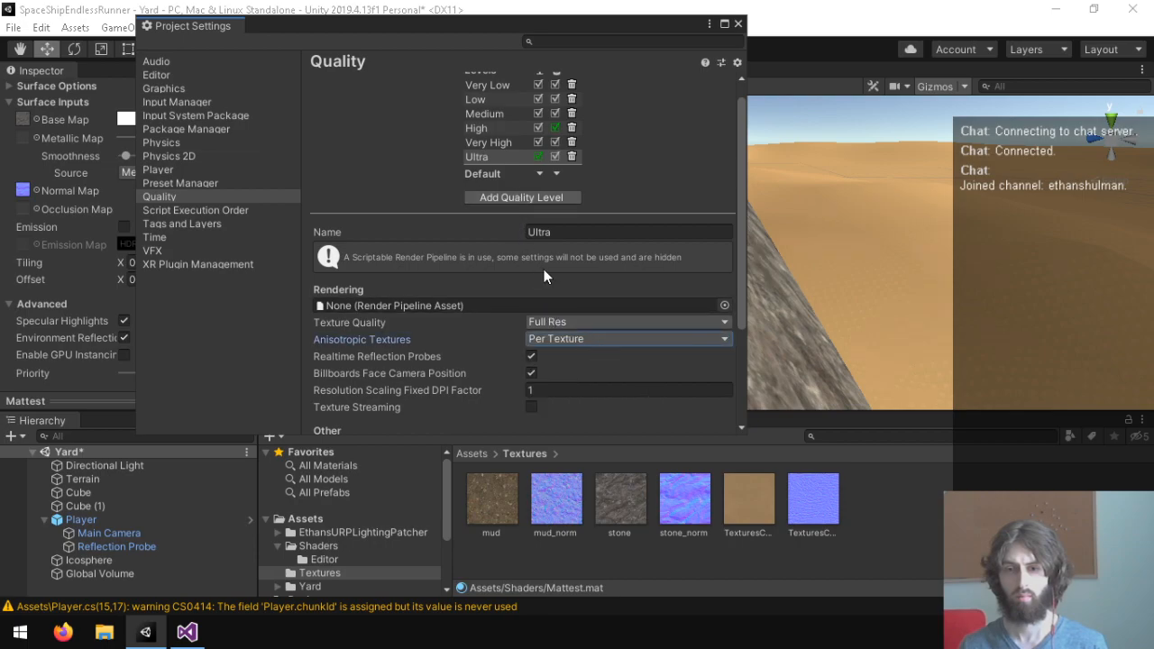
{"action": "left_click", "coordinate": [485, 147]}
{"action": "left_click", "coordinate": [559, 339]}
{"action": "left_click", "coordinate": [557, 376]}
Compare the rendering settings of the High, Medium, Low and Very Low quality levels with those of Ultra.
{"action": "left_click", "coordinate": [477, 129]}
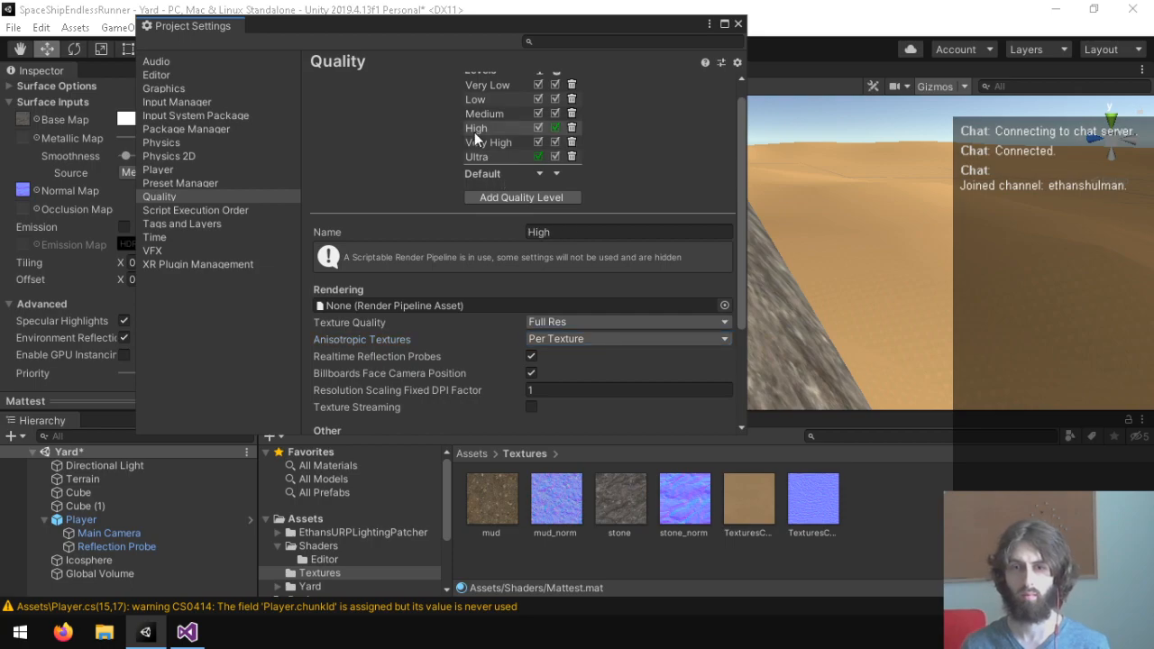
{"action": "left_click", "coordinate": [485, 113]}
{"action": "left_click", "coordinate": [492, 99]}
{"action": "left_click", "coordinate": [491, 85]}
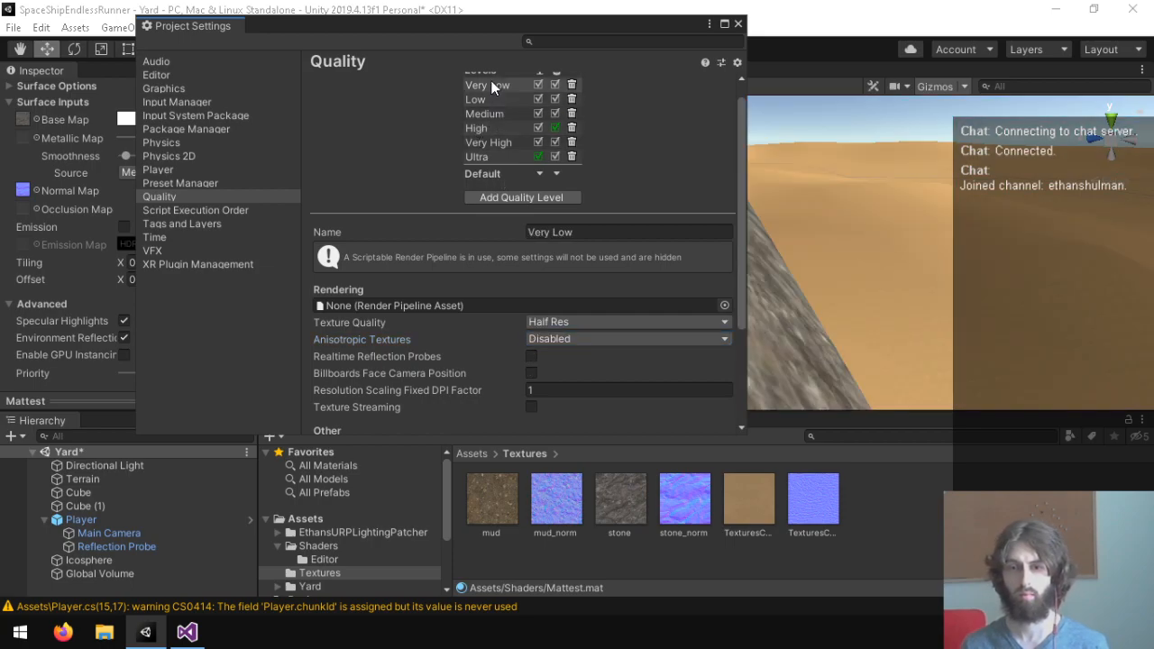
{"action": "scroll", "coordinate": [491, 80], "scroll_direction": "up", "scroll_amount": 1}
{"action": "left_click", "coordinate": [482, 119]}
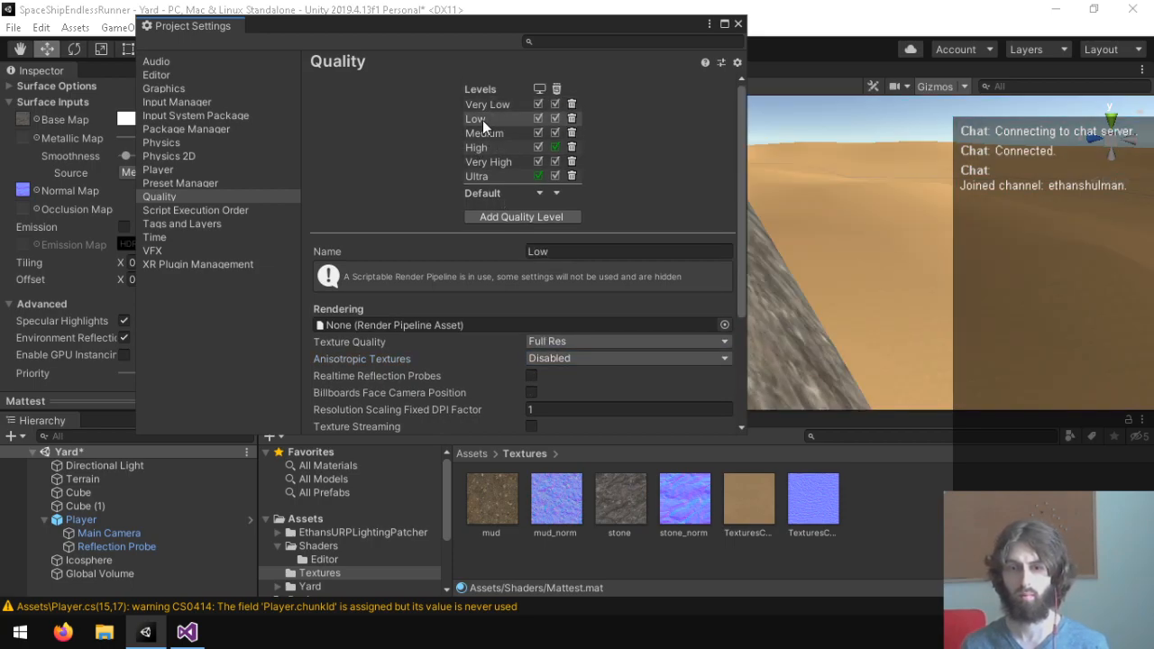
{"action": "left_click", "coordinate": [483, 178]}
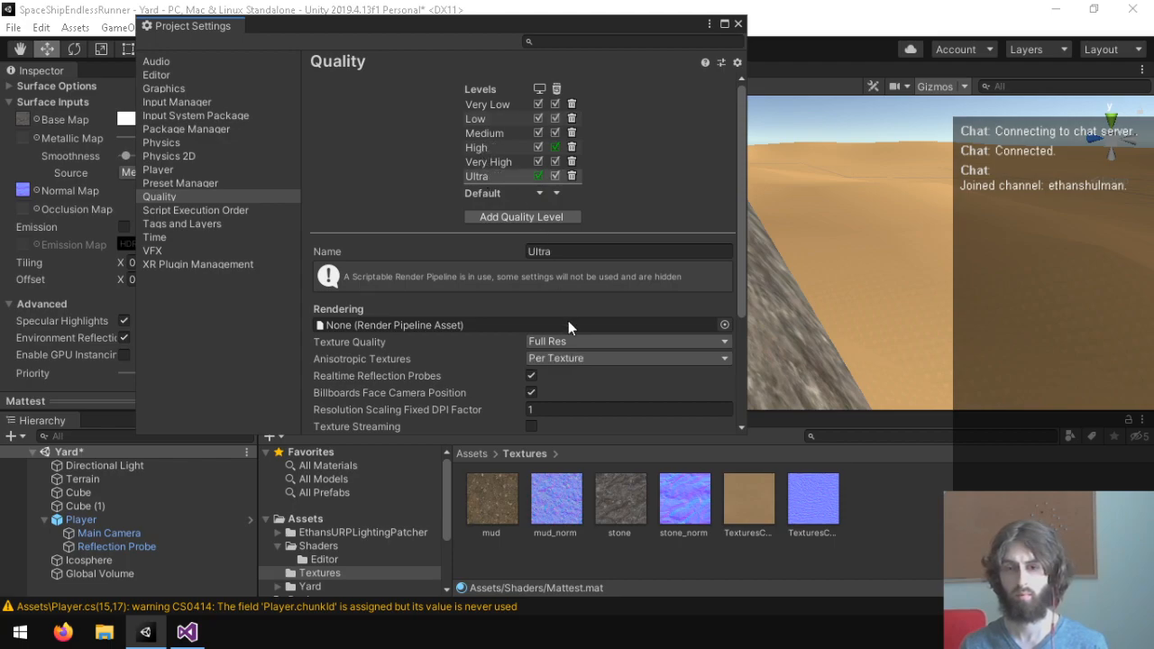
Delete the Very Low, Low, Medium, High and Very High quality levels, keeping only Ultra.
{"action": "left_click", "coordinate": [493, 104]}
{"action": "left_click", "coordinate": [571, 105]}
{"action": "left_click", "coordinate": [570, 105]}
{"action": "left_click", "coordinate": [572, 104]}
{"action": "left_click", "coordinate": [573, 105]}
{"action": "left_click", "coordinate": [573, 106]}
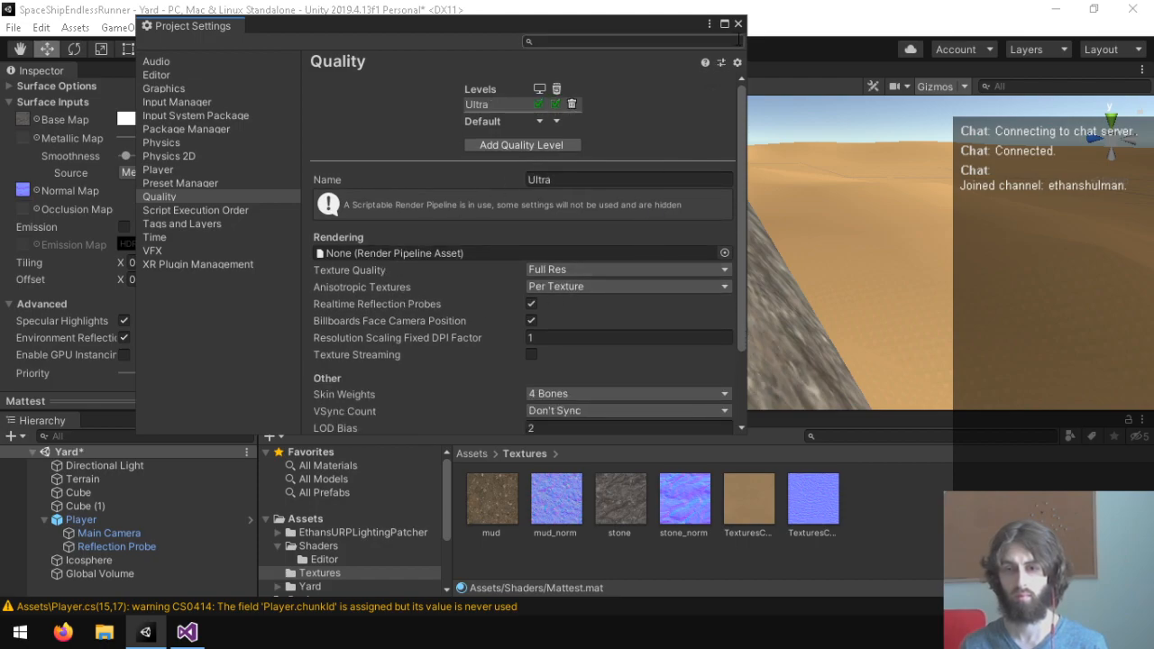
Review the remaining Ultra quality options, close the project settings and inspect the rock in the scene.
{"action": "scroll", "coordinate": [422, 336], "scroll_direction": "down", "scroll_amount": 3}
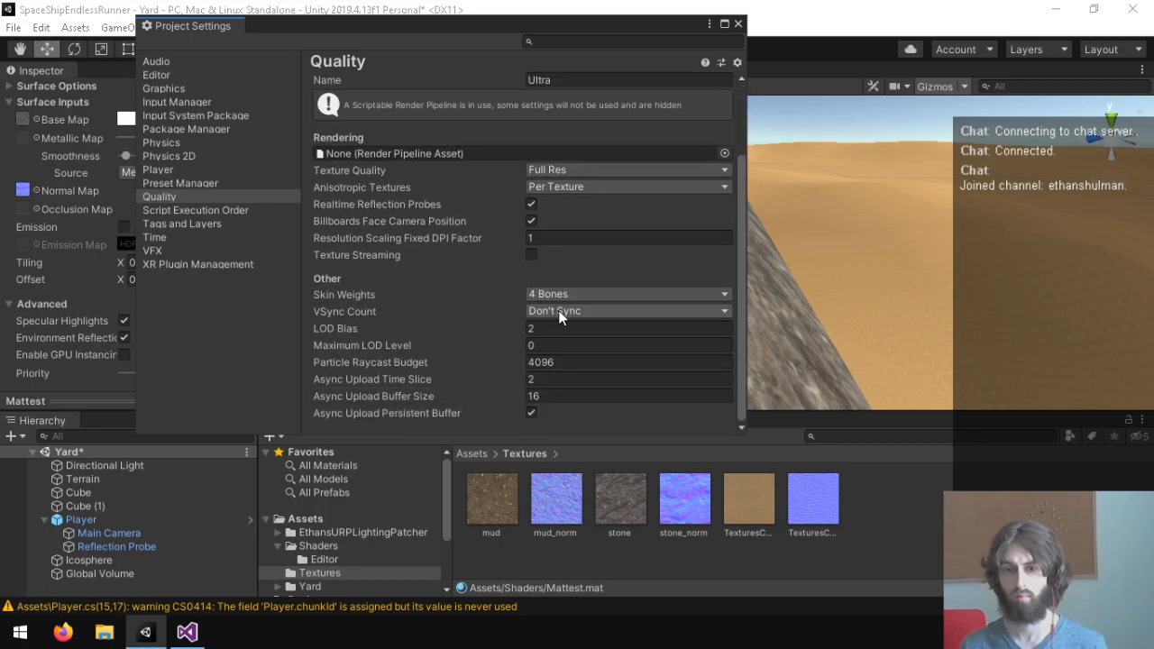
{"action": "left_click", "coordinate": [737, 25]}
{"action": "right_click_drag", "start_coordinate": [608, 325], "coordinate": [281, 162]}
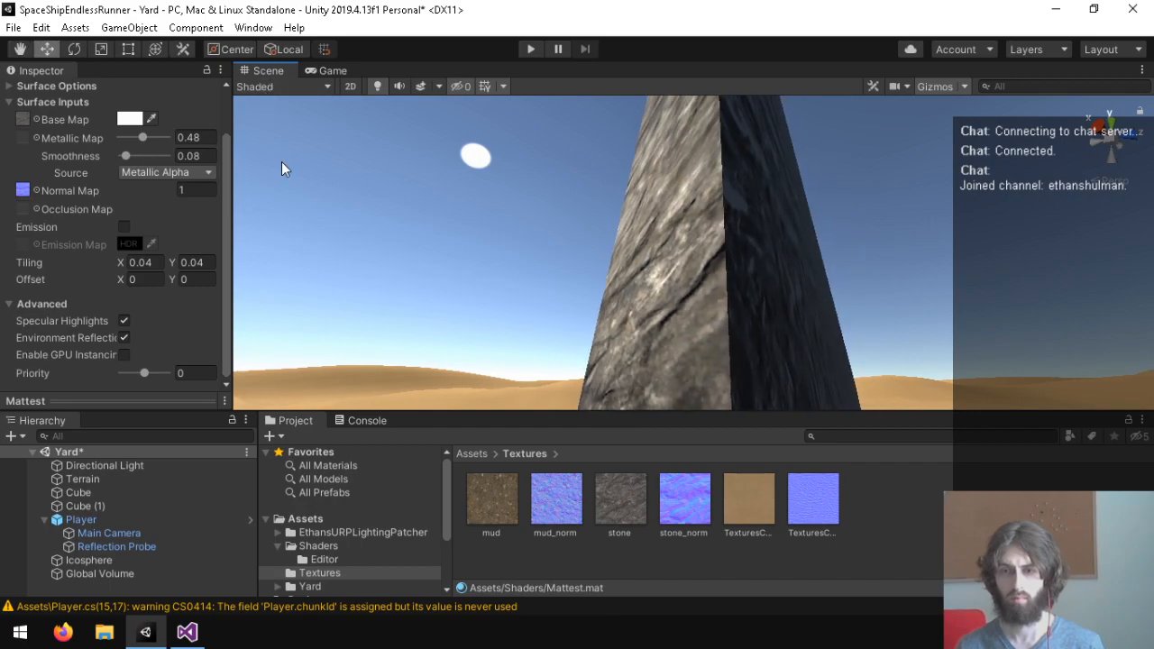
Compare the import settings of the stone_norm and desert sand normal textures.
{"action": "left_click", "coordinate": [695, 501]}
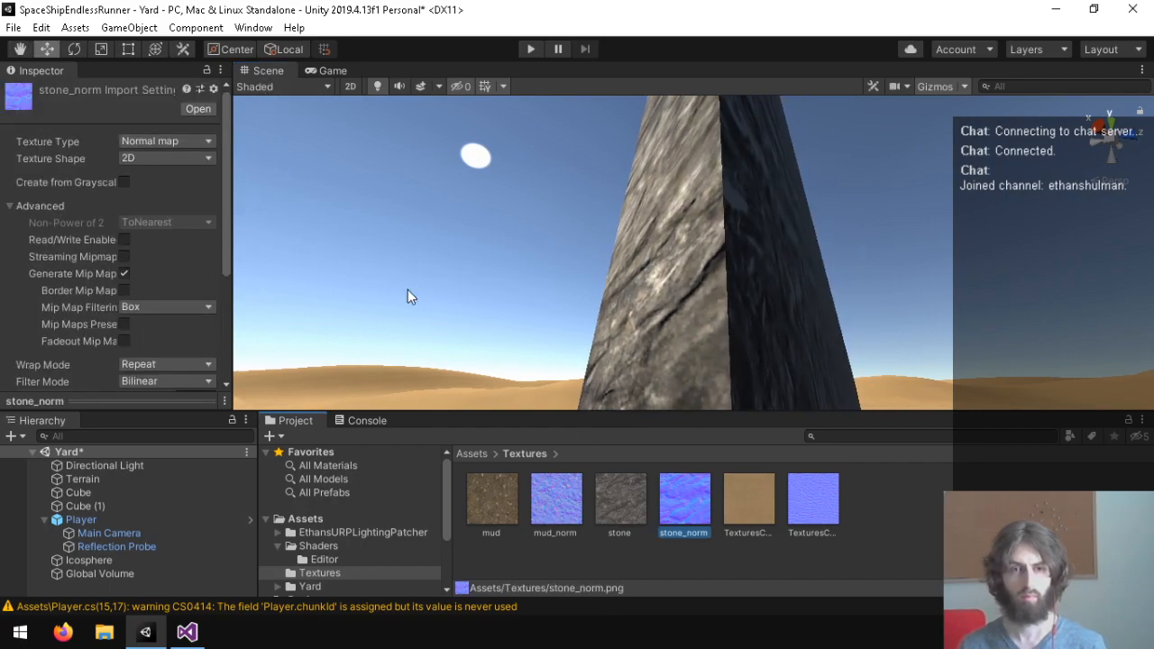
{"action": "left_click", "coordinate": [814, 528]}
{"action": "scroll", "coordinate": [72, 226], "scroll_direction": "down", "scroll_amount": 5}
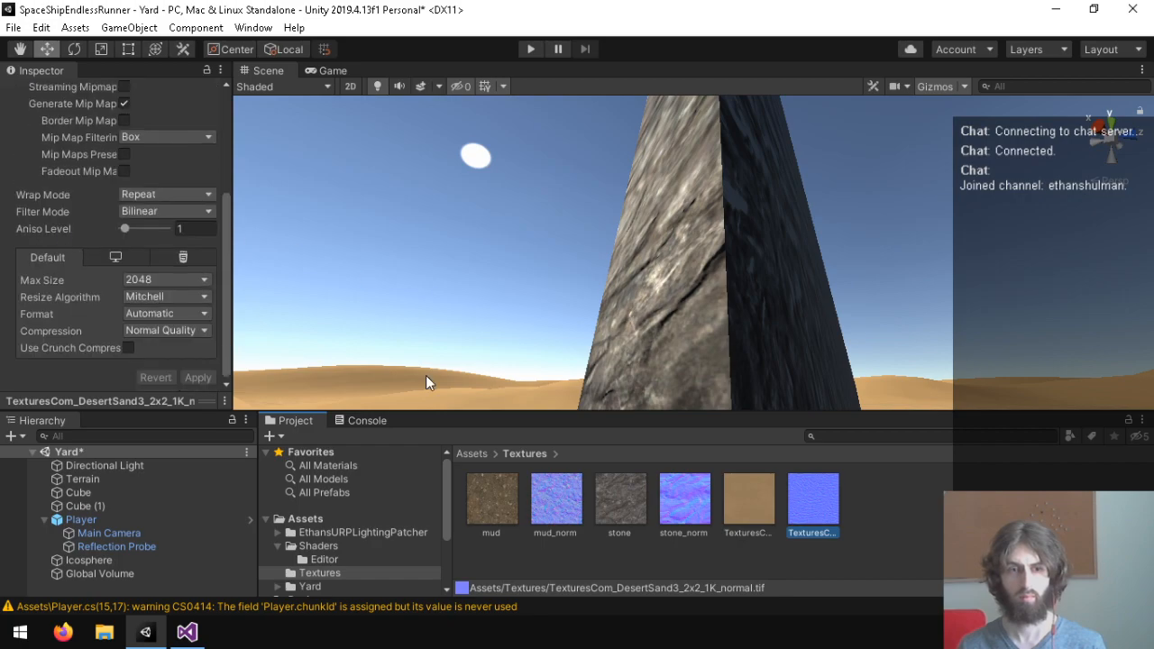
{"action": "left_click", "coordinate": [690, 511]}
{"action": "scroll", "coordinate": [65, 270], "scroll_direction": "up", "scroll_amount": 4}
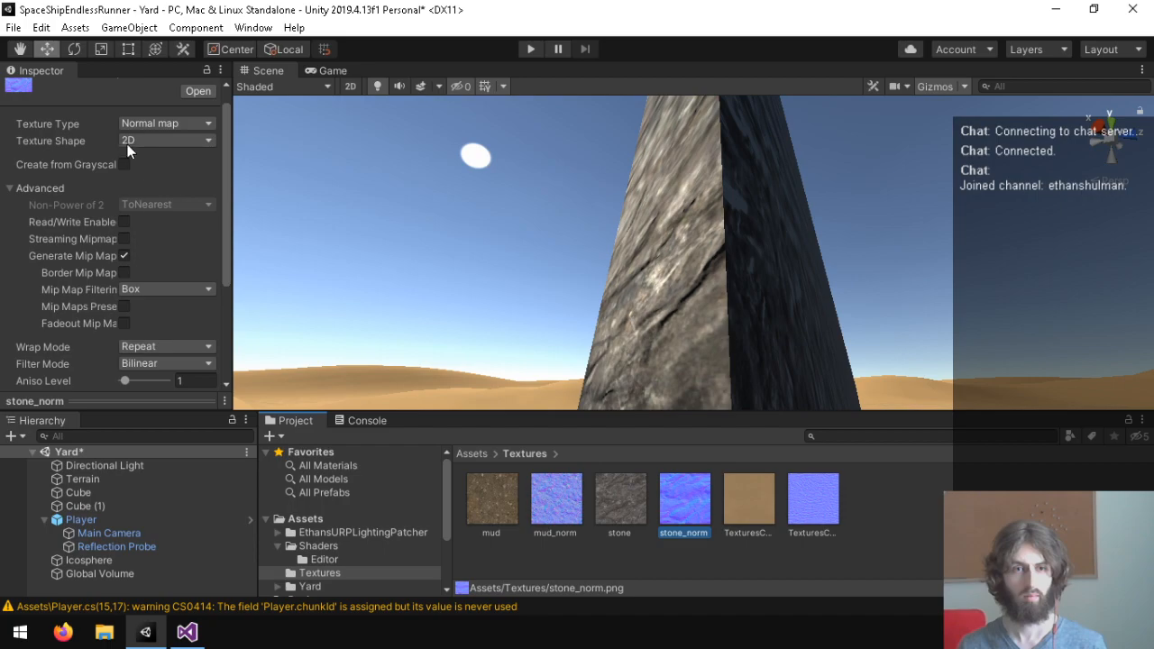
Set the mud_norm texture's type to Normal map and apply the import settings.
{"action": "left_click", "coordinate": [557, 508]}
{"action": "left_click", "coordinate": [167, 123]}
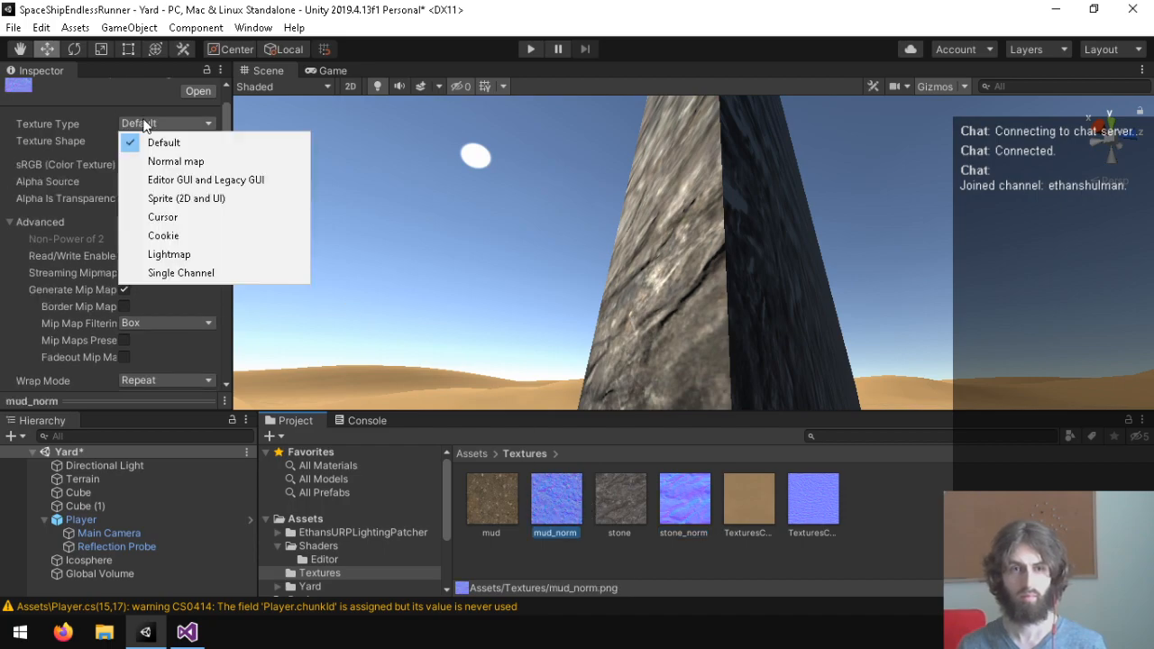
{"action": "left_click", "coordinate": [185, 160]}
{"action": "scroll", "coordinate": [216, 374], "scroll_direction": "down", "scroll_amount": 4}
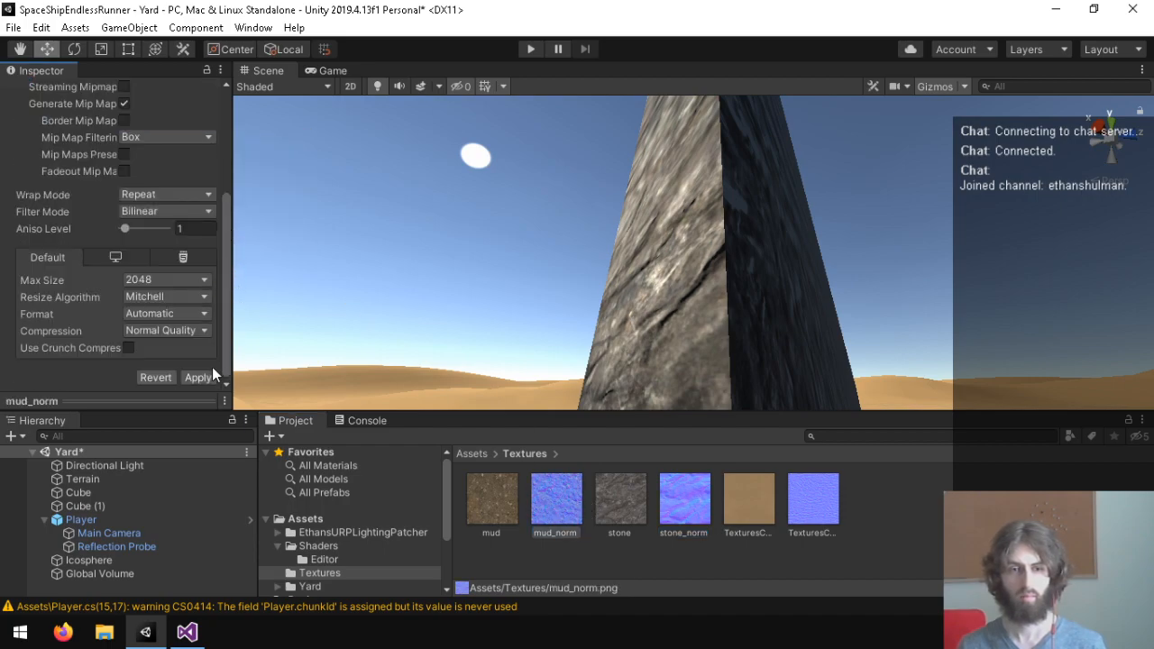
Open the Mattest material from the Shaders folder and set its metallic value to 0.5.
{"action": "left_click", "coordinate": [738, 289]}
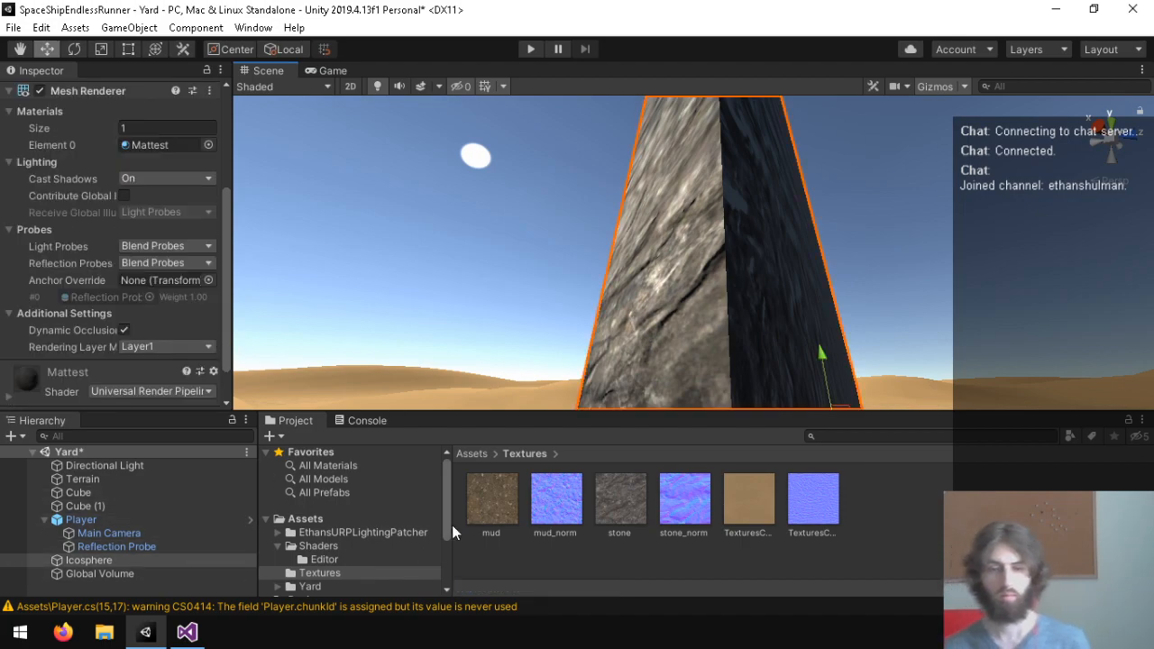
{"action": "left_click", "coordinate": [370, 518]}
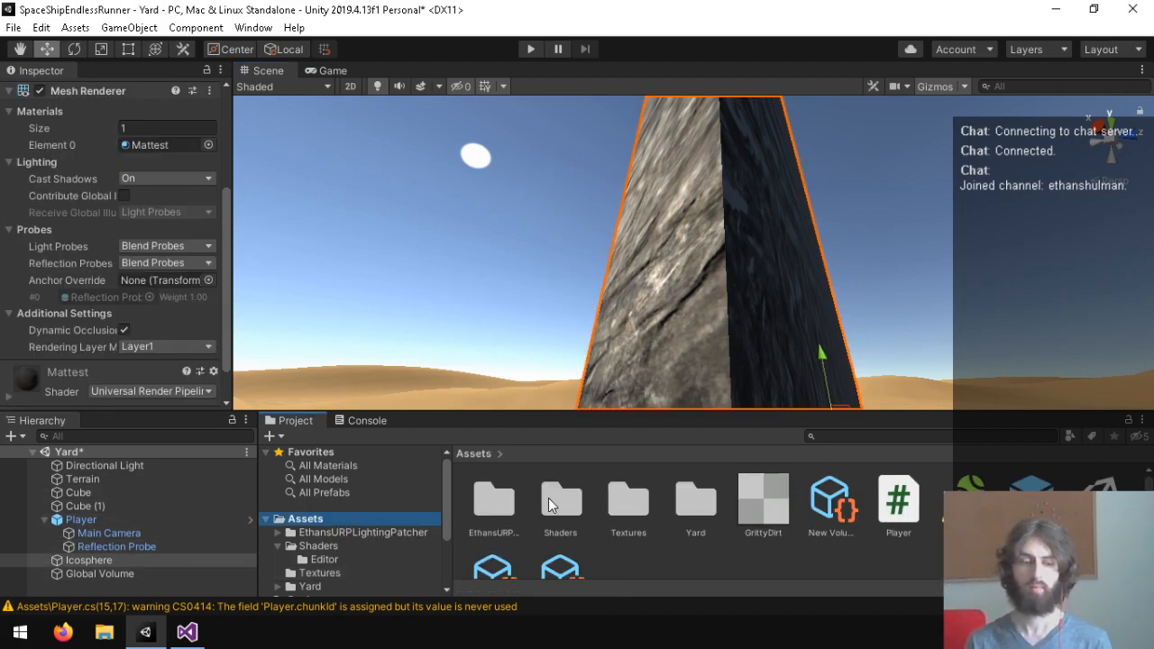
{"action": "double_click", "coordinate": [703, 495]}
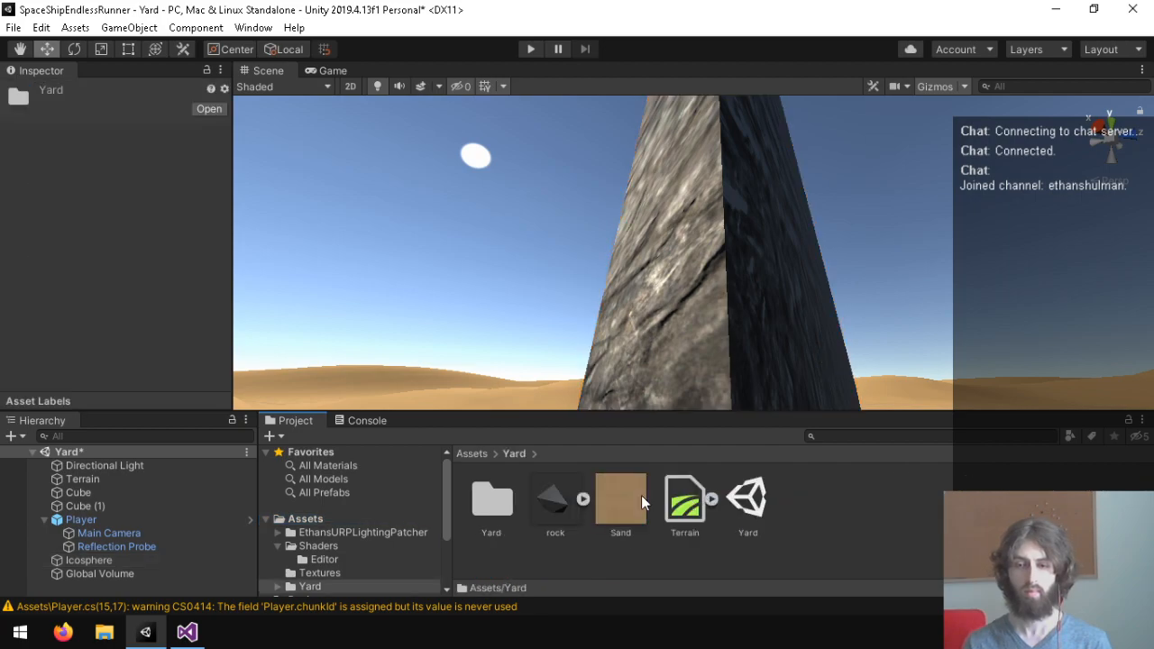
{"action": "left_click", "coordinate": [329, 547]}
{"action": "left_click", "coordinate": [564, 515]}
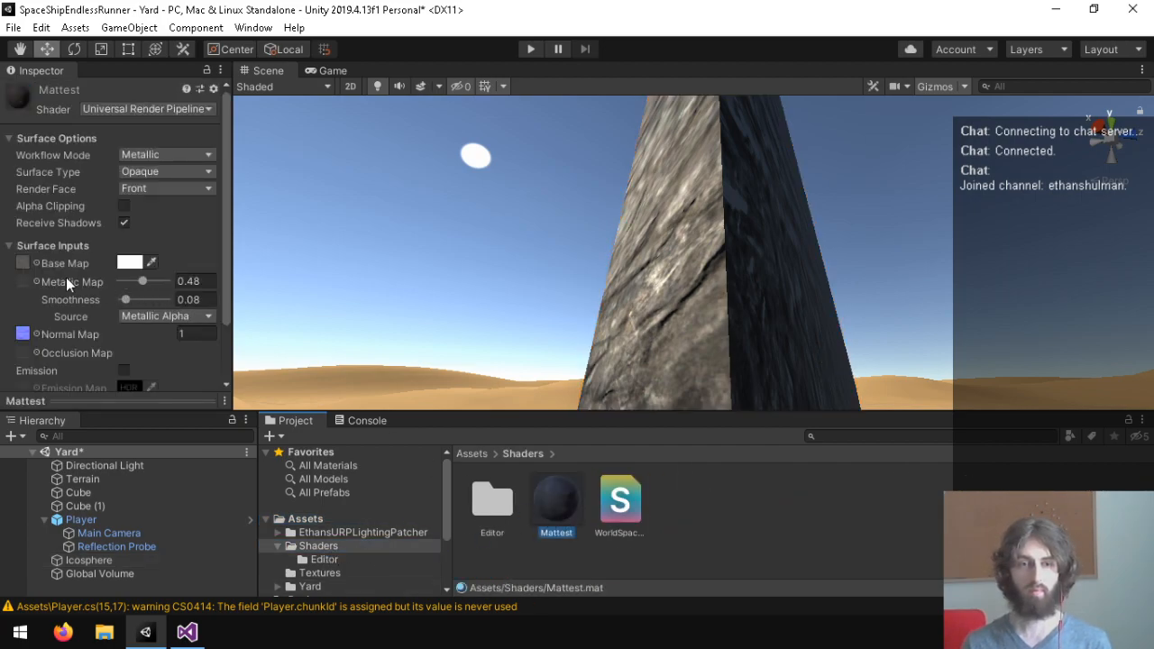
{"action": "mouse_move", "coordinate": [141, 286]}
{"action": "left_mouse_down"}
{"action": "mouse_move", "coordinate": [124, 285]}
{"action": "mouse_move", "coordinate": [187, 289]}
{"action": "mouse_move", "coordinate": [124, 284]}
{"action": "mouse_move", "coordinate": [142, 285]}
{"action": "left_mouse_up"}
{"action": "mouse_move", "coordinate": [681, 266]}
{"action": "right_mouse_down"}
{"action": "mouse_move", "coordinate": [719, 441]}
{"action": "mouse_move", "coordinate": [694, 430]}
{"action": "mouse_move", "coordinate": [730, 391]}
{"action": "mouse_move", "coordinate": [785, 422]}
{"action": "mouse_move", "coordinate": [884, 297]}
{"action": "mouse_move", "coordinate": [726, 147]}
{"action": "mouse_move", "coordinate": [645, 428]}
{"action": "mouse_move", "coordinate": [697, 243]}
{"action": "mouse_move", "coordinate": [824, 147]}
{"action": "mouse_move", "coordinate": [943, 204]}
{"action": "mouse_move", "coordinate": [953, 315]}
{"action": "mouse_move", "coordinate": [1029, 311]}
{"action": "mouse_move", "coordinate": [912, 330]}
{"action": "mouse_move", "coordinate": [747, 154]}
{"action": "mouse_move", "coordinate": [688, 261]}
{"action": "right_mouse_up"}
Try normal map strengths of 4 and 2 on the Mattest material.
{"action": "left_click", "coordinate": [212, 332]}
{"action": "type", "text": "4"}
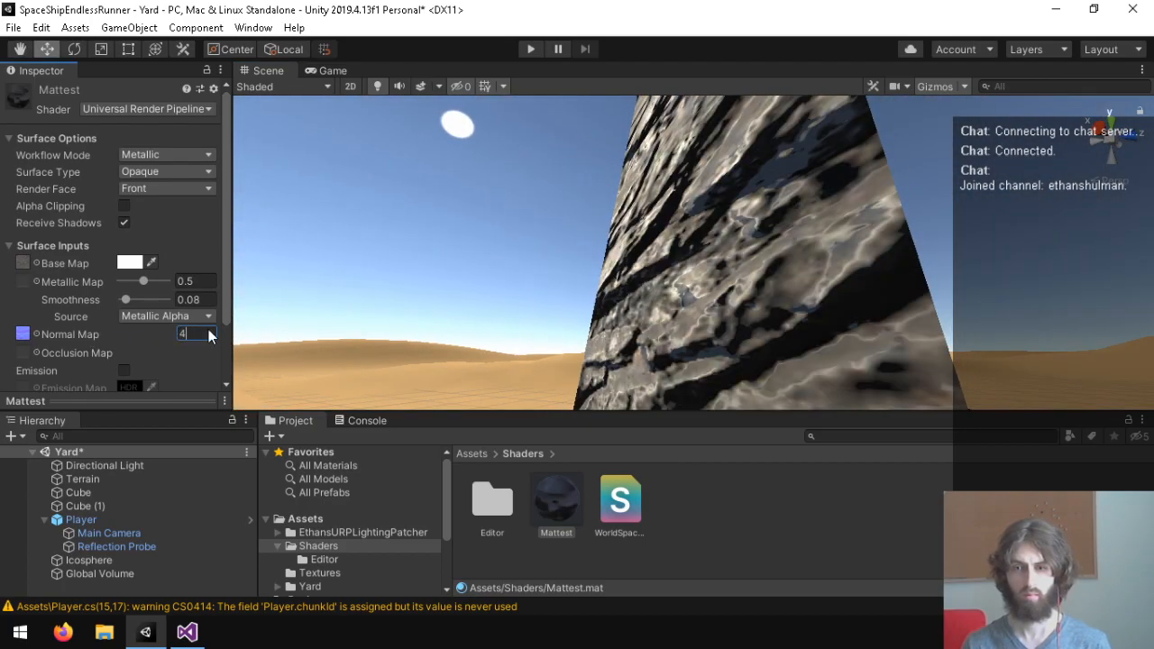
{"action": "type", "text": "2"}
Set the Mattest material's metallic and smoothness values to 0.
{"action": "right_click_drag", "start_coordinate": [636, 248], "coordinate": [586, 302]}
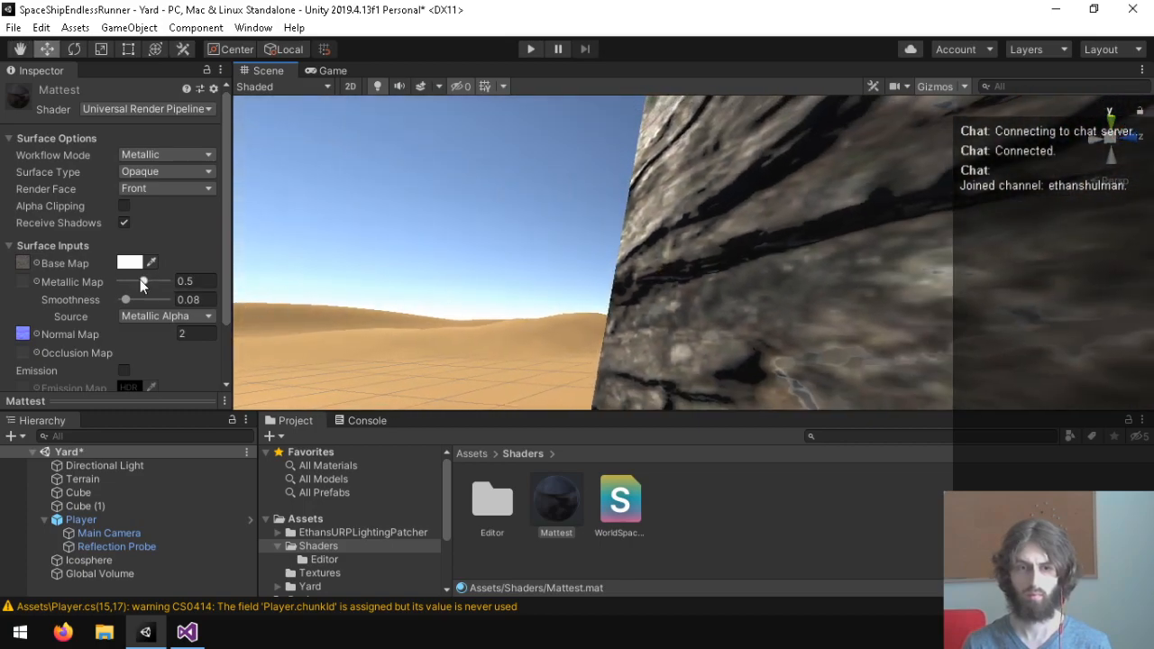
{"action": "left_click_drag", "start_coordinate": [140, 280], "coordinate": [105, 294]}
{"action": "right_click_drag", "start_coordinate": [685, 262], "coordinate": [839, 276]}
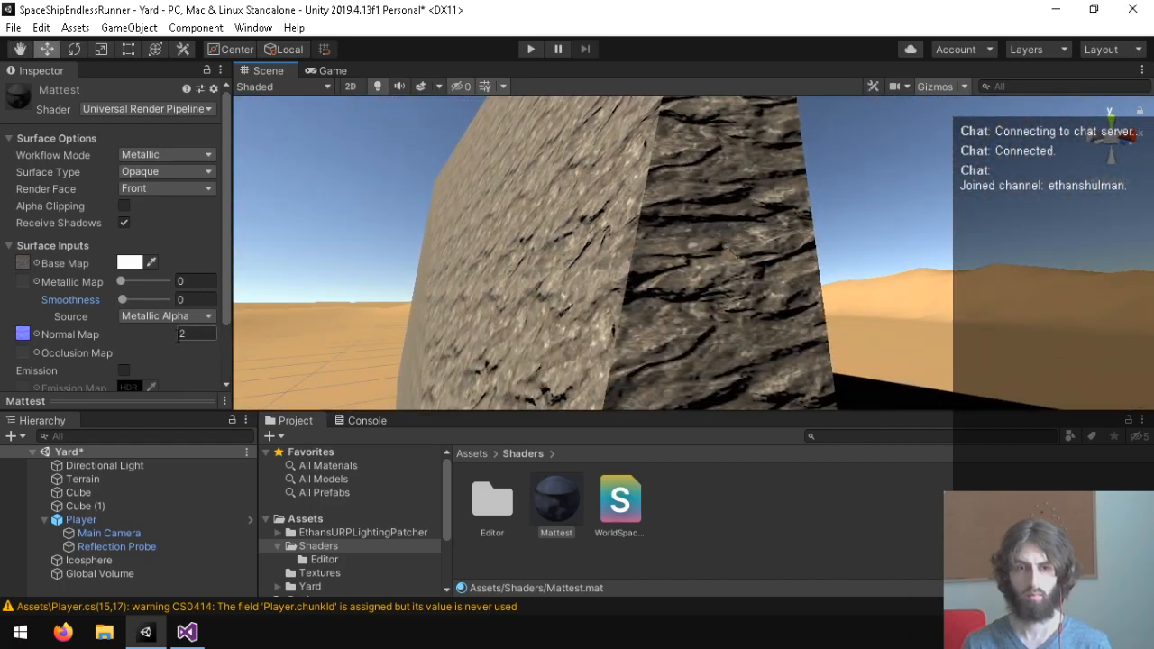
Try a normal map strength of 1.5 on Mattest, settle on 1, and play-test the scene briefly.
{"action": "type", "text": "1.5"}
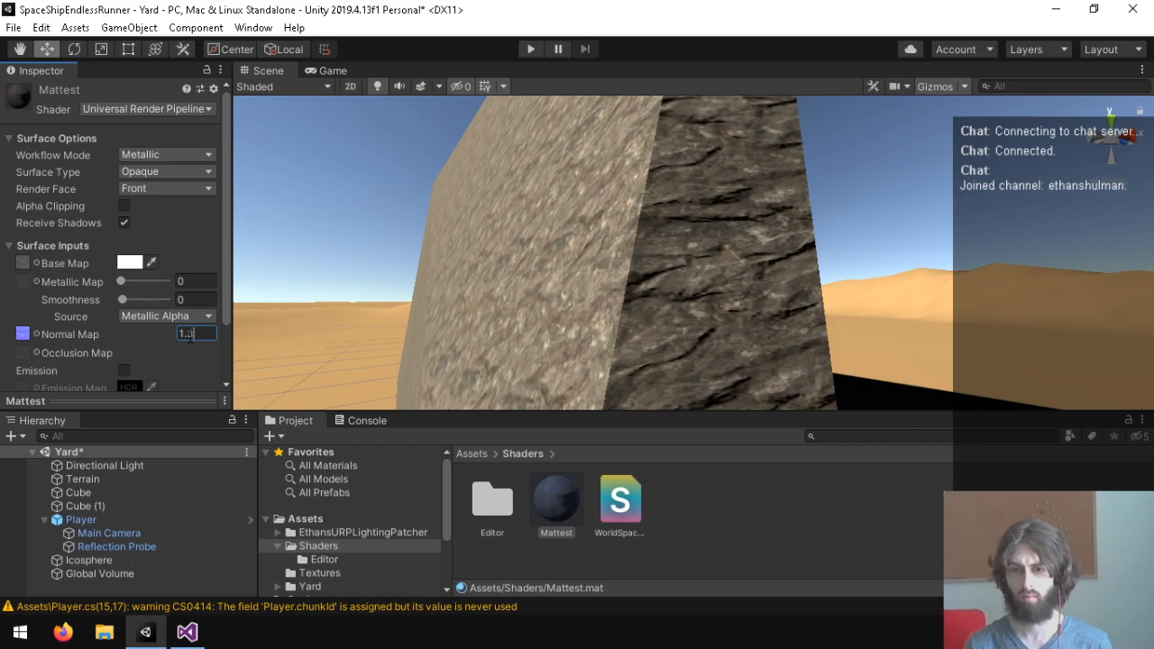
{"action": "key", "text": "BackSpace"}
{"action": "key", "text": "BackSpace"}
{"action": "key", "text": "BackSpace"}
{"action": "type", "text": "1"}
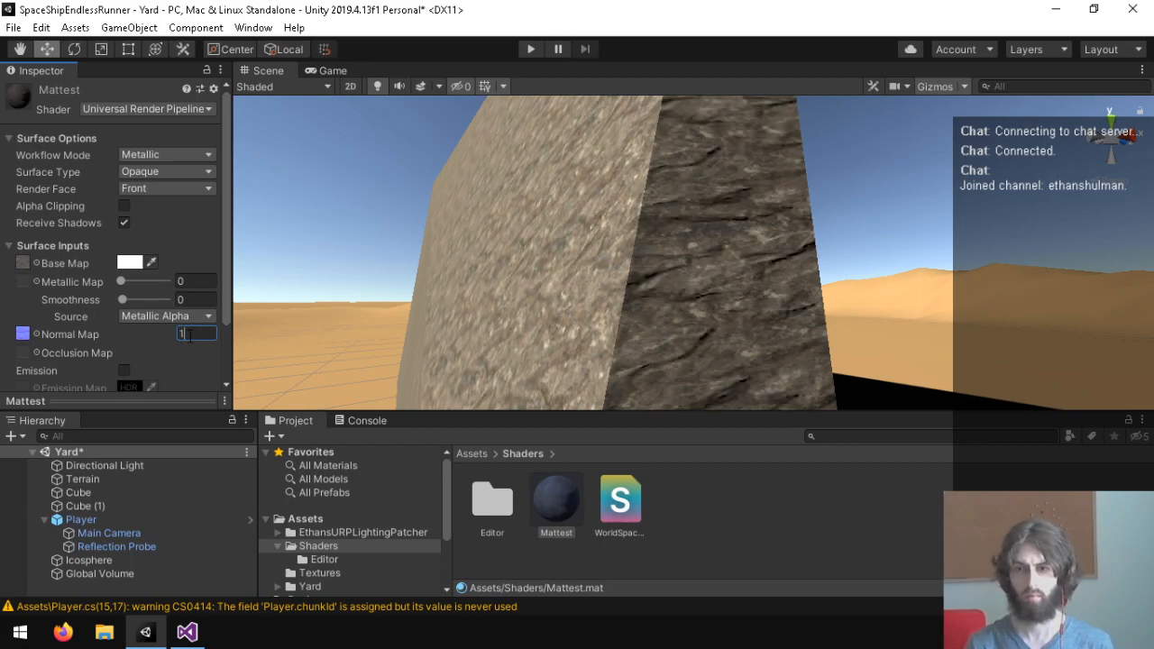
{"action": "left_click", "coordinate": [533, 50]}
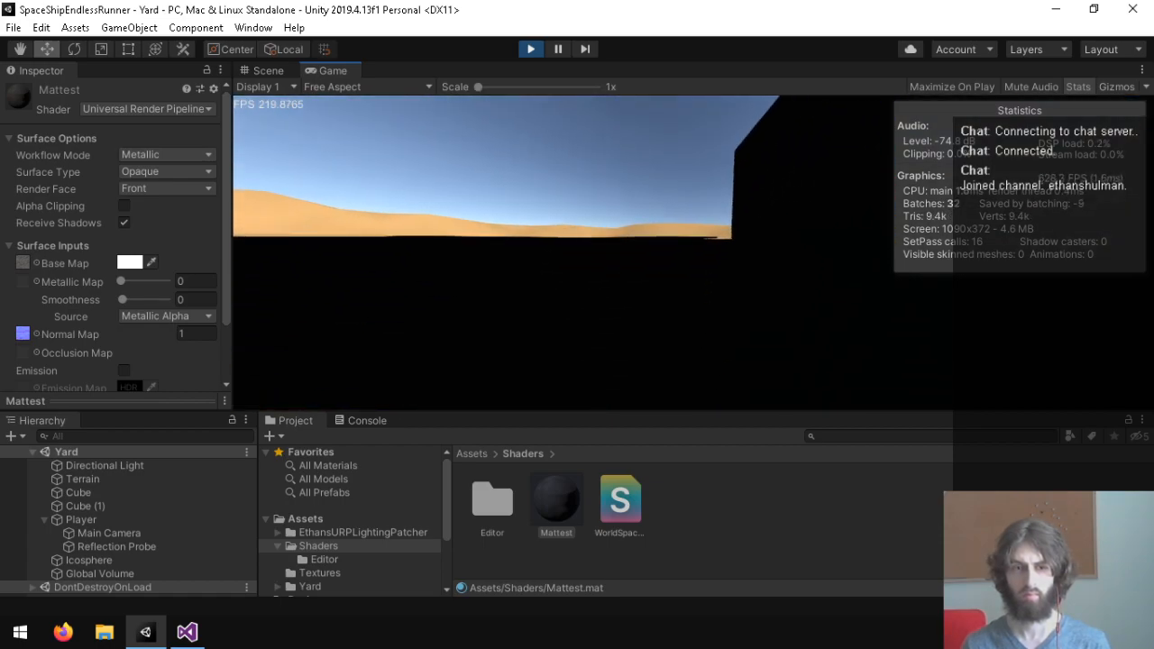
{"action": "key", "text": "ctrl+p"}
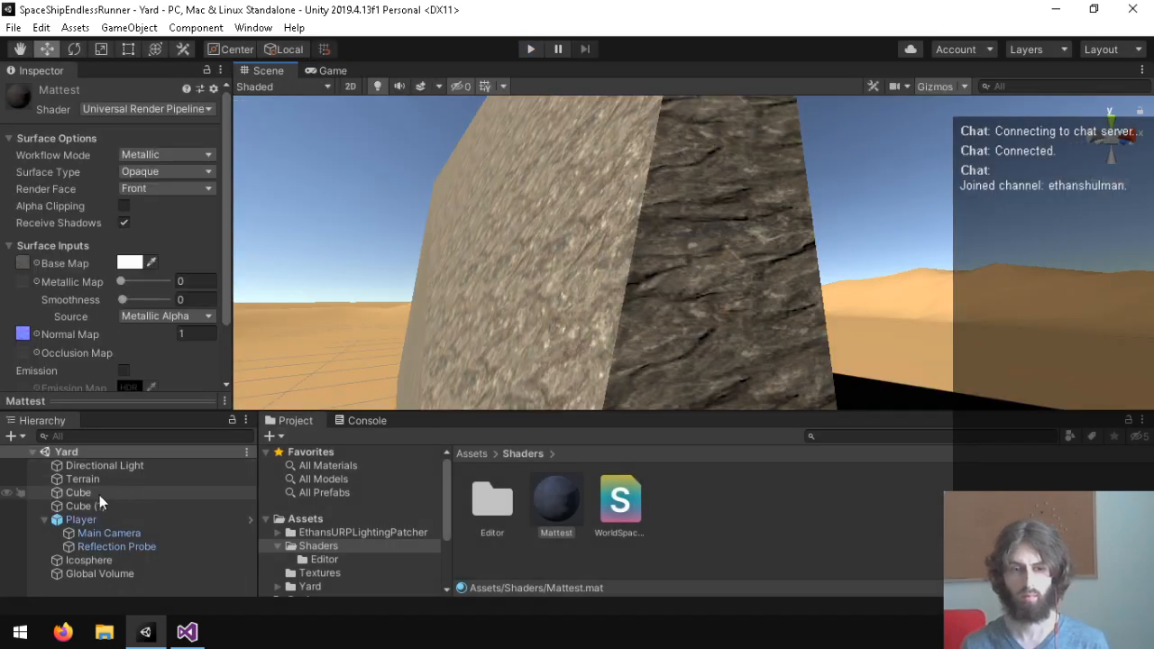
Change the type of the Player's Reflection Probe to Realtime.
{"action": "left_click", "coordinate": [114, 546]}
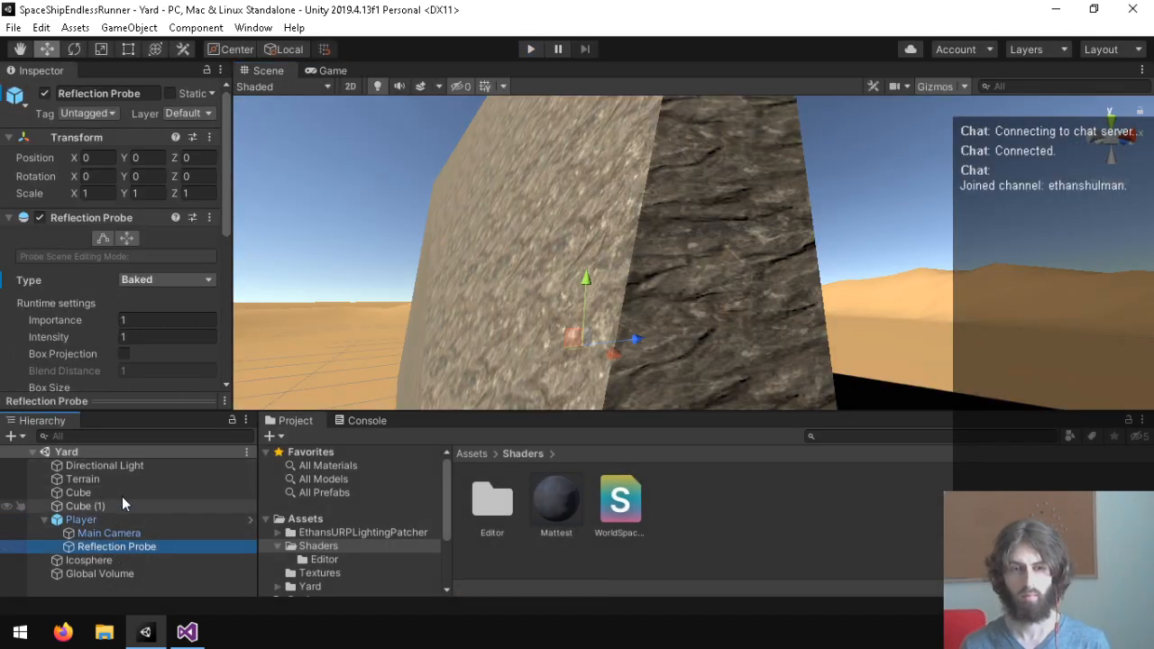
{"action": "left_click", "coordinate": [153, 281]}
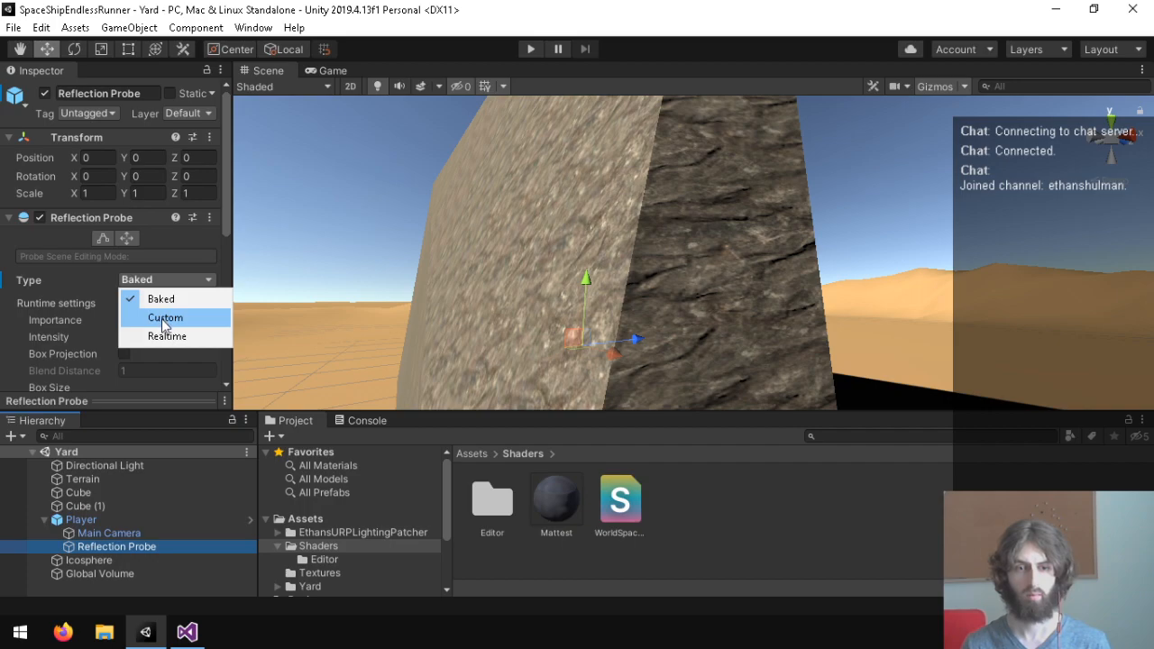
{"action": "left_click", "coordinate": [160, 332]}
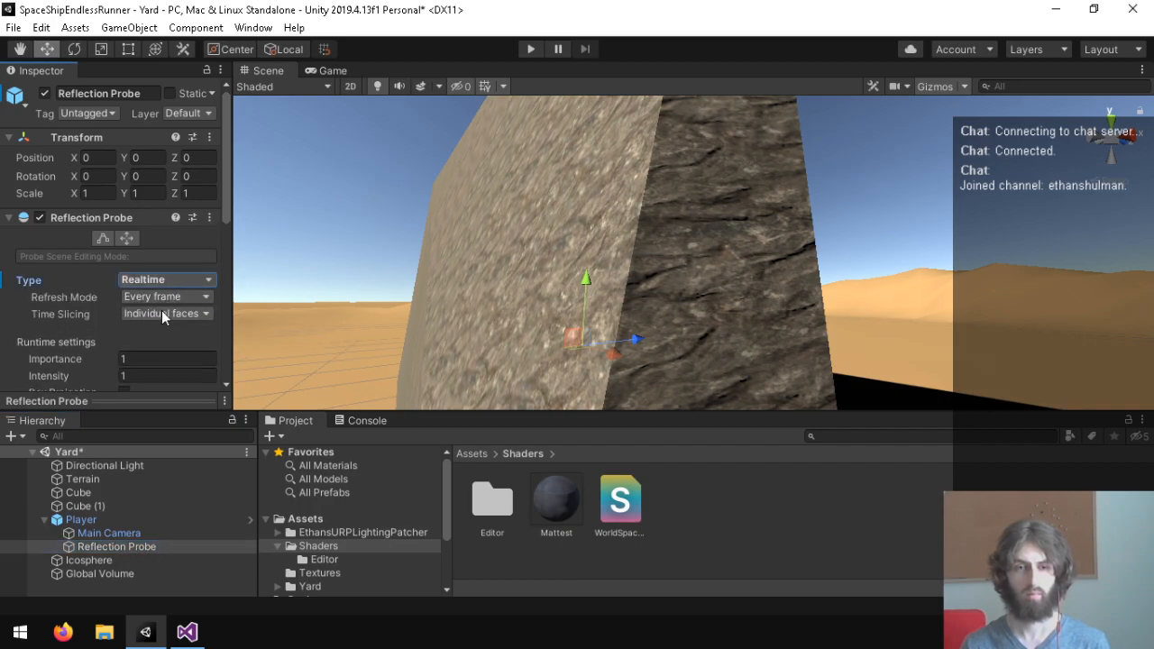
Examine the reflection probe's time slicing and refresh mode choices and its cubemap capture settings.
{"action": "left_click", "coordinate": [163, 312]}
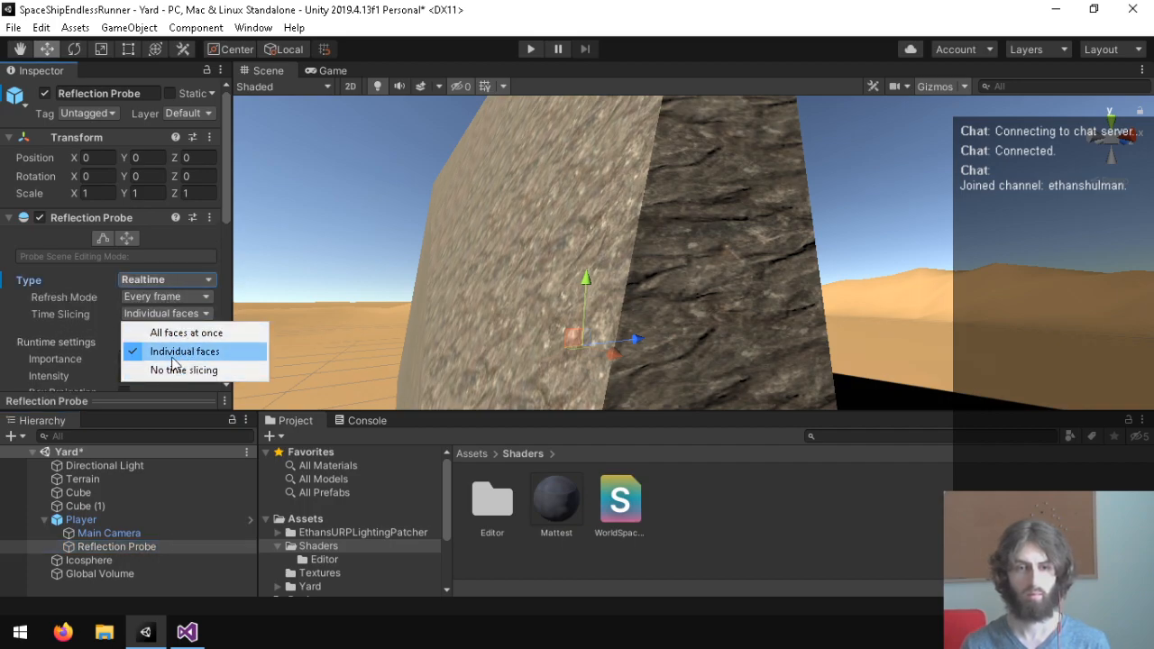
{"action": "left_click", "coordinate": [147, 300]}
{"action": "left_click", "coordinate": [146, 313]}
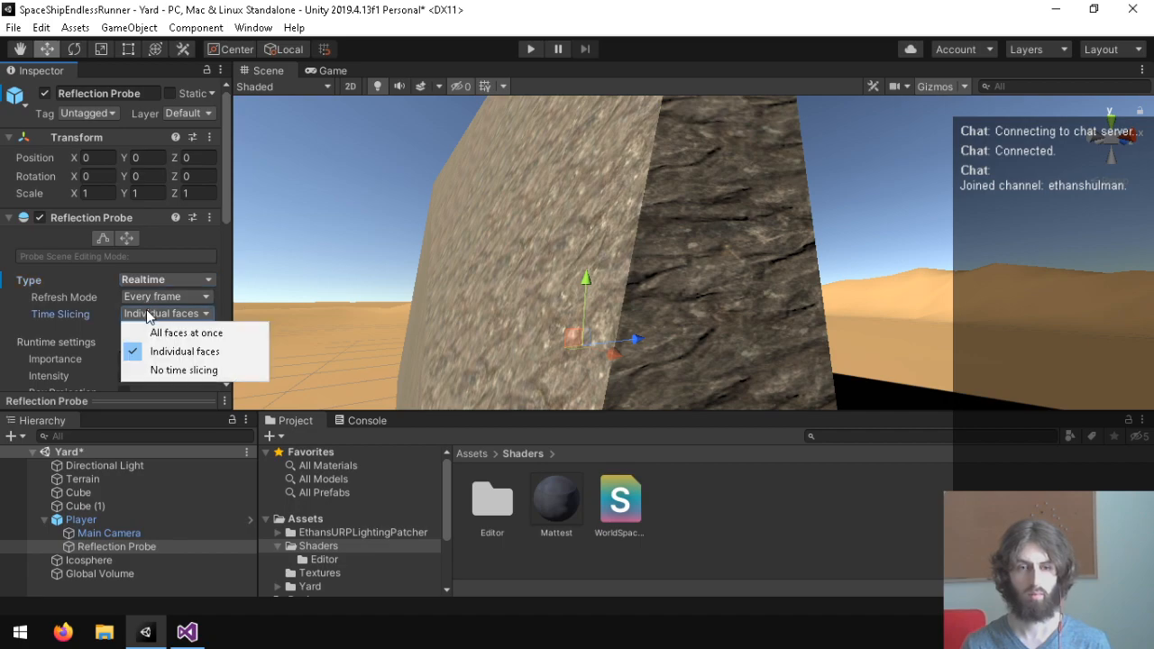
{"action": "left_click", "coordinate": [115, 311]}
{"action": "left_click", "coordinate": [130, 298]}
{"action": "left_click", "coordinate": [103, 296]}
{"action": "scroll", "coordinate": [131, 300], "scroll_direction": "down", "scroll_amount": 6}
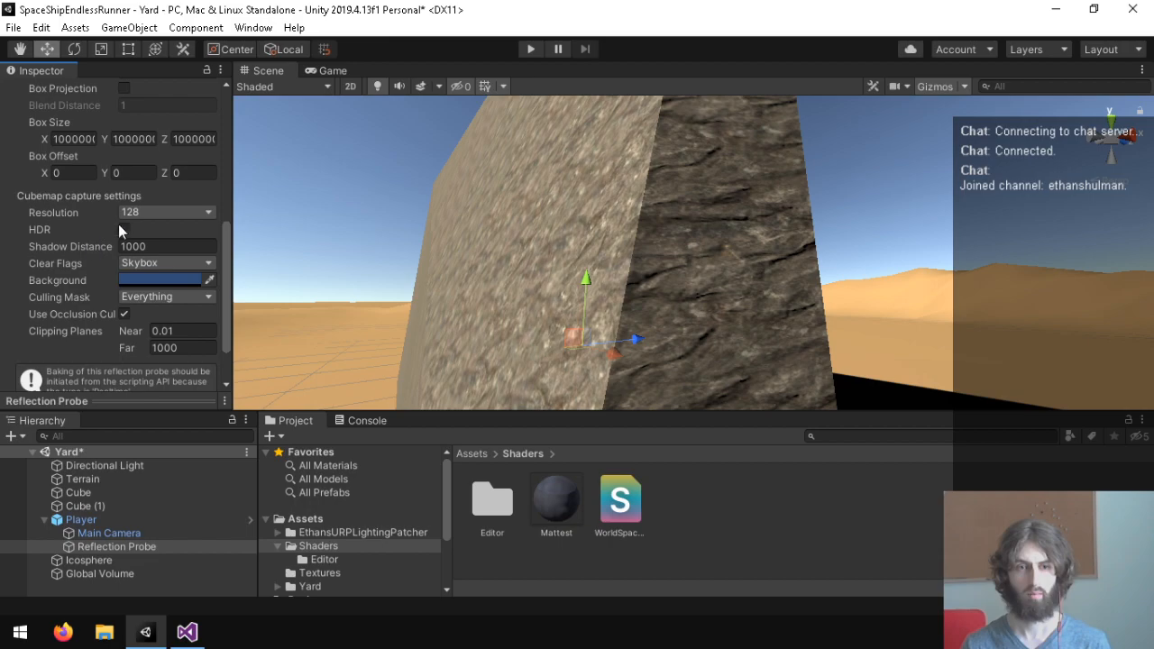
{"action": "scroll", "coordinate": [56, 278], "scroll_direction": "down", "scroll_amount": 2}
Save the Yard scene and play-test it with the realtime reflection probe.
{"action": "key", "text": "ctrl+s"}
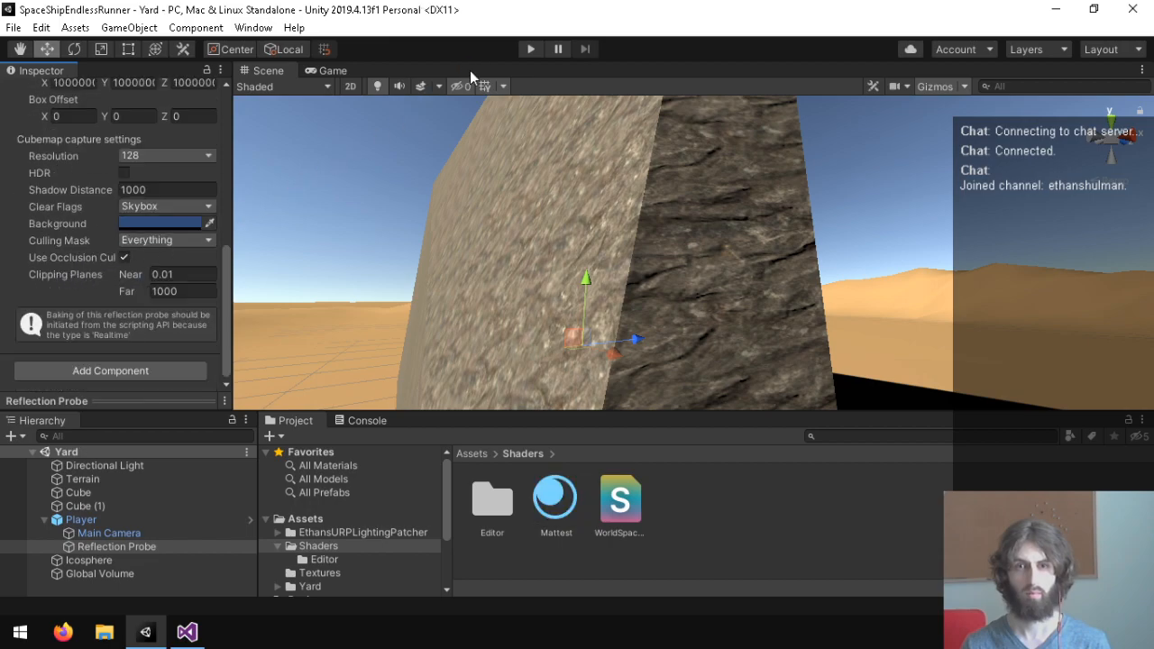
{"action": "left_click", "coordinate": [528, 49]}
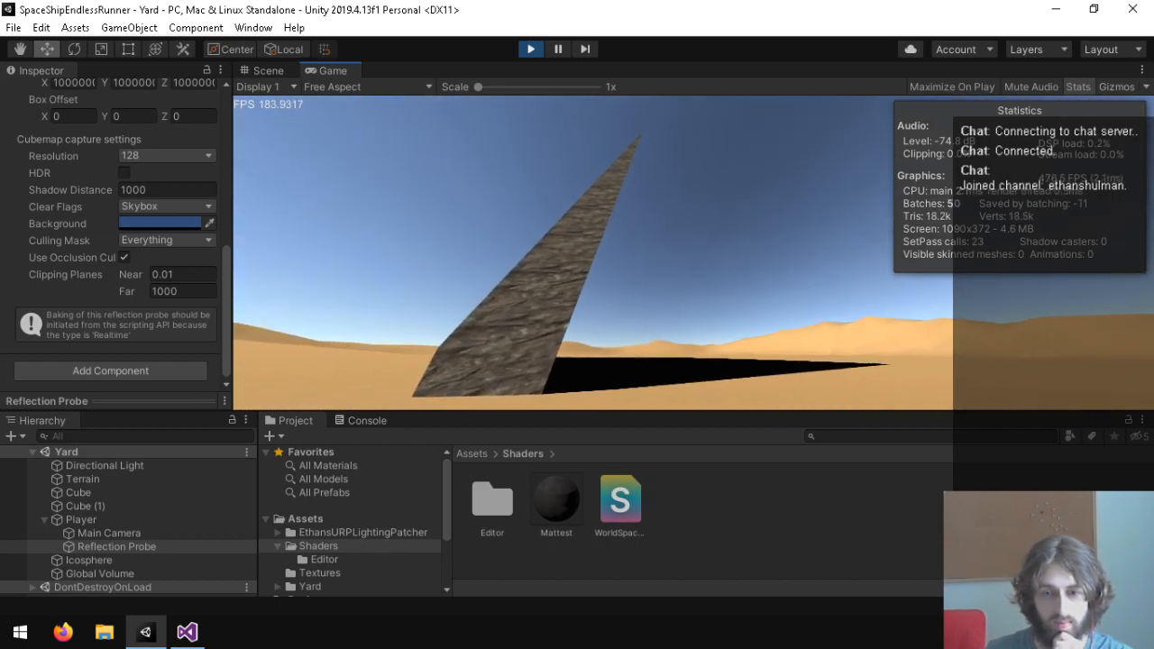
{"action": "key", "text": "ctrl+p"}
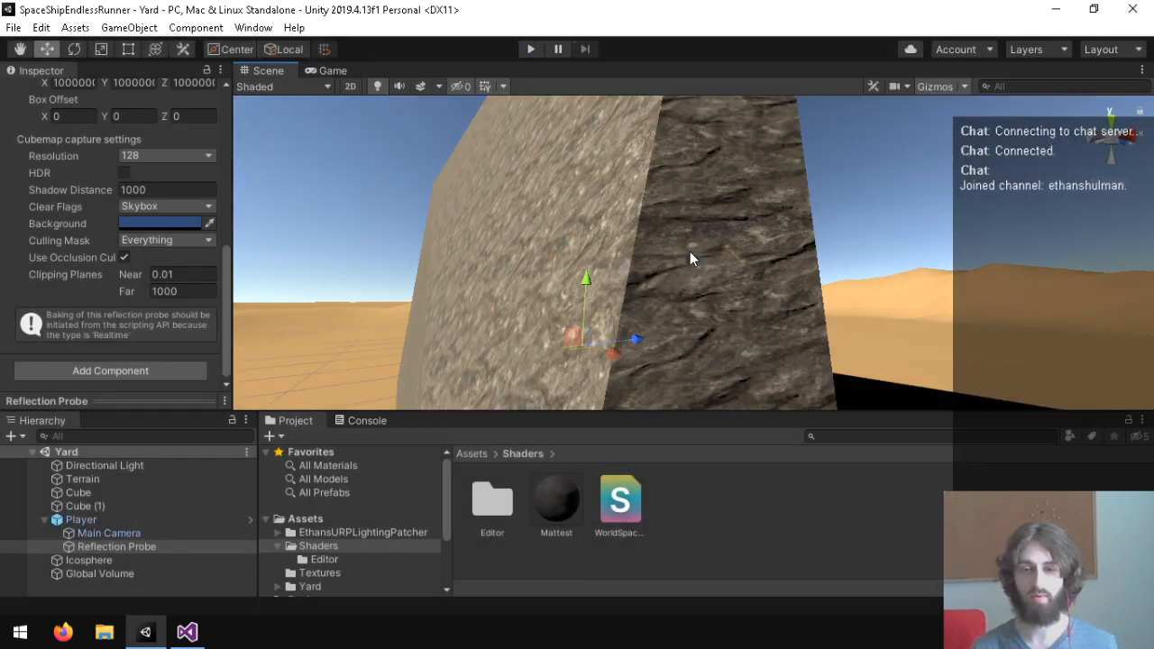
Add a Light Probe Group as a child of the Player object.
{"action": "left_click", "coordinate": [118, 520]}
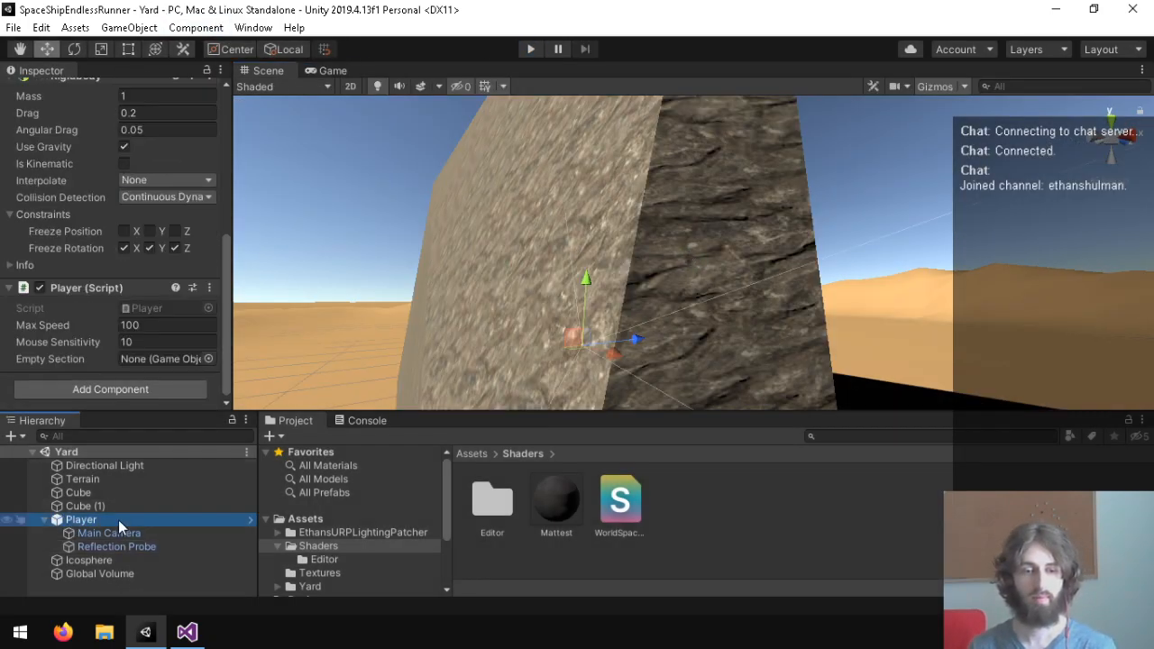
{"action": "right_click", "coordinate": [118, 519]}
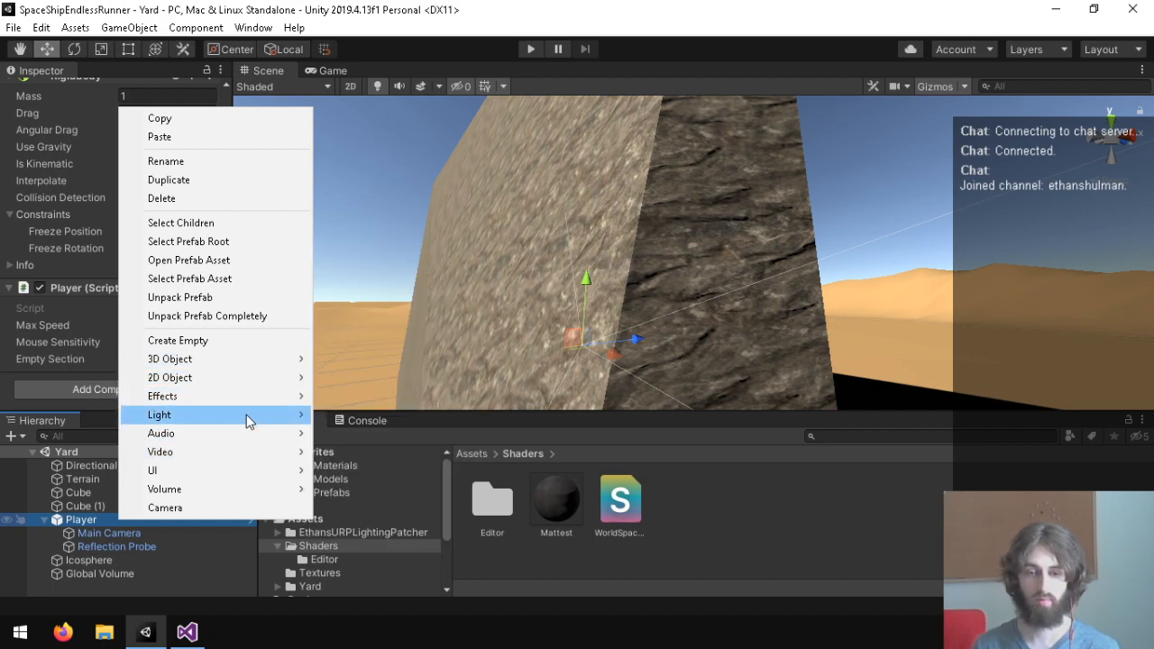
{"action": "mouse_move", "coordinate": [256, 421]}
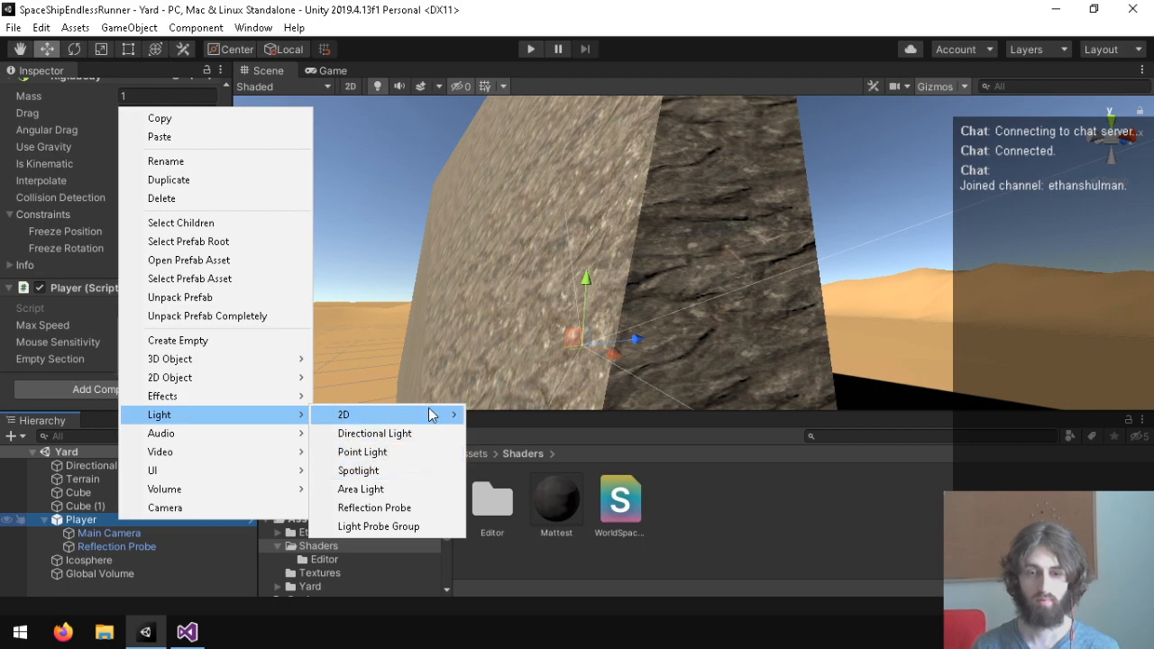
{"action": "left_click", "coordinate": [389, 527]}
{"action": "right_click_drag", "start_coordinate": [427, 224], "coordinate": [355, 330]}
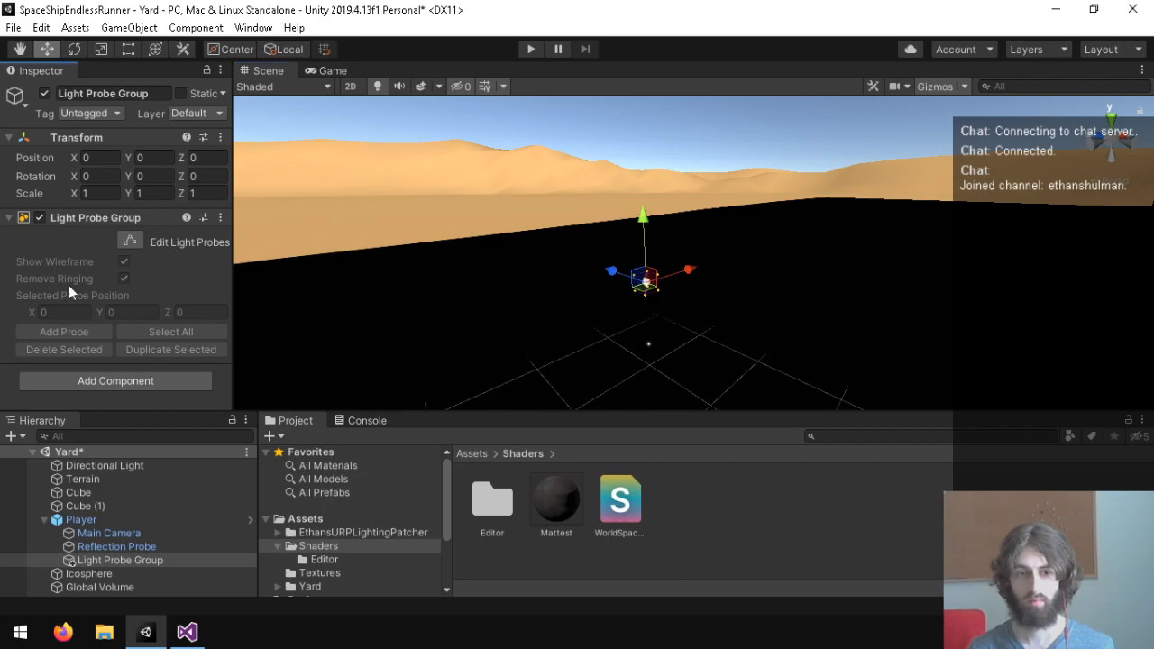
Add a light probe with its Y position at 0 to the Player's Light Probe Group and play-test the scene.
{"action": "left_click", "coordinate": [130, 241]}
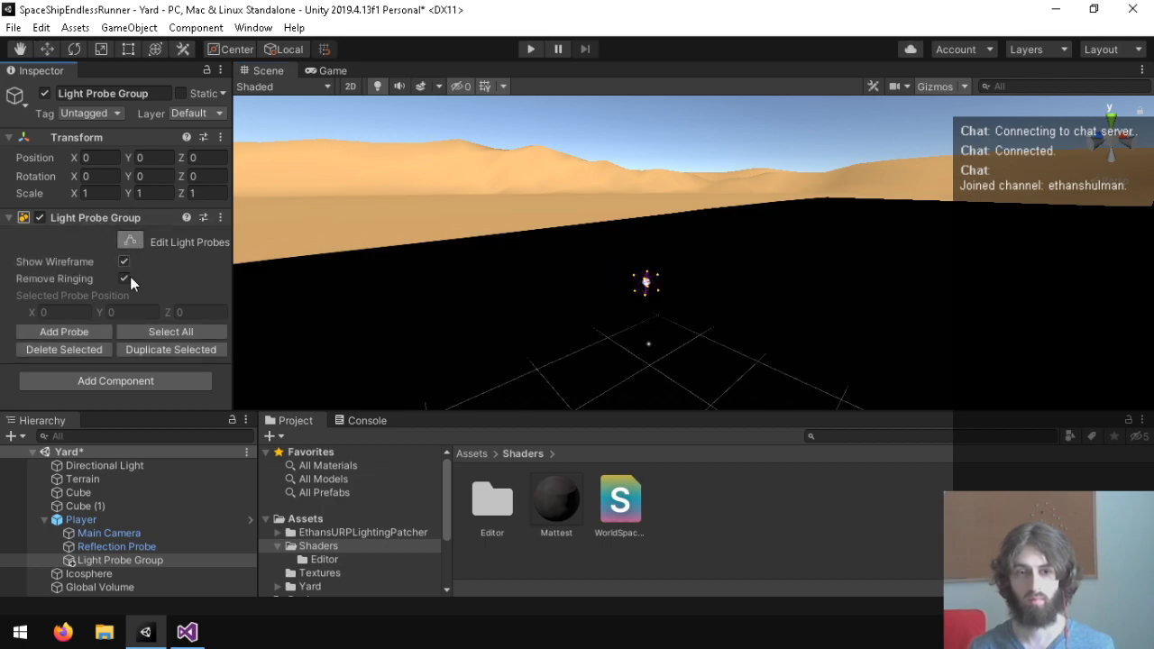
{"action": "left_click", "coordinate": [65, 333]}
{"action": "left_click", "coordinate": [165, 312]}
{"action": "type", "text": "0"}
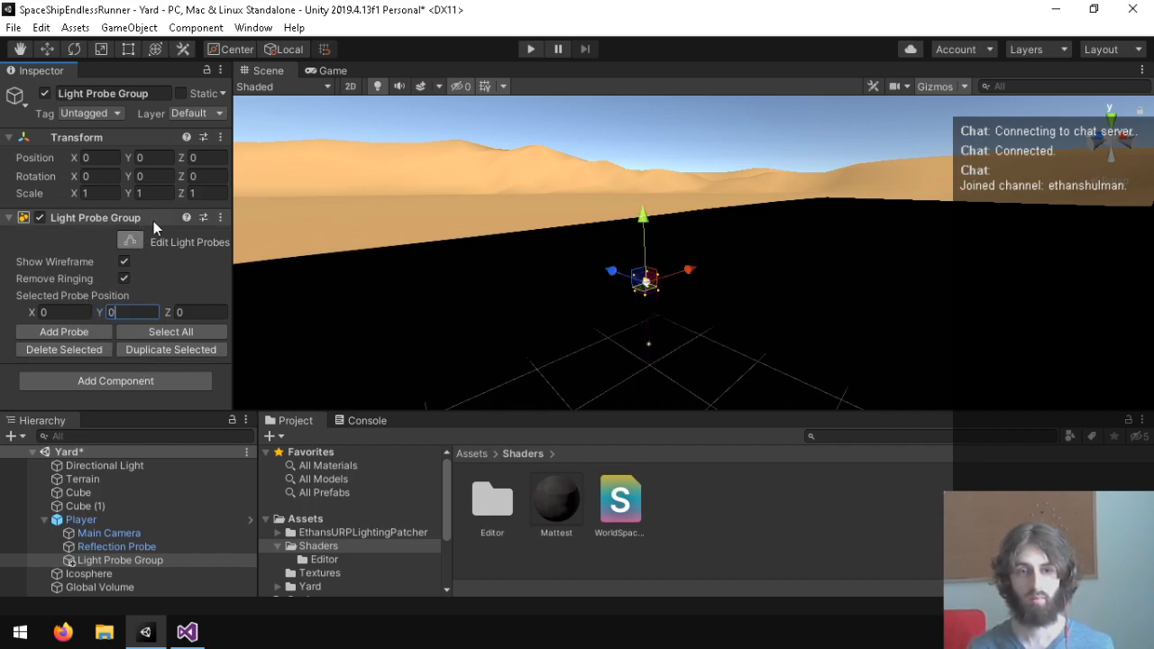
{"action": "left_click", "coordinate": [531, 49]}
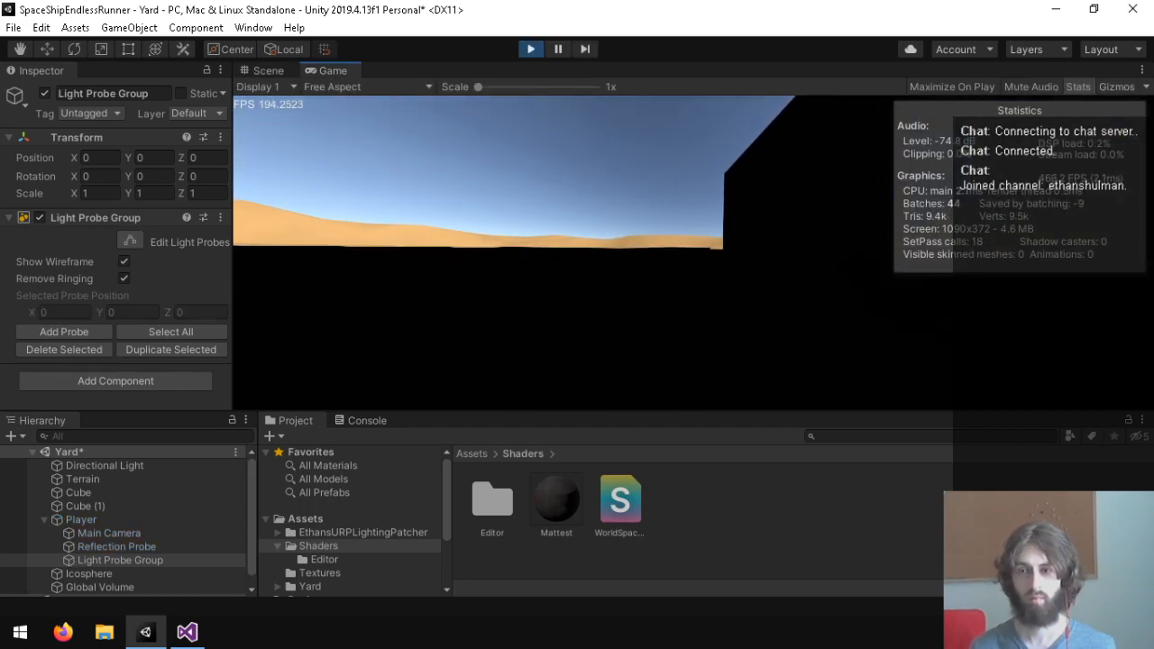
{"action": "key", "text": "ctrl+p"}
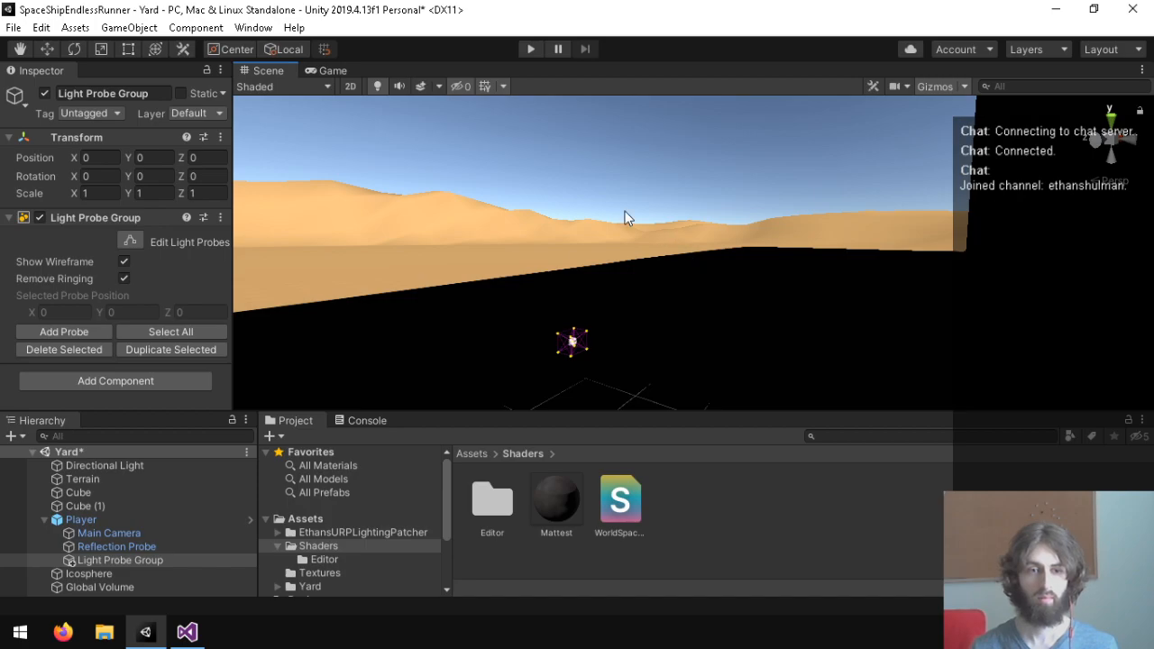
Turn off probe editing for the Player's Light Probe Group and frame it in the scene.
{"action": "left_click", "coordinate": [130, 241]}
{"action": "right_click_drag", "start_coordinate": [681, 294], "coordinate": [841, 334]}
{"action": "key", "text": "w"}
{"action": "key", "text": "f"}
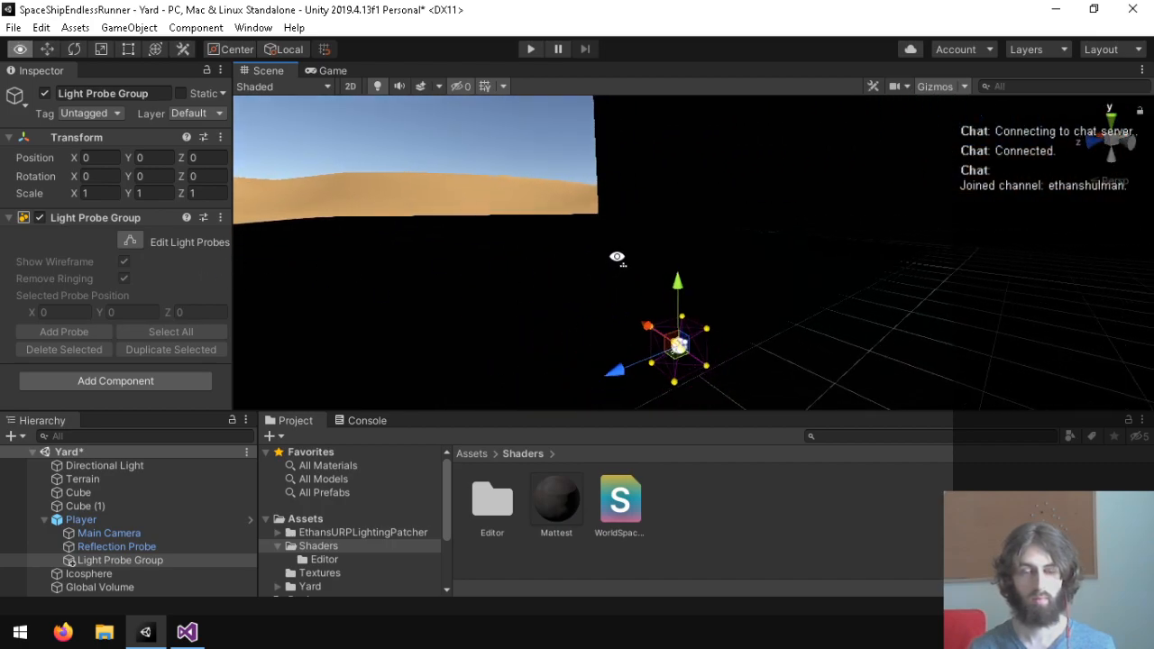
Search the components that can be added to the Light Probe Group object for "light".
{"action": "left_click", "coordinate": [221, 219]}
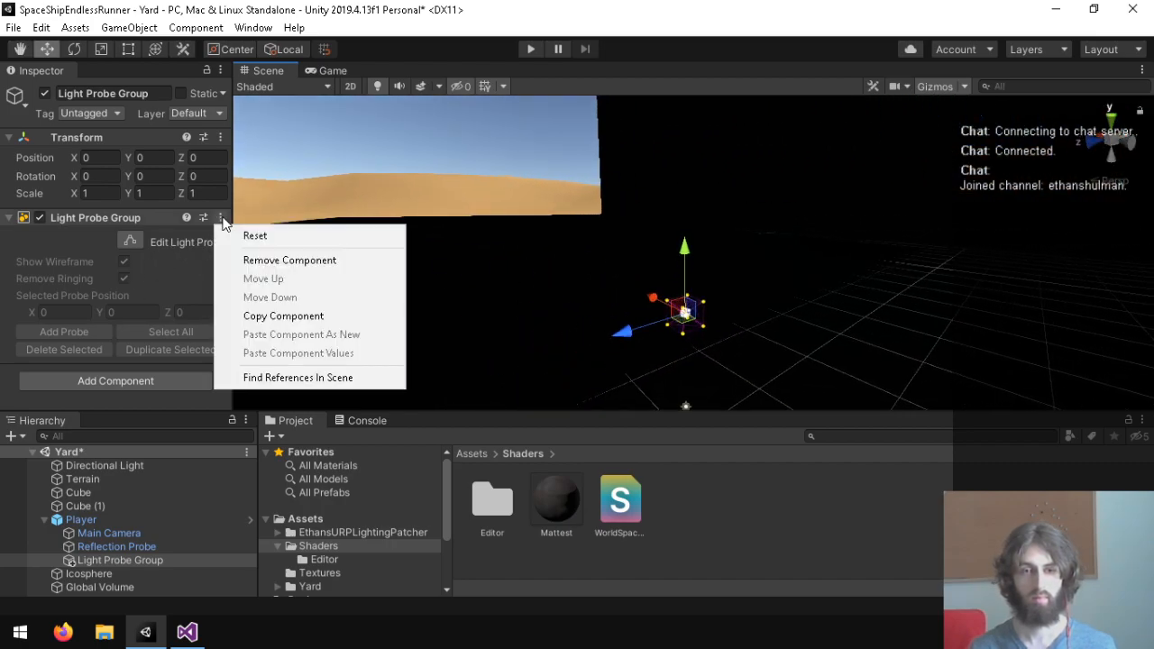
{"action": "left_click", "coordinate": [115, 343]}
{"action": "left_click", "coordinate": [108, 379]}
{"action": "type", "text": "light"}
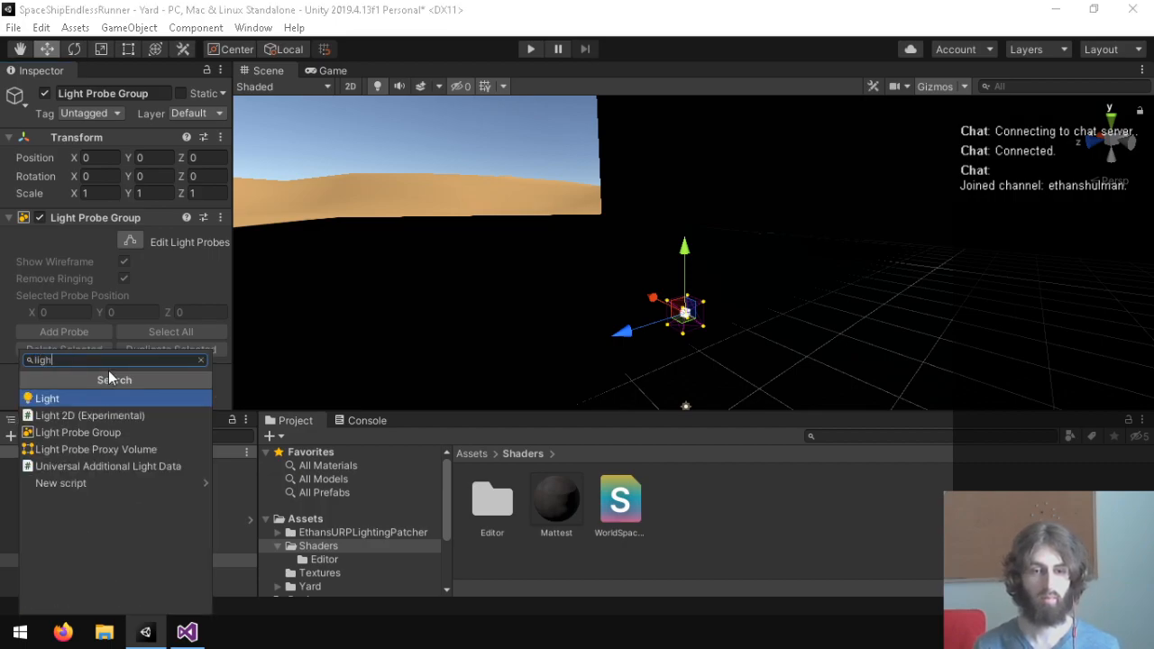
{"action": "key", "text": "BackSpace"}
{"action": "key", "text": "BackSpace"}
{"action": "key", "text": "BackSpace"}
{"action": "key", "text": "BackSpace"}
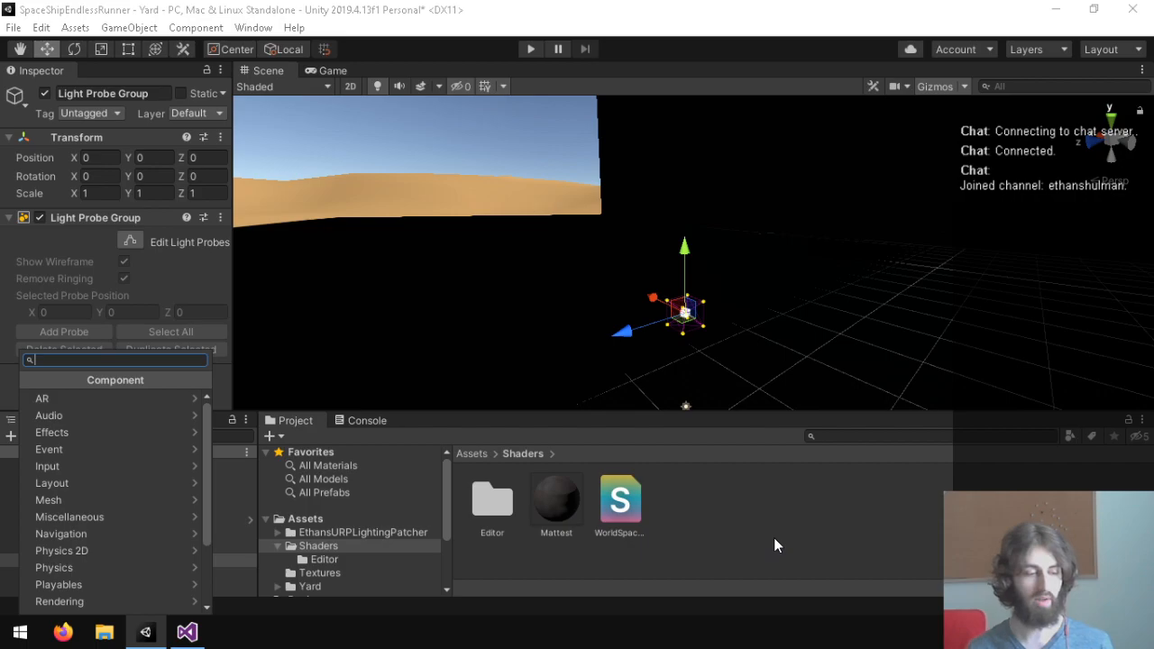
{"action": "key", "text": "Escape"}
Examine the scene's mixed lighting and lightmapping settings in the Lighting window.
{"action": "left_click", "coordinate": [253, 27]}
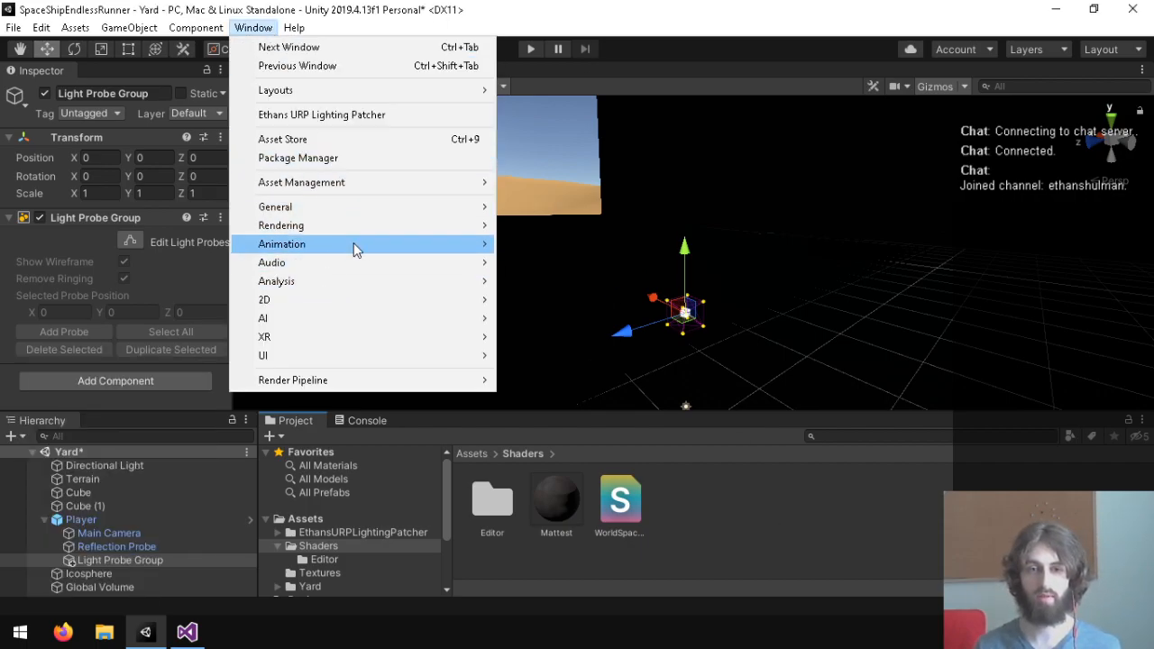
{"action": "mouse_move", "coordinate": [400, 223]}
{"action": "left_click", "coordinate": [558, 229]}
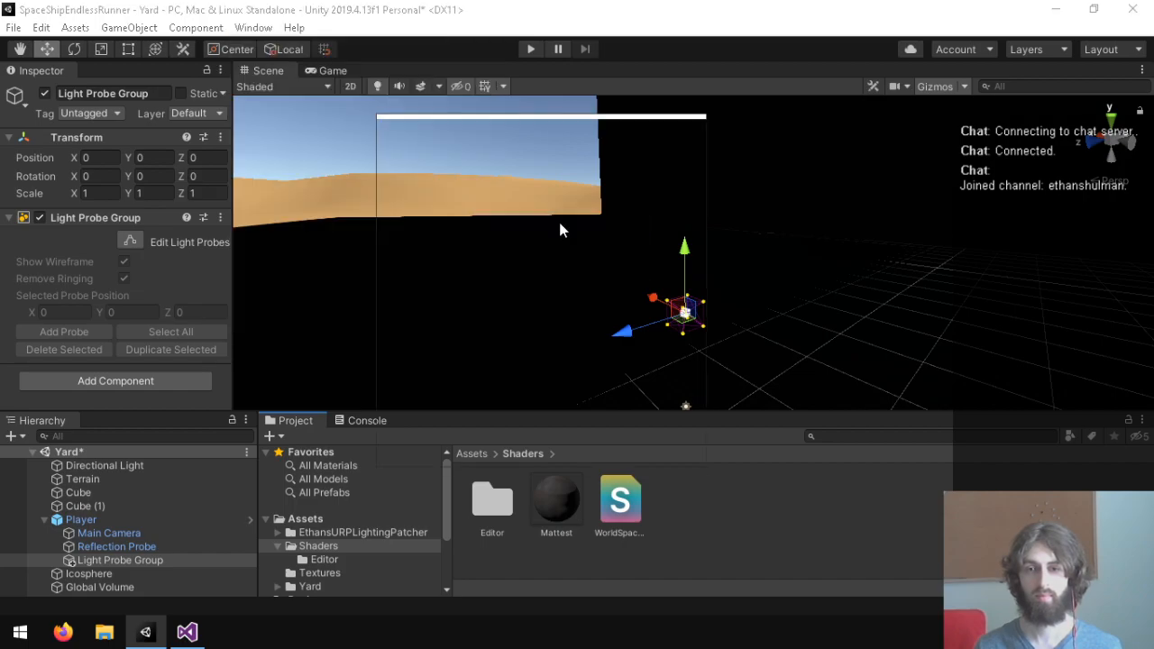
{"action": "scroll", "coordinate": [446, 241], "scroll_direction": "down", "scroll_amount": 5}
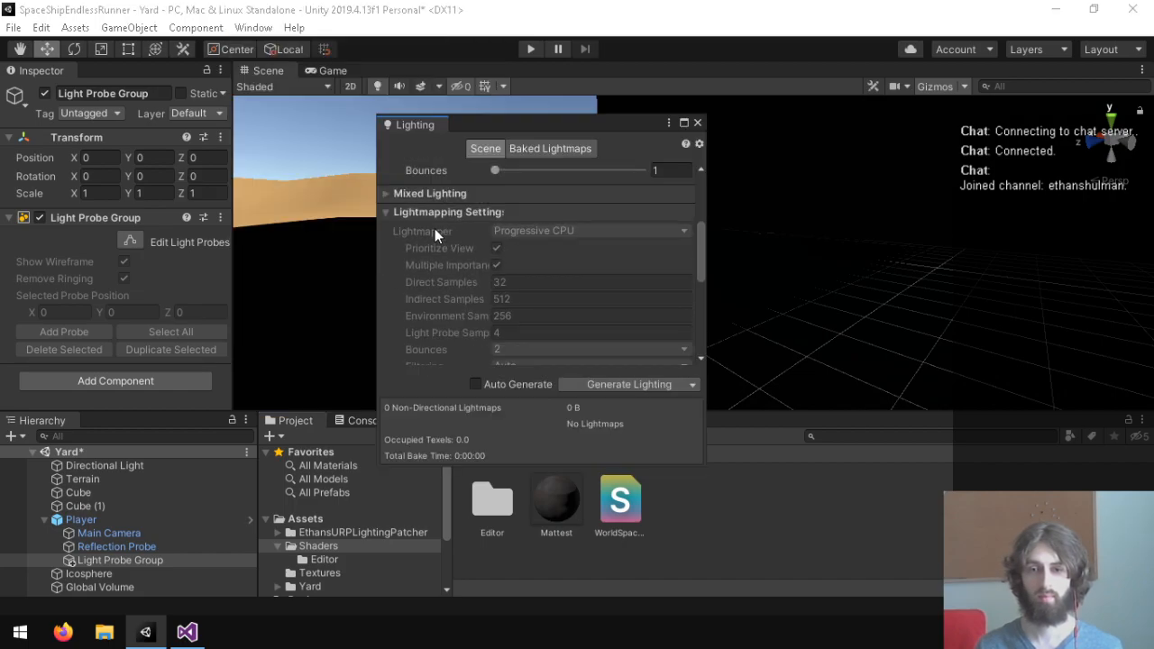
{"action": "scroll", "coordinate": [435, 230], "scroll_direction": "down", "scroll_amount": 5}
{"action": "scroll", "coordinate": [423, 314], "scroll_direction": "up", "scroll_amount": 2}
{"action": "scroll", "coordinate": [462, 288], "scroll_direction": "up", "scroll_amount": 5}
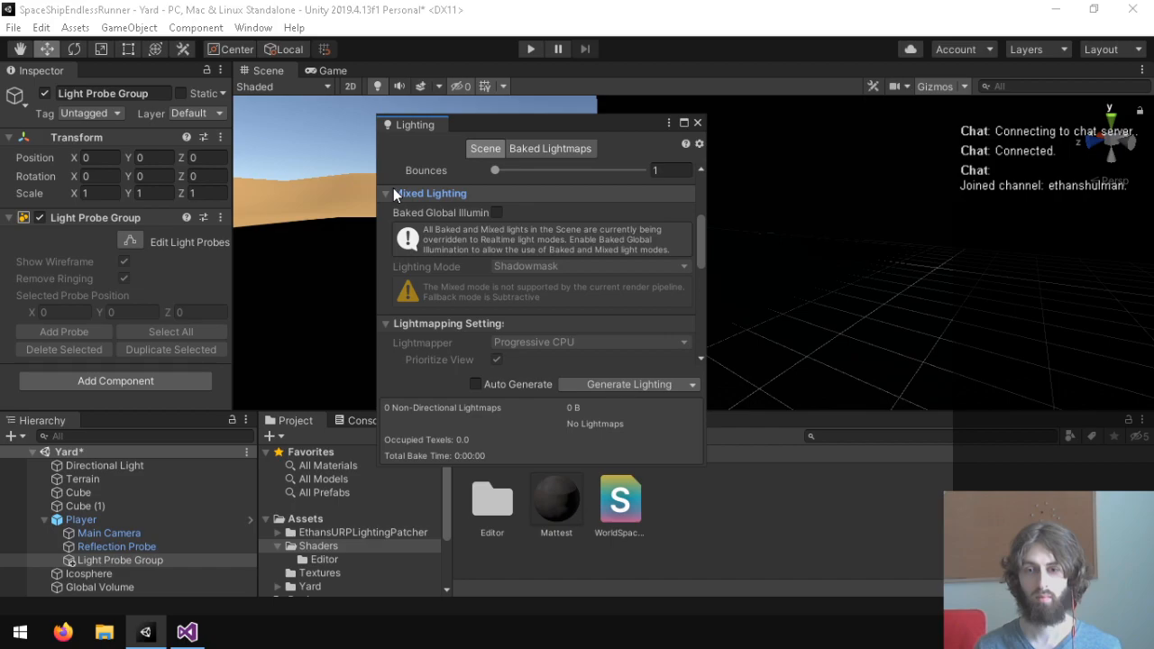
{"action": "left_click", "coordinate": [389, 194]}
{"action": "left_click", "coordinate": [699, 124]}
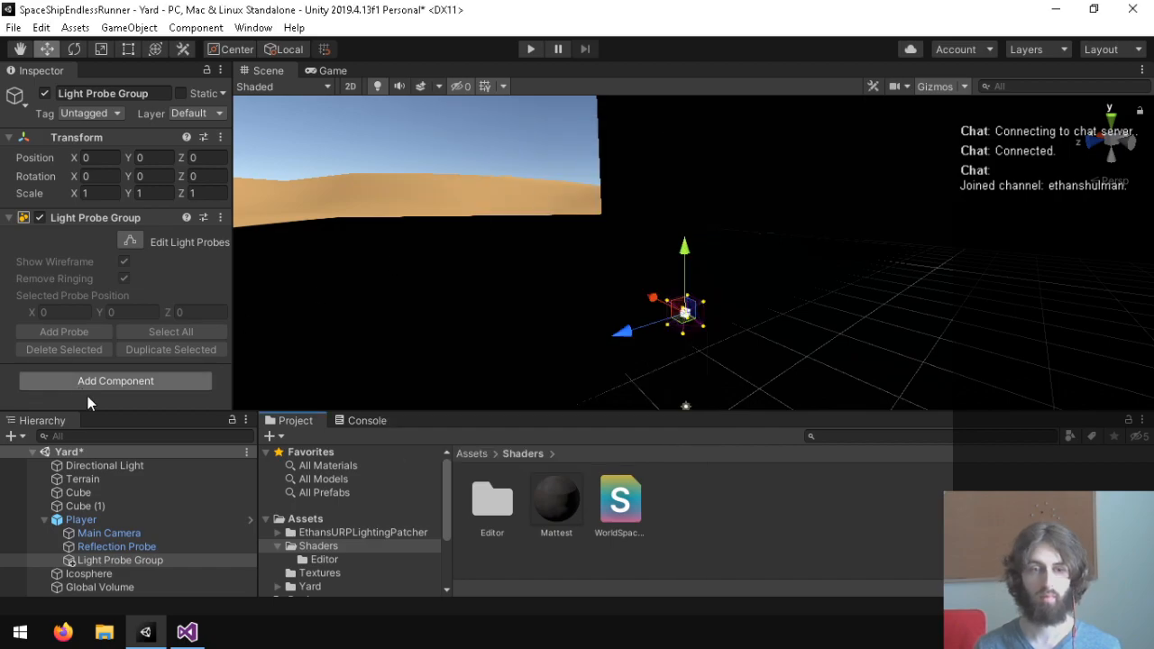
Delete the Light Probe Group from the Player object.
{"action": "left_click", "coordinate": [133, 560]}
{"action": "key", "text": "Delete"}
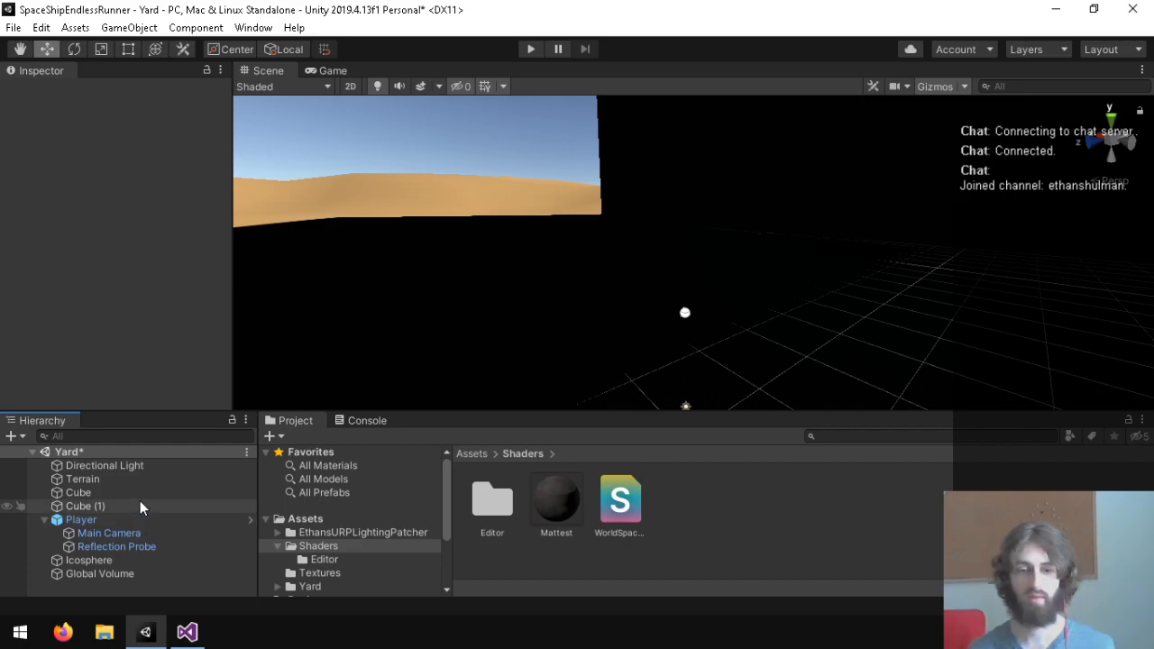
Examine the surface inputs of the Mattest material and the settings of the Player object.
{"action": "left_click", "coordinate": [563, 523]}
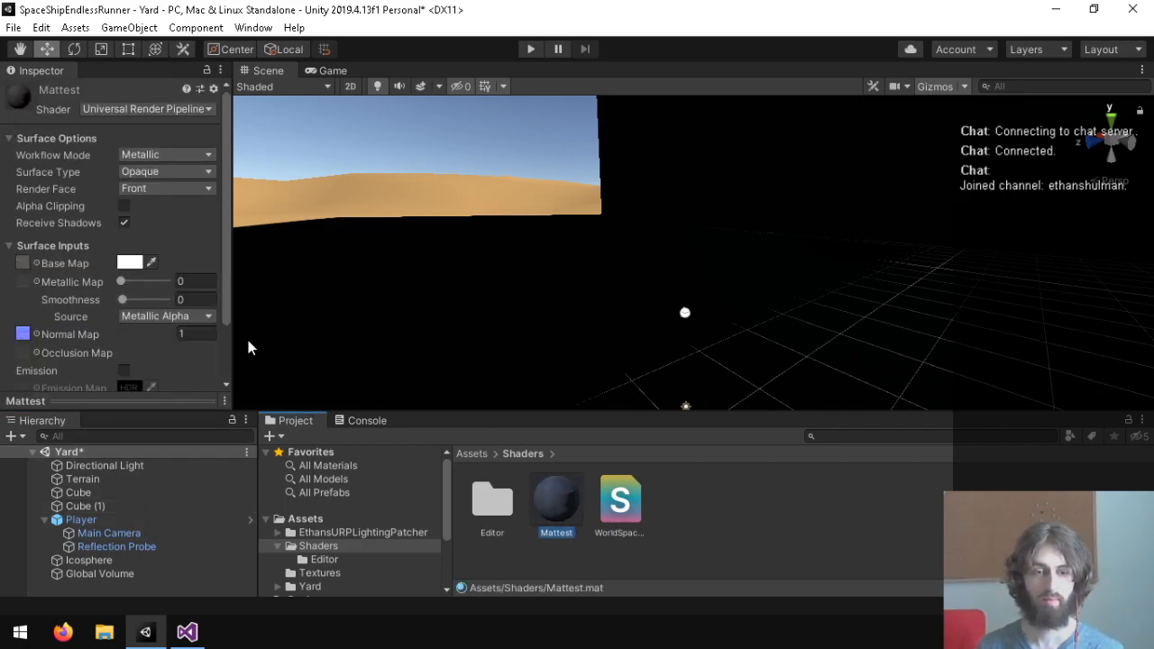
{"action": "left_click", "coordinate": [181, 520]}
{"action": "left_click", "coordinate": [378, 518]}
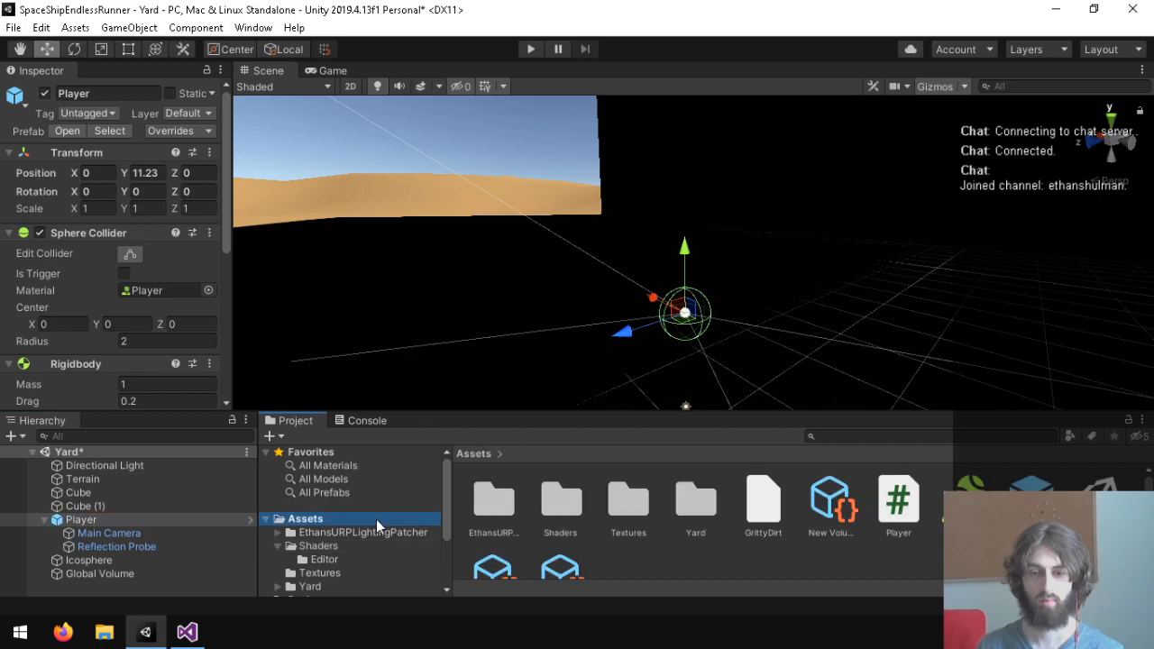
{"action": "scroll", "coordinate": [624, 510], "scroll_direction": "down", "scroll_amount": 1}
{"action": "scroll", "coordinate": [624, 511], "scroll_direction": "up", "scroll_amount": 1}
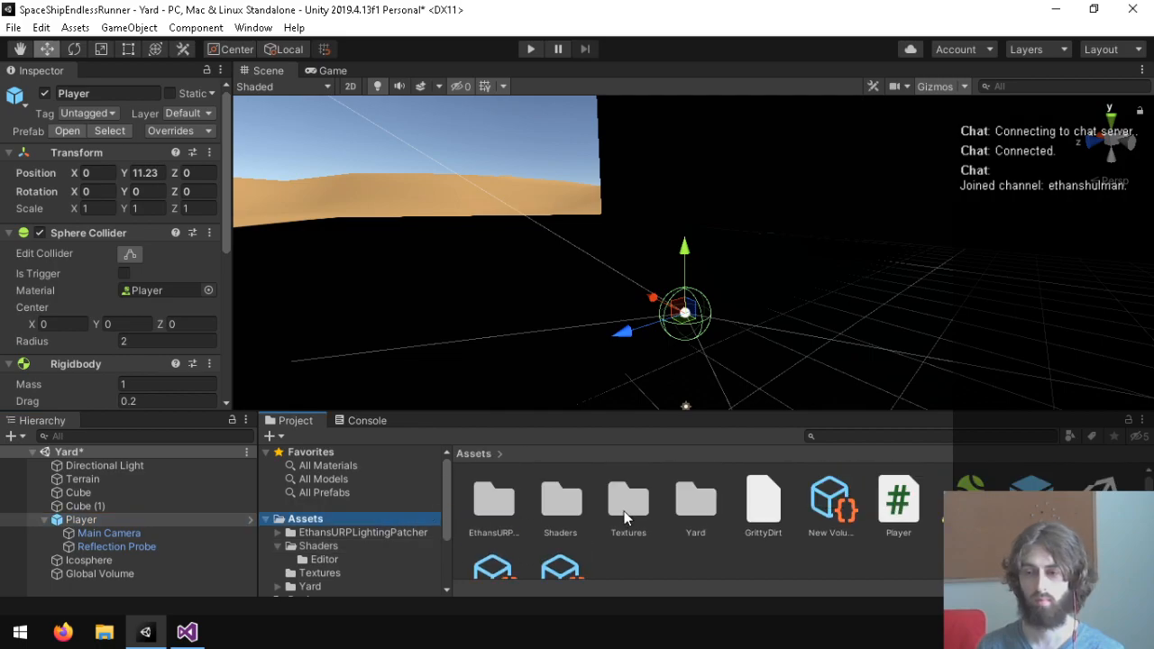
{"action": "left_click", "coordinate": [350, 545]}
{"action": "left_click", "coordinate": [541, 499]}
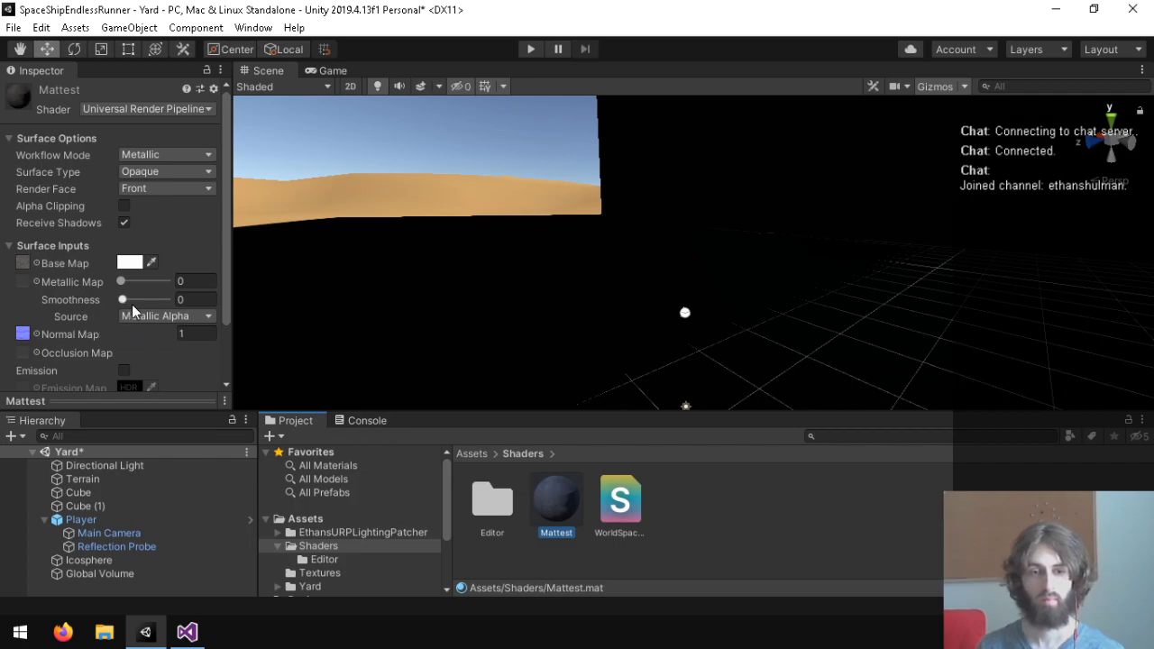
{"action": "left_click_drag", "start_coordinate": [123, 286], "coordinate": [12, 298]}
{"action": "left_click", "coordinate": [81, 520]}
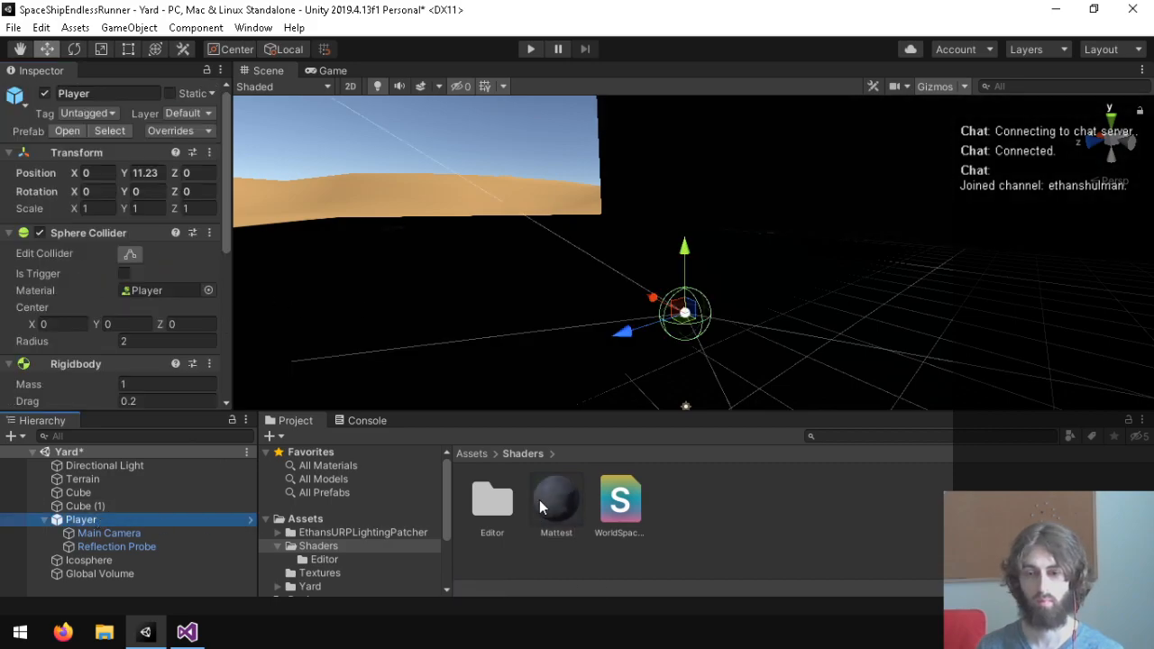
{"action": "left_click", "coordinate": [348, 517]}
{"action": "left_click", "coordinate": [349, 546]}
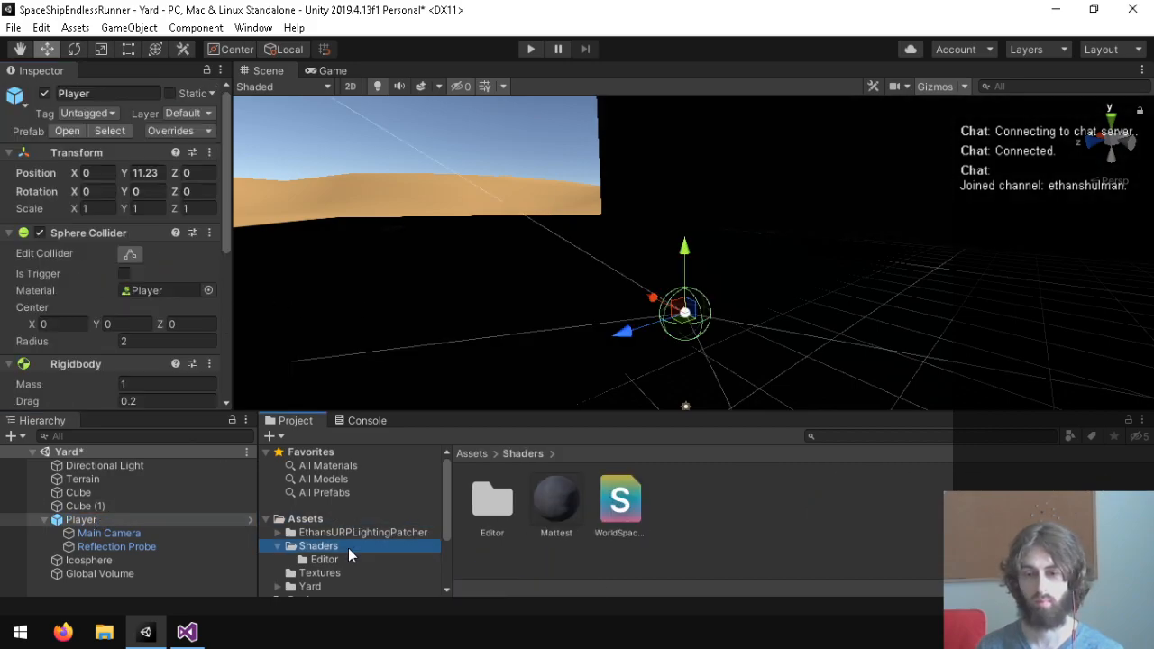
Examine the Mattest material's appearance in its enlarged preview sphere, and collapse the preview again.
{"action": "left_click", "coordinate": [559, 503]}
{"action": "left_click_drag", "start_coordinate": [86, 411], "coordinate": [87, 368]}
{"action": "left_click", "coordinate": [352, 377]}
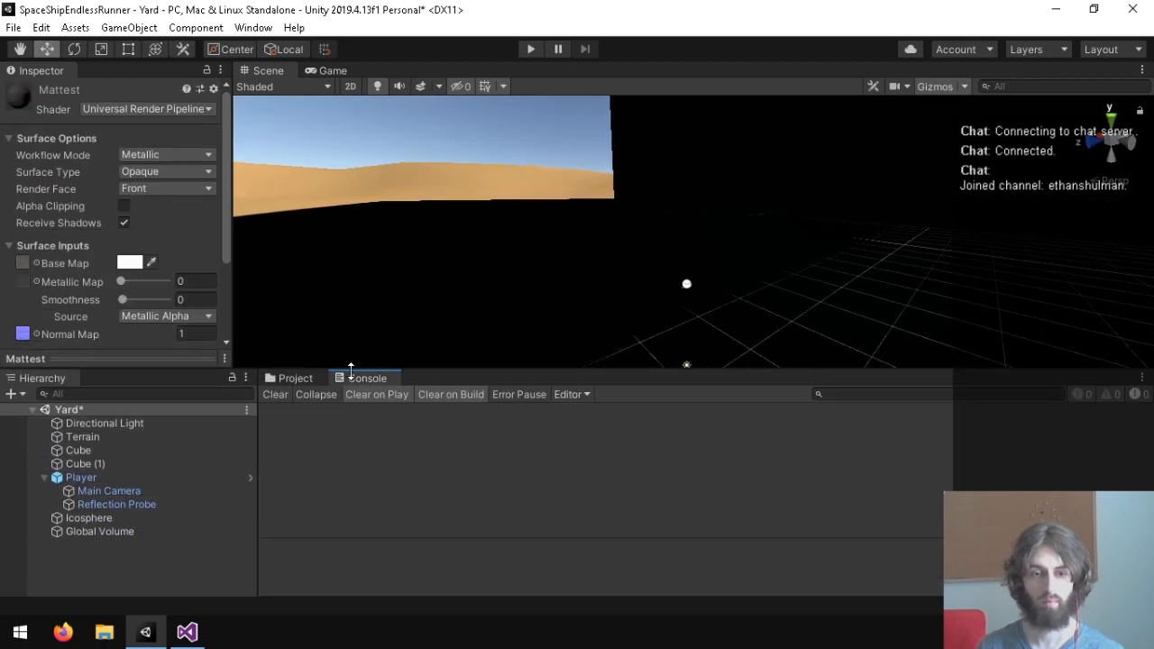
{"action": "left_click_drag", "start_coordinate": [350, 370], "coordinate": [343, 412]}
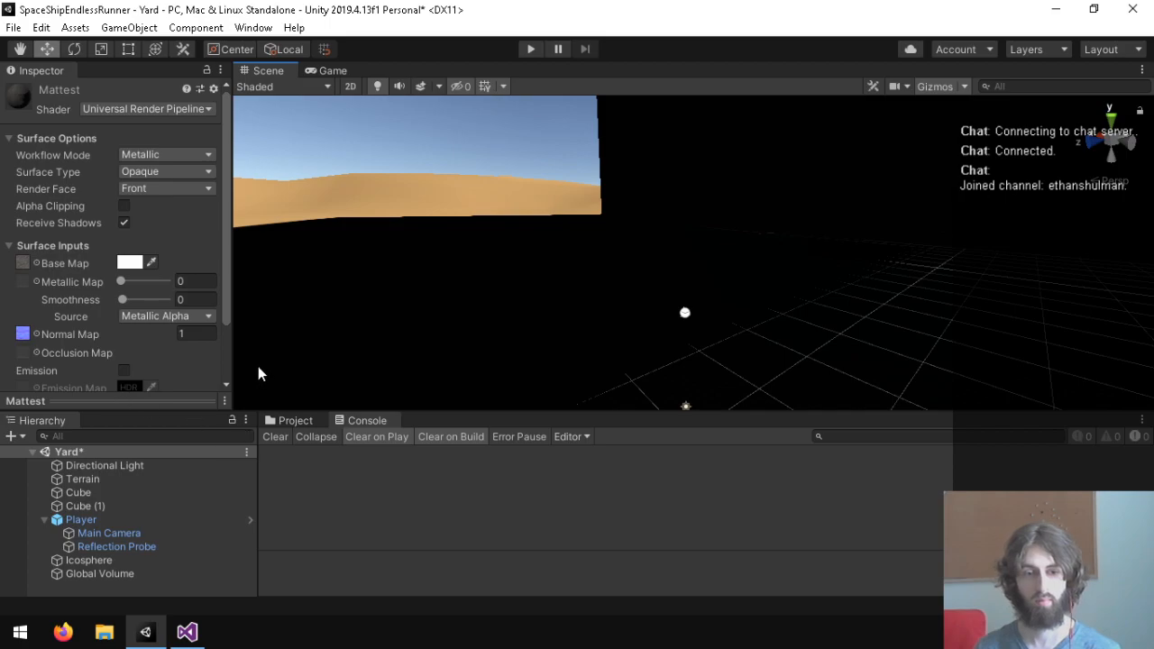
{"action": "left_click_drag", "start_coordinate": [228, 361], "coordinate": [383, 365]}
{"action": "left_click_drag", "start_coordinate": [223, 399], "coordinate": [259, 162]}
{"action": "left_click_drag", "start_coordinate": [225, 244], "coordinate": [171, 245]}
{"action": "left_click_drag", "start_coordinate": [245, 411], "coordinate": [233, 497]}
{"action": "left_click", "coordinate": [286, 421]}
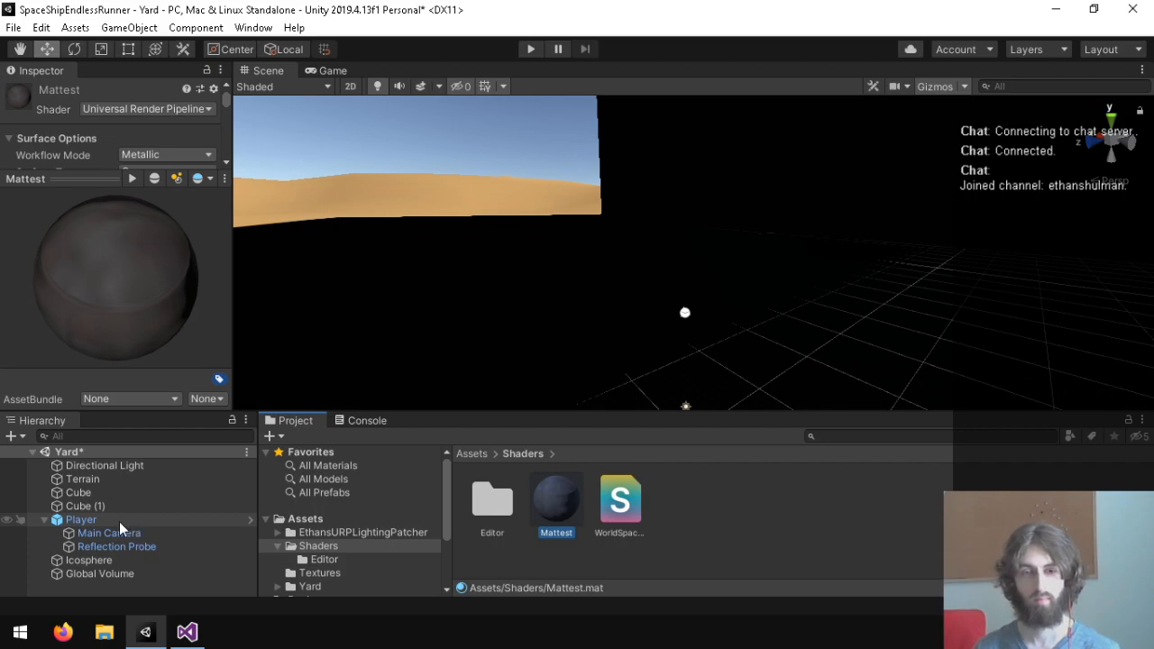
{"action": "left_click", "coordinate": [341, 520]}
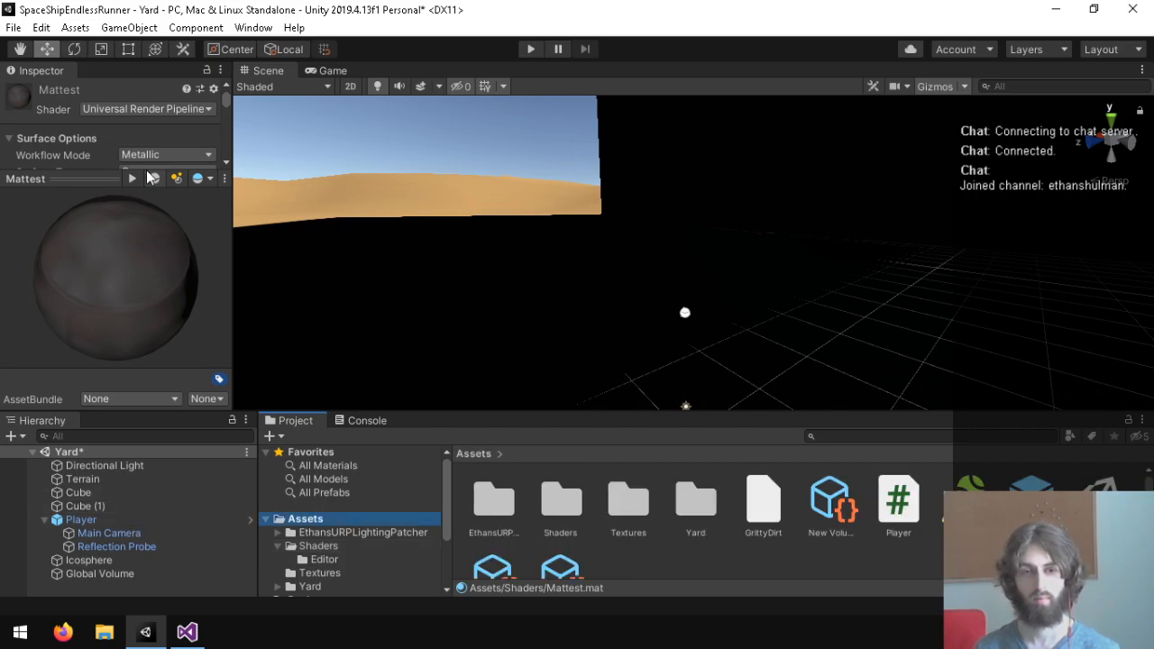
{"action": "left_click", "coordinate": [103, 175]}
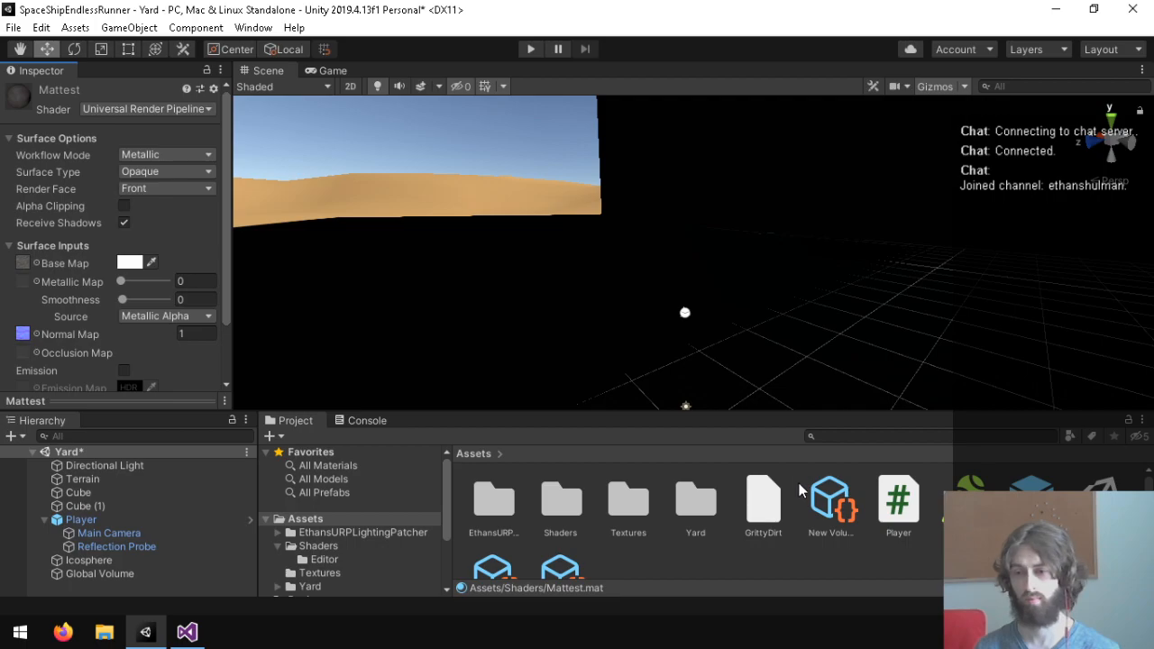
Set the Metallic value of the Sand terrain layer in the Yard folder to 0.23 and view the terrain.
{"action": "double_click", "coordinate": [686, 506]}
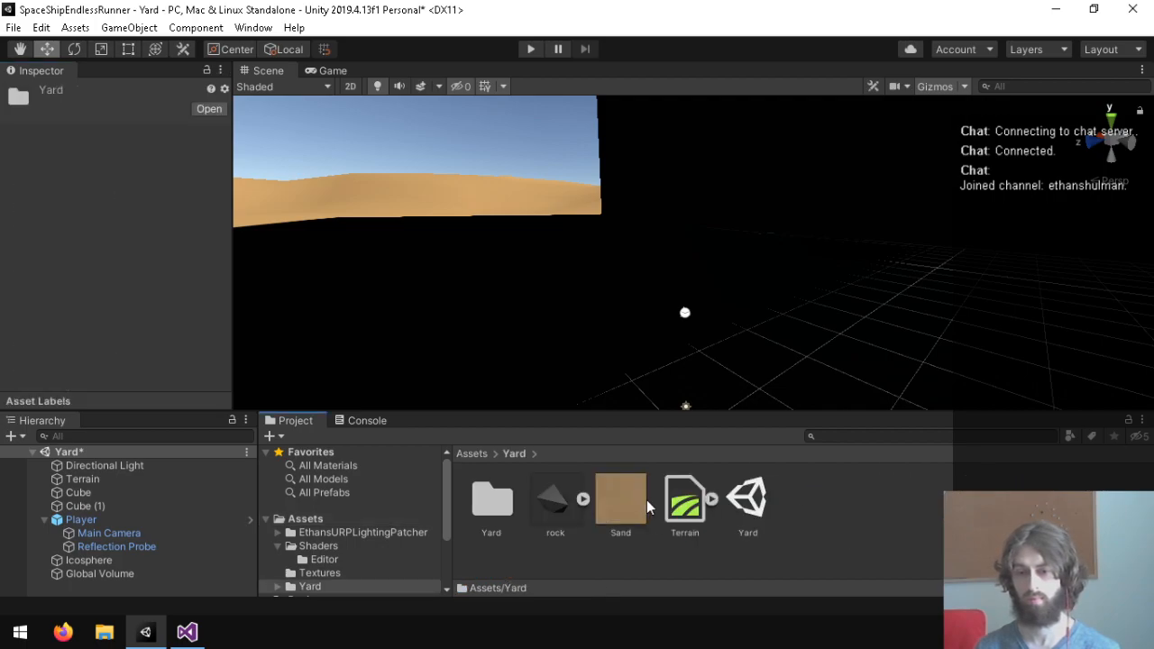
{"action": "left_click", "coordinate": [645, 507]}
{"action": "left_click_drag", "start_coordinate": [122, 354], "coordinate": [314, 364]}
{"action": "right_click_drag", "start_coordinate": [584, 300], "coordinate": [338, 281]}
{"action": "left_click_drag", "start_coordinate": [165, 351], "coordinate": [134, 352]}
{"action": "right_click_drag", "start_coordinate": [411, 221], "coordinate": [802, 410]}
{"action": "right_click_drag", "start_coordinate": [874, 424], "coordinate": [646, 356]}
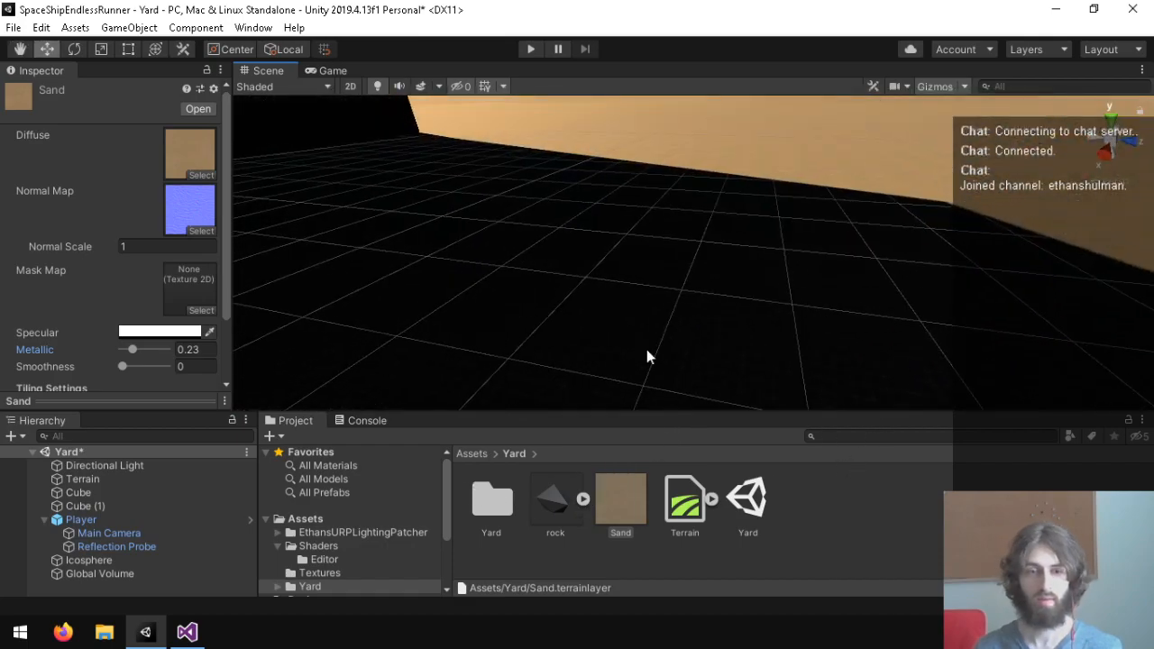
Change the scene's Environment Lighting source from Color to Skybox and view the shaded rock wall.
{"action": "left_click", "coordinate": [254, 27]}
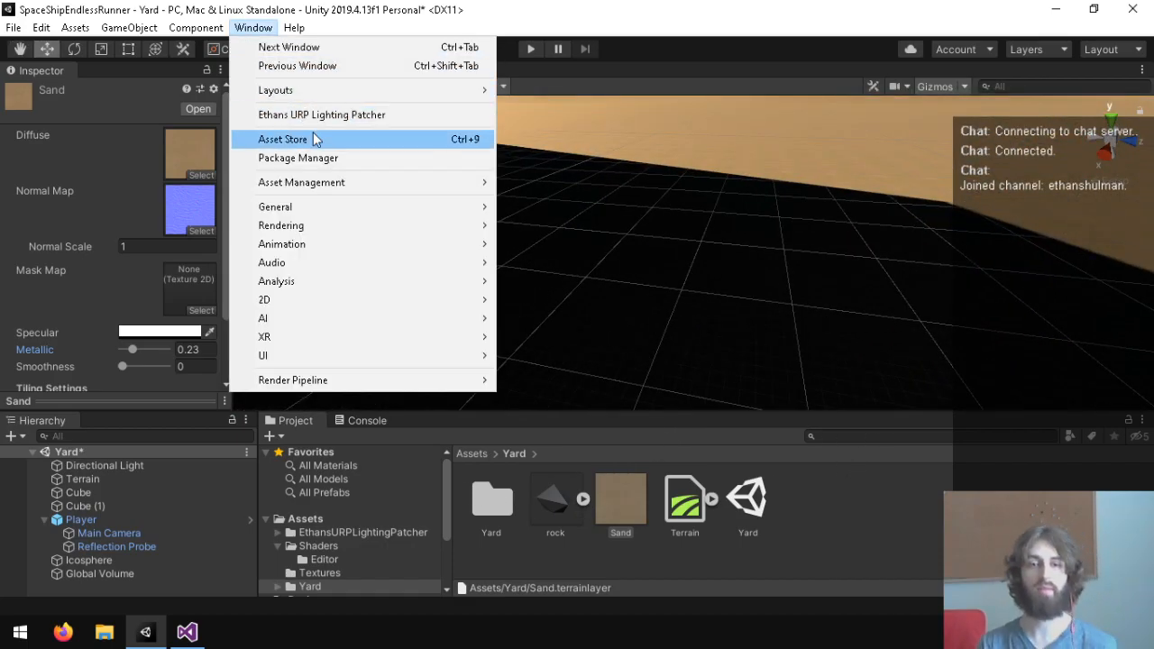
{"action": "mouse_move", "coordinate": [319, 208]}
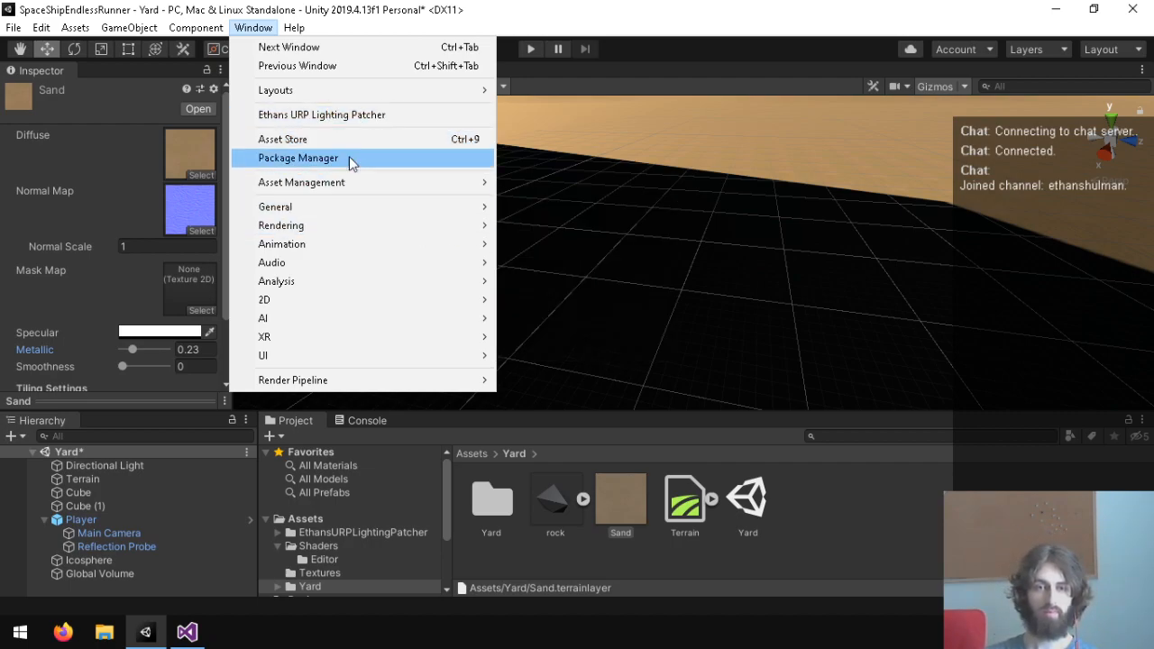
{"action": "mouse_move", "coordinate": [467, 234]}
{"action": "left_click", "coordinate": [545, 227]}
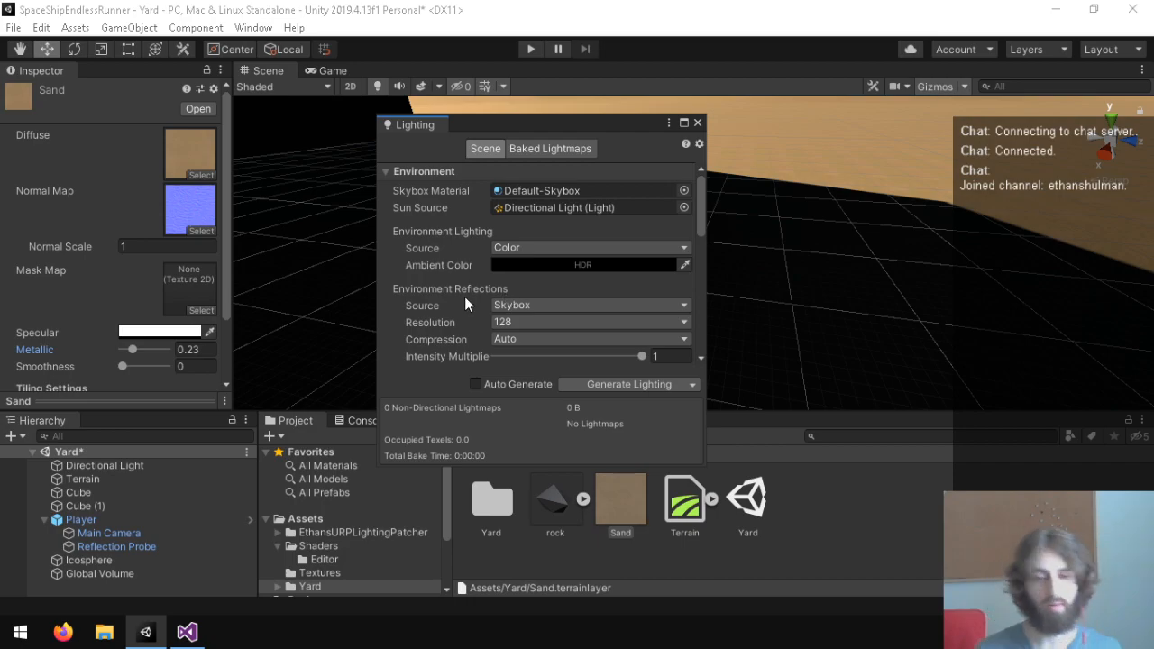
{"action": "left_click", "coordinate": [524, 262]}
{"action": "mouse_move", "coordinate": [48, 149]}
{"action": "left_mouse_down"}
{"action": "mouse_move", "coordinate": [2, 137]}
{"action": "mouse_move", "coordinate": [7, 213]}
{"action": "left_mouse_up"}
{"action": "left_click", "coordinate": [193, 14]}
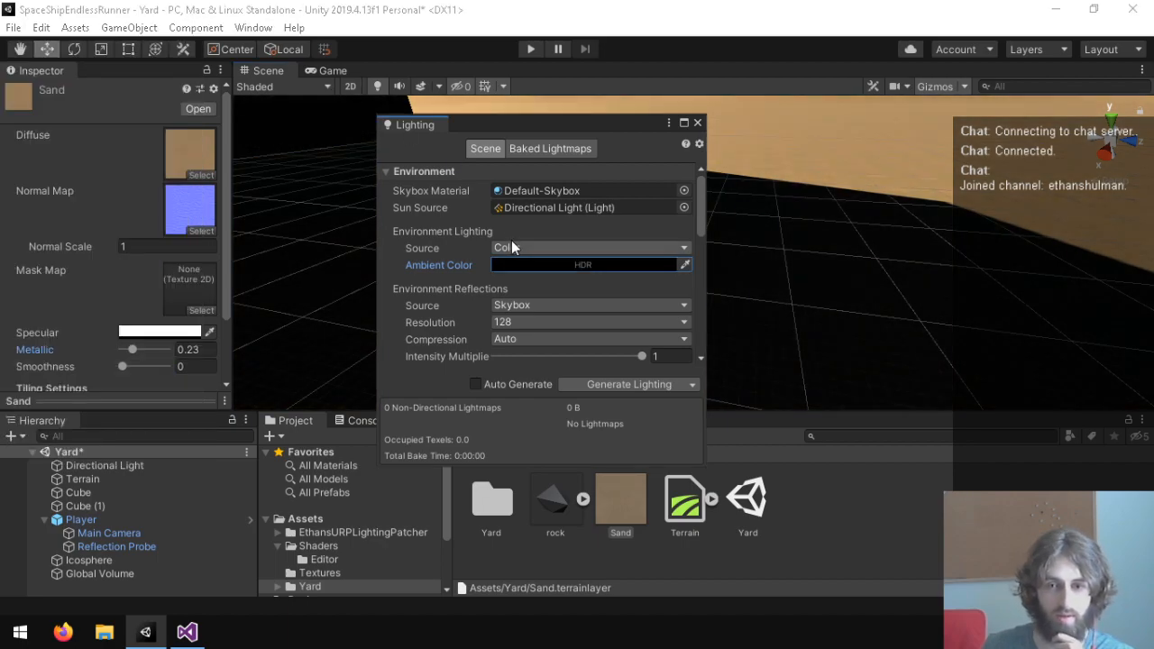
{"action": "left_click", "coordinate": [510, 247]}
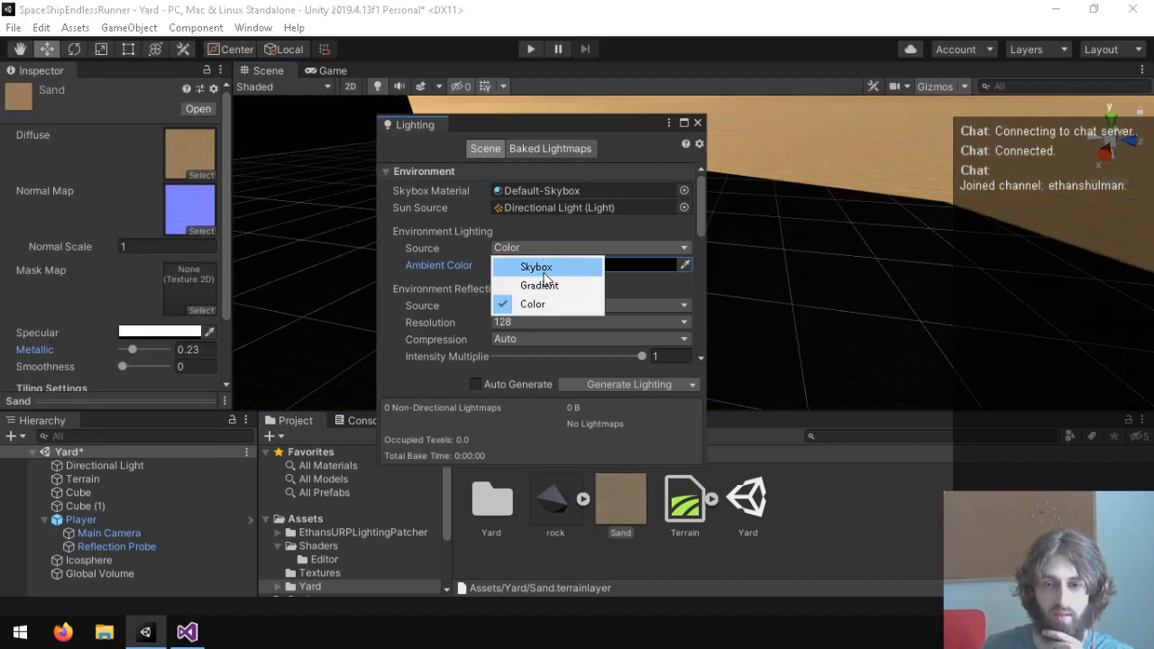
{"action": "left_click", "coordinate": [540, 267]}
{"action": "left_click", "coordinate": [698, 123]}
{"action": "right_click_drag", "start_coordinate": [691, 129], "coordinate": [590, 194]}
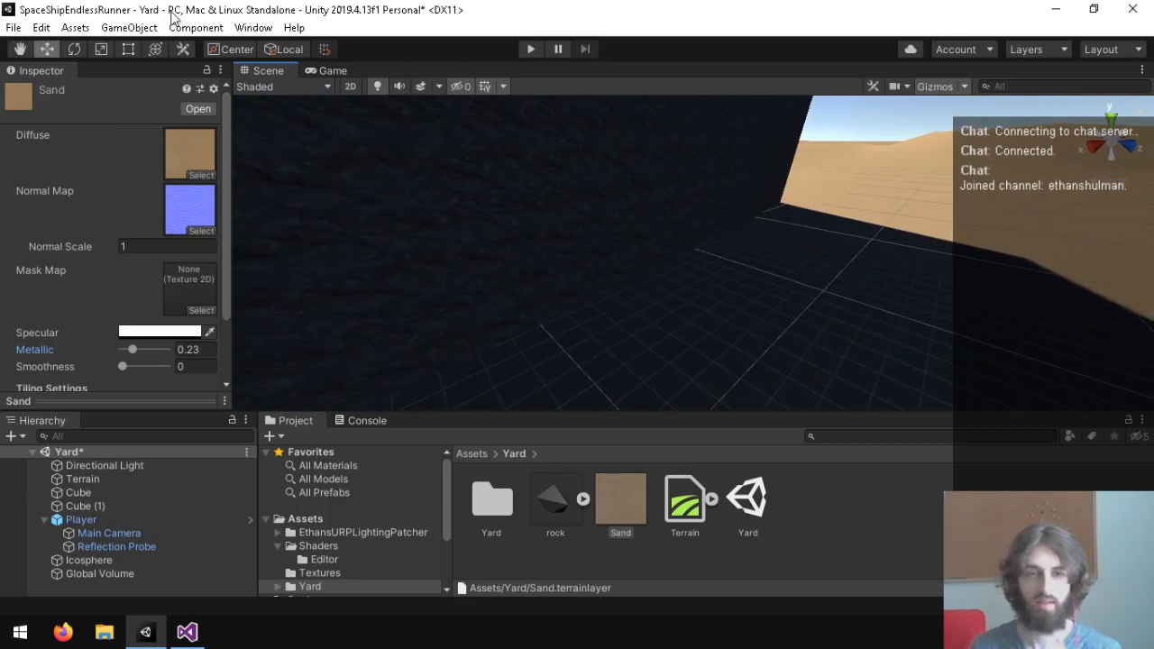
Examine the source choices for the scene's environment lighting and environment reflections.
{"action": "left_click", "coordinate": [249, 27]}
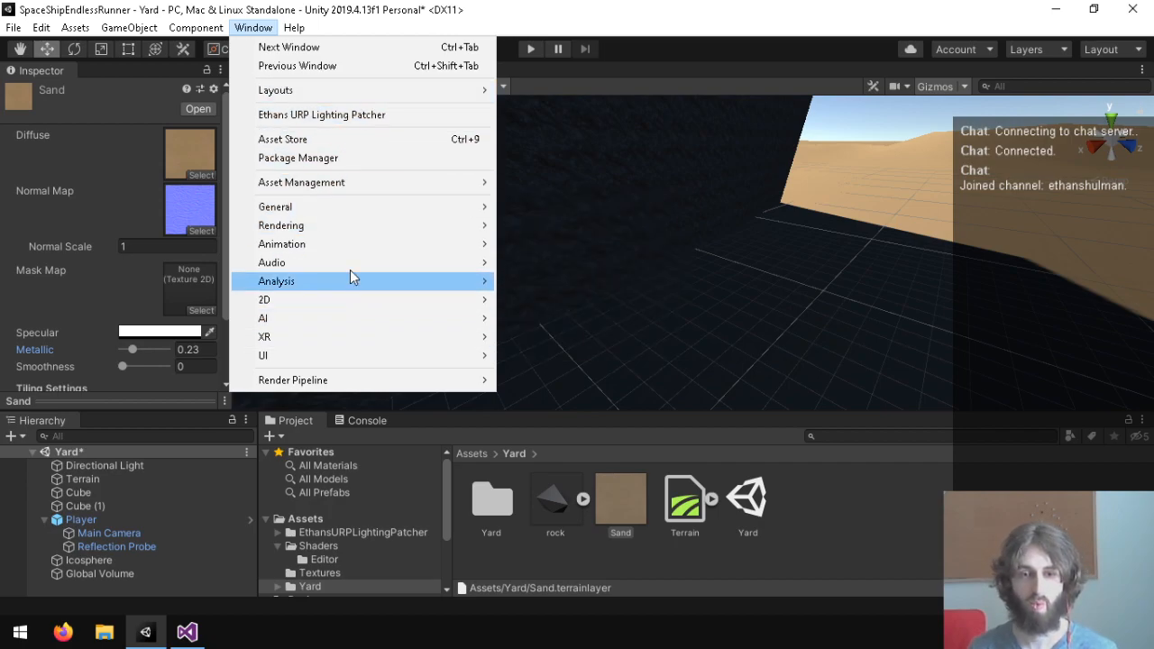
{"action": "left_click", "coordinate": [523, 226]}
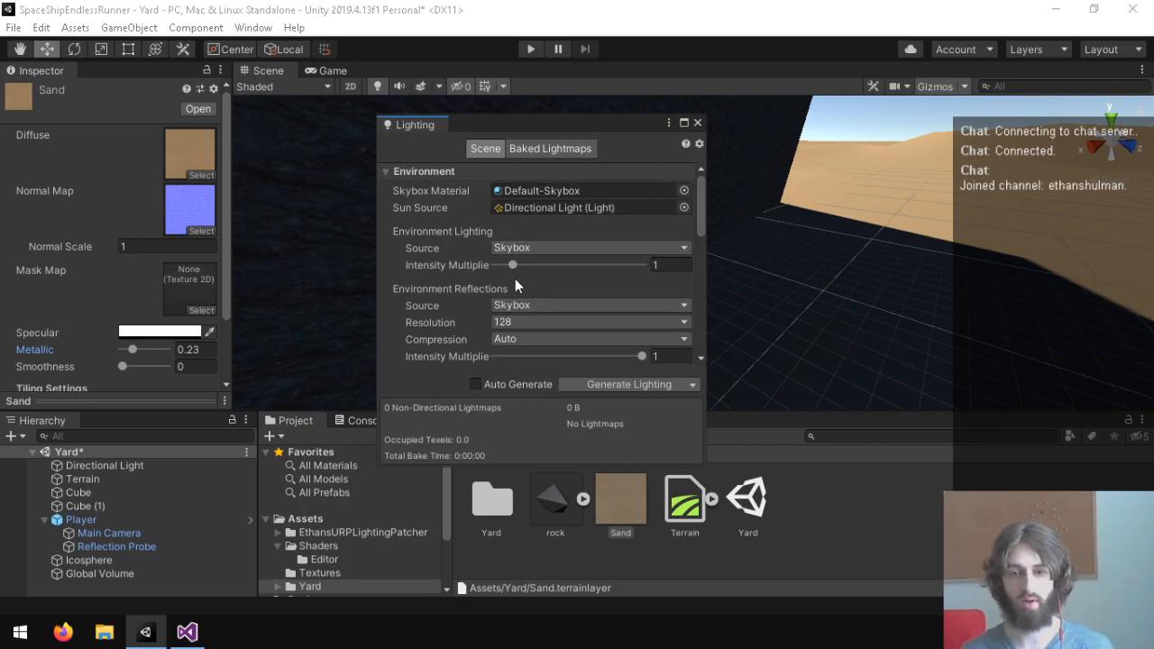
{"action": "left_click", "coordinate": [510, 303]}
{"action": "left_click", "coordinate": [423, 321]}
{"action": "scroll", "coordinate": [441, 299], "scroll_direction": "down", "scroll_amount": 3}
{"action": "scroll", "coordinate": [442, 298], "scroll_direction": "up", "scroll_amount": 3}
{"action": "left_click", "coordinate": [549, 249]}
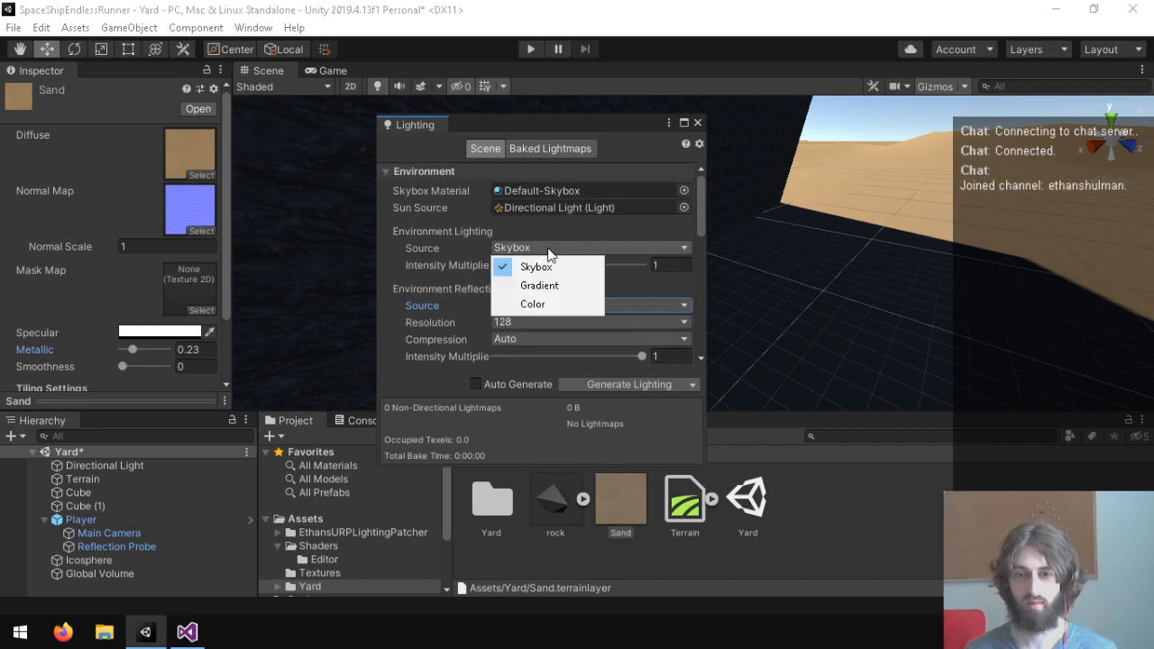
{"action": "left_click", "coordinate": [697, 123]}
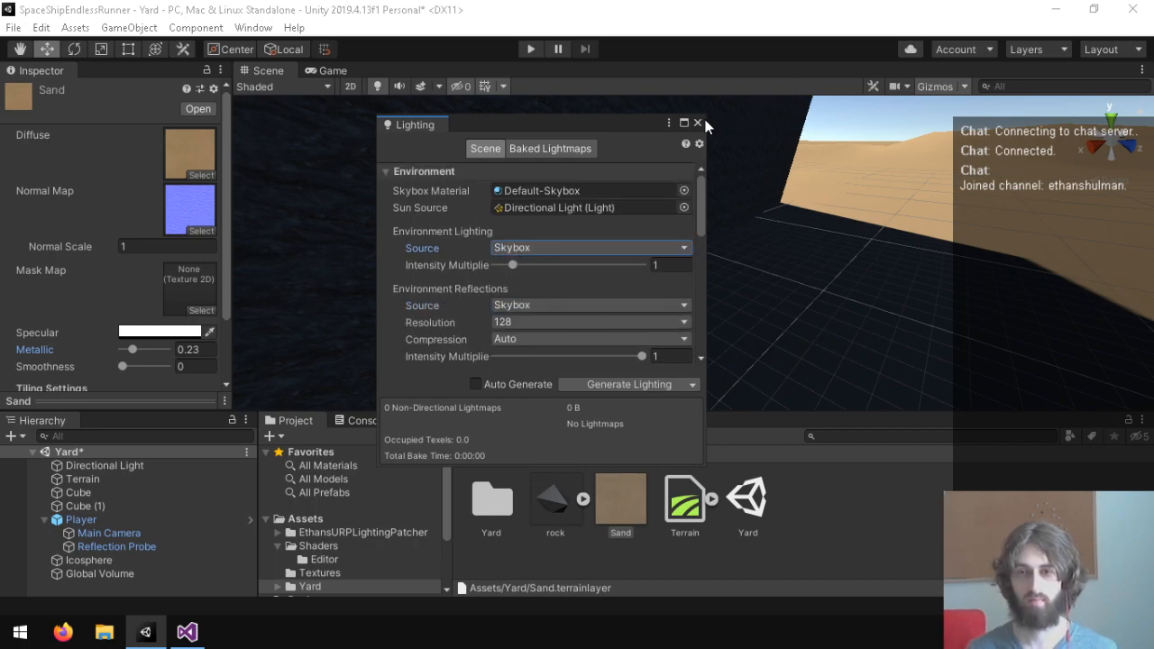
{"action": "left_click", "coordinate": [697, 123]}
Save and play-test the Yard scene, and set the Sand terrain layer's Metallic value to 0.
{"action": "left_click", "coordinate": [531, 50]}
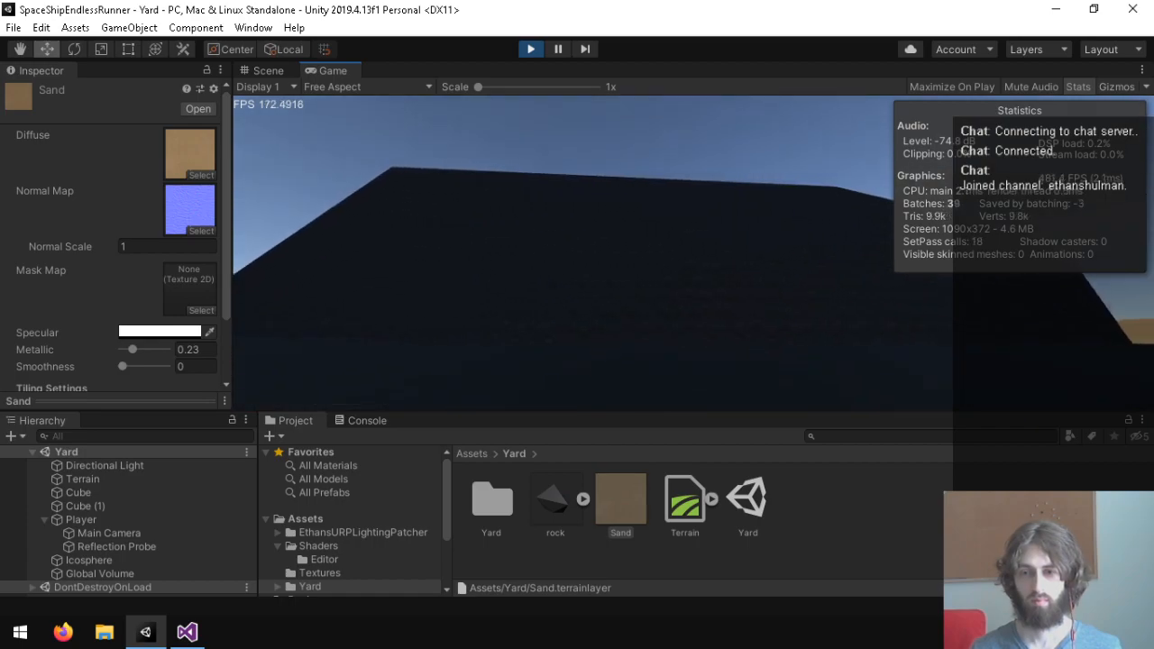
{"action": "key", "text": "ctrl+p"}
{"action": "left_click", "coordinate": [638, 514]}
{"action": "left_click_drag", "start_coordinate": [130, 350], "coordinate": [117, 351]}
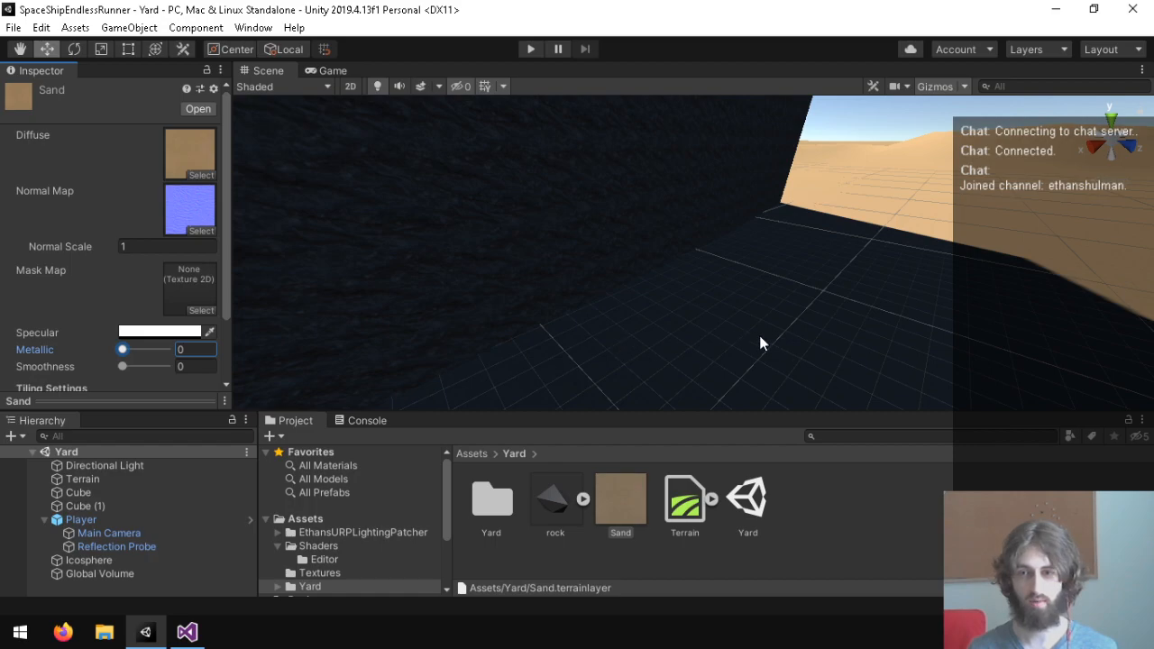
Select the Mattest material in the Shaders folder to inspect its surface settings.
{"action": "left_click", "coordinate": [307, 520]}
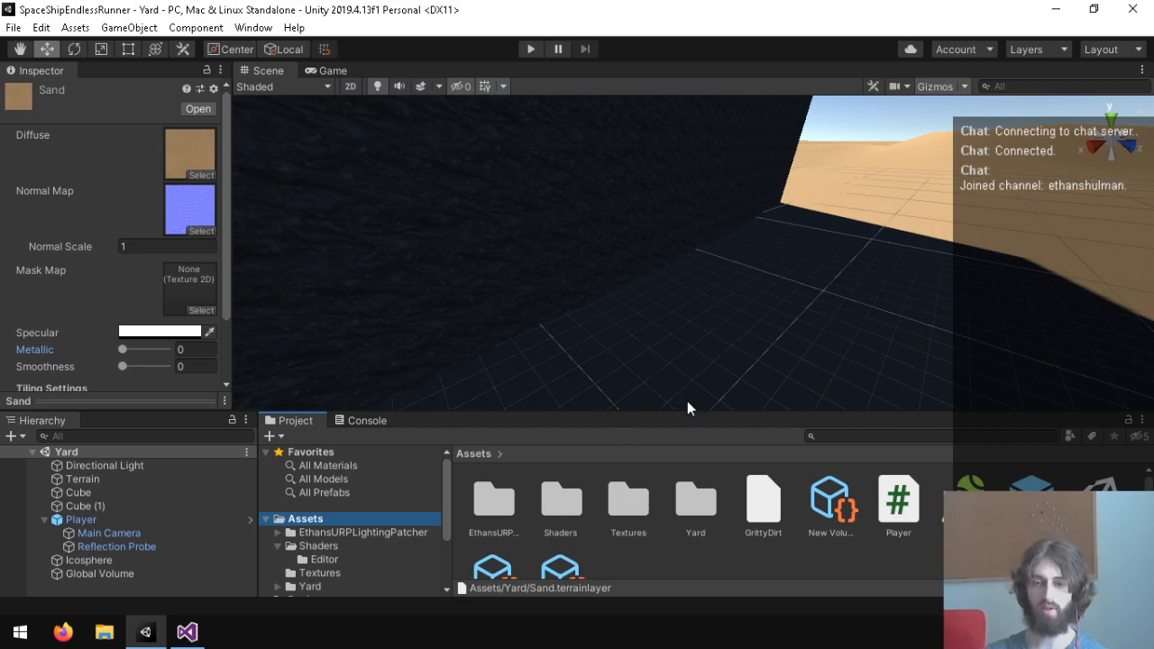
{"action": "double_click", "coordinate": [568, 509]}
{"action": "left_click", "coordinate": [550, 501]}
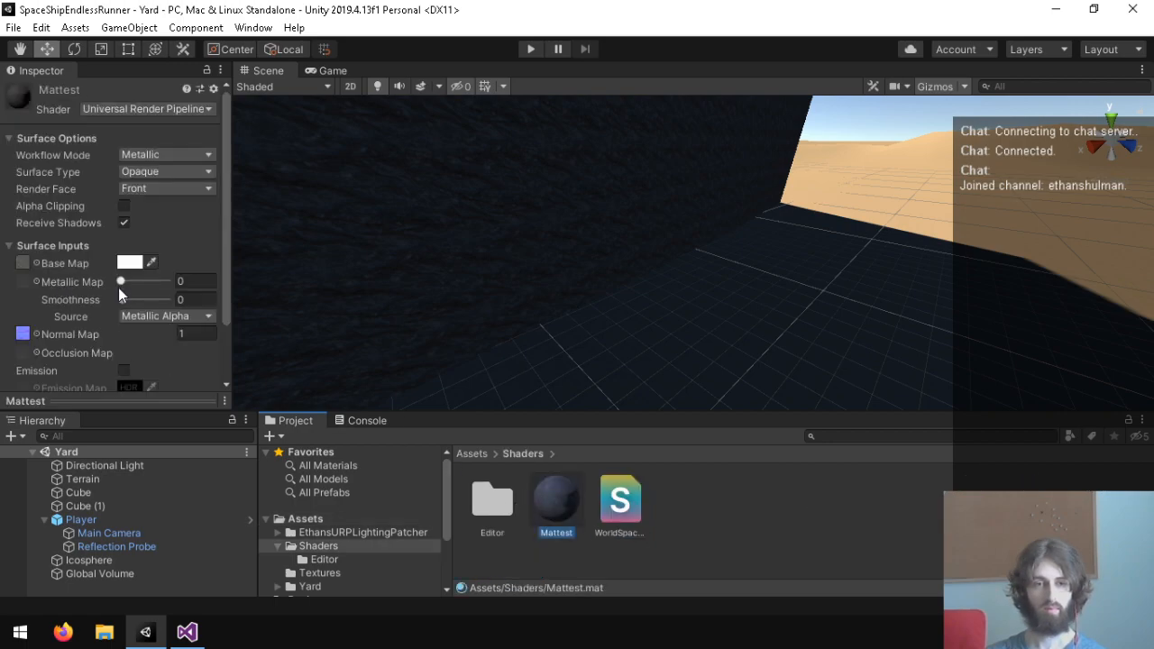
Set the scene's Environment Lighting intensity multiplier to 0.92, switch its source to Color, and view the ambient color.
{"action": "left_click", "coordinate": [251, 28]}
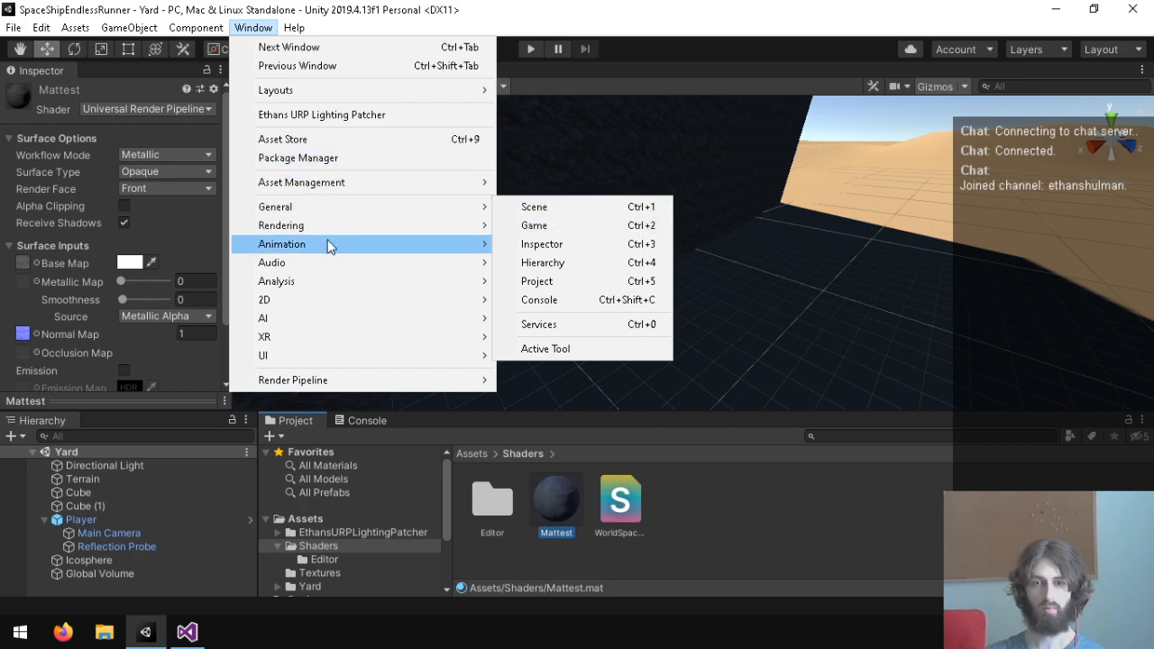
{"action": "mouse_move", "coordinate": [325, 227]}
{"action": "left_click", "coordinate": [596, 223]}
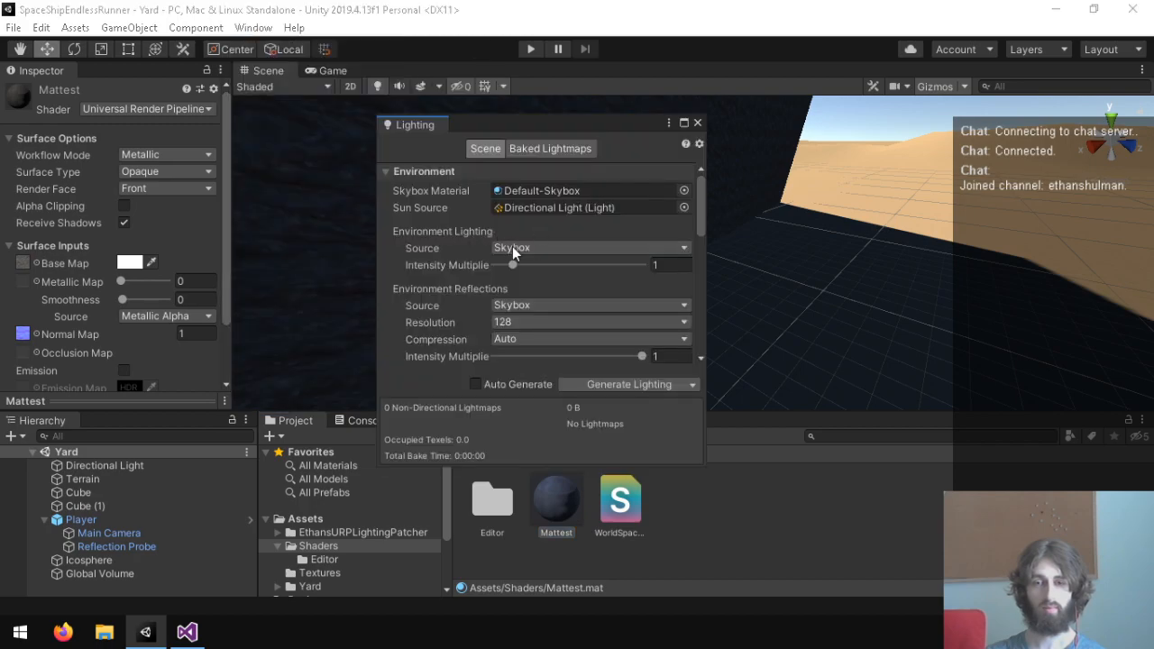
{"action": "mouse_move", "coordinate": [513, 264]}
{"action": "left_mouse_down"}
{"action": "mouse_move", "coordinate": [444, 257]}
{"action": "mouse_move", "coordinate": [513, 267]}
{"action": "left_mouse_up"}
{"action": "left_click", "coordinate": [541, 248]}
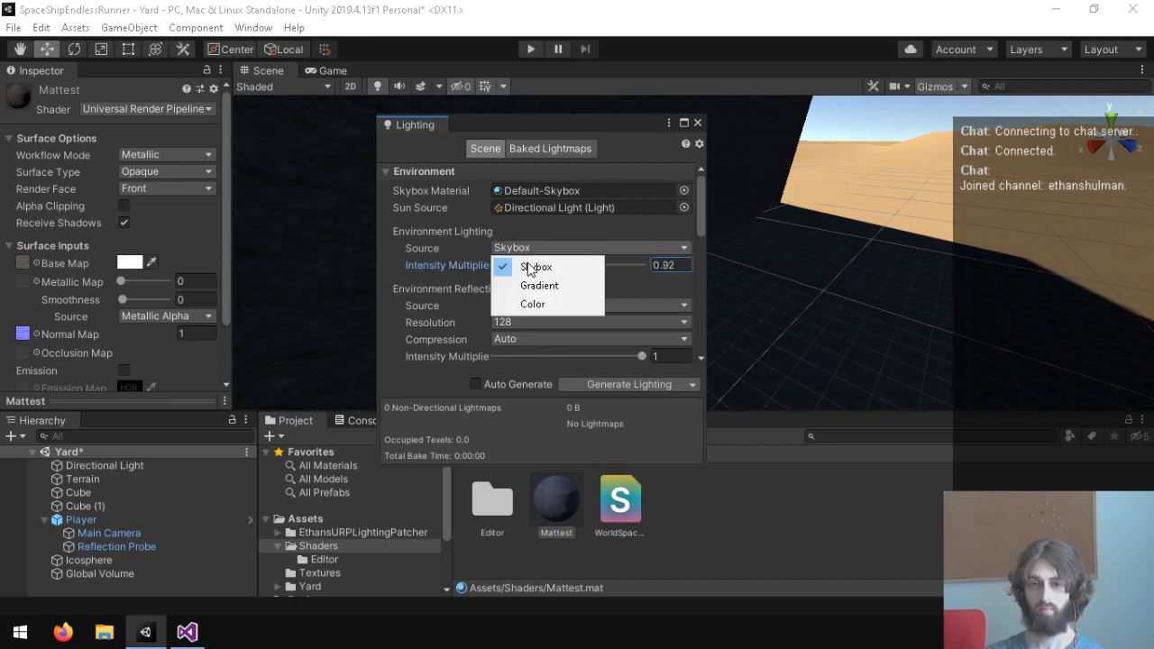
{"action": "left_click", "coordinate": [523, 305]}
{"action": "left_click", "coordinate": [554, 267]}
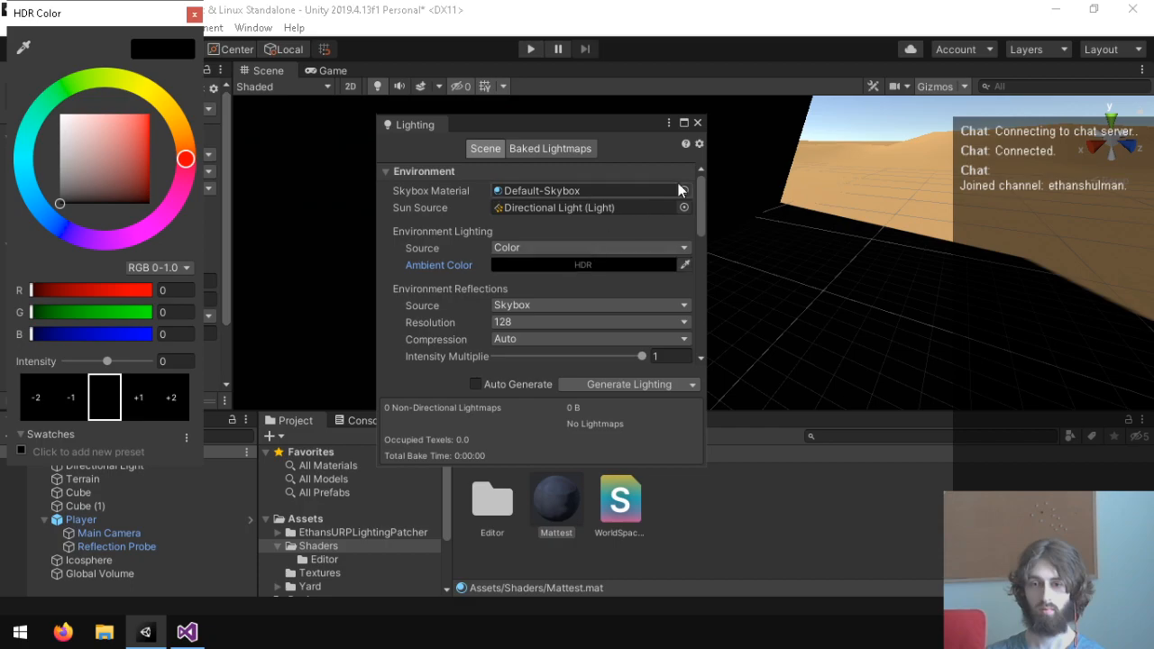
{"action": "left_click", "coordinate": [225, 12]}
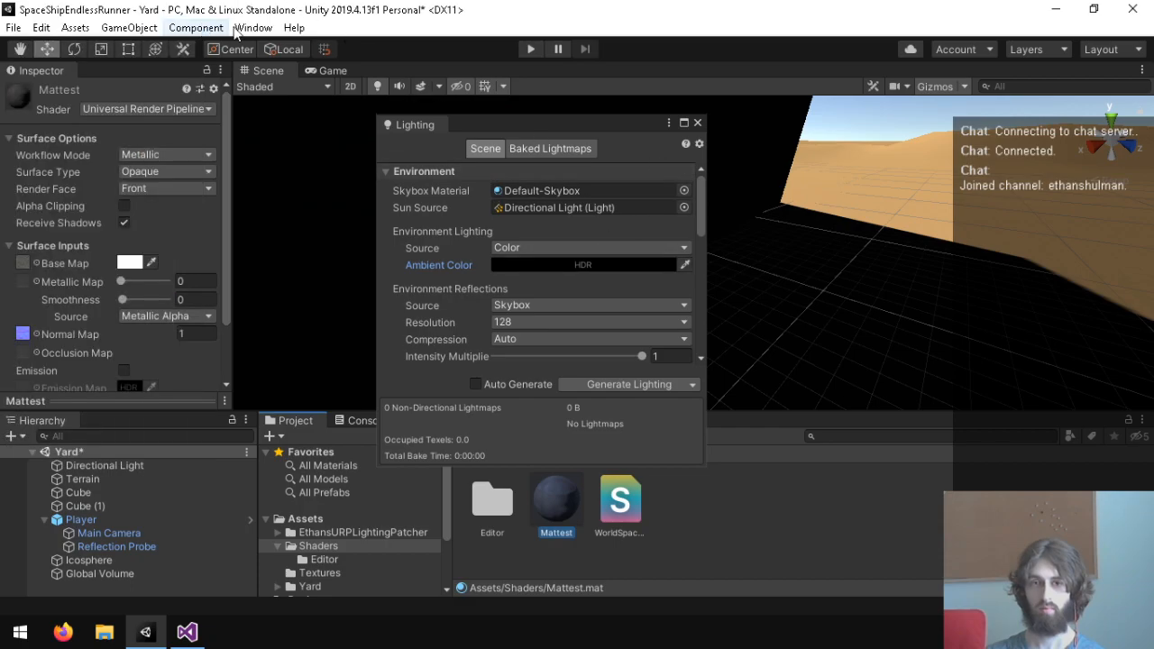
{"action": "left_click", "coordinate": [697, 123]}
Open the Lighting shader file from the ShaderLibrary folder of the Universal RP package in Visual Studio.
{"action": "scroll", "coordinate": [360, 526], "scroll_direction": "down", "scroll_amount": 3}
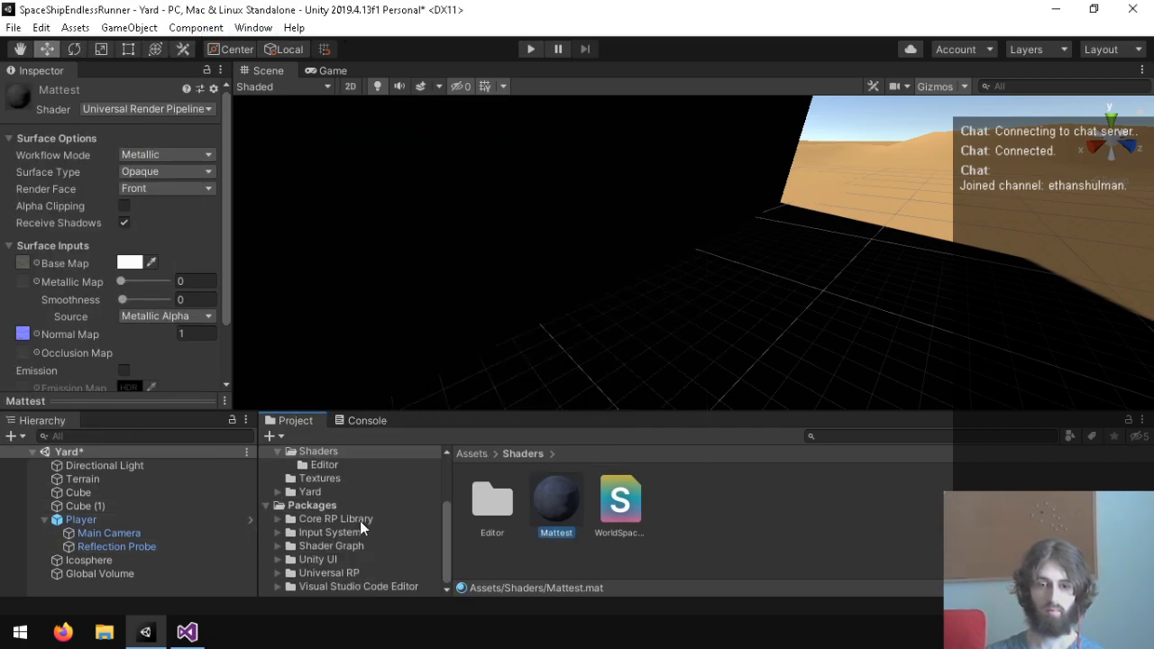
{"action": "left_click", "coordinate": [343, 574]}
{"action": "double_click", "coordinate": [619, 509]}
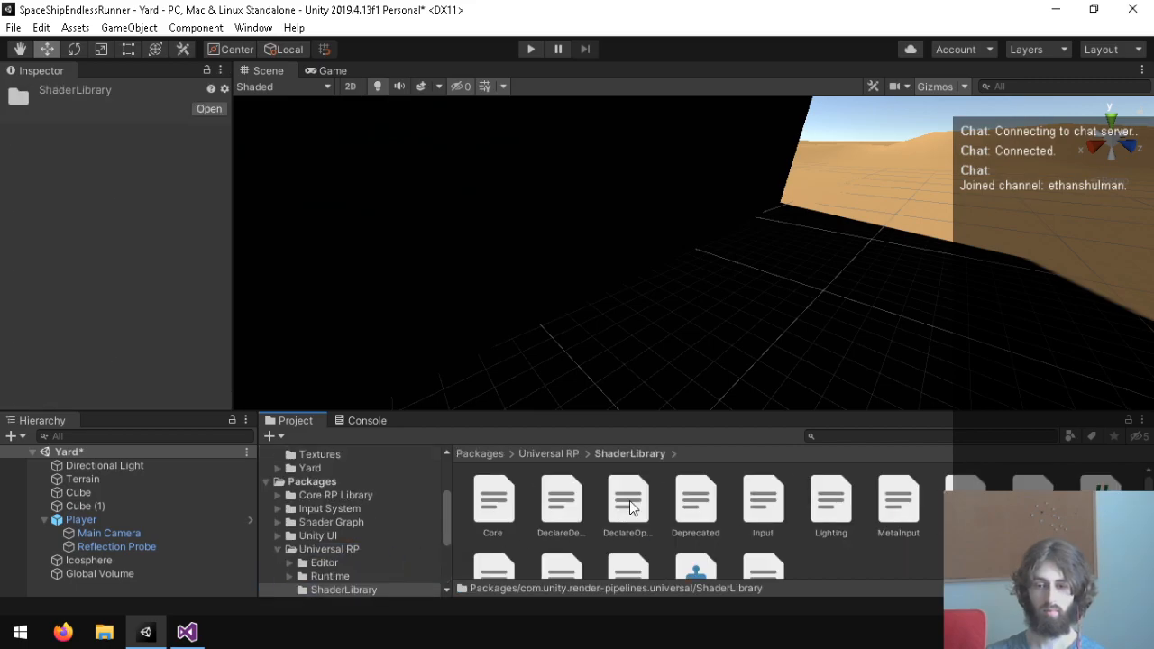
{"action": "double_click", "coordinate": [844, 508]}
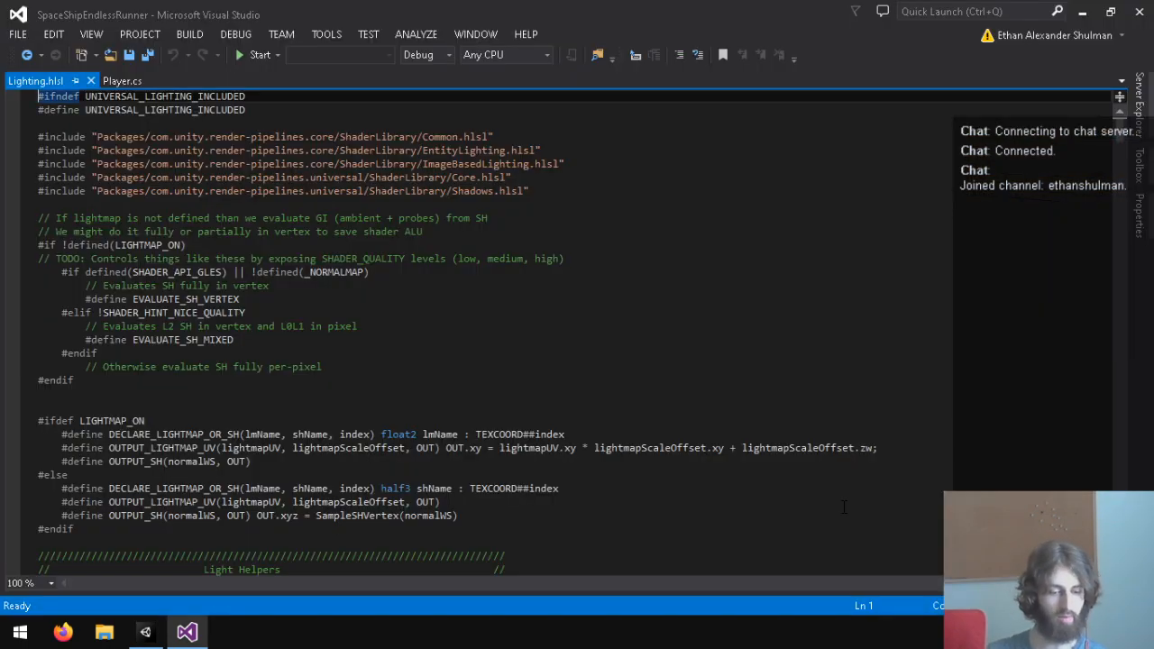
Find the UniversalFragmentPBR function in Lighting.hlsl and examine its MixRealtimeAndBakedGI and GlobalIllumination calls.
{"action": "scroll", "coordinate": [844, 507], "scroll_direction": "down", "scroll_amount": 14}
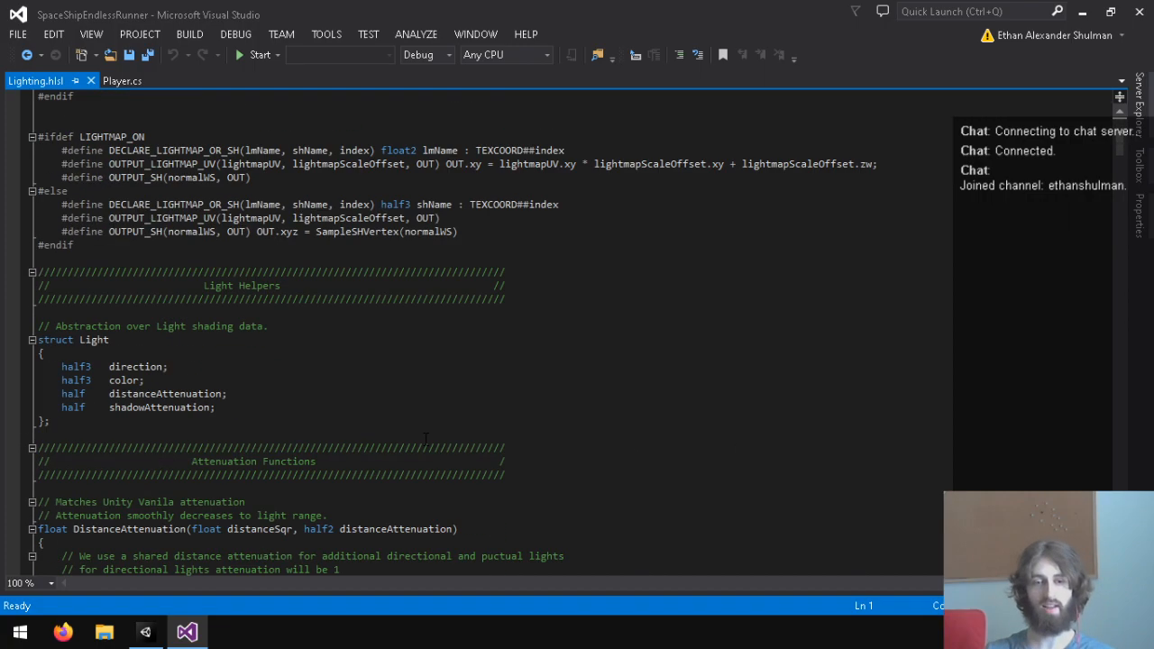
{"action": "left_click_drag", "start_coordinate": [1121, 162], "coordinate": [1122, 450]}
{"action": "scroll", "coordinate": [399, 370], "scroll_direction": "up", "scroll_amount": 9}
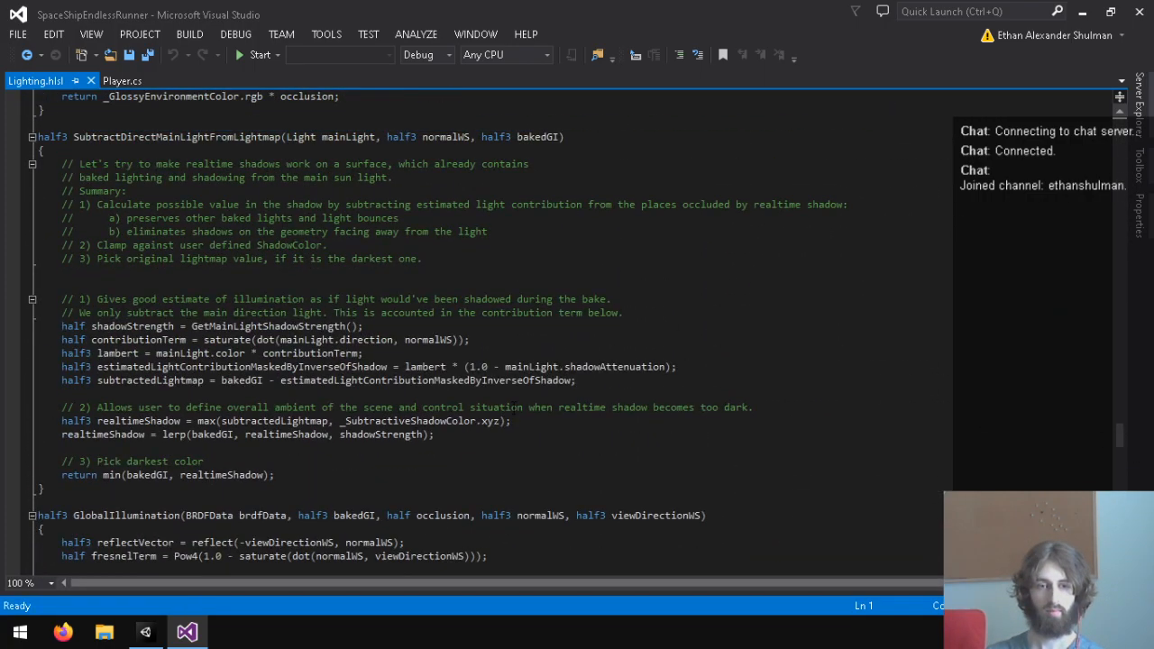
{"action": "scroll", "coordinate": [400, 370], "scroll_direction": "down", "scroll_amount": 15}
{"action": "scroll", "coordinate": [399, 369], "scroll_direction": "down", "scroll_amount": 15}
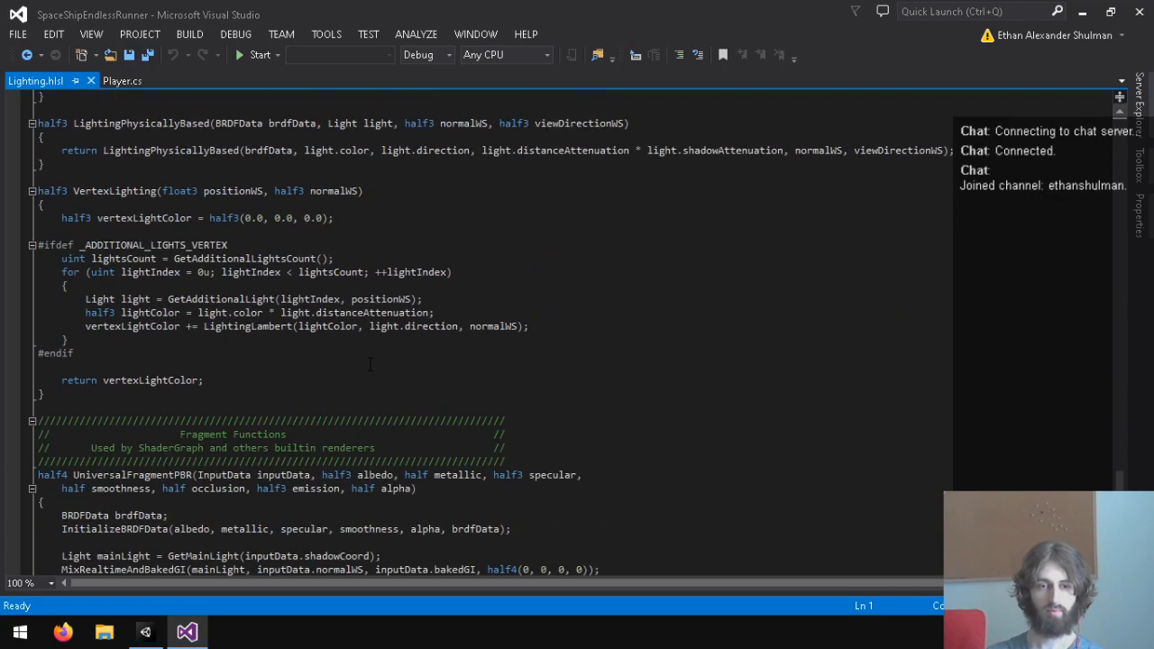
{"action": "scroll", "coordinate": [319, 397], "scroll_direction": "down", "scroll_amount": 5}
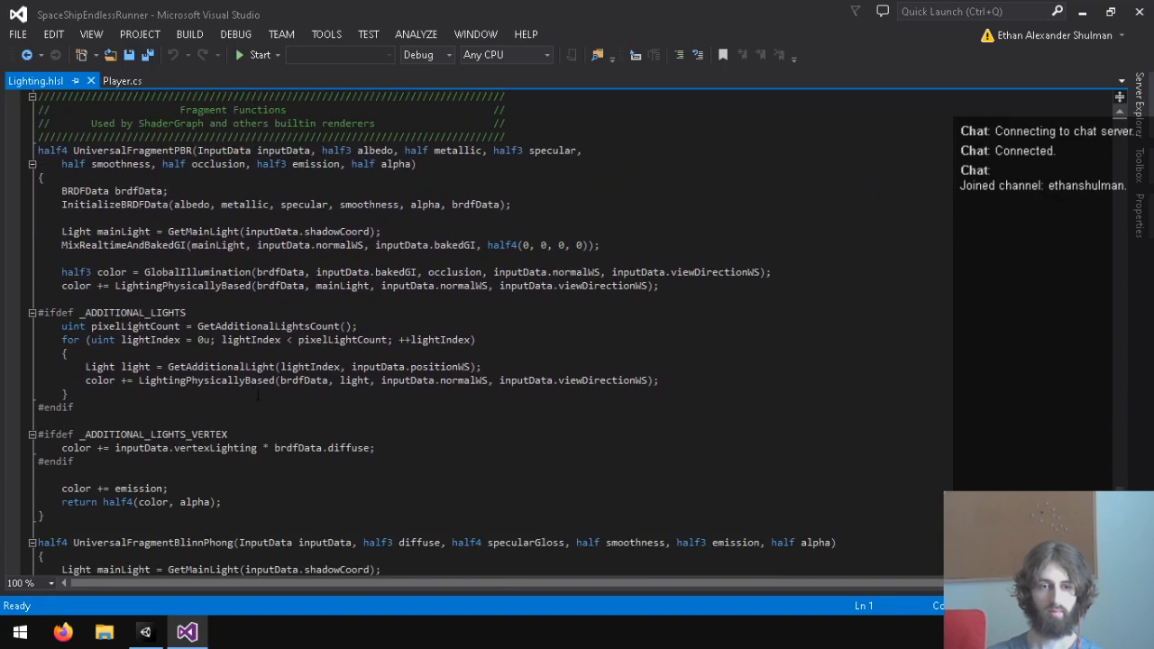
{"action": "left_click_drag", "start_coordinate": [62, 245], "coordinate": [474, 250]}
{"action": "left_click", "coordinate": [470, 252]}
{"action": "triple_click", "coordinate": [291, 250]}
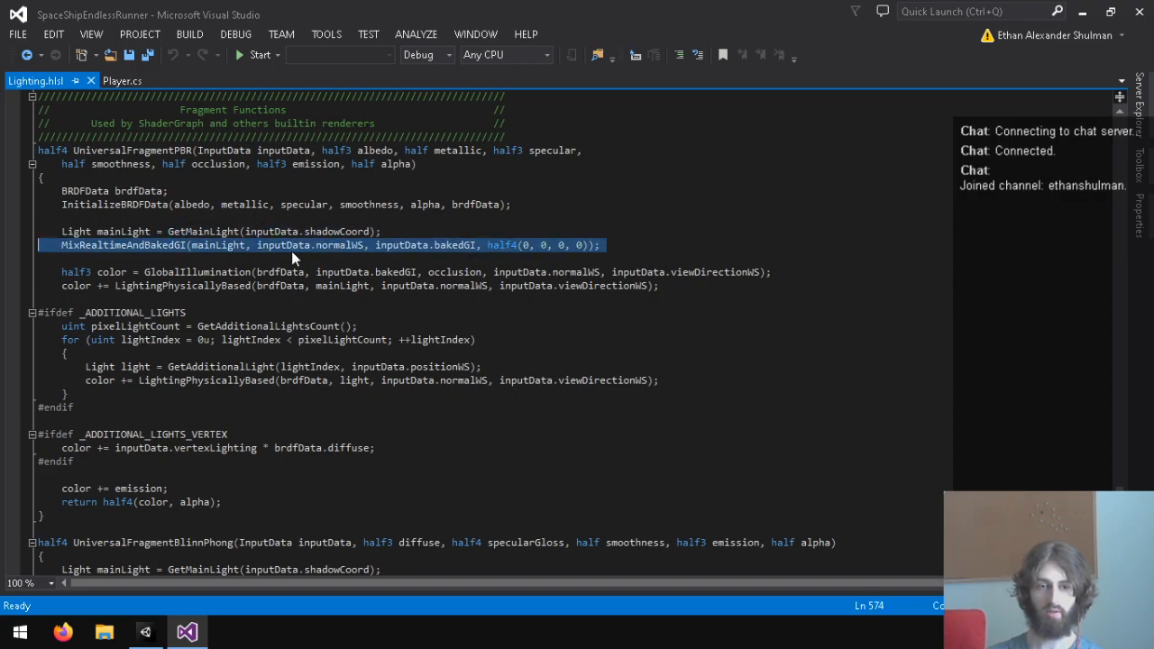
{"action": "double_click", "coordinate": [298, 249]}
{"action": "left_click", "coordinate": [303, 272]}
{"action": "left_click_drag", "start_coordinate": [157, 273], "coordinate": [624, 273]}
{"action": "left_click", "coordinate": [624, 274]}
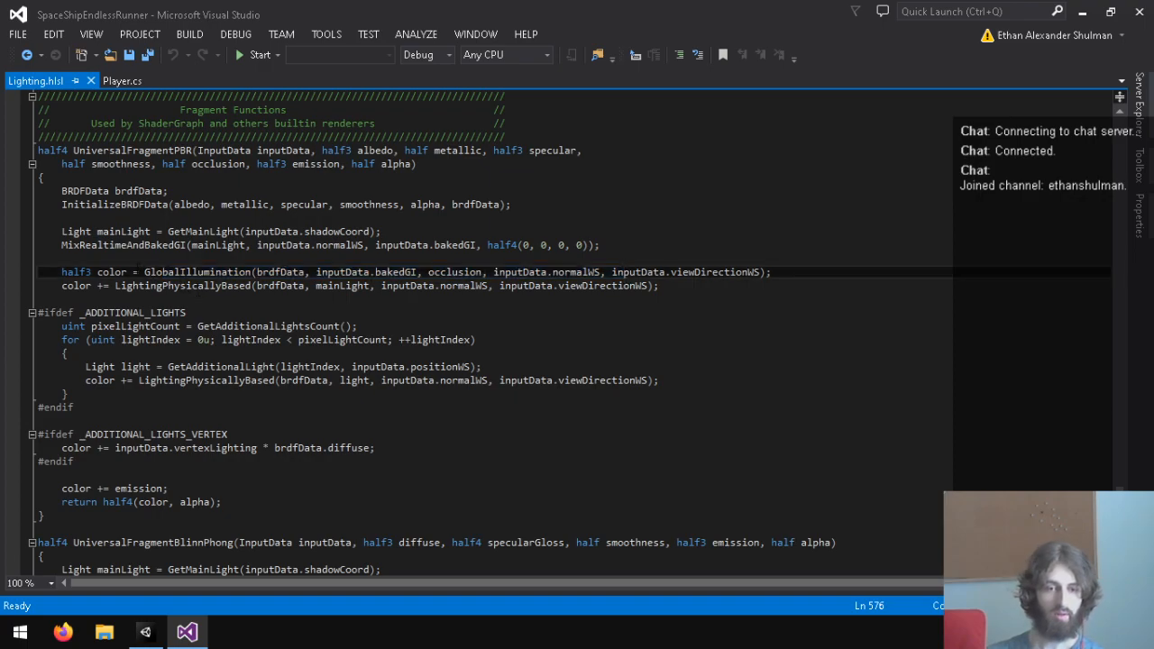
In UniversalFragmentPBR, initialise color to half3(0, 0, 0), comment out the GlobalIllumination call, and save Lighting.hlsl.
{"action": "type", "text": "//"}
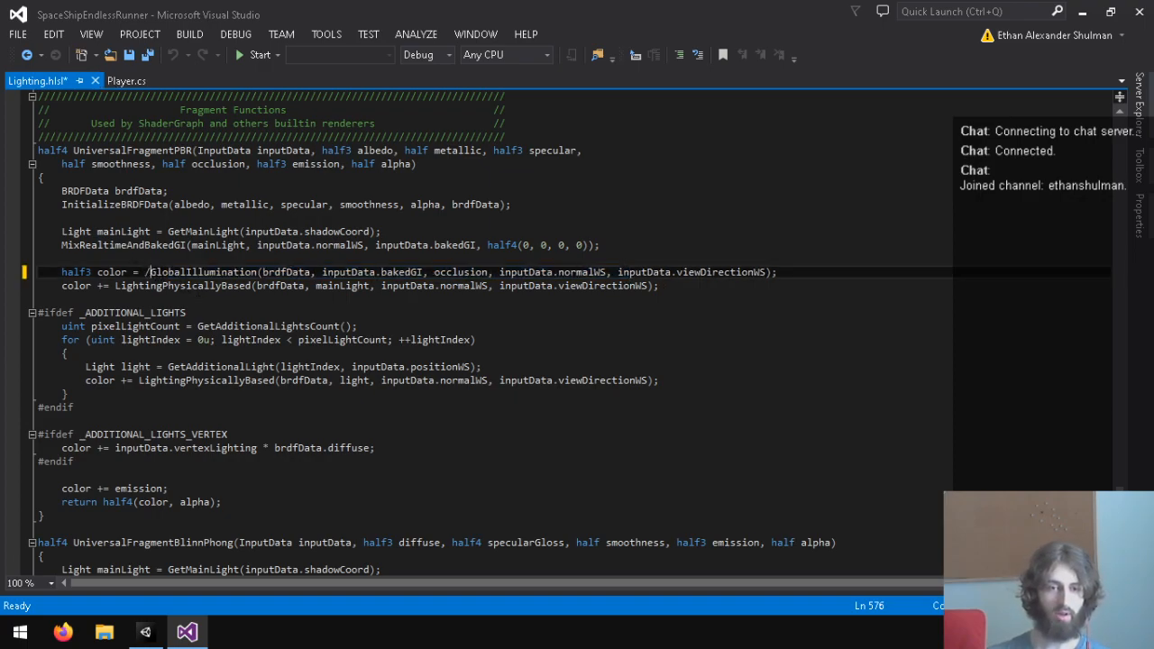
{"action": "type", "text": "half(0,0,0)"}
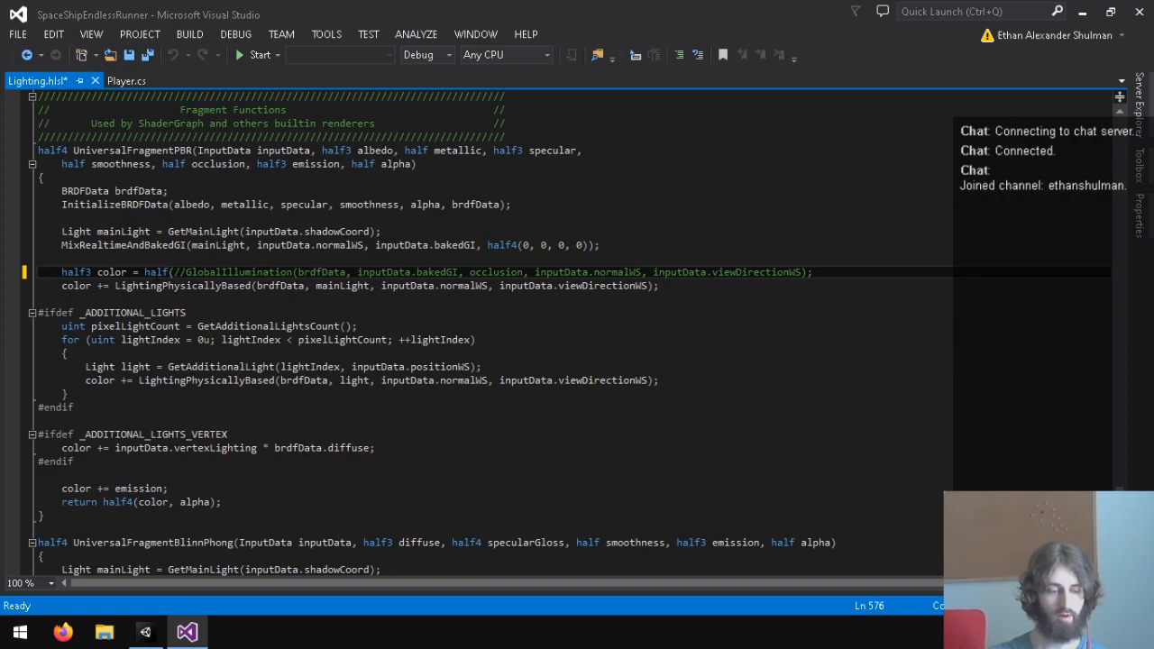
{"action": "type", "text": ";"}
{"action": "key", "text": "ctrl+s"}
{"action": "type", "text": "3"}
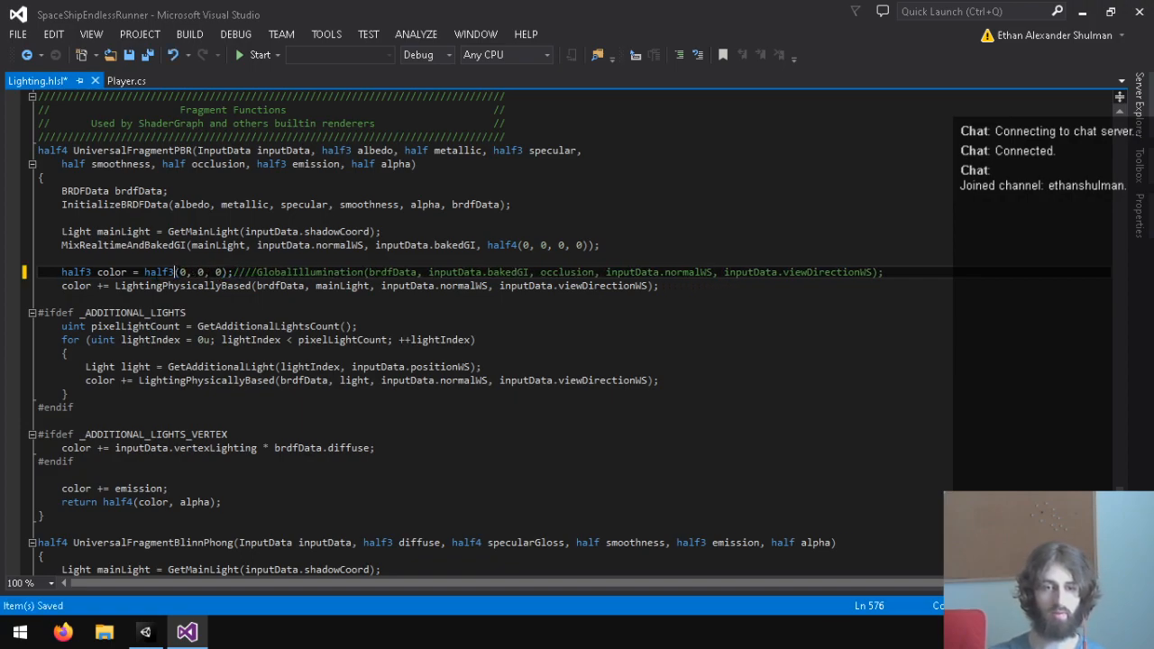
{"action": "key", "text": "ctrl+s"}
Switch back to Unity and clear the console after the shader reimport.
{"action": "left_click", "coordinate": [144, 632]}
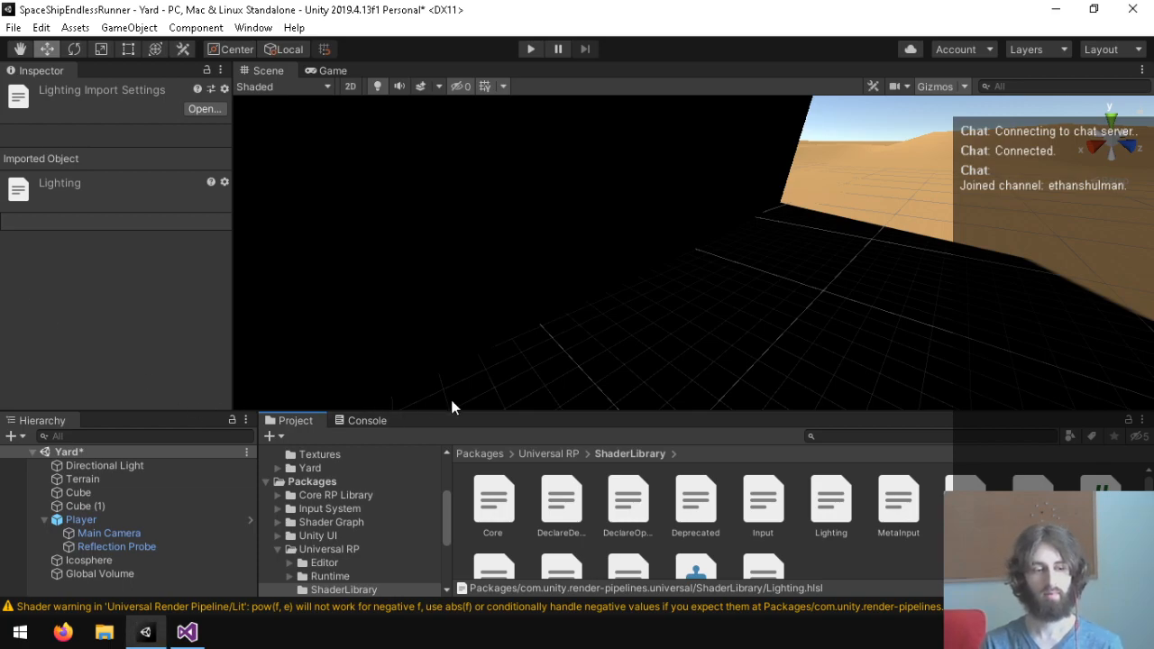
{"action": "left_click", "coordinate": [365, 421]}
{"action": "left_click", "coordinate": [270, 422]}
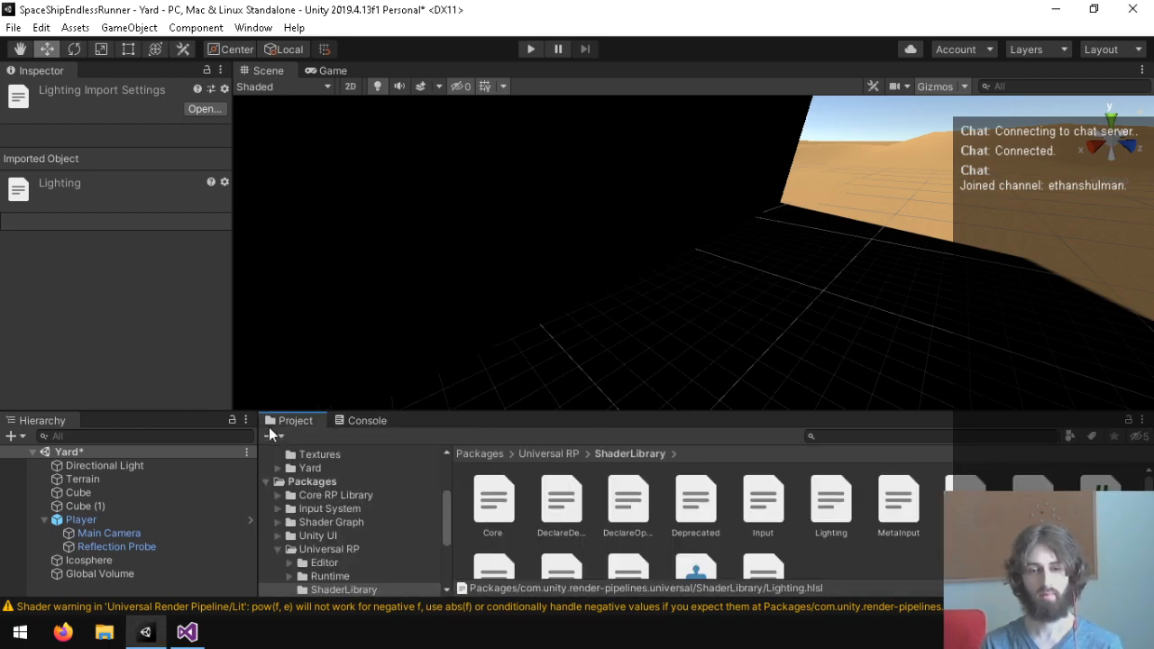
{"action": "left_click", "coordinate": [365, 421]}
{"action": "left_click", "coordinate": [275, 437]}
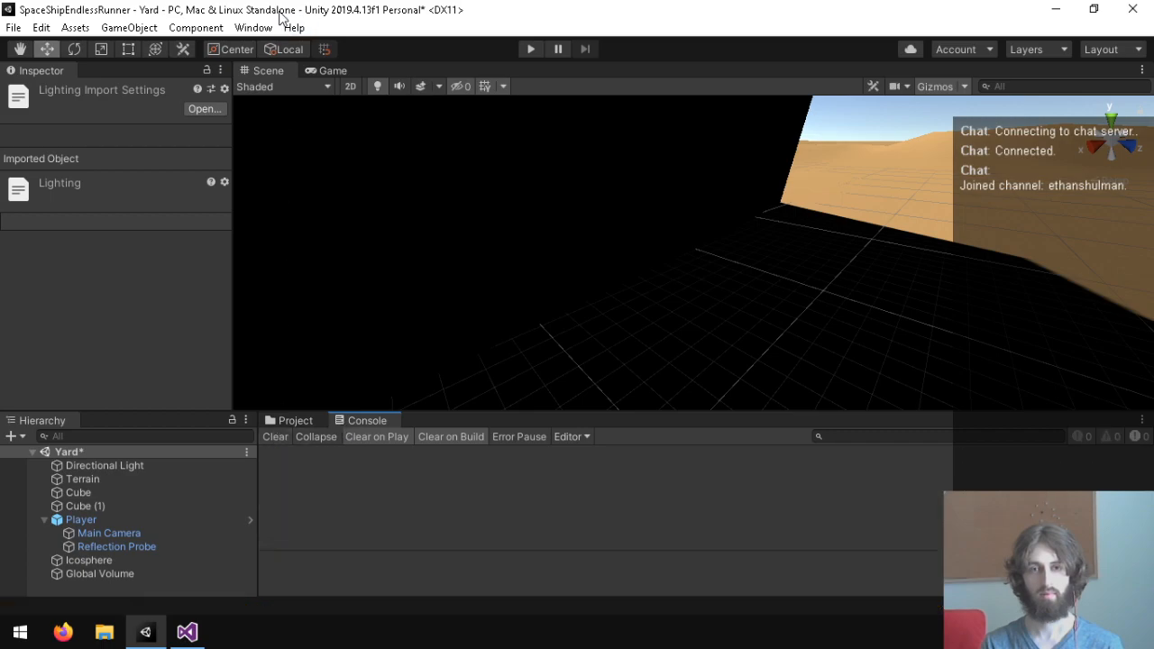
Set the Environment Lighting ambient color to white (RGB 1, 1, 1) and view the shaded side of the scene.
{"action": "left_click", "coordinate": [254, 27]}
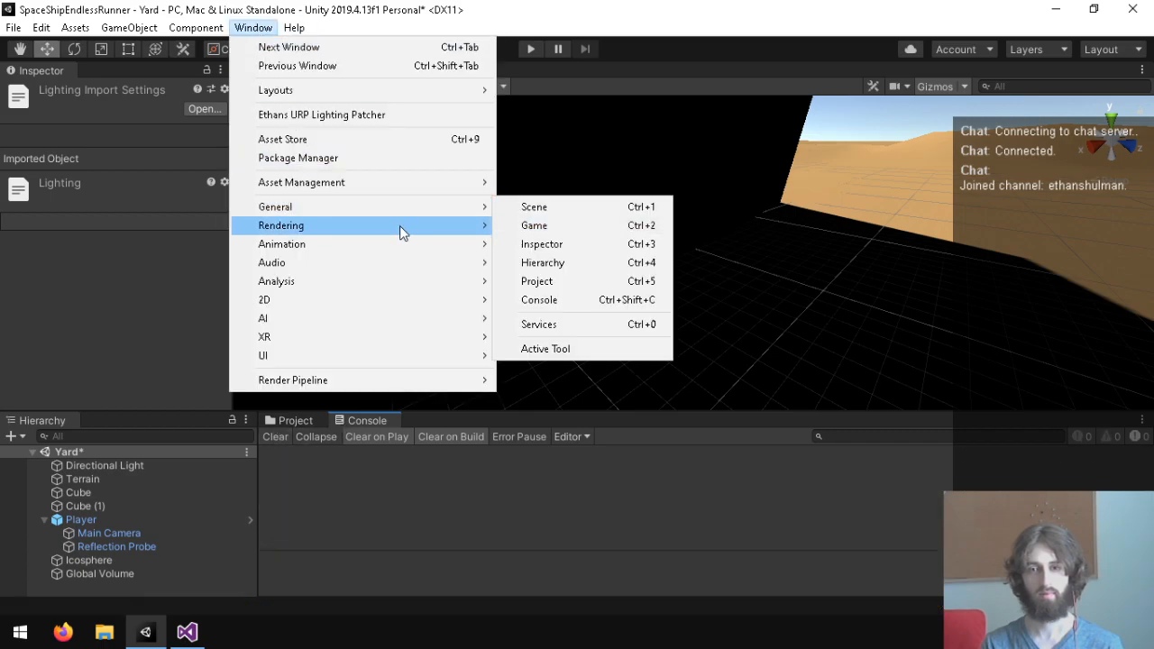
{"action": "mouse_move", "coordinate": [403, 225]}
{"action": "left_click", "coordinate": [535, 230]}
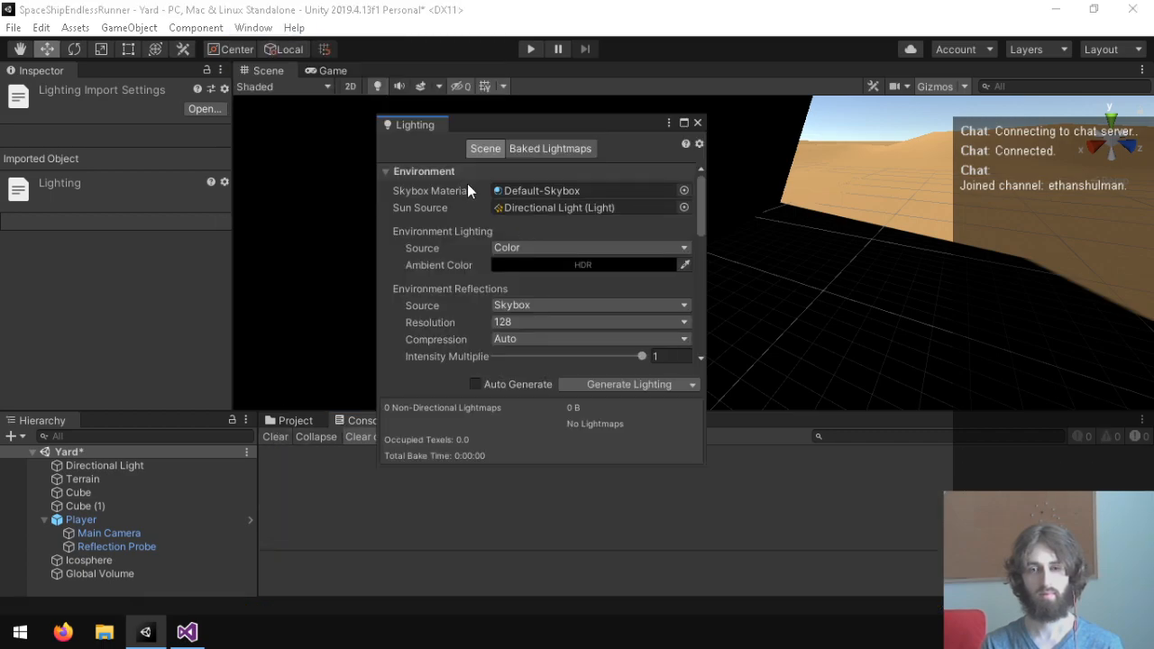
{"action": "left_click", "coordinate": [528, 264]}
{"action": "left_click_drag", "start_coordinate": [99, 158], "coordinate": [3, 80]}
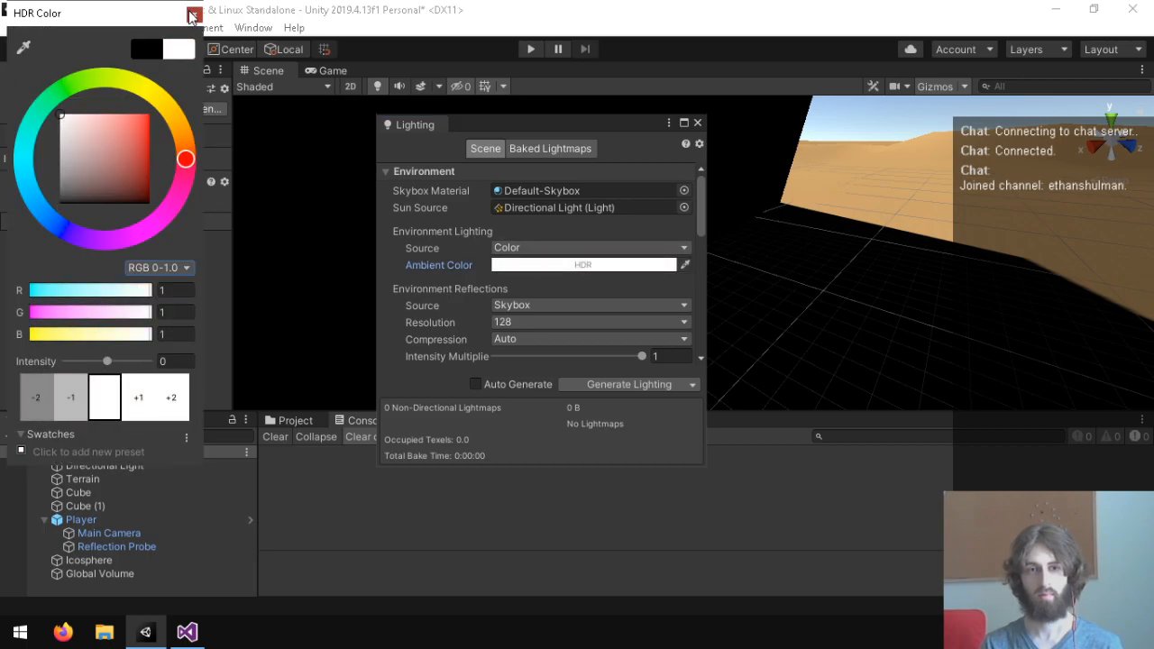
{"action": "left_click", "coordinate": [194, 14]}
{"action": "left_click", "coordinate": [699, 124]}
{"action": "right_click_drag", "start_coordinate": [688, 172], "coordinate": [379, 90]}
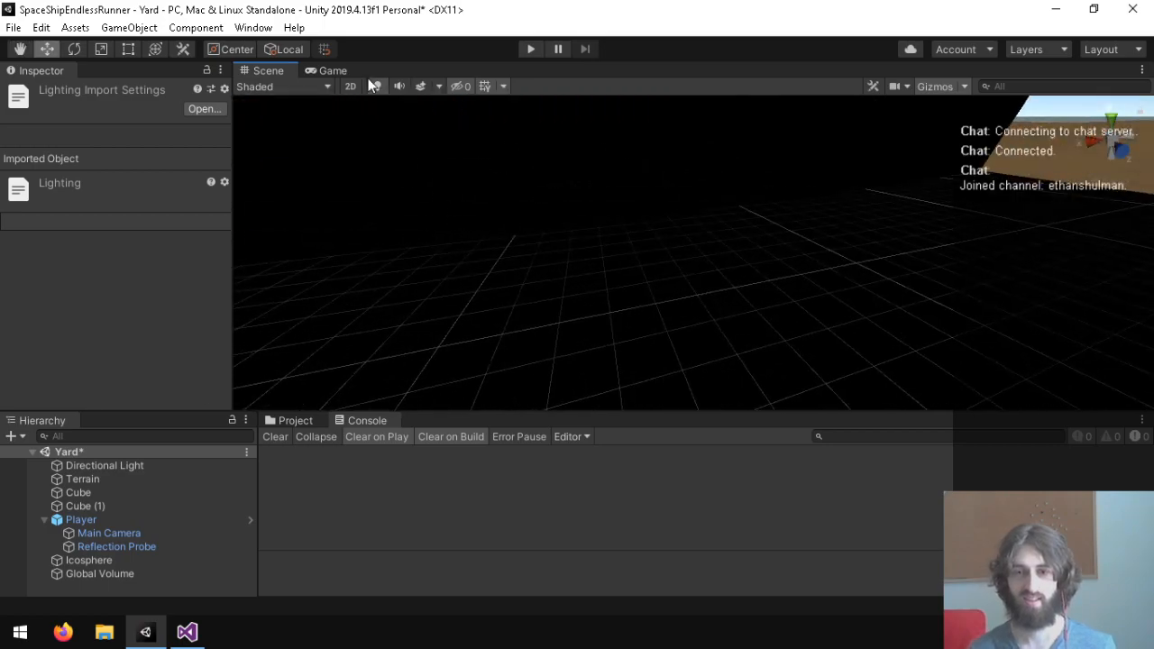
Set the Metallic Map value of the Mattest material in the Shaders folder to 1 and view the rock wall.
{"action": "left_click", "coordinate": [276, 423]}
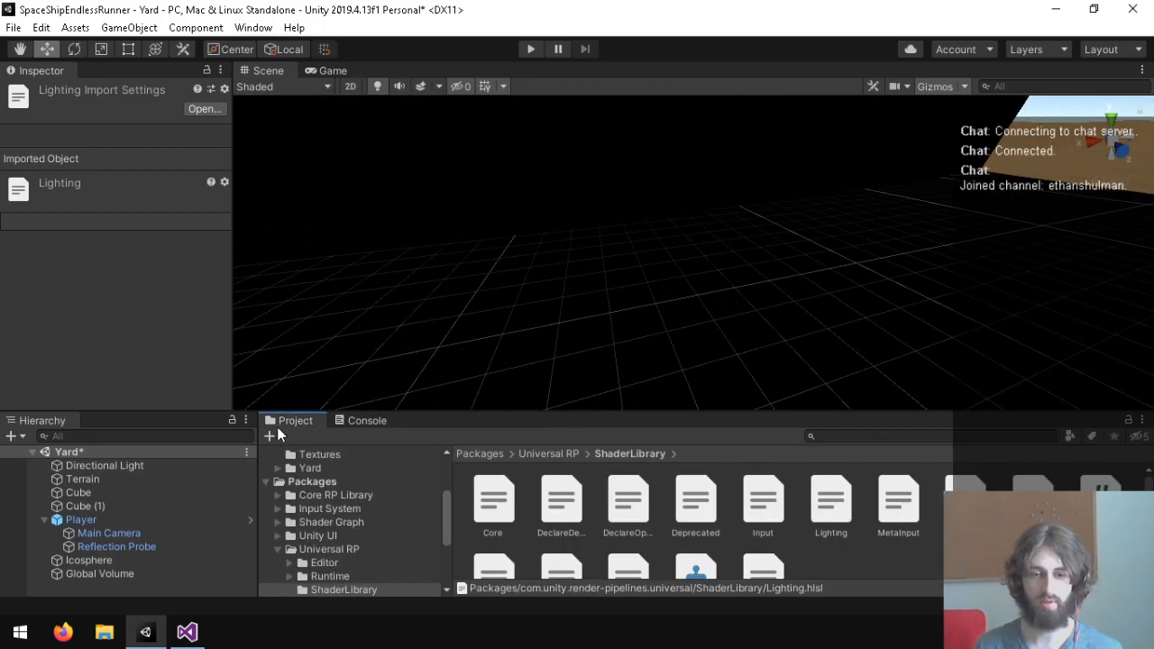
{"action": "left_click", "coordinate": [156, 520]}
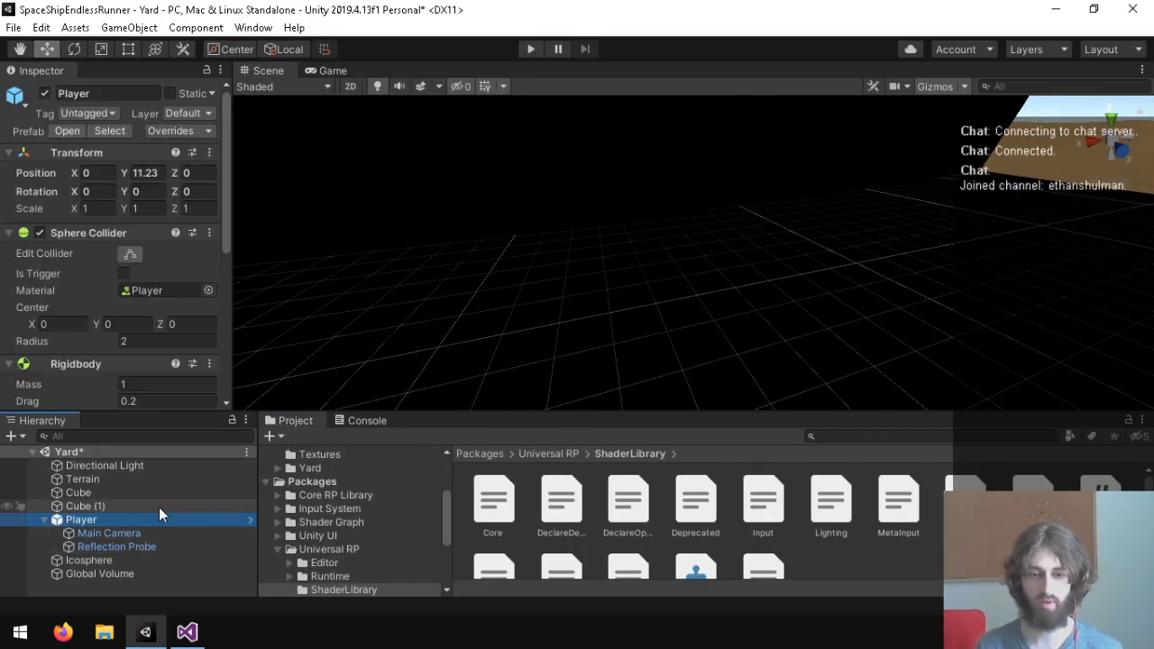
{"action": "left_click", "coordinate": [138, 531]}
{"action": "left_click", "coordinate": [148, 520]}
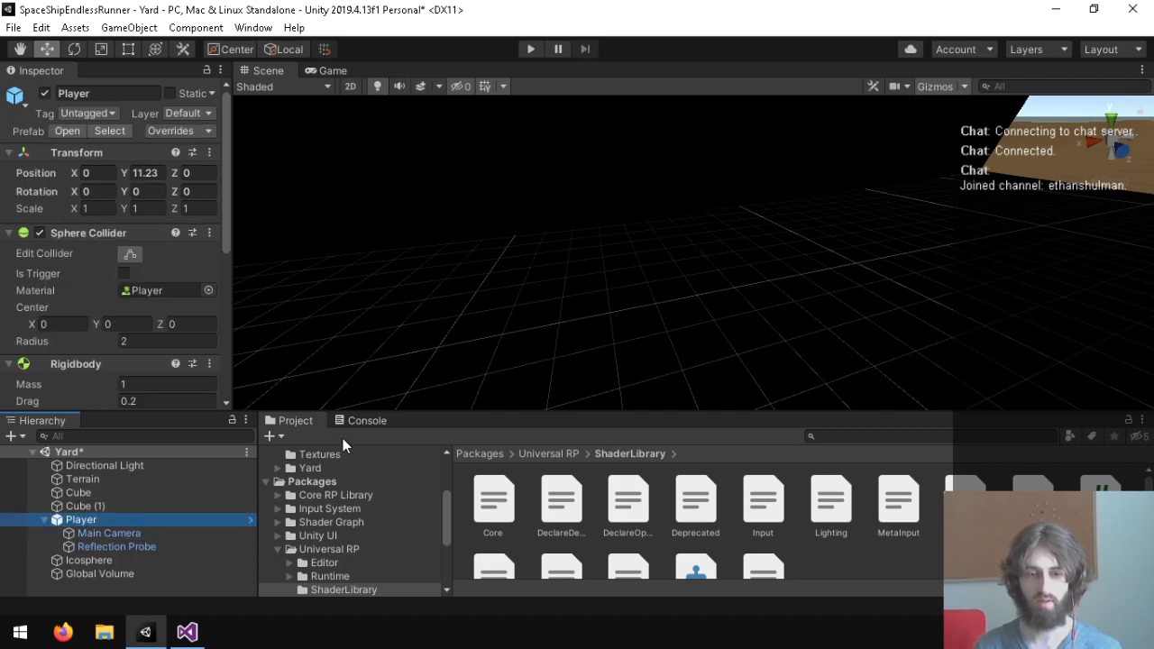
{"action": "scroll", "coordinate": [347, 479], "scroll_direction": "up", "scroll_amount": 2}
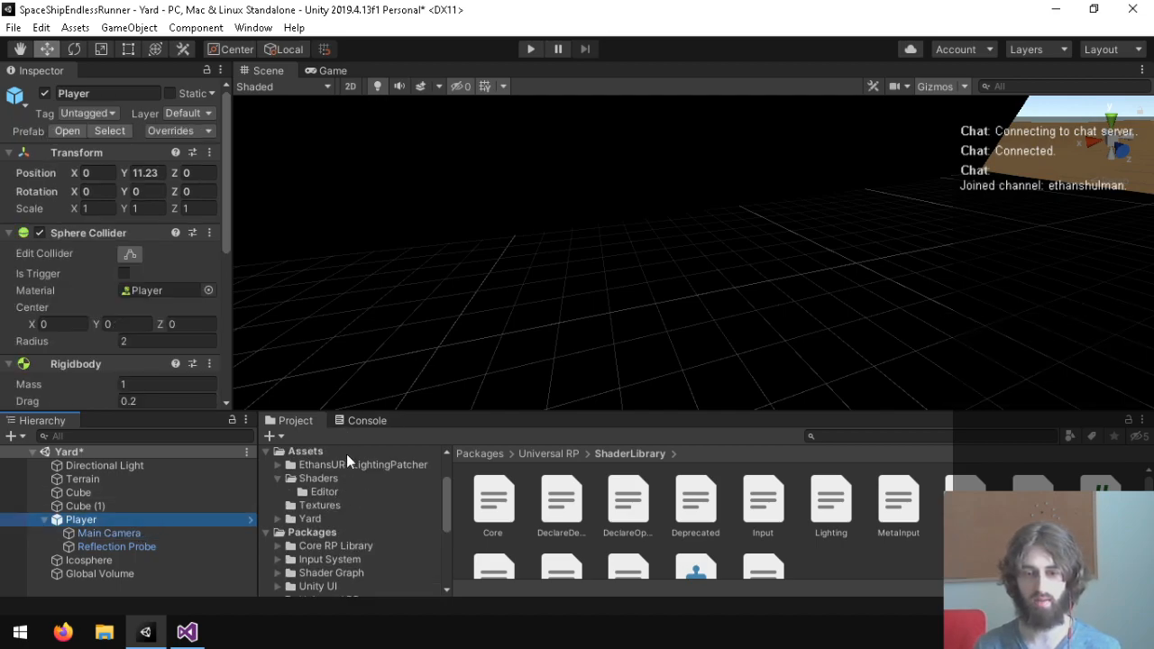
{"action": "left_click", "coordinate": [344, 456]}
{"action": "double_click", "coordinate": [559, 516]}
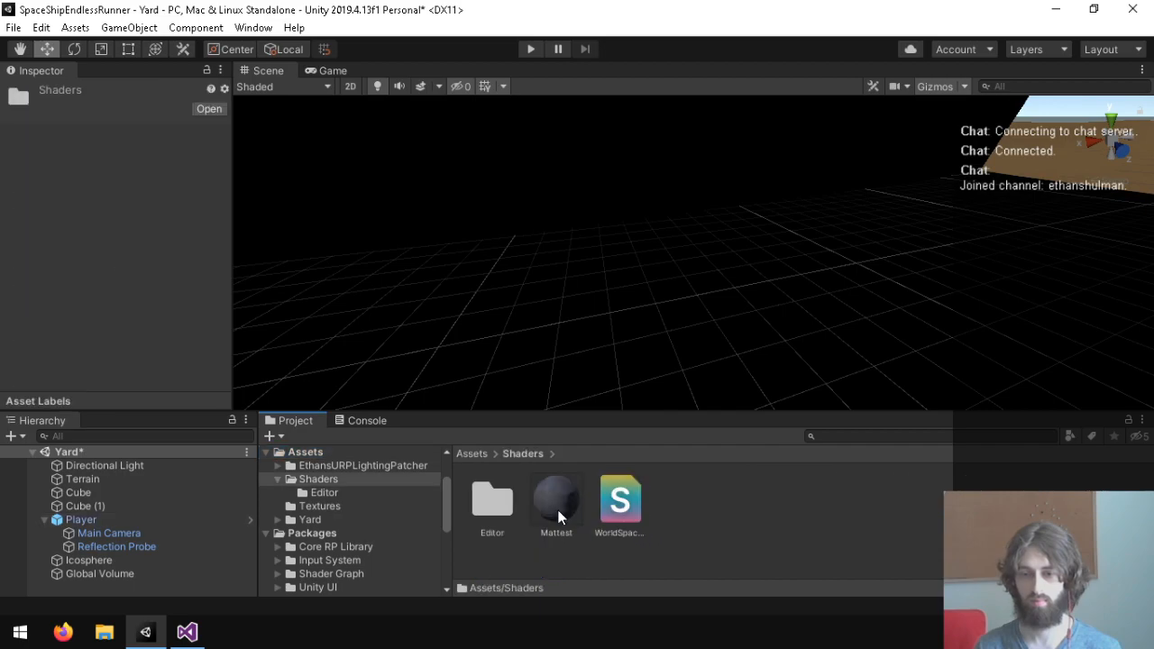
{"action": "left_click", "coordinate": [538, 483]}
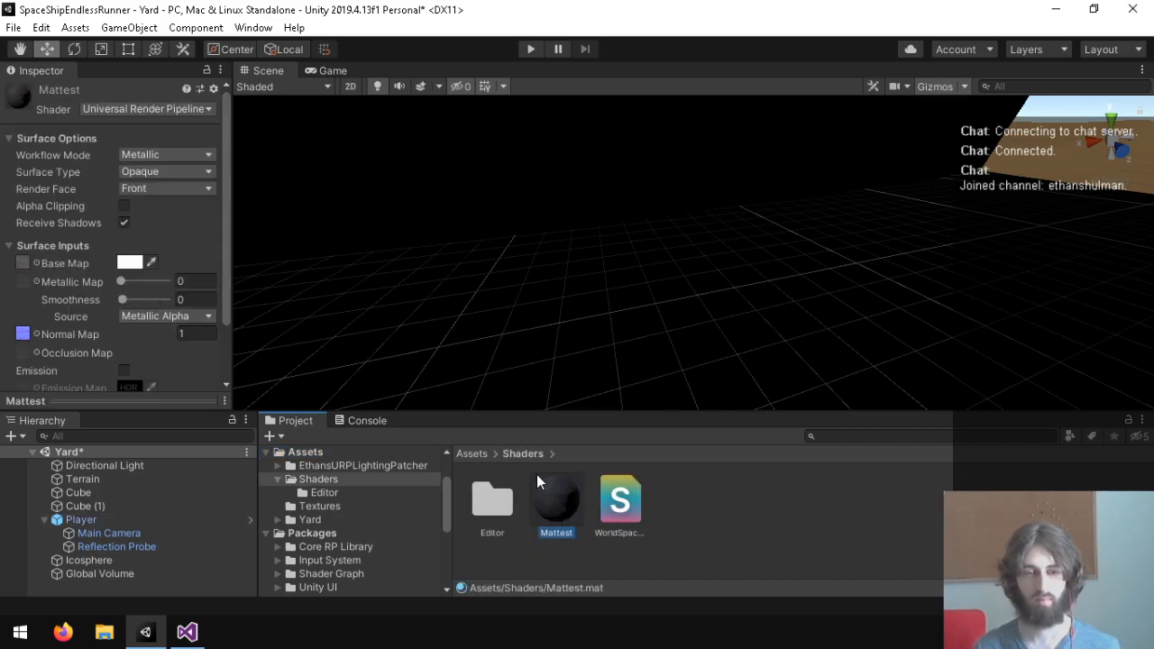
{"action": "left_click", "coordinate": [169, 282]}
{"action": "right_click_drag", "start_coordinate": [349, 271], "coordinate": [534, 311]}
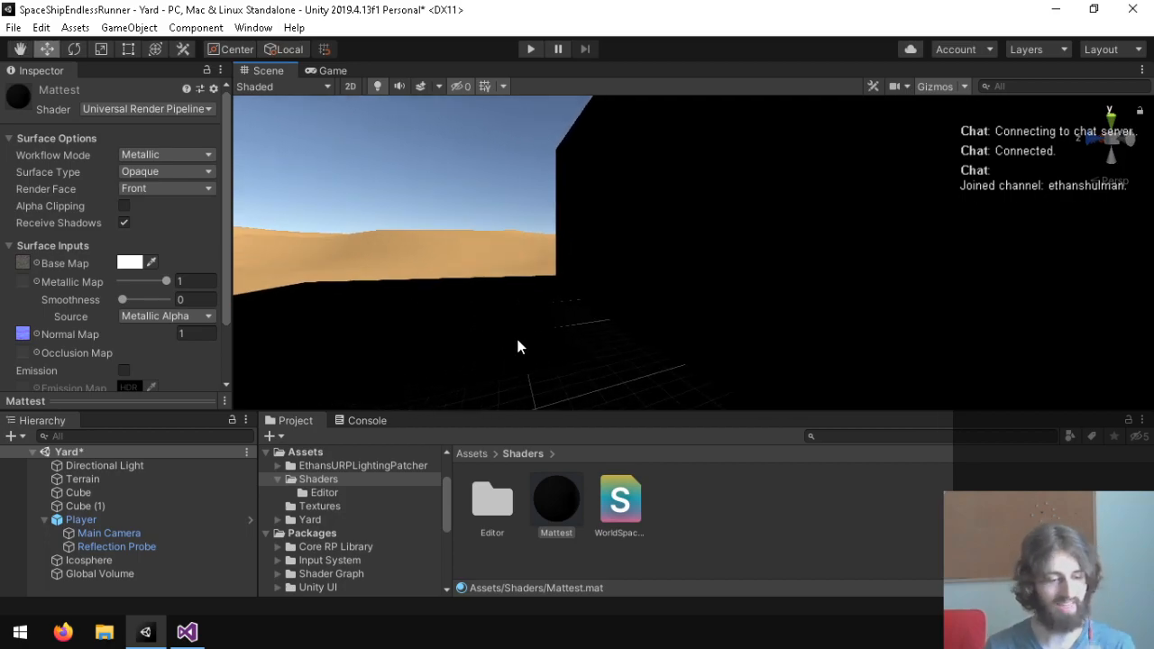
Switch to Visual Studio and find the GlobalIllumination function in Lighting.hlsl.
{"action": "key", "text": "alt+Tab"}
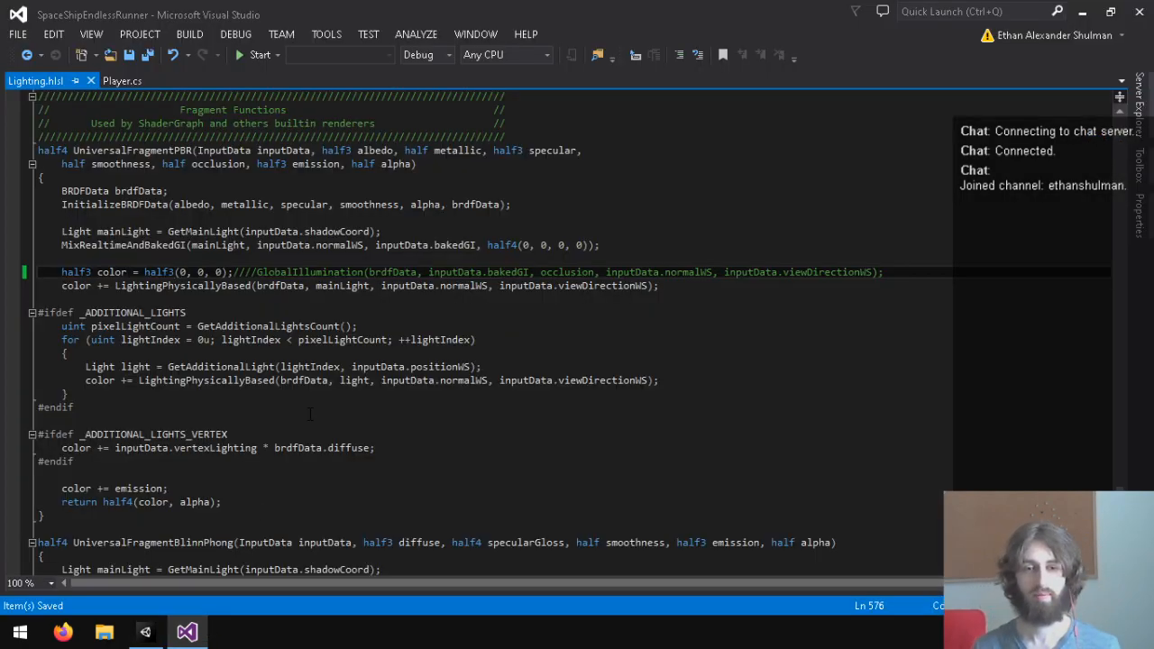
{"action": "scroll", "coordinate": [303, 416], "scroll_direction": "up", "scroll_amount": 20}
{"action": "scroll", "coordinate": [365, 374], "scroll_direction": "up", "scroll_amount": 11}
{"action": "scroll", "coordinate": [365, 374], "scroll_direction": "up", "scroll_amount": 20}
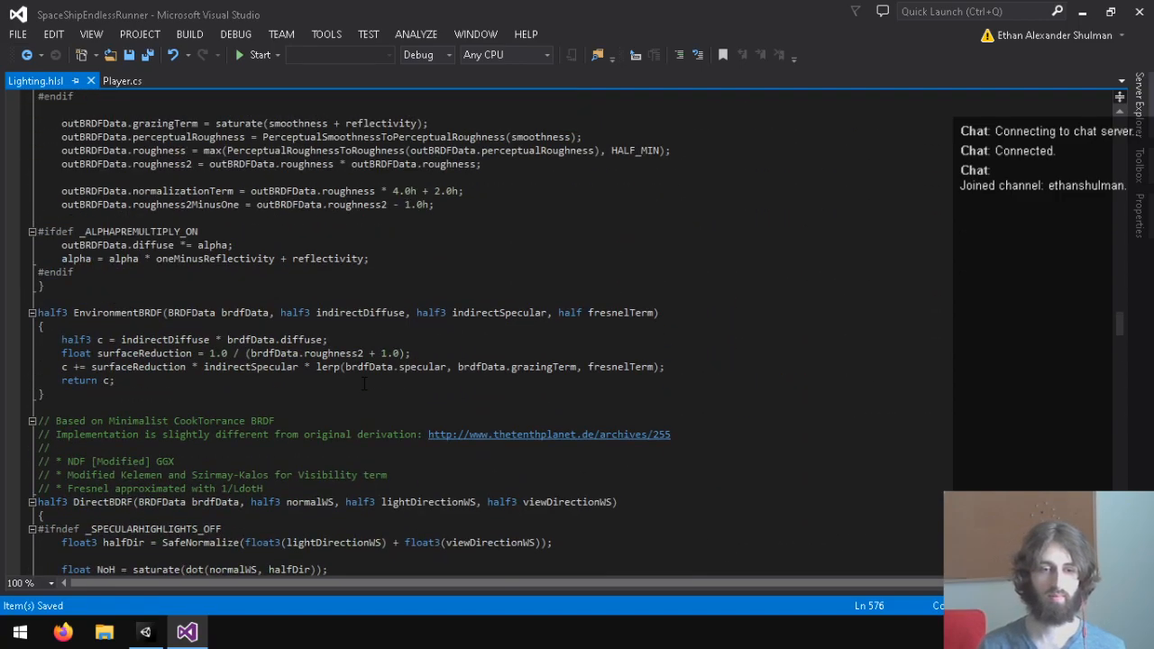
{"action": "scroll", "coordinate": [365, 384], "scroll_direction": "up", "scroll_amount": 20}
{"action": "left_click", "coordinate": [334, 326]}
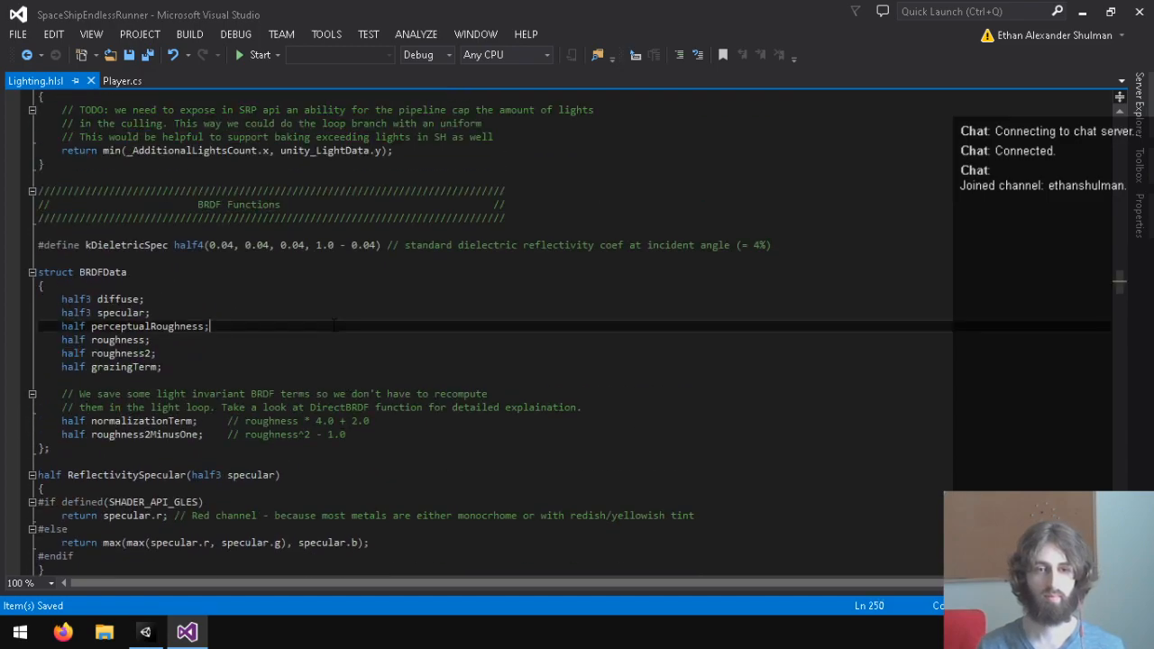
{"action": "key", "text": "ctrl+f"}
{"action": "type", "text": "GlobalIll"}
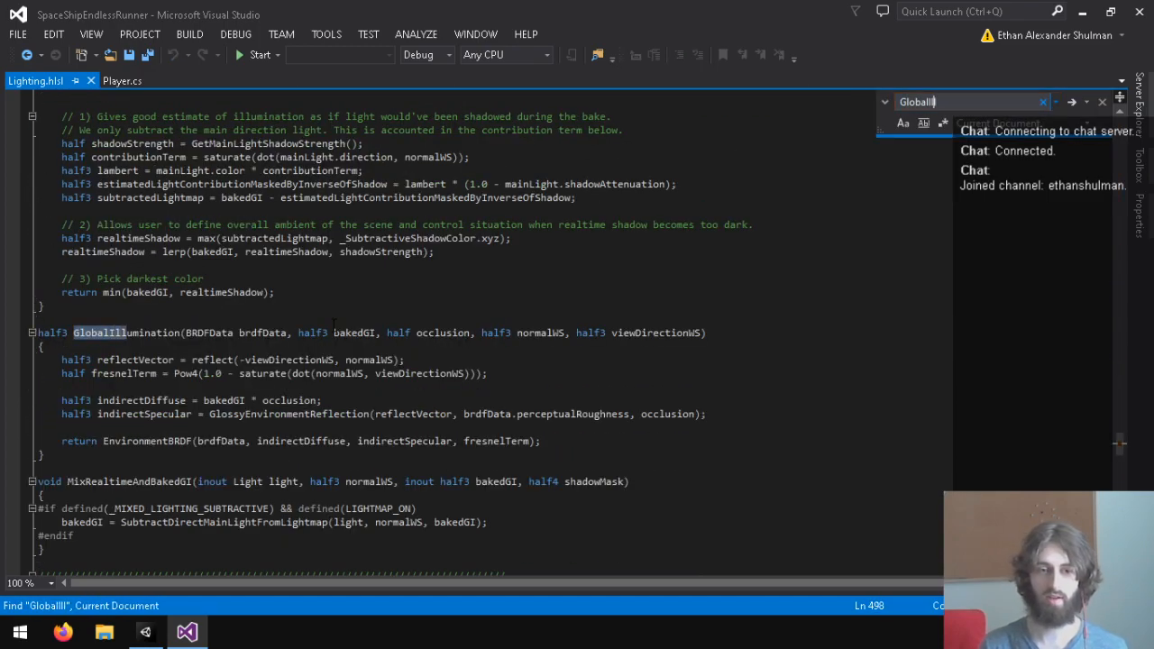
{"action": "key", "text": "Escape"}
{"action": "left_click", "coordinate": [283, 386]}
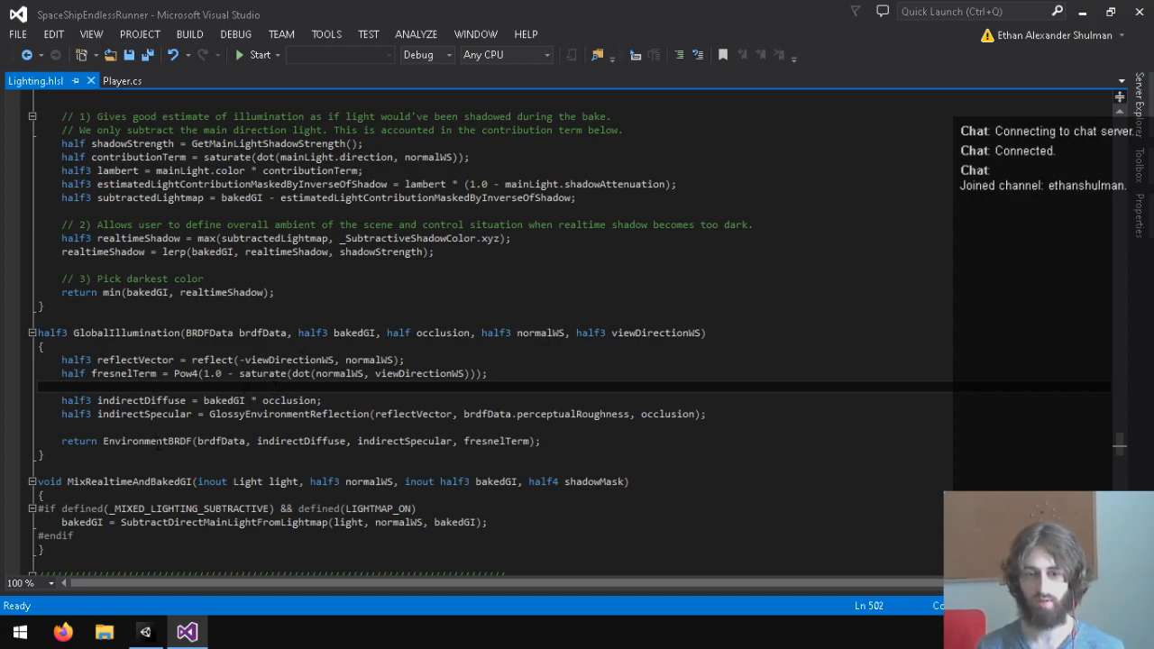
Examine how GlobalIllumination computes indirectSpecular and read the code around the function.
{"action": "left_click_drag", "start_coordinate": [228, 417], "coordinate": [353, 416]}
{"action": "left_click", "coordinate": [353, 416]}
{"action": "scroll", "coordinate": [301, 370], "scroll_direction": "up", "scroll_amount": 2}
{"action": "scroll", "coordinate": [300, 370], "scroll_direction": "up", "scroll_amount": 7}
{"action": "scroll", "coordinate": [300, 370], "scroll_direction": "down", "scroll_amount": 7}
{"action": "scroll", "coordinate": [306, 365], "scroll_direction": "down", "scroll_amount": 6}
{"action": "left_click", "coordinate": [321, 361]}
Find EnvironmentBRDF, insert indirectSpecular*brdfData.diffuse + before surfaceReduction in its c += line, and save Lighting.hlsl.
{"action": "key", "text": "ctrl+f"}
{"action": "type", "text": "Environment"}
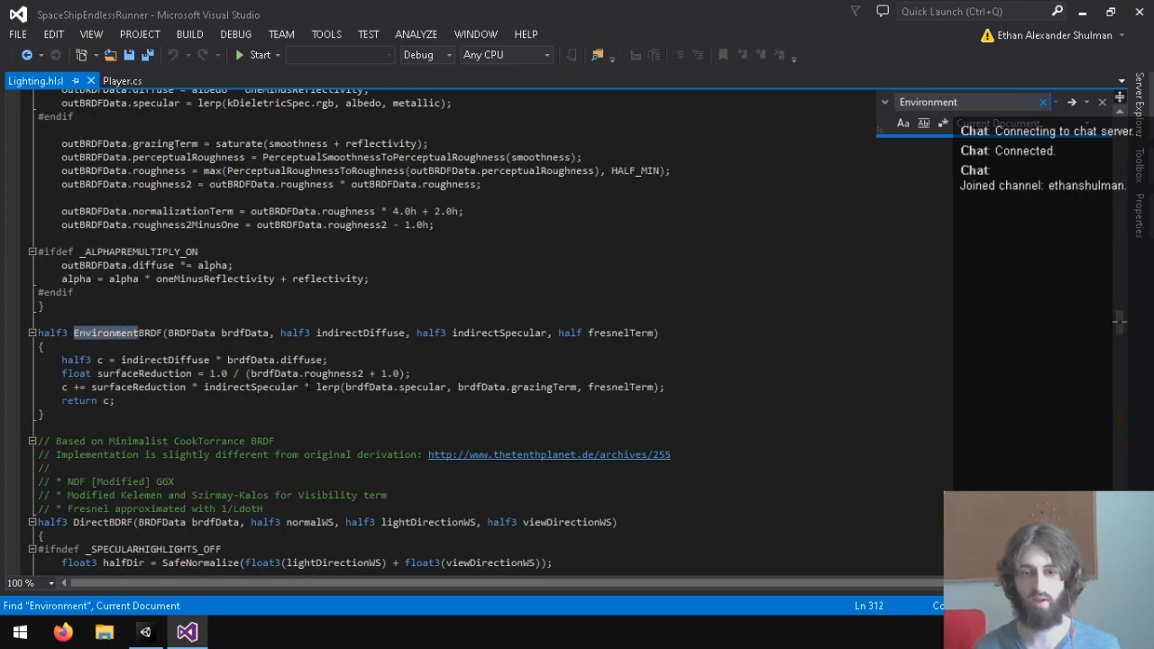
{"action": "left_click", "coordinate": [305, 386]}
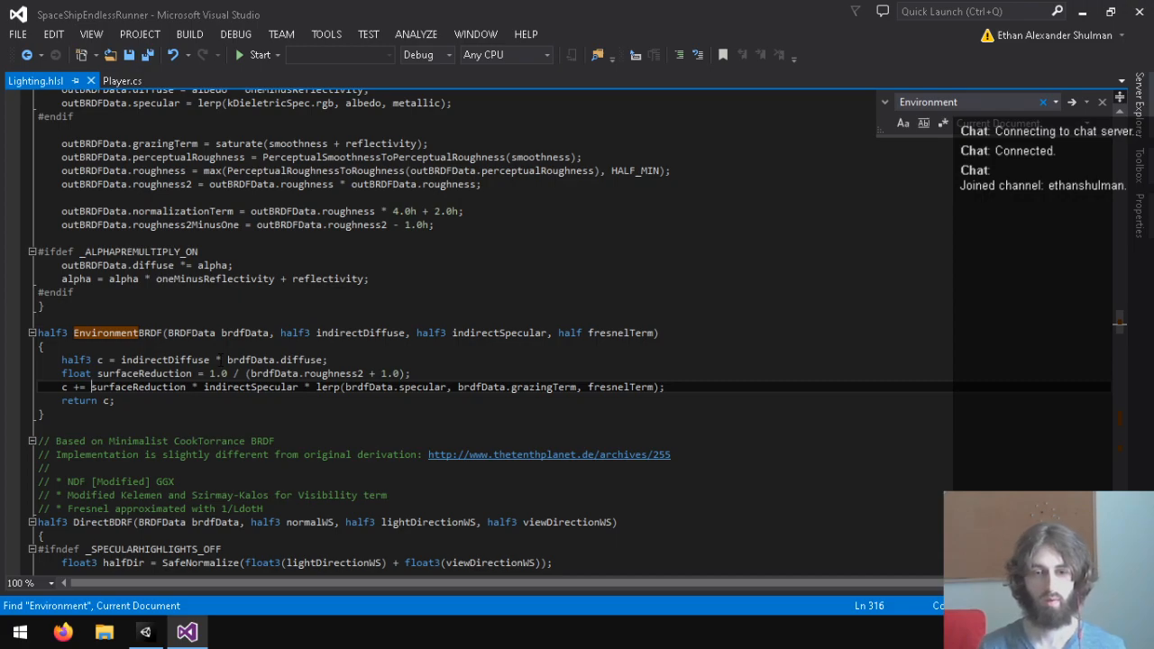
{"action": "type", "text": "indirectSpecu"}
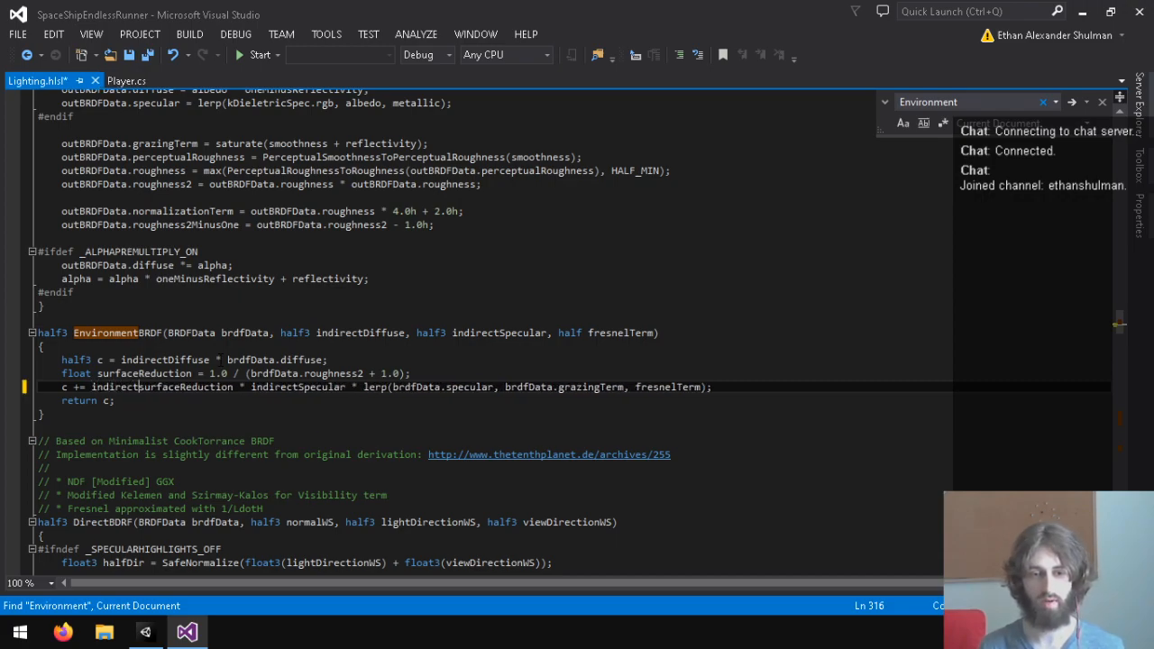
{"action": "type", "text": "lar*"}
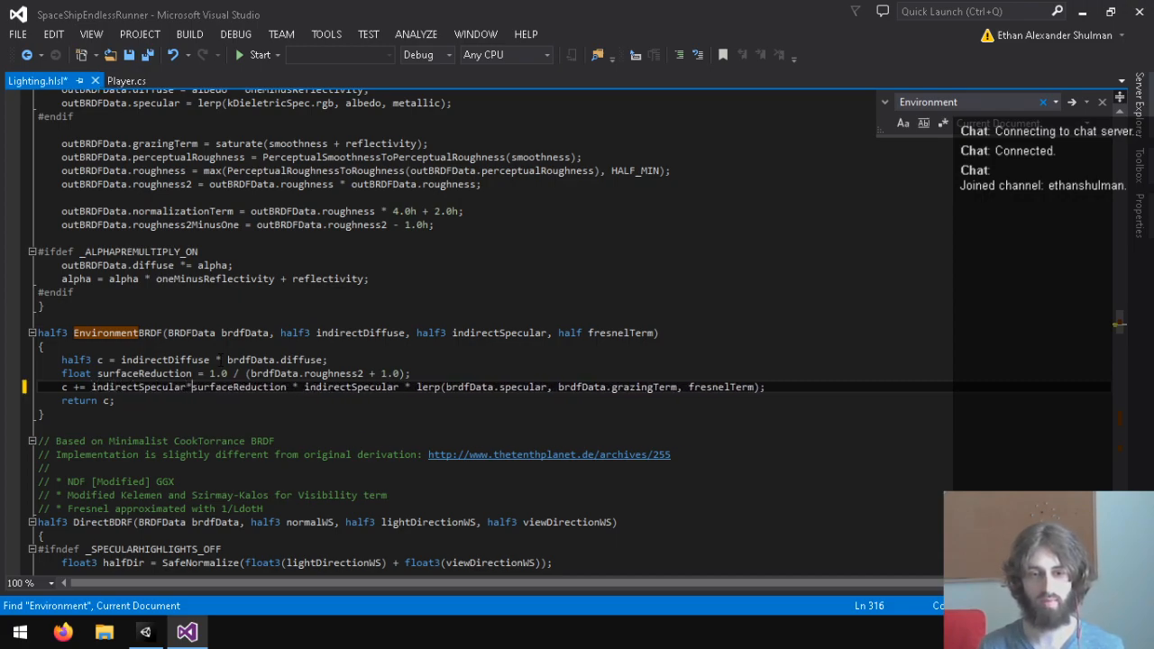
{"action": "type", "text": "brdfData.diffuse + surfaceReduction *"}
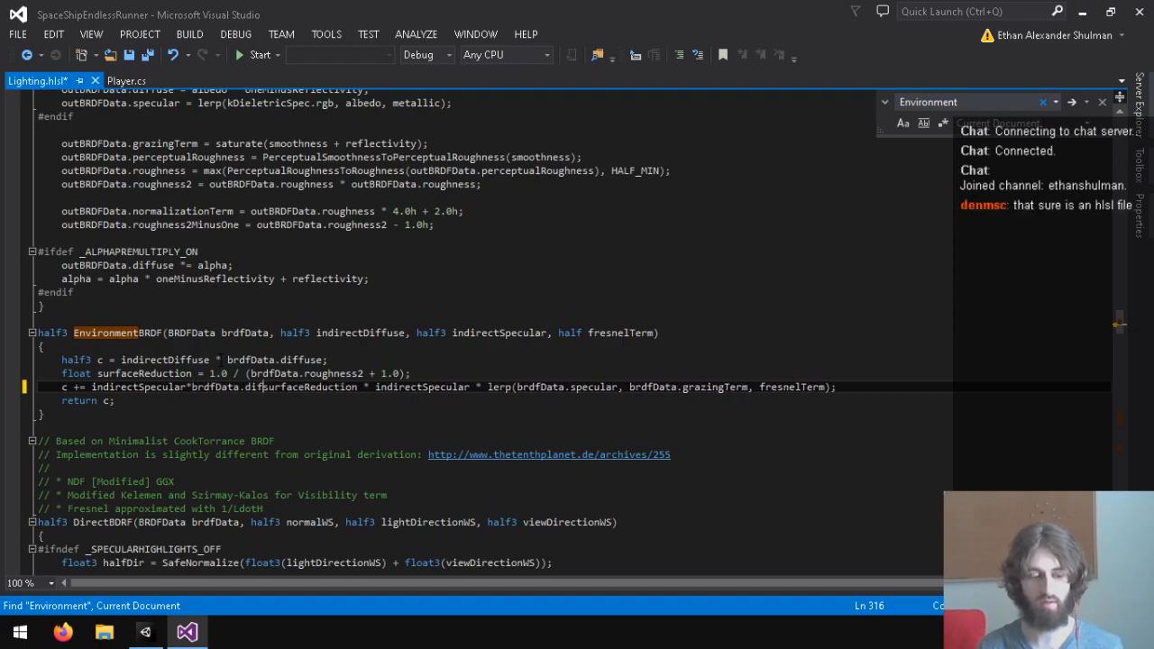
{"action": "type", "text": " indirectSpecular"}
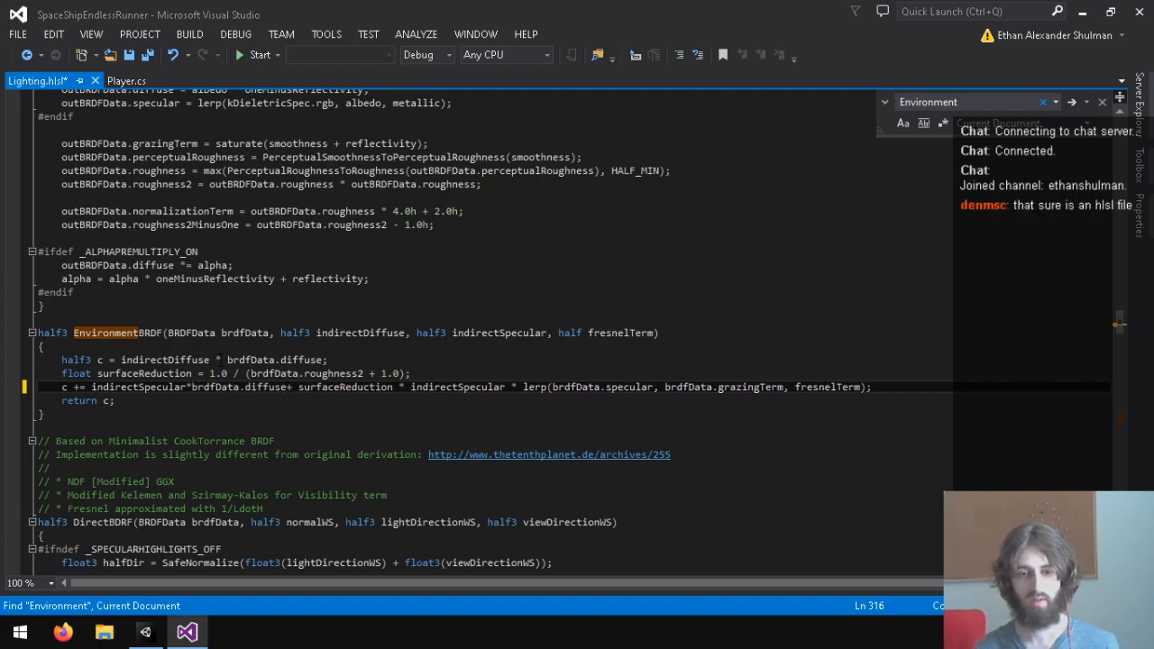
{"action": "key", "text": "ctrl+s"}
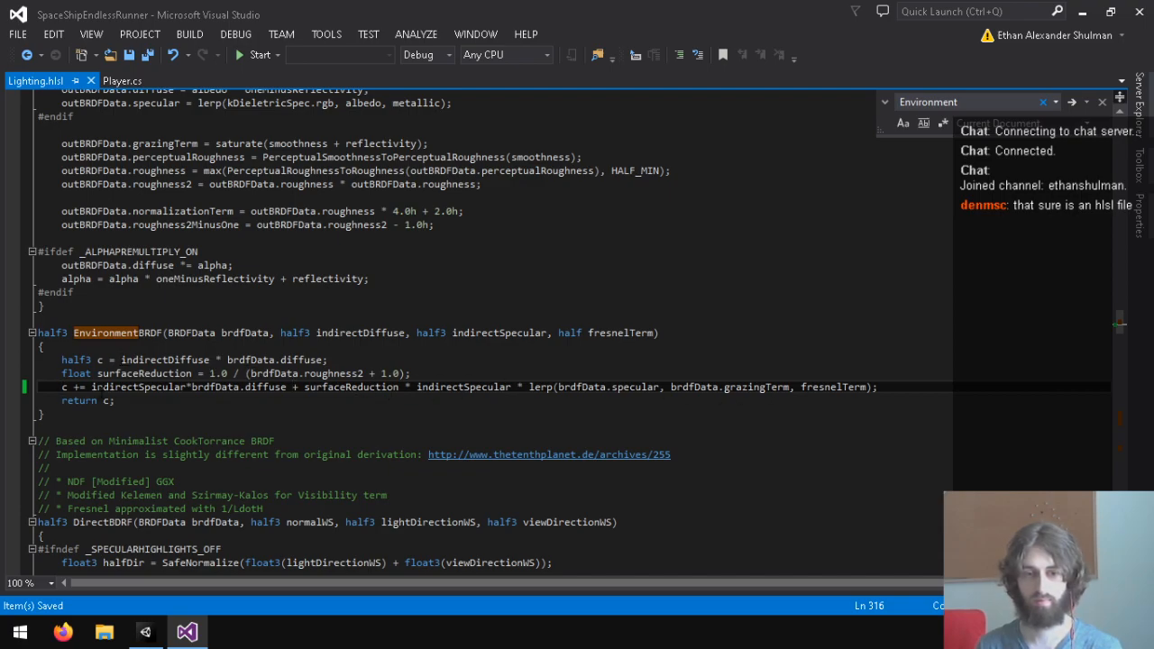
Make EnvironmentBRDF return the indirectSpecular expression directly, delete the half3 c and return c lines, and save the file.
{"action": "left_click_drag", "start_coordinate": [92, 387], "coordinate": [58, 388]}
{"action": "type", "text": "return"}
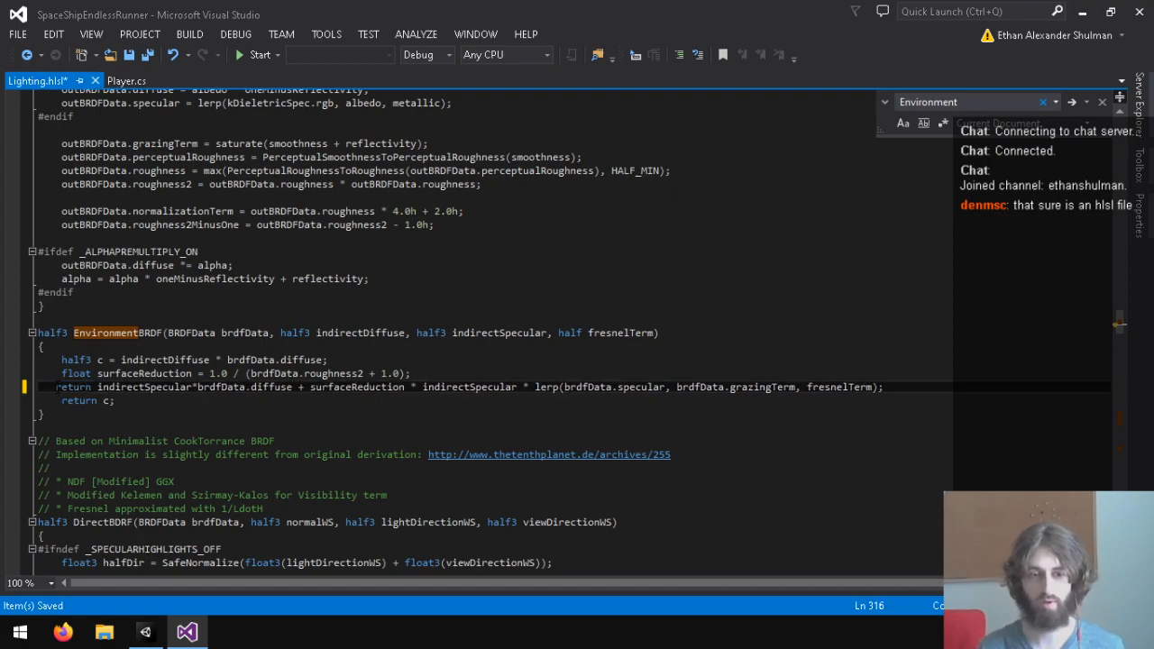
{"action": "triple_click", "coordinate": [87, 403]}
{"action": "key", "text": "BackSpace"}
{"action": "triple_click", "coordinate": [183, 359]}
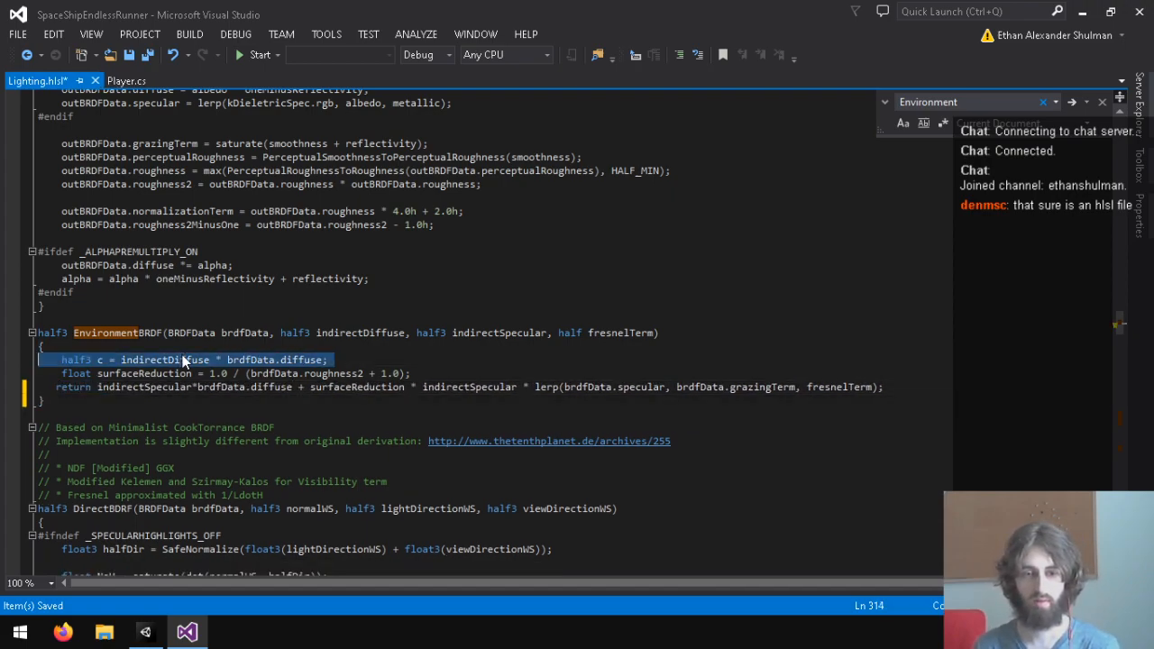
{"action": "key", "text": "BackSpace"}
{"action": "key", "text": "ctrl+s"}
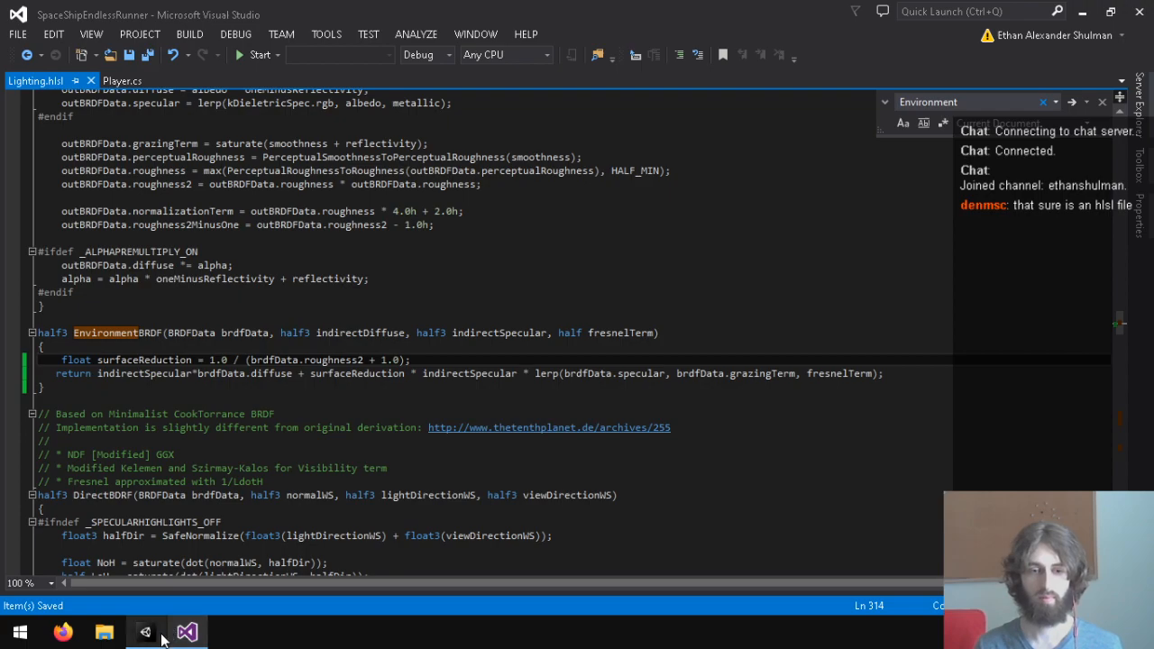
Switch to Unity, let the shaders reimport, and view the rock wall in the scene.
{"action": "mouse_move", "coordinate": [157, 636]}
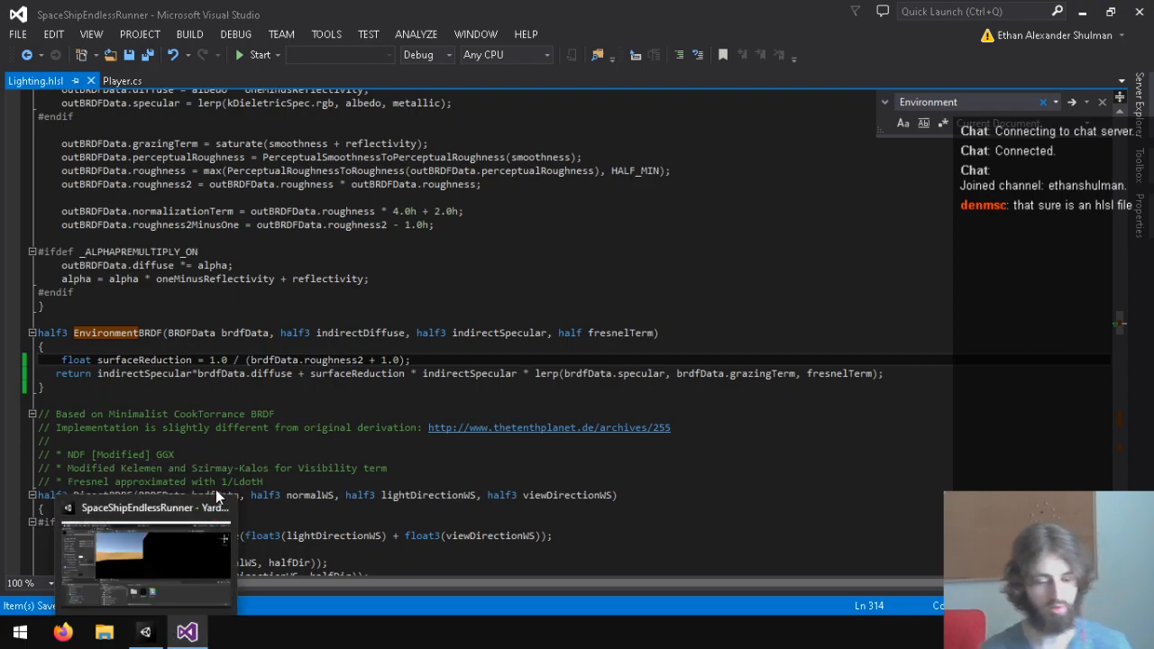
{"action": "left_click", "coordinate": [166, 571]}
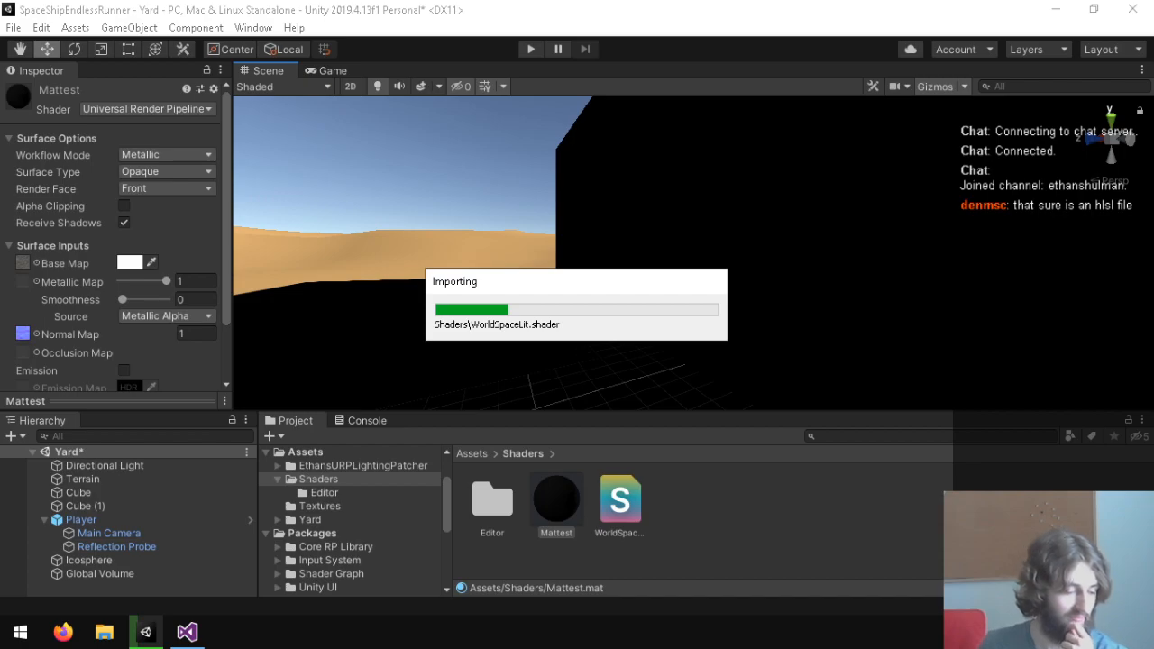
{"action": "key", "text": "alt+Tab"}
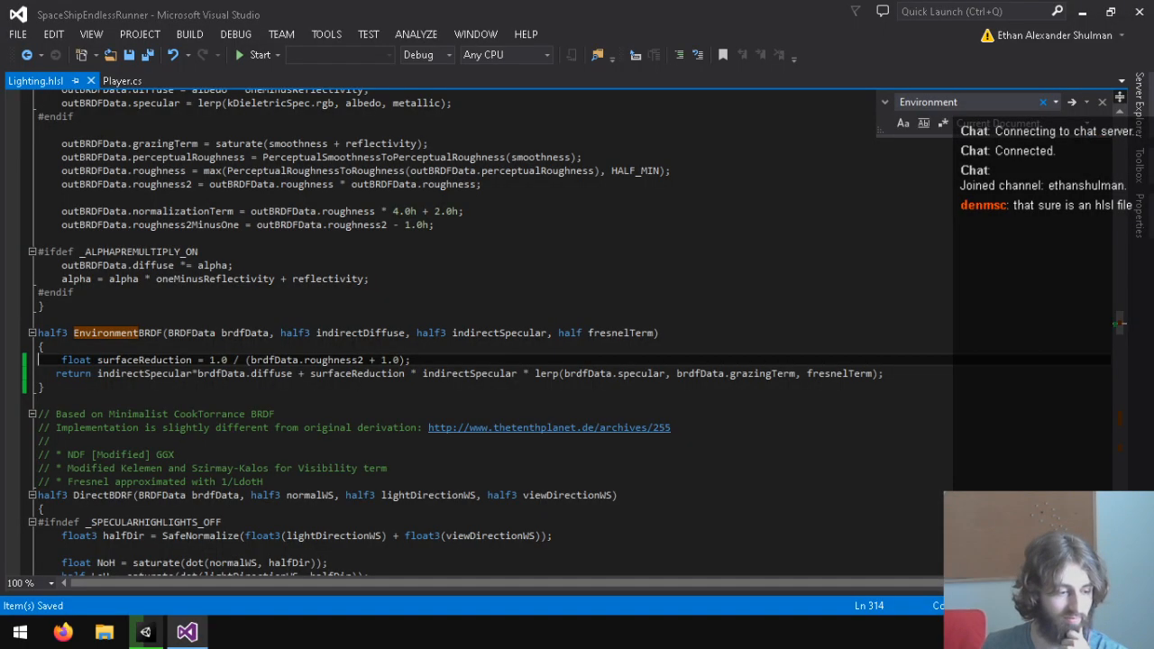
{"action": "left_click", "coordinate": [164, 624]}
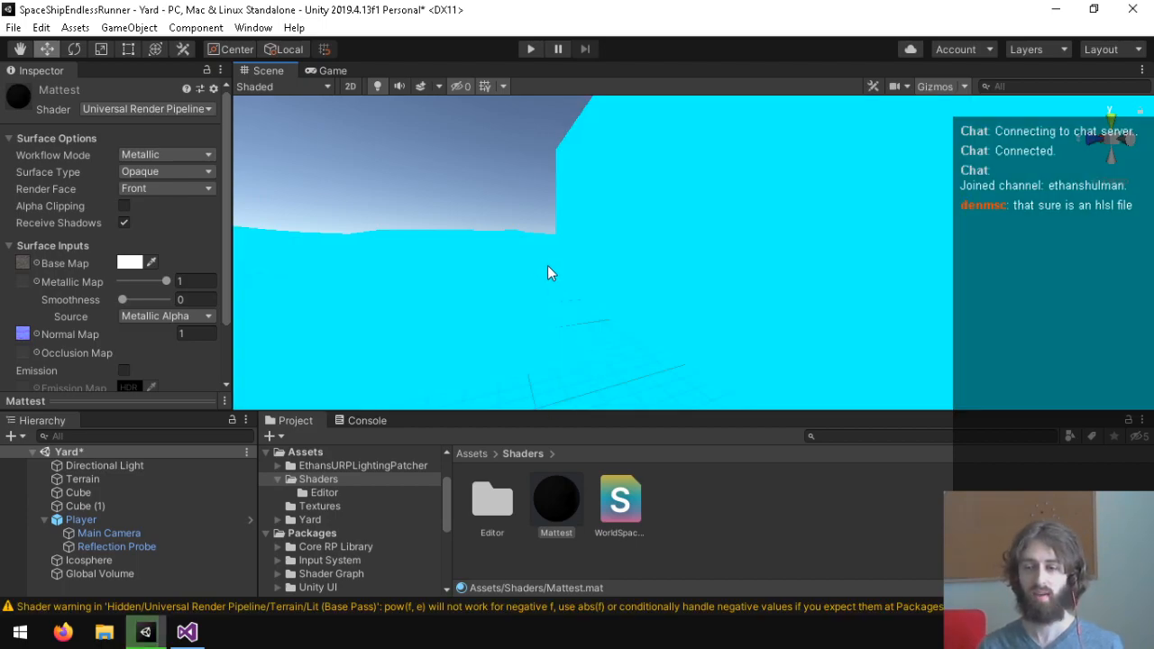
{"action": "right_click_drag", "start_coordinate": [502, 281], "coordinate": [622, 202]}
Back in Visual Studio, restore the GlobalIllumination call as the initial color in UniversalFragmentPBR and save Lighting.hlsl.
{"action": "left_click", "coordinate": [187, 633]}
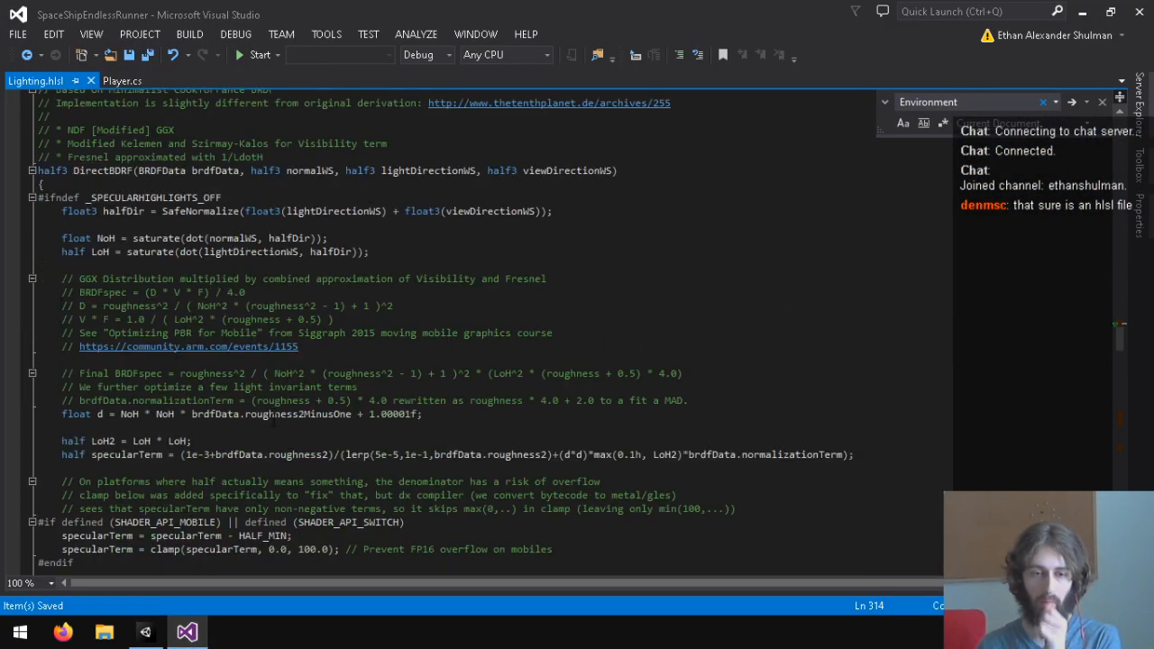
{"action": "scroll", "coordinate": [255, 389], "scroll_direction": "down", "scroll_amount": 20}
{"action": "scroll", "coordinate": [255, 389], "scroll_direction": "down", "scroll_amount": 20}
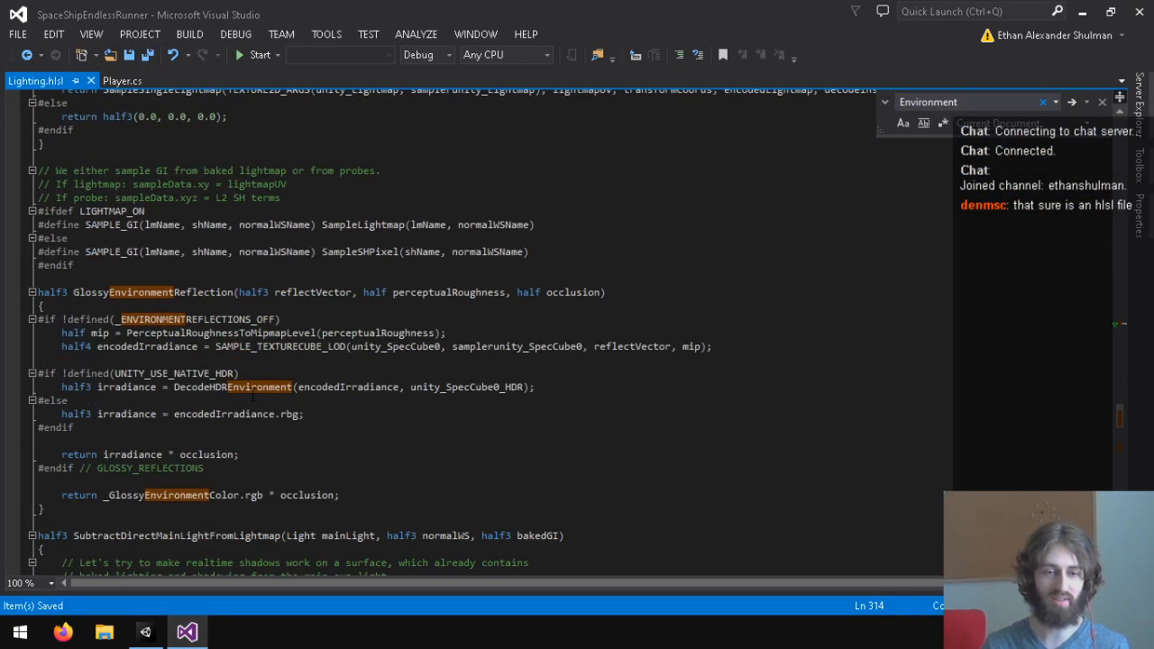
{"action": "scroll", "coordinate": [162, 353], "scroll_direction": "down", "scroll_amount": 20}
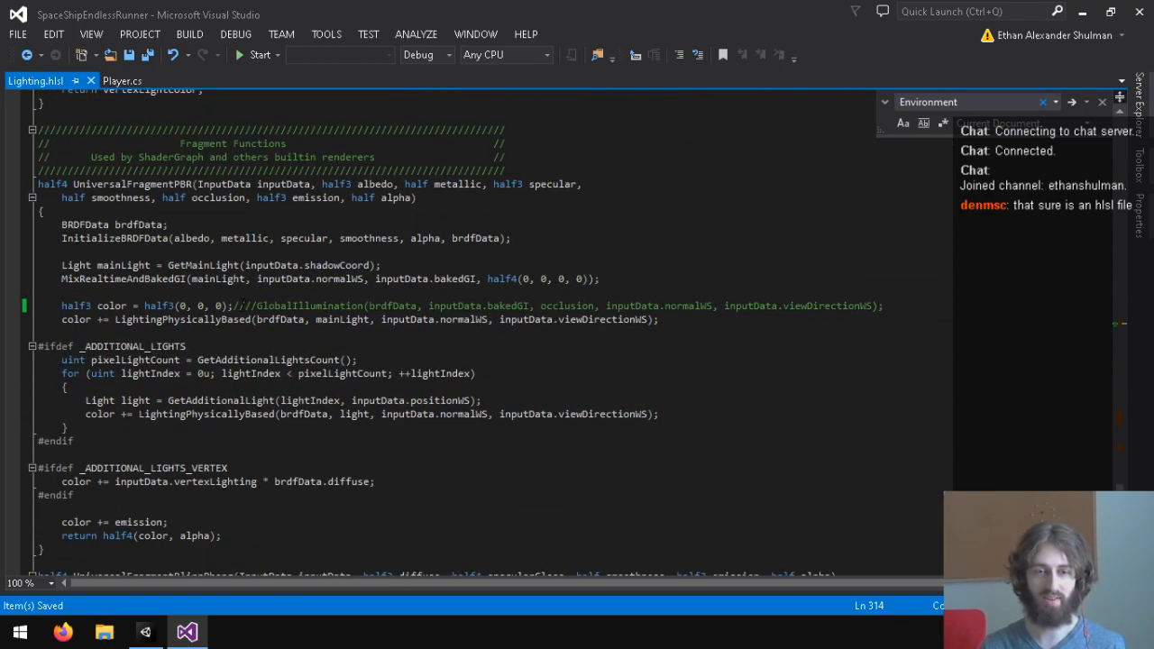
{"action": "left_click_drag", "start_coordinate": [261, 306], "coordinate": [145, 306]}
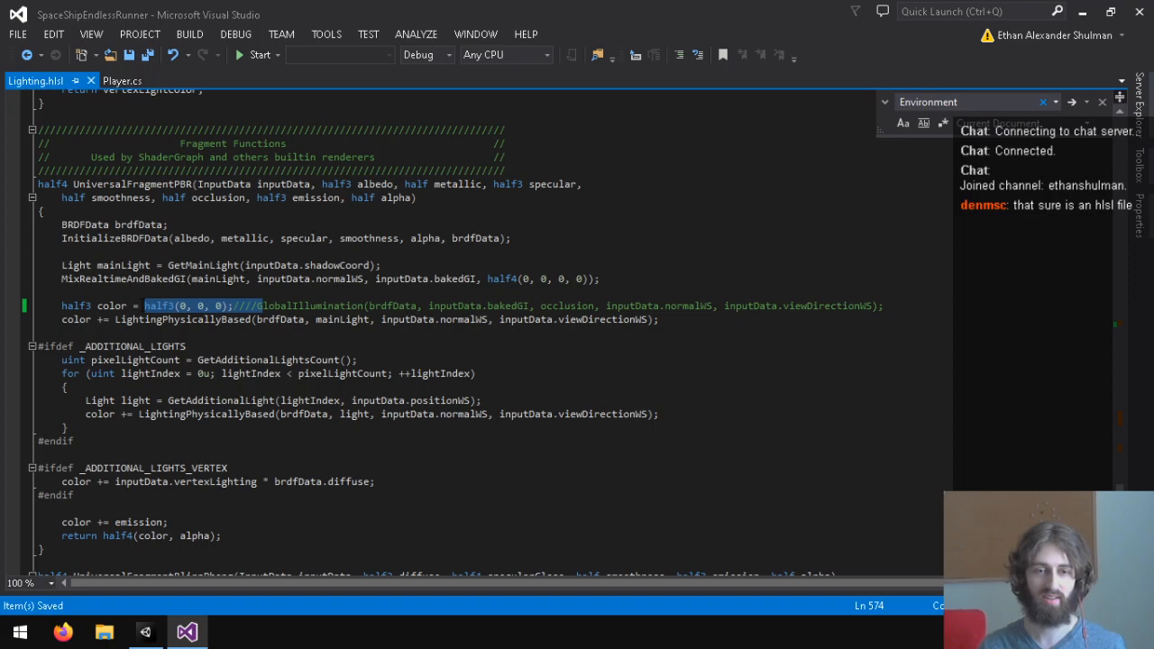
{"action": "key", "text": "Return"}
{"action": "key", "text": "BackSpace"}
{"action": "key", "text": "BackSpace"}
{"action": "key", "text": "BackSpace"}
{"action": "type", "text": "G"}
{"action": "key", "text": "ctrl+s"}
{"action": "left_click_drag", "start_coordinate": [145, 307], "coordinate": [251, 311]}
{"action": "left_click", "coordinate": [252, 311]}
Switch to Unity, test the Yard scene in play mode, stop it, and inspect the shaded walls from another angle.
{"action": "left_click", "coordinate": [146, 632]}
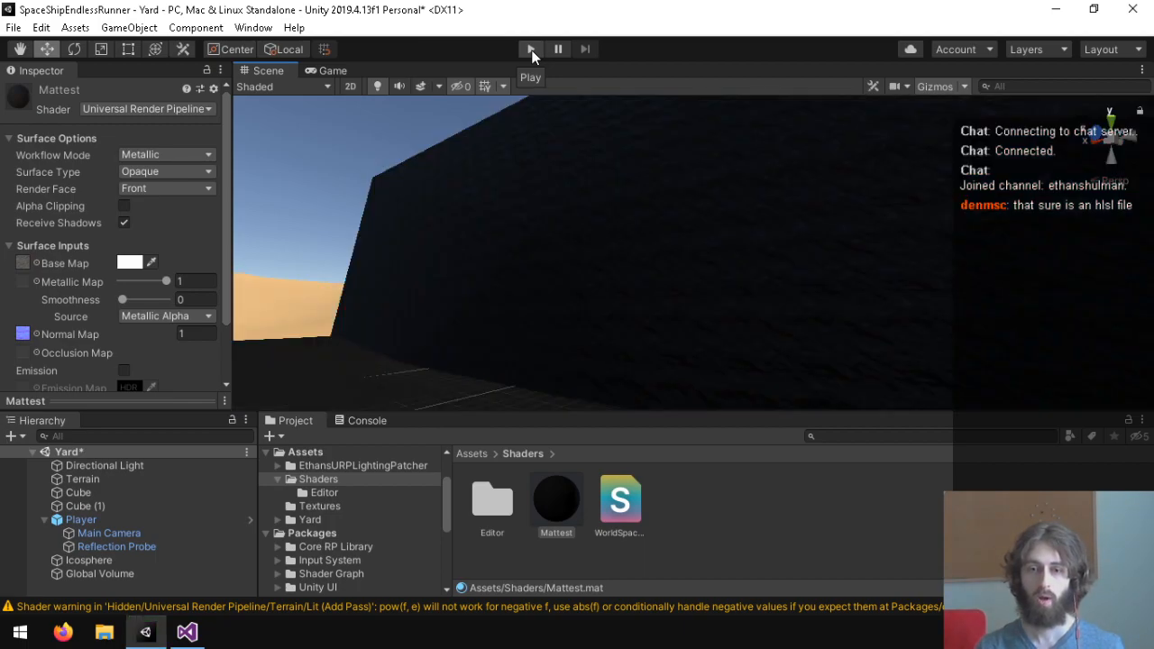
{"action": "left_click", "coordinate": [531, 49]}
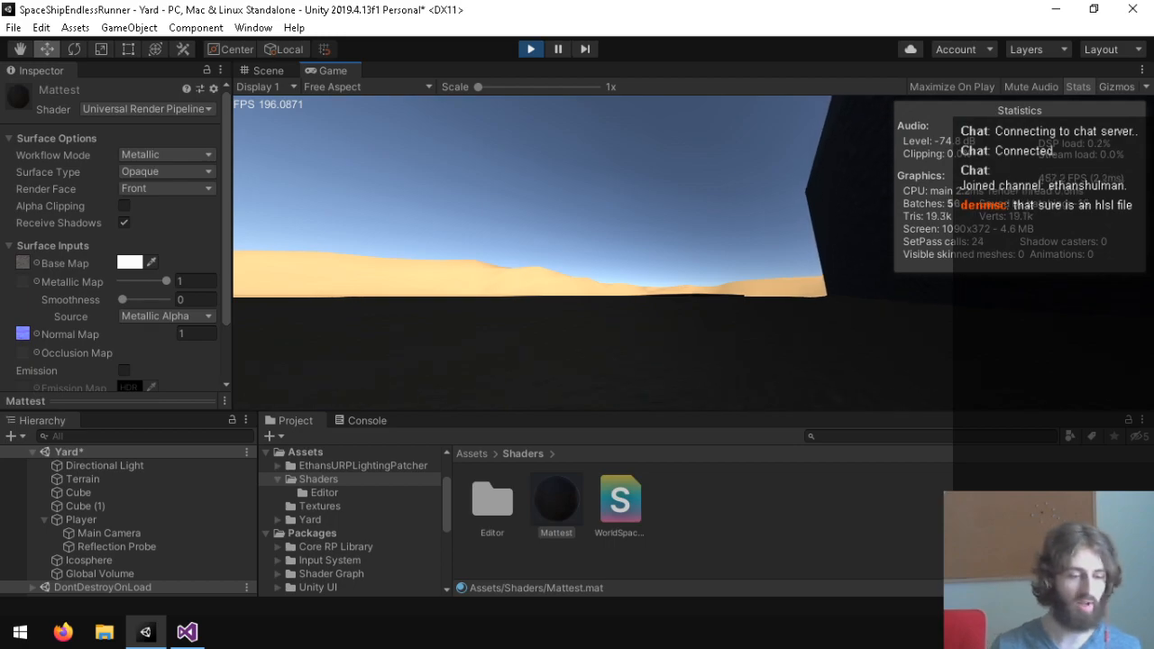
{"action": "key", "text": "ctrl+p"}
{"action": "right_click_drag", "start_coordinate": [566, 230], "coordinate": [252, 322]}
{"action": "right_click_drag", "start_coordinate": [136, 319], "coordinate": [435, 485]}
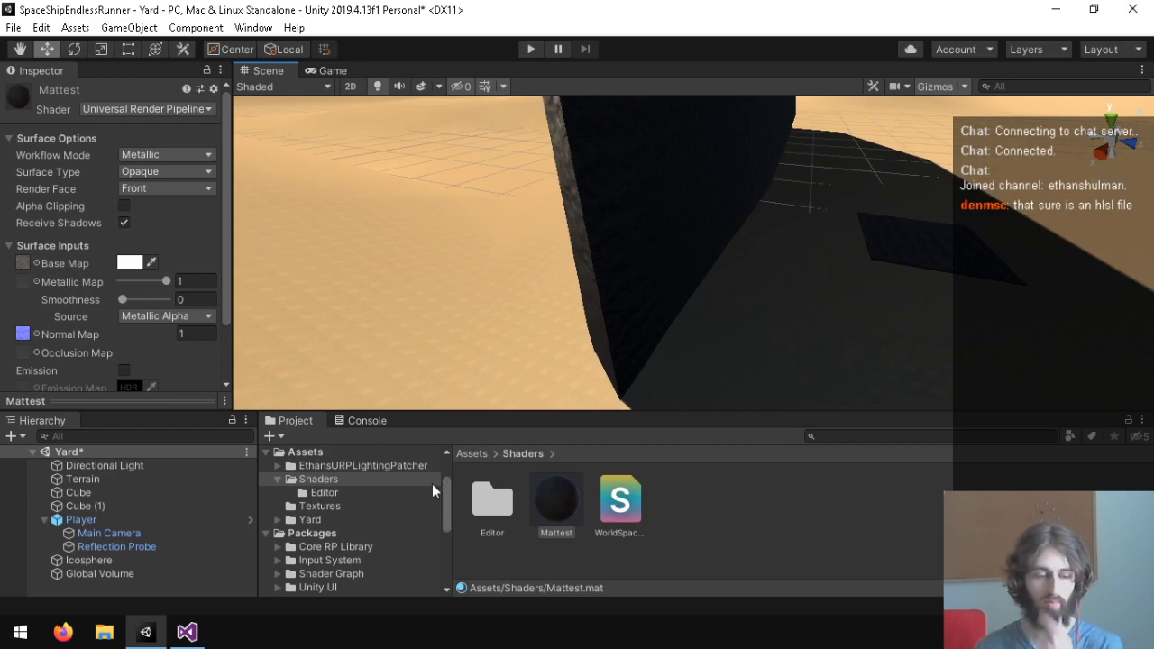
Return to Lighting.hlsl and undo the recent edits until EnvironmentBRDF has its half3 c declaration and return c line again.
{"action": "left_click", "coordinate": [187, 632]}
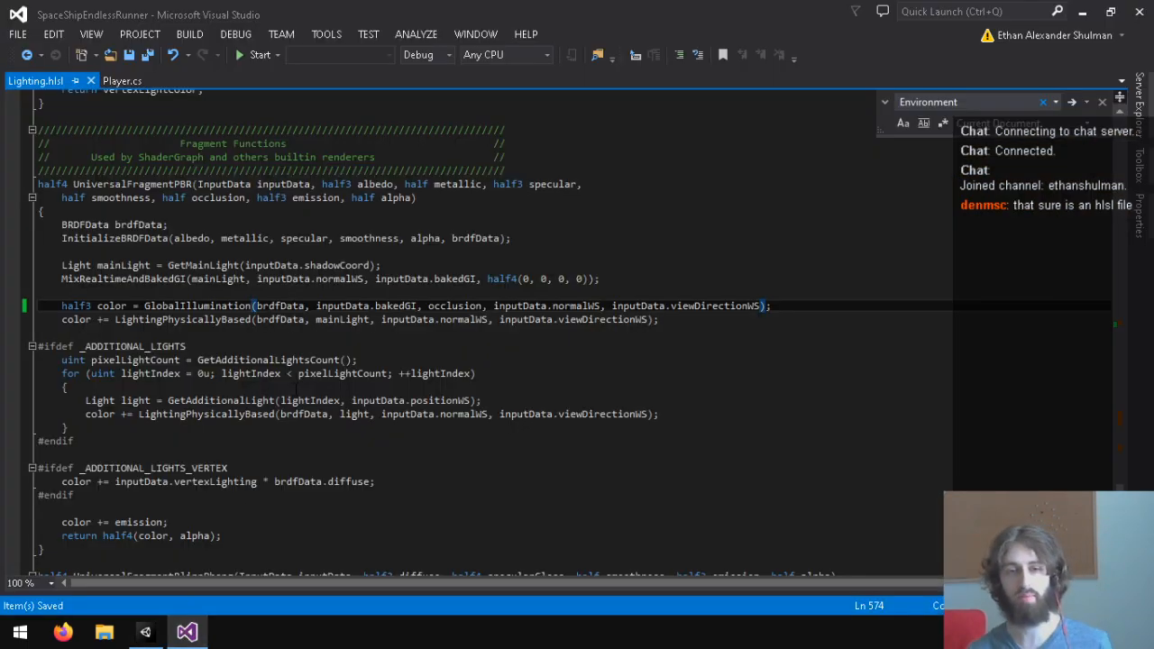
{"action": "scroll", "coordinate": [453, 360], "scroll_direction": "down", "scroll_amount": 8}
{"action": "scroll", "coordinate": [453, 360], "scroll_direction": "up", "scroll_amount": 11}
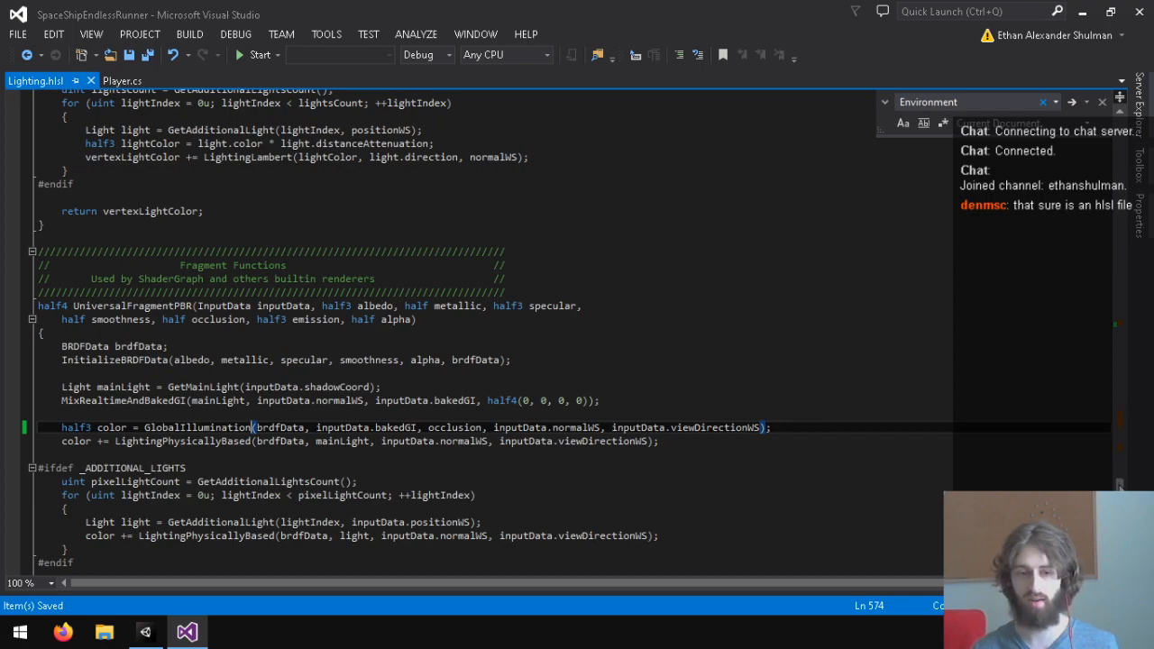
{"action": "key", "text": "ctrl+z"}
{"action": "key", "text": "ctrl+z"}
{"action": "key", "text": "ctrl+z"}
{"action": "key", "text": "ctrl+z"}
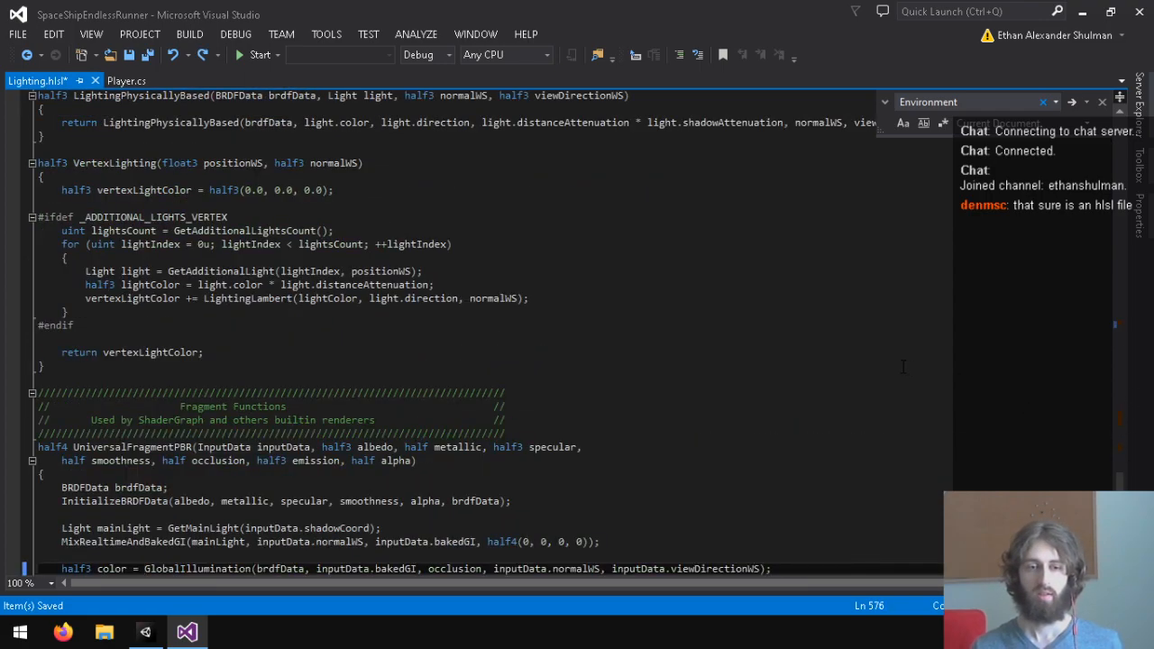
{"action": "key", "text": "ctrl+z"}
{"action": "key", "text": "ctrl+z"}
{"action": "key", "text": "ctrl+z"}
{"action": "key", "text": "ctrl+z"}
{"action": "key", "text": "ctrl+z"}
{"action": "key", "text": "ctrl+z"}
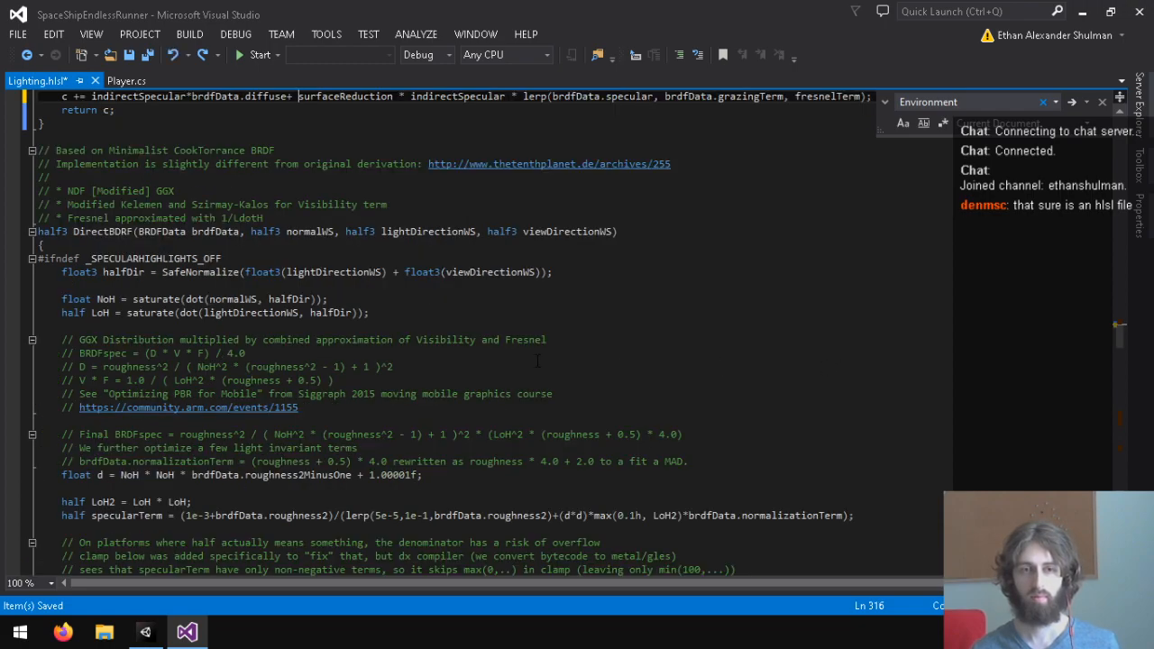
Review how EnvironmentBRDF, DirectBDRF, GlossyEnvironmentReflection and GlobalIllumination handle indirect light in Lighting.hlsl.
{"action": "scroll", "coordinate": [550, 362], "scroll_direction": "up", "scroll_amount": 6}
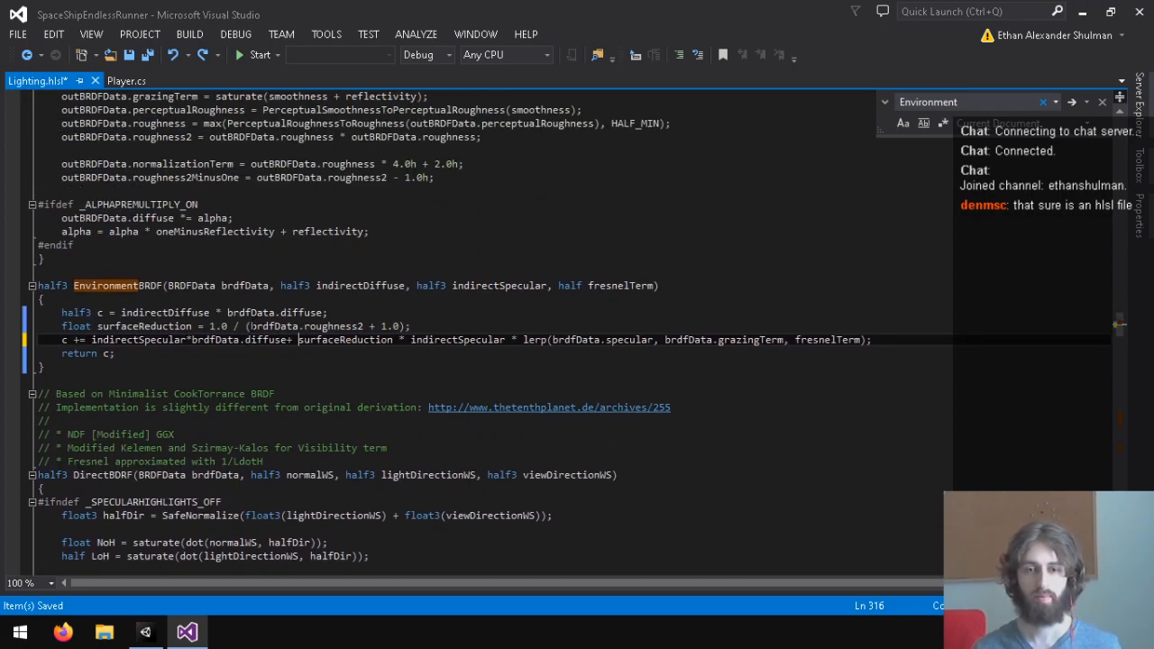
{"action": "key", "text": "Up"}
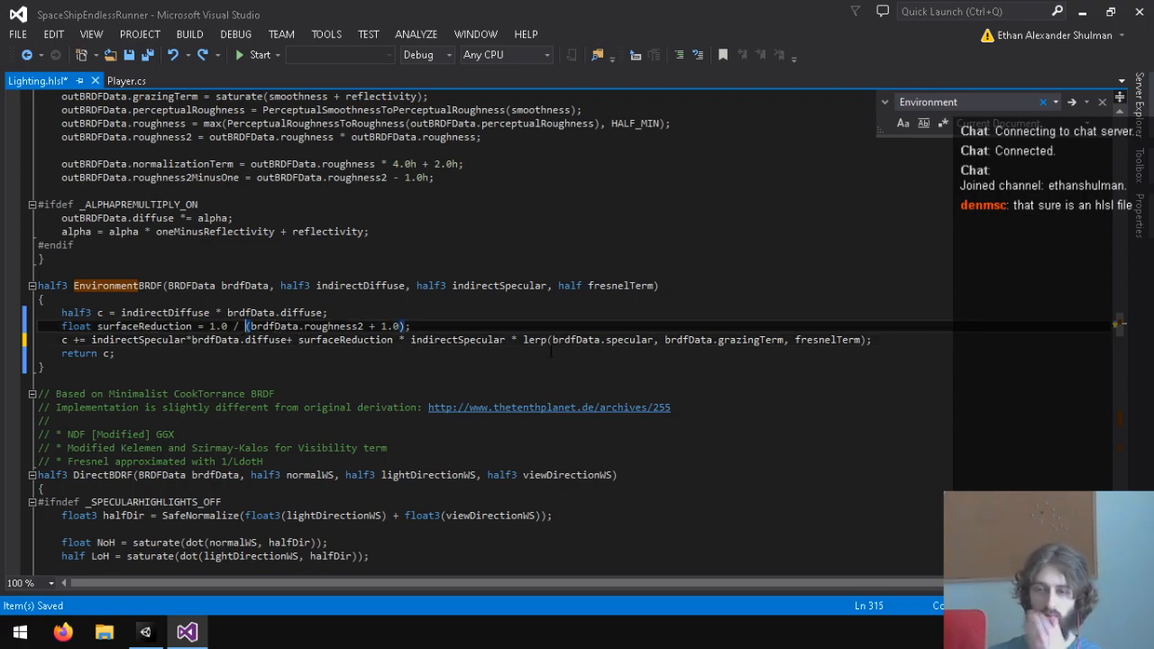
{"action": "scroll", "coordinate": [371, 318], "scroll_direction": "down", "scroll_amount": 3}
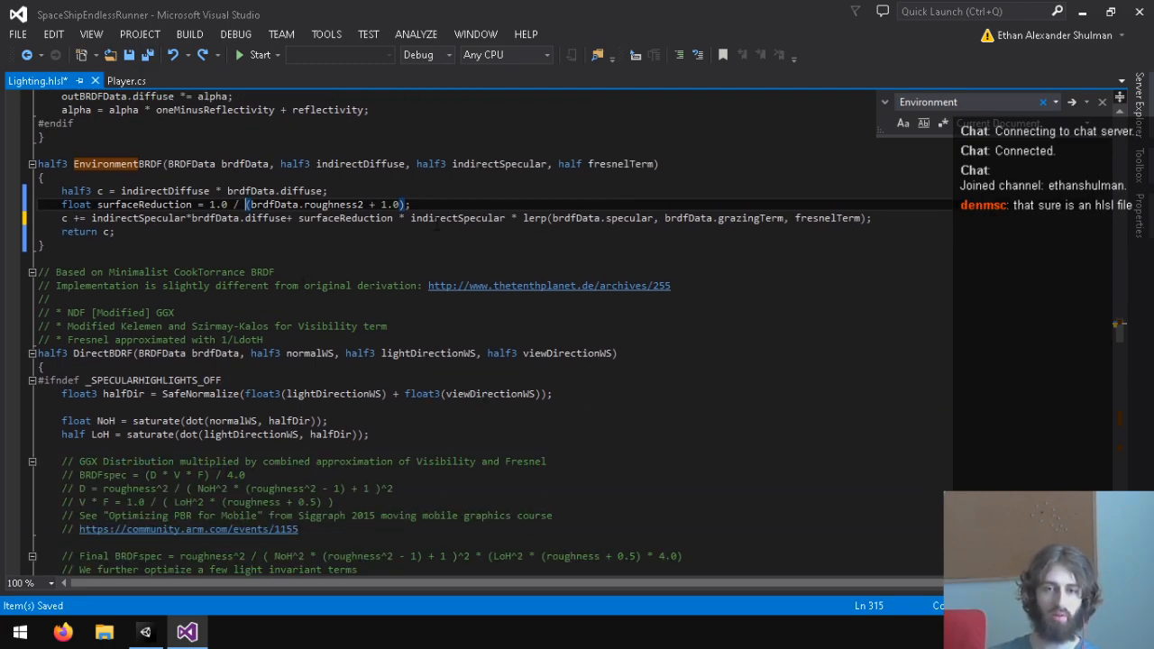
{"action": "scroll", "coordinate": [339, 257], "scroll_direction": "down", "scroll_amount": 8}
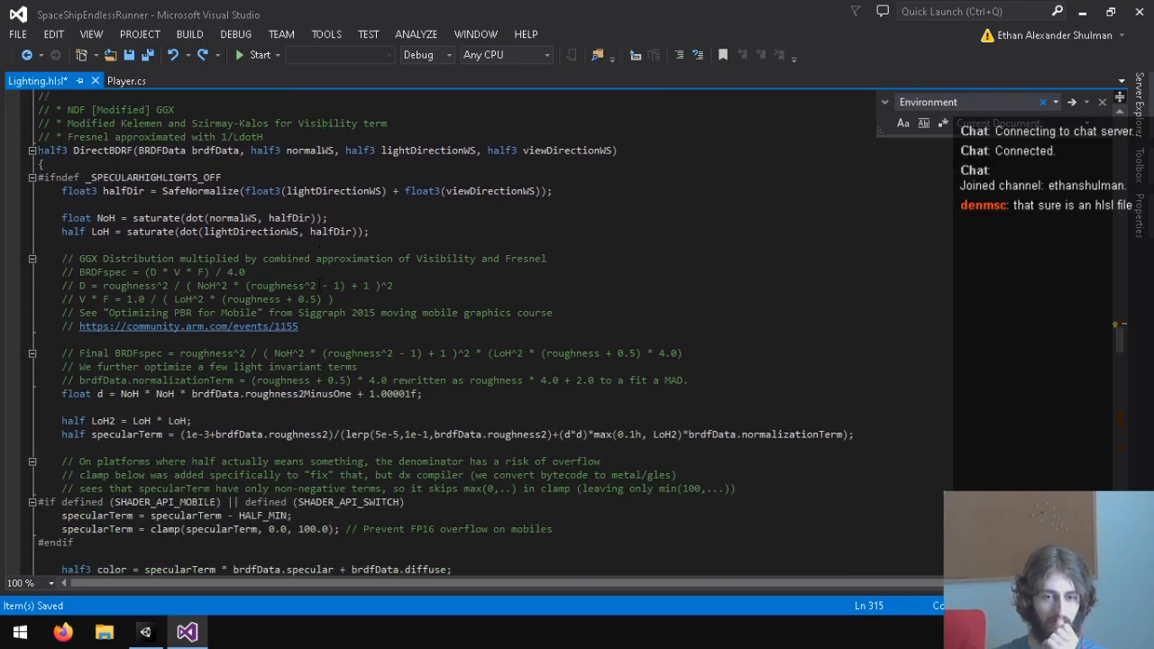
{"action": "scroll", "coordinate": [318, 281], "scroll_direction": "up", "scroll_amount": 9}
{"action": "scroll", "coordinate": [318, 281], "scroll_direction": "down", "scroll_amount": 20}
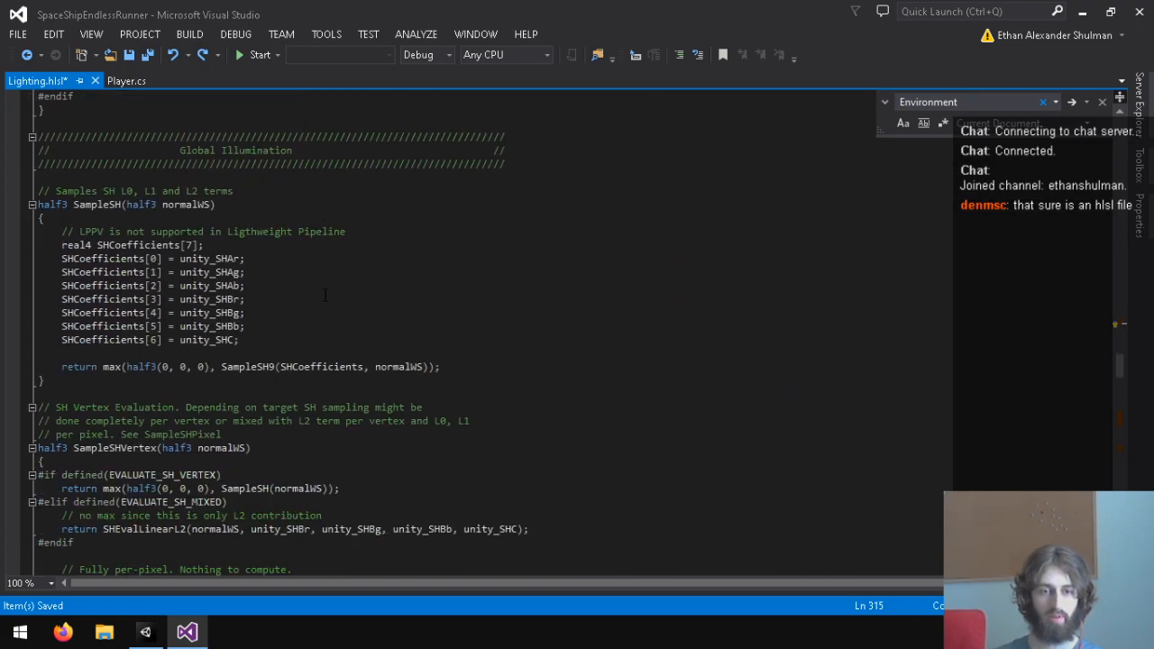
{"action": "scroll", "coordinate": [326, 293], "scroll_direction": "up", "scroll_amount": 3}
{"action": "scroll", "coordinate": [325, 294], "scroll_direction": "down", "scroll_amount": 11}
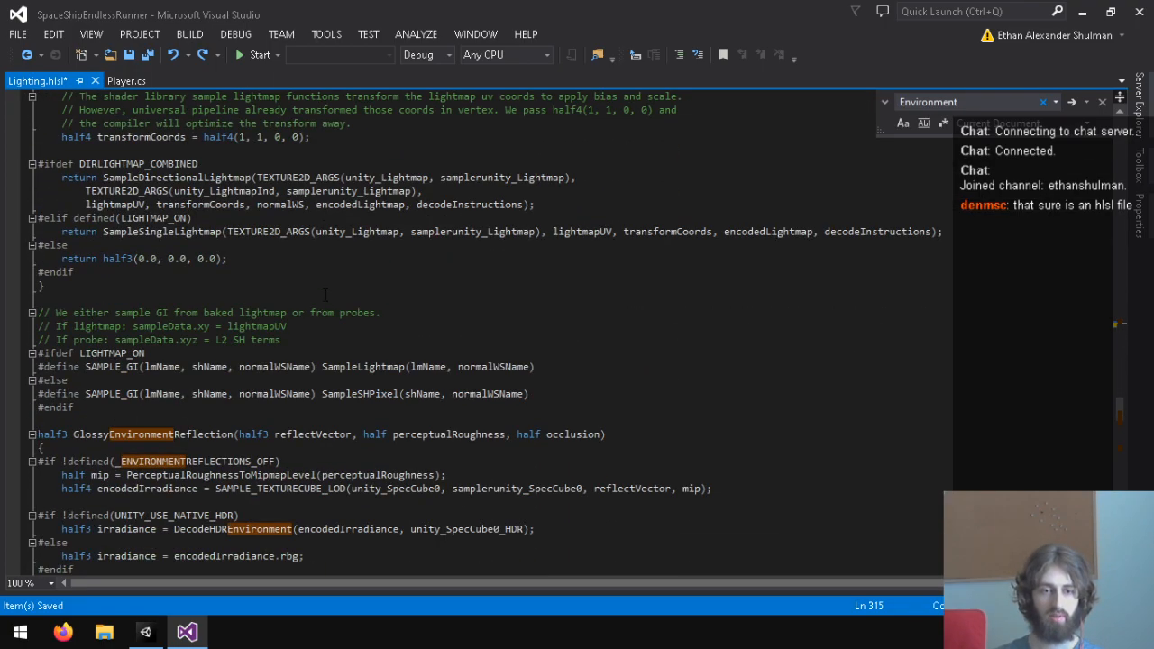
{"action": "scroll", "coordinate": [326, 295], "scroll_direction": "down", "scroll_amount": 6}
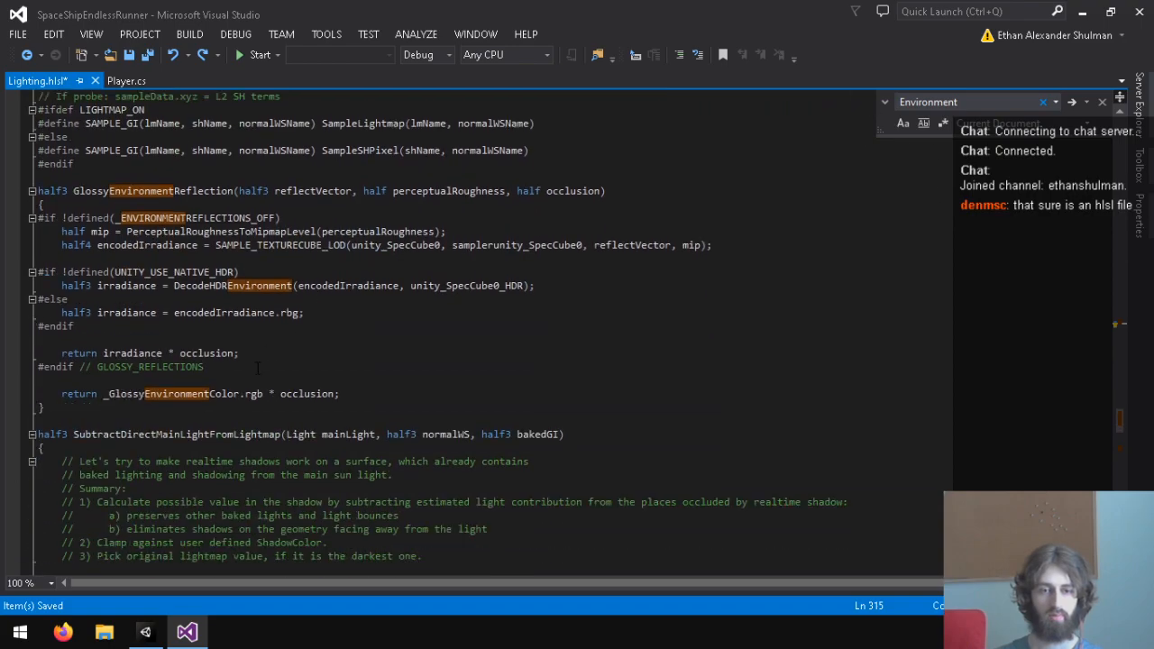
{"action": "scroll", "coordinate": [275, 289], "scroll_direction": "down", "scroll_amount": 16}
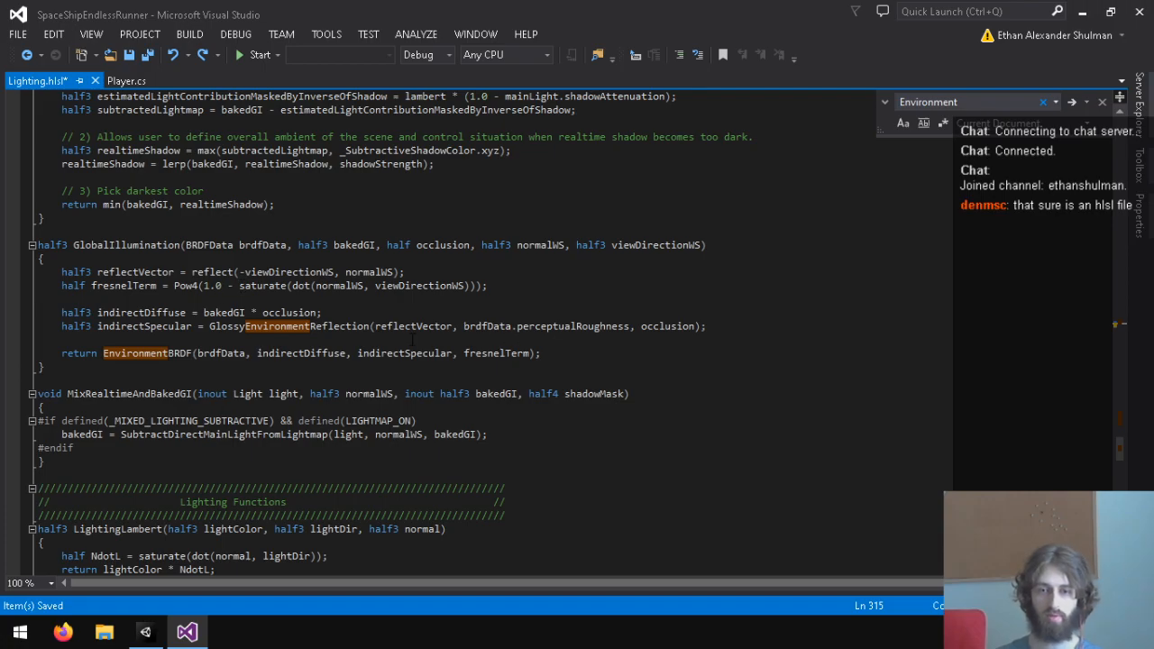
{"action": "scroll", "coordinate": [401, 342], "scroll_direction": "up", "scroll_amount": 20}
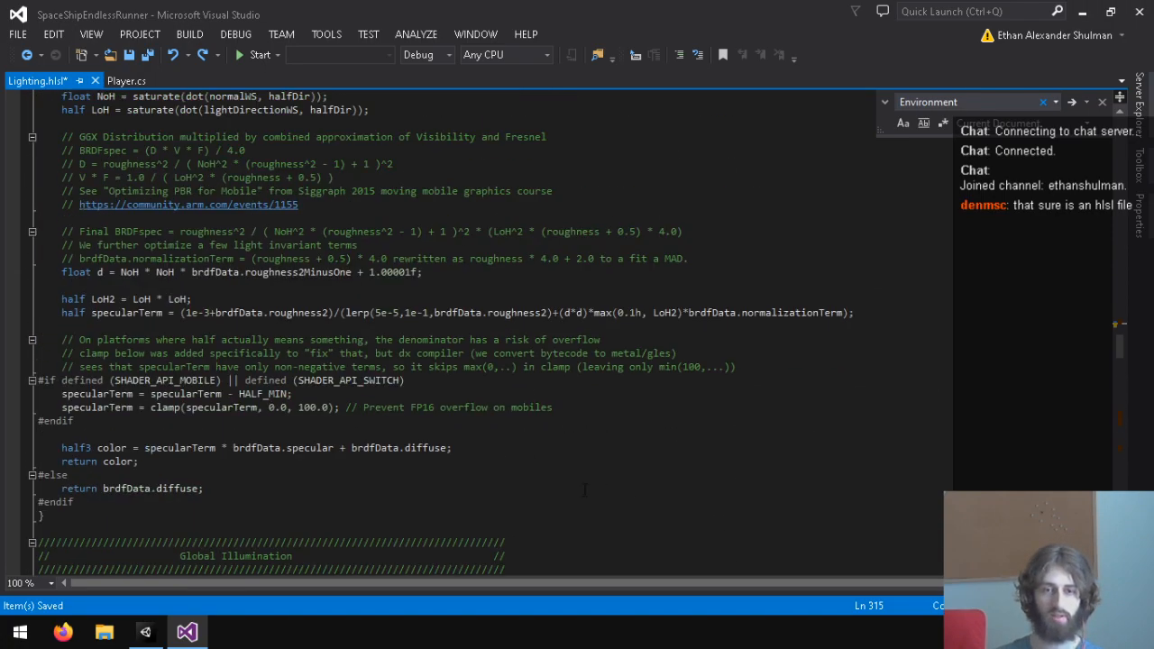
{"action": "scroll", "coordinate": [577, 481], "scroll_direction": "up", "scroll_amount": 15}
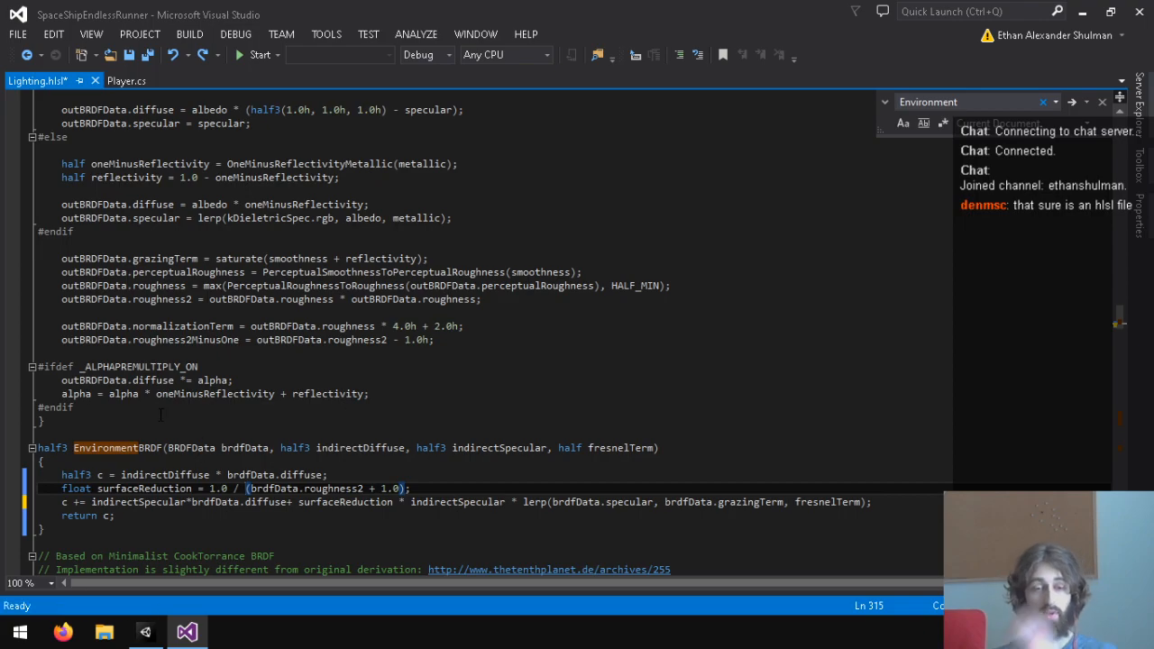
Switch to Unity, open the EthansURPLightingPatcher script from its Editor folder, and review its settings and window code.
{"action": "left_click", "coordinate": [129, 56]}
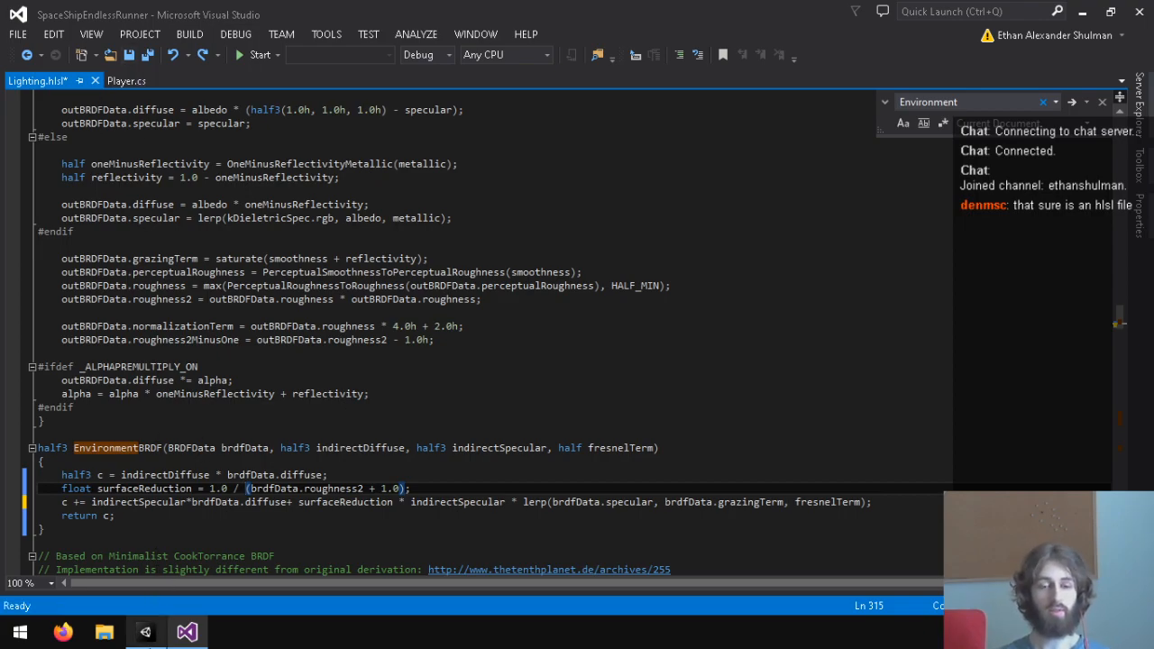
{"action": "left_click", "coordinate": [145, 632]}
{"action": "left_click", "coordinate": [380, 467]}
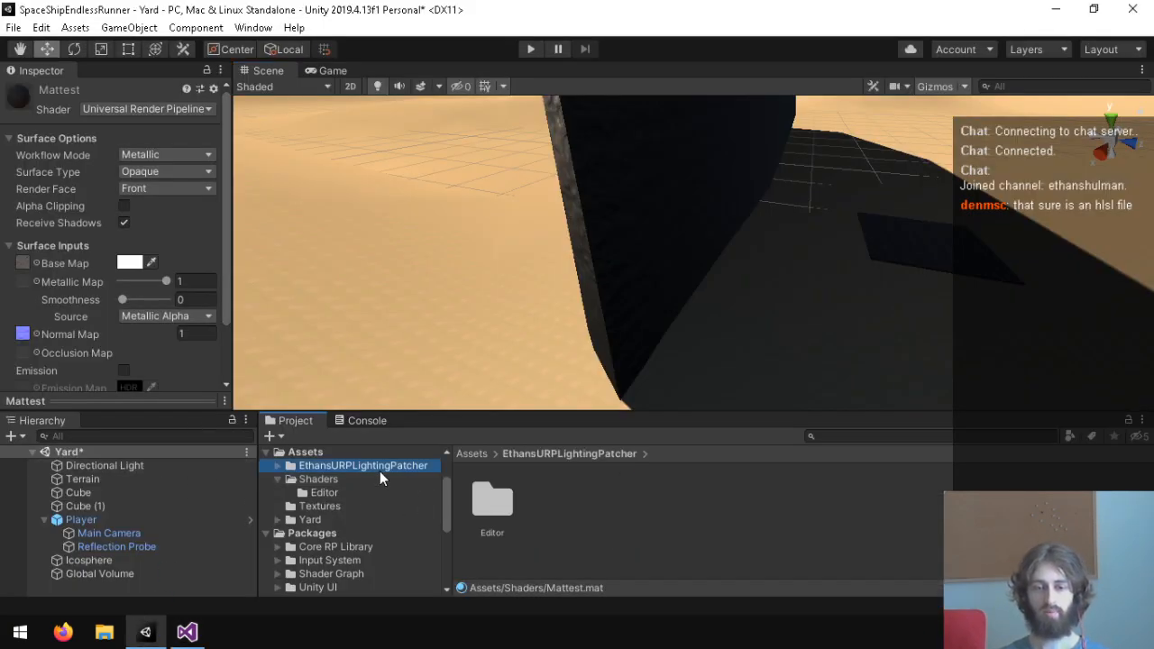
{"action": "double_click", "coordinate": [476, 494]}
{"action": "left_click", "coordinate": [509, 494]}
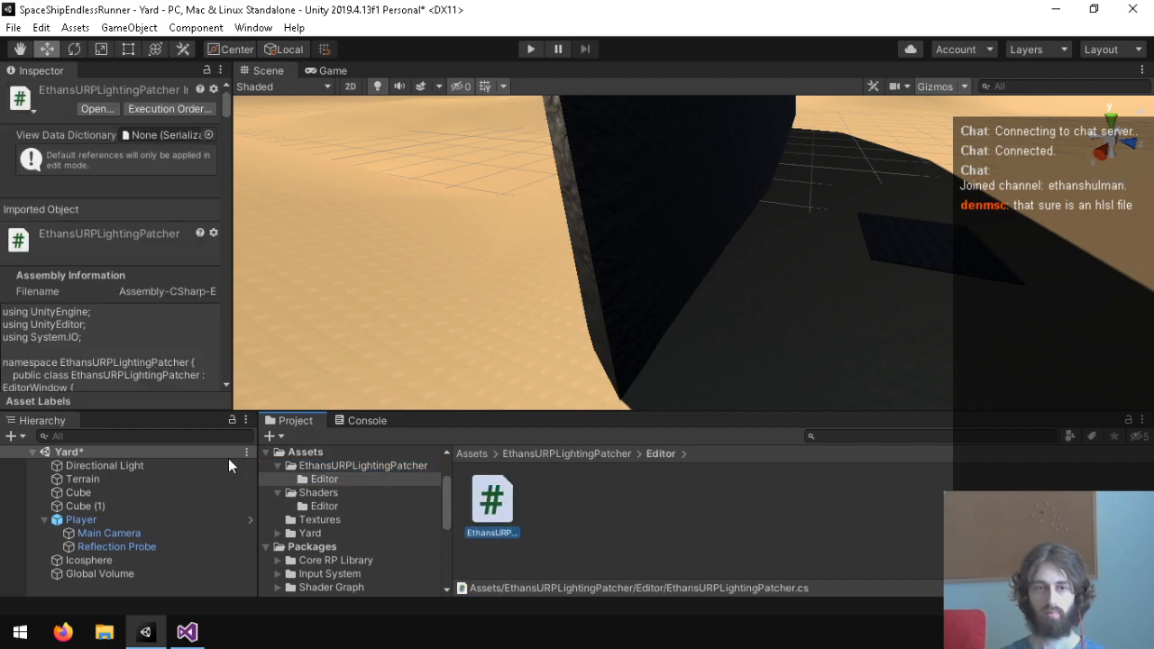
{"action": "scroll", "coordinate": [399, 204], "scroll_direction": "down", "scroll_amount": 8}
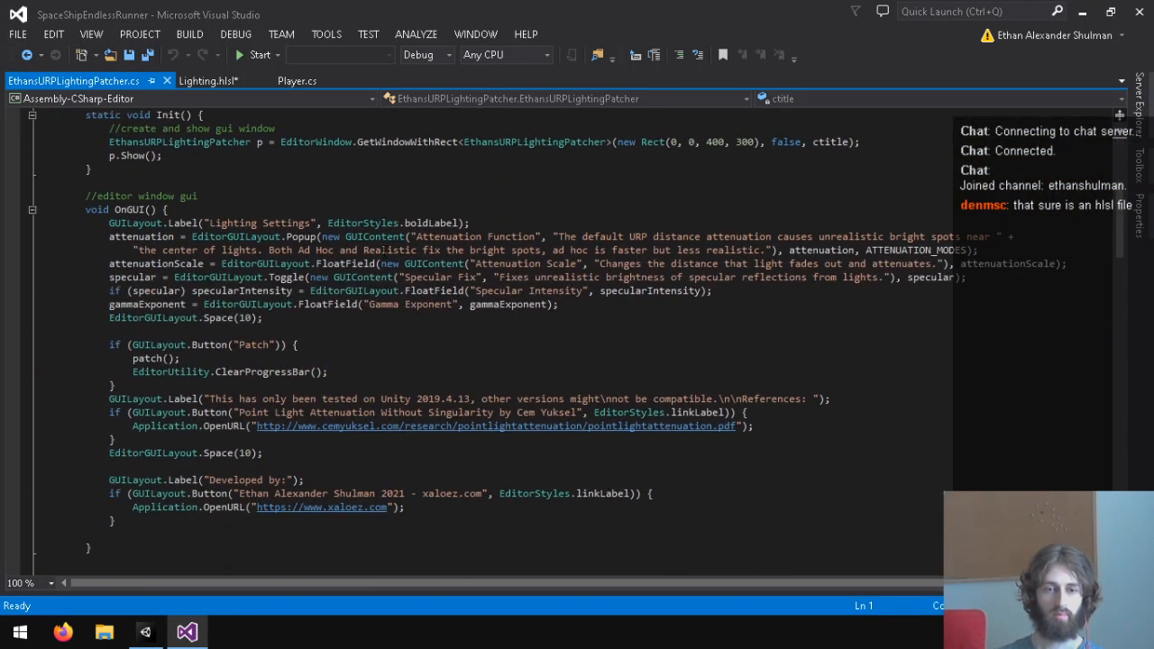
{"action": "scroll", "coordinate": [379, 296], "scroll_direction": "up", "scroll_amount": 8}
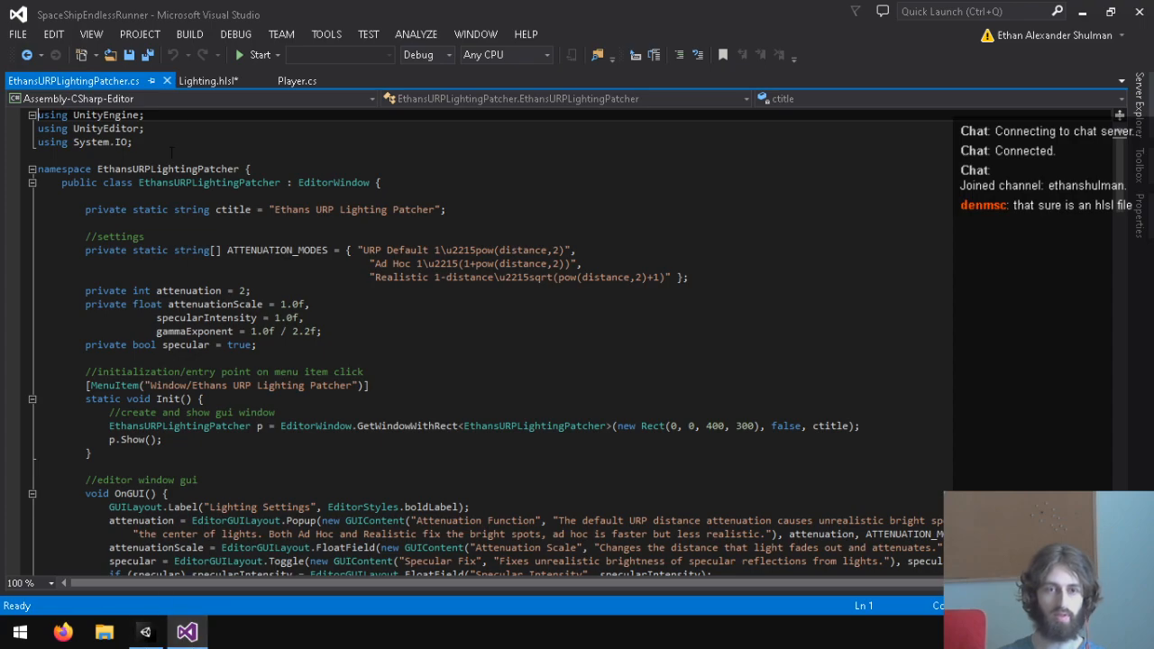
Return to Lighting.hlsl, undo the remaining edits until UniversalFragmentPBR initializes color with the GlobalIllumination call, and save the file.
{"action": "left_click", "coordinate": [215, 84]}
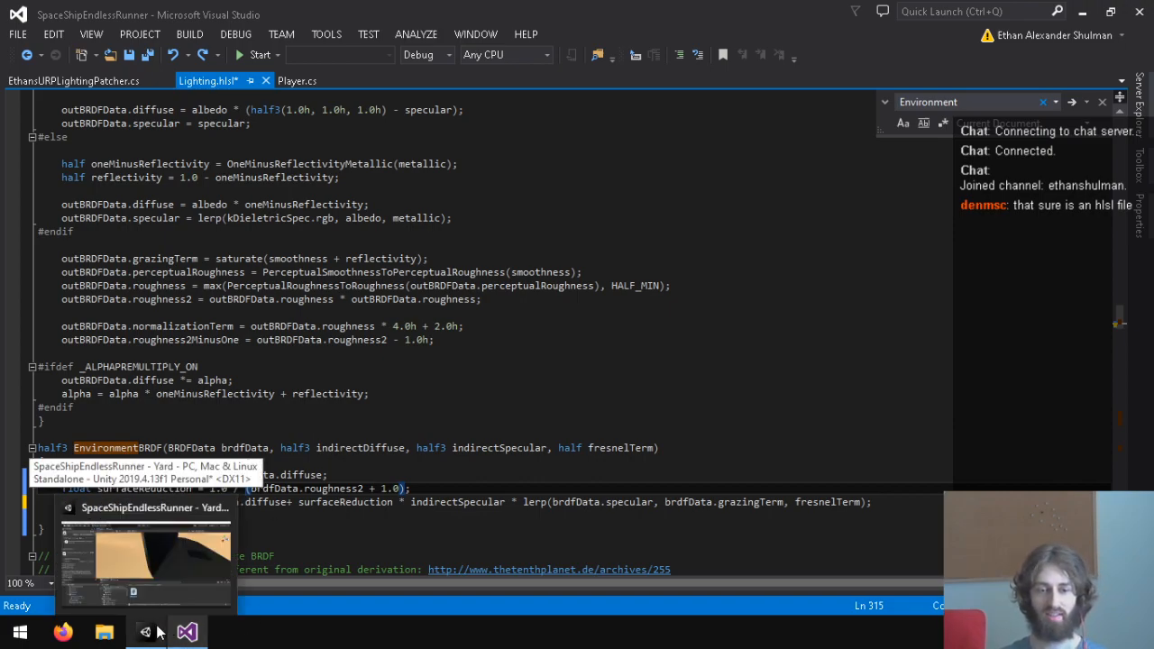
{"action": "key", "text": "ctrl+s"}
{"action": "key", "text": "ctrl+a"}
{"action": "left_click", "coordinate": [381, 353]}
{"action": "scroll", "coordinate": [433, 454], "scroll_direction": "up", "scroll_amount": 20}
{"action": "scroll", "coordinate": [433, 453], "scroll_direction": "down", "scroll_amount": 6}
{"action": "scroll", "coordinate": [424, 455], "scroll_direction": "up", "scroll_amount": 7}
{"action": "scroll", "coordinate": [285, 471], "scroll_direction": "down", "scroll_amount": 11}
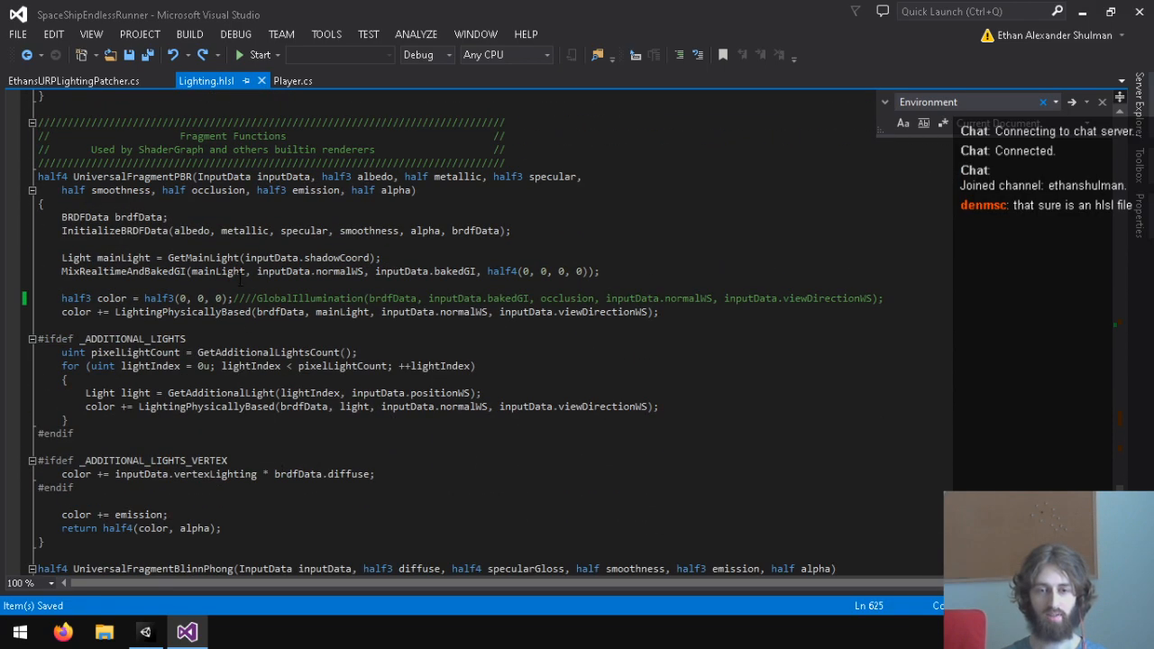
{"action": "left_click", "coordinate": [256, 298]}
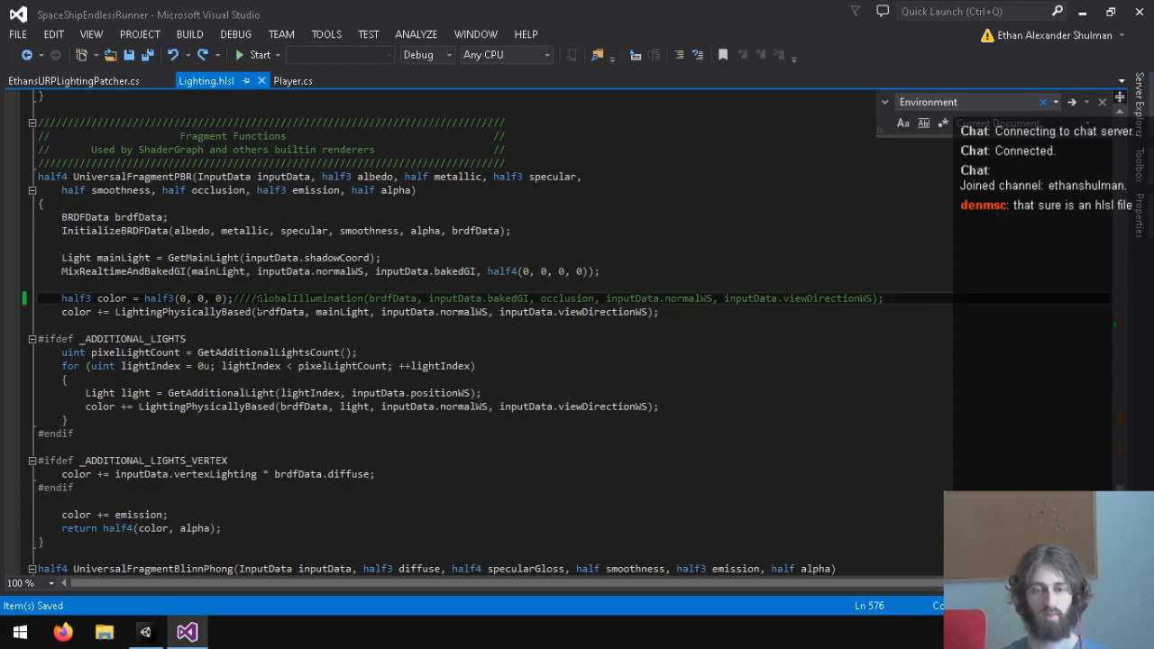
{"action": "key", "text": "ctrl+z"}
{"action": "key", "text": "ctrl+z"}
{"action": "key", "text": "ctrl+z"}
{"action": "key", "text": "ctrl+s"}
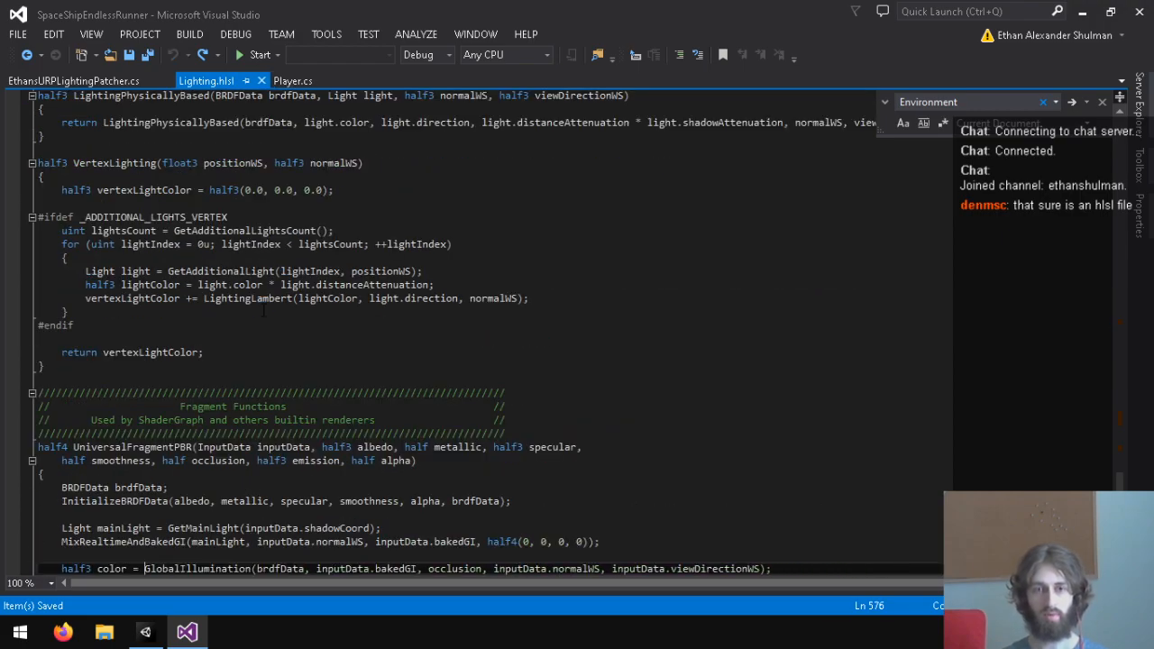
Switch to Unity and darken the Yard scene's environment Ambient Color to a light gray in the Lighting settings.
{"action": "key", "text": "alt+Tab"}
{"action": "right_click_drag", "start_coordinate": [575, 291], "coordinate": [633, 157]}
{"action": "left_click", "coordinate": [254, 28]}
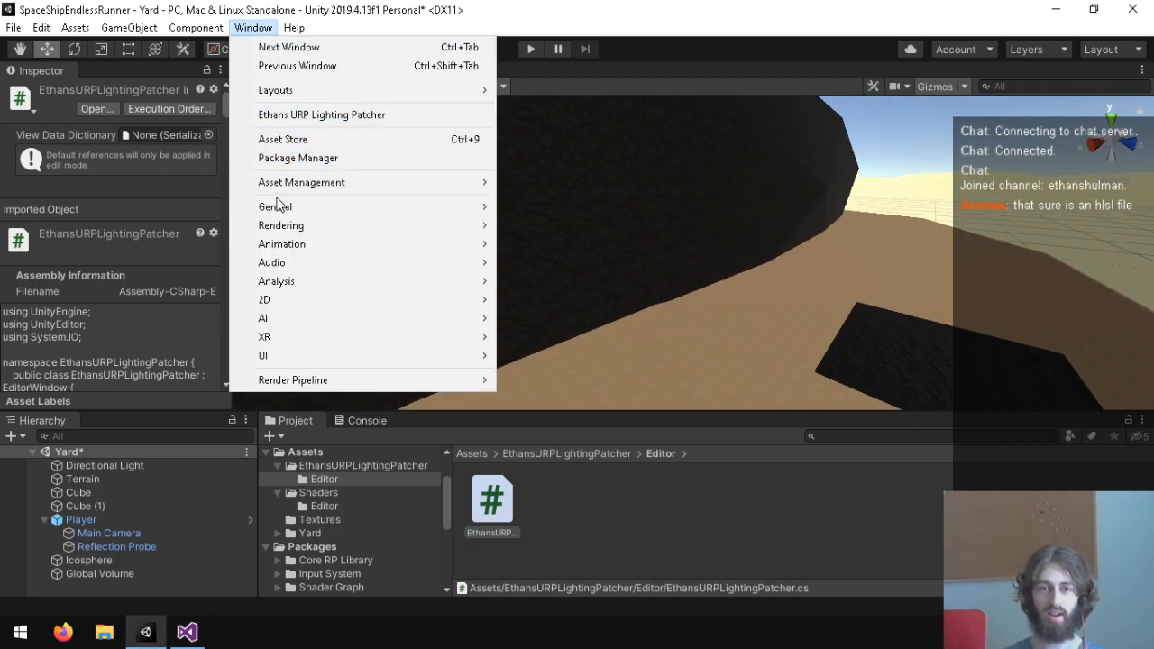
{"action": "mouse_move", "coordinate": [298, 206]}
{"action": "mouse_move", "coordinate": [355, 227]}
{"action": "left_click", "coordinate": [541, 225]}
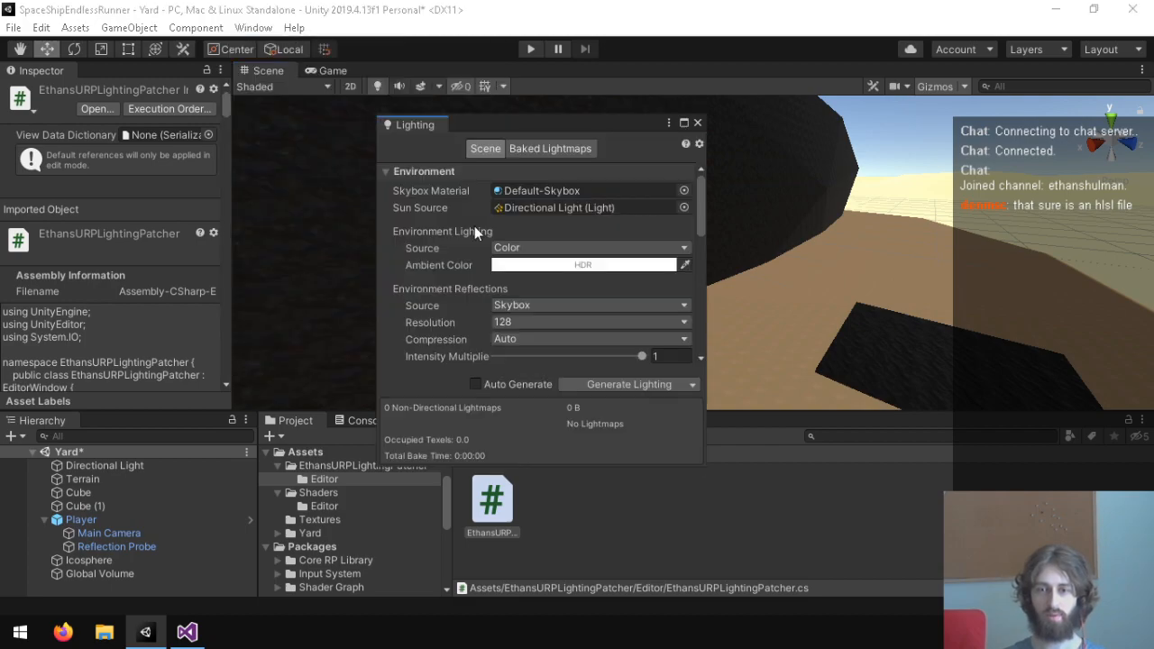
{"action": "left_click", "coordinate": [541, 265]}
{"action": "mouse_move", "coordinate": [143, 184]}
{"action": "left_mouse_down"}
{"action": "mouse_move", "coordinate": [56, 151]}
{"action": "mouse_move", "coordinate": [37, 162]}
{"action": "left_mouse_up"}
{"action": "left_click", "coordinate": [195, 13]}
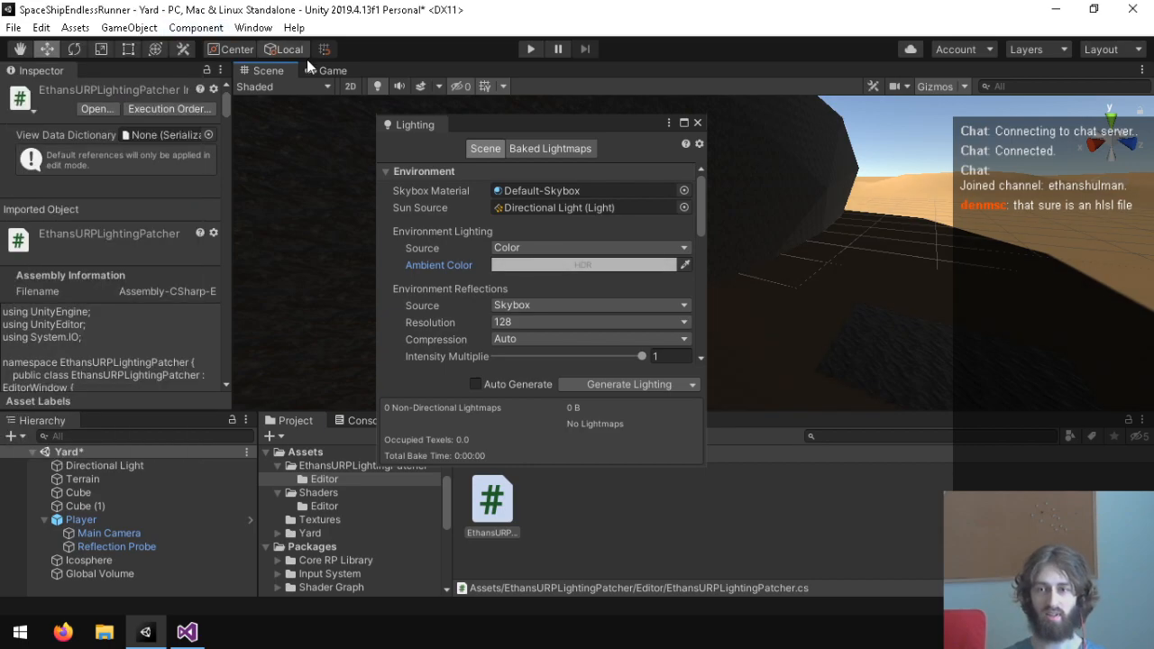
{"action": "left_click", "coordinate": [697, 121]}
{"action": "right_click_drag", "start_coordinate": [685, 145], "coordinate": [385, 361]}
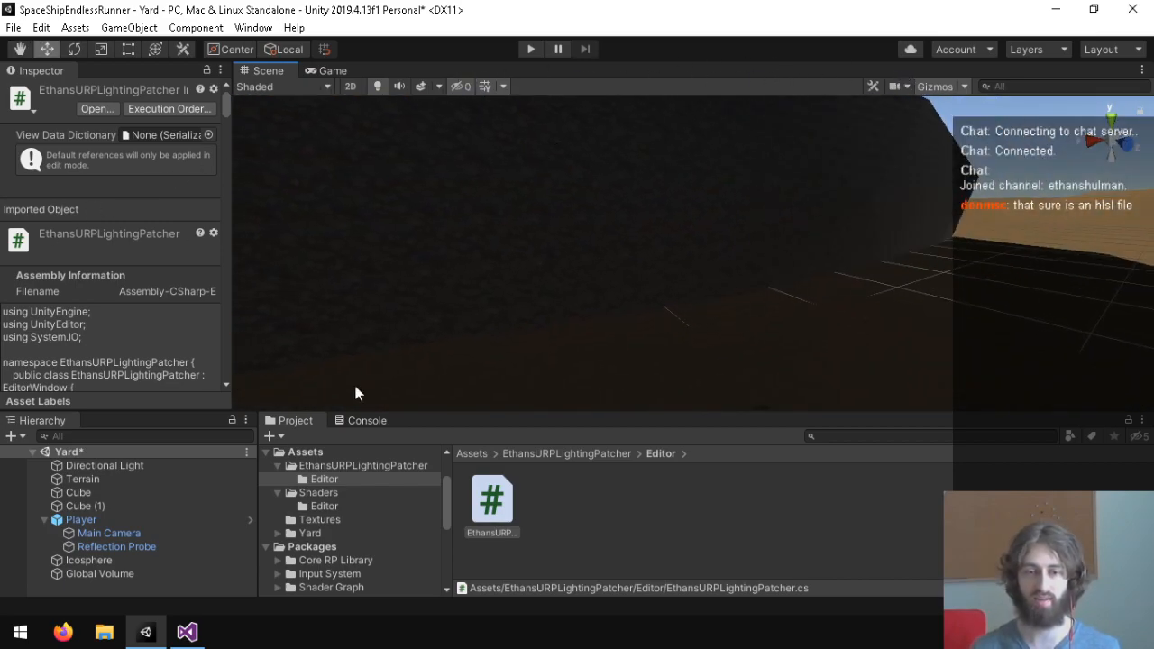
Set the Mattest material's Metallic value to 0 and inspect the shaded wall and ground from several angles.
{"action": "left_click", "coordinate": [325, 494]}
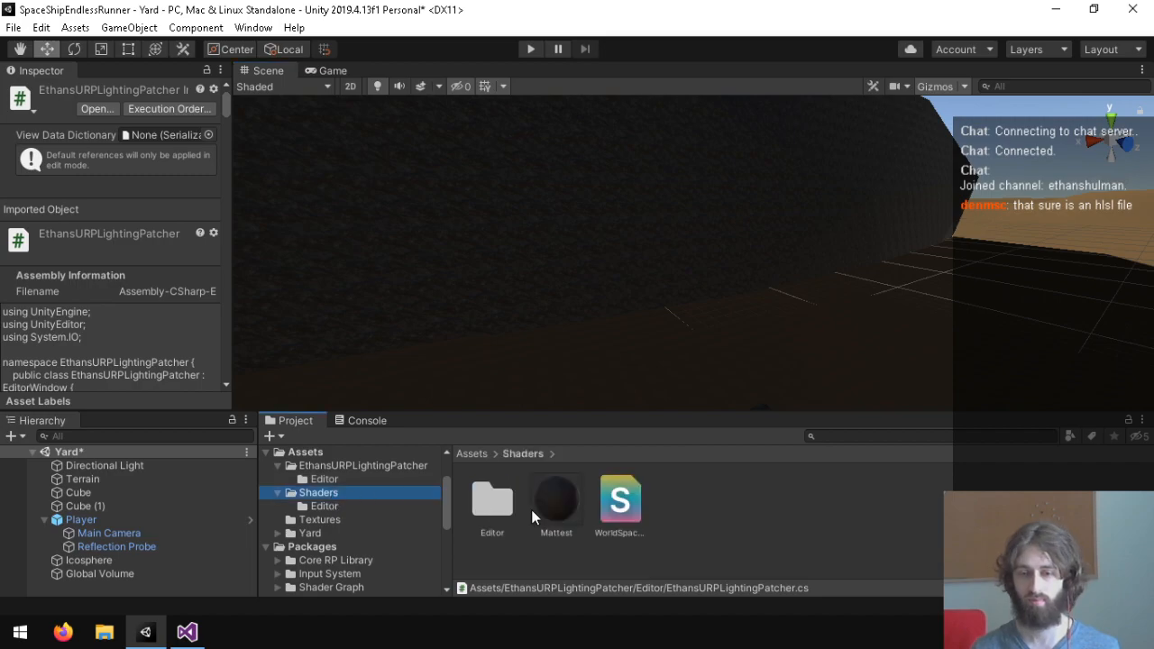
{"action": "left_click", "coordinate": [541, 505]}
{"action": "left_click_drag", "start_coordinate": [131, 281], "coordinate": [115, 281]}
{"action": "right_click_drag", "start_coordinate": [753, 275], "coordinate": [554, 323]}
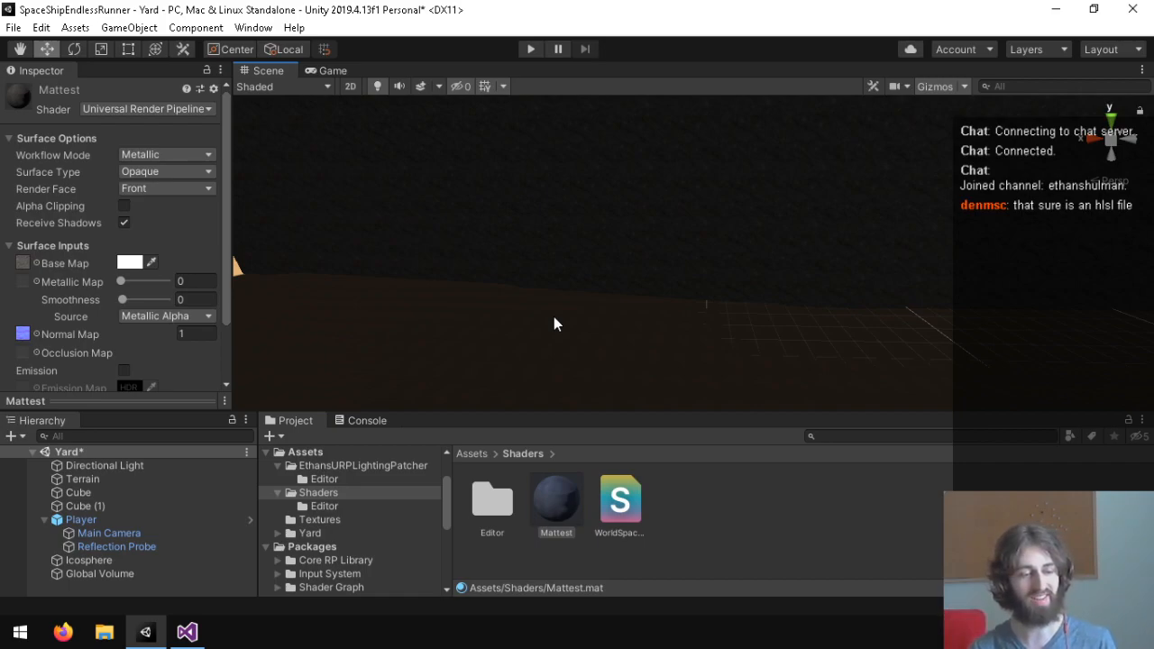
{"action": "left_click_drag", "start_coordinate": [611, 256], "coordinate": [909, 250], "text": "alt"}
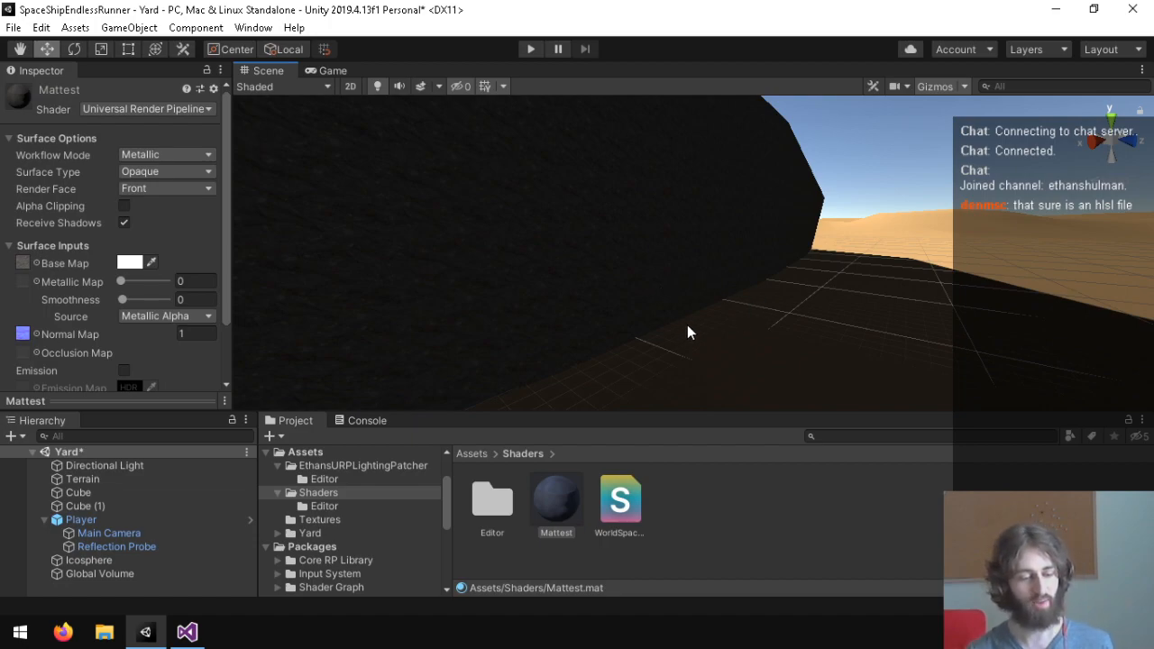
{"action": "left_click_drag", "start_coordinate": [687, 333], "coordinate": [721, 502], "text": "alt"}
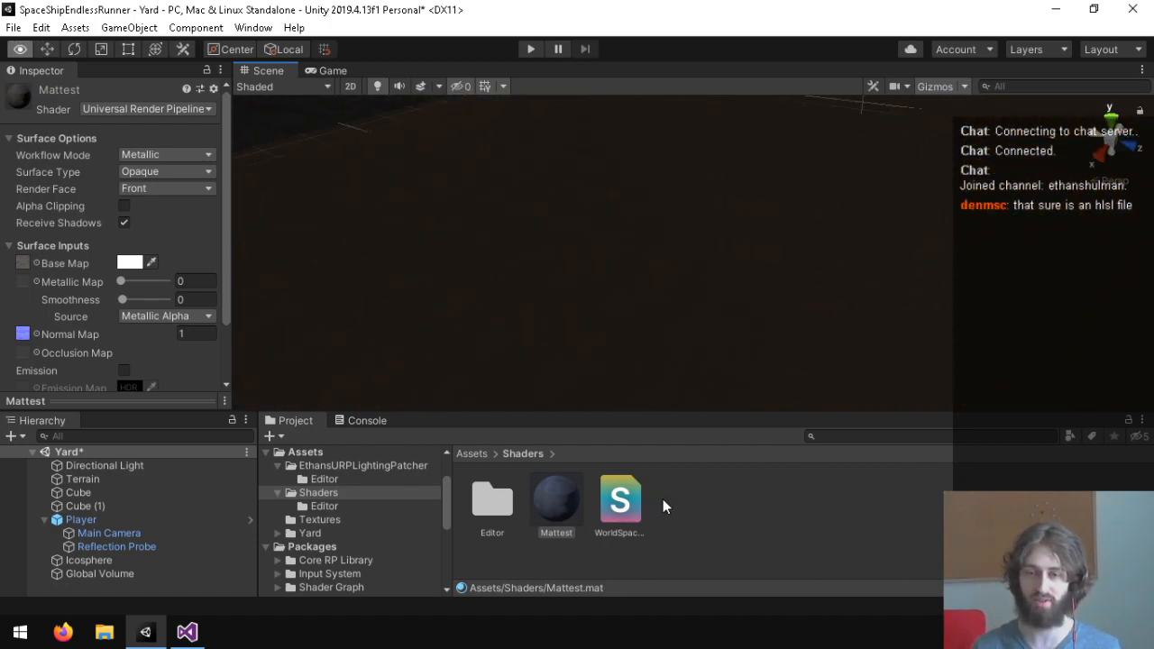
{"action": "left_click_drag", "start_coordinate": [238, 446], "coordinate": [565, 279], "text": "alt"}
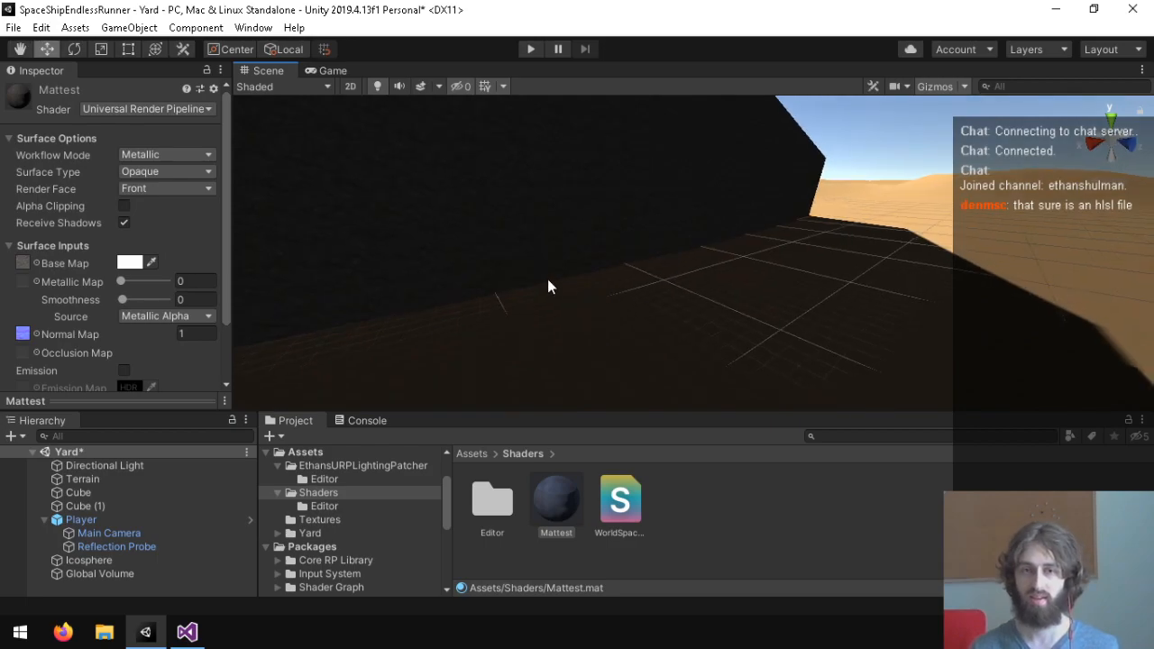
Switch to Visual Studio, find the EnvironmentBRDF function in Lighting.hlsl, and examine its diffuse and surfaceReduction lines.
{"action": "left_click", "coordinate": [188, 632]}
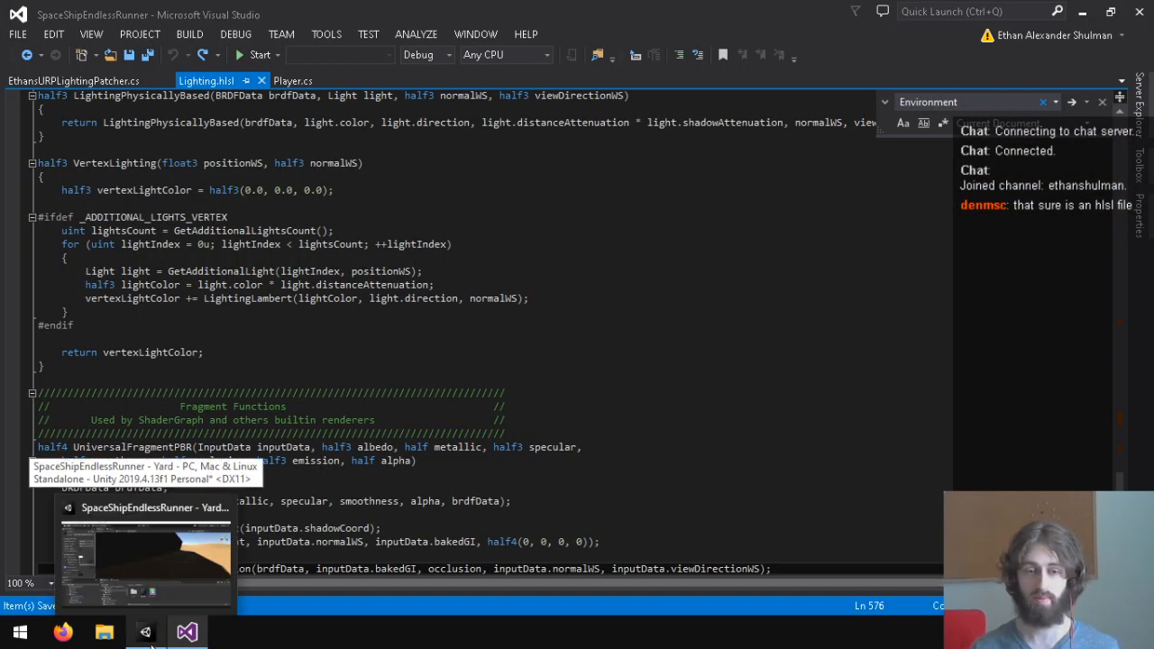
{"action": "scroll", "coordinate": [253, 324], "scroll_direction": "up", "scroll_amount": 20}
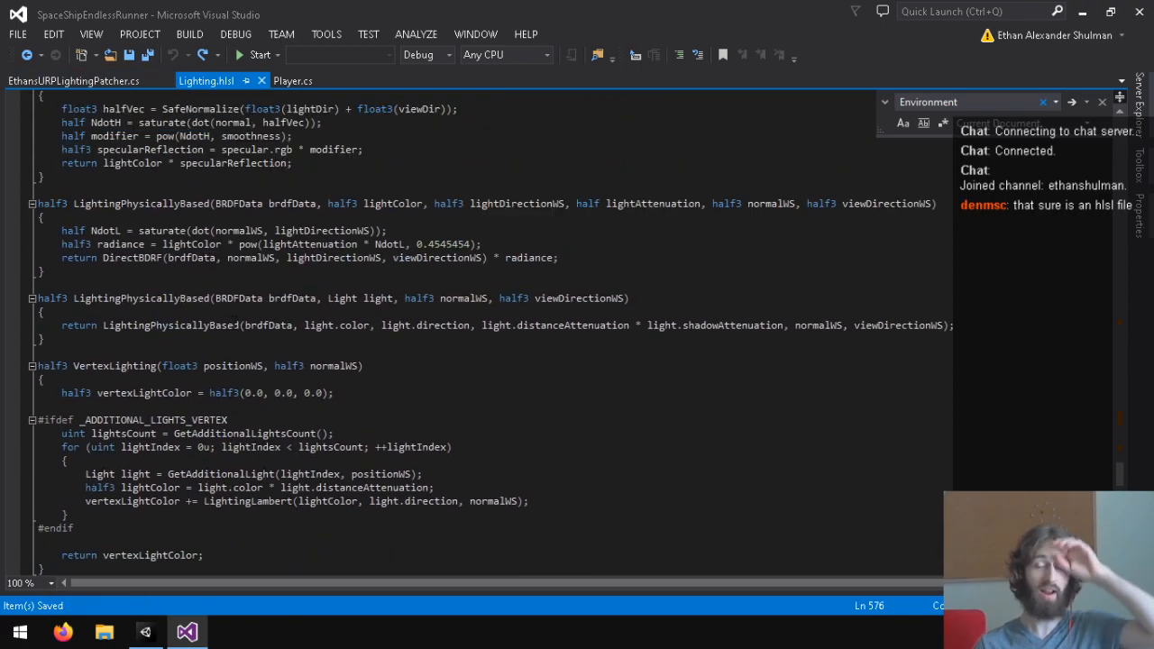
{"action": "scroll", "coordinate": [253, 325], "scroll_direction": "up", "scroll_amount": 20}
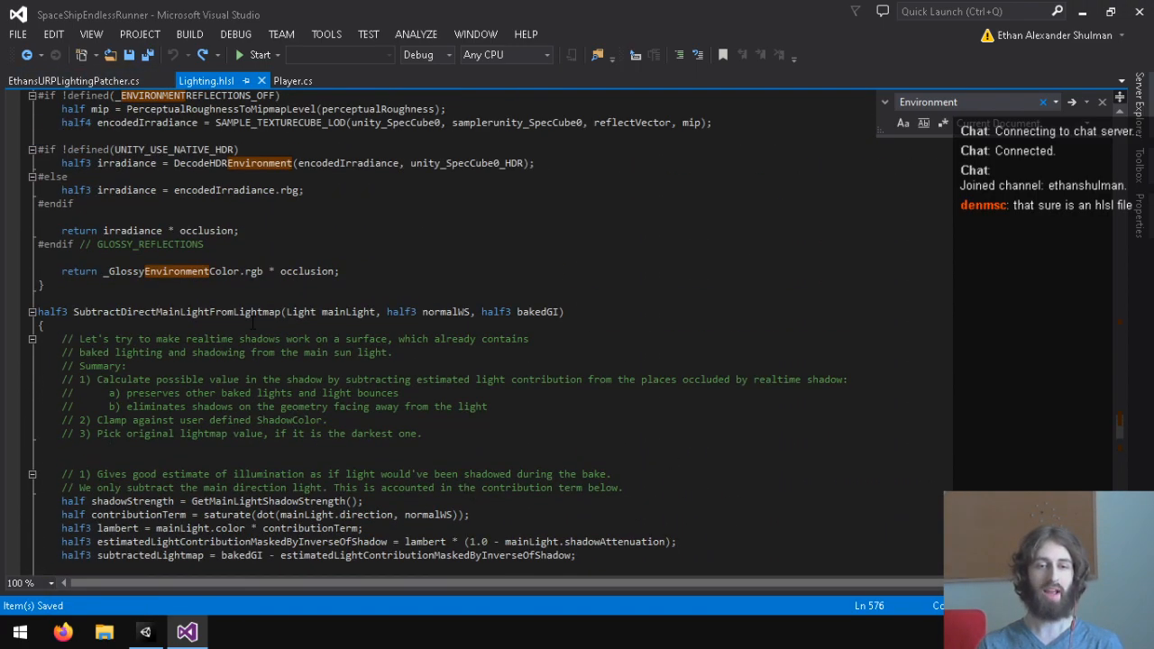
{"action": "scroll", "coordinate": [253, 324], "scroll_direction": "up", "scroll_amount": 20}
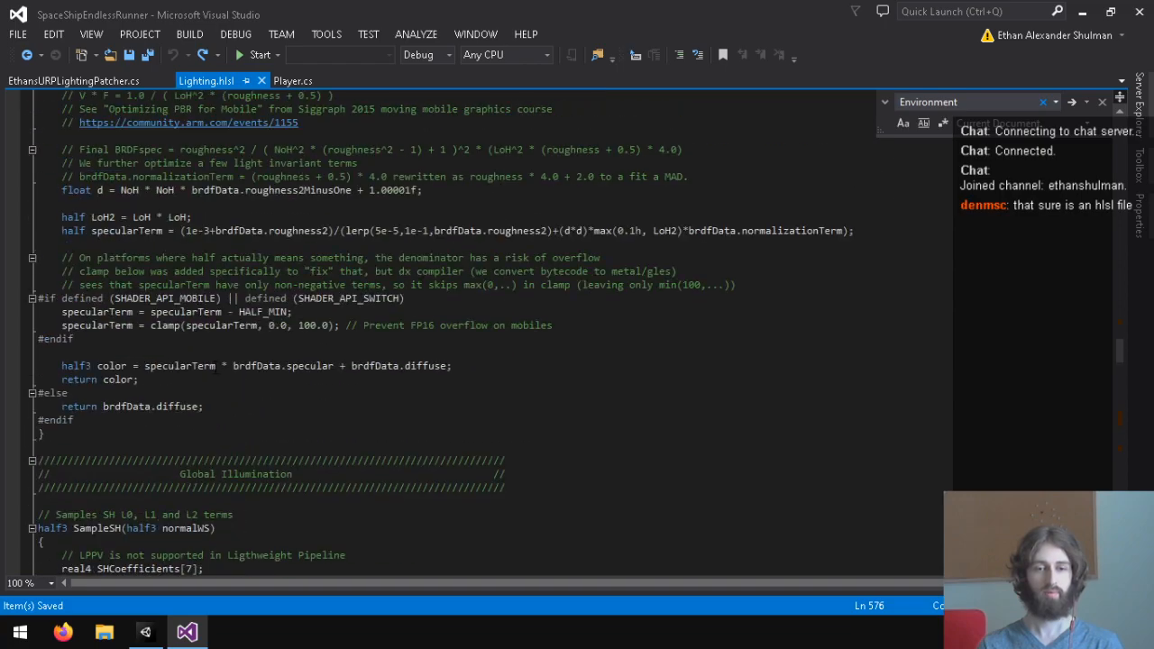
{"action": "scroll", "coordinate": [253, 324], "scroll_direction": "up", "scroll_amount": 12}
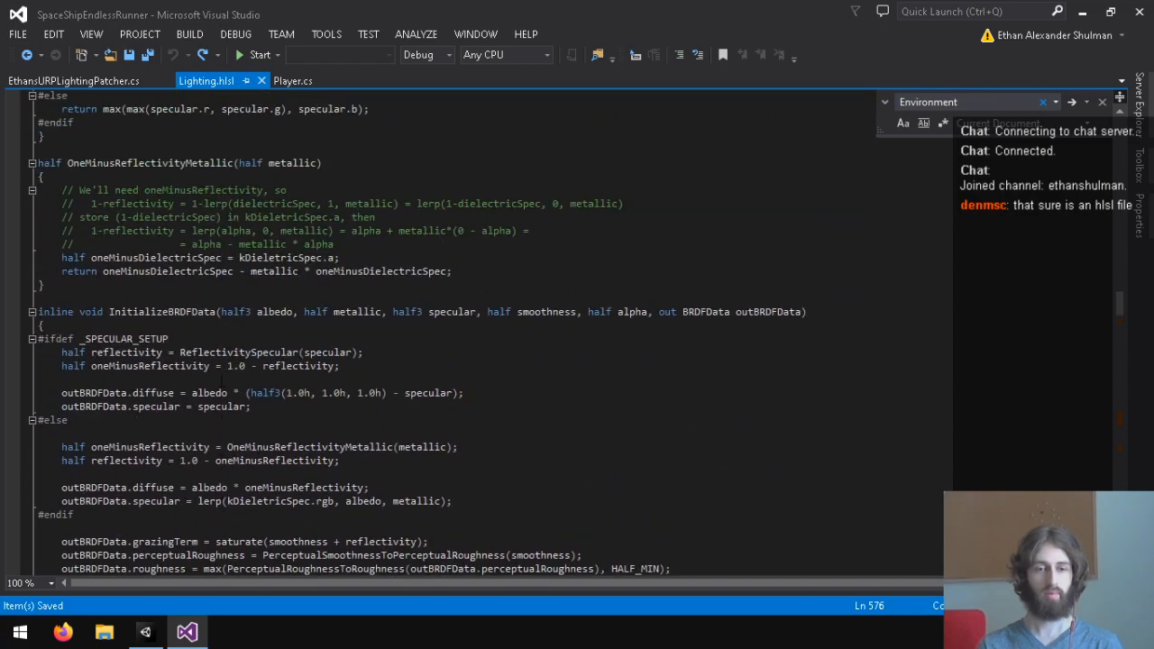
{"action": "scroll", "coordinate": [253, 324], "scroll_direction": "down", "scroll_amount": 10}
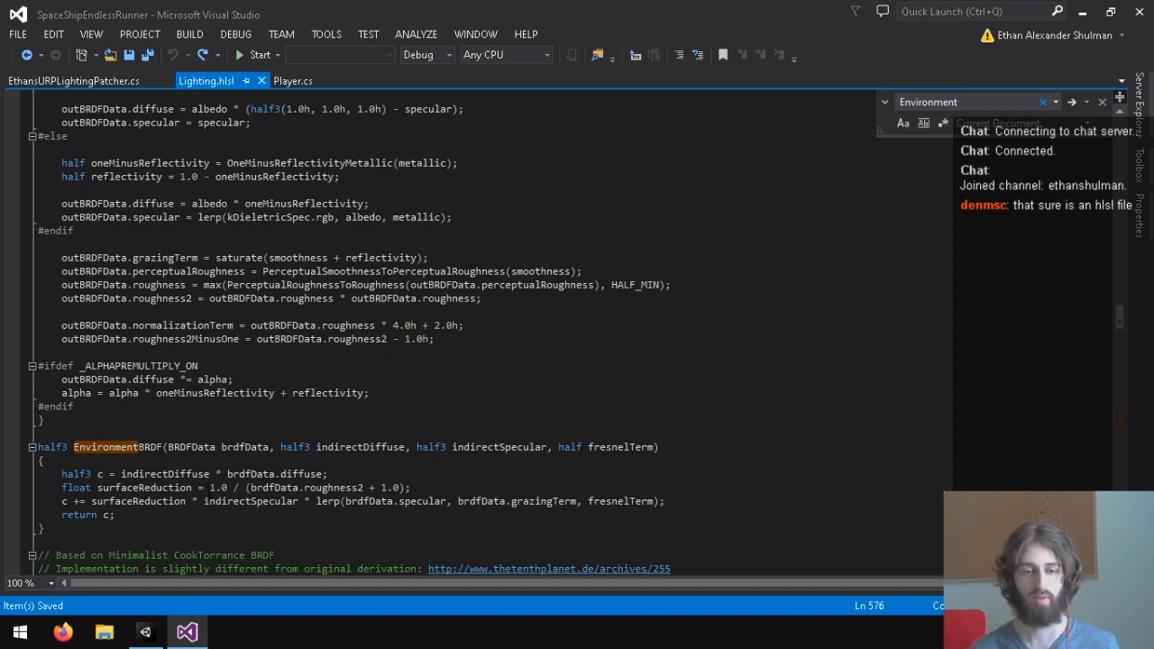
{"action": "left_click", "coordinate": [252, 474]}
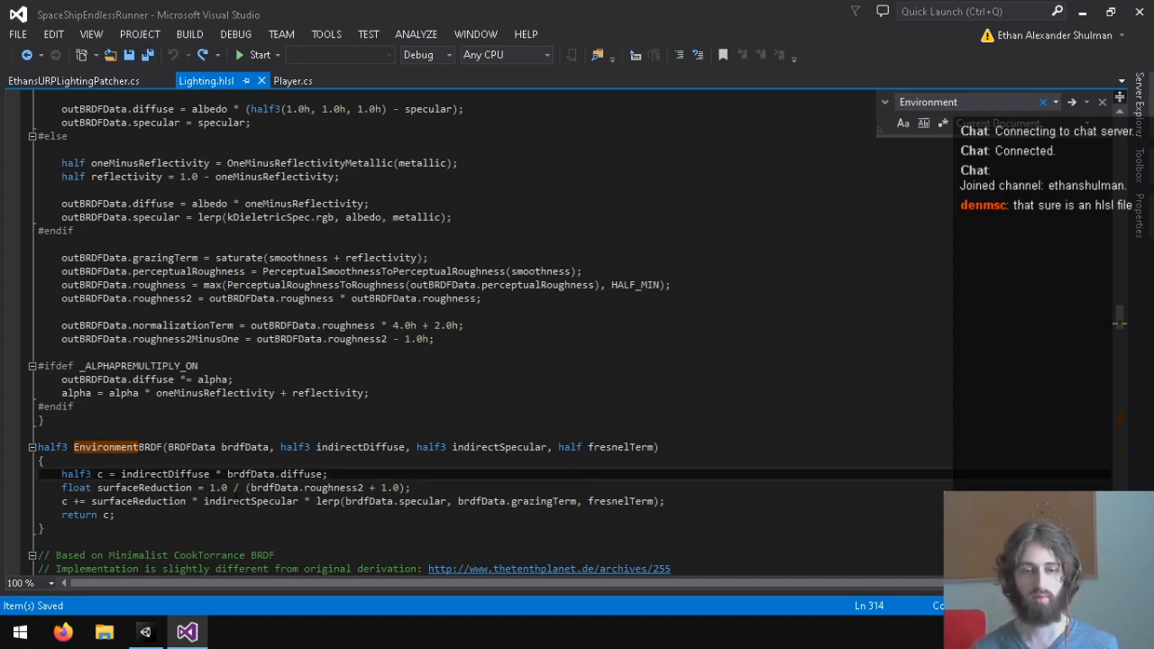
{"action": "left_click", "coordinate": [99, 501]}
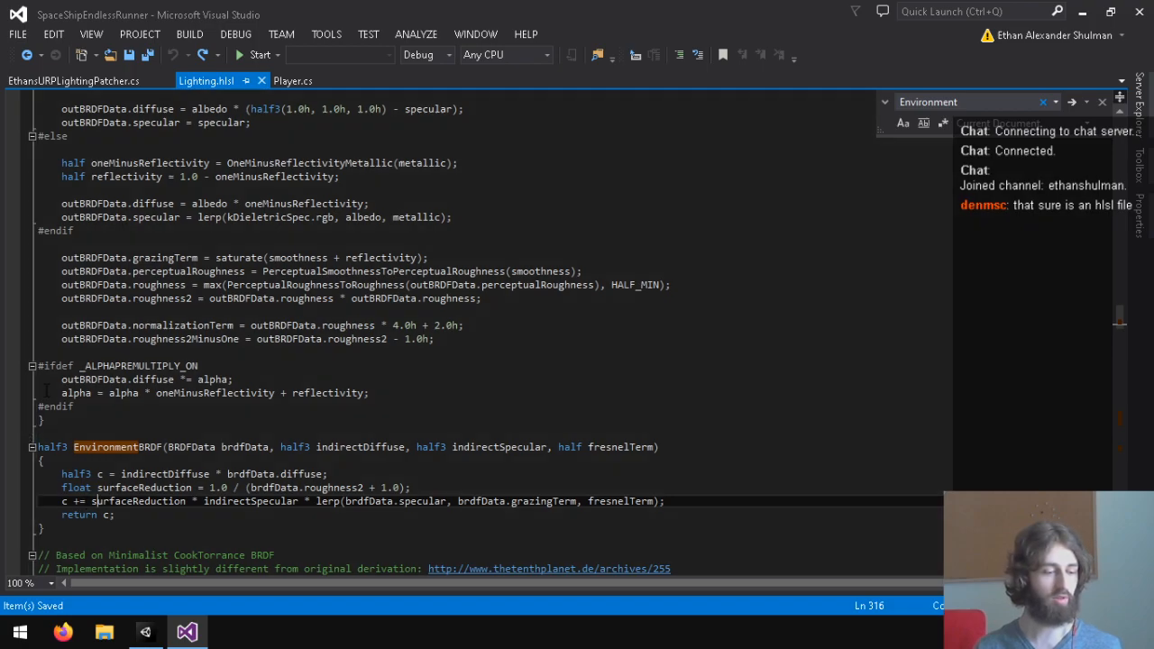
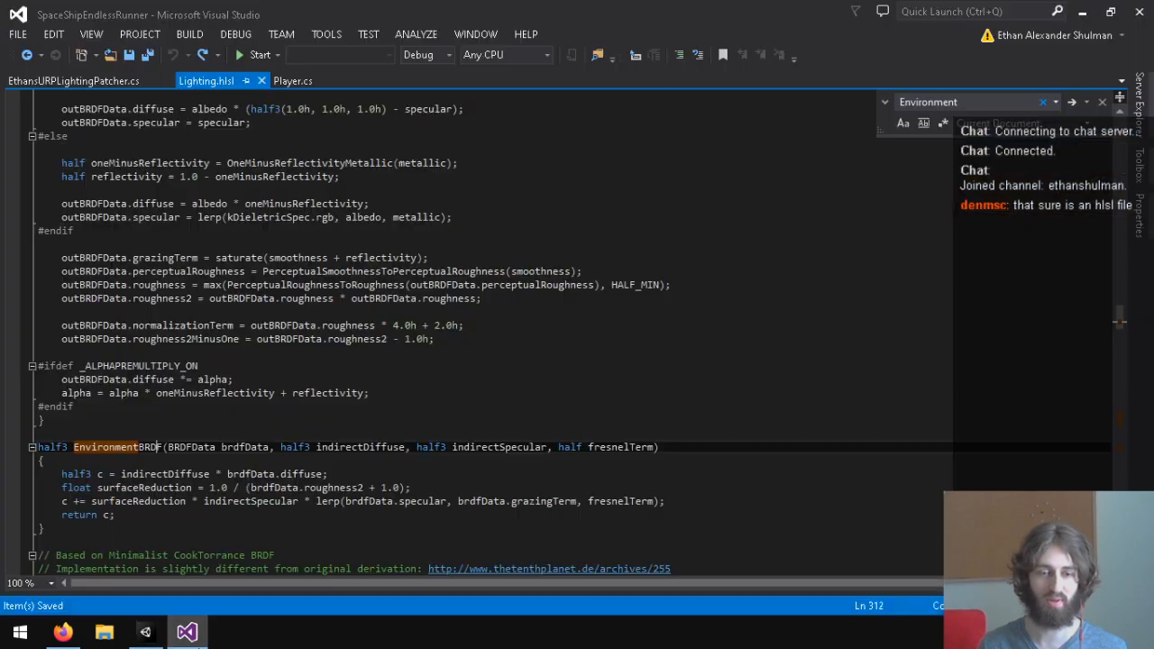
{"action": "left_click_drag", "start_coordinate": [96, 487], "coordinate": [116, 515]}
{"action": "left_click_drag", "start_coordinate": [19, 515], "coordinate": [19, 479]}
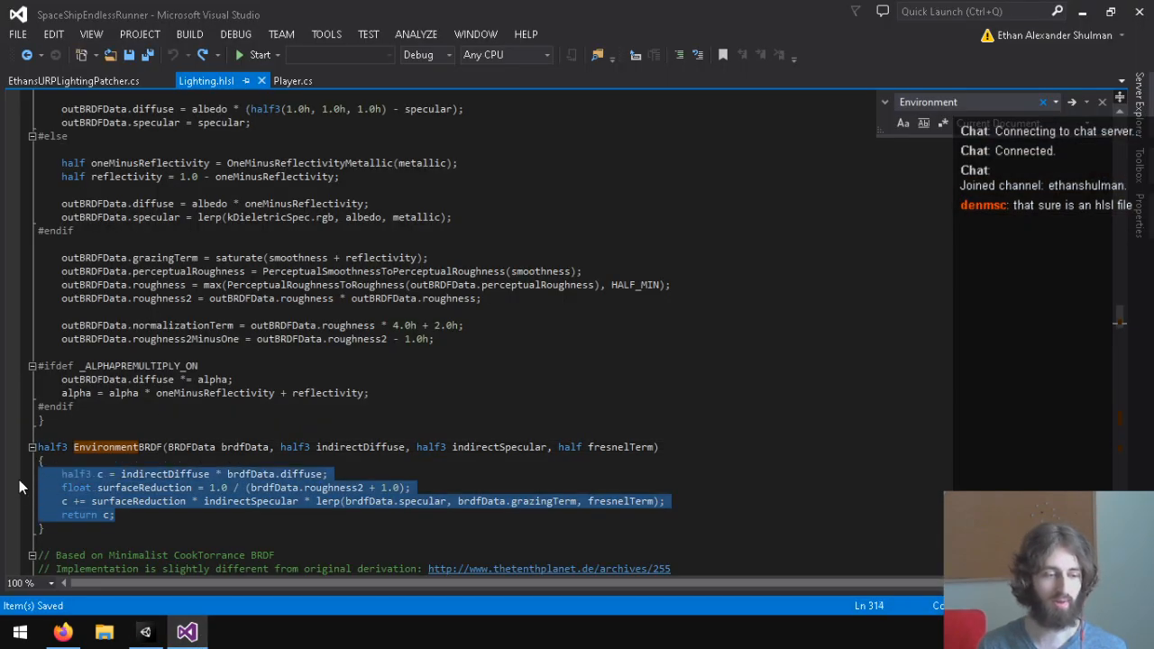
{"action": "left_click", "coordinate": [266, 504]}
Switch to Firefox and examine the EnvironmentBRDF functions in Unity's GitHub version of Lighting.hlsl for comparison with the local code.
{"action": "left_click", "coordinate": [62, 632]}
{"action": "left_click_drag", "start_coordinate": [266, 443], "coordinate": [44, 239]}
{"action": "left_click", "coordinate": [478, 438]}
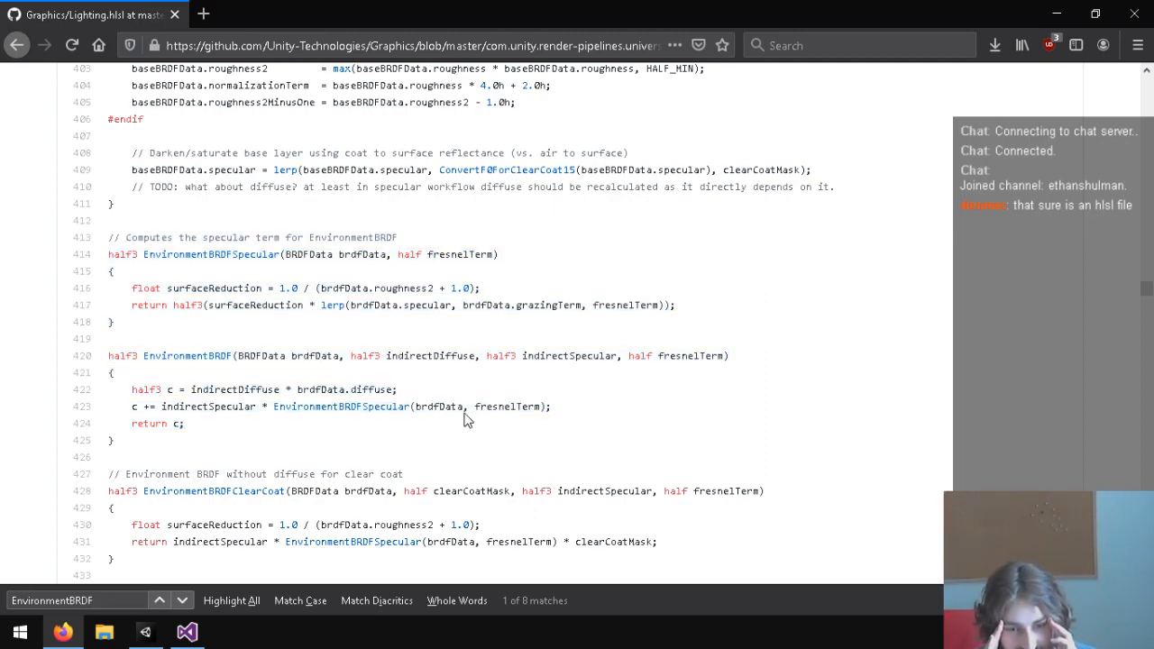
{"action": "scroll", "coordinate": [382, 394], "scroll_direction": "down", "scroll_amount": 4}
{"action": "scroll", "coordinate": [377, 370], "scroll_direction": "down", "scroll_amount": 2}
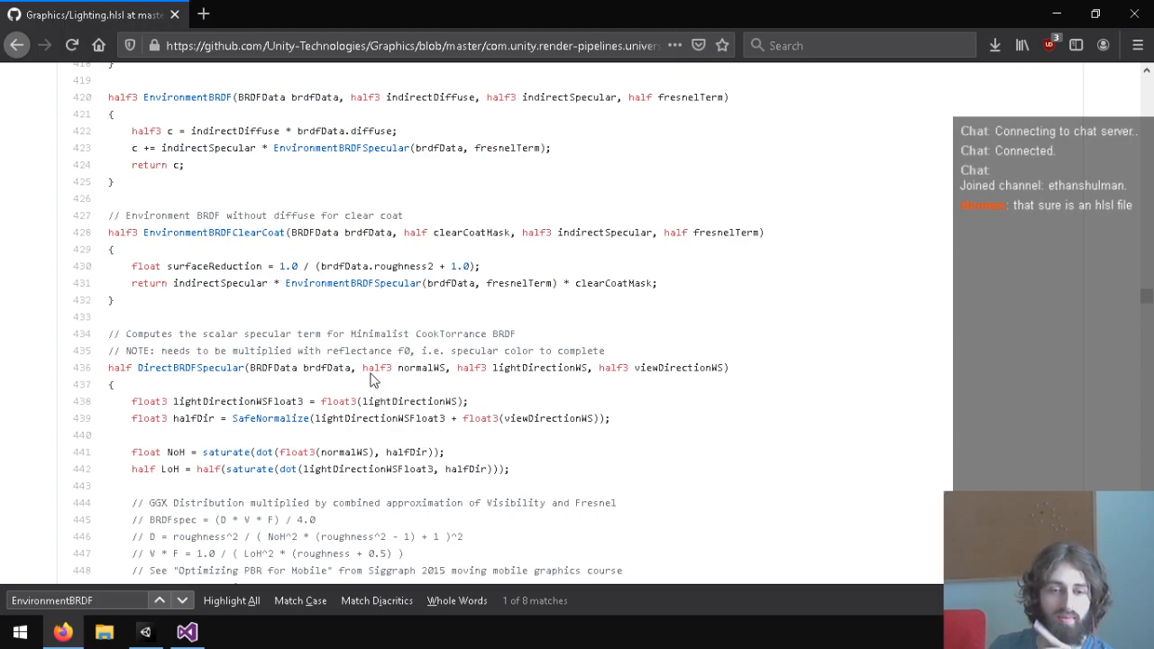
{"action": "scroll", "coordinate": [377, 370], "scroll_direction": "up", "scroll_amount": 2}
{"action": "scroll", "coordinate": [379, 370], "scroll_direction": "down", "scroll_amount": 1}
{"action": "scroll", "coordinate": [379, 370], "scroll_direction": "down", "scroll_amount": 4}
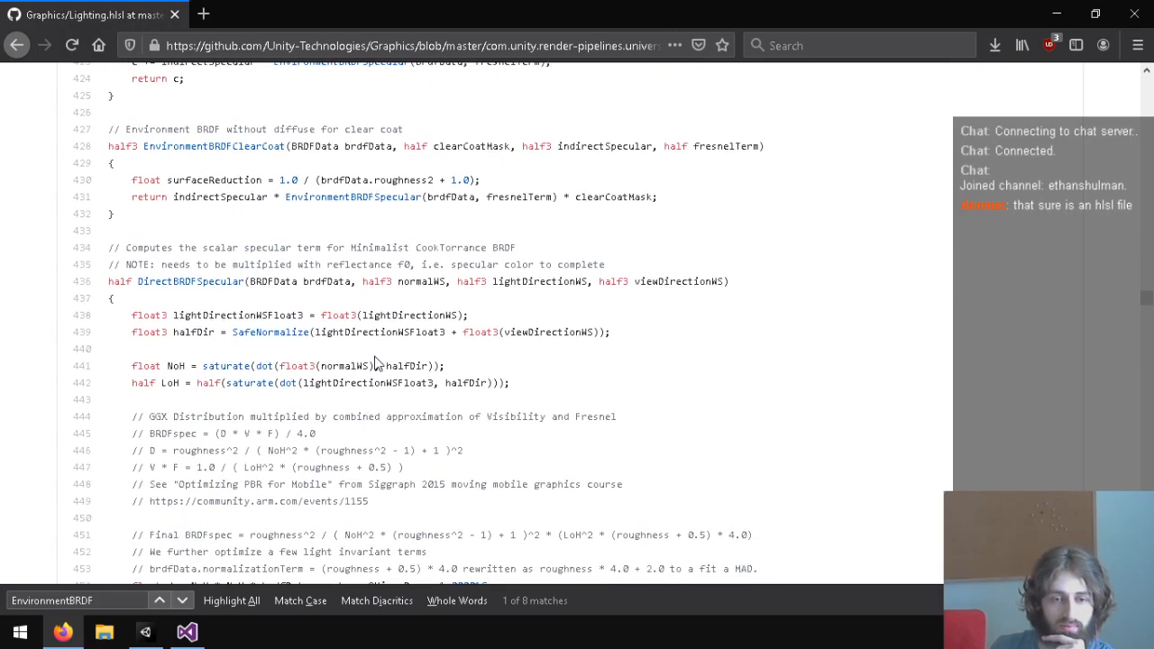
{"action": "scroll", "coordinate": [379, 370], "scroll_direction": "up", "scroll_amount": 5}
{"action": "left_click_drag", "start_coordinate": [412, 394], "coordinate": [227, 305]}
{"action": "left_click_drag", "start_coordinate": [228, 388], "coordinate": [109, 307]}
{"action": "left_click", "coordinate": [190, 327]}
{"action": "left_click_drag", "start_coordinate": [226, 386], "coordinate": [109, 304]}
{"action": "left_click", "coordinate": [133, 352]}
Return to Visual Studio and review the attenuation, specular and gamma patching code in EthansURPLightingPatcher.cs.
{"action": "left_click", "coordinate": [188, 632]}
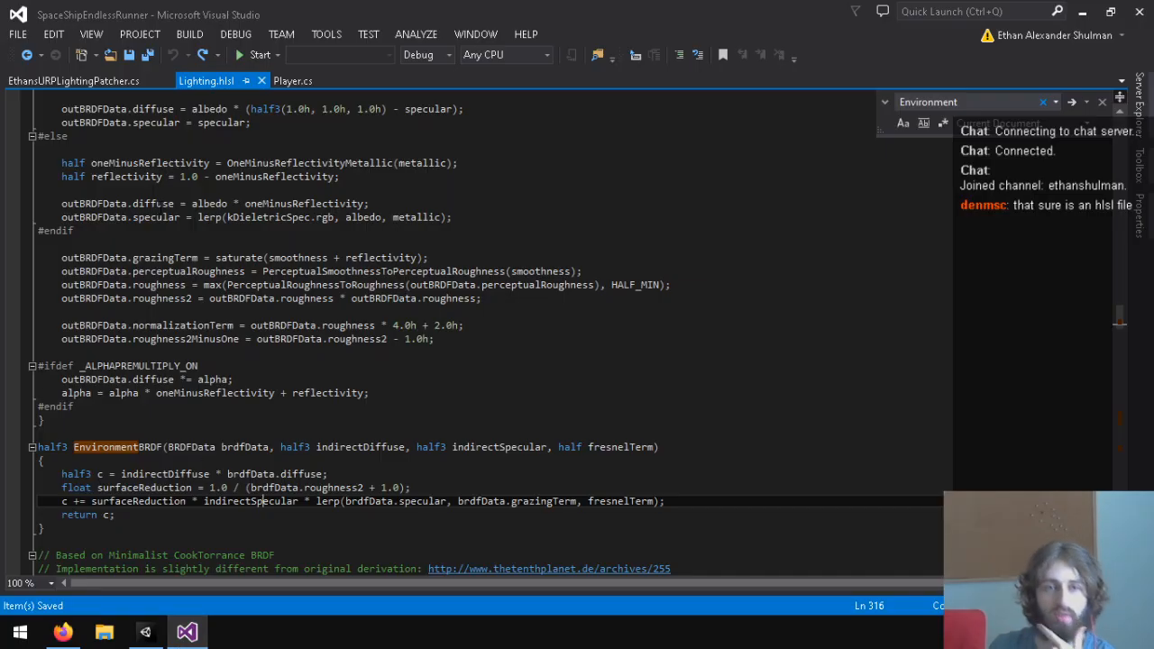
{"action": "left_click", "coordinate": [101, 83]}
{"action": "scroll", "coordinate": [208, 417], "scroll_direction": "down", "scroll_amount": 20}
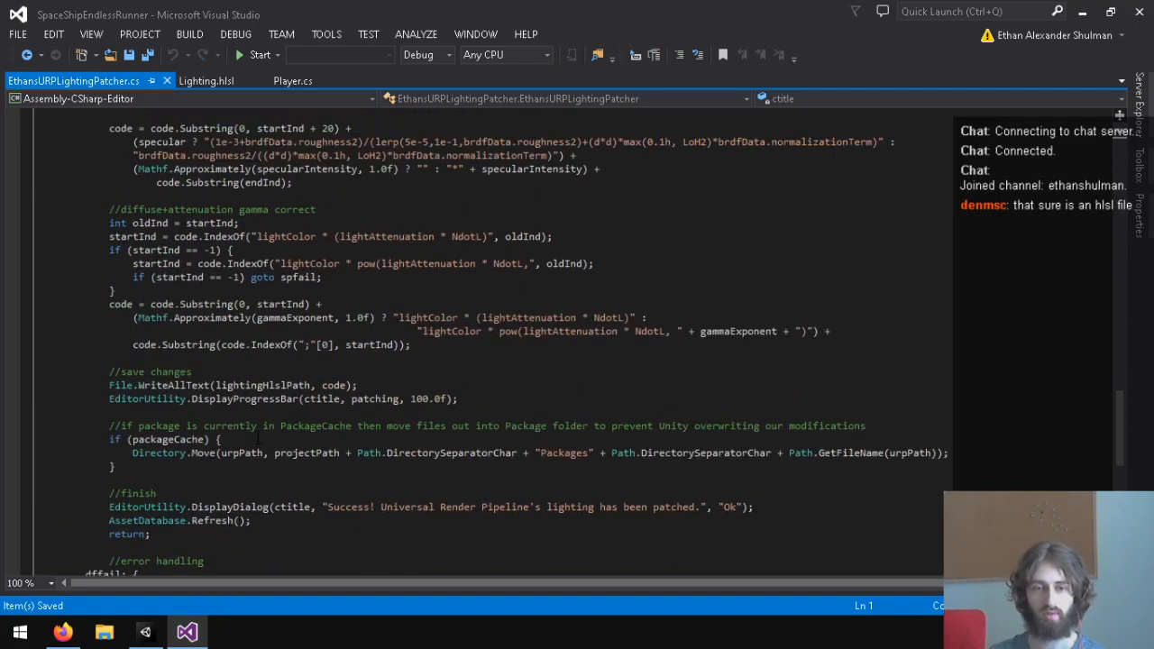
{"action": "scroll", "coordinate": [211, 411], "scroll_direction": "up", "scroll_amount": 2}
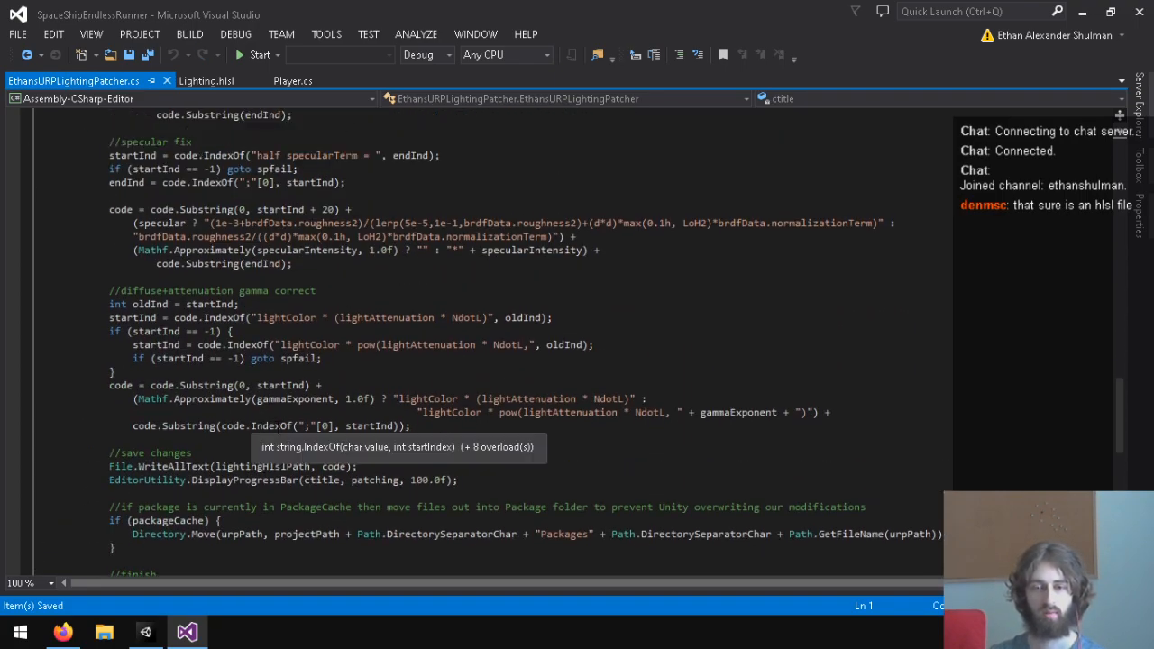
{"action": "scroll", "coordinate": [288, 416], "scroll_direction": "up", "scroll_amount": 7}
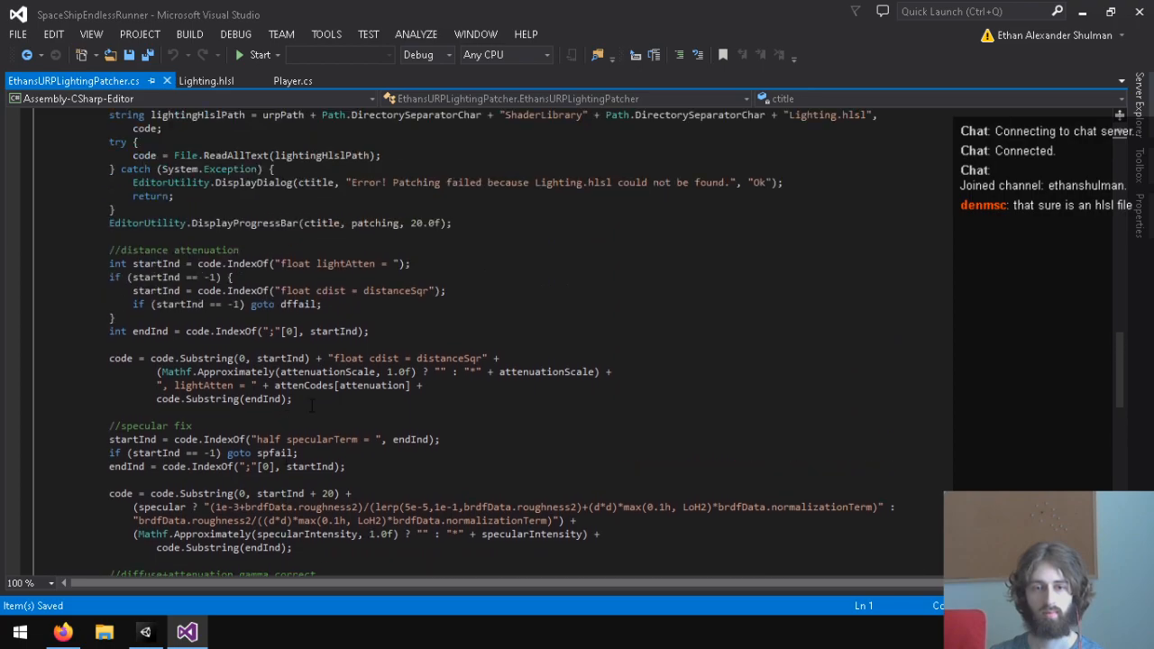
{"action": "scroll", "coordinate": [296, 411], "scroll_direction": "up", "scroll_amount": 2}
{"action": "scroll", "coordinate": [542, 374], "scroll_direction": "down", "scroll_amount": 16}
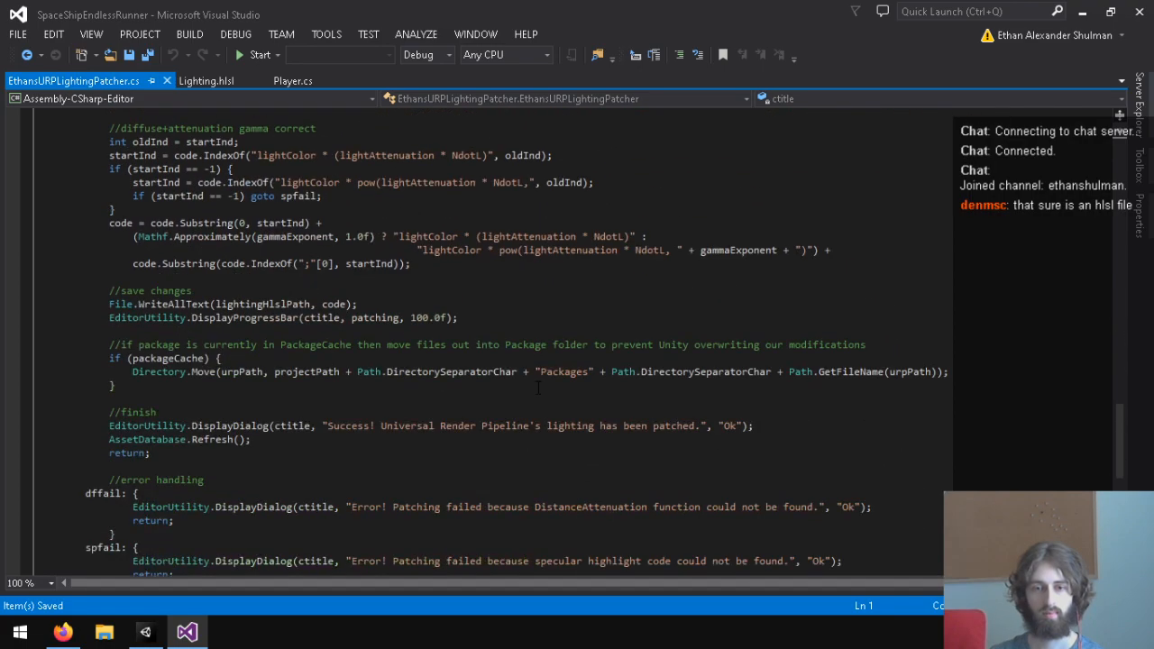
{"action": "scroll", "coordinate": [603, 460], "scroll_direction": "up", "scroll_amount": 14}
{"action": "scroll", "coordinate": [603, 460], "scroll_direction": "up", "scroll_amount": 20}
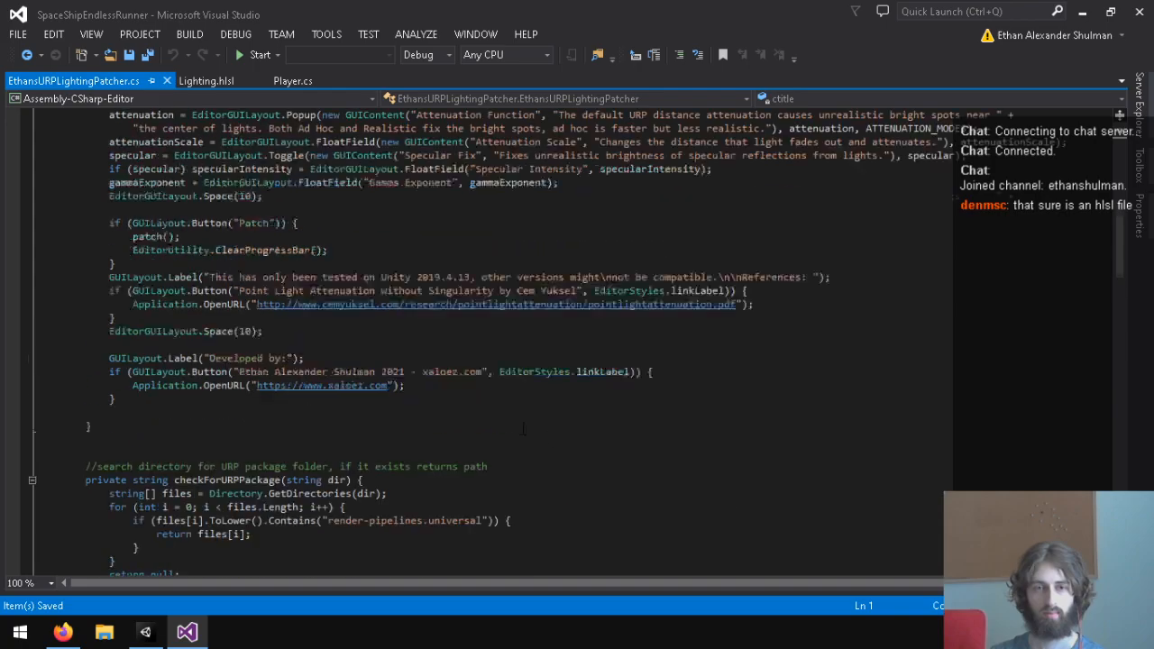
Review the OnGUI window code and the checkForURPPackage function in EthansURPLightingPatcher.cs.
{"action": "left_click", "coordinate": [59, 635]}
{"action": "key", "text": "alt+Tab"}
{"action": "scroll", "coordinate": [481, 352], "scroll_direction": "up", "scroll_amount": 6}
{"action": "scroll", "coordinate": [481, 351], "scroll_direction": "down", "scroll_amount": 5}
{"action": "scroll", "coordinate": [481, 351], "scroll_direction": "down", "scroll_amount": 5}
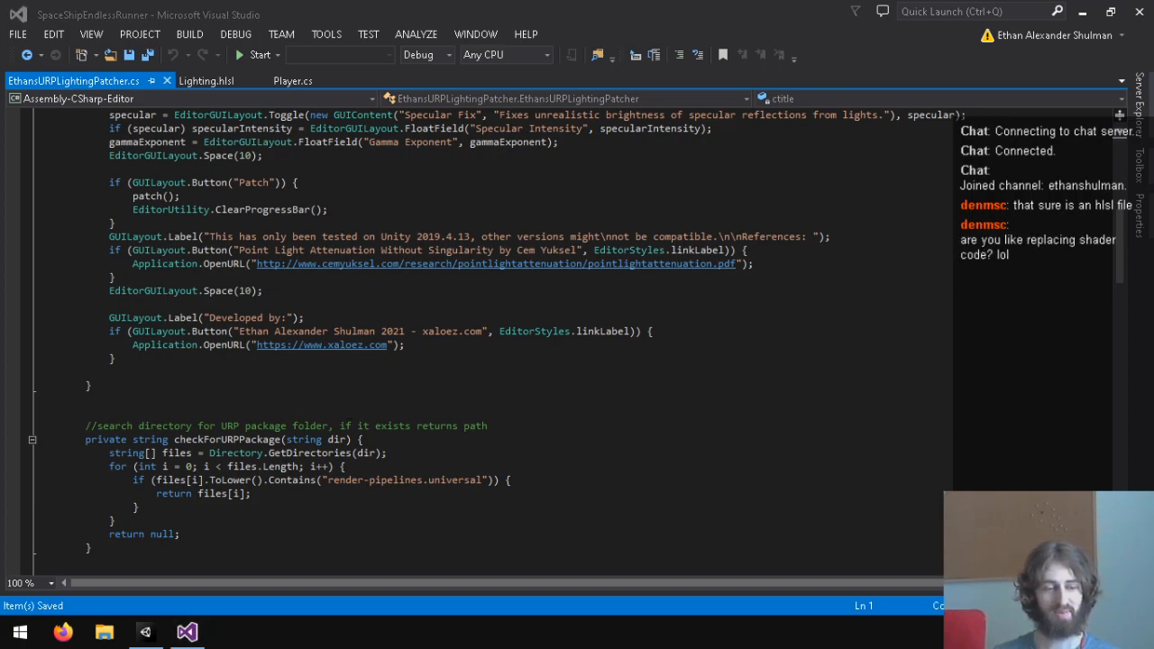
{"action": "scroll", "coordinate": [348, 448], "scroll_direction": "up", "scroll_amount": 3}
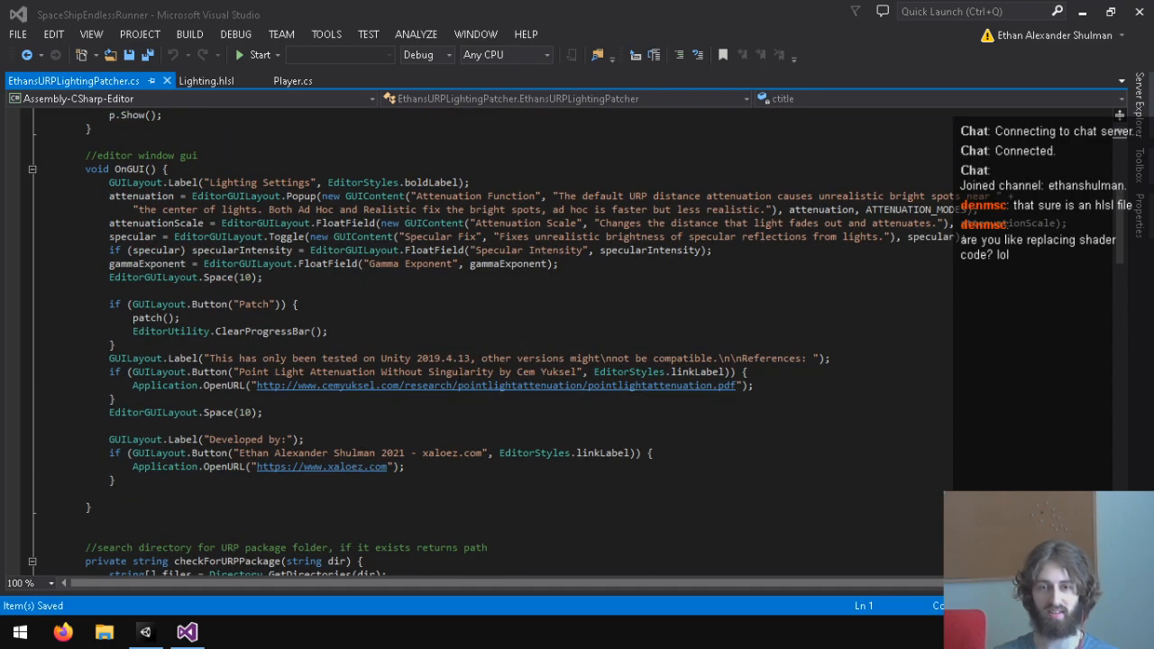
{"action": "left_click", "coordinate": [145, 632]}
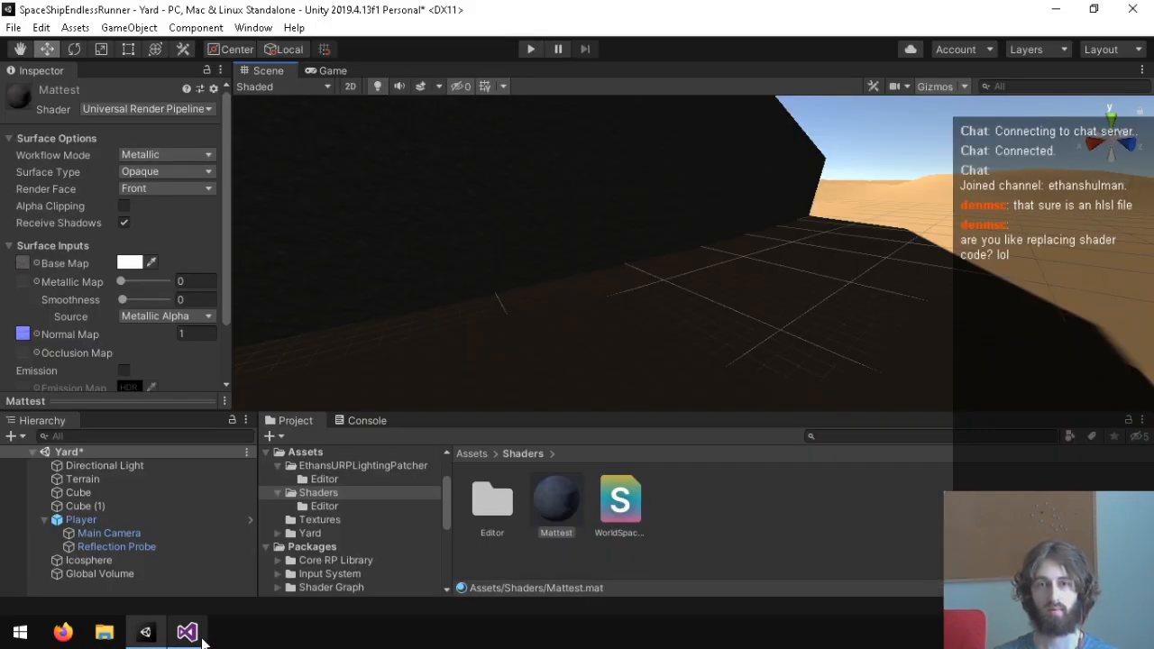
{"action": "left_click", "coordinate": [187, 634]}
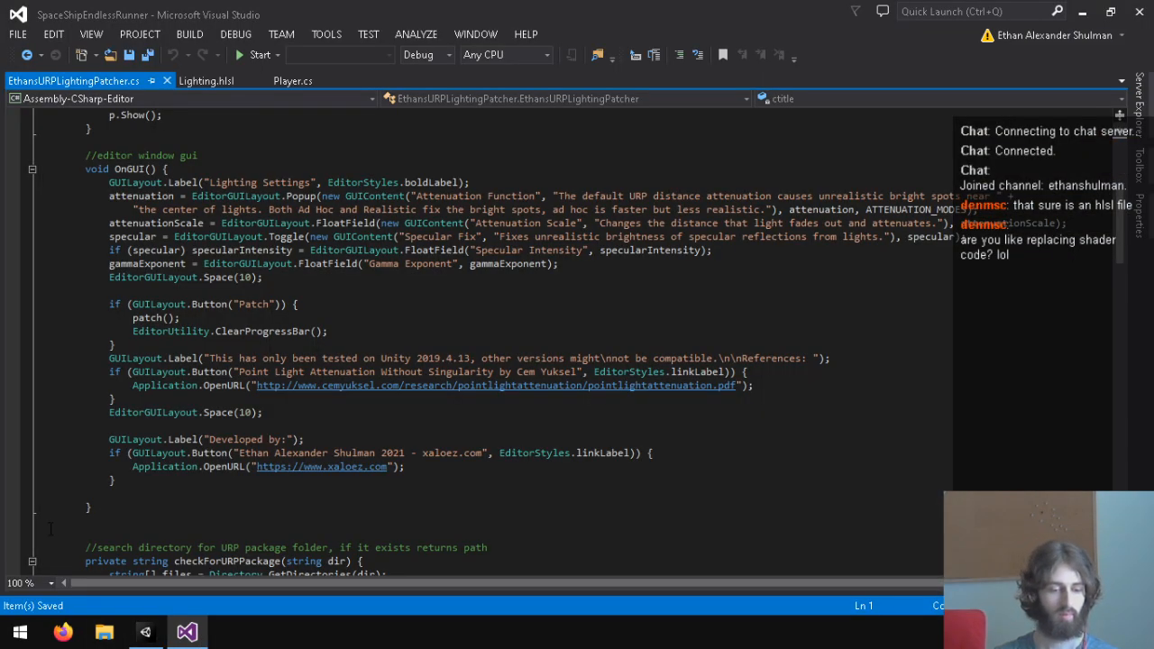
{"action": "left_click", "coordinate": [205, 80]}
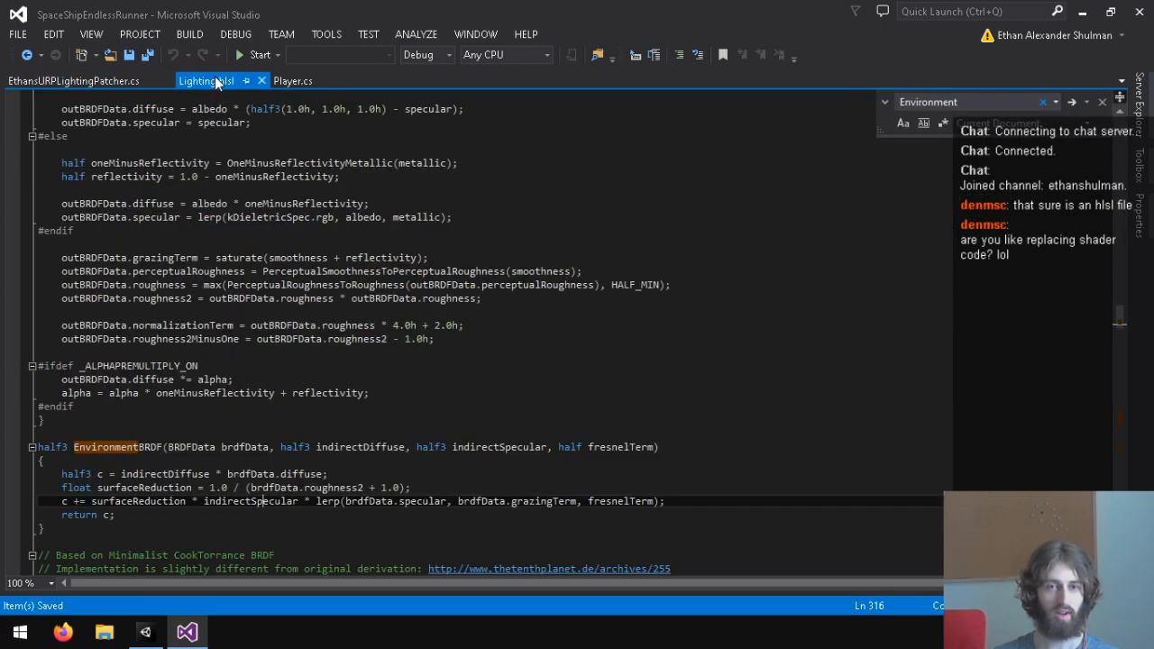
{"action": "left_click", "coordinate": [145, 632]}
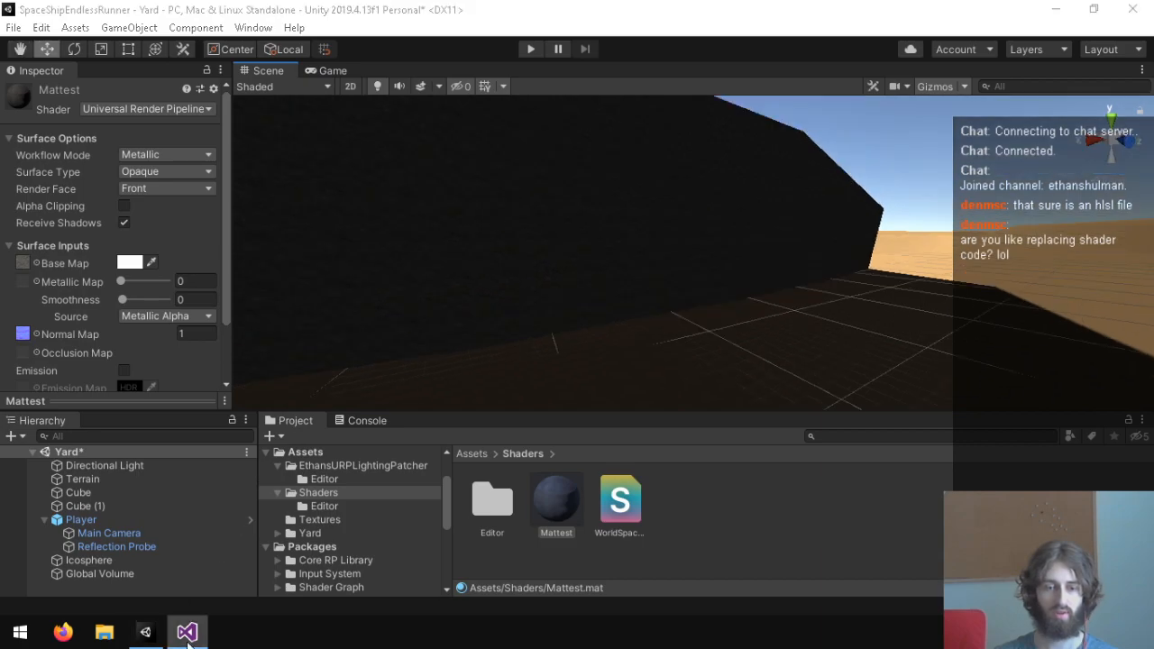
{"action": "left_click", "coordinate": [187, 632]}
Compare the patcher script's code replacement sections with the indirectSpecular line of EnvironmentBRDF in Lighting.hlsl.
{"action": "left_click", "coordinate": [93, 82]}
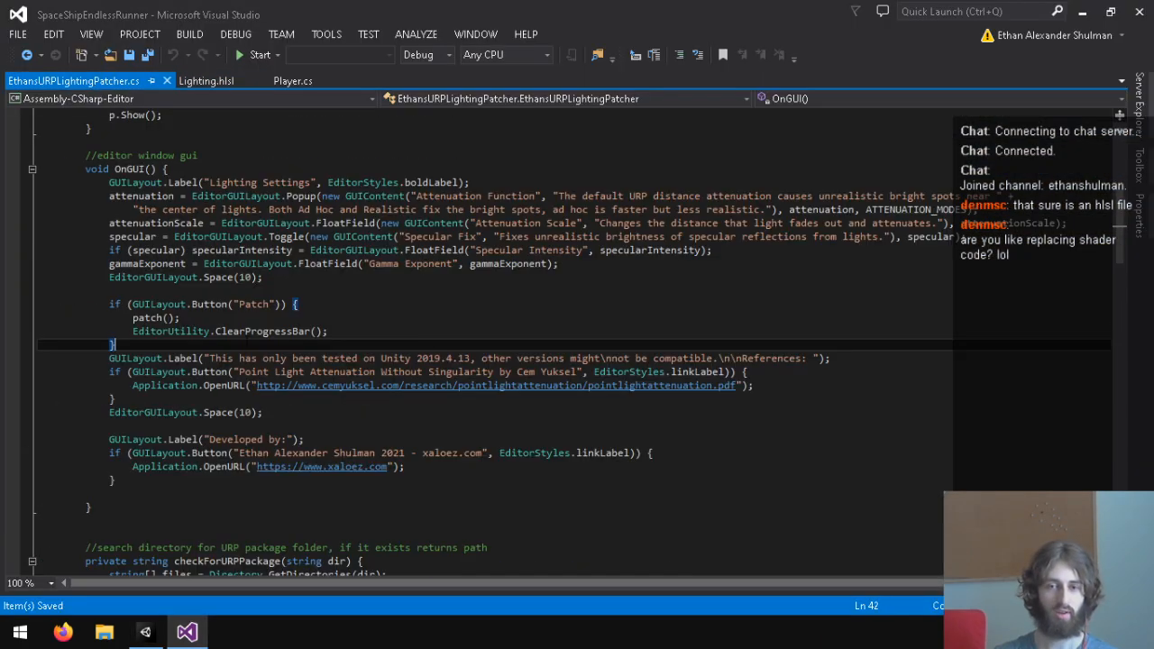
{"action": "scroll", "coordinate": [415, 407], "scroll_direction": "down", "scroll_amount": 20}
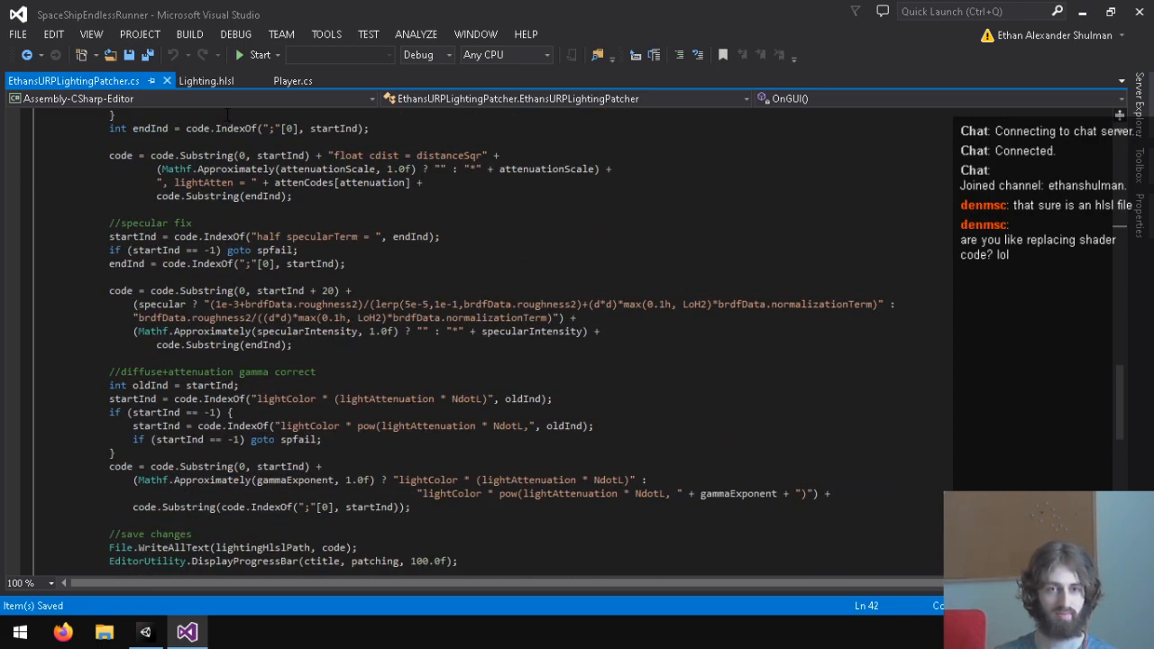
{"action": "left_click", "coordinate": [204, 80]}
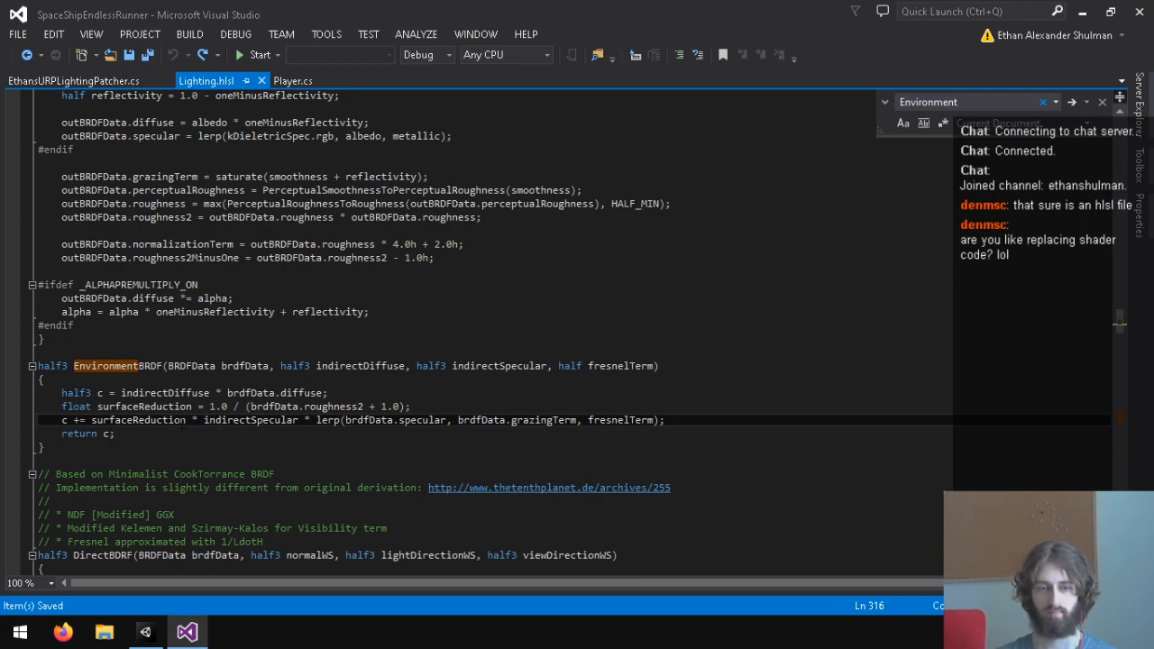
{"action": "left_click", "coordinate": [180, 420]}
{"action": "triple_click", "coordinate": [180, 422]}
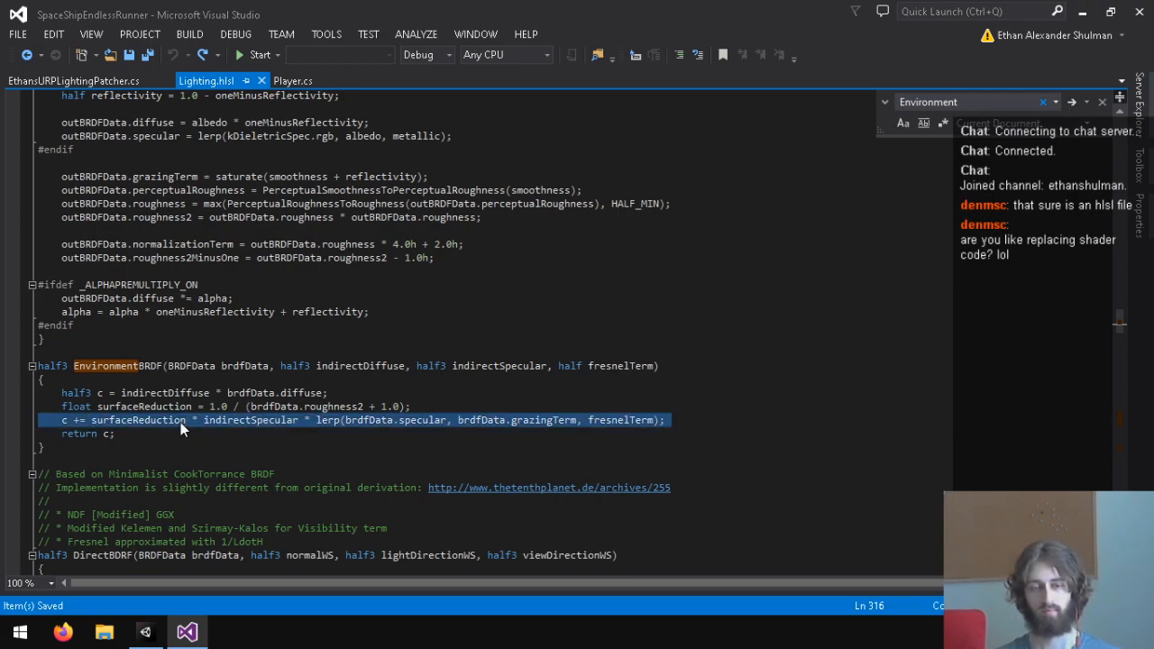
{"action": "left_click", "coordinate": [181, 422]}
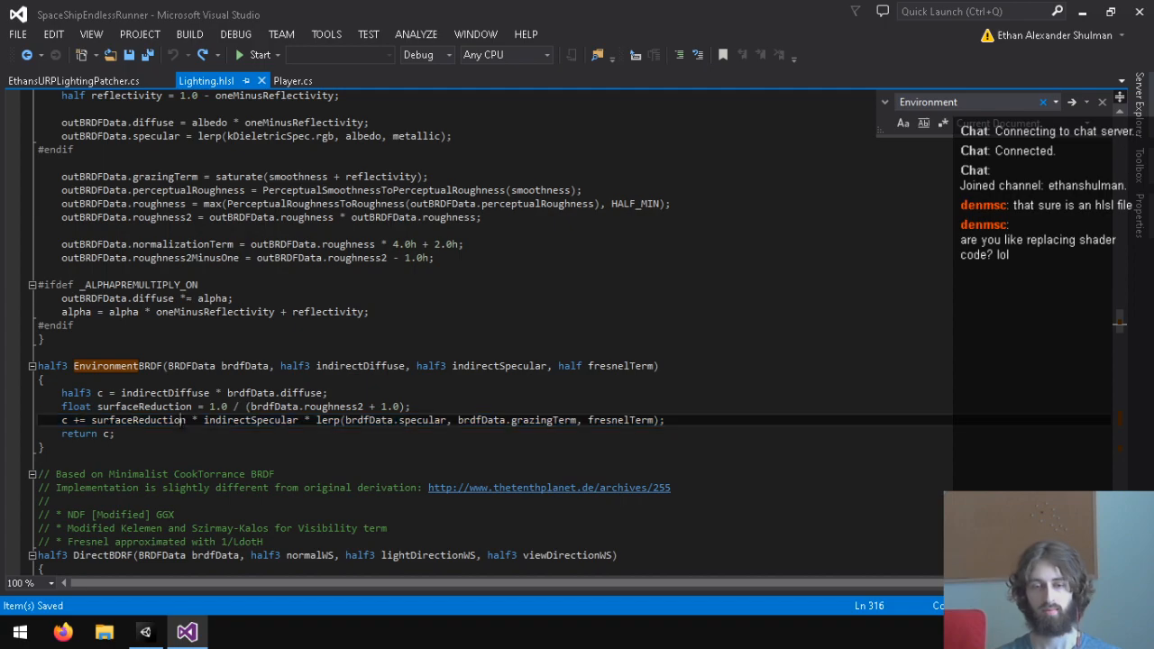
In EthansURPLightingPatcher.cs, add a useReflectionProbes variable on a new line of the private bool declaration after specular.
{"action": "left_click", "coordinate": [93, 82]}
{"action": "scroll", "coordinate": [268, 397], "scroll_direction": "up", "scroll_amount": 20}
{"action": "left_click", "coordinate": [275, 344]}
{"action": "key", "text": "Left"}
{"action": "type", "text": ","}
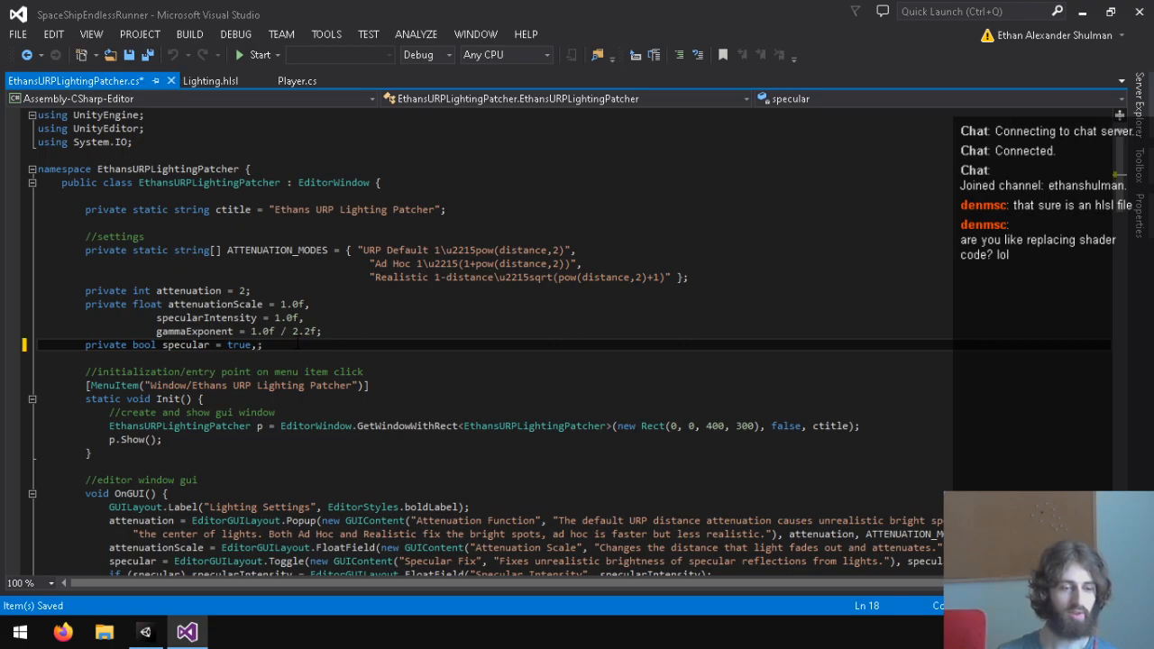
{"action": "key", "text": "Return"}
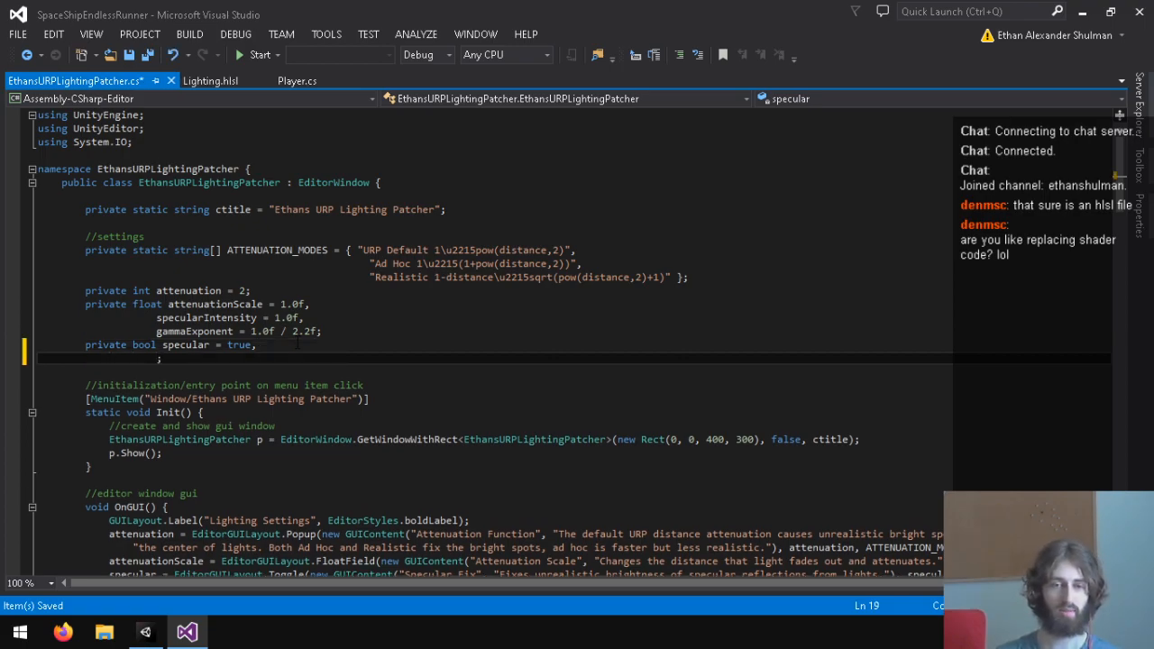
{"action": "type", "text": "f"}
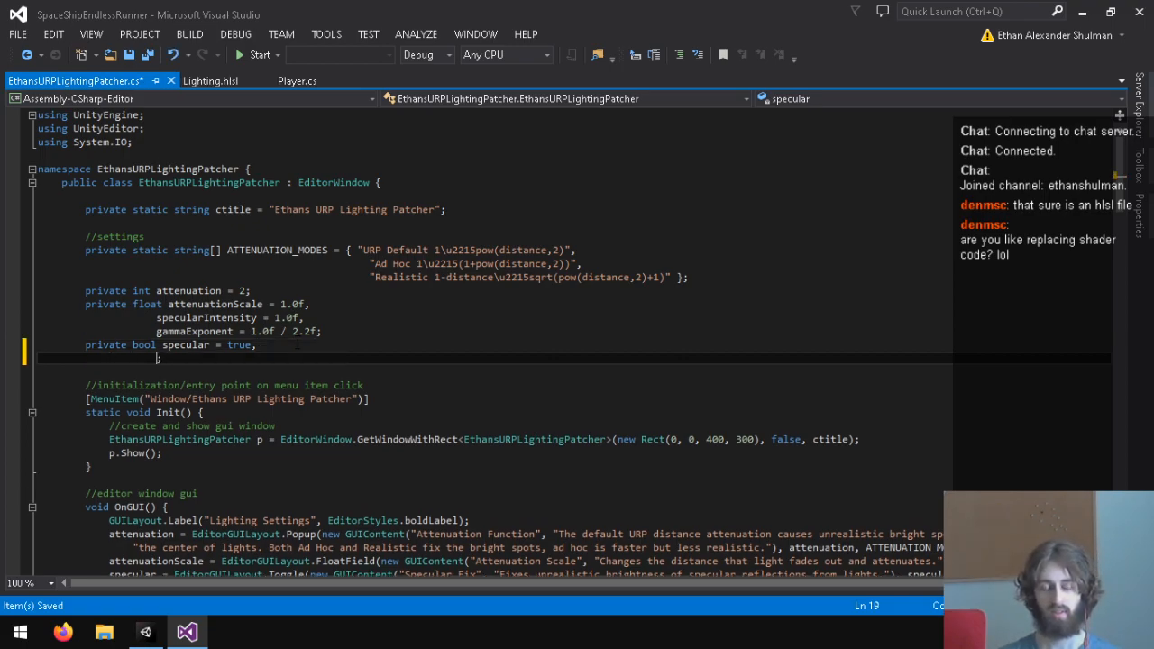
{"action": "type", "text": "use"}
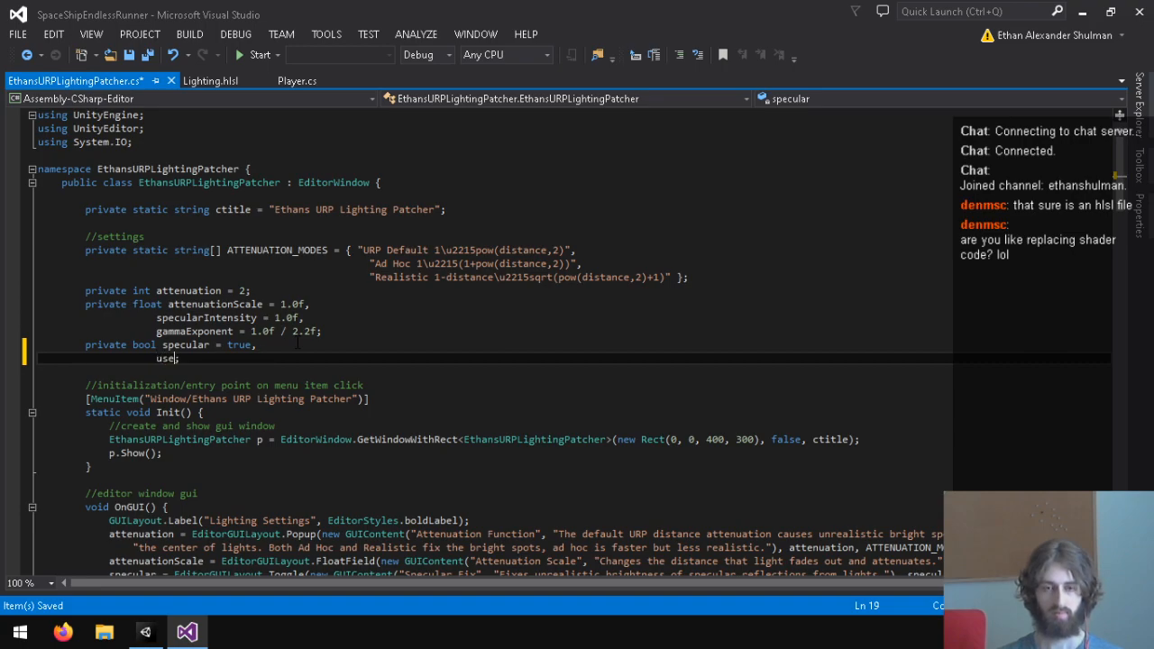
{"action": "type", "text": "ReflectionProbes"}
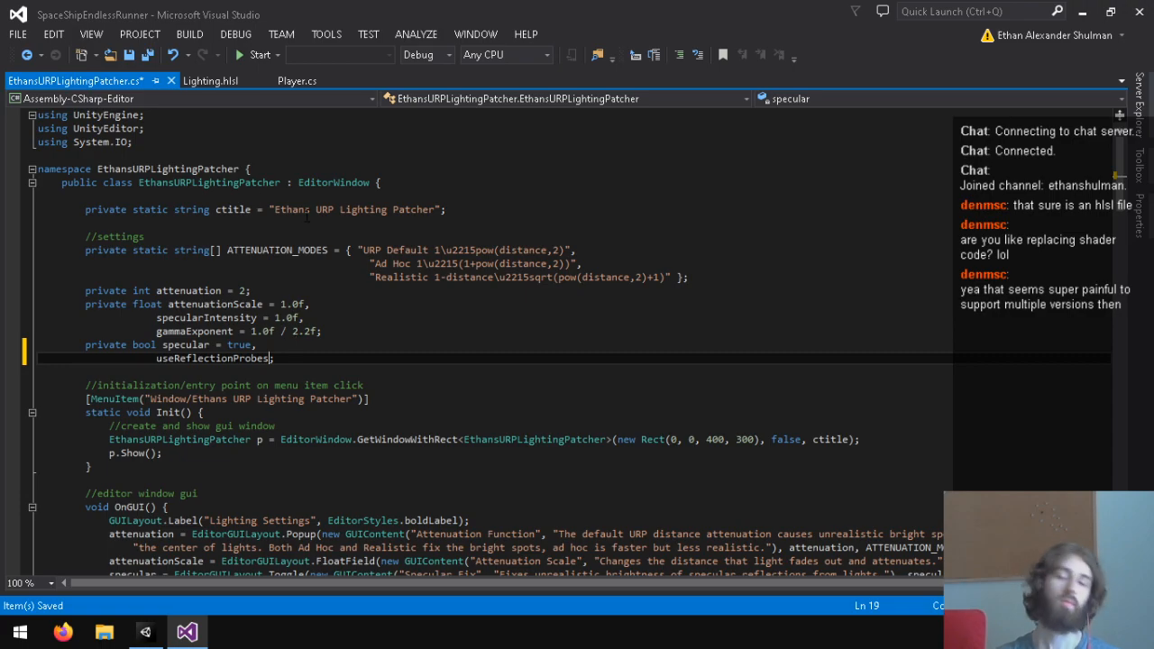
Replace the useReflectionProbes variable with environmentDiffuse = true in the private bool declaration and save the script.
{"action": "left_click", "coordinate": [224, 80]}
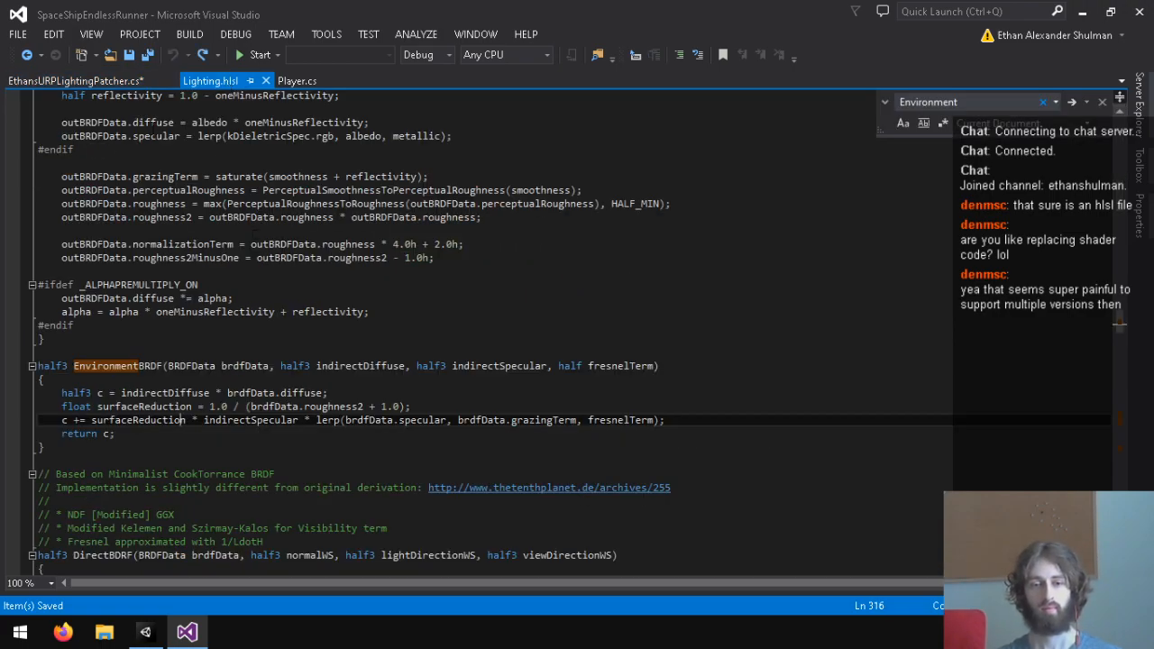
{"action": "left_click", "coordinate": [136, 81]}
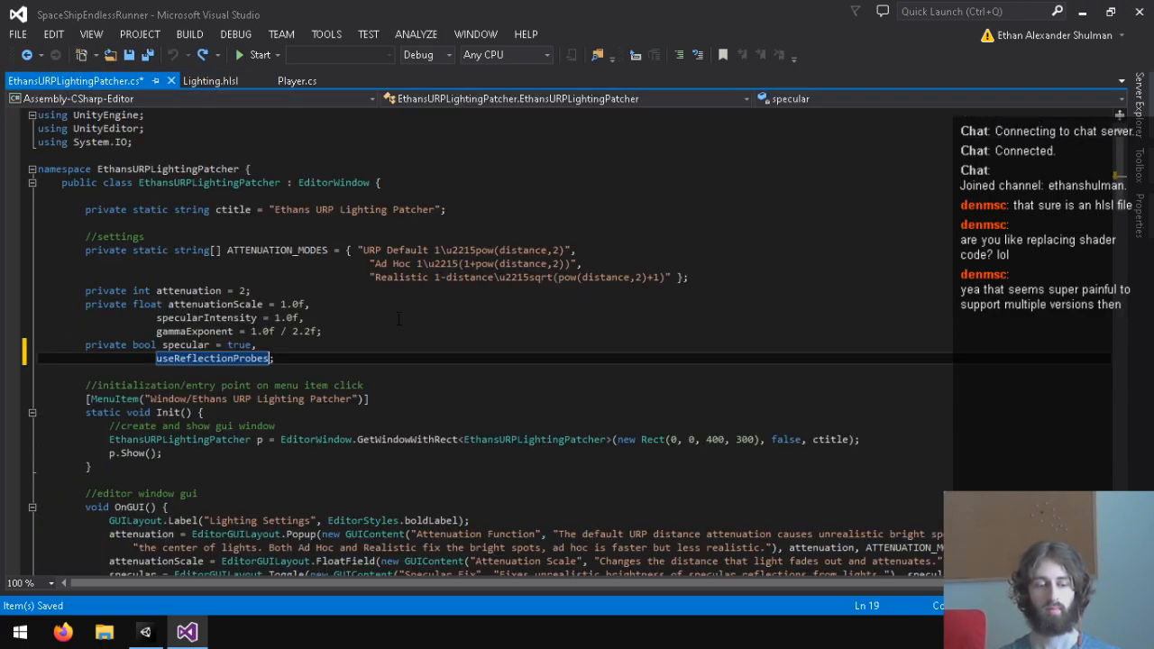
{"action": "key", "text": "BackSpace"}
{"action": "key", "text": "BackSpace"}
{"action": "key", "text": "BackSpace"}
{"action": "key", "text": "BackSpace"}
{"action": "key", "text": "BackSpace"}
{"action": "key", "text": "BackSpace"}
{"action": "key", "text": "BackSpace"}
{"action": "key", "text": "BackSpace"}
{"action": "key", "text": "BackSpace"}
{"action": "key", "text": "BackSpace"}
{"action": "key", "text": "BackSpace"}
{"action": "key", "text": "BackSpace"}
{"action": "key", "text": "BackSpace"}
{"action": "key", "text": "BackSpace"}
{"action": "key", "text": "BackSpace"}
{"action": "key", "text": "BackSpace"}
{"action": "key", "text": "BackSpace"}
{"action": "key", "text": "BackSpace"}
{"action": "key", "text": "BackSpace"}
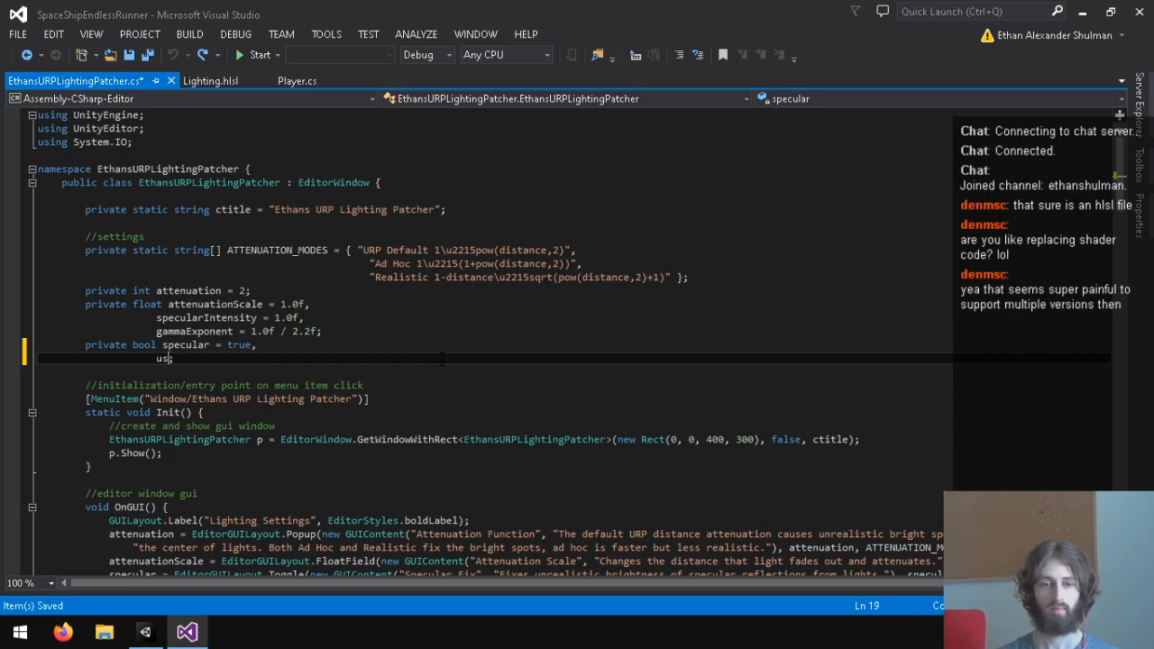
{"action": "type", "text": "environmen"}
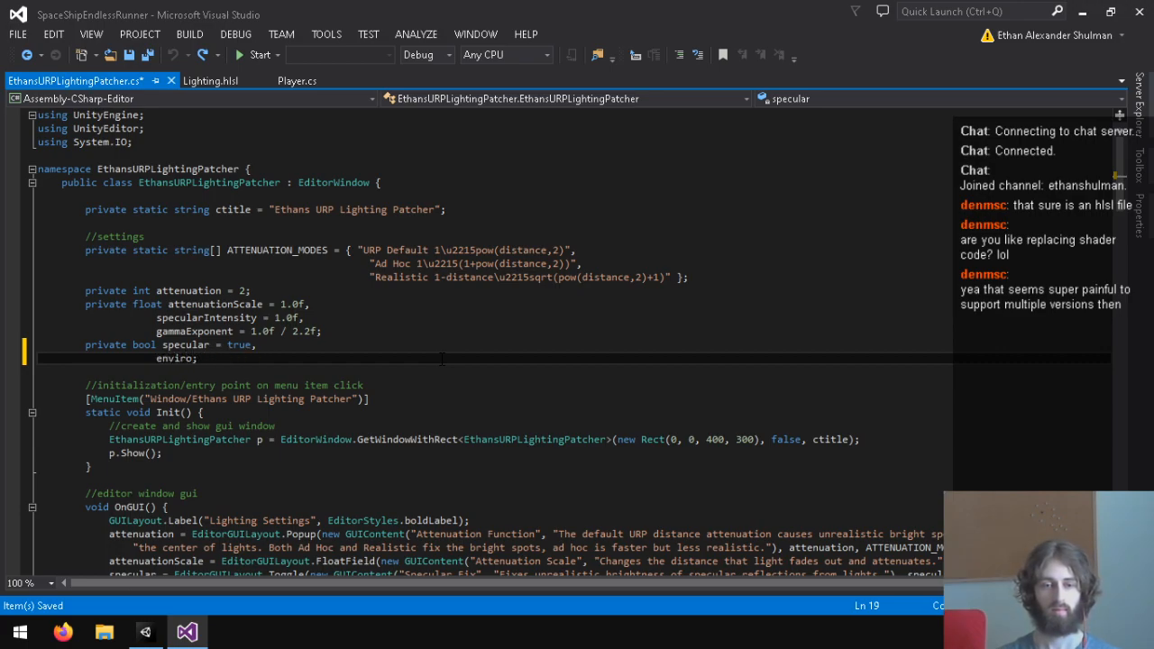
{"action": "type", "text": "tDiffuse = fa"}
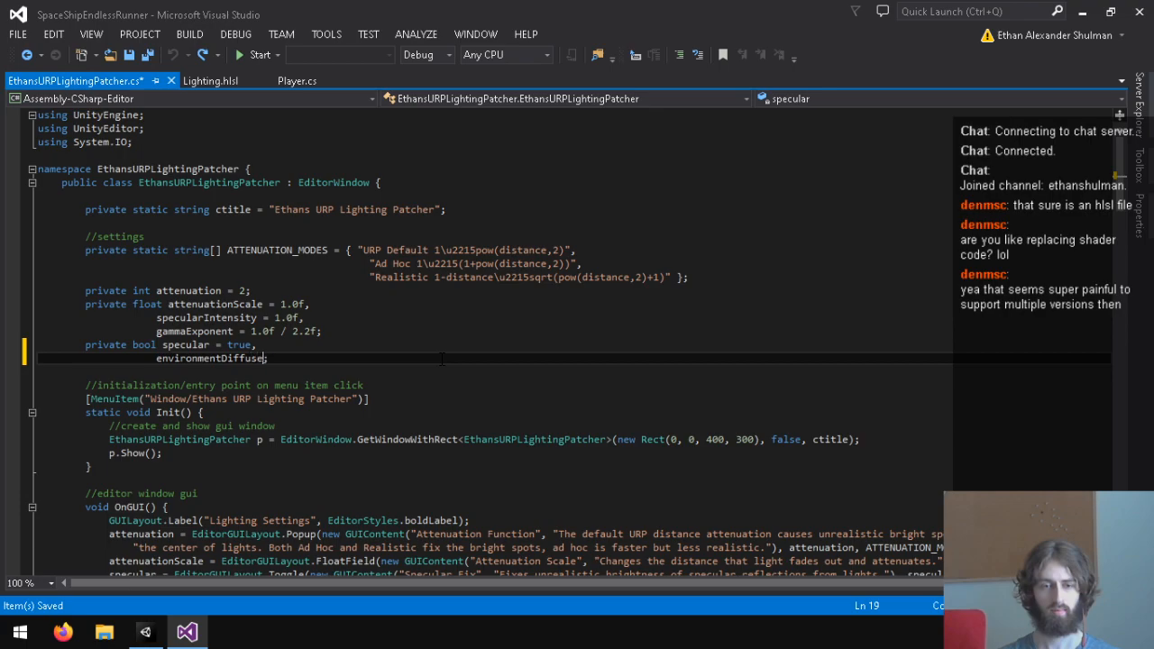
{"action": "key", "text": "BackSpace"}
{"action": "key", "text": "BackSpace"}
{"action": "type", "text": "true"}
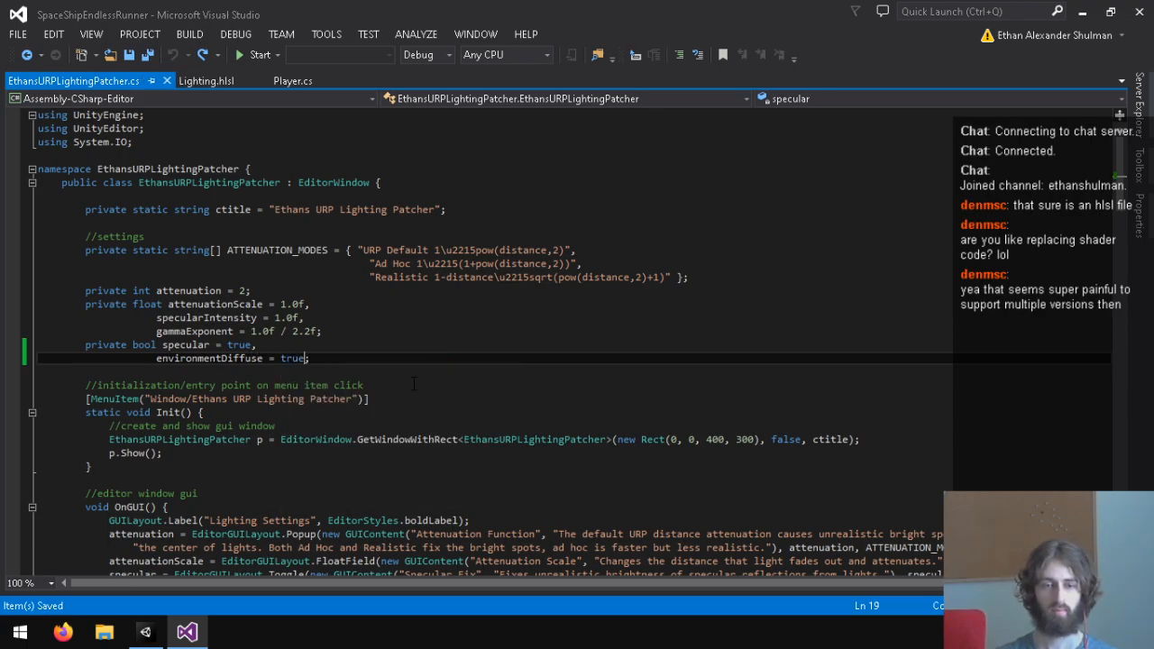
In OnGUI, start an environmentDiffuse assignment on a new line below the Specular Intensity field.
{"action": "scroll", "coordinate": [442, 359], "scroll_direction": "down", "scroll_amount": 6}
{"action": "scroll", "coordinate": [298, 389], "scroll_direction": "up", "scroll_amount": 5}
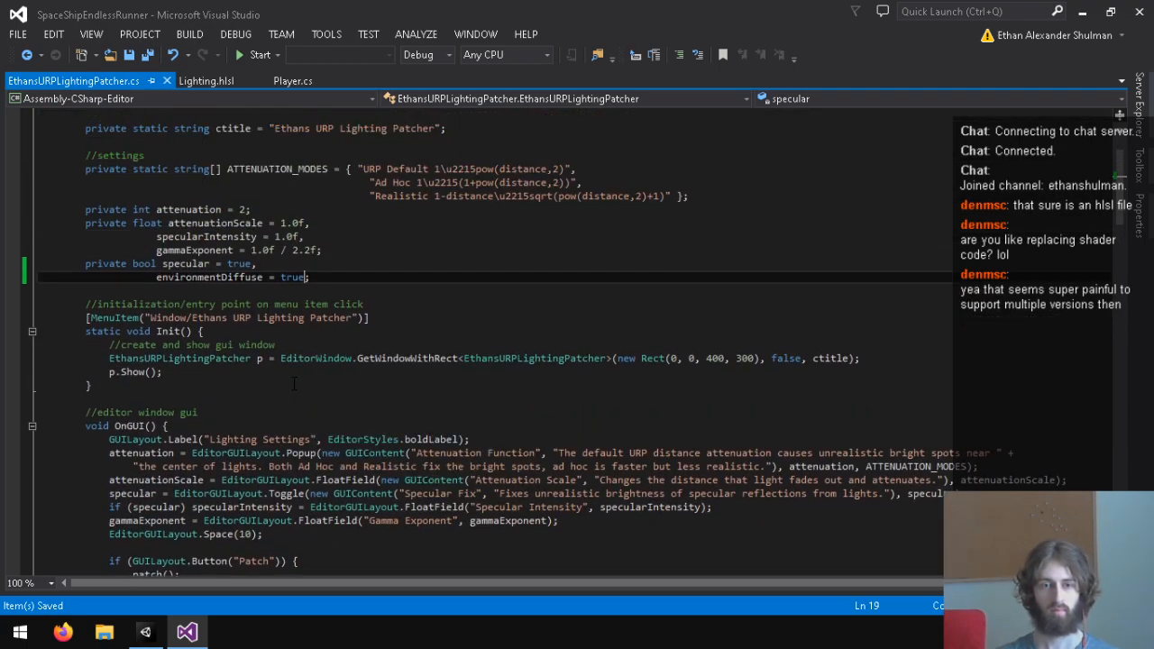
{"action": "scroll", "coordinate": [295, 397], "scroll_direction": "down", "scroll_amount": 7}
{"action": "scroll", "coordinate": [296, 398], "scroll_direction": "down", "scroll_amount": 2}
{"action": "scroll", "coordinate": [307, 379], "scroll_direction": "up", "scroll_amount": 3}
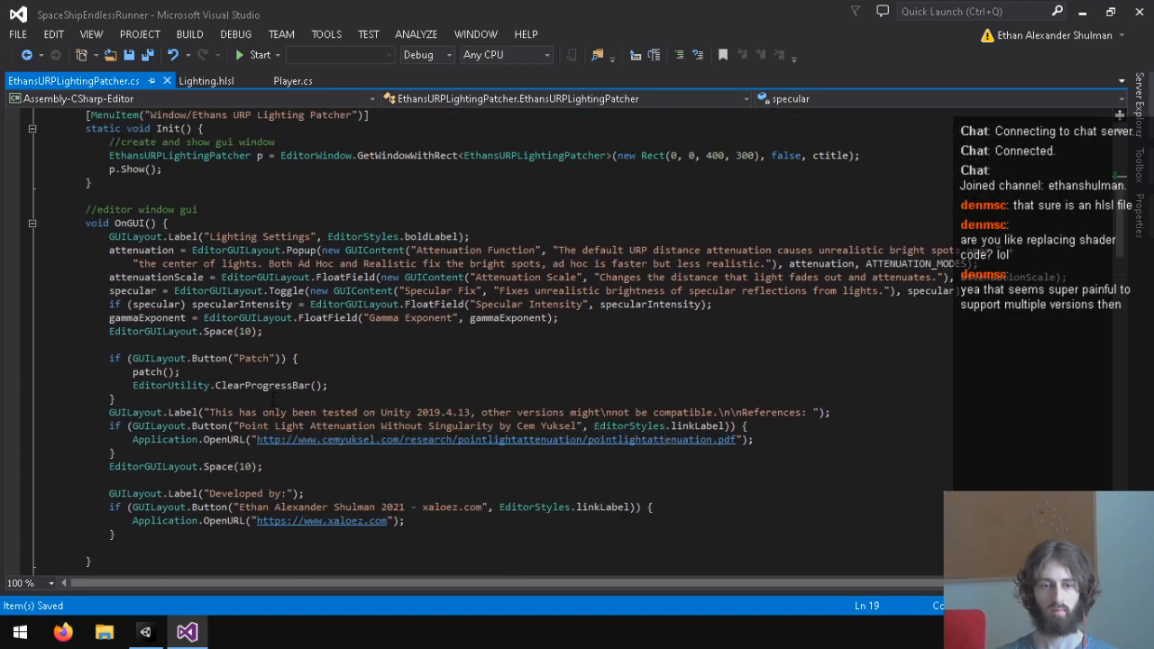
{"action": "left_click", "coordinate": [324, 332]}
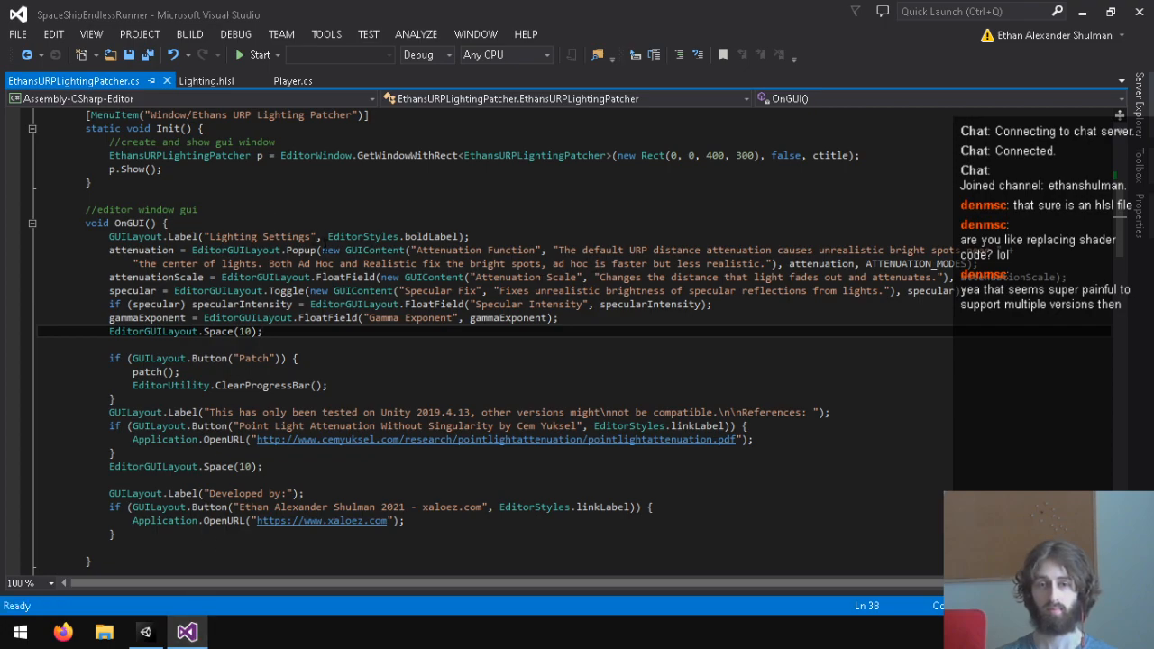
{"action": "left_click", "coordinate": [589, 317]}
{"action": "left_click", "coordinate": [748, 304]}
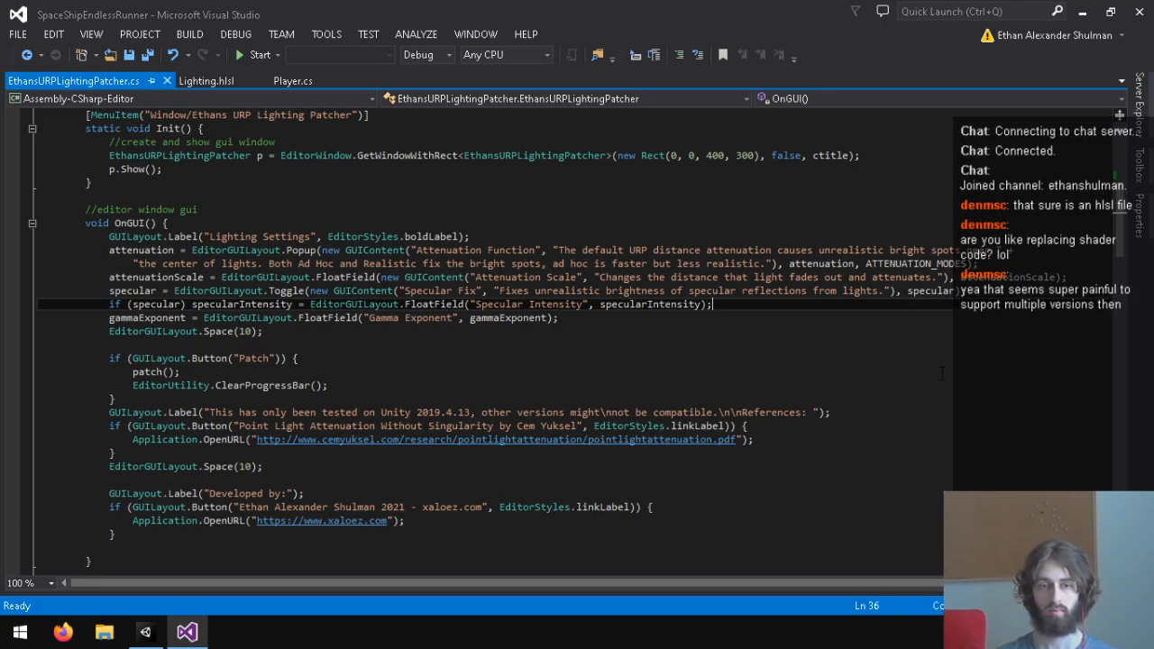
{"action": "key", "text": "Return"}
{"action": "type", "text": "environmentDiffuse ="}
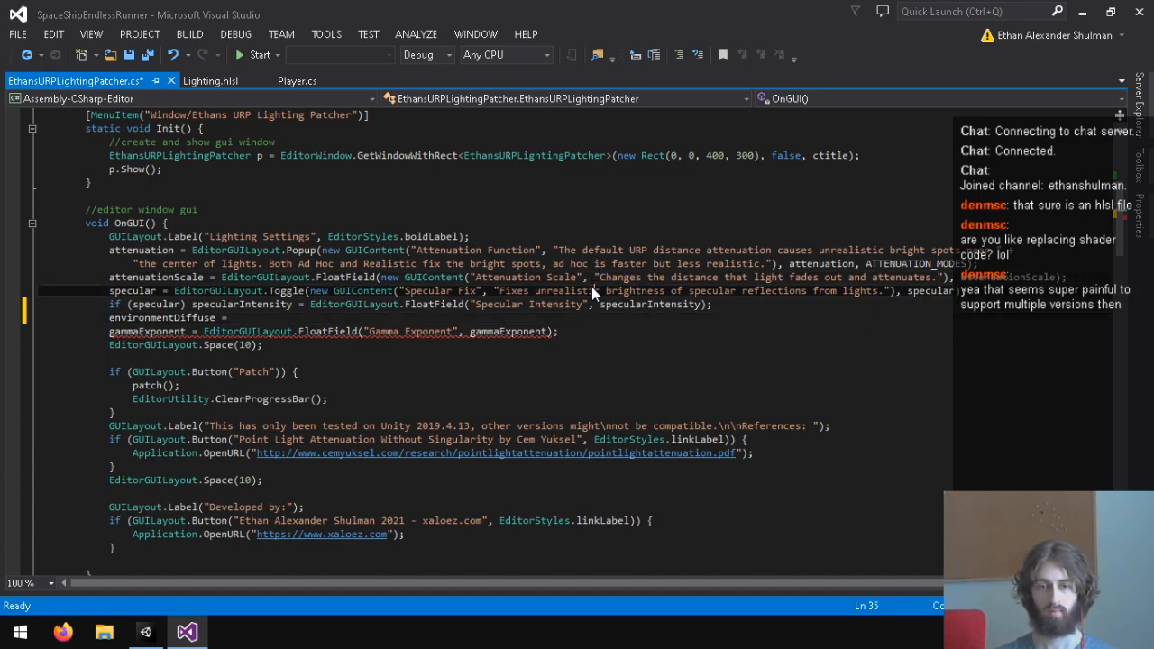
Complete the environmentDiffuse assignment with a copy of the Specular Fix toggle call, removing the duplicated "specular =".
{"action": "double_click", "coordinate": [251, 319]}
{"action": "left_click", "coordinate": [251, 319]}
{"action": "type", "text": "specular = EditorGUILayout.Toggle(new GUIContent(\"Specular Fix\", \"Fixes unrealistic brightness of specular reflections from lights.\"), specular);"}
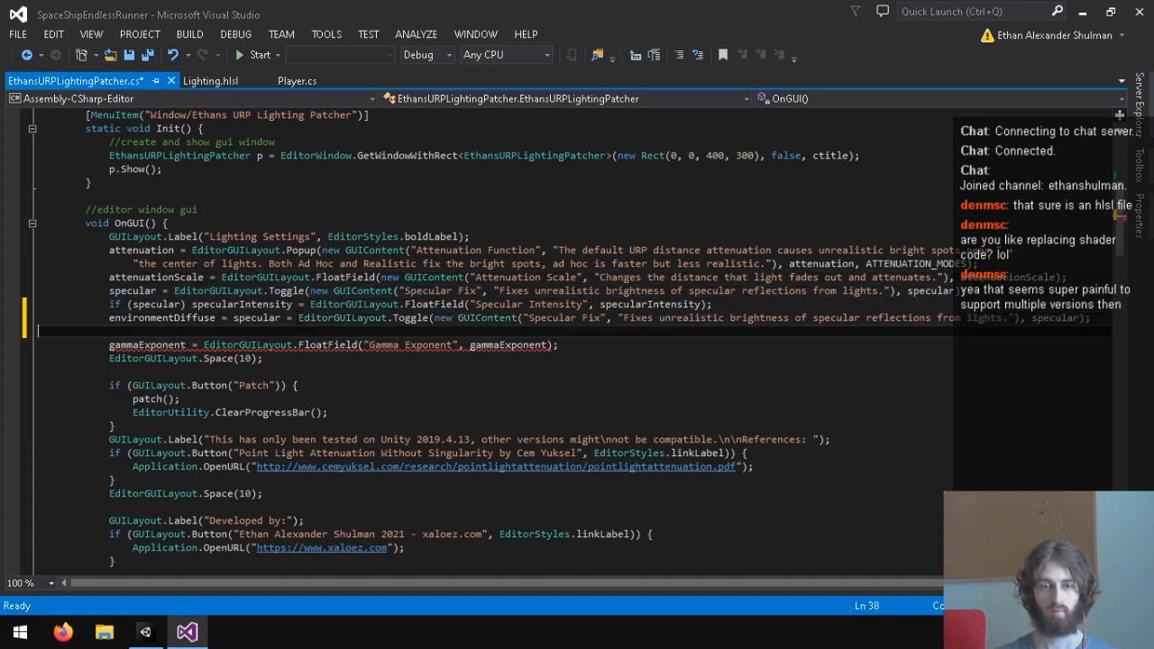
{"action": "double_click", "coordinate": [238, 319]}
{"action": "key", "text": "Delete"}
{"action": "key", "text": "Delete"}
{"action": "key", "text": "Delete"}
{"action": "key", "text": "Delete"}
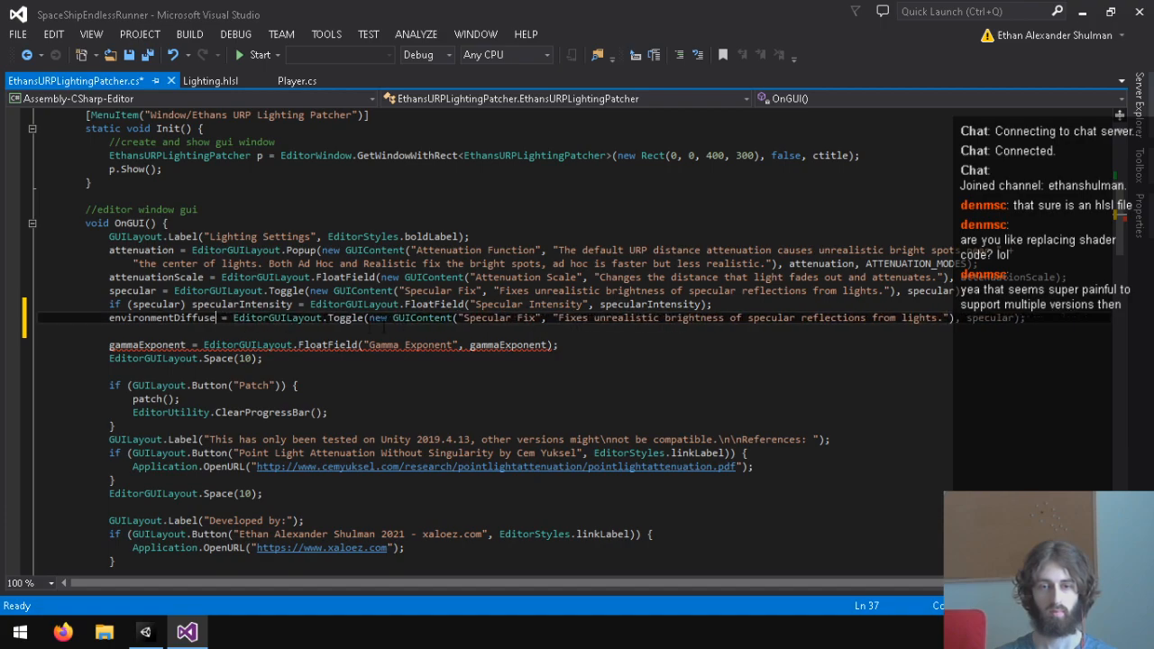
Change the copied toggle's label from the Specular Fix text to "Environment Diffuse".
{"action": "left_click_drag", "start_coordinate": [463, 318], "coordinate": [538, 318]}
{"action": "key", "text": "Delete"}
{"action": "type", "text": "Environme"}
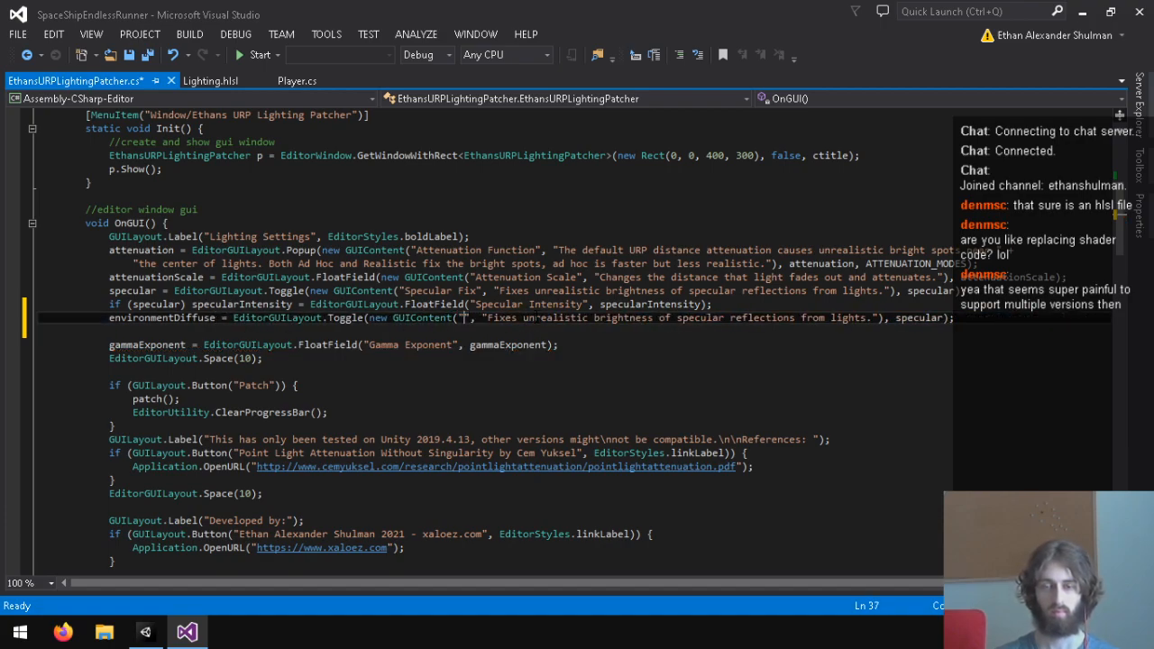
{"action": "type", "text": "nt Diffuse"}
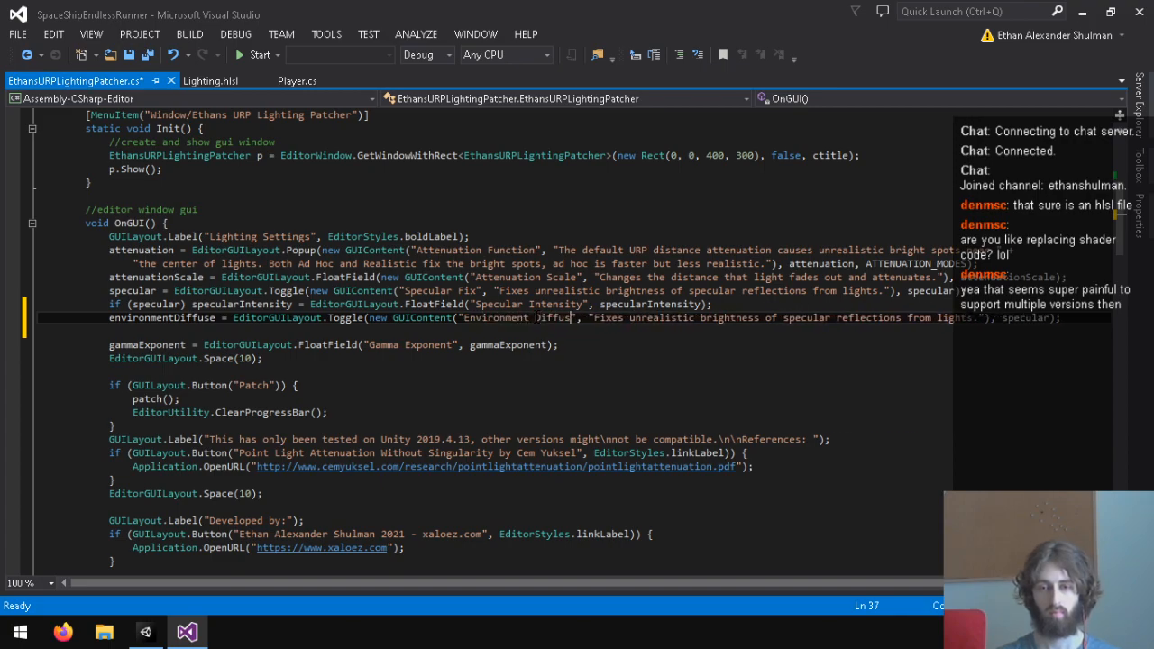
Replace the Environment Diffuse toggle's tooltip with the placeholder text "Uses .".
{"action": "left_click_drag", "start_coordinate": [600, 317], "coordinate": [980, 318]}
{"action": "type", "text": "Replace"}
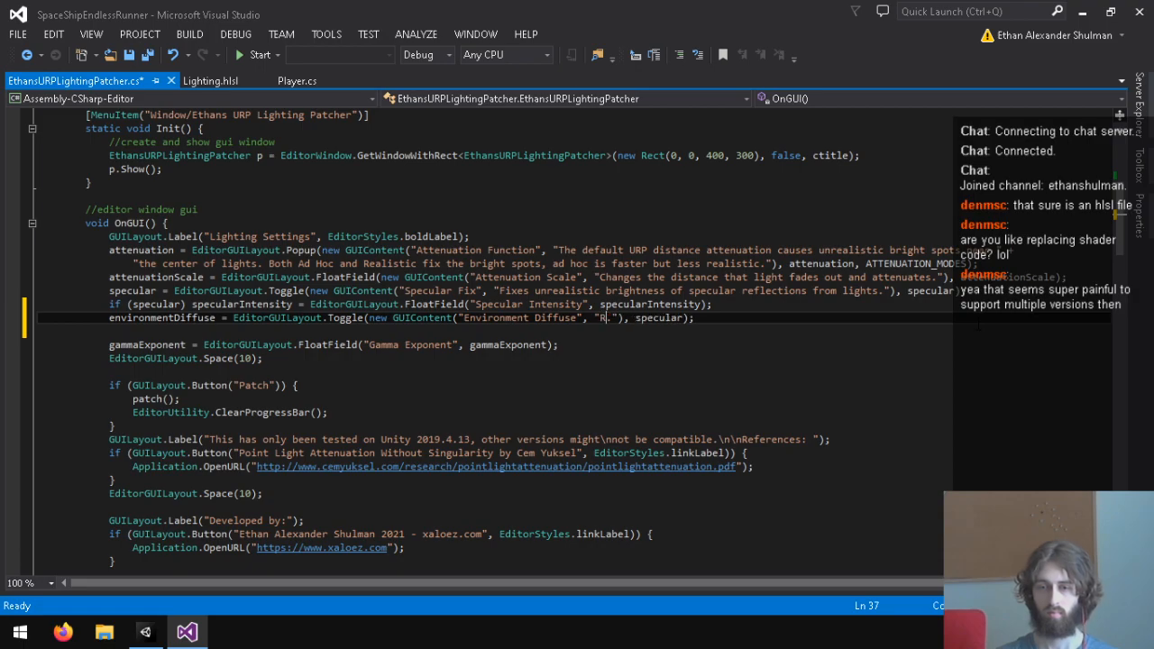
{"action": "type", "text": "s ."}
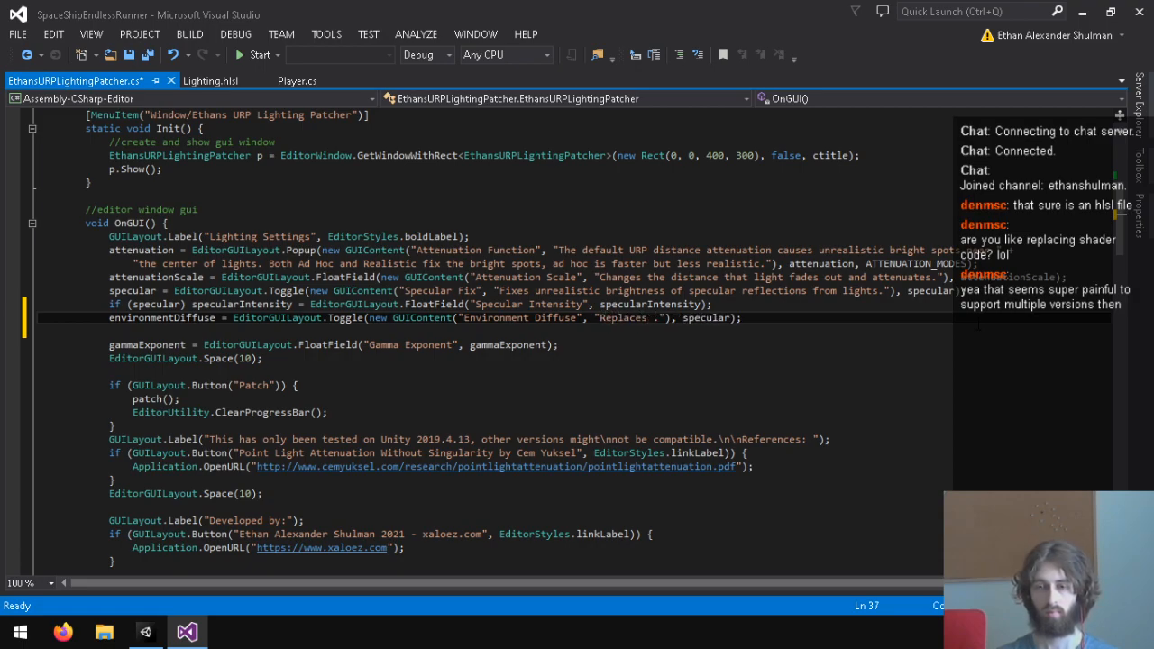
{"action": "key", "text": "BackSpace"}
{"action": "key", "text": "BackSpace"}
{"action": "key", "text": "BackSpace"}
{"action": "key", "text": "BackSpace"}
{"action": "key", "text": "BackSpace"}
{"action": "key", "text": "BackSpace"}
{"action": "key", "text": "BackSpace"}
{"action": "key", "text": "BackSpace"}
{"action": "key", "text": "BackSpace"}
{"action": "type", "text": "Use"}
{"action": "type", "text": "s "}
{"action": "type", "text": "environment r"}
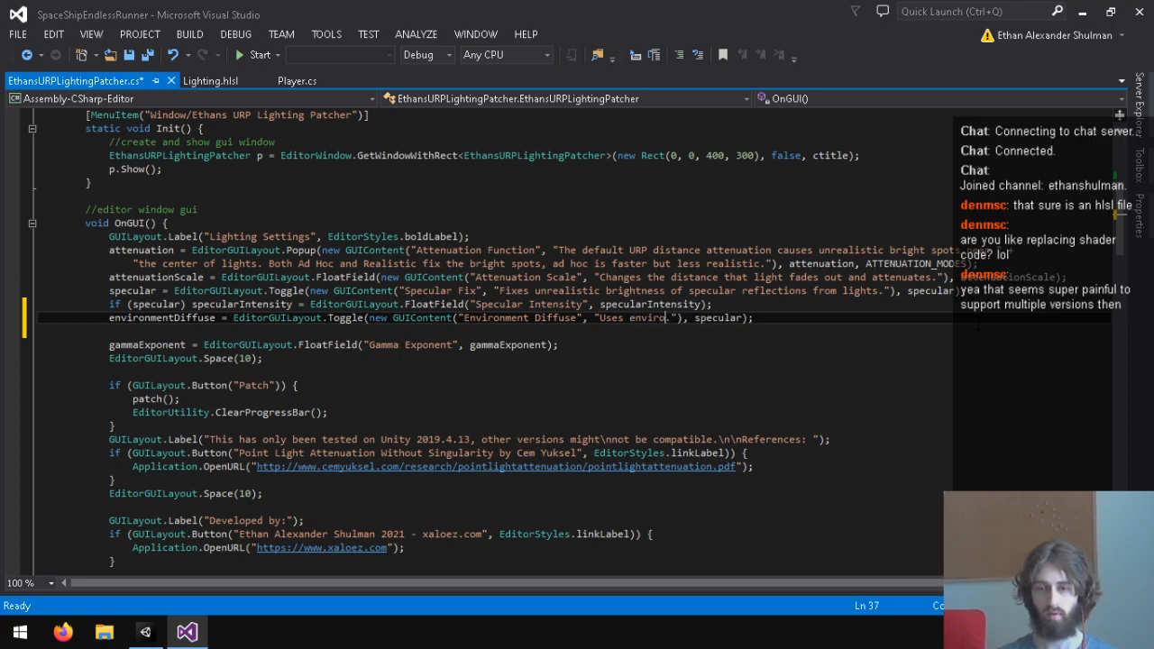
{"action": "key", "text": "BackSpace"}
{"action": "key", "text": "BackSpace"}
{"action": "key", "text": "BackSpace"}
{"action": "key", "text": "BackSpace"}
{"action": "key", "text": "BackSpace"}
{"action": "key", "text": "BackSpace"}
{"action": "key", "text": "BackSpace"}
{"action": "key", "text": "BackSpace"}
{"action": "key", "text": "BackSpace"}
{"action": "key", "text": "BackSpace"}
{"action": "key", "text": "BackSpace"}
{"action": "key", "text": "BackSpace"}
{"action": "key", "text": "BackSpace"}
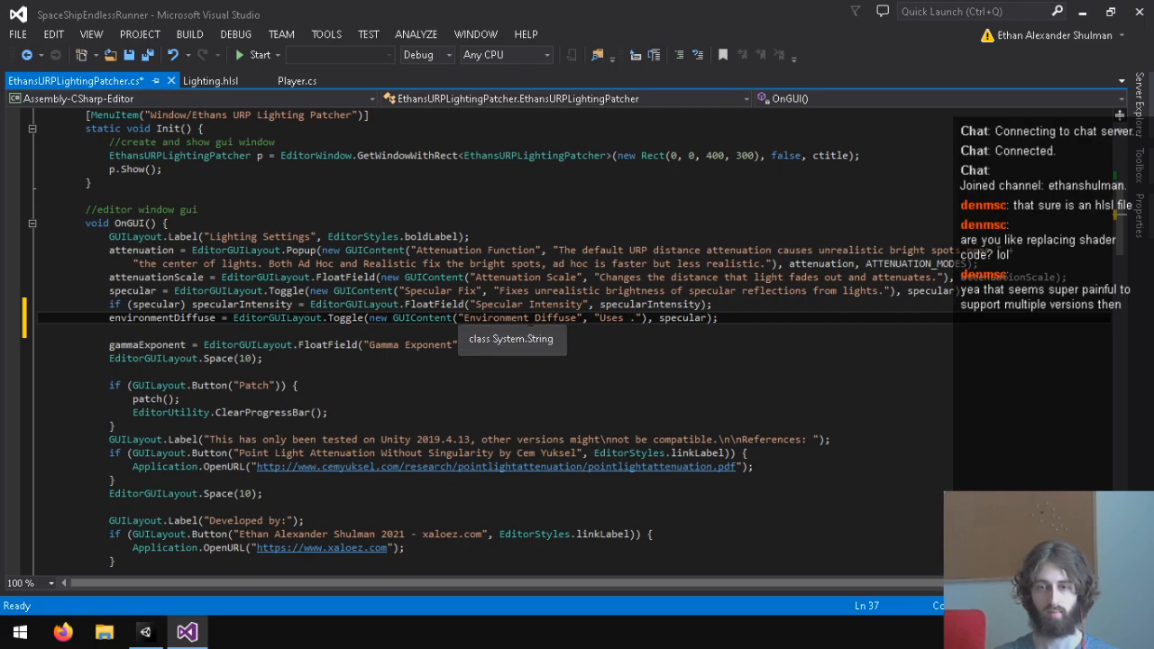
Compare the Environment Diffuse toggle line in OnGUI with the variable declarations in the settings section.
{"action": "double_click", "coordinate": [469, 319]}
{"action": "left_click", "coordinate": [488, 317]}
{"action": "left_click", "coordinate": [624, 318]}
{"action": "scroll", "coordinate": [550, 329], "scroll_direction": "up", "scroll_amount": 7}
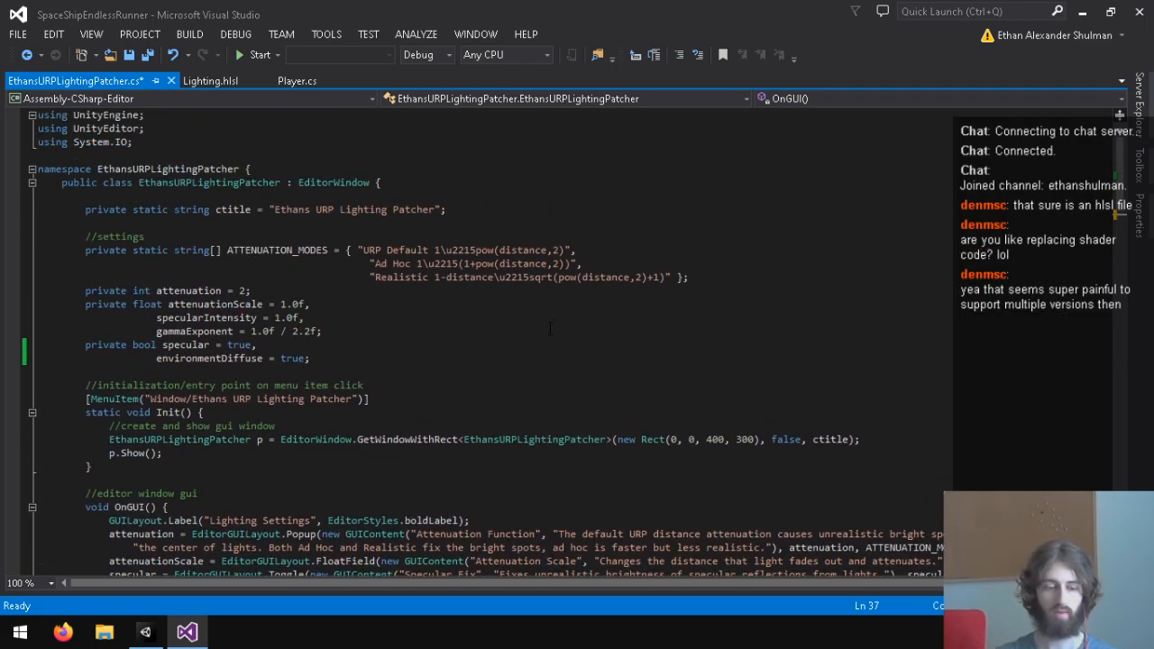
{"action": "scroll", "coordinate": [547, 332], "scroll_direction": "down", "scroll_amount": 4}
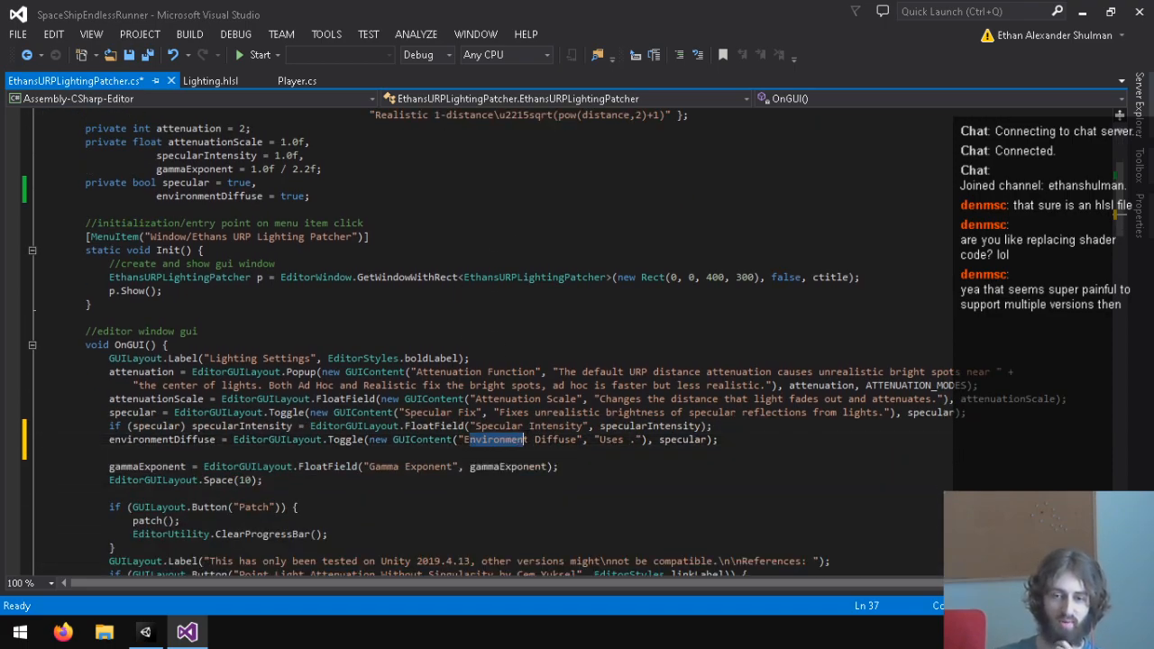
{"action": "left_click_drag", "start_coordinate": [530, 439], "coordinate": [471, 426]}
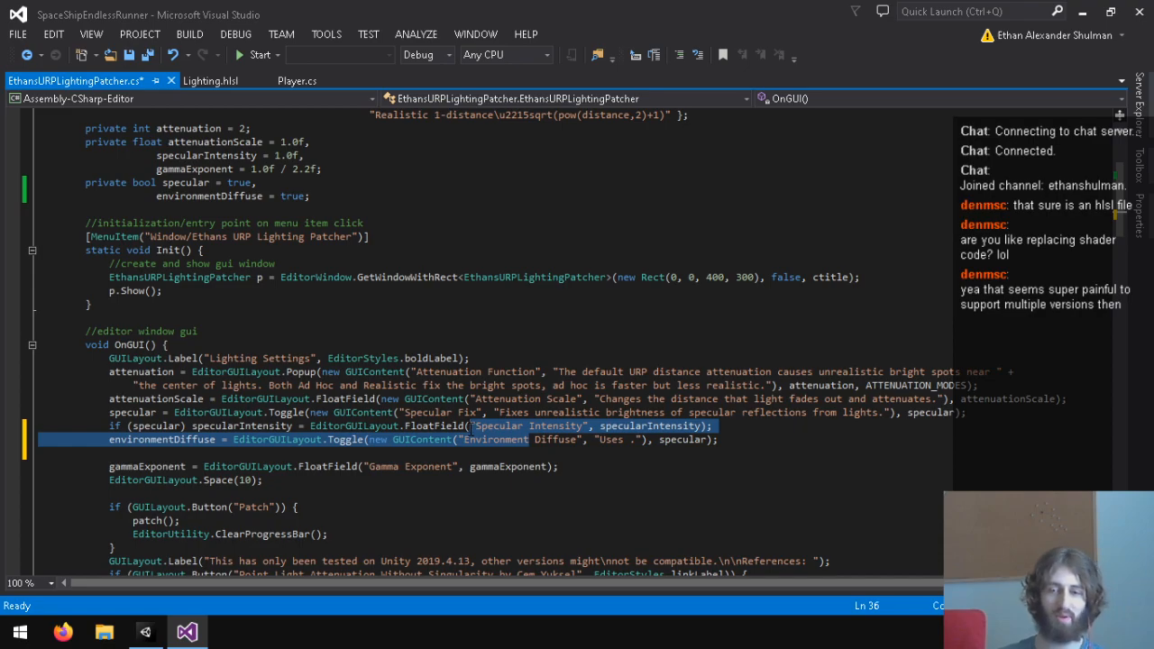
{"action": "left_click", "coordinate": [466, 439]}
{"action": "left_click", "coordinate": [216, 439]}
Rename the environmentDiffuse variable to diffuseReflection in the private bool declaration.
{"action": "scroll", "coordinate": [213, 352], "scroll_direction": "up", "scroll_amount": 4}
{"action": "left_click", "coordinate": [232, 358]}
{"action": "double_click", "coordinate": [232, 358]}
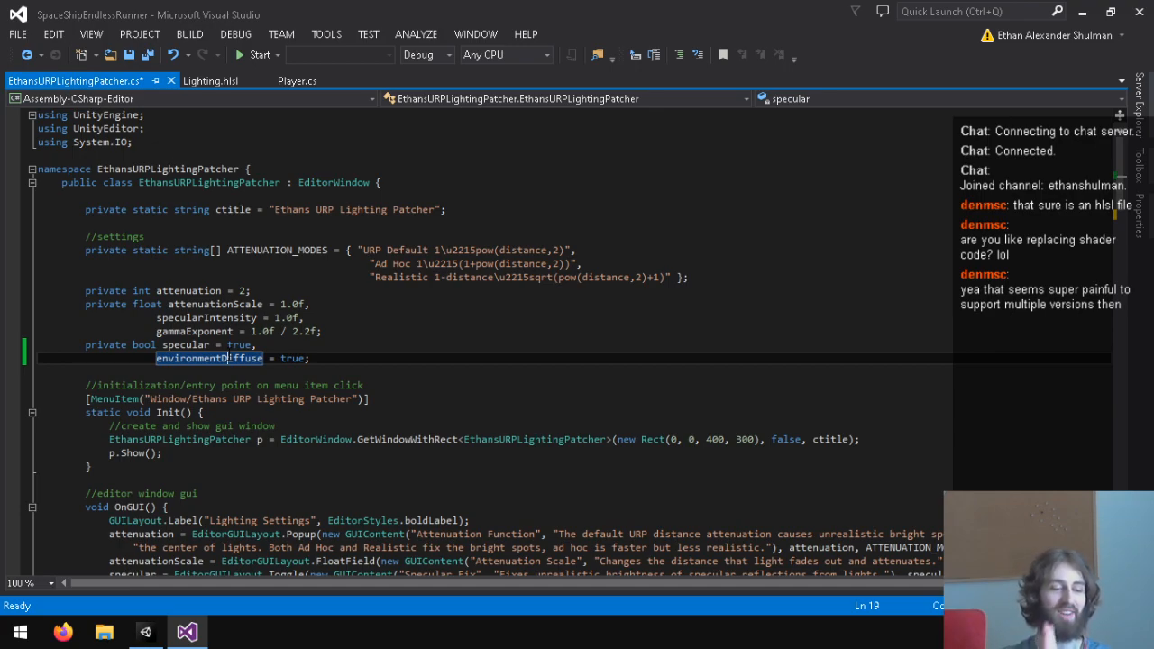
{"action": "key", "text": "BackSpace"}
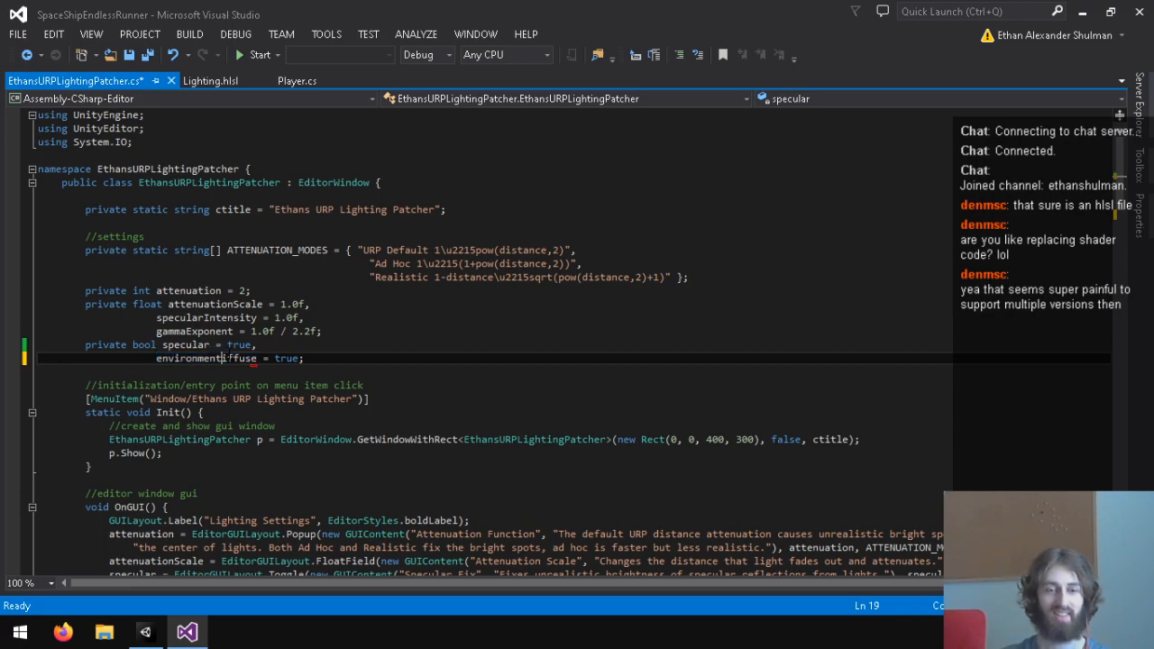
{"action": "key", "text": "BackSpace"}
{"action": "key", "text": "BackSpace"}
{"action": "key", "text": "BackSpace"}
{"action": "key", "text": "BackSpace"}
{"action": "key", "text": "BackSpace"}
{"action": "key", "text": "BackSpace"}
{"action": "key", "text": "BackSpace"}
{"action": "key", "text": "BackSpace"}
{"action": "key", "text": "BackSpace"}
{"action": "key", "text": "BackSpace"}
{"action": "key", "text": "BackSpace"}
{"action": "type", "text": "diffuse"}
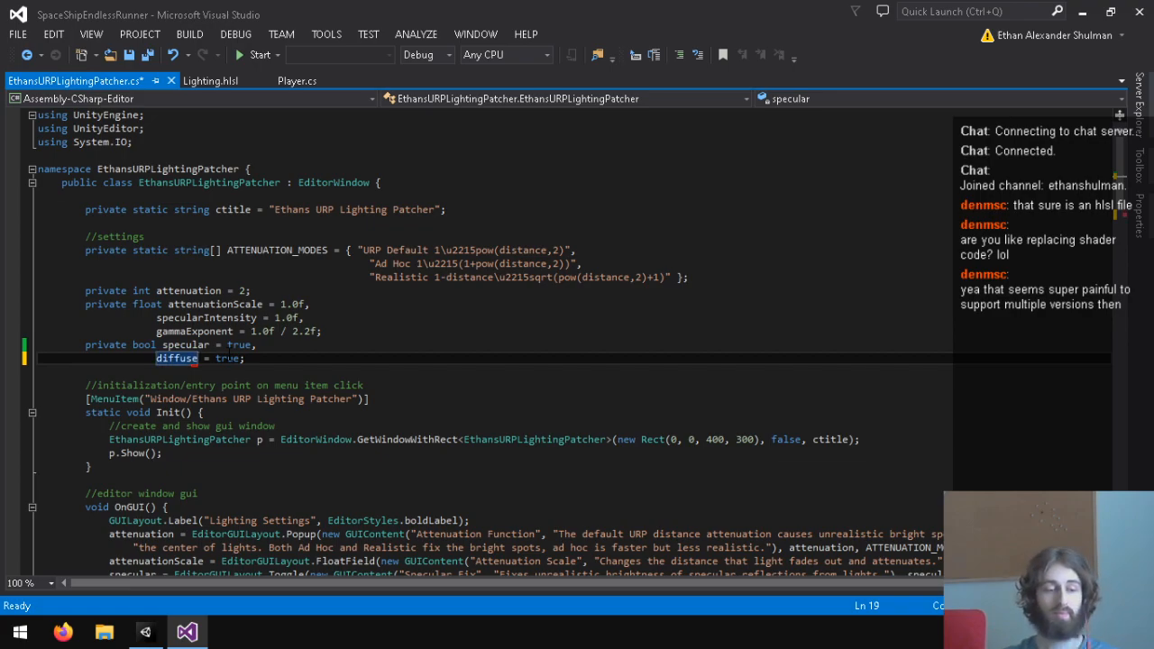
{"action": "type", "text": "Reflection"}
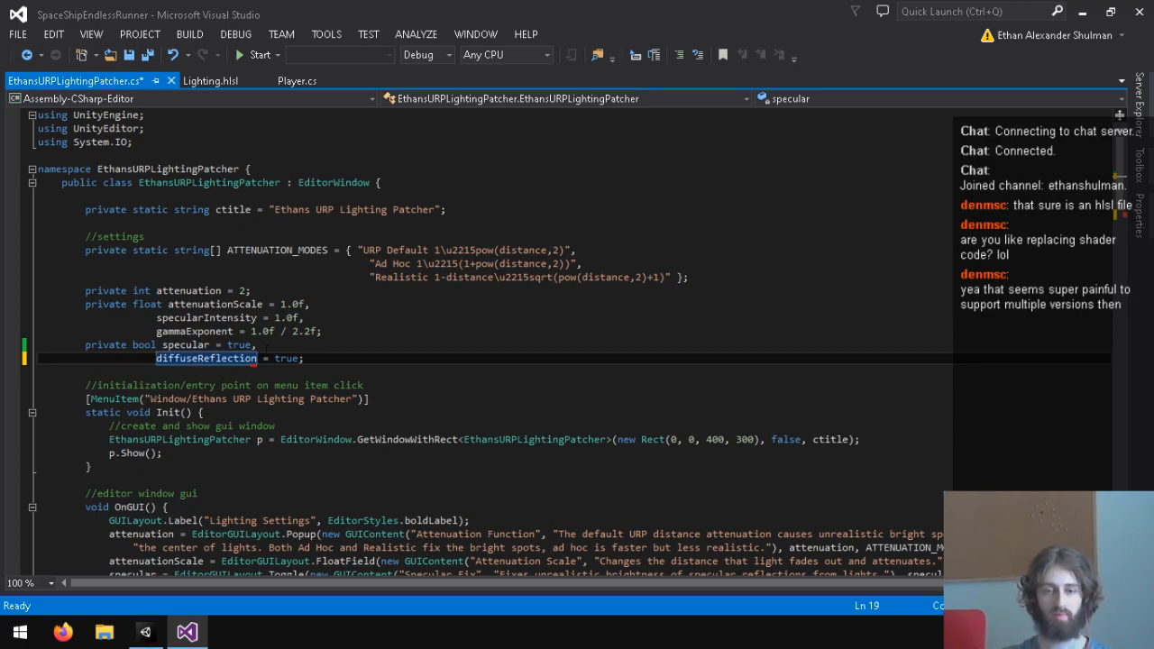
Replace environmentDiffuse with diffuseReflection at the start of the new toggle line in OnGUI and remove the extra space.
{"action": "double_click", "coordinate": [178, 359]}
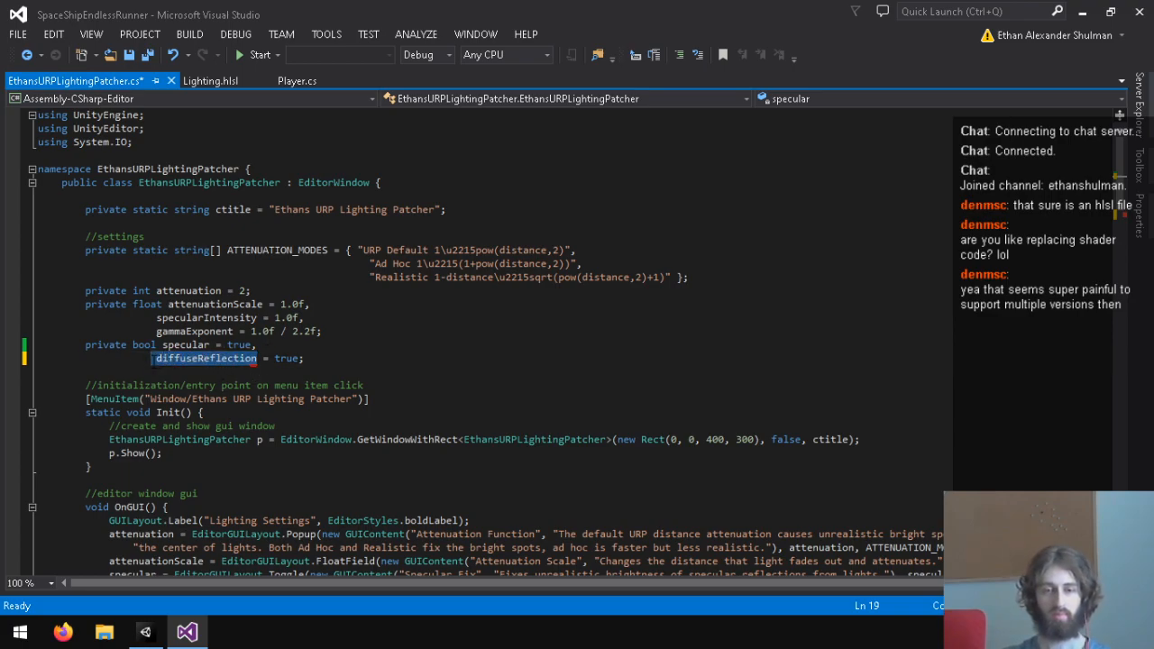
{"action": "left_click", "coordinate": [294, 360]}
{"action": "scroll", "coordinate": [285, 363], "scroll_direction": "down", "scroll_amount": 8}
{"action": "left_click", "coordinate": [213, 266]}
{"action": "left_click_drag", "start_coordinate": [216, 278], "coordinate": [104, 279]}
{"action": "type", "text": "diffuseReflection"}
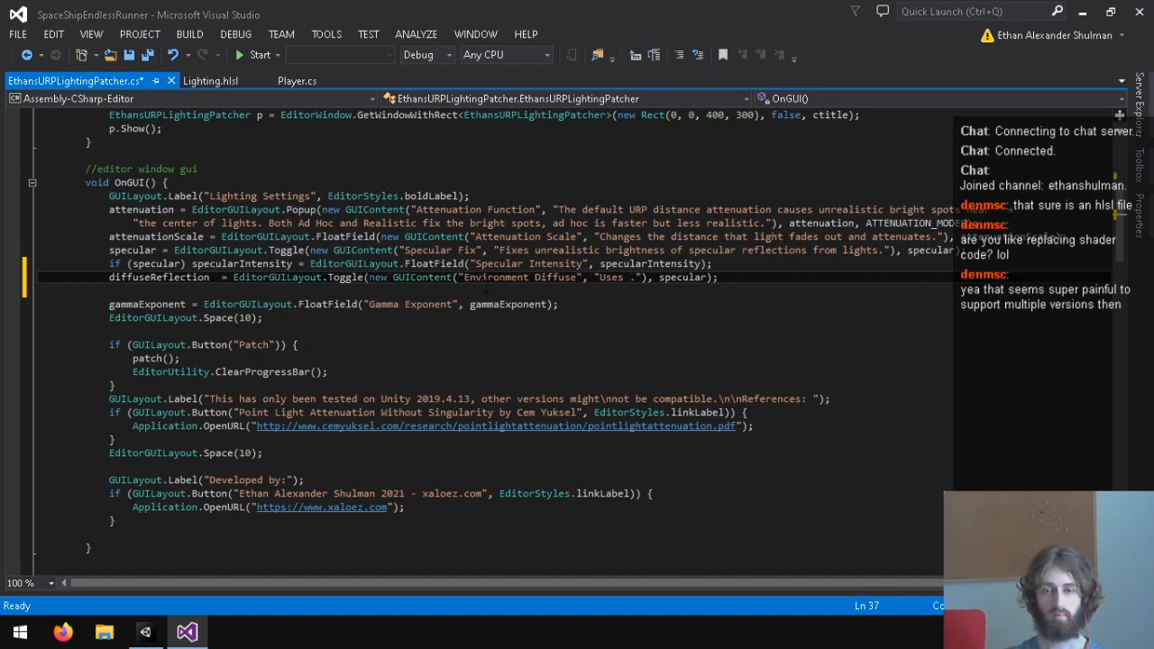
{"action": "key", "text": "BackSpace"}
Set the diffuseReflection toggle's label to "Diffuse Reflection Probes".
{"action": "left_click_drag", "start_coordinate": [459, 278], "coordinate": [574, 277]}
{"action": "type", "text": "Diffuse Refle"}
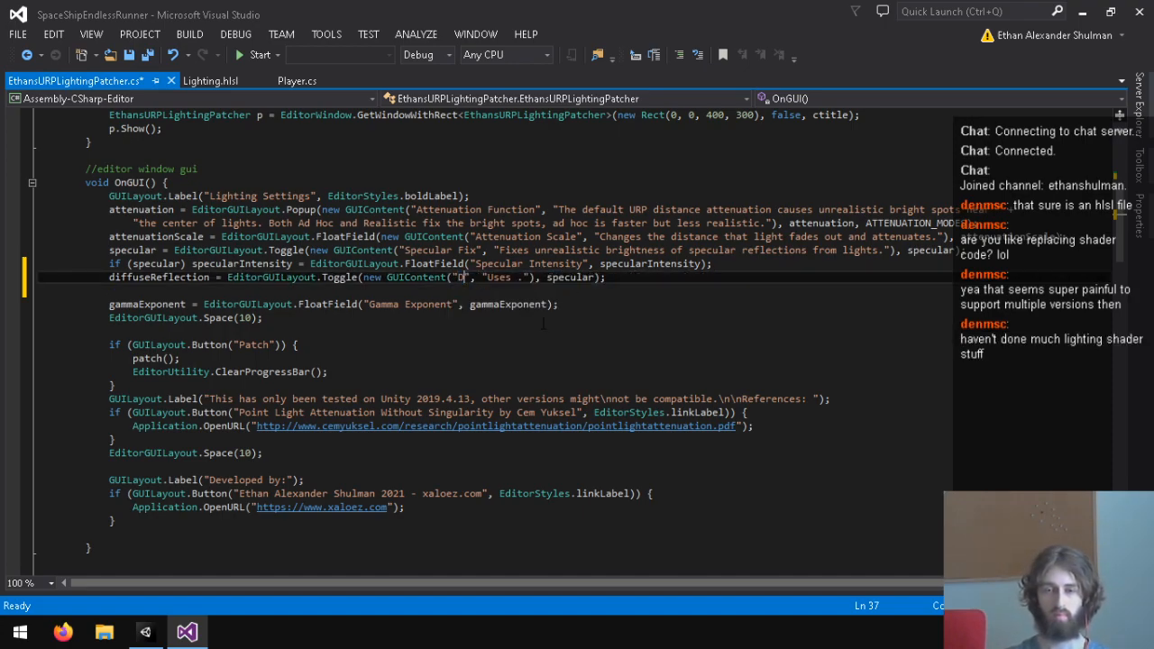
{"action": "type", "text": "ction Probes"}
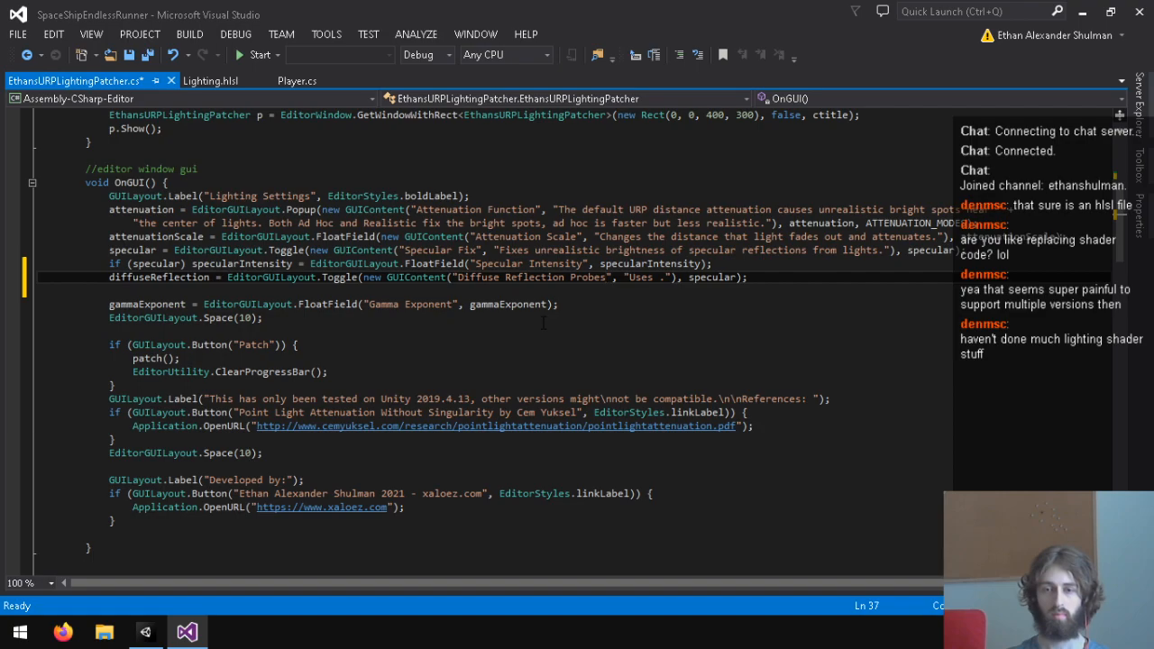
Extend the diffuseReflection toggle's tooltip to "Uses reflection probes for diffuse ambient lighting instead of the default".
{"action": "type", "text": "reflection pr"}
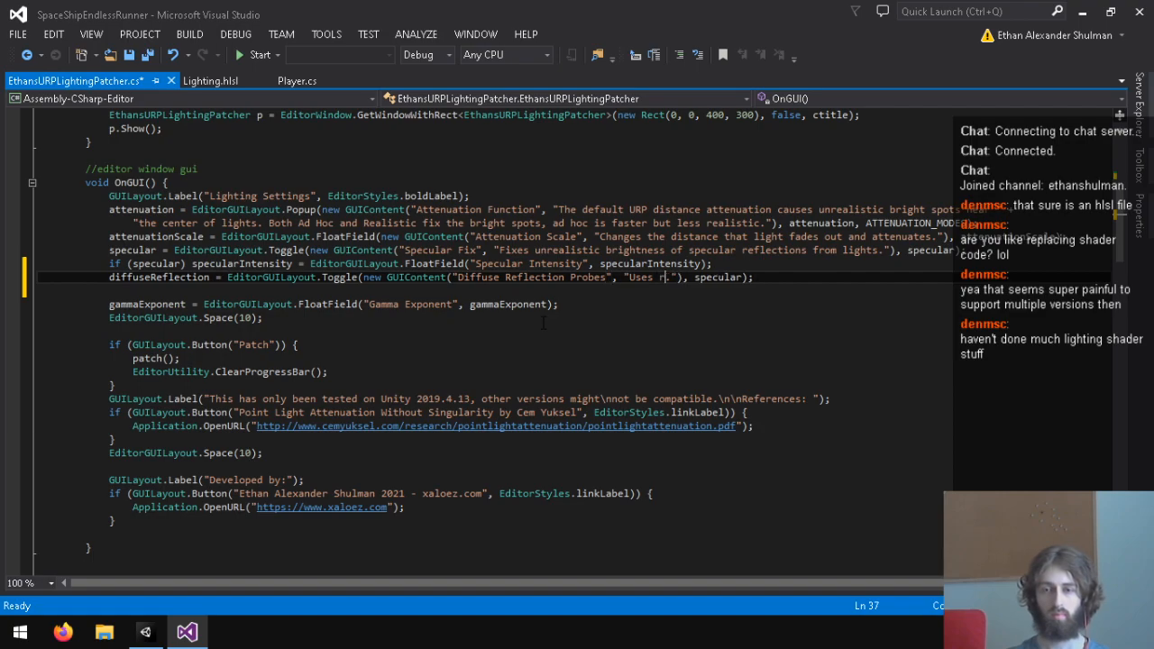
{"action": "type", "text": "obes for diffuse "}
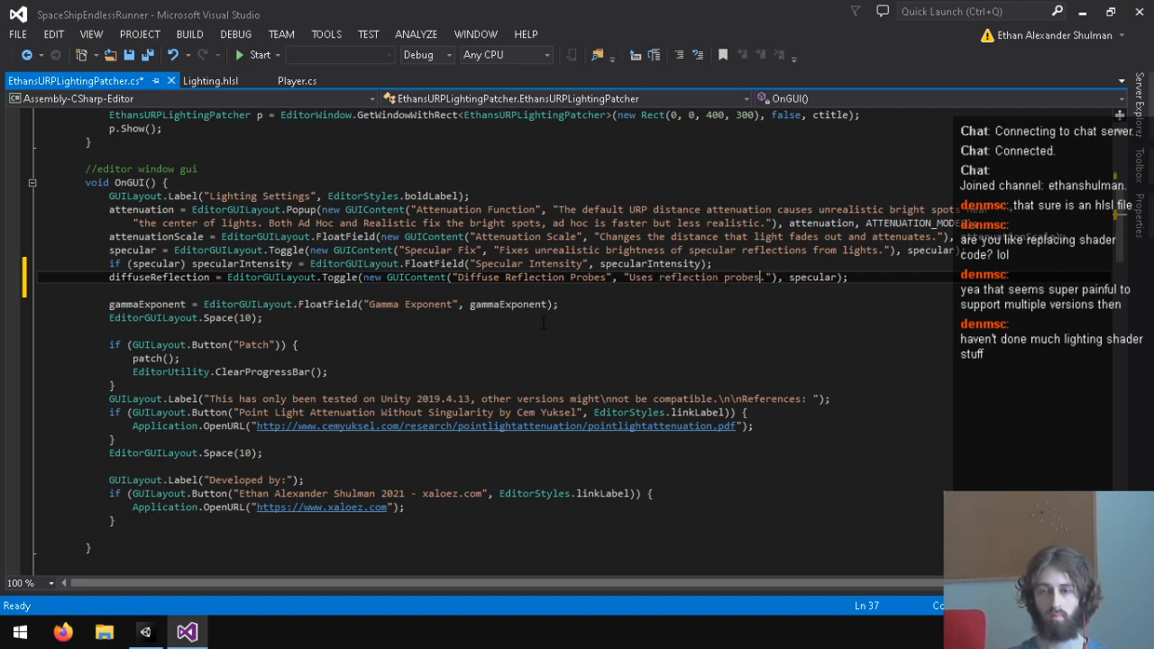
{"action": "type", "text": "ambient lighting ins"}
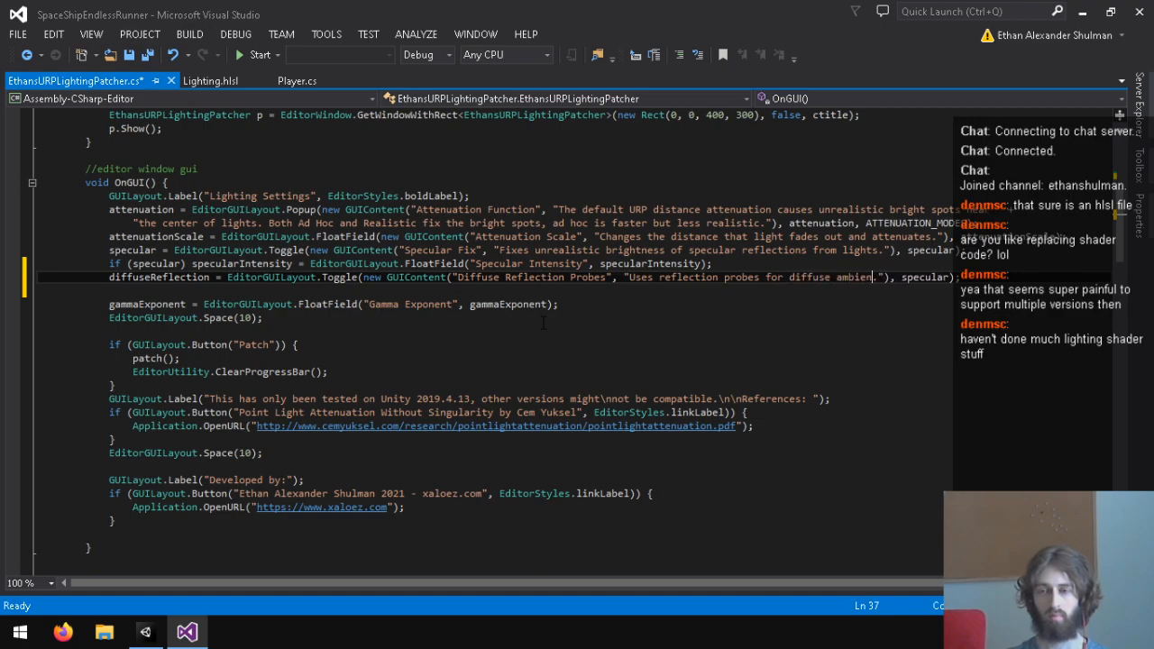
{"action": "type", "text": "tead of the default"}
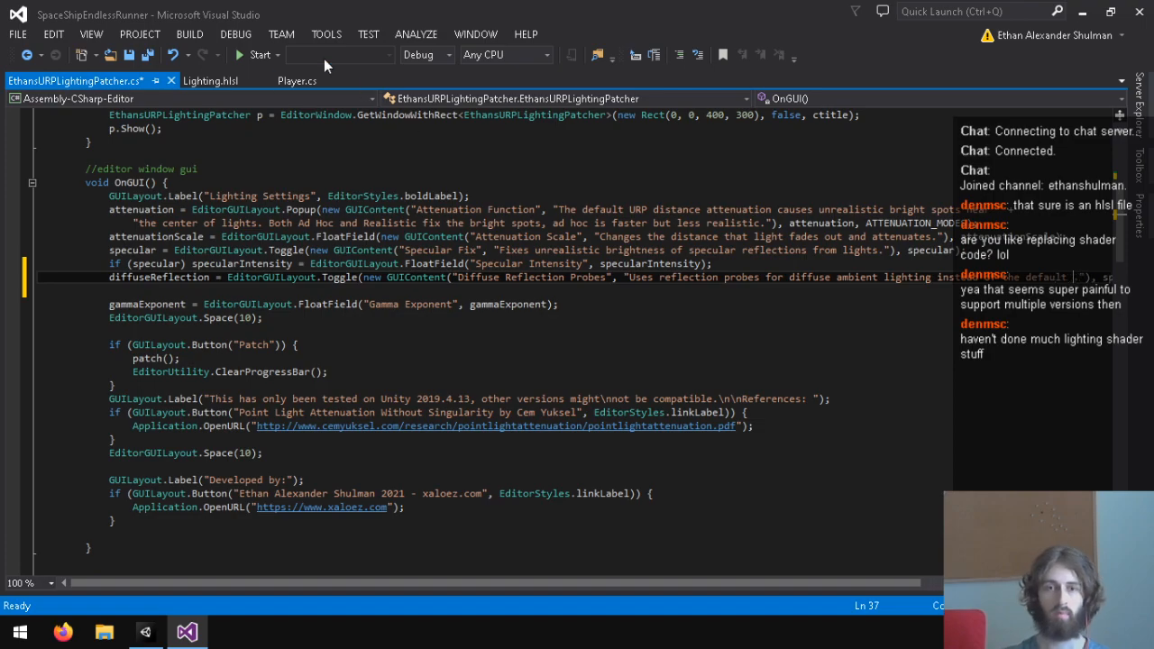
Look through Lighting.hlsl from EnvironmentBRDF down to the SAMPLE_GI defines and the GlossyEnvironmentReflection function.
{"action": "left_click", "coordinate": [203, 81]}
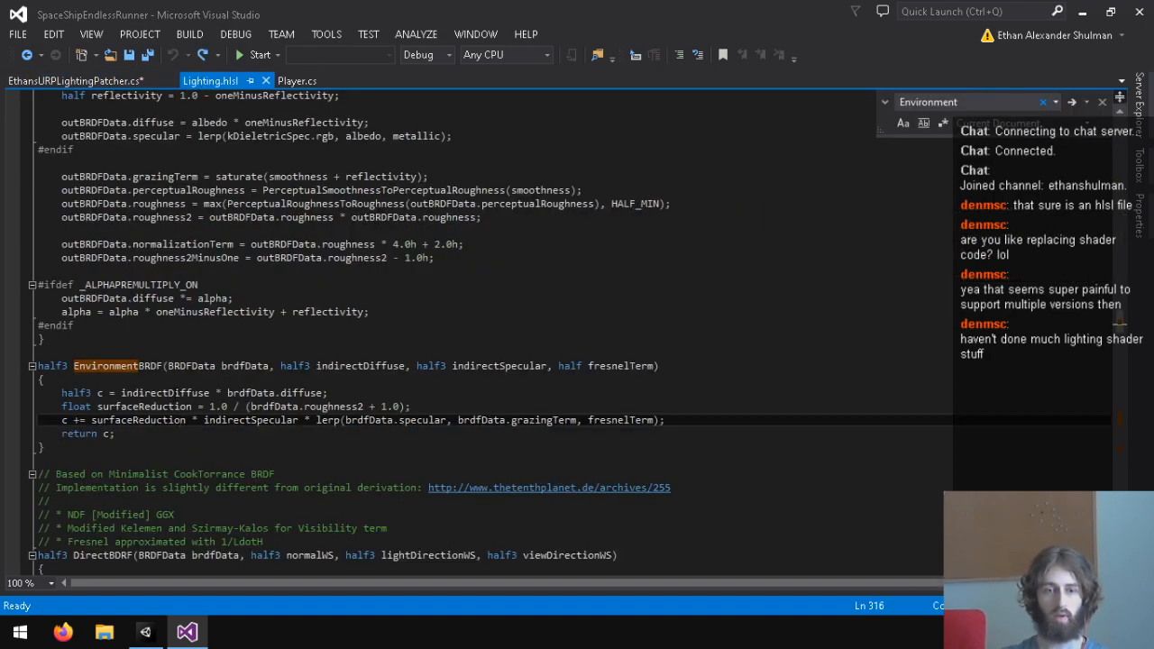
{"action": "scroll", "coordinate": [487, 334], "scroll_direction": "down", "scroll_amount": 7}
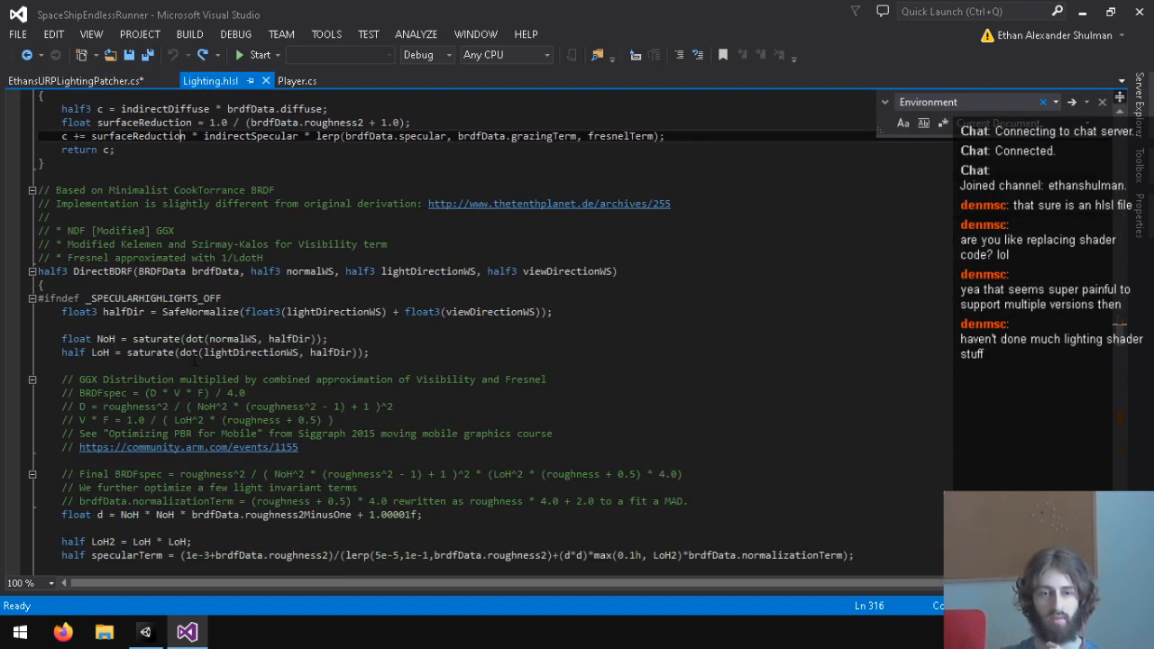
{"action": "scroll", "coordinate": [487, 334], "scroll_direction": "down", "scroll_amount": 15}
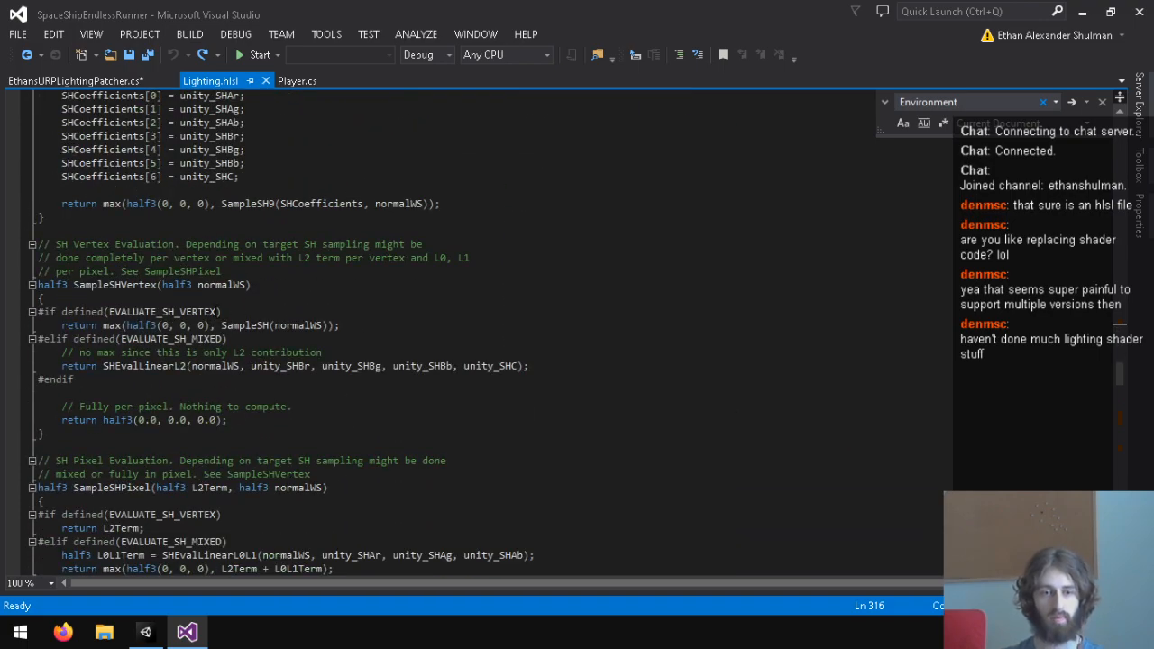
{"action": "scroll", "coordinate": [214, 311], "scroll_direction": "down", "scroll_amount": 12}
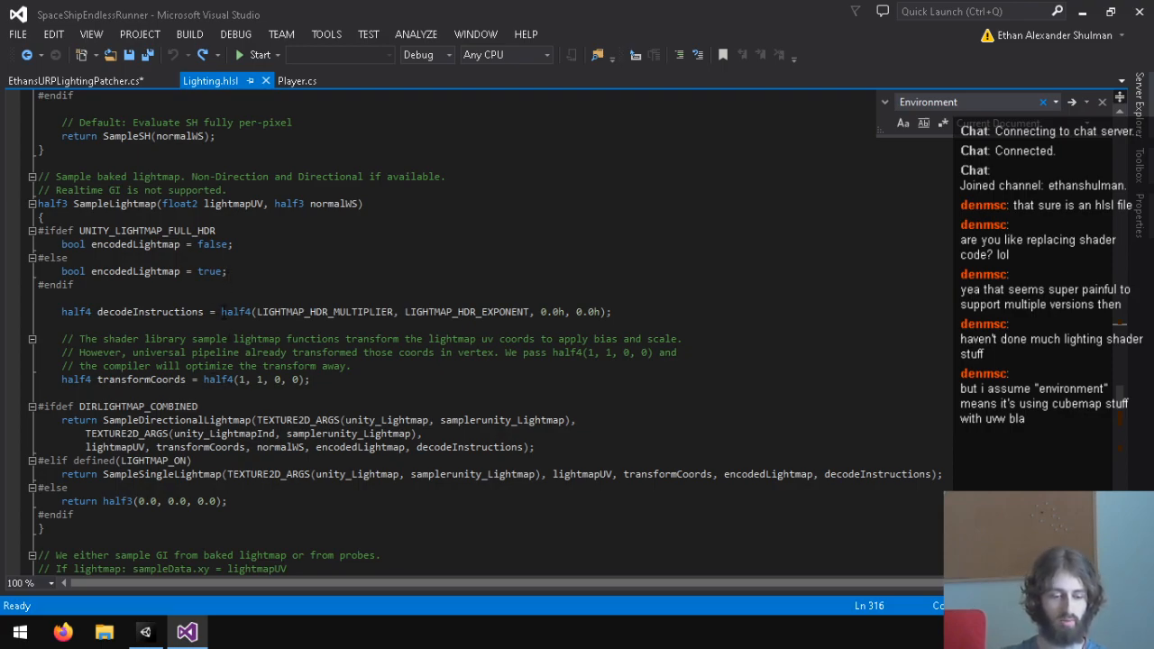
{"action": "scroll", "coordinate": [259, 273], "scroll_direction": "down", "scroll_amount": 4}
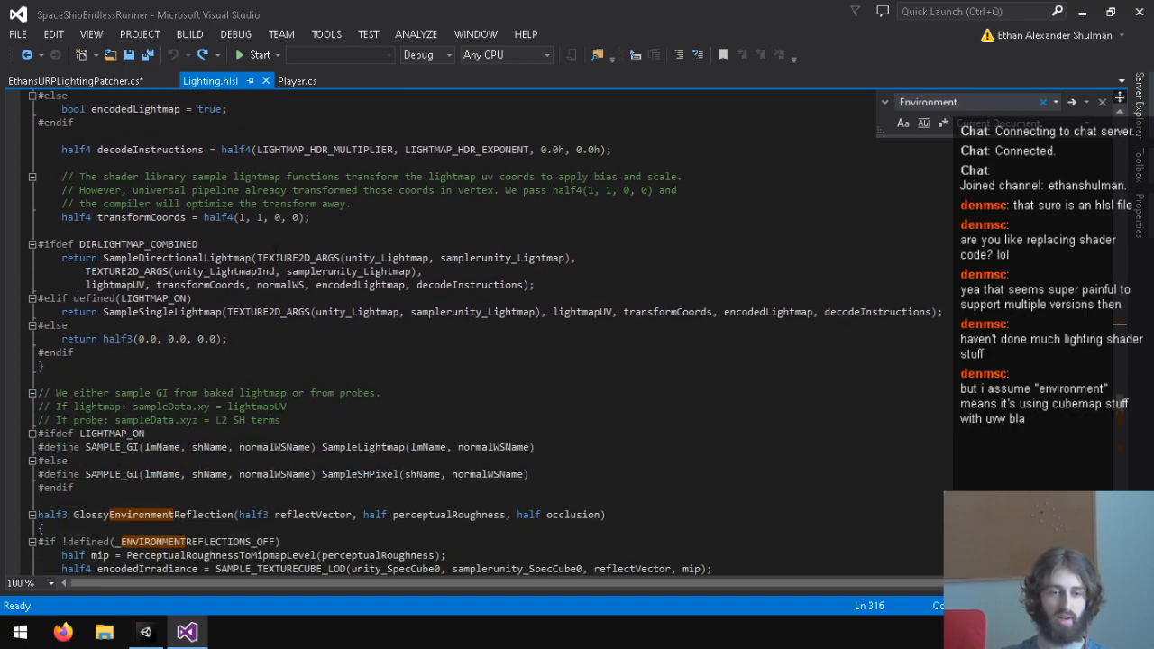
Examine the GlossyEnvironmentReflection, GlobalIllumination and UniversalFragmentPBR functions in Lighting.hlsl for how environment reflections and baked GI are combined.
{"action": "scroll", "coordinate": [275, 251], "scroll_direction": "down", "scroll_amount": 7}
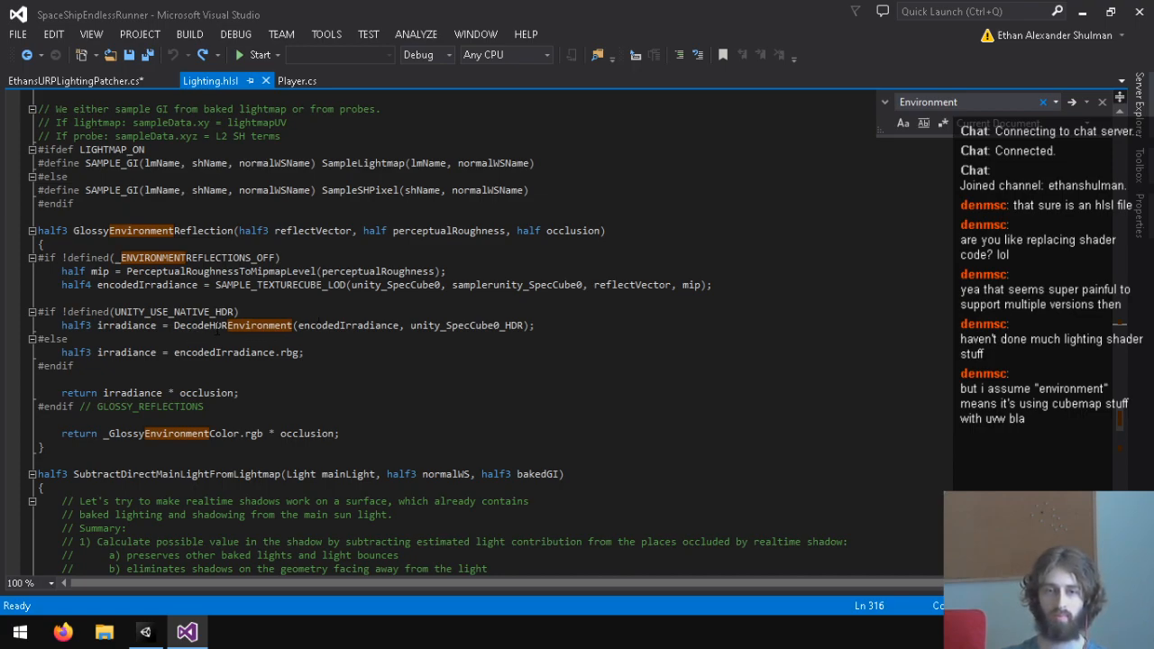
{"action": "left_click_drag", "start_coordinate": [216, 286], "coordinate": [347, 287]}
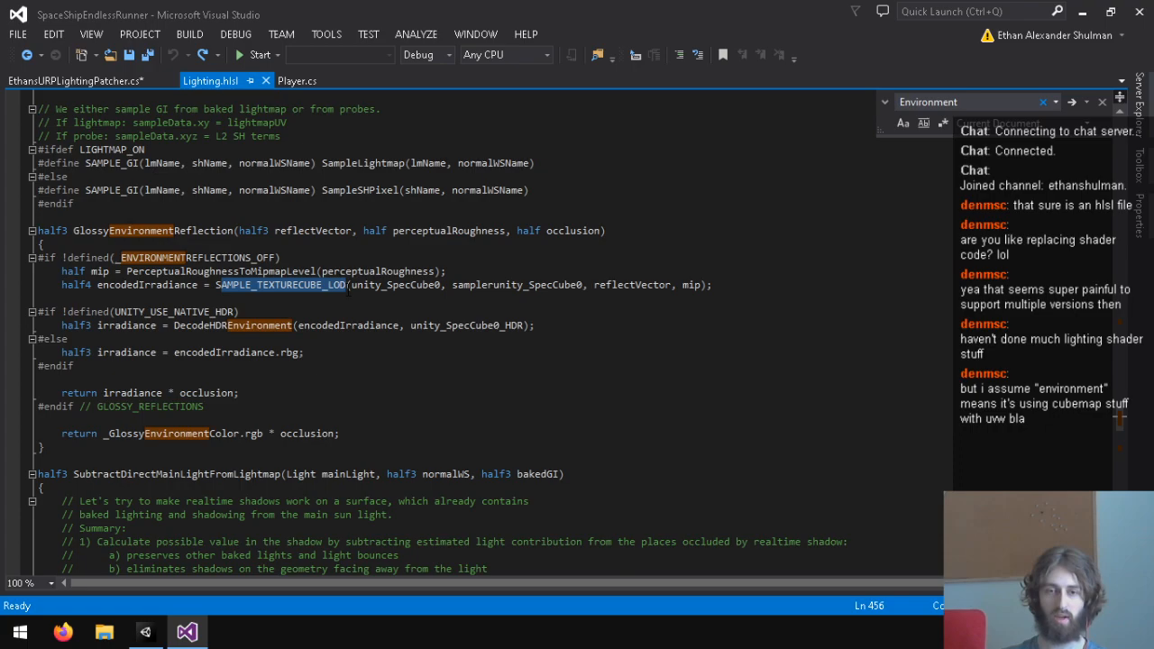
{"action": "left_click", "coordinate": [348, 286]}
{"action": "left_click_drag", "start_coordinate": [210, 285], "coordinate": [348, 286]}
{"action": "left_click", "coordinate": [348, 286]}
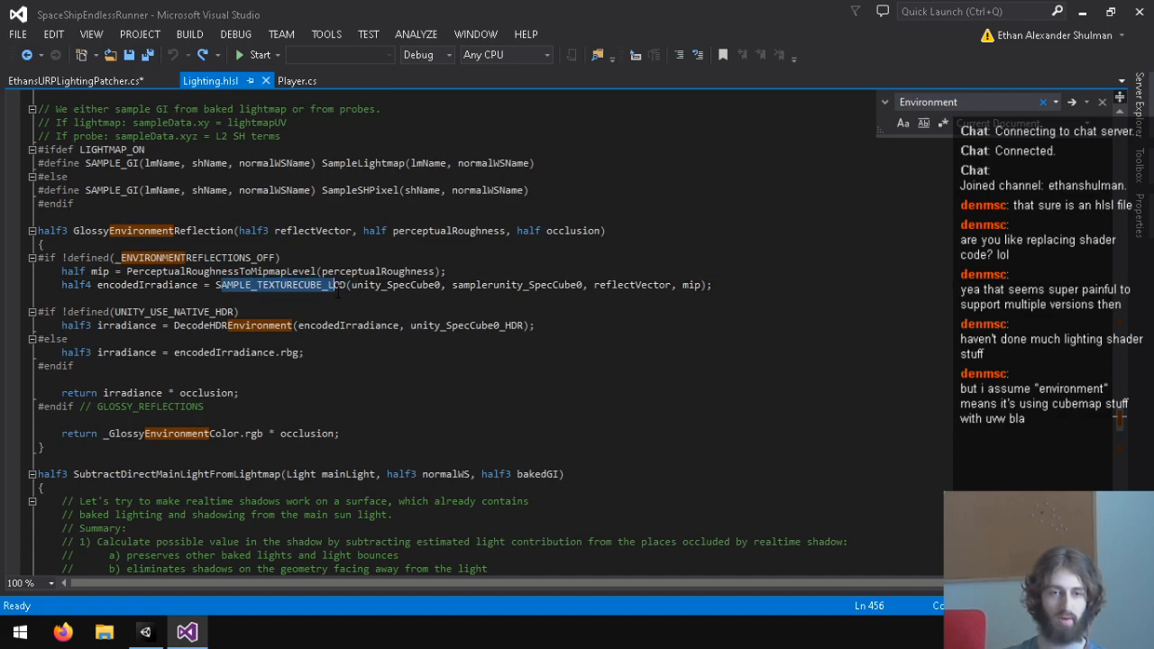
{"action": "scroll", "coordinate": [338, 291], "scroll_direction": "down", "scroll_amount": 8}
{"action": "scroll", "coordinate": [339, 292], "scroll_direction": "down", "scroll_amount": 8}
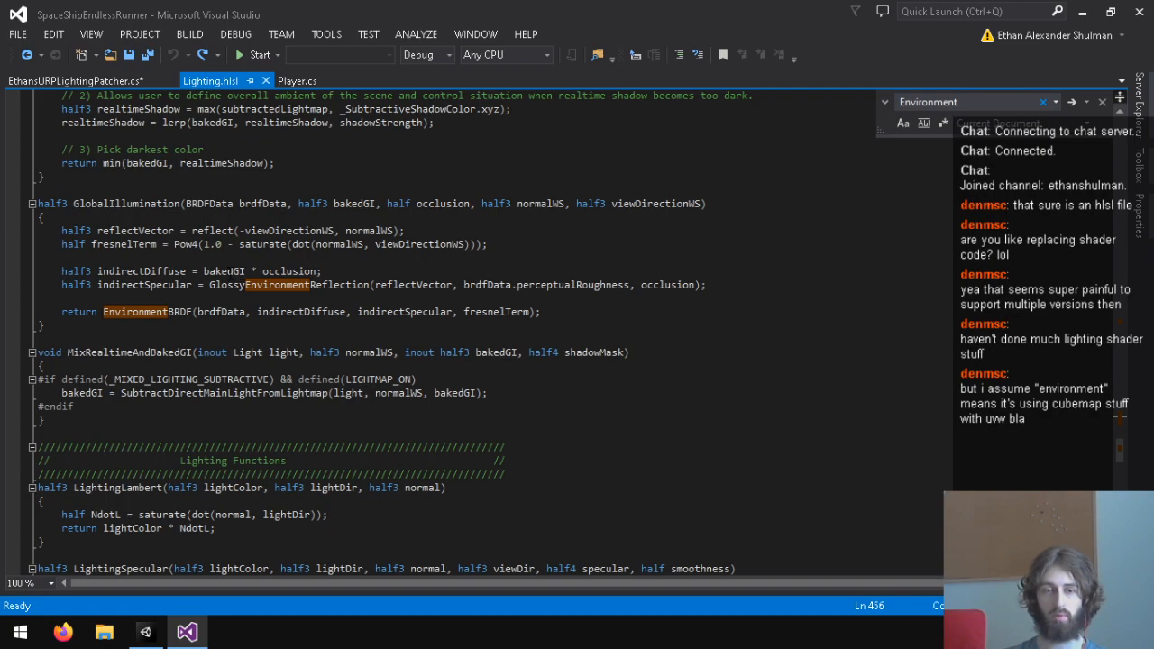
{"action": "left_click", "coordinate": [232, 270]}
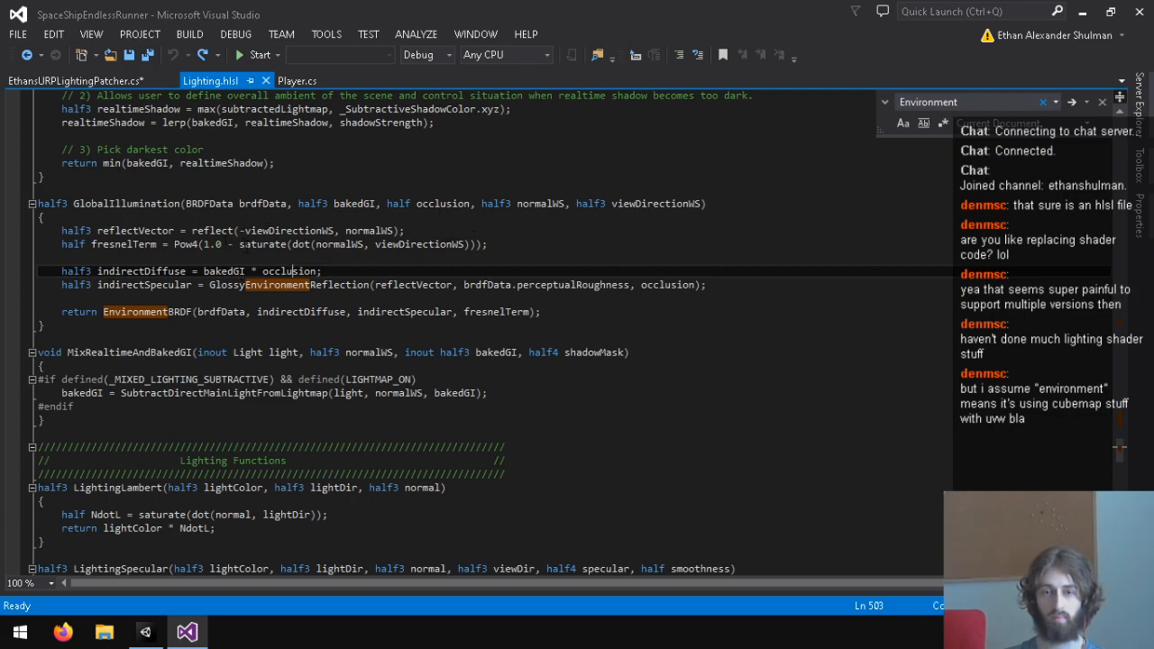
{"action": "scroll", "coordinate": [256, 257], "scroll_direction": "down", "scroll_amount": 20}
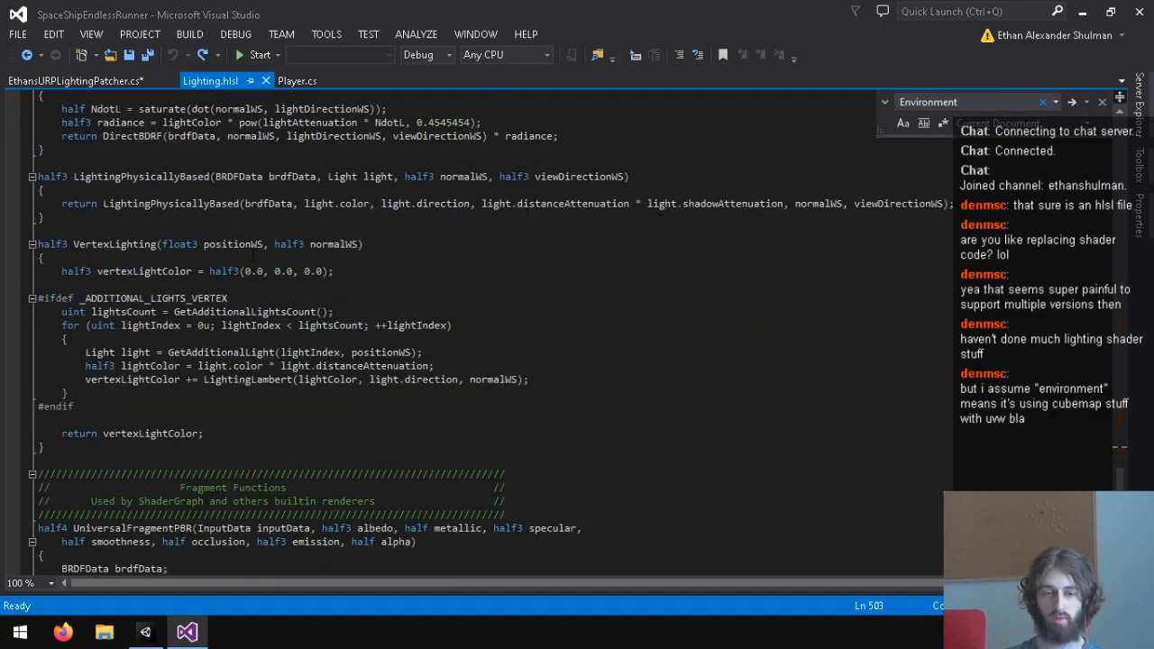
{"action": "scroll", "coordinate": [253, 255], "scroll_direction": "up", "scroll_amount": 6}
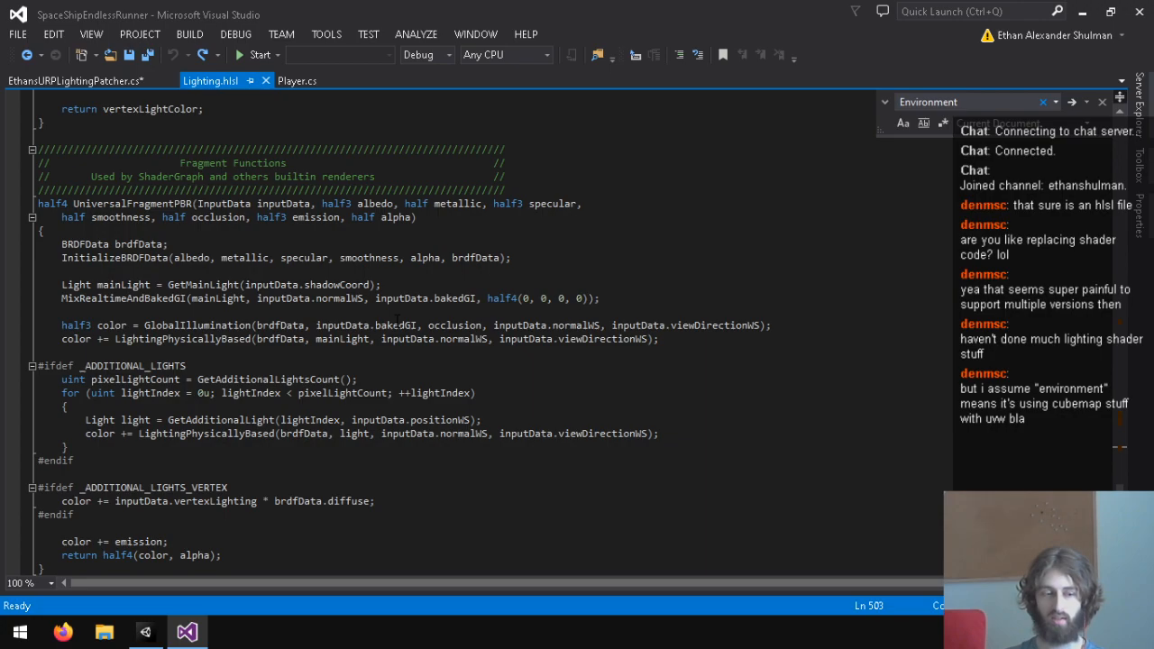
{"action": "scroll", "coordinate": [397, 317], "scroll_direction": "up", "scroll_amount": 20}
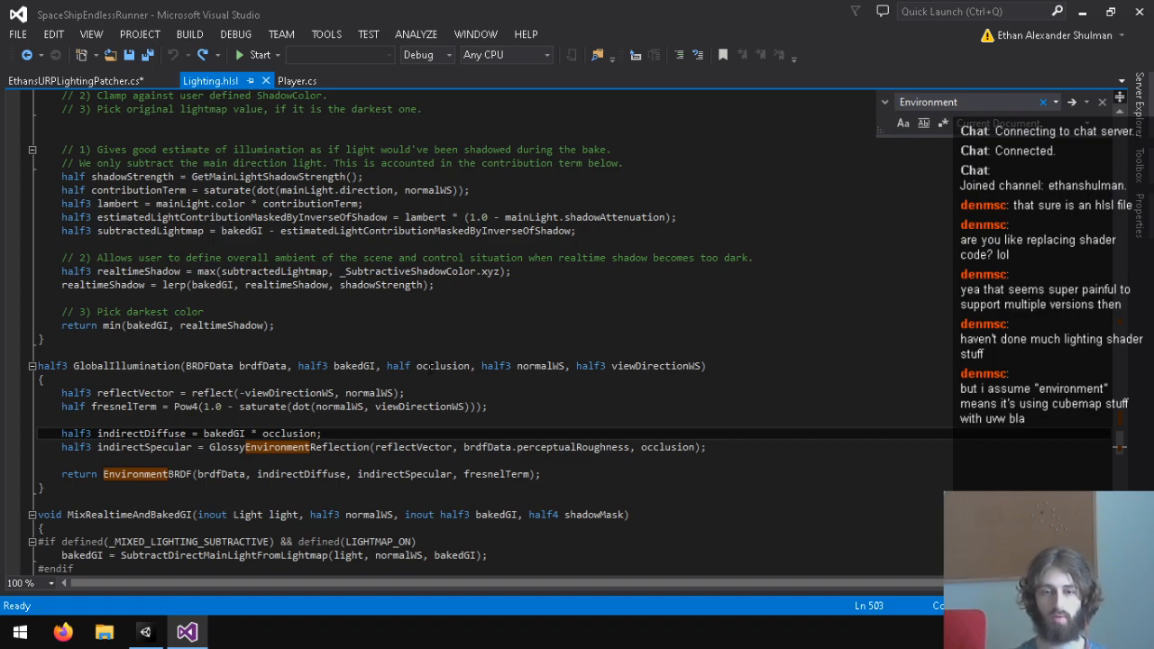
{"action": "scroll", "coordinate": [431, 366], "scroll_direction": "down", "scroll_amount": 20}
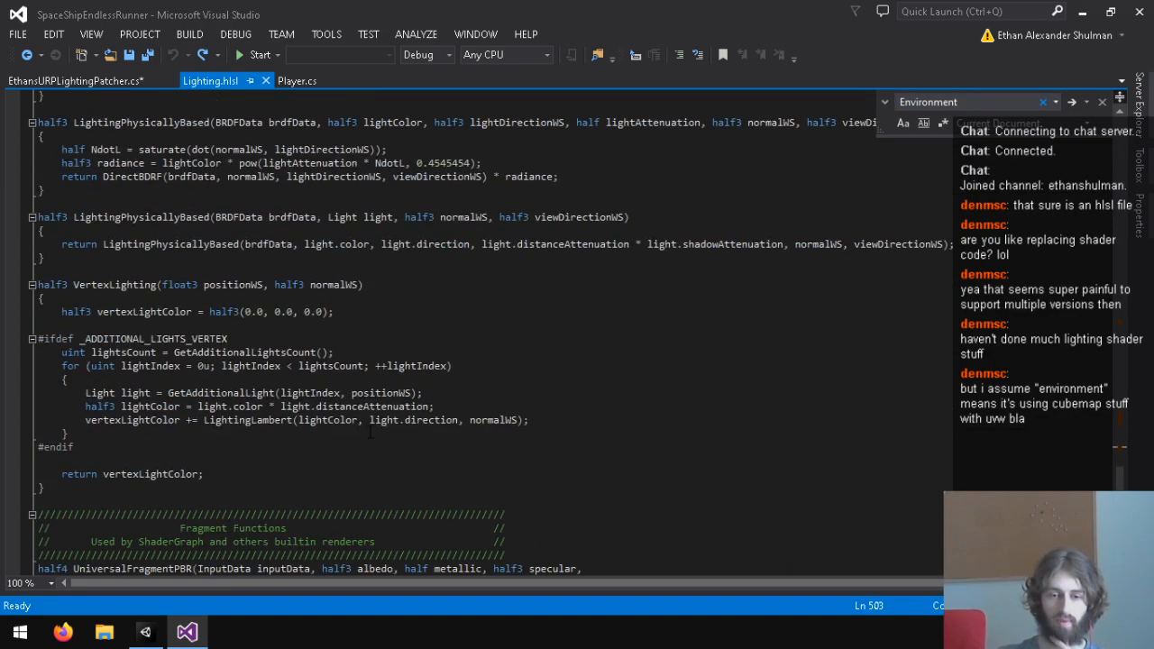
{"action": "scroll", "coordinate": [352, 392], "scroll_direction": "down", "scroll_amount": 2}
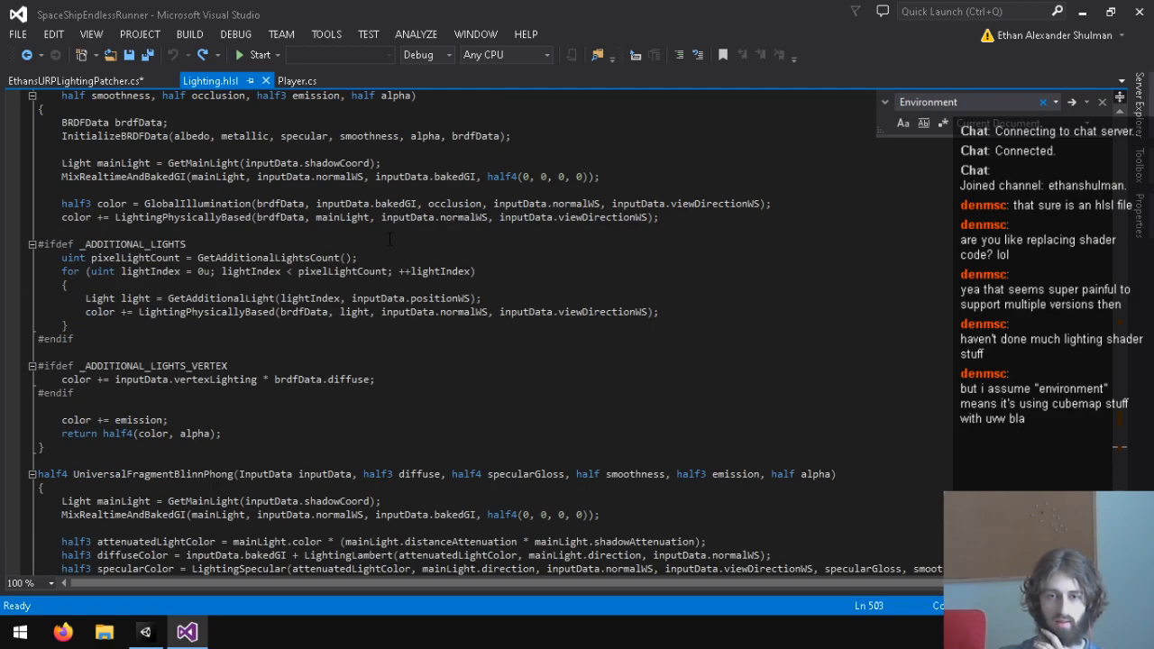
{"action": "scroll", "coordinate": [389, 239], "scroll_direction": "up", "scroll_amount": 3}
{"action": "left_click", "coordinate": [477, 298]}
{"action": "type", "text": "*0"}
{"action": "key", "text": "ctrl+z"}
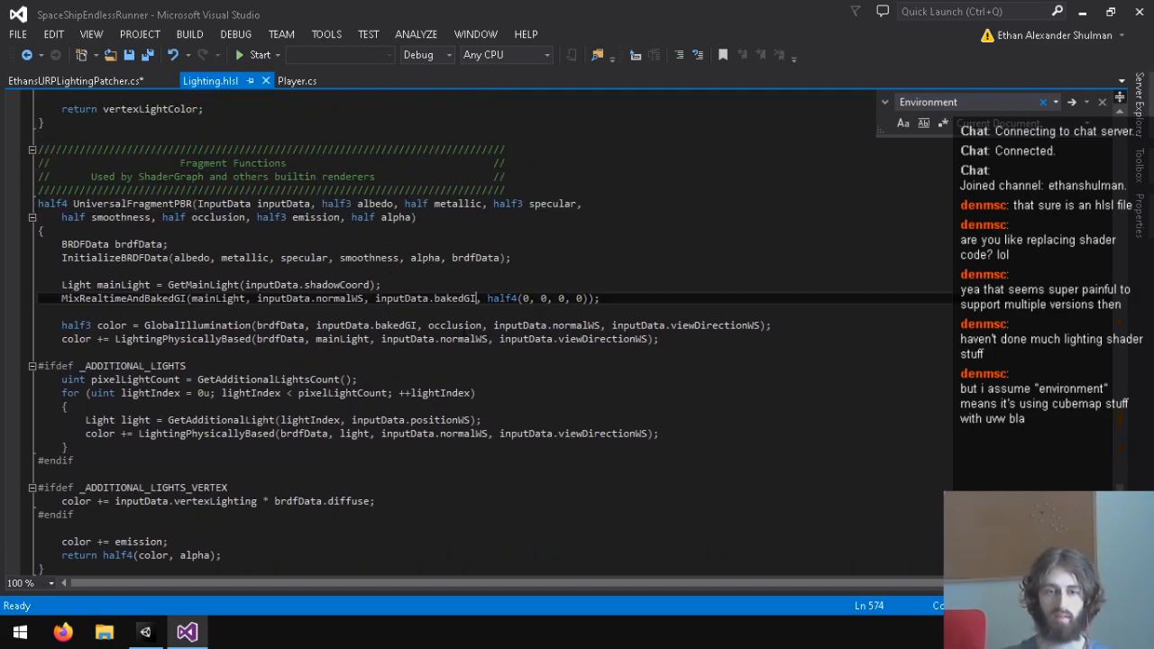
Multiply inputData.bakedGI by 0 in UniversalFragmentPBR's GlobalIllumination call, save the shader, and switch to Unity to check the scene lighting.
{"action": "left_click", "coordinate": [412, 325]}
{"action": "type", "text": "*0"}
{"action": "key", "text": "ctrl+s"}
{"action": "left_click", "coordinate": [145, 632]}
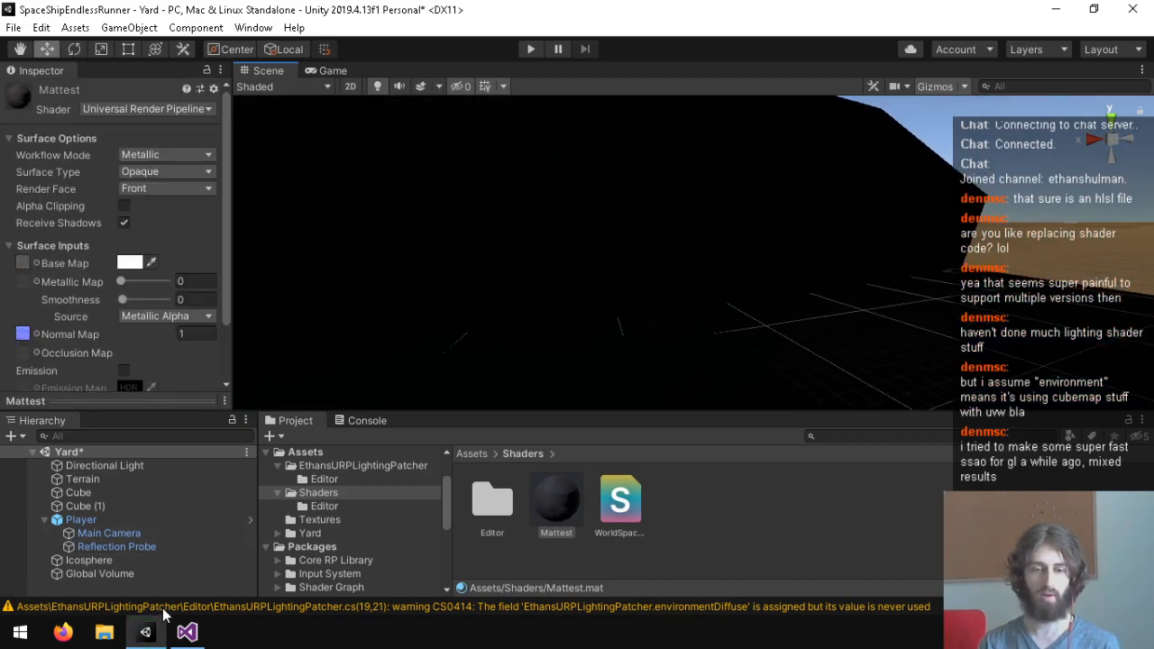
Return to Visual Studio, undo the bakedGI multiplication in Lighting.hlsl, and save the file.
{"action": "left_click", "coordinate": [187, 632]}
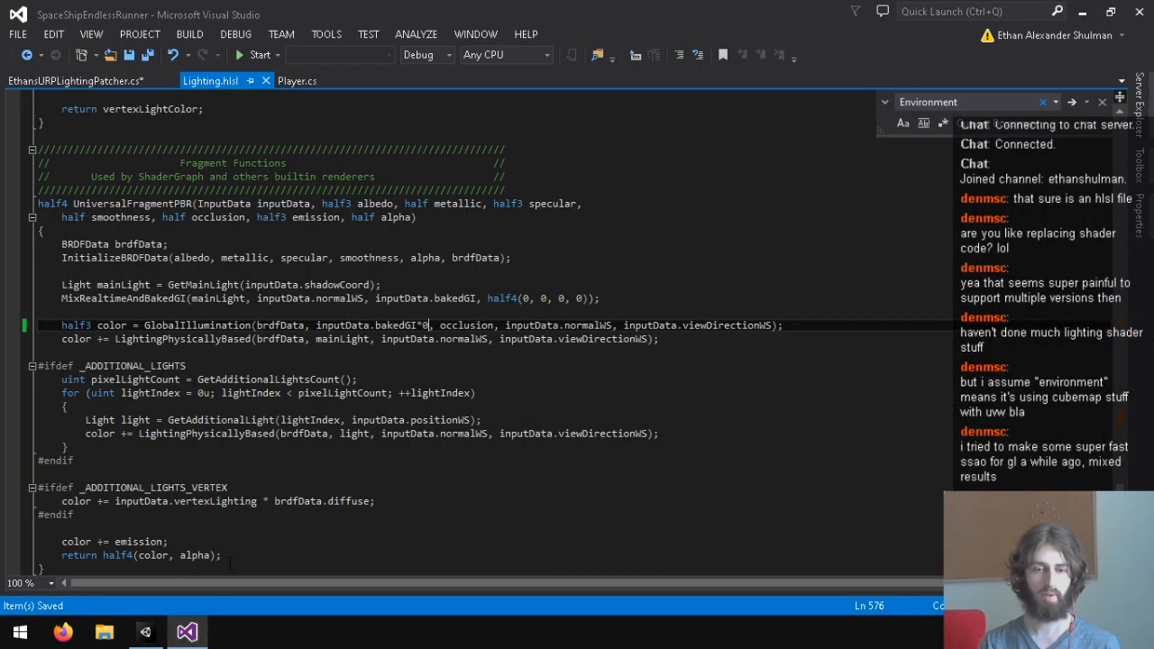
{"action": "key", "text": "ctrl+z"}
{"action": "key", "text": "ctrl+s"}
Examine the spherical harmonics sampling, DirectBDRF and EnvironmentBRDF functions in Lighting.hlsl for where indirect diffuse light is applied.
{"action": "scroll", "coordinate": [369, 358], "scroll_direction": "up", "scroll_amount": 19}
{"action": "scroll", "coordinate": [369, 359], "scroll_direction": "up", "scroll_amount": 8}
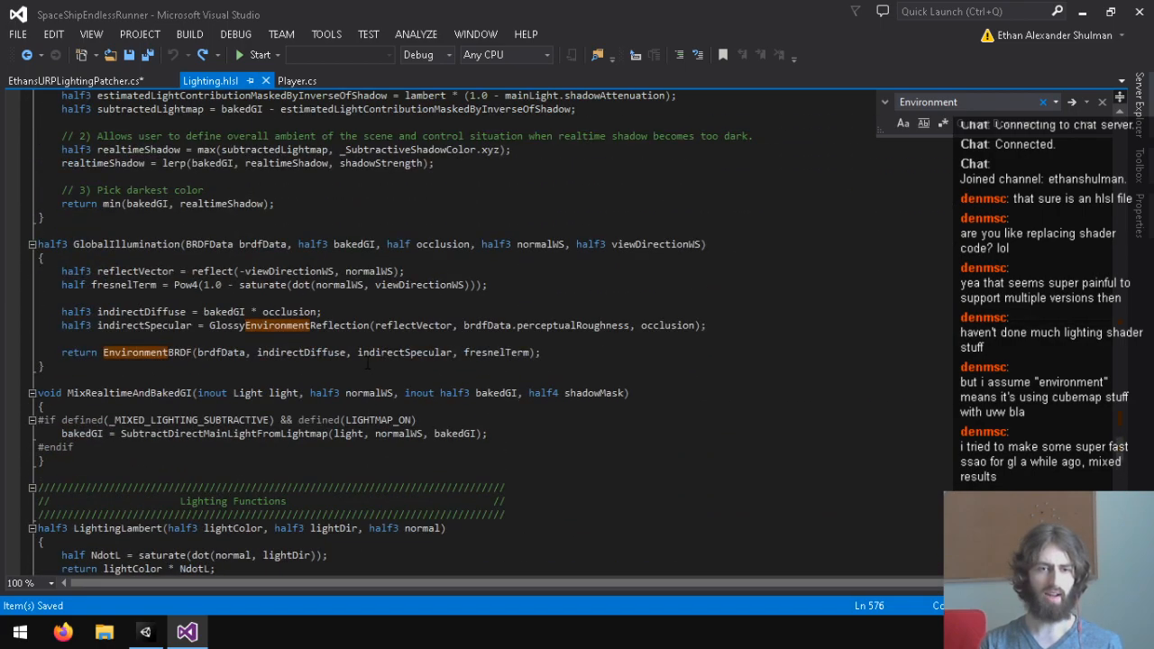
{"action": "scroll", "coordinate": [369, 359], "scroll_direction": "up", "scroll_amount": 20}
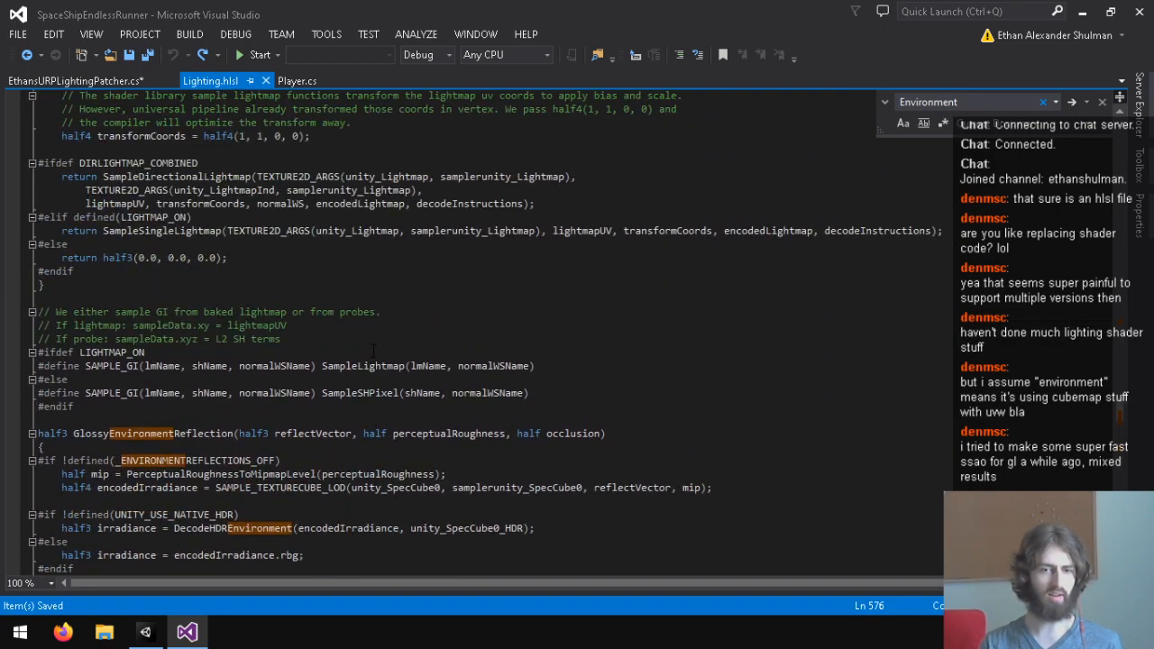
{"action": "scroll", "coordinate": [459, 341], "scroll_direction": "up", "scroll_amount": 20}
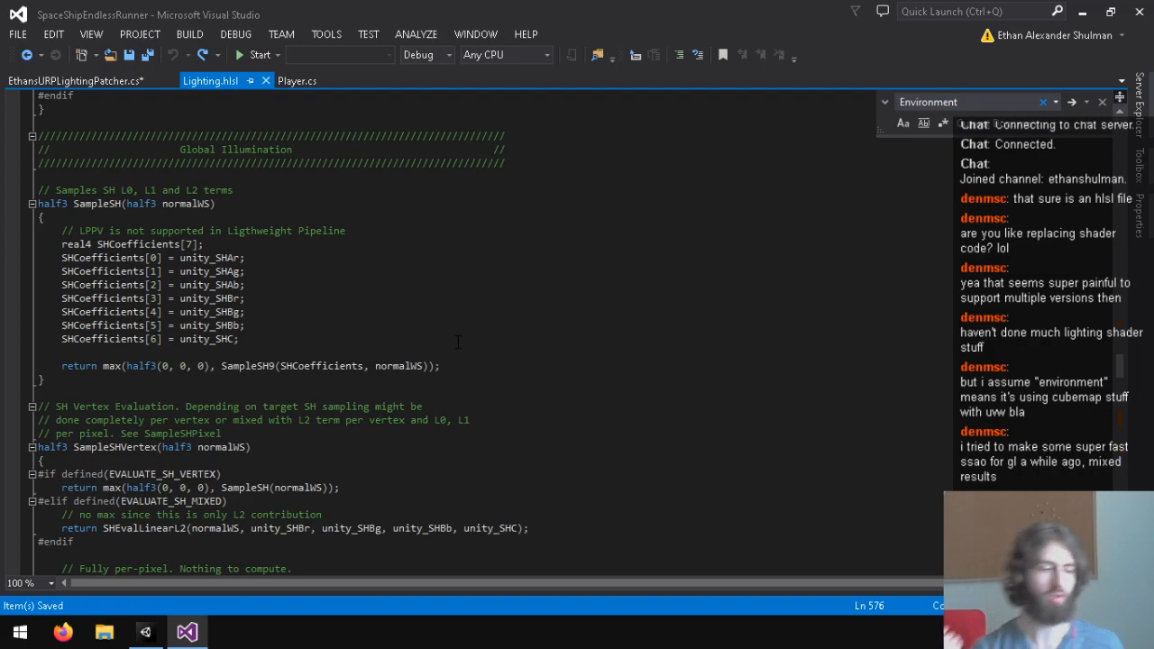
{"action": "scroll", "coordinate": [458, 341], "scroll_direction": "up", "scroll_amount": 20}
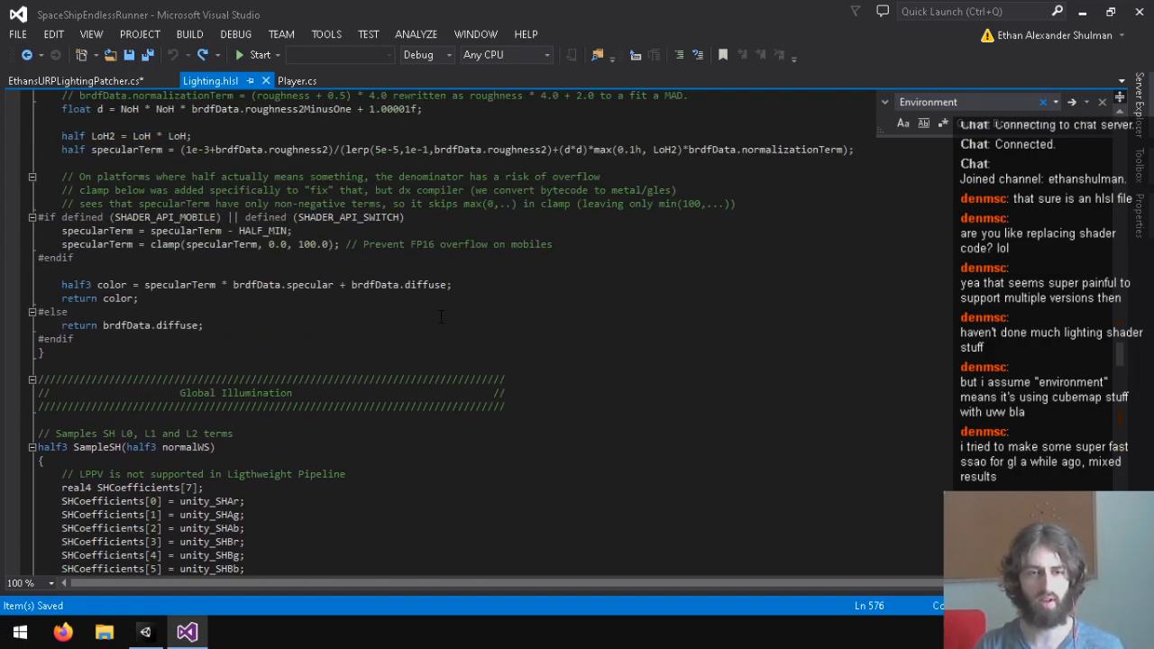
{"action": "scroll", "coordinate": [436, 310], "scroll_direction": "down", "scroll_amount": 6}
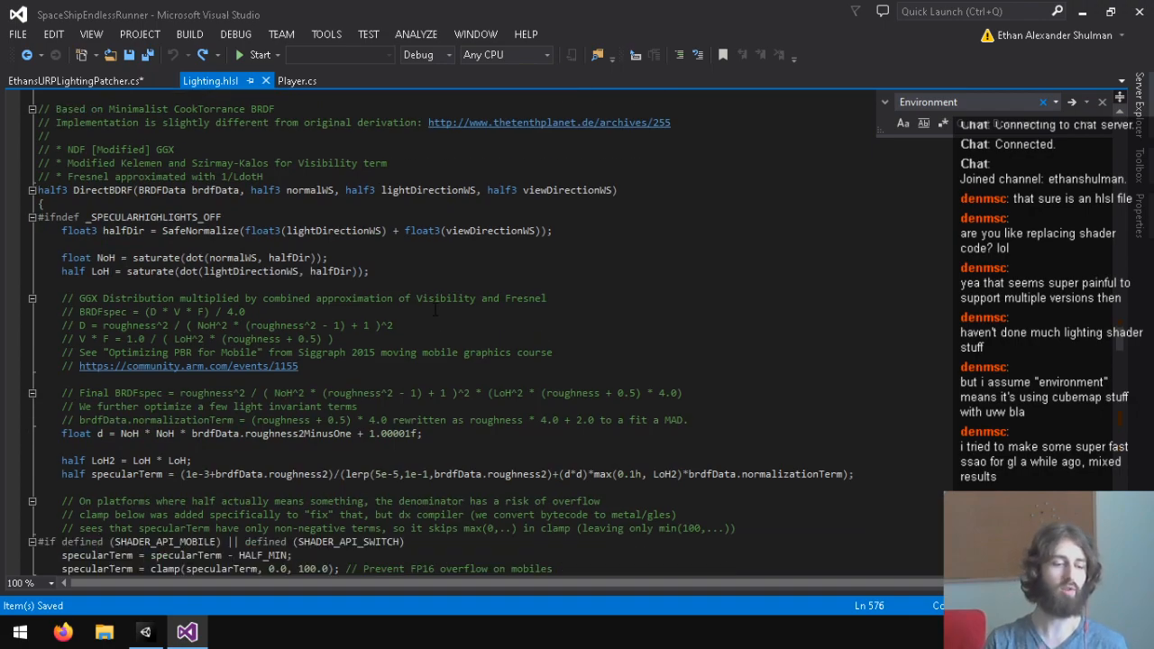
{"action": "scroll", "coordinate": [436, 310], "scroll_direction": "down", "scroll_amount": 4}
{"action": "scroll", "coordinate": [436, 310], "scroll_direction": "up", "scroll_amount": 15}
{"action": "scroll", "coordinate": [356, 405], "scroll_direction": "up", "scroll_amount": 2}
{"action": "scroll", "coordinate": [368, 404], "scroll_direction": "down", "scroll_amount": 4}
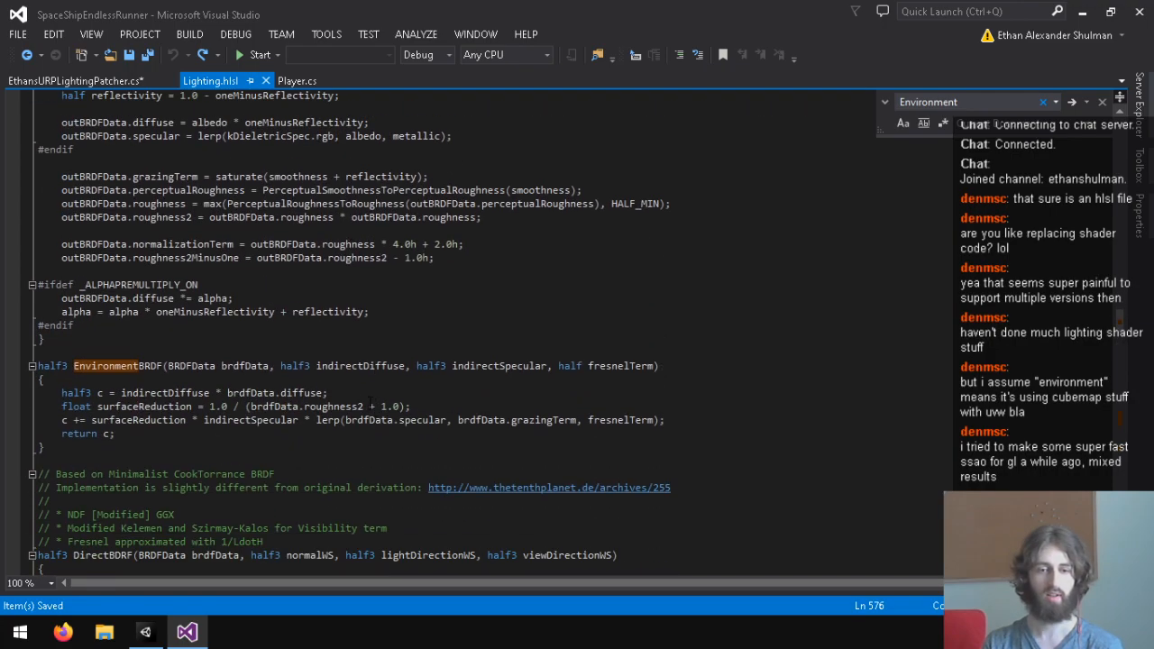
{"action": "left_click", "coordinate": [263, 420]}
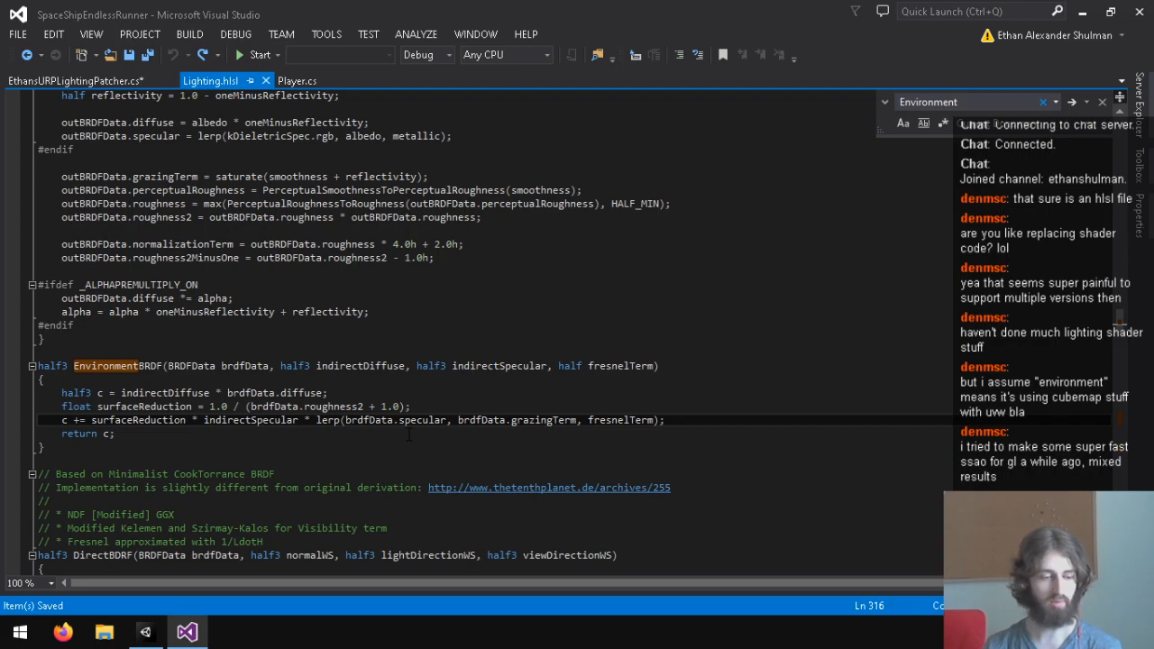
{"action": "left_click", "coordinate": [253, 382]}
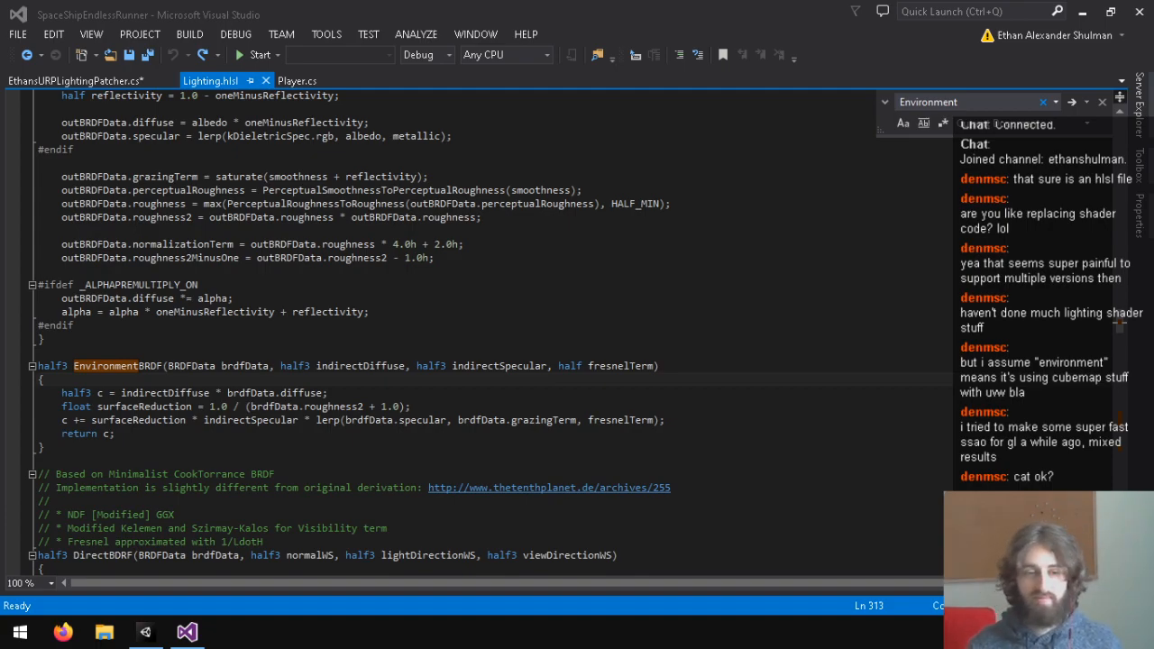
{"action": "left_click", "coordinate": [187, 382]}
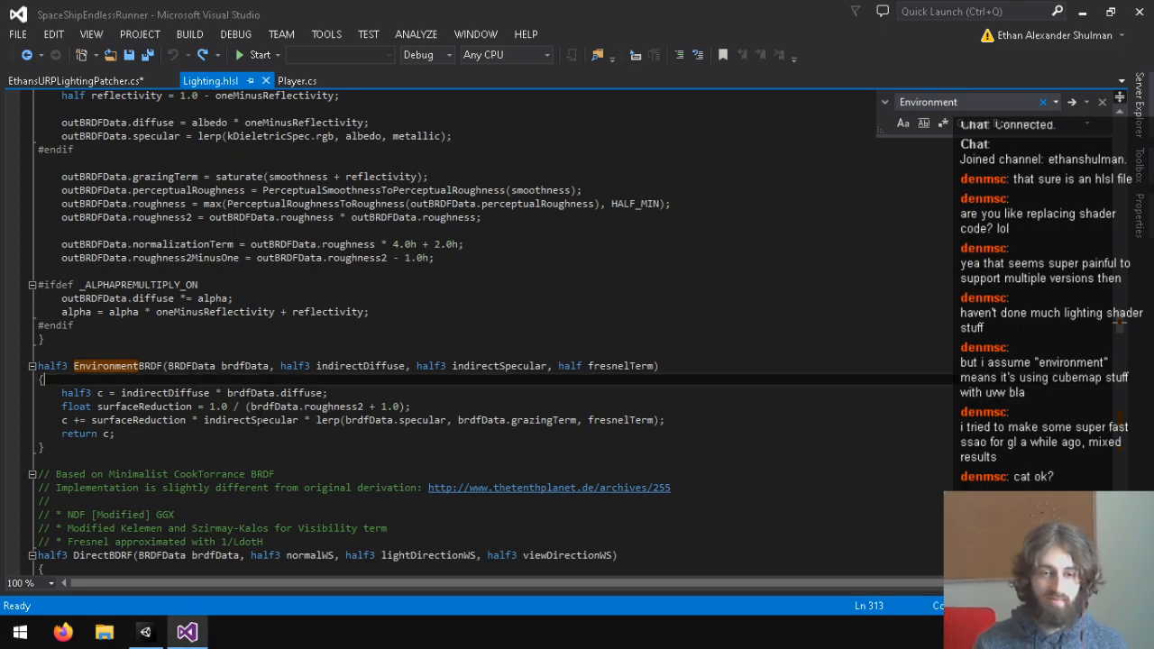
{"action": "left_click", "coordinate": [263, 437]}
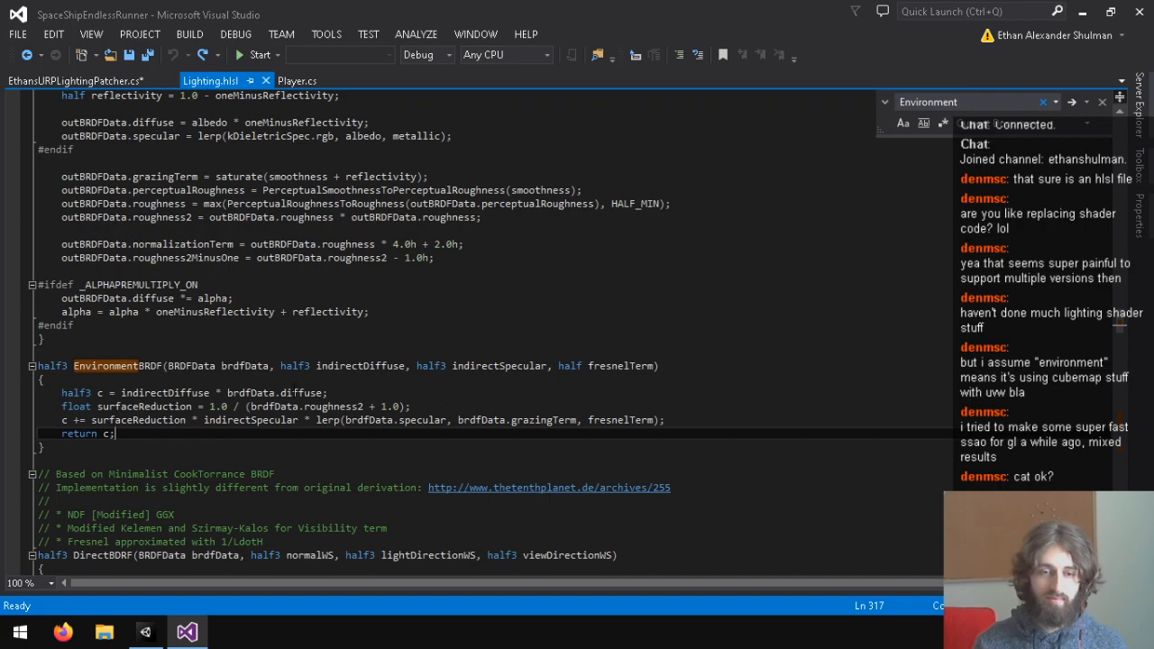
Review the patching code in EthansURPLightingPatcher.cs against the EnvironmentBRDF function in Lighting.hlsl.
{"action": "left_click", "coordinate": [109, 82]}
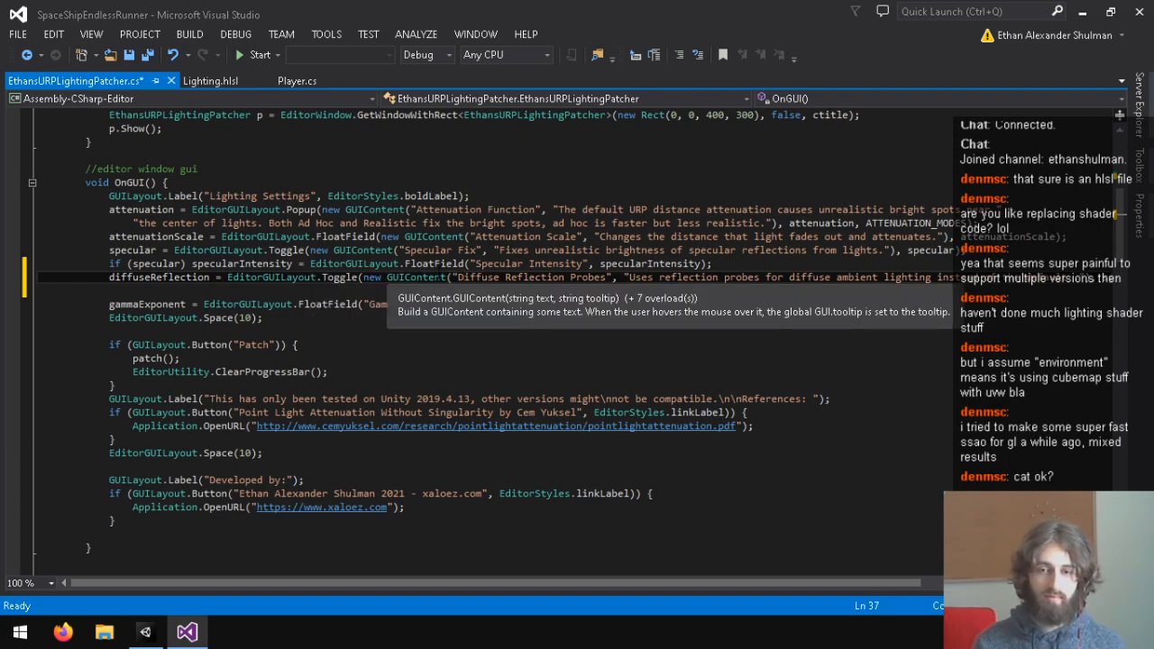
{"action": "scroll", "coordinate": [347, 237], "scroll_direction": "down", "scroll_amount": 20}
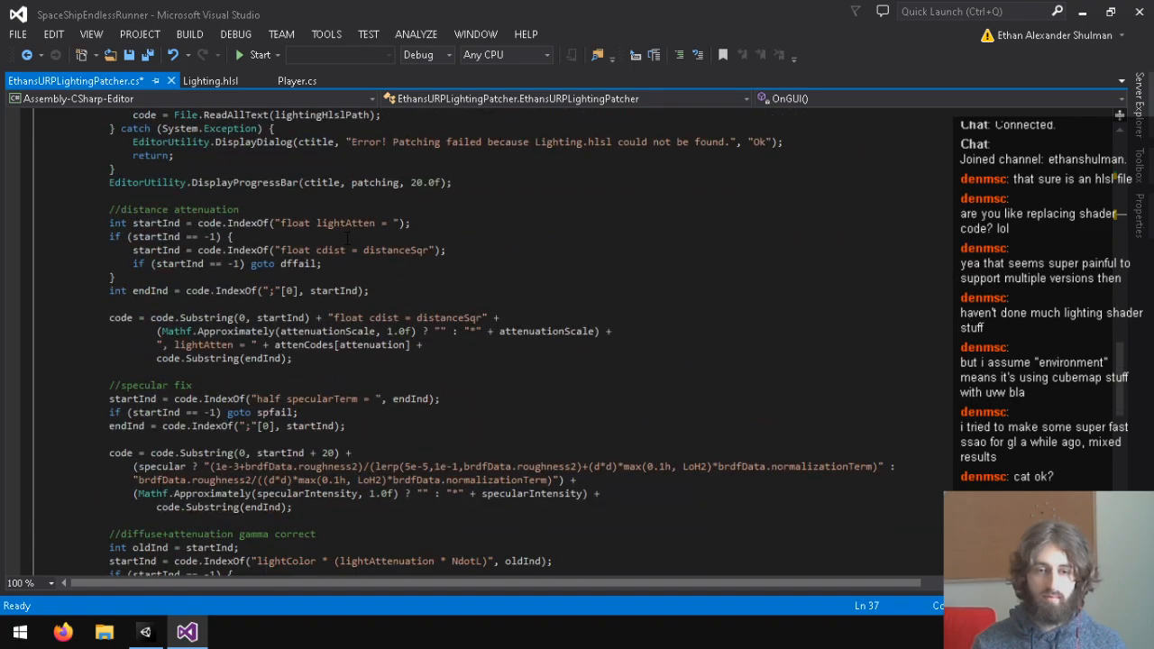
{"action": "scroll", "coordinate": [347, 237], "scroll_direction": "down", "scroll_amount": 5}
{"action": "left_click", "coordinate": [210, 80]}
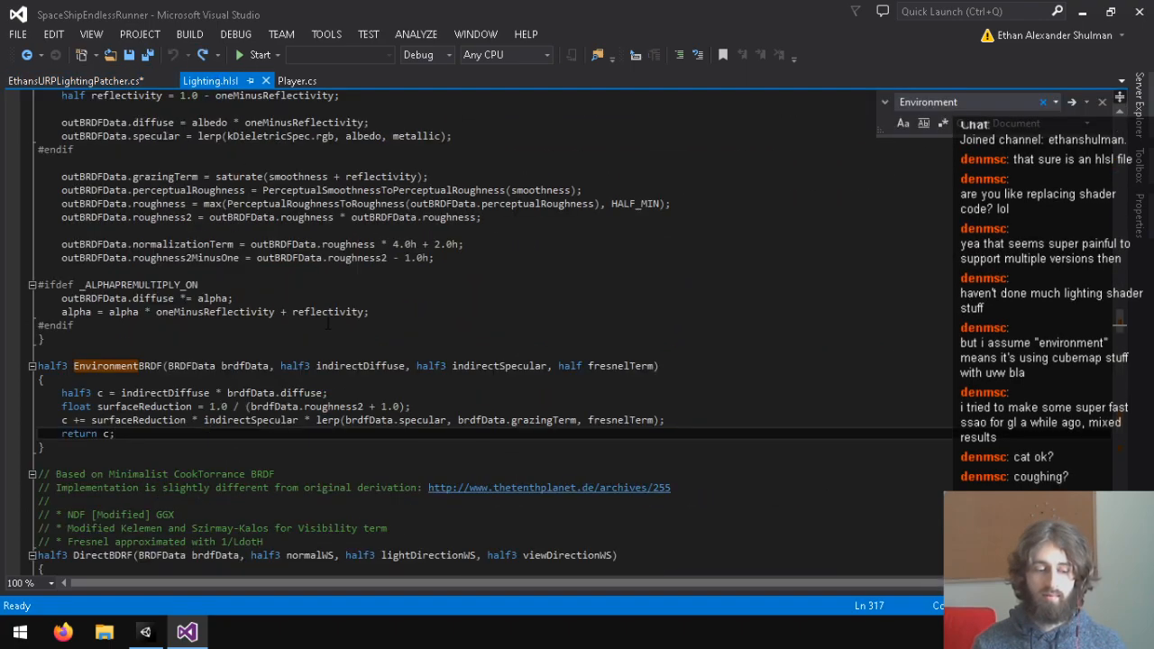
{"action": "left_click", "coordinate": [210, 407]}
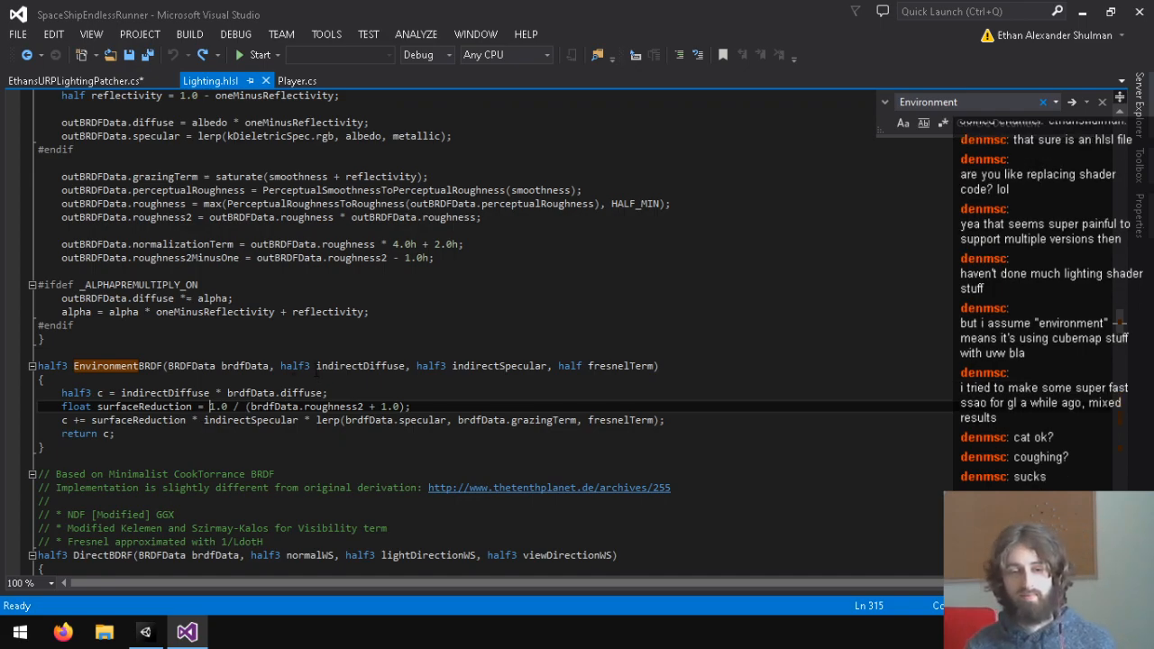
{"action": "left_click", "coordinate": [366, 395]}
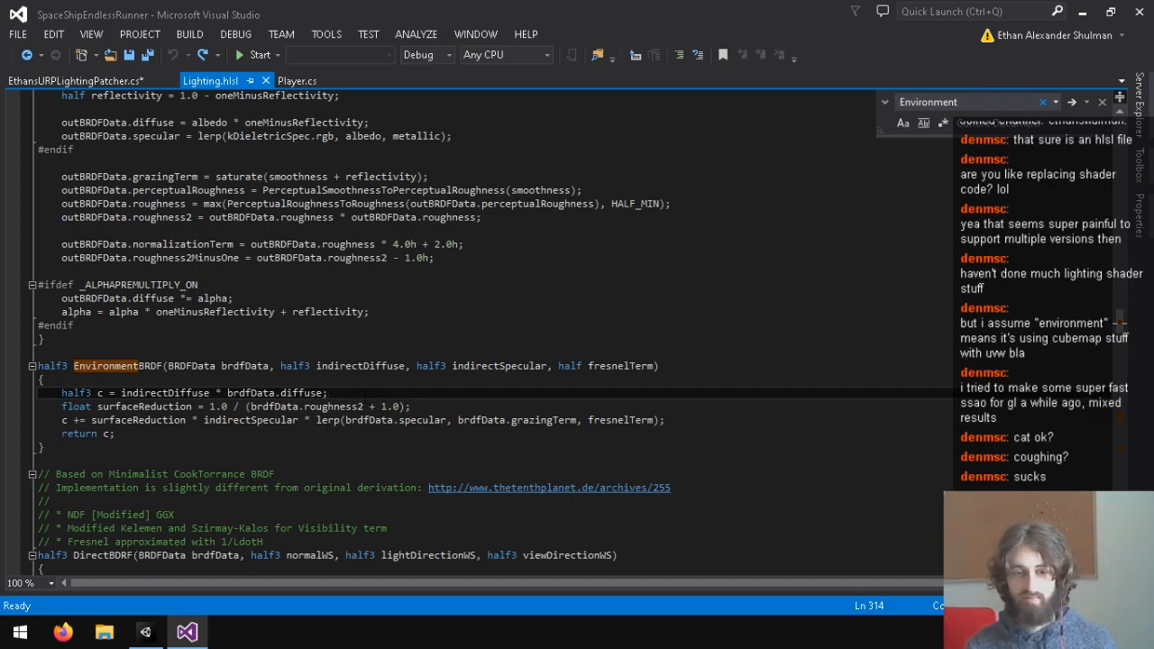
{"action": "left_click", "coordinate": [406, 407]}
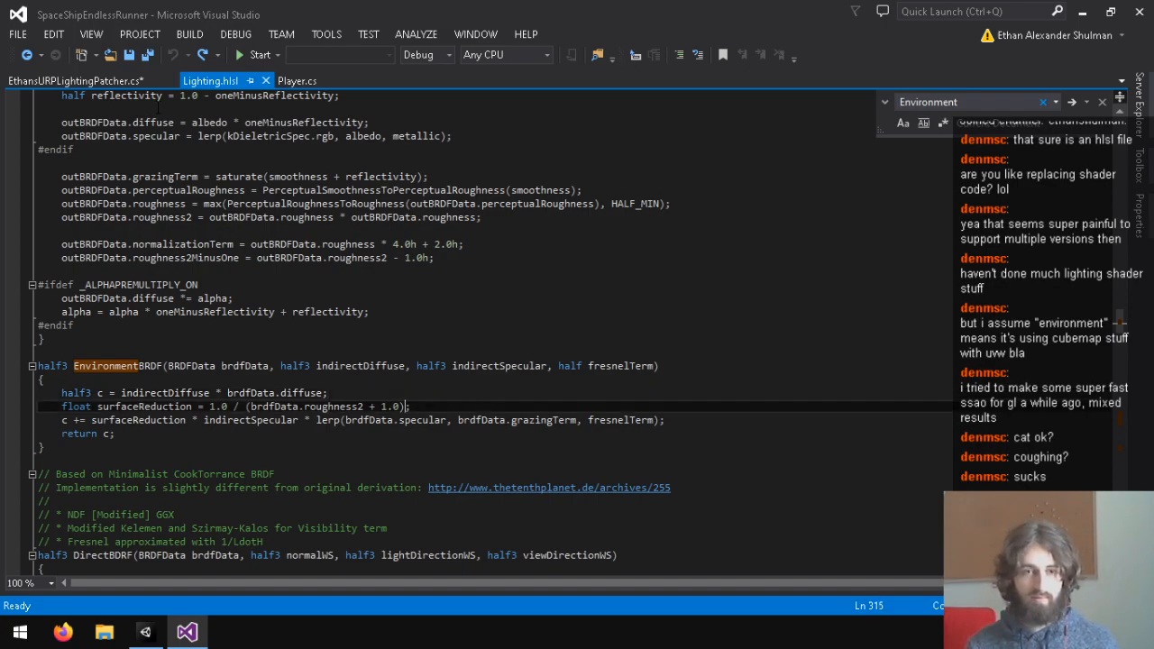
In the patcher's patch() method, add the comment "//replace baked/ambient diffuse with reflection gamma" below the diffuse+attenuation gamma correction block.
{"action": "left_click", "coordinate": [81, 80]}
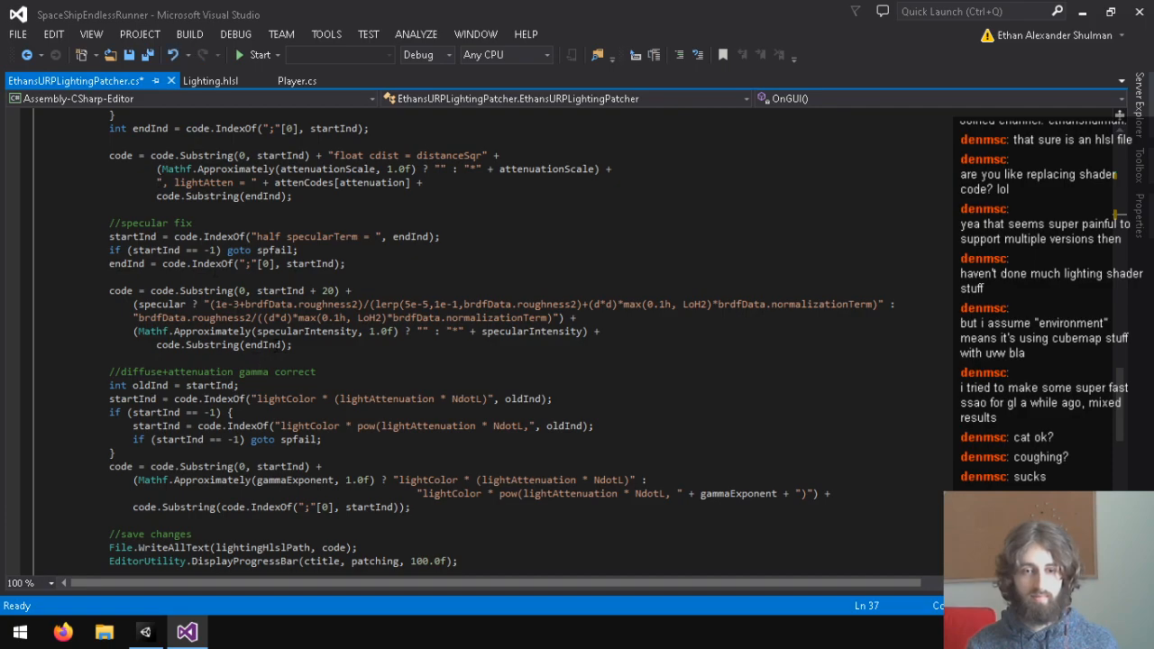
{"action": "scroll", "coordinate": [447, 361], "scroll_direction": "down", "scroll_amount": 2}
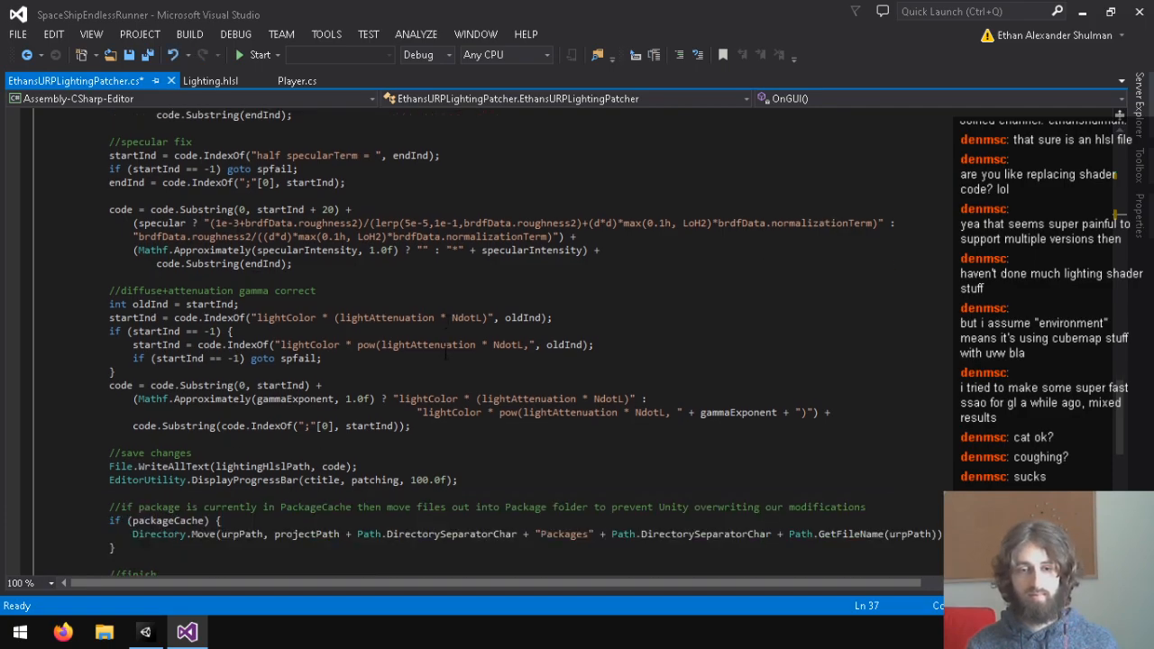
{"action": "scroll", "coordinate": [541, 384], "scroll_direction": "down", "scroll_amount": 2}
{"action": "scroll", "coordinate": [470, 349], "scroll_direction": "up", "scroll_amount": 3}
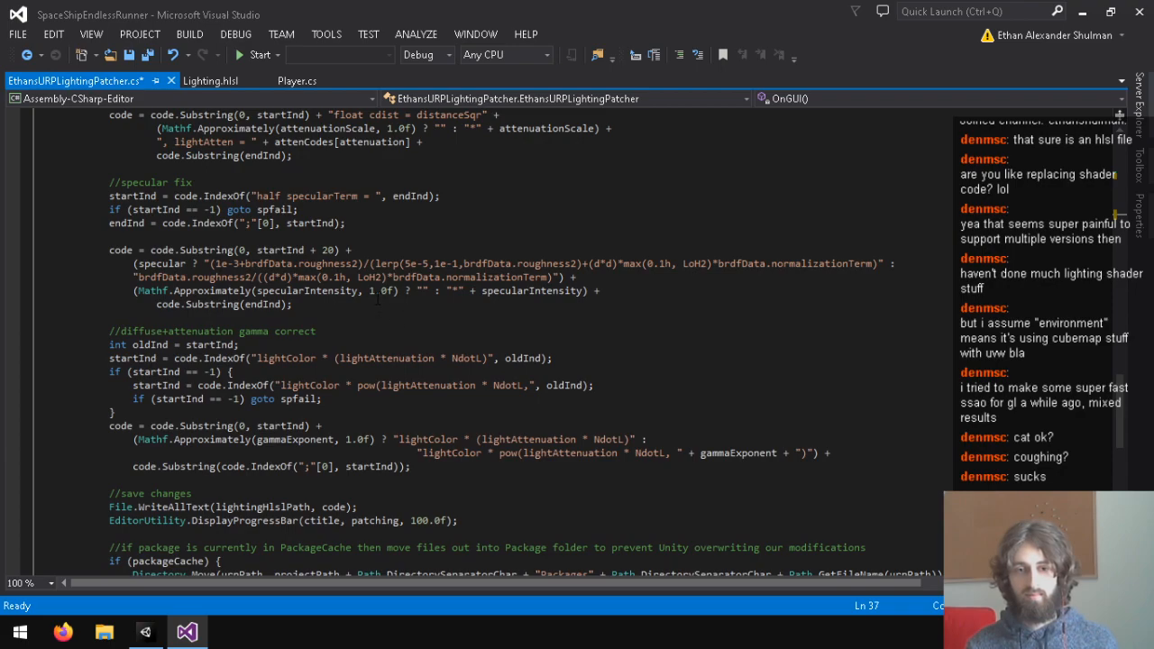
{"action": "scroll", "coordinate": [378, 305], "scroll_direction": "down", "scroll_amount": 1}
{"action": "left_click", "coordinate": [447, 440]}
{"action": "left_click", "coordinate": [601, 413]}
{"action": "left_click", "coordinate": [596, 426]}
{"action": "key", "text": "Return"}
{"action": "key", "text": "Return"}
{"action": "type", "text": "//"}
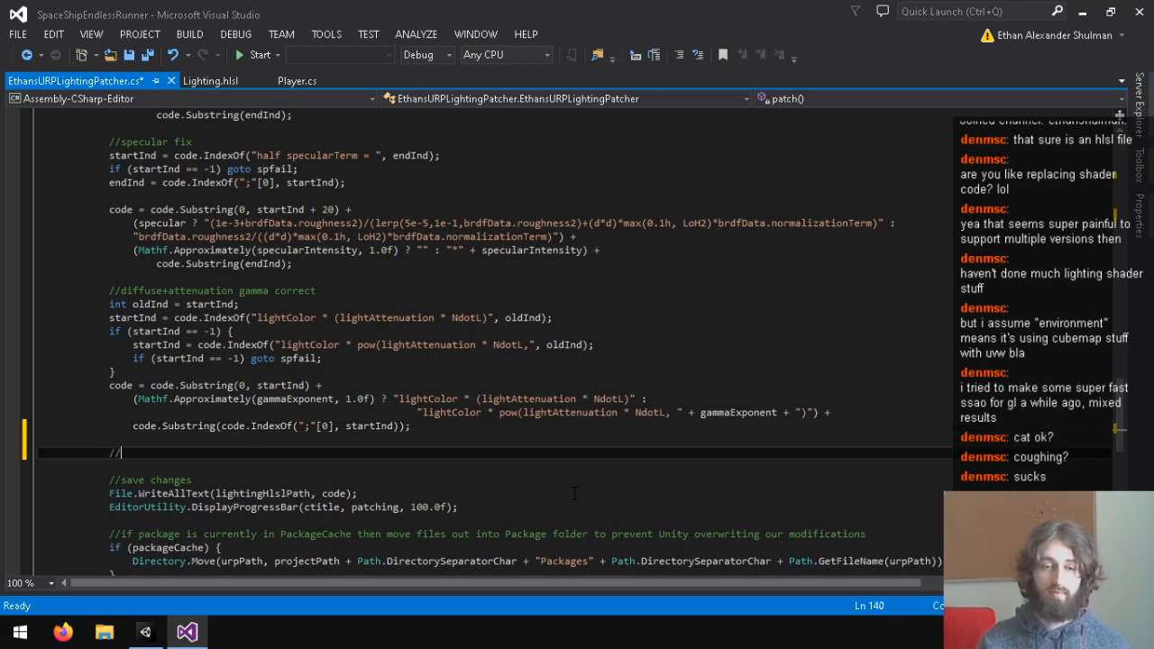
{"action": "type", "text": "replace ba"}
{"action": "key", "text": "BackSpace"}
{"action": "key", "text": "BackSpace"}
{"action": "type", "text": "baked/ambient diffuse with reflection gamma"}
Review the tooltip text of the Diffuse Reflection Probes toggle in the OnGUI() method.
{"action": "scroll", "coordinate": [570, 383], "scroll_direction": "up", "scroll_amount": 9}
{"action": "scroll", "coordinate": [570, 382], "scroll_direction": "up", "scroll_amount": 20}
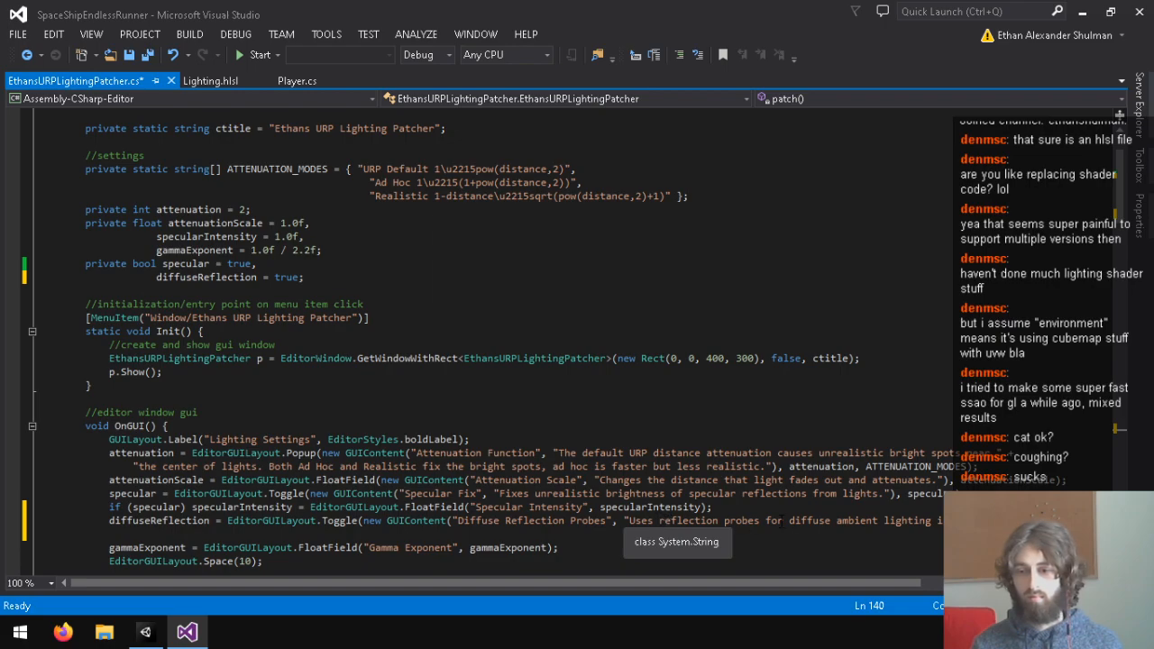
{"action": "left_click", "coordinate": [631, 522]}
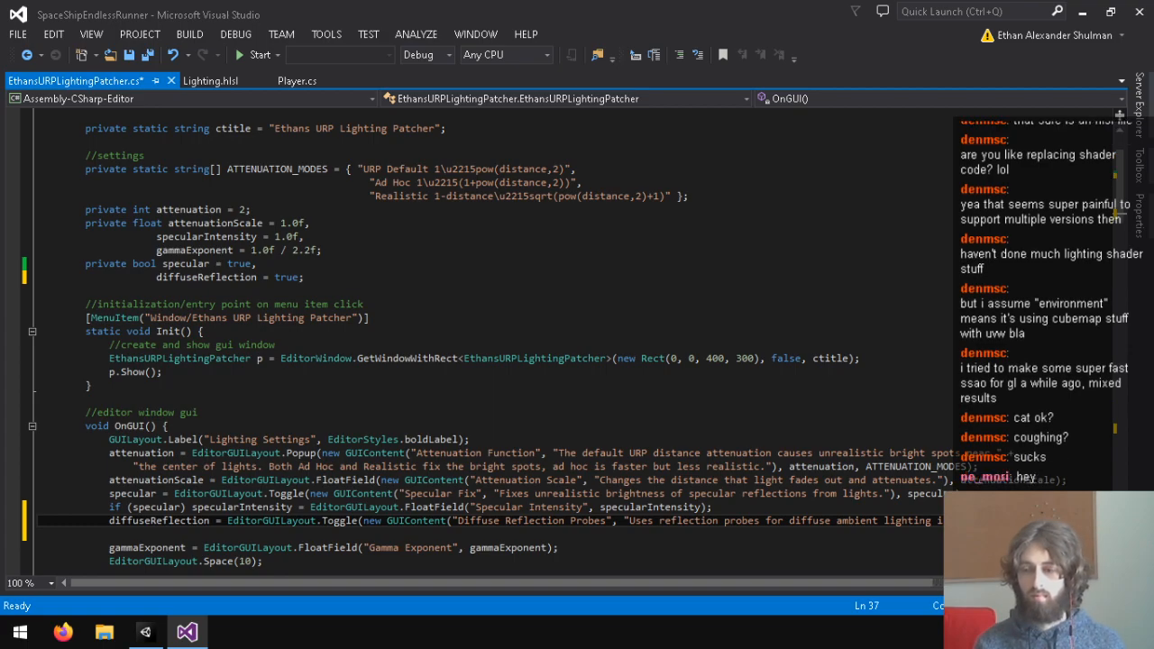
{"action": "scroll", "coordinate": [487, 343], "scroll_direction": "right", "scroll_amount": 3}
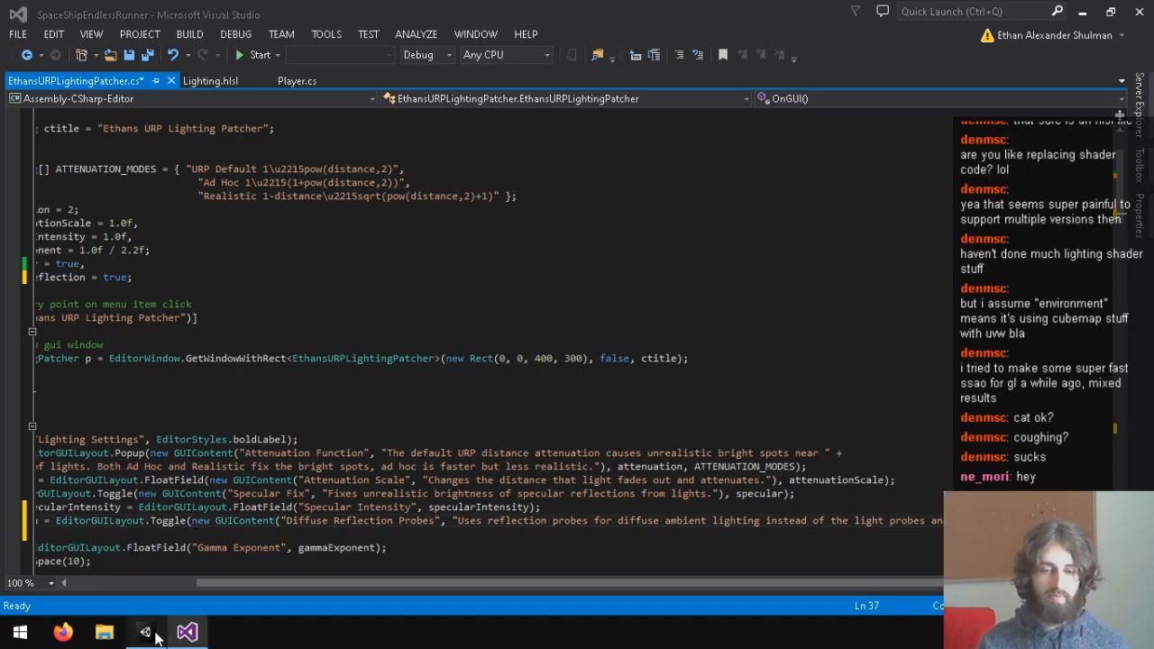
Switch to Unity and examine the Environment Lighting source options in the scene's Lighting settings.
{"action": "left_click", "coordinate": [144, 632]}
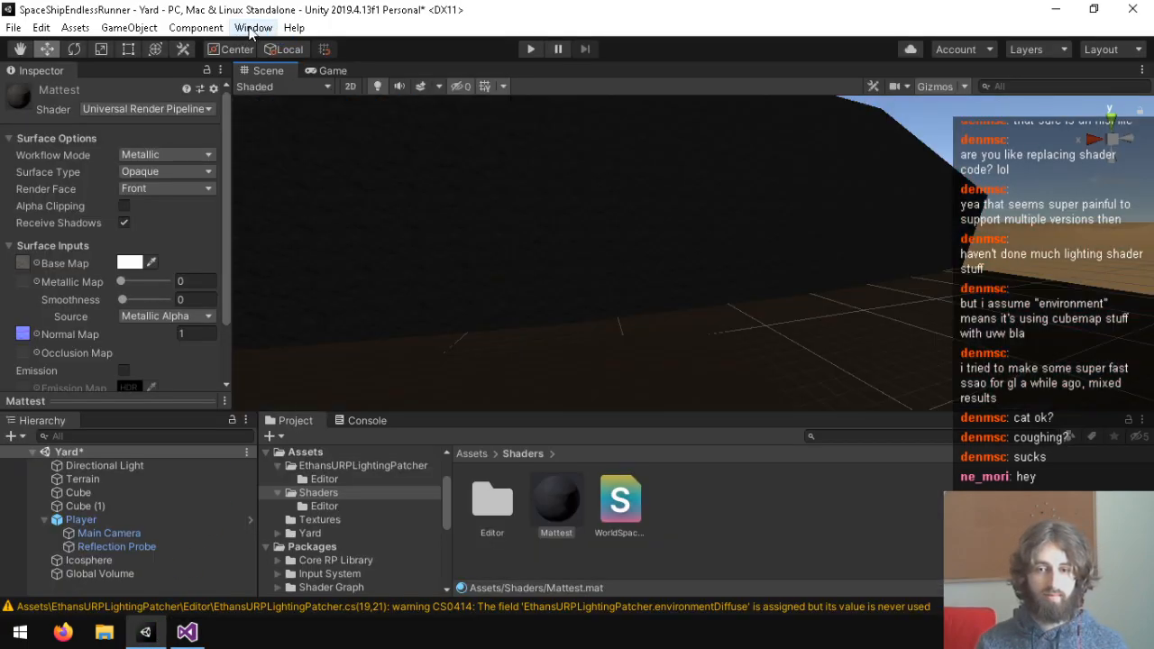
{"action": "left_click", "coordinate": [252, 29]}
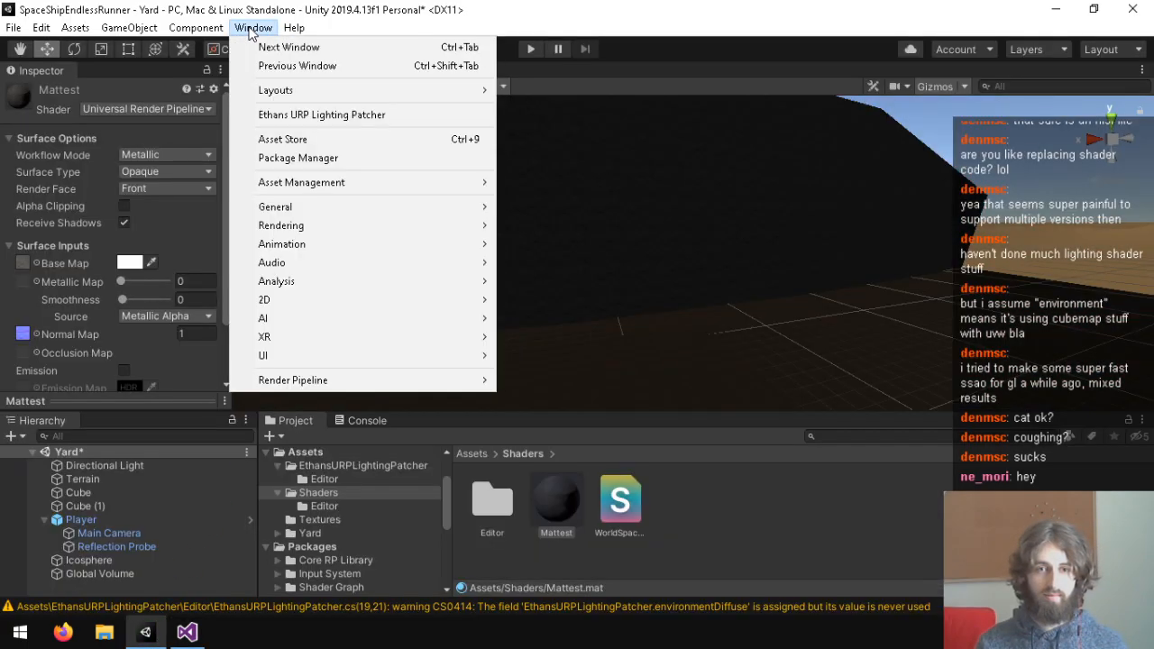
{"action": "mouse_move", "coordinate": [325, 225]}
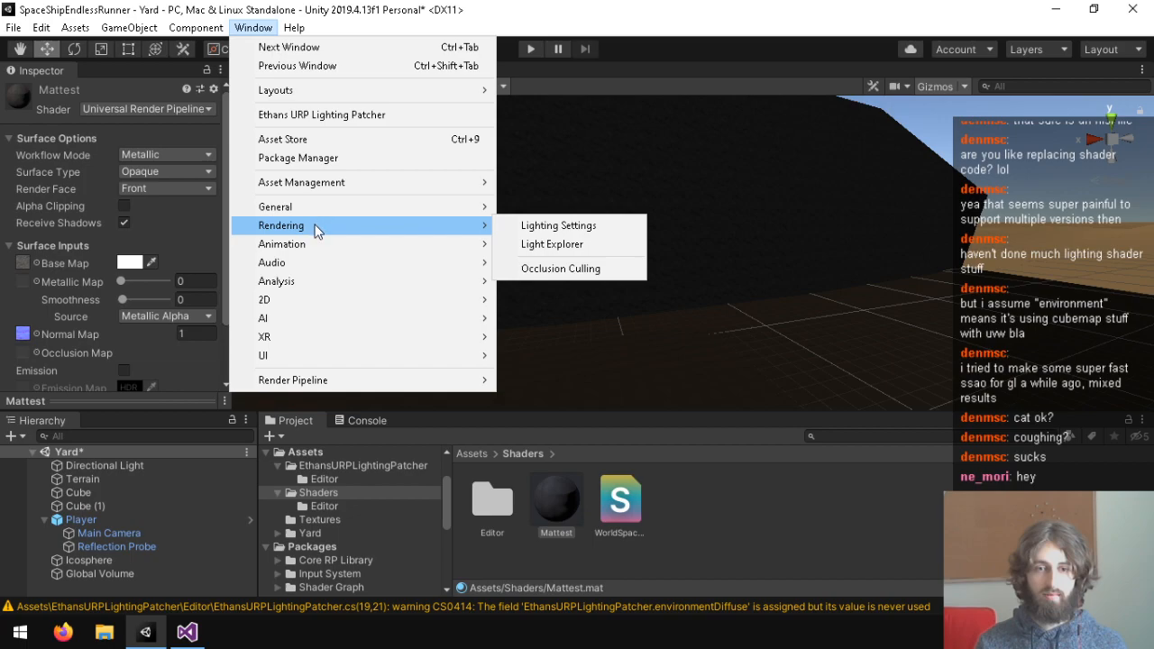
{"action": "left_click", "coordinate": [559, 226]}
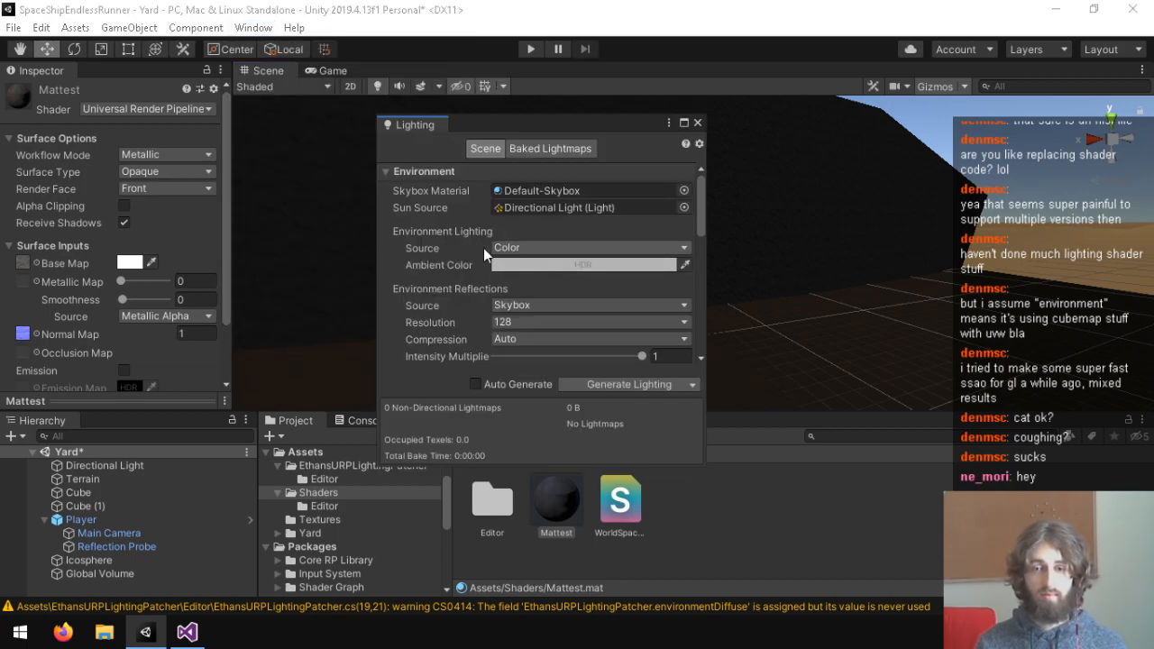
{"action": "left_click", "coordinate": [596, 249]}
{"action": "left_click", "coordinate": [597, 252]}
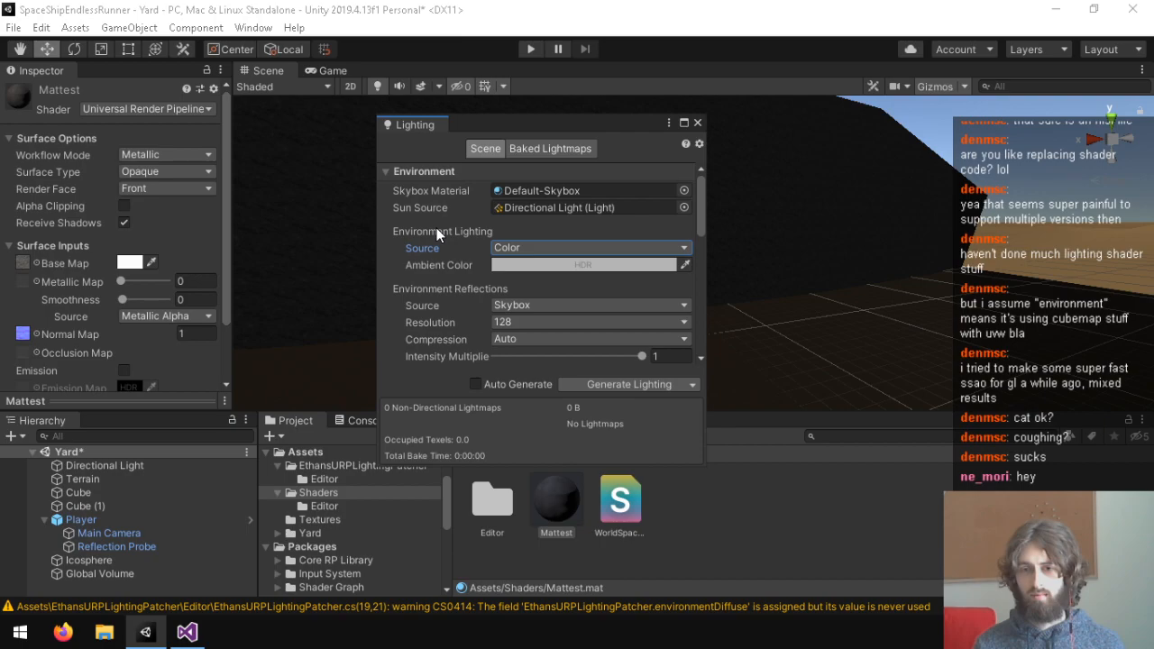
{"action": "left_click", "coordinate": [699, 123]}
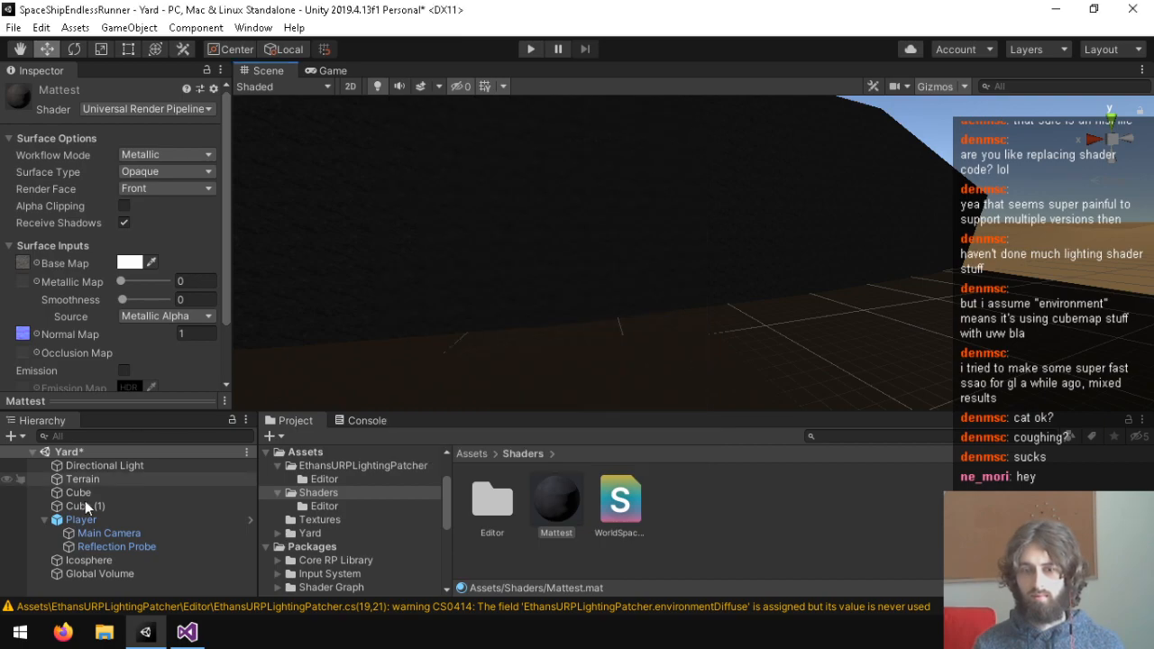
Return to Visual Studio and reword the Diffuse Reflection Probes tooltip as "Uses reflection probes for diffuse environment lighting instead of baked diffuse.".
{"action": "left_click", "coordinate": [187, 632]}
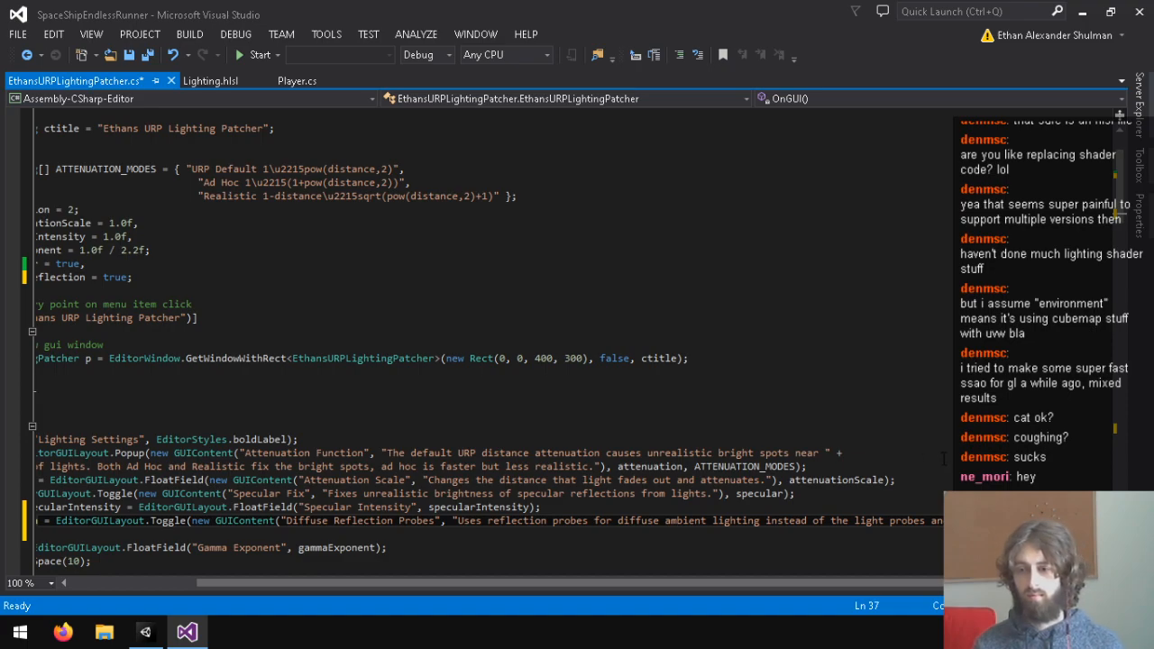
{"action": "key", "text": "BackSpace"}
{"action": "key", "text": "BackSpace"}
{"action": "key", "text": "BackSpace"}
{"action": "key", "text": "BackSpace"}
{"action": "key", "text": "BackSpace"}
{"action": "key", "text": "BackSpace"}
{"action": "key", "text": "BackSpace"}
{"action": "key", "text": "BackSpace"}
{"action": "key", "text": "BackSpace"}
{"action": "key", "text": "BackSpace"}
{"action": "key", "text": "BackSpace"}
{"action": "key", "text": "BackSpace"}
{"action": "key", "text": "BackSpace"}
{"action": "key", "text": "BackSpace"}
{"action": "key", "text": "BackSpace"}
{"action": "key", "text": "BackSpace"}
{"action": "key", "text": "BackSpace"}
{"action": "key", "text": "BackSpace"}
{"action": "key", "text": "BackSpace"}
{"action": "key", "text": "BackSpace"}
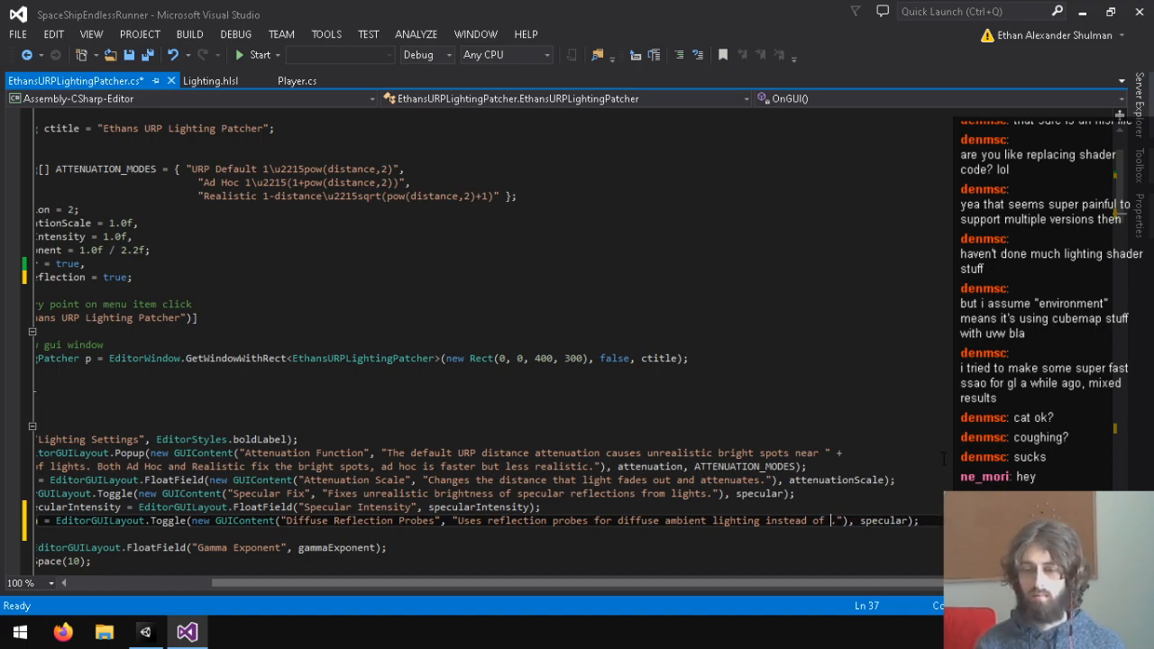
{"action": "type", "text": "th"}
{"action": "type", "text": "e default"}
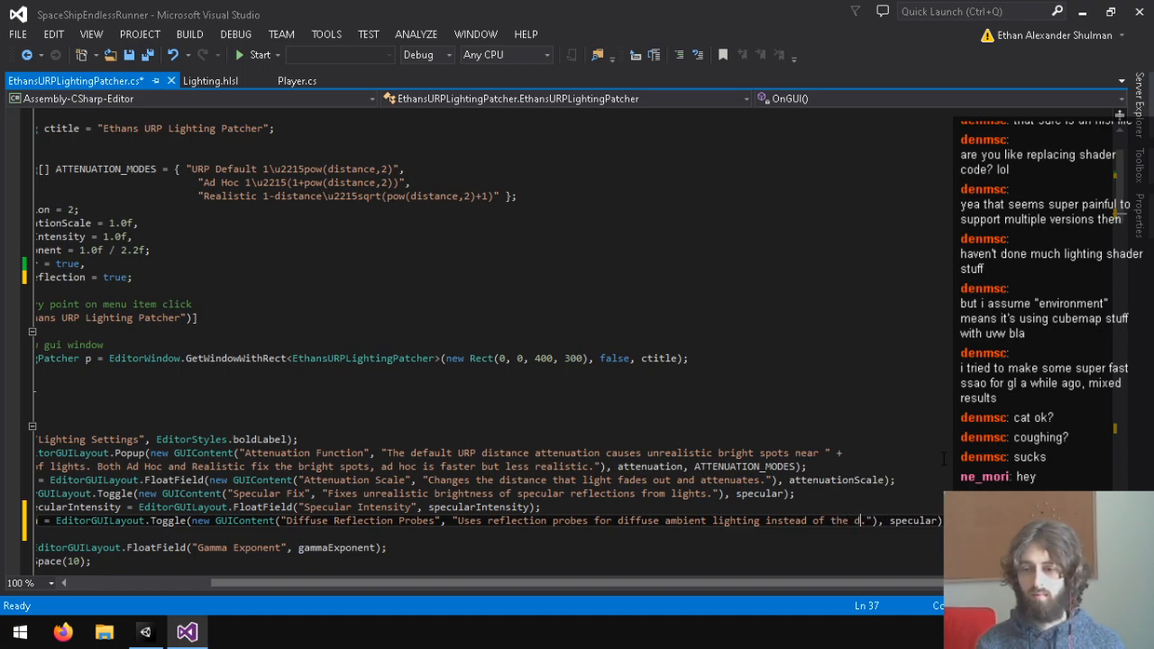
{"action": "key", "text": "BackSpace"}
{"action": "key", "text": "BackSpace"}
{"action": "key", "text": "BackSpace"}
{"action": "key", "text": "BackSpace"}
{"action": "key", "text": "BackSpace"}
{"action": "key", "text": "BackSpace"}
{"action": "key", "text": "BackSpace"}
{"action": "key", "text": "BackSpace"}
{"action": "key", "text": "BackSpace"}
{"action": "key", "text": "BackSpace"}
{"action": "key", "text": "BackSpace"}
{"action": "key", "text": "BackSpace"}
{"action": "key", "text": "BackSpace"}
{"action": "key", "text": "BackSpace"}
{"action": "key", "text": "BackSpace"}
{"action": "key", "text": "BackSpace"}
{"action": "key", "text": "BackSpace"}
{"action": "key", "text": "BackSpace"}
{"action": "key", "text": "BackSpace"}
{"action": "key", "text": "BackSpace"}
{"action": "key", "text": "BackSpace"}
{"action": "key", "text": "BackSpace"}
{"action": "key", "text": "BackSpace"}
{"action": "key", "text": "BackSpace"}
{"action": "key", "text": "BackSpace"}
{"action": "key", "text": "BackSpace"}
{"action": "key", "text": "BackSpace"}
{"action": "key", "text": "BackSpace"}
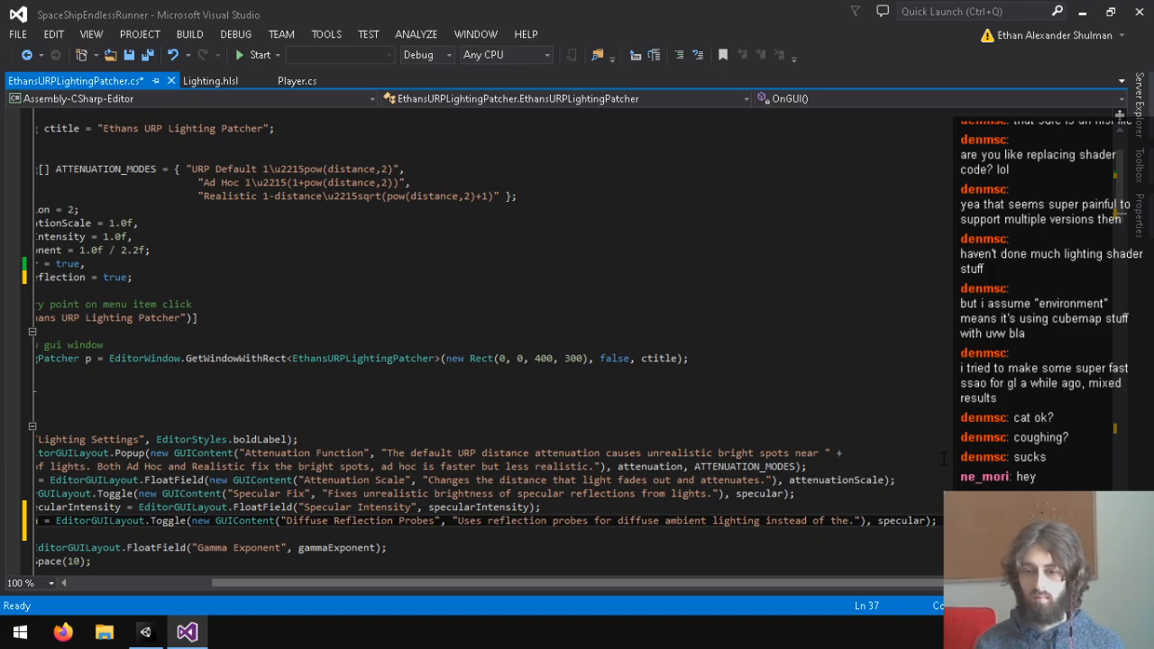
{"action": "type", "text": "envir"}
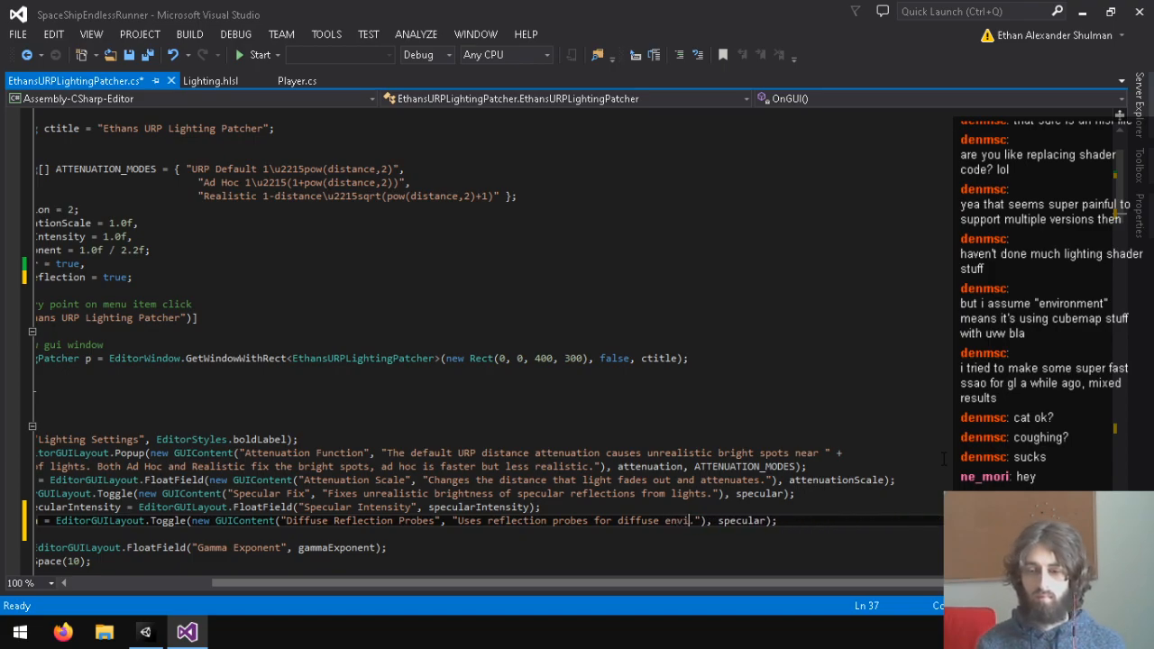
{"action": "type", "text": "onment lighting i"}
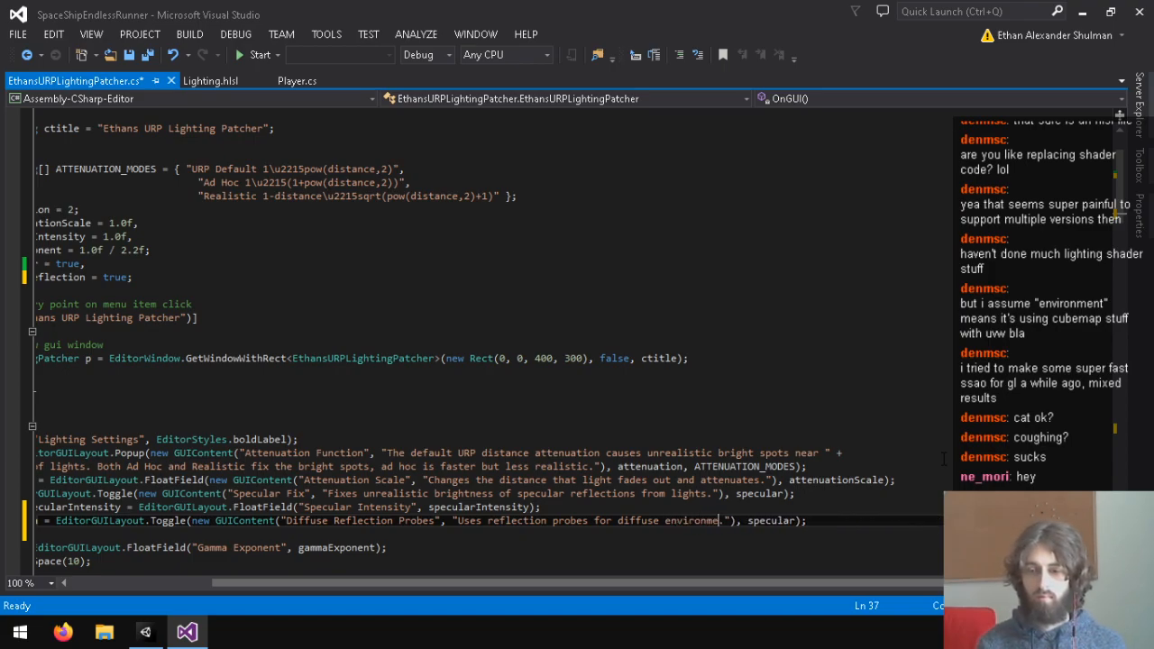
{"action": "type", "text": "nstead of baked d"}
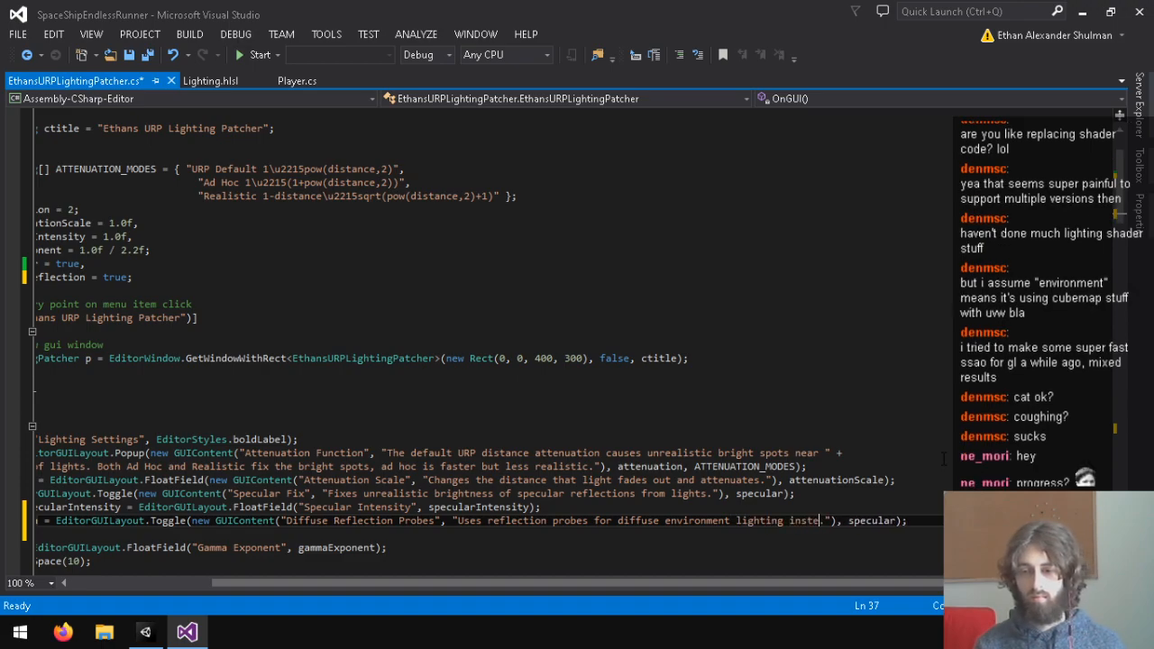
{"action": "type", "text": "iffuse"}
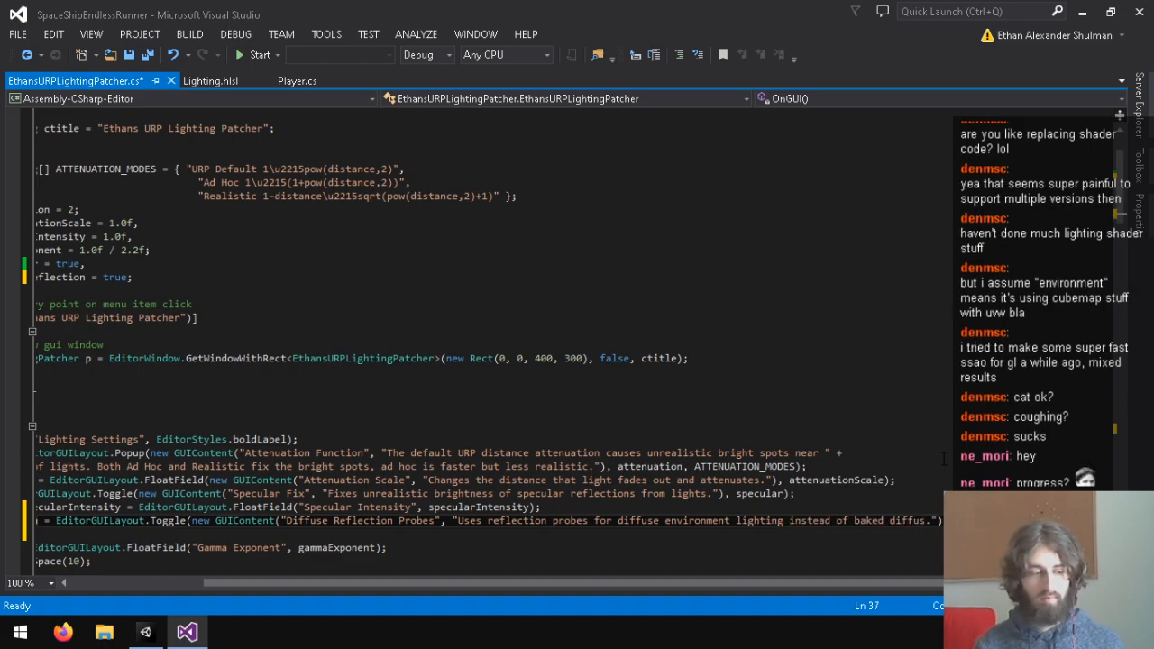
Try replacing "baked diffuse" with "baked ambient" lighting at the end of the Diffuse Reflection Probes tooltip.
{"action": "mouse_move", "coordinate": [147, 631]}
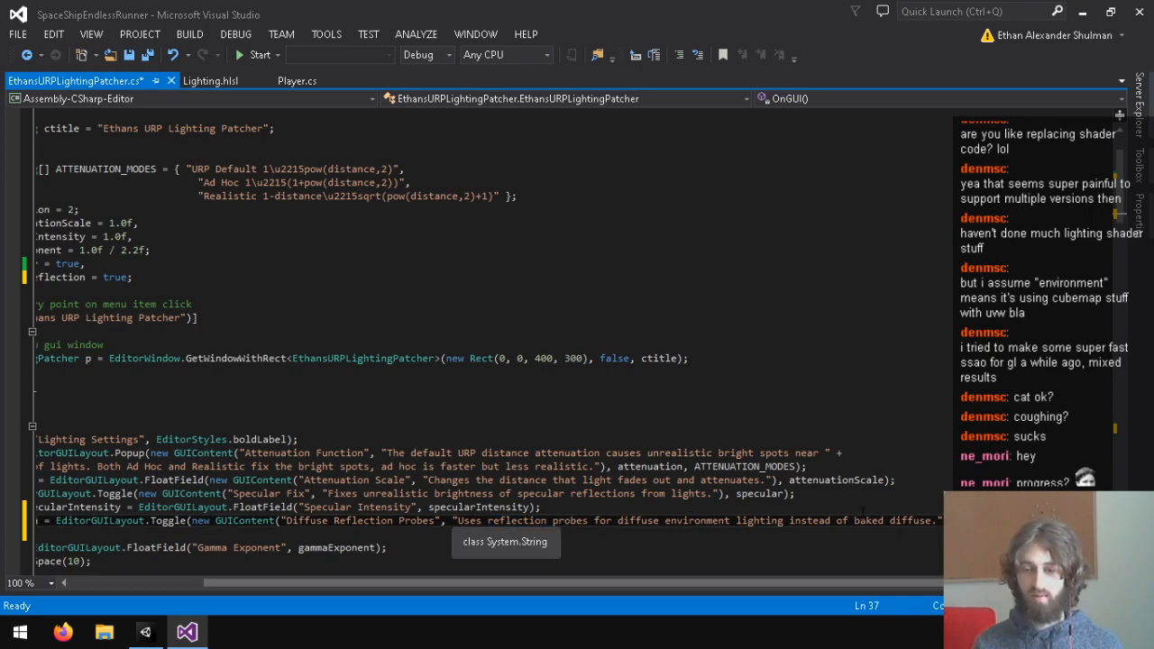
{"action": "left_click_drag", "start_coordinate": [932, 520], "coordinate": [890, 521]}
{"action": "key", "text": "BackSpace"}
{"action": "key", "text": "BackSpace"}
{"action": "key", "text": "BackSpace"}
{"action": "key", "text": "BackSpace"}
{"action": "key", "text": "BackSpace"}
{"action": "key", "text": "BackSpace"}
{"action": "key", "text": "BackSpace"}
{"action": "type", "text": "baked amb"}
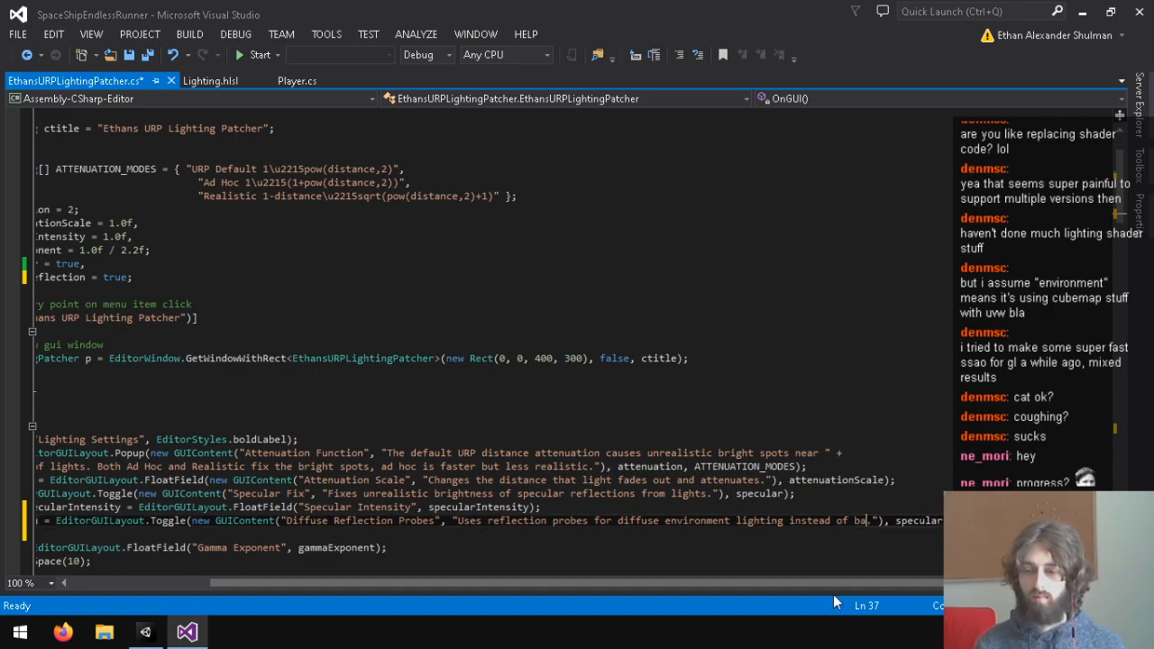
{"action": "type", "text": "ient l"}
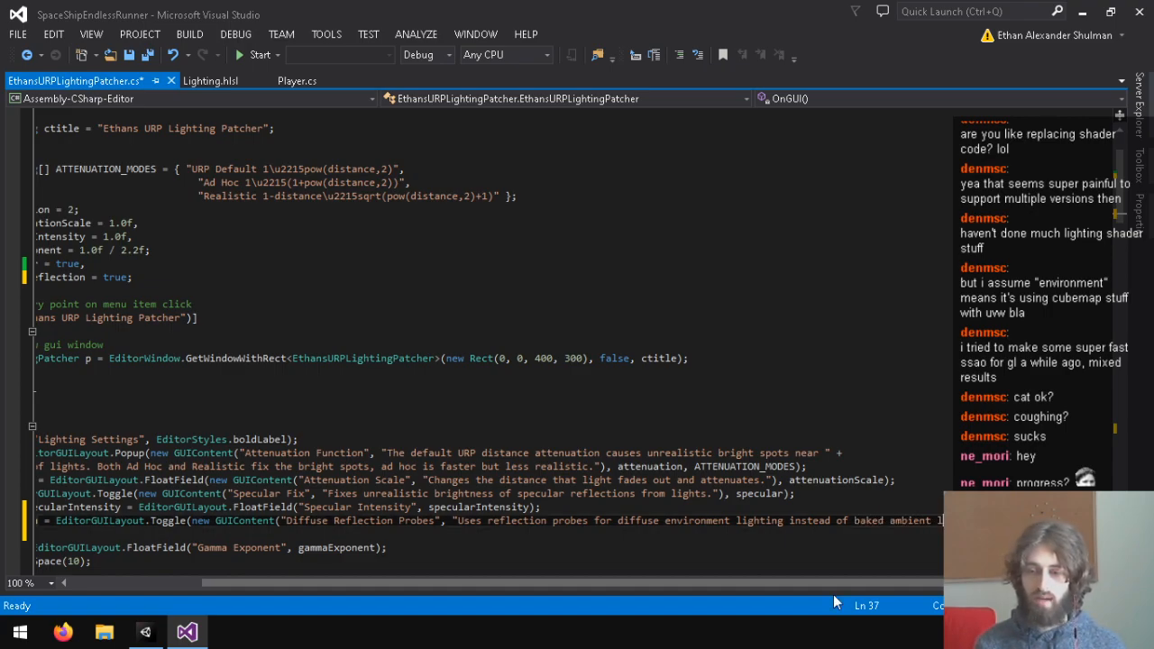
Try rewording the tooltip's ending from "instead of" onward as "baked lighting".
{"action": "key", "text": "BackSpace"}
{"action": "key", "text": "BackSpace"}
{"action": "key", "text": "BackSpace"}
{"action": "key", "text": "BackSpace"}
{"action": "key", "text": "BackSpace"}
{"action": "key", "text": "BackSpace"}
{"action": "key", "text": "BackSpace"}
{"action": "key", "text": "BackSpace"}
{"action": "key", "text": "BackSpace"}
{"action": "type", "text": "envb"}
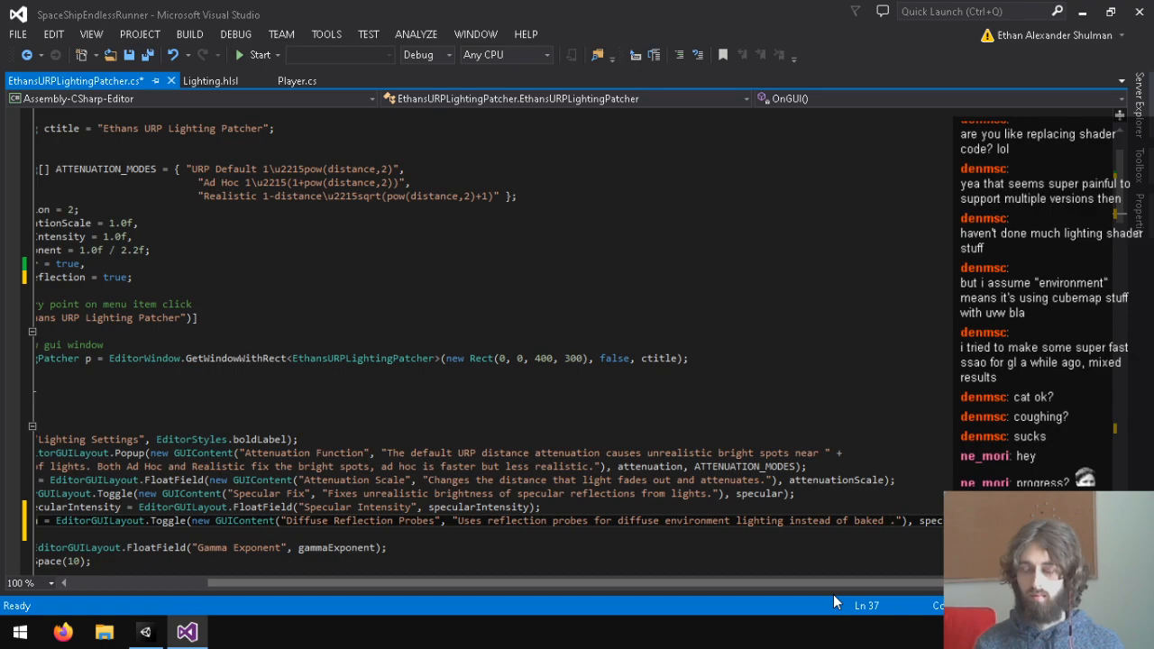
{"action": "key", "text": "BackSpace"}
{"action": "key", "text": "BackSpace"}
{"action": "key", "text": "BackSpace"}
{"action": "key", "text": "BackSpace"}
{"action": "key", "text": "BackSpace"}
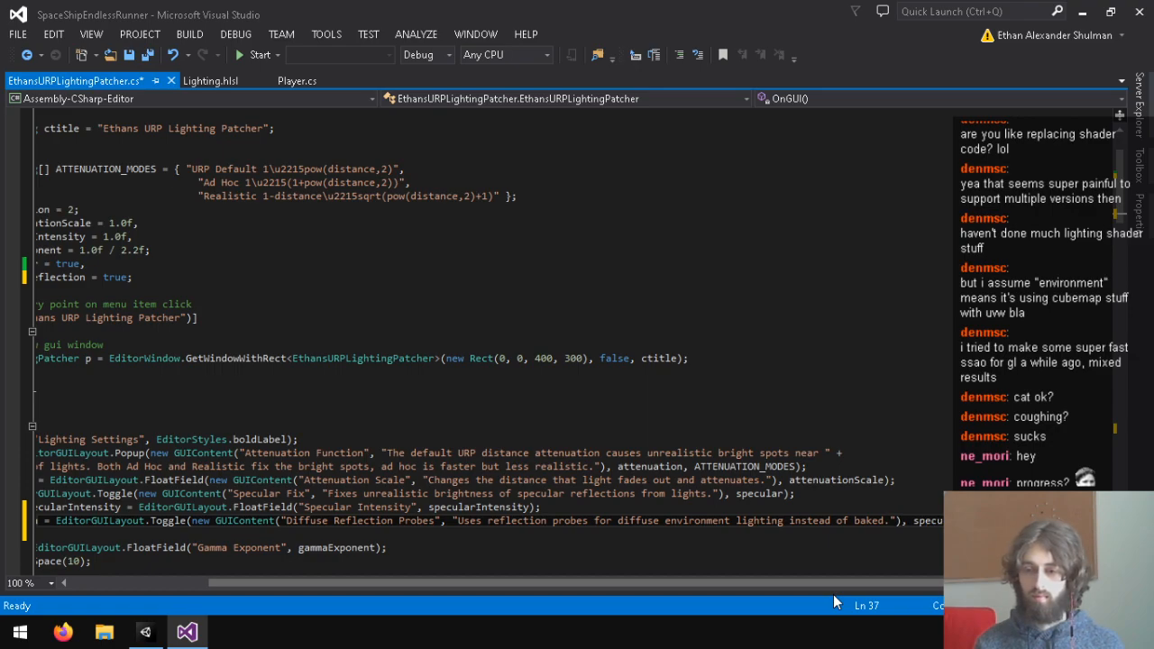
{"action": "type", "text": "aked lightin"}
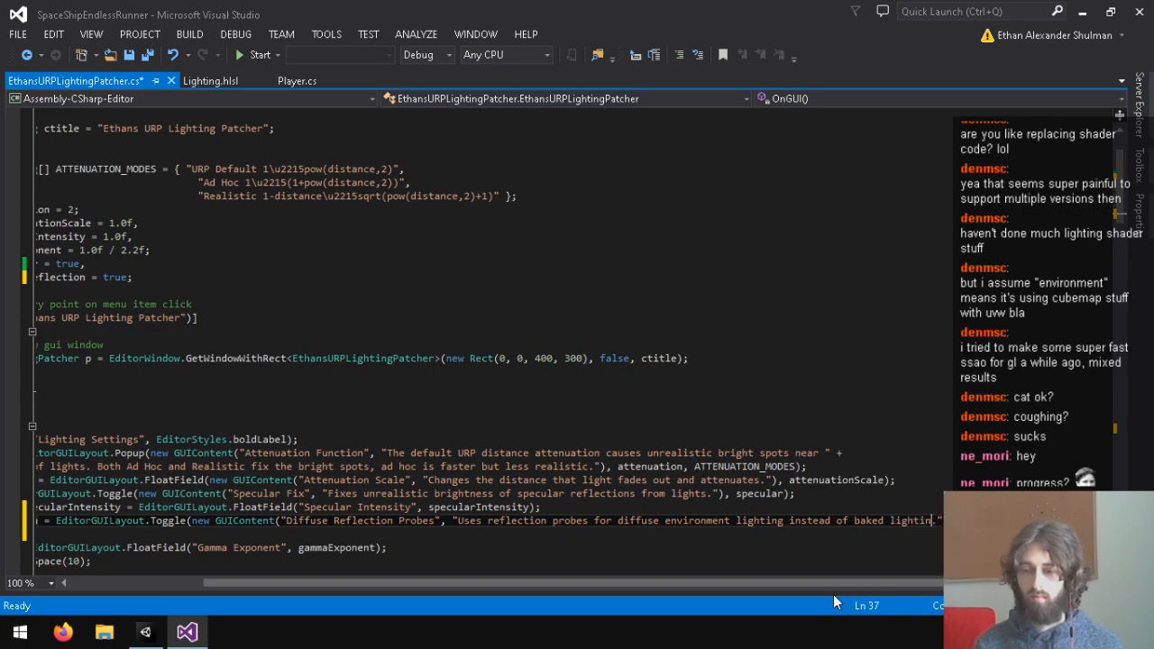
Try ending the tooltip with "the default(mix" in place of the baked lighting wording.
{"action": "key", "text": "BackSpace"}
{"action": "key", "text": "BackSpace"}
{"action": "key", "text": "BackSpace"}
{"action": "key", "text": "BackSpace"}
{"action": "key", "text": "BackSpace"}
{"action": "key", "text": "BackSpace"}
{"action": "key", "text": "BackSpace"}
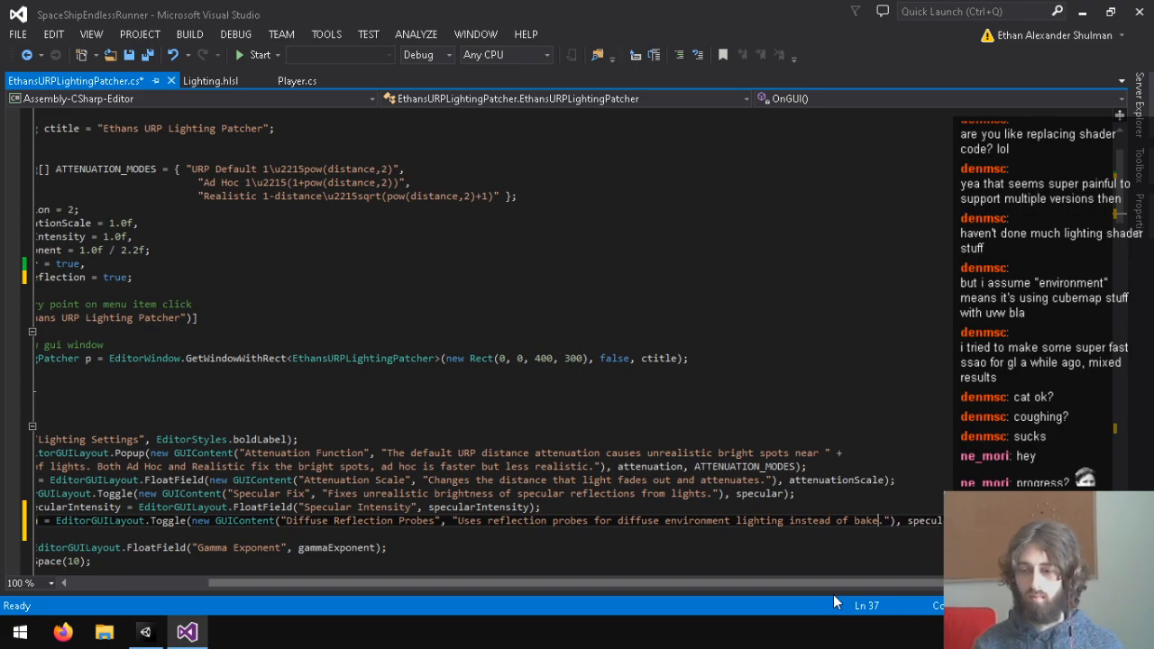
{"action": "type", "text": "the default(mix"}
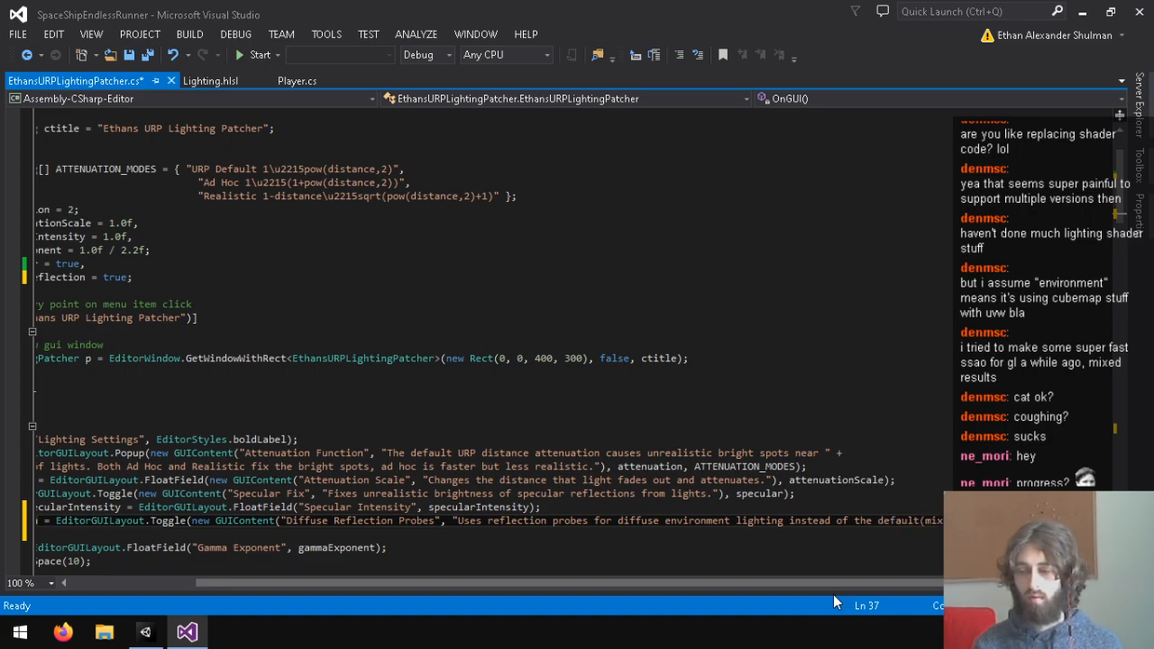
Reword the tooltip's ending to say "instead of mixed baked" lighting, and save the patcher script.
{"action": "key", "text": "BackSpace"}
{"action": "key", "text": "BackSpace"}
{"action": "key", "text": "BackSpace"}
{"action": "key", "text": "BackSpace"}
{"action": "key", "text": "BackSpace"}
{"action": "key", "text": "BackSpace"}
{"action": "key", "text": "BackSpace"}
{"action": "key", "text": "BackSpace"}
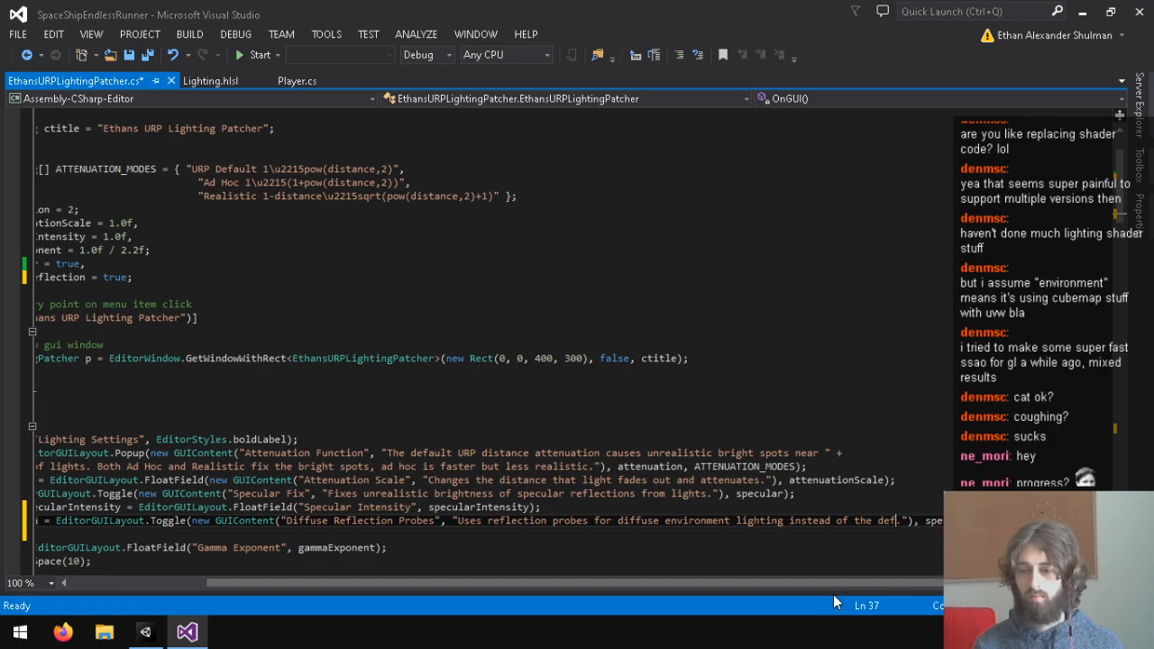
{"action": "key", "text": "BackSpace"}
{"action": "key", "text": "BackSpace"}
{"action": "key", "text": "BackSpace"}
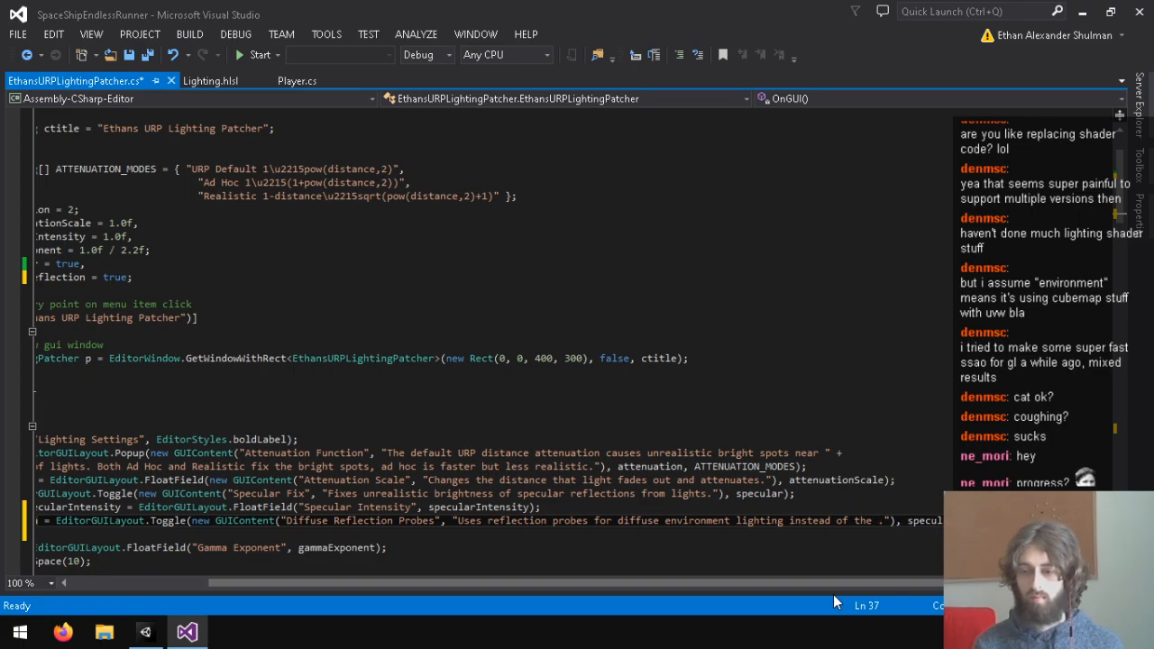
{"action": "key", "text": "BackSpace"}
{"action": "key", "text": "BackSpace"}
{"action": "key", "text": "BackSpace"}
{"action": "key", "text": "BackSpace"}
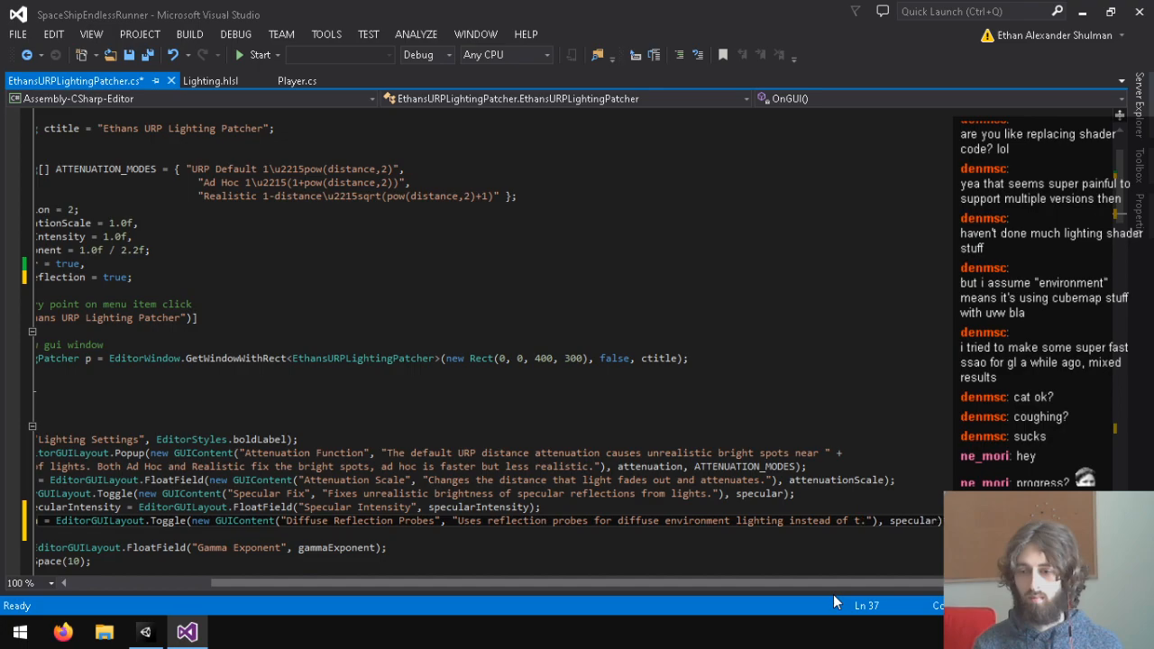
{"action": "type", "text": "mixed bak"}
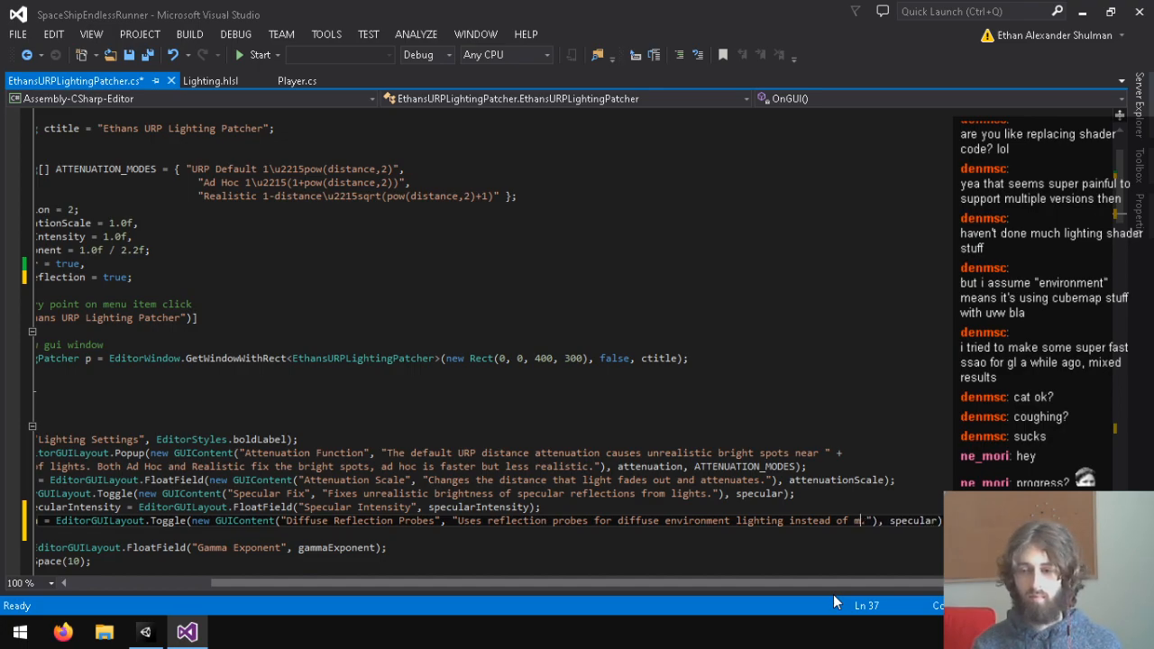
{"action": "type", "text": "ed and"}
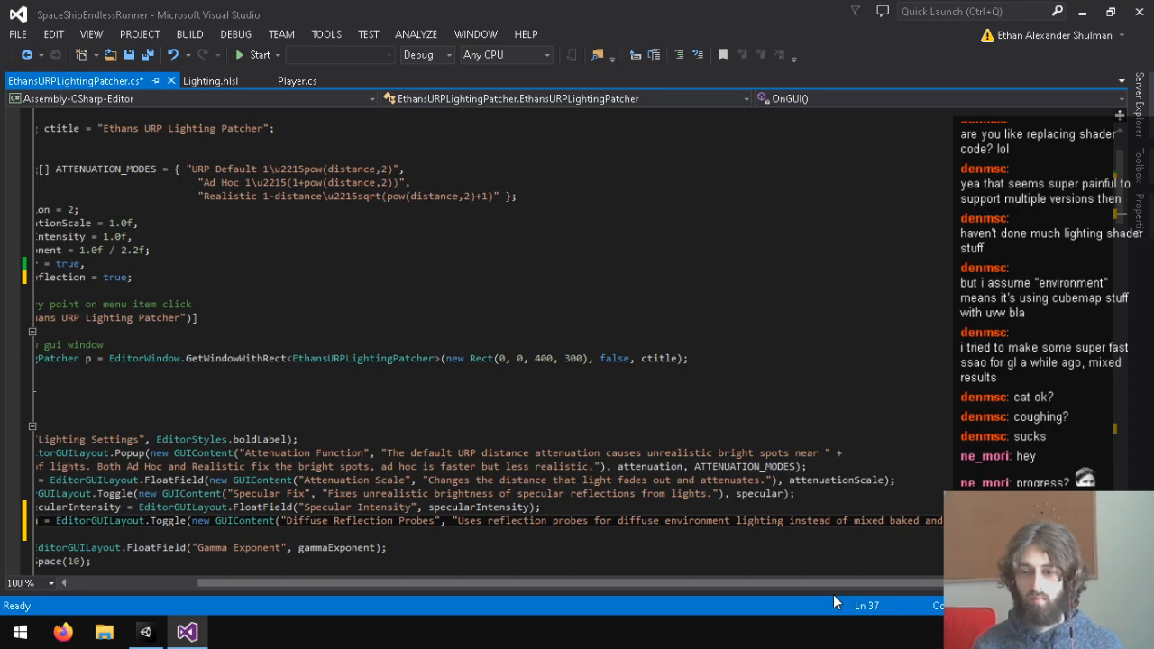
{"action": "key", "text": "BackSpace"}
{"action": "key", "text": "BackSpace"}
{"action": "key", "text": "BackSpace"}
{"action": "key", "text": "BackSpace"}
{"action": "key", "text": "BackSpace"}
{"action": "key", "text": "BackSpace"}
{"action": "key", "text": "BackSpace"}
{"action": "key", "text": "BackSpace"}
{"action": "key", "text": "BackSpace"}
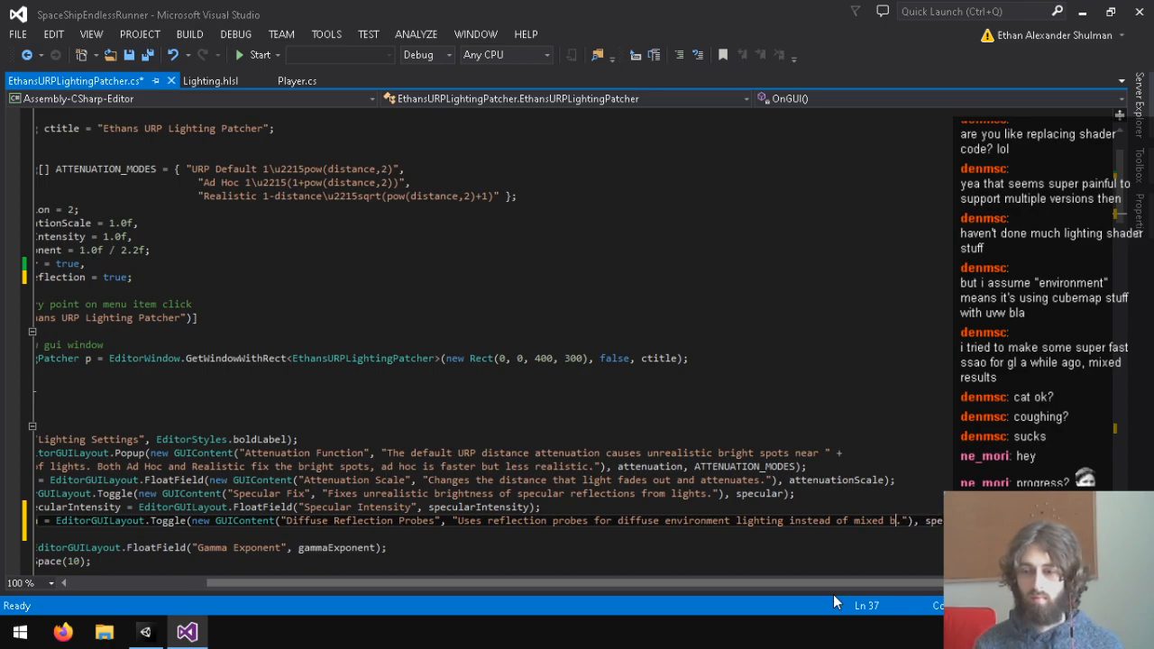
{"action": "type", "text": "baked lig"}
{"action": "key", "text": "ctrl+s"}
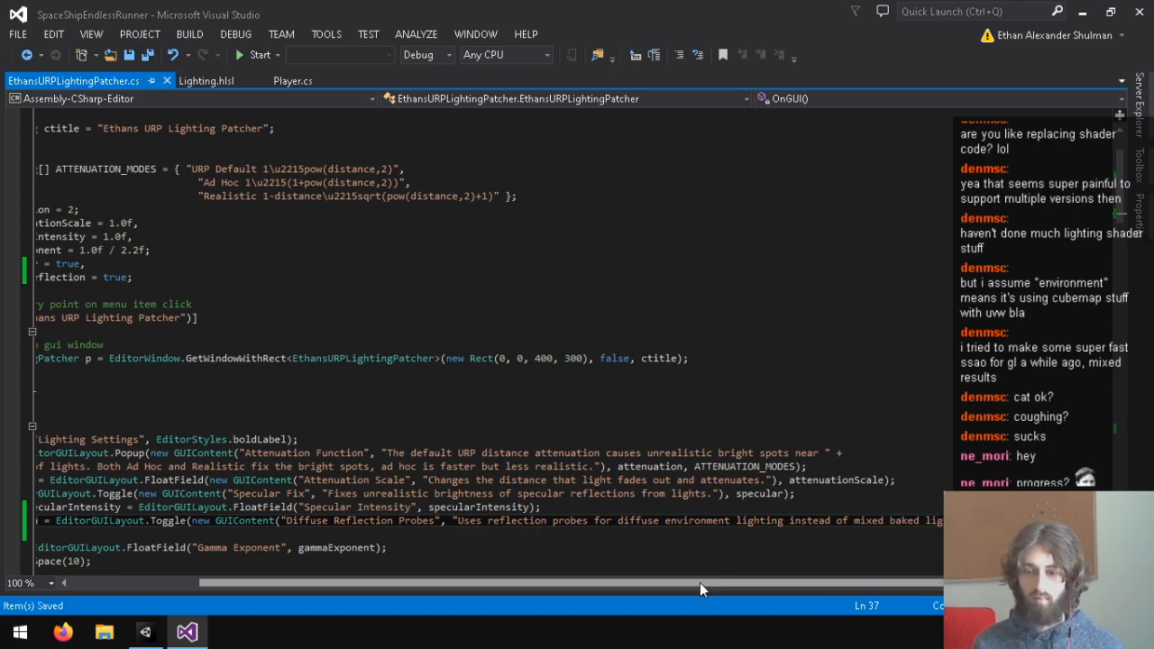
Go back to the "//replace baked/ambient diffuse with reflection probes" comment in the patch() method.
{"action": "scroll", "coordinate": [382, 203], "scroll_direction": "down", "scroll_amount": 20}
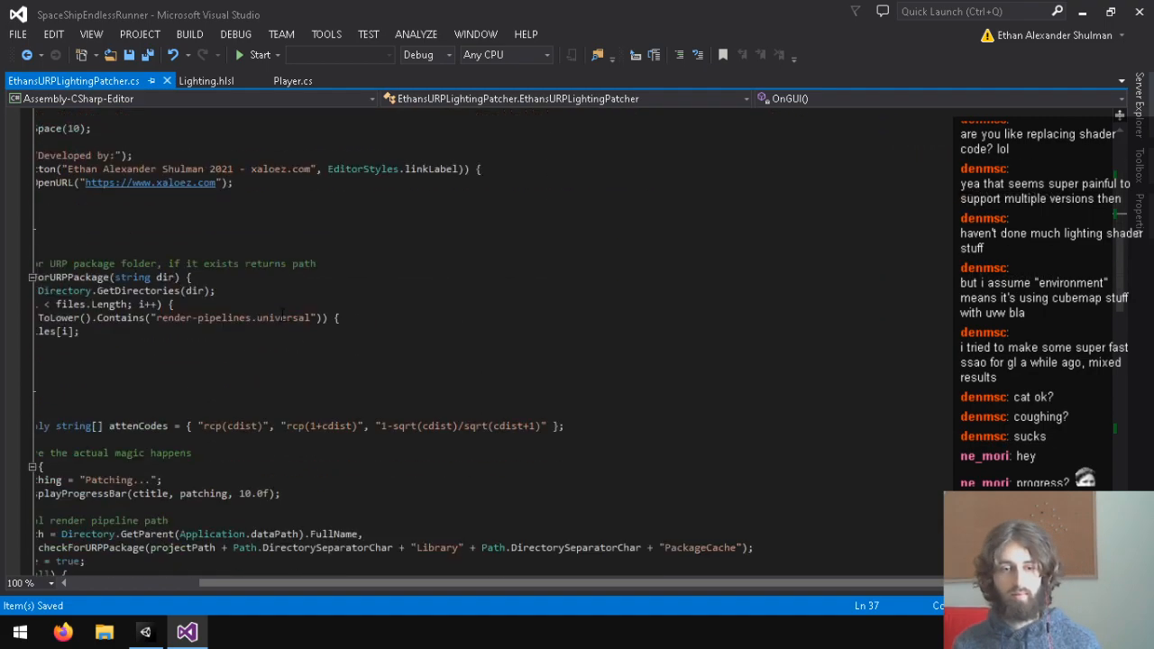
{"action": "left_click_drag", "start_coordinate": [297, 453], "coordinate": [38, 359]}
{"action": "left_click", "coordinate": [350, 420]}
{"action": "scroll", "coordinate": [347, 410], "scroll_direction": "down", "scroll_amount": 20}
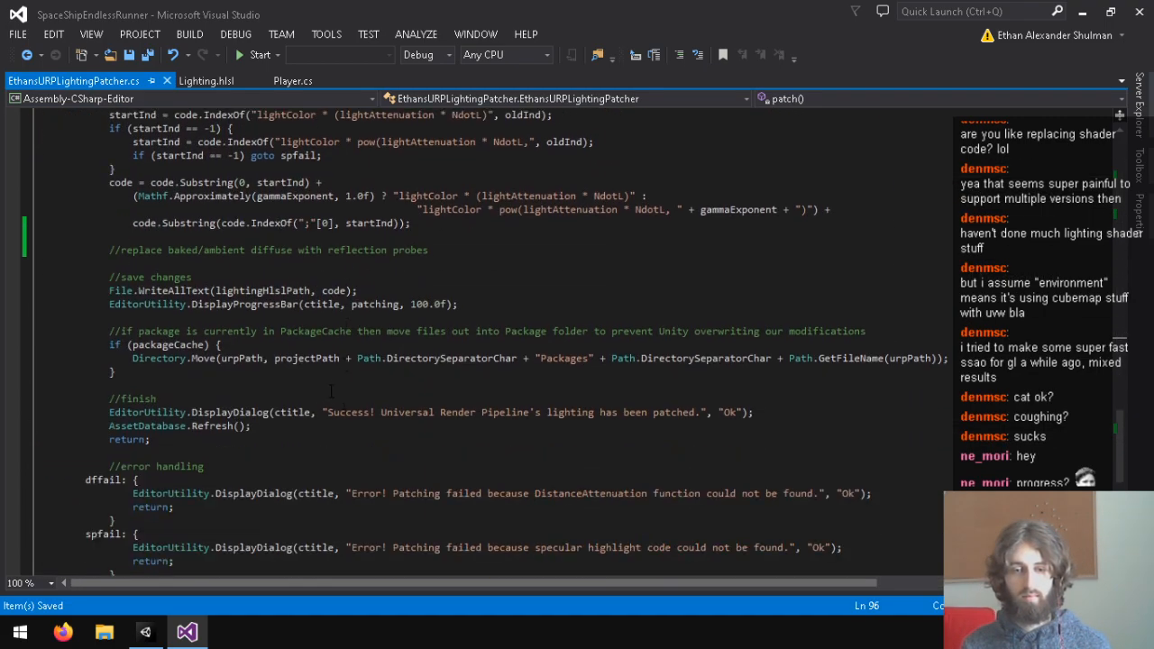
{"action": "scroll", "coordinate": [331, 390], "scroll_direction": "up", "scroll_amount": 1}
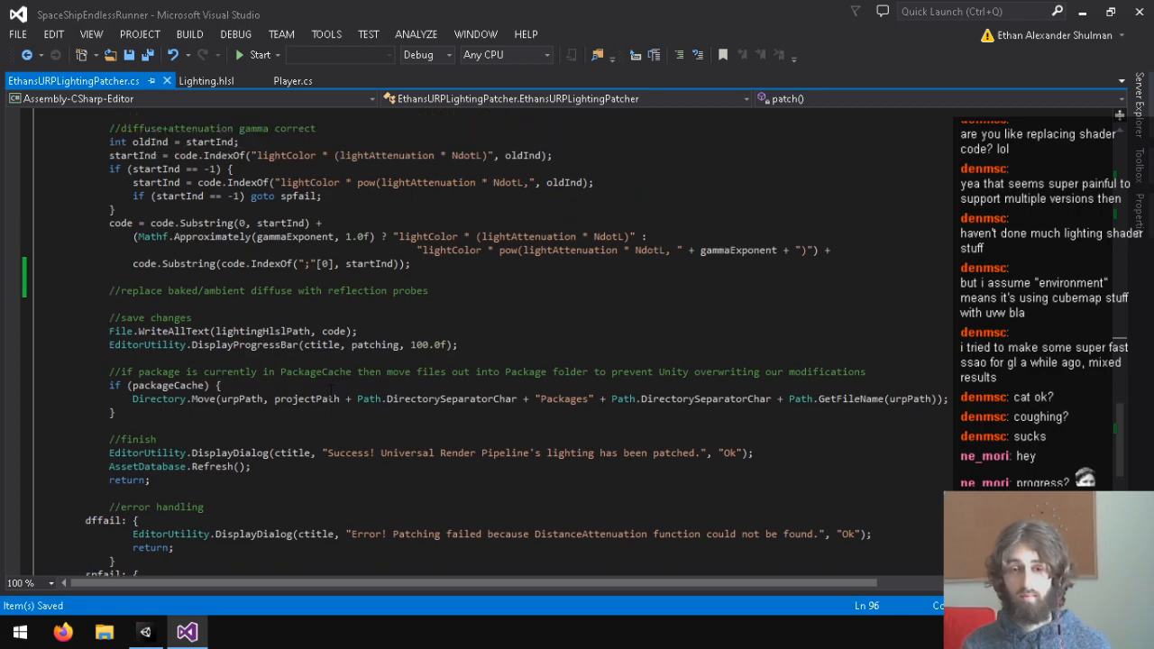
Shorten the comment in patch() to "//replace baked diffuse with reflection probes" and start a new line beneath it.
{"action": "left_click", "coordinate": [519, 290]}
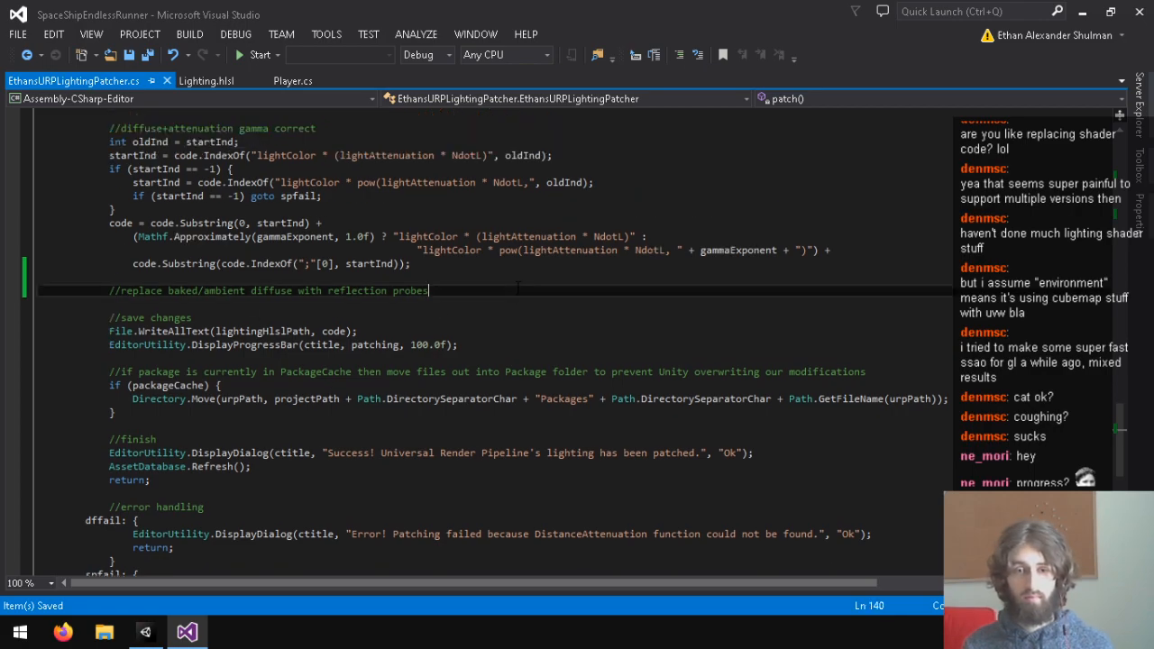
{"action": "key", "text": "Return"}
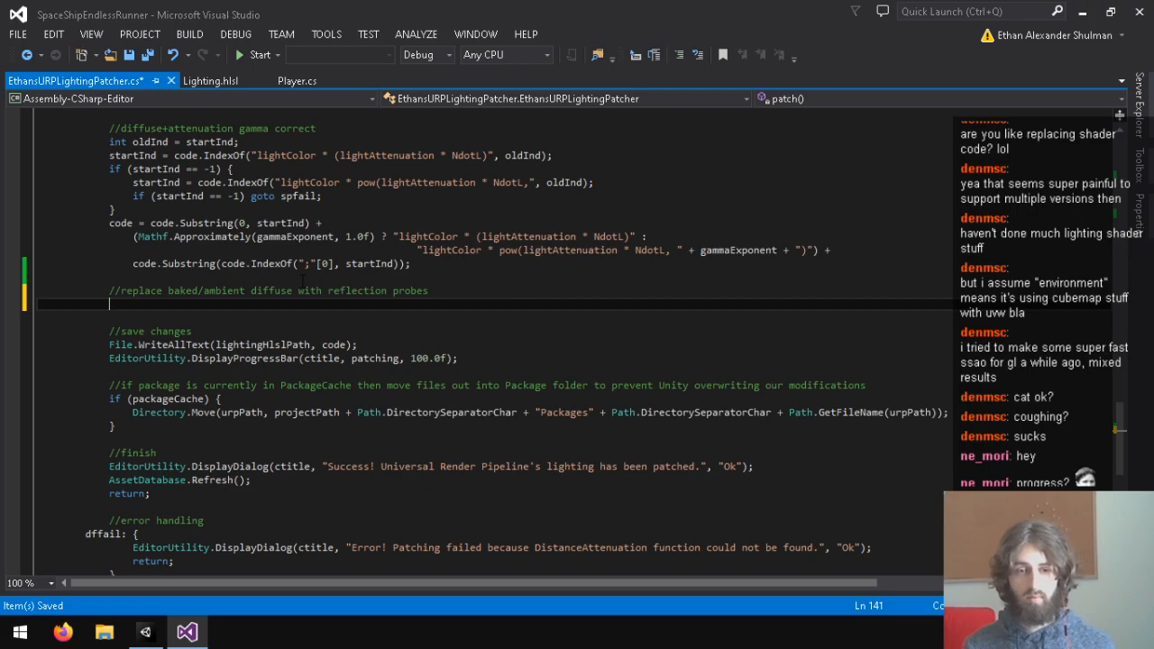
{"action": "left_click_drag", "start_coordinate": [204, 291], "coordinate": [241, 292]}
{"action": "key", "text": "BackSpace"}
{"action": "key", "text": "BackSpace"}
{"action": "type", "text": "\\"}
{"action": "key", "text": "BackSpace"}
{"action": "key", "text": "Delete"}
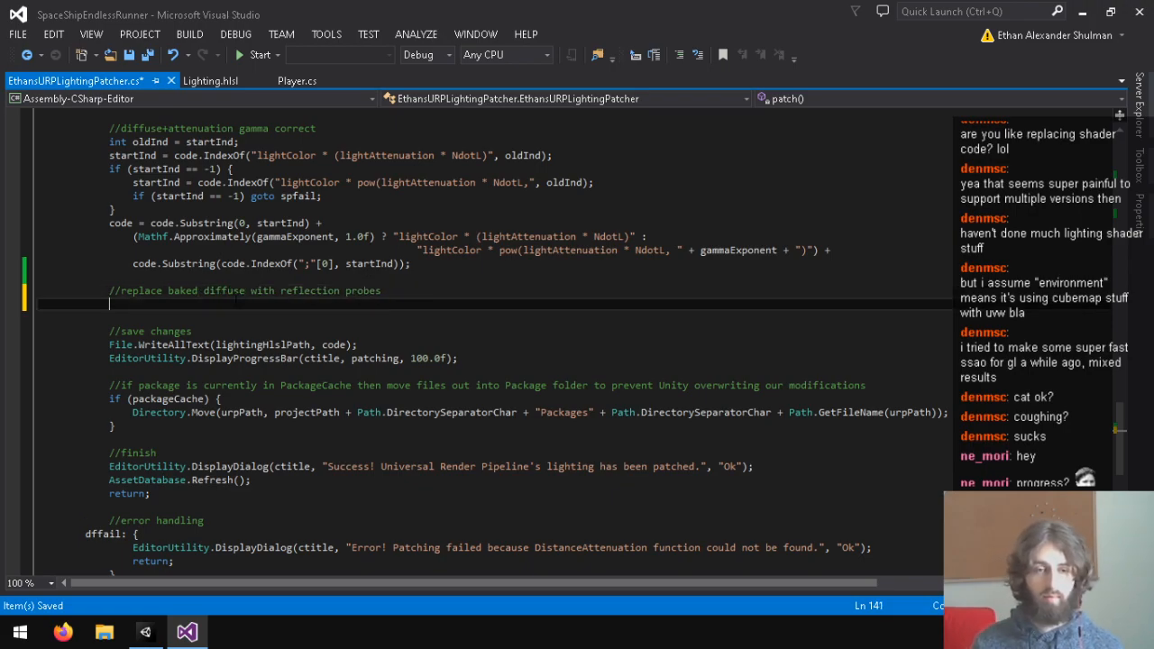
Add an empty "if (diffuseReflection) { }" block beneath the "//replace baked diffuse with reflection probes" comment.
{"action": "key", "text": "Down"}
{"action": "type", "text": "f"}
{"action": "key", "text": "BackSpace"}
{"action": "type", "text": "if (LODFadeMode"}
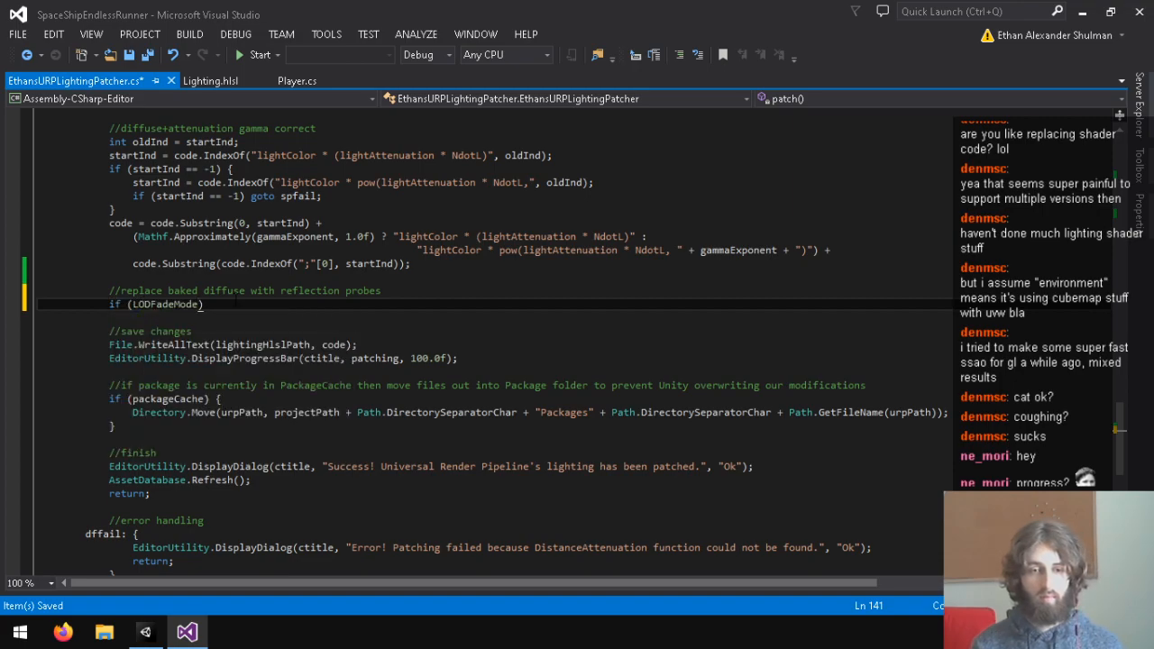
{"action": "key", "text": "BackSpace"}
{"action": "key", "text": "BackSpace"}
{"action": "key", "text": "BackSpace"}
{"action": "key", "text": "BackSpace"}
{"action": "key", "text": "BackSpace"}
{"action": "key", "text": "BackSpace"}
{"action": "key", "text": "BackSpace"}
{"action": "key", "text": "BackSpace"}
{"action": "key", "text": "BackSpace"}
{"action": "type", "text": "diffuseReflection"}
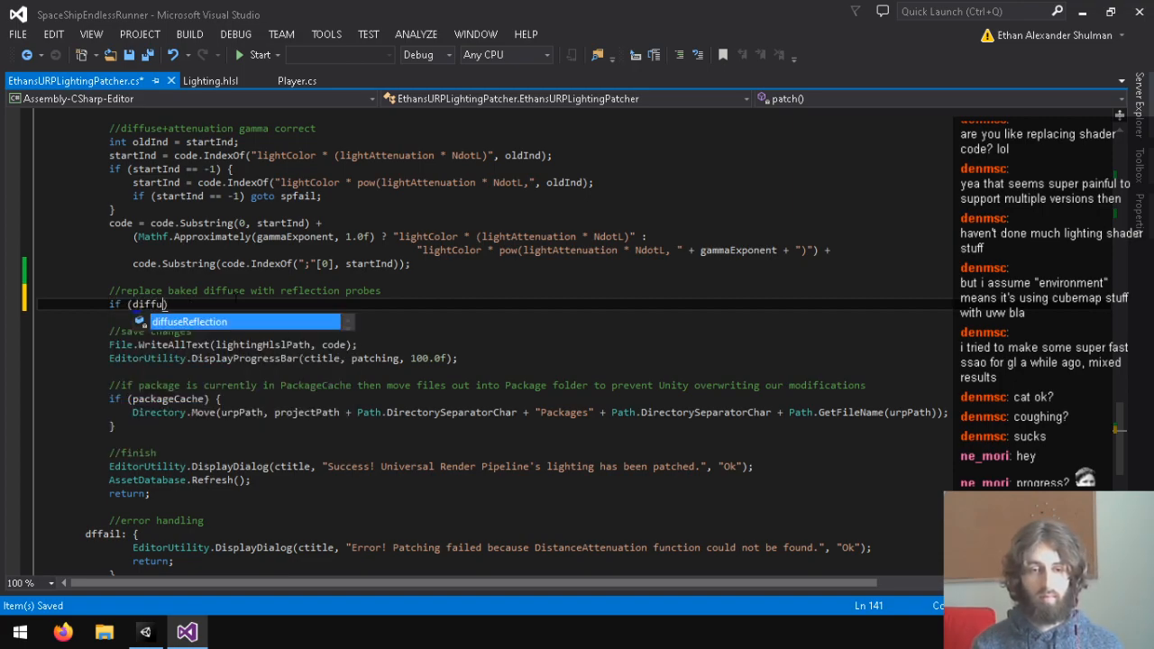
{"action": "type", "text": ") {"}
{"action": "key", "text": "Return"}
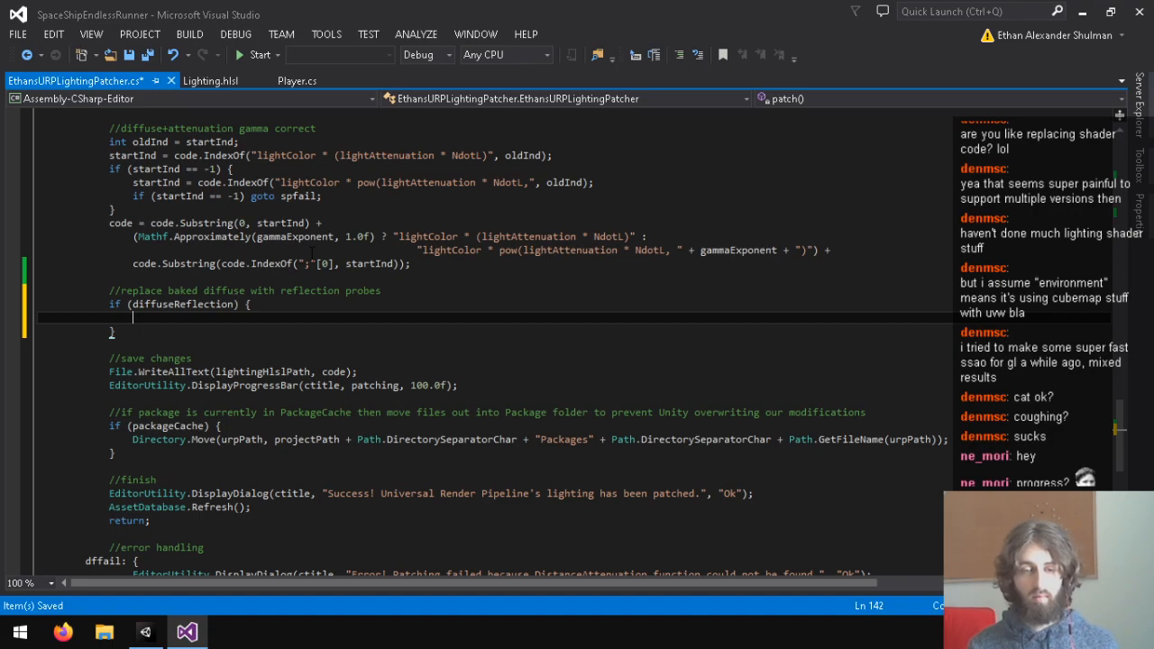
Try copying the body of EnvironmentBRDF from Lighting.hlsl into the diffuseReflection block, and undo the paste.
{"action": "left_click", "coordinate": [211, 80]}
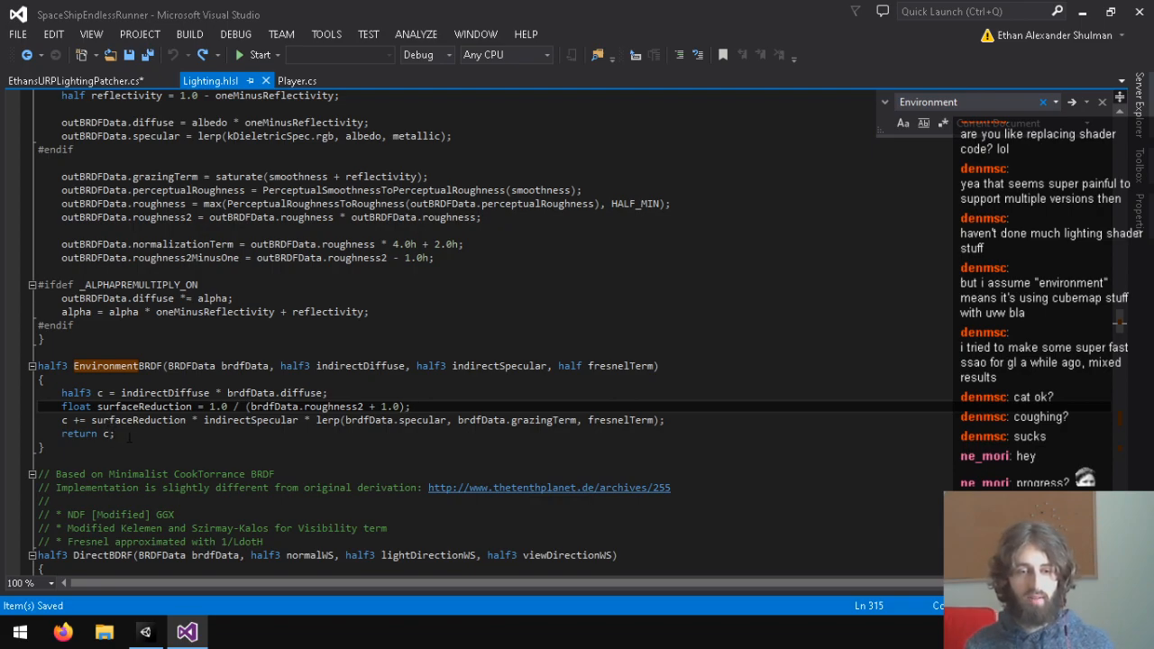
{"action": "left_click_drag", "start_coordinate": [134, 439], "coordinate": [40, 394]}
{"action": "key", "text": "ctrl+c"}
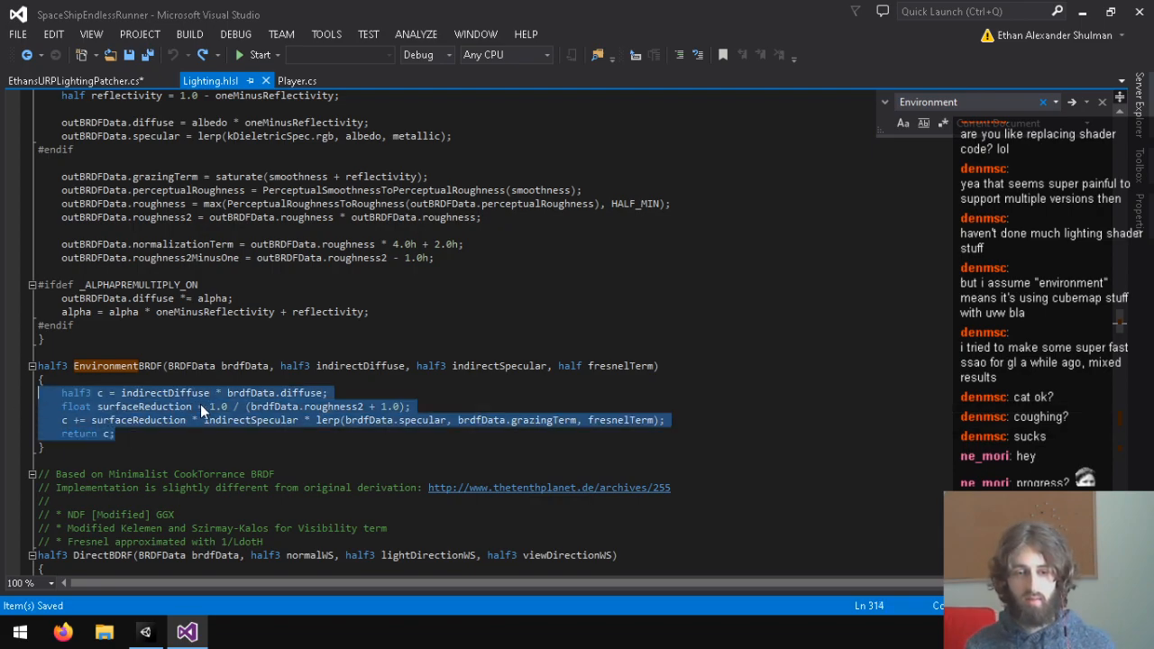
{"action": "left_click", "coordinate": [297, 407]}
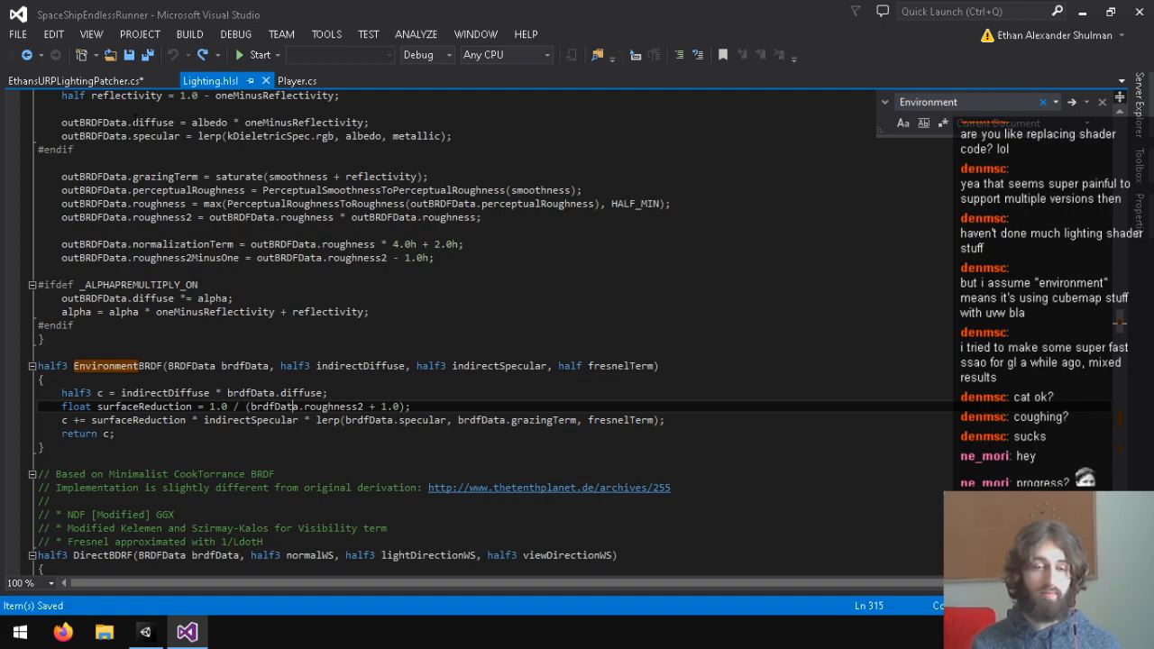
{"action": "left_click", "coordinate": [123, 83]}
{"action": "key", "text": "ctrl+v"}
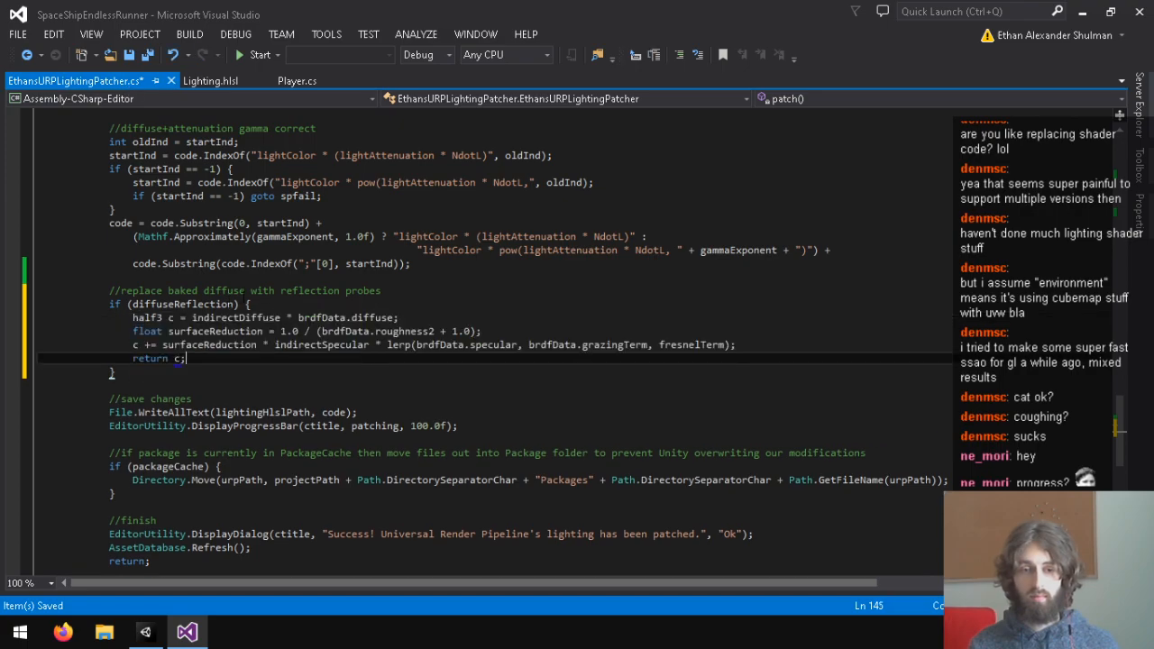
{"action": "key", "text": "ctrl+z"}
{"action": "key", "text": "ctrl+z"}
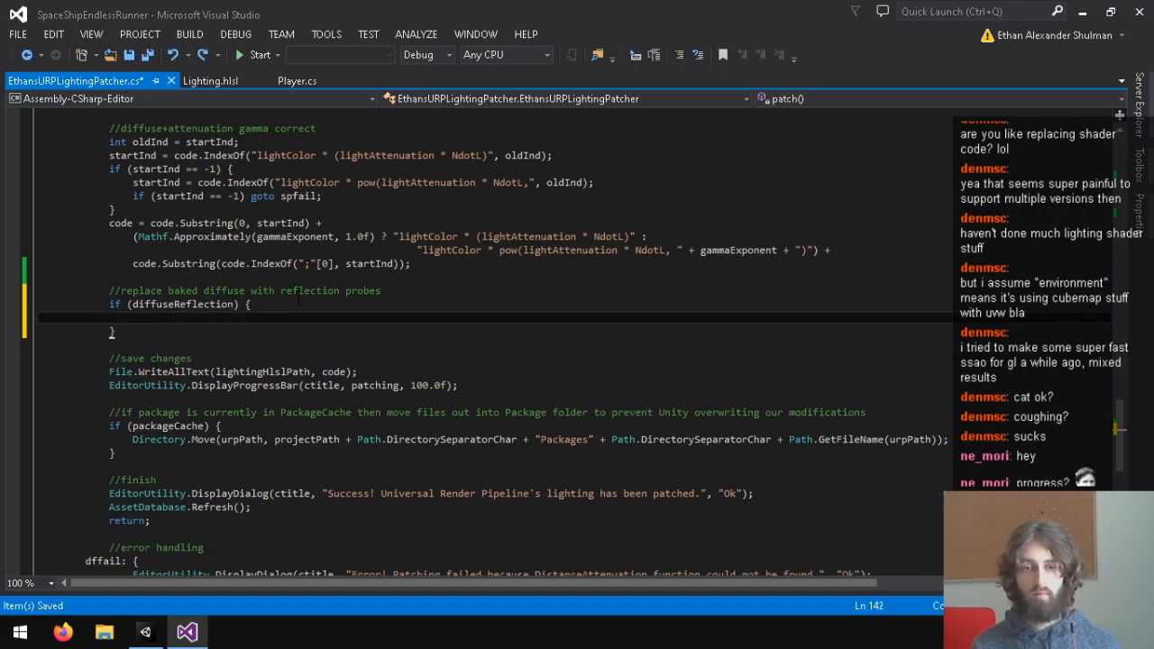
Review the distance attenuation and specular fix code in patch() and compare it with EnvironmentBRDF in Lighting.hlsl.
{"action": "scroll", "coordinate": [305, 300], "scroll_direction": "up", "scroll_amount": 9}
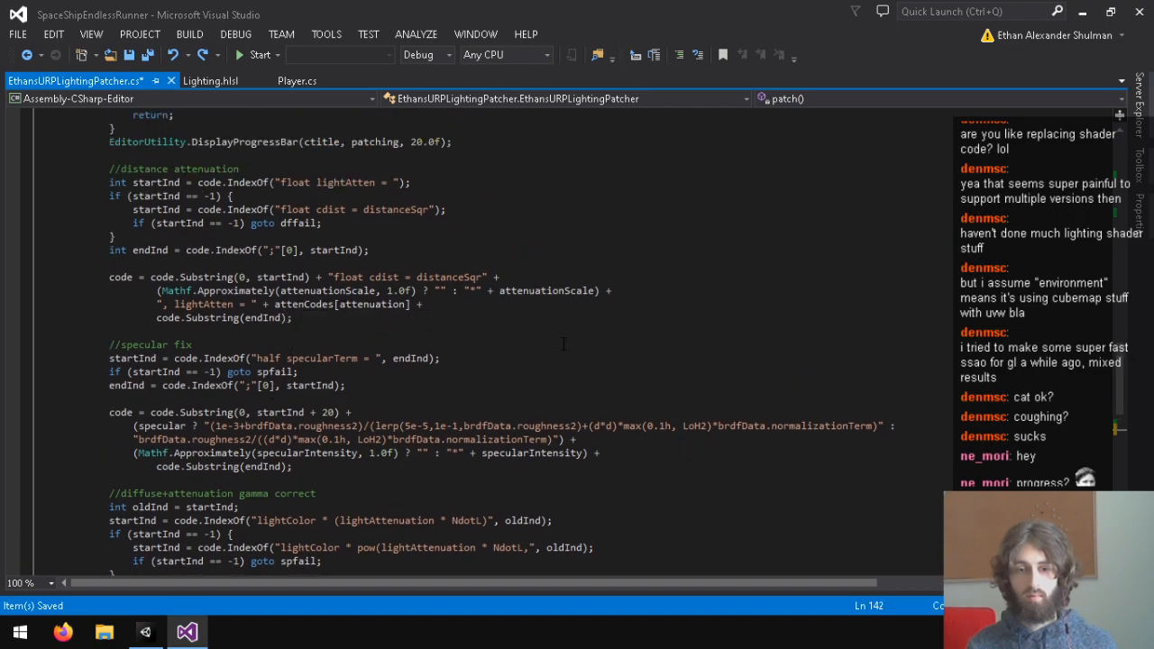
{"action": "scroll", "coordinate": [370, 306], "scroll_direction": "up", "scroll_amount": 1}
{"action": "scroll", "coordinate": [563, 353], "scroll_direction": "down", "scroll_amount": 2}
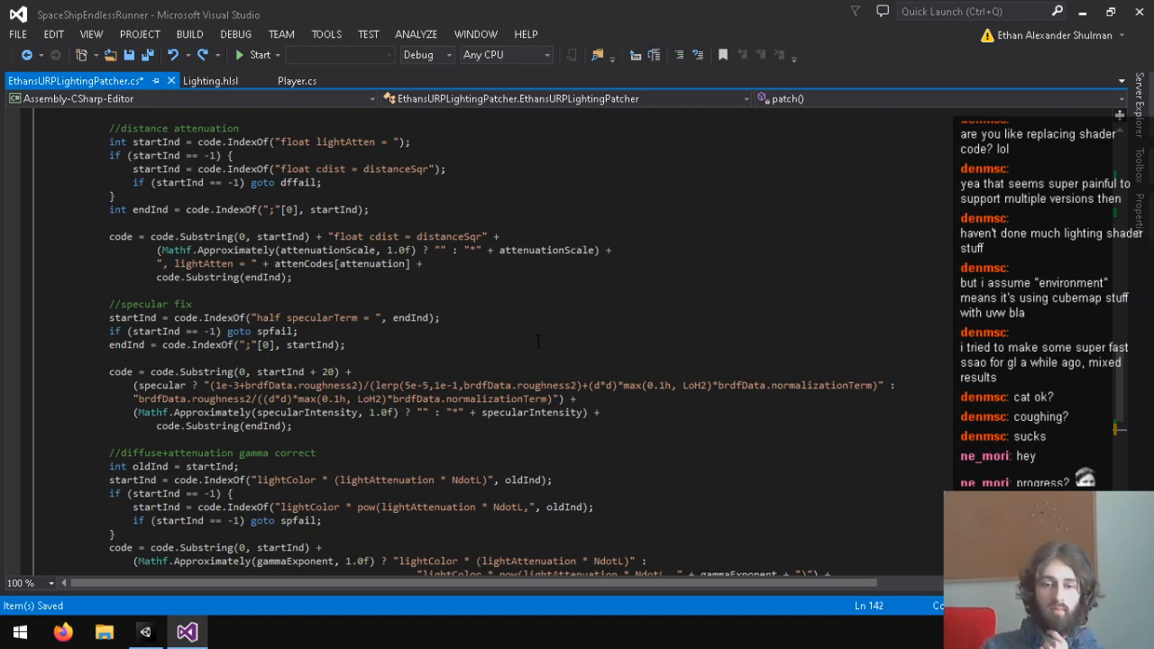
{"action": "left_click_drag", "start_coordinate": [268, 386], "coordinate": [373, 386]}
{"action": "left_click", "coordinate": [421, 386]}
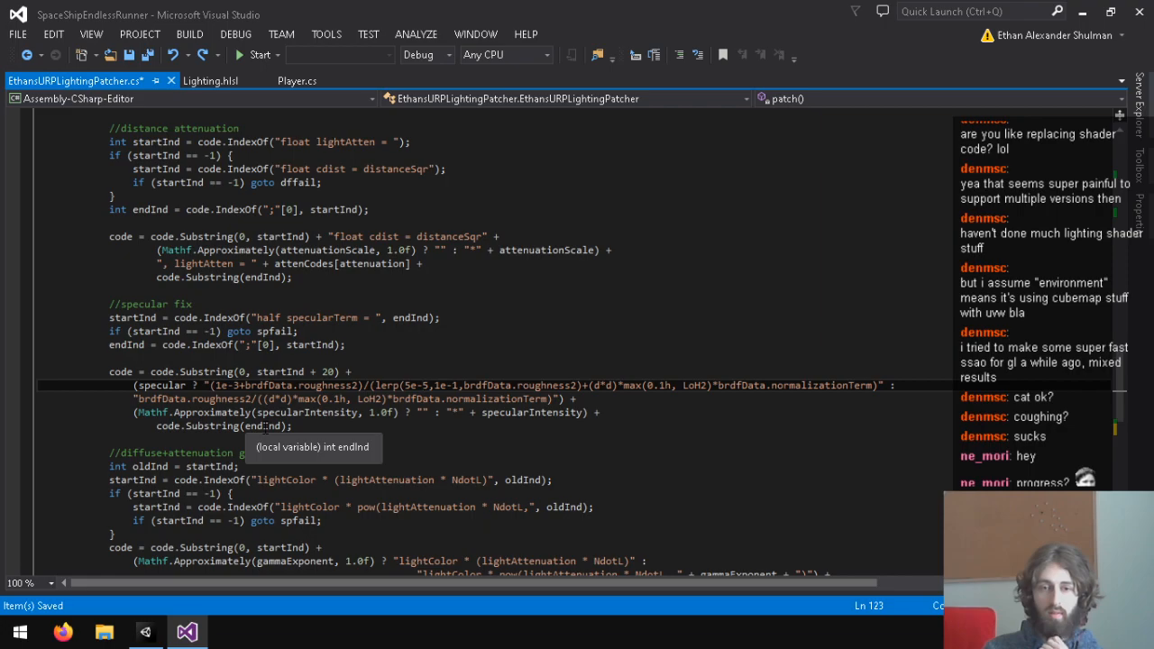
{"action": "scroll", "coordinate": [268, 427], "scroll_direction": "down", "scroll_amount": 3}
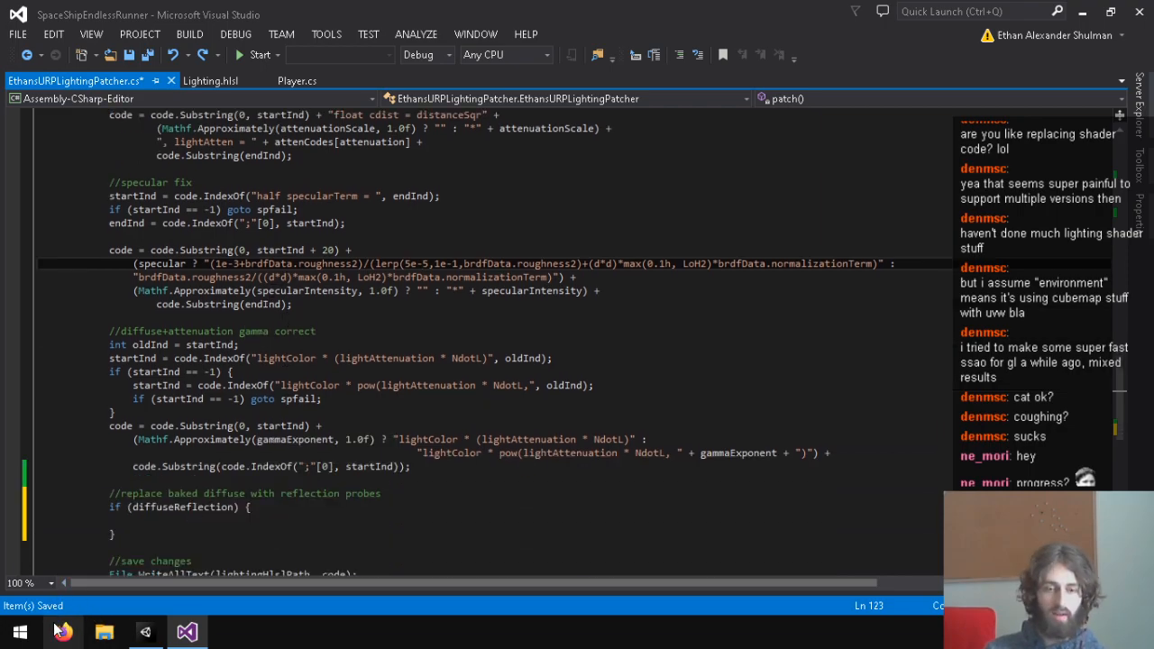
{"action": "left_click", "coordinate": [209, 80]}
{"action": "left_click", "coordinate": [316, 420]}
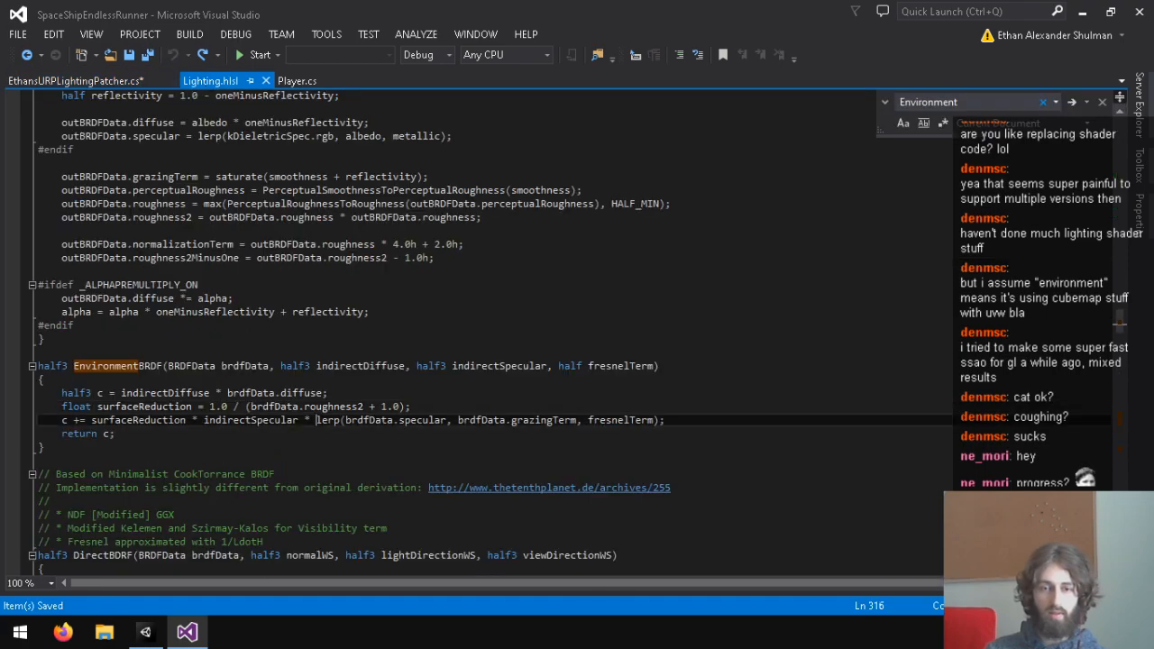
Examine how the patcher's attenuation, specular and gamma sections locate and replace shader code with startInd and endInd, through to the saving code.
{"action": "left_click", "coordinate": [76, 80]}
{"action": "scroll", "coordinate": [336, 304], "scroll_direction": "up", "scroll_amount": 8}
{"action": "scroll", "coordinate": [335, 304], "scroll_direction": "up", "scroll_amount": 2}
{"action": "scroll", "coordinate": [335, 304], "scroll_direction": "down", "scroll_amount": 2}
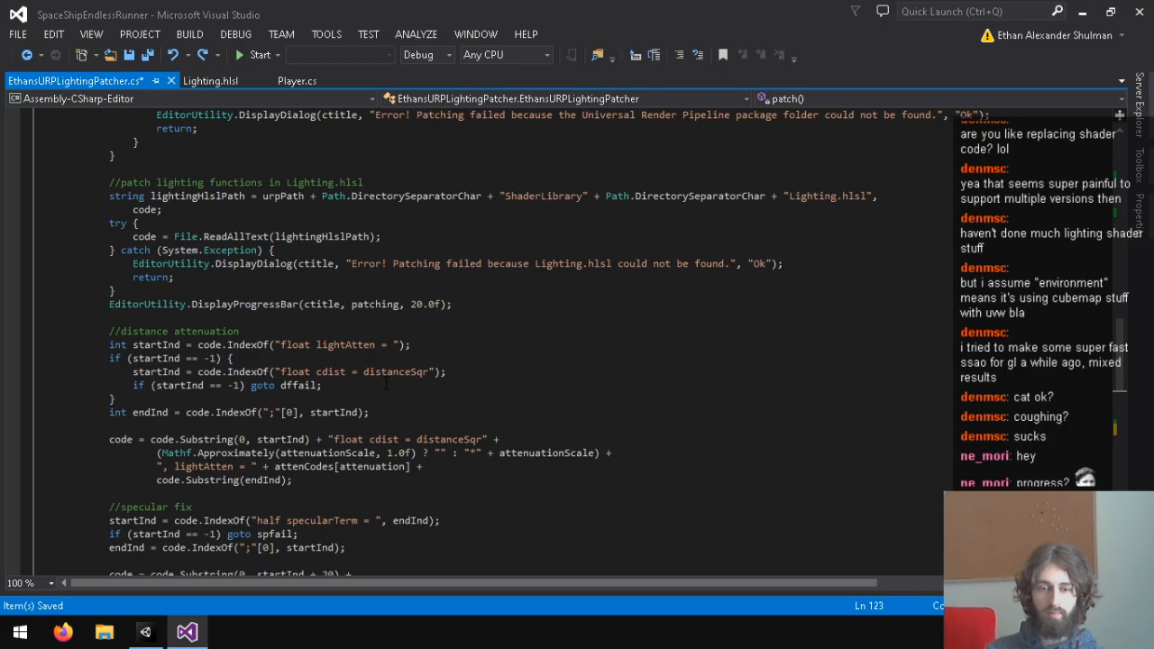
{"action": "left_click", "coordinate": [282, 413]}
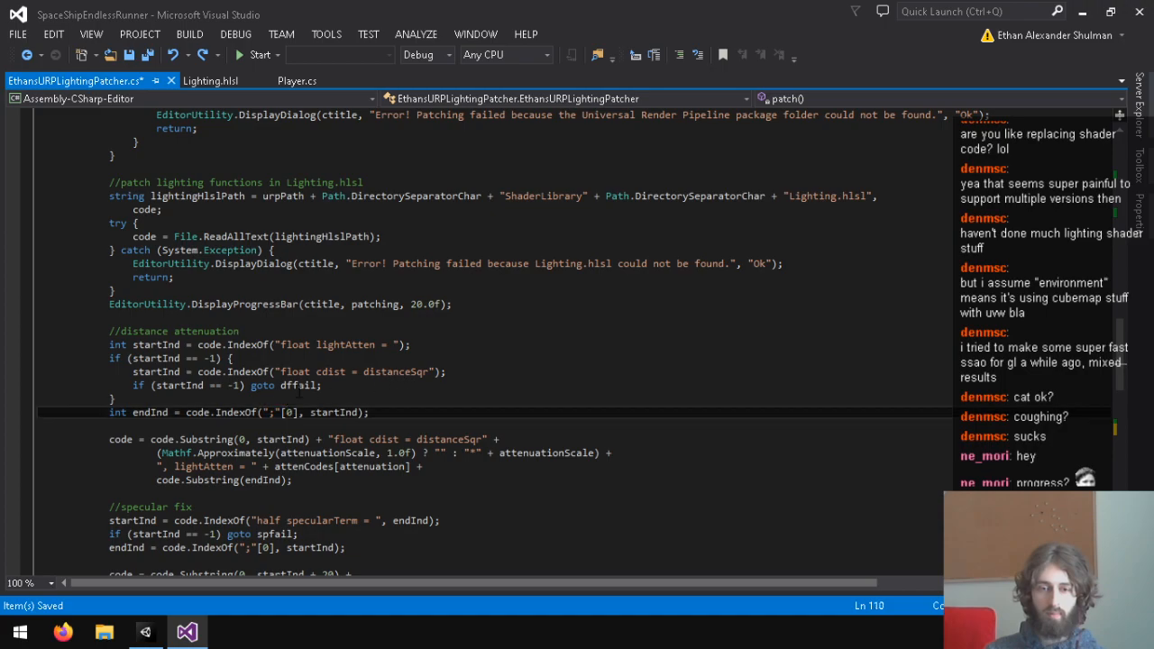
{"action": "scroll", "coordinate": [325, 370], "scroll_direction": "down", "scroll_amount": 3}
{"action": "scroll", "coordinate": [325, 369], "scroll_direction": "down", "scroll_amount": 2}
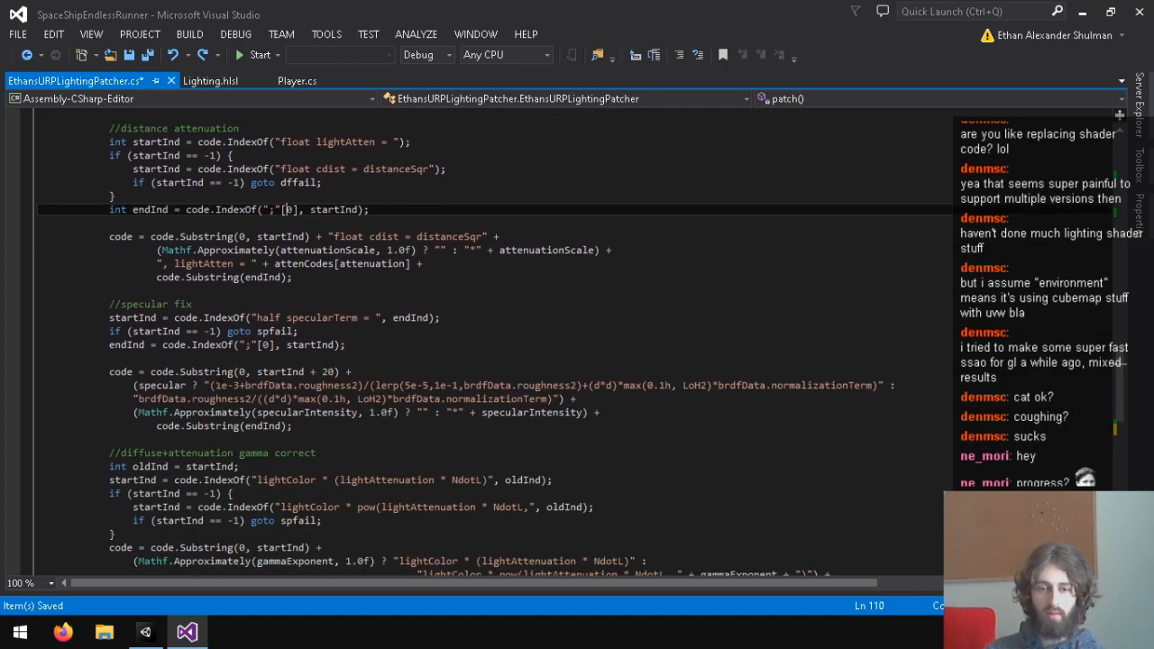
{"action": "left_click", "coordinate": [336, 318]}
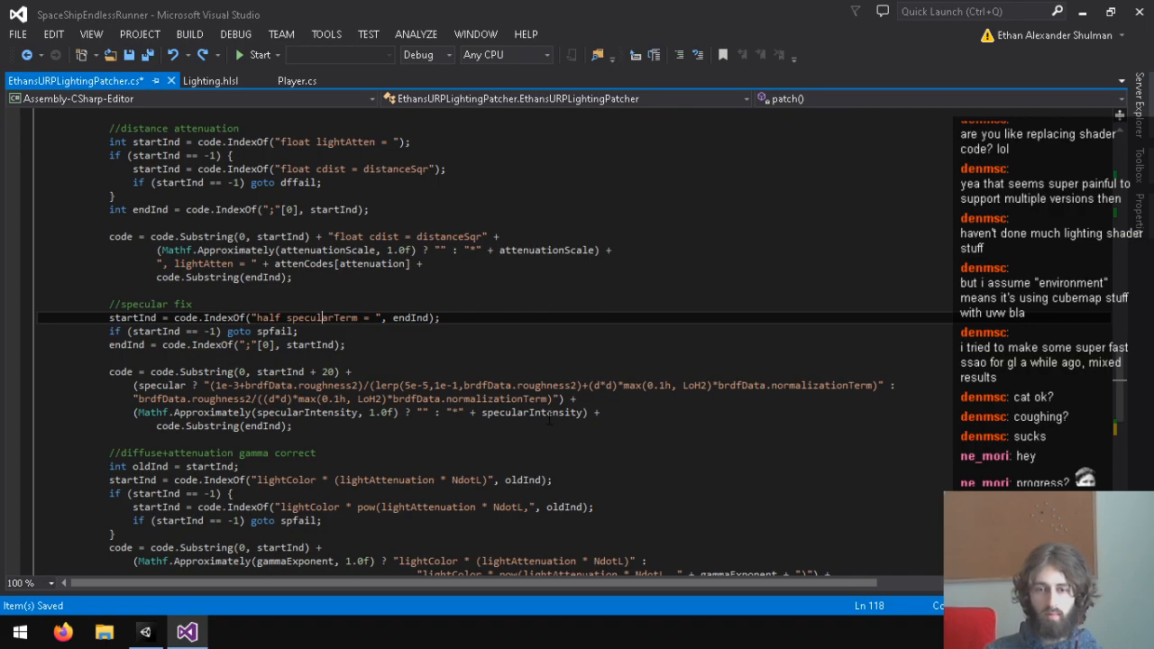
{"action": "scroll", "coordinate": [414, 448], "scroll_direction": "down", "scroll_amount": 1}
{"action": "left_click", "coordinate": [451, 399]}
{"action": "scroll", "coordinate": [450, 397], "scroll_direction": "down", "scroll_amount": 3}
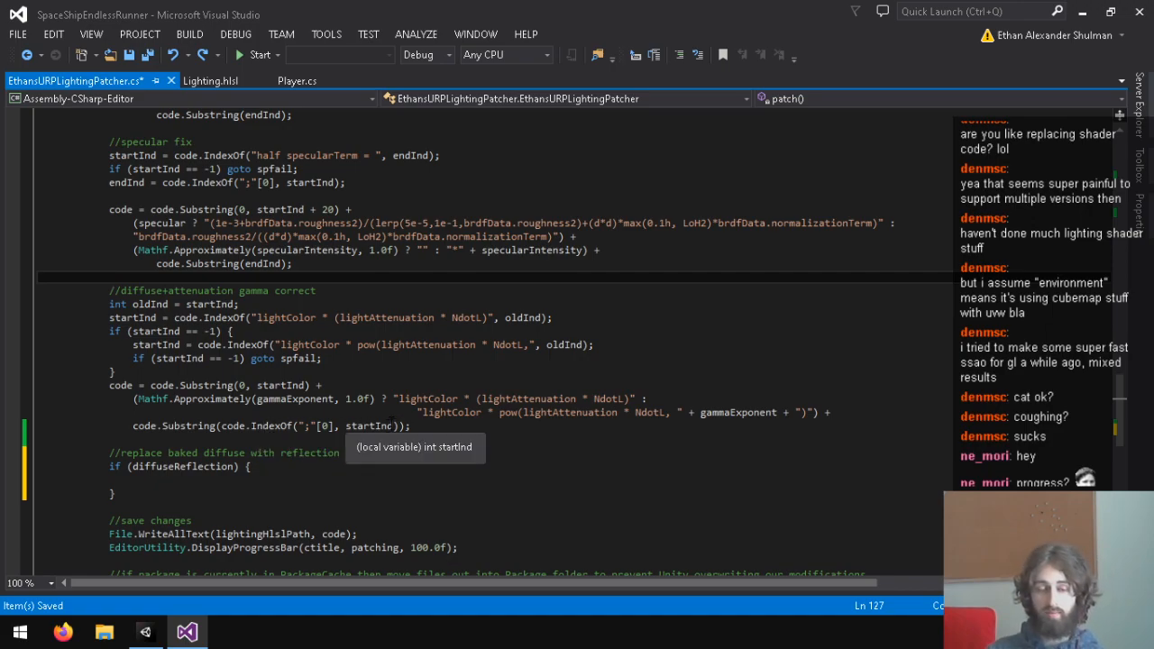
{"action": "scroll", "coordinate": [394, 426], "scroll_direction": "down", "scroll_amount": 3}
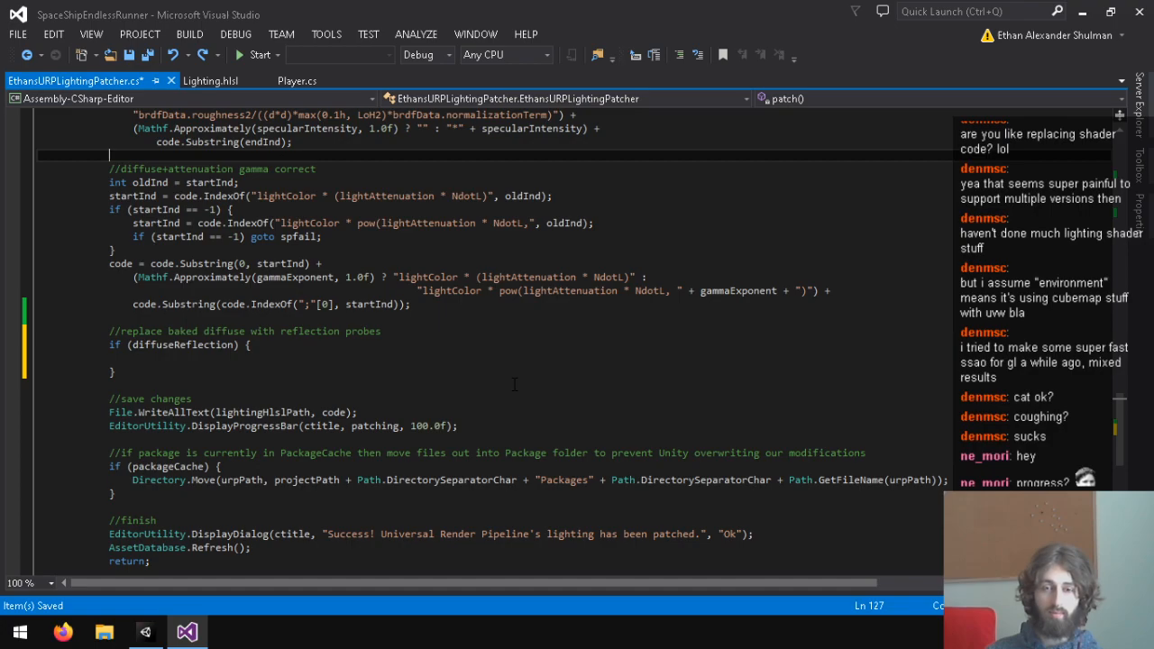
{"action": "scroll", "coordinate": [449, 345], "scroll_direction": "down", "scroll_amount": 3}
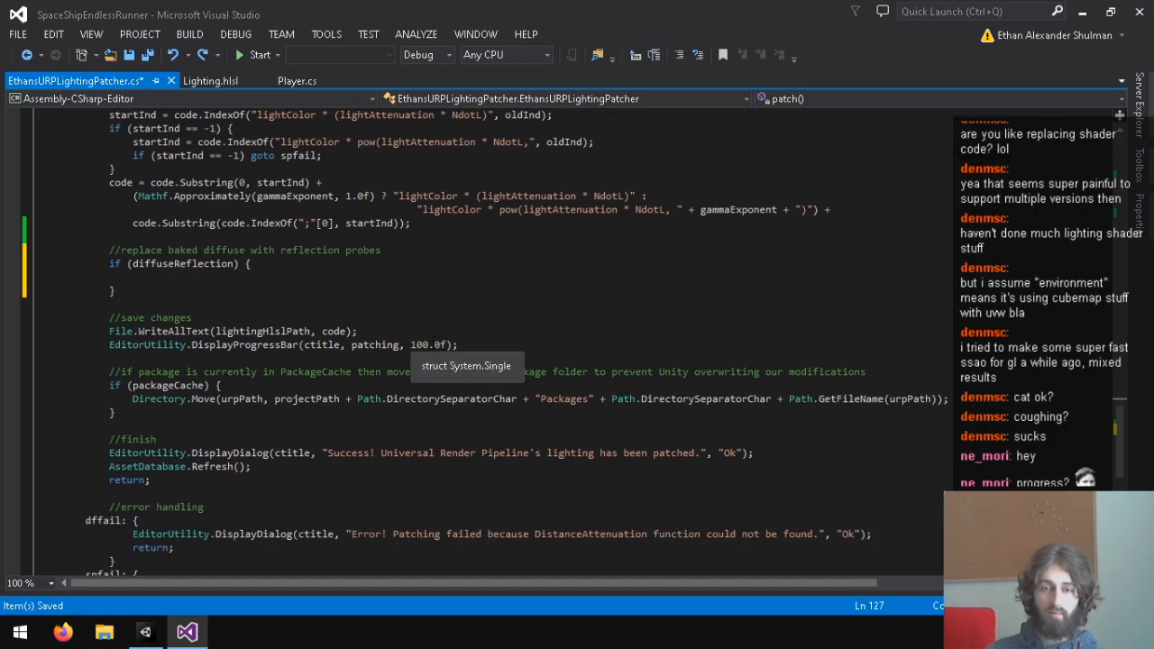
{"action": "scroll", "coordinate": [248, 344], "scroll_direction": "up", "scroll_amount": 3}
Search Lighting.hlsl for occurrences of EnvironmentBRDF's "half3 c = indirectDiffuse * brdfData.diffuse;" line without its leading spaces, and copy that text.
{"action": "left_click", "coordinate": [227, 357]}
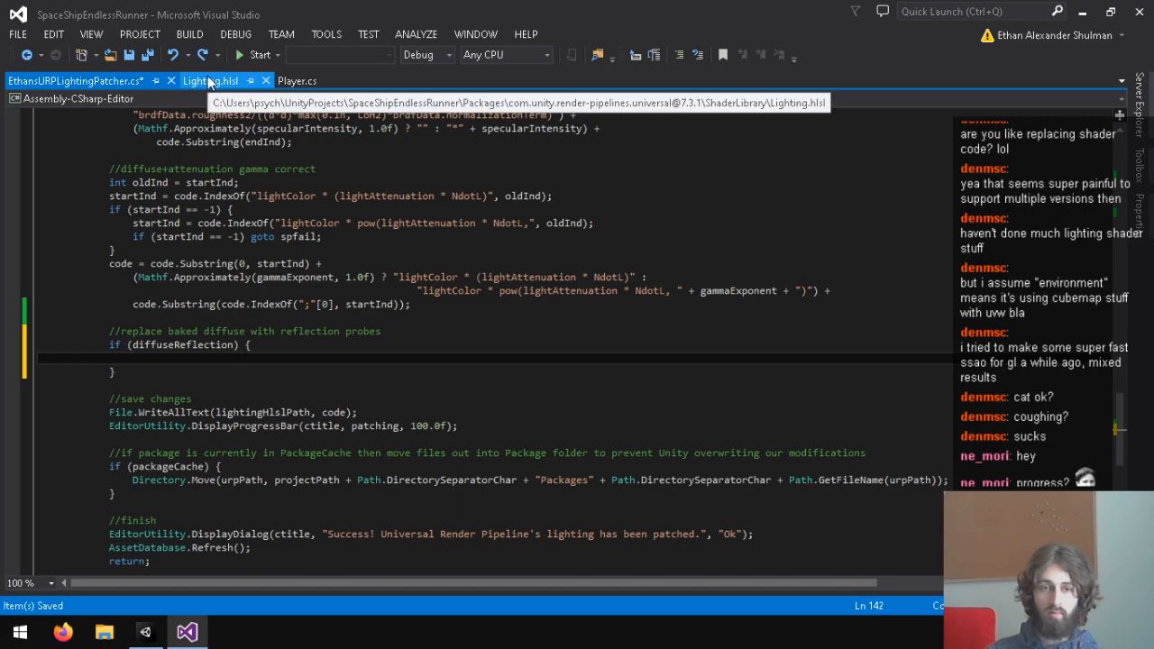
{"action": "left_click", "coordinate": [210, 82]}
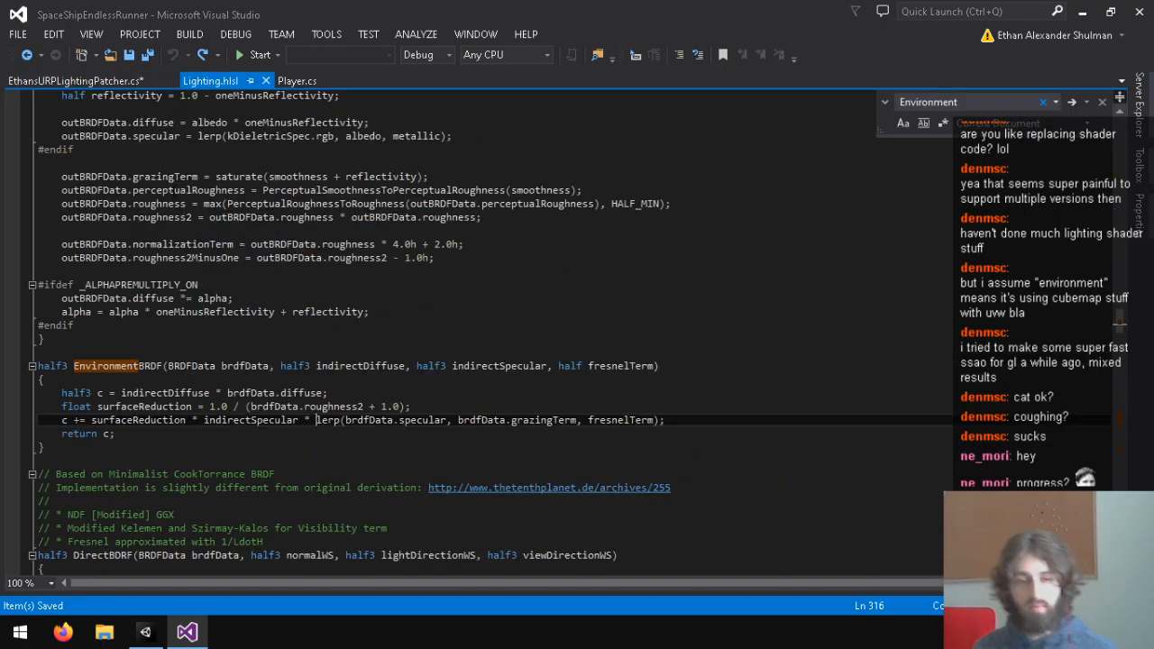
{"action": "left_click", "coordinate": [254, 394]}
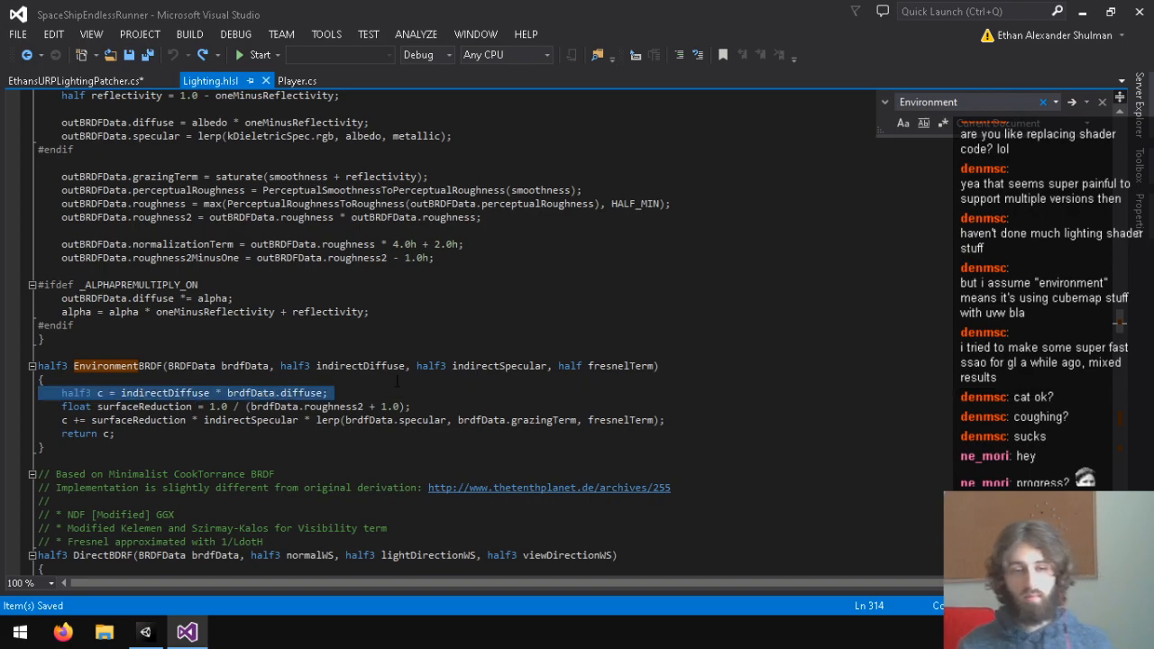
{"action": "key", "text": "ctrl+f"}
{"action": "type", "text": "half3 c = indirectDiffuse * brdfData.diffuse;"}
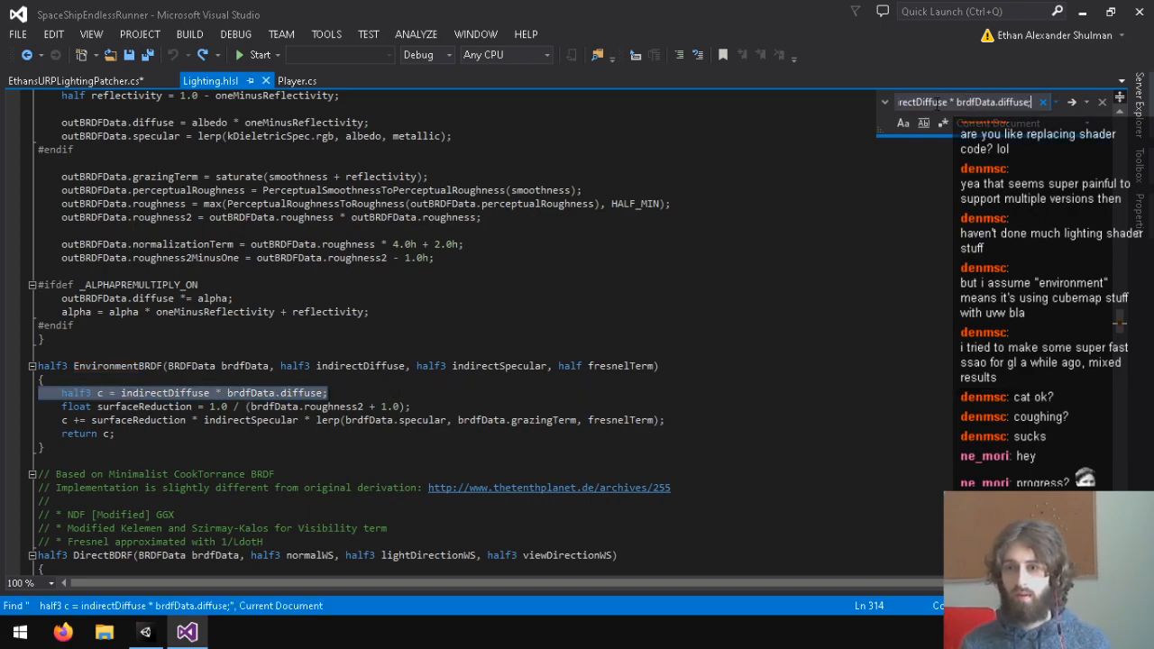
{"action": "key", "text": "Home"}
{"action": "key", "text": "Delete"}
{"action": "key", "text": "Delete"}
{"action": "key", "text": "Delete"}
{"action": "key", "text": "Delete"}
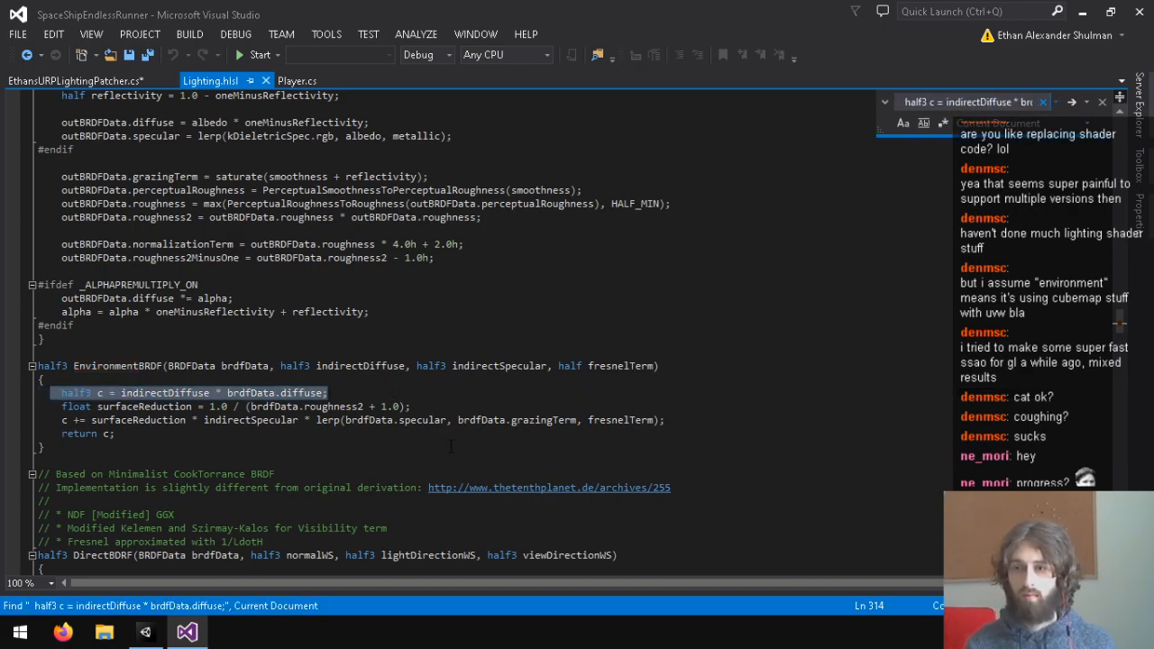
{"action": "key", "text": "Return"}
{"action": "key", "text": "Return"}
{"action": "key", "text": "ctrl+c"}
{"action": "key", "text": "Return"}
{"action": "key", "text": "Return"}
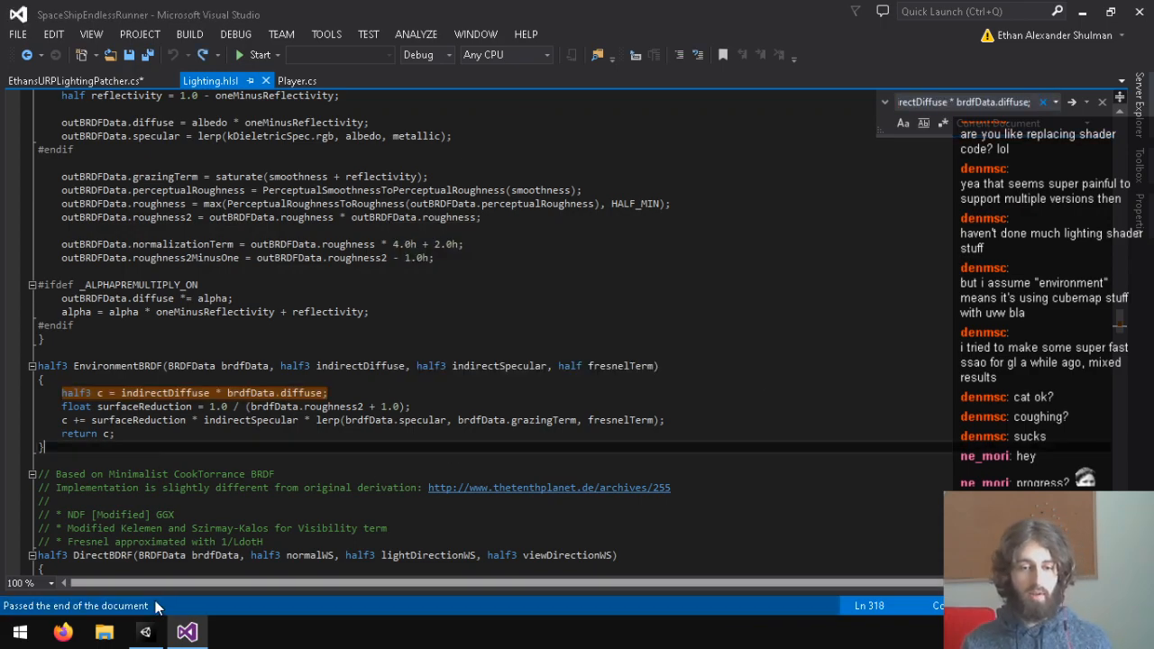
{"action": "left_click", "coordinate": [144, 631]}
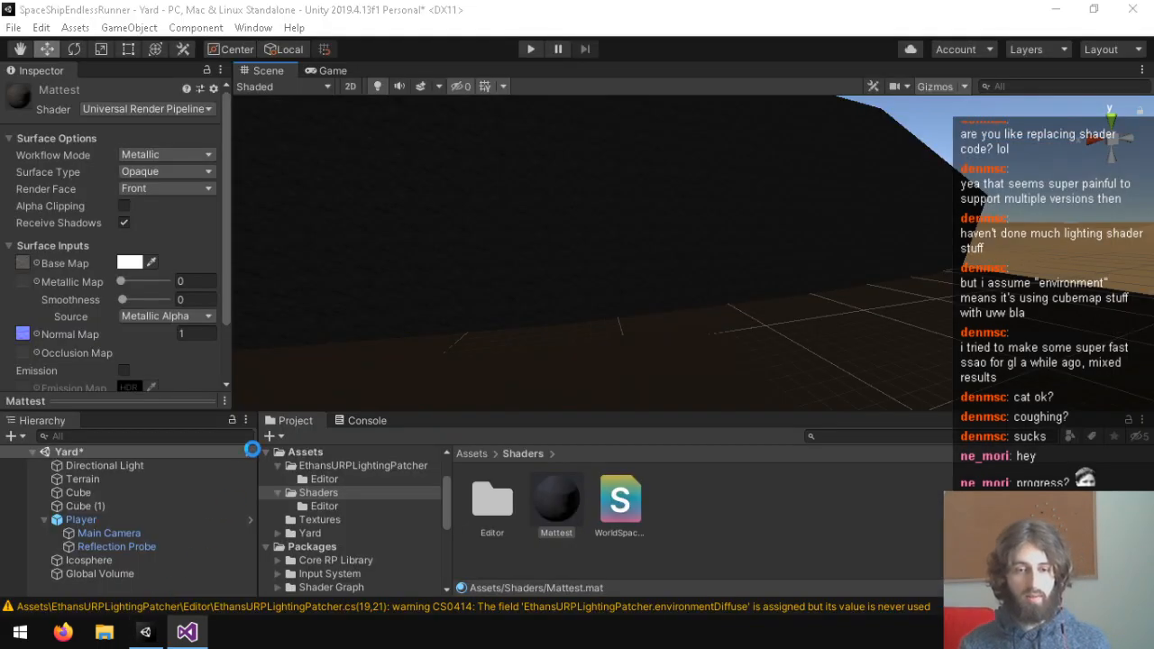
{"action": "left_click", "coordinate": [187, 633]}
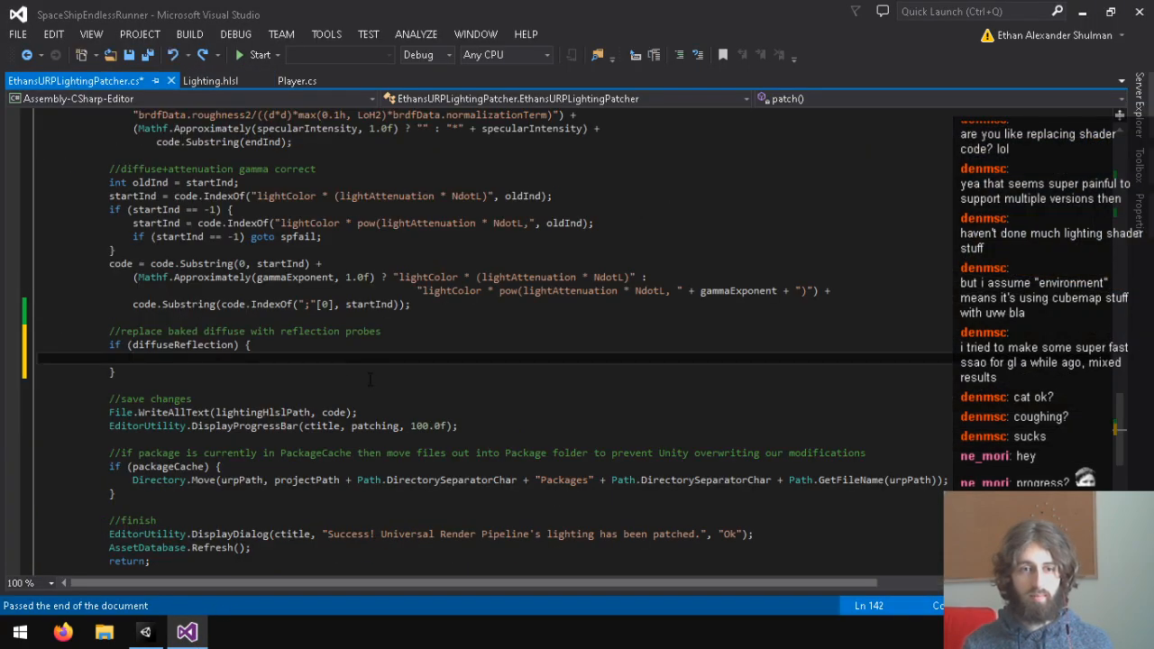
Above the diffuseReflection condition, assign startInd from code.IndexOf with the copied "half3 c = indirectDiffuse * brdfData.diffuse;" line as its search string.
{"action": "scroll", "coordinate": [391, 382], "scroll_direction": "up", "scroll_amount": 3}
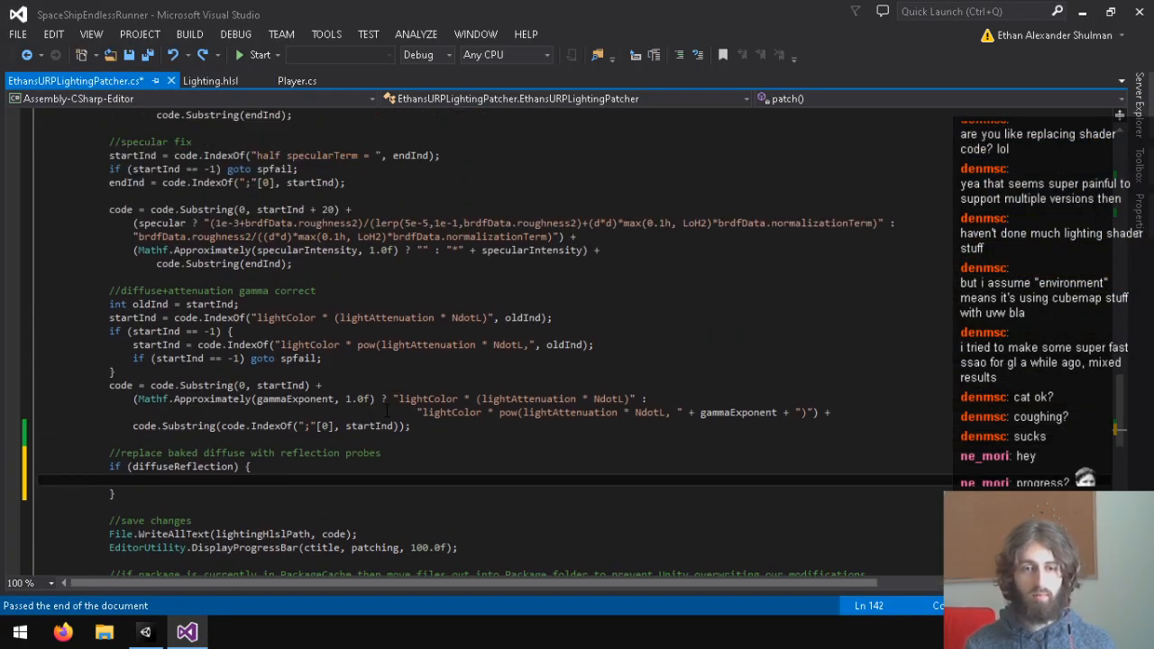
{"action": "type", "text": "startInd"}
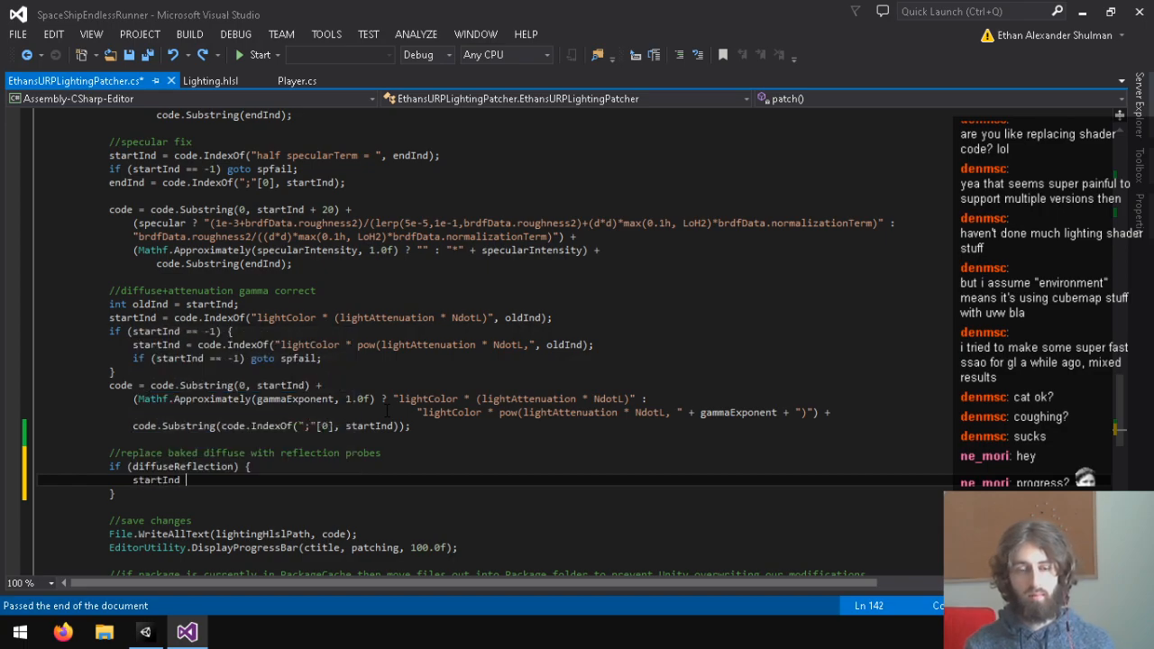
{"action": "left_click", "coordinate": [408, 453]}
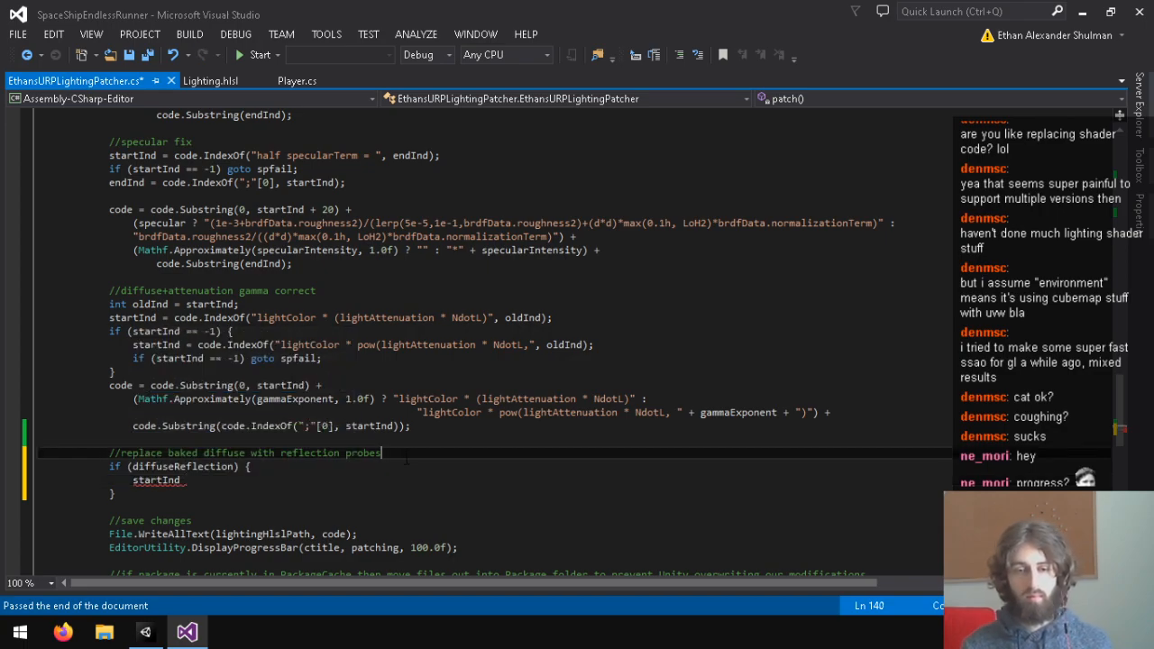
{"action": "key", "text": "Return"}
{"action": "type", "text": "startInd ="}
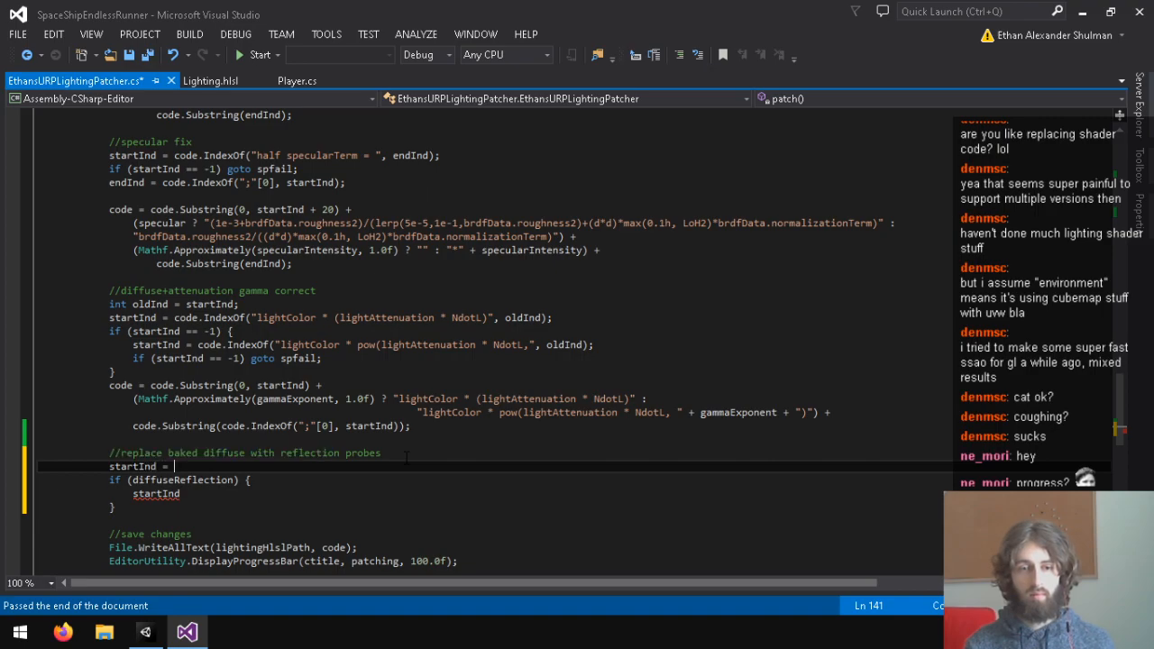
{"action": "key", "text": "ctrl+v"}
{"action": "key", "text": "ctrl+z"}
{"action": "type", "text": "cod"}
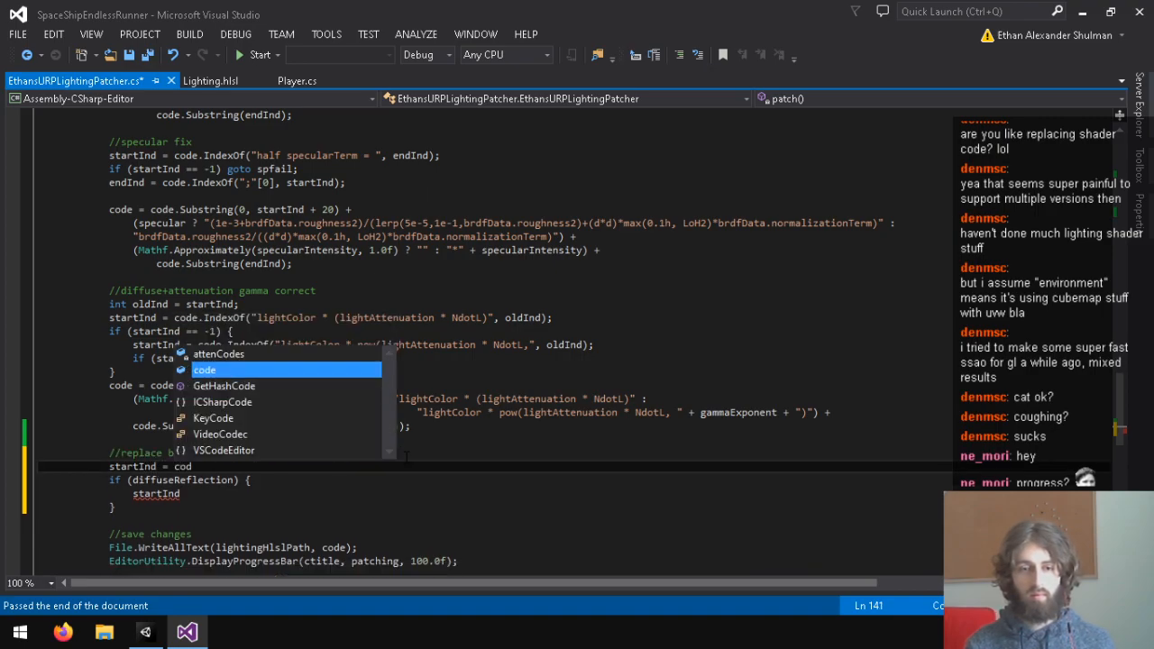
{"action": "type", "text": "e.IndexOf(\""}
{"action": "key", "text": "ctrl+v"}
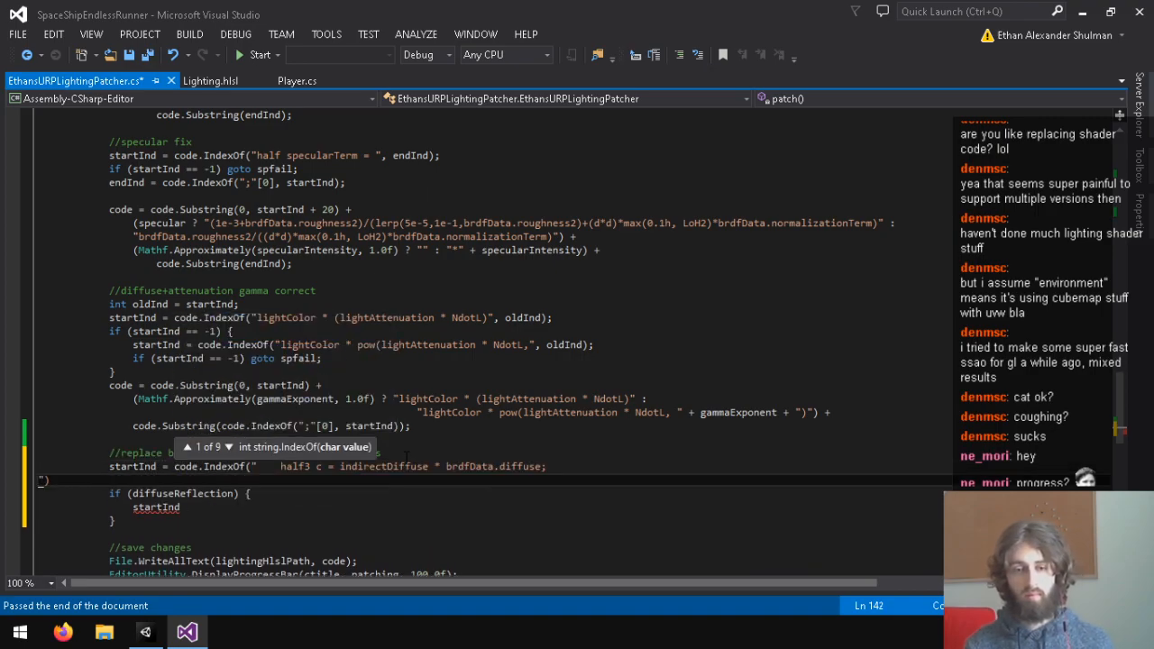
{"action": "key", "text": "BackSpace"}
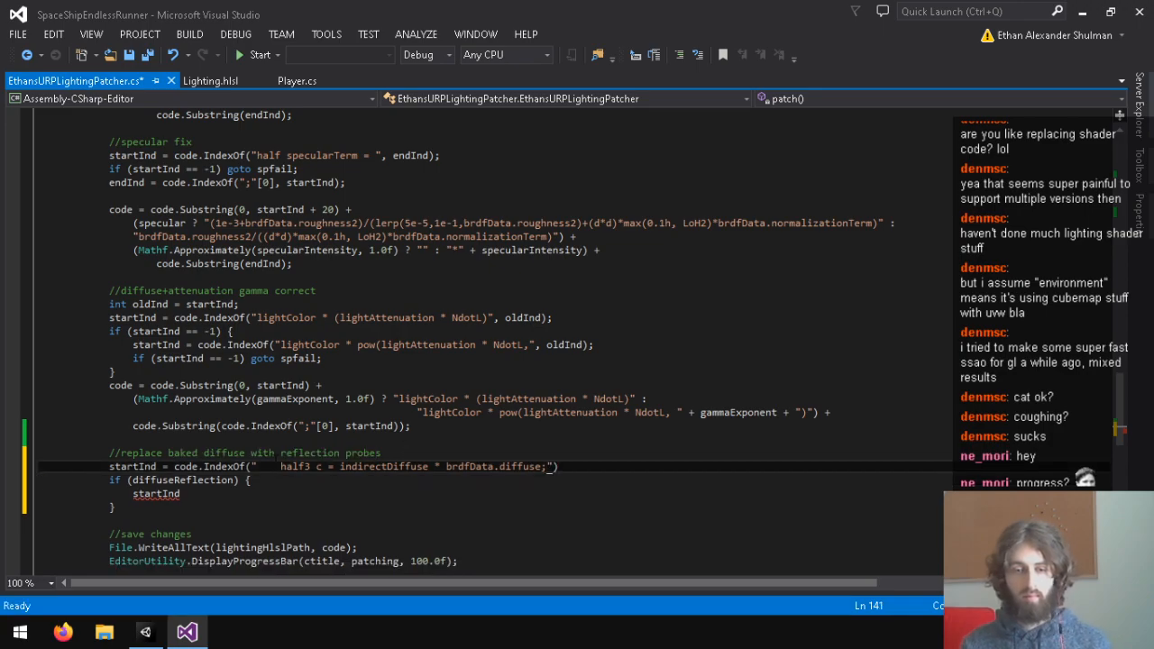
Remove the leading spaces from the IndexOf search string and end the startInd assignment with a semicolon.
{"action": "left_click_drag", "start_coordinate": [268, 466], "coordinate": [257, 466]}
{"action": "key", "text": "BackSpace"}
{"action": "left_click", "coordinate": [560, 467]}
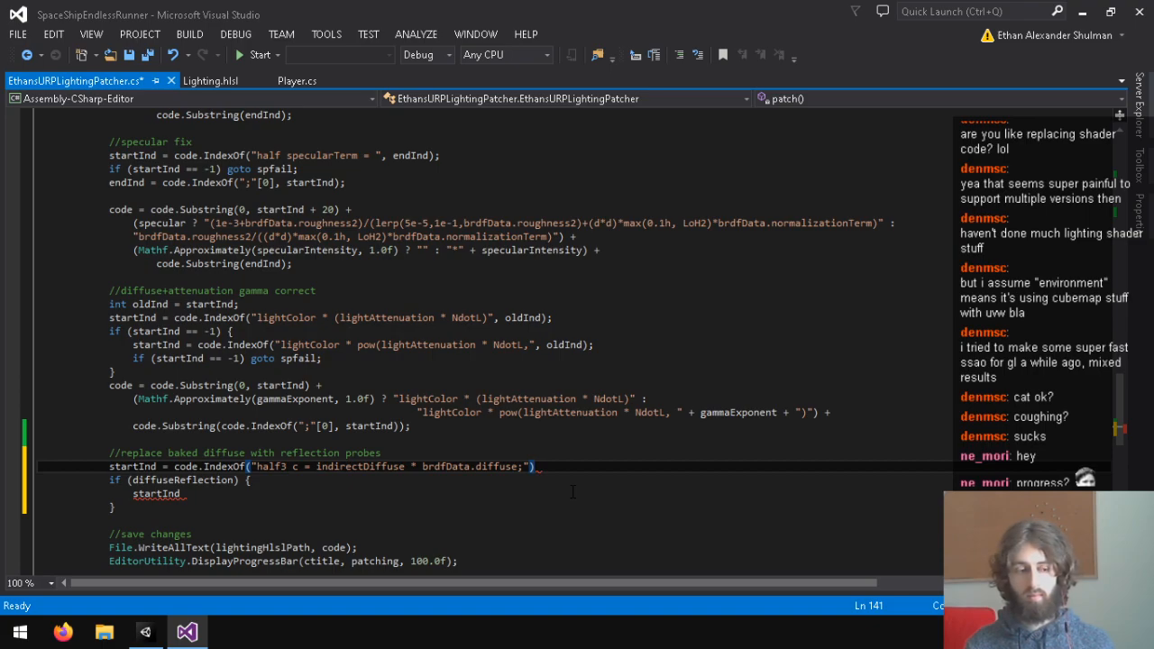
{"action": "type", "text": ","}
{"action": "key", "text": "BackSpace"}
{"action": "key", "text": "End"}
{"action": "type", "text": ";"}
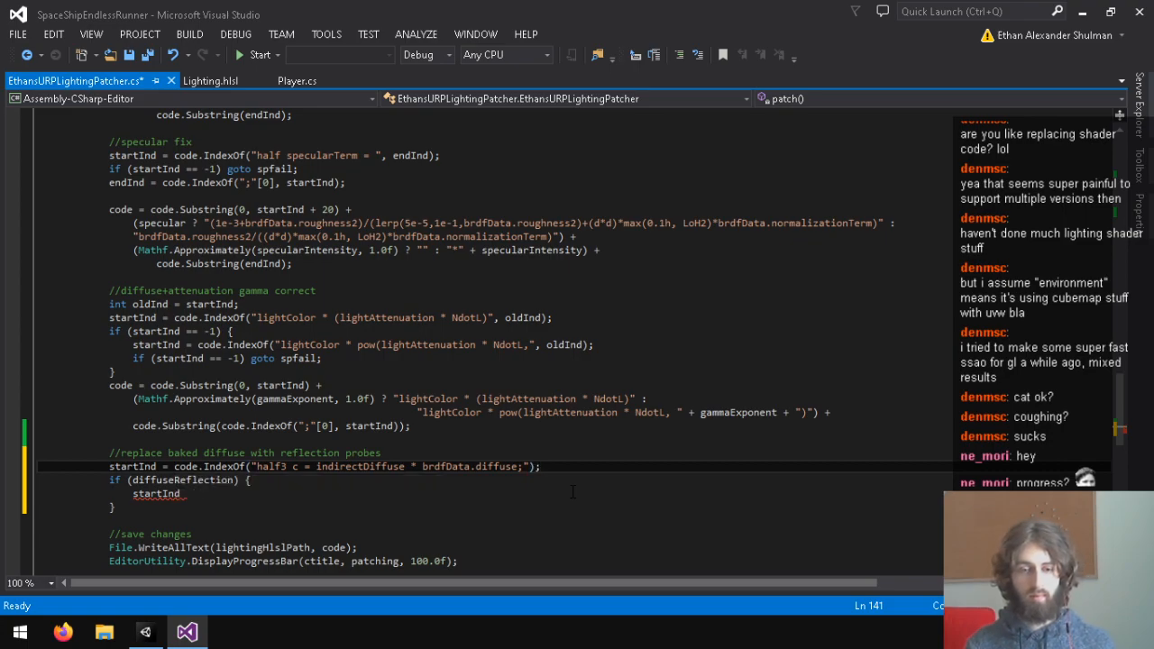
Wrap the existing diffuseReflection block in an "if (startInd != -1) { }" block.
{"action": "key", "text": "Return"}
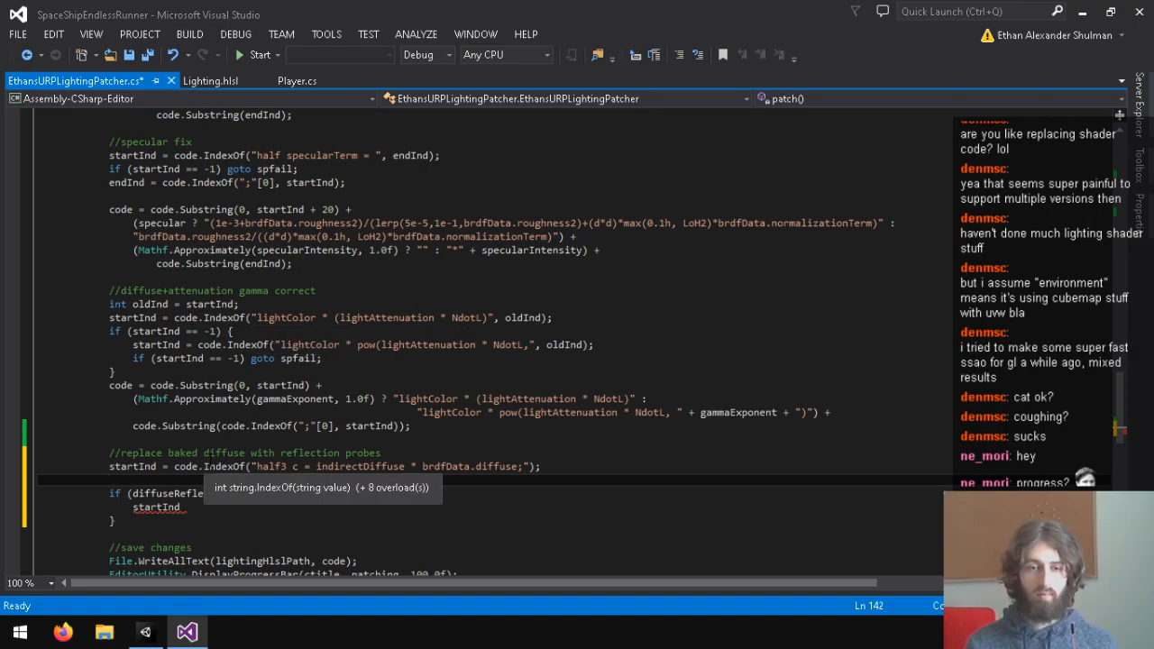
{"action": "type", "text": "if (startInd "}
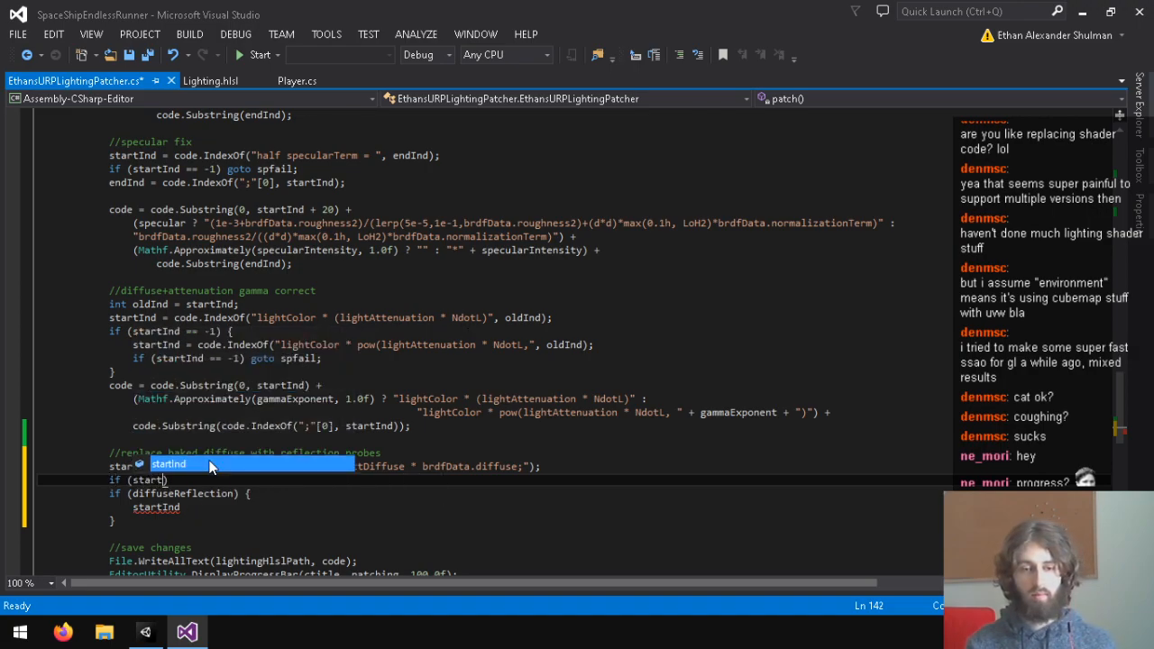
{"action": "type", "text": "!=="}
{"action": "key", "text": "BackSpace"}
{"action": "type", "text": "-1) {"}
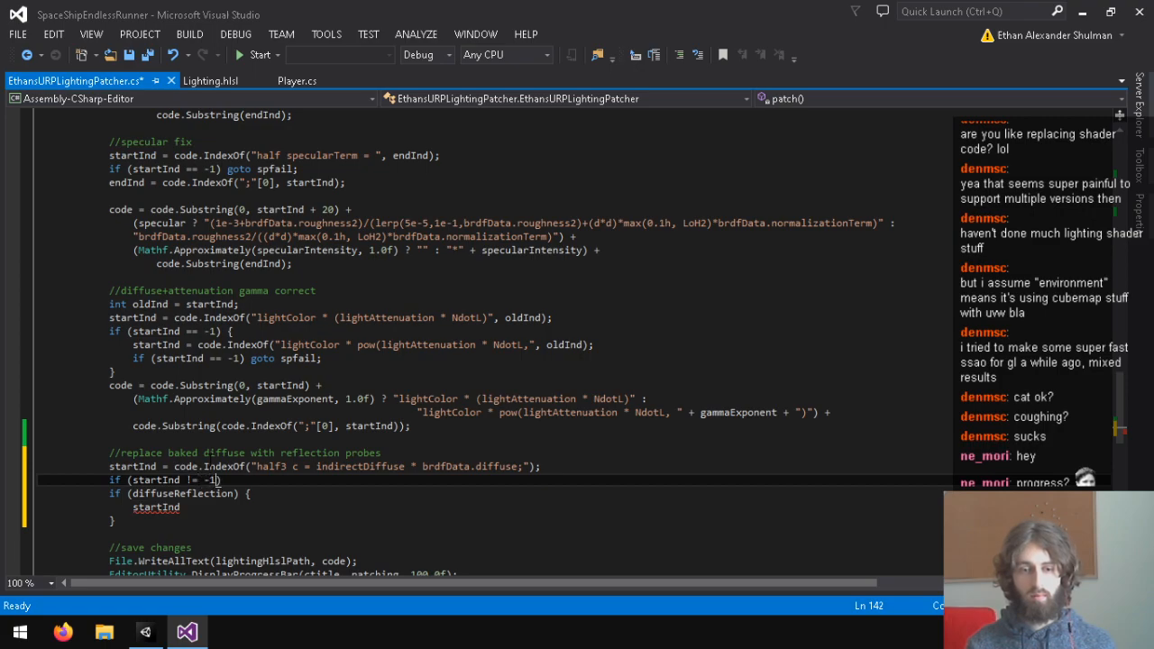
{"action": "key", "text": "Delete"}
{"action": "left_click", "coordinate": [233, 527]}
{"action": "key", "text": "Return"}
{"action": "type", "text": "}"}
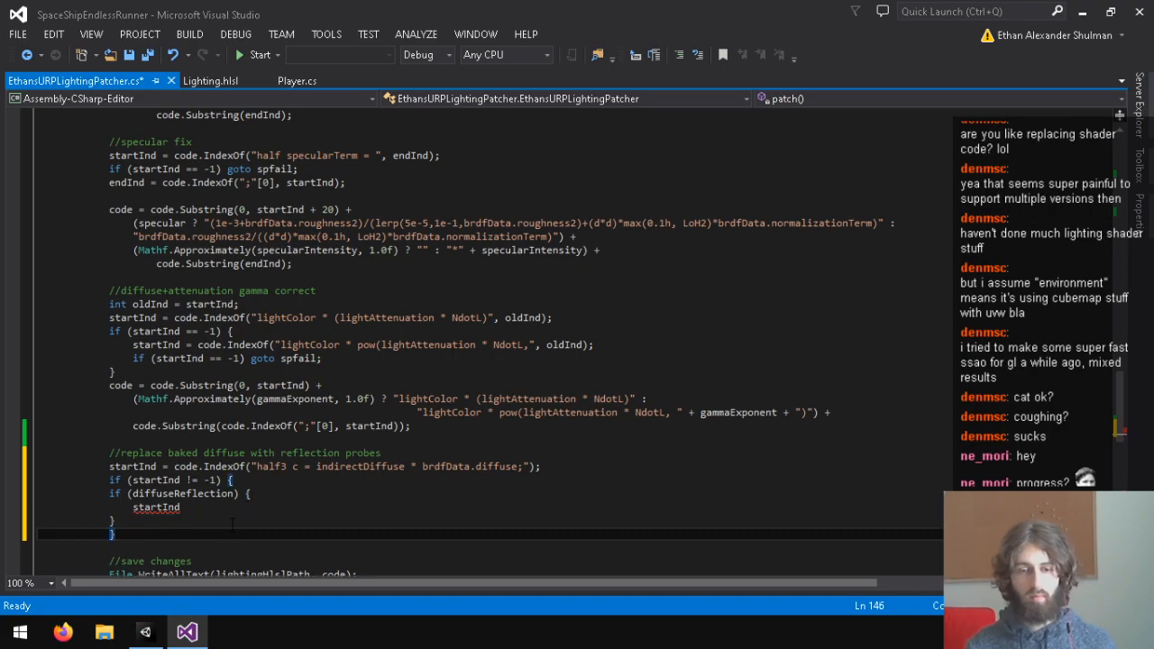
Replace the inner diffuseReflection block with "code = code.Substring(0,startInd)+(diffuseReflection?" followed by an empty string literal.
{"action": "left_click_drag", "start_coordinate": [232, 527], "coordinate": [110, 493]}
{"action": "key", "text": "BackSpace"}
{"action": "type", "text": "code = code.Substring(0,startIn"}
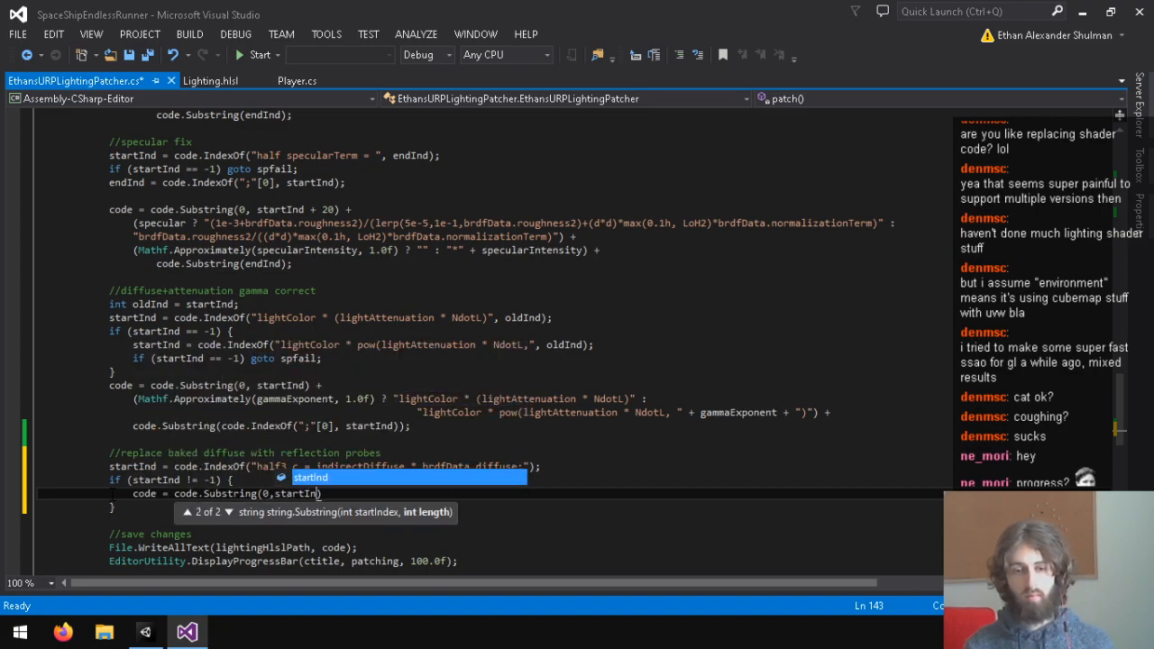
{"action": "type", "text": "d)"}
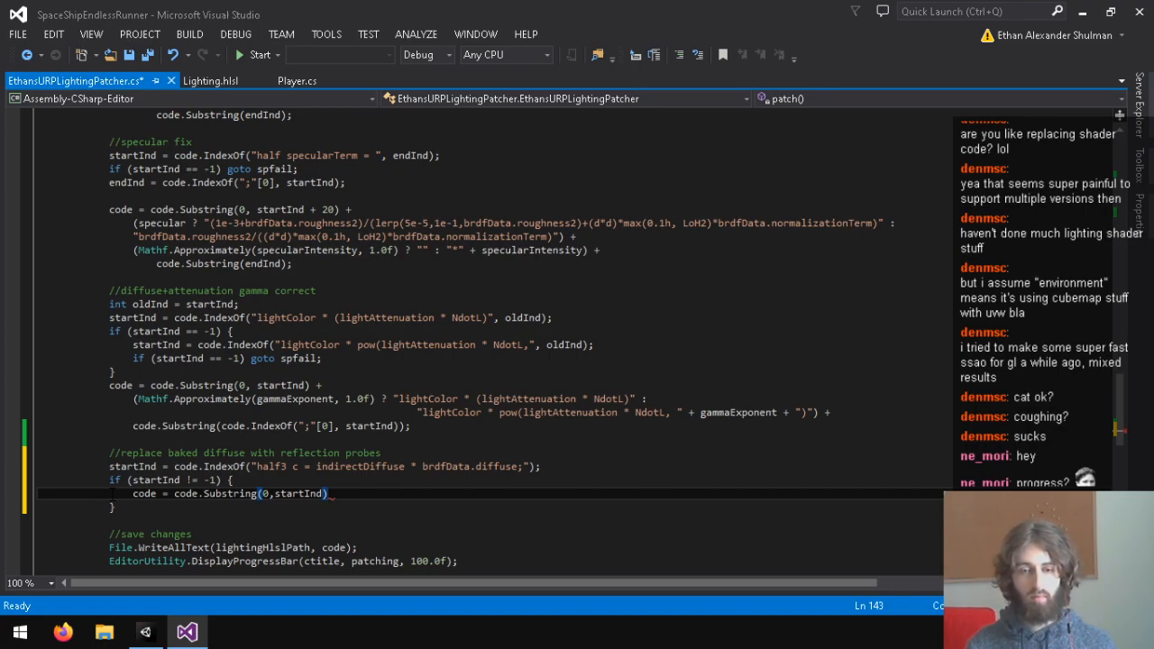
{"action": "type", "text": "+"}
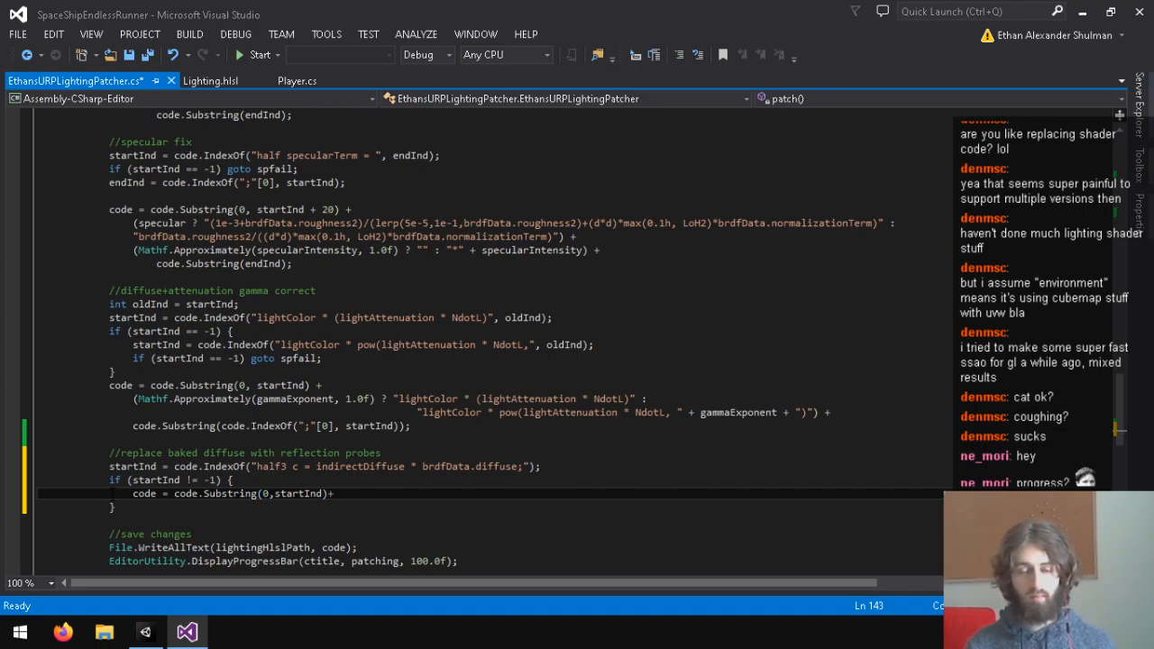
{"action": "type", "text": "("}
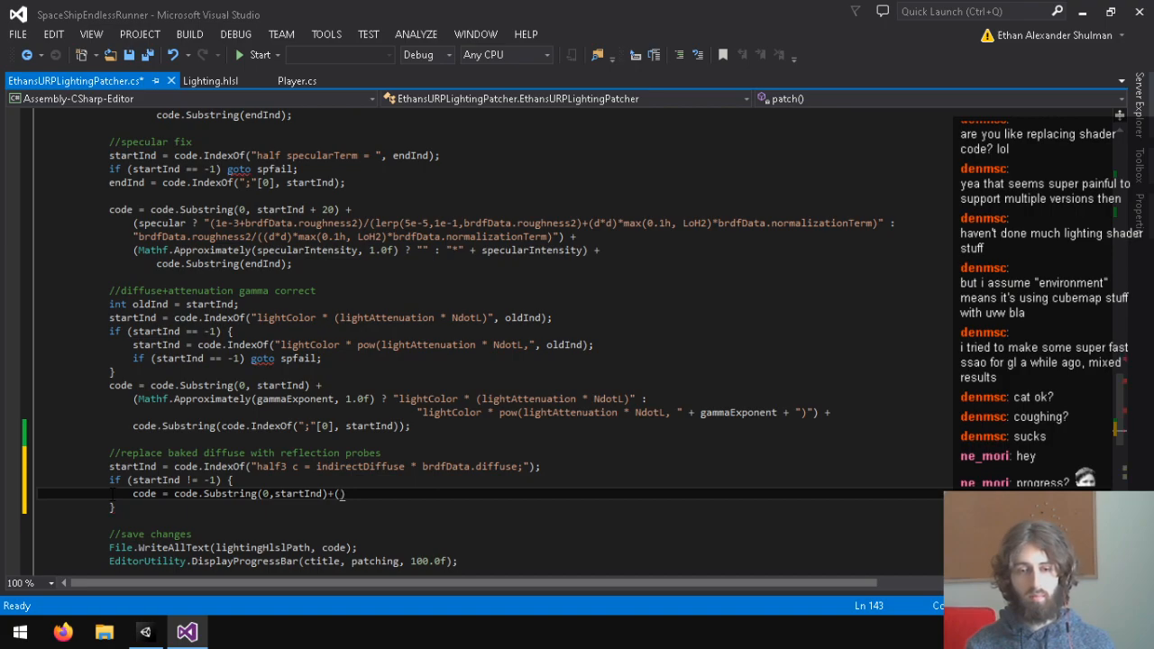
{"action": "type", "text": "diffuseReflection?\""}
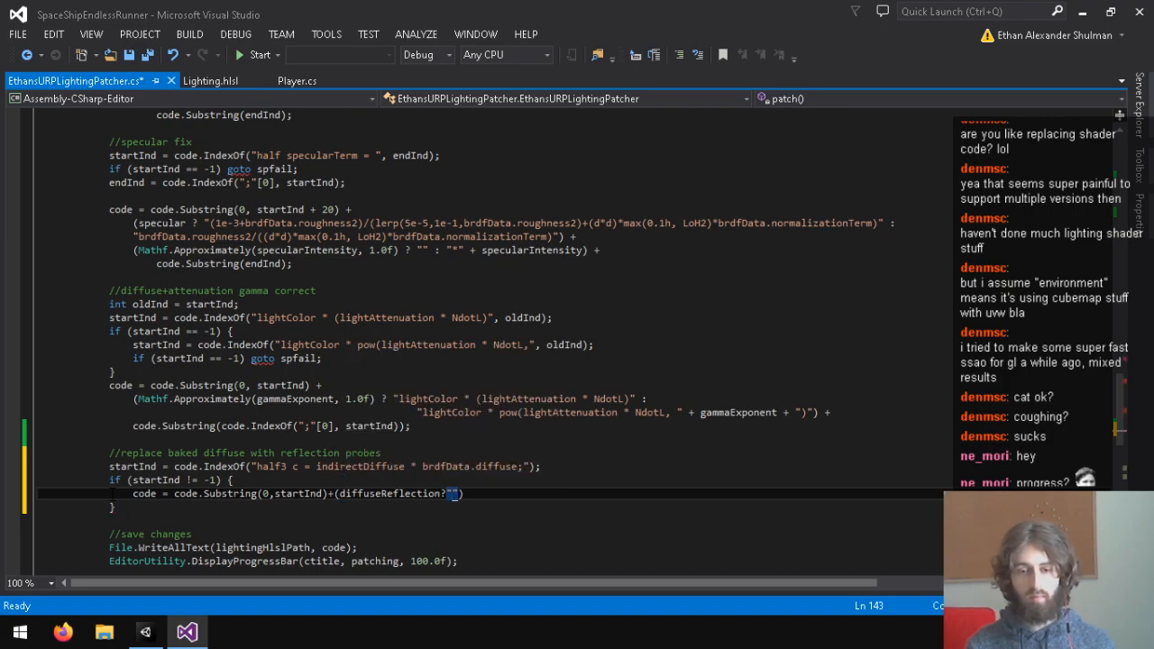
Fill the string literal with "return" and the expression "surfaceReduction * indirectSpecular * lerp(brdfData.specular, brdfData.grazingTerm, fresnelTerm)" copied from EnvironmentBRDF in Lighting.hlsl.
{"action": "left_click", "coordinate": [207, 83]}
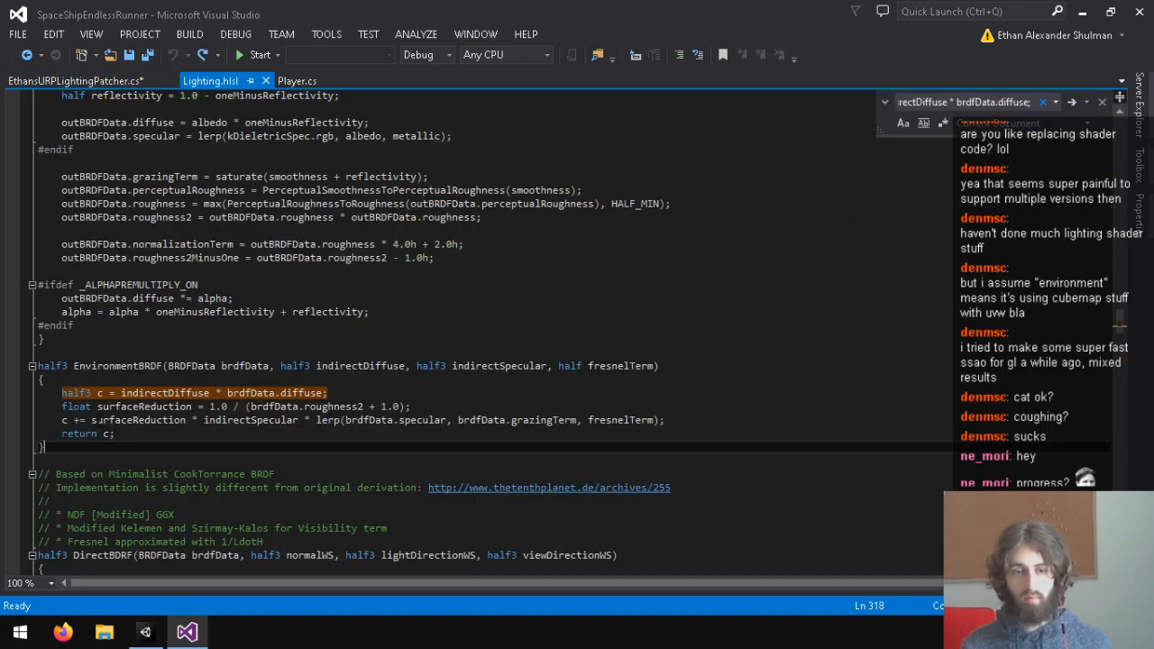
{"action": "left_click_drag", "start_coordinate": [91, 421], "coordinate": [661, 420]}
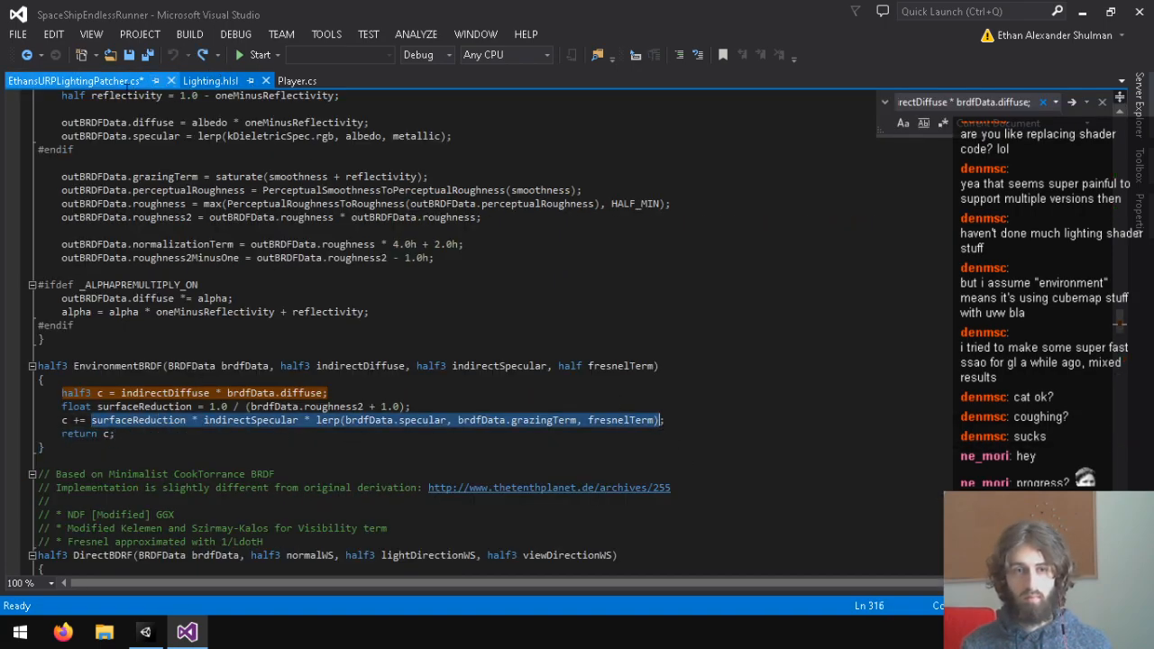
{"action": "left_click", "coordinate": [135, 81]}
{"action": "type", "text": "retur"}
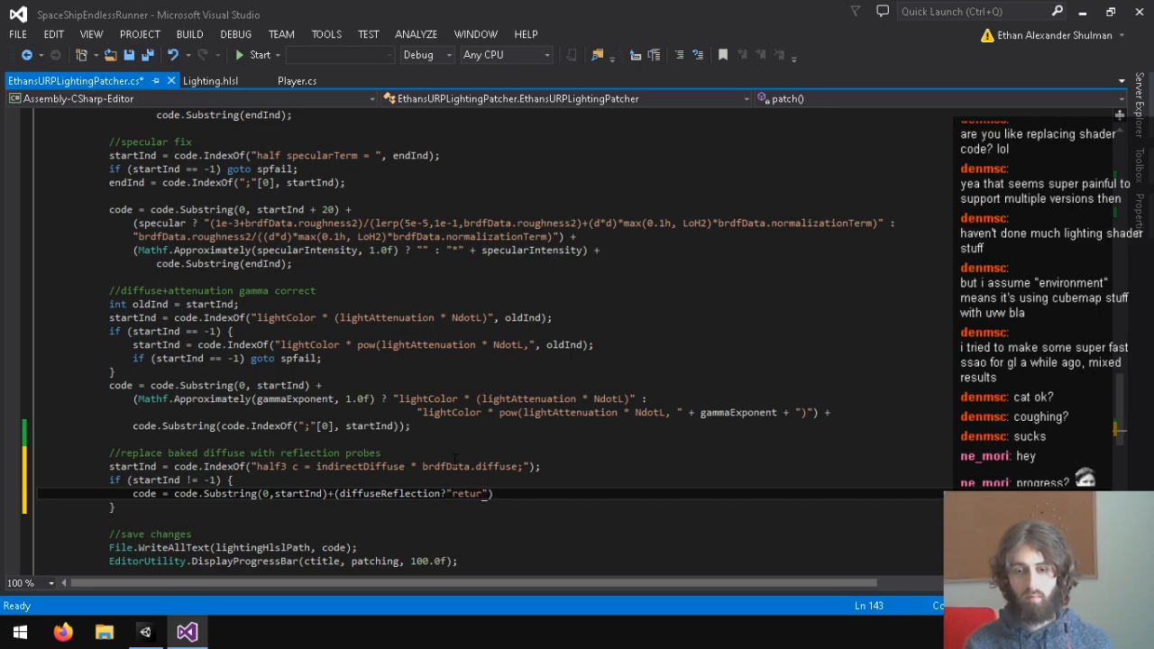
{"action": "type", "text": "n"}
{"action": "key", "text": "ctrl+v"}
Insert "indirectSpecular*brdfData.diffuse+" before surfaceReduction in the returned expression, checking the terms against EnvironmentBRDF in Lighting.hlsl.
{"action": "left_click", "coordinate": [493, 494]}
{"action": "type", "text": "indirectSpecular"}
{"action": "left_click", "coordinate": [211, 81]}
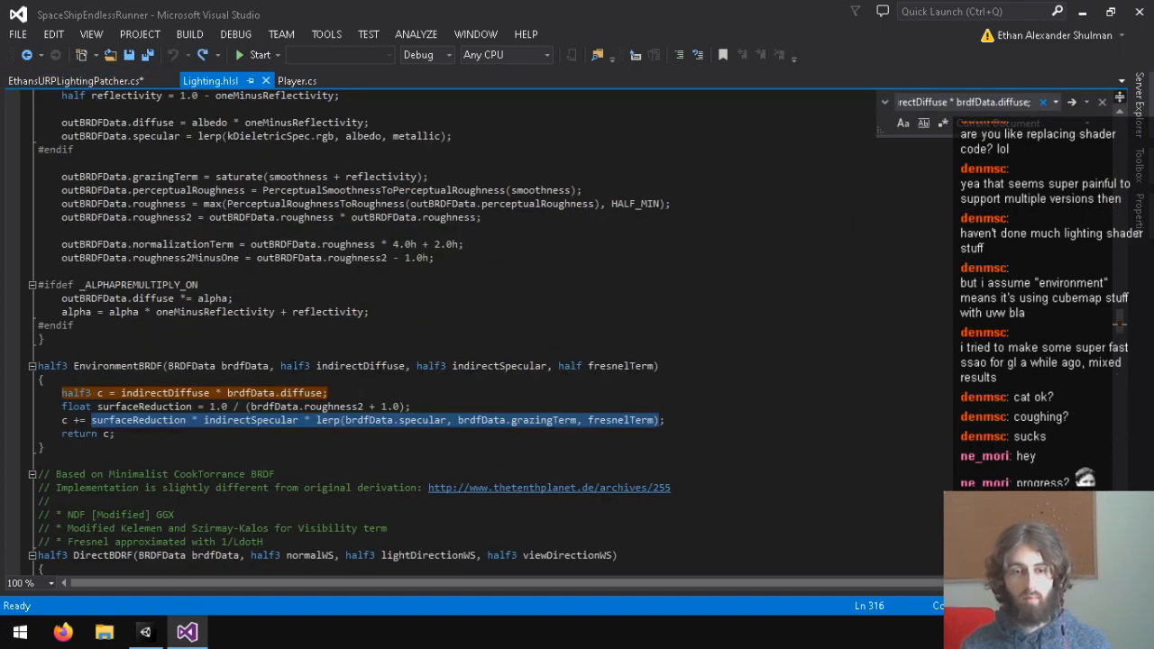
{"action": "left_click", "coordinate": [77, 80]}
{"action": "type", "text": "*"}
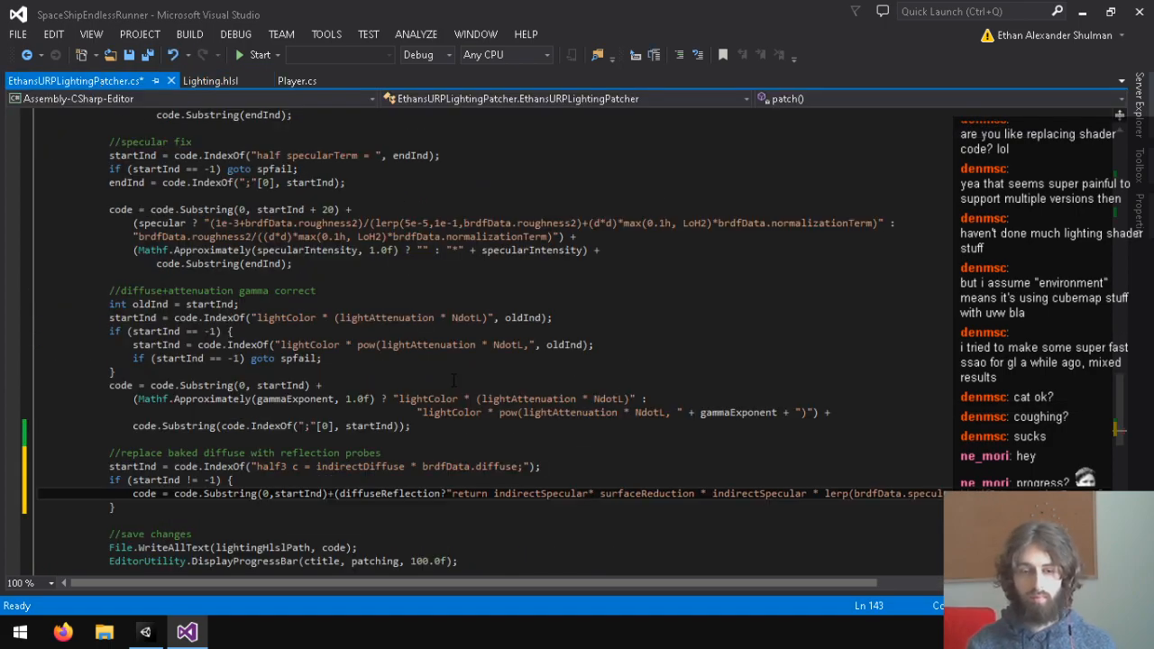
{"action": "type", "text": "brdfDa"}
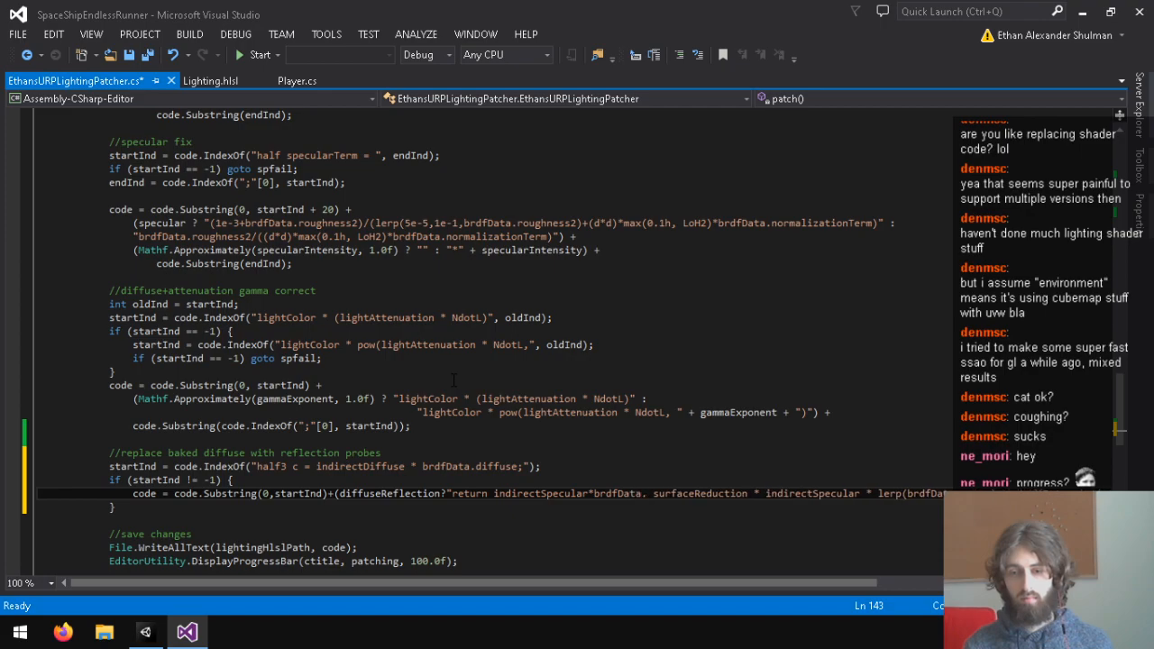
{"action": "type", "text": "ta.diffuse+"}
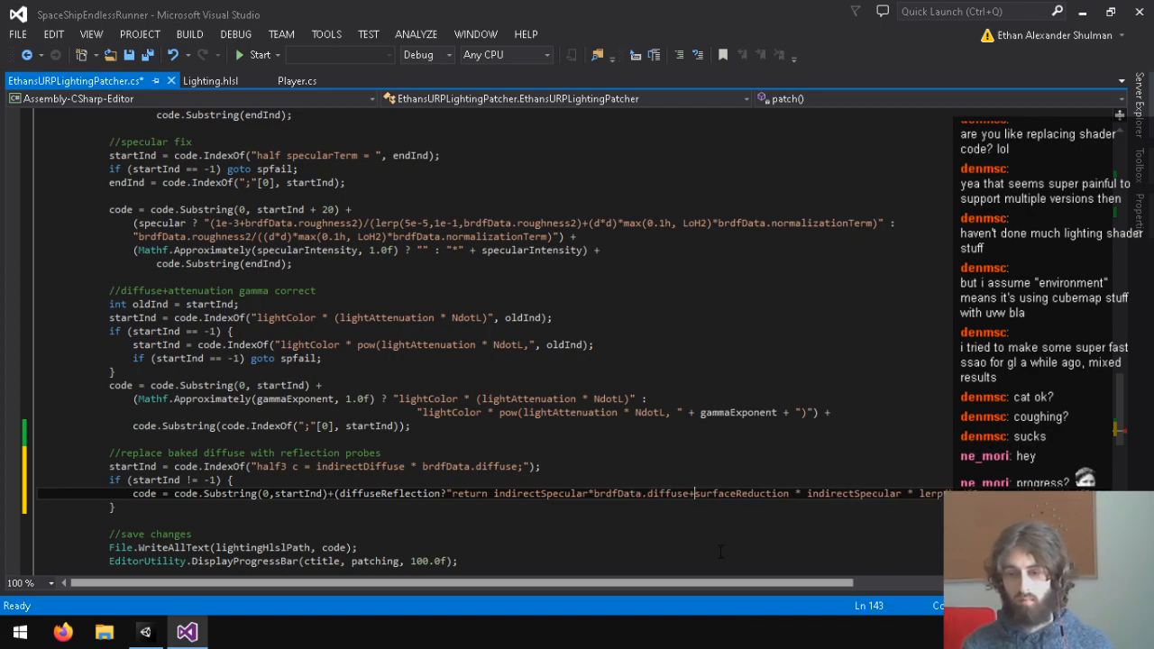
Copy "1.0 / (brdfData.roughness2 + 1.0)" from Lighting.hlsl and delete the "surfaceReduction *" factor from the patcher's return string.
{"action": "left_click", "coordinate": [212, 80]}
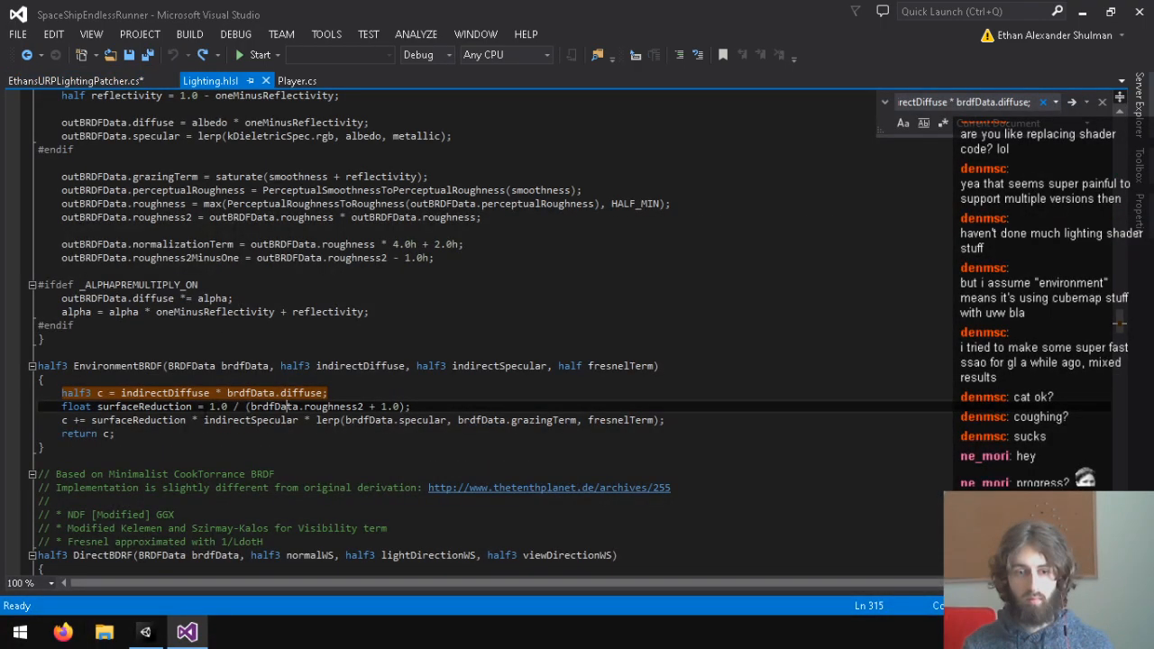
{"action": "left_click_drag", "start_coordinate": [209, 407], "coordinate": [409, 406]}
{"action": "key", "text": "ctrl+c"}
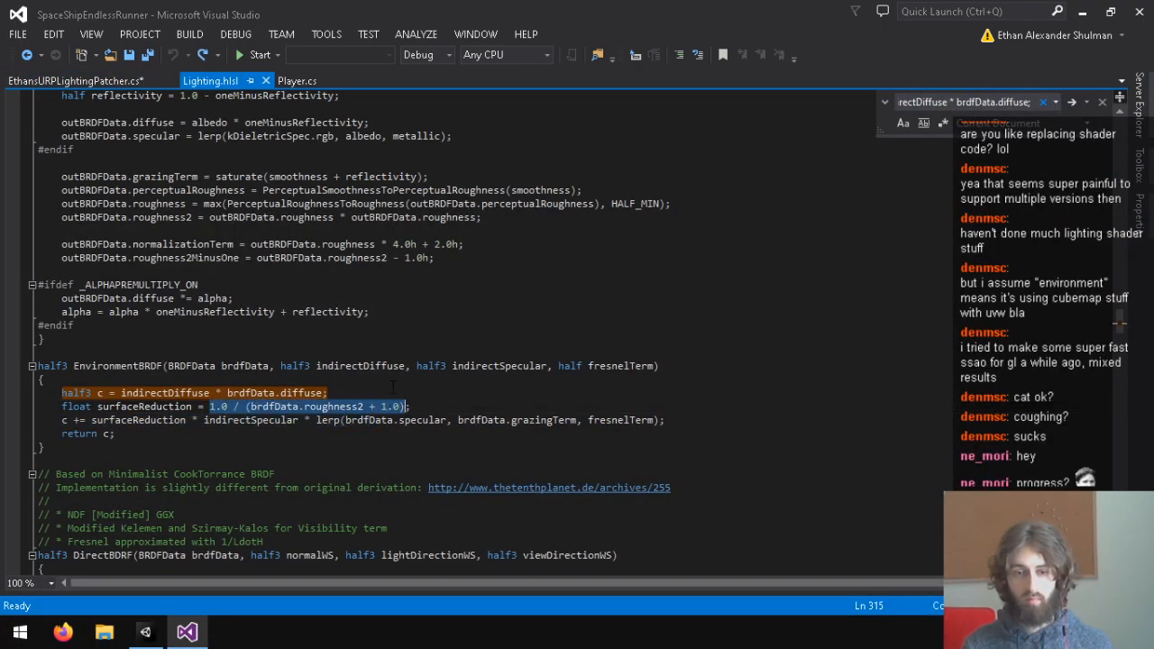
{"action": "left_click", "coordinate": [102, 83]}
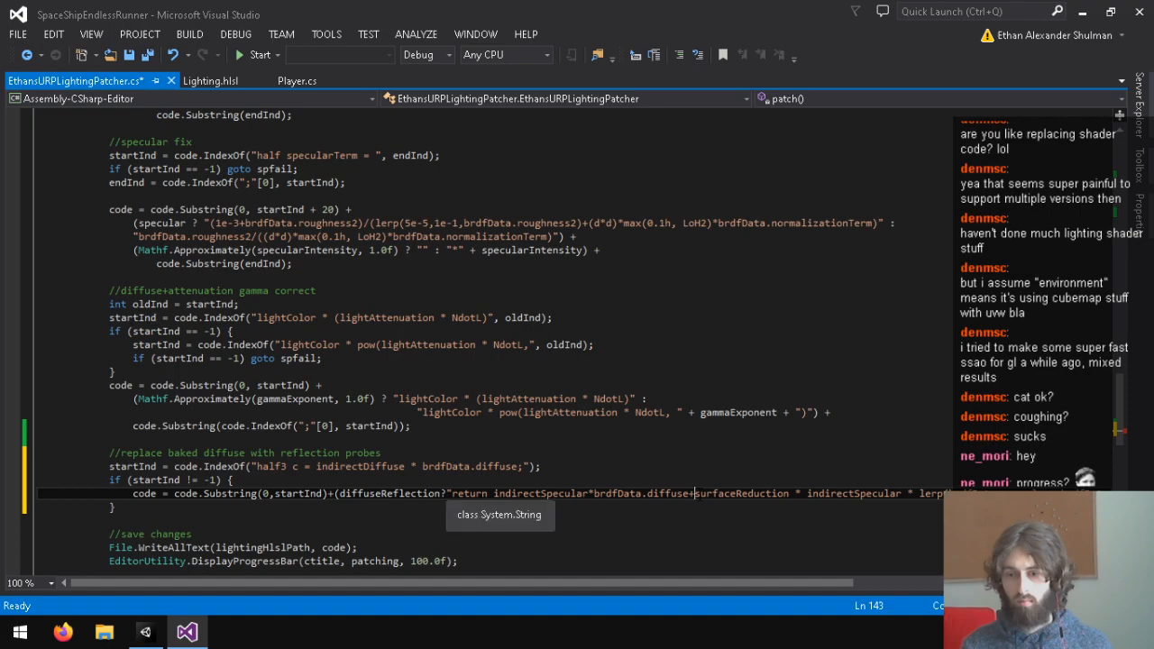
{"action": "left_click_drag", "start_coordinate": [699, 493], "coordinate": [806, 493]}
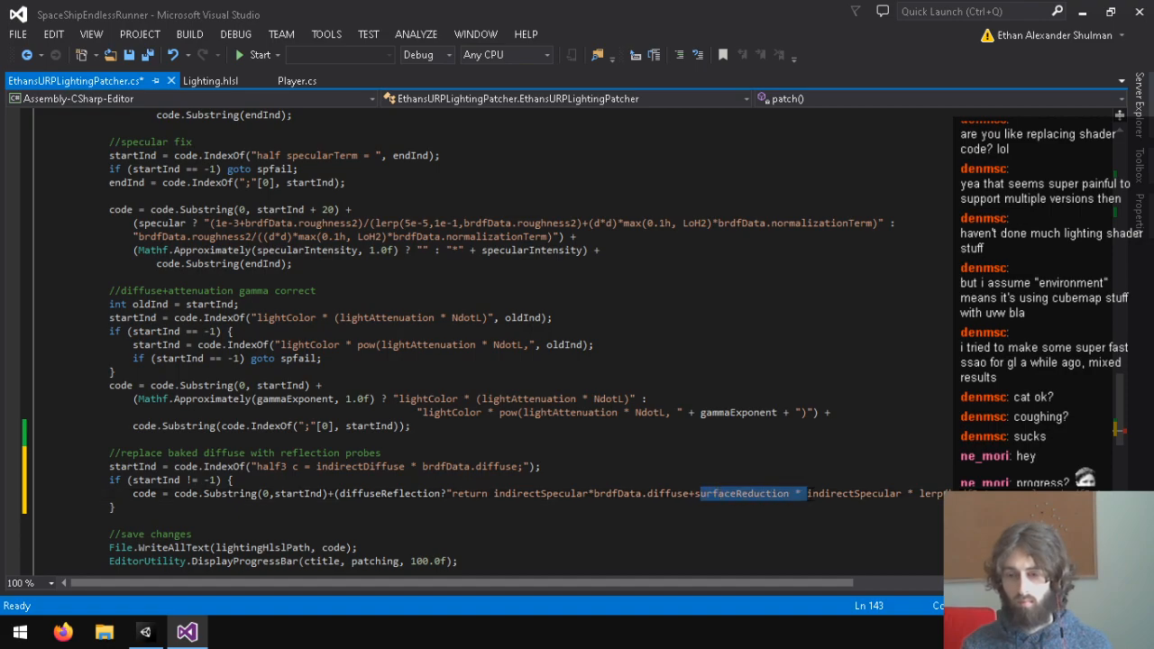
{"action": "key", "text": "BackSpace"}
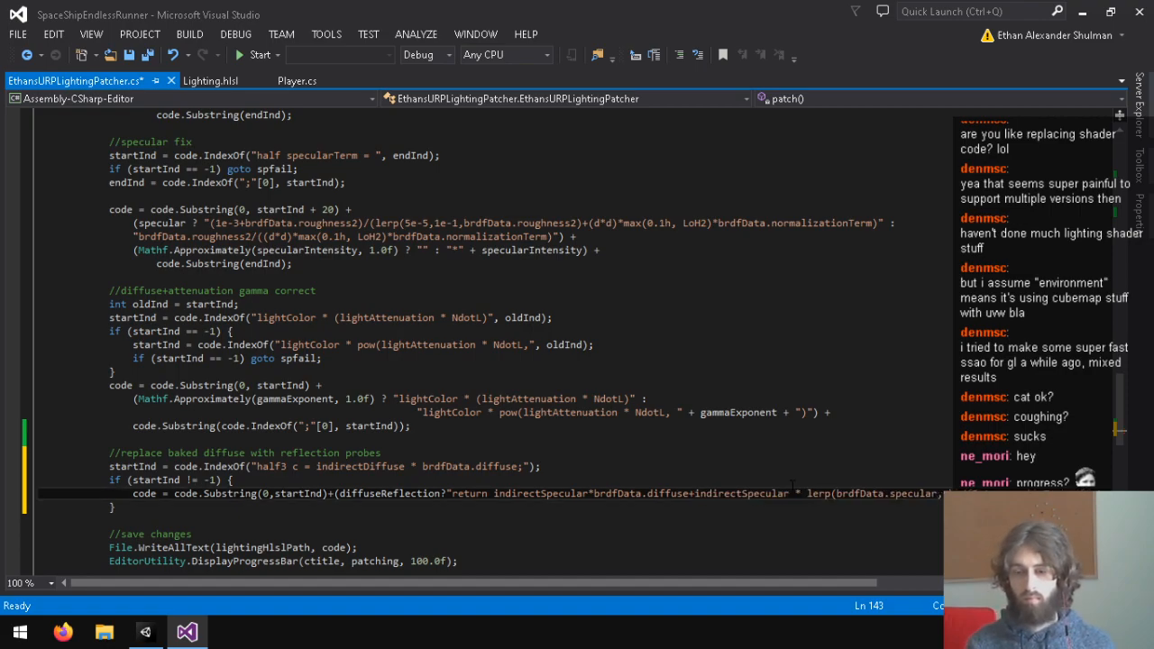
Insert "(1.0 / (brdfData.roughness2 + 1.0)*" before the second indirectSpecular in the return string.
{"action": "type", "text": "(1/"}
{"action": "key", "text": "ctrl+v"}
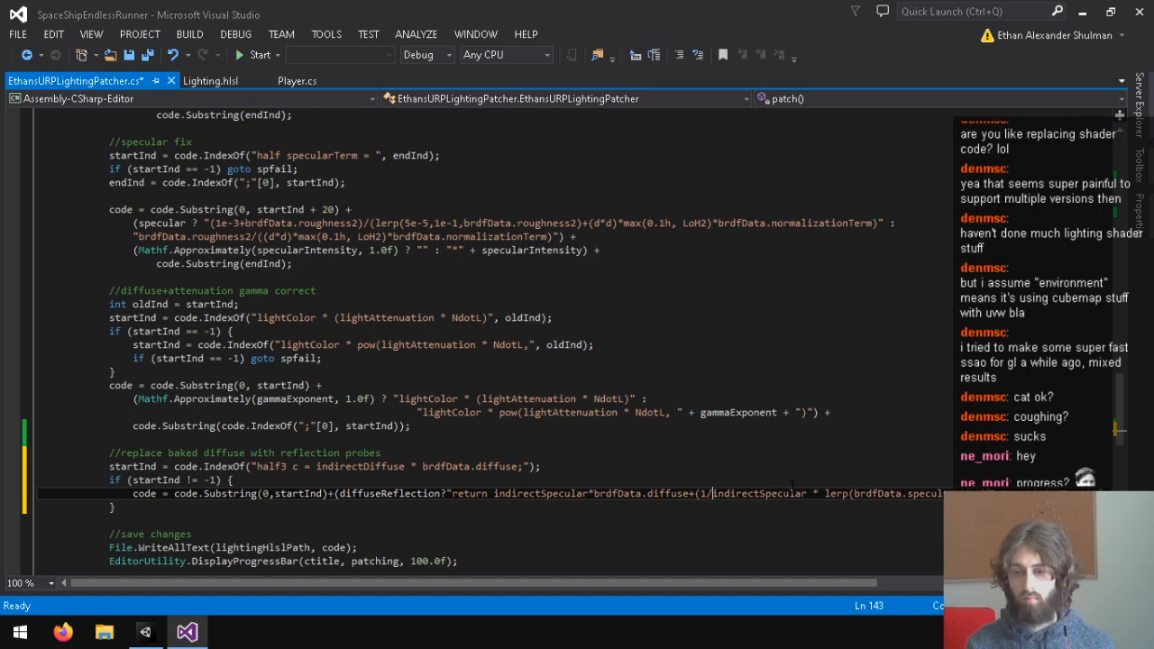
{"action": "key", "text": "ctrl+z"}
{"action": "key", "text": "BackSpace"}
{"action": "key", "text": "BackSpace"}
{"action": "key", "text": "ctrl+v"}
{"action": "type", "text": ")*"}
{"action": "key", "text": "BackSpace"}
{"action": "key", "text": "BackSpace"}
{"action": "type", "text": "*"}
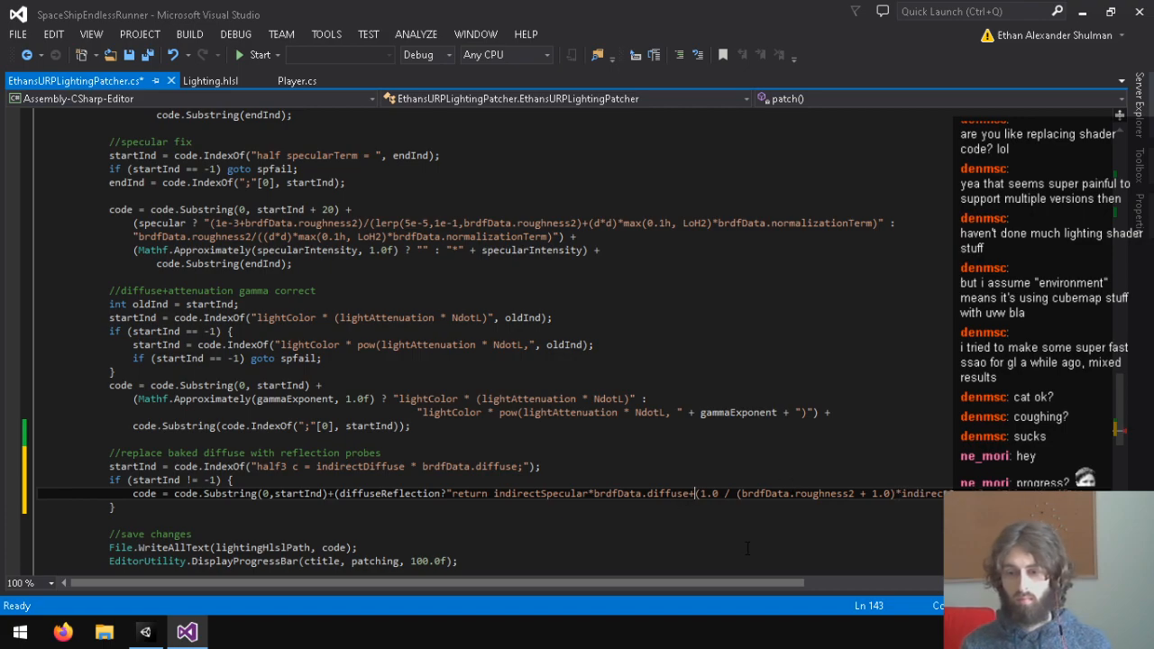
Remove the spaces around the division and plus signs so the inserted factor reads "(1.0/(brdfData.roughness2+1.0)".
{"action": "left_click", "coordinate": [745, 494]}
{"action": "key", "text": "BackSpace"}
{"action": "key", "text": "Left"}
{"action": "key", "text": "BackSpace"}
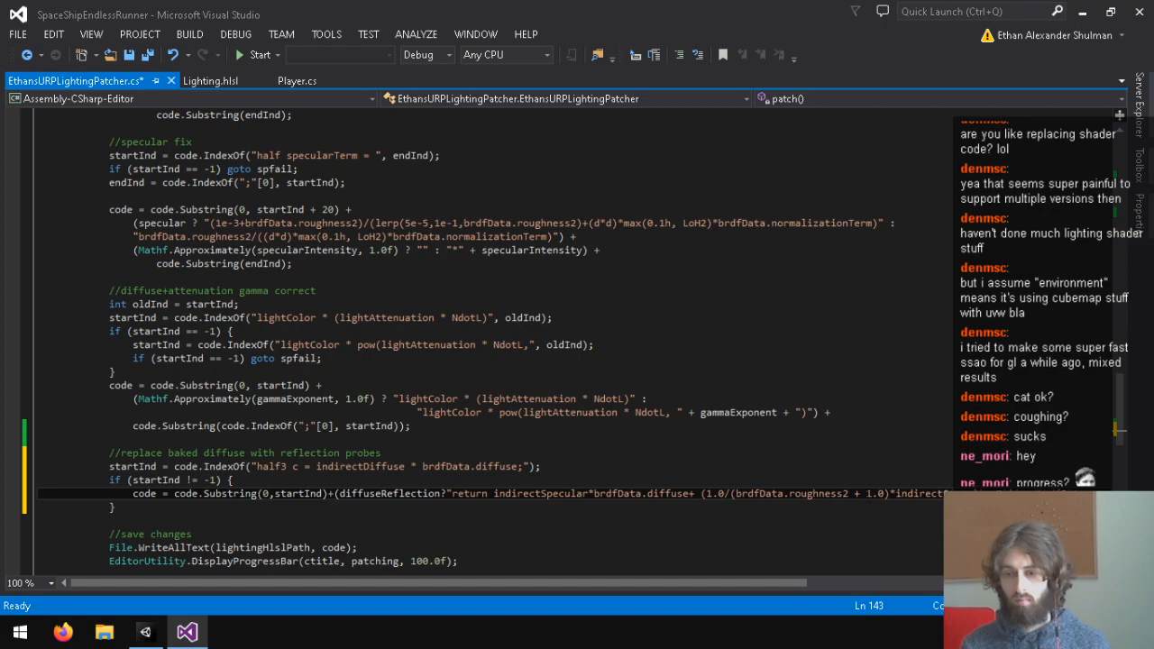
{"action": "key", "text": "BackSpace"}
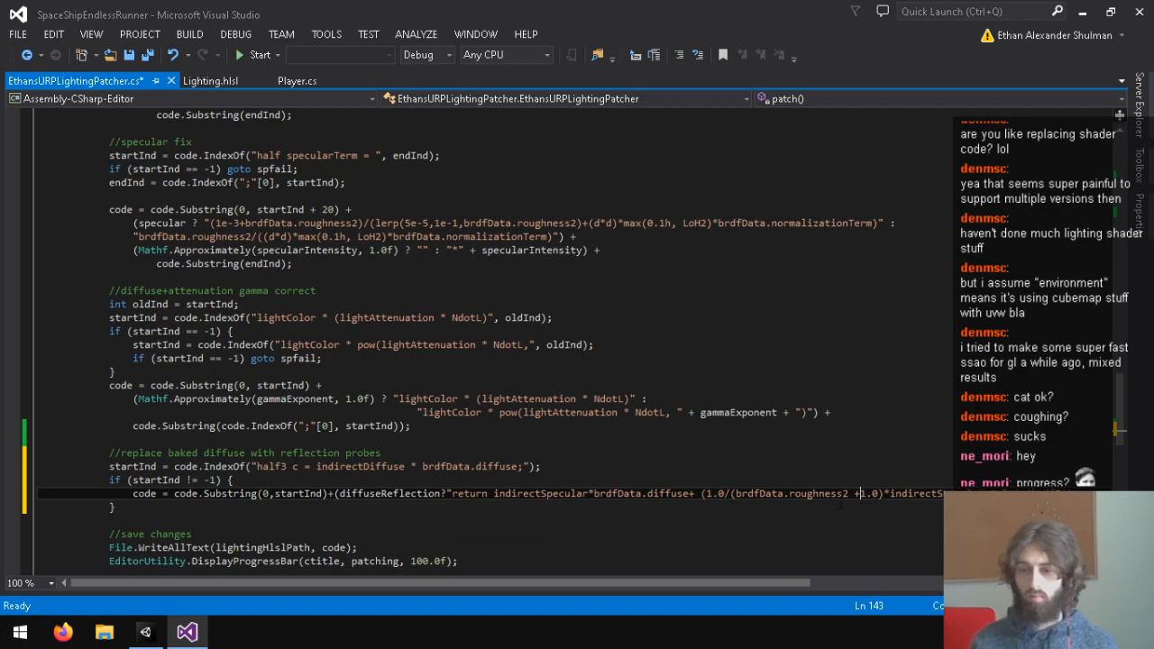
{"action": "key", "text": "Left"}
{"action": "key", "text": "BackSpace"}
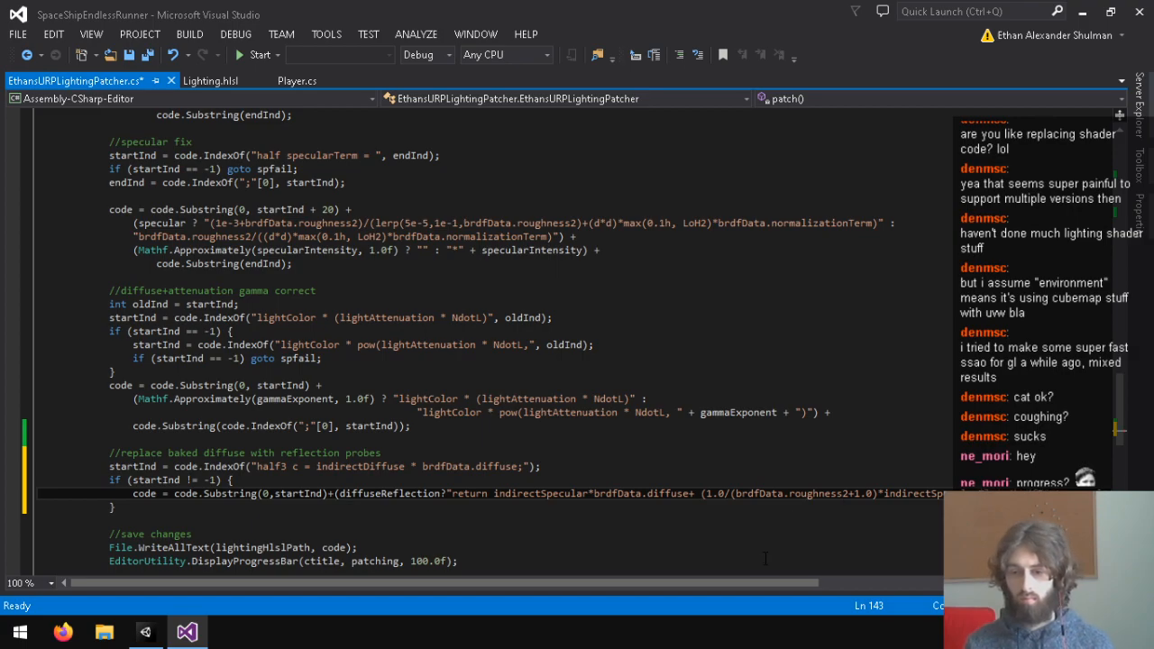
Add a space before the plus sign following brdfData.diffuse and start a new line after the return string.
{"action": "left_click", "coordinate": [689, 493]}
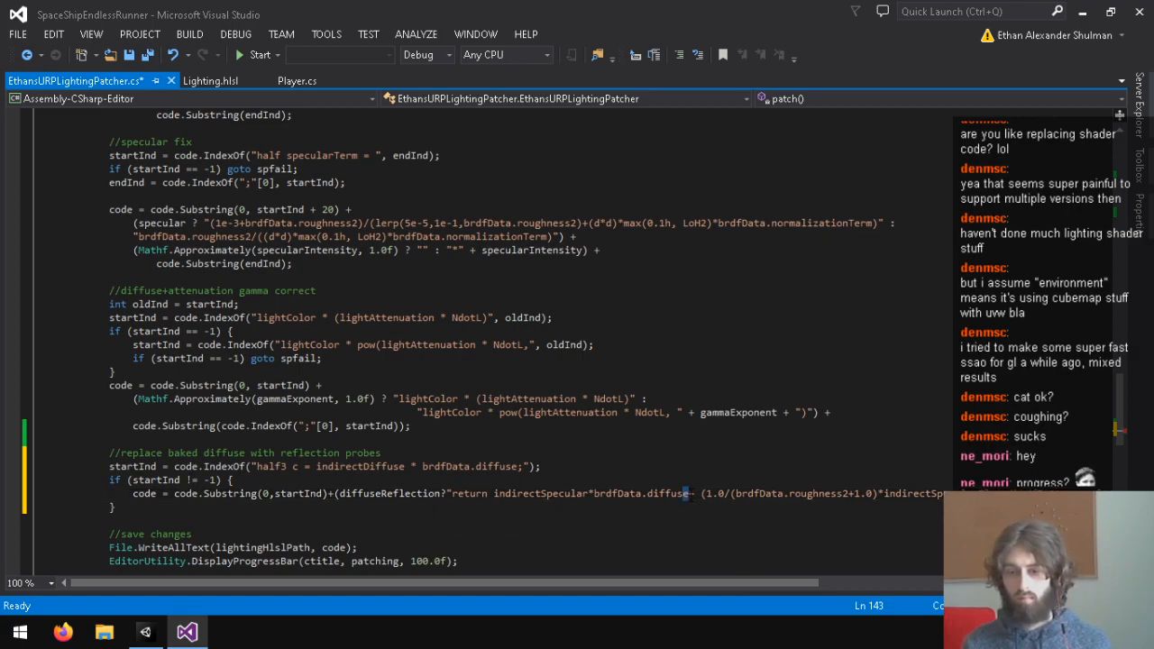
{"action": "left_click_drag", "start_coordinate": [763, 582], "coordinate": [1033, 582]}
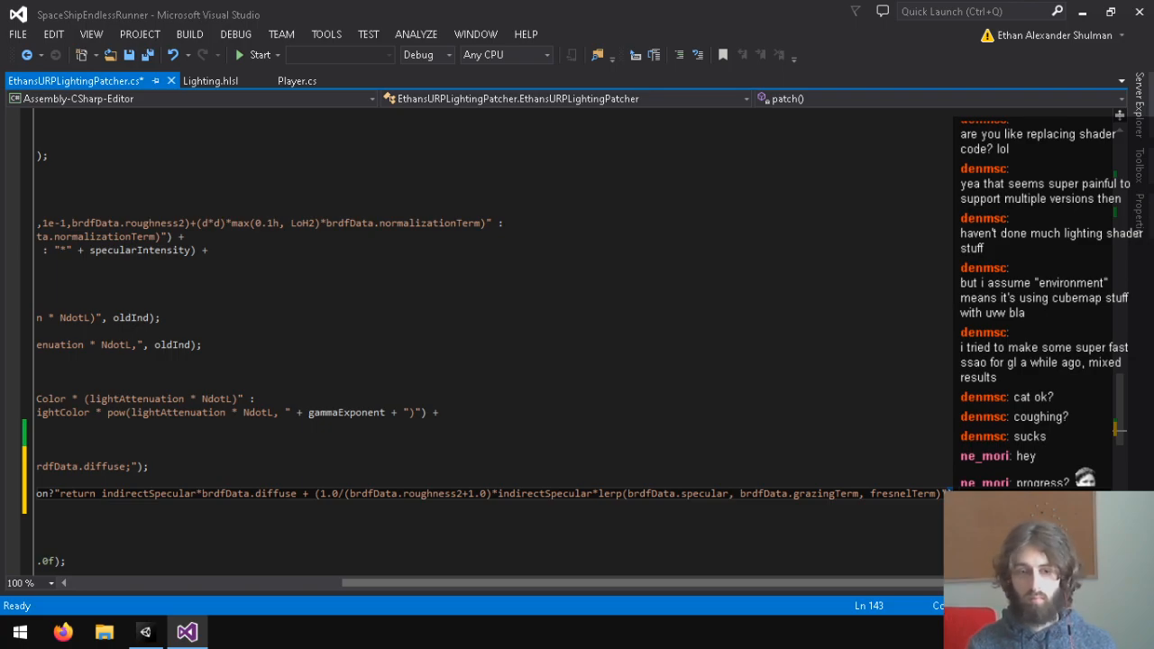
{"action": "key", "text": "Return"}
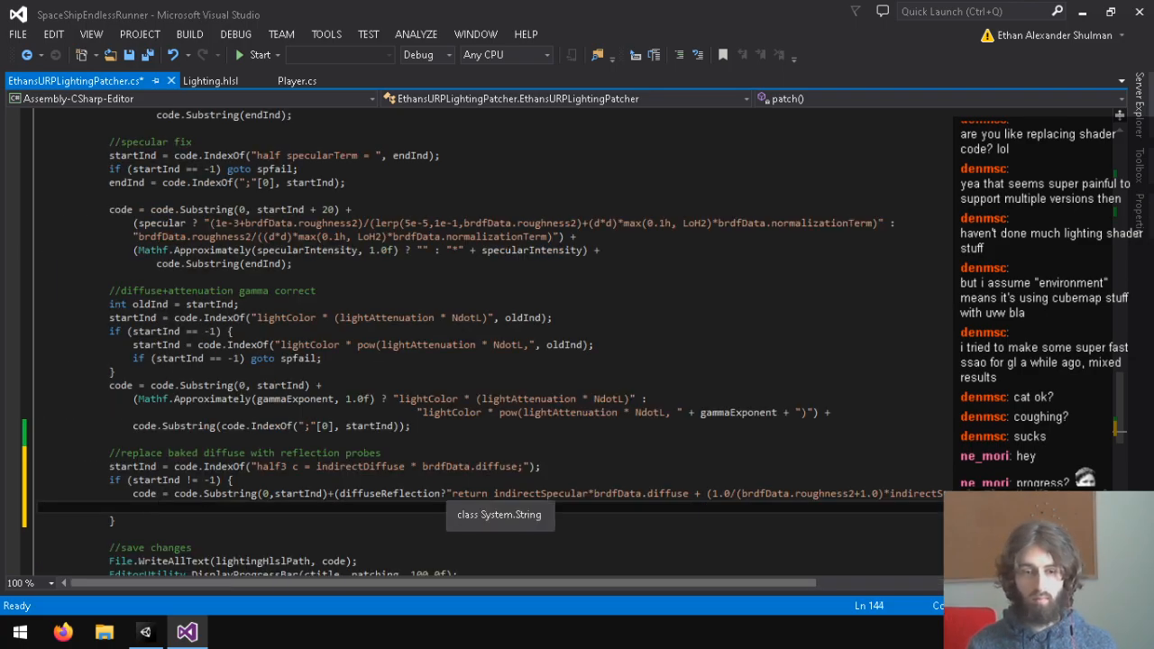
Break the assignment before "(diffuseReflection" and add an empty string on its own line as the conditional's alternative.
{"action": "left_click", "coordinate": [335, 493]}
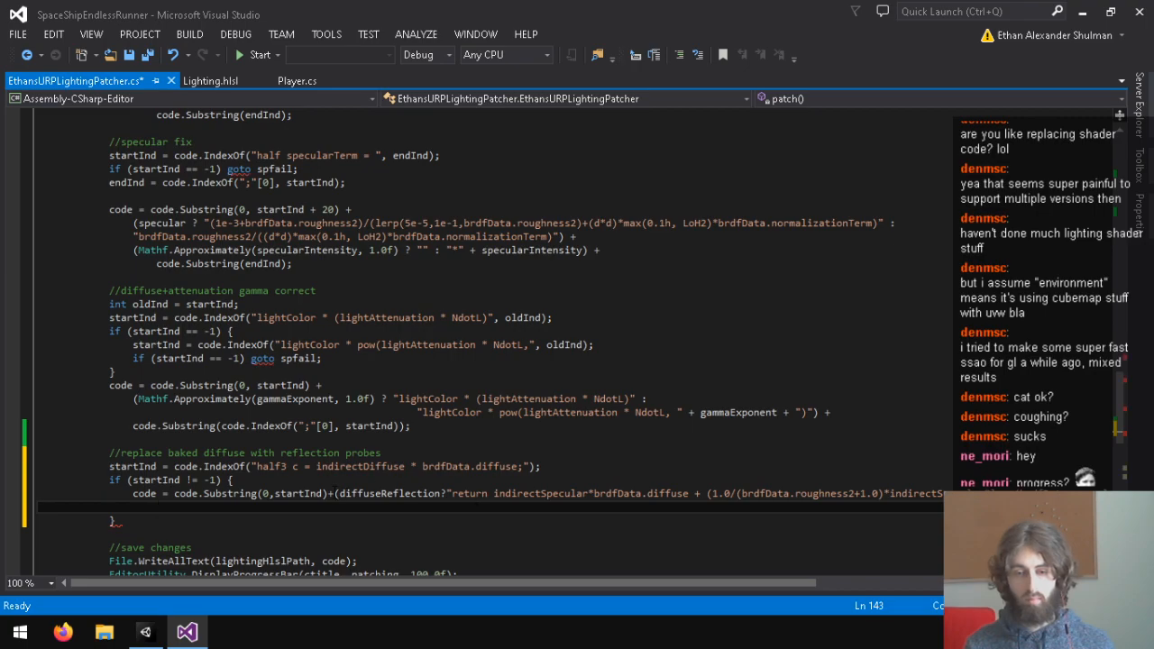
{"action": "key", "text": "Return"}
{"action": "key", "text": "Down"}
{"action": "key", "text": "Down"}
{"action": "key", "text": "Up"}
{"action": "key", "text": "BackSpace"}
{"action": "key", "text": "Return"}
{"action": "key", "text": "Tab"}
{"action": "type", "text": "\""}
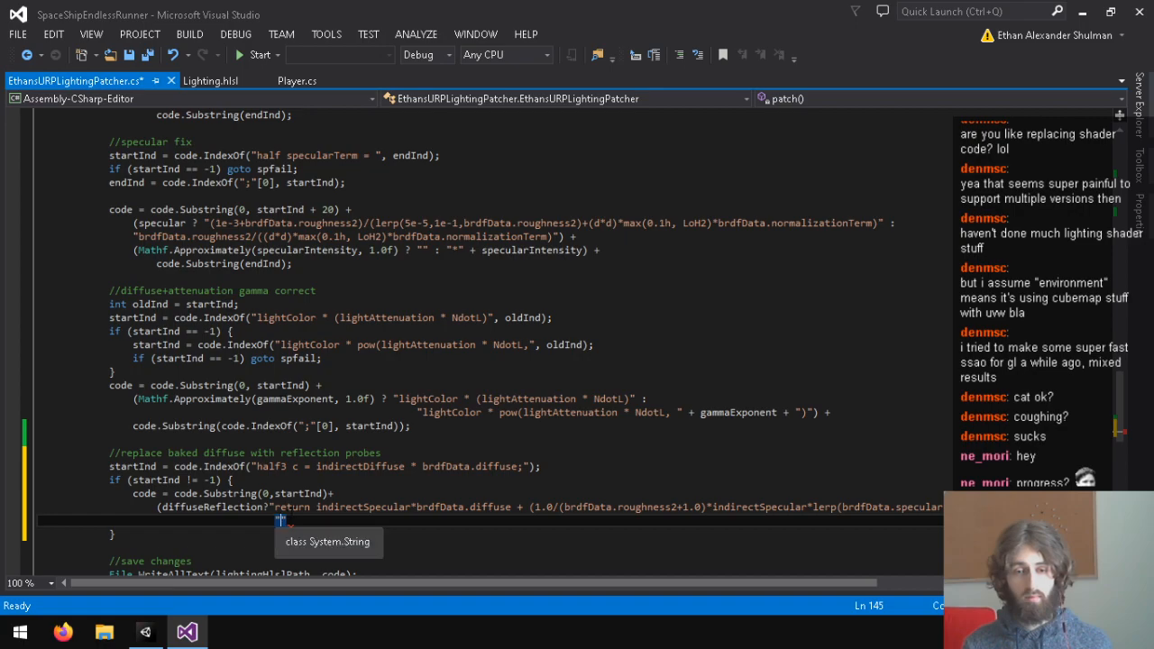
Examine the EnvironmentBRDF body in Lighting.hlsl, especially its closing "return c;" line.
{"action": "left_click", "coordinate": [210, 80]}
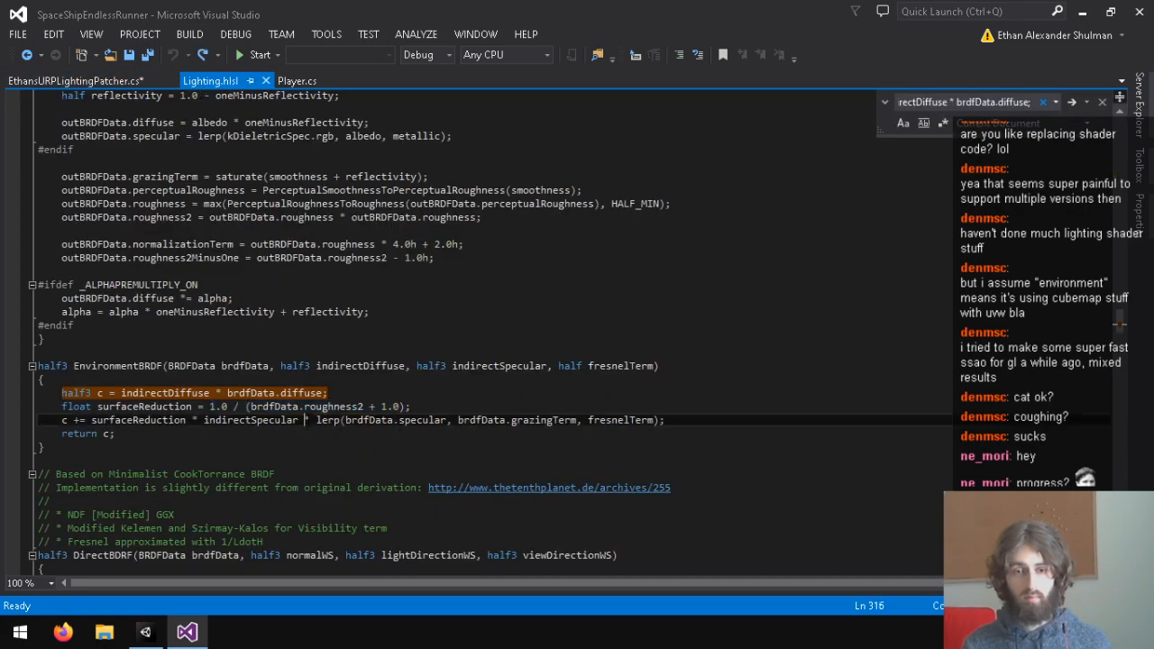
{"action": "left_click_drag", "start_coordinate": [673, 434], "coordinate": [39, 395]}
{"action": "left_click", "coordinate": [306, 421]}
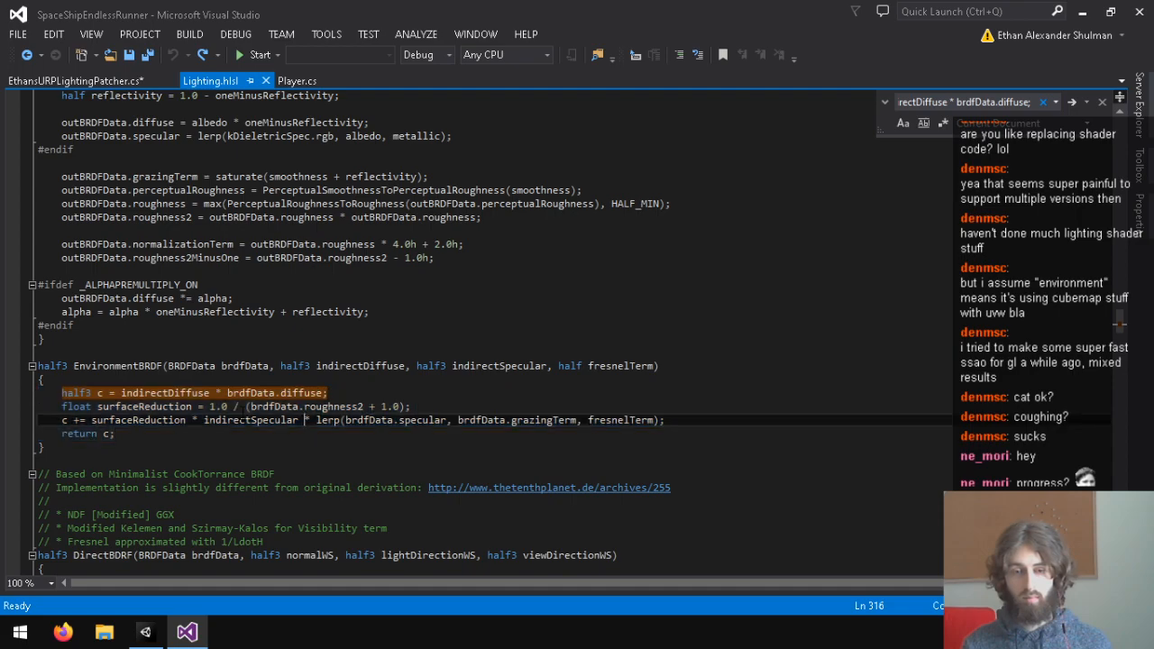
{"action": "left_click_drag", "start_coordinate": [168, 436], "coordinate": [40, 393]}
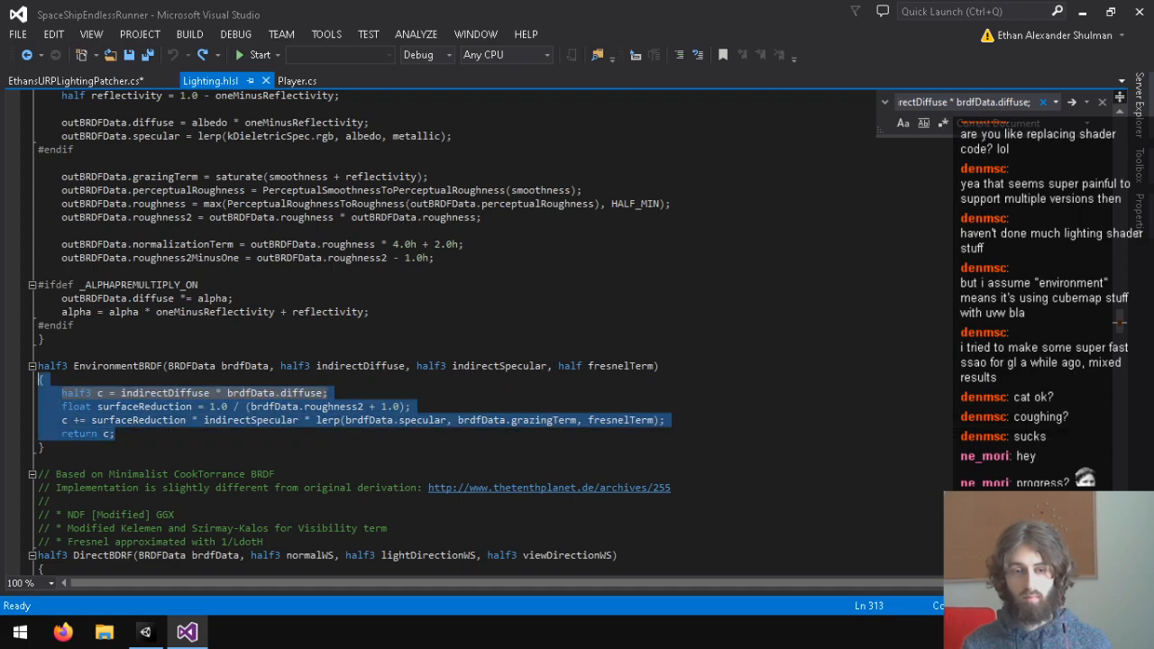
{"action": "left_click", "coordinate": [238, 437]}
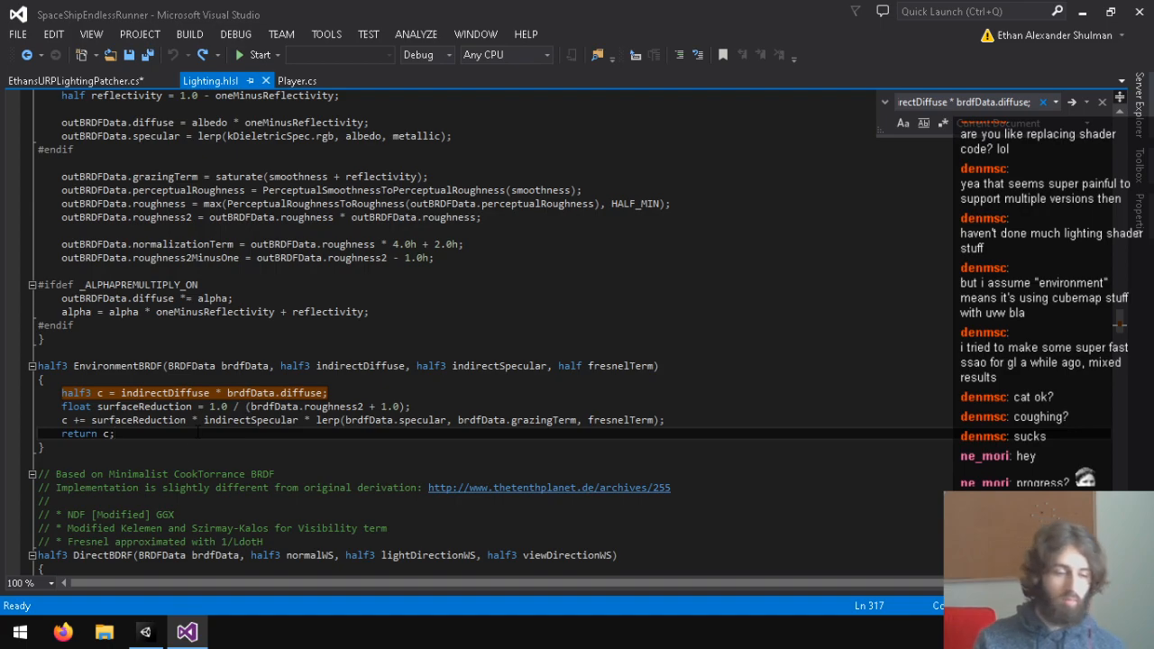
{"action": "left_click_drag", "start_coordinate": [115, 434], "coordinate": [62, 434]}
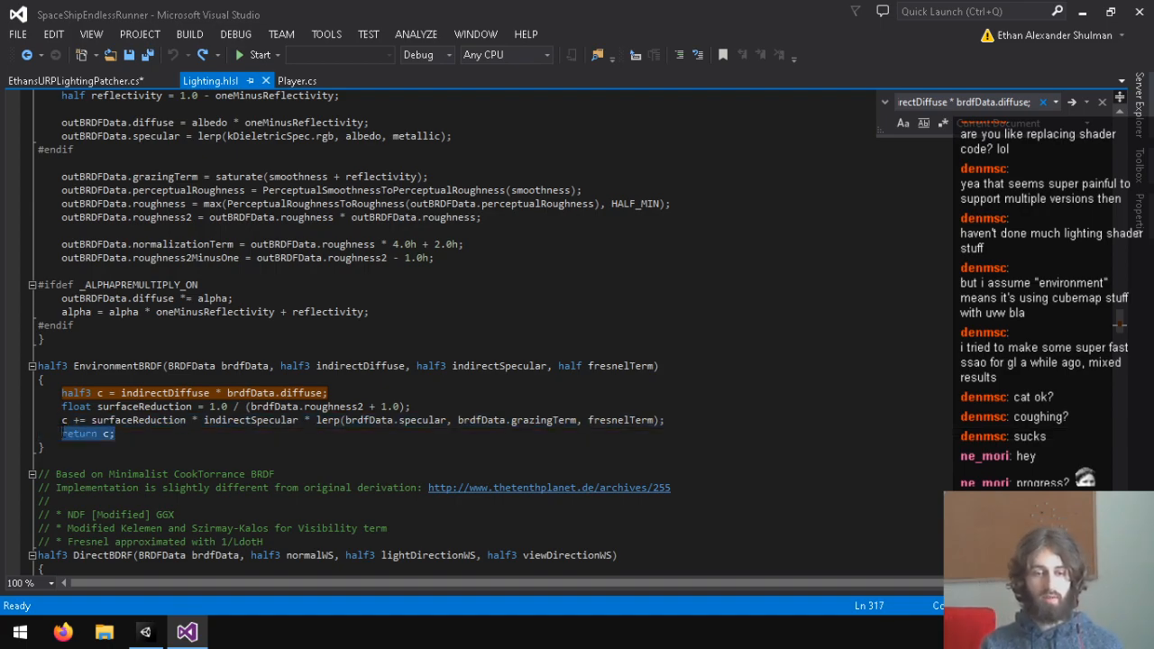
Close the patcher's conditional with ")+" and append code.Substring(code.IndexOf("return c;"), startInd); on a new line.
{"action": "left_click", "coordinate": [91, 80]}
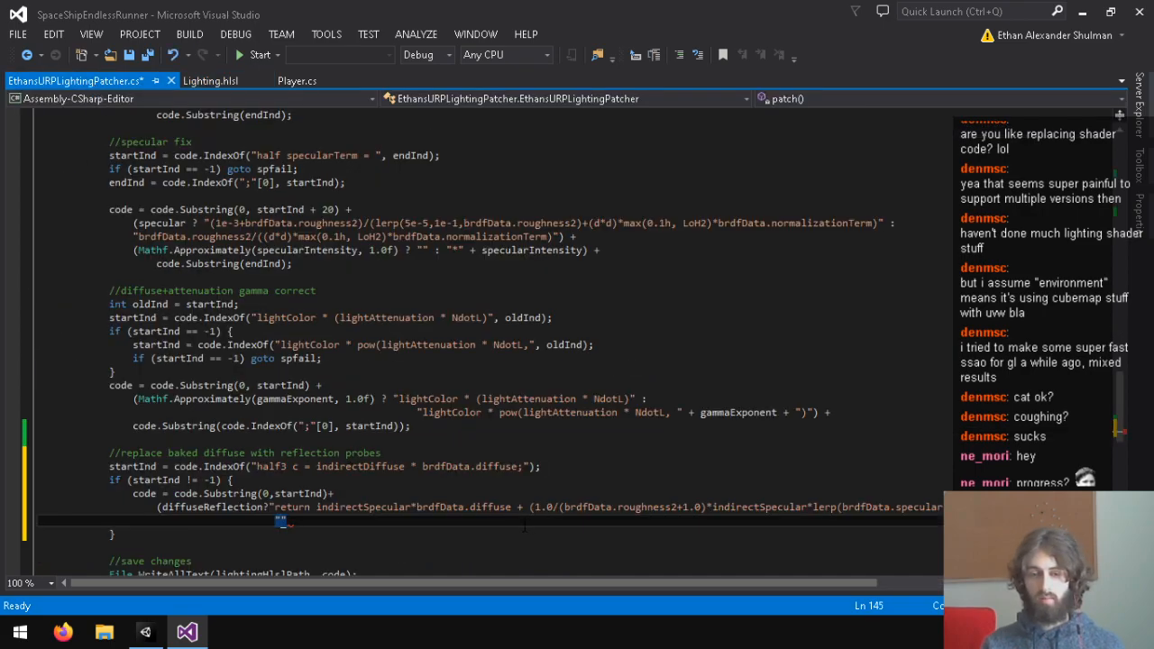
{"action": "key", "text": "Left"}
{"action": "type", "text": ")+"}
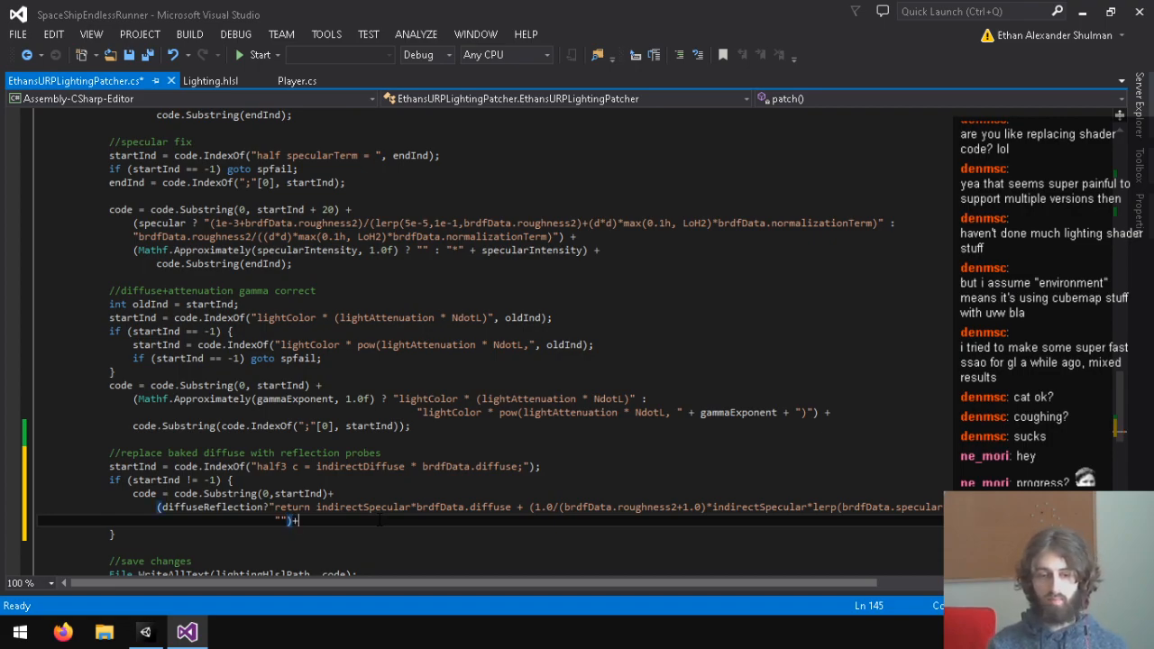
{"action": "key", "text": "Return"}
{"action": "type", "text": "code.Subs"}
{"action": "type", "text": "tring(code.IndexOf"}
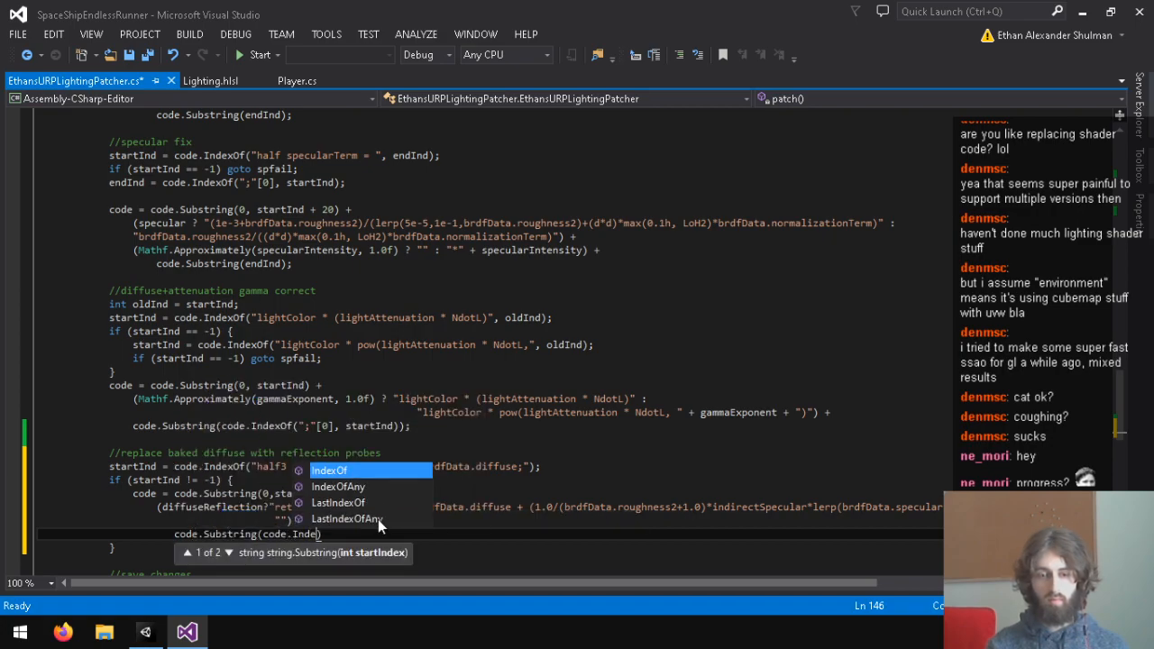
{"action": "type", "text": "(\"return c;"}
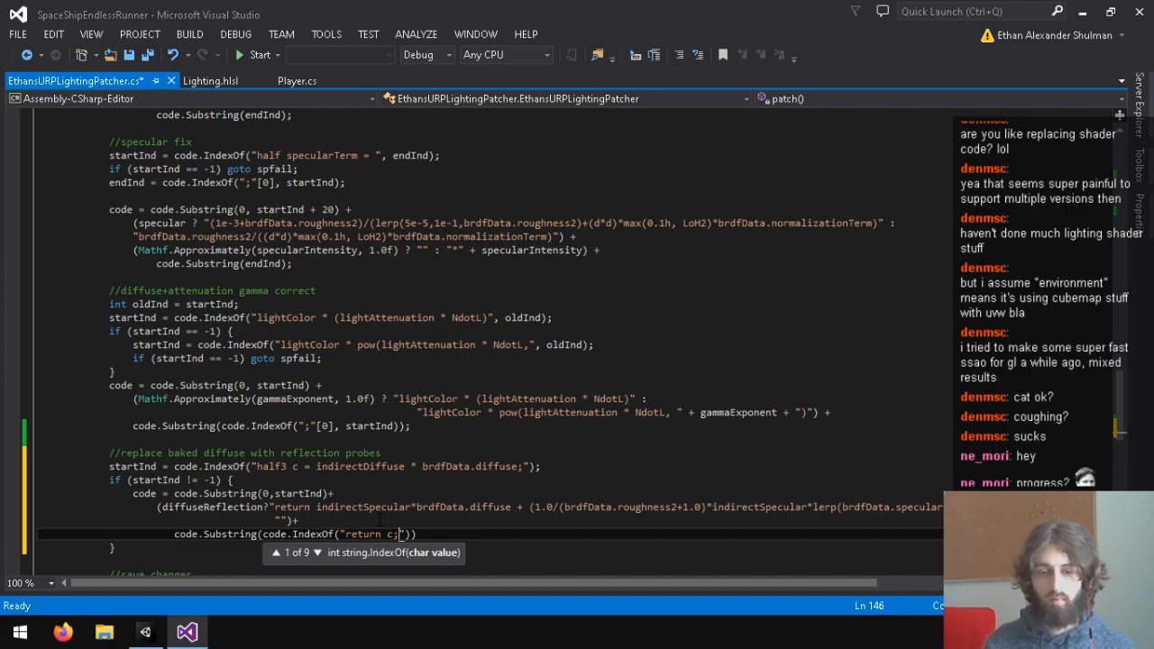
{"action": "type", "text": "\"),startIn"}
{"action": "key", "text": "Tab"}
{"action": "type", "text": ";\")"}
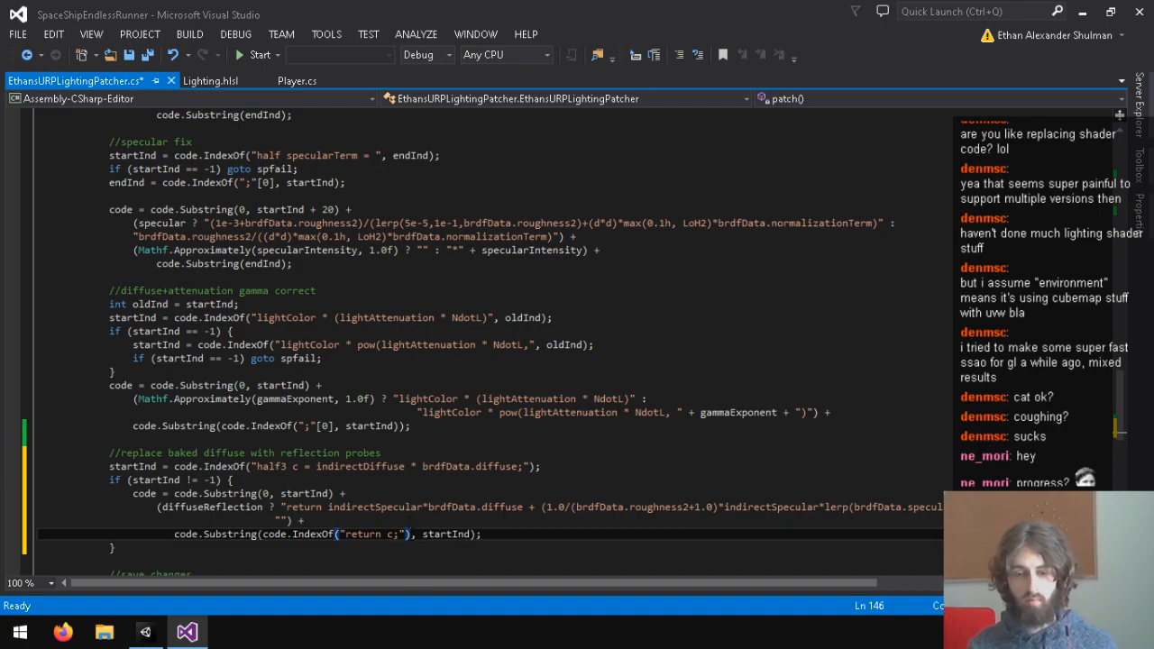
Add the offset "+9" after code.IndexOf("return c;") and save the patcher script.
{"action": "type", "text": "+"}
{"action": "key", "text": "ctrl+Left"}
{"action": "key", "text": "ctrl+Left"}
{"action": "key", "text": "ctrl+Left"}
{"action": "key", "text": "ctrl+Left"}
{"action": "key", "text": "Right"}
{"action": "key", "text": "Right"}
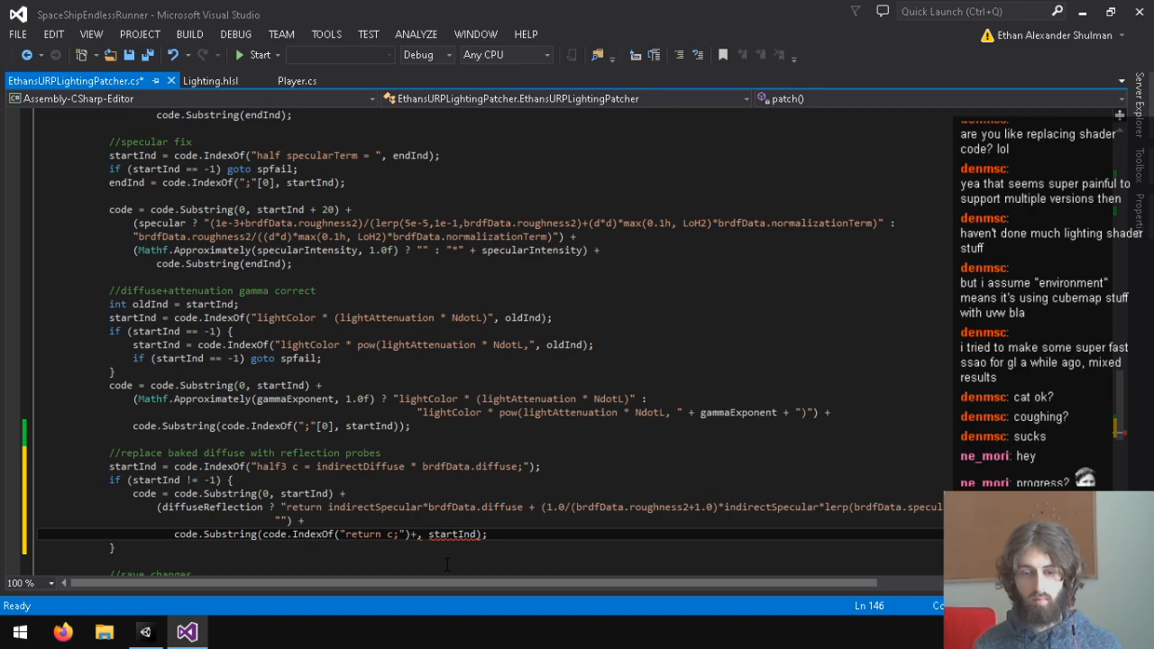
{"action": "key", "text": "Right"}
{"action": "key", "text": "Right"}
{"action": "key", "text": "Right"}
{"action": "key", "text": "Right"}
{"action": "key", "text": "Right"}
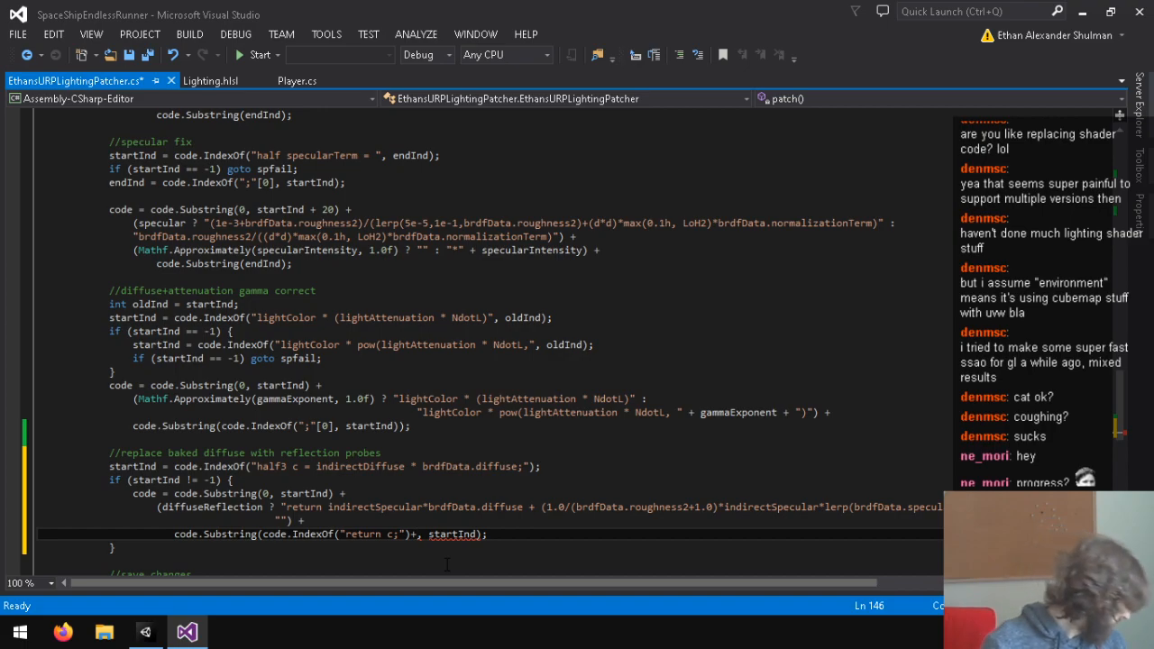
{"action": "type", "text": "9"}
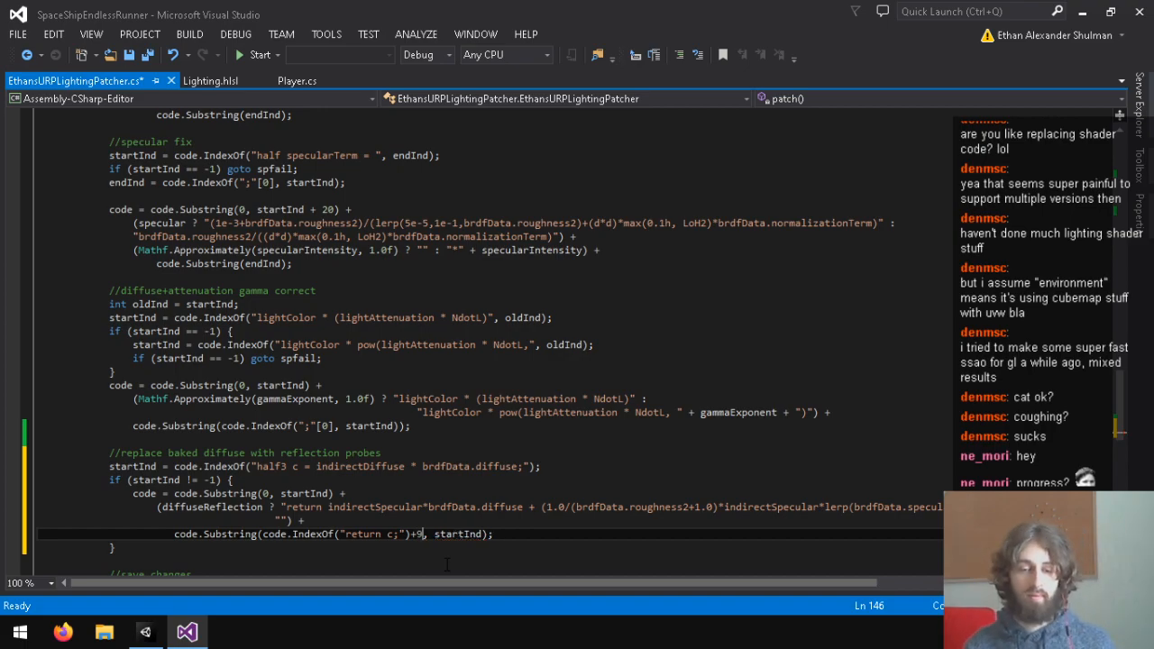
{"action": "key", "text": "ctrl+s"}
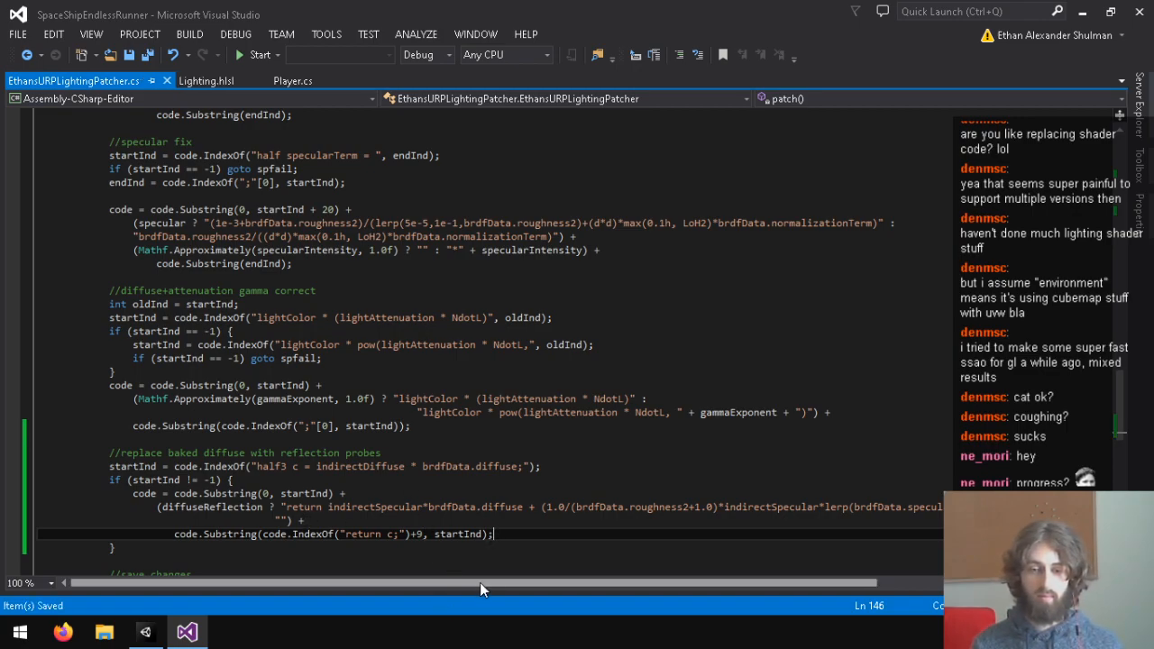
Copy the four EnvironmentBRDF body lines from Lighting.hlsl into the patcher's empty alternative string and remove the leading indentation.
{"action": "left_click", "coordinate": [200, 80]}
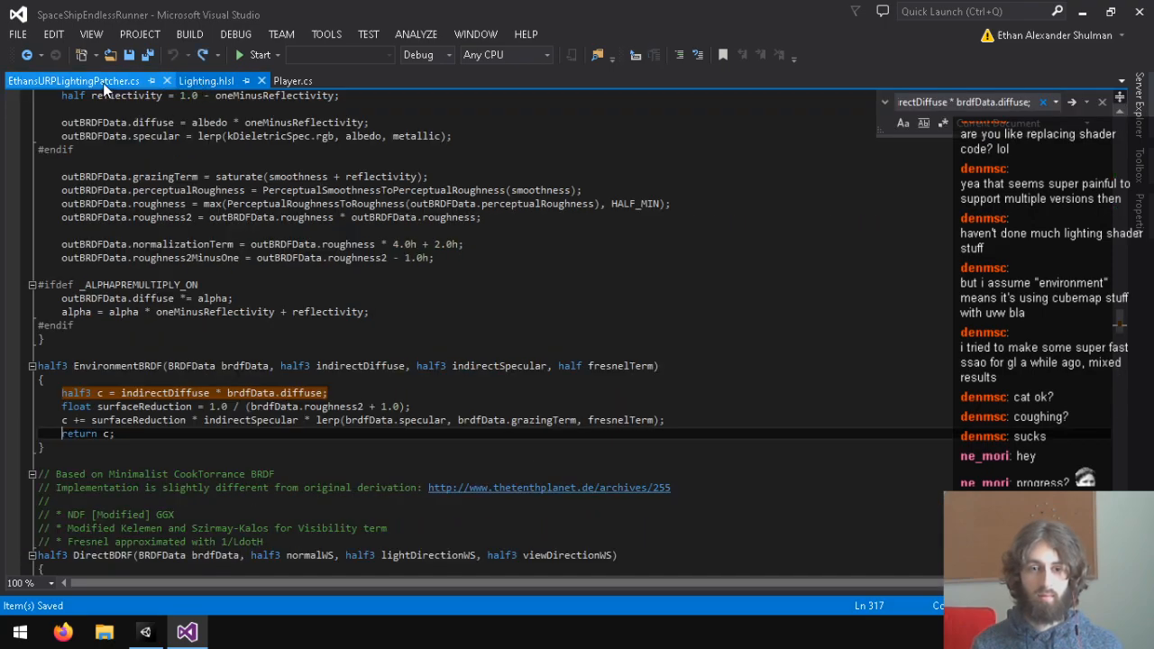
{"action": "left_click", "coordinate": [38, 366], "text": "shift"}
{"action": "key", "text": "shift+Down"}
{"action": "key", "text": "shift+Down"}
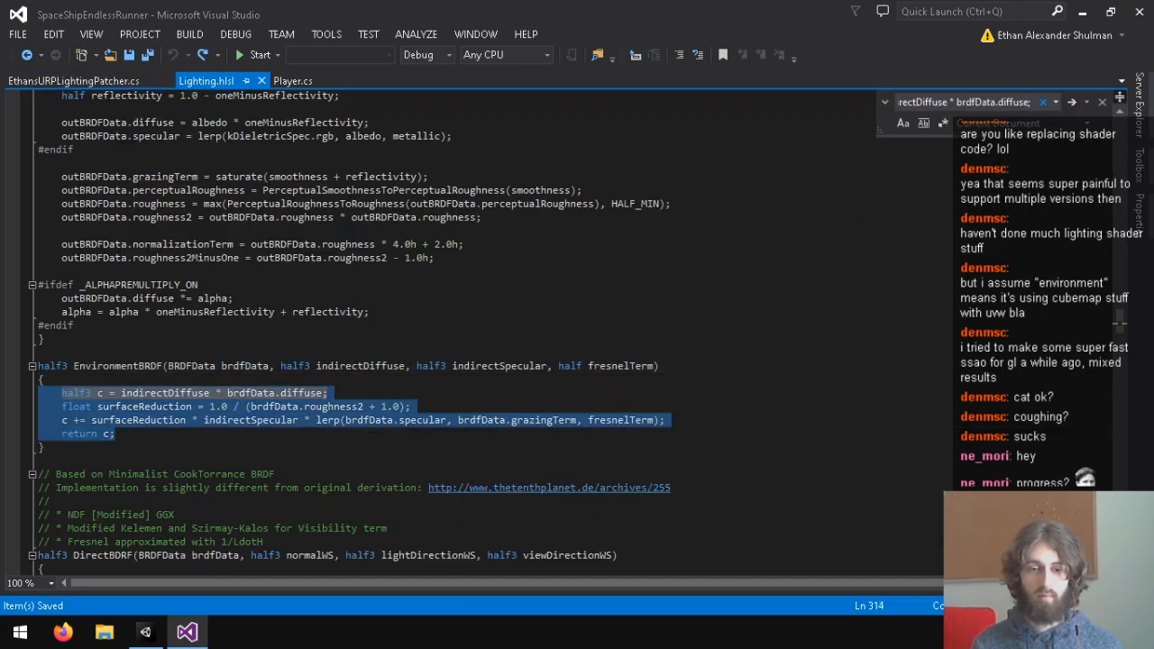
{"action": "key", "text": "ctrl+c"}
{"action": "left_click", "coordinate": [74, 80]}
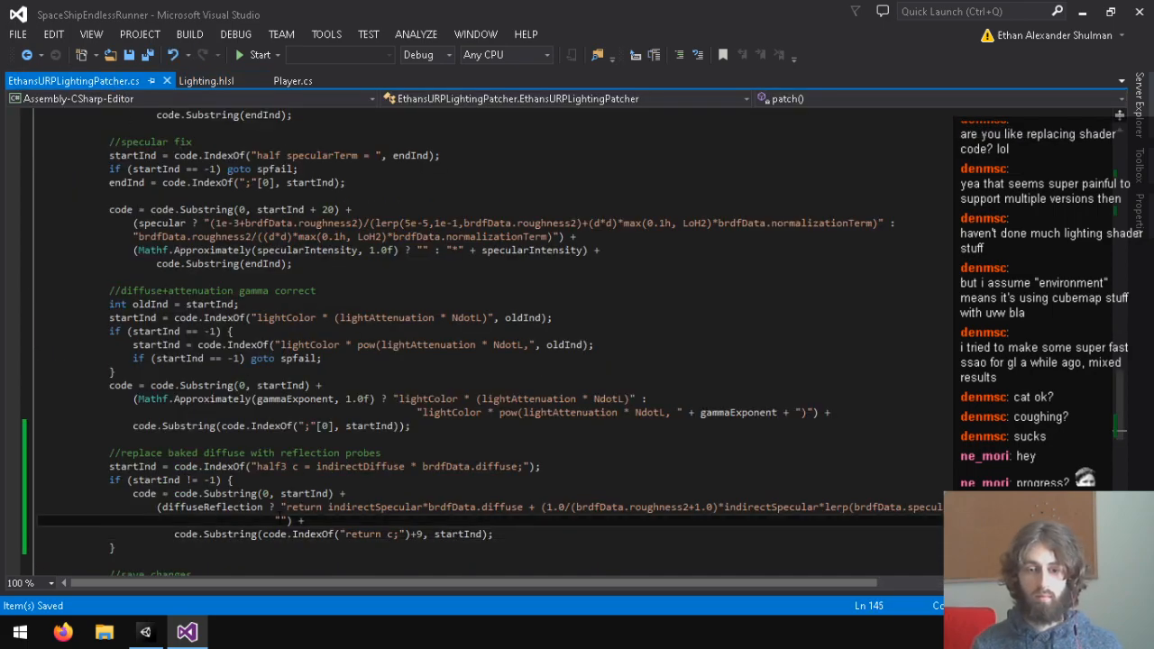
{"action": "key", "text": "ctrl+v"}
{"action": "left_click_drag", "start_coordinate": [304, 521], "coordinate": [281, 522]}
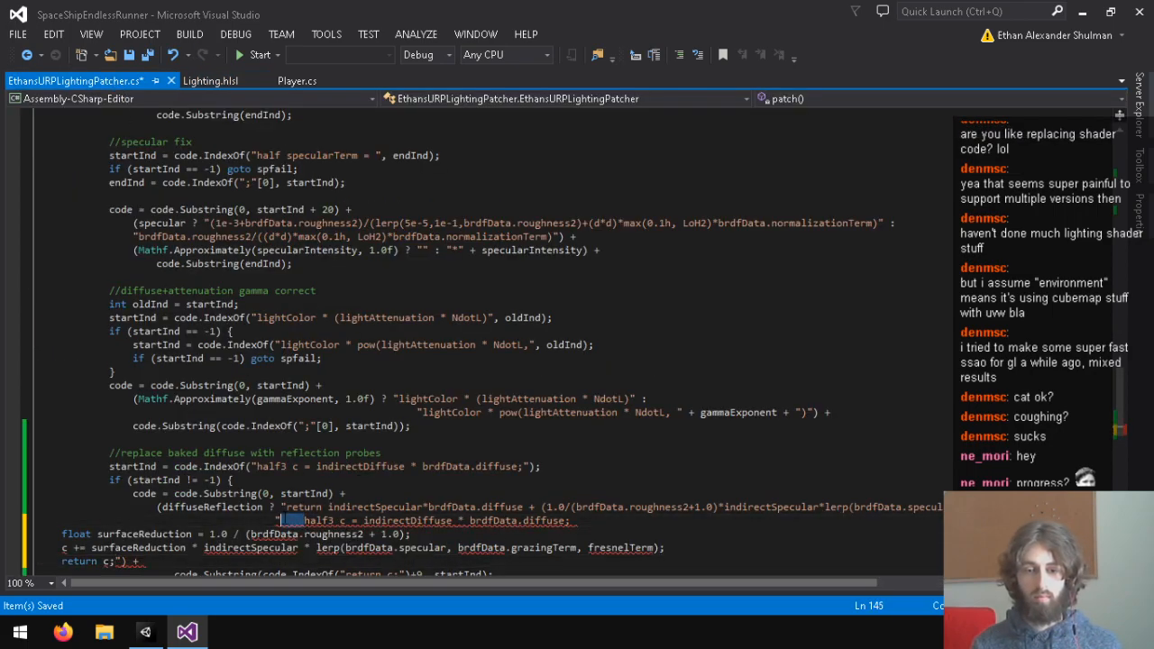
{"action": "key", "text": "BackSpace"}
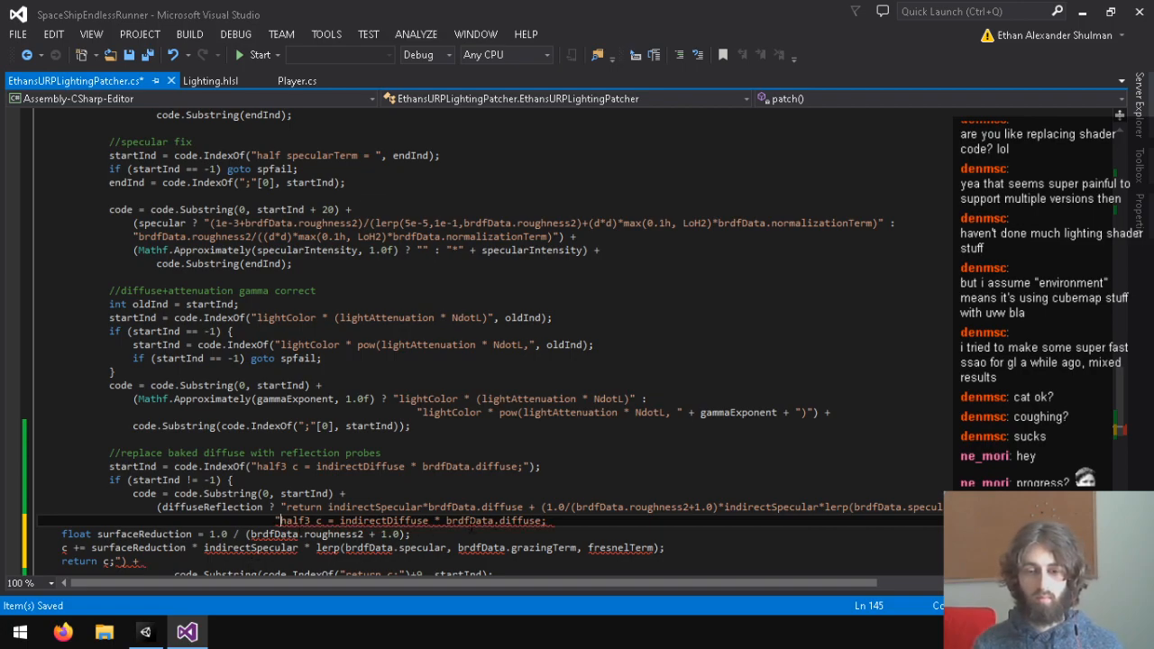
Join the pasted "float surfaceReduction" and "c +=" lines onto the "half3 c" line, removing their line breaks and indentation.
{"action": "left_click_drag", "start_coordinate": [62, 535], "coordinate": [16, 532]}
{"action": "key", "text": "BackSpace"}
{"action": "key", "text": "BackSpace"}
{"action": "type", "text": "\\"}
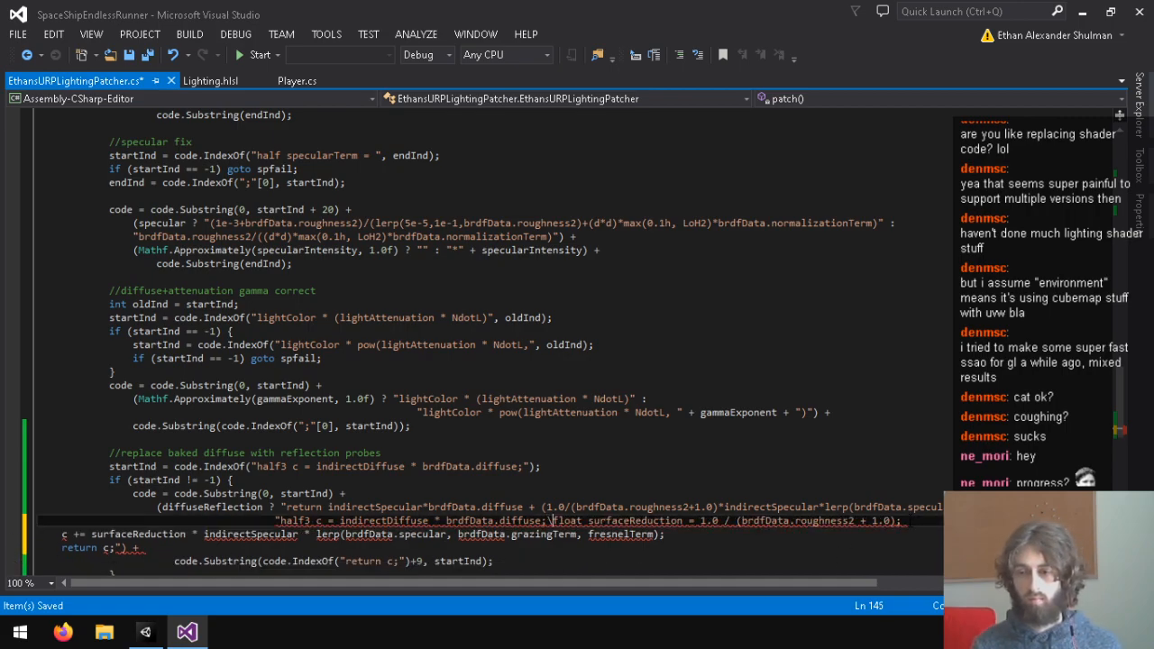
{"action": "key", "text": "End"}
{"action": "type", "text": "\\"}
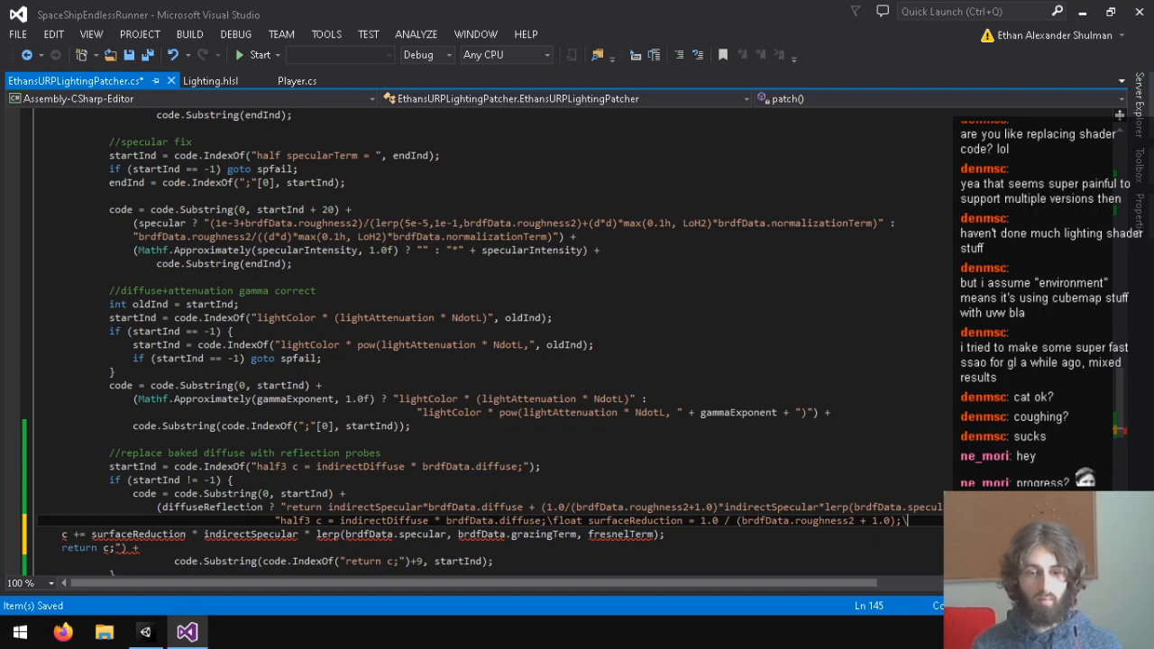
{"action": "left_click", "coordinate": [555, 522]}
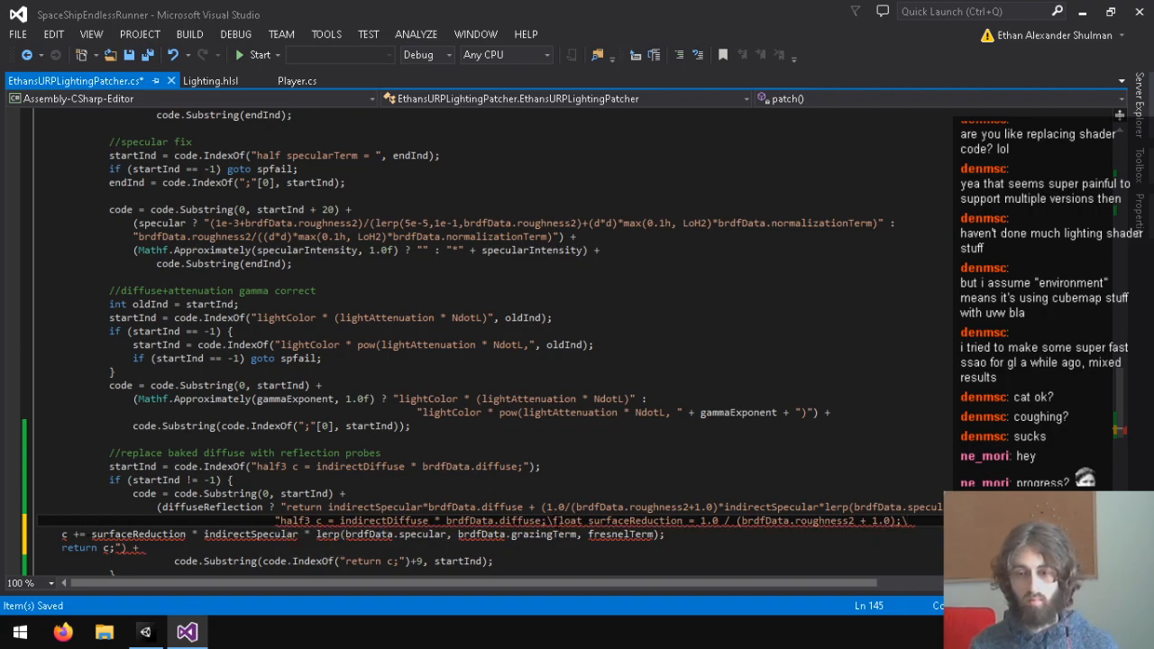
{"action": "key", "text": "BackSpace"}
{"action": "key", "text": "BackSpace"}
{"action": "left_click", "coordinate": [62, 536]}
{"action": "left_click_drag", "start_coordinate": [62, 535], "coordinate": [897, 522]}
{"action": "key", "text": "BackSpace"}
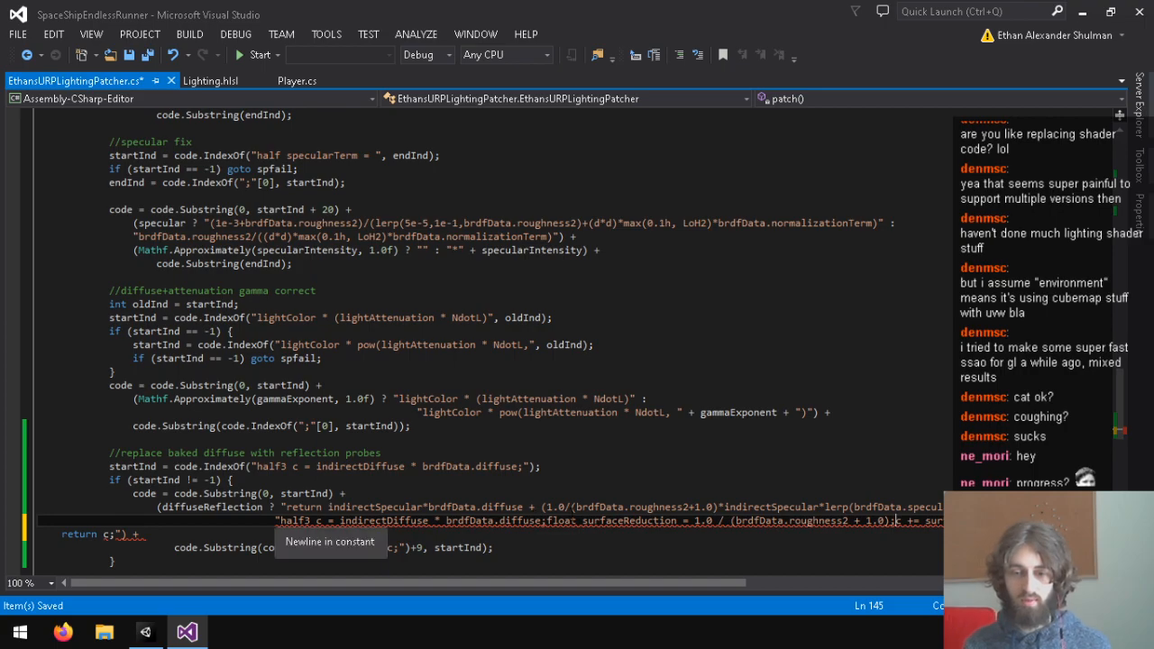
Insert "\n" before "float surfaceReduction" and before "c +=" in the alternative string.
{"action": "left_click", "coordinate": [547, 521]}
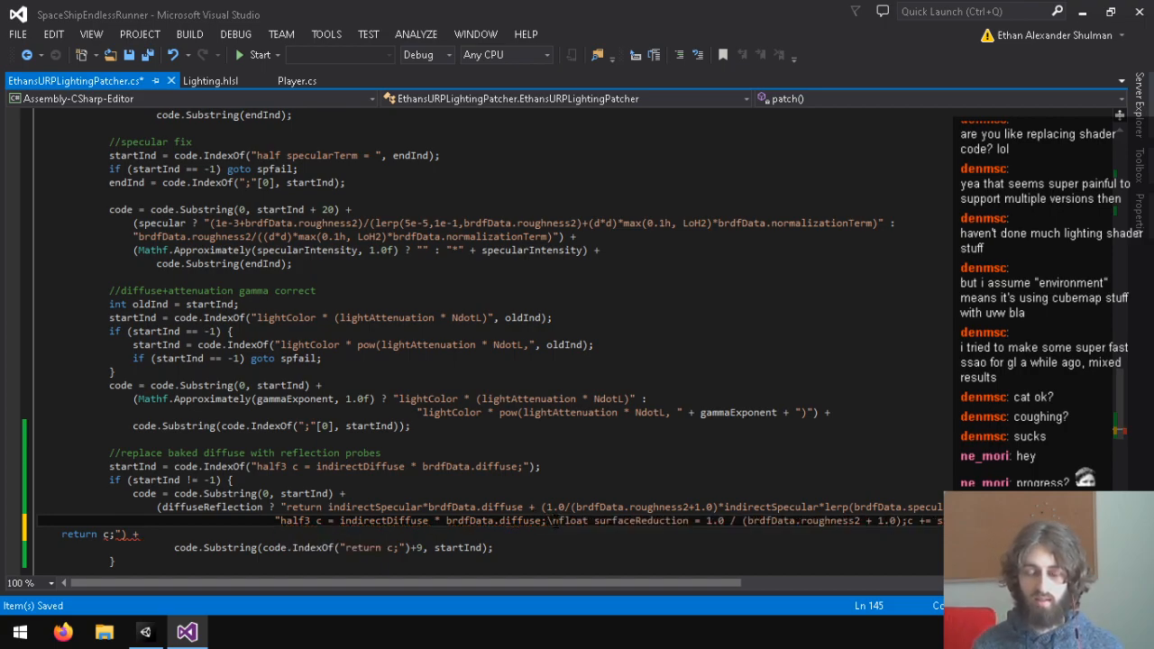
{"action": "key", "text": "Return"}
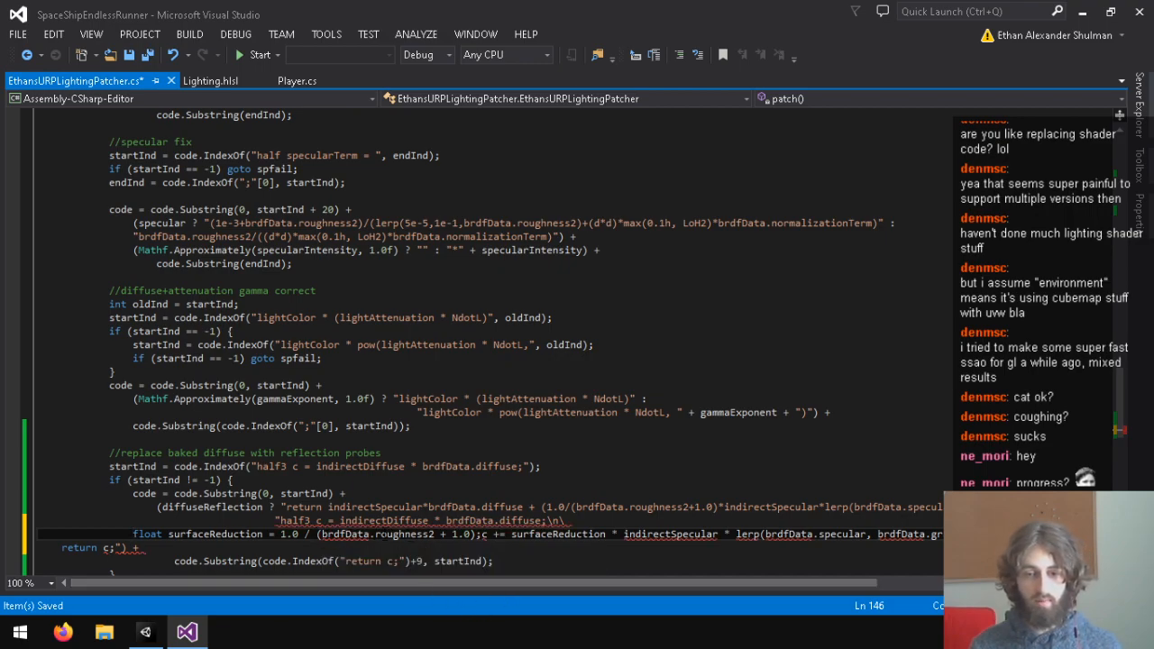
{"action": "key", "text": "ctrl+z"}
{"action": "key", "text": "ctrl+z"}
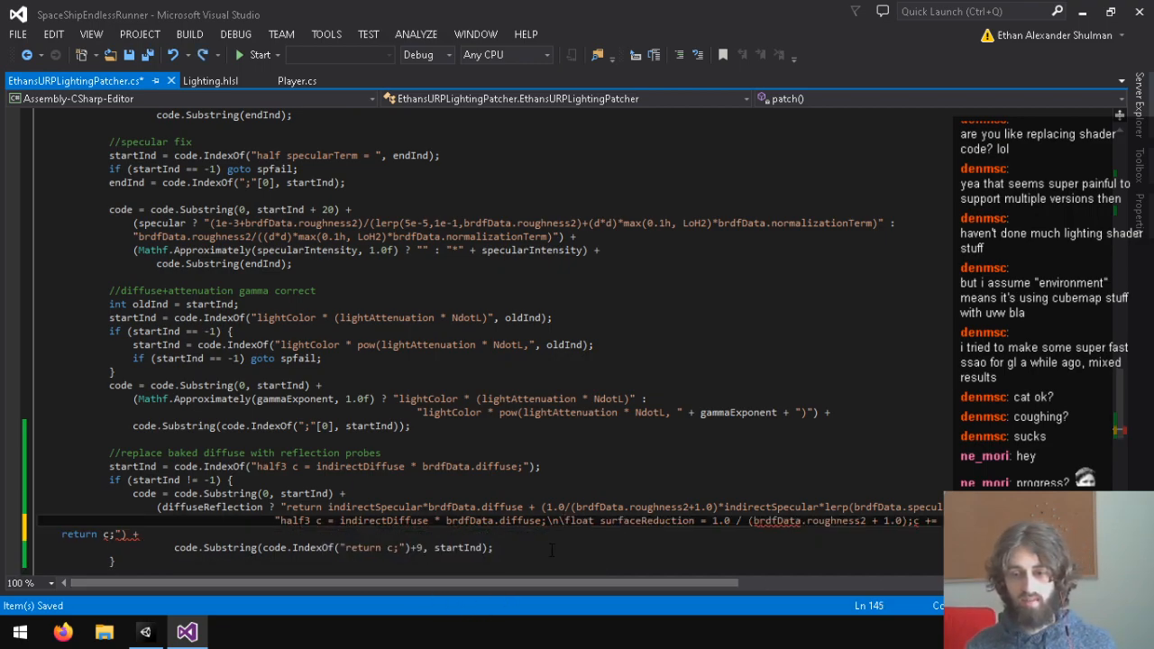
{"action": "left_click", "coordinate": [912, 520]}
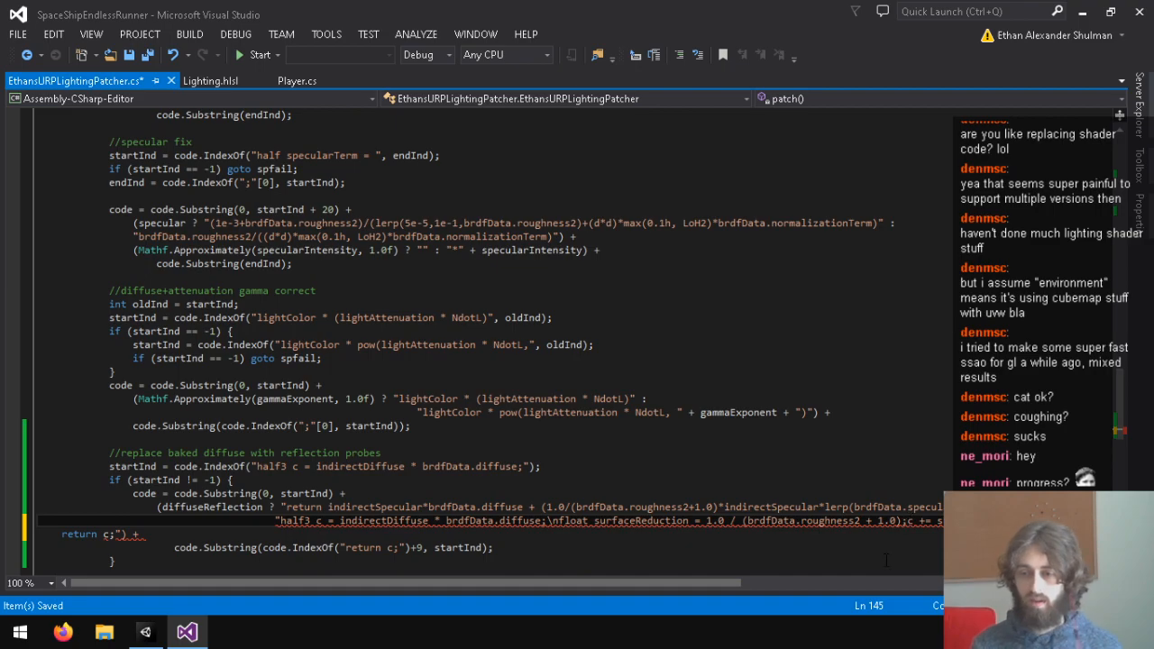
Join the "return c;" line onto the alternative string without its indentation and save the script.
{"action": "left_click_drag", "start_coordinate": [643, 586], "coordinate": [998, 585]}
{"action": "left_click_drag", "start_coordinate": [685, 584], "coordinate": [312, 583]}
{"action": "left_click_drag", "start_coordinate": [63, 535], "coordinate": [38, 535]}
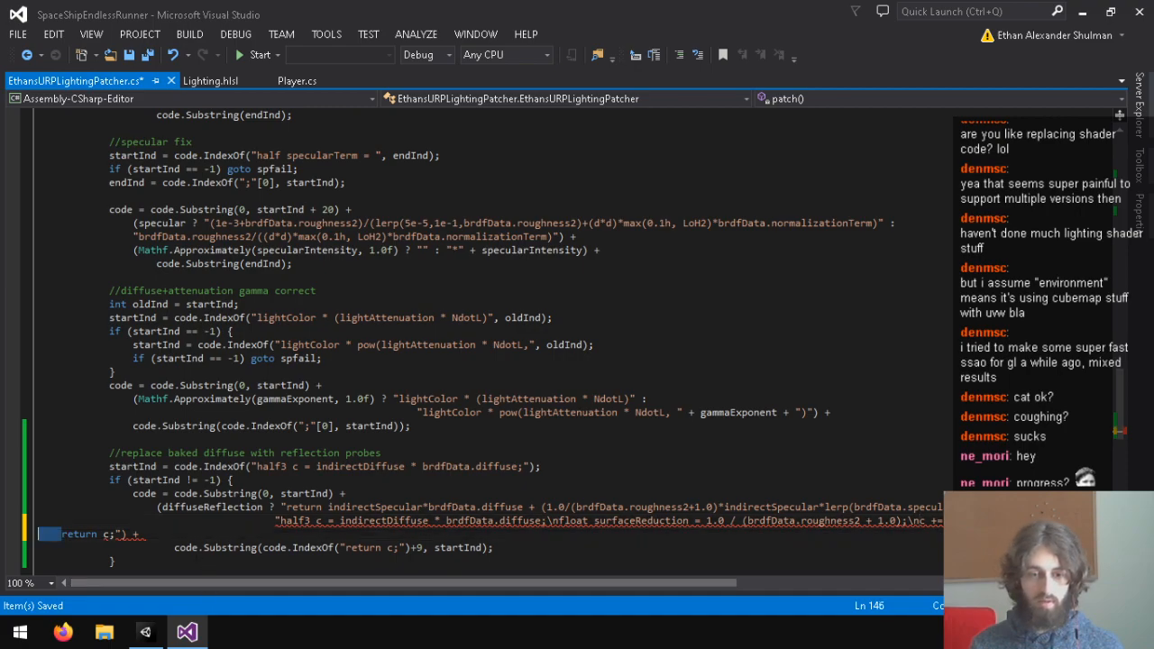
{"action": "key", "text": "BackSpace"}
{"action": "key", "text": "BackSpace"}
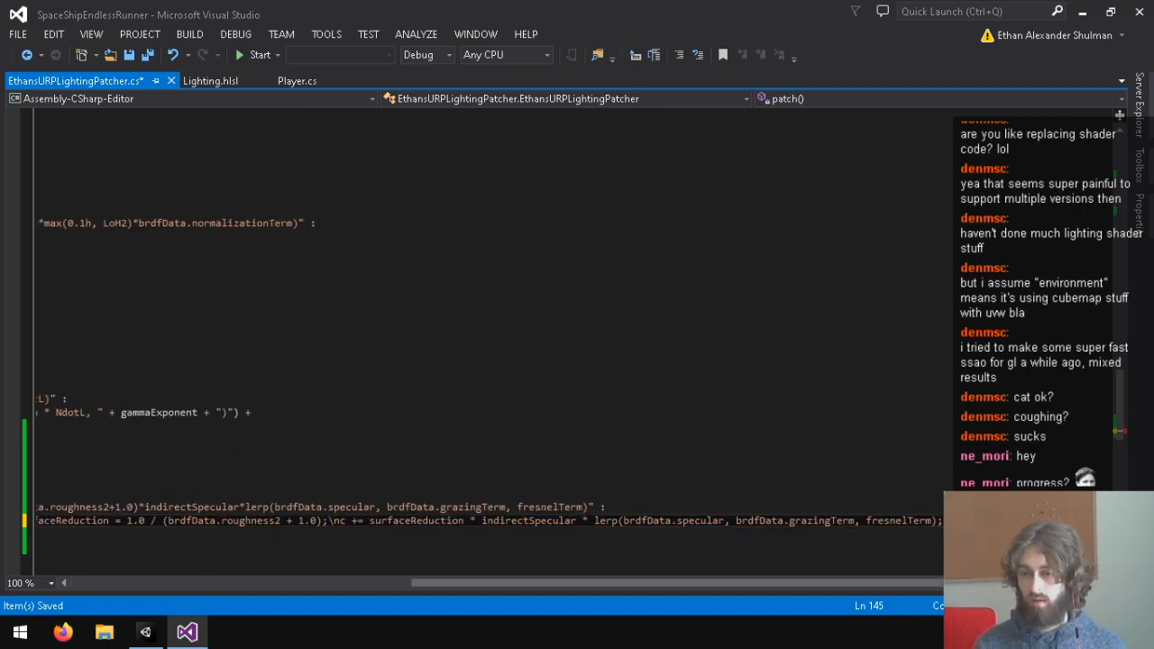
{"action": "key", "text": "ctrl+s"}
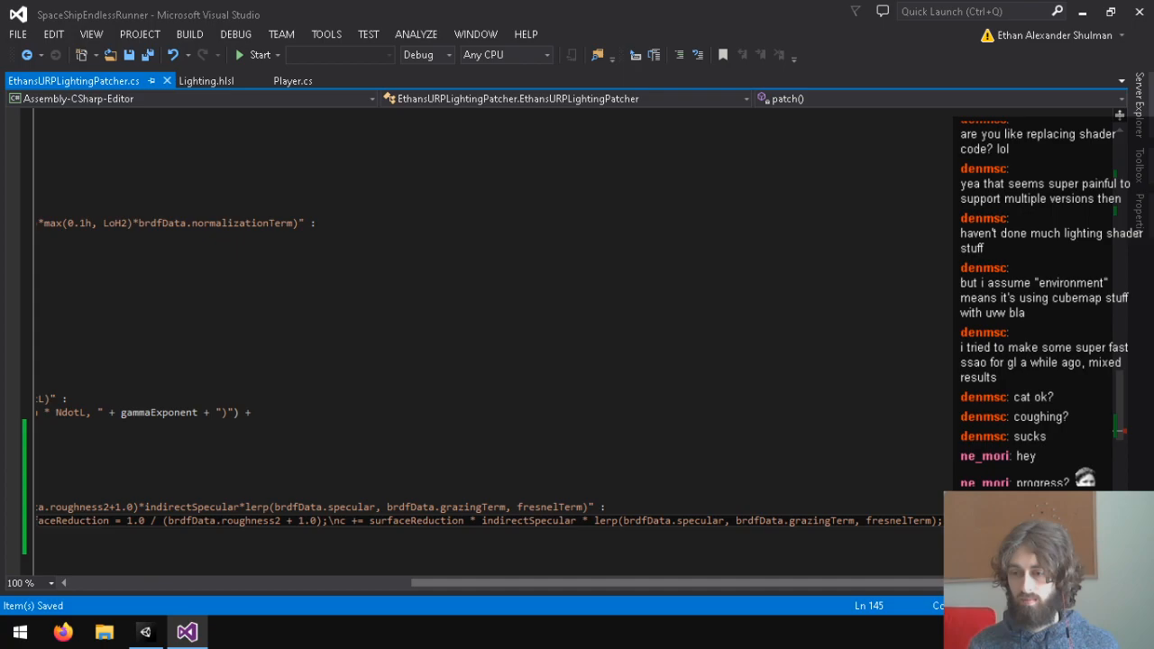
Switch to Unity, open the Ethans URP Lighting Patcher window and try to run the patch with Diffuse Reflection Probes enabled.
{"action": "left_click_drag", "start_coordinate": [127, 528], "coordinate": [133, 493]}
{"action": "left_click", "coordinate": [372, 507]}
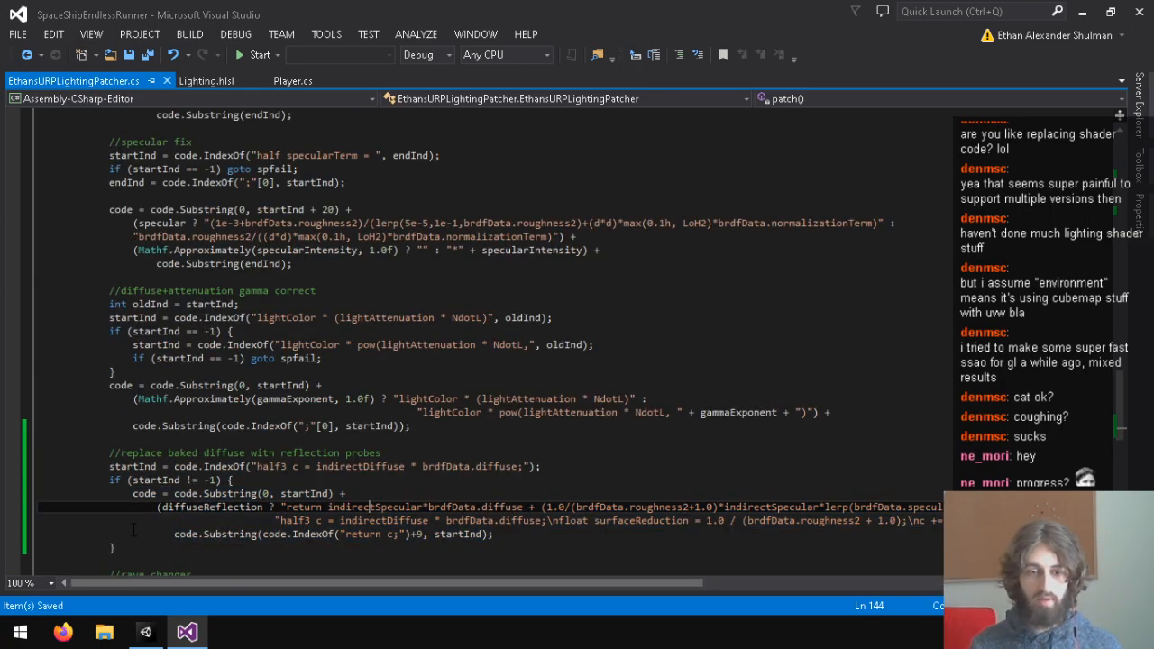
{"action": "left_click", "coordinate": [147, 639]}
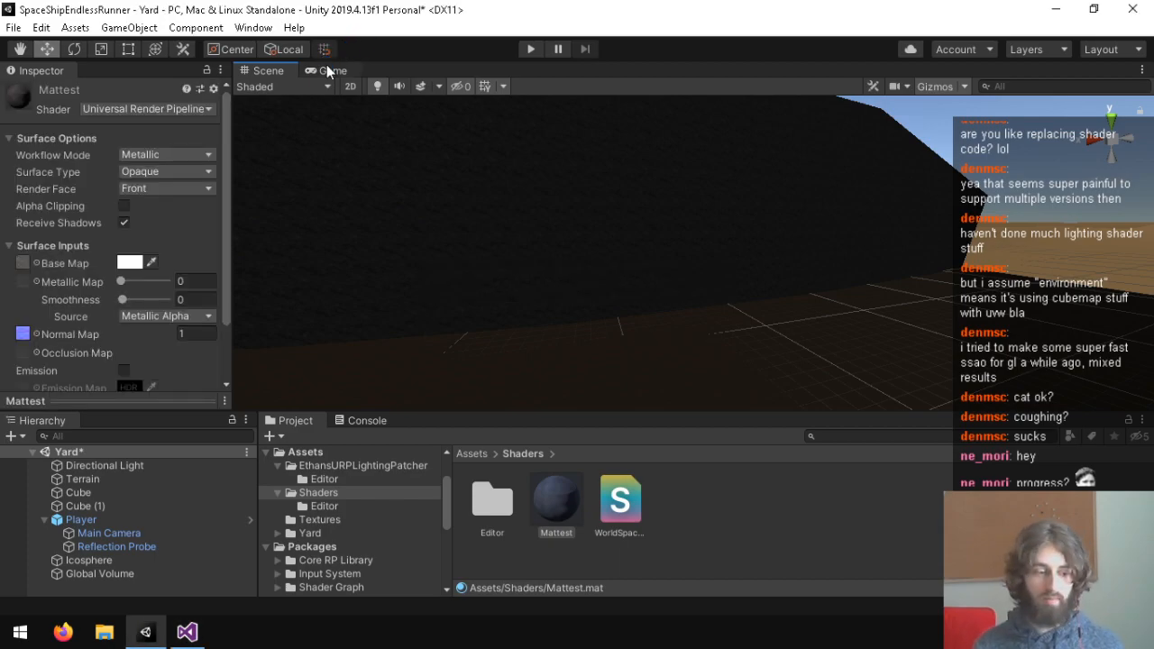
{"action": "left_click", "coordinate": [254, 28]}
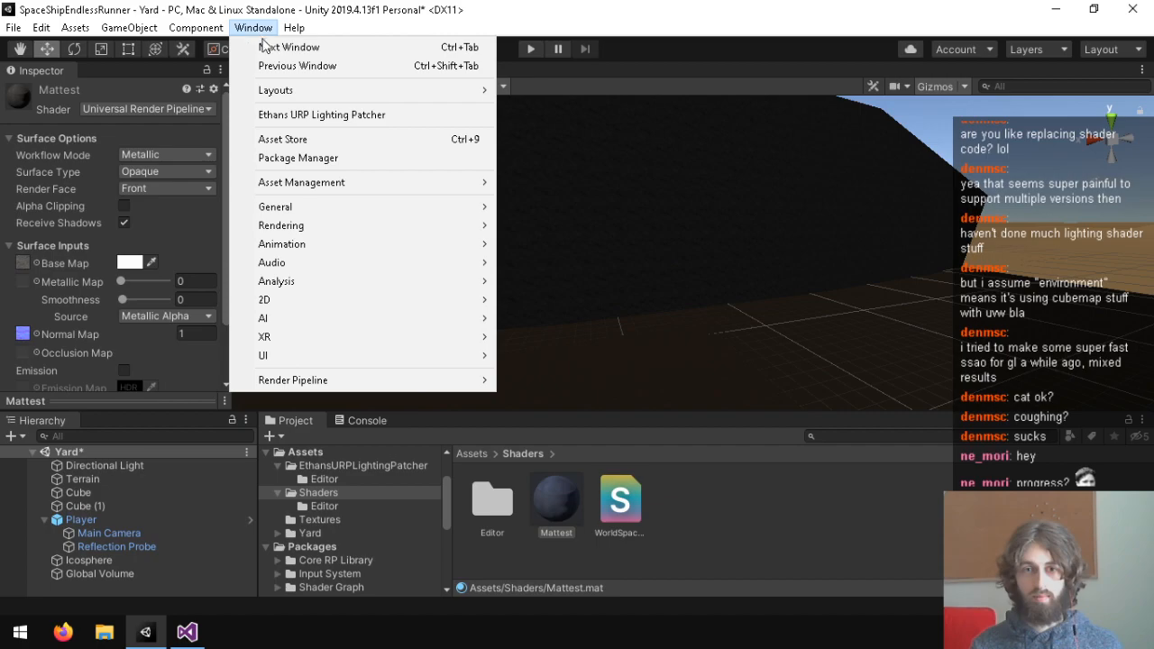
{"action": "left_click", "coordinate": [361, 114]}
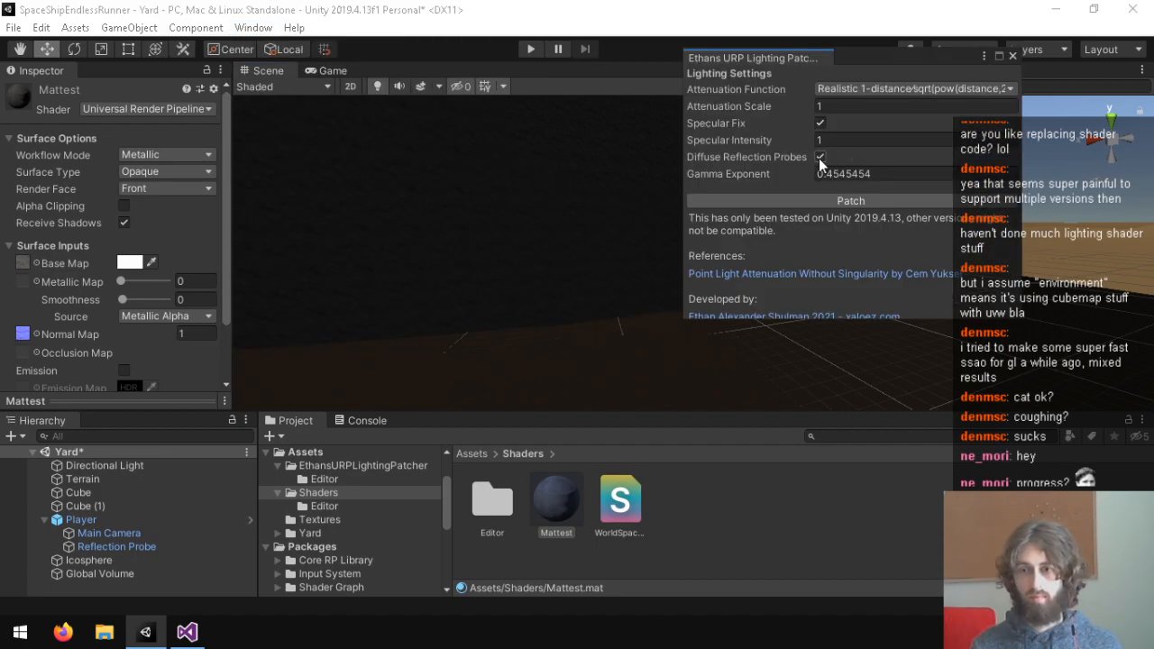
{"action": "left_click", "coordinate": [798, 200]}
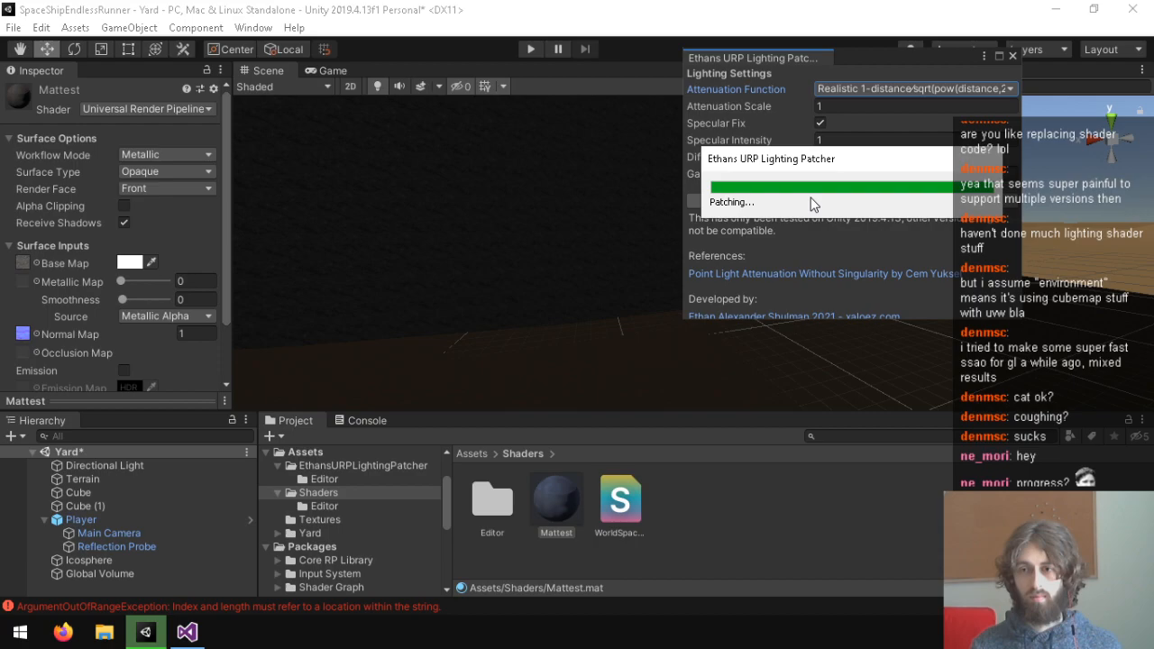
Close the patcher window and examine the console exception's details against the patch code in Visual Studio.
{"action": "left_click", "coordinate": [305, 606]}
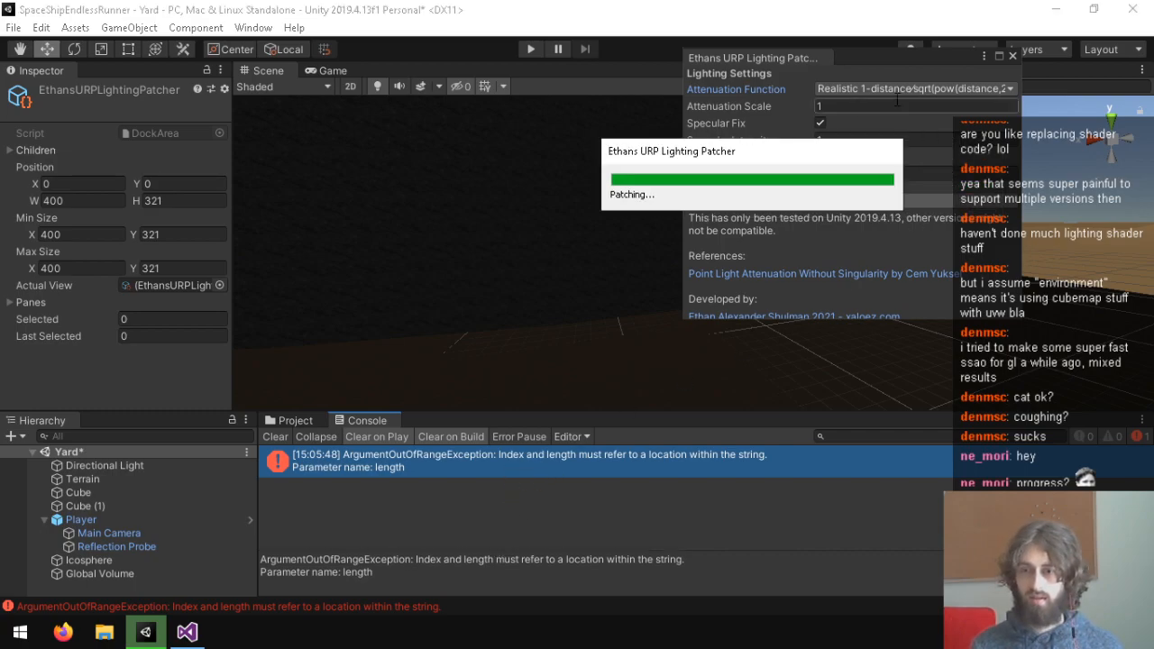
{"action": "left_click", "coordinate": [1012, 57]}
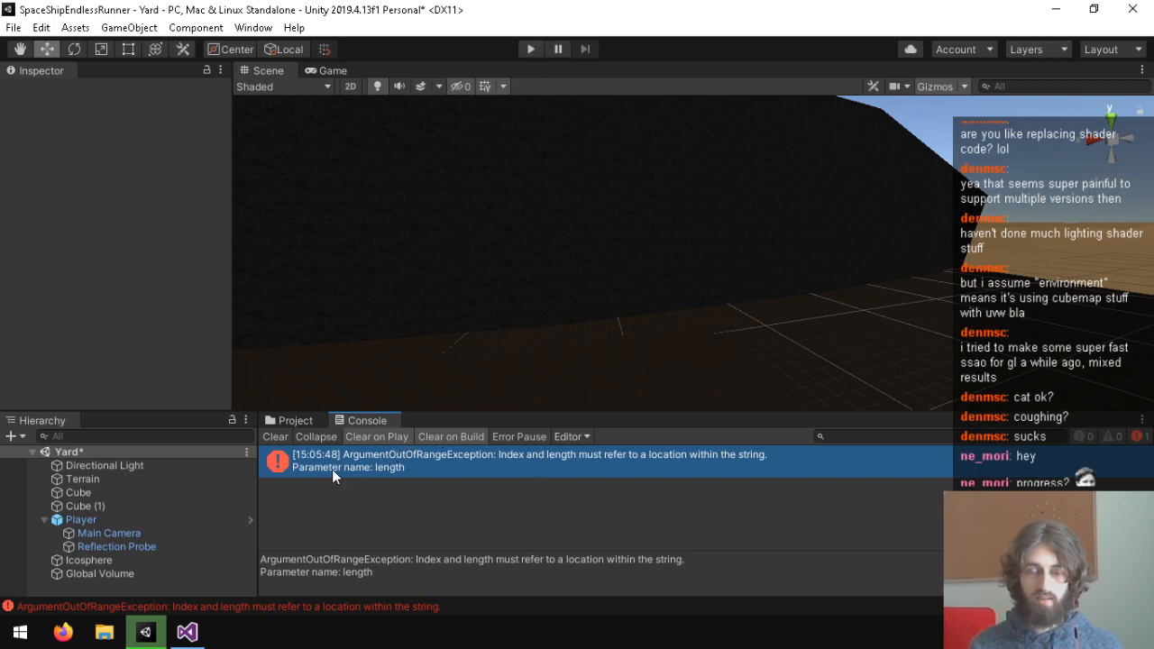
{"action": "left_click", "coordinate": [187, 632]}
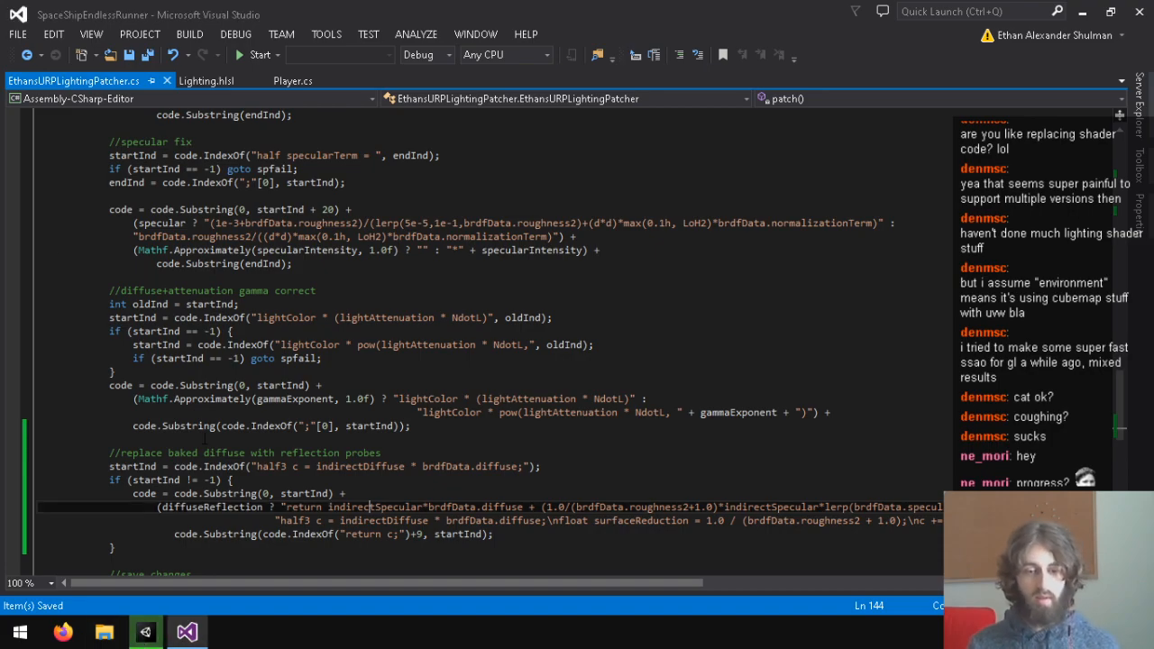
{"action": "left_click", "coordinate": [145, 632]}
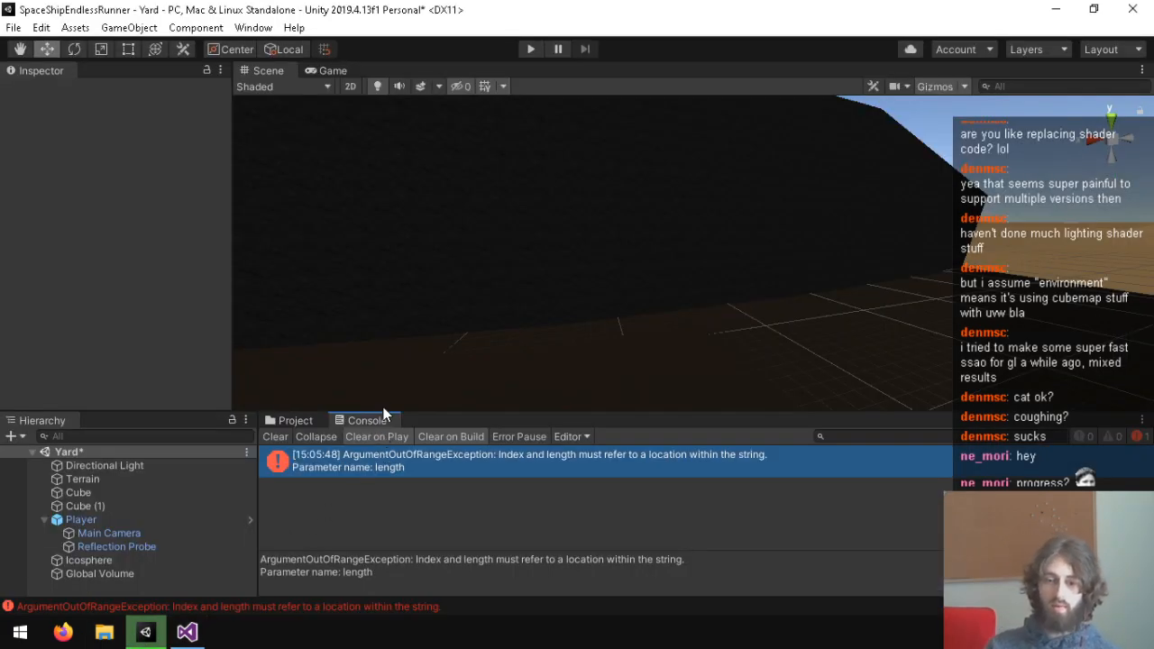
{"action": "left_click_drag", "start_coordinate": [379, 413], "coordinate": [373, 171]}
{"action": "double_click", "coordinate": [371, 510]}
{"action": "left_click", "coordinate": [471, 534]}
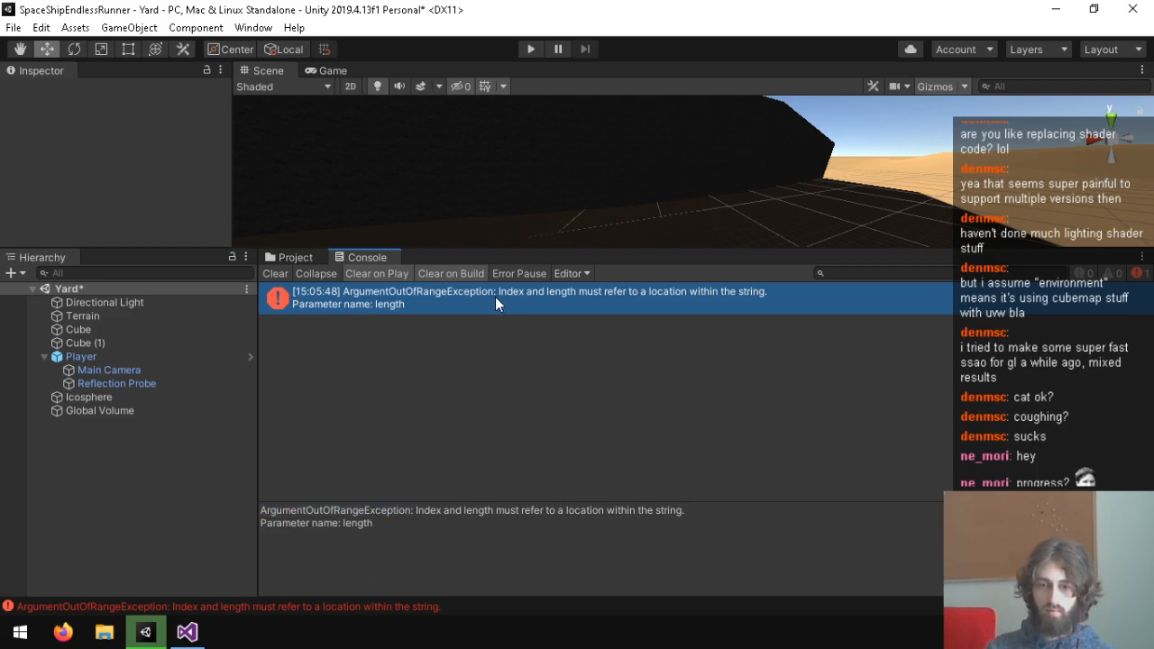
{"action": "left_click_drag", "start_coordinate": [372, 250], "coordinate": [379, 491]}
{"action": "left_click", "coordinate": [187, 632]}
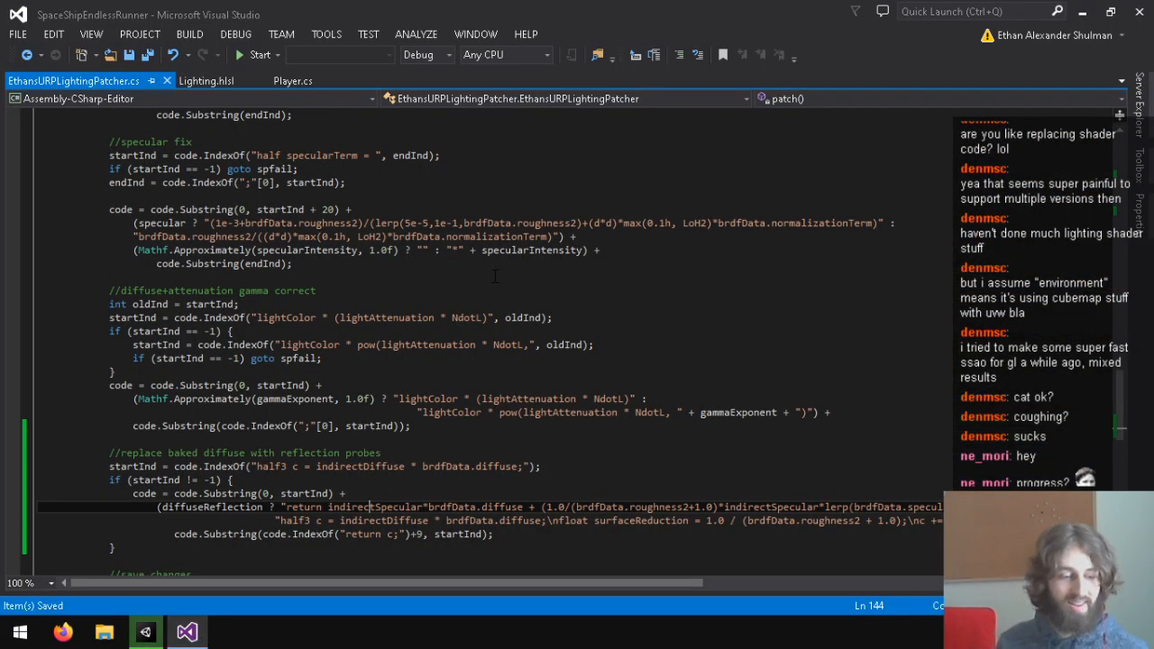
In the reflection probe block's Substring call, pass startInd as the second argument of IndexOf("return c;").
{"action": "left_click", "coordinate": [349, 453]}
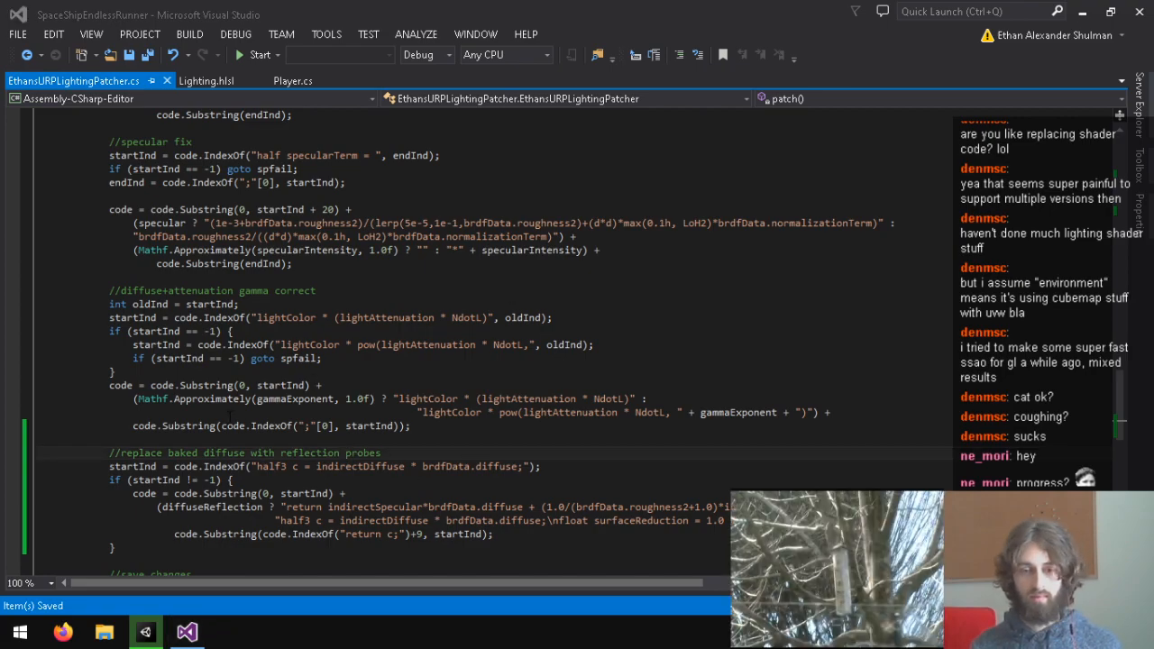
{"action": "left_click", "coordinate": [191, 426]}
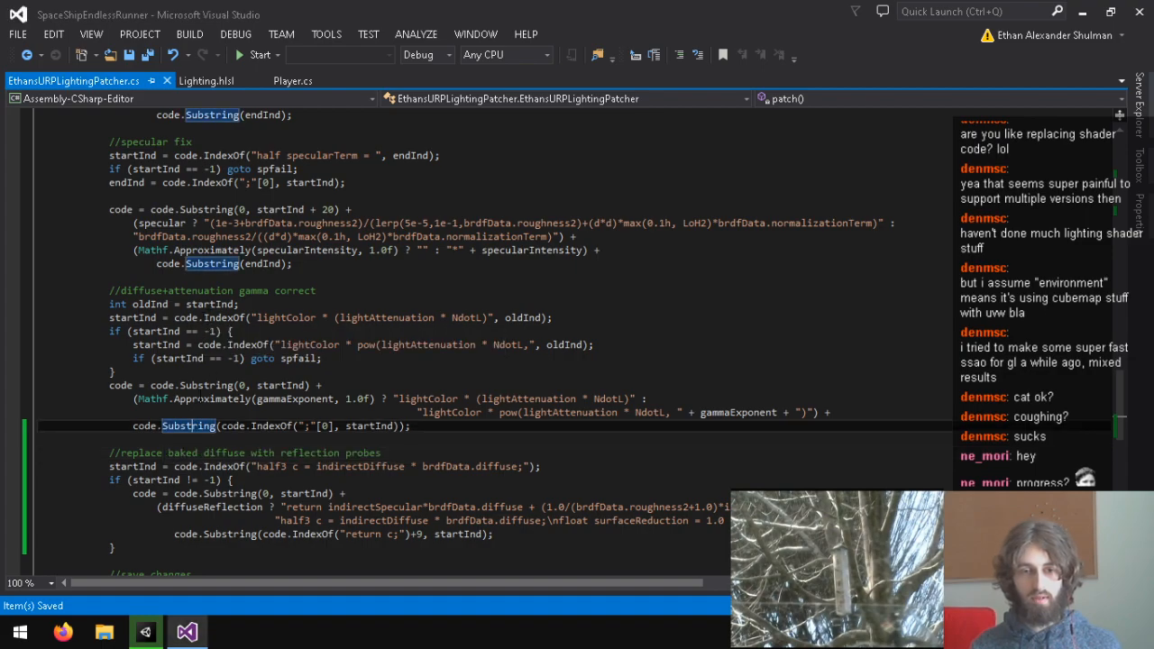
{"action": "scroll", "coordinate": [196, 401], "scroll_direction": "down", "scroll_amount": 3}
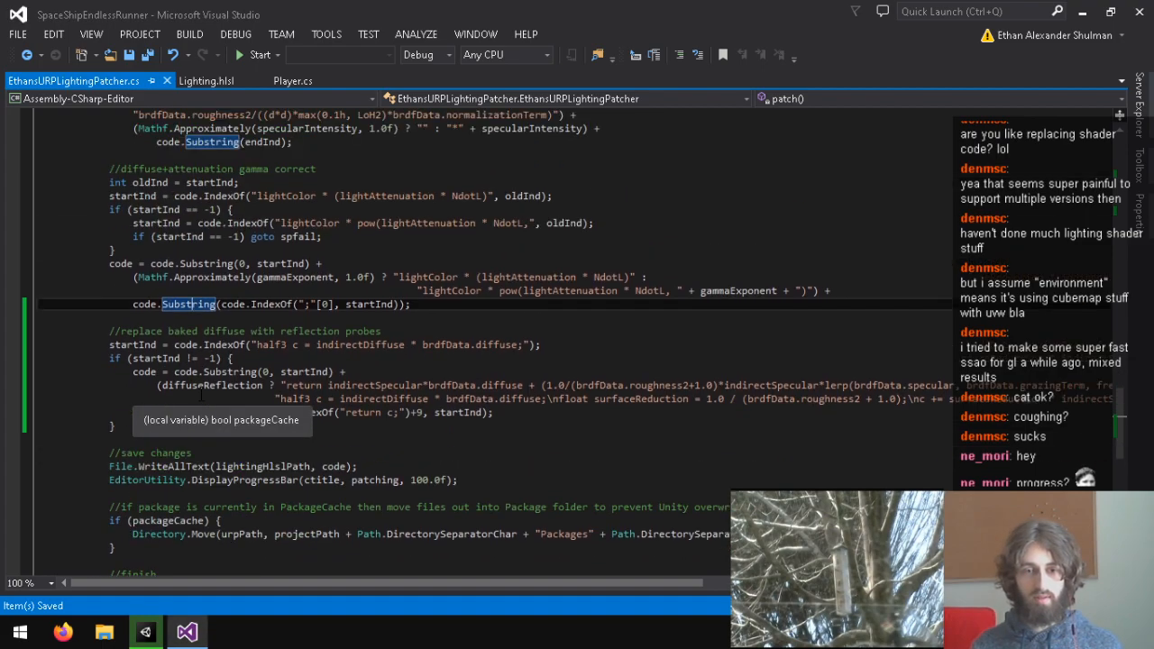
{"action": "left_click", "coordinate": [188, 634]}
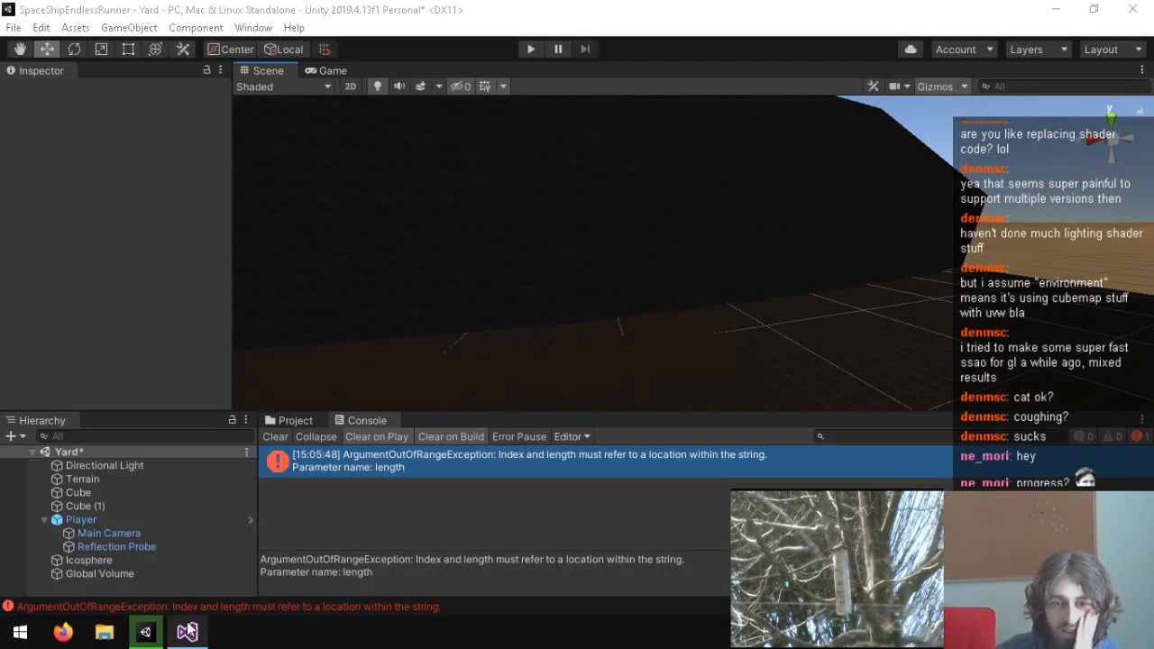
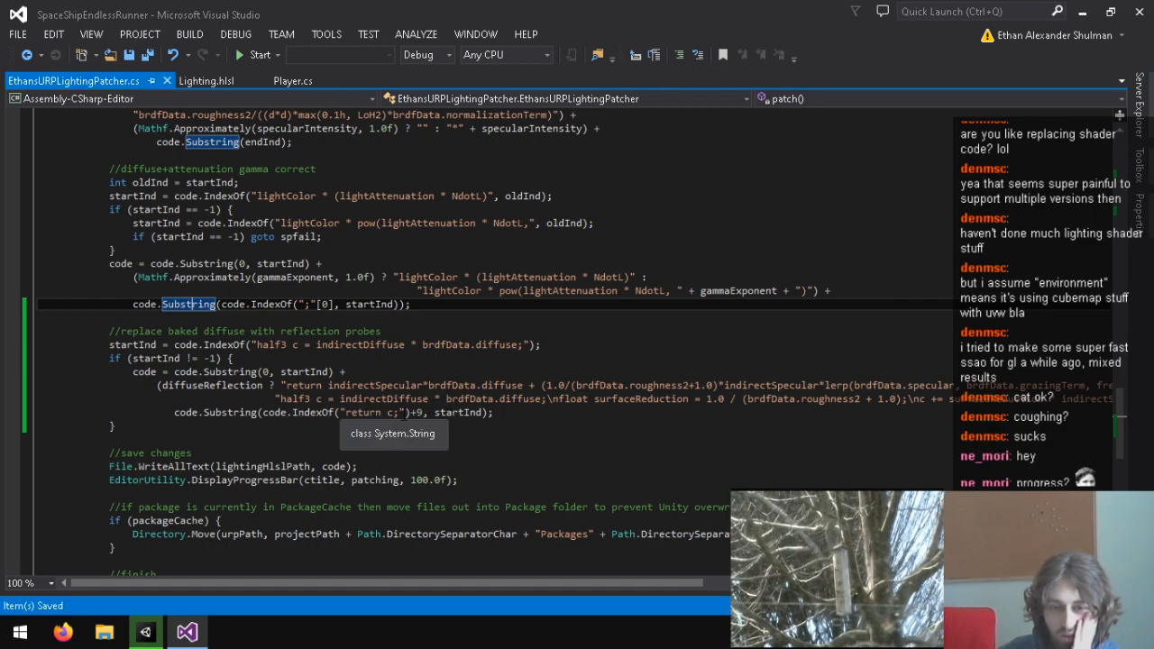
{"action": "left_click", "coordinate": [343, 412]}
{"action": "type", "text": ",startInd"}
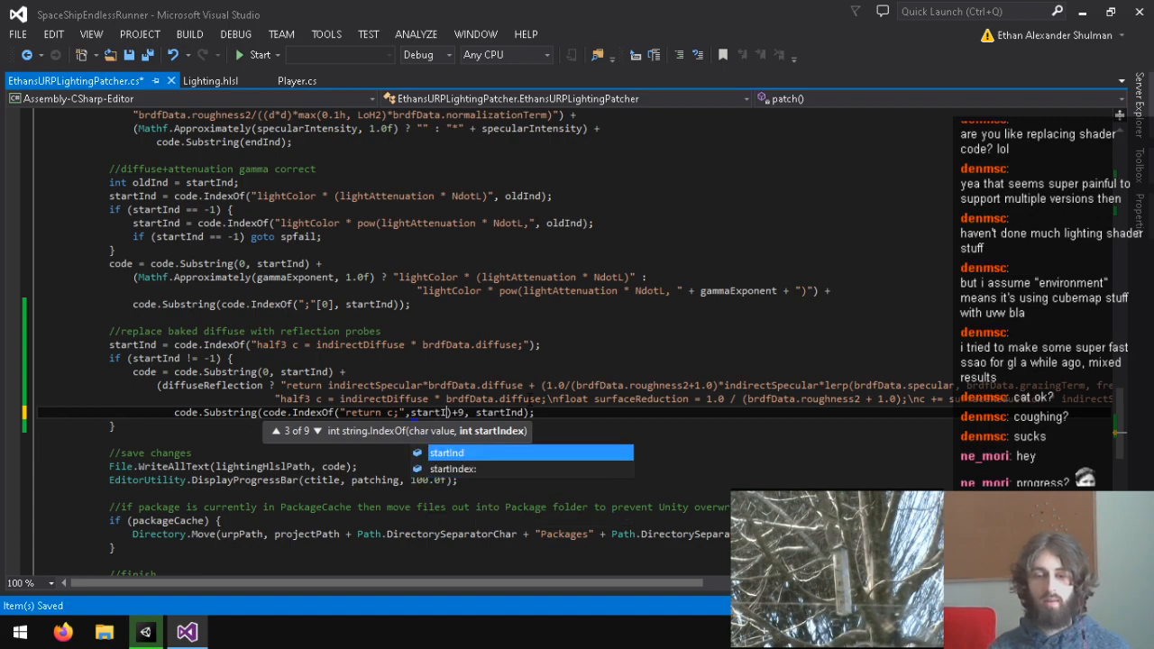
{"action": "type", "text": ")"}
Remove the extra startInd argument after +9 in the reflection probe block's Substring call and save the script.
{"action": "key", "text": "Right"}
{"action": "key", "text": "Right"}
{"action": "key", "text": "Delete"}
{"action": "key", "text": "Delete"}
{"action": "key", "text": "Delete"}
{"action": "key", "text": "Delete"}
{"action": "key", "text": "Delete"}
{"action": "key", "text": "Delete"}
{"action": "key", "text": "Delete"}
{"action": "key", "text": "Delete"}
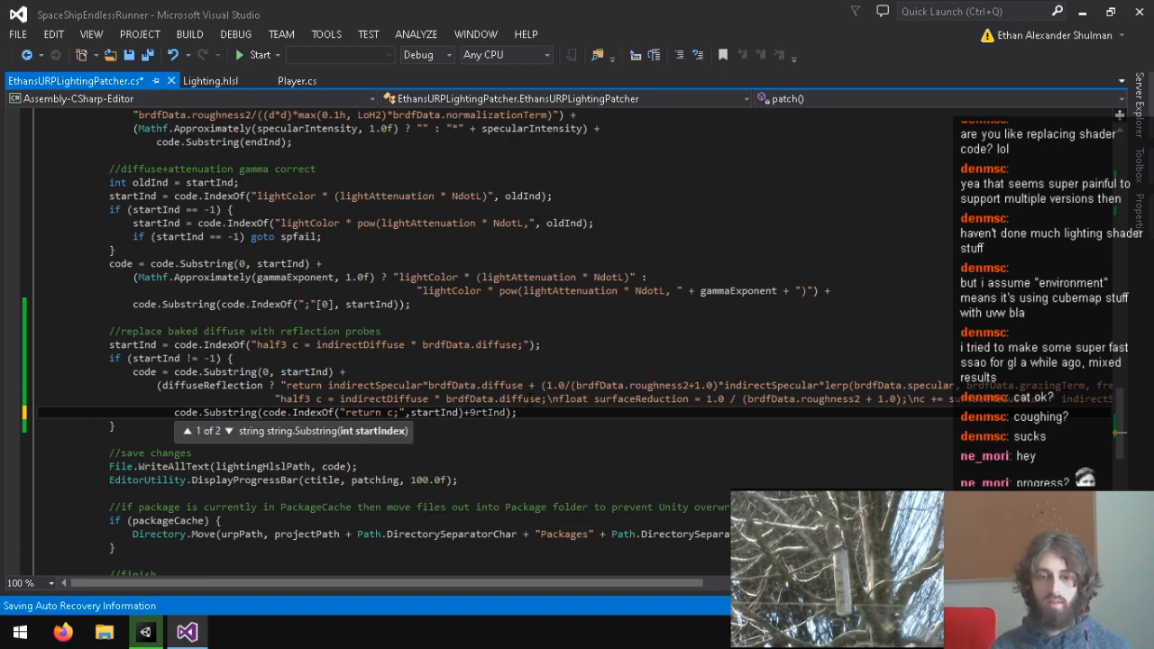
{"action": "key", "text": "Delete"}
{"action": "key", "text": "Delete"}
{"action": "key", "text": "ctrl+s"}
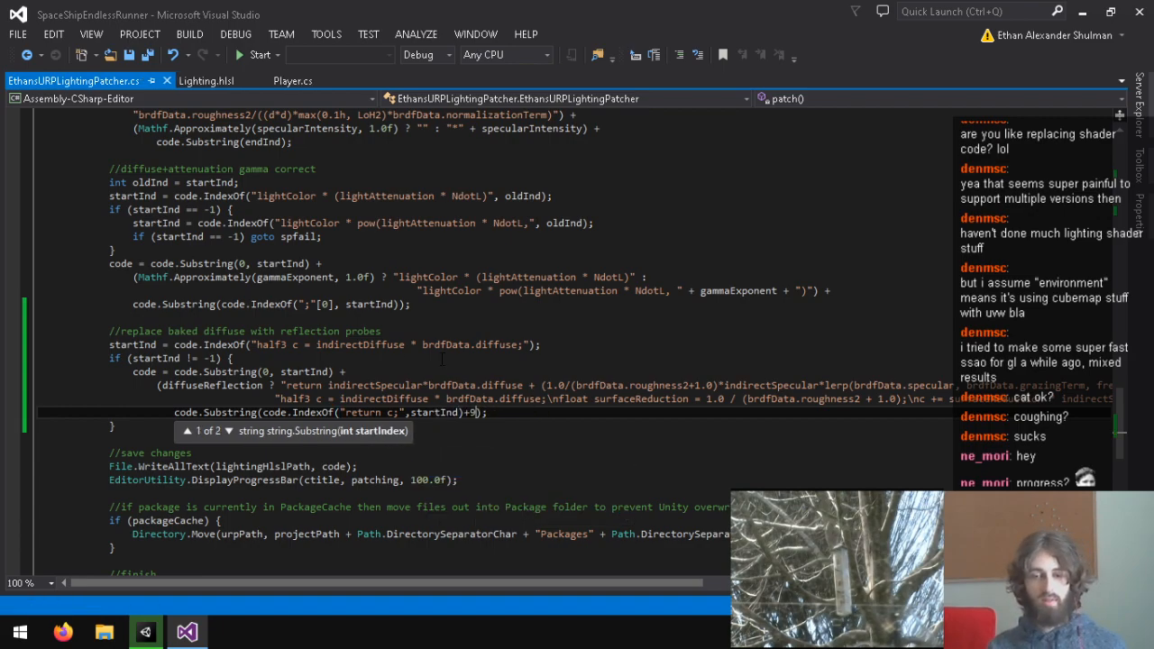
Switch to Unity, clear the console, reopen the Ethans URP Lighting Patcher and run the patch, dismissing its completion dialog.
{"action": "left_click", "coordinate": [145, 631]}
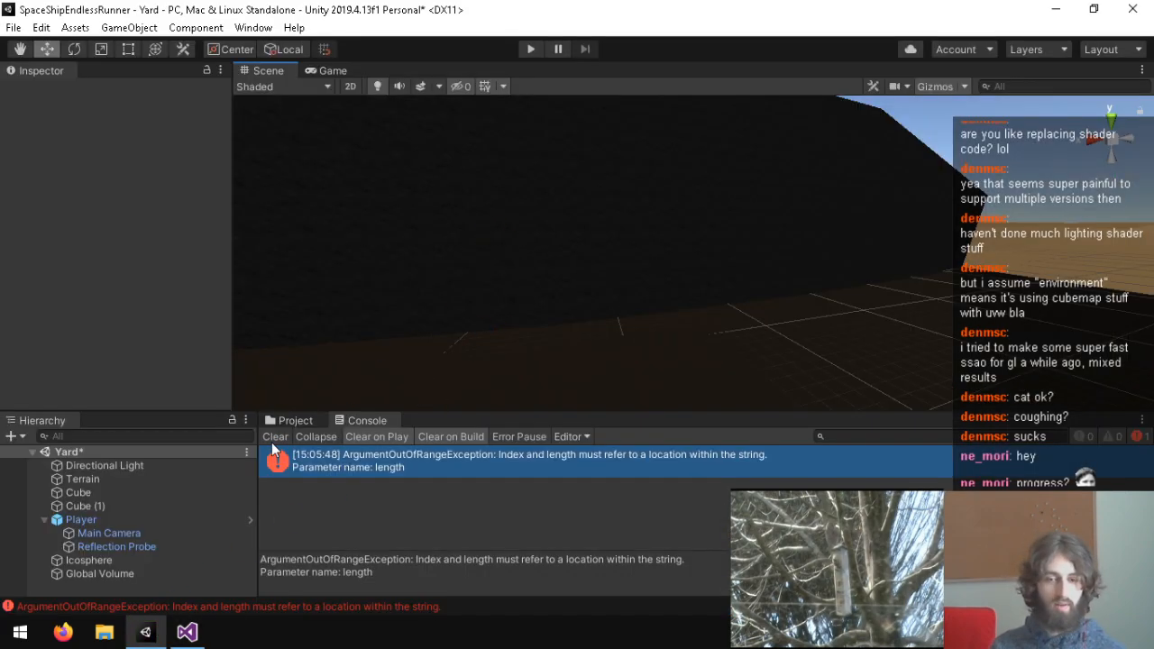
{"action": "left_click", "coordinate": [273, 439]}
{"action": "left_click", "coordinate": [253, 27]}
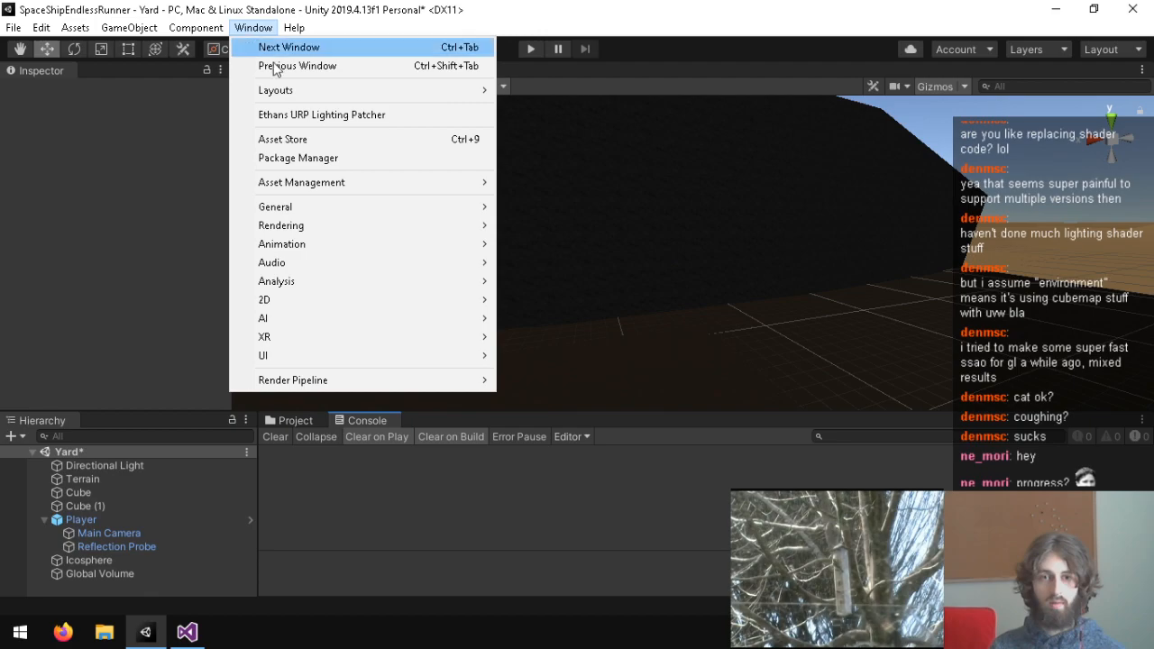
{"action": "left_click", "coordinate": [309, 117]}
{"action": "left_click", "coordinate": [787, 200]}
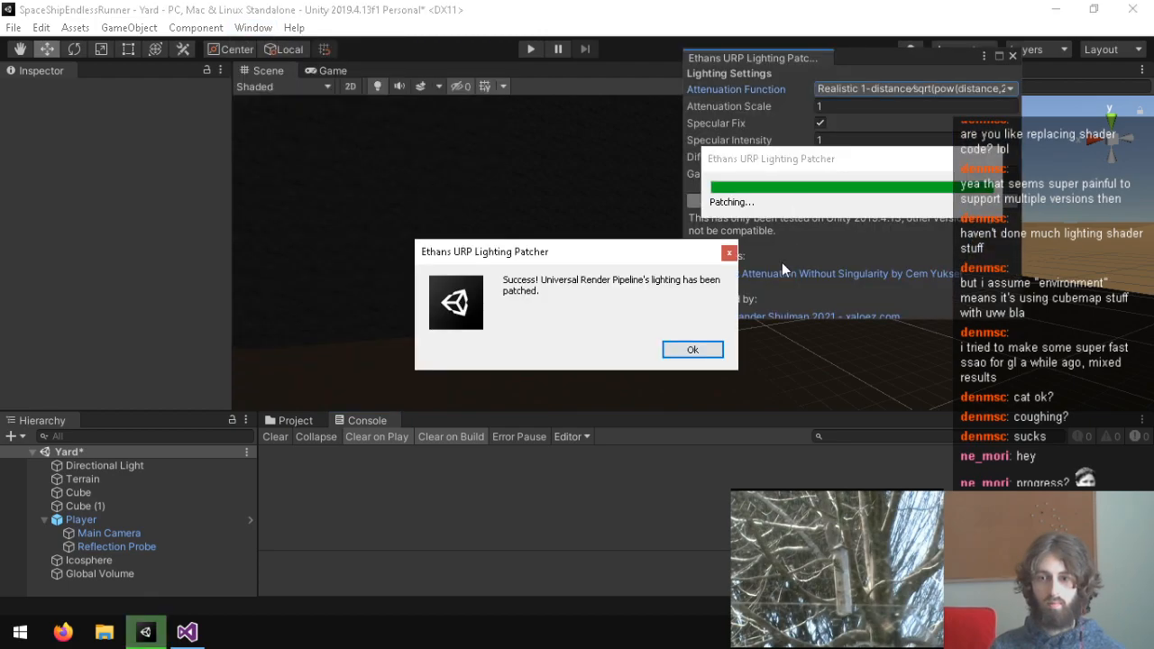
{"action": "left_click", "coordinate": [699, 349]}
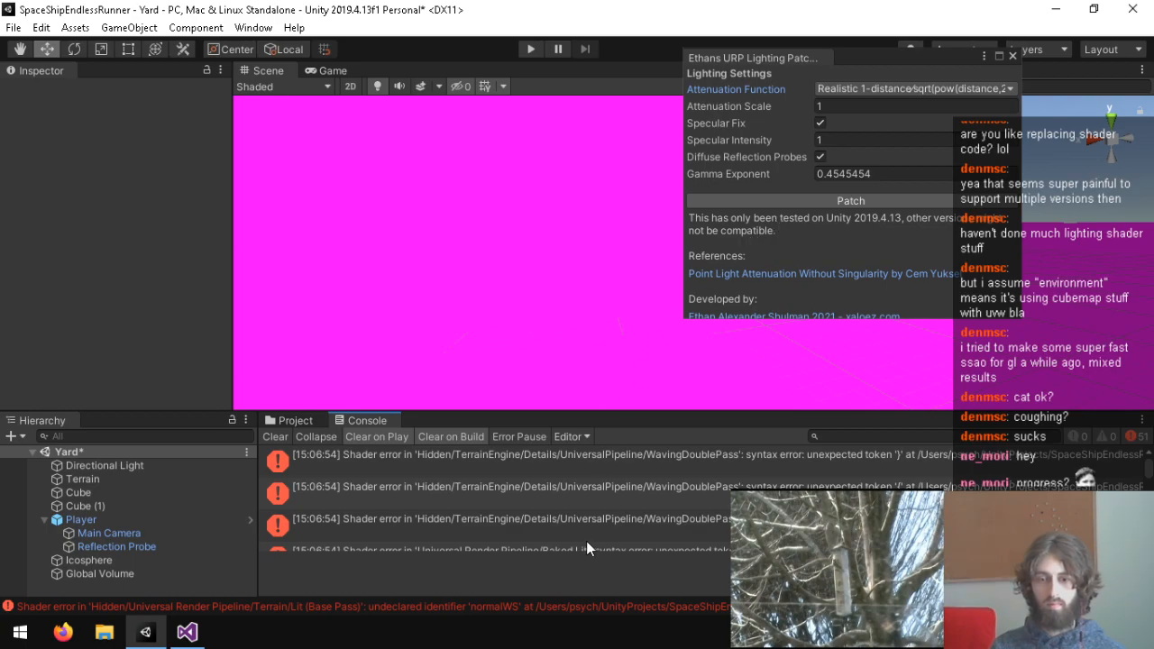
Open the source of the shader error, reload the modified Lighting.hlsl and examine the end of the EnvironmentBRDF return line.
{"action": "left_click", "coordinate": [593, 458]}
{"action": "double_click", "coordinate": [352, 490]}
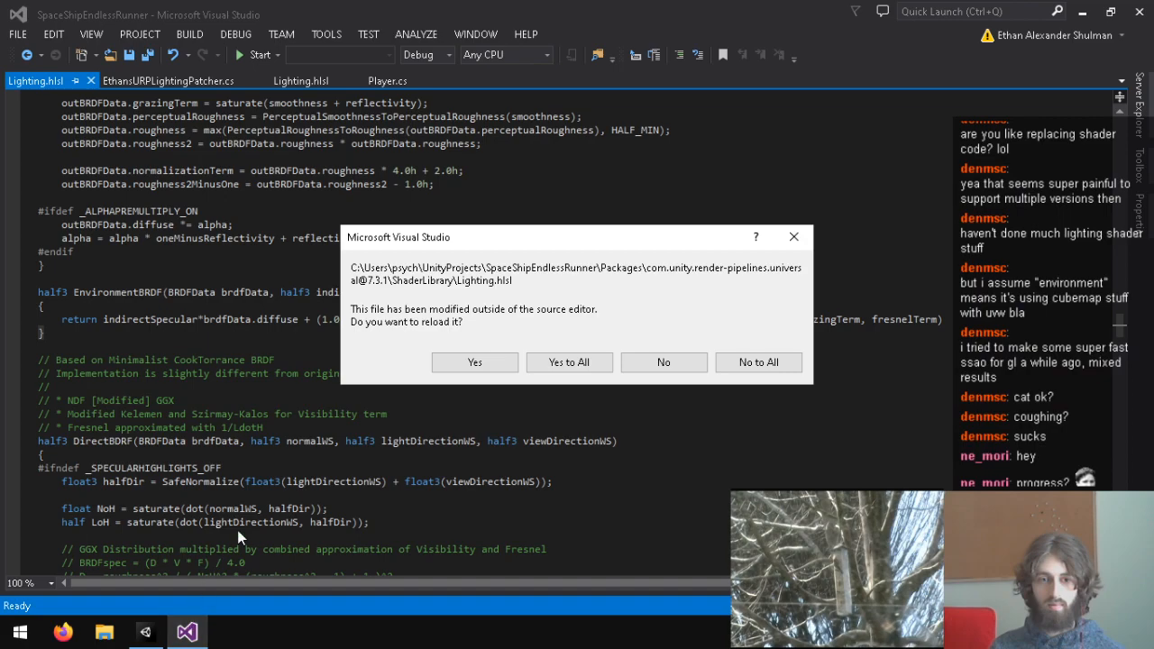
{"action": "left_click", "coordinate": [489, 361]}
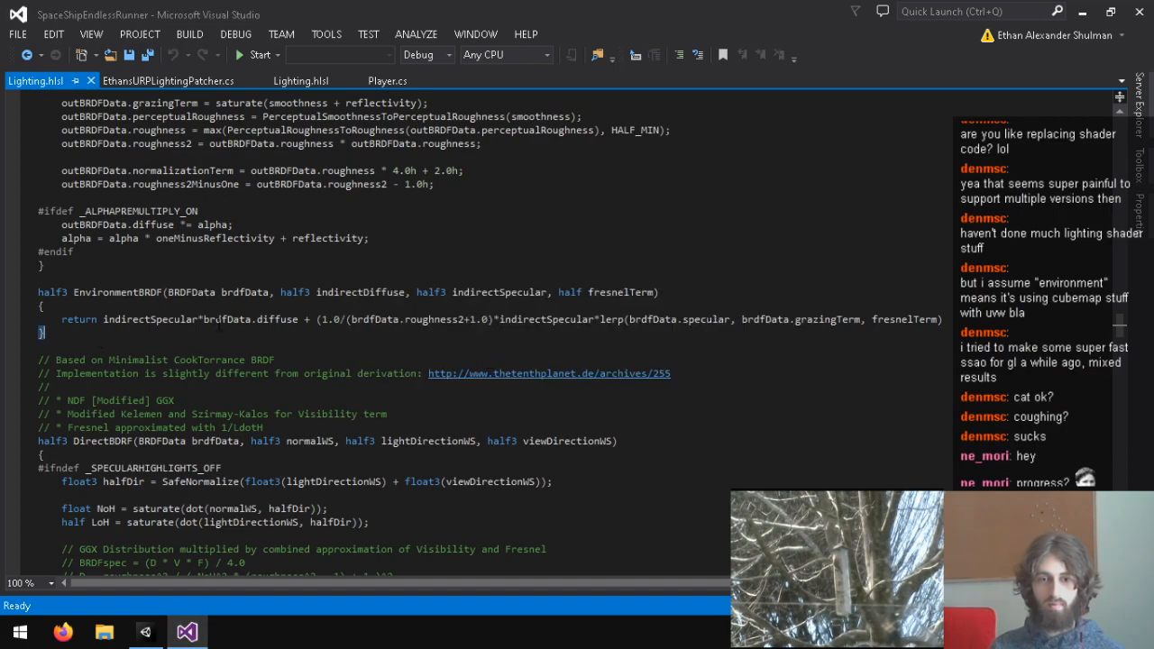
{"action": "left_click", "coordinate": [1045, 323]}
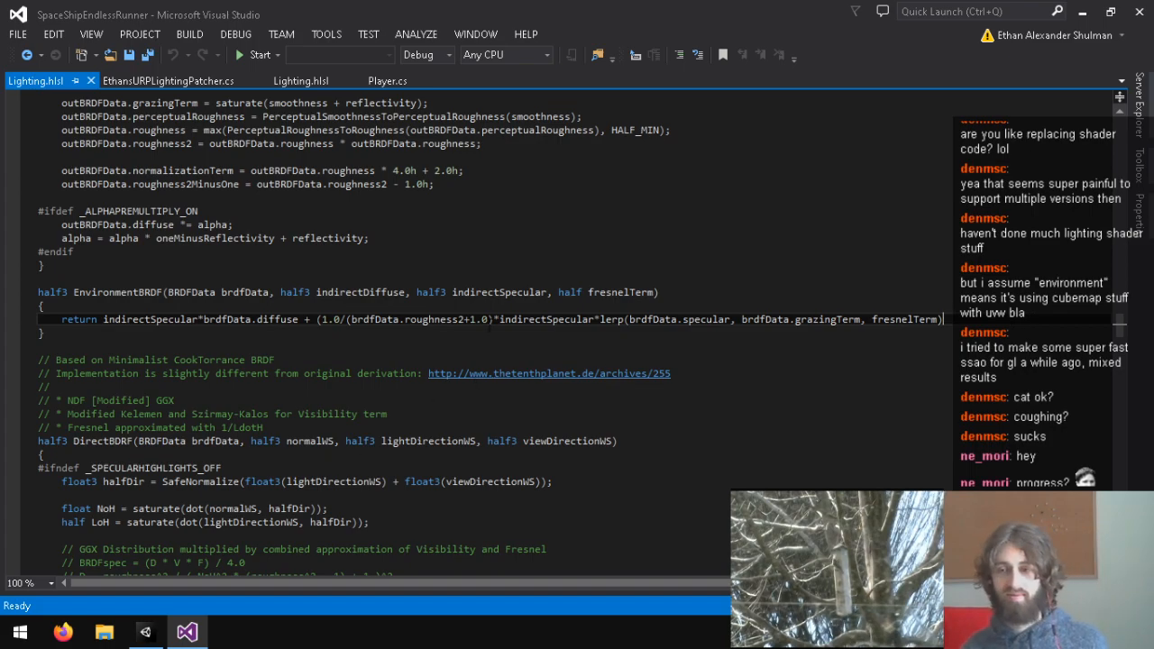
Restart the unresponsive Visual Studio and decline recovery of EthansURPLightingPatcher.cs.
{"action": "mouse_move", "coordinate": [147, 634]}
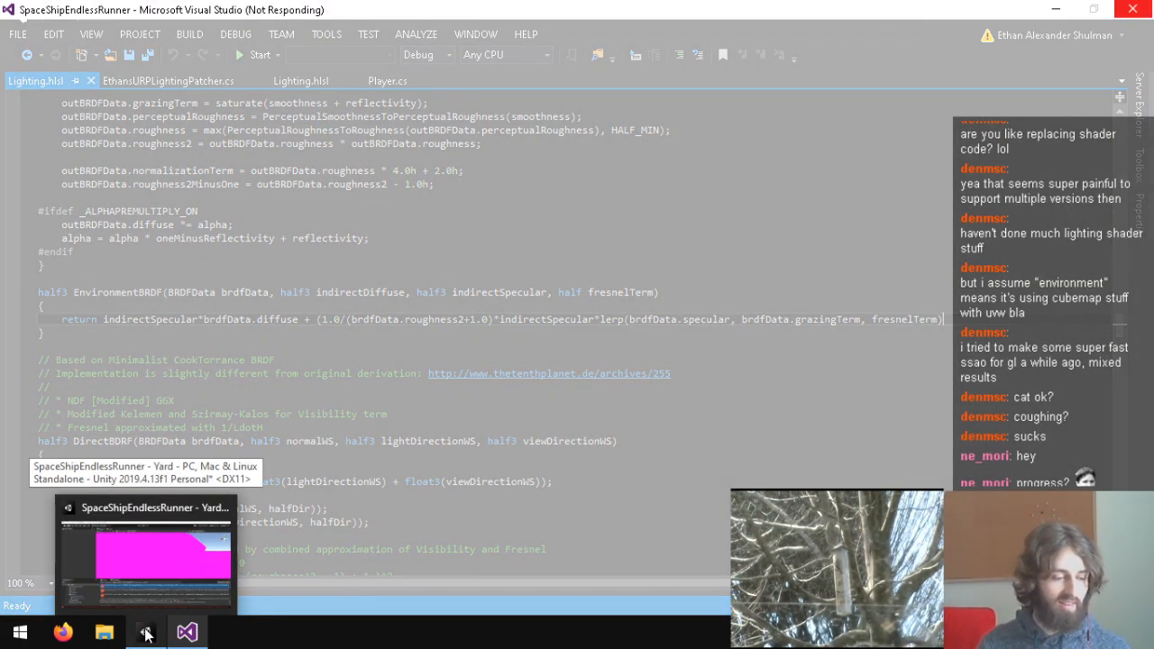
{"action": "left_click", "coordinate": [147, 634]}
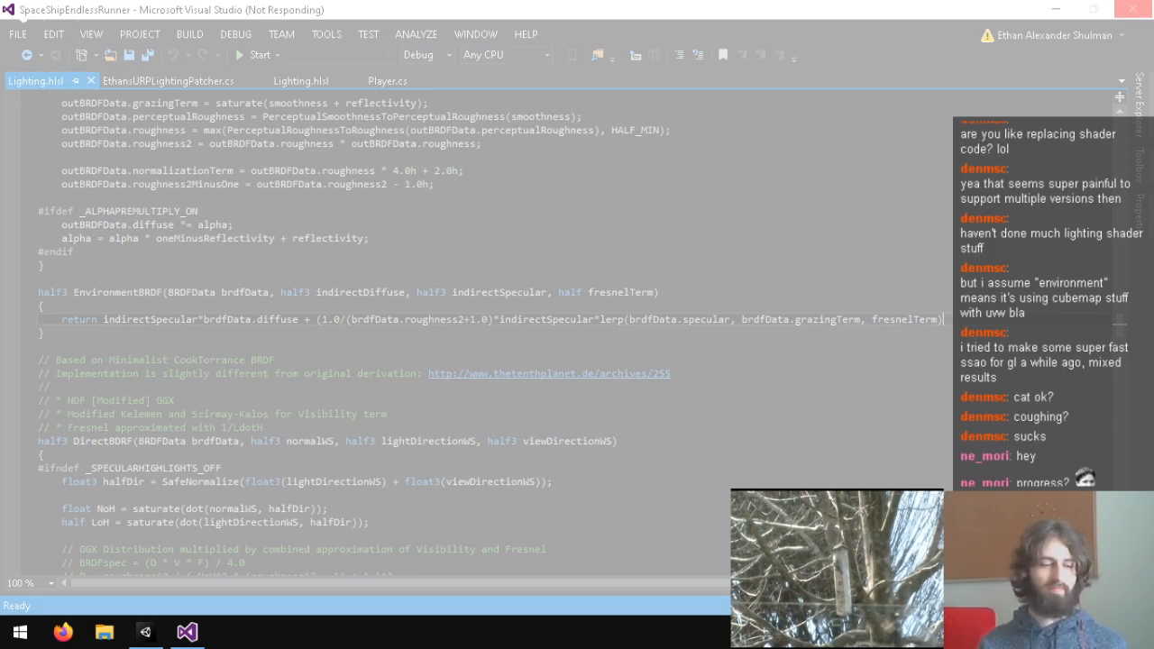
{"action": "left_click", "coordinate": [613, 4]}
{"action": "left_click", "coordinate": [152, 634]}
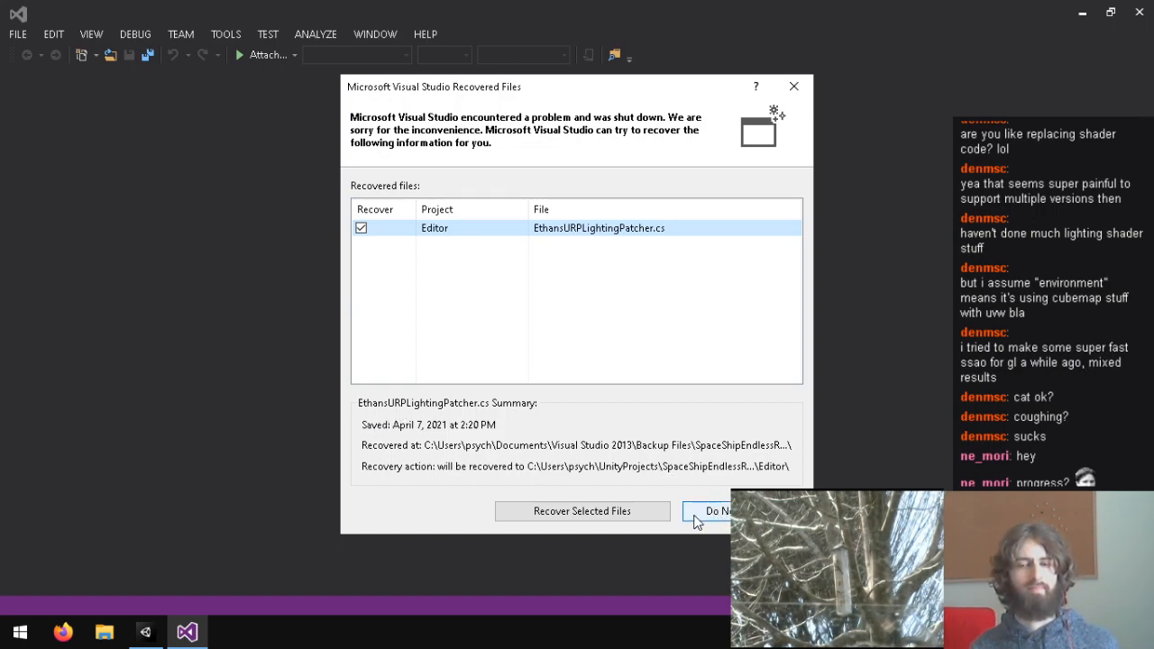
{"action": "left_click", "coordinate": [711, 512]}
Switch to Unity, close the lighting patcher window and clear the shader errors from the console.
{"action": "left_click", "coordinate": [144, 636]}
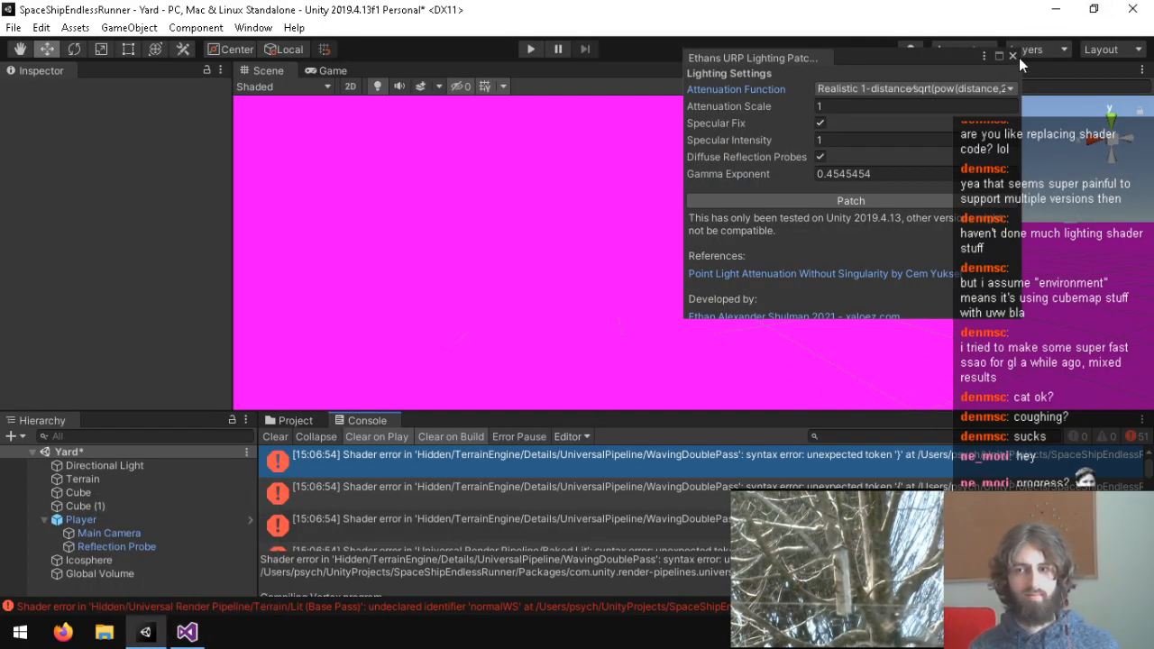
{"action": "left_click", "coordinate": [1011, 56]}
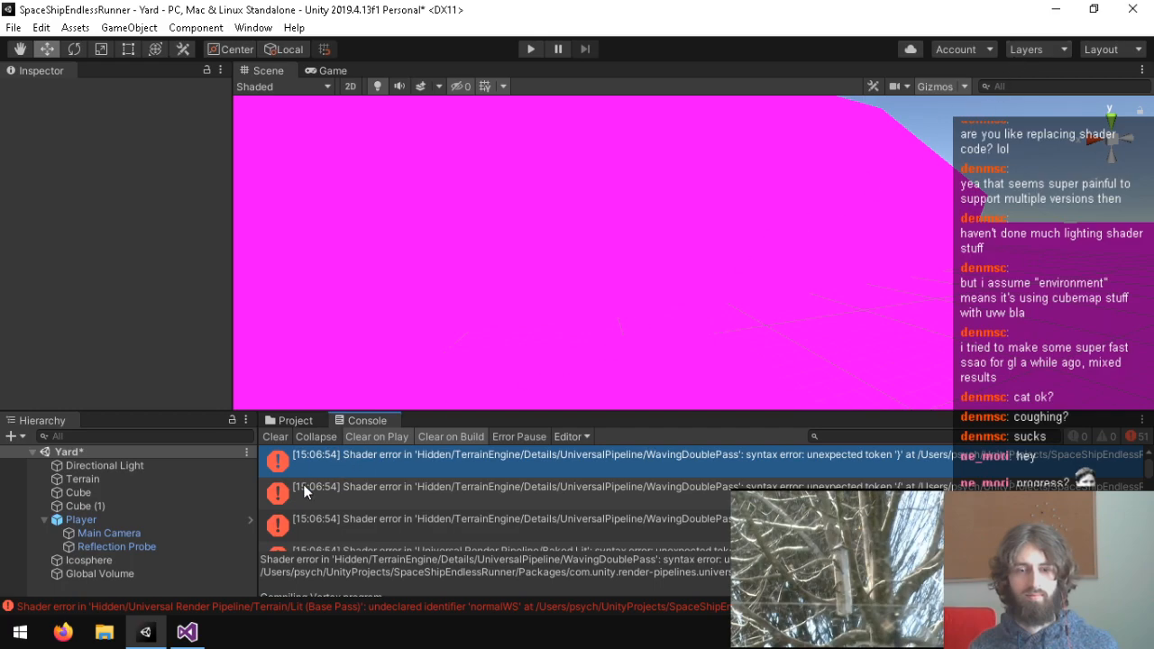
{"action": "left_click", "coordinate": [275, 437]}
Switch to Visual Studio and review the settings, OnGUI and patch() code in EthansURPLightingPatcher.cs.
{"action": "left_click", "coordinate": [187, 633]}
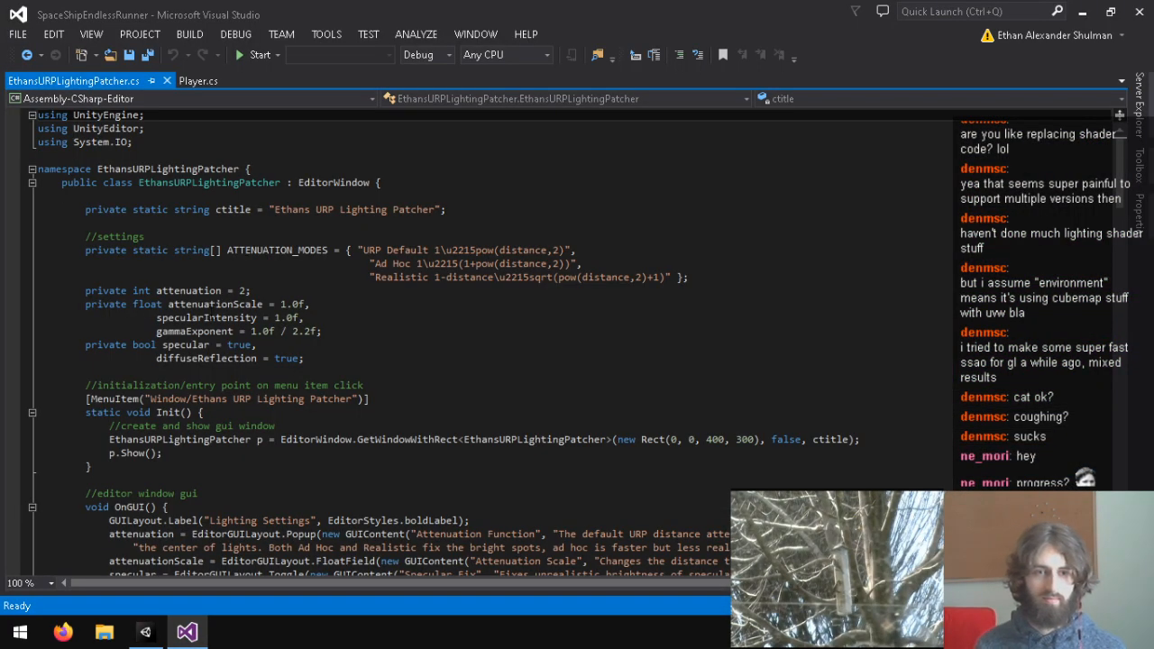
{"action": "scroll", "coordinate": [232, 307], "scroll_direction": "down", "scroll_amount": 20}
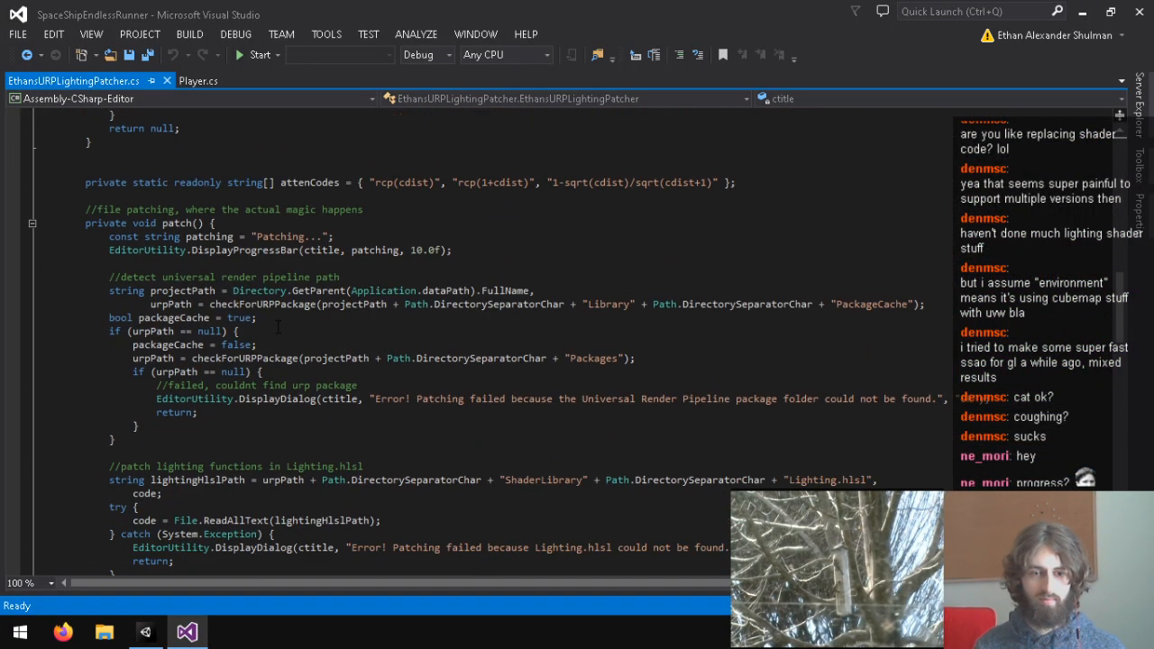
{"action": "scroll", "coordinate": [274, 336], "scroll_direction": "down", "scroll_amount": 11}
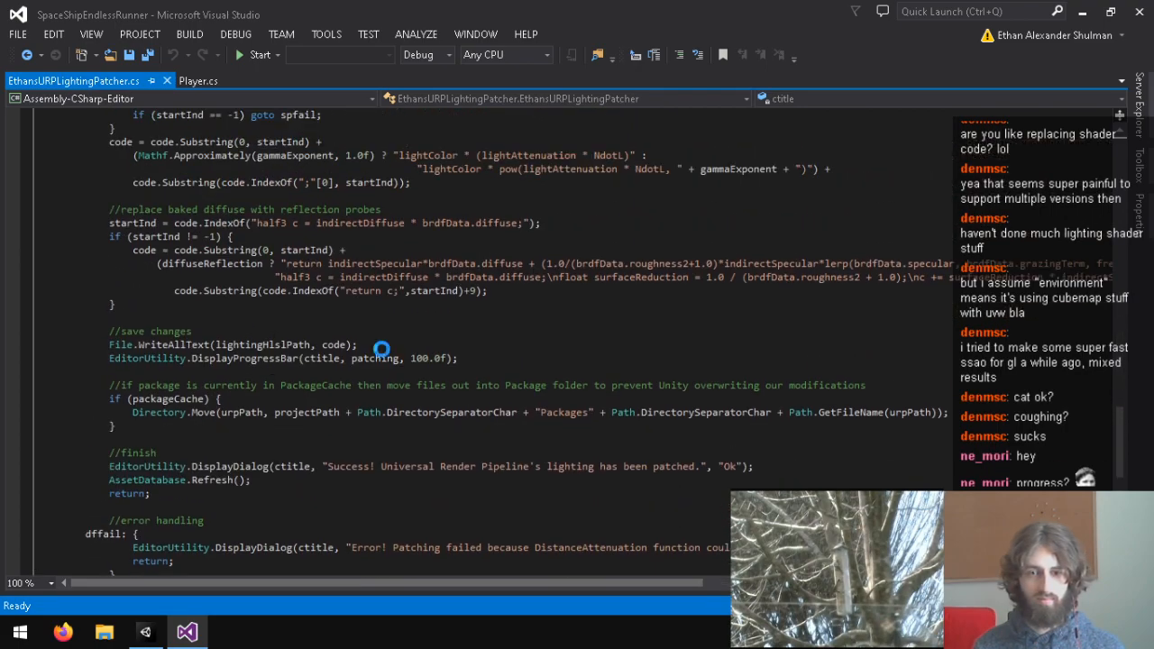
{"action": "scroll", "coordinate": [461, 290], "scroll_direction": "up", "scroll_amount": 20}
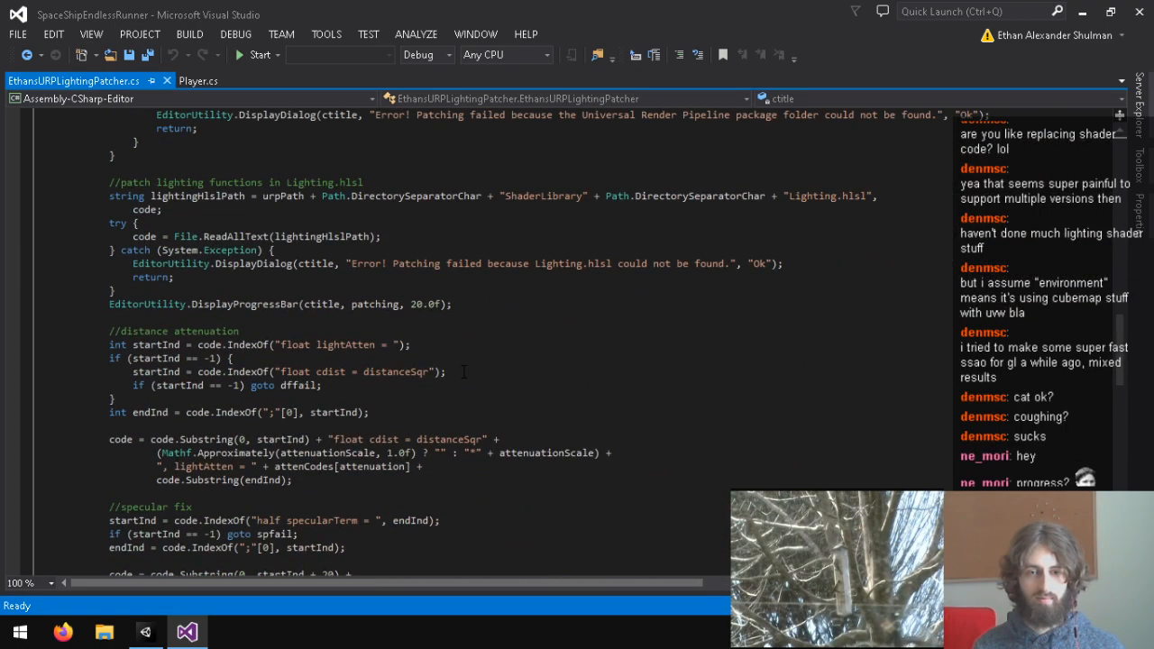
{"action": "scroll", "coordinate": [462, 385], "scroll_direction": "up", "scroll_amount": 10}
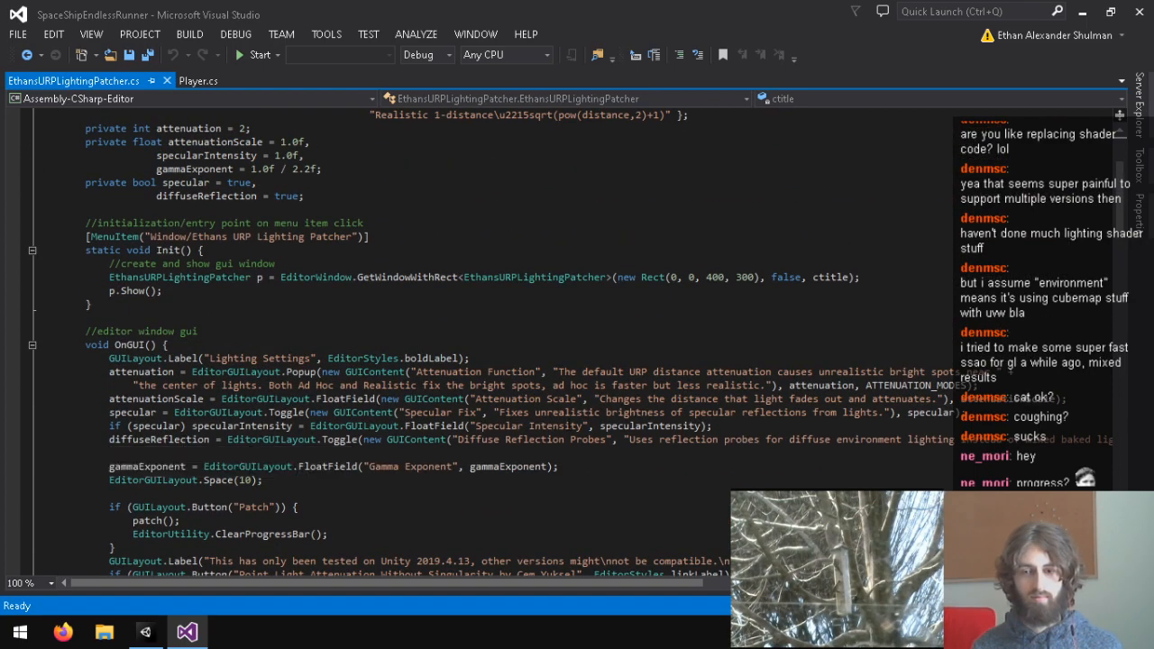
{"action": "scroll", "coordinate": [612, 448], "scroll_direction": "up", "scroll_amount": 4}
{"action": "scroll", "coordinate": [293, 311], "scroll_direction": "down", "scroll_amount": 7}
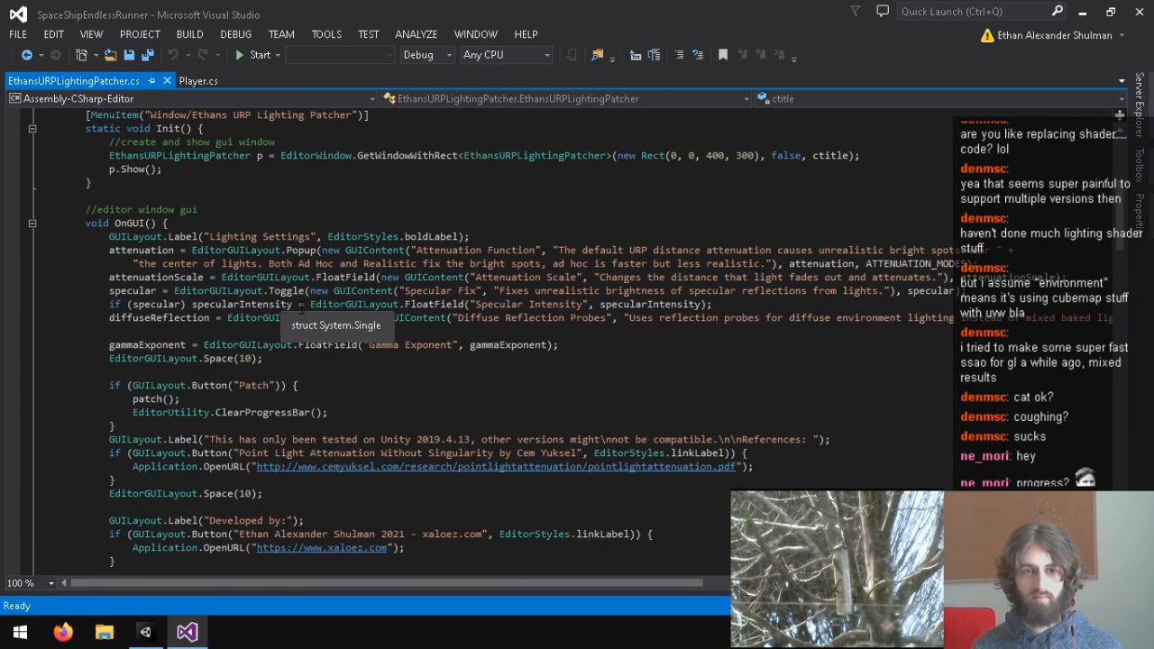
{"action": "left_click", "coordinate": [145, 631]}
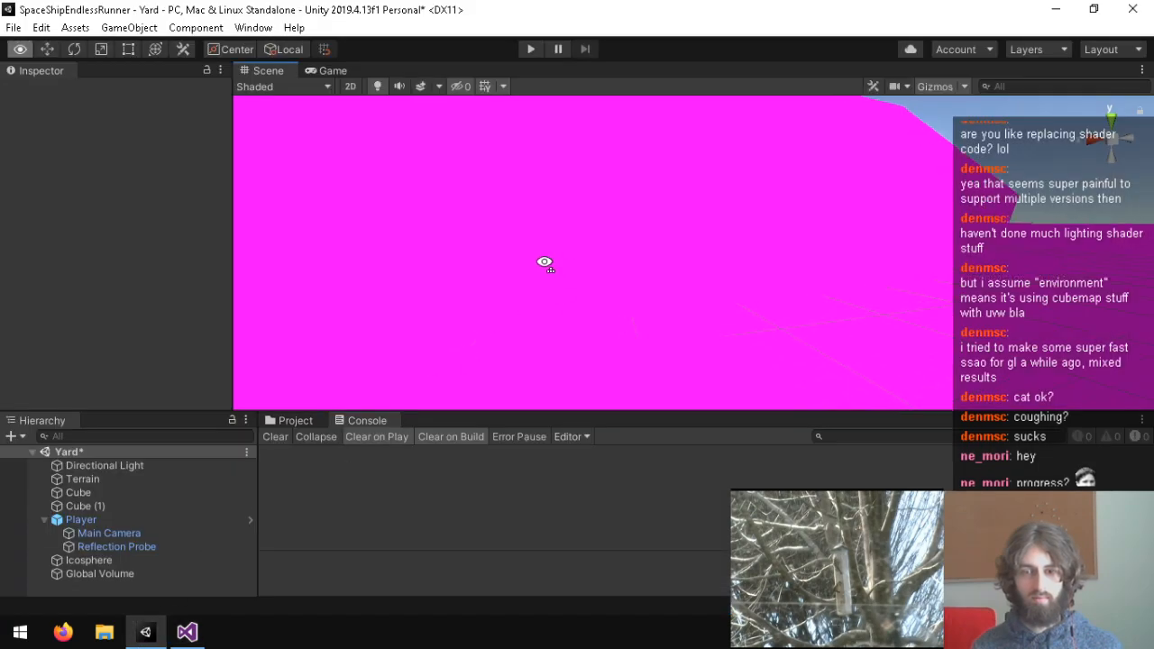
Append a semicolon after fresnelTerm) inside the diffuseReflection return string of EthansURPLightingPatcher.cs and save the file.
{"action": "left_click", "coordinate": [187, 632]}
{"action": "scroll", "coordinate": [361, 343], "scroll_direction": "down", "scroll_amount": 20}
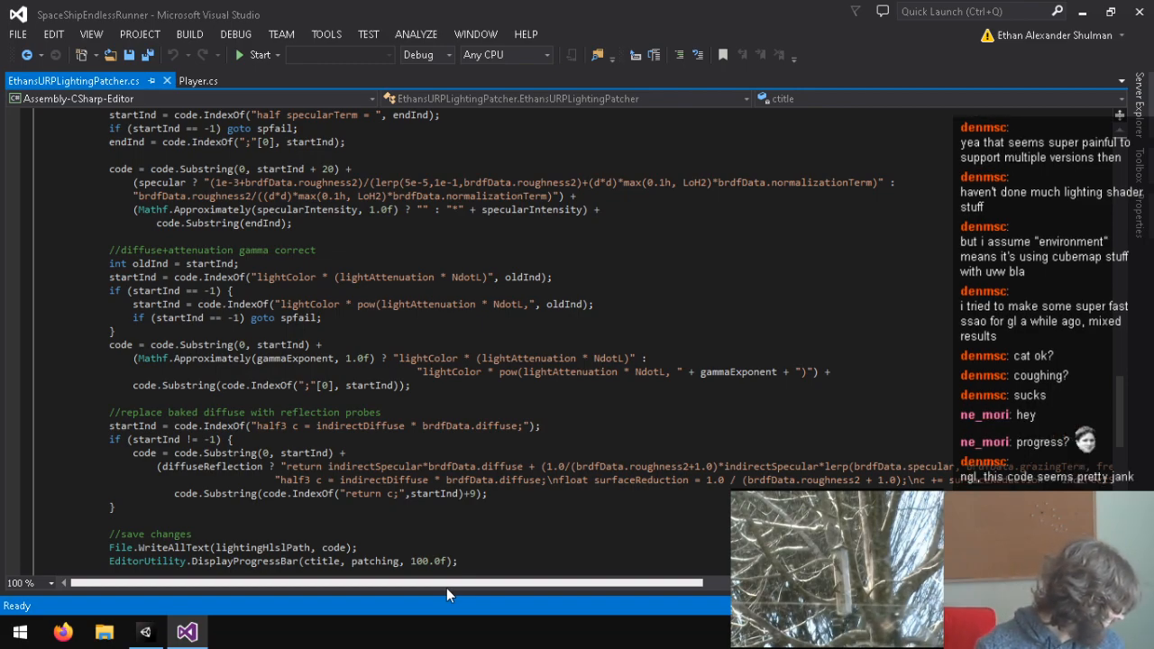
{"action": "left_click_drag", "start_coordinate": [446, 588], "coordinate": [802, 562]}
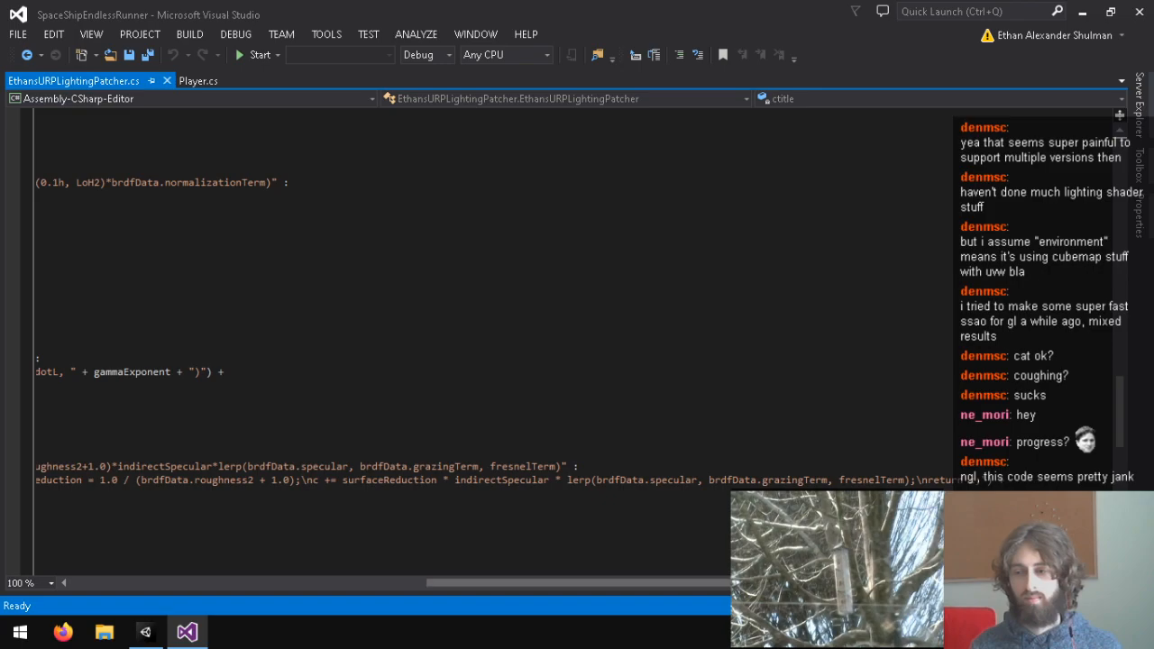
{"action": "left_click", "coordinate": [558, 465]}
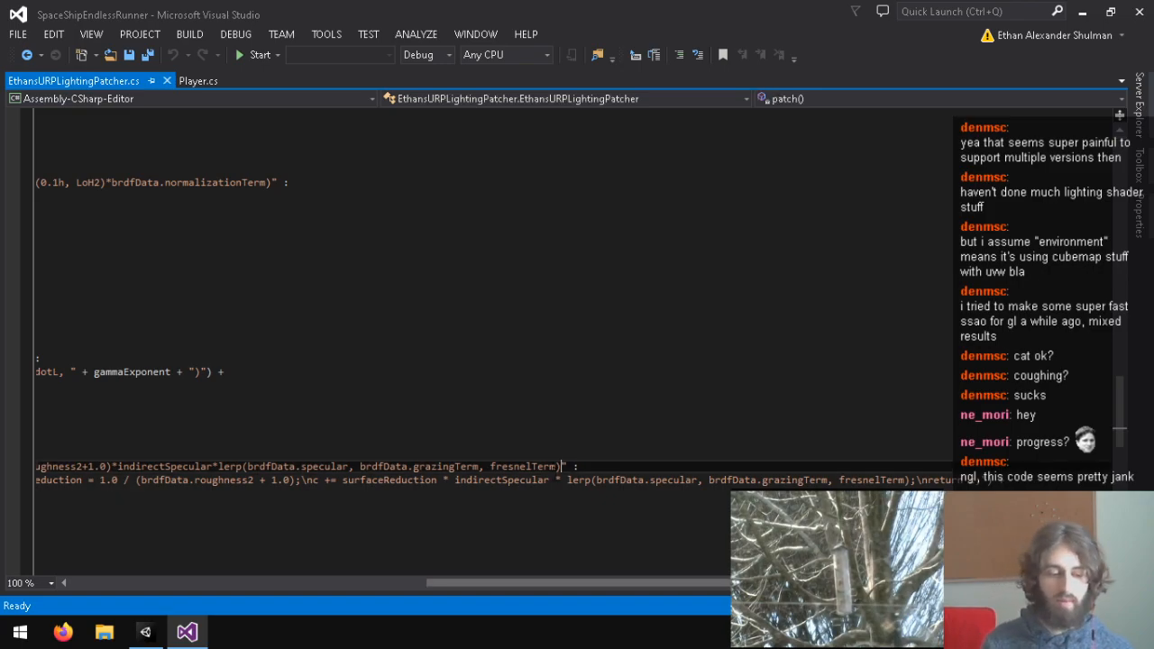
{"action": "type", "text": ";"}
{"action": "key", "text": "ctrl+s"}
Look over the Unity scene, then return to Visual Studio and recheck the edited reflection probe replacement code.
{"action": "key", "text": "alt+Tab"}
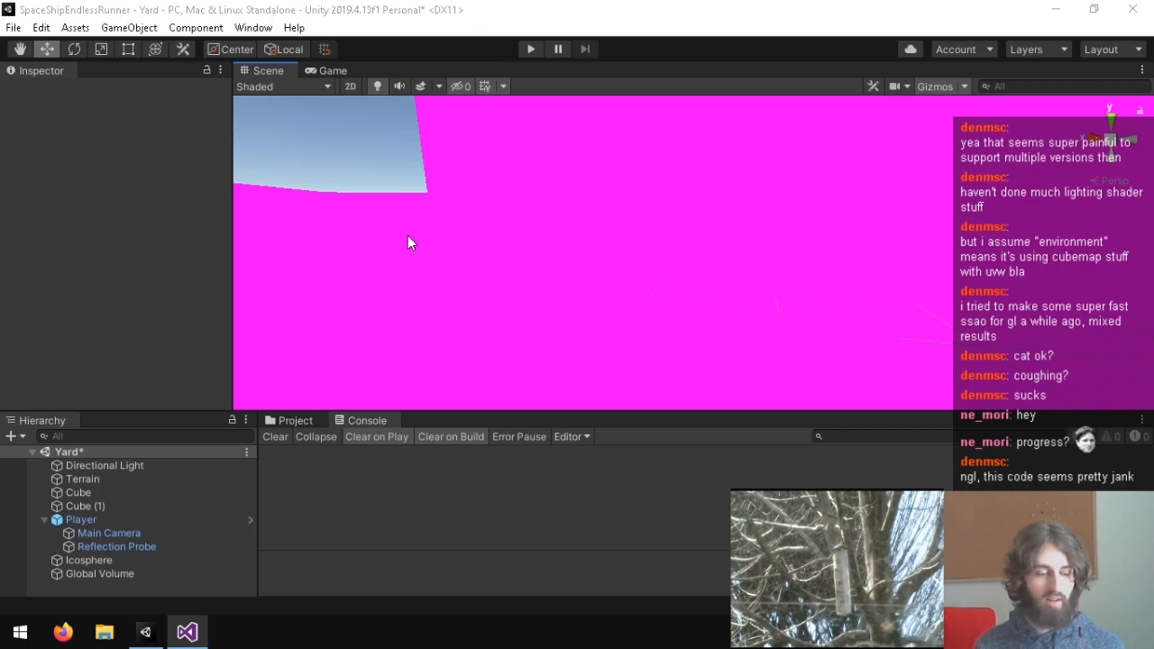
{"action": "right_click_drag", "start_coordinate": [423, 123], "coordinate": [442, 226]}
{"action": "left_click", "coordinate": [192, 629]}
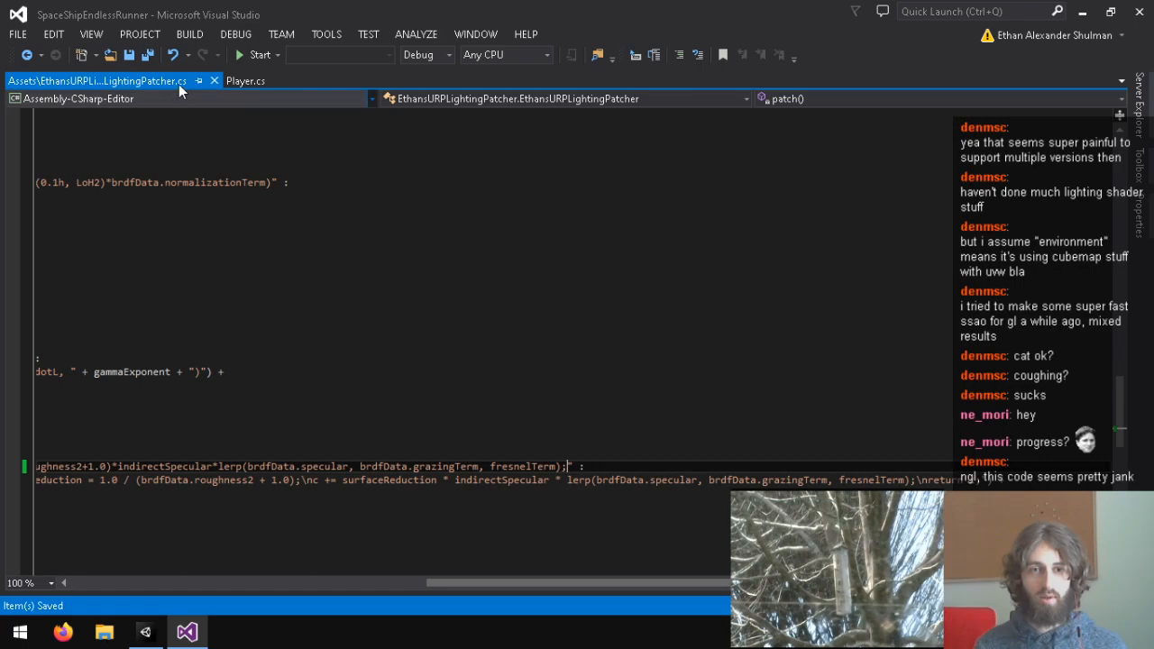
{"action": "left_click", "coordinate": [239, 81]}
{"action": "left_click", "coordinate": [136, 81]}
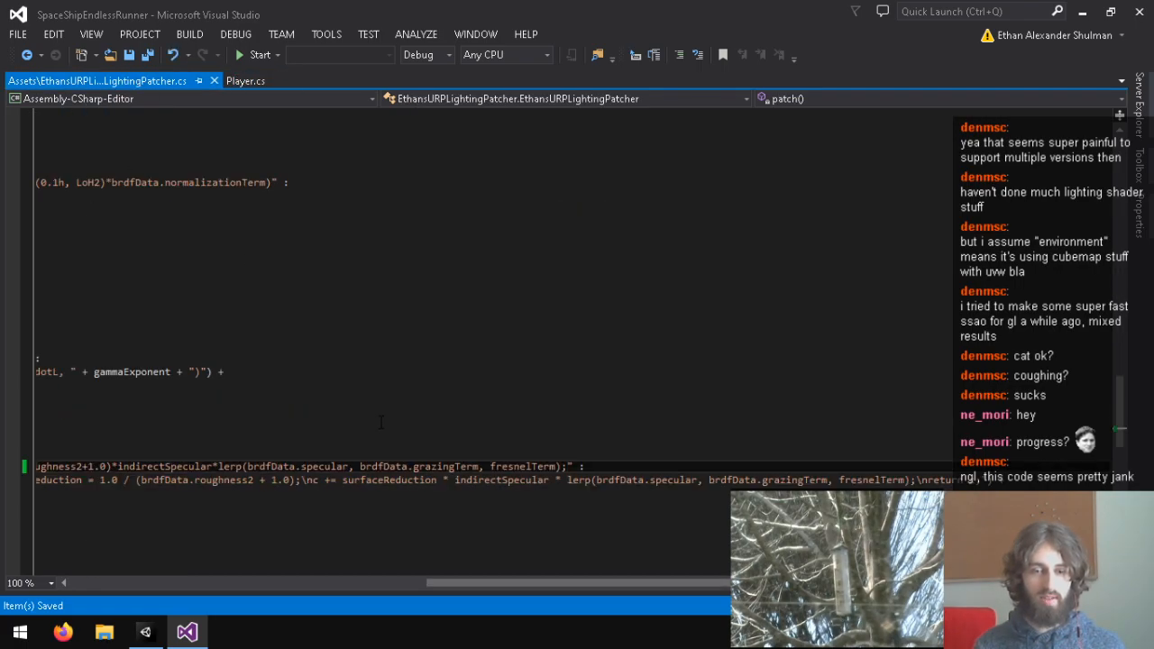
{"action": "left_click_drag", "start_coordinate": [504, 583], "coordinate": [65, 546]}
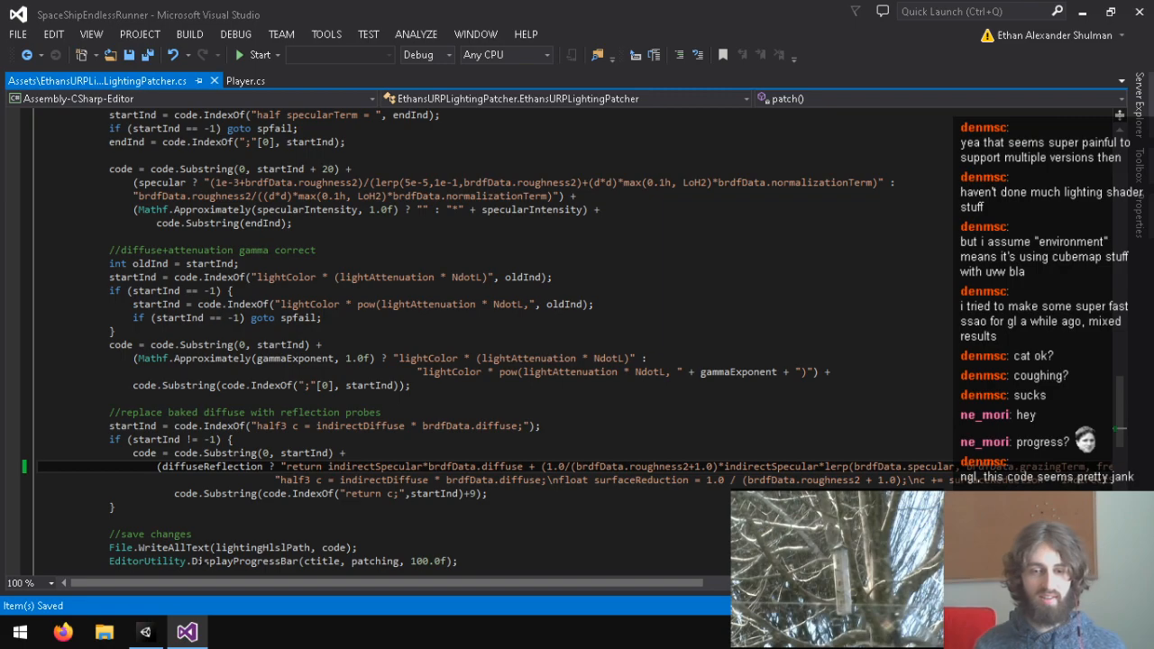
Switch to Unity, reopen the Ethans URP Lighting Patcher, run the patch, dismiss its dialog and close the patcher window.
{"action": "left_click", "coordinate": [145, 632]}
{"action": "left_click", "coordinate": [270, 28]}
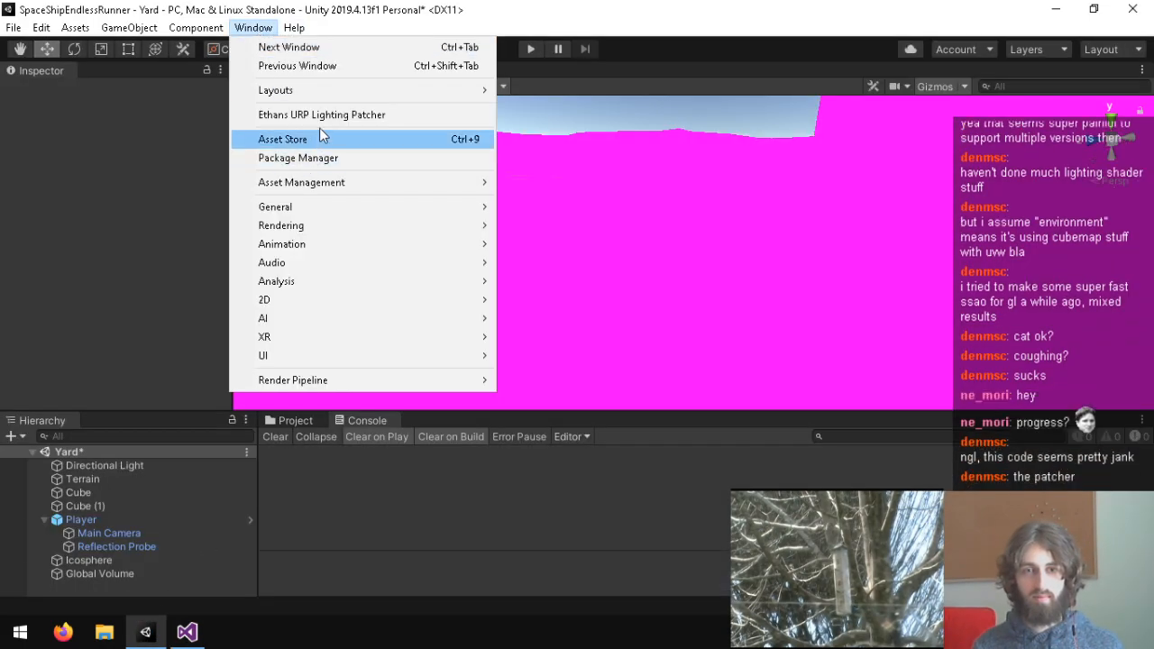
{"action": "left_click", "coordinate": [324, 114]}
{"action": "left_click", "coordinate": [796, 199]}
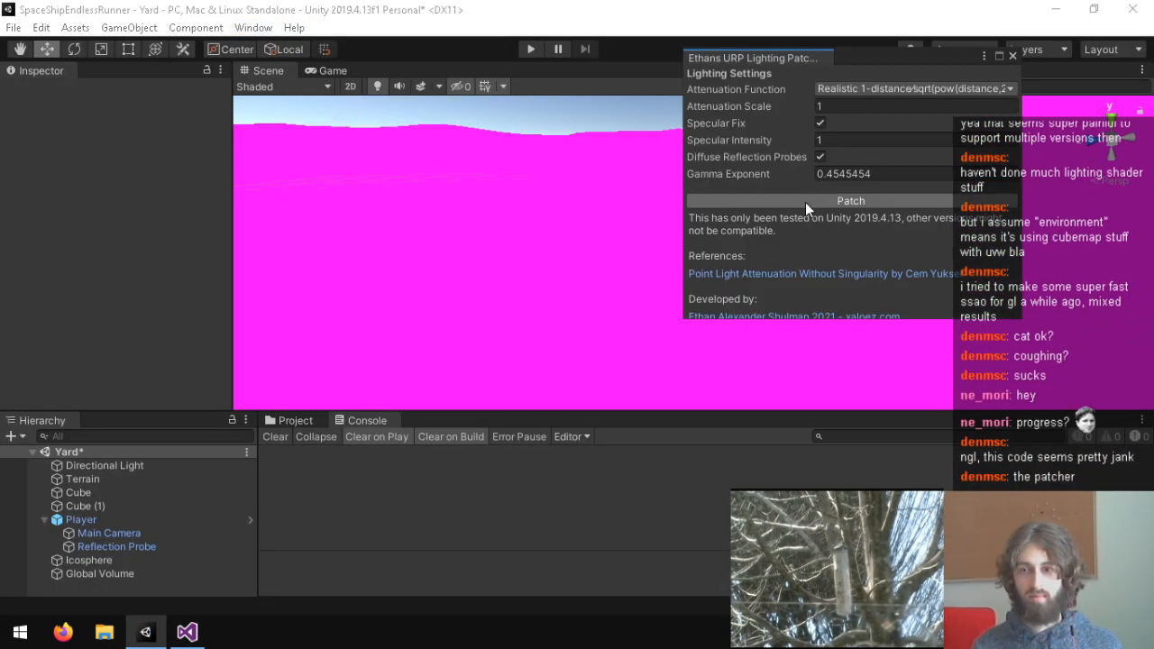
{"action": "left_click", "coordinate": [691, 350]}
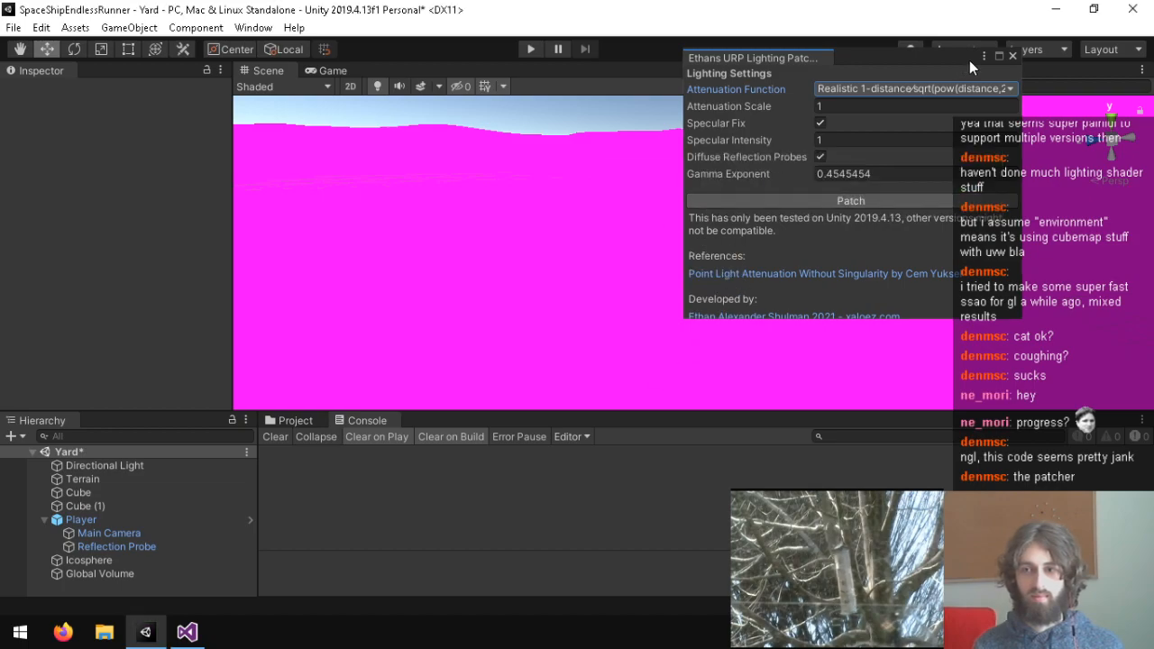
{"action": "left_click", "coordinate": [1011, 57]}
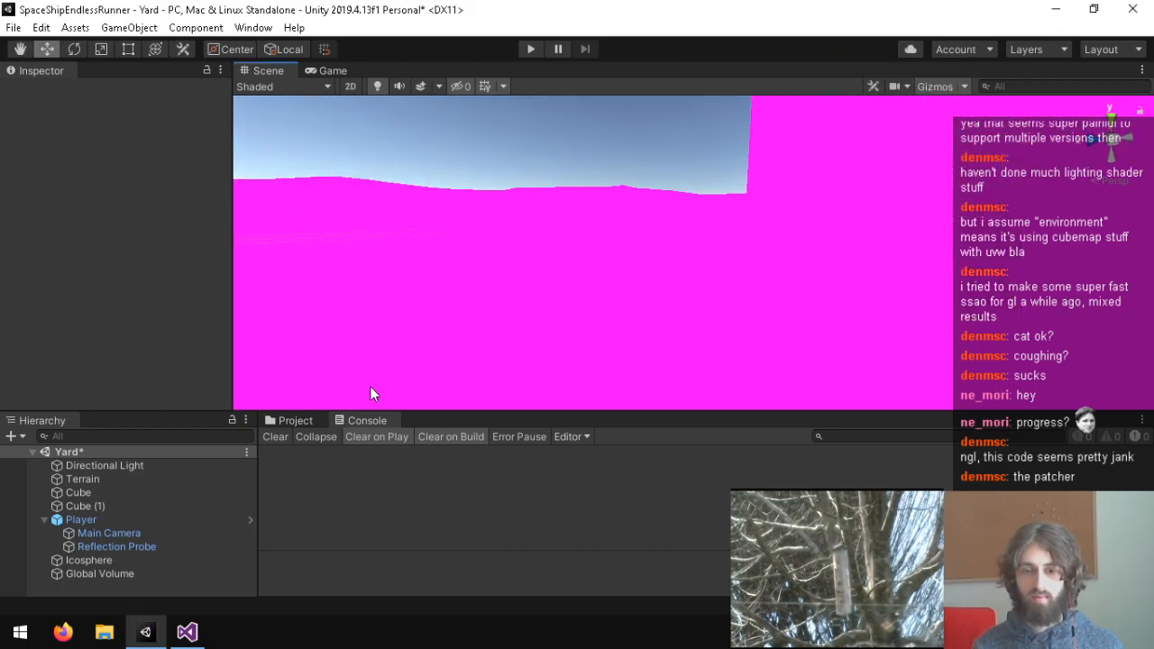
Select the Mattest material in the Shaders folder and open the source of the World Space Lit syntax error.
{"action": "left_click", "coordinate": [281, 422]}
{"action": "left_click", "coordinate": [541, 484]}
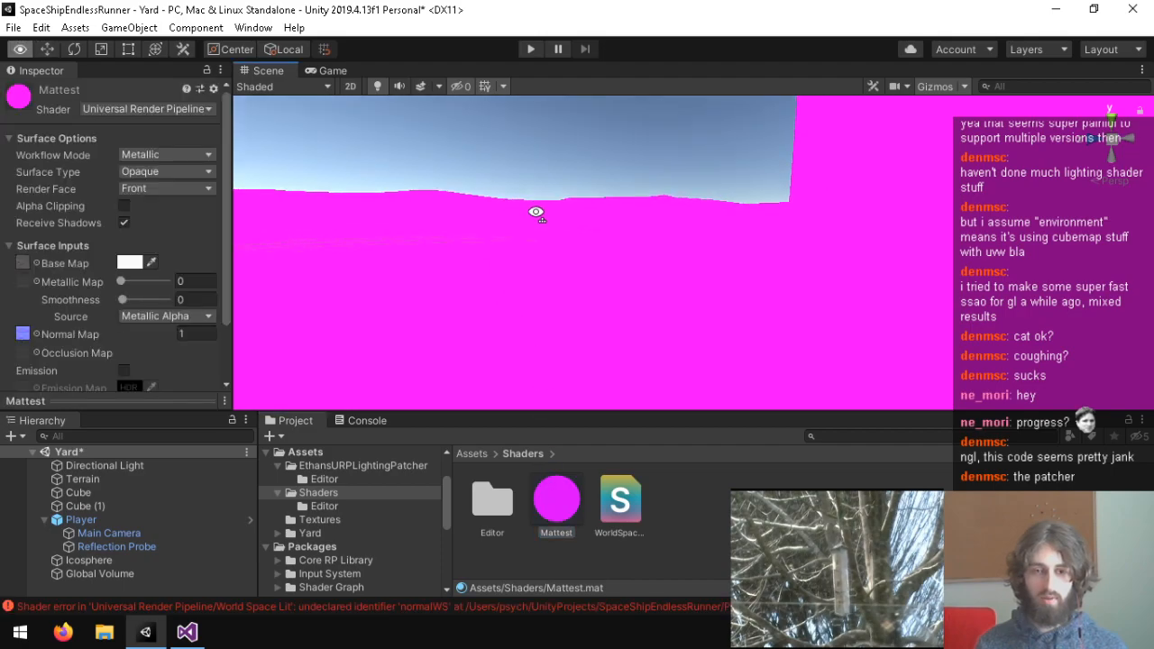
{"action": "left_click", "coordinate": [532, 607]}
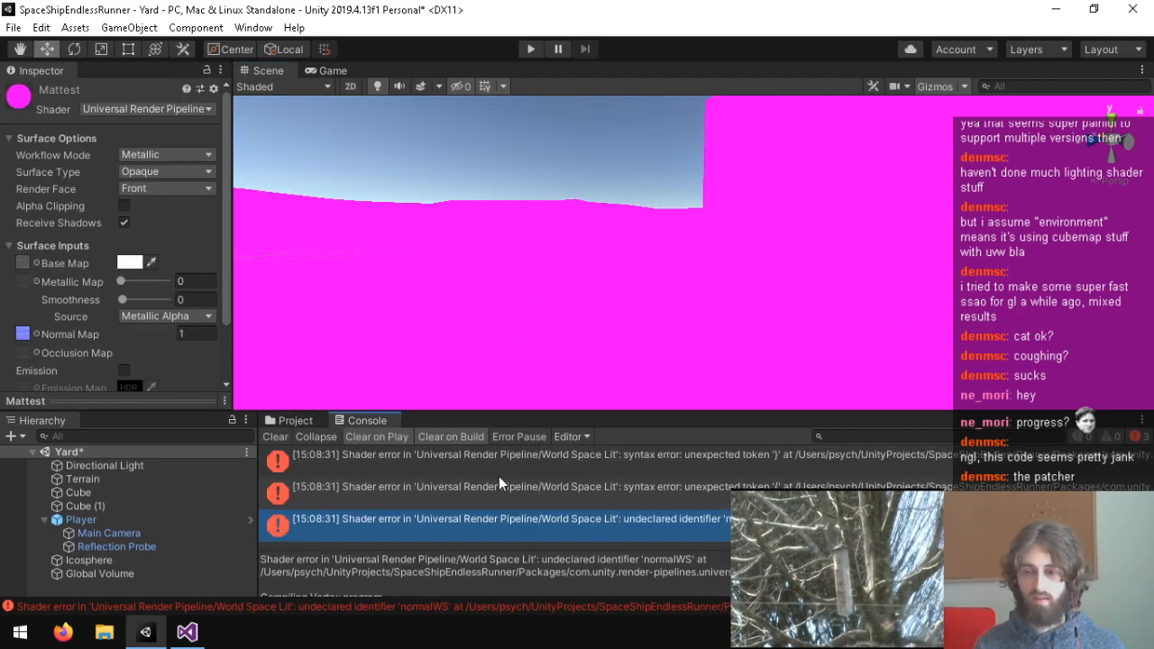
{"action": "left_click", "coordinate": [515, 461]}
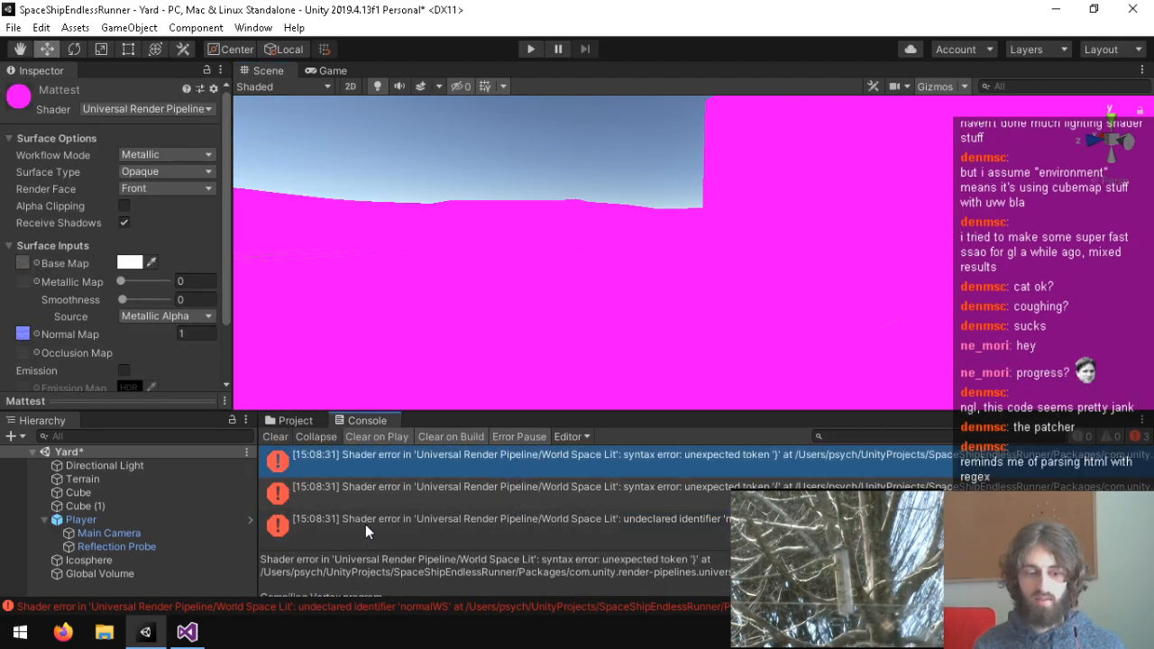
{"action": "left_click", "coordinate": [187, 632]}
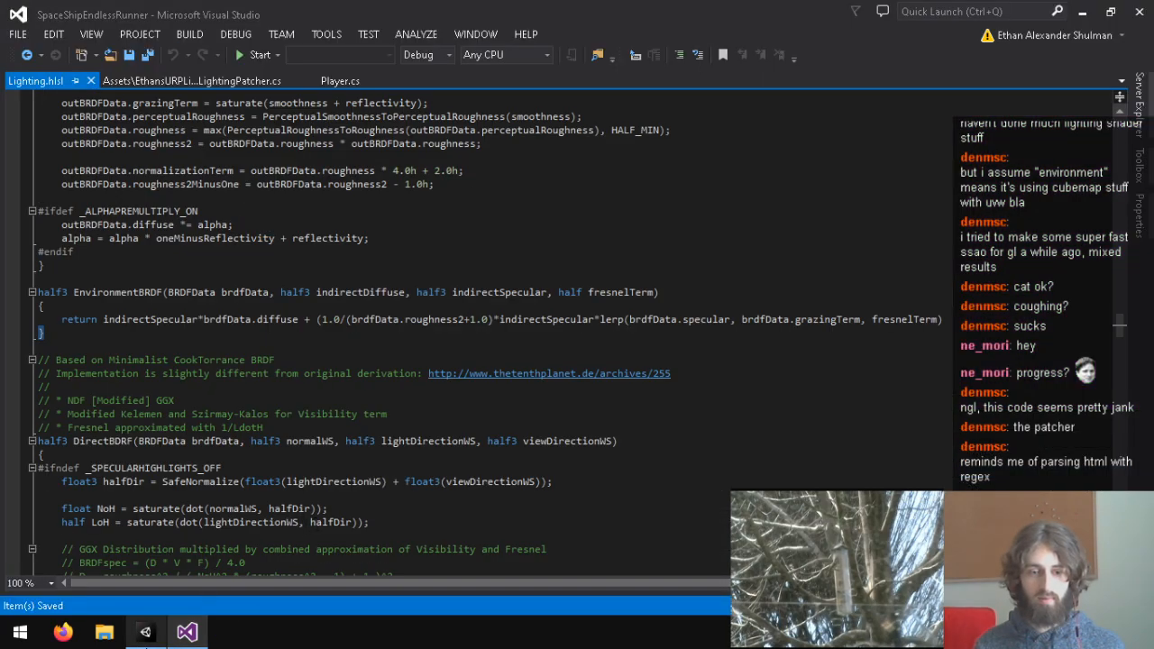
Open the sources of the undeclared identifier and unexpected token errors and examine DirectBDRF and the EnvironmentBRDF return line in Lighting.hlsl.
{"action": "key", "text": "alt+Tab"}
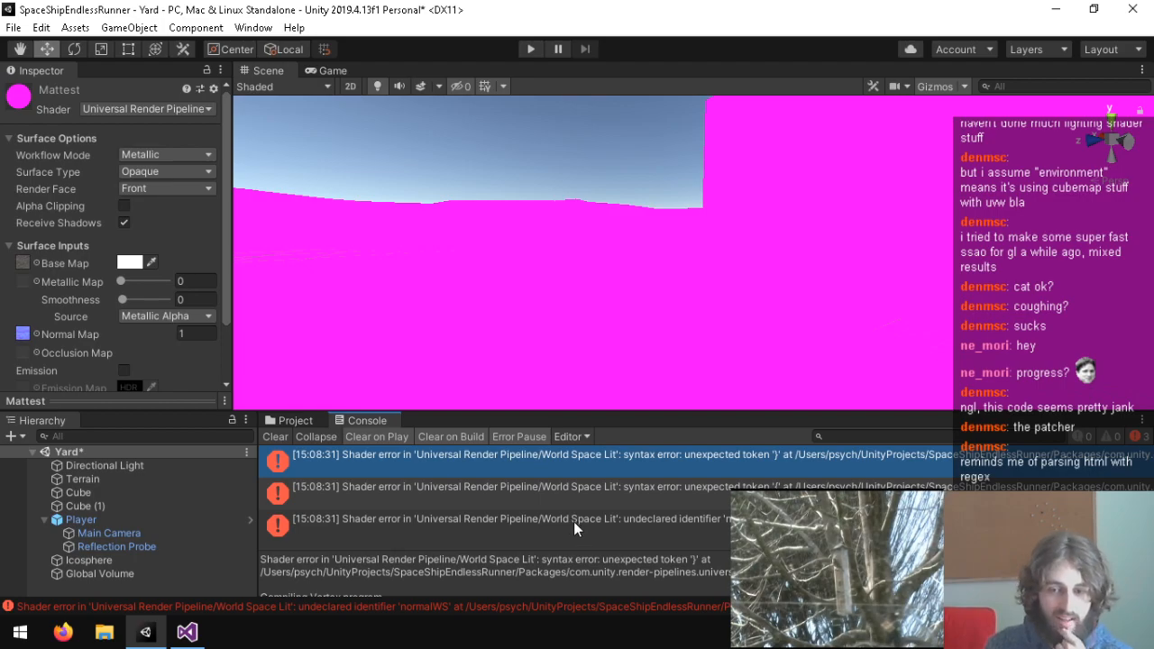
{"action": "double_click", "coordinate": [713, 527]}
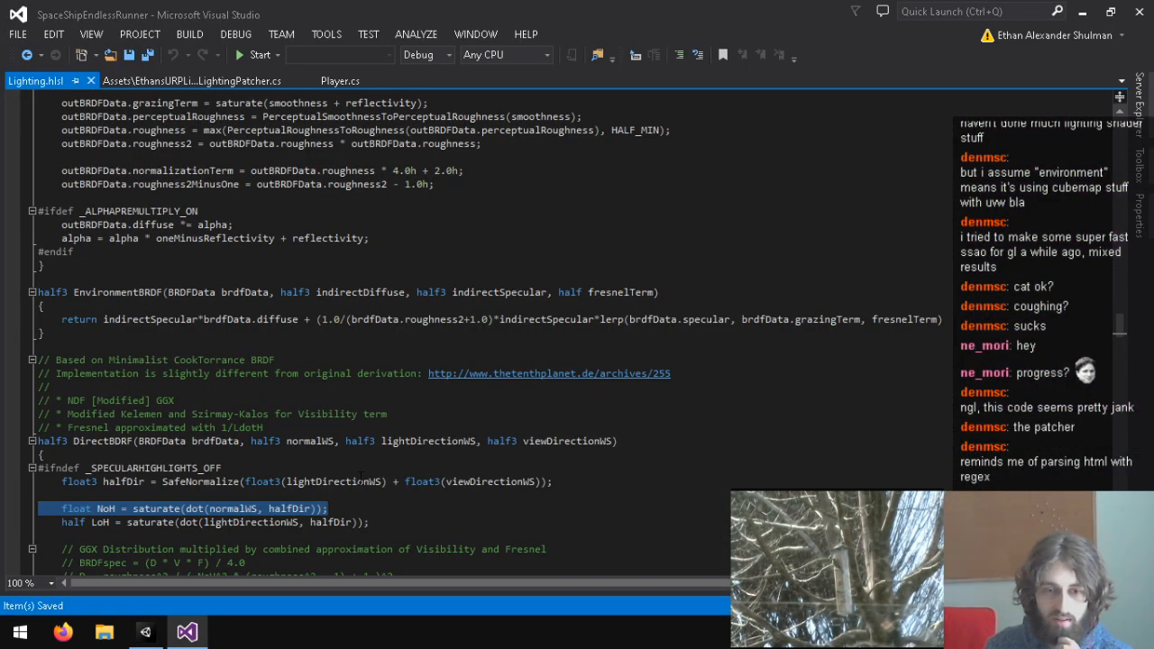
{"action": "left_click", "coordinate": [205, 523]}
{"action": "scroll", "coordinate": [220, 514], "scroll_direction": "down", "scroll_amount": 4}
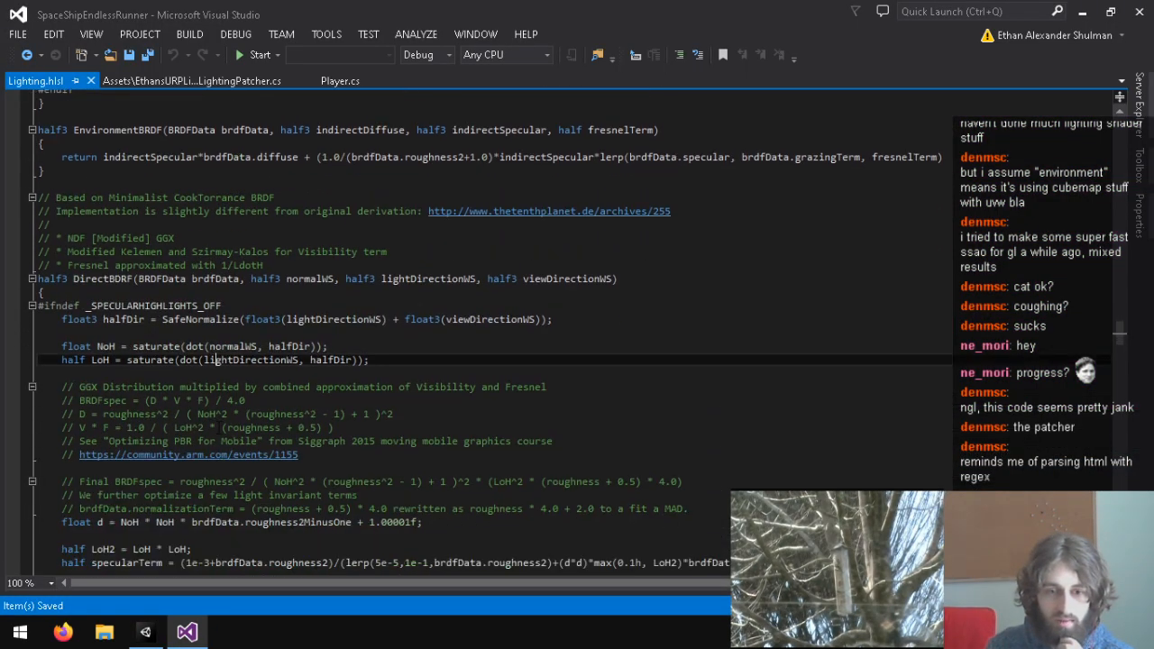
{"action": "left_click", "coordinate": [144, 633]}
{"action": "double_click", "coordinate": [738, 470]}
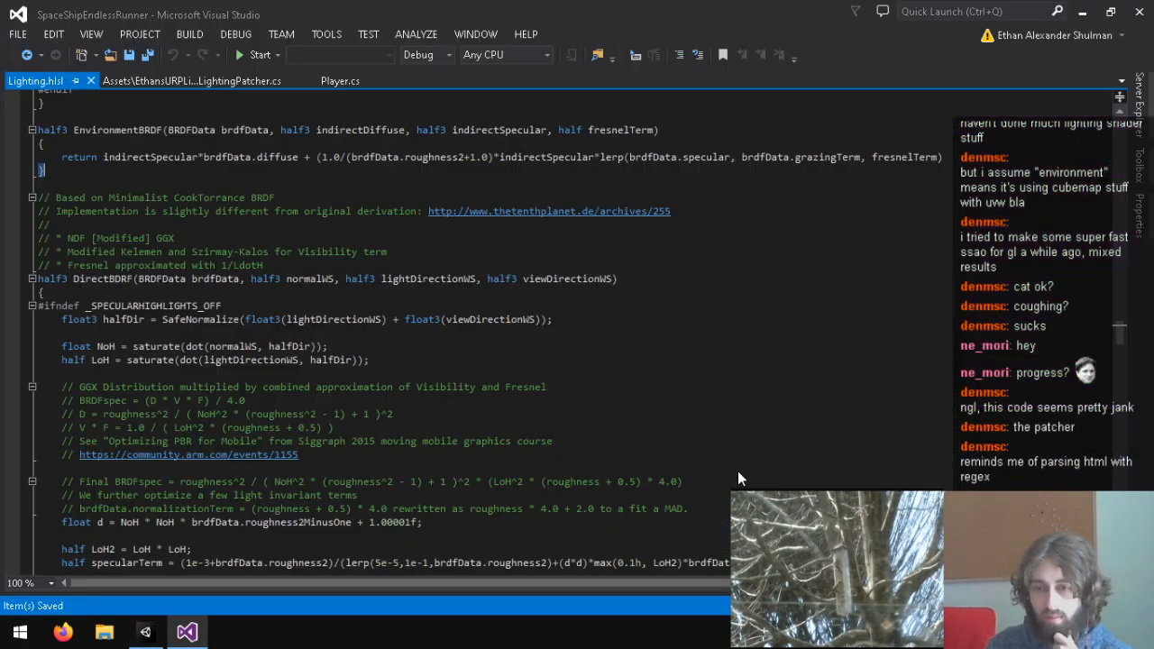
{"action": "scroll", "coordinate": [220, 376], "scroll_direction": "up", "scroll_amount": 2}
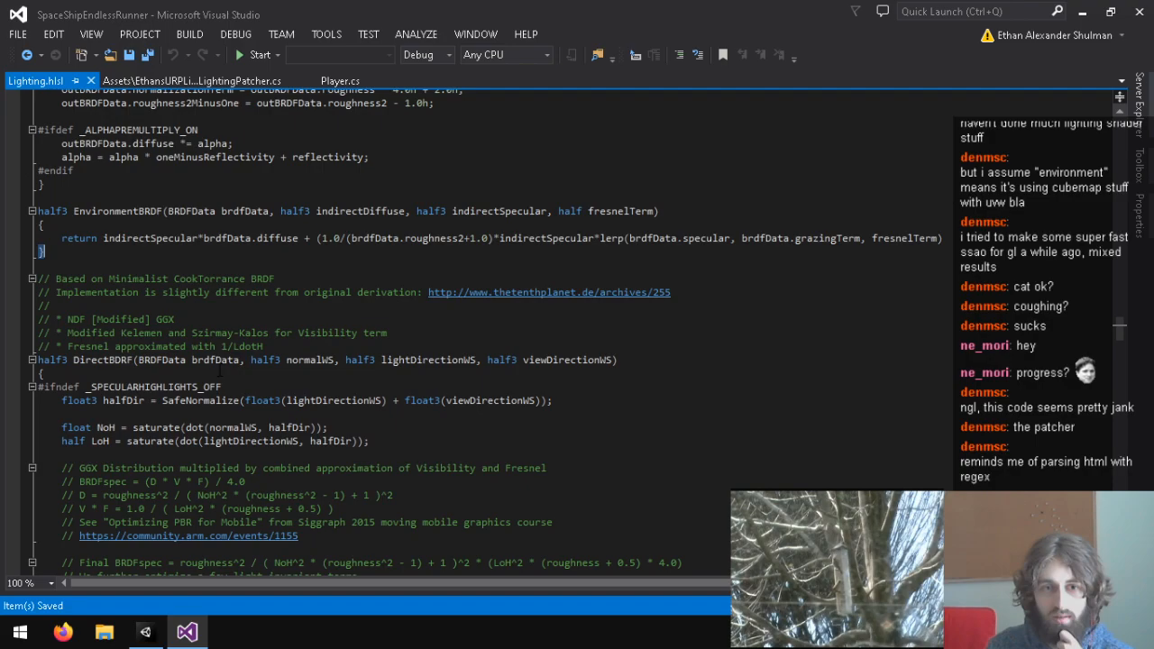
{"action": "left_click", "coordinate": [943, 239]}
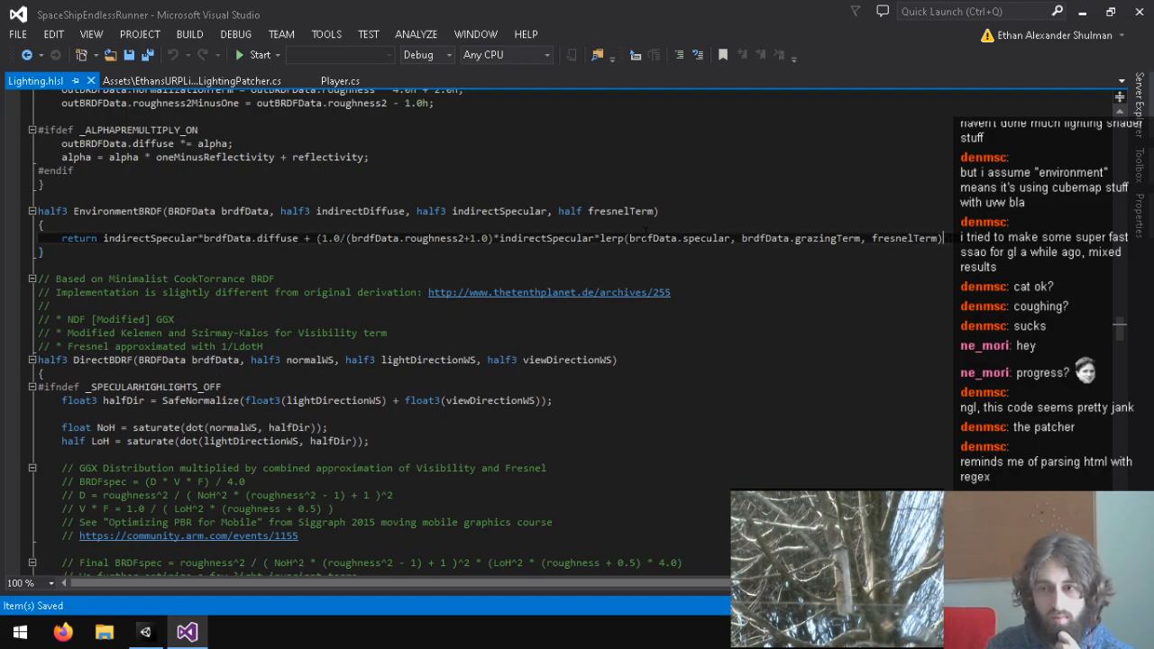
Compare the end of the diffuseReflection return string in EthansURPLightingPatcher.cs, then close that file.
{"action": "left_click", "coordinate": [129, 83]}
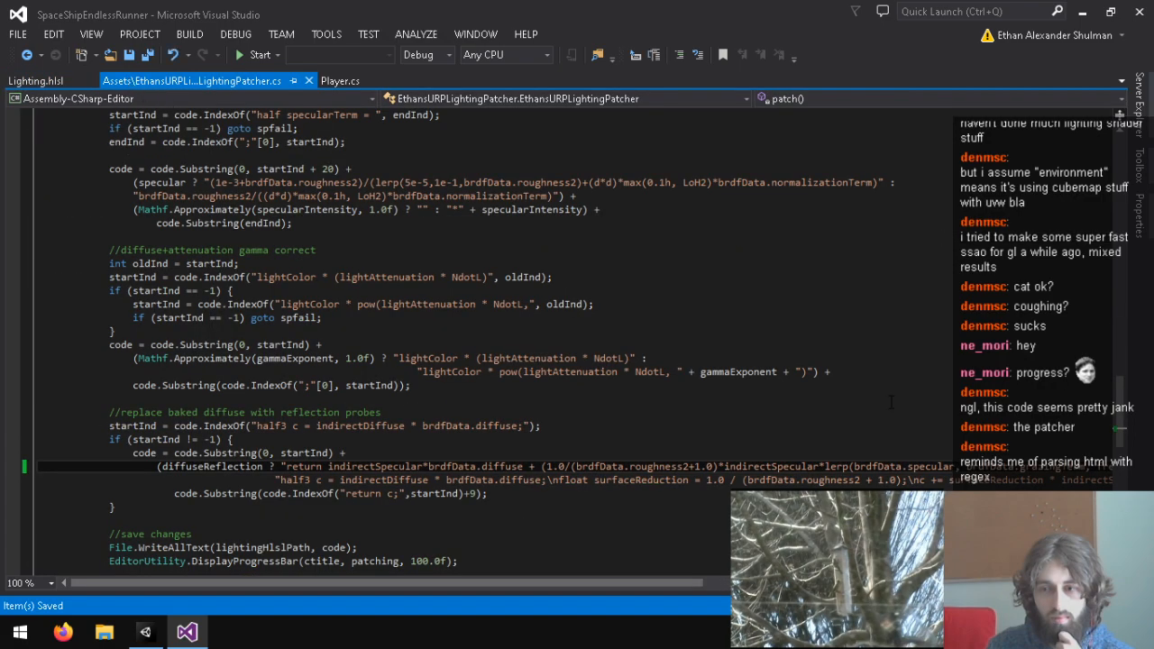
{"action": "left_click_drag", "start_coordinate": [404, 582], "coordinate": [800, 582]}
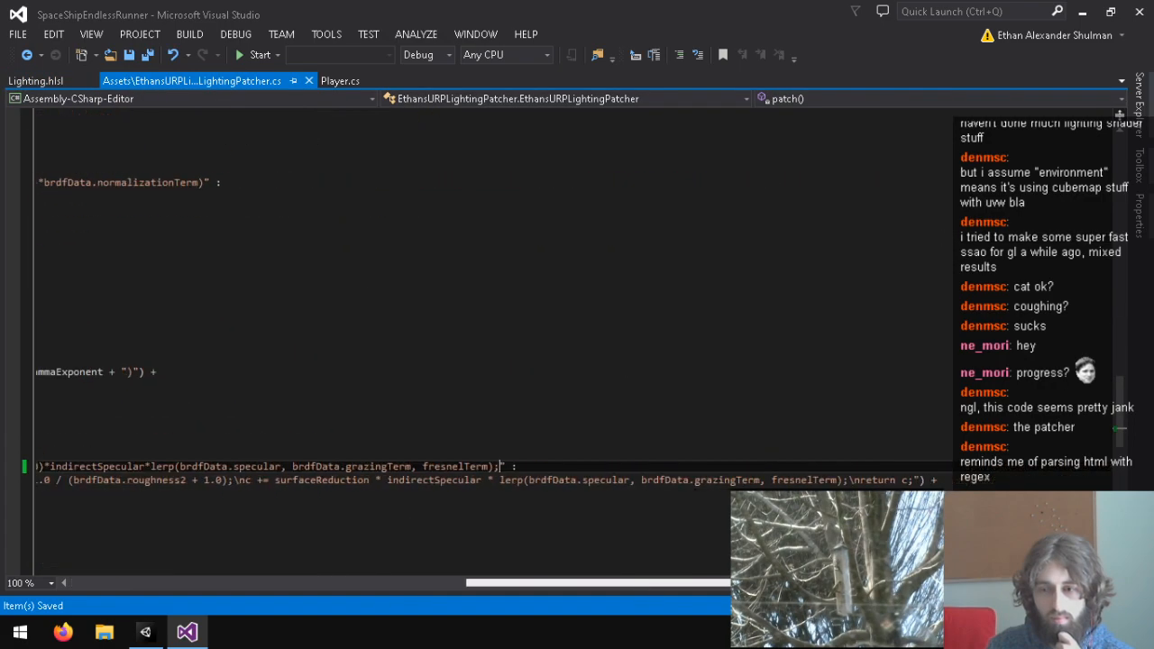
{"action": "left_click", "coordinate": [496, 466]}
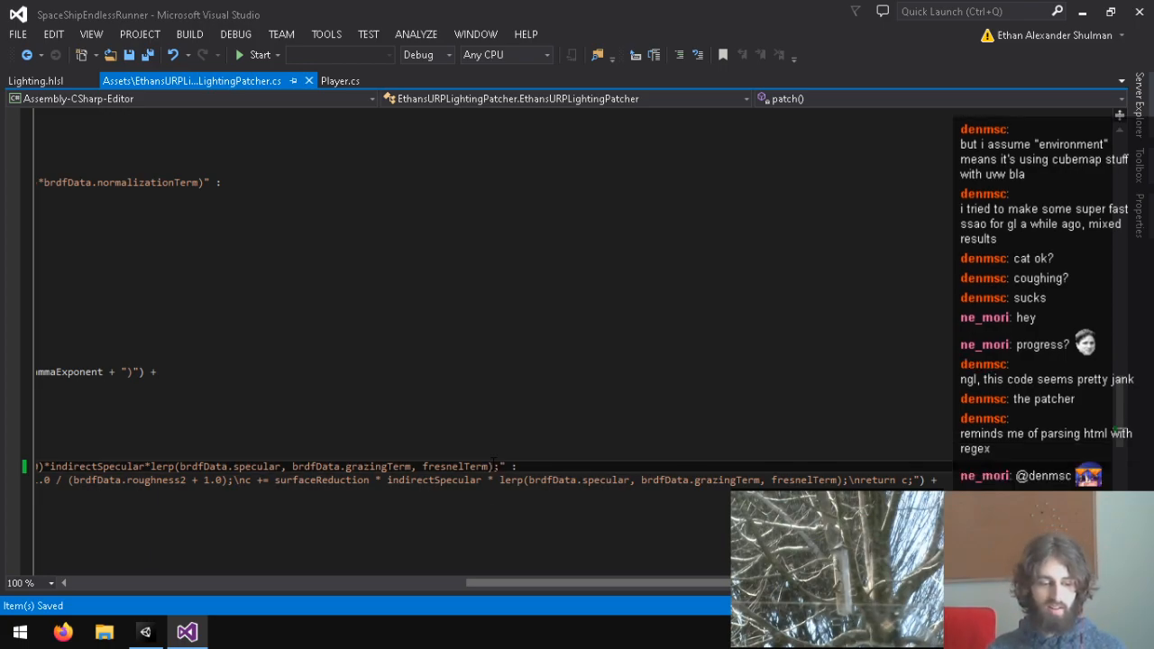
{"action": "left_click_drag", "start_coordinate": [455, 584], "coordinate": [121, 577]}
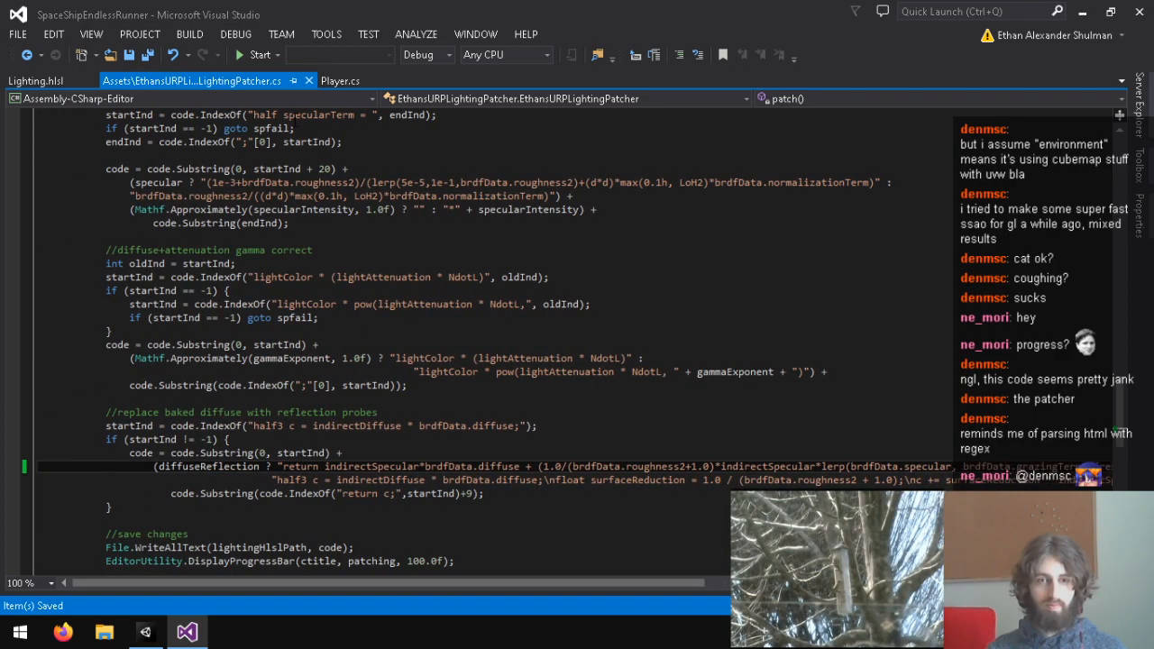
{"action": "left_click", "coordinate": [309, 80]}
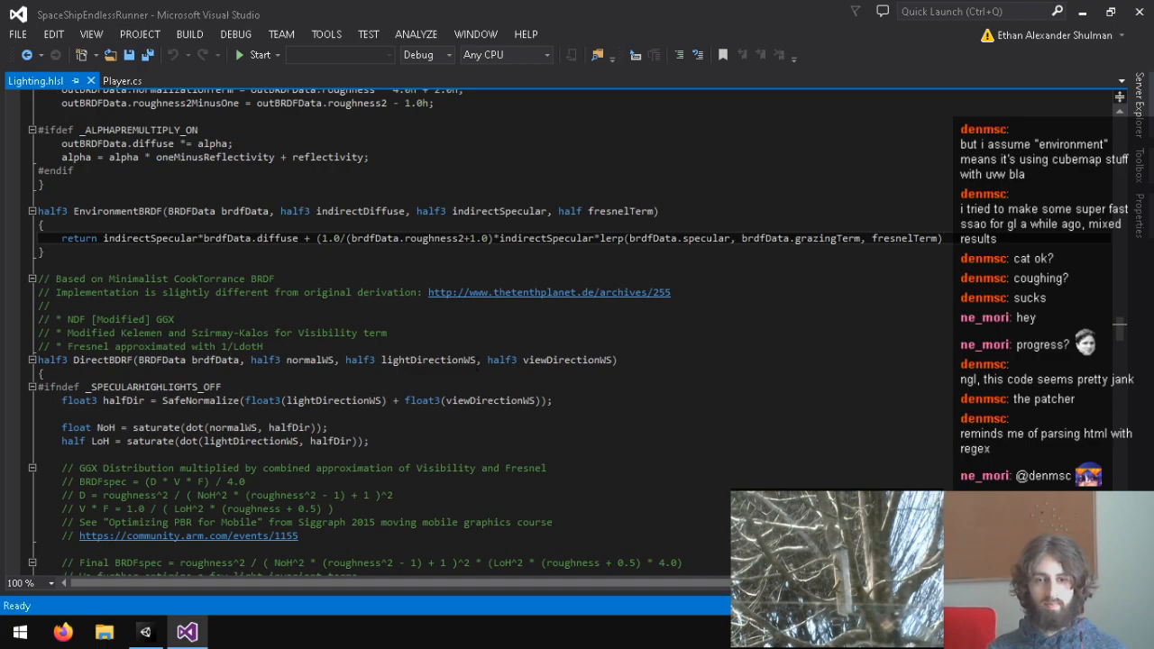
Append a semicolon to the EnvironmentBRDF return line in Lighting.hlsl, save it and switch to Unity to recompile the shaders.
{"action": "type", "text": ";"}
{"action": "key", "text": "ctrl+s"}
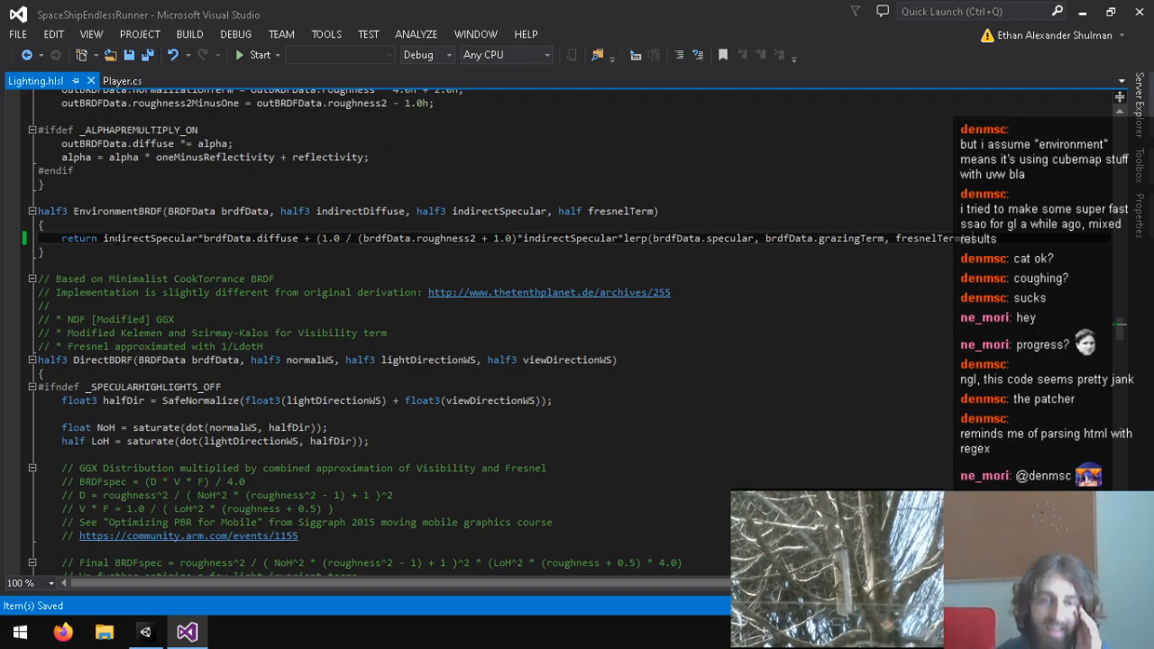
{"action": "left_click", "coordinate": [144, 631]}
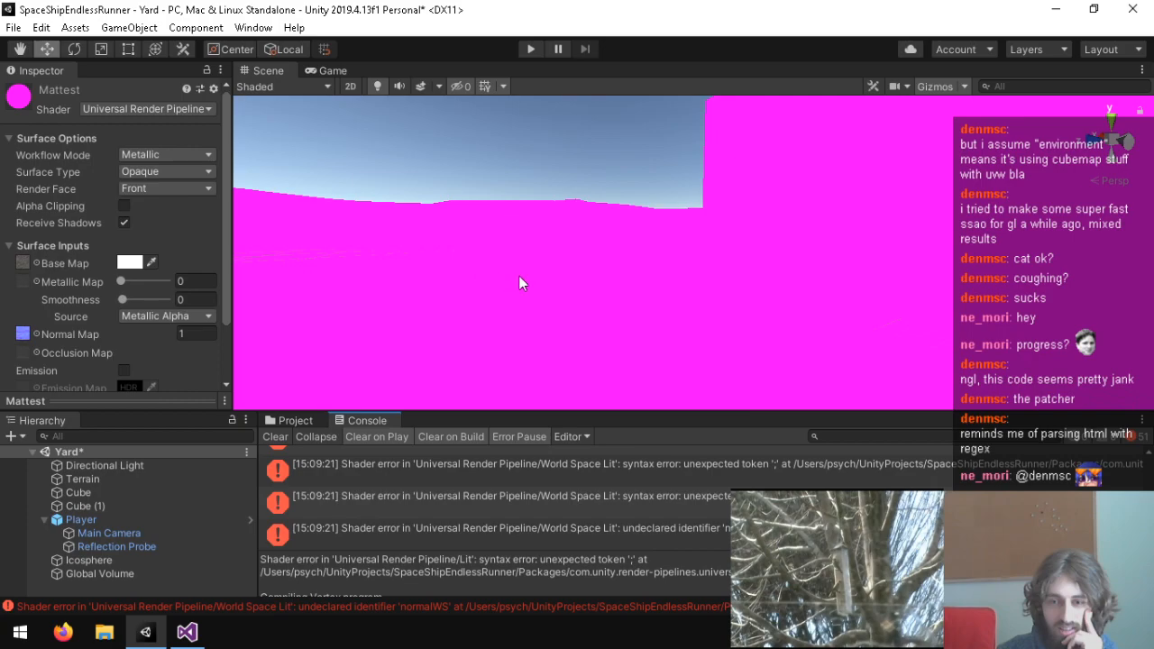
Open the source of the Lit unexpected token error, add the missing closing parenthesis after roughness2 + 1.0 in EnvironmentBRDF, and recompile in Unity.
{"action": "right_click_drag", "start_coordinate": [722, 289], "coordinate": [1029, 338]}
{"action": "scroll", "coordinate": [1019, 514], "scroll_direction": "up", "scroll_amount": 5}
{"action": "scroll", "coordinate": [1019, 514], "scroll_direction": "up", "scroll_amount": 5}
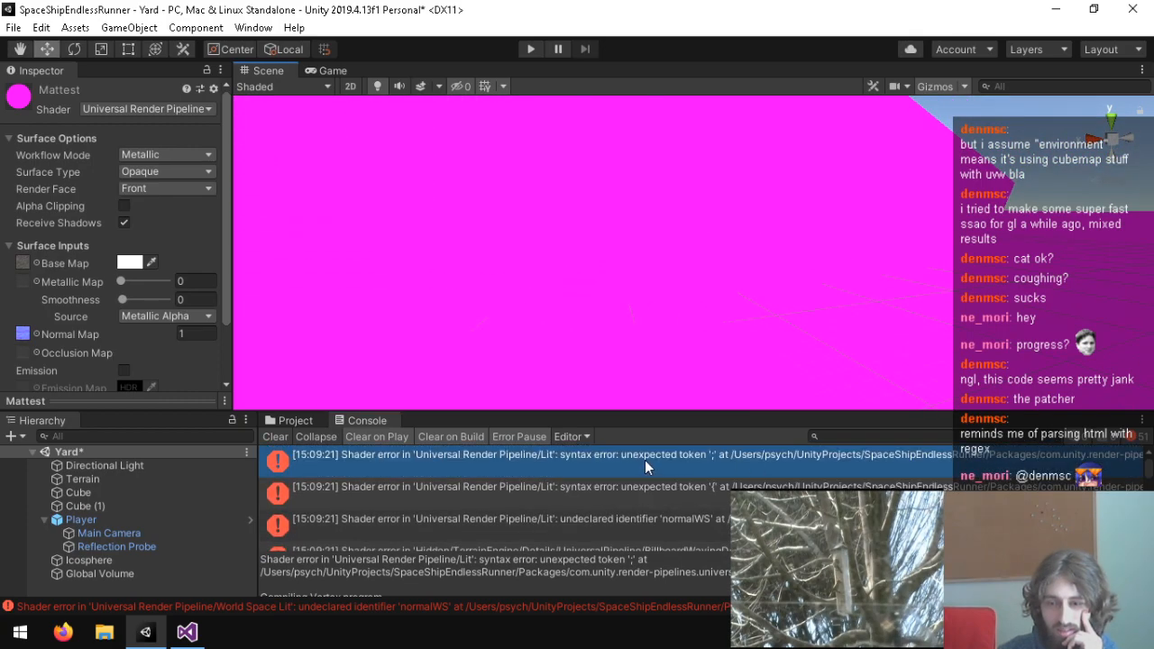
{"action": "double_click", "coordinate": [646, 461]}
{"action": "left_click", "coordinate": [317, 239]}
{"action": "left_click", "coordinate": [317, 238]}
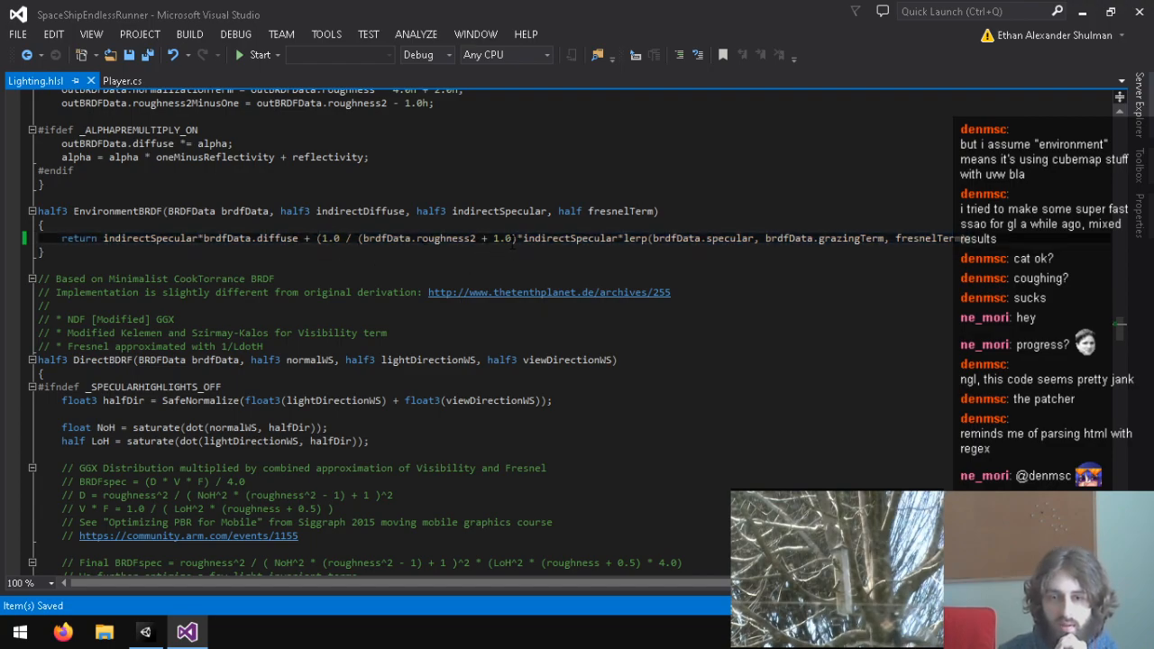
{"action": "type", "text": ")"}
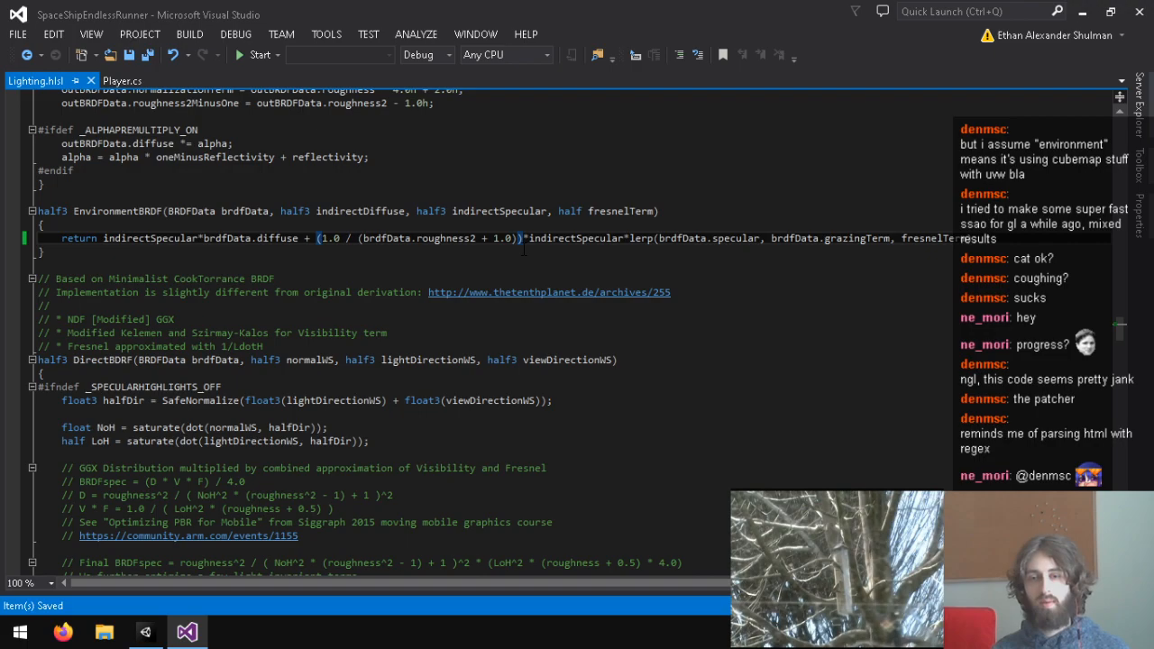
{"action": "left_click", "coordinate": [145, 632]}
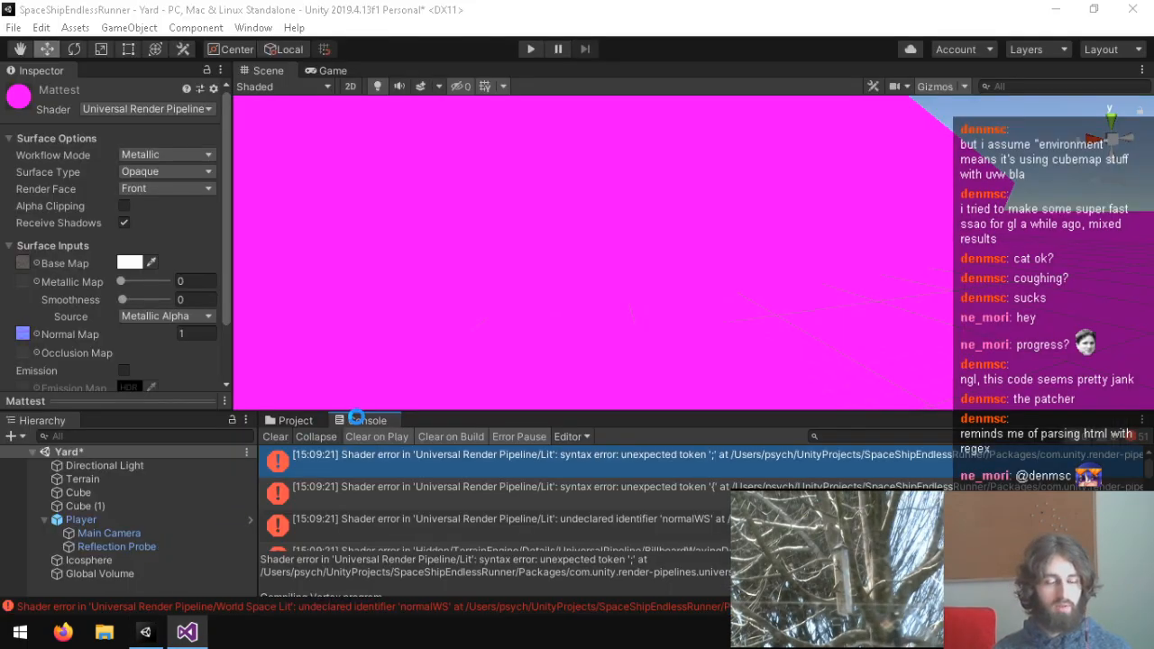
Examine the recompiled shading of the wall, ground plate and terrain in Unity's Scene view.
{"action": "left_click", "coordinate": [186, 632]}
{"action": "left_click", "coordinate": [120, 80]}
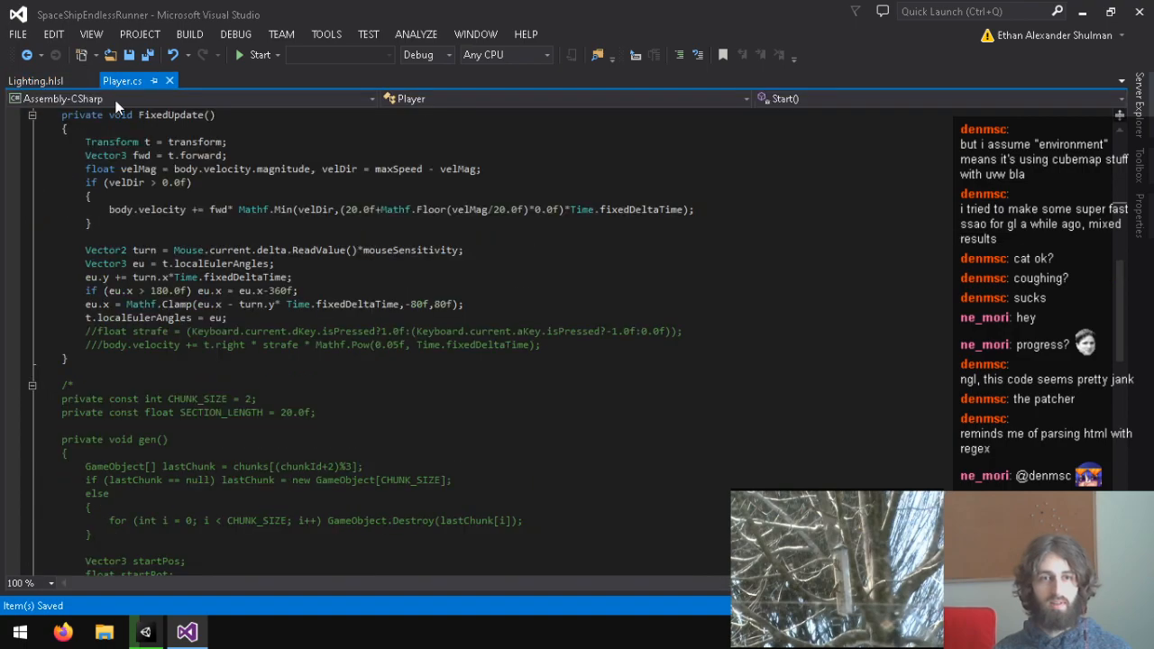
{"action": "left_click", "coordinate": [160, 631]}
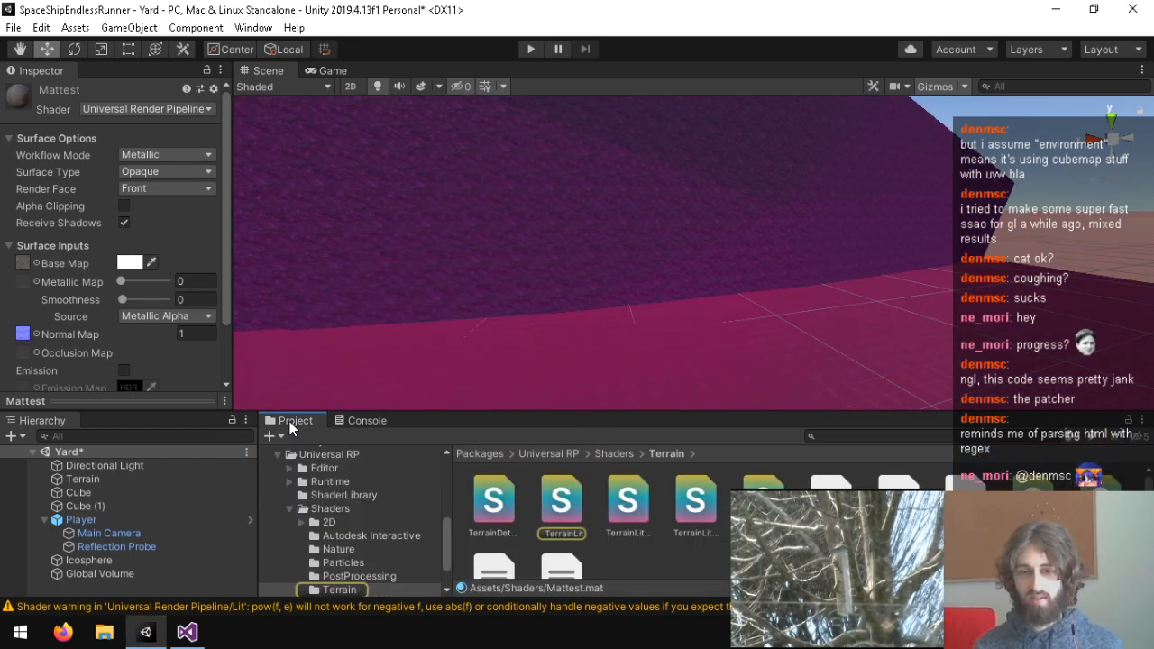
{"action": "right_click_drag", "start_coordinate": [505, 388], "coordinate": [730, 370]}
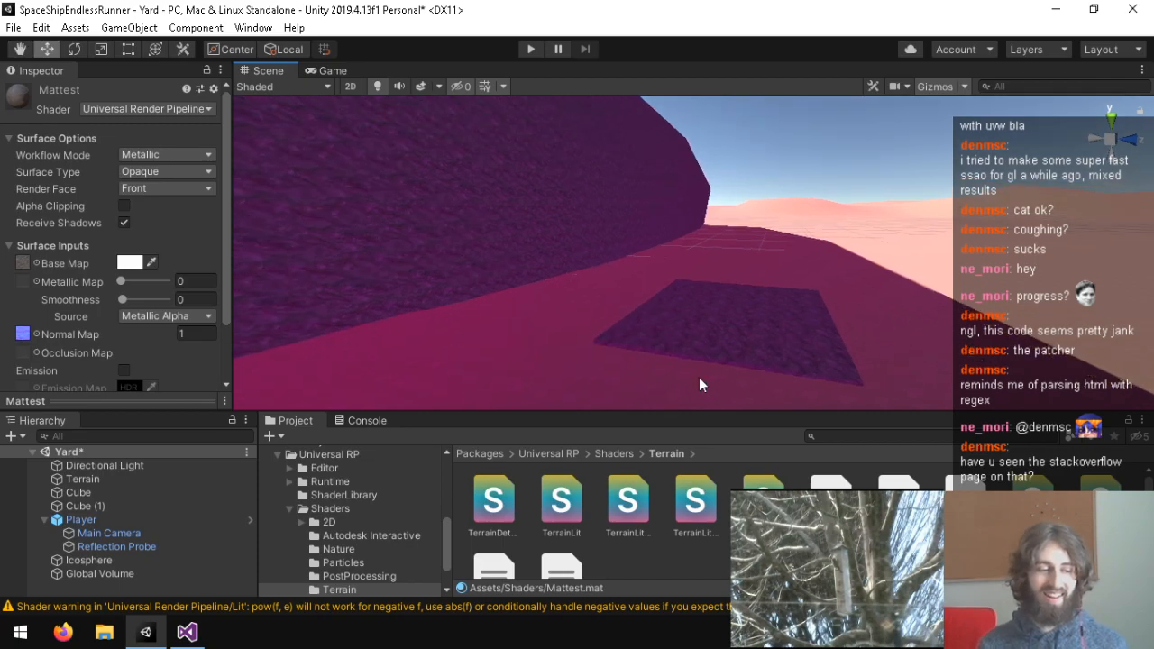
{"action": "left_click", "coordinate": [200, 640]}
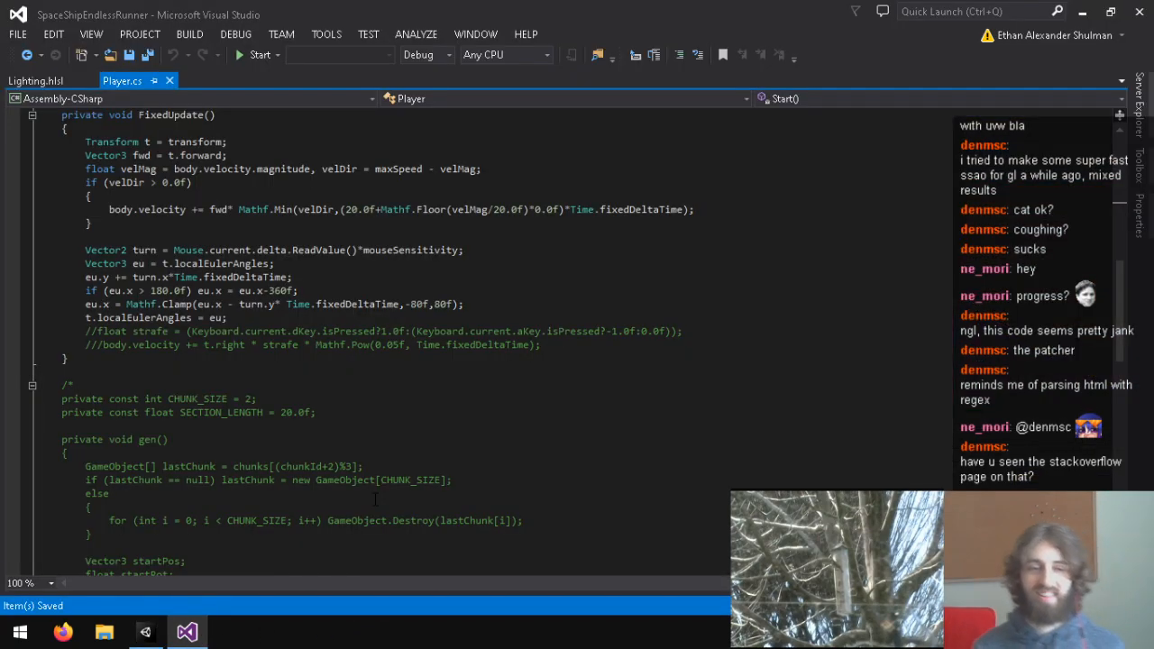
{"action": "left_click", "coordinate": [173, 641]}
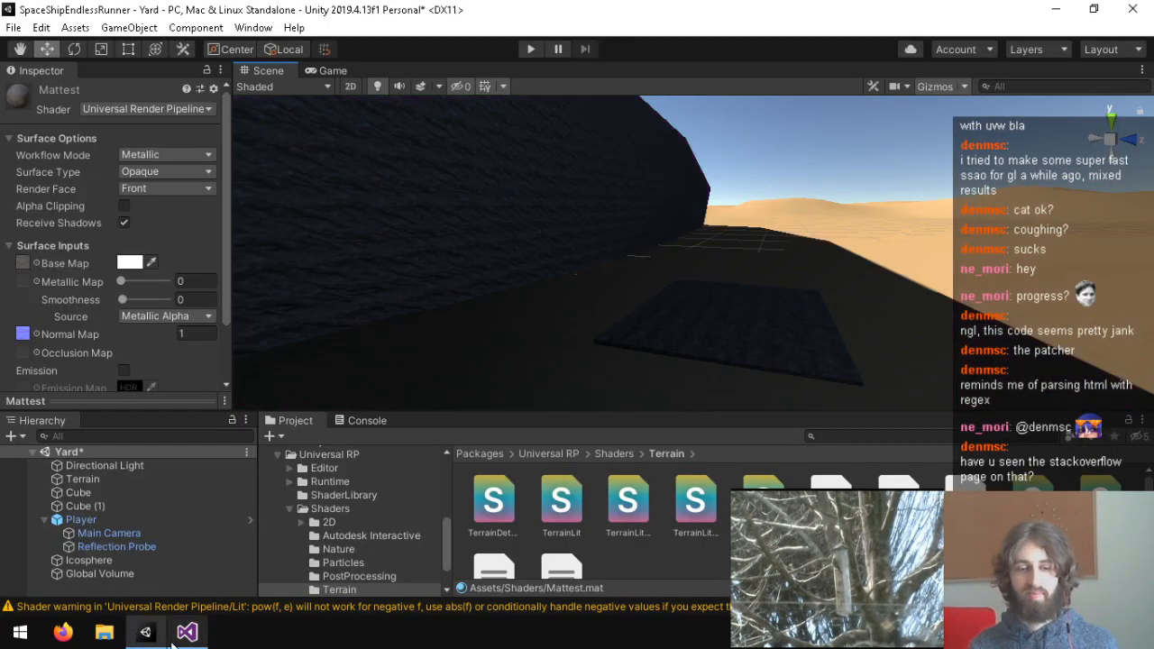
{"action": "right_click_drag", "start_coordinate": [511, 356], "coordinate": [580, 324]}
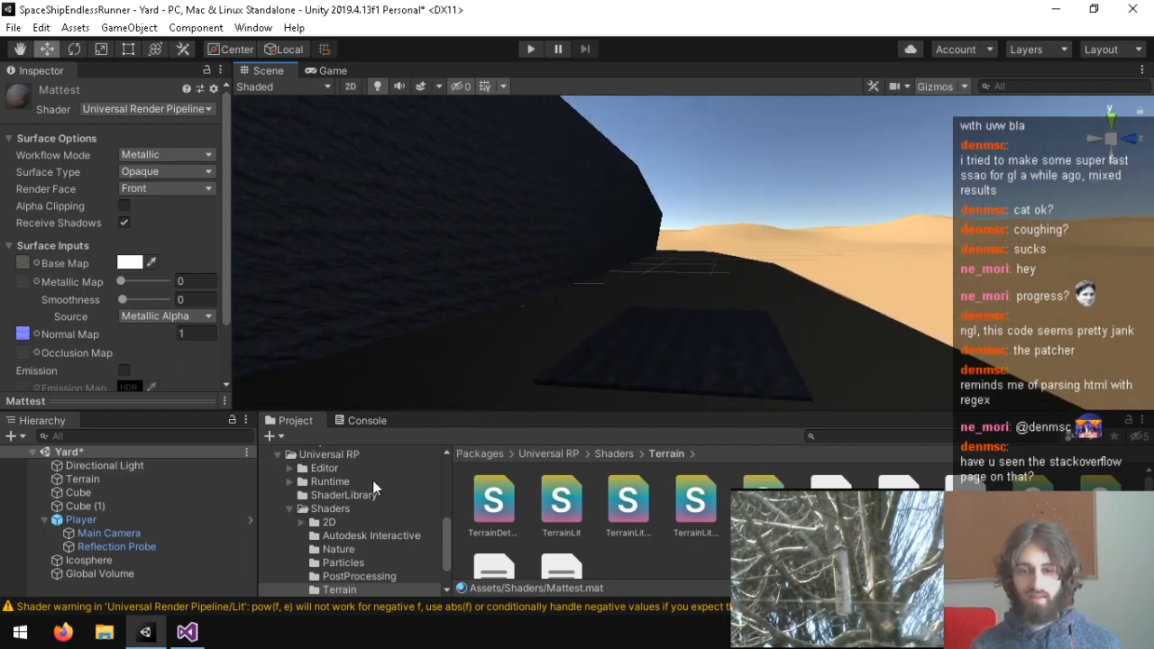
Open EthansURPLightingPatcher.cs from its Editor folder and go to the code that replaces baked diffuse with reflection probes.
{"action": "left_click", "coordinate": [338, 459]}
{"action": "double_click", "coordinate": [549, 503]}
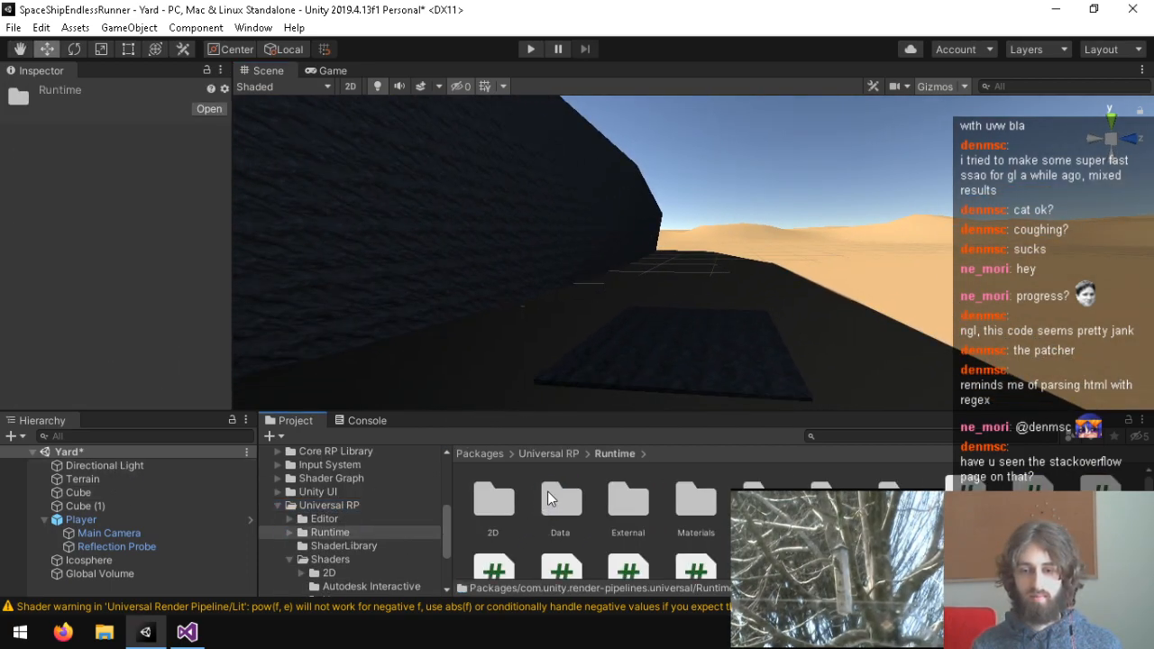
{"action": "left_click", "coordinate": [321, 506]}
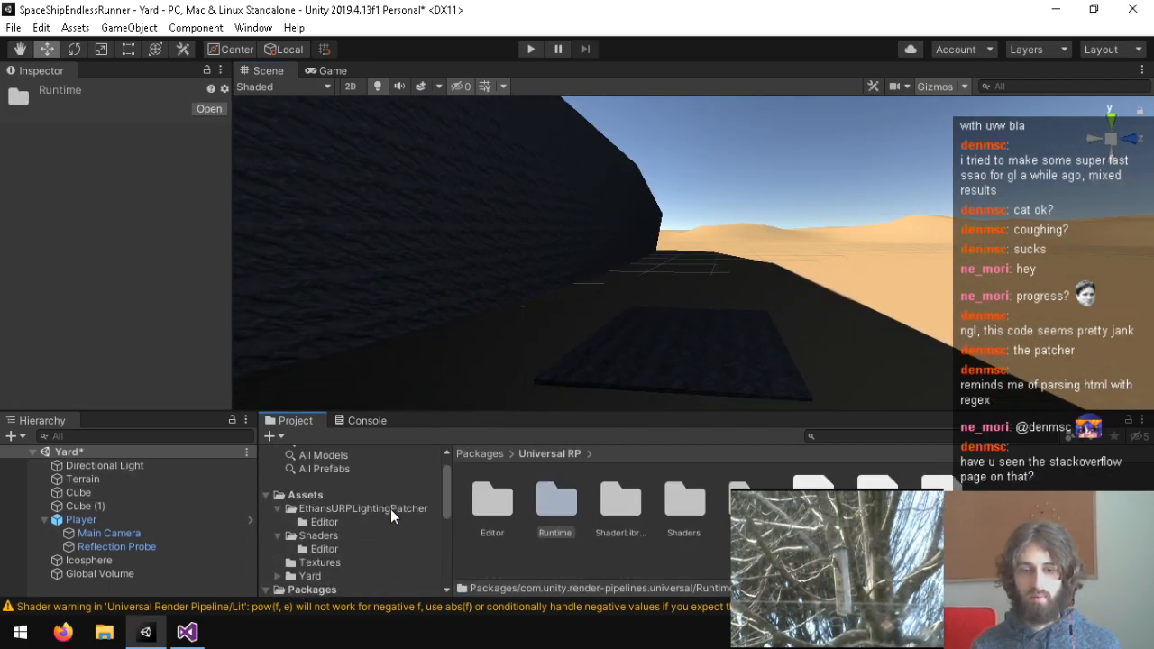
{"action": "left_click", "coordinate": [333, 501]}
{"action": "double_click", "coordinate": [488, 502]}
{"action": "double_click", "coordinate": [488, 502]}
{"action": "double_click", "coordinate": [492, 503]}
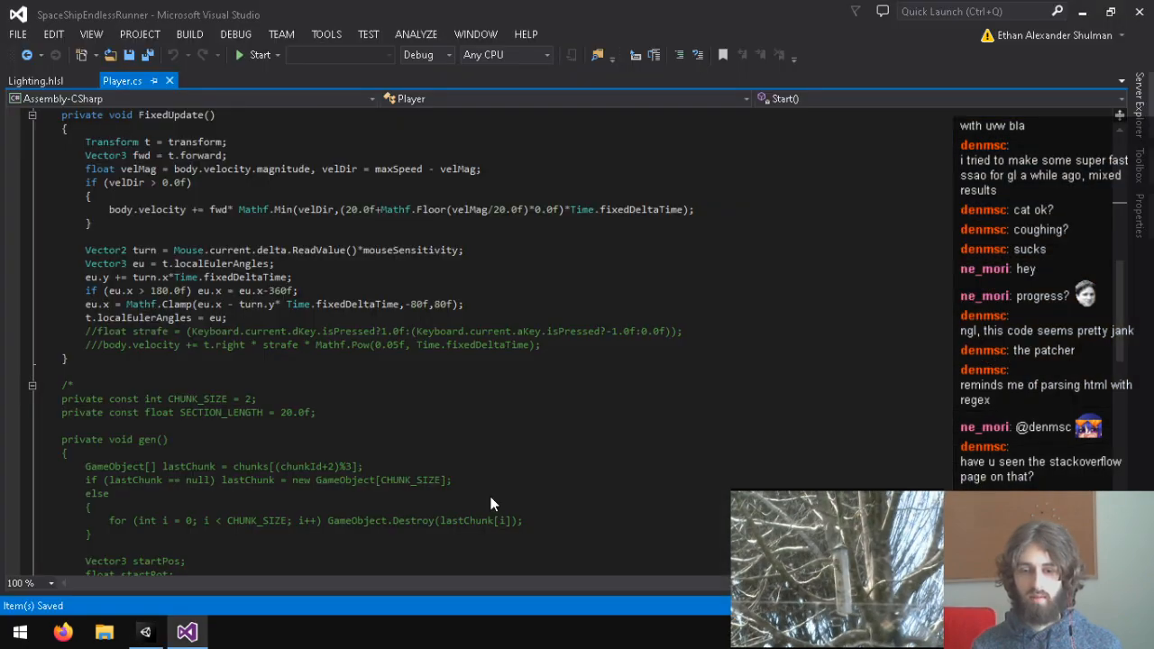
{"action": "scroll", "coordinate": [444, 431], "scroll_direction": "down", "scroll_amount": 18}
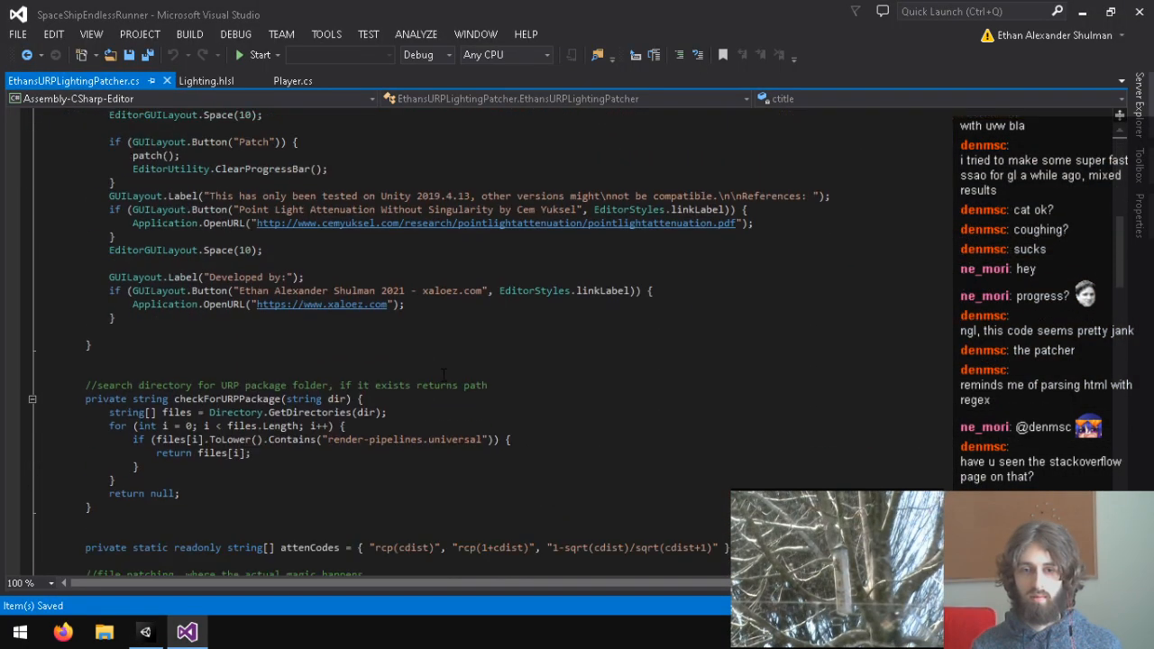
{"action": "scroll", "coordinate": [444, 374], "scroll_direction": "down", "scroll_amount": 20}
{"action": "scroll", "coordinate": [369, 389], "scroll_direction": "up", "scroll_amount": 7}
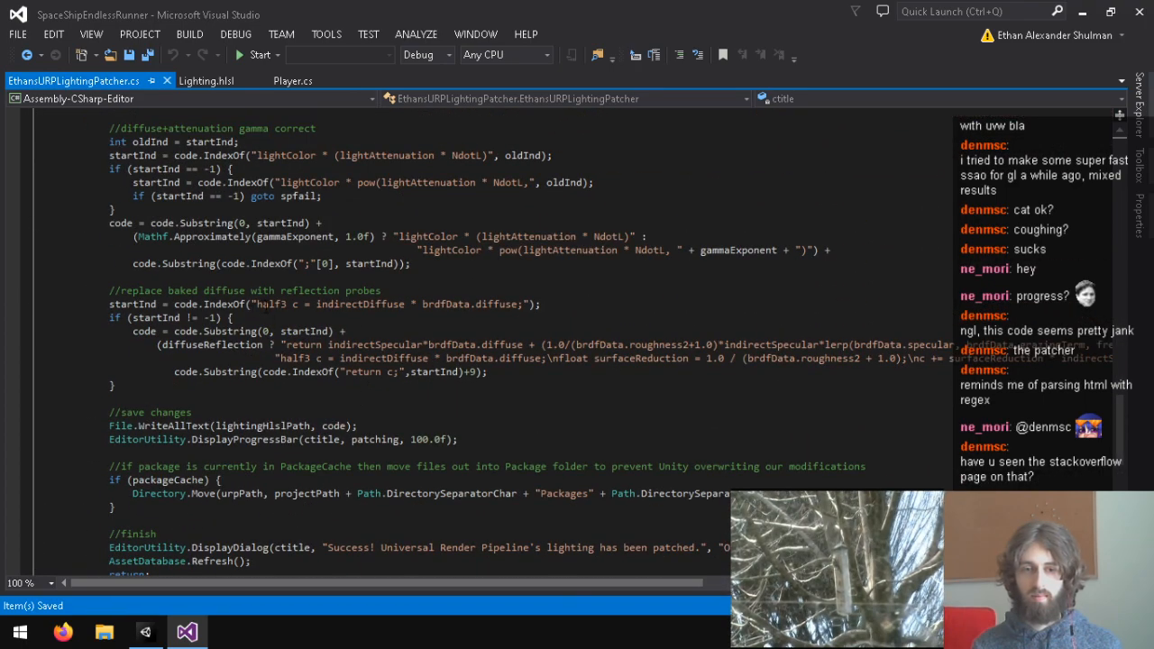
{"action": "left_click", "coordinate": [468, 307]}
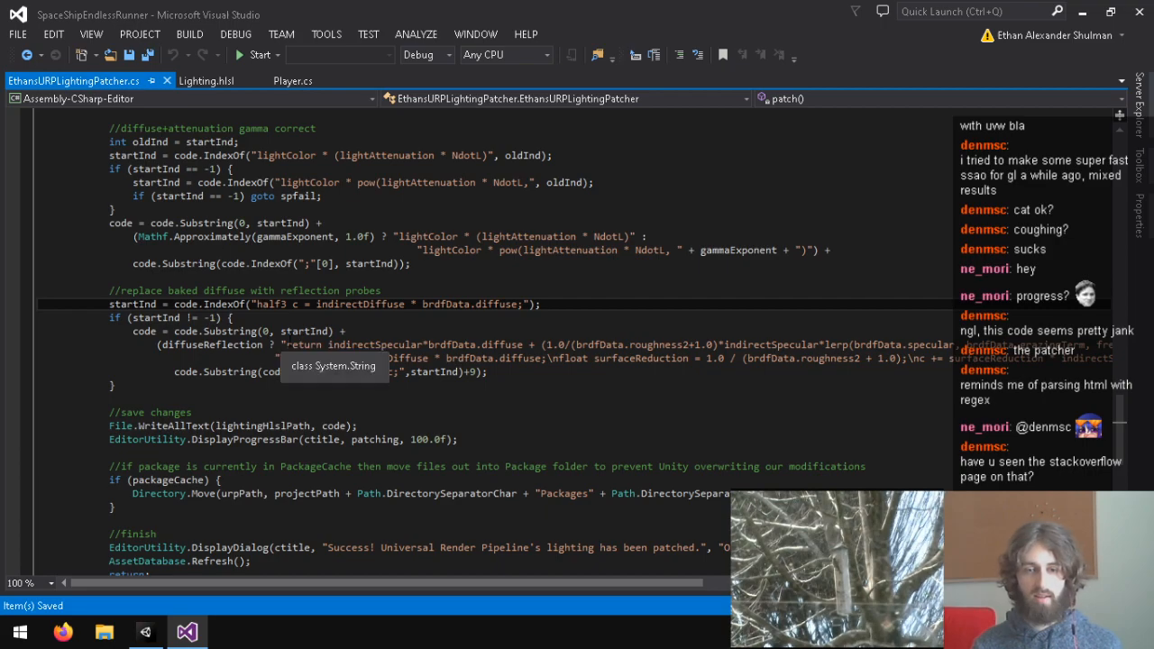
Add an if (startInd == -1) block below the half3 c = indirectDiffuse index search.
{"action": "left_click", "coordinate": [616, 307]}
{"action": "key", "text": "Return"}
{"action": "type", "text": "if (startInd "}
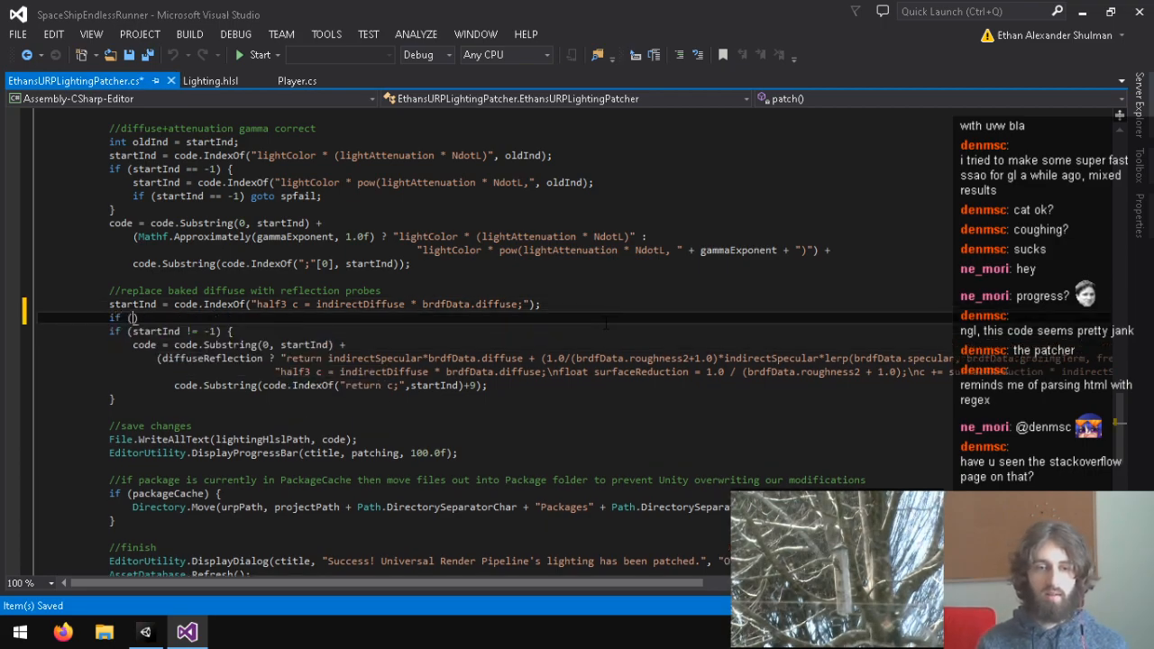
{"action": "type", "text": "== -1) {"}
{"action": "key", "text": "Return"}
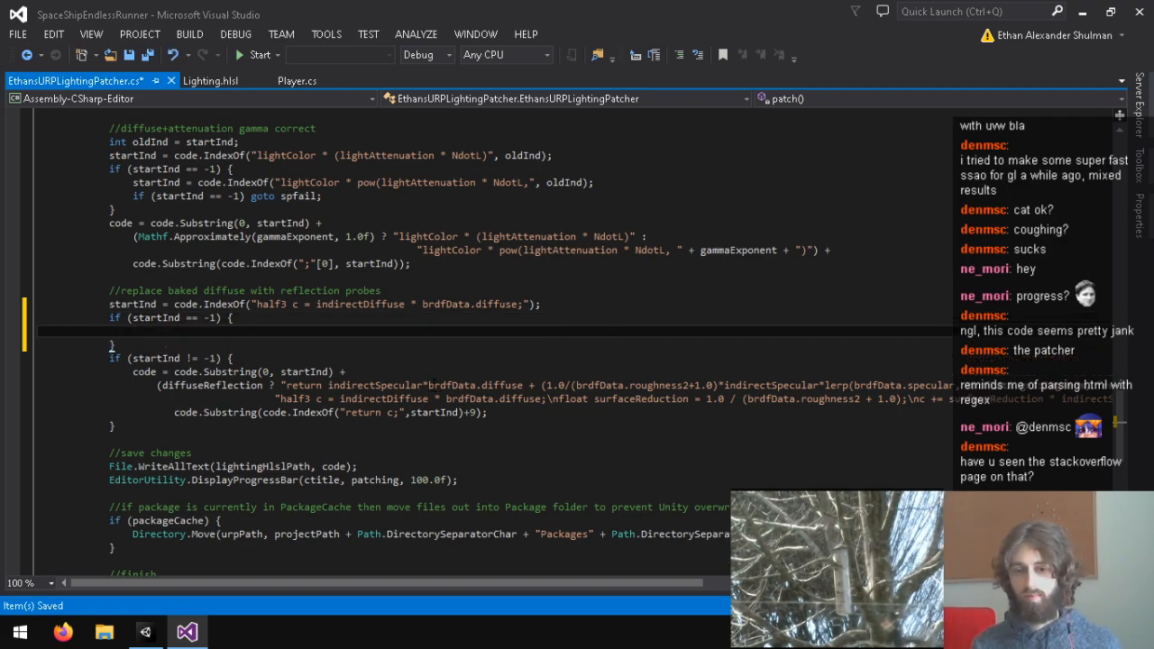
Copy "return indirectSpecular*brdfData.diffuse" from the diffuseReflection string, search Lighting.hlsl for further occurrences, and return to the patcher script.
{"action": "left_click_drag", "start_coordinate": [288, 387], "coordinate": [521, 388]}
{"action": "key", "text": "ctrl+c"}
{"action": "left_click", "coordinate": [363, 385]}
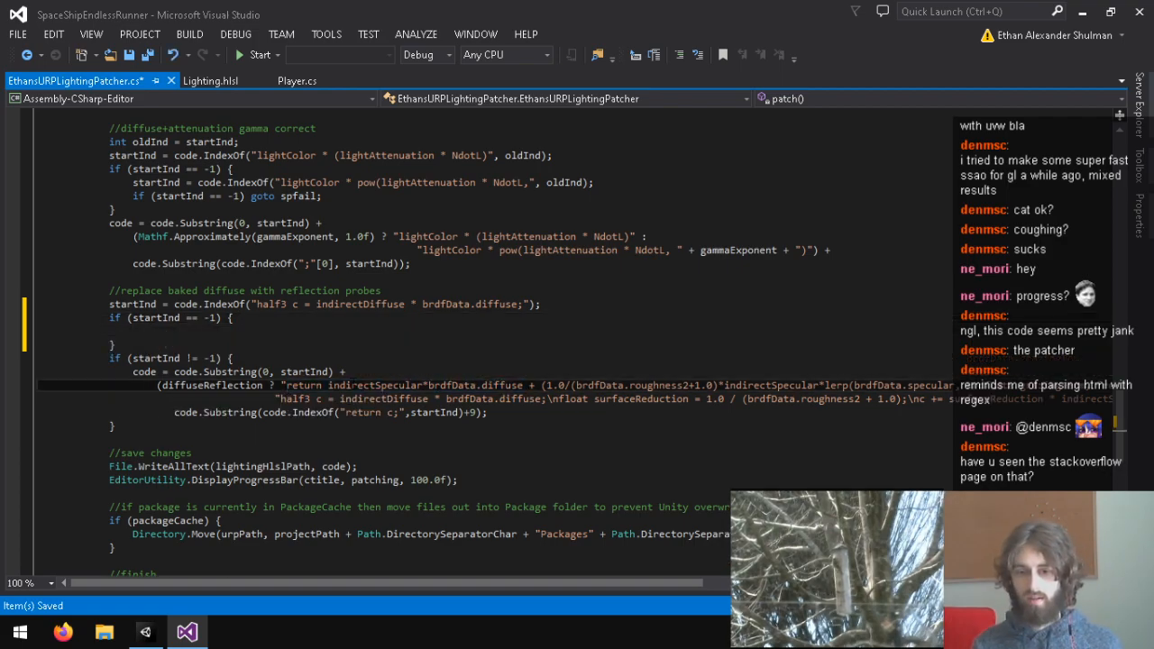
{"action": "left_click_drag", "start_coordinate": [287, 385], "coordinate": [512, 386]}
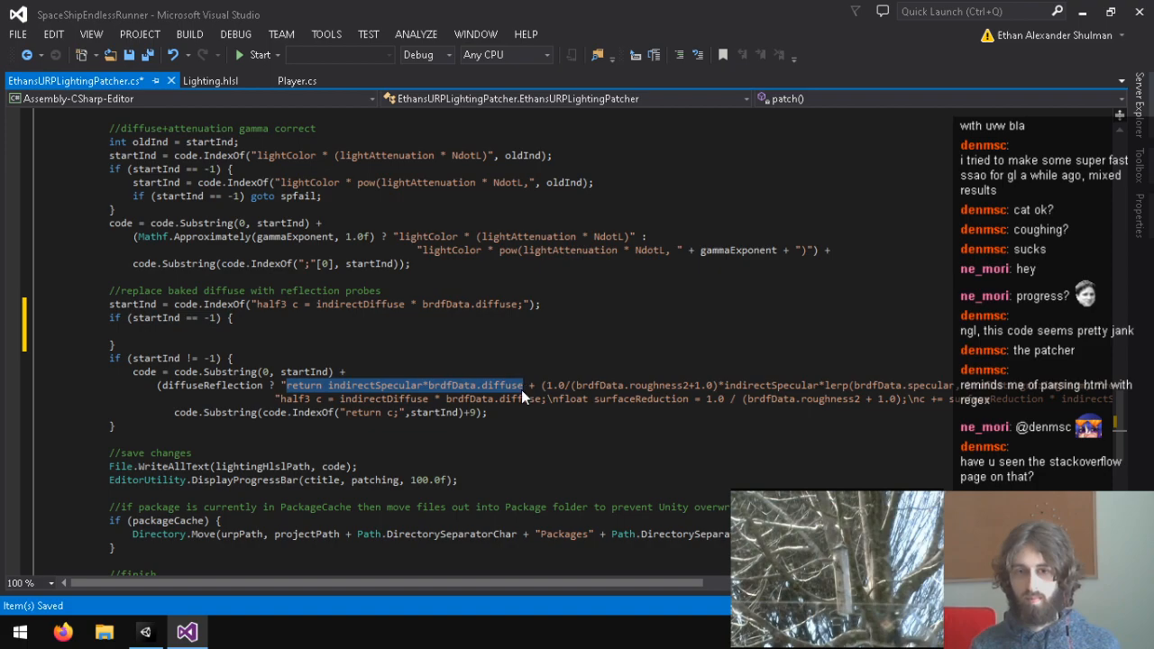
{"action": "left_click", "coordinate": [234, 84]}
{"action": "key", "text": "ctrl+f"}
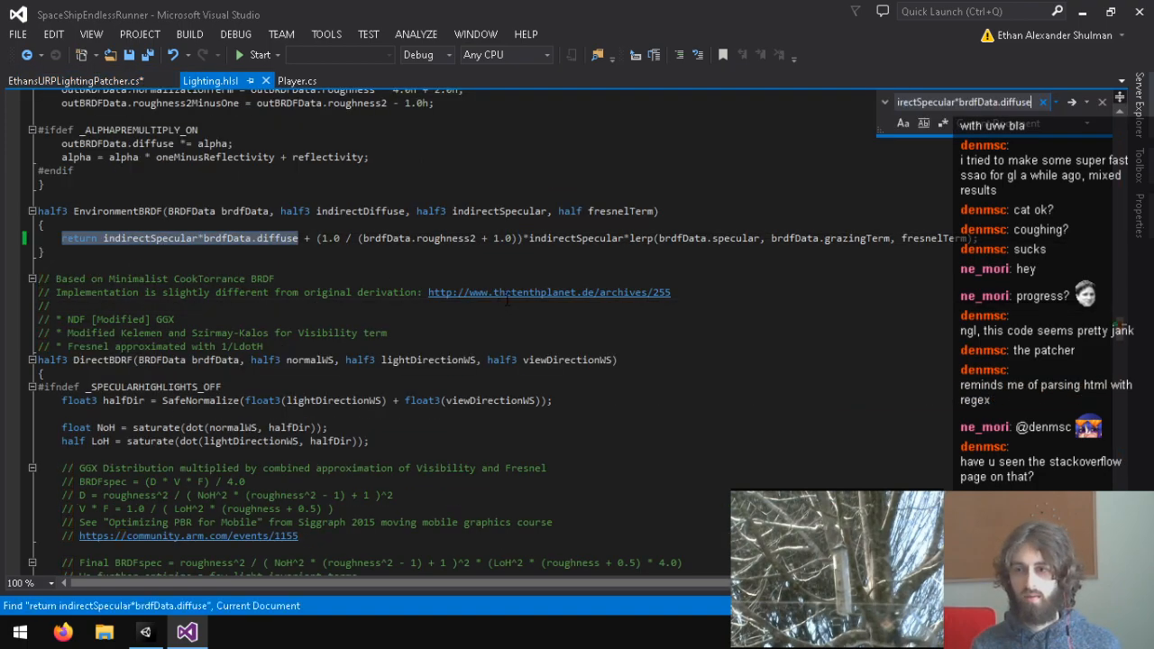
{"action": "key", "text": "Return"}
{"action": "key", "text": "Return"}
{"action": "key", "text": "ctrl+Tab"}
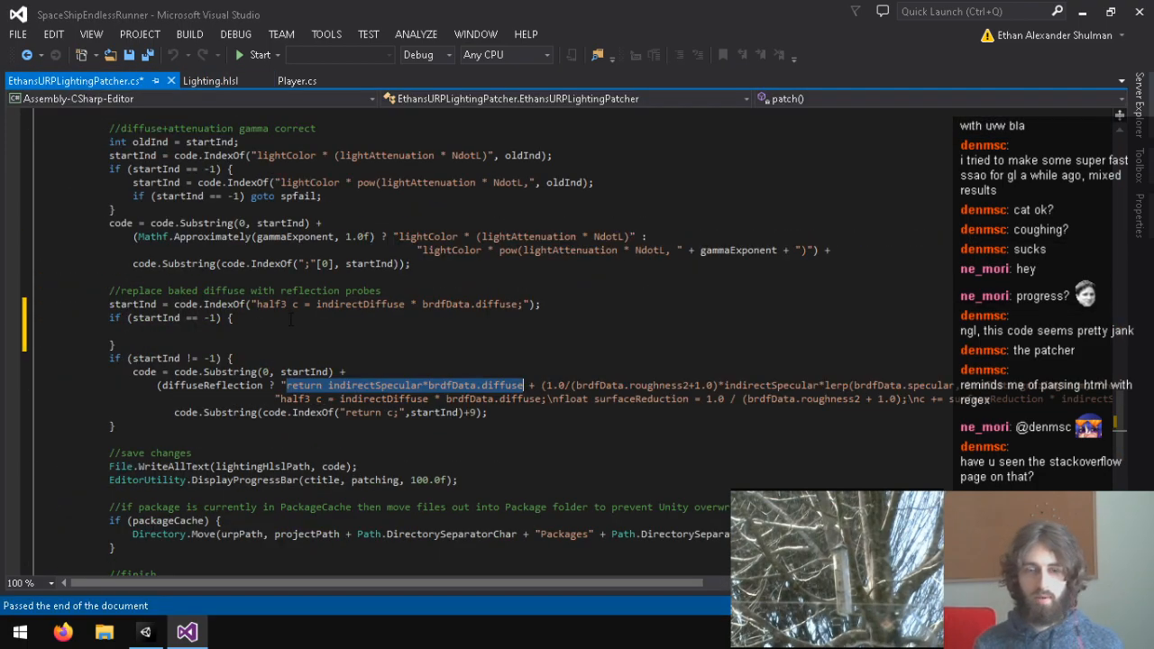
Fill the new if block with startInd = code.IndexOf("return indirectSpecular*brdfData.diffuse");.
{"action": "left_click", "coordinate": [289, 332]}
{"action": "type", "text": "star"}
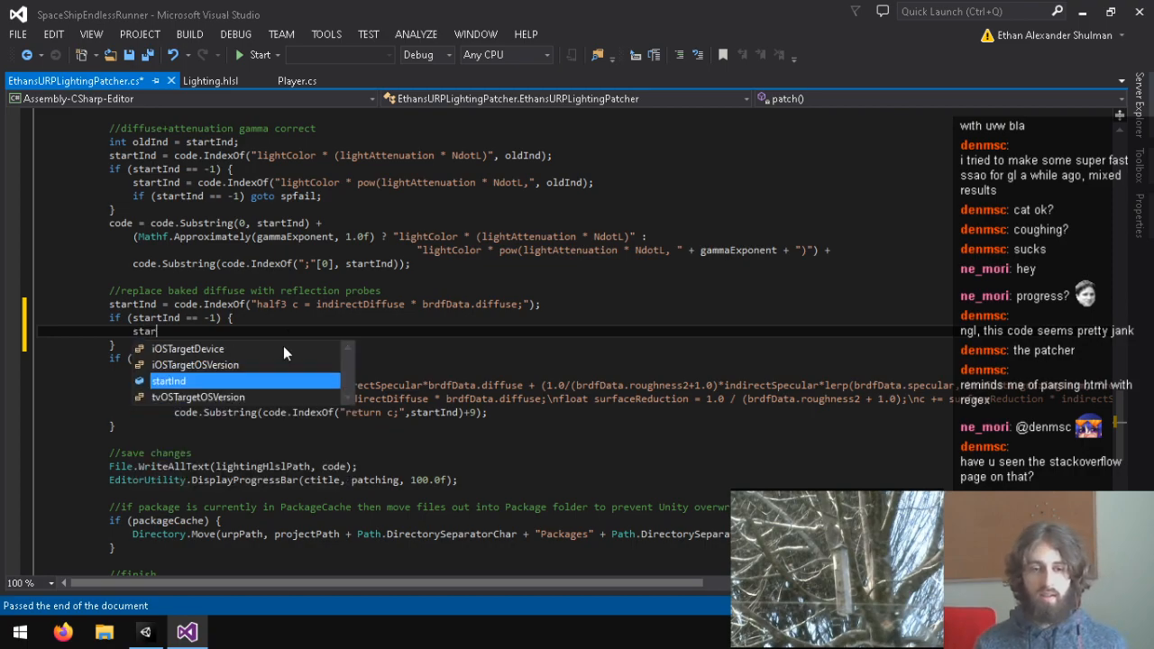
{"action": "type", "text": "tInd = code.IndexOf(\""}
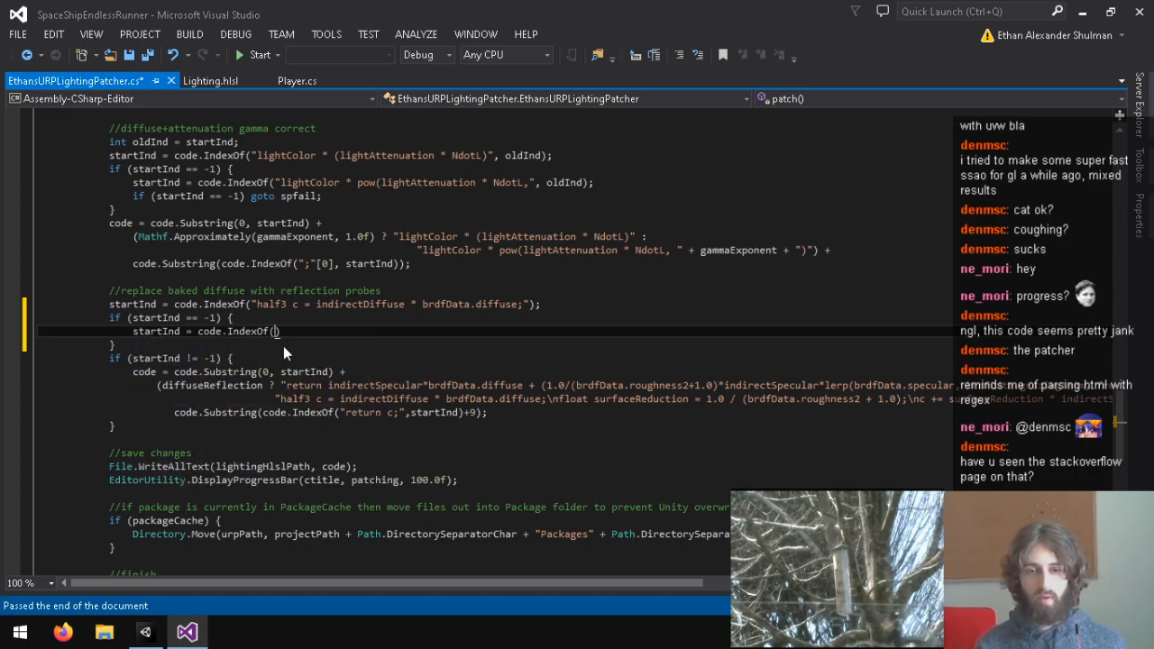
{"action": "key", "text": "ctrl+v"}
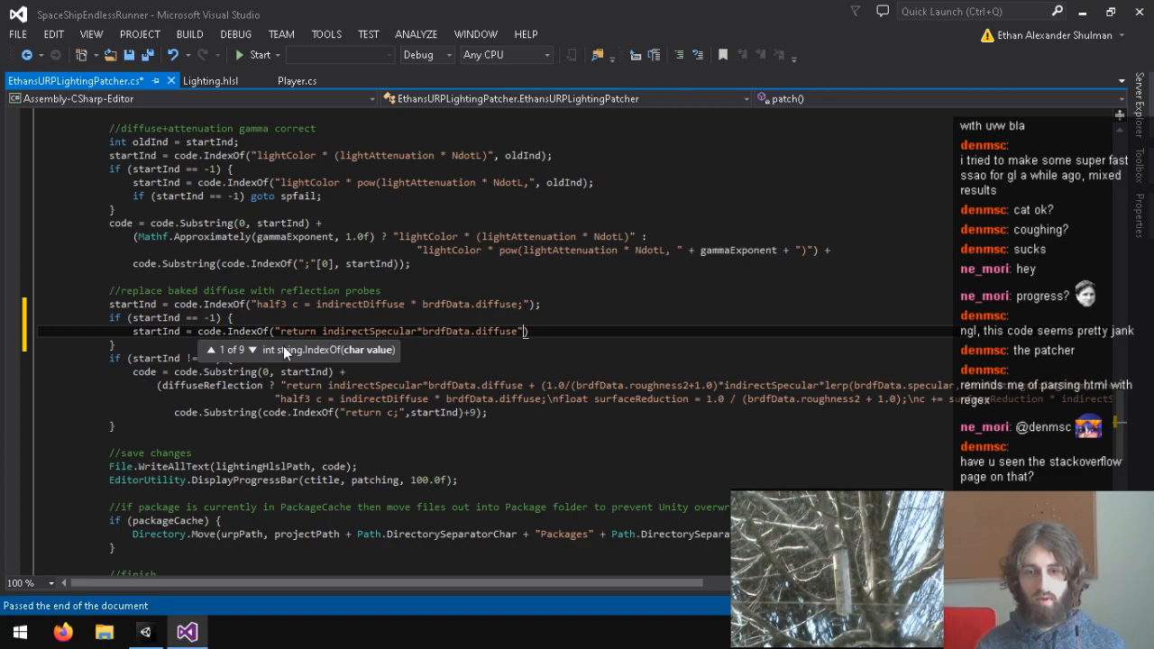
{"action": "type", "text": ");"}
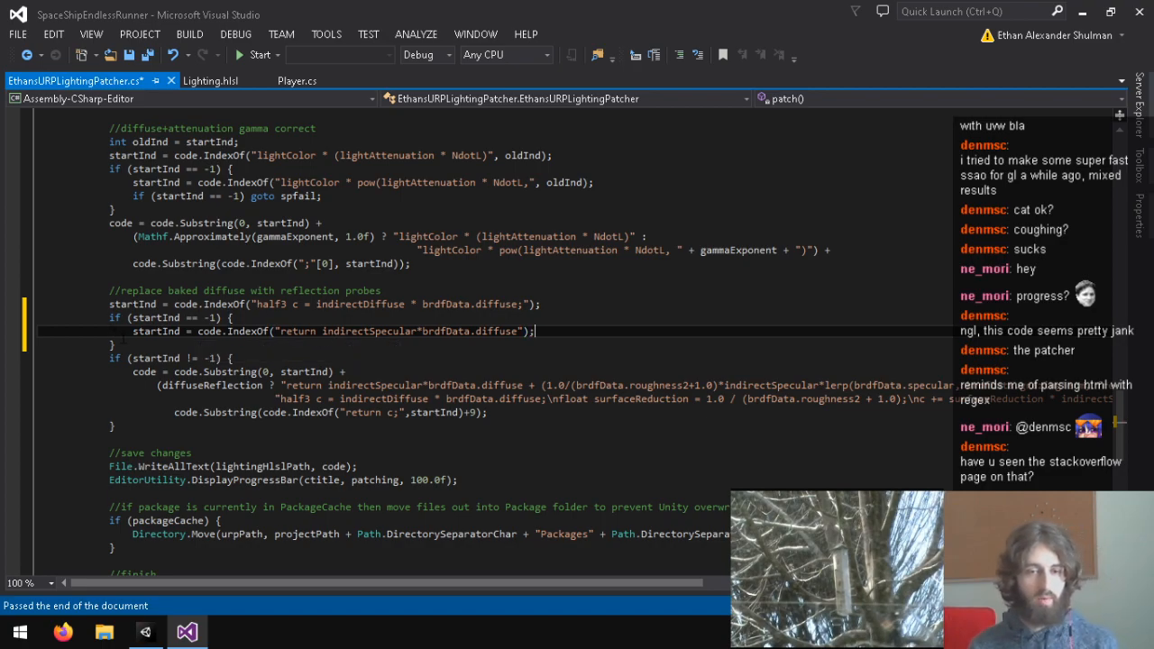
Collapse the startInd == -1 fallback into a single-line if statement without braces and save the script.
{"action": "key", "text": "shift+Home"}
{"action": "key", "text": "shift+Left"}
{"action": "key", "text": "BackSpace"}
{"action": "key", "text": "BackSpace"}
{"action": "key", "text": "Down"}
{"action": "key", "text": "shift+Down"}
{"action": "key", "text": "shift+Up"}
{"action": "left_click_drag", "start_coordinate": [144, 336], "coordinate": [37, 330]}
{"action": "key", "text": "BackSpace"}
{"action": "key", "text": "BackSpace"}
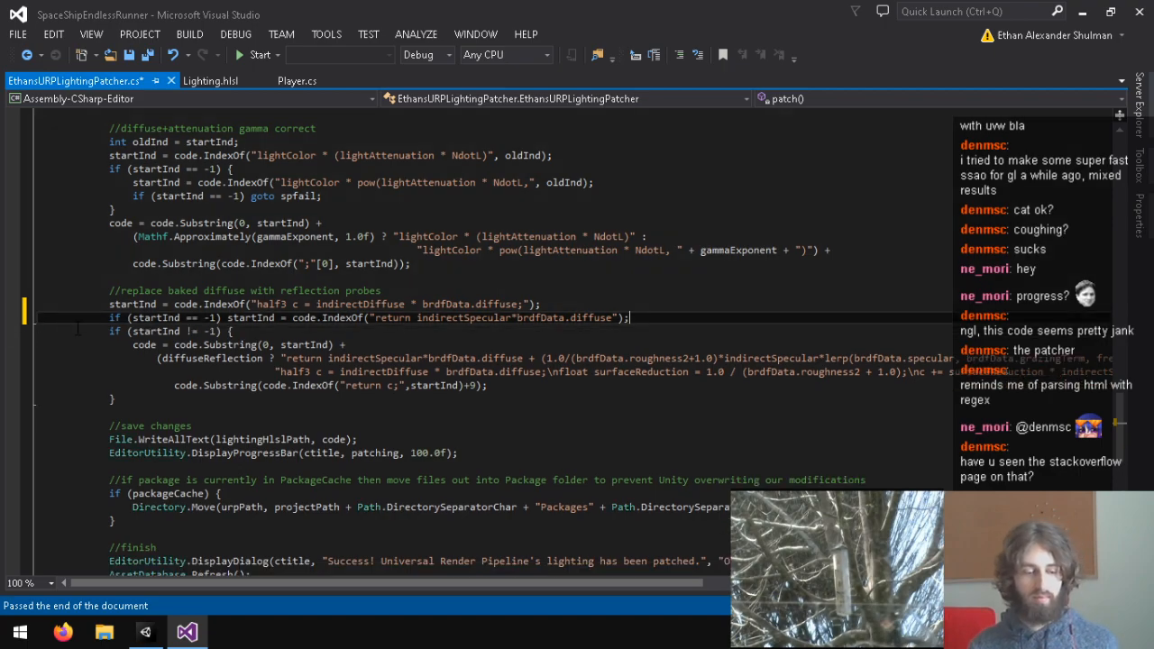
{"action": "key", "text": "ctrl+s"}
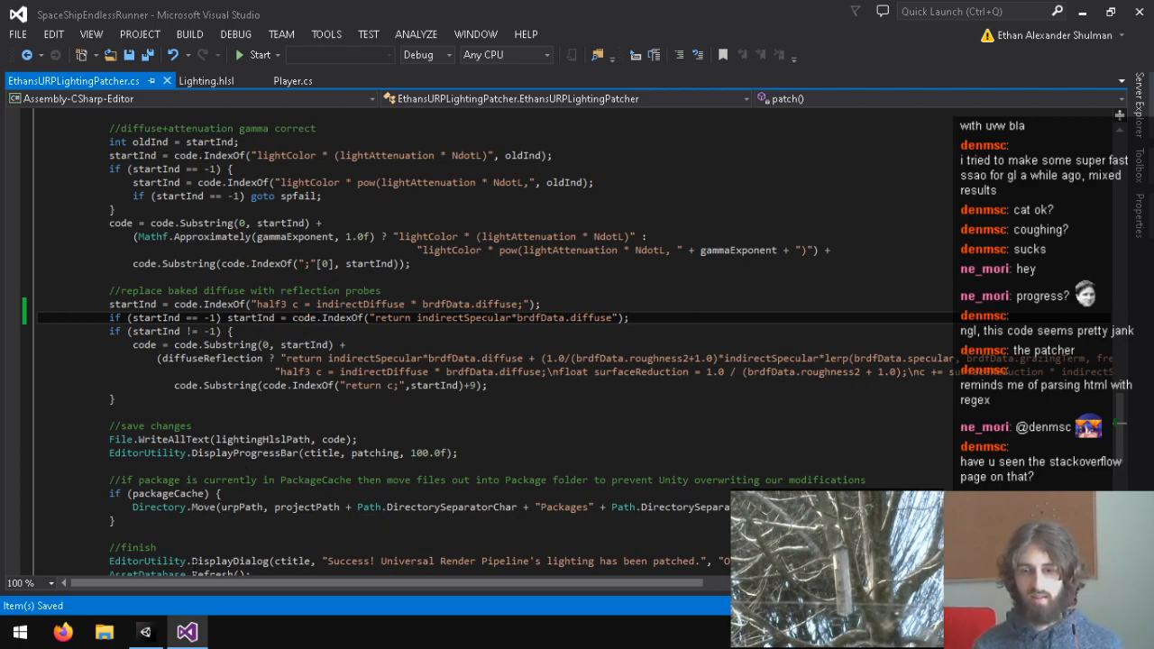
Switch to Unity, select the Icosphere wall in the scene and set its X and Y scale to 10.
{"action": "left_click", "coordinate": [147, 632]}
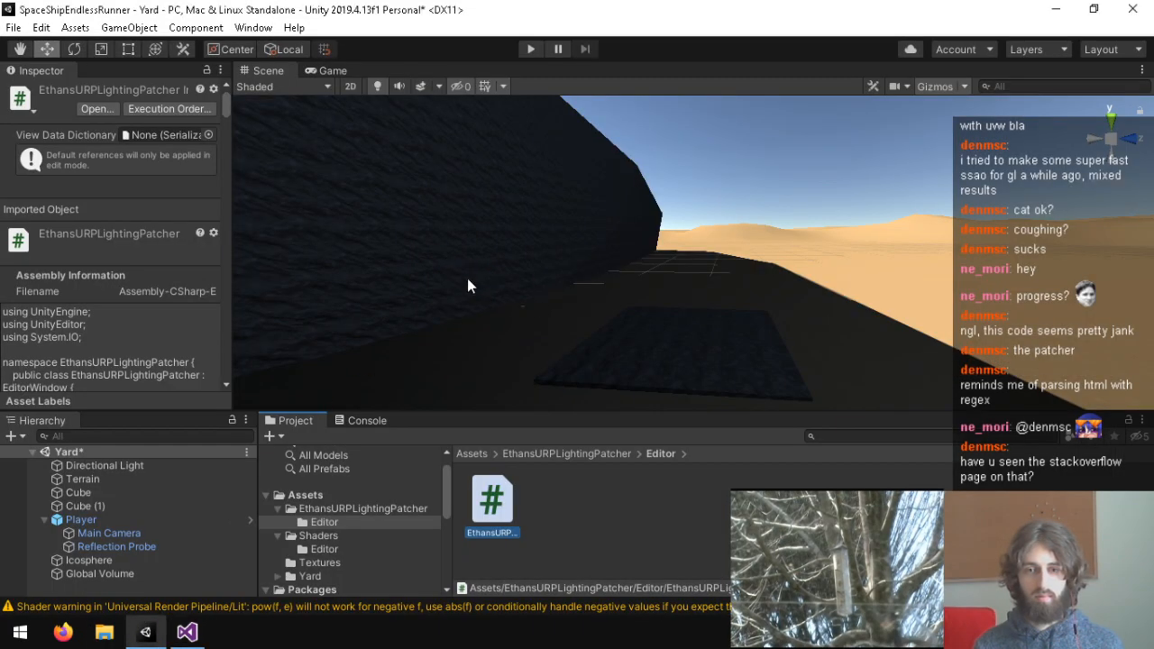
{"action": "right_click_drag", "start_coordinate": [609, 258], "coordinate": [729, 339]}
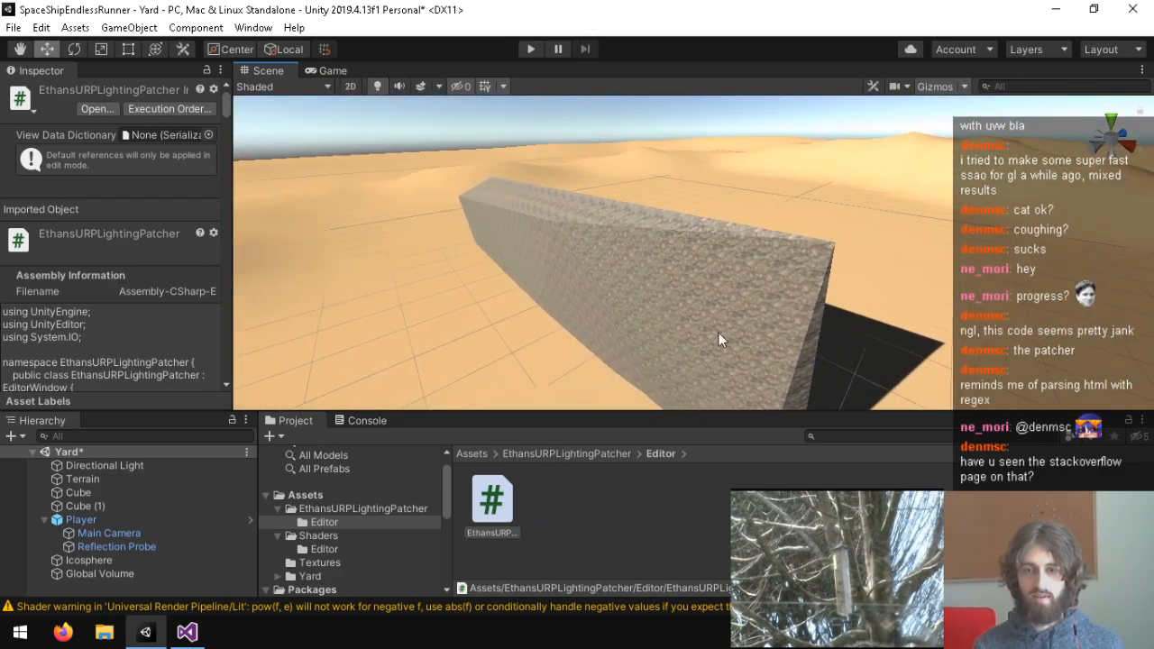
{"action": "left_click", "coordinate": [728, 339]}
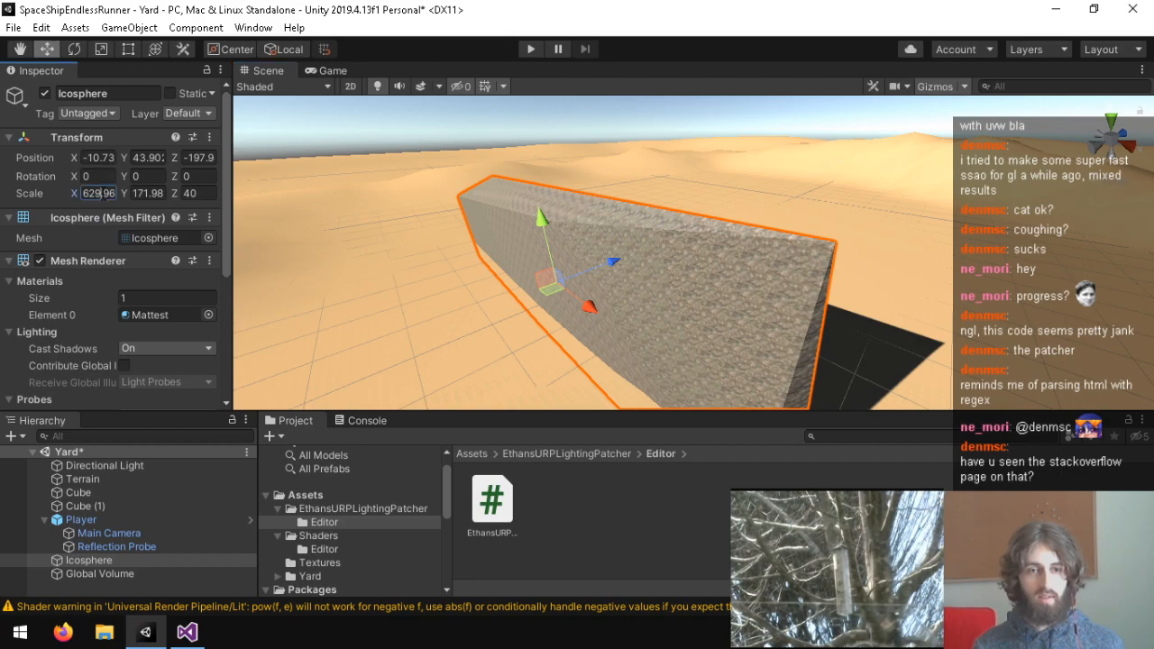
{"action": "type", "text": "11"}
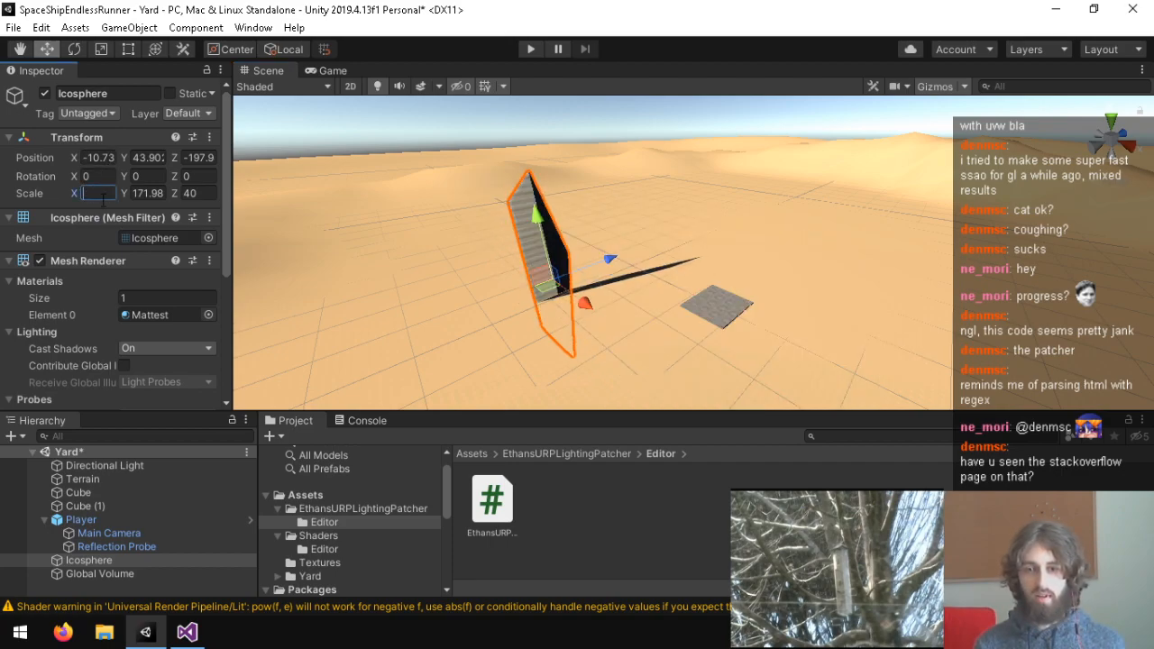
{"action": "right_click_drag", "start_coordinate": [365, 116], "coordinate": [252, 273]}
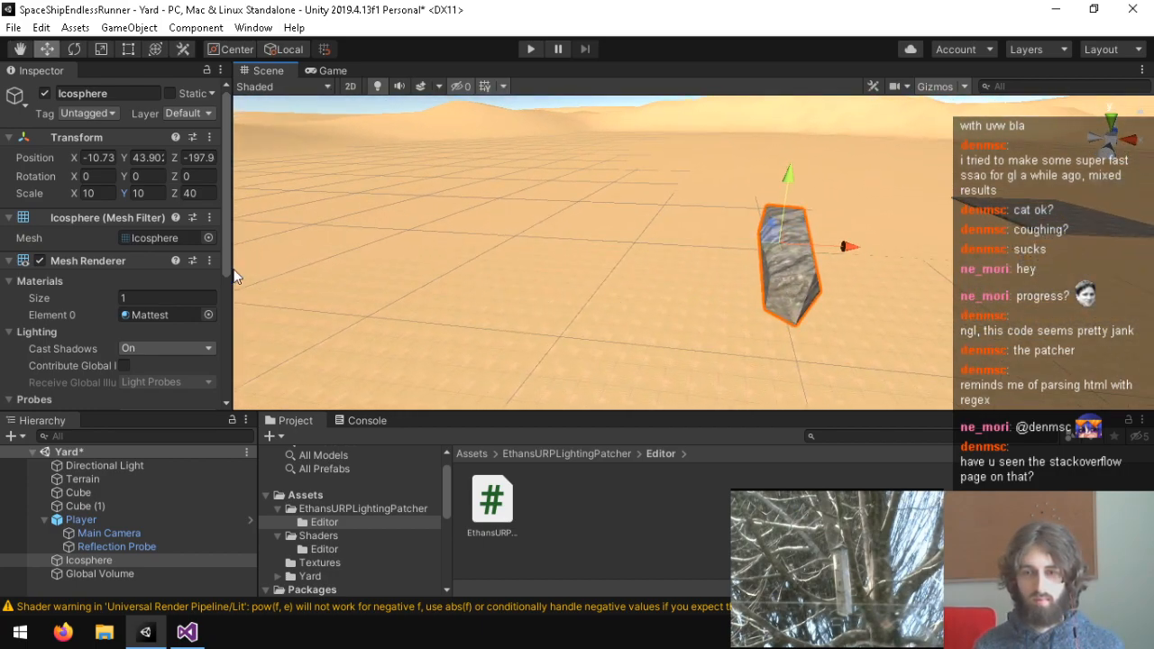
Set the Icosphere's X and Y scale to 40 and look at the rock up close.
{"action": "type", "text": "40"}
{"action": "key", "text": "Tab"}
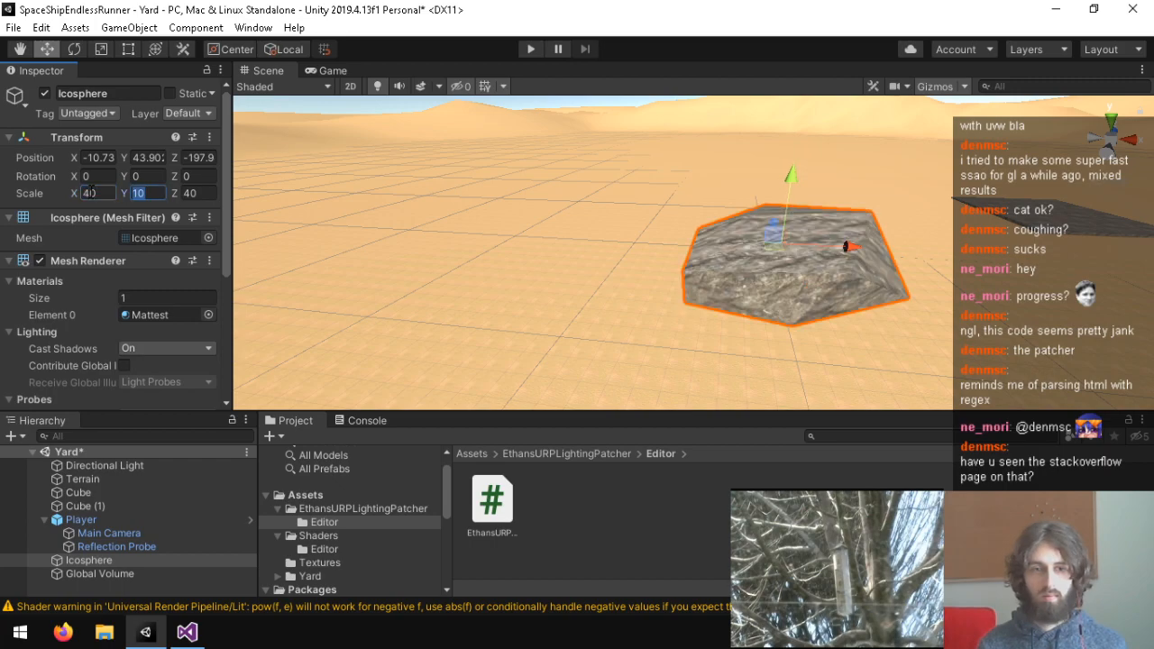
{"action": "type", "text": "40"}
{"action": "key", "text": "w"}
{"action": "right_click_drag", "start_coordinate": [561, 277], "coordinate": [537, 376]}
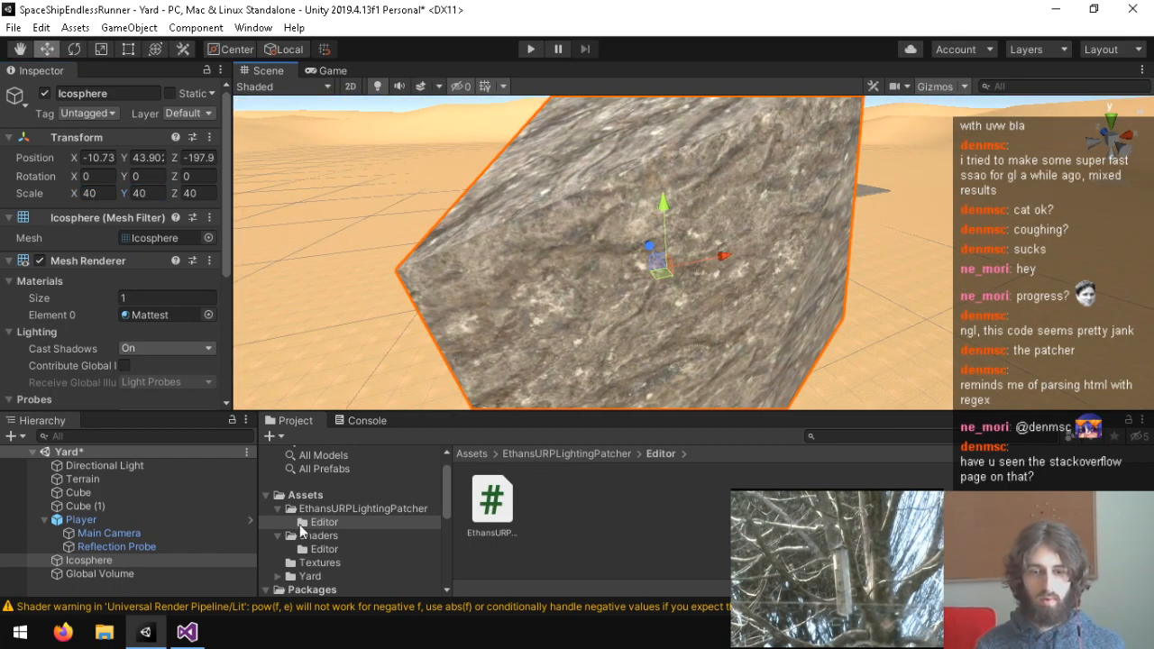
Inspect the import settings of the mud, stone and stone_norm textures in the Textures folder.
{"action": "left_click", "coordinate": [108, 534]}
{"action": "left_click", "coordinate": [306, 495]}
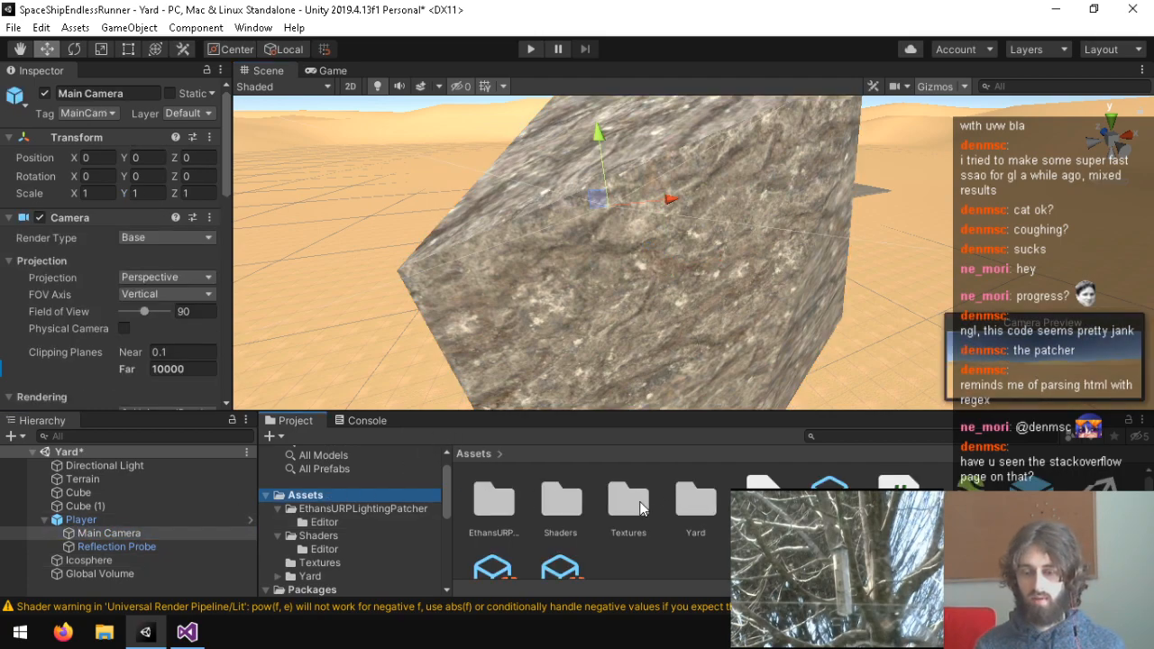
{"action": "double_click", "coordinate": [623, 498]}
{"action": "left_click", "coordinate": [470, 487]}
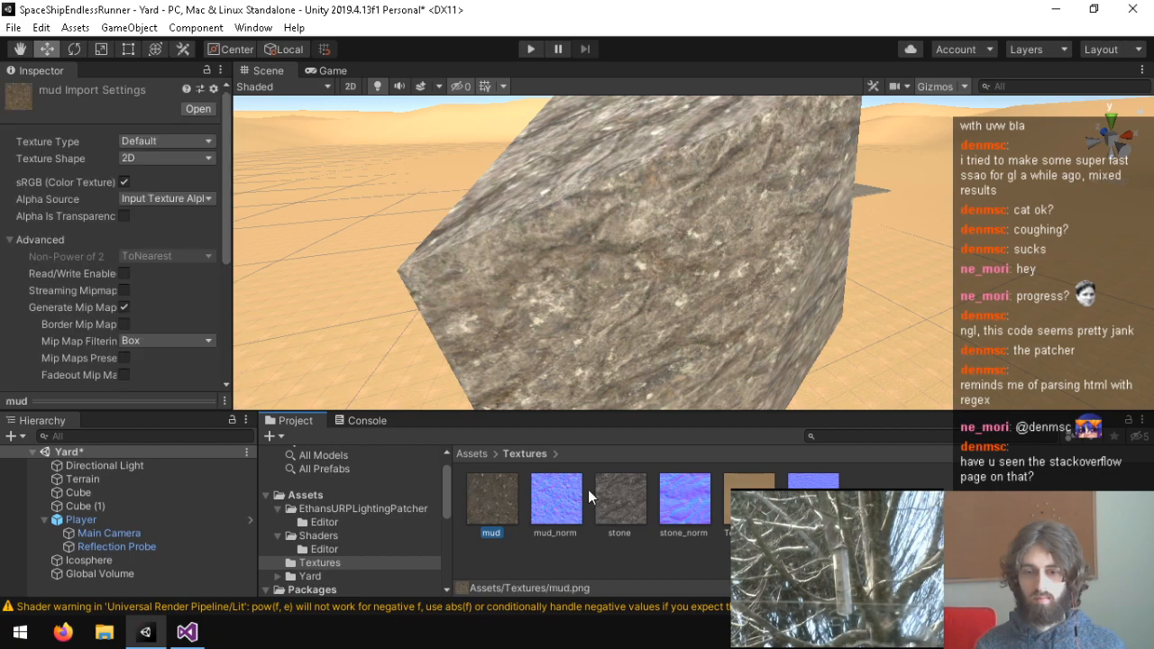
{"action": "left_click", "coordinate": [590, 488]}
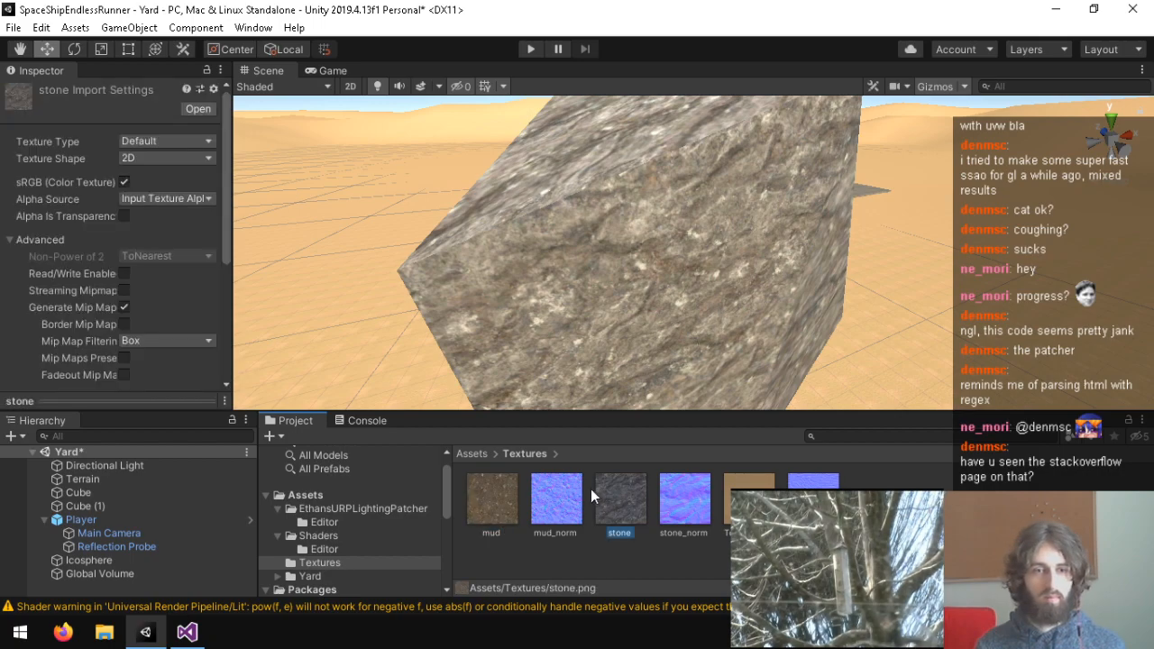
{"action": "left_click", "coordinate": [663, 508]}
{"action": "scroll", "coordinate": [21, 266], "scroll_direction": "down", "scroll_amount": 5}
{"action": "scroll", "coordinate": [37, 276], "scroll_direction": "up", "scroll_amount": 4}
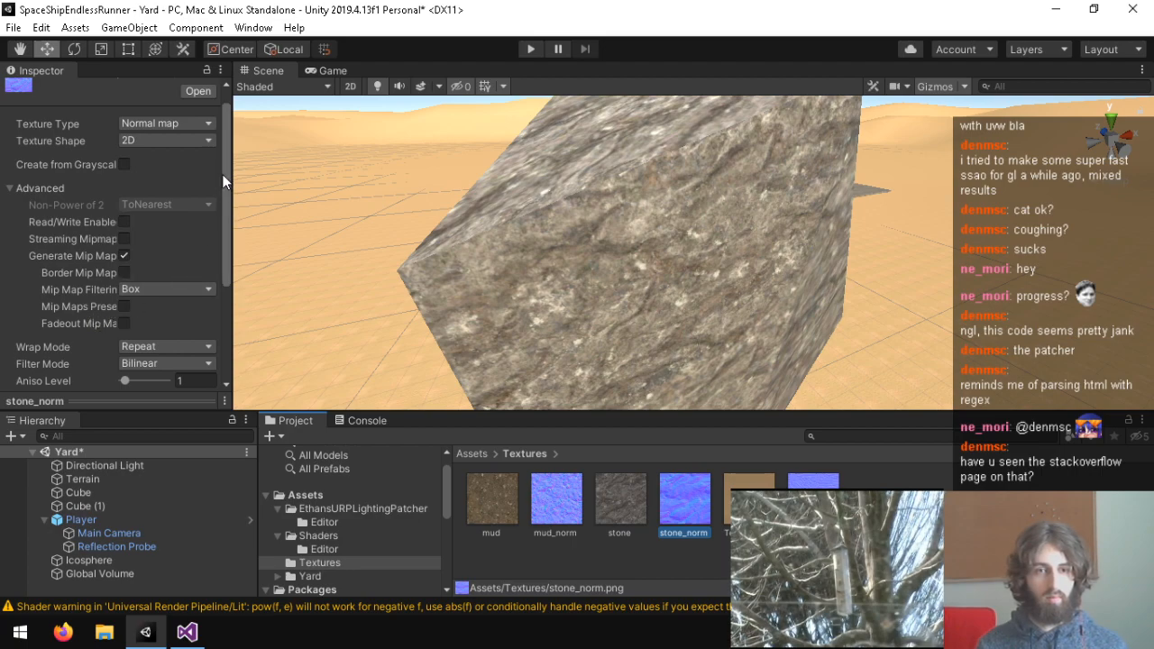
{"action": "left_click_drag", "start_coordinate": [226, 154], "coordinate": [249, 176]}
Find the Mattest material in the Shaders folder and show its properties.
{"action": "left_click", "coordinate": [305, 495]}
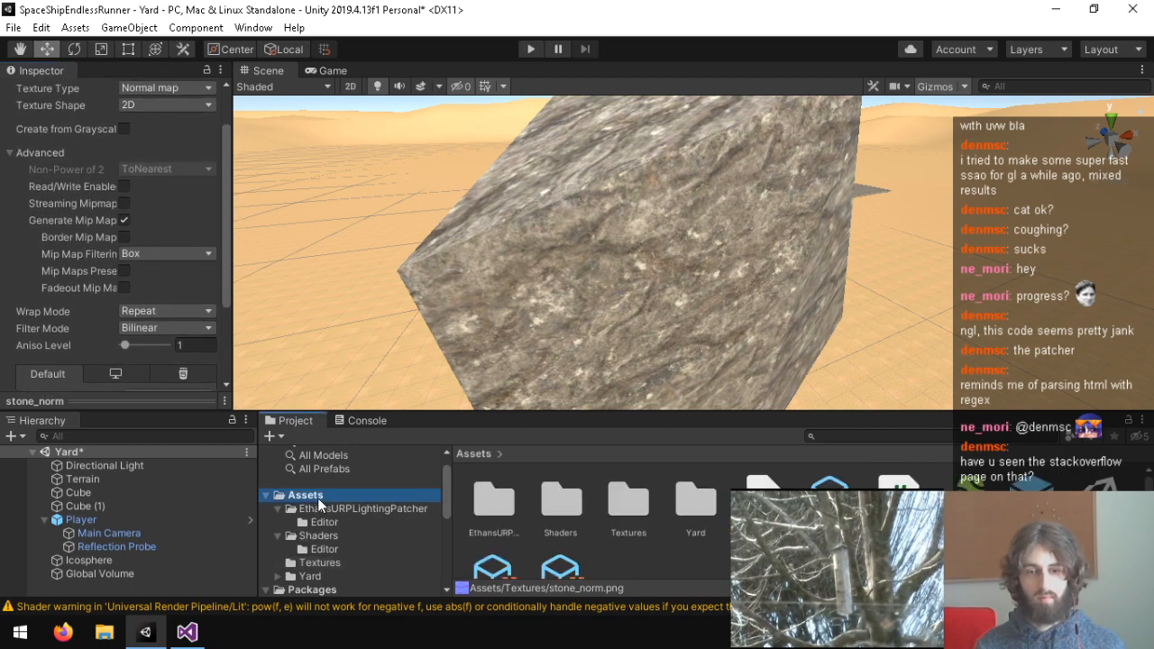
{"action": "double_click", "coordinate": [685, 510]}
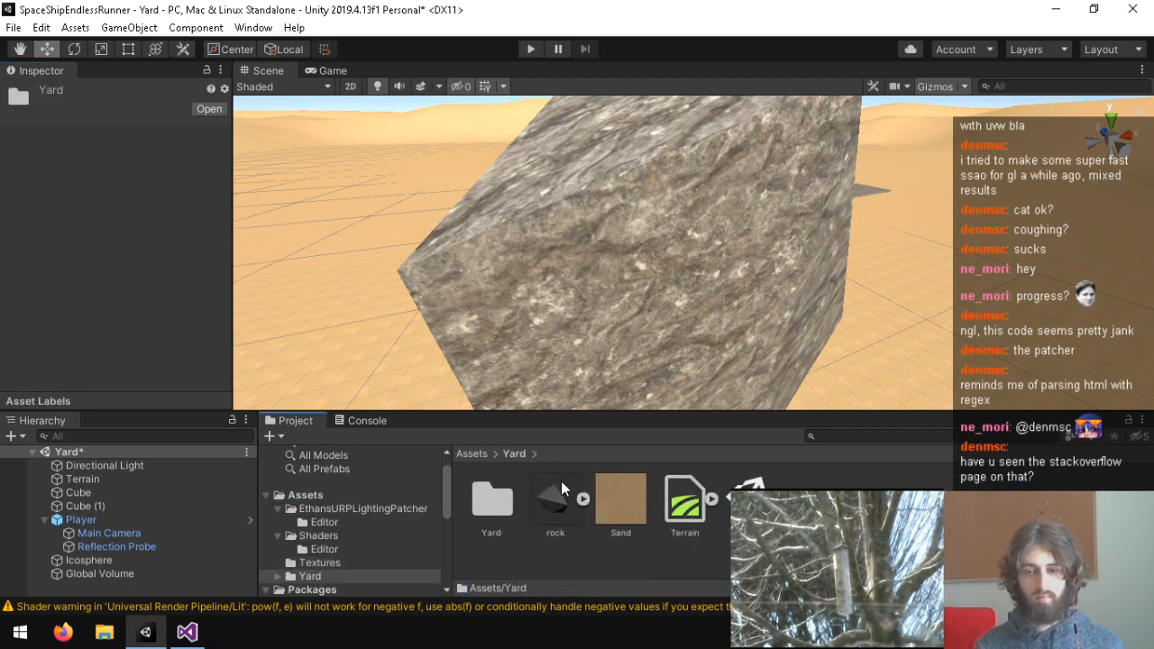
{"action": "left_click", "coordinate": [319, 536]}
{"action": "left_click", "coordinate": [550, 505]}
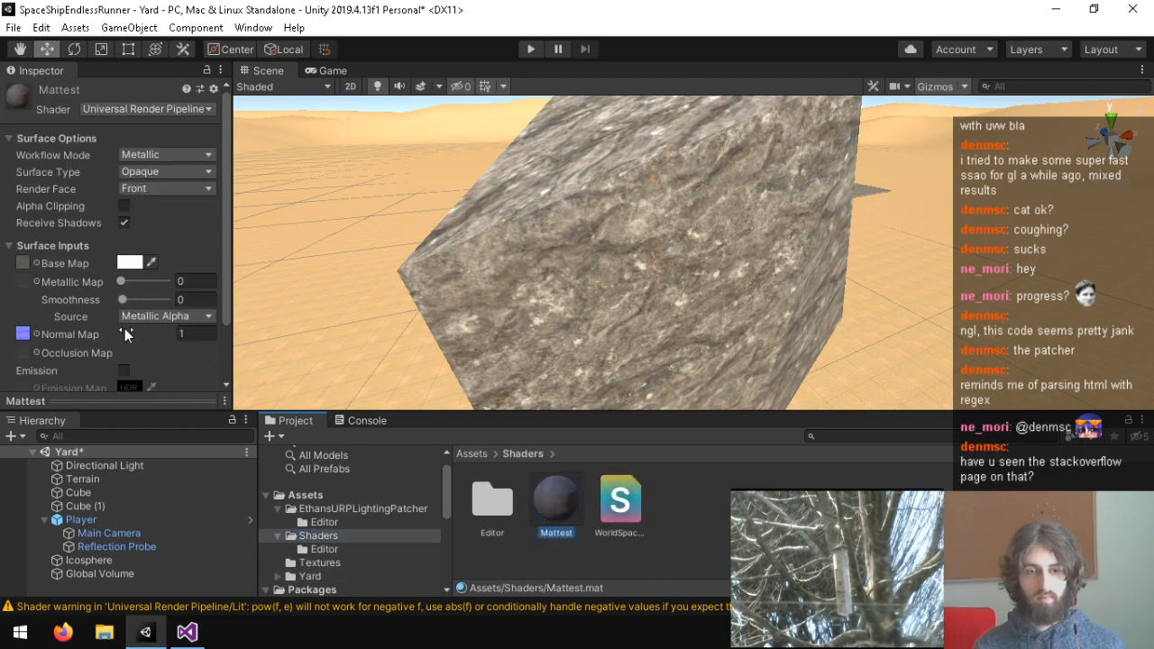
Set Mattest's X and Y tiling first to 0.1 and finally to 1.
{"action": "scroll", "coordinate": [116, 352], "scroll_direction": "down", "scroll_amount": 3}
{"action": "left_click", "coordinate": [140, 339]}
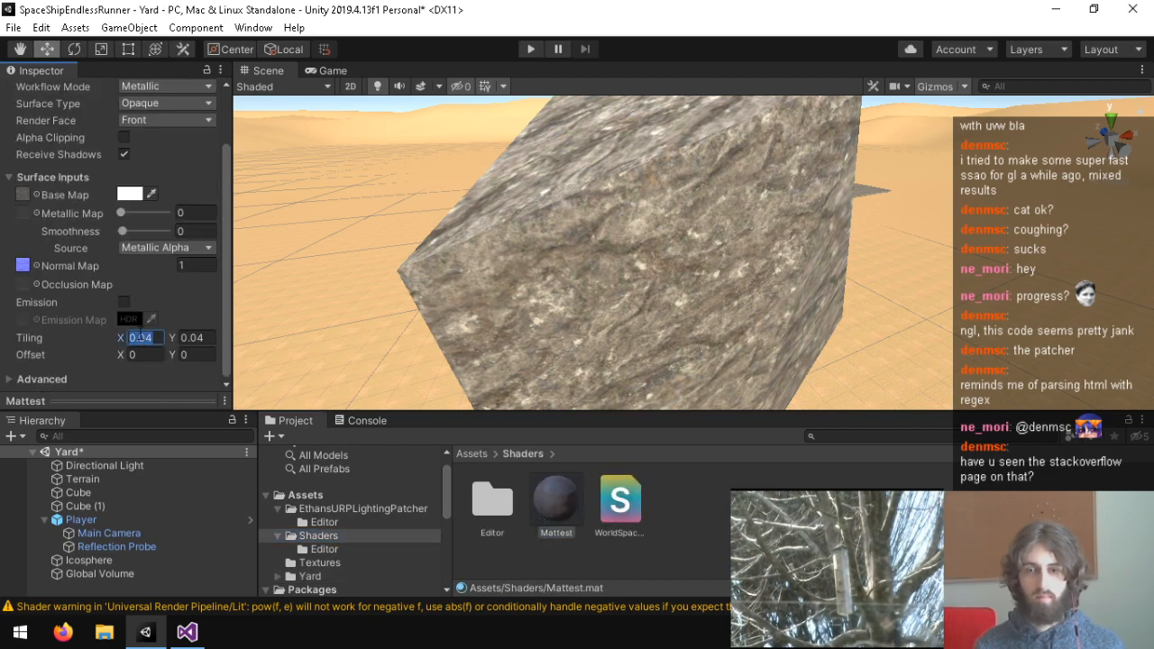
{"action": "type", "text": "0.1"}
{"action": "key", "text": "Tab"}
{"action": "type", "text": "0.1"}
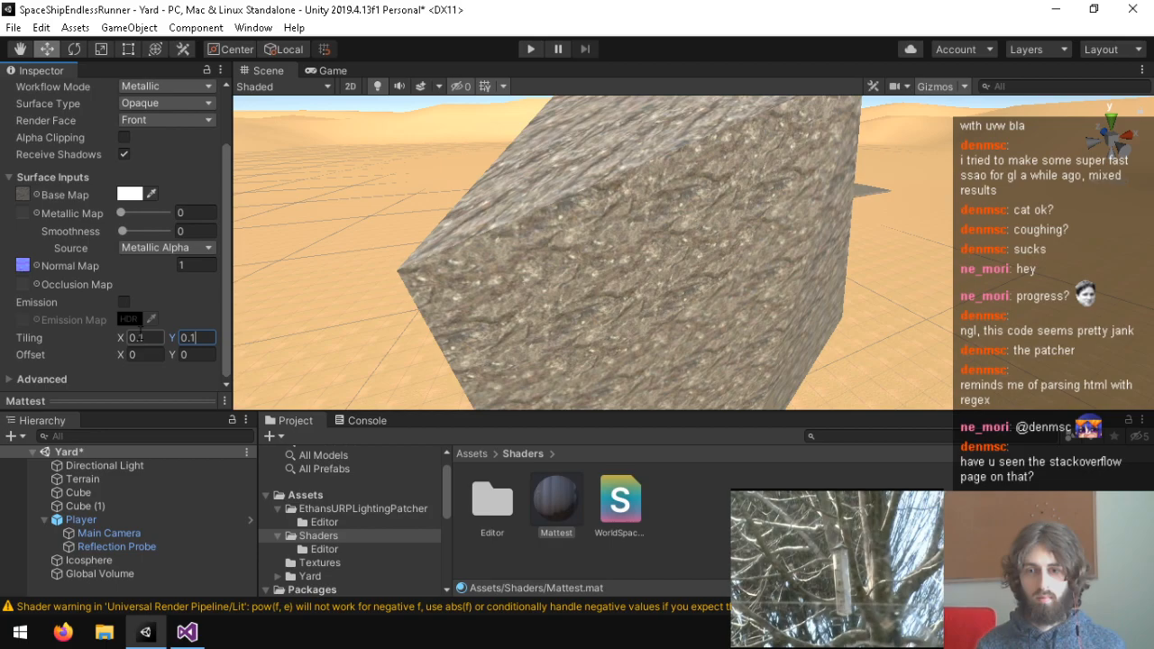
{"action": "type", "text": "1"}
{"action": "key", "text": "Tab"}
{"action": "type", "text": "1"}
Select the Icosphere, lower it into the sand to a Y position of about 14.1, and look at its rock surface.
{"action": "mouse_move", "coordinate": [721, 298]}
{"action": "right_mouse_down"}
{"action": "mouse_move", "coordinate": [803, 312]}
{"action": "mouse_move", "coordinate": [830, 237]}
{"action": "mouse_move", "coordinate": [698, 160]}
{"action": "mouse_move", "coordinate": [621, 199]}
{"action": "right_mouse_up"}
{"action": "key", "text": "w"}
{"action": "left_click", "coordinate": [621, 199]}
{"action": "left_click_drag", "start_coordinate": [657, 132], "coordinate": [755, 320]}
{"action": "right_click_drag", "start_coordinate": [755, 320], "coordinate": [411, 270]}
{"action": "scroll", "coordinate": [459, 253], "scroll_direction": "down", "scroll_amount": 3}
{"action": "scroll", "coordinate": [410, 270], "scroll_direction": "up", "scroll_amount": 5}
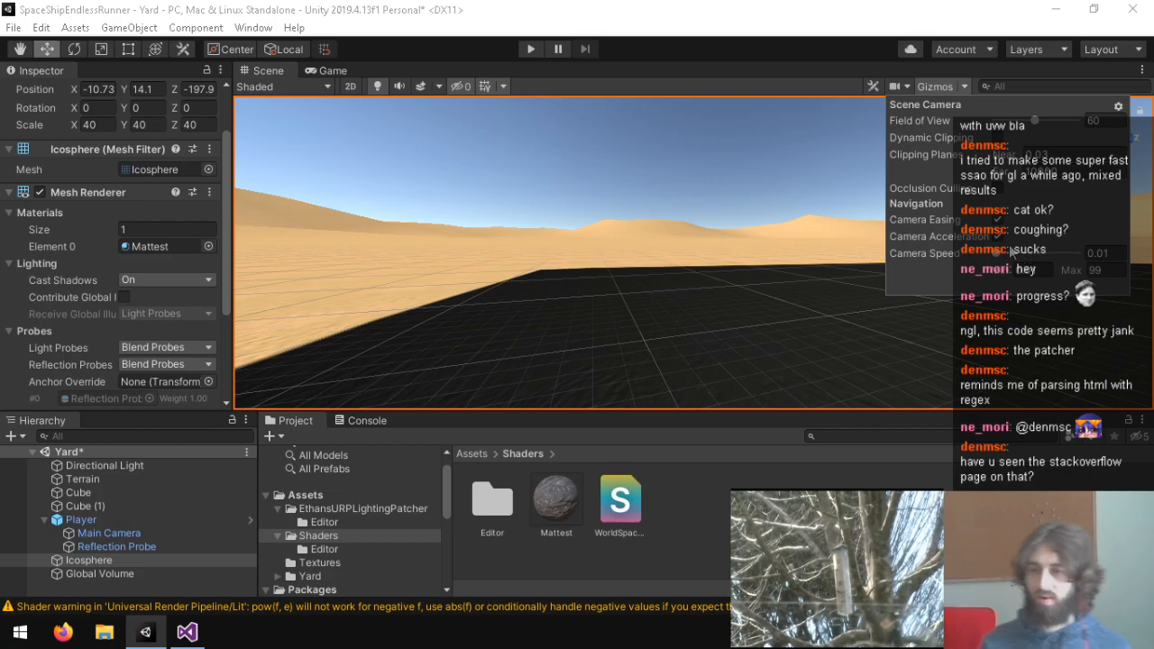
{"action": "right_click_drag", "start_coordinate": [636, 232], "coordinate": [677, 258]}
{"action": "scroll", "coordinate": [497, 232], "scroll_direction": "up", "scroll_amount": 4}
{"action": "scroll", "coordinate": [578, 271], "scroll_direction": "up", "scroll_amount": 5}
{"action": "scroll", "coordinate": [809, 296], "scroll_direction": "down", "scroll_amount": 2}
{"action": "scroll", "coordinate": [803, 284], "scroll_direction": "down", "scroll_amount": 6}
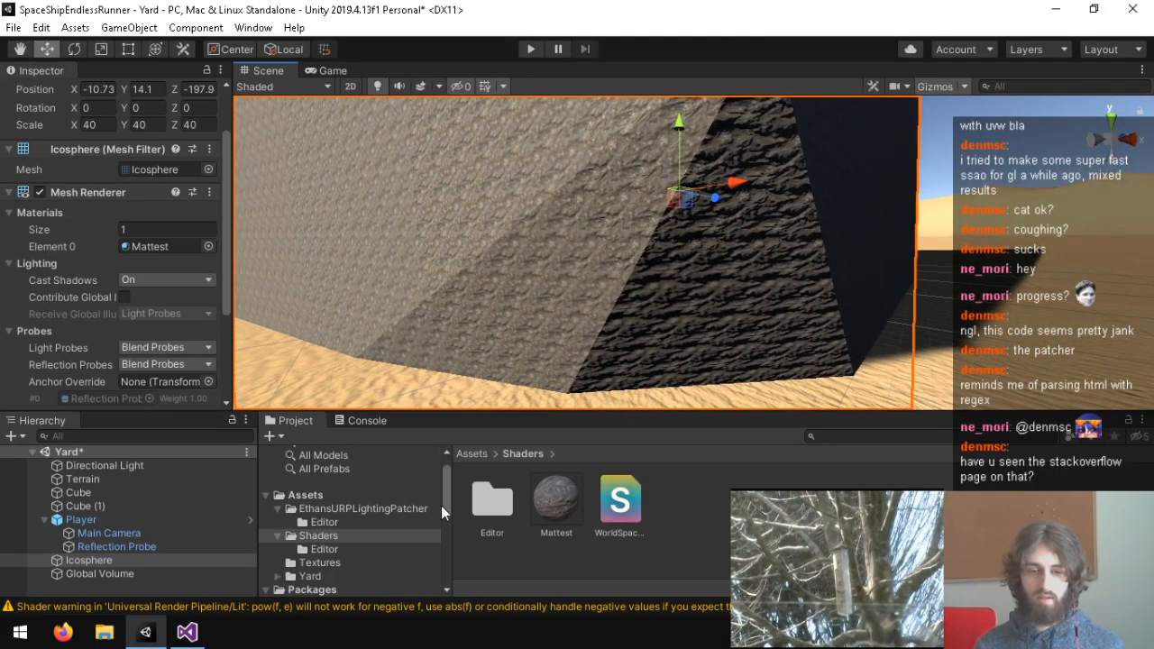
Set Mattest's X and Y tiling to 0.1 and its normal map strength first to 4, finally to 2.
{"action": "left_click", "coordinate": [553, 495]}
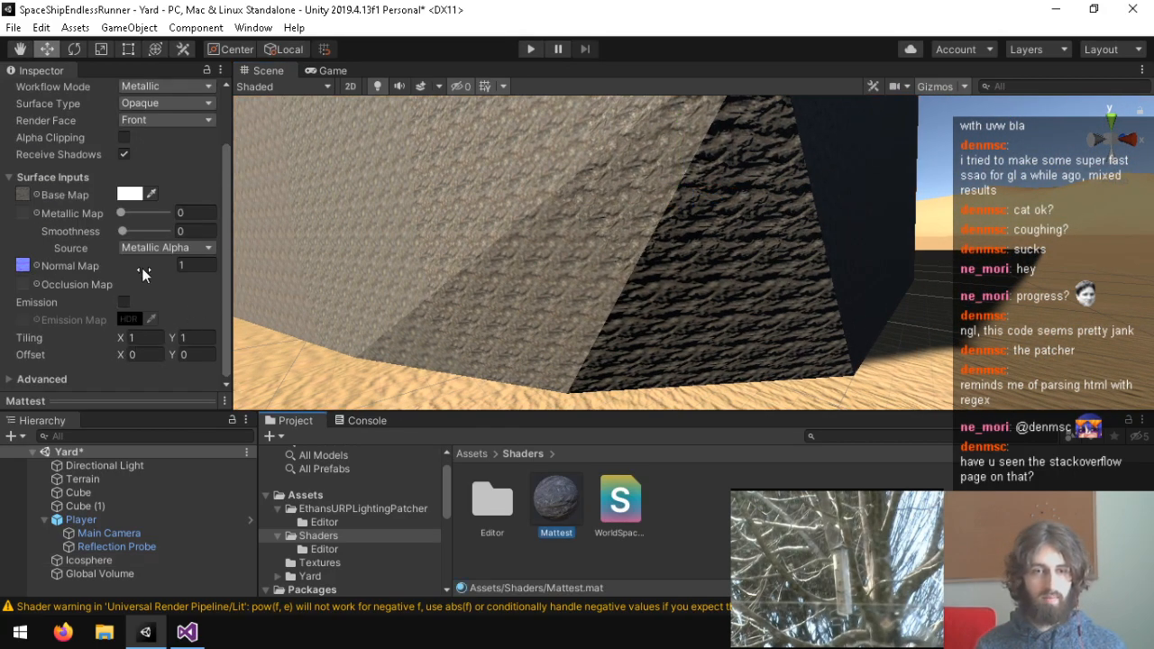
{"action": "left_click", "coordinate": [208, 265]}
{"action": "type", "text": "4"}
{"action": "right_click_drag", "start_coordinate": [651, 260], "coordinate": [559, 325]}
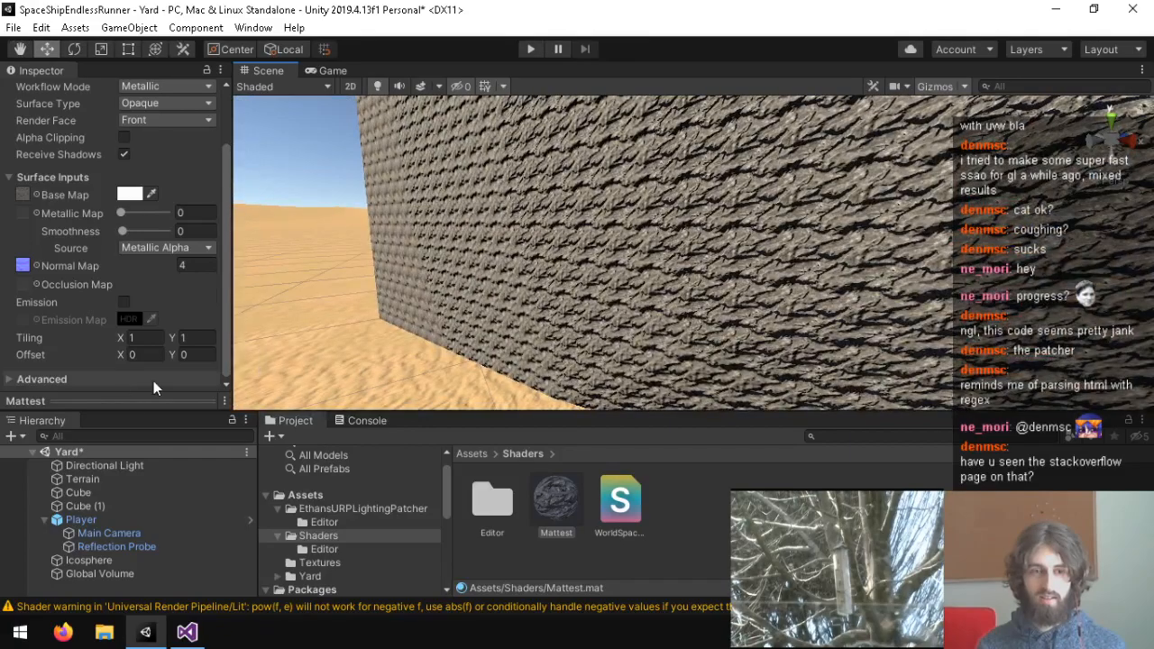
{"action": "type", "text": "0.1"}
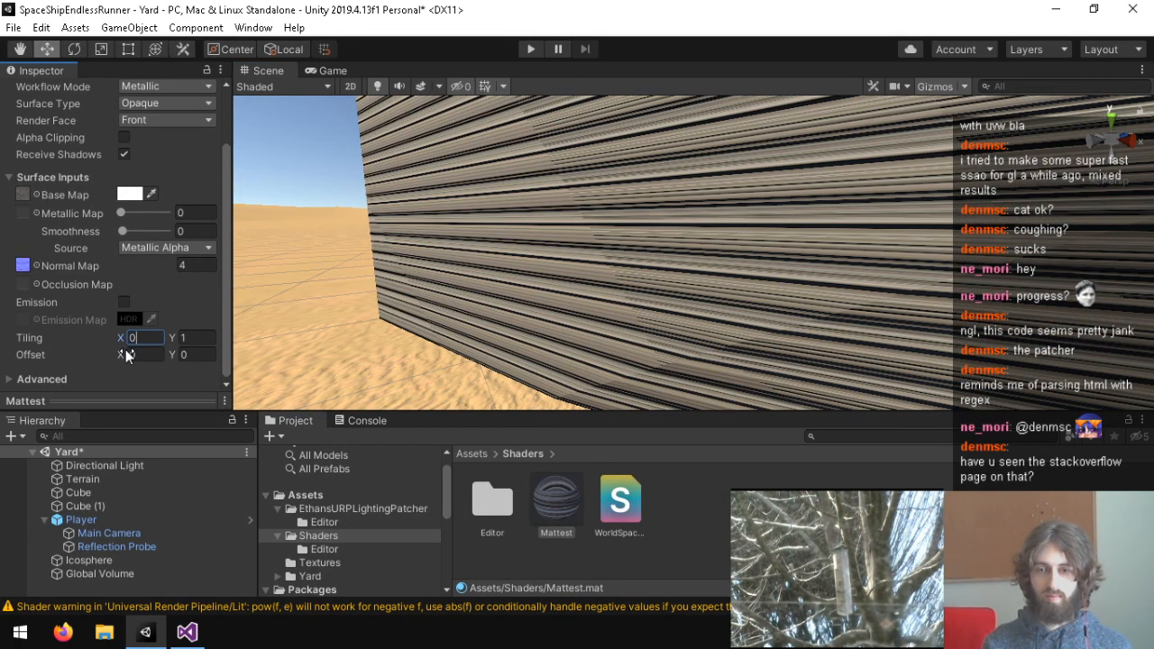
{"action": "key", "text": "Tab"}
{"action": "type", "text": "0.1"}
{"action": "right_click_drag", "start_coordinate": [686, 309], "coordinate": [650, 192]}
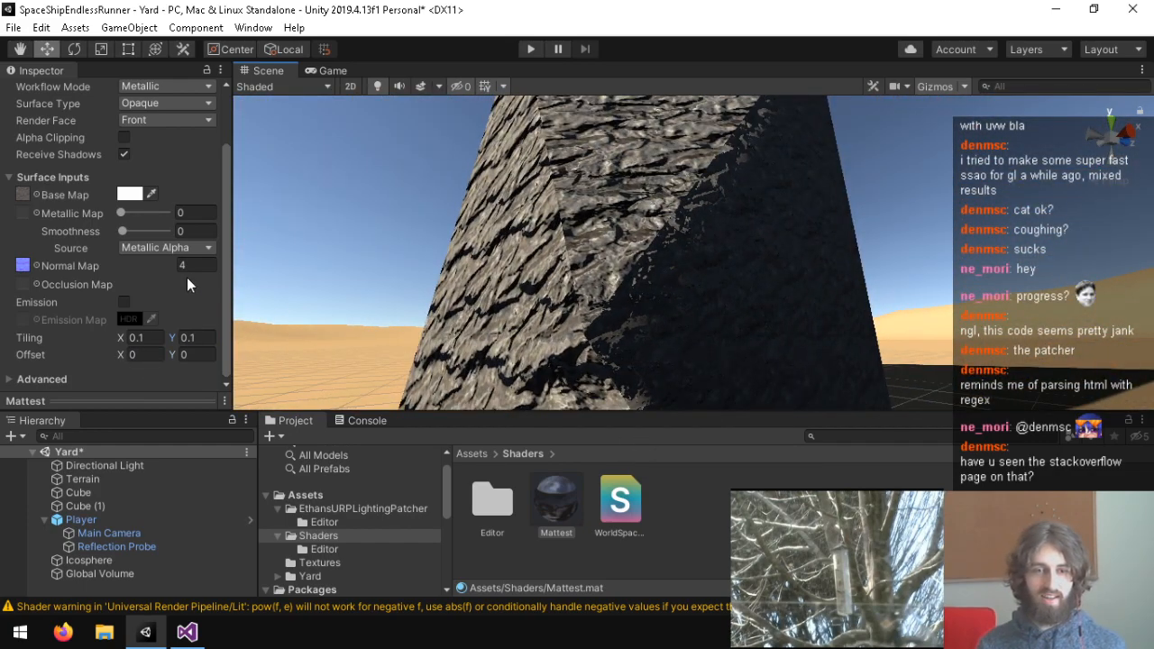
{"action": "type", "text": "2"}
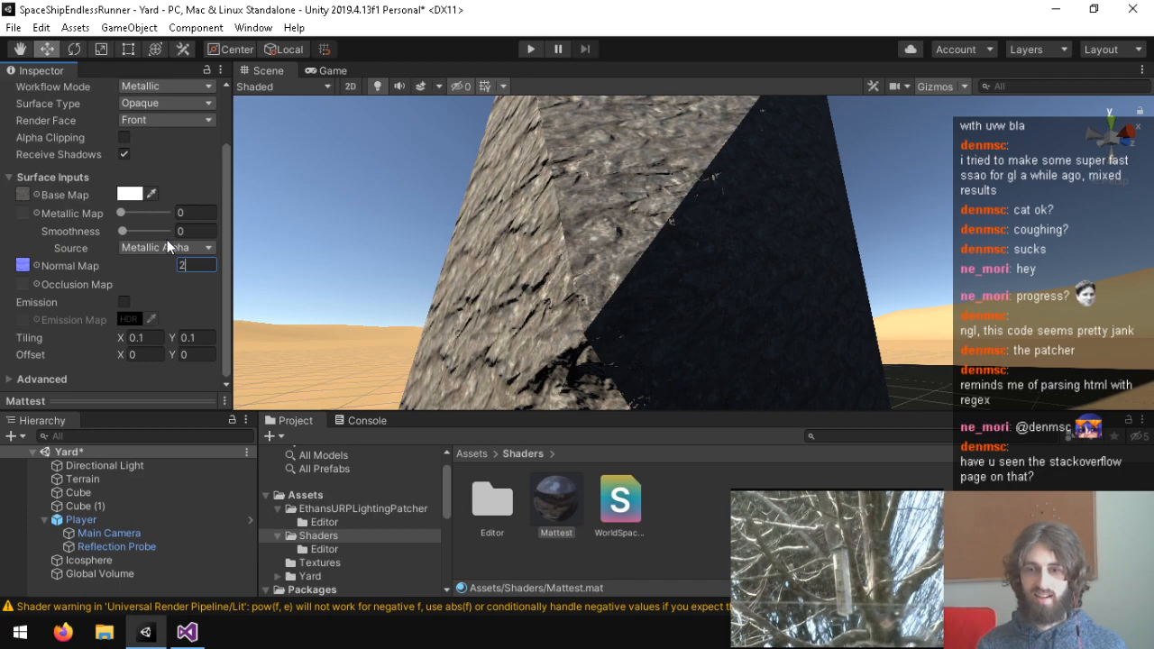
Run the game and move up to the rock to check its lighting.
{"action": "left_click", "coordinate": [531, 49]}
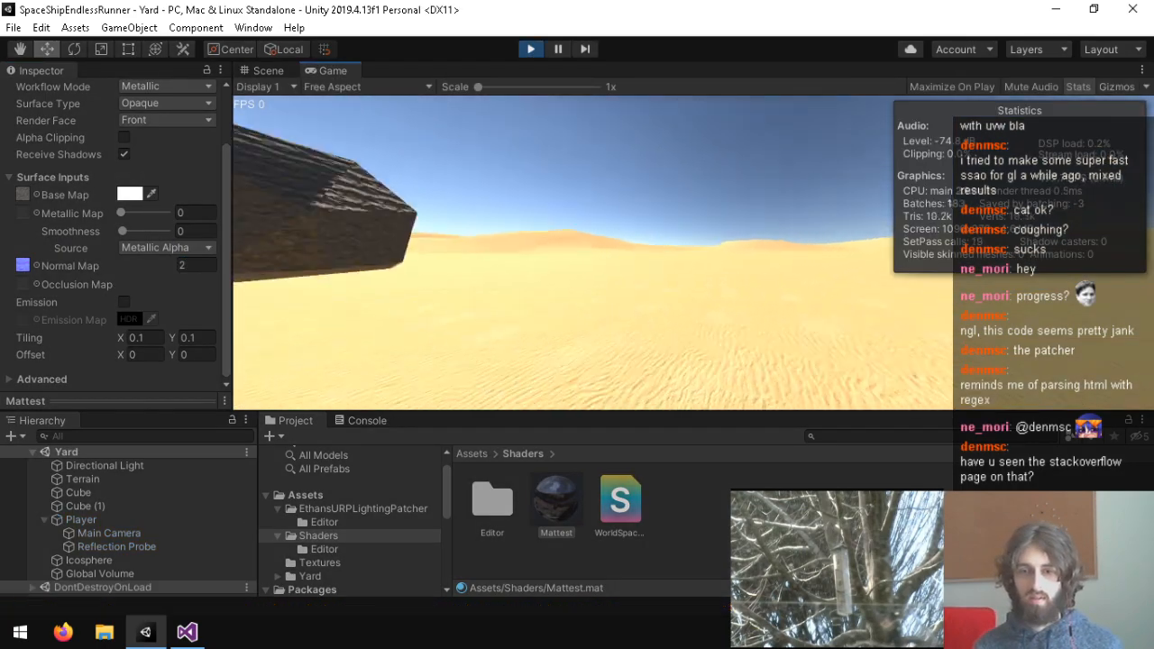
{"action": "key", "text": "w"}
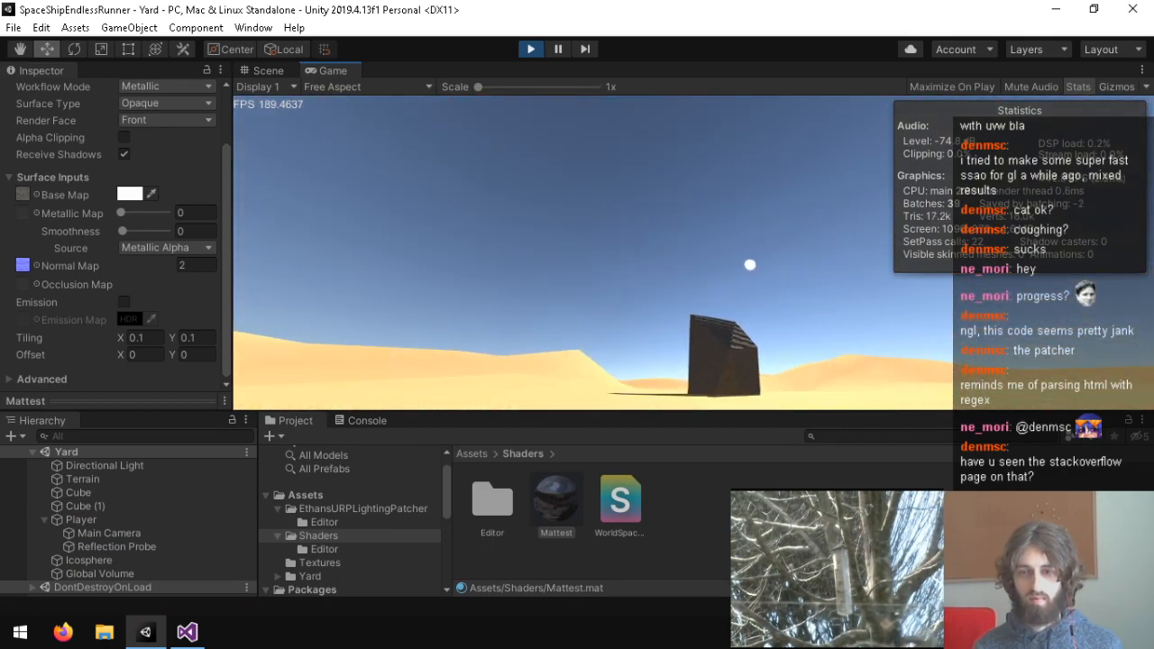
{"action": "key", "text": "w"}
{"action": "key", "text": "w"}
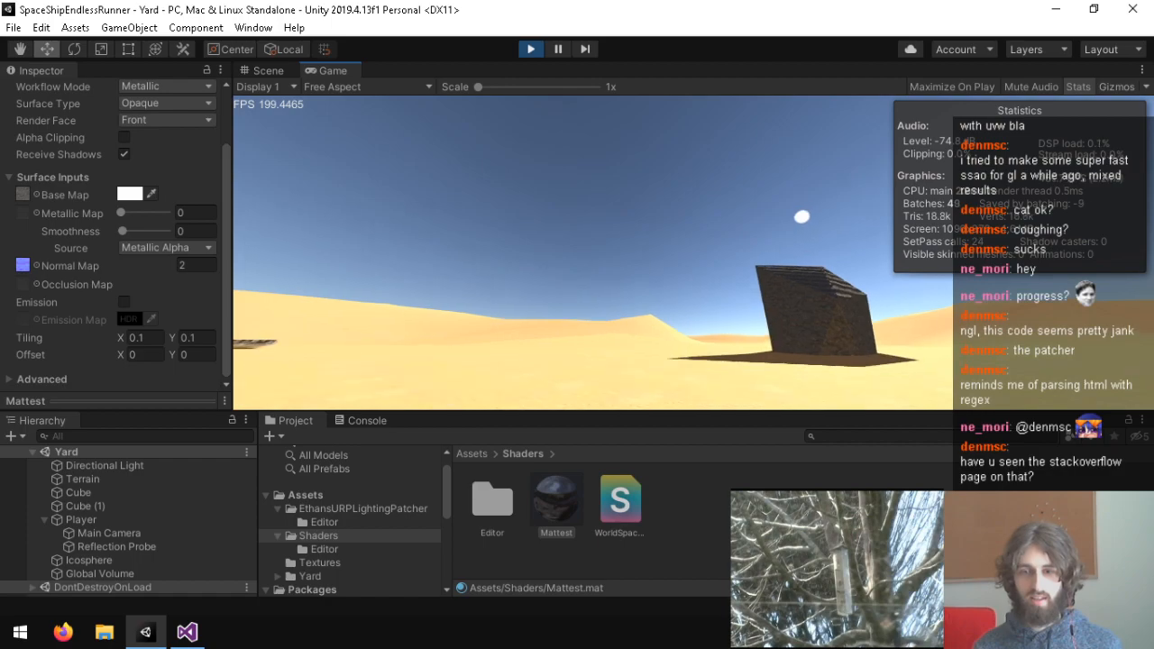
{"action": "key", "text": "w"}
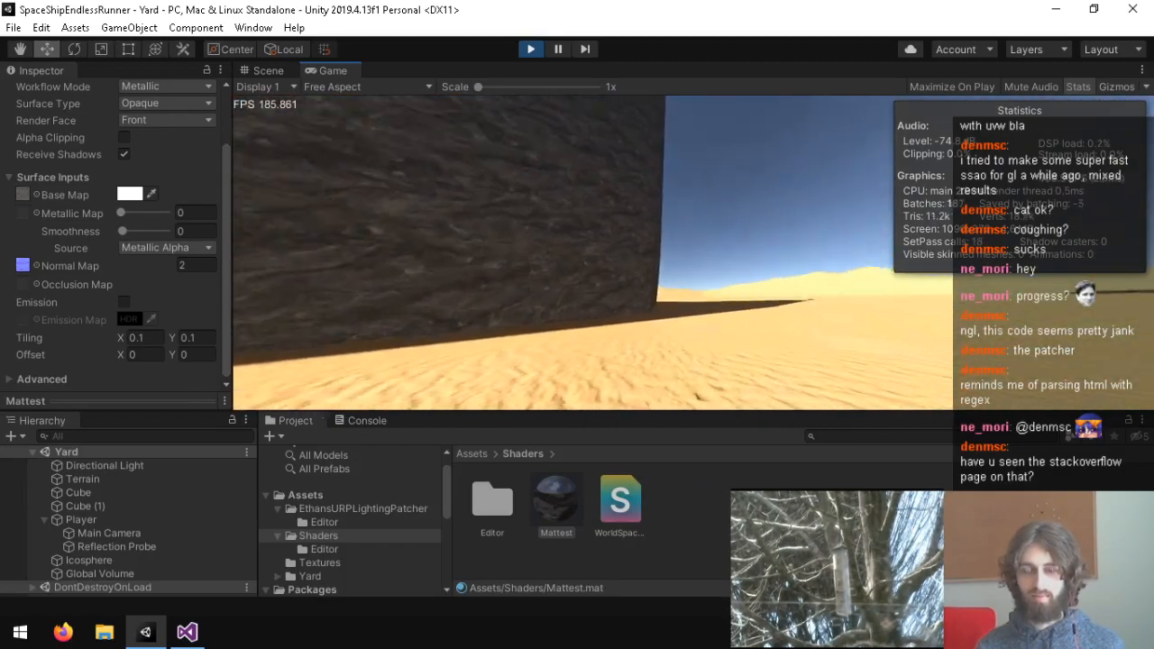
Pause the game and examine the rock's shaded side in the Scene view.
{"action": "key", "text": "ctrl+shift+p"}
{"action": "right_click_drag", "start_coordinate": [692, 258], "coordinate": [787, 313]}
{"action": "key", "text": "d"}
{"action": "key", "text": "s"}
{"action": "key", "text": "w"}
{"action": "key", "text": "s"}
{"action": "key", "text": "w"}
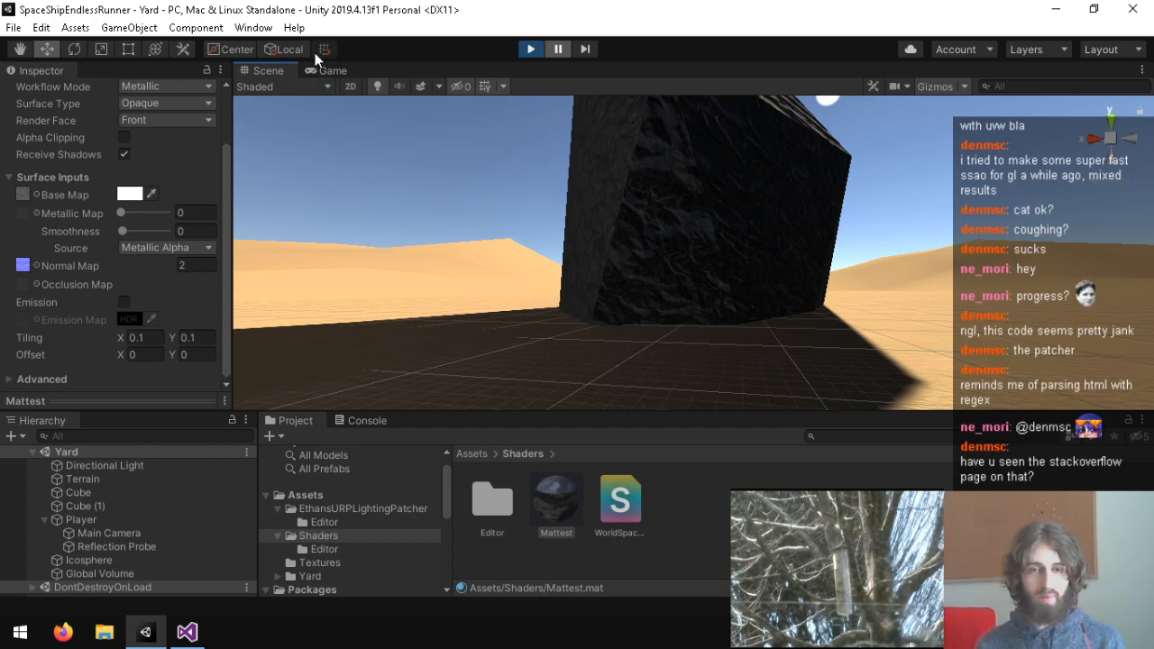
Open Ethans URP Lighting Patcher, test toggling Specular Fix and Diffuse Reflection Probes, and close it again.
{"action": "left_click", "coordinate": [254, 27]}
{"action": "left_click", "coordinate": [379, 119]}
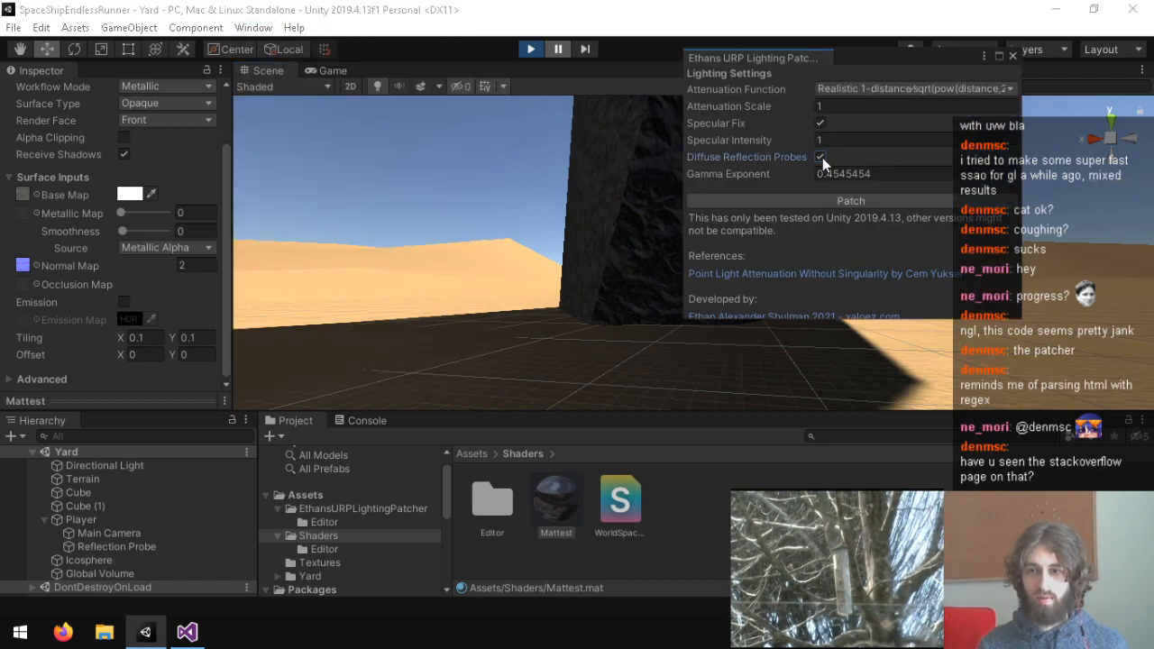
{"action": "left_click_drag", "start_coordinate": [871, 63], "coordinate": [489, 149]}
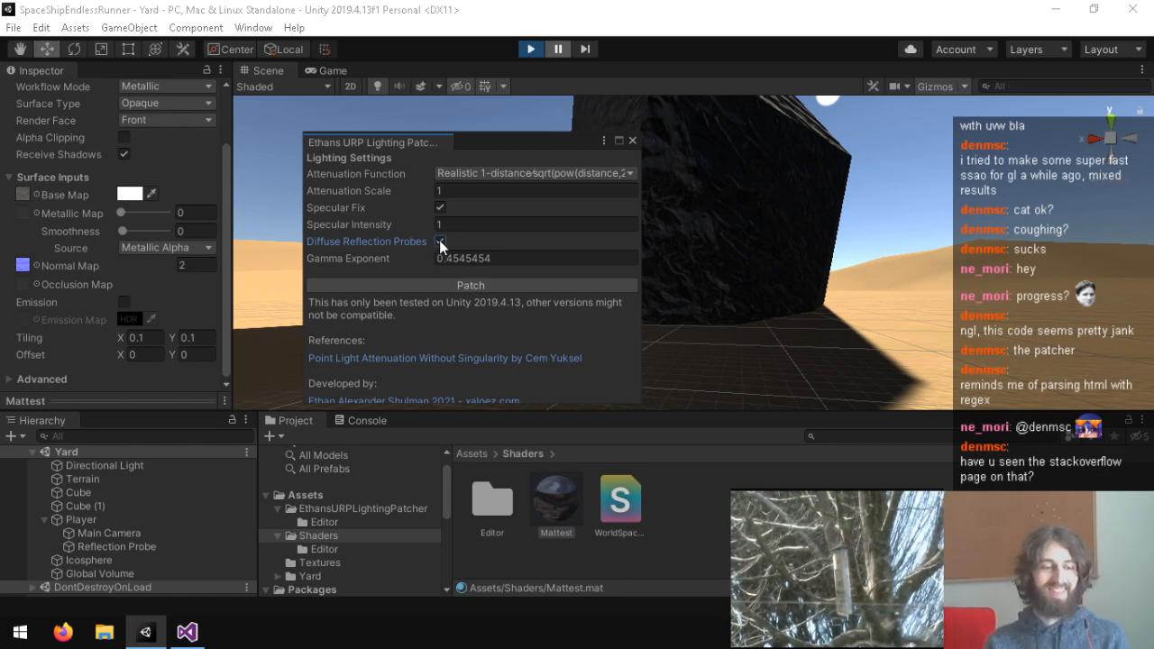
{"action": "left_click", "coordinate": [440, 208]}
{"action": "left_click", "coordinate": [440, 207]}
{"action": "left_click", "coordinate": [440, 244]}
{"action": "left_click", "coordinate": [442, 207]}
{"action": "left_click", "coordinate": [442, 211]}
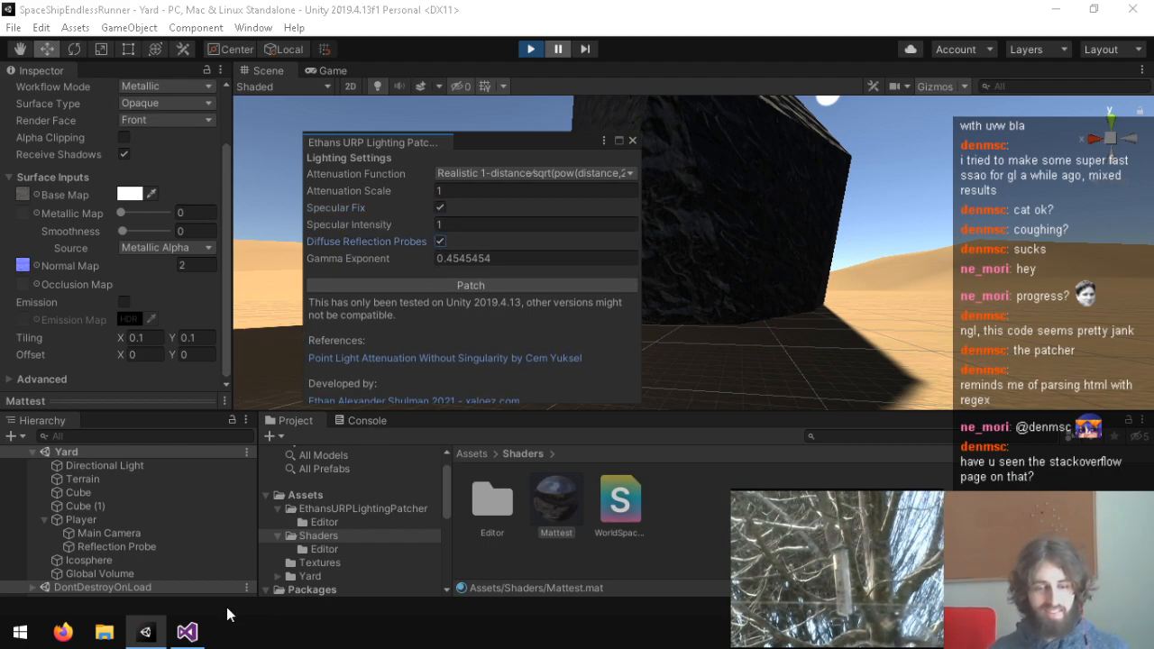
{"action": "left_click", "coordinate": [633, 141]}
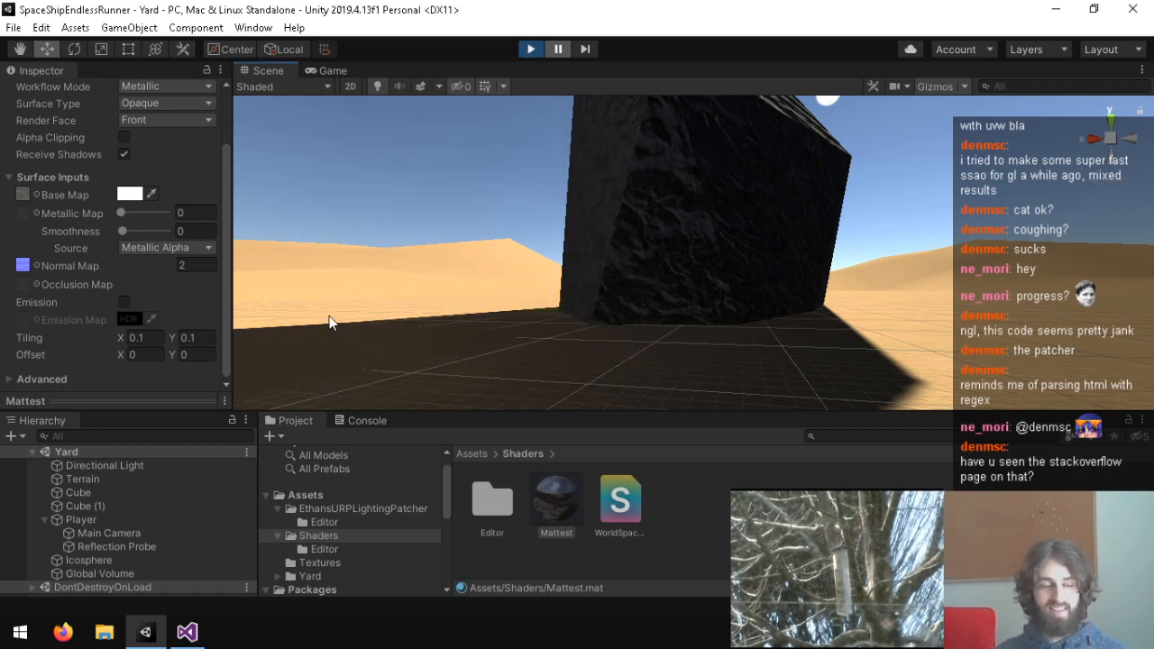
In Visual Studio, replace specular with diffuseReflection as the Diffuse Reflection Probes toggle's value in OnGUI and save the script.
{"action": "left_click", "coordinate": [187, 632]}
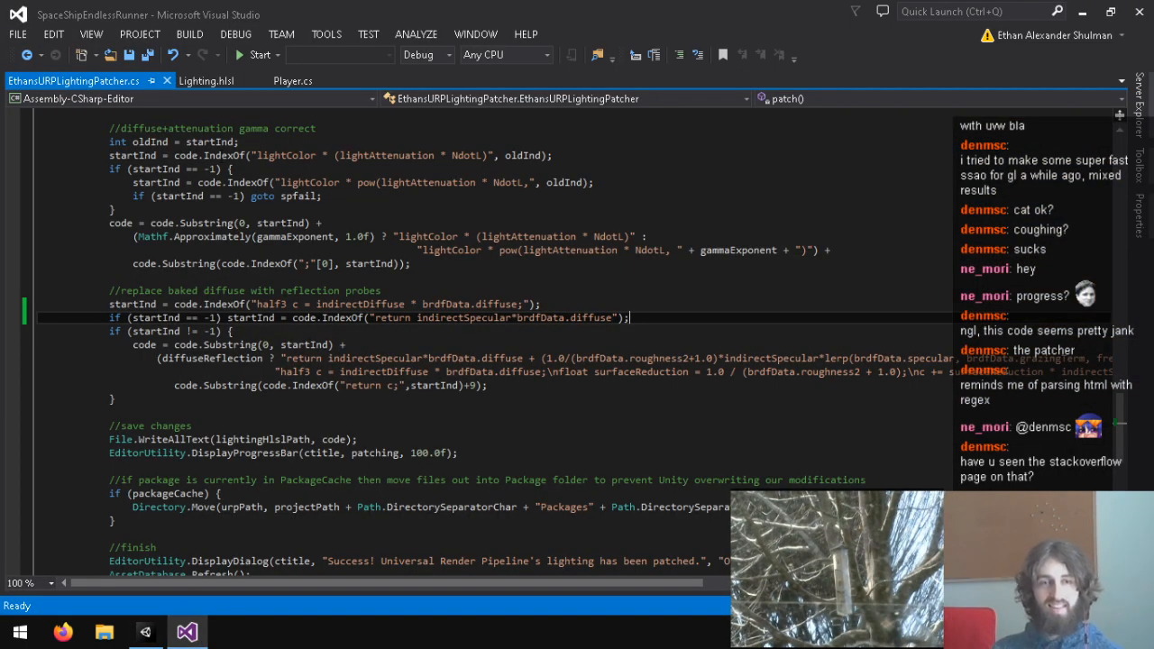
{"action": "scroll", "coordinate": [462, 463], "scroll_direction": "up", "scroll_amount": 20}
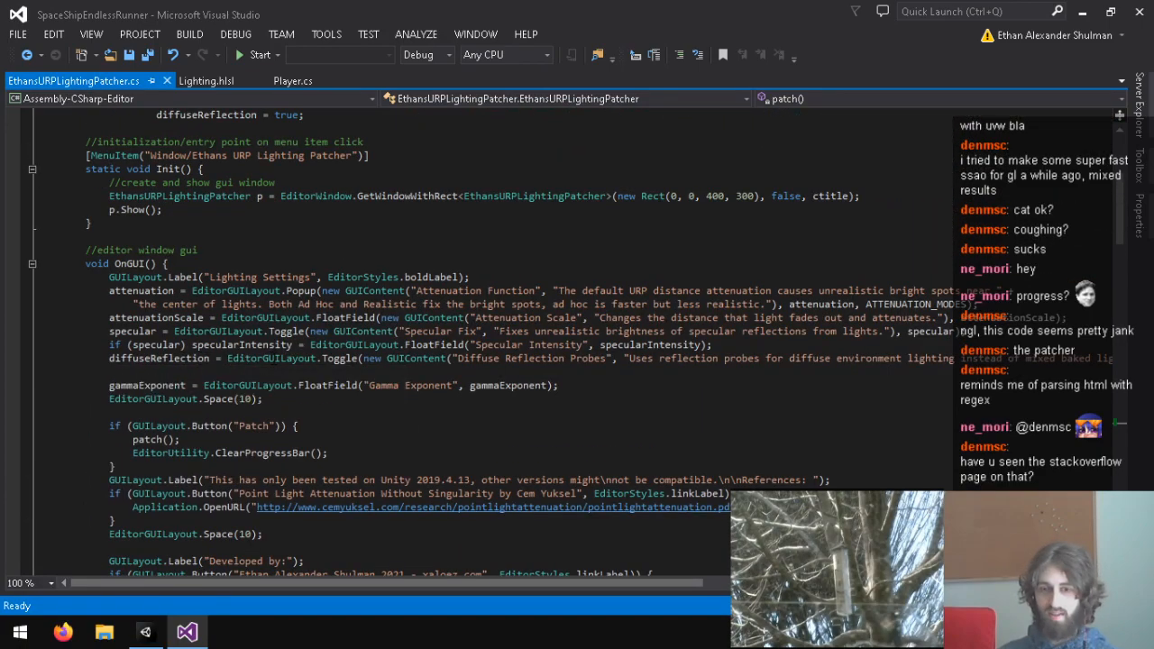
{"action": "left_click_drag", "start_coordinate": [388, 584], "coordinate": [746, 584]}
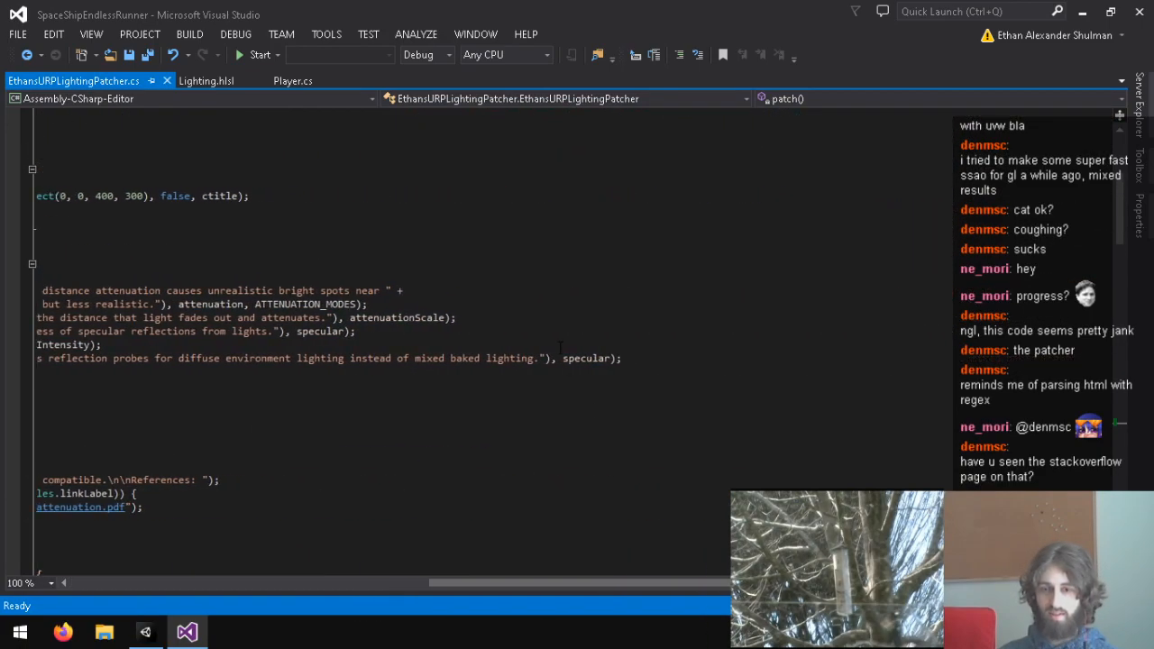
{"action": "double_click", "coordinate": [584, 358]}
{"action": "type", "text": "diffuy"}
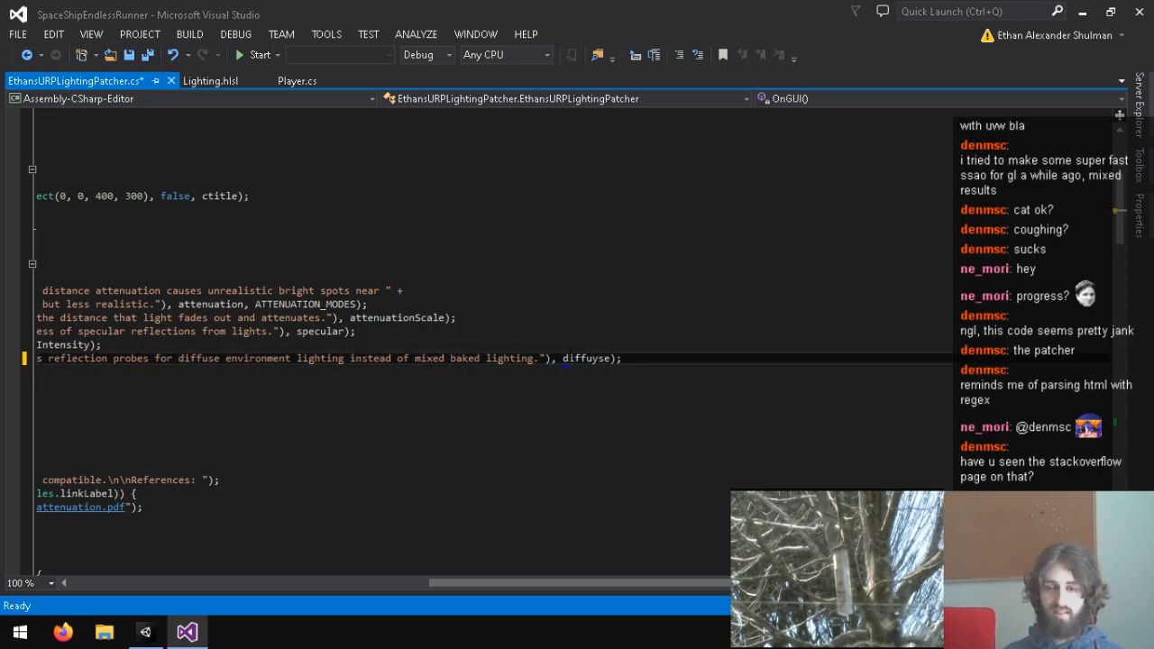
{"action": "key", "text": "ctrl+s"}
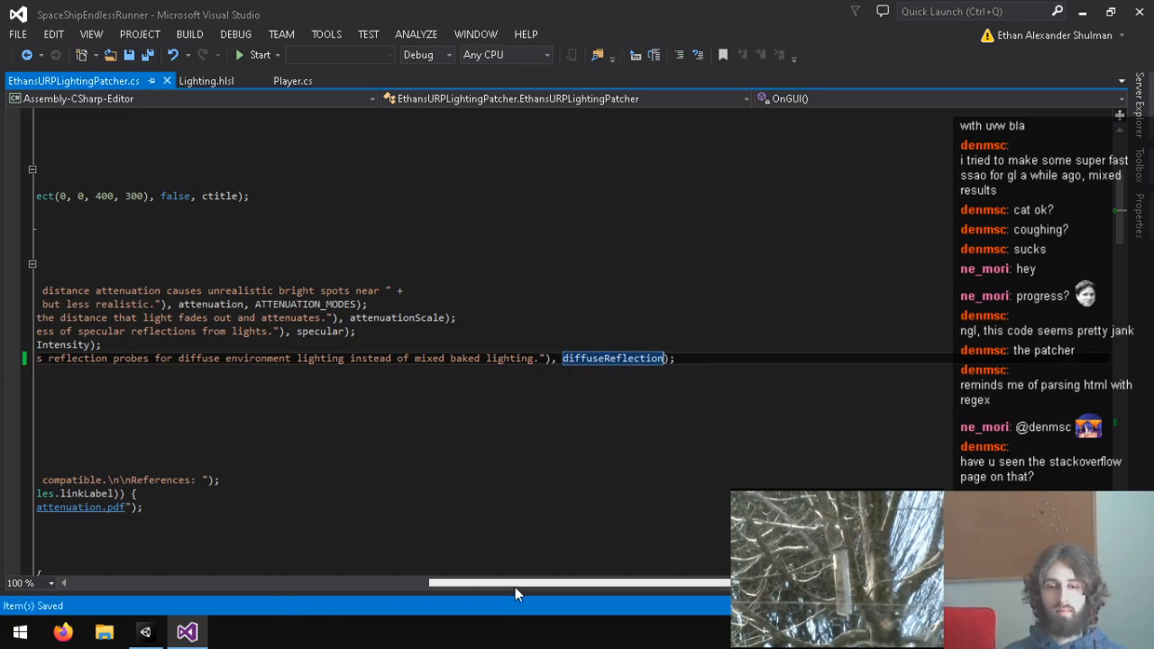
{"action": "left_click_drag", "start_coordinate": [515, 587], "coordinate": [157, 586]}
Switch to Unity, reopen Ethans URP Lighting Patcher and clear the console warnings.
{"action": "left_click", "coordinate": [145, 631]}
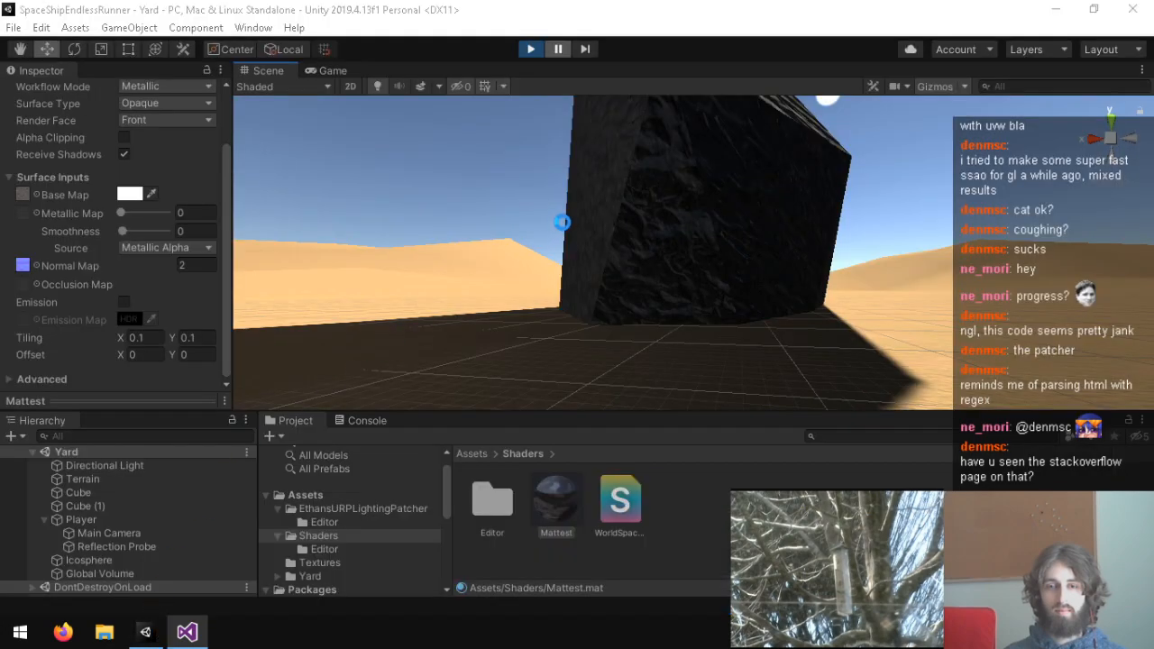
{"action": "left_click", "coordinate": [253, 28]}
{"action": "left_click", "coordinate": [289, 114]}
{"action": "left_click_drag", "start_coordinate": [487, 143], "coordinate": [620, 356]}
{"action": "left_click", "coordinate": [212, 608]}
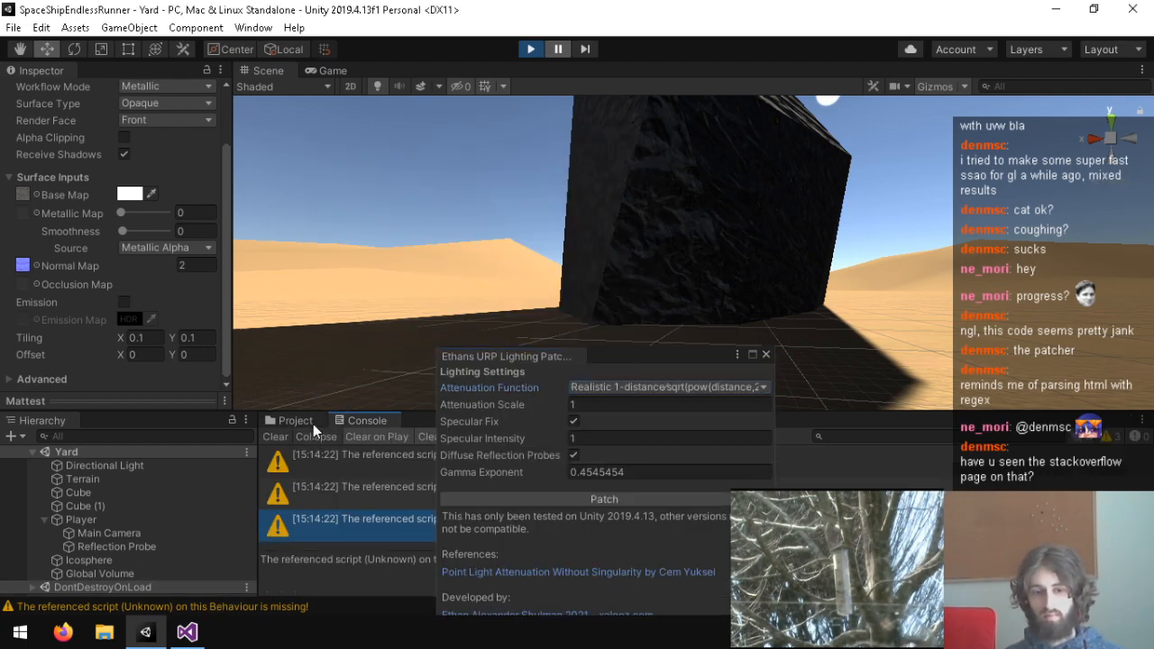
{"action": "left_click", "coordinate": [275, 436]}
{"action": "left_click_drag", "start_coordinate": [643, 363], "coordinate": [684, 360]}
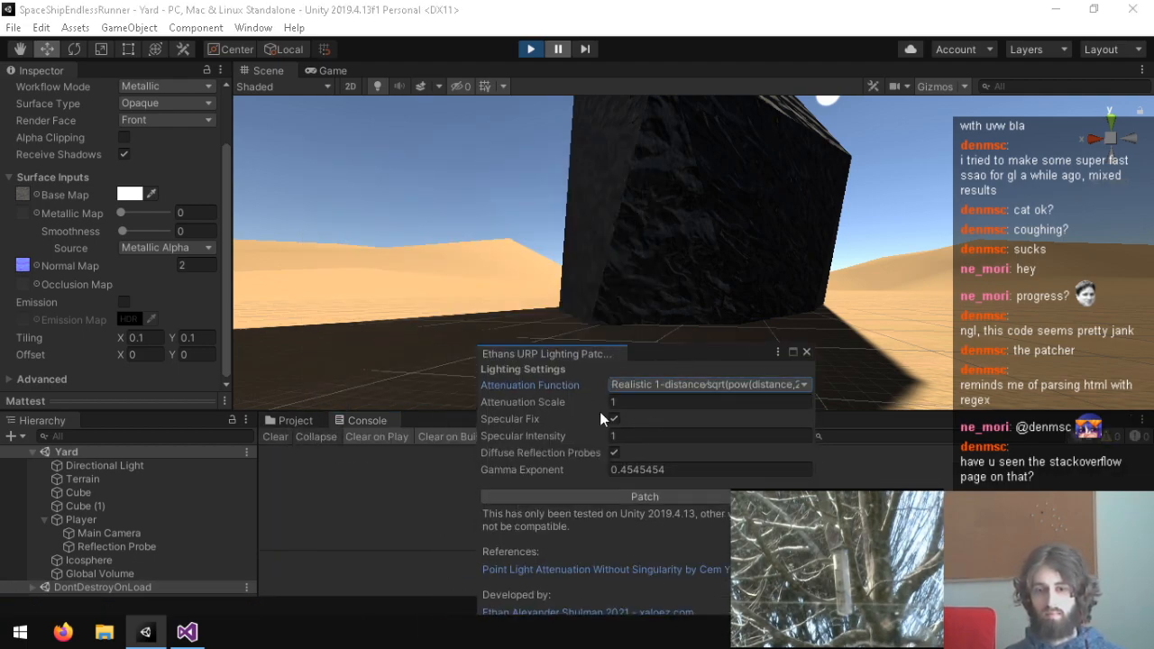
Patch the lighting with the URP Default 1/pow(distance,2) attenuation, Specular Fix and Diffuse Reflection Probes disabled, and a Gamma Exponent of 1.
{"action": "left_click", "coordinate": [614, 418]}
{"action": "left_click", "coordinate": [686, 384]}
{"action": "left_click", "coordinate": [644, 400]}
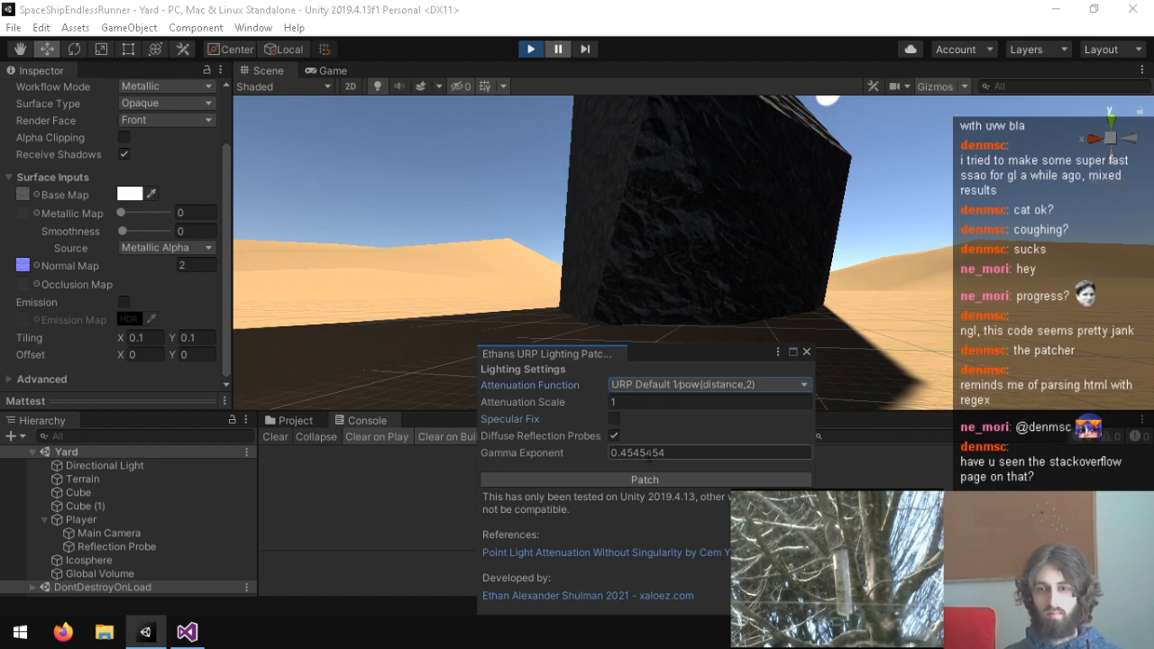
{"action": "left_click", "coordinate": [617, 437]}
{"action": "left_click", "coordinate": [642, 454]}
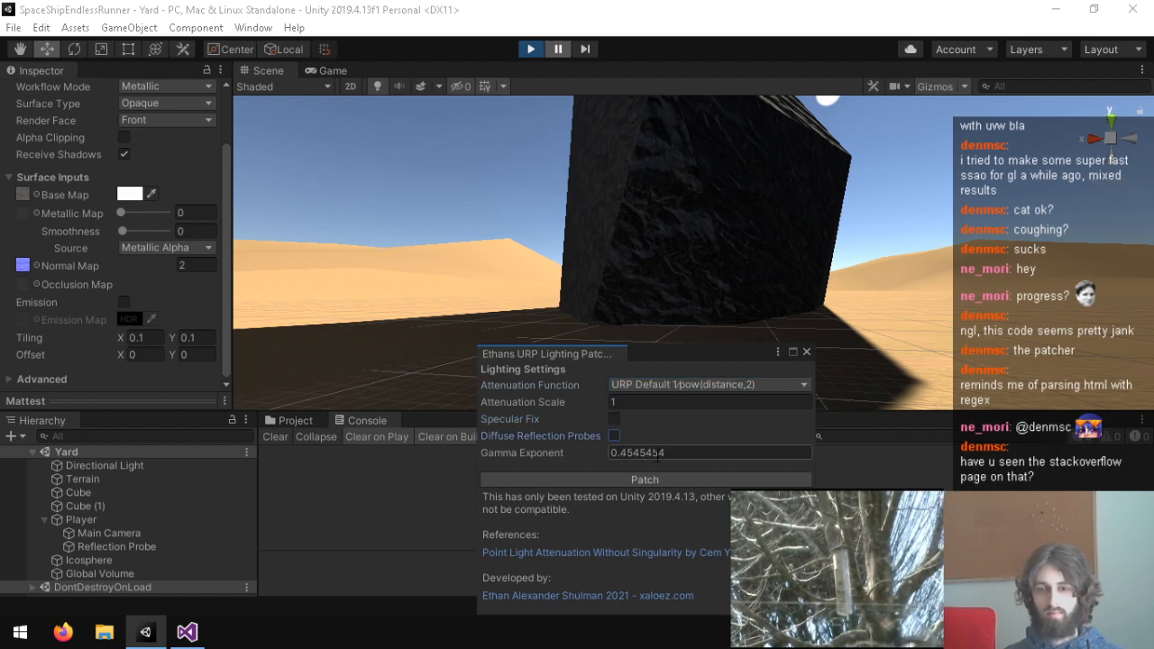
{"action": "left_click", "coordinate": [671, 479]}
{"action": "left_click", "coordinate": [682, 351]}
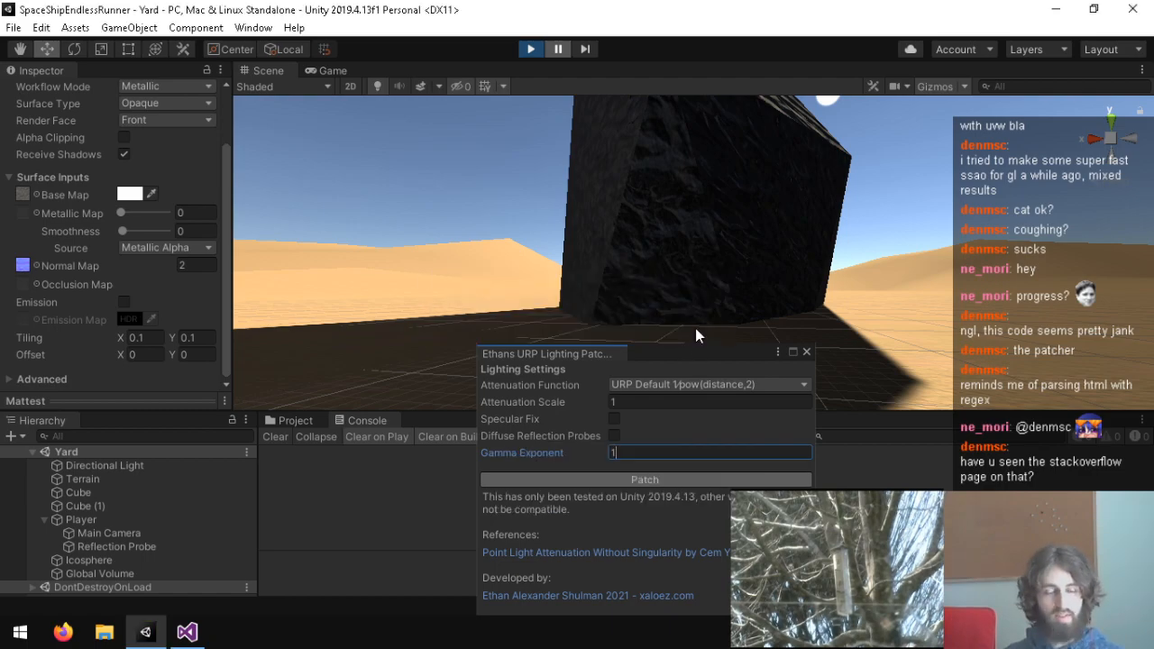
{"action": "right_click_drag", "start_coordinate": [594, 270], "coordinate": [586, 284]}
{"action": "left_click_drag", "start_coordinate": [675, 353], "coordinate": [959, 210]}
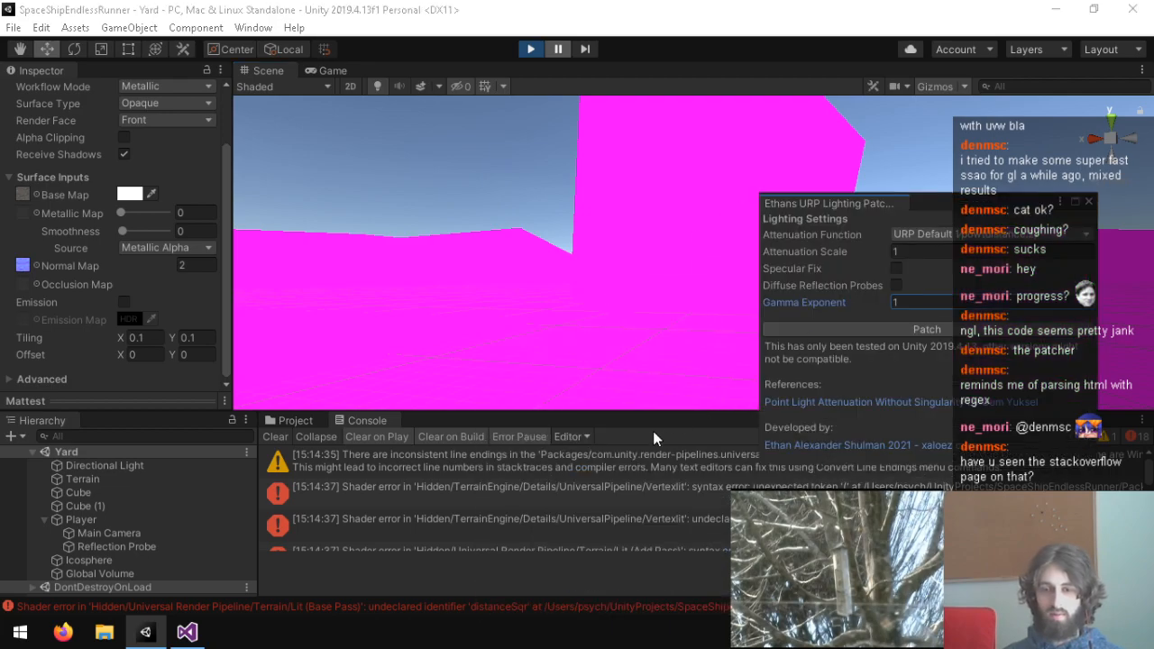
Examine EnvironmentBRDF in Lighting.hlsl from the first Vertexlit shader error, and return to Unity to close the patcher and stop the game.
{"action": "double_click", "coordinate": [608, 493]}
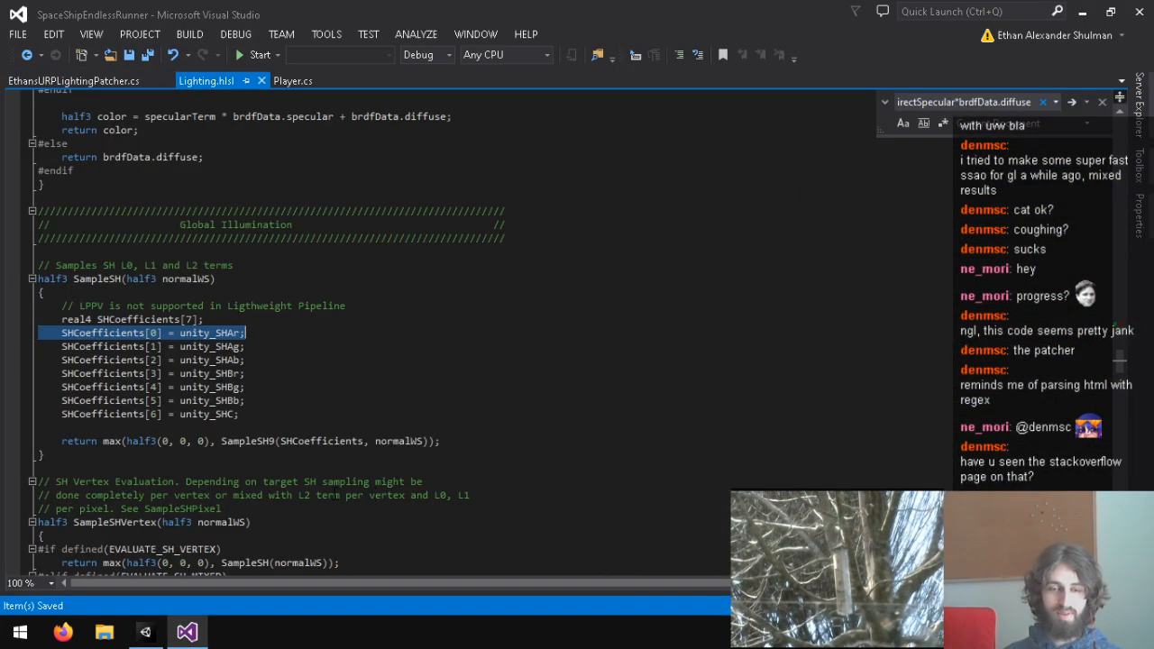
{"action": "scroll", "coordinate": [816, 510], "scroll_direction": "up", "scroll_amount": 15}
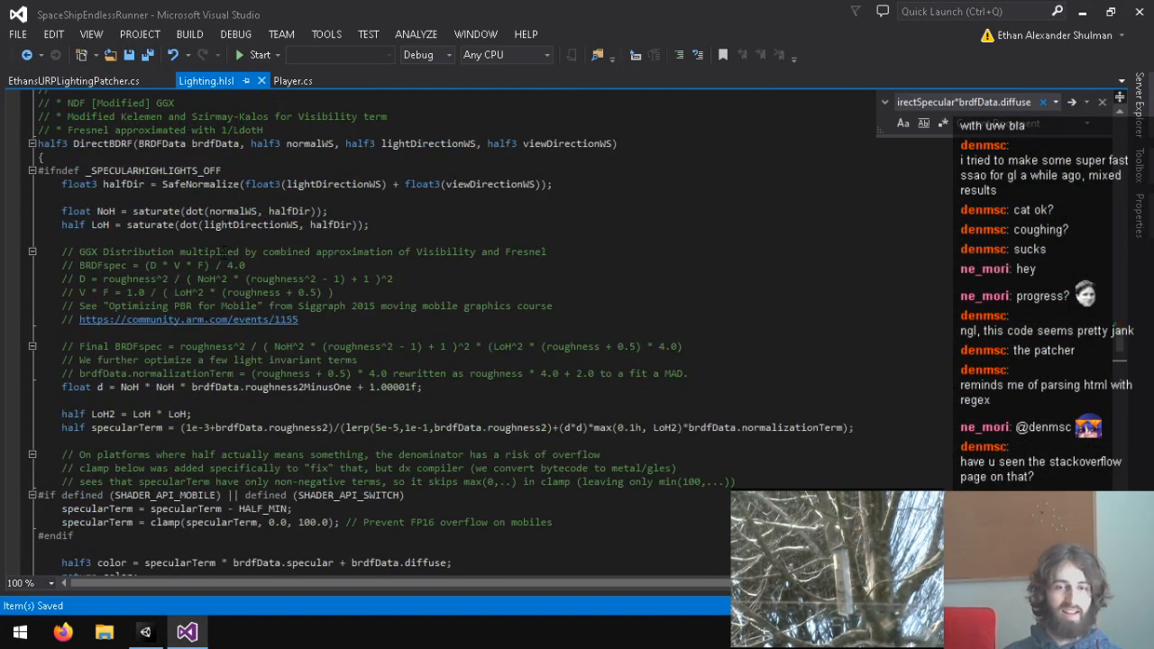
{"action": "scroll", "coordinate": [332, 313], "scroll_direction": "up", "scroll_amount": 4}
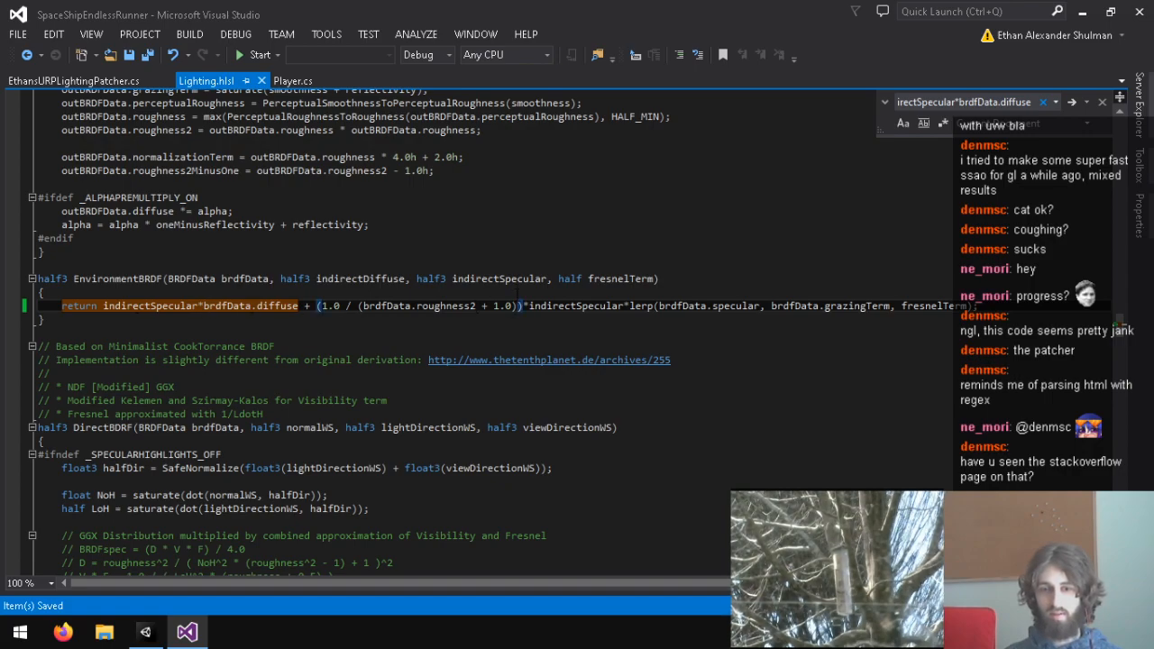
{"action": "left_click", "coordinate": [144, 631]}
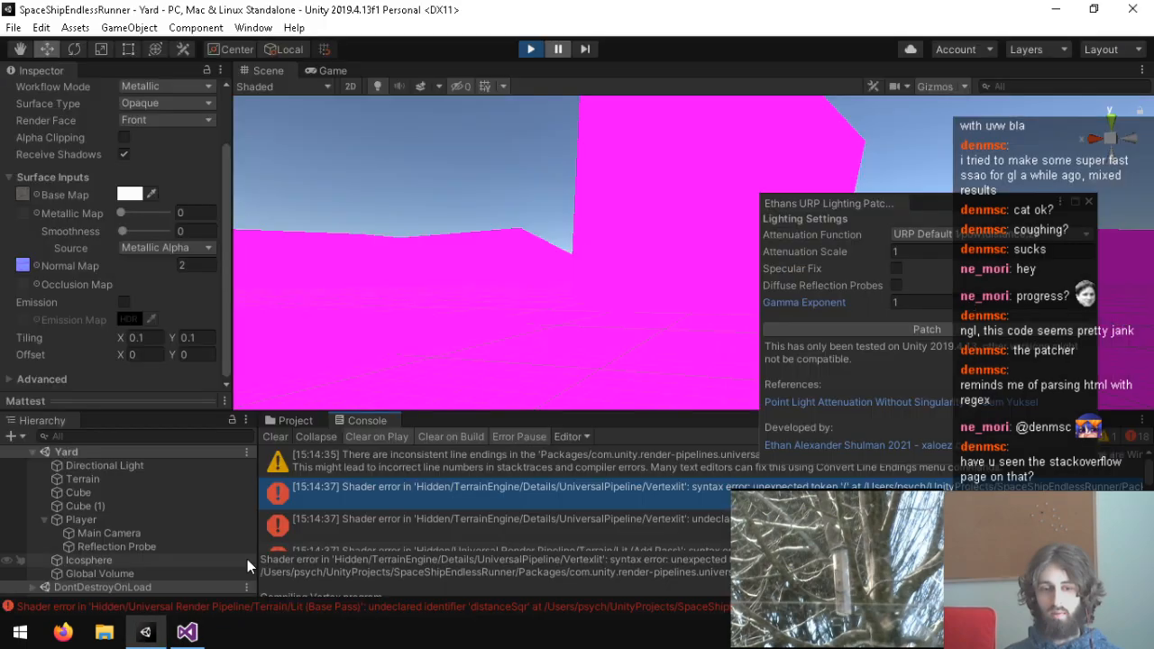
{"action": "left_click", "coordinate": [1089, 204]}
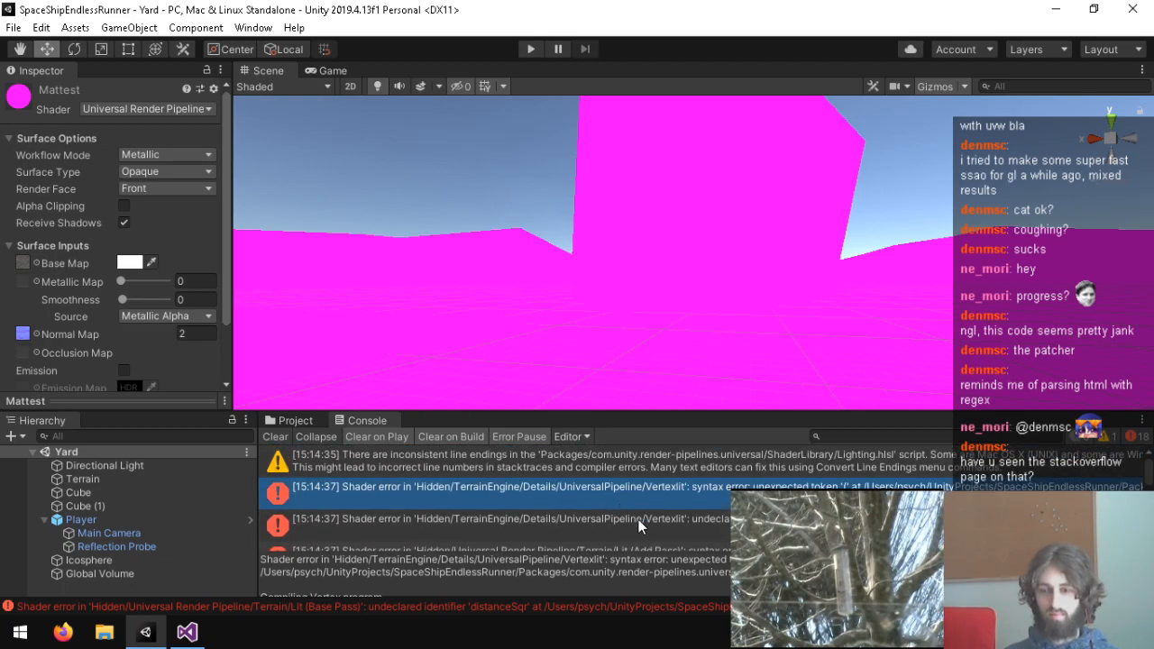
Open the second Vertexlit shader error in Lighting.hlsl and inspect the DistanceAttenuation function.
{"action": "double_click", "coordinate": [638, 519]}
{"action": "scroll", "coordinate": [338, 386], "scroll_direction": "up", "scroll_amount": 6}
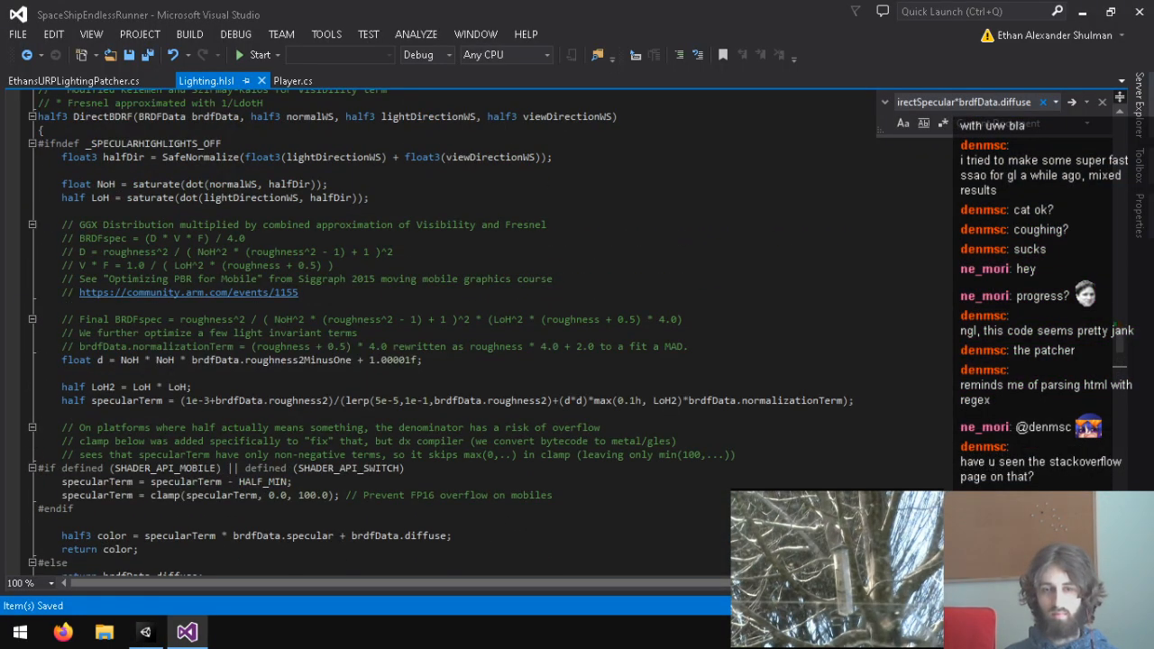
{"action": "left_click_drag", "start_coordinate": [1120, 341], "coordinate": [1082, 72]}
{"action": "scroll", "coordinate": [543, 288], "scroll_direction": "down", "scroll_amount": 5}
{"action": "scroll", "coordinate": [500, 268], "scroll_direction": "down", "scroll_amount": 8}
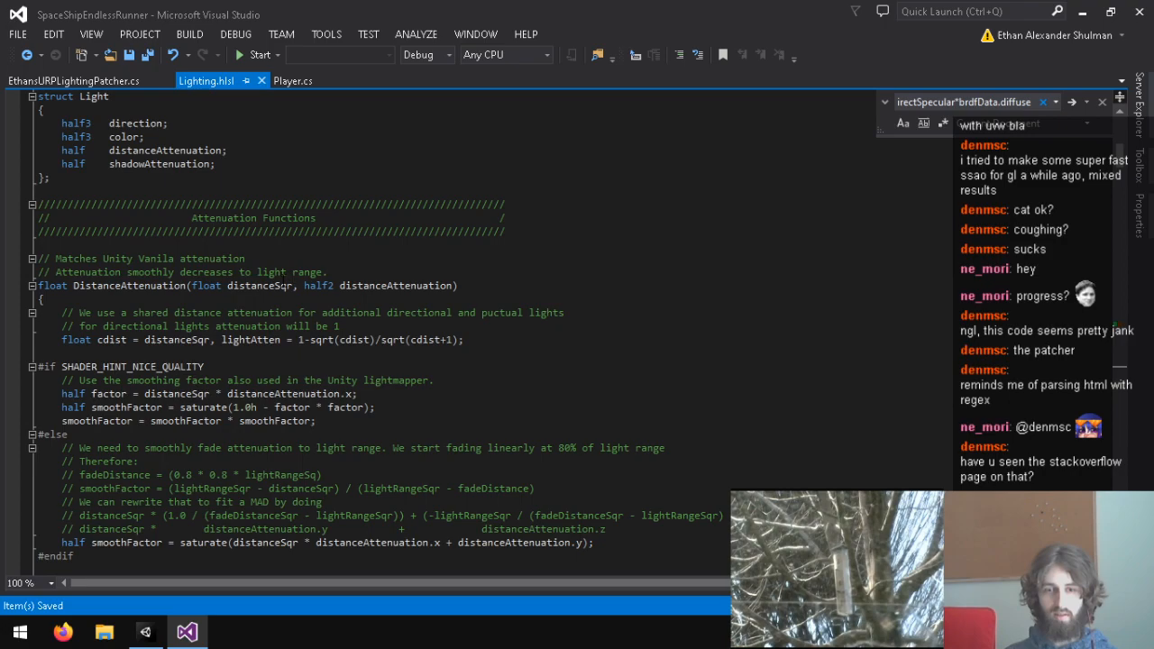
{"action": "left_click", "coordinate": [397, 325]}
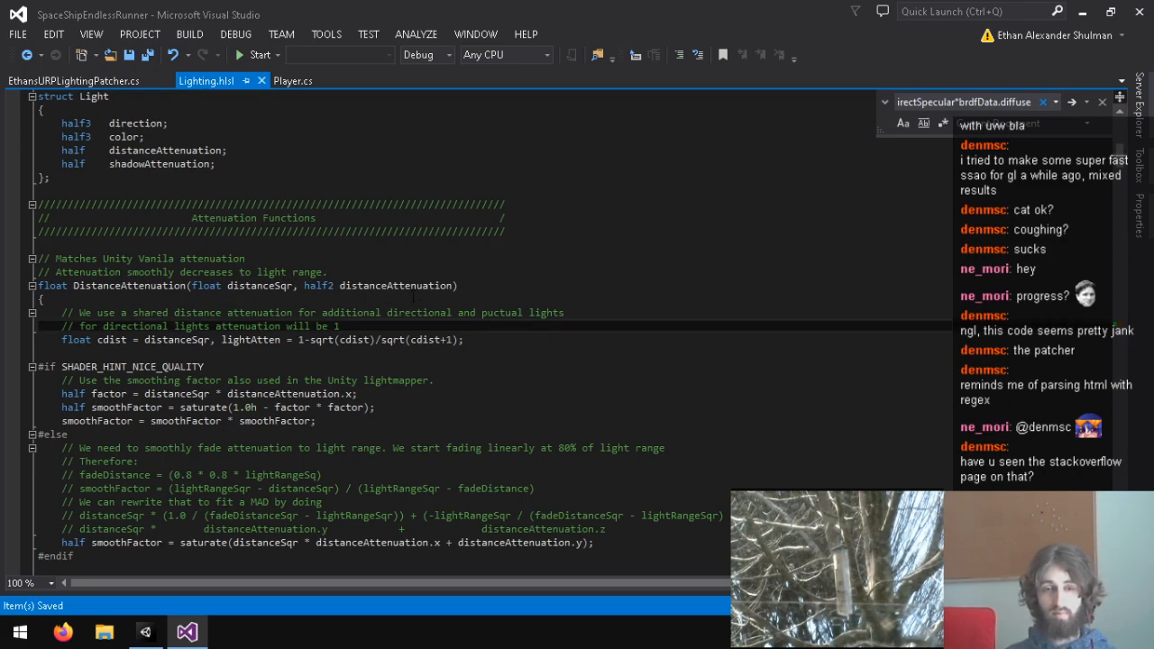
Reopen the Vertexlit syntax error from Unity's console and check the surrounding Lighting.hlsl code up to EnvironmentBRDF.
{"action": "left_click", "coordinate": [145, 633]}
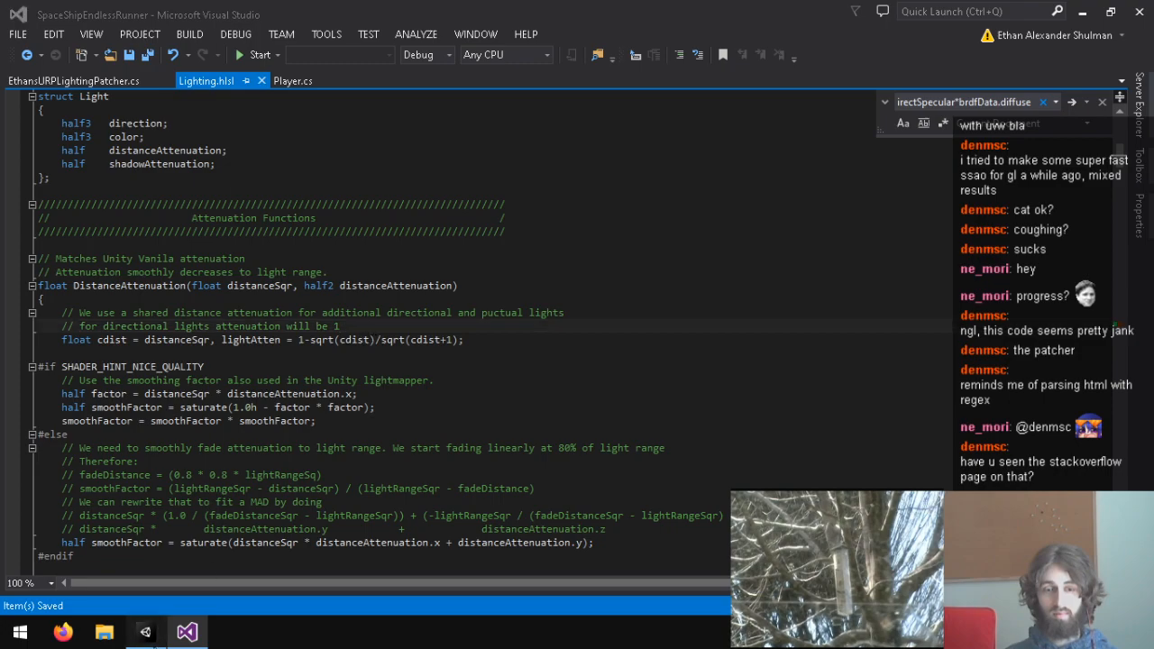
{"action": "double_click", "coordinate": [505, 487]}
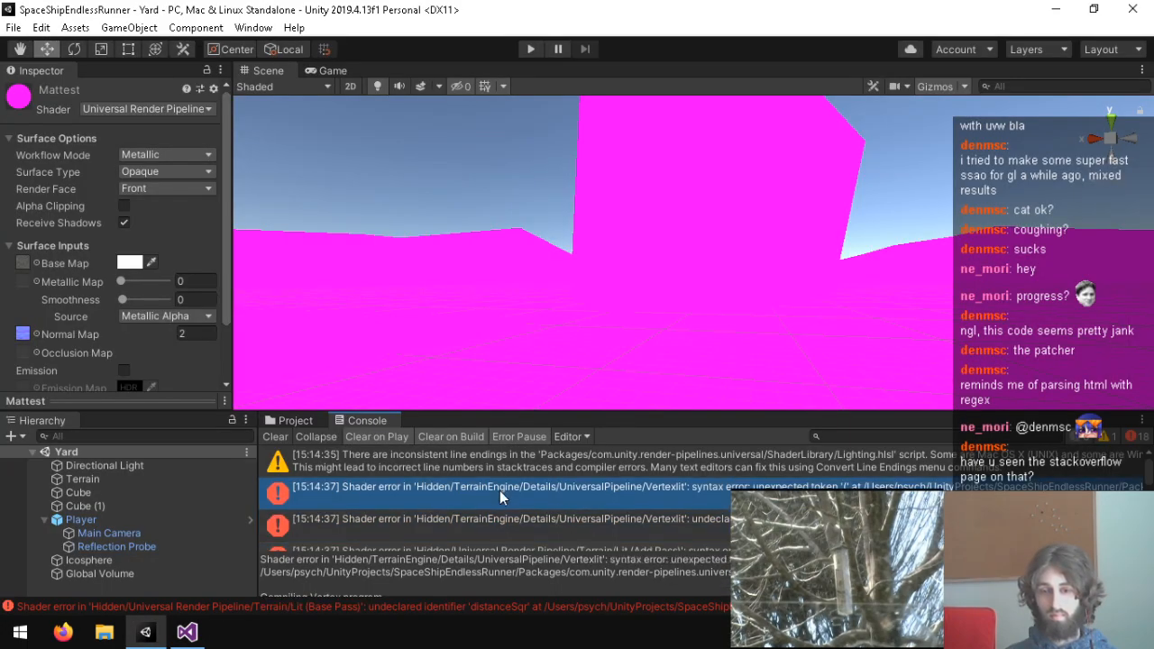
{"action": "scroll", "coordinate": [281, 361], "scroll_direction": "up", "scroll_amount": 6}
{"action": "scroll", "coordinate": [281, 370], "scroll_direction": "up", "scroll_amount": 11}
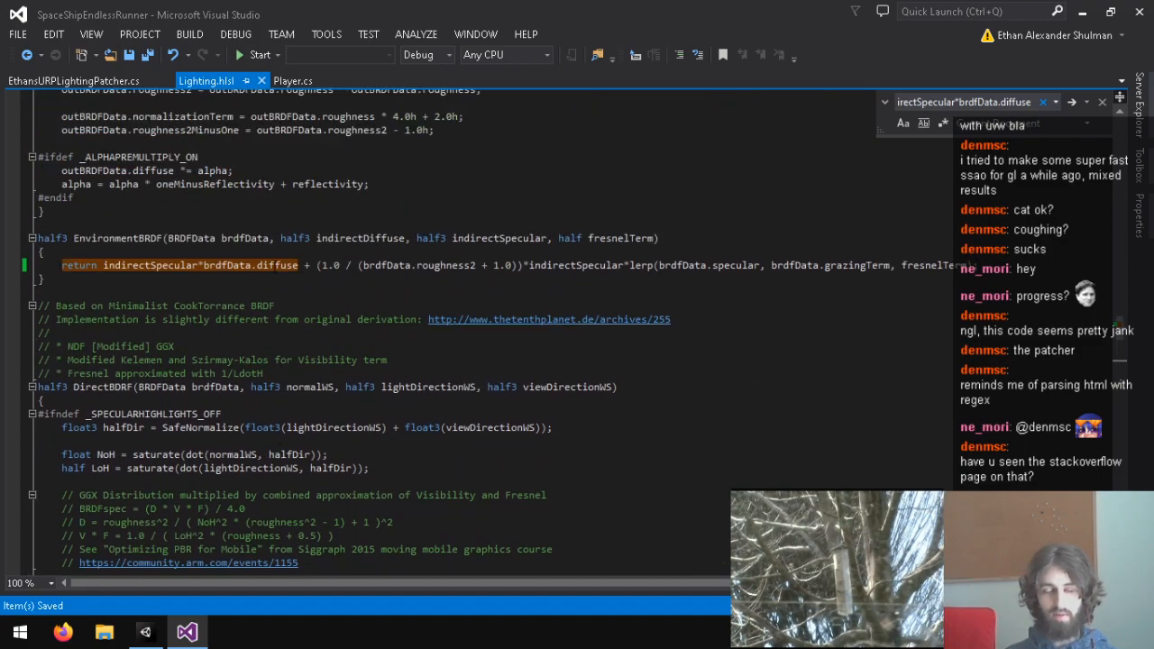
{"action": "left_click", "coordinate": [273, 254]}
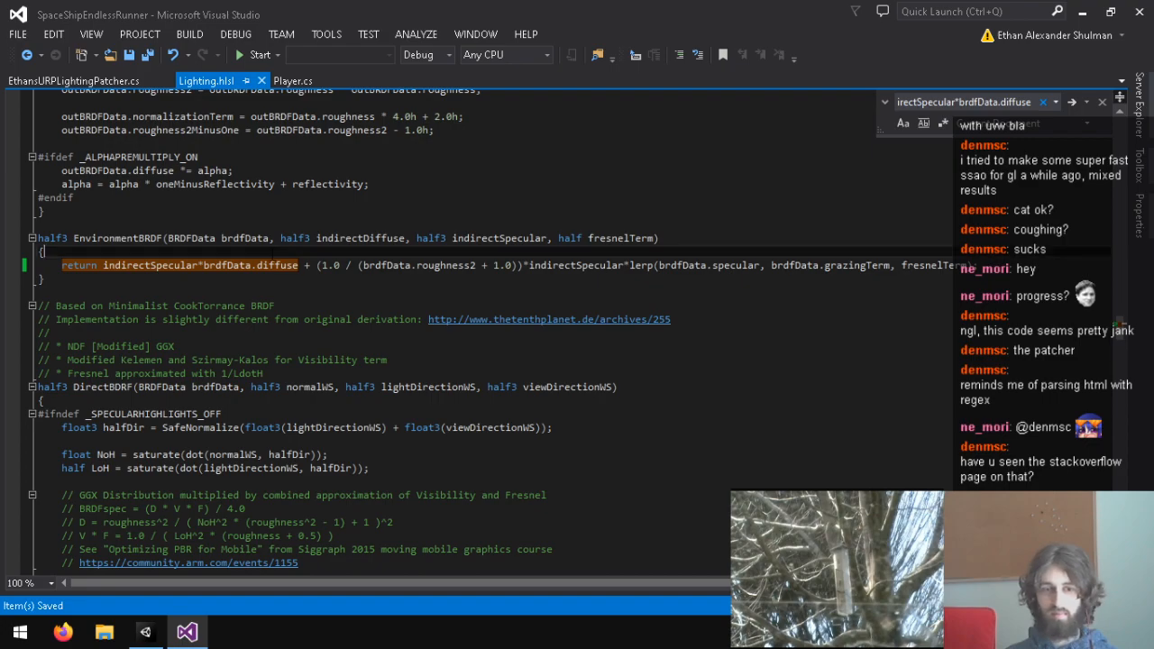
{"action": "left_click", "coordinate": [144, 631]}
{"action": "double_click", "coordinate": [456, 487]}
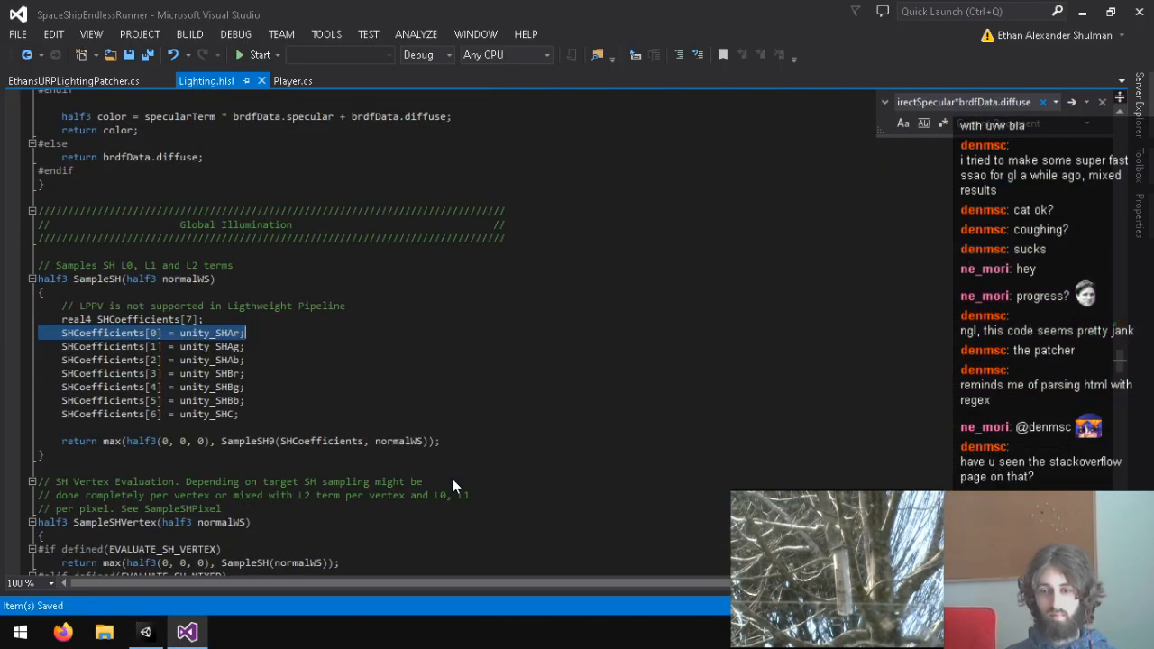
{"action": "left_click", "coordinate": [144, 632]}
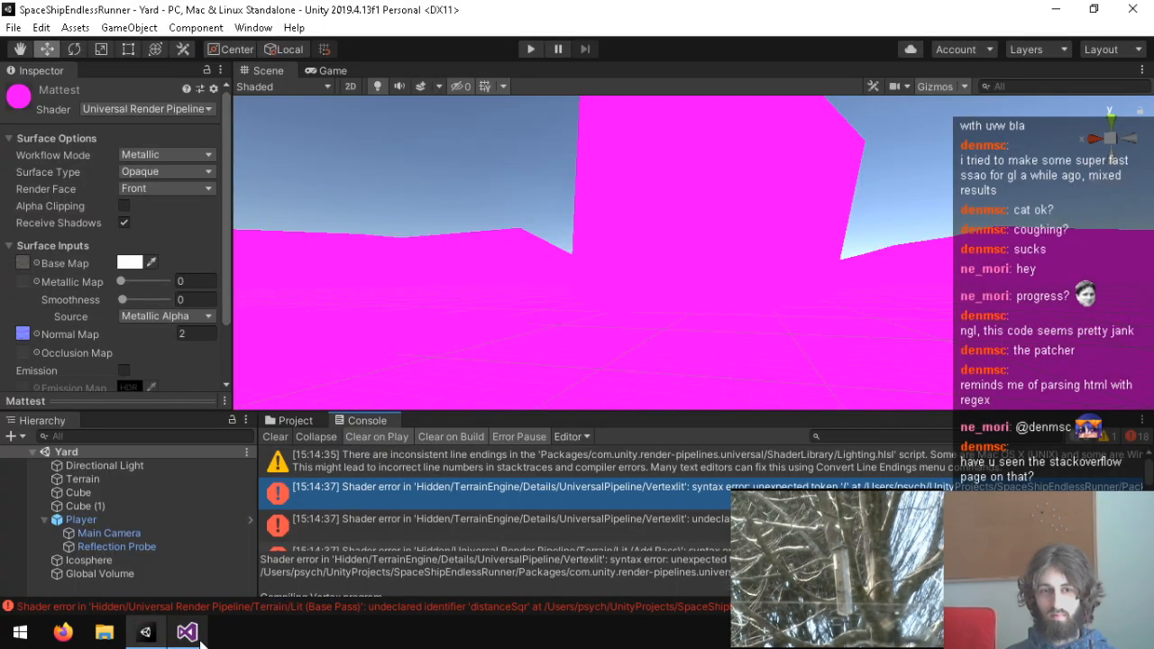
Open the undeclared identifier error and find the indirectSpecular*brdfData.diffuse return line in EnvironmentBRDF to check its parentheses.
{"action": "double_click", "coordinate": [456, 521]}
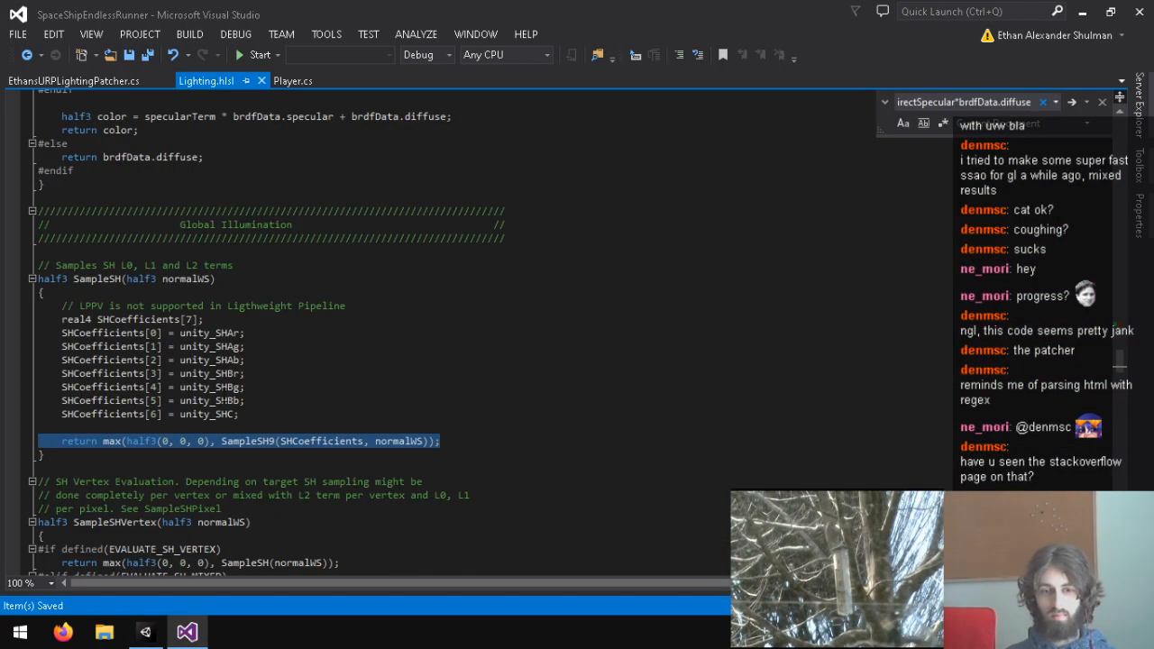
{"action": "left_click", "coordinate": [413, 427]}
{"action": "key", "text": "F3"}
{"action": "scroll", "coordinate": [401, 396], "scroll_direction": "up", "scroll_amount": 6}
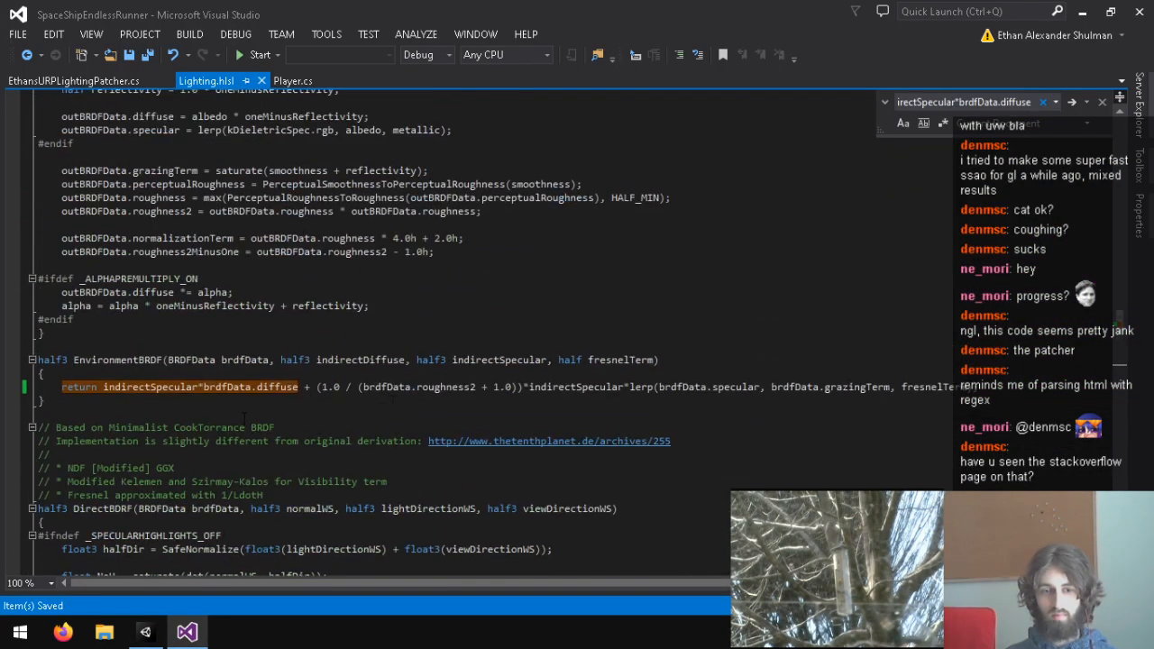
{"action": "left_click", "coordinate": [222, 400]}
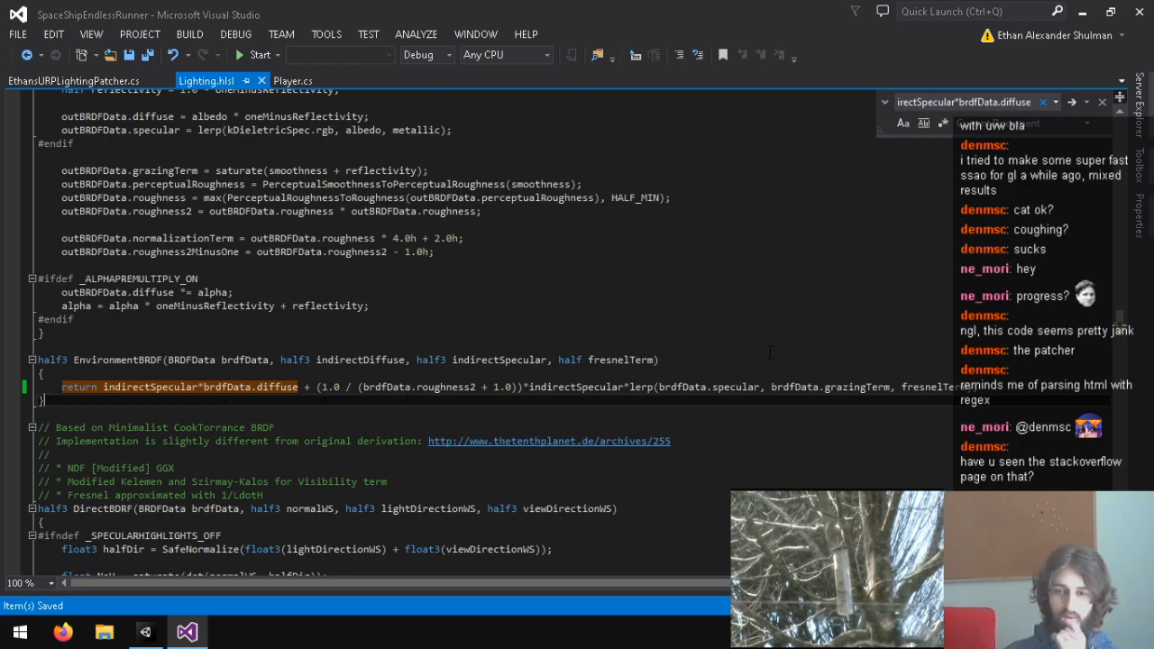
{"action": "left_click", "coordinate": [417, 372]}
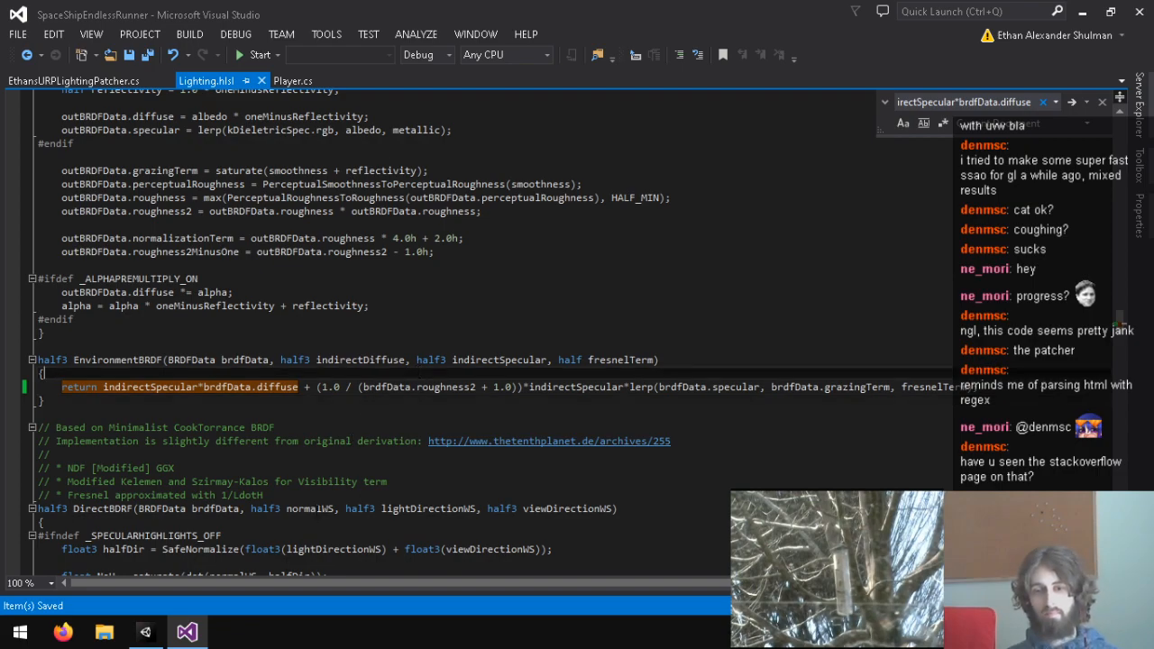
In EthansURPLightingPatcher.cs, fix the unbalanced parentheses after brdfData.roughness2+1.0 in the diffuseReflection return string and save the script.
{"action": "left_click", "coordinate": [91, 84]}
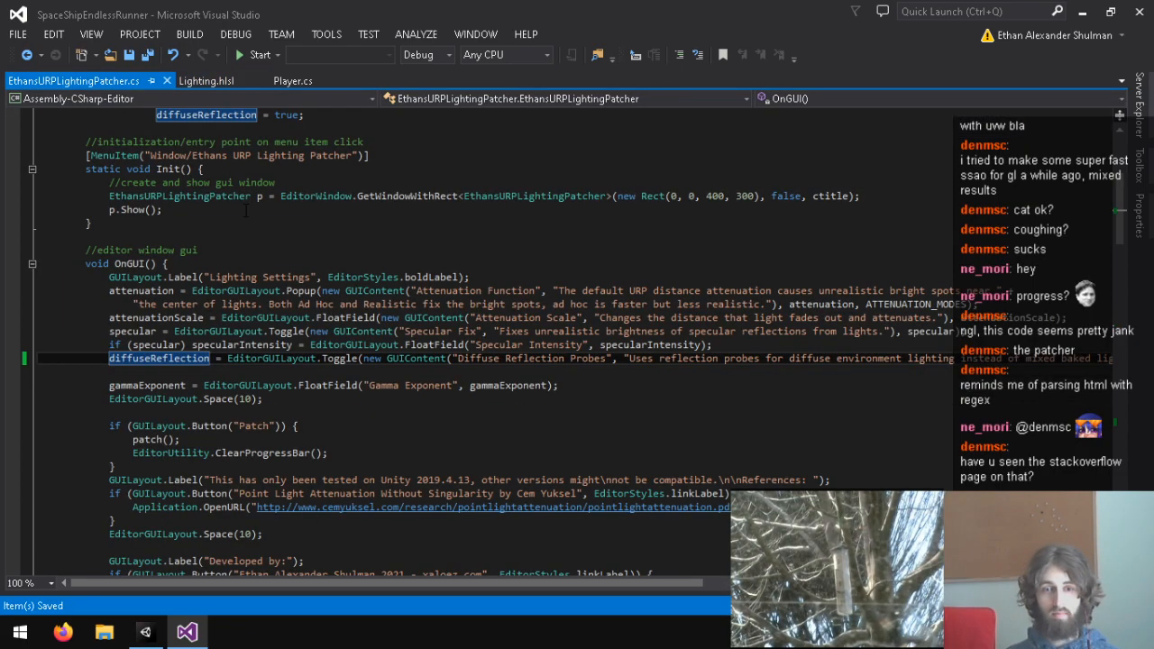
{"action": "scroll", "coordinate": [523, 377], "scroll_direction": "down", "scroll_amount": 20}
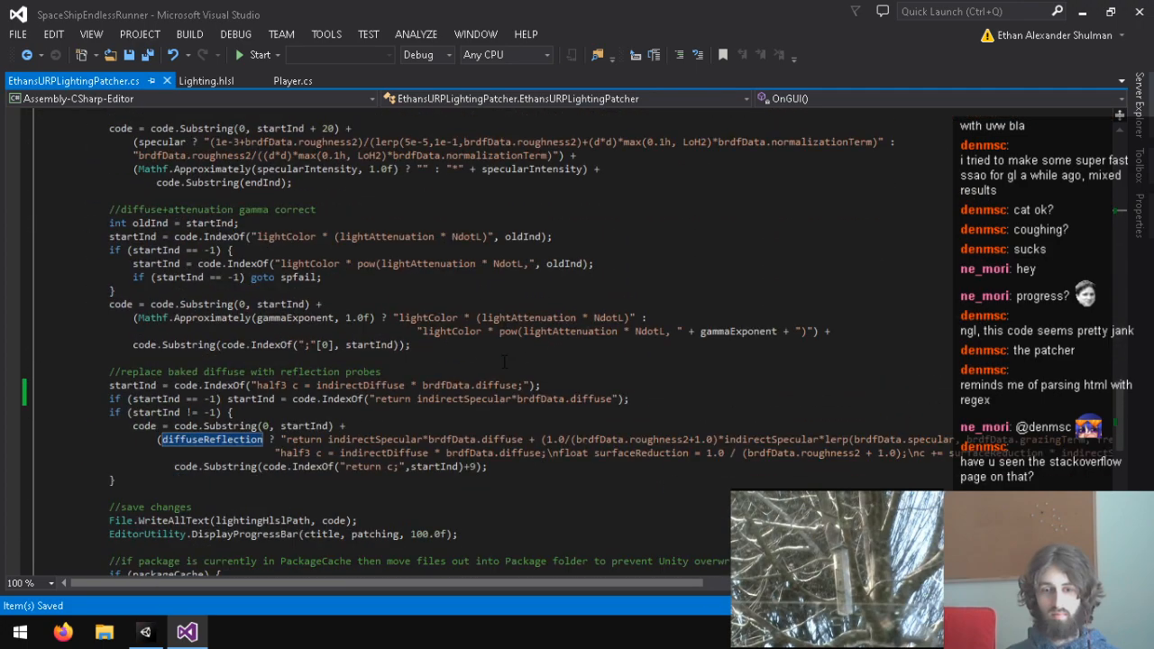
{"action": "scroll", "coordinate": [342, 253], "scroll_direction": "down", "scroll_amount": 7}
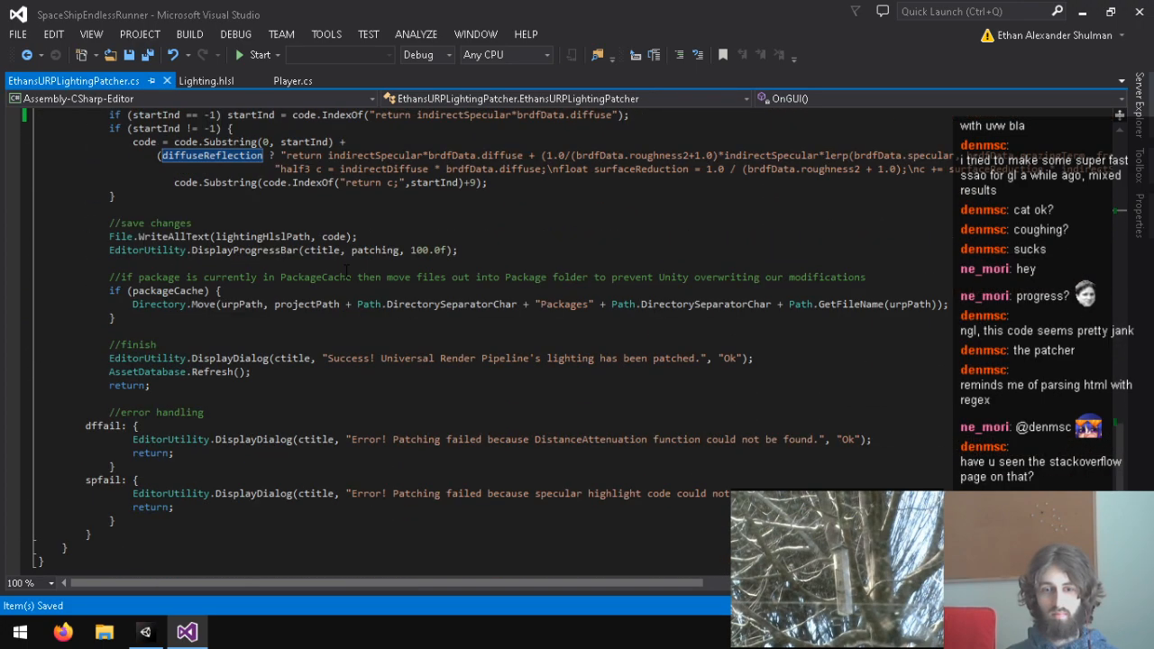
{"action": "scroll", "coordinate": [347, 271], "scroll_direction": "up", "scroll_amount": 4}
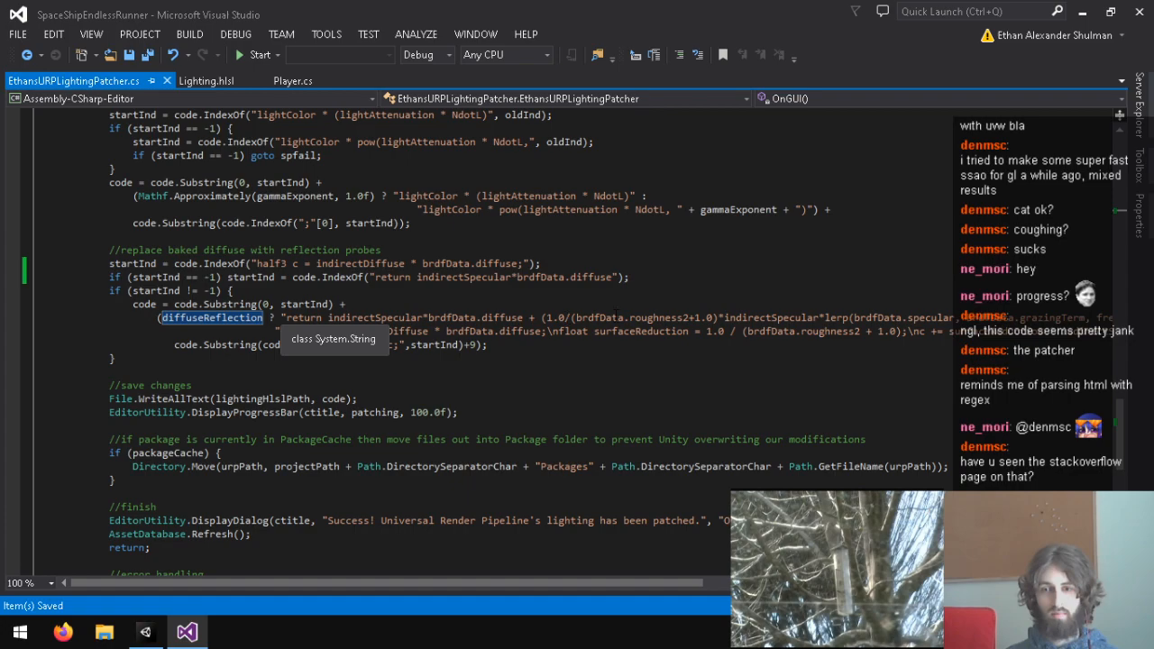
{"action": "left_click", "coordinate": [719, 318]}
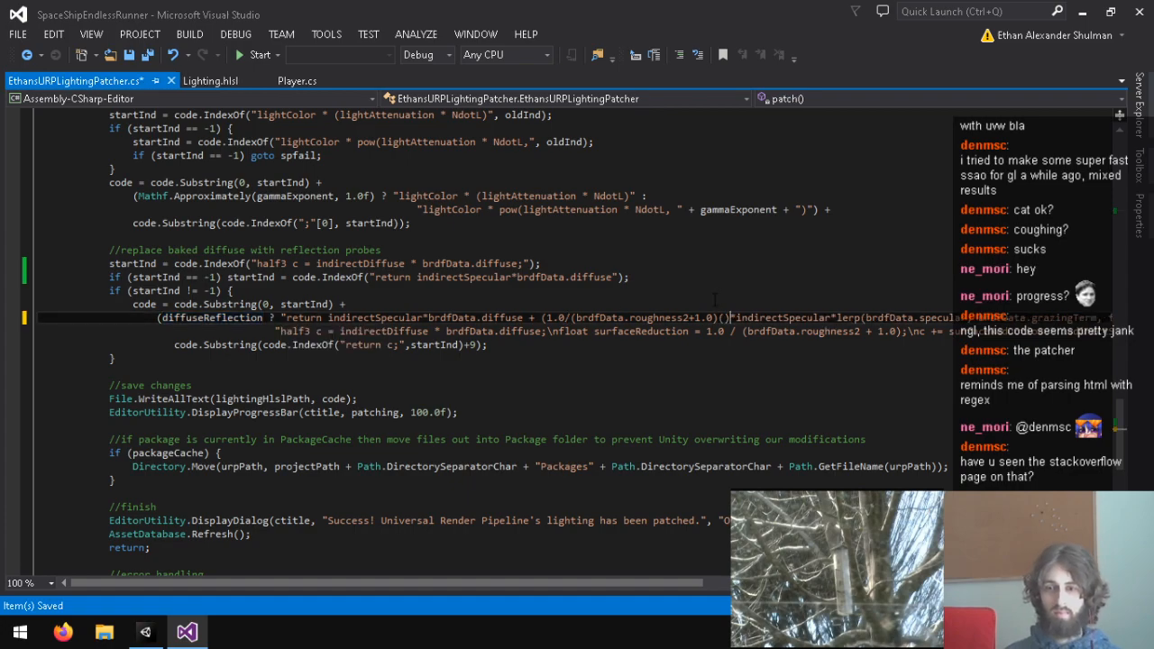
Switch to Unity, reopen Ethans URP Lighting Patcher and patch the lighting with Diffuse Reflection Probes disabled.
{"action": "left_click", "coordinate": [145, 632]}
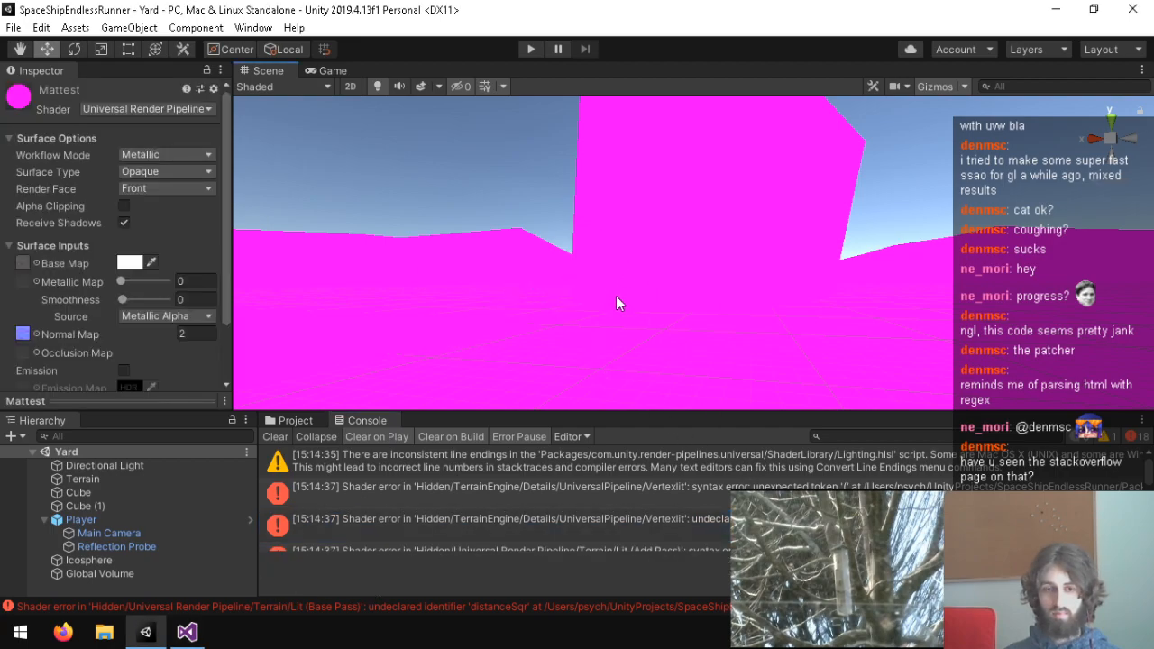
{"action": "left_click", "coordinate": [293, 421]}
{"action": "left_click", "coordinate": [360, 420]}
{"action": "left_click", "coordinate": [253, 27]}
{"action": "left_click", "coordinate": [339, 117]}
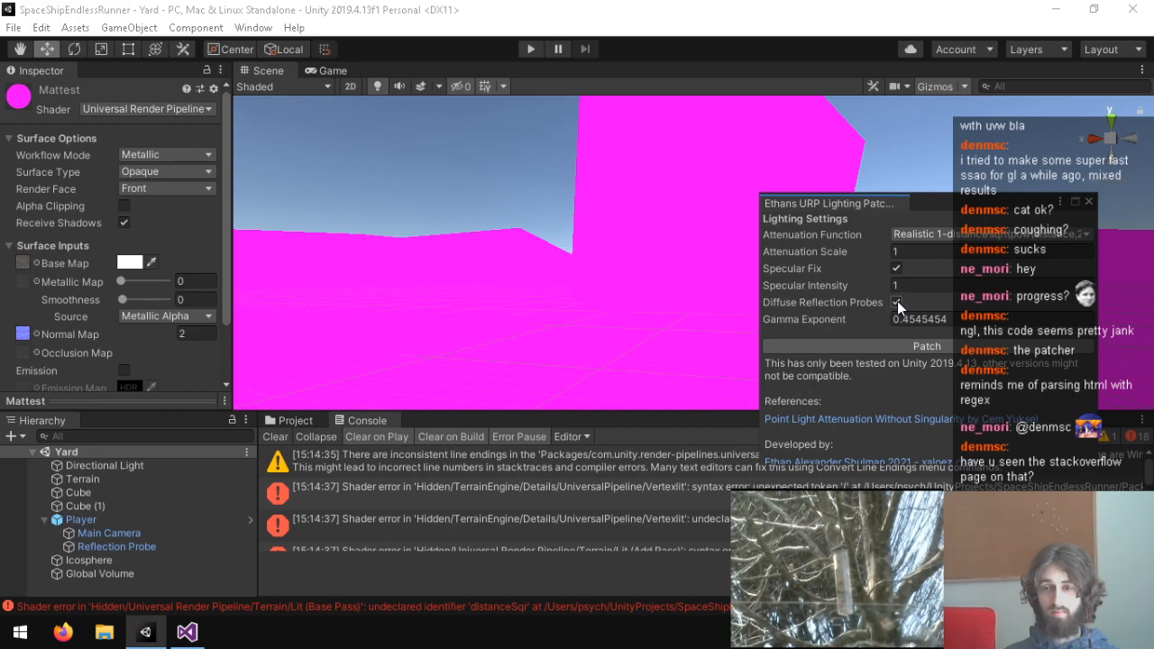
{"action": "left_click", "coordinate": [907, 346]}
{"action": "left_click", "coordinate": [683, 343]}
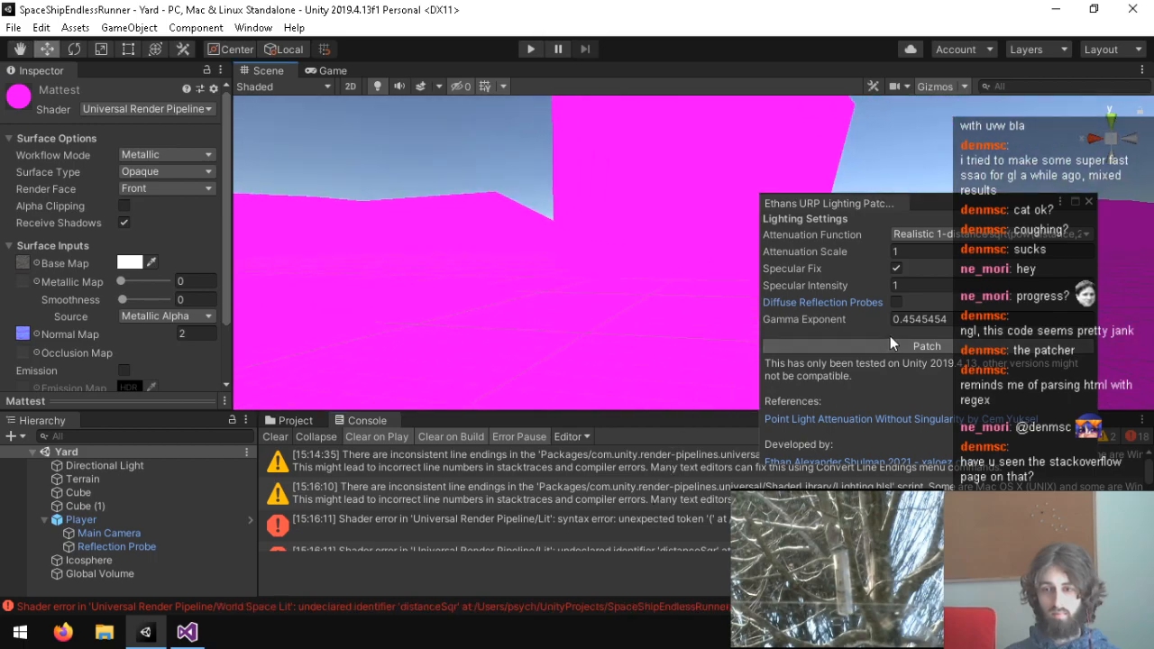
Enable Diffuse Reflection Probes, patch the lighting again and check the rock in the Scene view.
{"action": "left_click", "coordinate": [904, 350]}
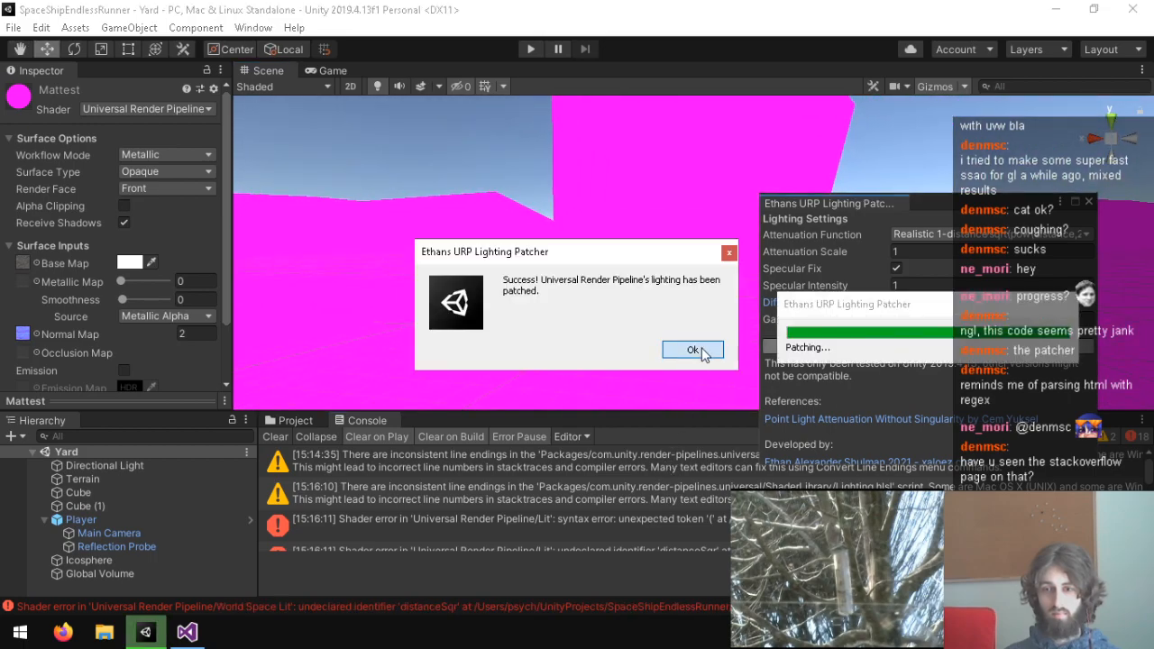
{"action": "left_click", "coordinate": [701, 349]}
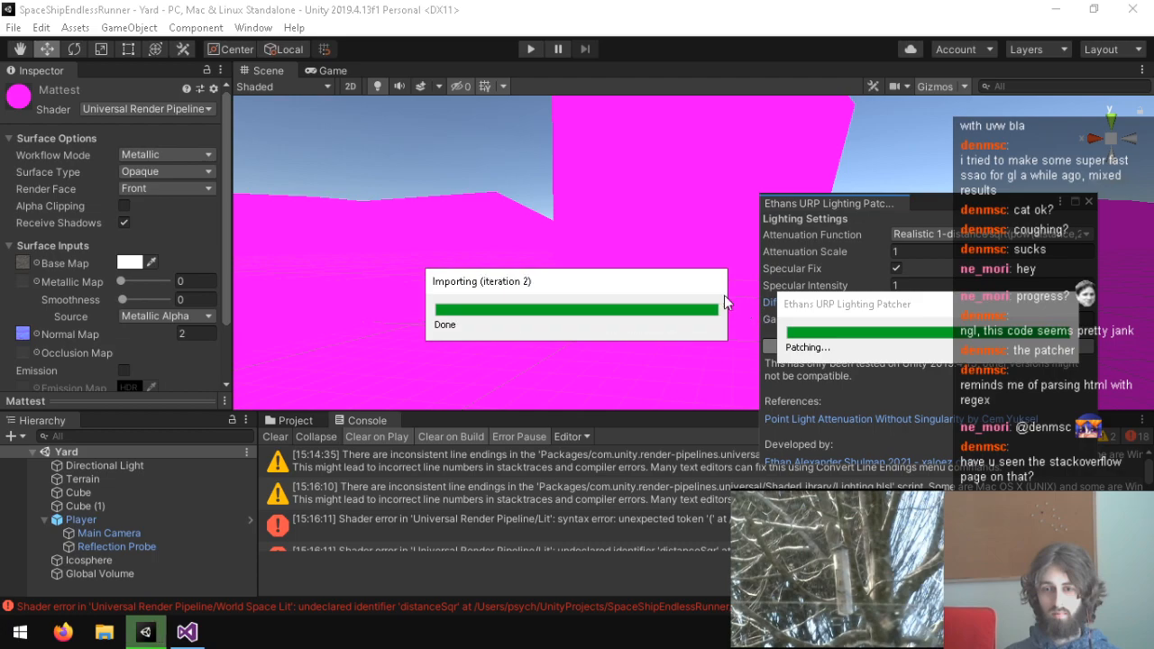
{"action": "right_click_drag", "start_coordinate": [613, 254], "coordinate": [644, 238]}
{"action": "scroll", "coordinate": [625, 503], "scroll_direction": "down", "scroll_amount": 3}
{"action": "scroll", "coordinate": [625, 504], "scroll_direction": "up", "scroll_amount": 3}
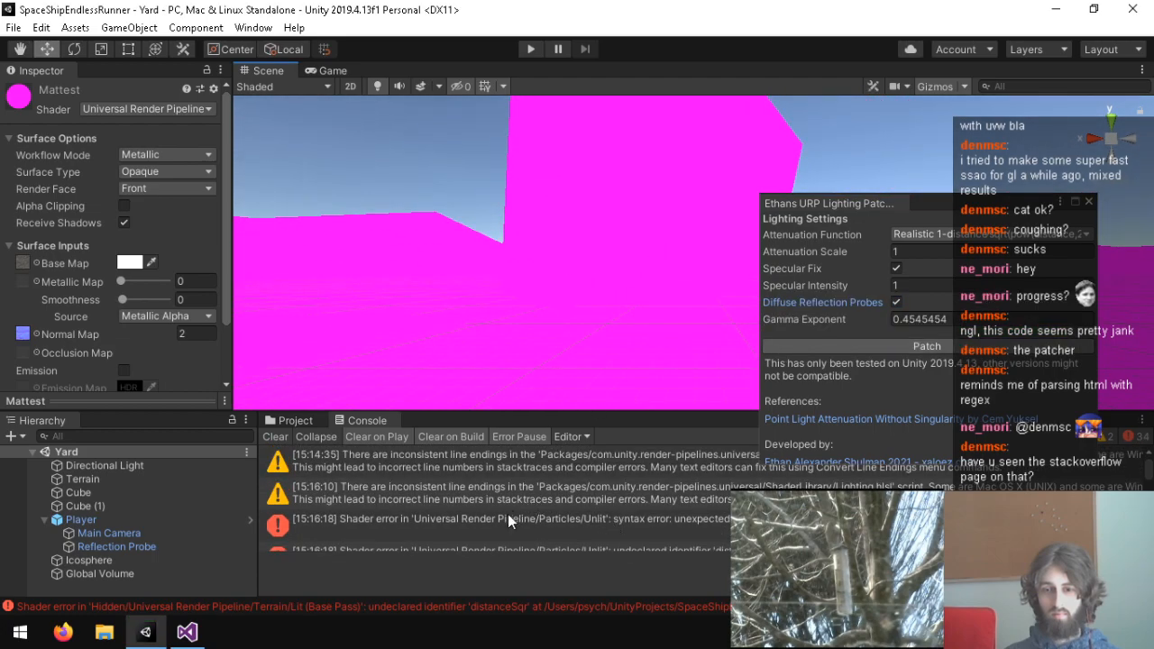
Open the Particles/Unlit shader error in Lighting.hlsl, examine the code from SampleSH up to EnvironmentBRDF, and return to Unity's console.
{"action": "double_click", "coordinate": [496, 520]}
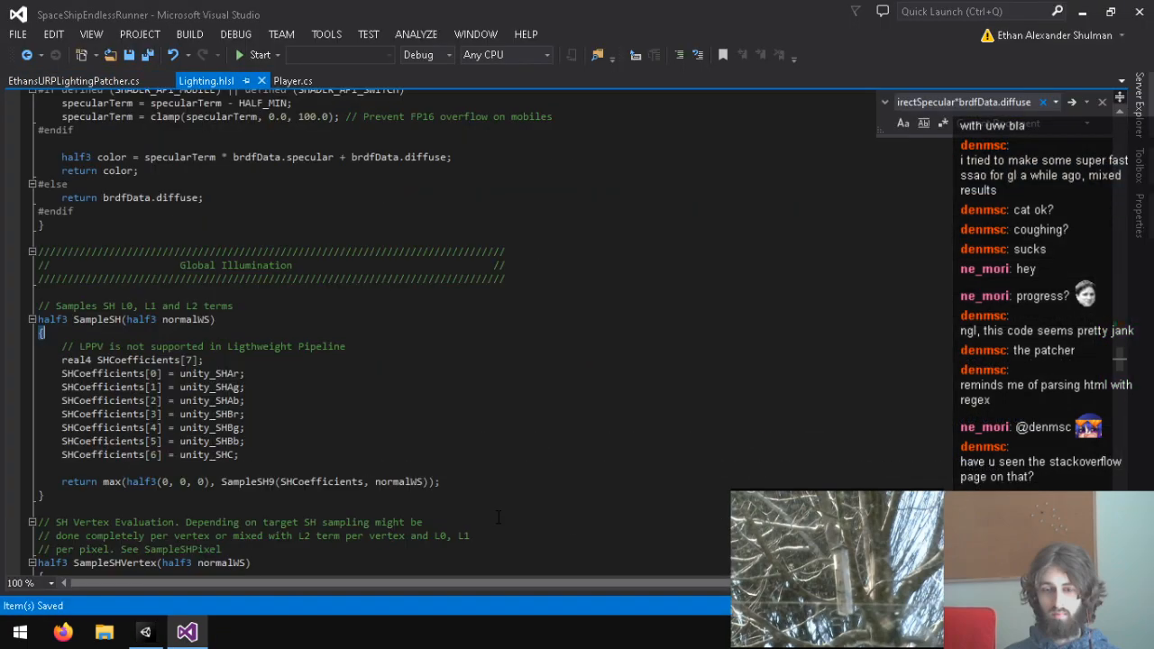
{"action": "scroll", "coordinate": [379, 307], "scroll_direction": "up", "scroll_amount": 10}
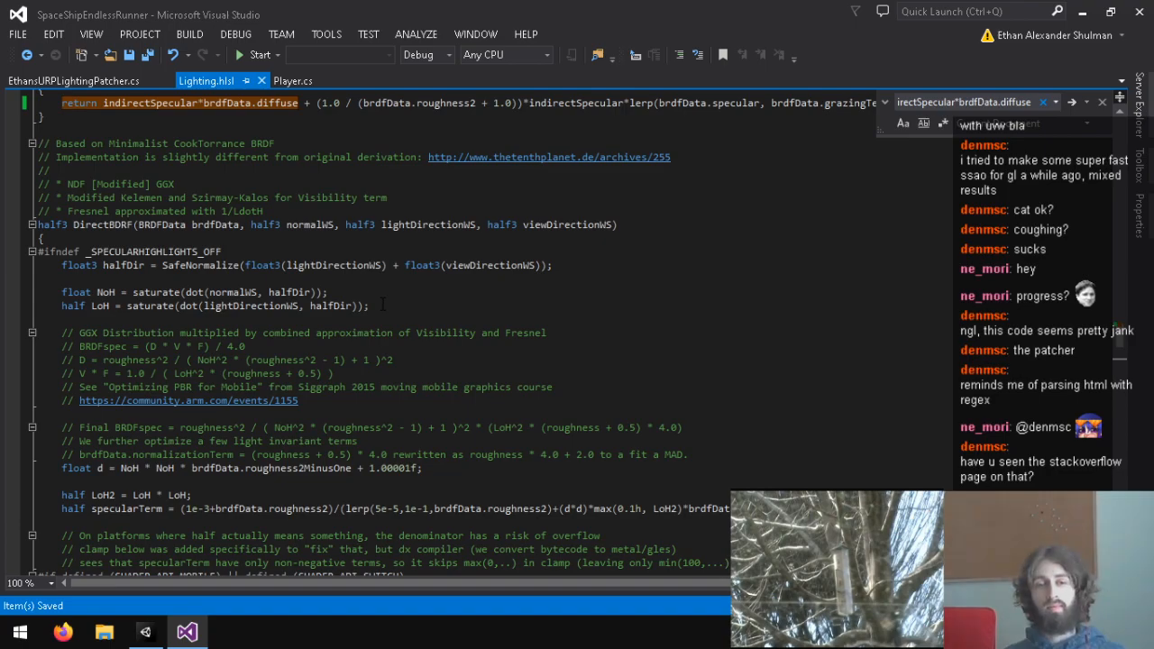
{"action": "scroll", "coordinate": [380, 307], "scroll_direction": "down", "scroll_amount": 4}
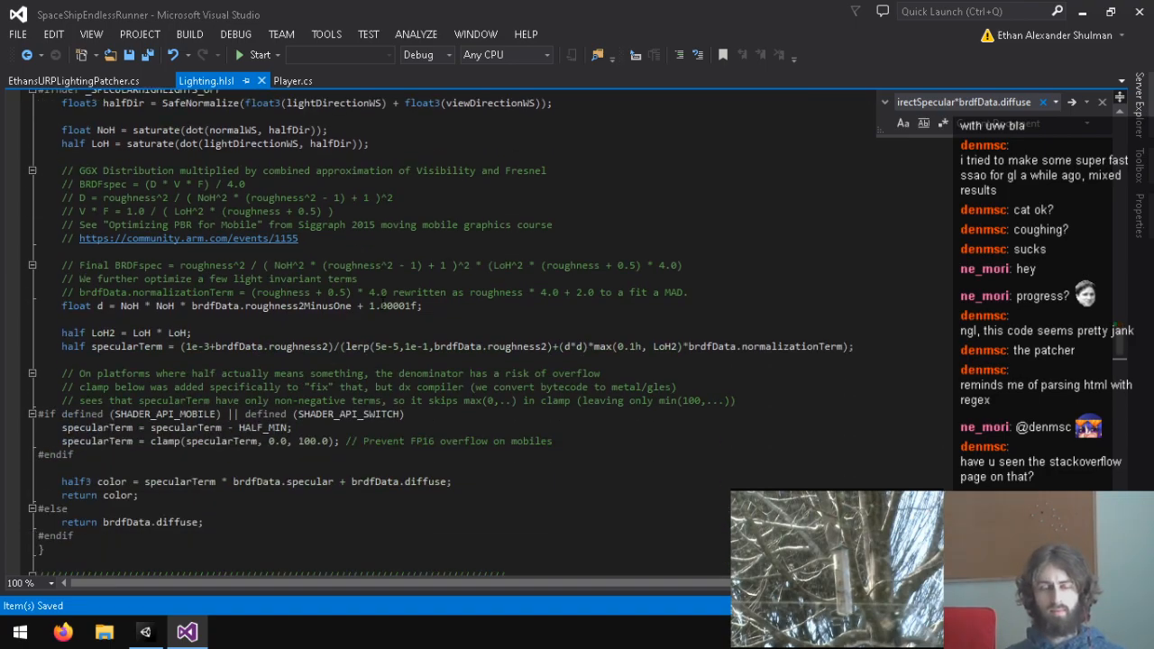
{"action": "scroll", "coordinate": [384, 306], "scroll_direction": "up", "scroll_amount": 12}
{"action": "left_click", "coordinate": [317, 402]}
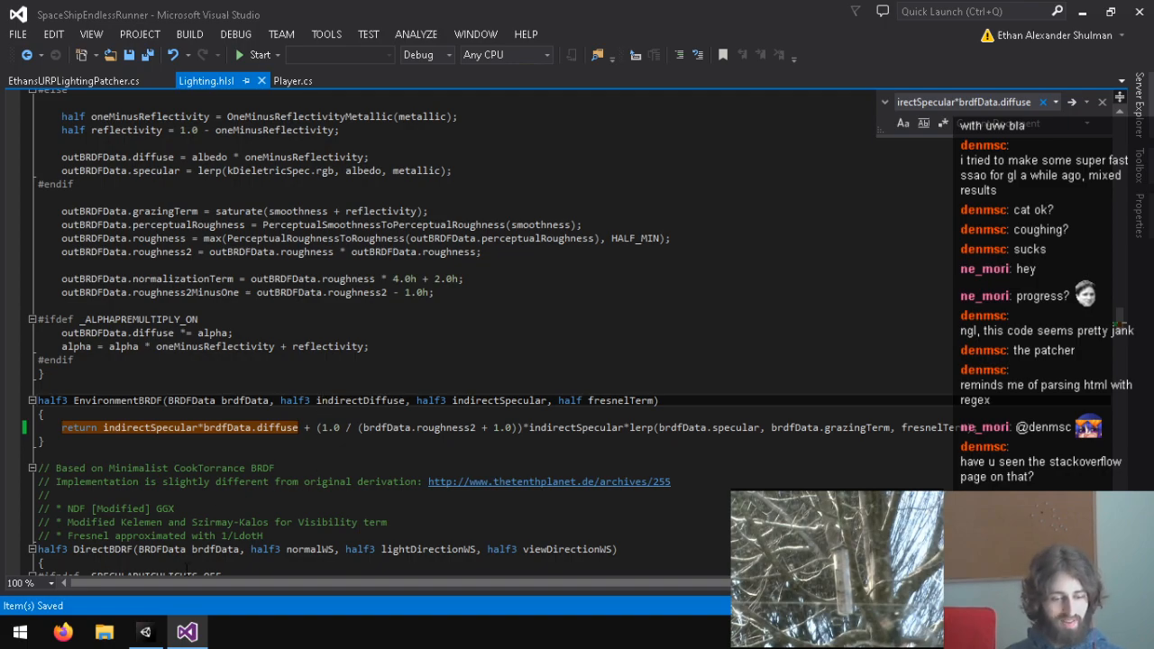
{"action": "left_click", "coordinate": [144, 631]}
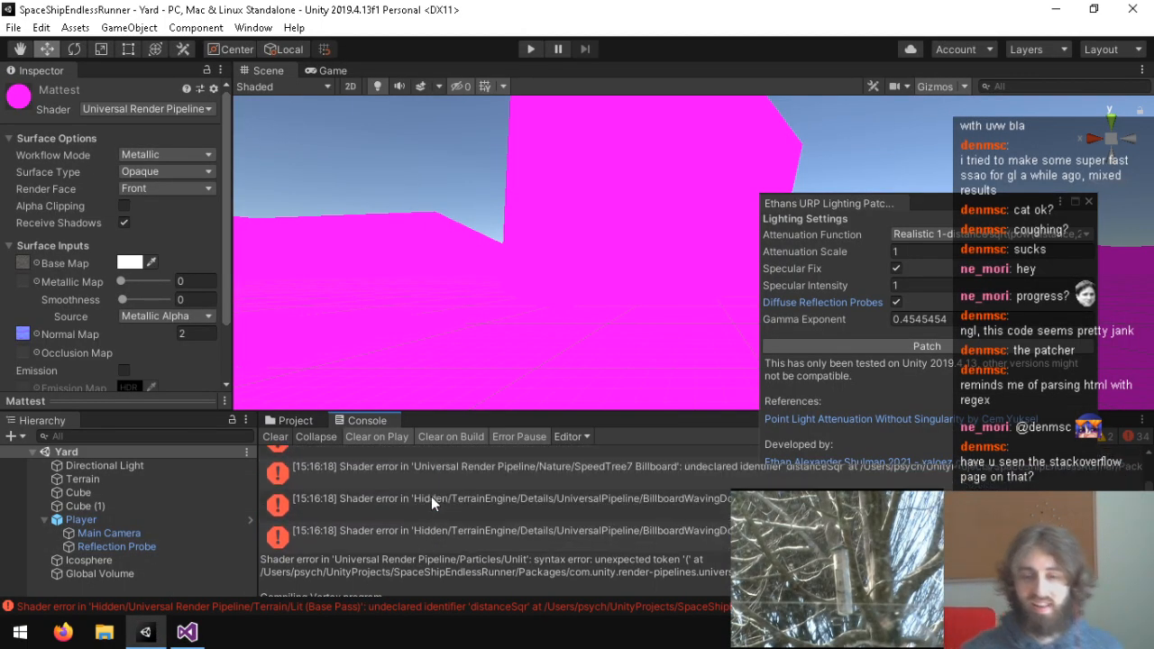
Open the Nature/SpeedTree8 shader error's source in Visual Studio and examine the EnvironmentBRDF and DirectBDRF functions in Lighting.hlsl.
{"action": "left_click", "coordinate": [412, 527]}
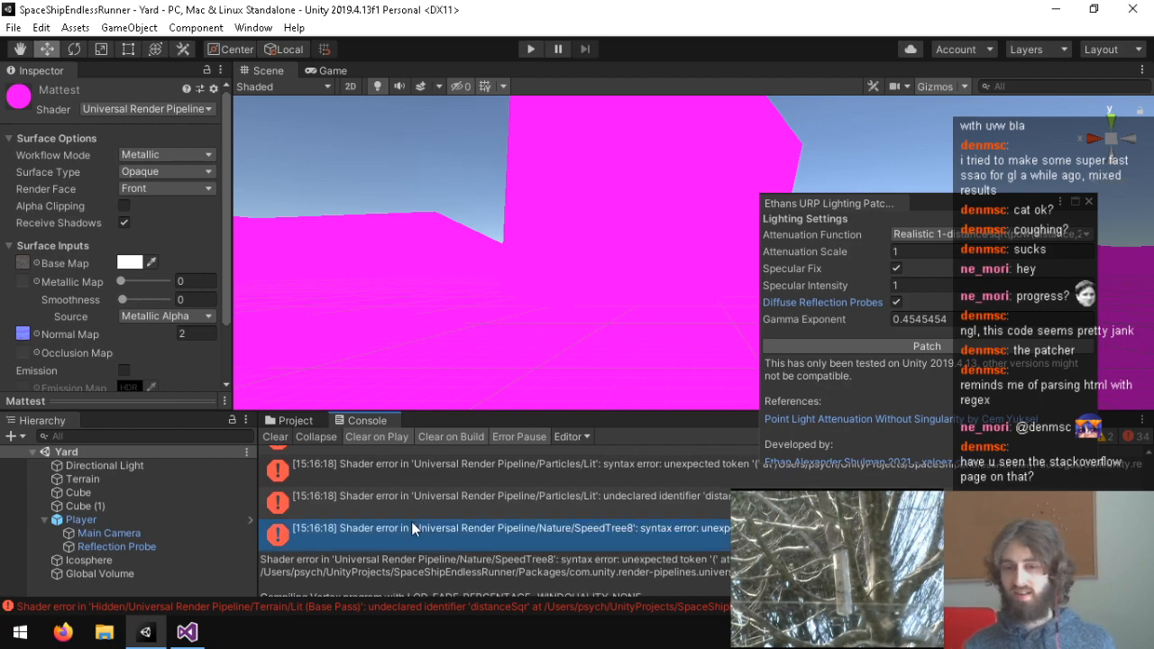
{"action": "double_click", "coordinate": [411, 528]}
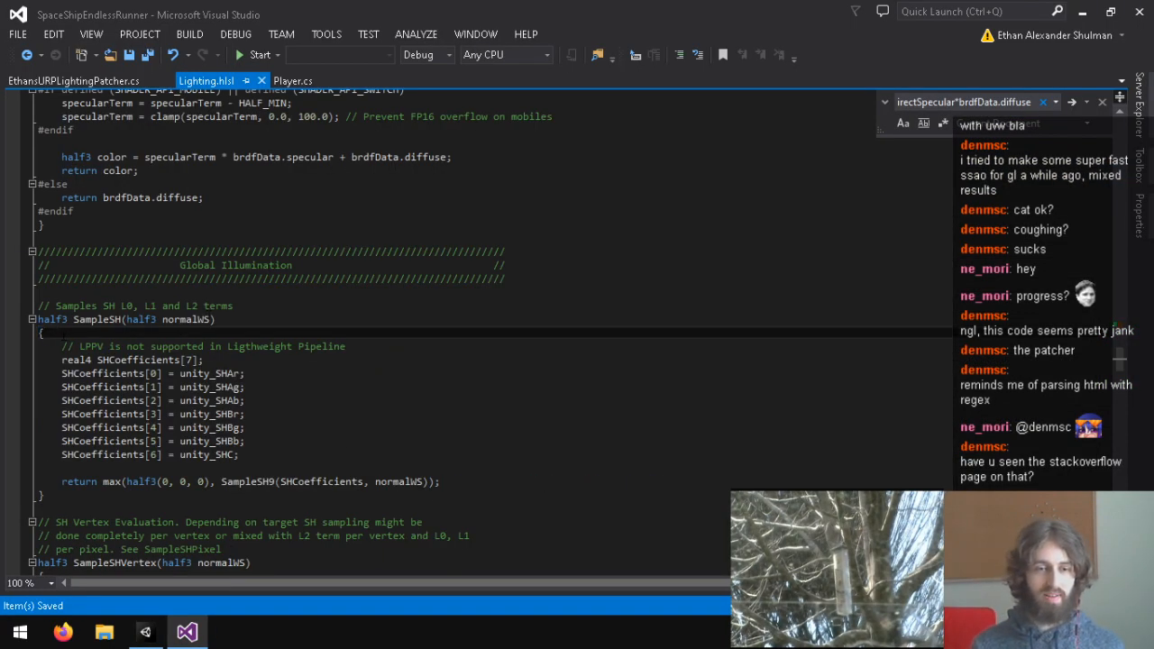
{"action": "left_click", "coordinate": [145, 236]}
{"action": "scroll", "coordinate": [144, 225], "scroll_direction": "up", "scroll_amount": 8}
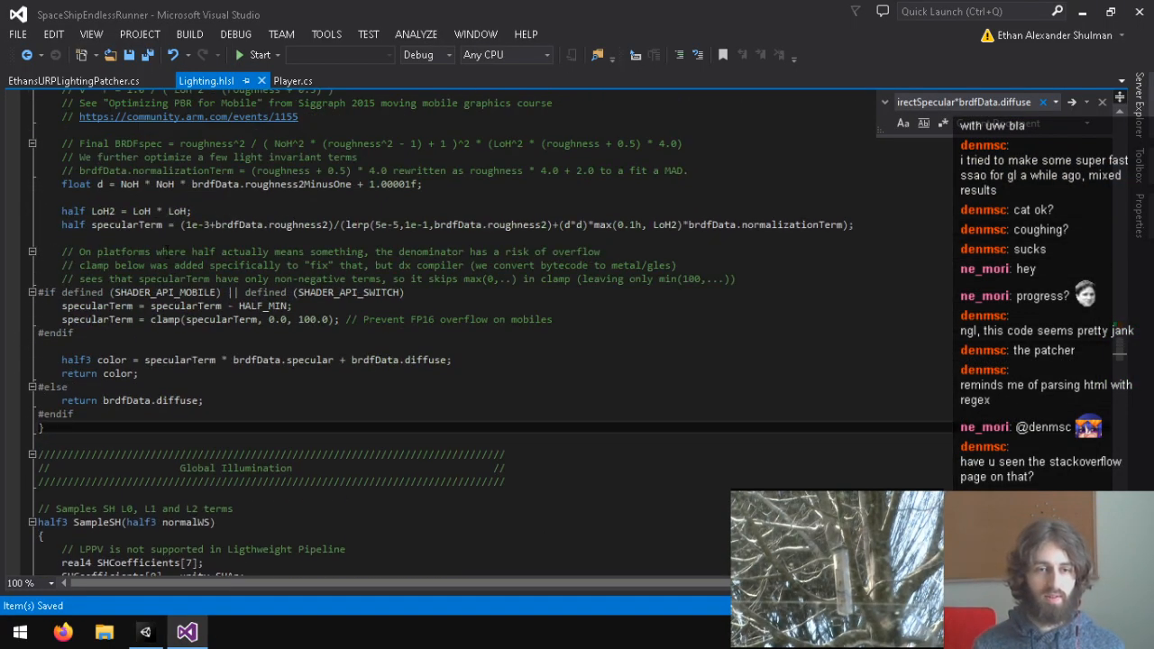
{"action": "key", "text": "shift+F3"}
{"action": "scroll", "coordinate": [164, 257], "scroll_direction": "up", "scroll_amount": 2}
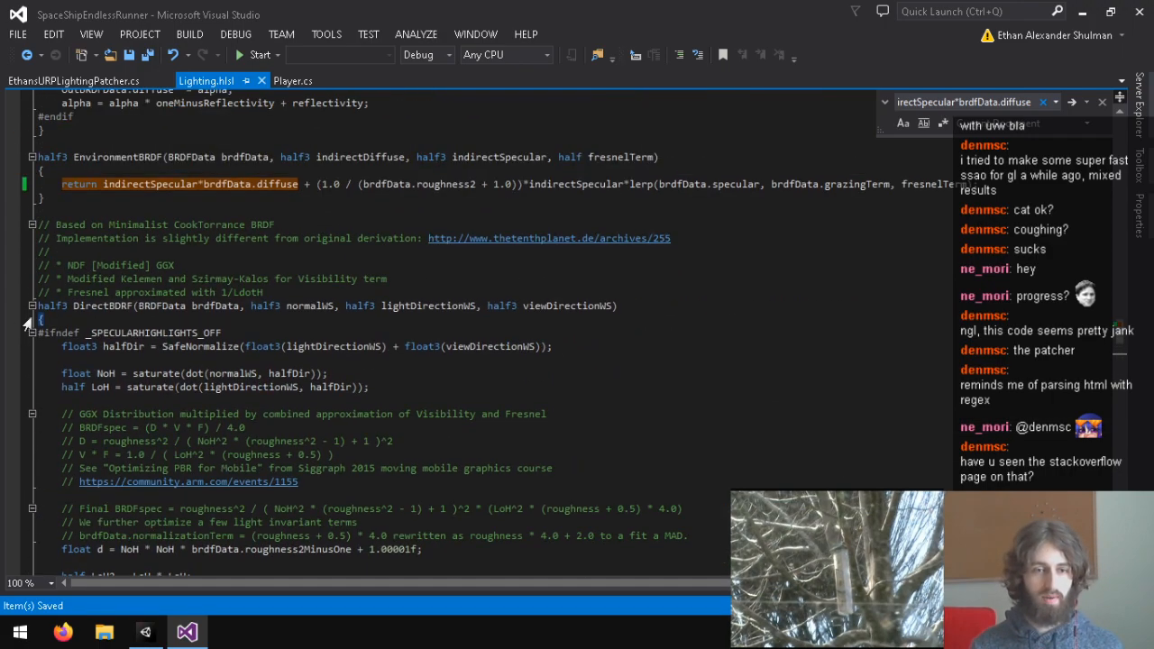
{"action": "scroll", "coordinate": [242, 314], "scroll_direction": "down", "scroll_amount": 5}
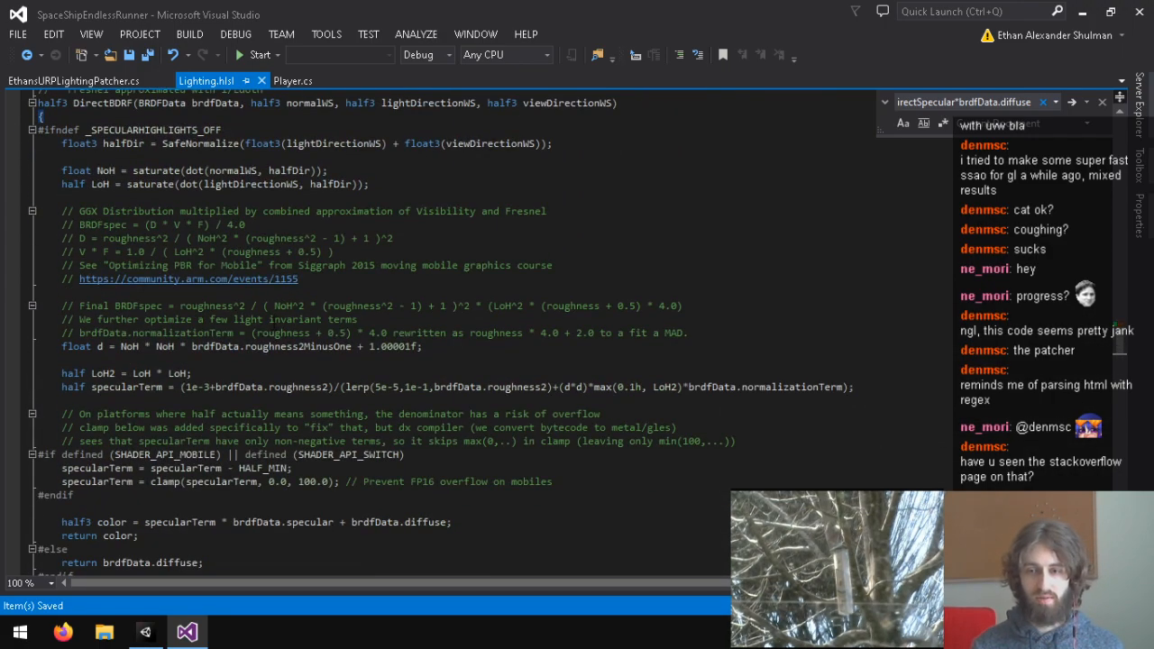
{"action": "scroll", "coordinate": [273, 322], "scroll_direction": "up", "scroll_amount": 13}
{"action": "left_click", "coordinate": [58, 496]}
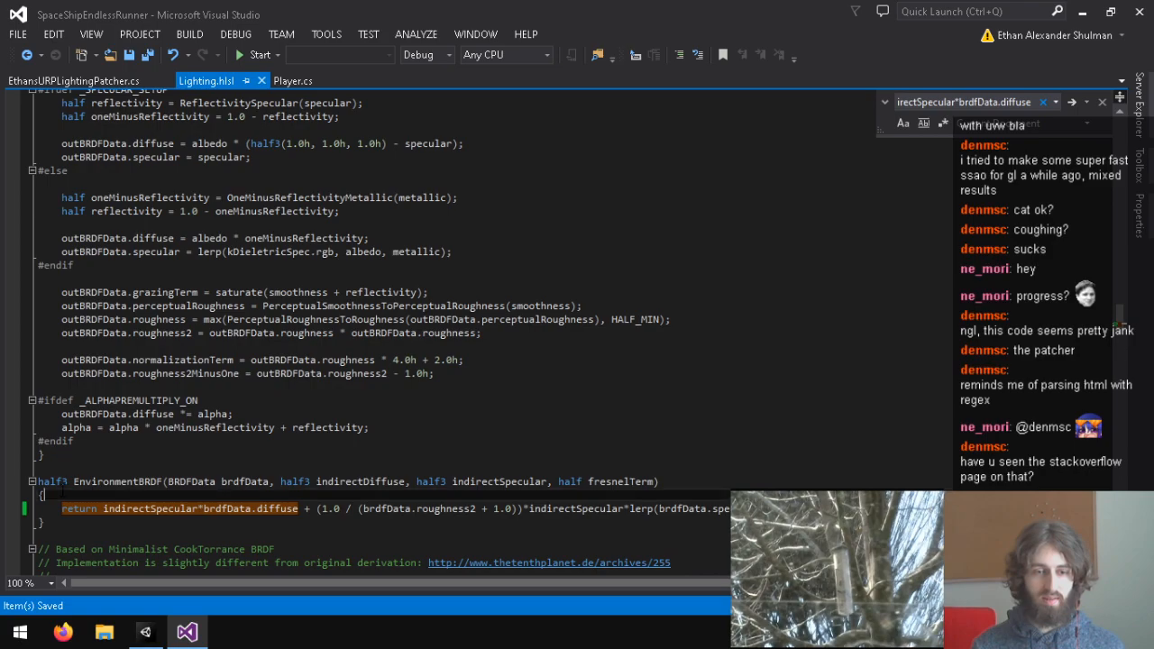
{"action": "scroll", "coordinate": [287, 417], "scroll_direction": "down", "scroll_amount": 3}
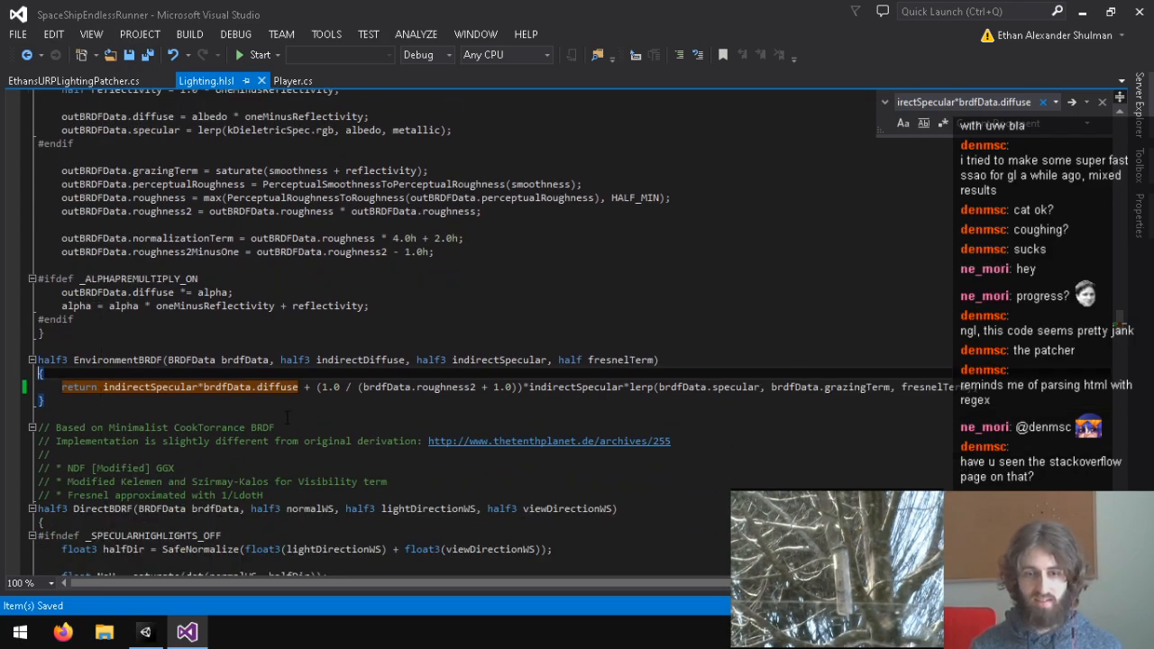
{"action": "left_click", "coordinate": [520, 388]}
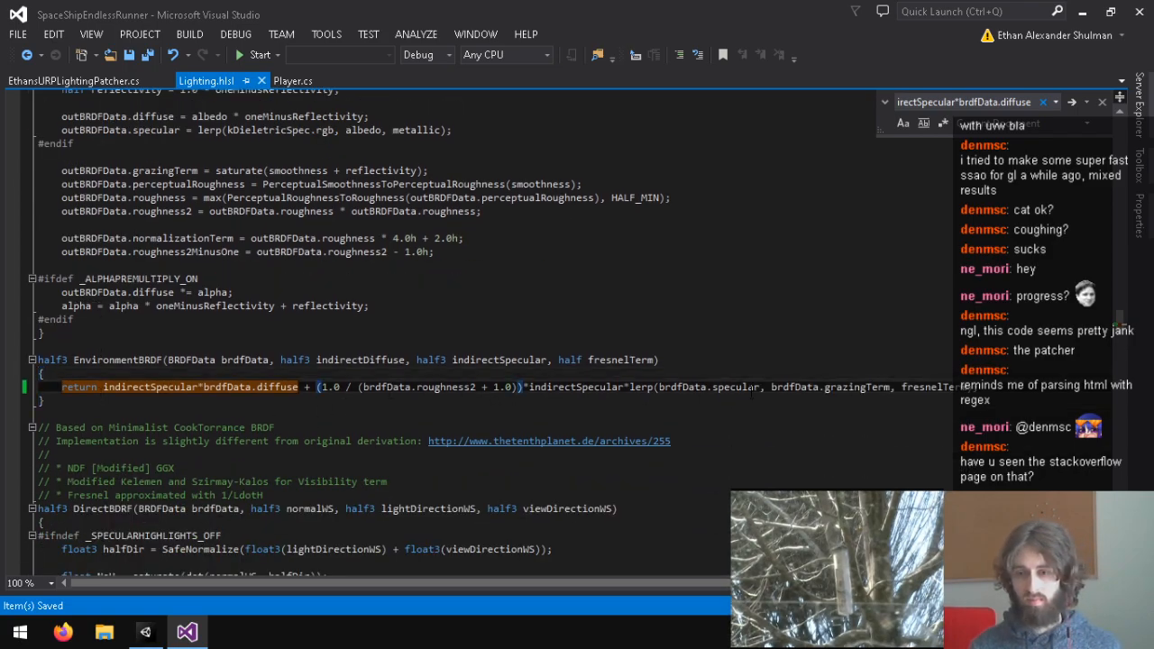
{"action": "left_click", "coordinate": [961, 388]}
{"action": "left_click", "coordinate": [266, 389]}
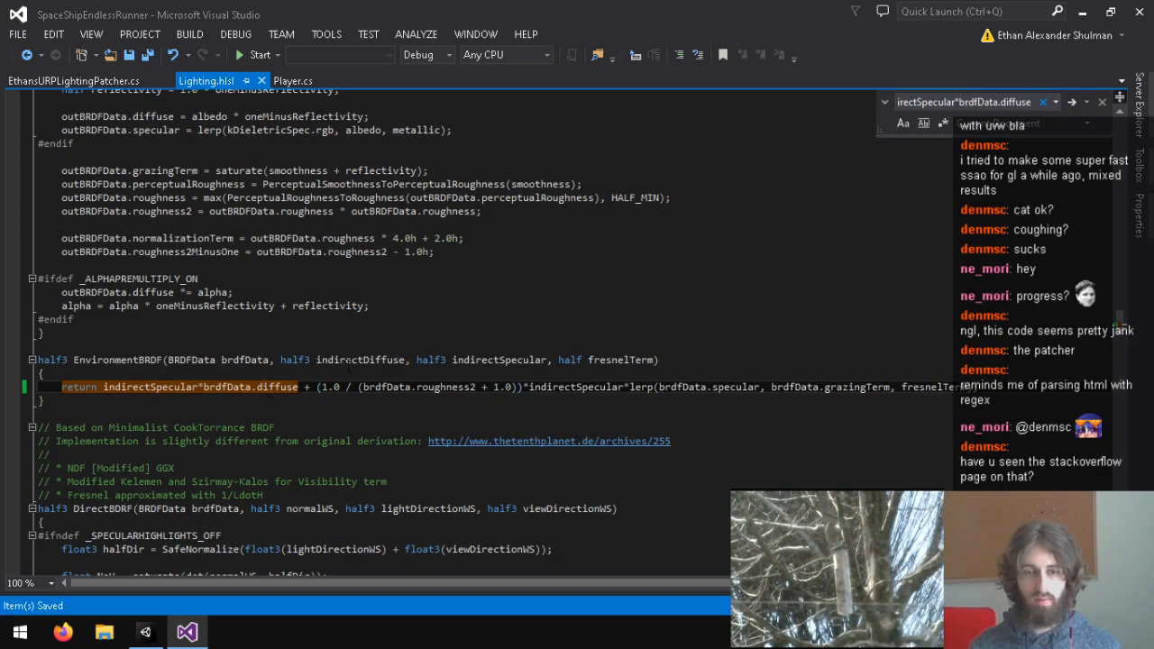
Examine the DistanceAttenuation function in Lighting.hlsl for the distanceSqr variable and the lightAtten formula.
{"action": "scroll", "coordinate": [349, 364], "scroll_direction": "up", "scroll_amount": 20}
{"action": "scroll", "coordinate": [349, 365], "scroll_direction": "up", "scroll_amount": 20}
{"action": "scroll", "coordinate": [349, 365], "scroll_direction": "up", "scroll_amount": 20}
{"action": "scroll", "coordinate": [349, 364], "scroll_direction": "up", "scroll_amount": 2}
{"action": "scroll", "coordinate": [349, 366], "scroll_direction": "down", "scroll_amount": 14}
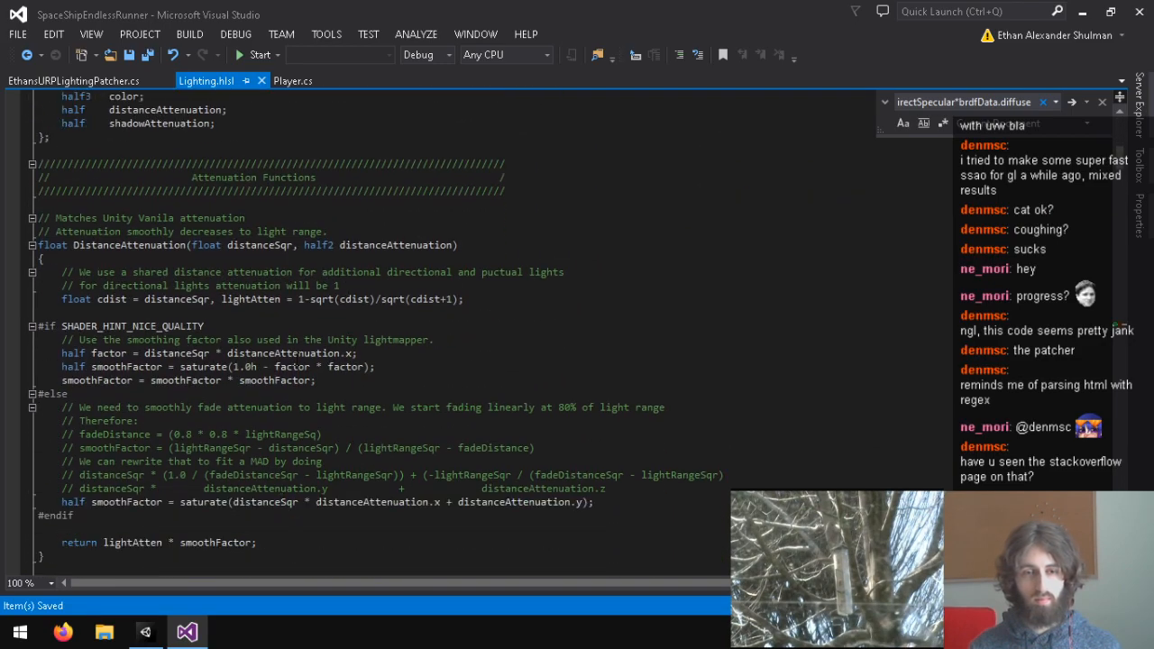
{"action": "left_click", "coordinate": [378, 302]}
{"action": "scroll", "coordinate": [393, 367], "scroll_direction": "down", "scroll_amount": 3}
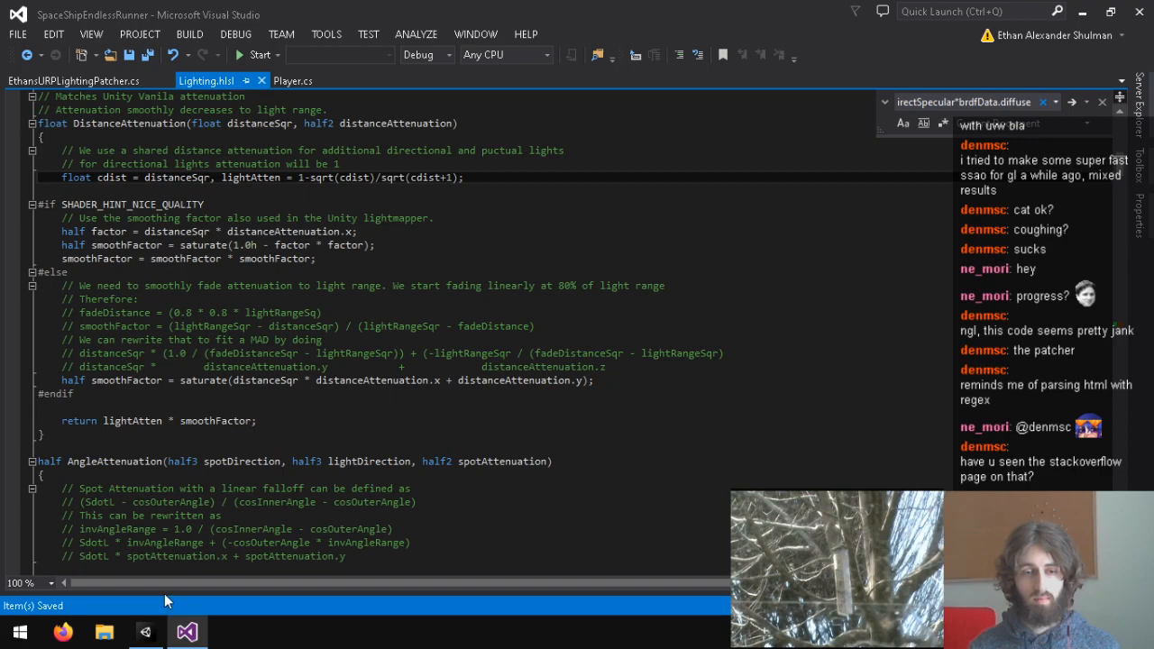
Make and revert a trivial edit in Lighting.hlsl and switch to Unity to reimport the shaders.
{"action": "key", "text": "BackSpace"}
{"action": "key", "text": "ctrl+z"}
{"action": "left_click", "coordinate": [146, 632]}
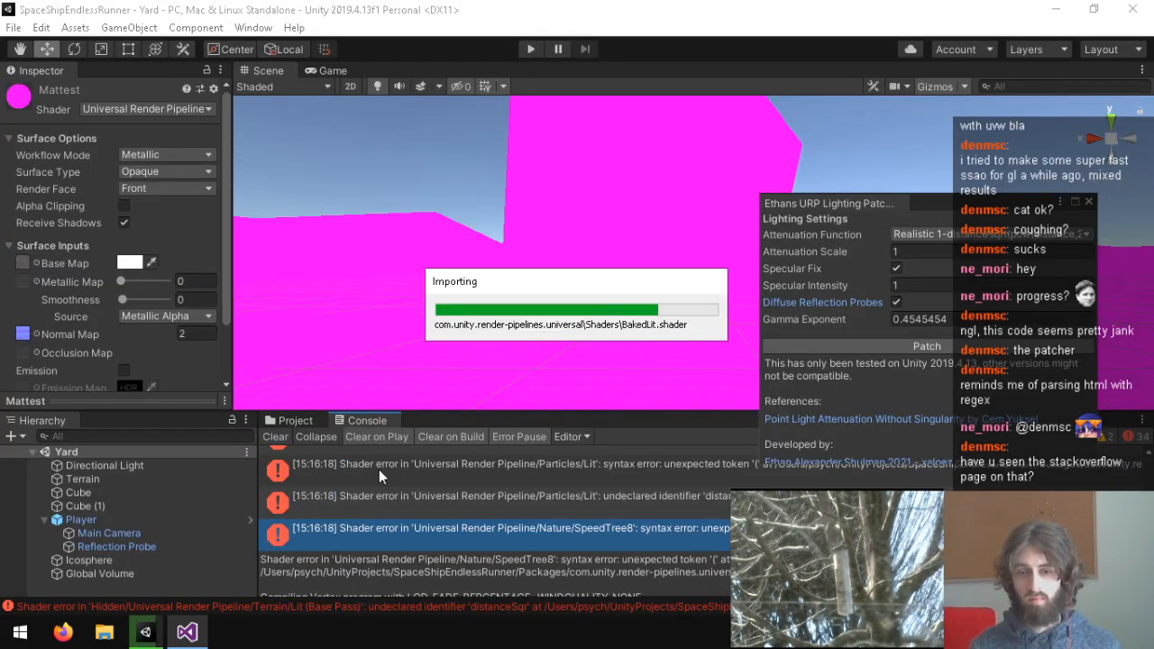
{"action": "mouse_move", "coordinate": [465, 305]}
{"action": "right_mouse_down"}
{"action": "mouse_move", "coordinate": [472, 268]}
{"action": "mouse_move", "coordinate": [466, 309]}
{"action": "mouse_move", "coordinate": [477, 310]}
{"action": "right_mouse_up"}
{"action": "left_click", "coordinate": [187, 632]}
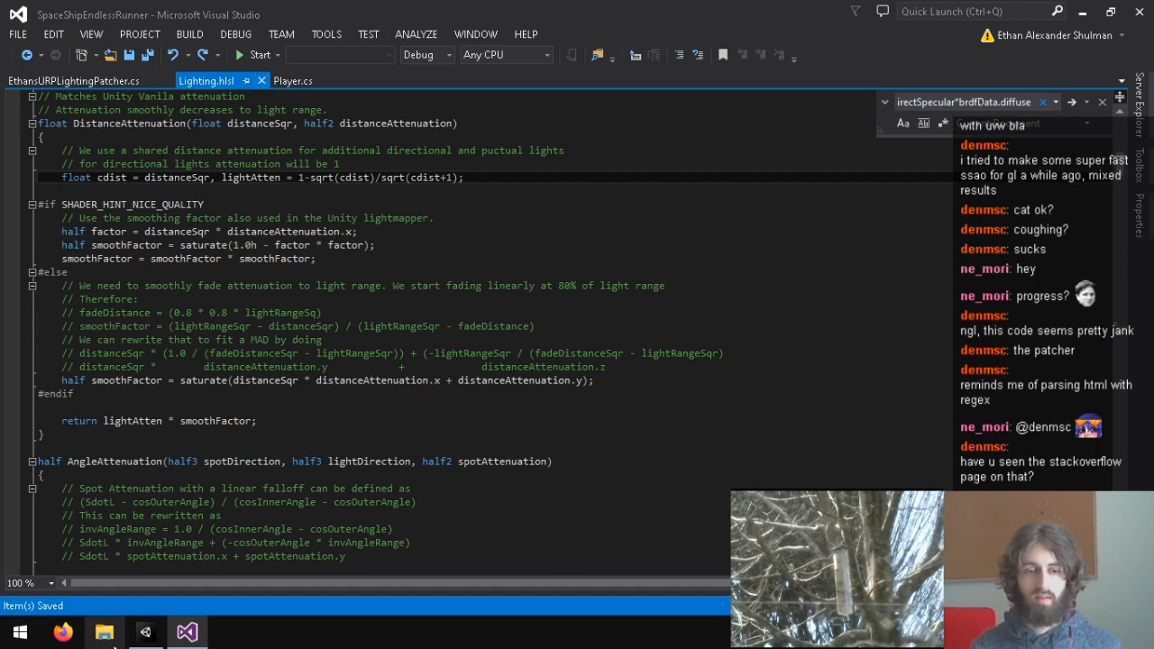
{"action": "left_click", "coordinate": [144, 632]}
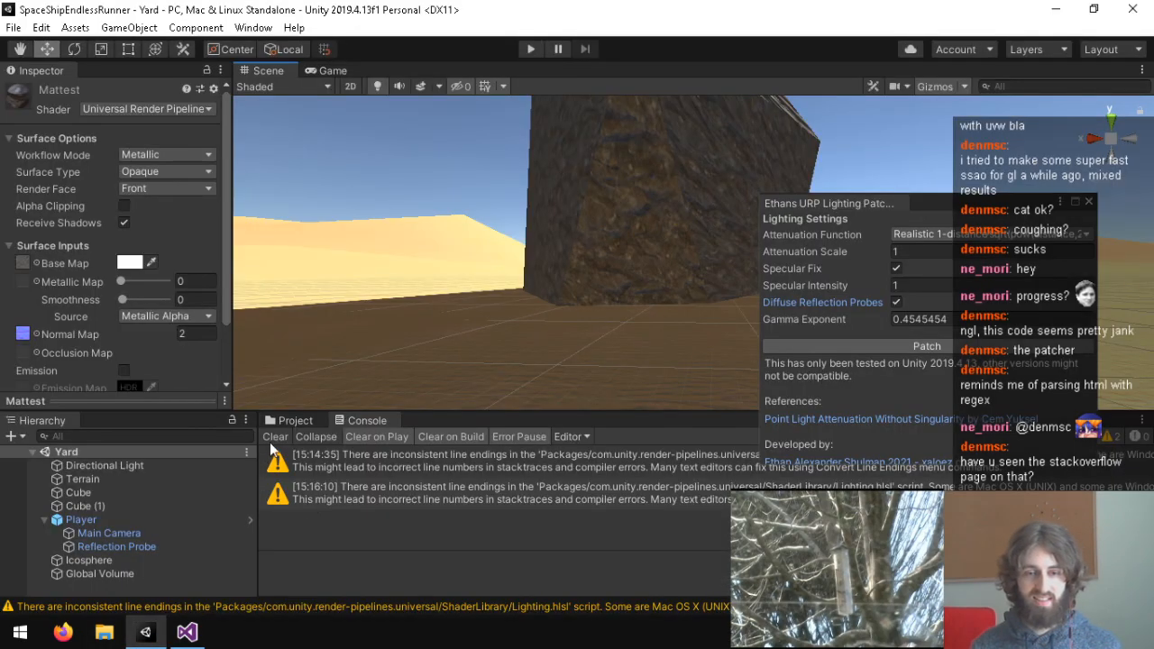
Patch the URP lighting with the Realistic attenuation function, Specular Fix and Diffuse Reflection Probes enabled.
{"action": "left_click", "coordinate": [291, 421]}
{"action": "left_click", "coordinate": [357, 424]}
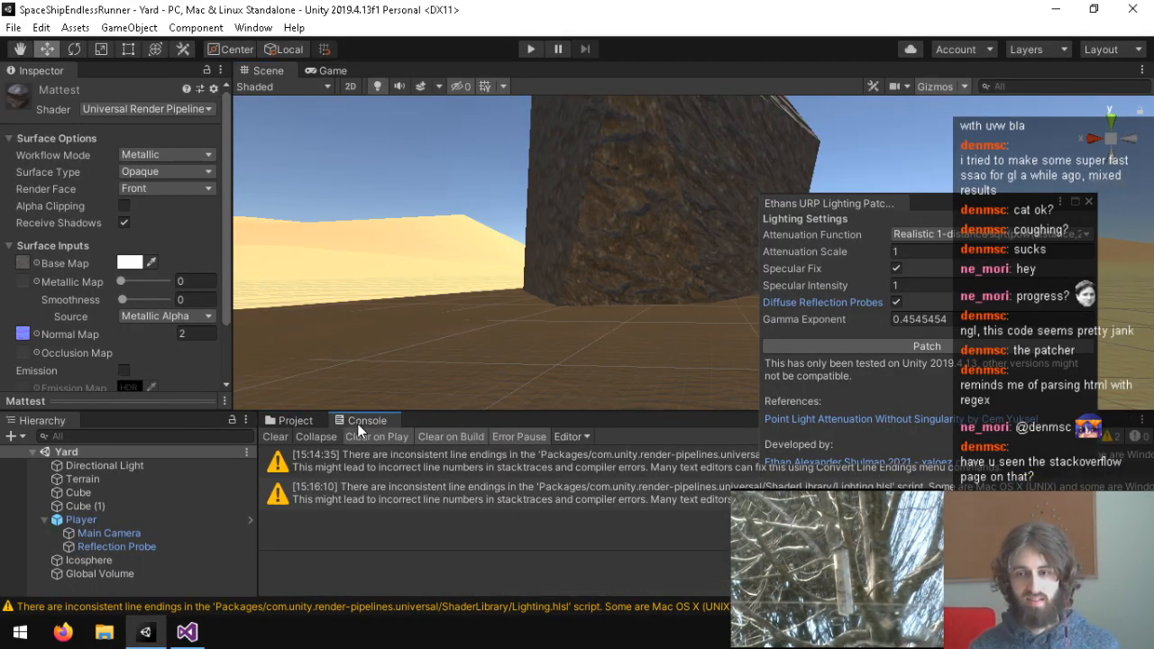
{"action": "left_click", "coordinate": [897, 267]}
{"action": "left_click", "coordinate": [916, 234]}
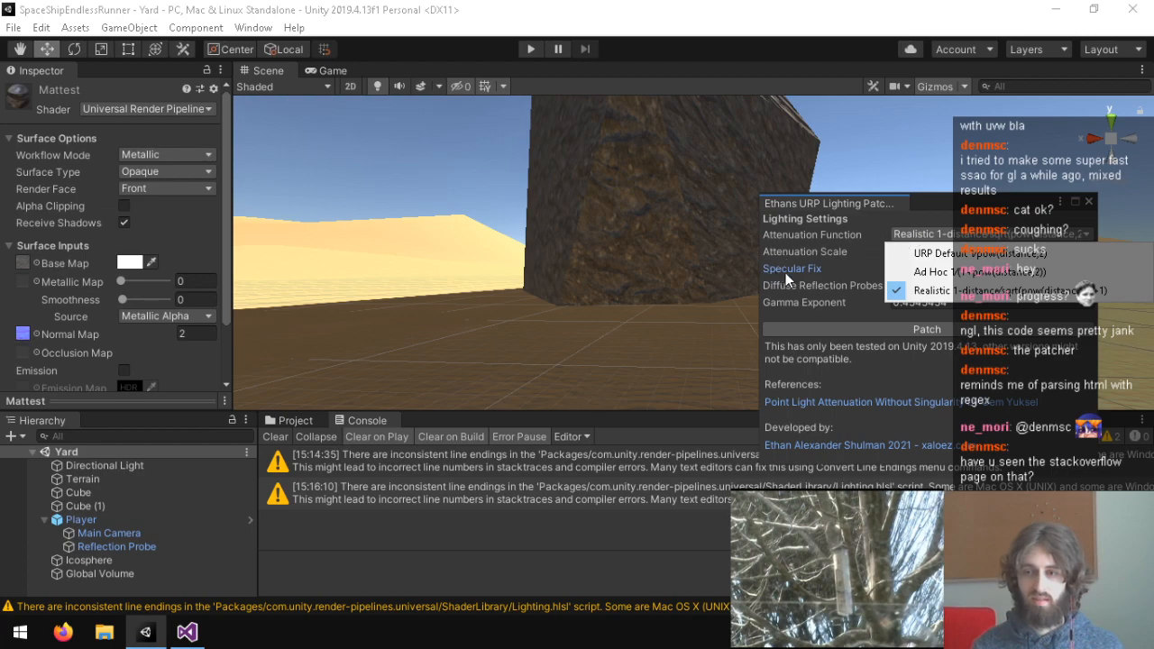
{"action": "left_click", "coordinate": [823, 269]}
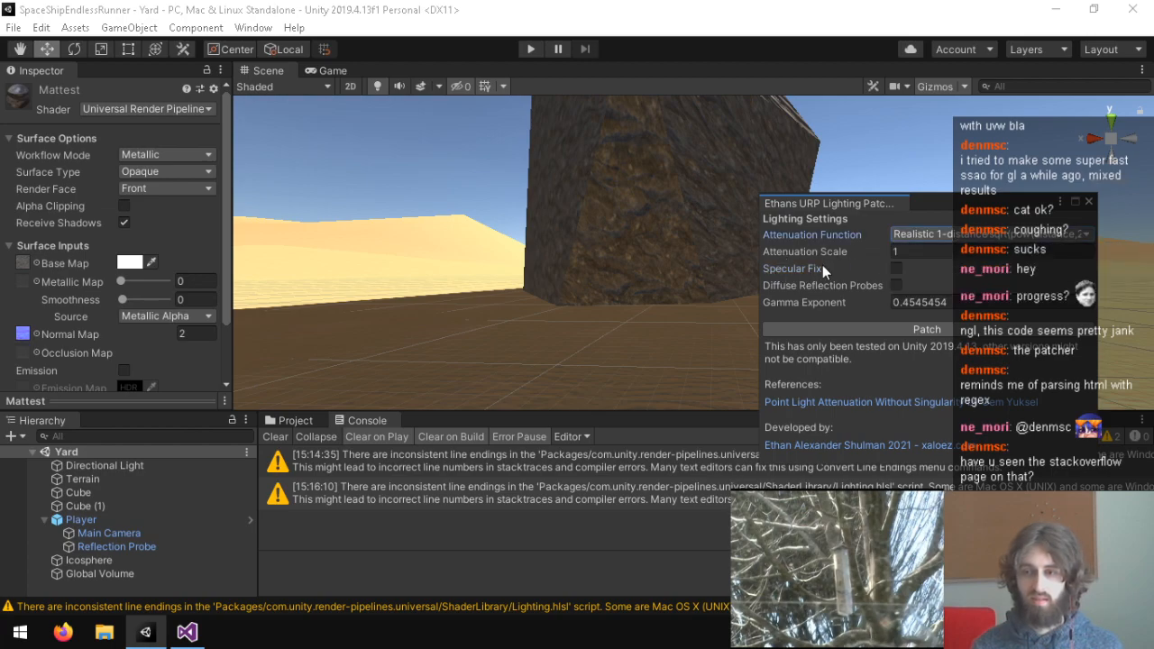
{"action": "left_click", "coordinate": [900, 268]}
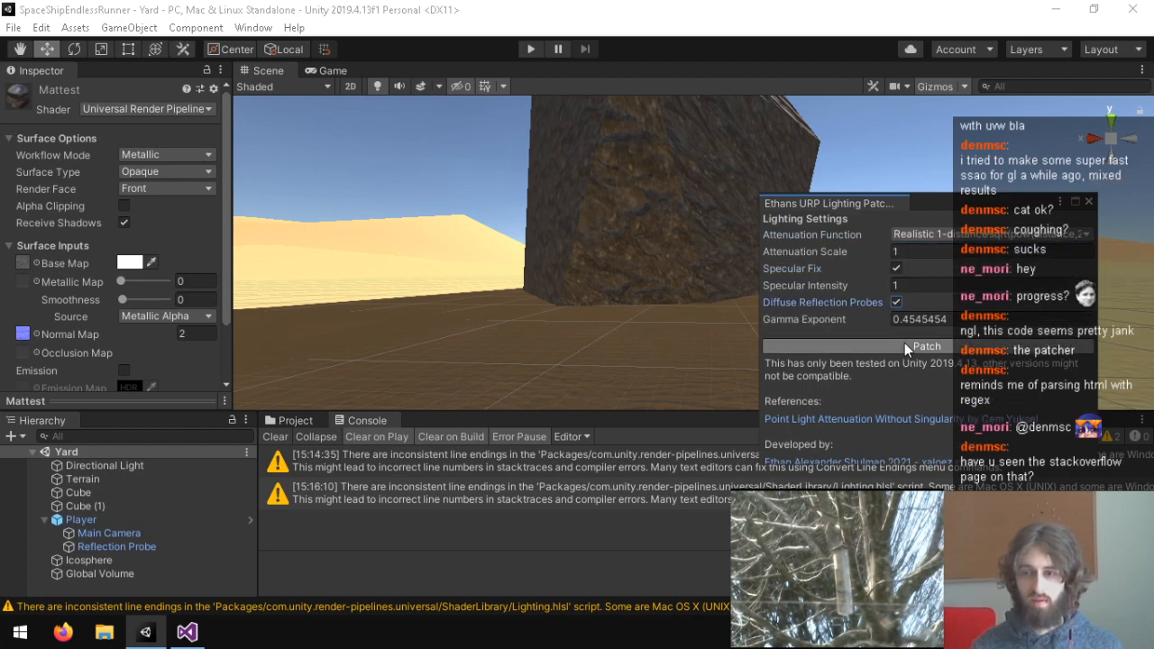
{"action": "left_click", "coordinate": [904, 345]}
{"action": "left_click", "coordinate": [691, 348]}
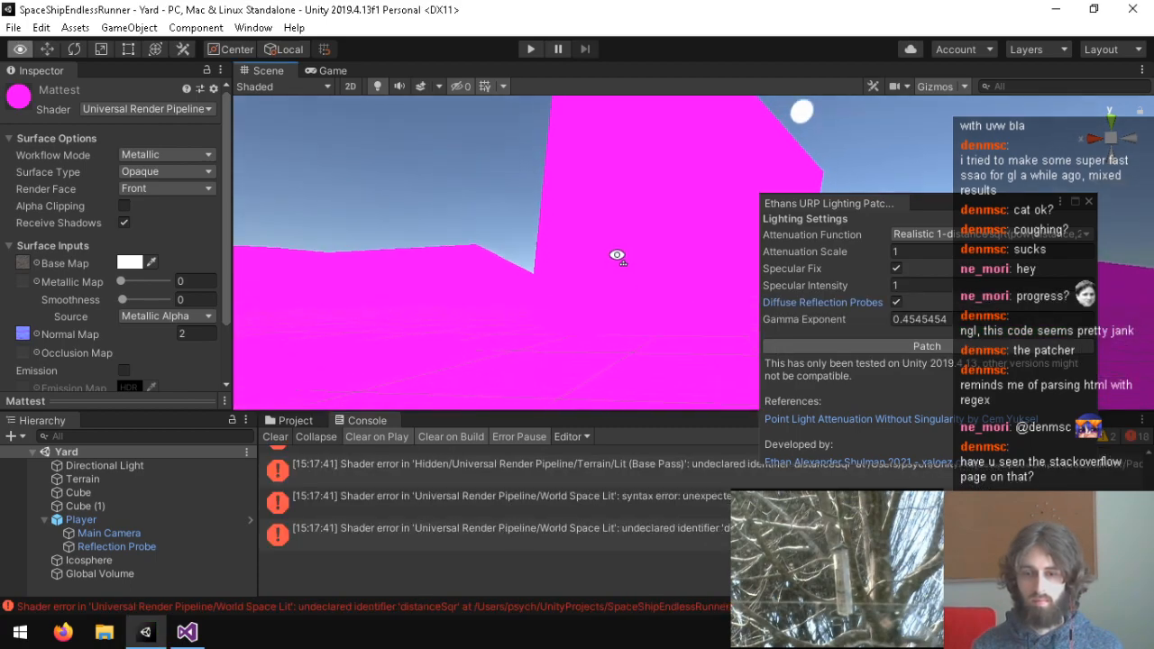
Switch to Visual Studio and dismiss the find box in Lighting.hlsl.
{"action": "left_click", "coordinate": [187, 632]}
{"action": "left_click", "coordinate": [213, 137]}
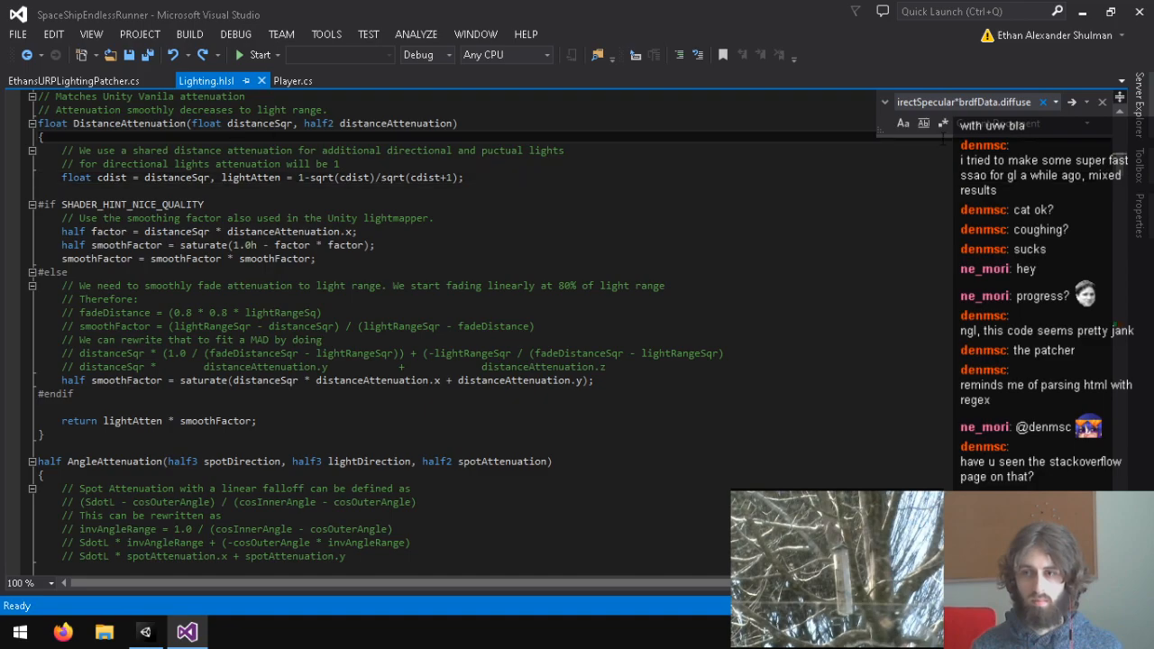
{"action": "key", "text": "Escape"}
{"action": "right_click", "coordinate": [210, 83]}
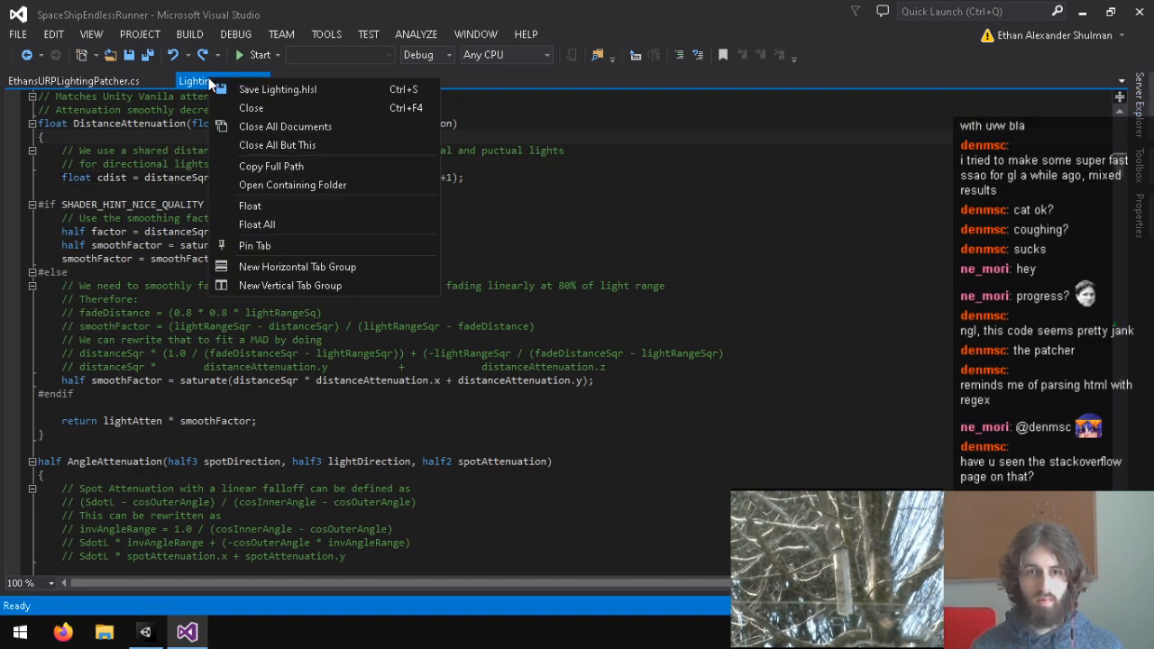
{"action": "left_click", "coordinate": [62, 36]}
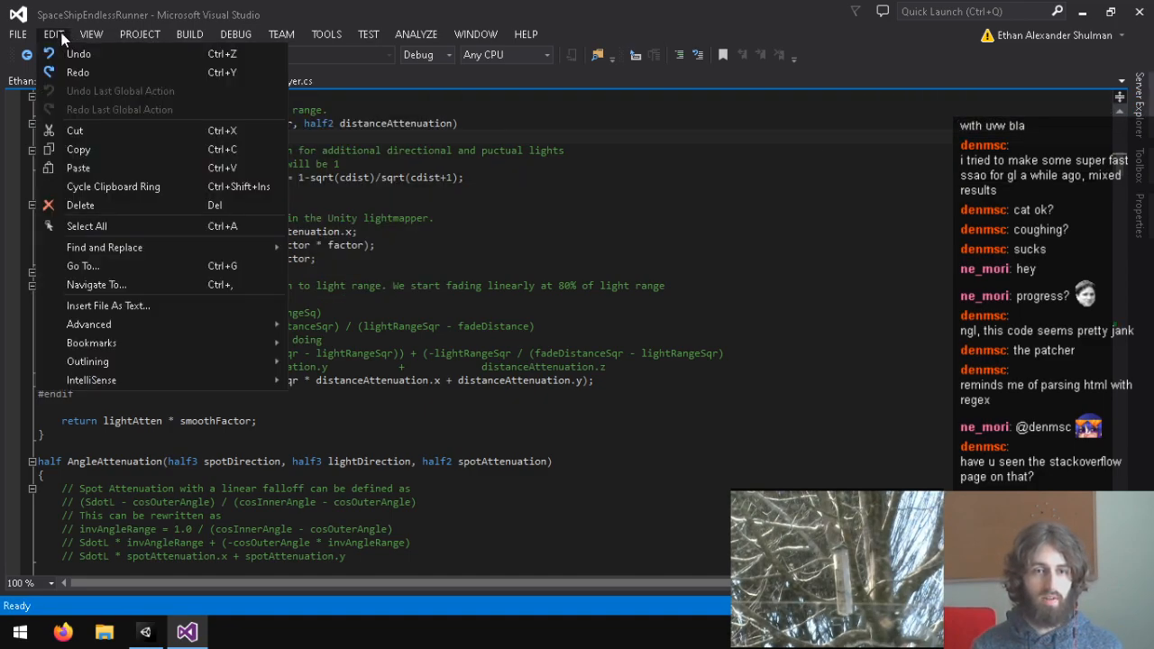
{"action": "left_click", "coordinate": [62, 36]}
{"action": "left_click", "coordinate": [13, 36]}
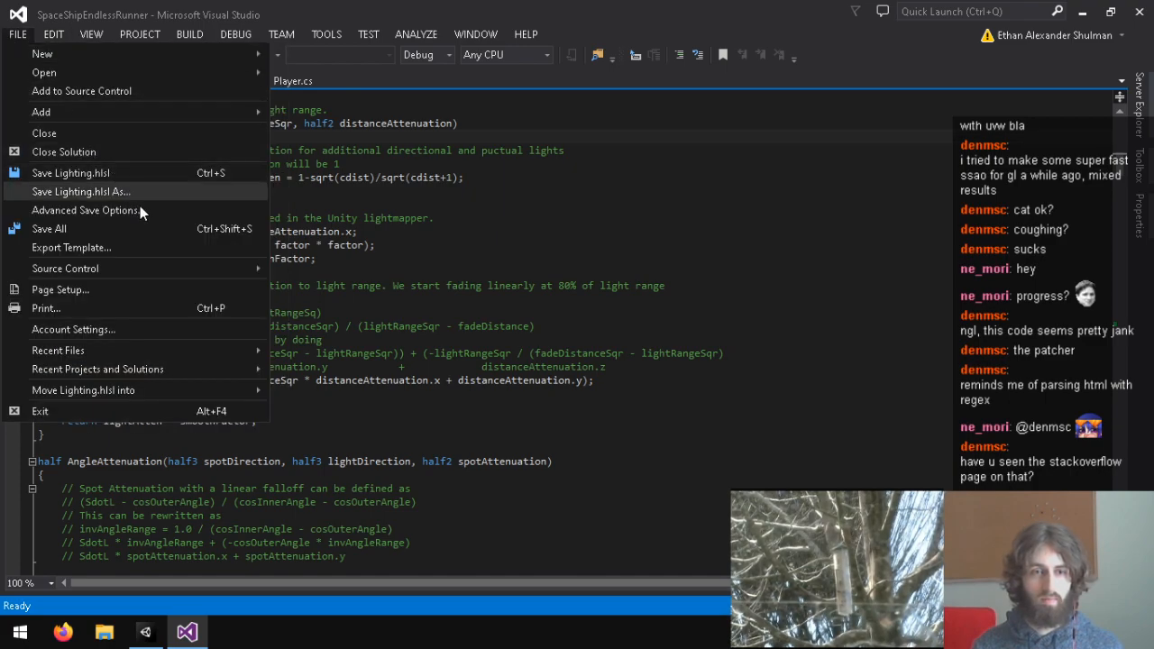
{"action": "left_click", "coordinate": [358, 129]}
{"action": "key", "text": "ctrl+shift+b"}
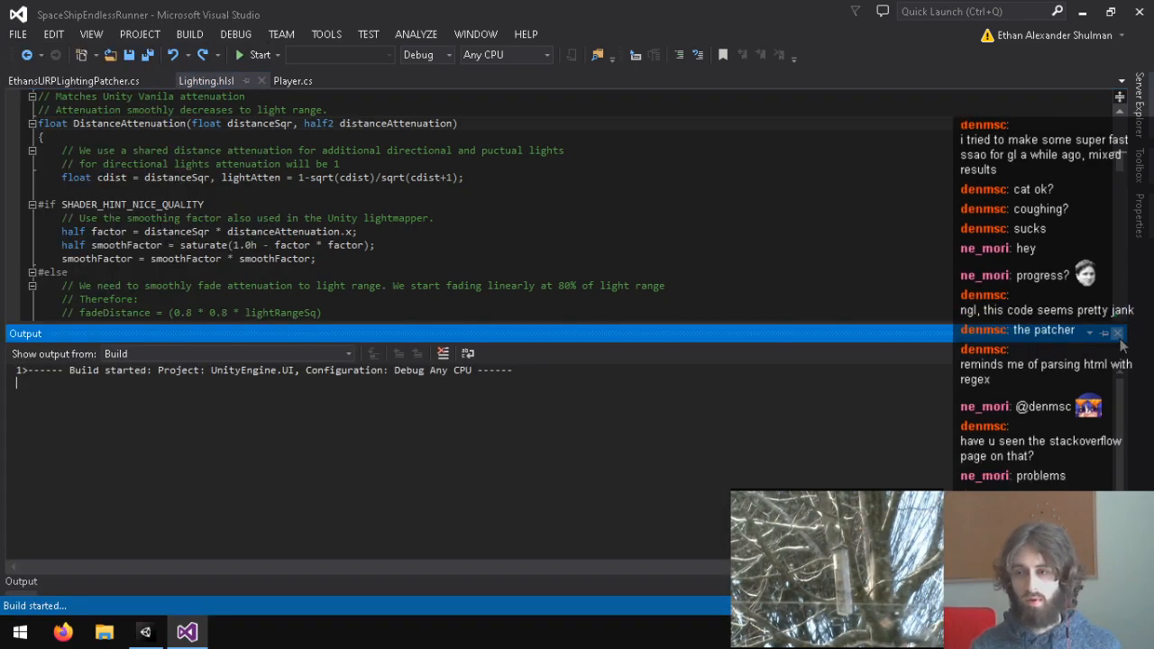
{"action": "left_click", "coordinate": [1120, 333]}
{"action": "left_click", "coordinate": [190, 35]}
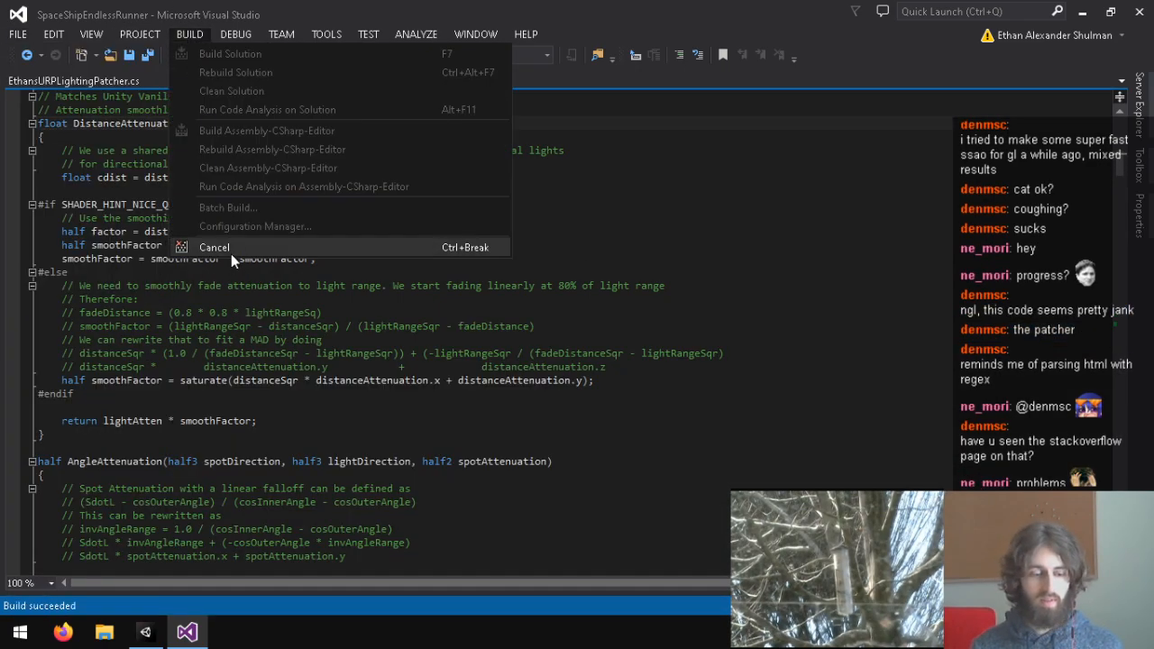
{"action": "left_click", "coordinate": [246, 246]}
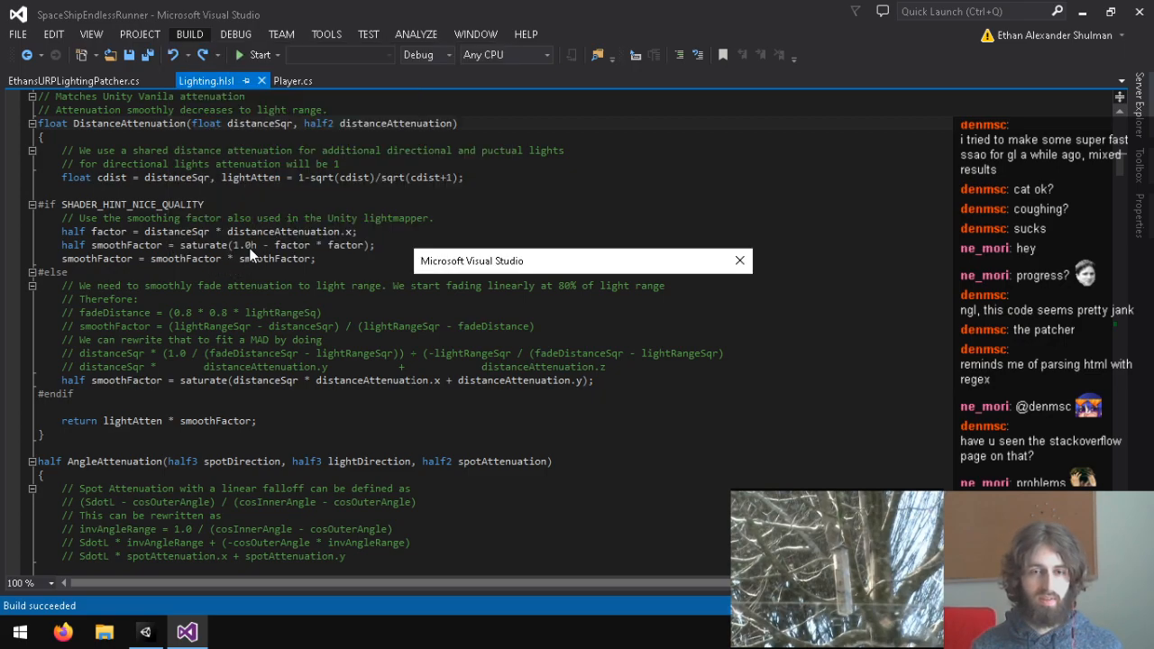
{"action": "left_click", "coordinate": [711, 402]}
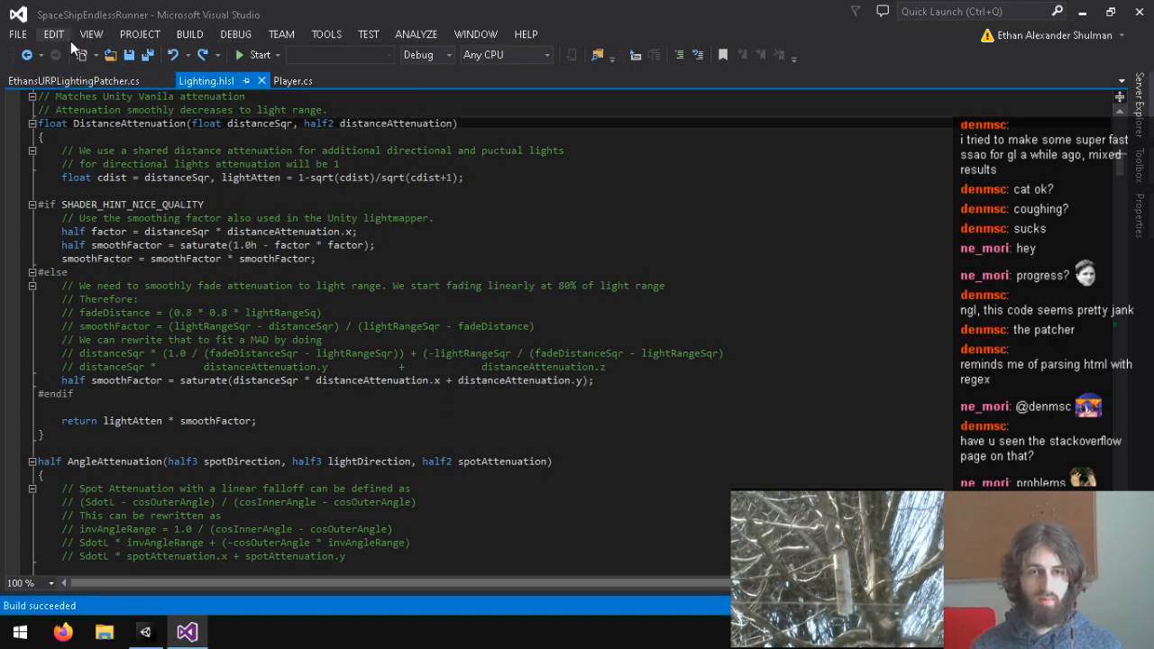
{"action": "left_click", "coordinate": [198, 34]}
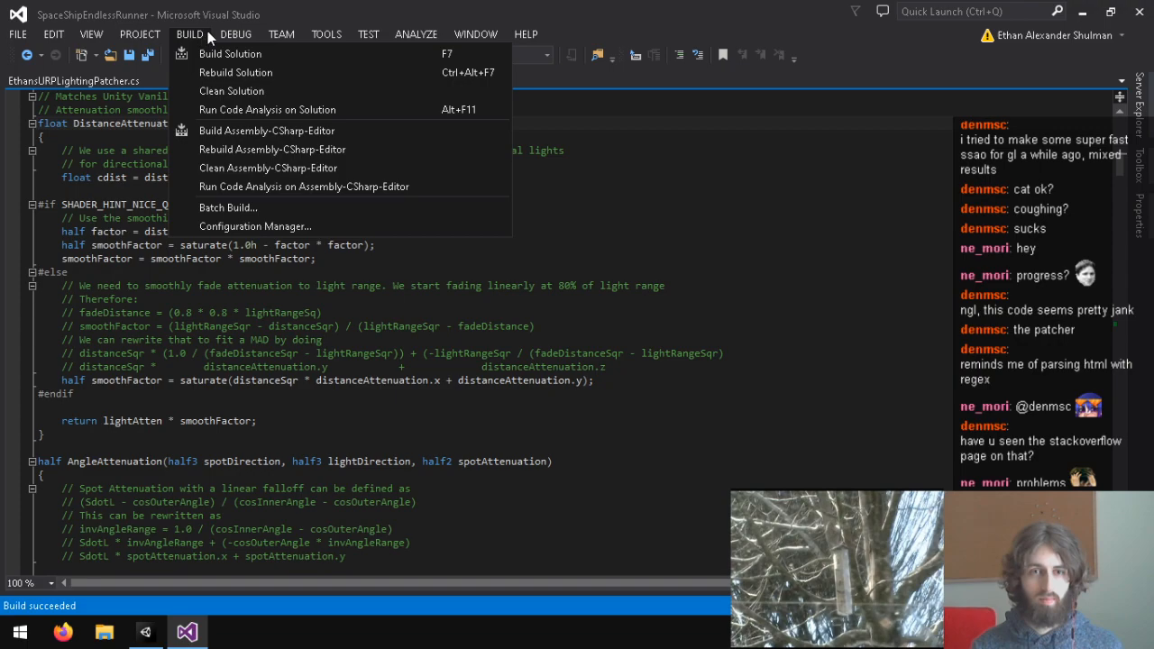
{"action": "mouse_move", "coordinate": [236, 35]}
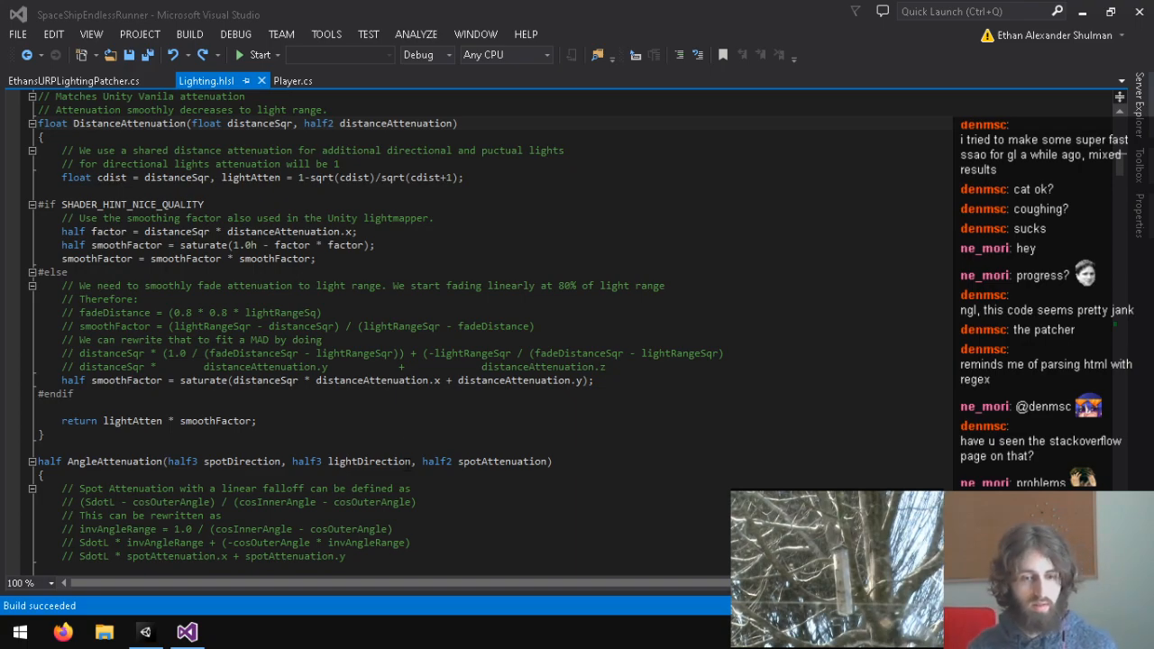
Close the outdated Lighting.hlsl document in Visual Studio and reopen the file from a shader error in Unity's console.
{"action": "left_click", "coordinate": [144, 632]}
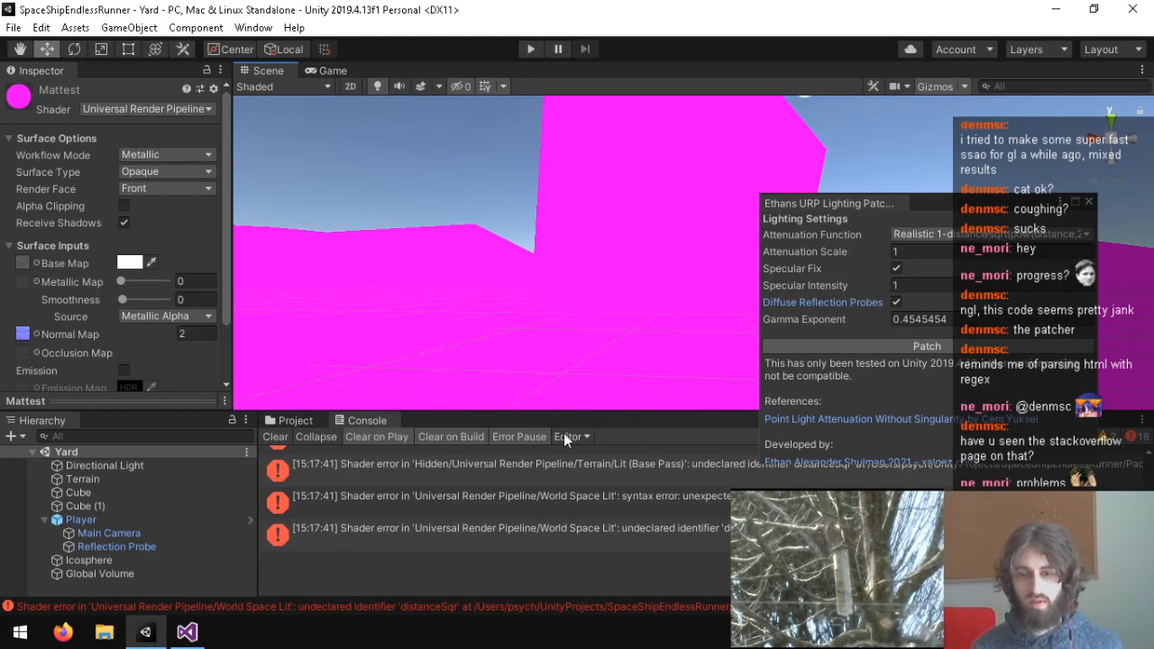
{"action": "scroll", "coordinate": [433, 478], "scroll_direction": "up", "scroll_amount": 10}
{"action": "double_click", "coordinate": [414, 528]}
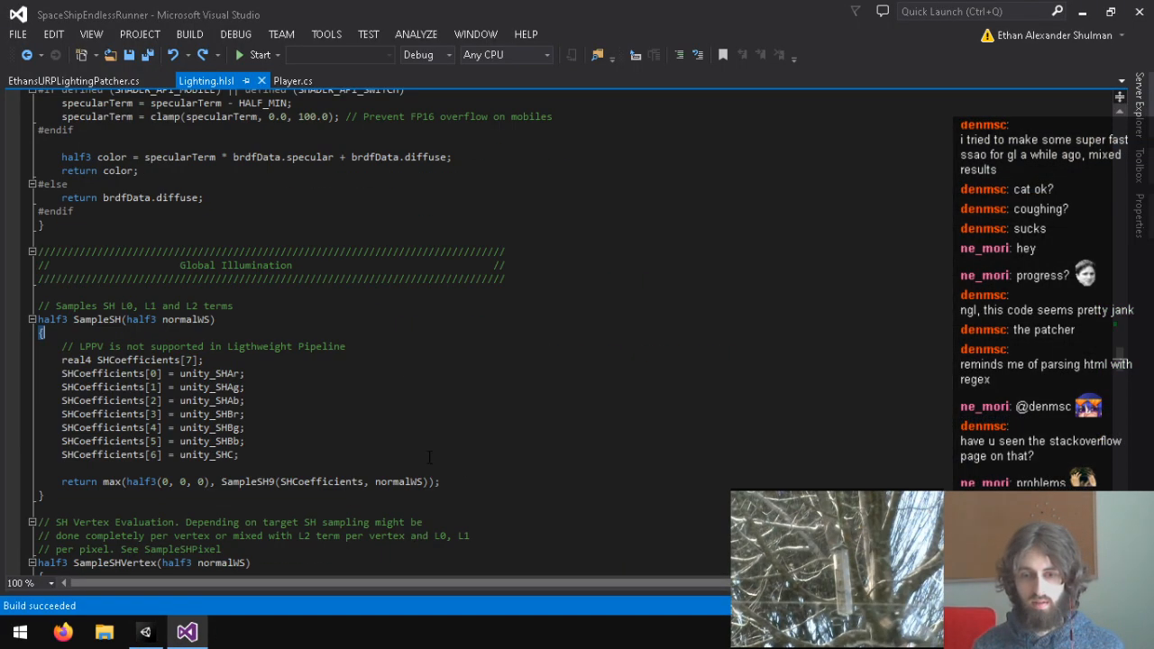
{"action": "left_click", "coordinate": [261, 80]}
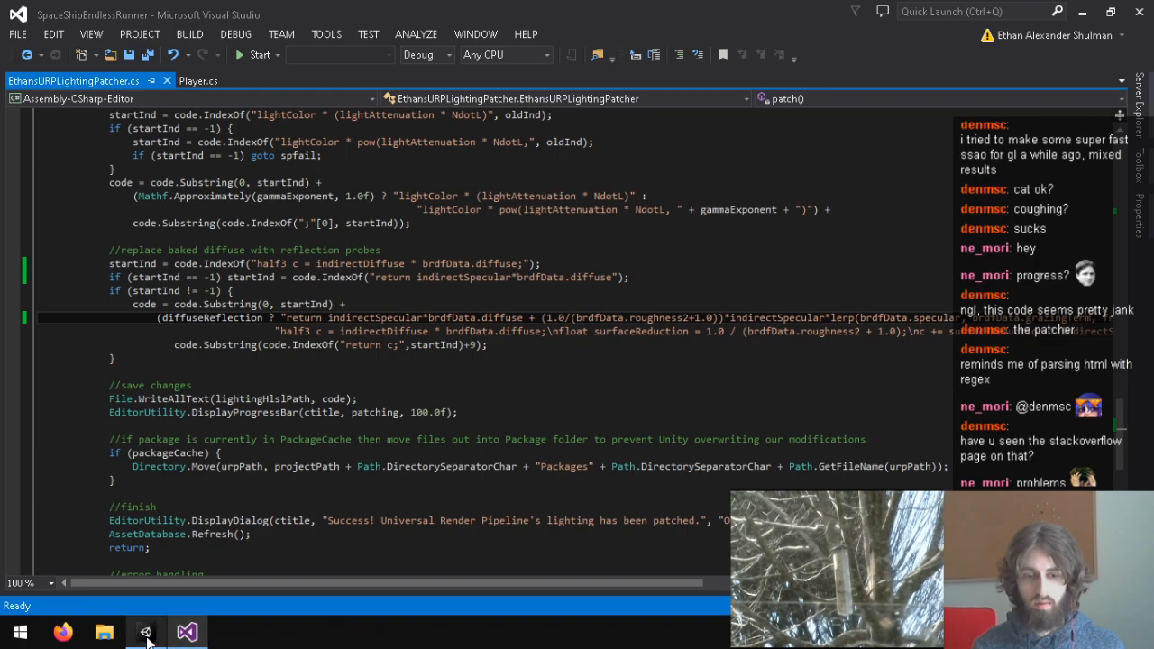
{"action": "left_click", "coordinate": [144, 631]}
{"action": "double_click", "coordinate": [410, 518]}
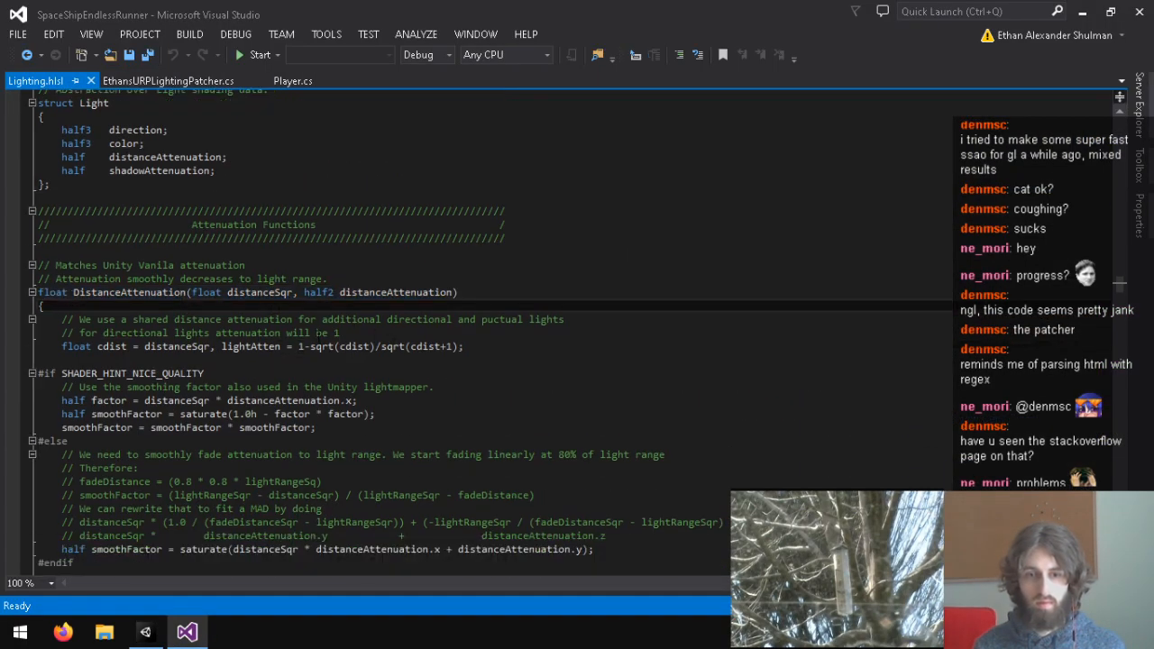
Look through the patched Lighting.hlsl, from the include section to the light and BRDF functions, for faulty or repeated code.
{"action": "scroll", "coordinate": [378, 333], "scroll_direction": "up", "scroll_amount": 20}
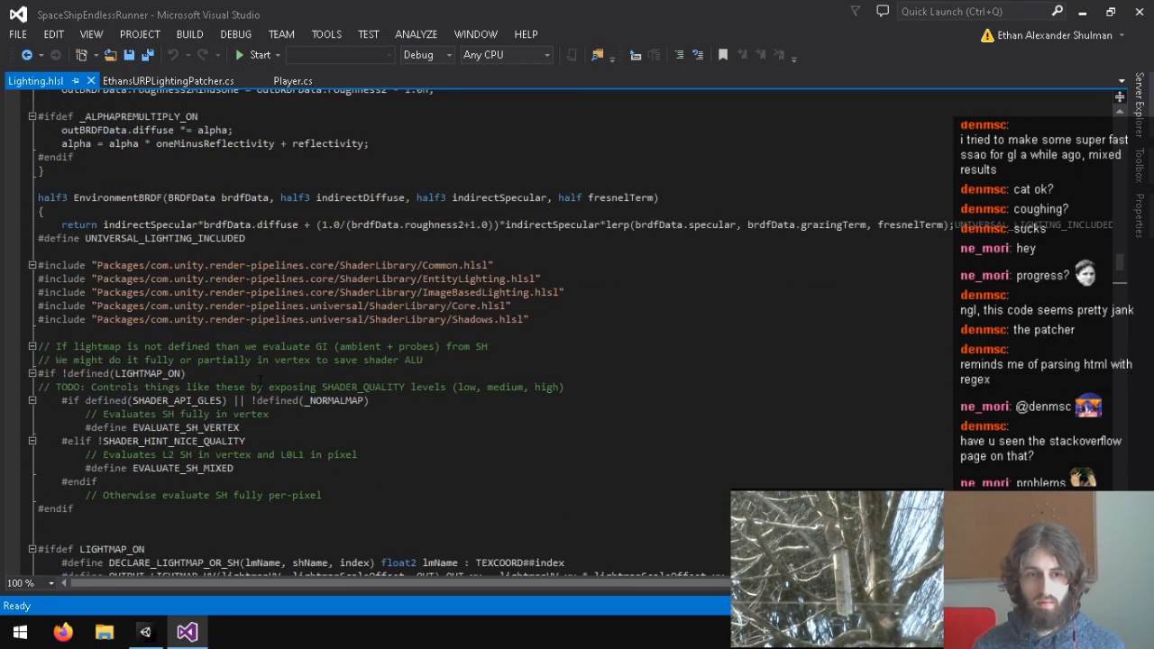
{"action": "scroll", "coordinate": [379, 334], "scroll_direction": "down", "scroll_amount": 10}
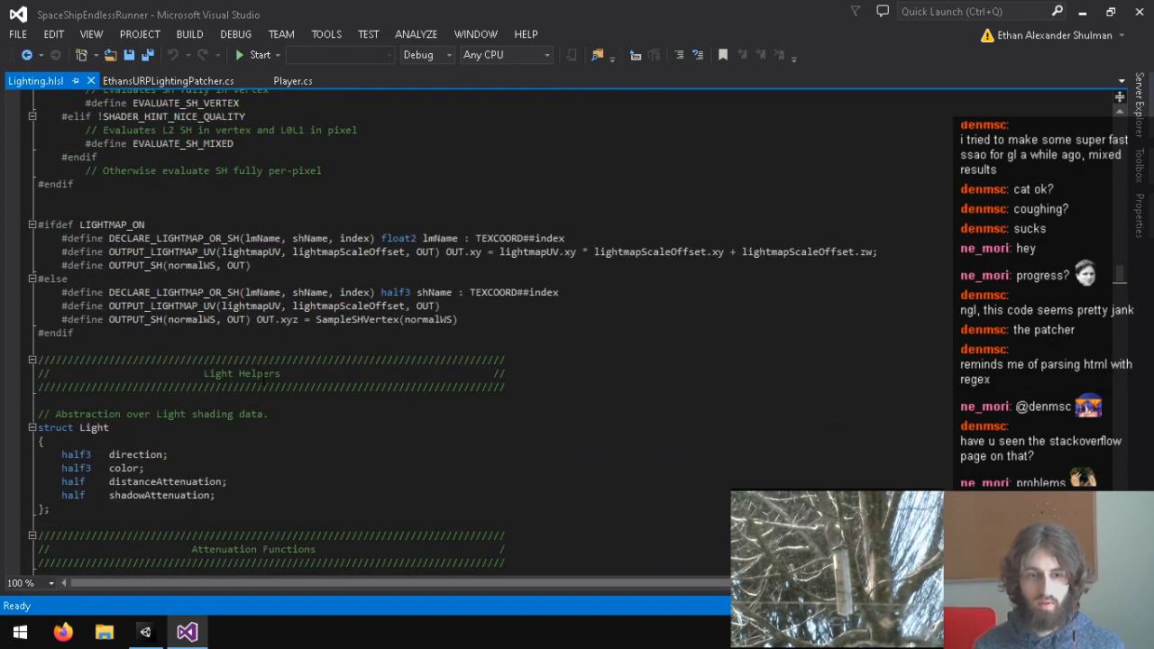
{"action": "scroll", "coordinate": [272, 373], "scroll_direction": "down", "scroll_amount": 7}
{"action": "scroll", "coordinate": [521, 327], "scroll_direction": "up", "scroll_amount": 12}
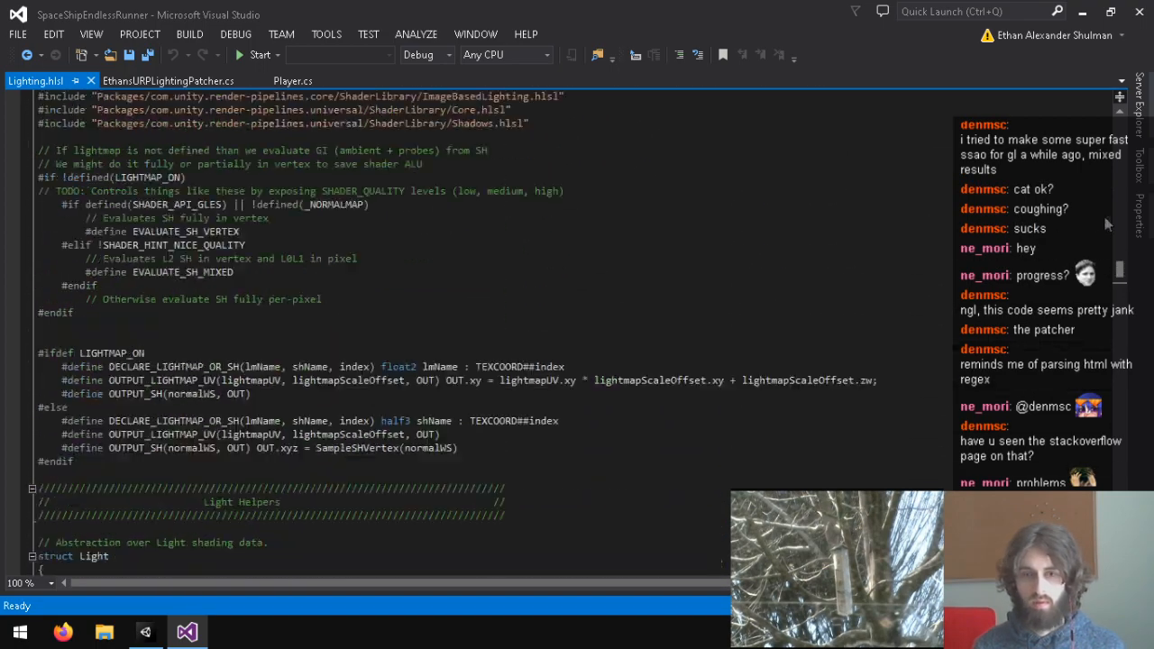
{"action": "scroll", "coordinate": [520, 327], "scroll_direction": "down", "scroll_amount": 11}
{"action": "scroll", "coordinate": [520, 328], "scroll_direction": "down", "scroll_amount": 6}
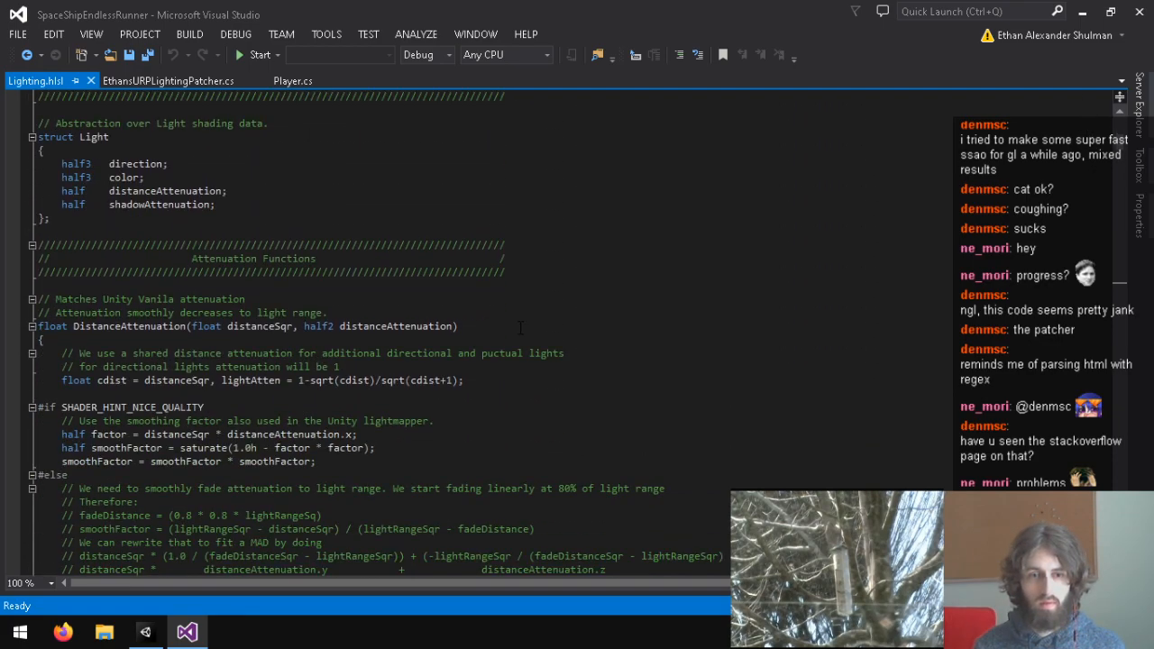
{"action": "scroll", "coordinate": [474, 273], "scroll_direction": "down", "scroll_amount": 20}
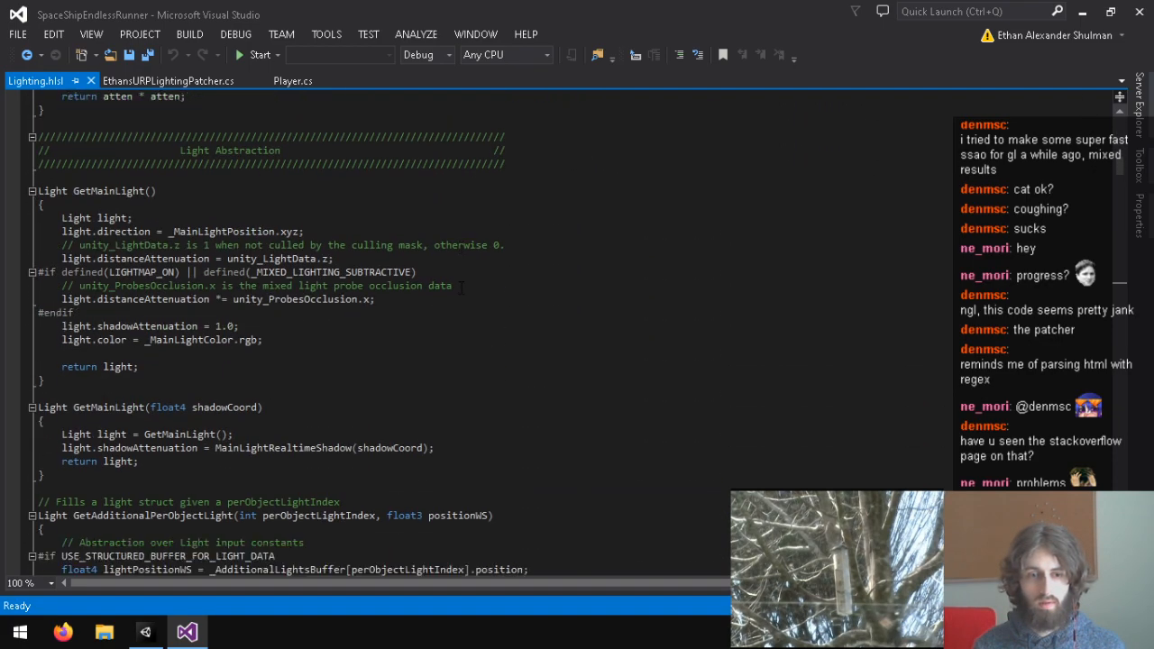
{"action": "scroll", "coordinate": [461, 287], "scroll_direction": "down", "scroll_amount": 20}
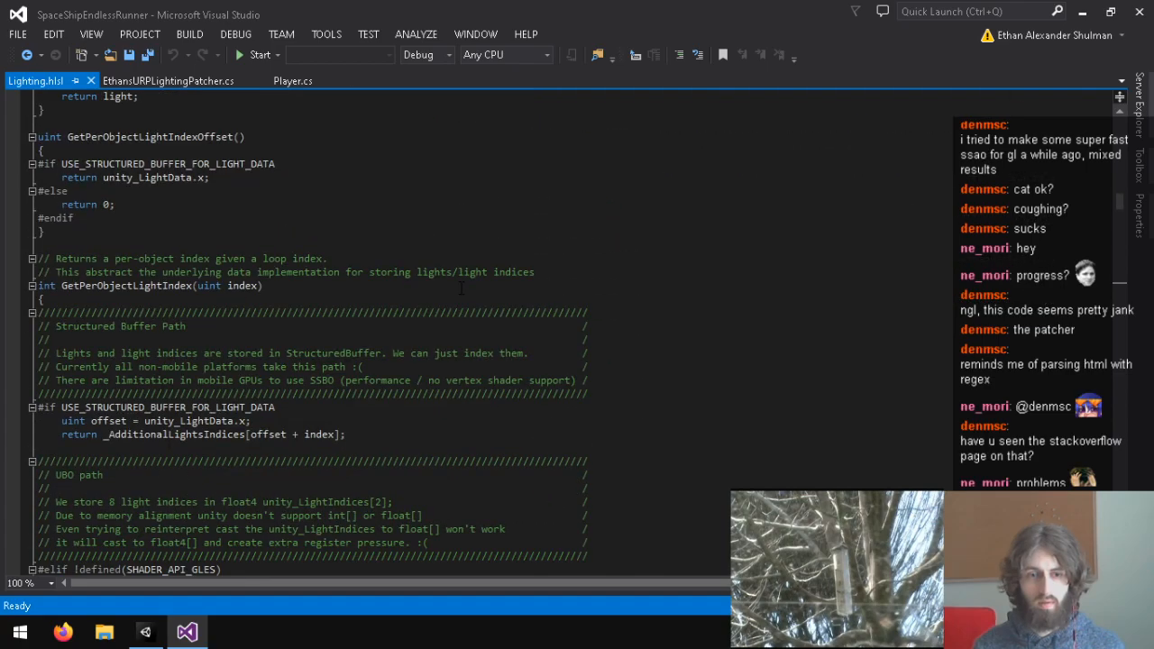
{"action": "scroll", "coordinate": [462, 287], "scroll_direction": "down", "scroll_amount": 6}
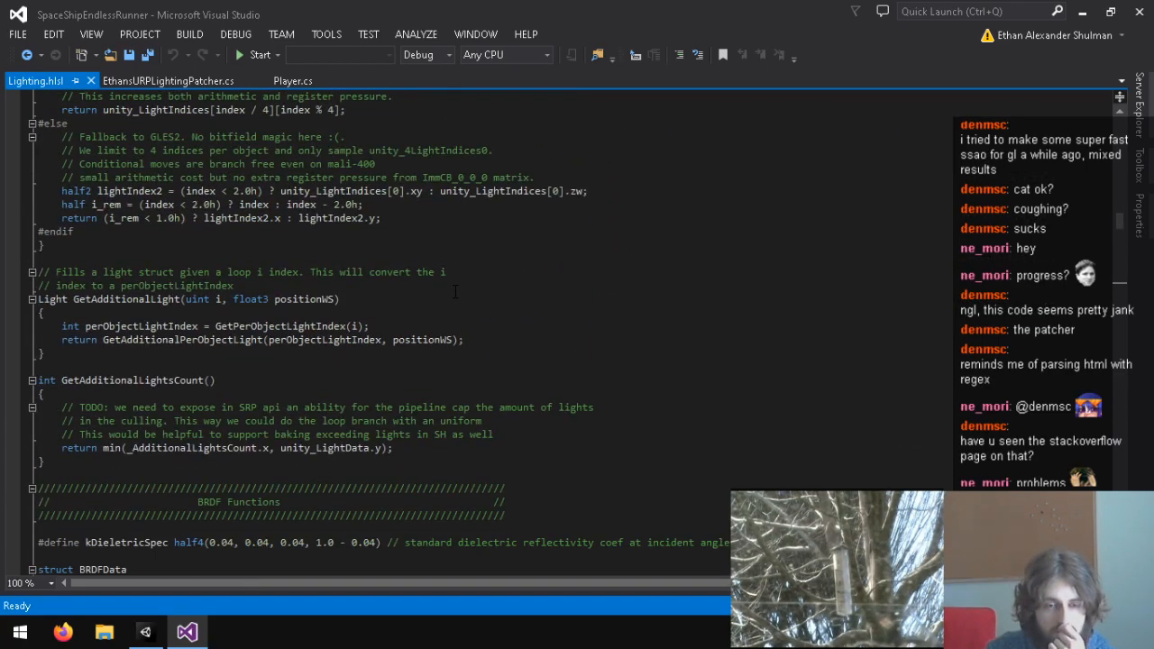
{"action": "scroll", "coordinate": [444, 284], "scroll_direction": "down", "scroll_amount": 7}
{"action": "scroll", "coordinate": [442, 284], "scroll_direction": "down", "scroll_amount": 20}
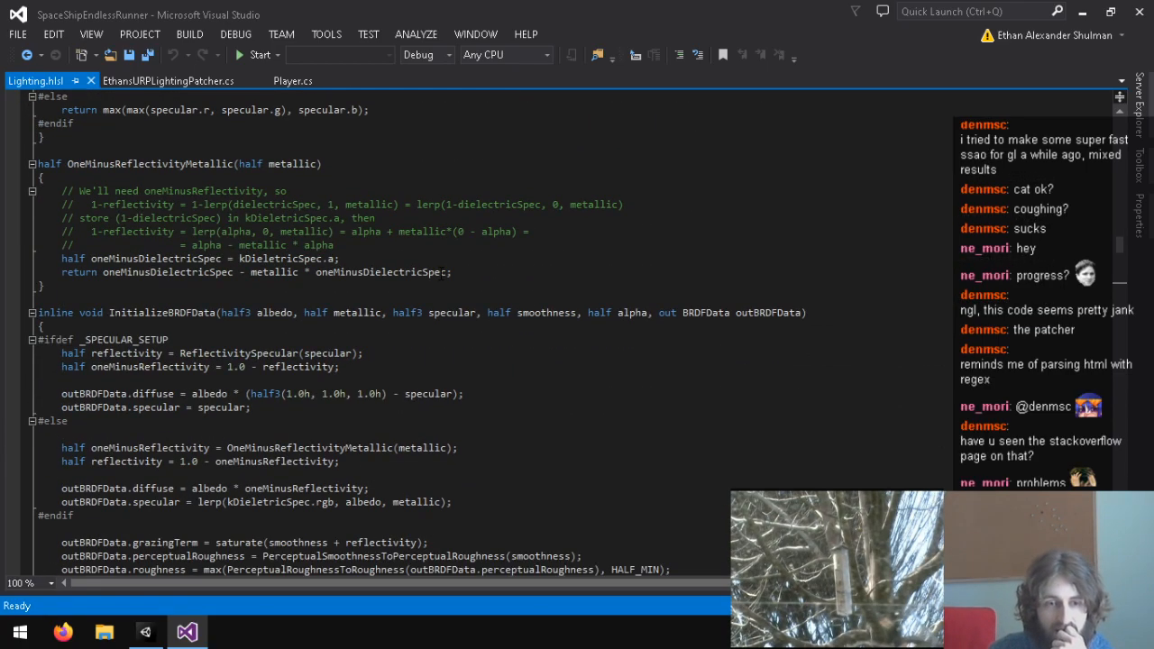
{"action": "scroll", "coordinate": [413, 286], "scroll_direction": "down", "scroll_amount": 12}
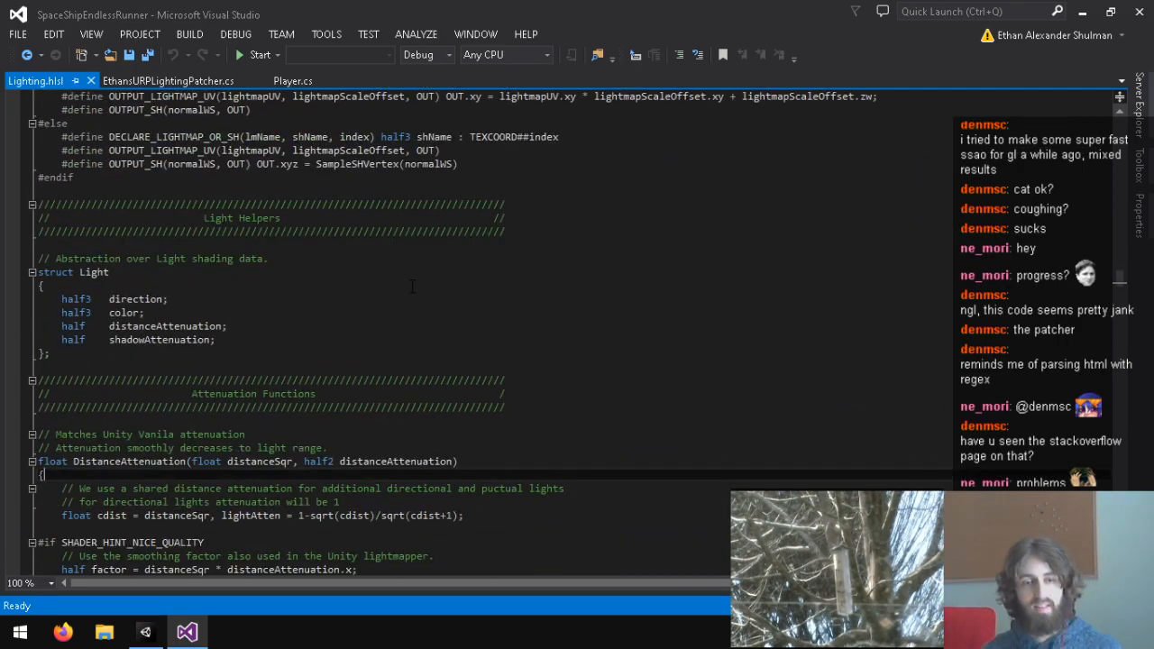
{"action": "scroll", "coordinate": [422, 364], "scroll_direction": "down", "scroll_amount": 4}
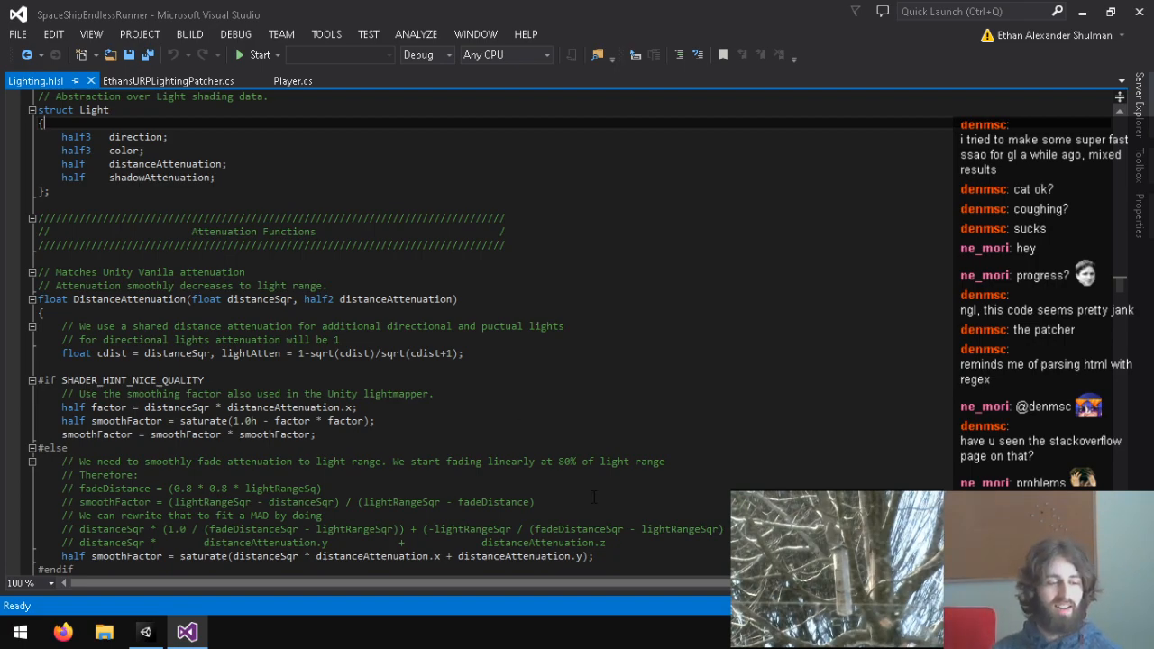
Switch to Unity, clear the console and close the lighting patcher window, returning to the project files.
{"action": "key", "text": "alt+Tab"}
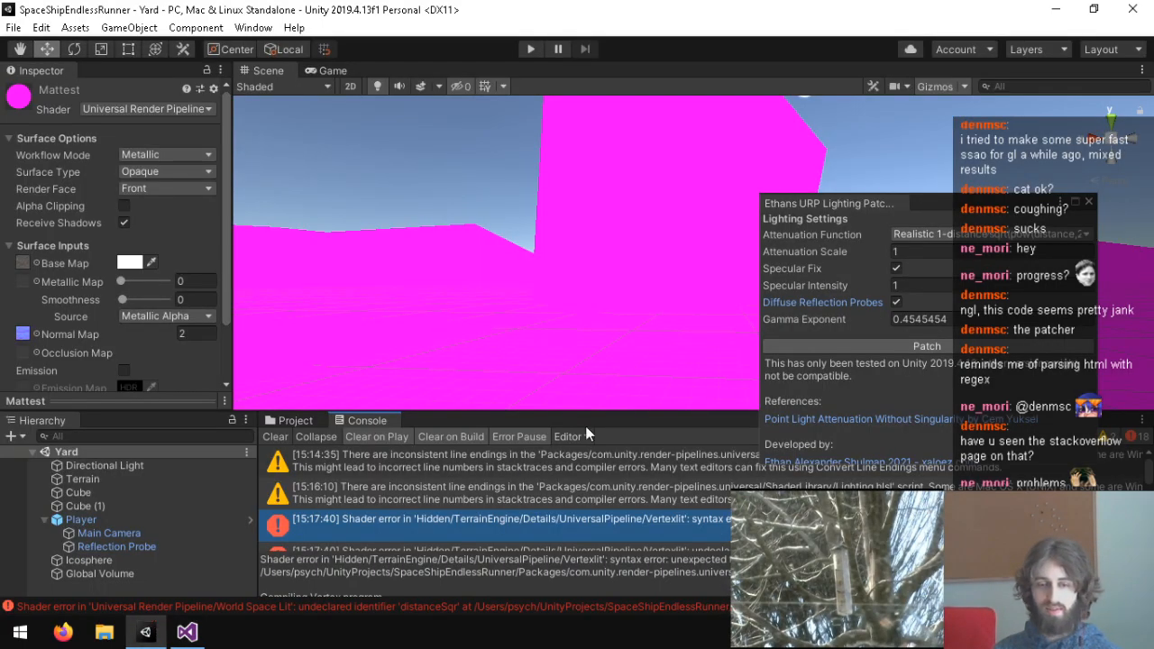
{"action": "left_click", "coordinate": [275, 436]}
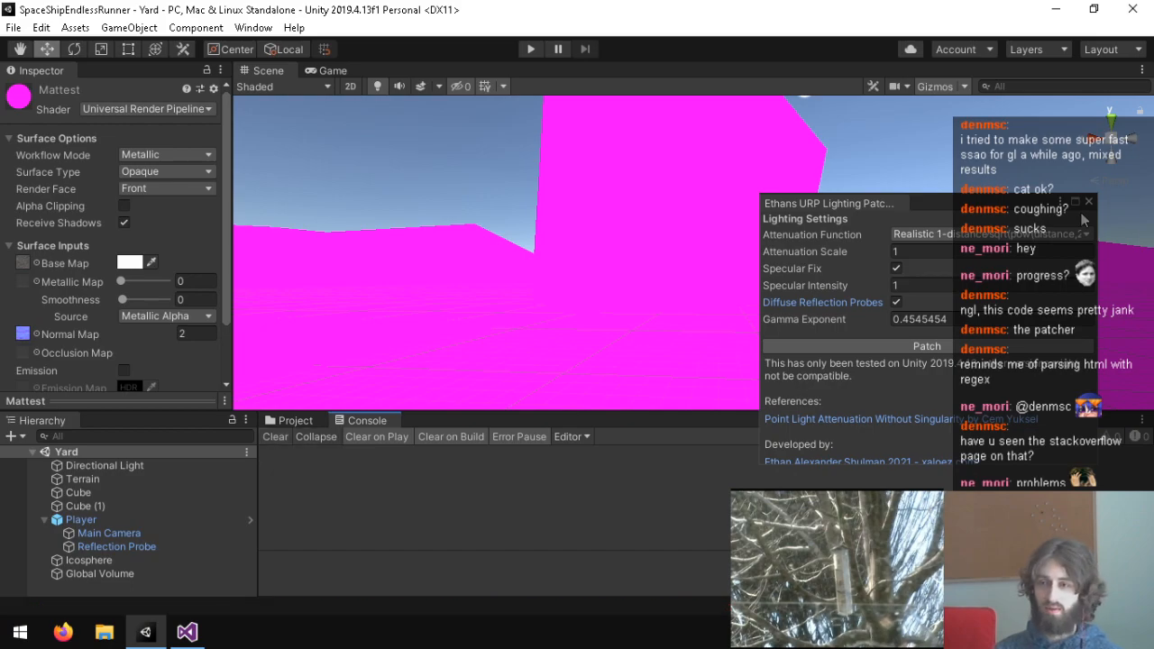
{"action": "left_click", "coordinate": [1089, 202]}
{"action": "left_click", "coordinate": [300, 421]}
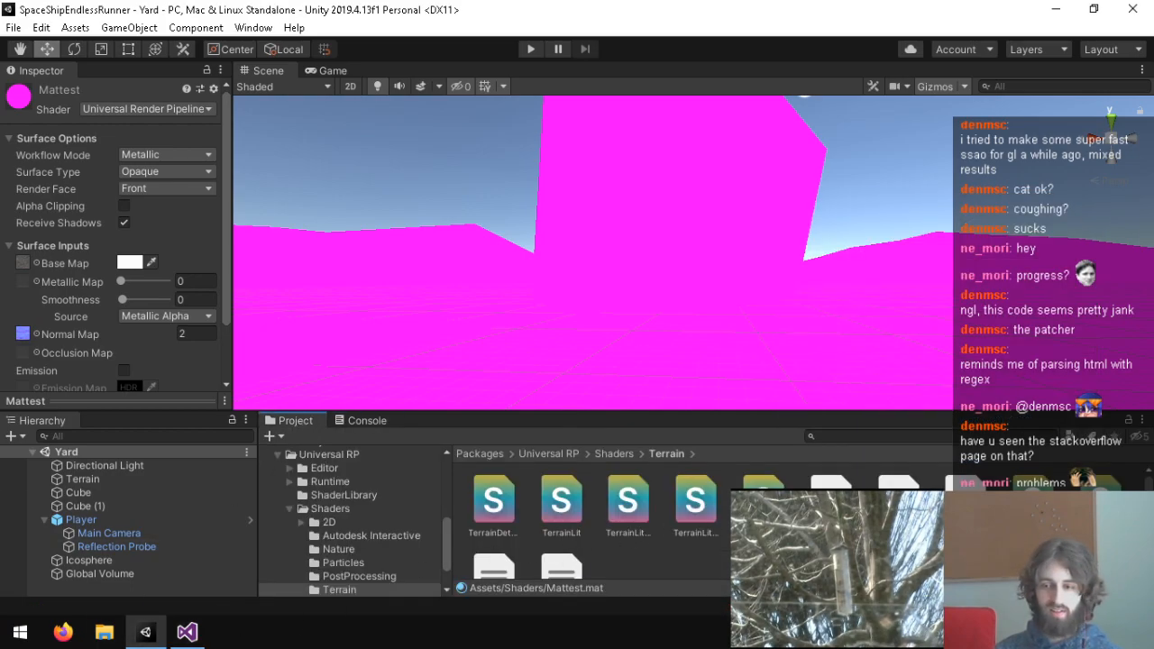
Open the unpatched Lighting.hlsl alongside the patched one in Visual Studio and copy its entire contents.
{"action": "left_click", "coordinate": [187, 632]}
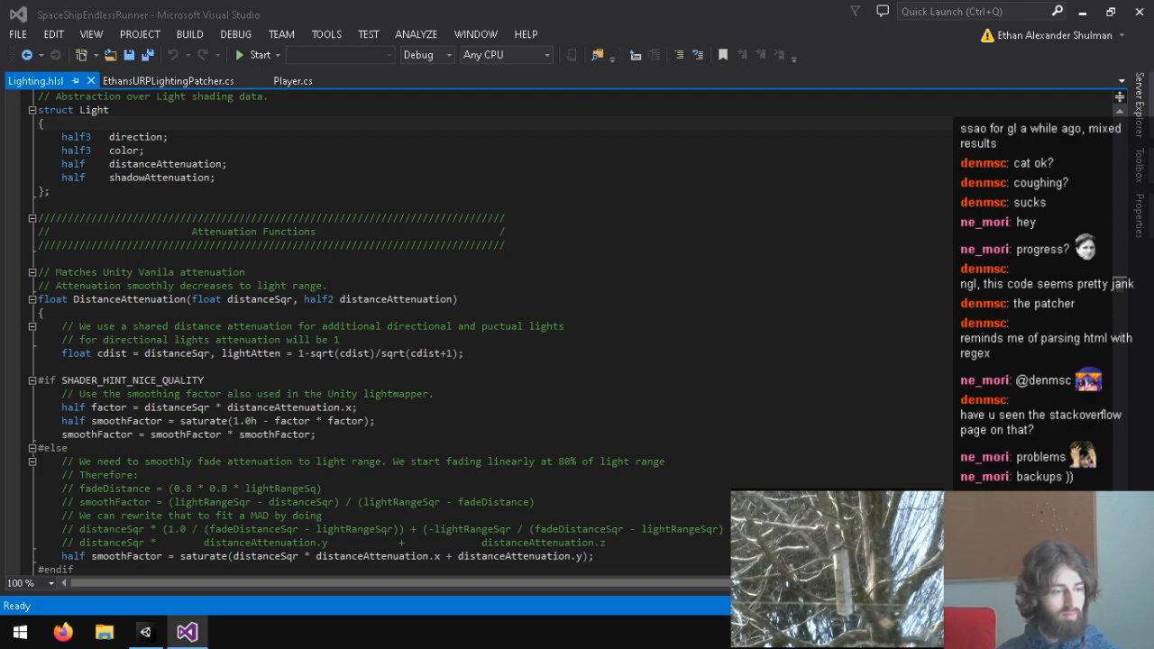
{"action": "left_click_drag", "start_coordinate": [347, 75], "coordinate": [373, 90]}
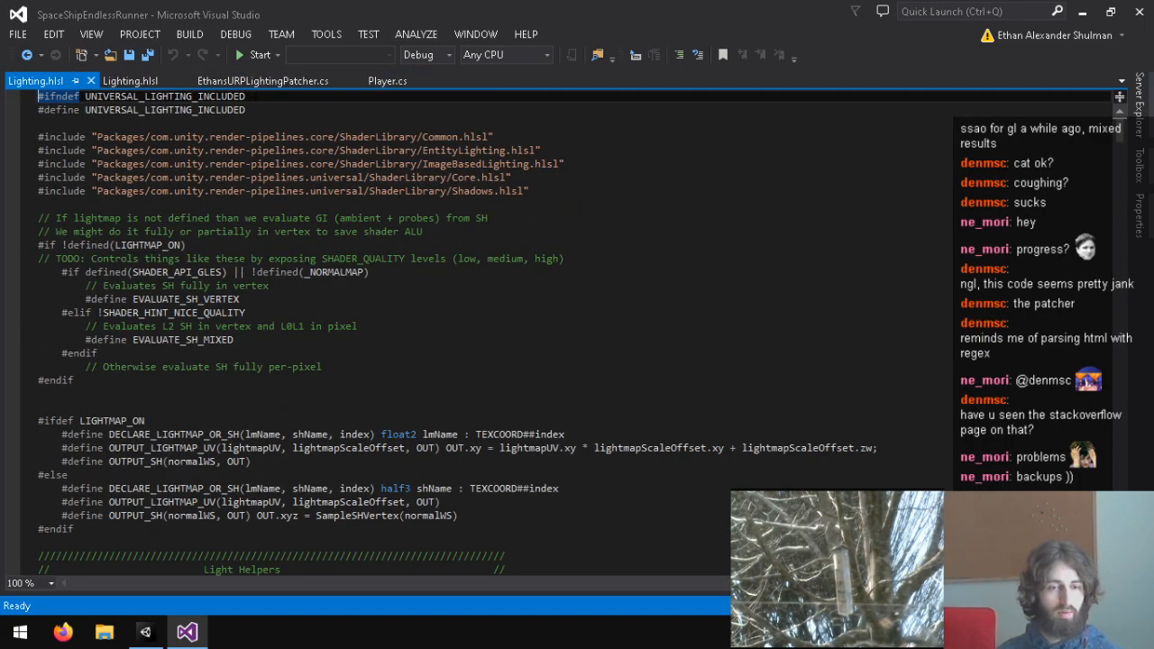
{"action": "left_click", "coordinate": [506, 353]}
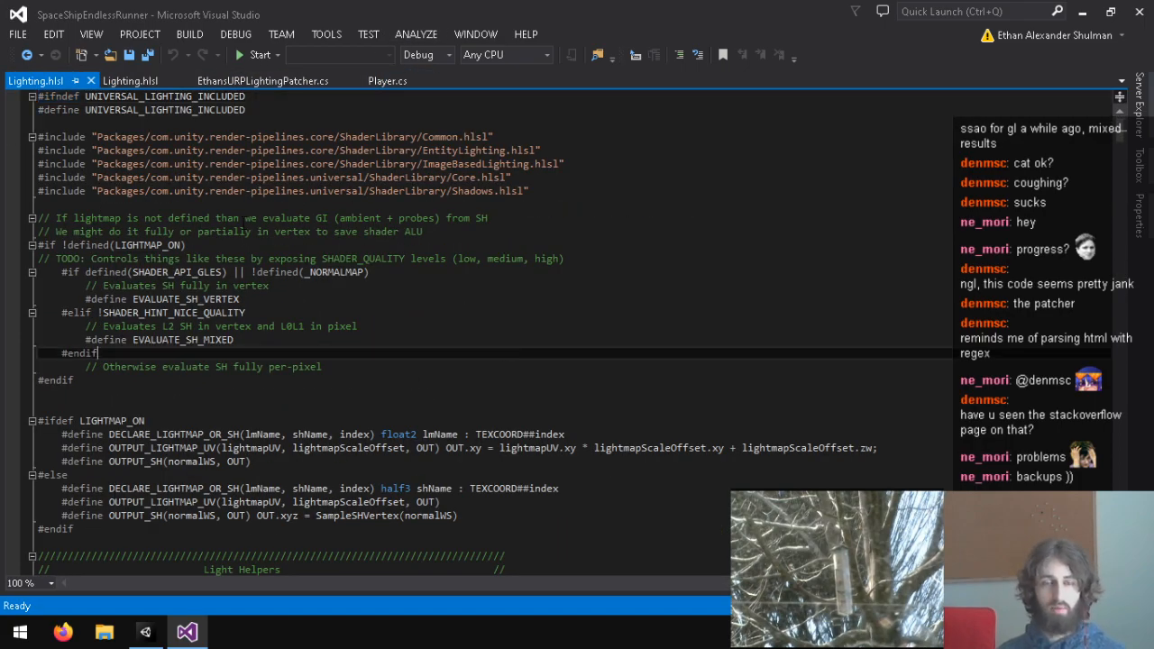
{"action": "key", "text": "ctrl+a"}
{"action": "left_click", "coordinate": [217, 246]}
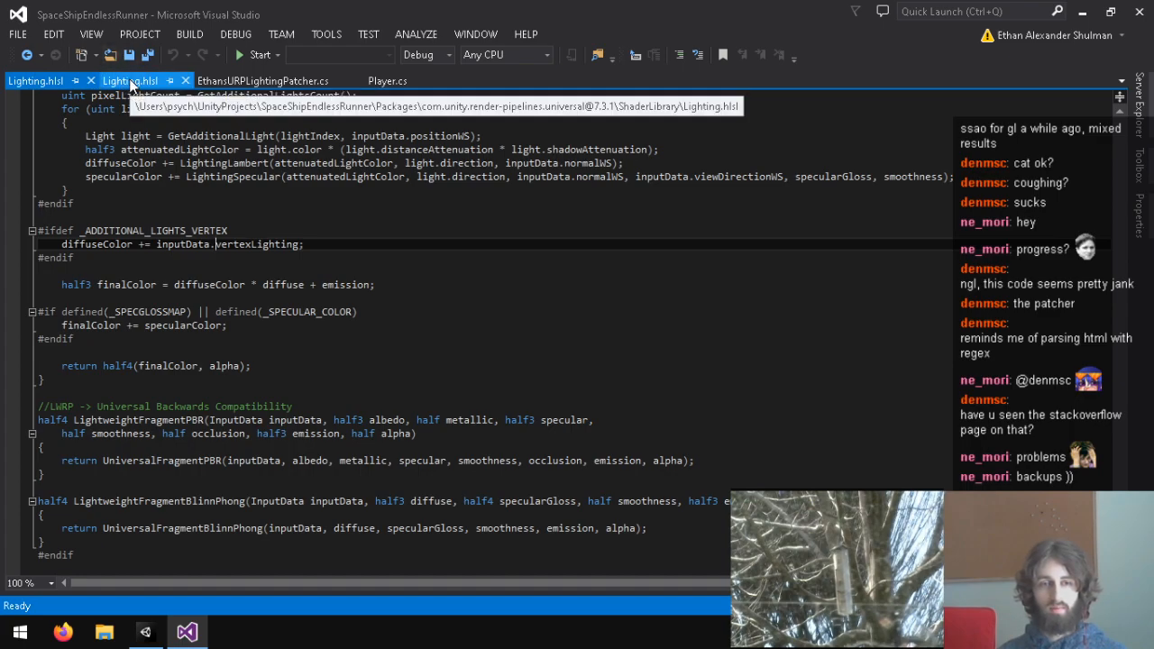
Overwrite the package's patched Lighting.hlsl with the copied original code, save it and switch to Unity to reimport it.
{"action": "left_click", "coordinate": [131, 83]}
{"action": "scroll", "coordinate": [328, 305], "scroll_direction": "down", "scroll_amount": 4}
{"action": "scroll", "coordinate": [327, 305], "scroll_direction": "up", "scroll_amount": 7}
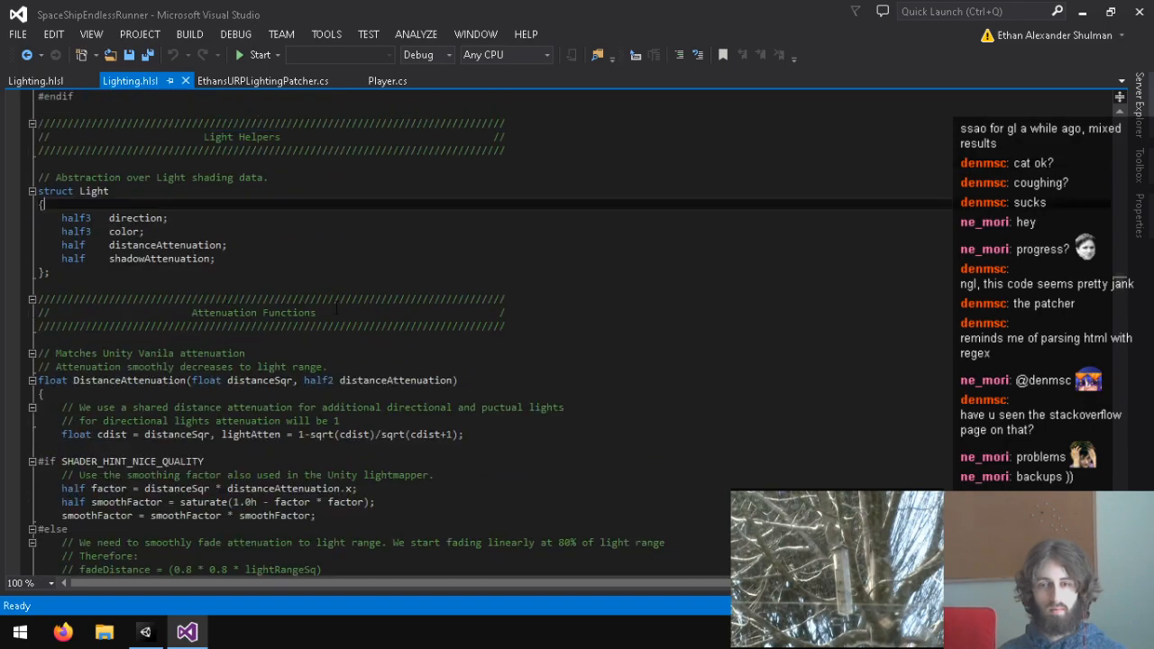
{"action": "scroll", "coordinate": [327, 305], "scroll_direction": "up", "scroll_amount": 3}
{"action": "left_click", "coordinate": [36, 81]}
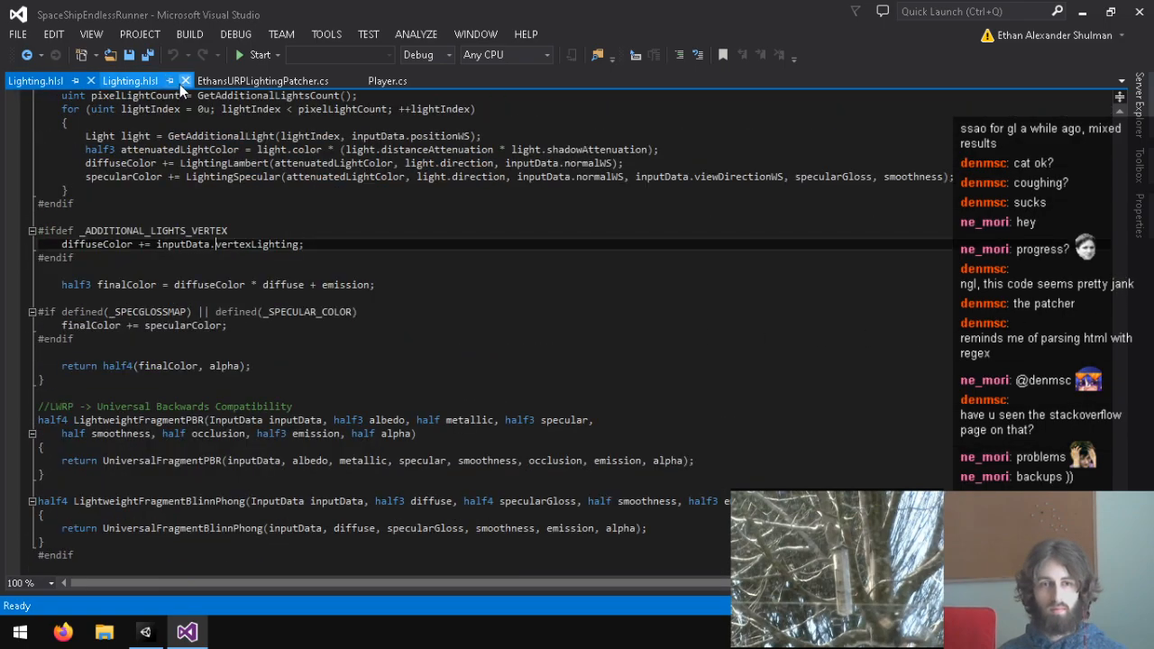
{"action": "left_click", "coordinate": [142, 82]}
{"action": "key", "text": "ctrl+a"}
{"action": "key", "text": "ctrl+v"}
{"action": "key", "text": "ctrl+s"}
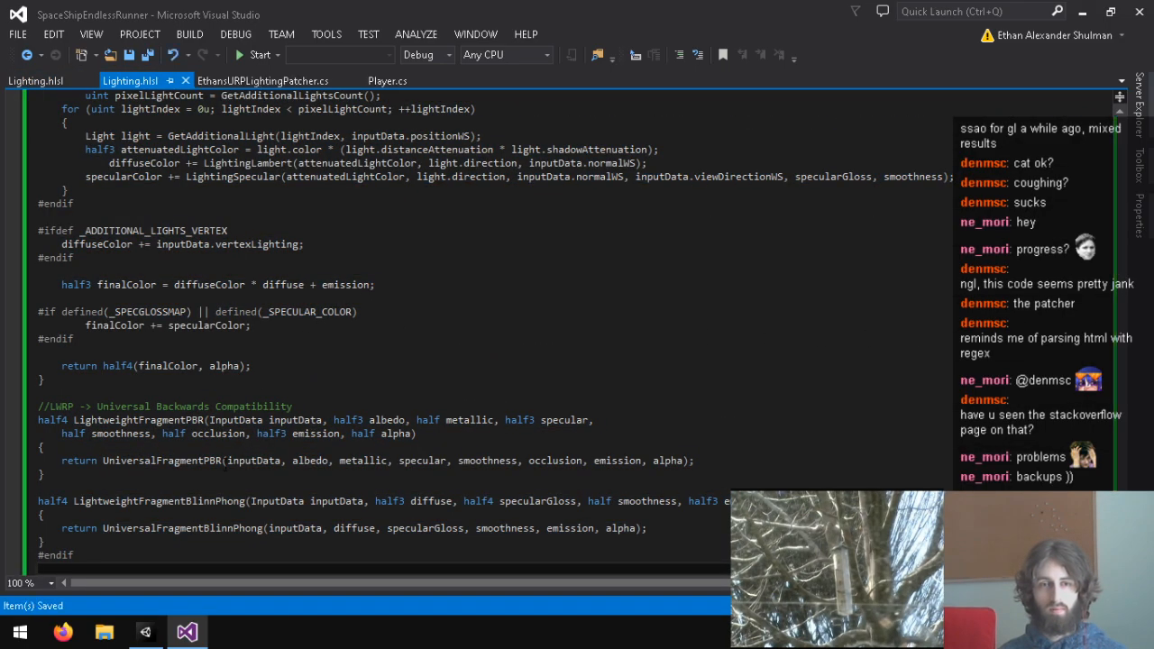
{"action": "left_click", "coordinate": [162, 637]}
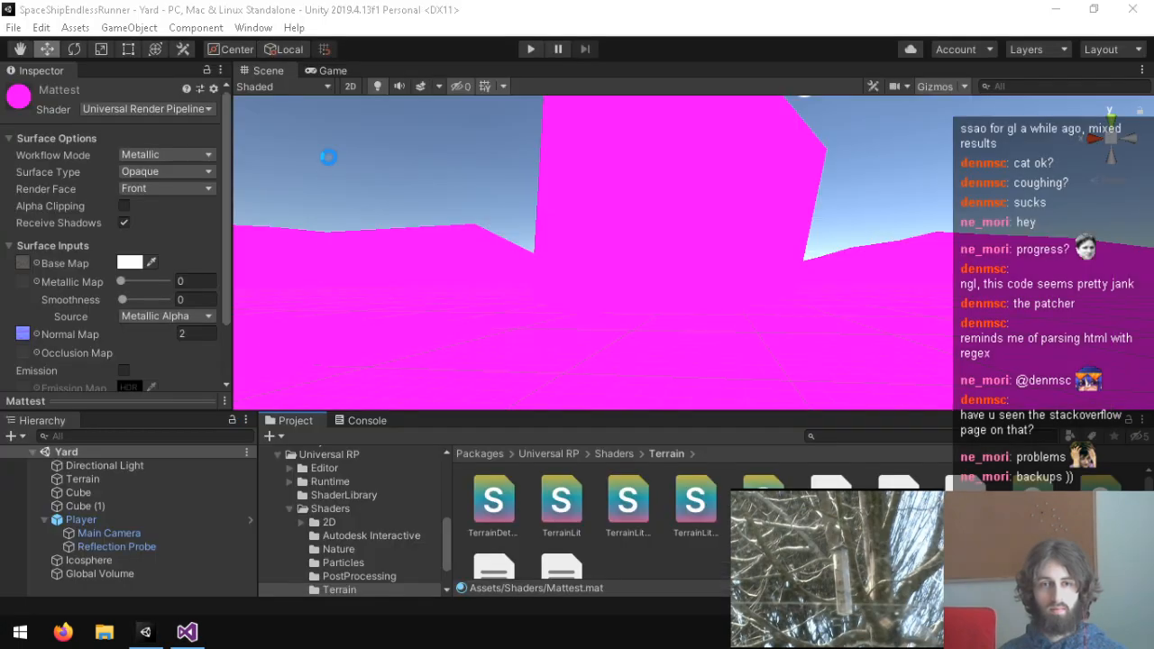
Return to Visual Studio and review the code in EthansURPLightingPatcher.cs that replaces baked diffuse with reflection probes, including its search strings.
{"action": "left_click", "coordinate": [187, 632]}
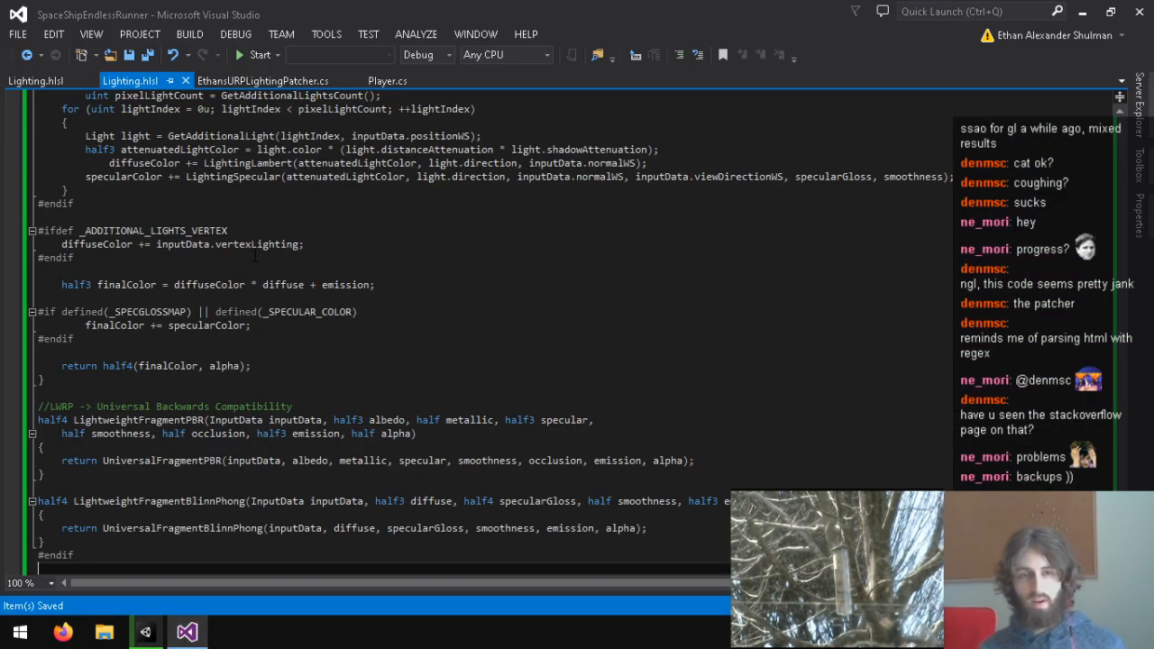
{"action": "left_click", "coordinate": [262, 81]}
{"action": "scroll", "coordinate": [219, 343], "scroll_direction": "up", "scroll_amount": 5}
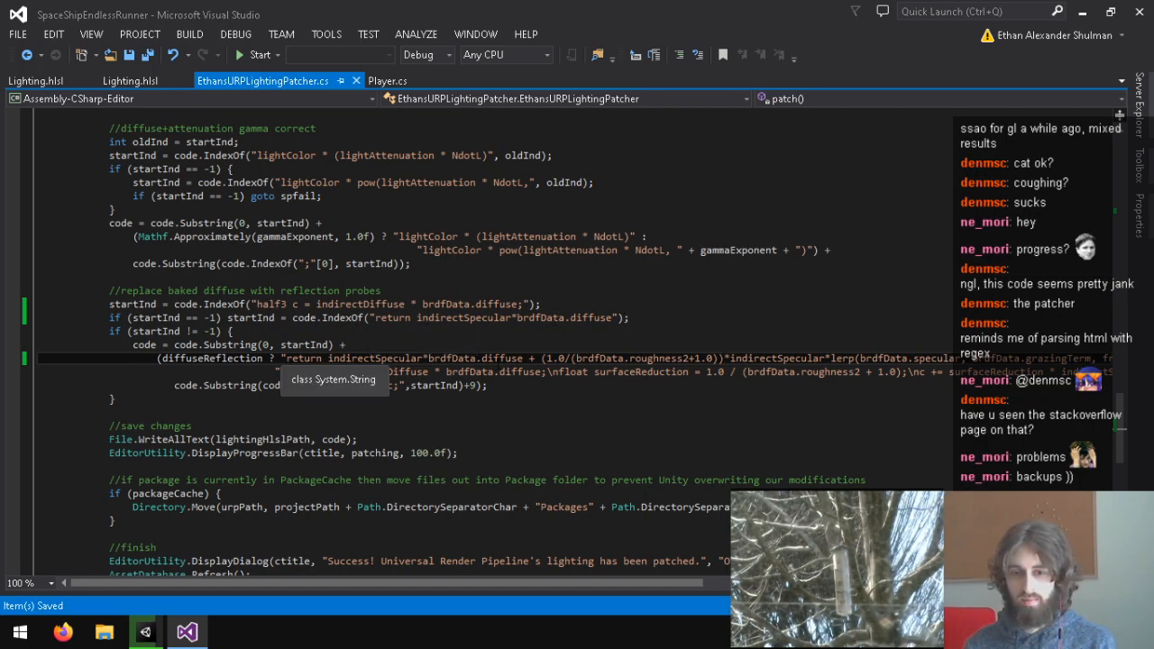
{"action": "left_click_drag", "start_coordinate": [612, 317], "coordinate": [375, 319]}
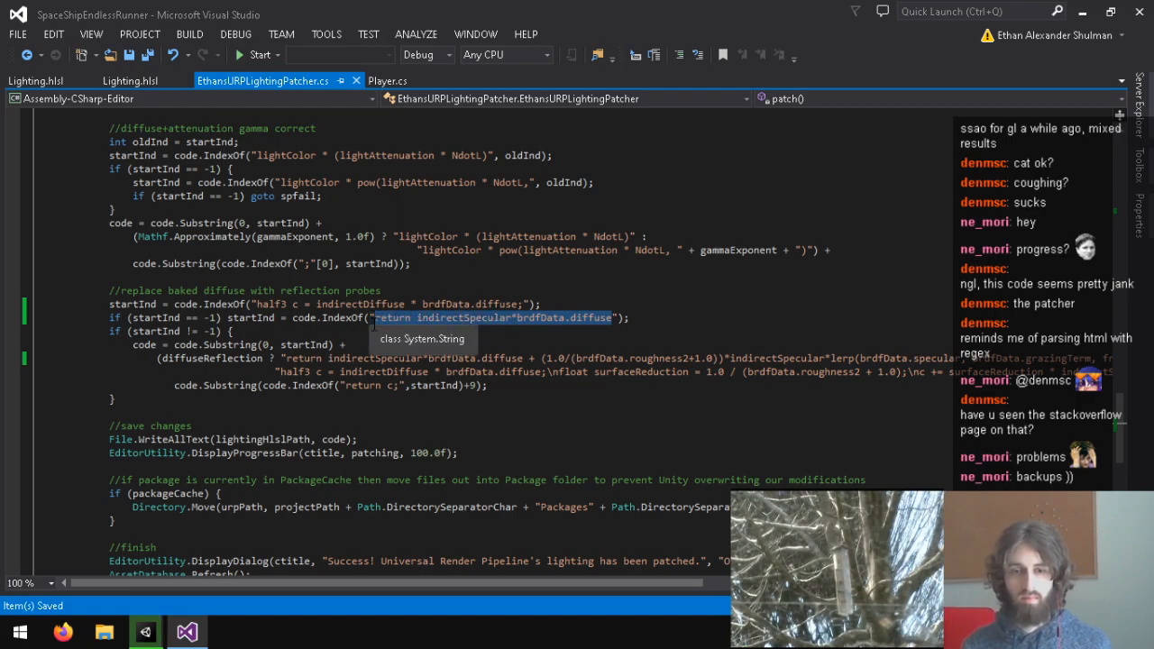
{"action": "left_click", "coordinate": [374, 319]}
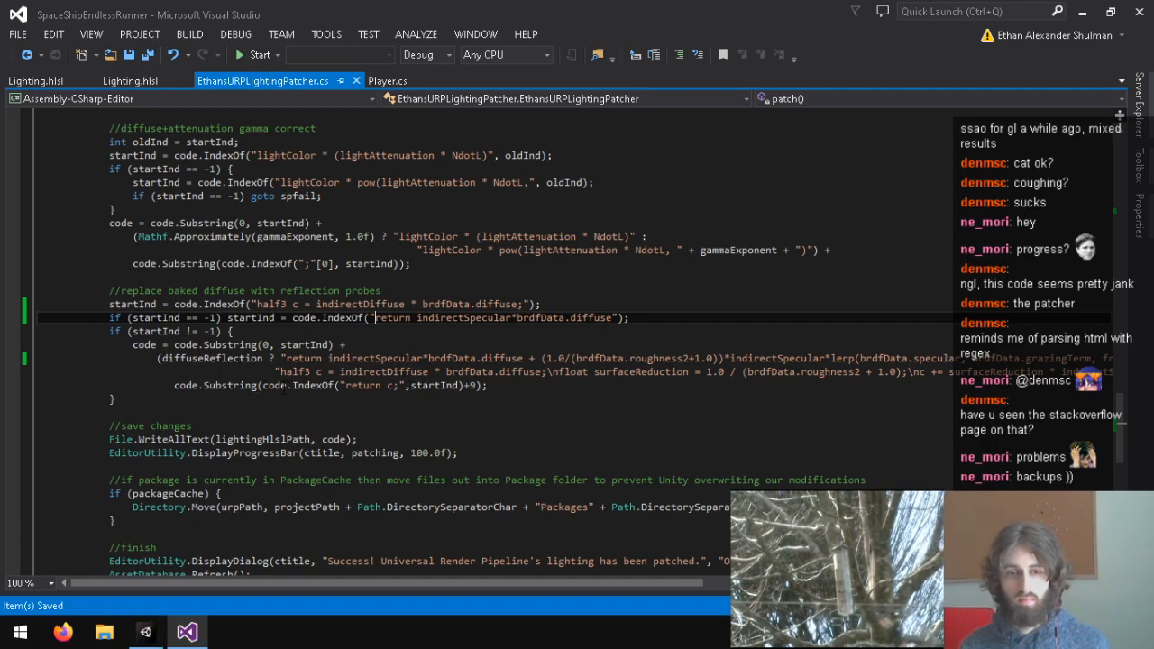
{"action": "left_click_drag", "start_coordinate": [482, 584], "coordinate": [255, 579]}
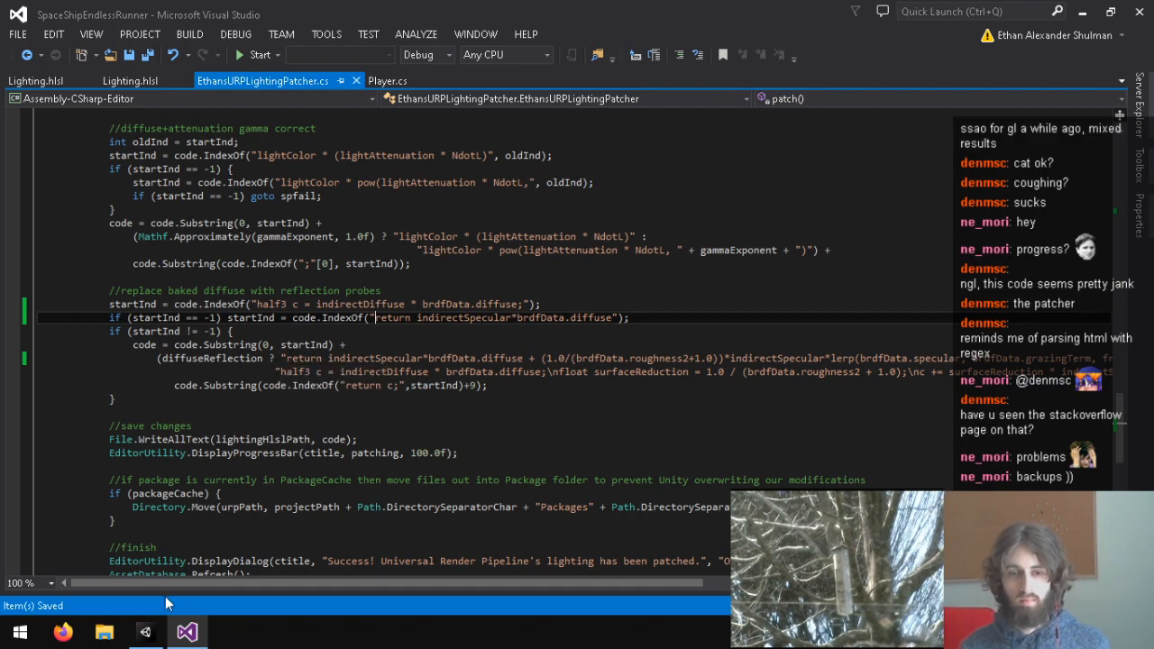
{"action": "left_click_drag", "start_coordinate": [346, 385], "coordinate": [387, 385]}
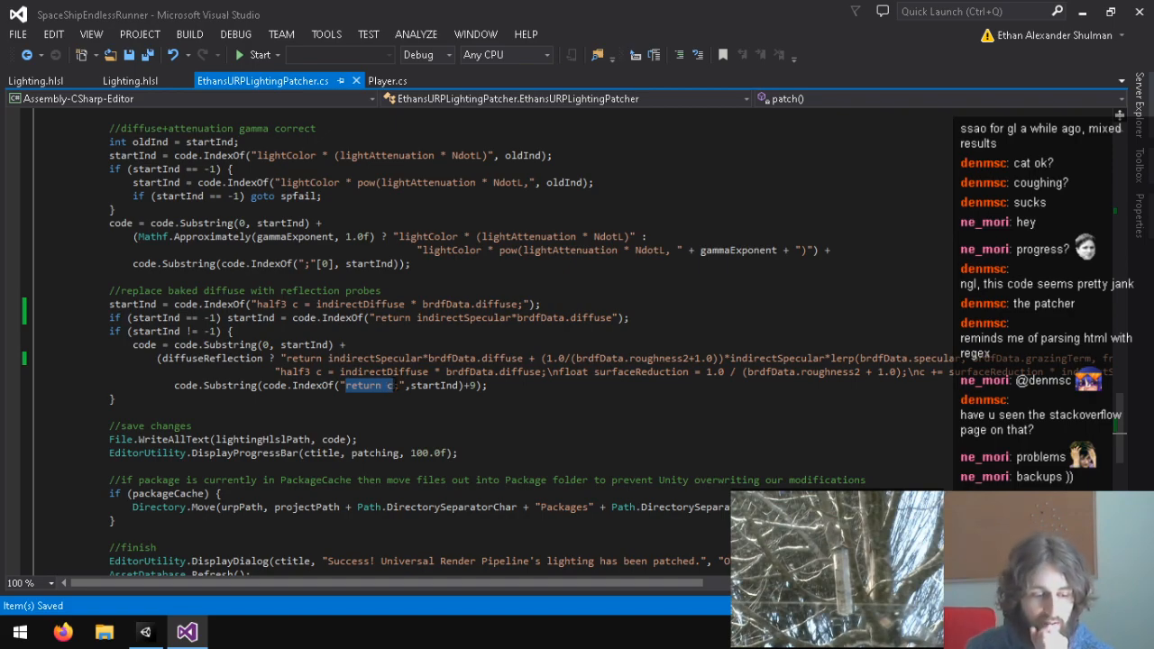
{"action": "left_click", "coordinate": [397, 386]}
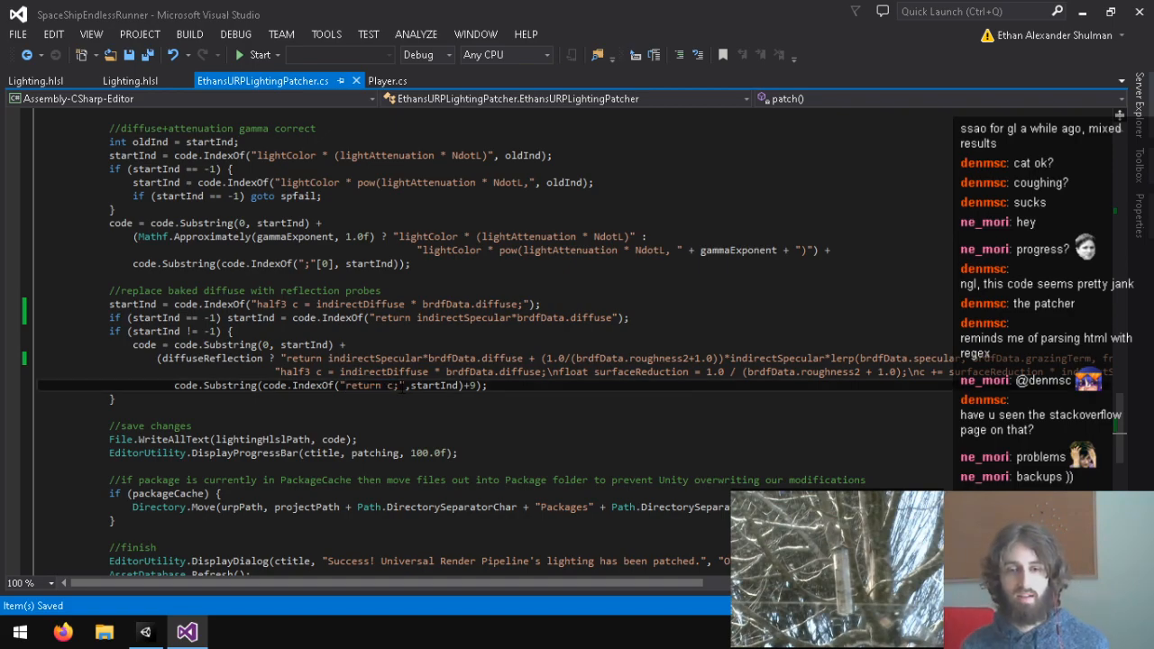
{"action": "left_click", "coordinate": [645, 309]}
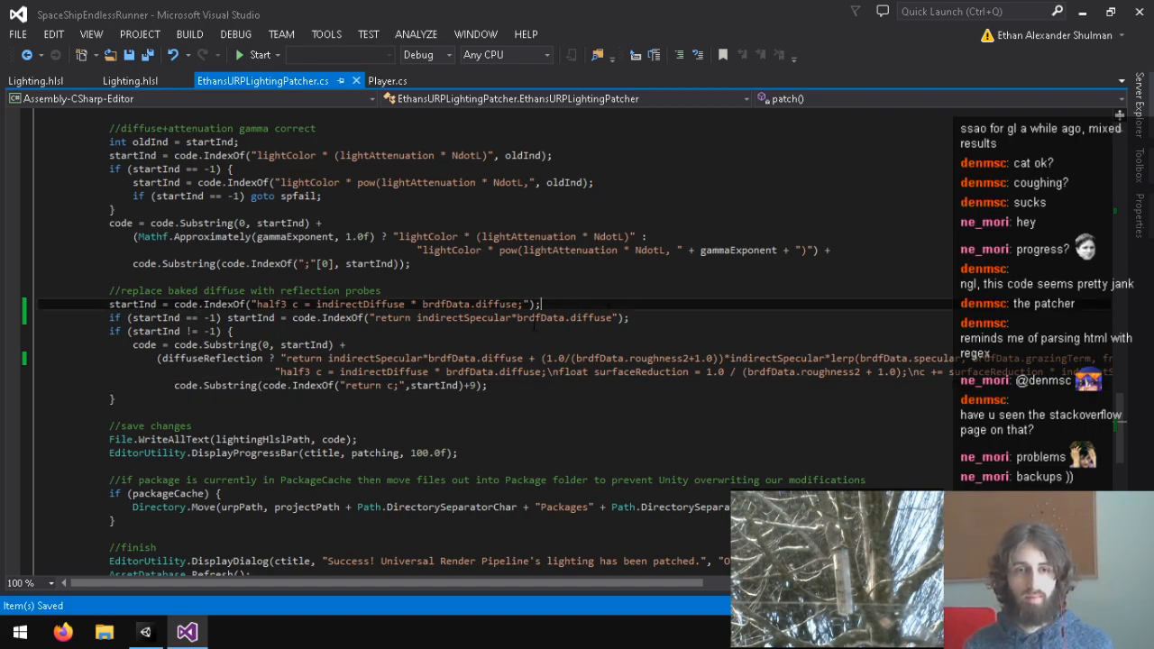
{"action": "scroll", "coordinate": [535, 329], "scroll_direction": "up", "scroll_amount": 7}
{"action": "scroll", "coordinate": [535, 326], "scroll_direction": "down", "scroll_amount": 9}
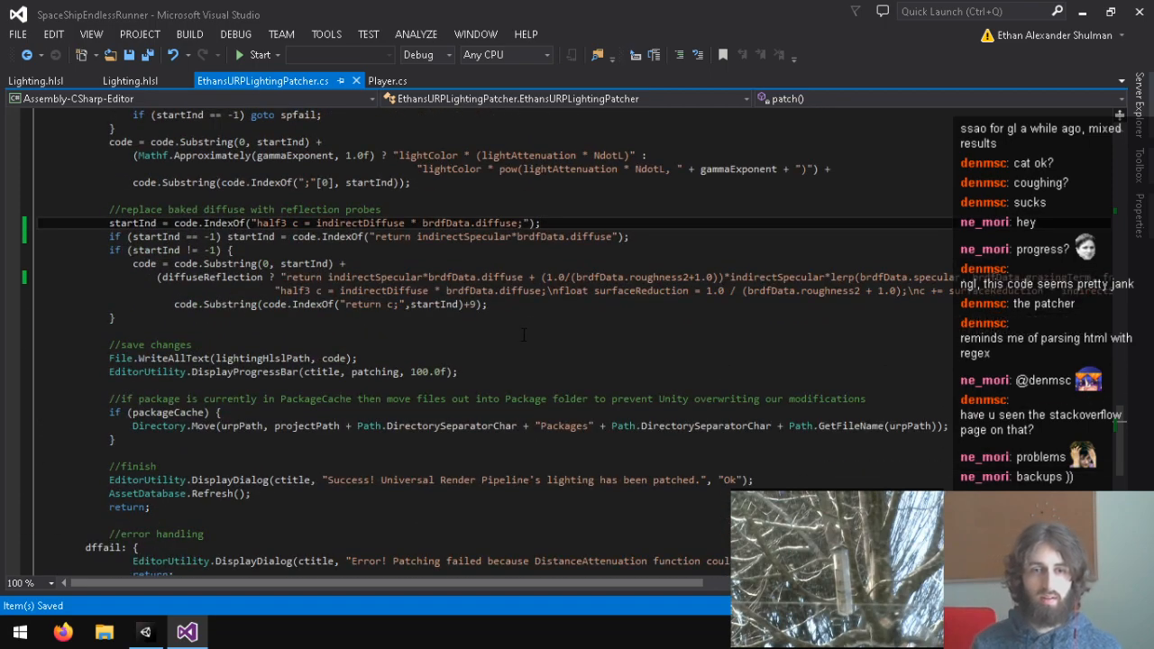
Turn the startInd == -1 fallback into a block that also sets endInd to code.IndexOf(";"[0], startInd) when startInd != -1.
{"action": "left_click", "coordinate": [229, 237]}
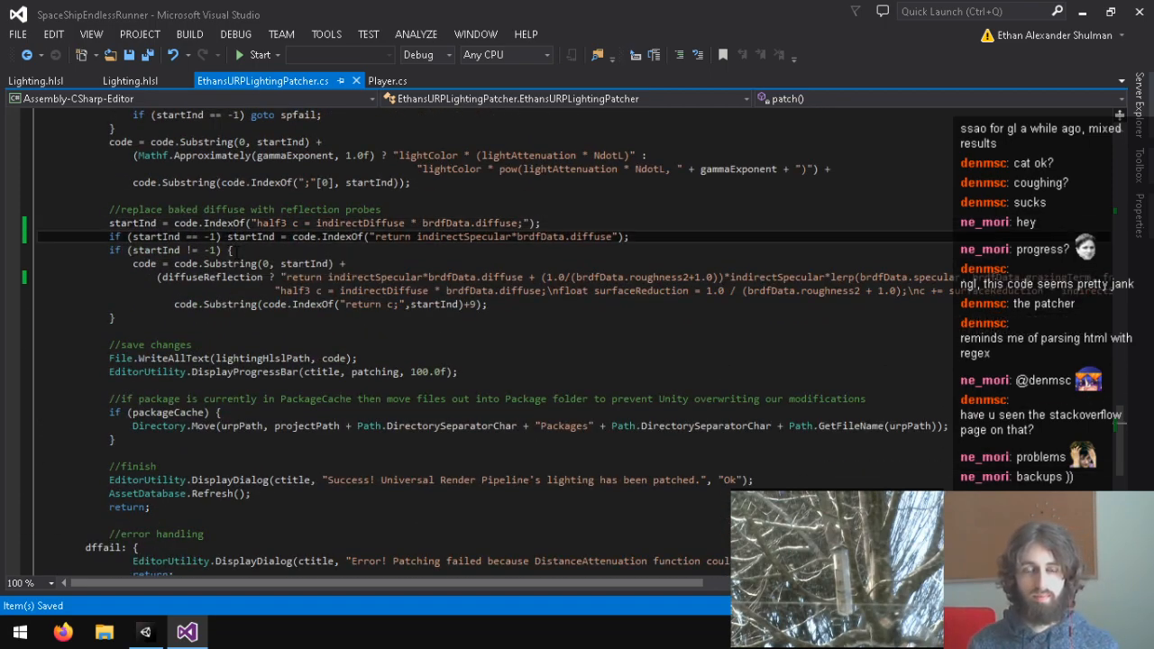
{"action": "type", "text": "{"}
{"action": "key", "text": "Return"}
{"action": "key", "text": "BackSpace"}
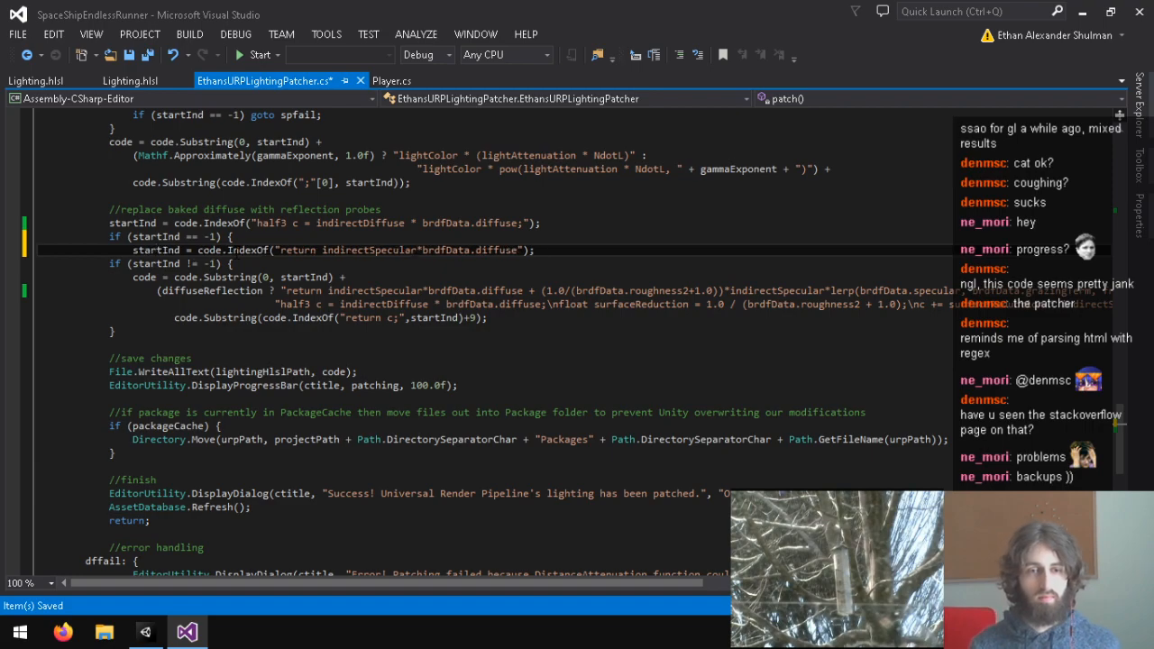
{"action": "key", "text": "Return"}
{"action": "type", "text": "if"}
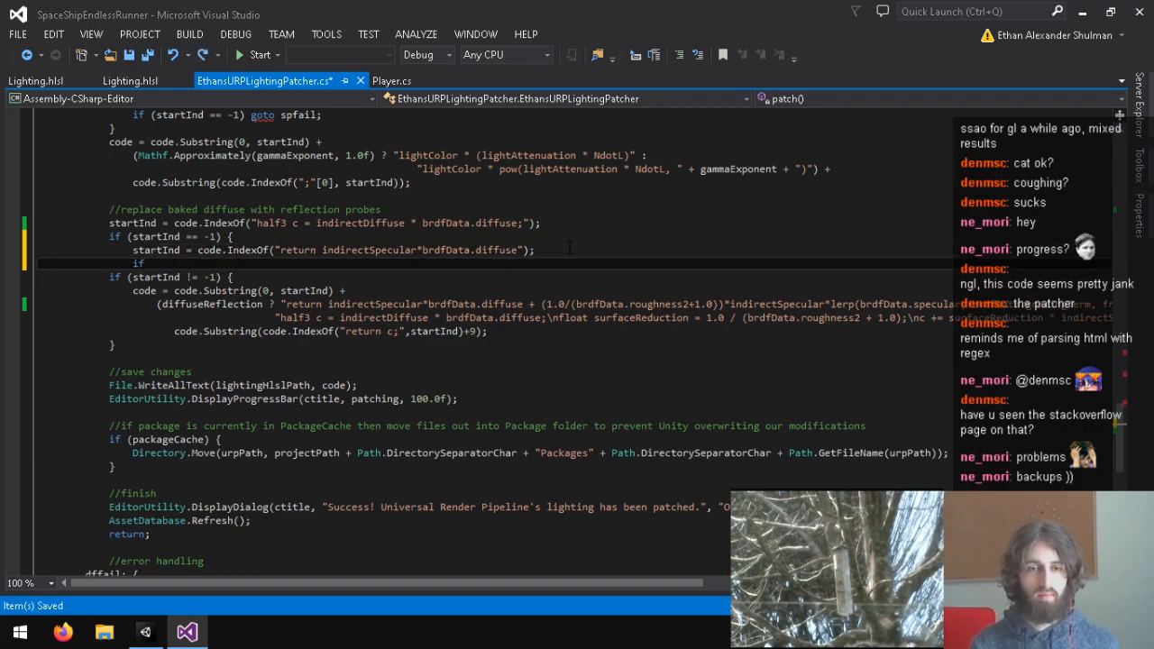
{"action": "type", "text": " (startInd != -1) endInd = co"}
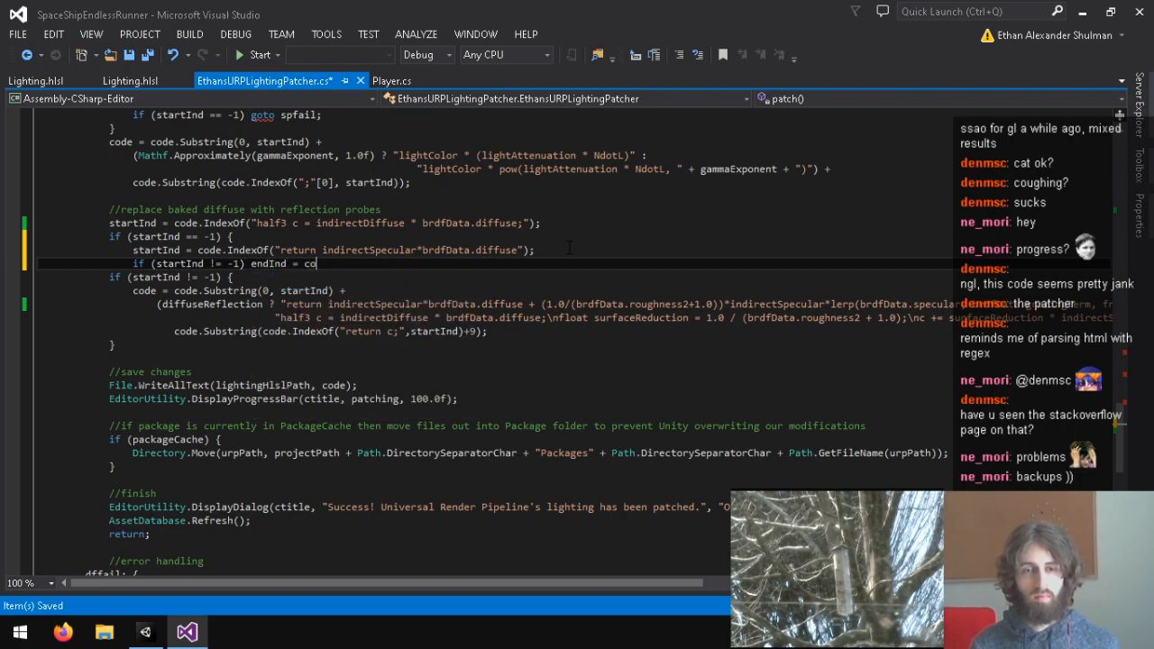
{"action": "type", "text": "de.IndexOf(("}
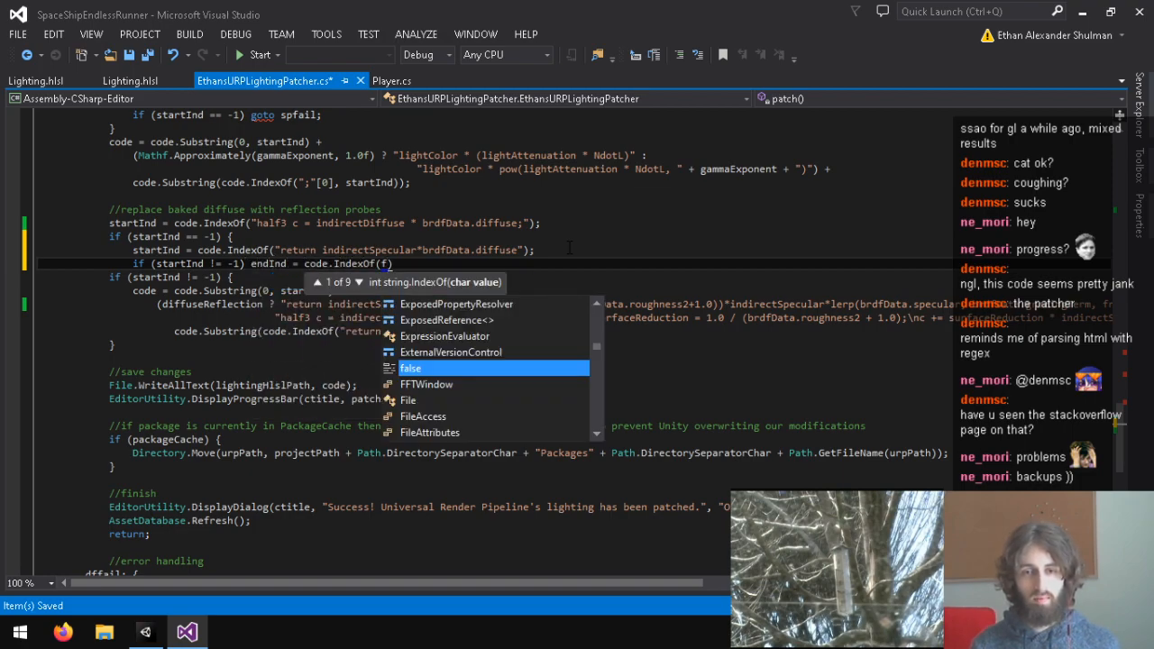
{"action": "type", "text": "[0],"}
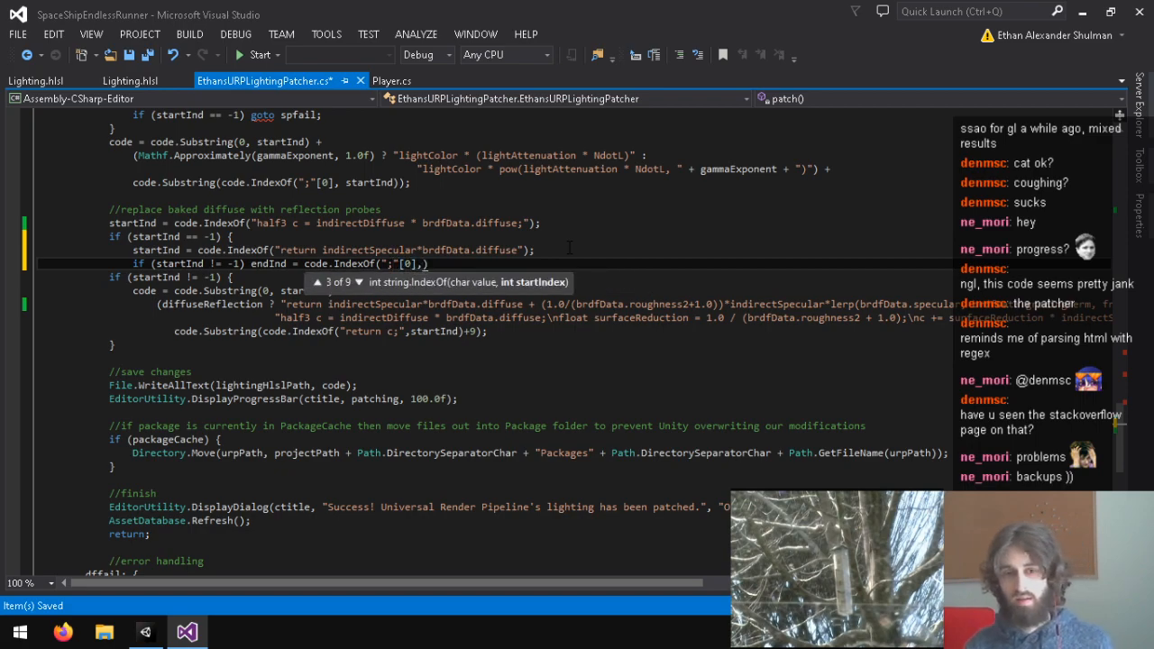
{"action": "type", "text": "startInd);"}
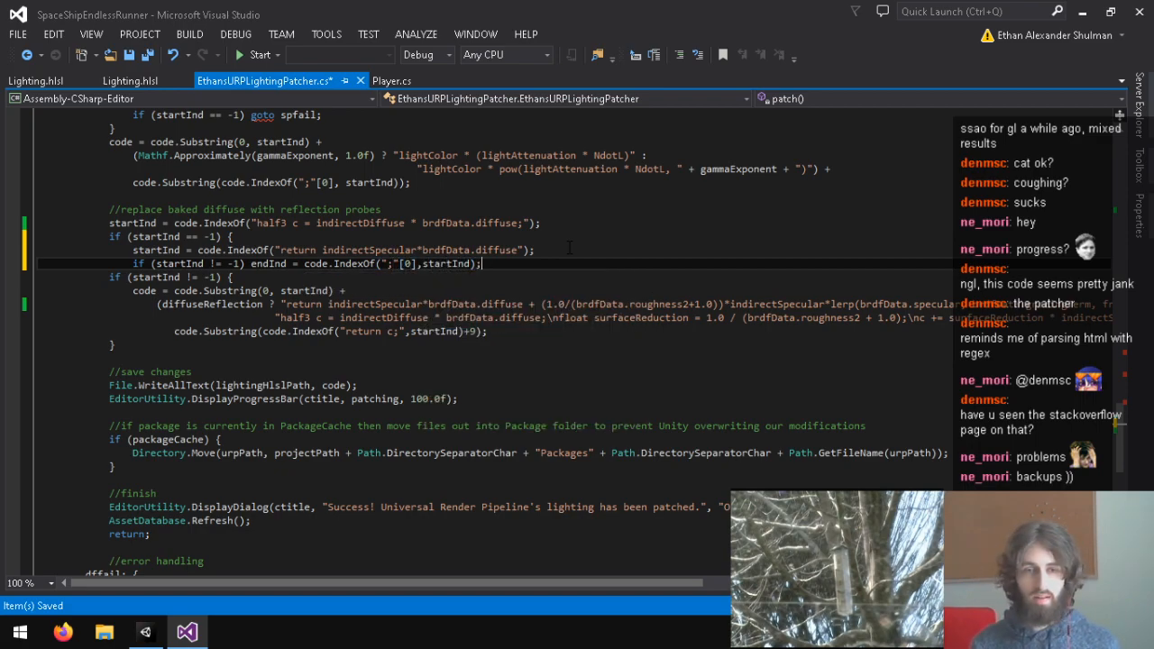
Close the fallback block with a brace and start an else branch that assigns endInd from an index search in code.
{"action": "key", "text": "Return"}
{"action": "type", "text": "else"}
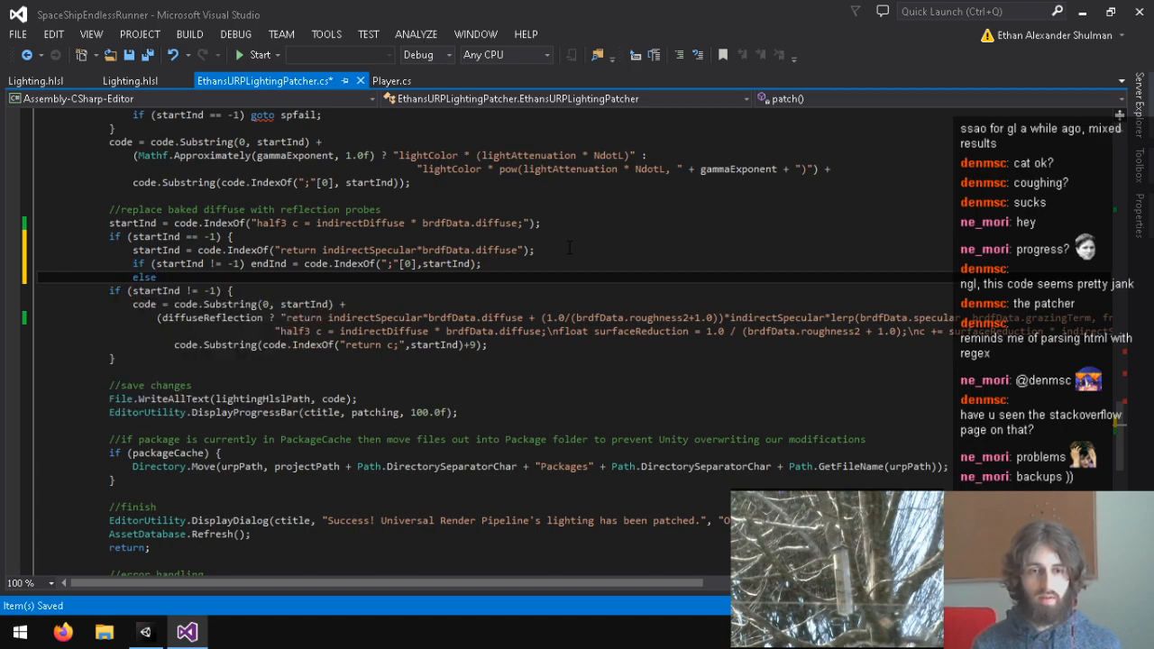
{"action": "type", "text": " endInd ="}
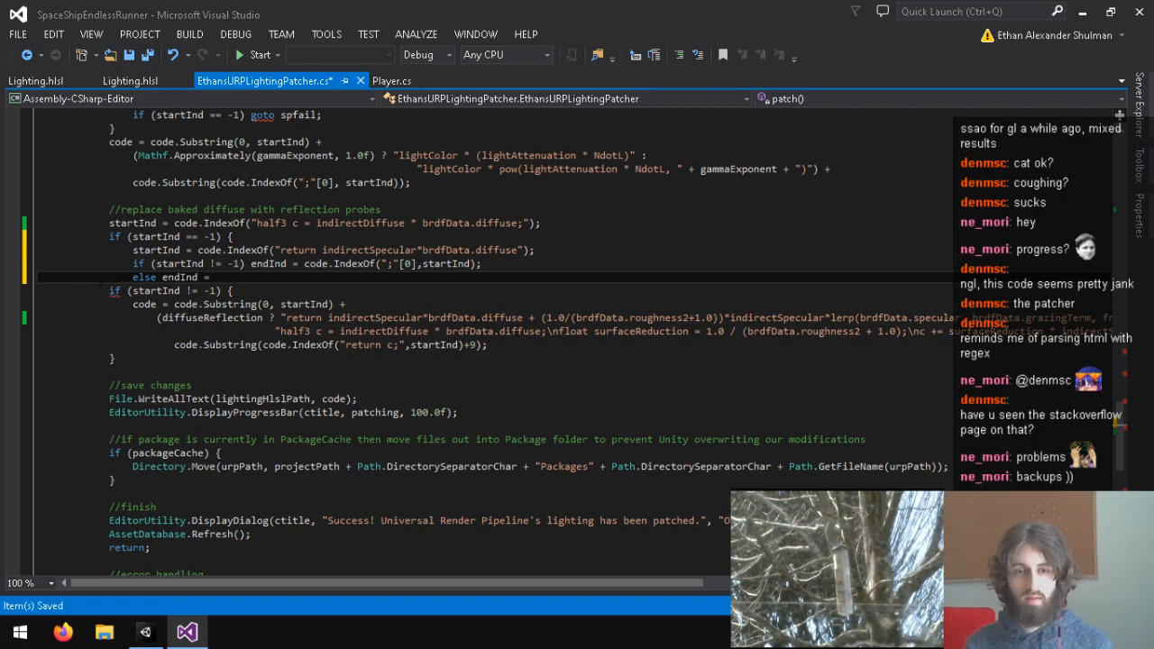
{"action": "left_click", "coordinate": [109, 277]}
{"action": "type", "text": "}"}
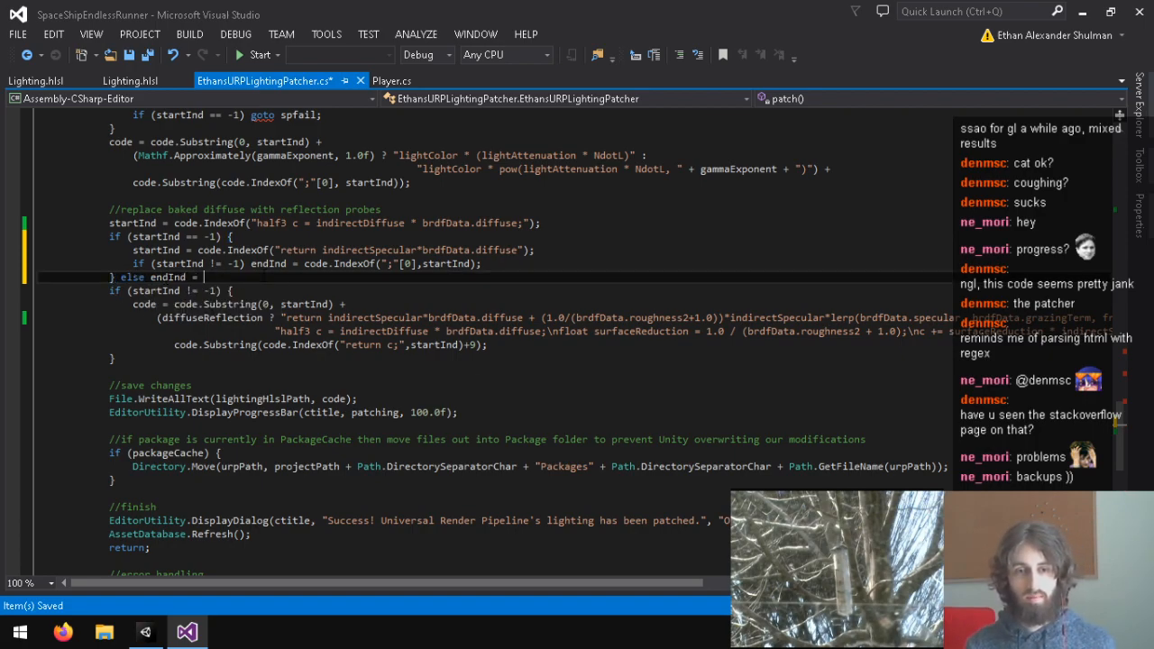
{"action": "type", "text": " end"}
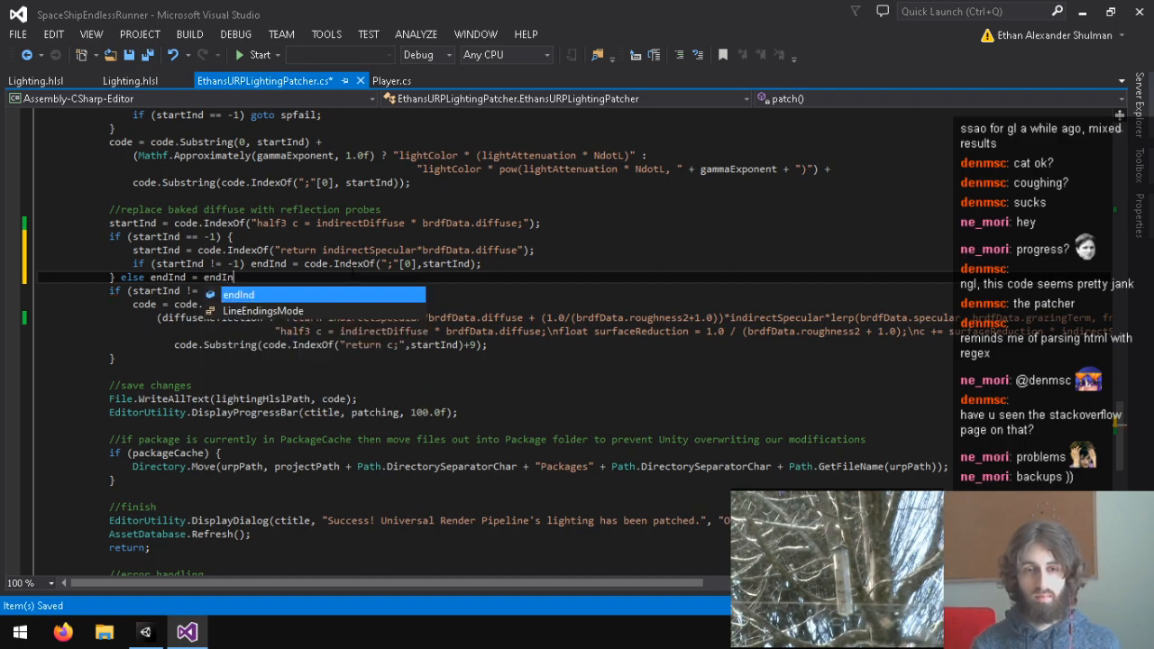
{"action": "key", "text": "BackSpace"}
{"action": "type", "text": "code.Inde"}
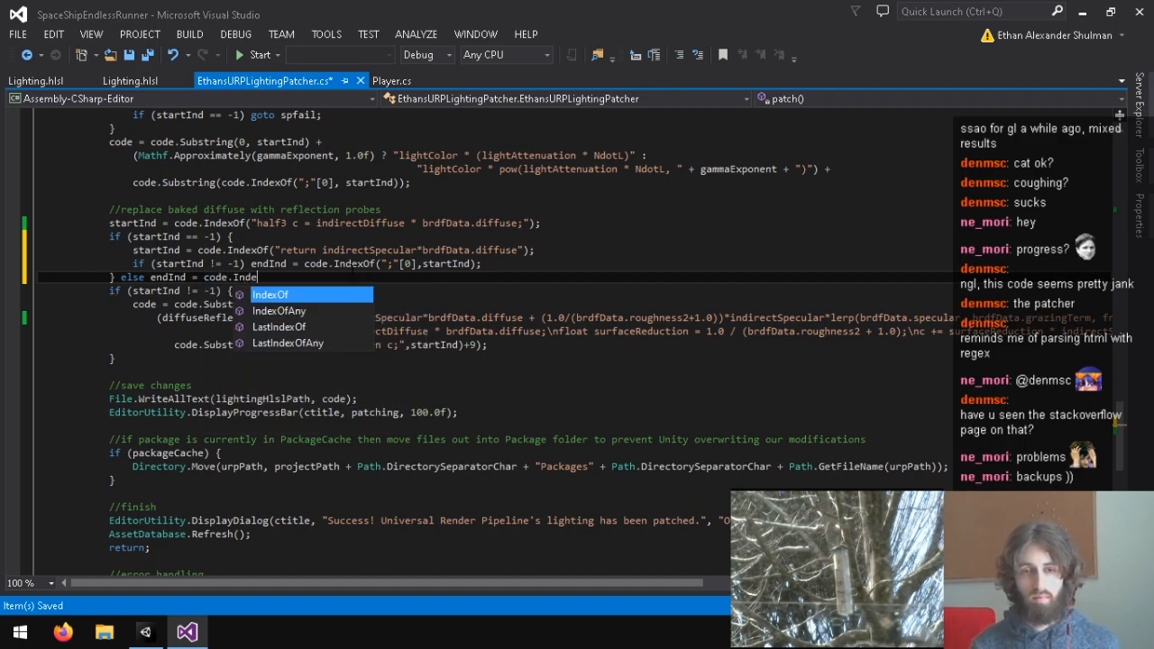
Move the "return c;" IndexOf lookup from the final Substring call into the else branch's endInd assignment and add 9 to it.
{"action": "left_click_drag", "start_coordinate": [464, 345], "coordinate": [262, 346]}
{"action": "key", "text": "ctrl+c"}
{"action": "key", "text": "BackSpace"}
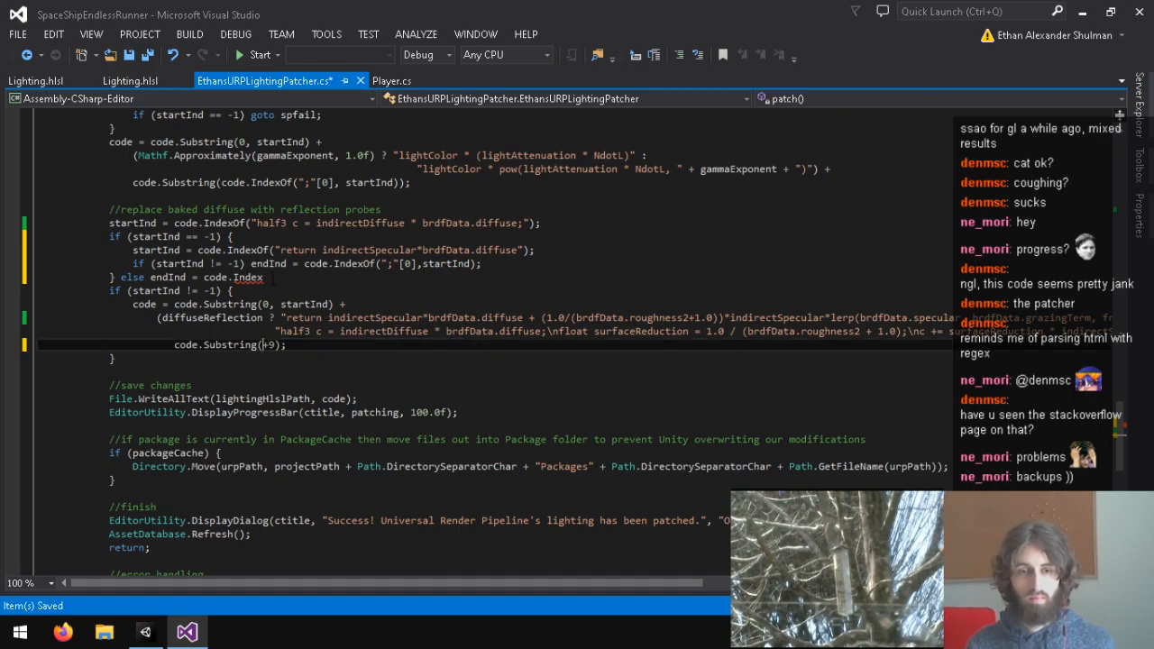
{"action": "left_click_drag", "start_coordinate": [271, 277], "coordinate": [206, 278]}
{"action": "key", "text": "ctrl+v"}
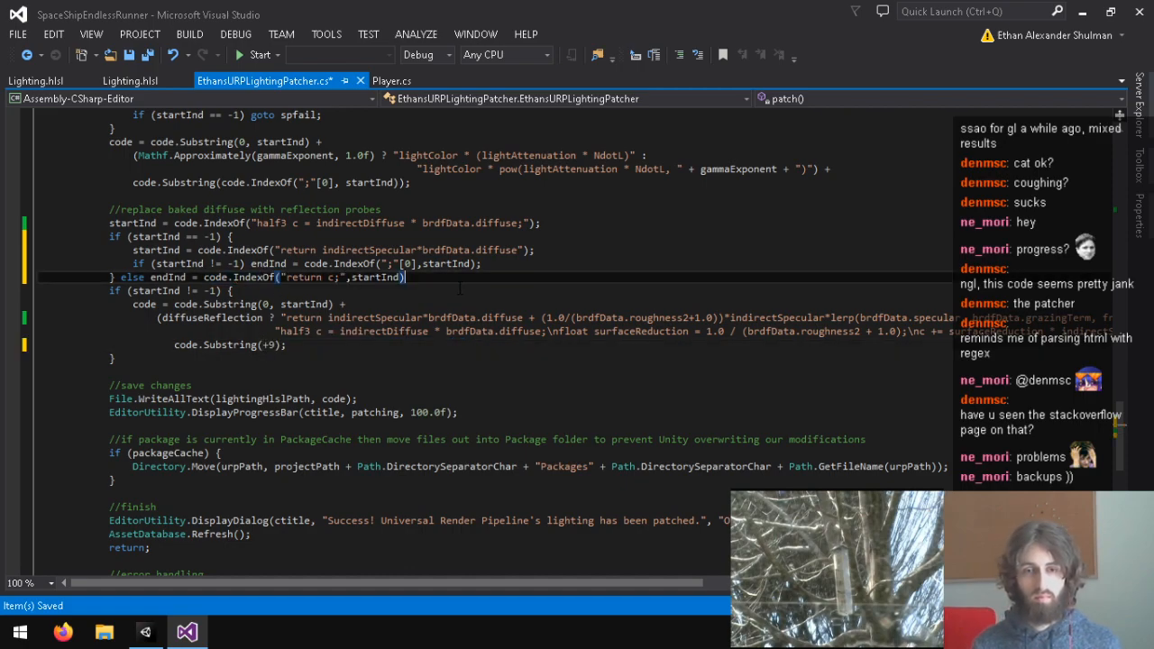
{"action": "type", "text": "9;"}
Add 1 to the semicolon-based endInd in the fallback block and save the script.
{"action": "key", "text": "Up"}
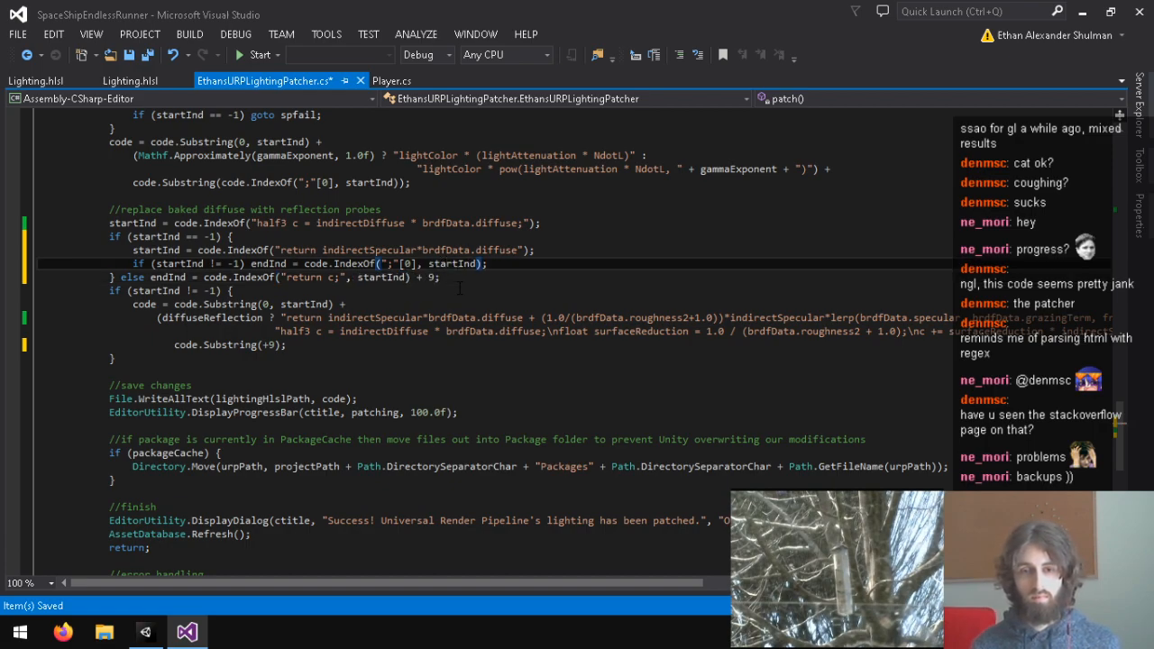
{"action": "left_click", "coordinate": [291, 277]}
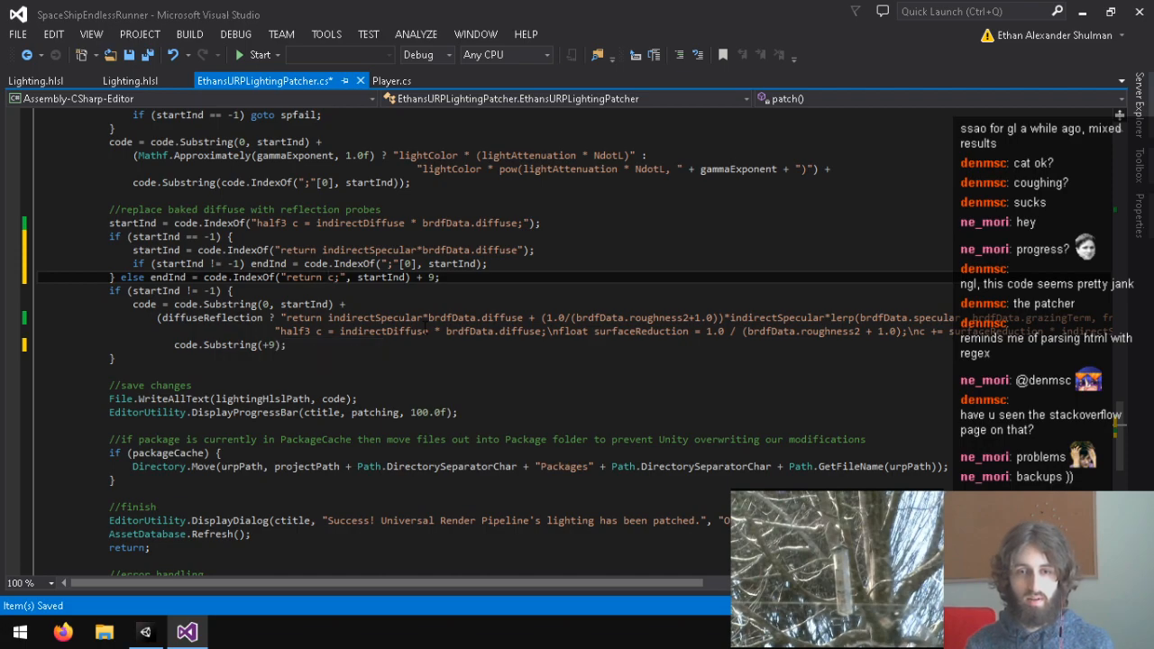
{"action": "left_click", "coordinate": [532, 262]}
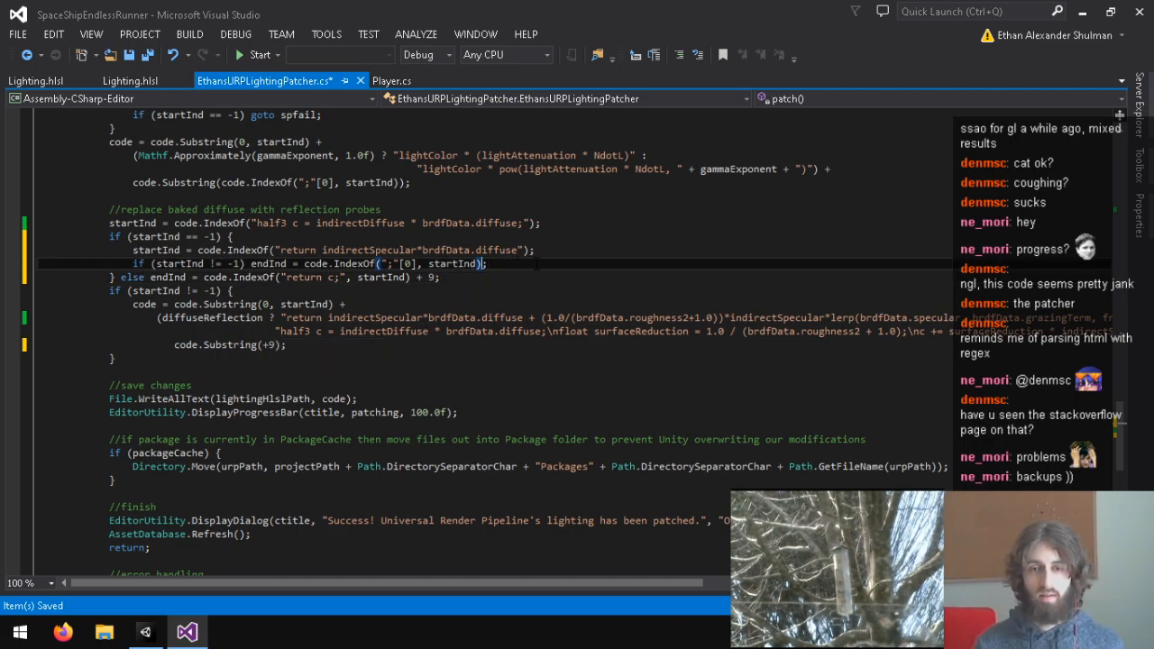
{"action": "key", "text": "ctrl+s"}
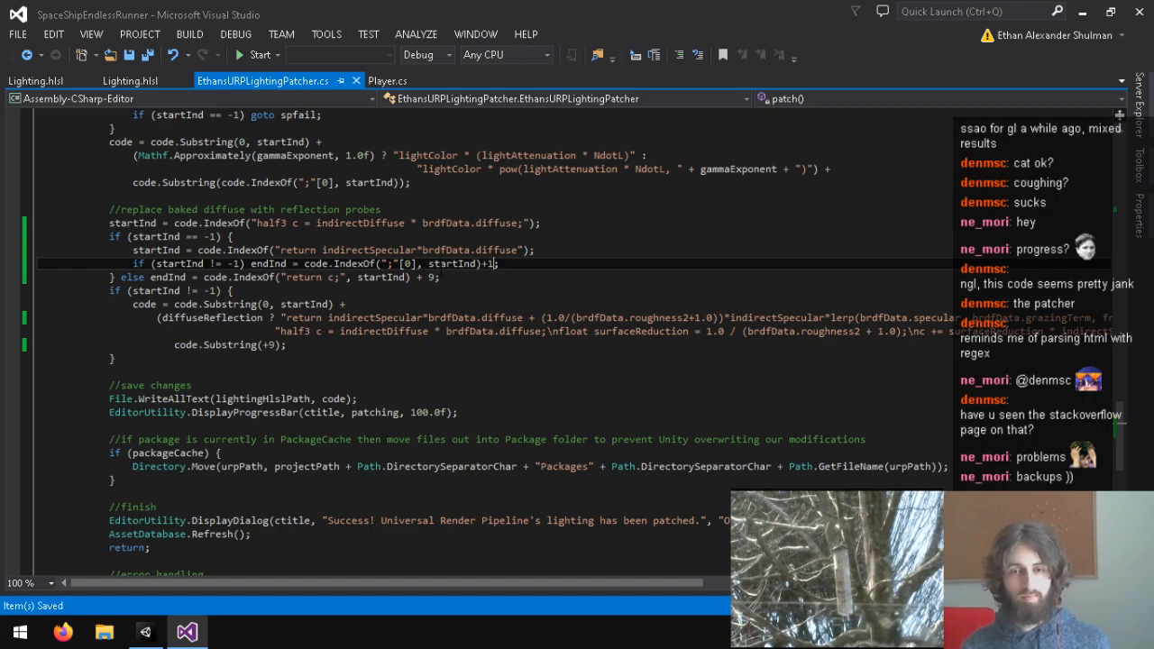
Replace the leftover +9 argument of the final code.Substring call with endInd.
{"action": "left_click", "coordinate": [281, 345]}
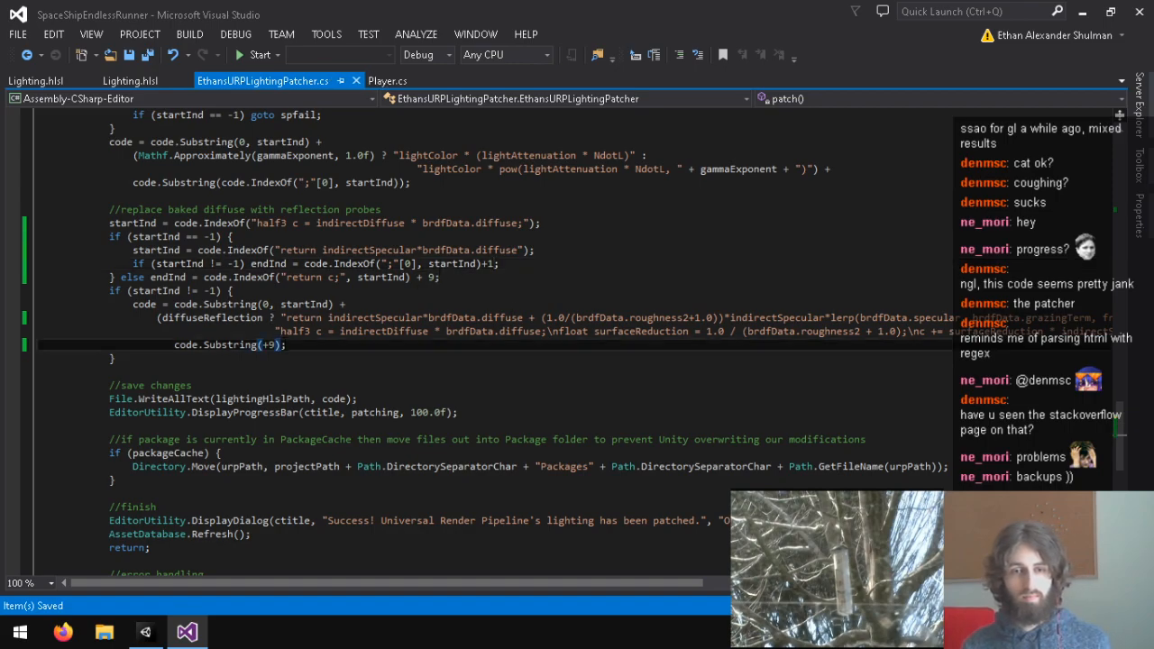
{"action": "key", "text": "BackSpace"}
{"action": "key", "text": "BackSpace"}
{"action": "type", "text": "endInd"}
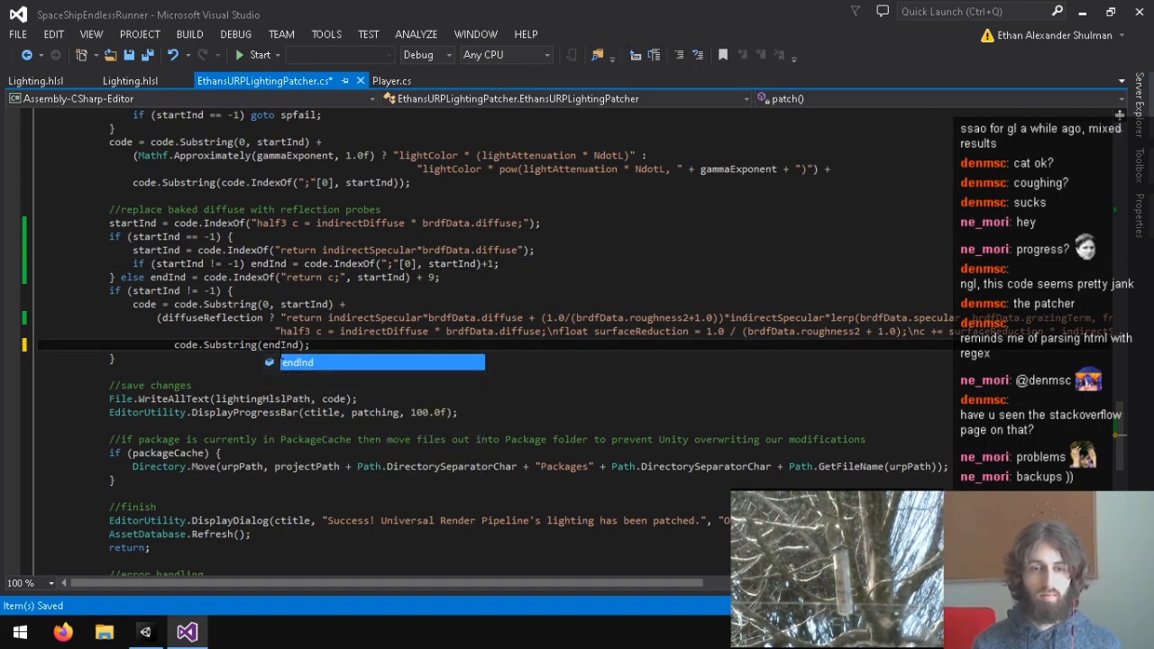
Put a blank line before the startInd != -1 check, extend its condition with && endInd != -1, and save the script.
{"action": "left_click", "coordinate": [495, 281]}
{"action": "key", "text": "Return"}
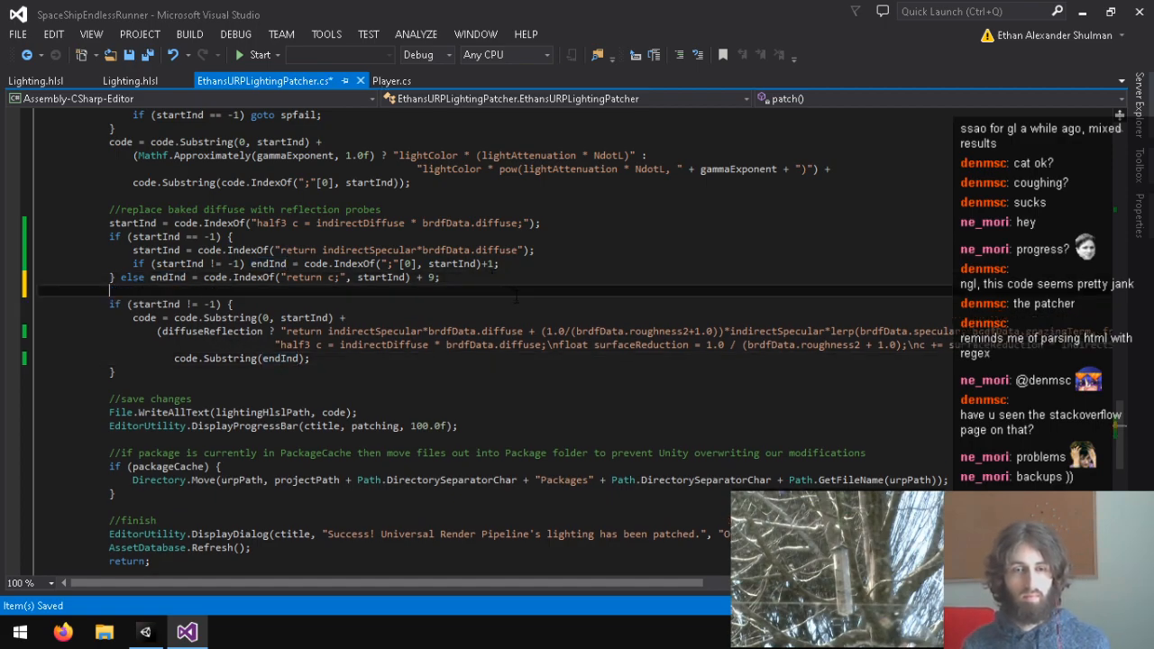
{"action": "key", "text": "ctrl+s"}
{"action": "left_click", "coordinate": [217, 304]}
{"action": "type", "text": "&& endInd"}
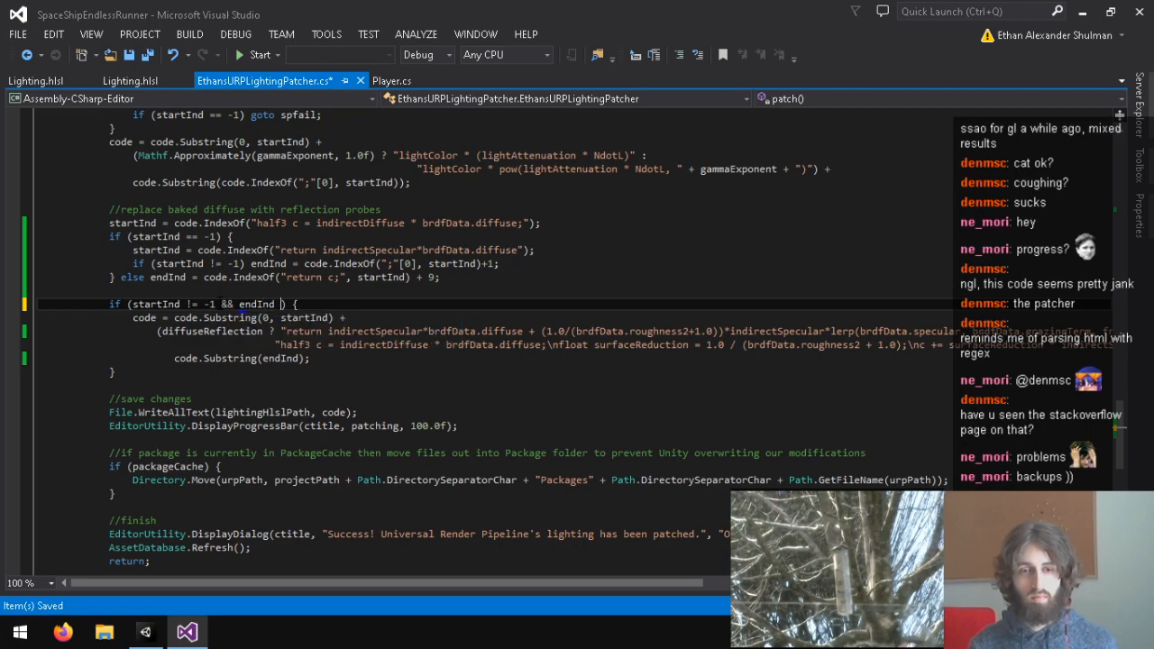
{"action": "key", "text": "ctrl+s"}
{"action": "left_click", "coordinate": [152, 281]}
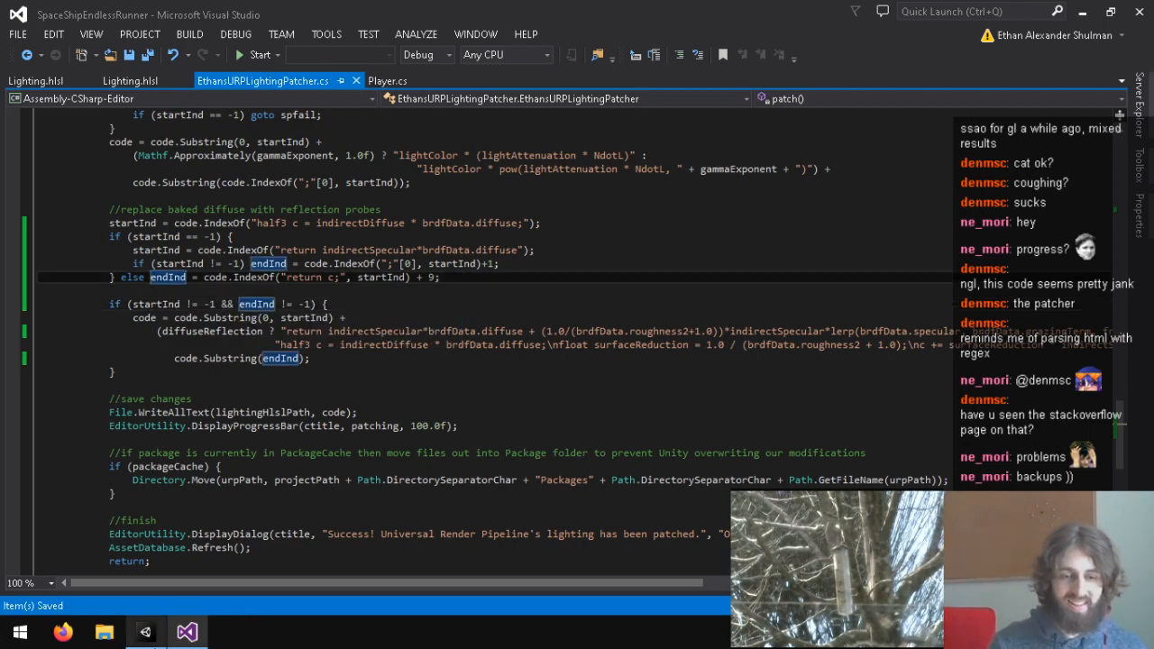
Switch to Unity, open Ethans URP Lighting Patcher, choose the Realistic attenuation function, run the patch and dismiss the success message.
{"action": "left_click", "coordinate": [145, 632]}
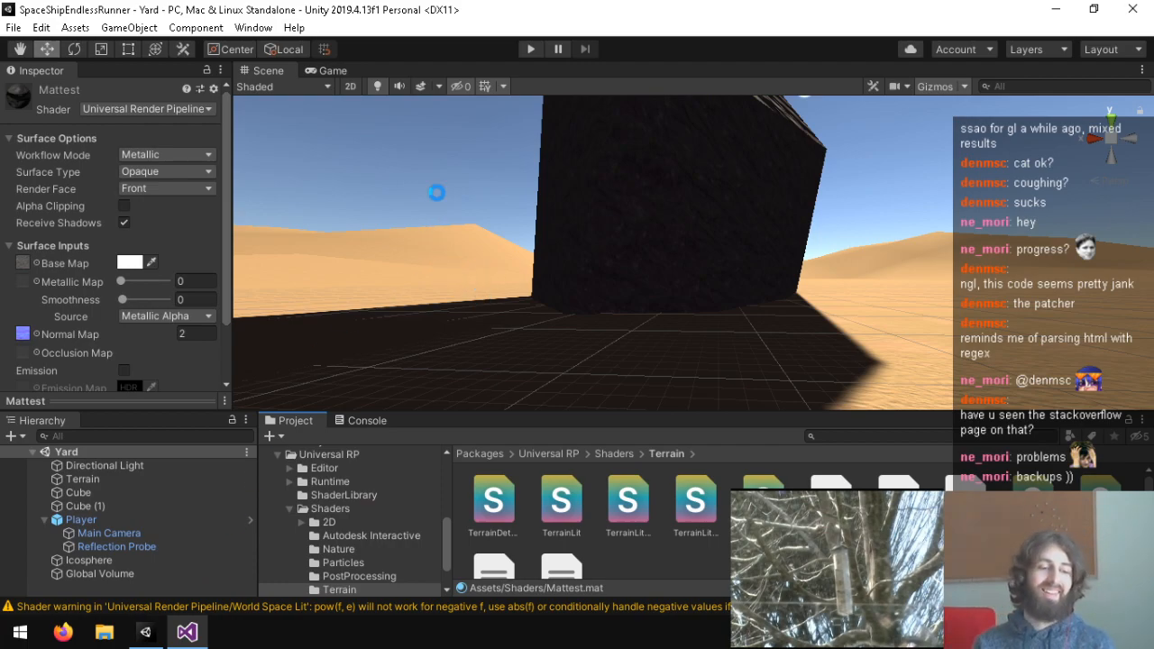
{"action": "left_click", "coordinate": [254, 27]}
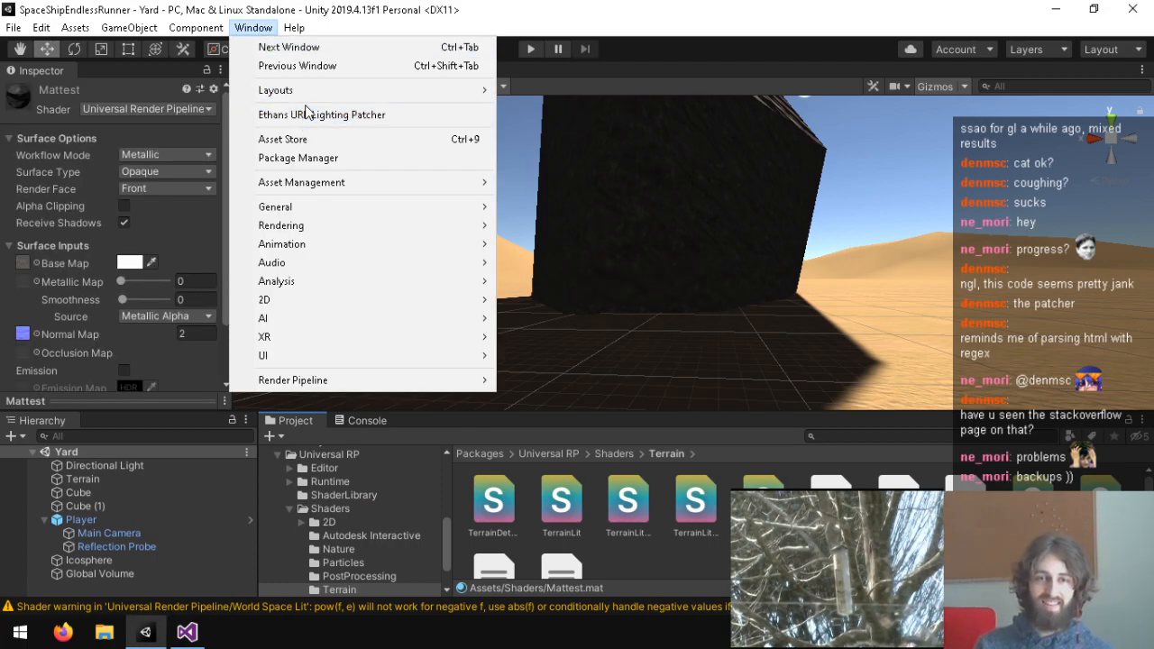
{"action": "left_click", "coordinate": [305, 106]}
{"action": "left_click", "coordinate": [938, 237]}
{"action": "left_click", "coordinate": [812, 253]}
{"action": "left_click", "coordinate": [902, 344]}
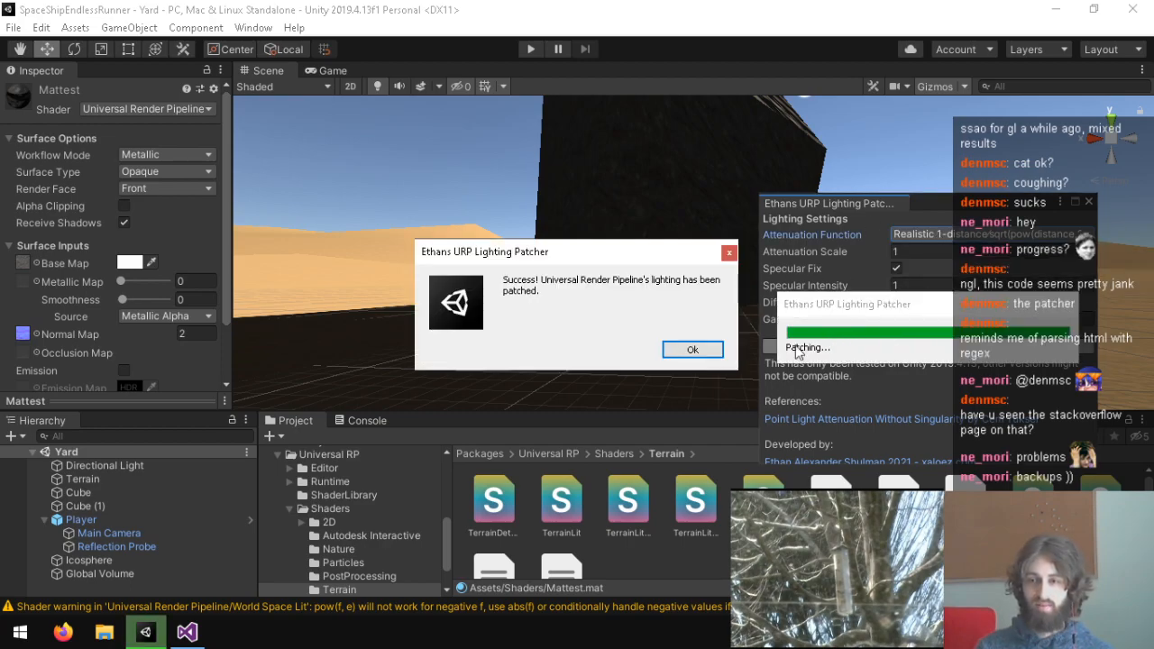
{"action": "left_click", "coordinate": [691, 354]}
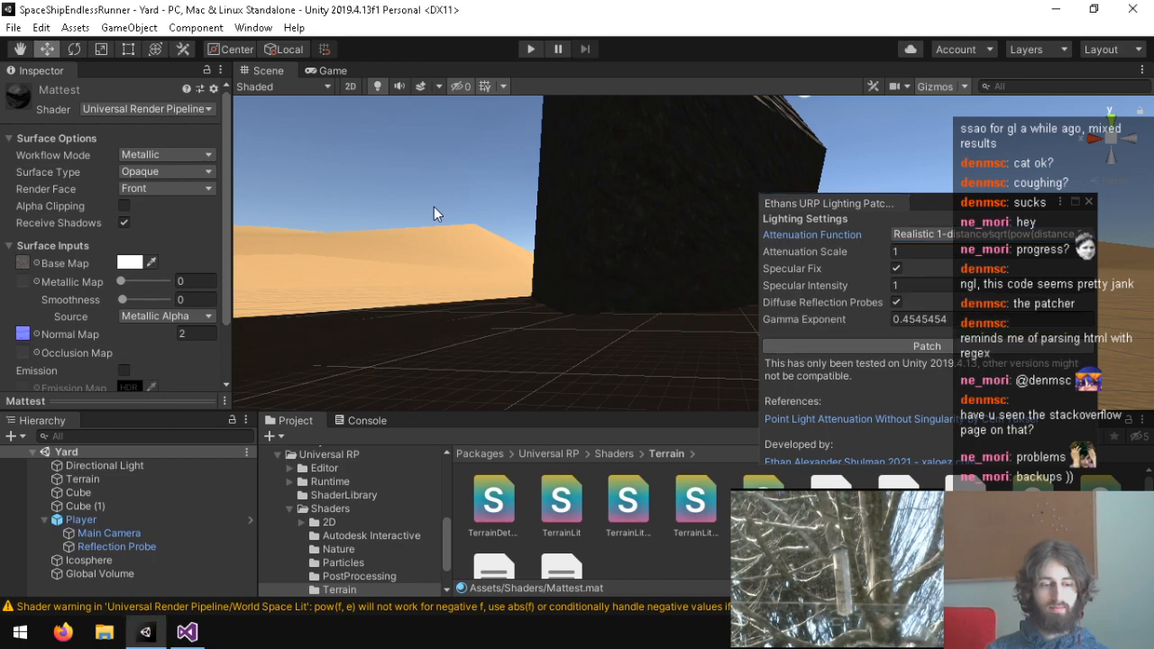
Tilt the Scene view to check the patched lighting on the large rock block, and close the patcher window.
{"action": "right_click_drag", "start_coordinate": [581, 249], "coordinate": [601, 163]}
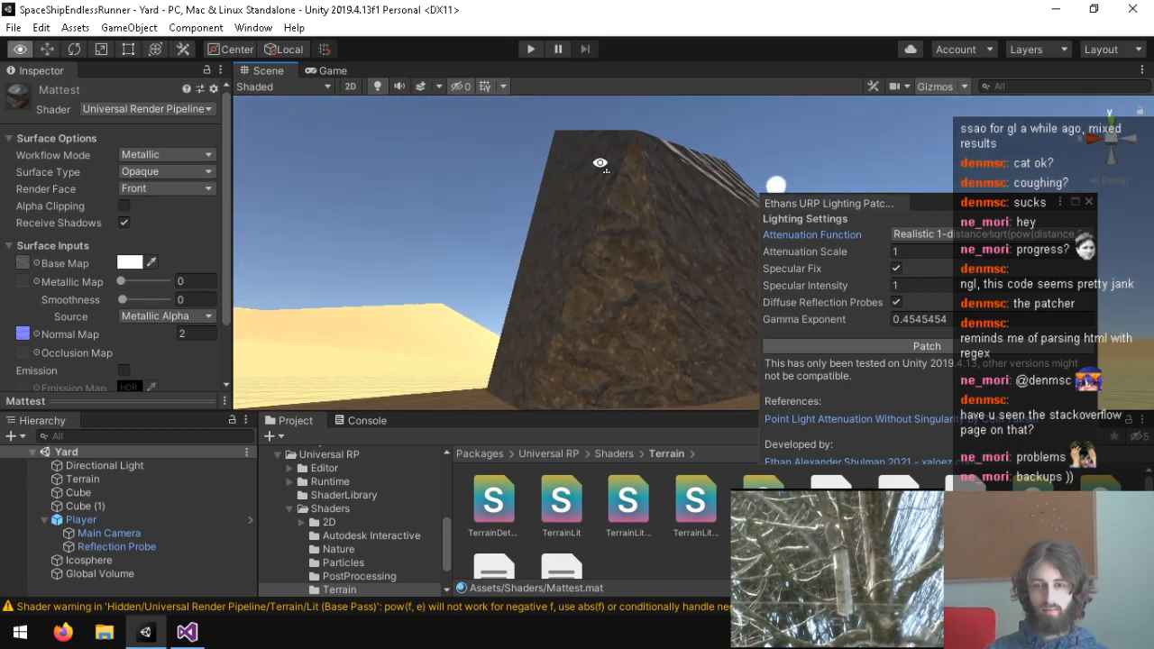
{"action": "left_click", "coordinate": [1028, 236]}
{"action": "left_click", "coordinate": [1055, 212]}
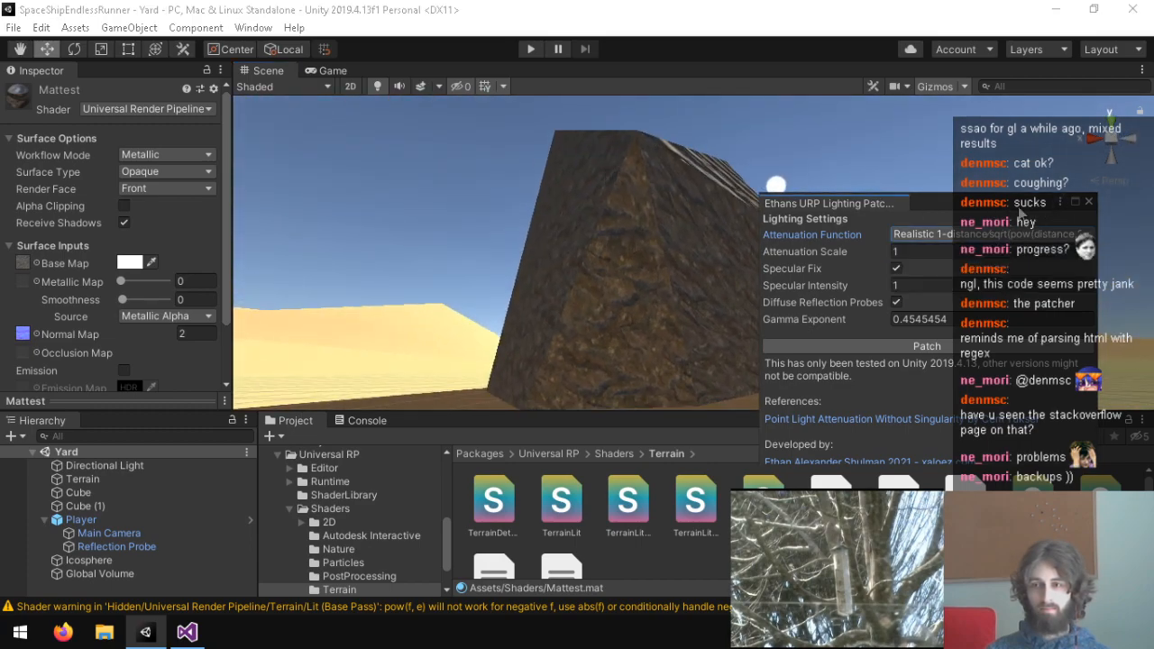
{"action": "left_click", "coordinate": [1089, 204]}
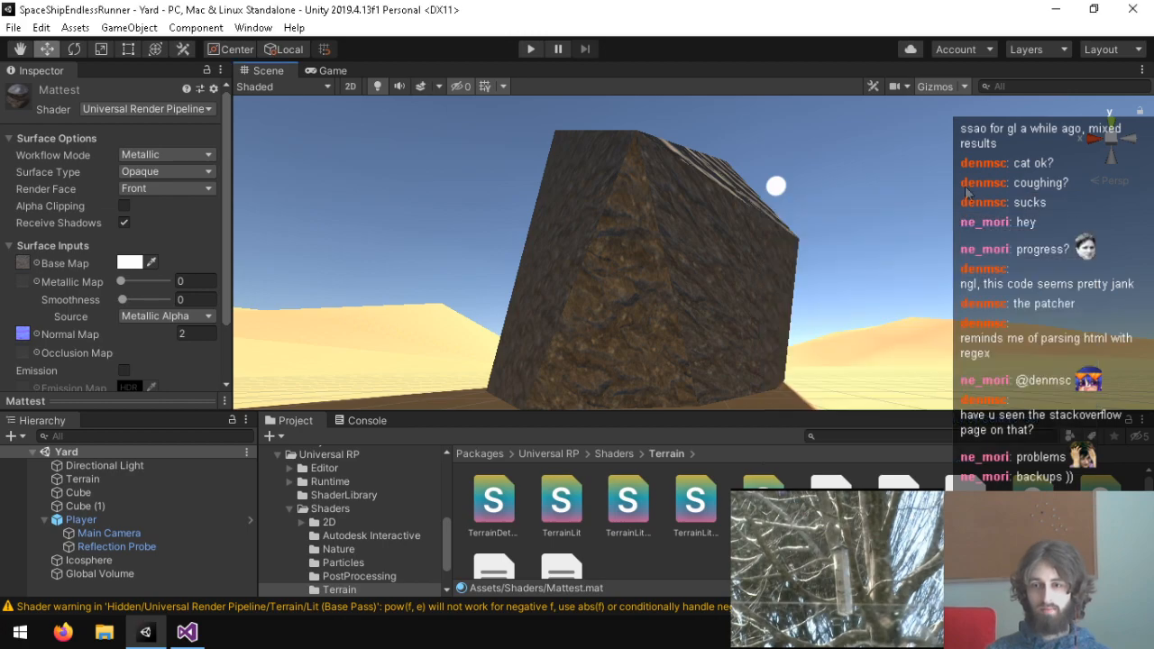
Run the game, pause it and return to the Scene view, framing the rock object.
{"action": "left_click", "coordinate": [533, 49]}
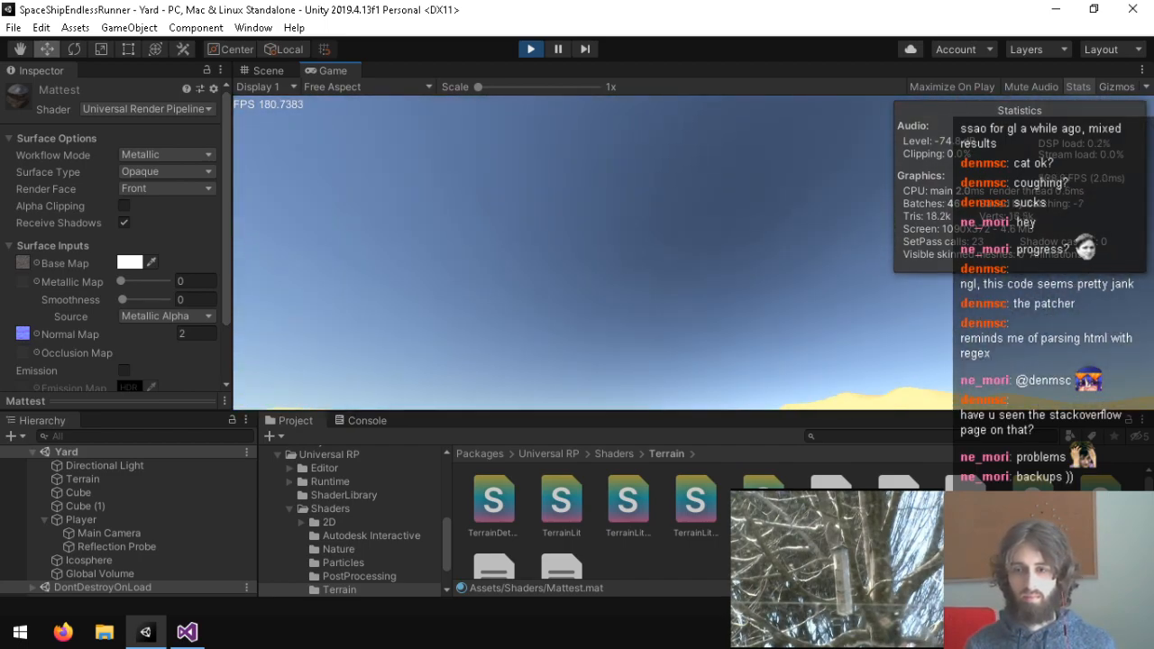
{"action": "key", "text": "ctrl+shift+p"}
{"action": "key", "text": "ctrl+1"}
{"action": "right_click_drag", "start_coordinate": [681, 484], "coordinate": [726, 385]}
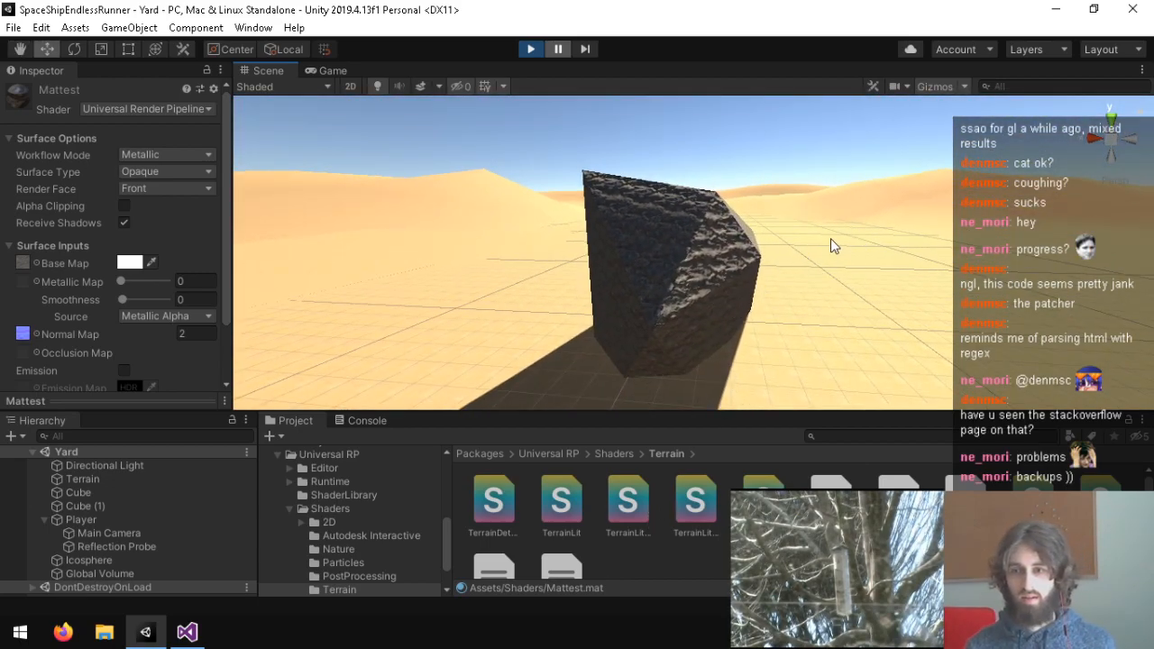
Examine the lighting on the rock and the shadowed terrain from several angles, and select the Directional Light.
{"action": "right_click_drag", "start_coordinate": [644, 318], "coordinate": [672, 330]}
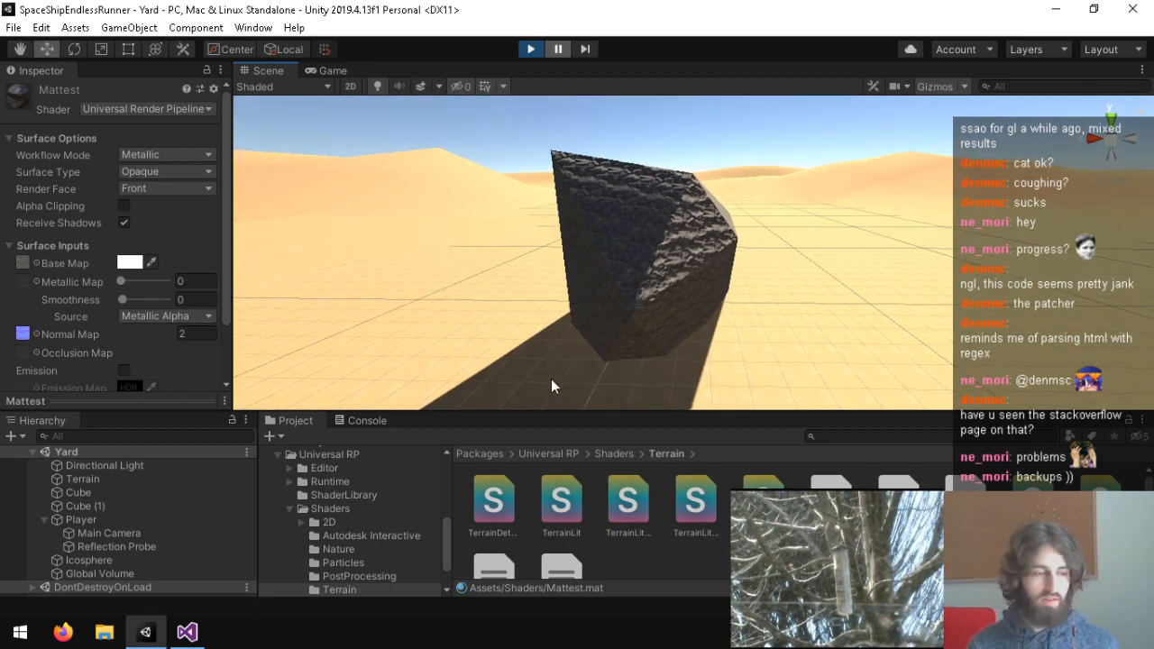
{"action": "right_click_drag", "start_coordinate": [604, 242], "coordinate": [630, 378]}
{"action": "key", "text": "w"}
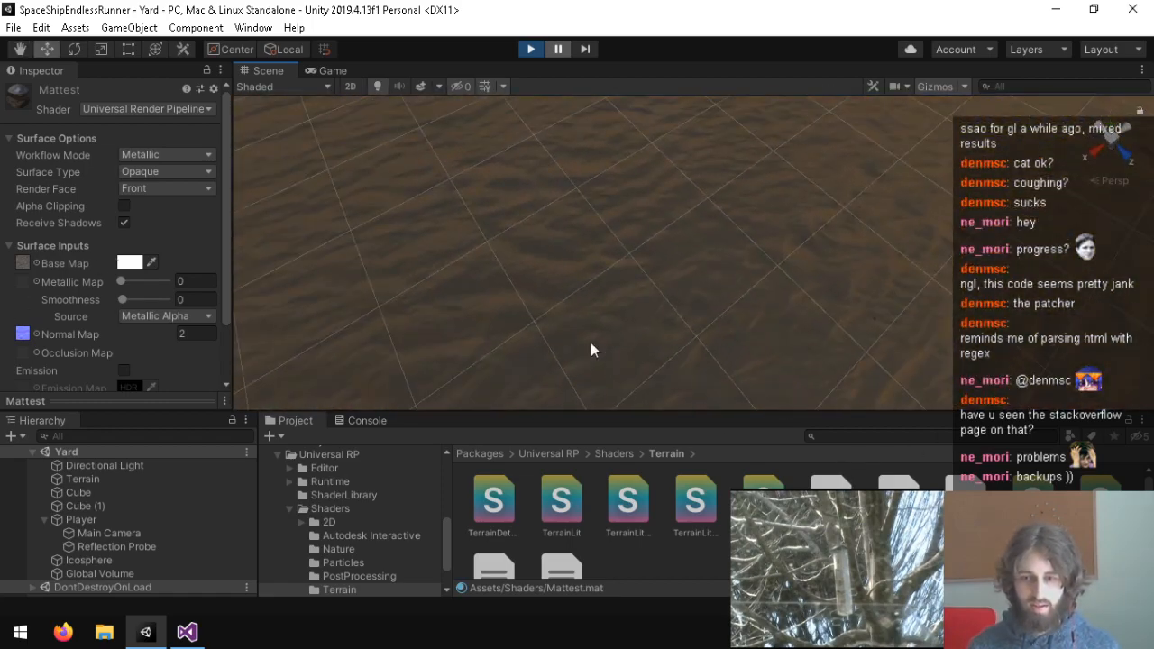
{"action": "right_click_drag", "start_coordinate": [640, 319], "coordinate": [766, 187]}
{"action": "right_click_drag", "start_coordinate": [486, 221], "coordinate": [399, 353]}
{"action": "left_click", "coordinate": [104, 466]}
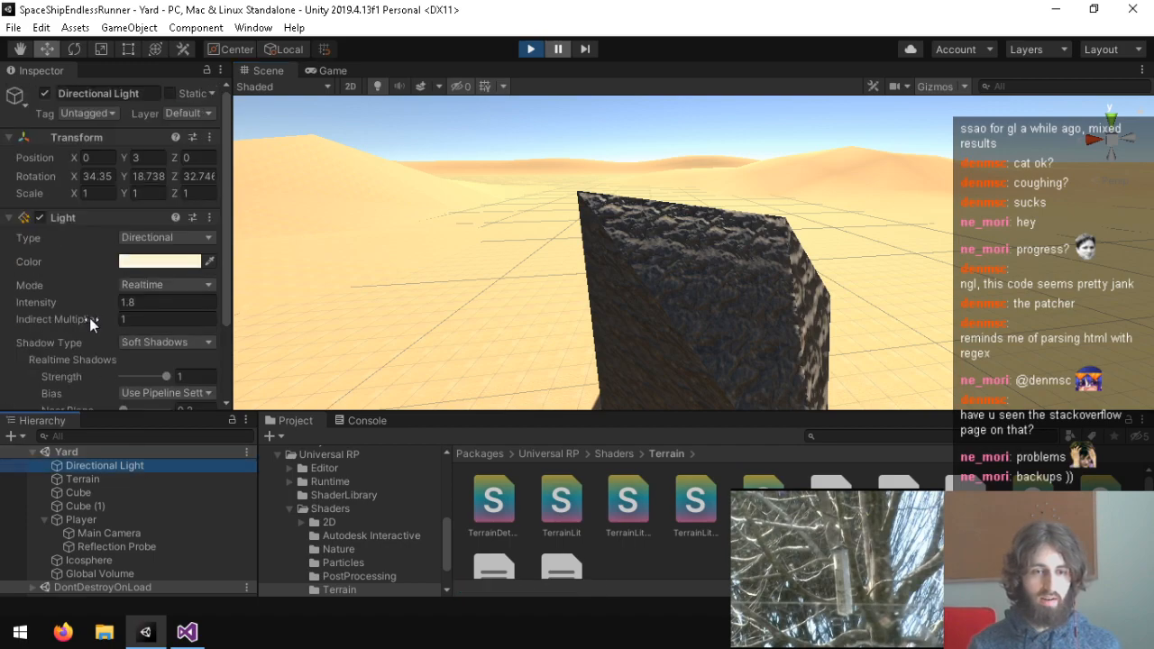
Try the Directional Light at intensity 1, return it to 1.8 and compare the lighting on the rock.
{"action": "left_click", "coordinate": [167, 302]}
{"action": "type", "text": "1"}
{"action": "mouse_move", "coordinate": [582, 230]}
{"action": "right_mouse_down"}
{"action": "mouse_move", "coordinate": [538, 188]}
{"action": "mouse_move", "coordinate": [490, 331]}
{"action": "mouse_move", "coordinate": [564, 286]}
{"action": "mouse_move", "coordinate": [634, 178]}
{"action": "mouse_move", "coordinate": [669, 304]}
{"action": "mouse_move", "coordinate": [649, 217]}
{"action": "mouse_move", "coordinate": [419, 259]}
{"action": "mouse_move", "coordinate": [423, 333]}
{"action": "mouse_move", "coordinate": [601, 232]}
{"action": "right_mouse_up"}
{"action": "left_click", "coordinate": [170, 303]}
{"action": "type", "text": "."}
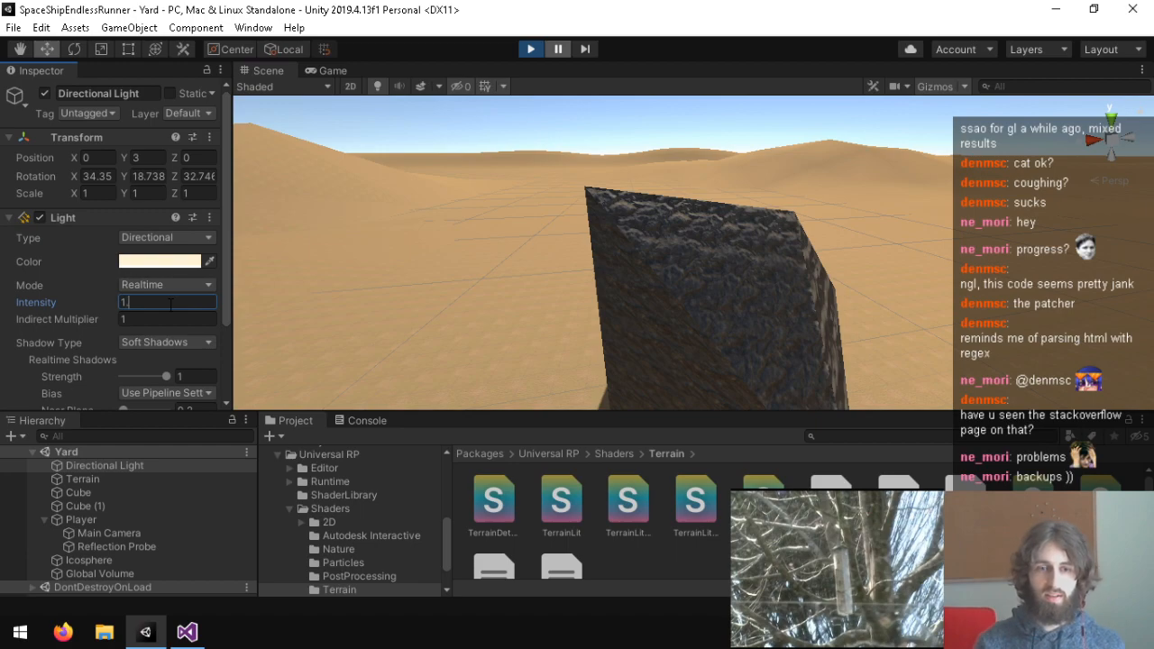
{"action": "type", "text": "8"}
{"action": "right_click_drag", "start_coordinate": [670, 250], "coordinate": [667, 288]}
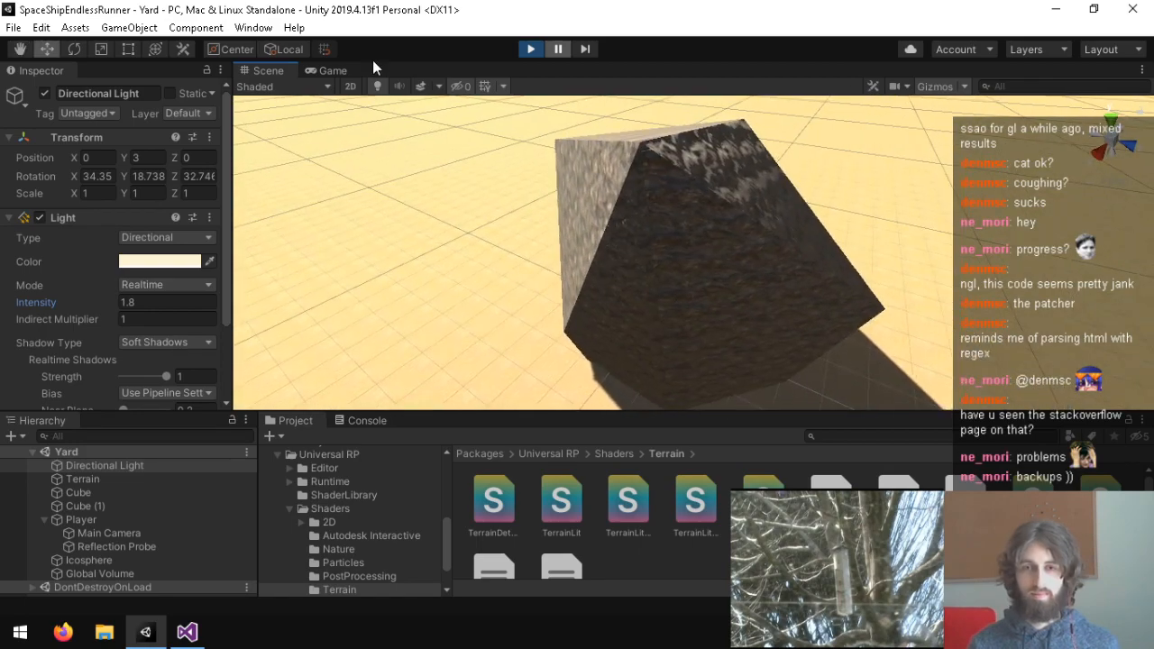
Check the scene's environment settings in the Lighting window and close it.
{"action": "left_click", "coordinate": [253, 27]}
{"action": "left_click", "coordinate": [331, 118]}
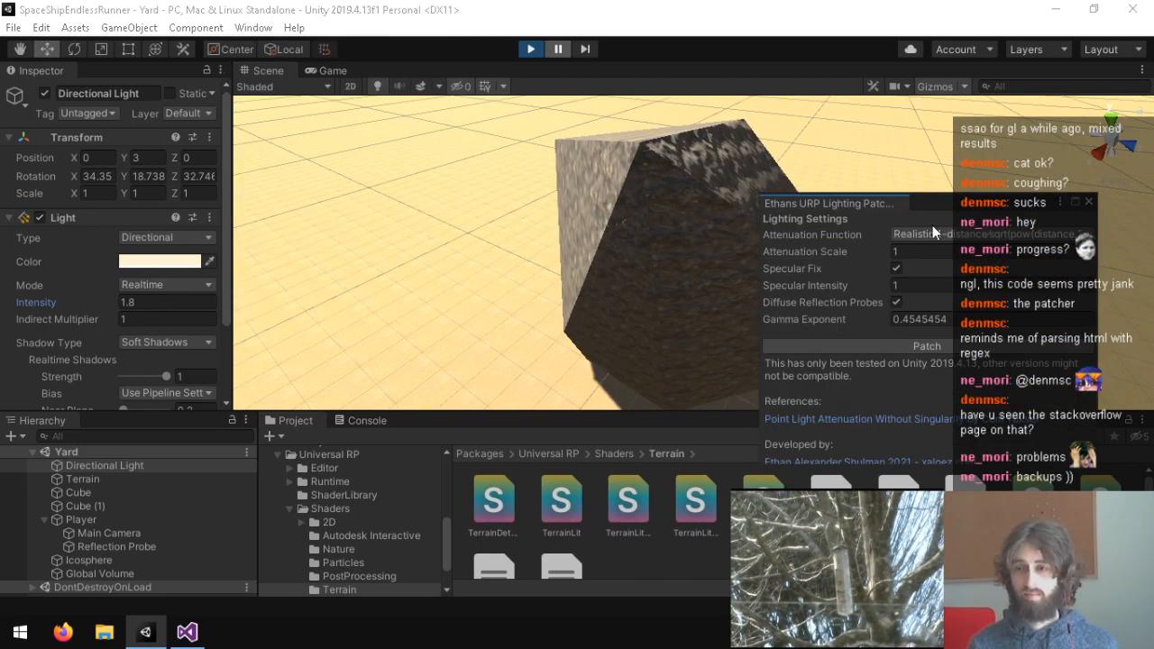
{"action": "left_click", "coordinate": [1093, 203]}
{"action": "left_click", "coordinate": [254, 27]}
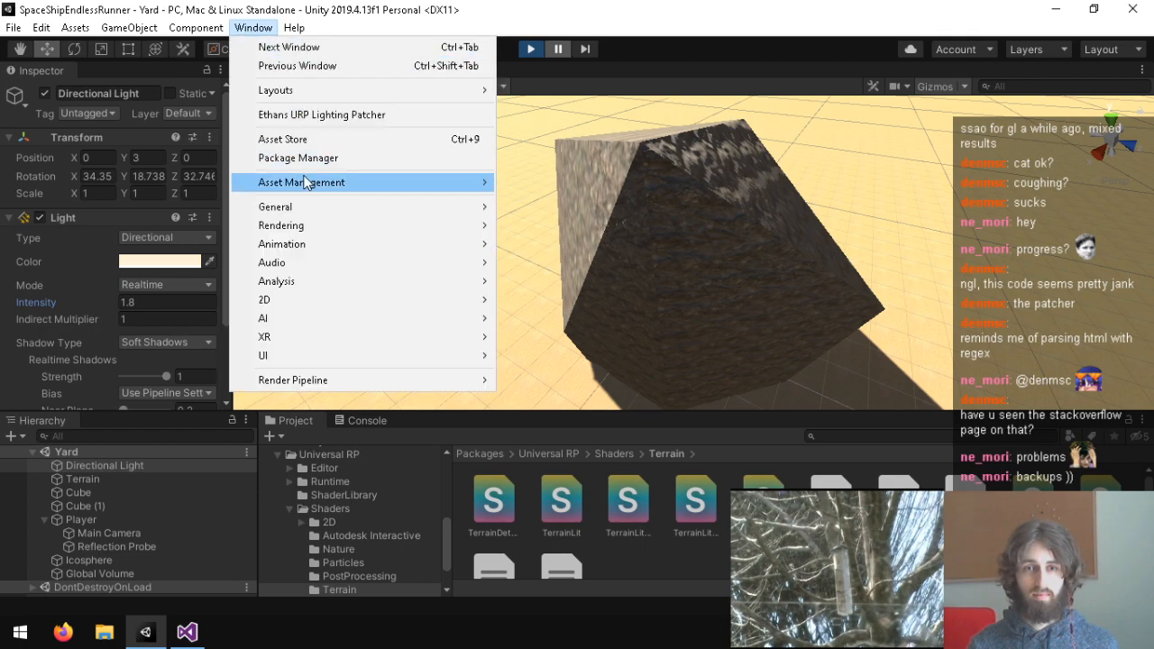
{"action": "mouse_move", "coordinate": [387, 211]}
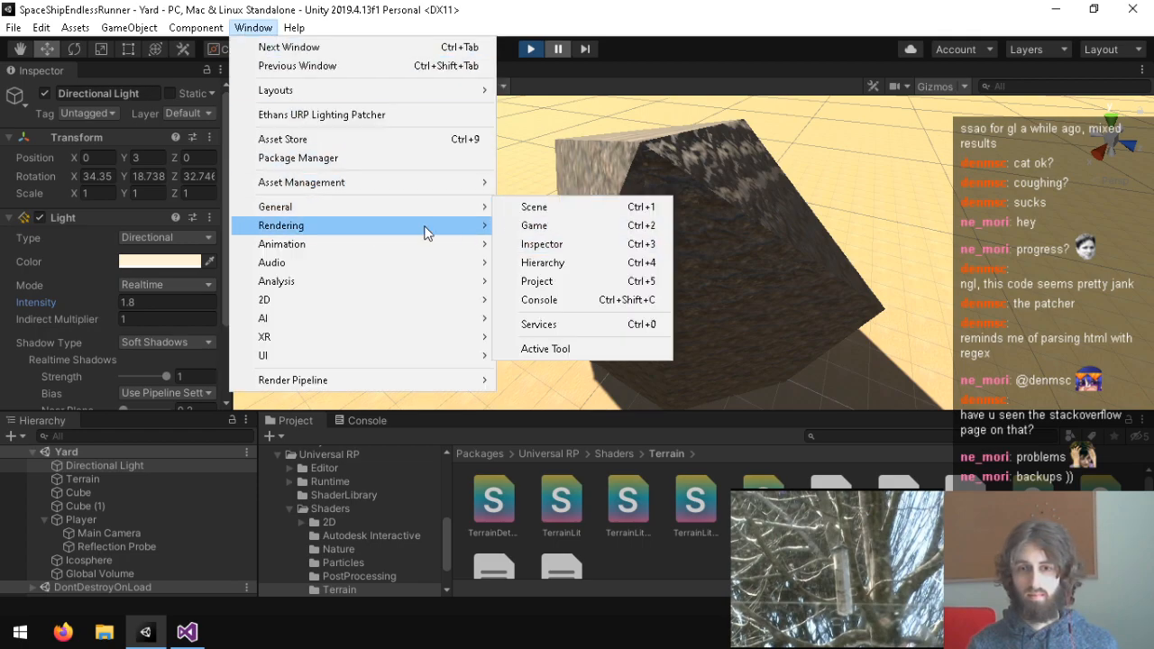
{"action": "mouse_move", "coordinate": [417, 227]}
{"action": "left_click", "coordinate": [566, 225]}
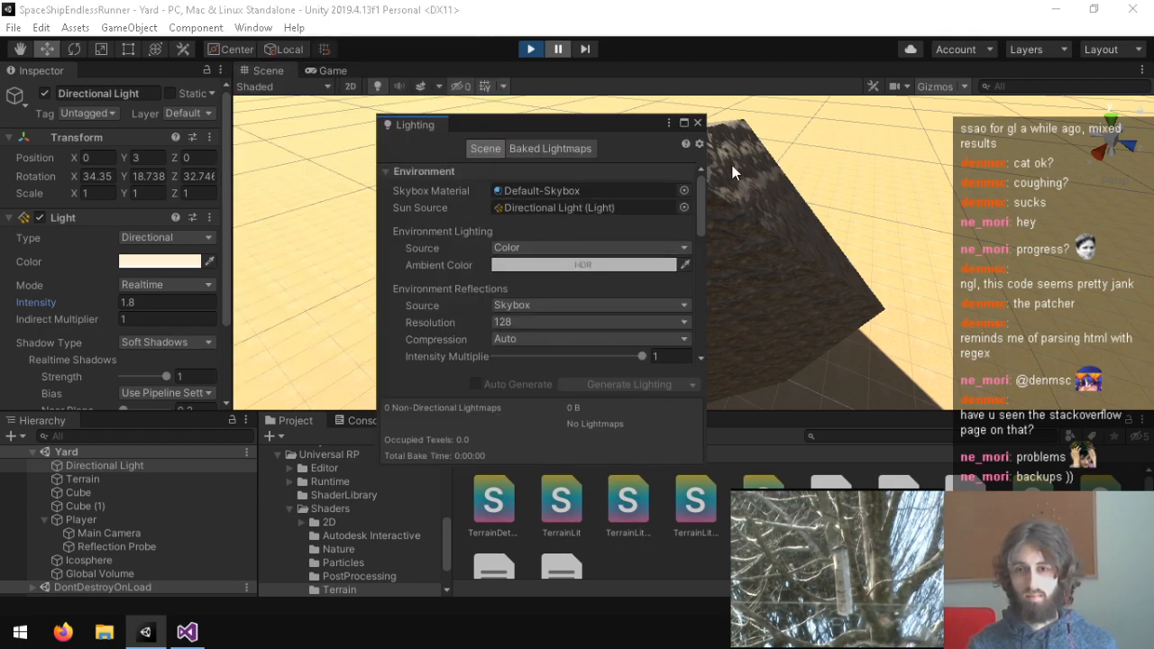
{"action": "left_click", "coordinate": [698, 123]}
Patch the lighting with URP Default attenuation, Specular Fix and Diffuse Reflection Probes disabled and gamma exponent 1, and dismiss the success message.
{"action": "left_click", "coordinate": [253, 29]}
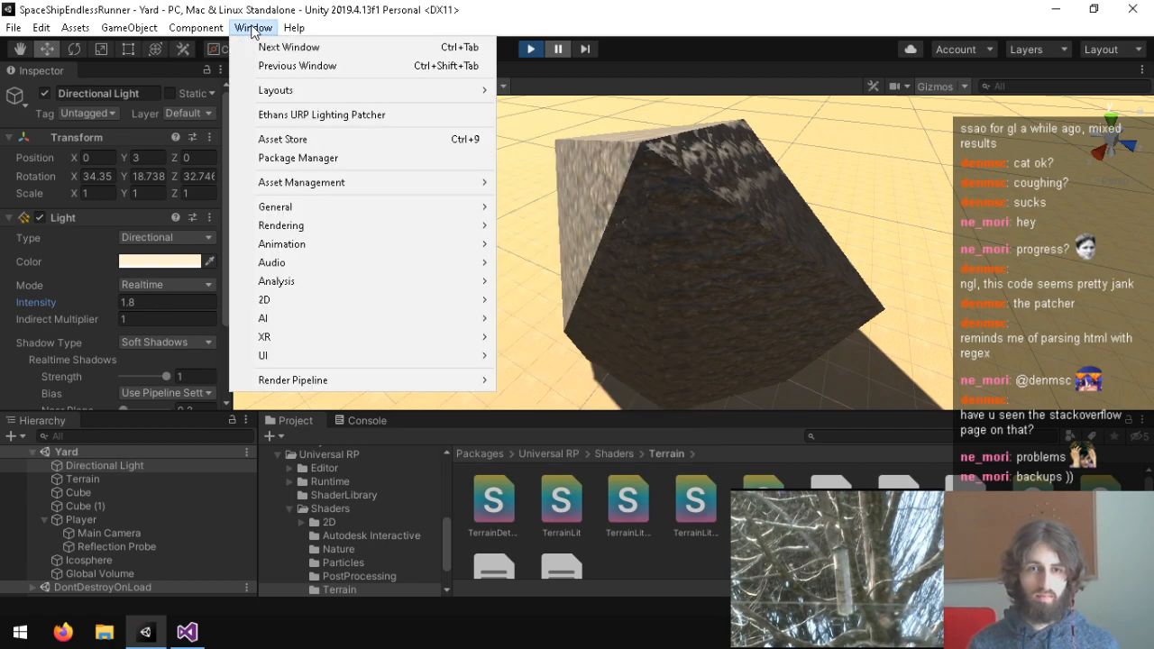
{"action": "left_click", "coordinate": [308, 115]}
{"action": "left_click", "coordinate": [920, 235]}
{"action": "left_click", "coordinate": [919, 248]}
{"action": "left_click", "coordinate": [896, 269]}
{"action": "left_click", "coordinate": [898, 286]}
{"action": "left_click", "coordinate": [924, 303]}
{"action": "type", "text": "1"}
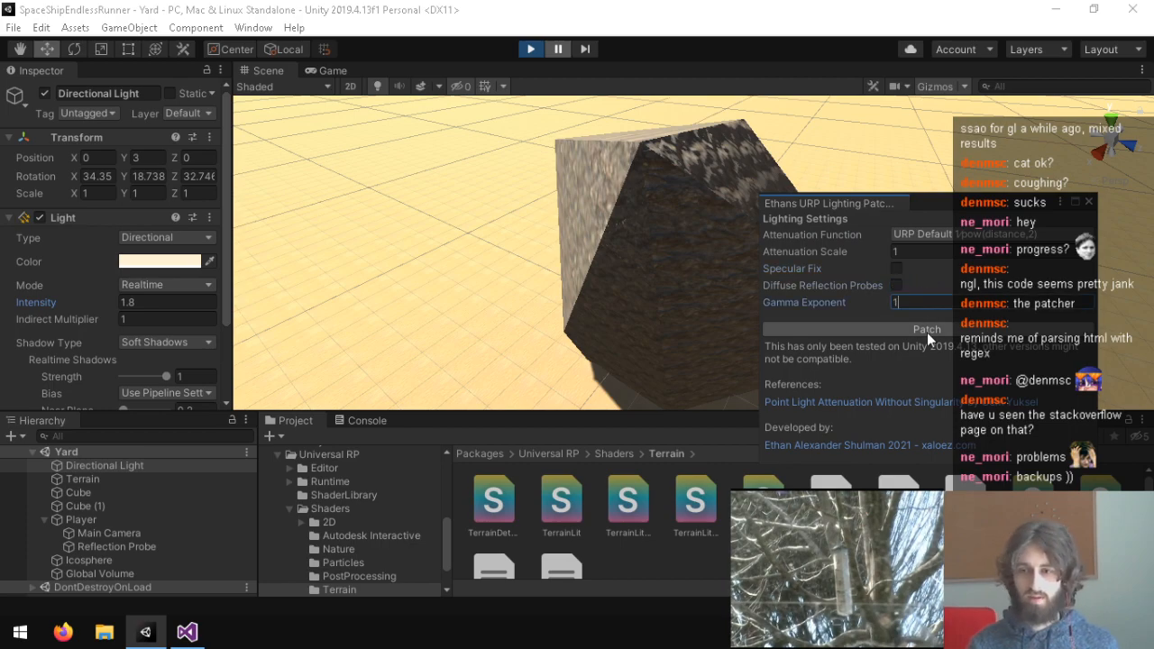
{"action": "left_click", "coordinate": [923, 329]}
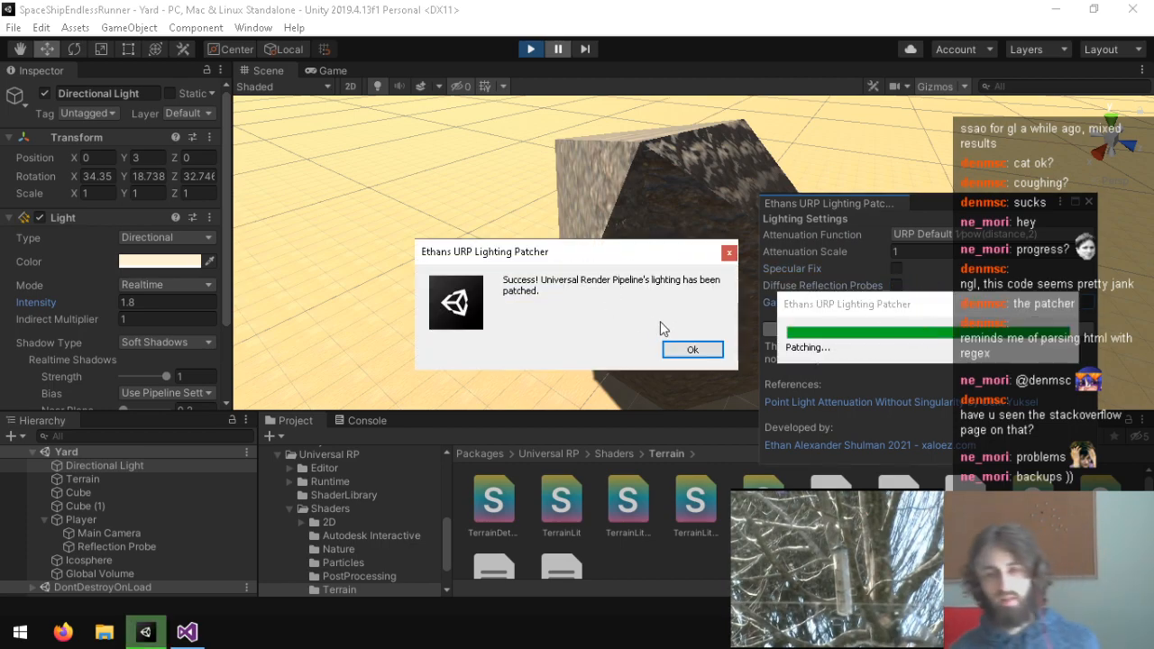
{"action": "left_click", "coordinate": [686, 349]}
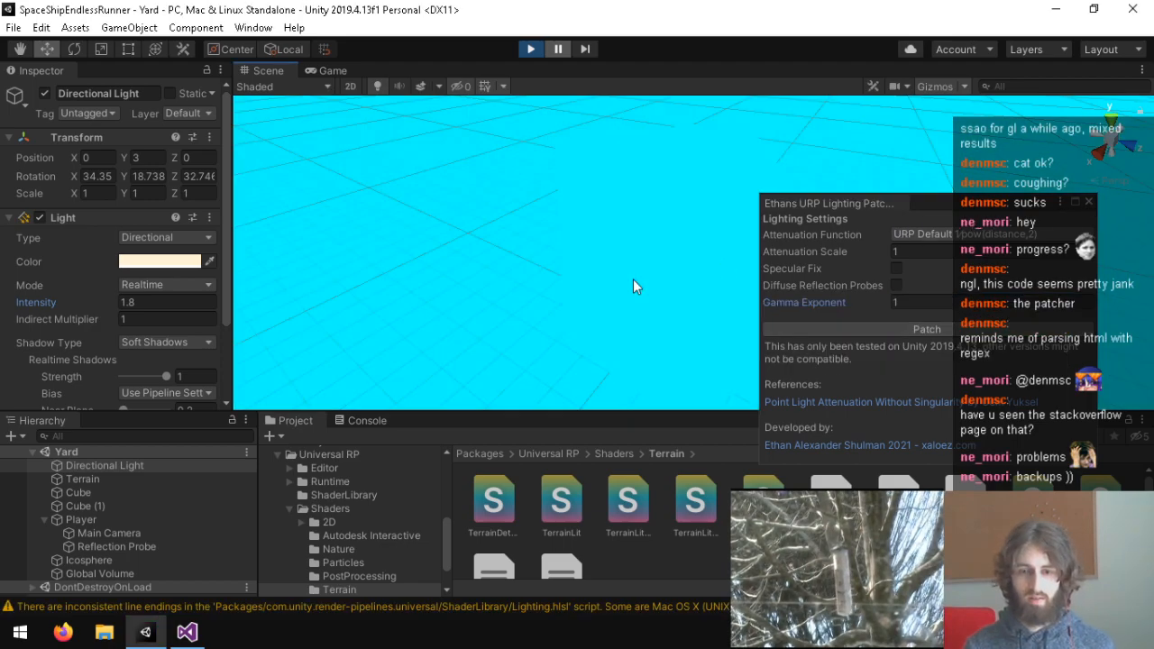
Clear the console and move the lighting patcher window aside to uncover the scene.
{"action": "left_click", "coordinate": [367, 420]}
{"action": "left_click", "coordinate": [276, 436]}
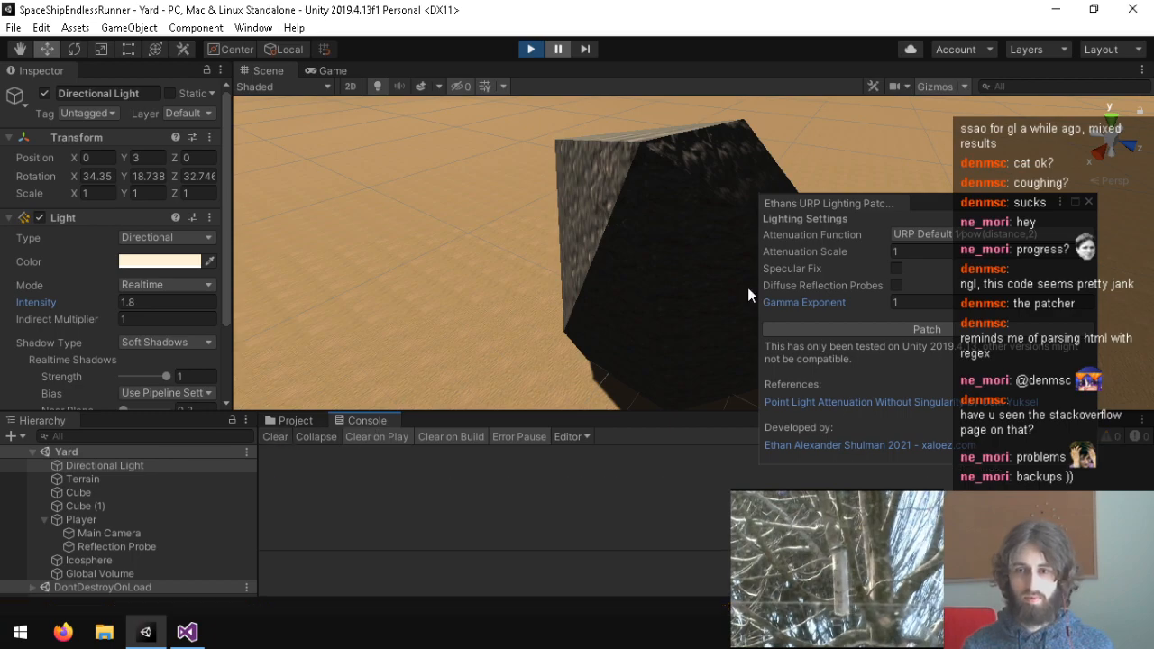
{"action": "left_click", "coordinate": [1001, 229]}
{"action": "left_click_drag", "start_coordinate": [912, 199], "coordinate": [1107, 312]}
Examine the default URP lighting on the dunes, the rock and its shadowed ground from several angles.
{"action": "key", "text": "w"}
{"action": "right_click_drag", "start_coordinate": [839, 280], "coordinate": [74, 140]}
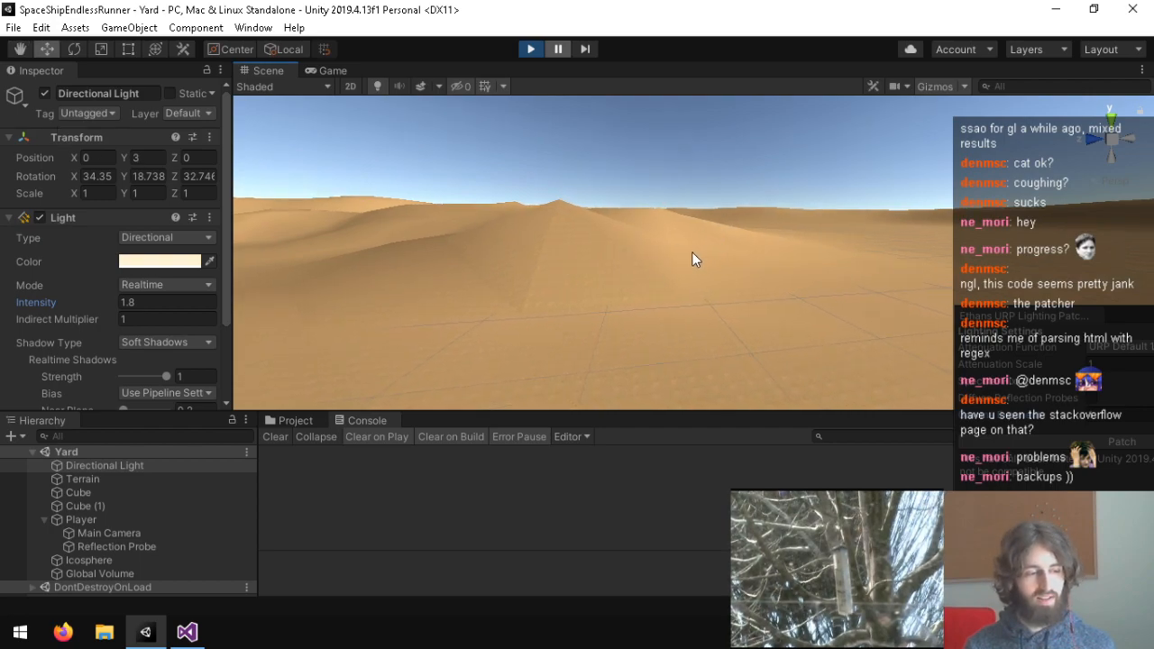
{"action": "right_click_drag", "start_coordinate": [467, 312], "coordinate": [99, 410]}
{"action": "key", "text": "w"}
{"action": "right_click_drag", "start_coordinate": [791, 224], "coordinate": [769, 438]}
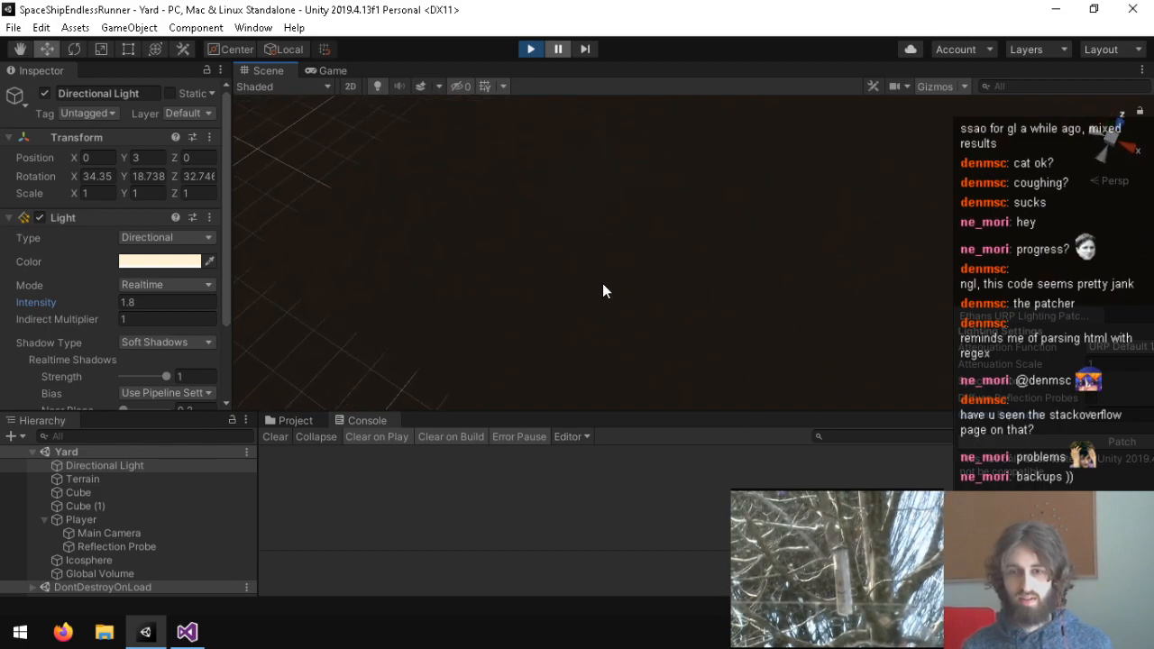
{"action": "right_click_drag", "start_coordinate": [653, 277], "coordinate": [639, 198]}
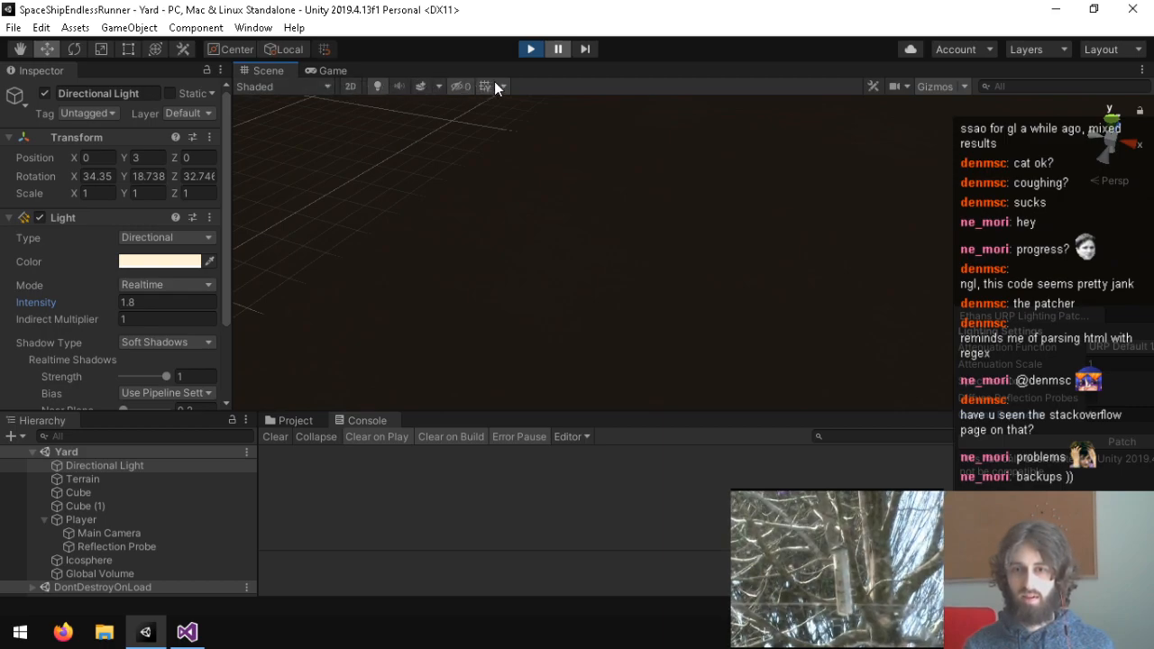
{"action": "right_click_drag", "start_coordinate": [655, 202], "coordinate": [842, 232]}
{"action": "right_click_drag", "start_coordinate": [581, 231], "coordinate": [1107, 337]}
Enable Diffuse Reflection Probes and Specular Fix in the lighting patcher and reposition its window beside the rock.
{"action": "left_click_drag", "start_coordinate": [1137, 317], "coordinate": [541, 119]}
{"action": "left_click", "coordinate": [497, 201]}
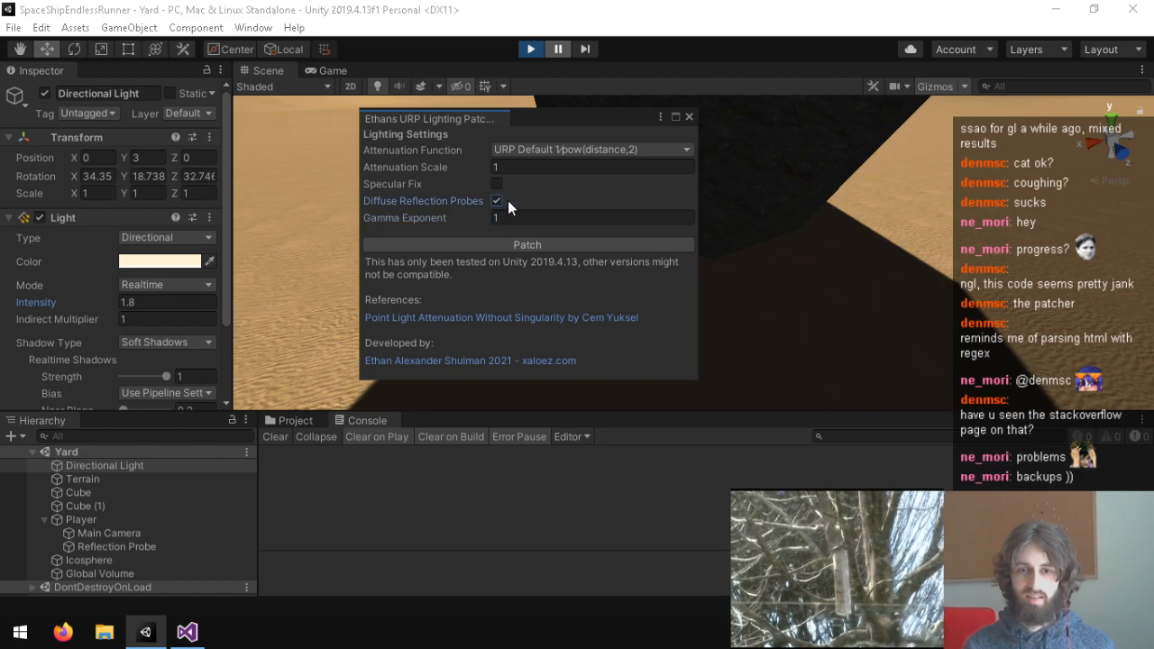
{"action": "left_click", "coordinate": [498, 182]}
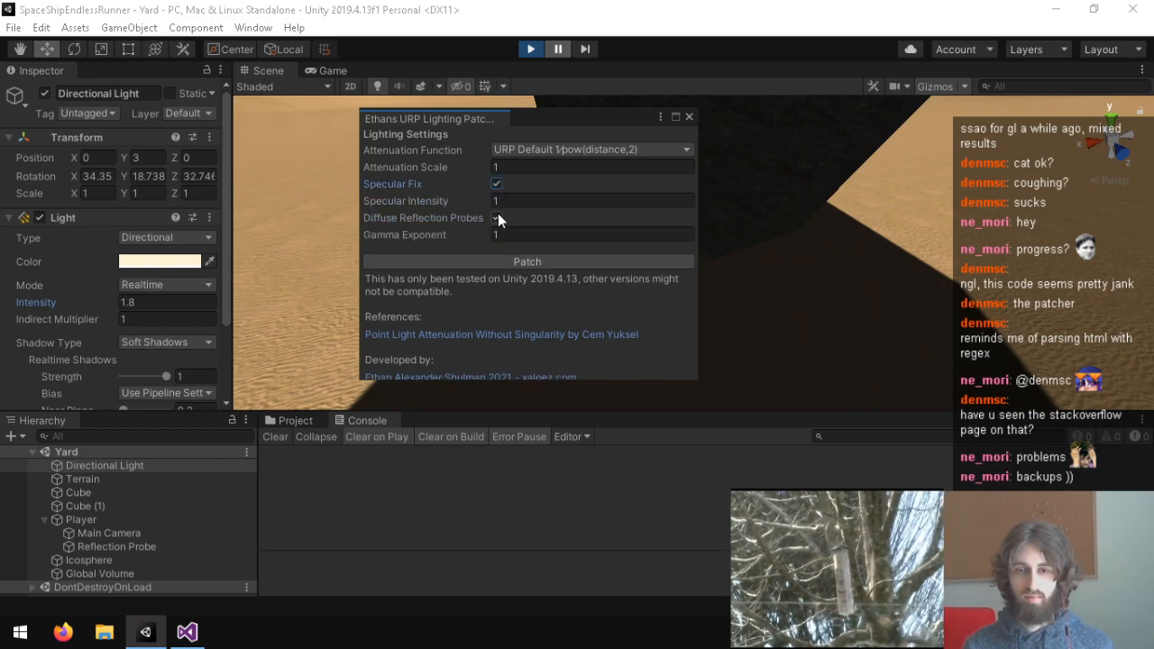
{"action": "left_click_drag", "start_coordinate": [584, 120], "coordinate": [887, 197]}
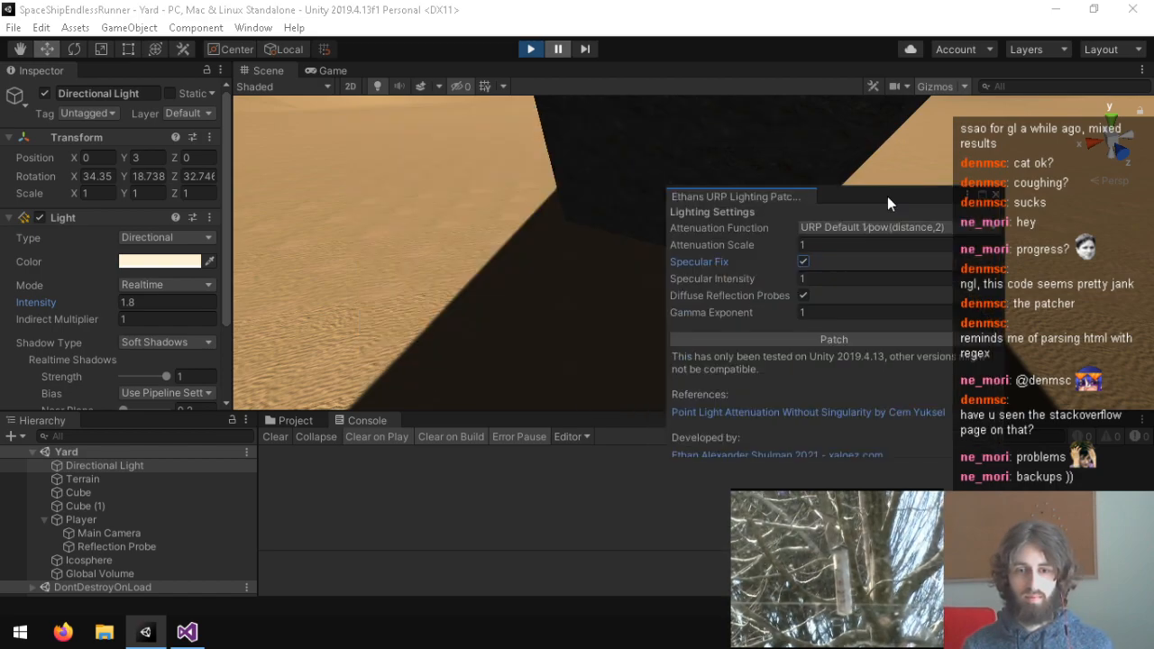
Open the Yard folder in the project assets and select the Sand terrain layer.
{"action": "left_click", "coordinate": [294, 421]}
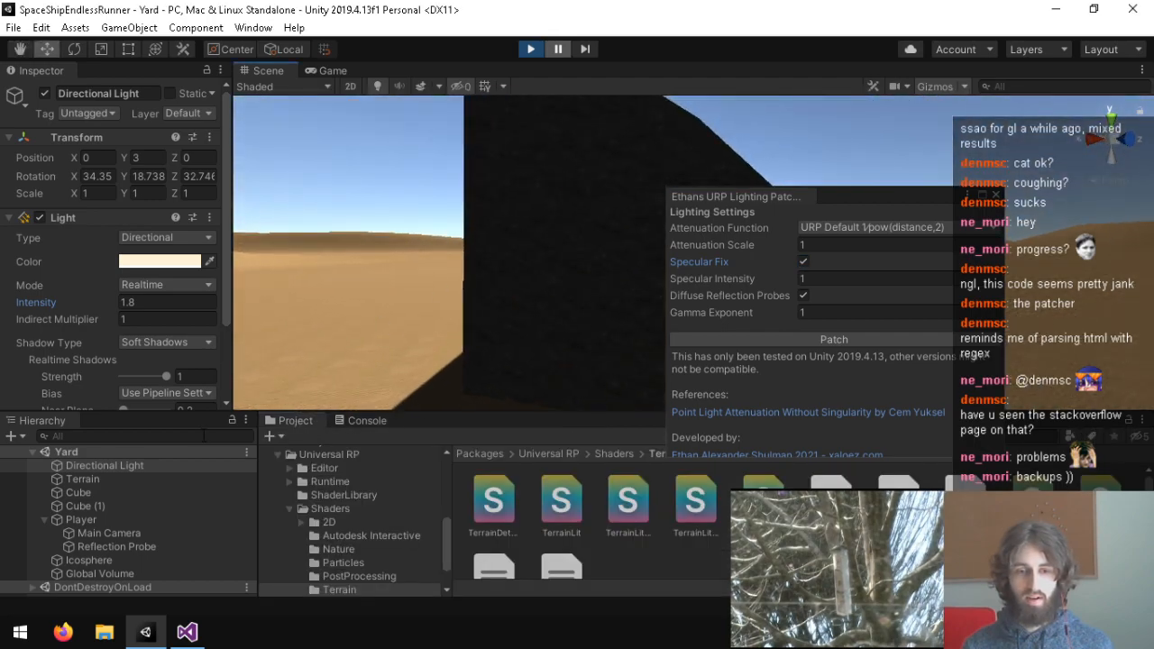
{"action": "left_click", "coordinate": [113, 518]}
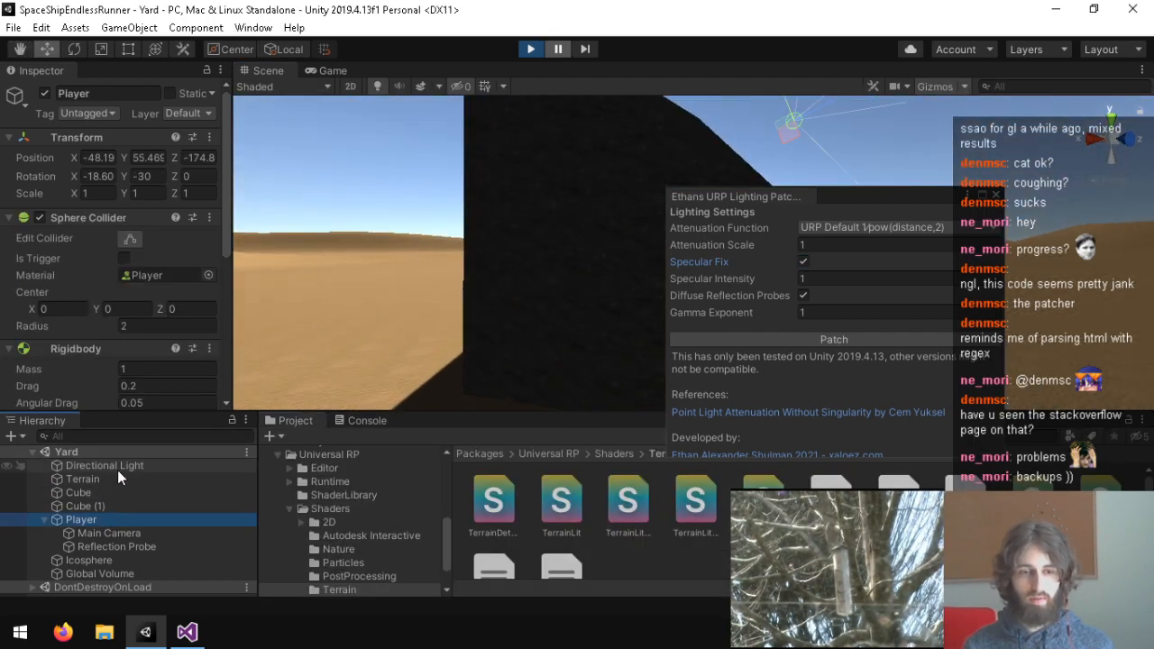
{"action": "scroll", "coordinate": [348, 454], "scroll_direction": "up", "scroll_amount": 10}
{"action": "left_click", "coordinate": [338, 496]}
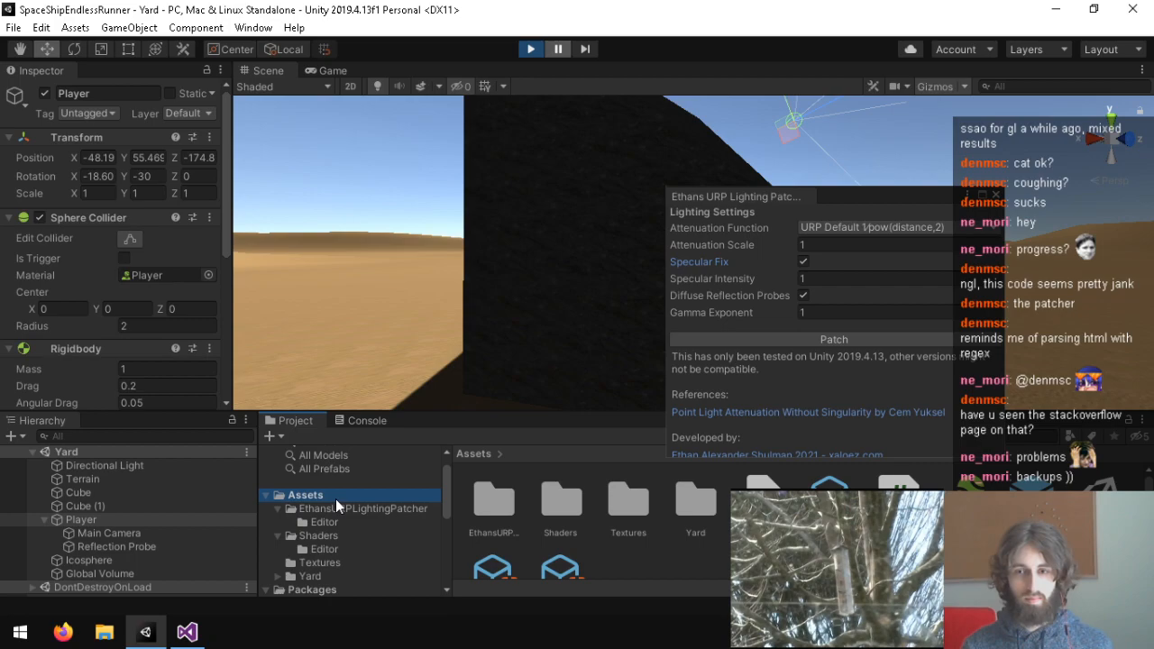
{"action": "double_click", "coordinate": [695, 504]}
{"action": "left_click", "coordinate": [620, 502]}
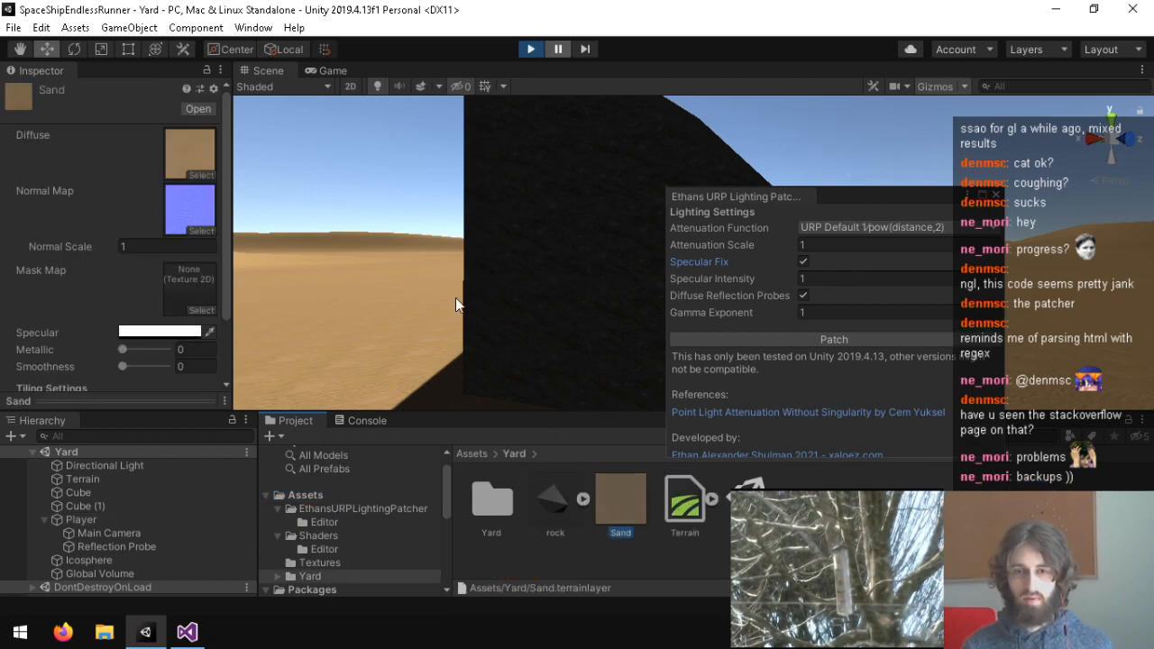
Set the Sand layer's smoothness to 0.92 and metallic to 0, checking the reflections on the terrain.
{"action": "left_click_drag", "start_coordinate": [128, 369], "coordinate": [177, 368]}
{"action": "right_click_drag", "start_coordinate": [307, 311], "coordinate": [147, 392]}
{"action": "left_click_drag", "start_coordinate": [145, 368], "coordinate": [124, 341]}
{"action": "right_click_drag", "start_coordinate": [541, 244], "coordinate": [687, 240]}
{"action": "left_click_drag", "start_coordinate": [161, 350], "coordinate": [91, 352]}
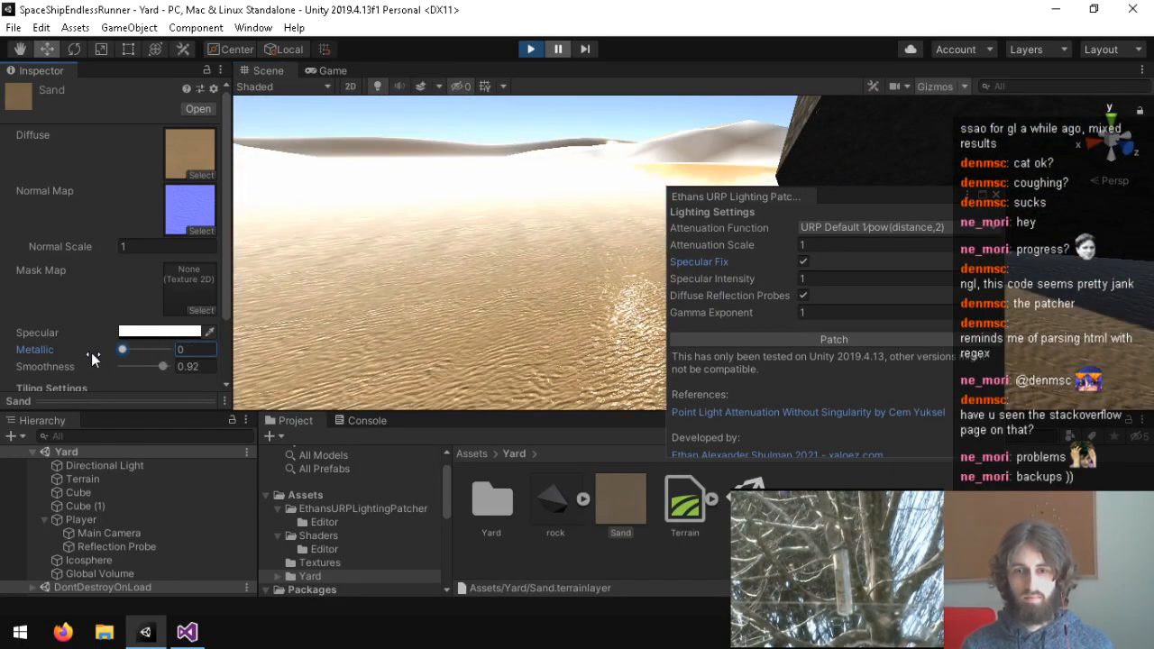
{"action": "right_click_drag", "start_coordinate": [578, 287], "coordinate": [631, 206]}
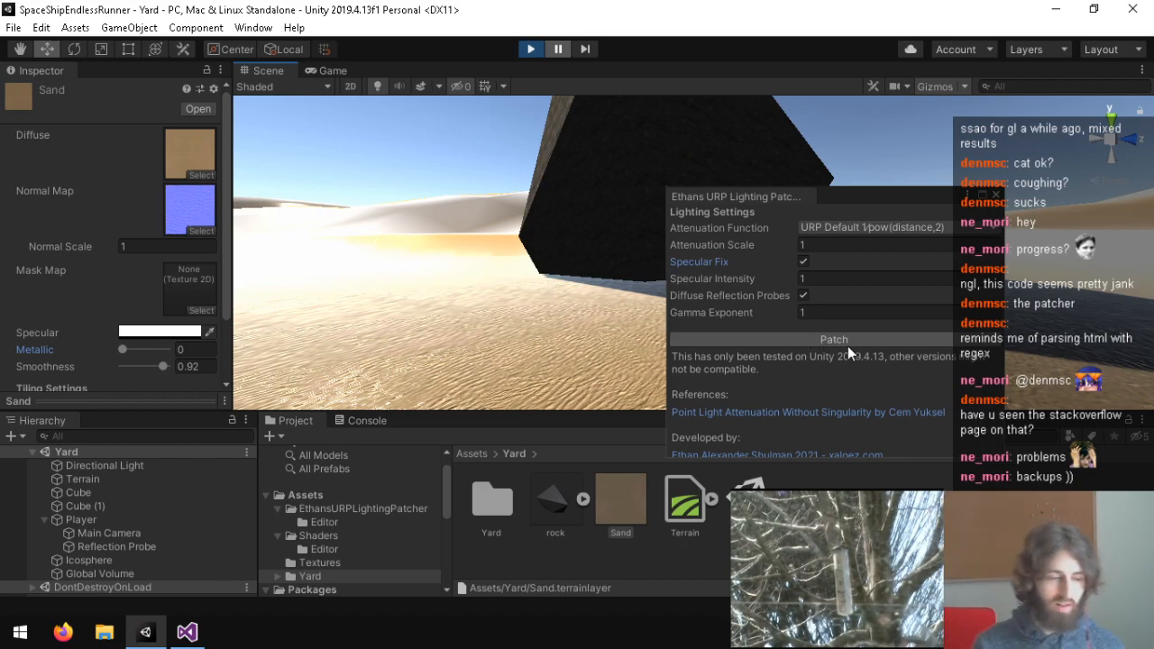
Set the gamma exponent to 0.4545455 and the attenuation function to Ad Hoc, run the patch and dismiss the success message.
{"action": "left_click", "coordinate": [831, 312]}
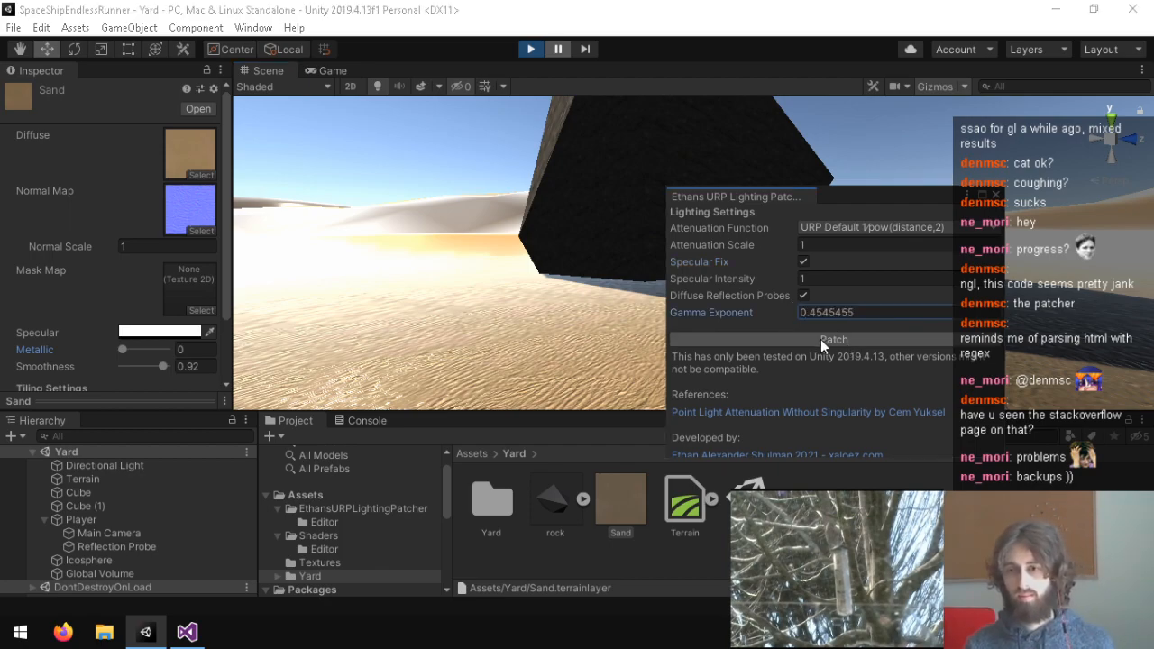
{"action": "left_click", "coordinate": [848, 227]}
{"action": "left_click", "coordinate": [870, 247]}
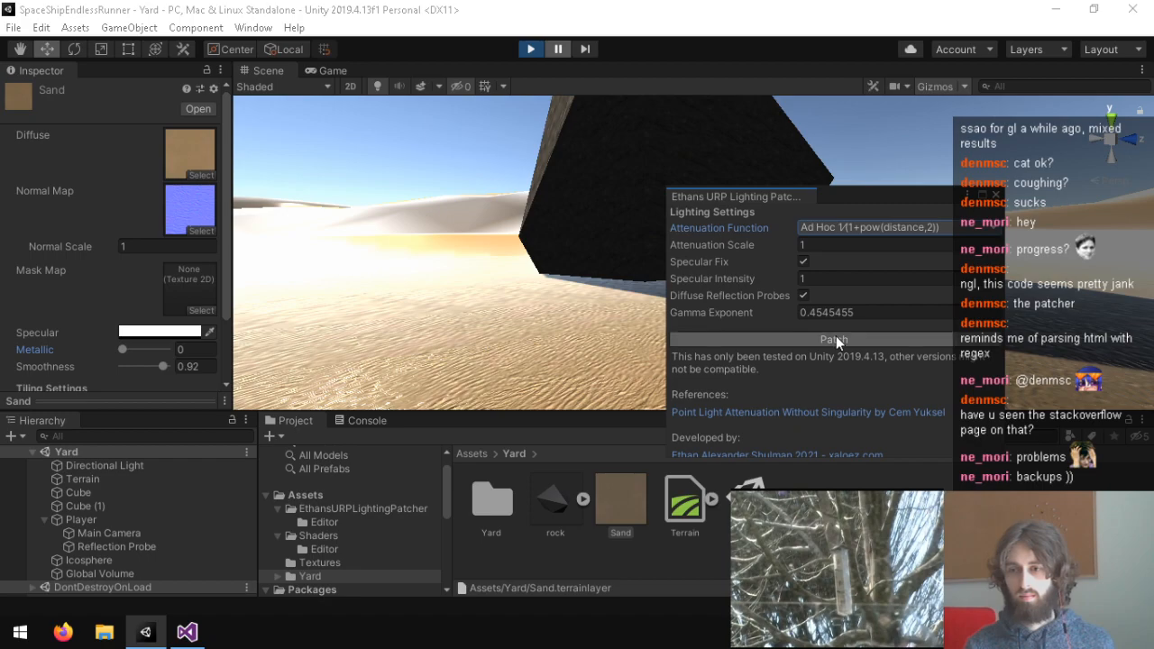
{"action": "left_click", "coordinate": [836, 339]}
{"action": "left_click", "coordinate": [691, 347]}
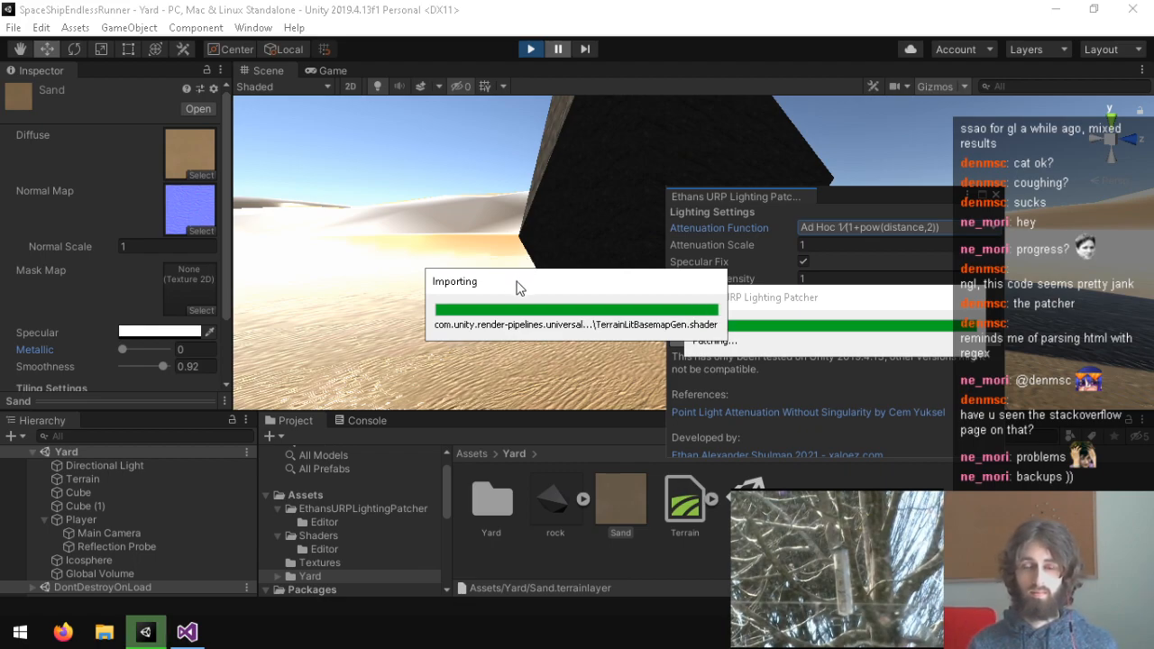
Review the shader warnings in the console, clear them and close the lighting patcher to inspect the sand's specular reflections.
{"action": "right_click_drag", "start_coordinate": [532, 279], "coordinate": [412, 362]}
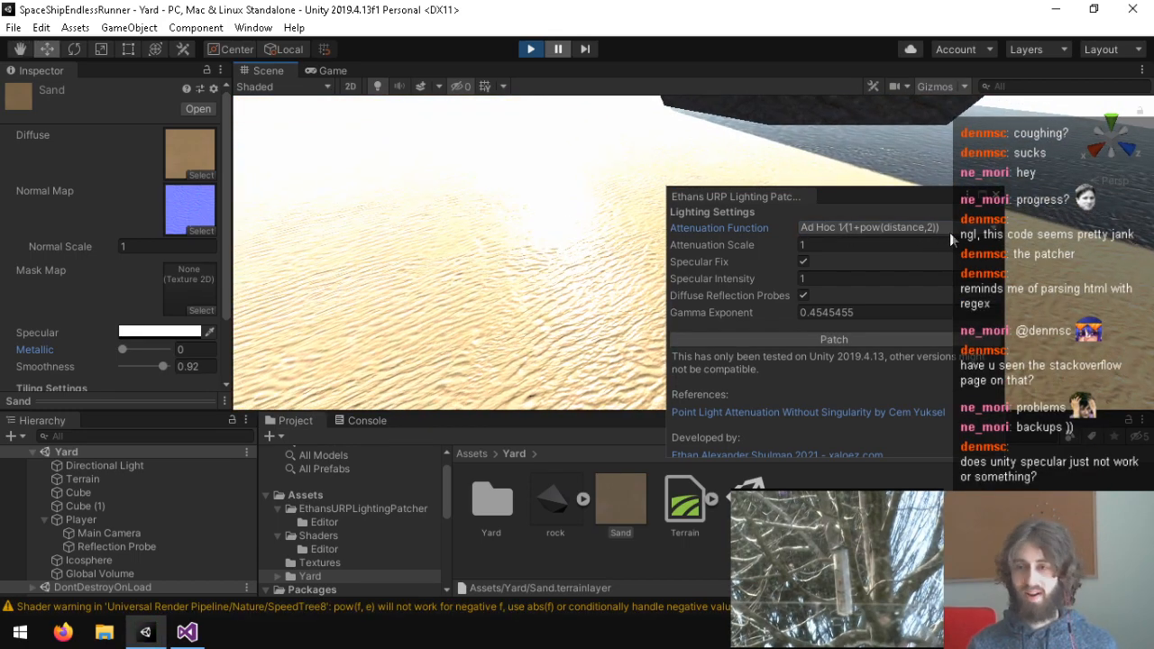
{"action": "left_click", "coordinate": [378, 607]}
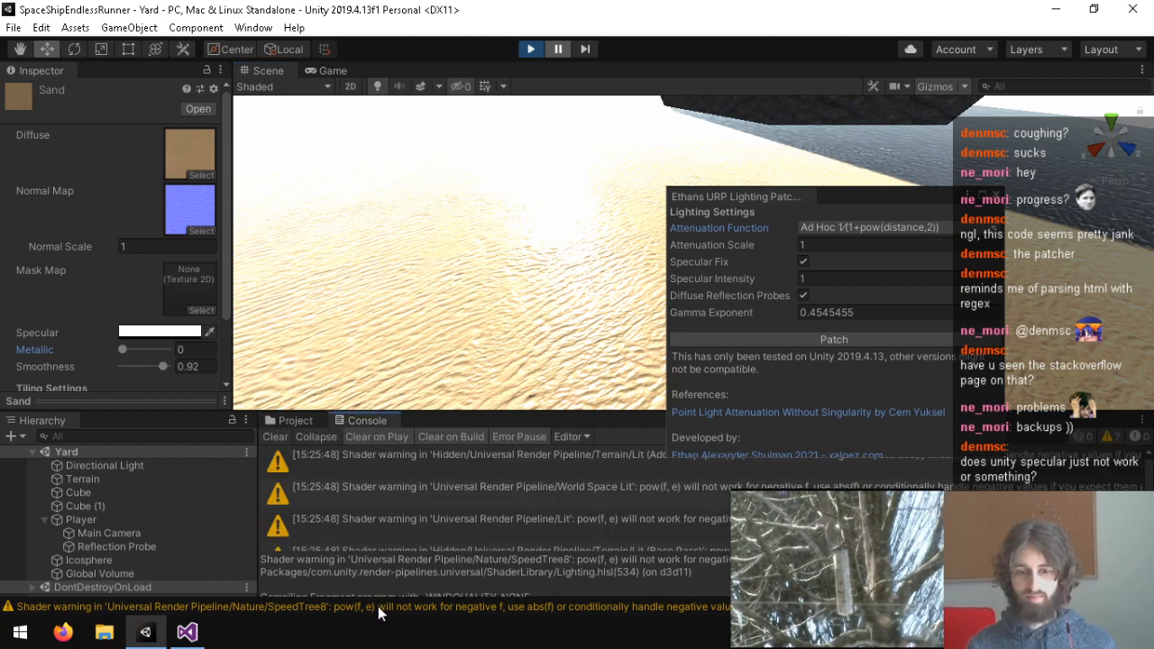
{"action": "left_click", "coordinate": [275, 437]}
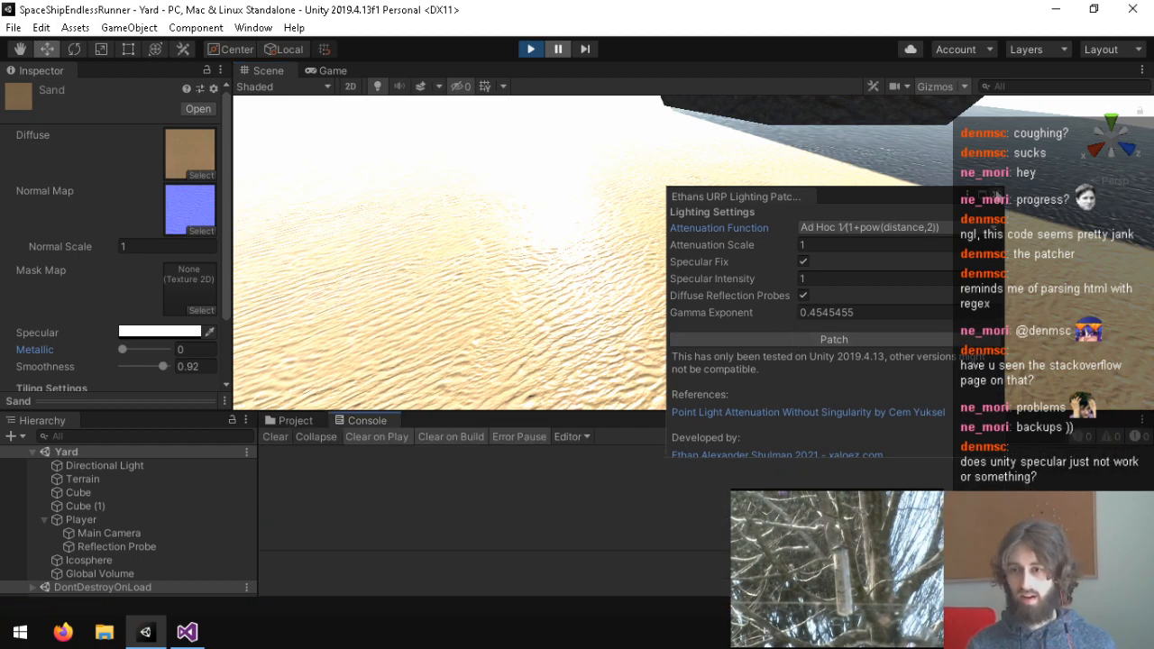
{"action": "left_click", "coordinate": [997, 196]}
{"action": "right_click_drag", "start_coordinate": [590, 215], "coordinate": [405, 137]}
Try the Directional Light at intensities 1 and 0.1 and inspect the reflections on the sand.
{"action": "left_click", "coordinate": [106, 466]}
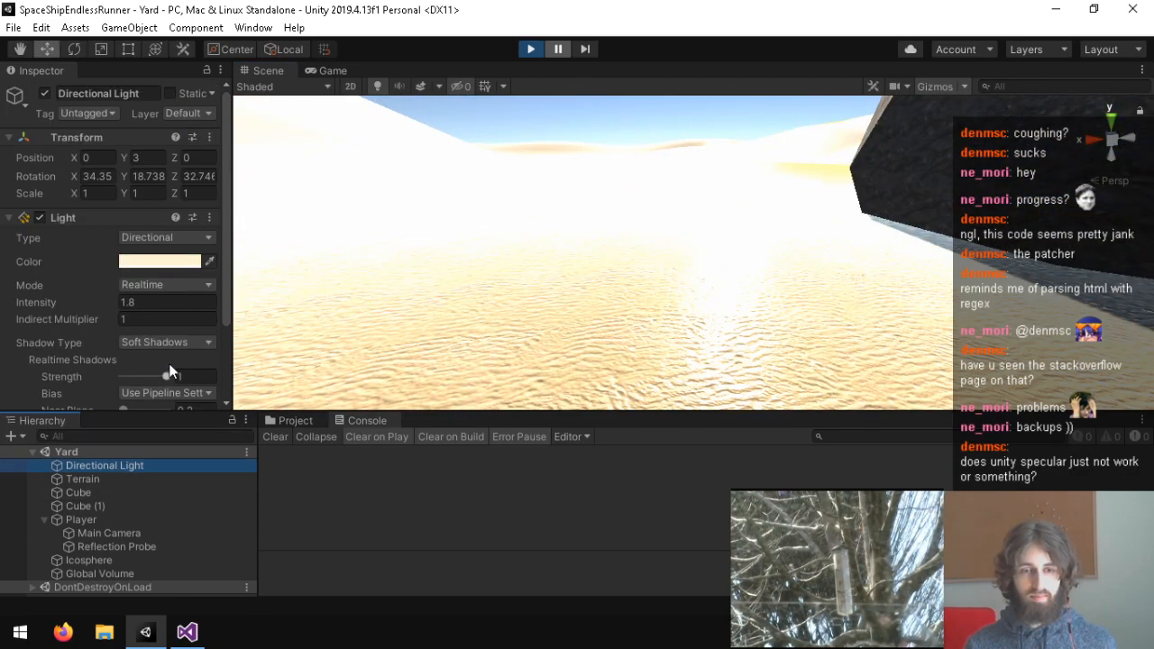
{"action": "left_click", "coordinate": [167, 303]}
{"action": "type", "text": "1"}
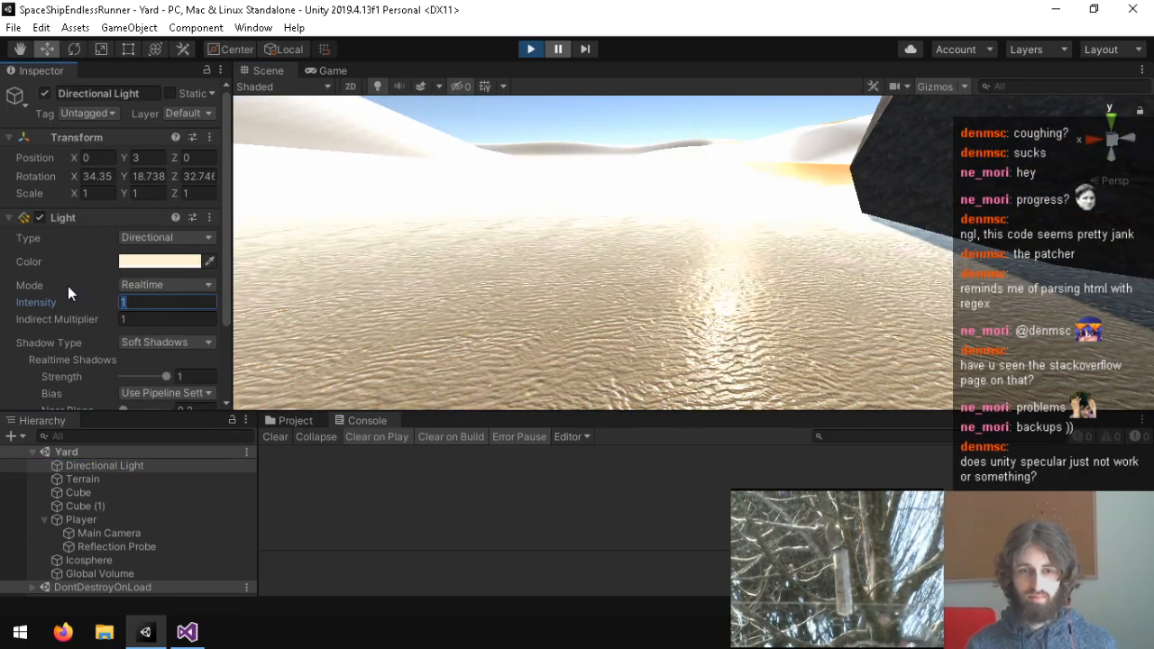
{"action": "type", "text": "0."}
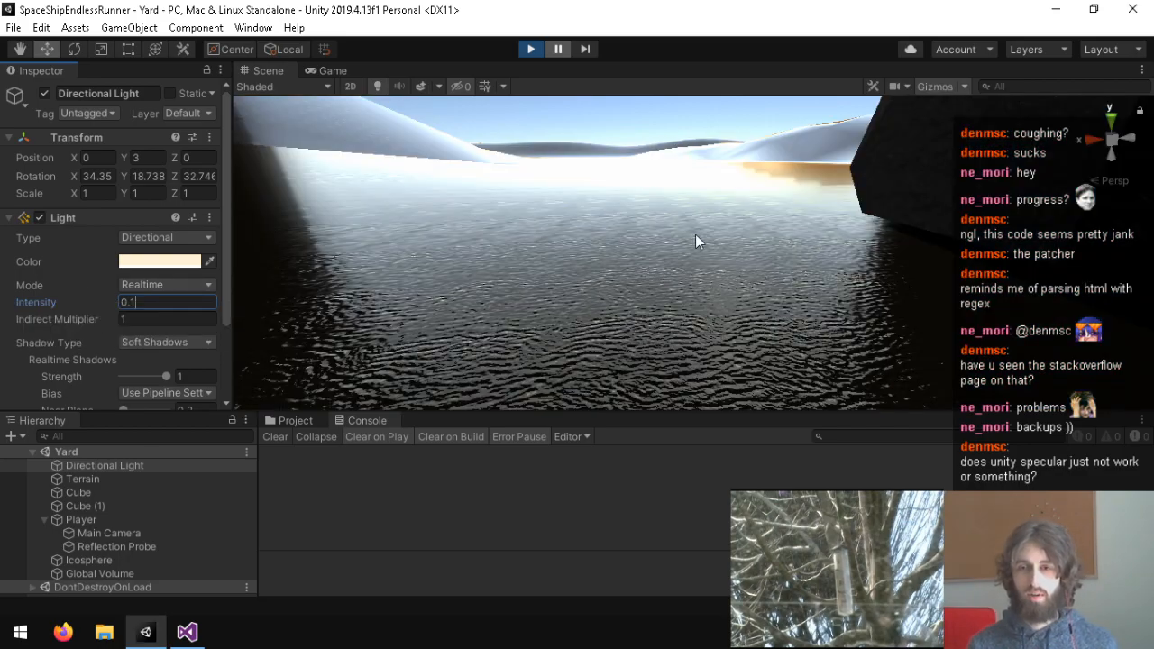
{"action": "right_click_drag", "start_coordinate": [696, 234], "coordinate": [561, 206]}
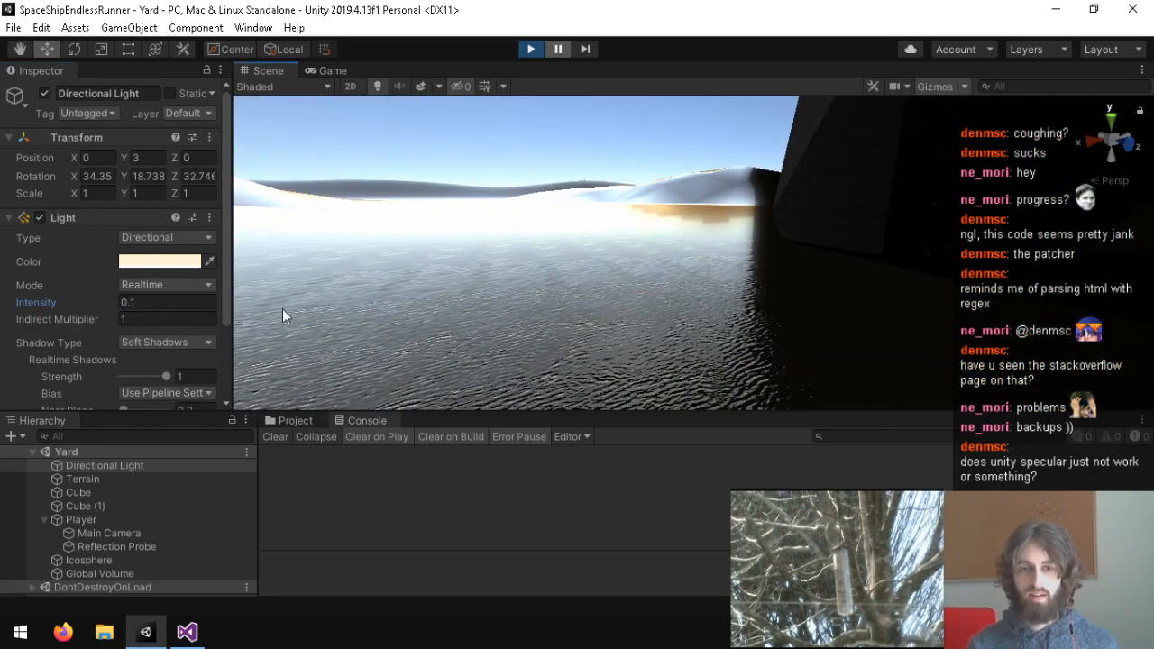
Set the Directional Light's intensity to 1.8 and check the rock and terrain lighting in the running game.
{"action": "type", "text": "1.8"}
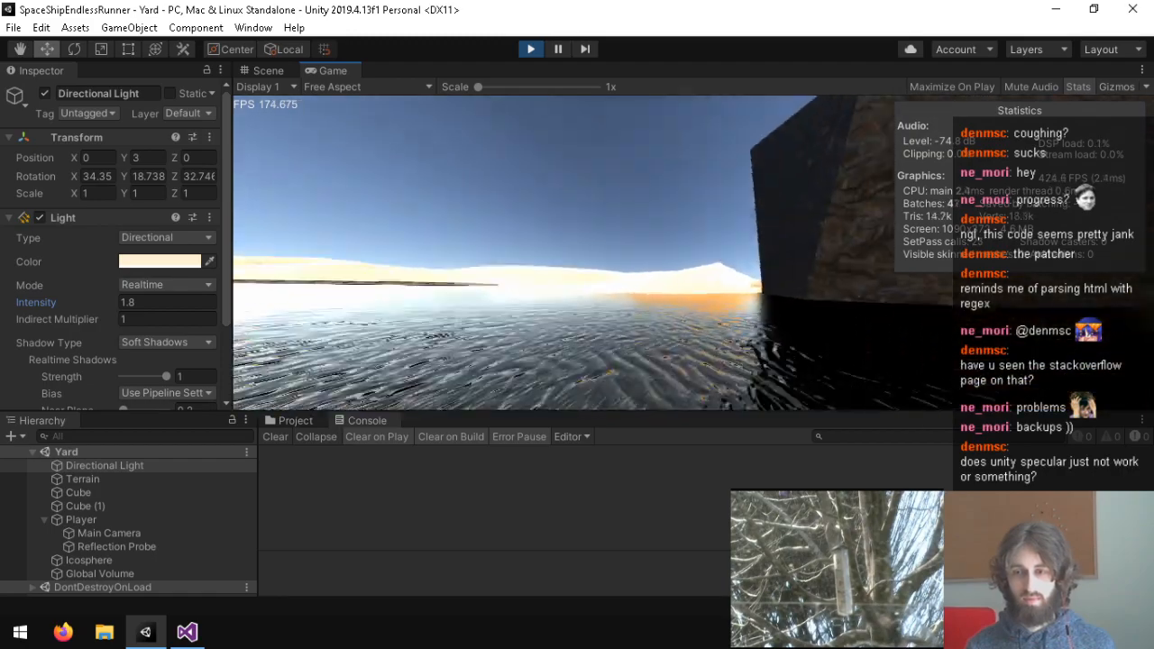
{"action": "key", "text": "super"}
{"action": "left_click", "coordinate": [589, 532]}
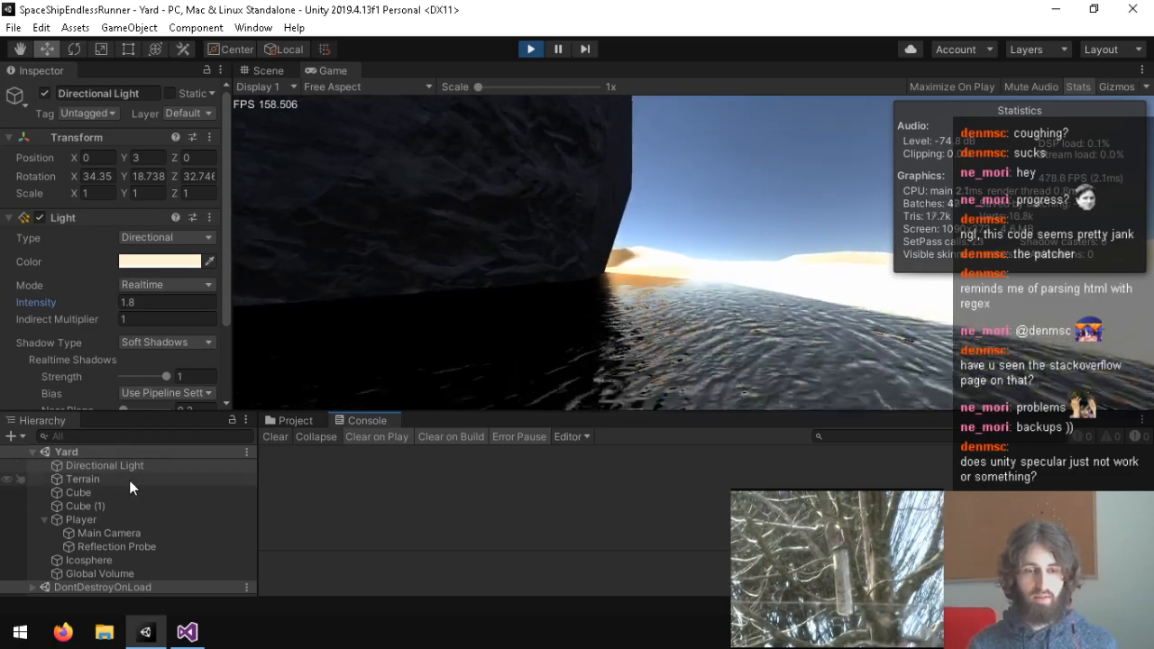
Set the Directional Light's intensity to 0.1 and inspect the reflections on the sand and rock in the running game.
{"action": "left_click", "coordinate": [118, 464]}
{"action": "left_click", "coordinate": [133, 303]}
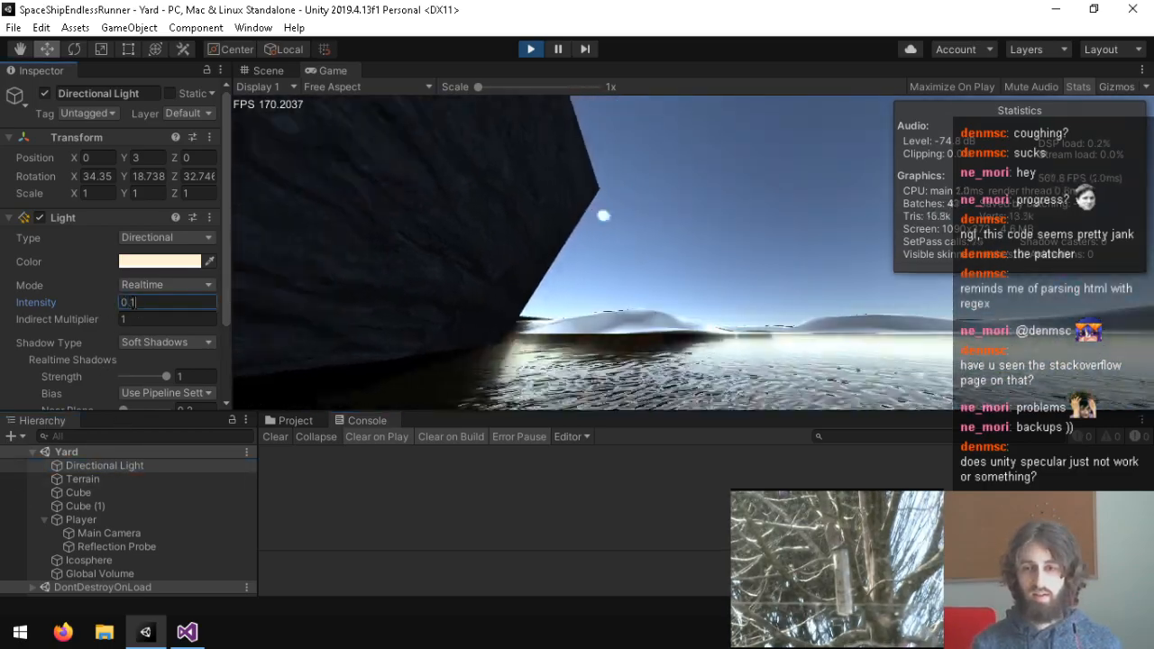
{"action": "type", "text": "0.1"}
{"action": "key", "text": "Return"}
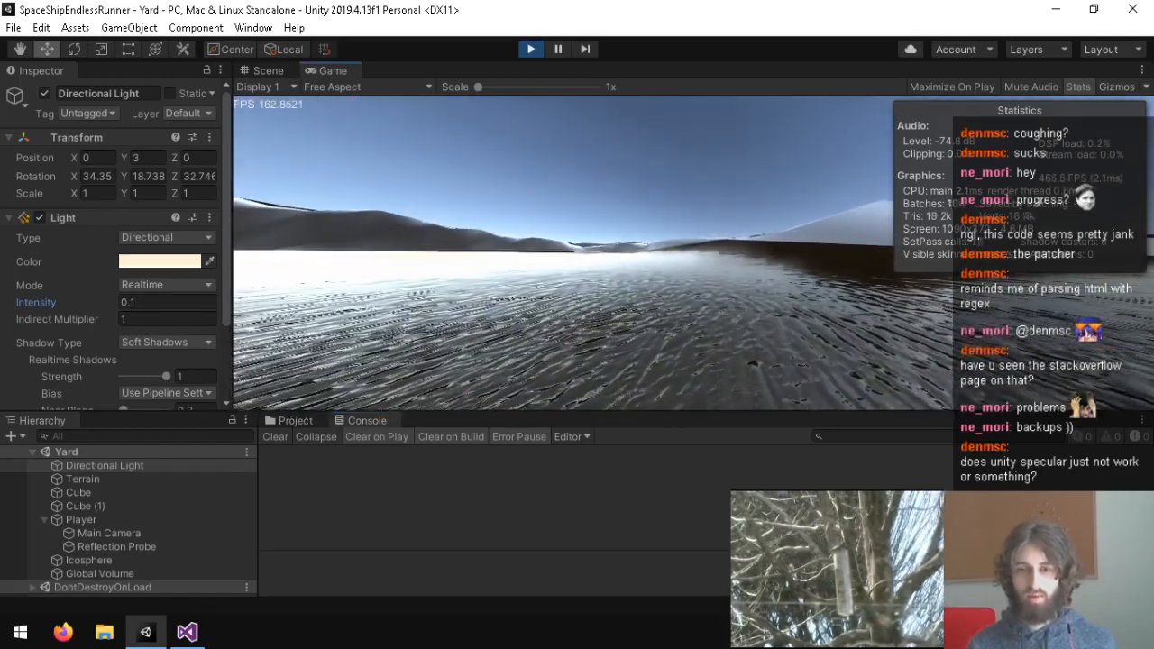
{"action": "key", "text": "super"}
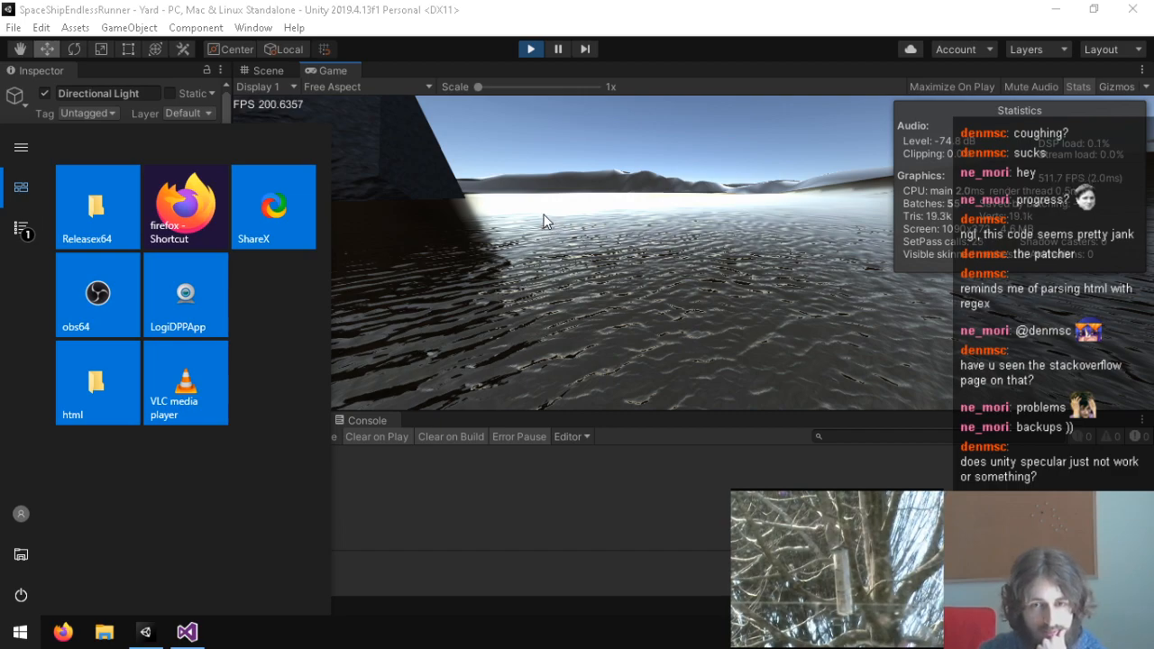
{"action": "left_click", "coordinate": [712, 7]}
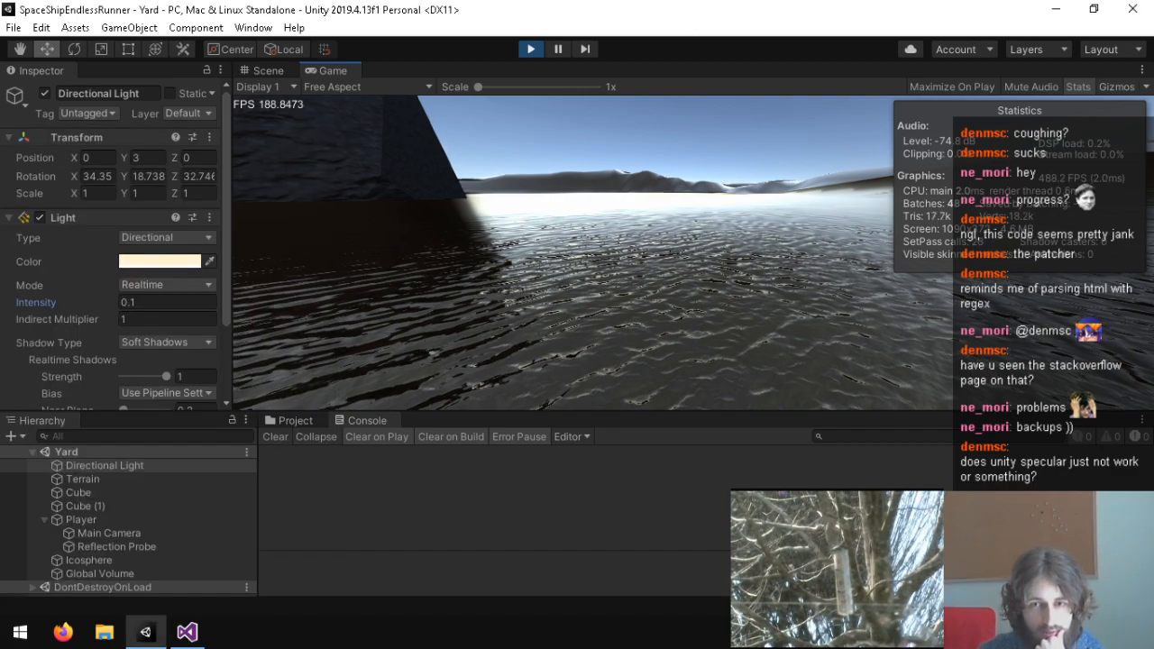
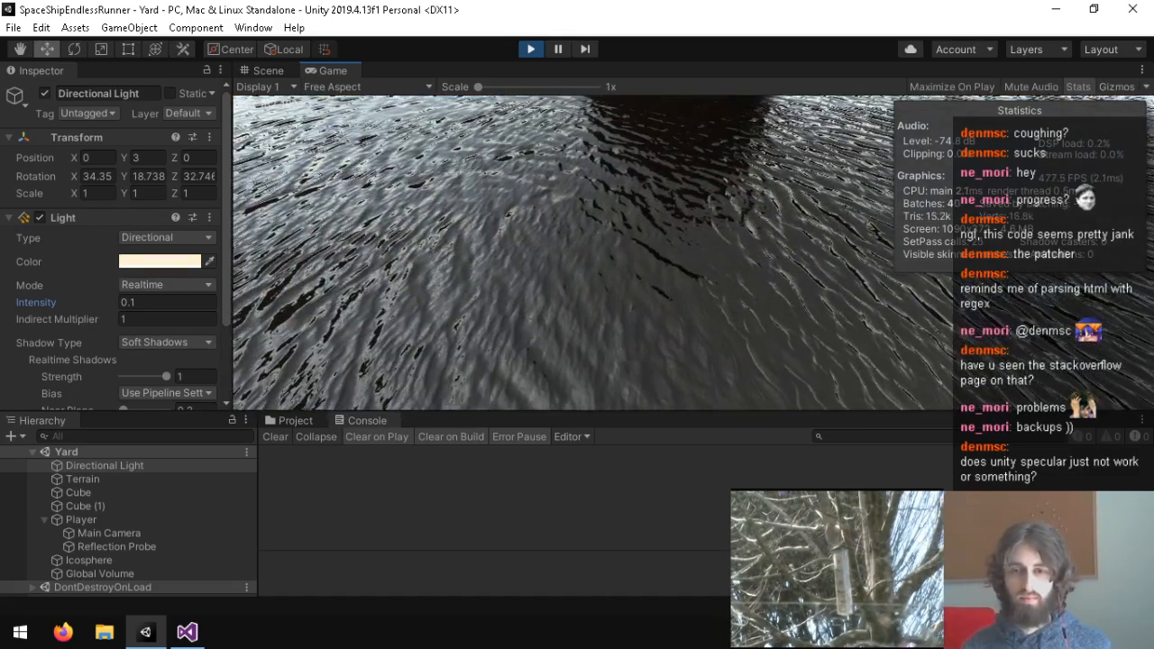
{"action": "key", "text": "super"}
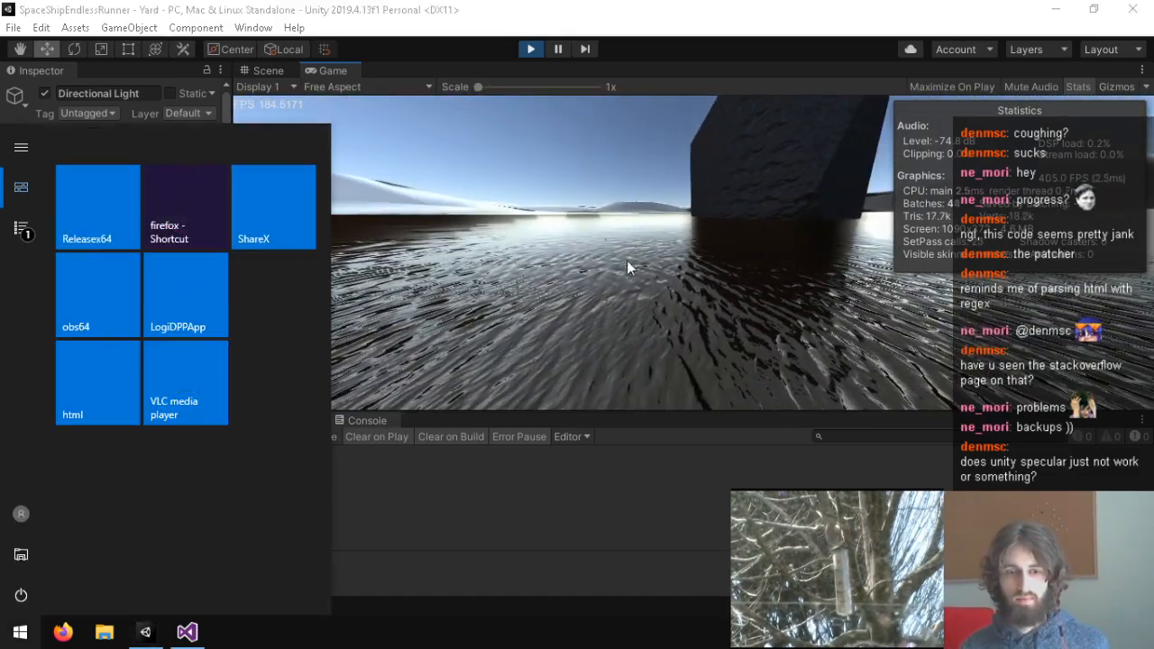
{"action": "left_click", "coordinate": [354, 462]}
Find the Sand terrain layer in the project's Assets/Yard folder and show its properties.
{"action": "left_click", "coordinate": [282, 419]}
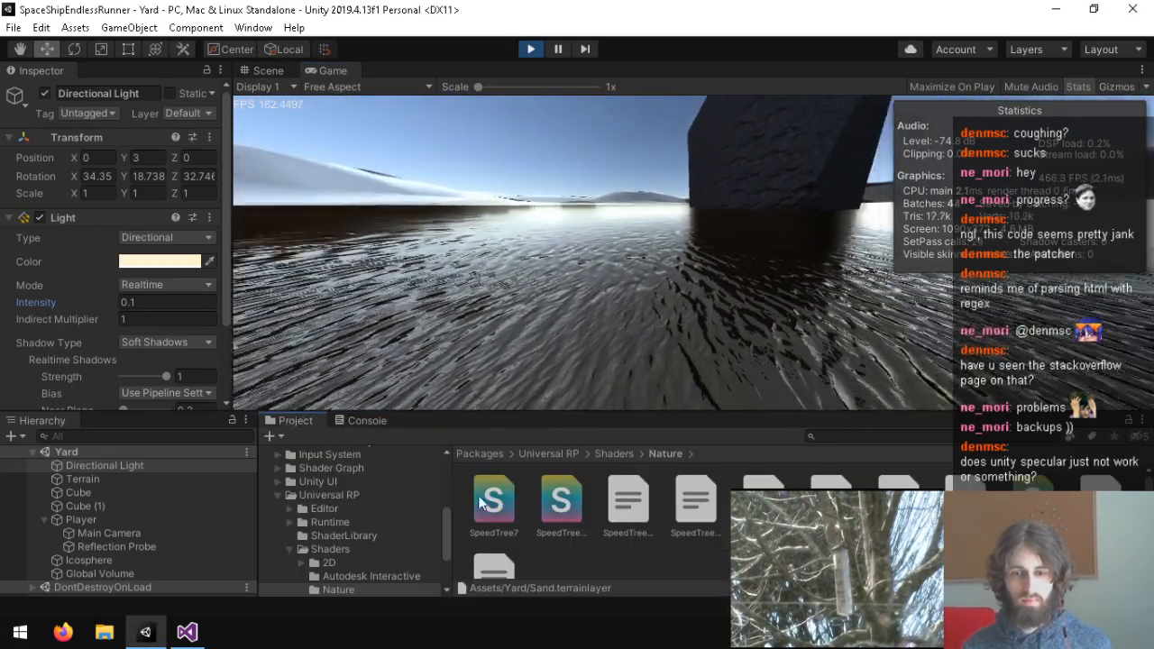
{"action": "scroll", "coordinate": [352, 501], "scroll_direction": "up", "scroll_amount": 10}
{"action": "left_click", "coordinate": [344, 485]}
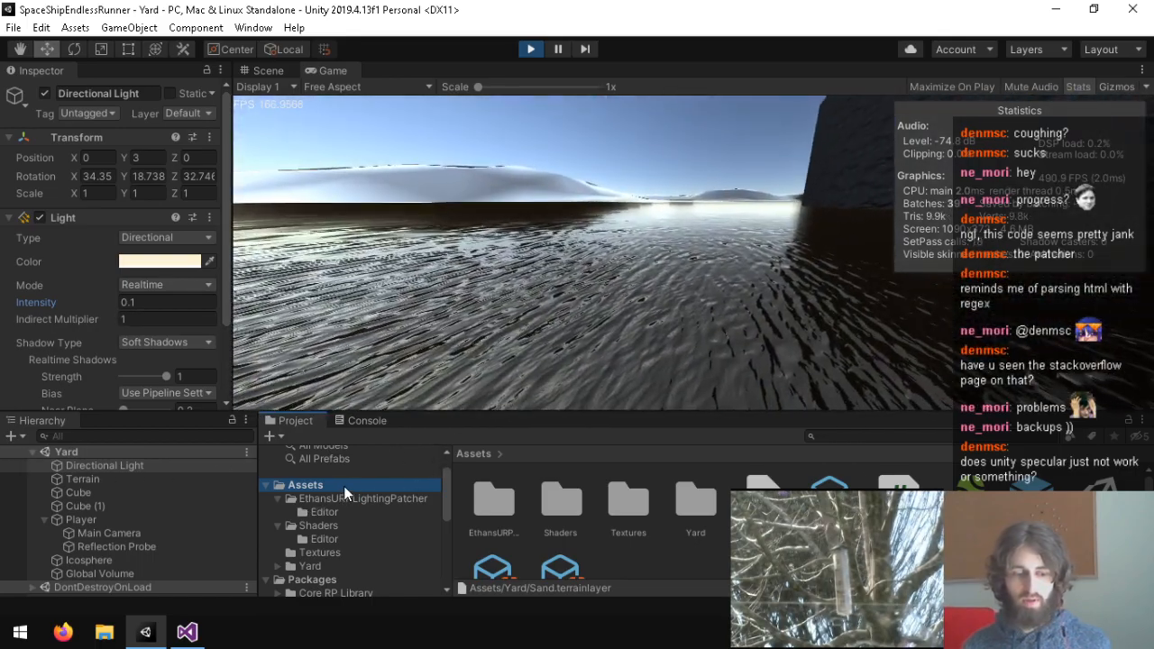
{"action": "left_click", "coordinate": [330, 527]}
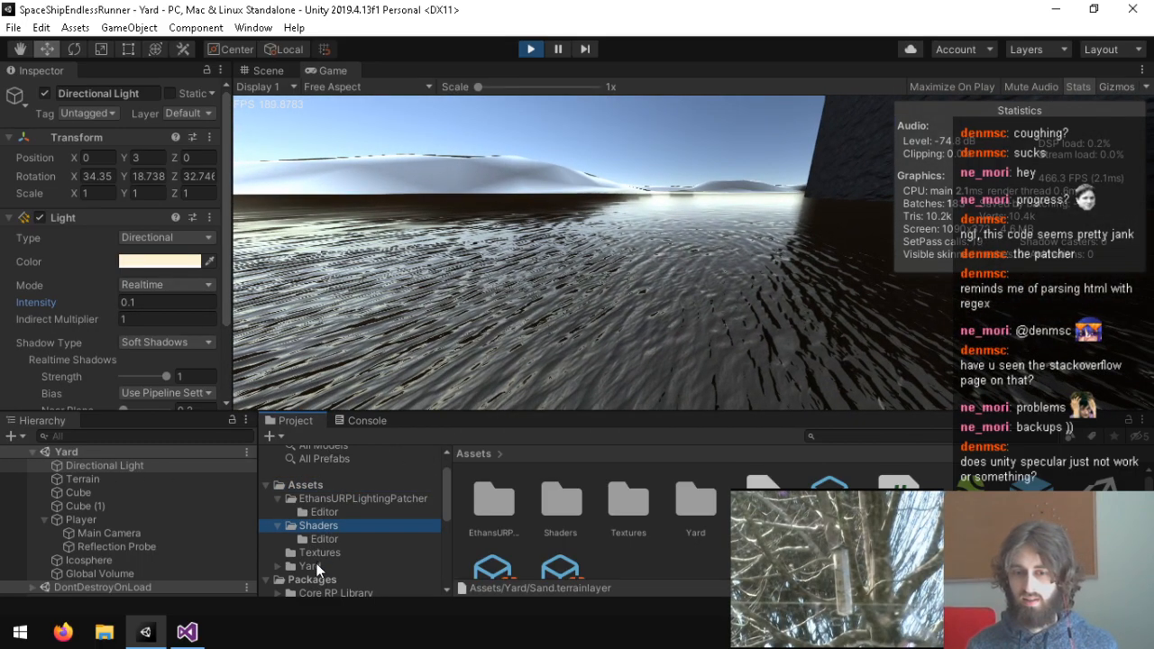
{"action": "left_click", "coordinate": [320, 553]}
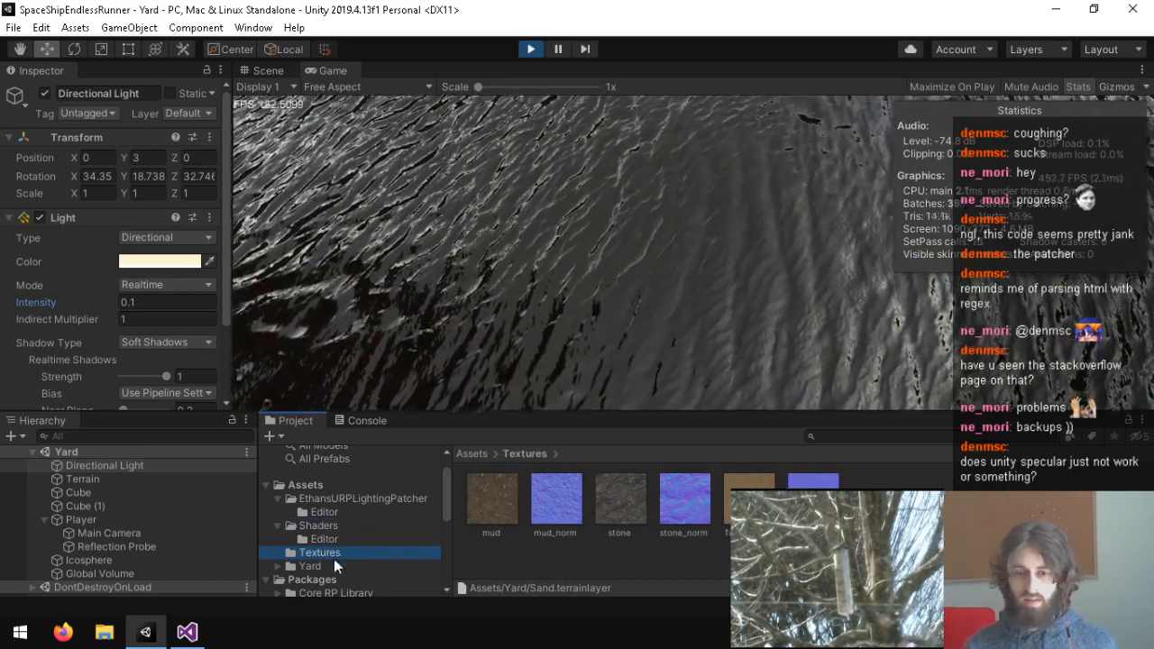
{"action": "left_click", "coordinate": [331, 562]}
{"action": "left_click", "coordinate": [620, 501]}
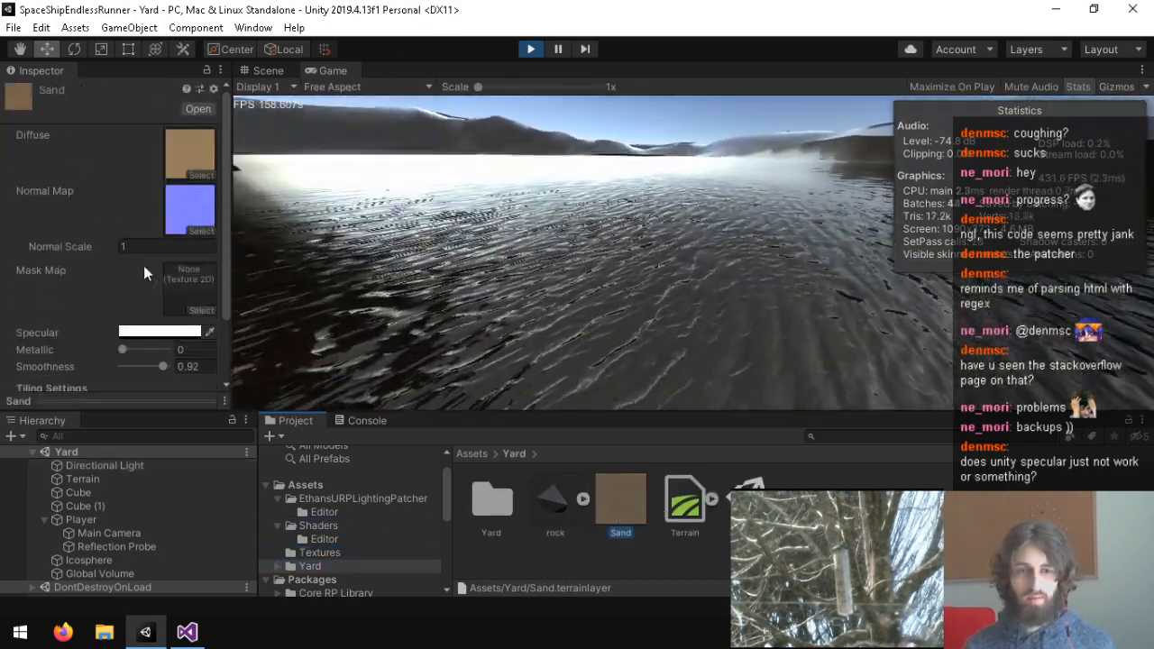
Try the Sand layer with smoothness 1 and metallic 1, checking its reflections in the running game.
{"action": "mouse_move", "coordinate": [159, 360]}
{"action": "left_mouse_down"}
{"action": "mouse_move", "coordinate": [105, 364]}
{"action": "mouse_move", "coordinate": [179, 363]}
{"action": "left_mouse_up"}
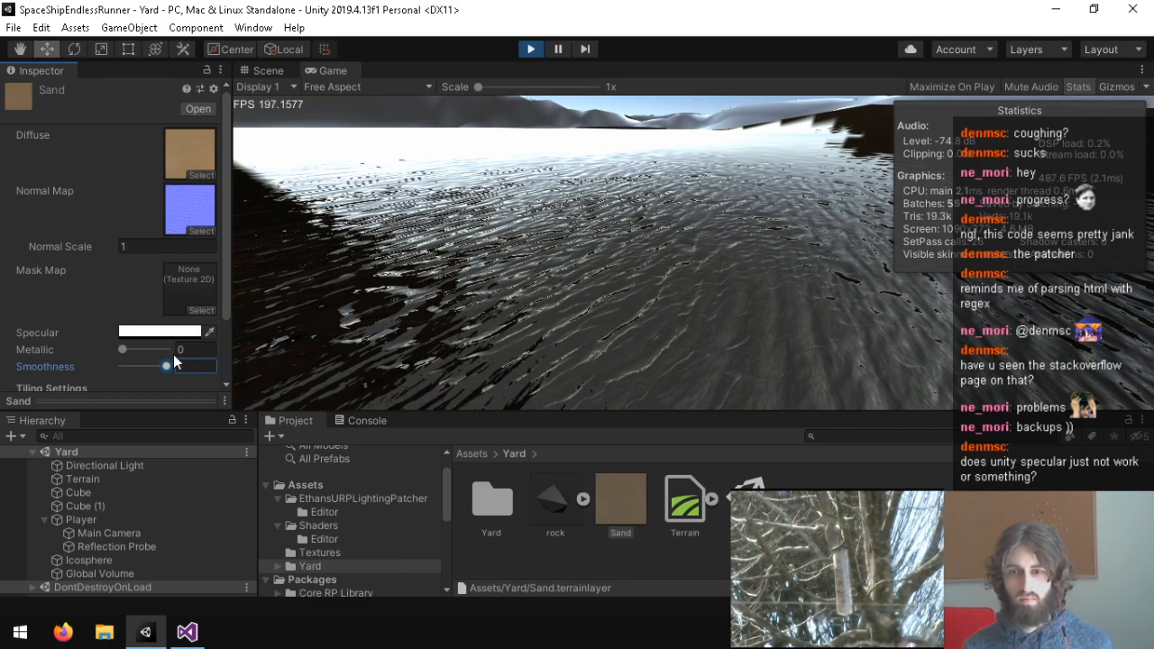
{"action": "mouse_move", "coordinate": [172, 362]}
{"action": "left_mouse_down"}
{"action": "mouse_move", "coordinate": [146, 365]}
{"action": "mouse_move", "coordinate": [167, 366]}
{"action": "left_mouse_up"}
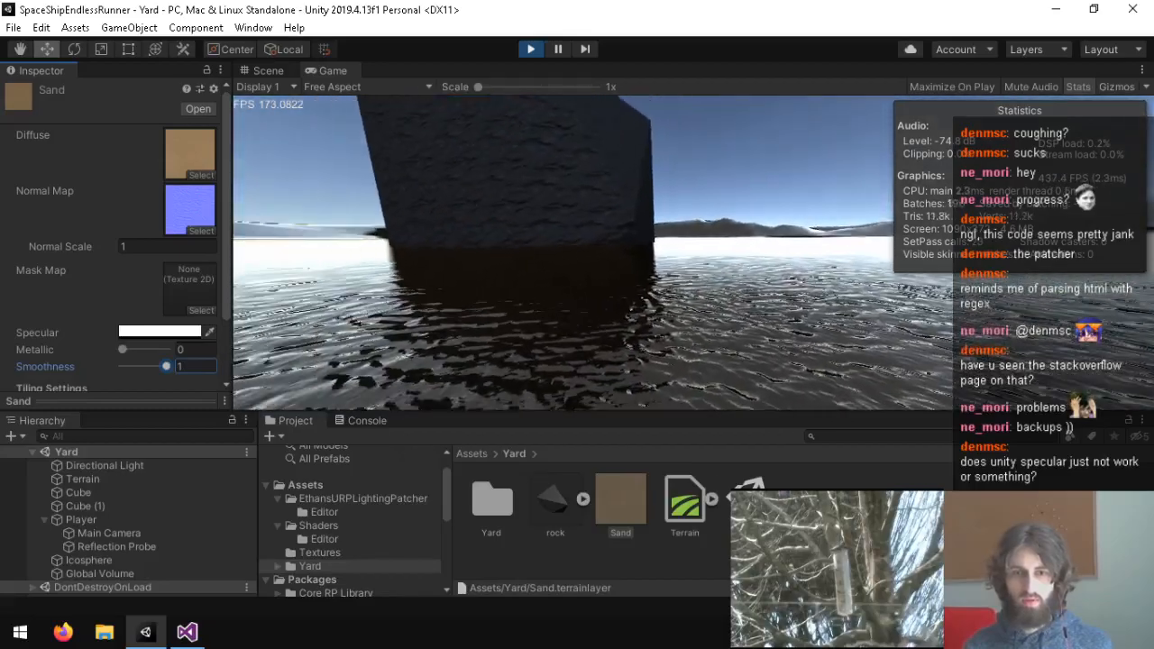
{"action": "mouse_move", "coordinate": [134, 350]}
{"action": "left_mouse_down"}
{"action": "mouse_move", "coordinate": [214, 348]}
{"action": "mouse_move", "coordinate": [79, 338]}
{"action": "mouse_move", "coordinate": [171, 338]}
{"action": "left_mouse_up"}
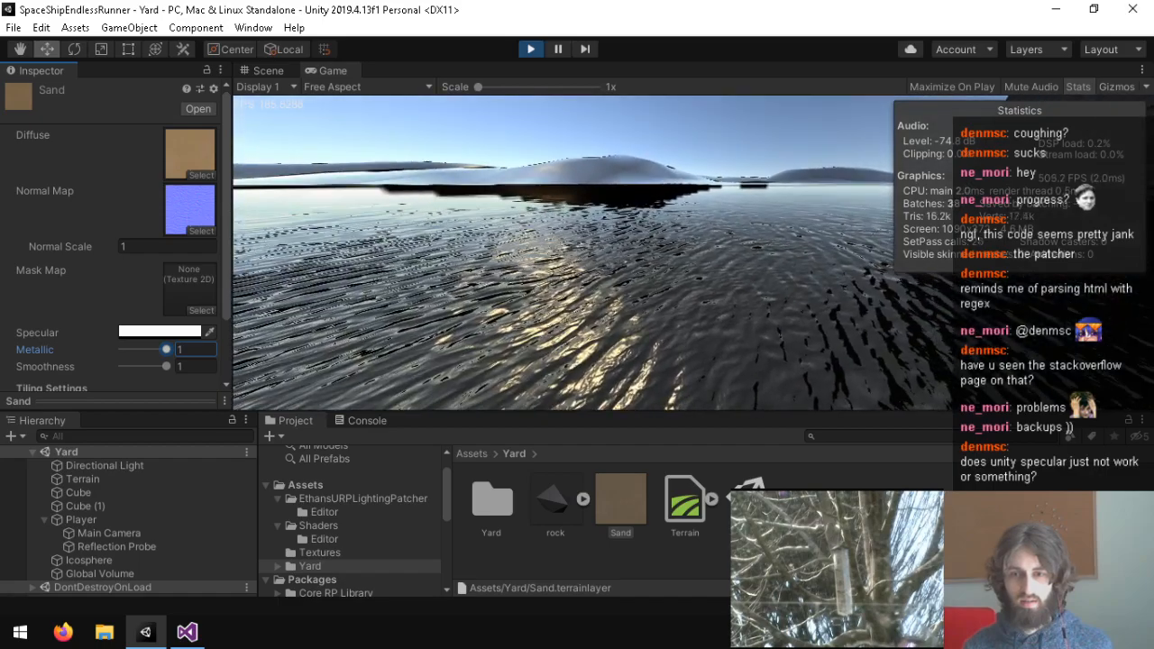
Try the Sand layer's smoothness at 0.56 and 0.79, and dismiss the mask map's texture picker without choosing a texture.
{"action": "mouse_move", "coordinate": [166, 366]}
{"action": "left_mouse_down"}
{"action": "mouse_move", "coordinate": [126, 370]}
{"action": "mouse_move", "coordinate": [171, 370]}
{"action": "mouse_move", "coordinate": [147, 369]}
{"action": "left_mouse_up"}
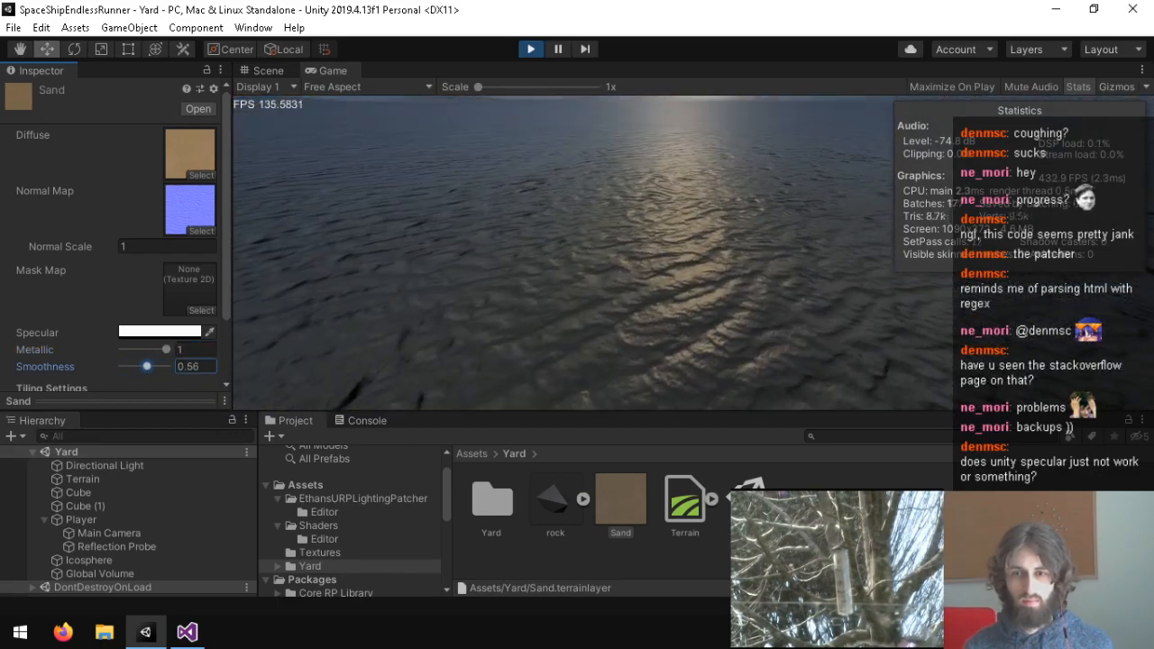
{"action": "left_click_drag", "start_coordinate": [146, 360], "coordinate": [217, 306]}
{"action": "left_click", "coordinate": [211, 308]}
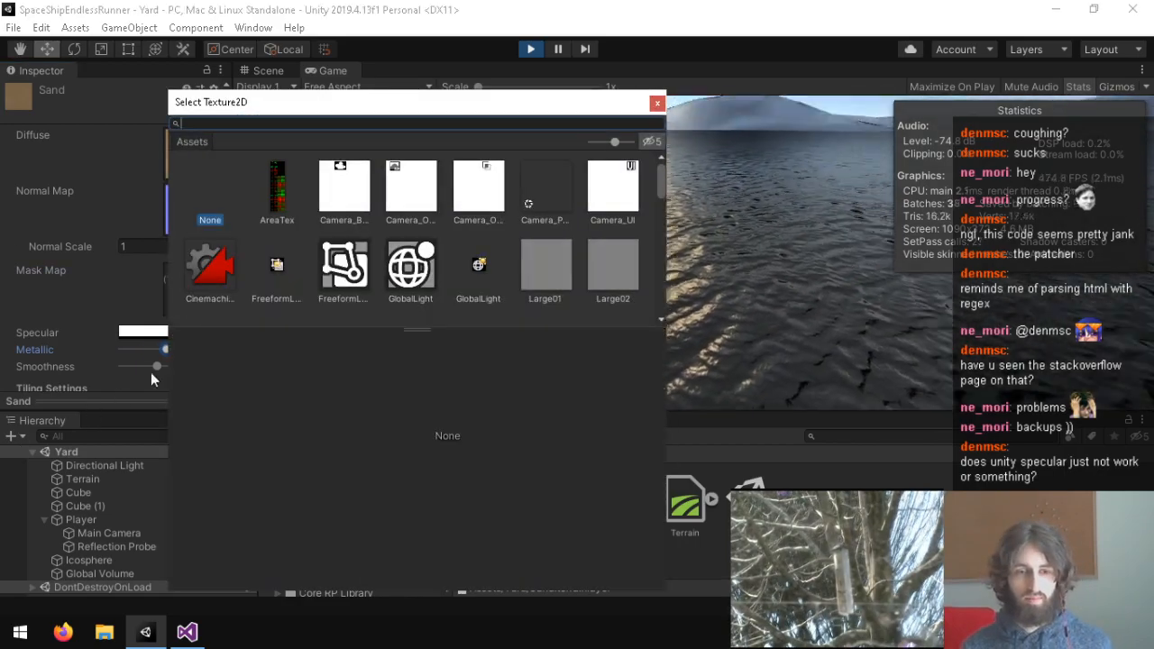
{"action": "left_click", "coordinate": [657, 103]}
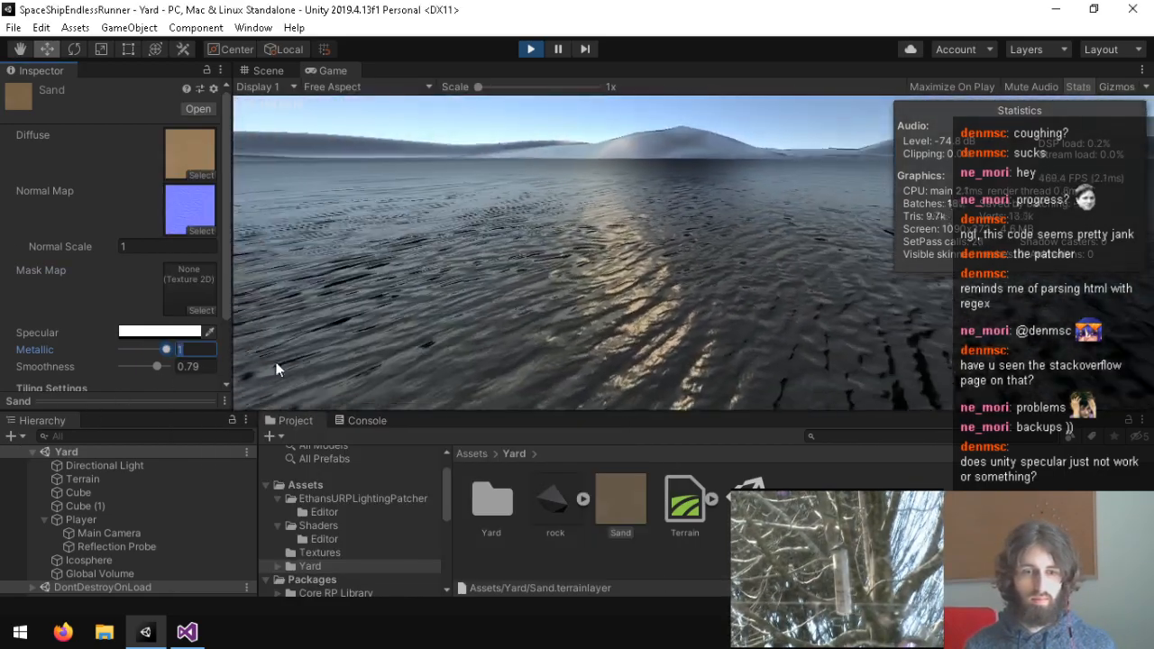
Undo the last metallic changes on the Sand layer and stop the running game.
{"action": "left_click", "coordinate": [146, 534]}
{"action": "key", "text": "ctrl+z"}
{"action": "key", "text": "ctrl+z"}
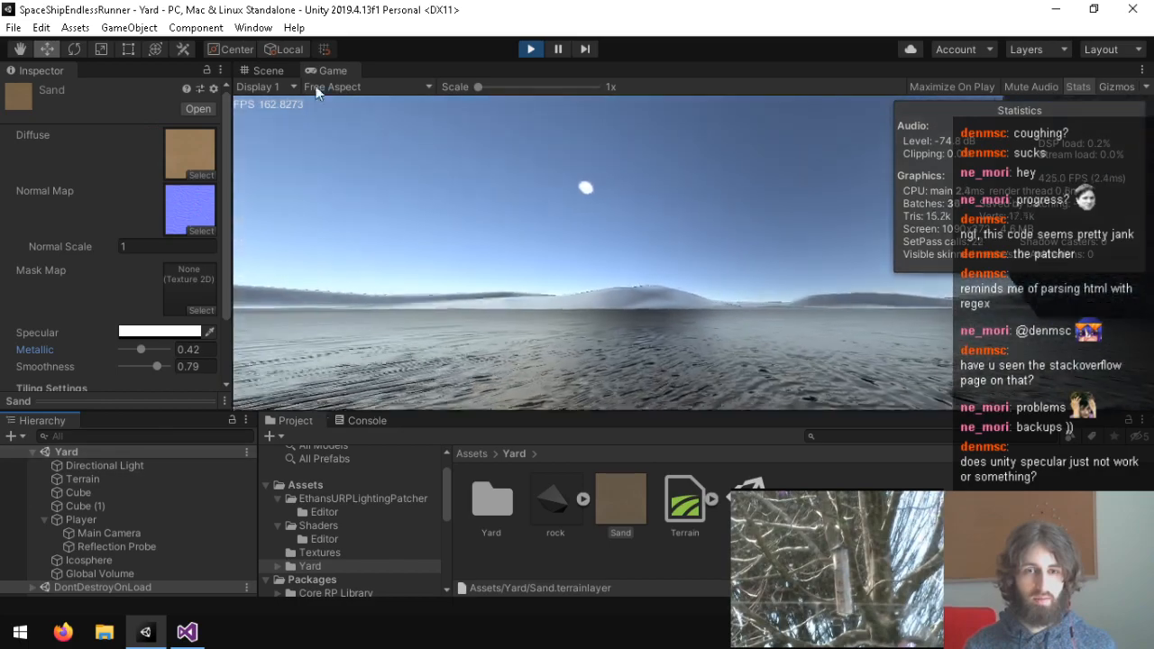
{"action": "left_click", "coordinate": [531, 49]}
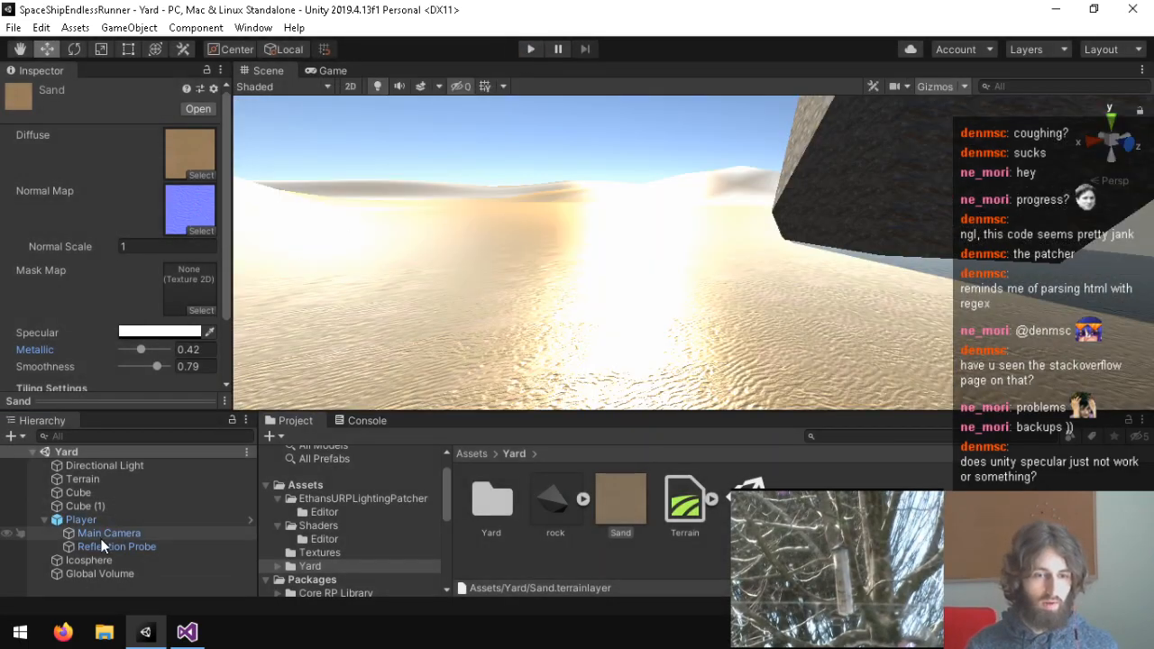
Disable the Player's Reflection Probe object and briefly run the game to check the sand's lighting without it.
{"action": "left_click", "coordinate": [101, 545]}
{"action": "left_click", "coordinate": [45, 93]}
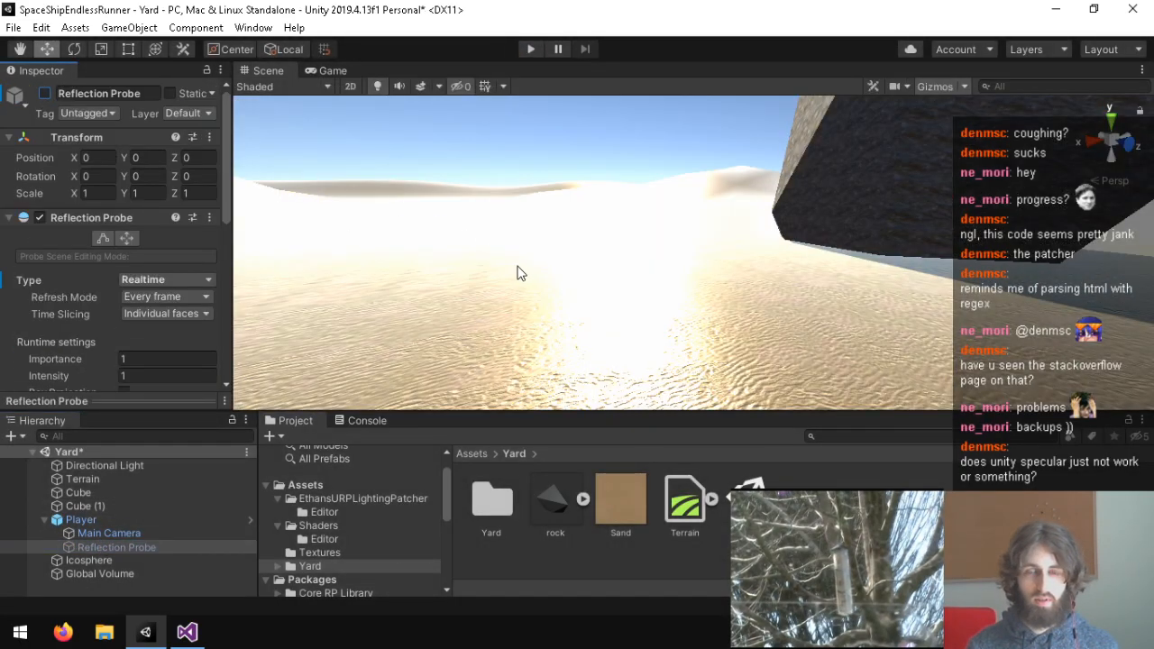
{"action": "right_click_drag", "start_coordinate": [405, 244], "coordinate": [439, 276]}
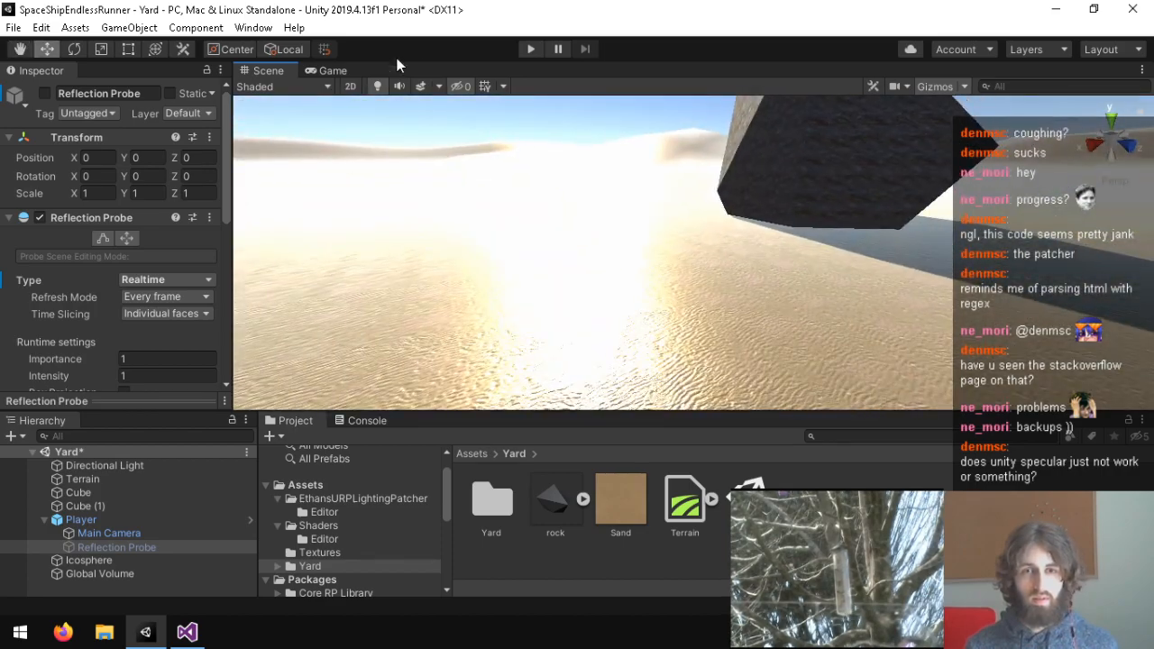
{"action": "left_click", "coordinate": [542, 50]}
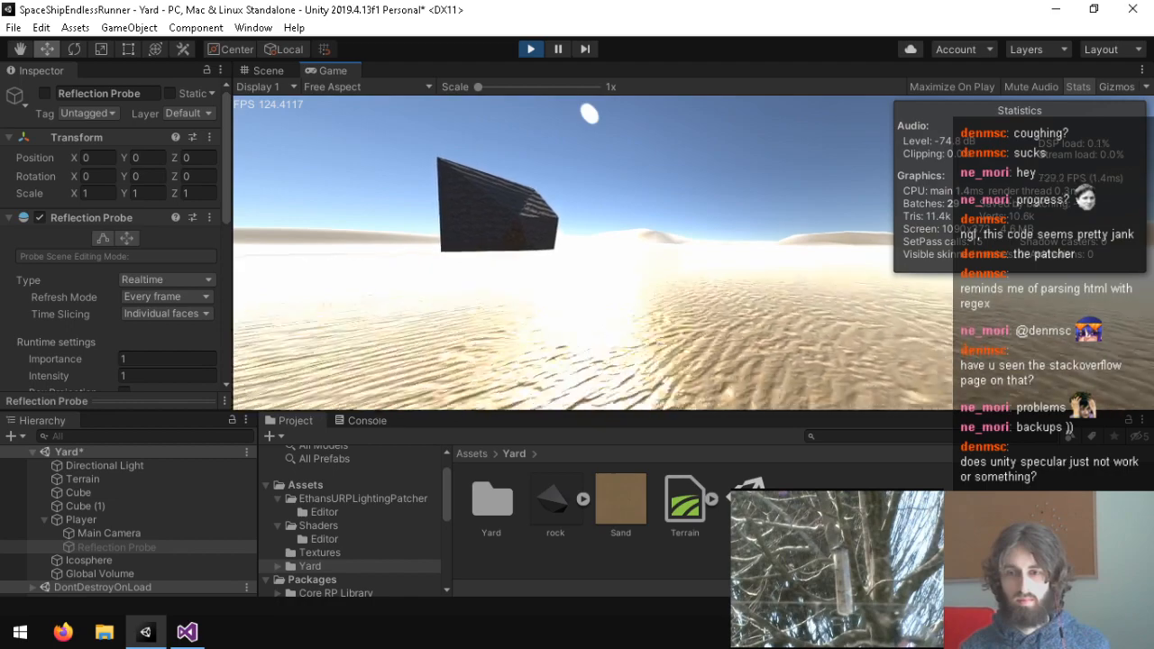
{"action": "key", "text": "ctrl+p"}
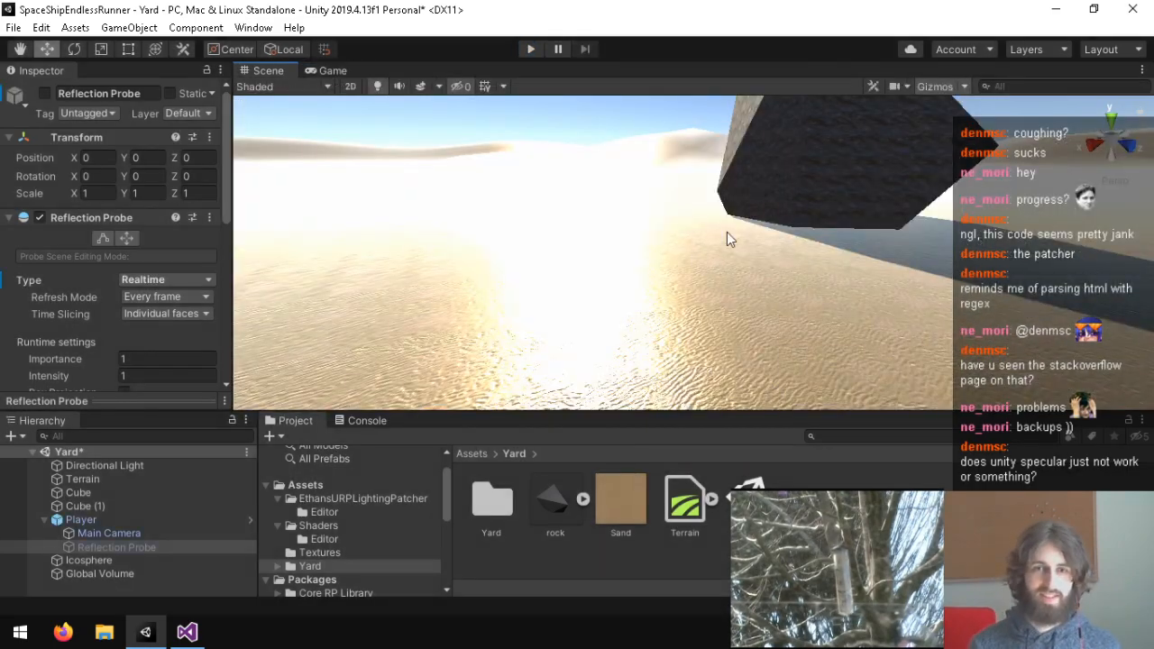
Set the scene's environment reflections source to Custom with no cubemap and close the lighting settings.
{"action": "left_click", "coordinate": [254, 28]}
{"action": "mouse_move", "coordinate": [322, 213]}
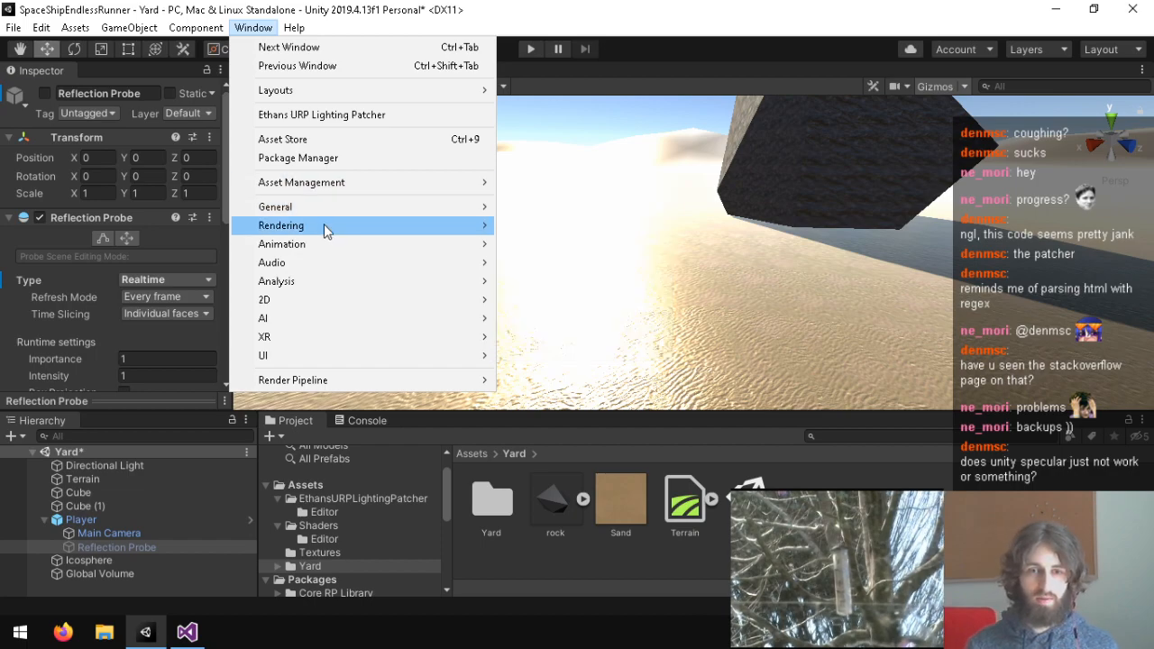
{"action": "left_click", "coordinate": [587, 231]}
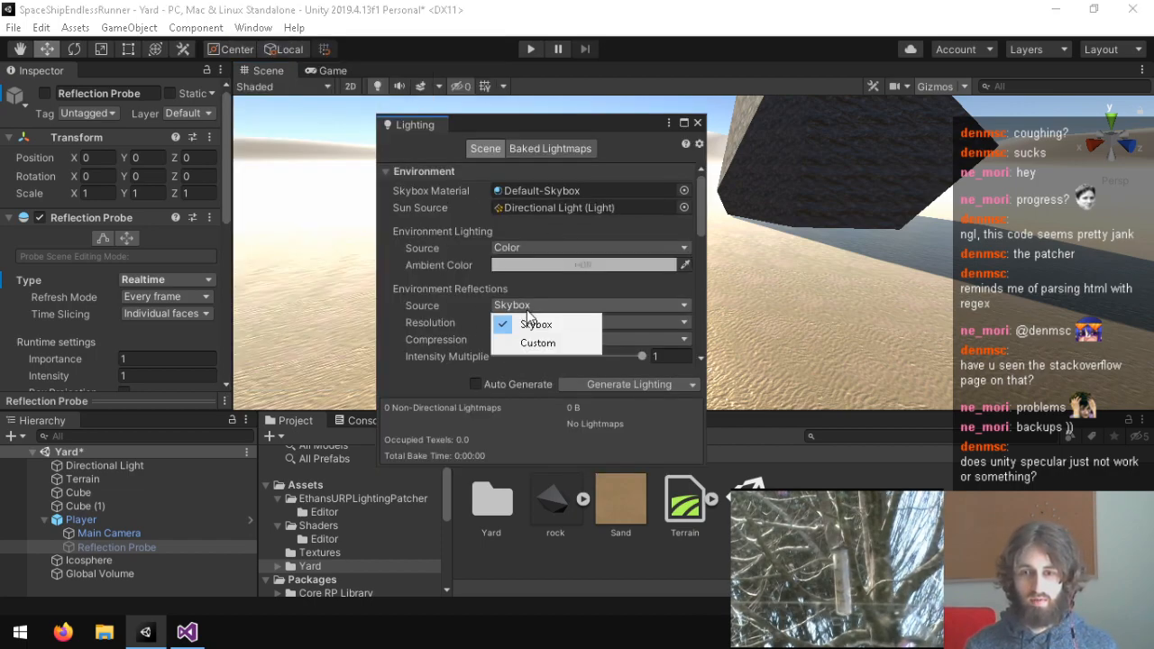
{"action": "left_click", "coordinate": [539, 343]}
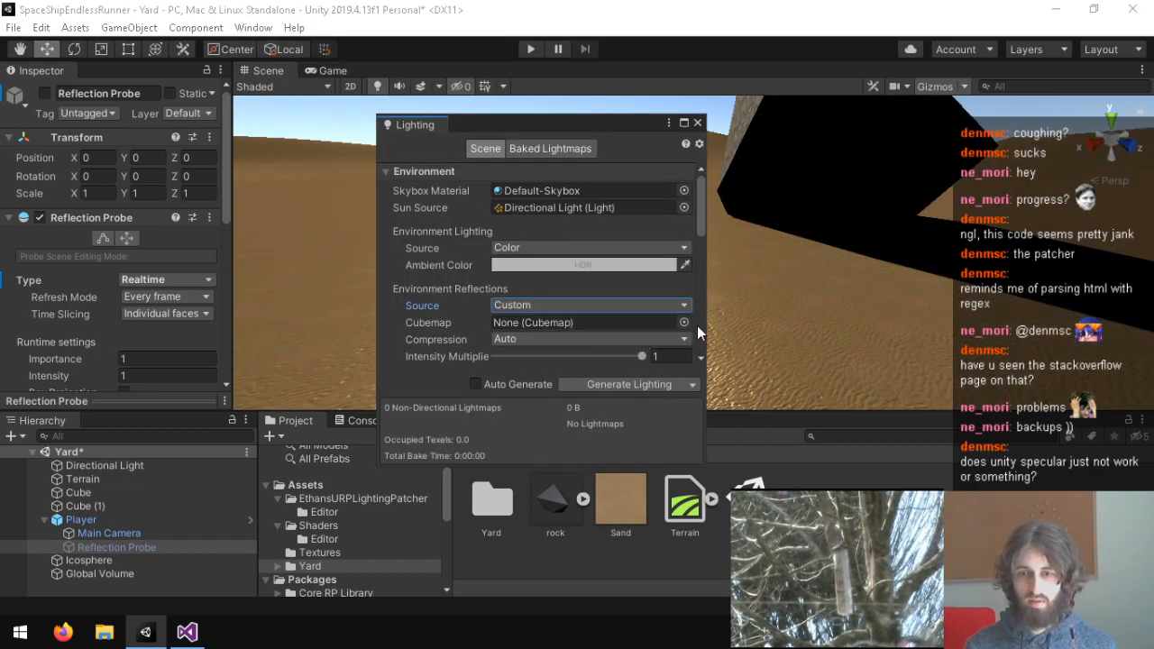
{"action": "left_click", "coordinate": [699, 125]}
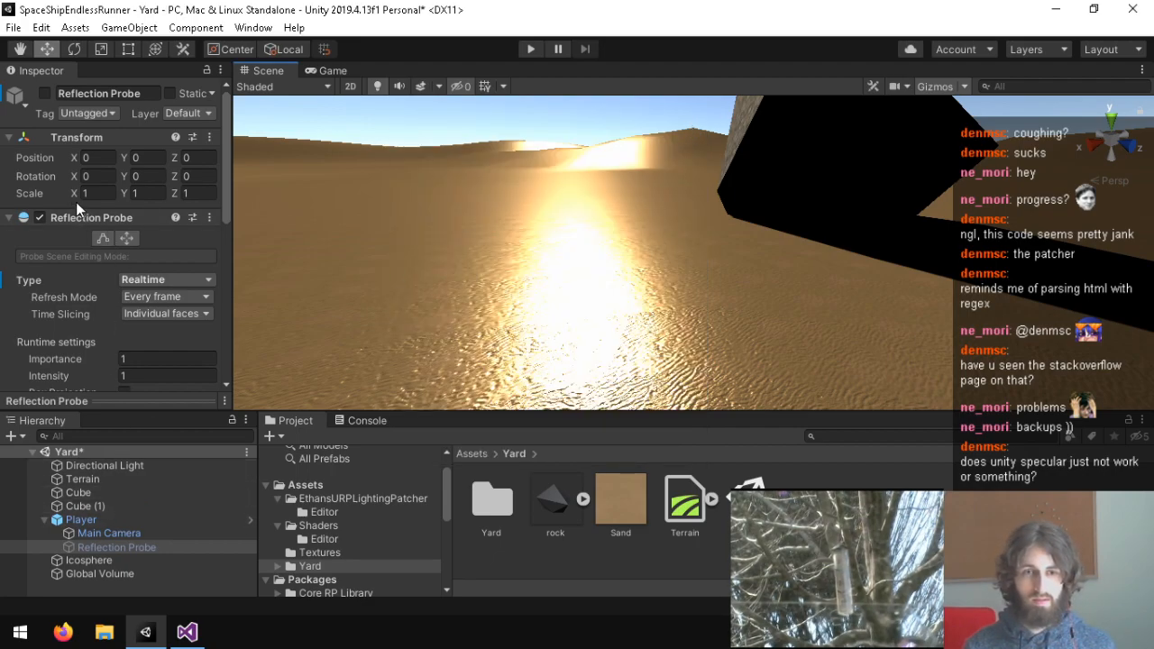
Toggle the Reflection Probe on and off again and look over the sun's highlight on the sand.
{"action": "left_click", "coordinate": [42, 94]}
{"action": "left_click", "coordinate": [45, 94]}
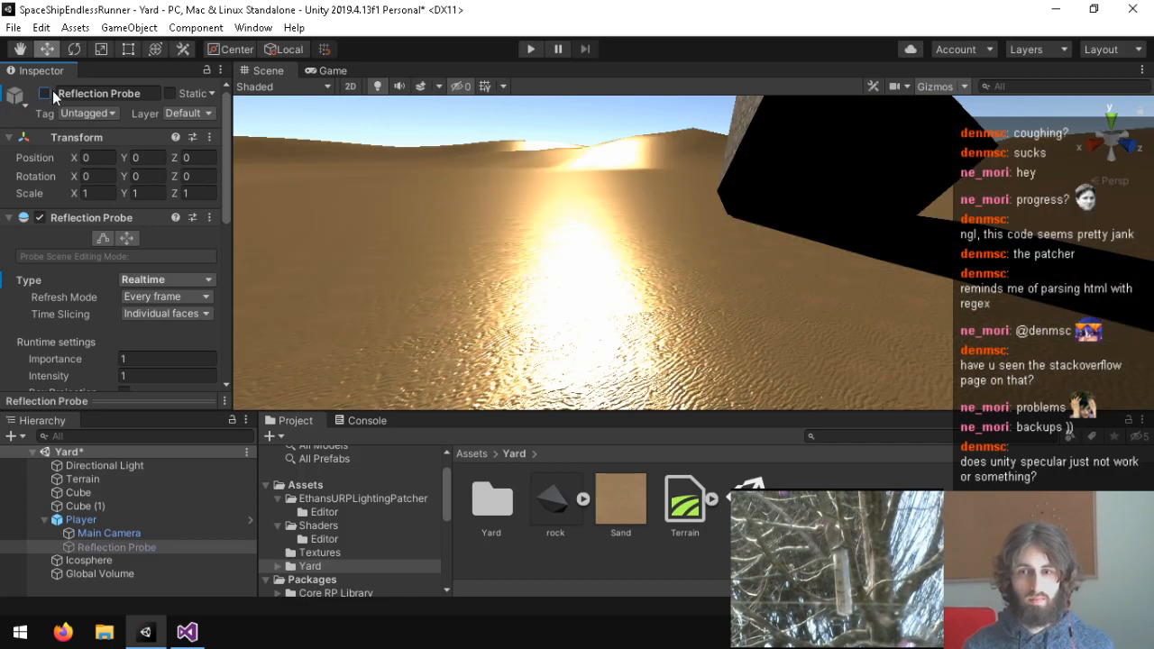
{"action": "right_click_drag", "start_coordinate": [577, 228], "coordinate": [298, 343]}
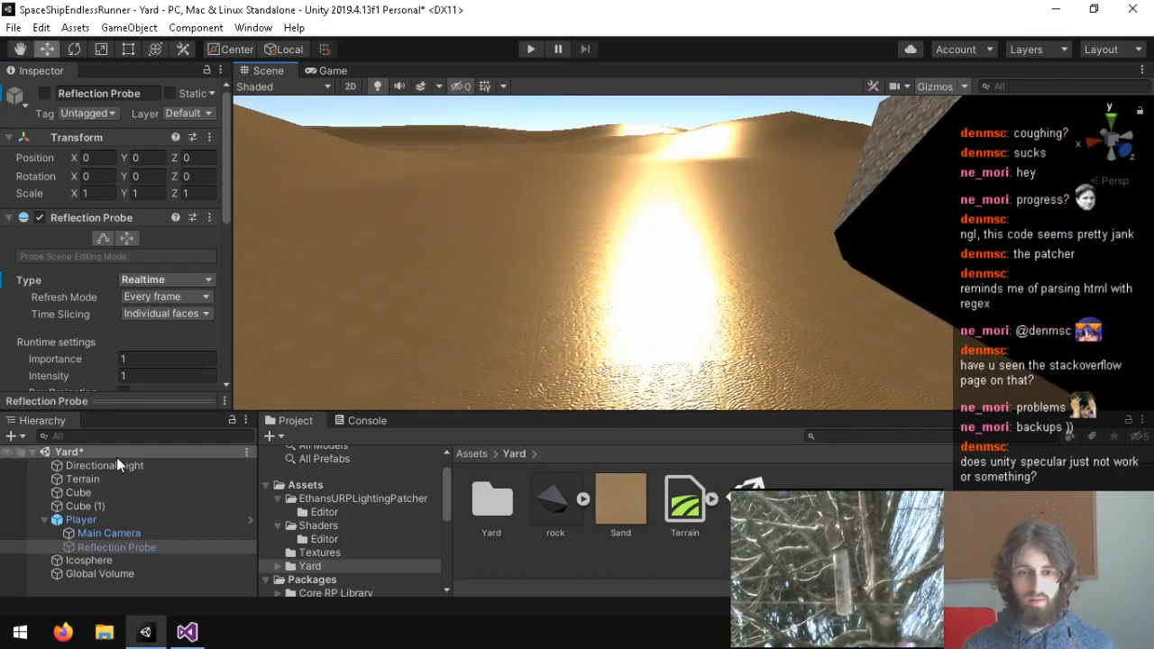
Compare the Directional Light at intensities 1 and 0.5, leave it at 1 and inspect the highlight on the sand.
{"action": "left_click", "coordinate": [167, 304]}
{"action": "type", "text": "1"}
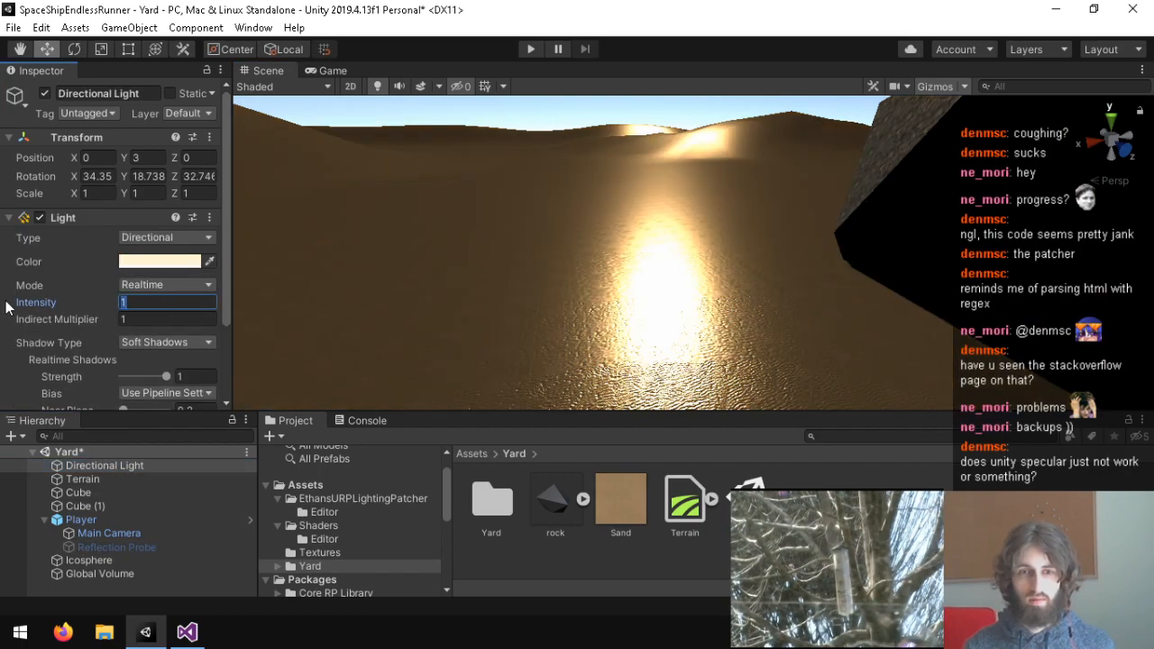
{"action": "type", "text": "0.5"}
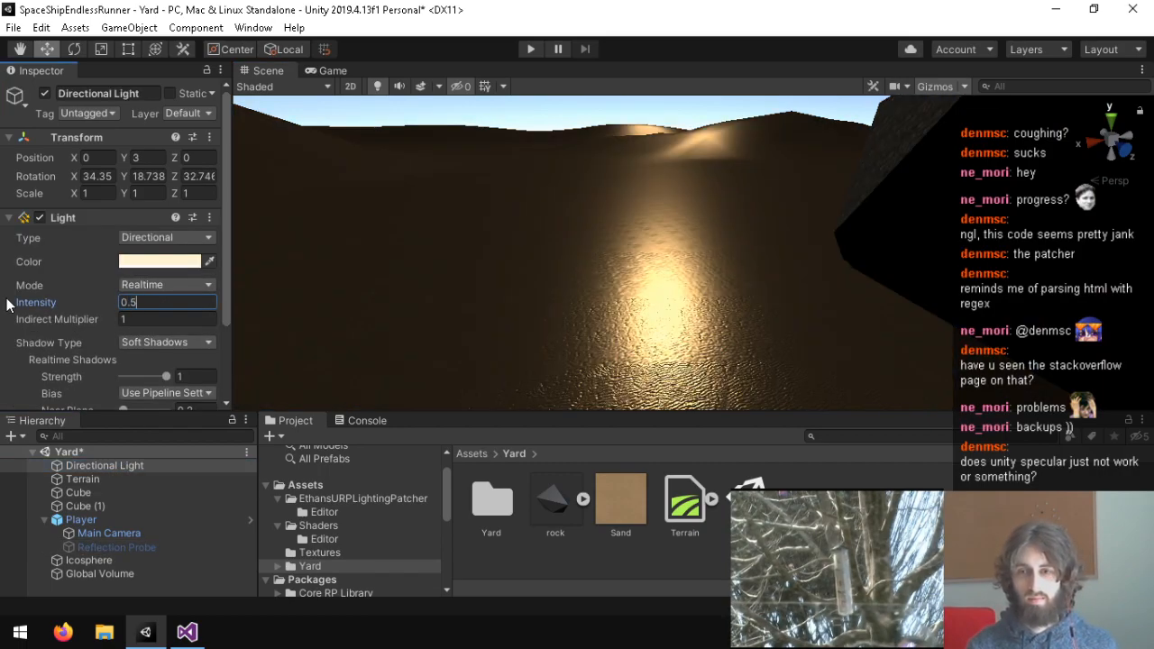
{"action": "key", "text": "BackSpace"}
{"action": "key", "text": "BackSpace"}
{"action": "type", "text": "1"}
{"action": "right_click_drag", "start_coordinate": [456, 162], "coordinate": [805, 316]}
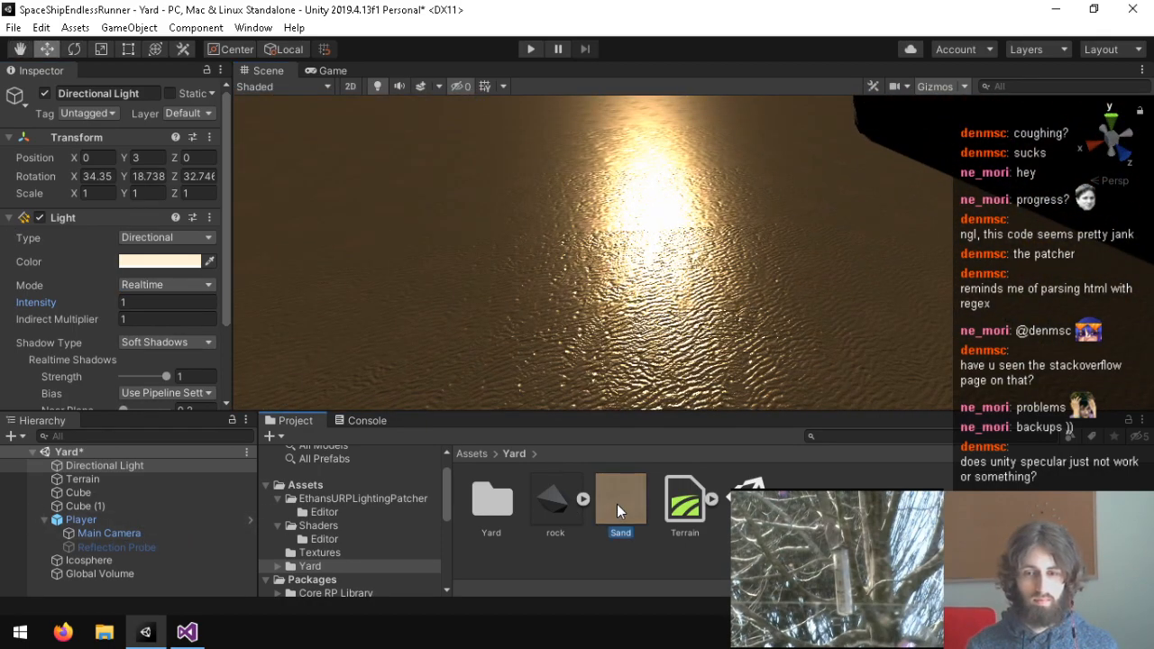
Try the Sand layer's metallic at 0, set it to 1 with smoothness 0.66, and inspect the resulting highlight.
{"action": "left_click_drag", "start_coordinate": [144, 348], "coordinate": [82, 324]}
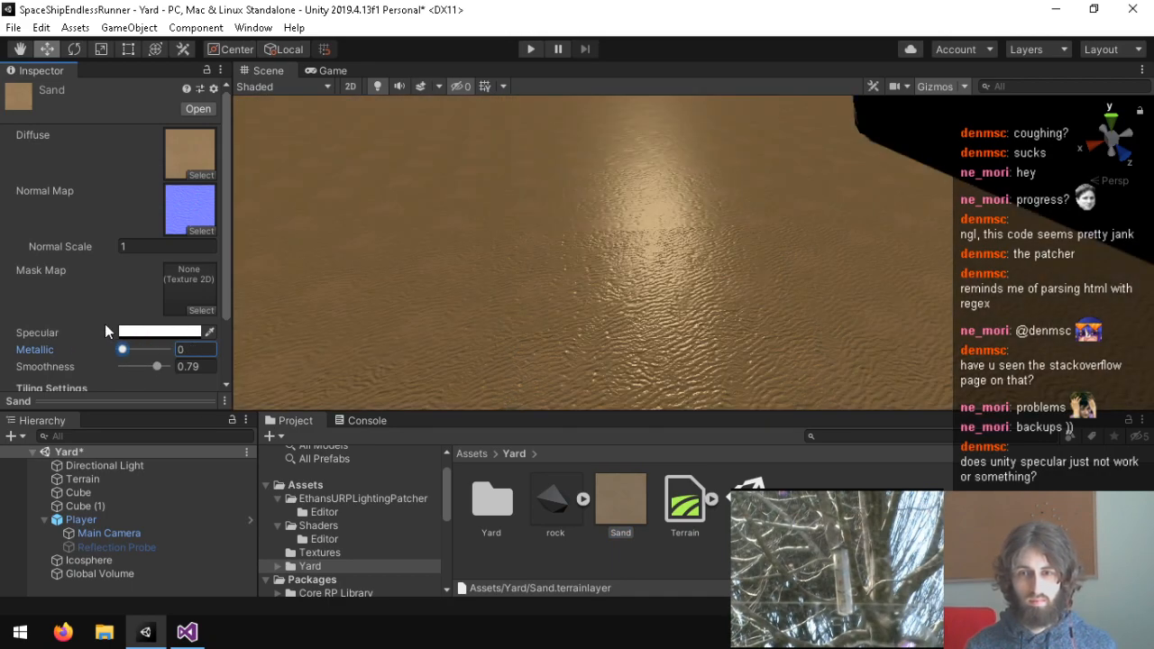
{"action": "type", "text": "1"}
{"action": "key", "text": "Return"}
{"action": "right_click_drag", "start_coordinate": [438, 283], "coordinate": [659, 134]}
{"action": "mouse_move", "coordinate": [158, 366]}
{"action": "left_mouse_down"}
{"action": "mouse_move", "coordinate": [128, 368]}
{"action": "mouse_move", "coordinate": [151, 370]}
{"action": "left_mouse_up"}
{"action": "right_click_drag", "start_coordinate": [448, 286], "coordinate": [441, 305]}
Check the environment reflections setup in the scene's lighting settings and close them.
{"action": "left_click", "coordinate": [254, 27]}
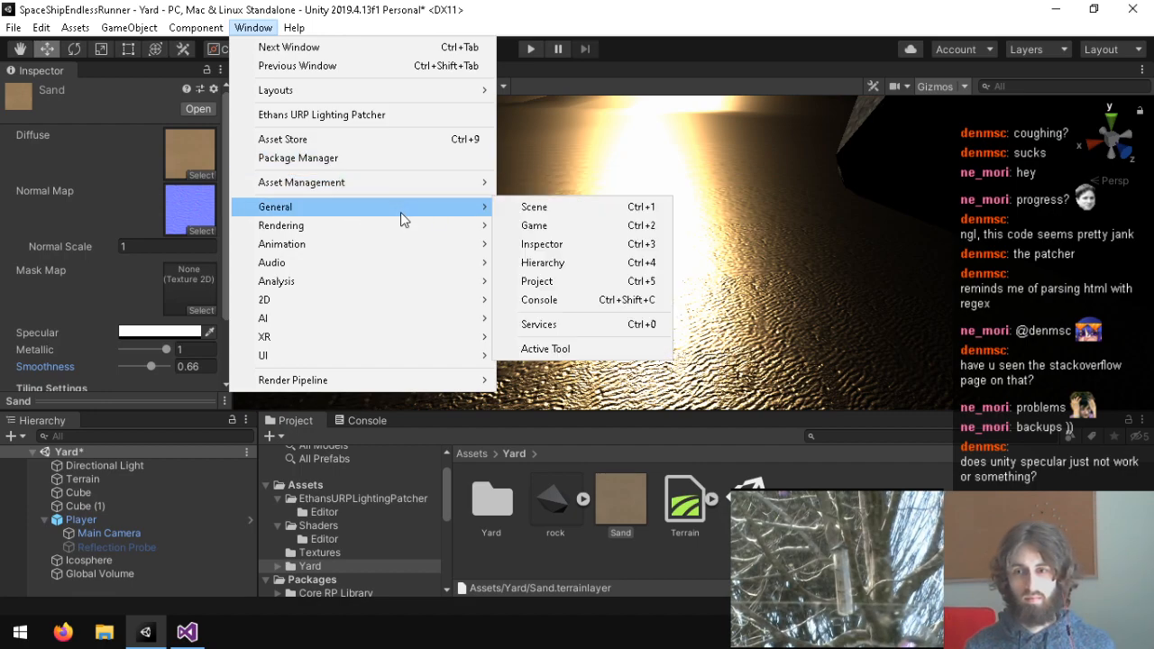
{"action": "mouse_move", "coordinate": [401, 232]}
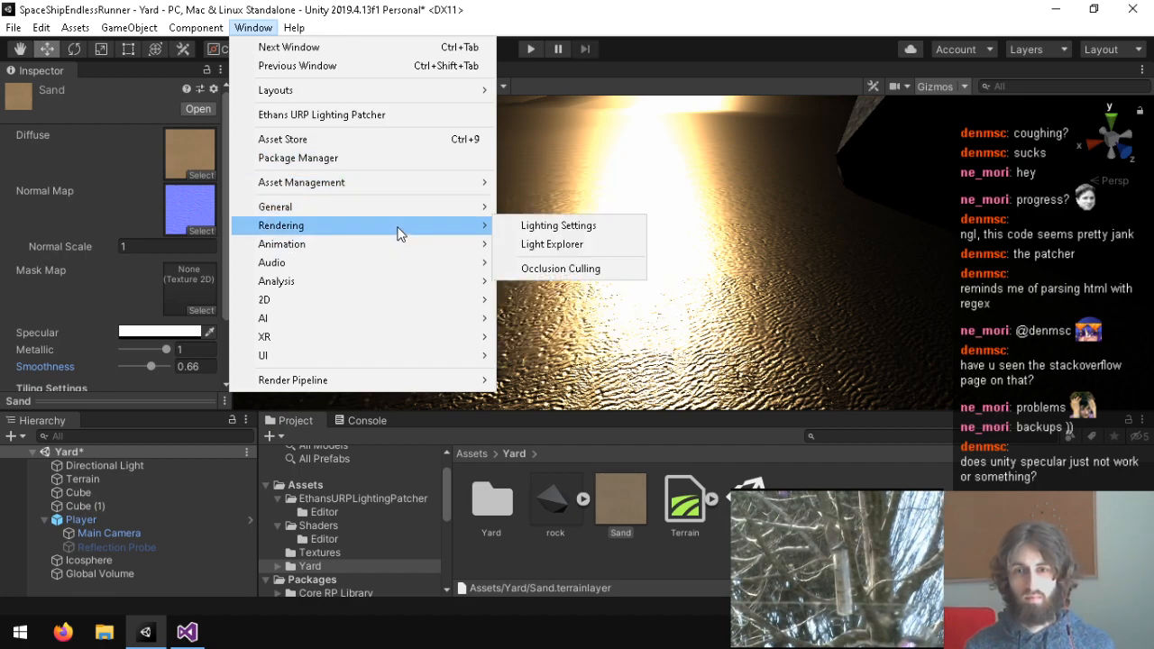
{"action": "left_click", "coordinate": [527, 227]}
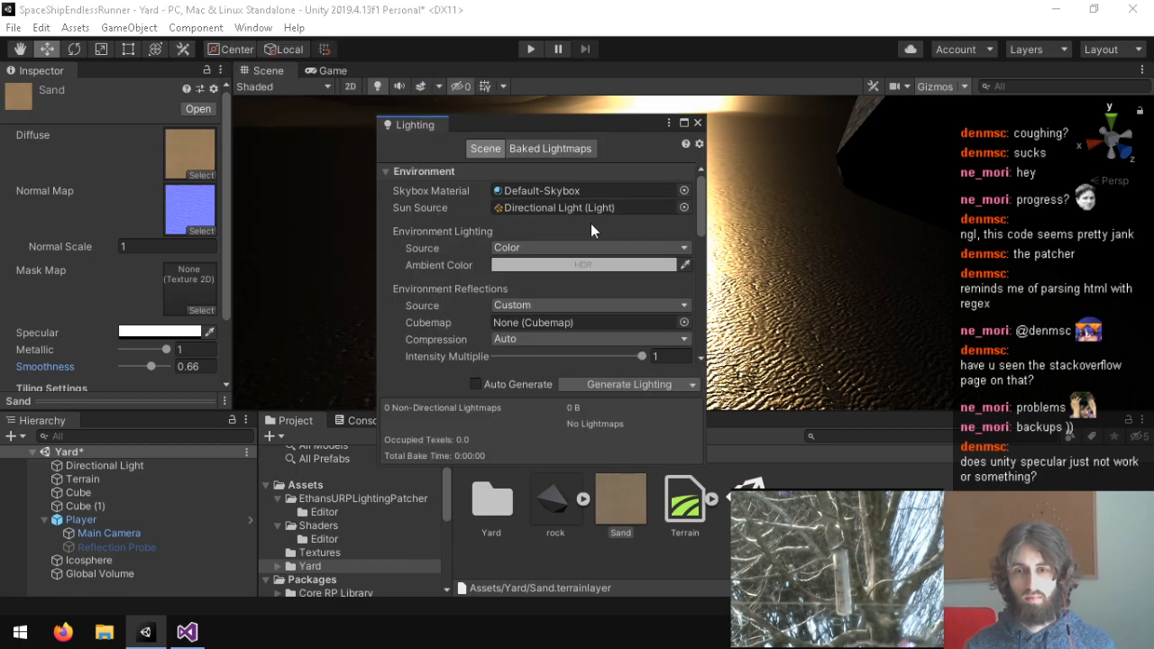
{"action": "left_click", "coordinate": [697, 124]}
Patch the lighting with the URP Default attenuation function, Specular Fix and Diffuse Reflection Probes off, and gamma exponent 1, and inspect the sand.
{"action": "left_click", "coordinate": [256, 28]}
{"action": "left_click", "coordinate": [322, 116]}
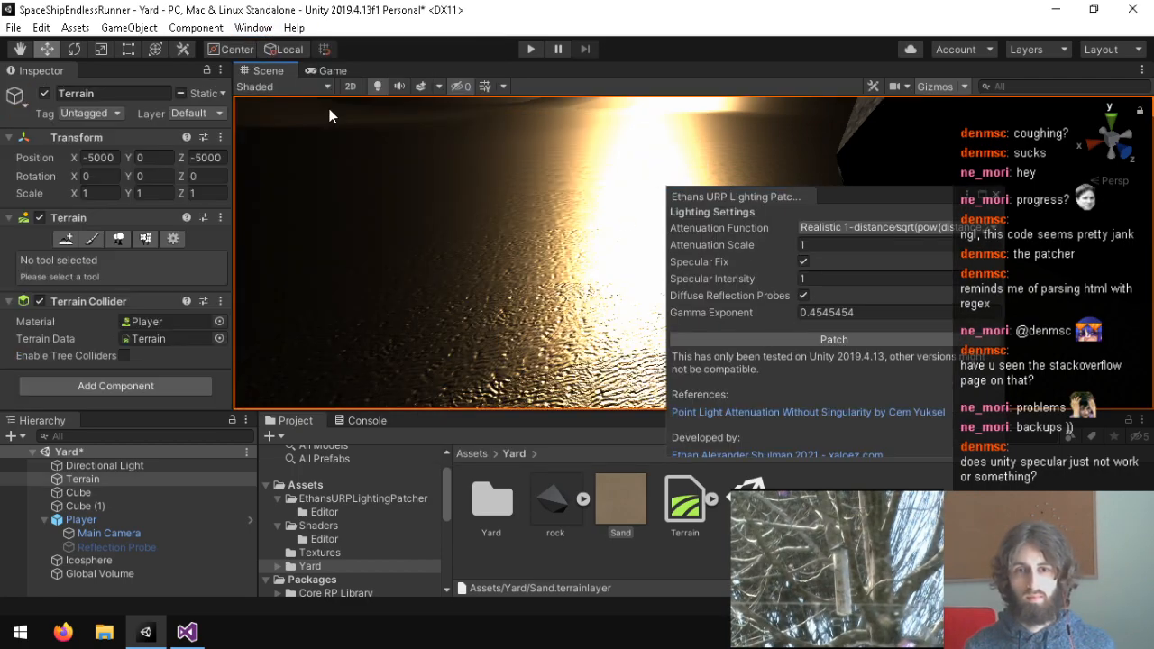
{"action": "left_click", "coordinate": [879, 229]}
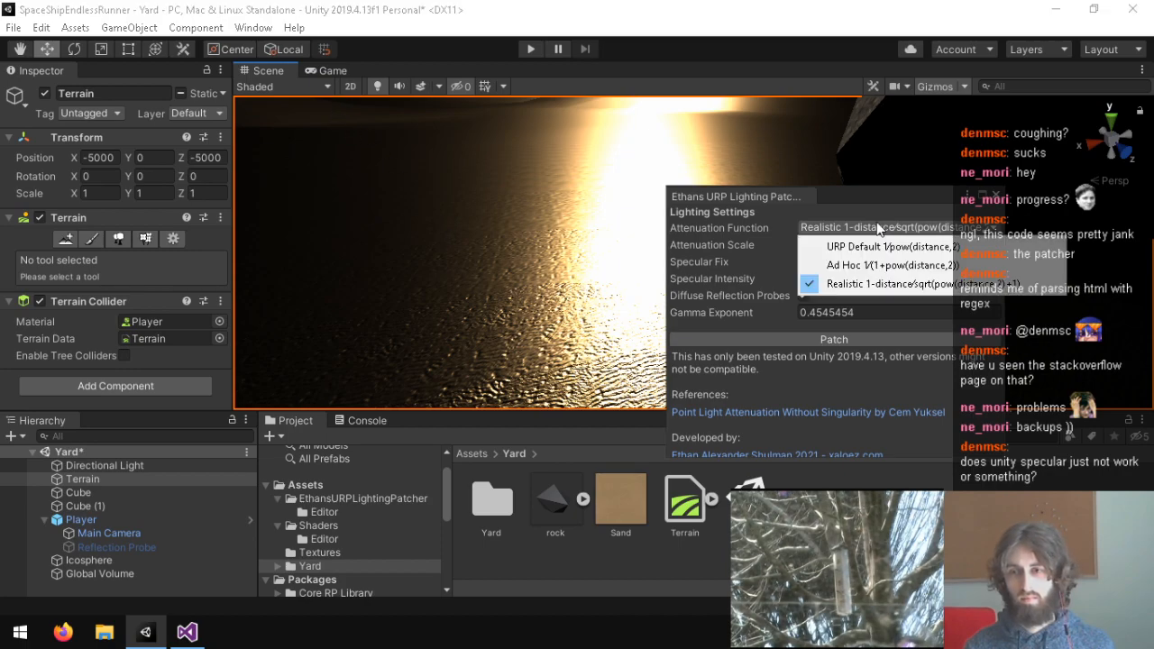
{"action": "left_click", "coordinate": [860, 248]}
{"action": "left_click", "coordinate": [804, 263]}
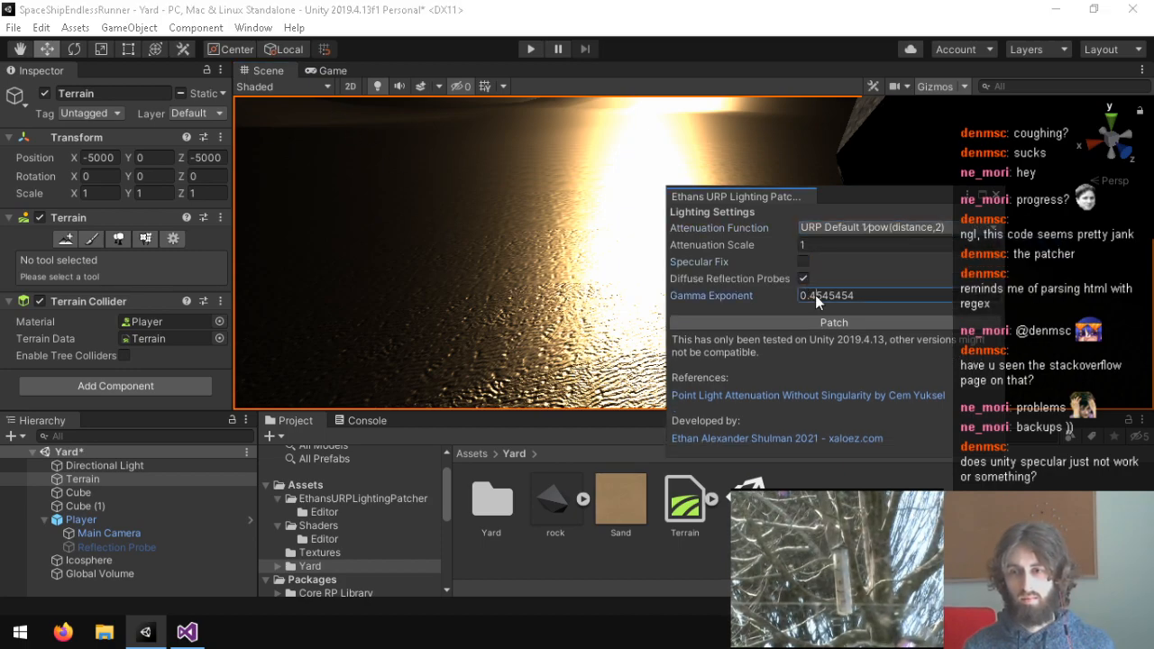
{"action": "left_click", "coordinate": [804, 278]}
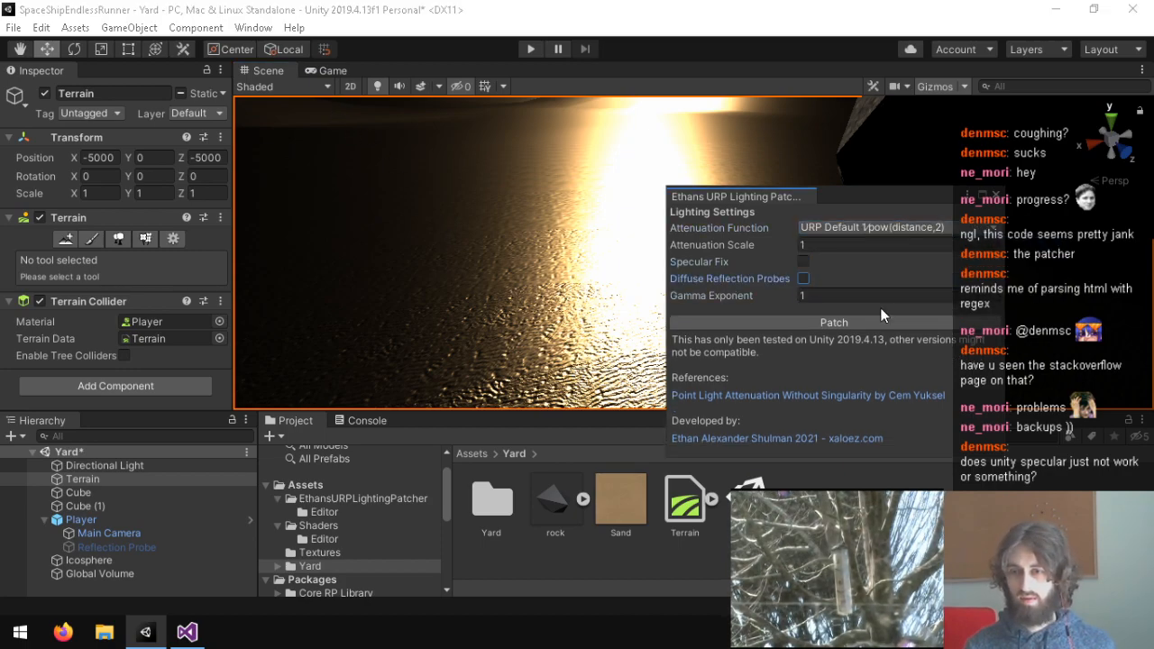
{"action": "left_click", "coordinate": [835, 323]}
{"action": "left_click", "coordinate": [693, 349]}
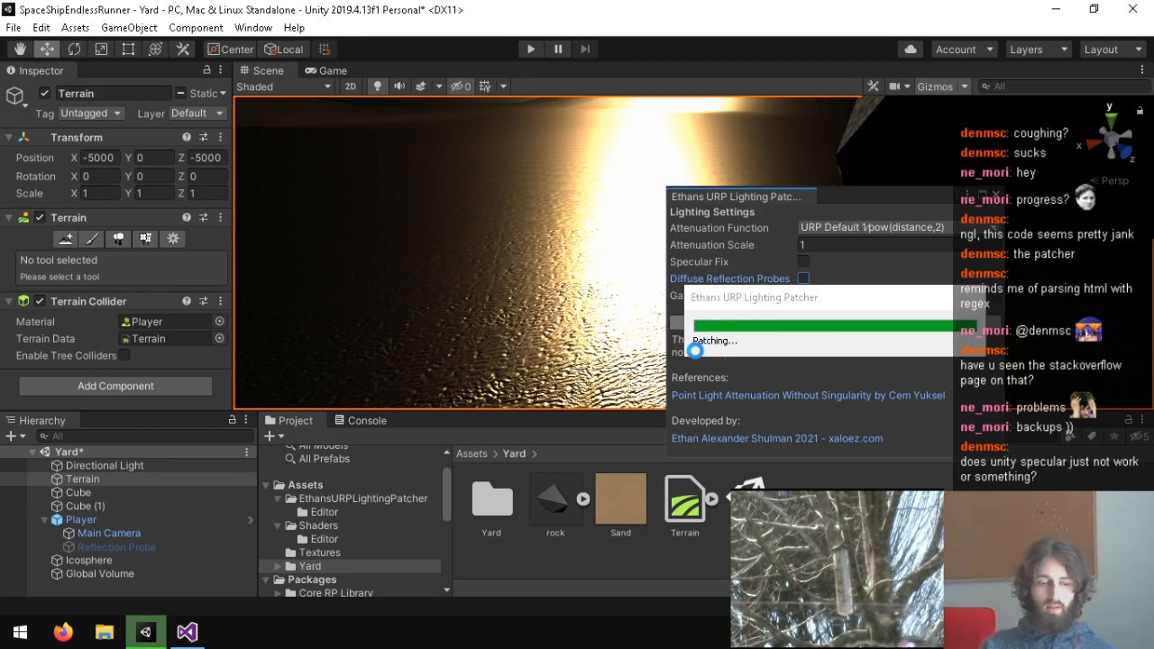
{"action": "mouse_move", "coordinate": [590, 237]}
{"action": "right_mouse_down"}
{"action": "mouse_move", "coordinate": [572, 171]}
{"action": "mouse_move", "coordinate": [505, 421]}
{"action": "mouse_move", "coordinate": [559, 216]}
{"action": "mouse_move", "coordinate": [595, 240]}
{"action": "right_mouse_up"}
Re-patch the lighting with the Realistic attenuation function, Specular Fix and Diffuse Reflection Probes on, and gamma exponent 0.4545455, and close the patcher.
{"action": "left_click", "coordinate": [871, 227]}
{"action": "left_click", "coordinate": [852, 284]}
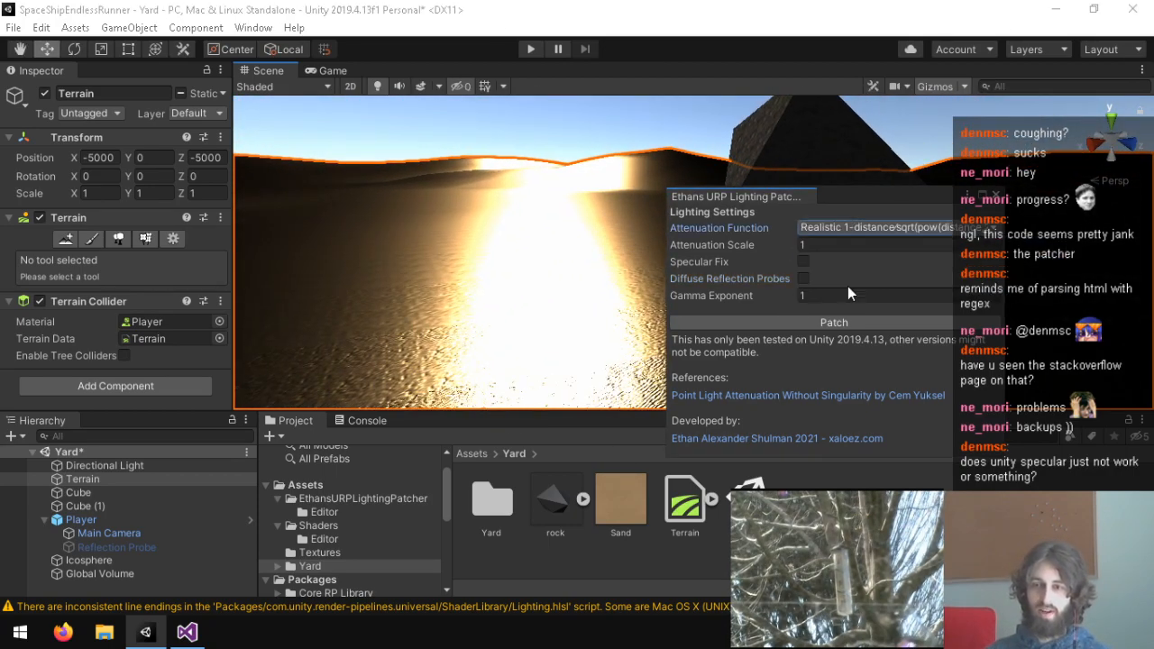
{"action": "left_click", "coordinate": [804, 262]}
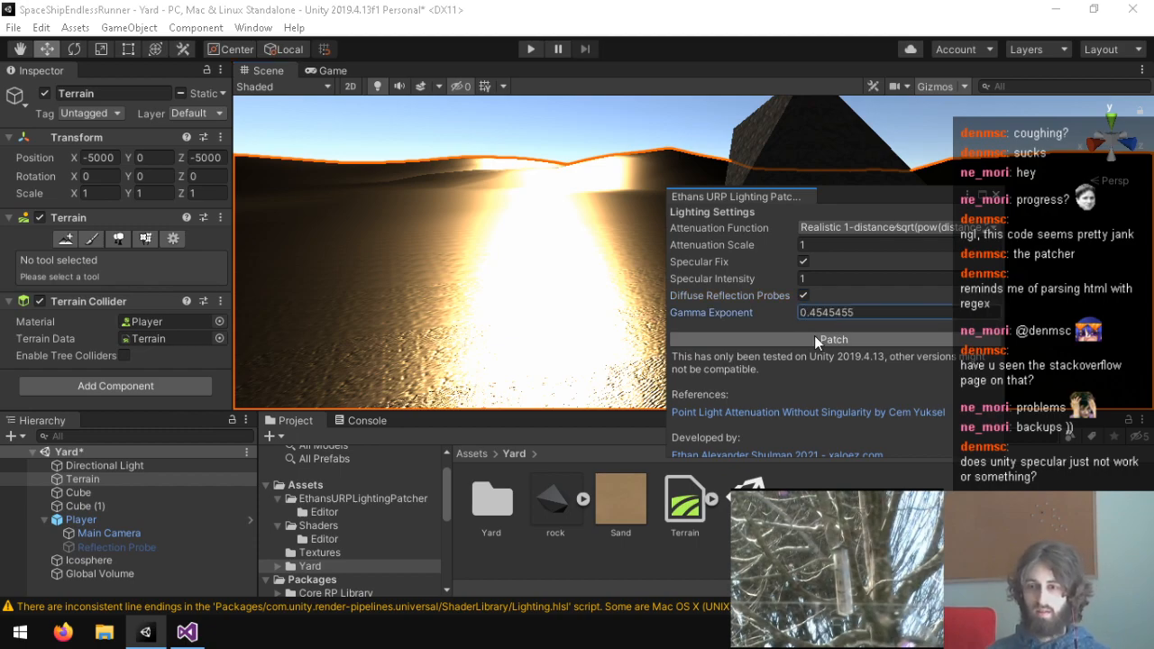
{"action": "left_click", "coordinate": [813, 341]}
{"action": "left_click", "coordinate": [692, 349]}
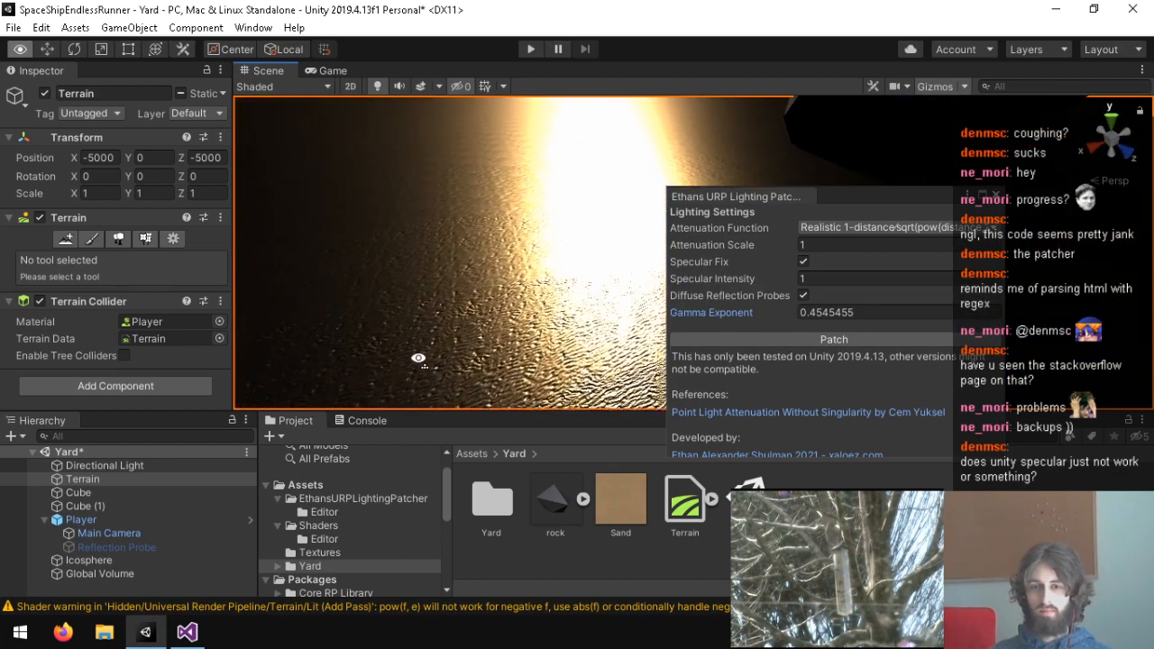
{"action": "left_click", "coordinate": [997, 196]}
{"action": "right_click_drag", "start_coordinate": [812, 222], "coordinate": [781, 171]}
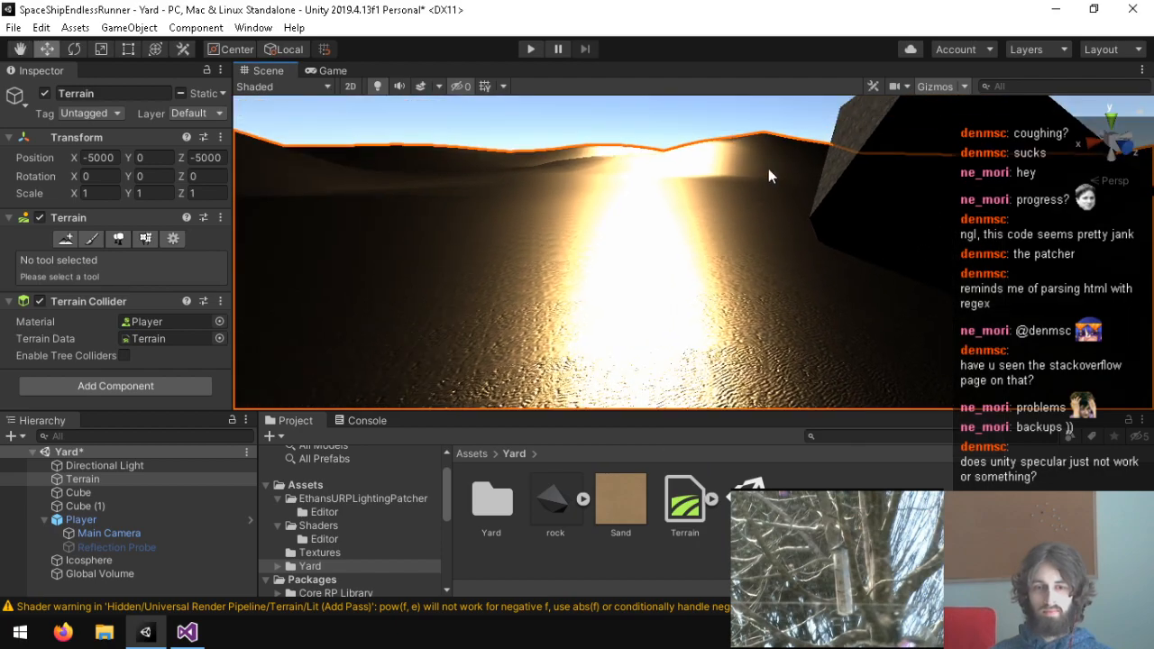
Try the Directional Light at intensities 0.5 and 0.4, ending at 0.5, and compare the highlight on the sand.
{"action": "left_click", "coordinate": [123, 517]}
{"action": "scroll", "coordinate": [107, 298], "scroll_direction": "down", "scroll_amount": 5}
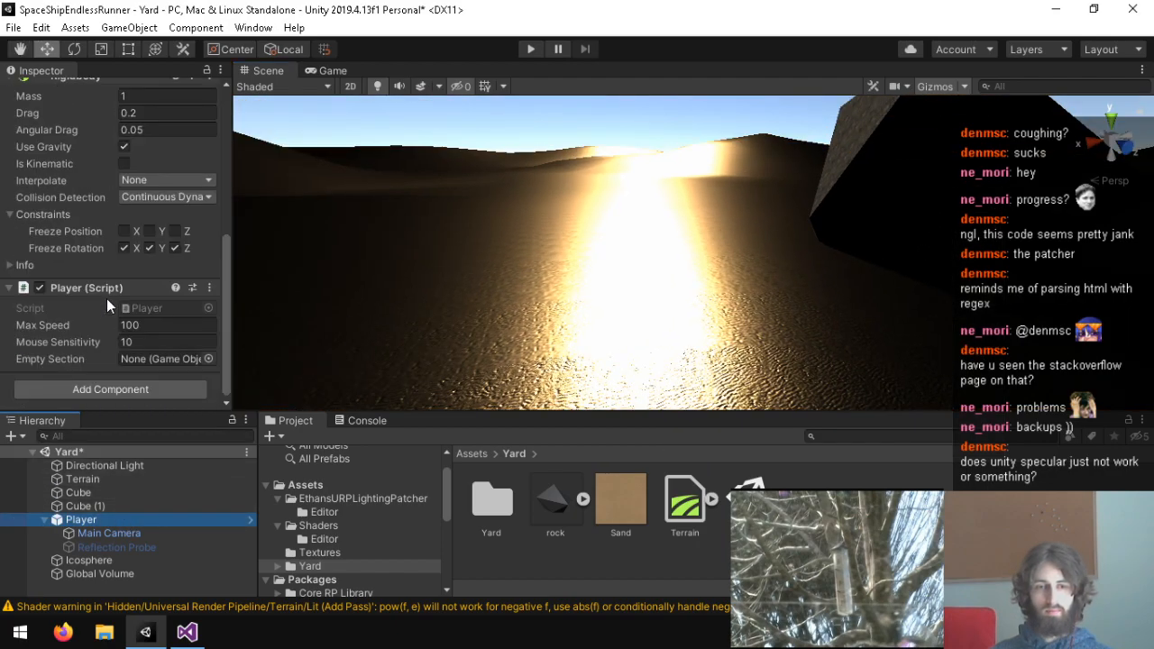
{"action": "left_click", "coordinate": [110, 466]}
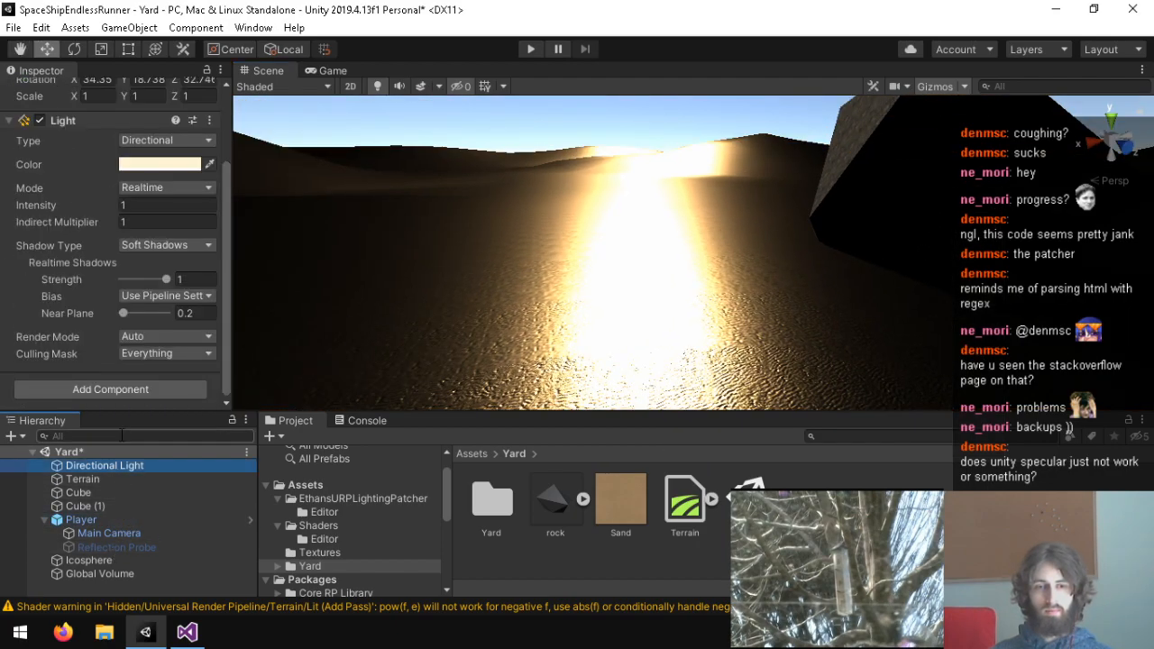
{"action": "type", "text": "0"}
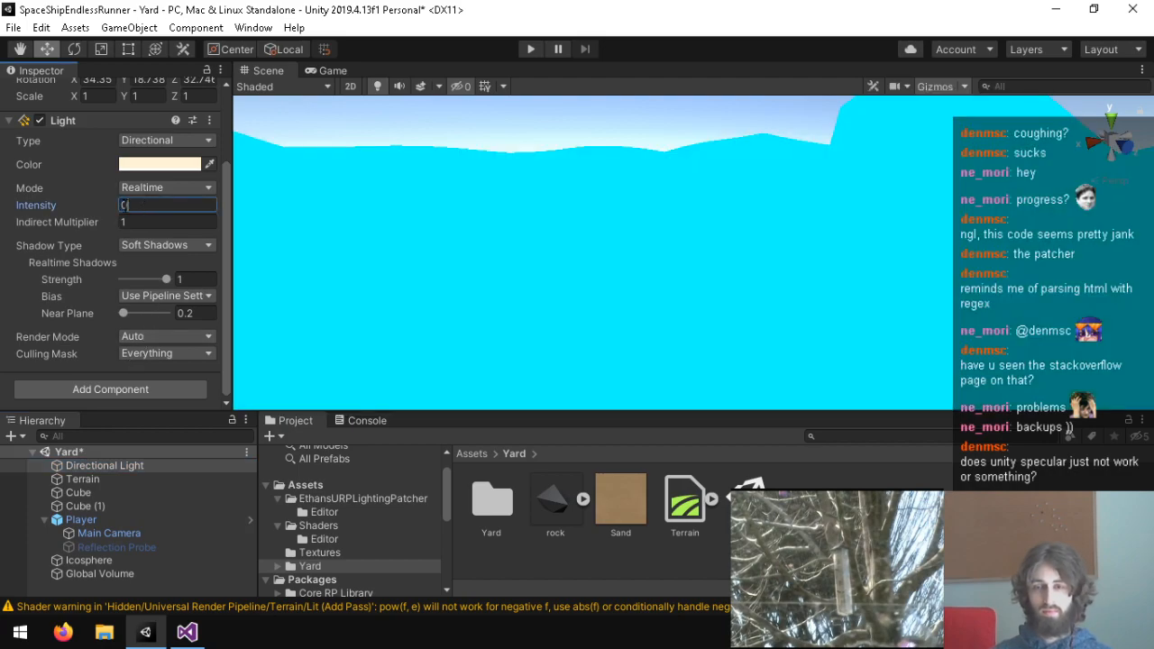
{"action": "type", "text": ".5"}
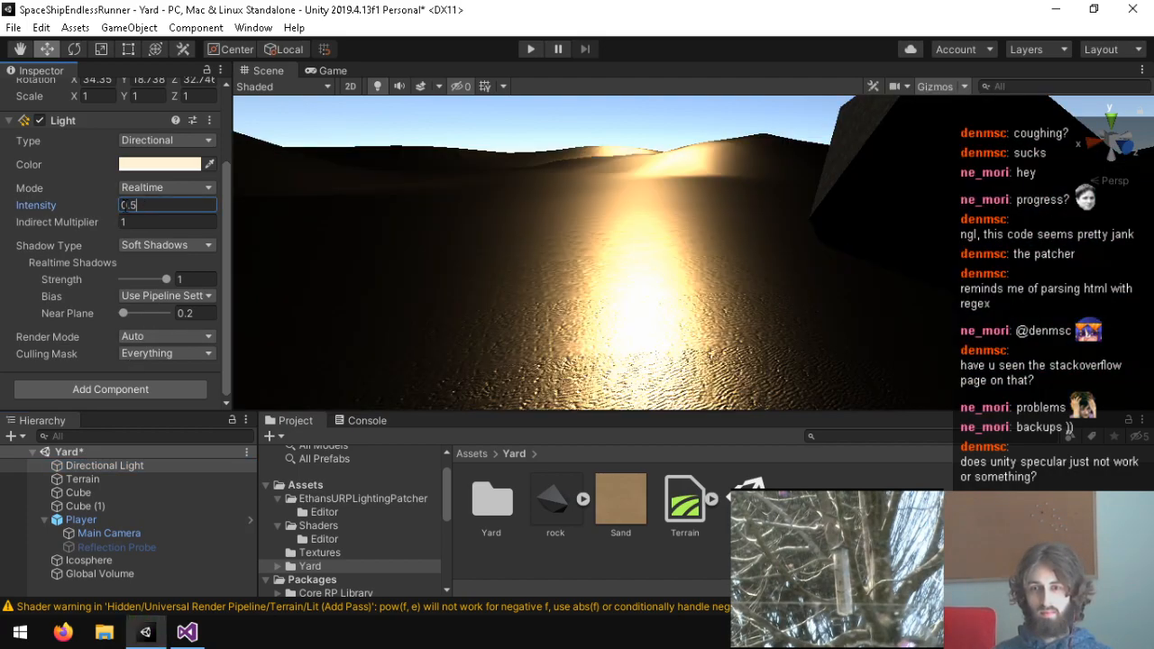
{"action": "key", "text": "BackSpace"}
{"action": "type", "text": "1"}
{"action": "key", "text": "BackSpace"}
{"action": "type", "text": "4"}
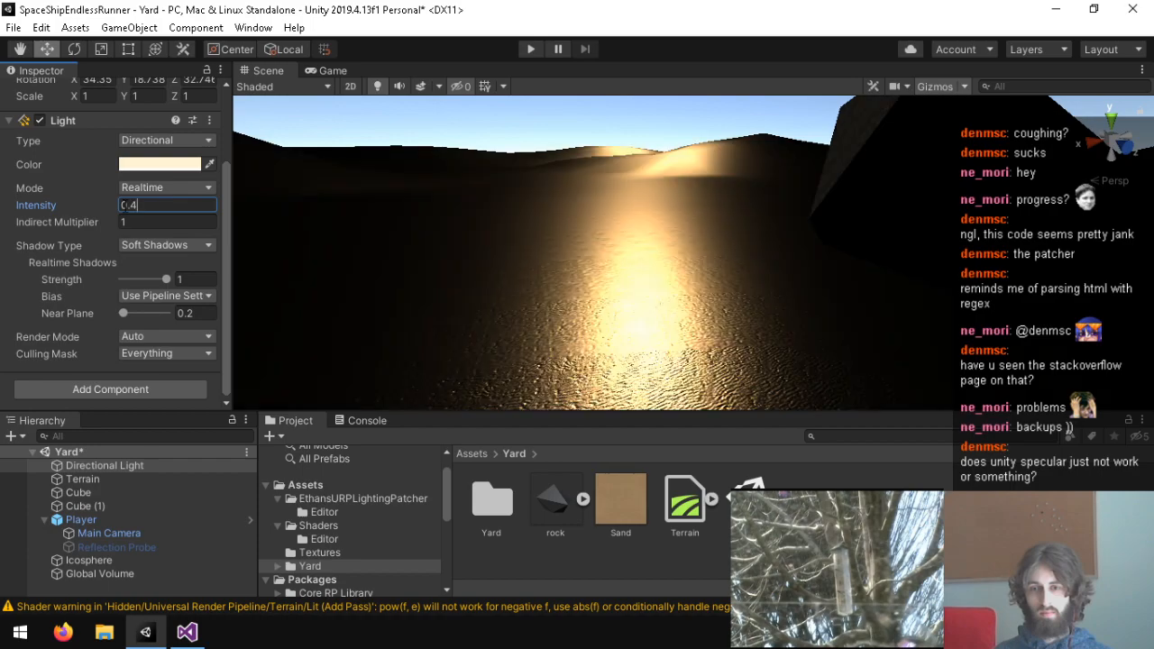
{"action": "key", "text": "BackSpace"}
{"action": "type", "text": "5"}
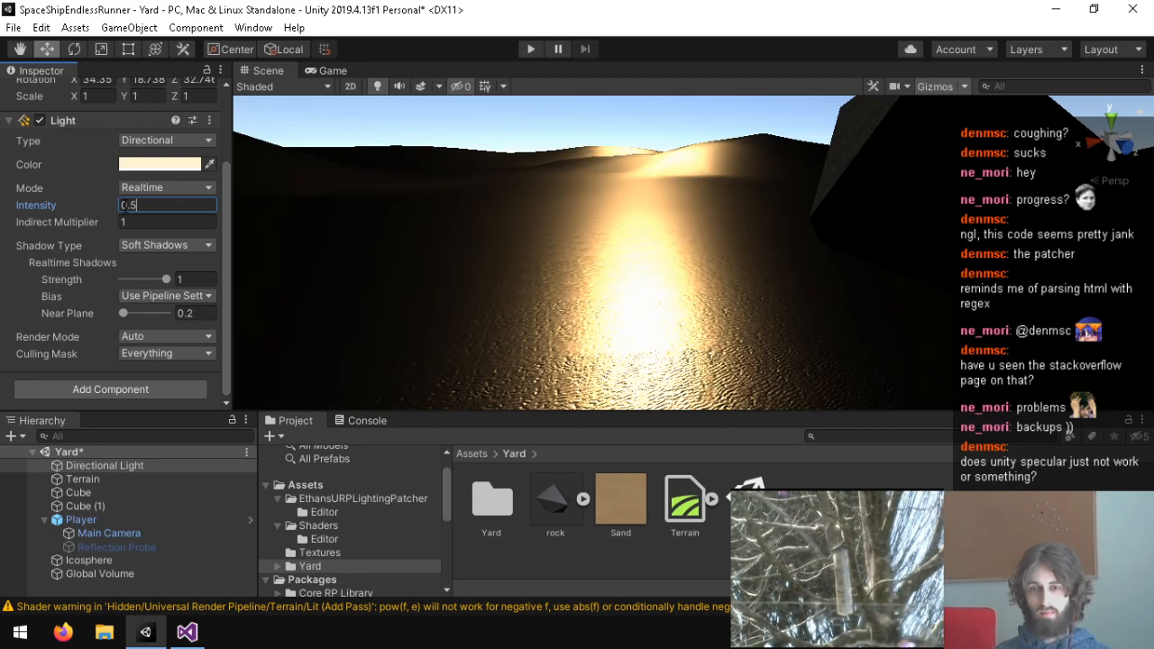
Compare the Directional Light's highlight at intensities 1 and 4, and leave the intensity at 1.
{"action": "key", "text": "BackSpace"}
{"action": "key", "text": "BackSpace"}
{"action": "key", "text": "BackSpace"}
{"action": "type", "text": "1"}
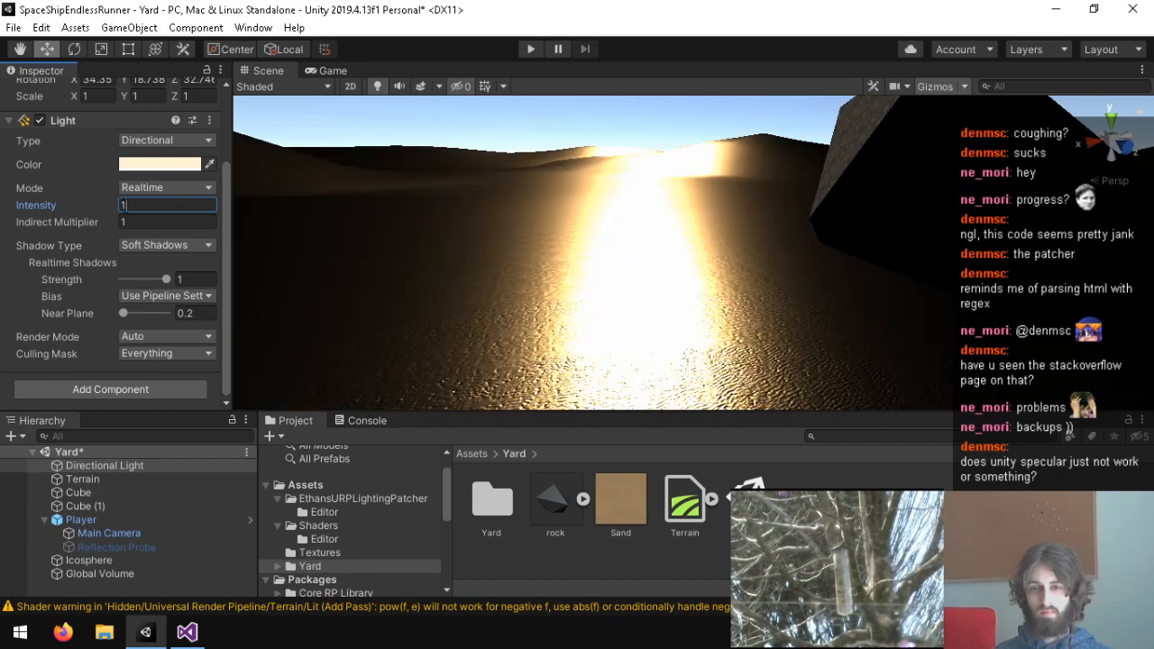
{"action": "key", "text": "BackSpace"}
{"action": "type", "text": "4"}
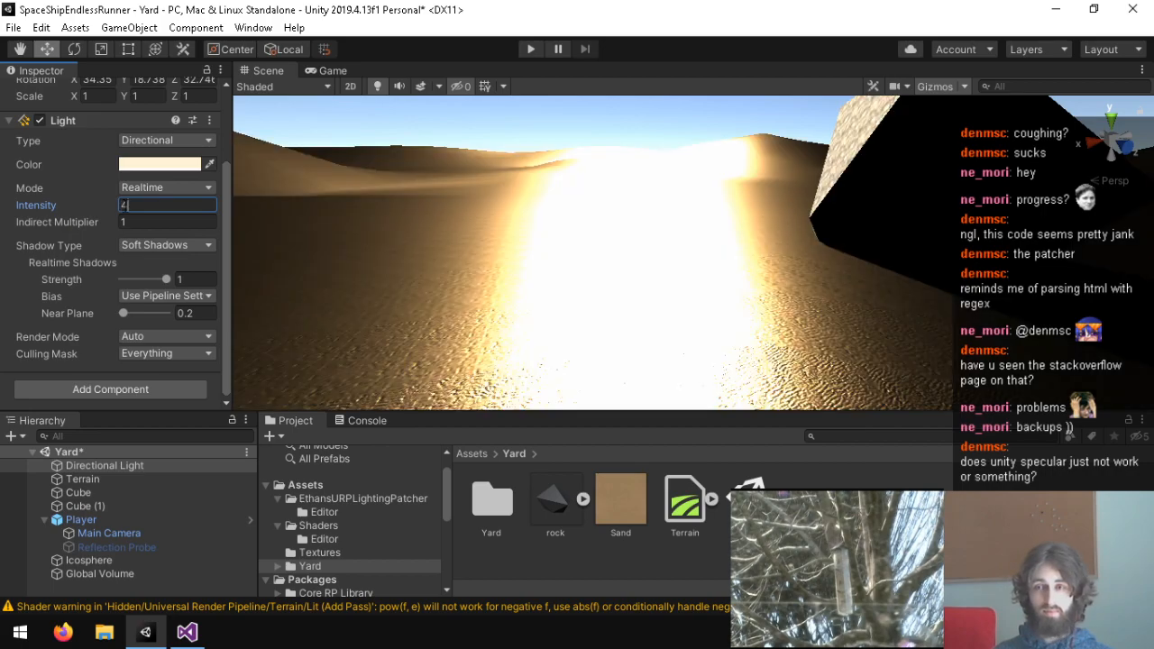
{"action": "key", "text": "BackSpace"}
{"action": "type", "text": "1"}
Set the Sand layer's metallic and smoothness to 0 and look over the dunes and the rock.
{"action": "right_click_drag", "start_coordinate": [604, 299], "coordinate": [559, 360]}
{"action": "left_click", "coordinate": [609, 511]}
{"action": "left_click_drag", "start_coordinate": [166, 273], "coordinate": [18, 281]}
{"action": "left_click_drag", "start_coordinate": [131, 290], "coordinate": [46, 291]}
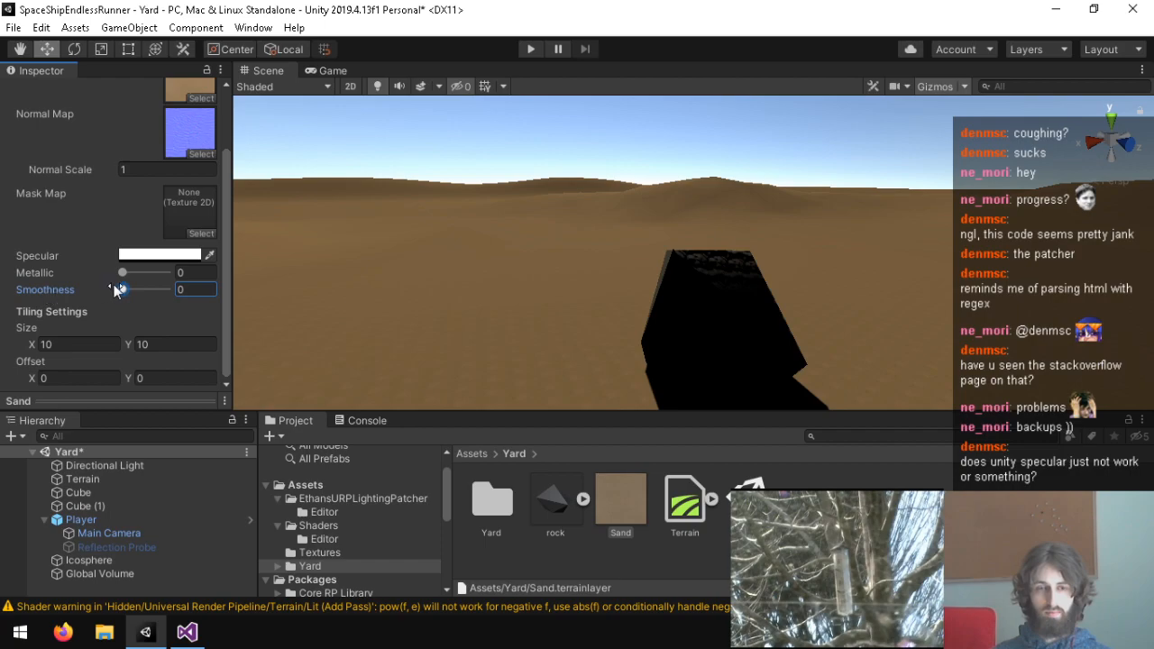
{"action": "right_click_drag", "start_coordinate": [406, 271], "coordinate": [1055, 225]}
{"action": "key", "text": "s"}
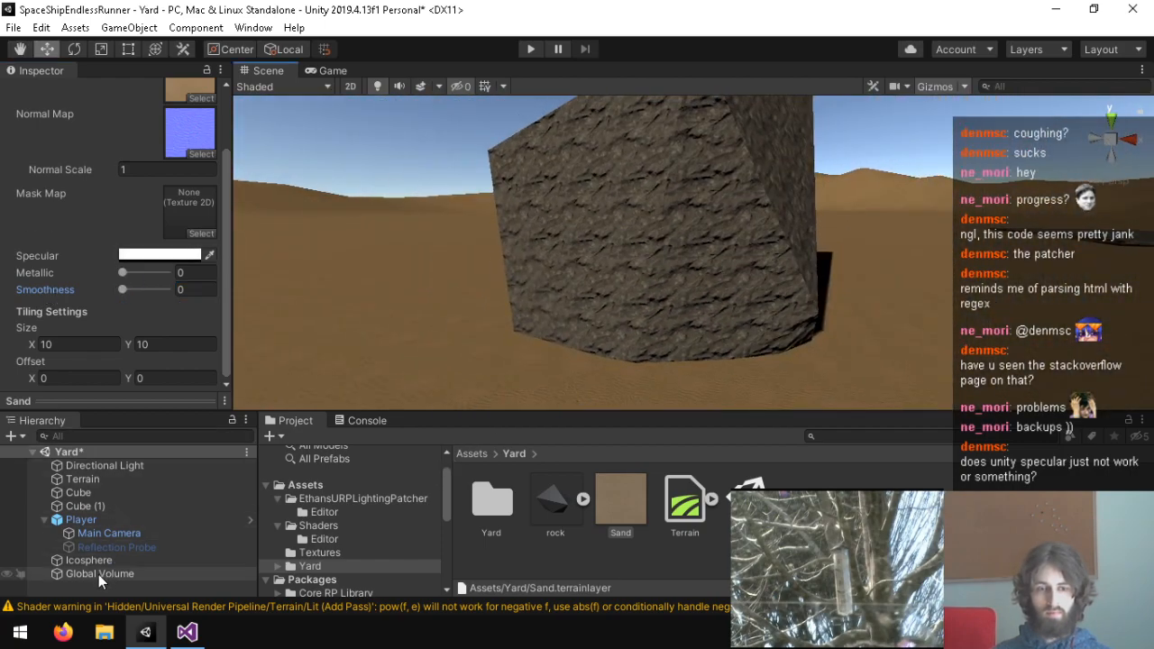
Set the Directional Light's intensity to 1.8, save the scene and inspect the sand around the rock.
{"action": "left_click", "coordinate": [133, 464]}
{"action": "left_click", "coordinate": [133, 303]}
{"action": "type", "text": ".8"}
{"action": "right_click_drag", "start_coordinate": [672, 194], "coordinate": [1153, 329]}
{"action": "key", "text": "w"}
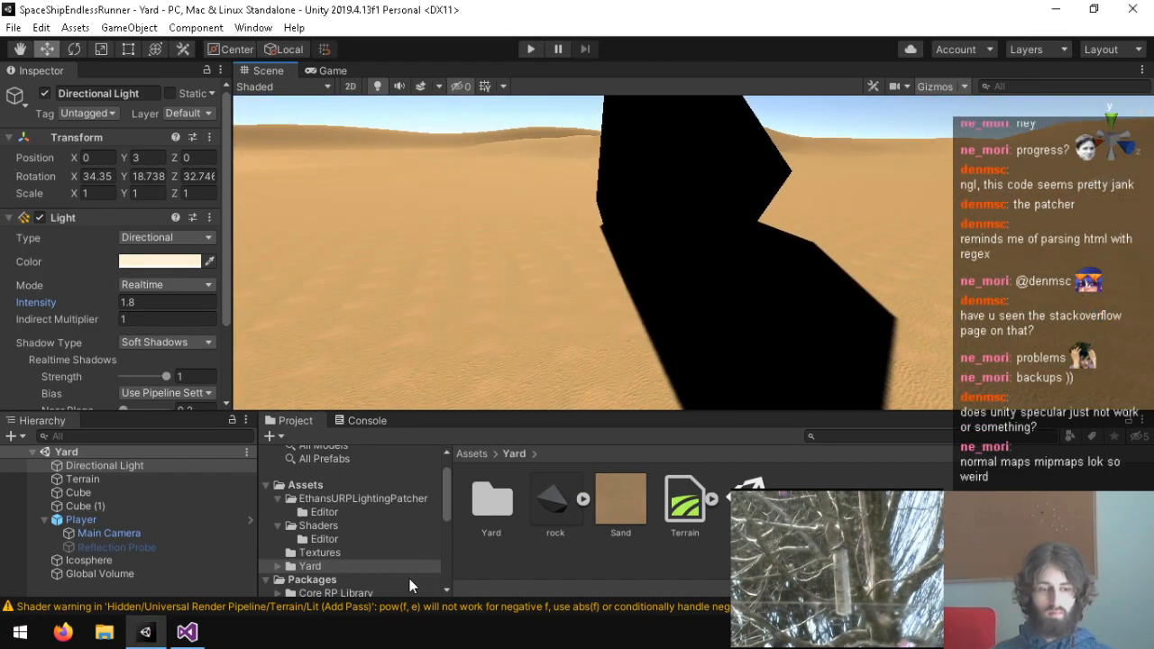
Enable the Player's Reflection Probe and look around the scene.
{"action": "left_click", "coordinate": [142, 548]}
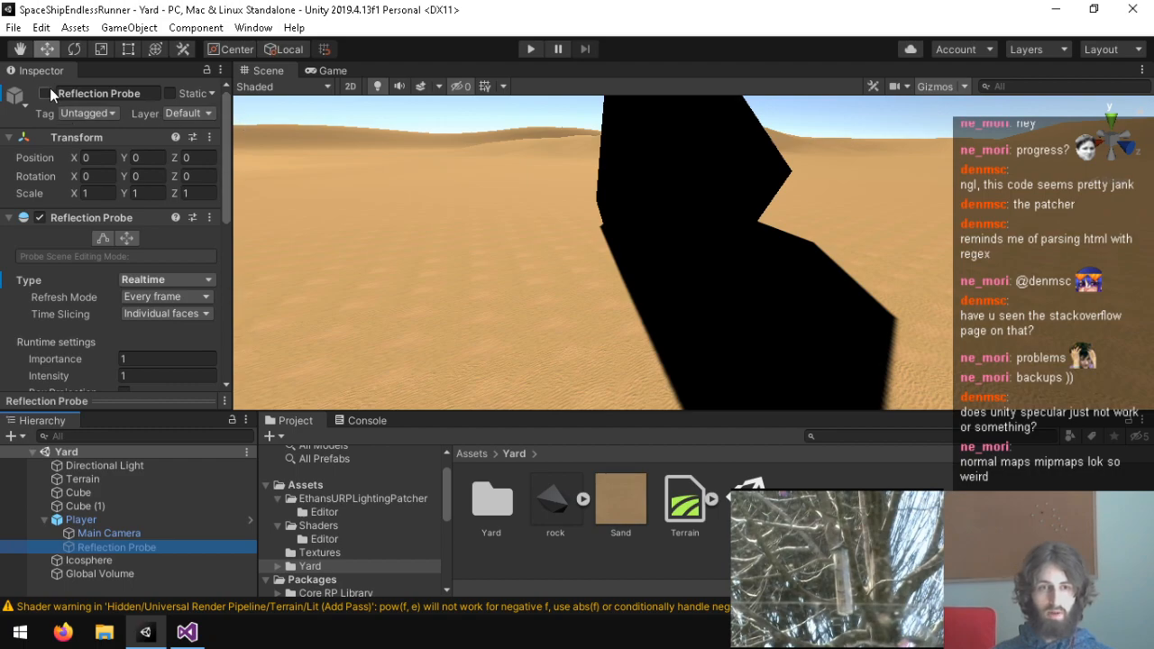
{"action": "left_click", "coordinate": [44, 92]}
{"action": "right_click_drag", "start_coordinate": [394, 216], "coordinate": [909, 276]}
Play-test the scene and approach the rock to inspect its shaded faces and shadow with the reflection probe enabled.
{"action": "left_click", "coordinate": [532, 49]}
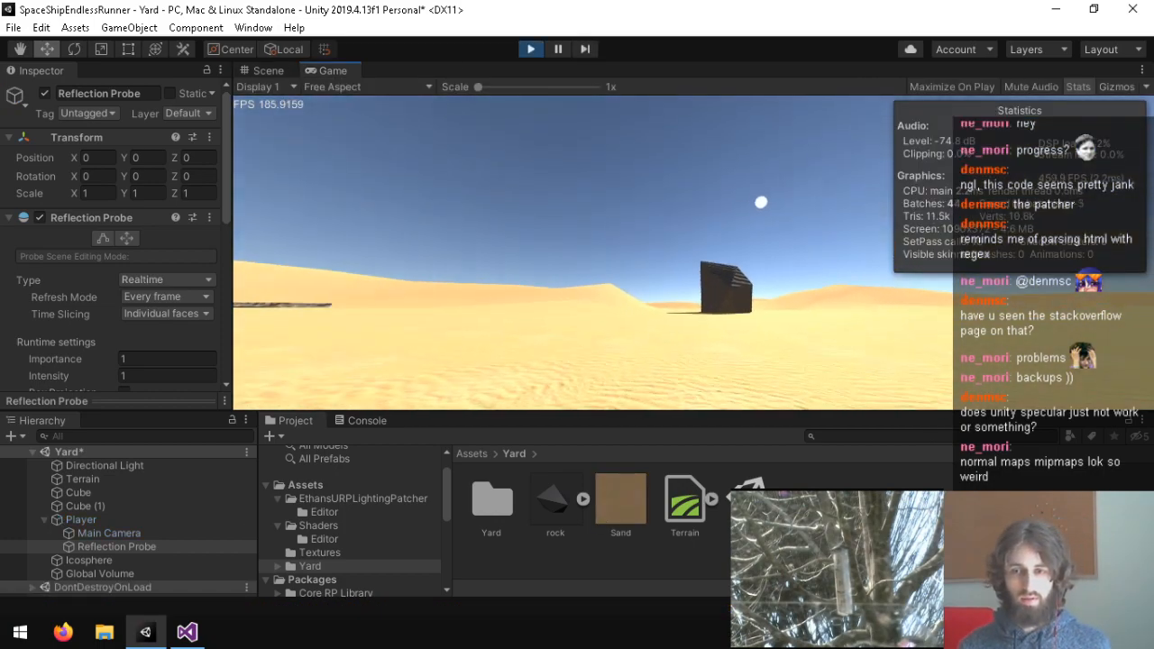
{"action": "key", "text": "w"}
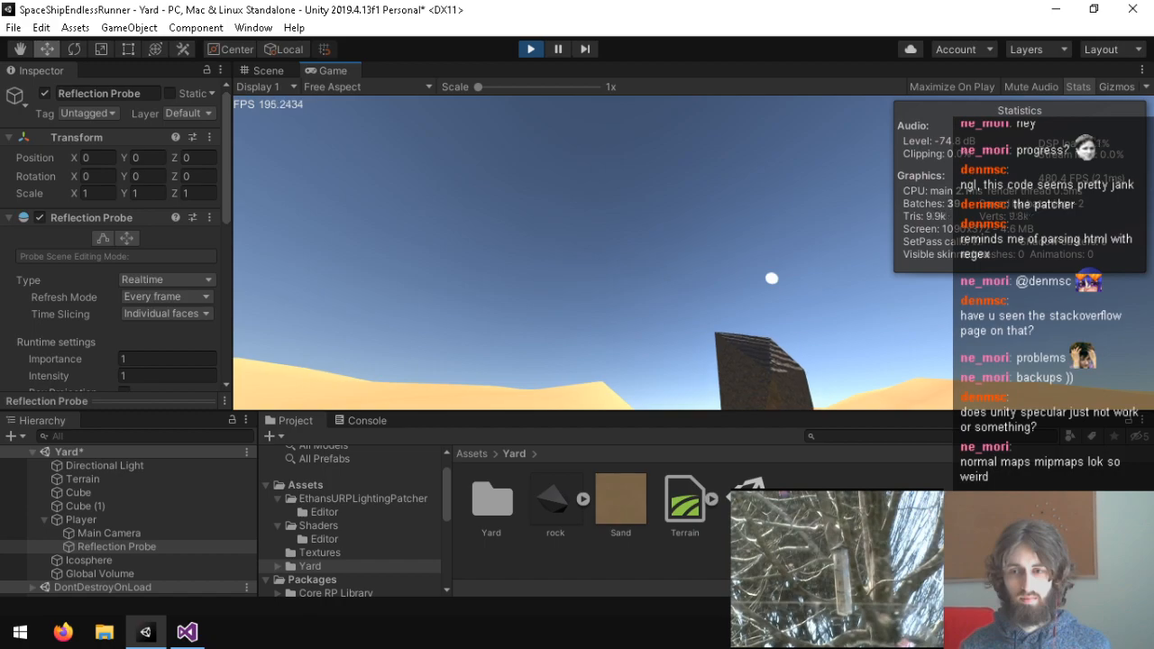
{"action": "key", "text": "w"}
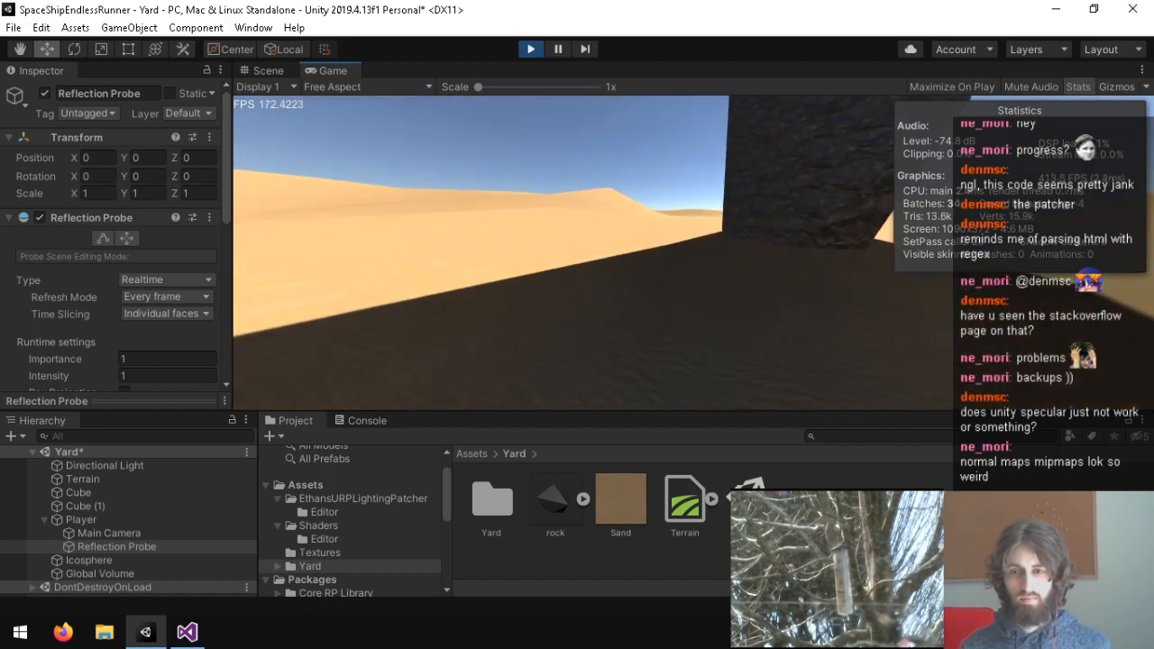
{"action": "key", "text": "w"}
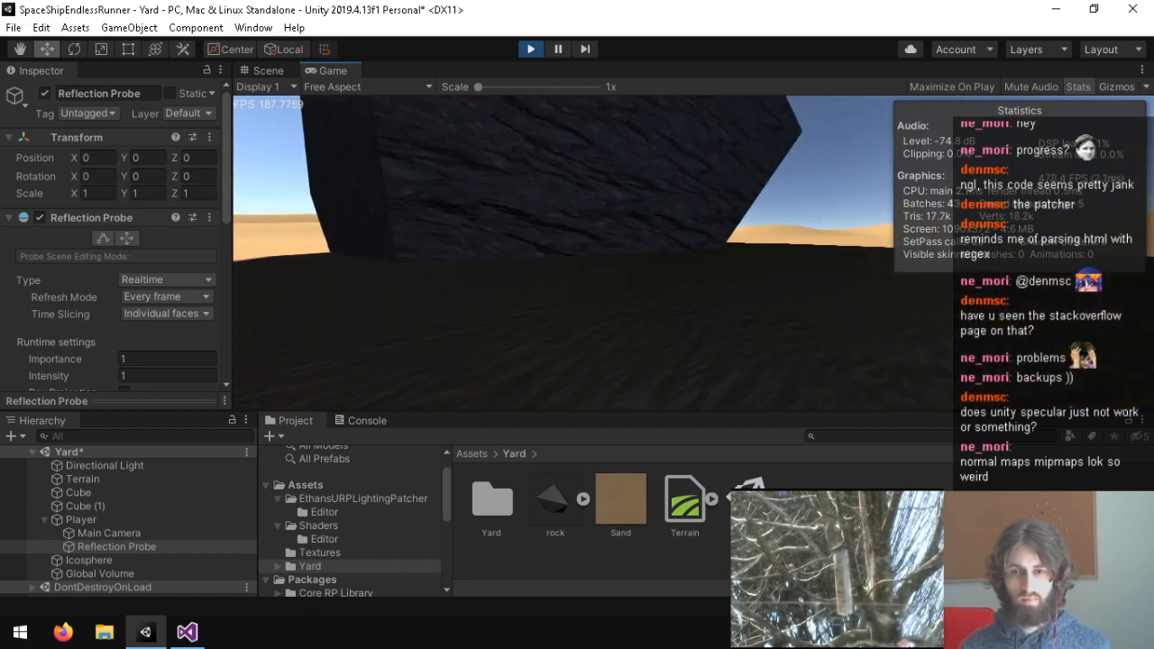
{"action": "key", "text": "w"}
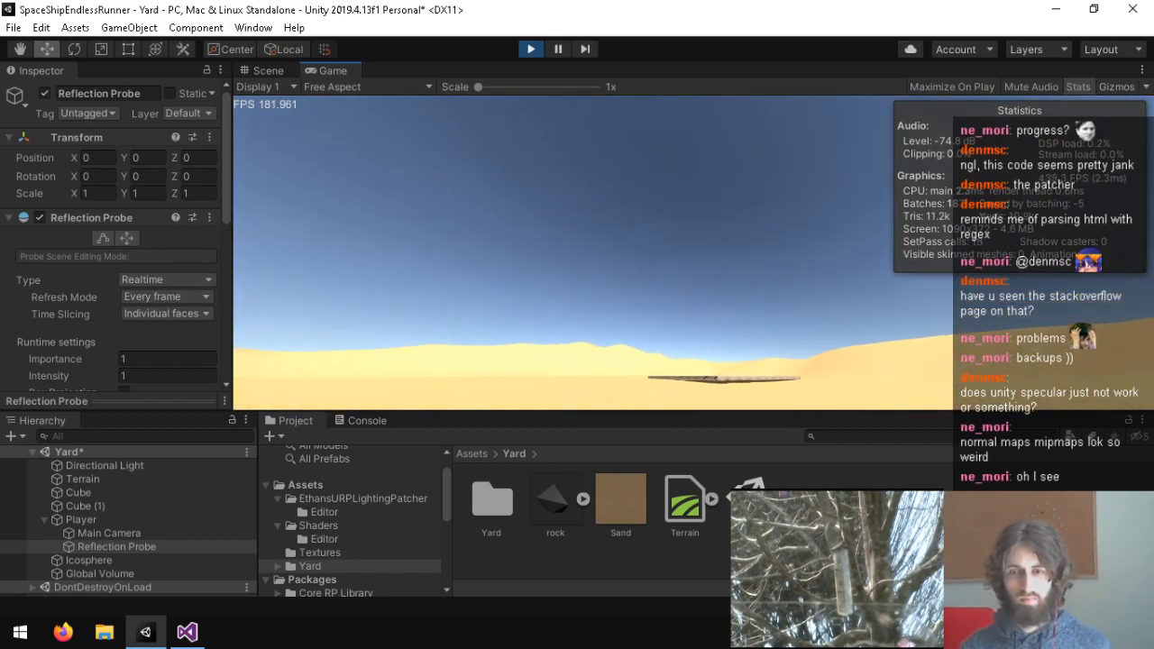
Move across the stone slab in the play test to inspect its surface and edges, and stop play mode.
{"action": "key", "text": "w"}
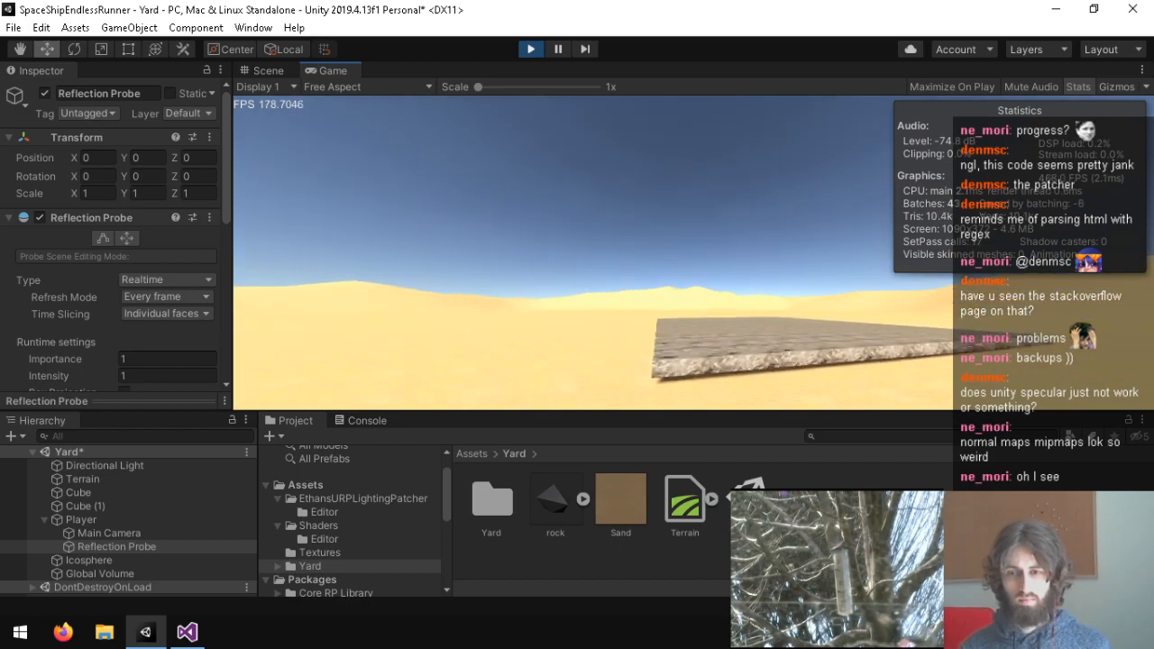
{"action": "key", "text": "w"}
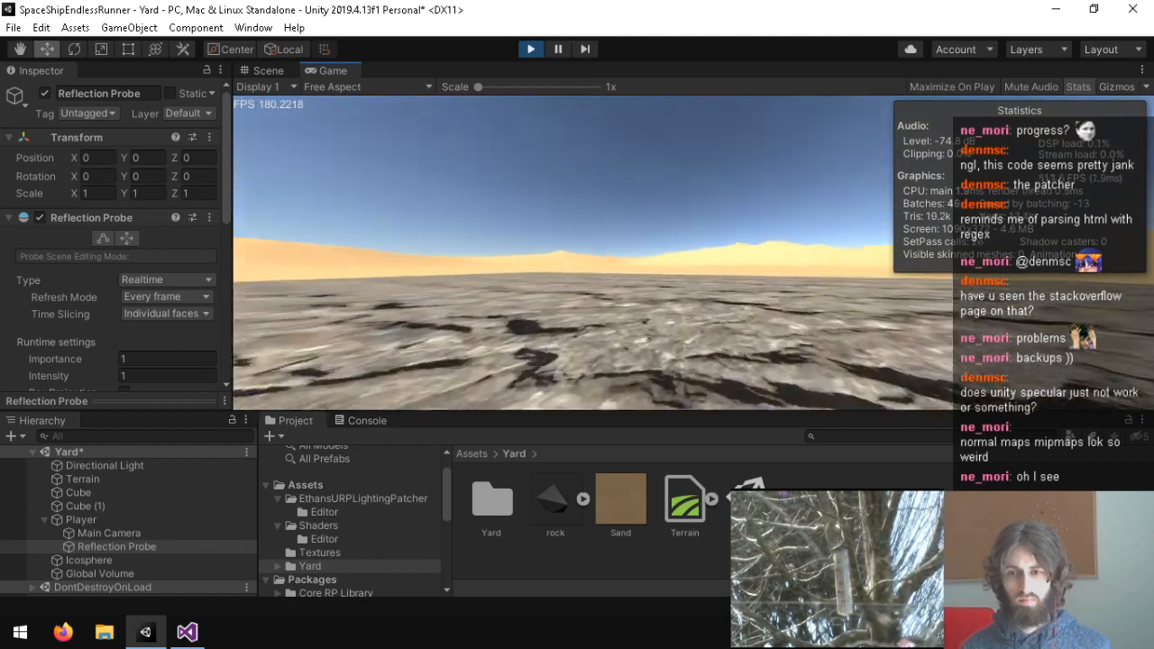
{"action": "key", "text": "w"}
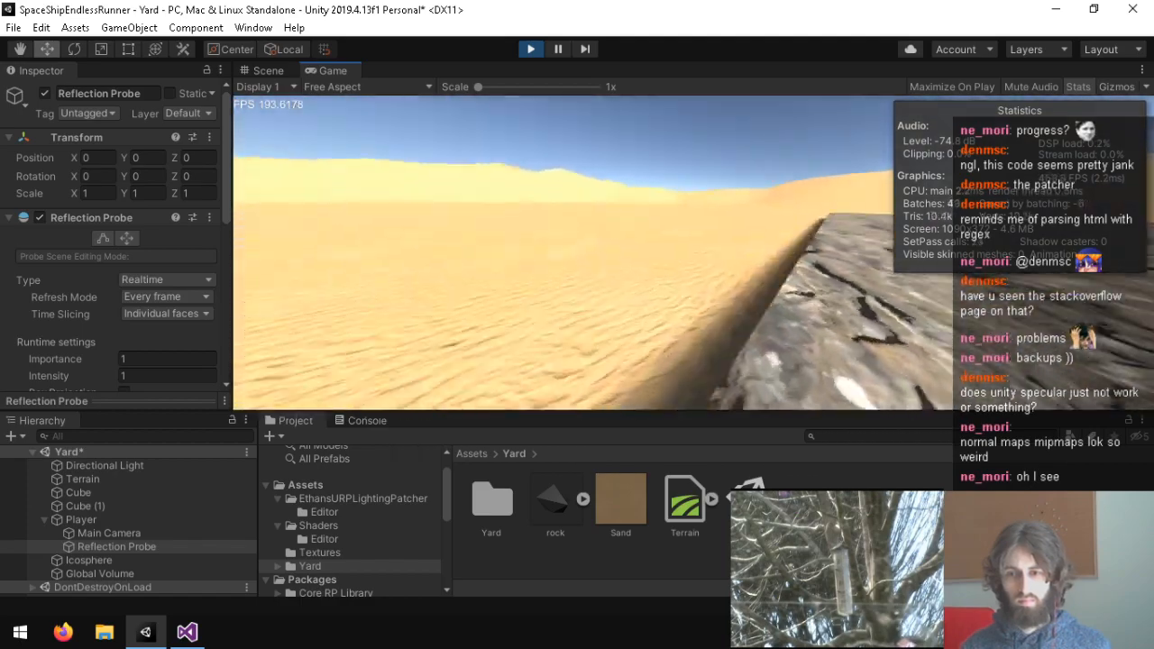
{"action": "key", "text": "w"}
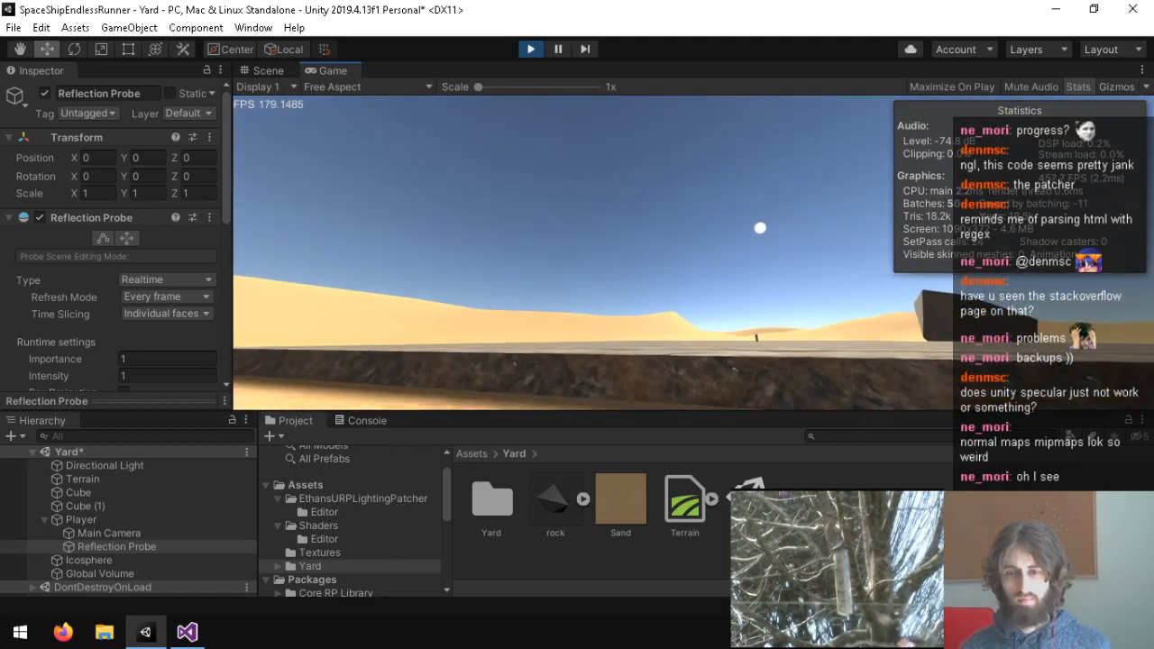
{"action": "key", "text": "w"}
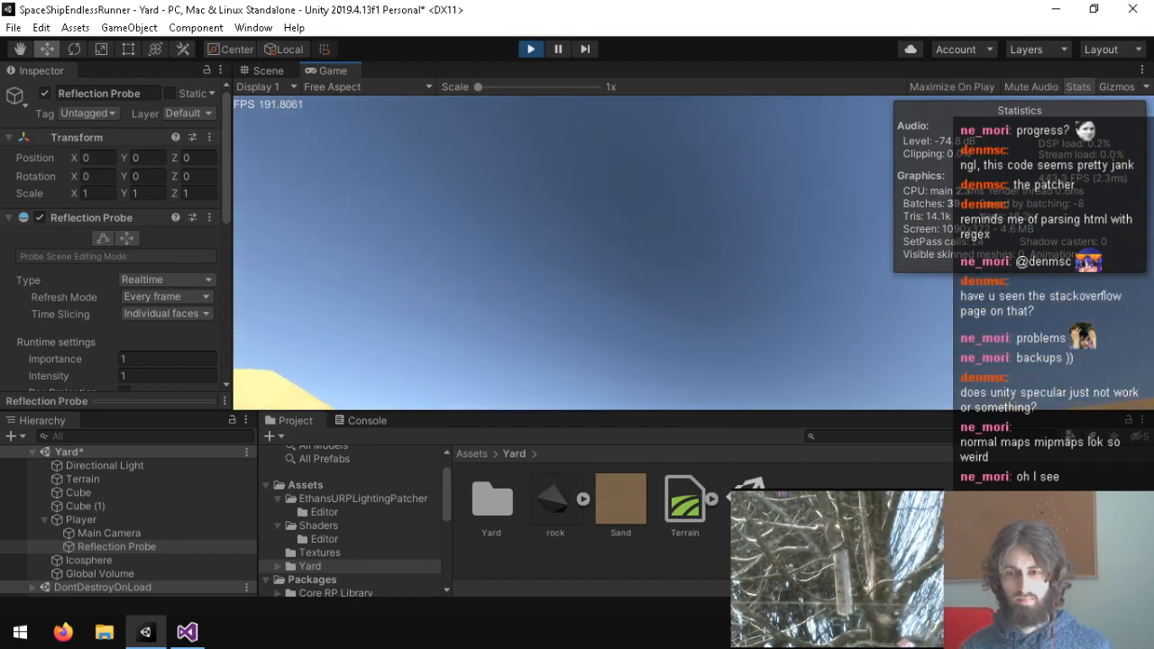
{"action": "key", "text": "w"}
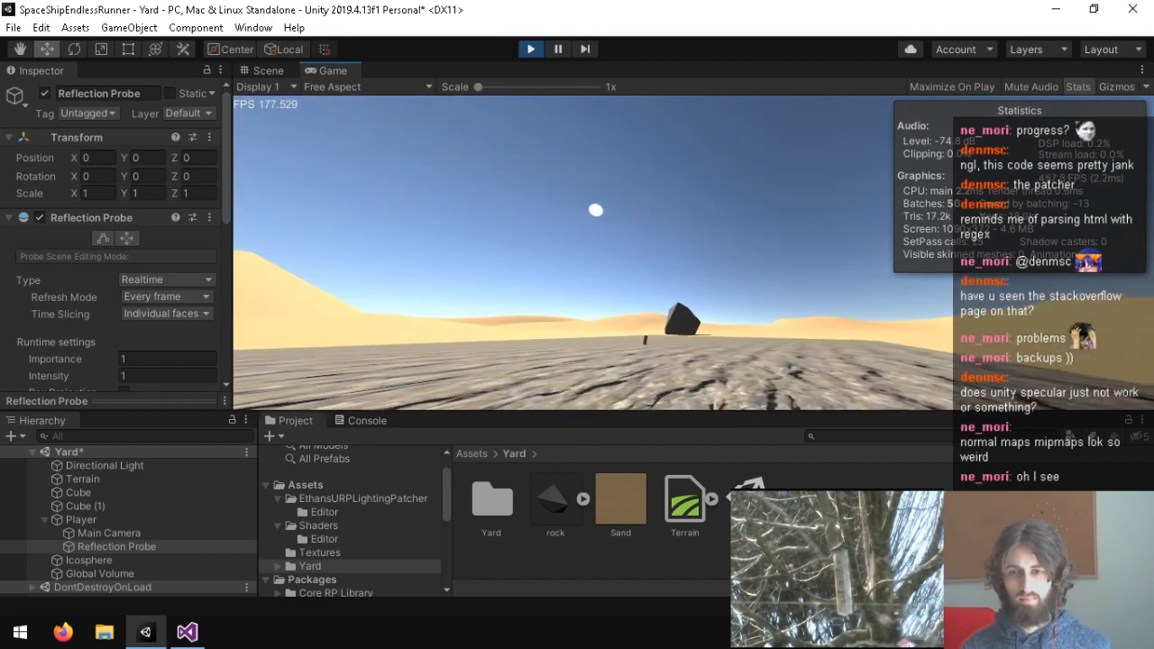
{"action": "key", "text": "w"}
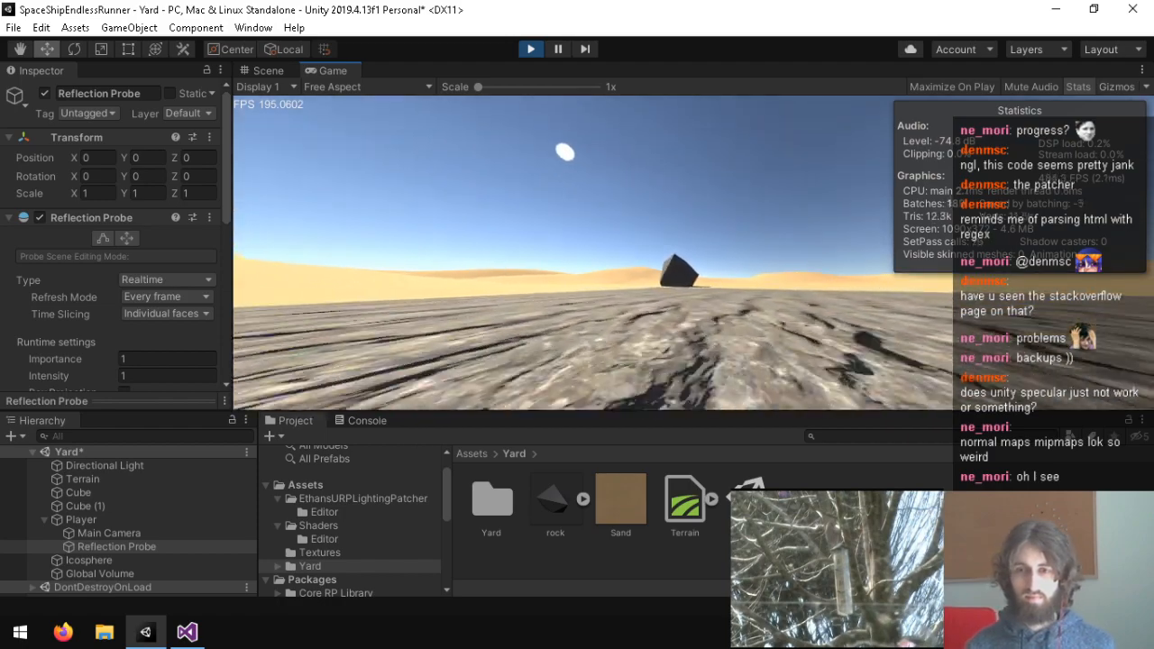
{"action": "key", "text": "ctrl+p"}
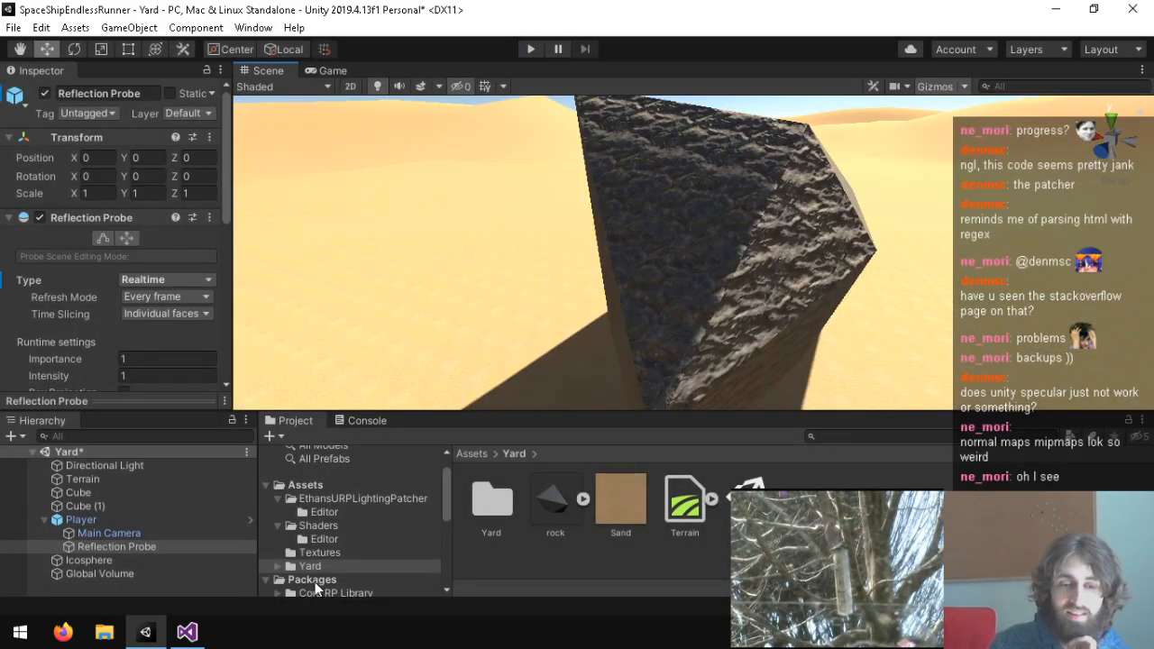
Switch to Visual Studio and close both Lighting.hlsl files and EthansURPLightingPatcher.cs, leaving Player.cs open.
{"action": "left_click", "coordinate": [187, 633]}
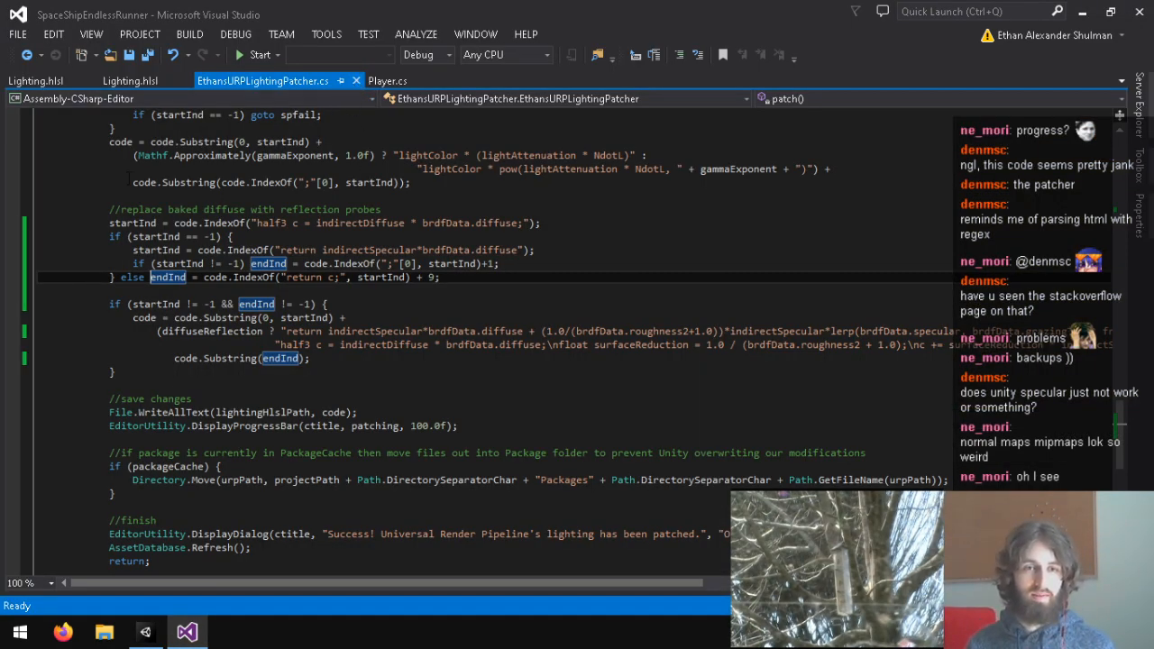
{"action": "left_click", "coordinate": [91, 81]}
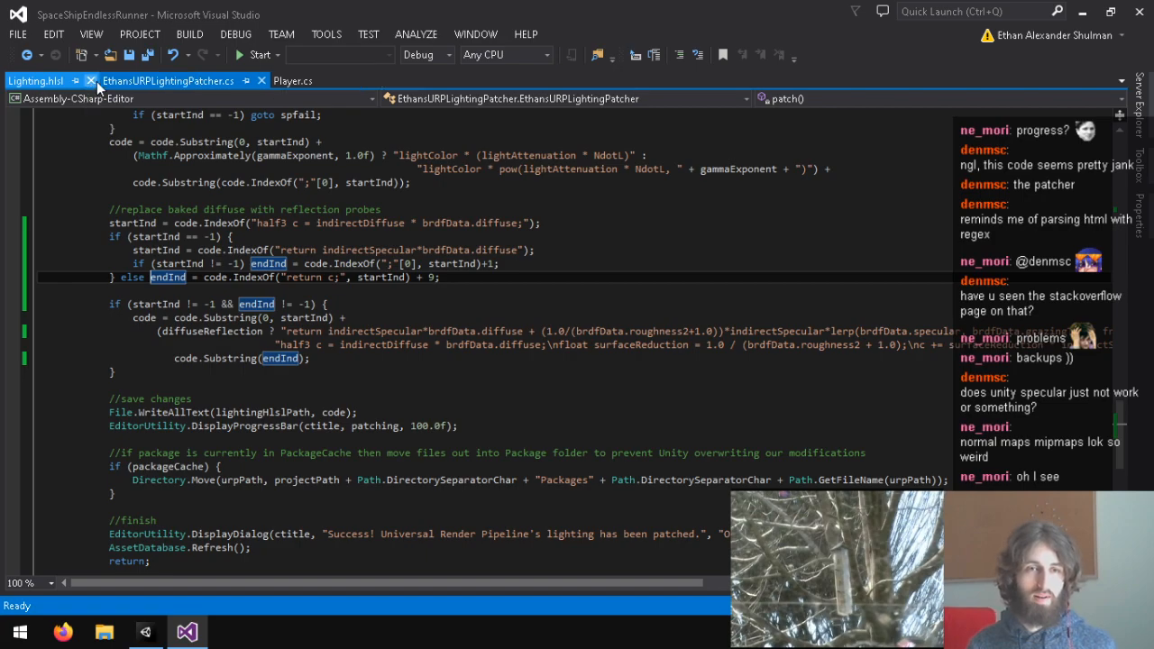
{"action": "left_click", "coordinate": [166, 81]}
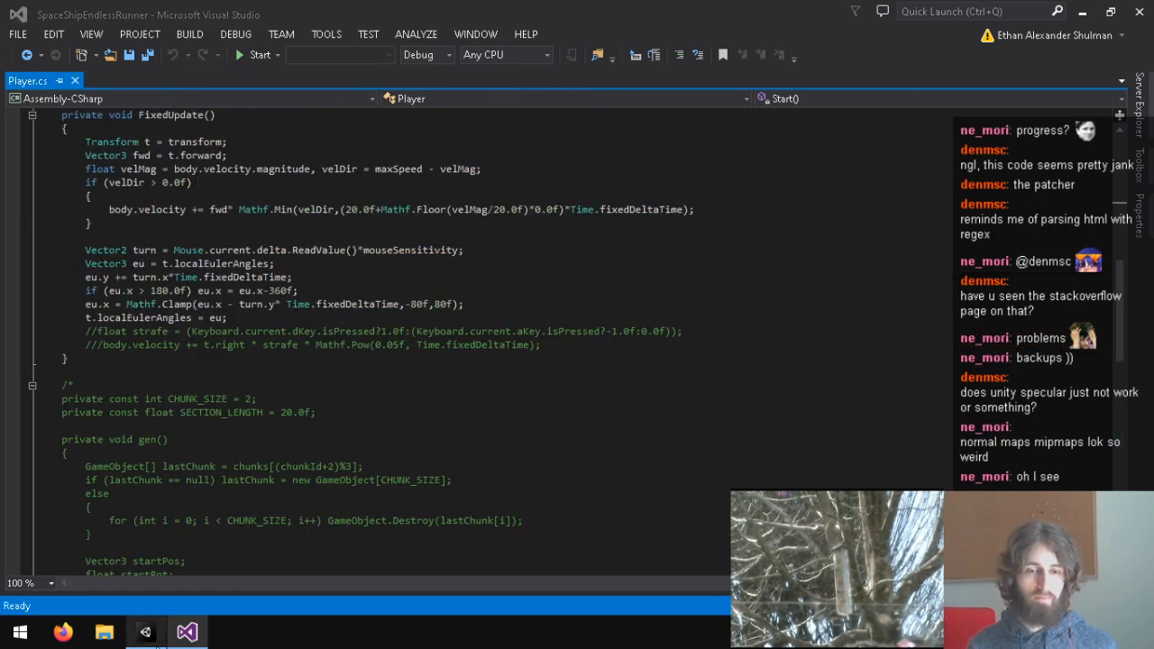
Switch back to Unity, select the Terrain in the scene and open its terrain settings.
{"action": "left_click", "coordinate": [157, 644]}
{"action": "right_click_drag", "start_coordinate": [459, 334], "coordinate": [363, 297]}
{"action": "left_click", "coordinate": [363, 297]}
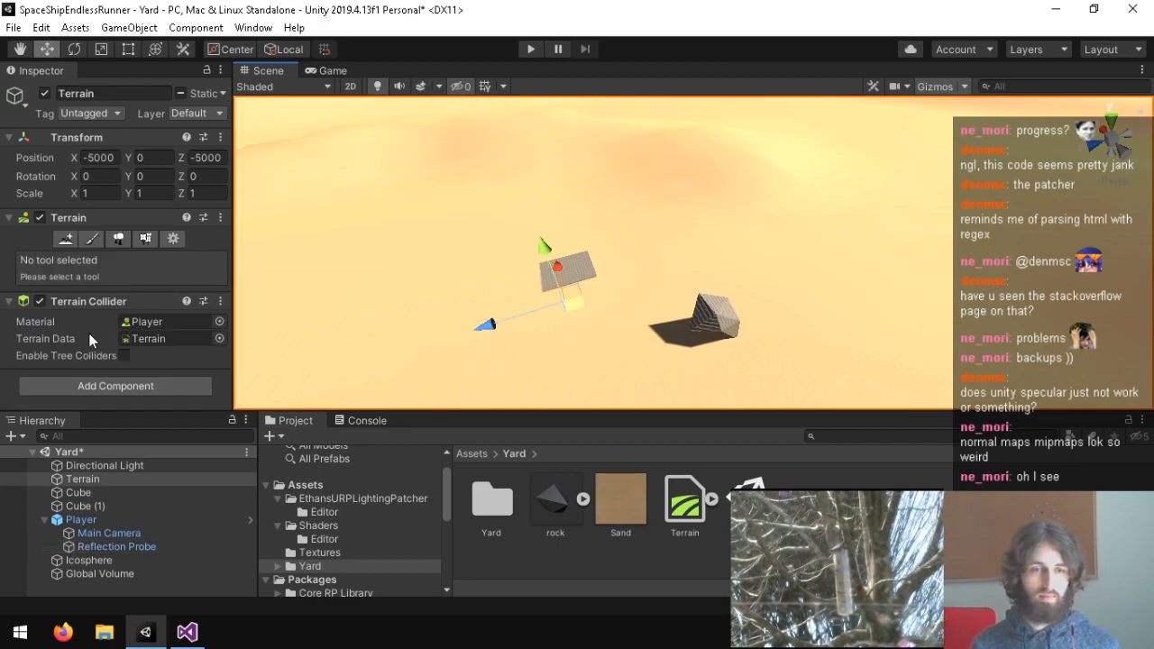
{"action": "left_click", "coordinate": [173, 239]}
{"action": "scroll", "coordinate": [81, 303], "scroll_direction": "down", "scroll_amount": 5}
{"action": "right_click_drag", "start_coordinate": [615, 208], "coordinate": [690, 293]}
{"action": "scroll", "coordinate": [645, 343], "scroll_direction": "up", "scroll_amount": 6}
{"action": "scroll", "coordinate": [134, 275], "scroll_direction": "up", "scroll_amount": 10}
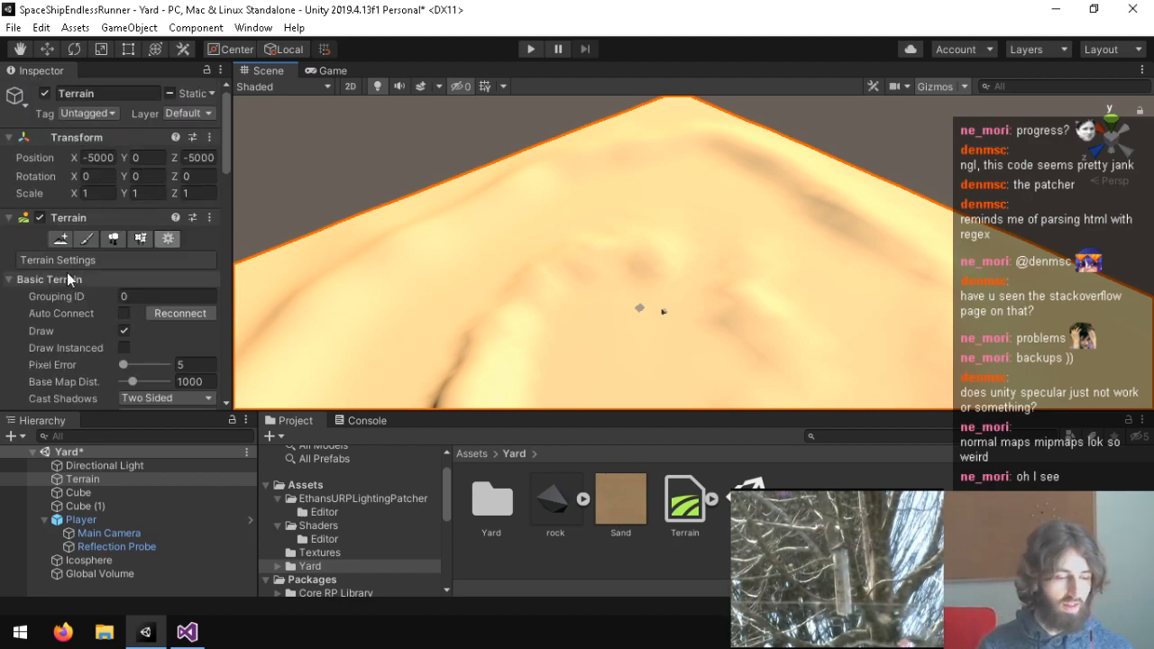
Set the terrain's heightmap resolution to 257 x 257 and leave the control texture resolution at 64 x 64.
{"action": "scroll", "coordinate": [67, 272], "scroll_direction": "down", "scroll_amount": 10}
{"action": "scroll", "coordinate": [63, 296], "scroll_direction": "up", "scroll_amount": 3}
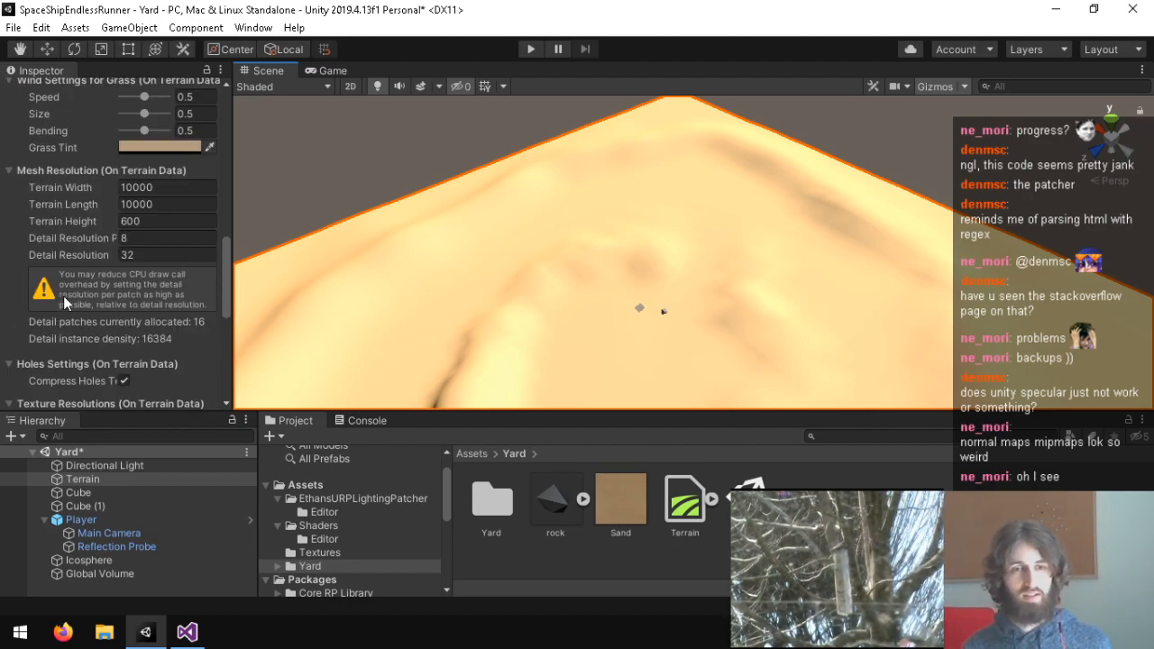
{"action": "scroll", "coordinate": [69, 289], "scroll_direction": "down", "scroll_amount": 3}
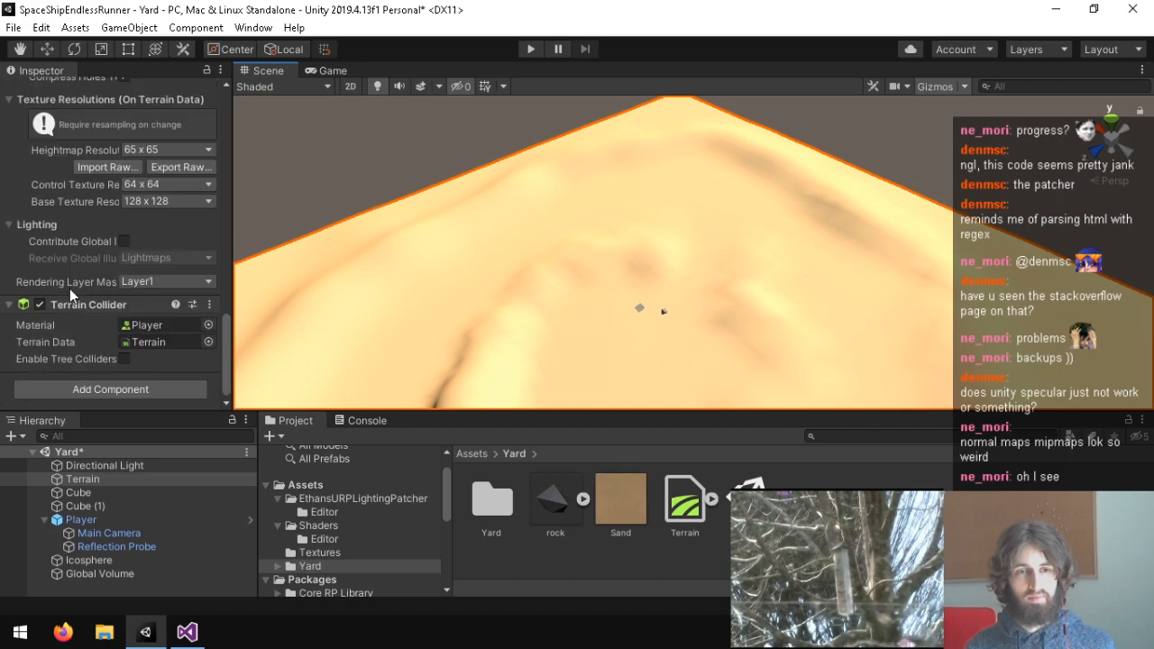
{"action": "left_click", "coordinate": [150, 148]}
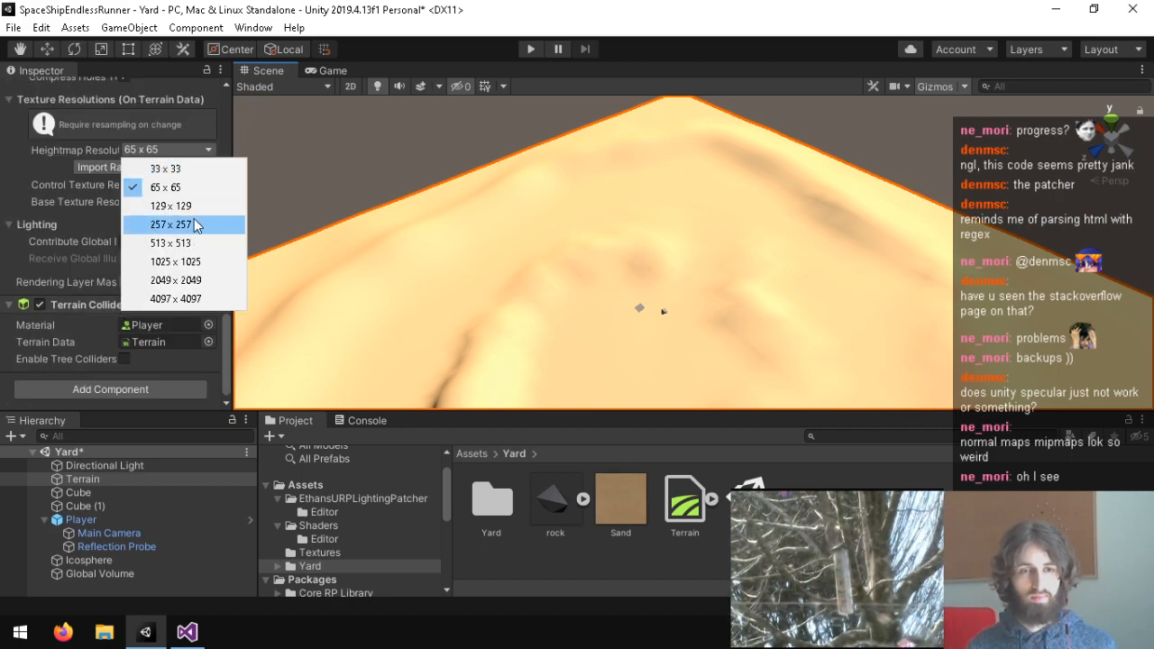
{"action": "left_click", "coordinate": [197, 224]}
{"action": "left_click", "coordinate": [137, 183]}
{"action": "left_click", "coordinate": [67, 206]}
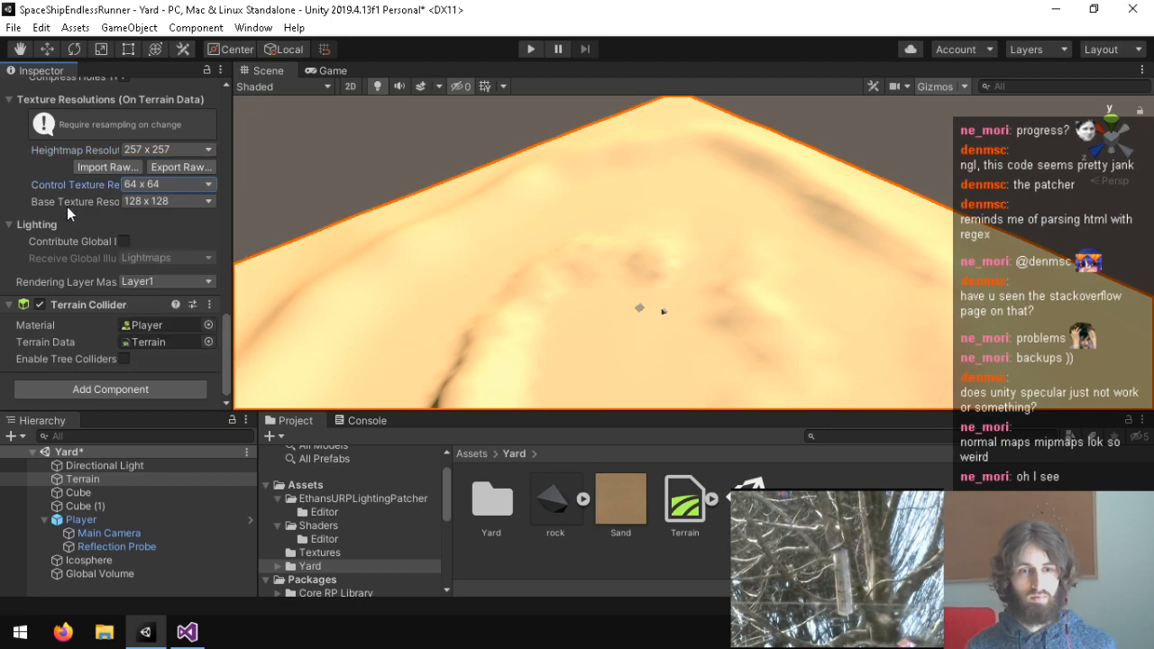
Activate terrain painting on the Terrain and choose the Set Height tool.
{"action": "right_click_drag", "start_coordinate": [609, 283], "coordinate": [696, 155]}
{"action": "scroll", "coordinate": [126, 292], "scroll_direction": "up", "scroll_amount": 15}
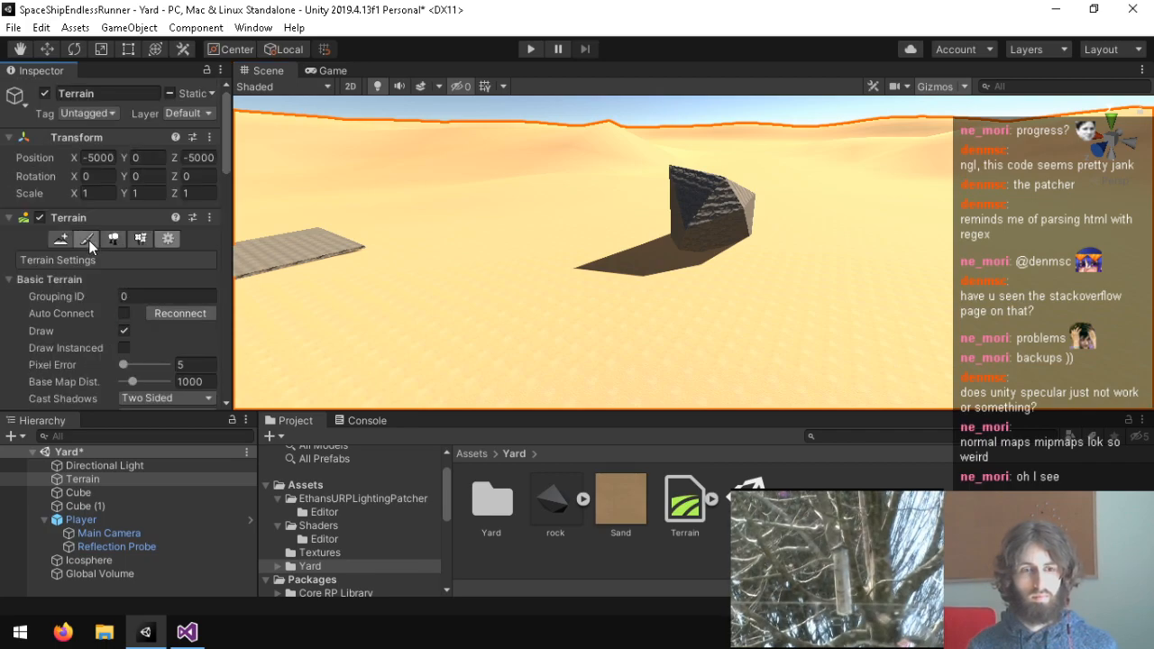
{"action": "left_click", "coordinate": [88, 240]}
{"action": "left_click", "coordinate": [59, 240]}
{"action": "left_click", "coordinate": [86, 239]}
{"action": "left_click", "coordinate": [99, 258]}
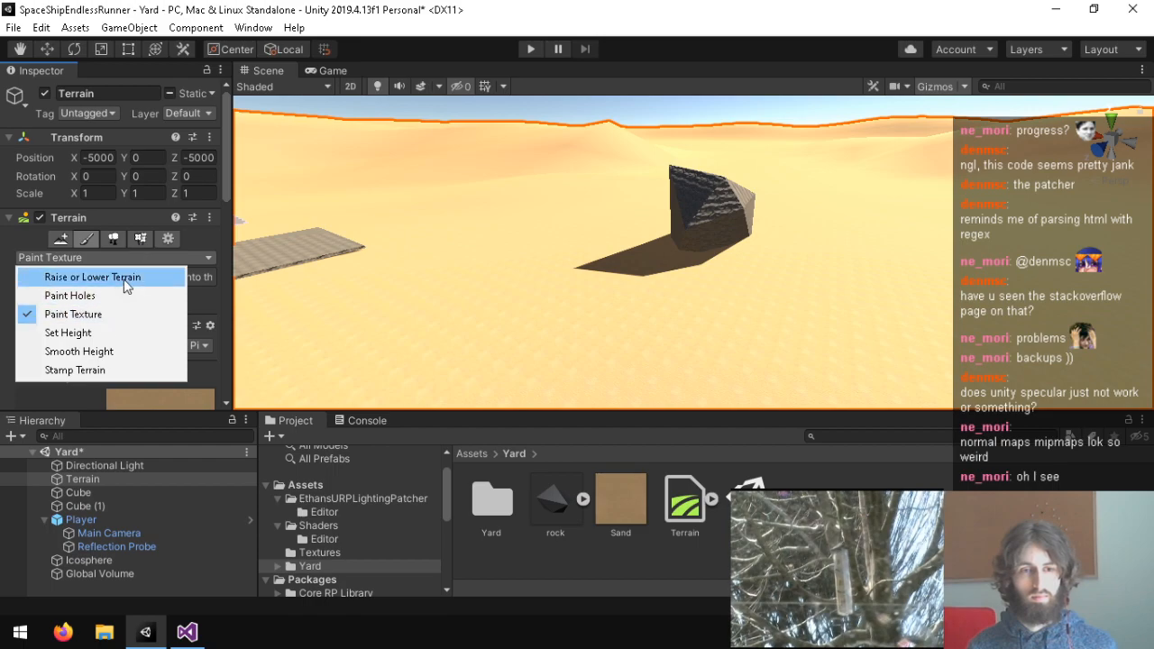
{"action": "left_click", "coordinate": [90, 277]}
{"action": "right_click_drag", "start_coordinate": [529, 186], "coordinate": [711, 207]}
{"action": "right_click_drag", "start_coordinate": [383, 250], "coordinate": [506, 280]}
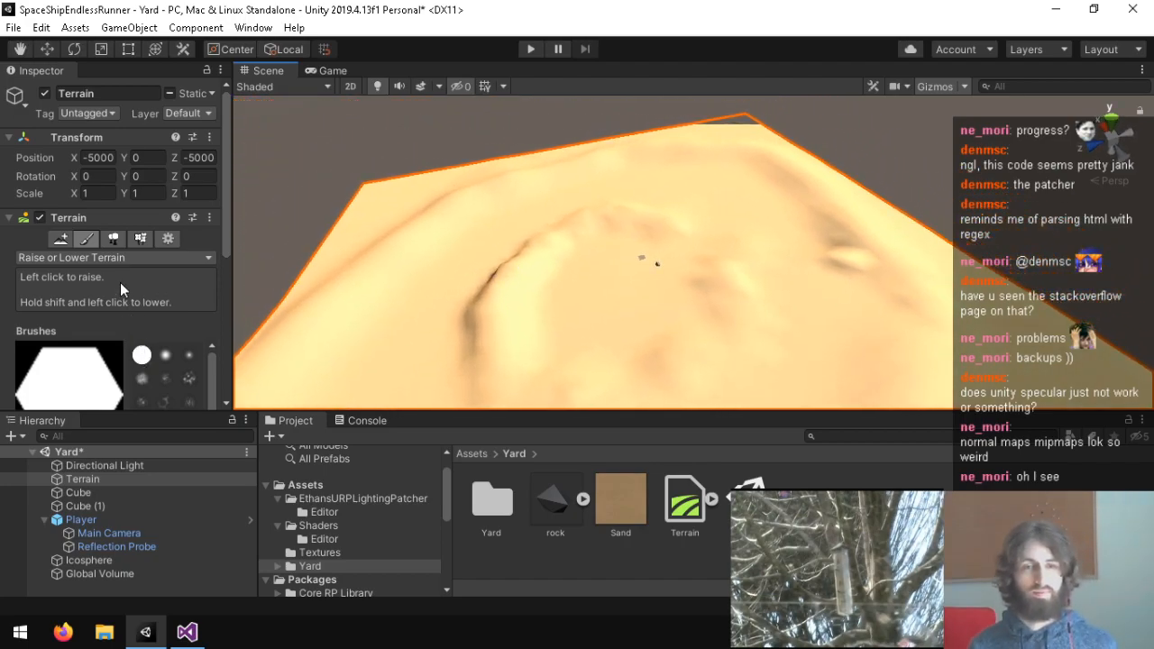
{"action": "left_click", "coordinate": [113, 258]}
{"action": "left_click", "coordinate": [99, 334]}
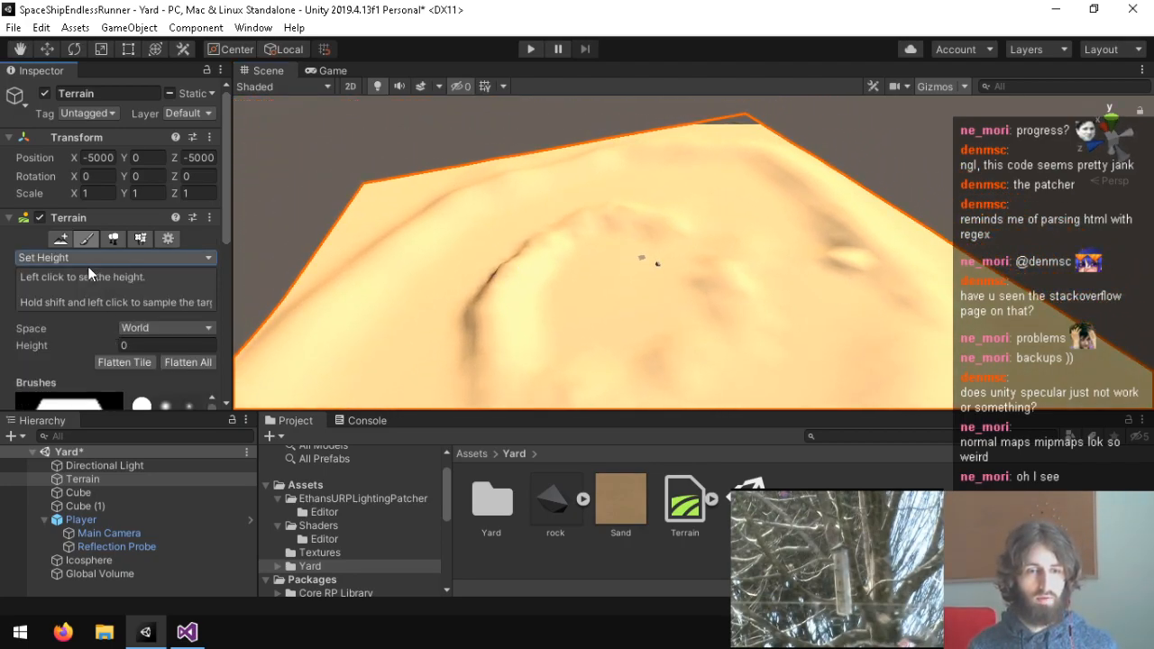
Flatten the whole terrain to height 0 with Set Height, using the round brush at size 20070 and opacity 100.
{"action": "left_click_drag", "start_coordinate": [525, 289], "coordinate": [498, 295]}
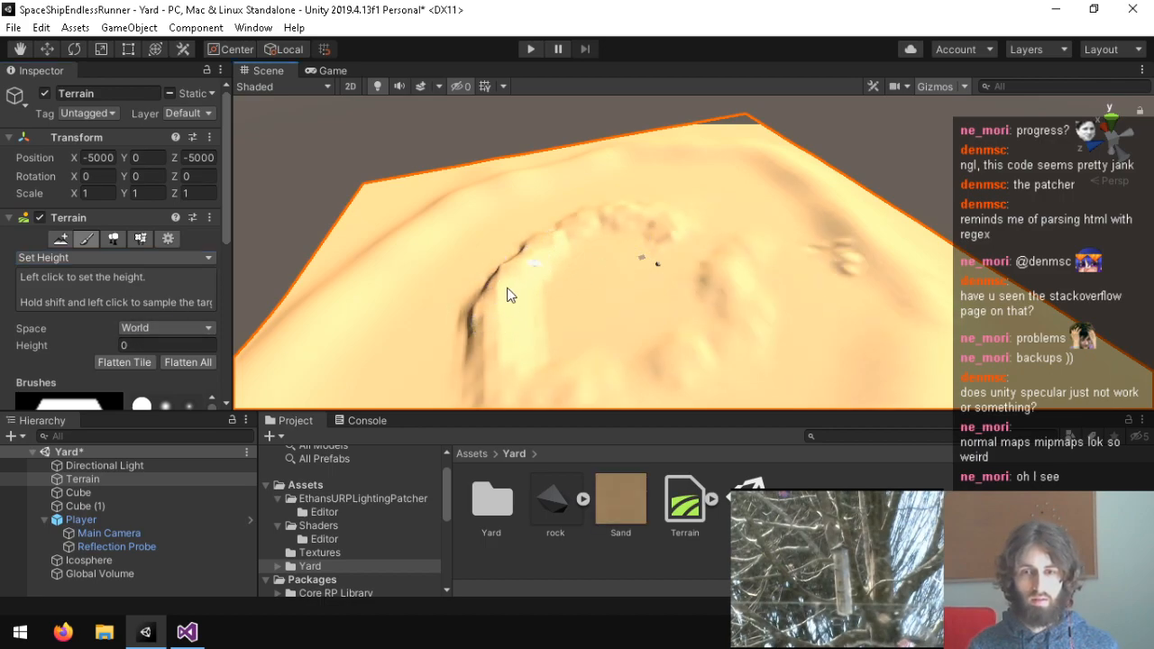
{"action": "left_click", "coordinate": [459, 287]}
{"action": "scroll", "coordinate": [119, 272], "scroll_direction": "down", "scroll_amount": 8}
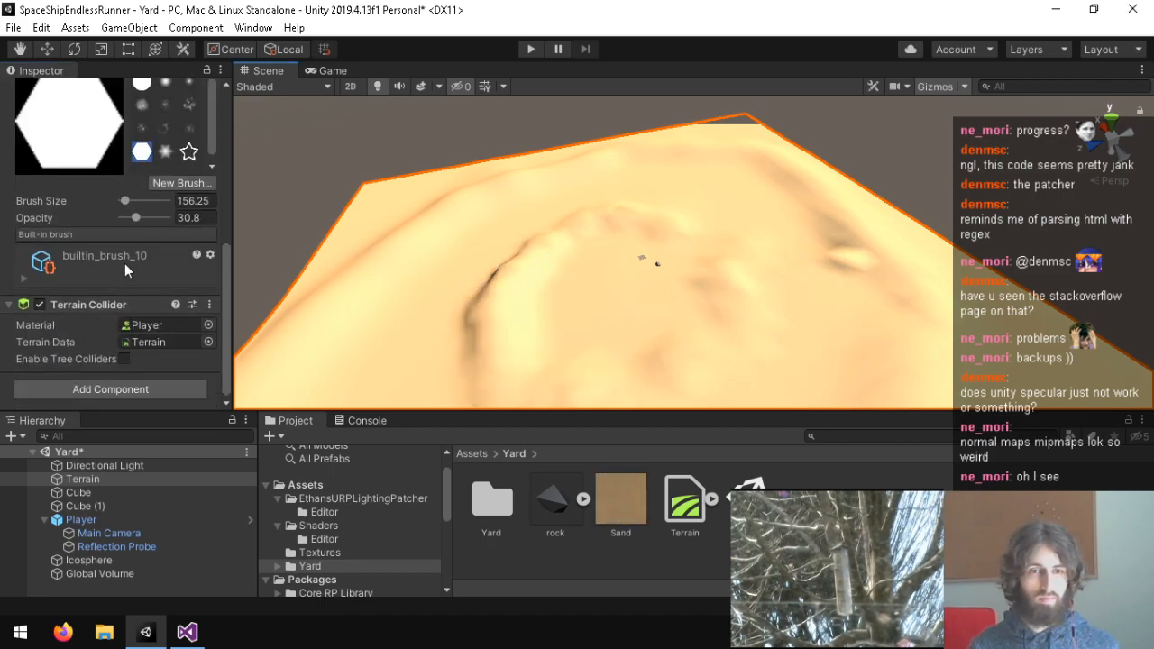
{"action": "left_click", "coordinate": [141, 85]}
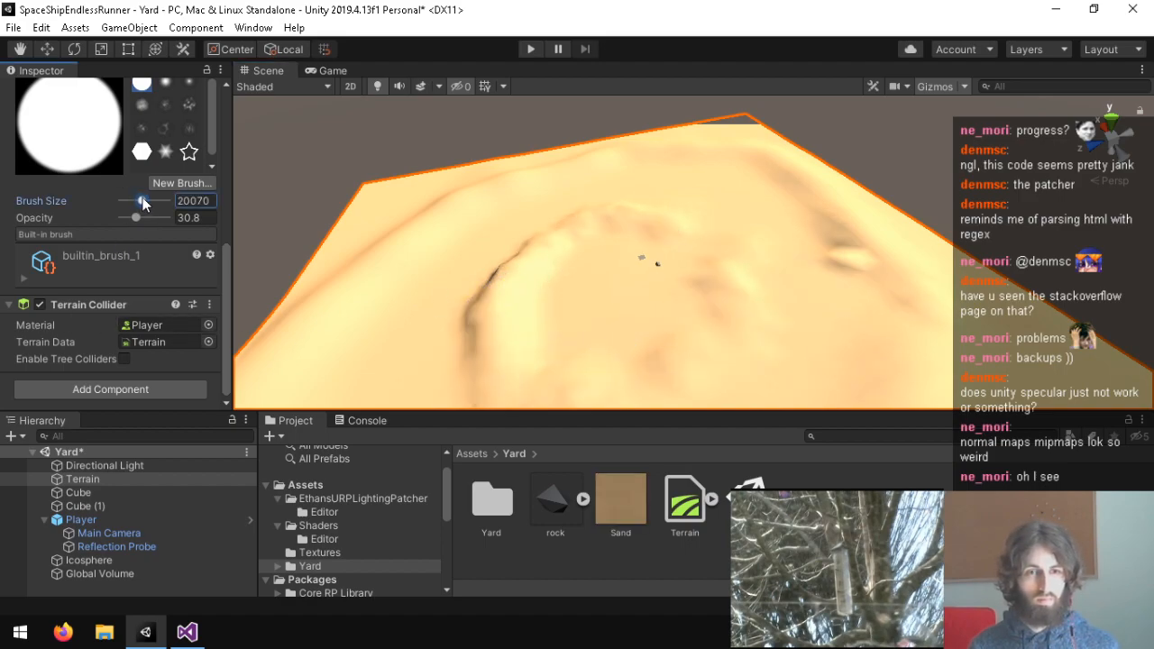
{"action": "mouse_move", "coordinate": [515, 258]}
{"action": "left_mouse_down"}
{"action": "mouse_move", "coordinate": [476, 278]}
{"action": "mouse_move", "coordinate": [682, 304]}
{"action": "mouse_move", "coordinate": [536, 368]}
{"action": "mouse_move", "coordinate": [425, 392]}
{"action": "mouse_move", "coordinate": [634, 238]}
{"action": "left_mouse_up"}
{"action": "mouse_move", "coordinate": [712, 239]}
{"action": "right_mouse_down"}
{"action": "mouse_move", "coordinate": [830, 297]}
{"action": "mouse_move", "coordinate": [717, 221]}
{"action": "mouse_move", "coordinate": [917, 172]}
{"action": "mouse_move", "coordinate": [388, 217]}
{"action": "right_mouse_up"}
{"action": "scroll", "coordinate": [93, 264], "scroll_direction": "up", "scroll_amount": 5}
{"action": "scroll", "coordinate": [133, 268], "scroll_direction": "down", "scroll_amount": 2}
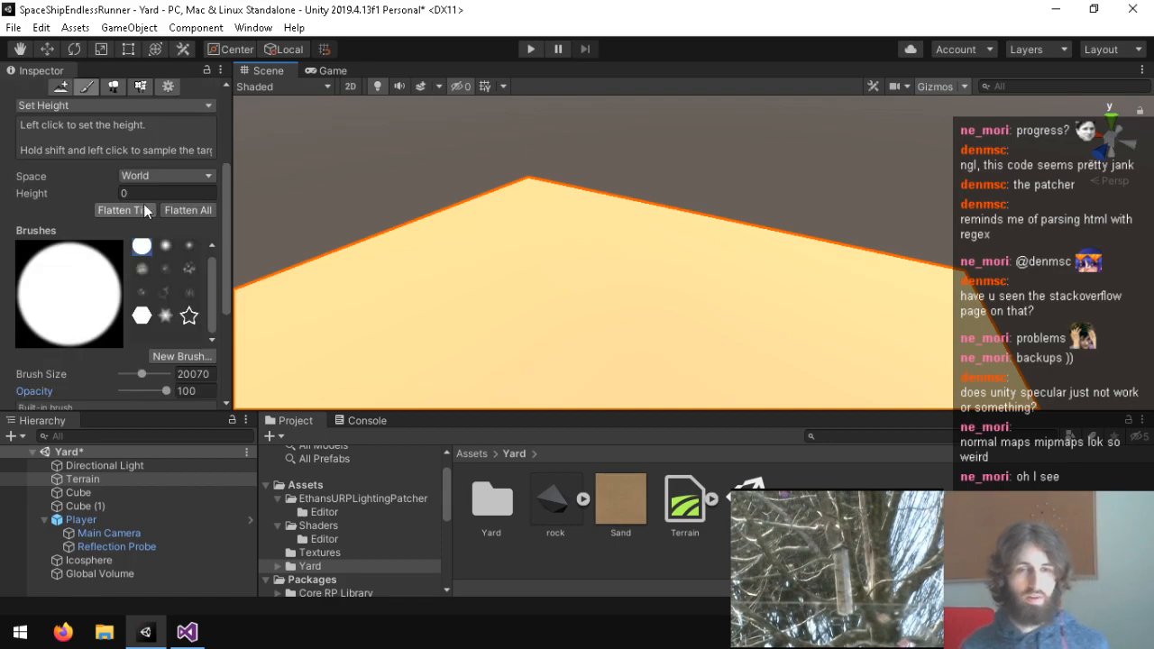
Raise one corner of the flat terrain with Raise or Lower Terrain, using the hexagonal brush at size 7972 and opacity 54.
{"action": "left_click", "coordinate": [153, 108]}
{"action": "left_click", "coordinate": [149, 106]}
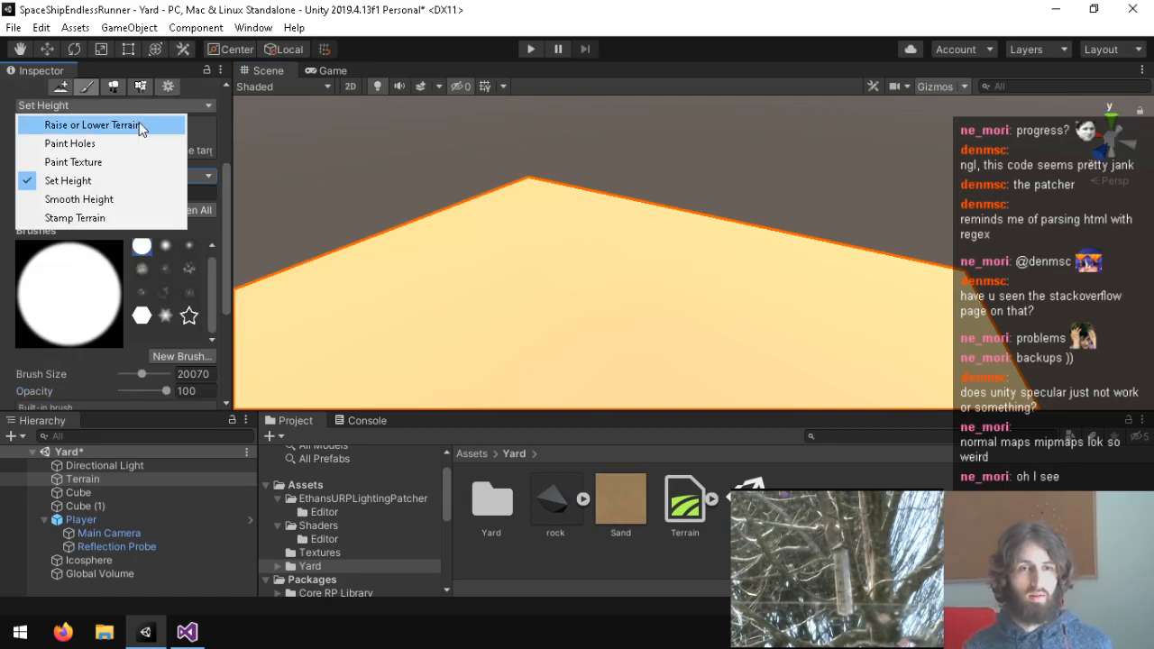
{"action": "left_click", "coordinate": [147, 120]}
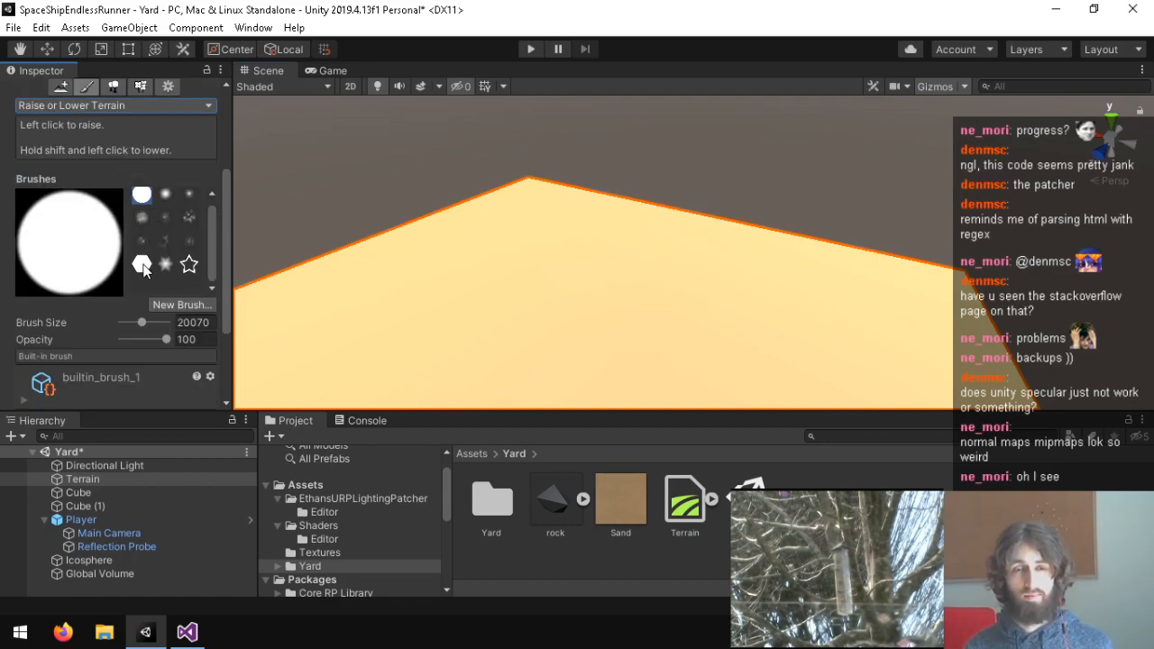
{"action": "left_click_drag", "start_coordinate": [151, 342], "coordinate": [126, 335]}
{"action": "mouse_move", "coordinate": [539, 265]}
{"action": "right_mouse_down"}
{"action": "mouse_move", "coordinate": [652, 198]}
{"action": "mouse_move", "coordinate": [493, 180]}
{"action": "mouse_move", "coordinate": [438, 253]}
{"action": "mouse_move", "coordinate": [572, 267]}
{"action": "right_mouse_up"}
{"action": "mouse_move", "coordinate": [572, 268]}
{"action": "left_mouse_down"}
{"action": "mouse_move", "coordinate": [593, 305]}
{"action": "mouse_move", "coordinate": [568, 234]}
{"action": "mouse_move", "coordinate": [587, 193]}
{"action": "mouse_move", "coordinate": [599, 266]}
{"action": "left_mouse_up"}
{"action": "mouse_move", "coordinate": [600, 266]}
{"action": "right_mouse_down"}
{"action": "mouse_move", "coordinate": [755, 364]}
{"action": "mouse_move", "coordinate": [766, 340]}
{"action": "mouse_move", "coordinate": [770, 351]}
{"action": "mouse_move", "coordinate": [676, 381]}
{"action": "mouse_move", "coordinate": [648, 437]}
{"action": "mouse_move", "coordinate": [848, 405]}
{"action": "mouse_move", "coordinate": [966, 401]}
{"action": "right_mouse_up"}
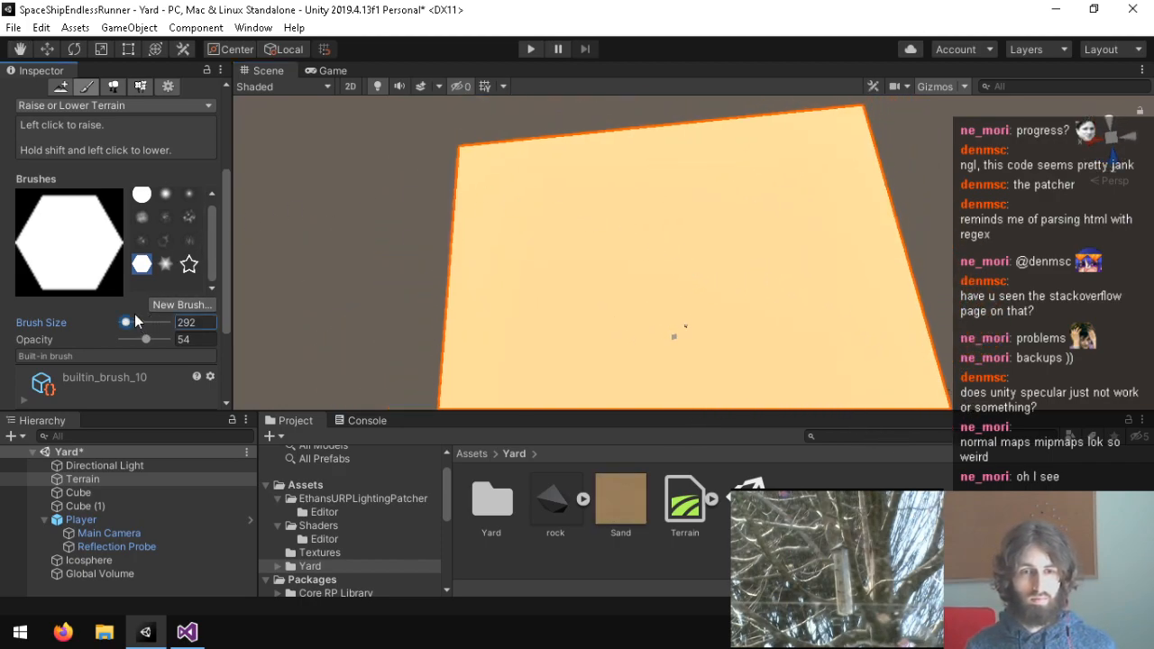
{"action": "left_click_drag", "start_coordinate": [131, 323], "coordinate": [138, 323]}
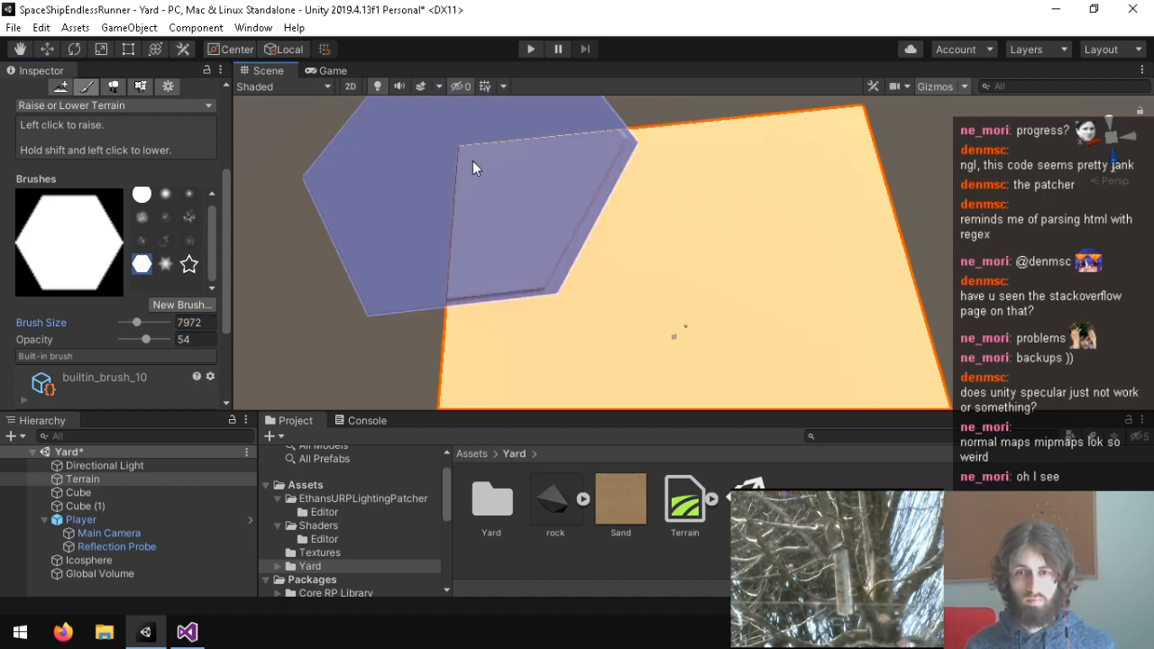
{"action": "mouse_move", "coordinate": [479, 165]}
{"action": "left_mouse_down"}
{"action": "mouse_move", "coordinate": [473, 155]}
{"action": "mouse_move", "coordinate": [571, 84]}
{"action": "left_mouse_up"}
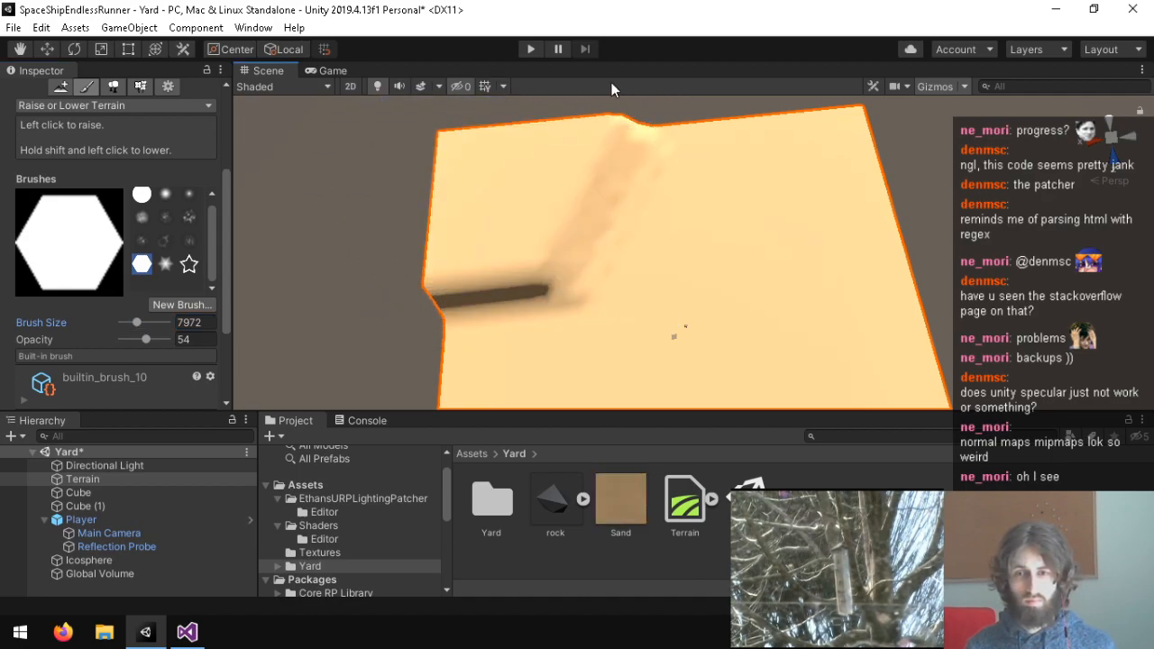
Undo the last raise stroke and raise a curved dune ridge around the terrain's corner, using the hexagonal brush at size 1457 and opacity 54.
{"action": "key", "text": "ctrl+z"}
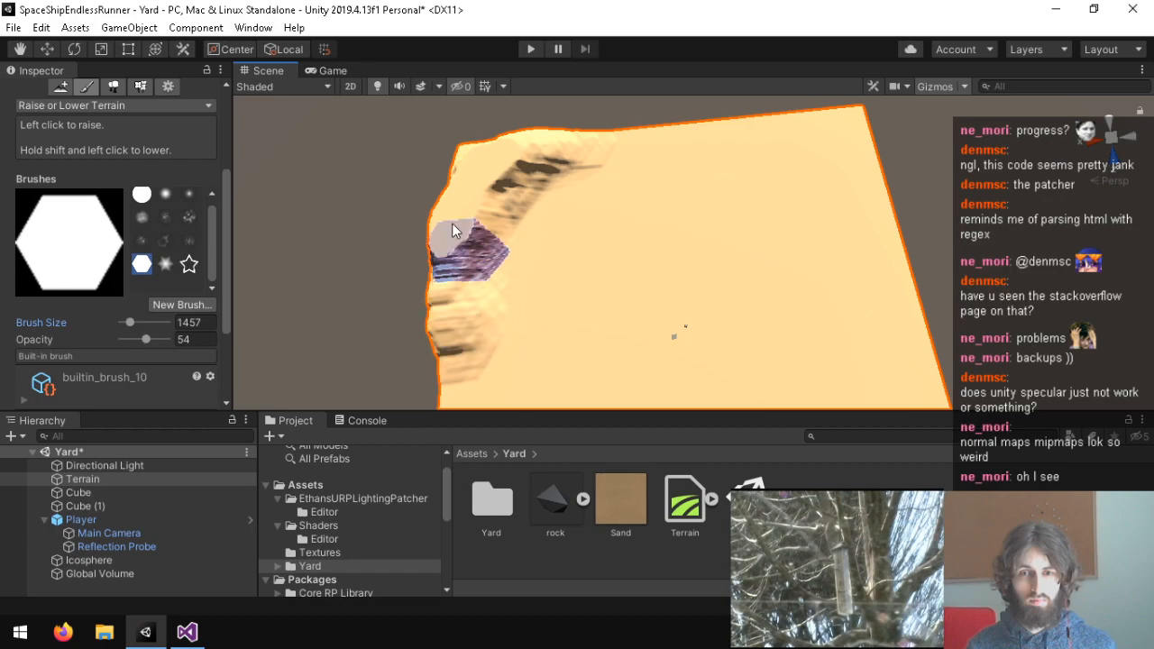
{"action": "left_click_drag", "start_coordinate": [524, 168], "coordinate": [641, 158]}
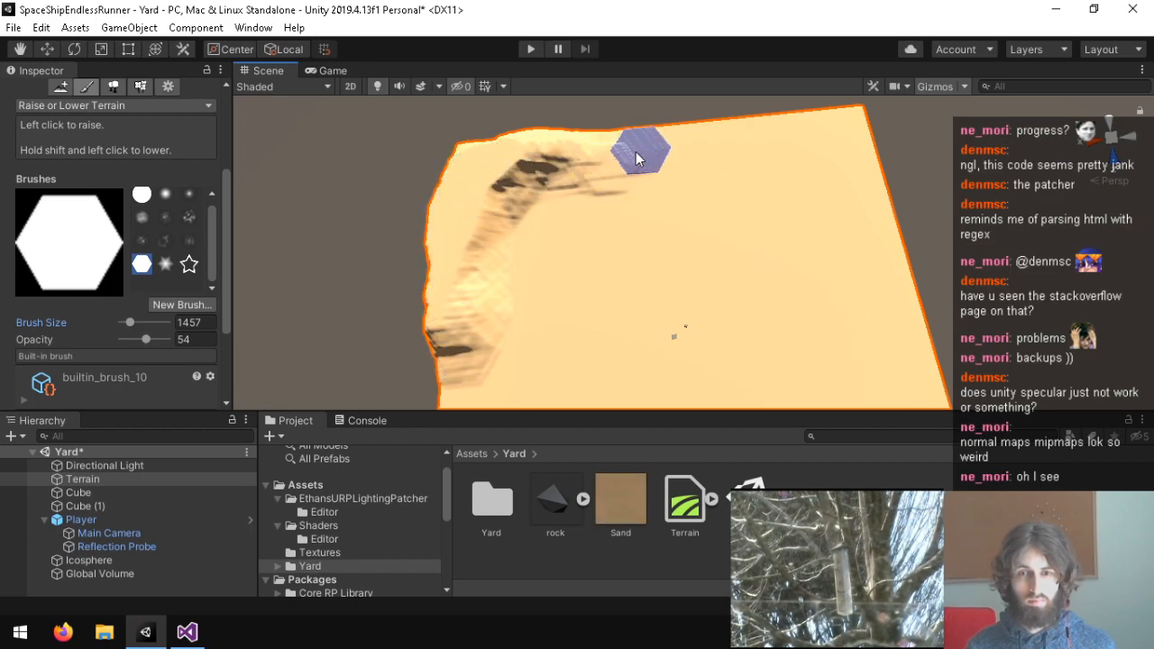
{"action": "left_click_drag", "start_coordinate": [563, 150], "coordinate": [561, 159]}
{"action": "right_click_drag", "start_coordinate": [651, 144], "coordinate": [215, 200]}
{"action": "key", "text": "w"}
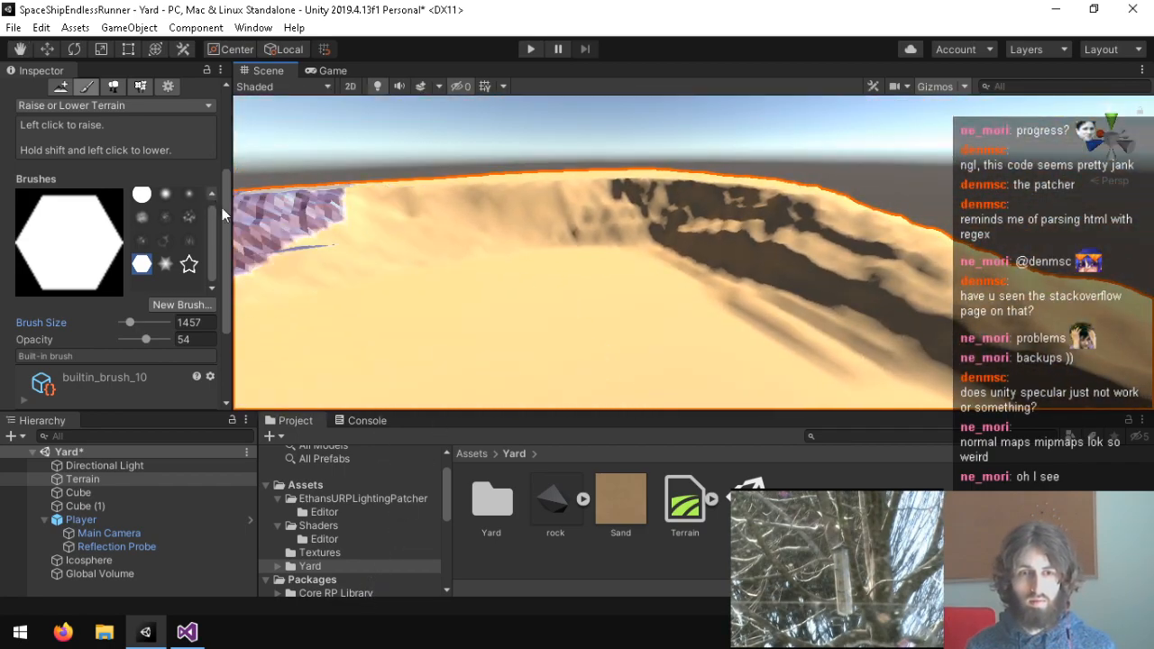
Review the mesh resolution and texture resolution values in the Terrain's settings.
{"action": "left_click", "coordinate": [167, 85]}
{"action": "scroll", "coordinate": [68, 239], "scroll_direction": "down", "scroll_amount": 10}
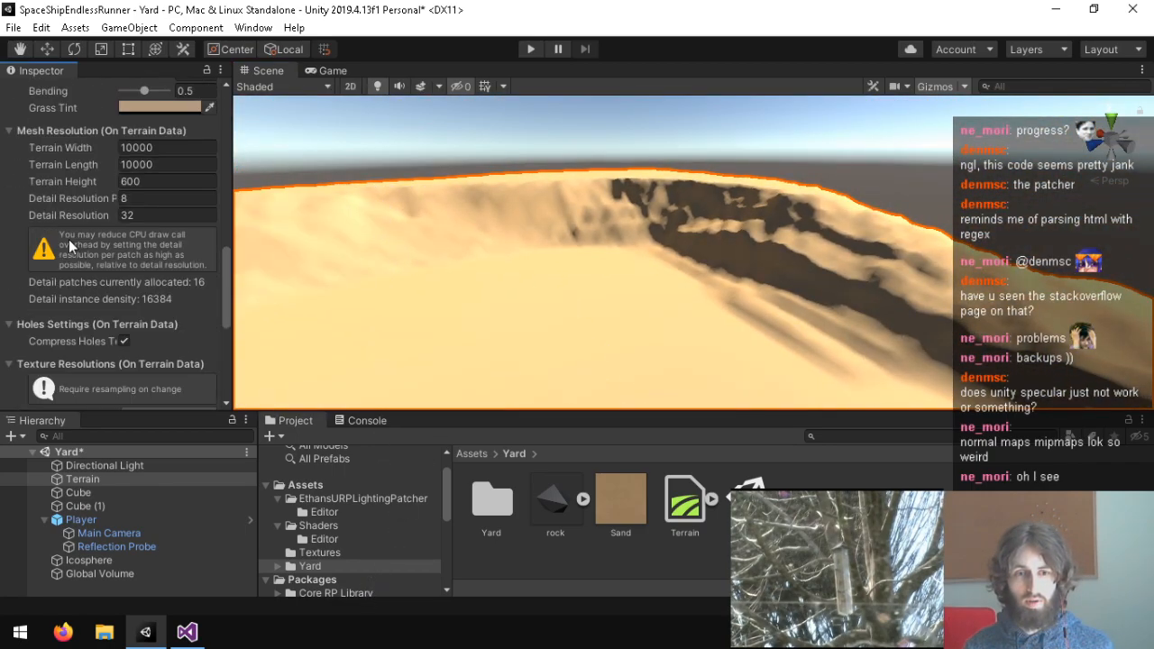
{"action": "scroll", "coordinate": [42, 340], "scroll_direction": "down", "scroll_amount": 3}
{"action": "scroll", "coordinate": [79, 328], "scroll_direction": "up", "scroll_amount": 8}
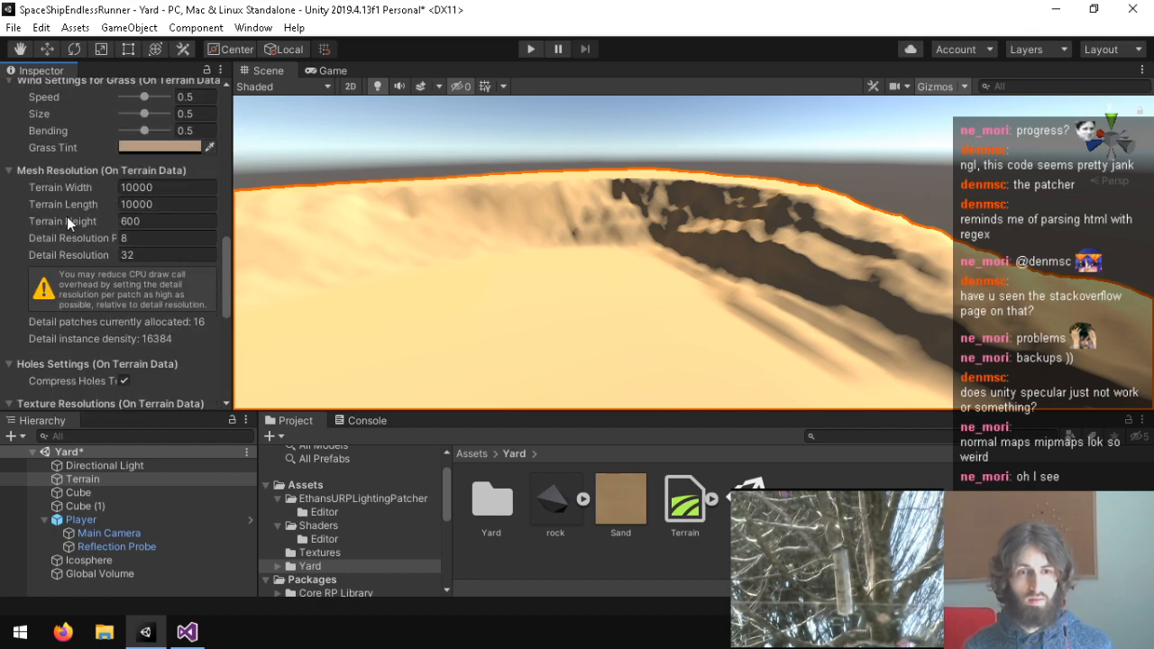
{"action": "right_click_drag", "start_coordinate": [304, 239], "coordinate": [489, 354]}
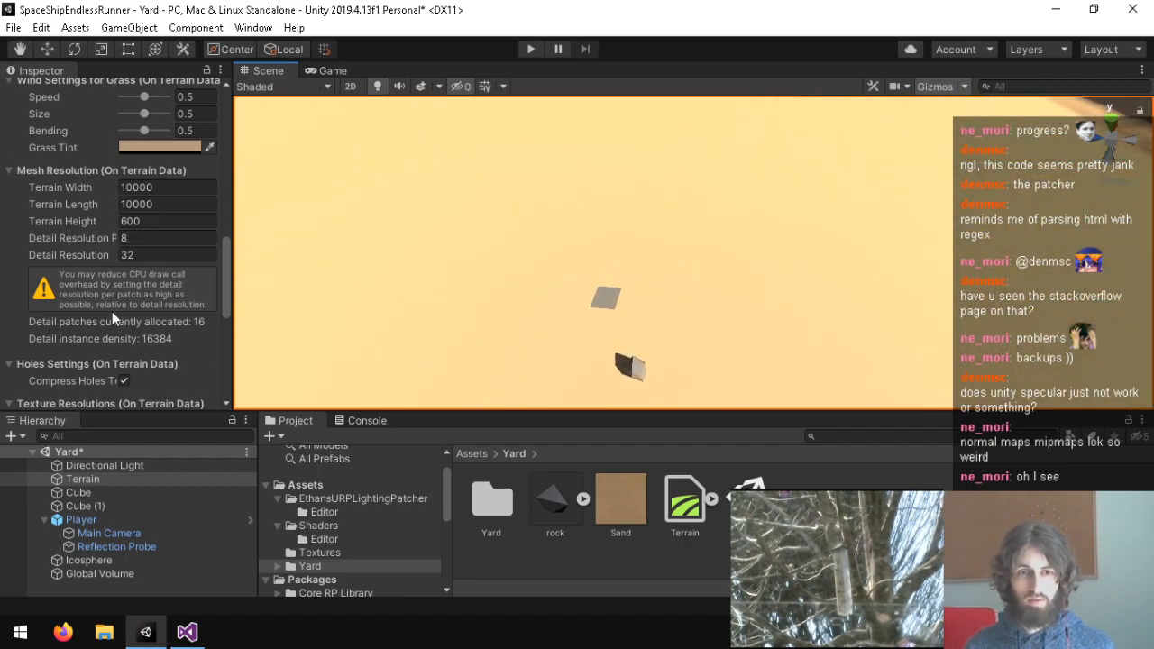
{"action": "scroll", "coordinate": [103, 301], "scroll_direction": "up", "scroll_amount": 10}
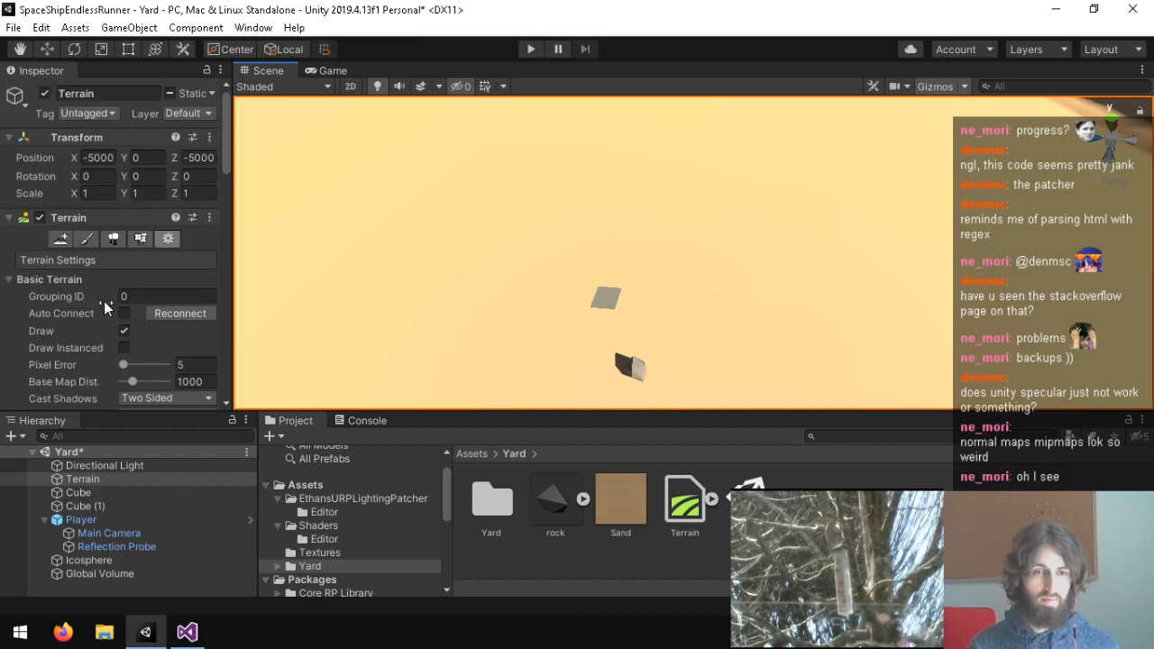
Raise a steep flat-topped hill on the flat sand beside the cubes with Raise or Lower Terrain and the hexagonal brush.
{"action": "left_click", "coordinate": [61, 239]}
{"action": "right_click_drag", "start_coordinate": [754, 317], "coordinate": [533, 249]}
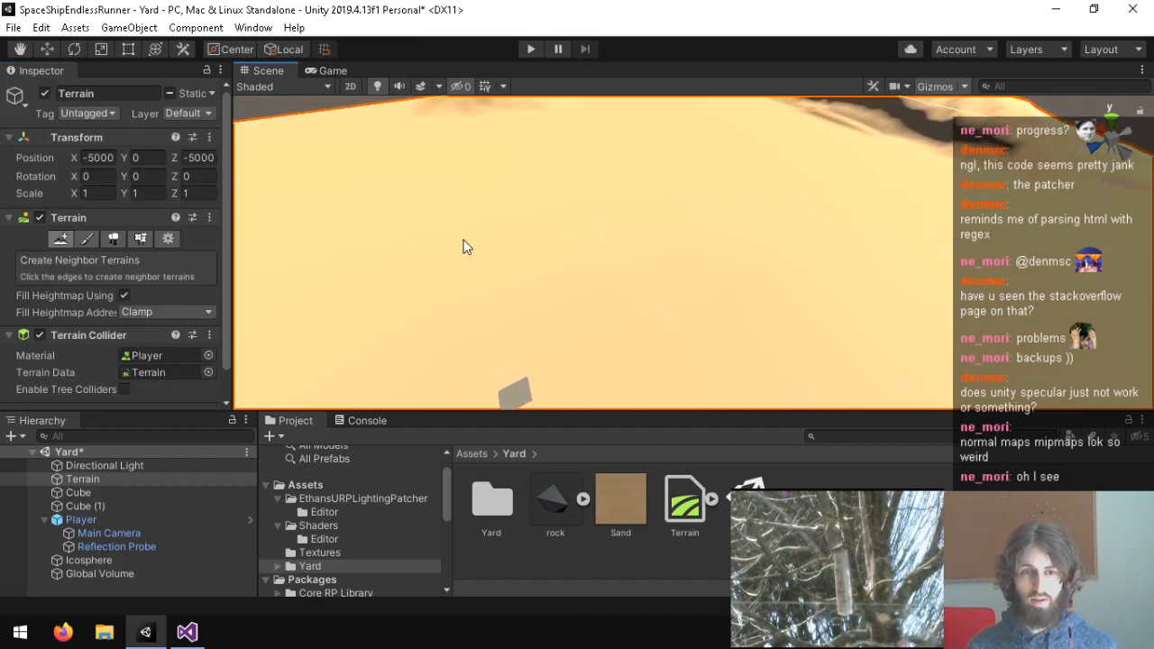
{"action": "left_click", "coordinate": [87, 239]}
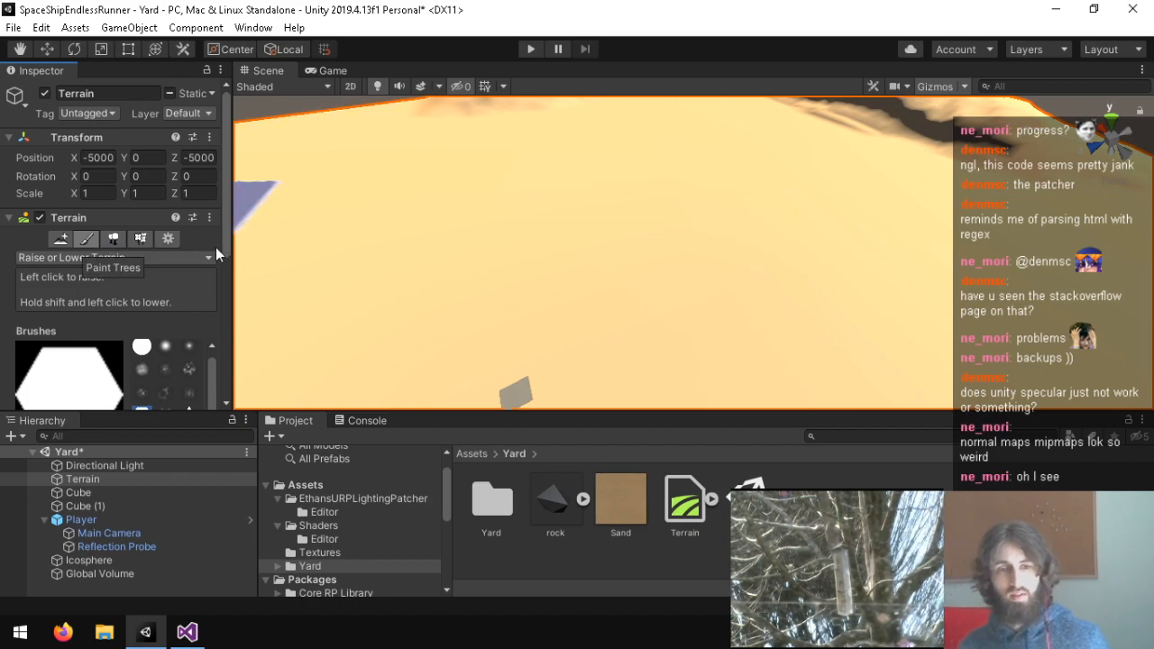
{"action": "mouse_move", "coordinate": [619, 242]}
{"action": "left_mouse_down"}
{"action": "mouse_move", "coordinate": [570, 179]}
{"action": "mouse_move", "coordinate": [606, 139]}
{"action": "mouse_move", "coordinate": [570, 132]}
{"action": "mouse_move", "coordinate": [610, 125]}
{"action": "left_mouse_up"}
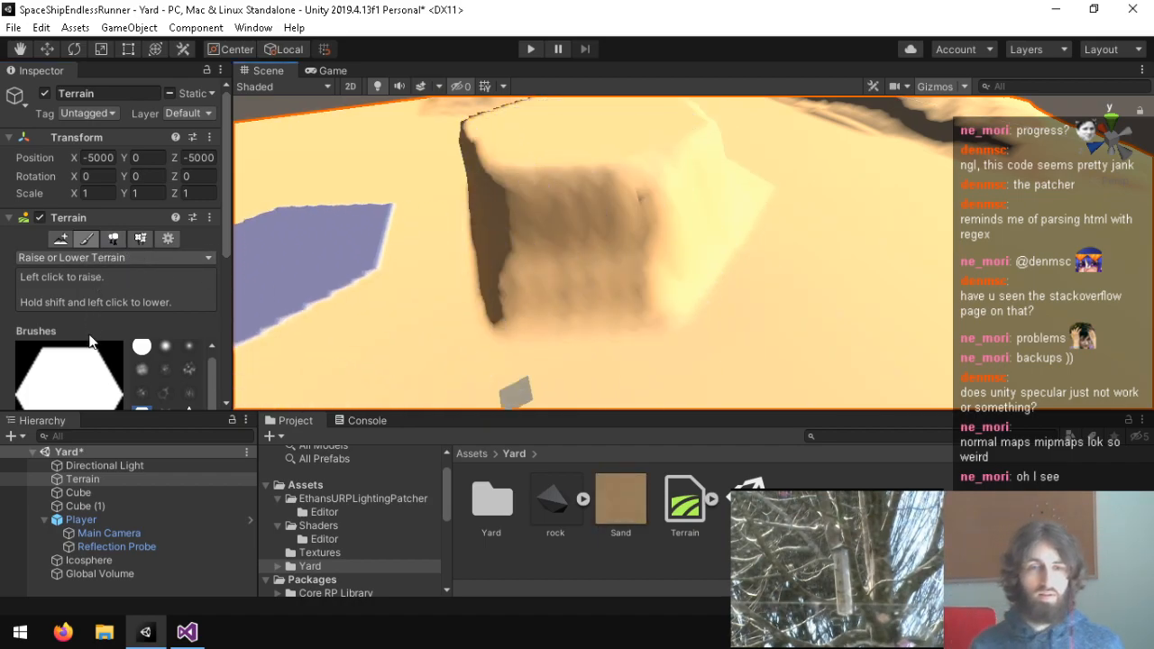
{"action": "scroll", "coordinate": [99, 332], "scroll_direction": "down", "scroll_amount": 5}
{"action": "scroll", "coordinate": [67, 243], "scroll_direction": "up", "scroll_amount": 5}
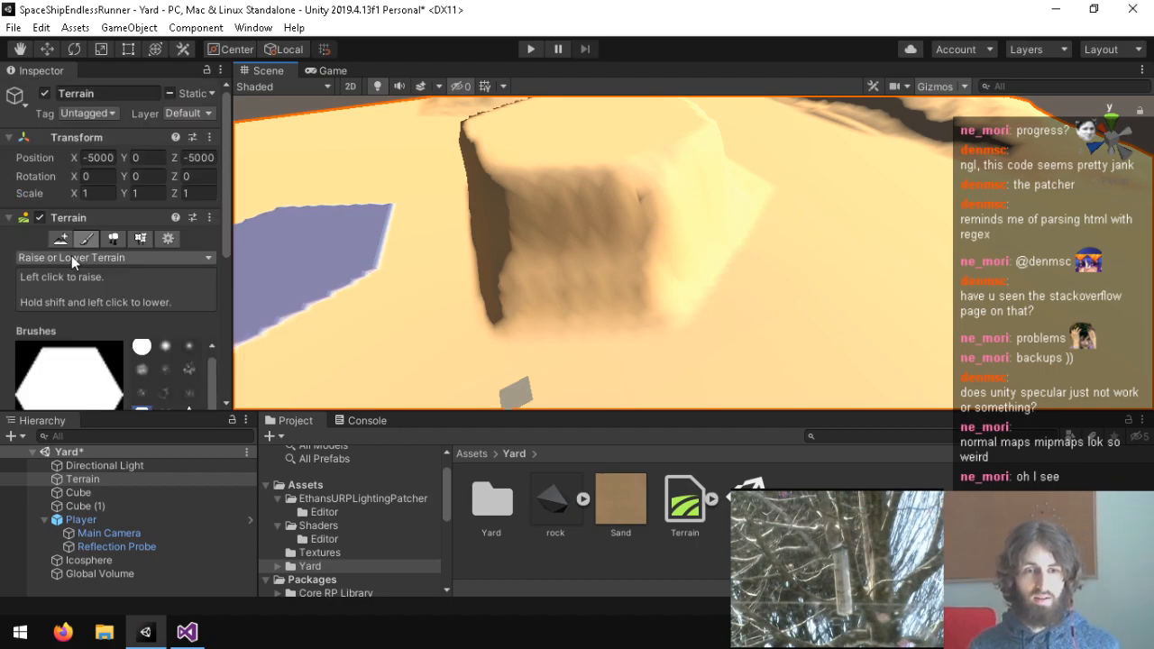
Play-test the scene by walking to the new hill and up its sandy slope, and stop play mode.
{"action": "left_click", "coordinate": [168, 238]}
{"action": "left_click", "coordinate": [531, 51]}
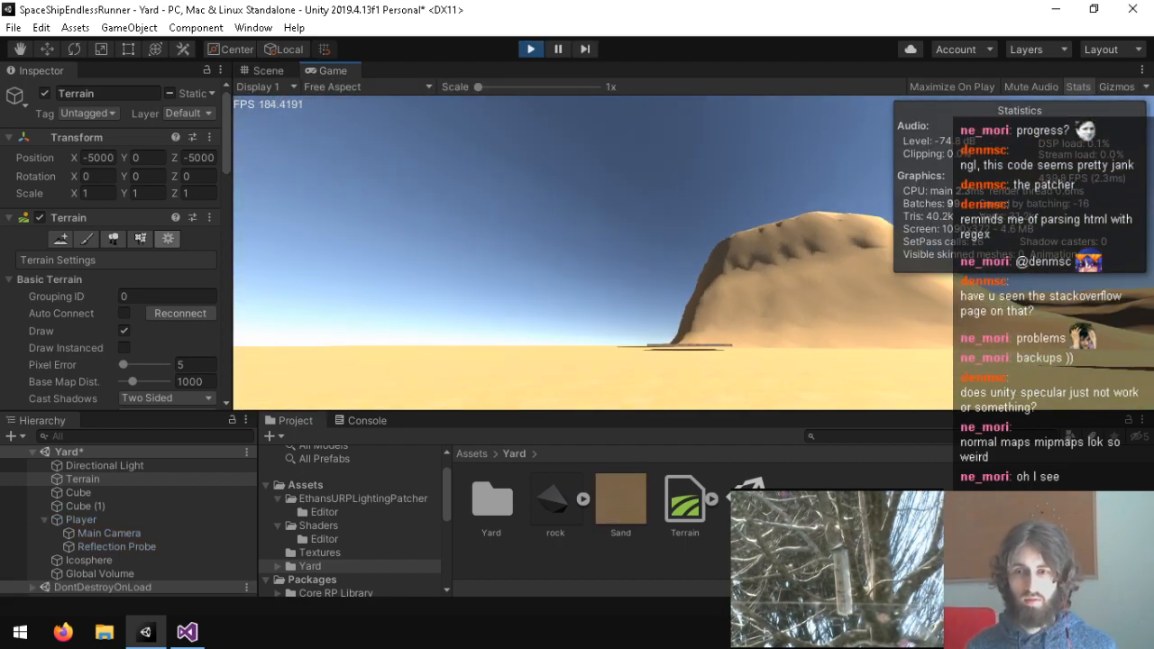
{"action": "key", "text": "w"}
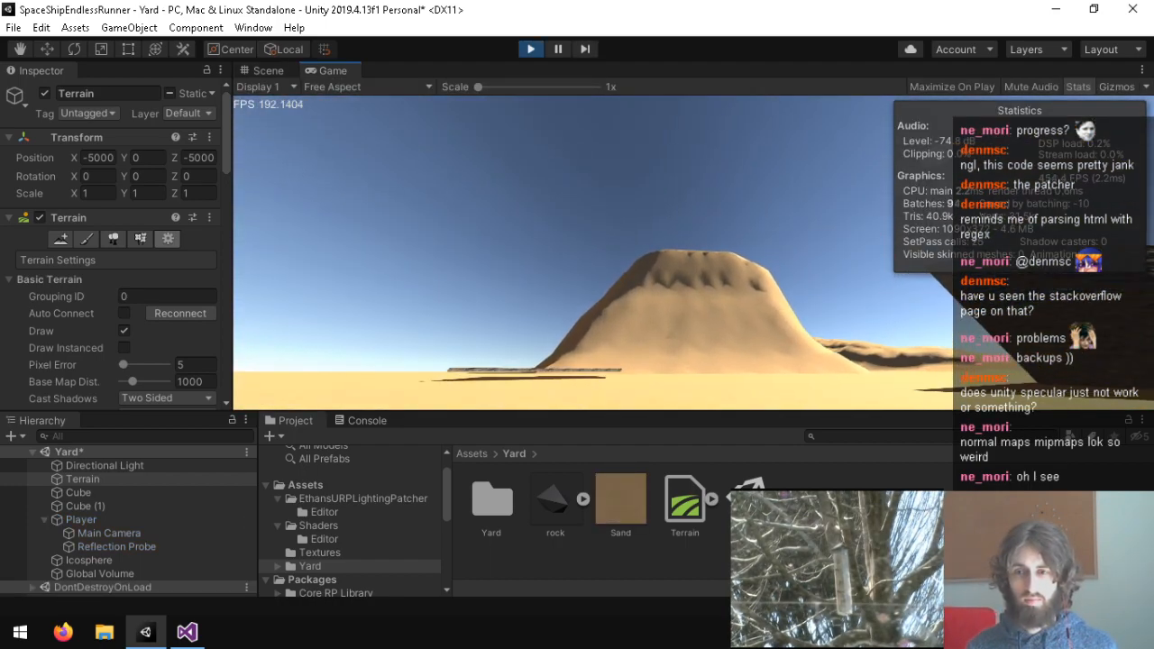
{"action": "key", "text": "w"}
{"action": "key", "text": "w"}
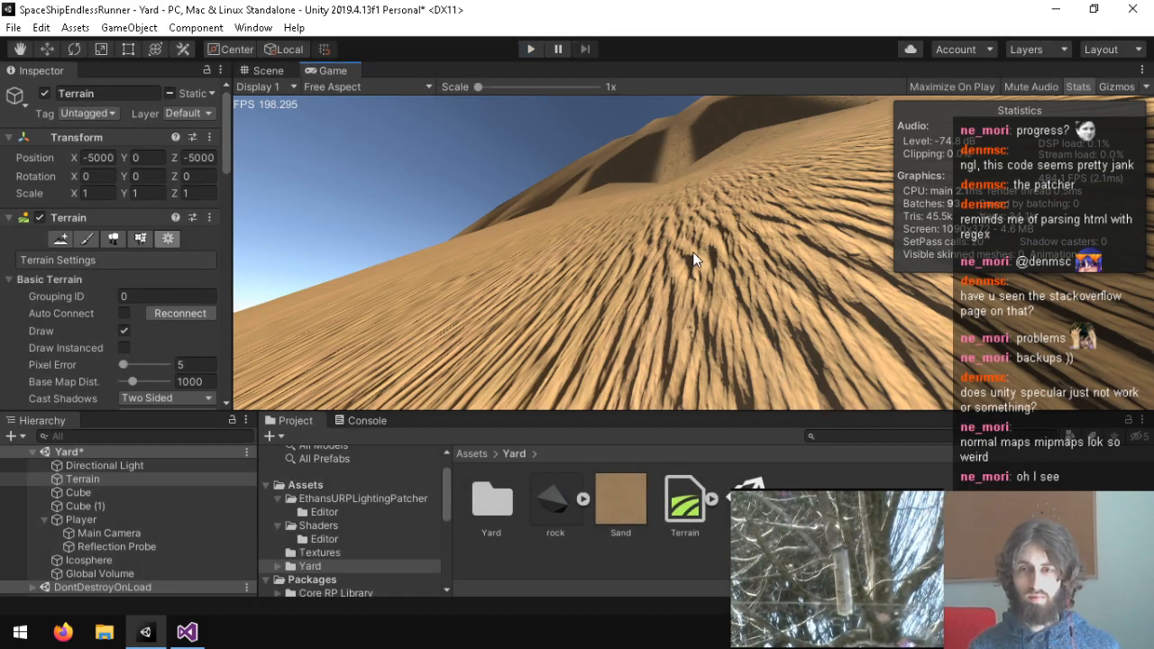
{"action": "key", "text": "ctrl+p"}
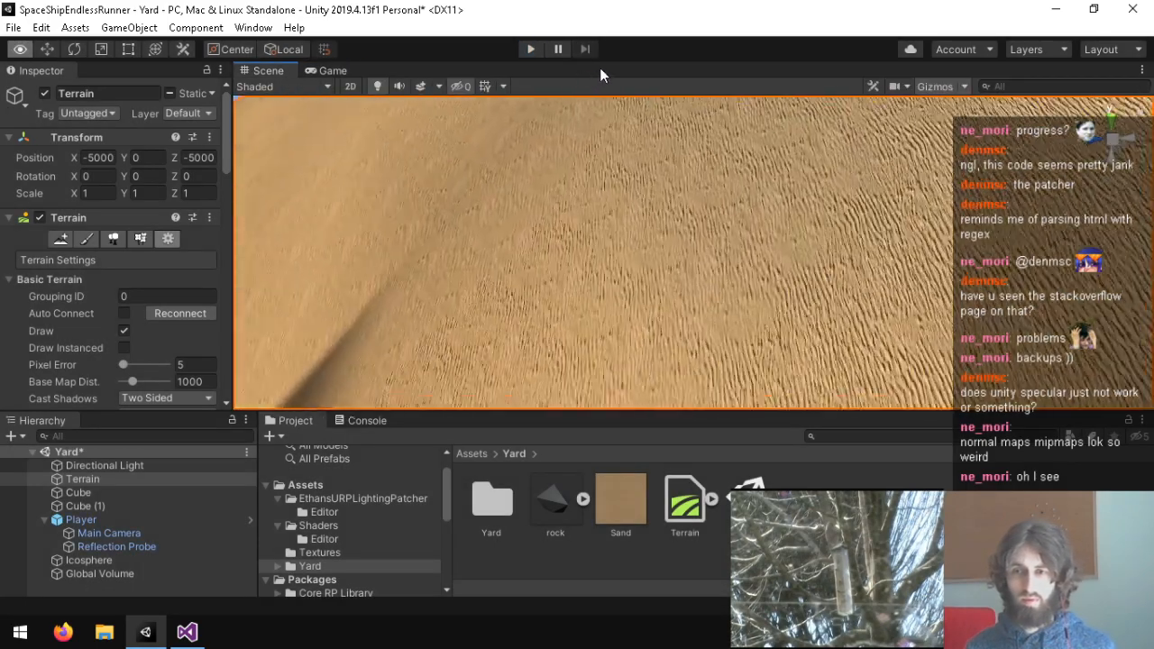
Inspect the rippled sand on the slope up close and check the Sand terrain layer's normal map and tiling settings.
{"action": "right_click_drag", "start_coordinate": [600, 70], "coordinate": [654, 62]}
{"action": "key", "text": "w"}
{"action": "left_click", "coordinate": [613, 503]}
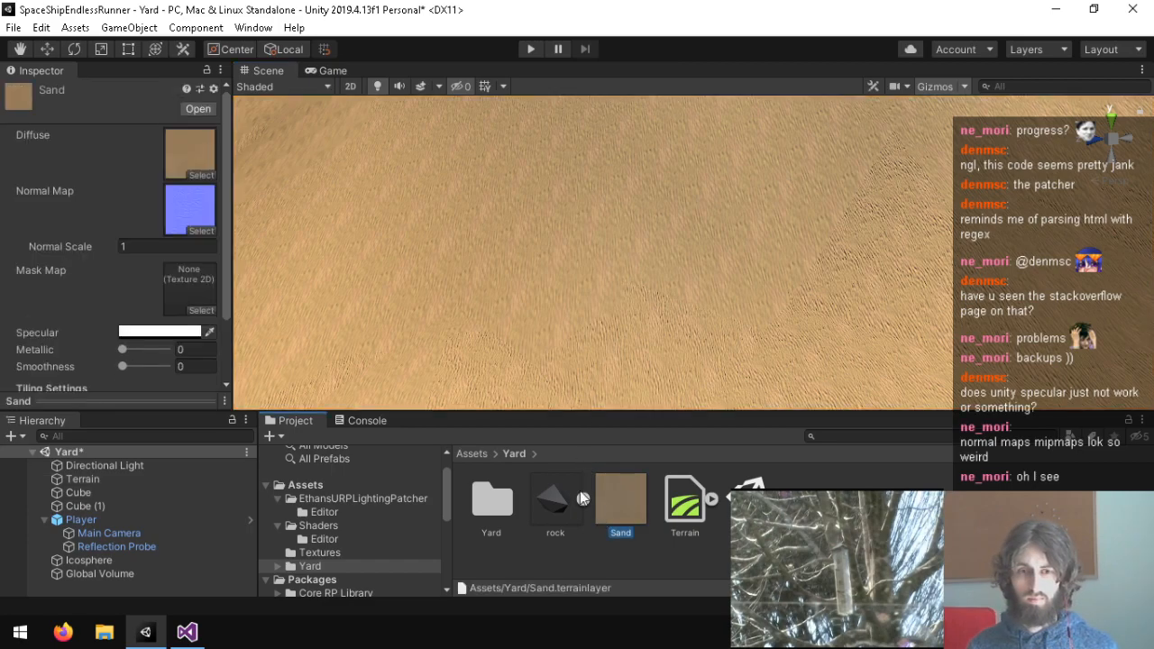
{"action": "scroll", "coordinate": [87, 365], "scroll_direction": "down", "scroll_amount": 3}
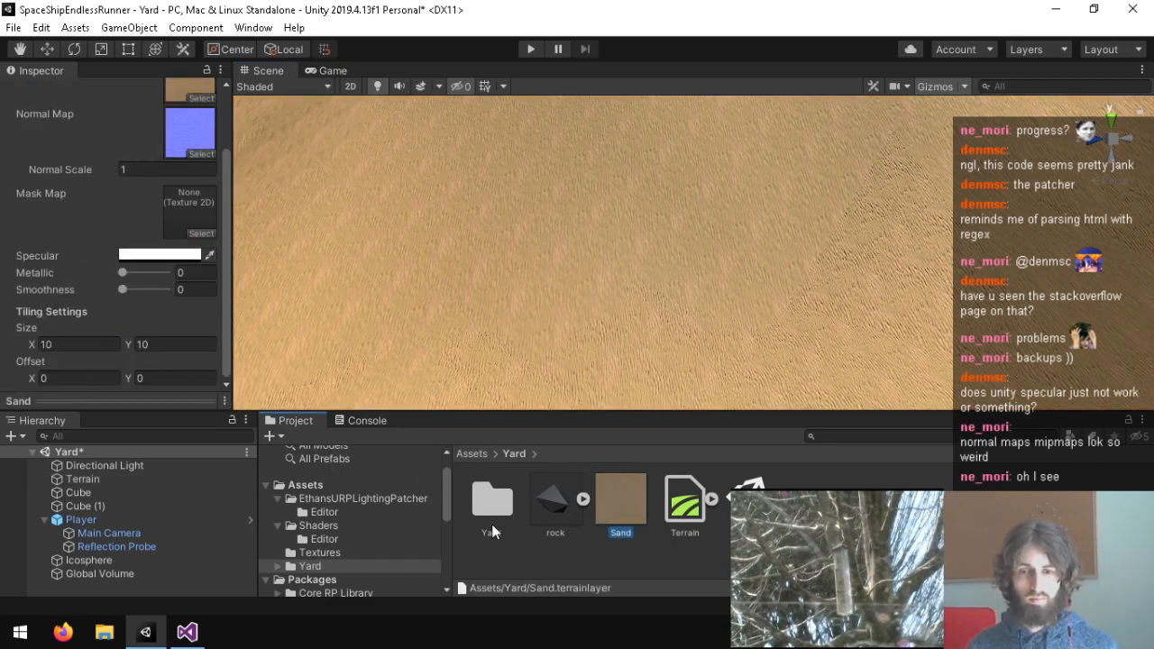
Try Aniso Level 16 on the DesertSand3 color texture in the Textures folder, compare the slope, and return the level to 1.
{"action": "left_click", "coordinate": [307, 485]}
{"action": "scroll", "coordinate": [695, 494], "scroll_direction": "down", "scroll_amount": 1}
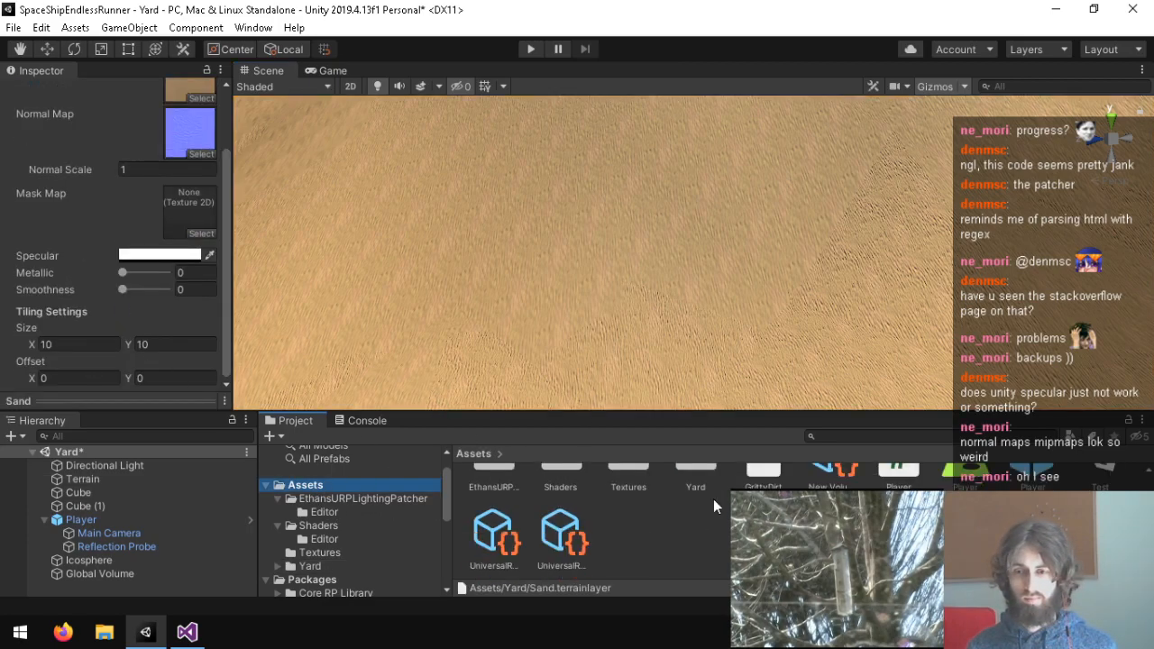
{"action": "double_click", "coordinate": [629, 478]}
{"action": "left_click", "coordinate": [749, 491]}
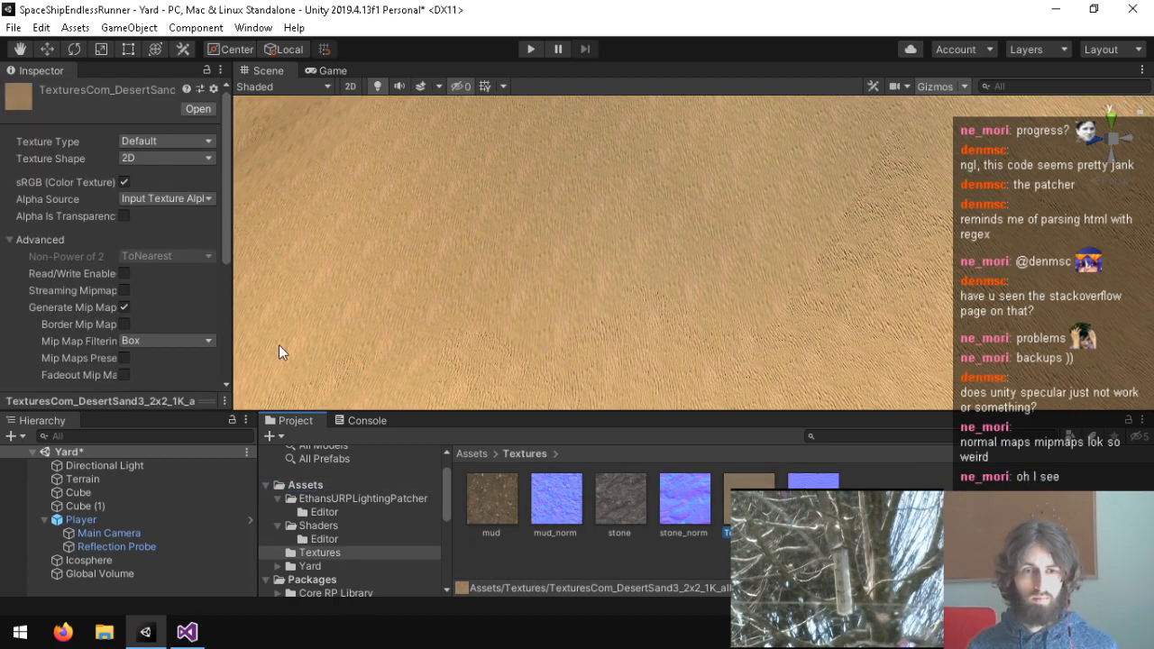
{"action": "scroll", "coordinate": [123, 312], "scroll_direction": "down", "scroll_amount": 3}
{"action": "left_click_drag", "start_coordinate": [130, 281], "coordinate": [144, 280]}
{"action": "right_click_drag", "start_coordinate": [644, 235], "coordinate": [613, 156]}
{"action": "left_click_drag", "start_coordinate": [155, 282], "coordinate": [206, 282]}
{"action": "scroll", "coordinate": [206, 299], "scroll_direction": "down", "scroll_amount": 2}
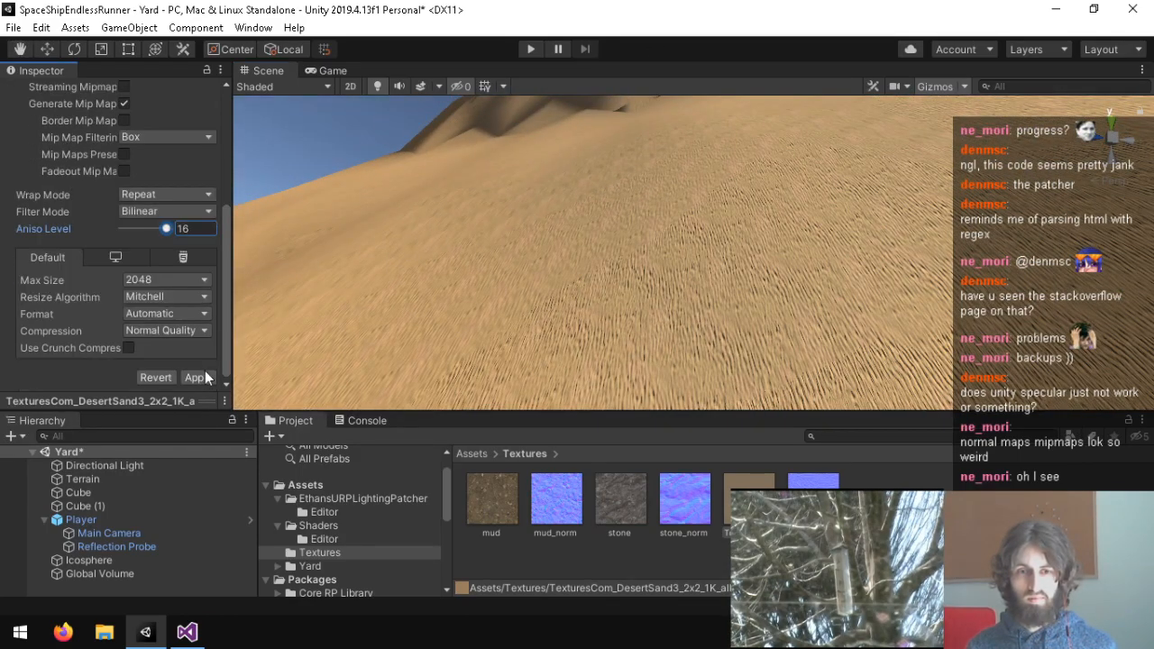
{"action": "right_click_drag", "start_coordinate": [588, 287], "coordinate": [676, 129]}
{"action": "left_click_drag", "start_coordinate": [143, 225], "coordinate": [126, 233]}
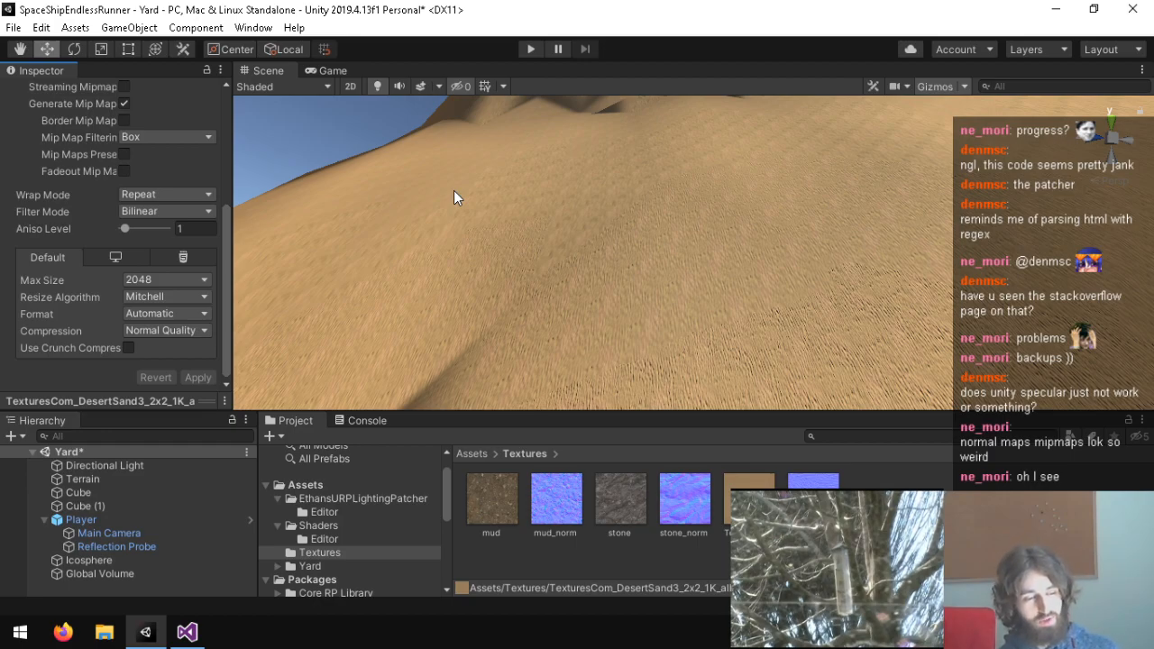
Select the Terrain for painting again and extend the raised dune ridge farther along the terrain's outer edge.
{"action": "right_click_drag", "start_coordinate": [692, 209], "coordinate": [234, 439]}
{"action": "scroll", "coordinate": [782, 426], "scroll_direction": "down", "scroll_amount": 3}
{"action": "scroll", "coordinate": [361, 258], "scroll_direction": "down", "scroll_amount": 5}
{"action": "right_click_drag", "start_coordinate": [231, 547], "coordinate": [343, 508]}
{"action": "scroll", "coordinate": [494, 469], "scroll_direction": "up", "scroll_amount": 3}
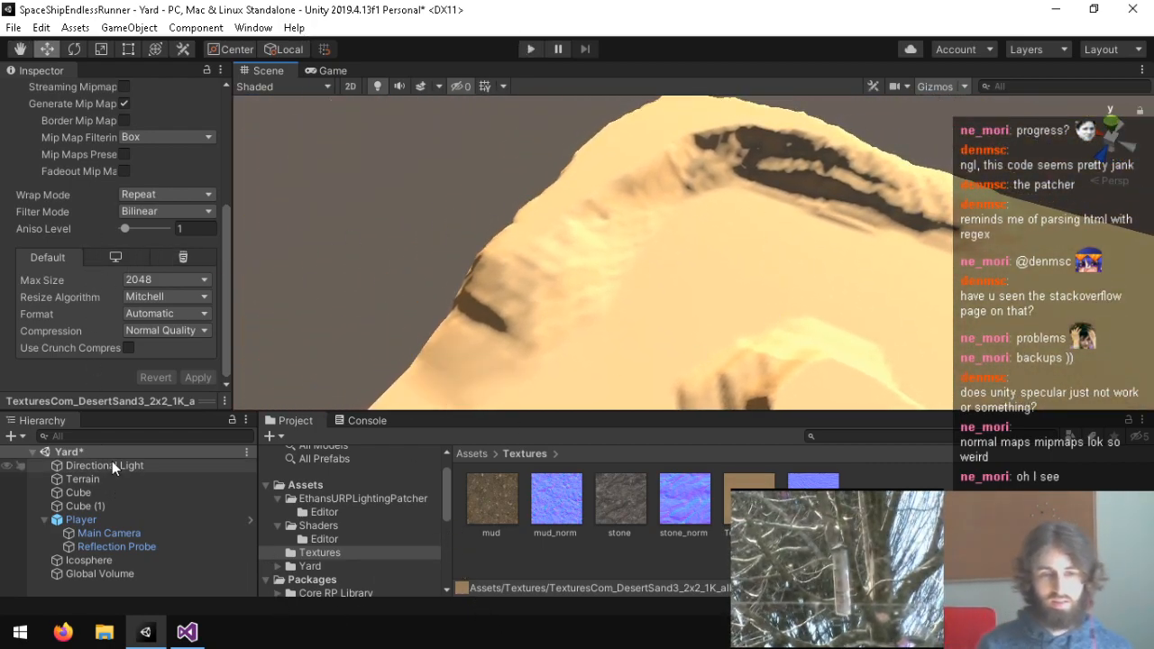
{"action": "left_click", "coordinate": [86, 479]}
{"action": "left_click", "coordinate": [93, 239]}
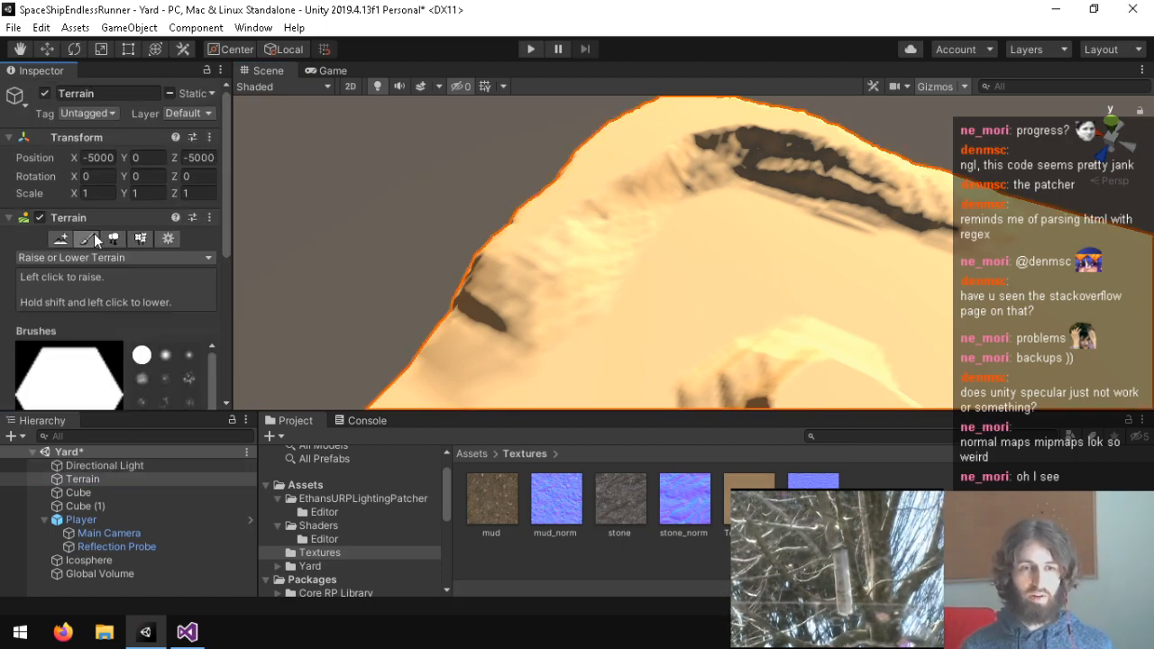
{"action": "scroll", "coordinate": [130, 343], "scroll_direction": "down", "scroll_amount": 5}
{"action": "mouse_move", "coordinate": [487, 287]}
{"action": "left_mouse_down"}
{"action": "mouse_move", "coordinate": [497, 292]}
{"action": "mouse_move", "coordinate": [443, 349]}
{"action": "mouse_move", "coordinate": [417, 350]}
{"action": "left_mouse_up"}
{"action": "left_click", "coordinate": [965, 160]}
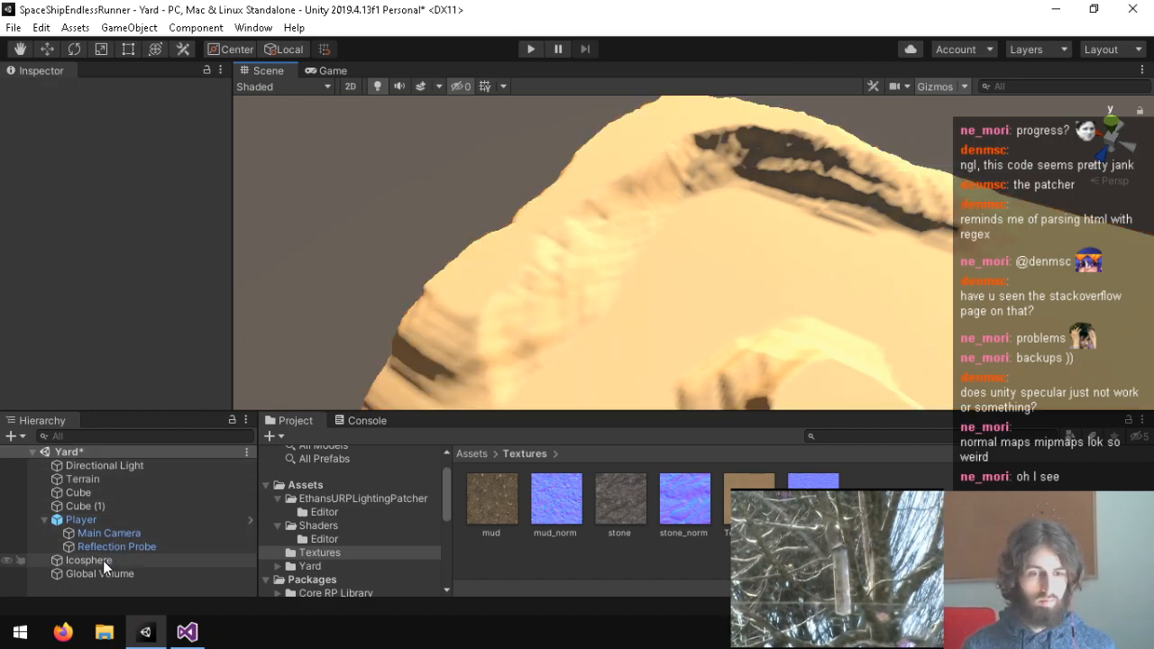
Reselect the Terrain, raise more dunes along its other edges and far corner, and undo an unwanted stroke.
{"action": "left_click", "coordinate": [87, 482]}
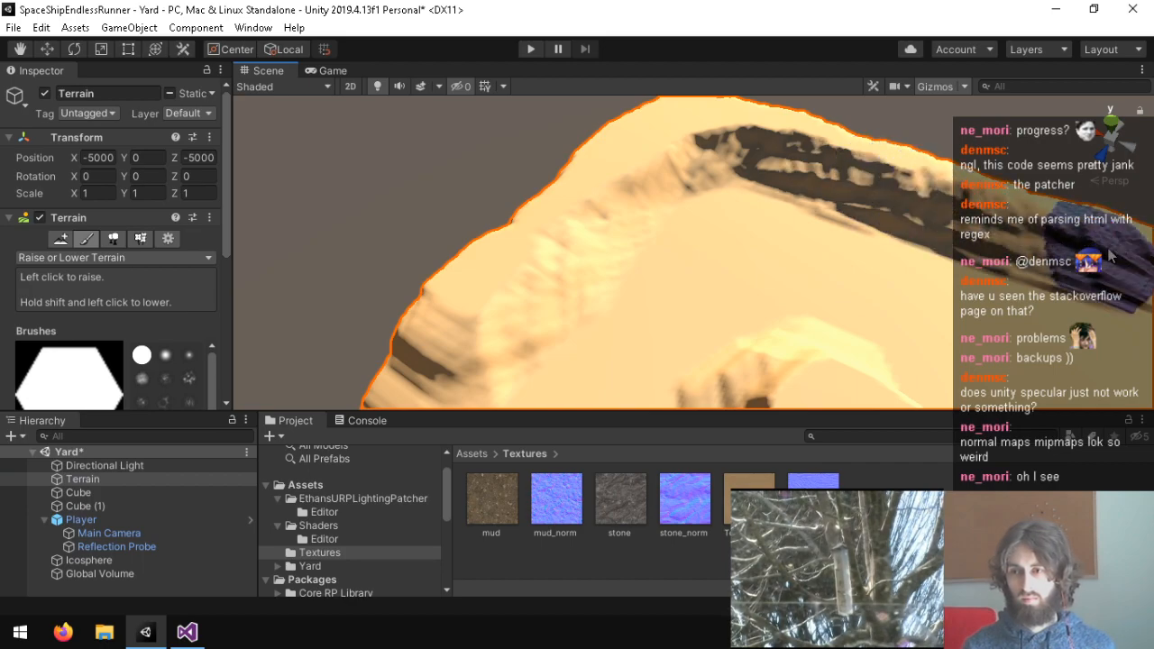
{"action": "right_click_drag", "start_coordinate": [1028, 241], "coordinate": [1152, 251]}
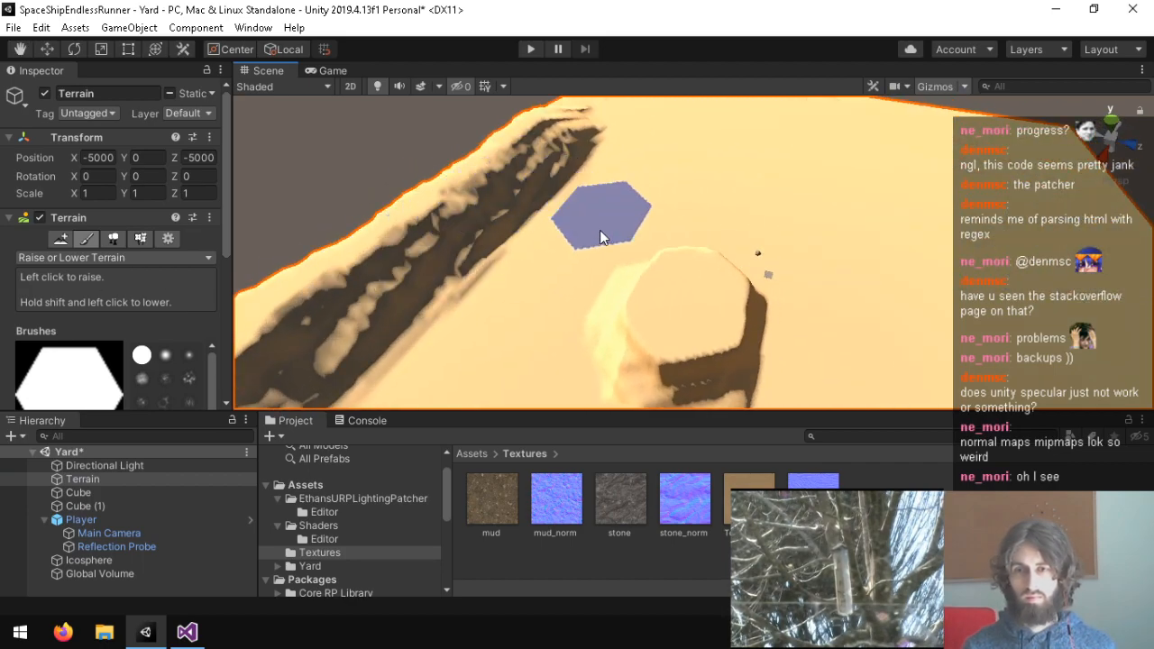
{"action": "right_click_drag", "start_coordinate": [601, 223], "coordinate": [600, 200]}
{"action": "mouse_move", "coordinate": [638, 283]}
{"action": "left_mouse_down"}
{"action": "mouse_move", "coordinate": [573, 250]}
{"action": "mouse_move", "coordinate": [634, 258]}
{"action": "left_mouse_up"}
{"action": "mouse_move", "coordinate": [551, 256]}
{"action": "left_mouse_down"}
{"action": "mouse_move", "coordinate": [595, 236]}
{"action": "mouse_move", "coordinate": [589, 215]}
{"action": "mouse_move", "coordinate": [743, 243]}
{"action": "mouse_move", "coordinate": [768, 293]}
{"action": "mouse_move", "coordinate": [727, 228]}
{"action": "mouse_move", "coordinate": [841, 274]}
{"action": "mouse_move", "coordinate": [896, 241]}
{"action": "mouse_move", "coordinate": [916, 257]}
{"action": "mouse_move", "coordinate": [769, 226]}
{"action": "mouse_move", "coordinate": [724, 248]}
{"action": "mouse_move", "coordinate": [688, 230]}
{"action": "mouse_move", "coordinate": [747, 237]}
{"action": "mouse_move", "coordinate": [708, 245]}
{"action": "mouse_move", "coordinate": [902, 280]}
{"action": "mouse_move", "coordinate": [590, 267]}
{"action": "left_mouse_up"}
{"action": "key", "text": "ctrl+z"}
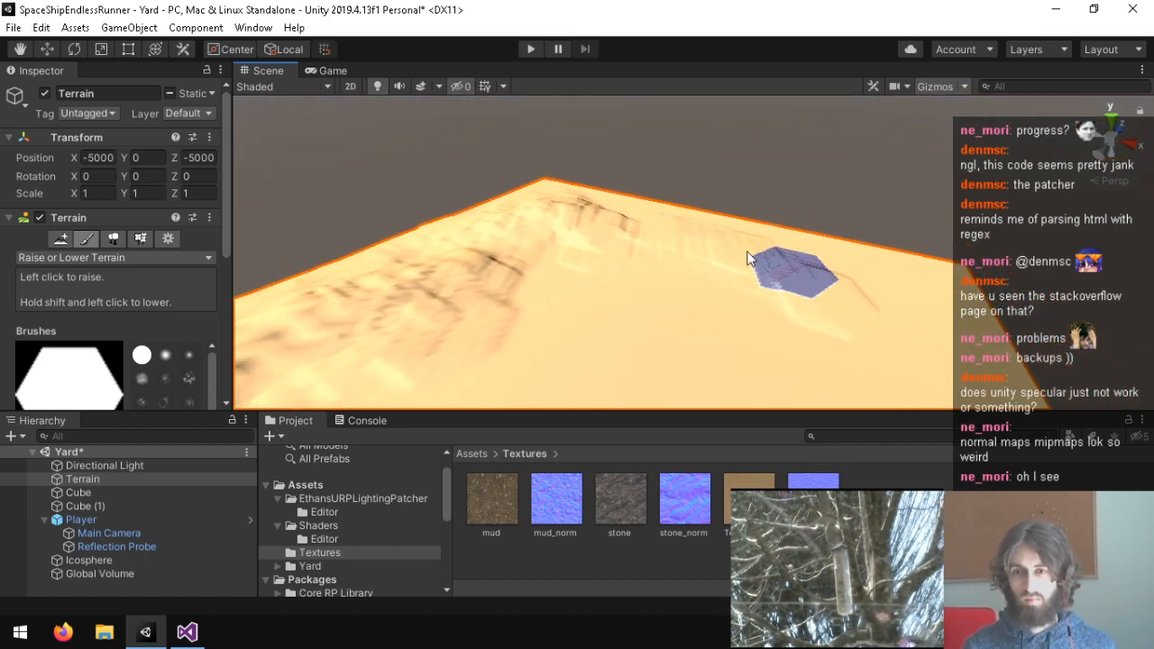
Raise a second flat-topped hill just inside the dune ridge with the hexagonal brush.
{"action": "right_click_drag", "start_coordinate": [882, 315], "coordinate": [977, 333]}
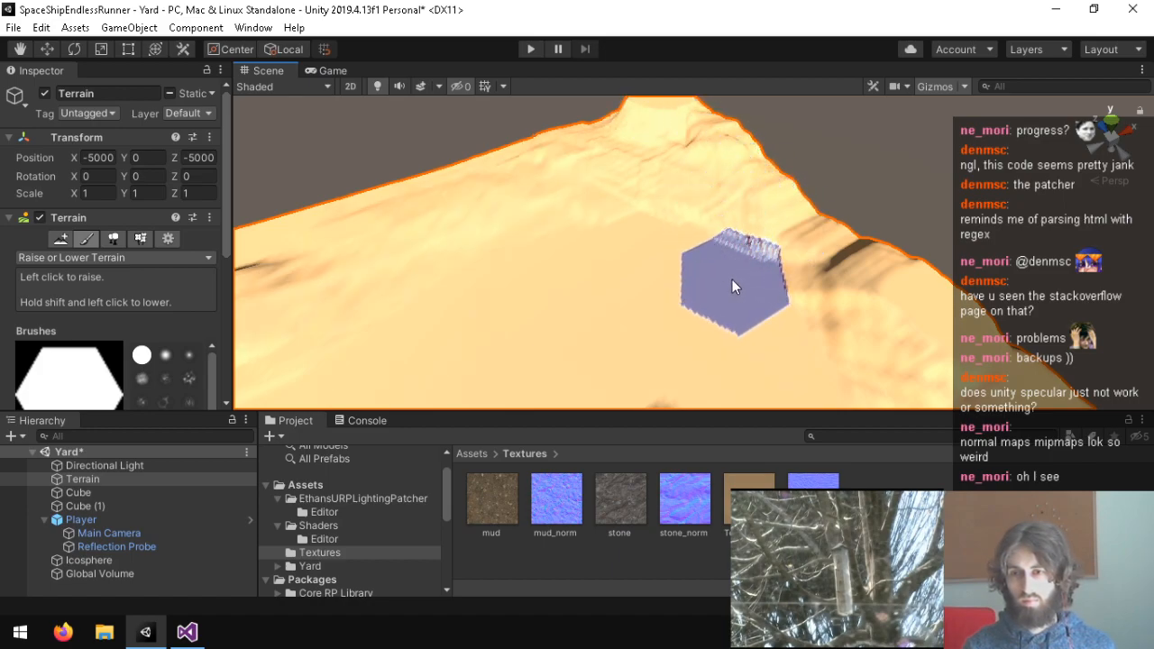
{"action": "mouse_move", "coordinate": [733, 282]}
{"action": "left_mouse_down"}
{"action": "mouse_move", "coordinate": [663, 227]}
{"action": "mouse_move", "coordinate": [734, 251]}
{"action": "mouse_move", "coordinate": [706, 199]}
{"action": "left_mouse_up"}
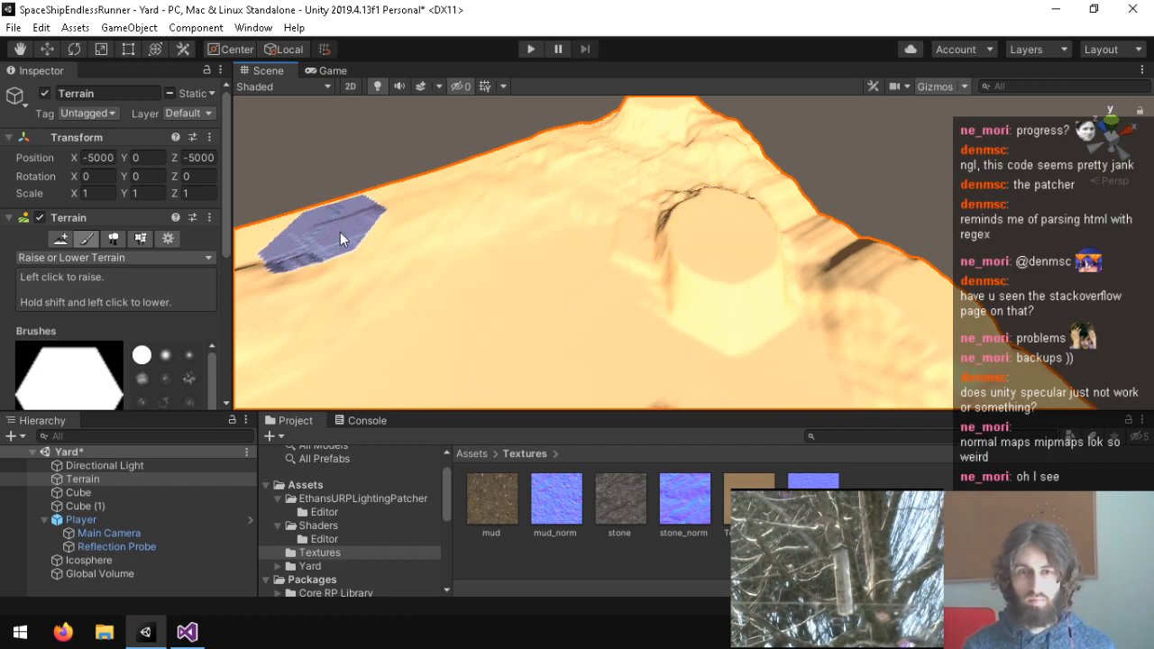
{"action": "mouse_move", "coordinate": [486, 229]}
{"action": "right_mouse_down"}
{"action": "mouse_move", "coordinate": [453, 207]}
{"action": "mouse_move", "coordinate": [309, 179]}
{"action": "mouse_move", "coordinate": [241, 196]}
{"action": "mouse_move", "coordinate": [414, 216]}
{"action": "mouse_move", "coordinate": [355, 150]}
{"action": "mouse_move", "coordinate": [315, 129]}
{"action": "mouse_move", "coordinate": [353, 109]}
{"action": "mouse_move", "coordinate": [705, 56]}
{"action": "mouse_move", "coordinate": [48, 49]}
{"action": "mouse_move", "coordinate": [929, 52]}
{"action": "mouse_move", "coordinate": [186, 22]}
{"action": "mouse_move", "coordinate": [681, 643]}
{"action": "mouse_move", "coordinate": [666, 642]}
{"action": "mouse_move", "coordinate": [682, 642]}
{"action": "mouse_move", "coordinate": [238, 646]}
{"action": "mouse_move", "coordinate": [108, 543]}
{"action": "mouse_move", "coordinate": [241, 128]}
{"action": "mouse_move", "coordinate": [185, 85]}
{"action": "mouse_move", "coordinate": [902, 45]}
{"action": "mouse_move", "coordinate": [872, 89]}
{"action": "mouse_move", "coordinate": [32, 556]}
{"action": "mouse_move", "coordinate": [472, 550]}
{"action": "mouse_move", "coordinate": [718, 148]}
{"action": "mouse_move", "coordinate": [533, 136]}
{"action": "mouse_move", "coordinate": [566, 135]}
{"action": "mouse_move", "coordinate": [250, 420]}
{"action": "mouse_move", "coordinate": [273, 418]}
{"action": "mouse_move", "coordinate": [523, 212]}
{"action": "mouse_move", "coordinate": [704, 196]}
{"action": "mouse_move", "coordinate": [739, 208]}
{"action": "mouse_move", "coordinate": [464, 157]}
{"action": "mouse_move", "coordinate": [632, 144]}
{"action": "mouse_move", "coordinate": [749, 106]}
{"action": "mouse_move", "coordinate": [661, 67]}
{"action": "mouse_move", "coordinate": [513, 64]}
{"action": "mouse_move", "coordinate": [546, 234]}
{"action": "mouse_move", "coordinate": [488, 201]}
{"action": "mouse_move", "coordinate": [455, 206]}
{"action": "right_mouse_up"}
{"action": "scroll", "coordinate": [414, 216], "scroll_direction": "up", "scroll_amount": 1}
{"action": "scroll", "coordinate": [355, 150], "scroll_direction": "up", "scroll_amount": 3}
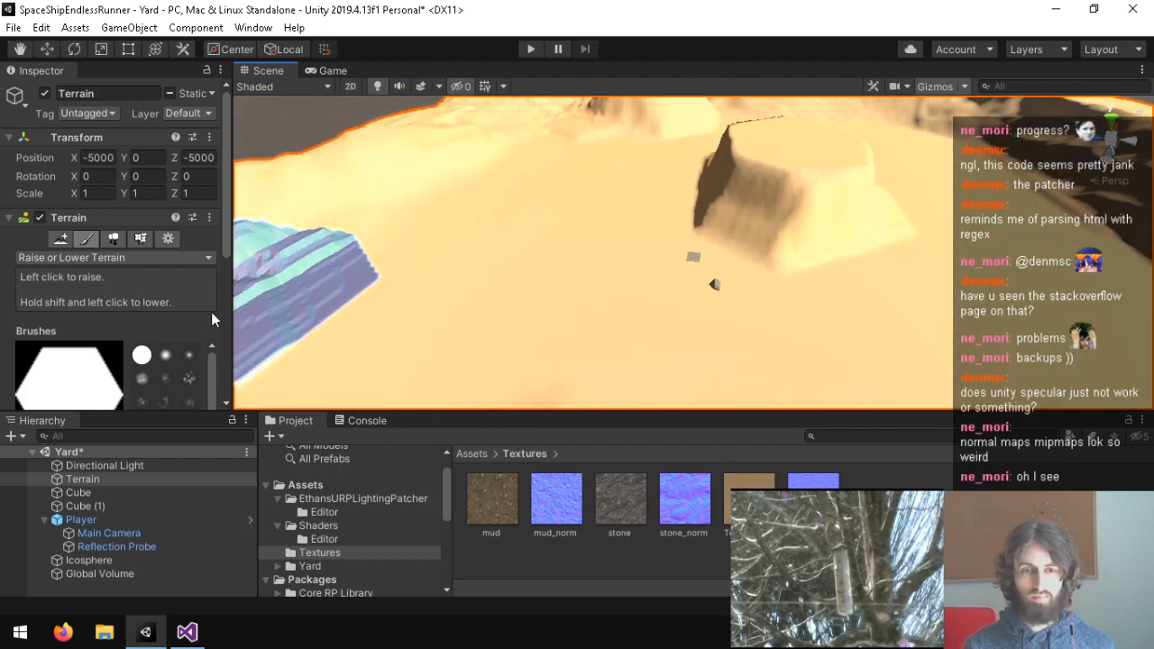
Choose the blotchy noise brush builtin_brush_6, set its size to 192, and raise low bumps on the flat sand near the cubes.
{"action": "left_click", "coordinate": [189, 378]}
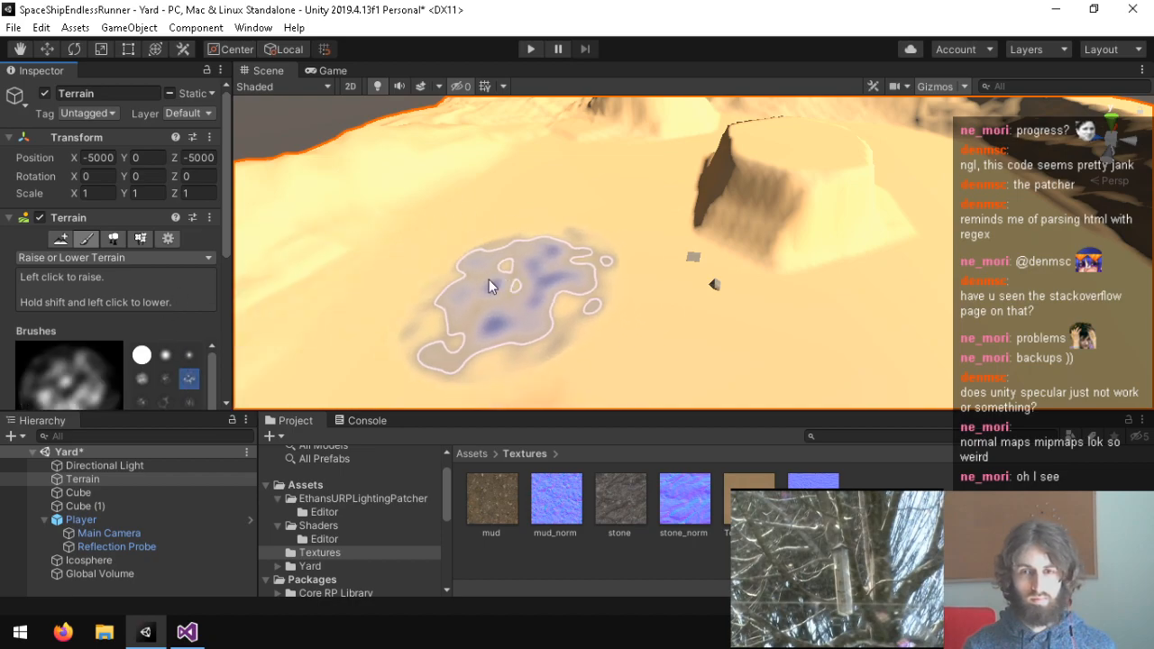
{"action": "scroll", "coordinate": [119, 270], "scroll_direction": "down", "scroll_amount": 6}
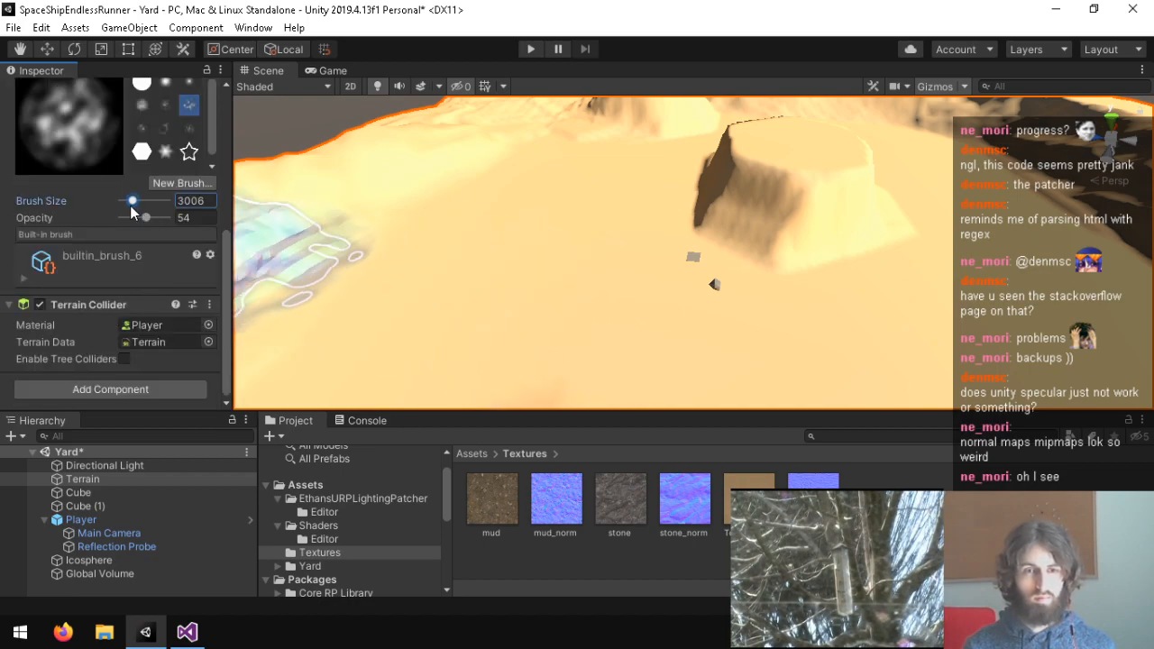
{"action": "right_click_drag", "start_coordinate": [580, 296], "coordinate": [603, 237]}
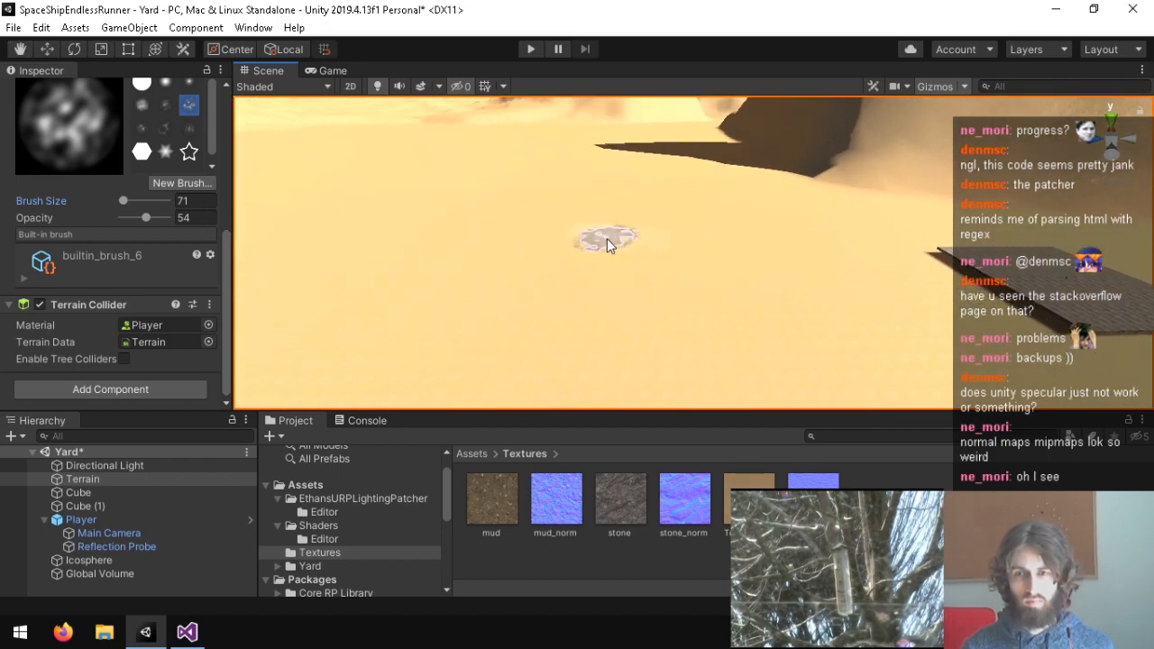
{"action": "left_click", "coordinate": [124, 202]}
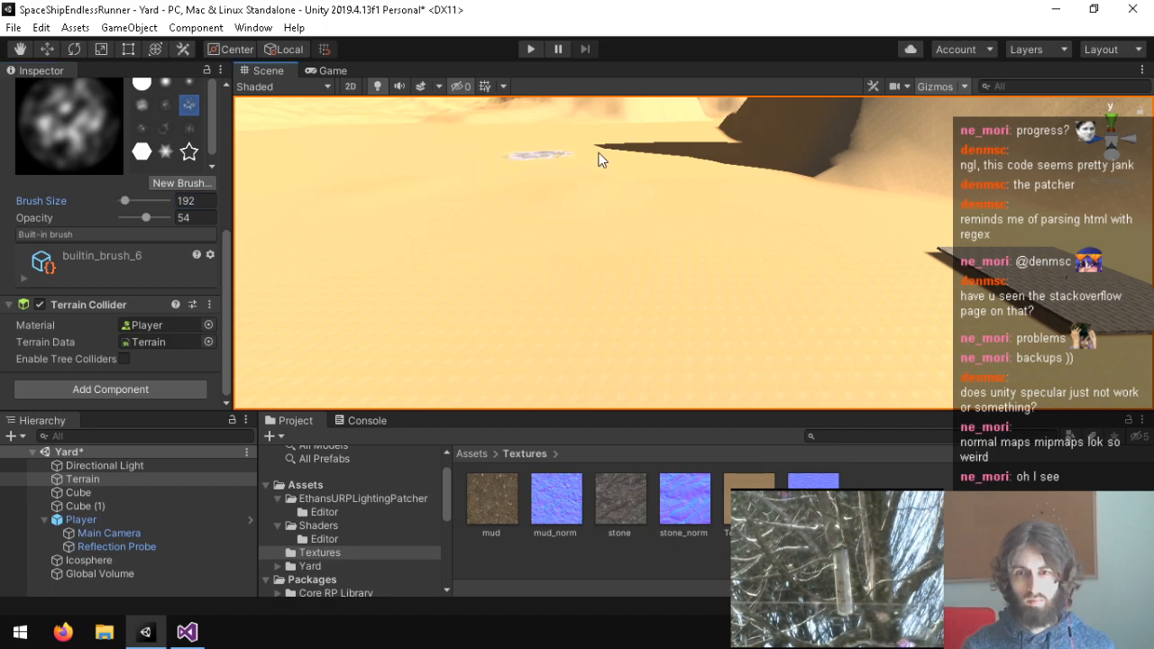
{"action": "mouse_move", "coordinate": [567, 199]}
{"action": "right_mouse_down"}
{"action": "mouse_move", "coordinate": [606, 344]}
{"action": "mouse_move", "coordinate": [676, 288]}
{"action": "mouse_move", "coordinate": [895, 278]}
{"action": "right_mouse_up"}
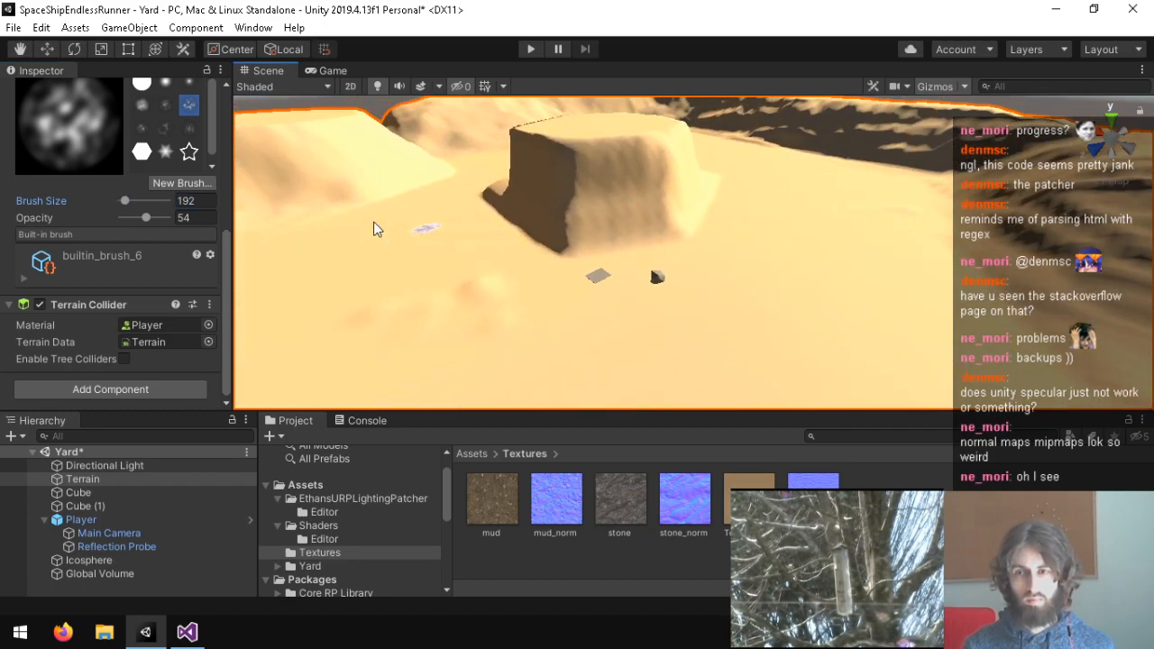
Set the noise brush size to 1882 and raise broad, uneven bumps across the flat sand around the hill.
{"action": "scroll", "coordinate": [122, 290], "scroll_direction": "up", "scroll_amount": 5}
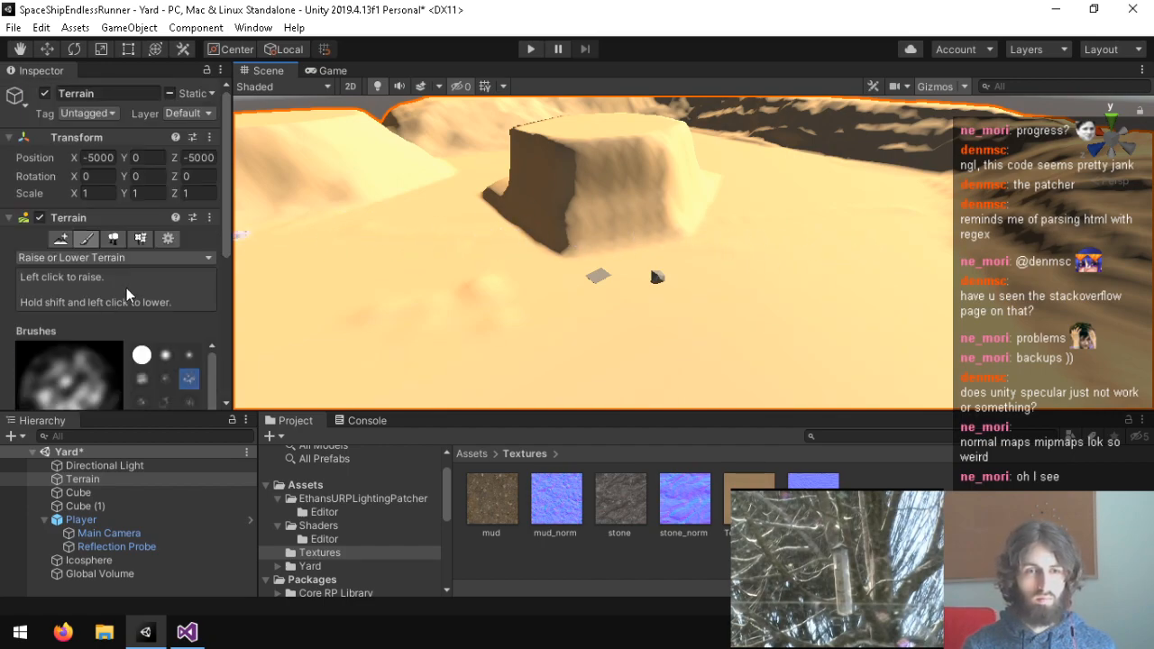
{"action": "scroll", "coordinate": [151, 284], "scroll_direction": "down", "scroll_amount": 3}
{"action": "scroll", "coordinate": [170, 244], "scroll_direction": "up", "scroll_amount": 1}
{"action": "scroll", "coordinate": [151, 202], "scroll_direction": "down", "scroll_amount": 1}
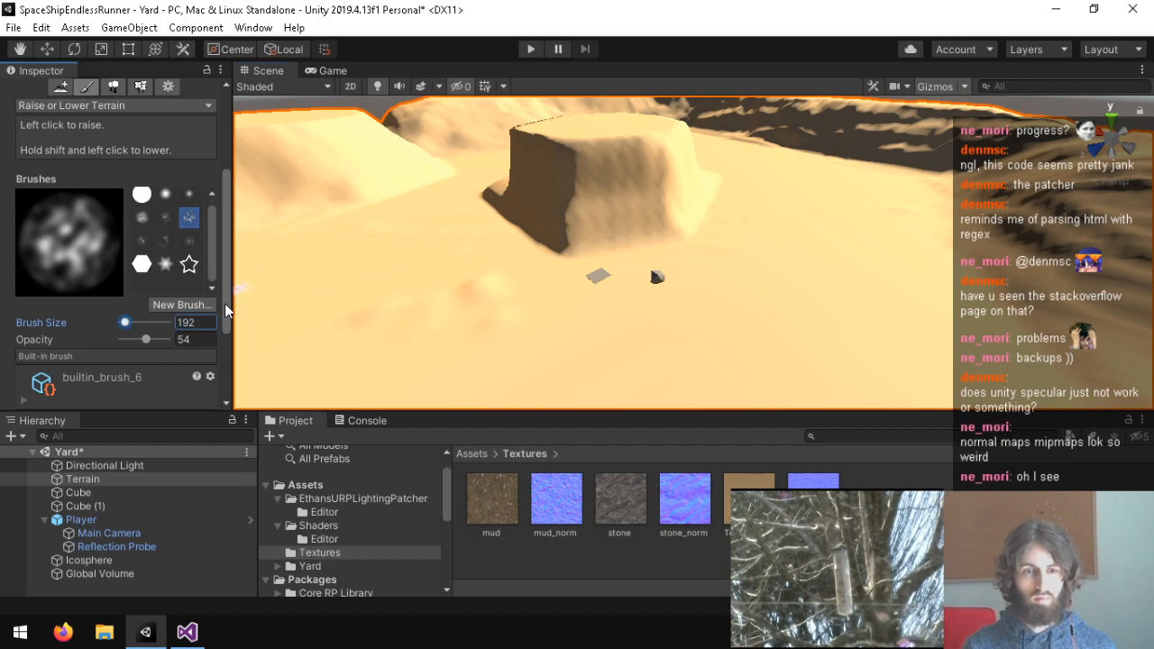
{"action": "scroll", "coordinate": [226, 311], "scroll_direction": "down", "scroll_amount": 5}
{"action": "scroll", "coordinate": [229, 351], "scroll_direction": "up", "scroll_amount": 9}
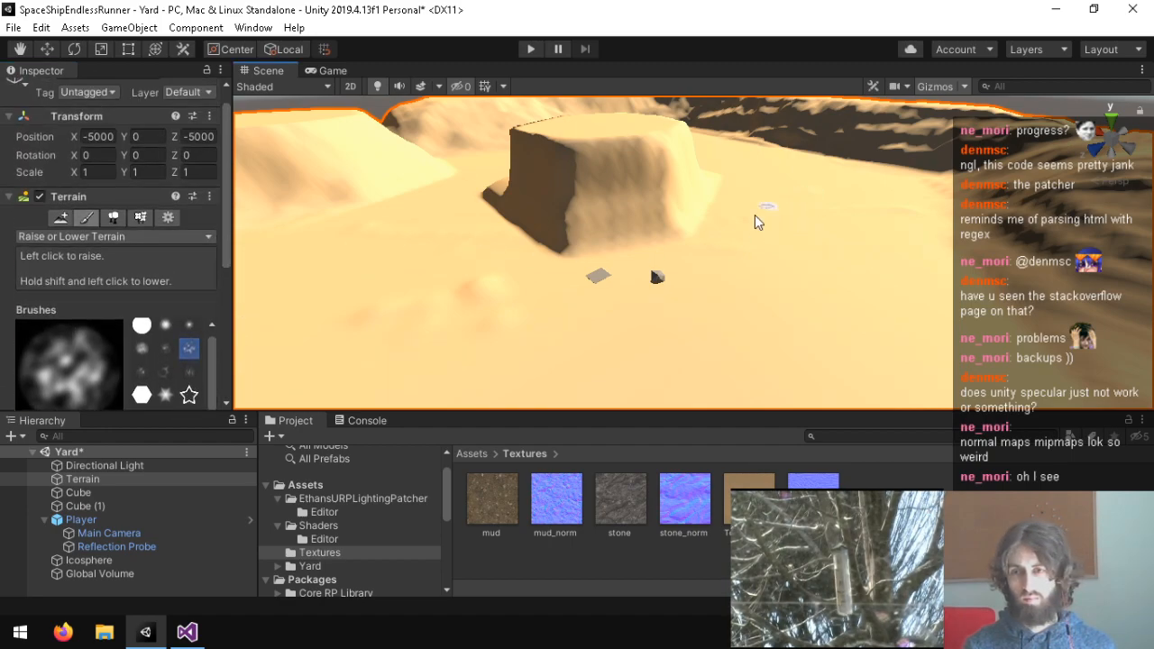
{"action": "scroll", "coordinate": [138, 240], "scroll_direction": "down", "scroll_amount": 3}
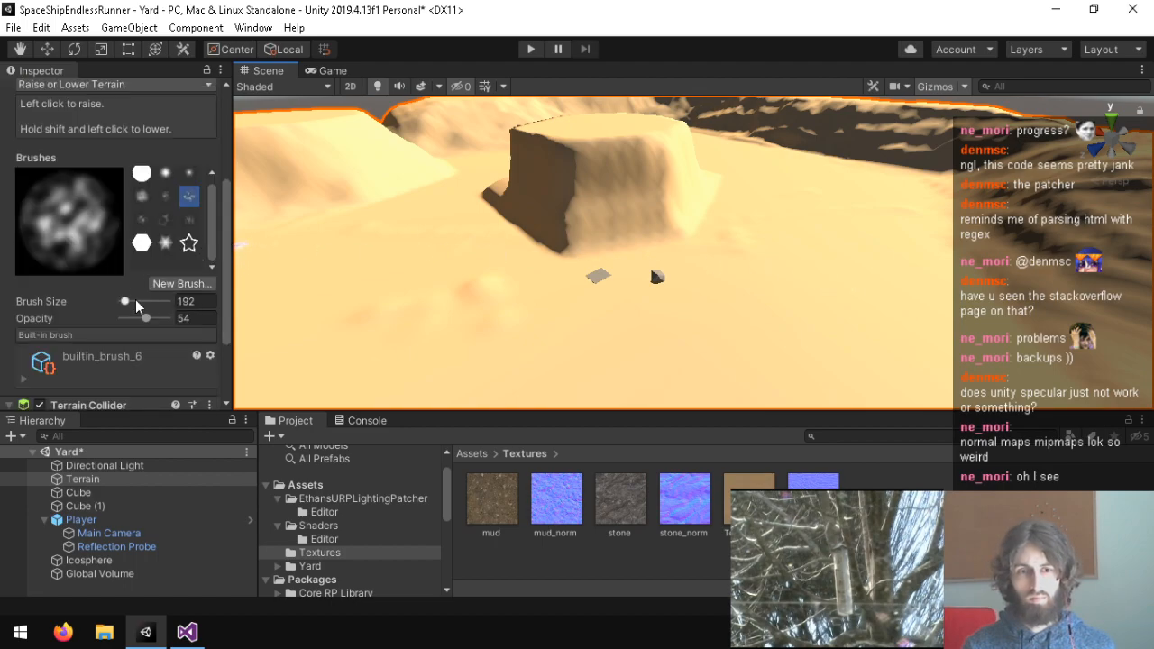
{"action": "left_click_drag", "start_coordinate": [136, 298], "coordinate": [130, 303]}
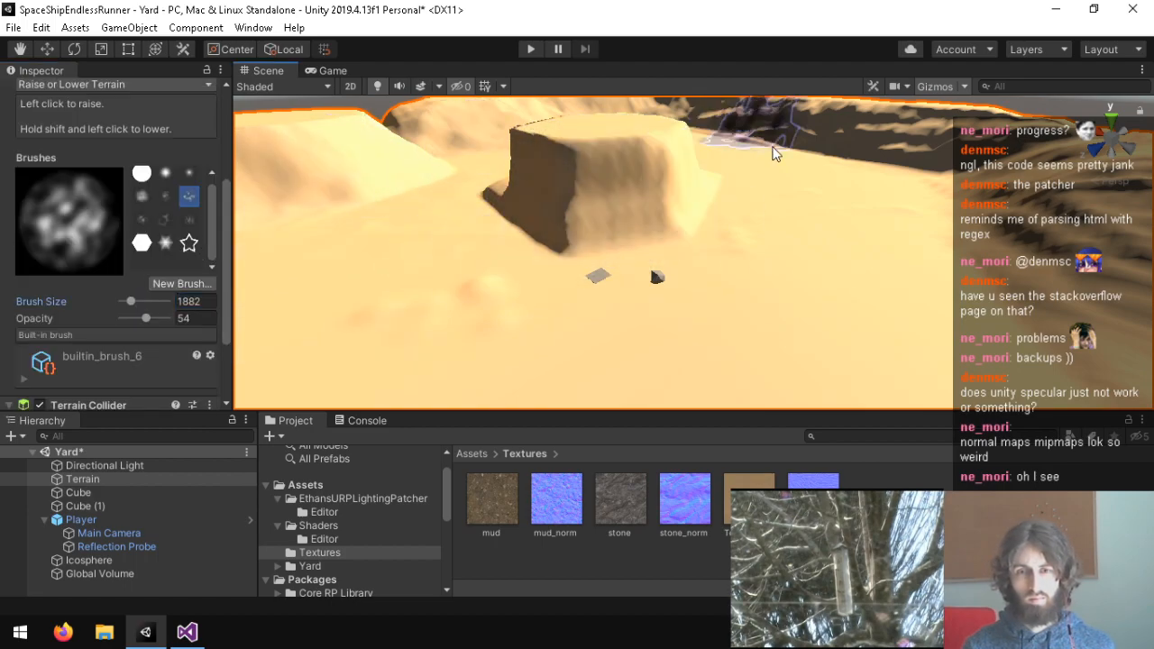
{"action": "left_click_drag", "start_coordinate": [863, 196], "coordinate": [544, 173], "text": "alt"}
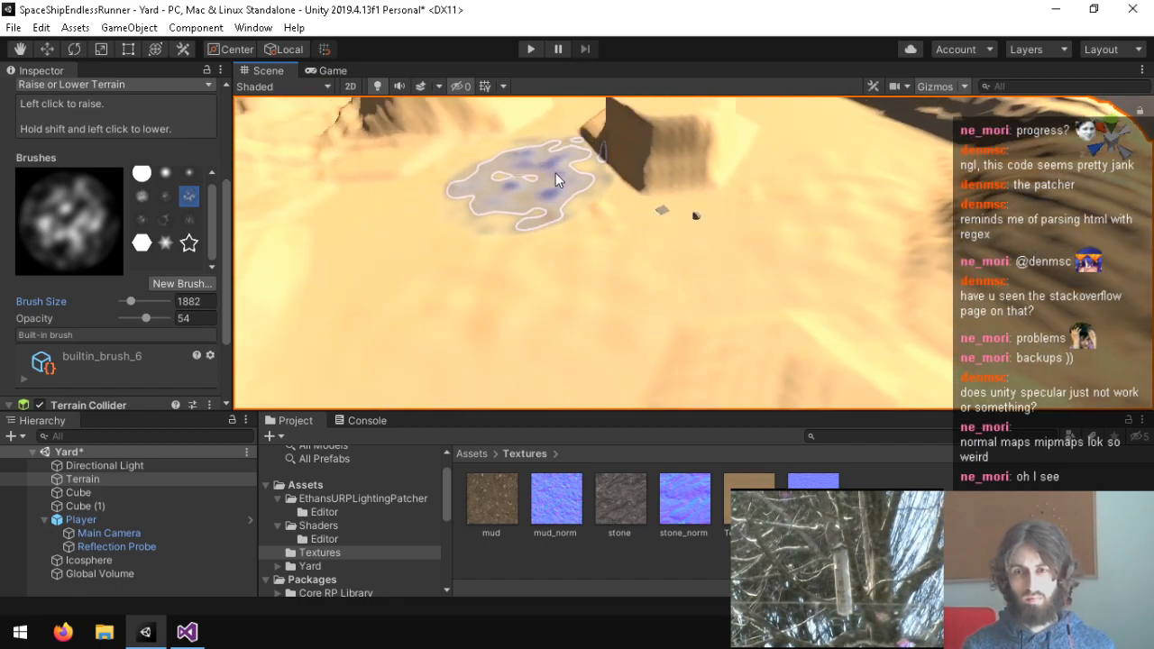
{"action": "scroll", "coordinate": [672, 176], "scroll_direction": "down", "scroll_amount": 5}
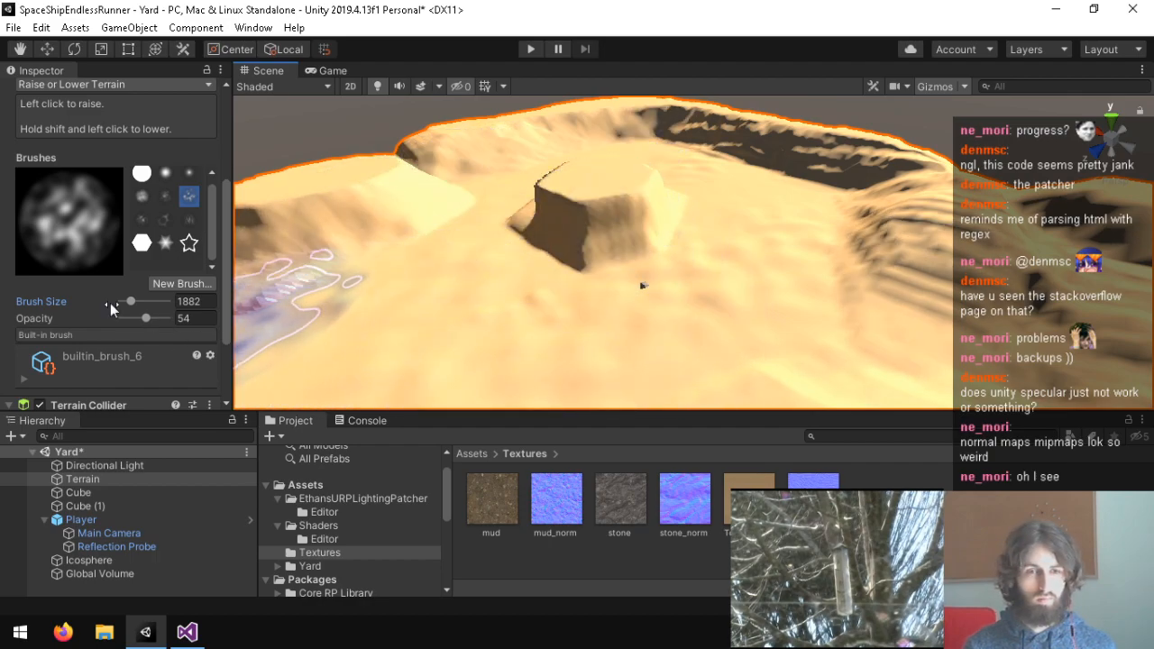
Try brush sizes 4571 and 121, settle on 292, and roughen the hill face and sand near the Icosphere.
{"action": "left_click_drag", "start_coordinate": [131, 302], "coordinate": [135, 305]}
{"action": "mouse_move", "coordinate": [745, 263]}
{"action": "right_mouse_down"}
{"action": "mouse_move", "coordinate": [716, 309]}
{"action": "mouse_move", "coordinate": [695, 252]}
{"action": "mouse_move", "coordinate": [803, 166]}
{"action": "right_mouse_up"}
{"action": "key", "text": "w"}
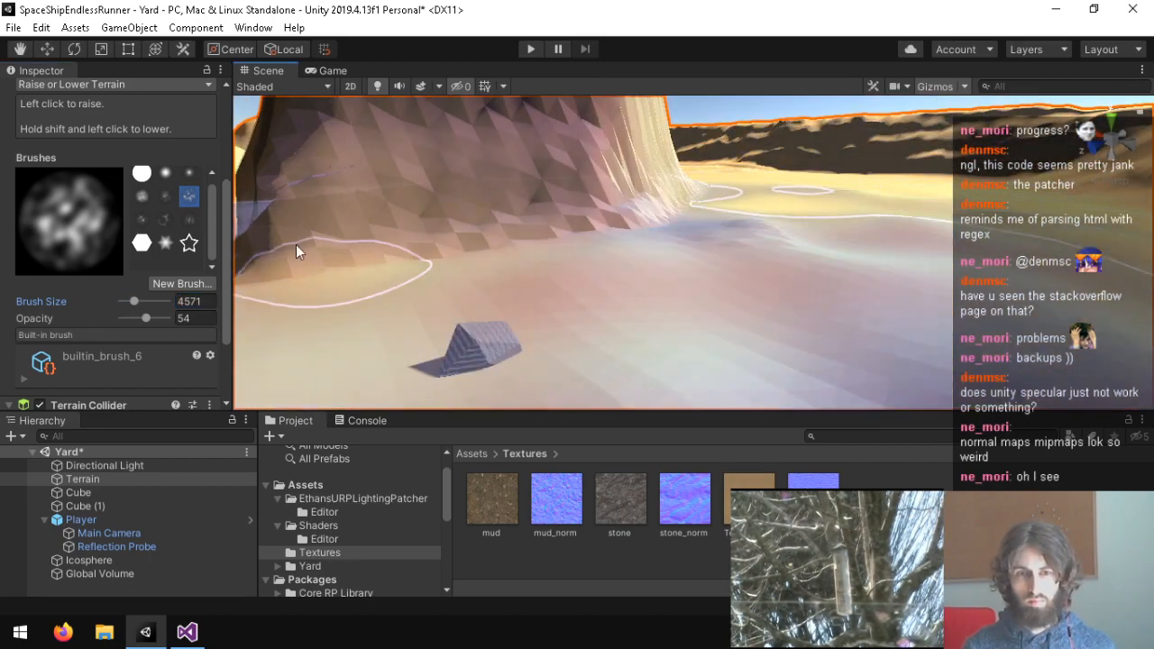
{"action": "left_click_drag", "start_coordinate": [132, 297], "coordinate": [128, 301]}
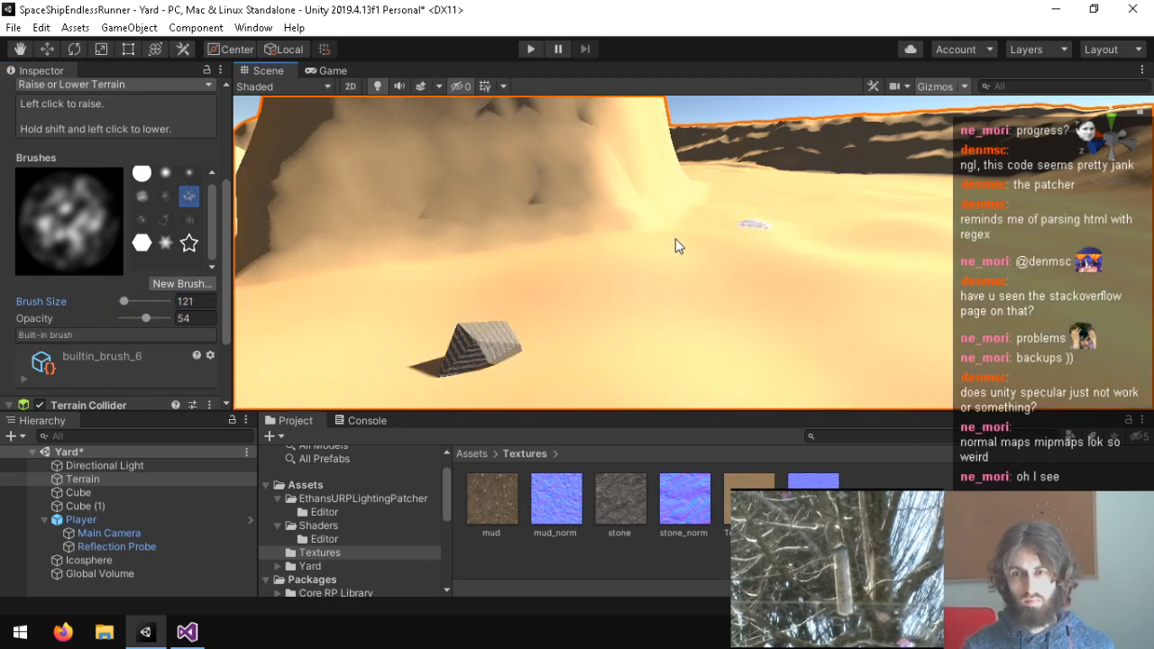
{"action": "left_click_drag", "start_coordinate": [127, 300], "coordinate": [129, 301]}
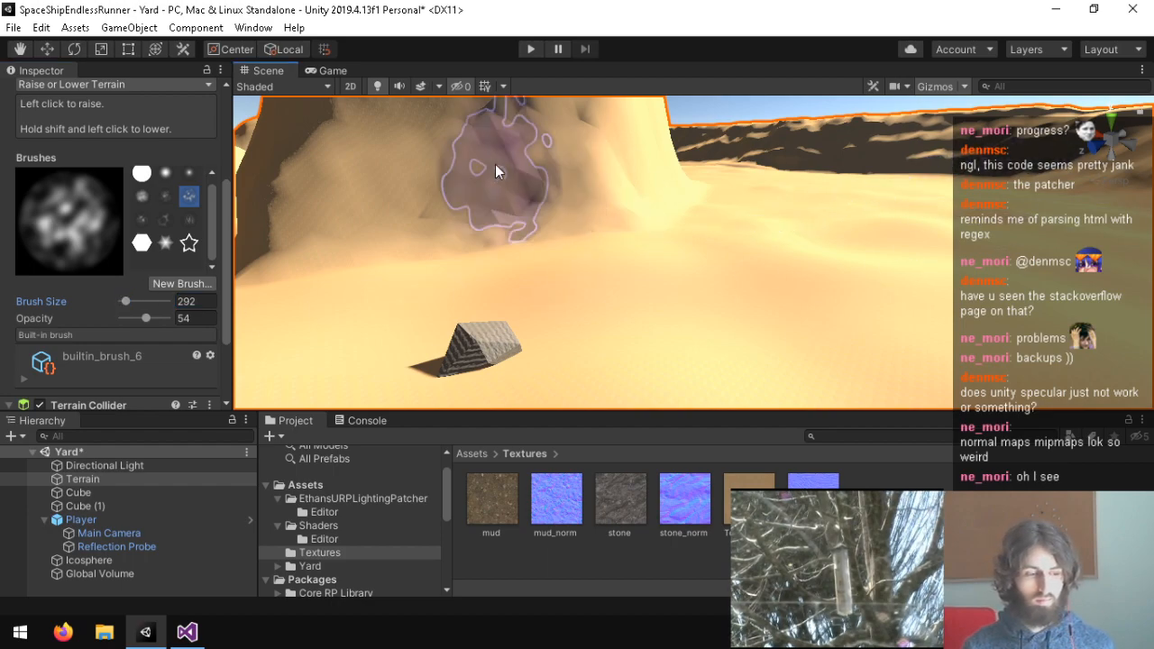
Play-test the bumpy terrain briefly, stop the game, and look around the Icosphere in the scene.
{"action": "left_click", "coordinate": [531, 49]}
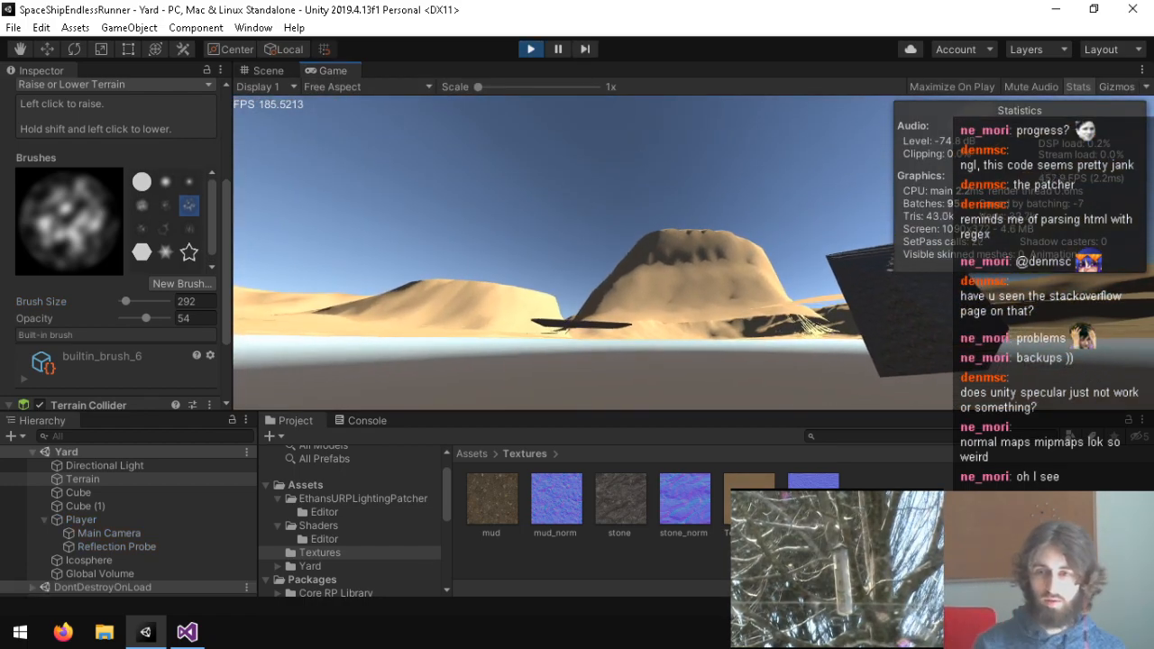
{"action": "key", "text": "ctrl+p"}
{"action": "right_click_drag", "start_coordinate": [717, 257], "coordinate": [405, 317]}
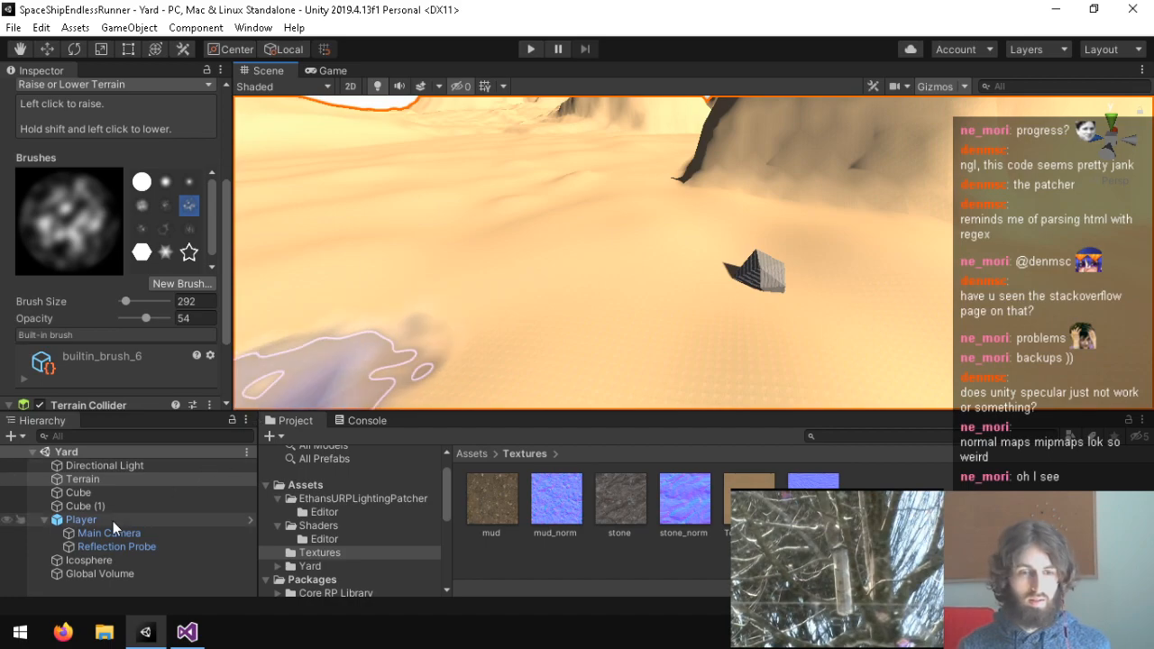
Deactivate both Cube and Cube (1) together in the Yard scene.
{"action": "left_click", "coordinate": [136, 559]}
{"action": "right_click_drag", "start_coordinate": [619, 302], "coordinate": [700, 257]}
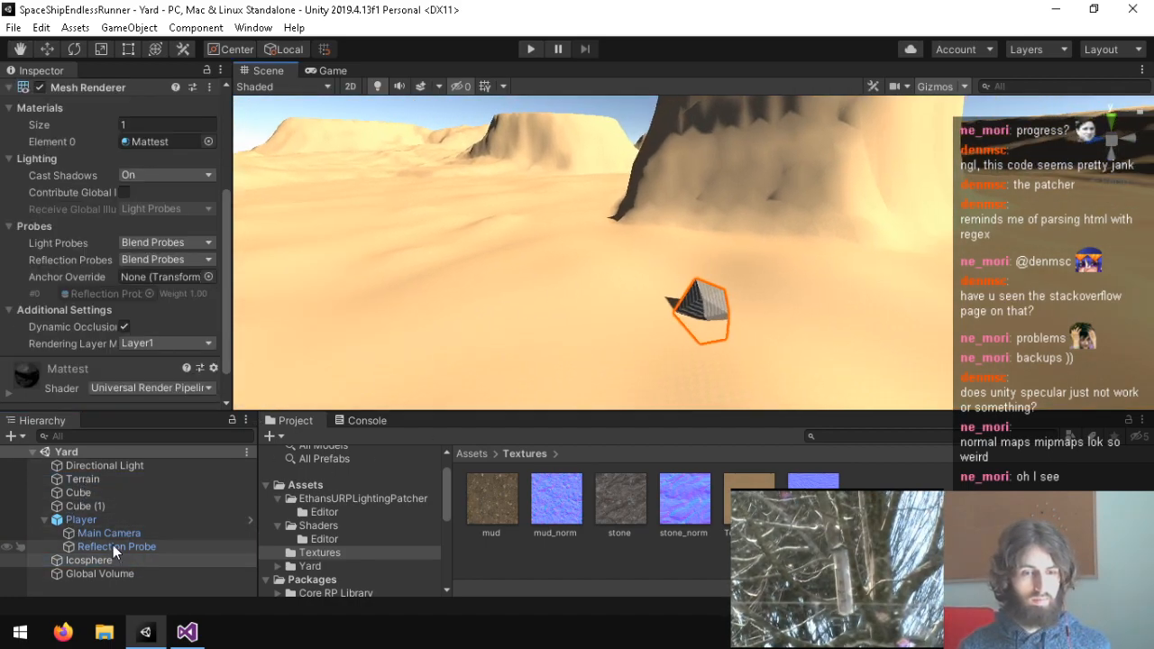
{"action": "left_click", "coordinate": [94, 495]}
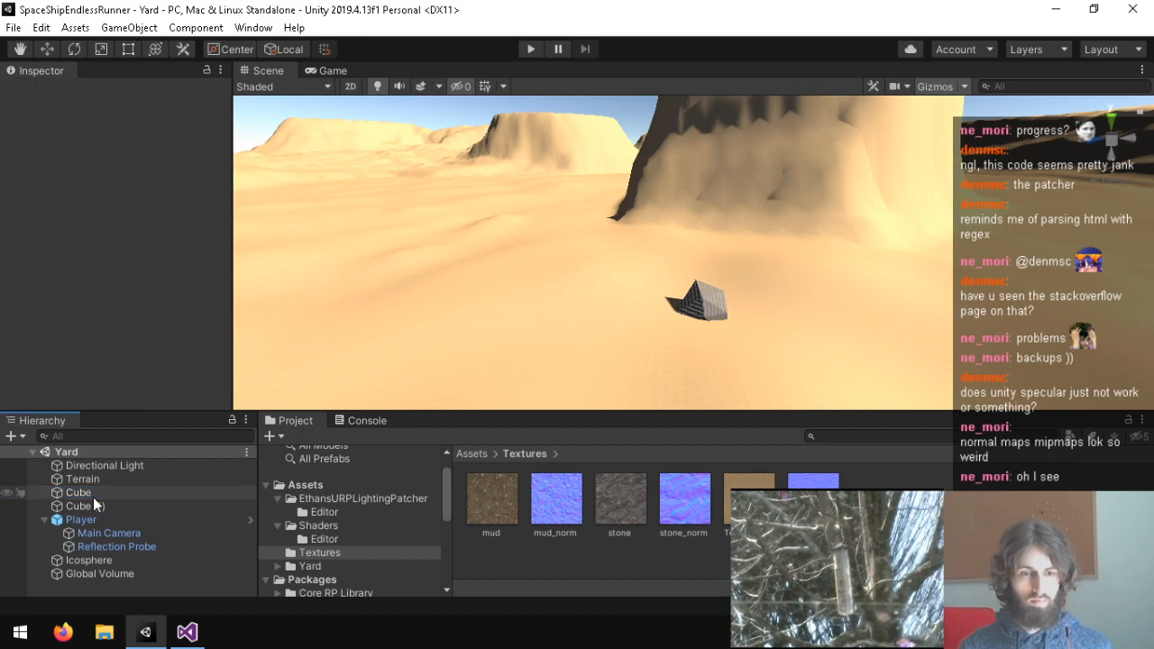
{"action": "left_click", "coordinate": [98, 503], "text": "ctrl"}
{"action": "left_click", "coordinate": [39, 94]}
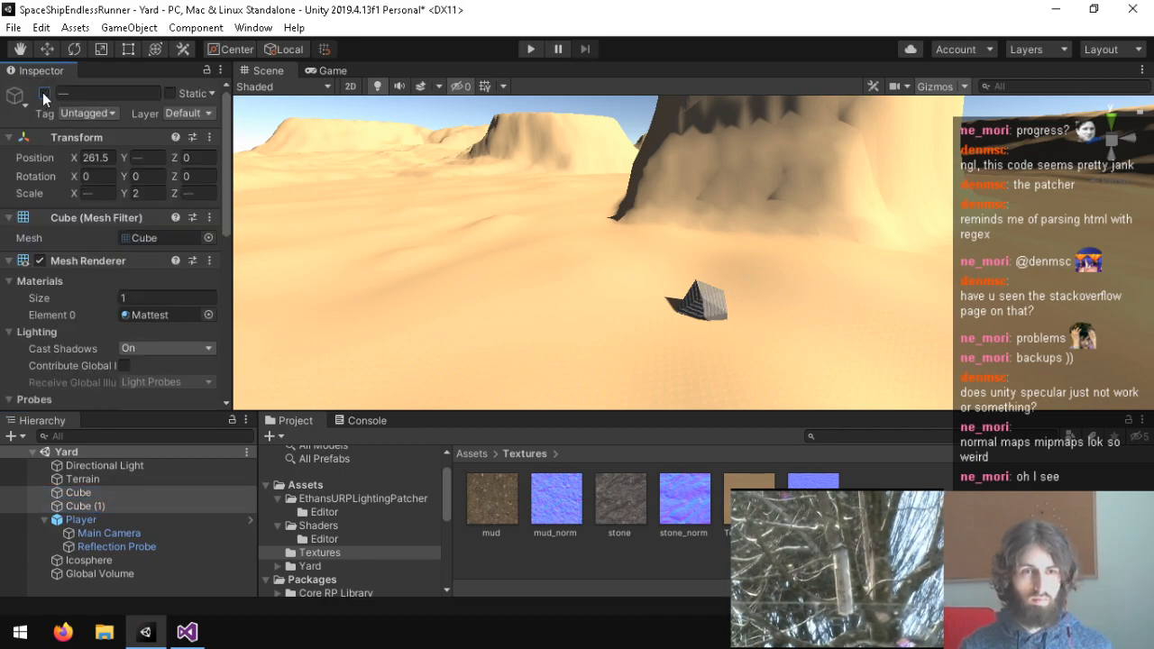
Select the Player, raise it slightly above the sand, and bring its Player script settings into view.
{"action": "left_click", "coordinate": [107, 519]}
{"action": "right_click_drag", "start_coordinate": [673, 242], "coordinate": [560, 239]}
{"action": "left_click_drag", "start_coordinate": [513, 206], "coordinate": [513, 197]}
{"action": "scroll", "coordinate": [110, 303], "scroll_direction": "down", "scroll_amount": 5}
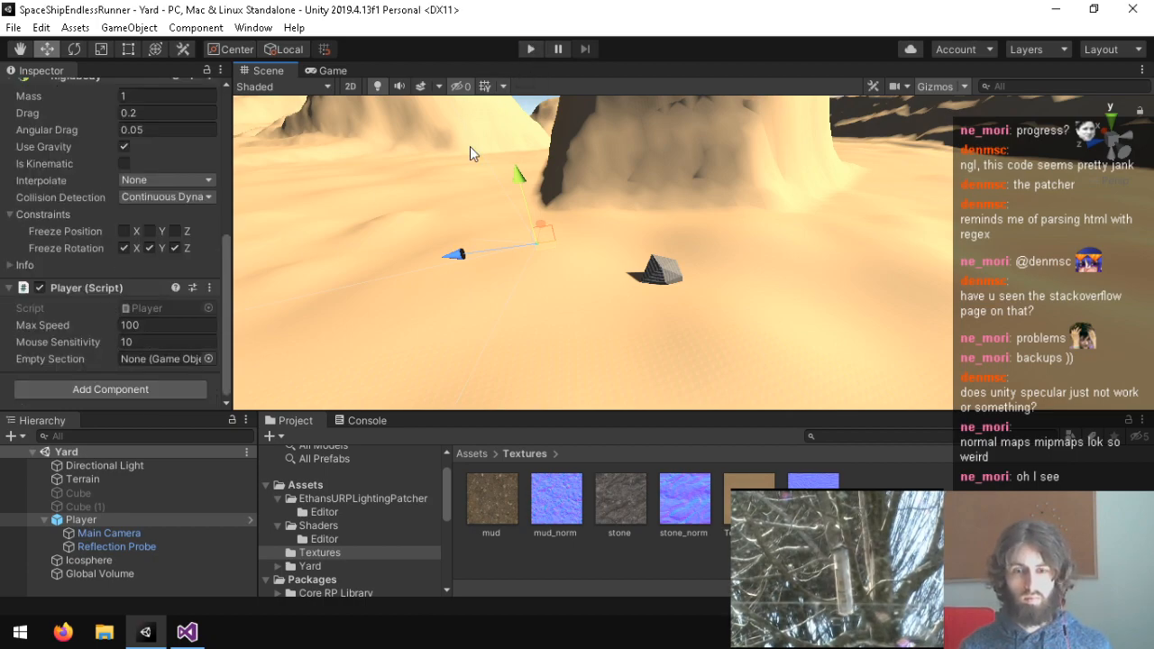
Switch to Visual Studio and examine how the body.velocity line in Player.cs FixedUpdate calculates acceleration.
{"action": "left_click", "coordinate": [187, 632]}
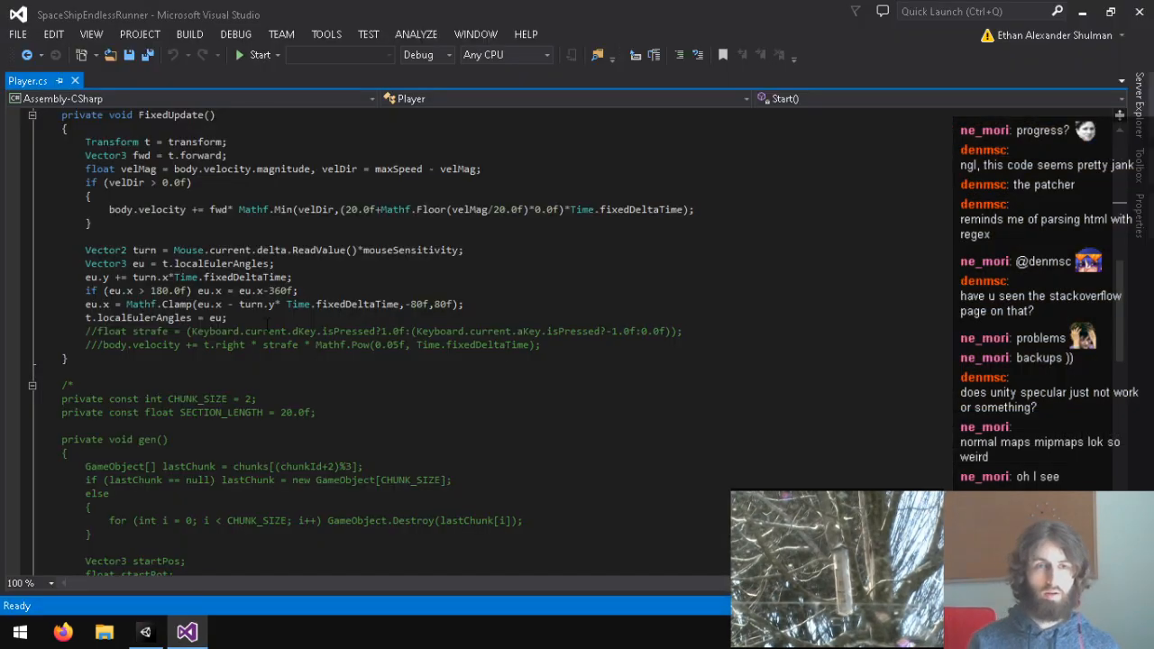
{"action": "scroll", "coordinate": [294, 352], "scroll_direction": "down", "scroll_amount": 4}
{"action": "scroll", "coordinate": [294, 353], "scroll_direction": "up", "scroll_amount": 10}
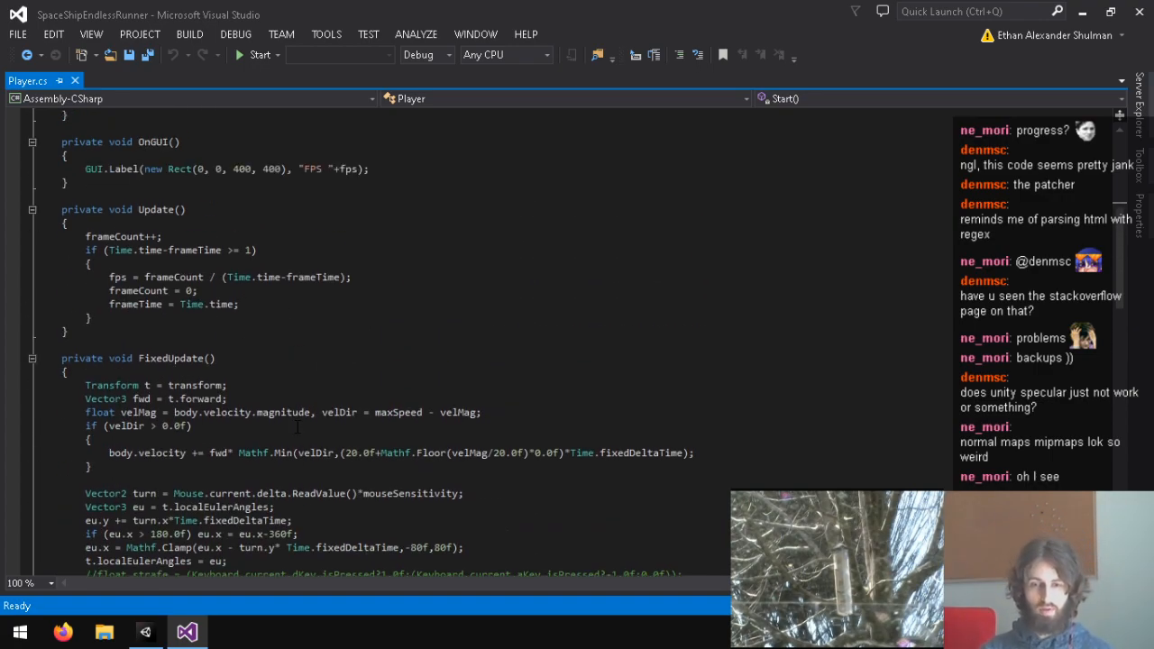
{"action": "left_click", "coordinate": [378, 453]}
{"action": "left_click_drag", "start_coordinate": [374, 453], "coordinate": [571, 463]}
{"action": "left_click", "coordinate": [489, 453]}
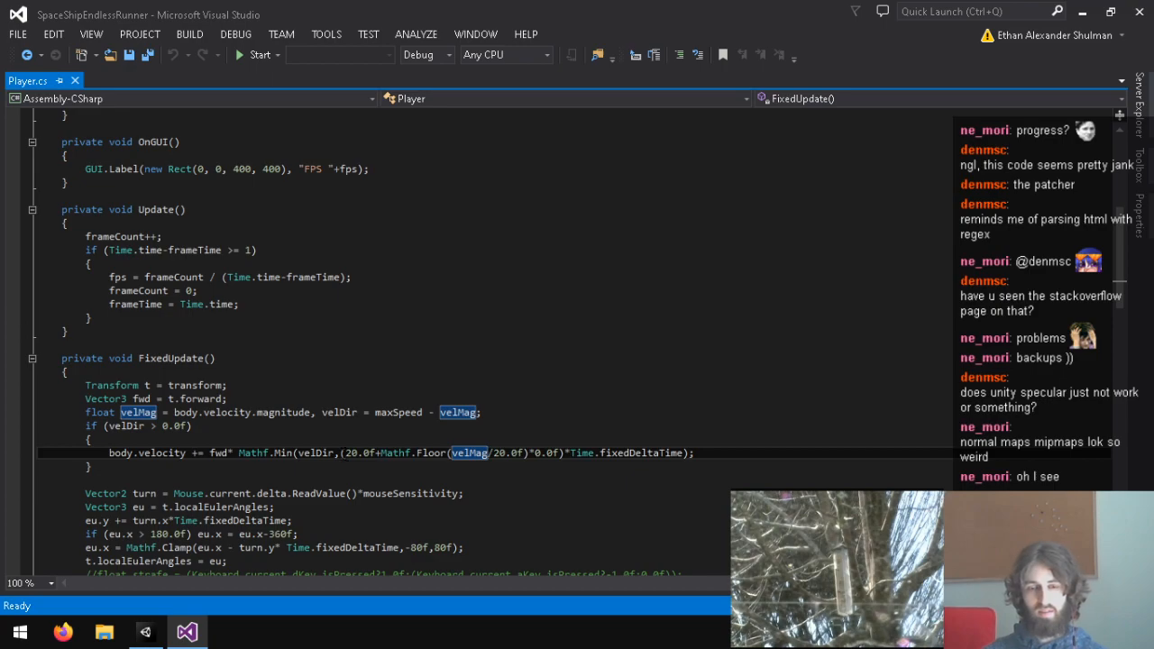
{"action": "left_click", "coordinate": [201, 454]}
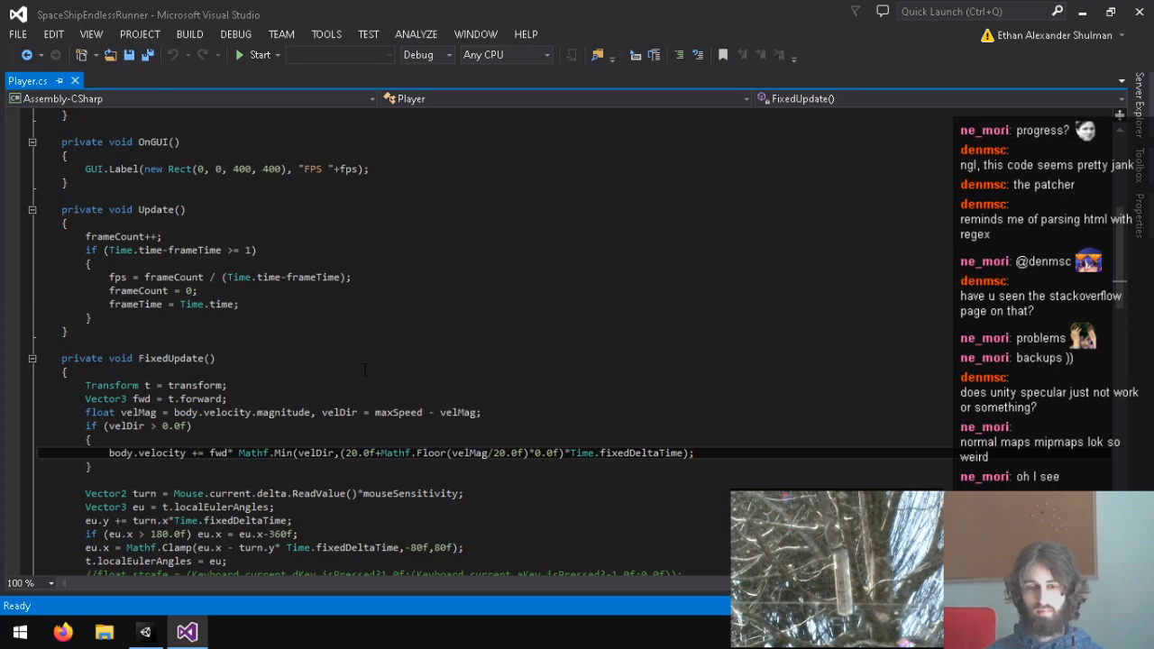
{"action": "left_click", "coordinate": [342, 452]}
{"action": "left_click", "coordinate": [565, 453], "text": "shift"}
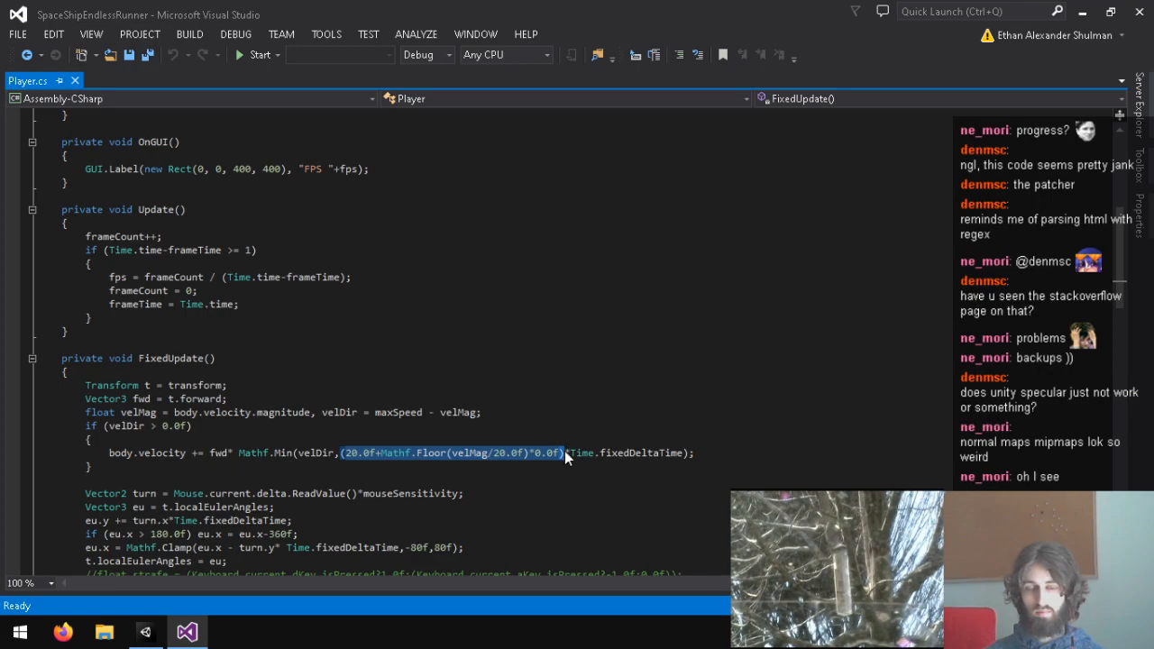
Change the velocity line to body.velocity += fwd * velDir; comment out the Mathf.Min expression, and save Player.cs.
{"action": "key", "text": "Left"}
{"action": "key", "text": "Left"}
{"action": "key", "text": "Left"}
{"action": "key", "text": "Left"}
{"action": "key", "text": "Left"}
{"action": "key", "text": "Left"}
{"action": "key", "text": "Left"}
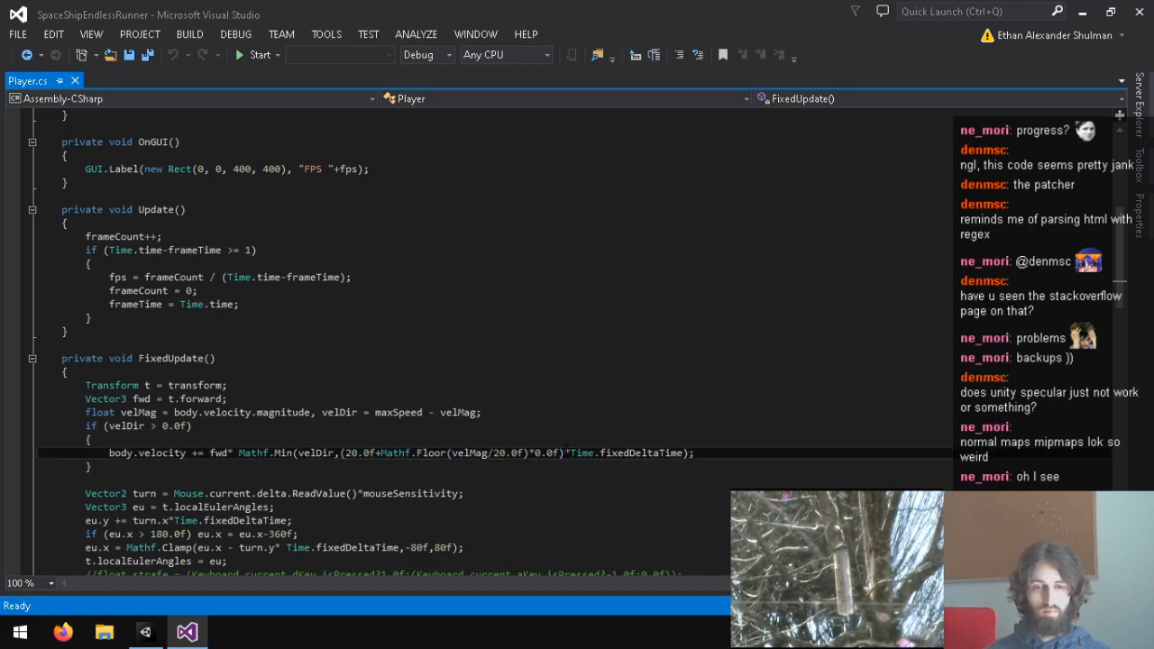
{"action": "key", "text": "BackSpace"}
{"action": "type", "text": "velDir;/"}
{"action": "key", "text": "BackSpace"}
{"action": "key", "text": "BackSpace"}
{"action": "type", "text": ";//"}
{"action": "key", "text": "ctrl+s"}
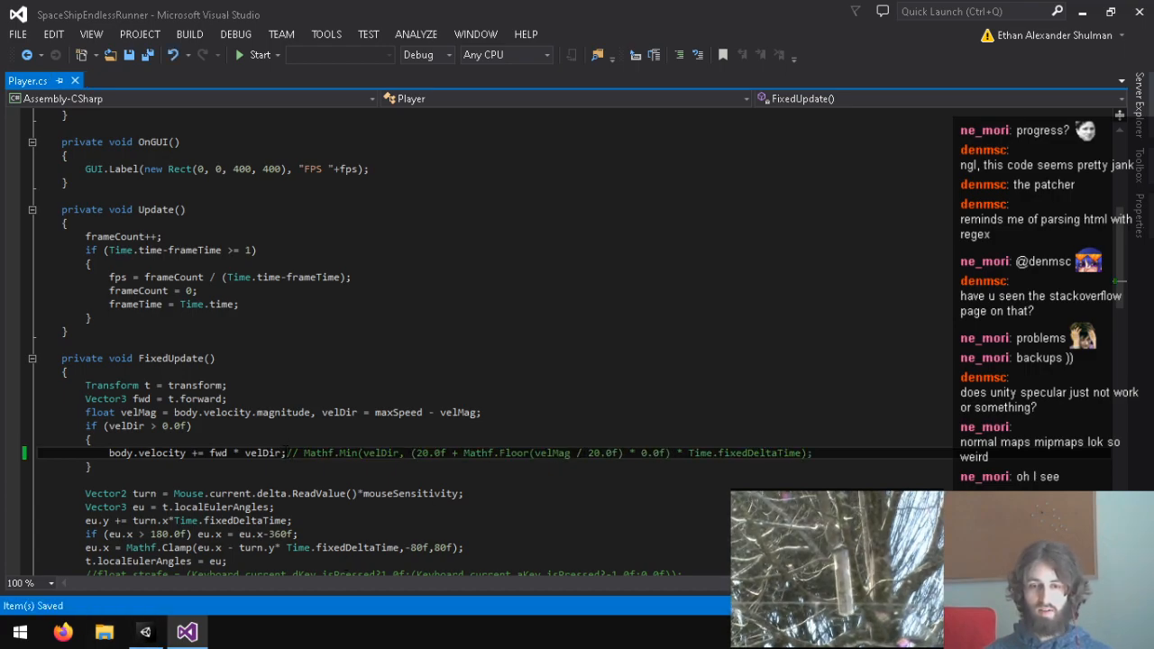
Switch back to Unity and play-test the new player movement across the dunes and around the Icosphere.
{"action": "left_click", "coordinate": [145, 632]}
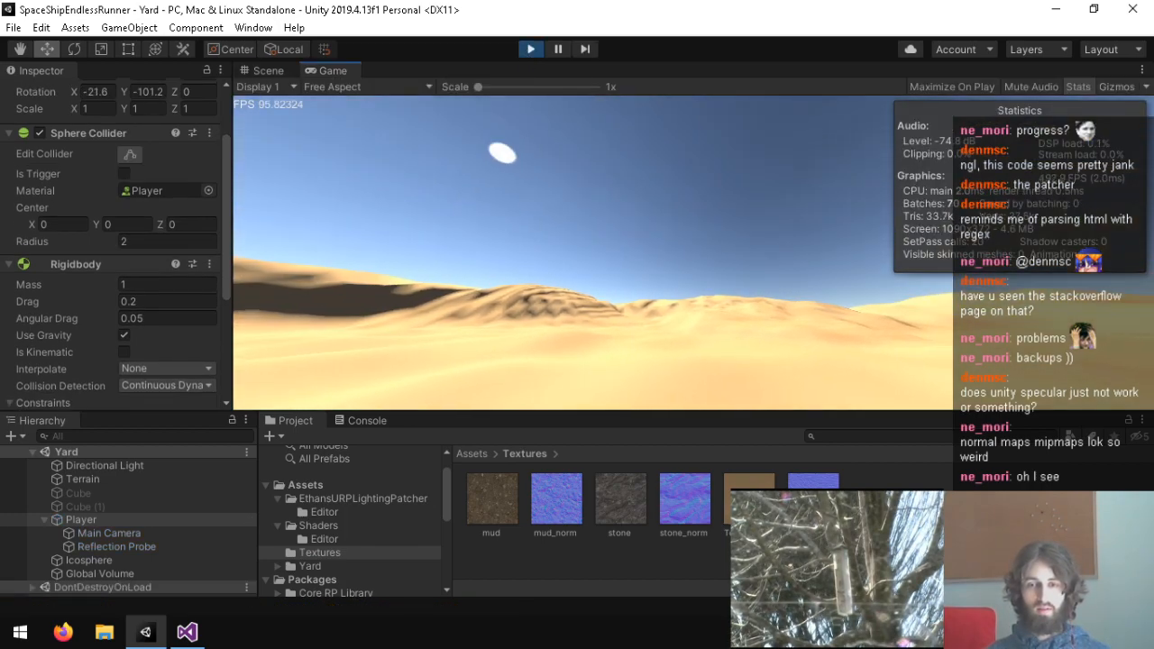
{"action": "key", "text": "w"}
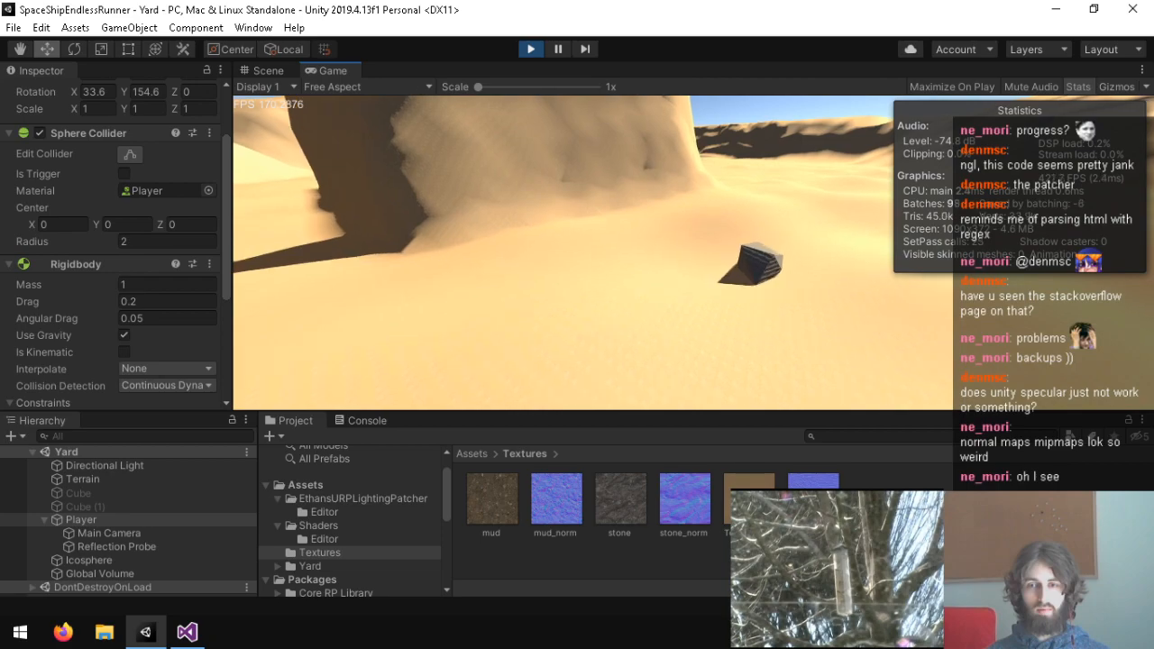
{"action": "key", "text": "w"}
{"action": "key", "text": "w"}
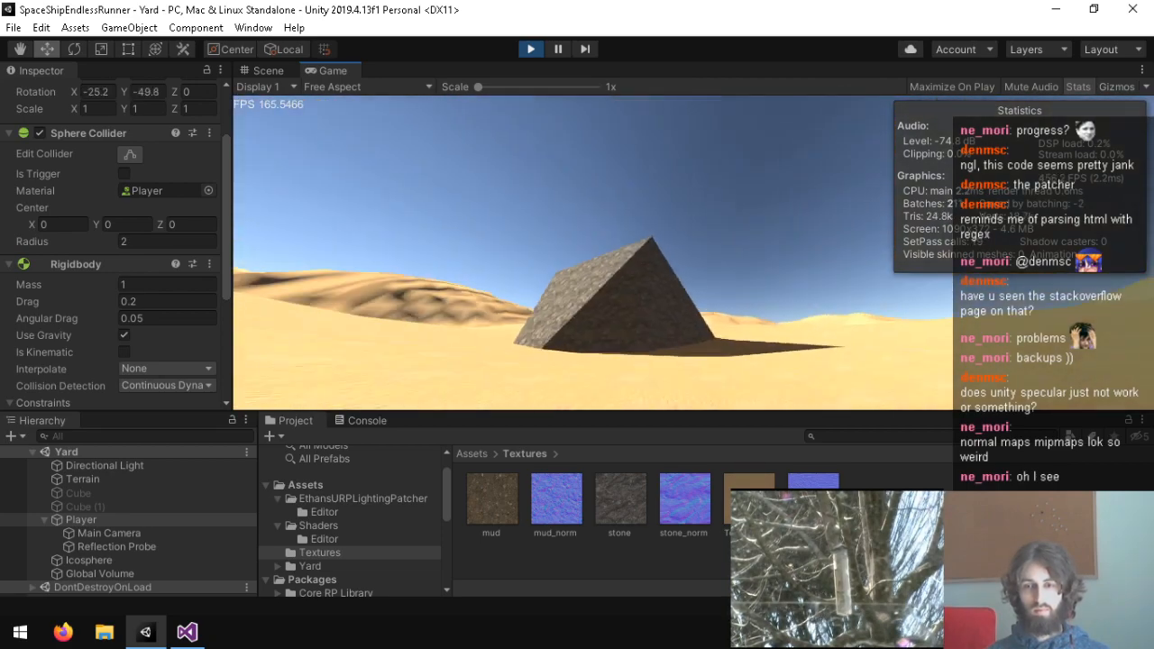
{"action": "key", "text": "w"}
{"action": "key", "text": "w"}
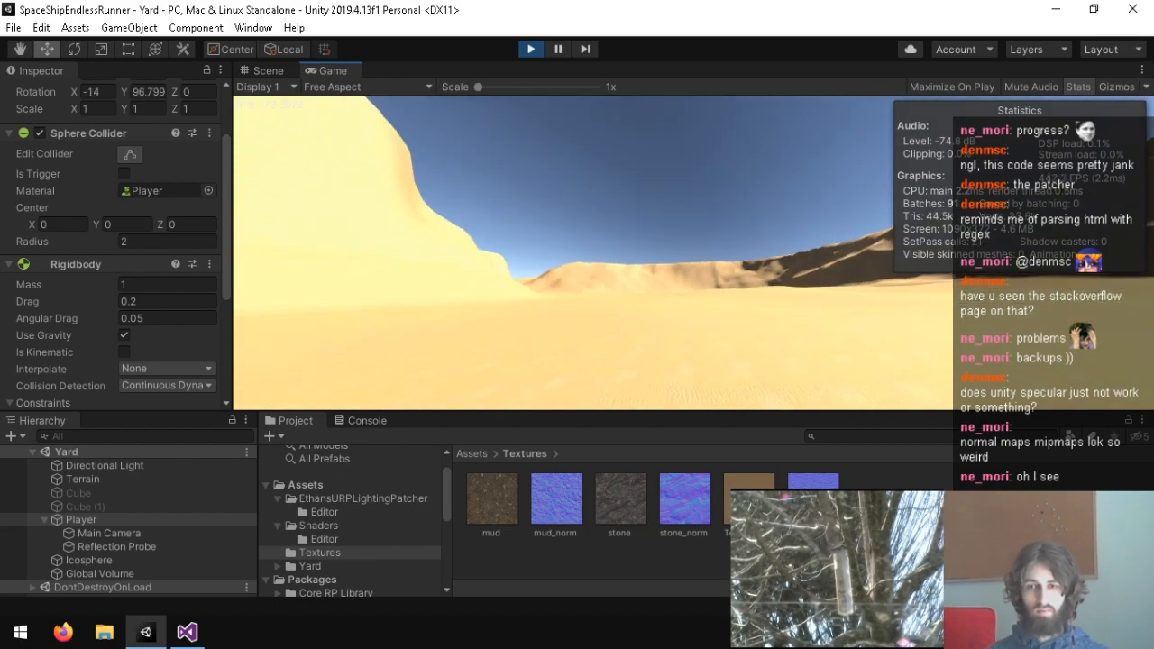
Try the Directional Light at intensity 1 during play, look over the dunes, and stop the game.
{"action": "key", "text": "super"}
{"action": "left_click", "coordinate": [488, 566]}
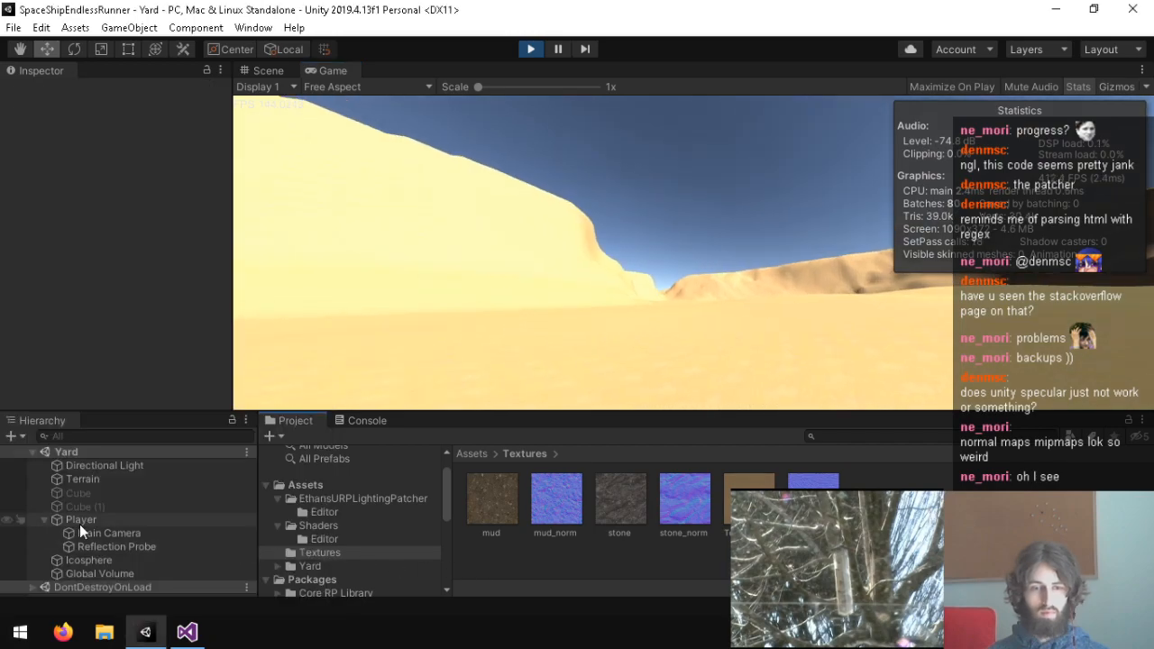
{"action": "left_click", "coordinate": [103, 520]}
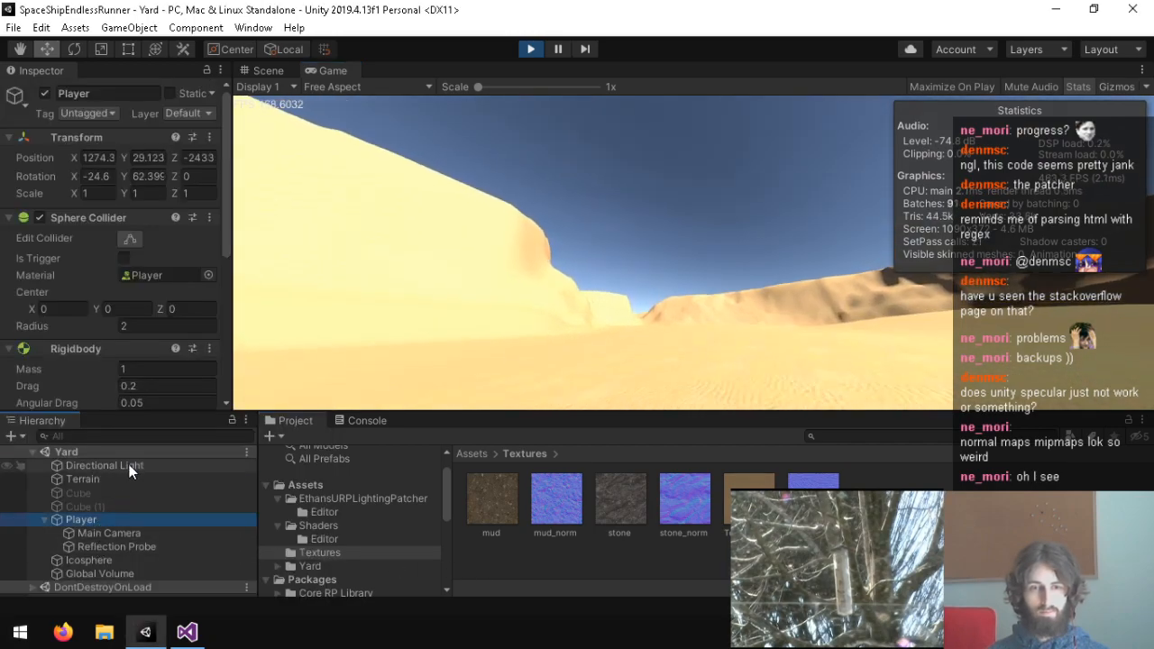
{"action": "left_click", "coordinate": [129, 466]}
{"action": "type", "text": "1"}
{"action": "left_click", "coordinate": [379, 289]}
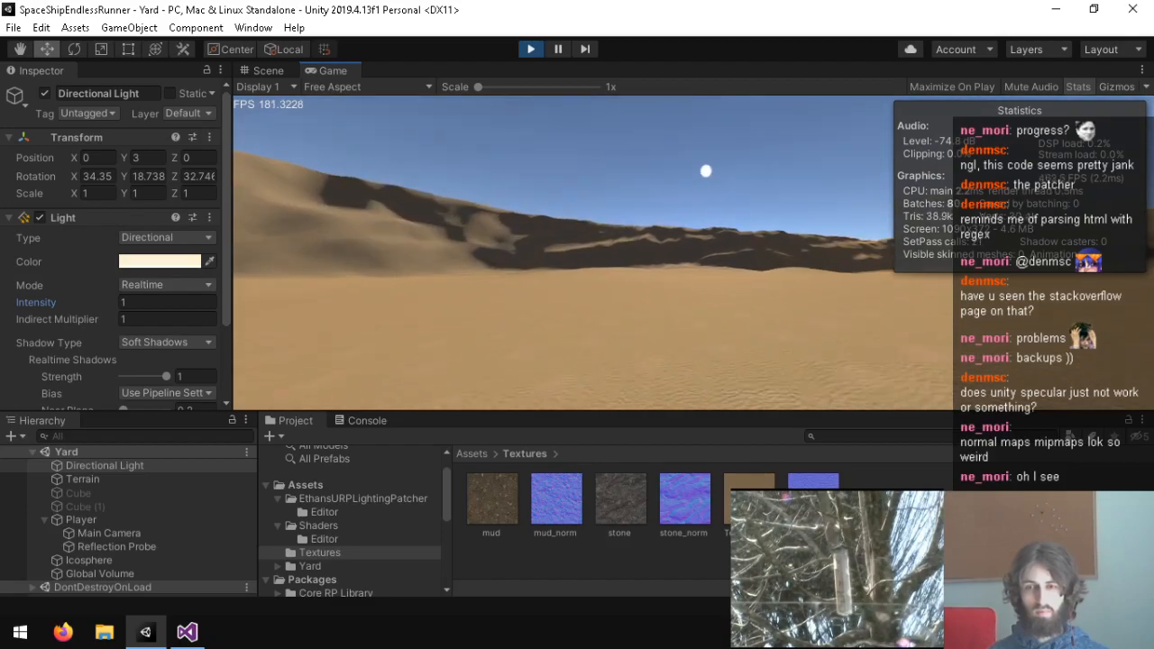
{"action": "key", "text": "super"}
{"action": "left_click", "coordinate": [268, 7]}
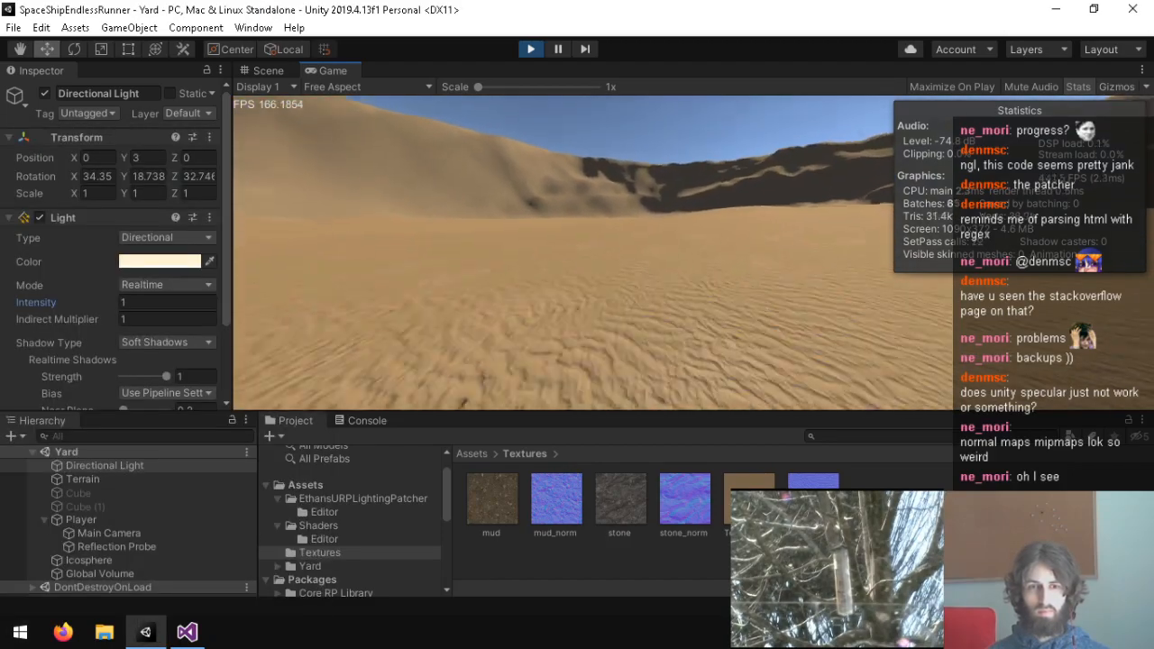
{"action": "key", "text": "super"}
{"action": "left_click", "coordinate": [530, 51]}
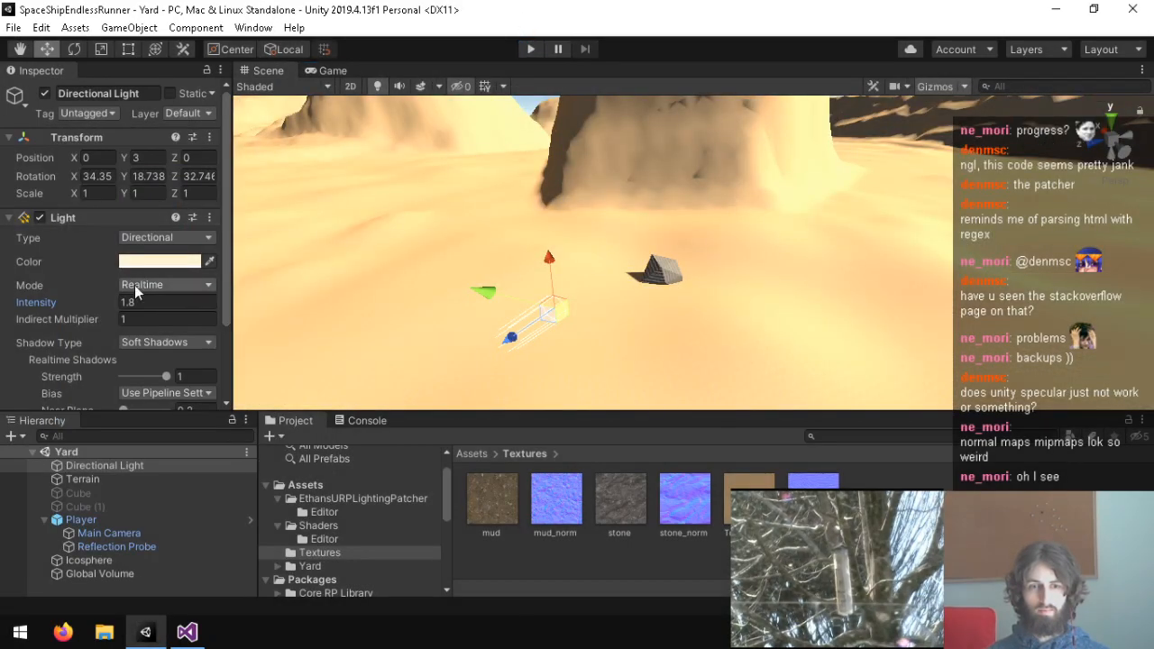
Set the Directional Light's intensity to 1.5, after trying 1.4, and start the game again.
{"action": "key", "text": "BackSpace"}
{"action": "type", "text": "4"}
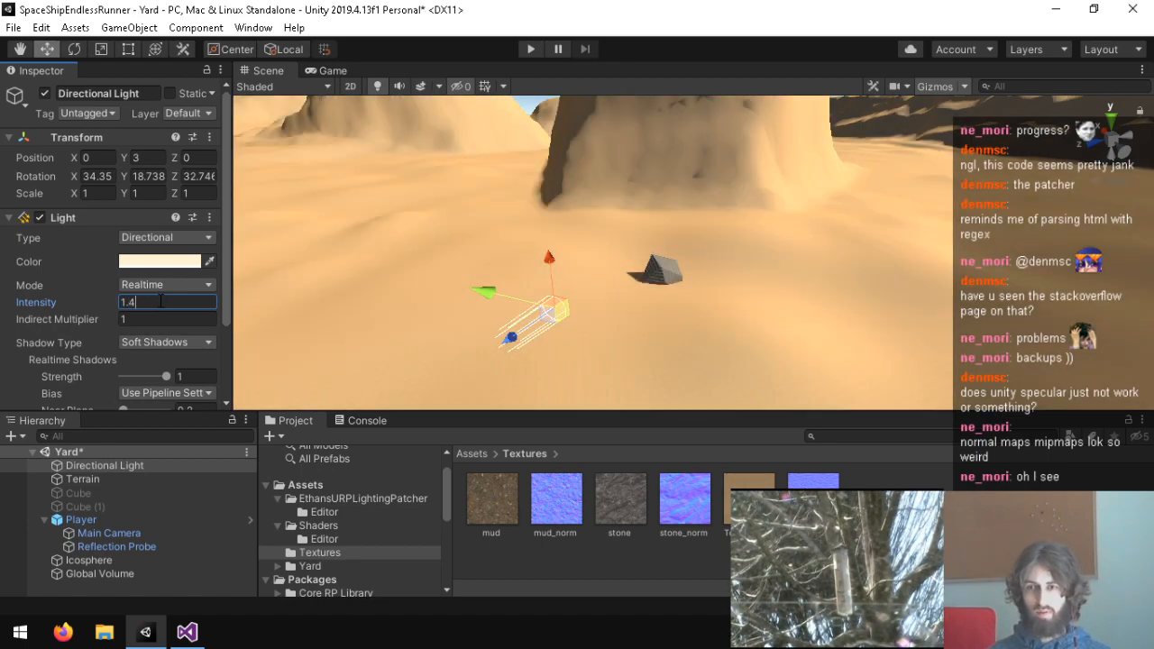
{"action": "key", "text": "BackSpace"}
{"action": "type", "text": "5"}
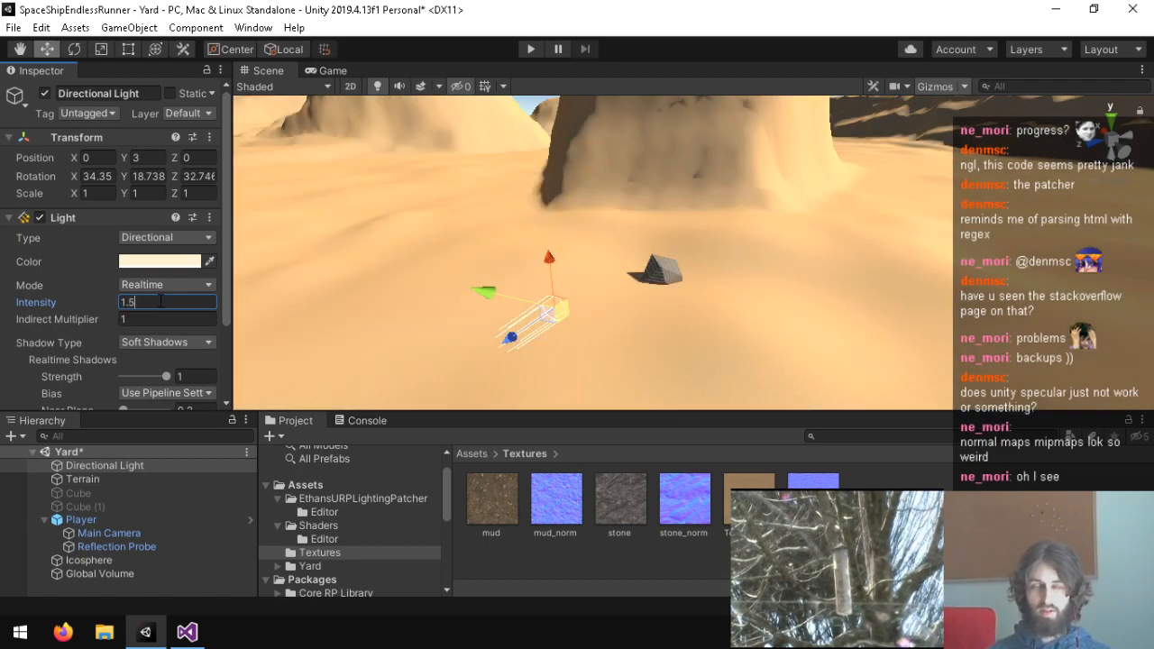
{"action": "left_click", "coordinate": [530, 51]}
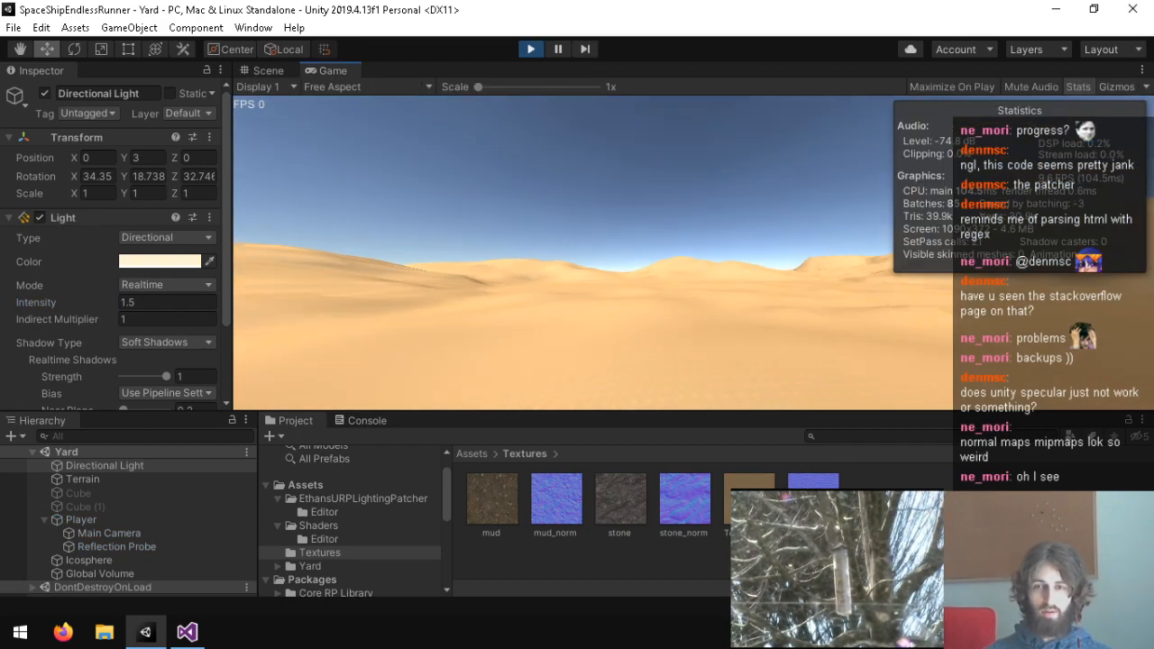
Play-test the light intensity of 1.5 by travelling past the Icosphere, around the tall dunes and across the flat sand.
{"action": "key", "text": "w"}
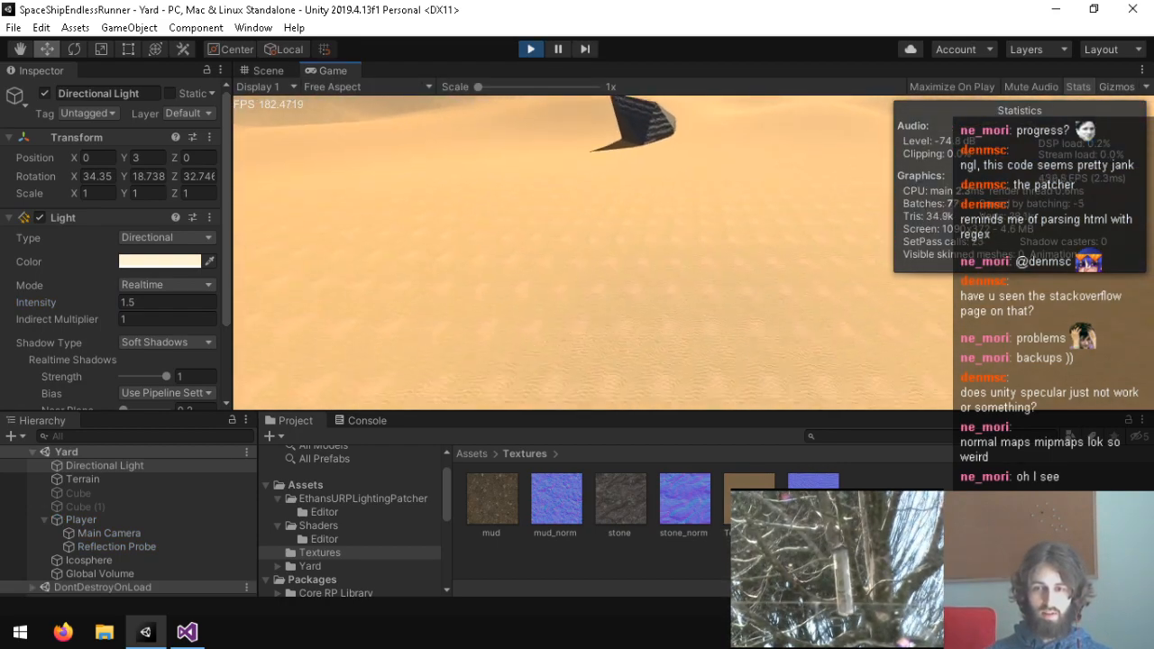
{"action": "key", "text": "w"}
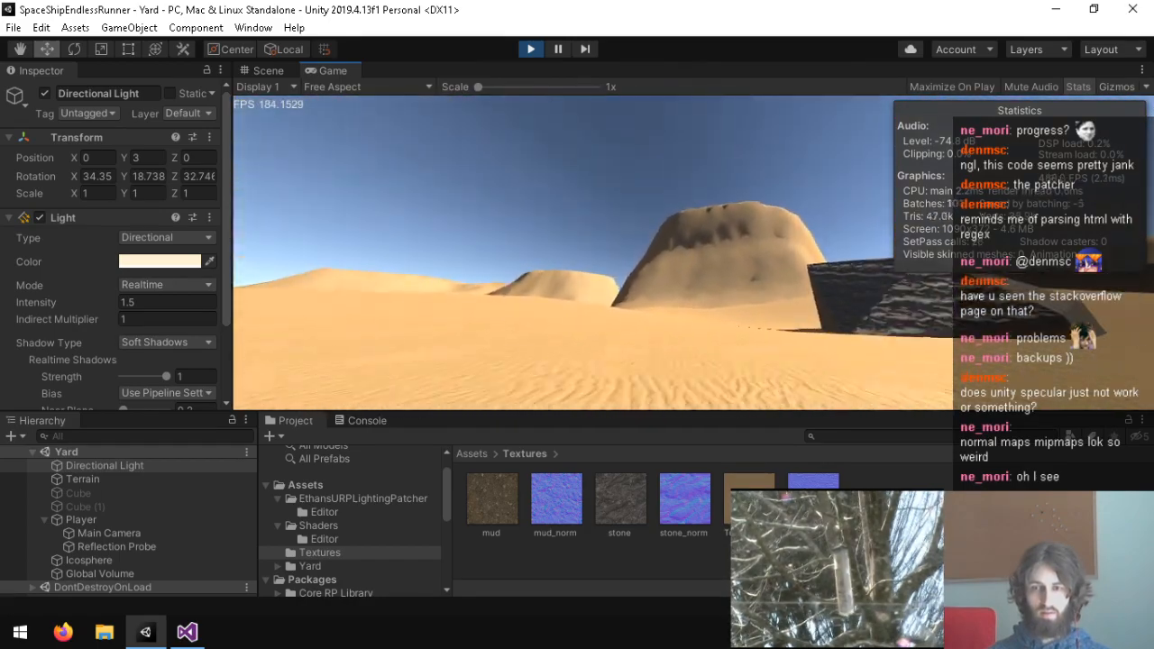
{"action": "key", "text": "w"}
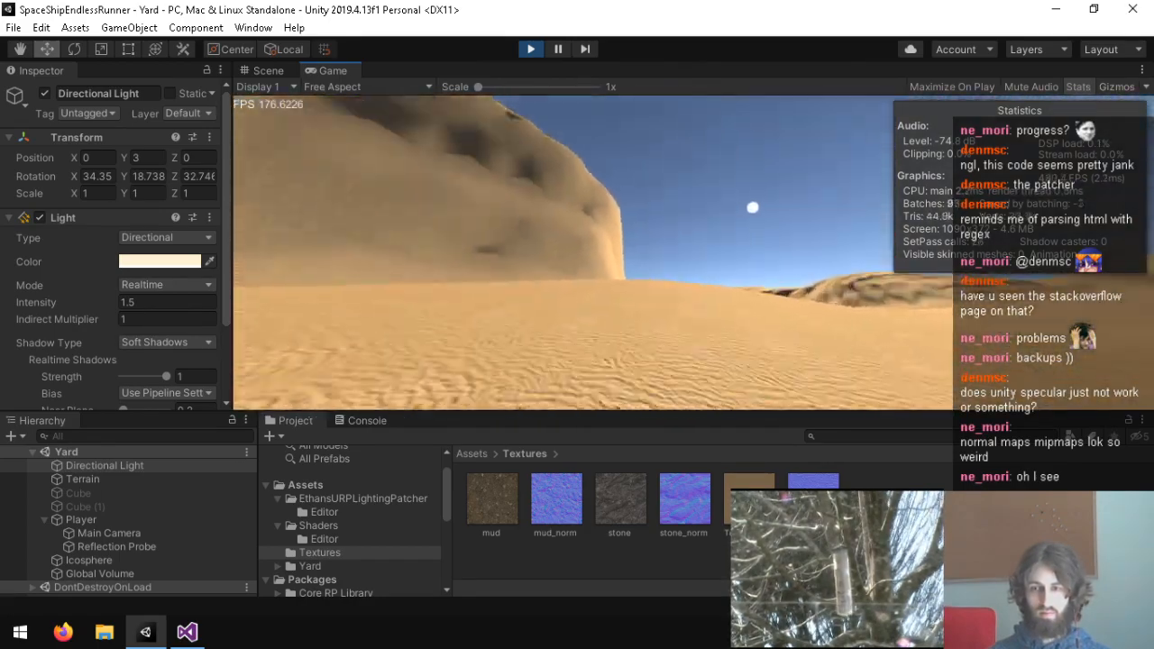
{"action": "key", "text": "w"}
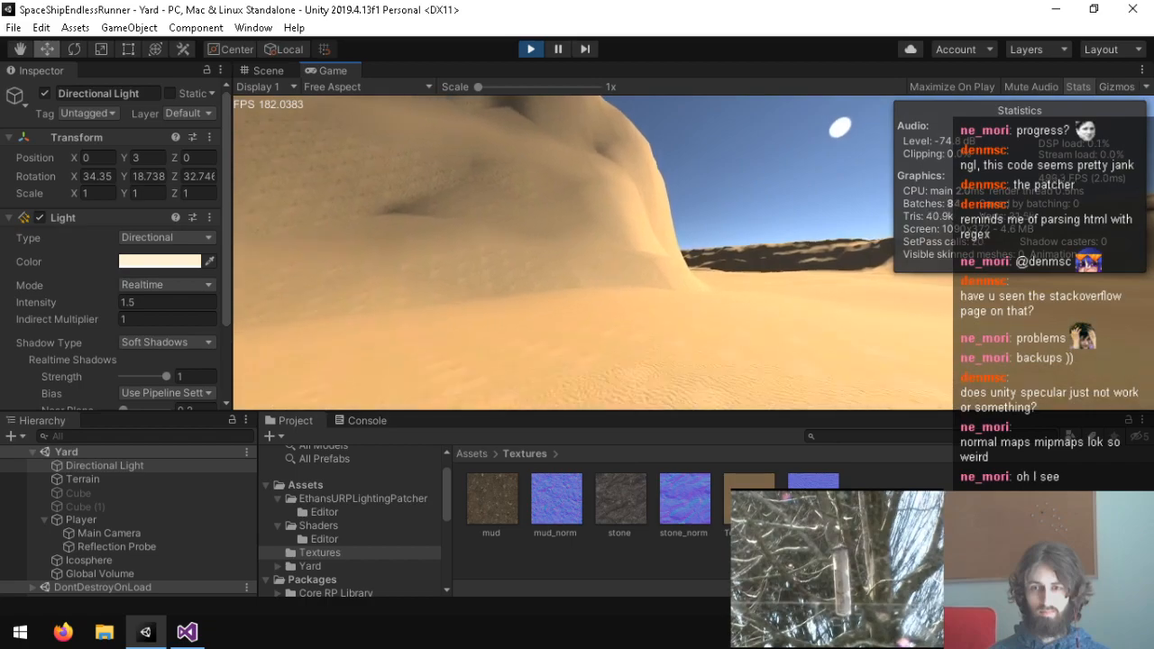
{"action": "key", "text": "w"}
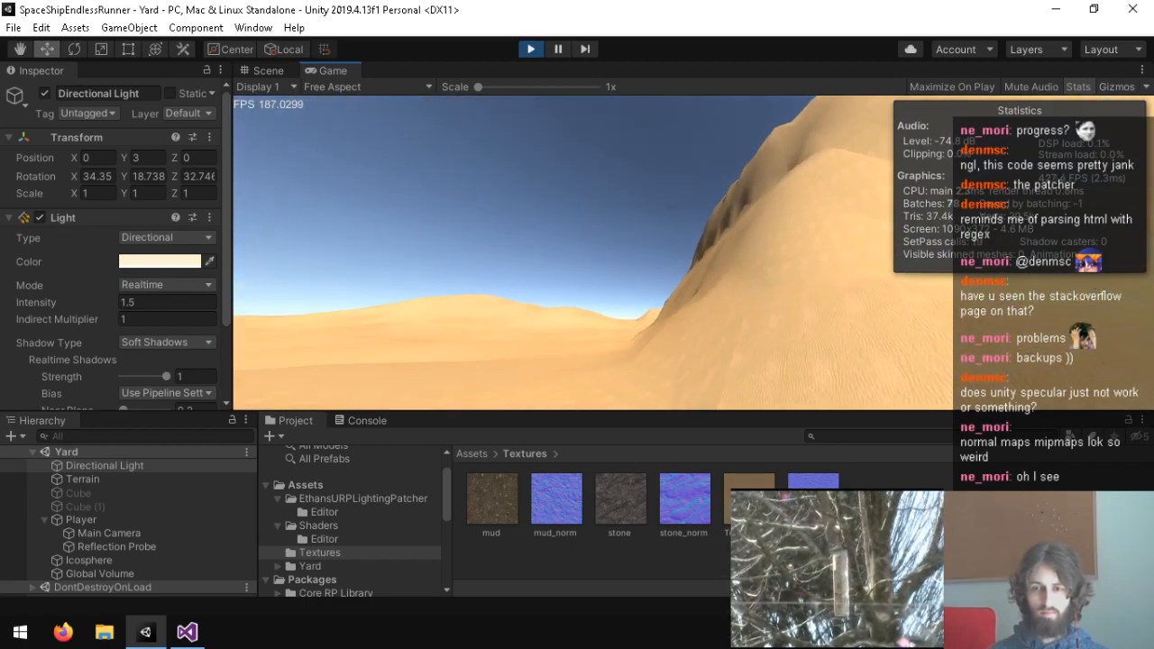
{"action": "key", "text": "w"}
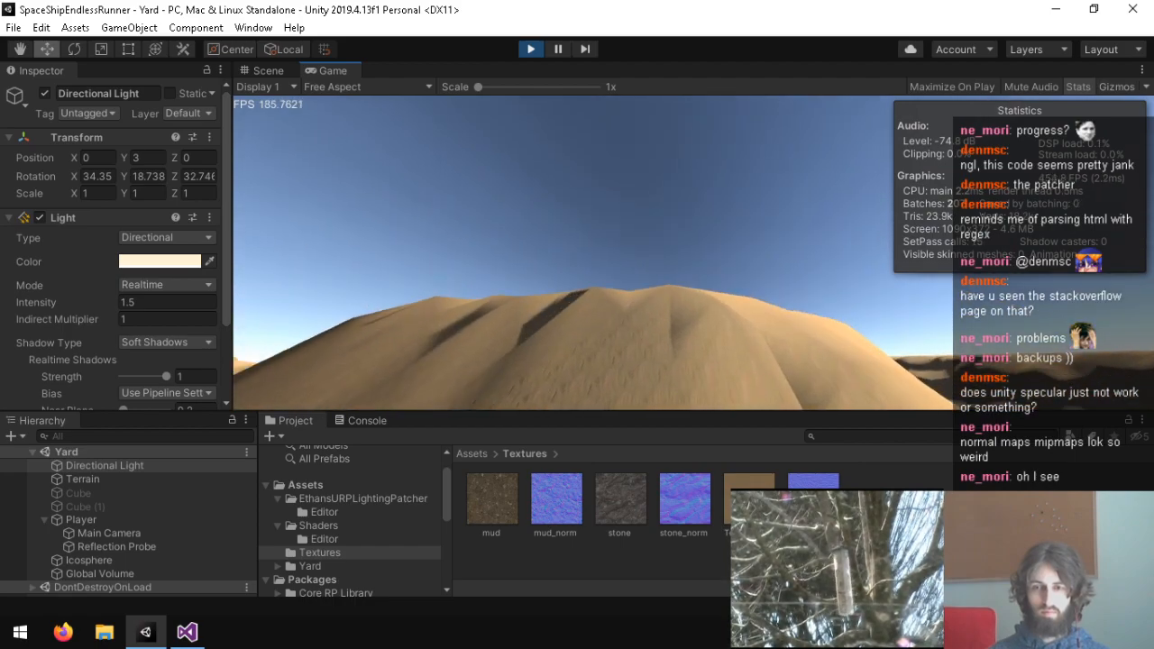
{"action": "key", "text": "w"}
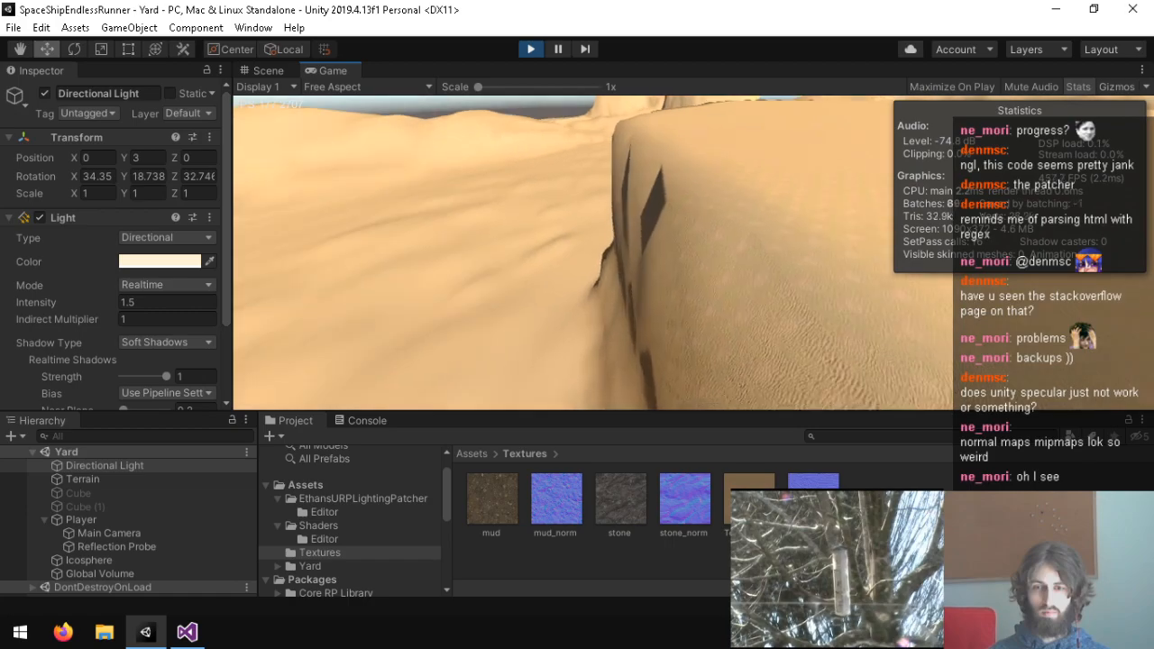
{"action": "key", "text": "w"}
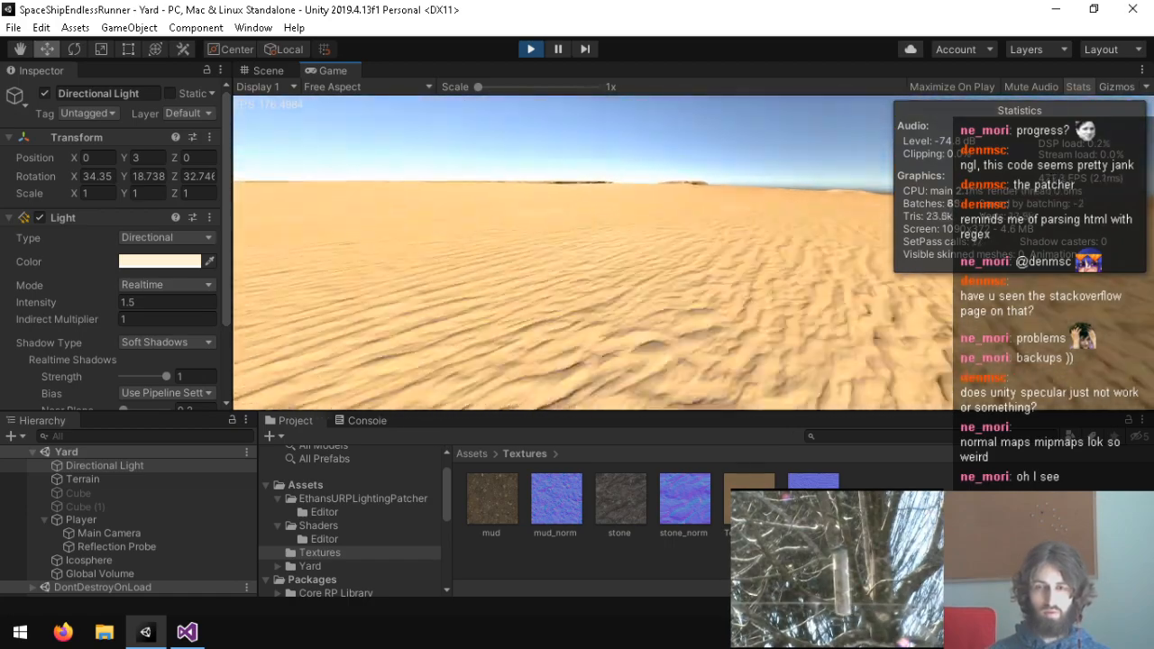
{"action": "key", "text": "w"}
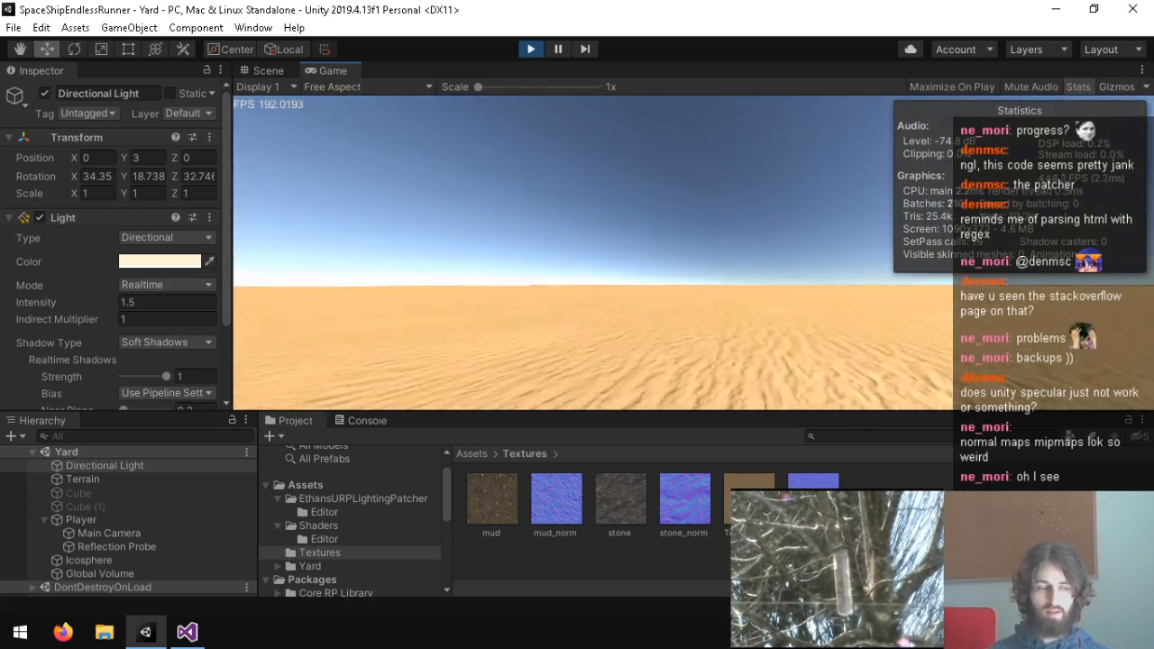
{"action": "key", "text": "w"}
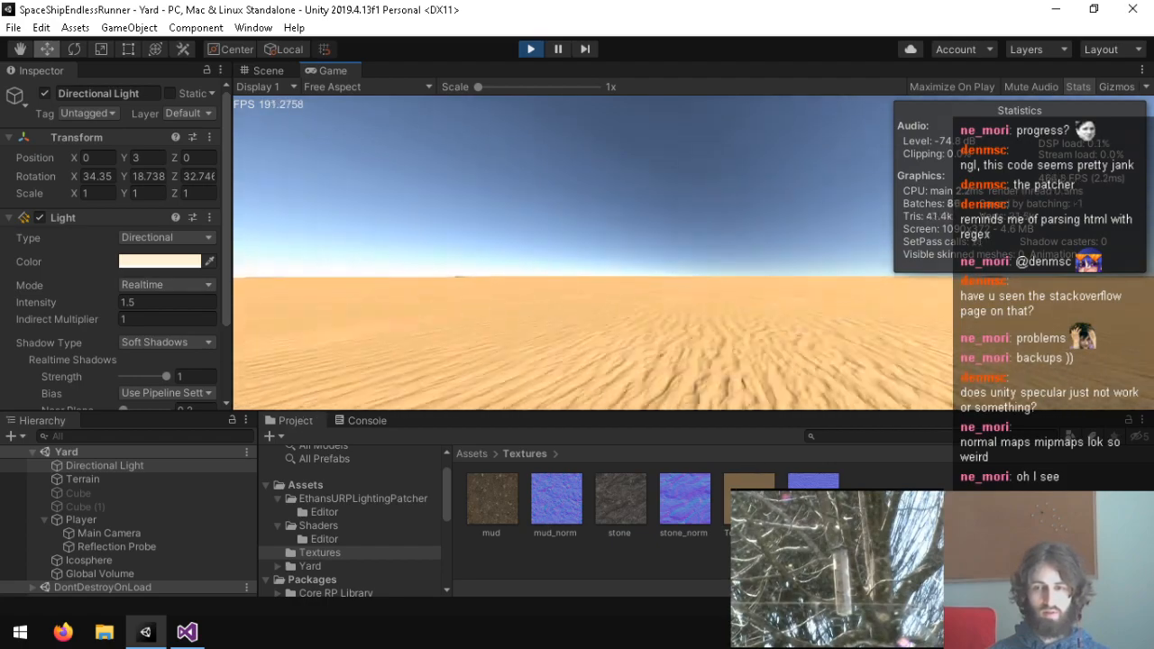
{"action": "key", "text": "w"}
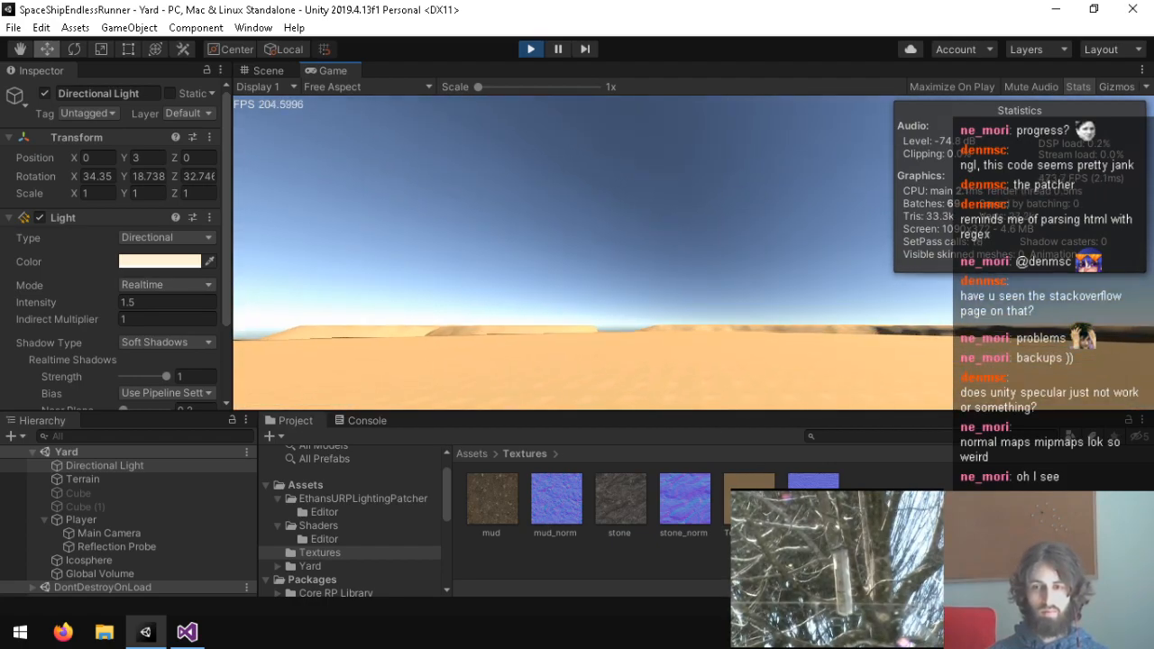
{"action": "key", "text": "s"}
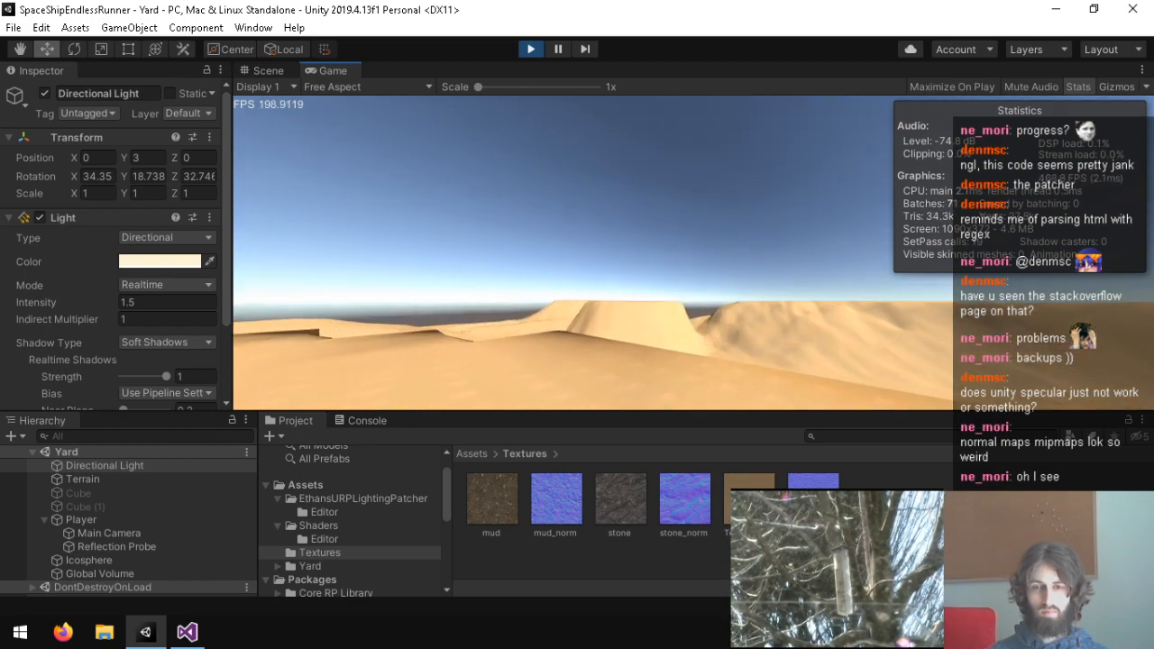
Examine the shaded side of the steep dune and its cast shadow edge while moving along it in play mode.
{"action": "key", "text": "w"}
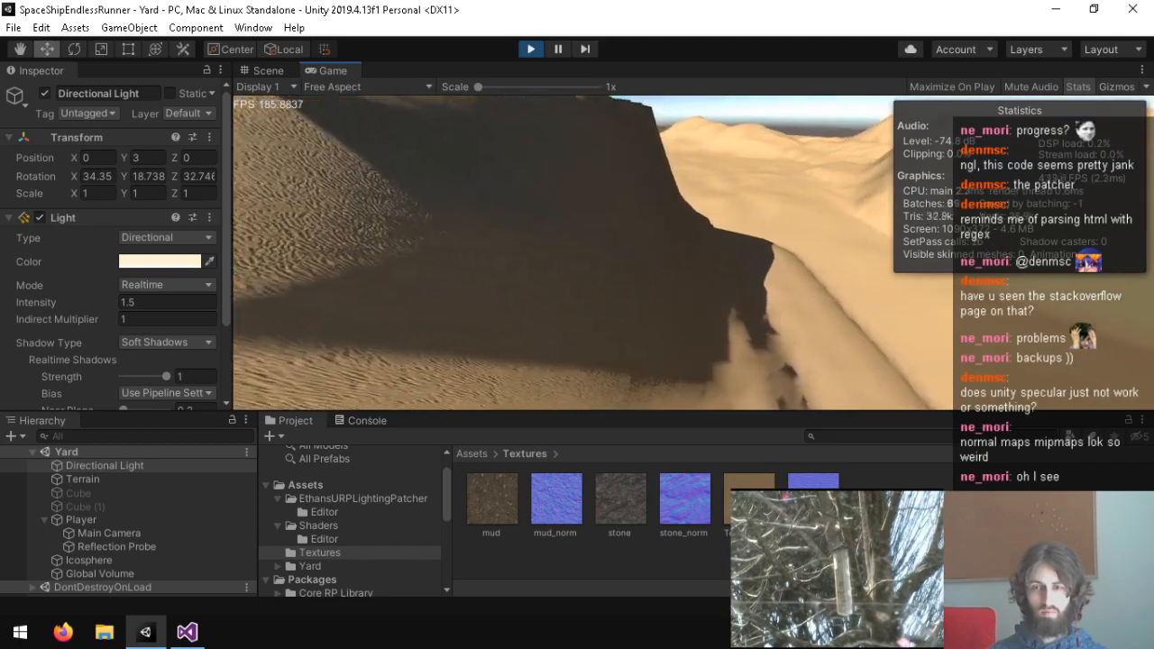
{"action": "key", "text": "w"}
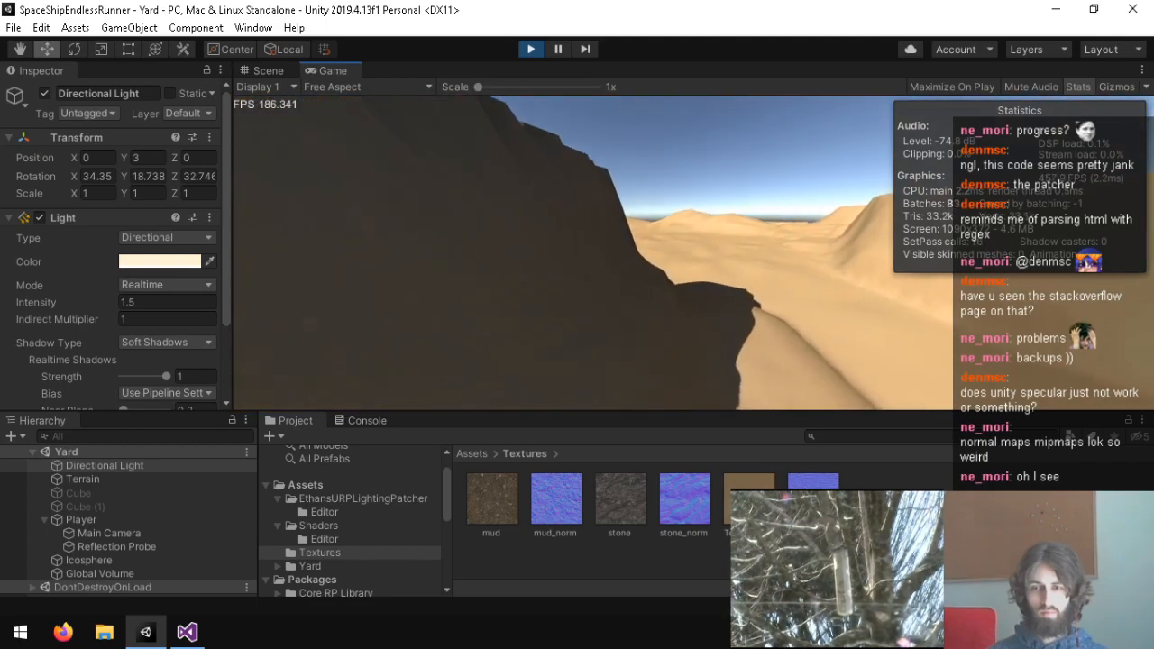
{"action": "key", "text": "w"}
{"action": "key", "text": "w"}
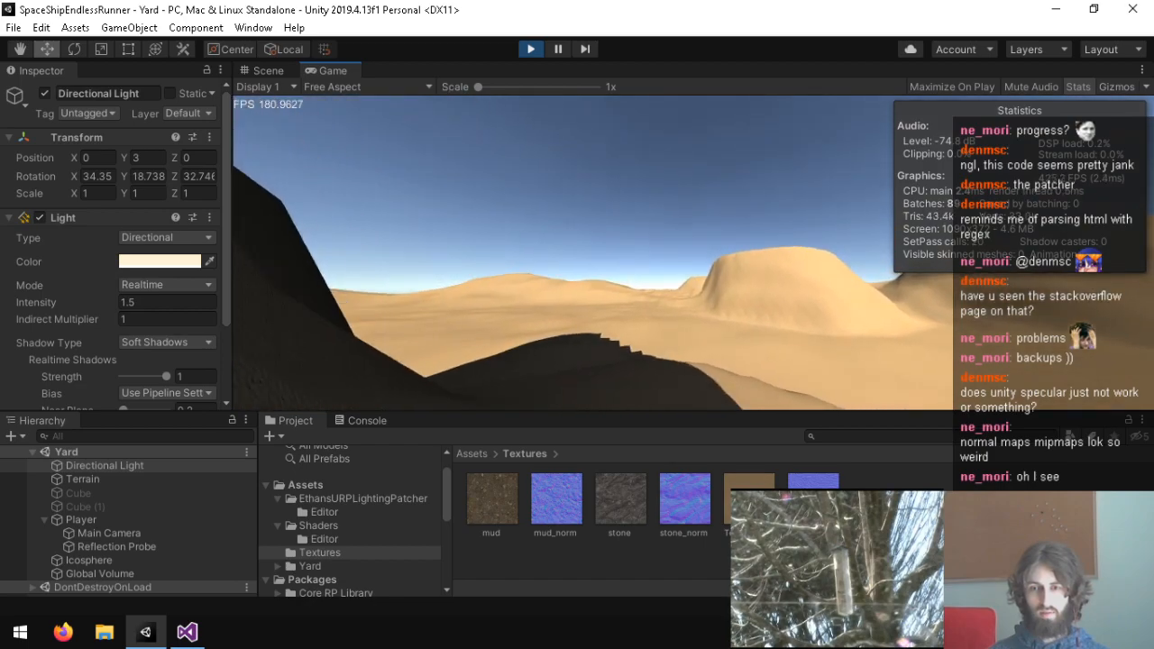
{"action": "key", "text": "w"}
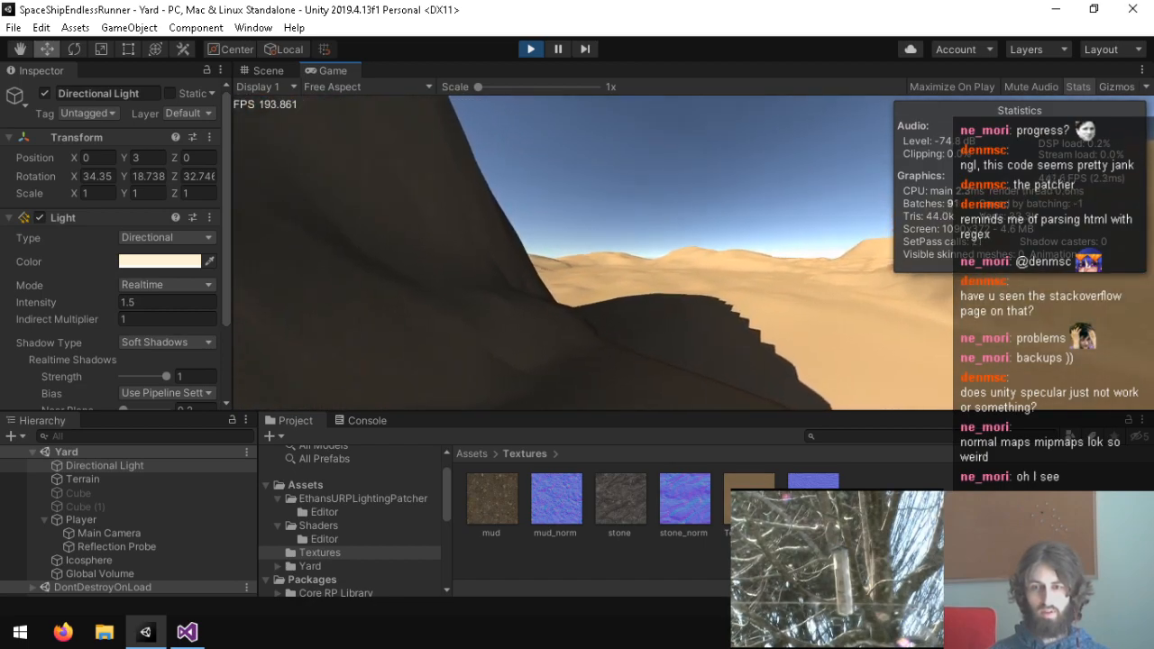
{"action": "key", "text": "w"}
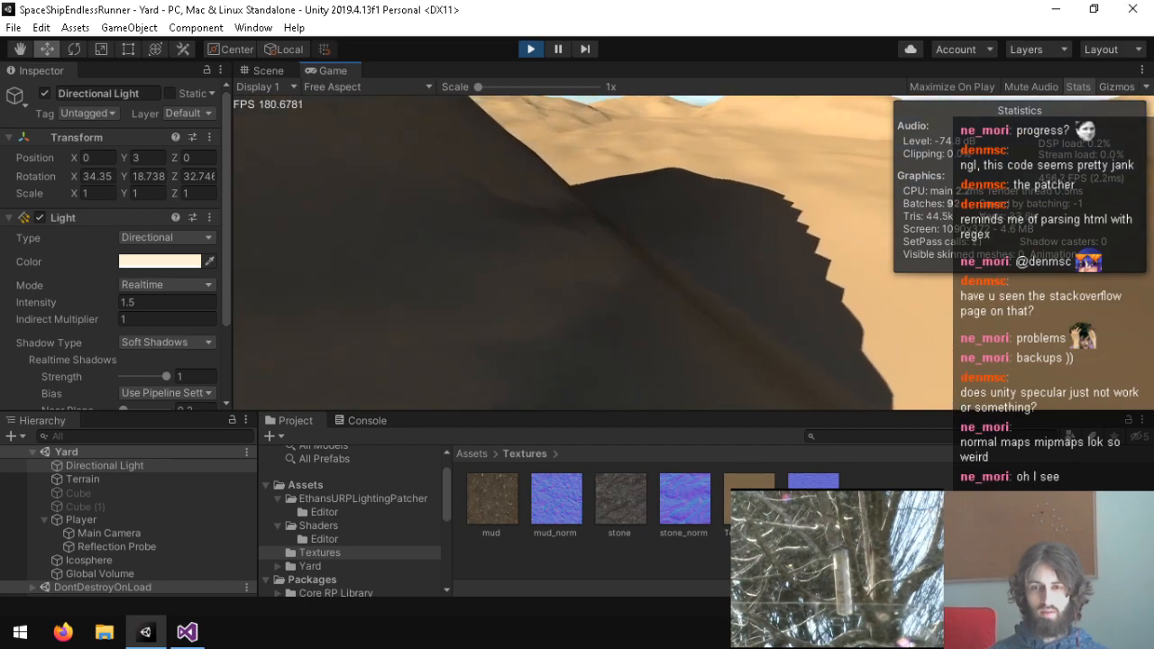
{"action": "key", "text": "w"}
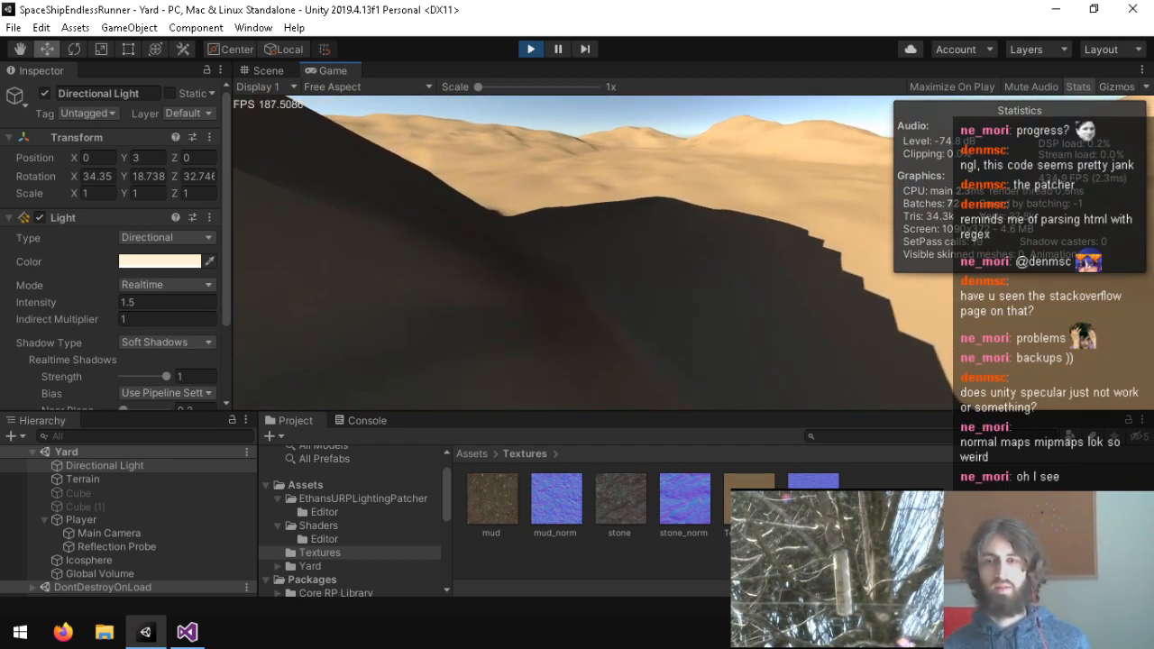
{"action": "key", "text": "w"}
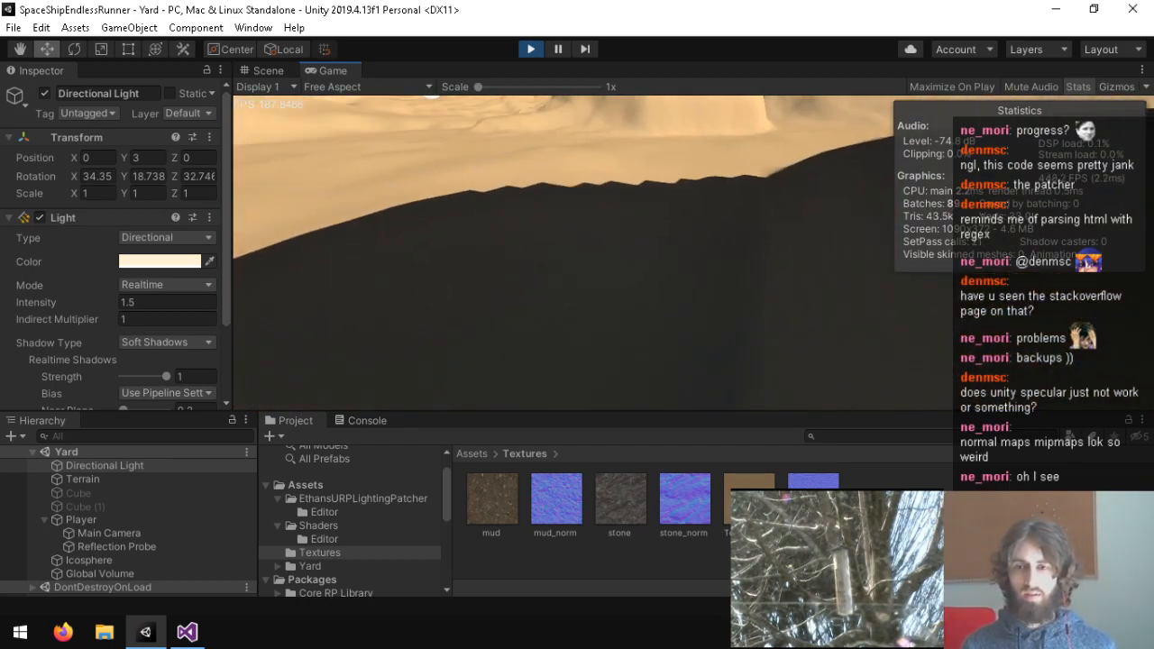
{"action": "key", "text": "w"}
Travel from the shaded area through the sunlit valley toward the dark plateau, and stop the game.
{"action": "key", "text": "w"}
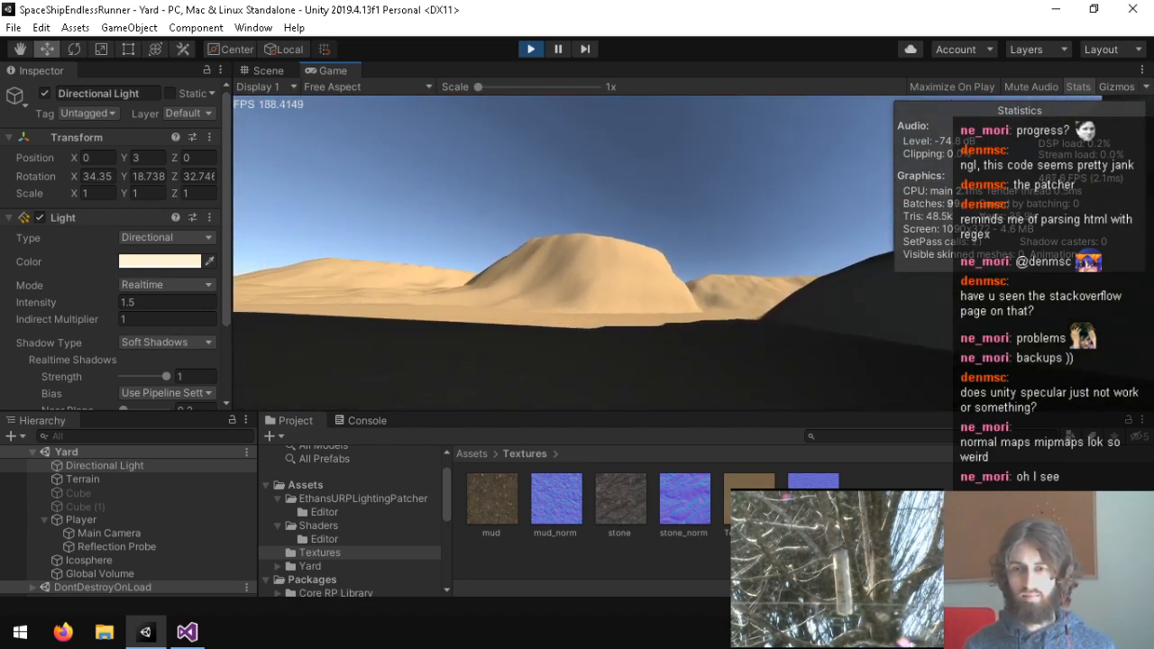
{"action": "key", "text": "w"}
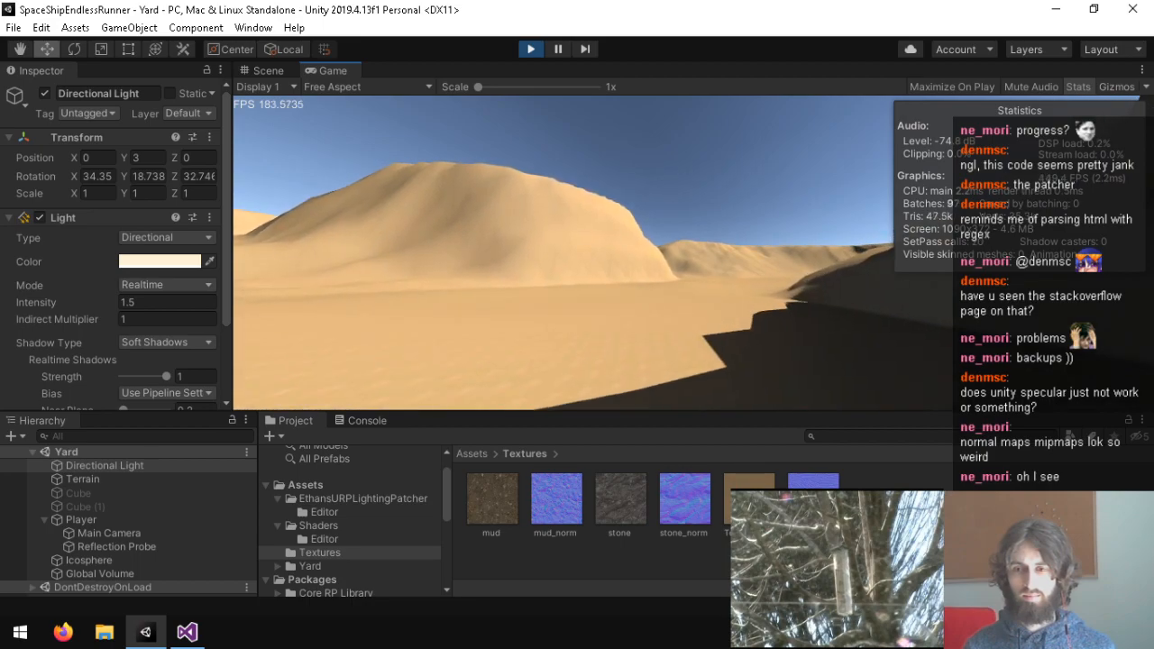
{"action": "key", "text": "w"}
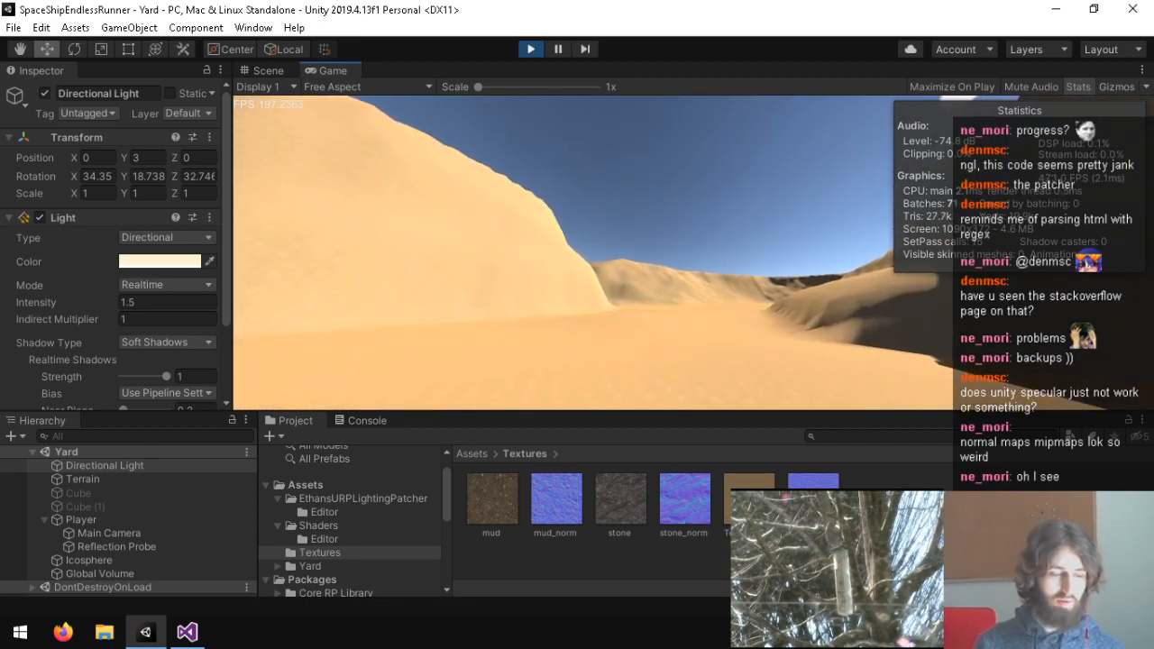
{"action": "key", "text": "w"}
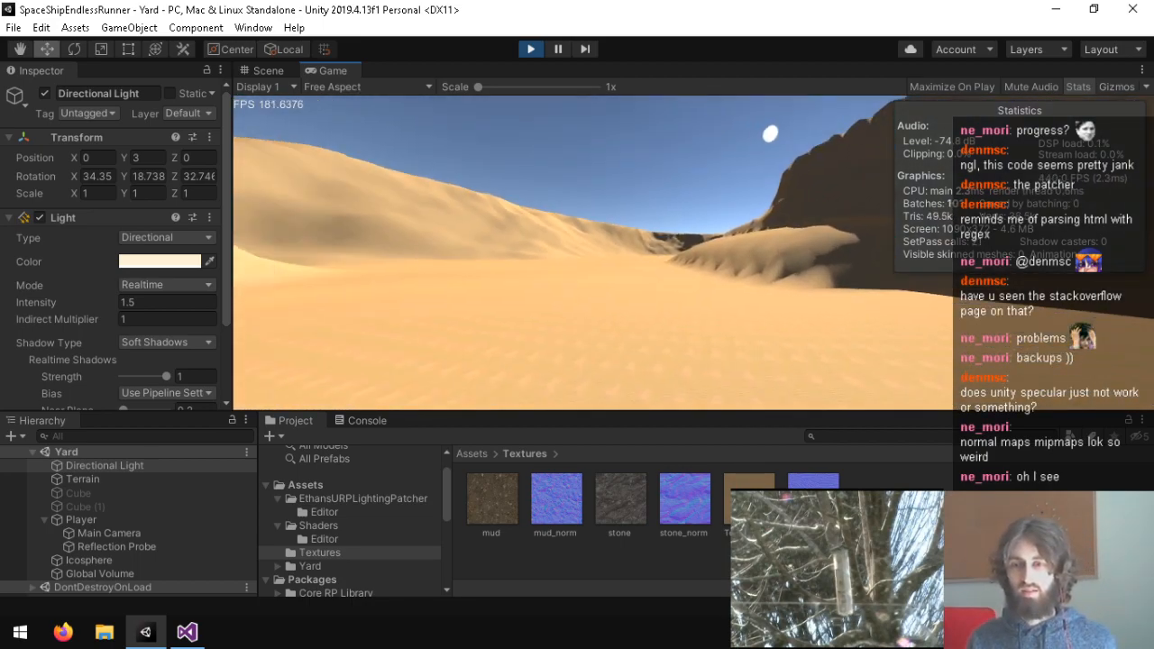
{"action": "key", "text": "w"}
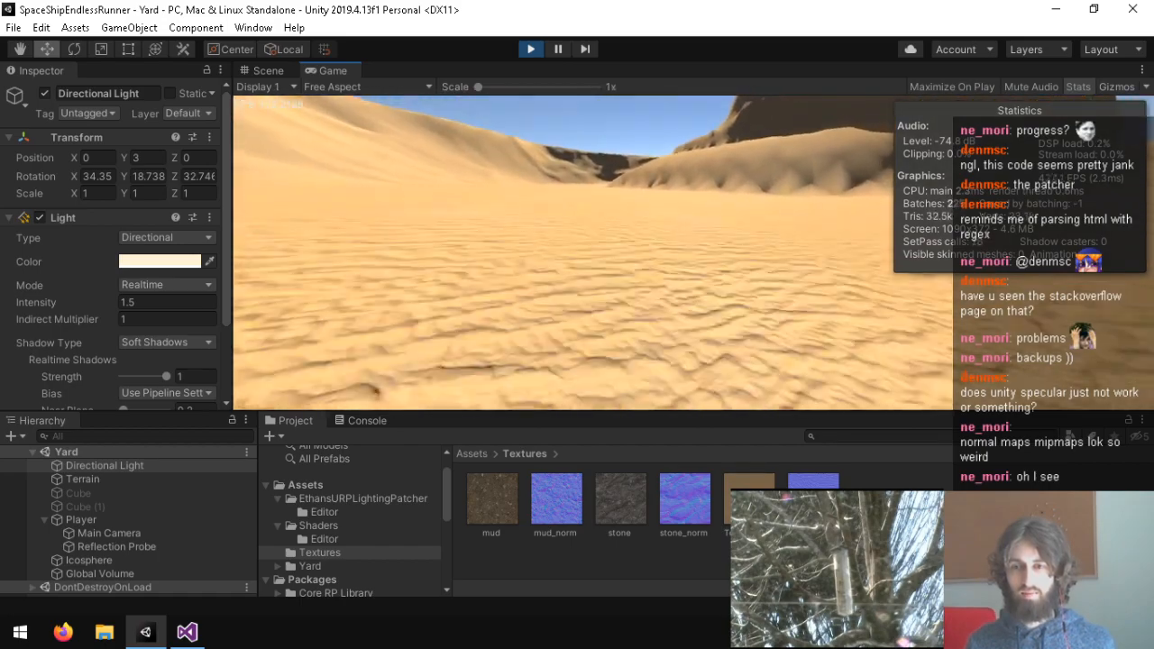
{"action": "key", "text": "w"}
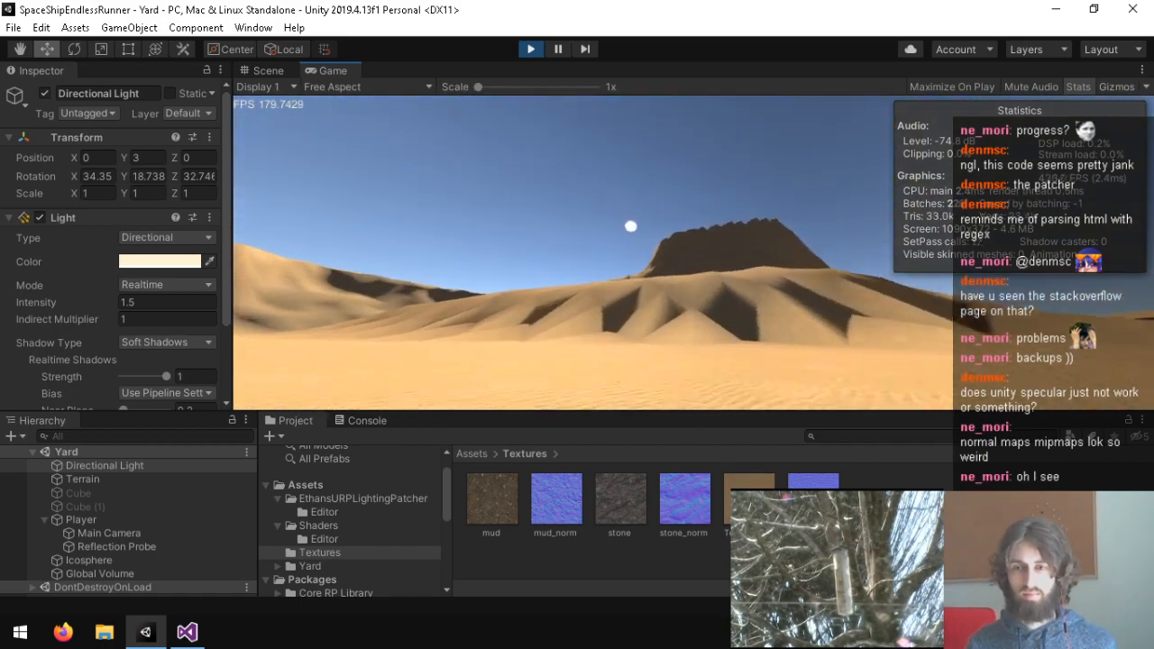
{"action": "key", "text": "w"}
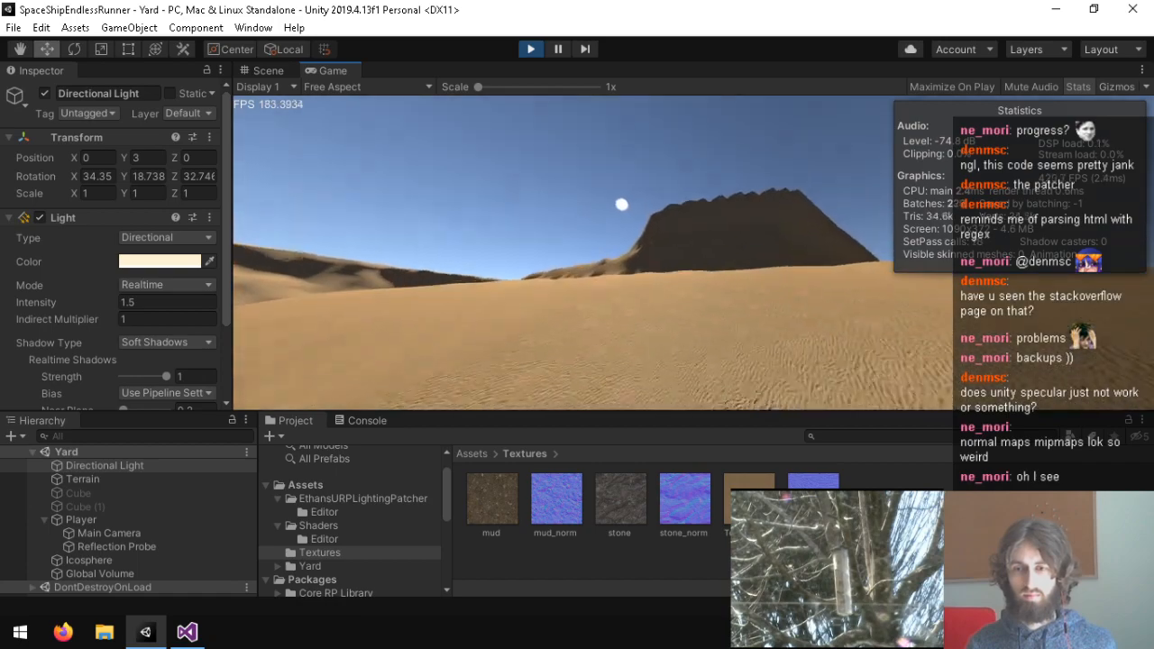
{"action": "key", "text": "w"}
{"action": "key", "text": "ctrl+p"}
Select the Icosphere beside the flat-topped dune in the Scene view and show the contents of the Assets folder.
{"action": "right_click_drag", "start_coordinate": [694, 251], "coordinate": [543, 231]}
{"action": "key", "text": "s"}
{"action": "key", "text": "w"}
{"action": "left_click", "coordinate": [574, 241]}
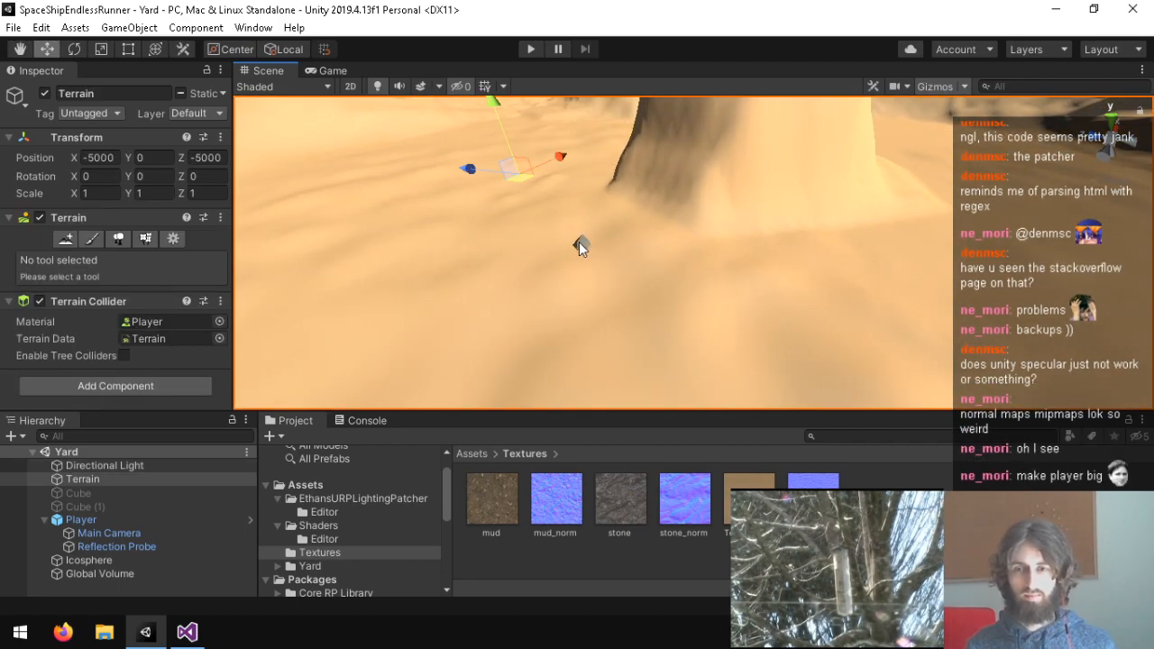
{"action": "left_click", "coordinate": [579, 242]}
{"action": "left_click", "coordinate": [325, 488]}
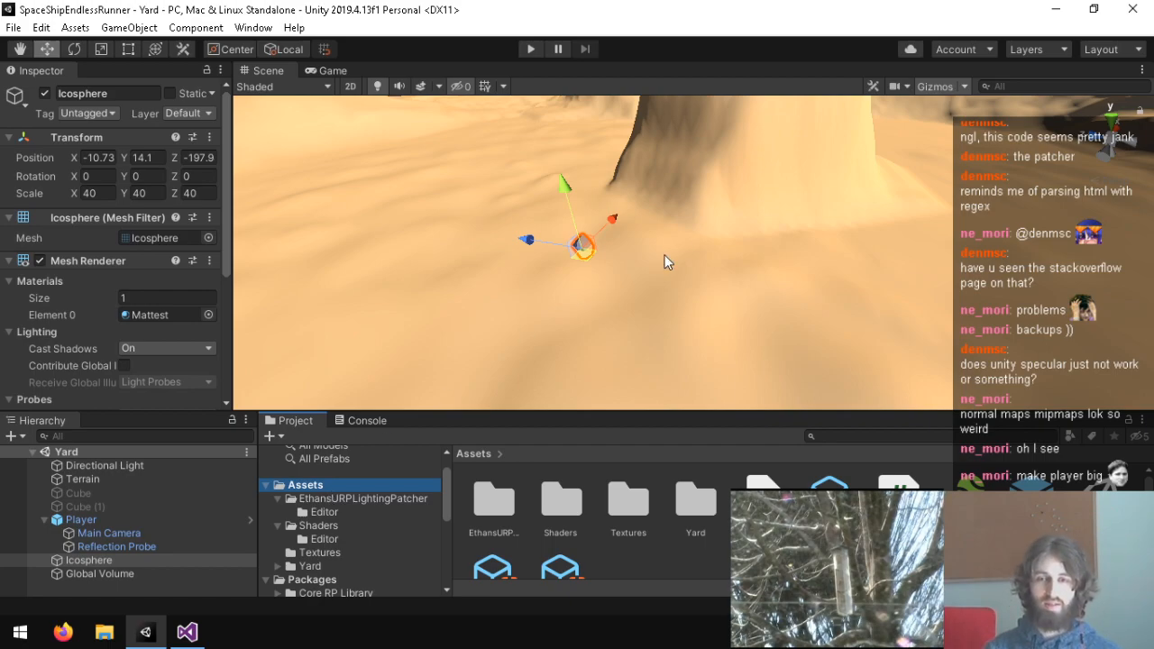
Move the Icosphere up and across the terrain to the shadowed ridge, at Y 637 and Z -3923.
{"action": "right_click_drag", "start_coordinate": [640, 271], "coordinate": [871, 170]}
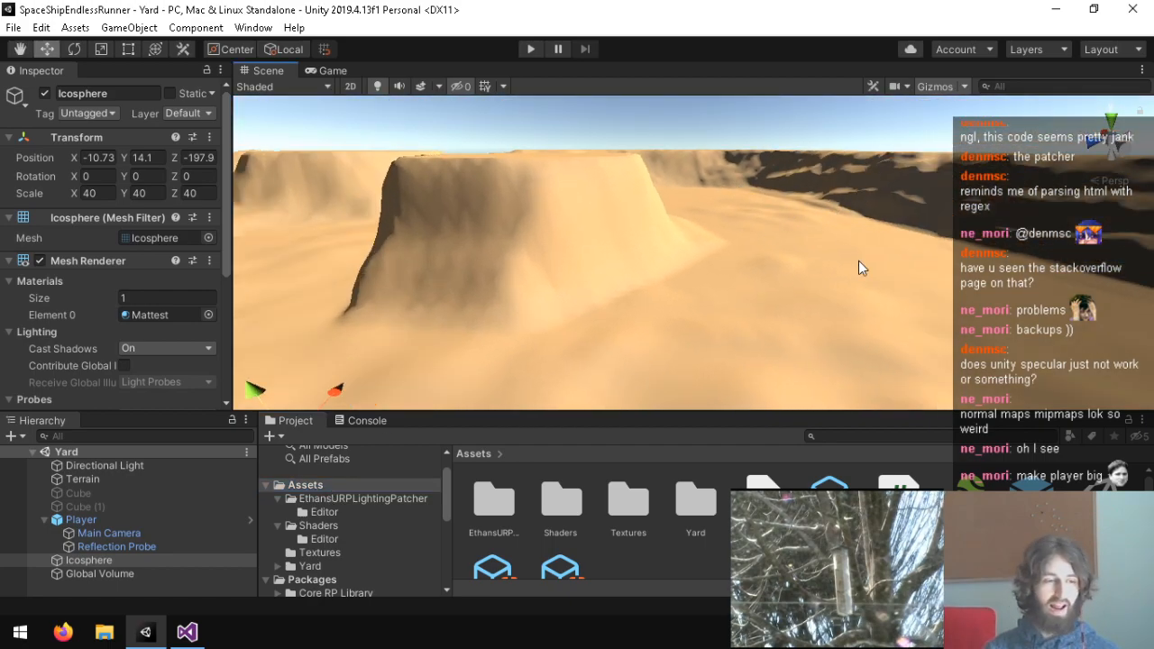
{"action": "right_click_drag", "start_coordinate": [922, 352], "coordinate": [34, 320]}
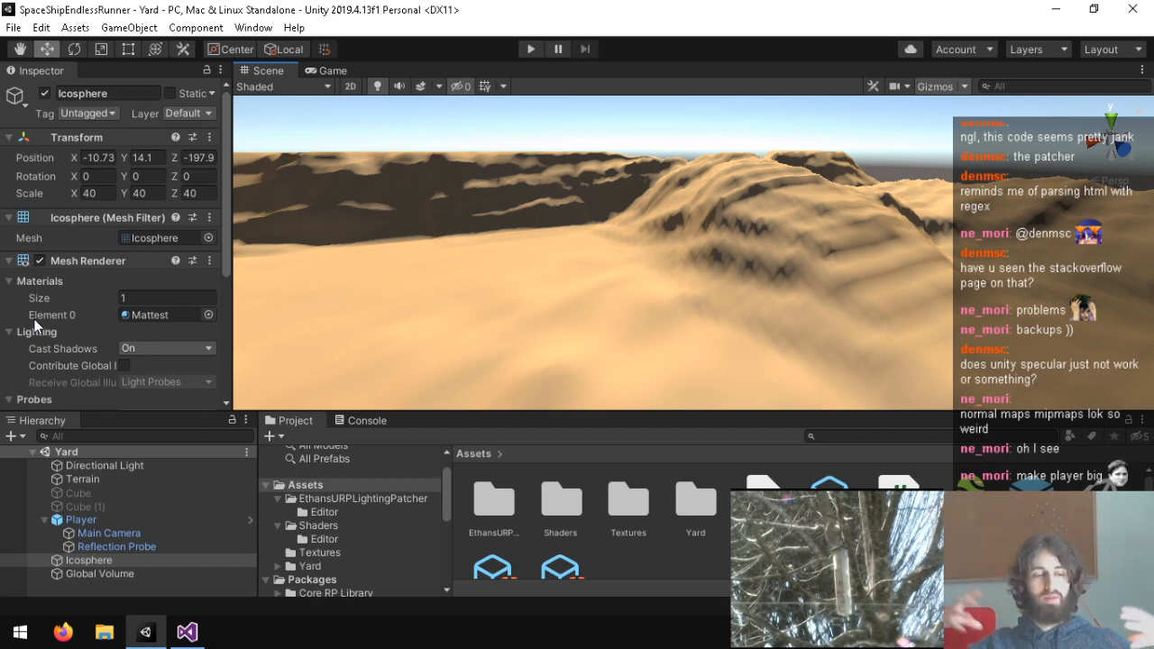
{"action": "right_click_drag", "start_coordinate": [614, 246], "coordinate": [567, 285]}
{"action": "right_click_drag", "start_coordinate": [540, 351], "coordinate": [605, 242]}
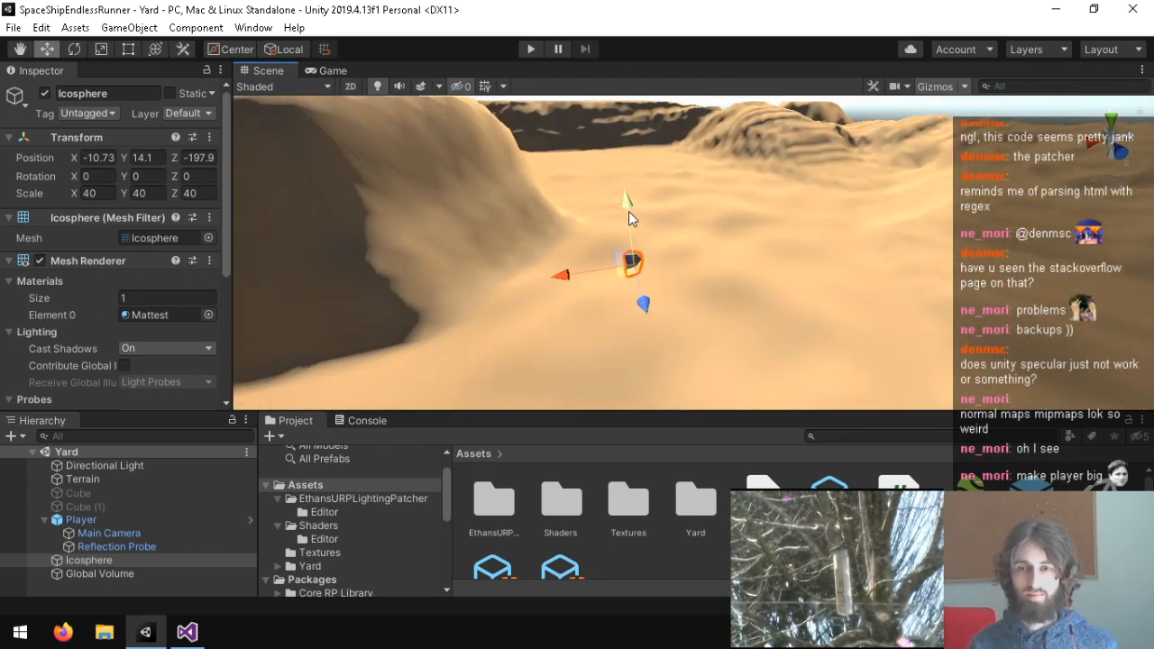
{"action": "right_click_drag", "start_coordinate": [709, 185], "coordinate": [532, 265]}
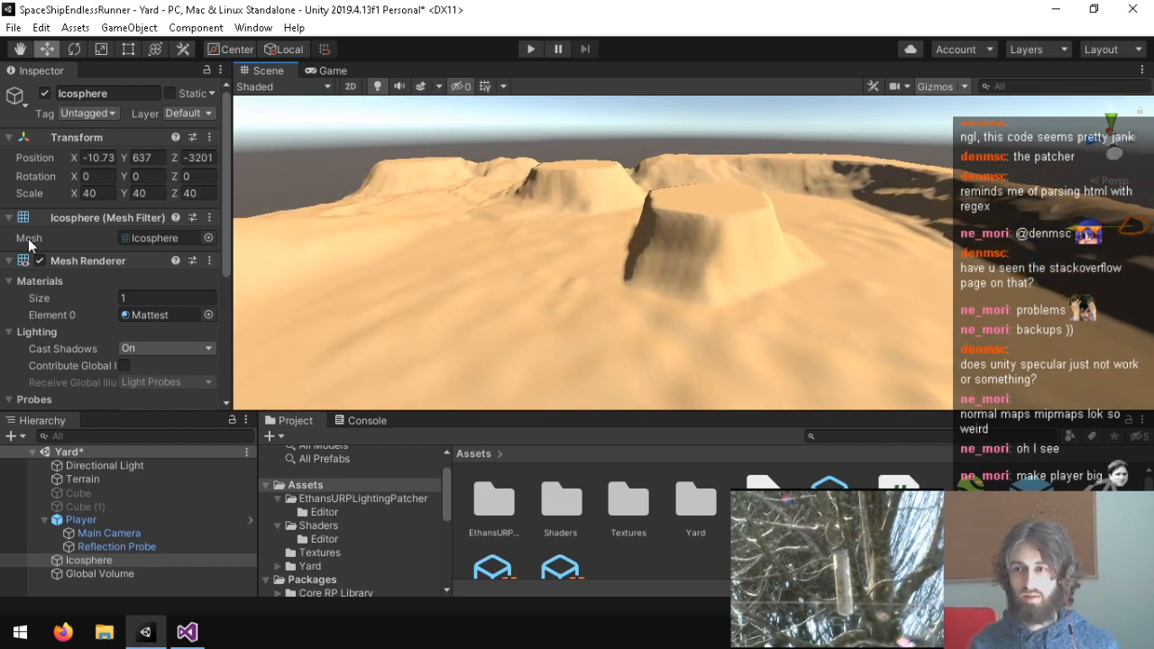
{"action": "right_click_drag", "start_coordinate": [288, 292], "coordinate": [619, 200]}
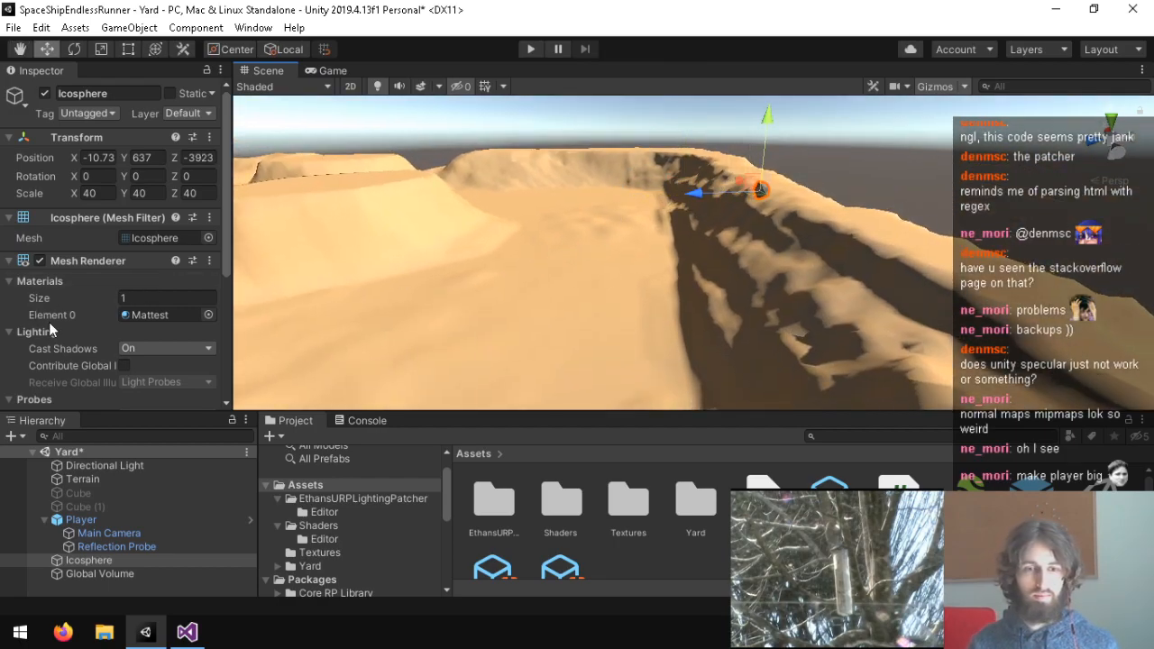
Open the Yard asset folder, select the rock model and expand it to show its sub-assets.
{"action": "scroll", "coordinate": [586, 519], "scroll_direction": "down", "scroll_amount": 1}
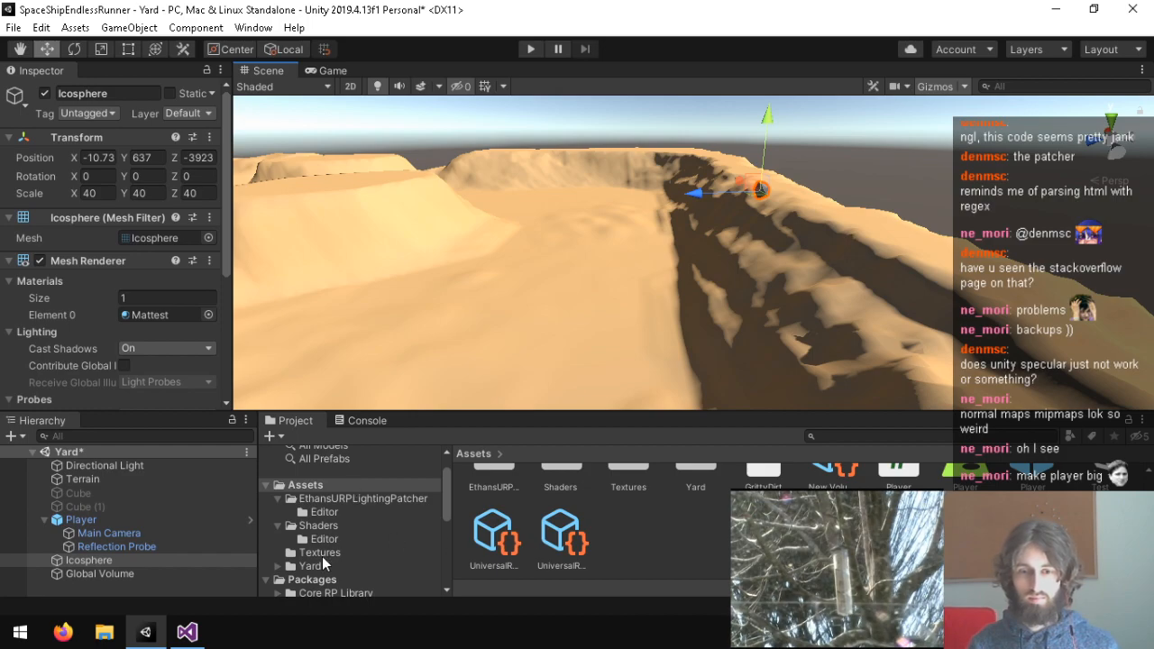
{"action": "left_click", "coordinate": [318, 564]}
{"action": "left_click", "coordinate": [550, 498]}
{"action": "left_click", "coordinate": [583, 499]}
{"action": "left_click", "coordinate": [620, 502]}
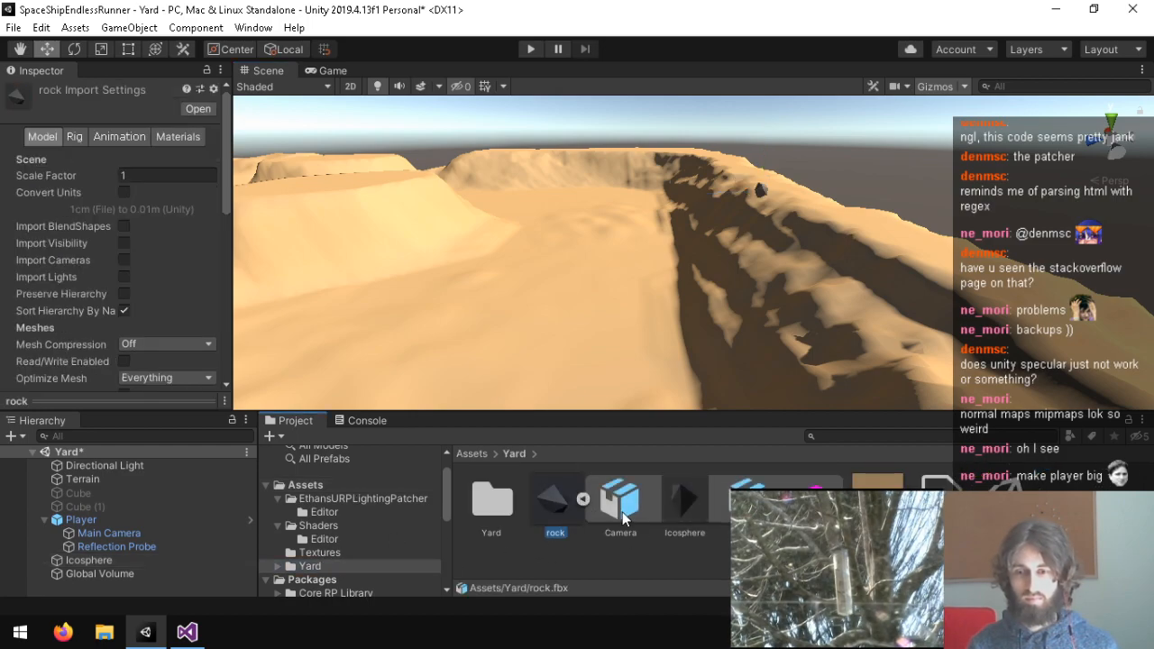
Select the Icosphere on the shadowed ridge and set its scale to 1000 on X and Y and 300 on Z.
{"action": "left_click", "coordinate": [560, 504]}
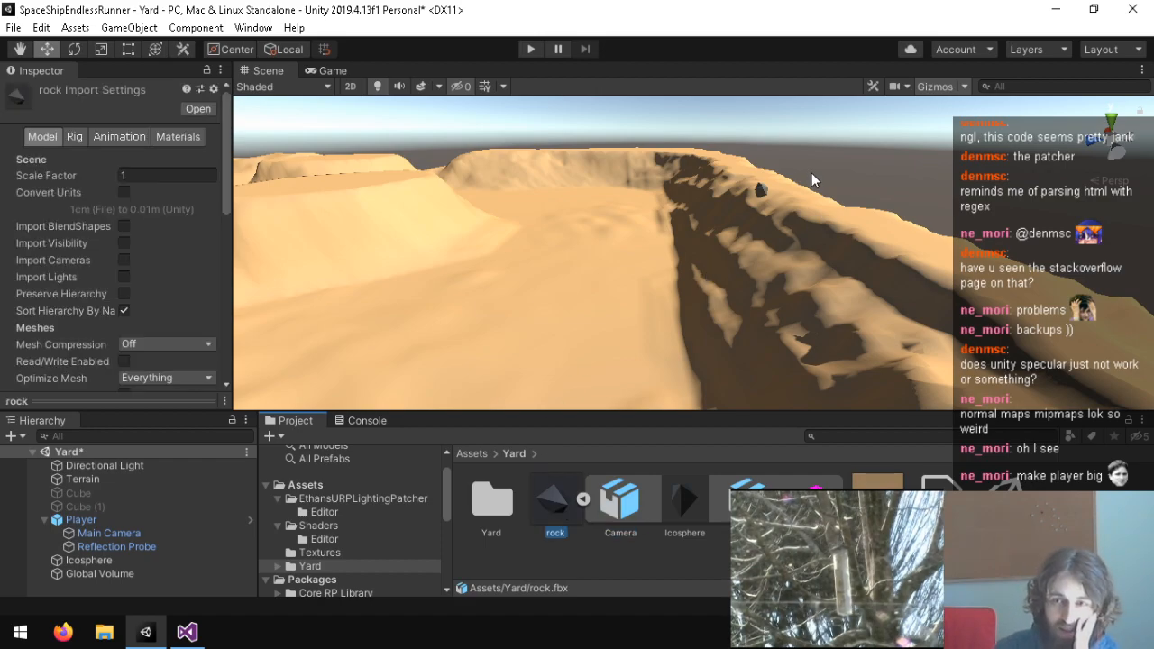
{"action": "left_click", "coordinate": [762, 188]}
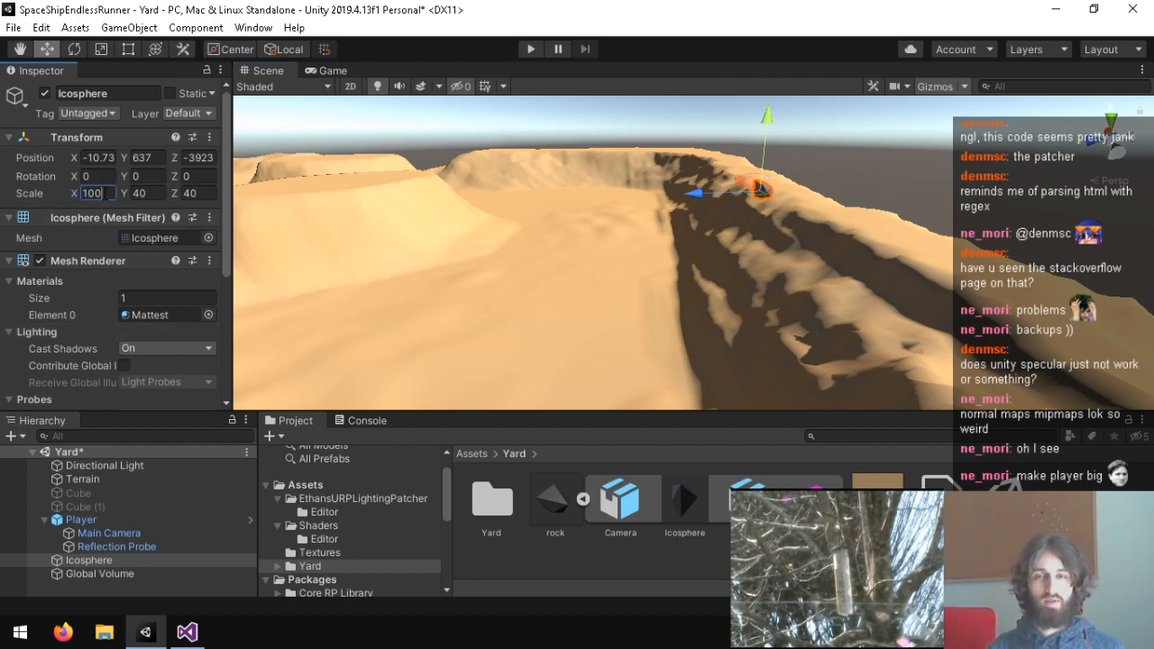
{"action": "type", "text": "000"}
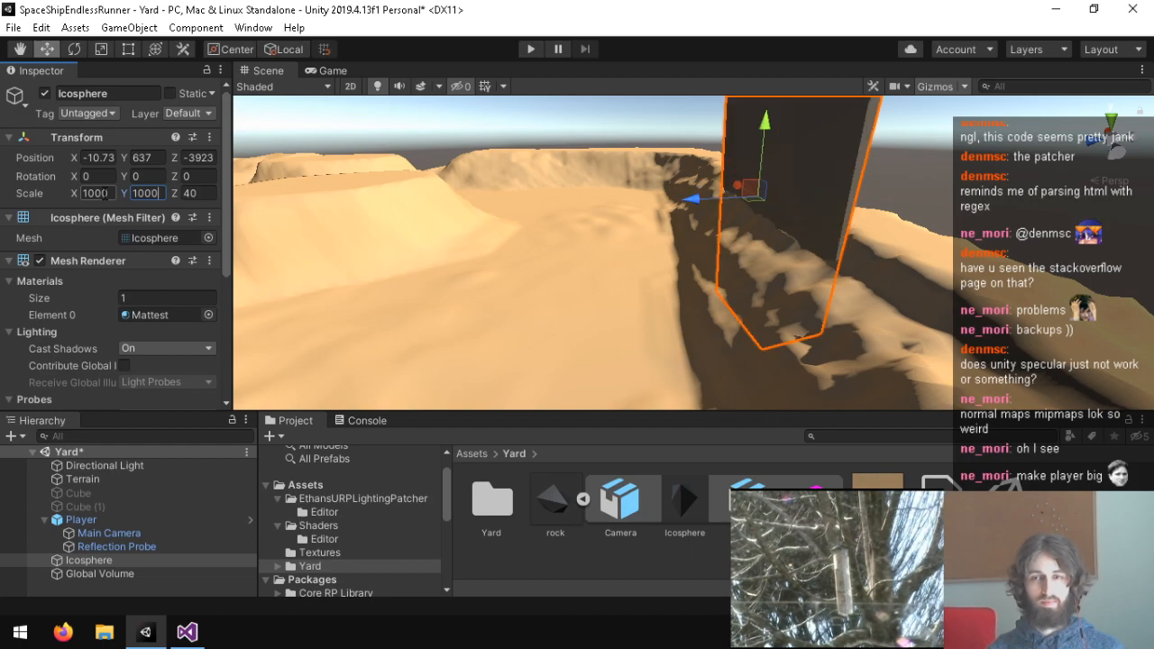
{"action": "key", "text": "Tab"}
{"action": "type", "text": "300"}
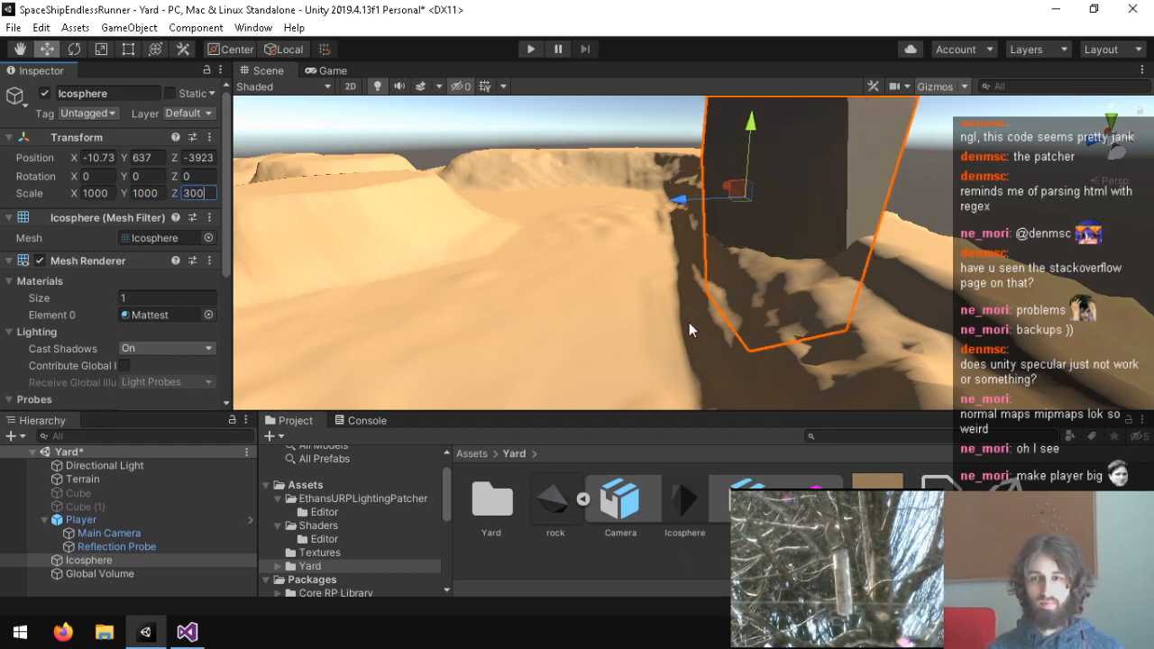
Shift the enlarged Icosphere to about Y 682.27 and Z -3887, and tilt it about 30 degrees around the X axis.
{"action": "right_click_drag", "start_coordinate": [689, 323], "coordinate": [831, 248]}
{"action": "key", "text": "e"}
{"action": "left_click_drag", "start_coordinate": [769, 263], "coordinate": [734, 321]}
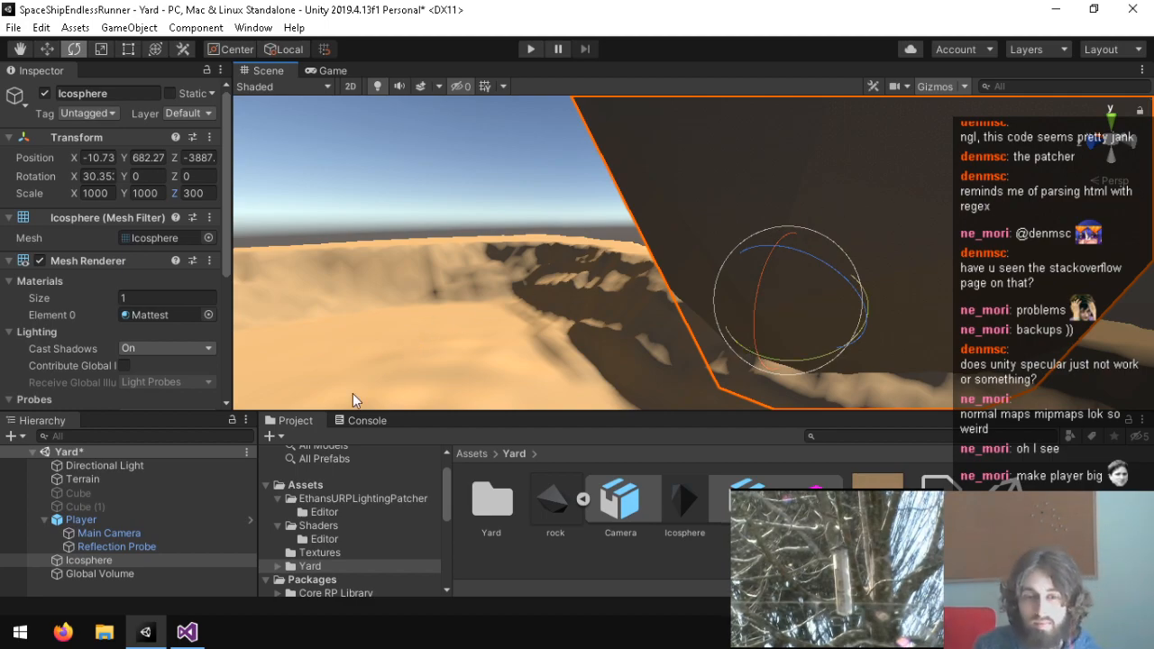
Select the Mattest material in the Shaders folder, examine its smoothness and tiling settings, and inspect the surrounding terrain in the Scene view.
{"action": "left_click", "coordinate": [340, 551]}
{"action": "left_click", "coordinate": [324, 525]}
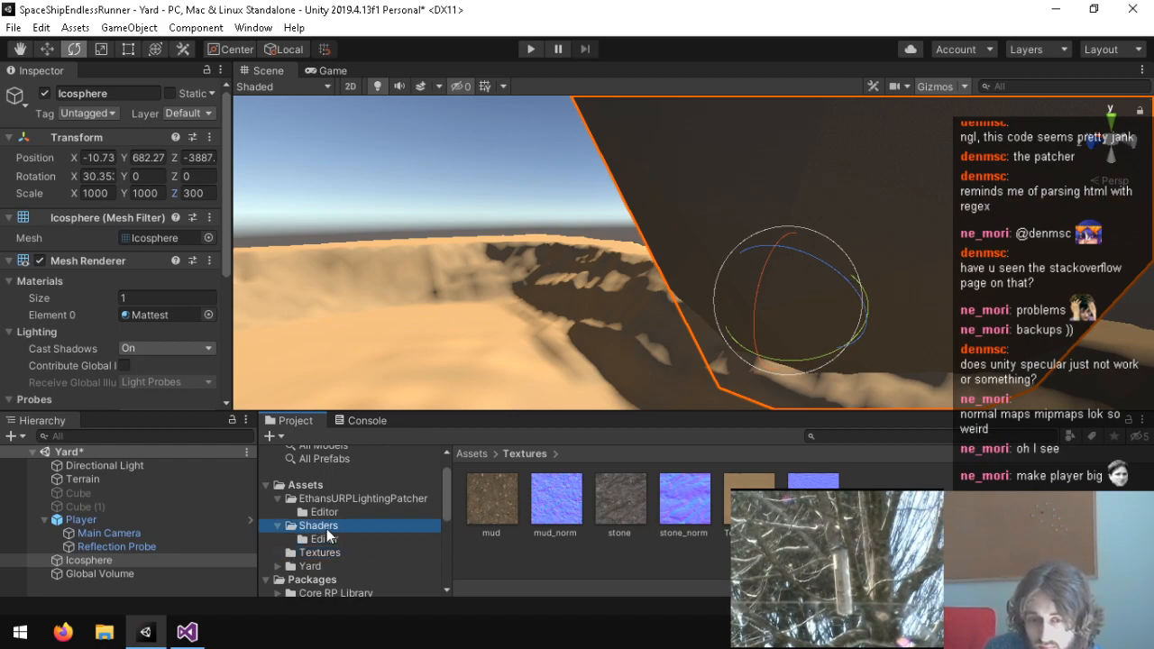
{"action": "left_click", "coordinate": [548, 499]}
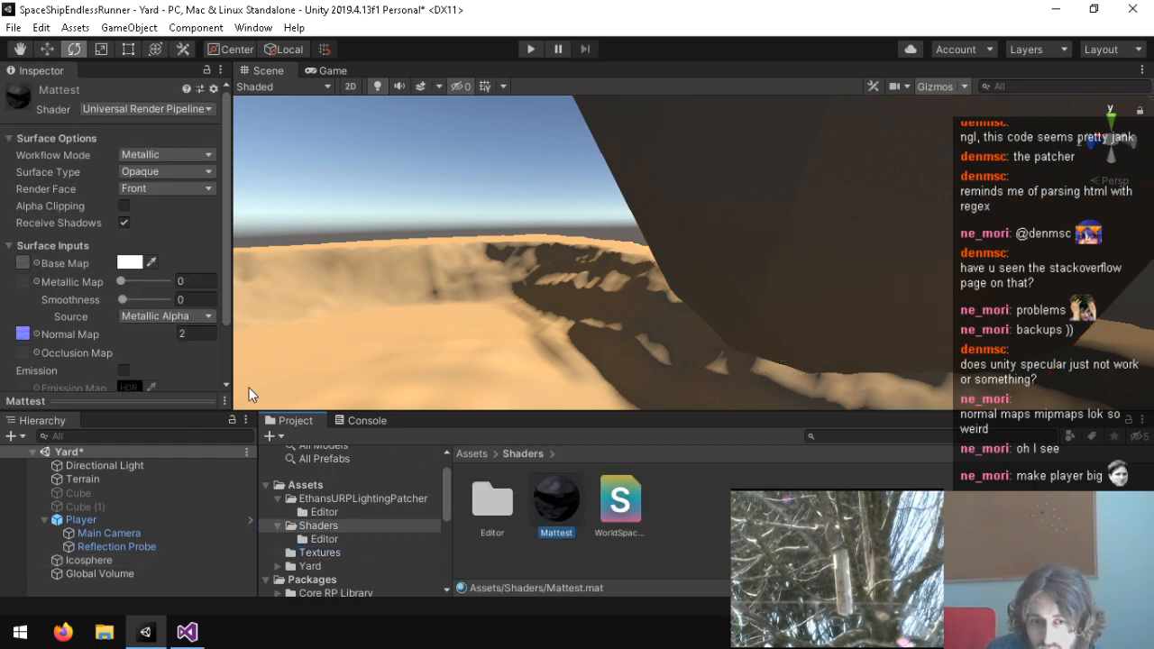
{"action": "left_click", "coordinate": [180, 299]}
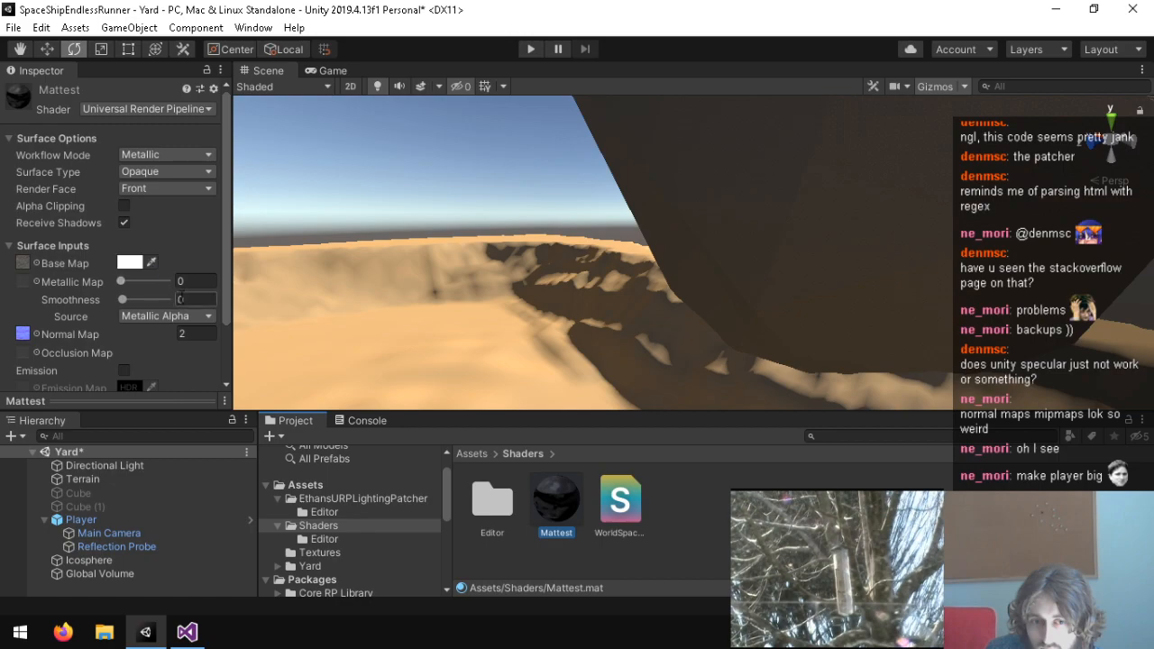
{"action": "scroll", "coordinate": [181, 297], "scroll_direction": "down", "scroll_amount": 2}
{"action": "left_click", "coordinate": [144, 337]}
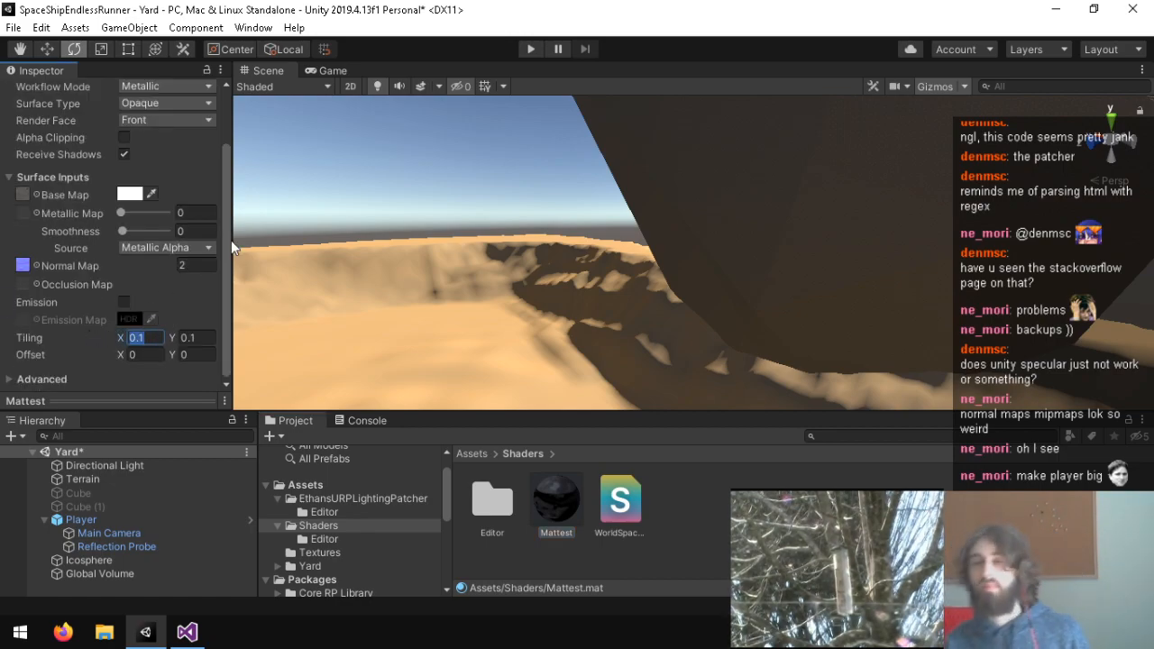
{"action": "right_click_drag", "start_coordinate": [711, 146], "coordinate": [240, 330]}
{"action": "right_click_drag", "start_coordinate": [229, 440], "coordinate": [766, 137]}
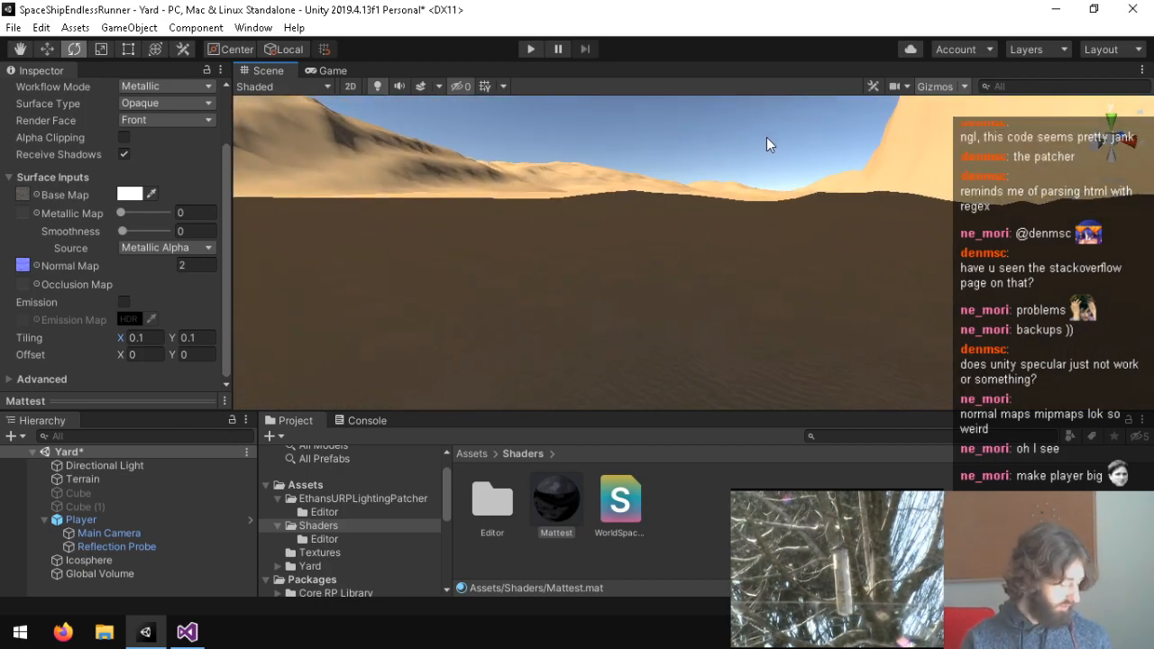
Set the Player script's Max Speed to 30, then play-test the scene and stop play mode.
{"action": "left_click", "coordinate": [110, 522]}
{"action": "scroll", "coordinate": [100, 307], "scroll_direction": "down", "scroll_amount": 5}
{"action": "left_click", "coordinate": [135, 325]}
{"action": "type", "text": "30"}
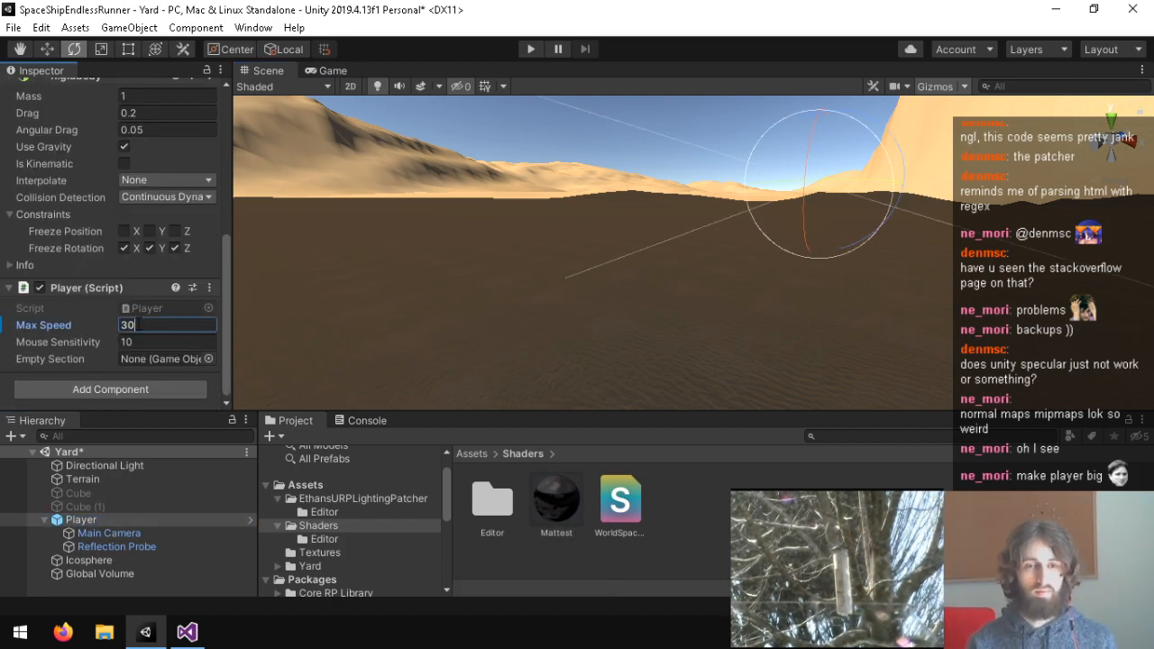
{"action": "left_click", "coordinate": [530, 48]}
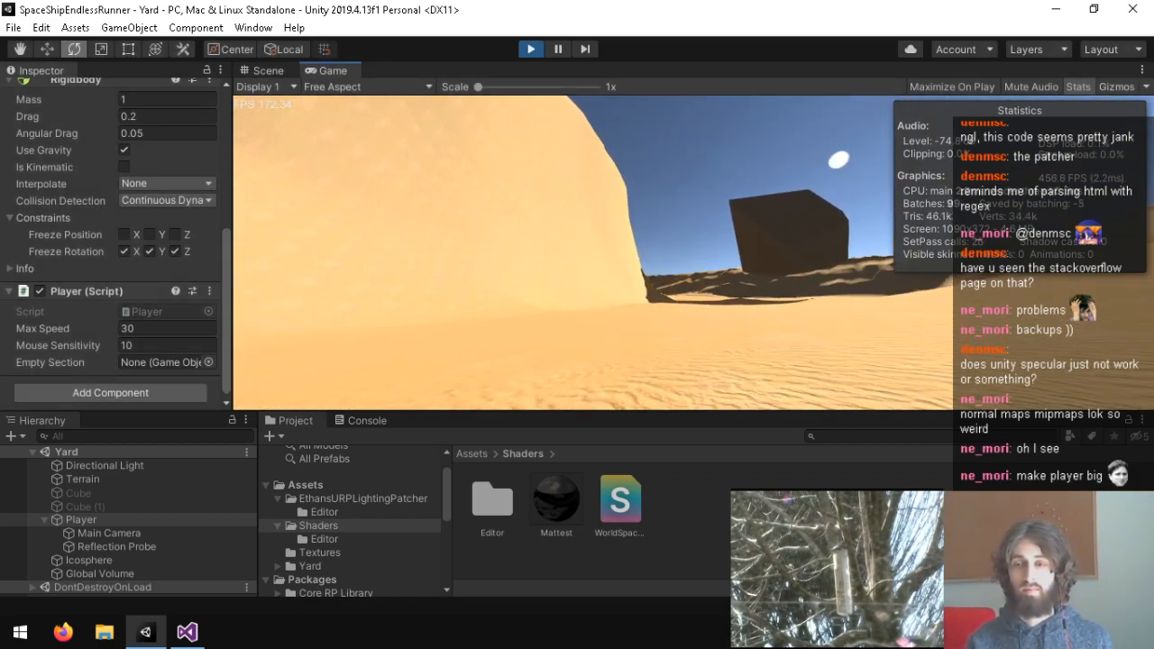
{"action": "key", "text": "ctrl+p"}
Try a tiling of 10 in X and Y on the Mattest material.
{"action": "right_click_drag", "start_coordinate": [671, 128], "coordinate": [1044, 131]}
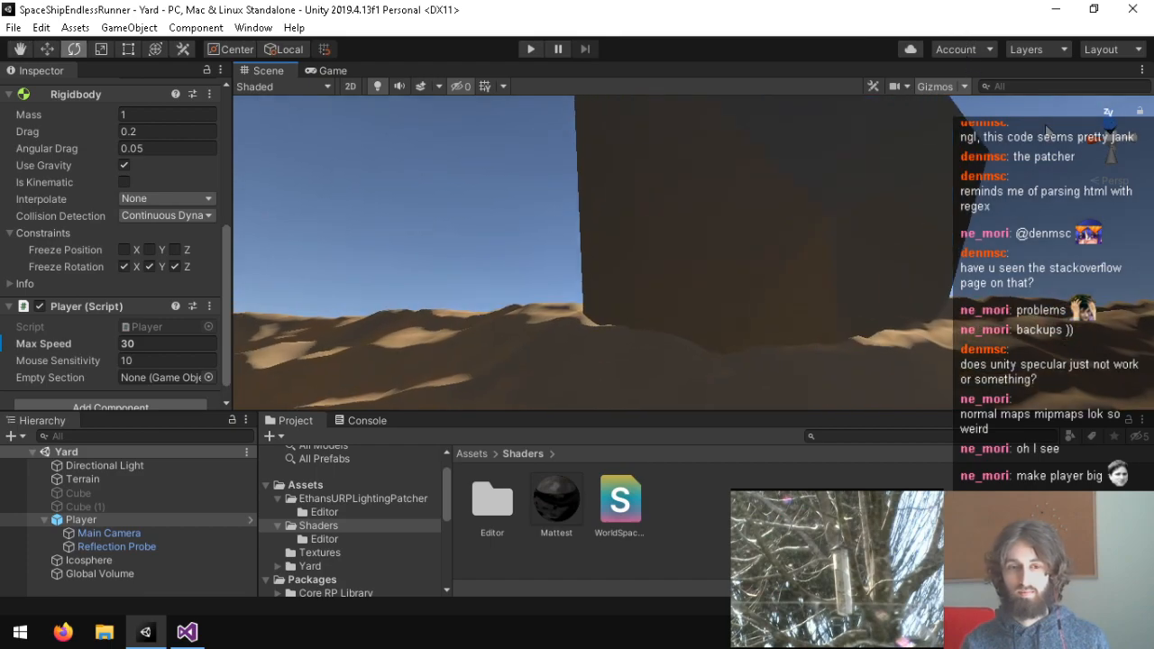
{"action": "left_click", "coordinate": [556, 501]}
{"action": "left_click", "coordinate": [137, 338]}
{"action": "type", "text": "10"}
{"action": "key", "text": "Tab"}
{"action": "type", "text": "10"}
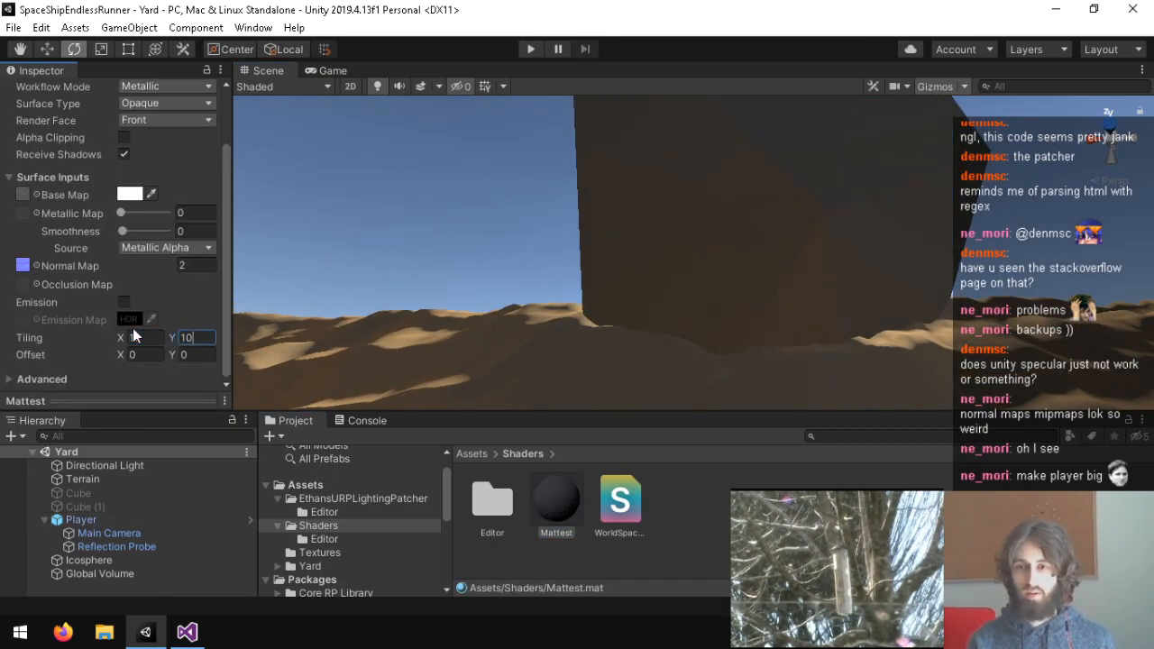
Try a tiling of 0.001 in X and Y on the Mattest material.
{"action": "key", "text": "BackSpace"}
{"action": "key", "text": "BackSpace"}
{"action": "type", "text": "0.001"}
{"action": "left_click", "coordinate": [144, 337]}
{"action": "type", "text": "0.001"}
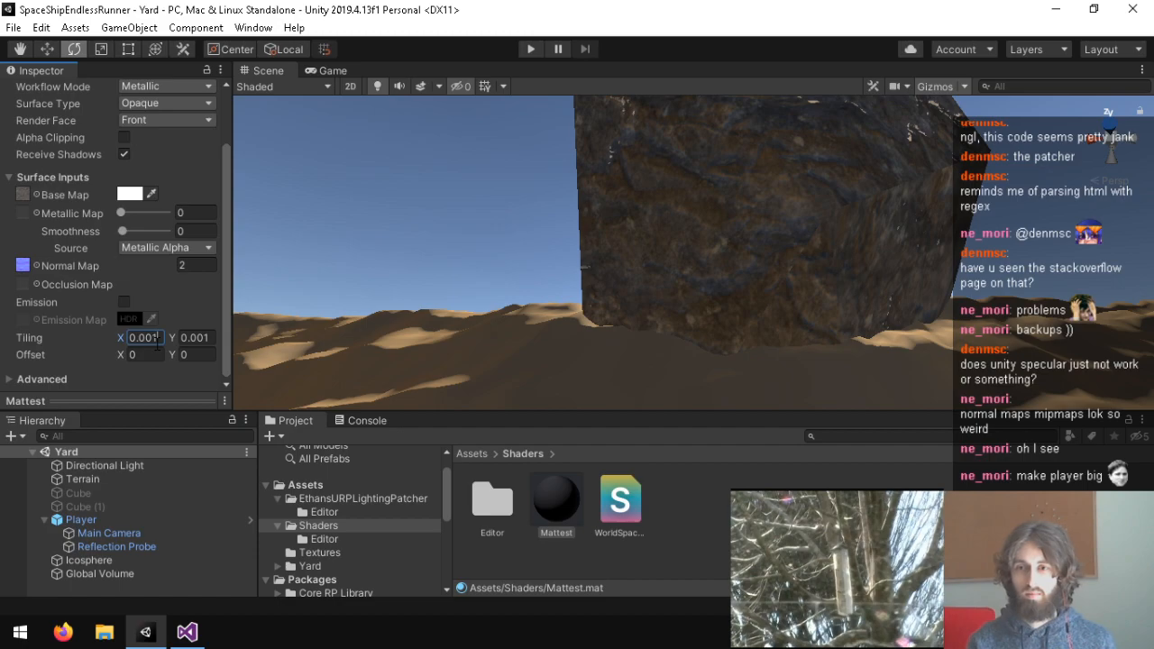
Set the Mattest material's normal map strength to 1 and its tiling to 0.004 in X and Y.
{"action": "right_click_drag", "start_coordinate": [240, 372], "coordinate": [258, 301]}
{"action": "left_click", "coordinate": [202, 266]}
{"action": "key", "text": "BackSpace"}
{"action": "type", "text": "1"}
{"action": "right_click_drag", "start_coordinate": [339, 266], "coordinate": [858, 314]}
{"action": "left_click_drag", "start_coordinate": [161, 337], "coordinate": [206, 338]}
{"action": "type", "text": "44"}
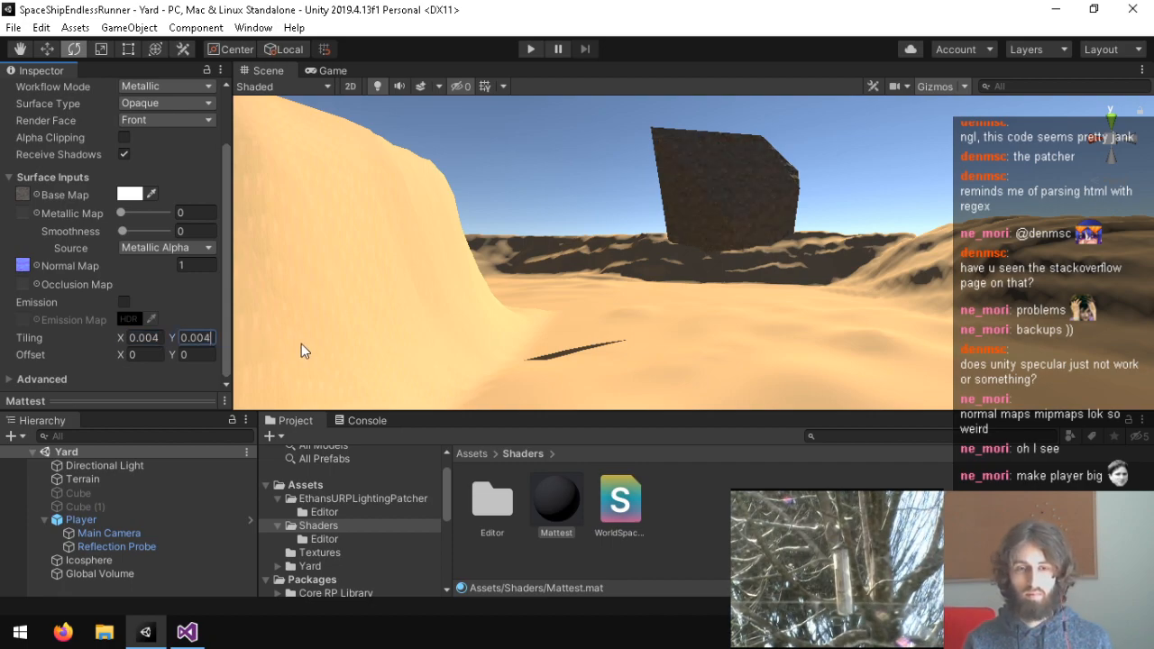
Stretch the Icosphere rock to a scale of about 4168 in X and raise it to about Y 1176.
{"action": "left_click", "coordinate": [730, 222]}
{"action": "right_click_drag", "start_coordinate": [730, 221], "coordinate": [751, 257]}
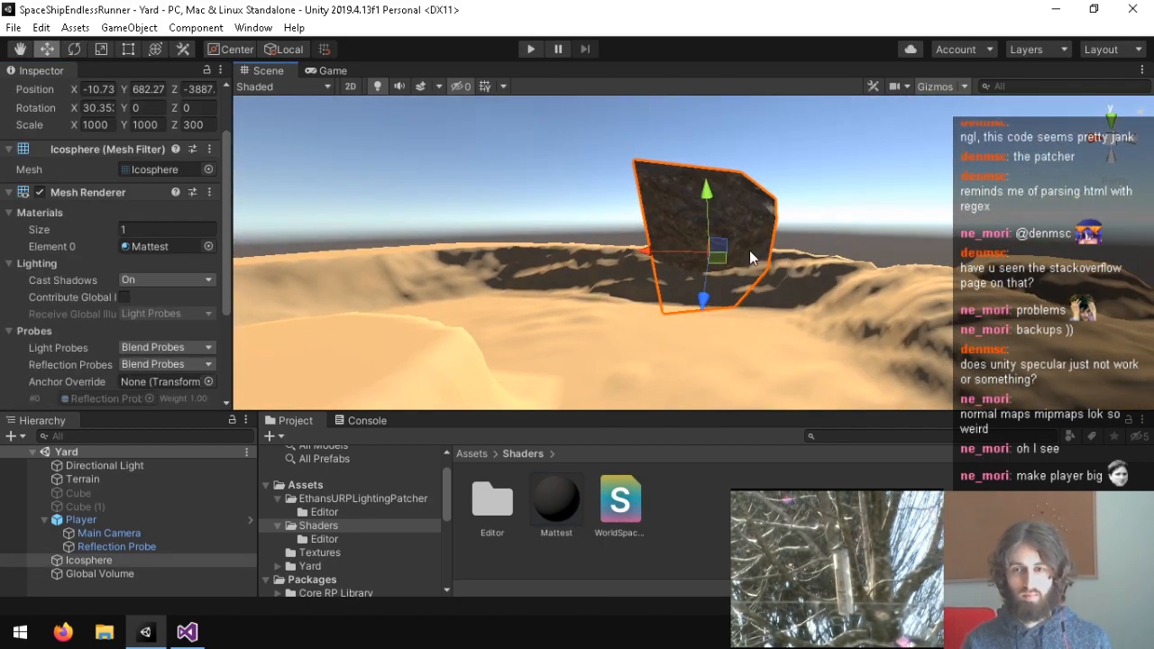
{"action": "key", "text": "r"}
{"action": "left_click_drag", "start_coordinate": [661, 253], "coordinate": [454, 252]}
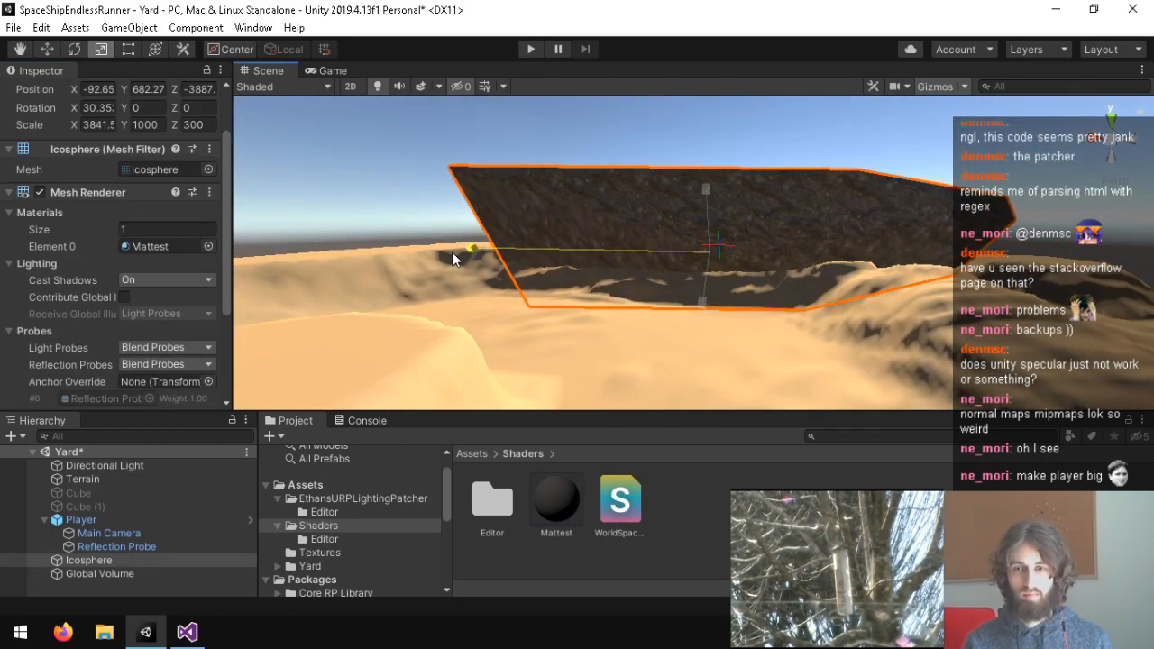
{"action": "key", "text": "w"}
{"action": "left_click_drag", "start_coordinate": [709, 187], "coordinate": [698, 156]}
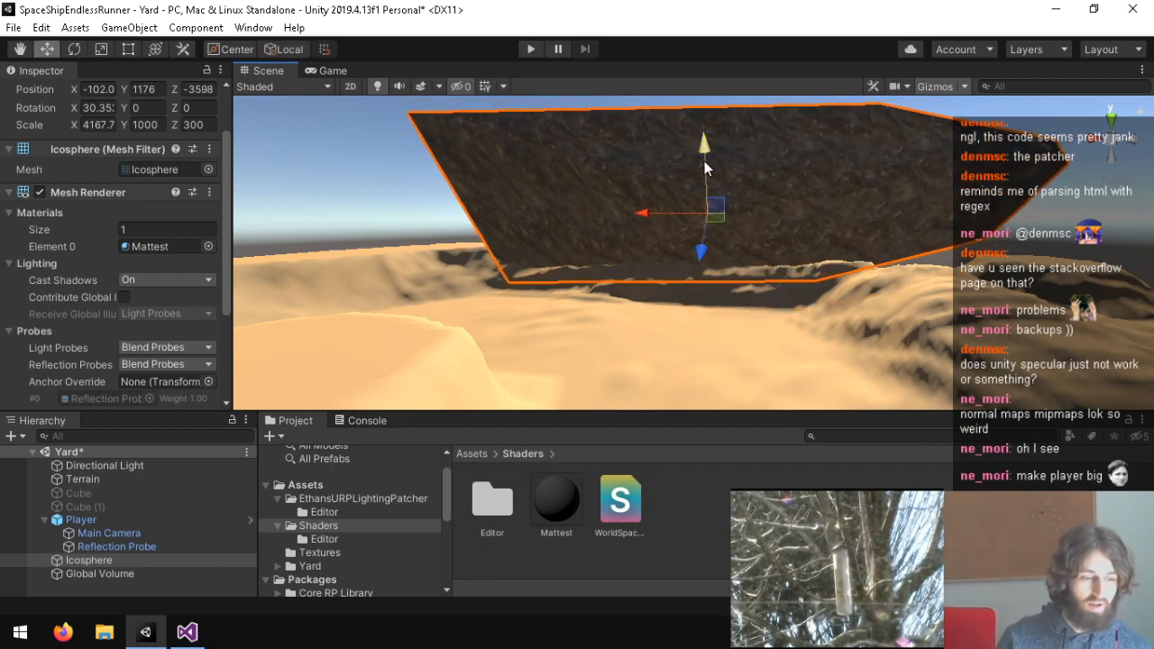
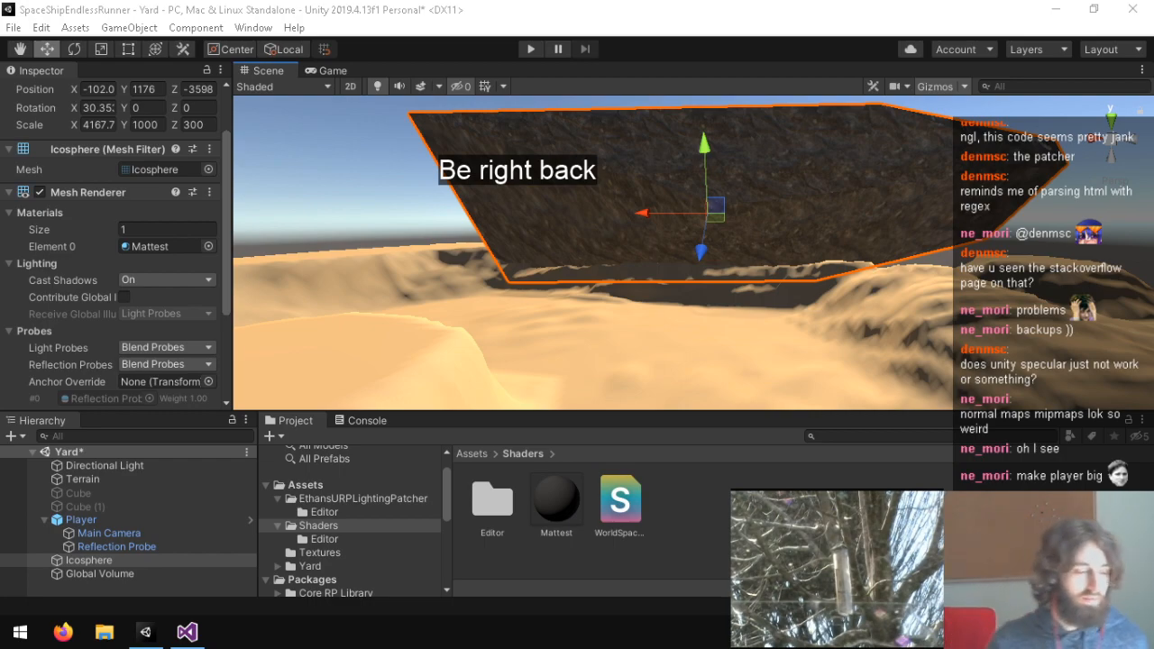
Reposition the stretched Icosphere rock against the dune ridge at about Y 829, Z -4487.
{"action": "key", "text": "w"}
{"action": "right_click_drag", "start_coordinate": [491, 339], "coordinate": [311, 411]}
{"action": "key", "text": "d"}
{"action": "left_click_drag", "start_coordinate": [507, 183], "coordinate": [670, 172]}
{"action": "mouse_move", "coordinate": [670, 172]}
{"action": "right_mouse_down"}
{"action": "mouse_move", "coordinate": [562, 225]}
{"action": "mouse_move", "coordinate": [587, 324]}
{"action": "mouse_move", "coordinate": [677, 149]}
{"action": "mouse_move", "coordinate": [654, 161]}
{"action": "right_mouse_up"}
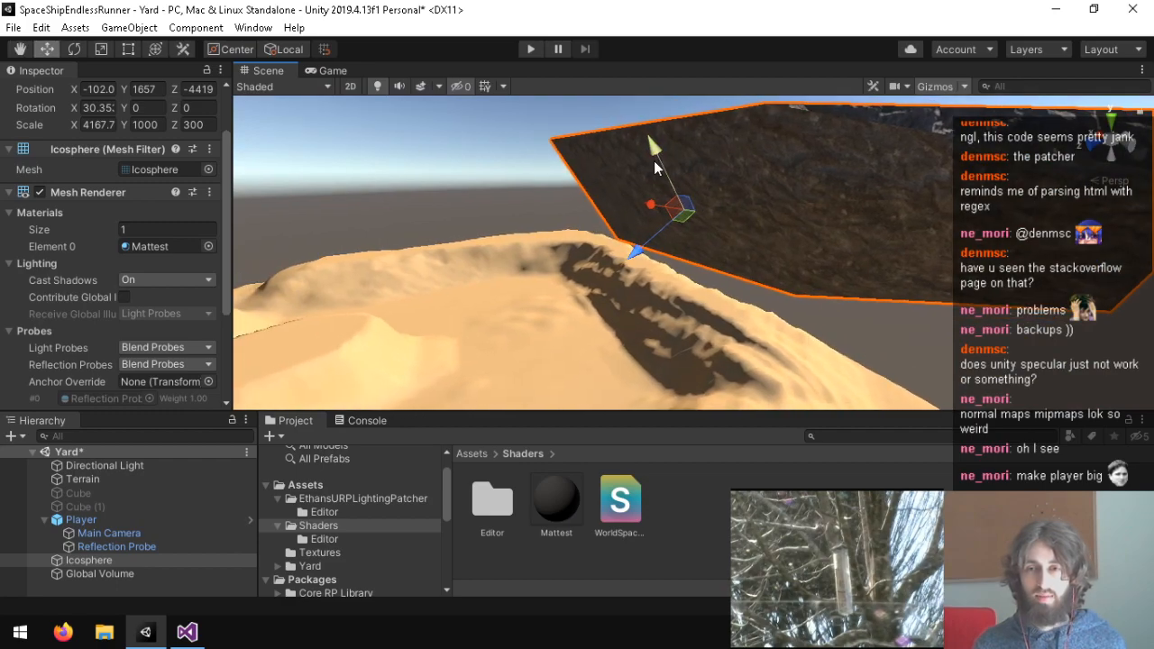
{"action": "left_click_drag", "start_coordinate": [662, 159], "coordinate": [670, 214]}
{"action": "right_click_drag", "start_coordinate": [670, 214], "coordinate": [893, 249]}
{"action": "left_click_drag", "start_coordinate": [821, 240], "coordinate": [843, 285]}
{"action": "mouse_move", "coordinate": [844, 284]}
{"action": "right_mouse_down"}
{"action": "mouse_move", "coordinate": [626, 304]}
{"action": "mouse_move", "coordinate": [726, 298]}
{"action": "mouse_move", "coordinate": [857, 251]}
{"action": "mouse_move", "coordinate": [838, 261]}
{"action": "right_mouse_up"}
{"action": "key", "text": "s"}
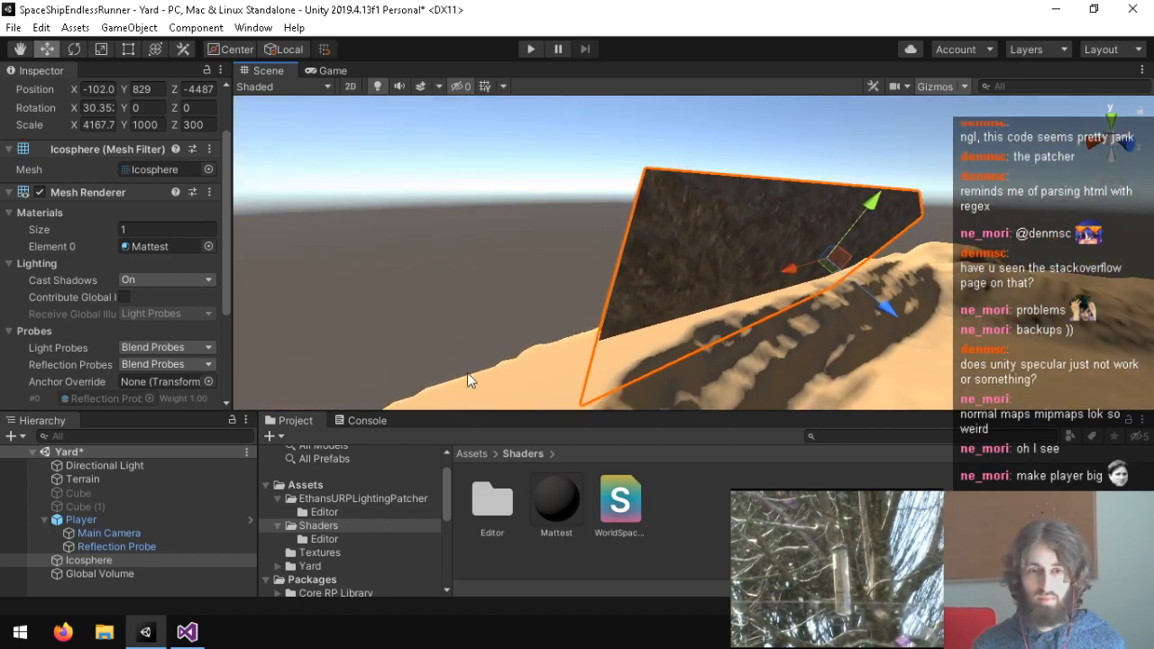
Set the Icosphere's X scale to 1000.
{"action": "left_click", "coordinate": [101, 125]}
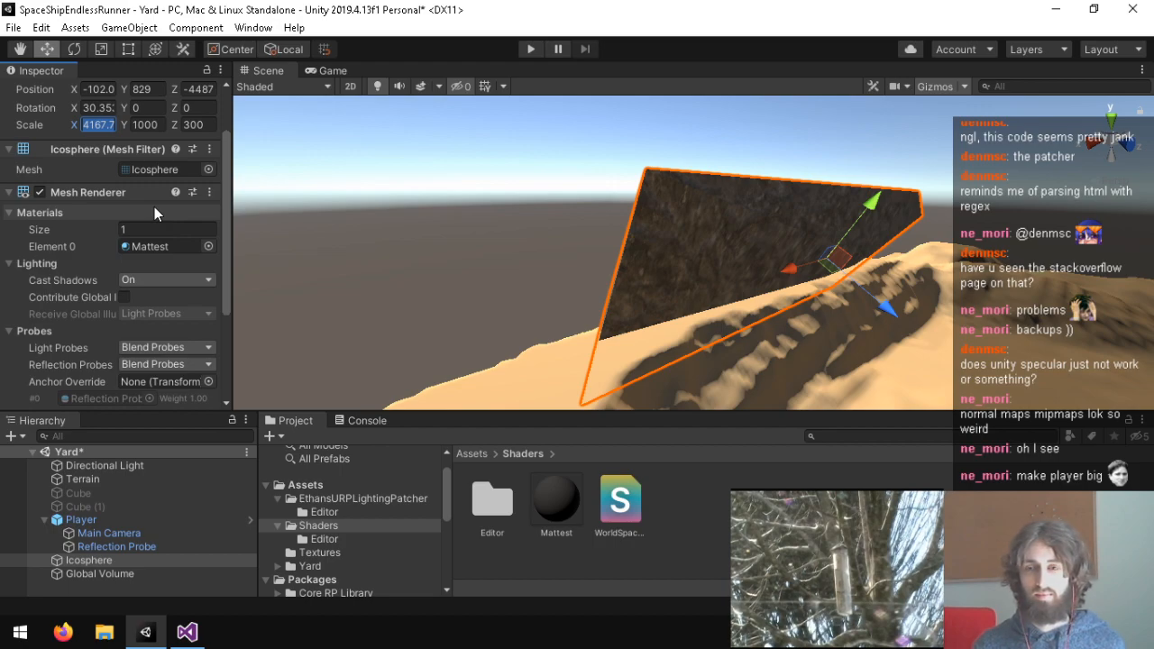
{"action": "type", "text": "e"}
{"action": "right_click_drag", "start_coordinate": [840, 285], "coordinate": [871, 271]}
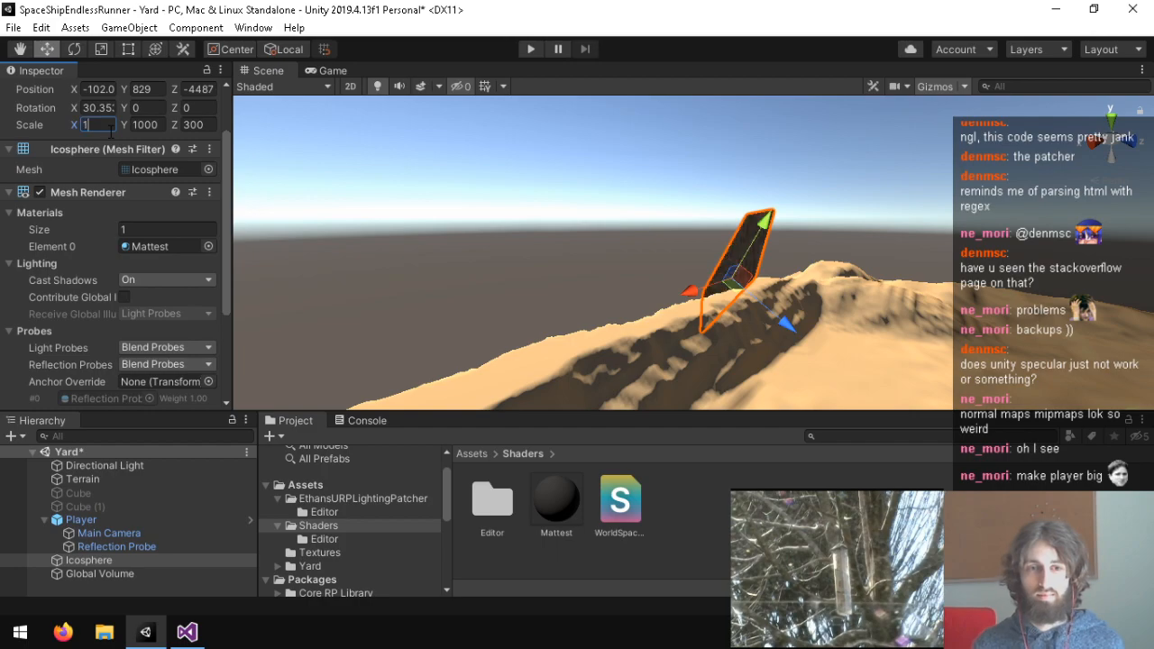
{"action": "type", "text": "00"}
{"action": "key", "text": "BackSpace"}
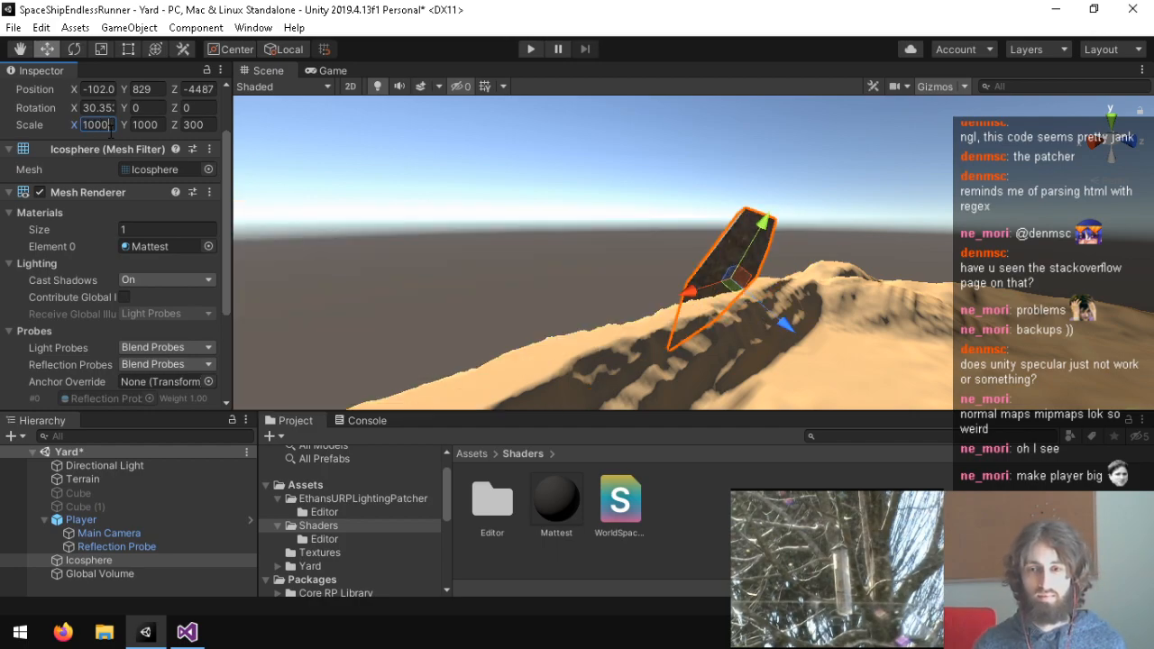
Raise the Icosphere rock above the dune ridge to about Y 1202, Z -4269.
{"action": "key", "text": "w"}
{"action": "right_click_drag", "start_coordinate": [676, 221], "coordinate": [770, 182]}
{"action": "key", "text": "d"}
{"action": "left_click_drag", "start_coordinate": [762, 161], "coordinate": [765, 124]}
{"action": "right_click_drag", "start_coordinate": [767, 212], "coordinate": [546, 262]}
Duplicate the Icosphere and rotate the copy so it leans at a different angle across the original.
{"action": "left_click", "coordinate": [106, 558]}
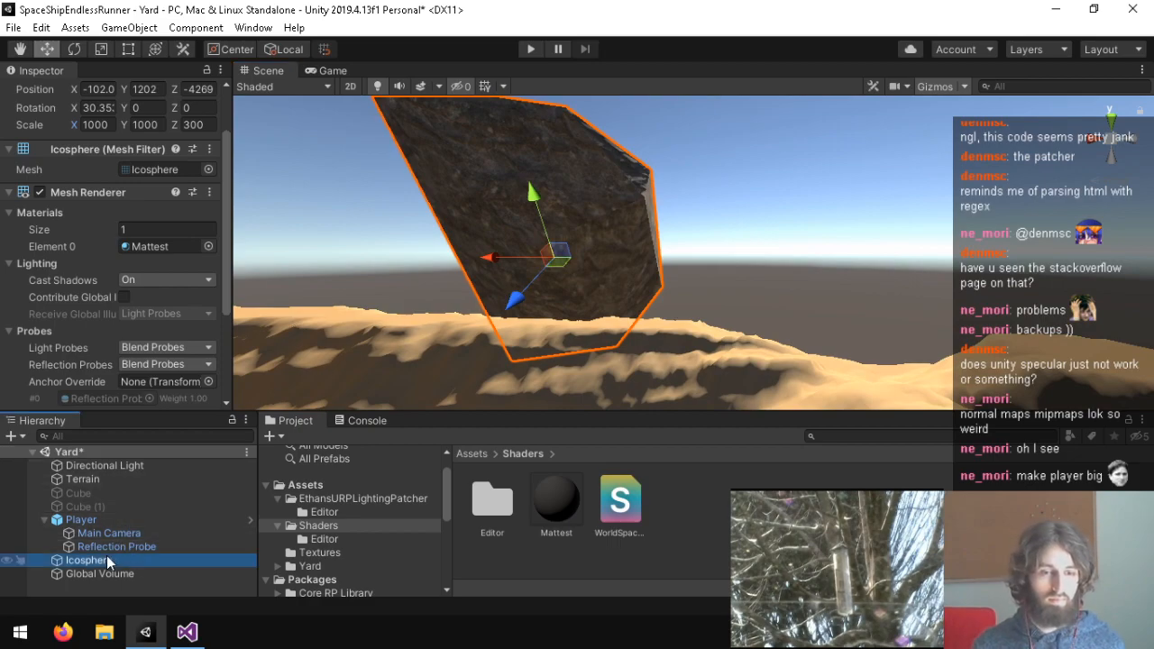
{"action": "key", "text": "ctrl+d"}
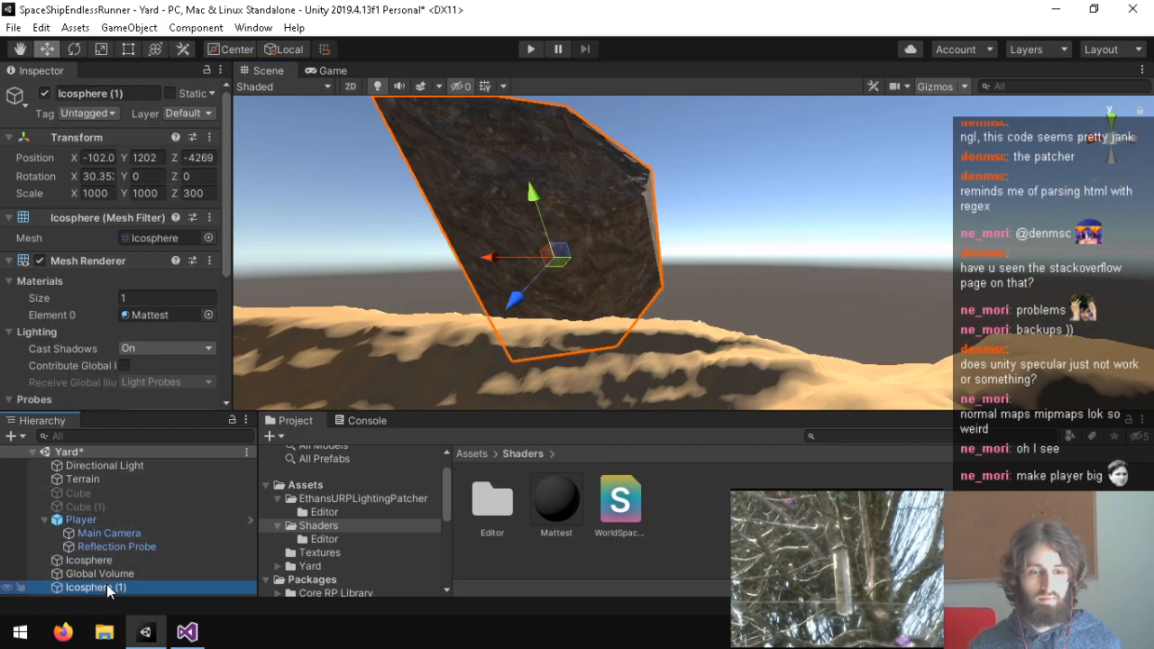
{"action": "key", "text": "e"}
{"action": "left_click_drag", "start_coordinate": [603, 214], "coordinate": [636, 299]}
{"action": "left_click_drag", "start_coordinate": [559, 287], "coordinate": [1149, 364]}
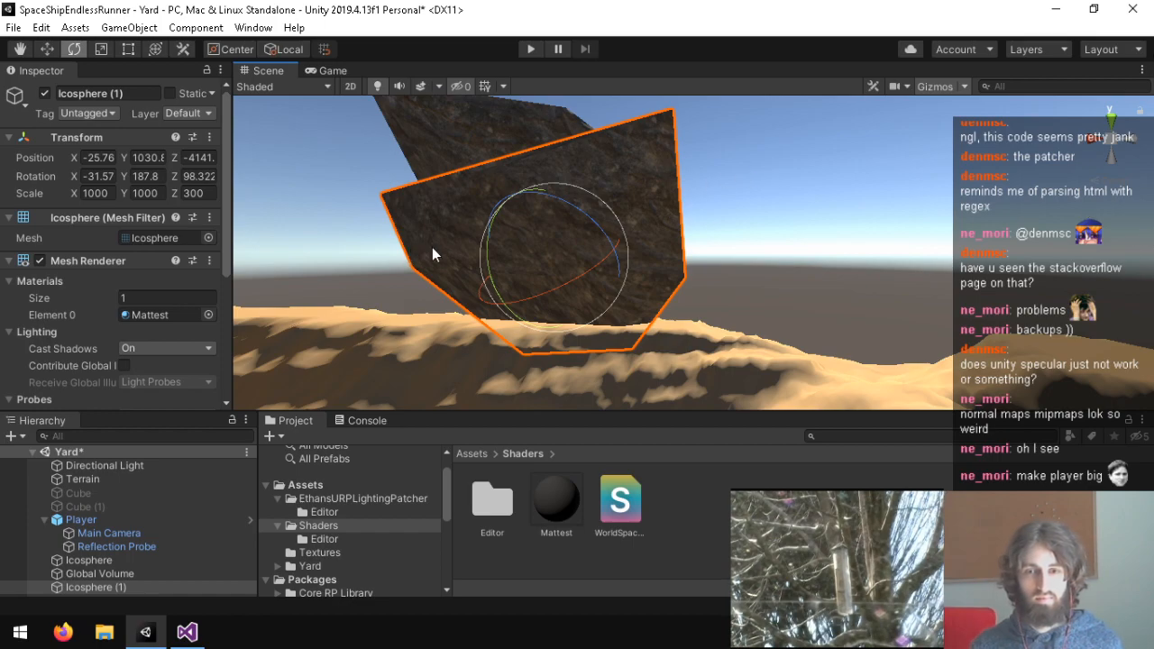
{"action": "left_click_drag", "start_coordinate": [492, 280], "coordinate": [550, 297]}
Lengthen the Icosphere copy to about 2245 in Y, tilt it flatter, and move it beside the original on the ridge.
{"action": "key", "text": "w"}
{"action": "left_click_drag", "start_coordinate": [514, 245], "coordinate": [458, 317]}
{"action": "key", "text": "r"}
{"action": "key", "text": "w"}
{"action": "right_click_drag", "start_coordinate": [532, 264], "coordinate": [673, 323]}
{"action": "key", "text": "e"}
{"action": "left_click_drag", "start_coordinate": [718, 276], "coordinate": [730, 293]}
{"action": "right_click_drag", "start_coordinate": [729, 287], "coordinate": [782, 272]}
{"action": "key", "text": "w"}
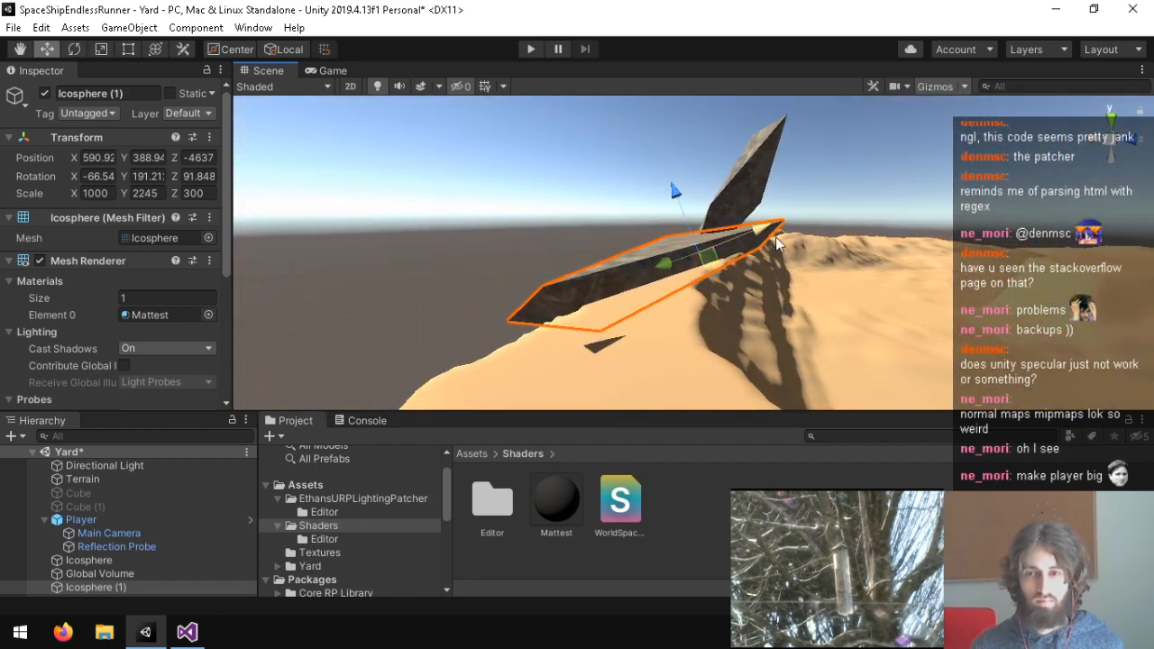
Move the Icosphere copy to about X 689, Y 621, Z -4226 and thin it to a Z scale of about 168.
{"action": "left_click_drag", "start_coordinate": [777, 241], "coordinate": [803, 227]}
{"action": "key", "text": "r"}
{"action": "left_click_drag", "start_coordinate": [712, 193], "coordinate": [724, 213]}
{"action": "right_click_drag", "start_coordinate": [724, 213], "coordinate": [632, 282]}
Move the Player closer to the rock slabs, to about Z -2931, and start play mode.
{"action": "double_click", "coordinate": [106, 518]}
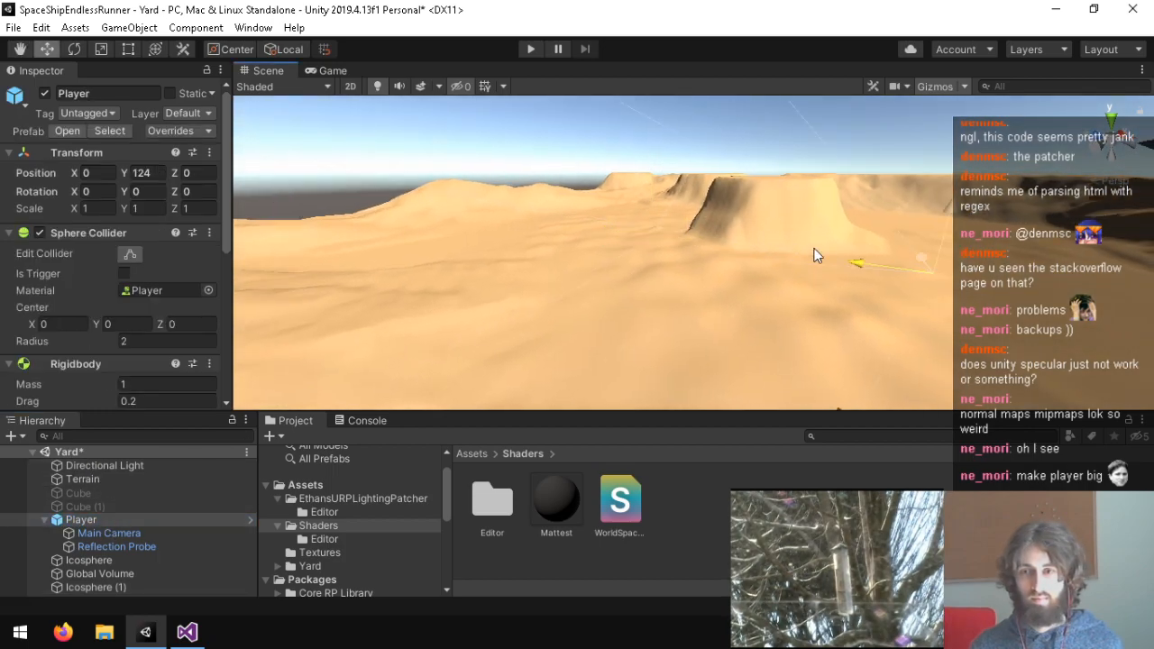
{"action": "right_click_drag", "start_coordinate": [856, 260], "coordinate": [149, 124]}
{"action": "left_click", "coordinate": [526, 48]}
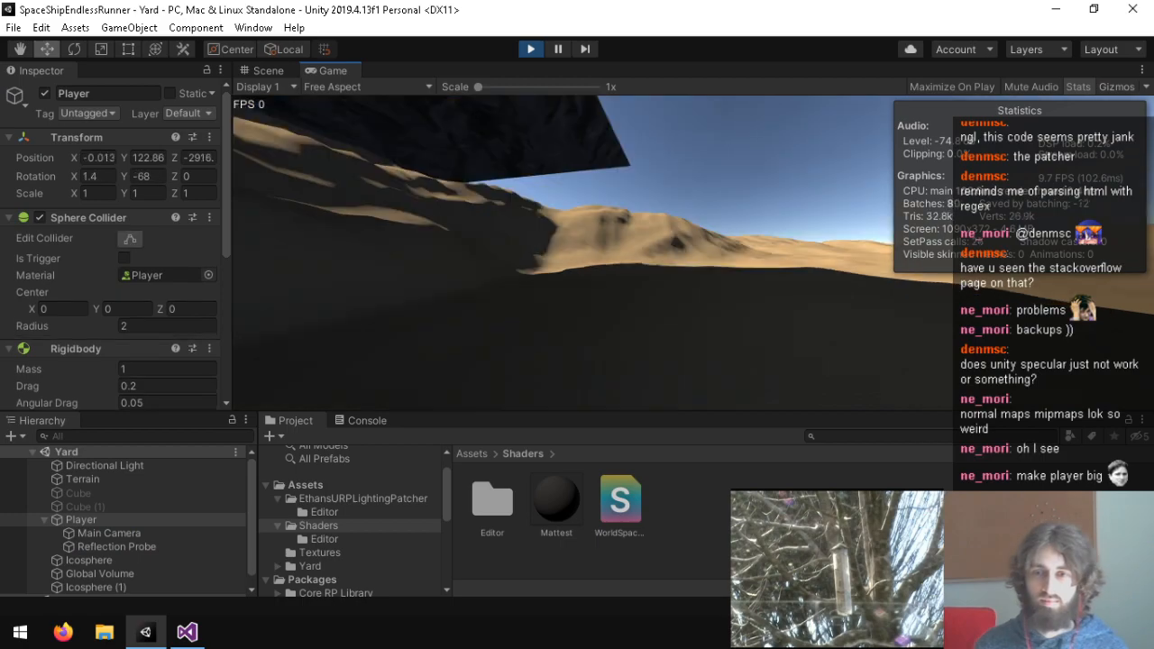
Move through the shaded dunes to view the rock slabs and their shadows from the player camera, then stop play mode.
{"action": "key", "text": "w"}
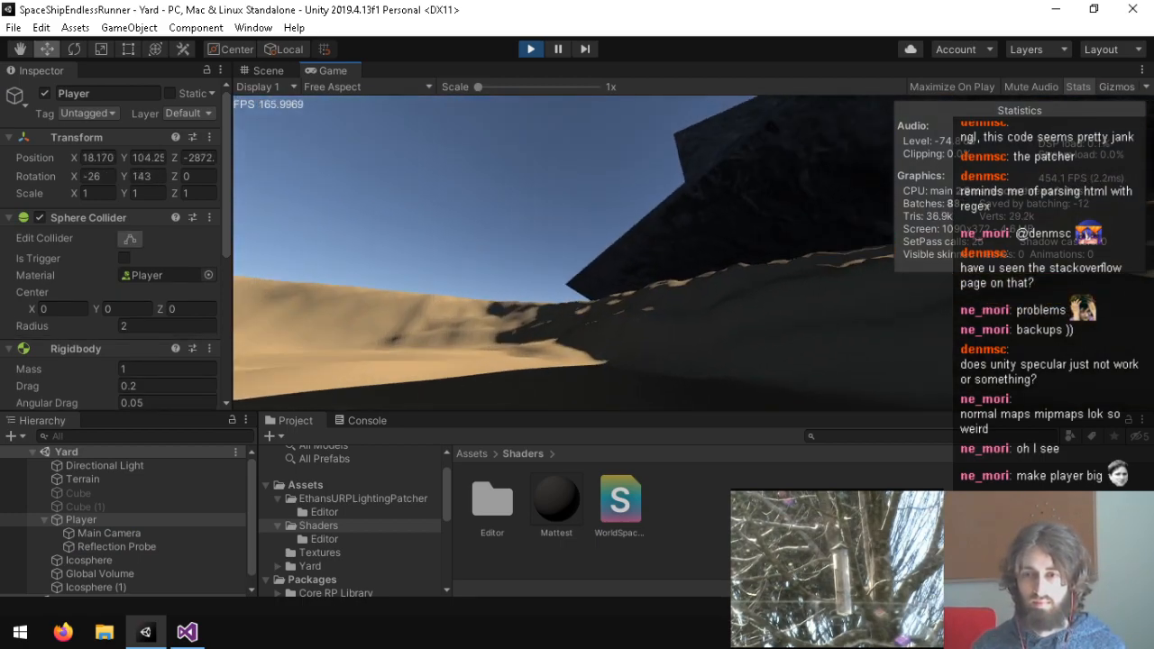
{"action": "key", "text": "w"}
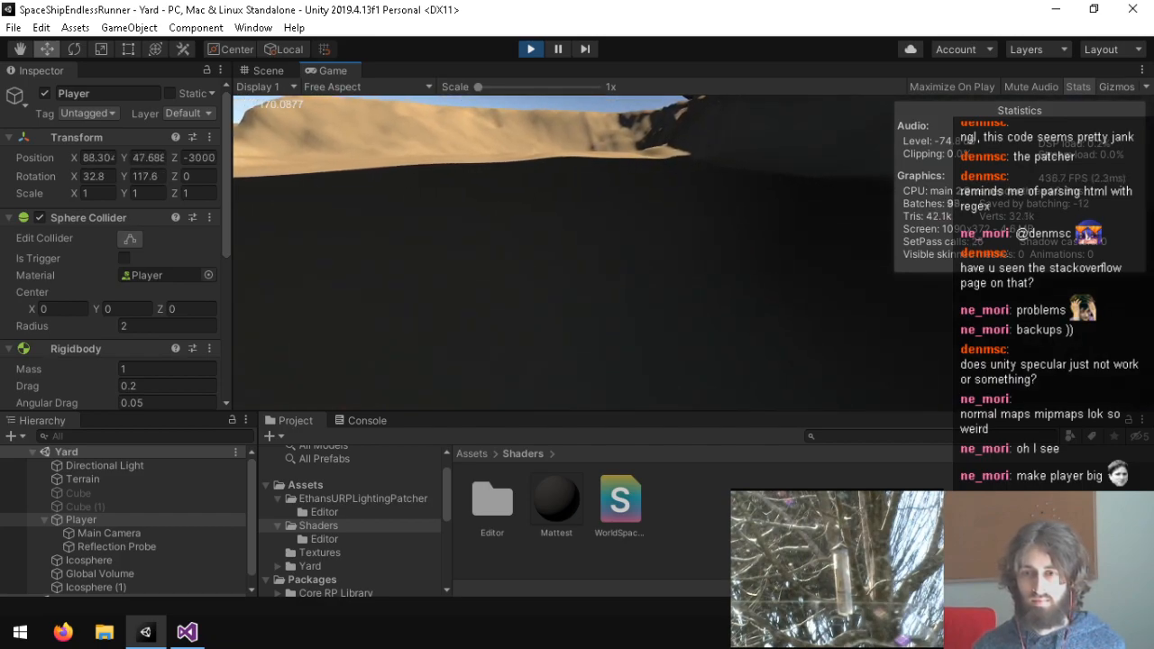
{"action": "key", "text": "w"}
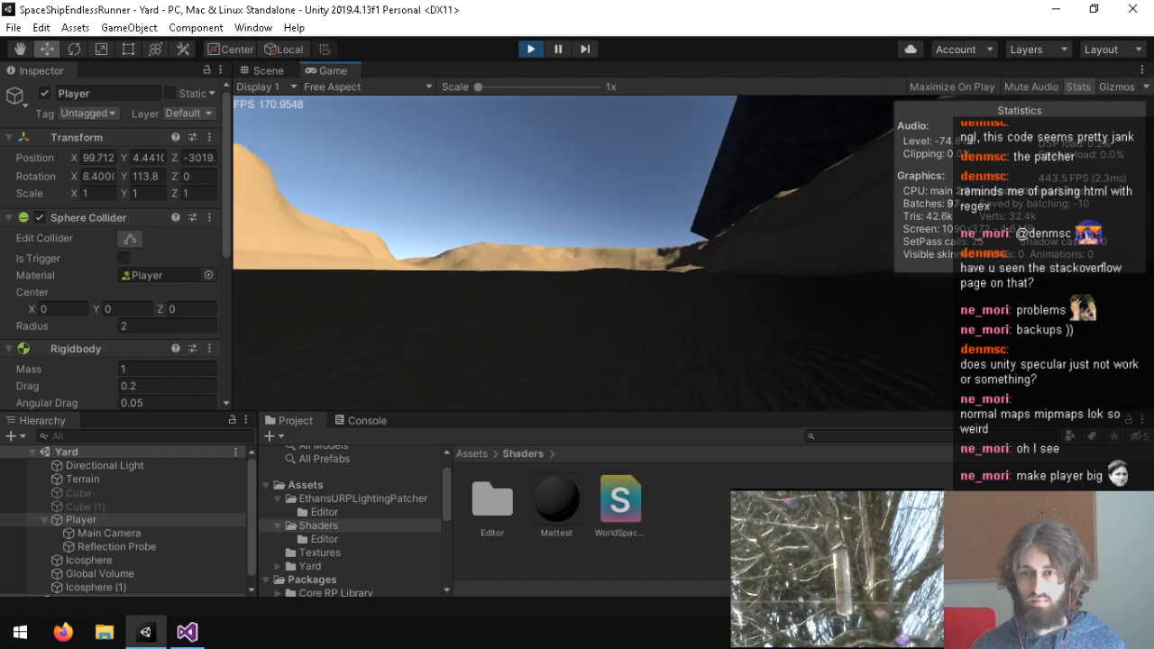
{"action": "key", "text": "w"}
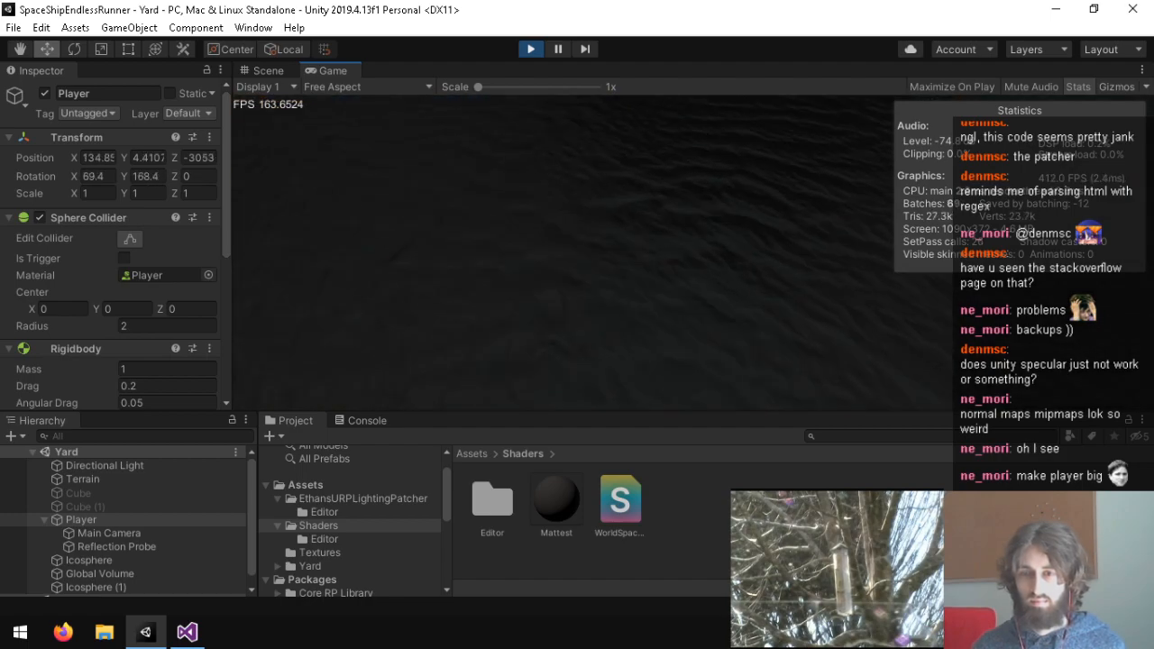
{"action": "key", "text": "w"}
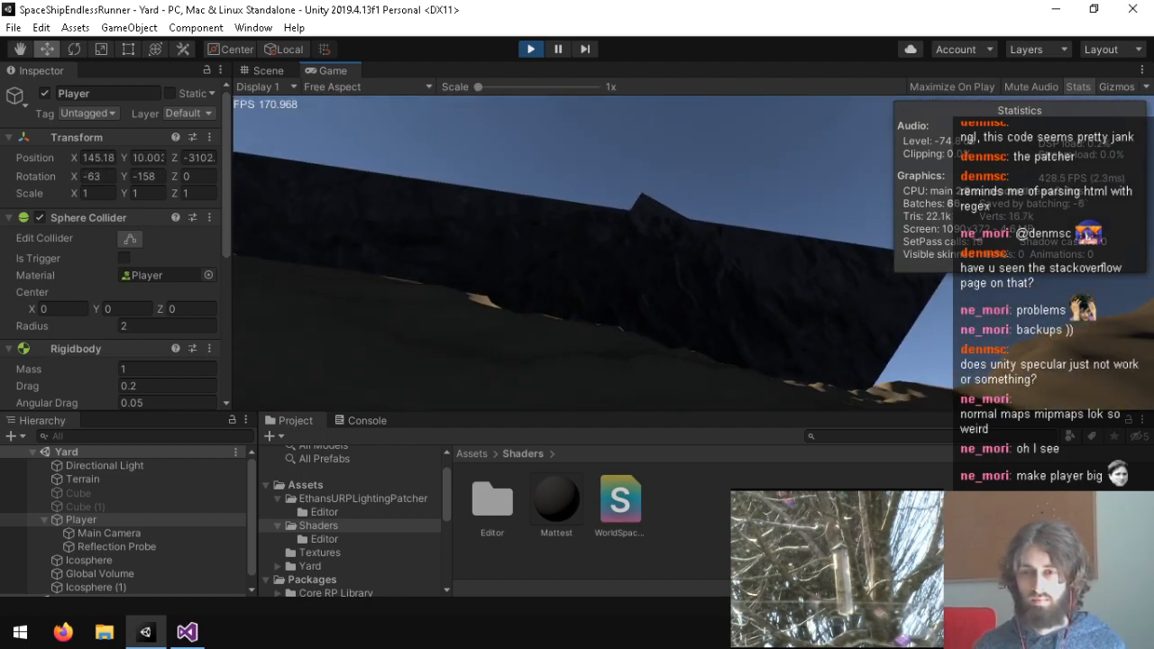
{"action": "key", "text": "w"}
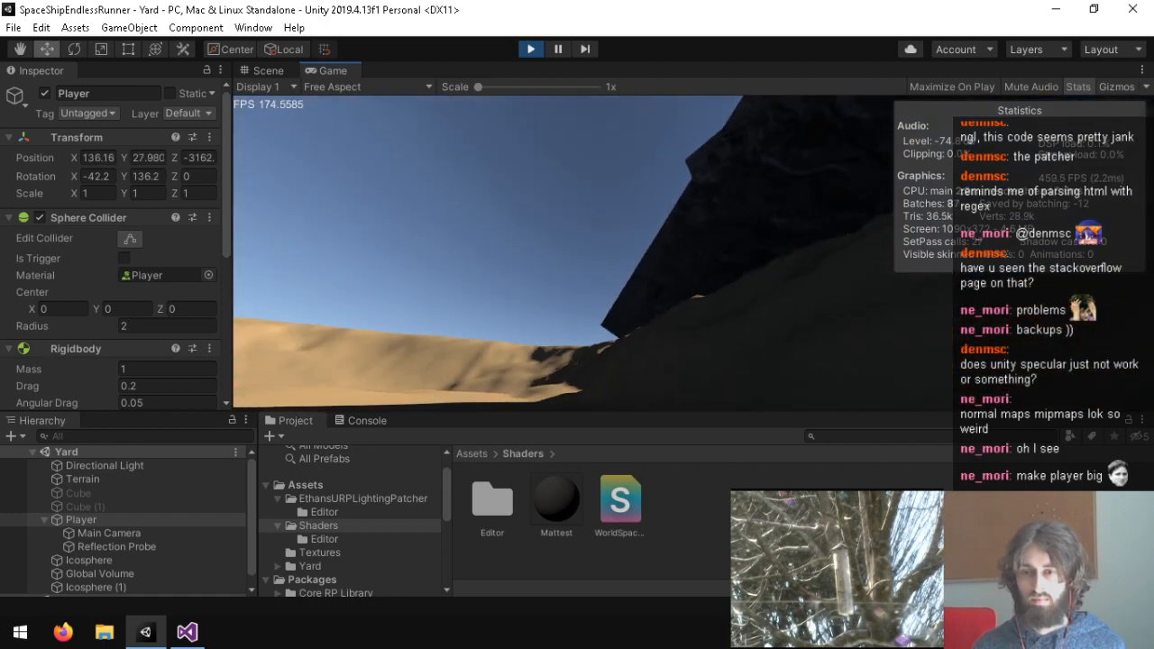
{"action": "key", "text": "w"}
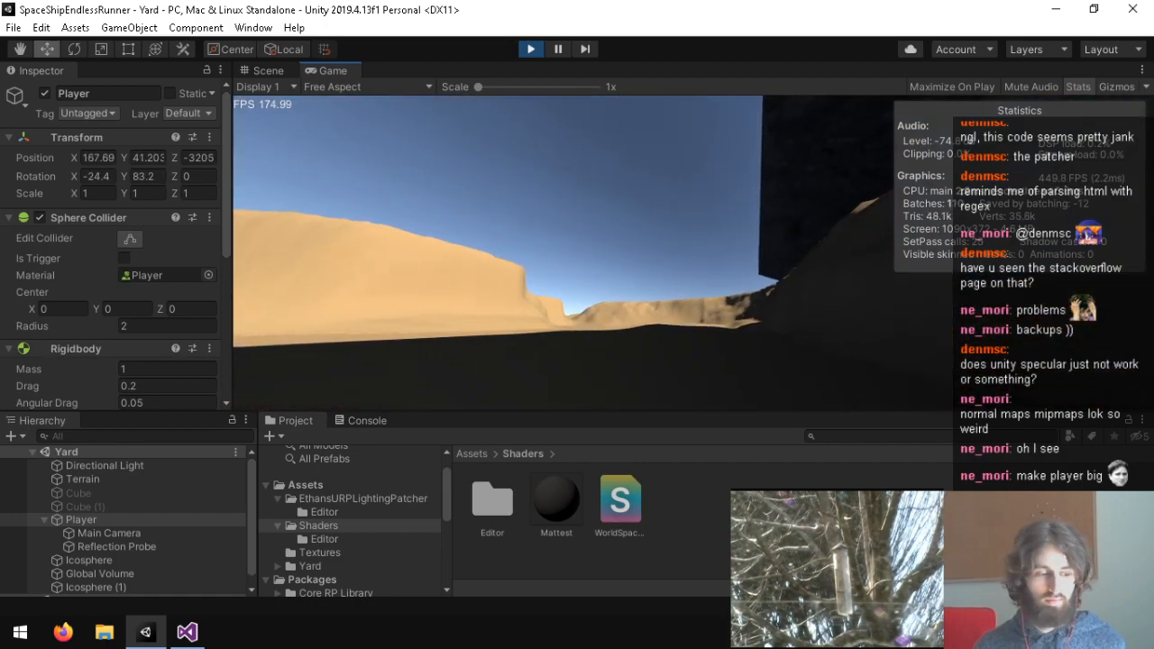
{"action": "key", "text": "w"}
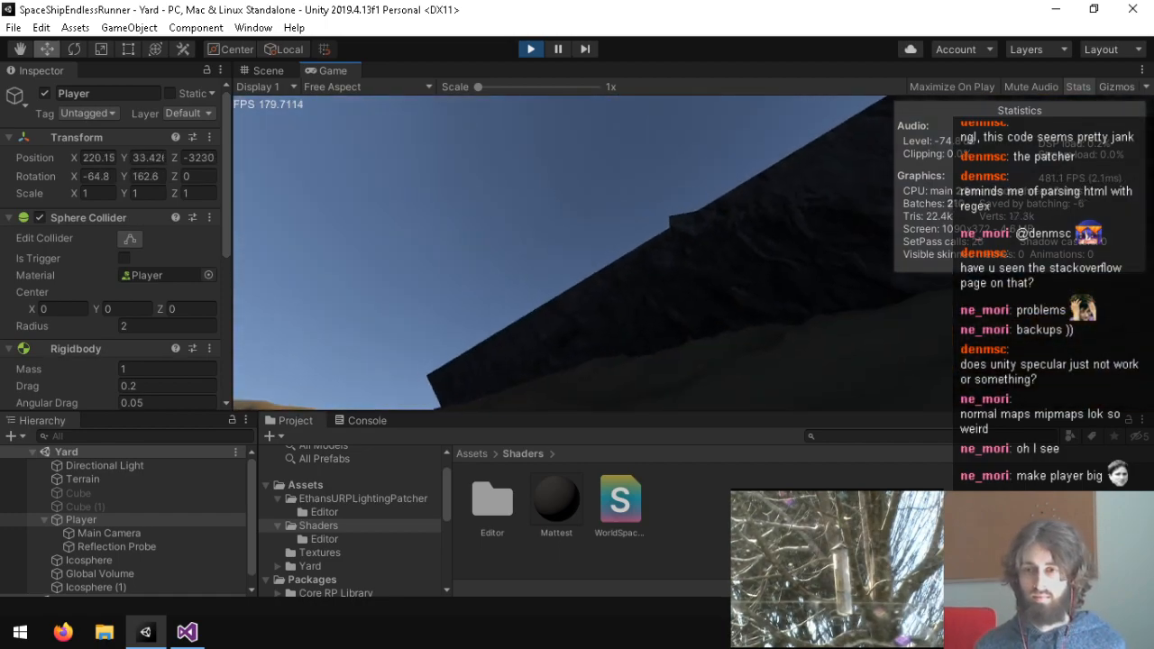
{"action": "key", "text": "w"}
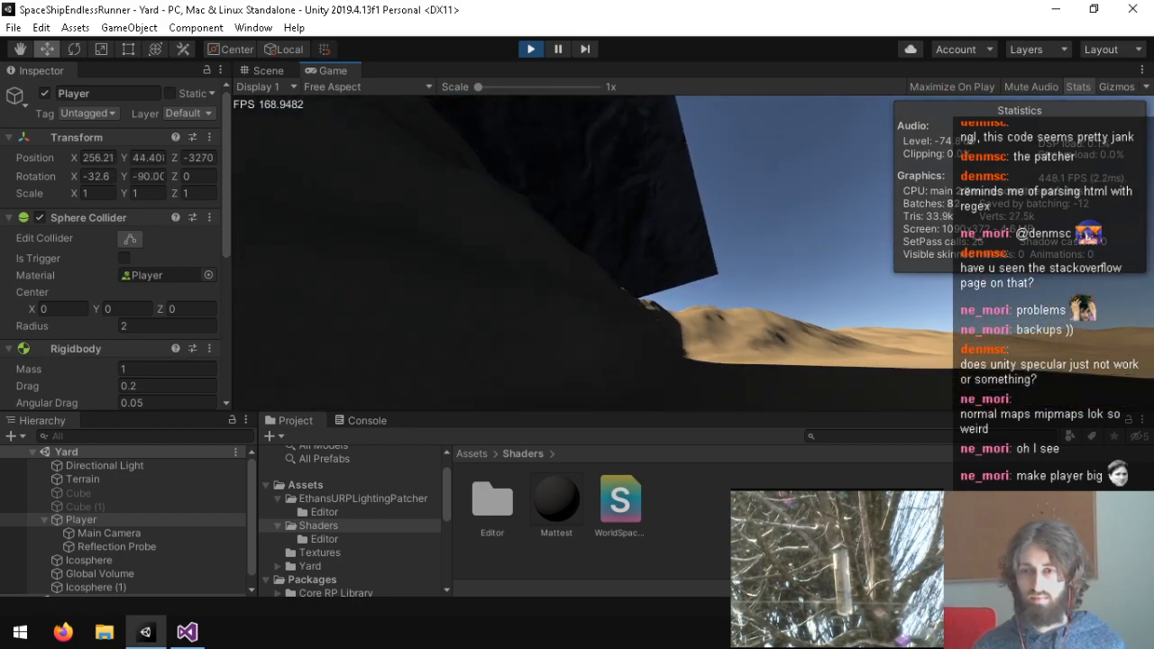
{"action": "key", "text": "w"}
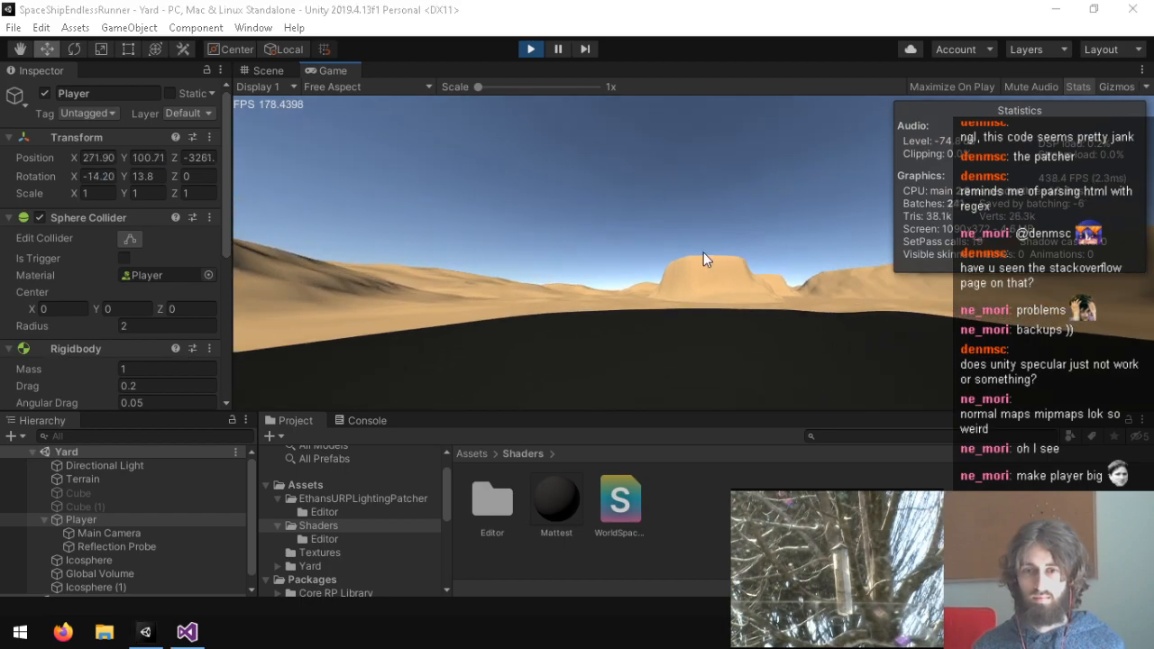
{"action": "key", "text": "super"}
{"action": "left_click", "coordinate": [531, 50]}
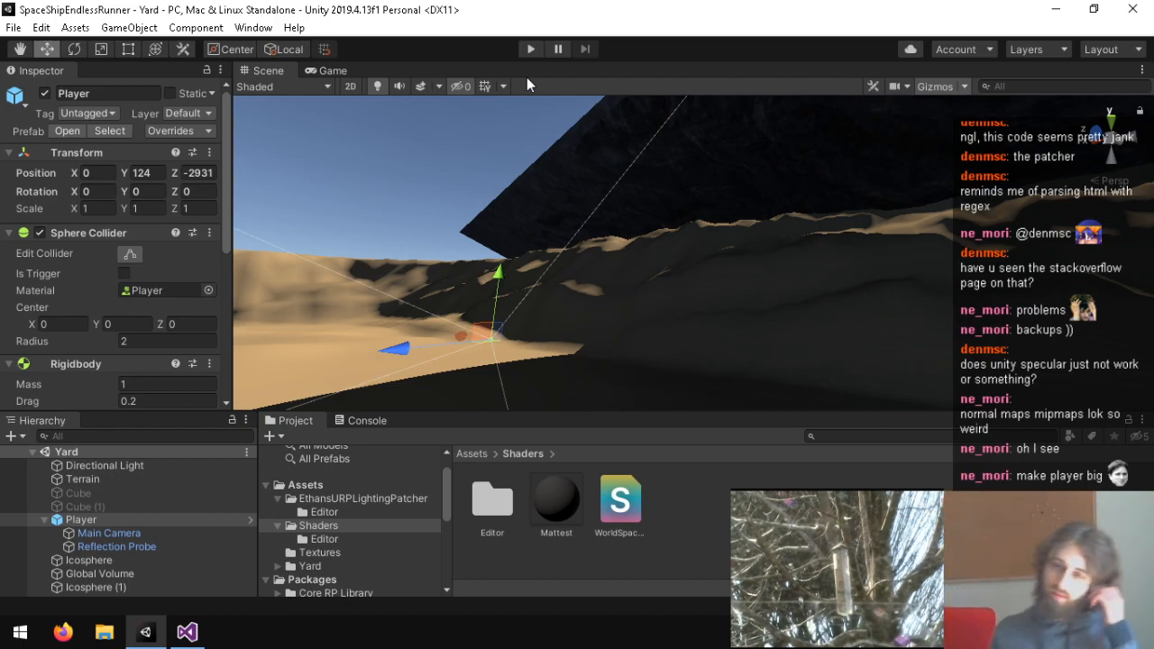
Duplicate the Icosphere (1) slab and move the copy along the ridge, away from the original.
{"action": "right_click_drag", "start_coordinate": [707, 243], "coordinate": [578, 204]}
{"action": "right_click_drag", "start_coordinate": [1073, 251], "coordinate": [789, 330]}
{"action": "left_click", "coordinate": [789, 330]}
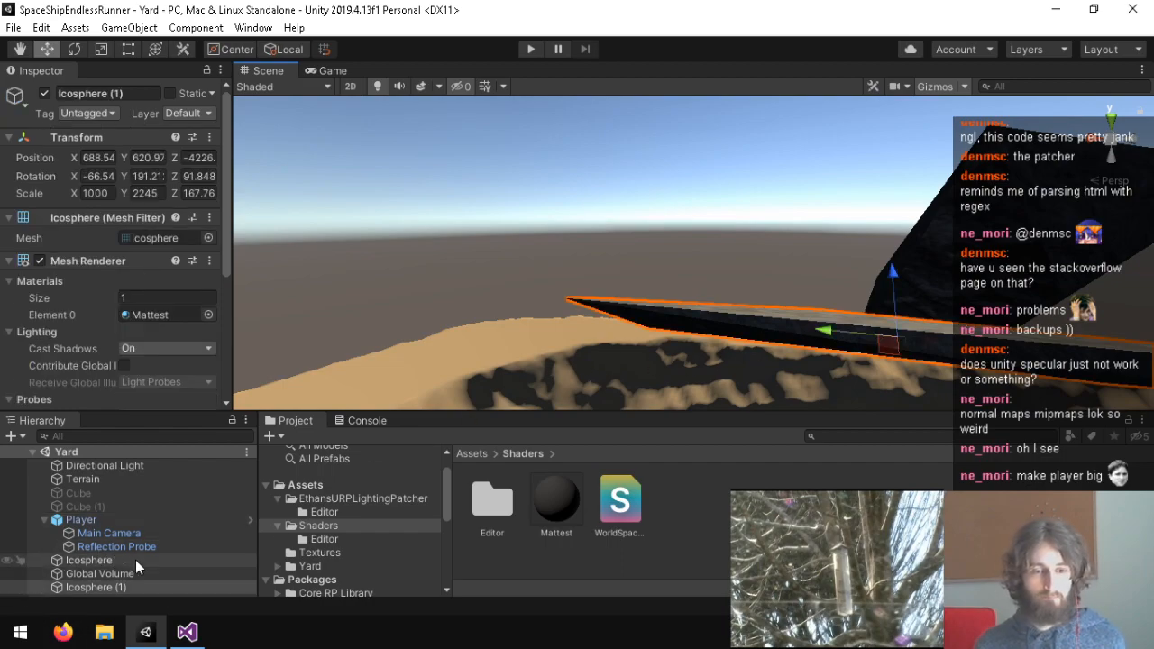
{"action": "key", "text": "ctrl+d"}
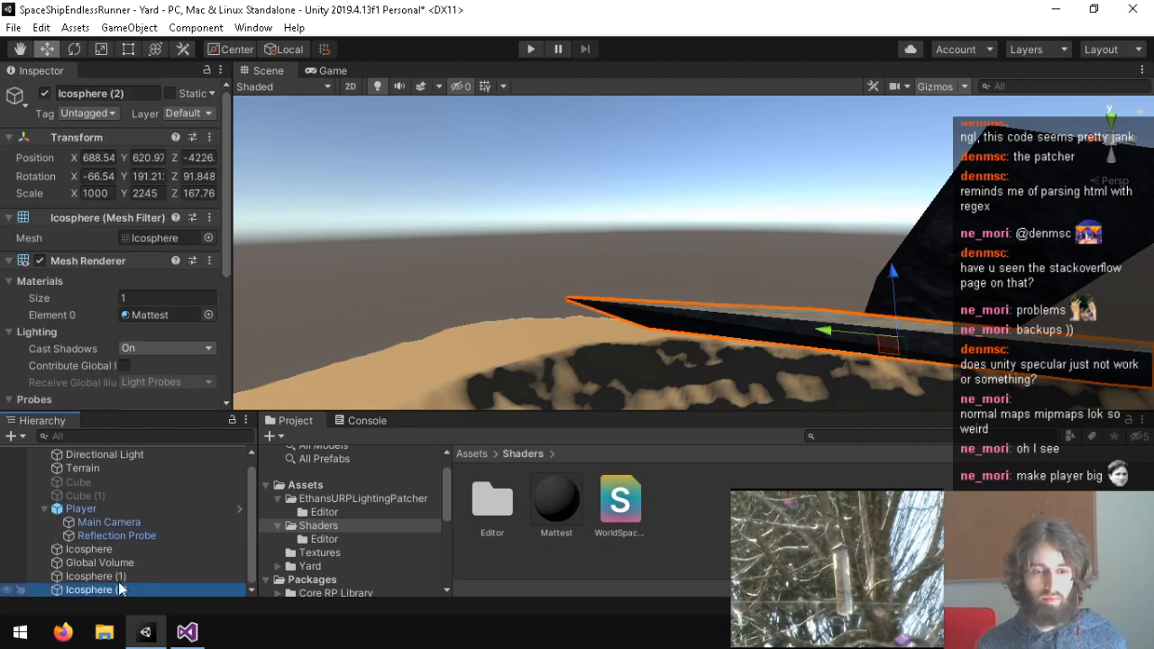
{"action": "key", "text": "e"}
{"action": "key", "text": "w"}
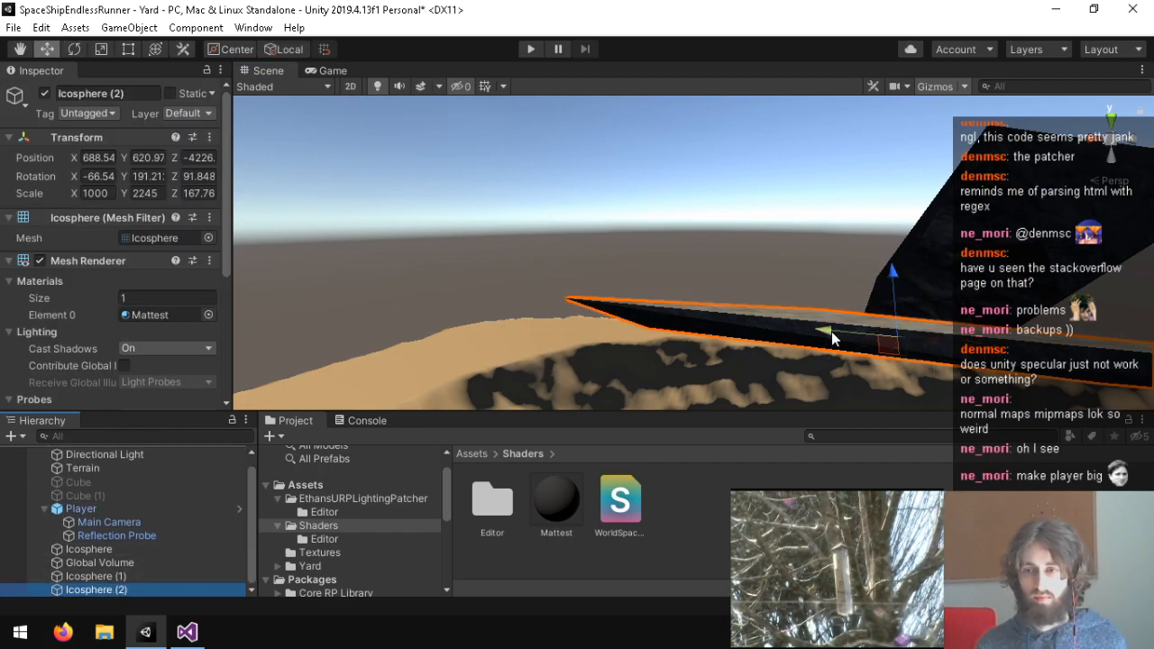
{"action": "left_click_drag", "start_coordinate": [838, 332], "coordinate": [517, 329]}
Rotate the slab copy upright to about -41, 144, 180 and move it to about X 3170, Y 468, Z -4999.
{"action": "key", "text": "e"}
{"action": "left_click_drag", "start_coordinate": [635, 298], "coordinate": [822, 334]}
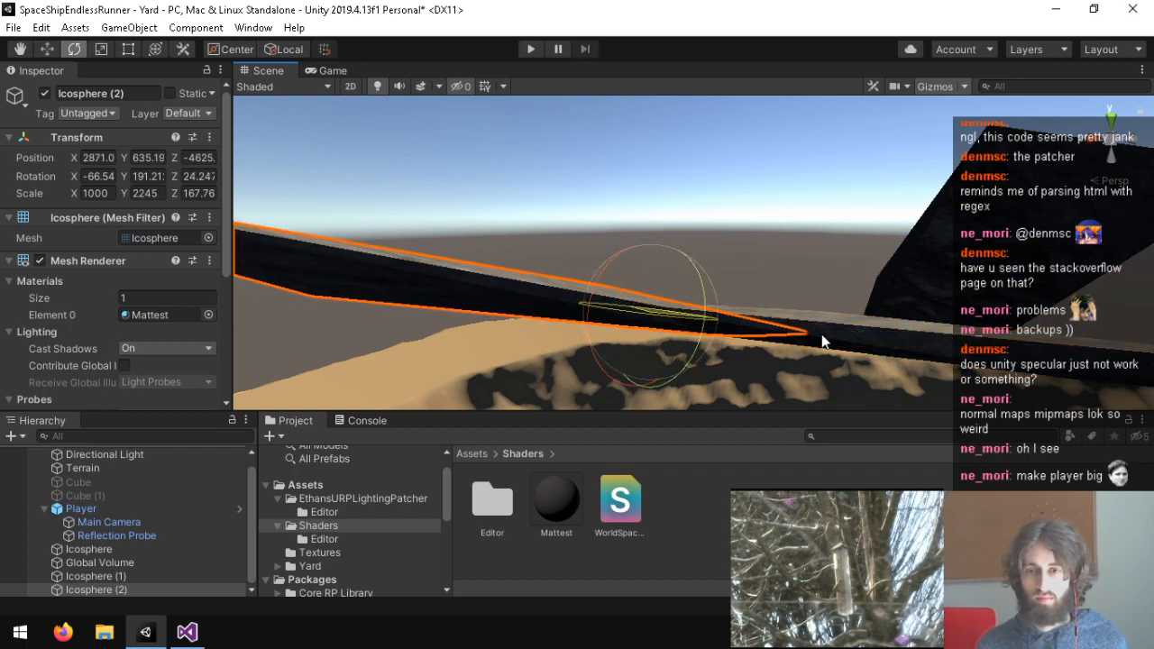
{"action": "left_click_drag", "start_coordinate": [621, 273], "coordinate": [619, 298]}
{"action": "key", "text": "r"}
{"action": "key", "text": "w"}
{"action": "left_click_drag", "start_coordinate": [692, 316], "coordinate": [640, 239]}
{"action": "key", "text": "e"}
{"action": "key", "text": "w"}
{"action": "key", "text": "r"}
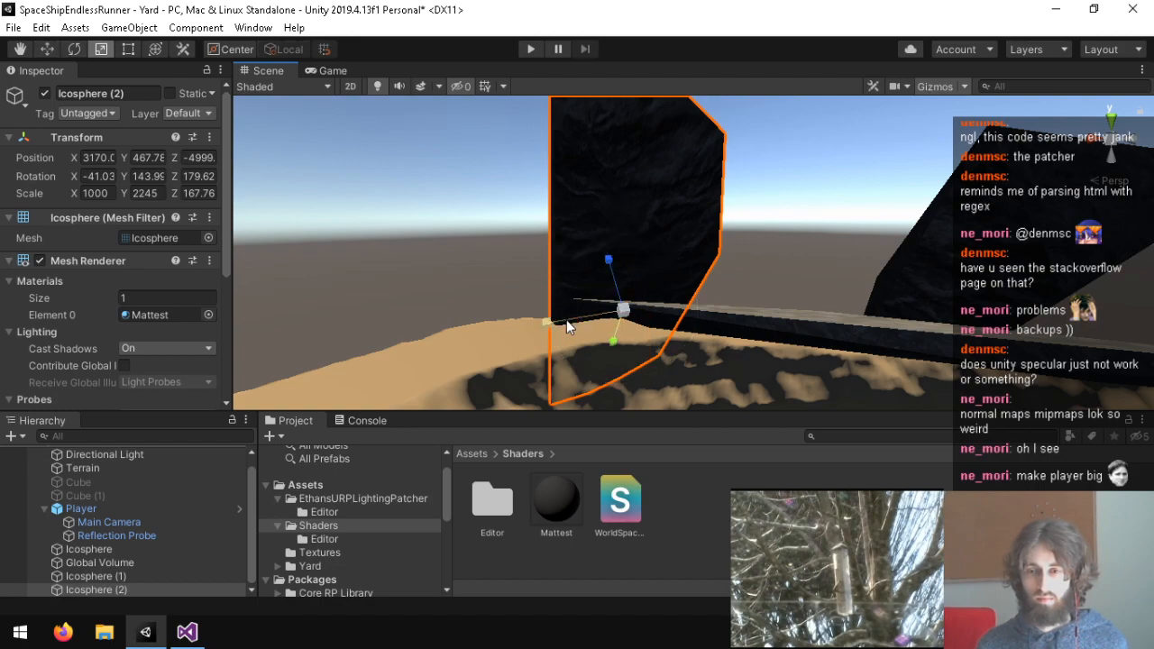
Resize the slab copy to about 2665 × 845 × 269 and move it to about X 5345, Y 228, Z -1671.
{"action": "left_click_drag", "start_coordinate": [569, 320], "coordinate": [497, 325]}
{"action": "left_click_drag", "start_coordinate": [606, 267], "coordinate": [998, 347]}
{"action": "key", "text": "w"}
{"action": "left_click_drag", "start_coordinate": [618, 284], "coordinate": [868, 285]}
{"action": "key", "text": "e"}
{"action": "left_click_drag", "start_coordinate": [725, 282], "coordinate": [564, 298], "text": "alt"}
{"action": "left_click_drag", "start_coordinate": [507, 274], "coordinate": [279, 289]}
{"action": "right_click_drag", "start_coordinate": [774, 300], "coordinate": [765, 266]}
{"action": "left_click_drag", "start_coordinate": [729, 209], "coordinate": [698, 234]}
{"action": "left_click_drag", "start_coordinate": [781, 173], "coordinate": [555, 211]}
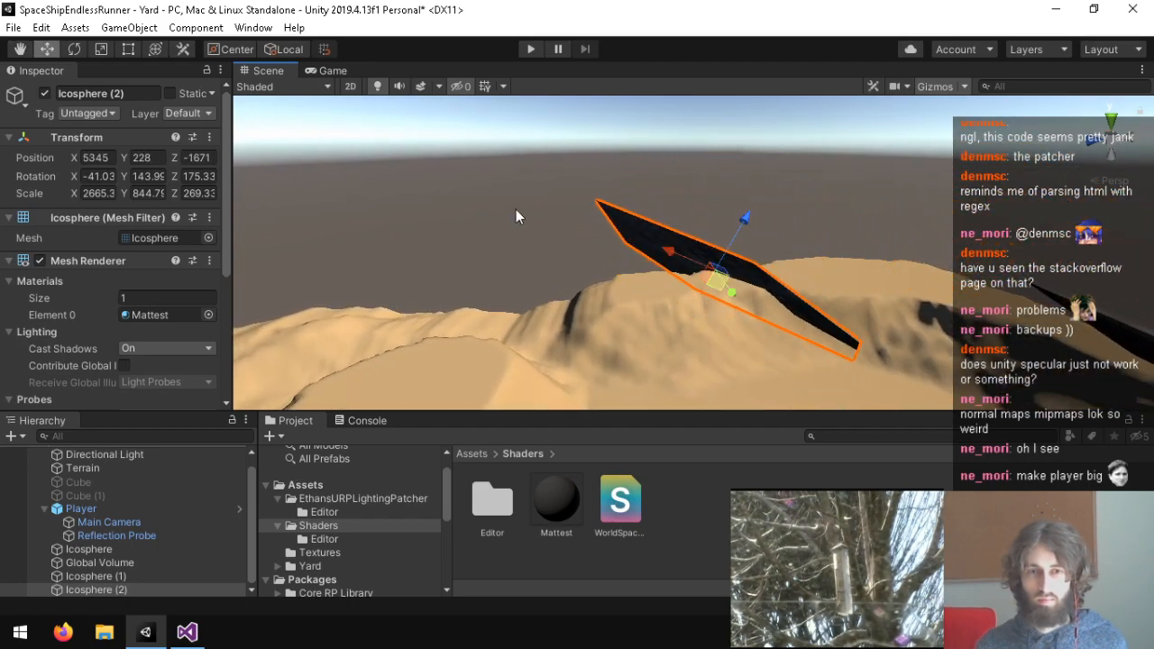
With global handles, turn the slab to a Y rotation of about 75 and move it to about X 3884, Y 845, Z 1403.
{"action": "left_click", "coordinate": [290, 49]}
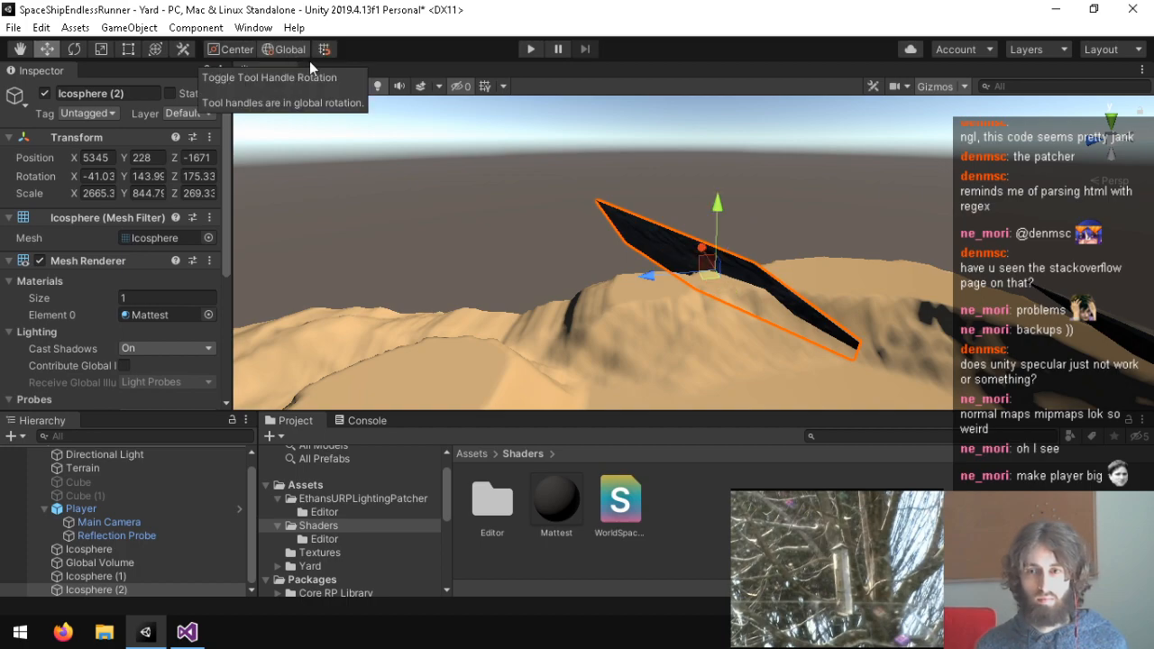
{"action": "left_click_drag", "start_coordinate": [657, 282], "coordinate": [719, 275]}
{"action": "key", "text": "e"}
{"action": "right_click_drag", "start_coordinate": [719, 262], "coordinate": [799, 261]}
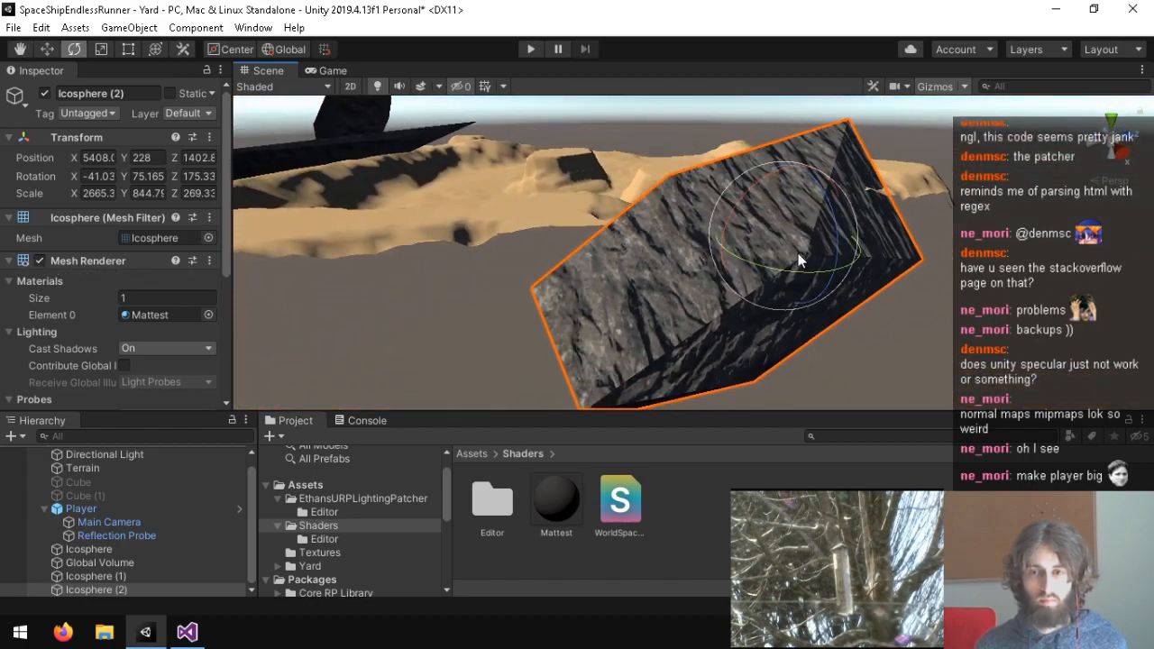
{"action": "left_click_drag", "start_coordinate": [760, 253], "coordinate": [711, 73]}
{"action": "right_click_drag", "start_coordinate": [654, 198], "coordinate": [301, 140]}
{"action": "key", "text": "w"}
{"action": "key", "text": "s"}
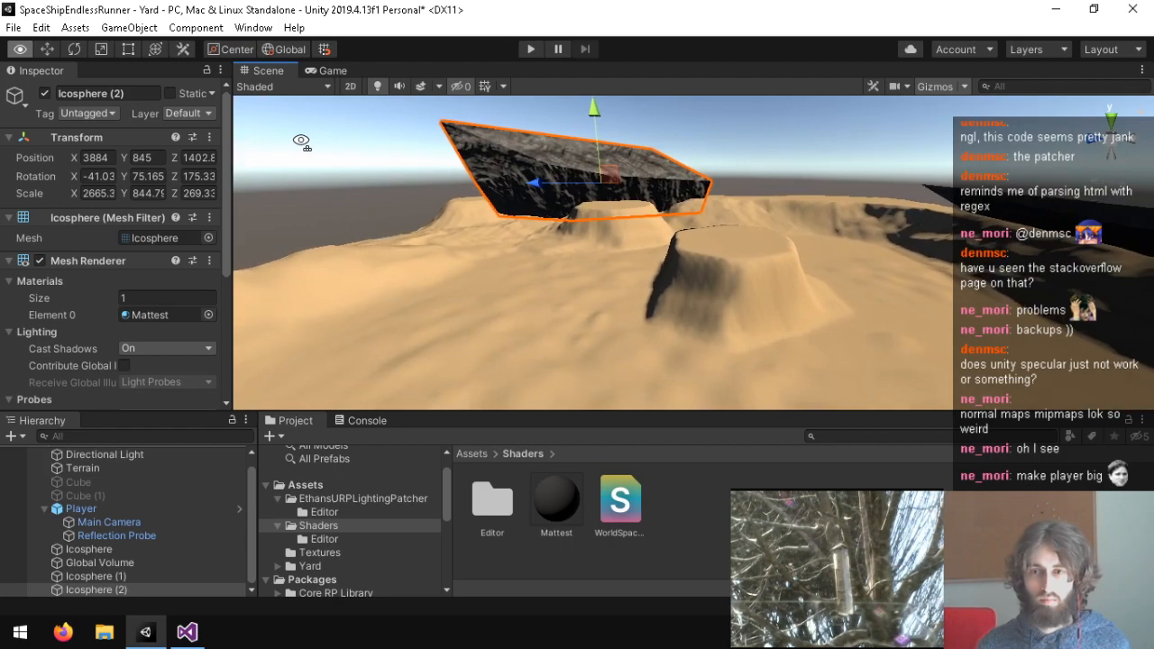
Check the new slab from the player camera in play mode, then stop and return to the scene.
{"action": "left_click", "coordinate": [532, 49]}
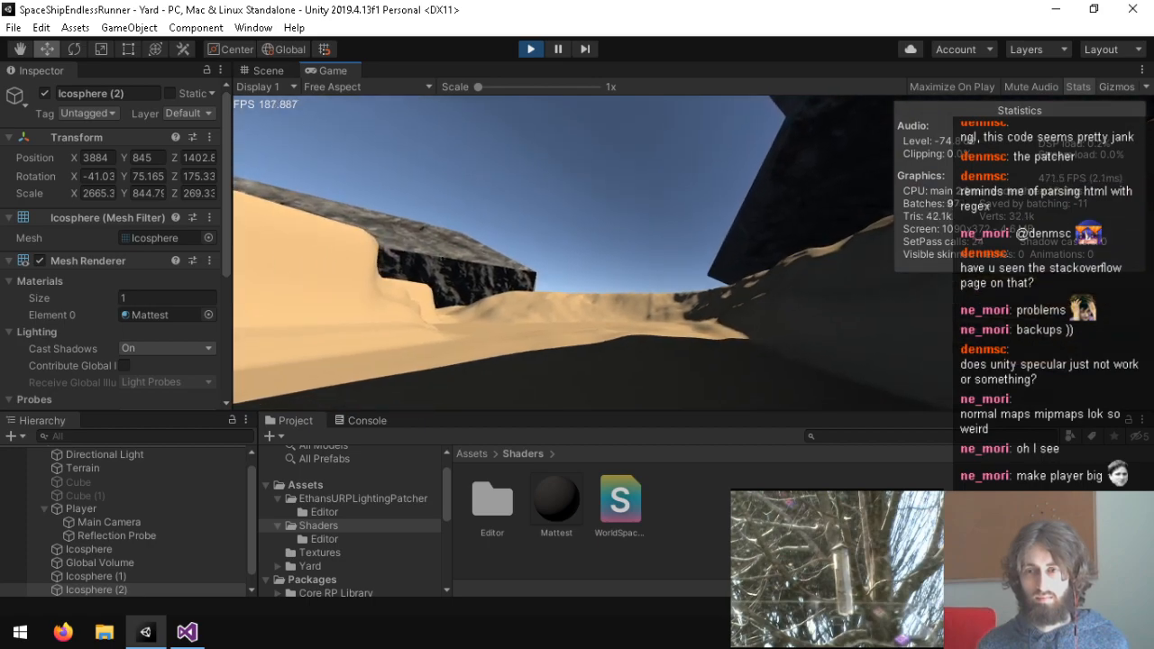
{"action": "key", "text": "ctrl+p"}
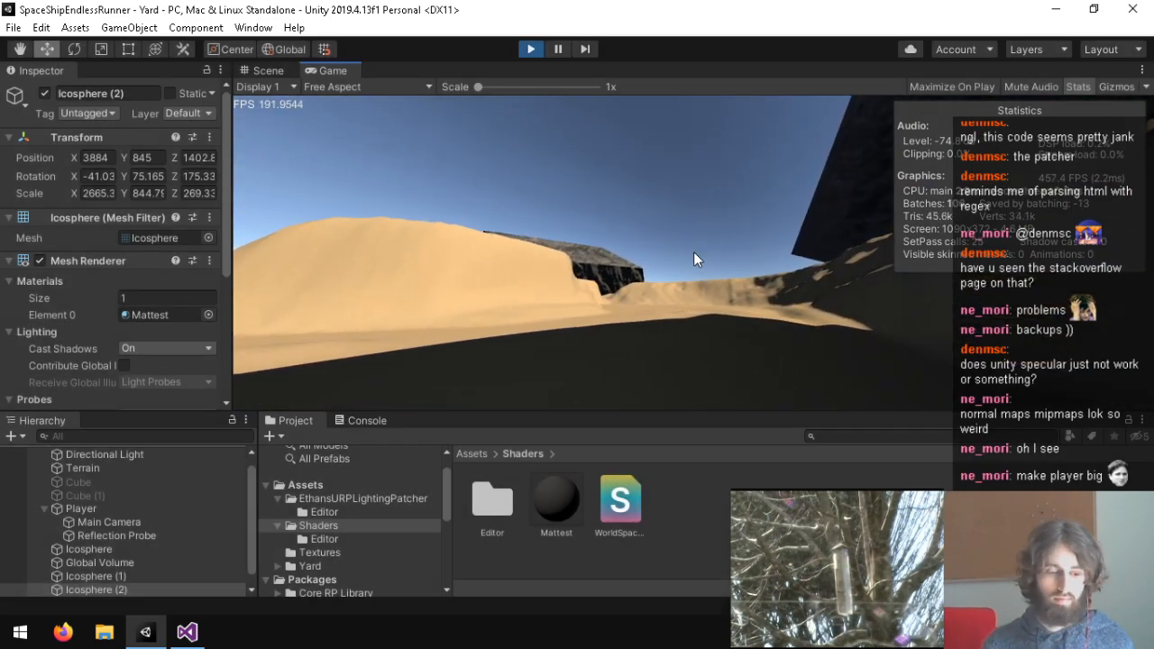
{"action": "right_click_drag", "start_coordinate": [730, 200], "coordinate": [322, 276]}
{"action": "key", "text": "f"}
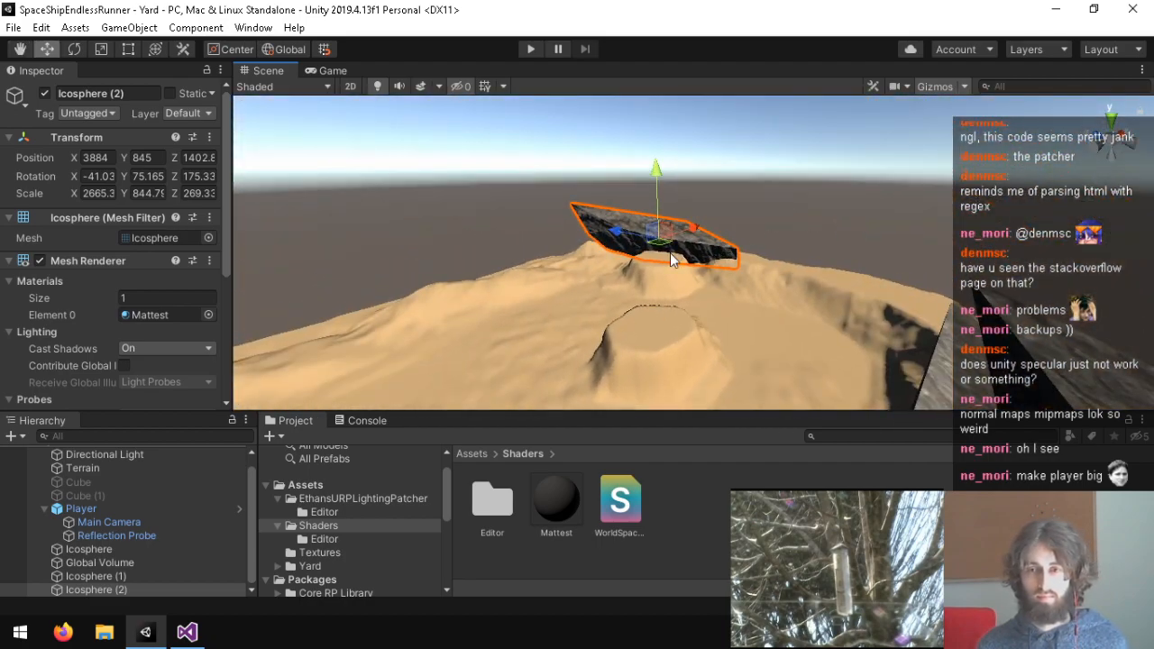
Duplicate the Icosphere (2) slab and move the copy across to the opposite side of the dunes.
{"action": "key", "text": "ctrl+d"}
{"action": "left_click_drag", "start_coordinate": [693, 230], "coordinate": [692, 230]}
{"action": "left_click_drag", "start_coordinate": [485, 287], "coordinate": [523, 258]}
{"action": "key", "text": "f"}
{"action": "left_click_drag", "start_coordinate": [227, 290], "coordinate": [45, 280], "text": "alt"}
{"action": "right_click_drag", "start_coordinate": [888, 307], "coordinate": [850, 285]}
{"action": "left_click_drag", "start_coordinate": [858, 275], "coordinate": [820, 275]}
{"action": "left_click_drag", "start_coordinate": [799, 325], "coordinate": [623, 315]}
Rotate the new copy to about 11, 48, 256 and resize it to a blockier rock of about 1063 × 521 × 1253.
{"action": "key", "text": "e"}
{"action": "key", "text": "x"}
{"action": "key", "text": "w"}
{"action": "right_click_drag", "start_coordinate": [823, 256], "coordinate": [796, 245]}
{"action": "key", "text": "w"}
{"action": "key", "text": "a"}
{"action": "key", "text": "r"}
{"action": "left_click_drag", "start_coordinate": [767, 239], "coordinate": [1082, 268]}
Sink the blocky rock partly into the sand at about X -3167, Y 417, Z 1188.
{"action": "right_click_drag", "start_coordinate": [756, 274], "coordinate": [852, 223]}
{"action": "key", "text": "a"}
{"action": "key", "text": "s"}
{"action": "key", "text": "w"}
{"action": "left_click_drag", "start_coordinate": [796, 164], "coordinate": [794, 245]}
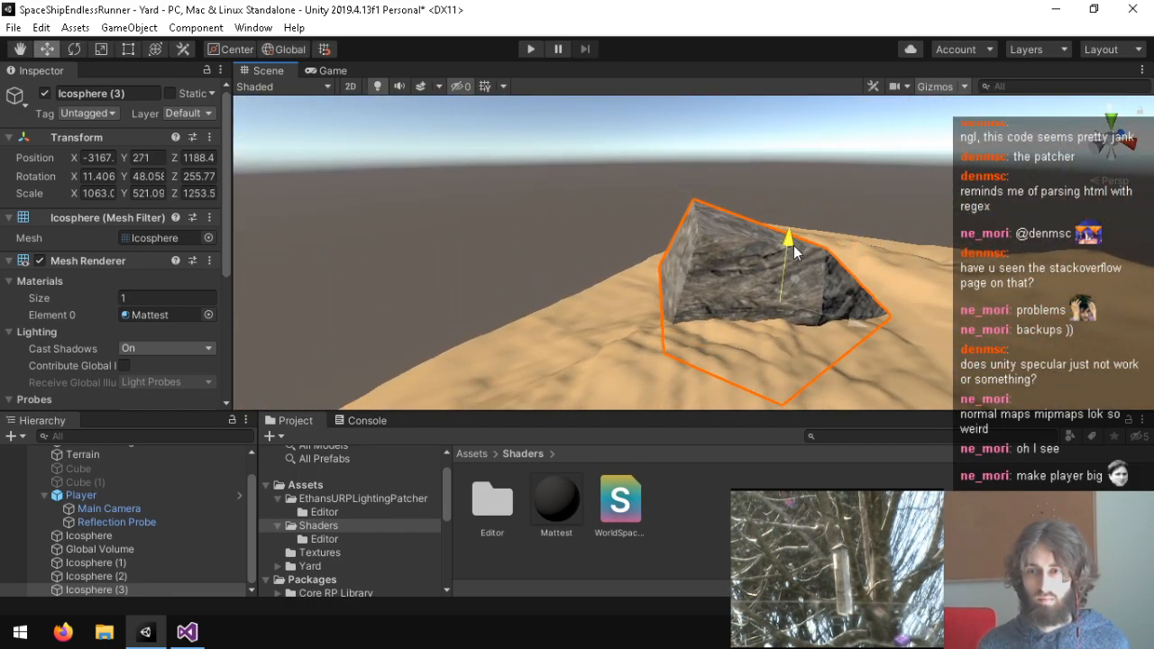
{"action": "right_click_drag", "start_coordinate": [794, 245], "coordinate": [565, 258]}
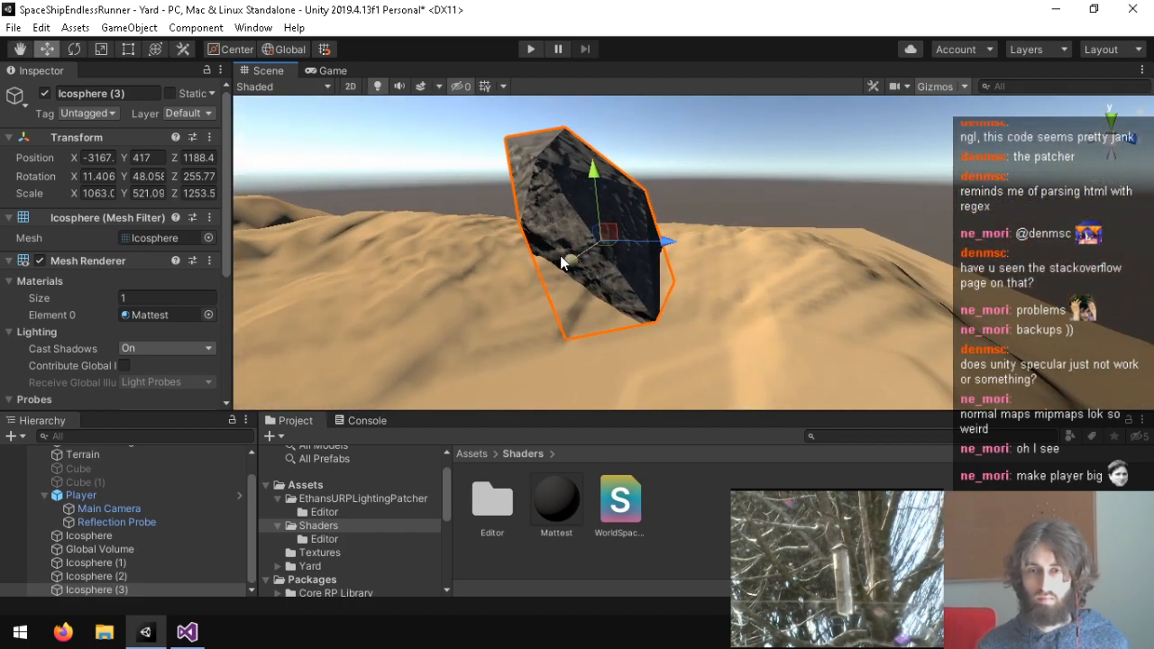
Duplicate the blocky rock and move the copy farther along the dunes in Z.
{"action": "left_click_drag", "start_coordinate": [564, 258], "coordinate": [606, 226]}
{"action": "left_click_drag", "start_coordinate": [712, 221], "coordinate": [879, 230]}
{"action": "right_click_drag", "start_coordinate": [879, 230], "coordinate": [839, 262]}
{"action": "left_click_drag", "start_coordinate": [645, 233], "coordinate": [695, 136]}
Tilt Icosphere (4) upright to about -33, 130, 299 and stretch its Z scale to about 3695.
{"action": "key", "text": "e"}
{"action": "mouse_move", "coordinate": [760, 197]}
{"action": "left_mouse_down"}
{"action": "mouse_move", "coordinate": [844, 203]}
{"action": "mouse_move", "coordinate": [771, 206]}
{"action": "left_mouse_up"}
{"action": "left_click_drag", "start_coordinate": [766, 155], "coordinate": [859, 152]}
{"action": "key", "text": "w"}
{"action": "right_click_drag", "start_coordinate": [860, 153], "coordinate": [613, 187]}
{"action": "key", "text": "d"}
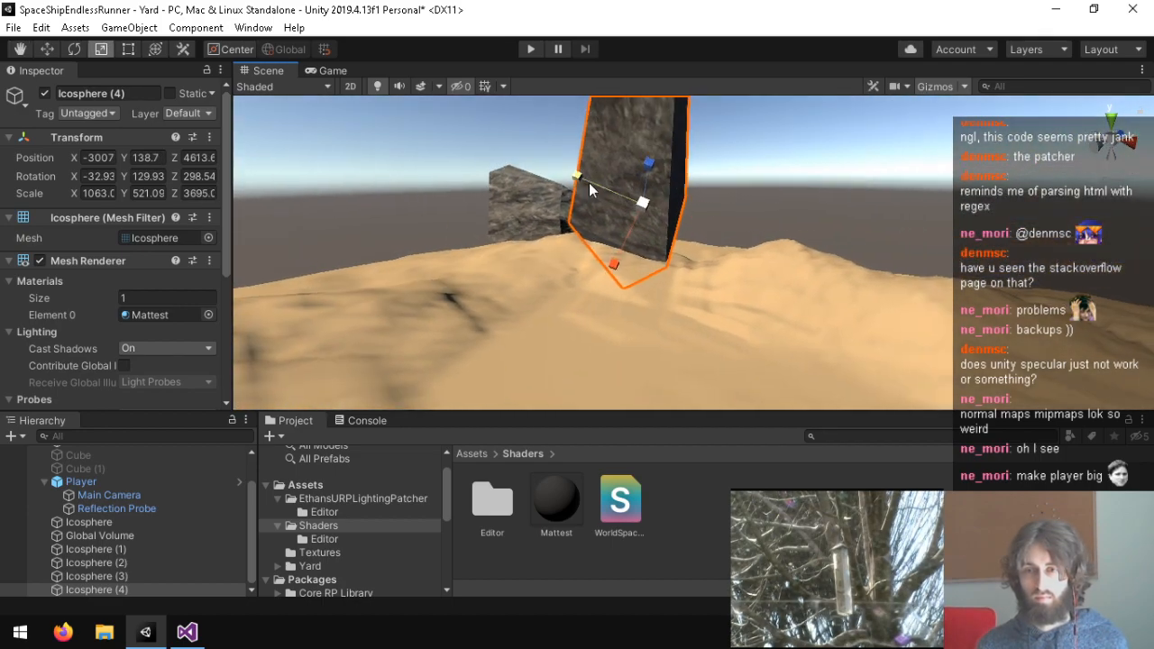
Duplicate the tall rock, move the copy to about Z 2409, and lay it down at about -18, 211, 259.
{"action": "key", "text": "w"}
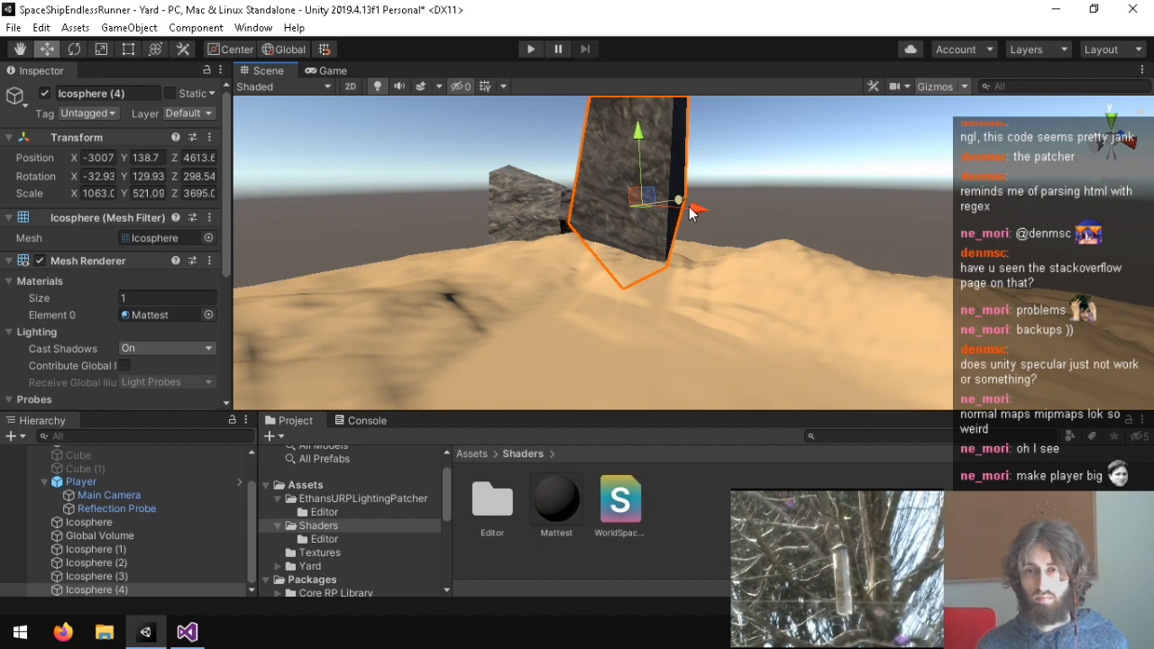
{"action": "left_click_drag", "start_coordinate": [679, 202], "coordinate": [563, 205]}
{"action": "key", "text": "e"}
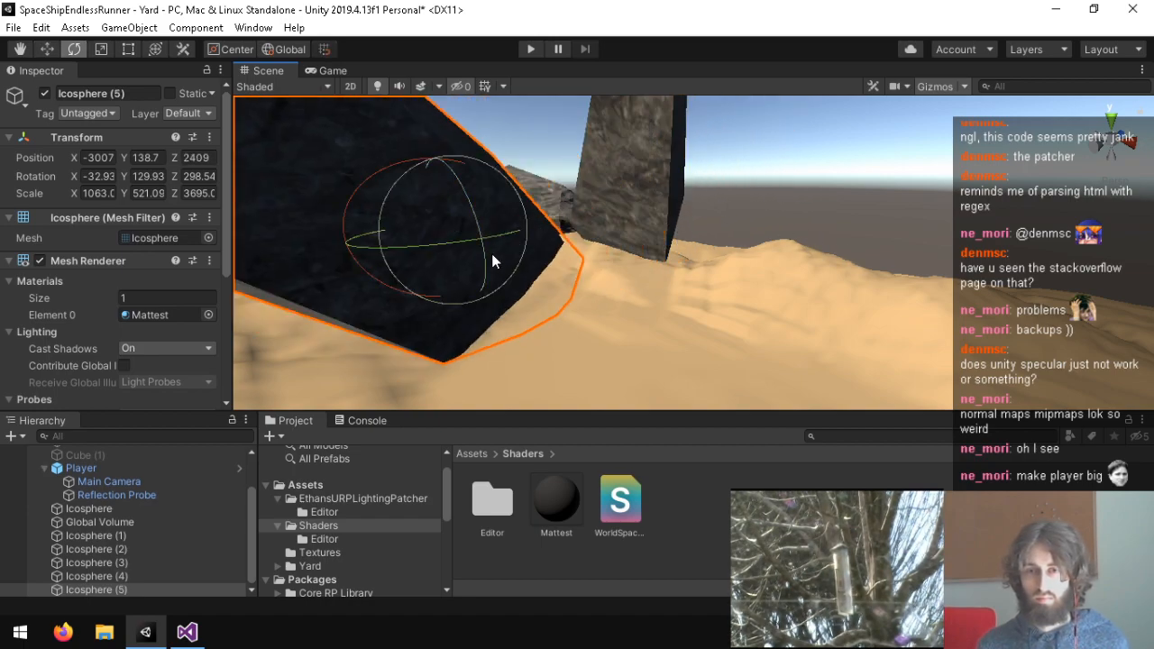
{"action": "left_click_drag", "start_coordinate": [460, 227], "coordinate": [327, 183]}
{"action": "left_click_drag", "start_coordinate": [481, 259], "coordinate": [454, 173]}
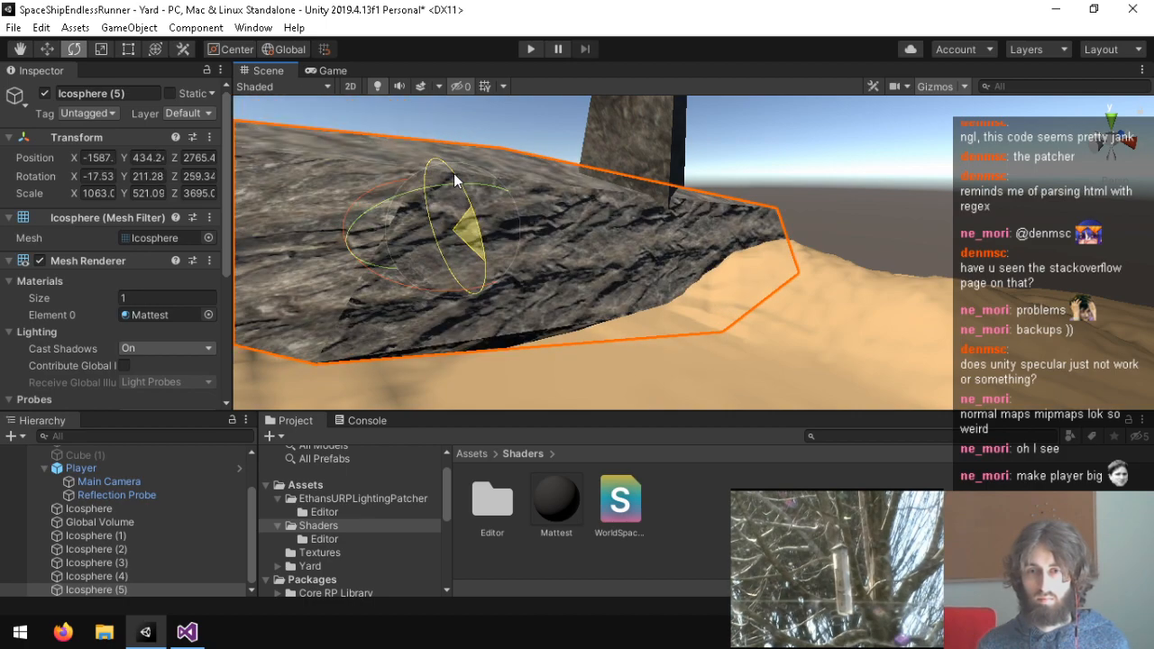
Shorten Icosphere (5) to a Z scale of about 1754 and move it to about X -3756, Y 654, Z 582.
{"action": "key", "text": "r"}
{"action": "left_click_drag", "start_coordinate": [363, 217], "coordinate": [410, 235]}
{"action": "key", "text": "s"}
{"action": "right_click_drag", "start_coordinate": [409, 235], "coordinate": [700, 261]}
{"action": "key", "text": "w"}
{"action": "left_click_drag", "start_coordinate": [733, 237], "coordinate": [630, 261]}
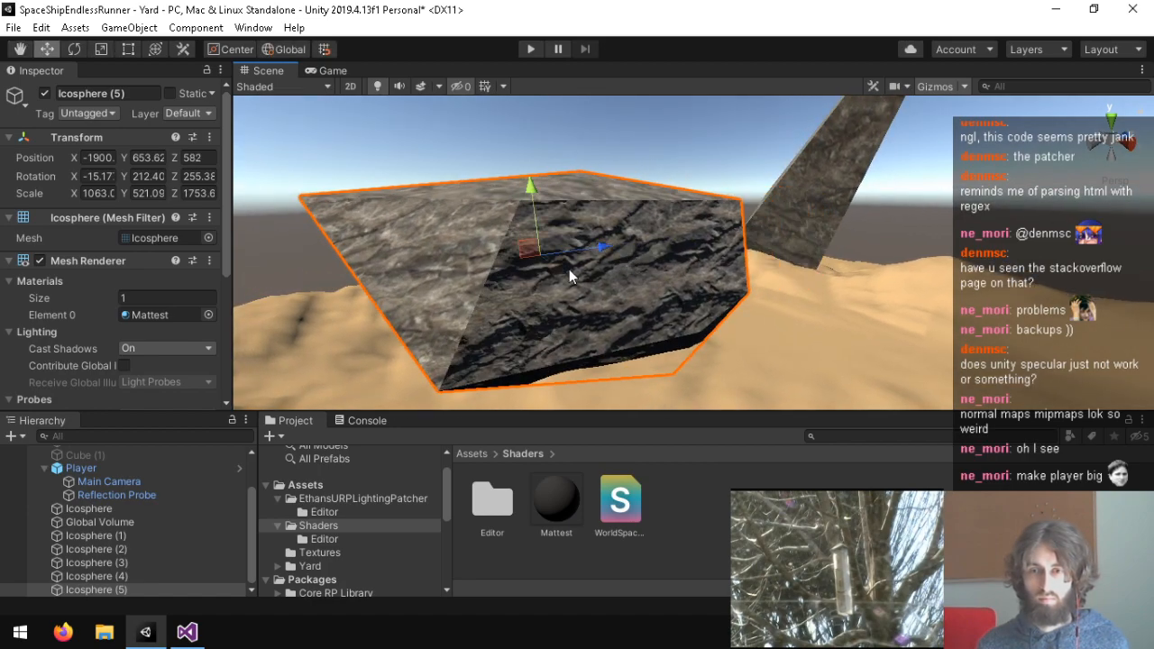
{"action": "left_click_drag", "start_coordinate": [556, 273], "coordinate": [687, 251]}
{"action": "right_click_drag", "start_coordinate": [687, 252], "coordinate": [378, 264]}
View the added rocks from the player camera in play mode, then stop play mode.
{"action": "left_click", "coordinate": [531, 49]}
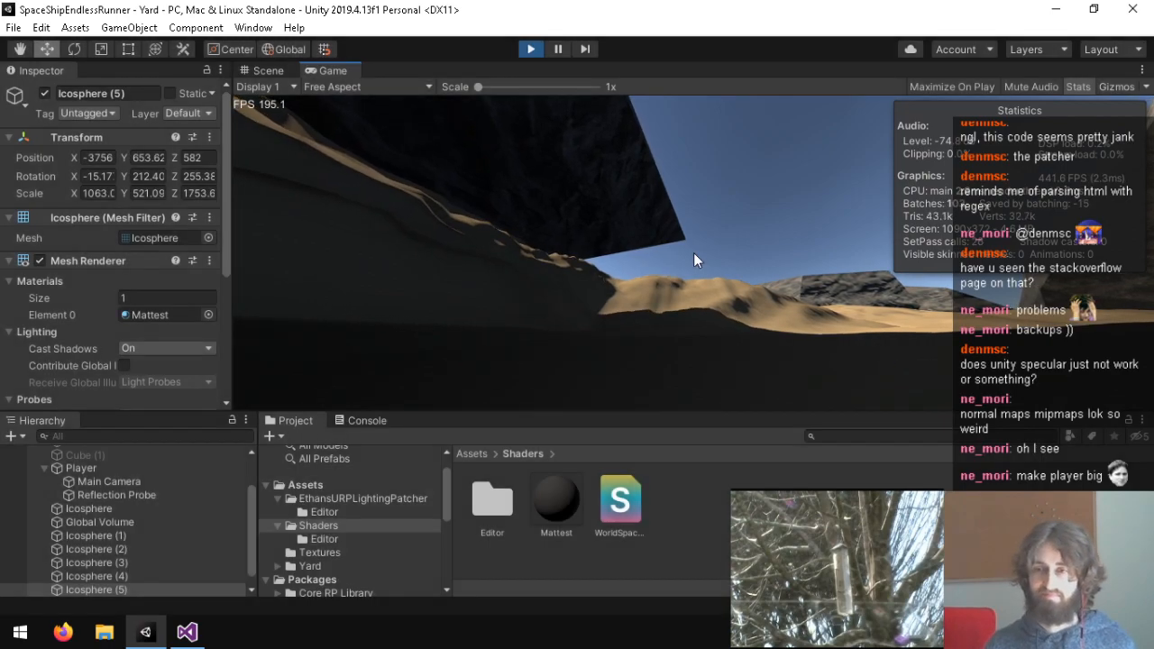
{"action": "key", "text": "ctrl+p"}
Open the UniversalRenderPipelineAsset settings from the Assets folder and set the shadow cascades to Four Cascades.
{"action": "left_click", "coordinate": [323, 487]}
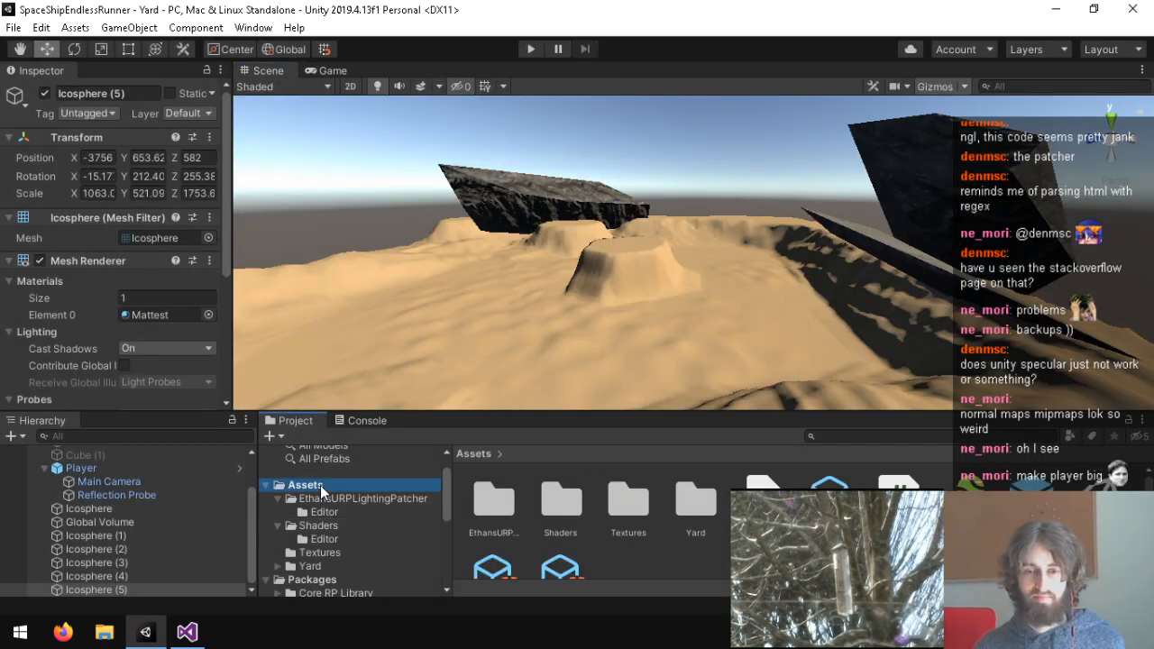
{"action": "left_click", "coordinate": [510, 537]}
{"action": "scroll", "coordinate": [64, 313], "scroll_direction": "down", "scroll_amount": 10}
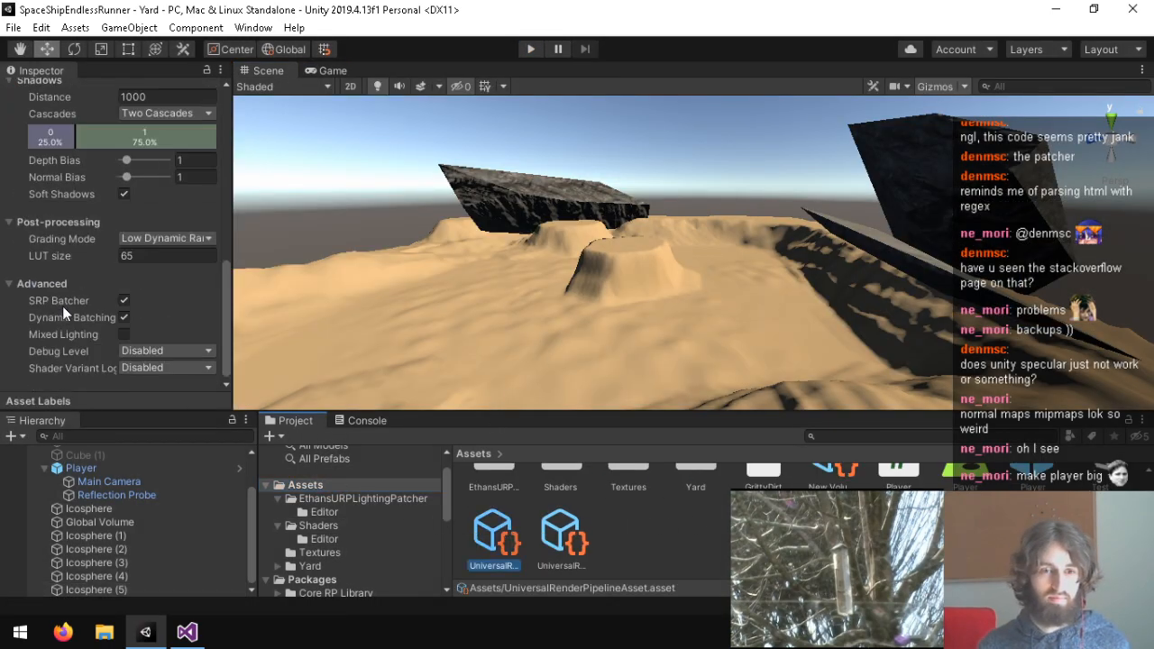
{"action": "scroll", "coordinate": [100, 307], "scroll_direction": "up", "scroll_amount": 4}
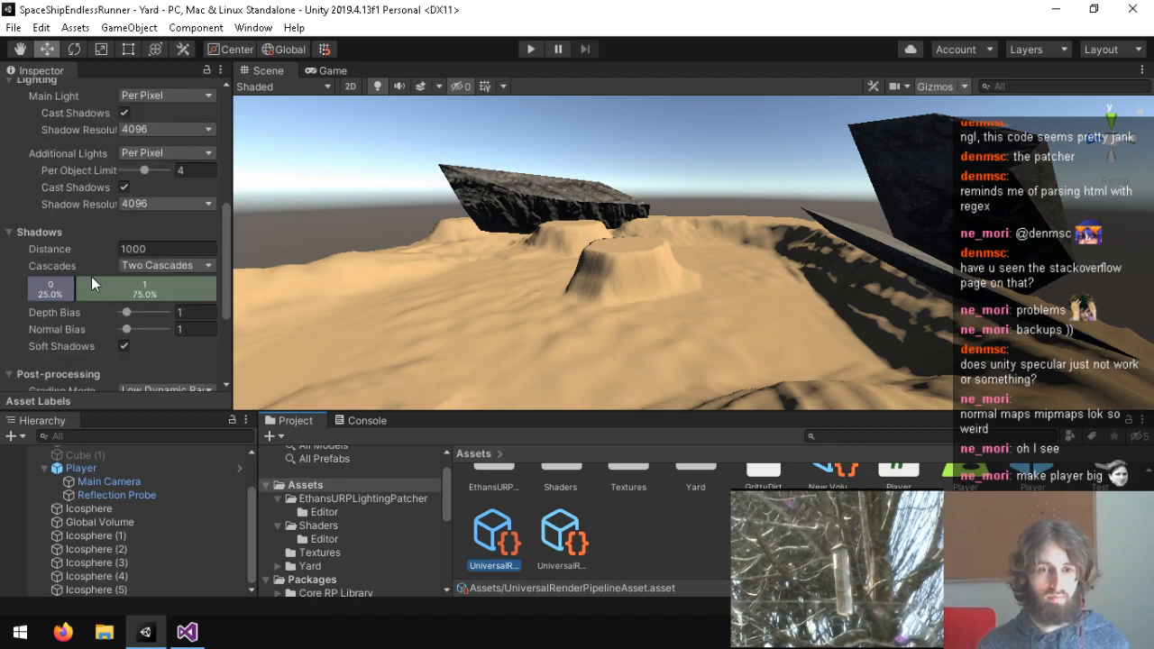
{"action": "left_click", "coordinate": [146, 267]}
{"action": "left_click", "coordinate": [145, 301]}
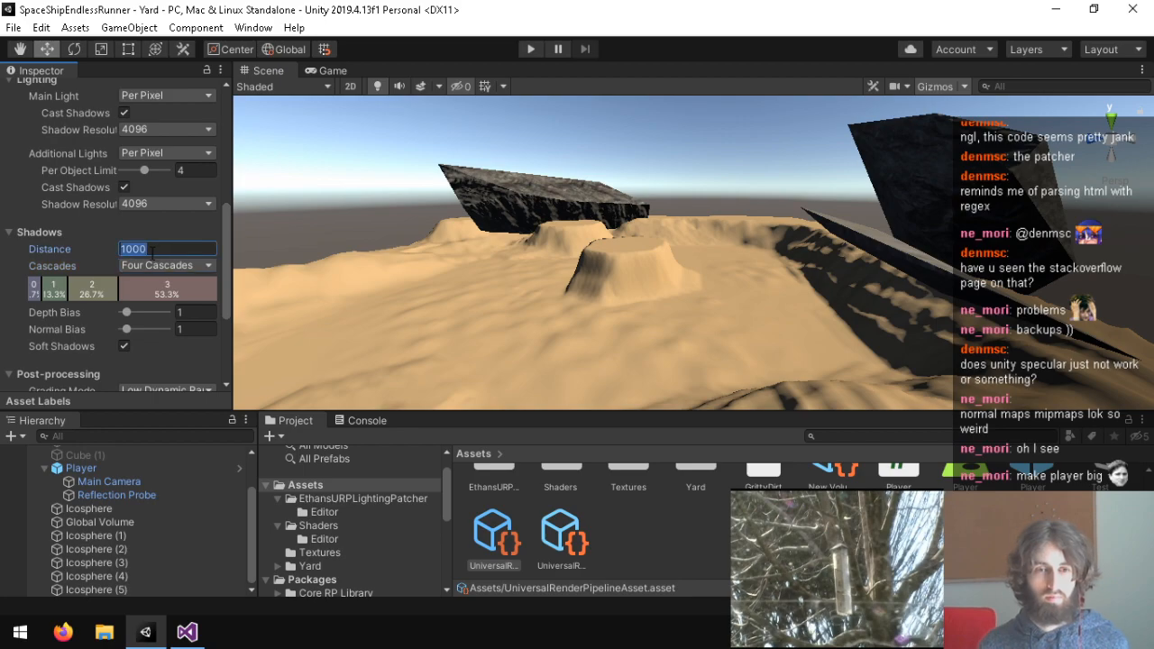
Set the shadow distance to 4000 and the normal bias to 0.
{"action": "type", "text": "0"}
{"action": "key", "text": "w"}
{"action": "right_click_drag", "start_coordinate": [686, 297], "coordinate": [648, 114]}
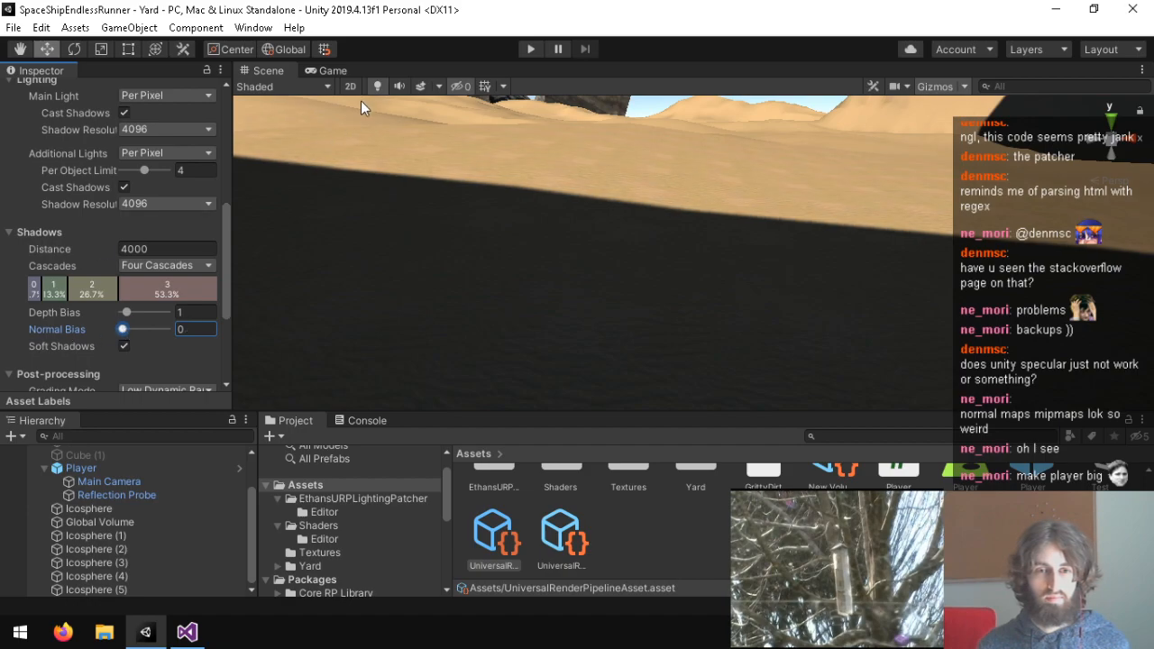
Set the shadow depth bias to 2 and examine the shaded dunes in play mode and in the scene.
{"action": "left_click", "coordinate": [532, 49]}
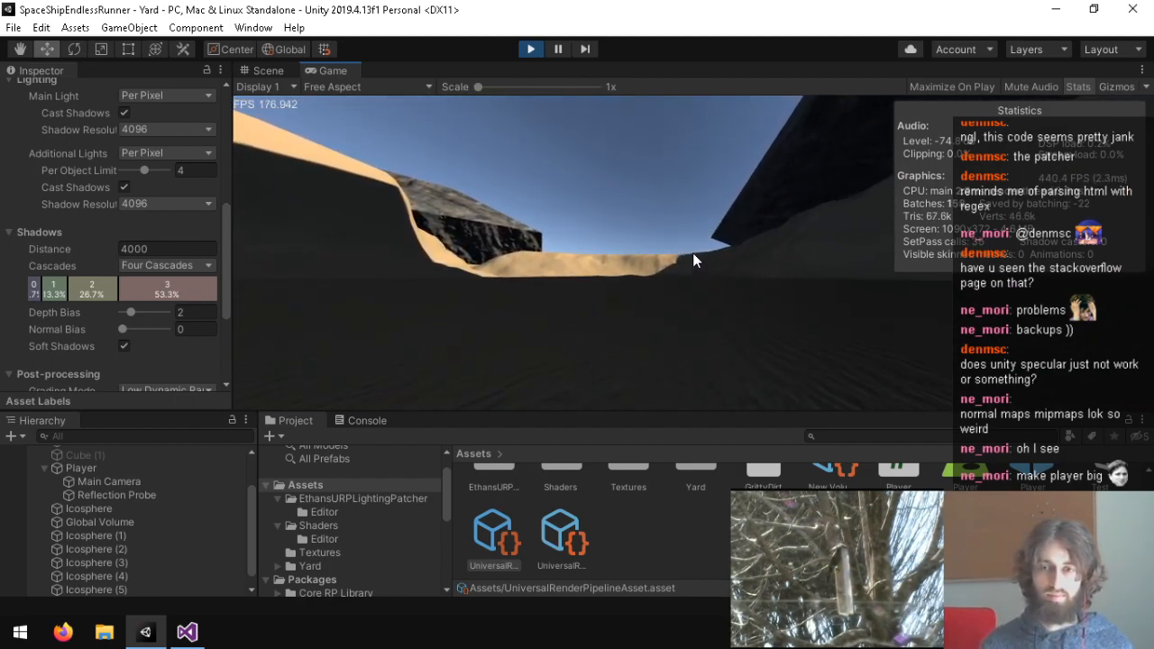
{"action": "key", "text": "ctrl+p"}
{"action": "right_click_drag", "start_coordinate": [140, 417], "coordinate": [377, 283]}
{"action": "scroll", "coordinate": [140, 272], "scroll_direction": "down", "scroll_amount": 3}
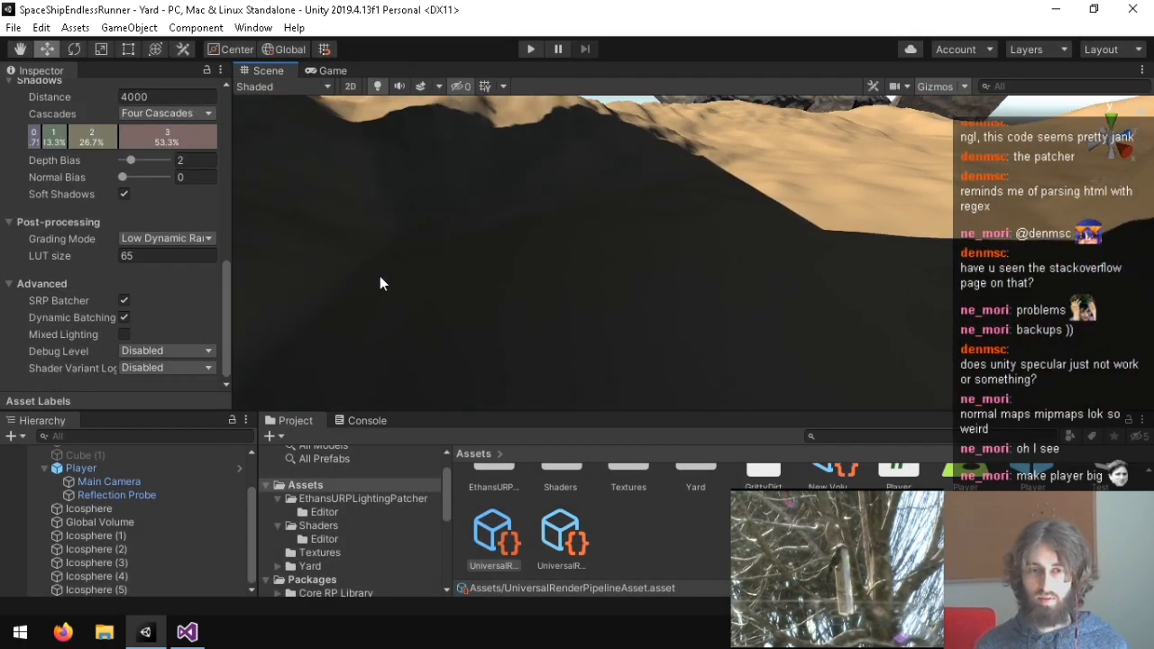
{"action": "mouse_move", "coordinate": [564, 278]}
{"action": "right_mouse_down"}
{"action": "mouse_move", "coordinate": [561, 343]}
{"action": "mouse_move", "coordinate": [662, 276]}
{"action": "mouse_move", "coordinate": [801, 225]}
{"action": "mouse_move", "coordinate": [791, 210]}
{"action": "mouse_move", "coordinate": [920, 214]}
{"action": "mouse_move", "coordinate": [847, 284]}
{"action": "mouse_move", "coordinate": [556, 269]}
{"action": "right_mouse_up"}
{"action": "scroll", "coordinate": [662, 276], "scroll_direction": "down", "scroll_amount": 10}
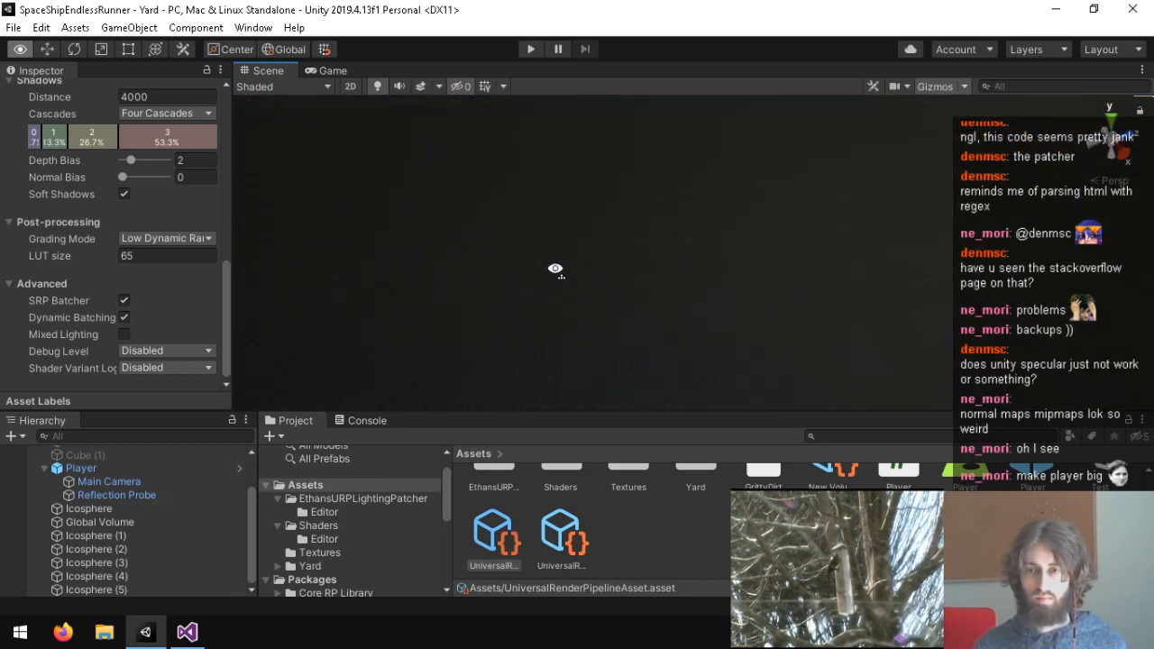
{"action": "right_click_drag", "start_coordinate": [368, 291], "coordinate": [853, 282]}
{"action": "scroll", "coordinate": [370, 163], "scroll_direction": "down", "scroll_amount": 2}
{"action": "left_click", "coordinate": [689, 173]}
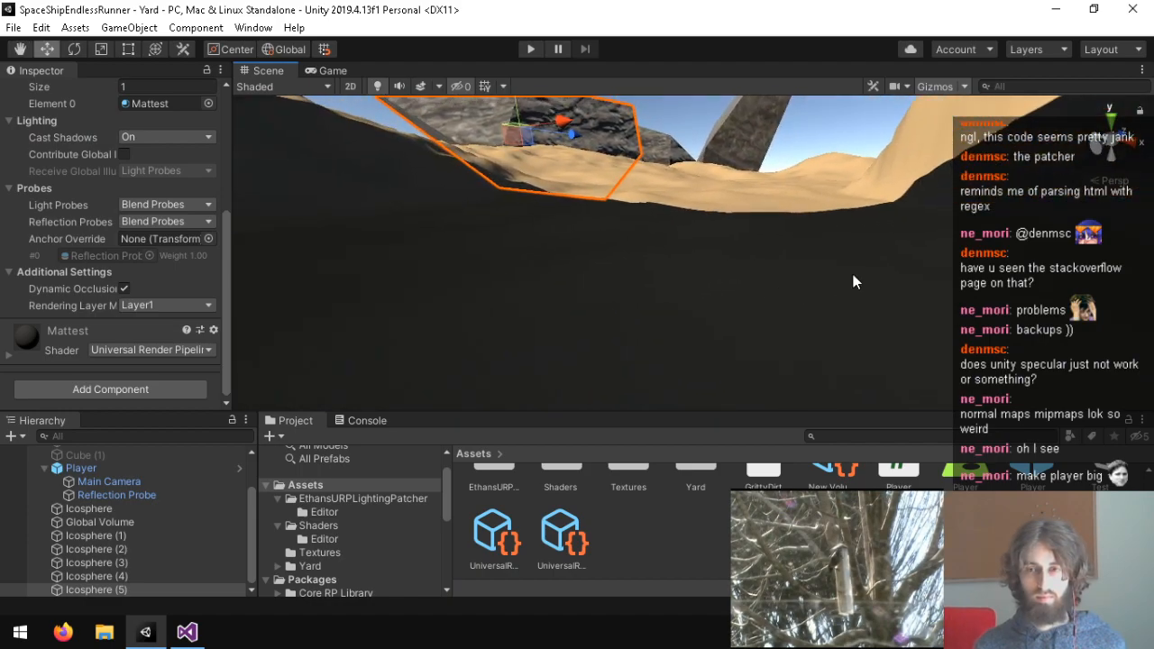
Move the two disabled cubes, Cube and Cube (1), together to about Z -2105 in the shaded sand and adjust their height.
{"action": "scroll", "coordinate": [115, 510], "scroll_direction": "up", "scroll_amount": 2}
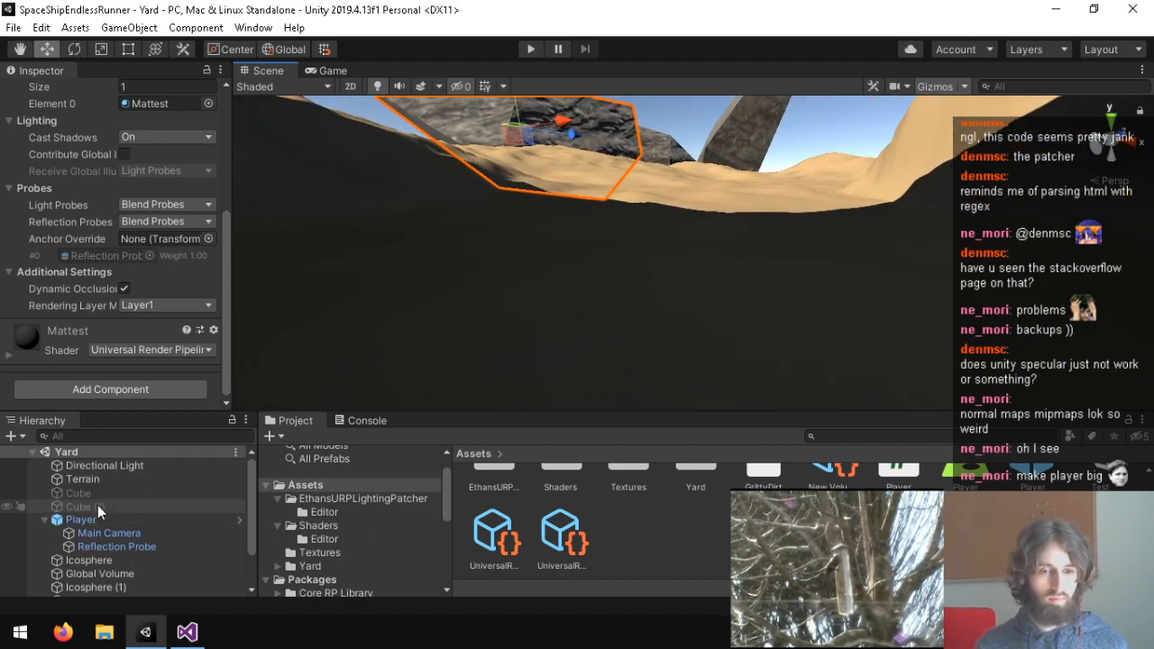
{"action": "left_click", "coordinate": [94, 495]}
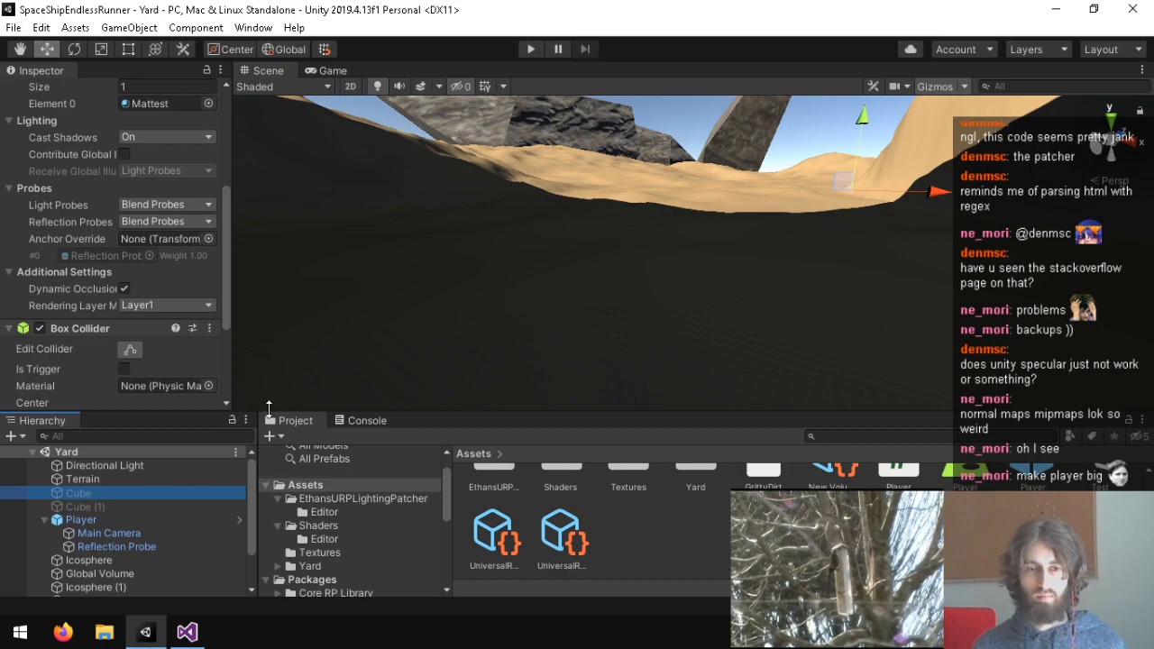
{"action": "left_click", "coordinate": [97, 505], "text": "ctrl"}
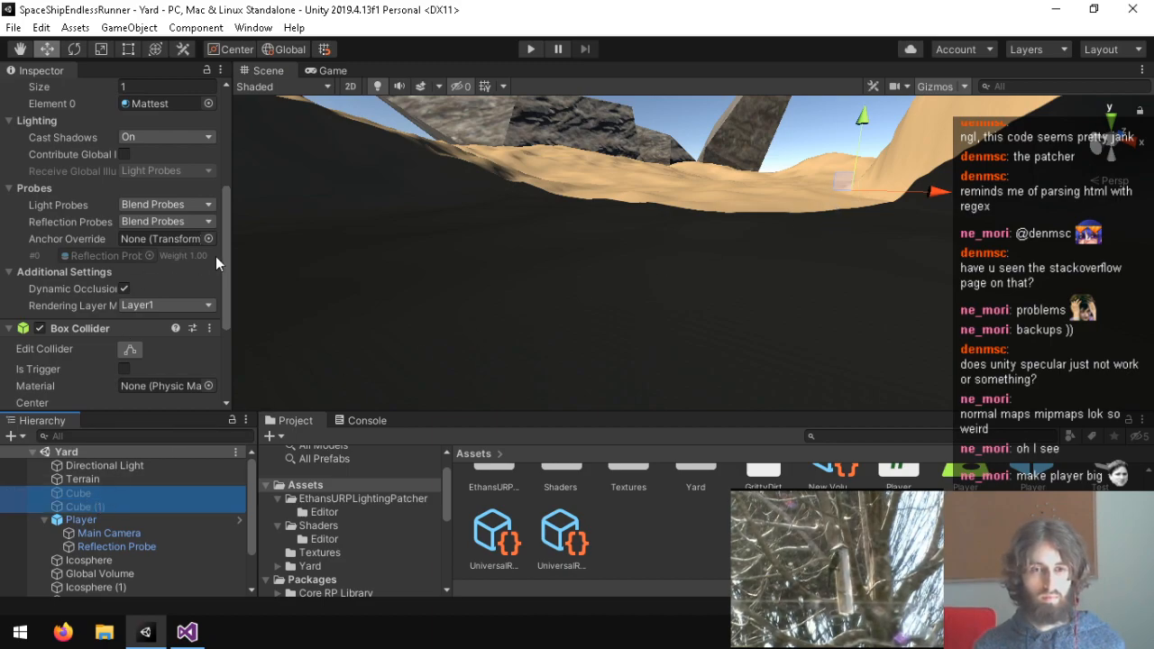
{"action": "scroll", "coordinate": [216, 256], "scroll_direction": "up", "scroll_amount": 5}
{"action": "right_click_drag", "start_coordinate": [592, 273], "coordinate": [549, 268]}
{"action": "left_click_drag", "start_coordinate": [629, 306], "coordinate": [794, 305]}
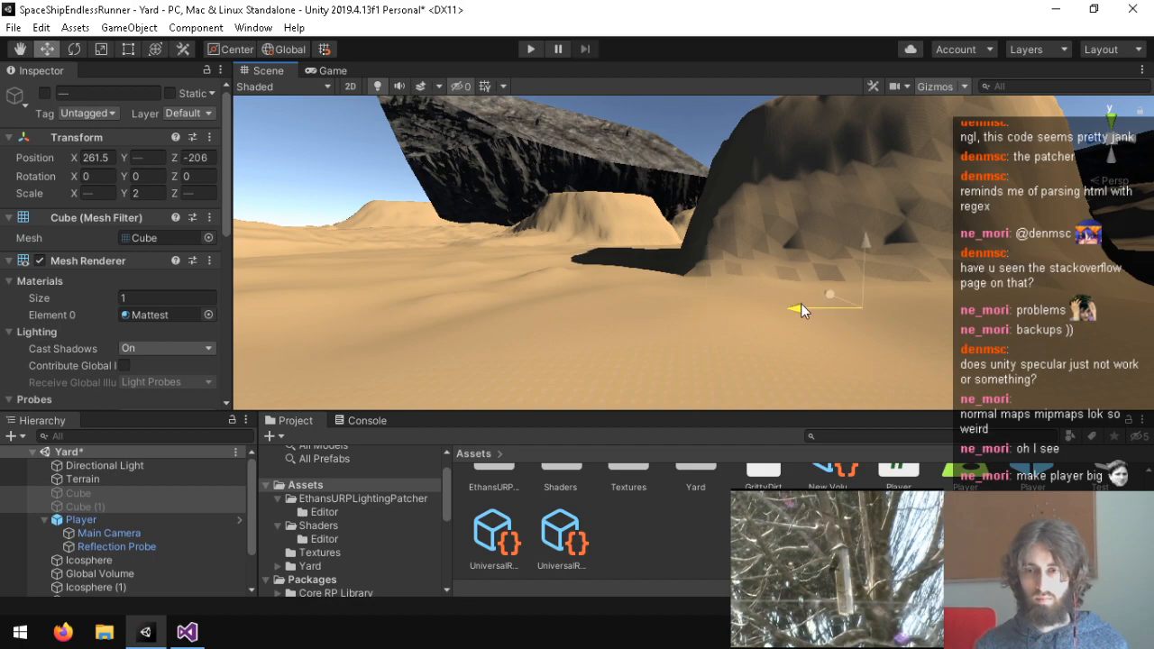
{"action": "right_click_drag", "start_coordinate": [554, 307], "coordinate": [710, 214]}
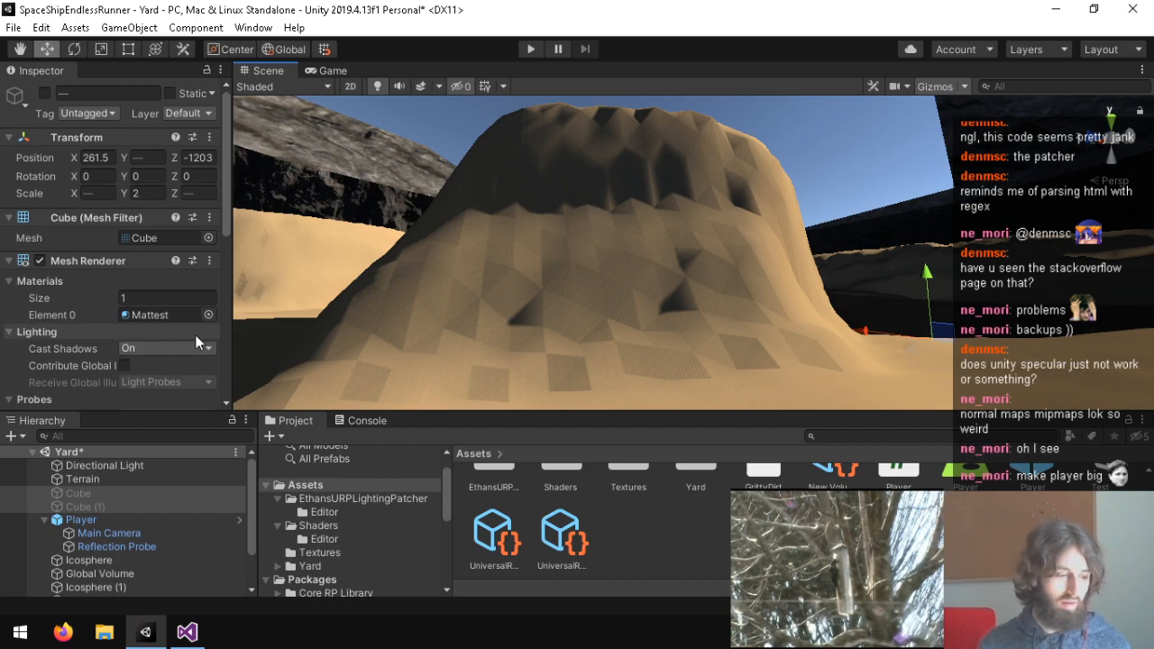
{"action": "right_click_drag", "start_coordinate": [773, 275], "coordinate": [906, 372]}
{"action": "right_click_drag", "start_coordinate": [448, 301], "coordinate": [629, 283]}
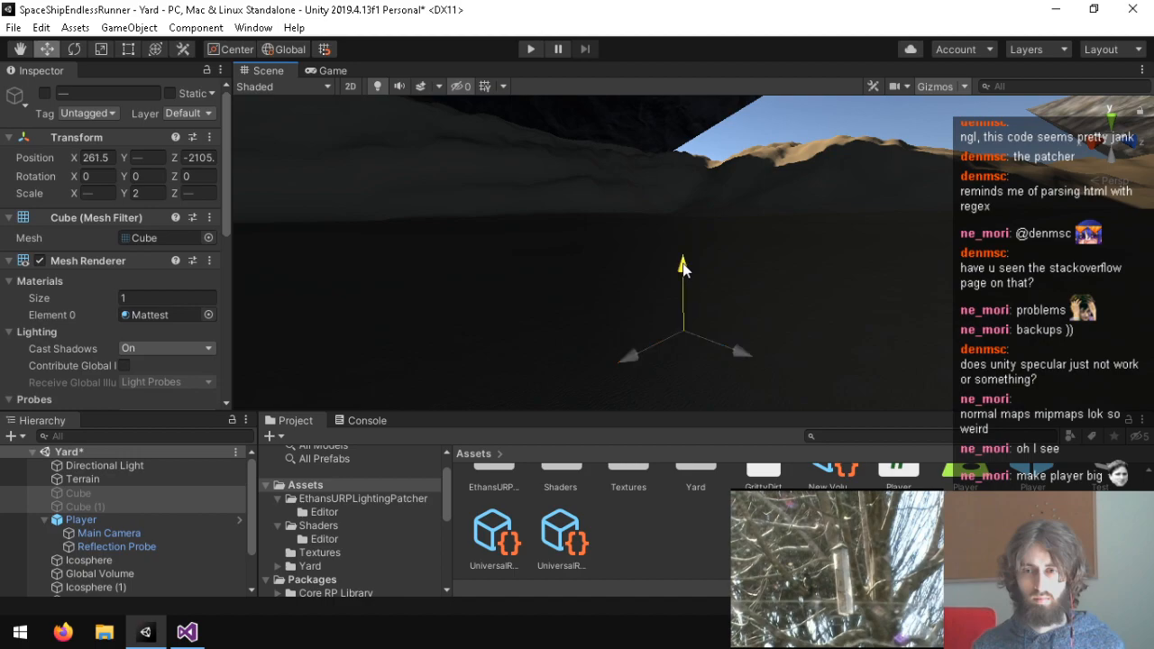
{"action": "left_click_drag", "start_coordinate": [734, 120], "coordinate": [717, 163]}
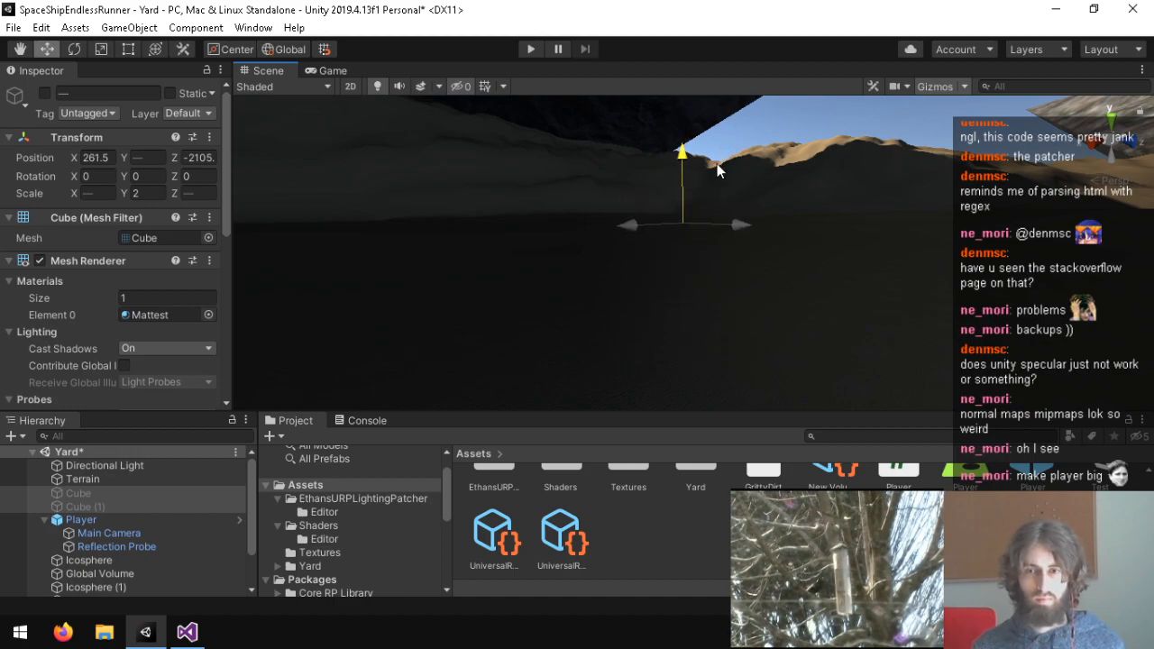
Enable both cubes and lower them onto the sand surface.
{"action": "left_click", "coordinate": [45, 93]}
{"action": "right_click_drag", "start_coordinate": [446, 117], "coordinate": [960, 180]}
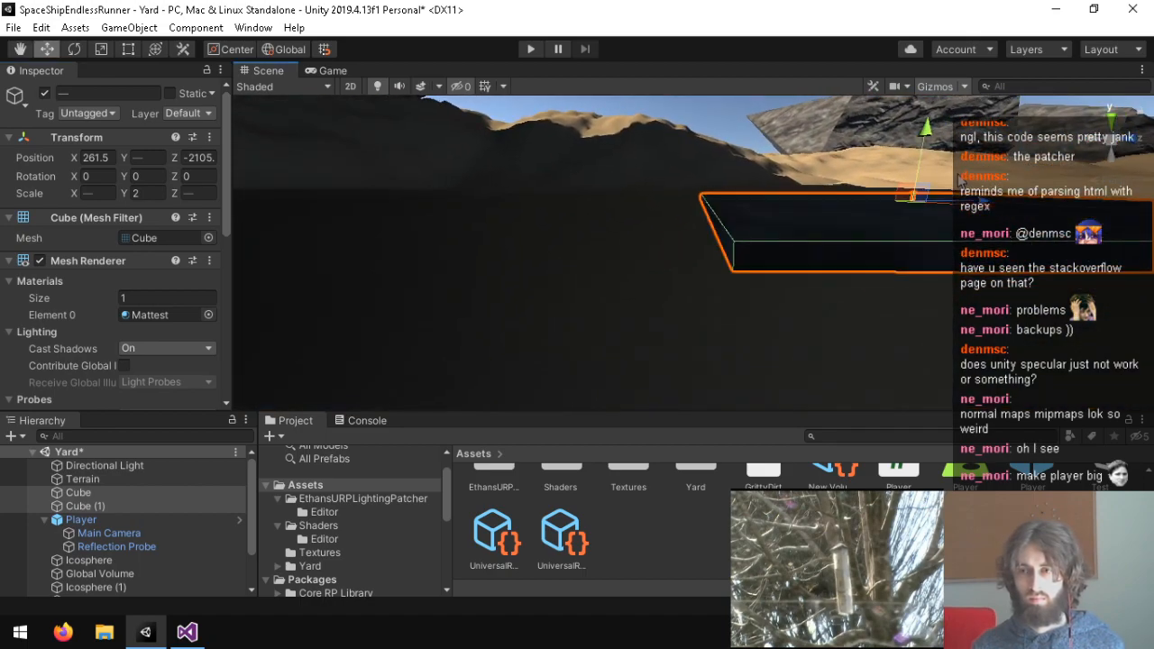
{"action": "left_click_drag", "start_coordinate": [929, 144], "coordinate": [929, 211]}
{"action": "right_click_drag", "start_coordinate": [929, 211], "coordinate": [1105, 216]}
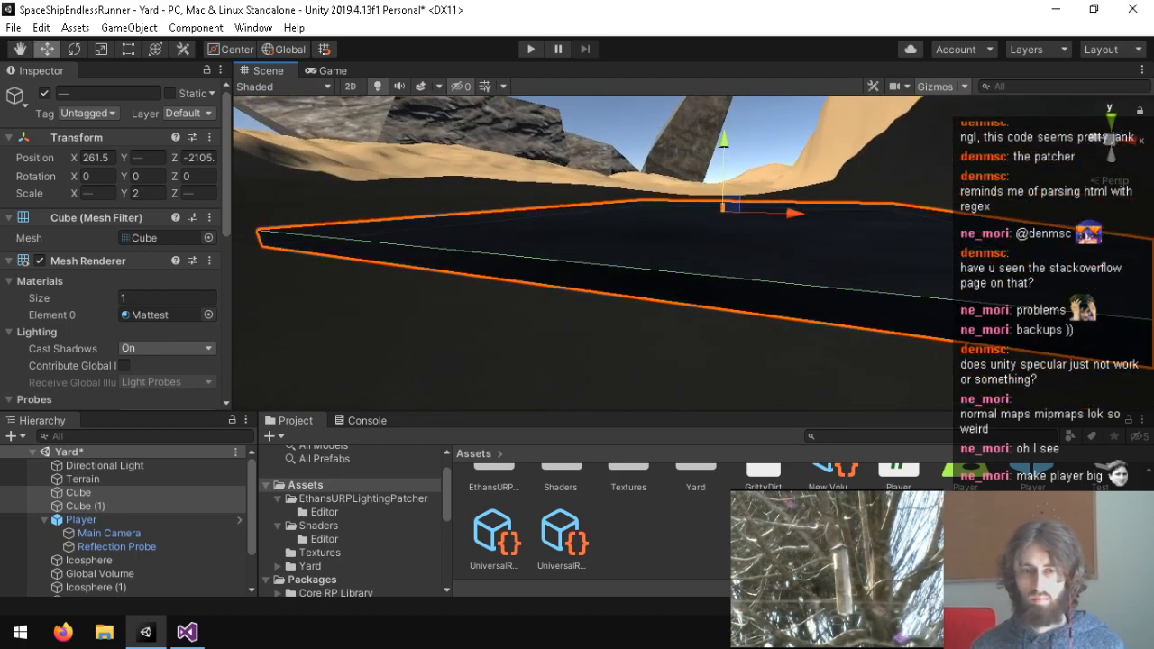
{"action": "scroll", "coordinate": [591, 523], "scroll_direction": "up", "scroll_amount": 1}
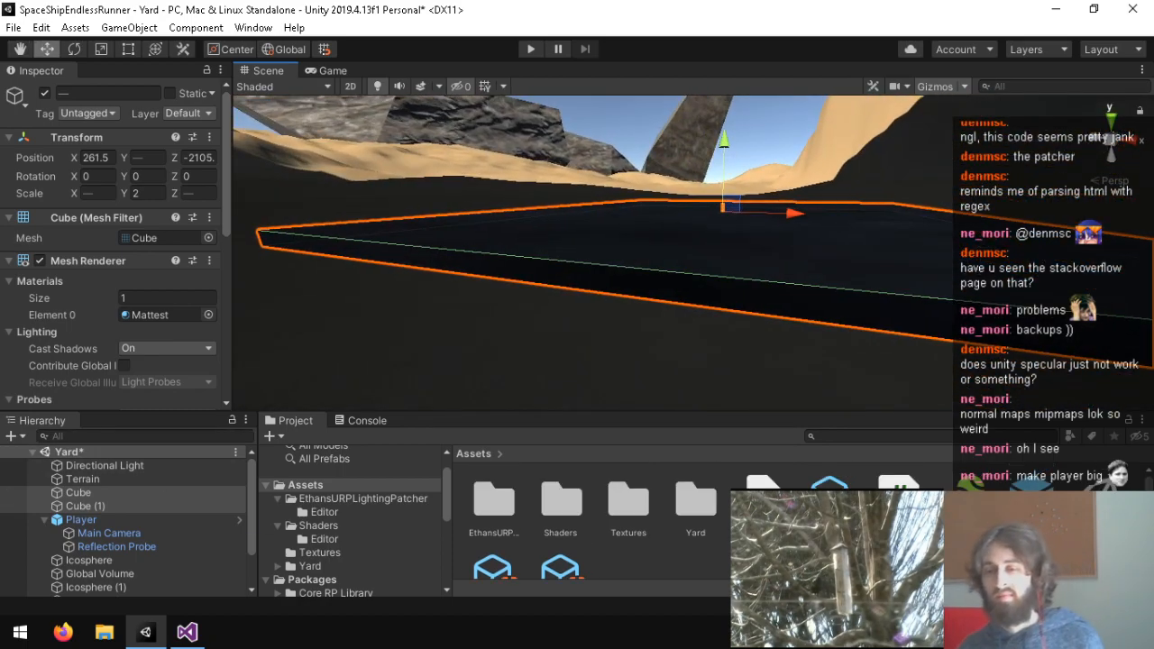
{"action": "key", "text": "e"}
{"action": "key", "text": "w"}
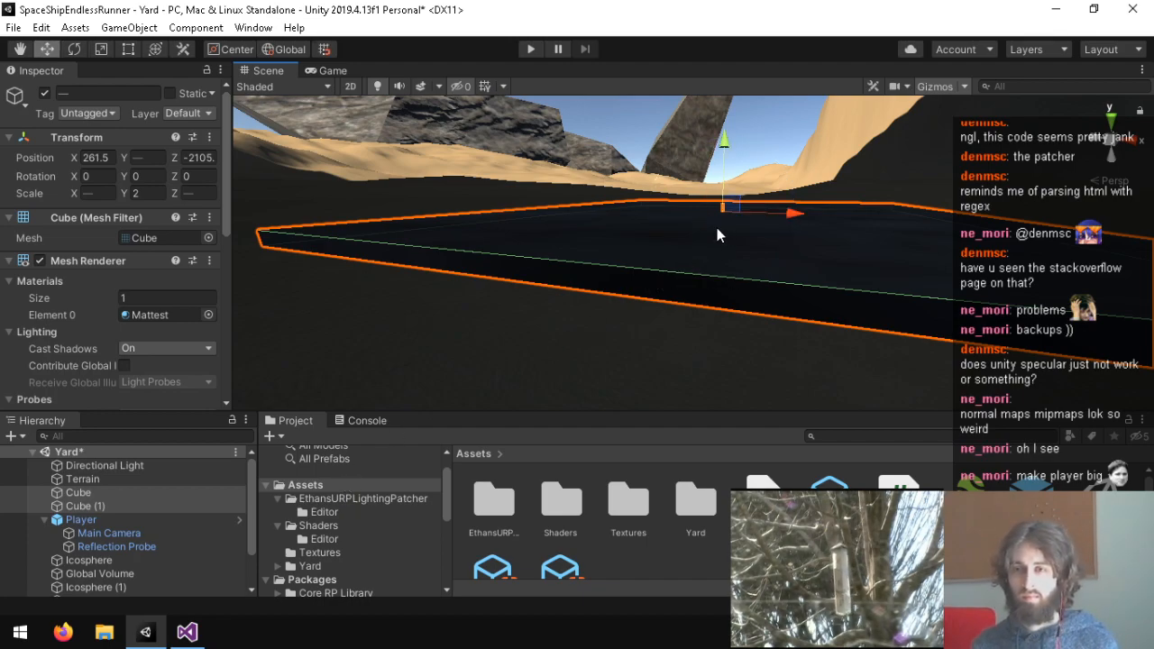
{"action": "key", "text": "Delete"}
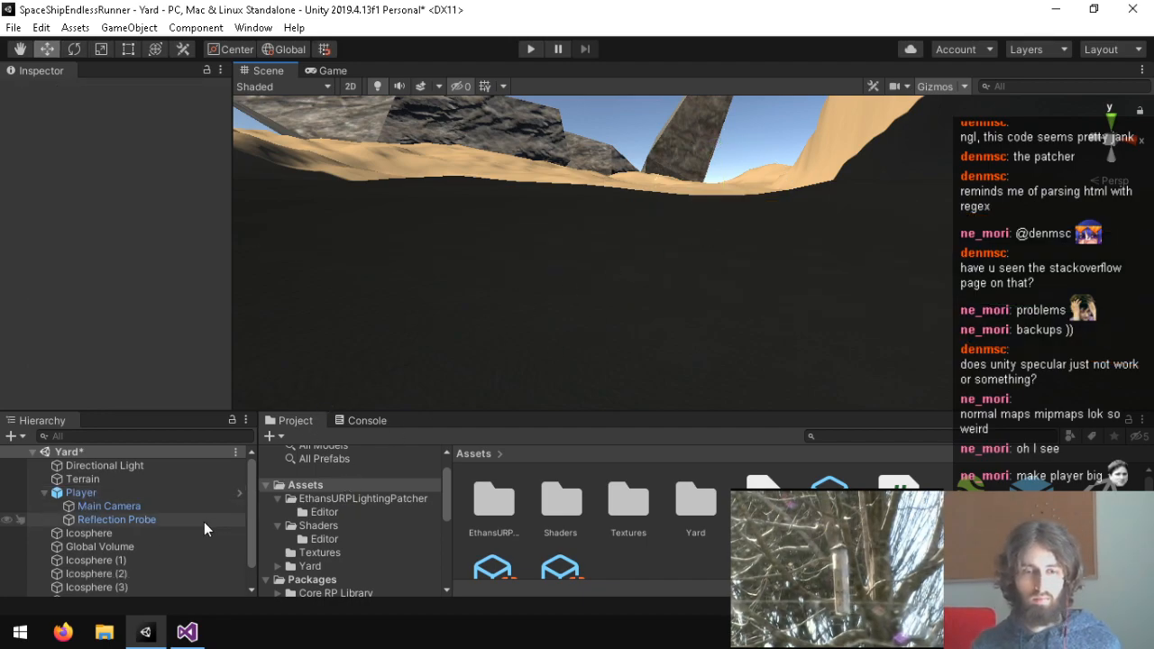
{"action": "key", "text": "ctrl+z"}
Set the X and Z scale of the wide flat Cube (1) to 1.
{"action": "left_click", "coordinate": [134, 492]}
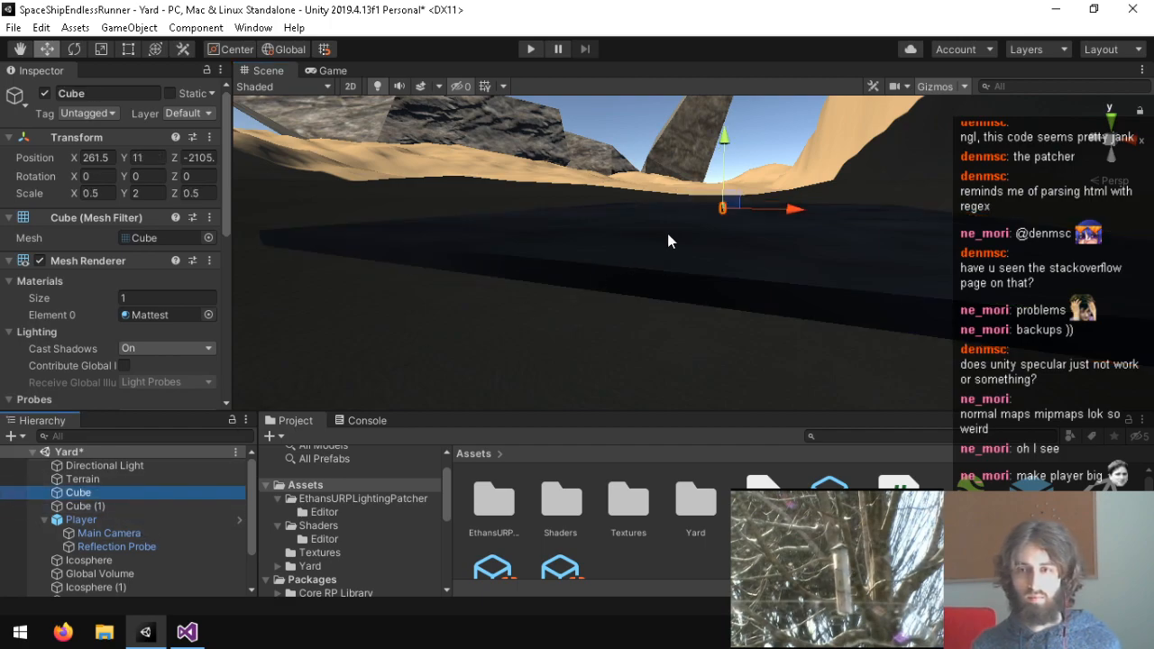
{"action": "left_click", "coordinate": [694, 254]}
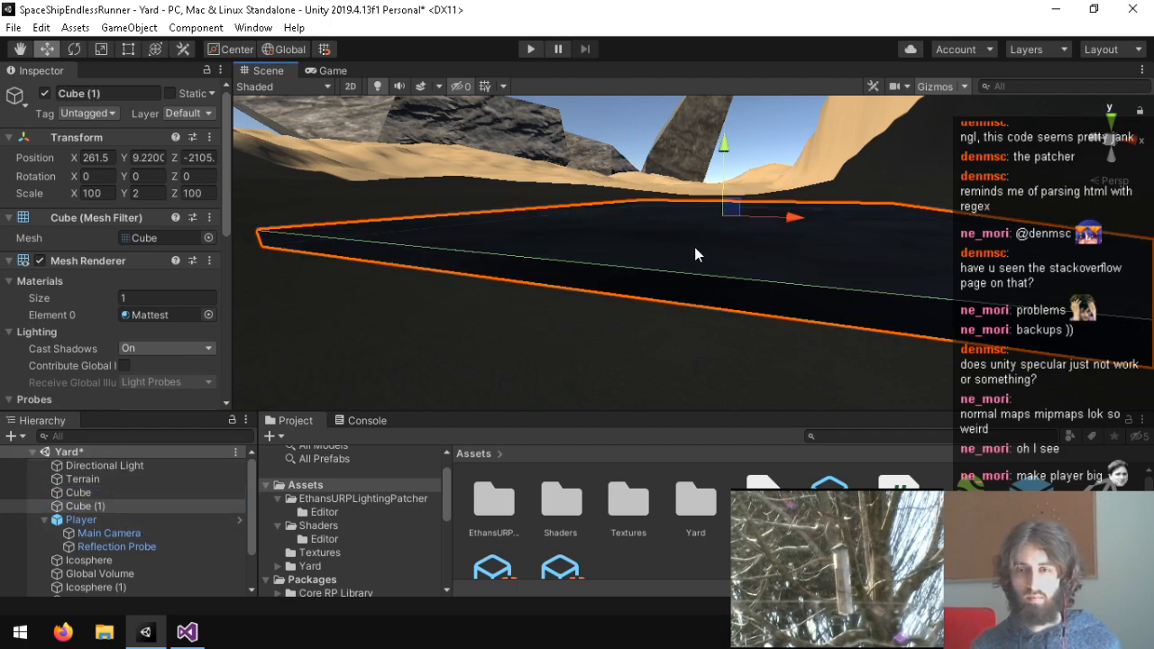
{"action": "left_click", "coordinate": [106, 194]}
{"action": "type", "text": "1"}
{"action": "left_click", "coordinate": [200, 194]}
{"action": "type", "text": "1"}
Move the Player near the cubes, to about X 261, Y 10.5, Z -2222.
{"action": "right_click_drag", "start_coordinate": [686, 226], "coordinate": [369, 257]}
{"action": "left_click", "coordinate": [95, 521]}
{"action": "right_click_drag", "start_coordinate": [749, 203], "coordinate": [485, 190]}
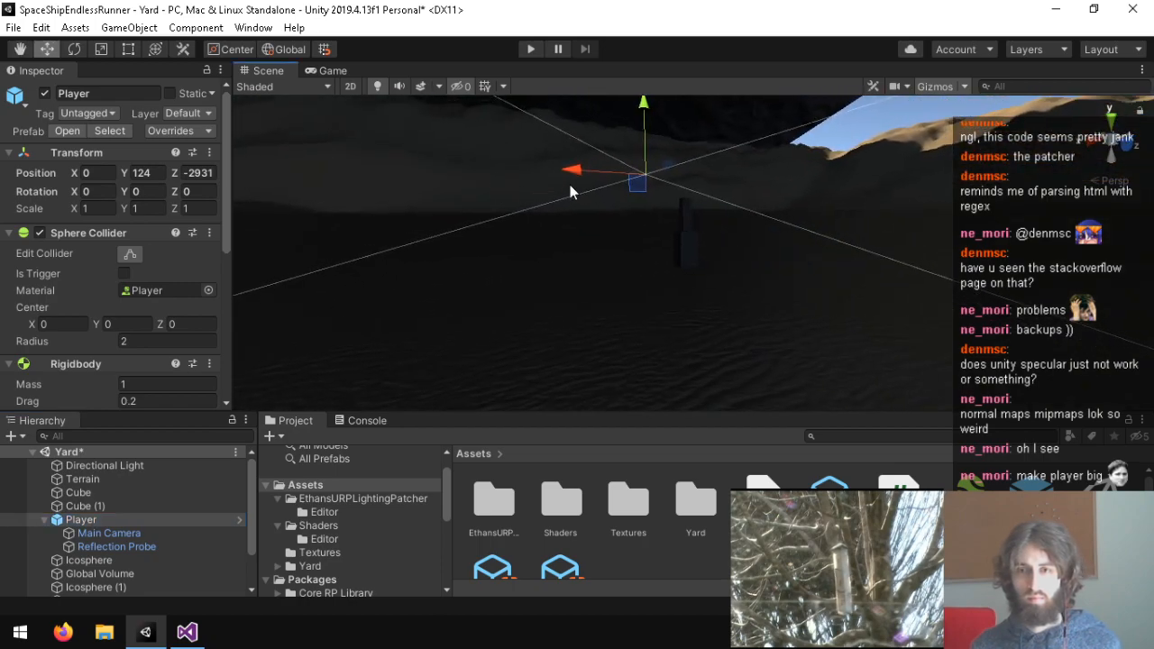
{"action": "right_click_drag", "start_coordinate": [641, 174], "coordinate": [783, 191]}
{"action": "key", "text": "s"}
{"action": "left_click_drag", "start_coordinate": [495, 181], "coordinate": [633, 190]}
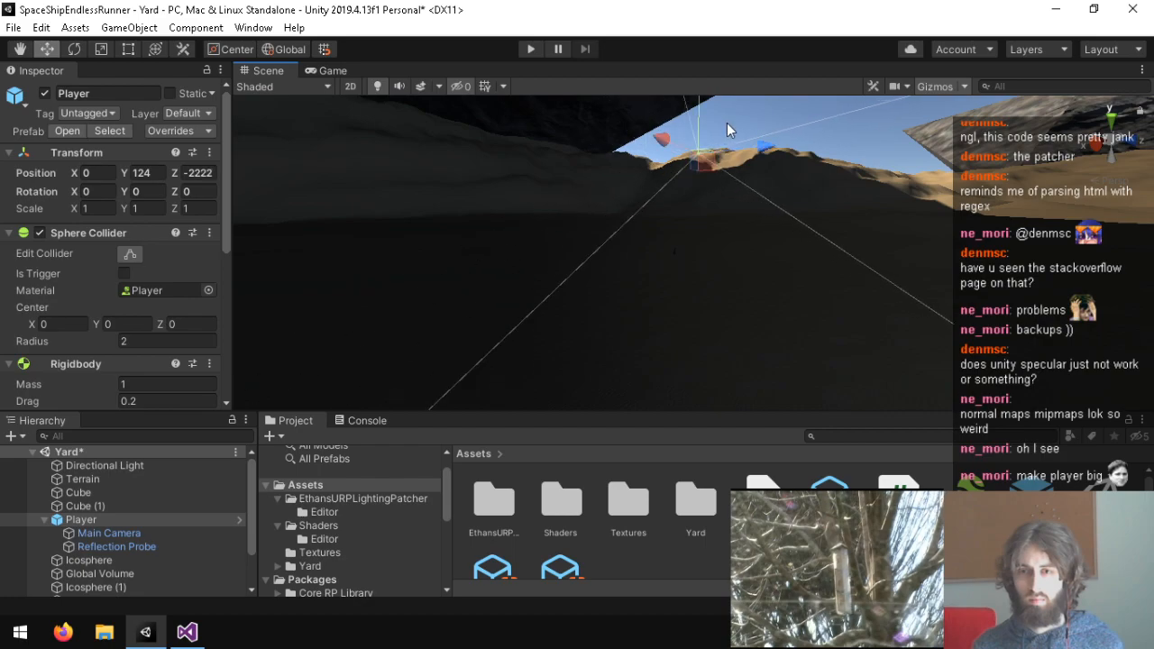
{"action": "left_click_drag", "start_coordinate": [704, 107], "coordinate": [453, 303]}
{"action": "left_click_drag", "start_coordinate": [492, 216], "coordinate": [505, 140]}
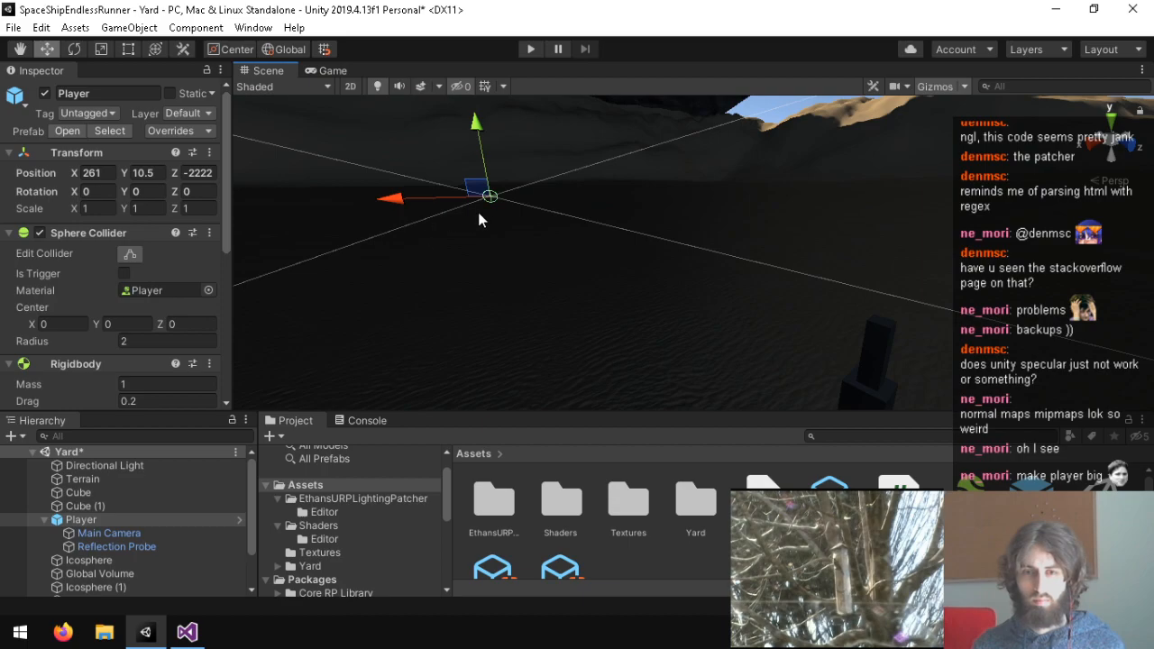
Set the Y scale of the lower block, Cube (1), to 4.
{"action": "left_click_drag", "start_coordinate": [507, 224], "coordinate": [921, 279], "text": "alt"}
{"action": "left_click", "coordinate": [756, 268]}
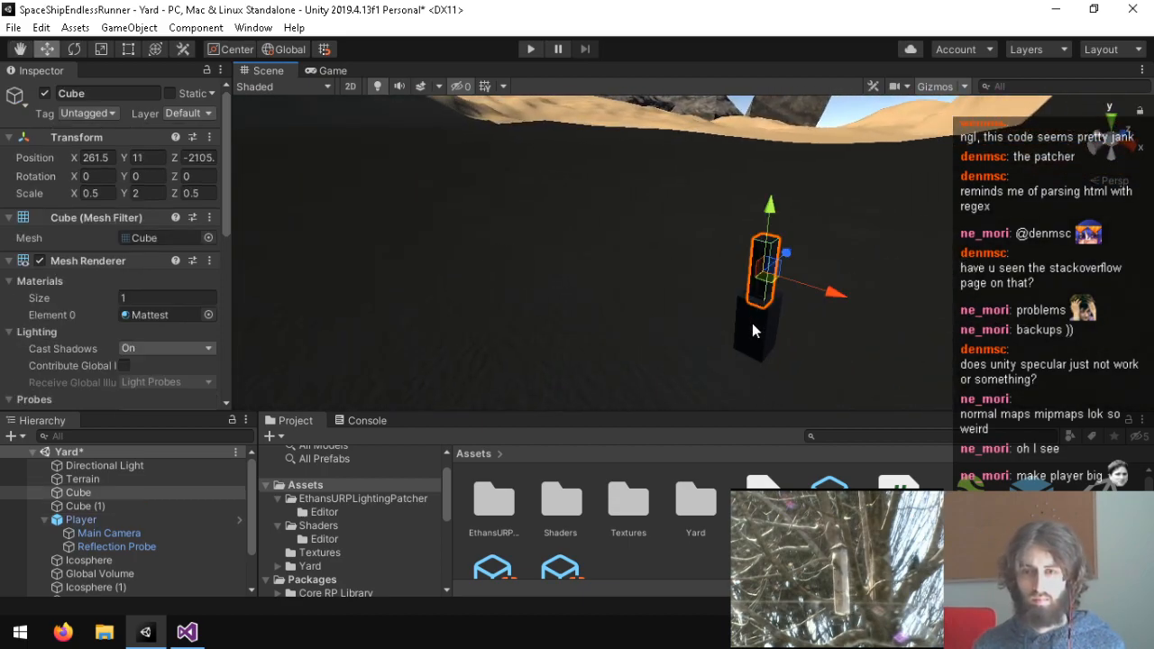
{"action": "left_click", "coordinate": [752, 323]}
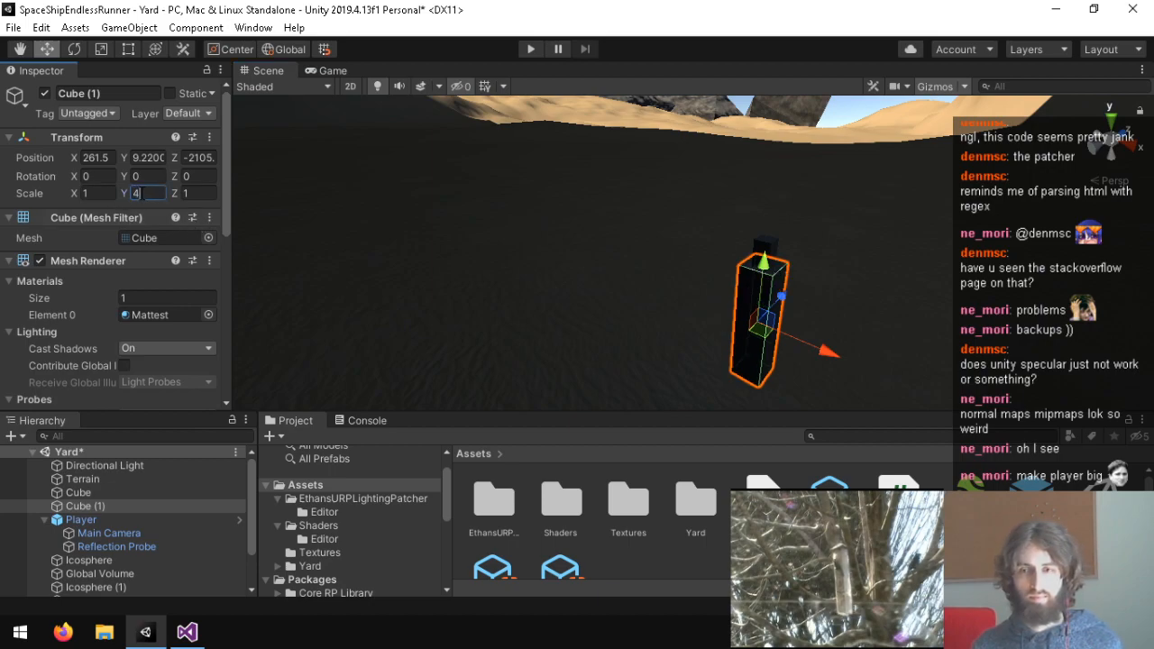
Place Cube beside Cube (1) at about X 254.85 and Y 8.88, and set its scale to 1, 4, 1.
{"action": "left_click", "coordinate": [768, 249]}
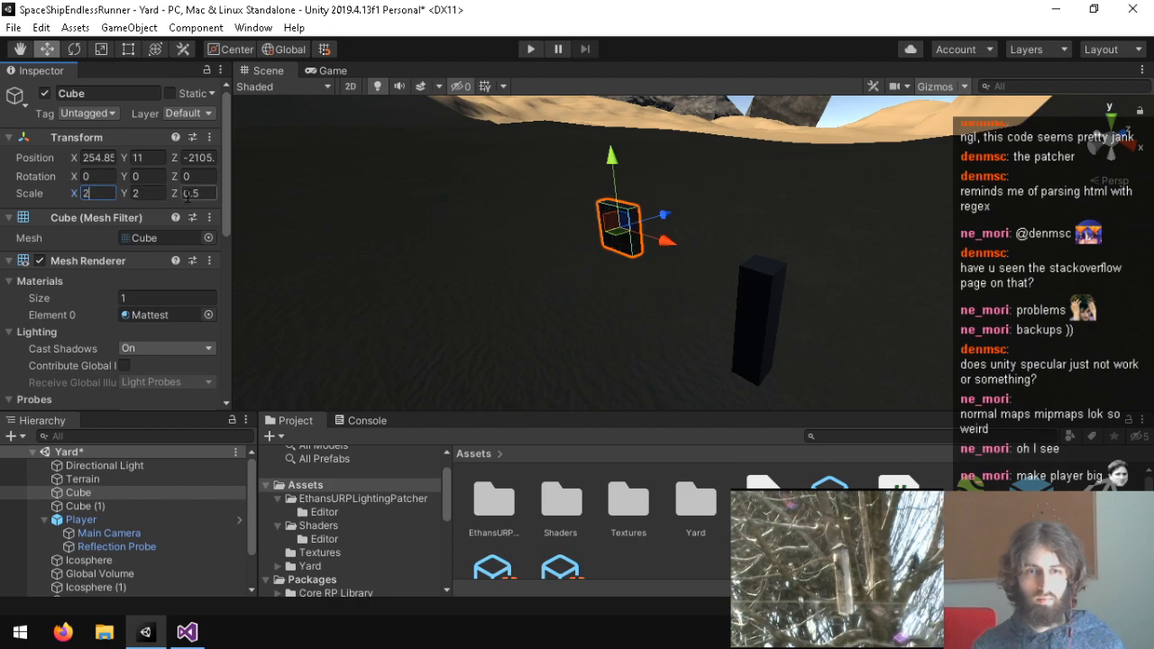
{"action": "type", "text": "2"}
{"action": "left_click", "coordinate": [137, 193]}
{"action": "type", "text": "4"}
{"action": "left_click", "coordinate": [771, 301]}
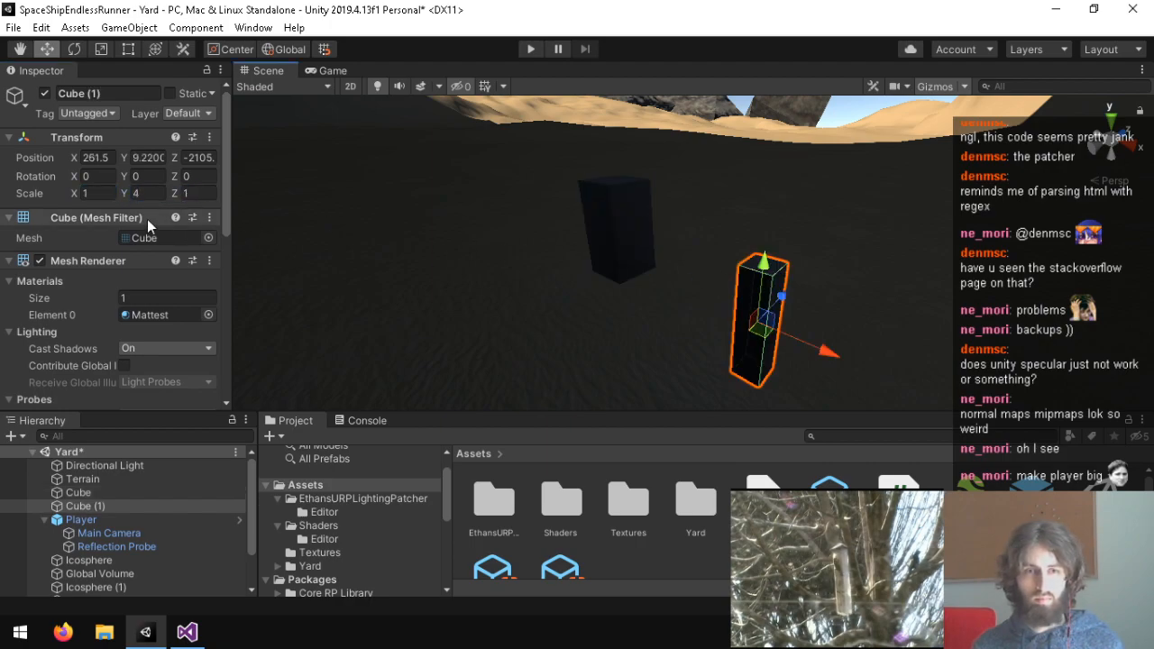
{"action": "left_click", "coordinate": [631, 251]}
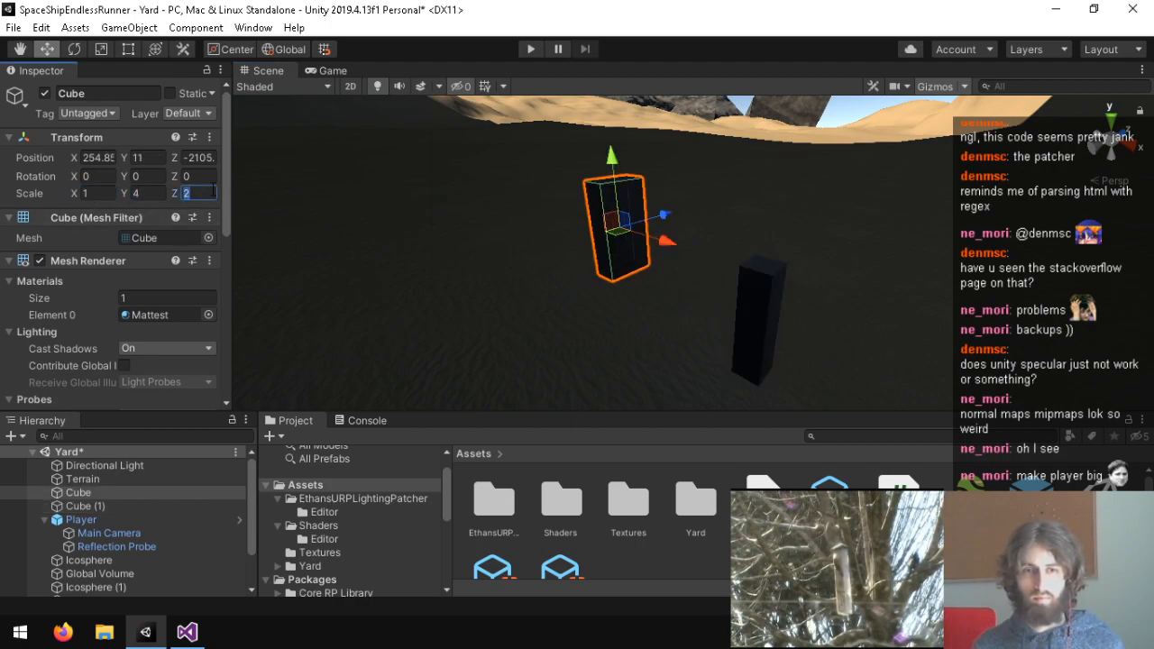
{"action": "left_click_drag", "start_coordinate": [625, 236], "coordinate": [630, 208]}
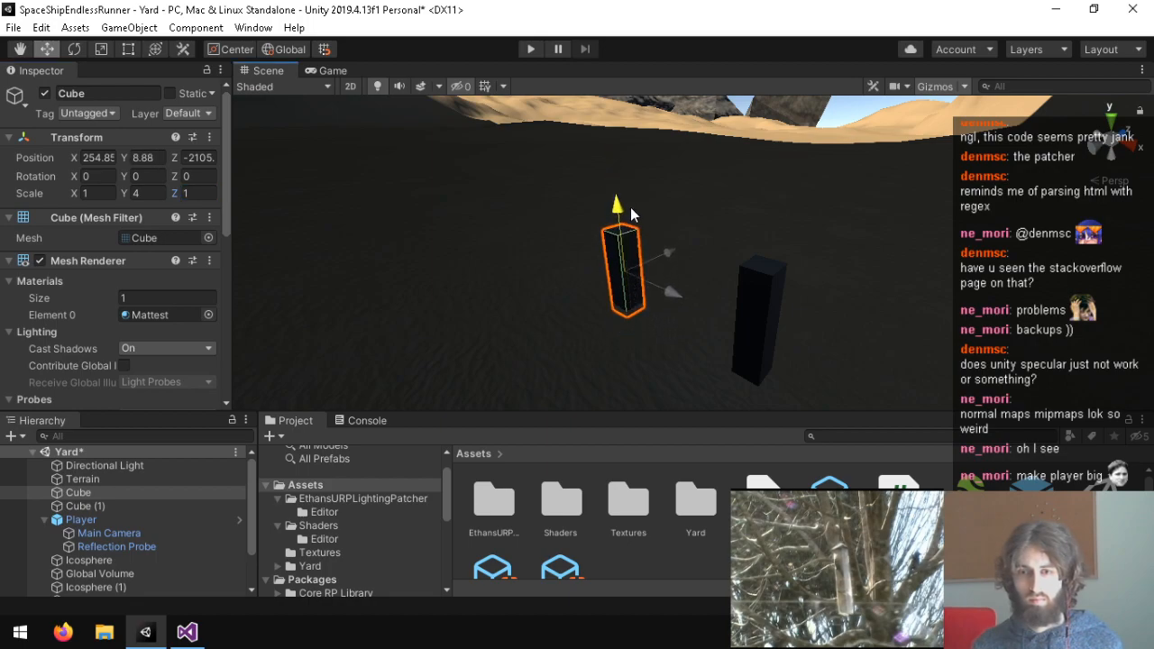
Lower Cube (1) to about Y 8.45, then duplicate it and position the copy as another pillar on the sand.
{"action": "left_click", "coordinate": [765, 304]}
{"action": "left_click_drag", "start_coordinate": [765, 286], "coordinate": [721, 283], "text": "alt"}
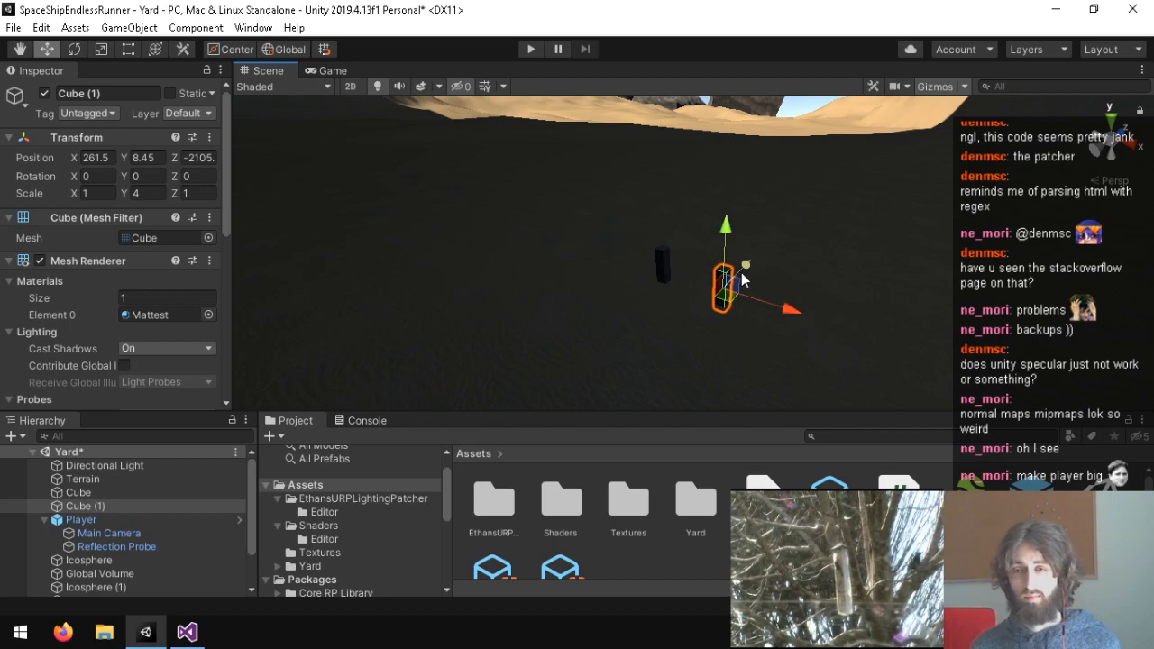
{"action": "key", "text": "ctrl+d"}
{"action": "left_click_drag", "start_coordinate": [849, 196], "coordinate": [824, 202]}
{"action": "right_click_drag", "start_coordinate": [786, 220], "coordinate": [523, 191]}
{"action": "key", "text": "w"}
{"action": "key", "text": "w"}
{"action": "key", "text": "s"}
Duplicate the pillar again and place the copy at about X 233.2, Y 9.46, Z -2094.
{"action": "key", "text": "ctrl+d"}
{"action": "left_click_drag", "start_coordinate": [871, 261], "coordinate": [647, 267]}
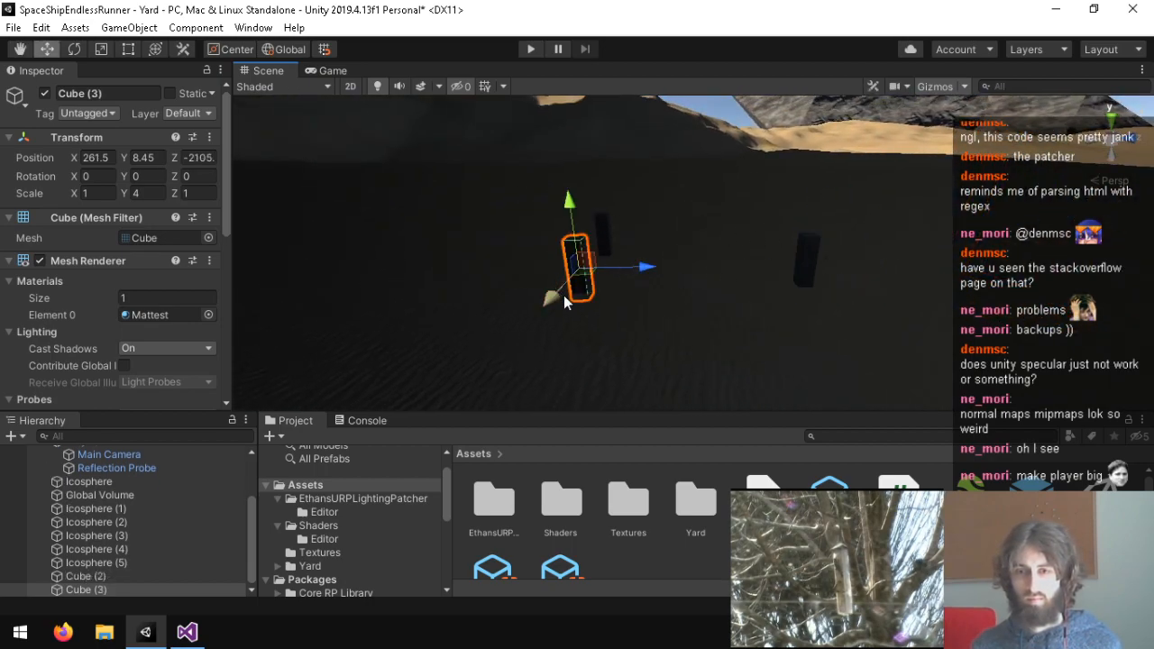
{"action": "right_click_drag", "start_coordinate": [769, 215], "coordinate": [784, 194]}
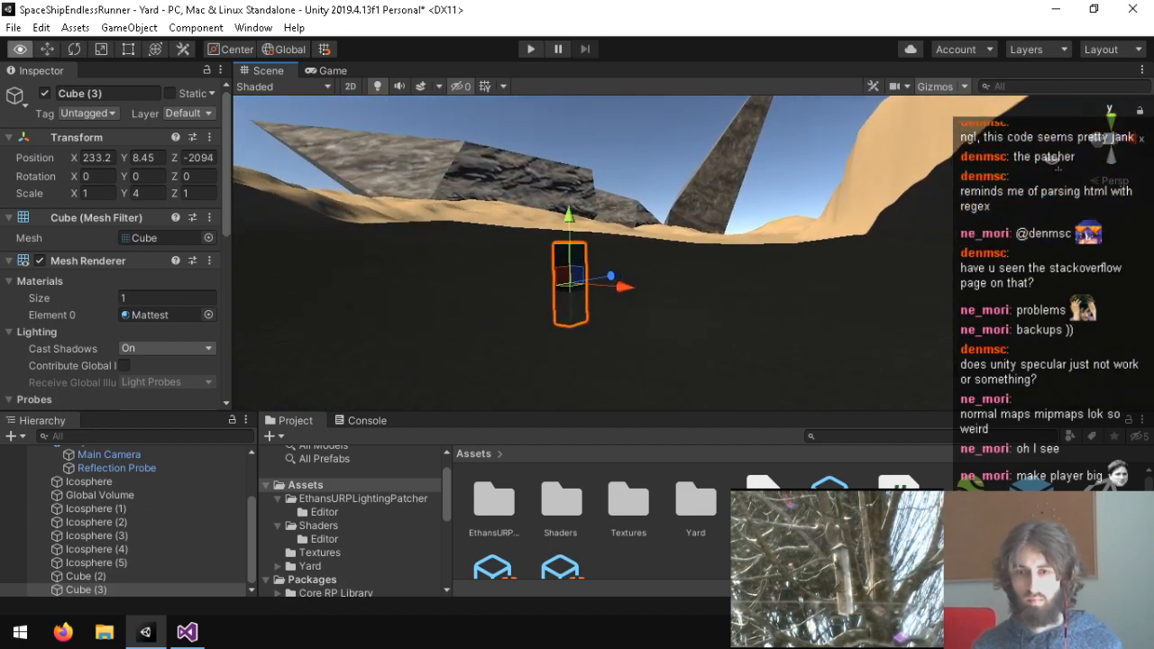
{"action": "right_click_drag", "start_coordinate": [1049, 161], "coordinate": [1114, 168]}
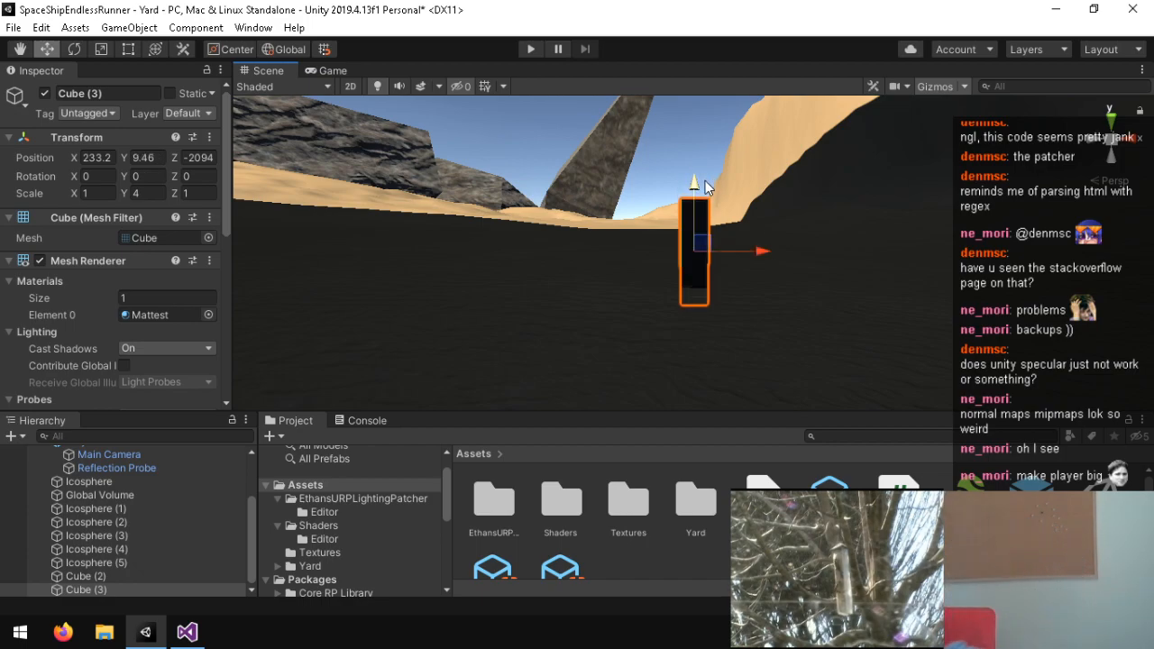
Run the scene in play mode to check the view from the player's new position, then stop play mode.
{"action": "right_click_drag", "start_coordinate": [561, 113], "coordinate": [162, 302]}
{"action": "scroll", "coordinate": [73, 298], "scroll_direction": "down", "scroll_amount": 5}
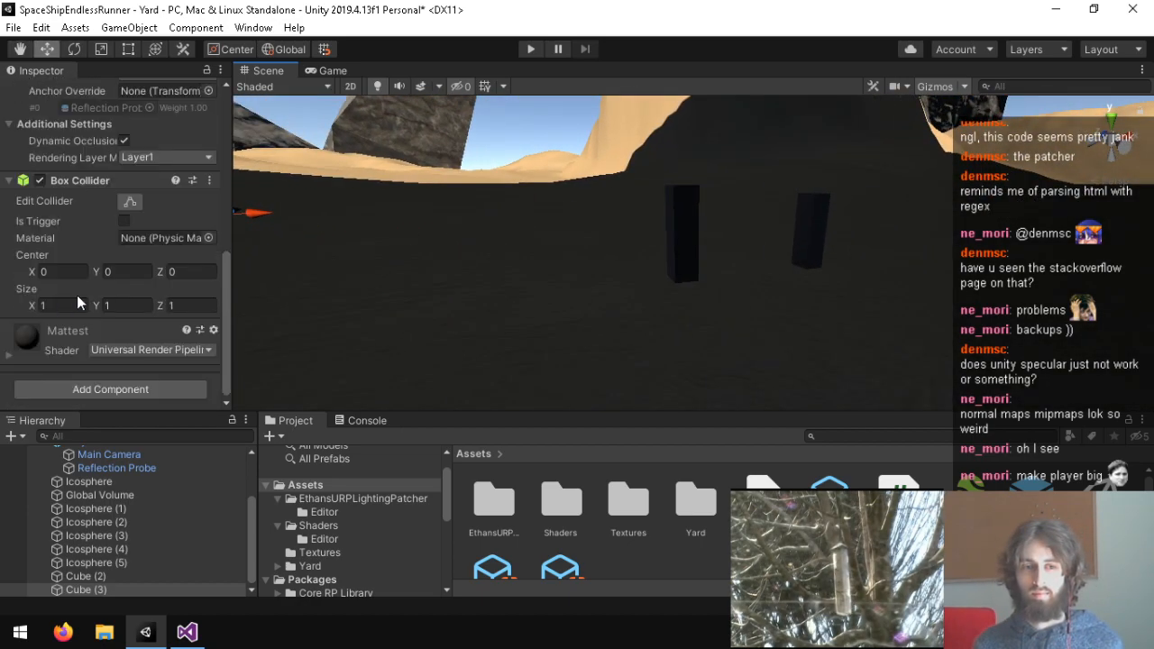
{"action": "left_click", "coordinate": [530, 51]}
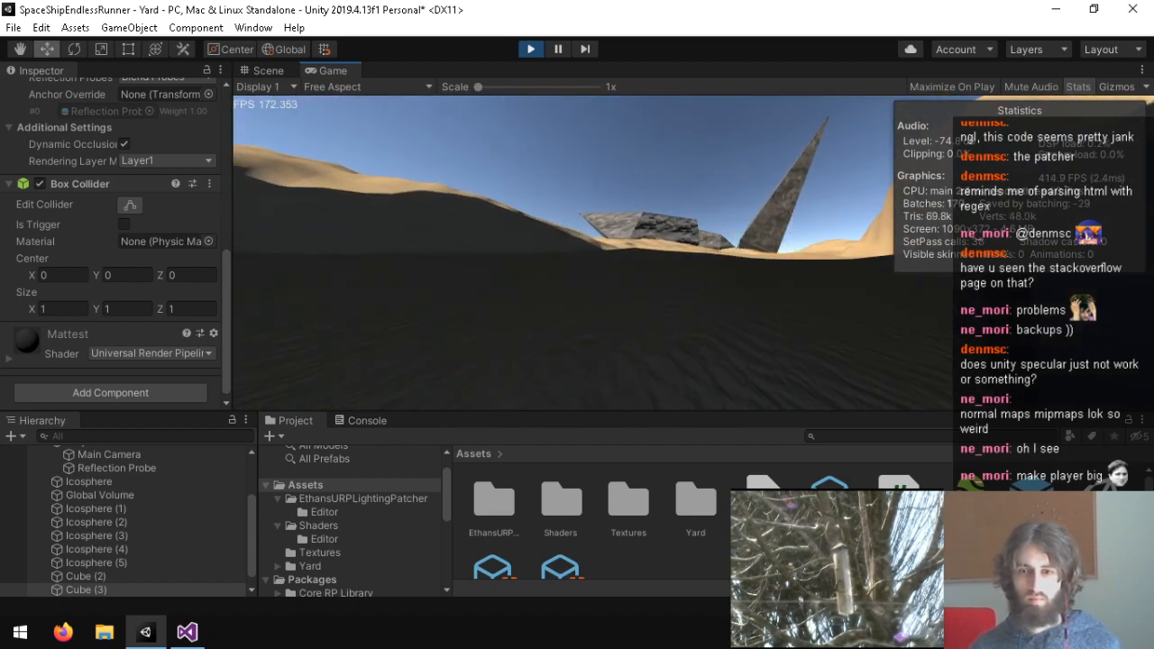
{"action": "key", "text": "ctrl+p"}
Check the velocity code in FixedUpdate of Player.cs in Visual Studio, then return to Unity and look through the scene's object list.
{"action": "left_click", "coordinate": [187, 632]}
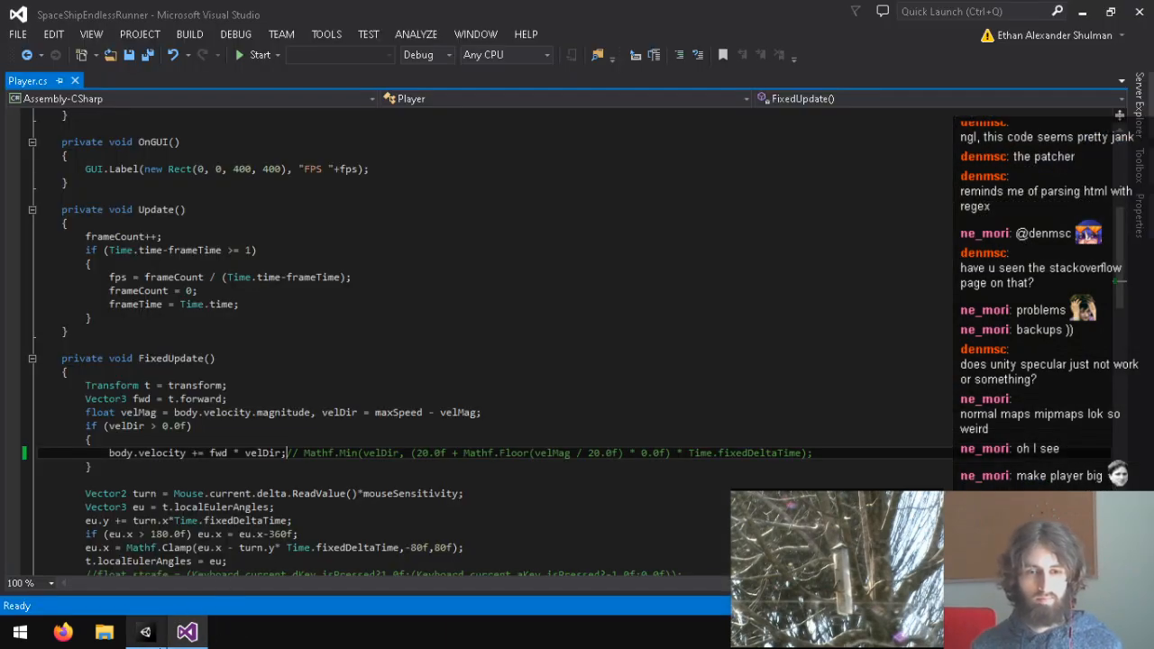
{"action": "left_click", "coordinate": [146, 632]}
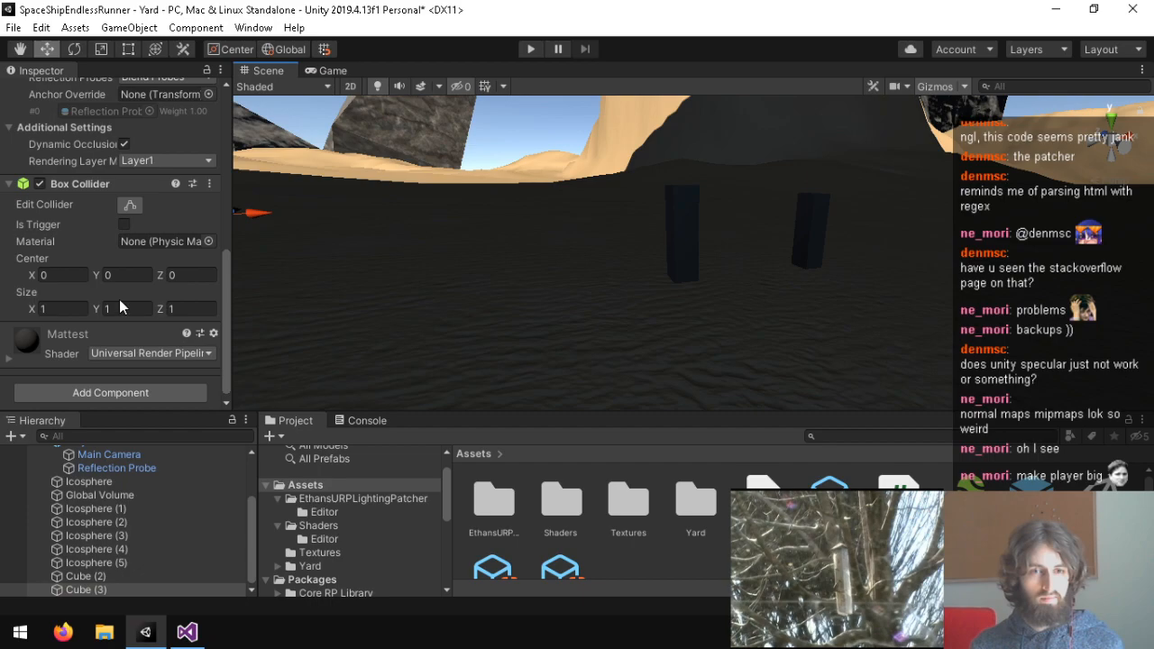
{"action": "scroll", "coordinate": [108, 300], "scroll_direction": "up", "scroll_amount": 6}
{"action": "left_click", "coordinate": [188, 632]}
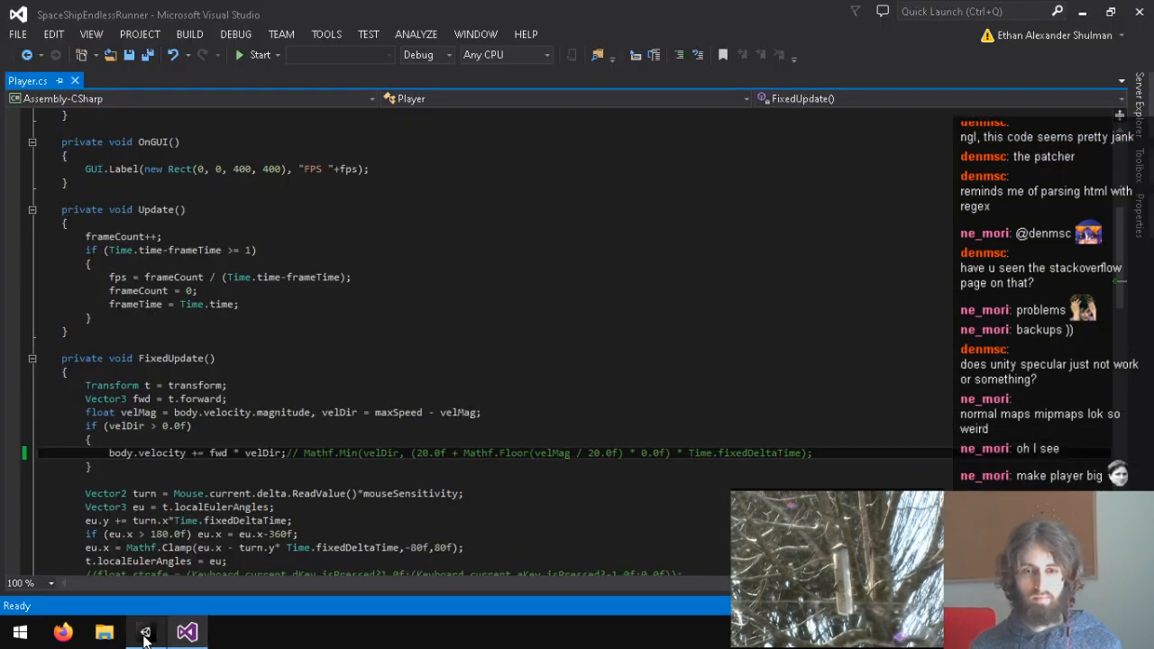
{"action": "mouse_move", "coordinate": [145, 636]}
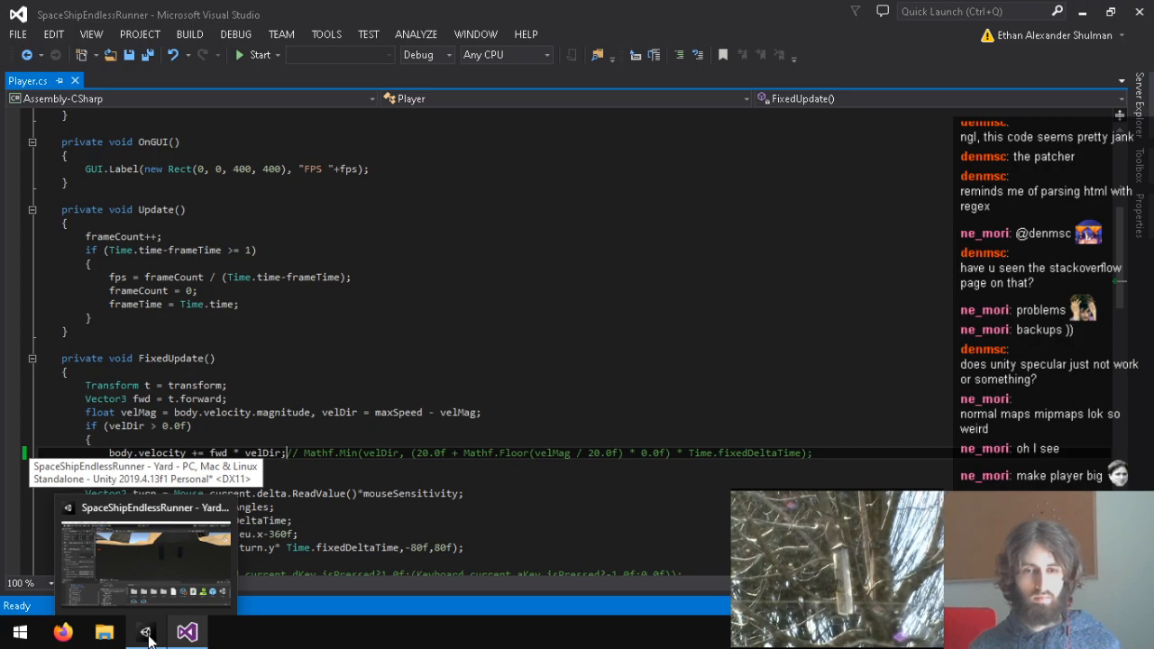
{"action": "left_click", "coordinate": [146, 634]}
{"action": "scroll", "coordinate": [66, 361], "scroll_direction": "down", "scroll_amount": 6}
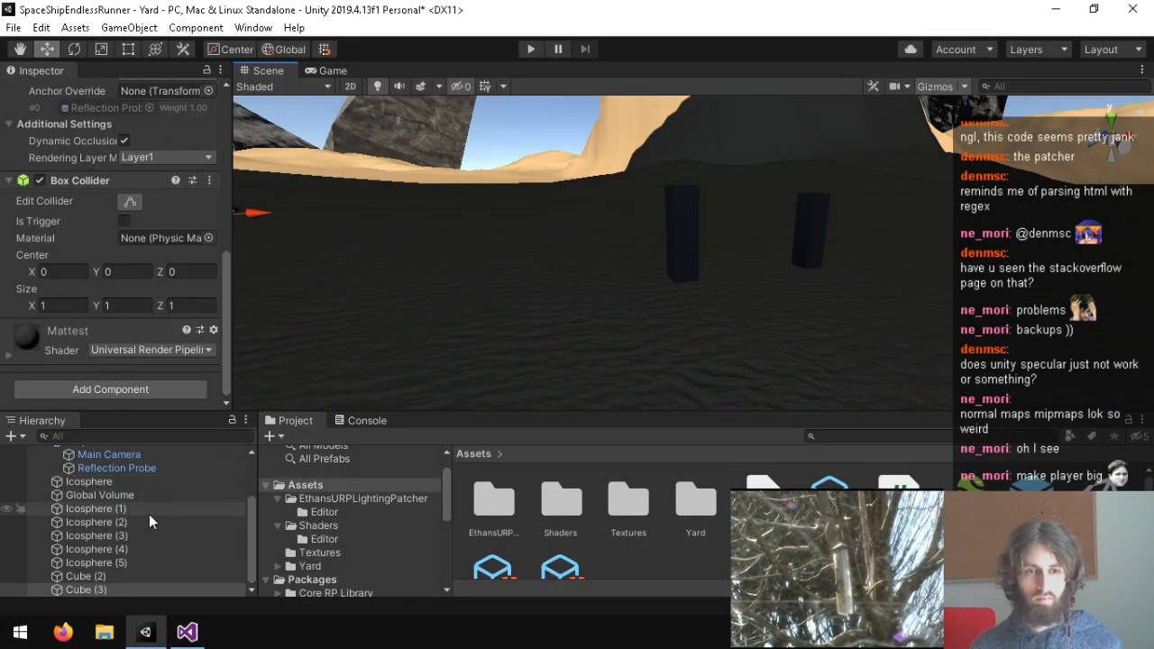
{"action": "scroll", "coordinate": [119, 559], "scroll_direction": "up", "scroll_amount": 3}
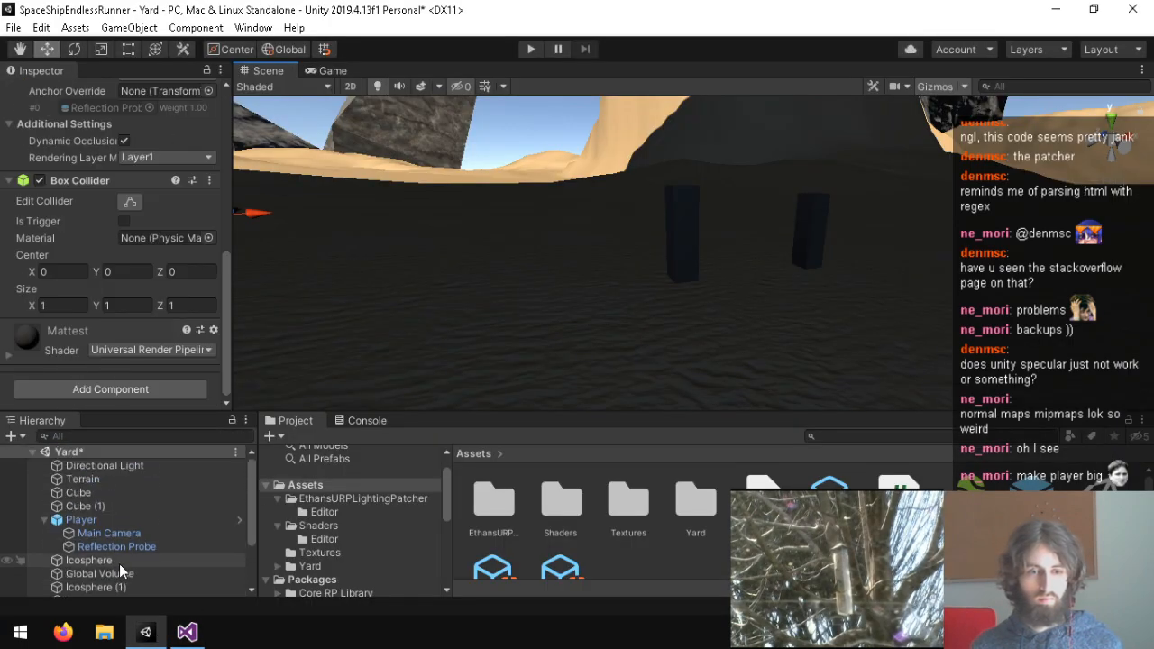
Set the Player's Rigidbody drag to 0.01, then run the scene in play mode to test the movement and stop it.
{"action": "left_click", "coordinate": [100, 519]}
{"action": "scroll", "coordinate": [69, 351], "scroll_direction": "up", "scroll_amount": 3}
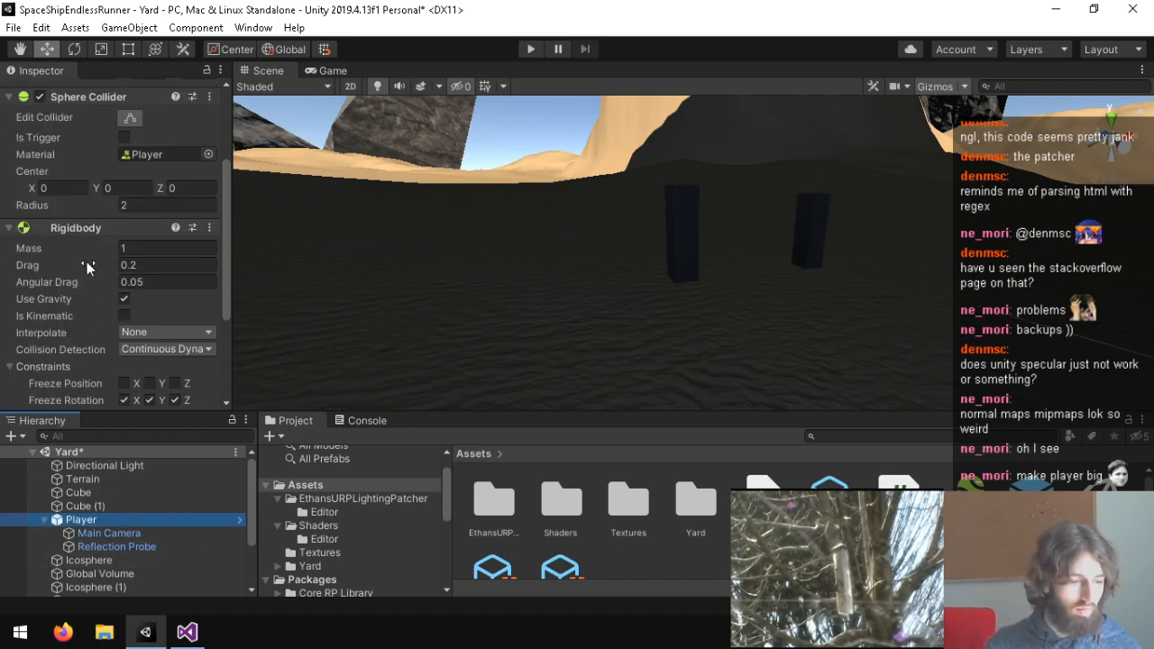
{"action": "left_click", "coordinate": [186, 265]}
{"action": "type", "text": "0.01"}
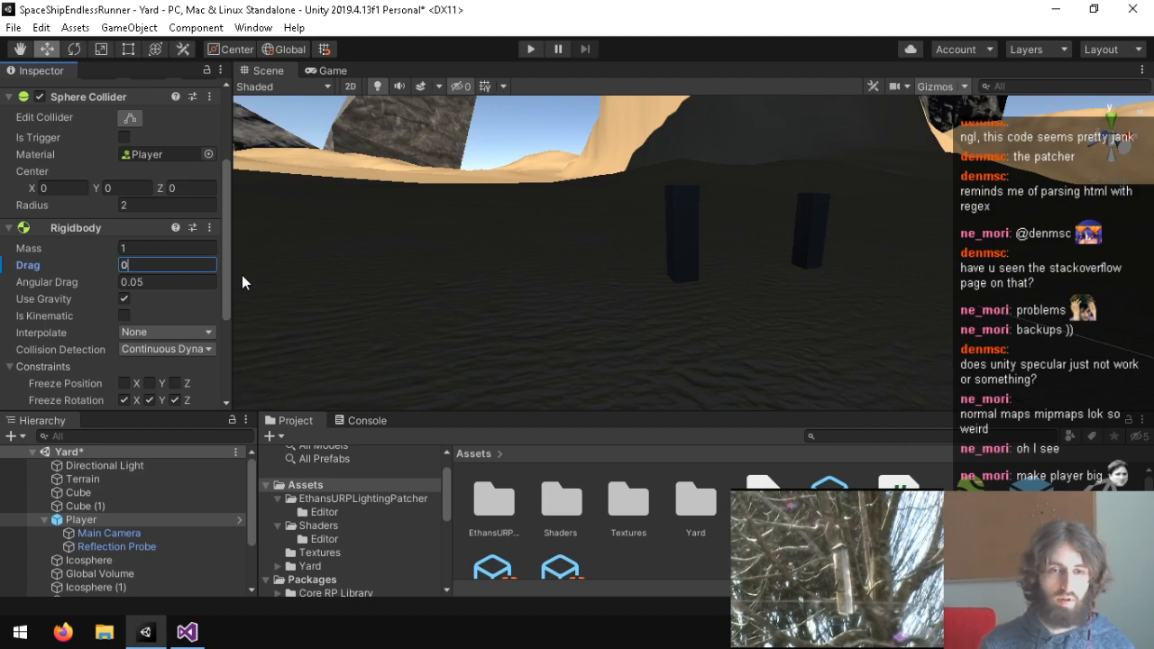
{"action": "left_click", "coordinate": [530, 49]}
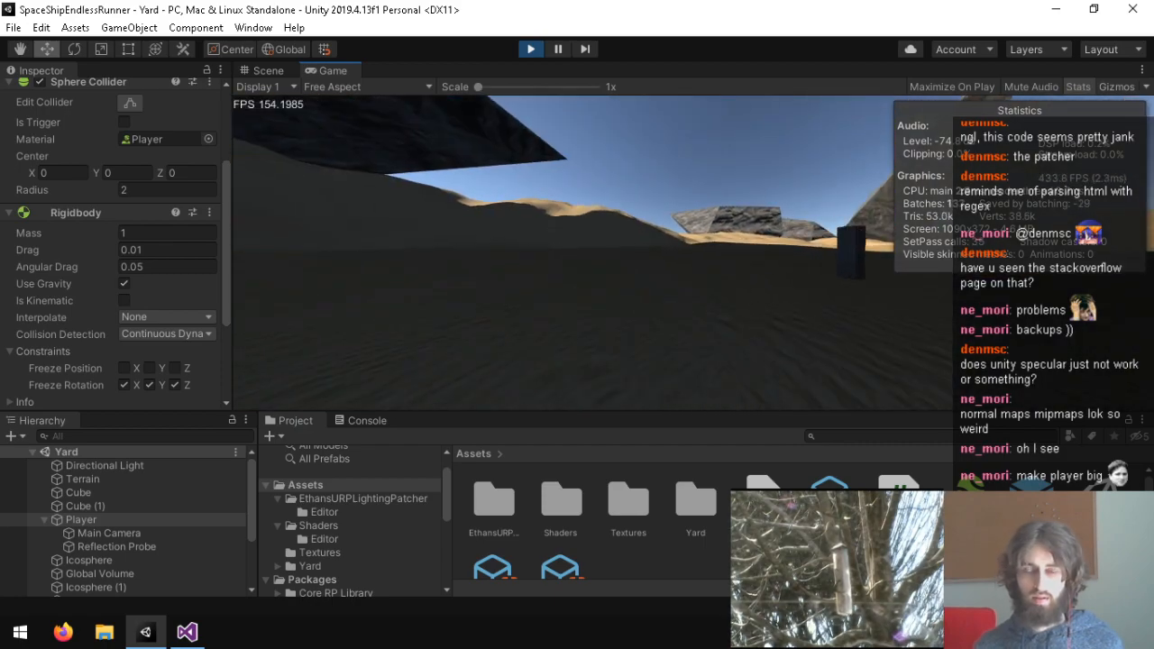
{"action": "key", "text": "ctrl+p"}
Set dynamic and static friction of the Player physics material to 0, then test the movement in play mode and stop it.
{"action": "left_click", "coordinate": [972, 499]}
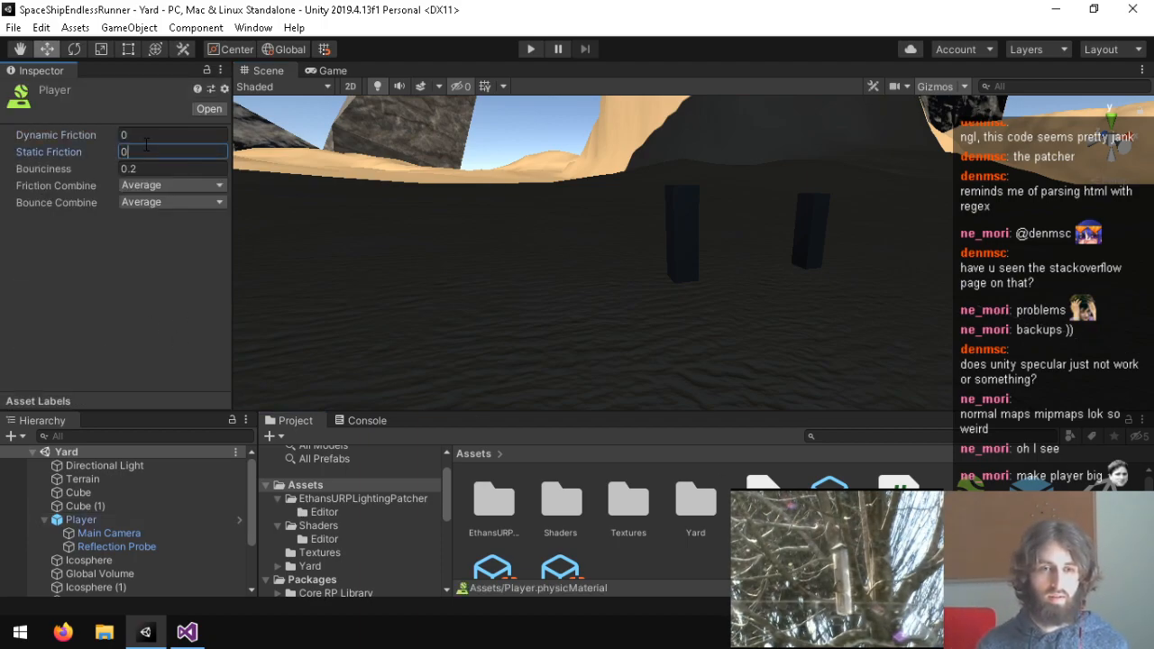
{"action": "left_click", "coordinate": [531, 50]}
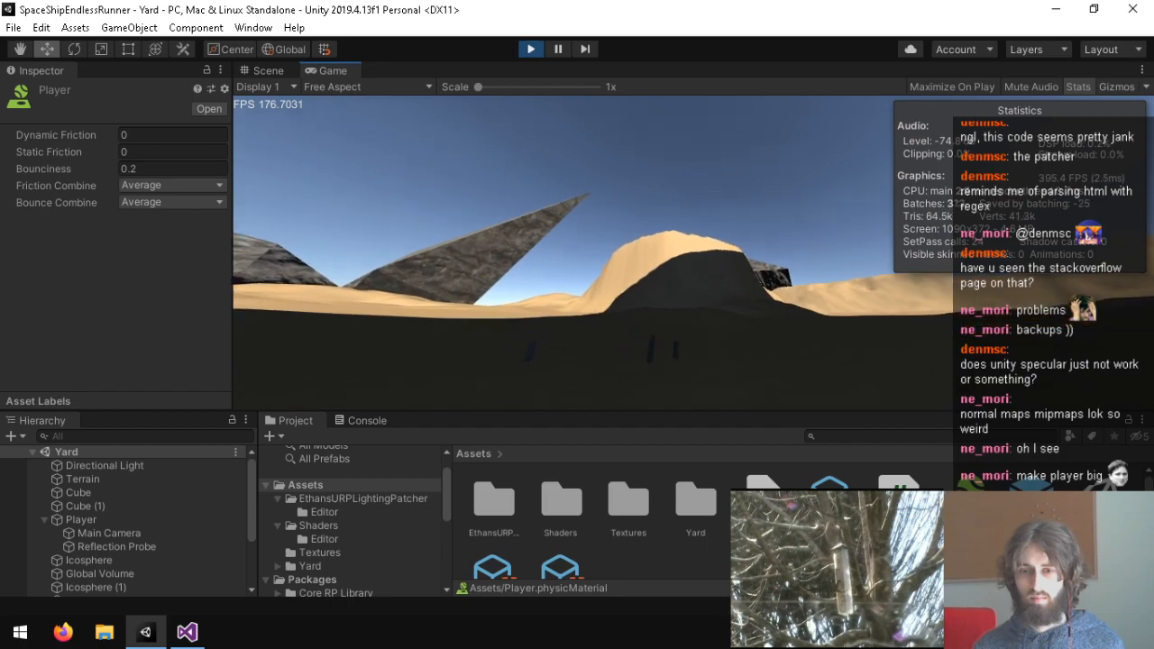
{"action": "key", "text": "ctrl+p"}
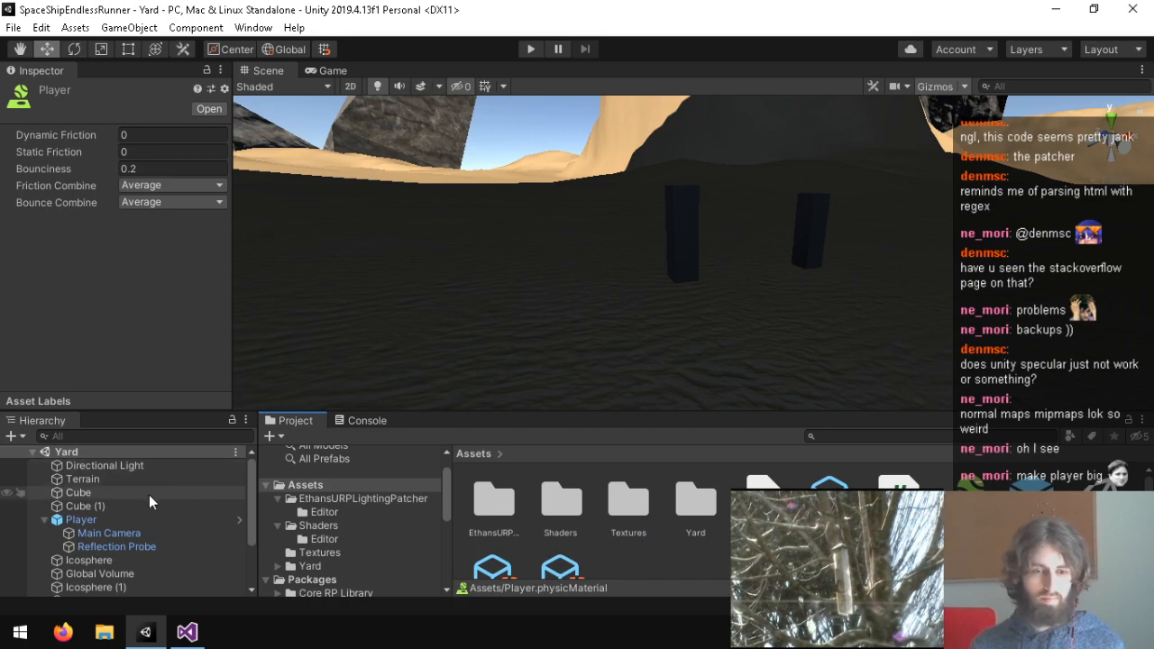
Examine the Terrain object's terrain settings, texture resolutions and collider properties.
{"action": "left_click", "coordinate": [90, 479]}
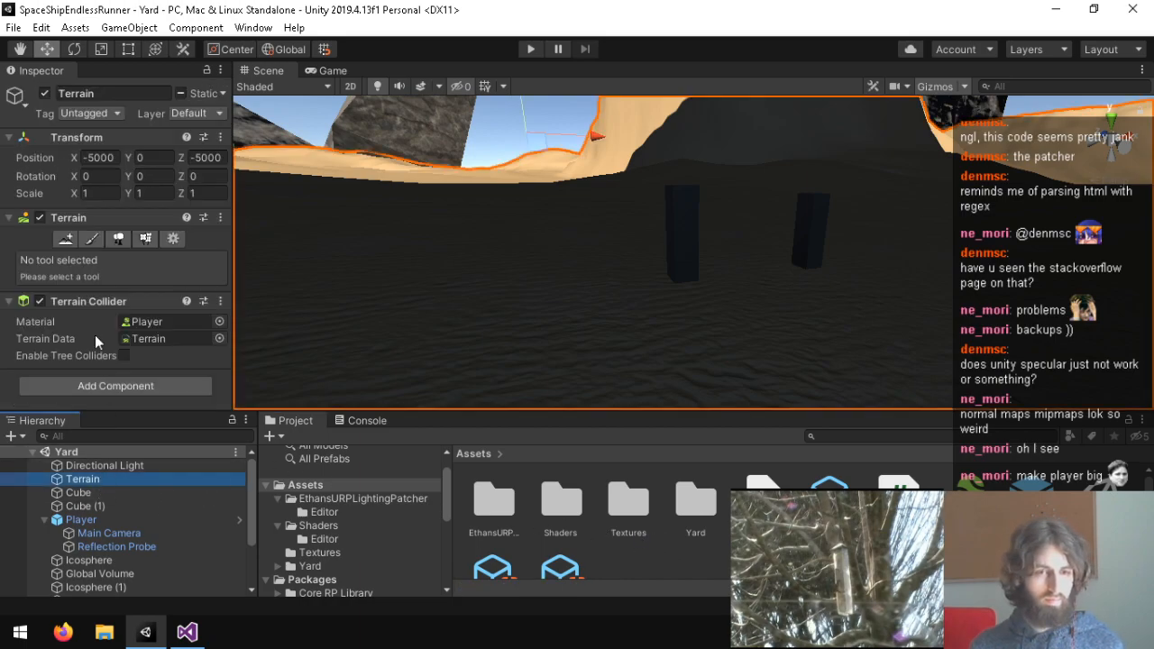
{"action": "left_click", "coordinate": [148, 338]}
{"action": "left_click", "coordinate": [144, 238]}
{"action": "left_click", "coordinate": [170, 238]}
{"action": "scroll", "coordinate": [127, 291], "scroll_direction": "down", "scroll_amount": 15}
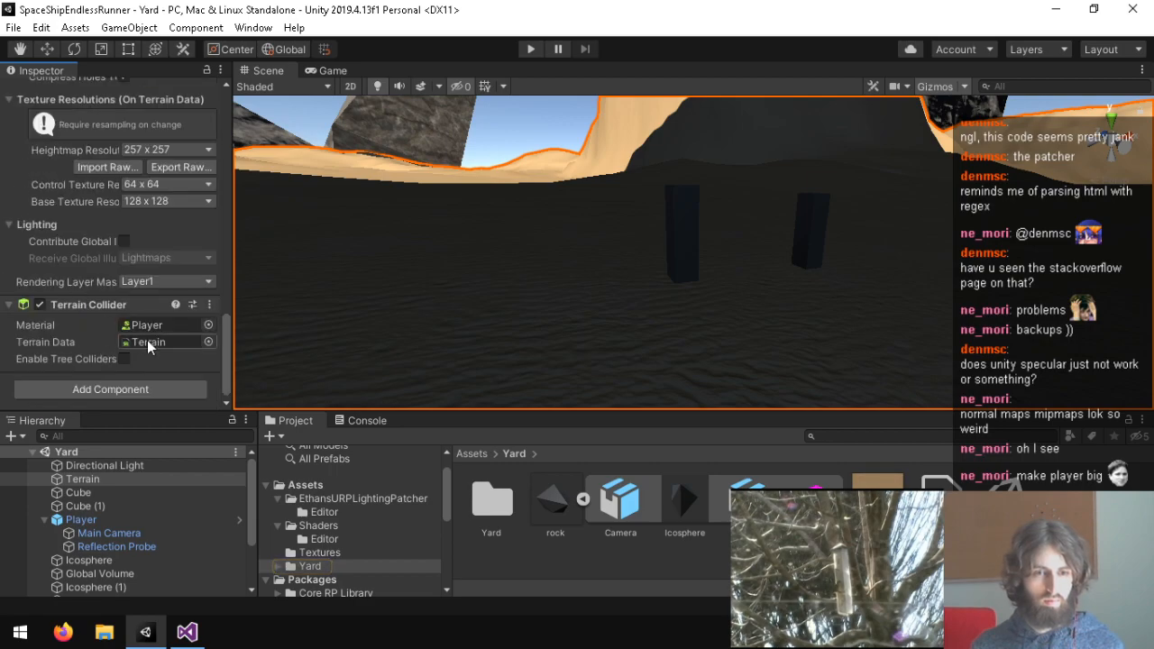
{"action": "scroll", "coordinate": [87, 306], "scroll_direction": "up", "scroll_amount": 8}
{"action": "scroll", "coordinate": [88, 310], "scroll_direction": "up", "scroll_amount": 5}
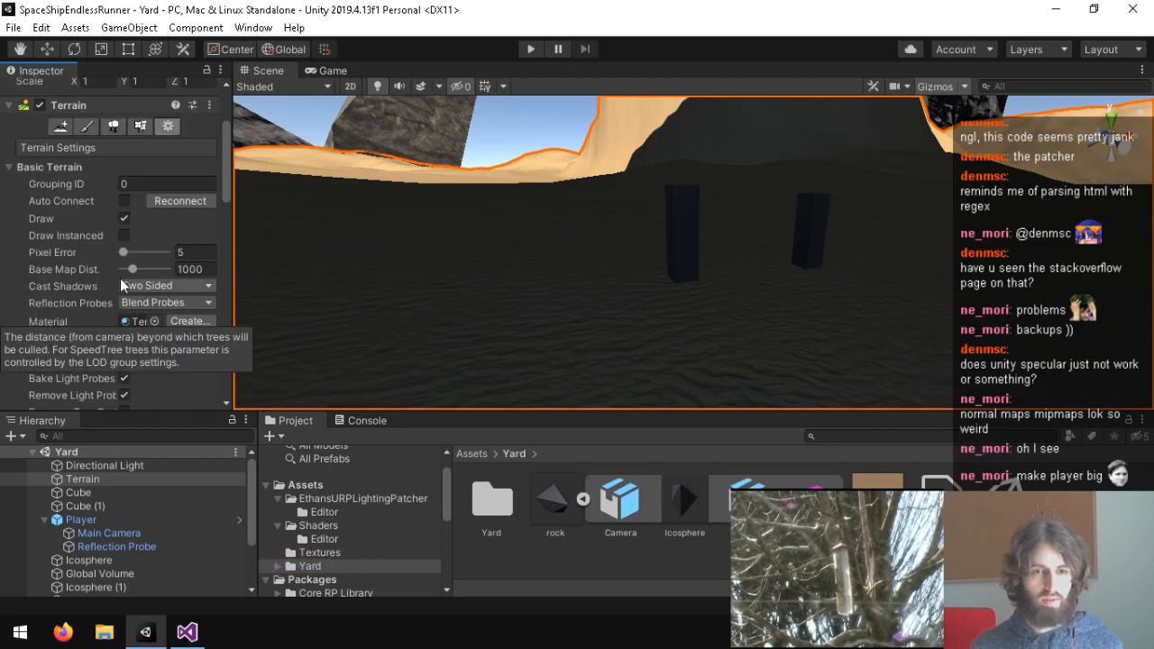
{"action": "left_click", "coordinate": [60, 127]}
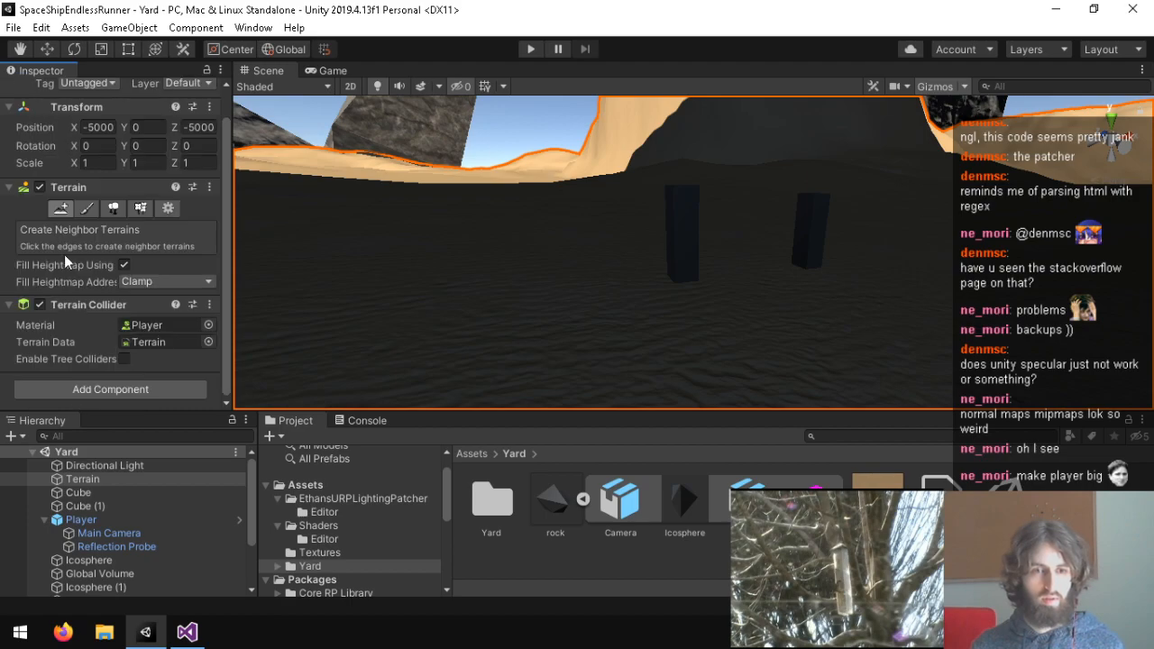
Check the Terrain data asset in the Yard folder, then return to the Assets folder and look through the scene's object list.
{"action": "left_click", "coordinate": [149, 342]}
{"action": "left_click", "coordinate": [942, 500]}
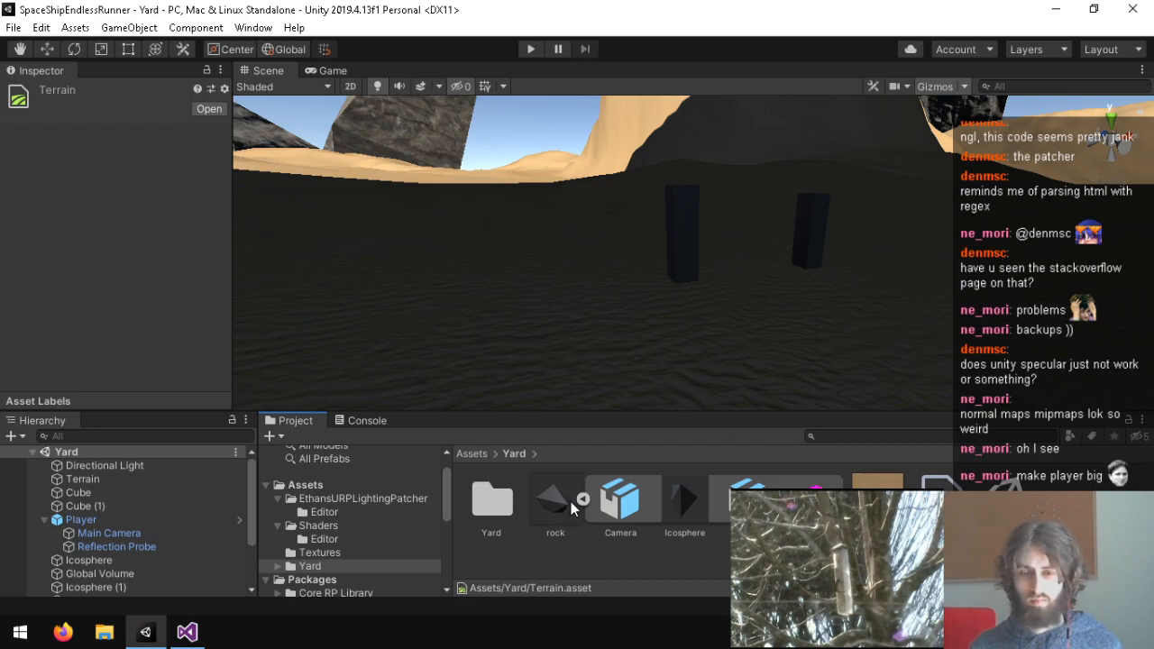
{"action": "left_click", "coordinate": [583, 501]}
{"action": "left_click", "coordinate": [307, 486]}
{"action": "scroll", "coordinate": [586, 524], "scroll_direction": "down", "scroll_amount": 1}
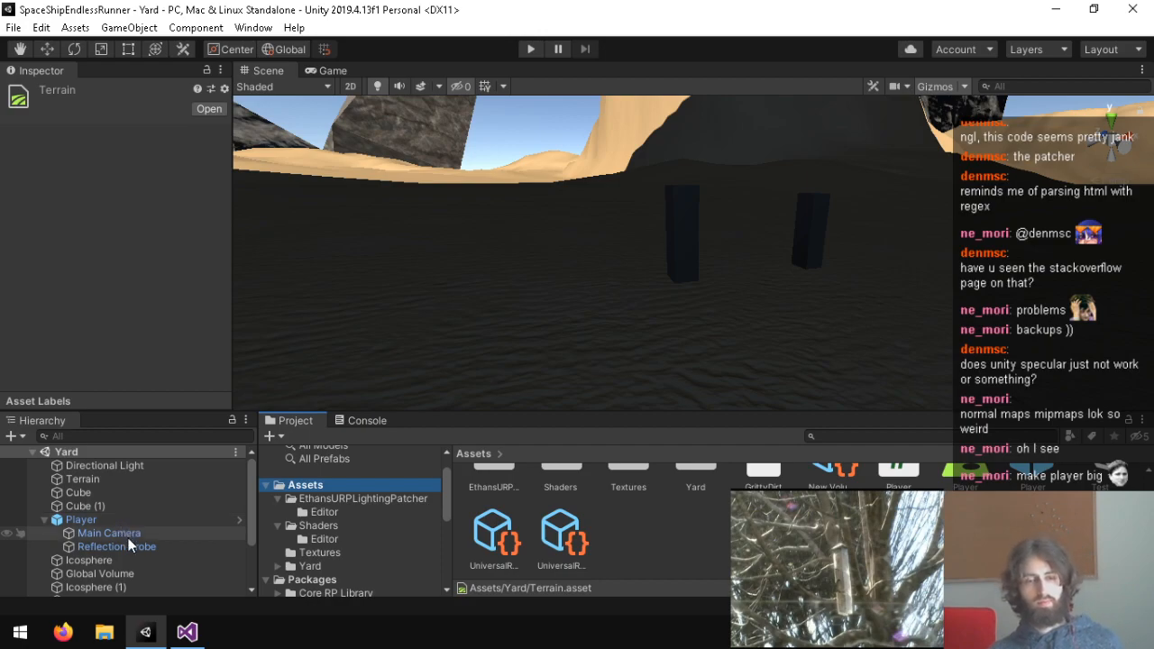
{"action": "scroll", "coordinate": [100, 557], "scroll_direction": "down", "scroll_amount": 2}
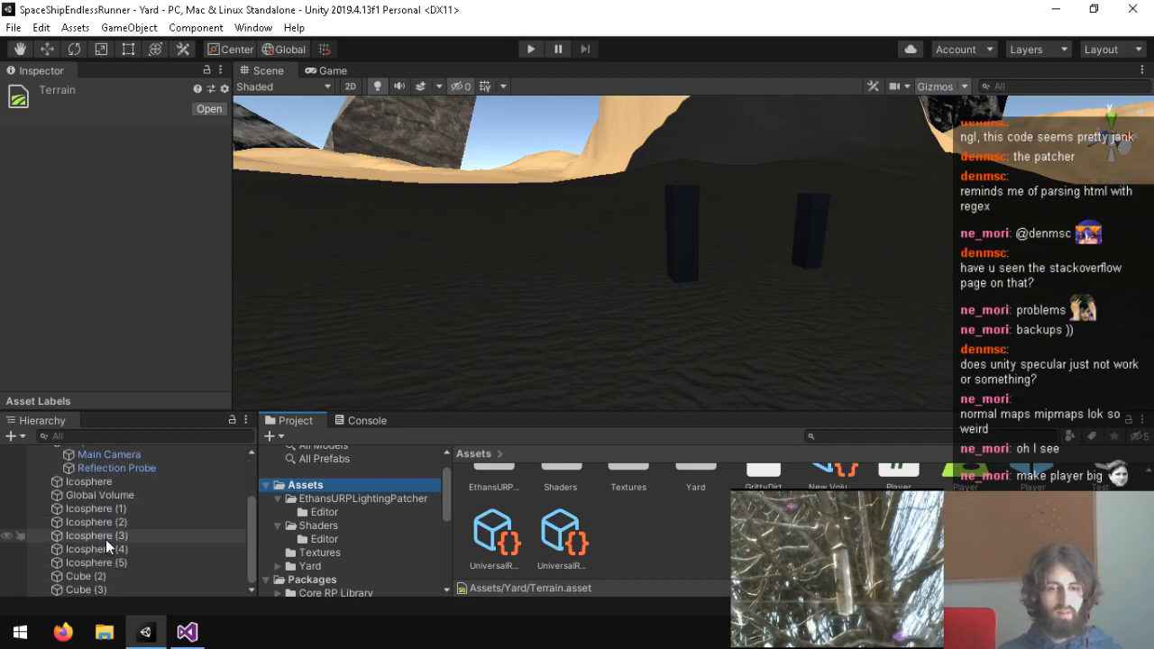
{"action": "scroll", "coordinate": [126, 505], "scroll_direction": "up", "scroll_amount": 2}
Set the bounciness of the Terrain Collider's Player physics material to 0, then test the movement in play mode and stop it.
{"action": "left_click", "coordinate": [108, 479]}
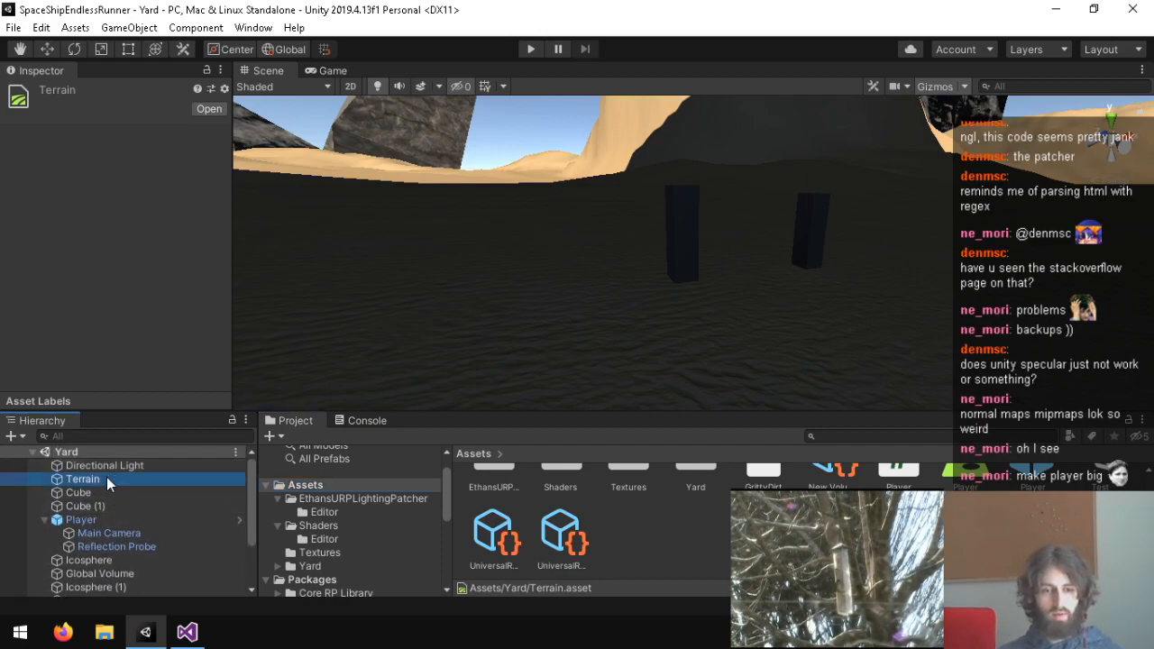
{"action": "scroll", "coordinate": [100, 299], "scroll_direction": "down", "scroll_amount": 1}
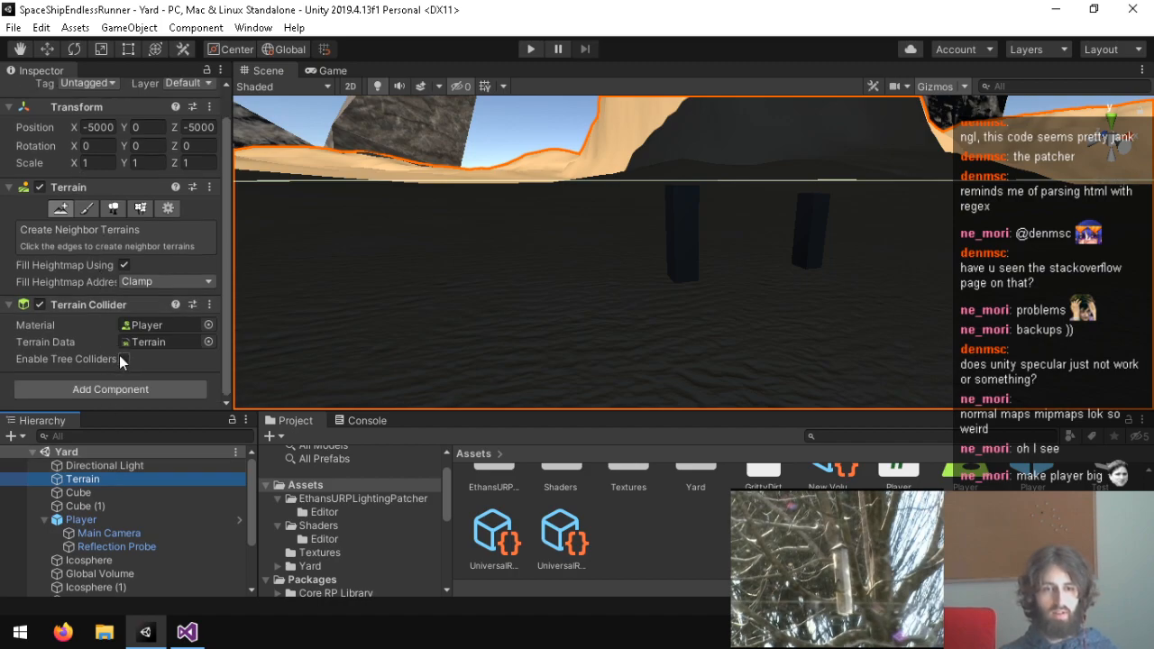
{"action": "left_click", "coordinate": [148, 340]}
{"action": "left_click", "coordinate": [153, 325]}
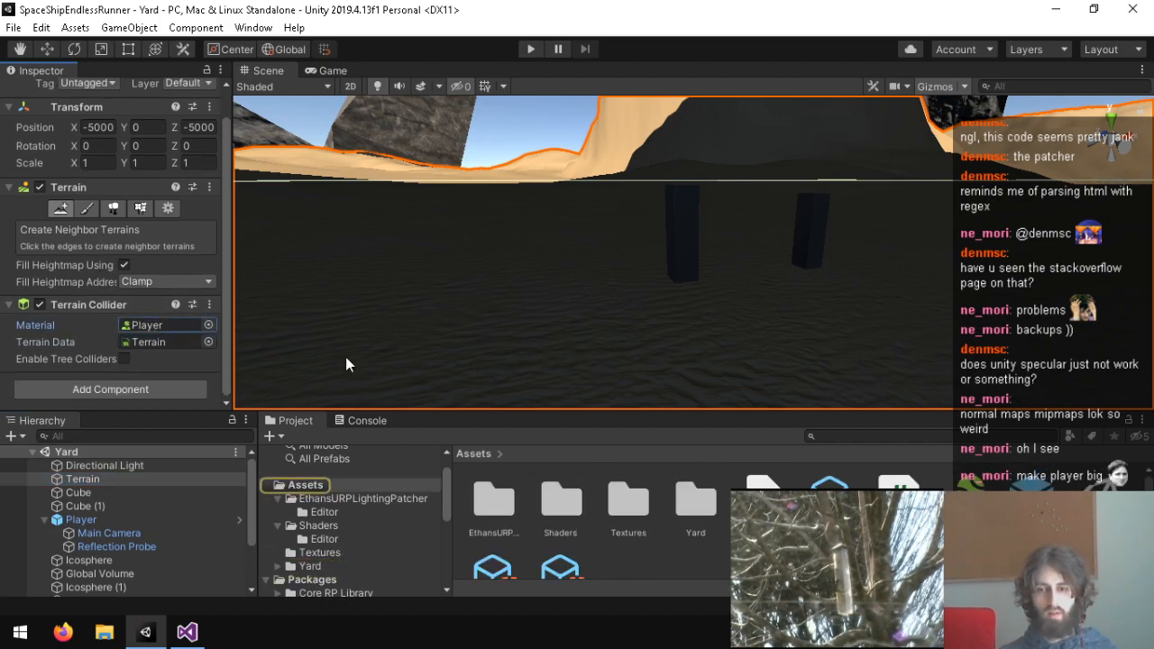
{"action": "double_click", "coordinate": [154, 326]}
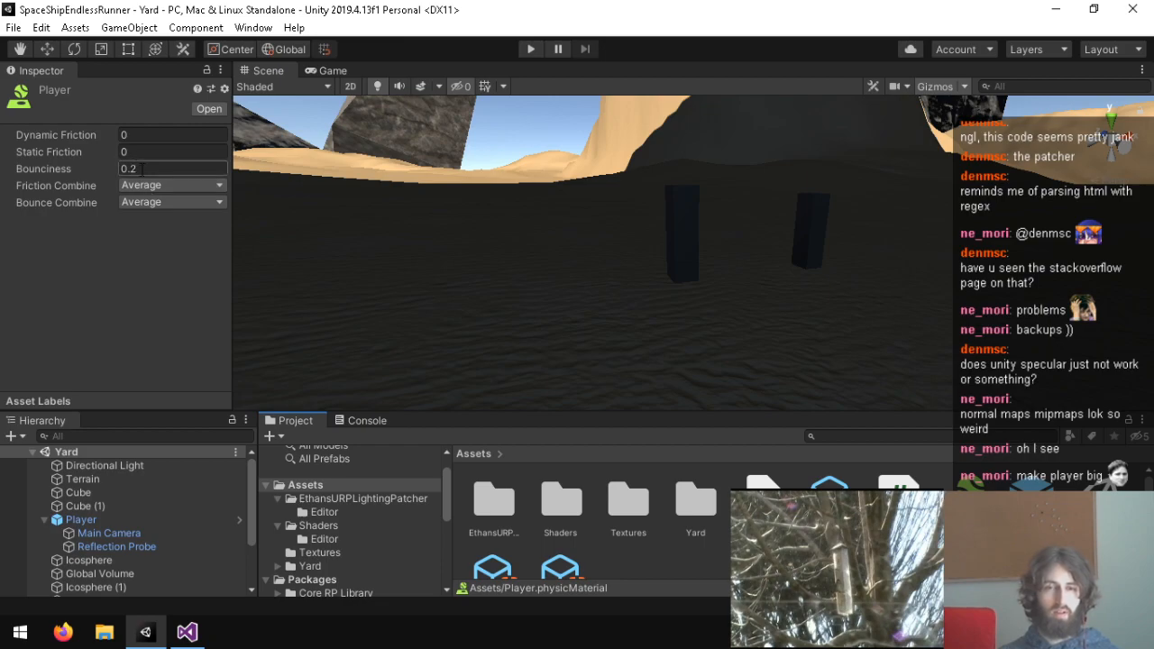
{"action": "type", "text": "0"}
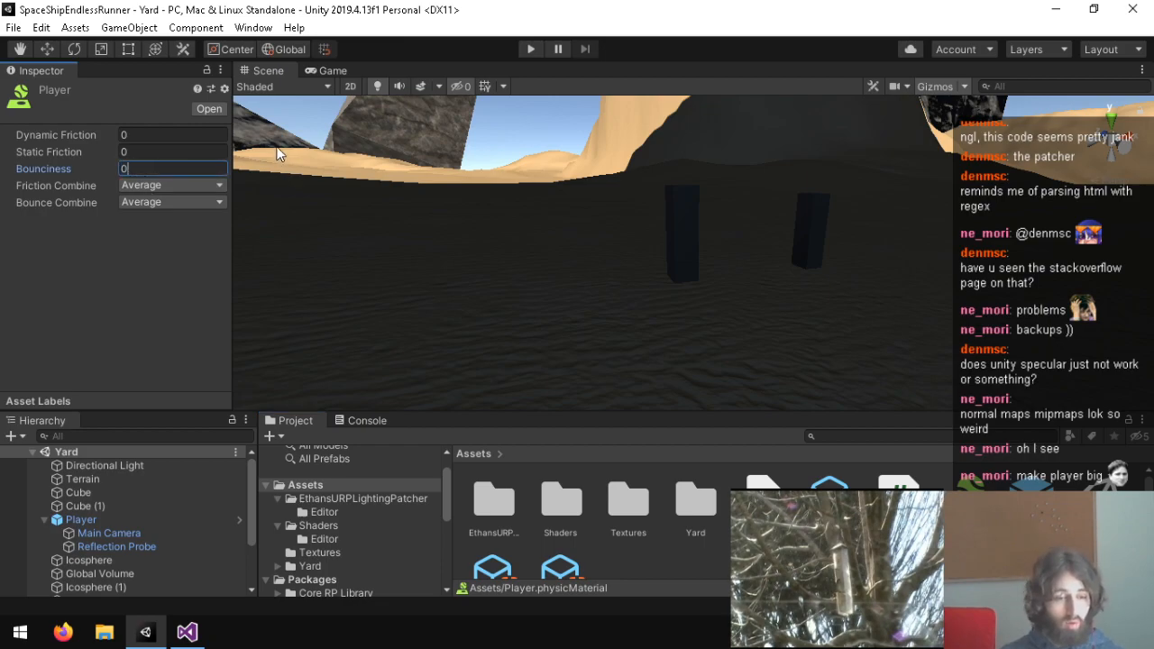
{"action": "left_click", "coordinate": [532, 49]}
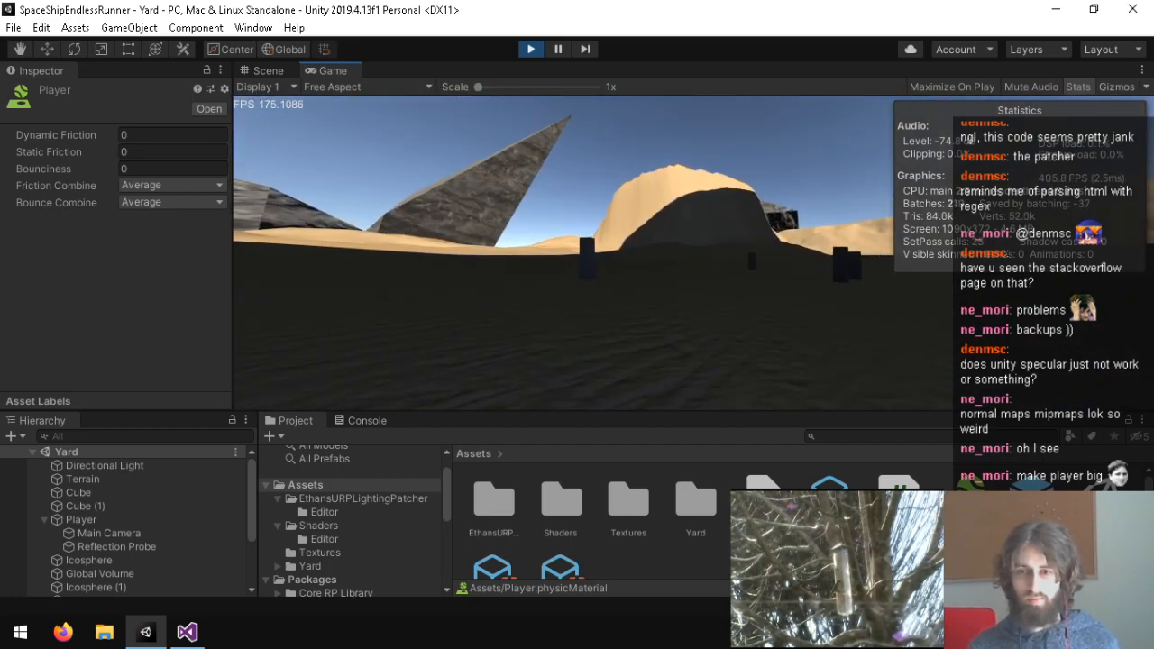
{"action": "key", "text": "ctrl+p"}
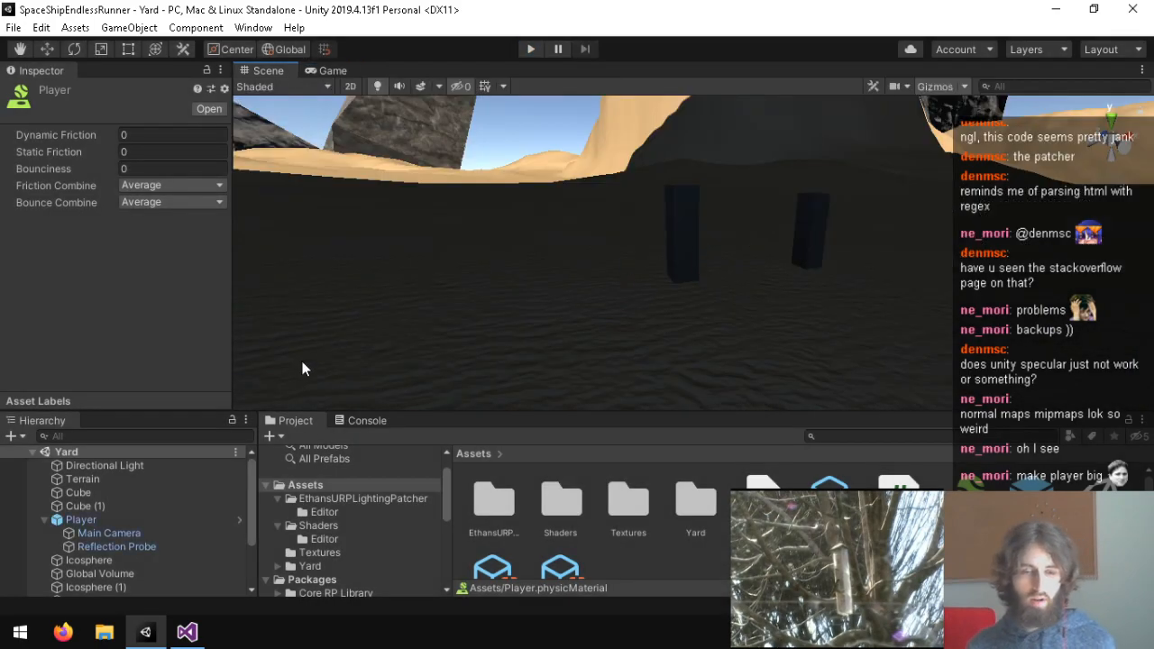
In Visual Studio, add +Vector3.Dot(fwd,body.velocity.normalized) to the velDir formula in FixedUpdate of Player.cs and save the script.
{"action": "left_click", "coordinate": [184, 630]}
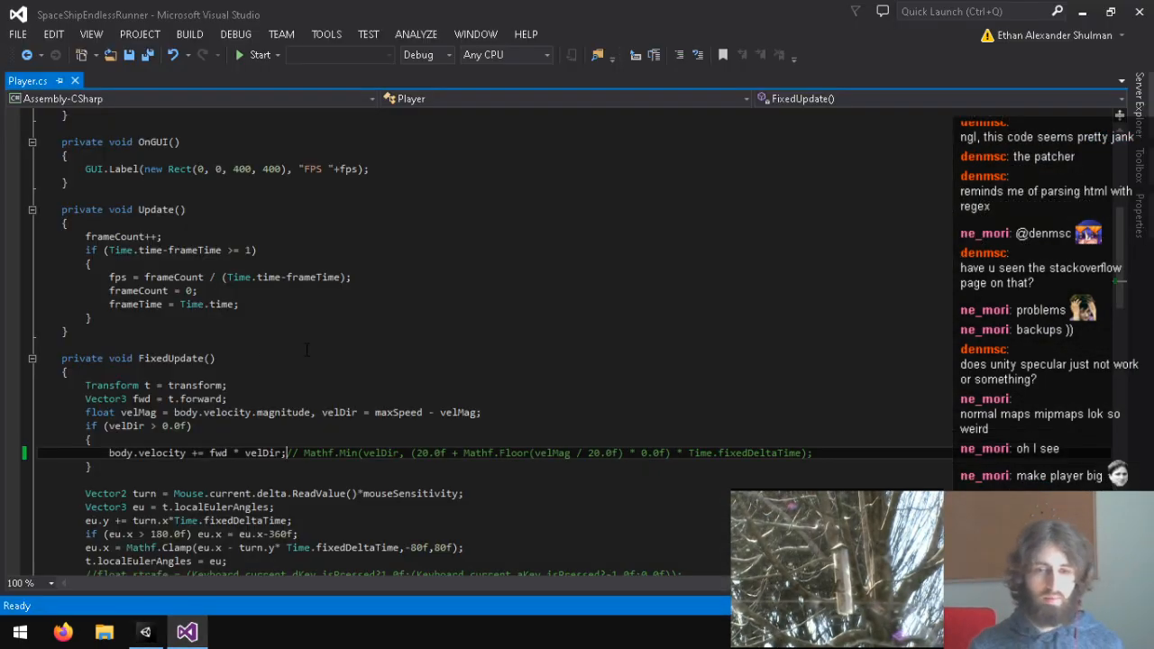
{"action": "scroll", "coordinate": [295, 350], "scroll_direction": "down", "scroll_amount": 2}
{"action": "left_click", "coordinate": [128, 344]}
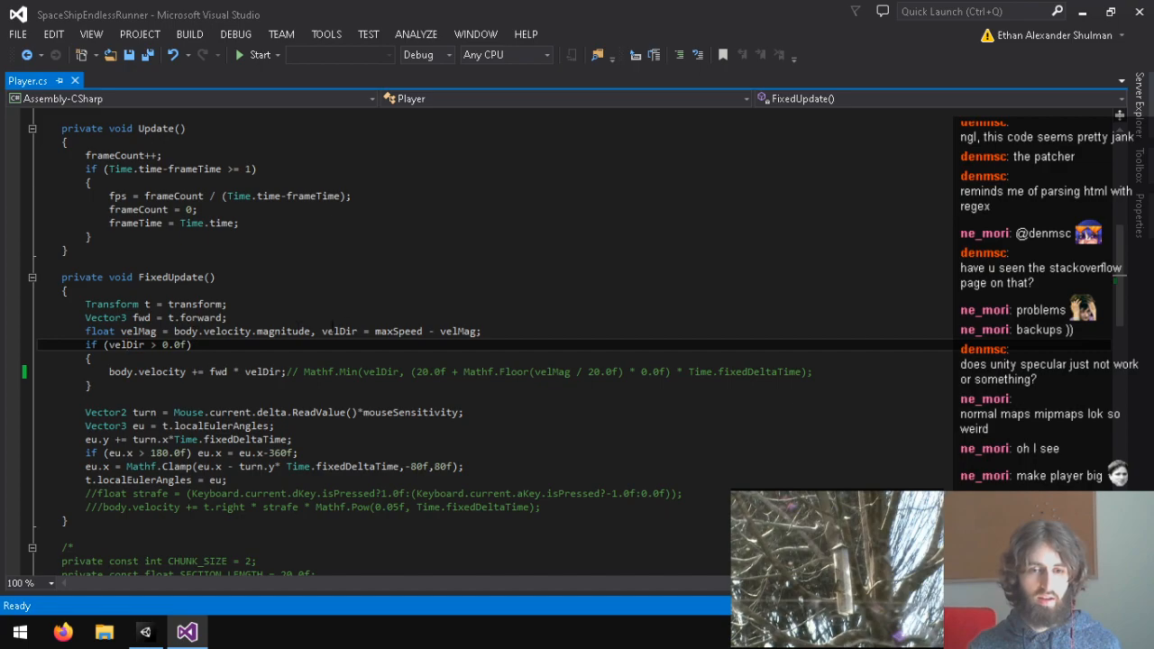
{"action": "left_click_drag", "start_coordinate": [375, 331], "coordinate": [535, 328]}
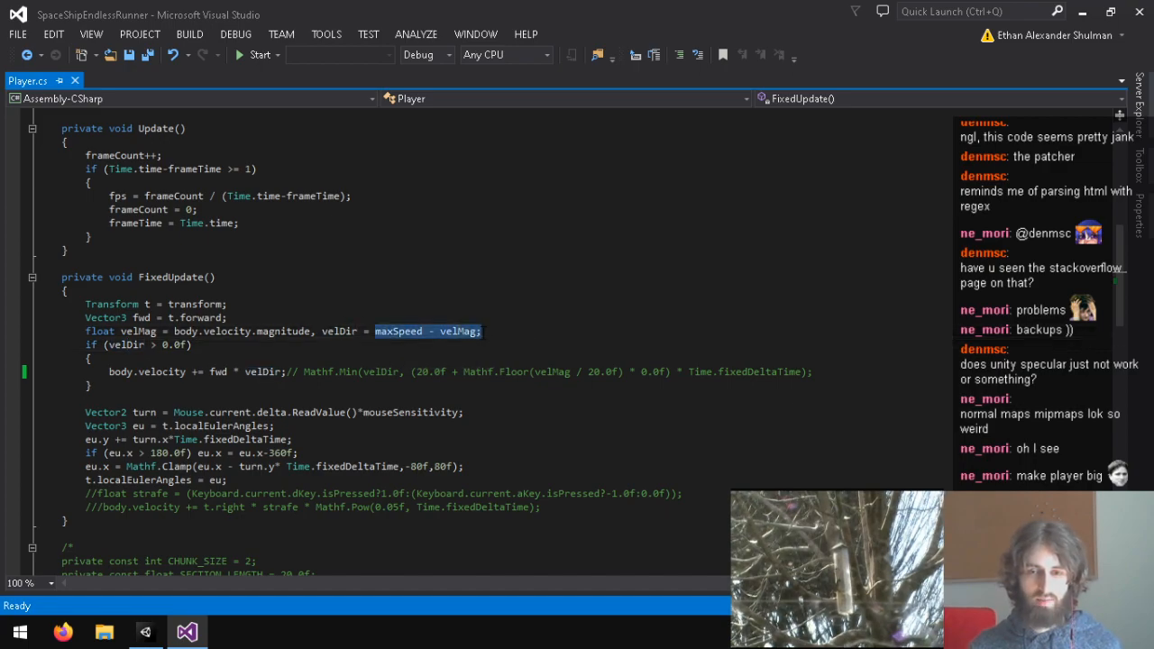
{"action": "left_click", "coordinate": [496, 331]}
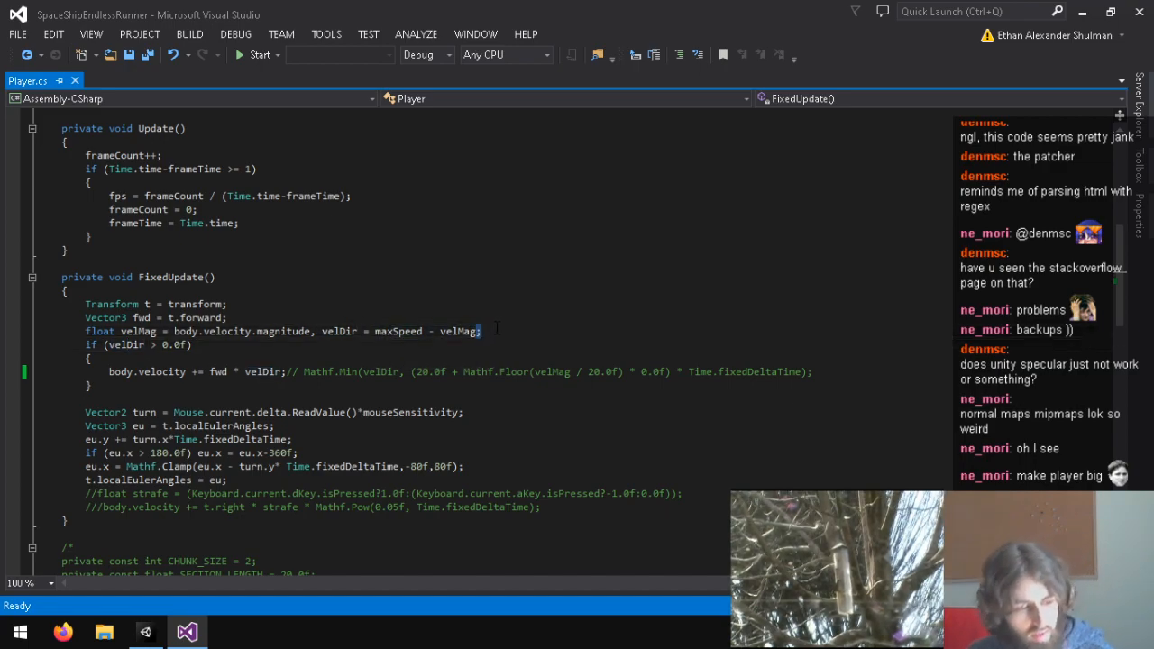
{"action": "key", "text": "Left"}
{"action": "type", "text": "+fwd.Dot("}
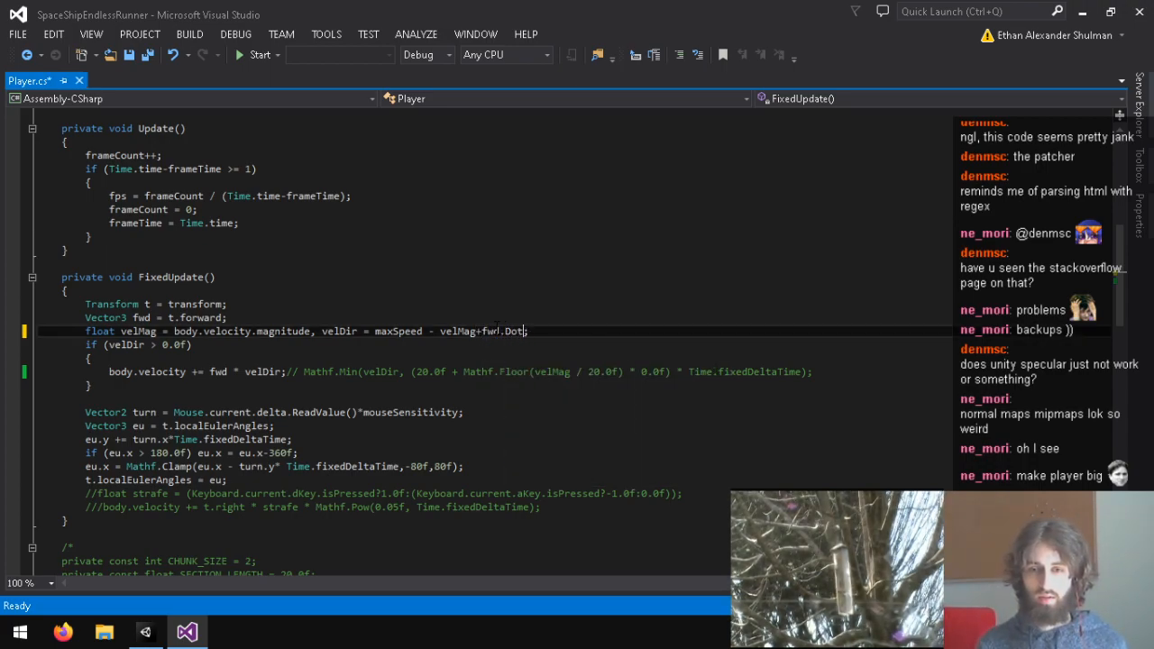
{"action": "type", "text": "+Vector3.Dot("}
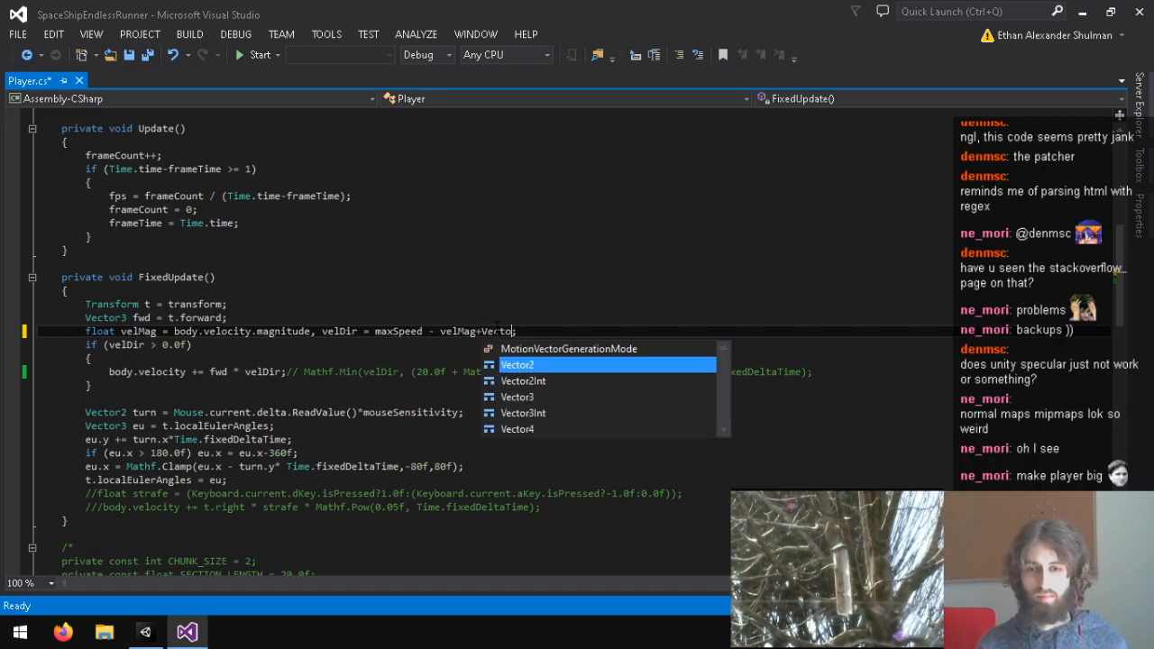
{"action": "type", "text": "fwd,"}
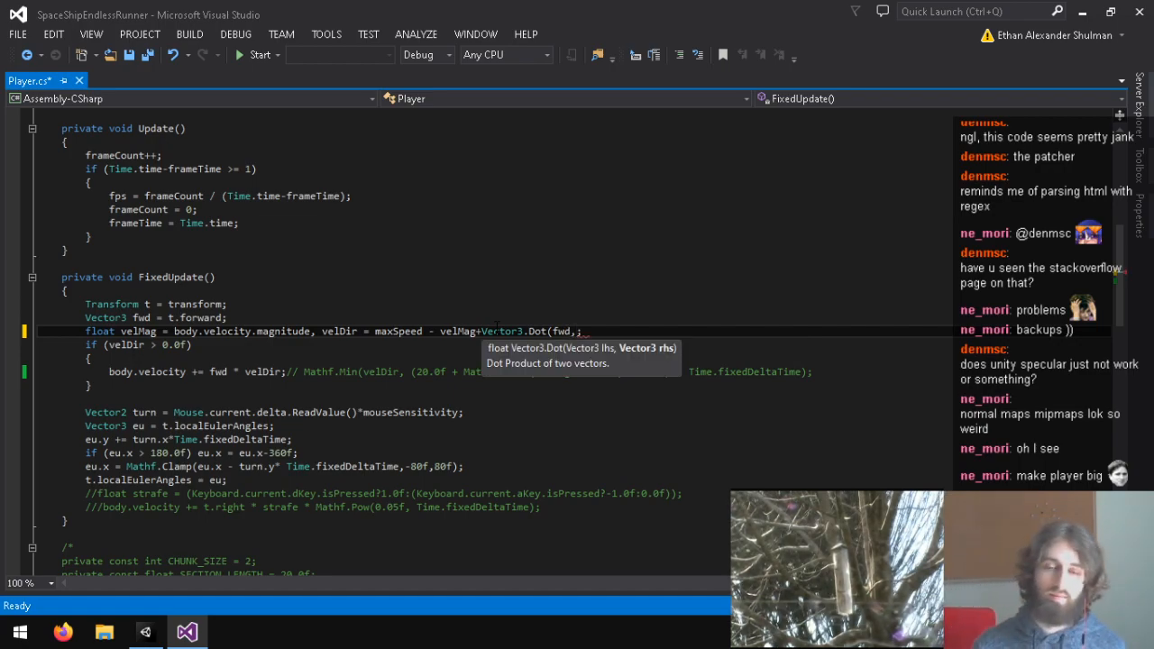
{"action": "type", "text": "body.vel"}
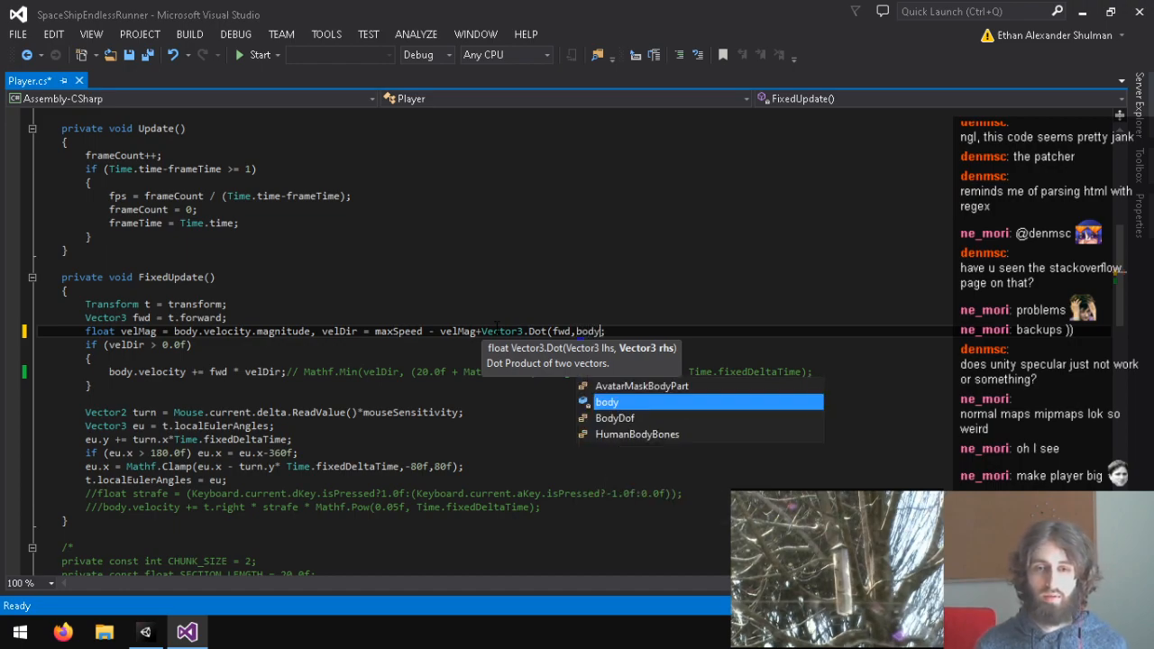
{"action": "type", "text": "ocity.normalized"}
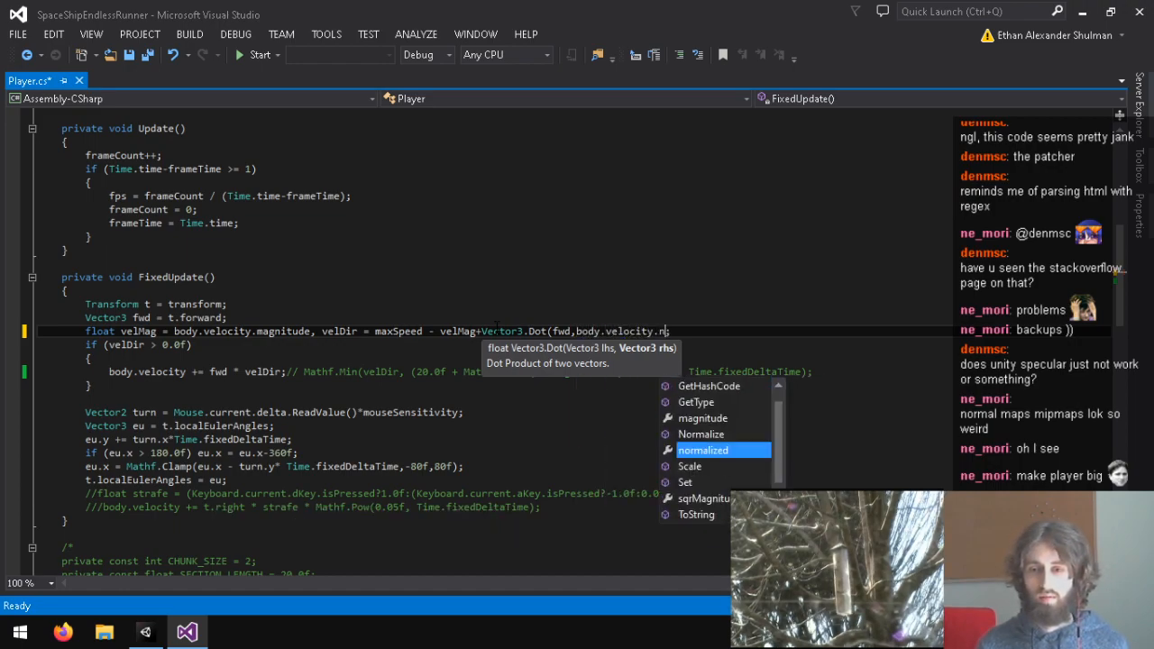
{"action": "type", "text": ")"}
{"action": "key", "text": "ctrl+s"}
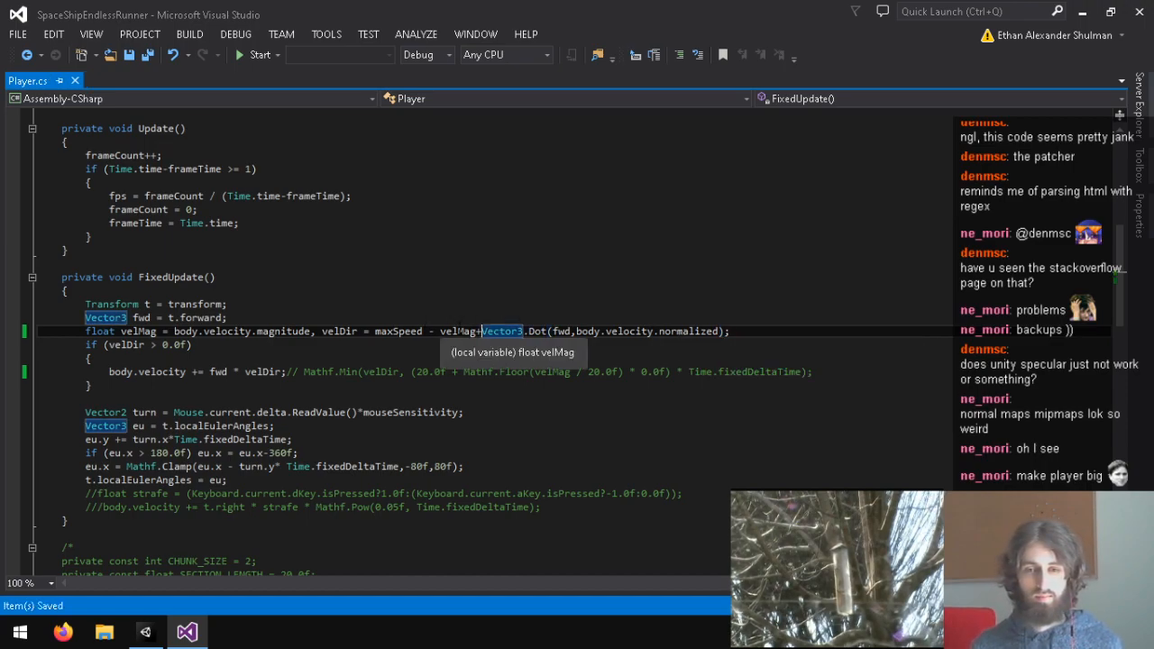
Change the dot product term to (0.5f+0.5f*Vector3.Dot(fwd,body.velocity.normalized))*maxSpeed and save Player.cs.
{"action": "type", "text": "(0.5f+0.5f*"}
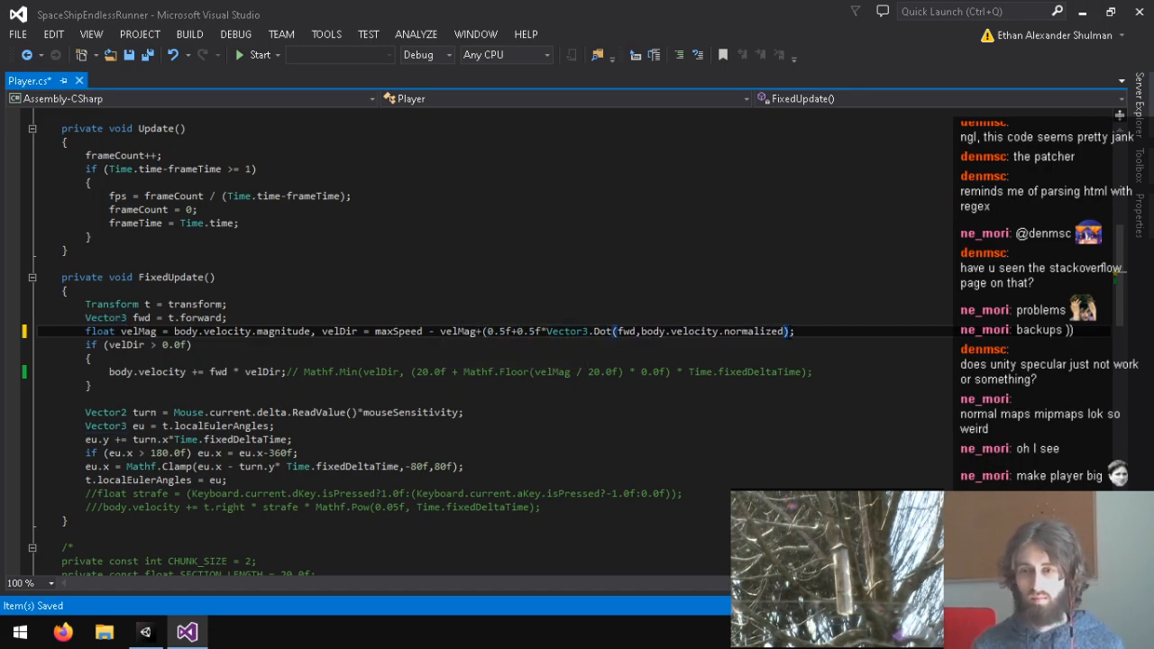
{"action": "left_click", "coordinate": [791, 332]}
{"action": "type", "text": ")*maxSpee"}
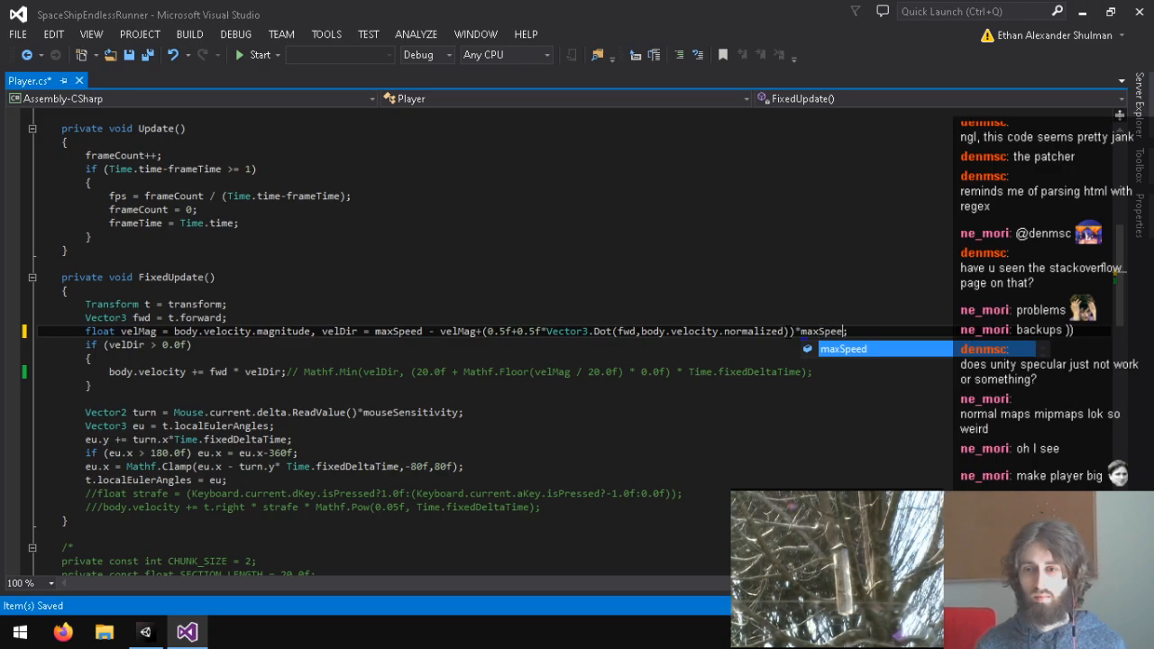
{"action": "type", "text": "d"}
Rewrite the velDir formula as Mathf.Max(maxSpeed-velMag,(0.5f+0.5f*Vector3.Dot(fwd,body.velocity.normalized))*maxSpeed) and save Player.cs.
{"action": "left_click", "coordinate": [440, 331]}
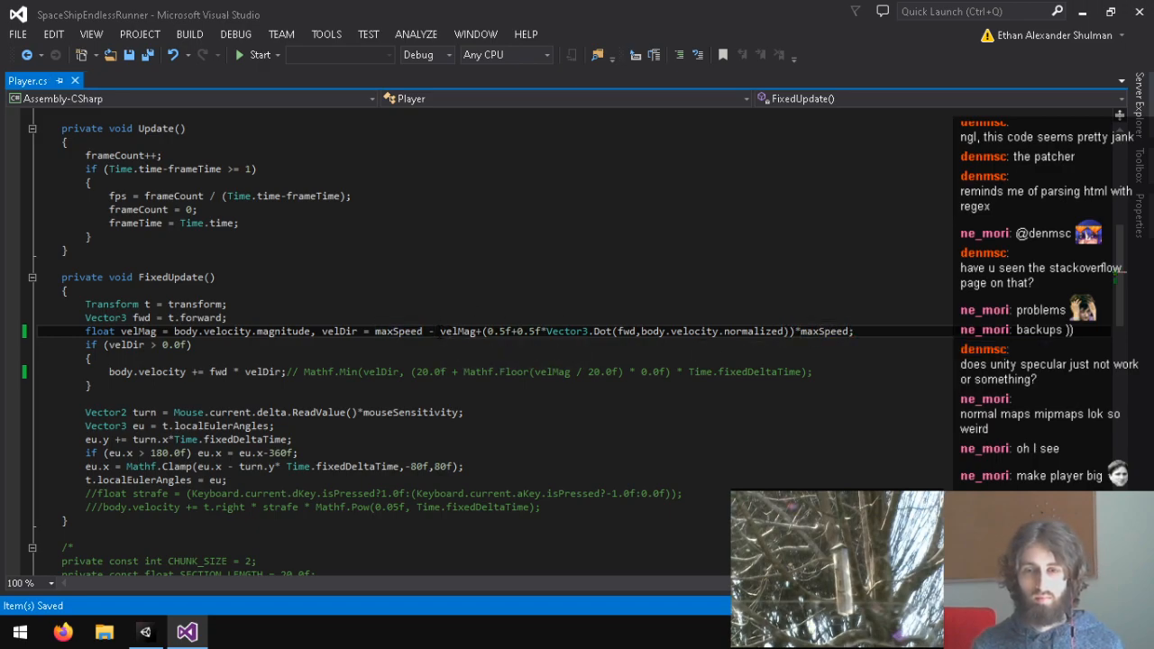
{"action": "key", "text": "BackSpace"}
{"action": "key", "text": "Left"}
{"action": "key", "text": "BackSpace"}
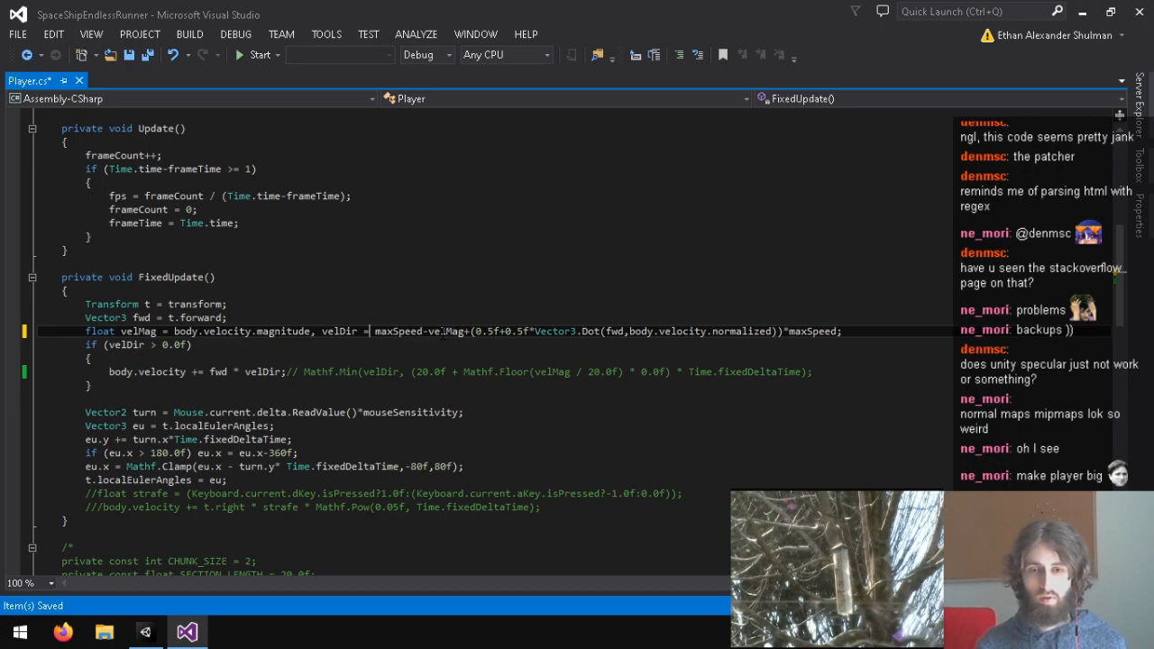
{"action": "key", "text": "ctrl+Left"}
{"action": "type", "text": "Mathf.Max("}
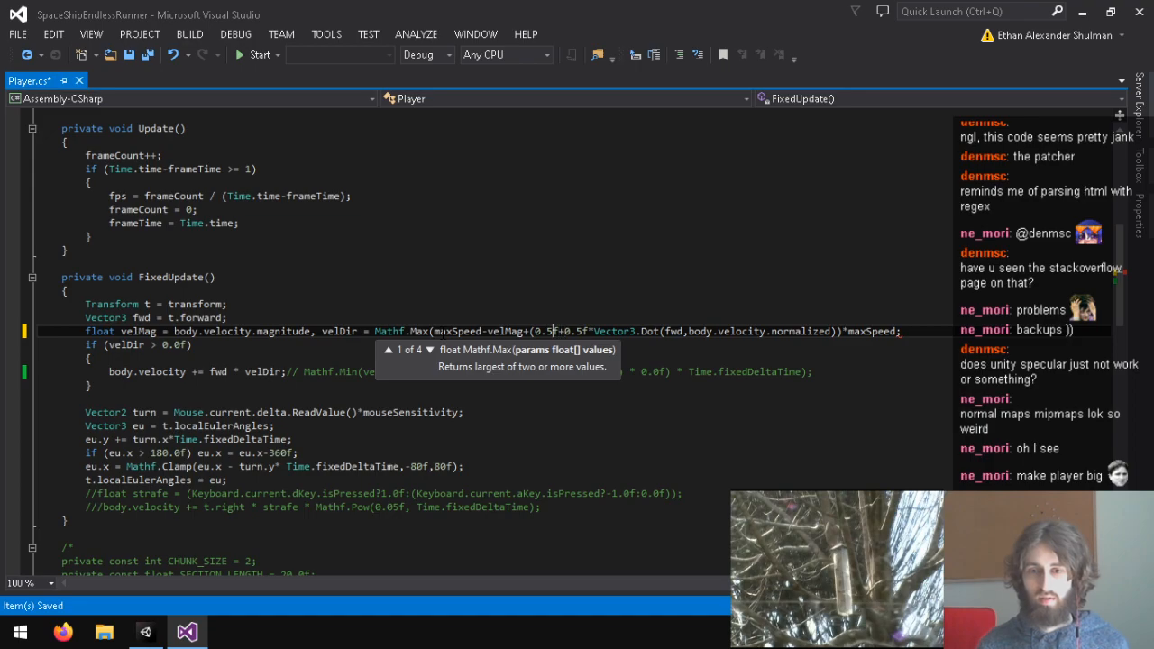
{"action": "key", "text": "ctrl+Right"}
{"action": "key", "text": "ctrl+Right"}
{"action": "key", "text": "ctrl+Right"}
{"action": "key", "text": "BackSpace"}
{"action": "type", "text": ","}
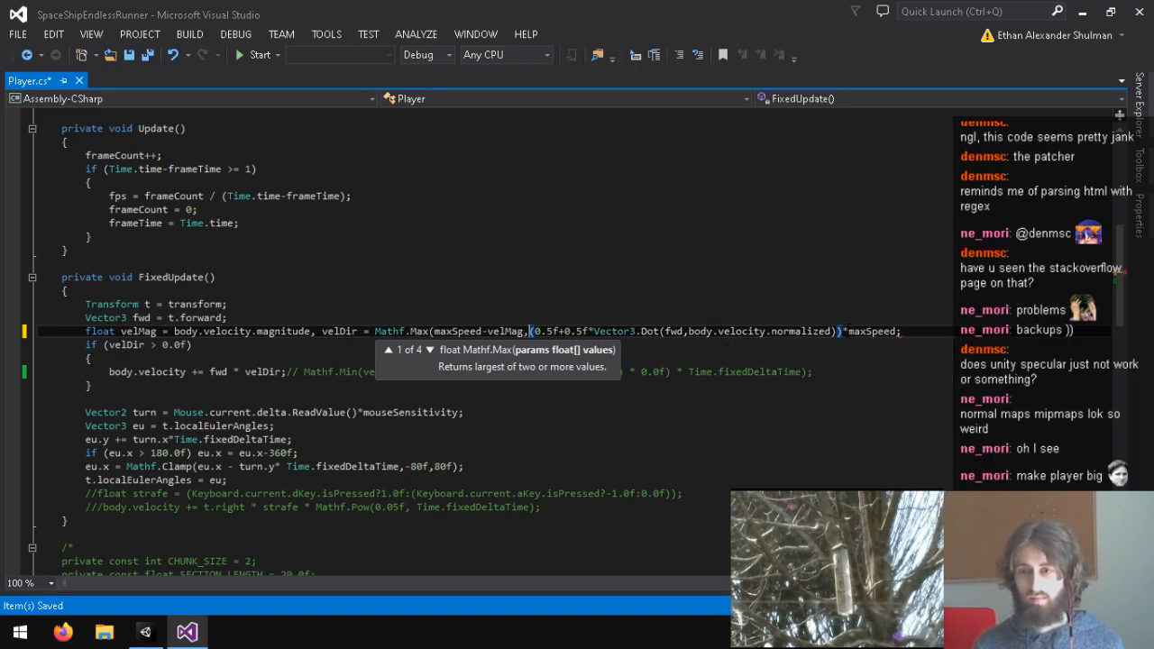
{"action": "key", "text": "ctrl+shift+Left"}
{"action": "key", "text": "ctrl+shift+Left"}
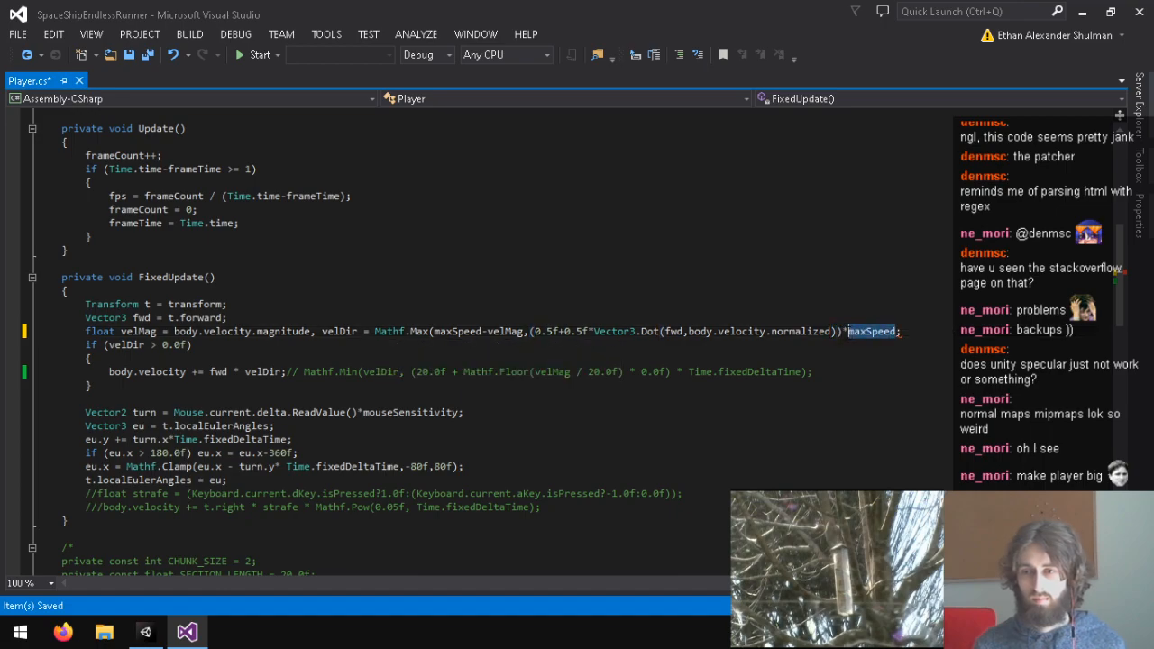
{"action": "key", "text": "Left"}
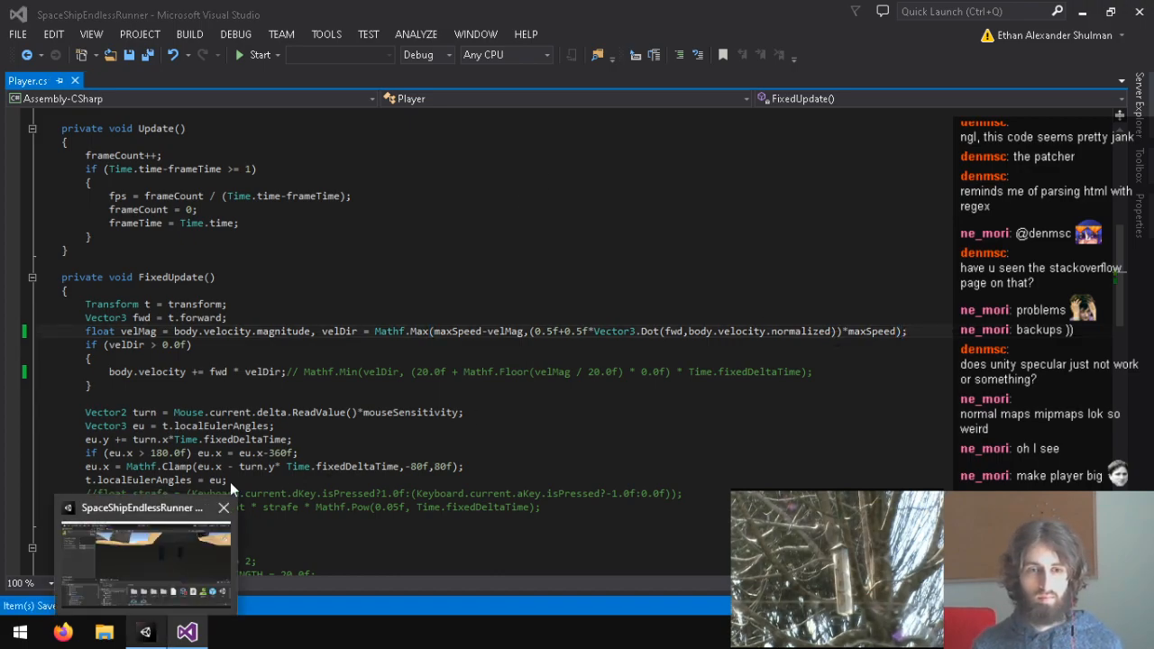
{"action": "left_click", "coordinate": [213, 358]}
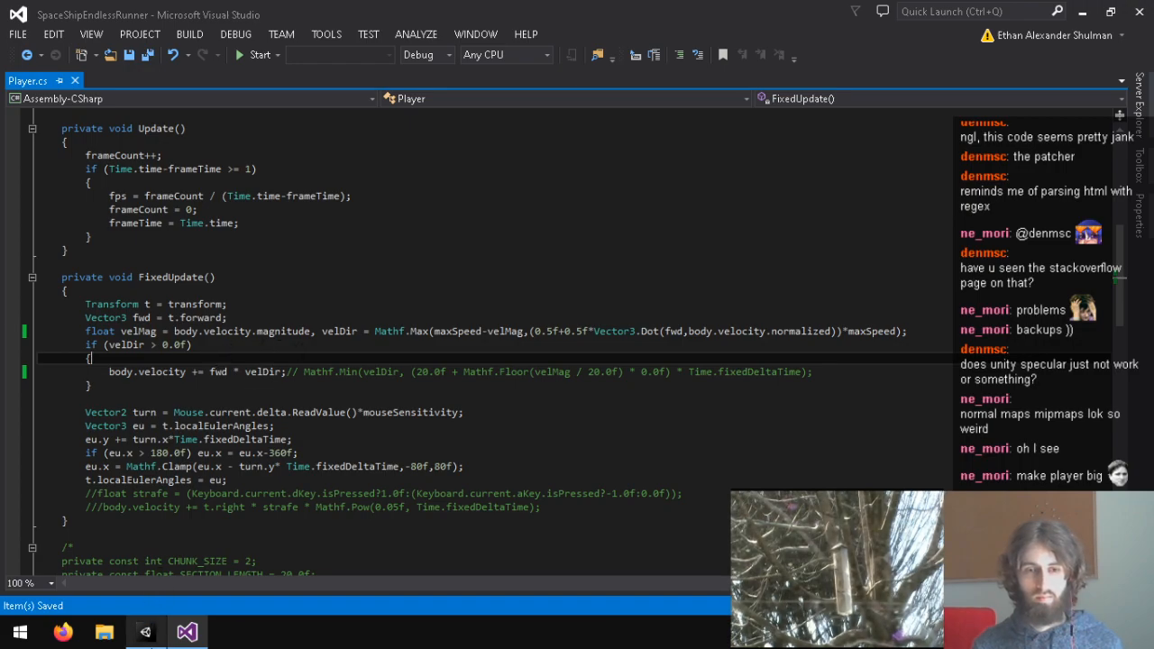
Switch to Unity, check the Console messages, return to the project's assets and test the movement in play mode.
{"action": "left_click", "coordinate": [144, 632]}
{"action": "left_click", "coordinate": [352, 421]}
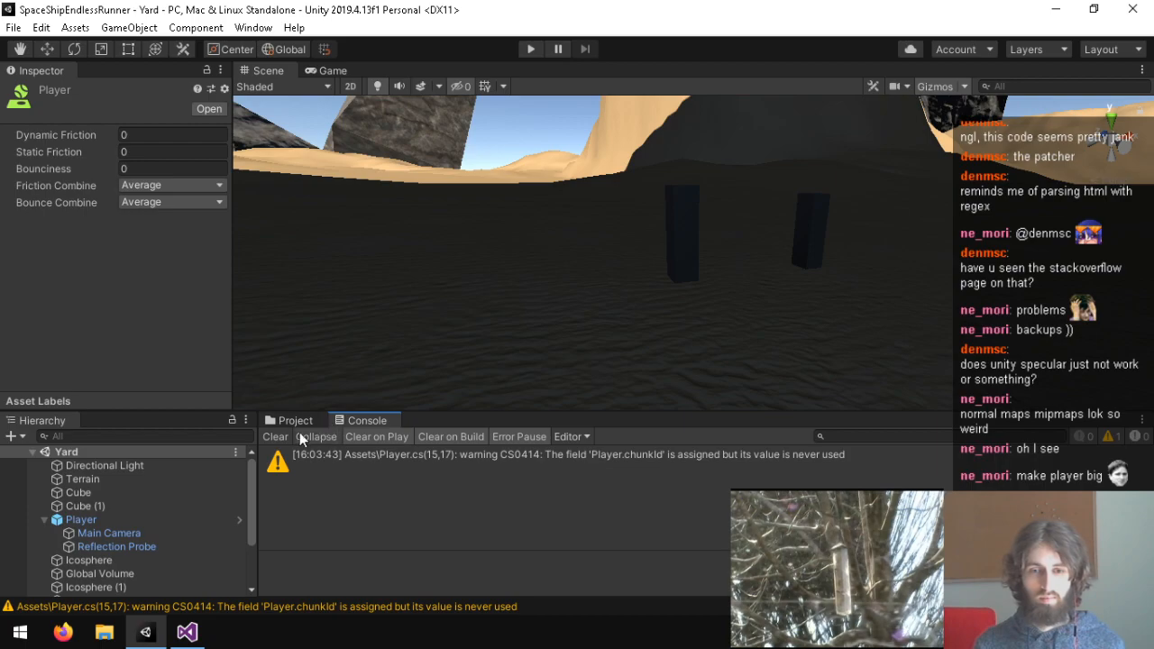
{"action": "left_click", "coordinate": [289, 421]}
{"action": "left_click", "coordinate": [530, 49]}
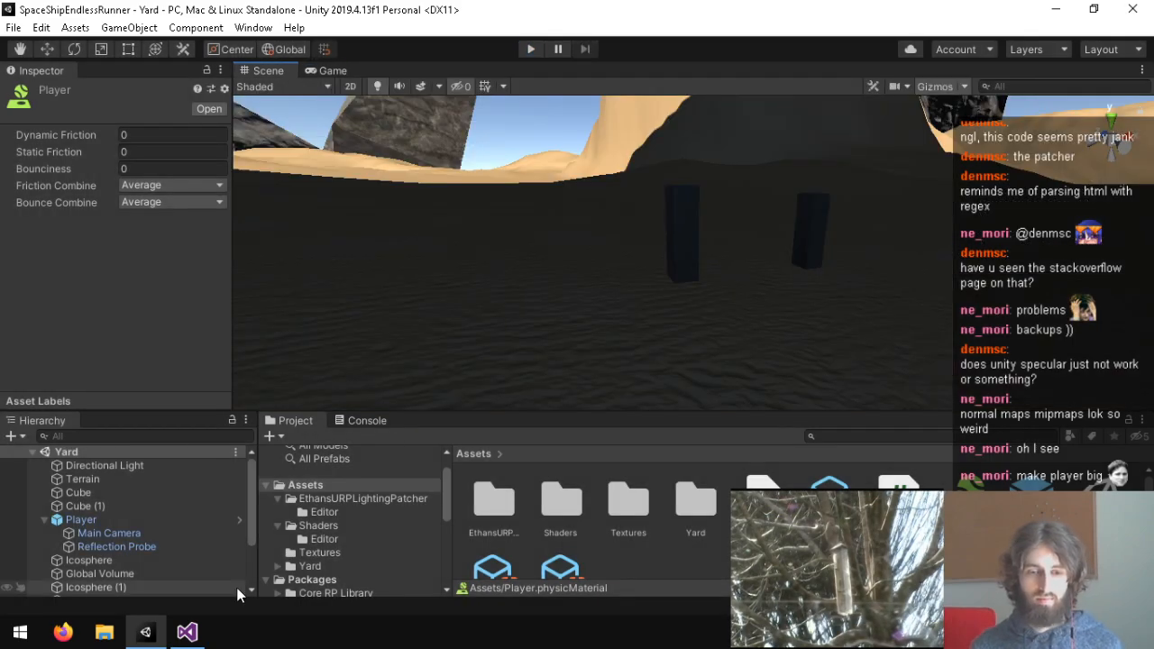
In Visual Studio, change the dot product term in the velDir formula to start with 0.5f-0.5f and save Player.cs.
{"action": "left_click", "coordinate": [187, 631]}
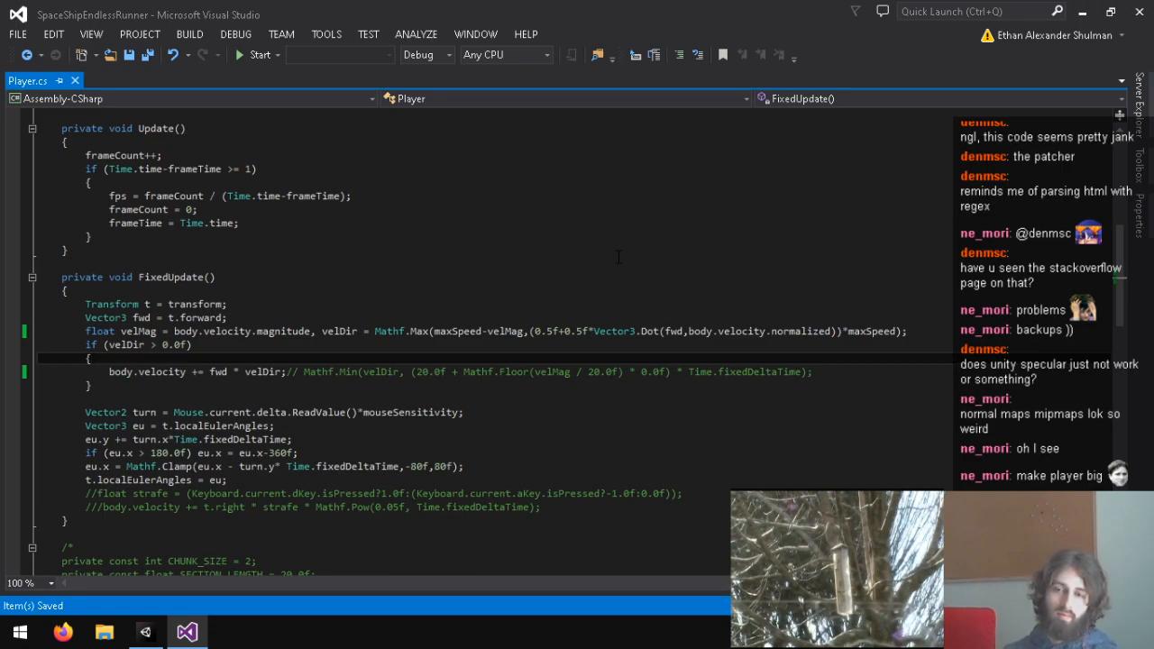
{"action": "left_click", "coordinate": [589, 331]}
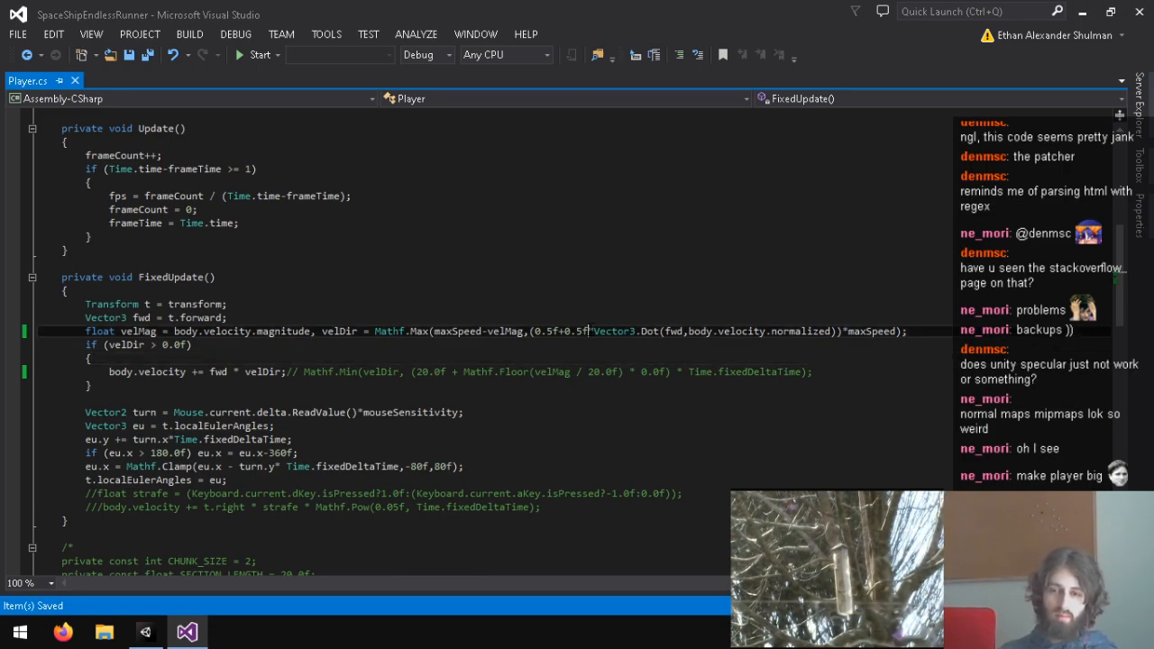
{"action": "left_click", "coordinate": [566, 331]}
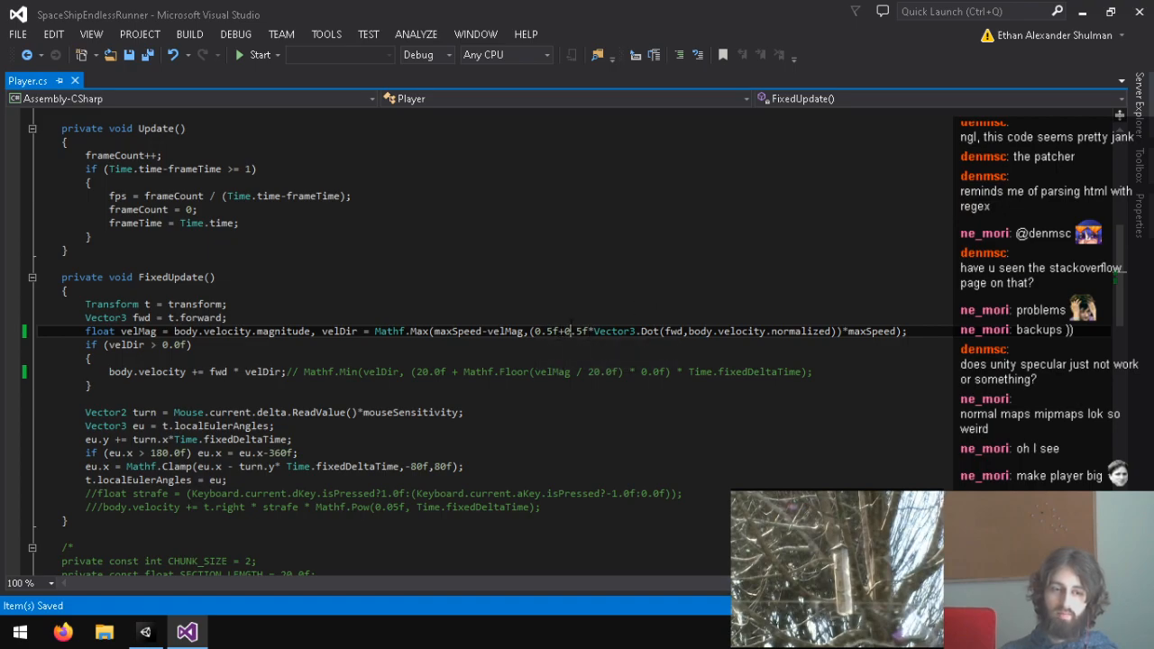
{"action": "key", "text": "BackSpace"}
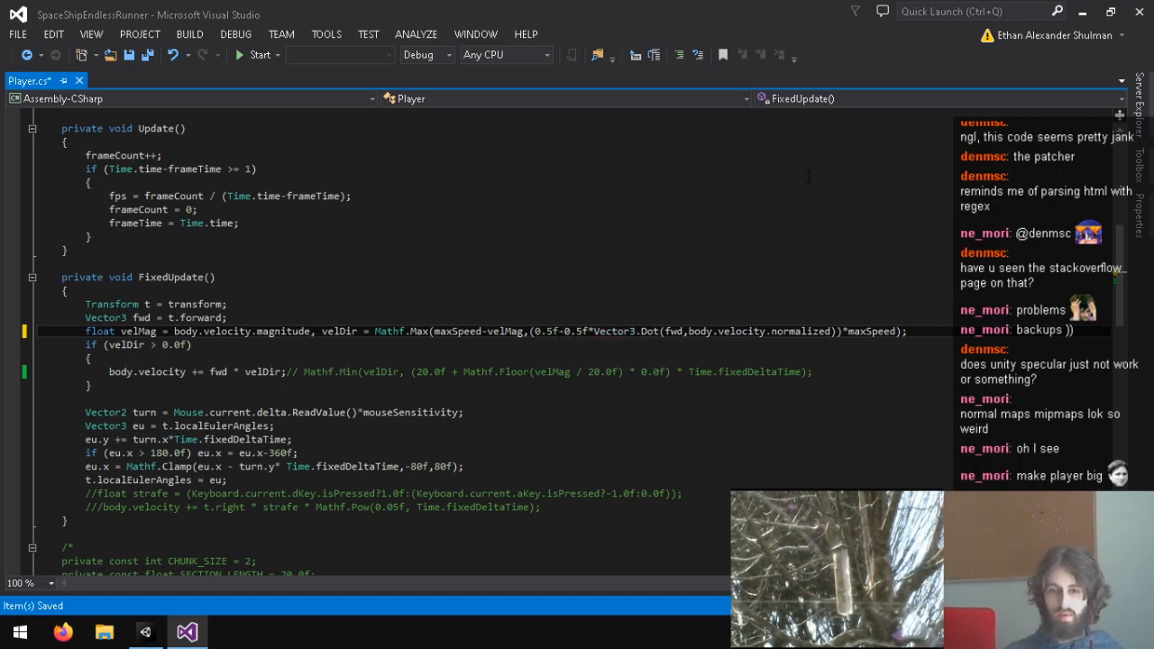
{"action": "type", "text": "-"}
{"action": "key", "text": "ctrl+s"}
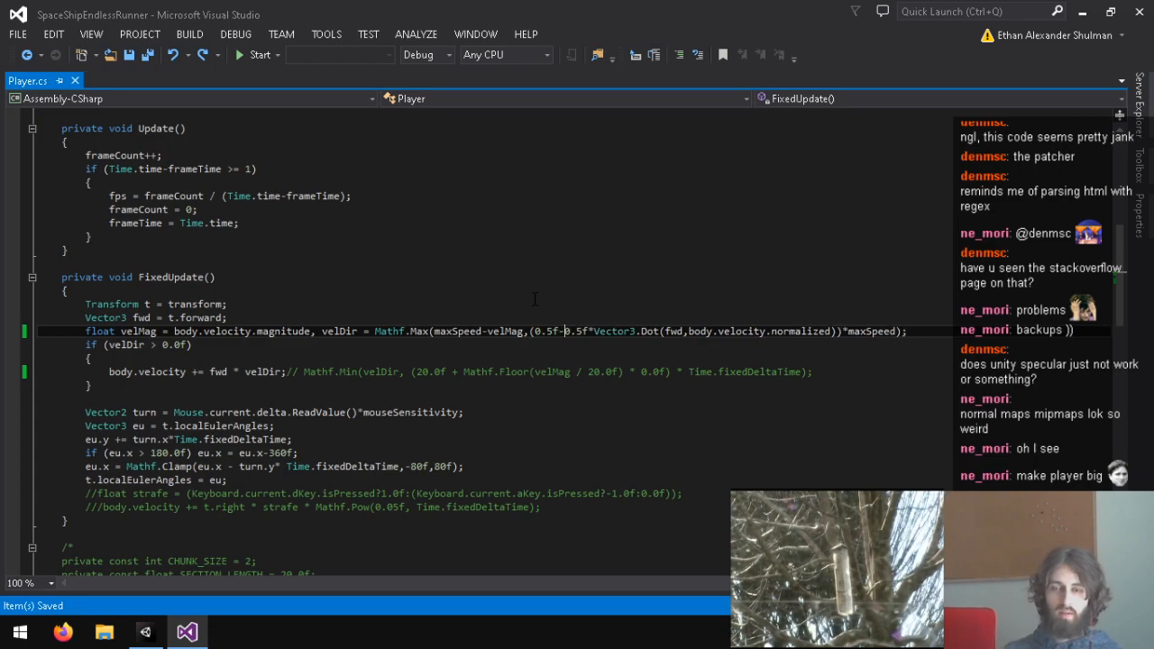
Test the player's movement in Unity's play mode, stop it, check the Game view and return to the Scene view.
{"action": "left_click", "coordinate": [145, 632]}
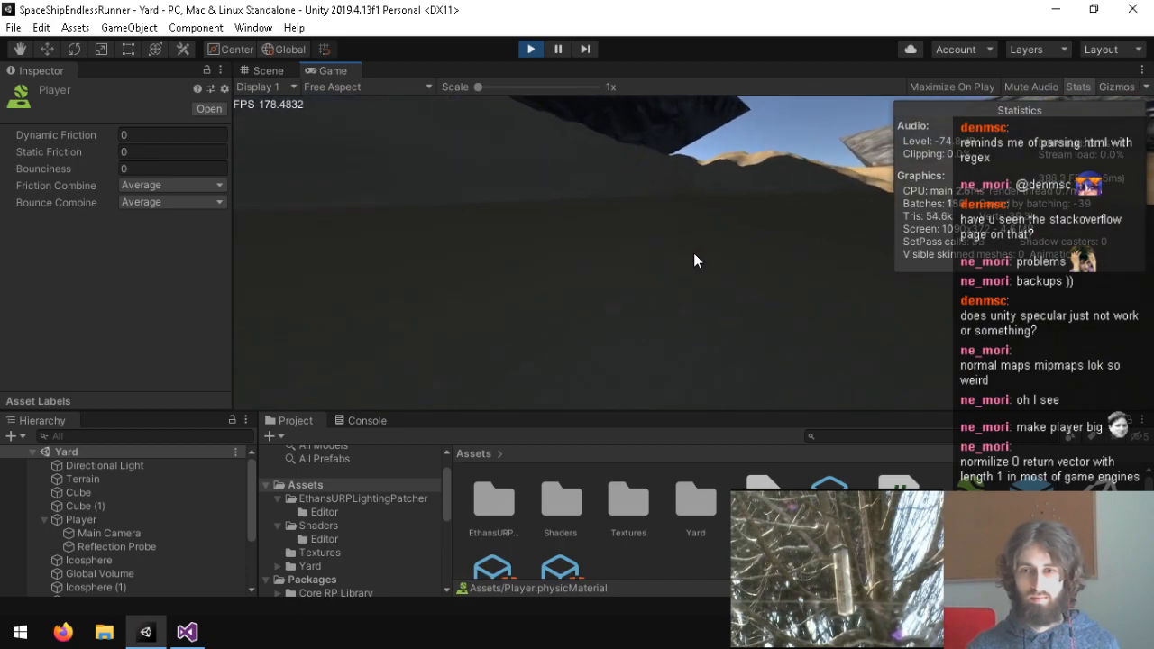
{"action": "key", "text": "ctrl+p"}
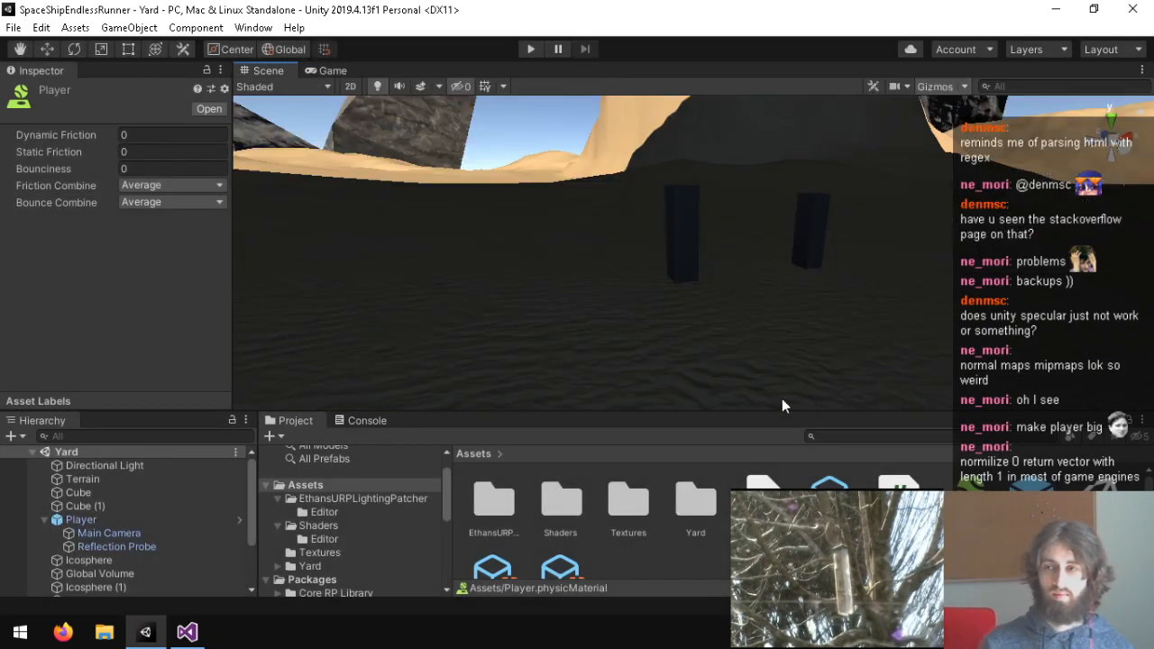
{"action": "left_click", "coordinate": [331, 70]}
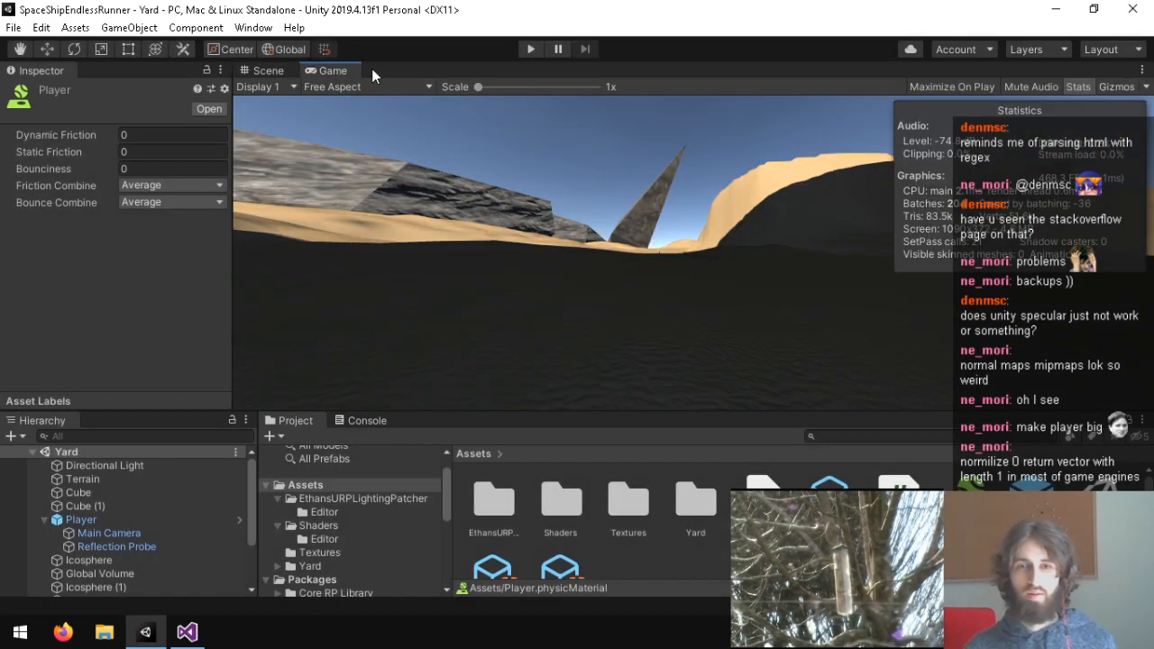
{"action": "left_click", "coordinate": [1088, 81]}
{"action": "left_click", "coordinate": [290, 72]}
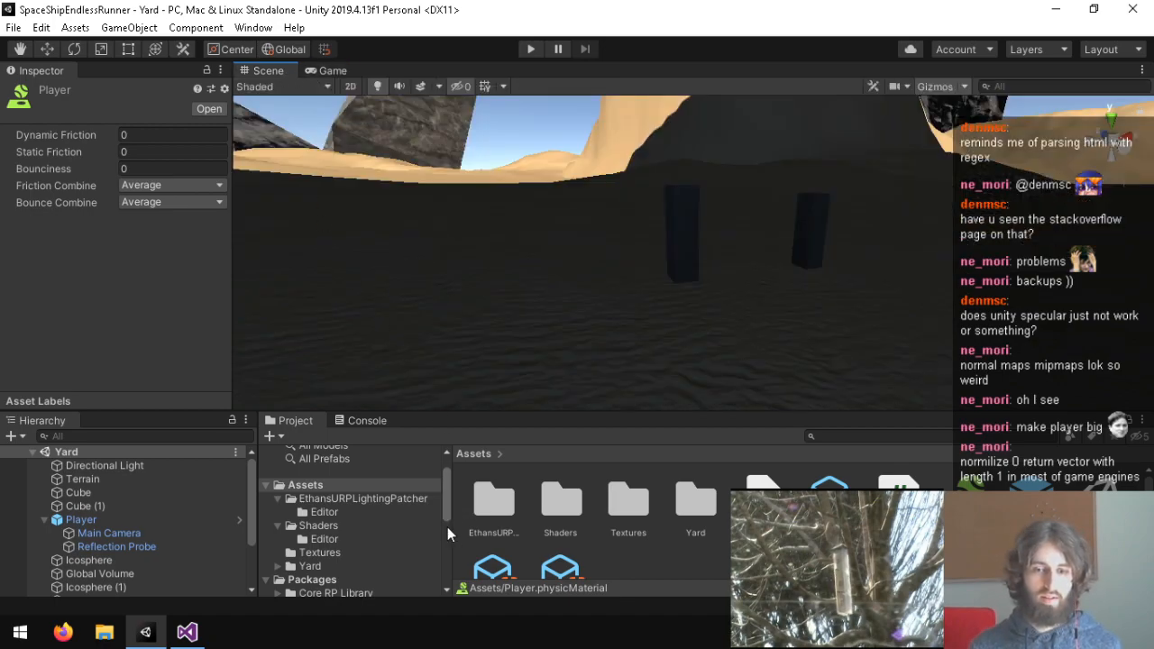
In Visual Studio, review how velDir is calculated and used in FixedUpdate of Player.cs.
{"action": "left_click", "coordinate": [186, 631]}
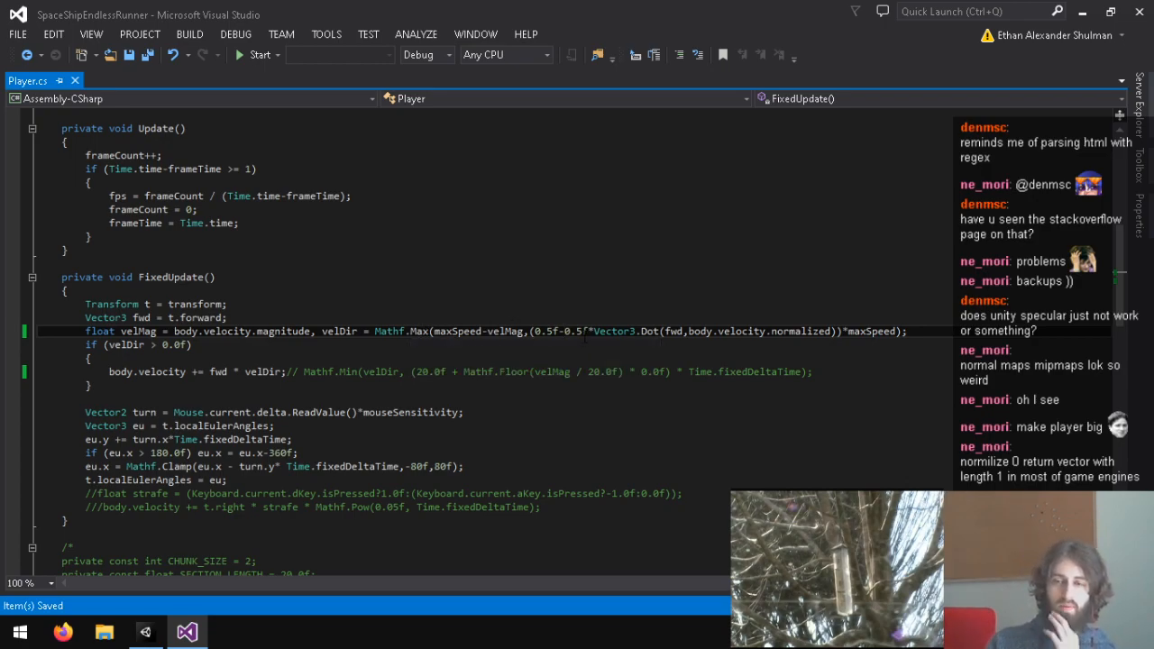
{"action": "mouse_move", "coordinate": [144, 632]}
{"action": "left_click", "coordinate": [224, 358]}
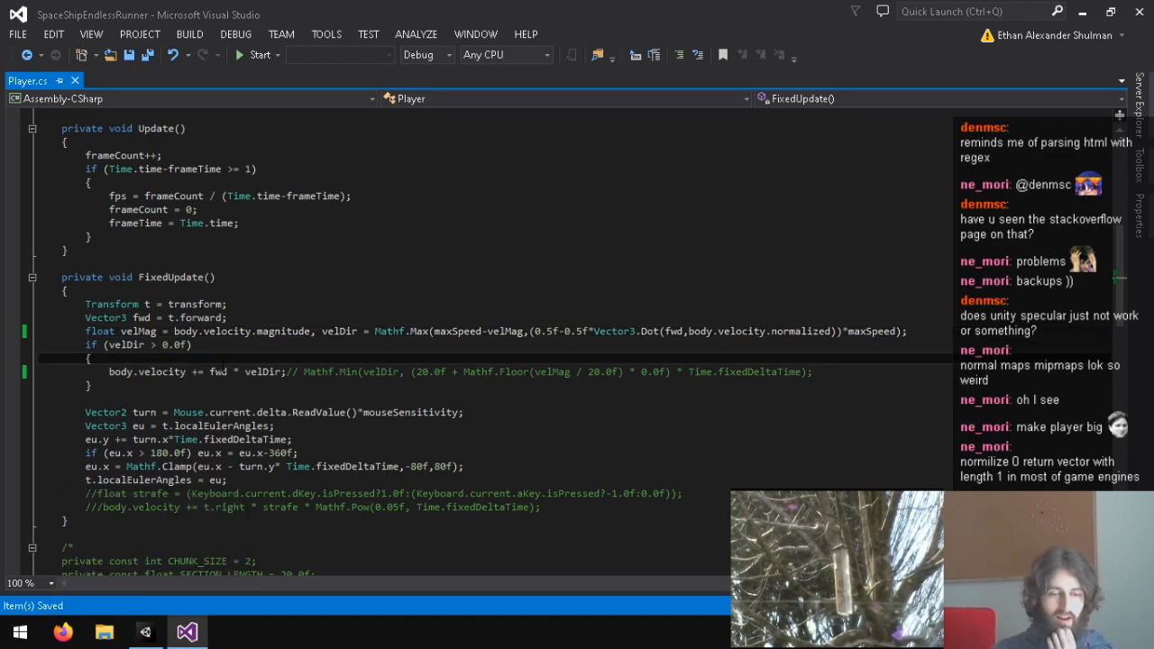
{"action": "left_click", "coordinate": [273, 366]}
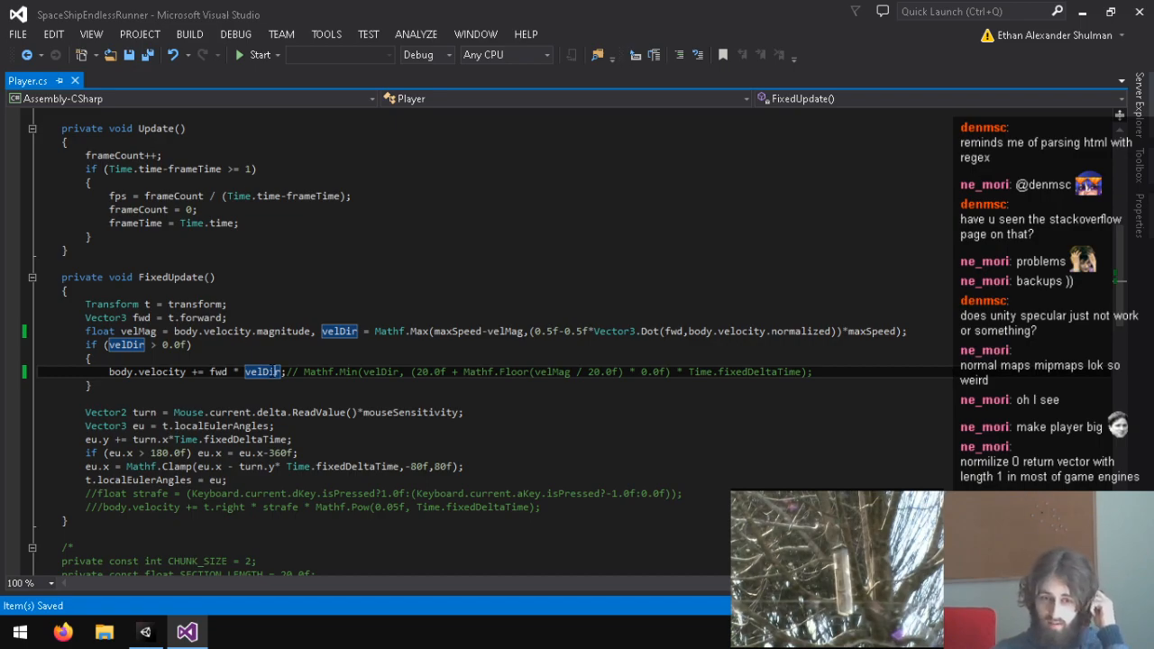
In Unity, select the Player object and examine its Rigidbody info and Player script settings.
{"action": "left_click", "coordinate": [145, 632]}
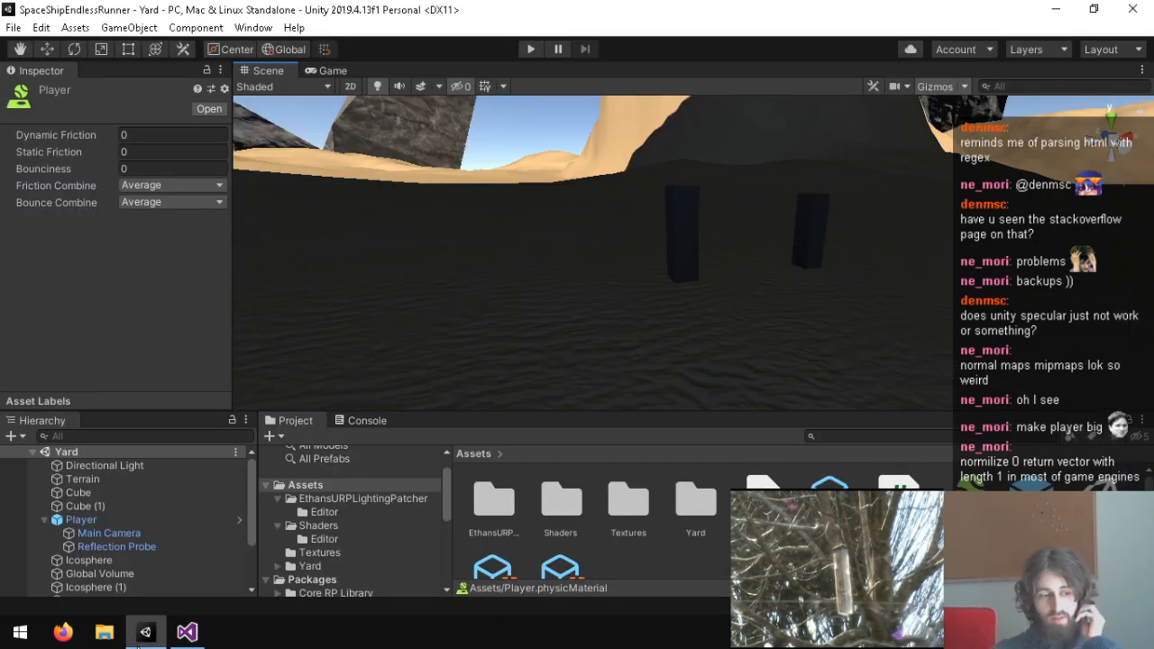
{"action": "left_click", "coordinate": [100, 522]}
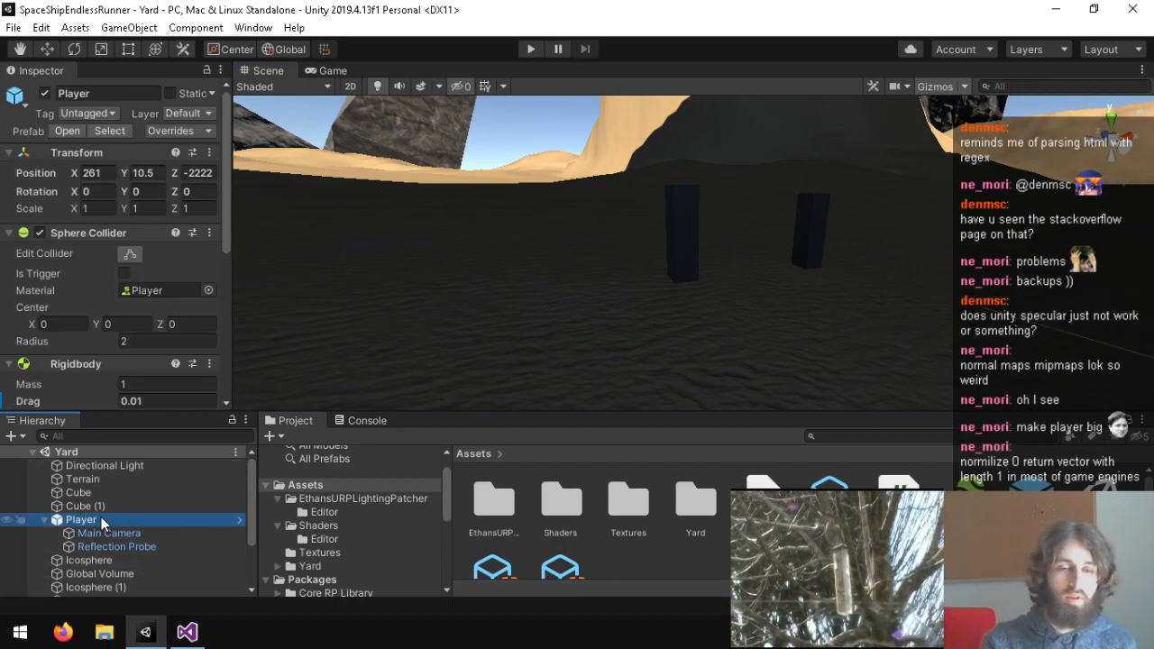
{"action": "scroll", "coordinate": [44, 326], "scroll_direction": "down", "scroll_amount": 6}
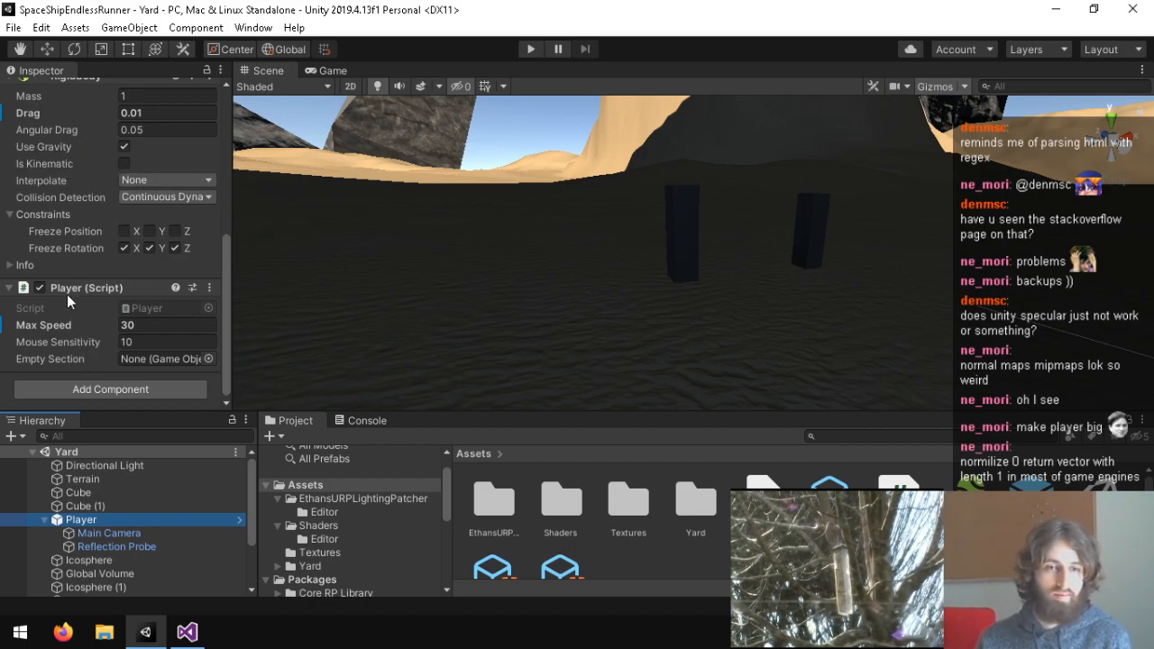
{"action": "left_click", "coordinate": [24, 265]}
{"action": "left_click", "coordinate": [23, 268]}
{"action": "left_click", "coordinate": [13, 267]}
{"action": "scroll", "coordinate": [41, 260], "scroll_direction": "down", "scroll_amount": 5}
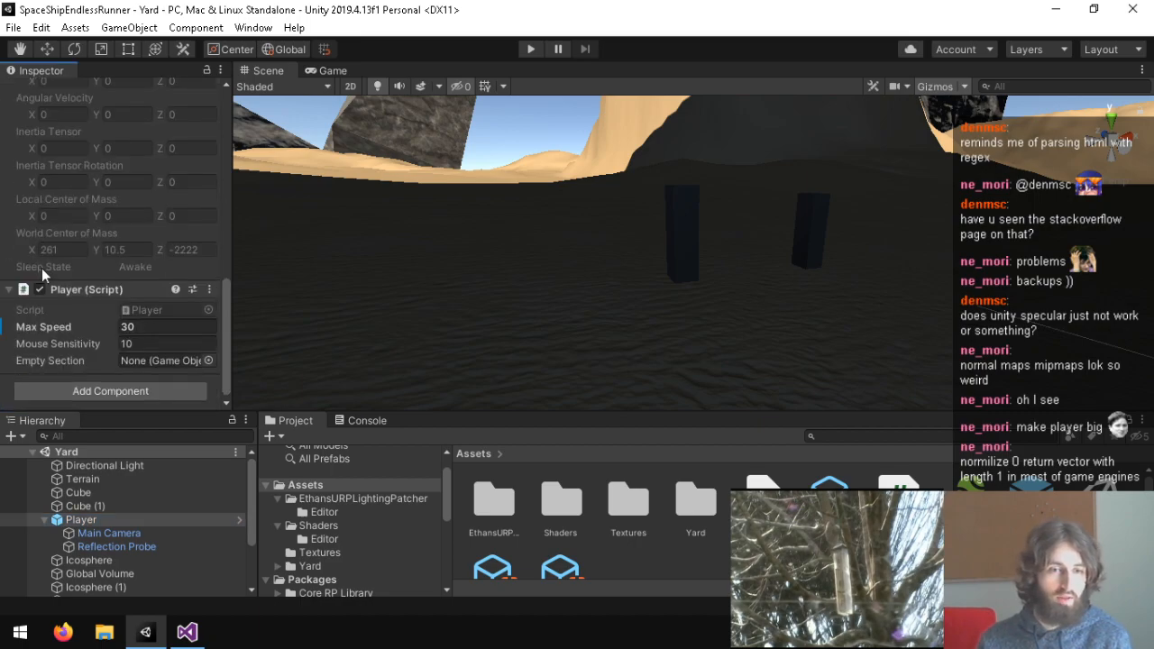
{"action": "scroll", "coordinate": [42, 268], "scroll_direction": "up", "scroll_amount": 3}
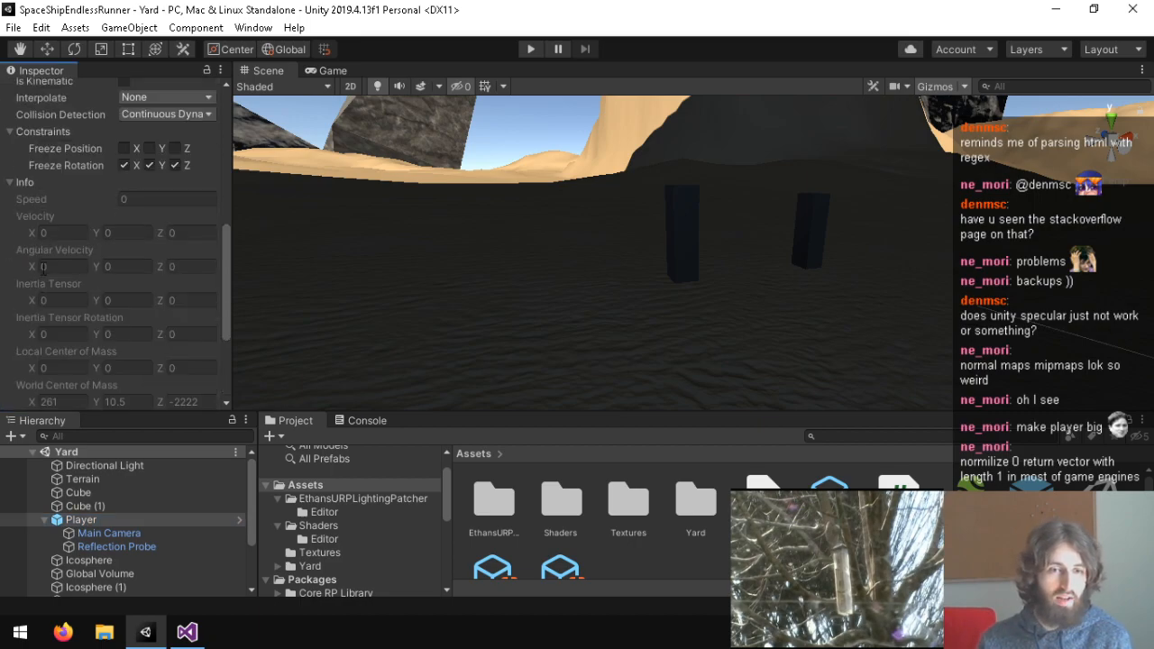
{"action": "left_click", "coordinate": [18, 184]}
In Visual Studio, add a new line below the body.velocity += fwd * velDir statement in FixedUpdate.
{"action": "left_click", "coordinate": [187, 632]}
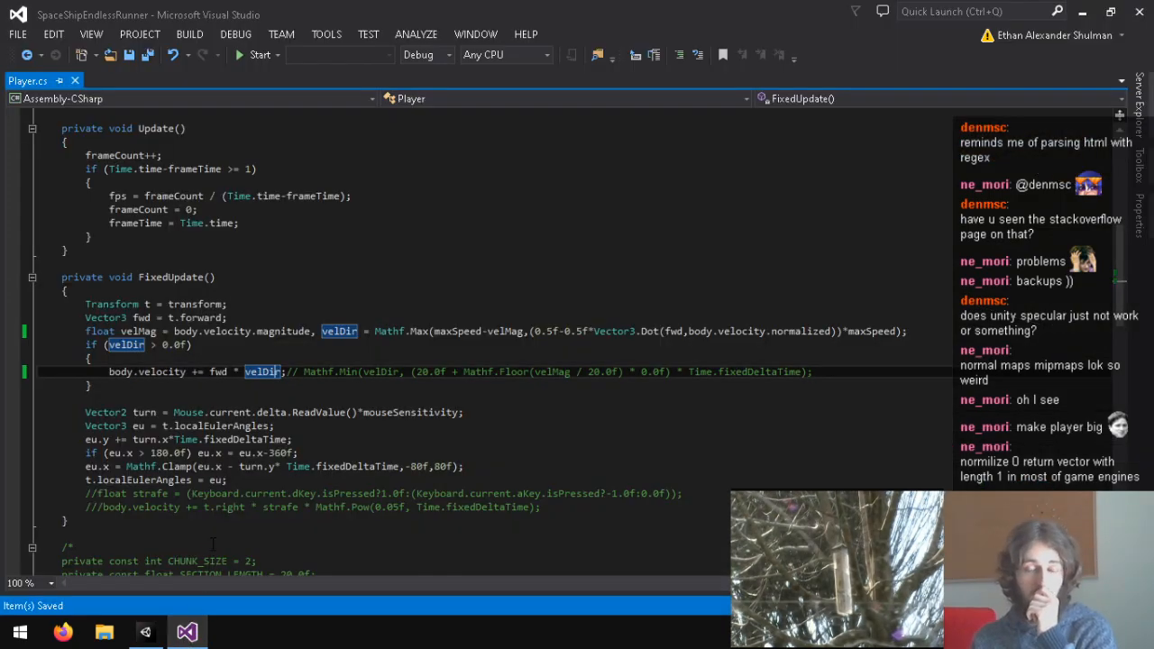
{"action": "left_click", "coordinate": [246, 388]}
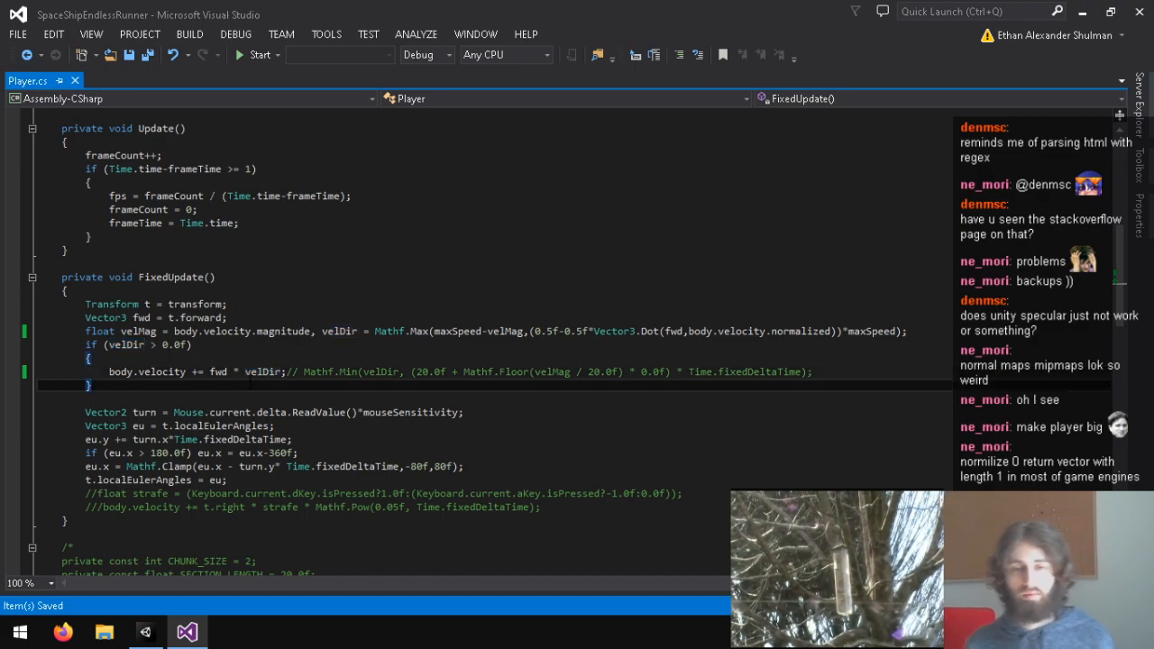
{"action": "left_click", "coordinate": [819, 375]}
{"action": "key", "text": "Return"}
{"action": "type", "text": "if (body.velocity.magnitude >"}
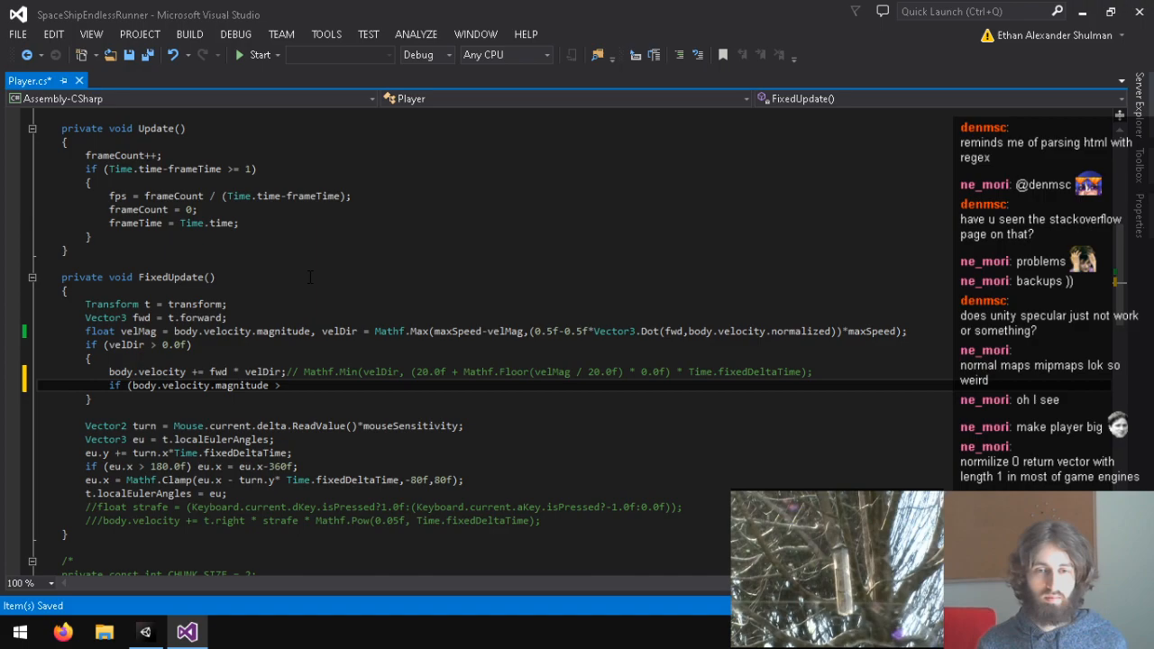
{"action": "type", "text": "if (body.velocity.magnitude >"}
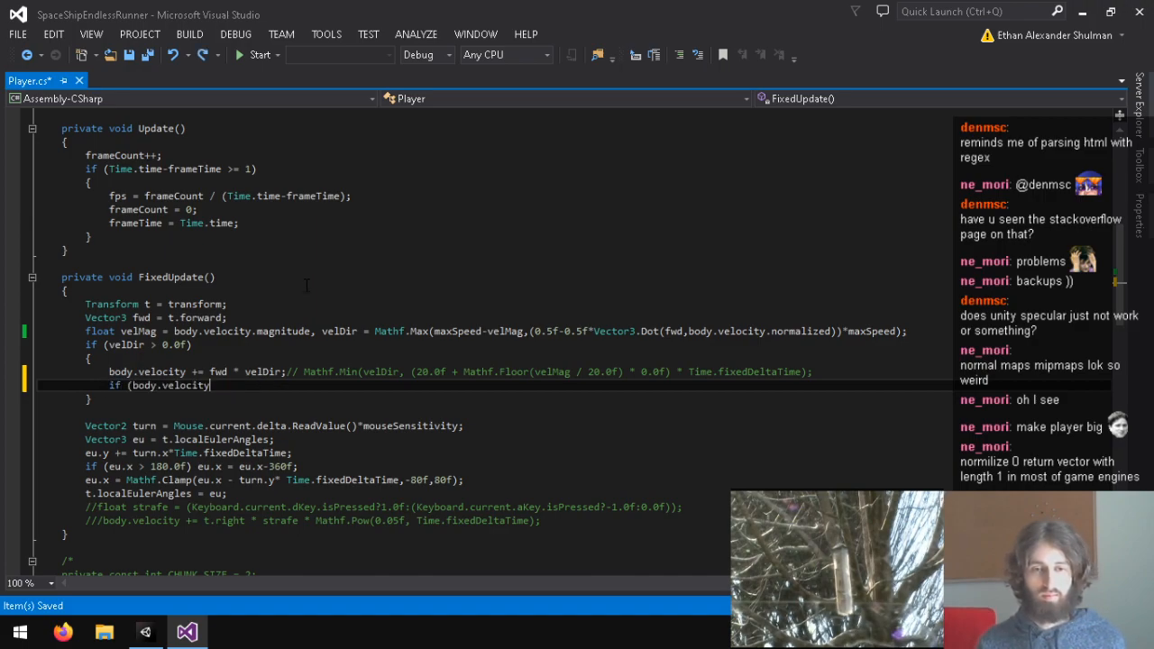
{"action": "key", "text": "BackSpace"}
{"action": "key", "text": "BackSpace"}
{"action": "type", "text": ")"}
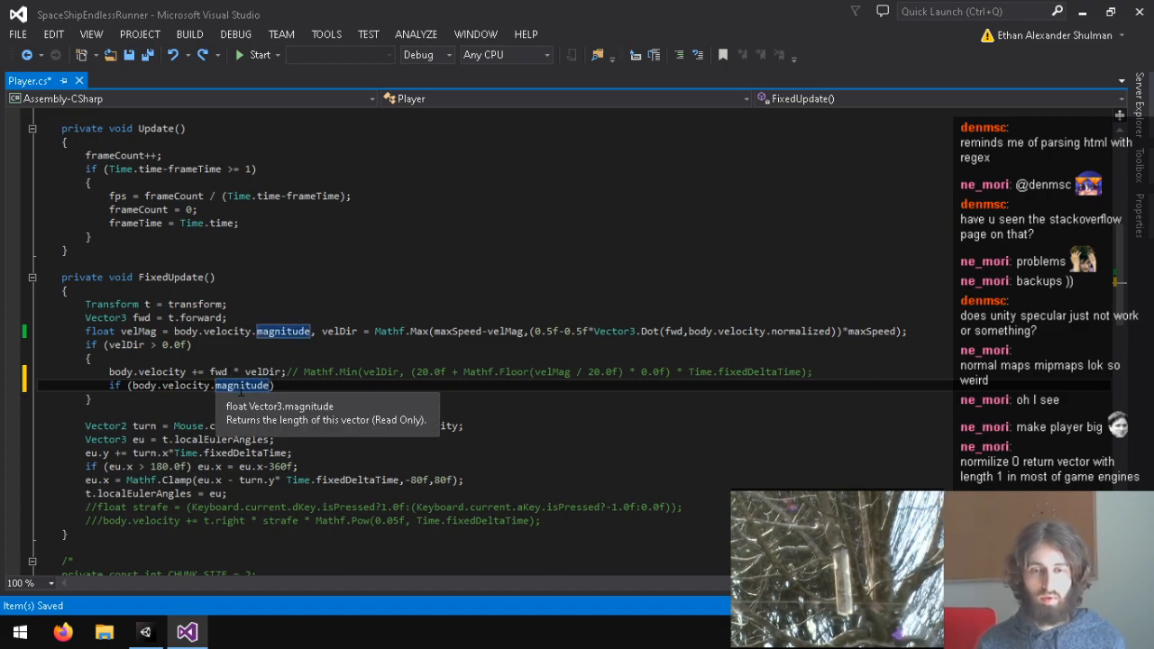
{"action": "type", "text": " > ma"}
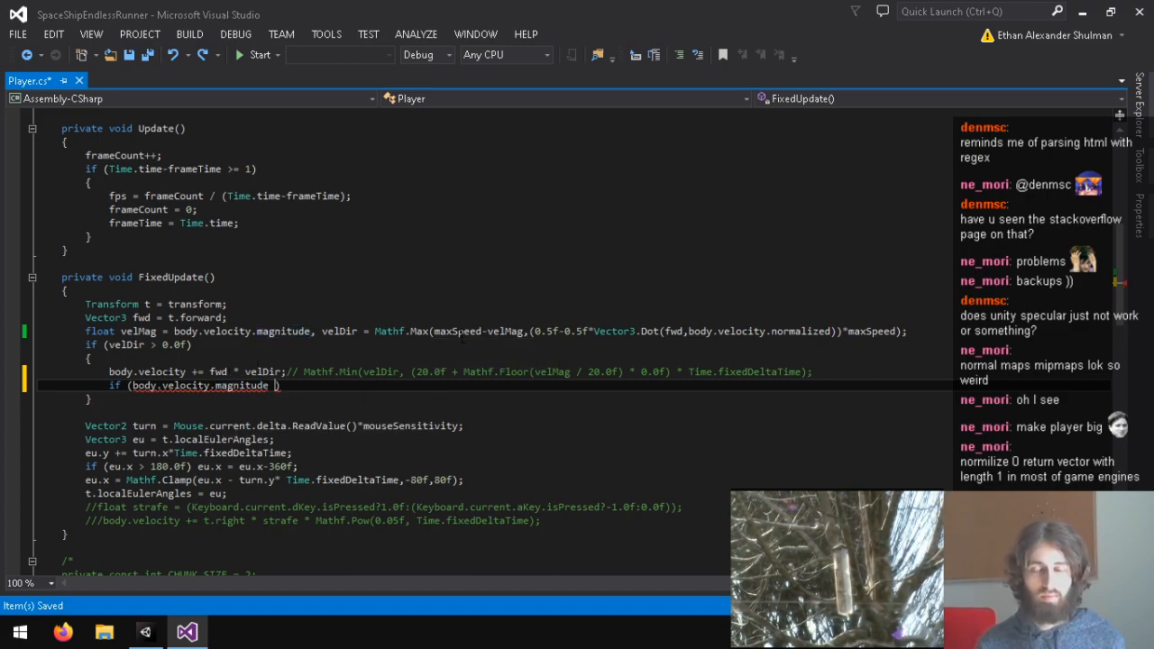
{"action": "type", "text": "xSpeed"}
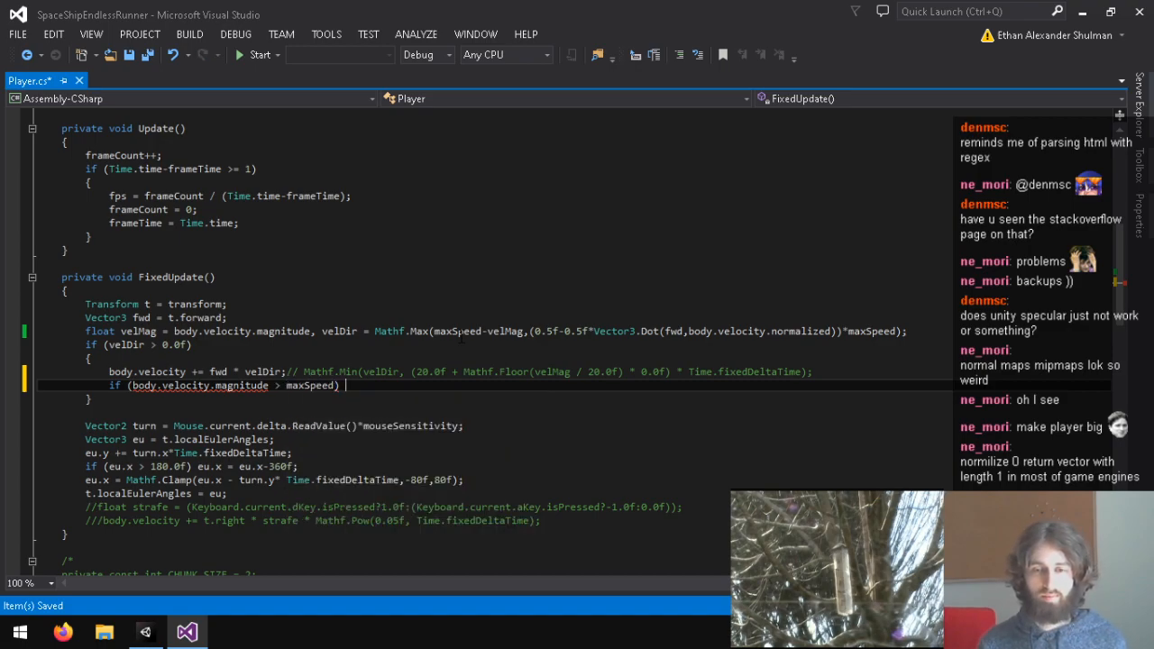
{"action": "key", "text": "BackSpace"}
{"action": "key", "text": "BackSpace"}
{"action": "key", "text": "BackSpace"}
{"action": "key", "text": "BackSpace"}
{"action": "key", "text": "BackSpace"}
{"action": "key", "text": "BackSpace"}
{"action": "key", "text": "BackSpace"}
{"action": "key", "text": "BackSpace"}
{"action": "key", "text": "BackSpace"}
{"action": "key", "text": "BackSpace"}
{"action": "key", "text": "BackSpace"}
{"action": "key", "text": "BackSpace"}
{"action": "key", "text": "BackSpace"}
{"action": "key", "text": "BackSpace"}
{"action": "key", "text": "BackSpace"}
{"action": "key", "text": "BackSpace"}
{"action": "key", "text": "BackSpace"}
{"action": "key", "text": "BackSpace"}
{"action": "key", "text": "BackSpace"}
{"action": "key", "text": "BackSpace"}
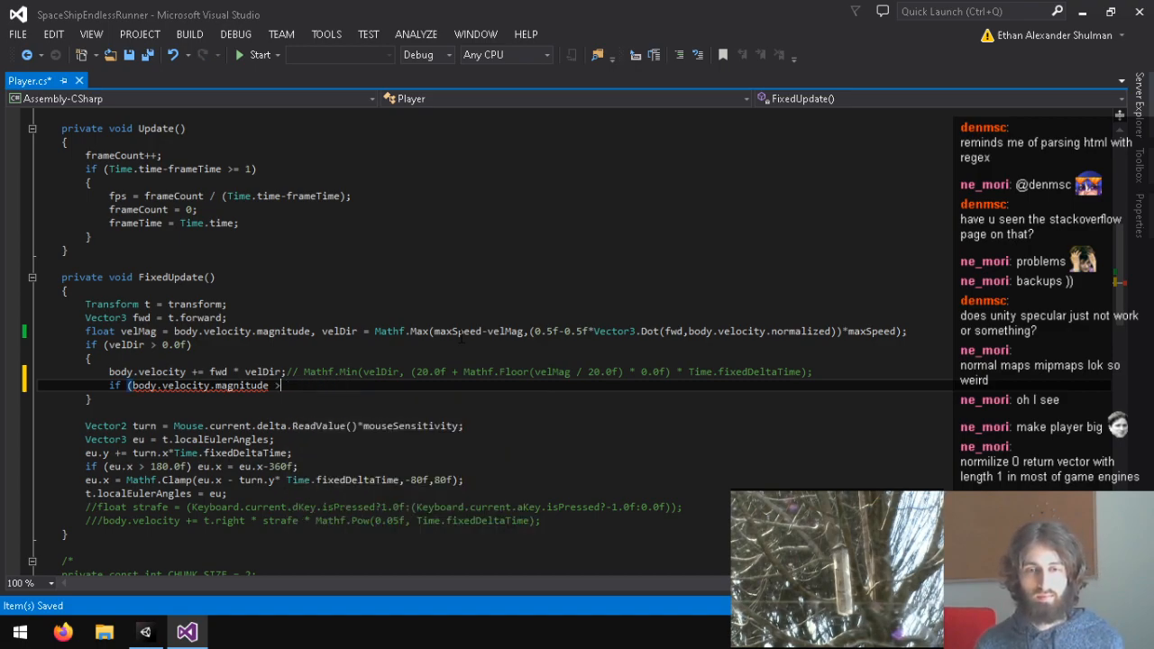
{"action": "key", "text": "BackSpace"}
{"action": "key", "text": "BackSpace"}
In FixedUpdate, replace the unfinished if condition below the body.velocity += line with velMag = body.velocity.magnitude;.
{"action": "type", "text": "velM"}
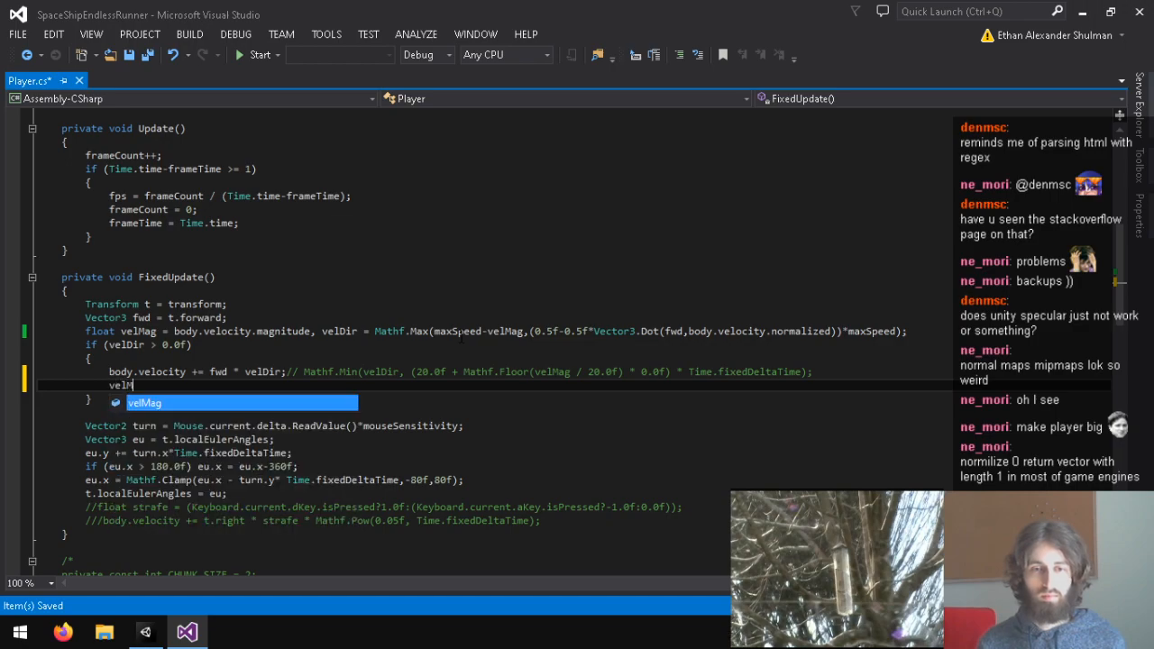
{"action": "type", "text": "ag = body.vel"}
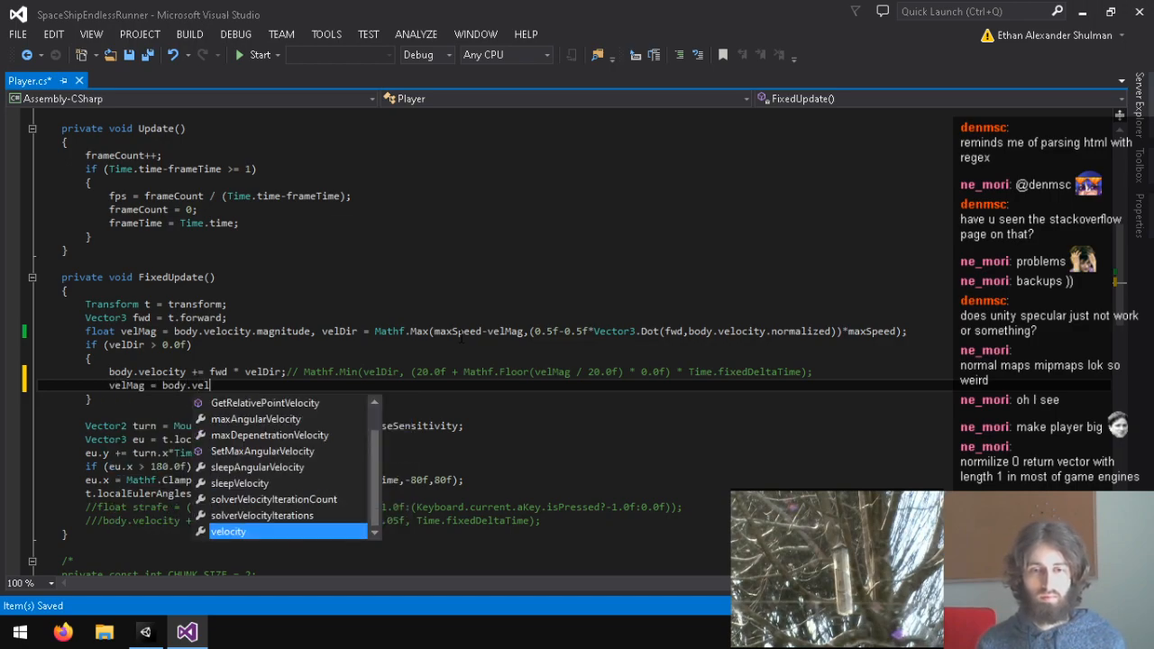
{"action": "type", "text": "ocity.magnitude;"}
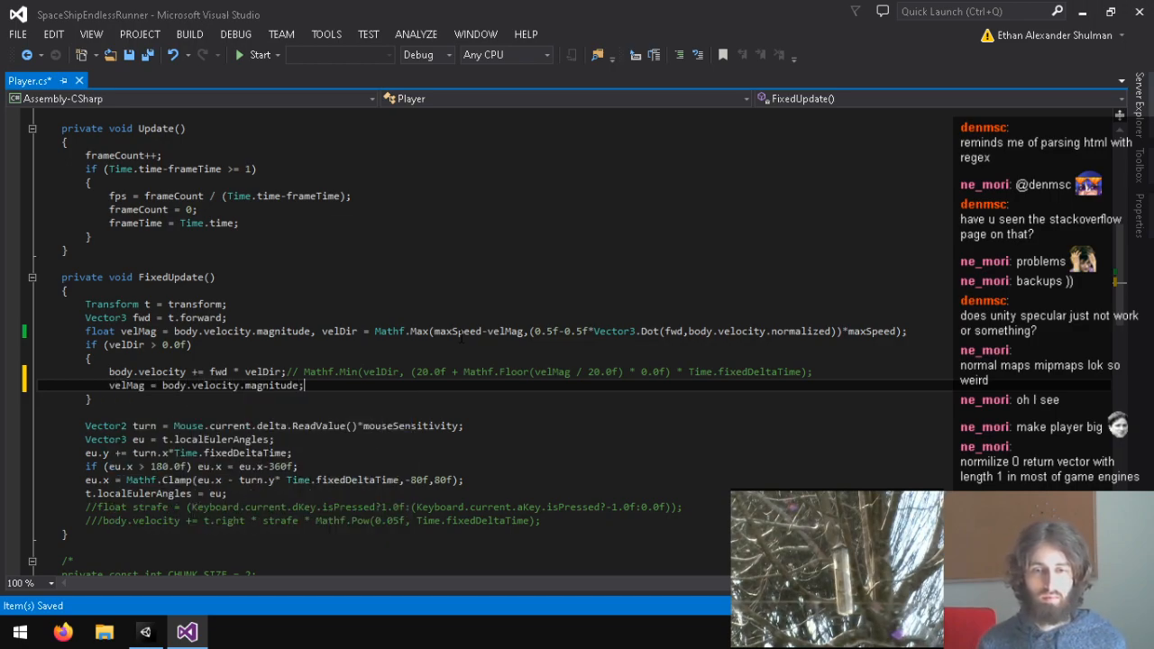
{"action": "key", "text": "Return"}
Add an if (velMag > maxSpeed) block containing body.velocity *= maxSpeed / velMag; and save Player.cs.
{"action": "type", "text": "if (velMag > "}
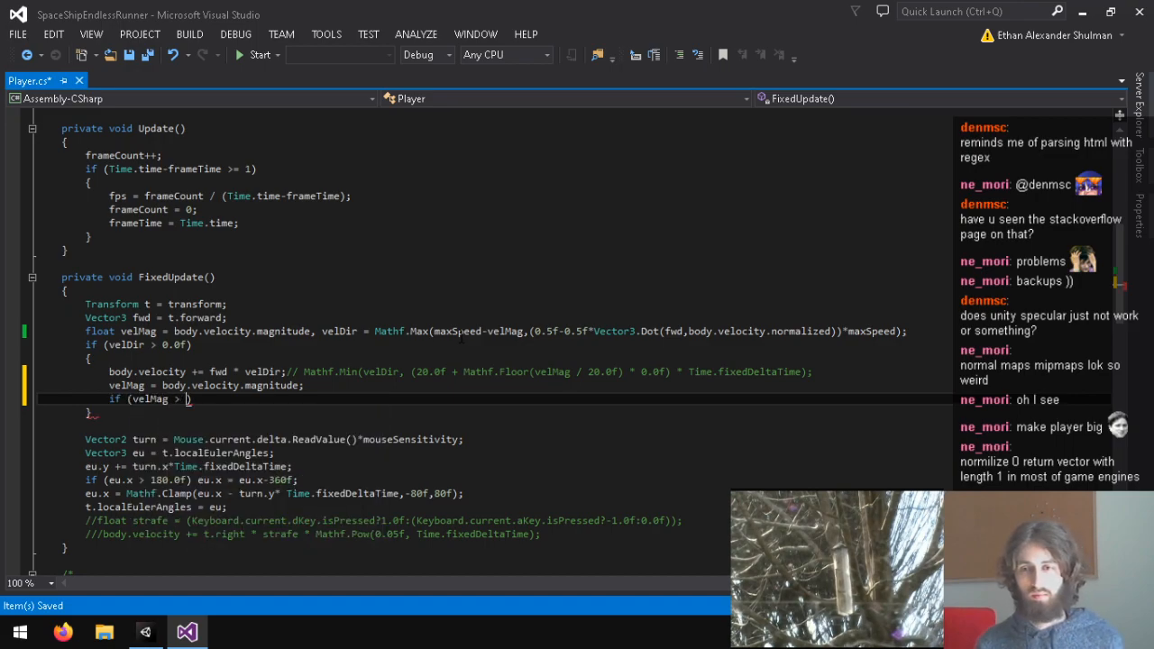
{"action": "type", "text": "maxSpeed) { P"}
{"action": "key", "text": "BackSpace"}
{"action": "key", "text": "Return"}
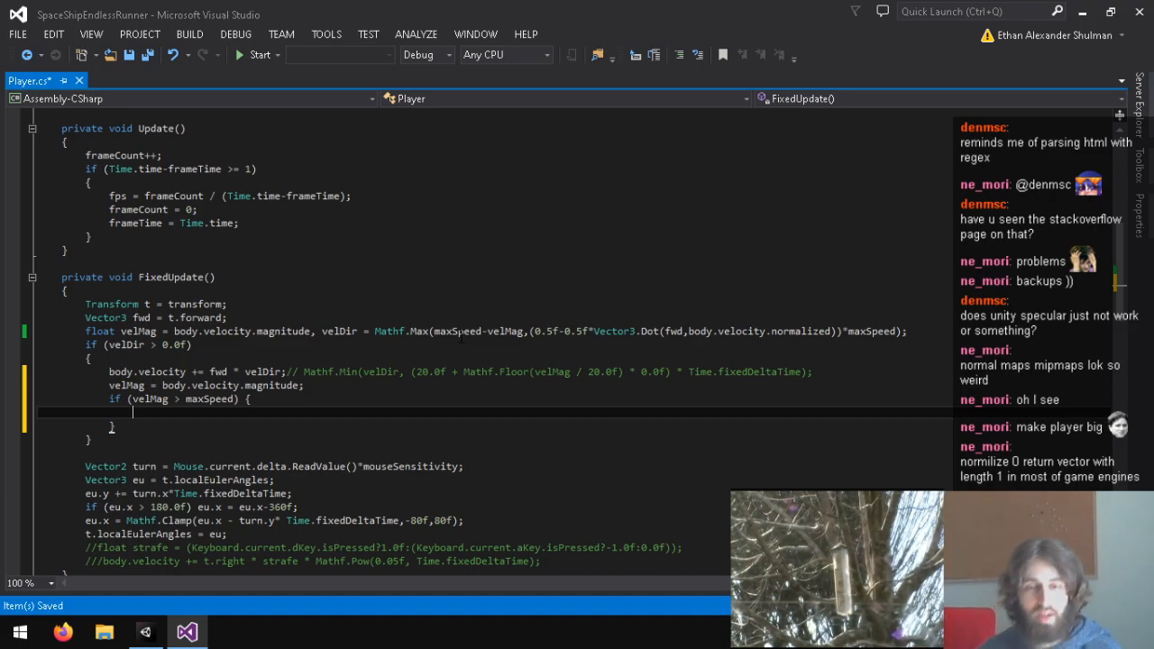
{"action": "type", "text": "body.velocity *="}
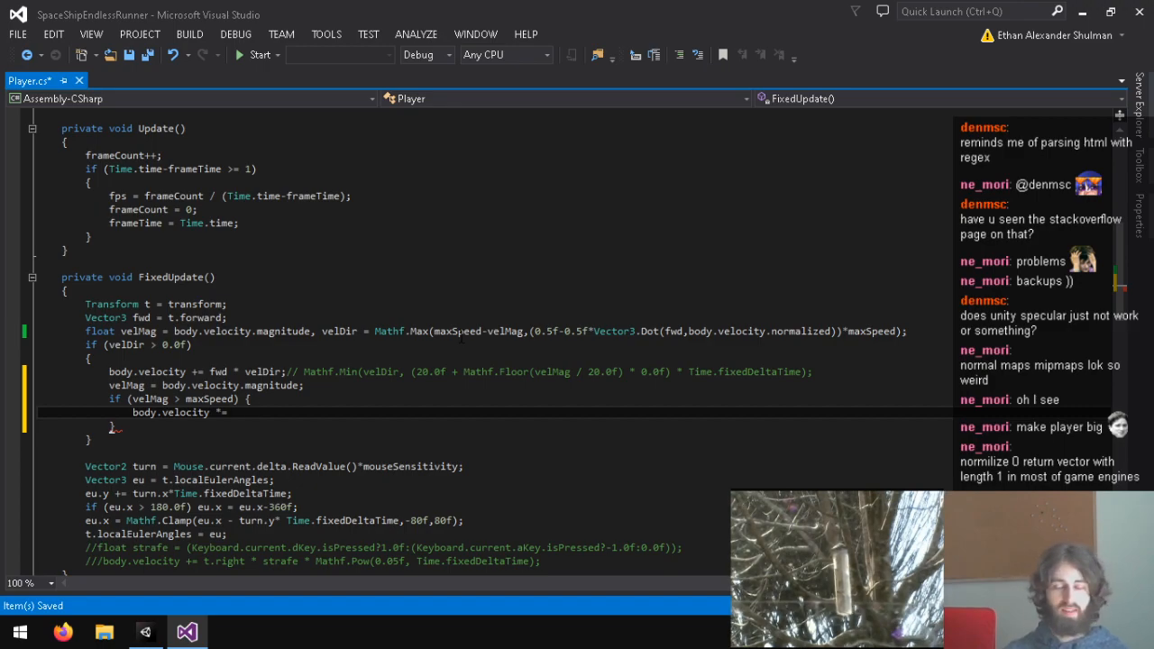
{"action": "type", "text": "maxSoeed"}
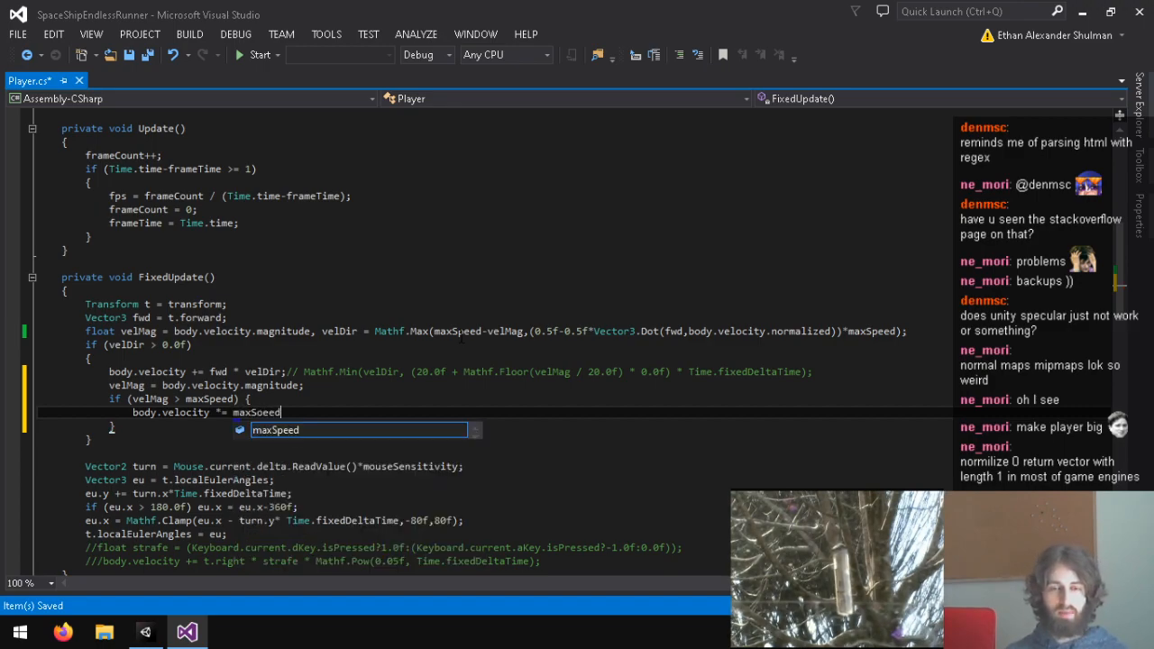
{"action": "type", "text": " / velMag;"}
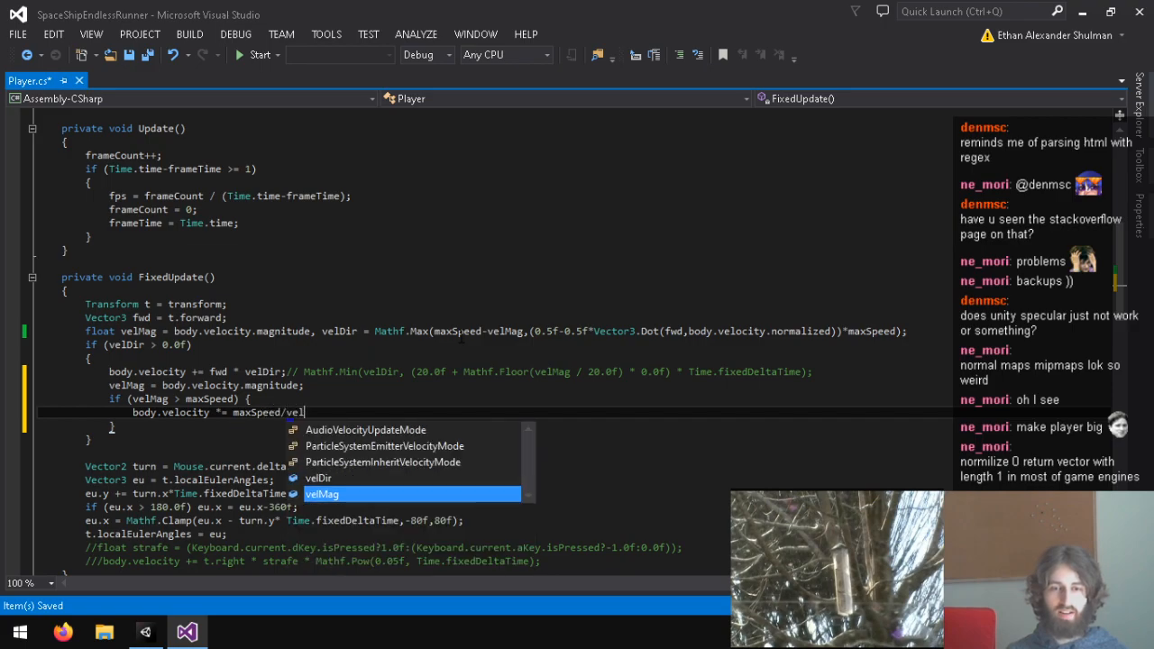
{"action": "key", "text": "ctrl+s"}
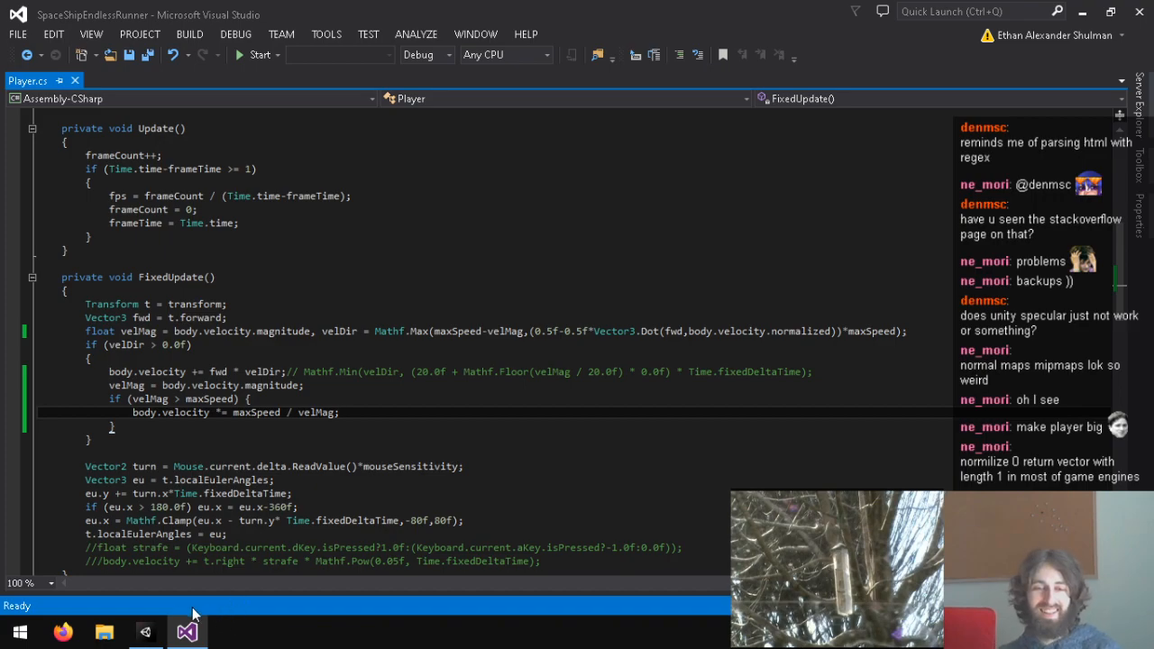
Switch to Unity, test the player's movement with the speed cap in play mode, and stop it.
{"action": "left_click", "coordinate": [148, 635]}
{"action": "right_click", "coordinate": [148, 635]}
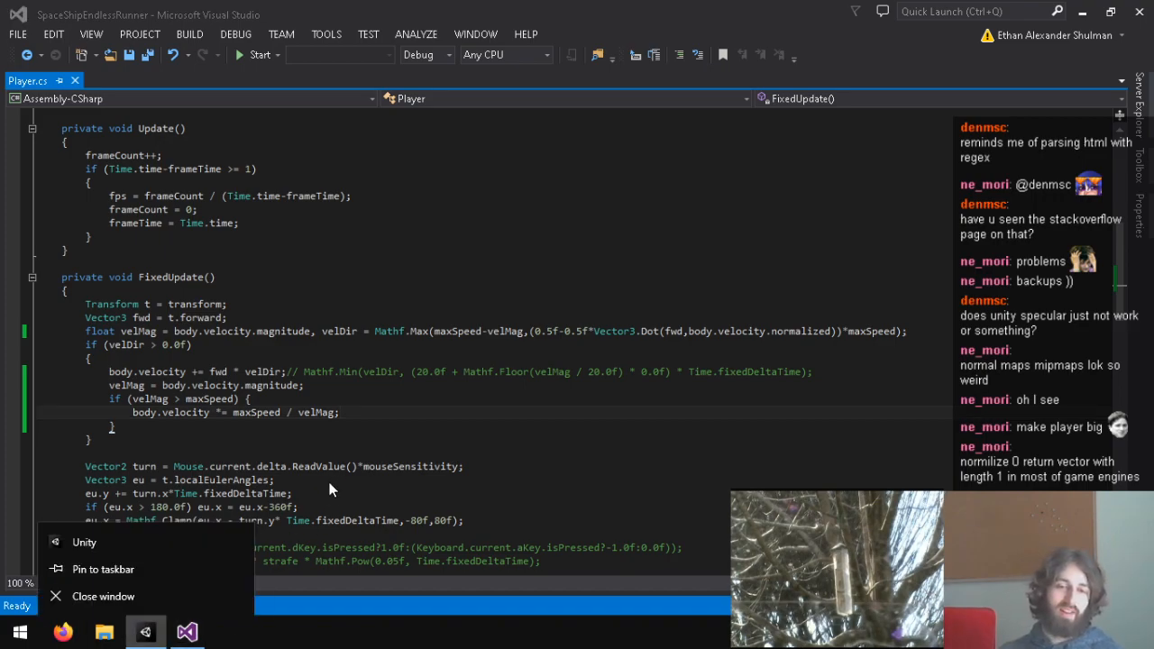
{"action": "left_click", "coordinate": [244, 406]}
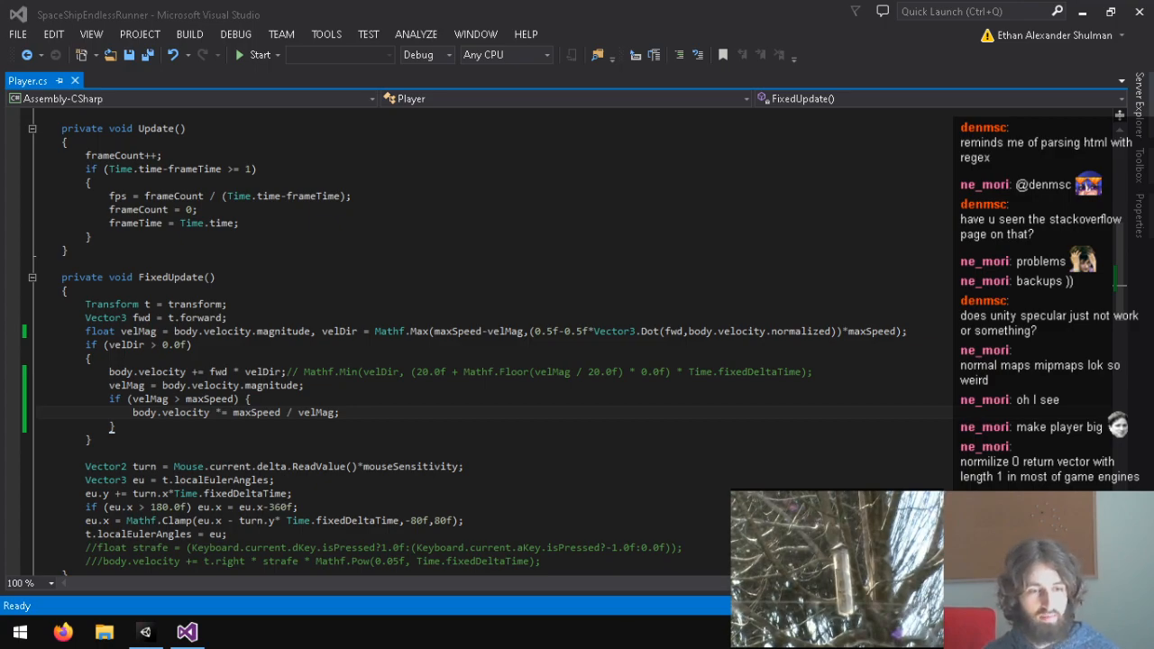
{"action": "left_click", "coordinate": [250, 398]}
{"action": "left_click", "coordinate": [146, 632]}
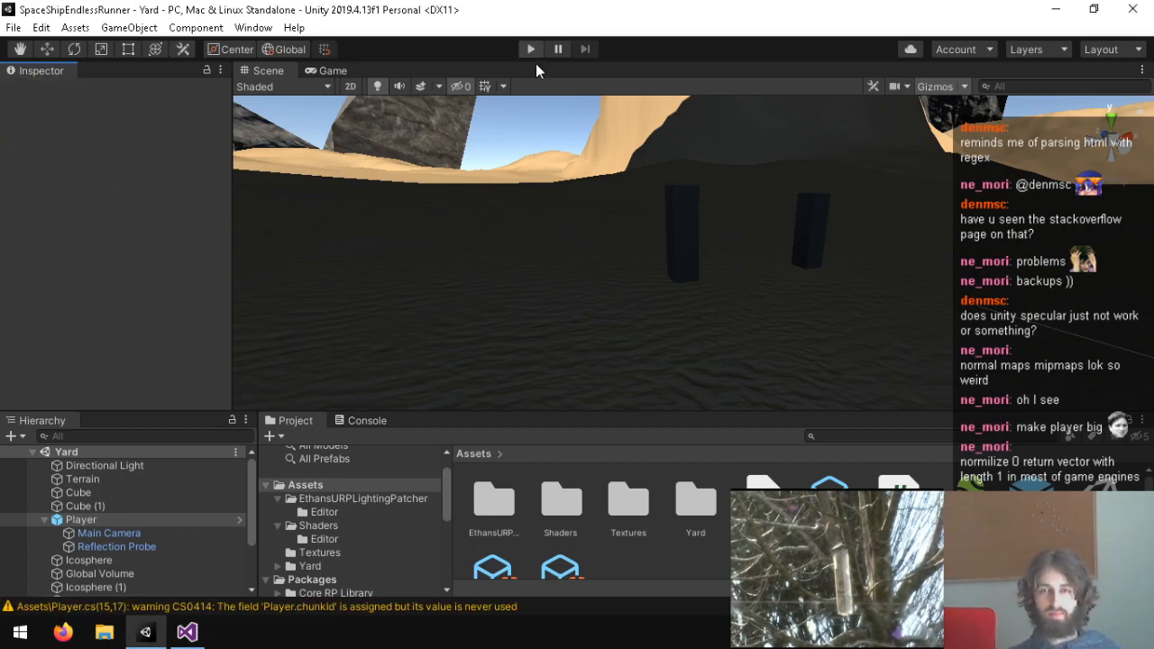
{"action": "left_click", "coordinate": [537, 49]}
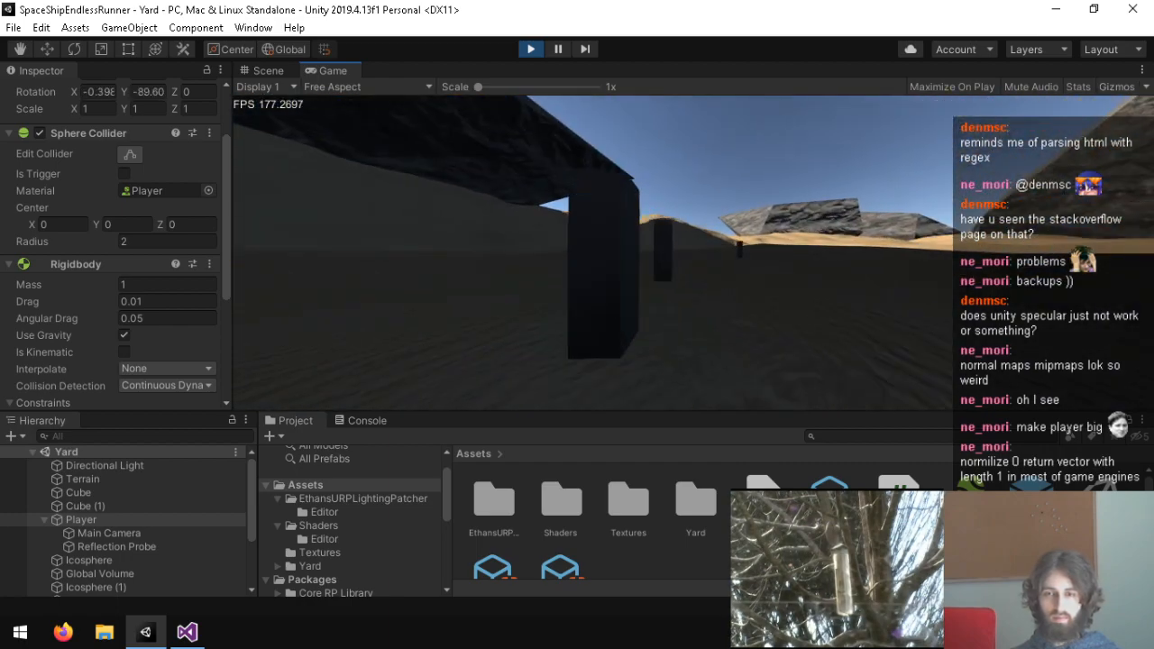
{"action": "key", "text": "ctrl+p"}
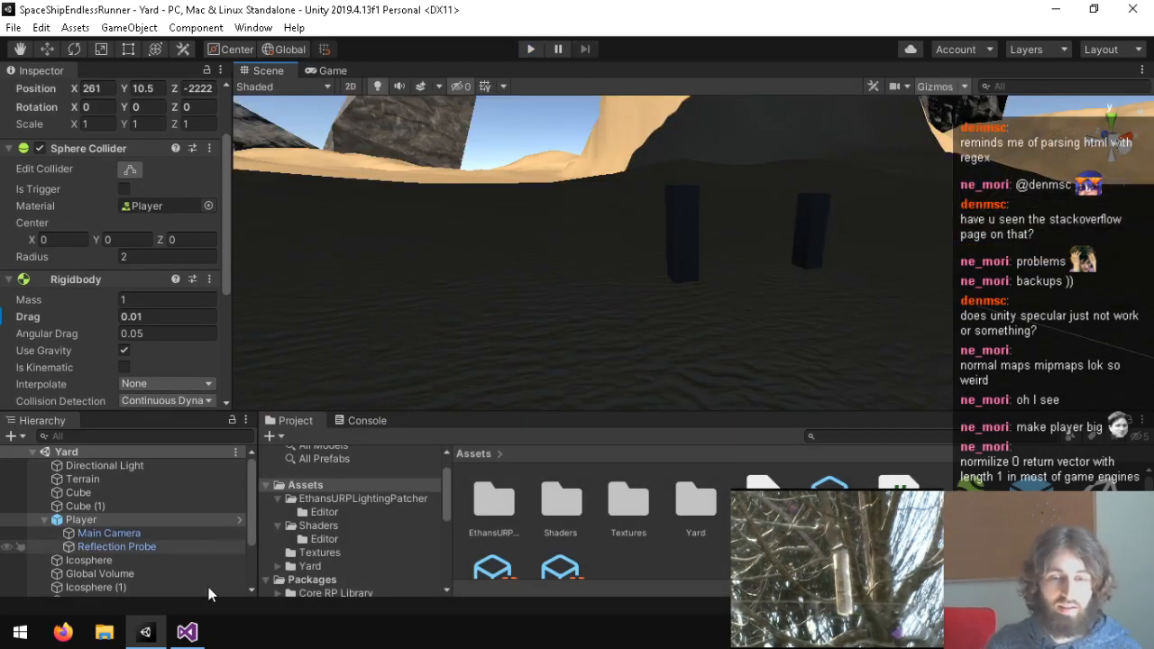
Return to Visual Studio and review the velDir statement and the maxSpeed-velMag argument in FixedUpdate.
{"action": "left_click", "coordinate": [206, 637]}
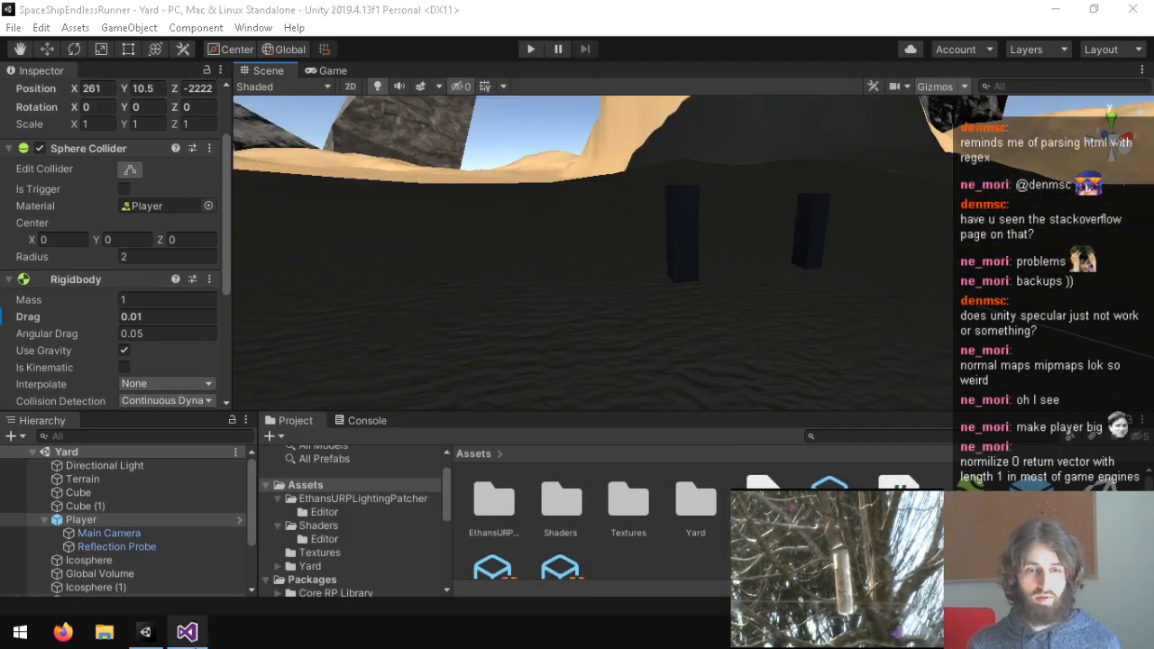
{"action": "left_click", "coordinate": [187, 632]}
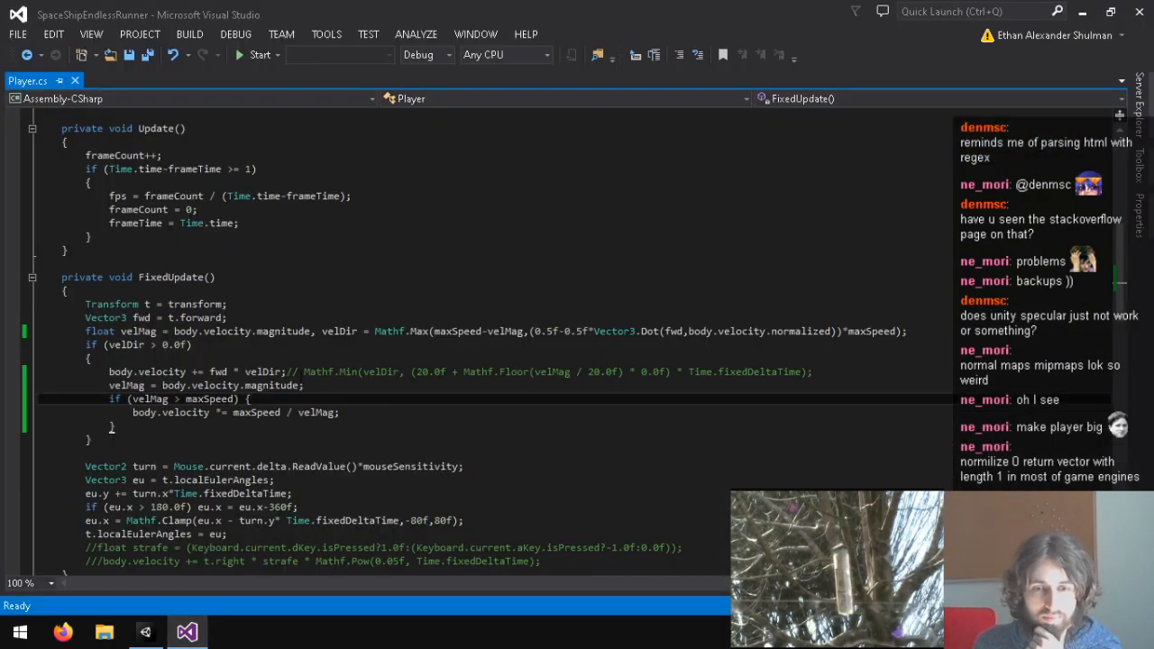
{"action": "left_click", "coordinate": [282, 372]}
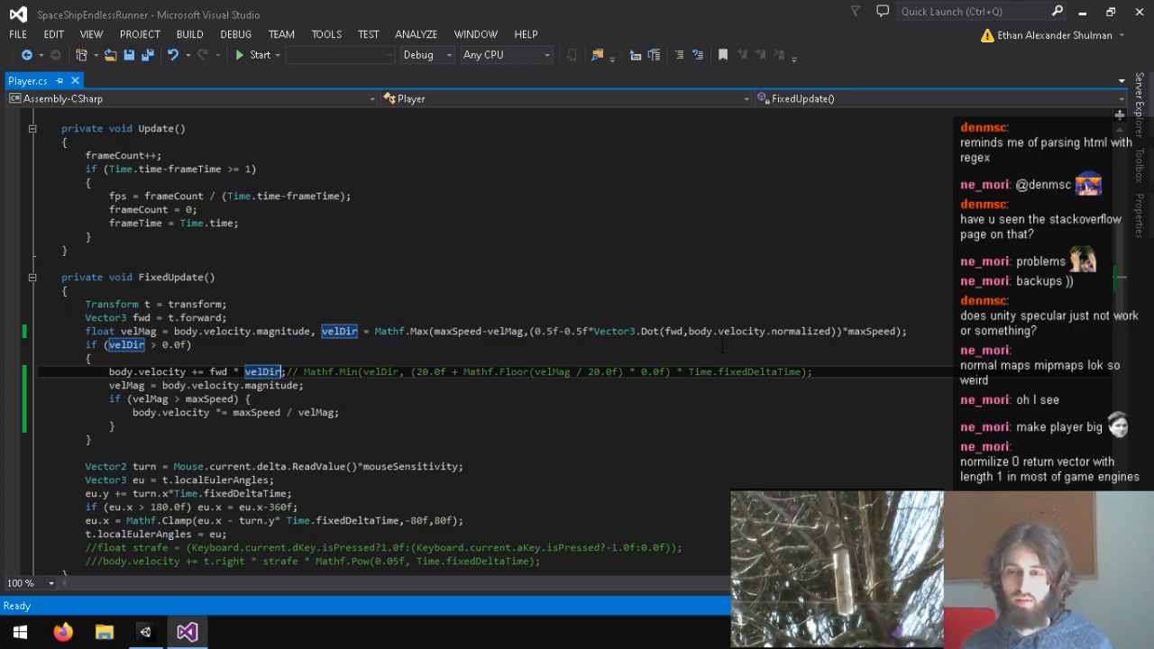
{"action": "left_click", "coordinate": [766, 372]}
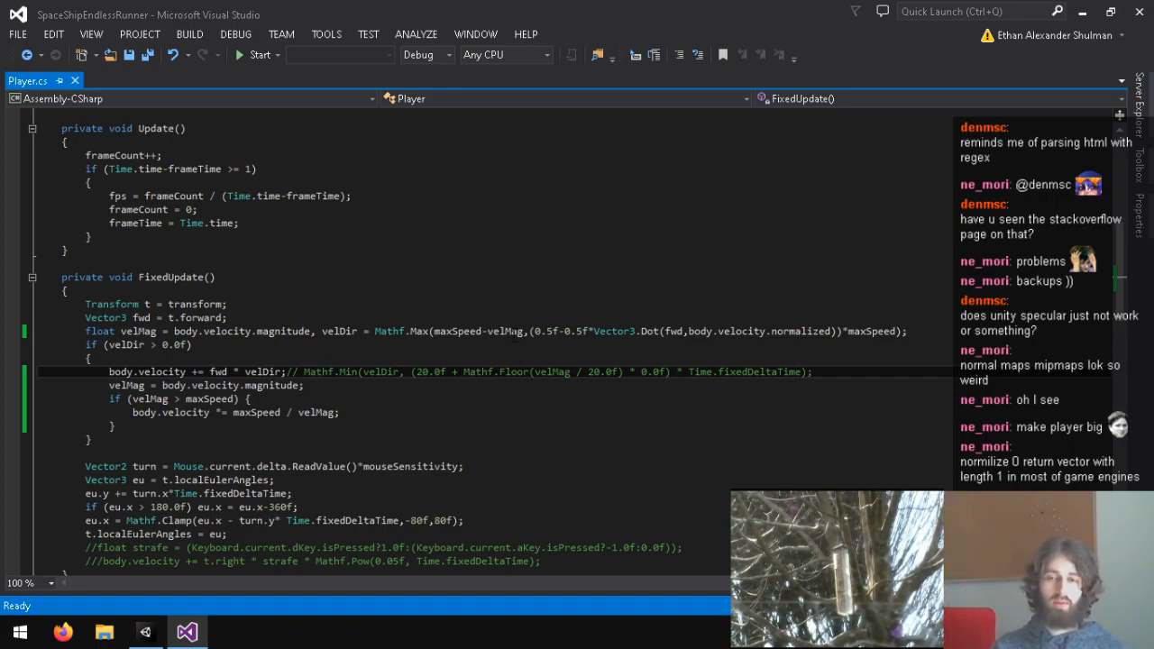
{"action": "left_click_drag", "start_coordinate": [529, 331], "coordinate": [438, 332]}
{"action": "left_click", "coordinate": [435, 332]}
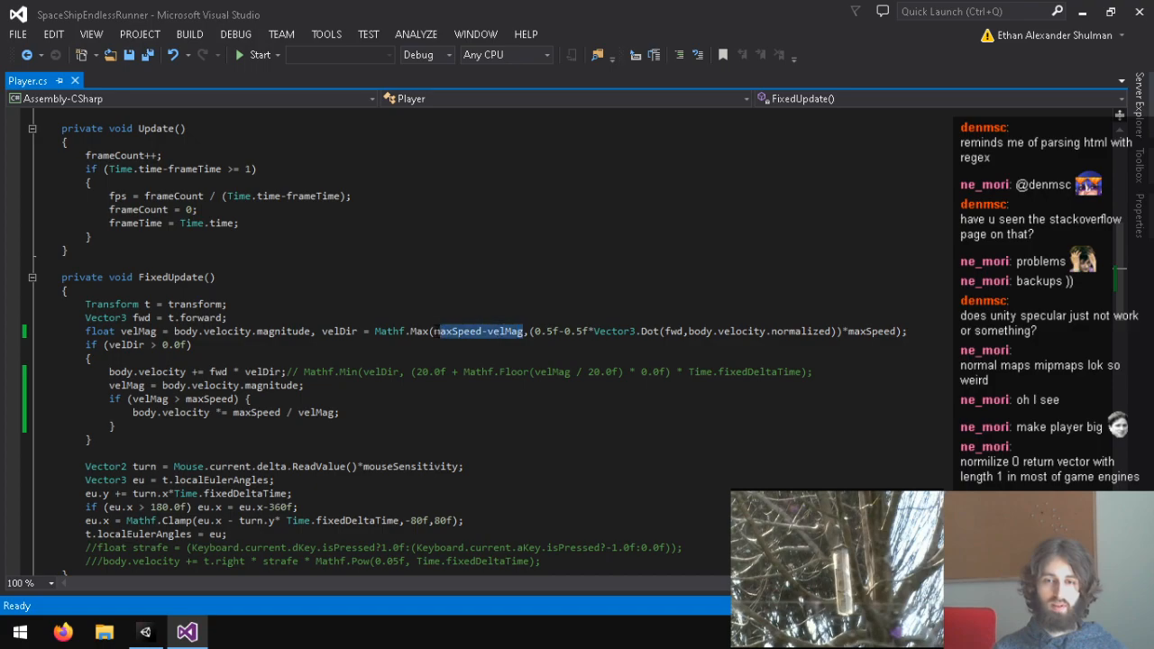
{"action": "key", "text": "ctrl+Right"}
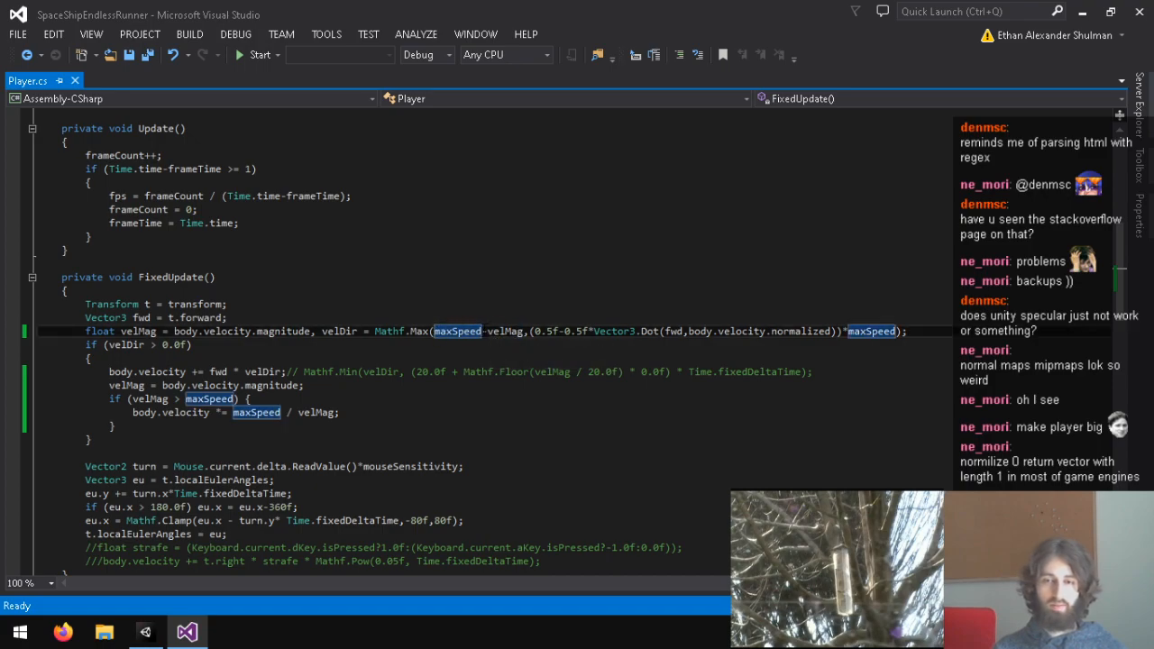
{"action": "left_click_drag", "start_coordinate": [482, 330], "coordinate": [481, 324]}
{"action": "left_click", "coordinate": [482, 332]}
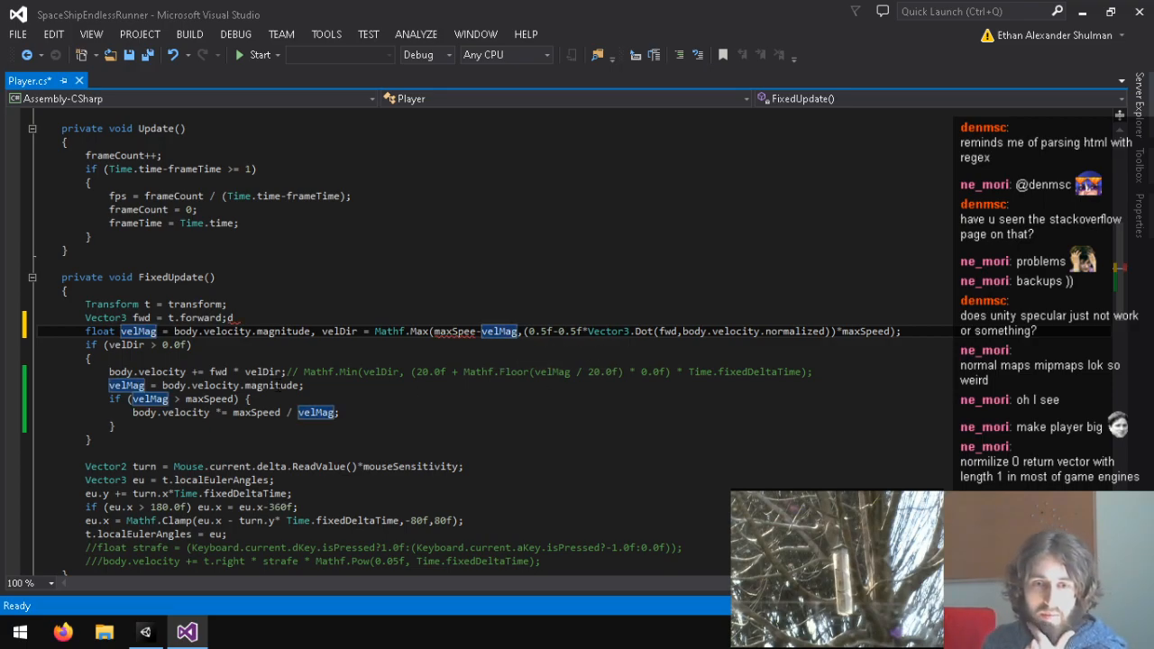
{"action": "left_click", "coordinate": [342, 317]}
{"action": "left_click", "coordinate": [475, 331]}
{"action": "type", "text": "d"}
{"action": "key", "text": "ctrl+s"}
Multiply fwd * velDir by Time.fixedDeltaTime in the body.velocity += statement.
{"action": "left_click", "coordinate": [284, 372]}
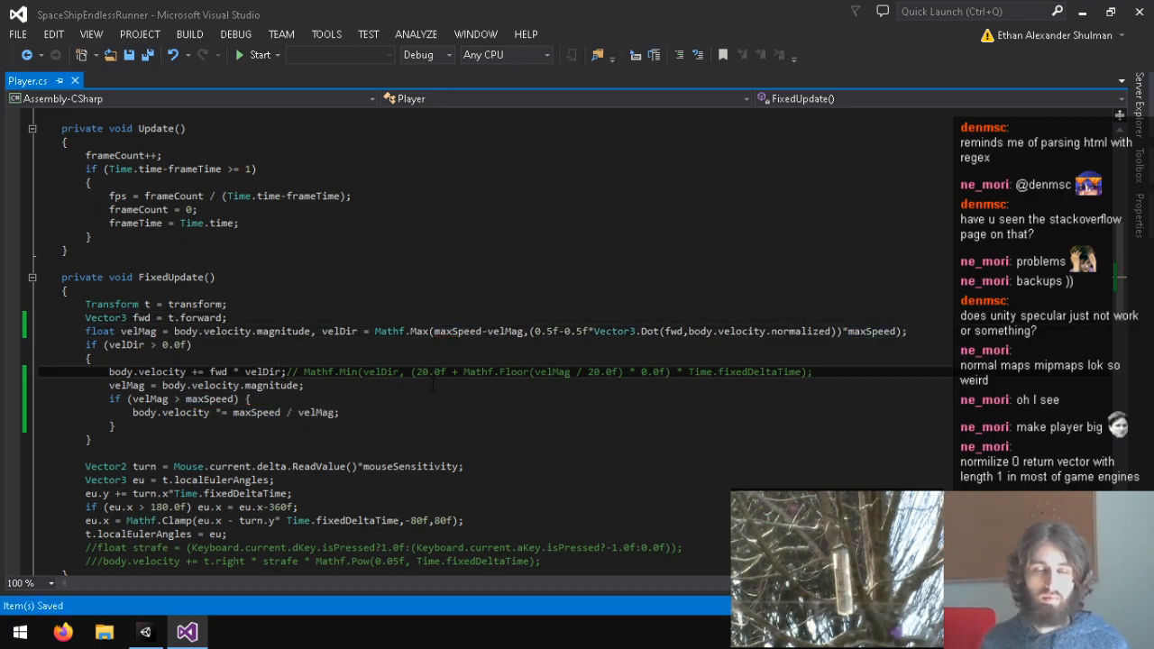
{"action": "type", "text": "*Time.deltaTime"}
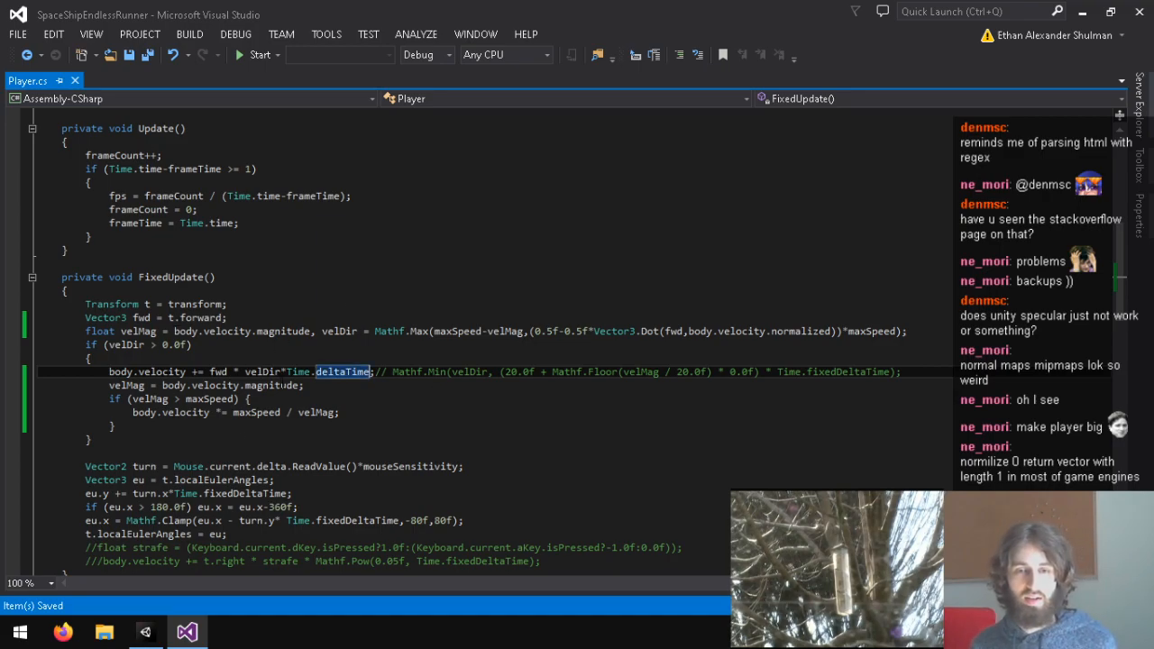
{"action": "type", "text": "fixedDeltaTime"}
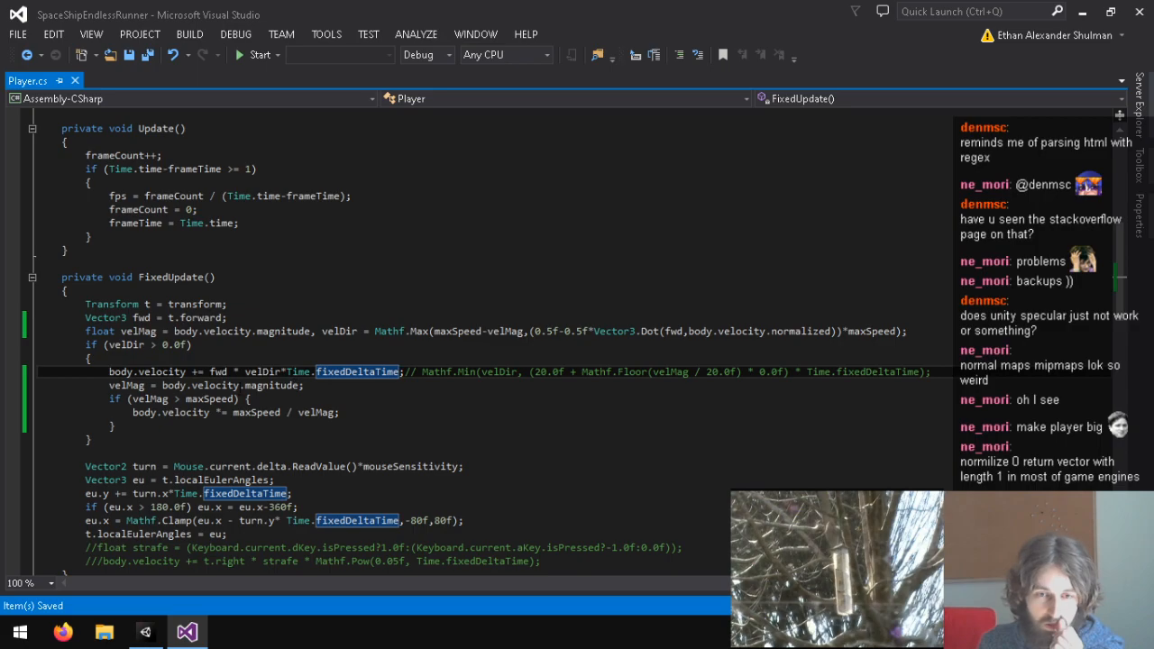
Switch to Unity, test the player's time-scaled acceleration in play mode, and stop it.
{"action": "left_click", "coordinate": [147, 634]}
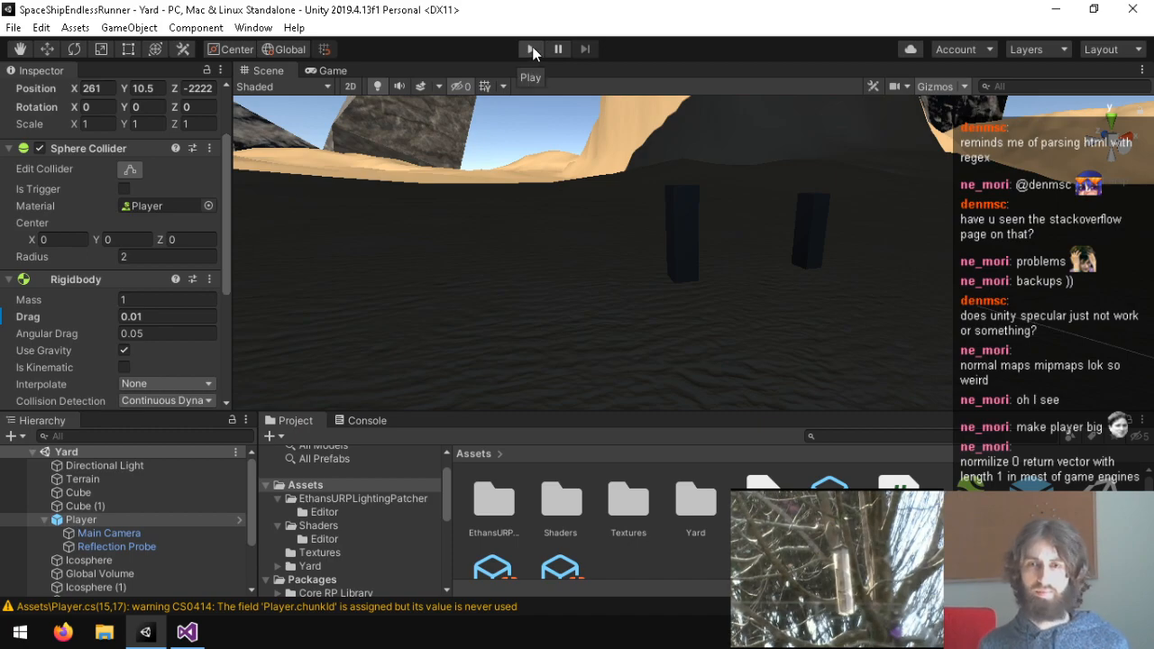
{"action": "left_click", "coordinate": [586, 213]}
{"action": "left_click", "coordinate": [530, 48]}
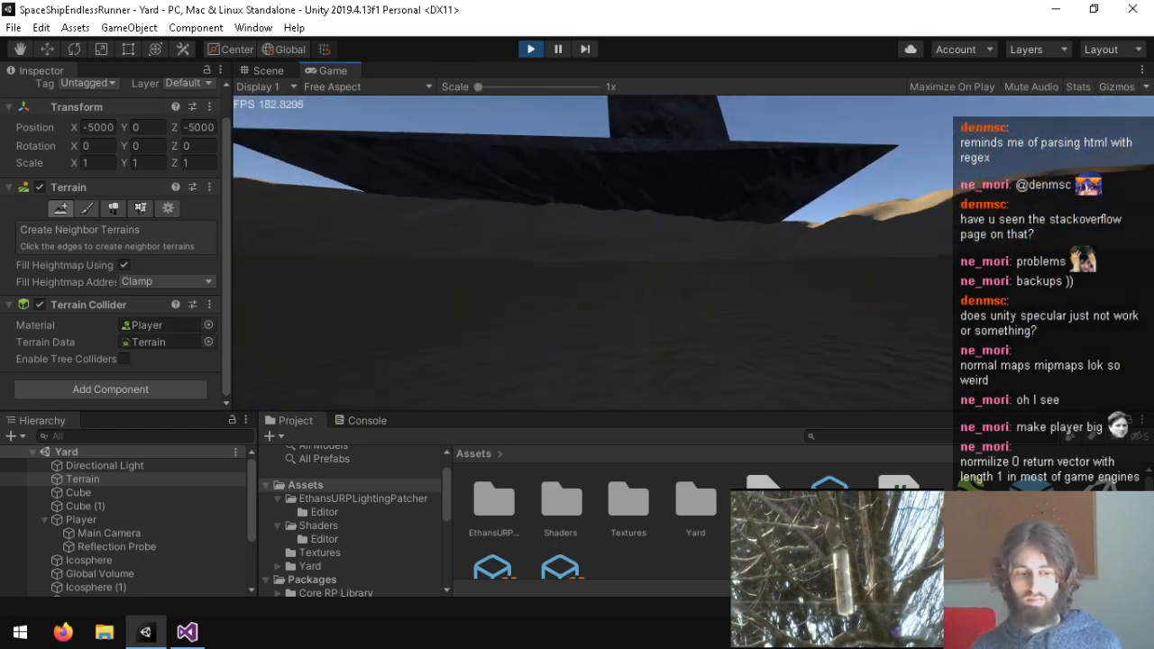
{"action": "key", "text": "ctrl+p"}
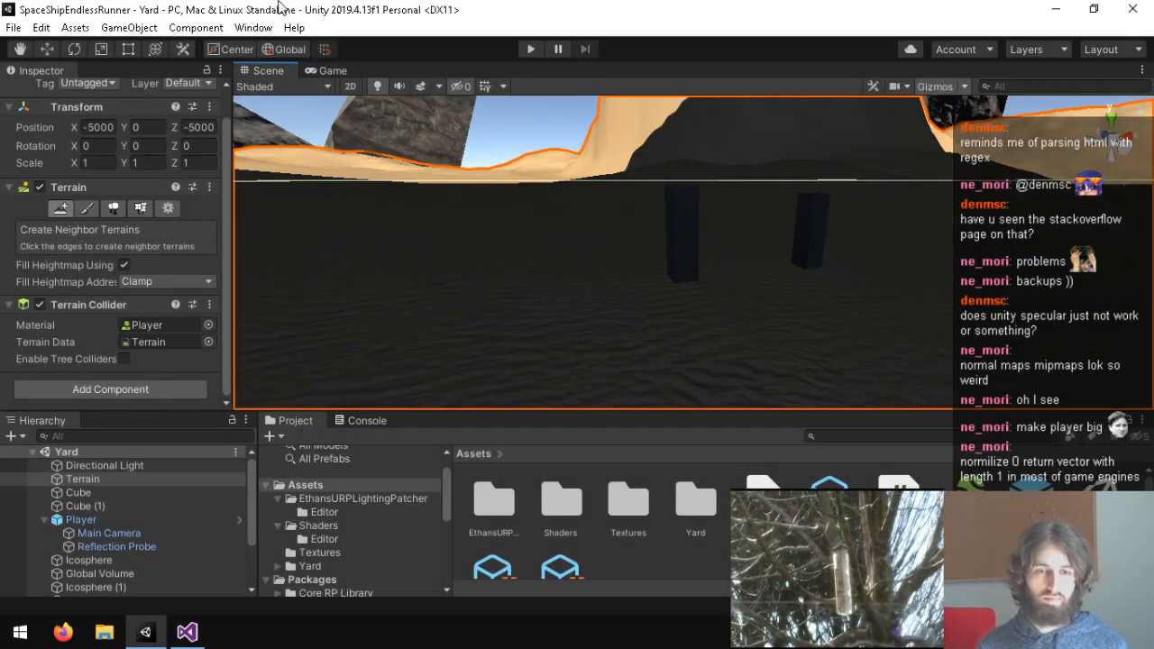
In Visual Studio, append *10f after Time.fixedDeltaTime in the body.velocity += statement, and test the movement in Unity's play mode.
{"action": "key", "text": "alt+Tab"}
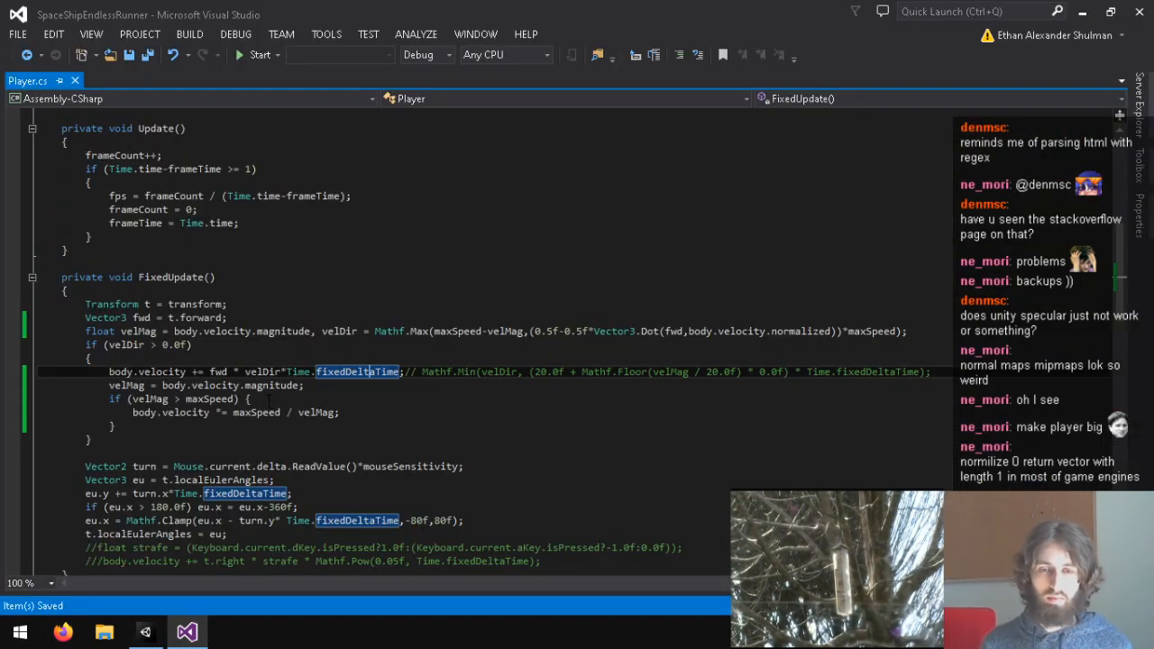
{"action": "type", "text": "*10f"}
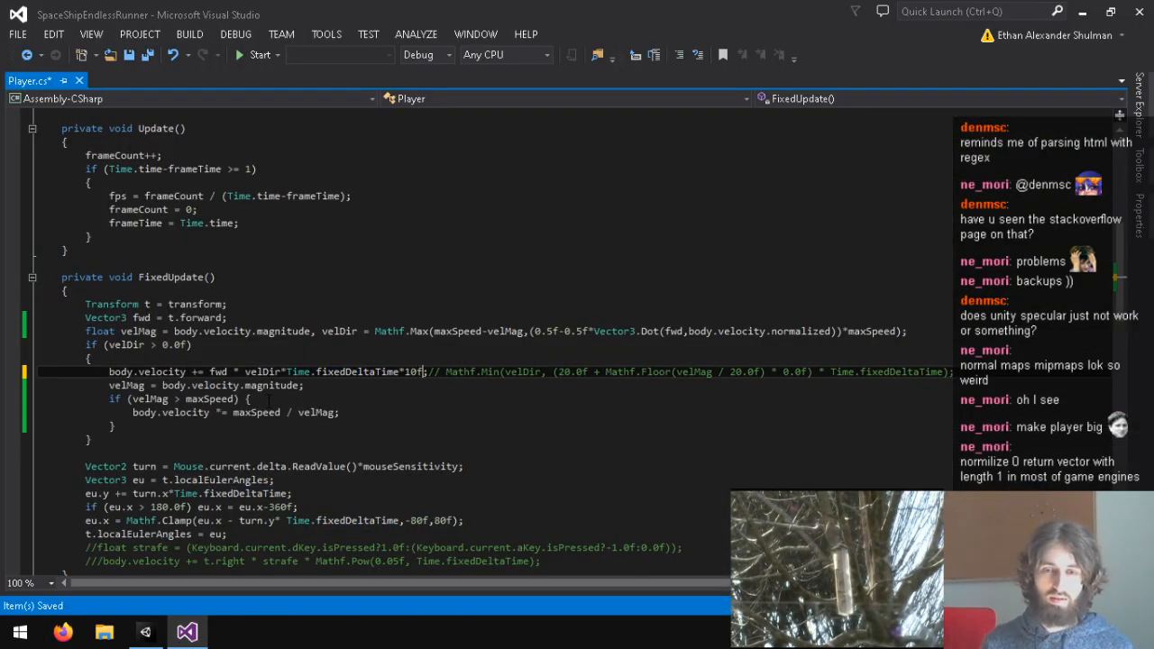
{"action": "key", "text": "alt+Tab"}
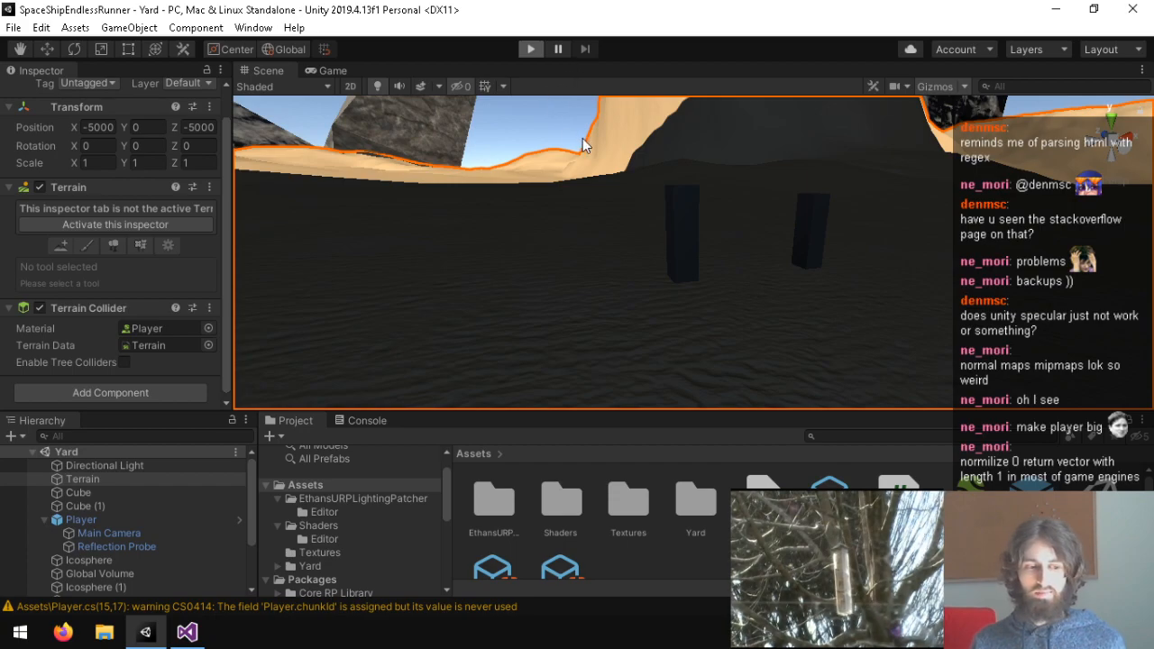
{"action": "key", "text": "ctrl+p"}
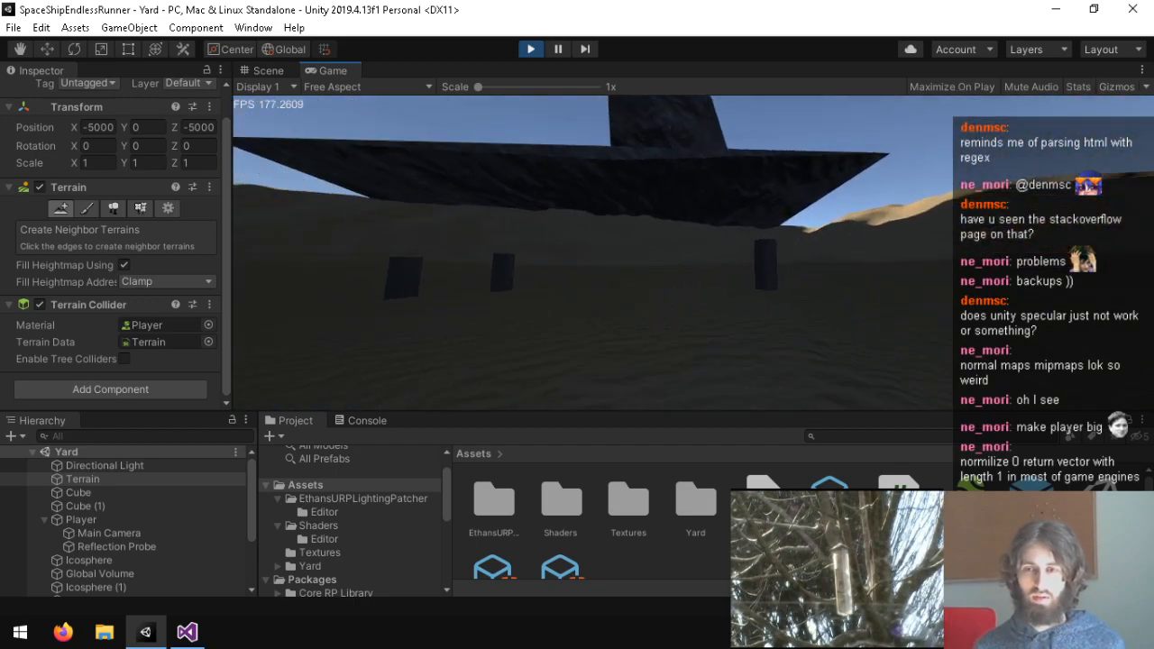
{"action": "key", "text": "ctrl+p"}
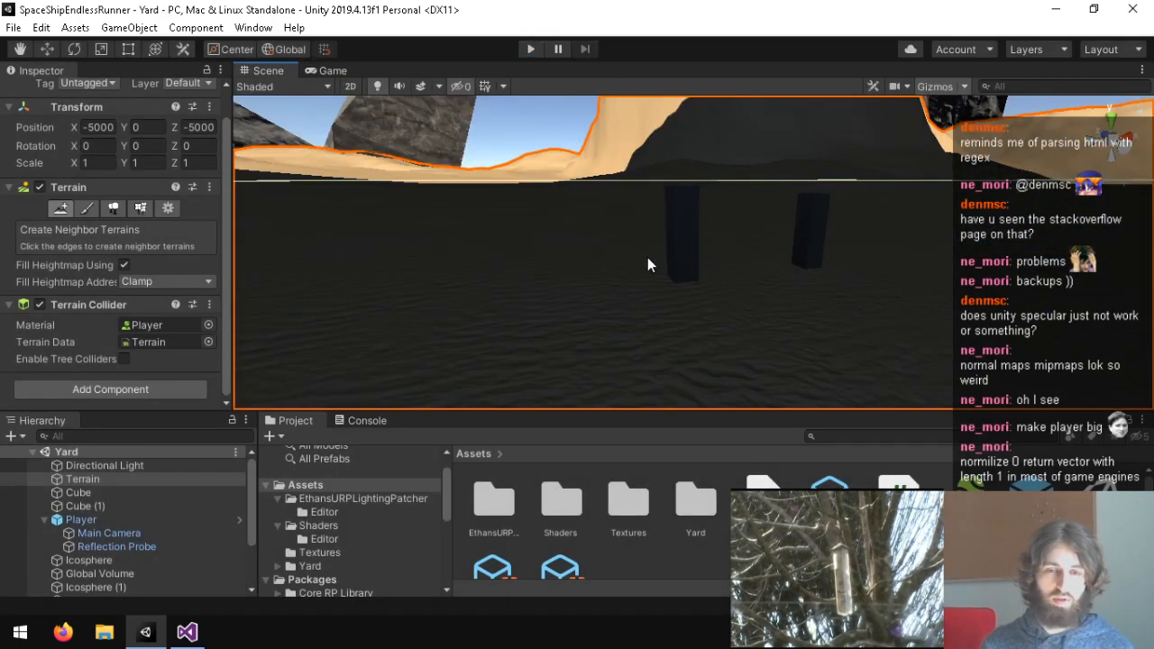
In Visual Studio, set the acceleration multiplier after Time.fixedDeltaTime to 3f.
{"action": "left_click", "coordinate": [187, 632]}
{"action": "key", "text": "BackSpace"}
{"action": "key", "text": "BackSpace"}
{"action": "key", "text": "BackSpace"}
{"action": "type", "text": "3f"}
Test the reduced acceleration in Unity's play mode, stop it, and look around the terrain in the Scene view with nothing selected.
{"action": "left_click", "coordinate": [145, 632]}
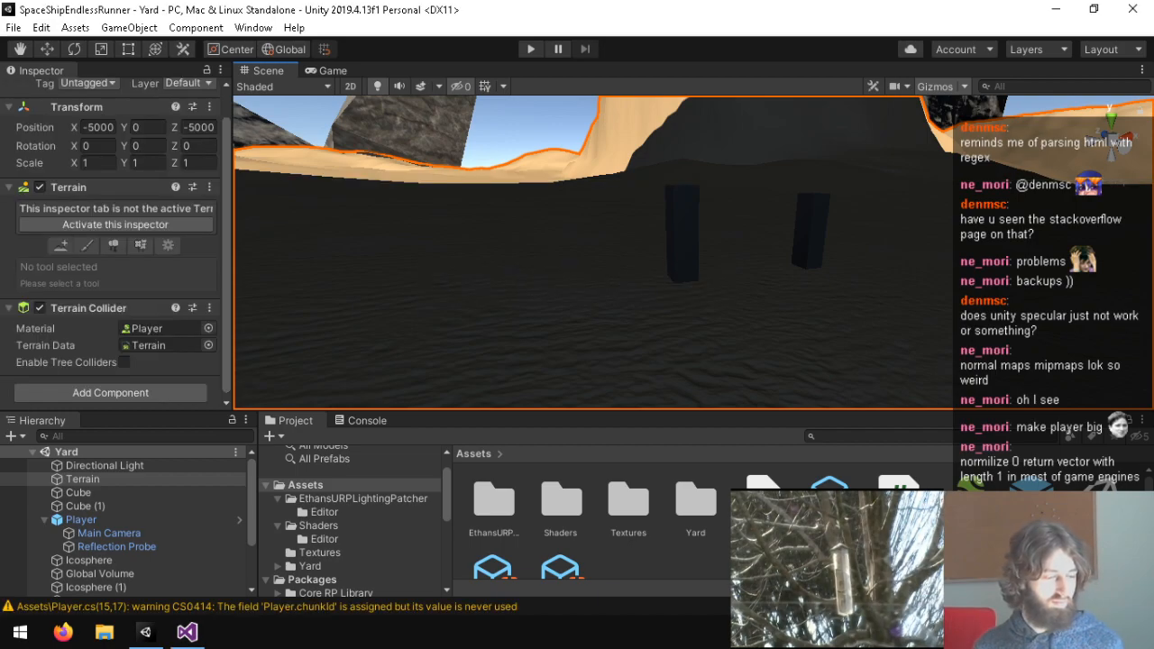
{"action": "left_click", "coordinate": [530, 49]}
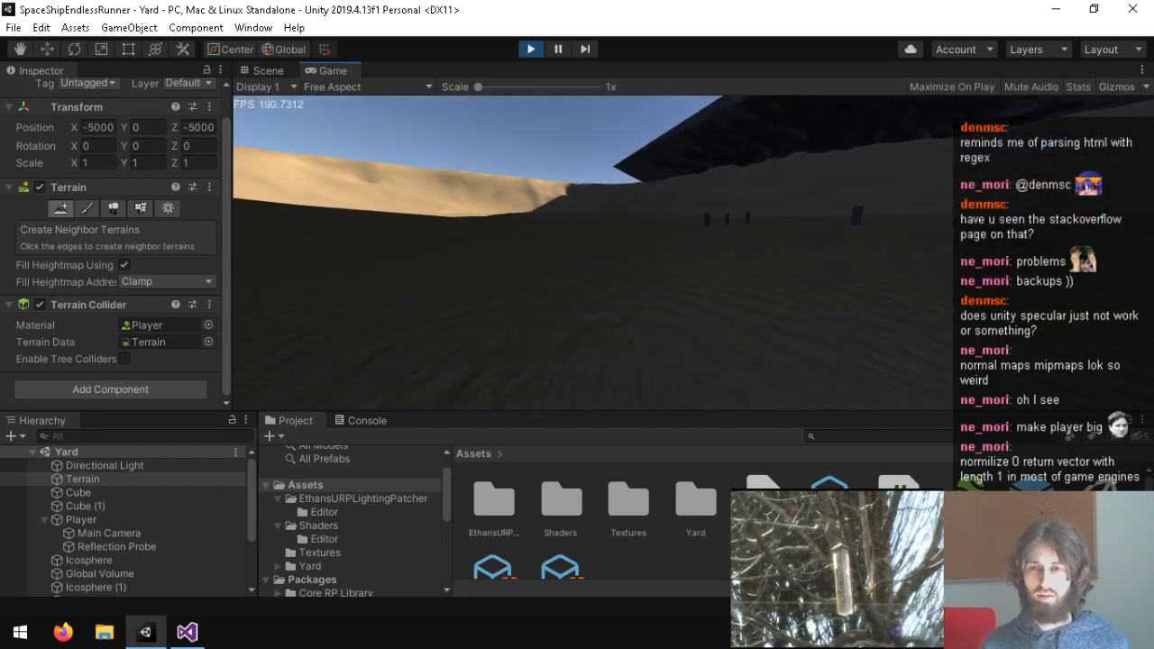
{"action": "key", "text": "ctrl+p"}
{"action": "right_click_drag", "start_coordinate": [395, 183], "coordinate": [556, 310]}
{"action": "left_click", "coordinate": [464, 116]}
{"action": "right_click_drag", "start_coordinate": [616, 347], "coordinate": [545, 371]}
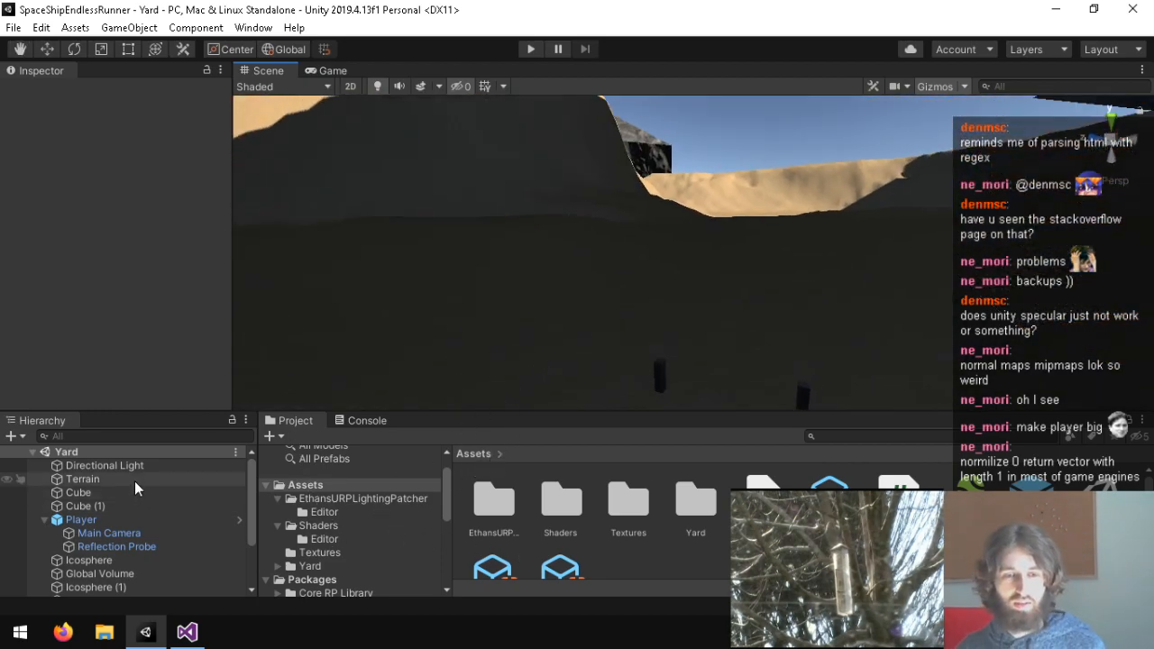
Create a new material with the default name in the Assets/Yard folder.
{"action": "right_click", "coordinate": [799, 565]}
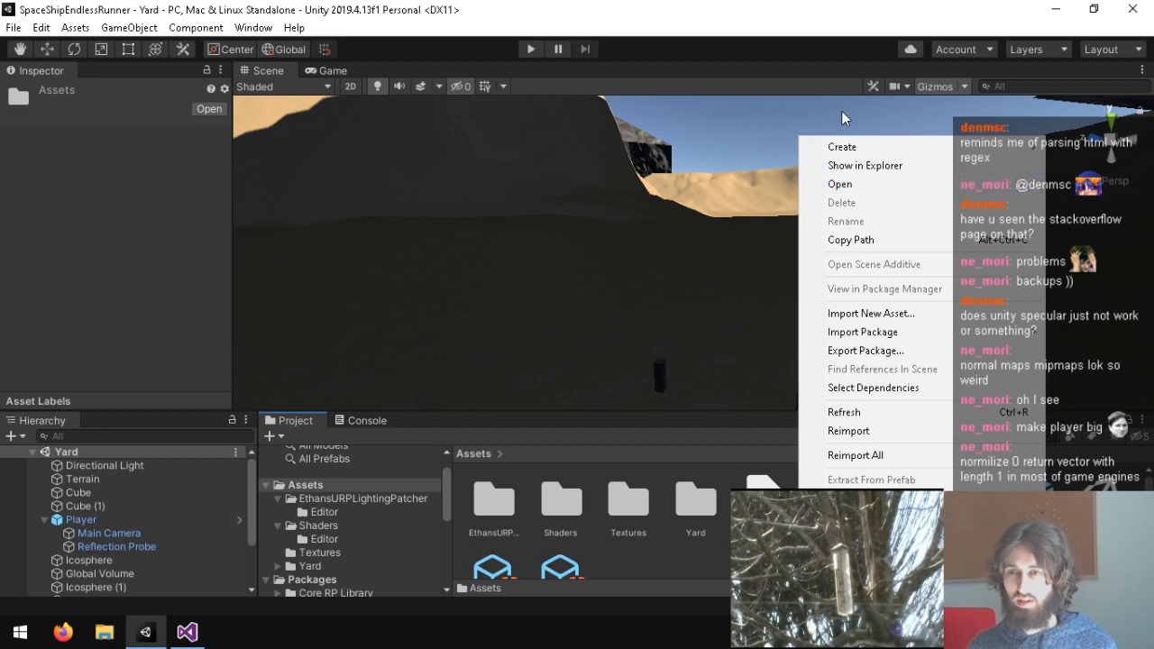
{"action": "left_click", "coordinate": [696, 503]}
{"action": "double_click", "coordinate": [695, 503]}
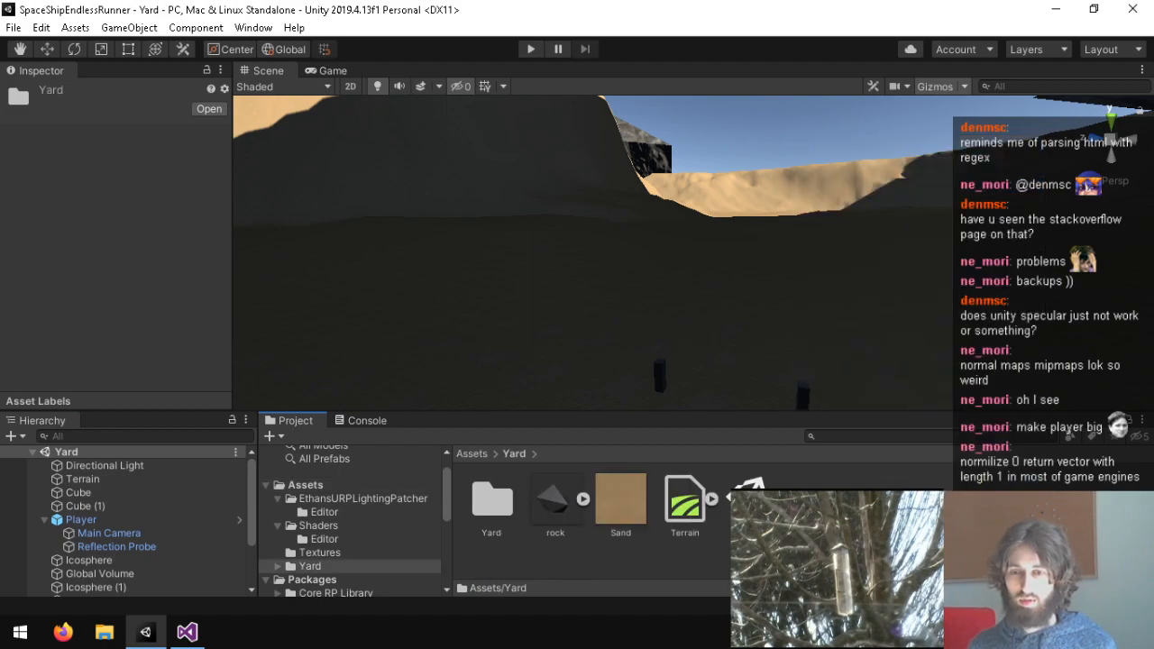
{"action": "right_click", "coordinate": [760, 558]}
{"action": "left_click", "coordinate": [835, 129]}
{"action": "left_click", "coordinate": [626, 269]}
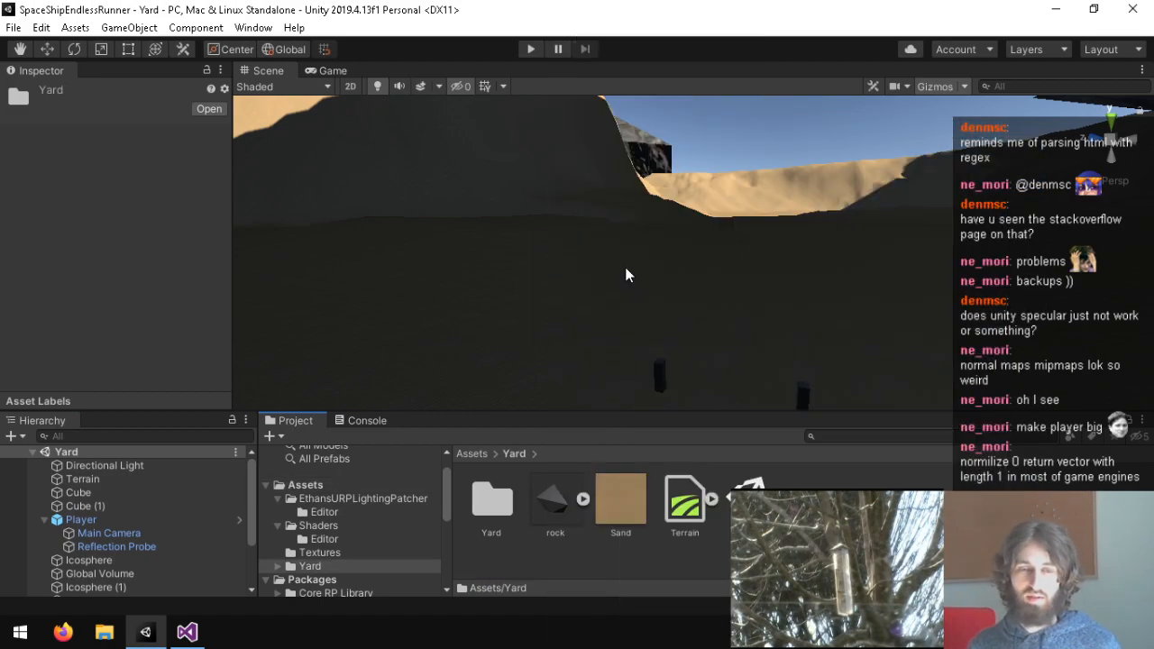
{"action": "key", "text": "Return"}
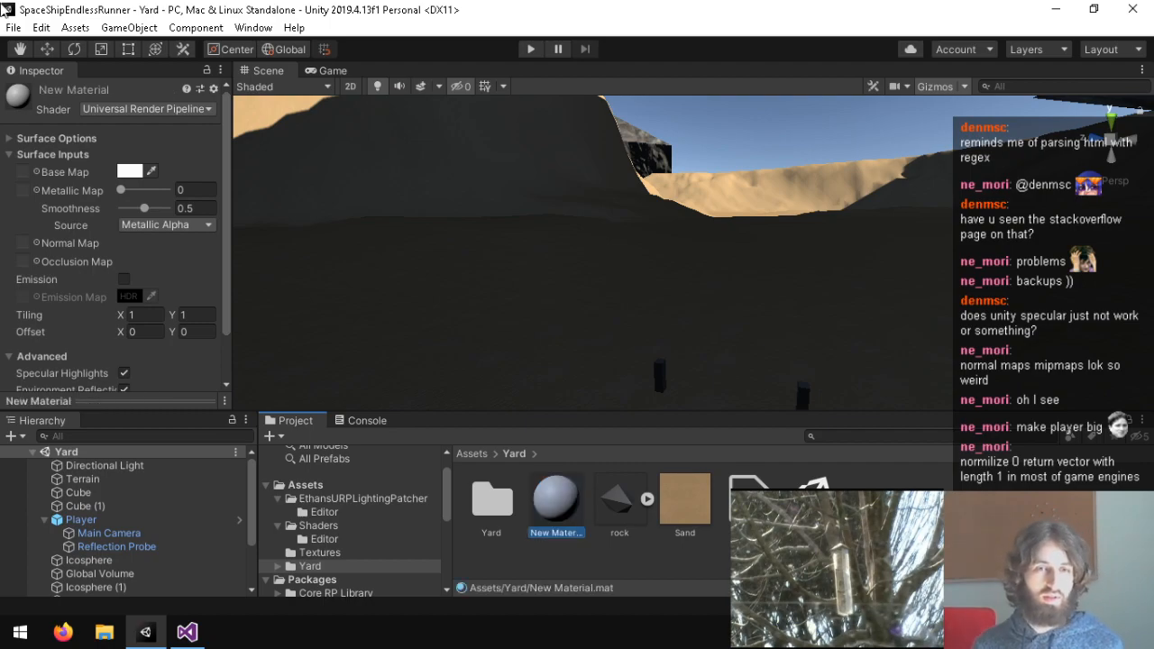
Assign New Material to all four cube pillars, Cube through Cube (3), together.
{"action": "left_click", "coordinate": [97, 496]}
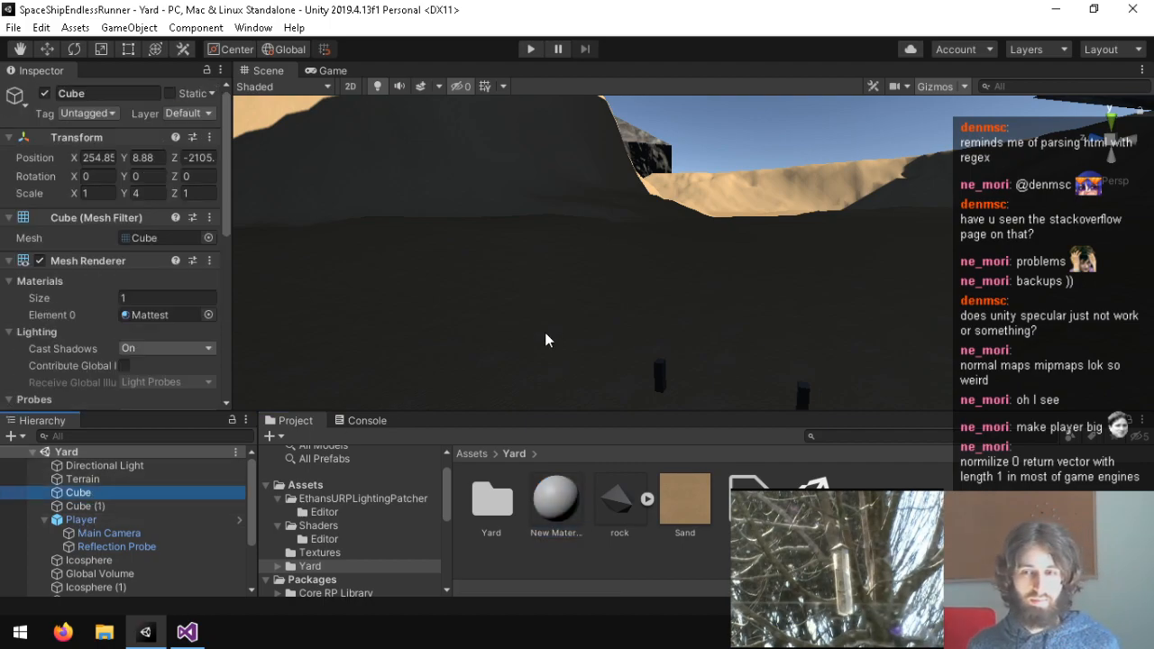
{"action": "key", "text": "f"}
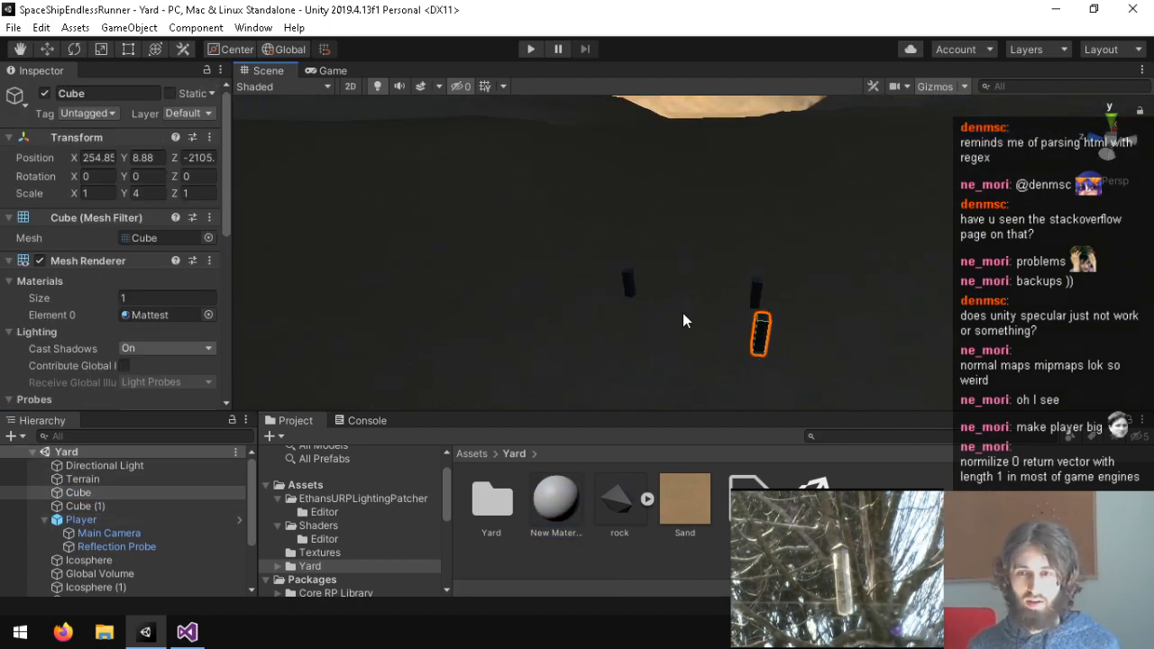
{"action": "left_click", "coordinate": [111, 505], "text": "ctrl"}
{"action": "scroll", "coordinate": [122, 491], "scroll_direction": "down", "scroll_amount": 3}
{"action": "left_click", "coordinate": [81, 577], "text": "ctrl"}
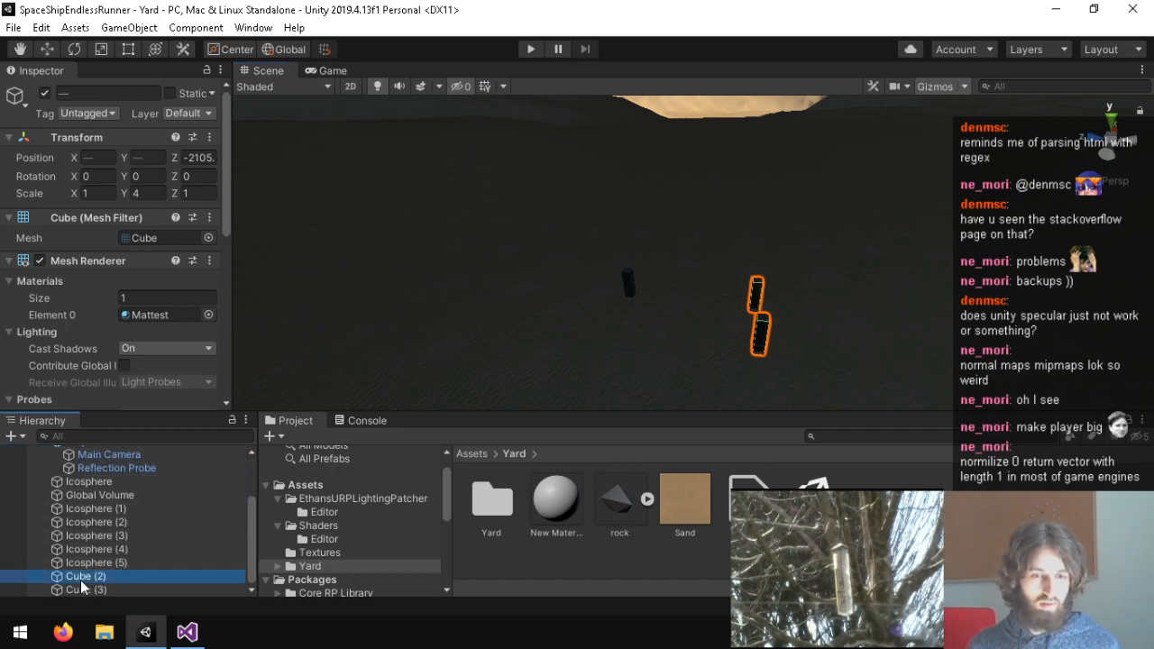
{"action": "left_click", "coordinate": [83, 591], "text": "ctrl"}
{"action": "left_click_drag", "start_coordinate": [631, 342], "coordinate": [702, 485], "text": "alt"}
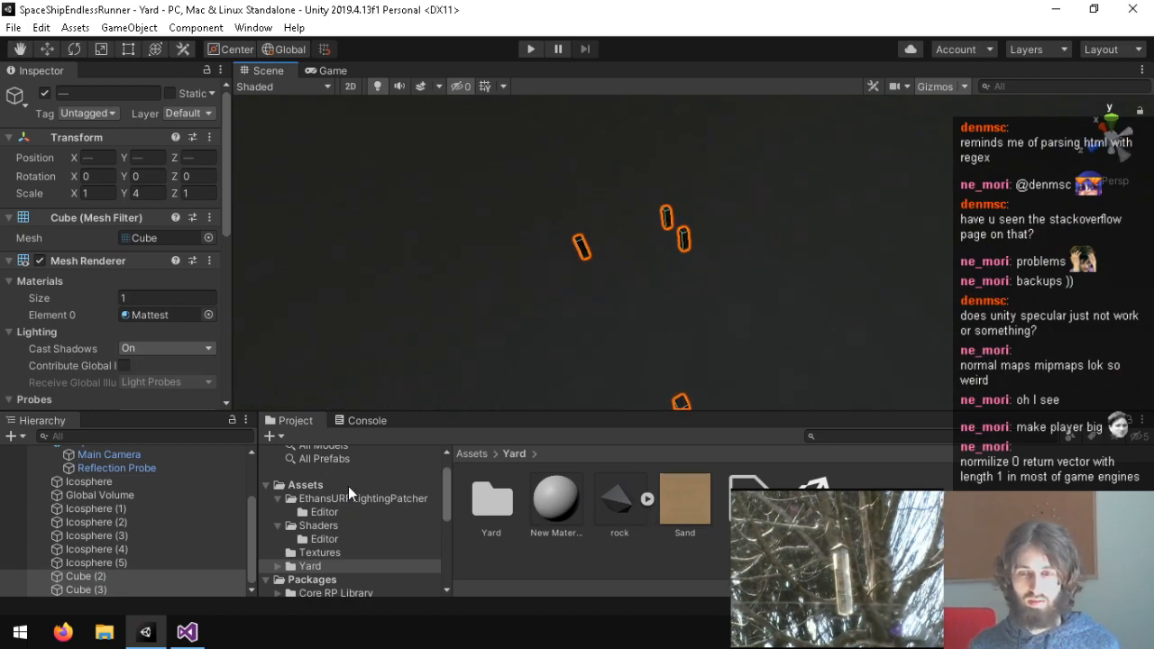
{"action": "left_click_drag", "start_coordinate": [223, 382], "coordinate": [160, 315]}
Set New Material's smoothness to 0 and its surface type to Transparent.
{"action": "left_click", "coordinate": [547, 499]}
{"action": "left_click_drag", "start_coordinate": [584, 393], "coordinate": [16, 99], "text": "alt"}
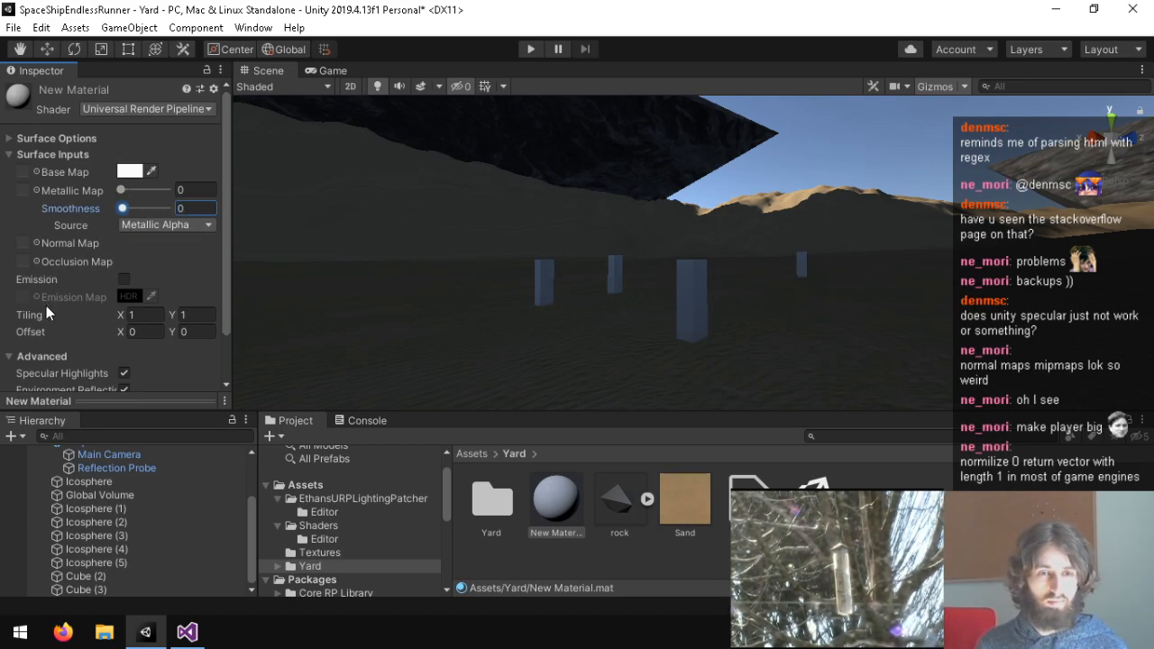
{"action": "left_click", "coordinate": [35, 141]}
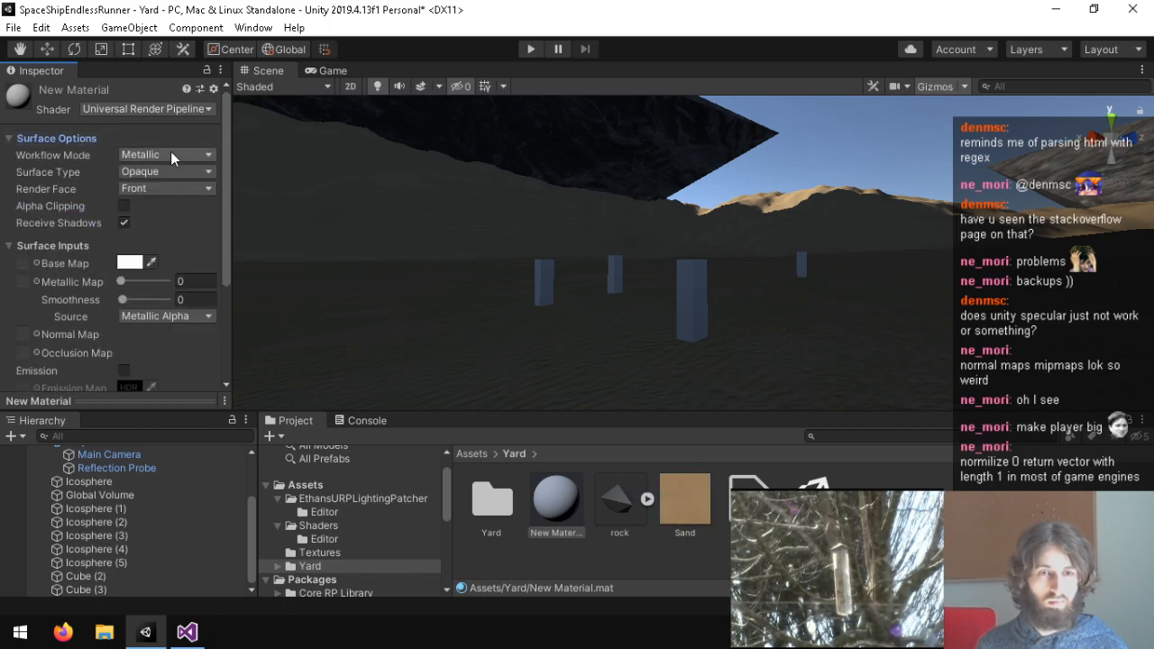
{"action": "left_click", "coordinate": [155, 173]}
{"action": "left_click", "coordinate": [170, 209]}
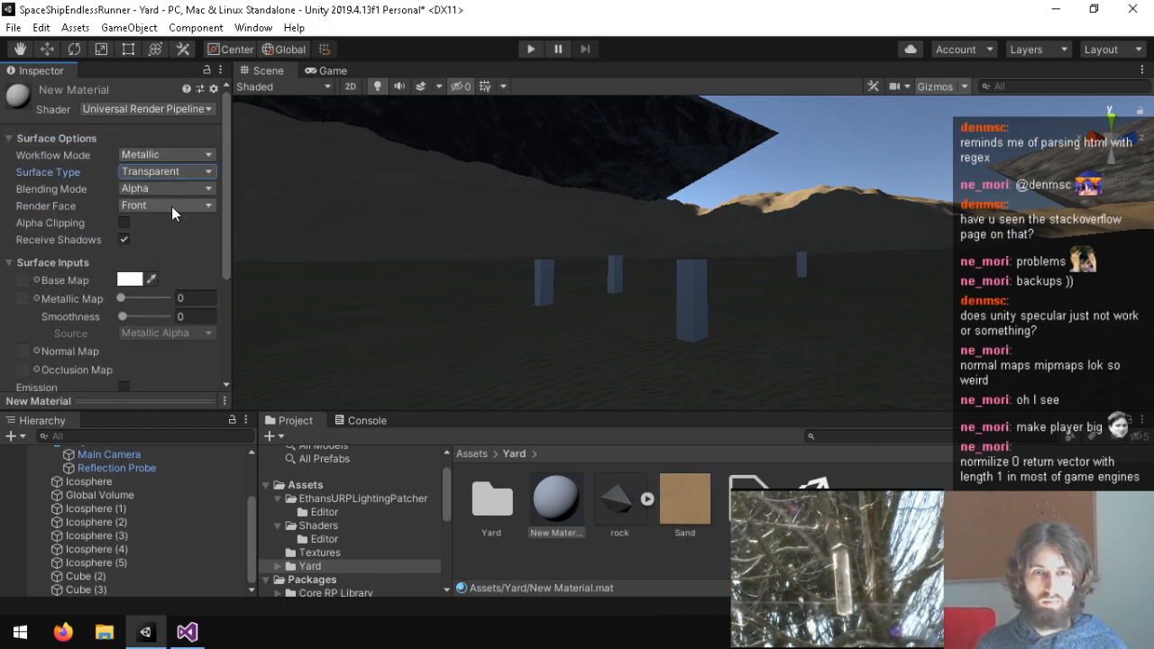
Try the Additive blending mode on the transparent material and settle on Premultiply.
{"action": "left_click", "coordinate": [153, 189]}
{"action": "left_click", "coordinate": [166, 244]}
{"action": "left_click", "coordinate": [64, 199]}
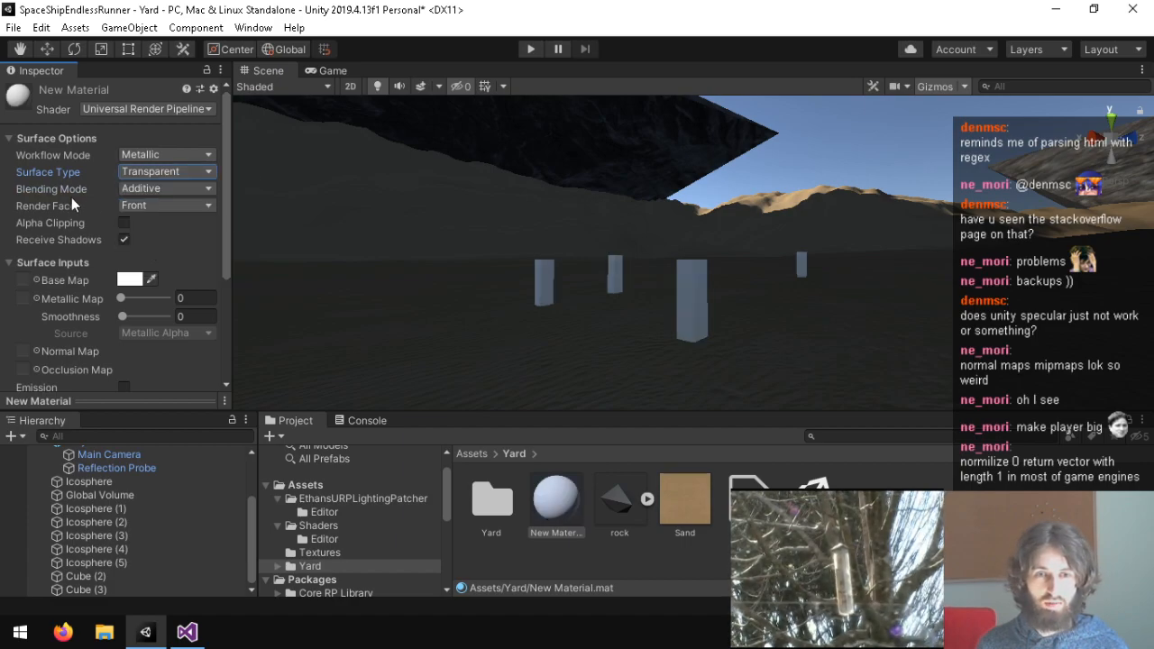
{"action": "left_click", "coordinate": [163, 189]}
{"action": "left_click", "coordinate": [148, 224]}
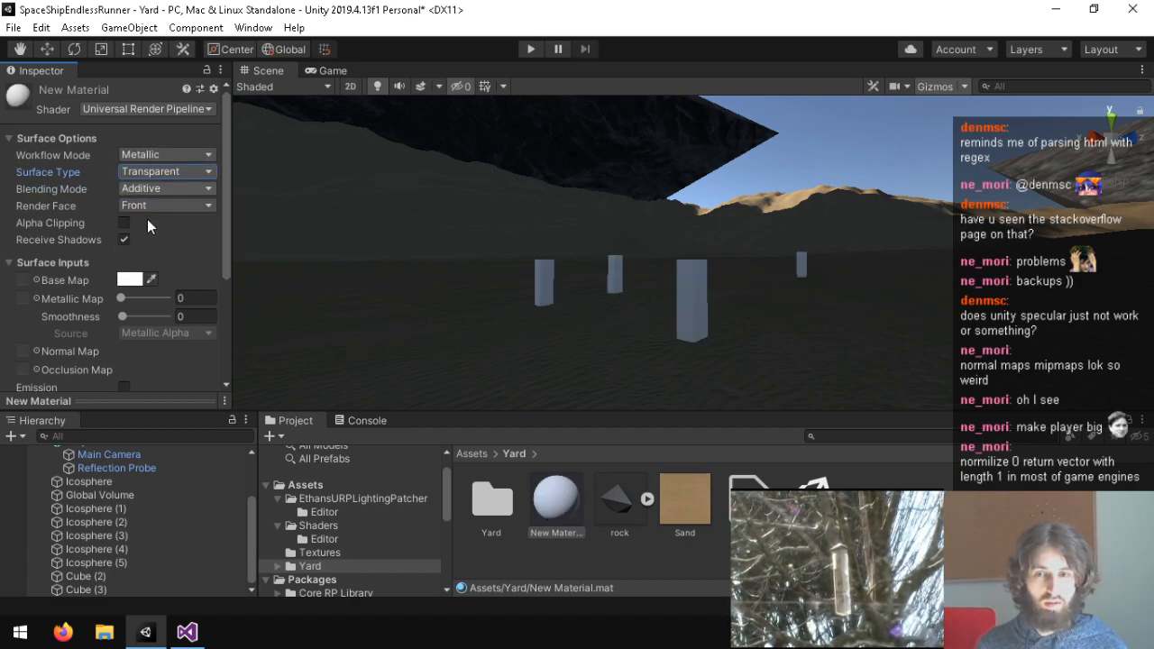
{"action": "left_click", "coordinate": [188, 188]}
{"action": "left_click", "coordinate": [633, 249]}
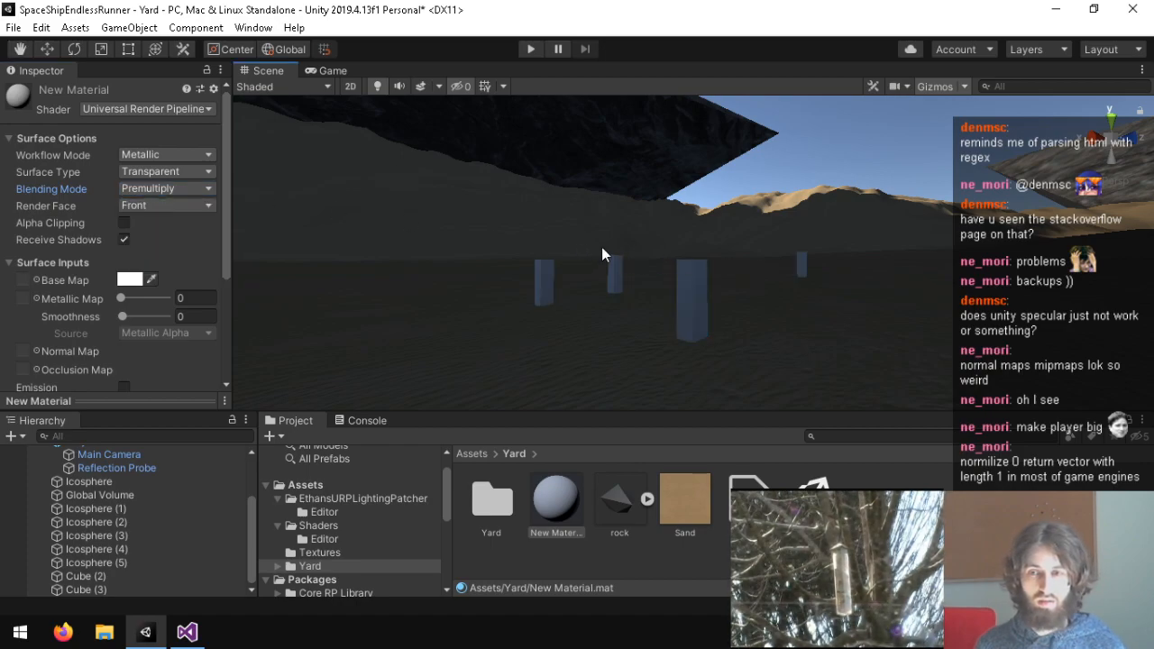
Lower the alpha of the material's white base map colour to make the pillars see-through.
{"action": "right_click_drag", "start_coordinate": [362, 184], "coordinate": [528, 289]}
{"action": "key", "text": "w"}
{"action": "left_click", "coordinate": [135, 279]}
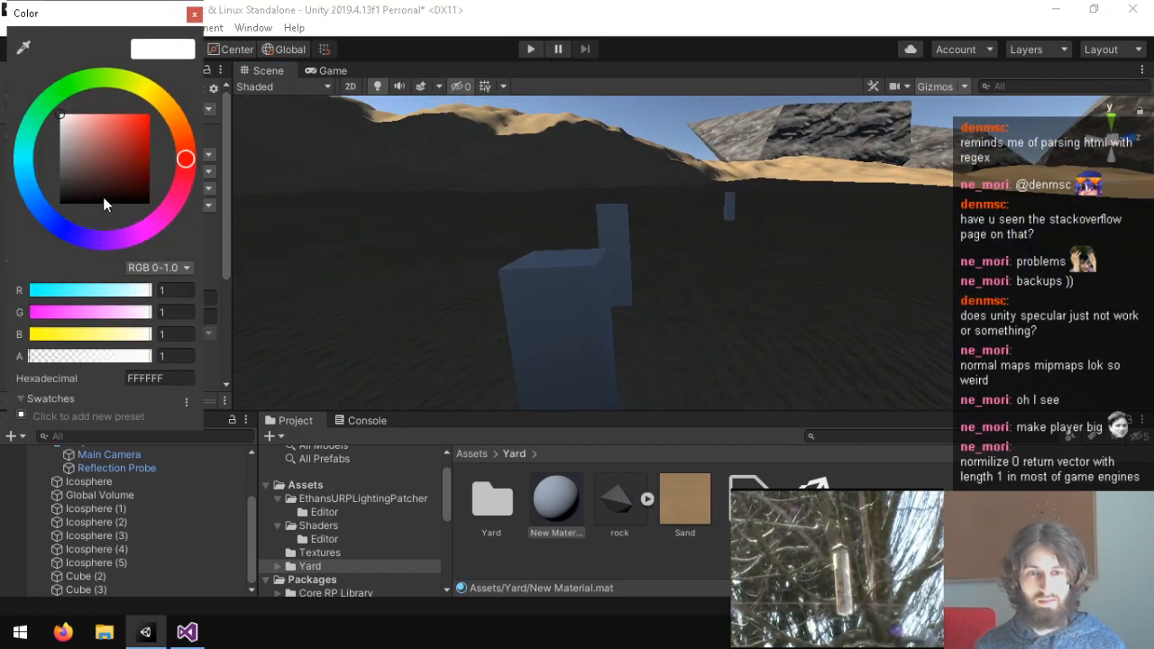
{"action": "mouse_move", "coordinate": [101, 356]}
{"action": "left_mouse_down"}
{"action": "mouse_move", "coordinate": [39, 350]}
{"action": "mouse_move", "coordinate": [80, 353]}
{"action": "left_mouse_up"}
{"action": "left_click", "coordinate": [194, 16]}
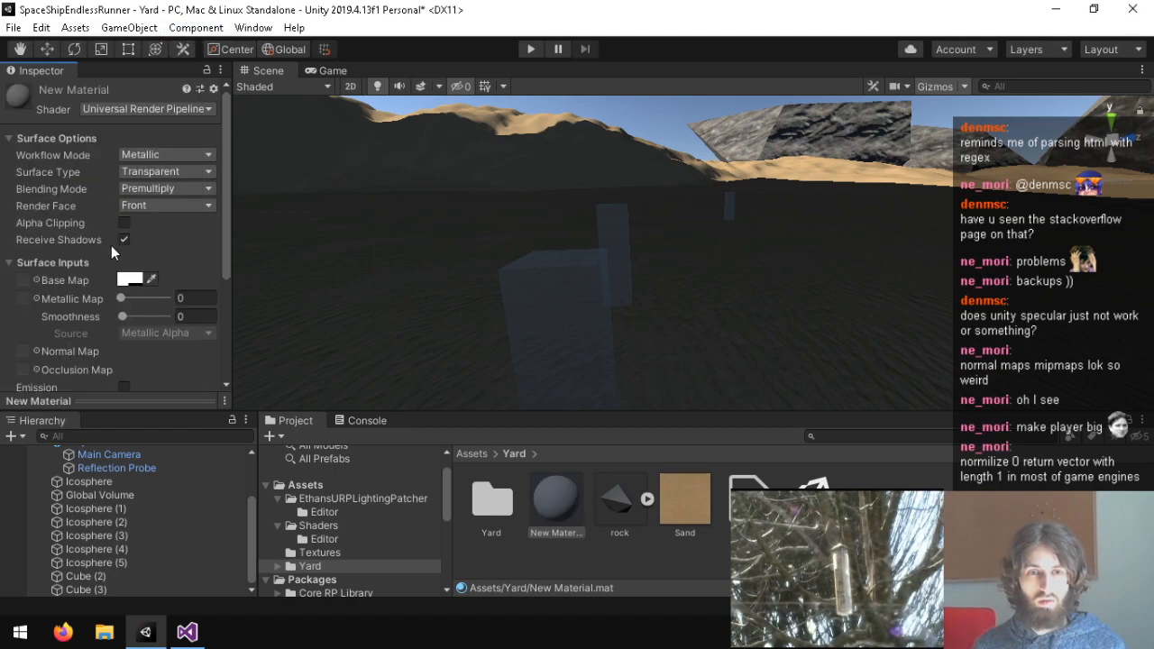
Set the material's metallic and smoothness values to 1 and reduce the base map colour's alpha to nearly zero.
{"action": "left_click_drag", "start_coordinate": [140, 314], "coordinate": [205, 310]}
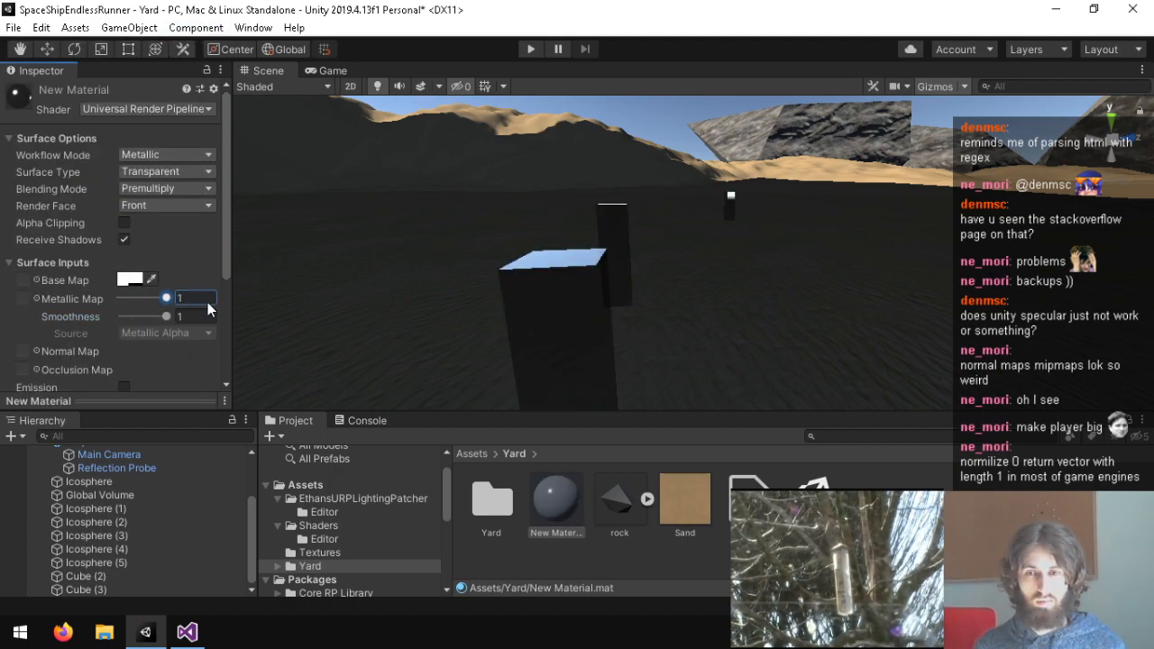
{"action": "right_click_drag", "start_coordinate": [463, 253], "coordinate": [565, 195]}
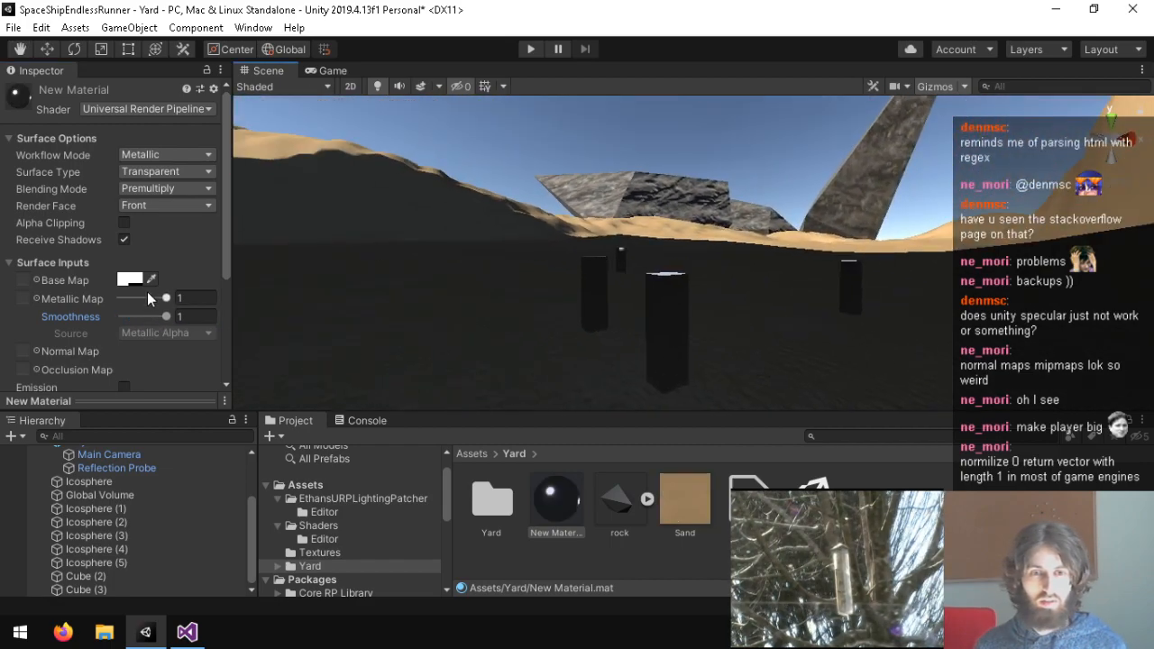
{"action": "left_click", "coordinate": [130, 280]}
{"action": "left_click_drag", "start_coordinate": [94, 356], "coordinate": [29, 356]}
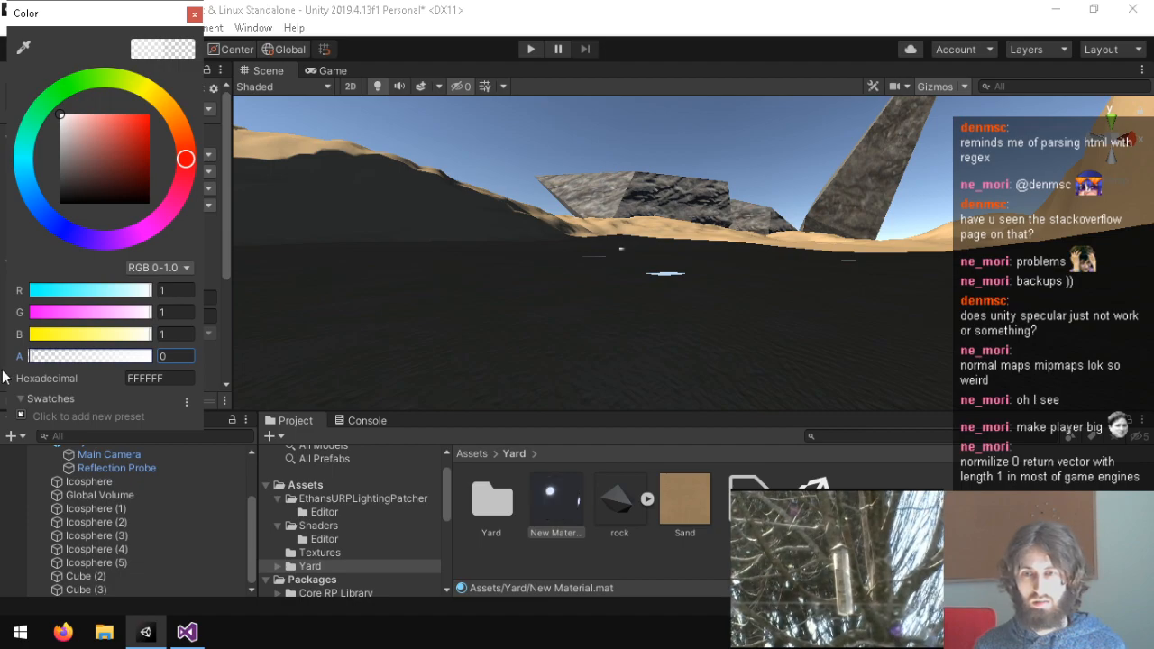
{"action": "left_click", "coordinate": [193, 16]}
Run play mode to check the reflective pillars, pause it, and examine one up close in the Scene view.
{"action": "left_click", "coordinate": [531, 49]}
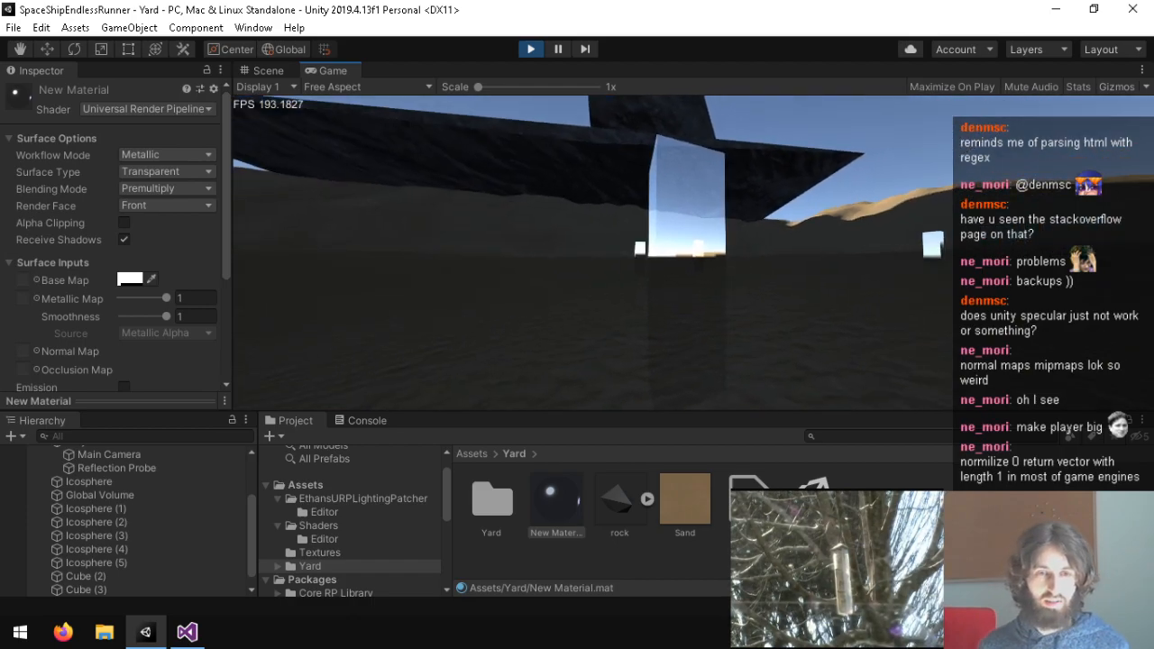
{"action": "key", "text": "super"}
{"action": "left_click", "coordinate": [560, 589]}
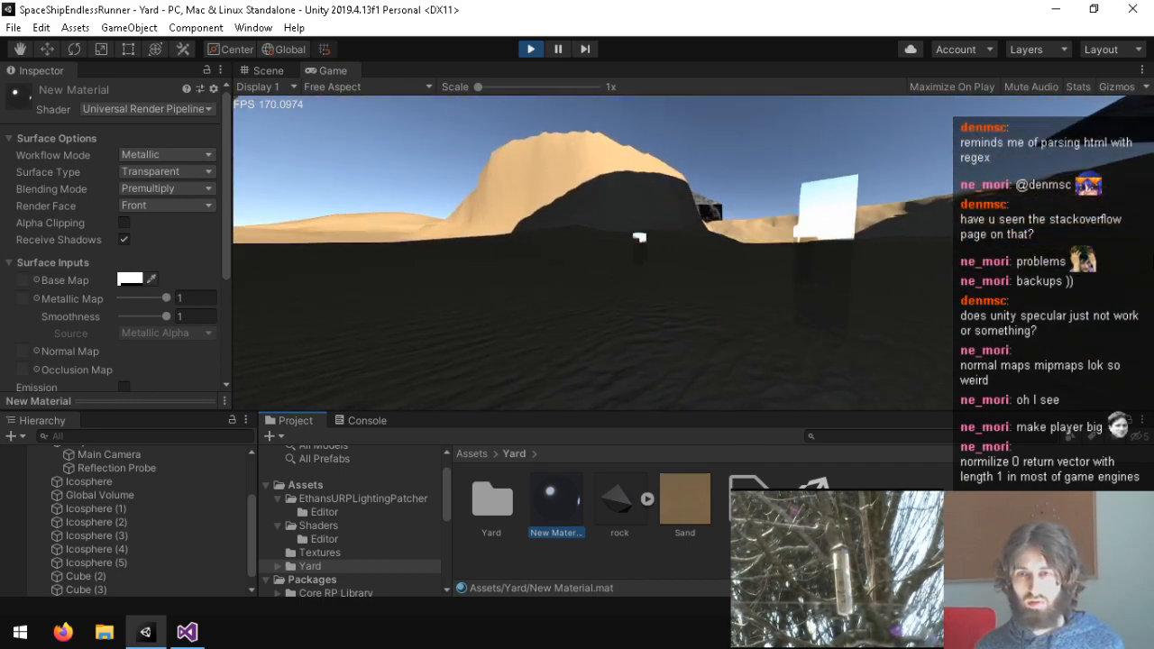
{"action": "key", "text": "ctrl+shift+p"}
{"action": "right_click_drag", "start_coordinate": [876, 281], "coordinate": [166, 303]}
{"action": "key", "text": "w"}
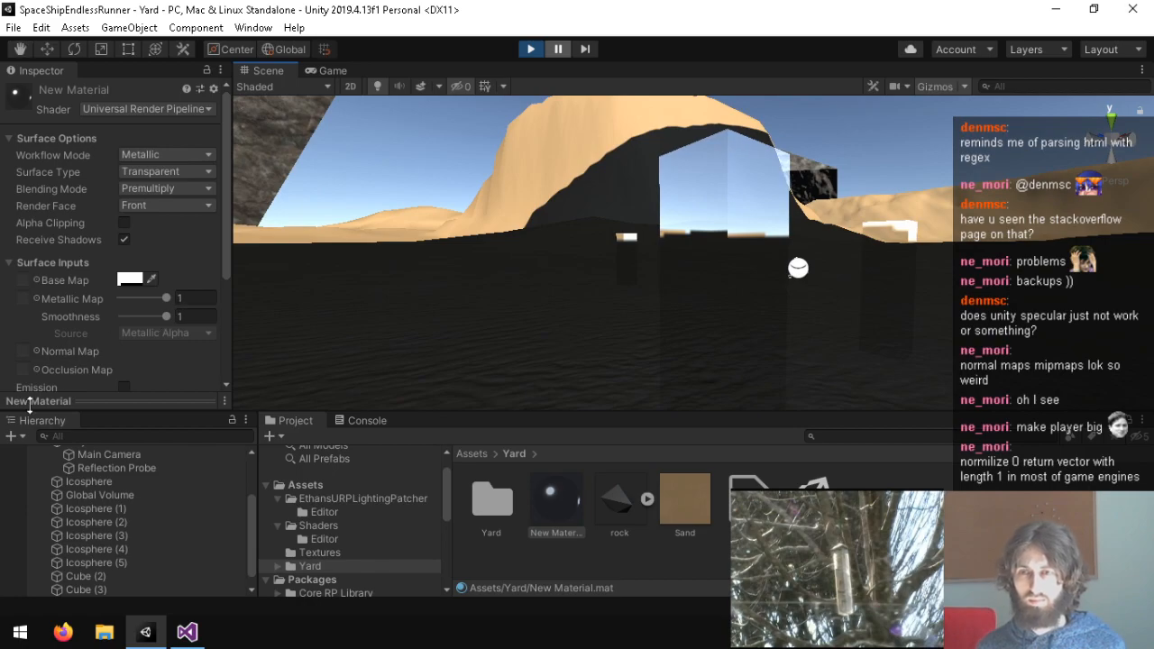
Try a grey 737373 base map colour on the material, check the pillars in play mode, and restore the white colour.
{"action": "left_click", "coordinate": [128, 281]}
{"action": "mouse_move", "coordinate": [69, 189]}
{"action": "left_mouse_down"}
{"action": "mouse_move", "coordinate": [37, 192]}
{"action": "mouse_move", "coordinate": [6, 166]}
{"action": "left_mouse_up"}
{"action": "left_click", "coordinate": [194, 14]}
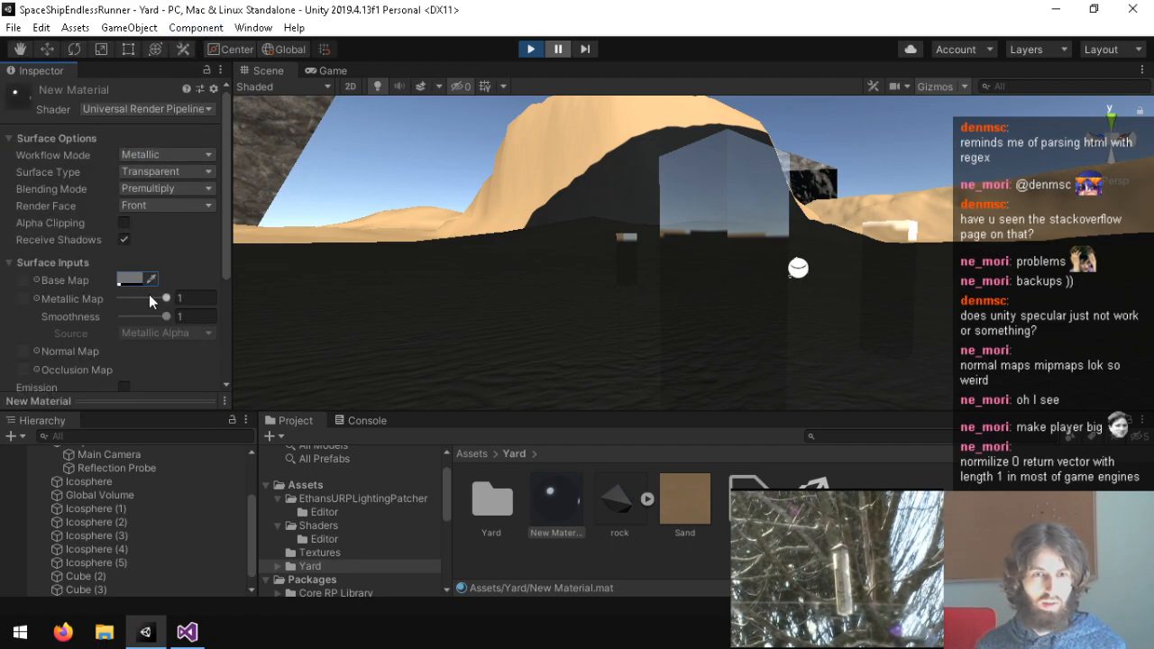
{"action": "scroll", "coordinate": [92, 326], "scroll_direction": "down", "scroll_amount": 4}
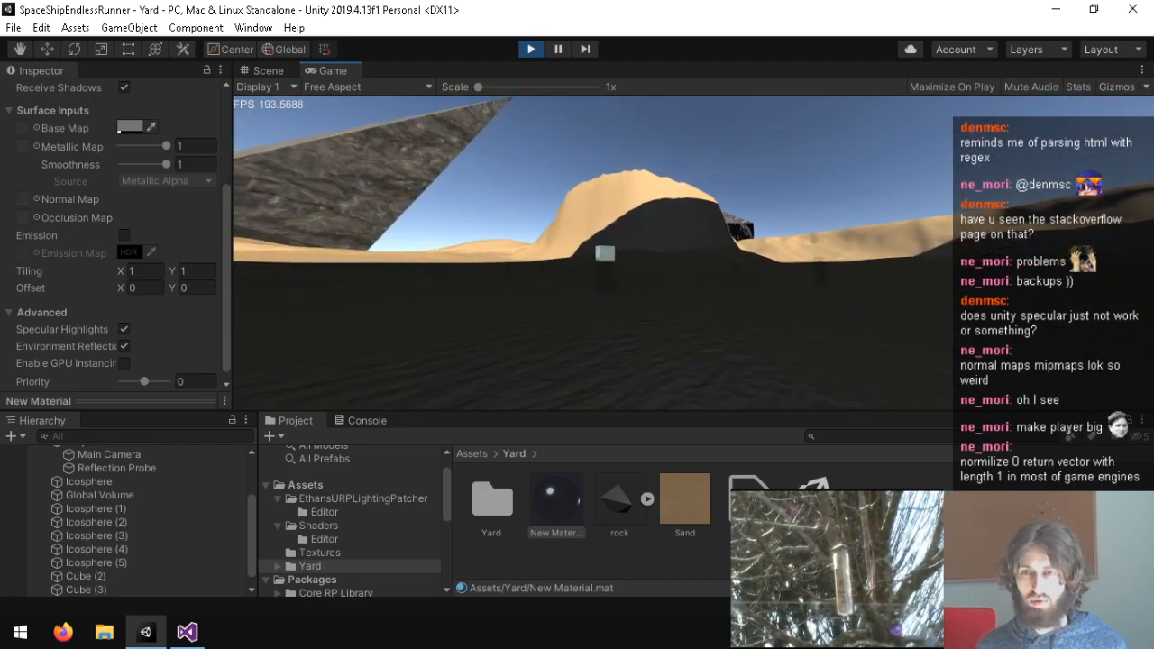
{"action": "key", "text": "super"}
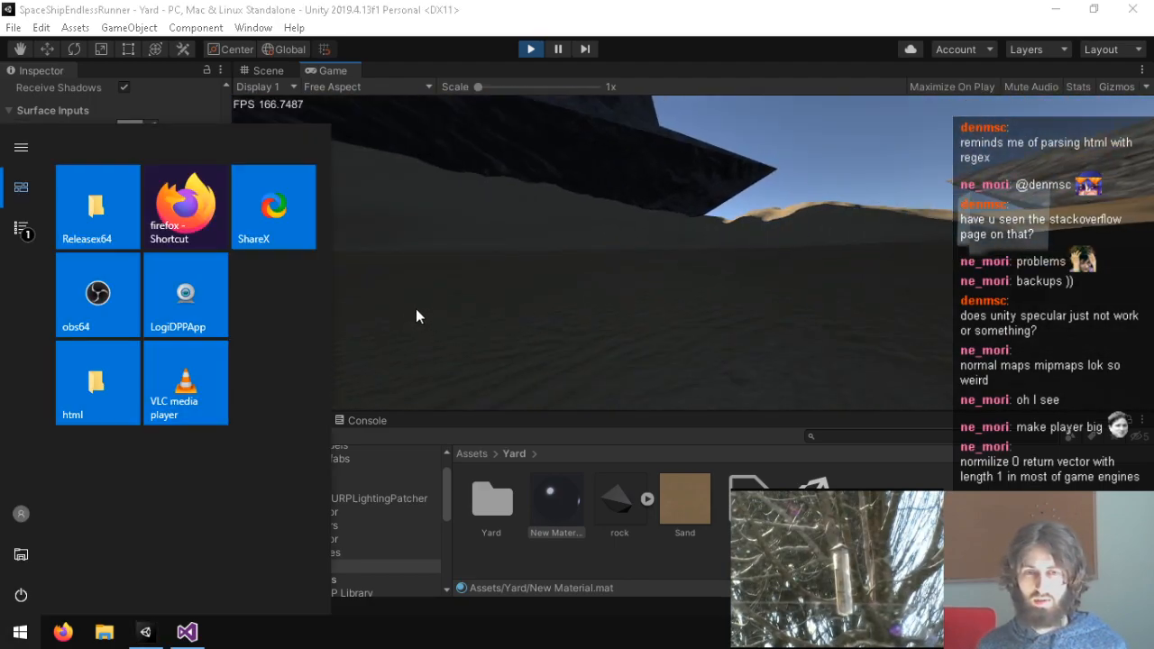
{"action": "left_click", "coordinate": [404, 325]}
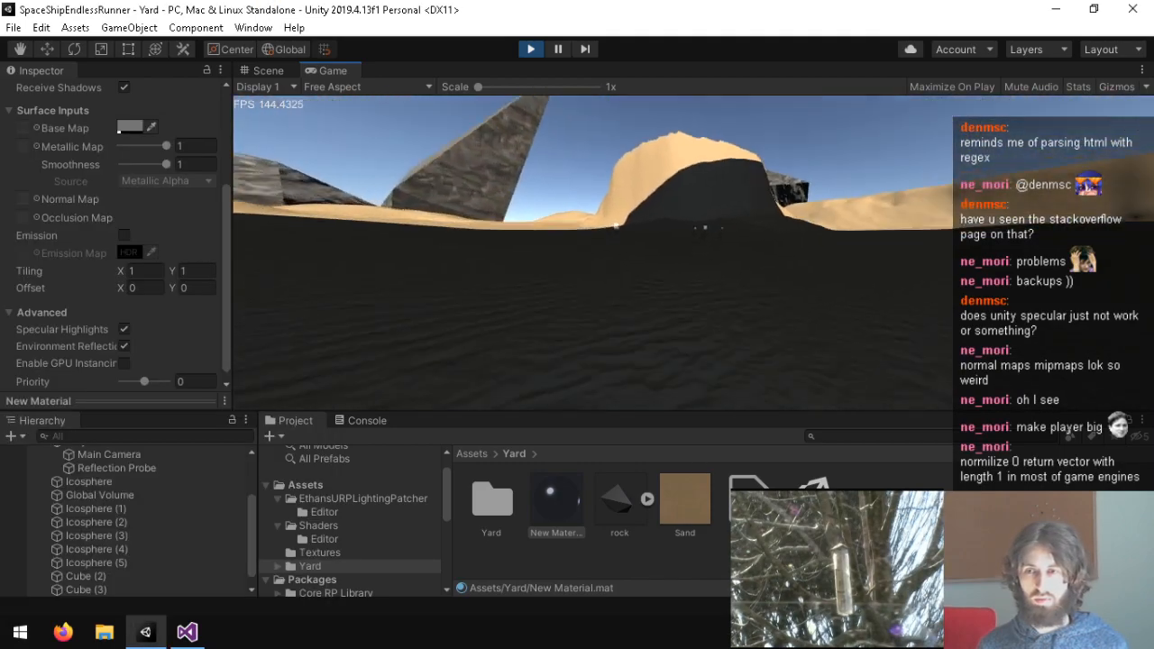
{"action": "key", "text": "ctrl+shift+p"}
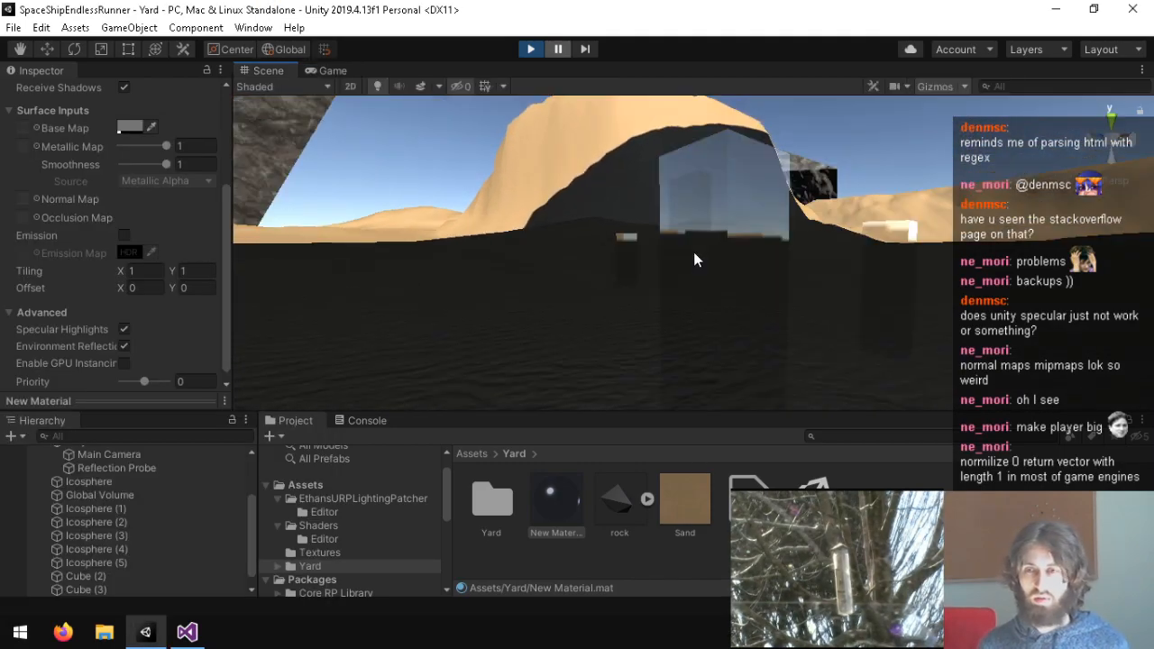
{"action": "left_click", "coordinate": [142, 126]}
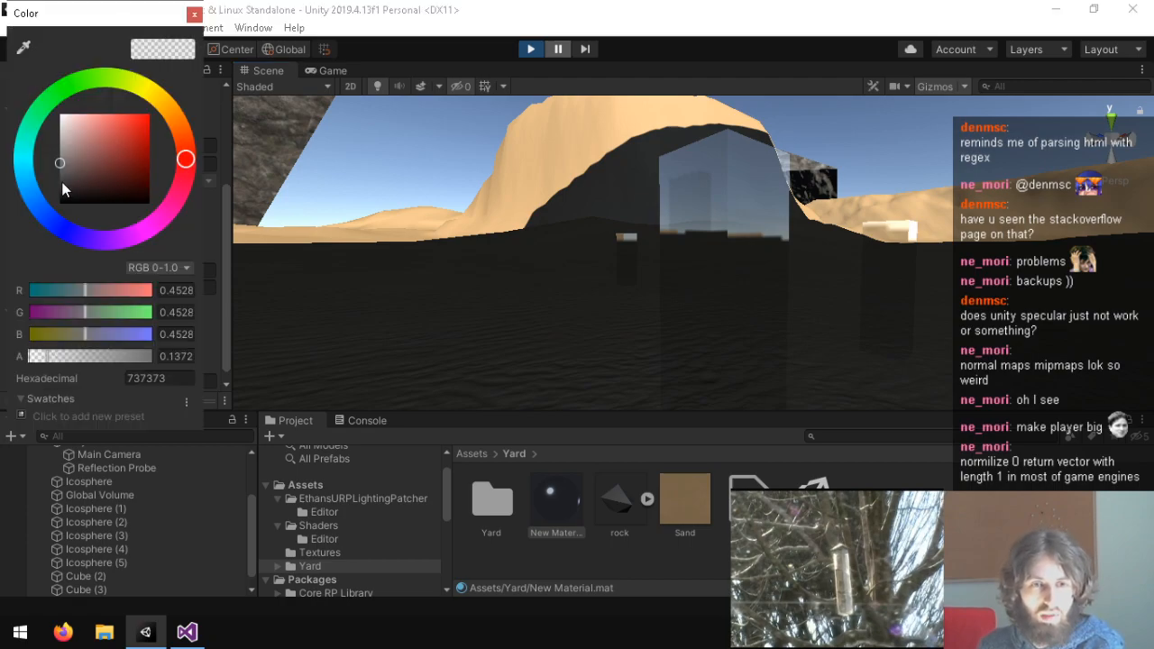
{"action": "left_click", "coordinate": [194, 15]}
Compare the Alpha, Additive and Multiply blending modes on the pillars and set the material back to Alpha.
{"action": "left_click", "coordinate": [157, 188]}
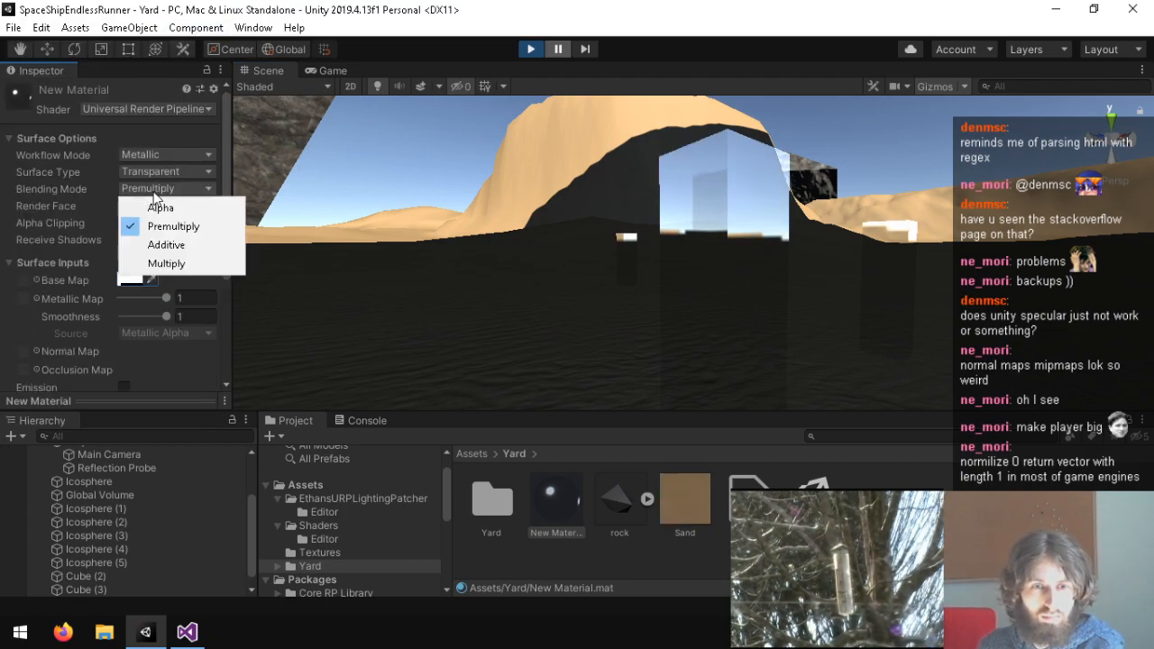
{"action": "left_click", "coordinate": [163, 209]}
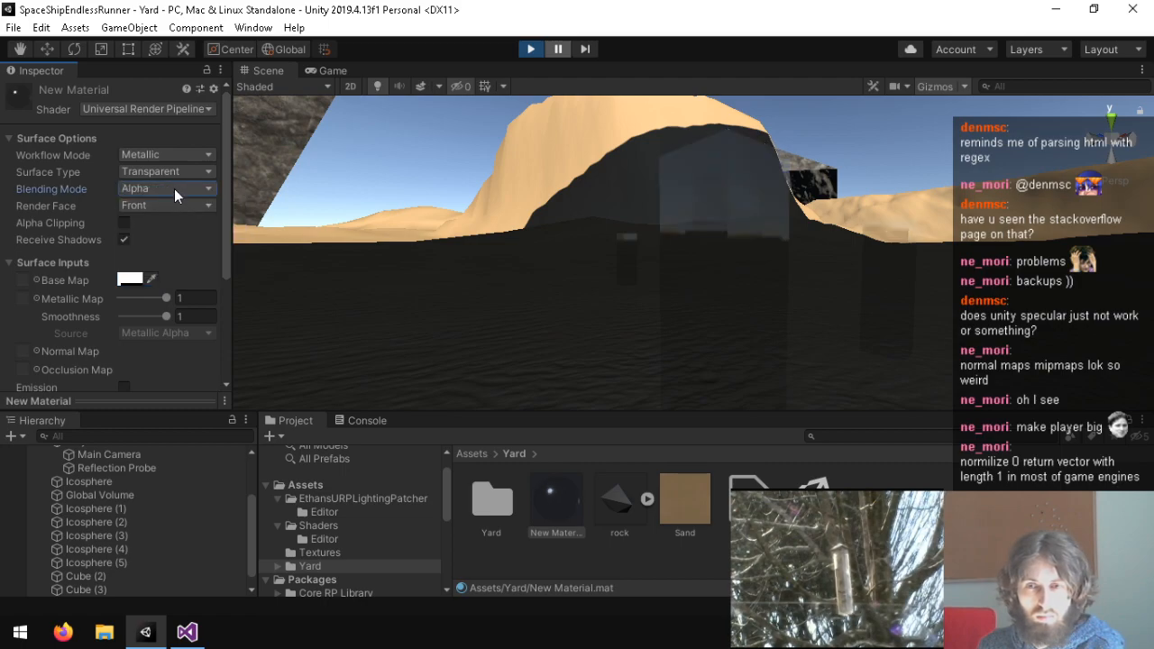
{"action": "left_click", "coordinate": [174, 189]}
{"action": "left_click", "coordinate": [151, 245]}
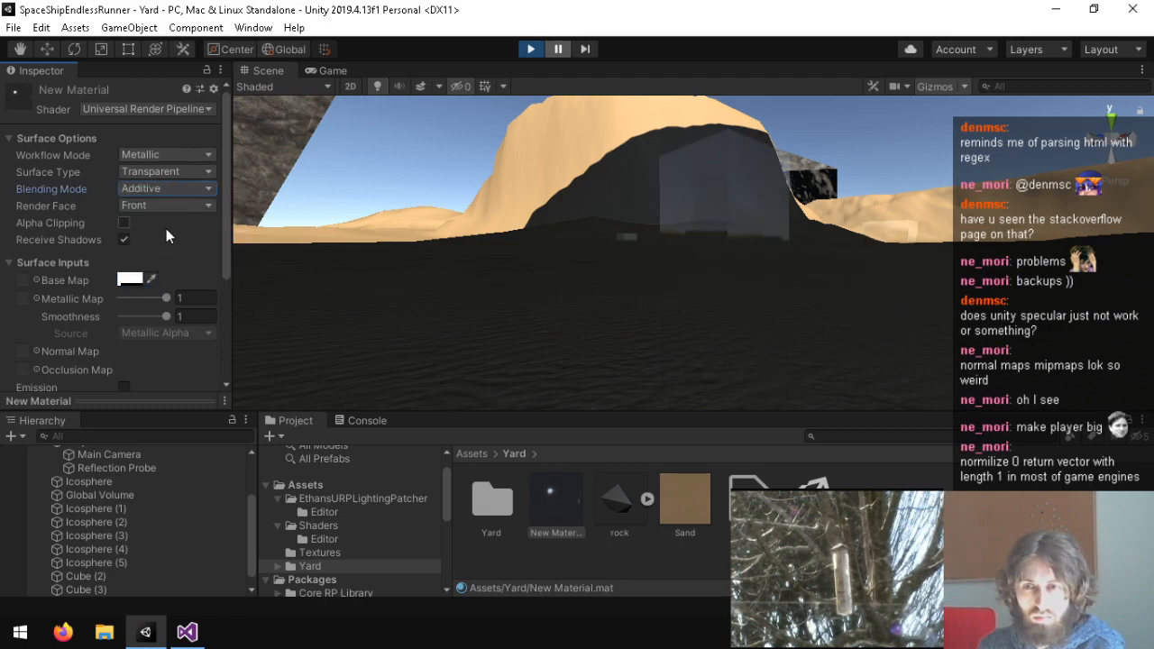
{"action": "right_click_drag", "start_coordinate": [740, 280], "coordinate": [871, 263]}
{"action": "left_click", "coordinate": [171, 191]}
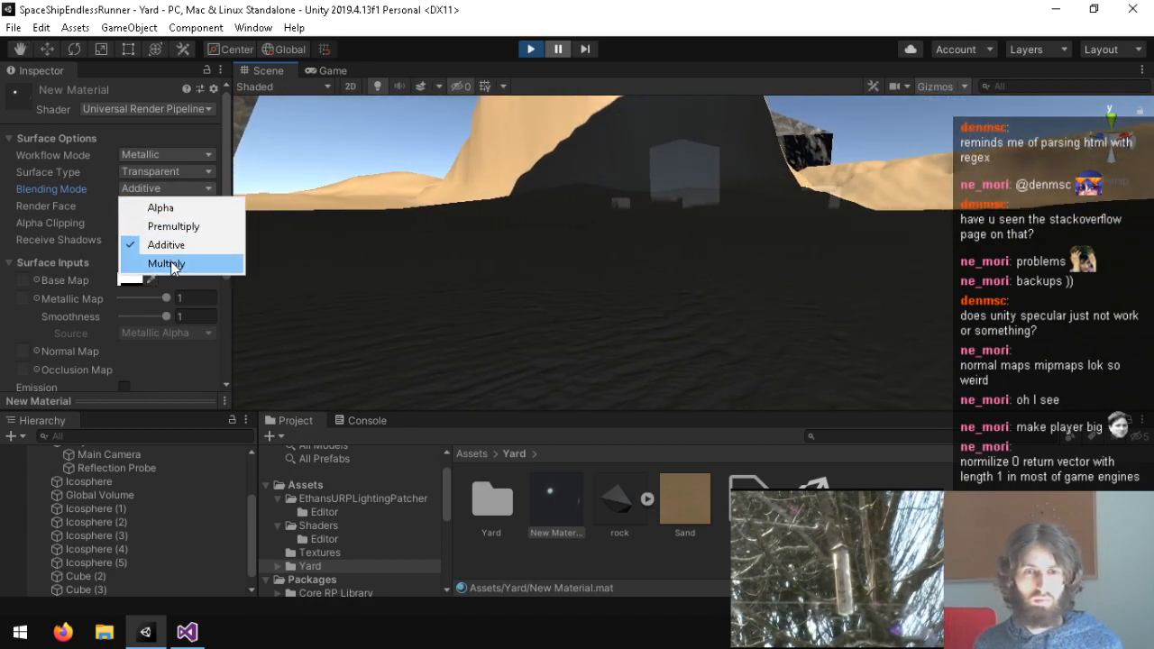
{"action": "left_click", "coordinate": [167, 264]}
{"action": "left_click", "coordinate": [185, 191]}
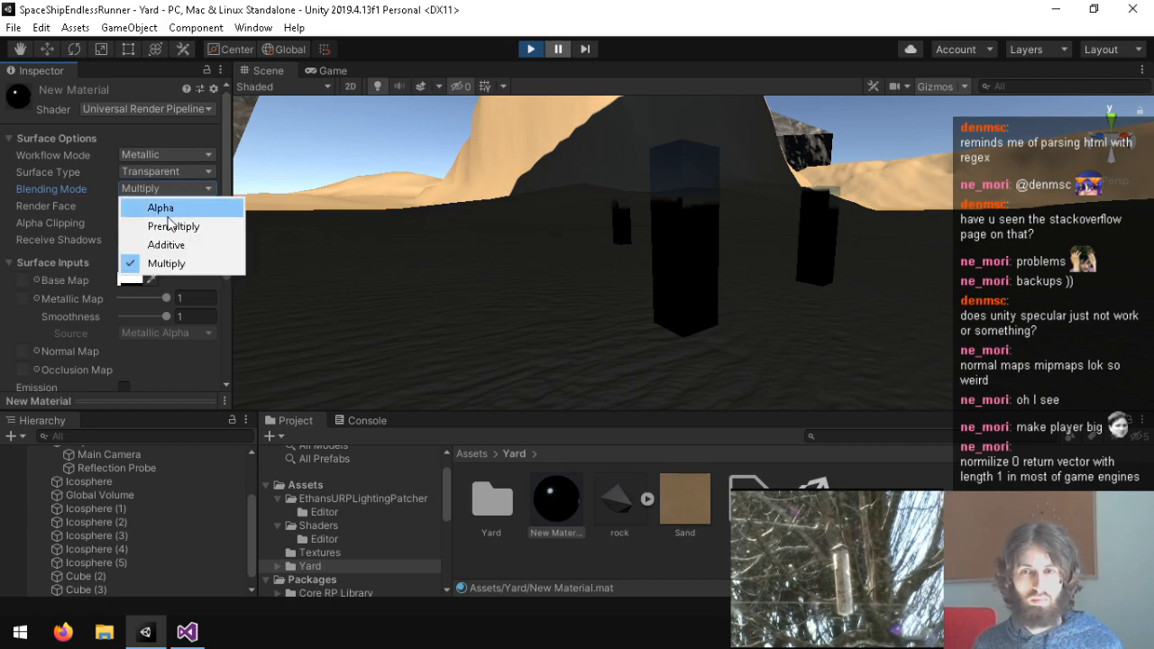
{"action": "left_click", "coordinate": [170, 211]}
Set the material's base map colour to grey 636363 with a very low alpha, and inspect the pillars in the Scene view.
{"action": "key", "text": "w"}
{"action": "right_click_drag", "start_coordinate": [595, 217], "coordinate": [62, 258]}
{"action": "left_click", "coordinate": [129, 281]}
{"action": "left_click_drag", "start_coordinate": [85, 361], "coordinate": [51, 356]}
{"action": "mouse_move", "coordinate": [67, 147]}
{"action": "left_mouse_down"}
{"action": "mouse_move", "coordinate": [249, 126]}
{"action": "mouse_move", "coordinate": [159, 28]}
{"action": "mouse_move", "coordinate": [2, 169]}
{"action": "left_mouse_up"}
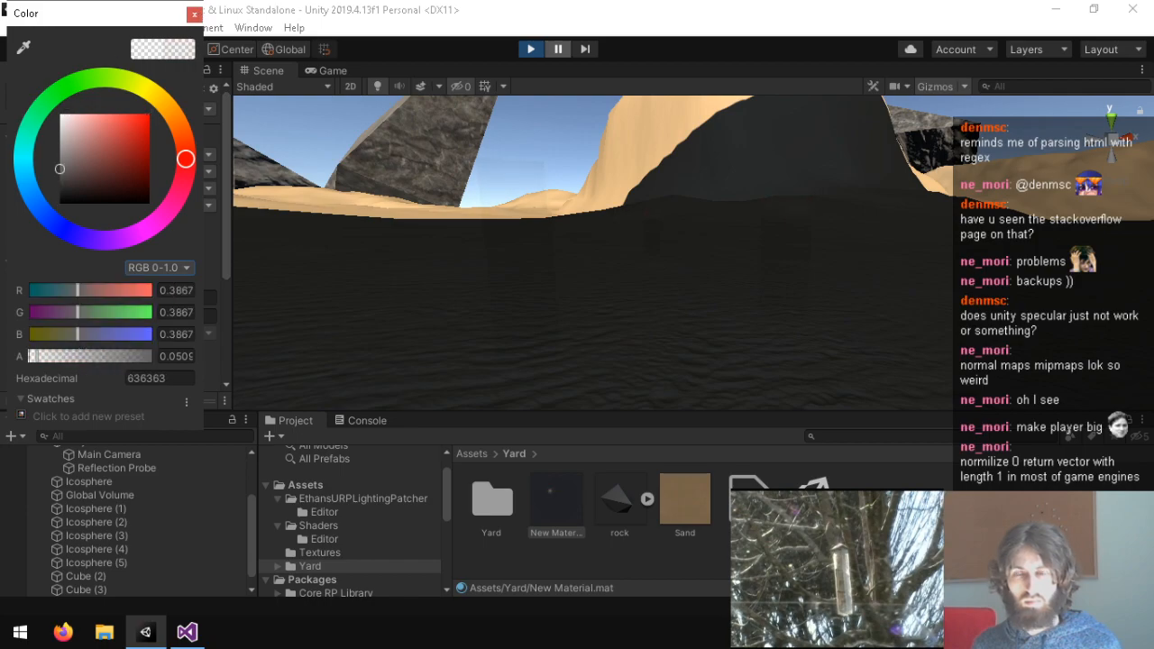
{"action": "left_click_drag", "start_coordinate": [60, 361], "coordinate": [34, 371]}
{"action": "left_click", "coordinate": [194, 14]}
{"action": "right_click_drag", "start_coordinate": [559, 239], "coordinate": [799, 185]}
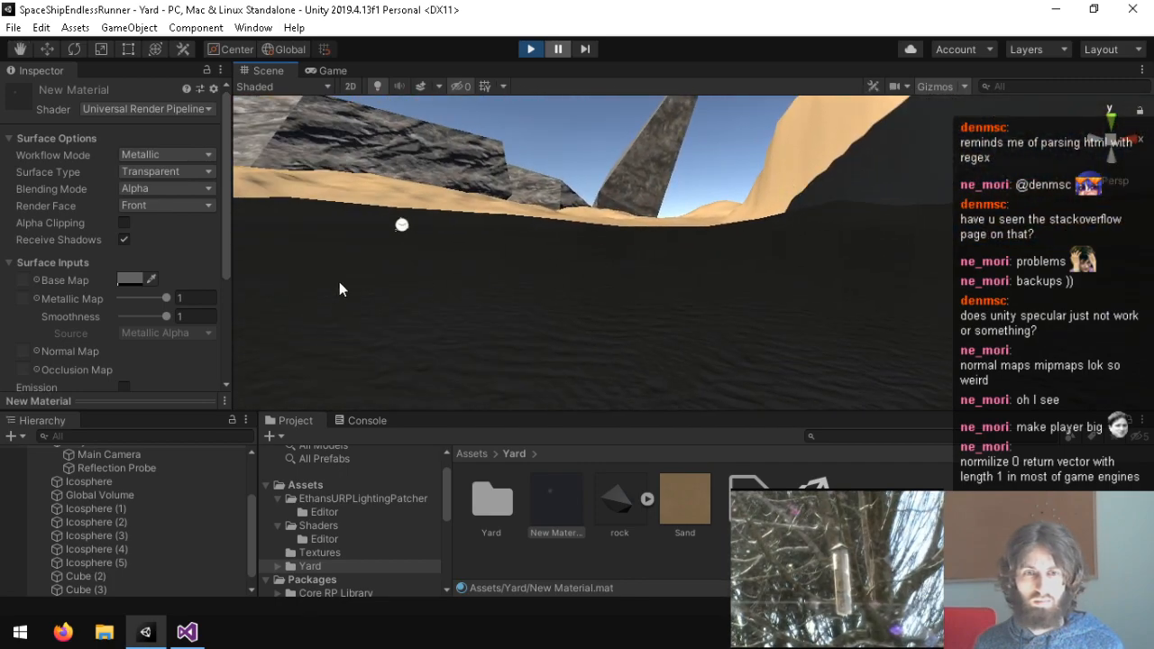
Raise the white base map colour's alpha to 0.1294, check the pillars in play mode, and stop the game.
{"action": "left_click", "coordinate": [131, 280]}
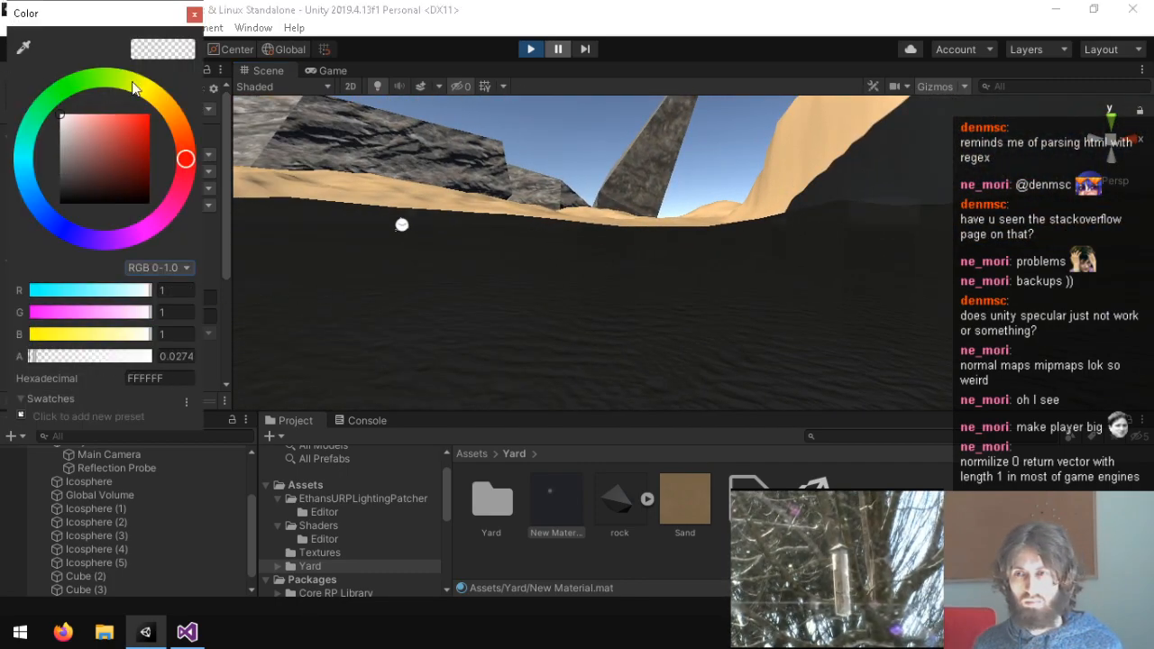
{"action": "mouse_move", "coordinate": [38, 354]}
{"action": "left_mouse_down"}
{"action": "mouse_move", "coordinate": [108, 355]}
{"action": "mouse_move", "coordinate": [45, 355]}
{"action": "left_mouse_up"}
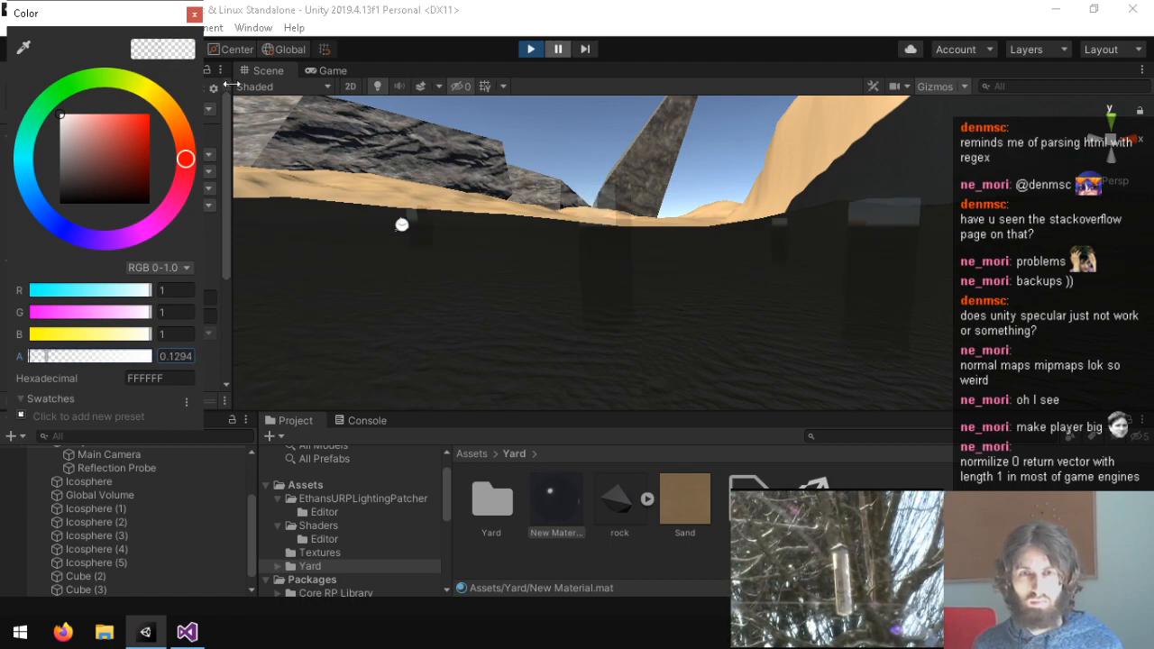
{"action": "left_click", "coordinate": [195, 13]}
{"action": "left_click", "coordinate": [558, 49]}
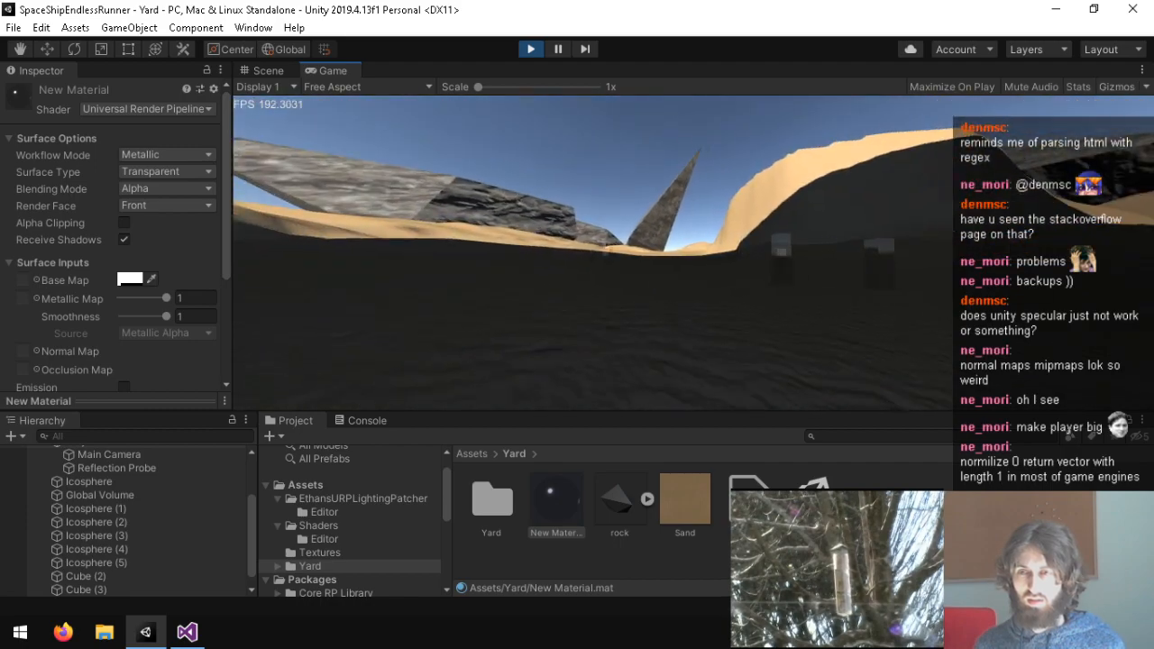
{"action": "key", "text": "ctrl+p"}
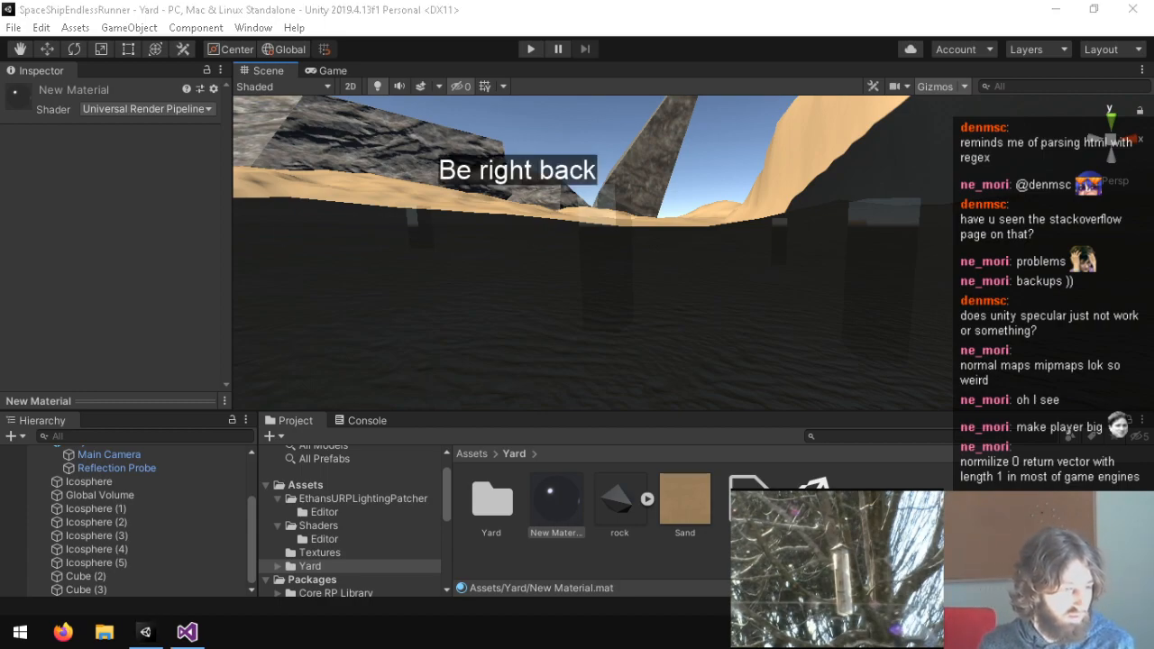
Switch to Blender, start a new General file and delete the default cube.
{"action": "left_click", "coordinate": [1057, 9]}
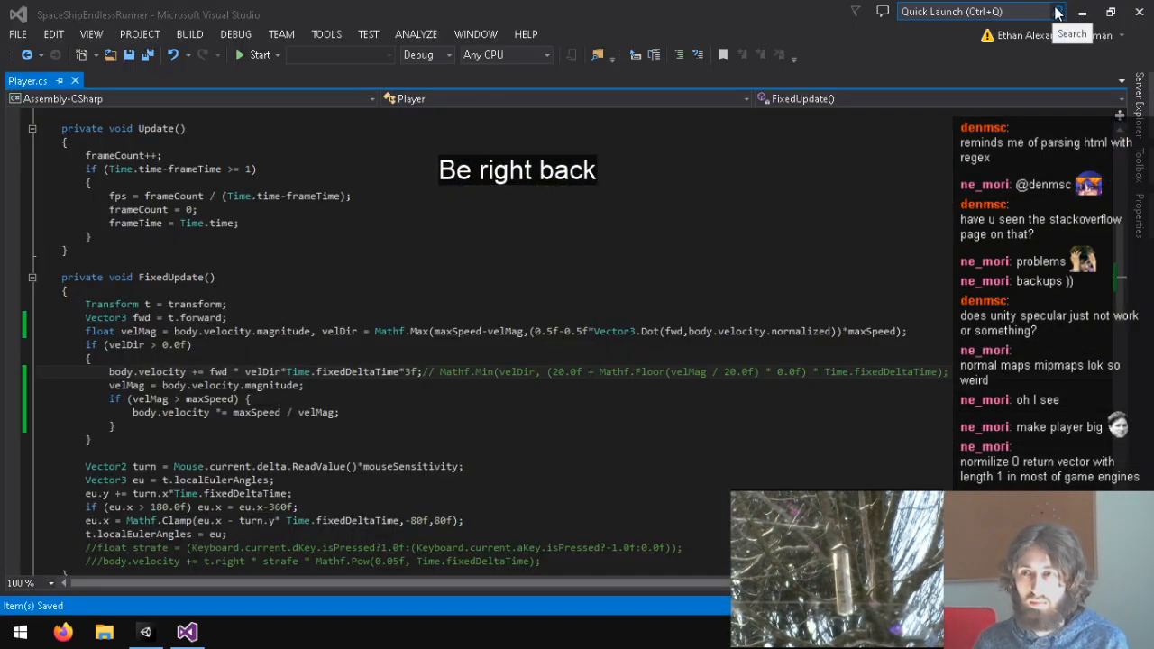
{"action": "left_click", "coordinate": [1085, 9]}
{"action": "double_click", "coordinate": [159, 415]}
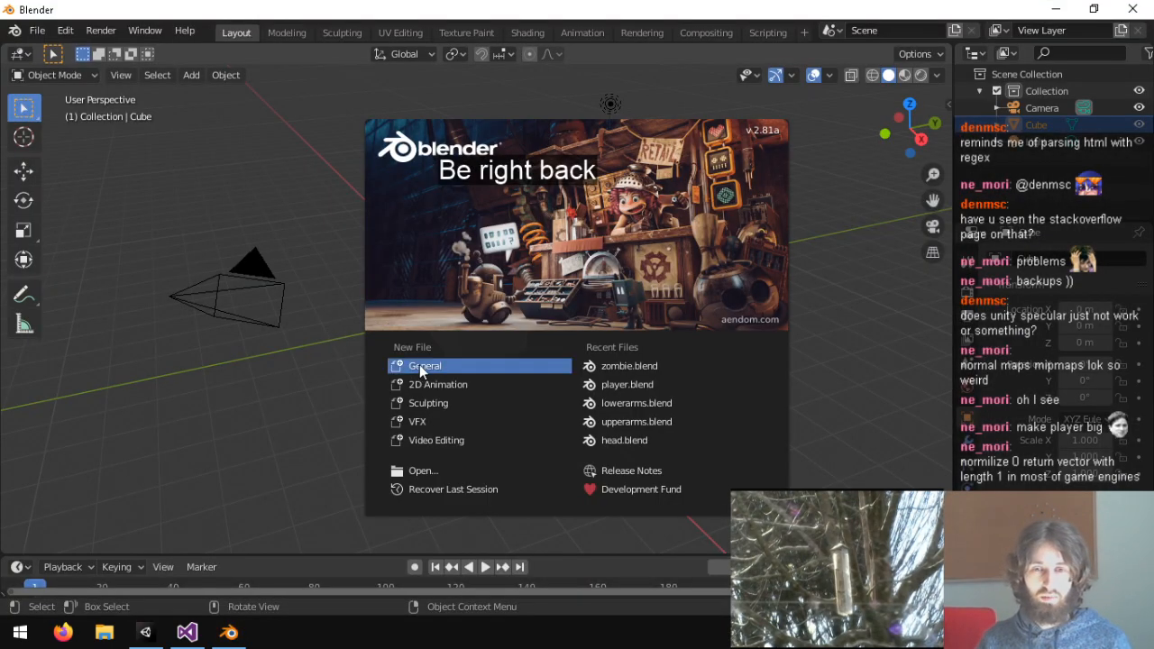
{"action": "left_click", "coordinate": [424, 365]}
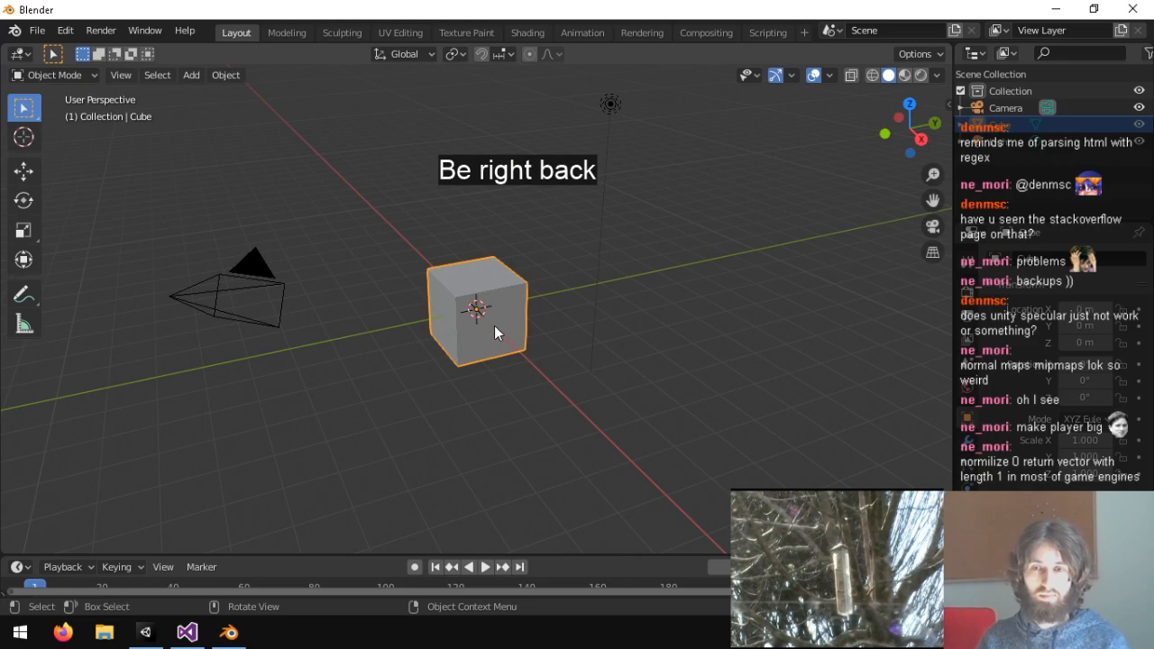
{"action": "key", "text": "Delete"}
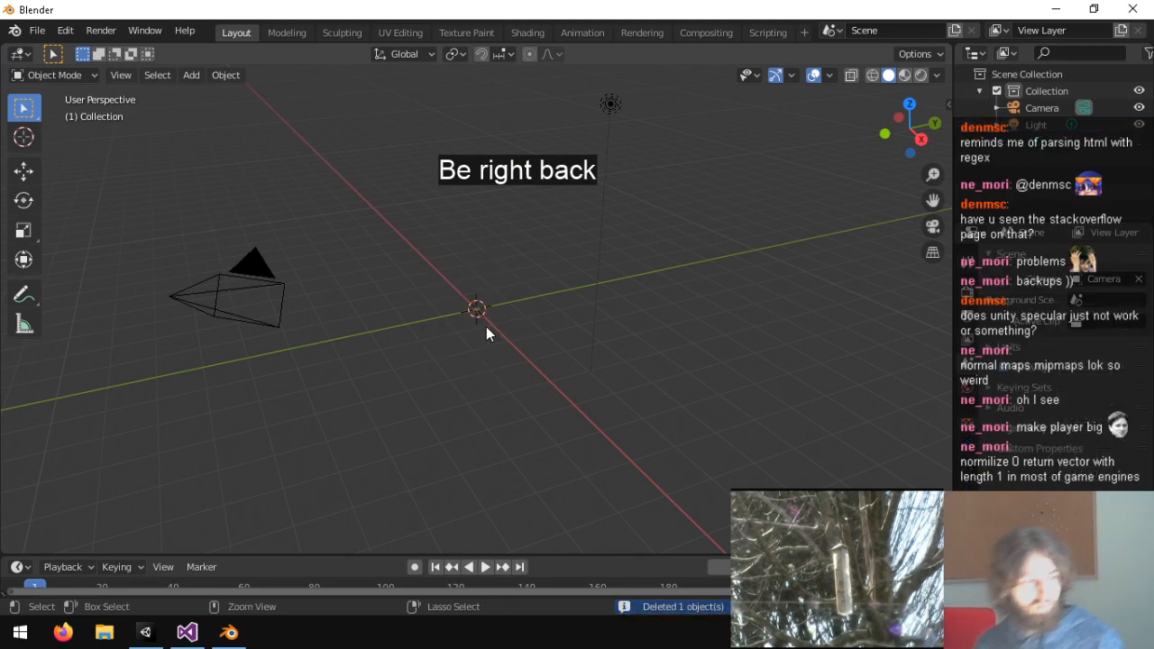
{"action": "key", "text": "ctrl+KP_3"}
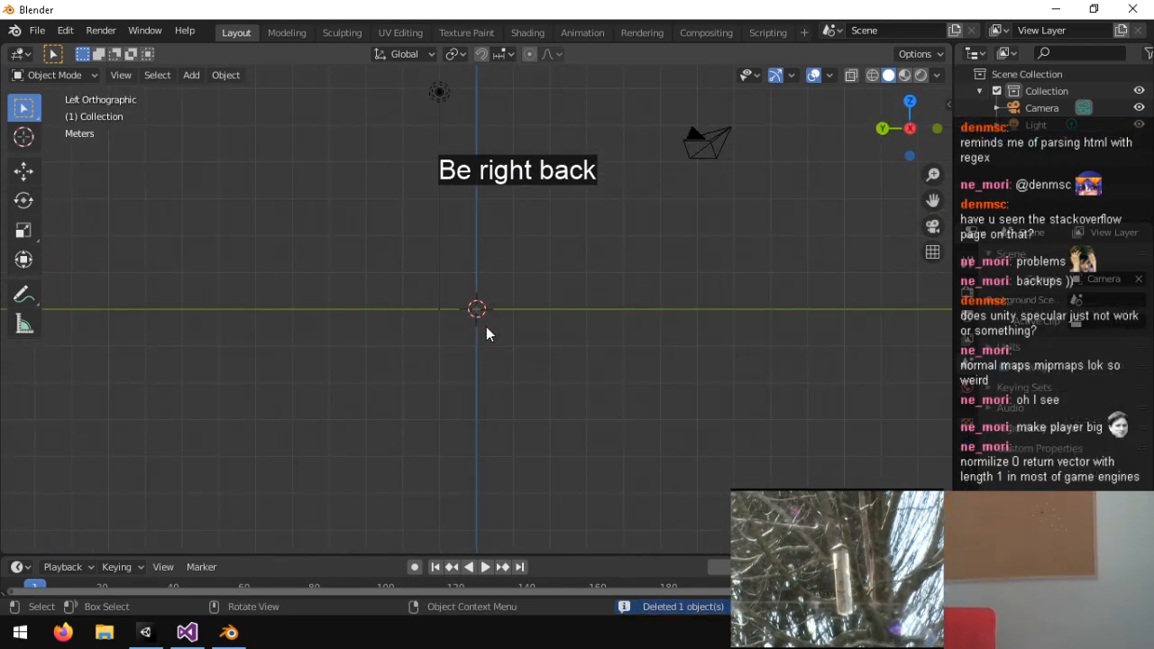
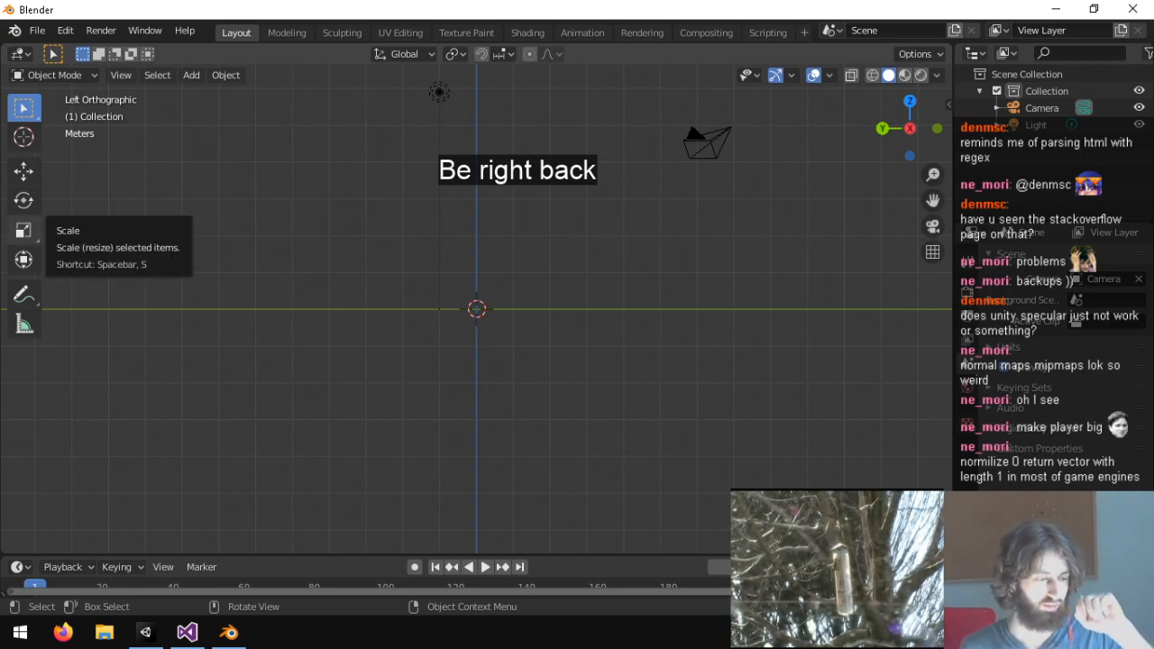
Add a cone mesh at the origin of the empty scene and expand its creation settings.
{"action": "right_click", "coordinate": [568, 195]}
{"action": "left_click", "coordinate": [424, 119]}
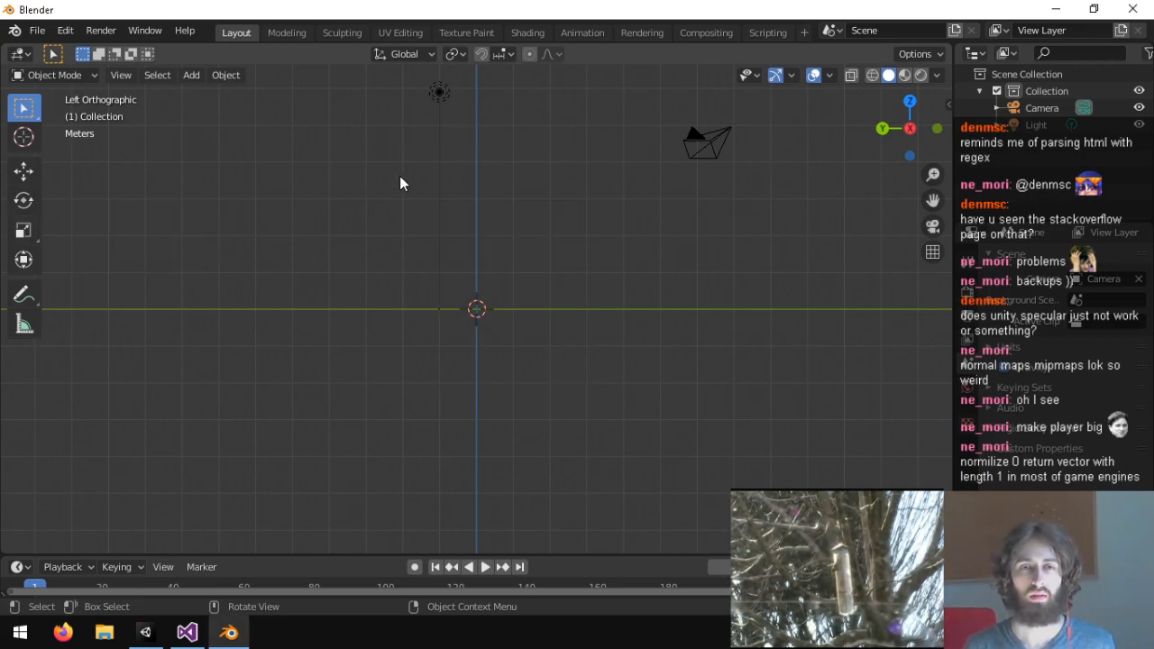
{"action": "middle_click_drag", "start_coordinate": [438, 171], "coordinate": [580, 291]}
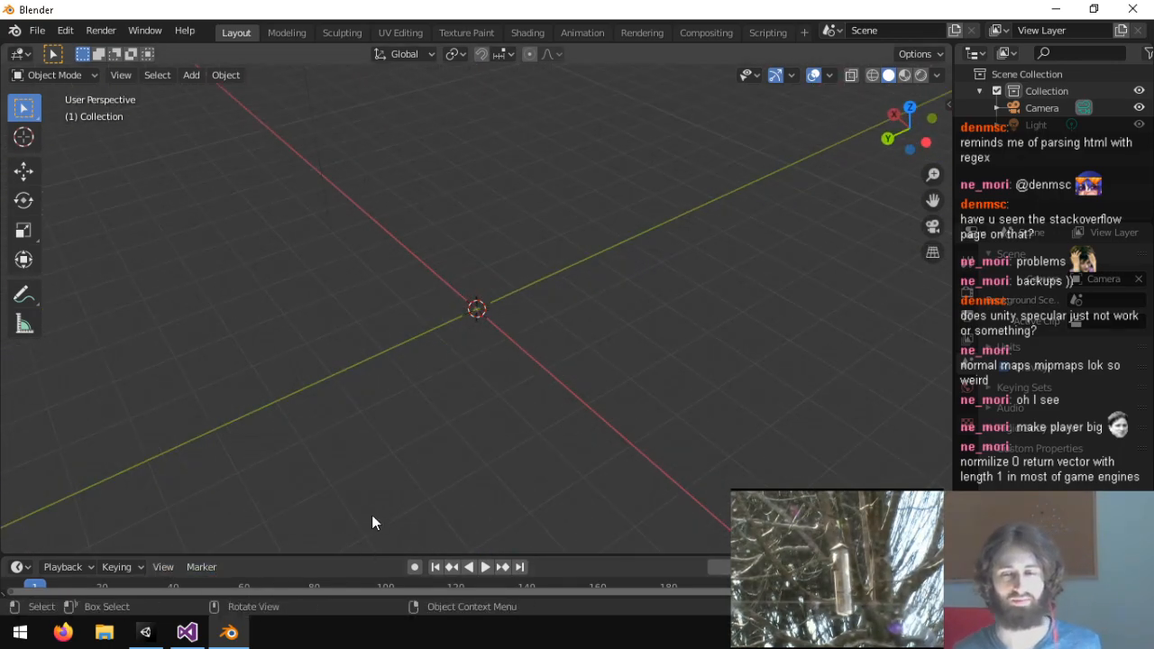
{"action": "left_click_drag", "start_coordinate": [373, 553], "coordinate": [409, 476]}
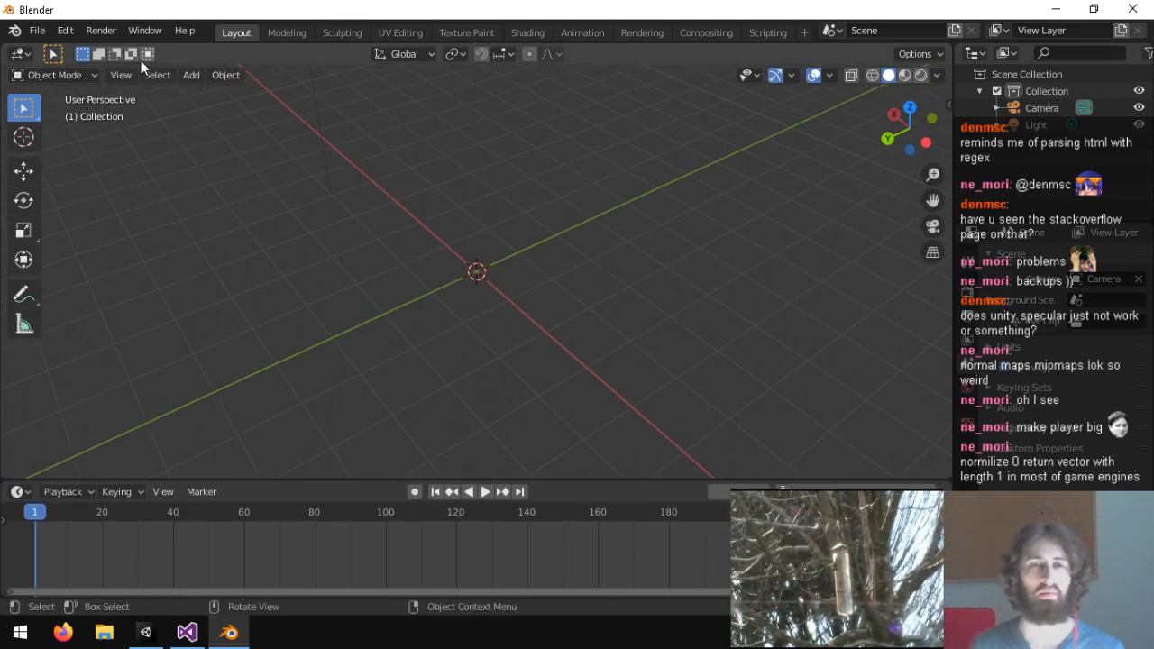
{"action": "left_click", "coordinate": [192, 75]}
{"action": "mouse_move", "coordinate": [223, 94]}
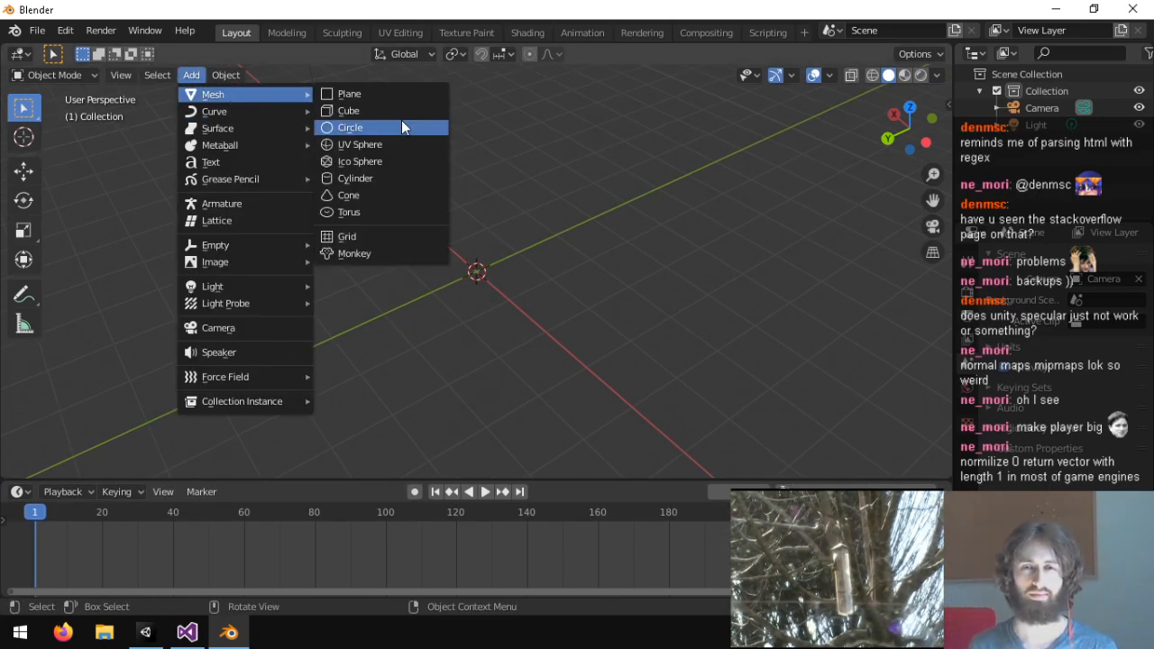
{"action": "left_click", "coordinate": [367, 196]}
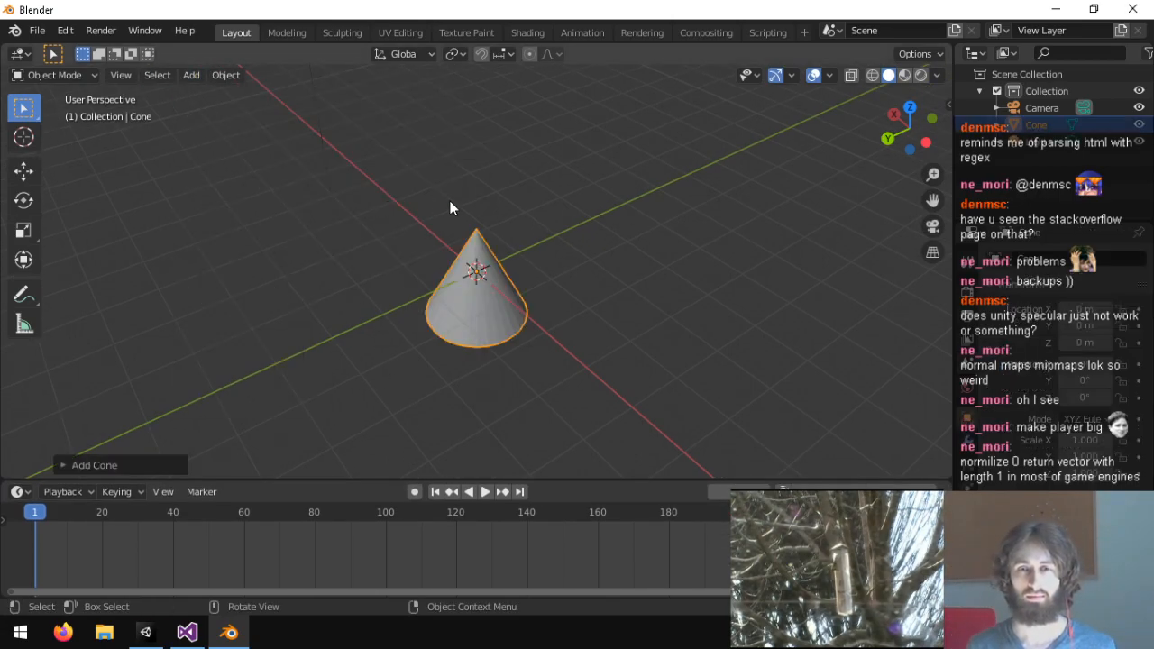
{"action": "left_click", "coordinate": [129, 465]}
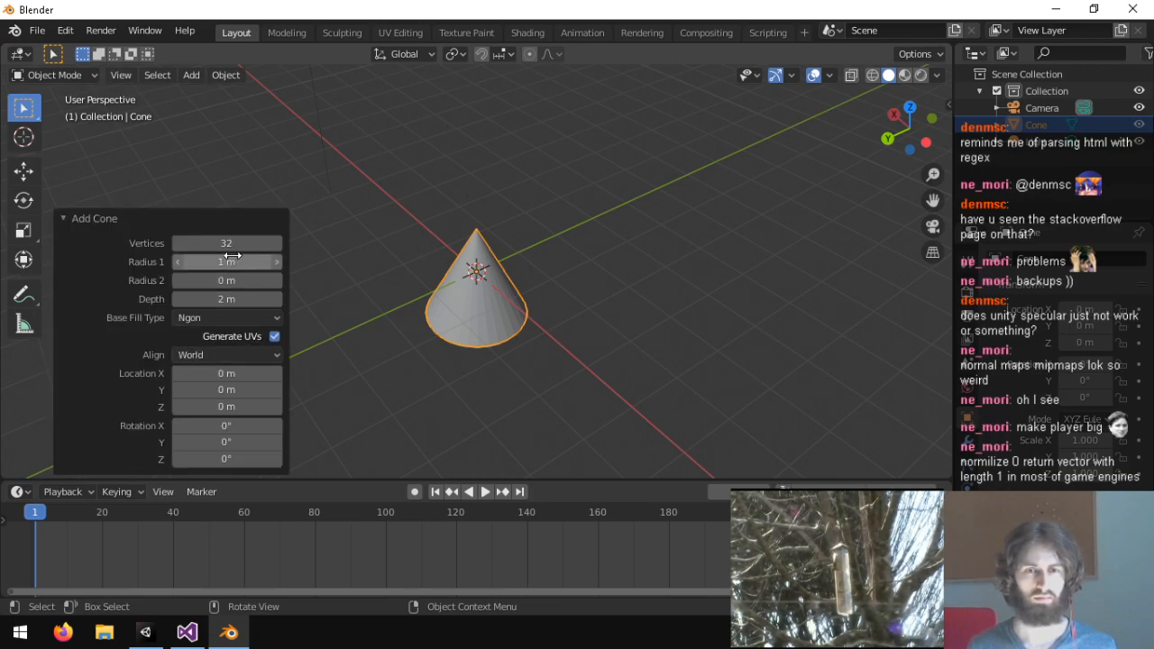
Compare vertex counts of 16, 4, 5 and 6 on the new cone.
{"action": "left_click", "coordinate": [264, 243]}
{"action": "type", "text": "16"}
{"action": "key", "text": "Return"}
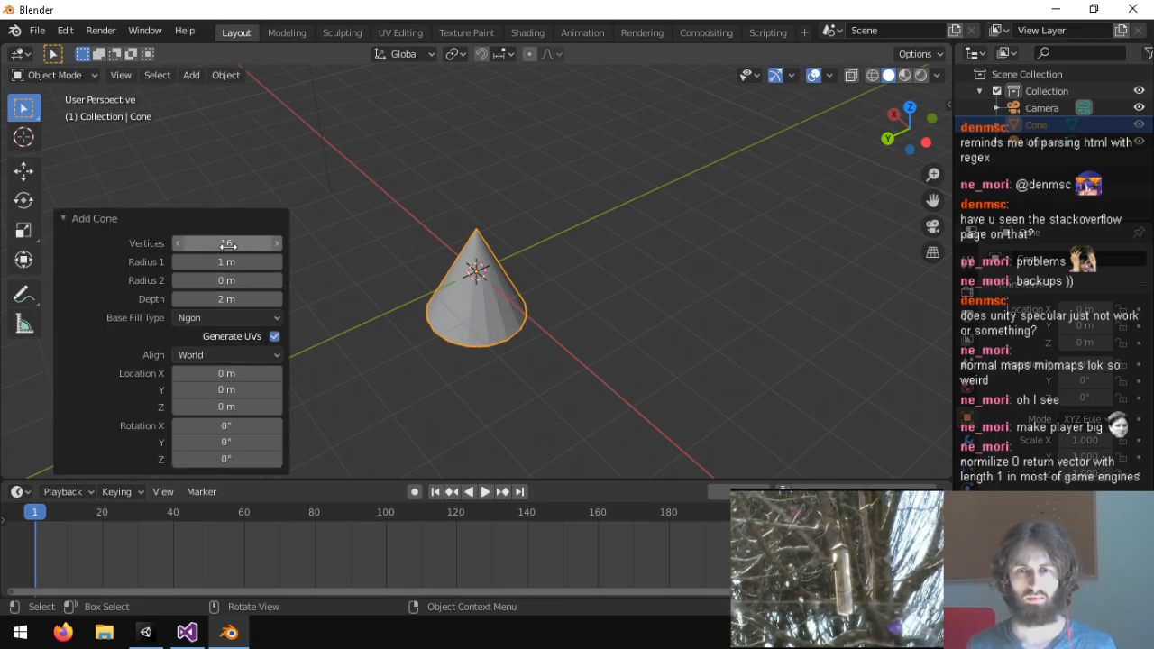
{"action": "left_click", "coordinate": [225, 244]}
{"action": "type", "text": "4"}
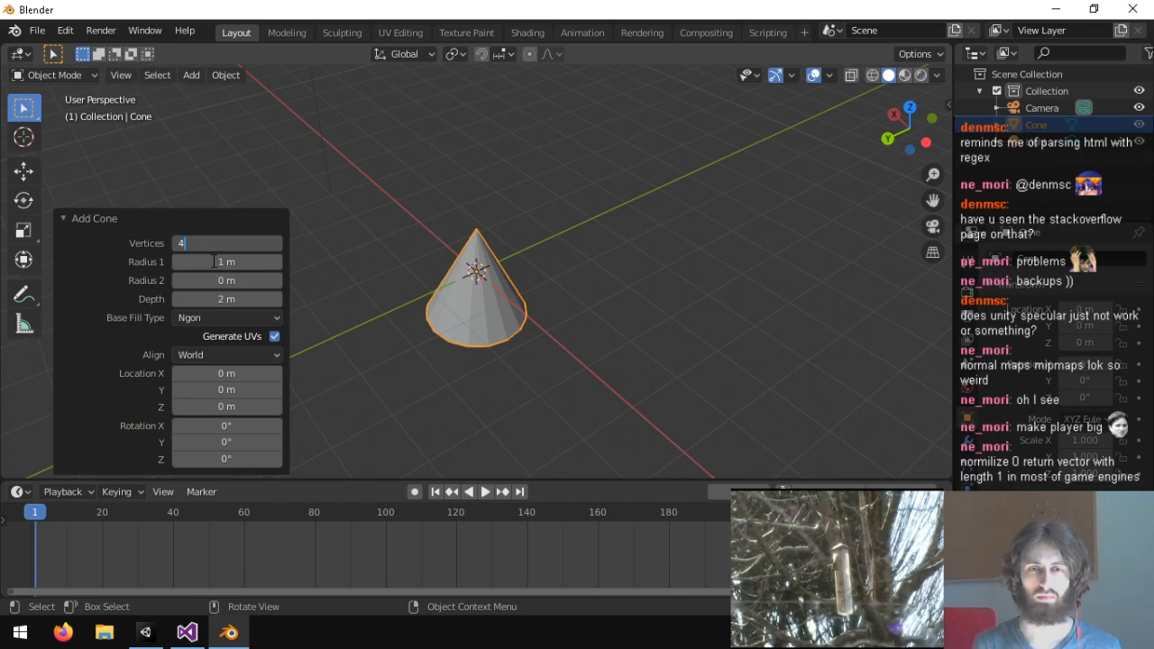
{"action": "key", "text": "Return"}
{"action": "left_click", "coordinate": [237, 240]}
{"action": "type", "text": "5"}
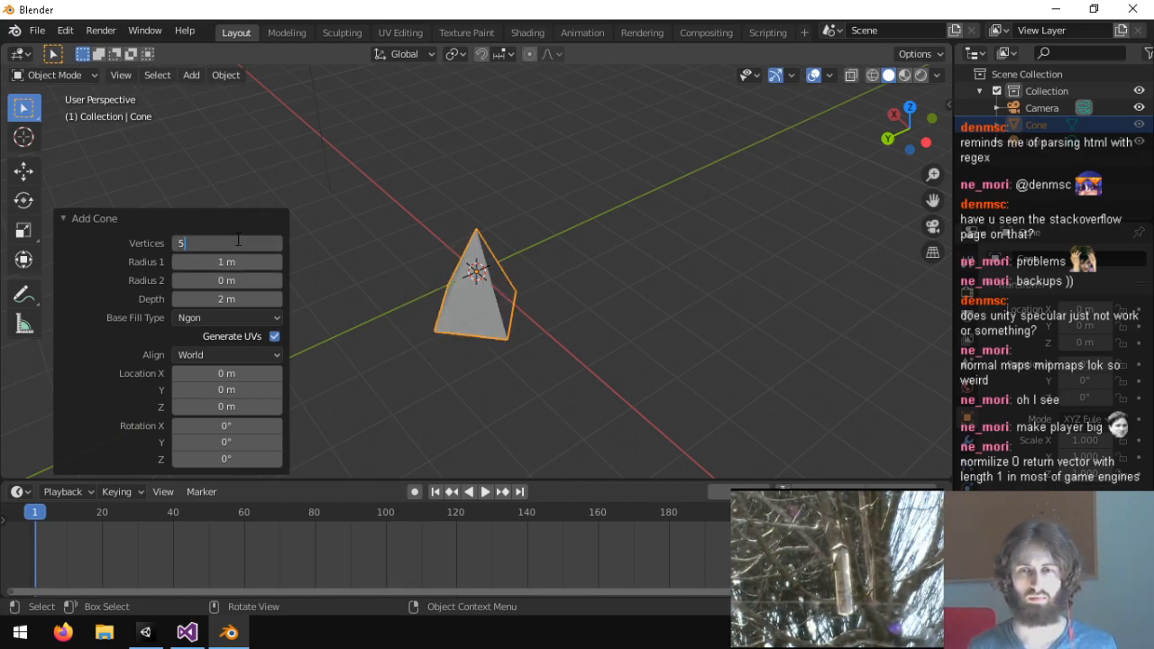
{"action": "key", "text": "Return"}
{"action": "left_click", "coordinate": [236, 240]}
{"action": "type", "text": "6"}
{"action": "key", "text": "Return"}
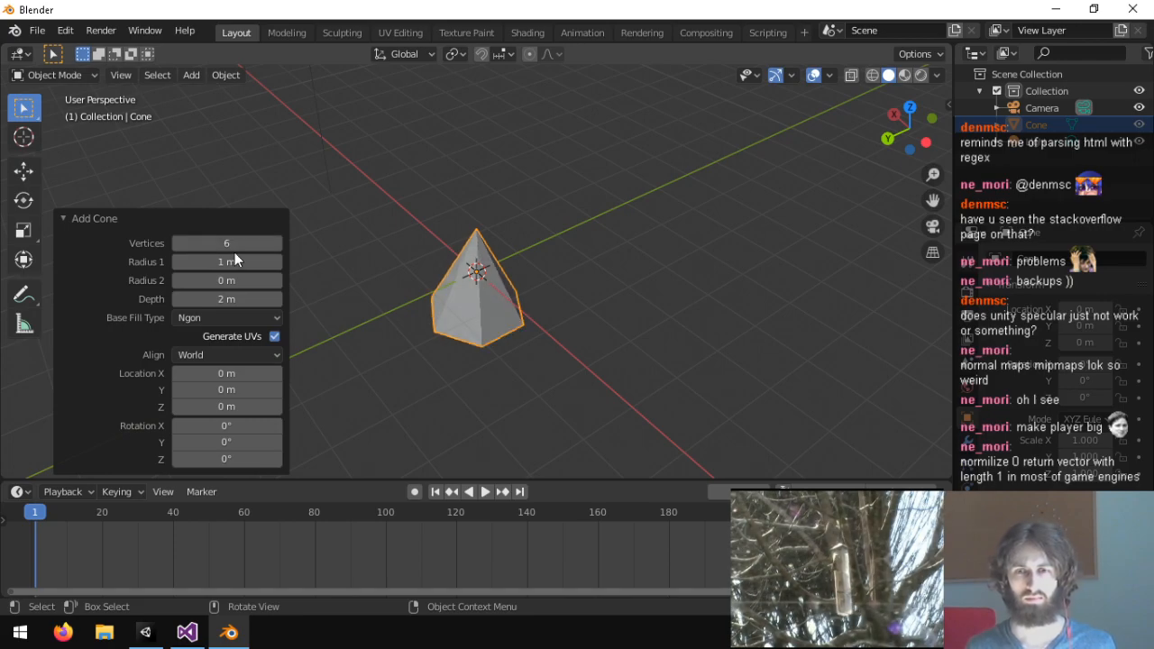
Set the cone to 5 vertices and its base fill type to Nothing.
{"action": "left_click", "coordinate": [233, 245]}
{"action": "type", "text": "5"}
{"action": "key", "text": "Return"}
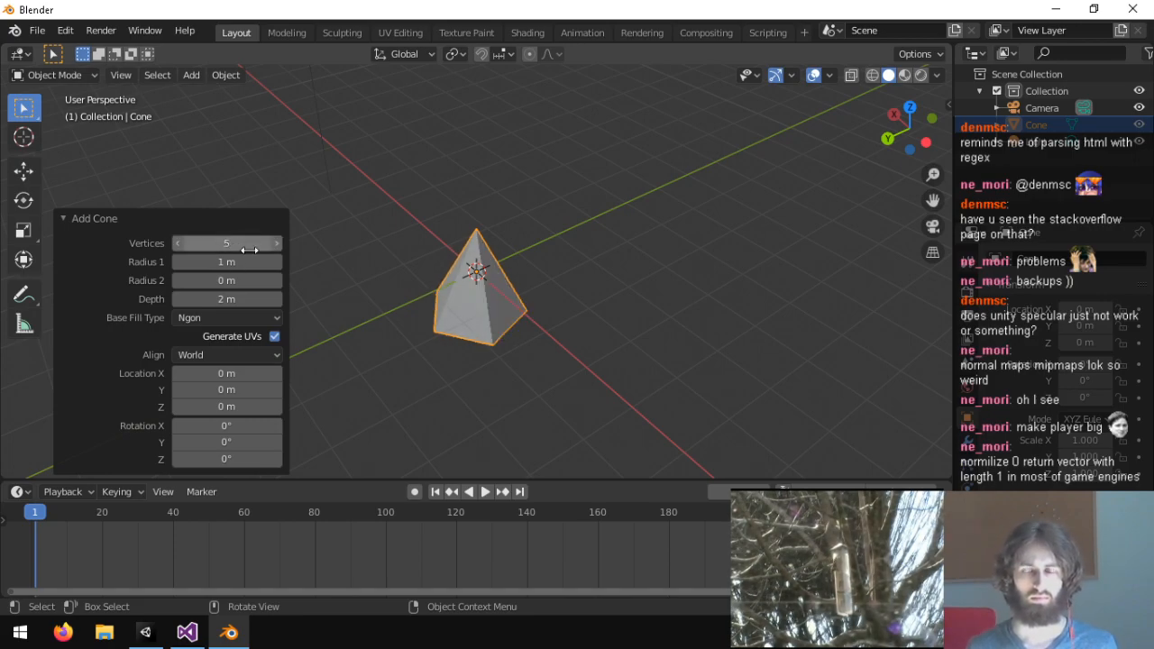
{"action": "left_click", "coordinate": [274, 337]}
{"action": "left_click", "coordinate": [245, 320]}
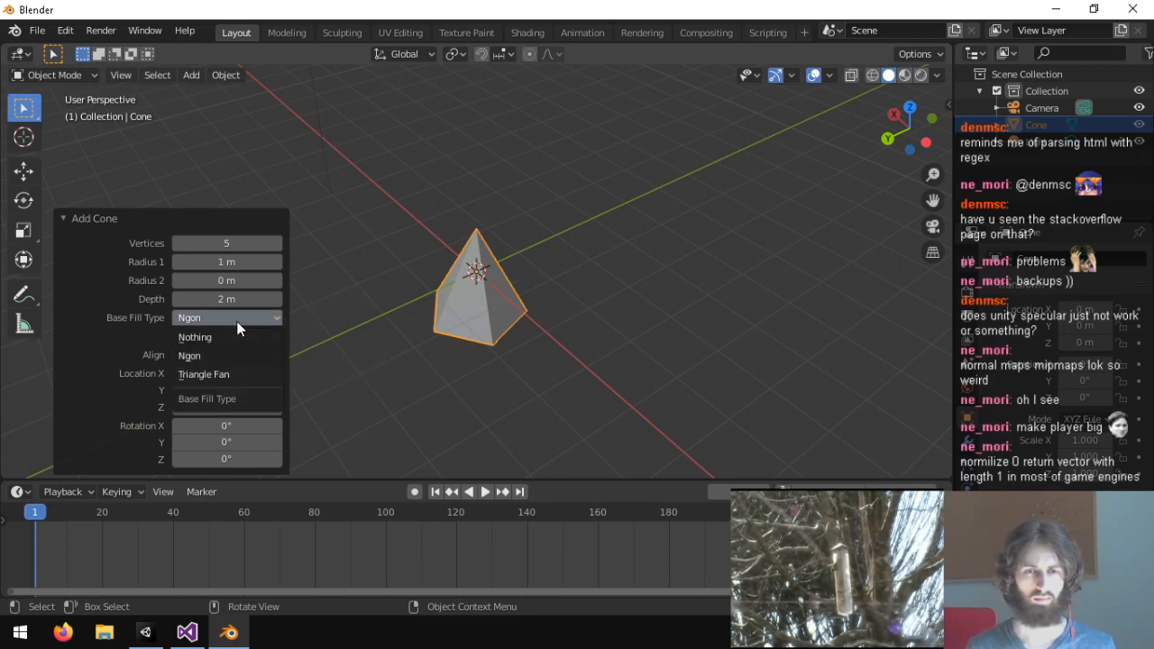
{"action": "left_click", "coordinate": [233, 334]}
Put the five-sided cone into Edit Mode for editing its vertices.
{"action": "middle_click_drag", "start_coordinate": [551, 302], "coordinate": [499, 137]}
{"action": "middle_click_drag", "start_coordinate": [455, 272], "coordinate": [471, 267]}
{"action": "right_click", "coordinate": [472, 267]}
{"action": "left_click", "coordinate": [459, 250]}
{"action": "key", "text": "w"}
{"action": "right_click", "coordinate": [364, 142]}
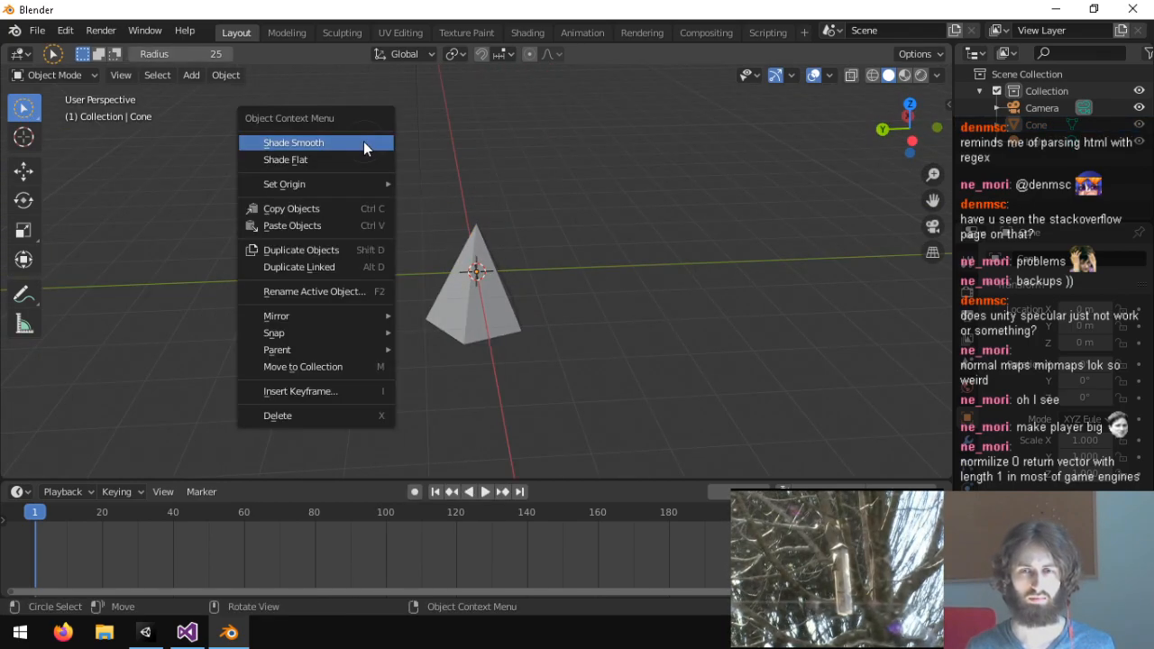
{"action": "left_click", "coordinate": [100, 72]}
{"action": "left_click", "coordinate": [82, 109]}
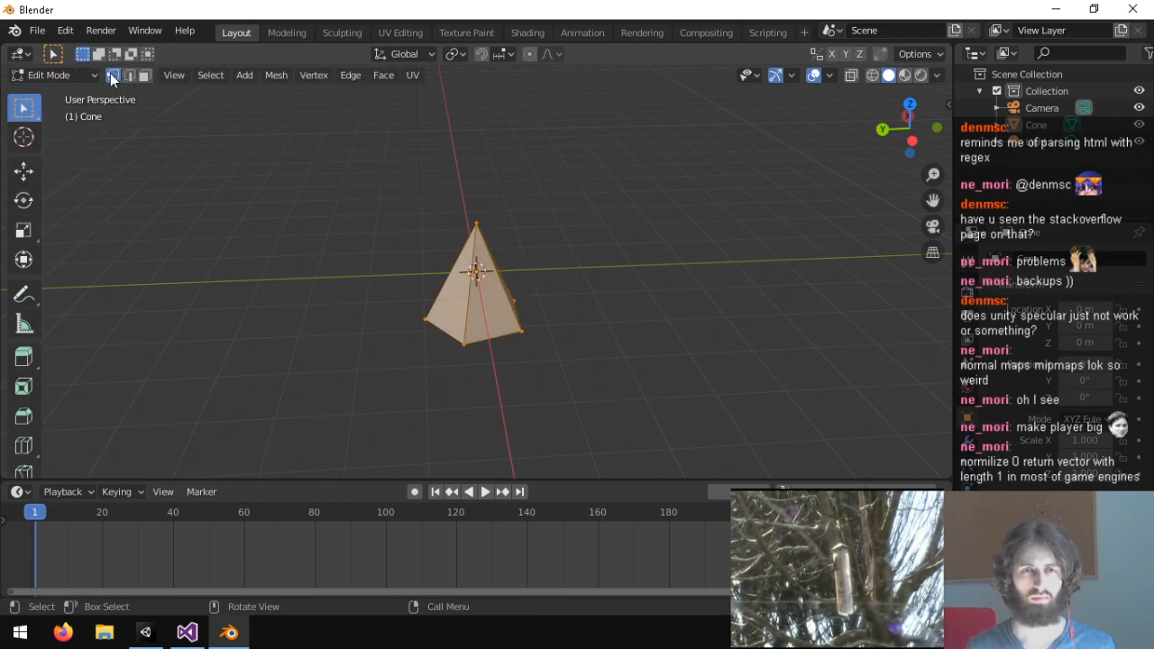
Rotate the cone's geometry about 90.1° around the global Y axis so it lies on its side.
{"action": "middle_click_drag", "start_coordinate": [489, 258], "coordinate": [605, 221]}
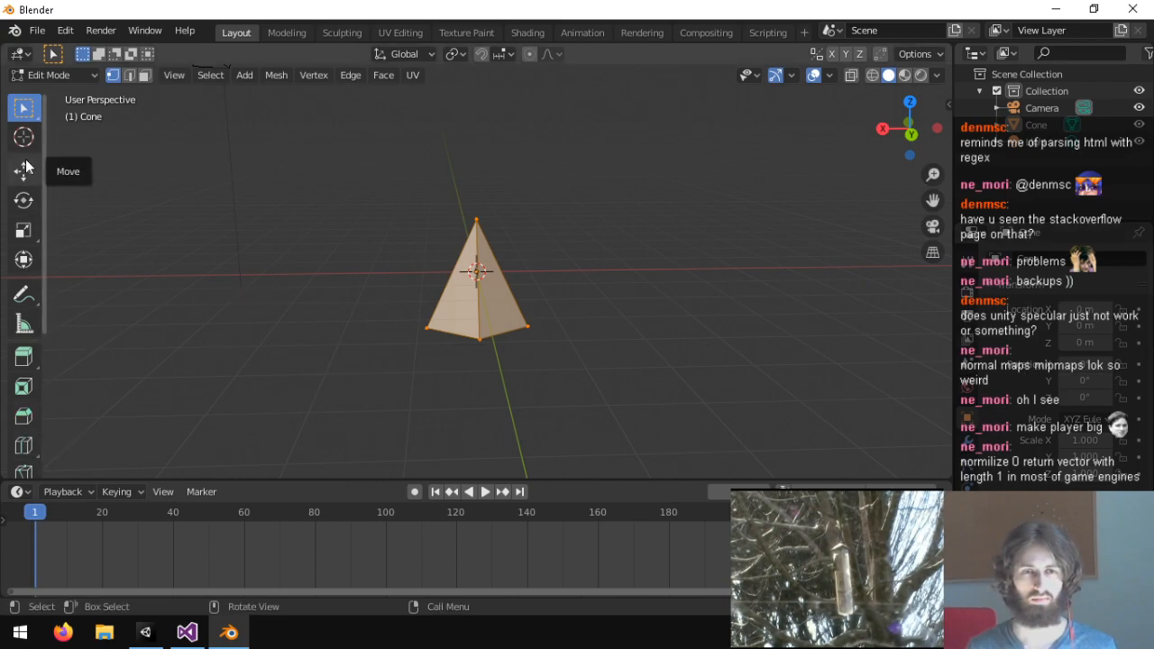
{"action": "left_click", "coordinate": [30, 210]}
{"action": "left_click_drag", "start_coordinate": [475, 271], "coordinate": [383, 246]}
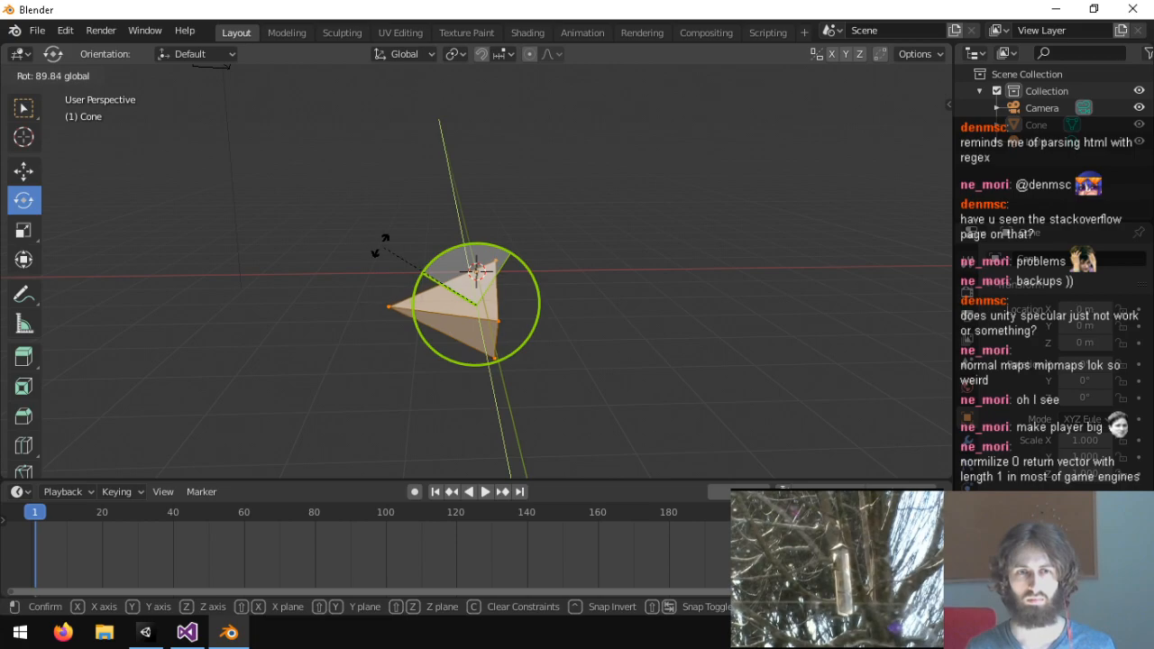
{"action": "left_click_drag", "start_coordinate": [379, 244], "coordinate": [380, 245]}
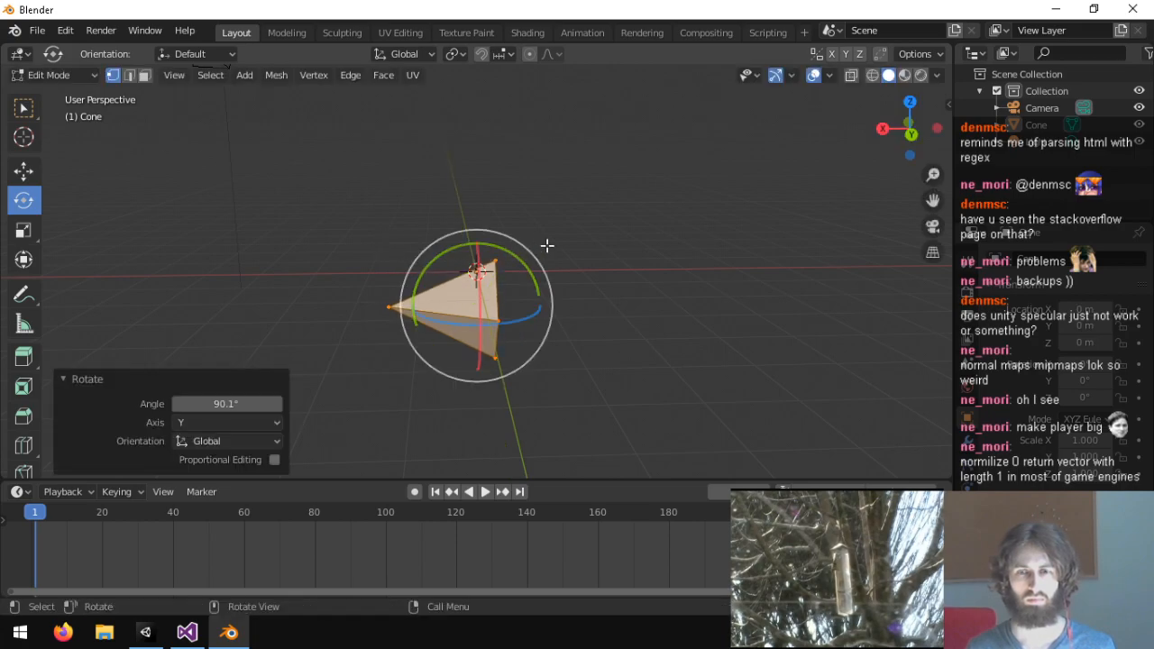
{"action": "mouse_move", "coordinate": [387, 201]}
{"action": "middle_mouse_down"}
{"action": "mouse_move", "coordinate": [634, 126]}
{"action": "mouse_move", "coordinate": [317, 224]}
{"action": "mouse_move", "coordinate": [390, 181]}
{"action": "middle_mouse_up"}
{"action": "key", "text": "w"}
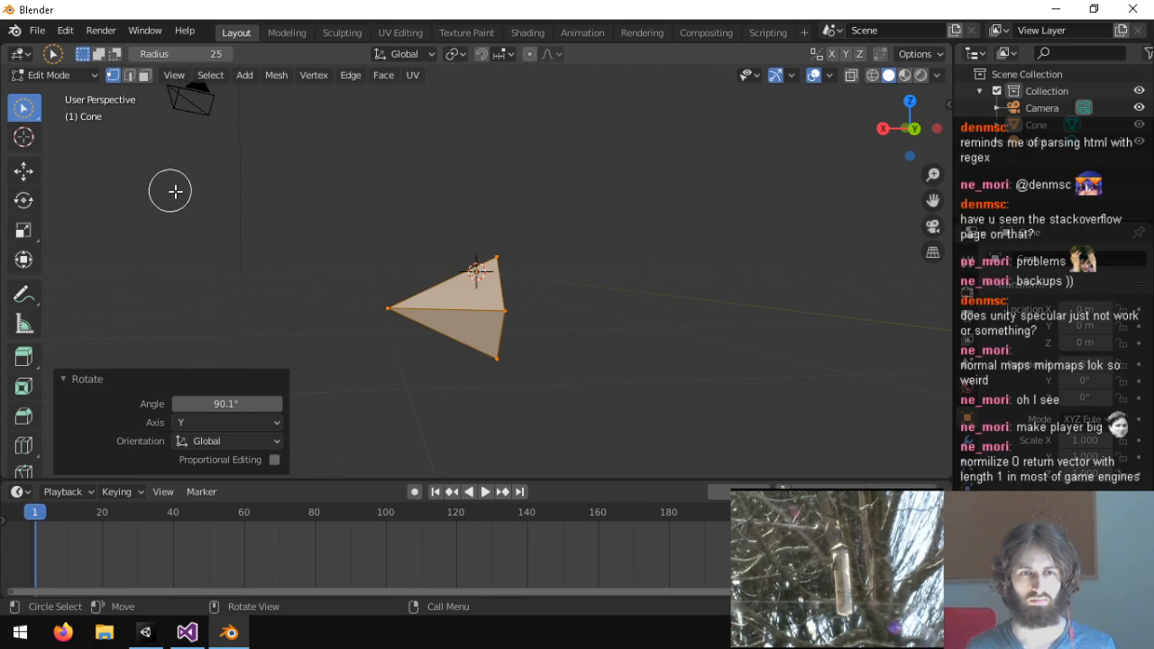
{"action": "key", "text": "ctrl+KP_3"}
{"action": "middle_click_drag", "start_coordinate": [428, 228], "coordinate": [163, 234]}
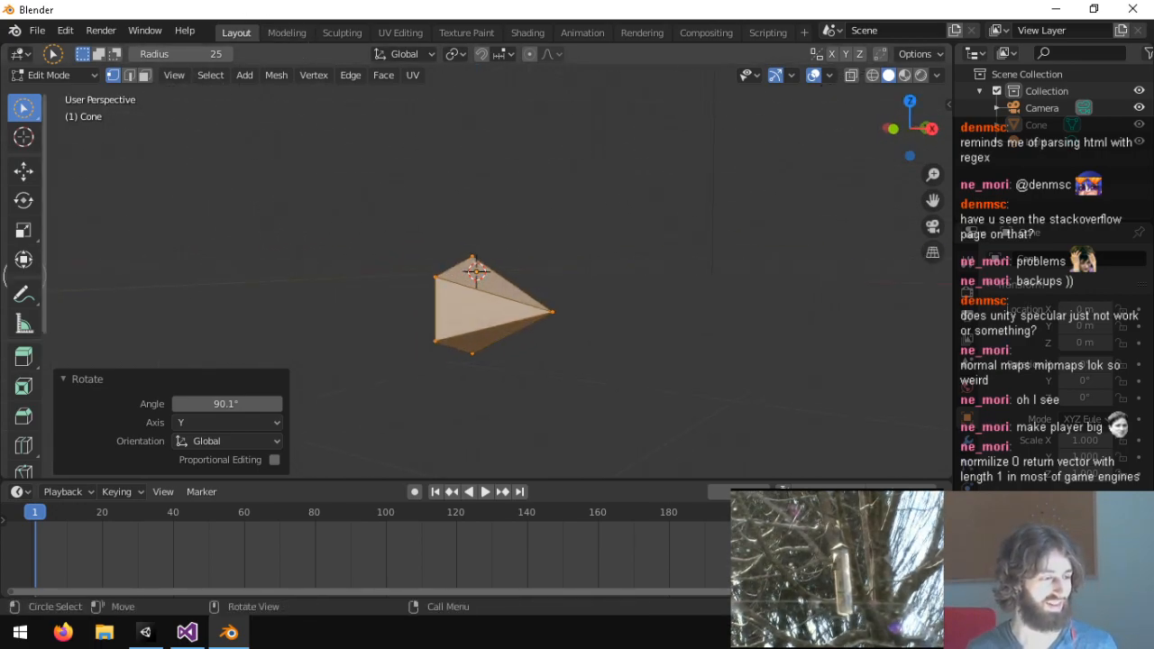
Undo a trial free move of the cone's geometry and raise it 0.664 m along the Z axis instead.
{"action": "left_click", "coordinate": [23, 171]}
{"action": "middle_click_drag", "start_coordinate": [532, 239], "coordinate": [616, 250]}
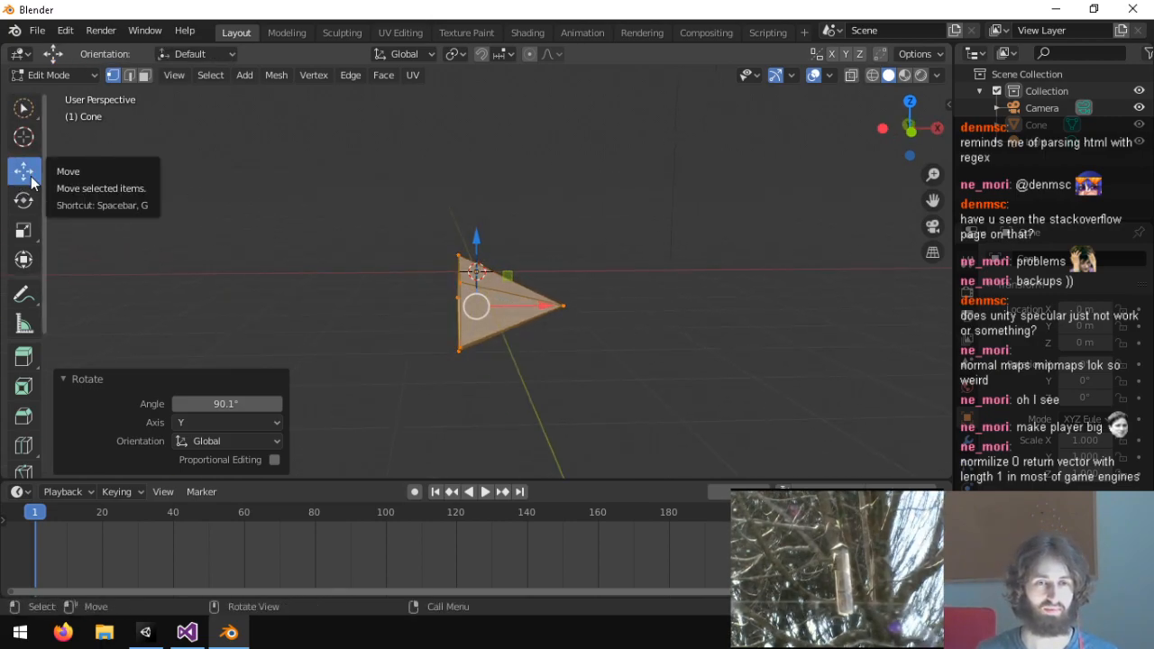
{"action": "key", "text": "g"}
{"action": "left_click", "coordinate": [559, 242]}
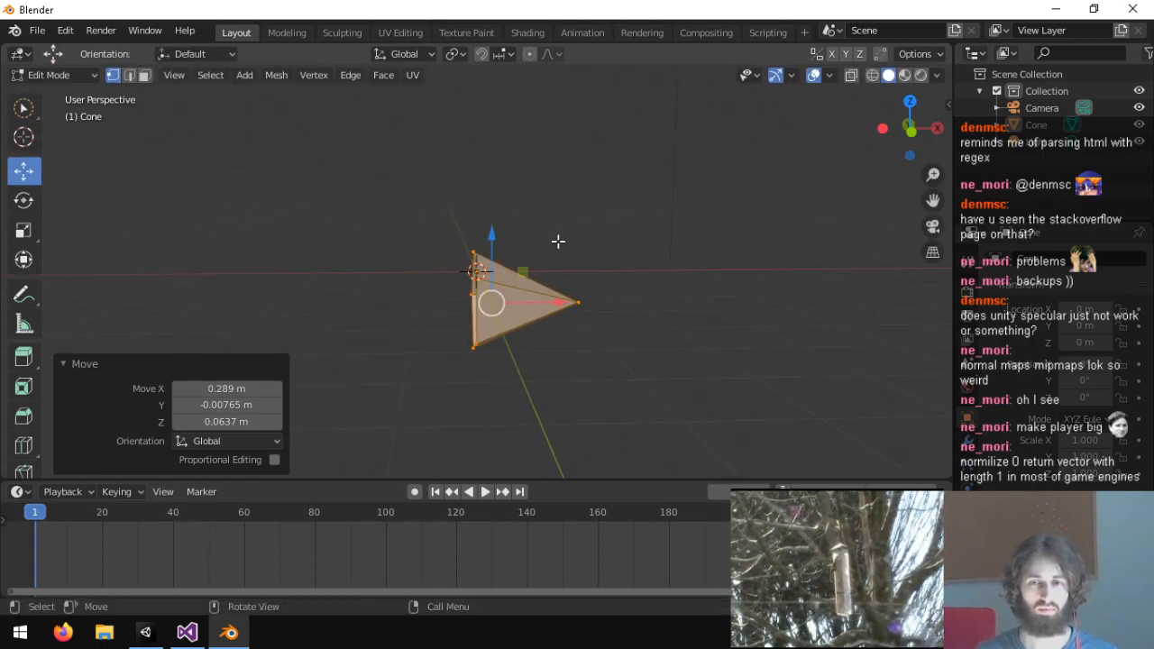
{"action": "key", "text": "ctrl+z"}
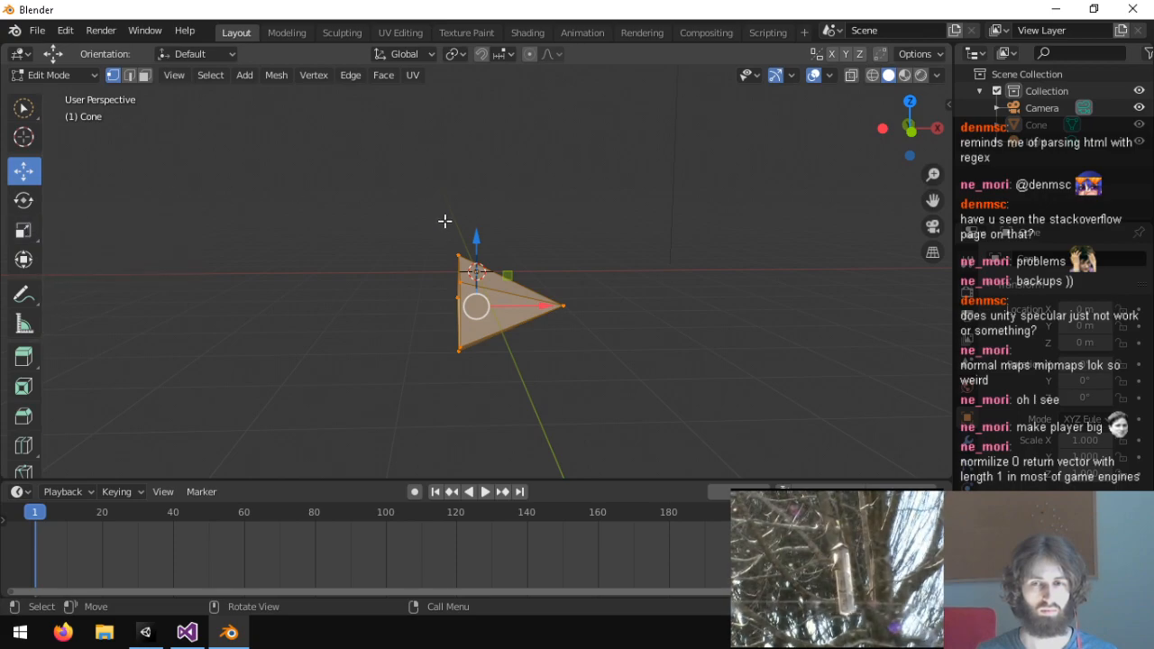
{"action": "left_click_drag", "start_coordinate": [478, 239], "coordinate": [456, 204]}
{"action": "middle_click_drag", "start_coordinate": [456, 204], "coordinate": [889, 206]}
{"action": "middle_click_drag", "start_coordinate": [49, 197], "coordinate": [529, 217]}
{"action": "mouse_move", "coordinate": [483, 258]}
{"action": "middle_mouse_down"}
{"action": "mouse_move", "coordinate": [600, 247]}
{"action": "mouse_move", "coordinate": [499, 262]}
{"action": "middle_mouse_up"}
Try to extrude the whole selected cone geometry.
{"action": "key", "text": "e"}
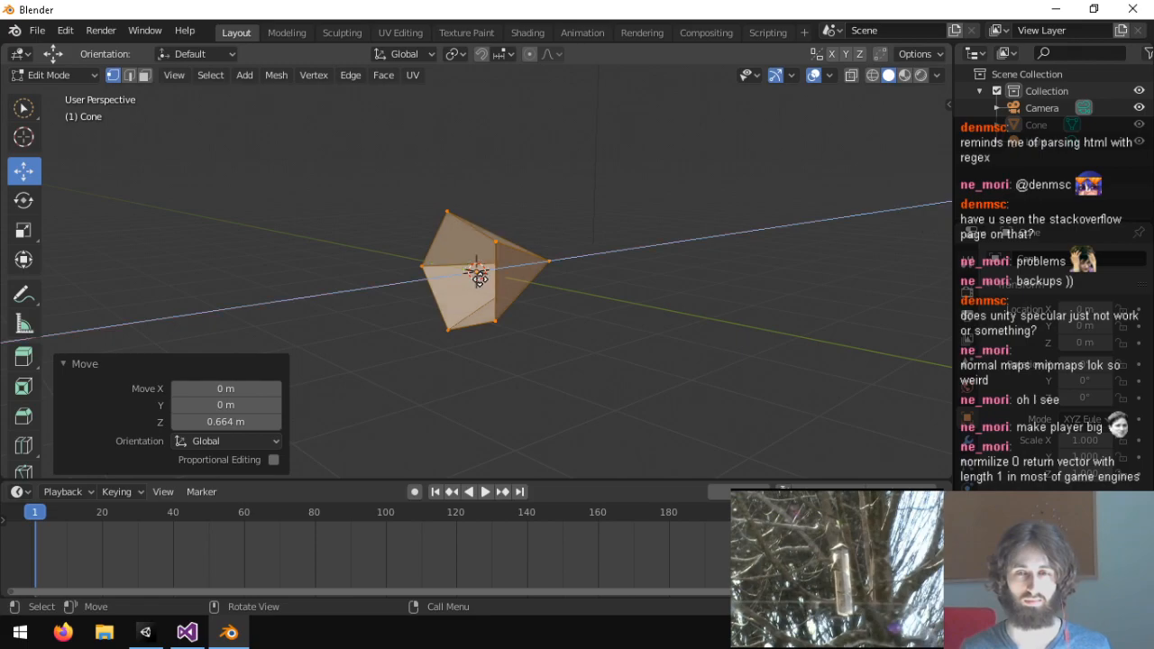
{"action": "left_click", "coordinate": [405, 299]}
{"action": "middle_click_drag", "start_coordinate": [406, 300], "coordinate": [530, 320]}
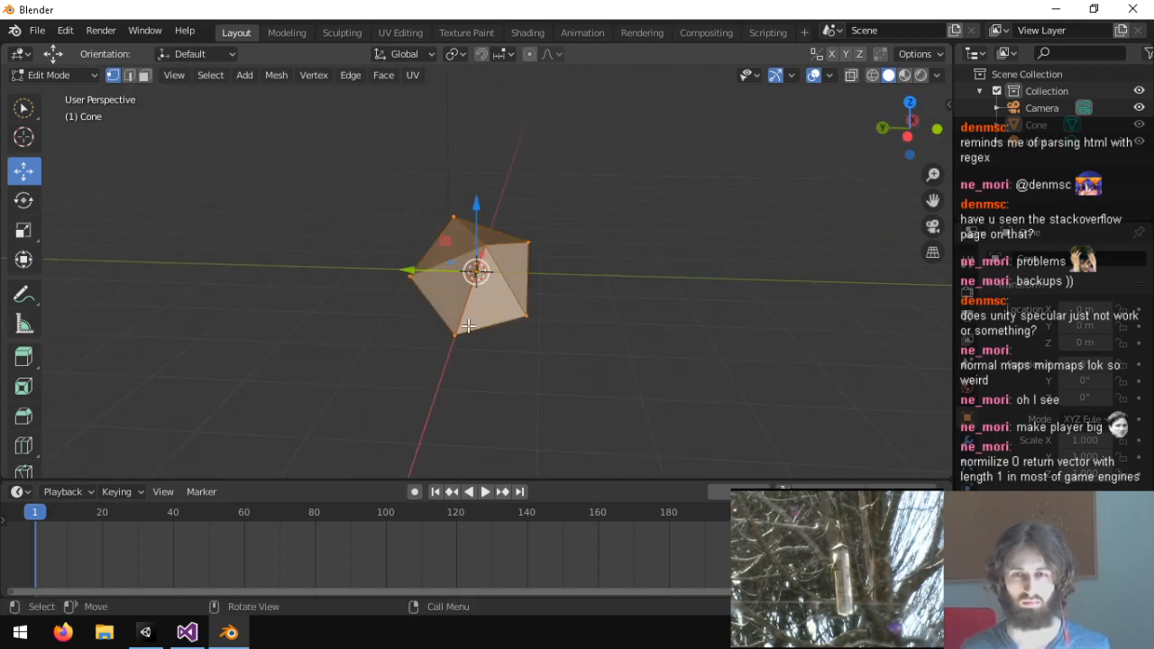
Try to merge the cone's two lower base vertices at their center, and undo the merge.
{"action": "left_click", "coordinate": [413, 277], "text": "shift"}
{"action": "left_click", "coordinate": [454, 217], "text": "shift"}
{"action": "left_click", "coordinate": [528, 242], "text": "shift"}
{"action": "left_click", "coordinate": [525, 316], "text": "shift"}
{"action": "middle_click_drag", "start_coordinate": [527, 316], "coordinate": [545, 289]}
{"action": "left_click", "coordinate": [456, 337]}
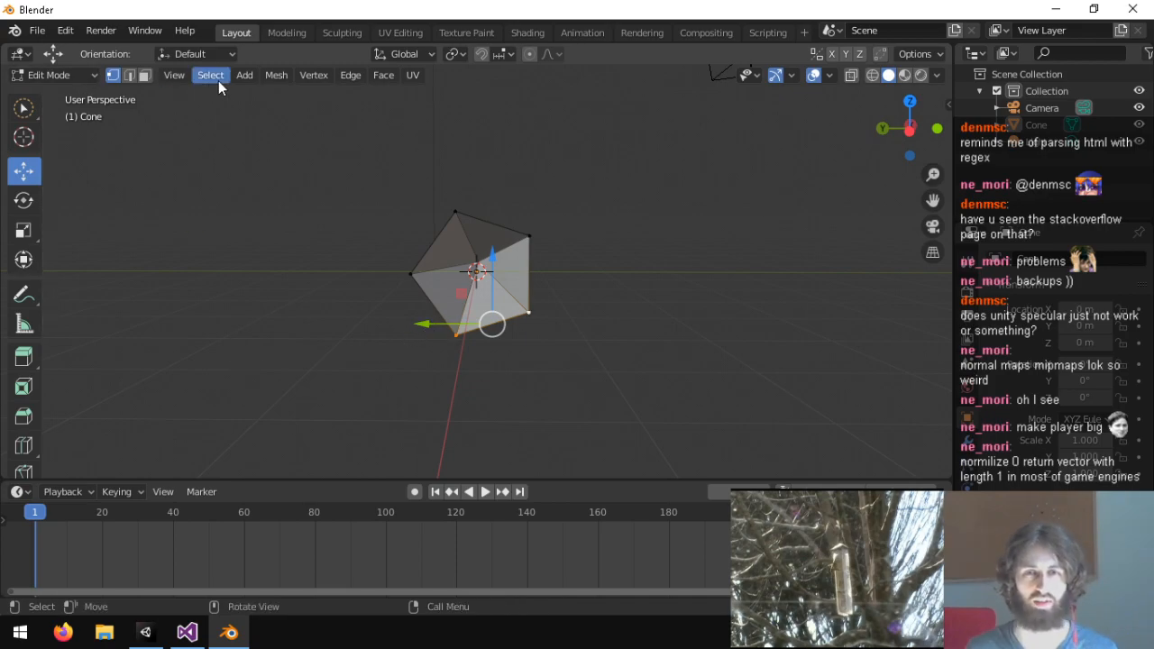
{"action": "left_click", "coordinate": [273, 72]}
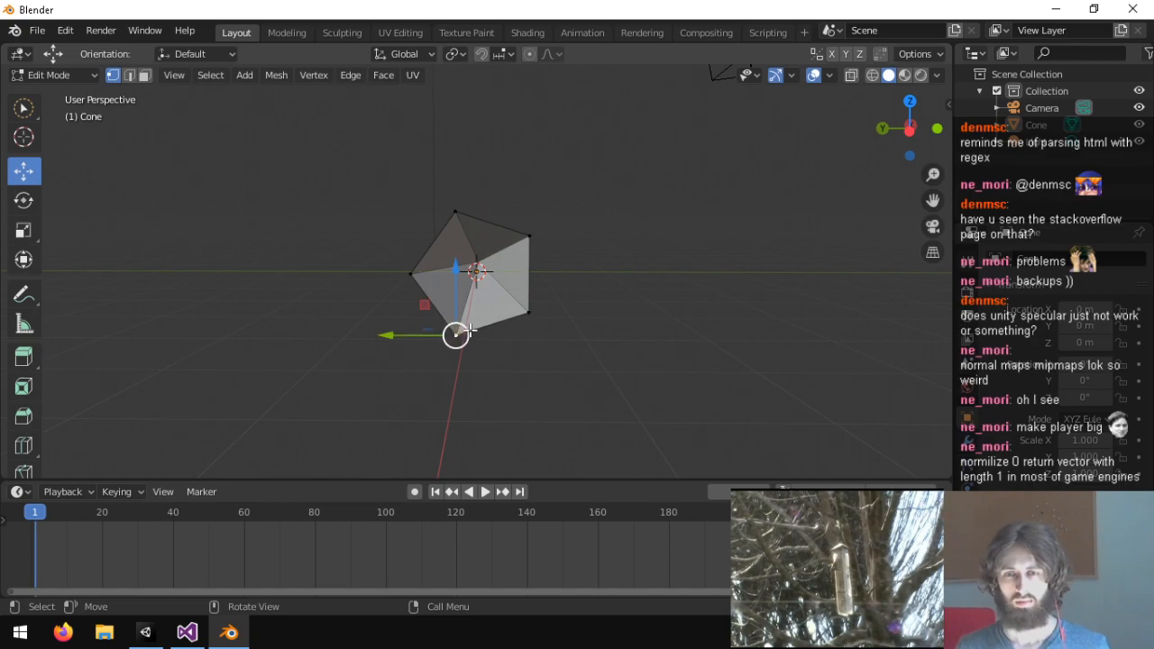
{"action": "left_click", "coordinate": [526, 316], "text": "shift"}
{"action": "left_click", "coordinate": [320, 77]}
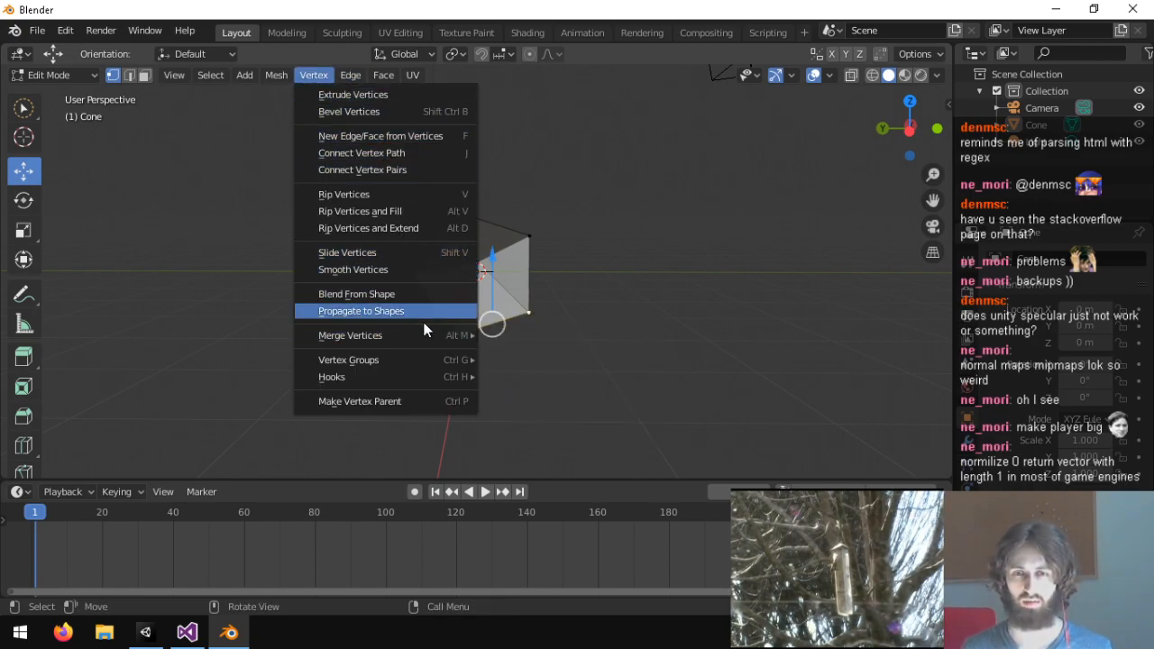
{"action": "mouse_move", "coordinate": [426, 337]}
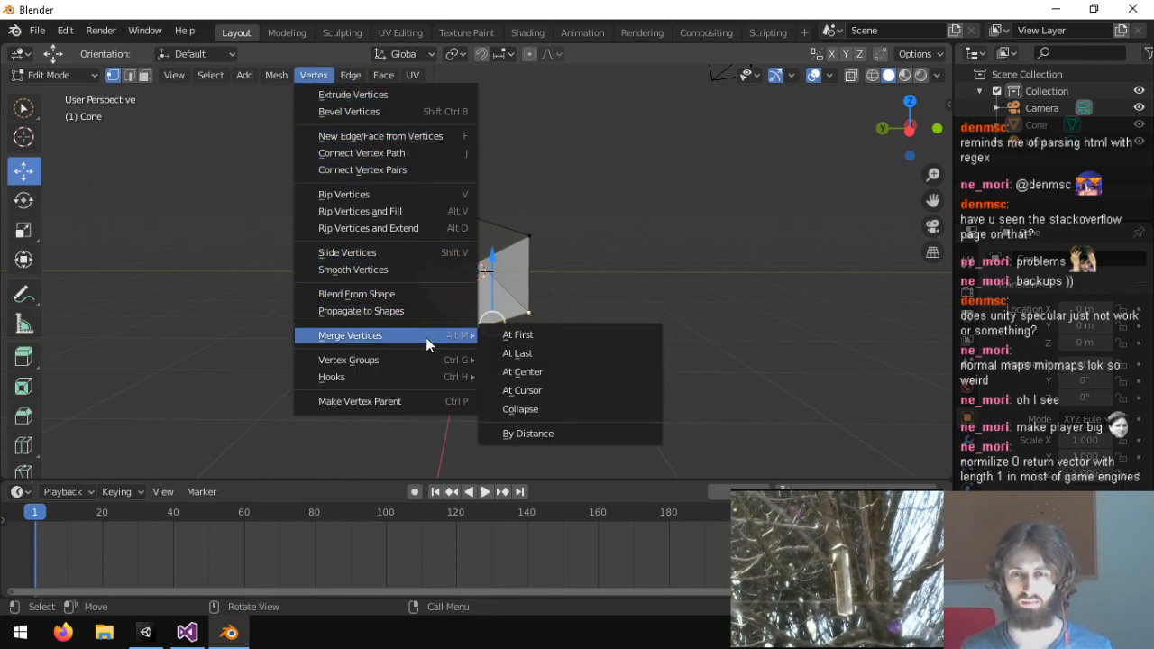
{"action": "left_click", "coordinate": [541, 371]}
{"action": "scroll", "coordinate": [517, 351], "scroll_direction": "up", "scroll_amount": 3}
{"action": "middle_click_drag", "start_coordinate": [505, 364], "coordinate": [538, 270]}
{"action": "key", "text": "ctrl+z"}
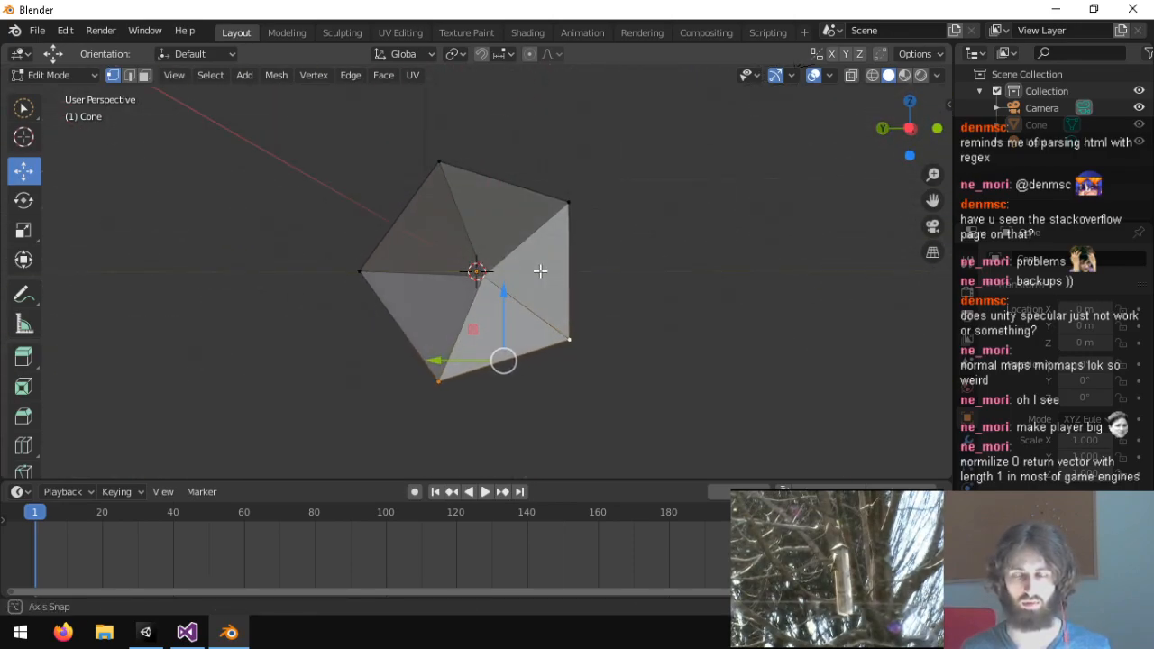
Try moving one lower base vertex along Z and the other along Y, and undo both moves.
{"action": "left_click", "coordinate": [439, 373]}
{"action": "left_click_drag", "start_coordinate": [451, 310], "coordinate": [452, 279]}
{"action": "left_click", "coordinate": [565, 343]}
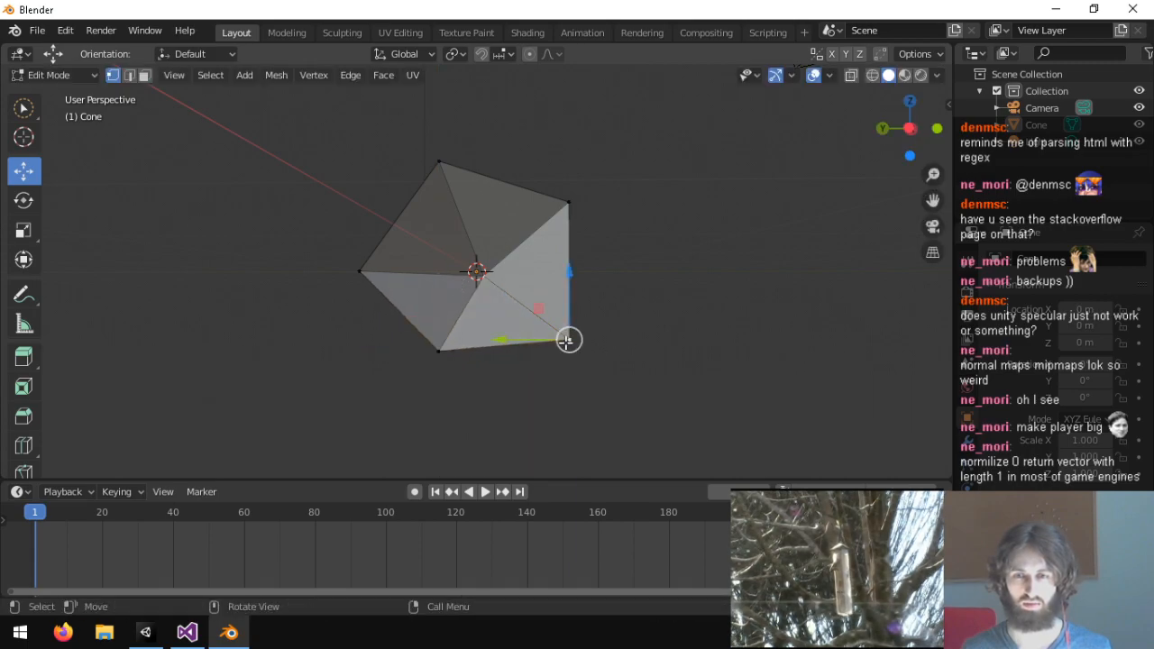
{"action": "left_click_drag", "start_coordinate": [515, 340], "coordinate": [483, 341]}
{"action": "key", "text": "ctrl+z"}
{"action": "key", "text": "ctrl+z"}
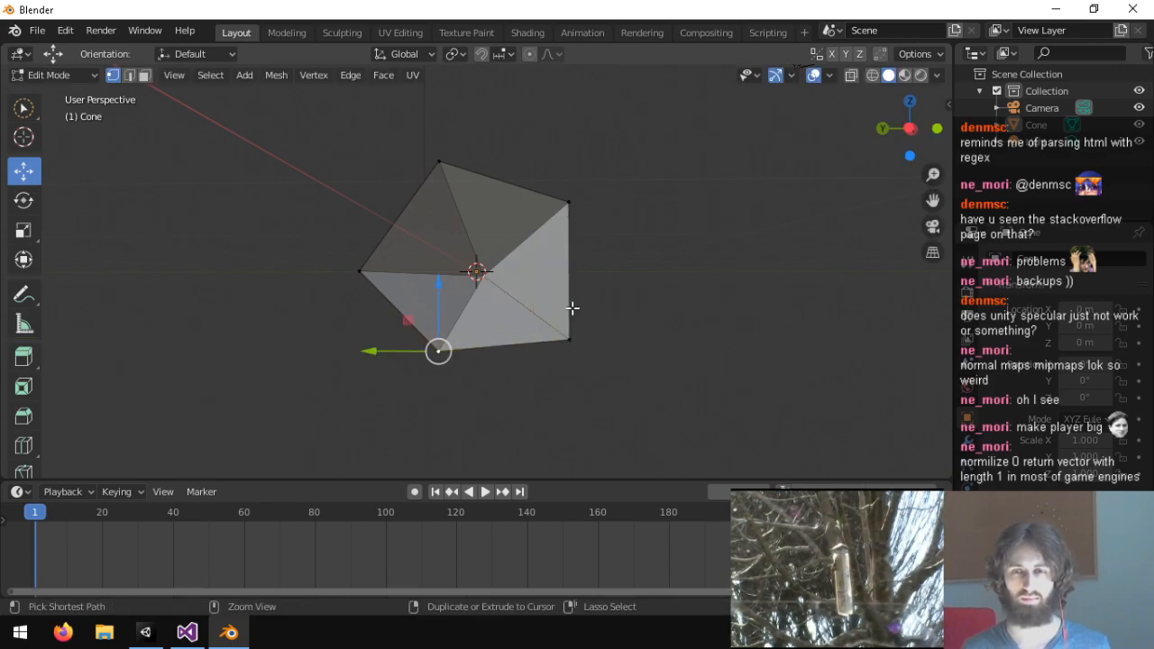
{"action": "key", "text": "ctrl+z"}
Select all of the cone's geometry and rotate it about the global X axis, adjusting the angle to 16°.
{"action": "key", "text": "a"}
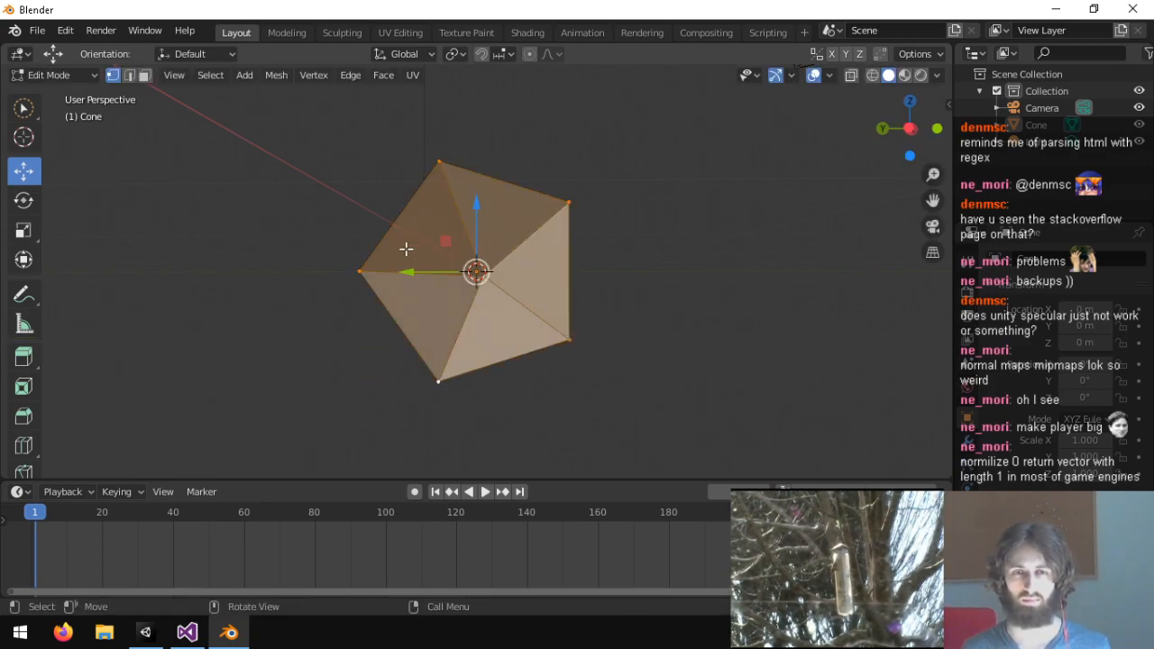
{"action": "left_click", "coordinate": [23, 200]}
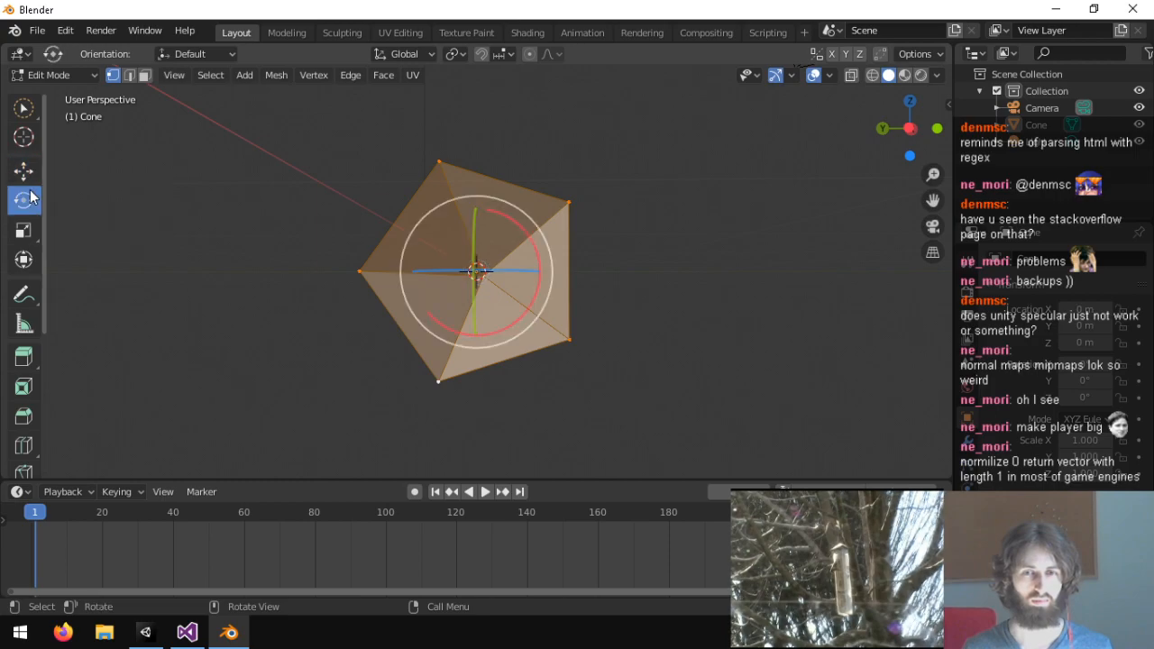
{"action": "left_click_drag", "start_coordinate": [517, 231], "coordinate": [532, 294]}
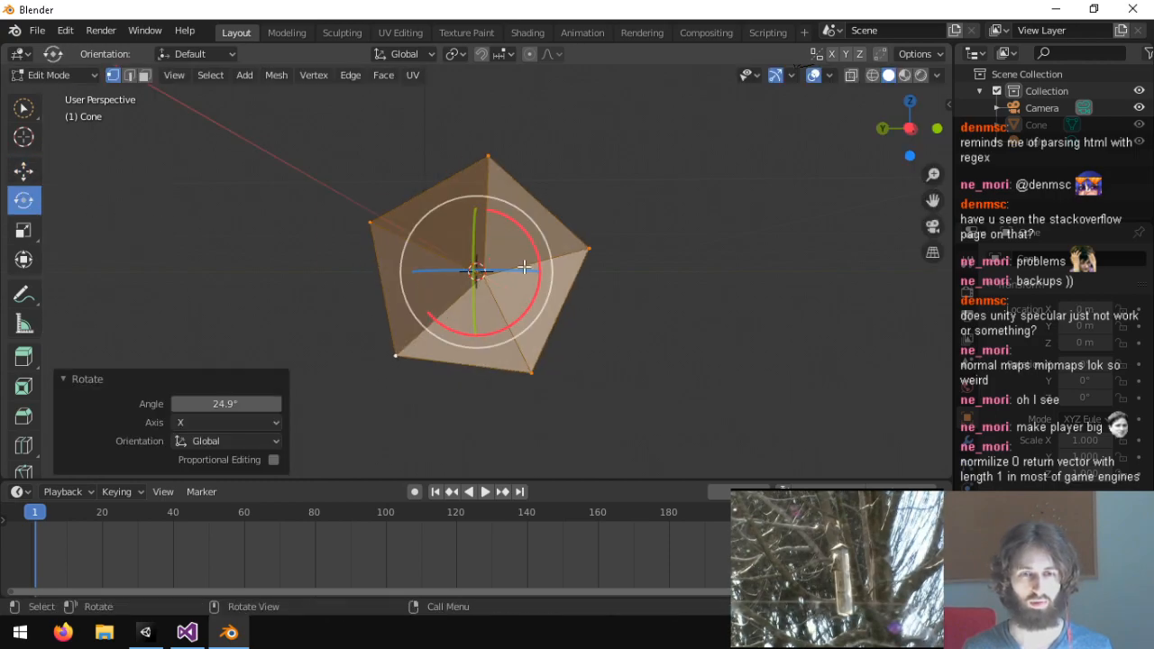
{"action": "left_click_drag", "start_coordinate": [225, 404], "coordinate": [197, 404]}
{"action": "mouse_move", "coordinate": [632, 278]}
{"action": "middle_mouse_down"}
{"action": "mouse_move", "coordinate": [649, 220]}
{"action": "mouse_move", "coordinate": [611, 276]}
{"action": "mouse_move", "coordinate": [628, 286]}
{"action": "middle_mouse_up"}
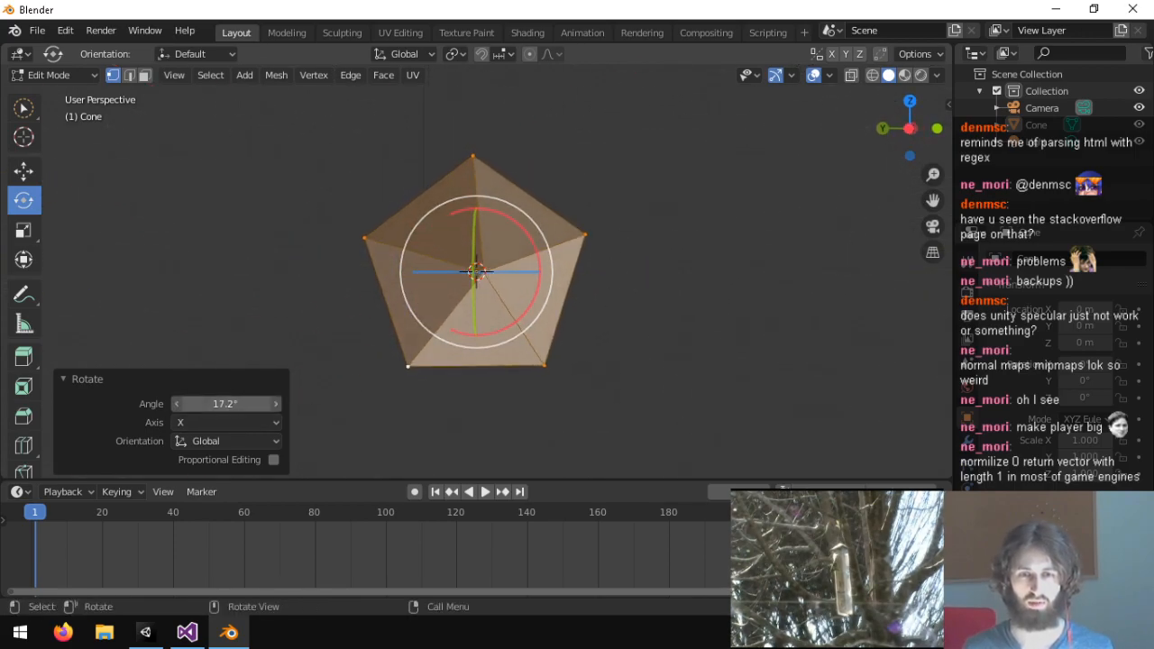
{"action": "key", "text": "Return"}
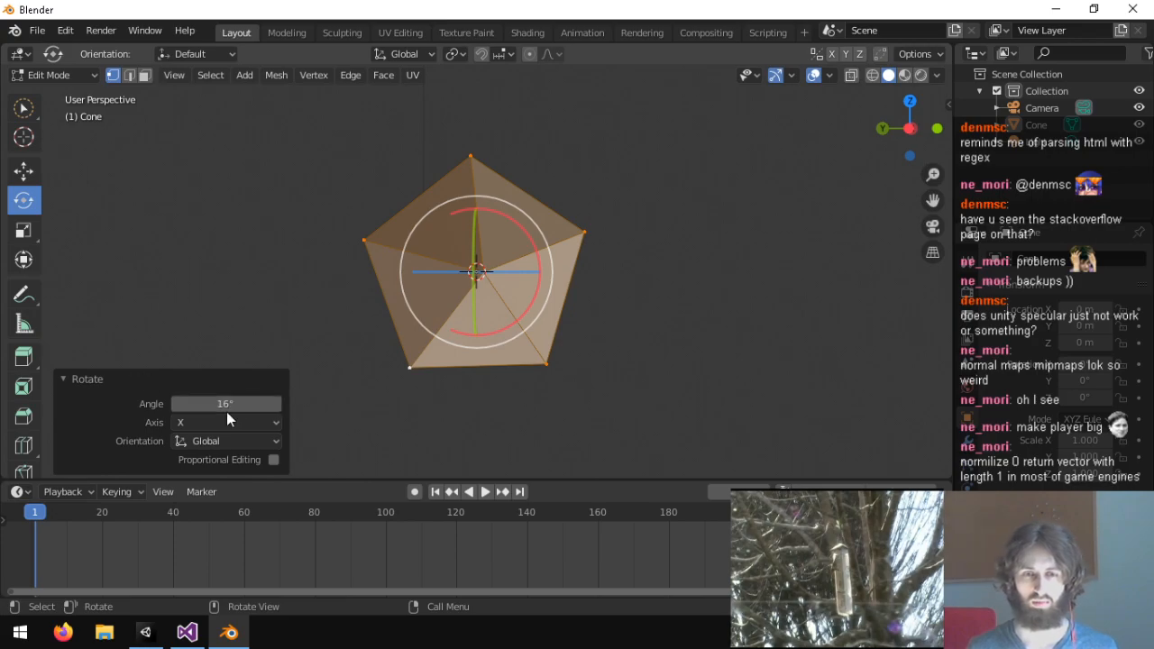
Try a rotation angle of 20° for the cone's geometry and settle on 18° about the X axis.
{"action": "left_click", "coordinate": [227, 408]}
{"action": "type", "text": "2"}
{"action": "key", "text": "Return"}
{"action": "middle_click_drag", "start_coordinate": [226, 358], "coordinate": [541, 197]}
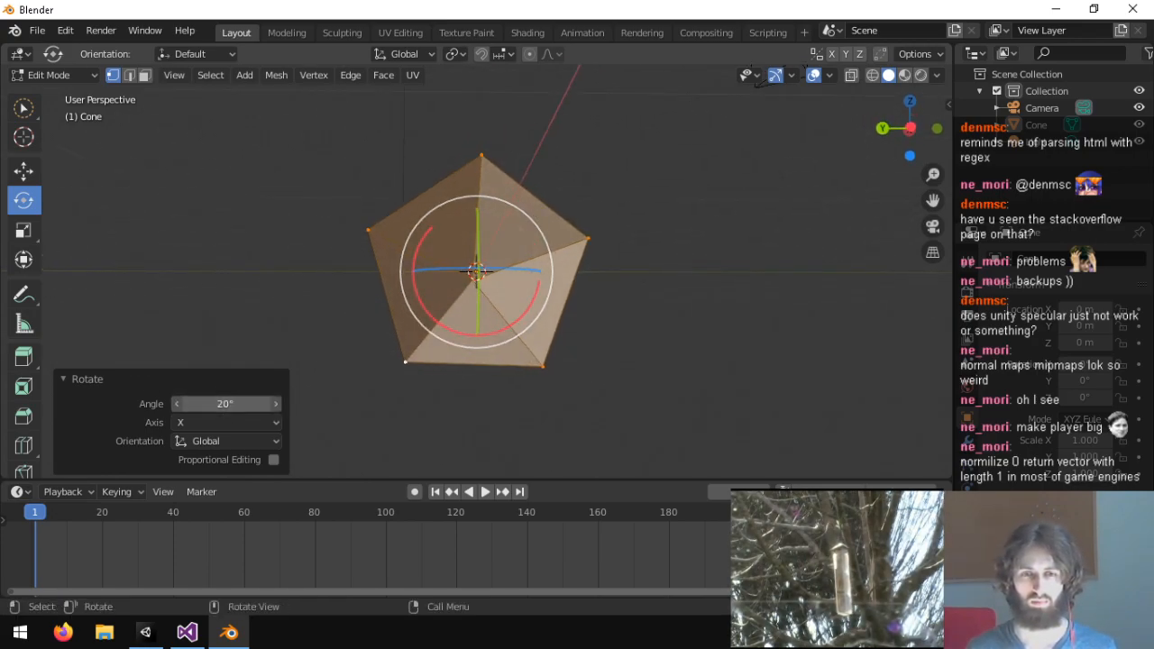
{"action": "left_click", "coordinate": [249, 412]}
{"action": "type", "text": "18"}
{"action": "key", "text": "Return"}
{"action": "middle_click_drag", "start_coordinate": [593, 278], "coordinate": [552, 287]}
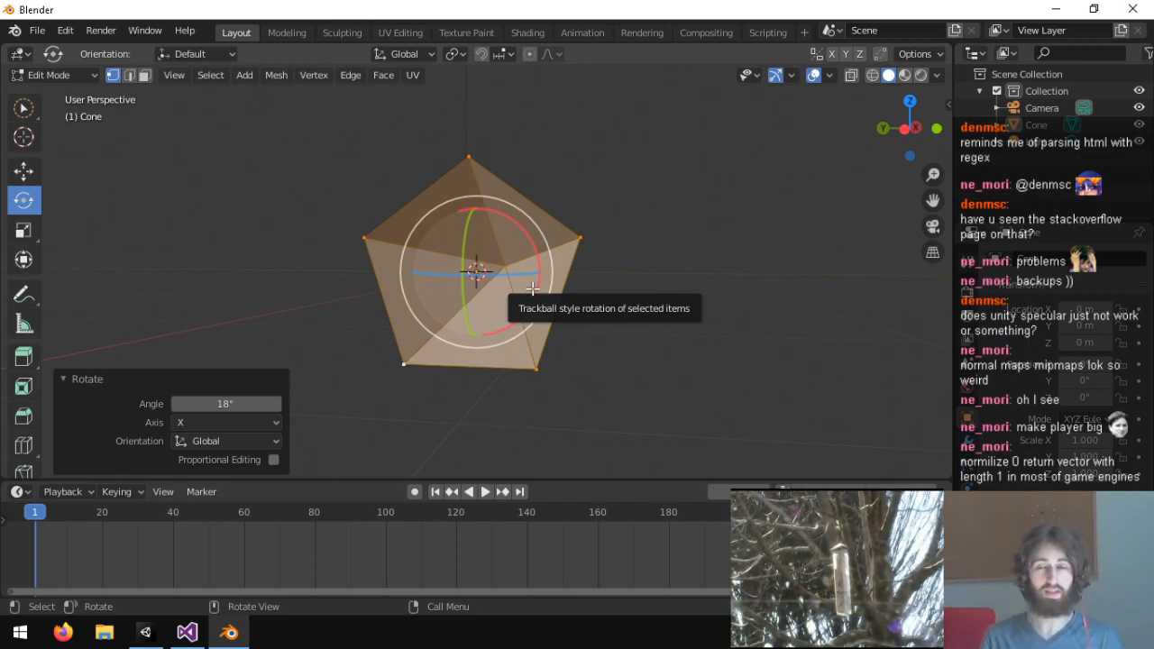
Try selecting the cone's base vertices and extruding them away from the tip.
{"action": "middle_click_drag", "start_coordinate": [541, 288], "coordinate": [290, 322]}
{"action": "middle_click_drag", "start_coordinate": [379, 220], "coordinate": [451, 124]}
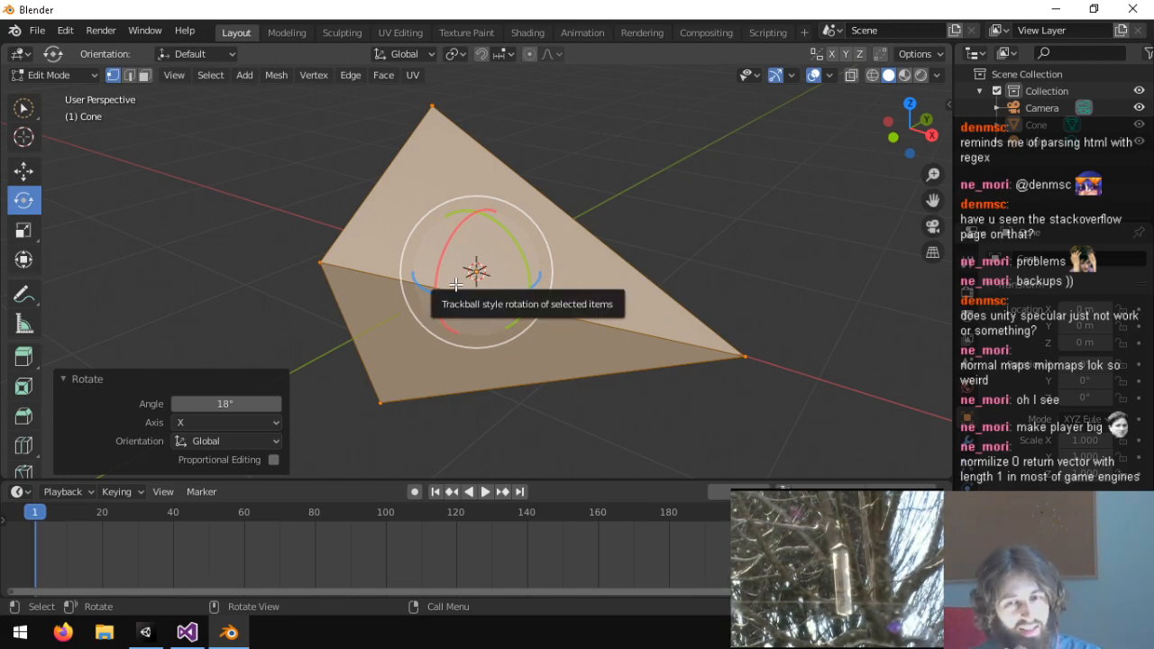
{"action": "left_click_drag", "start_coordinate": [352, 310], "coordinate": [587, 297], "text": "alt"}
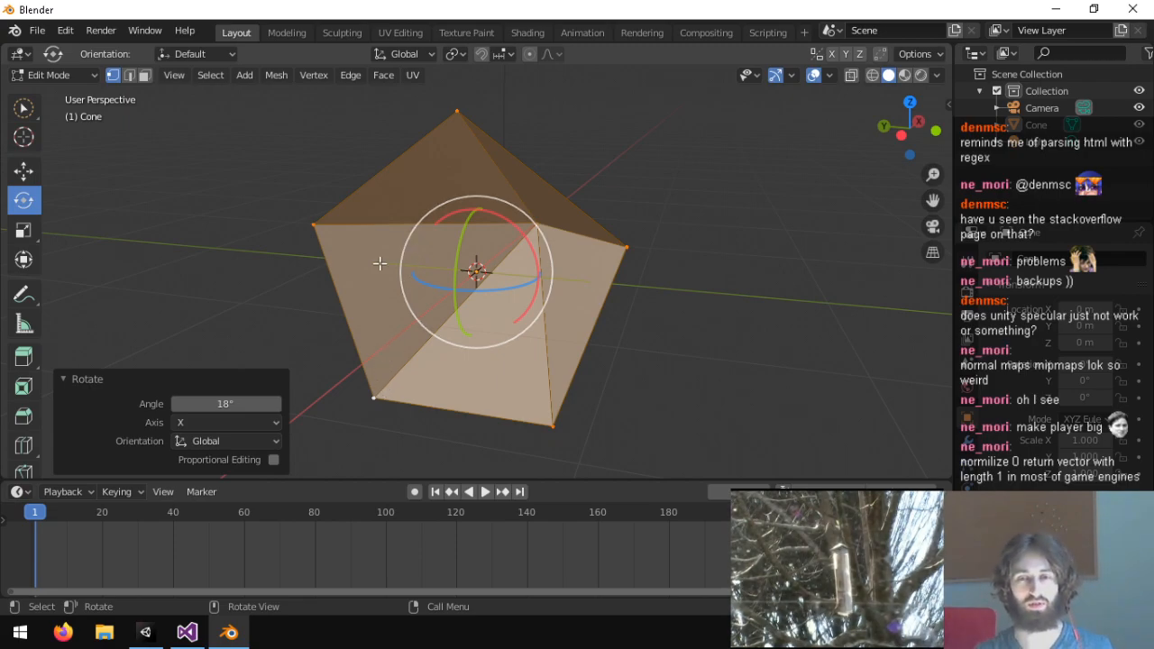
{"action": "left_click", "coordinate": [371, 399]}
{"action": "left_click", "coordinate": [323, 217]}
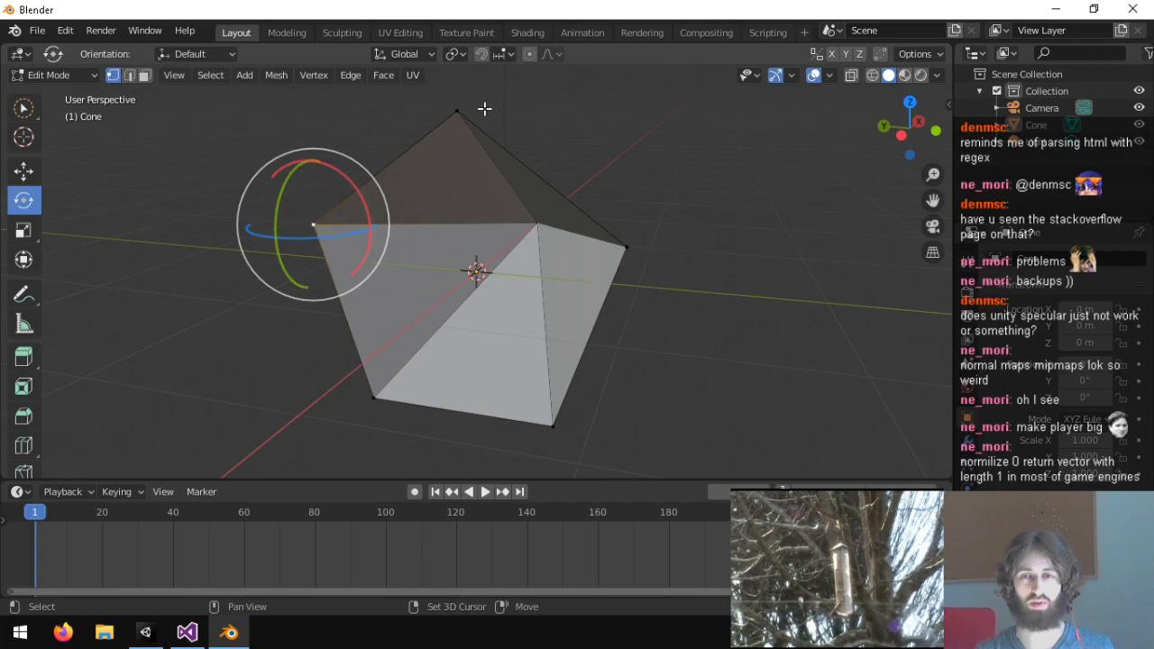
{"action": "middle_click_drag", "start_coordinate": [533, 217], "coordinate": [659, 221]}
{"action": "left_click", "coordinate": [588, 395], "text": "shift"}
{"action": "left_click", "coordinate": [401, 429], "text": "shift"}
{"action": "middle_click_drag", "start_coordinate": [336, 375], "coordinate": [485, 379]}
{"action": "key", "text": "e"}
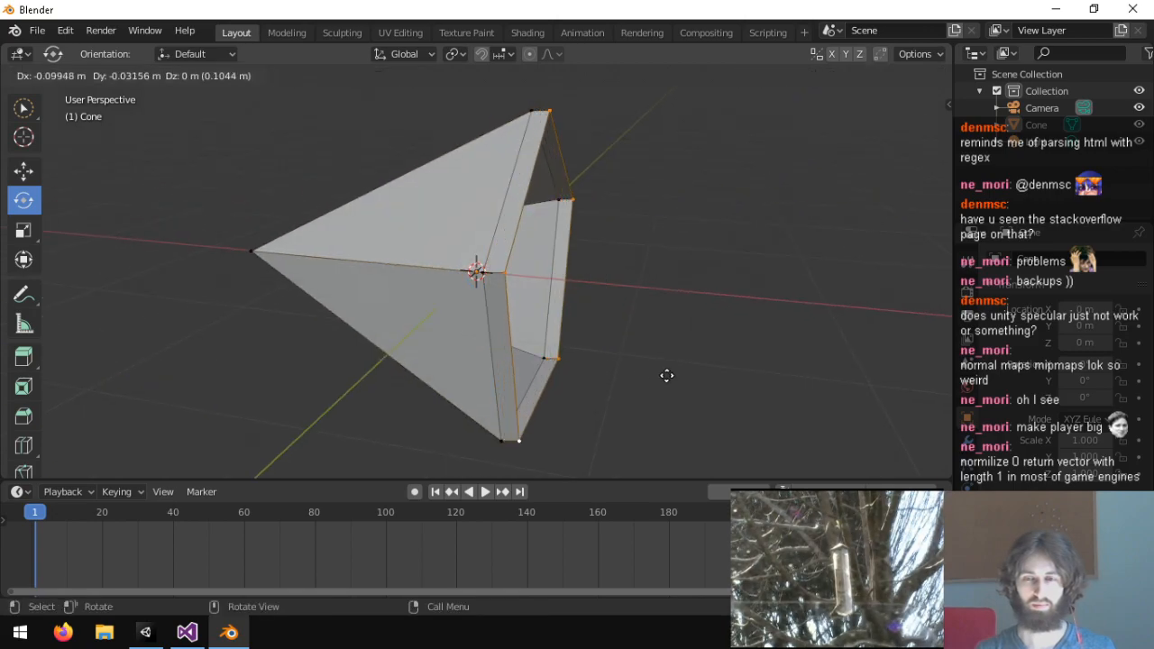
{"action": "left_click", "coordinate": [766, 391]}
{"action": "middle_click_drag", "start_coordinate": [765, 391], "coordinate": [599, 307]}
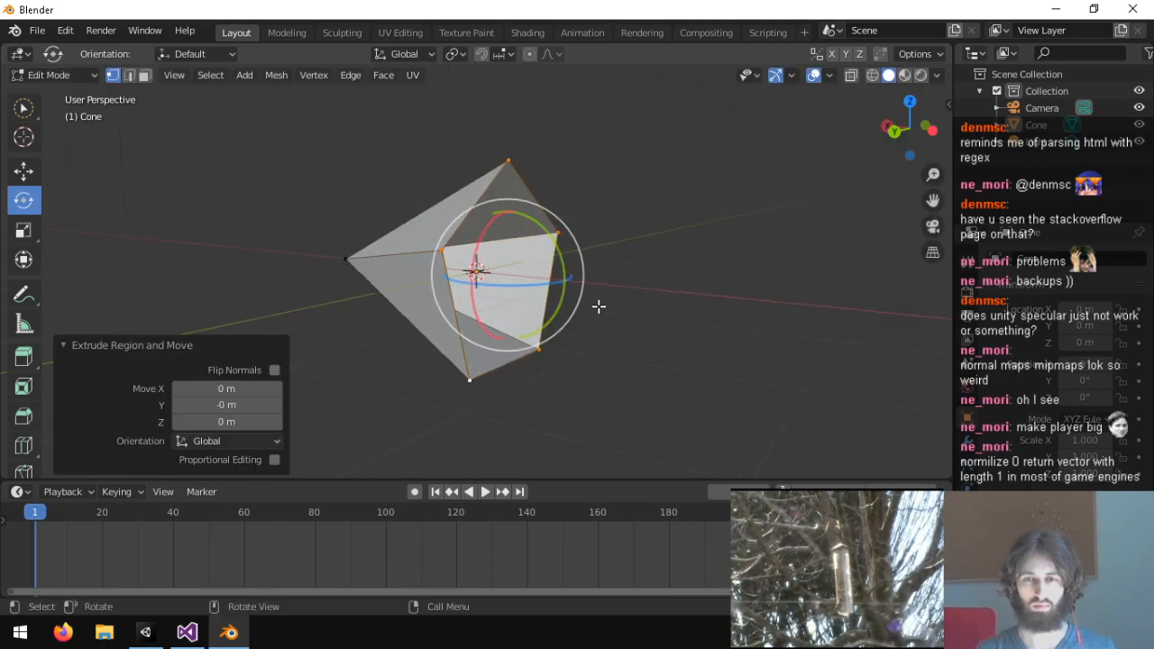
Undo the extrusion of the cone's base vertices.
{"action": "key", "text": "w"}
{"action": "right_click", "coordinate": [498, 266]}
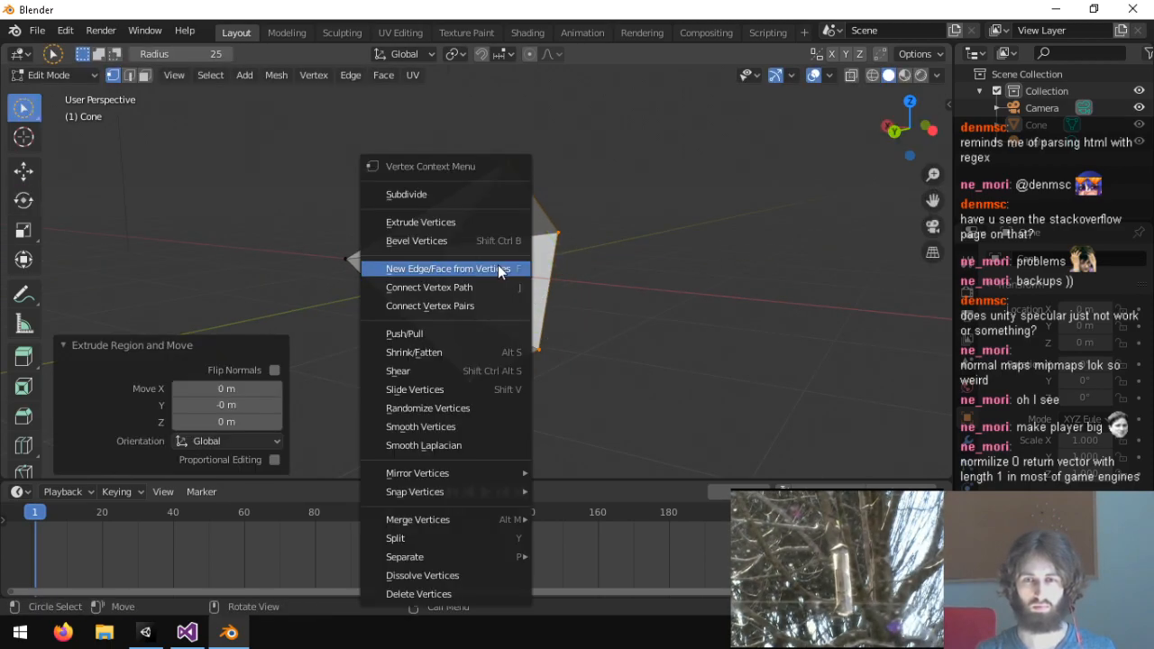
{"action": "key", "text": "ctrl+z"}
{"action": "key", "text": "ctrl+z"}
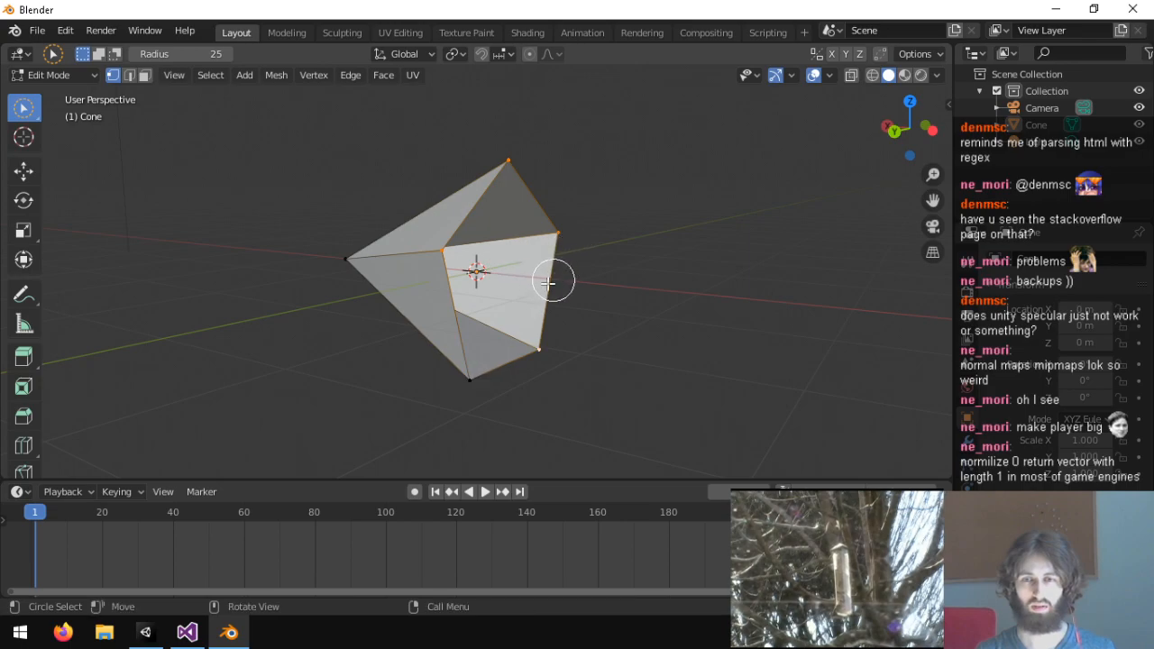
{"action": "right_click", "coordinate": [664, 355]}
Select the five vertices around the cone's open base with the Move tool active and extrude them slightly away from the tip.
{"action": "left_click", "coordinate": [24, 171]}
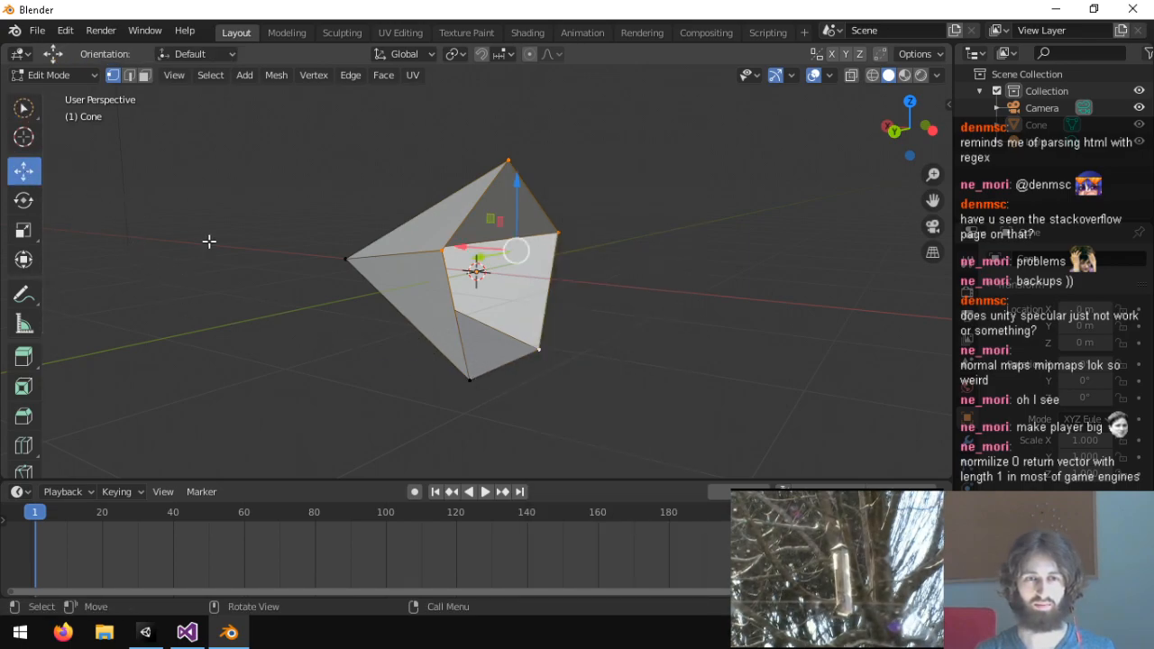
{"action": "left_click", "coordinate": [470, 379]}
{"action": "left_click", "coordinate": [536, 350], "text": "shift"}
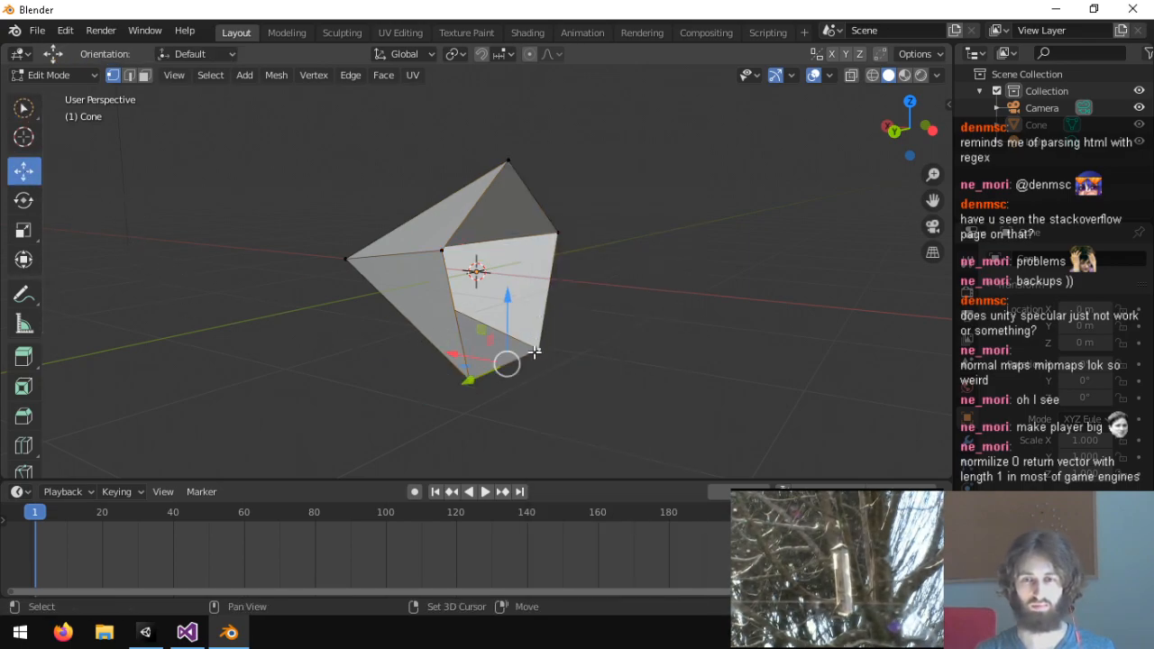
{"action": "left_click", "coordinate": [558, 232], "text": "shift"}
{"action": "left_click", "coordinate": [441, 250], "text": "shift"}
{"action": "left_click", "coordinate": [508, 160], "text": "shift"}
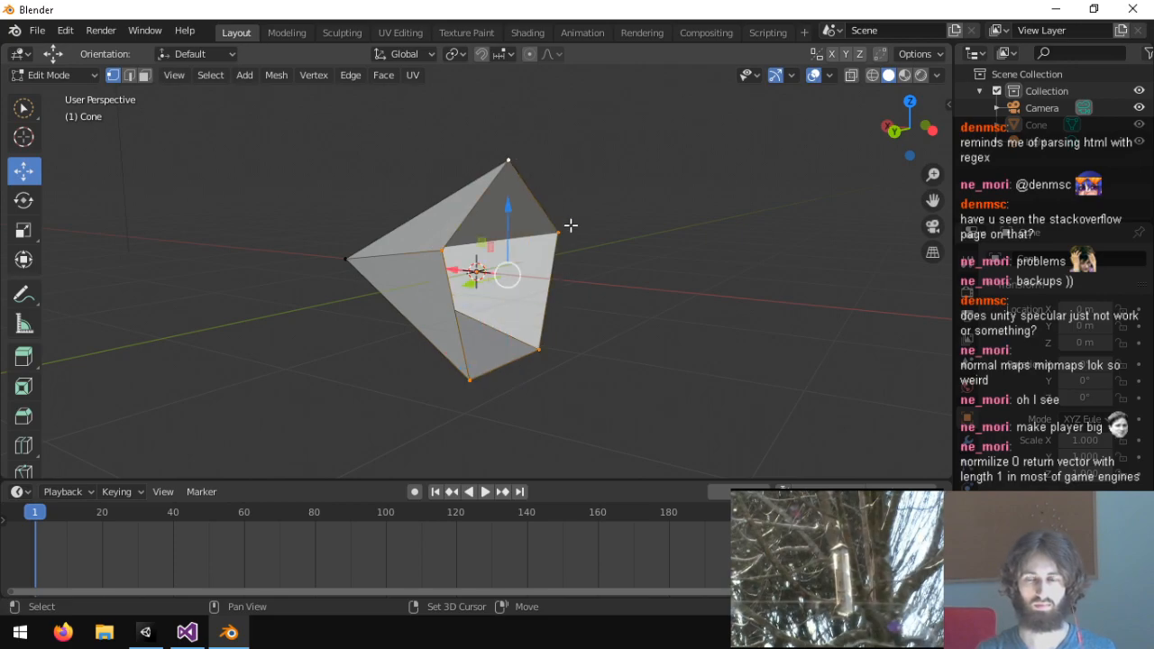
{"action": "key", "text": "g"}
{"action": "key", "text": "e"}
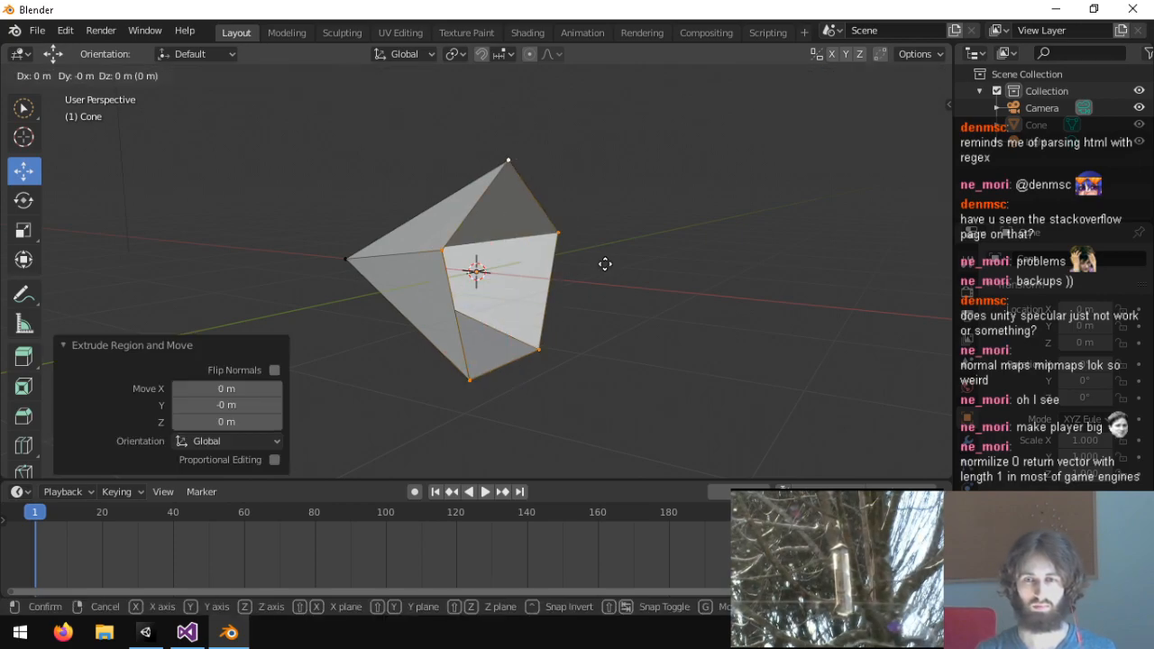
{"action": "left_click", "coordinate": [615, 264]}
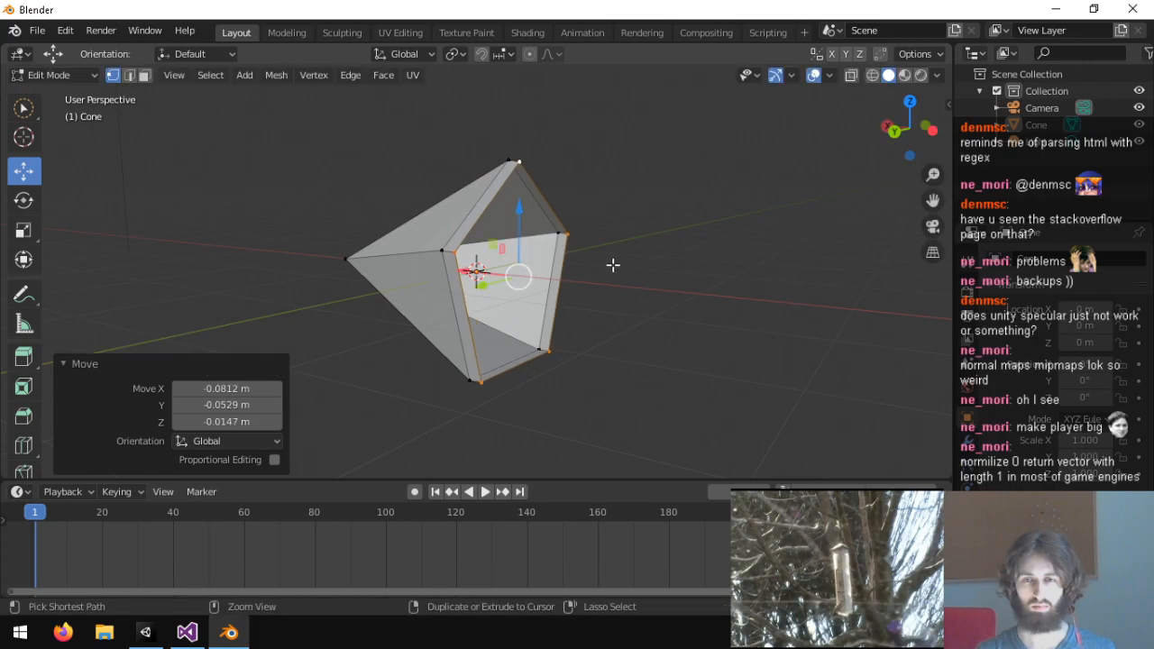
Set the extruded base loop's move to 0 m in X, 0 m in Y and -10 m in Z.
{"action": "left_click", "coordinate": [240, 389]}
{"action": "type", "text": "0"}
{"action": "key", "text": "Tab"}
{"action": "type", "text": "0"}
{"action": "key", "text": "Tab"}
{"action": "type", "text": "-10"}
{"action": "key", "text": "Return"}
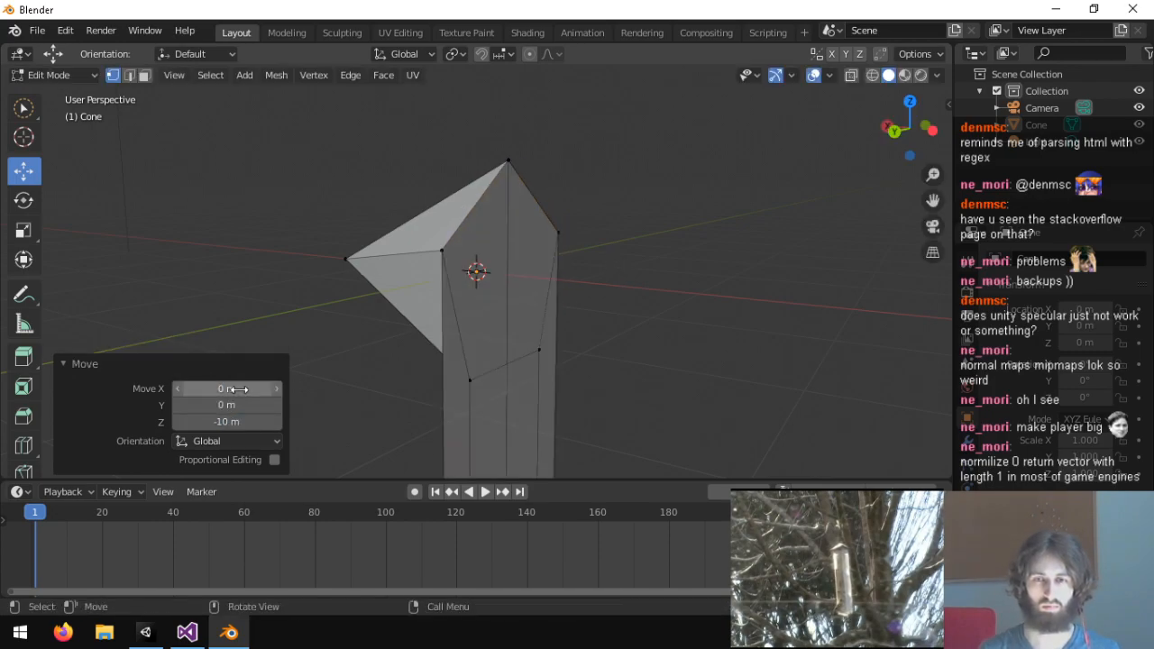
Set the extruded loop's Z move to 0 m, and try a Y move of -1 m before returning it to 0 m.
{"action": "left_click", "coordinate": [227, 423]}
{"action": "type", "text": "0"}
{"action": "key", "text": "Return"}
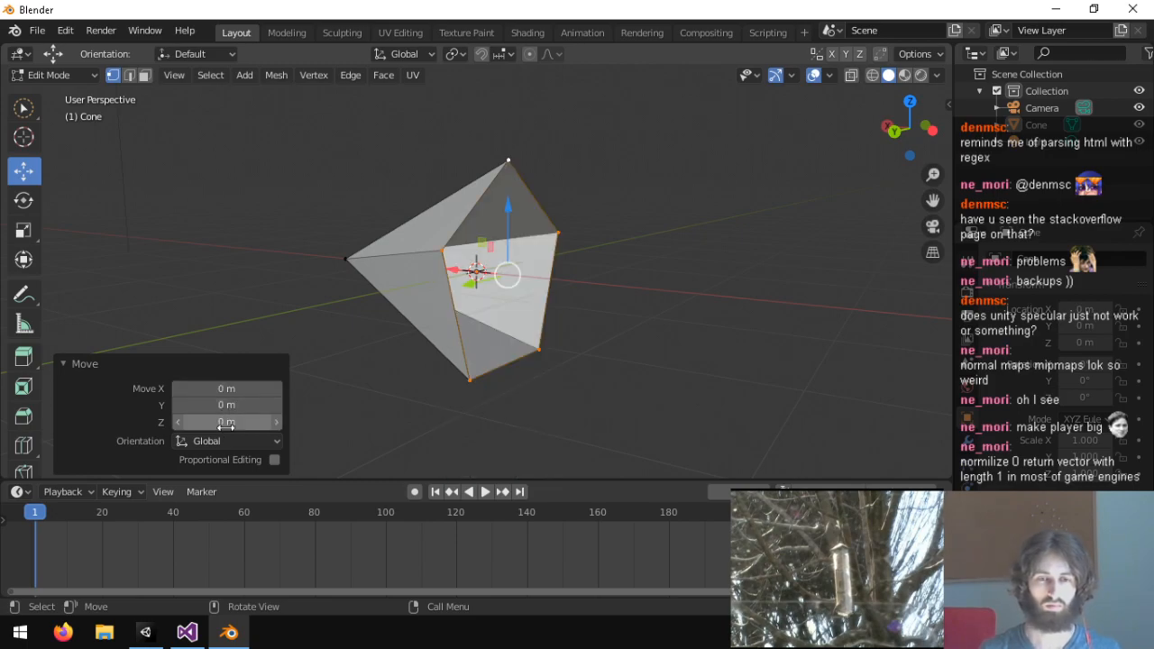
{"action": "left_click", "coordinate": [255, 404]}
{"action": "type", "text": "-1"}
{"action": "key", "text": "Return"}
{"action": "left_click", "coordinate": [261, 398]}
{"action": "type", "text": "0"}
{"action": "key", "text": "Return"}
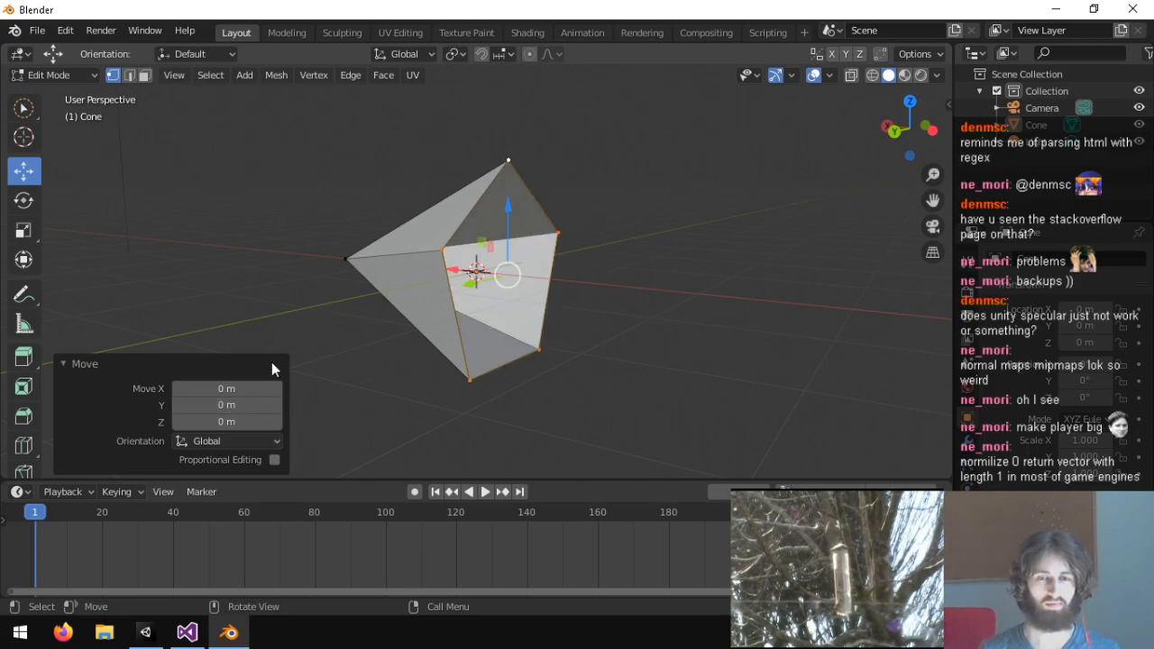
Try an X move of -0.5 m for the extruded loop and settle on -1 m.
{"action": "left_click", "coordinate": [226, 388]}
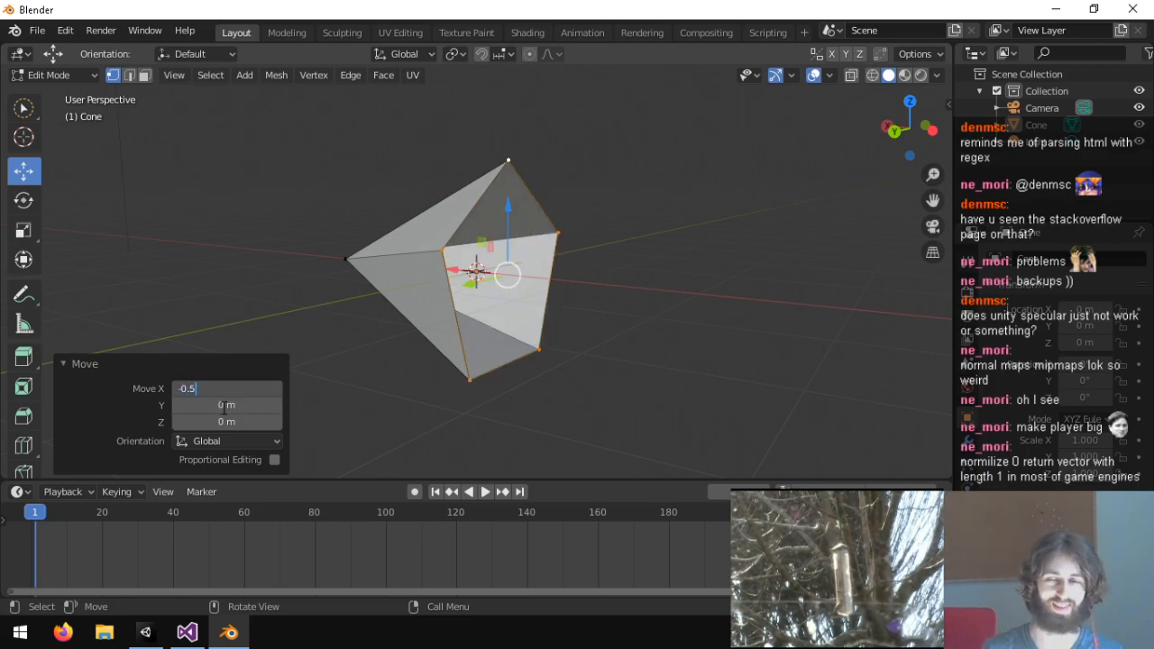
{"action": "key", "text": "Return"}
{"action": "middle_click_drag", "start_coordinate": [747, 348], "coordinate": [217, 391]}
{"action": "left_click", "coordinate": [205, 389]}
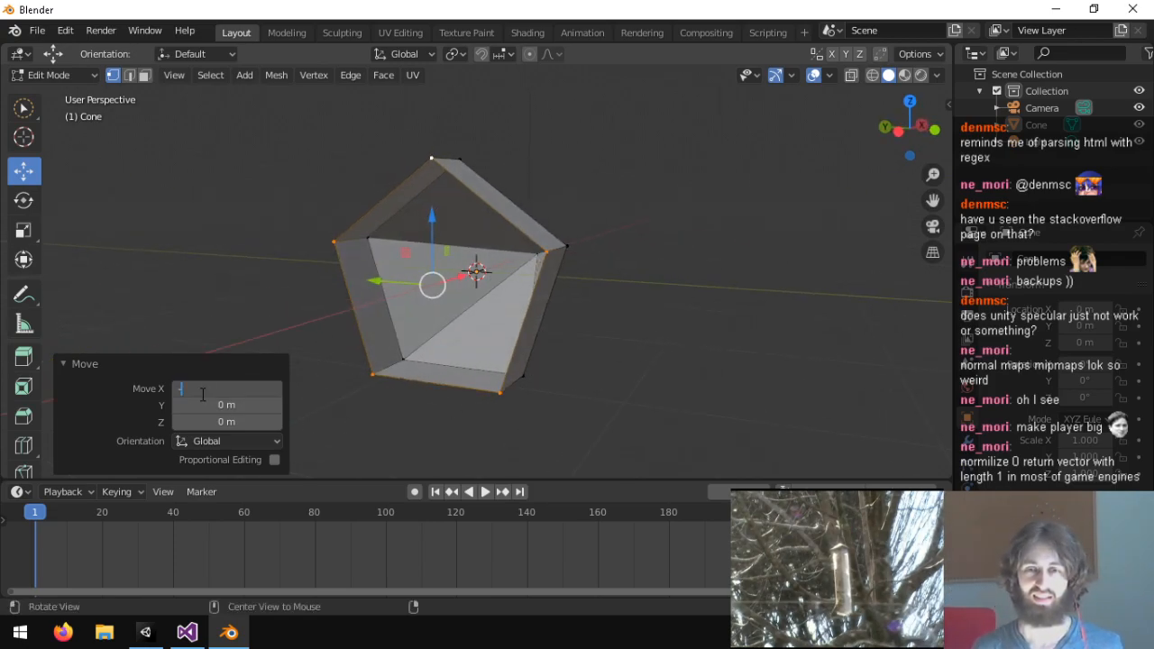
{"action": "type", "text": "-1"}
{"action": "key", "text": "Return"}
{"action": "middle_click_drag", "start_coordinate": [438, 330], "coordinate": [415, 349]}
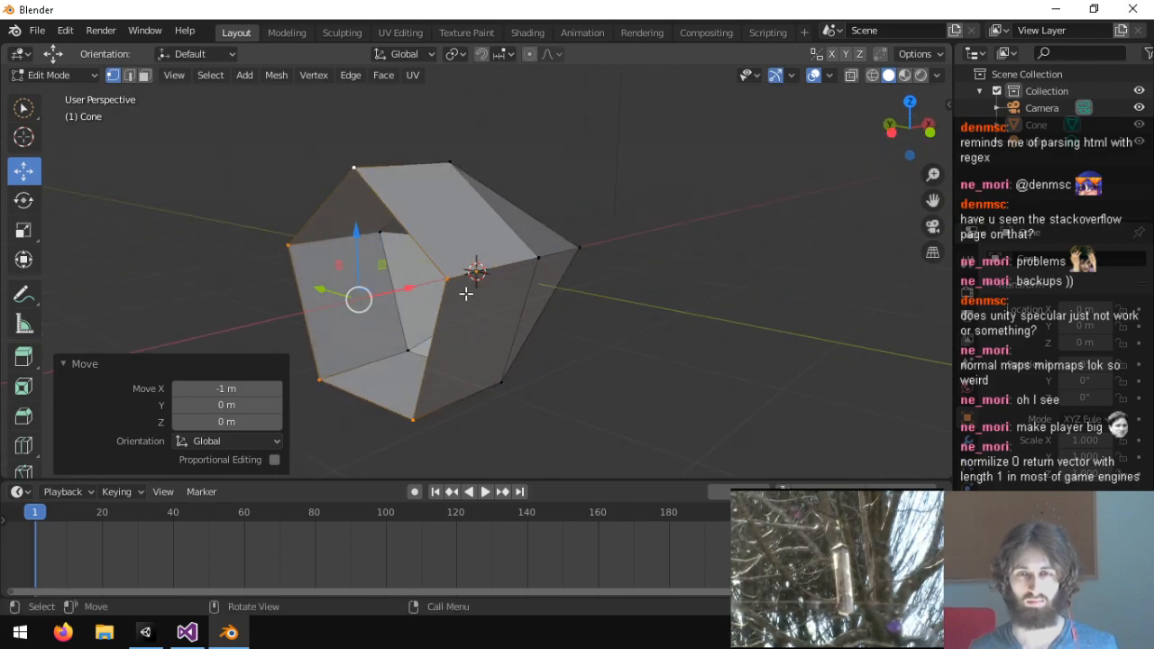
Fill the open five-sided end of the extruded section with faces and deselect all geometry.
{"action": "left_click", "coordinate": [350, 76]}
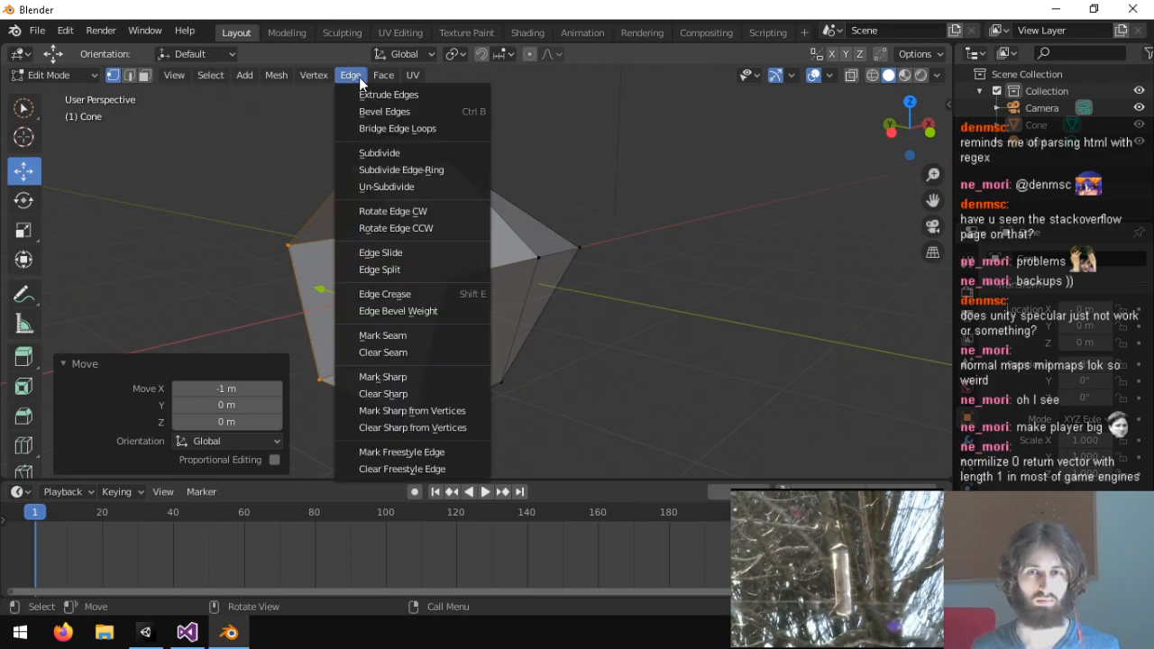
{"action": "mouse_move", "coordinate": [383, 77]}
{"action": "left_click", "coordinate": [427, 259]}
{"action": "middle_click_drag", "start_coordinate": [427, 260], "coordinate": [329, 263]}
{"action": "scroll", "coordinate": [427, 262], "scroll_direction": "up", "scroll_amount": 6}
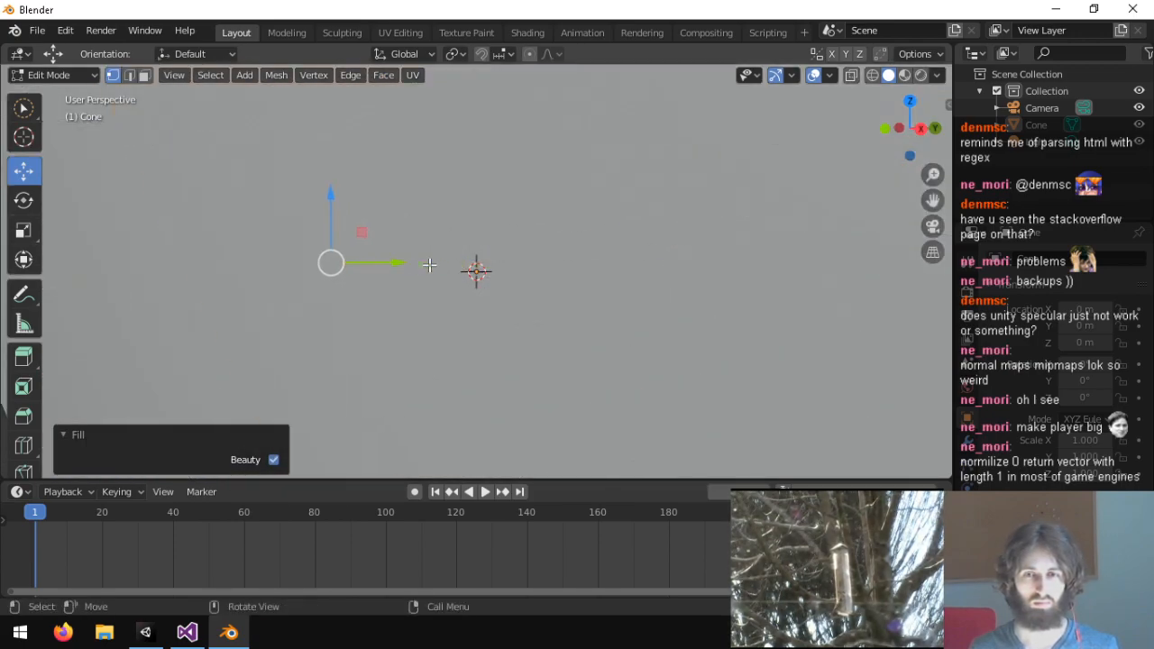
{"action": "middle_click_drag", "start_coordinate": [407, 267], "coordinate": [366, 358]}
{"action": "scroll", "coordinate": [534, 286], "scroll_direction": "down", "scroll_amount": 10}
{"action": "middle_click_drag", "start_coordinate": [498, 288], "coordinate": [598, 287]}
{"action": "scroll", "coordinate": [599, 286], "scroll_direction": "up", "scroll_amount": 4}
{"action": "scroll", "coordinate": [597, 287], "scroll_direction": "down", "scroll_amount": 2}
{"action": "key", "text": "alt+a"}
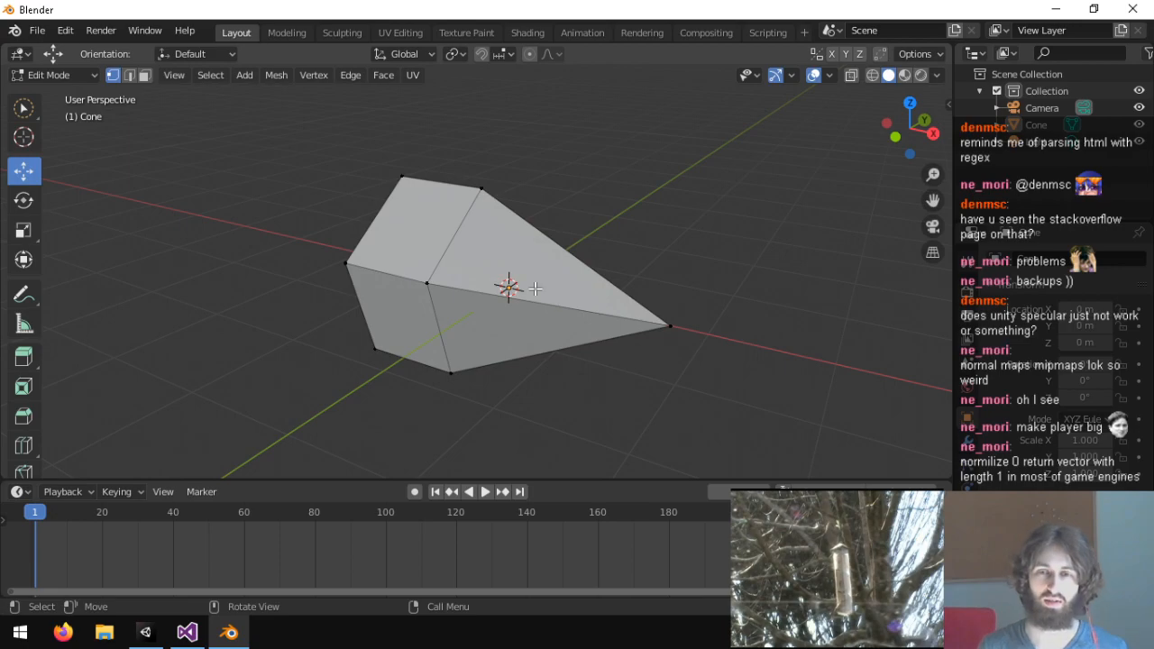
Switch to face selection and select the triangular faces forming the pointed end of the cone mesh.
{"action": "left_click", "coordinate": [301, 77]}
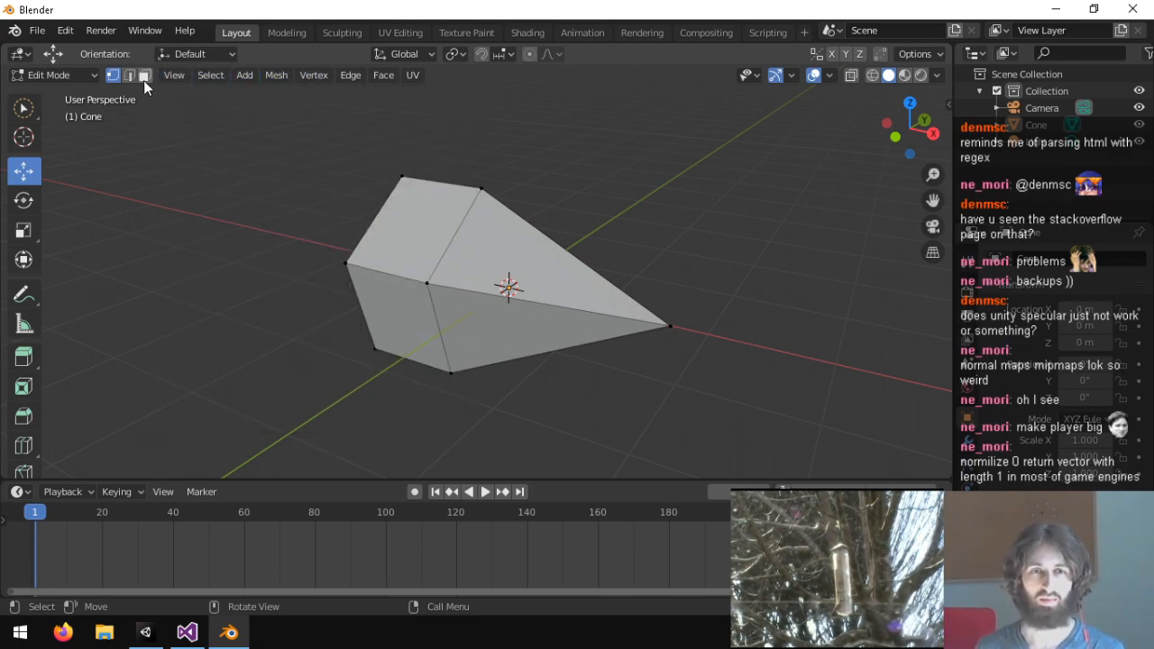
{"action": "left_click", "coordinate": [481, 257]}
{"action": "middle_click_drag", "start_coordinate": [481, 257], "coordinate": [459, 281]}
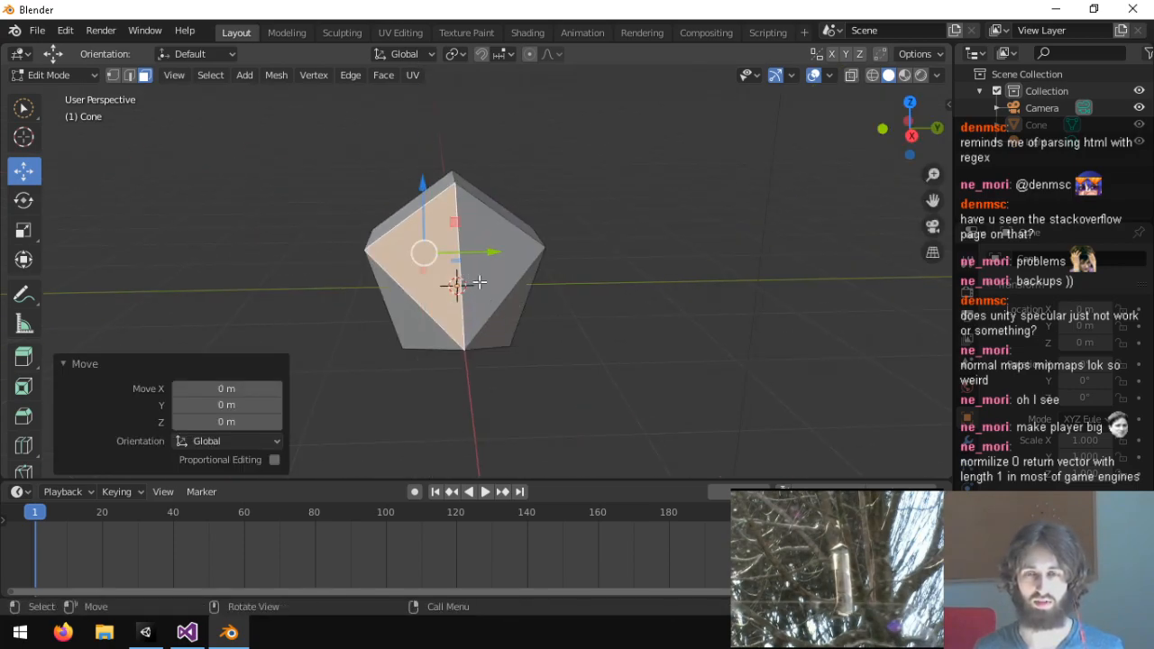
{"action": "left_click", "coordinate": [491, 274]}
{"action": "left_click", "coordinate": [437, 274], "text": "shift"}
{"action": "left_click", "coordinate": [500, 334], "text": "shift"}
{"action": "left_click", "coordinate": [424, 333], "text": "shift"}
{"action": "middle_click_drag", "start_coordinate": [457, 338], "coordinate": [868, 99]}
{"action": "left_click", "coordinate": [472, 242]}
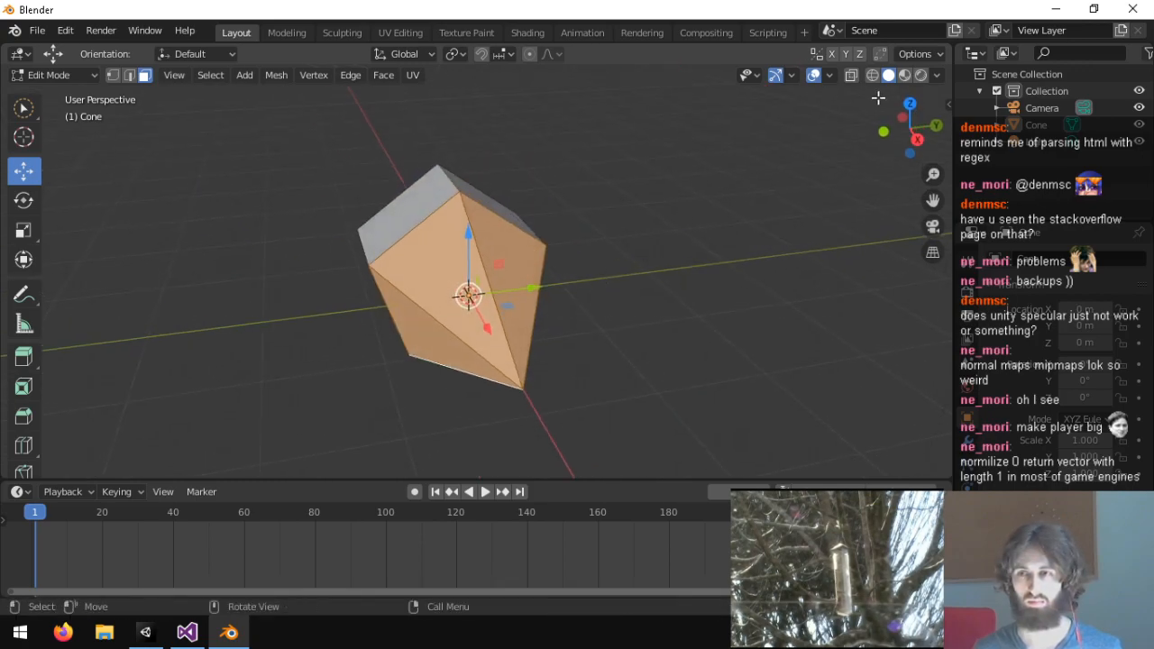
Show the mesh in Material Preview shading and assign the existing material named Material to the cone.
{"action": "left_click", "coordinate": [904, 74]}
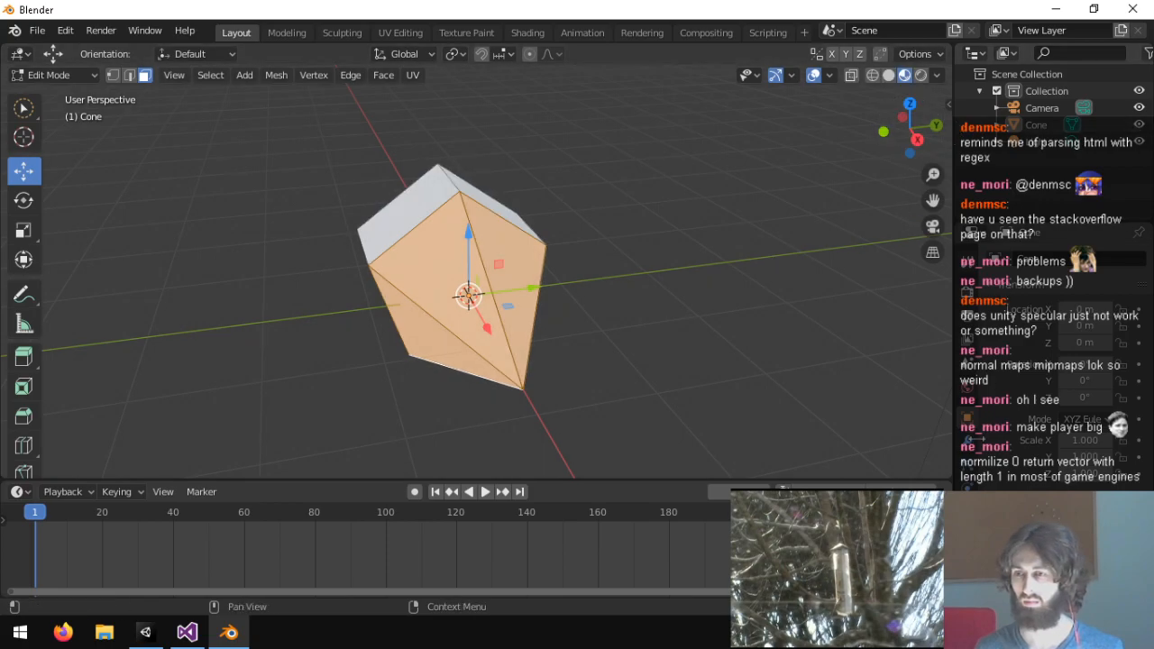
{"action": "left_click", "coordinate": [967, 558]}
{"action": "left_click", "coordinate": [1016, 335]}
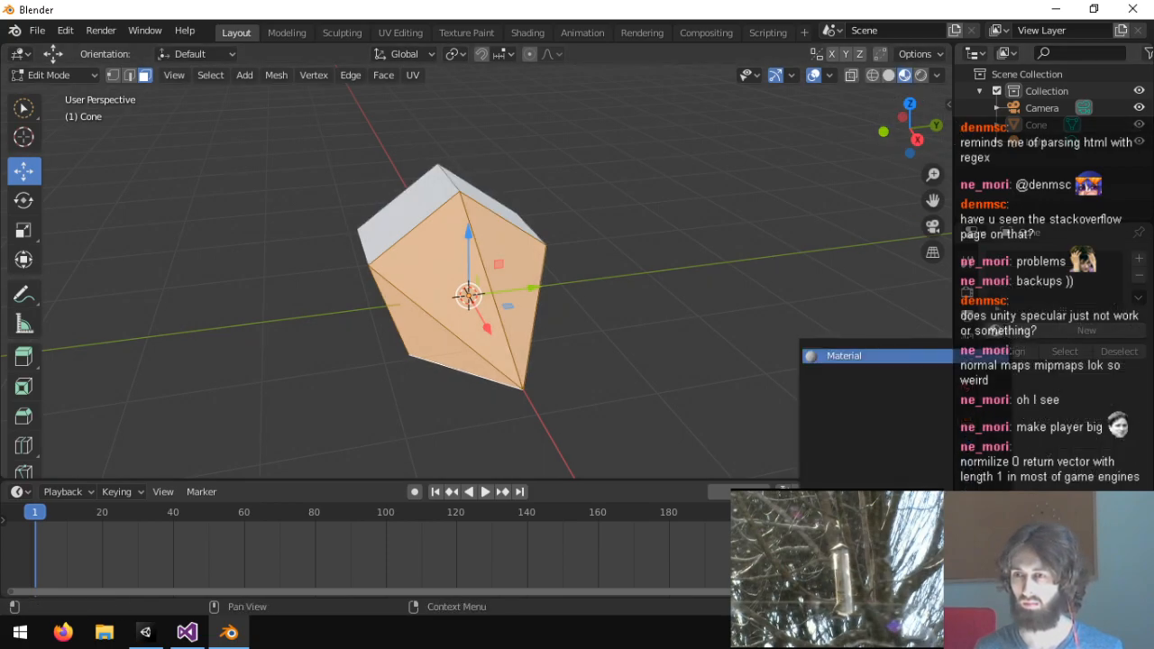
{"action": "left_click", "coordinate": [1010, 356]}
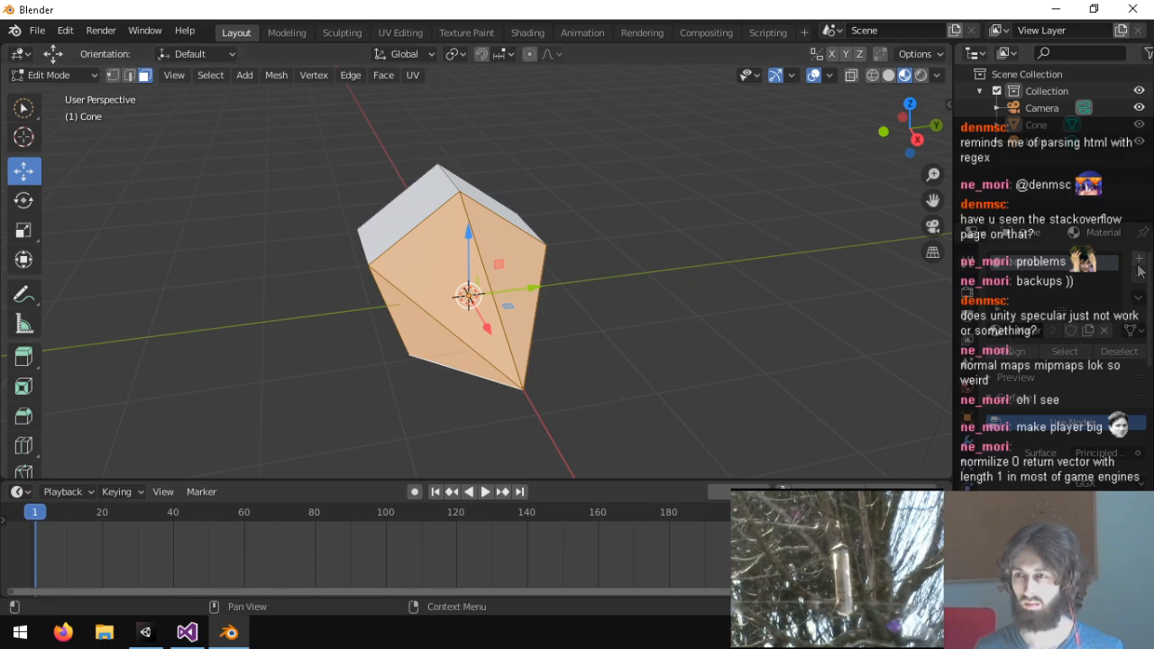
{"action": "left_click", "coordinate": [998, 333]}
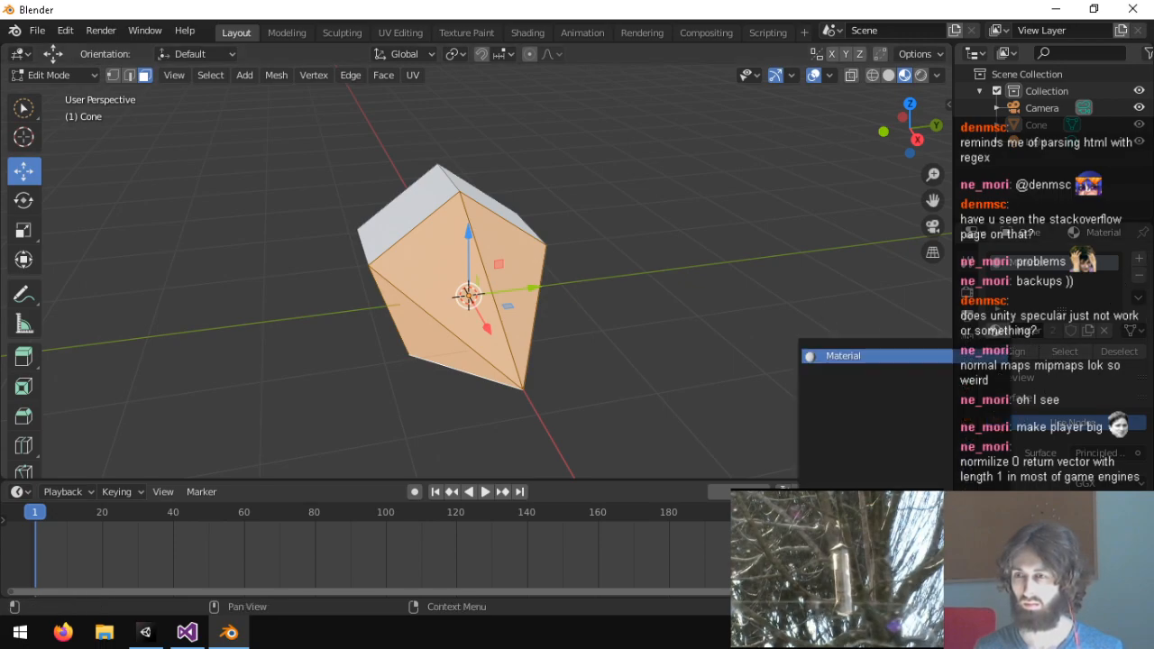
{"action": "left_click", "coordinate": [948, 294]}
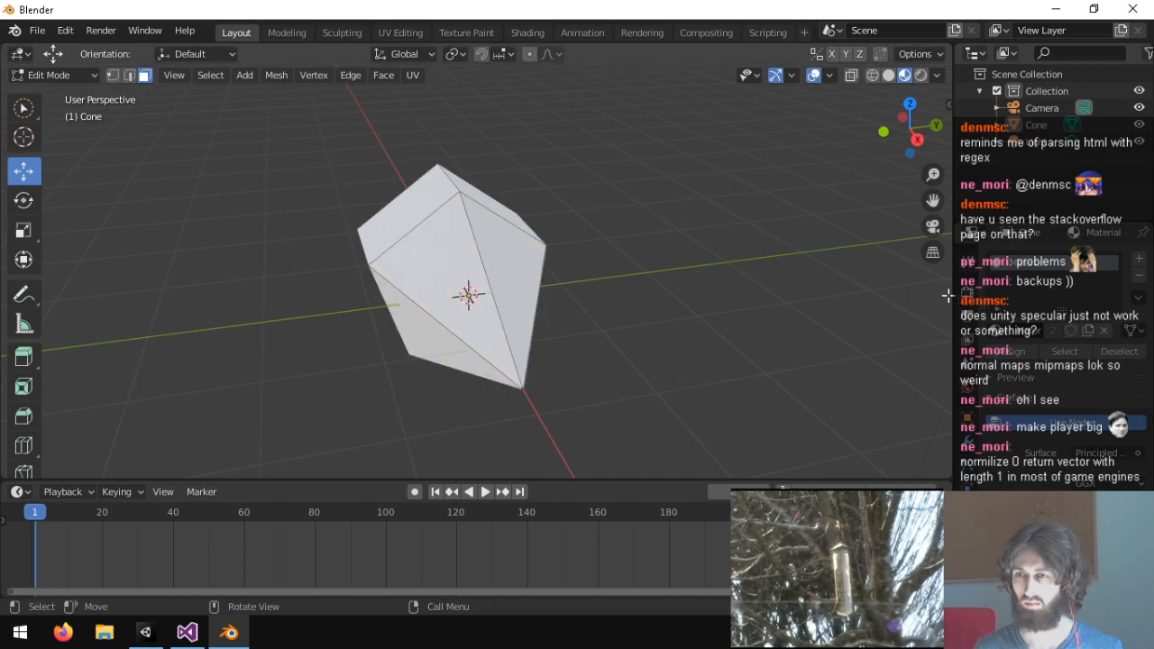
Select all faces of the cone and examine the Principled BSDF surface settings in a widened properties area.
{"action": "left_click_drag", "start_coordinate": [980, 290], "coordinate": [815, 291]}
{"action": "key", "text": "a"}
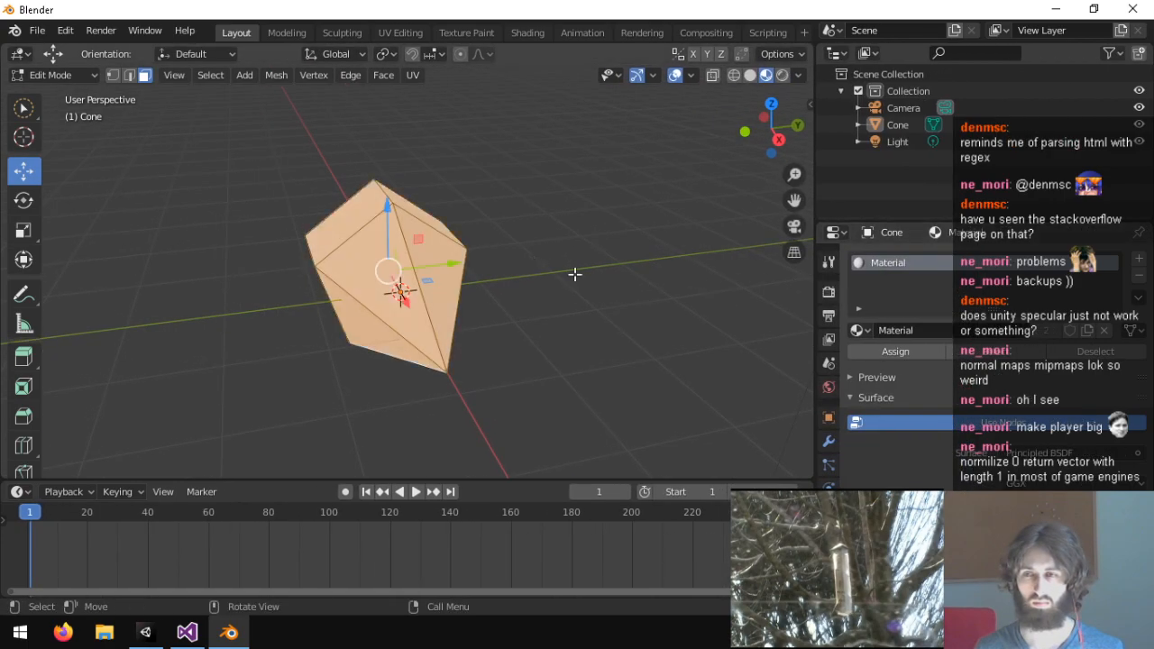
{"action": "scroll", "coordinate": [924, 471], "scroll_direction": "down", "scroll_amount": 2}
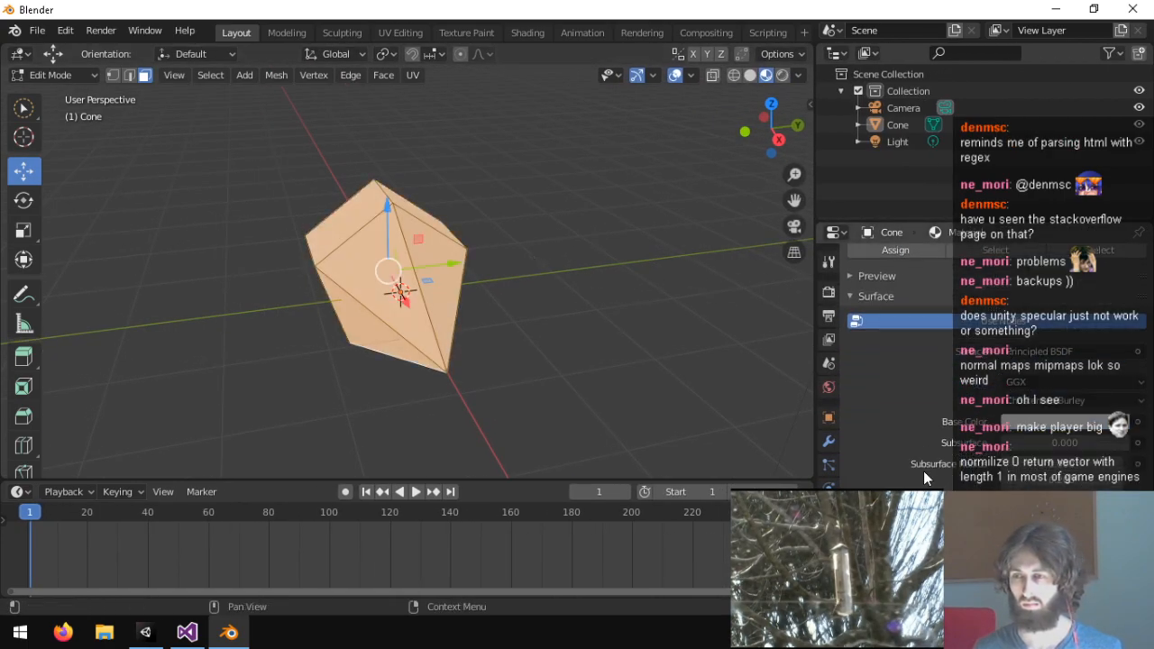
{"action": "left_click", "coordinate": [1037, 388]}
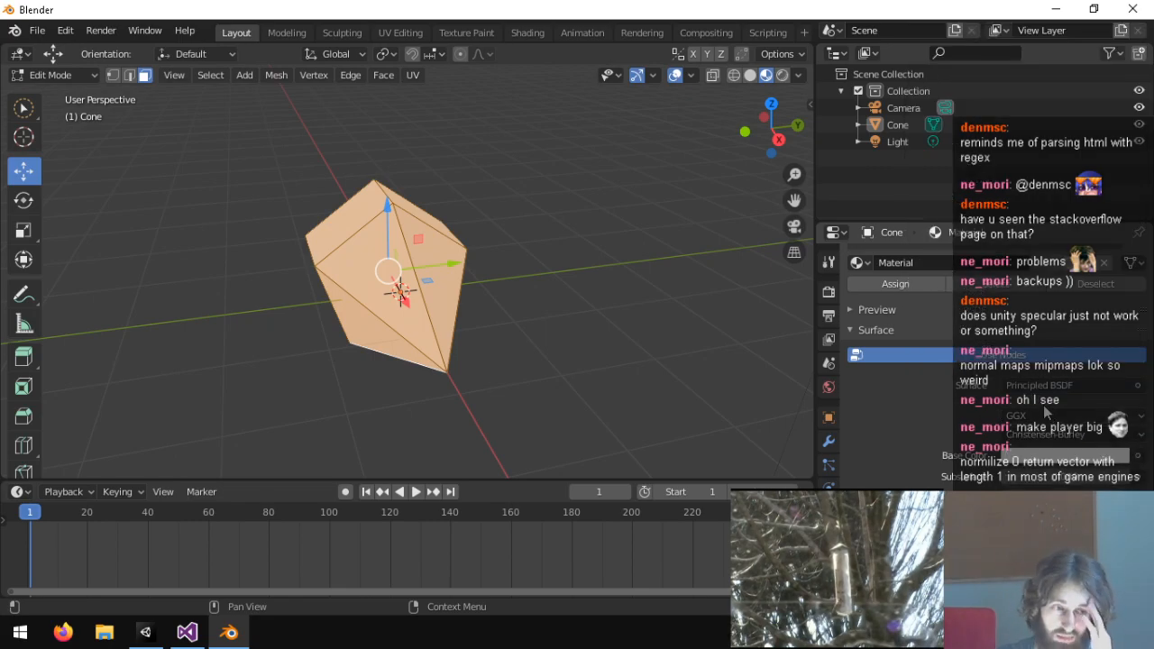
{"action": "left_click", "coordinate": [1062, 388]}
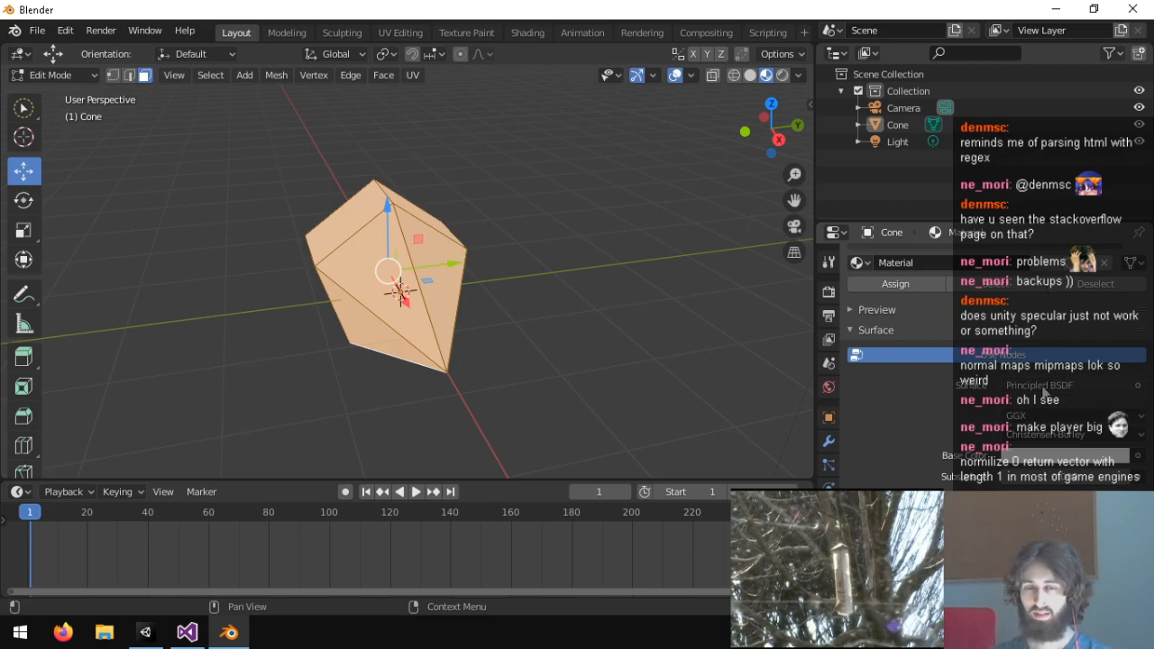
{"action": "scroll", "coordinate": [893, 456], "scroll_direction": "down", "scroll_amount": 3}
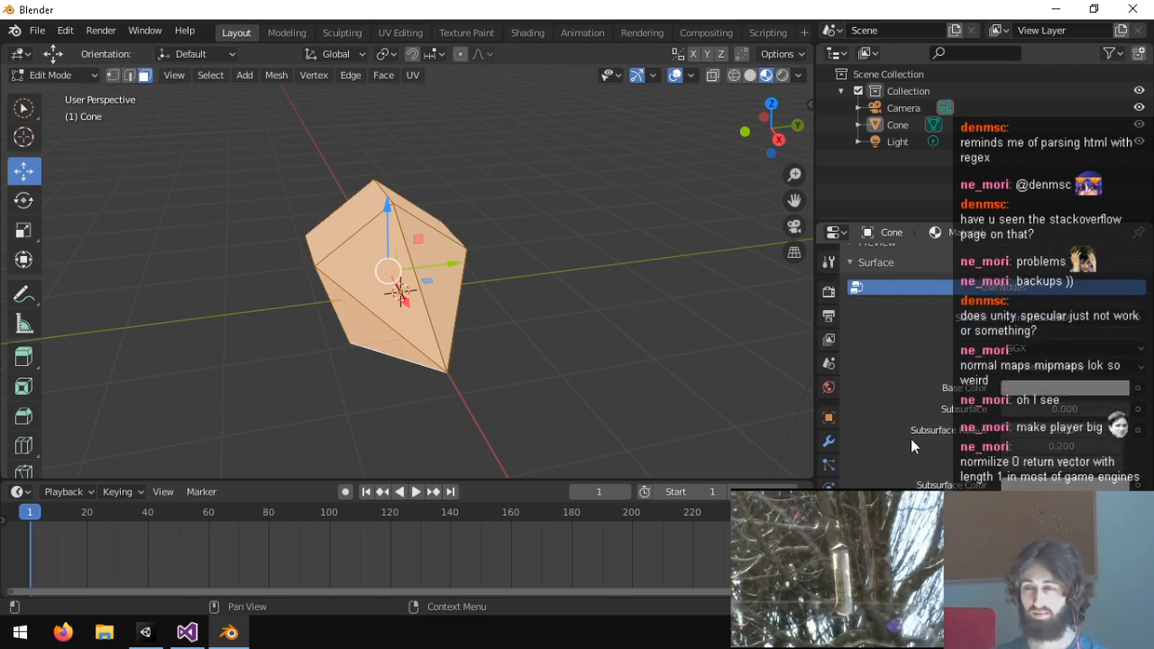
{"action": "scroll", "coordinate": [921, 438], "scroll_direction": "down", "scroll_amount": 3}
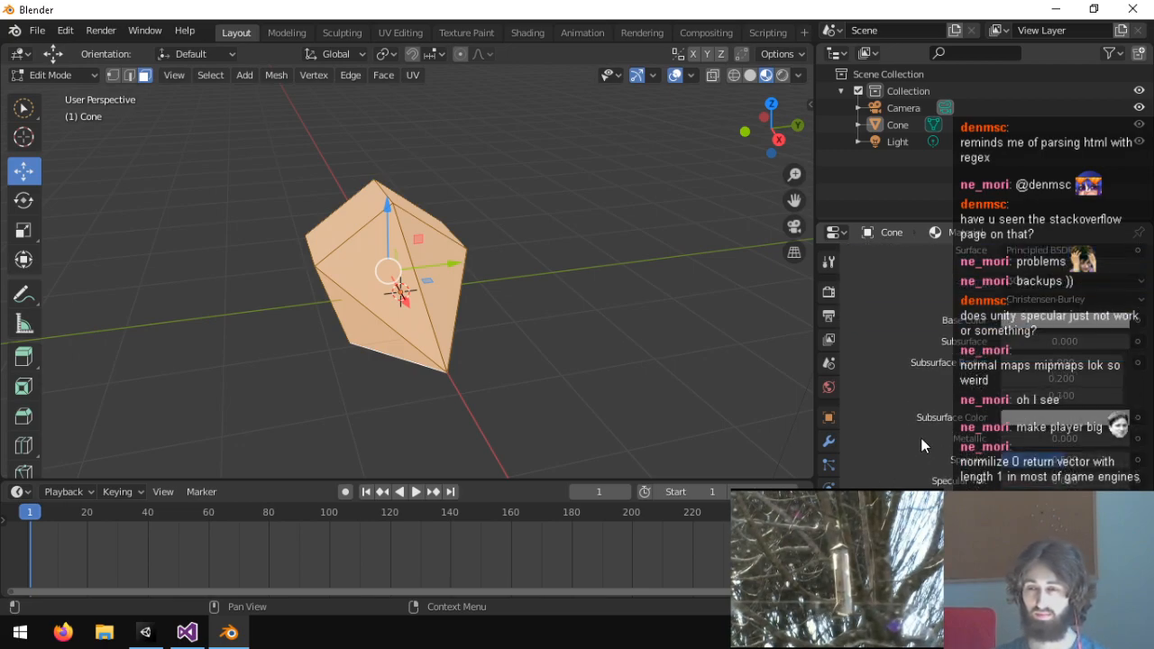
{"action": "scroll", "coordinate": [1011, 408], "scroll_direction": "down", "scroll_amount": 4}
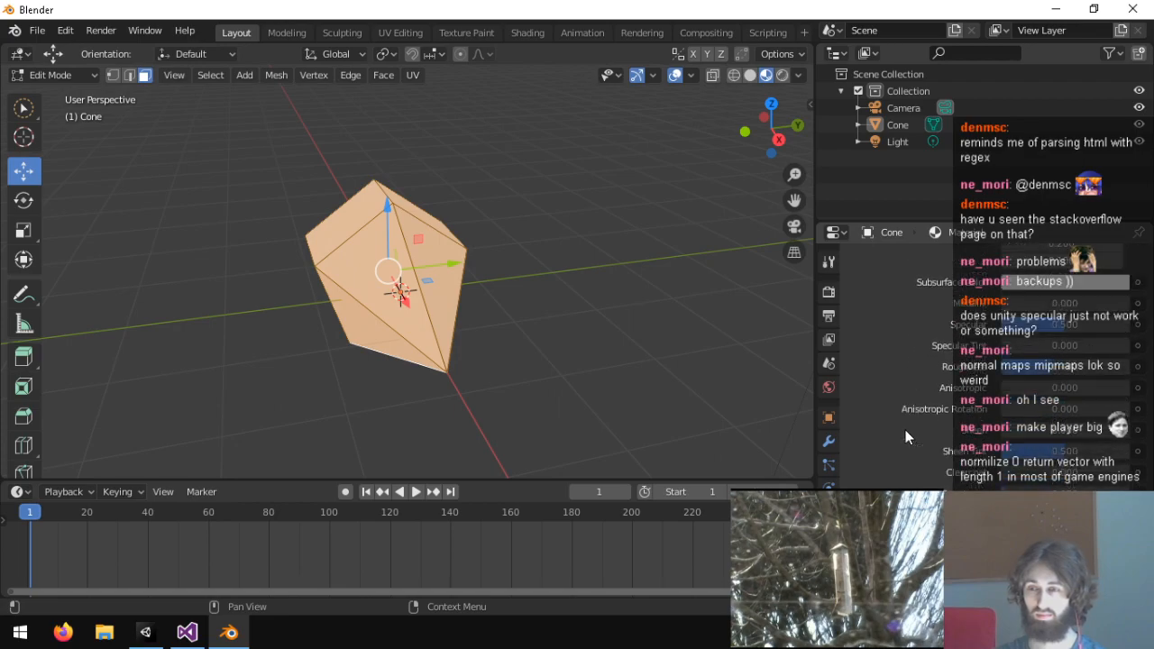
{"action": "scroll", "coordinate": [909, 426], "scroll_direction": "up", "scroll_amount": 10}
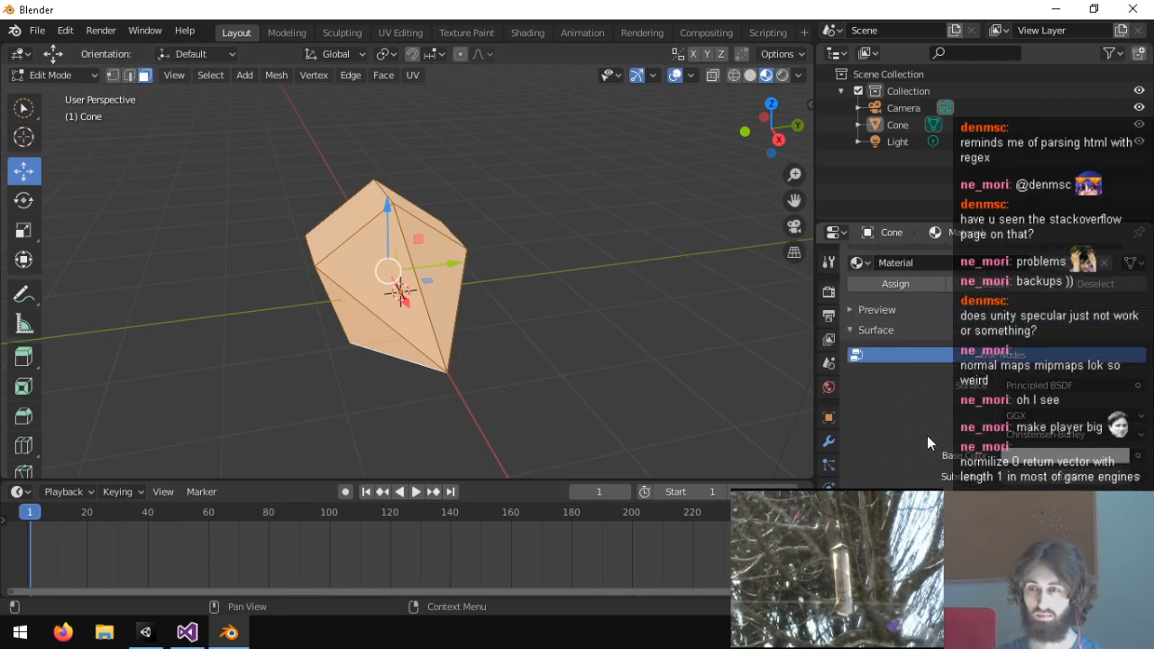
{"action": "scroll", "coordinate": [903, 439], "scroll_direction": "down", "scroll_amount": 12}
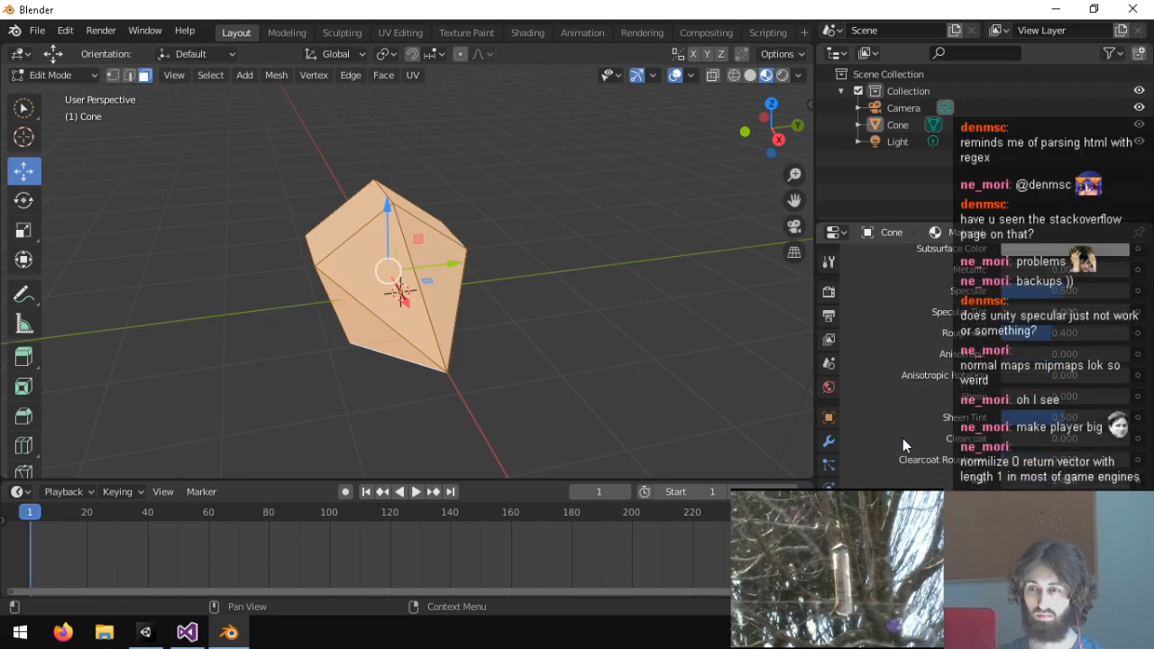
Set the material's Sheen Tint to 0.468 and show the deselected mesh in Rendered shading.
{"action": "left_click_drag", "start_coordinate": [1015, 418], "coordinate": [1010, 418]}
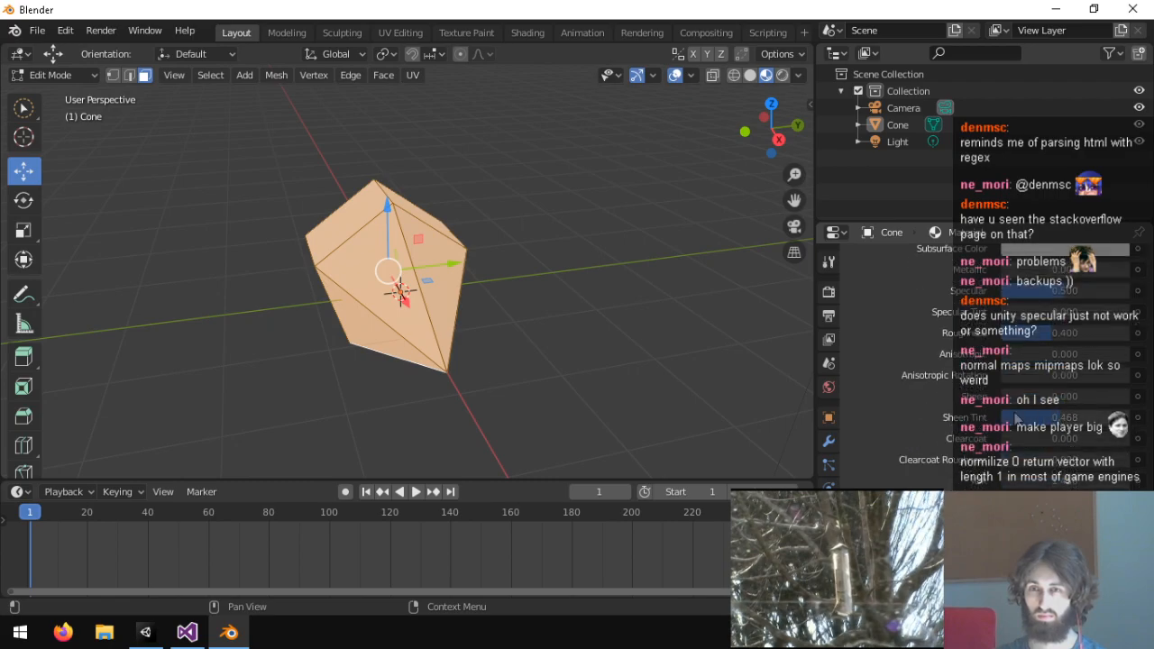
{"action": "left_click", "coordinate": [782, 75]}
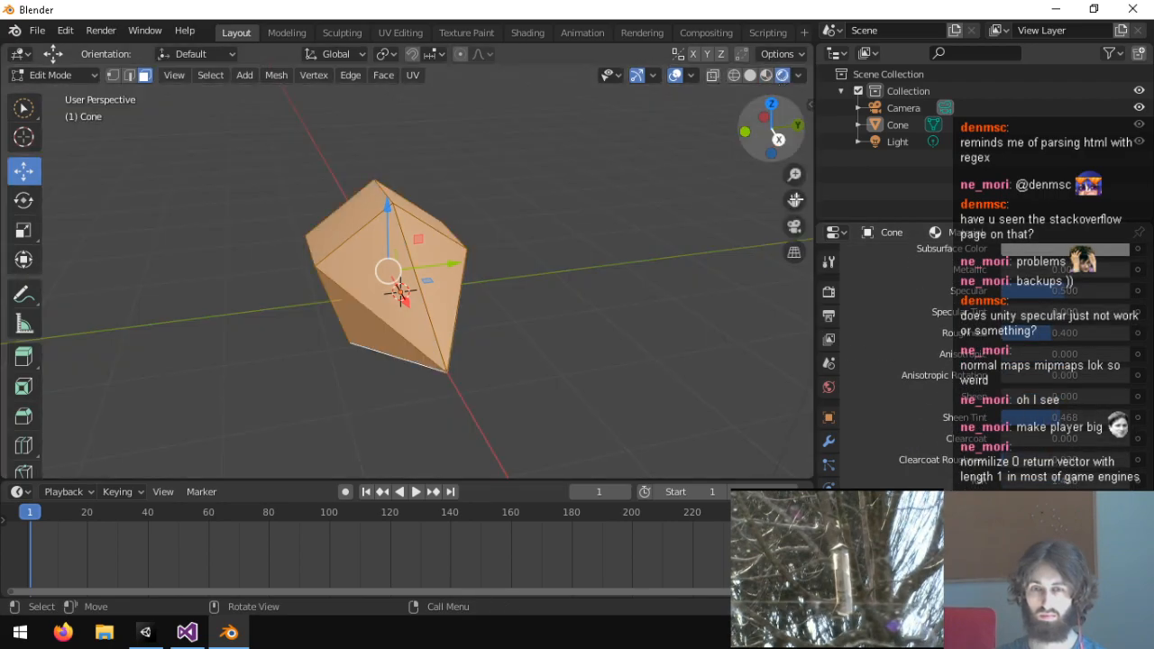
{"action": "right_click", "coordinate": [476, 250]}
{"action": "middle_click_drag", "start_coordinate": [478, 225], "coordinate": [510, 226]}
{"action": "left_click", "coordinate": [630, 186]}
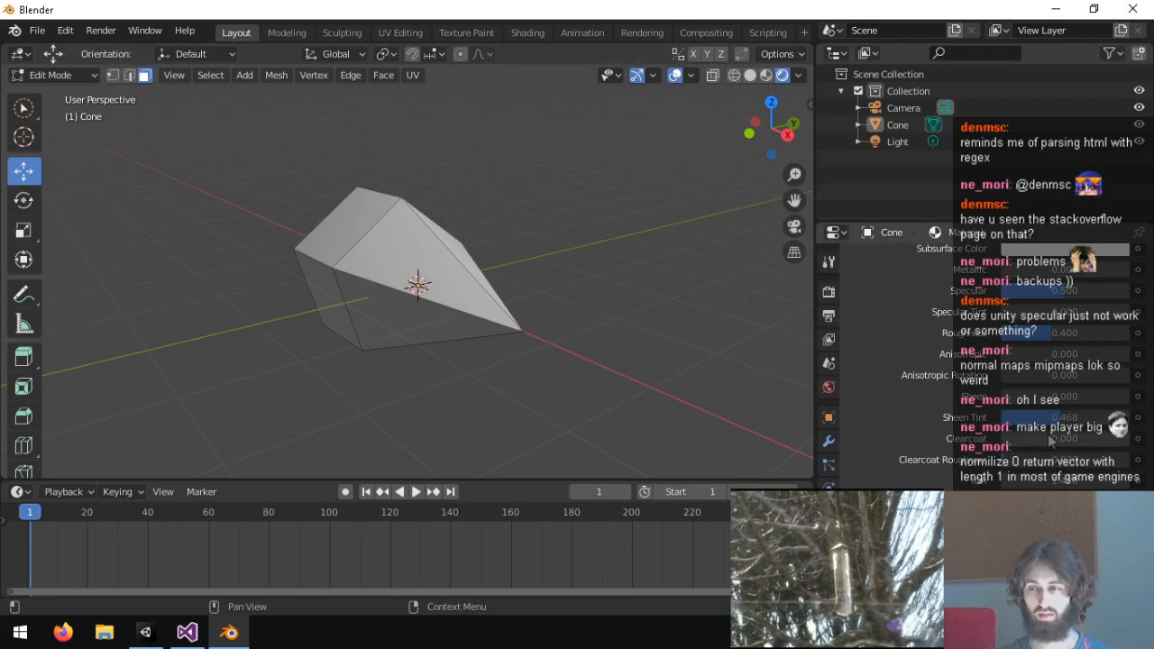
Change the material's surface shader to Glossy BSDF.
{"action": "scroll", "coordinate": [893, 409], "scroll_direction": "up", "scroll_amount": 5}
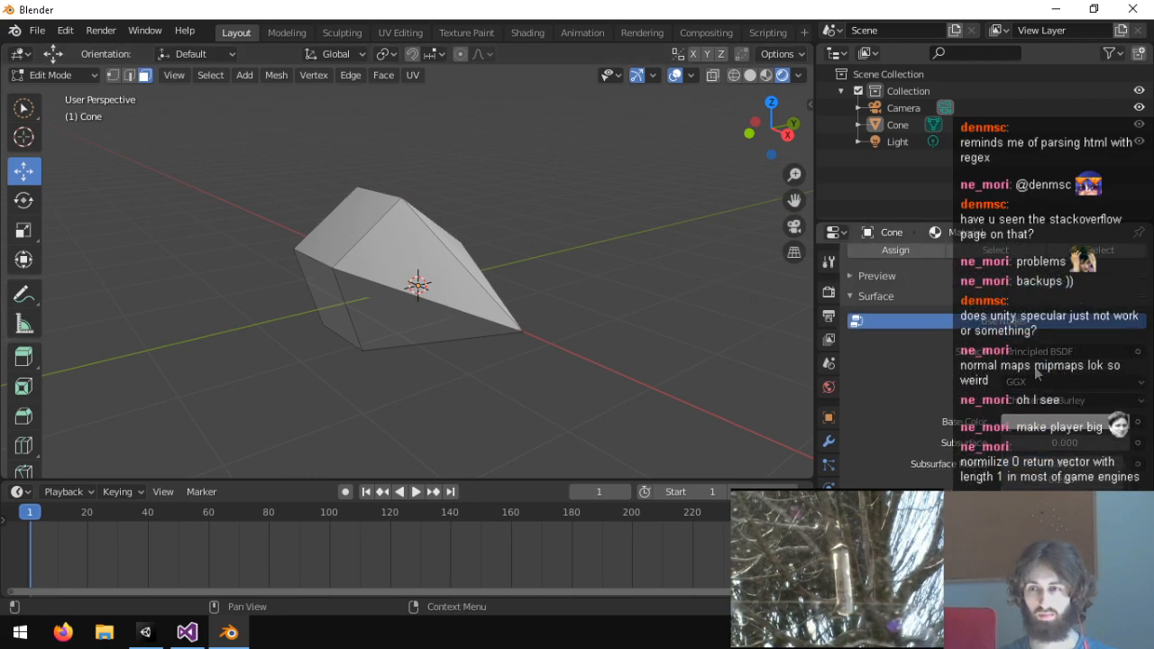
{"action": "left_click", "coordinate": [1047, 350]}
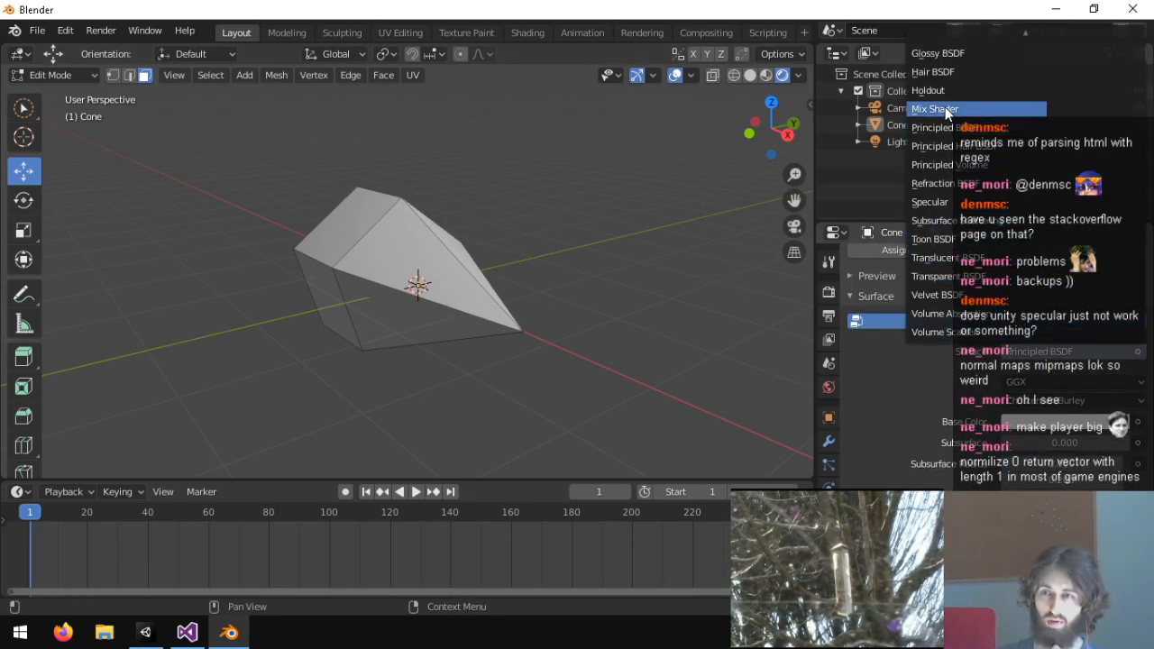
{"action": "left_click", "coordinate": [941, 56]}
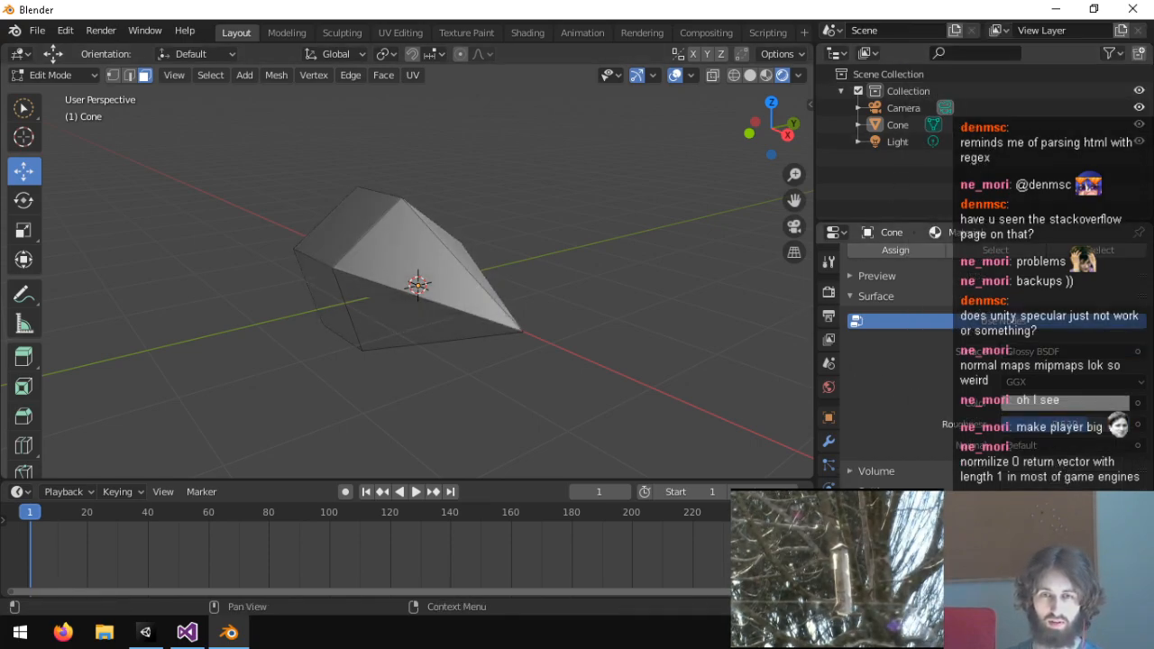
Inspect the glossy shading on the crystal's faces from several angles.
{"action": "middle_click_drag", "start_coordinate": [592, 299], "coordinate": [585, 338]}
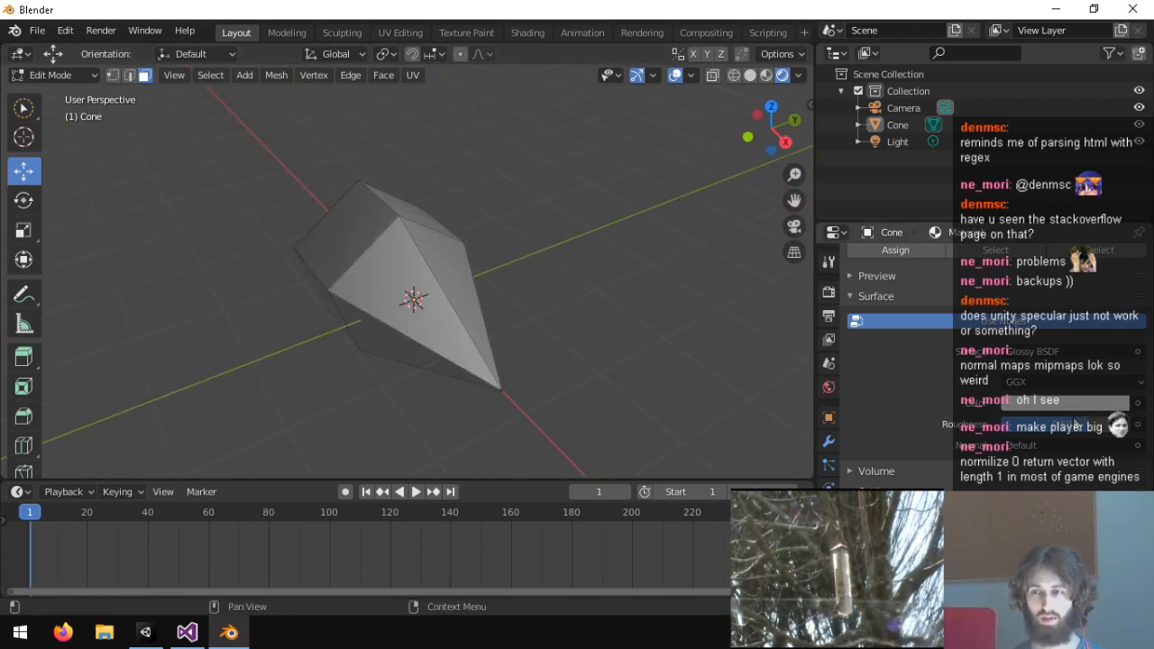
{"action": "right_click", "coordinate": [455, 306]}
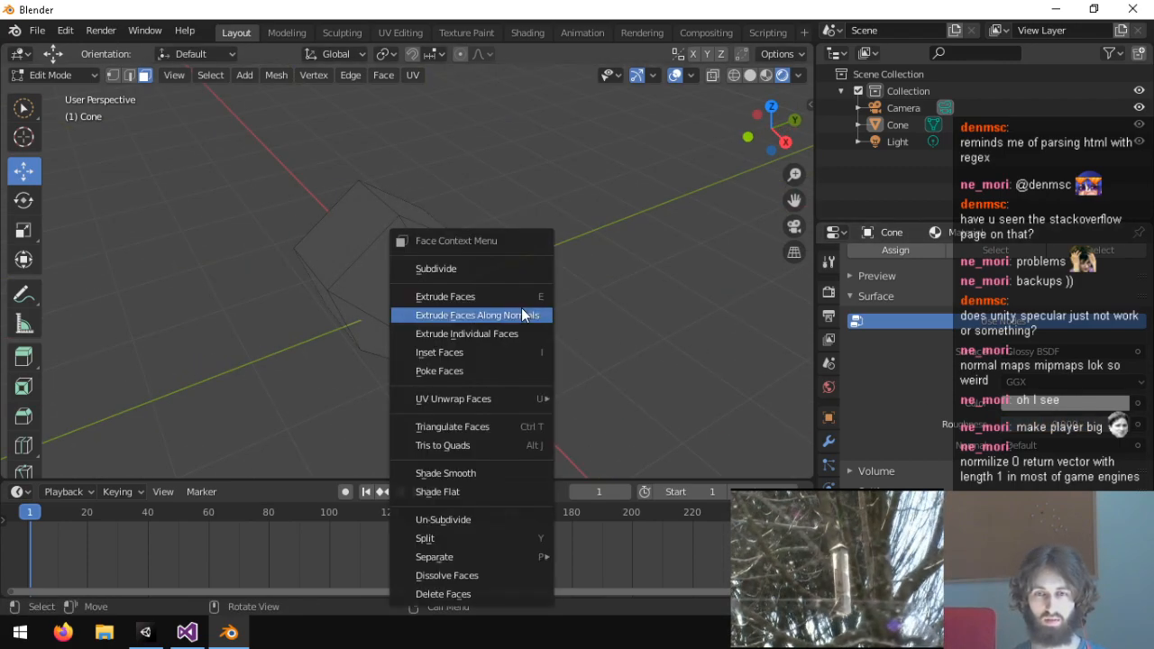
{"action": "middle_click_drag", "start_coordinate": [459, 260], "coordinate": [786, 301]}
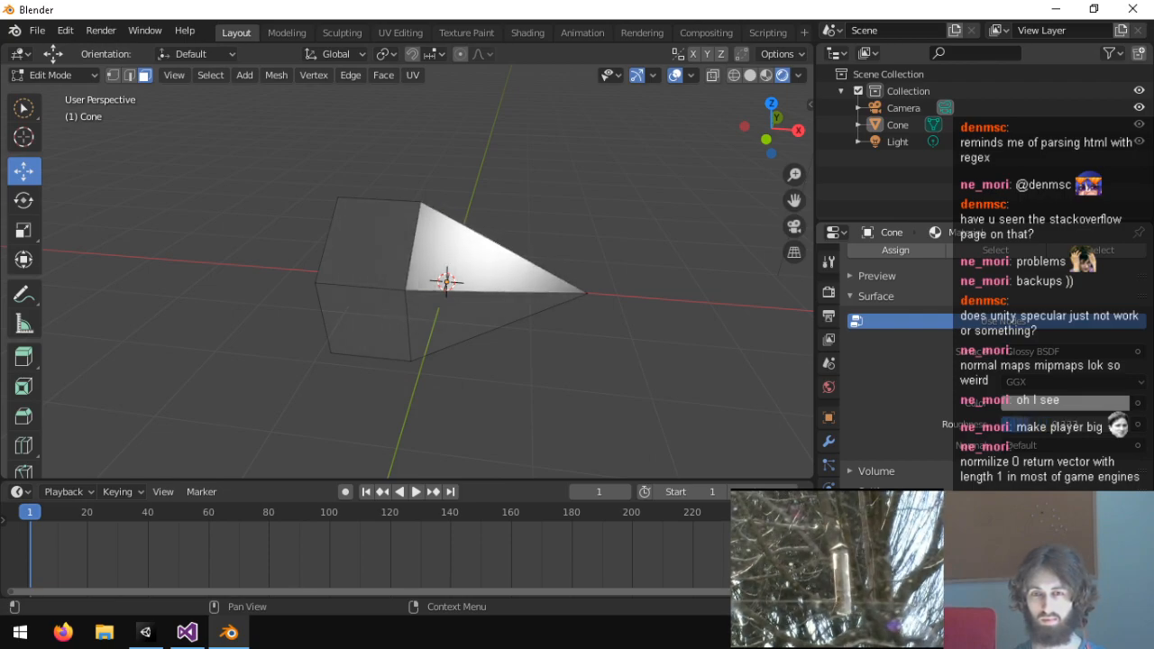
{"action": "mouse_move", "coordinate": [541, 257]}
{"action": "middle_mouse_down"}
{"action": "mouse_move", "coordinate": [683, 234]}
{"action": "mouse_move", "coordinate": [518, 239]}
{"action": "mouse_move", "coordinate": [368, 222]}
{"action": "mouse_move", "coordinate": [535, 258]}
{"action": "mouse_move", "coordinate": [664, 234]}
{"action": "mouse_move", "coordinate": [685, 242]}
{"action": "middle_mouse_up"}
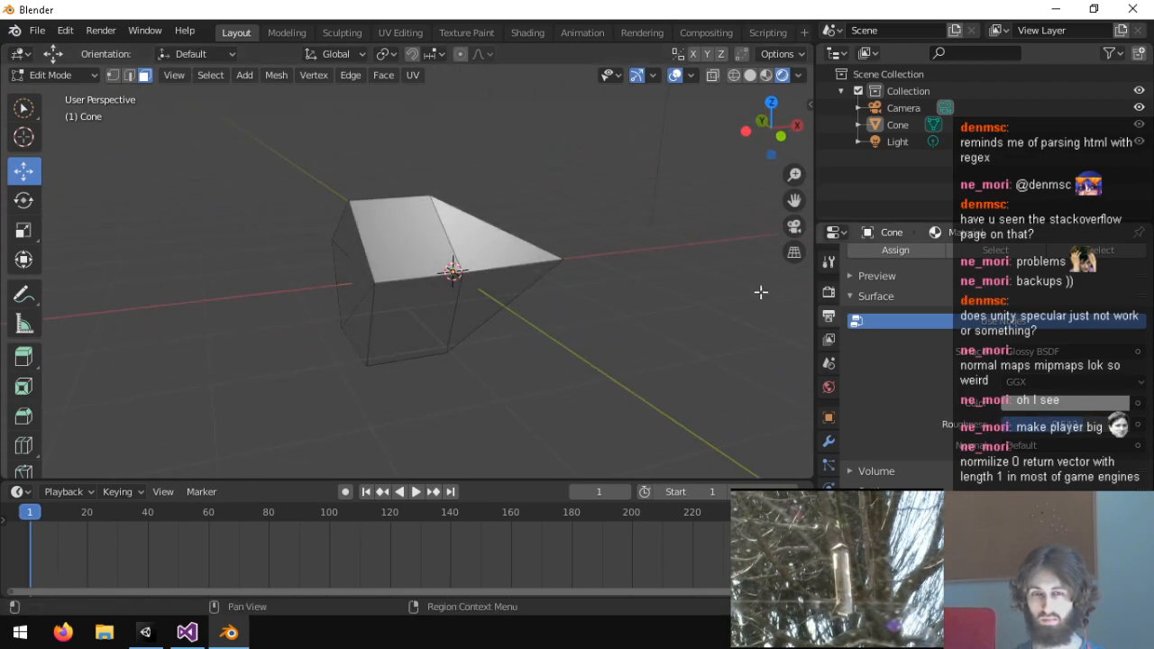
{"action": "middle_click_drag", "start_coordinate": [763, 219], "coordinate": [85, 98]}
{"action": "middle_click_drag", "start_coordinate": [403, 170], "coordinate": [568, 350]}
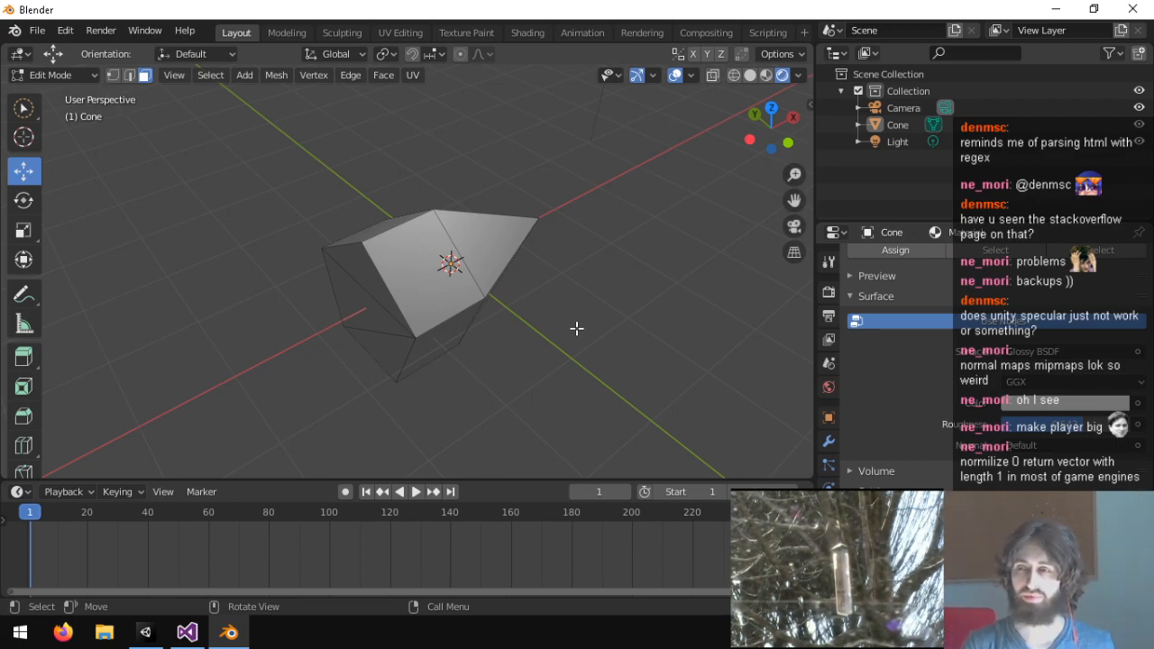
Add a second, empty material slot to the cone and try to remove it in Edit Mode.
{"action": "scroll", "coordinate": [941, 386], "scroll_direction": "up", "scroll_amount": 3}
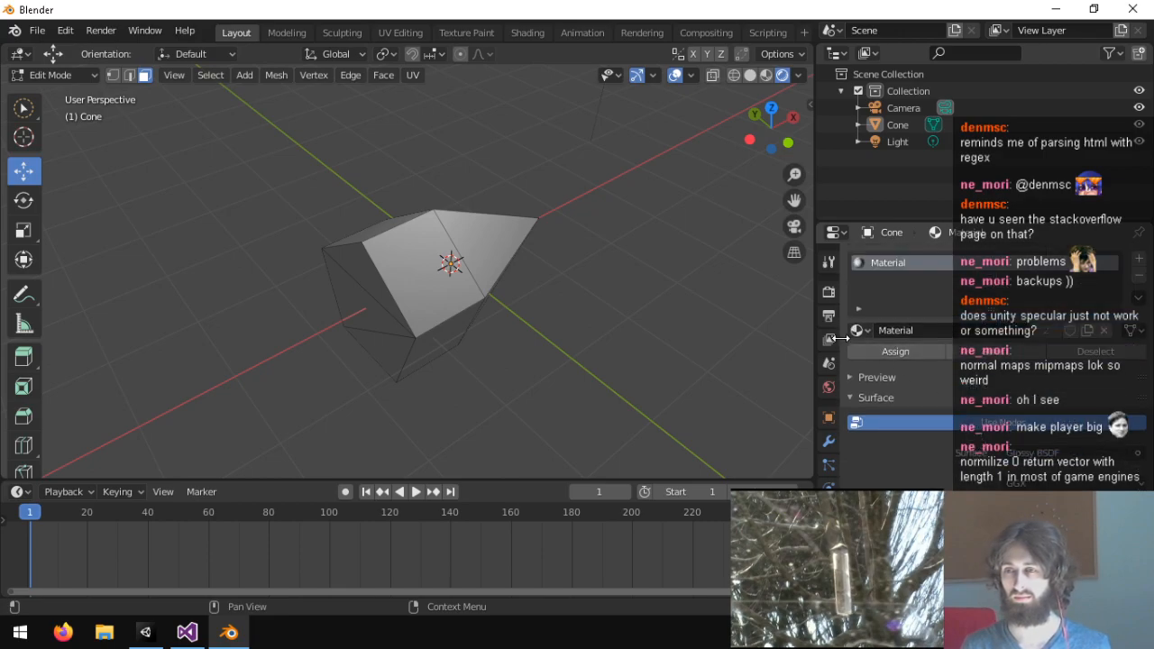
{"action": "left_click", "coordinate": [1140, 262]}
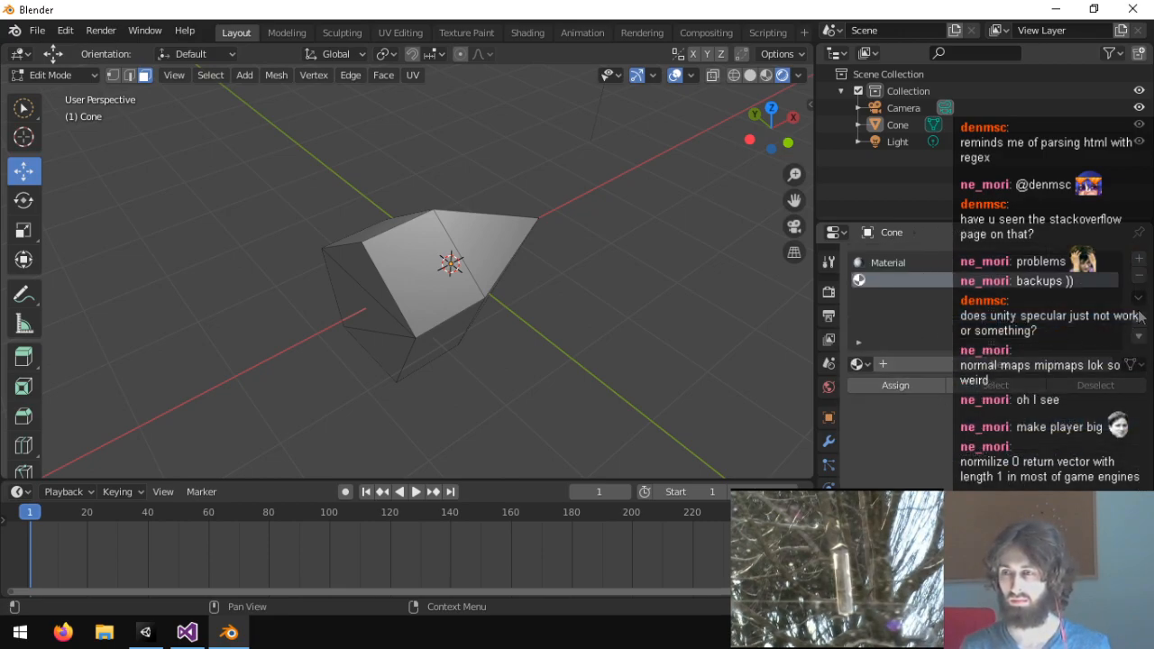
{"action": "left_click", "coordinate": [1139, 275]}
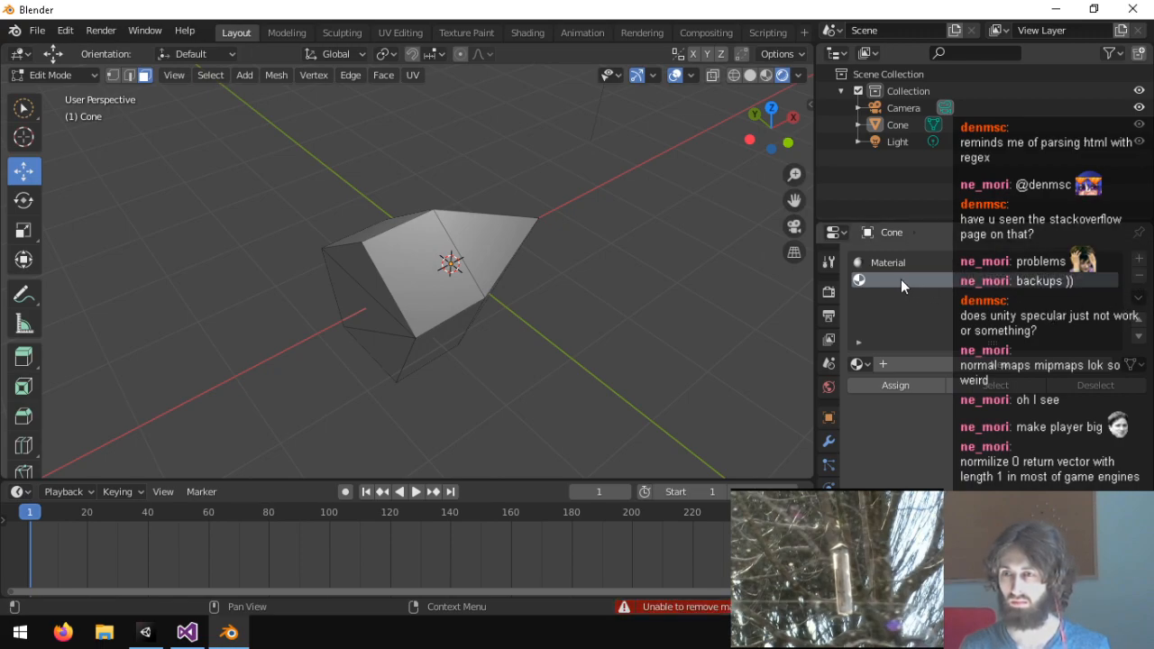
Switch to Object Mode and remove the cone's empty second material slot.
{"action": "left_click", "coordinate": [74, 76]}
{"action": "left_click", "coordinate": [60, 95]}
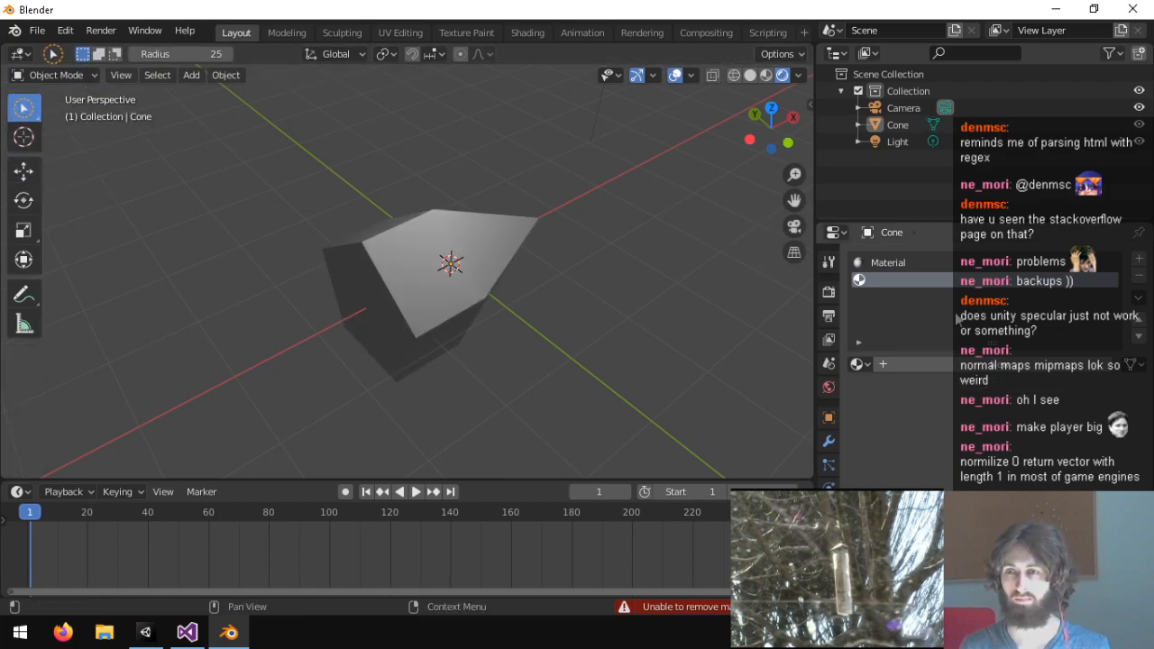
{"action": "left_click", "coordinate": [1138, 275]}
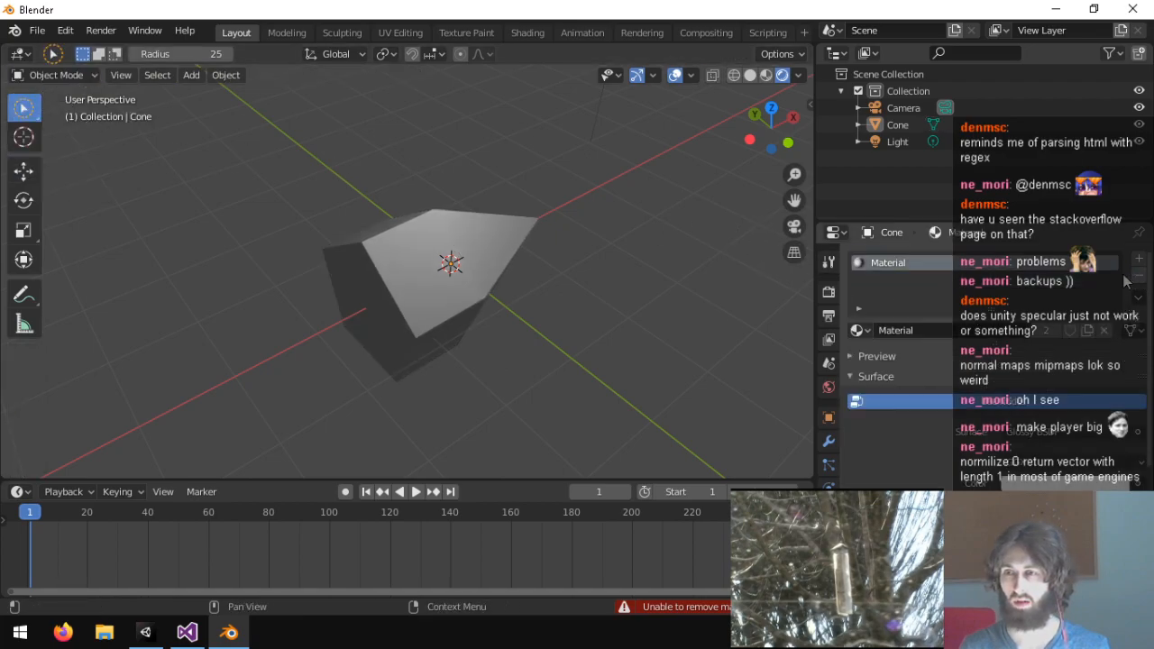
Reselect the existing material named Material for the cone's slot and check the slot list's filter options.
{"action": "left_click", "coordinate": [858, 331]}
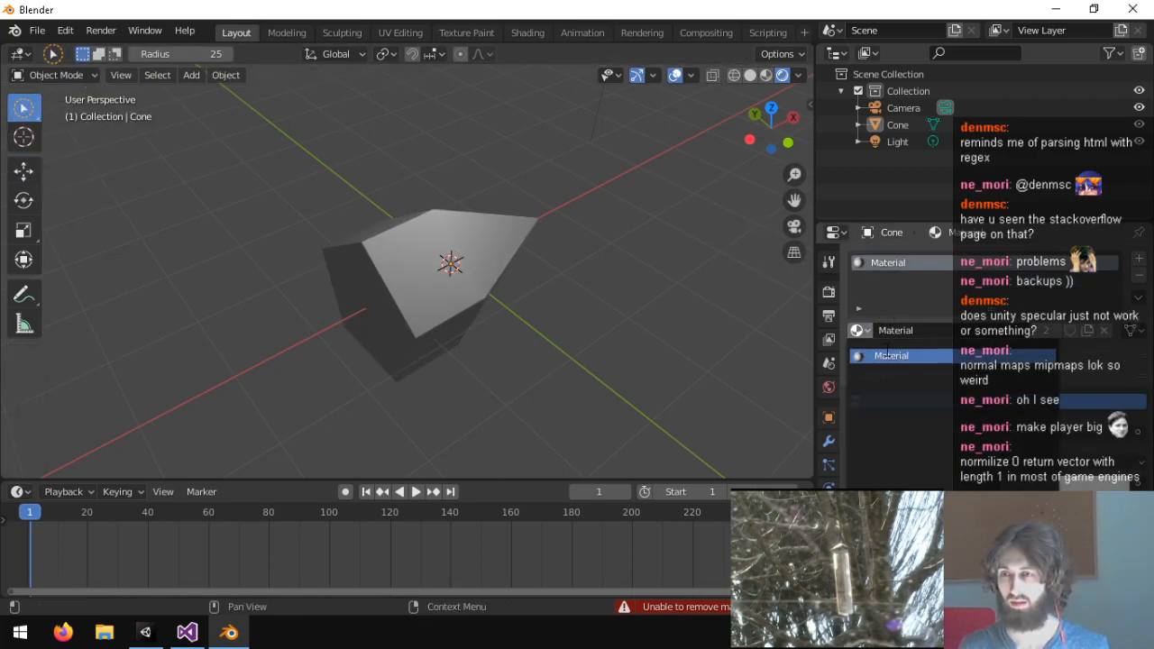
{"action": "left_click", "coordinate": [891, 355]}
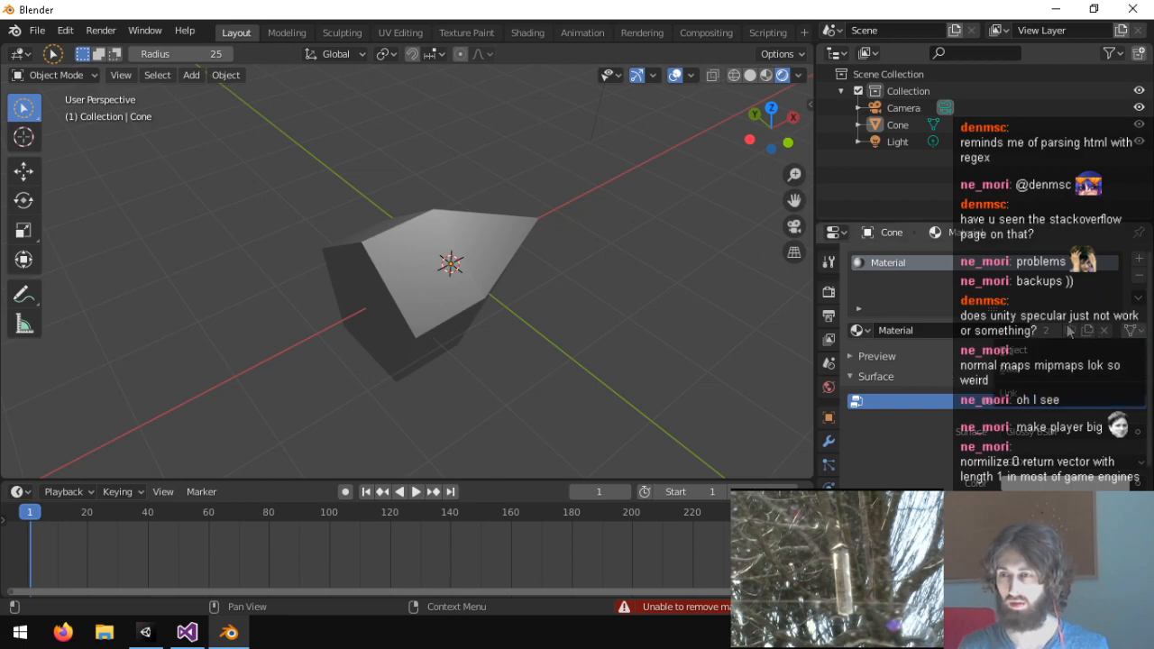
{"action": "left_click", "coordinate": [859, 308]}
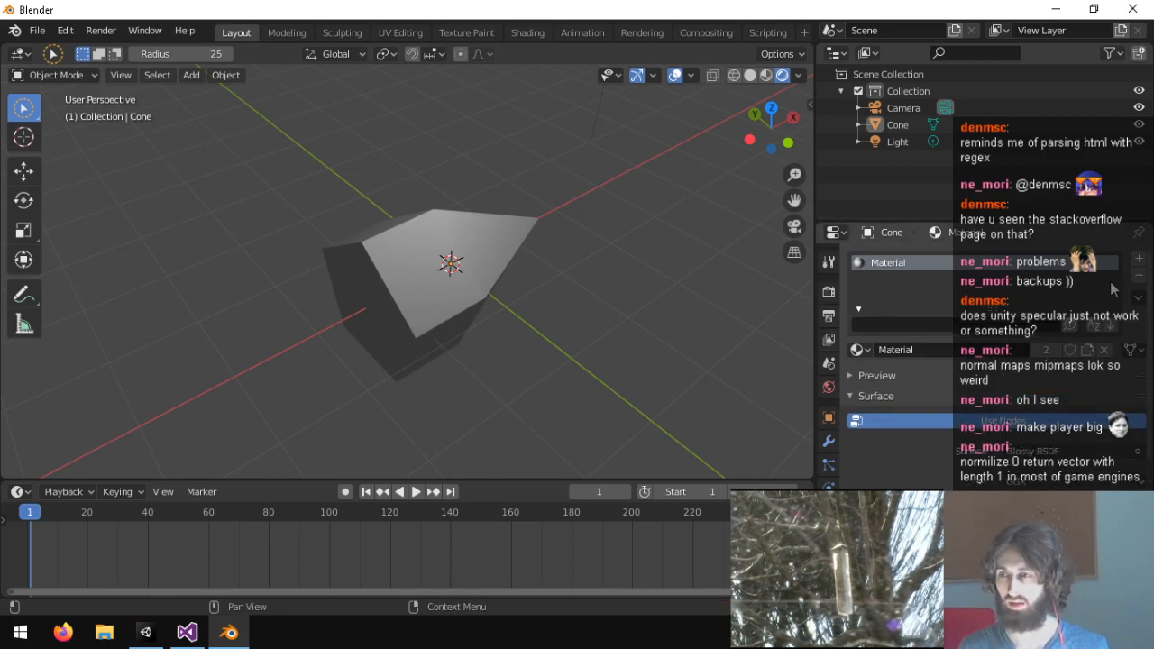
{"action": "left_click", "coordinate": [860, 309]}
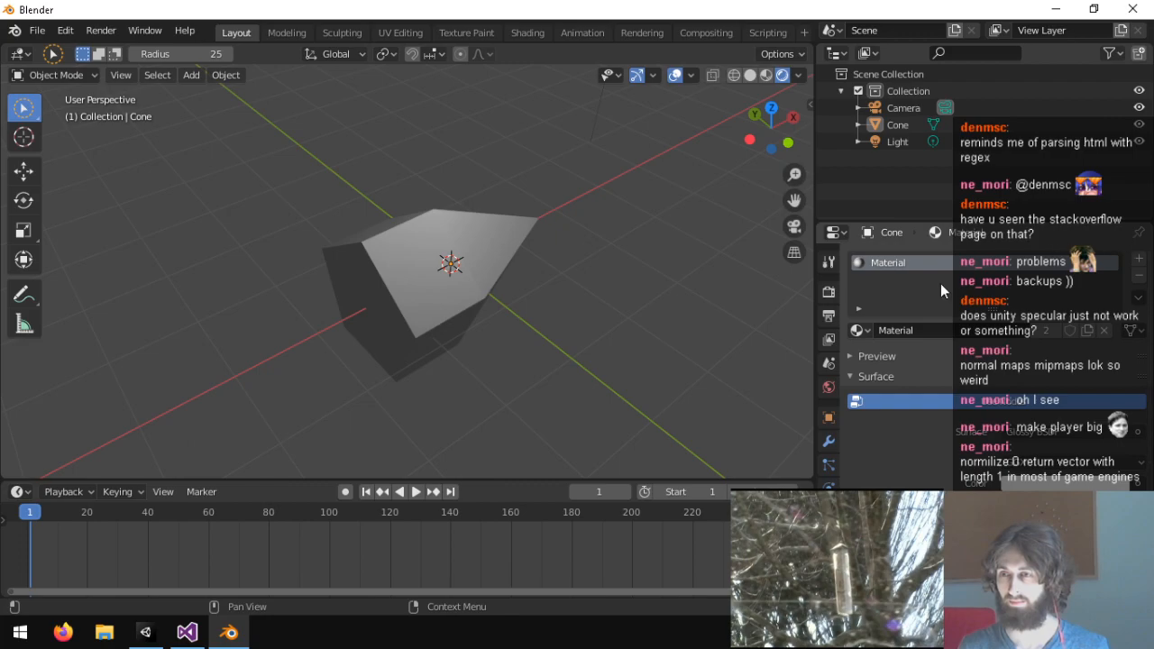
Look through the texture, material, mesh data, physics, particle, object, world and constraint properties.
{"action": "left_click", "coordinate": [829, 591]}
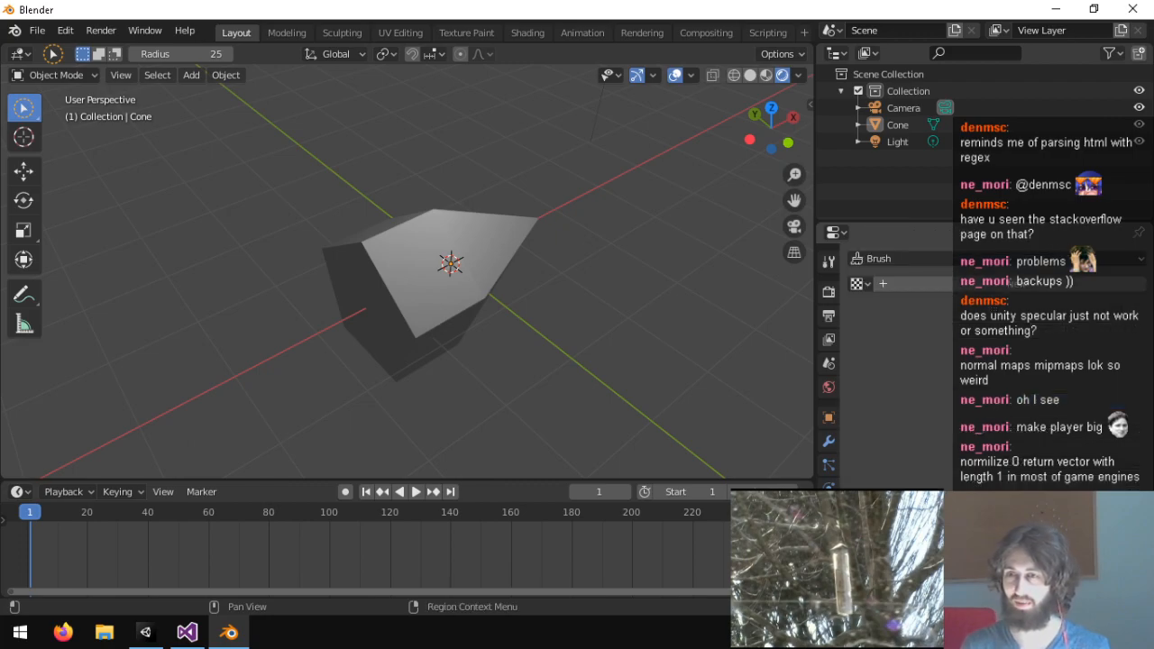
{"action": "left_click", "coordinate": [829, 561]}
{"action": "left_click", "coordinate": [829, 537]}
{"action": "left_click", "coordinate": [829, 488]}
{"action": "left_click", "coordinate": [829, 465]}
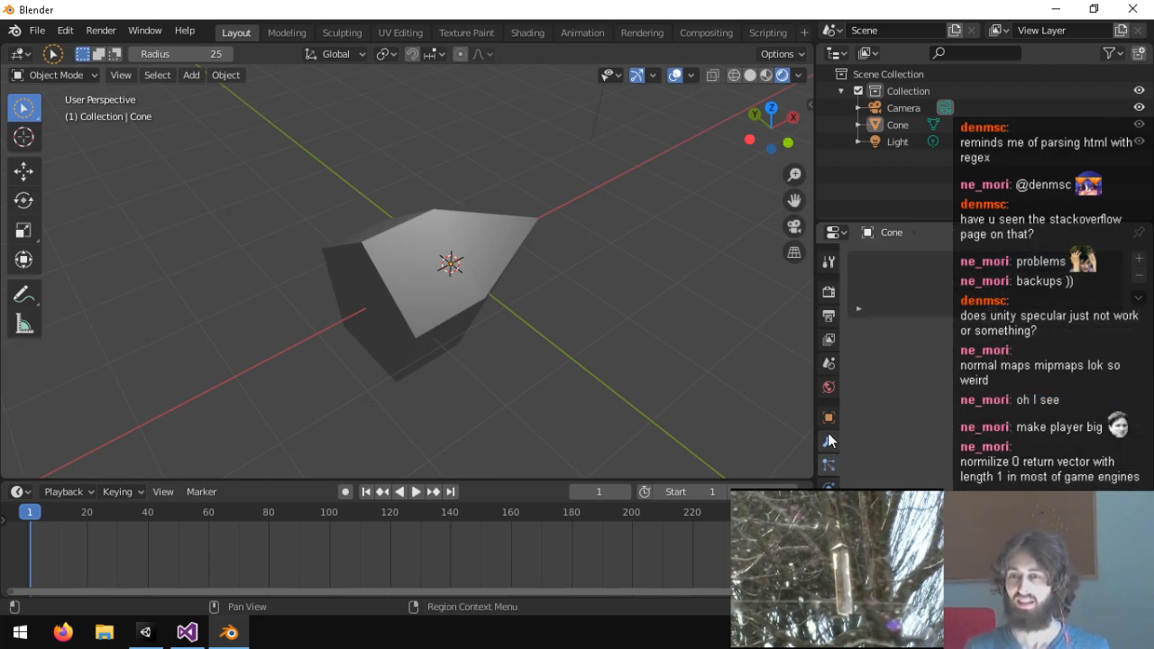
{"action": "left_click", "coordinate": [830, 416]}
{"action": "left_click", "coordinate": [827, 390]}
{"action": "left_click", "coordinate": [829, 512]}
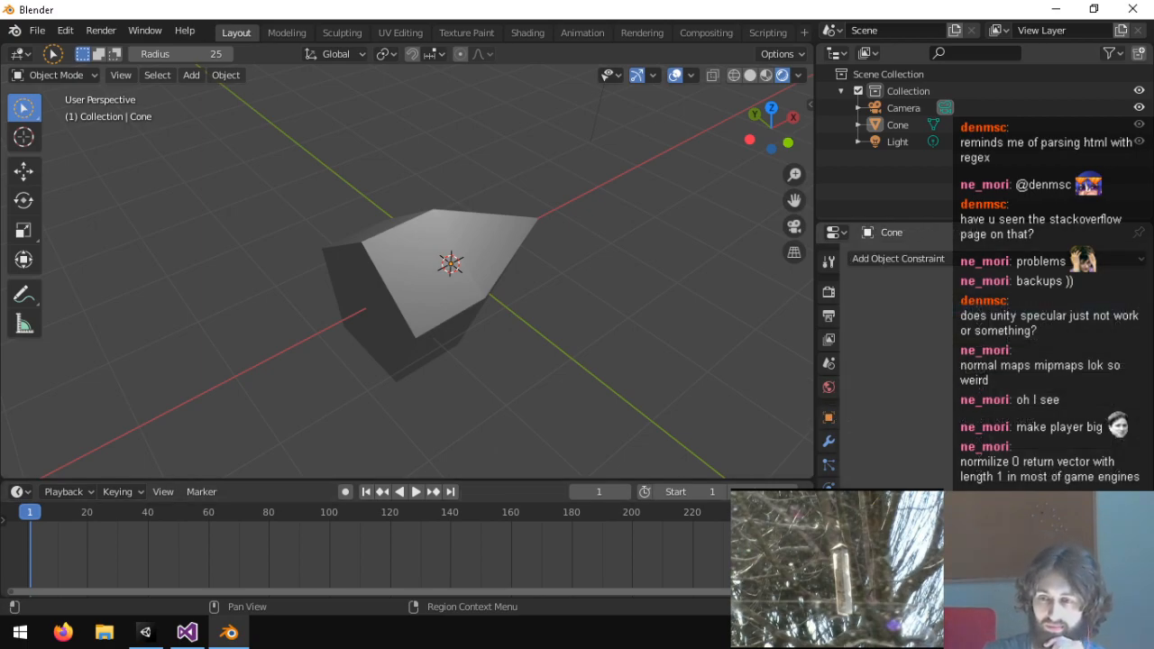
Add a second material slot to the cone and create a new material in it named Glass.
{"action": "left_click", "coordinate": [829, 561]}
{"action": "left_click", "coordinate": [1139, 259]}
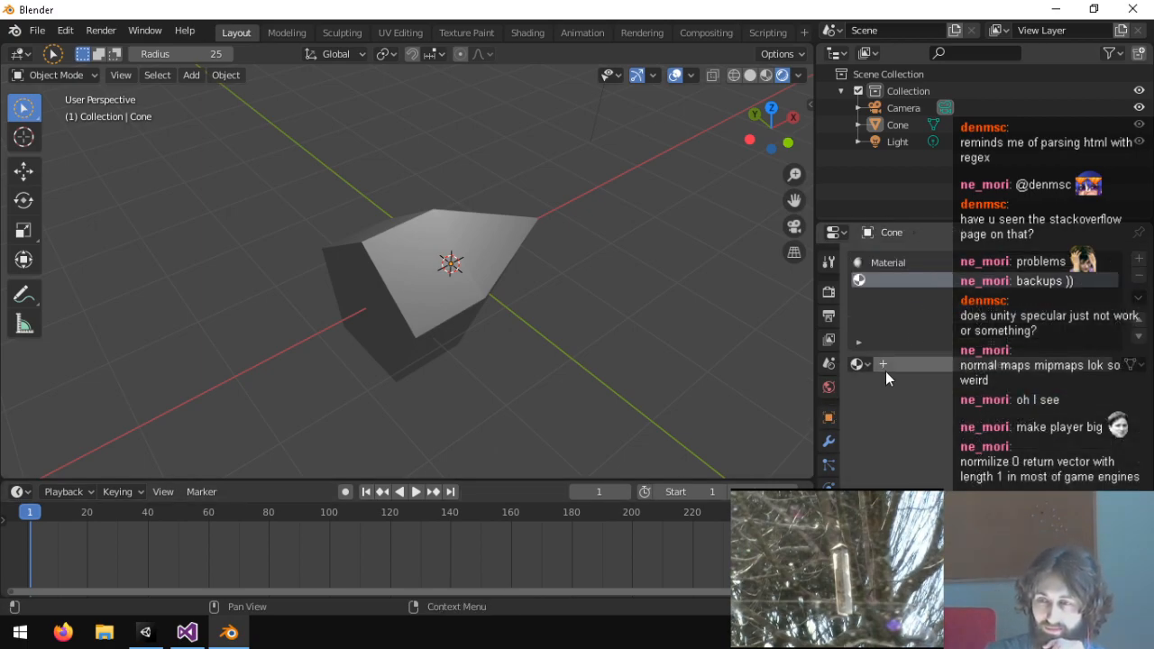
{"action": "left_click", "coordinate": [859, 364]}
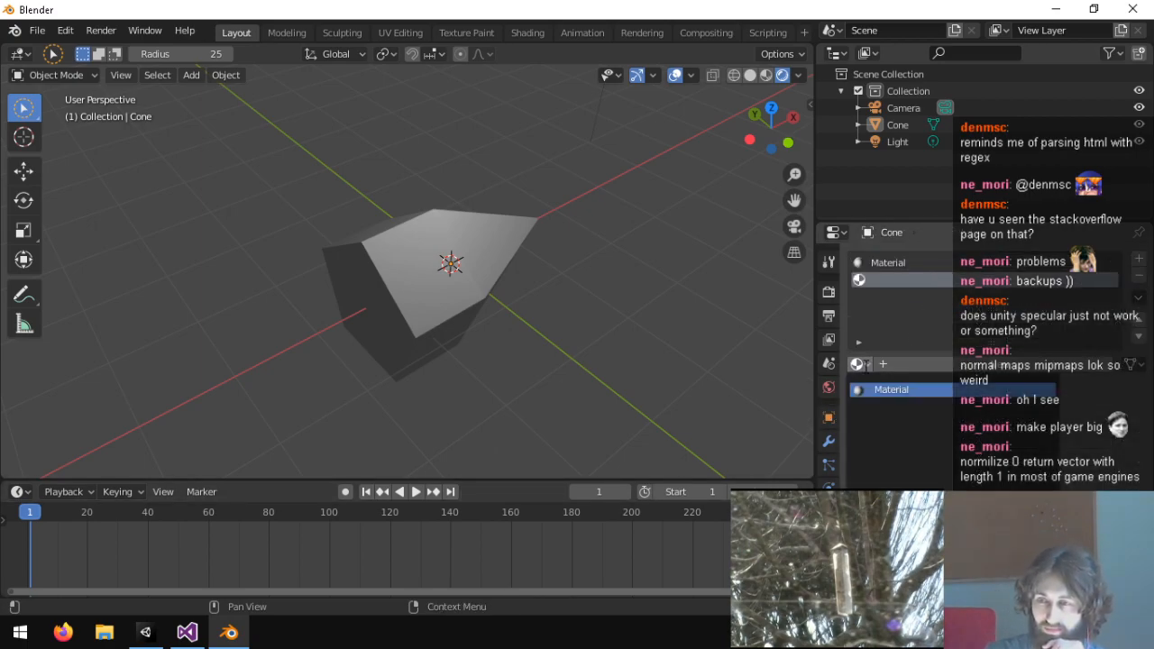
{"action": "left_click", "coordinate": [885, 364]}
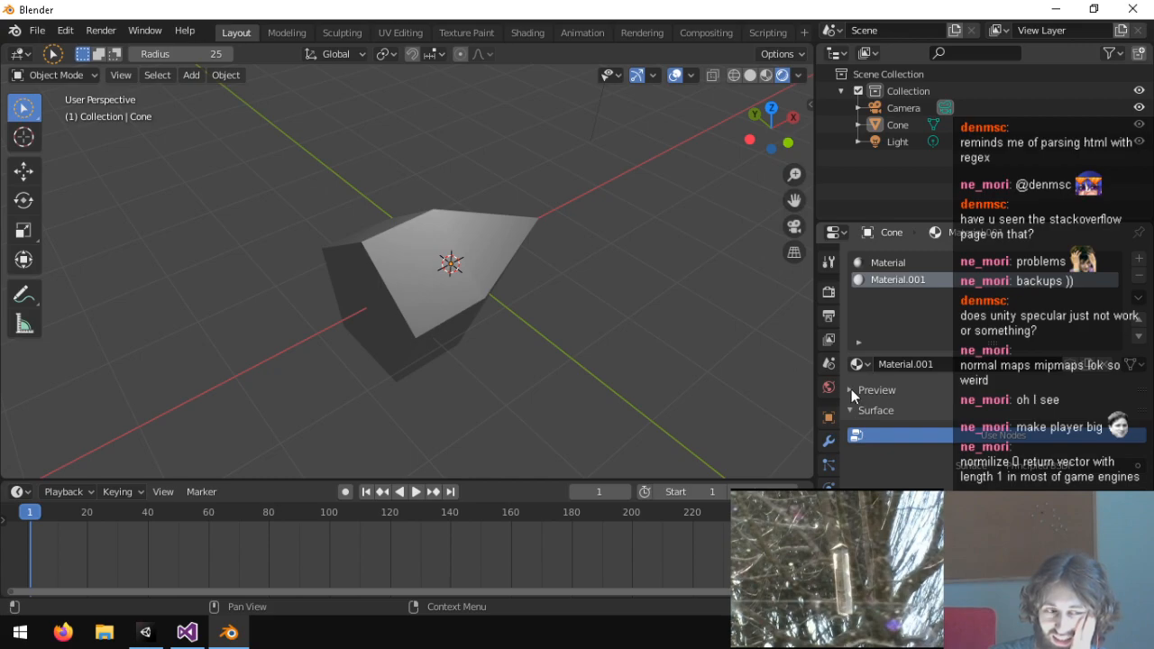
{"action": "left_click", "coordinate": [906, 363]}
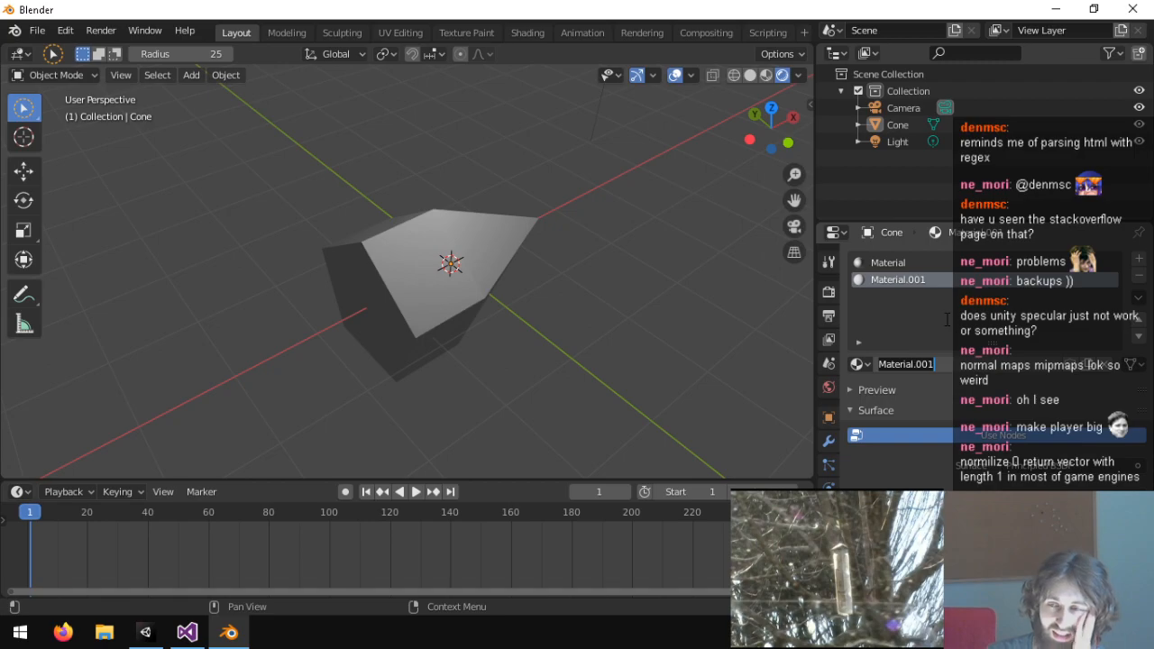
{"action": "type", "text": "Glass"}
{"action": "key", "text": "Return"}
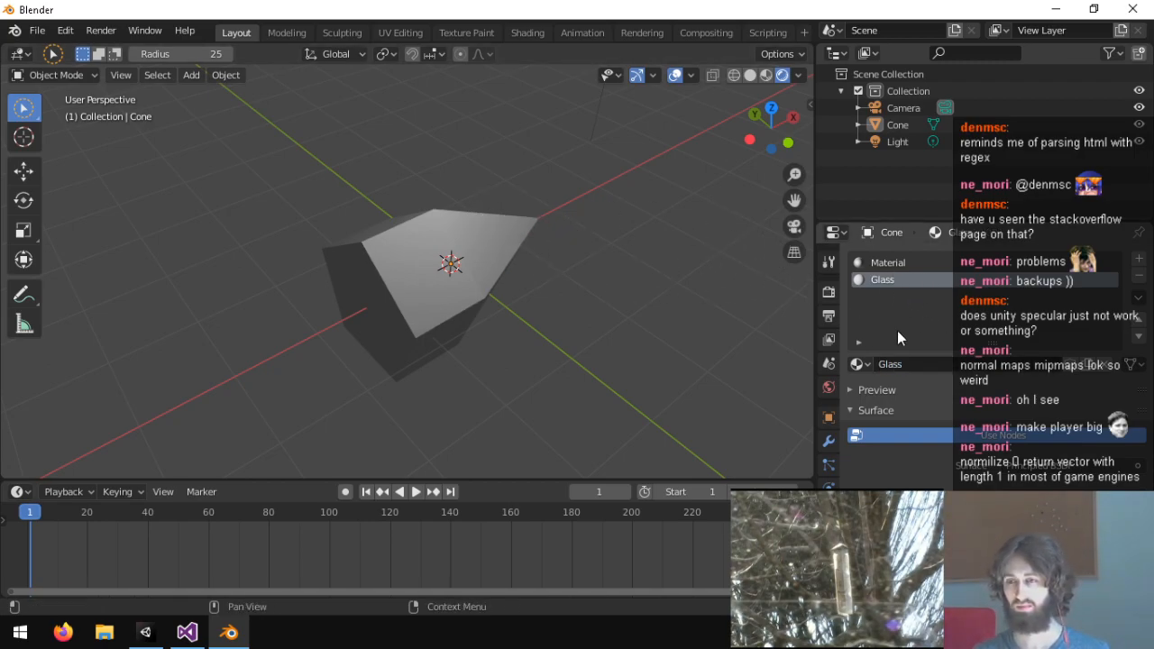
Set the Glass material's surface shader to Glass BSDF.
{"action": "scroll", "coordinate": [967, 404], "scroll_direction": "down", "scroll_amount": 2}
{"action": "left_click", "coordinate": [967, 404]}
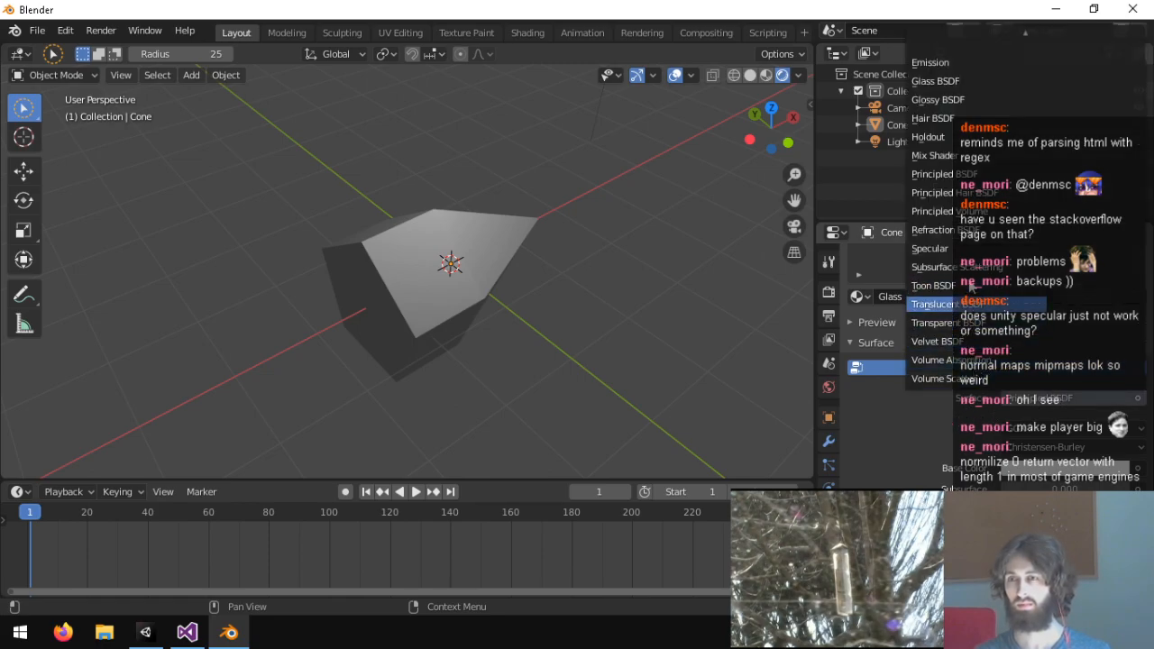
{"action": "left_click", "coordinate": [933, 80]}
Enter Edit Mode on the cone and select all of its faces.
{"action": "middle_click_drag", "start_coordinate": [764, 215], "coordinate": [577, 291]}
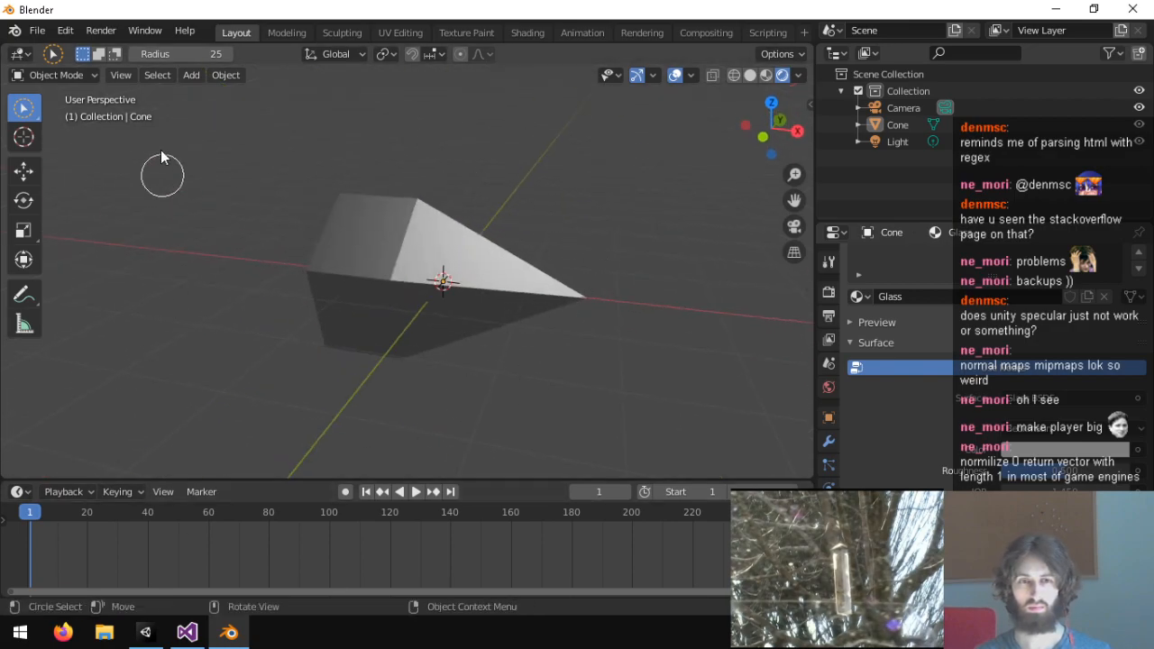
{"action": "left_click", "coordinate": [52, 74]}
{"action": "left_click", "coordinate": [55, 110]}
{"action": "key", "text": "a"}
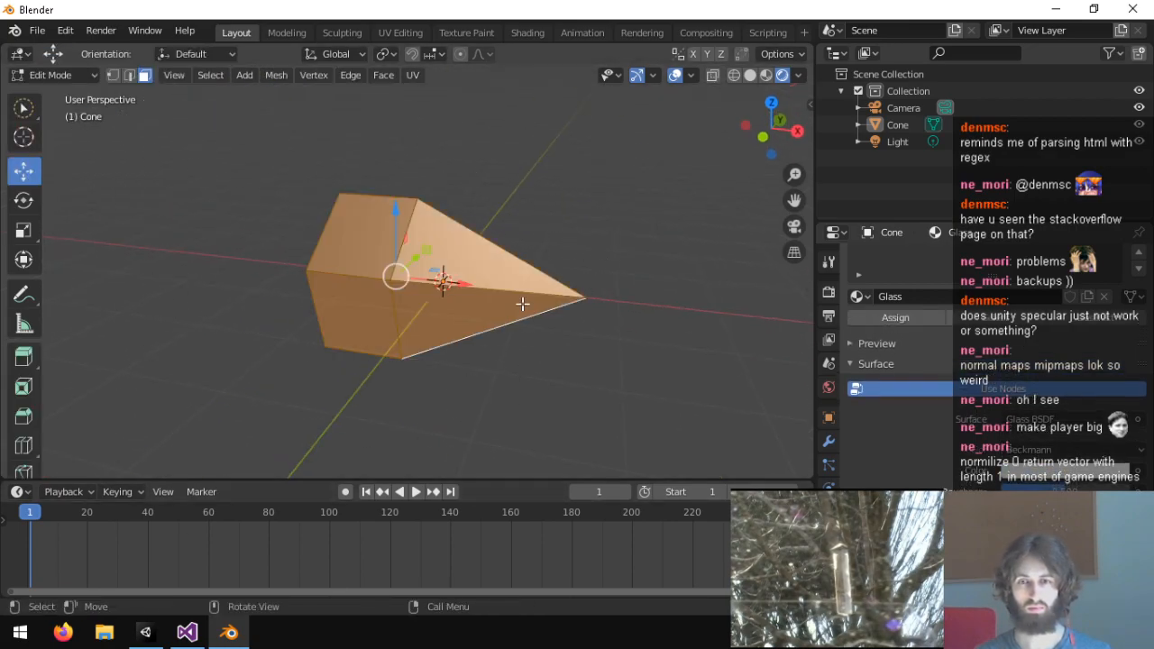
{"action": "left_click", "coordinate": [486, 242]}
{"action": "middle_click_drag", "start_coordinate": [486, 243], "coordinate": [421, 224]}
{"action": "left_click_drag", "start_coordinate": [422, 224], "coordinate": [520, 231]}
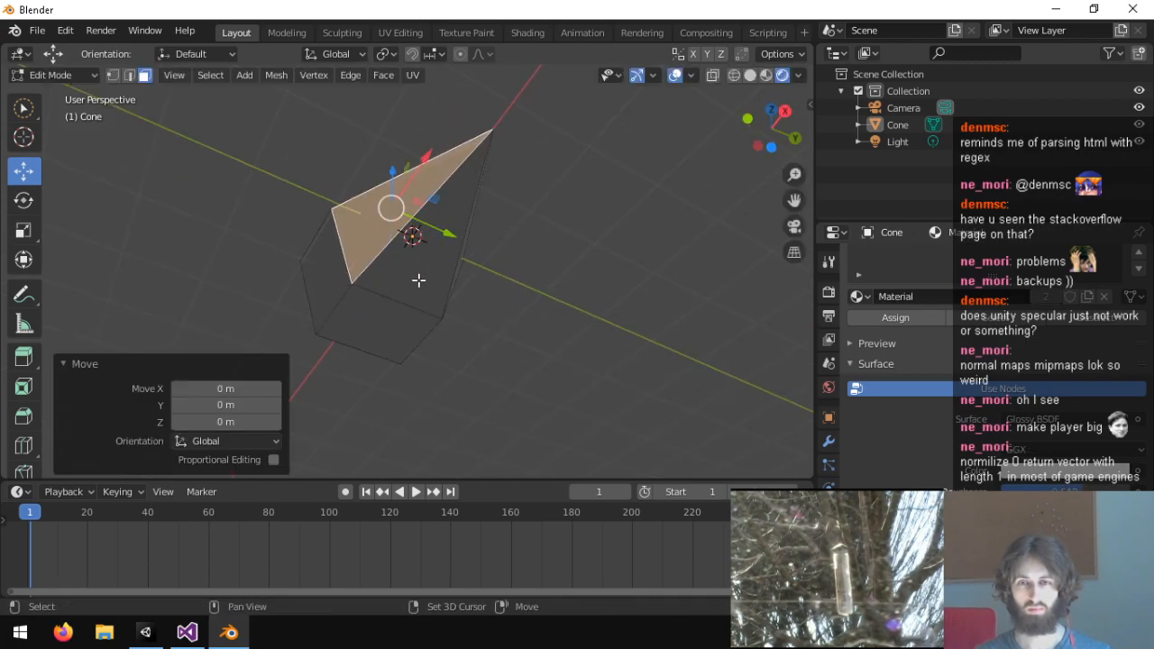
{"action": "key", "text": "ctrl+z"}
Assign the Glass material to all selected faces of the cone, and clear the selection.
{"action": "middle_click_drag", "start_coordinate": [610, 201], "coordinate": [371, 291]}
{"action": "middle_click_drag", "start_coordinate": [406, 216], "coordinate": [512, 271]}
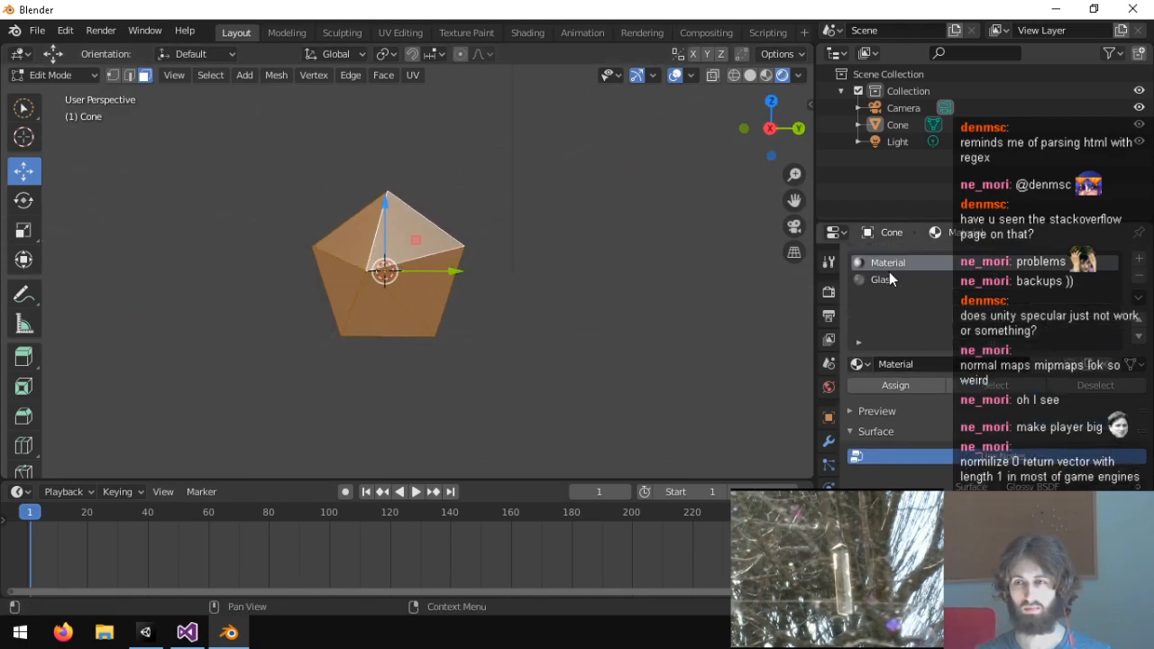
{"action": "left_click", "coordinate": [905, 279]}
{"action": "left_click", "coordinate": [894, 384]}
{"action": "middle_click_drag", "start_coordinate": [510, 189], "coordinate": [595, 201]}
{"action": "left_click", "coordinate": [562, 206]}
{"action": "scroll", "coordinate": [1025, 463], "scroll_direction": "down", "scroll_amount": 3}
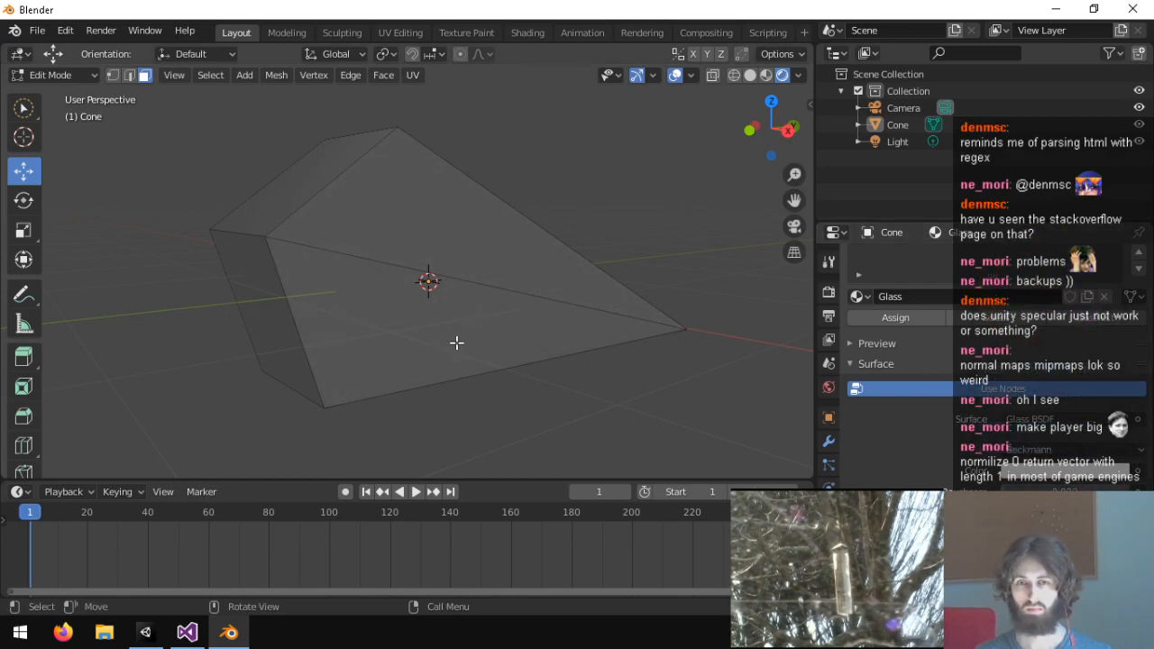
Examine the Glass material's colour and the cone's shading from another angle.
{"action": "left_click", "coordinate": [1067, 483]}
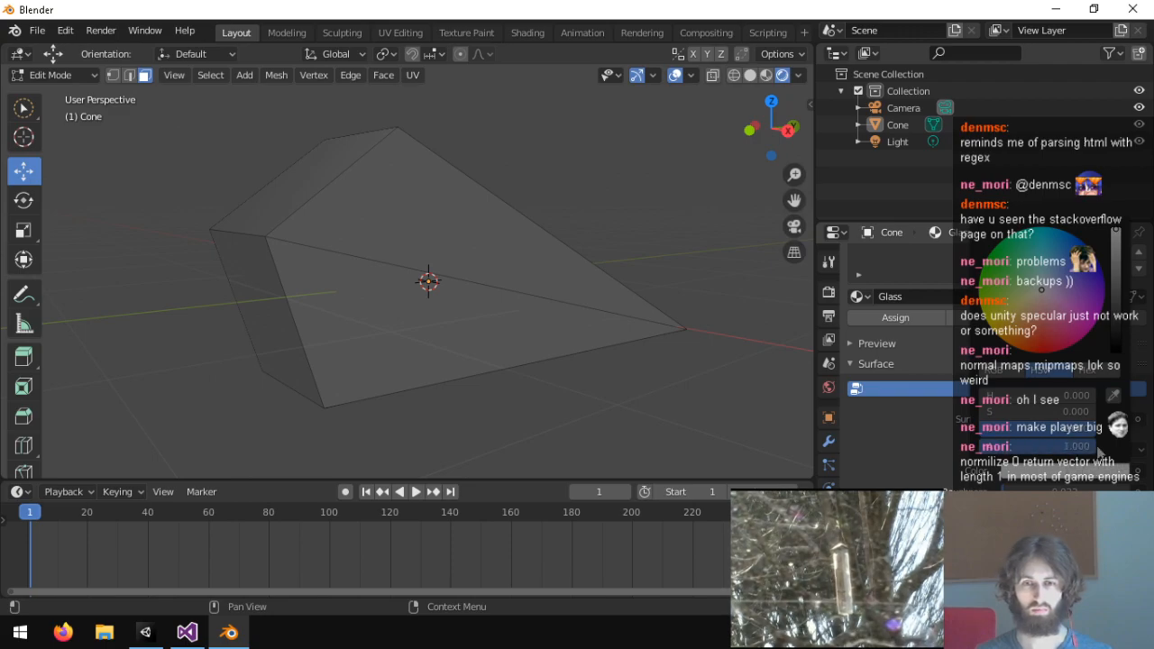
{"action": "right_click", "coordinate": [503, 266]}
{"action": "right_click", "coordinate": [470, 230]}
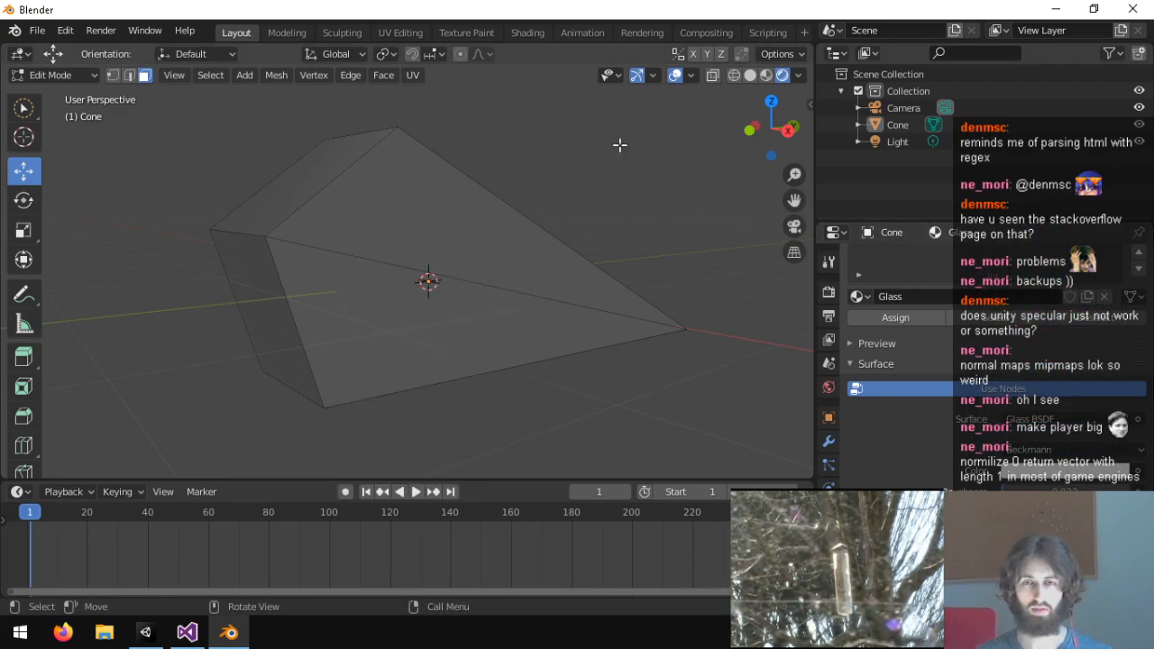
{"action": "mouse_move", "coordinate": [464, 172]}
{"action": "middle_mouse_down"}
{"action": "mouse_move", "coordinate": [546, 259]}
{"action": "mouse_move", "coordinate": [519, 222]}
{"action": "mouse_move", "coordinate": [443, 226]}
{"action": "mouse_move", "coordinate": [589, 114]}
{"action": "mouse_move", "coordinate": [525, 178]}
{"action": "mouse_move", "coordinate": [405, 216]}
{"action": "mouse_move", "coordinate": [297, 283]}
{"action": "mouse_move", "coordinate": [271, 178]}
{"action": "mouse_move", "coordinate": [399, 226]}
{"action": "mouse_move", "coordinate": [505, 225]}
{"action": "mouse_move", "coordinate": [423, 212]}
{"action": "mouse_move", "coordinate": [482, 259]}
{"action": "mouse_move", "coordinate": [402, 271]}
{"action": "mouse_move", "coordinate": [559, 199]}
{"action": "middle_mouse_up"}
{"action": "scroll", "coordinate": [520, 222], "scroll_direction": "up", "scroll_amount": 9}
{"action": "key", "text": "Left"}
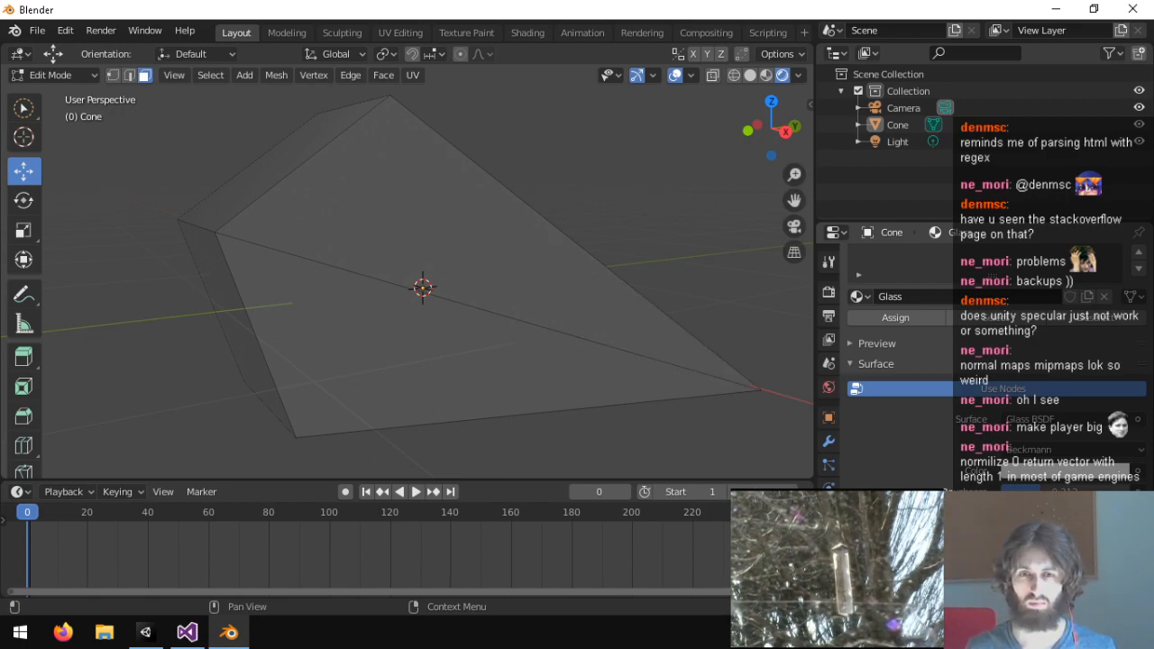
{"action": "middle_click_drag", "start_coordinate": [529, 358], "coordinate": [471, 337]}
Select the light and look through the render, output, view layer, scene, world and object properties.
{"action": "left_click", "coordinate": [894, 139]}
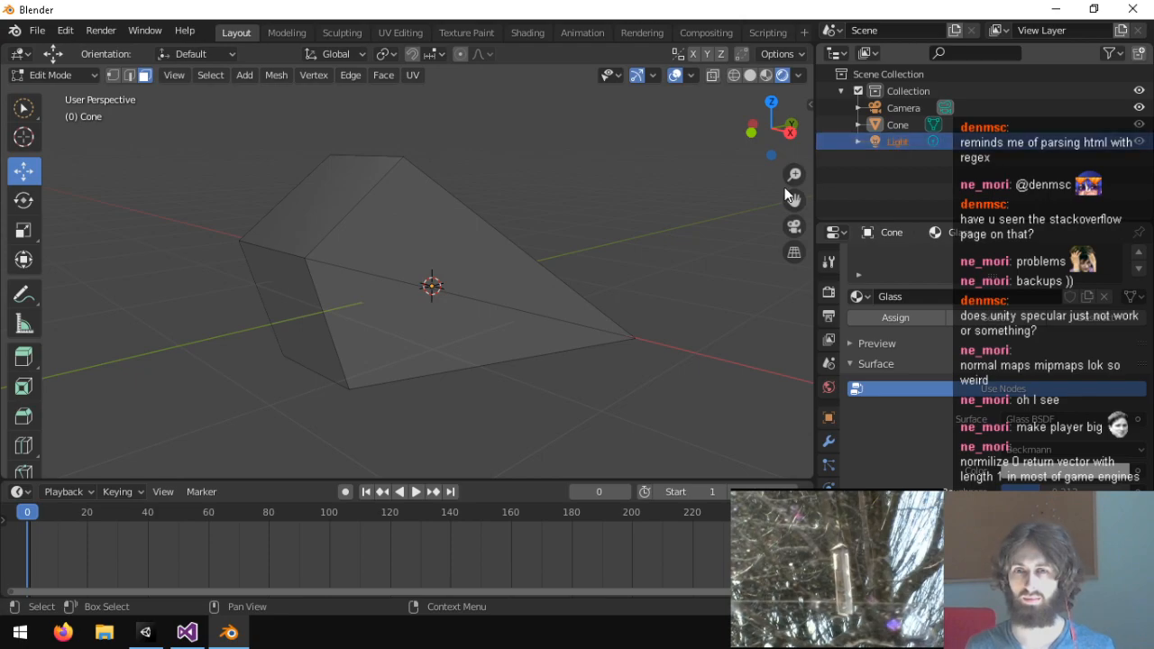
{"action": "scroll", "coordinate": [531, 260], "scroll_direction": "down", "scroll_amount": 5}
{"action": "scroll", "coordinate": [510, 265], "scroll_direction": "up", "scroll_amount": 5}
{"action": "left_click", "coordinate": [828, 292]}
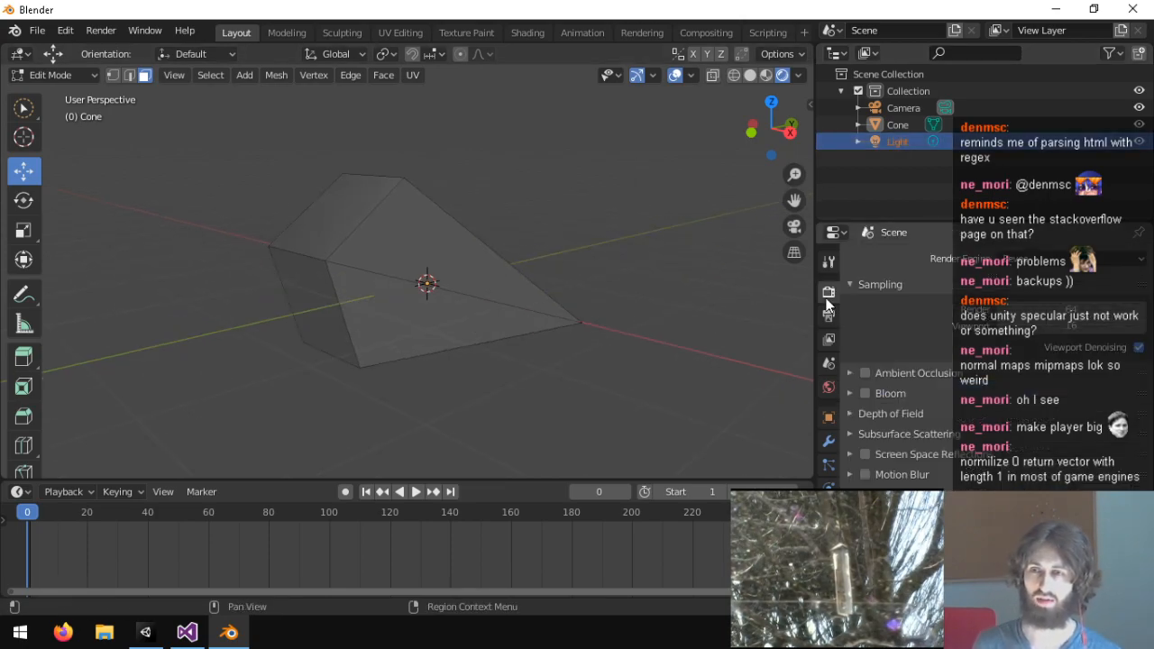
{"action": "left_click", "coordinate": [829, 315]}
{"action": "left_click", "coordinate": [825, 340]}
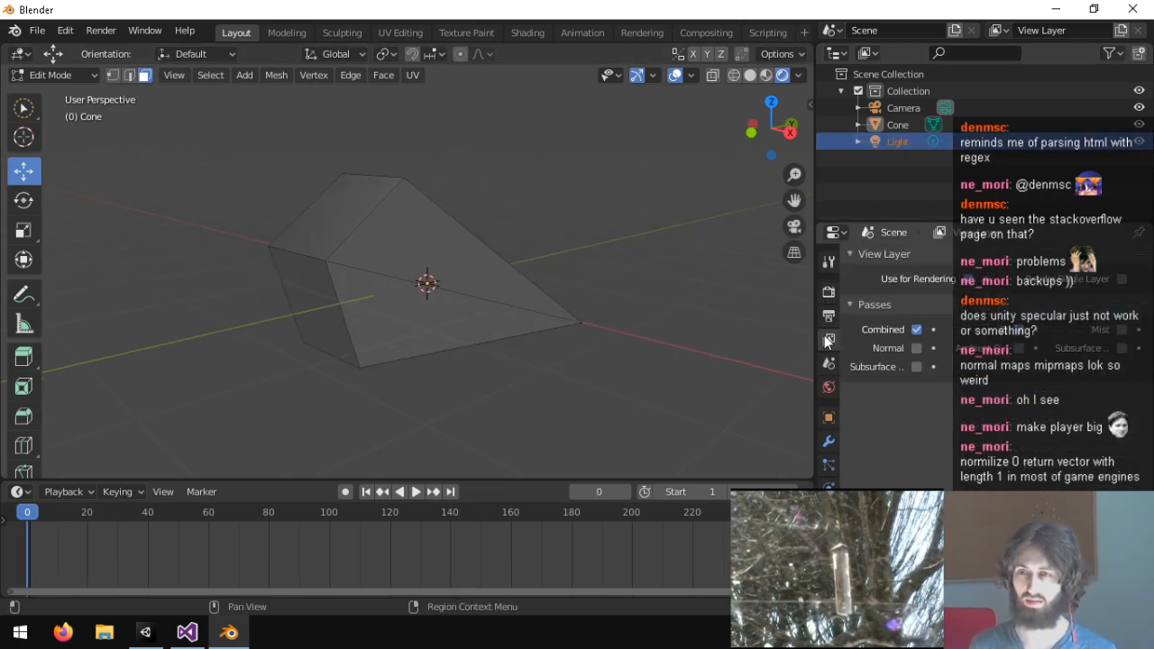
{"action": "left_click", "coordinate": [828, 362]}
{"action": "left_click", "coordinate": [829, 386]}
{"action": "left_click", "coordinate": [828, 418]}
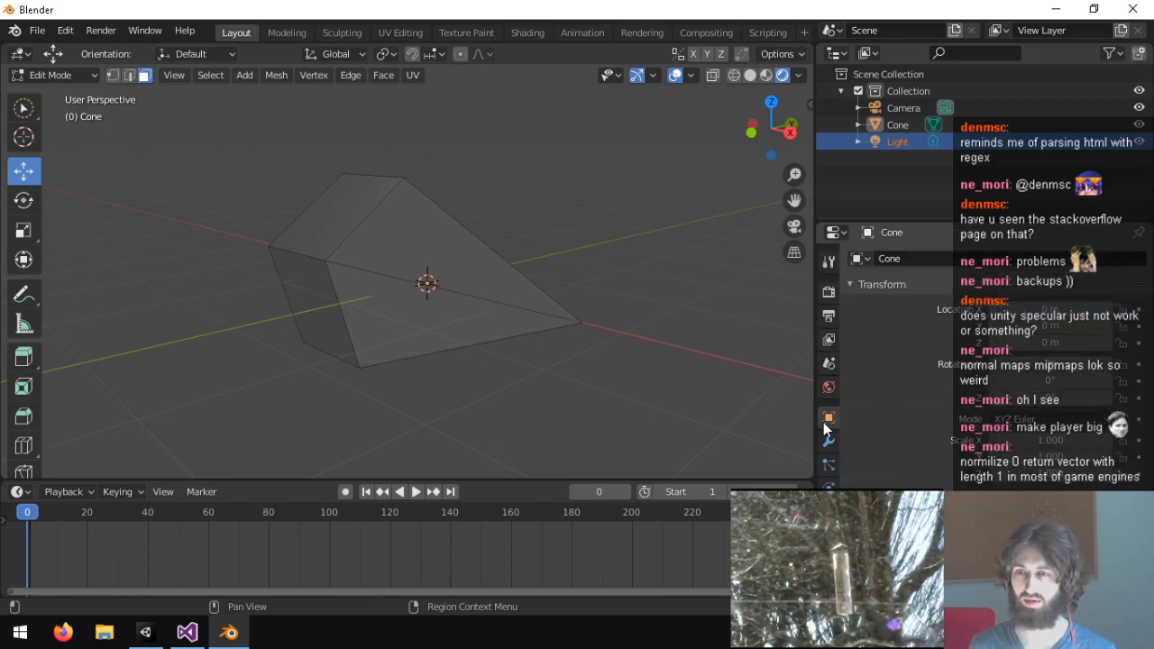
{"action": "left_click", "coordinate": [830, 388]}
{"action": "left_click", "coordinate": [829, 362]}
{"action": "left_click", "coordinate": [829, 339]}
{"action": "left_click", "coordinate": [828, 317]}
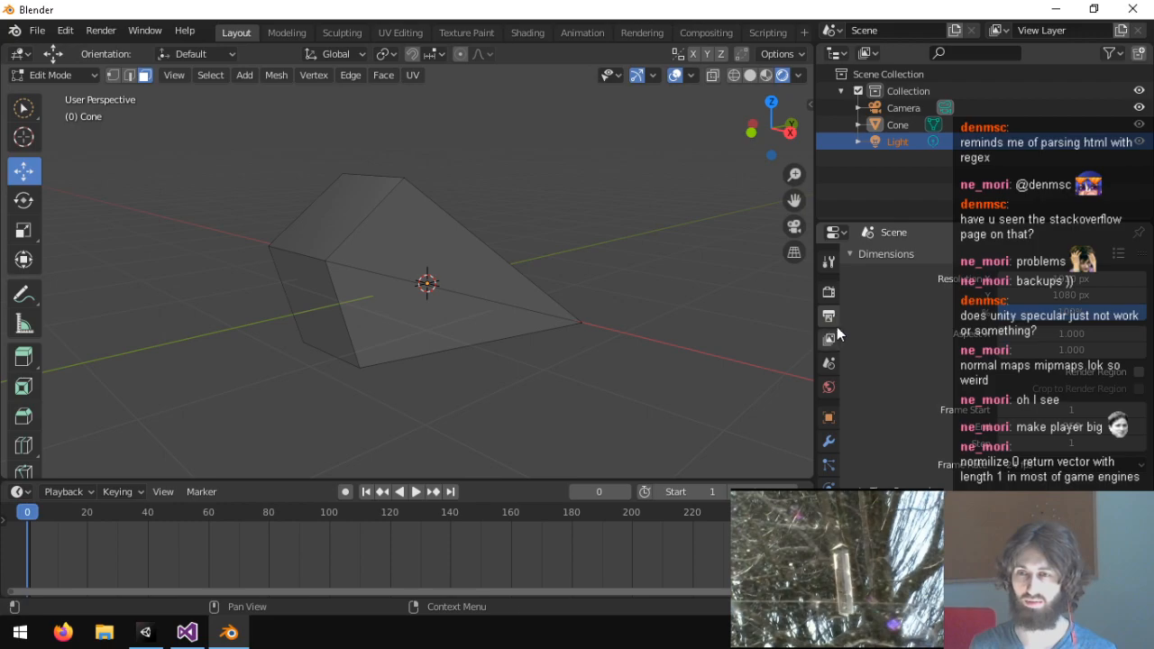
Switch the scene's render engine to Cycles and check how the cone renders.
{"action": "left_click", "coordinate": [830, 293]}
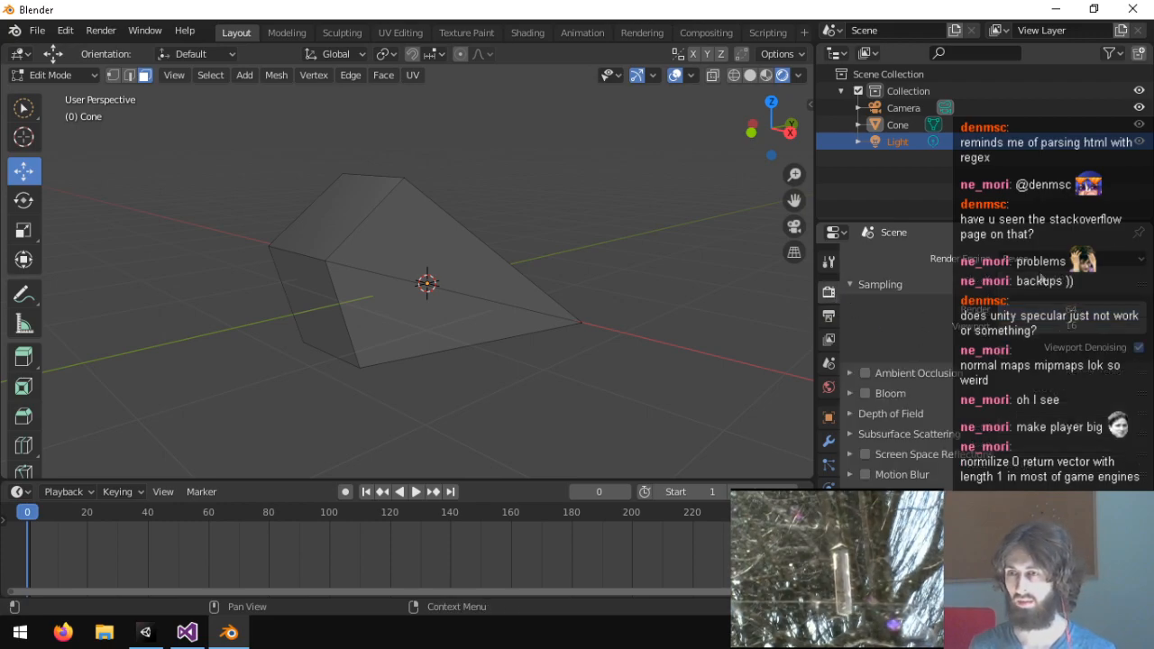
{"action": "left_click", "coordinate": [1037, 260]}
{"action": "left_click", "coordinate": [1037, 320]}
{"action": "middle_click_drag", "start_coordinate": [683, 334], "coordinate": [614, 280]}
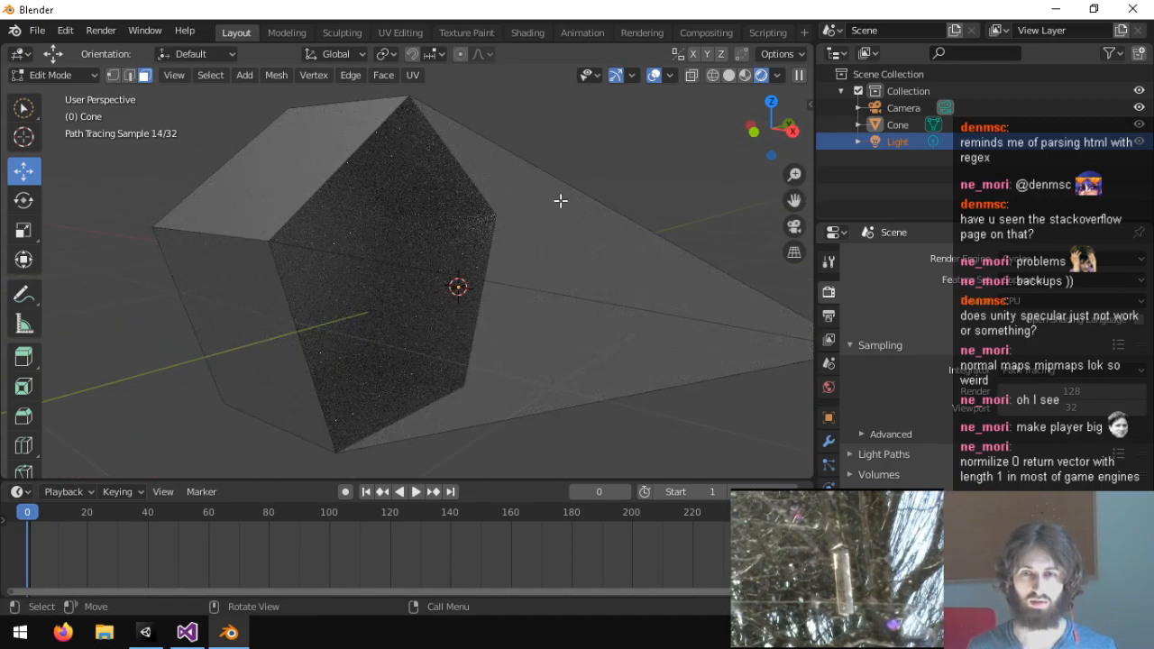
{"action": "scroll", "coordinate": [560, 200], "scroll_direction": "down", "scroll_amount": 3}
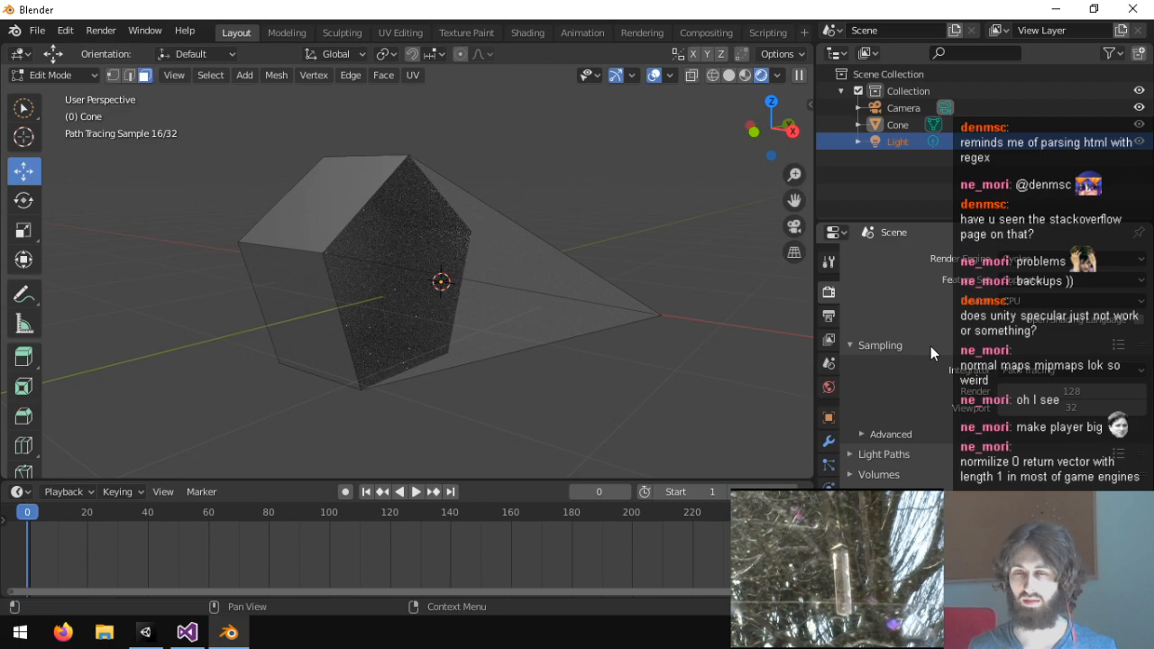
Return to the Glass material's settings and set its roughness to 1.000.
{"action": "left_click", "coordinate": [850, 346]}
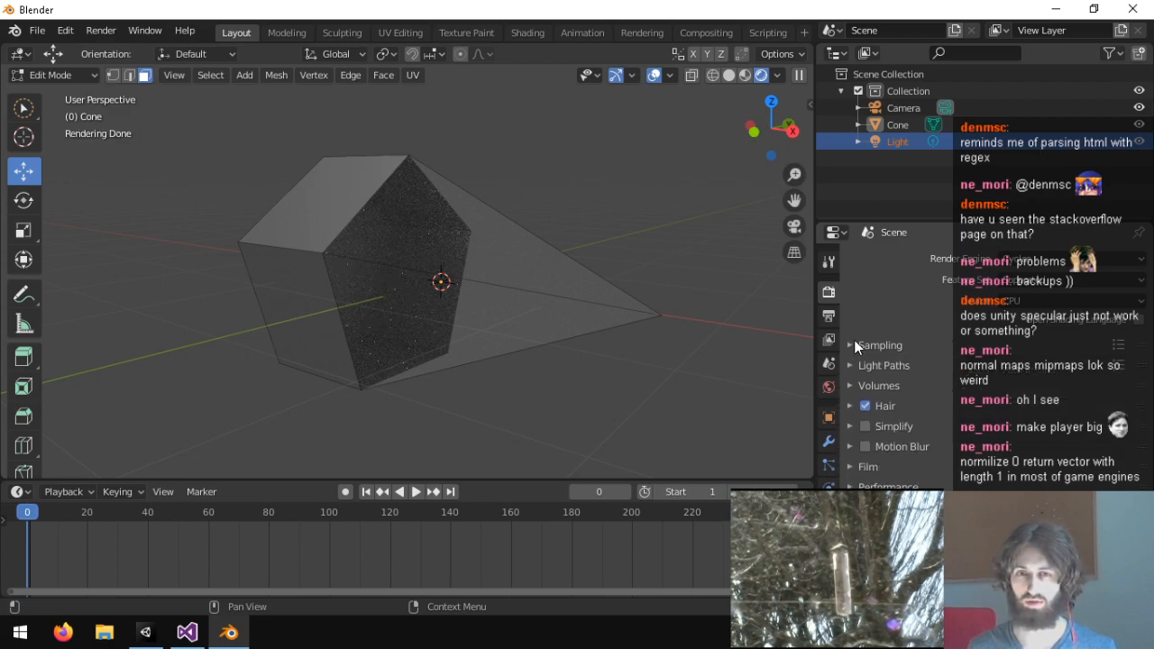
{"action": "left_click", "coordinate": [829, 559]}
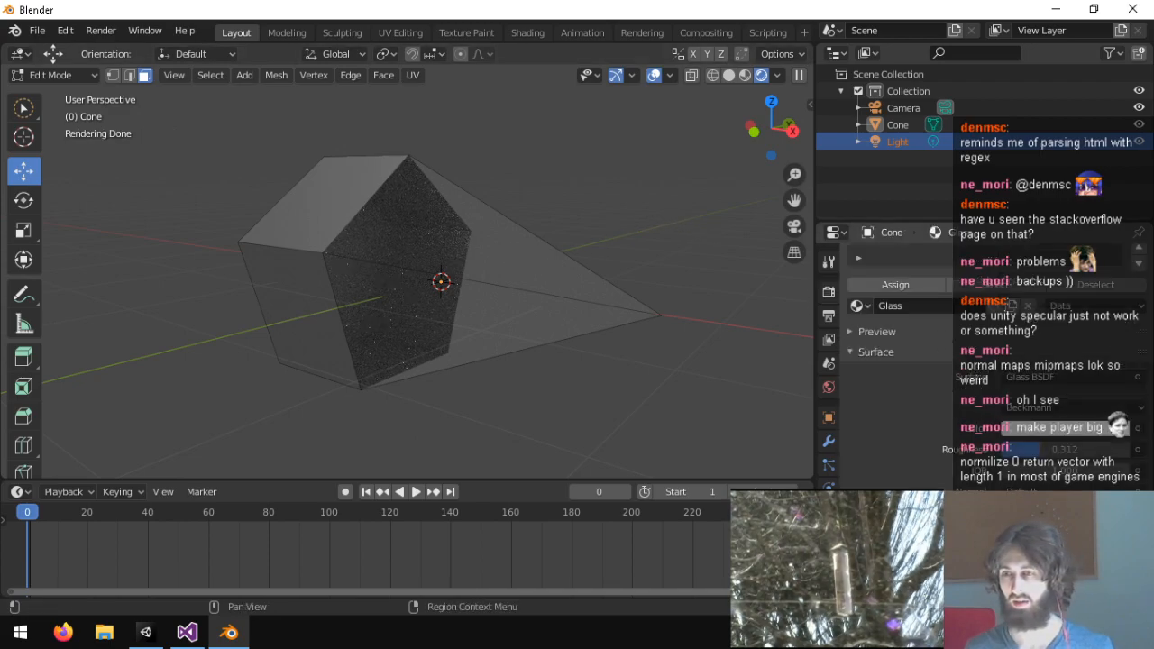
{"action": "left_click_drag", "start_coordinate": [1065, 450], "coordinate": [1147, 453]}
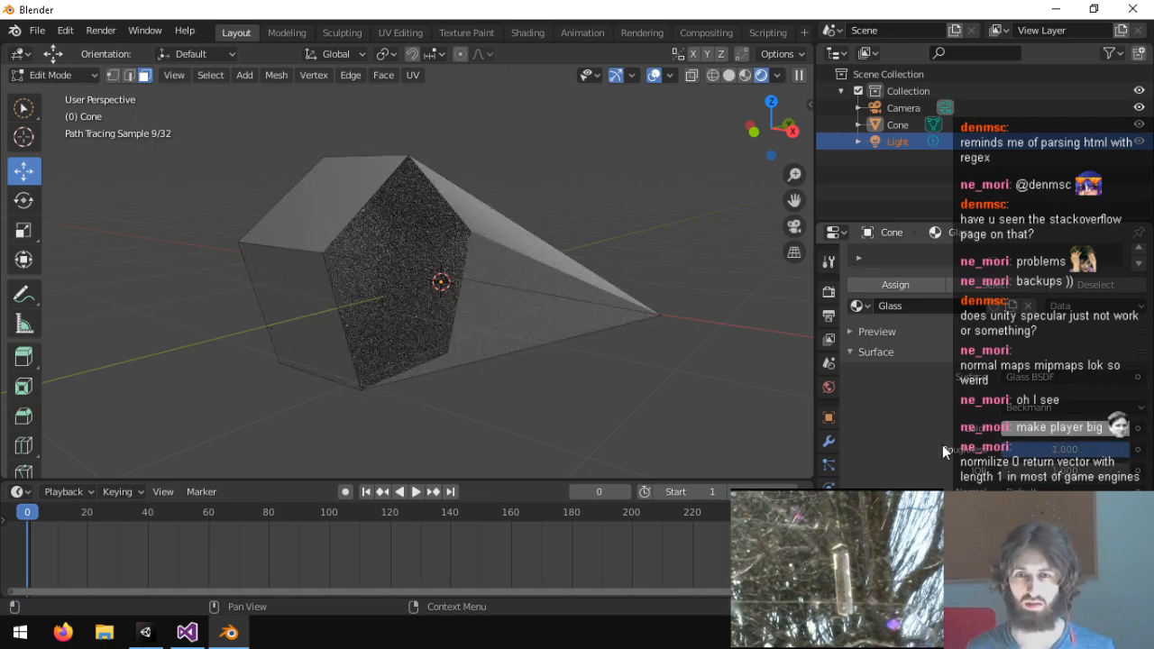
Set the Glass material's colour to full brightness, with value and alpha both at 1.000.
{"action": "left_click", "coordinate": [1046, 431]}
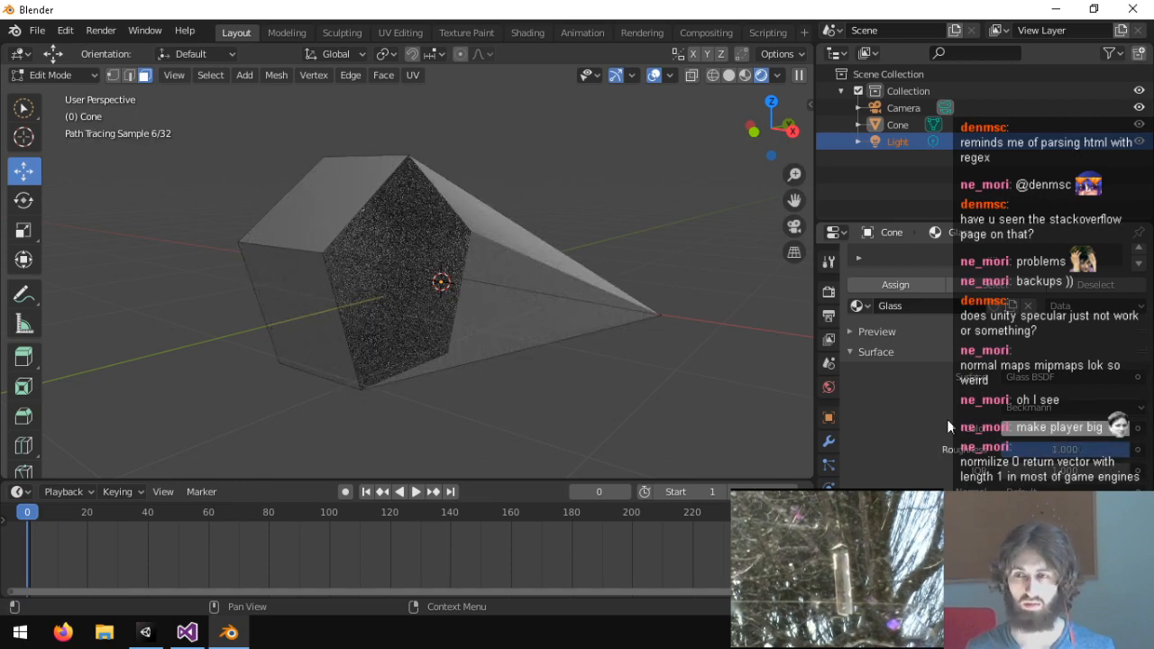
{"action": "left_click", "coordinate": [1056, 435]}
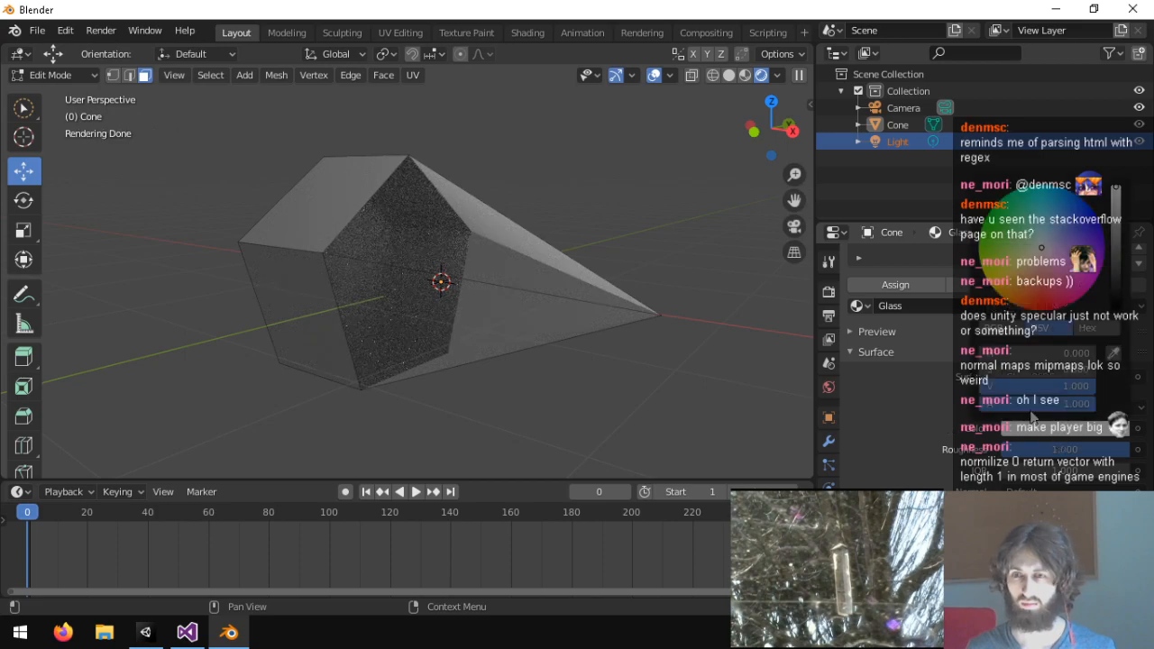
{"action": "left_click_drag", "start_coordinate": [1057, 405], "coordinate": [1108, 409]}
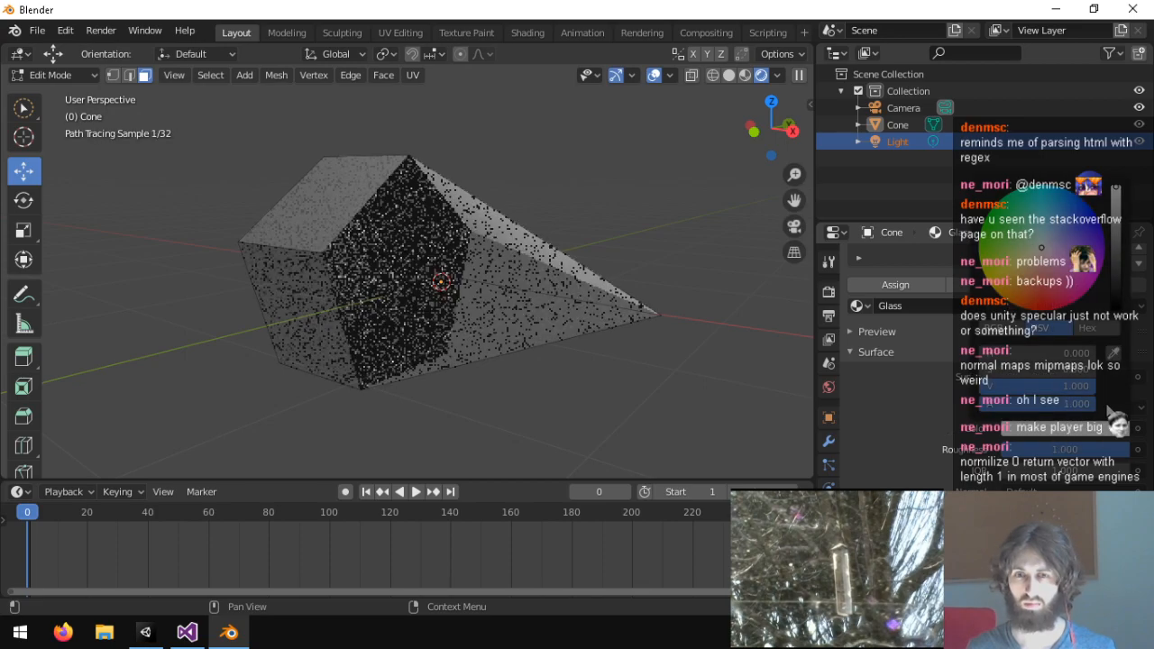
{"action": "left_click_drag", "start_coordinate": [1116, 236], "coordinate": [1119, 209]}
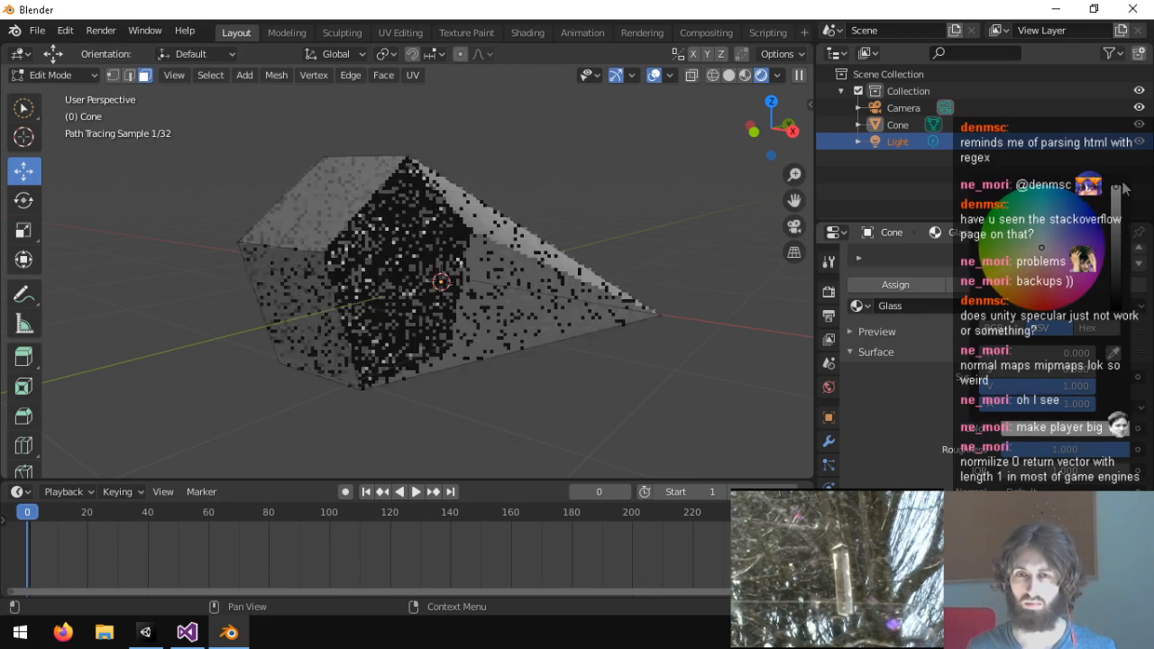
{"action": "middle_click_drag", "start_coordinate": [679, 268], "coordinate": [590, 316]}
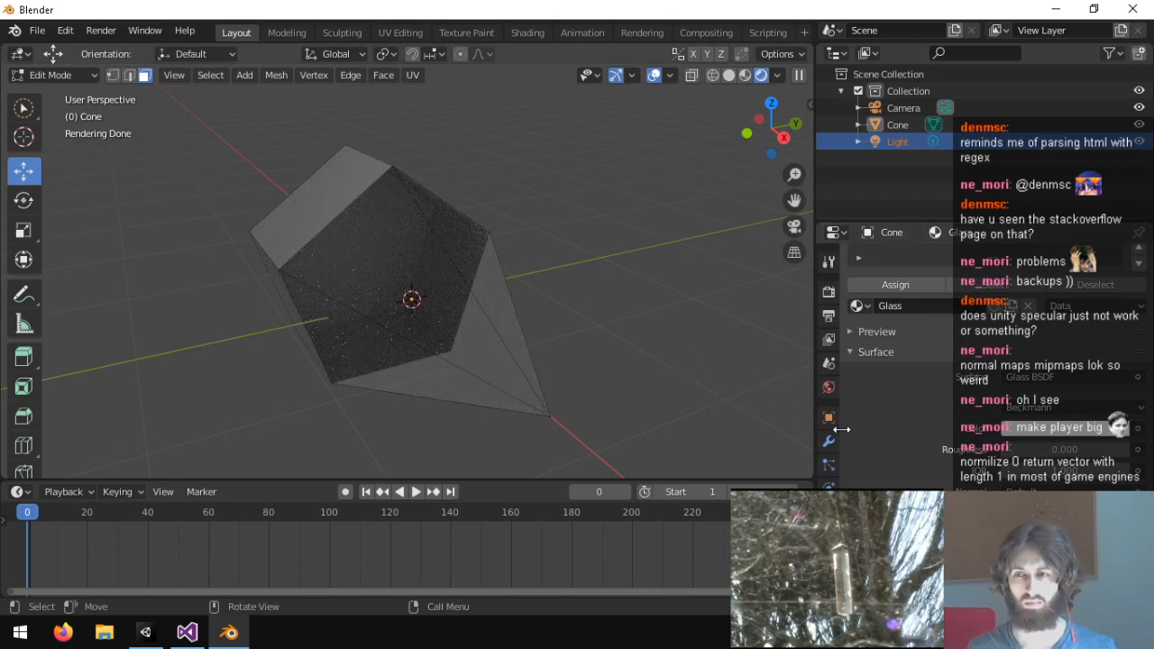
Set the Glass material's IOR to 1.3 and inspect the refraction from several angles.
{"action": "left_click", "coordinate": [1062, 470]}
{"action": "type", "text": "1.3"}
{"action": "key", "text": "Return"}
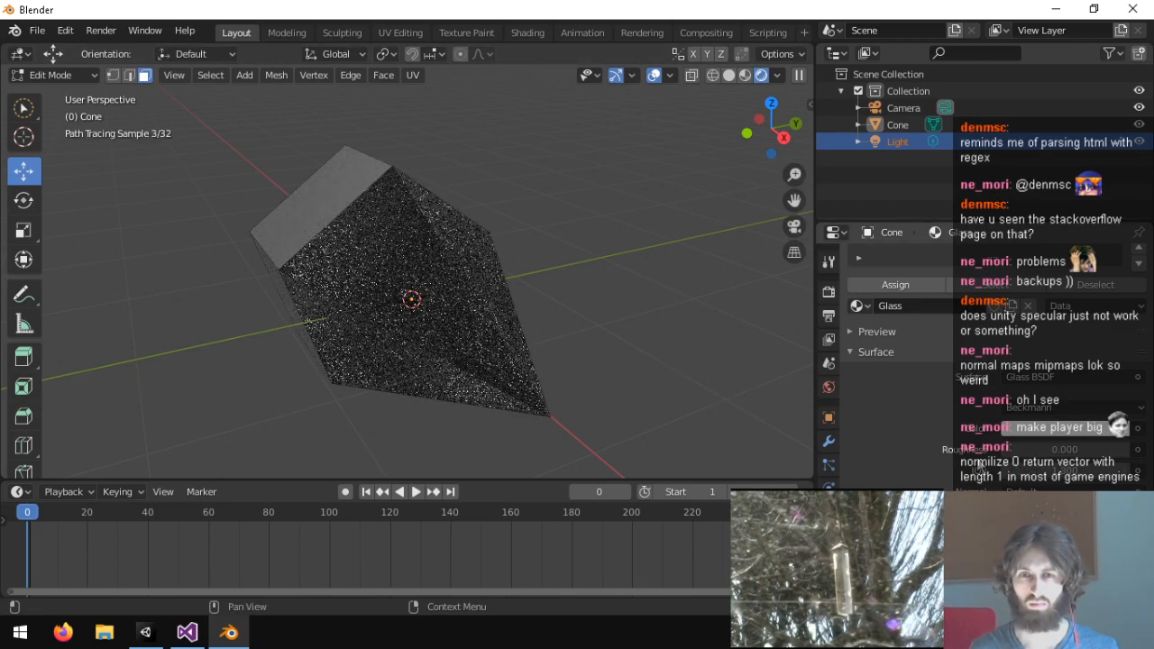
{"action": "middle_click_drag", "start_coordinate": [556, 309], "coordinate": [575, 269]}
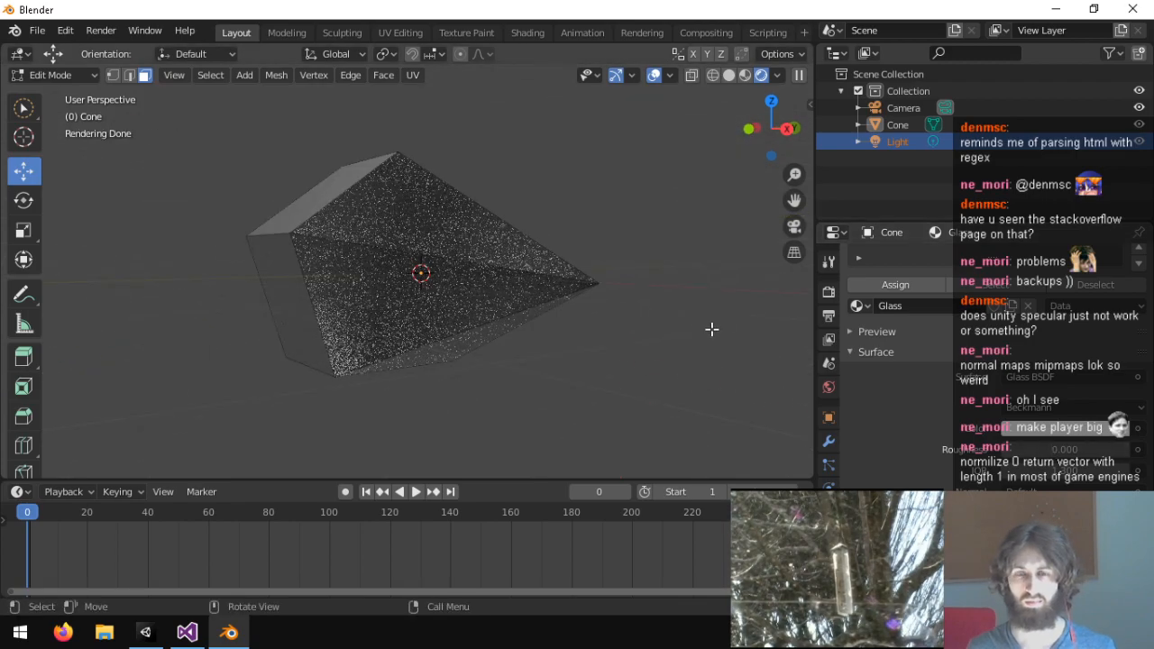
{"action": "mouse_move", "coordinate": [646, 330]}
{"action": "middle_mouse_down"}
{"action": "mouse_move", "coordinate": [507, 376]}
{"action": "mouse_move", "coordinate": [531, 382]}
{"action": "middle_mouse_up"}
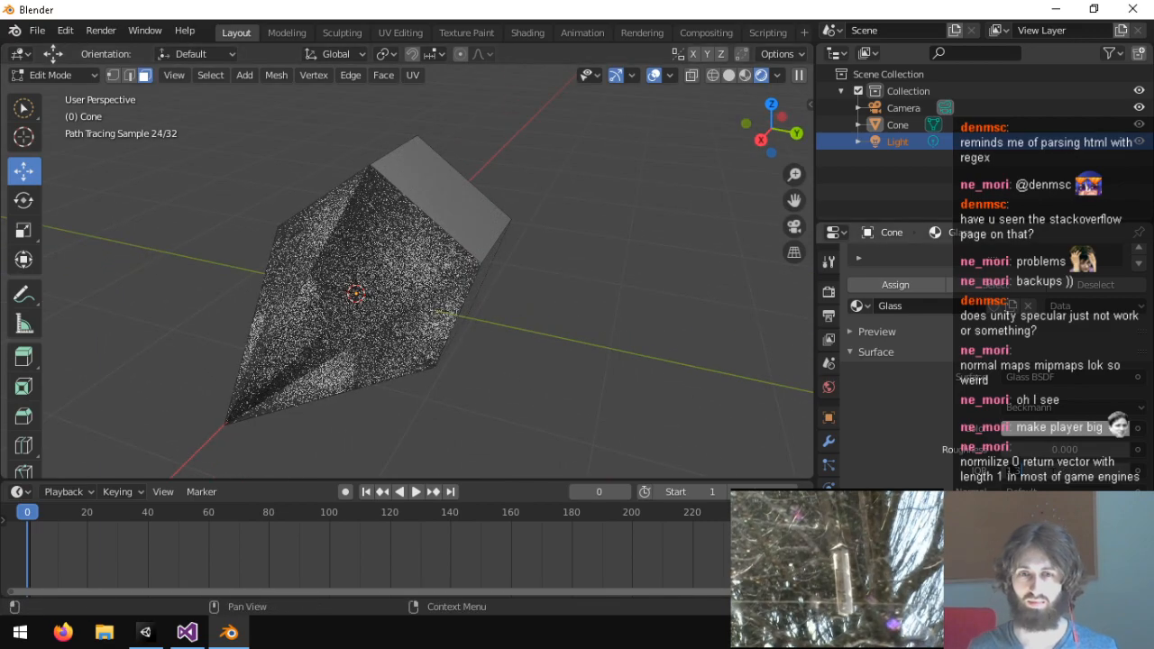
Set the Glass material's IOR to 1.1 and check the cone from another angle.
{"action": "type", "text": "1.1"}
{"action": "key", "text": "Return"}
{"action": "middle_click_drag", "start_coordinate": [481, 318], "coordinate": [570, 283]}
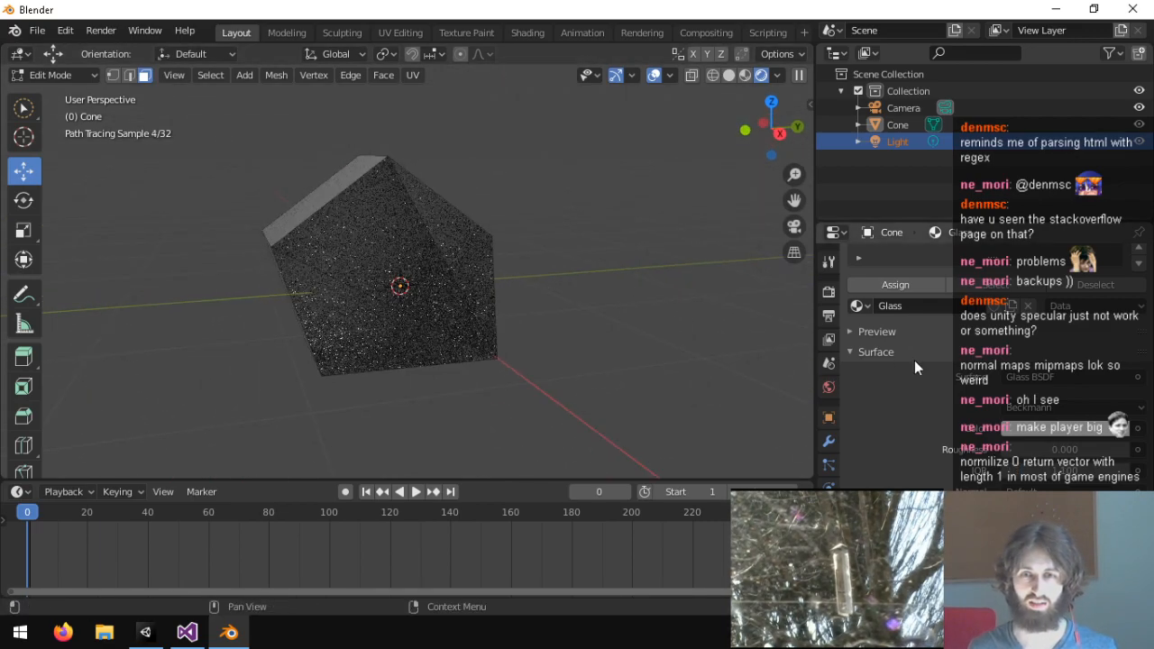
Set the alpha of the Glass material's colour to 0.000.
{"action": "left_click", "coordinate": [1064, 435]}
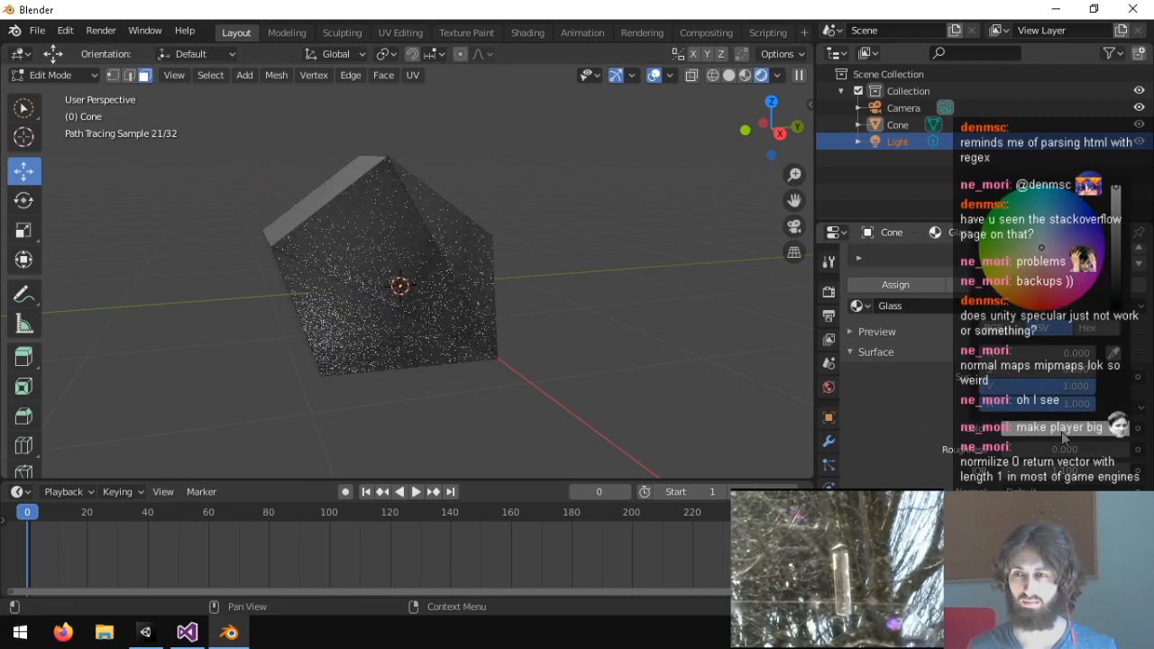
{"action": "left_click_drag", "start_coordinate": [1052, 406], "coordinate": [938, 406]}
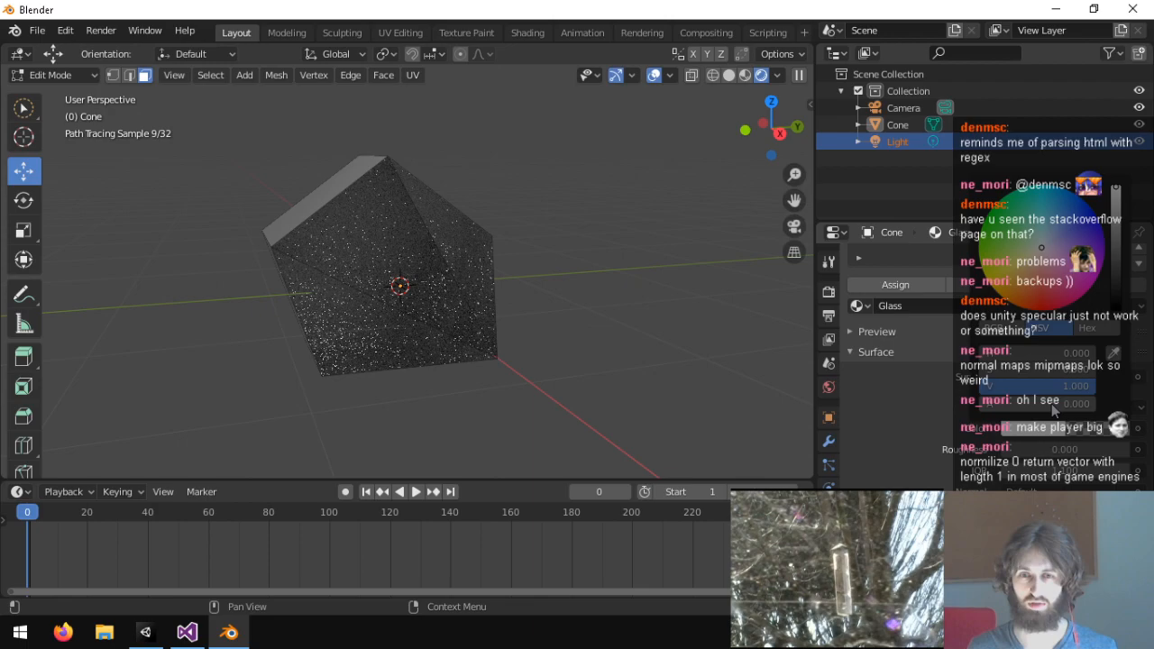
Inspect the rendered glass cone from several angles, both up close and from farther away.
{"action": "middle_click_drag", "start_coordinate": [469, 286], "coordinate": [623, 279]}
{"action": "mouse_move", "coordinate": [741, 331]}
{"action": "middle_mouse_down"}
{"action": "mouse_move", "coordinate": [600, 289]}
{"action": "mouse_move", "coordinate": [550, 312]}
{"action": "mouse_move", "coordinate": [774, 331]}
{"action": "mouse_move", "coordinate": [505, 288]}
{"action": "middle_mouse_up"}
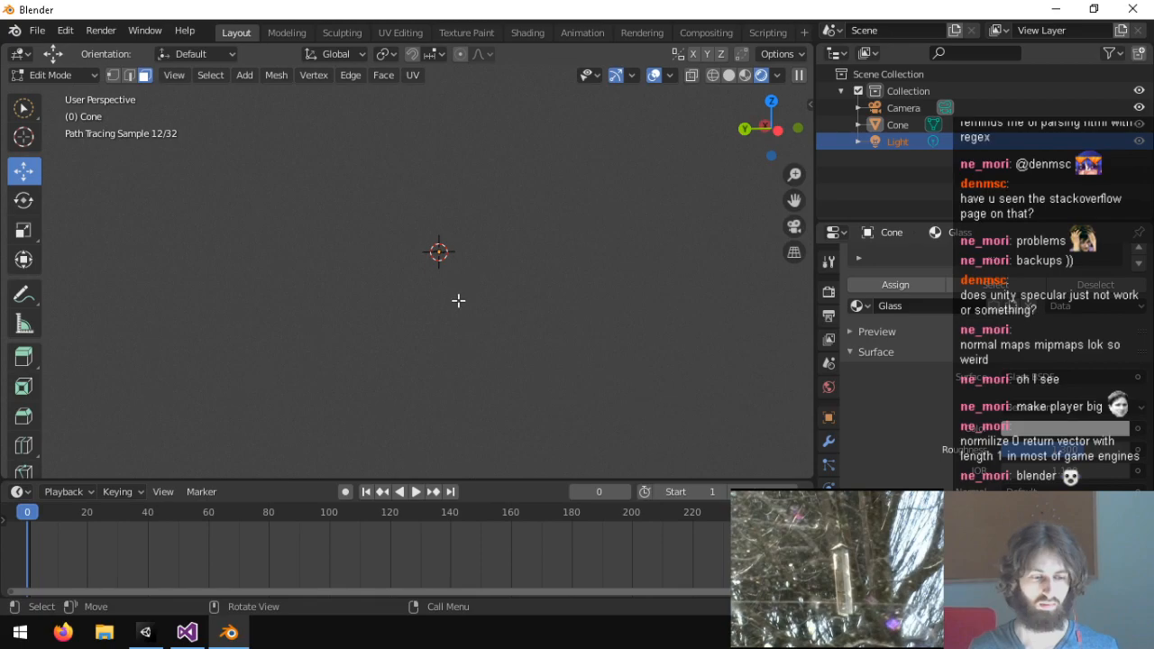
{"action": "scroll", "coordinate": [458, 301], "scroll_direction": "down", "scroll_amount": 3}
{"action": "scroll", "coordinate": [458, 302], "scroll_direction": "up", "scroll_amount": 3}
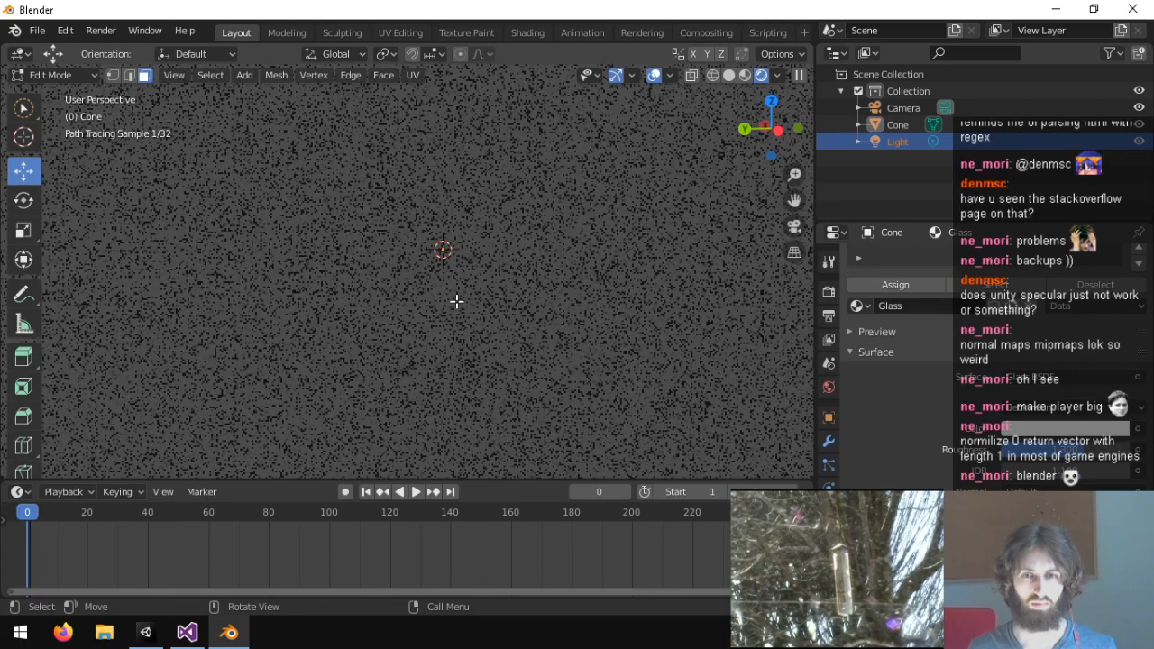
{"action": "mouse_move", "coordinate": [457, 301]}
{"action": "middle_mouse_down", "text": "shift"}
{"action": "mouse_move", "coordinate": [415, 256]}
{"action": "mouse_move", "coordinate": [580, 309]}
{"action": "middle_mouse_up", "text": "shift"}
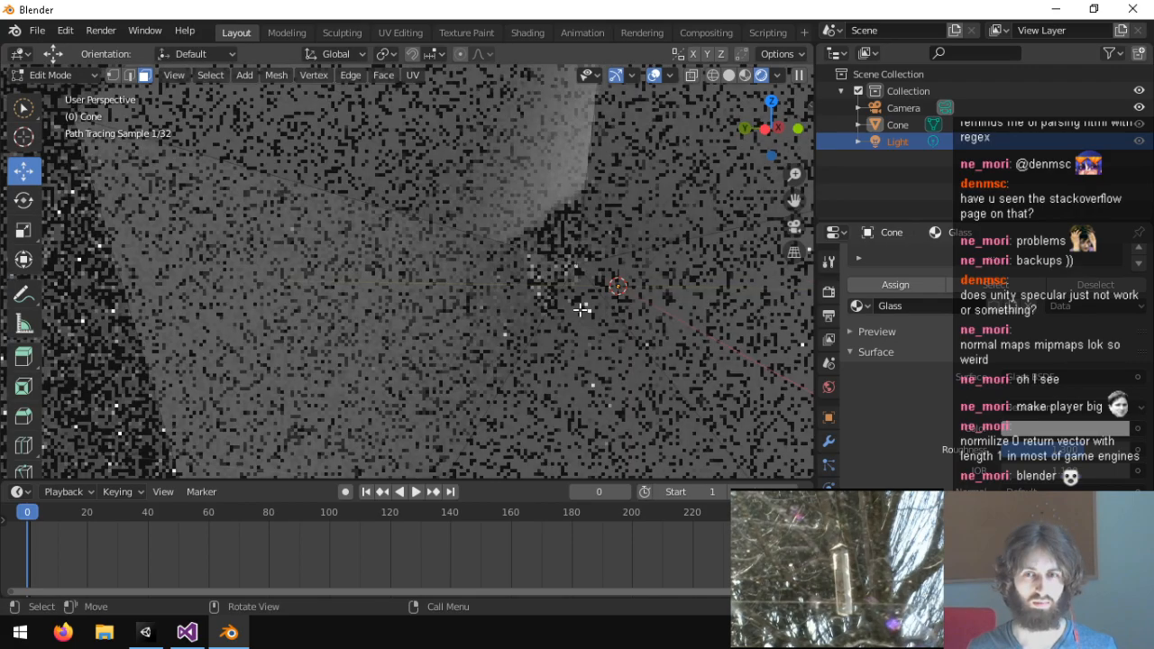
{"action": "scroll", "coordinate": [580, 309], "scroll_direction": "down", "scroll_amount": 1}
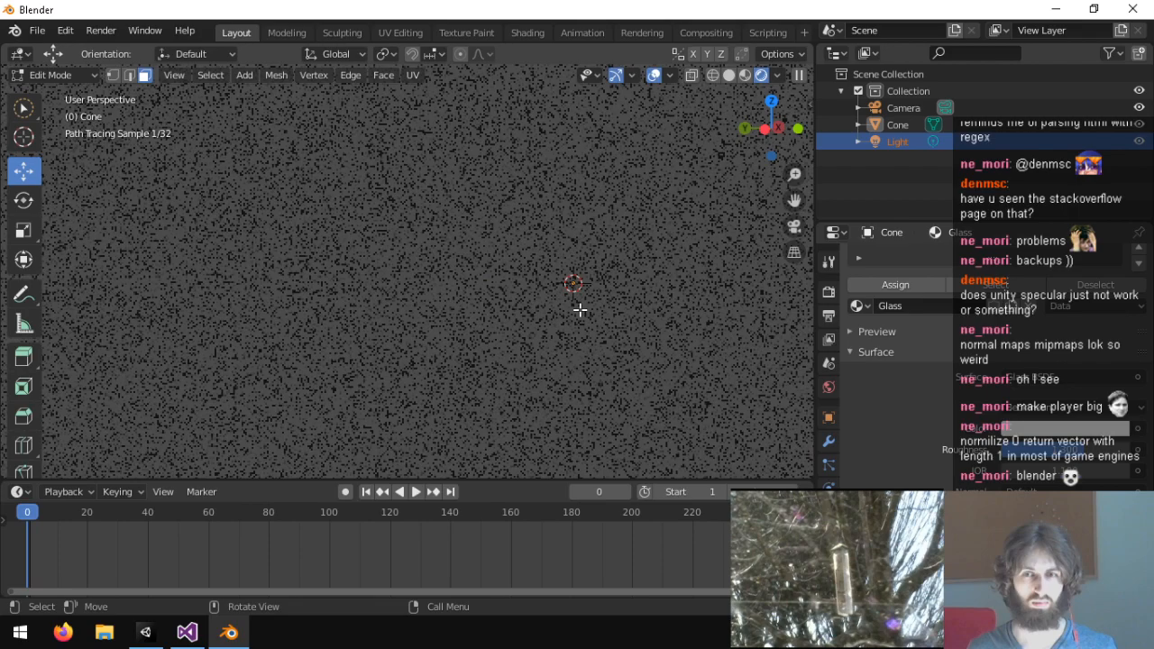
{"action": "middle_click_drag", "start_coordinate": [580, 309], "coordinate": [356, 327]}
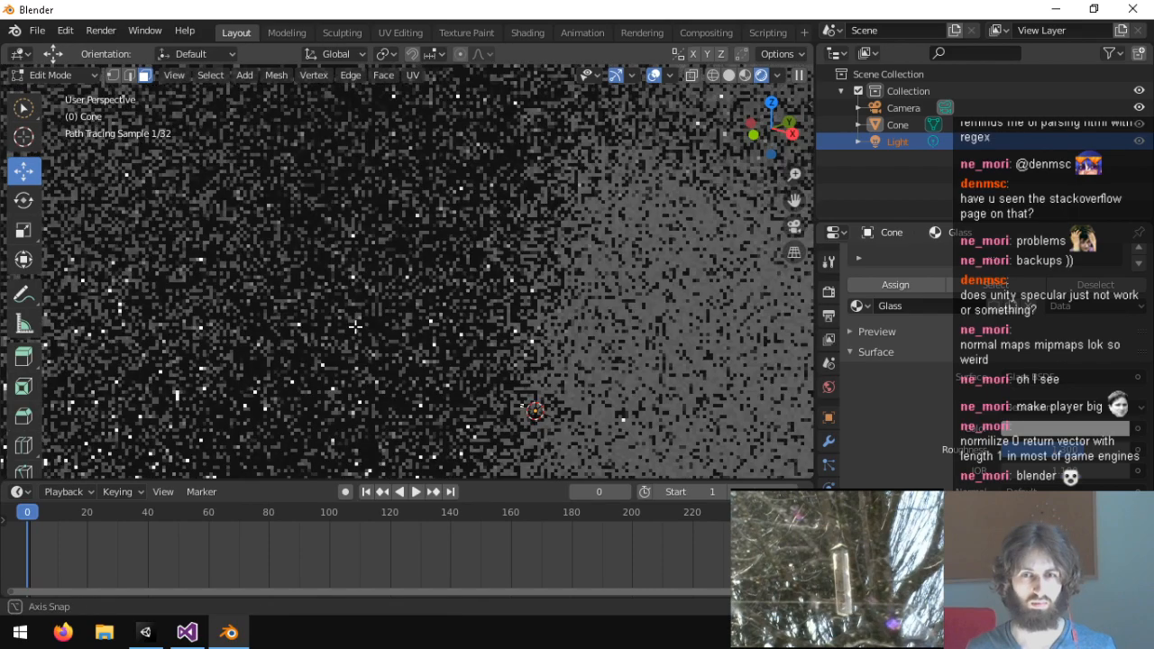
{"action": "scroll", "coordinate": [355, 327], "scroll_direction": "down", "scroll_amount": 6}
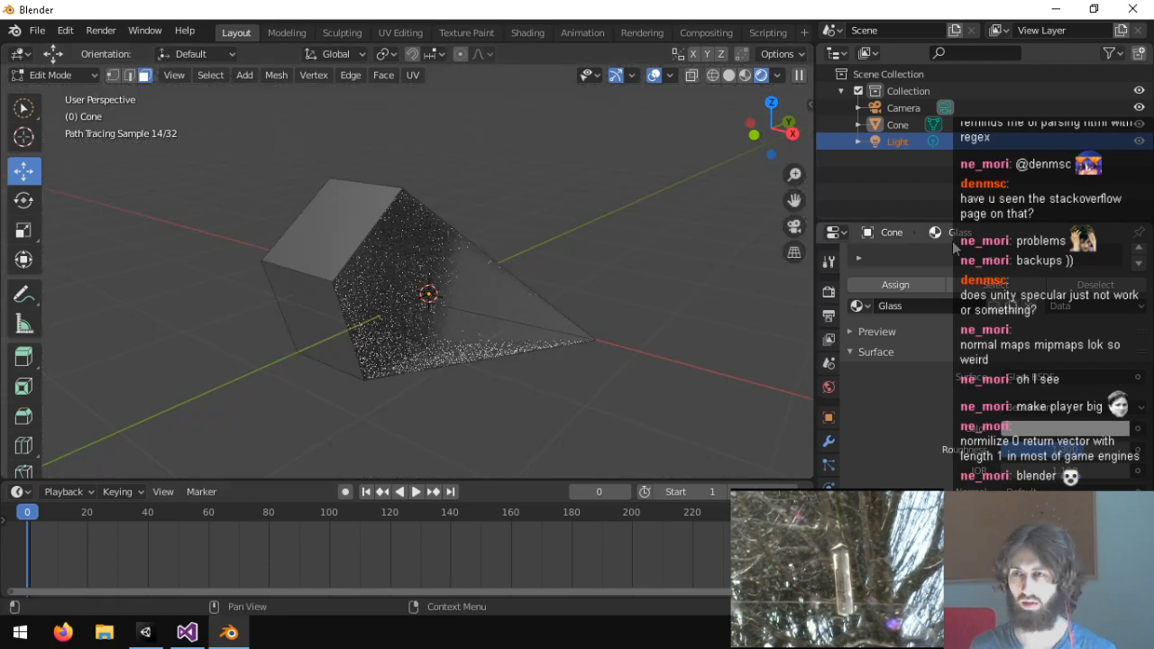
Look through the cone's object, modifier, physics and mesh data properties, with the viewport shading switched to Material Preview.
{"action": "left_click", "coordinate": [829, 418]}
{"action": "left_click", "coordinate": [829, 441]}
{"action": "left_click", "coordinate": [824, 478]}
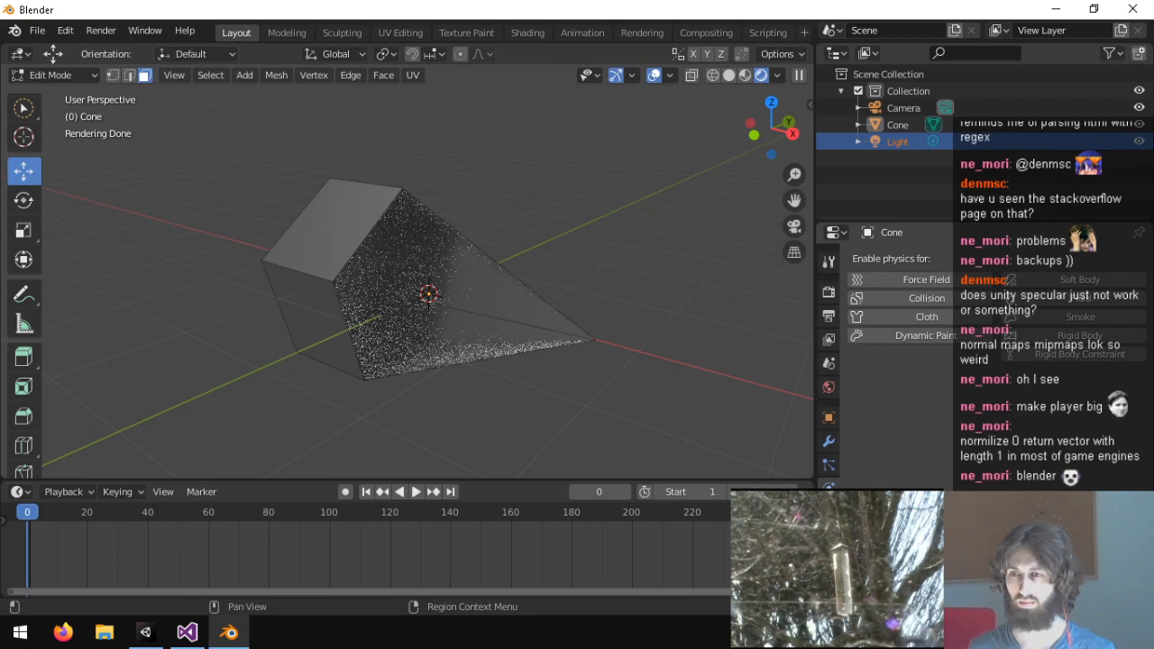
{"action": "left_click", "coordinate": [745, 76]}
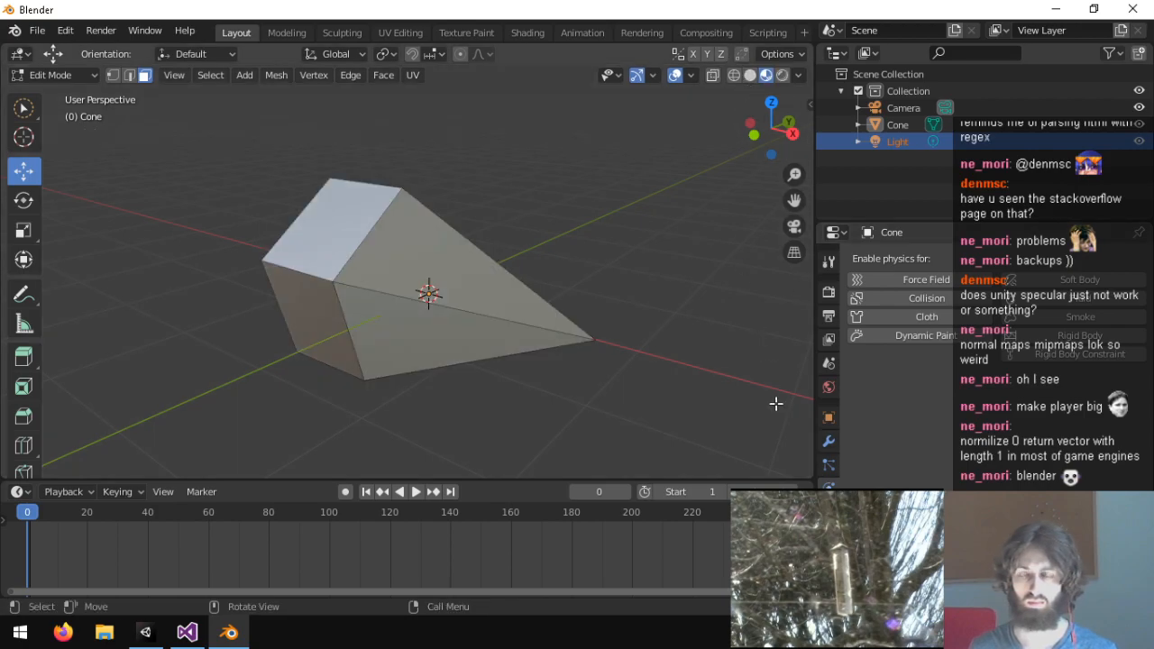
{"action": "left_click", "coordinate": [829, 482]}
{"action": "middle_click_drag", "start_coordinate": [646, 320], "coordinate": [712, 291]}
{"action": "left_click", "coordinate": [829, 535]}
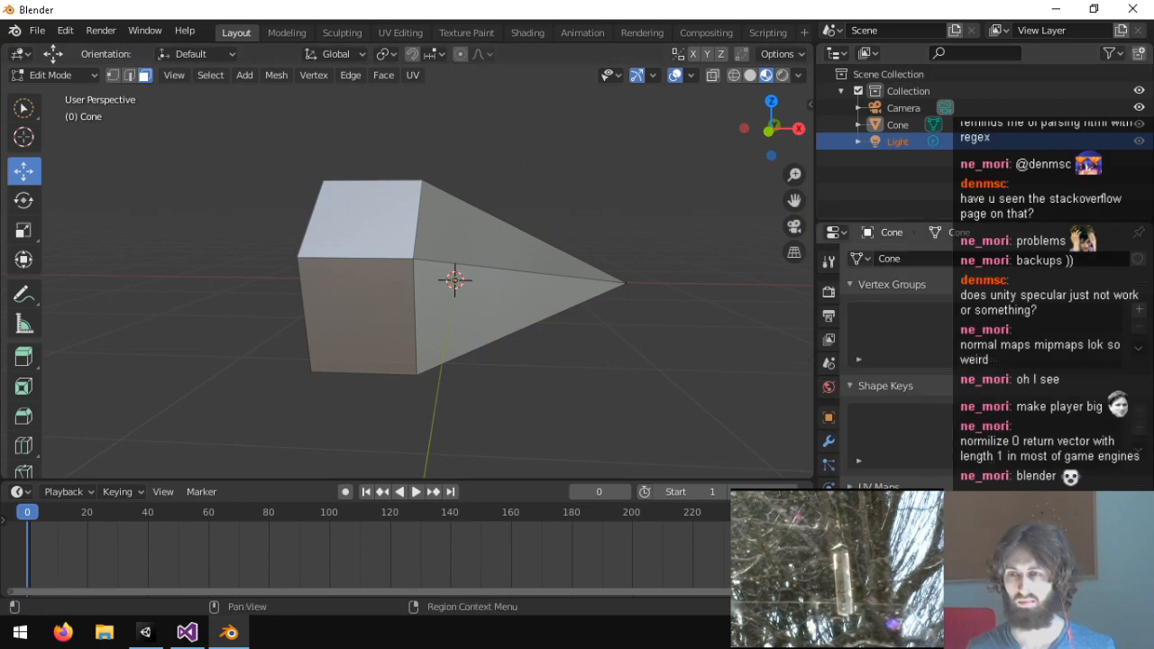
Reveal the 3D viewport's sidebar, widen it, and examine the view settings and active tool options.
{"action": "left_click_drag", "start_coordinate": [810, 102], "coordinate": [738, 126]}
{"action": "left_click", "coordinate": [803, 170]}
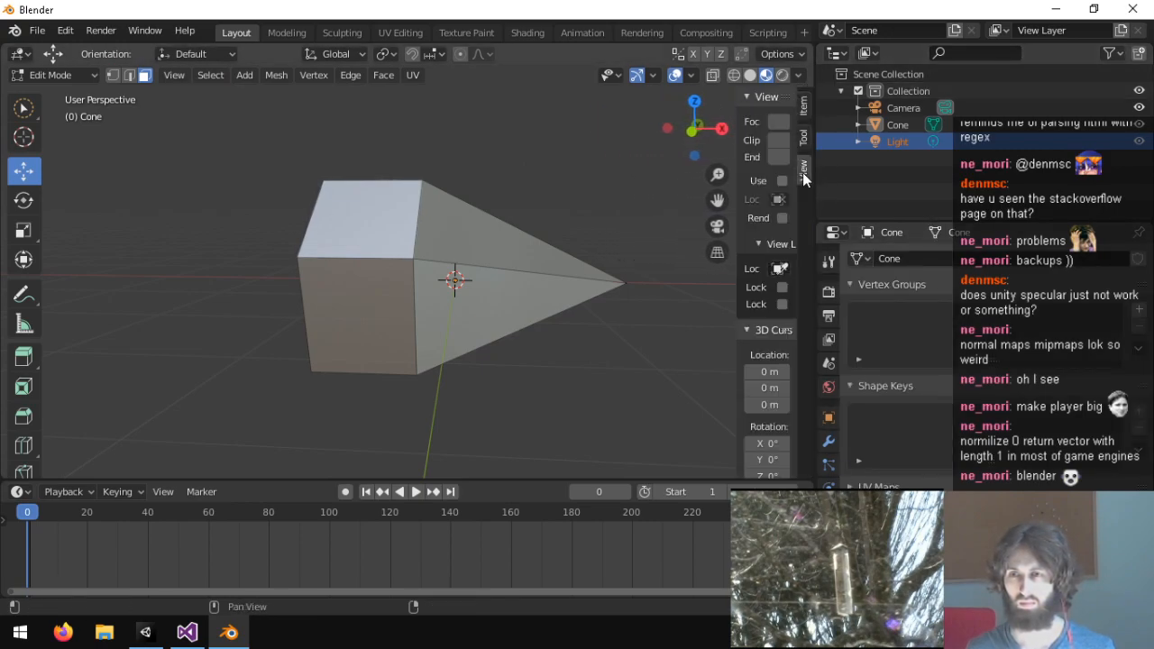
{"action": "left_click_drag", "start_coordinate": [737, 207], "coordinate": [581, 203]}
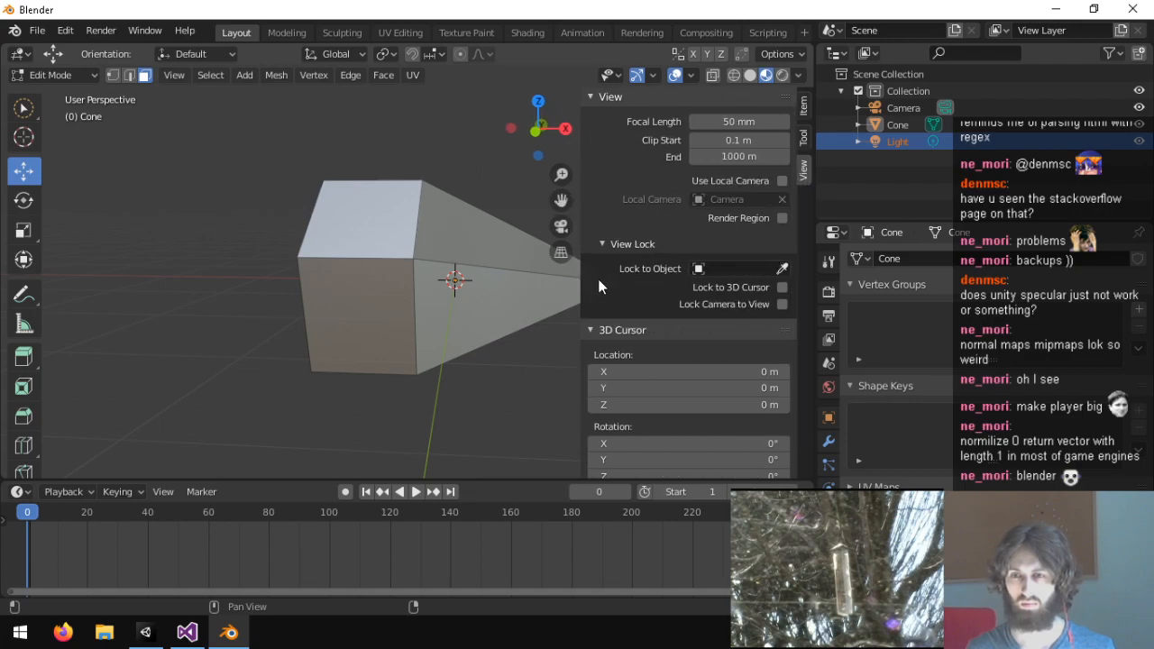
{"action": "scroll", "coordinate": [622, 325], "scroll_direction": "down", "scroll_amount": 3}
{"action": "scroll", "coordinate": [656, 271], "scroll_direction": "up", "scroll_amount": 3}
{"action": "left_click", "coordinate": [804, 137]}
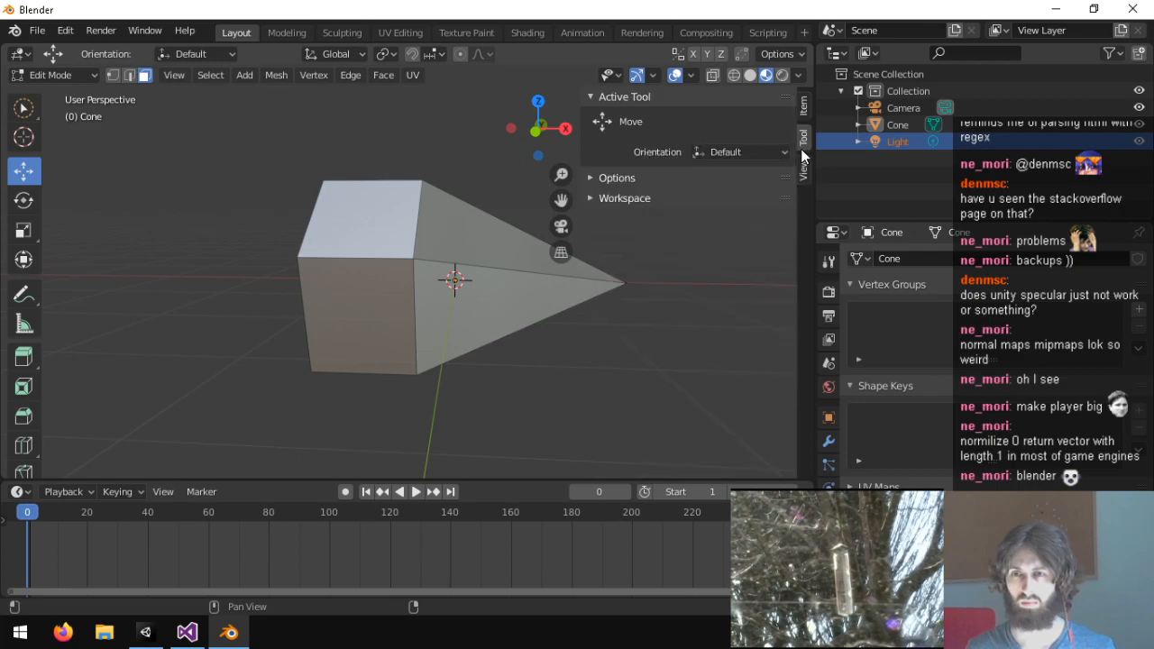
{"action": "left_click", "coordinate": [620, 180]}
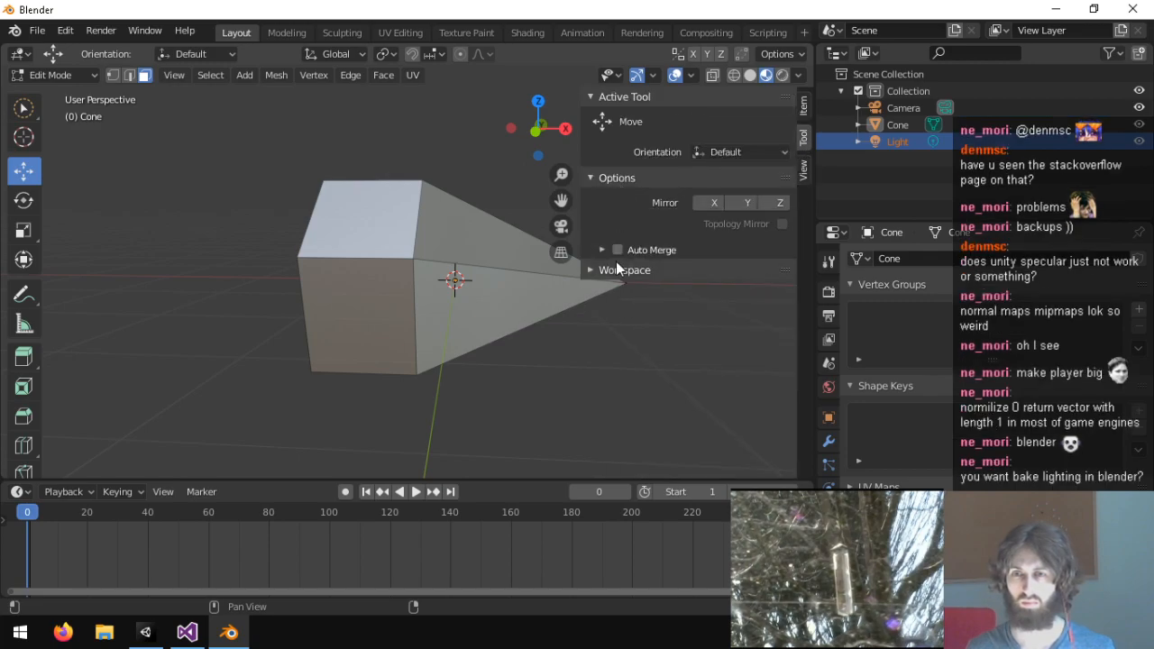
Examine the viewport's view lock, 3D cursor, collections and annotations settings.
{"action": "left_click", "coordinate": [804, 169]}
{"action": "scroll", "coordinate": [685, 214], "scroll_direction": "down", "scroll_amount": 2}
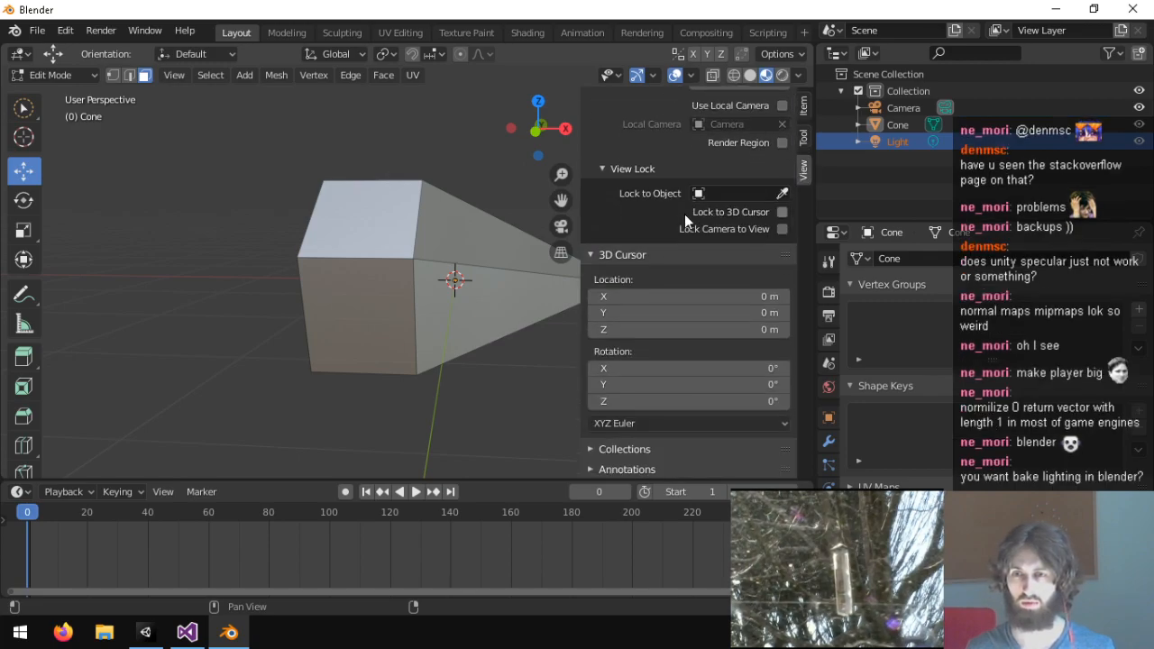
{"action": "left_click", "coordinate": [638, 448]}
{"action": "scroll", "coordinate": [661, 379], "scroll_direction": "down", "scroll_amount": 3}
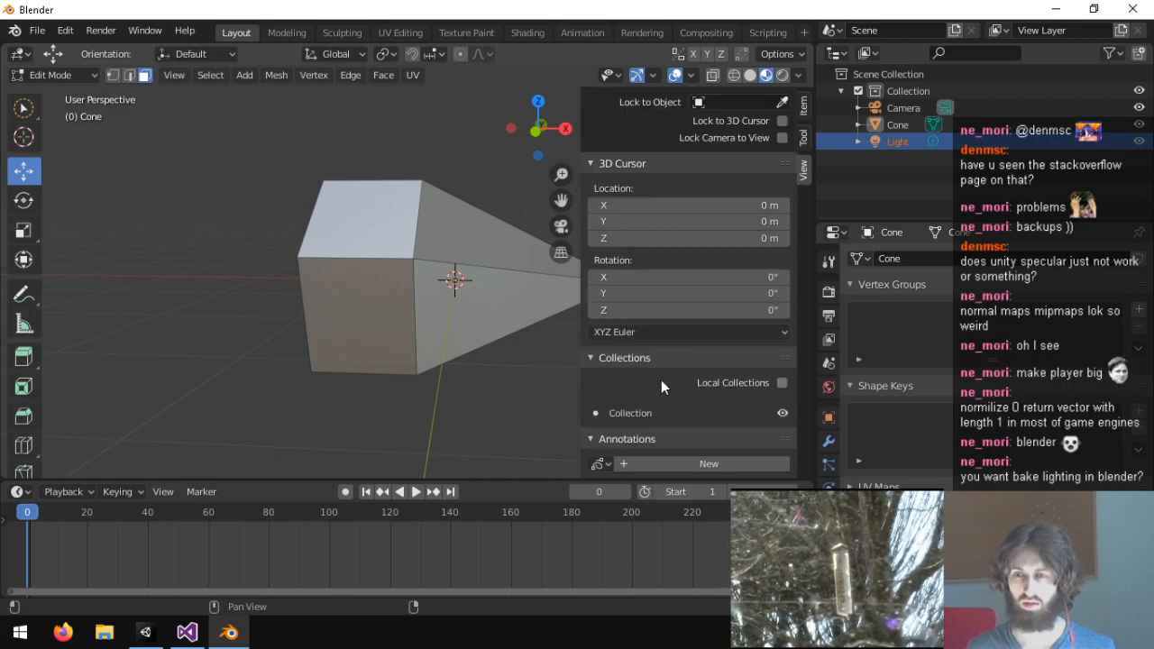
{"action": "scroll", "coordinate": [685, 271], "scroll_direction": "up", "scroll_amount": 5}
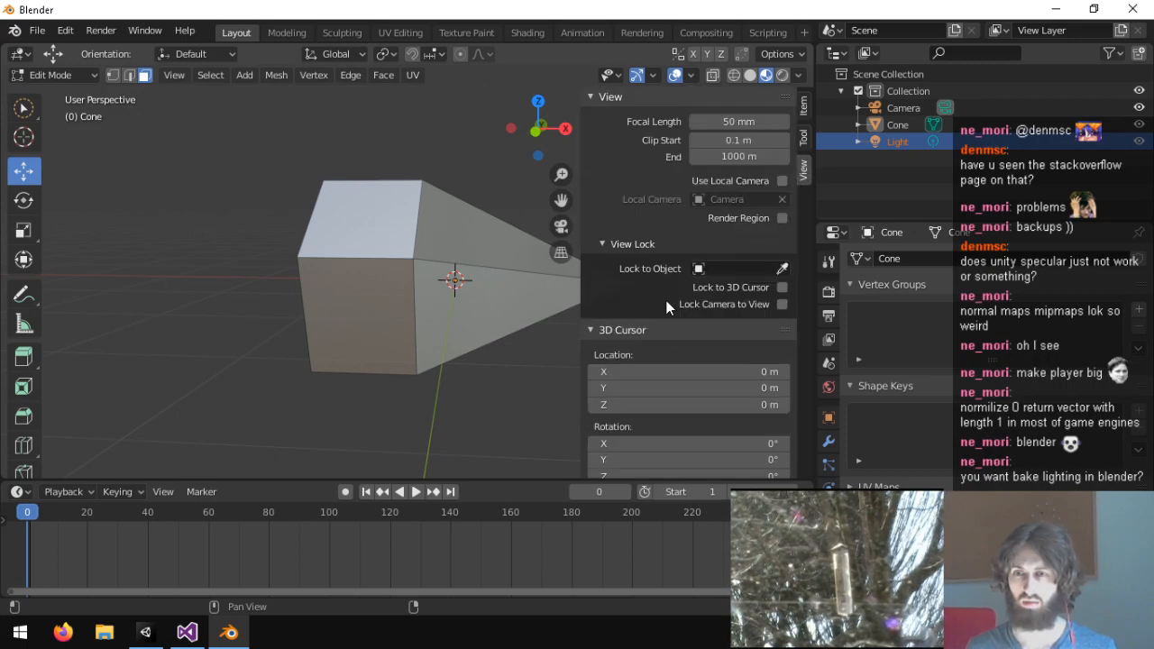
{"action": "scroll", "coordinate": [677, 304], "scroll_direction": "down", "scroll_amount": 5}
{"action": "scroll", "coordinate": [650, 444], "scroll_direction": "up", "scroll_amount": 5}
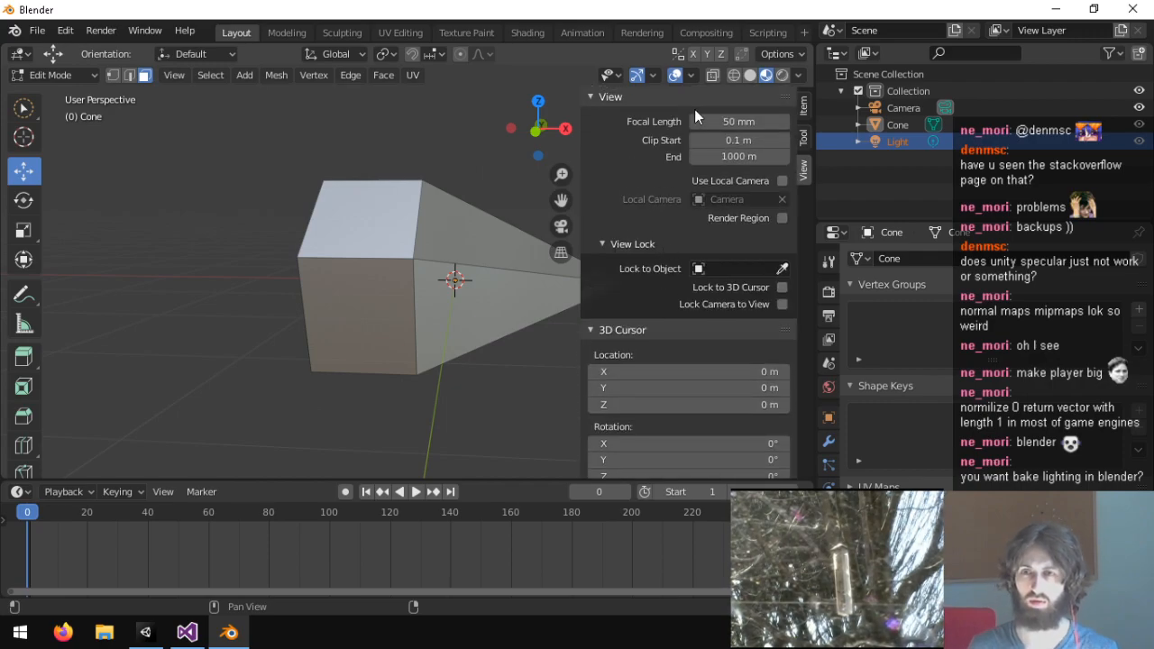
Check the mesh editing options, the item's transform settings and the viewport shading's lighting options.
{"action": "left_click", "coordinate": [800, 55]}
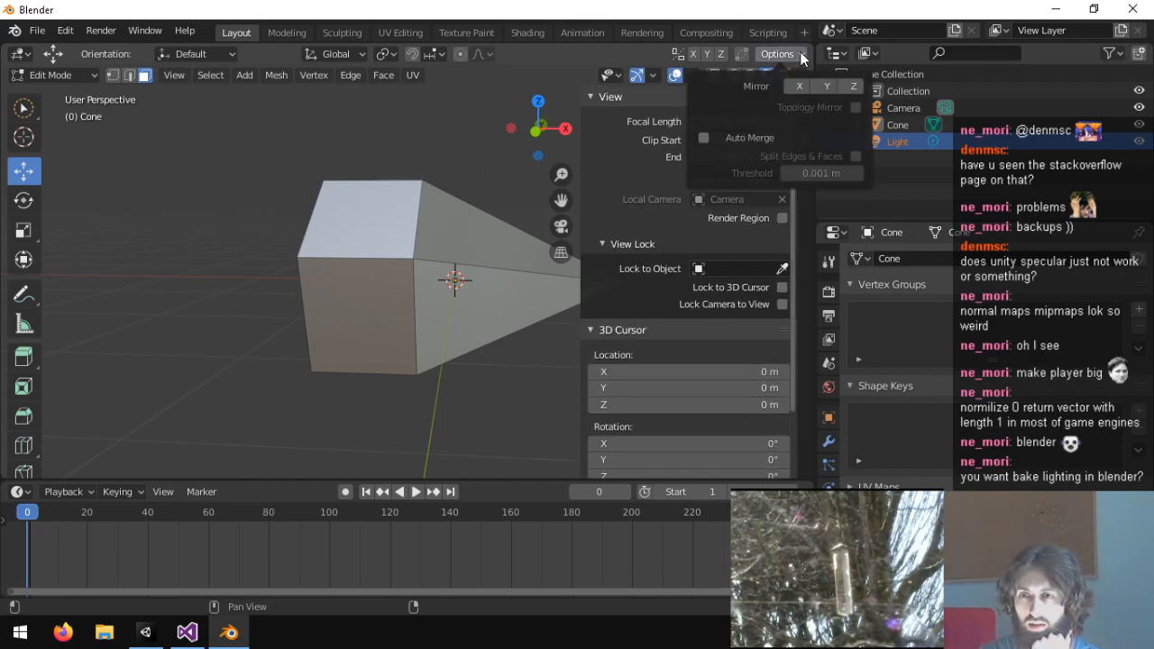
{"action": "left_click", "coordinate": [802, 108]}
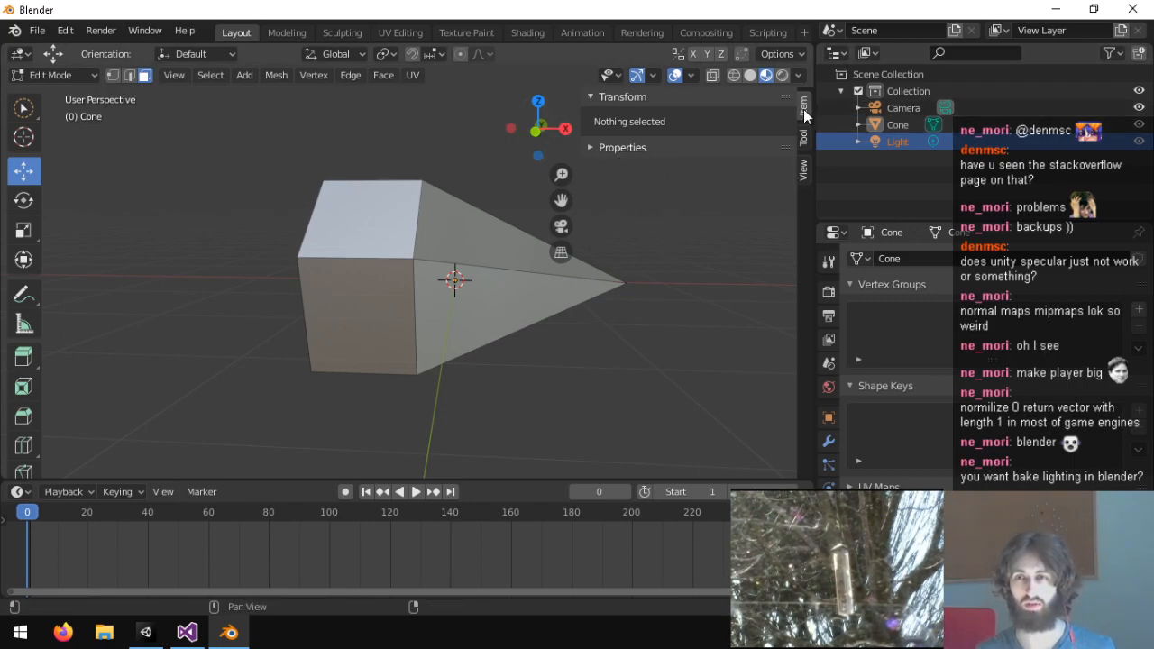
{"action": "left_click", "coordinate": [799, 75]}
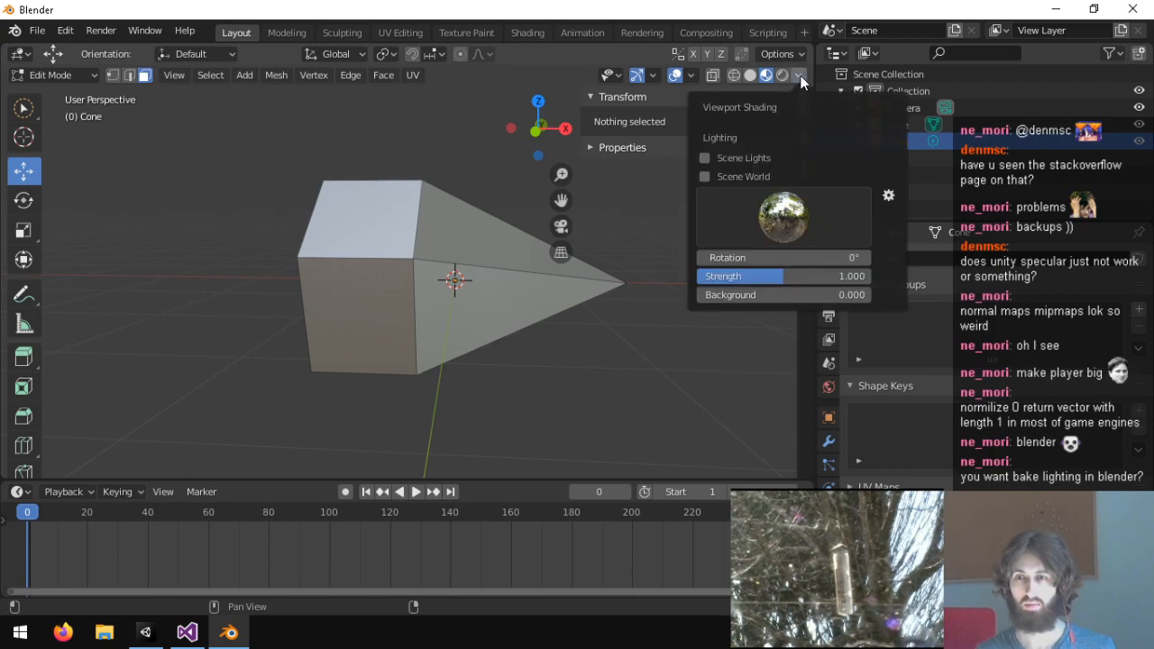
{"action": "left_click", "coordinate": [800, 76]}
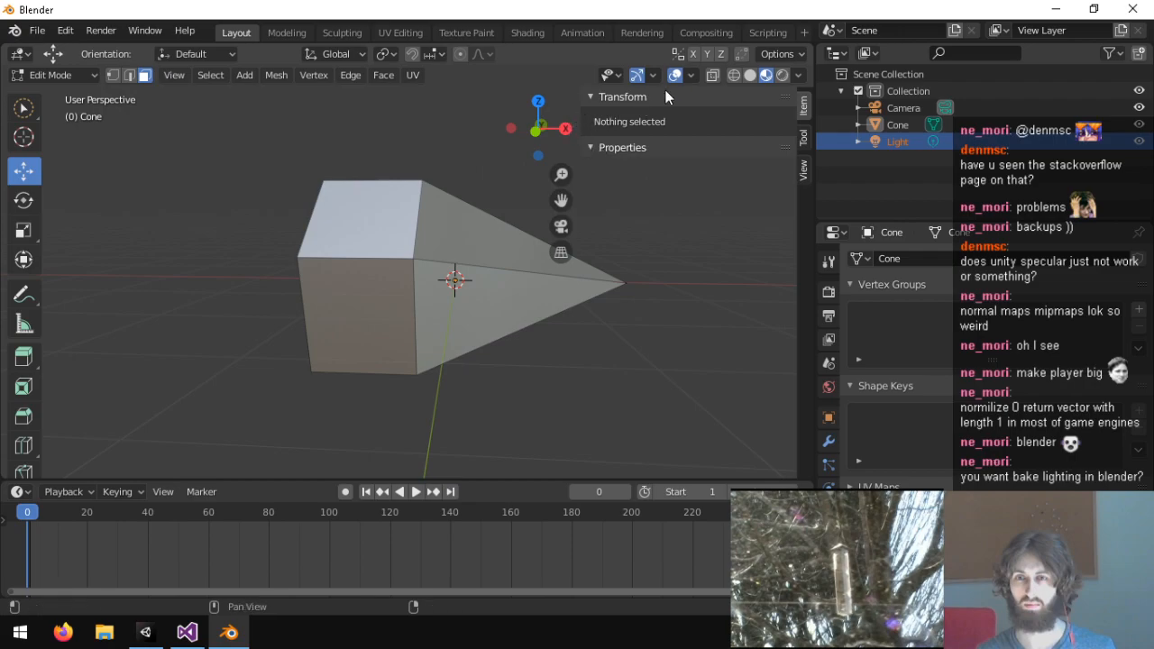
{"action": "left_click", "coordinate": [799, 75]}
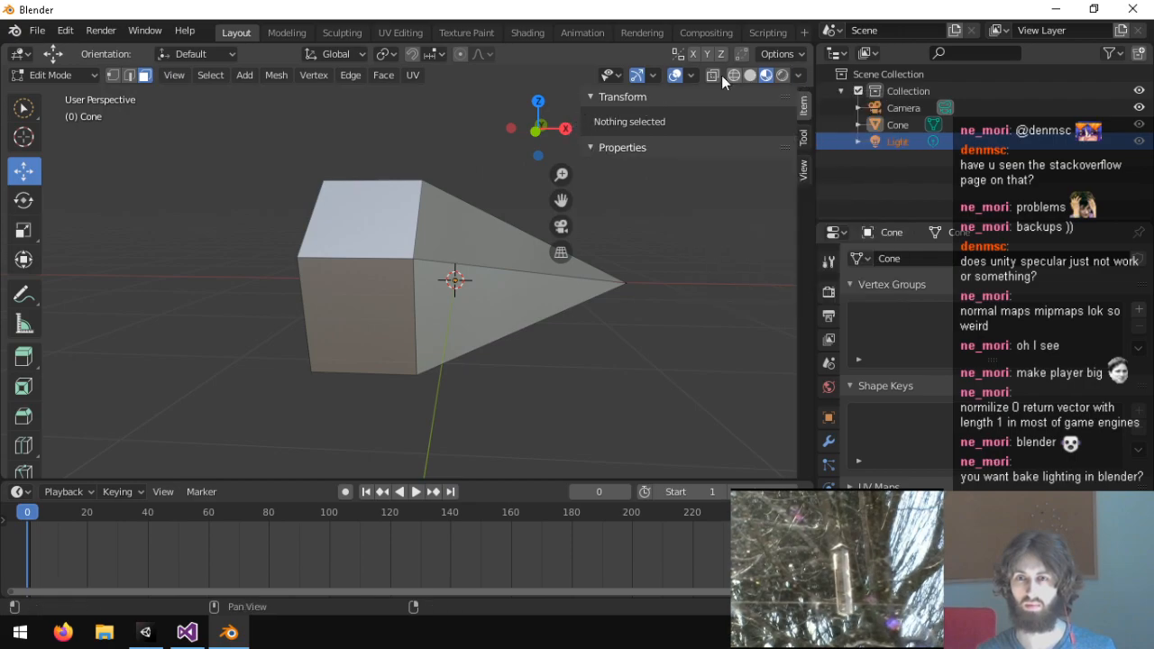
{"action": "left_click", "coordinate": [616, 96]}
{"action": "left_click", "coordinate": [805, 138]}
{"action": "left_click", "coordinate": [806, 108]}
Review the item, active tool and workspace settings with the cone seen from another side, and hide the viewport sidebar.
{"action": "right_click", "coordinate": [442, 304]}
{"action": "middle_click_drag", "start_coordinate": [577, 253], "coordinate": [311, 254]}
{"action": "left_click", "coordinate": [598, 118]}
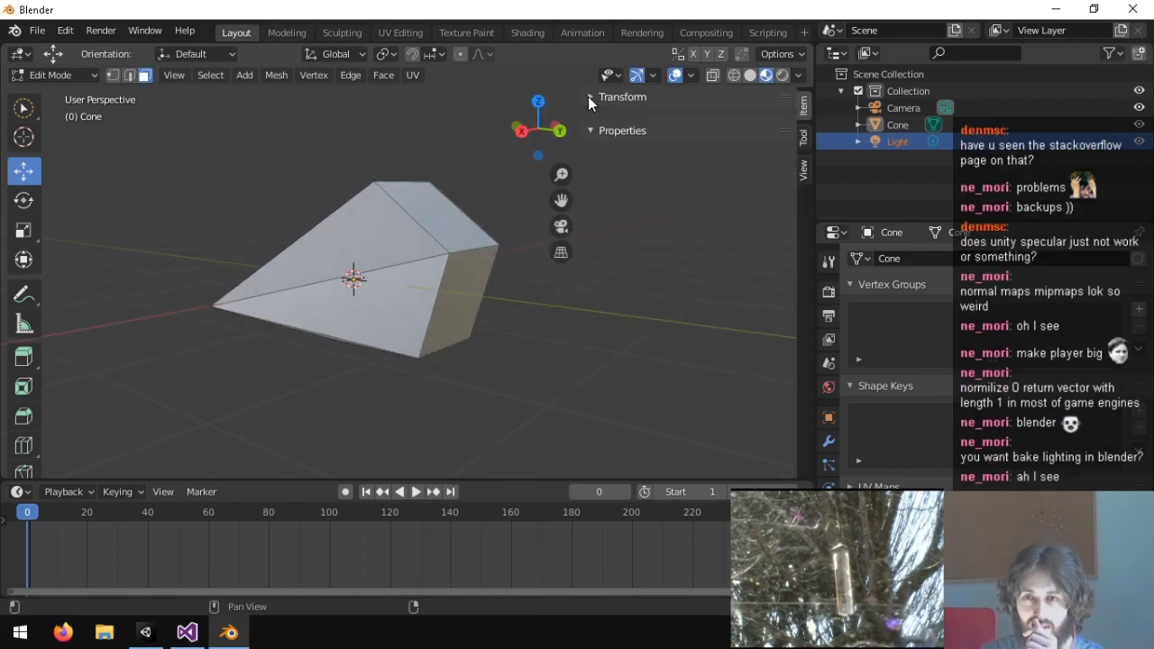
{"action": "left_click", "coordinate": [793, 76]}
{"action": "left_click", "coordinate": [803, 72]}
{"action": "left_click", "coordinate": [678, 96]}
{"action": "left_click", "coordinate": [672, 98]}
{"action": "left_click", "coordinate": [672, 97]}
{"action": "right_click", "coordinate": [672, 97]}
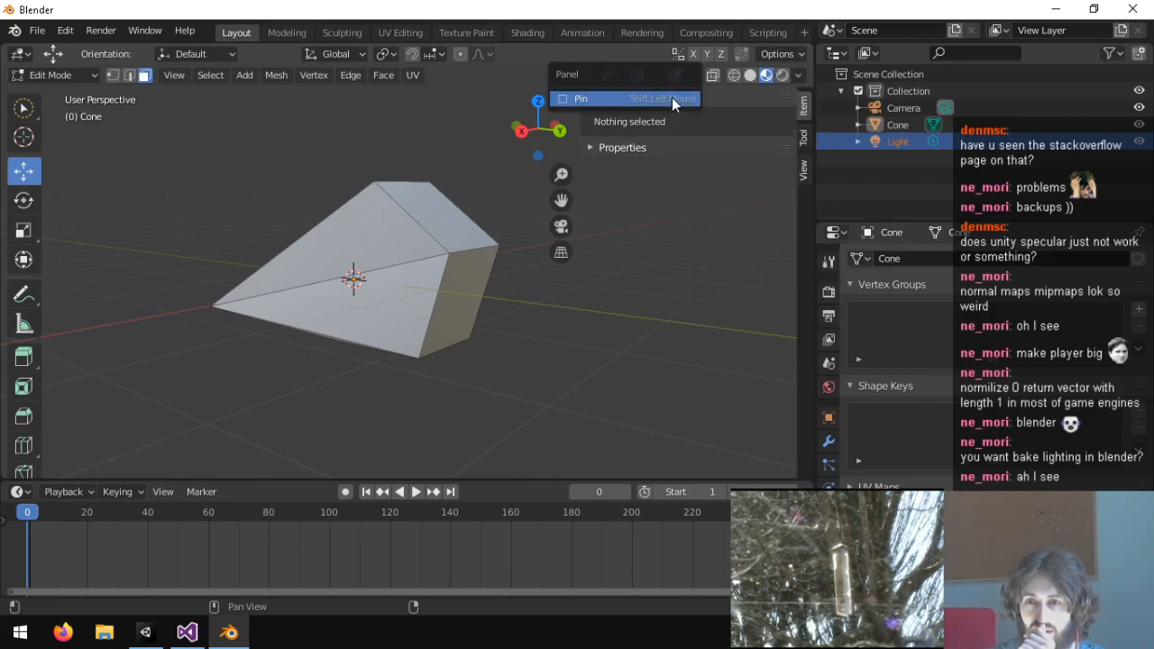
{"action": "left_click", "coordinate": [736, 99]}
{"action": "left_click", "coordinate": [803, 143]}
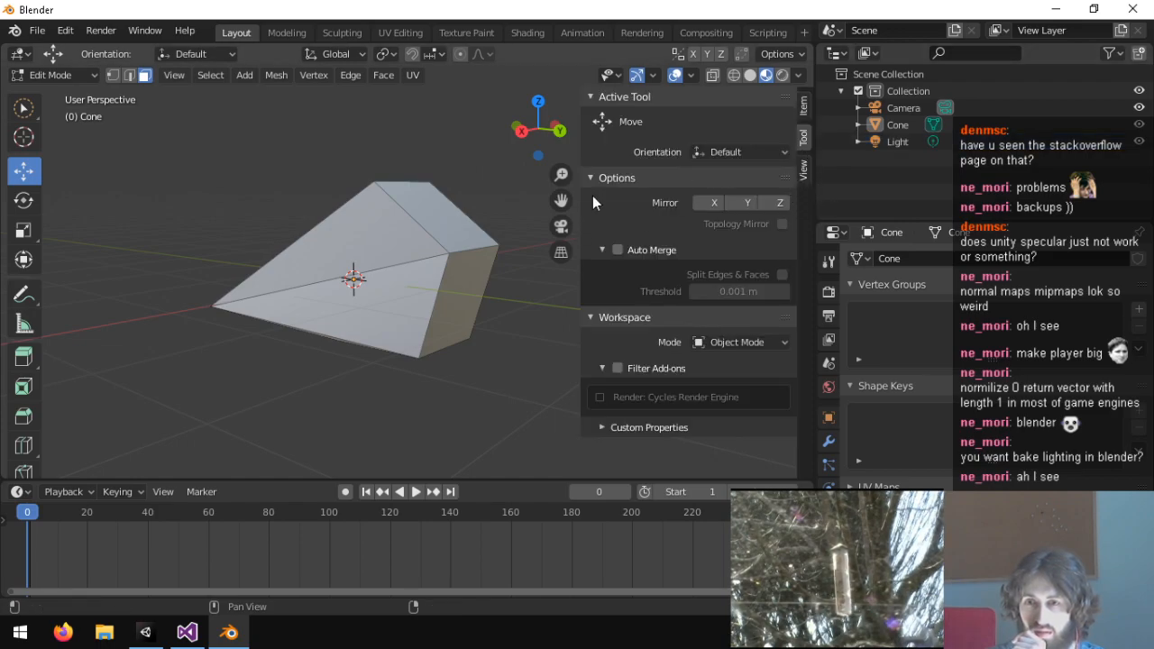
{"action": "left_click_drag", "start_coordinate": [583, 209], "coordinate": [658, 220]}
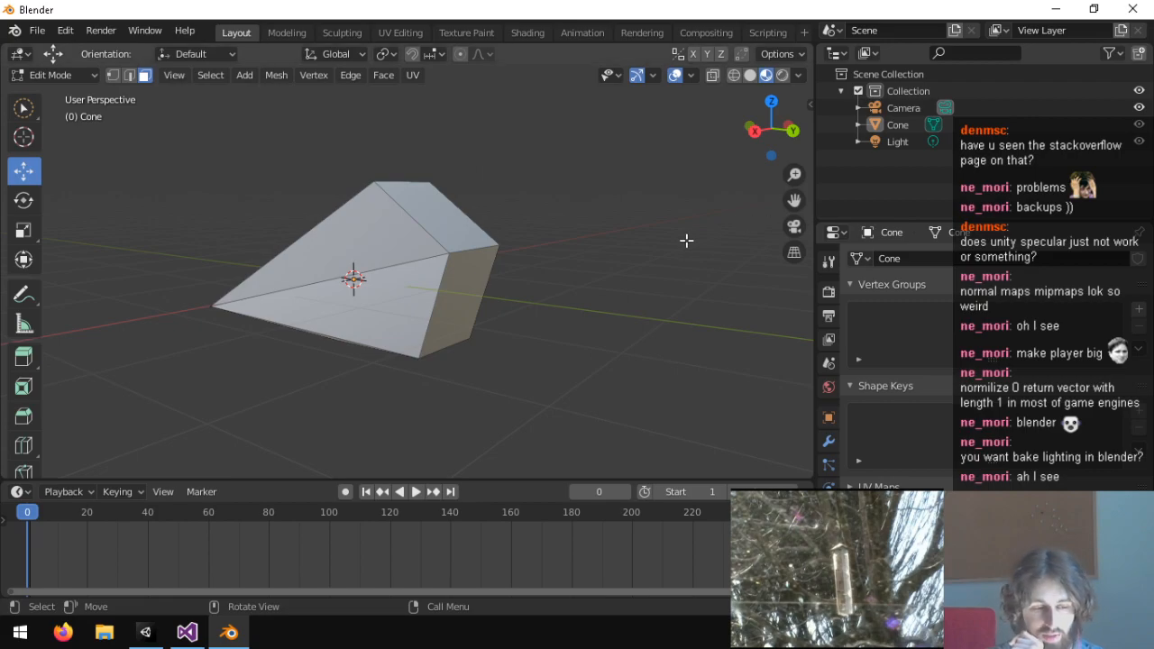
Return the viewport to Rendered shading and inspect the glass cone up close.
{"action": "middle_click_drag", "start_coordinate": [501, 245], "coordinate": [635, 279]}
{"action": "left_click", "coordinate": [783, 76]}
{"action": "scroll", "coordinate": [484, 231], "scroll_direction": "up", "scroll_amount": 4}
{"action": "middle_click_drag", "start_coordinate": [484, 232], "coordinate": [552, 194]}
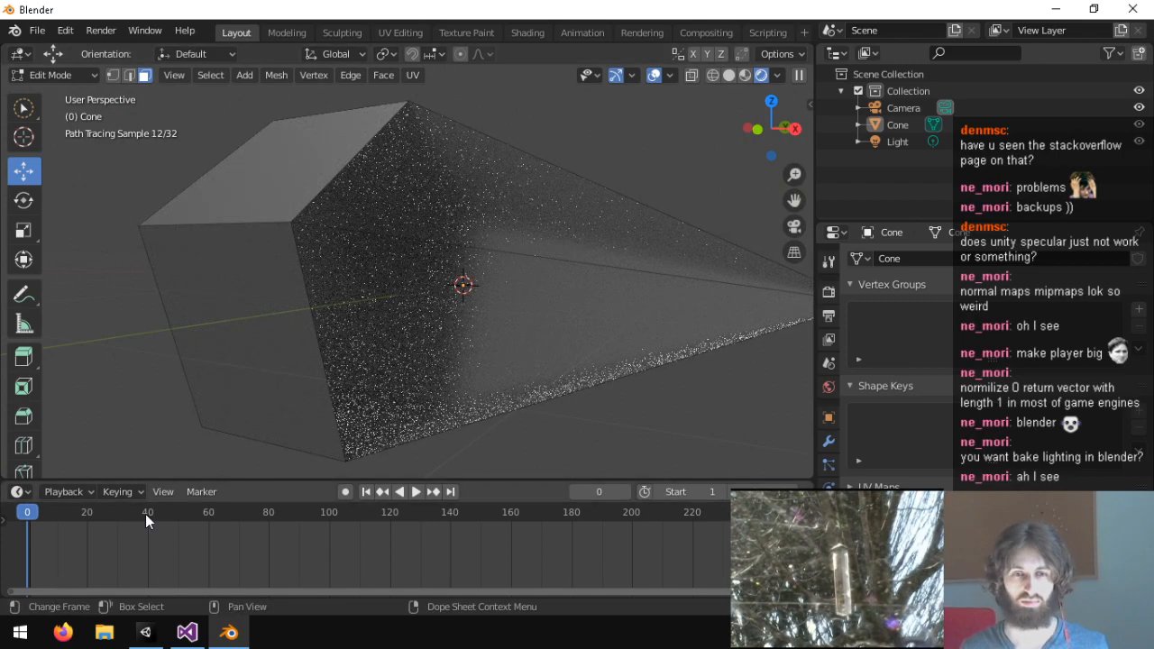
Switch to Object Mode, activate the Move tool and select the cone.
{"action": "key", "text": "Tab"}
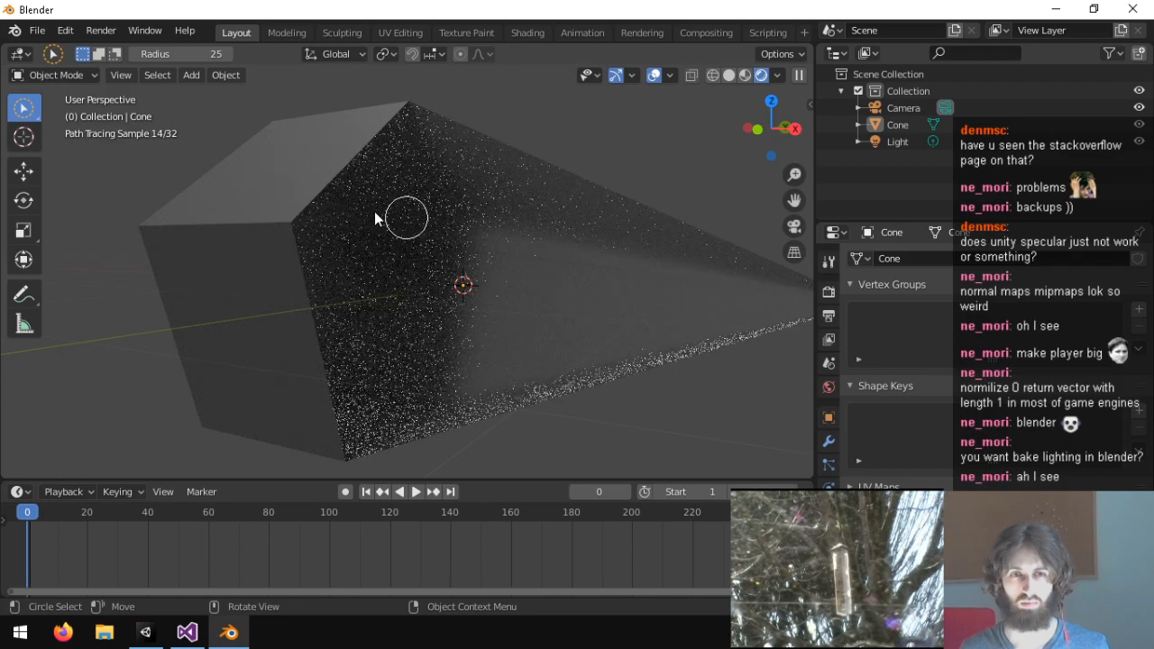
{"action": "left_click", "coordinate": [24, 172]}
{"action": "left_click", "coordinate": [579, 279]}
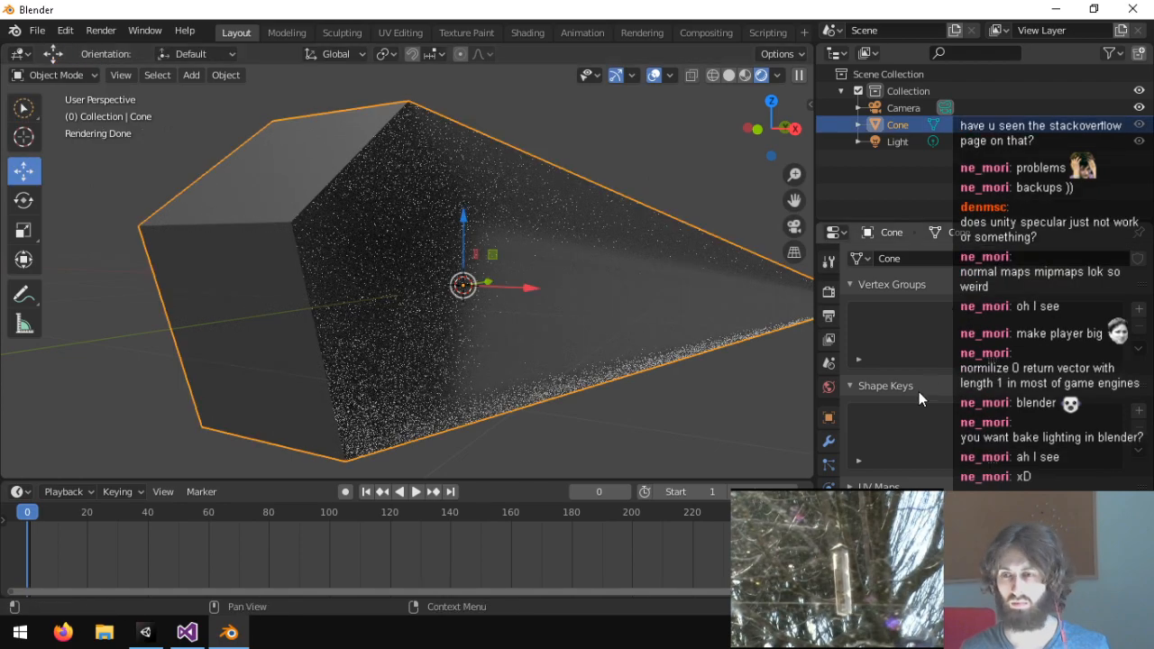
Return to the cone's Glass material and set its IOR to 1.
{"action": "left_click", "coordinate": [837, 458]}
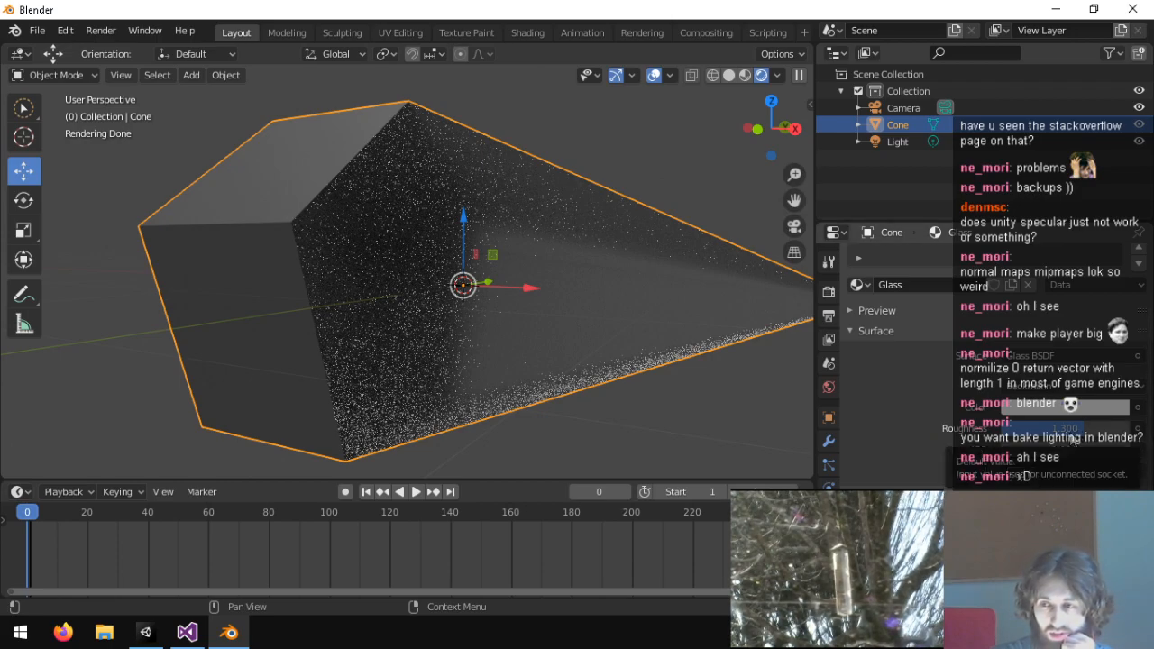
{"action": "left_click", "coordinate": [1051, 446]}
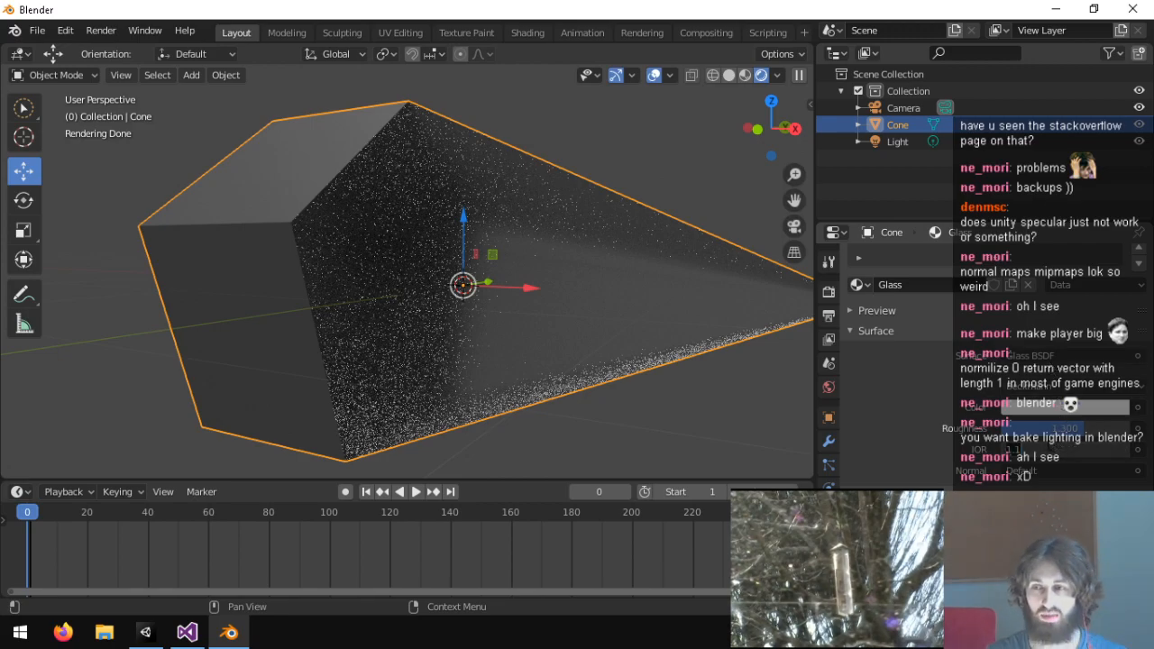
{"action": "type", "text": "1"}
{"action": "key", "text": "Return"}
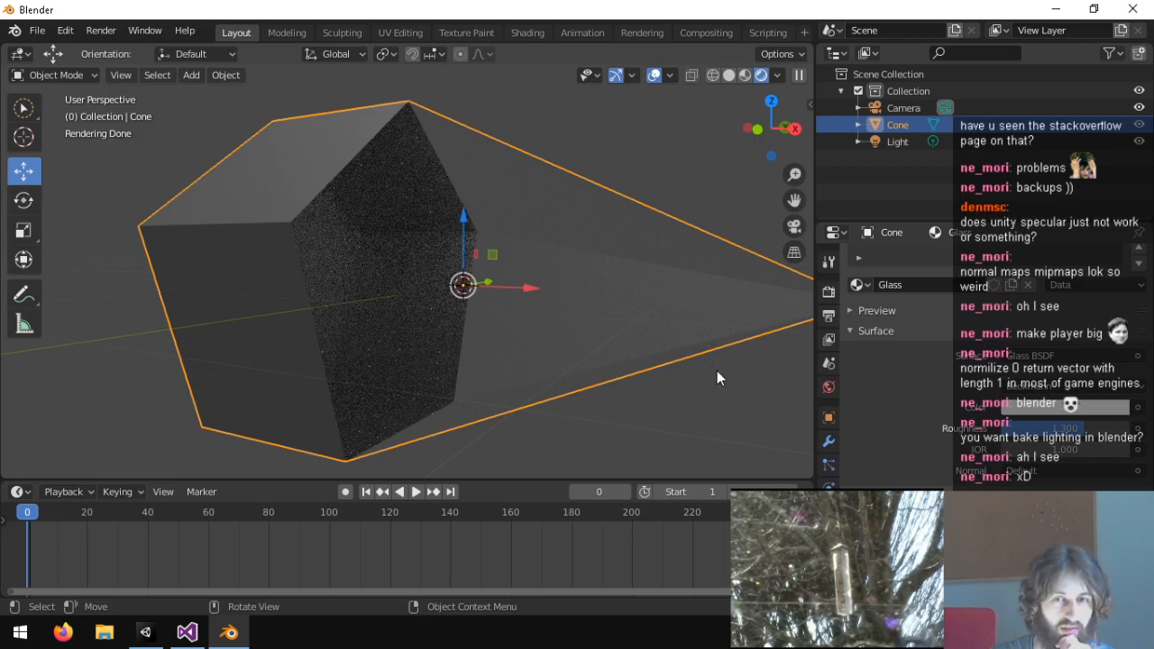
Set the Cycles render device to GPU Compute in the scene's render settings.
{"action": "left_click", "coordinate": [828, 536]}
{"action": "left_click", "coordinate": [829, 514]}
{"action": "left_click", "coordinate": [829, 494]}
{"action": "left_click", "coordinate": [829, 467]}
{"action": "left_click", "coordinate": [829, 292]}
{"action": "left_click", "coordinate": [829, 264]}
{"action": "left_click", "coordinate": [829, 292]}
{"action": "left_click", "coordinate": [1037, 300]}
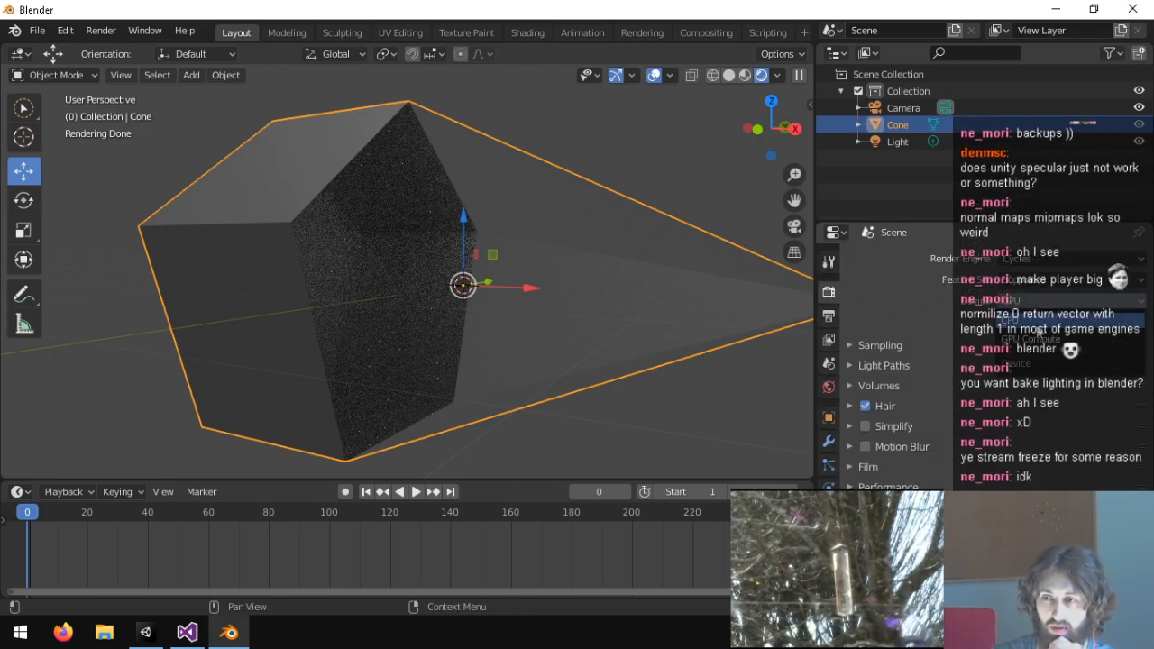
{"action": "left_click", "coordinate": [1036, 338]}
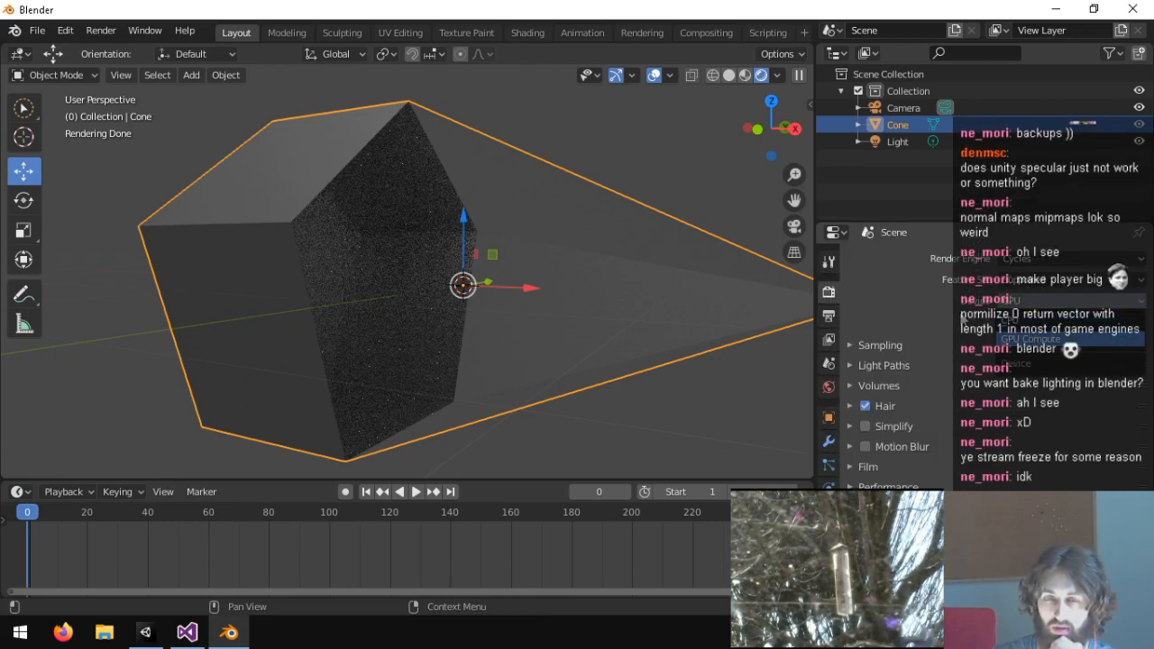
{"action": "left_click", "coordinate": [1036, 281]}
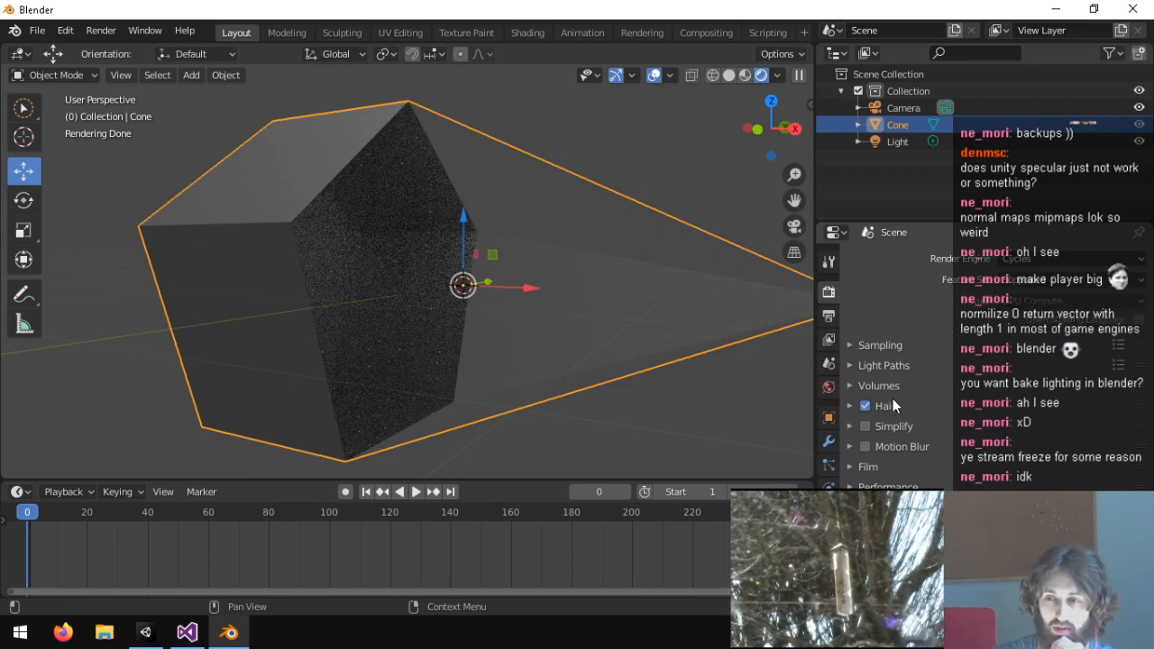
Review the Light Paths settings for max bounces, clamping and caustics, and collapse the section.
{"action": "left_click", "coordinate": [848, 386]}
{"action": "left_click", "coordinate": [853, 366]}
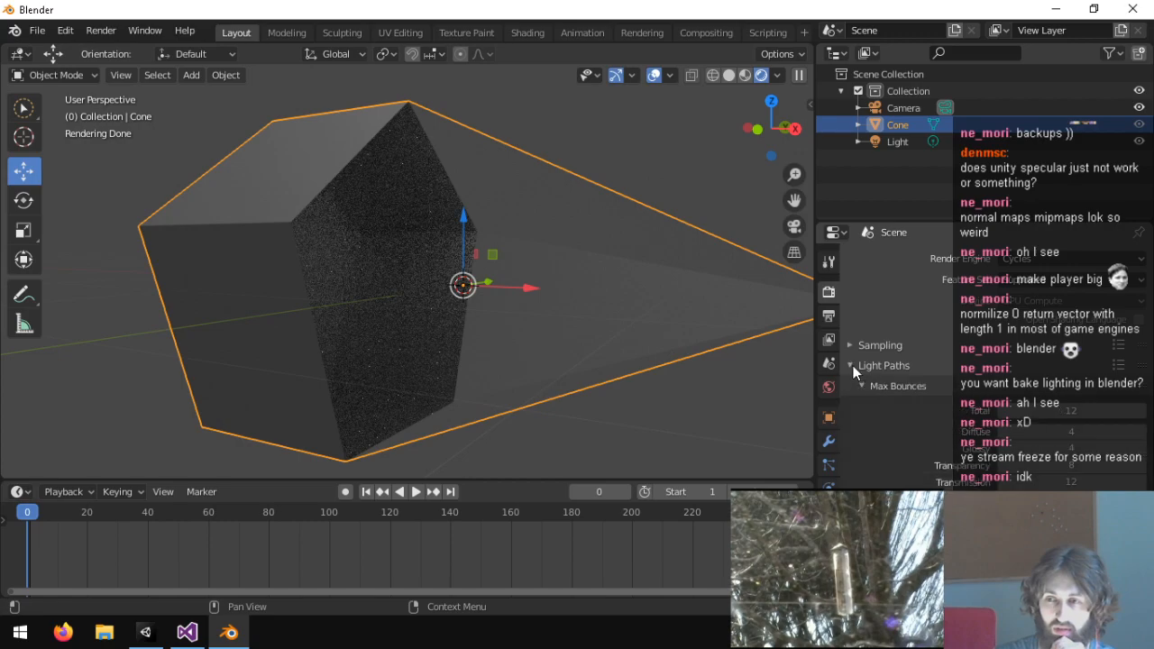
{"action": "scroll", "coordinate": [865, 406], "scroll_direction": "down", "scroll_amount": 4}
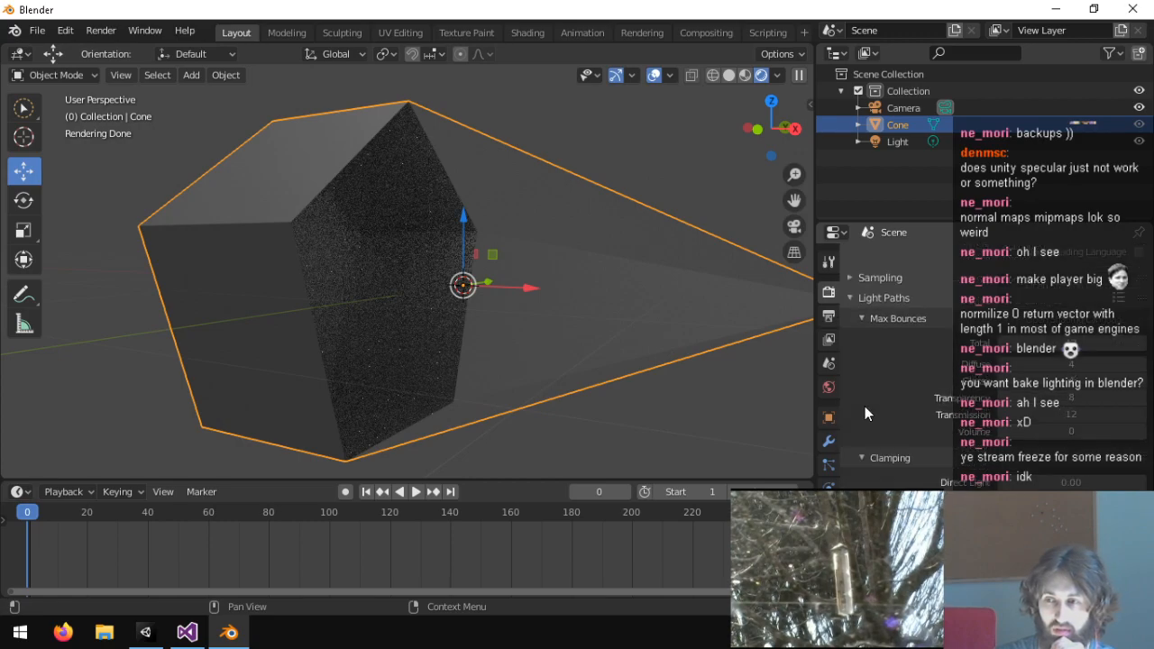
{"action": "scroll", "coordinate": [865, 411], "scroll_direction": "down", "scroll_amount": 3}
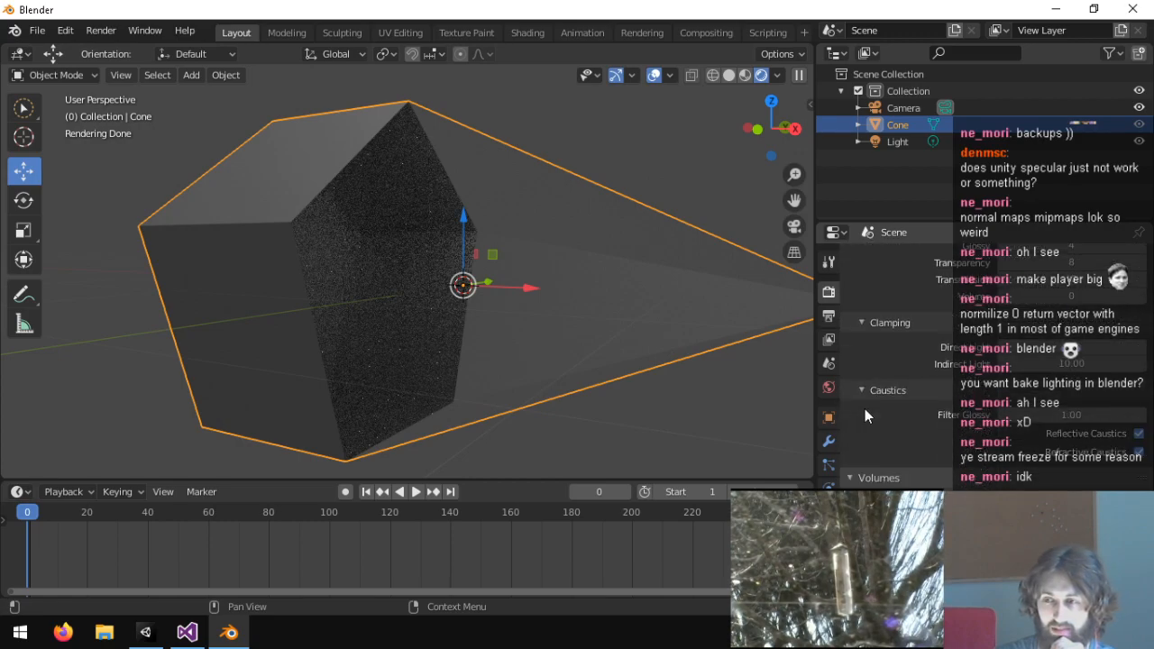
{"action": "scroll", "coordinate": [864, 409], "scroll_direction": "up", "scroll_amount": 7}
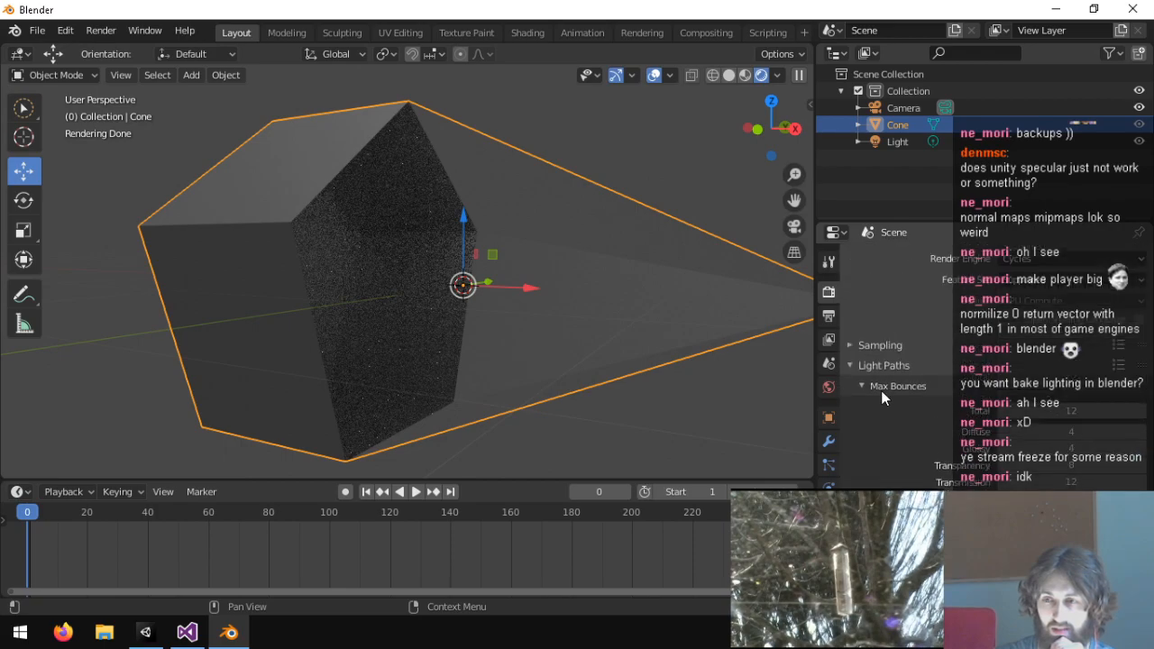
{"action": "scroll", "coordinate": [881, 391], "scroll_direction": "down", "scroll_amount": 8}
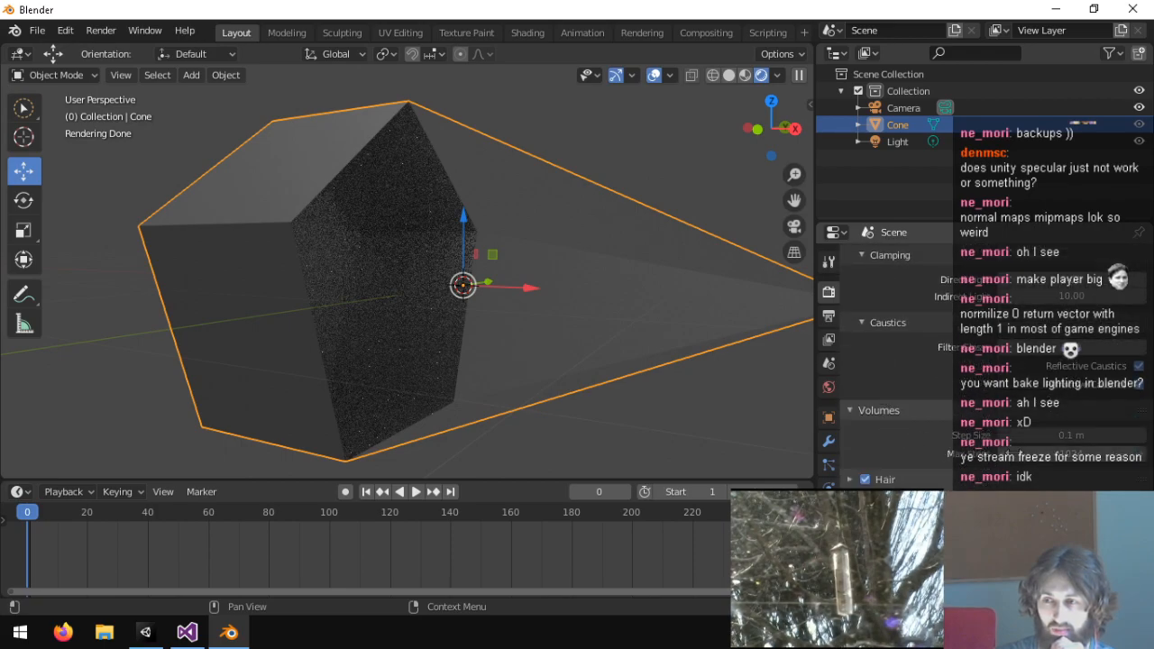
{"action": "left_click", "coordinate": [891, 410]}
{"action": "left_click", "coordinate": [899, 339]}
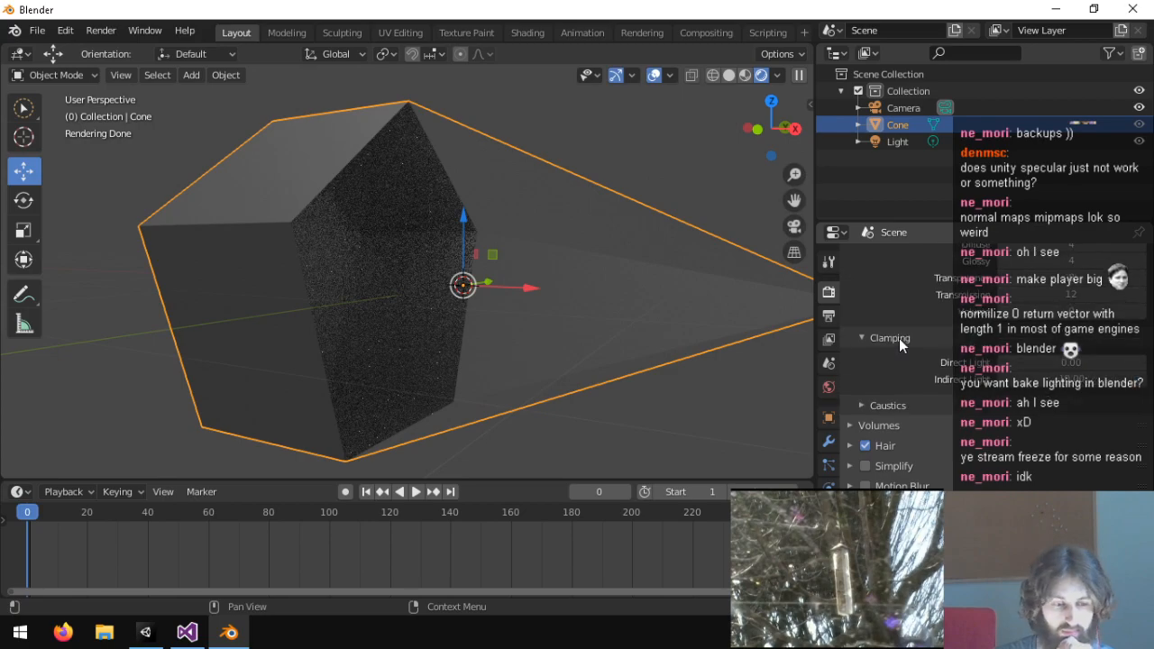
{"action": "scroll", "coordinate": [903, 361], "scroll_direction": "up", "scroll_amount": 5}
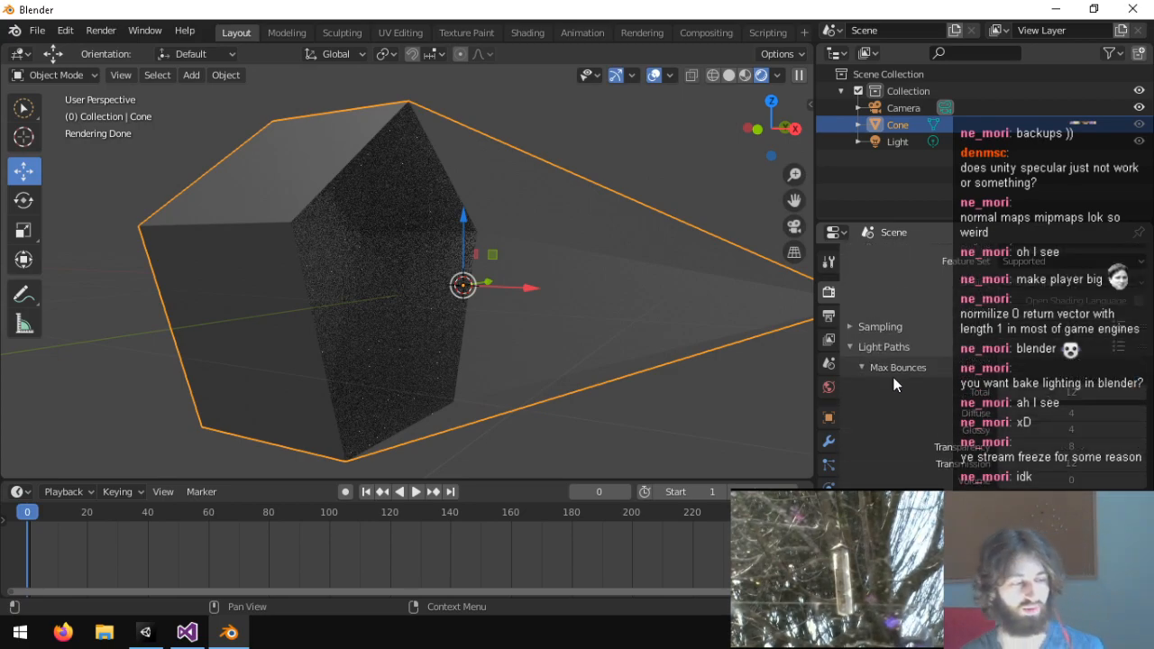
{"action": "left_click", "coordinate": [881, 367]}
Compare the cone in Material Preview and Rendered shading, and inspect it facing its pentagonal base.
{"action": "right_click", "coordinate": [477, 220]}
{"action": "left_click", "coordinate": [729, 74]}
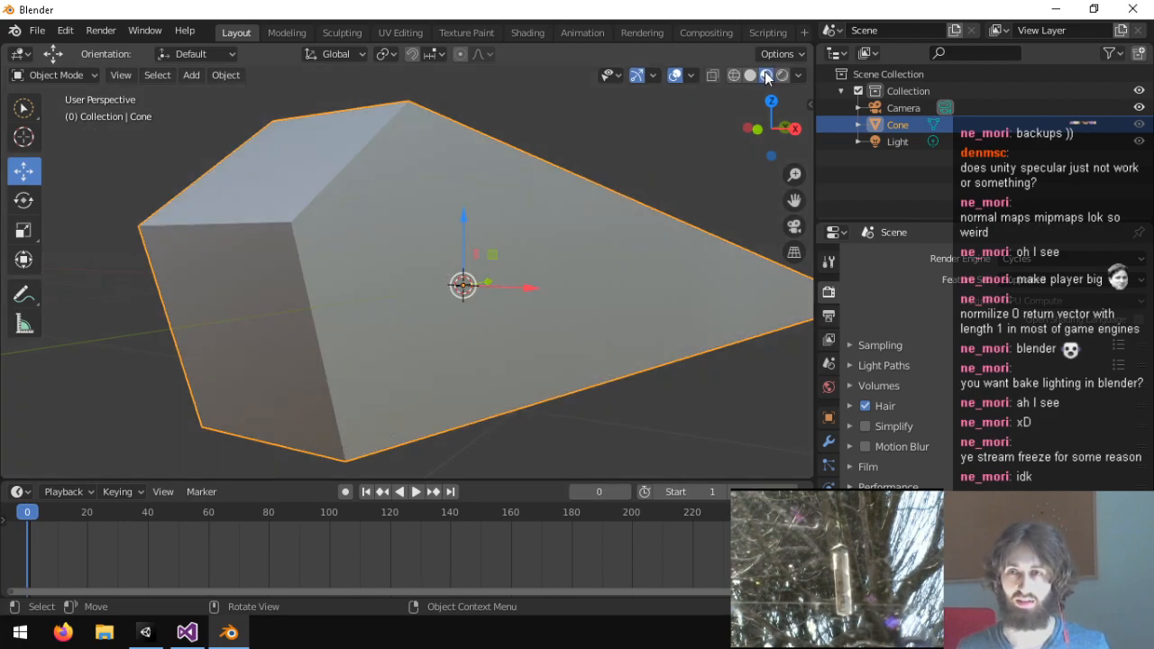
{"action": "left_click", "coordinate": [760, 75]}
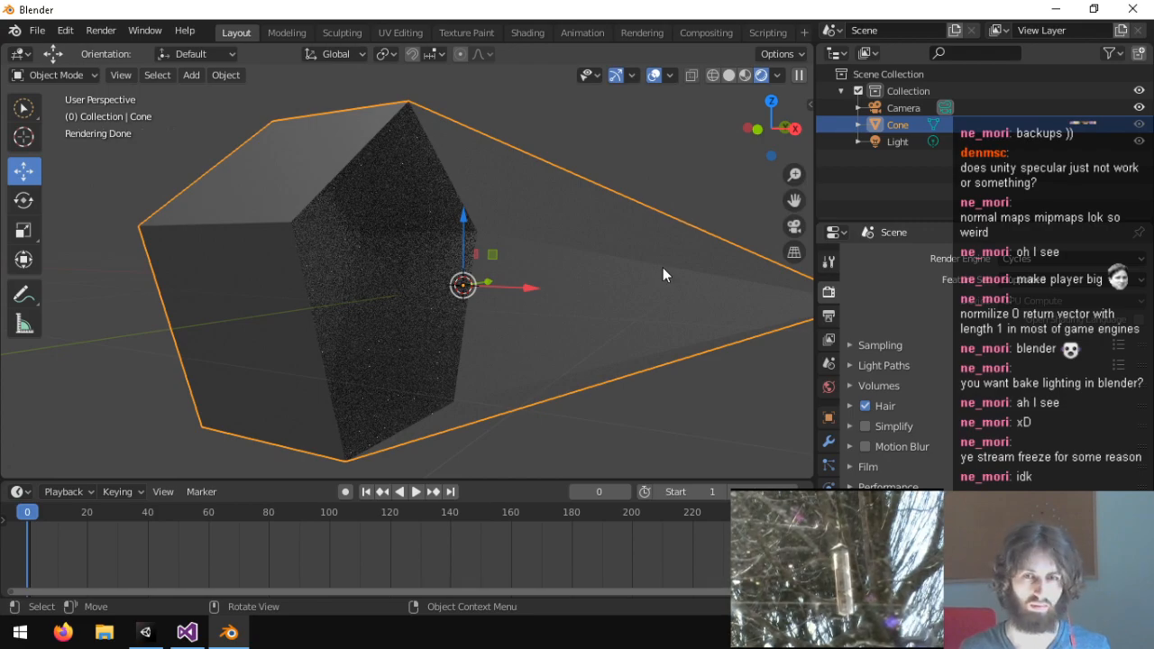
{"action": "middle_click_drag", "start_coordinate": [667, 217], "coordinate": [558, 222]}
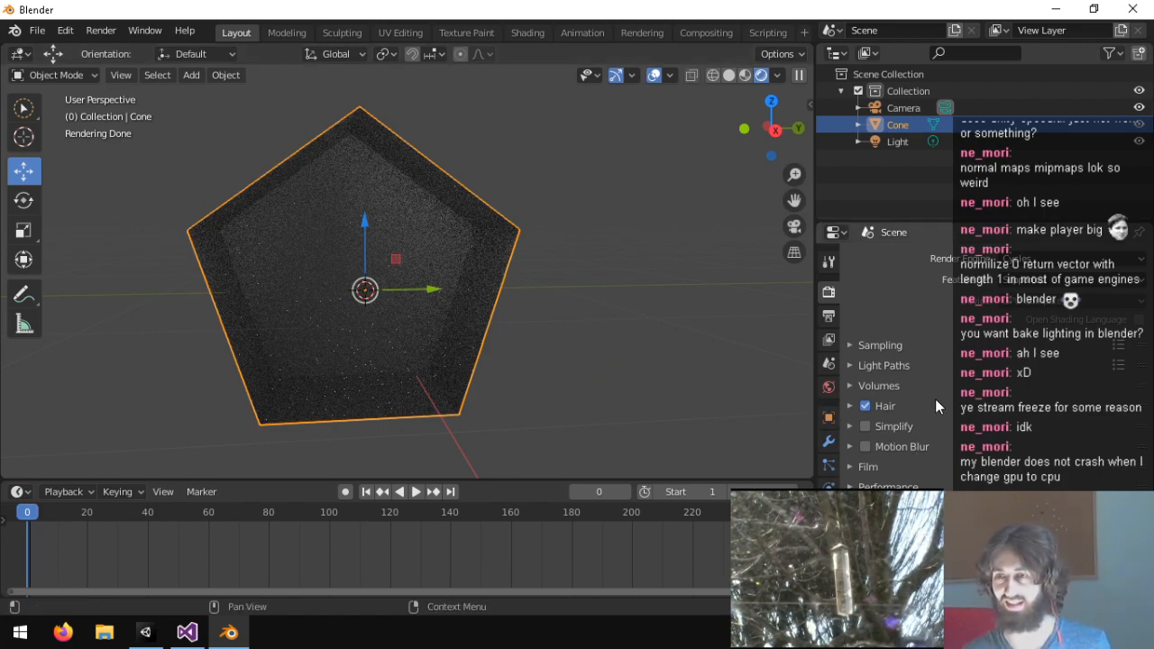
Try another Total value for the Light Paths max bounces and restore it to 12.
{"action": "left_click", "coordinate": [872, 351]}
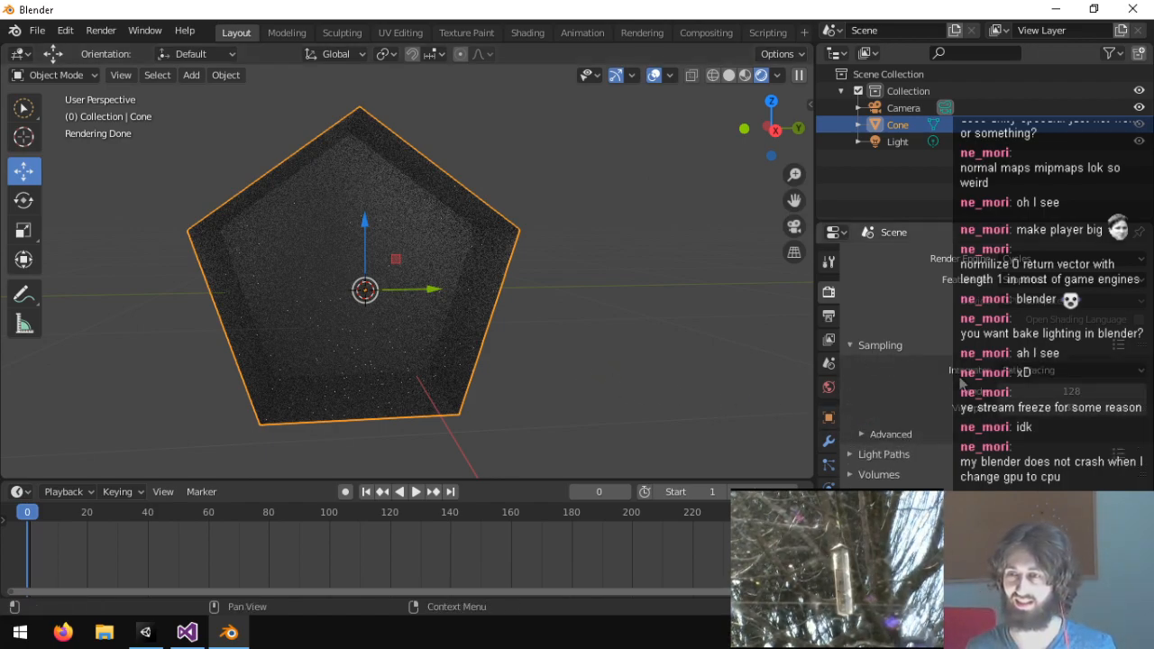
{"action": "left_click", "coordinate": [902, 432]}
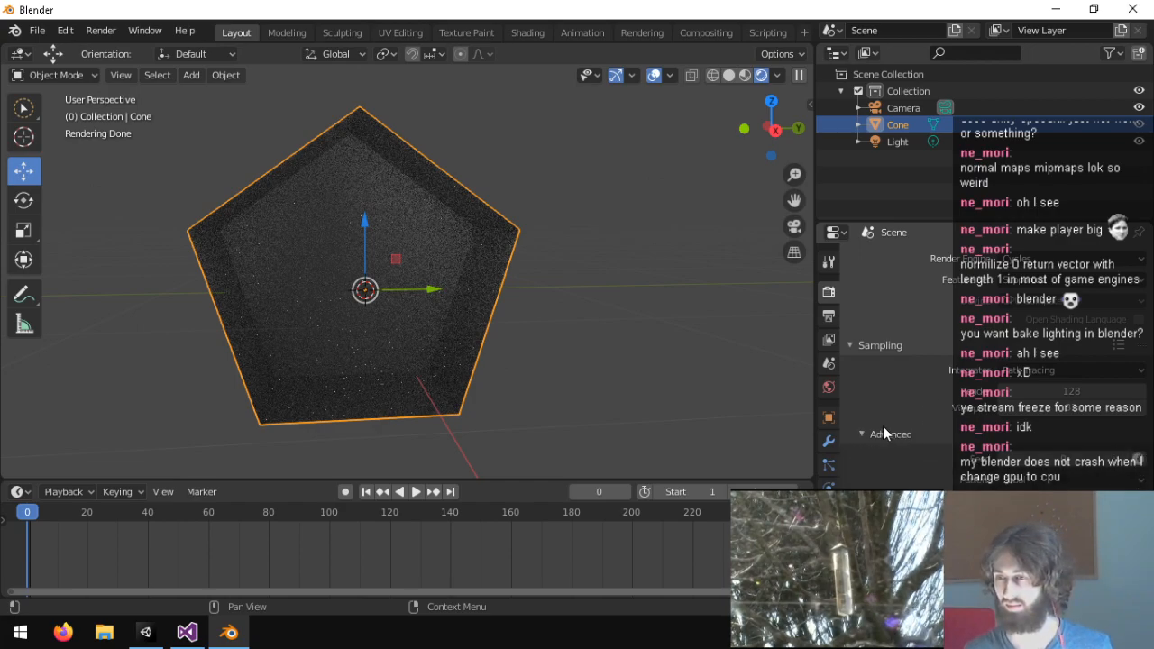
{"action": "left_click", "coordinate": [883, 434]}
{"action": "scroll", "coordinate": [891, 455], "scroll_direction": "down", "scroll_amount": 2}
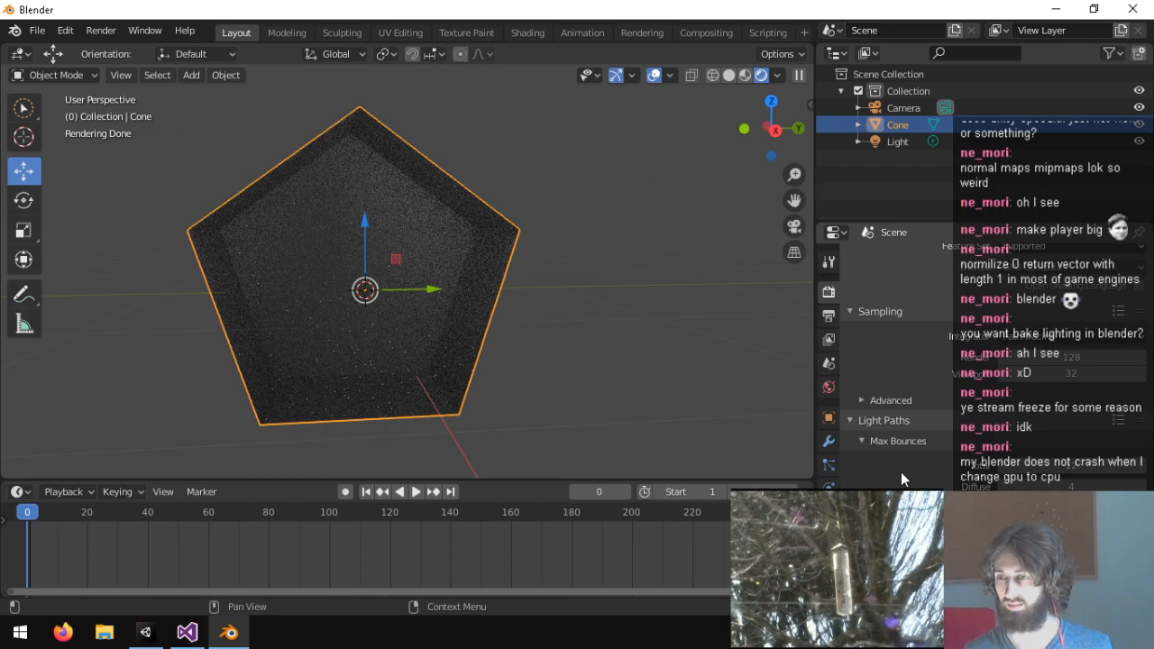
{"action": "key", "text": "Return"}
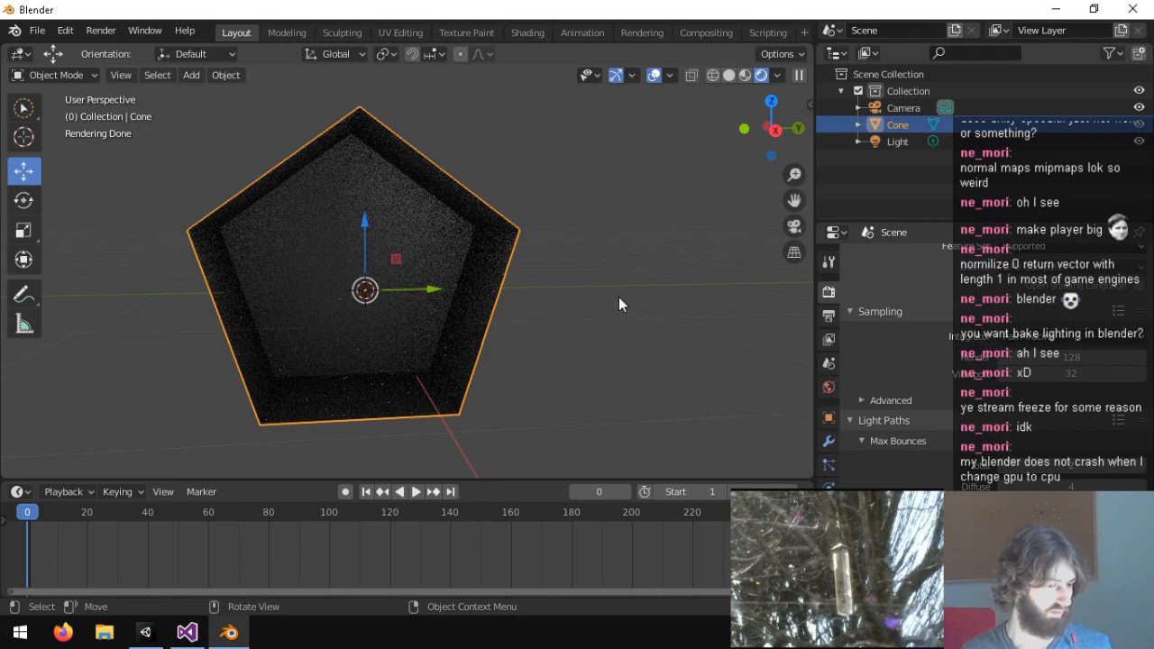
{"action": "left_click", "coordinate": [1071, 465]}
{"action": "type", "text": "12"}
{"action": "key", "text": "Return"}
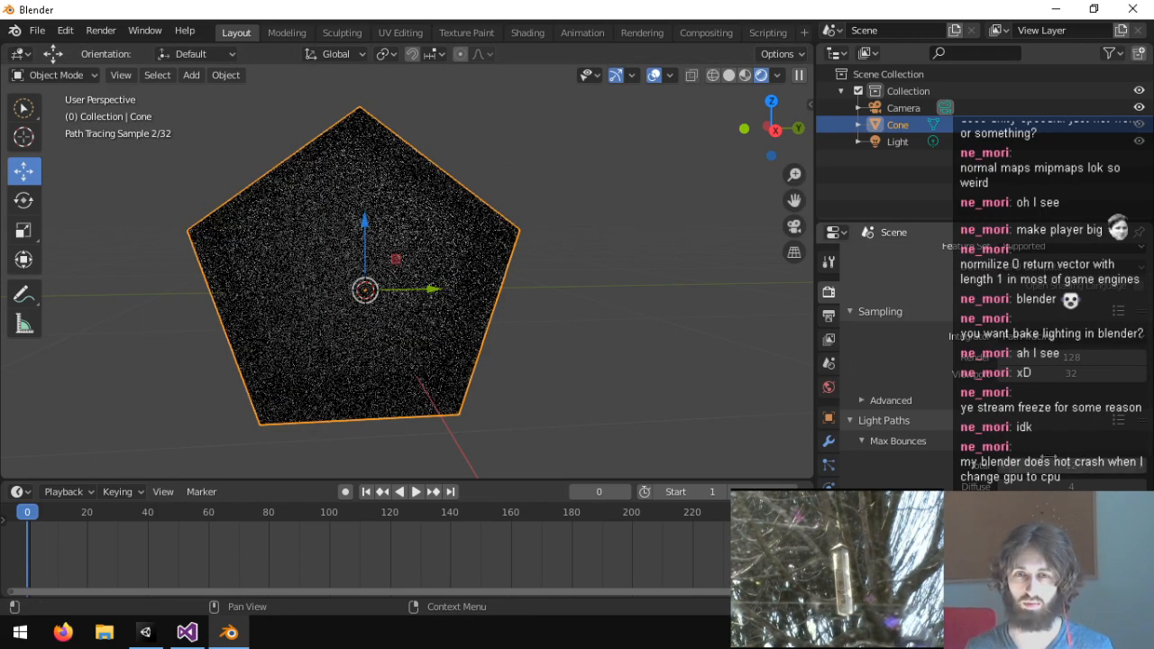
View the cone from the side and switch the viewport to Material Preview shading.
{"action": "middle_click_drag", "start_coordinate": [527, 247], "coordinate": [655, 249]}
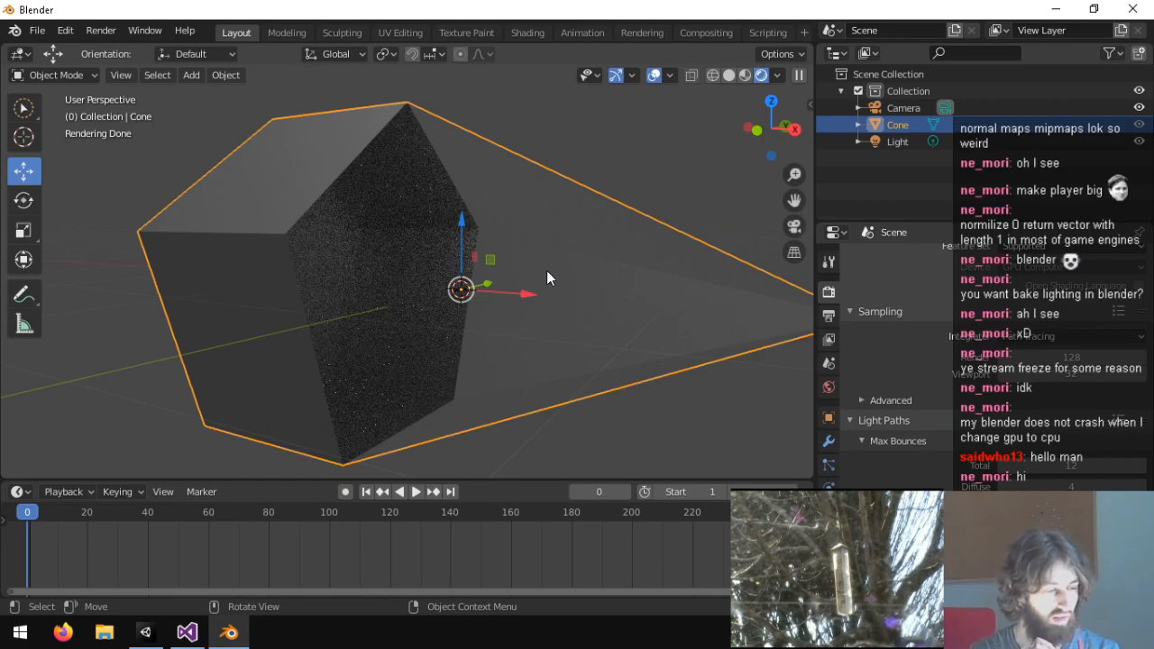
{"action": "left_click", "coordinate": [742, 76]}
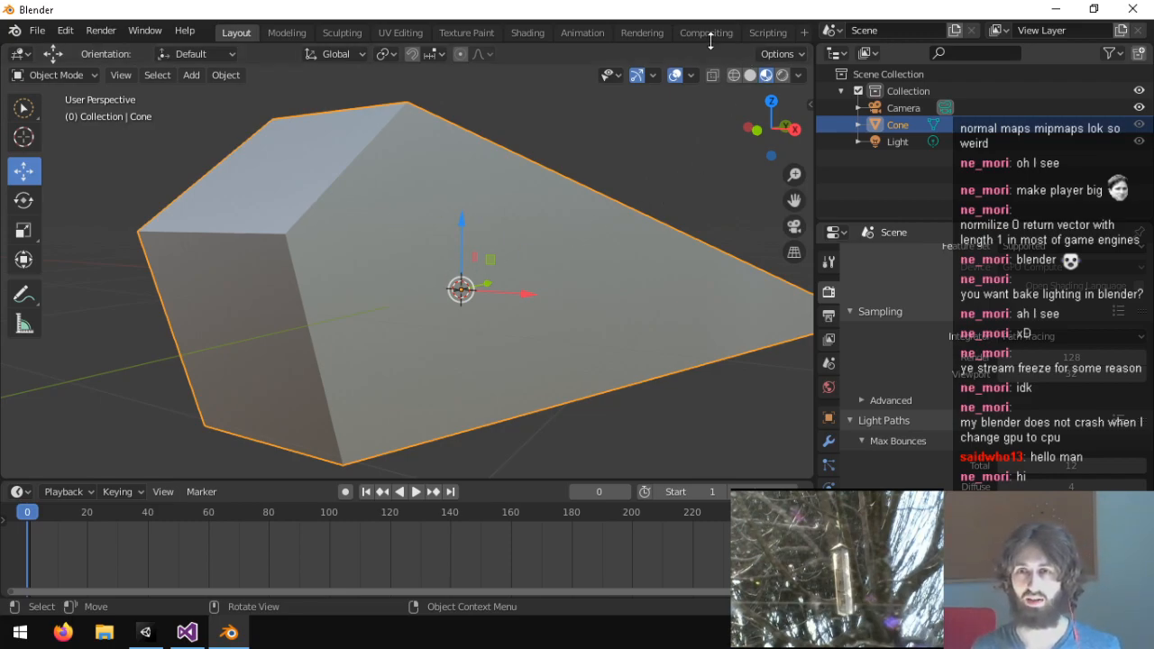
{"action": "left_click", "coordinate": [146, 31]}
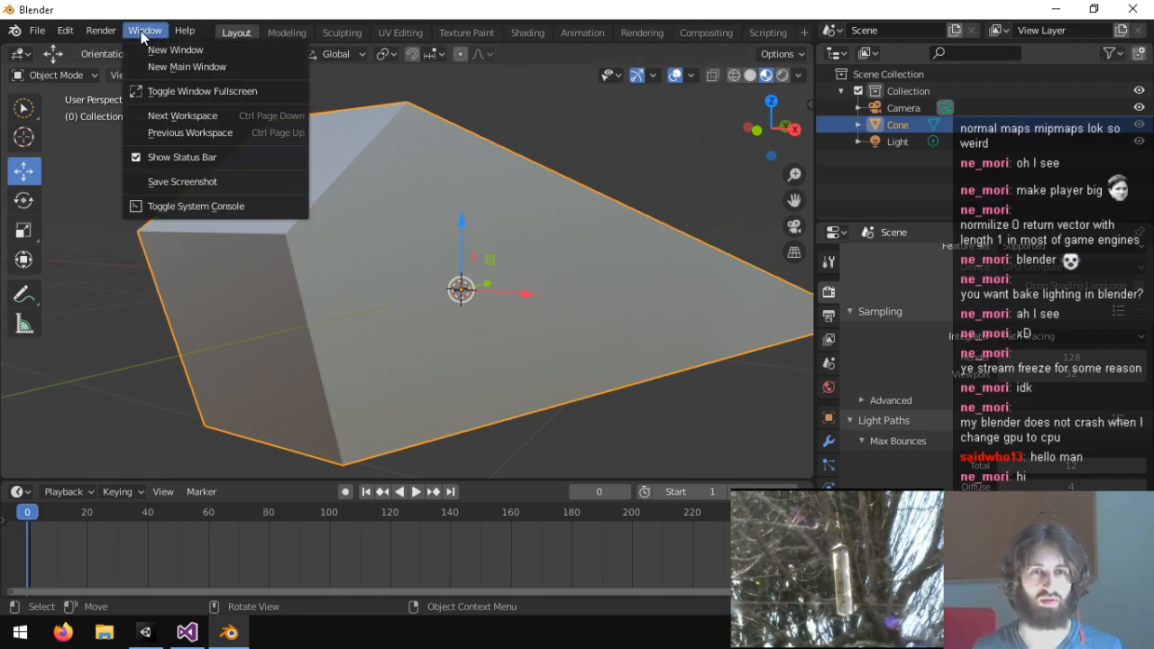
{"action": "mouse_move", "coordinate": [65, 30]}
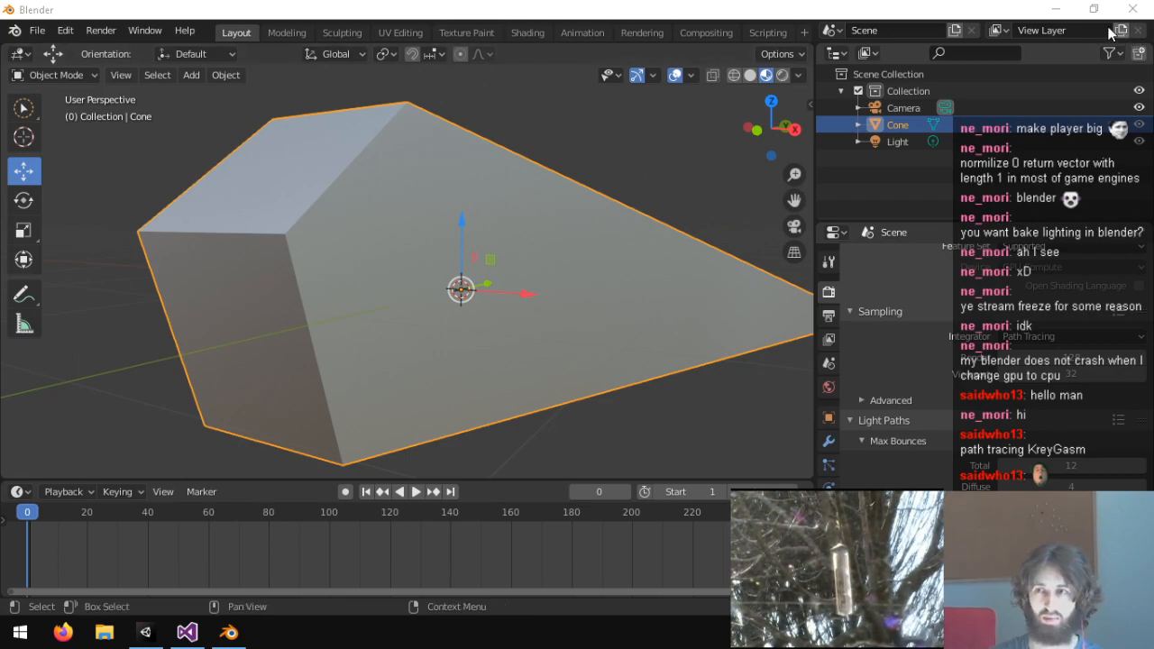
Switch to Firefox and read the Blender Stack Exchange answer on glass materials that are not transparent in Eevee.
{"action": "left_click", "coordinate": [1055, 8]}
{"action": "key", "text": "alt+Tab"}
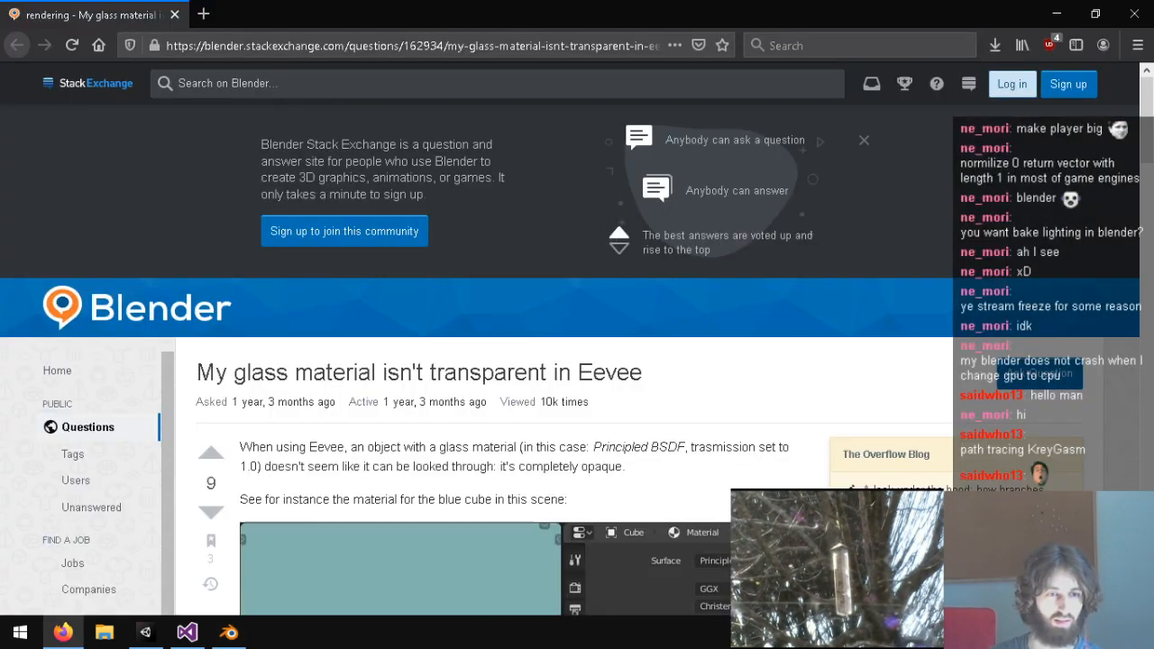
{"action": "scroll", "coordinate": [568, 305], "scroll_direction": "down", "scroll_amount": 5}
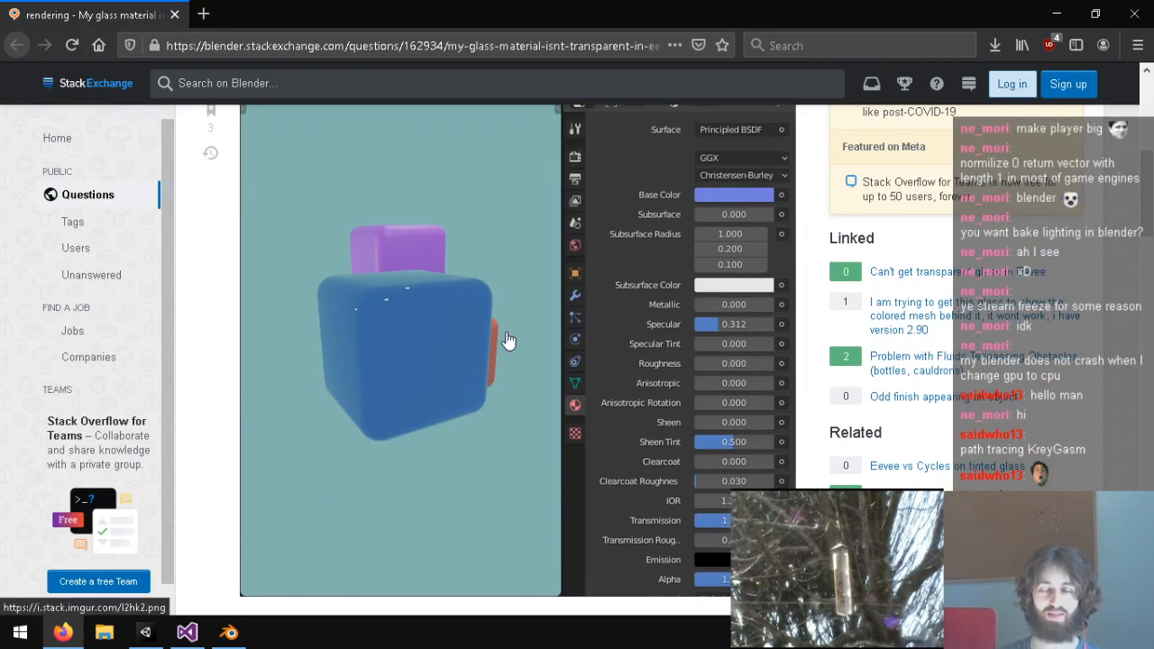
{"action": "scroll", "coordinate": [507, 338], "scroll_direction": "up", "scroll_amount": 5}
{"action": "scroll", "coordinate": [487, 379], "scroll_direction": "down", "scroll_amount": 5}
{"action": "scroll", "coordinate": [460, 416], "scroll_direction": "down", "scroll_amount": 5}
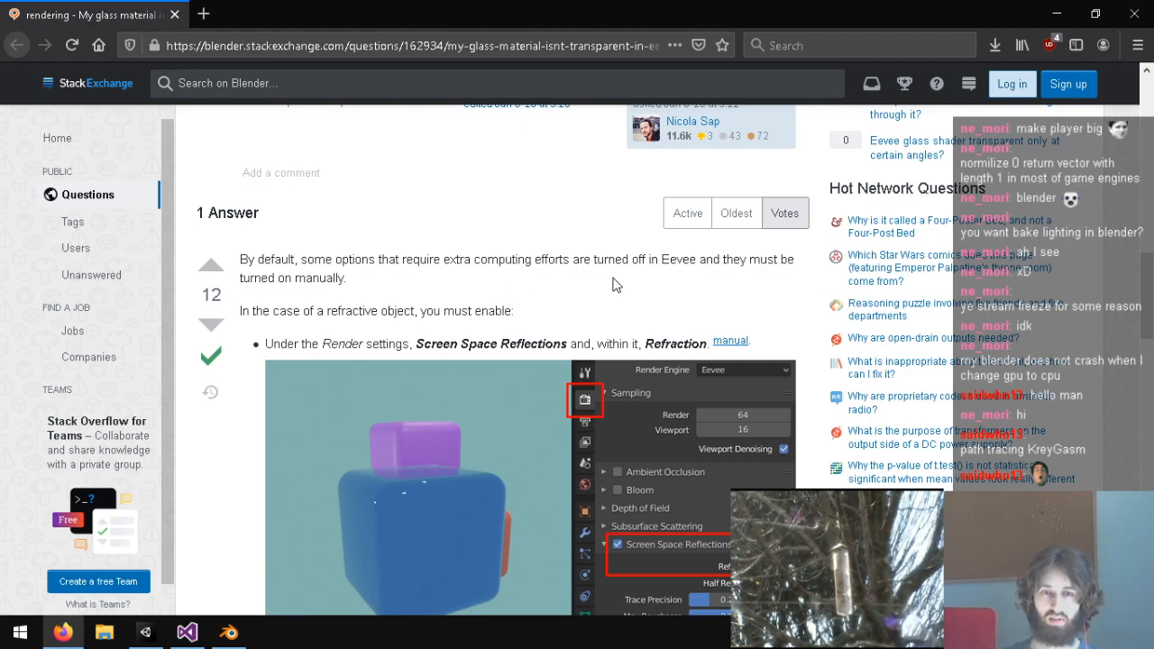
{"action": "scroll", "coordinate": [540, 275], "scroll_direction": "down", "scroll_amount": 3}
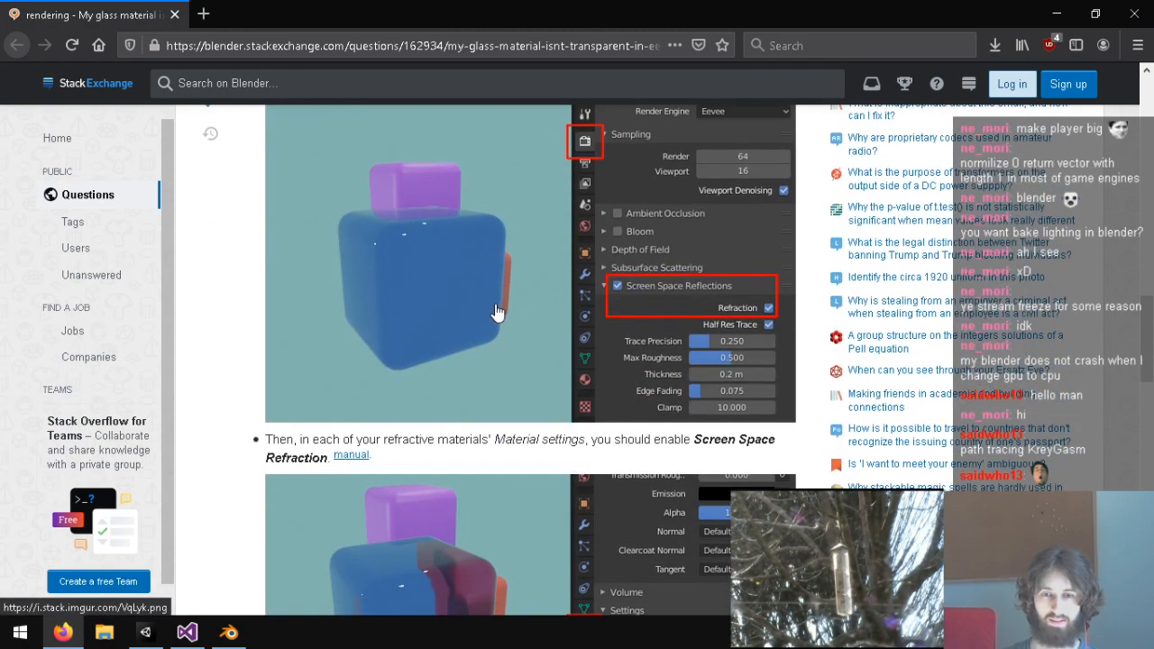
{"action": "scroll", "coordinate": [496, 312], "scroll_direction": "down", "scroll_amount": 2}
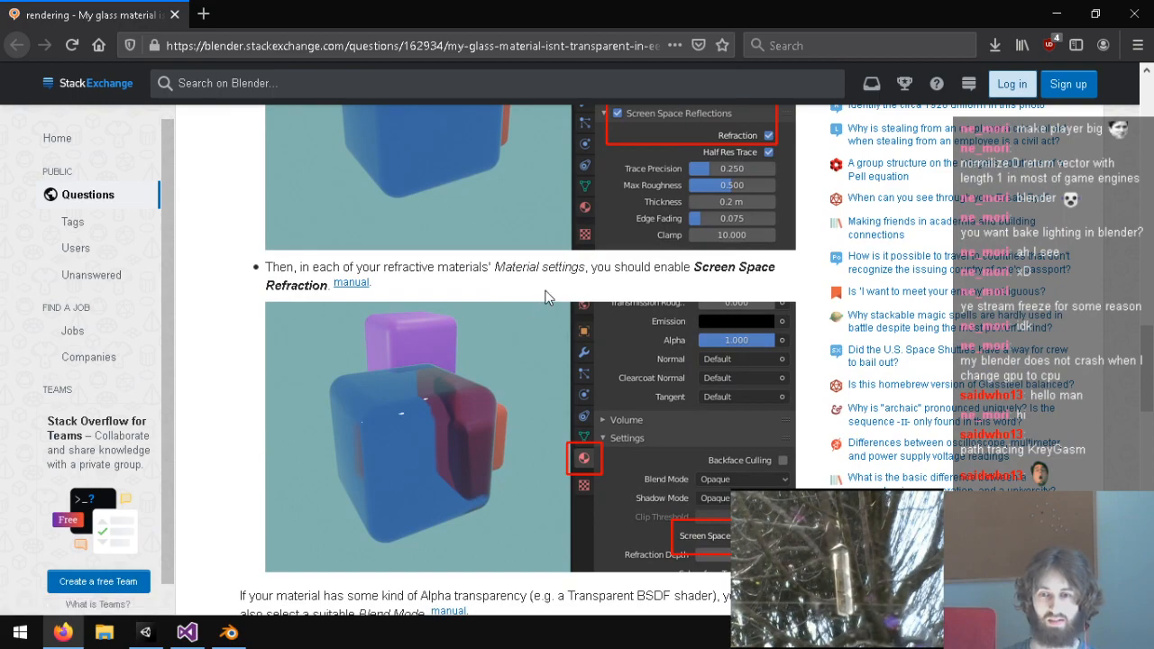
{"action": "scroll", "coordinate": [544, 298], "scroll_direction": "down", "scroll_amount": 2}
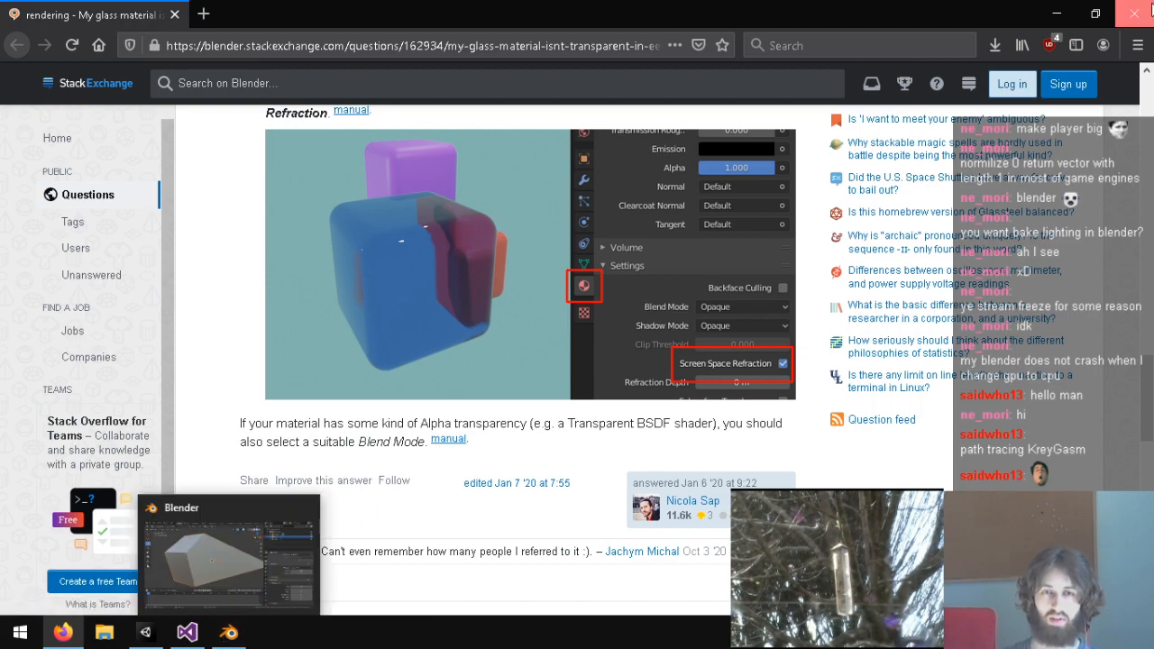
Switch back to Blender, change the render engine to Eevee and collapse the Sampling settings.
{"action": "left_click", "coordinate": [225, 634]}
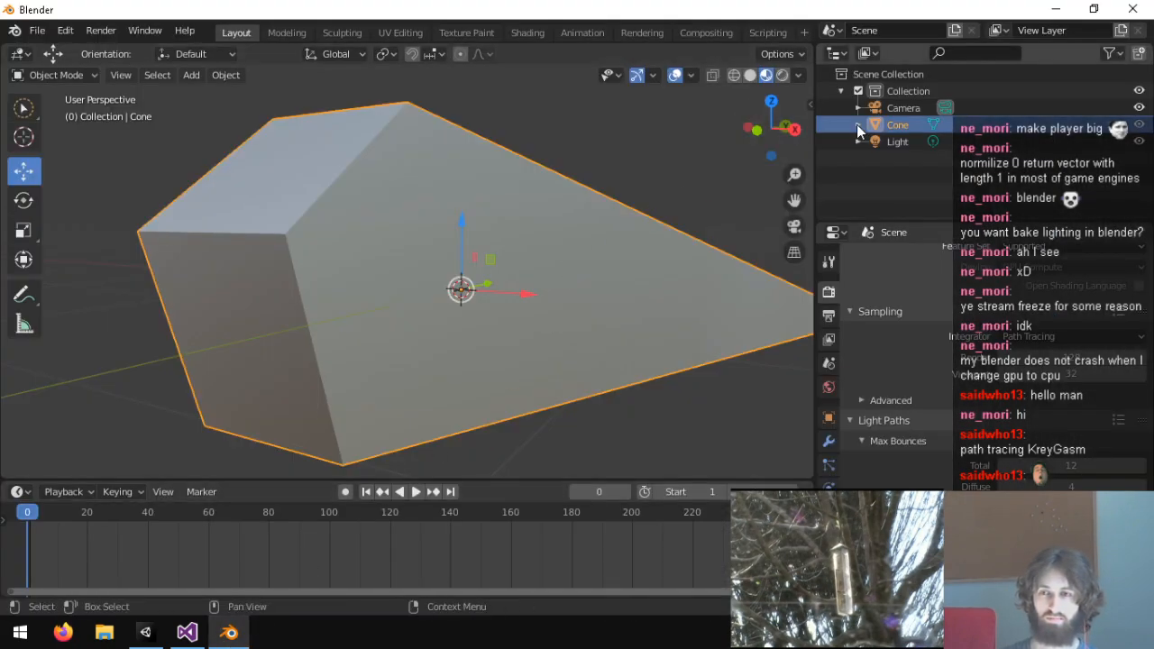
{"action": "left_click", "coordinate": [827, 262]}
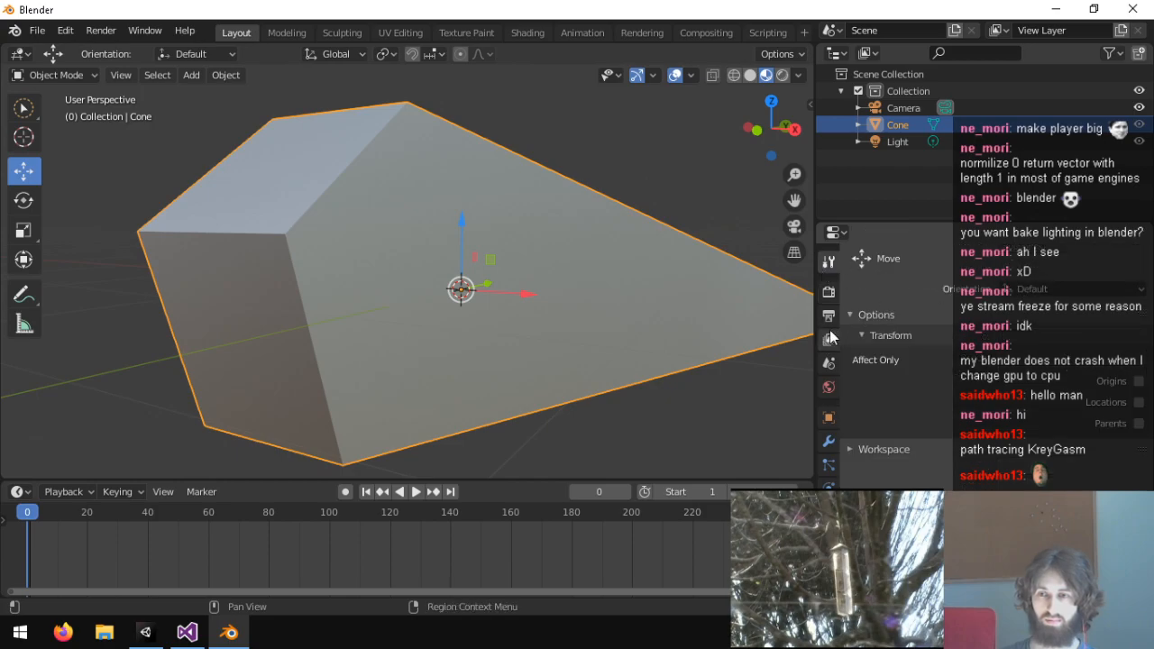
{"action": "left_click", "coordinate": [828, 291]}
{"action": "left_click", "coordinate": [1042, 262]}
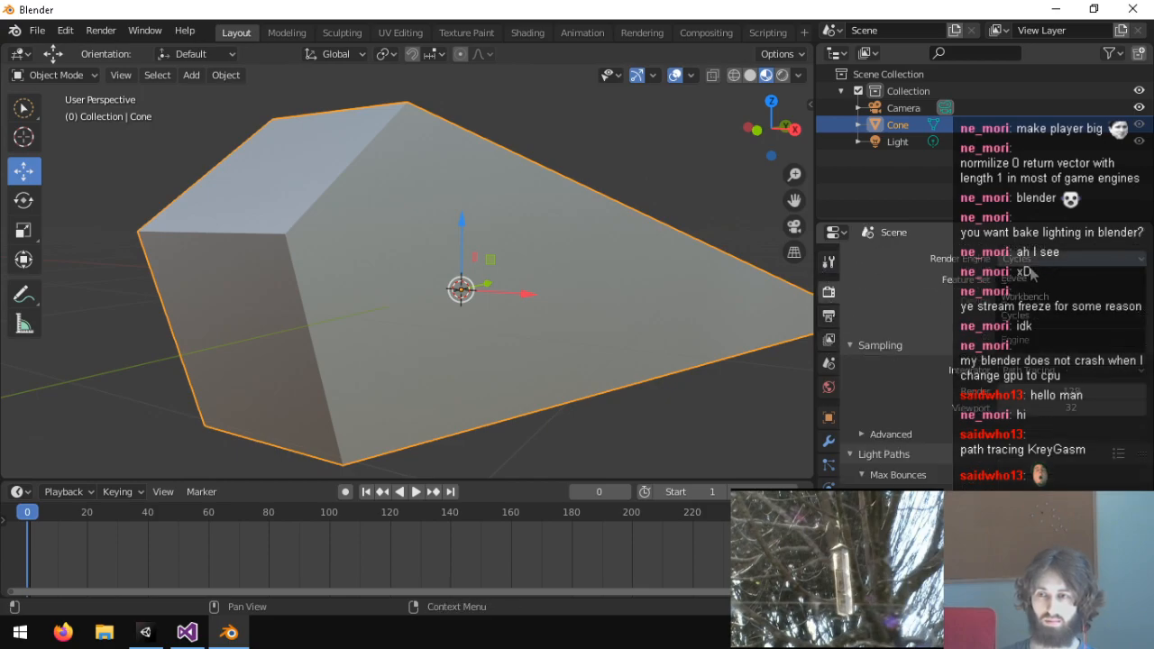
{"action": "left_click", "coordinate": [1045, 282]}
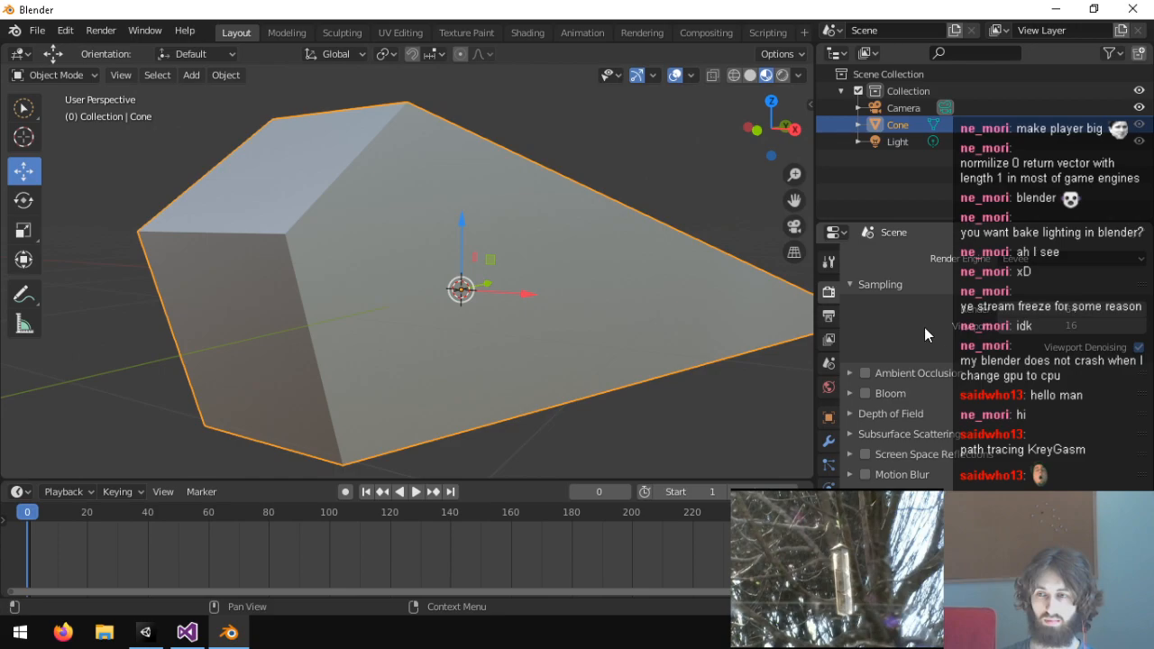
{"action": "left_click", "coordinate": [889, 284]}
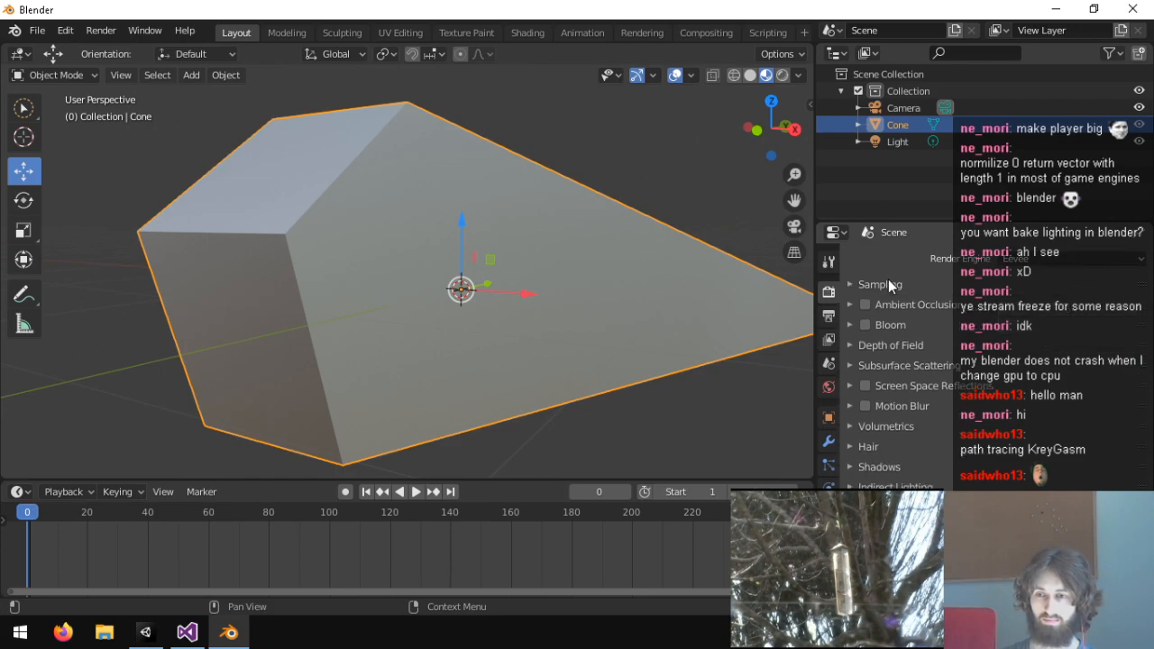
Open the cone's Glass material settings and set the Blend Mode to Alpha Blend.
{"action": "left_click", "coordinate": [829, 536]}
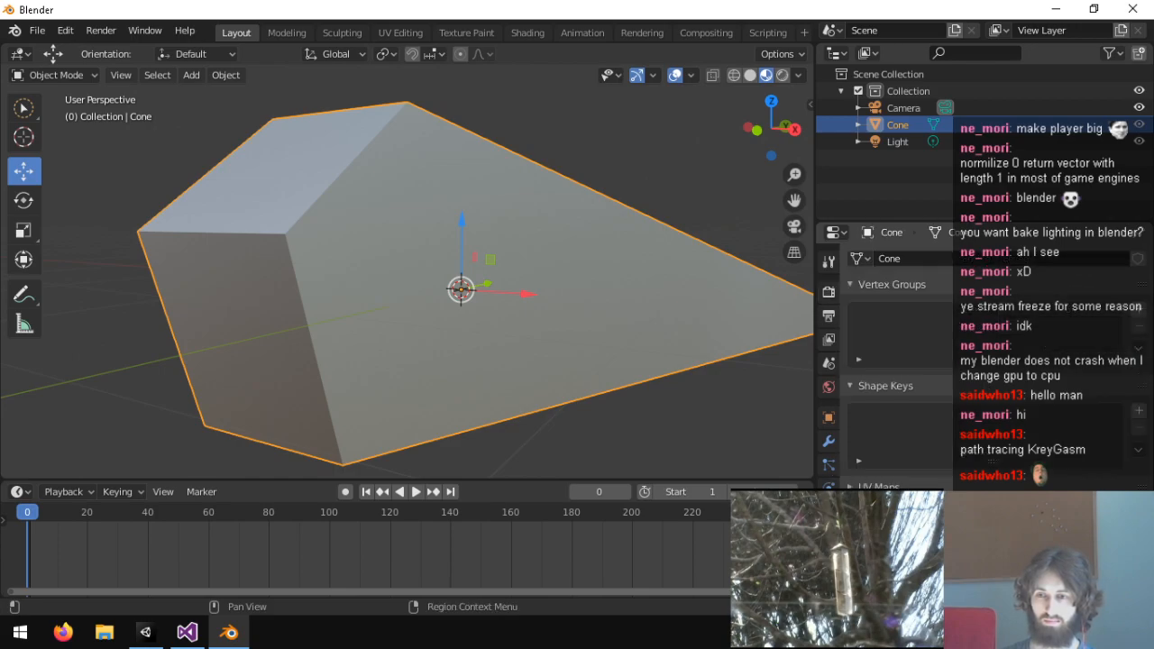
{"action": "left_click", "coordinate": [829, 560]}
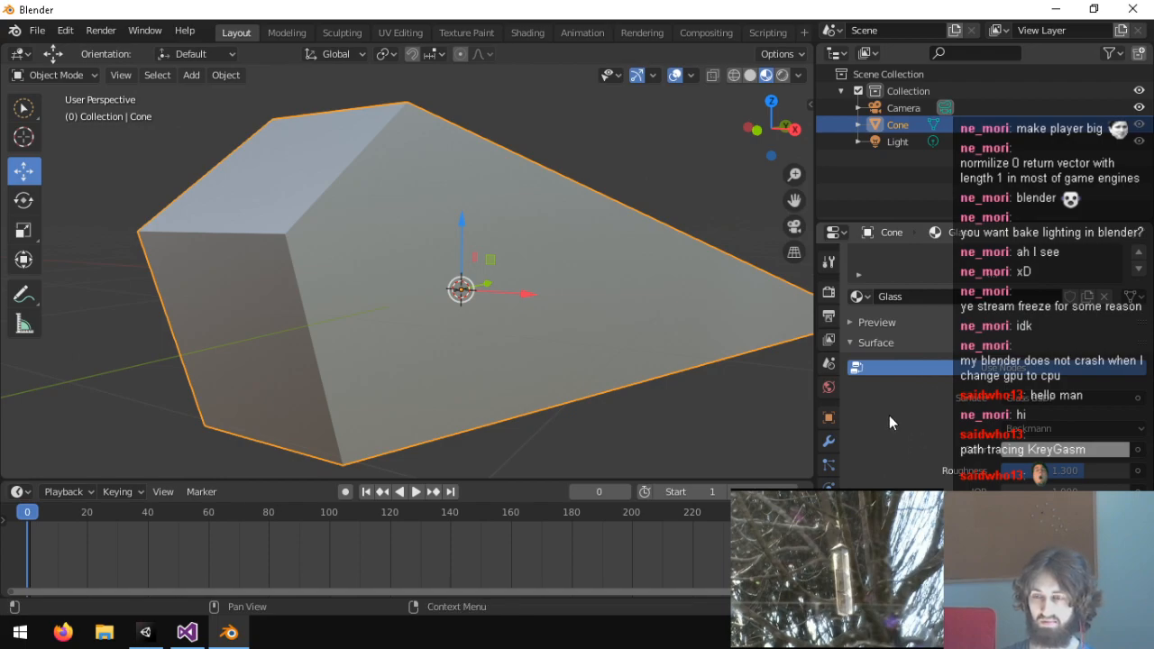
{"action": "scroll", "coordinate": [889, 424], "scroll_direction": "down", "scroll_amount": 5}
{"action": "left_click", "coordinate": [1033, 439]}
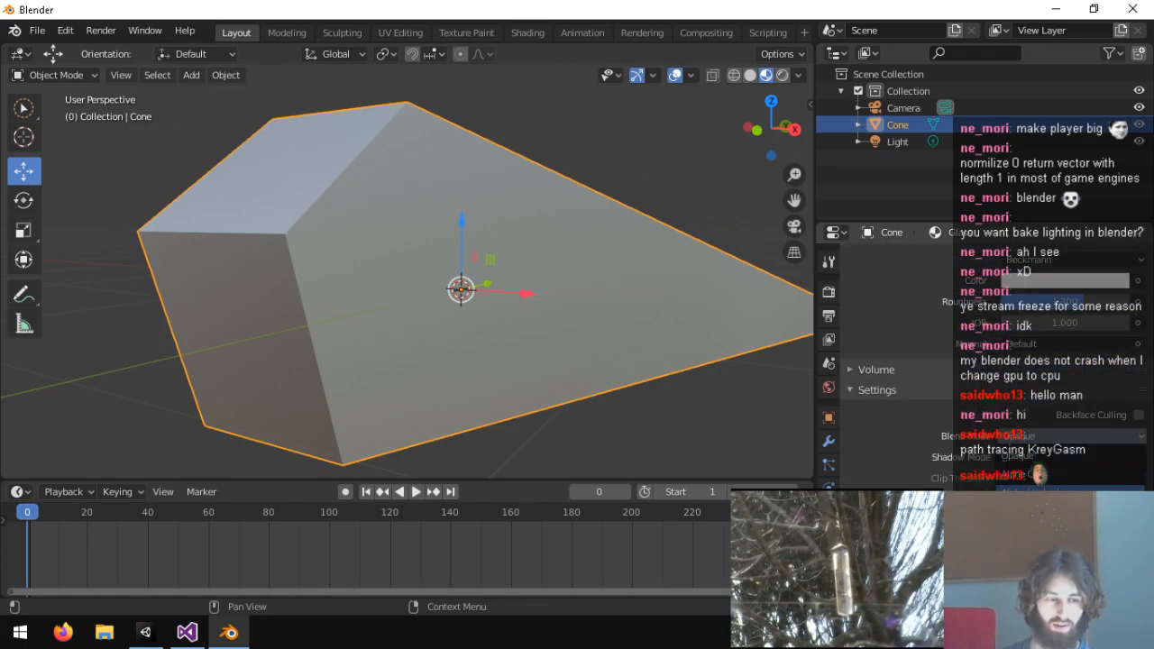
{"action": "middle_click_drag", "start_coordinate": [785, 325], "coordinate": [650, 300]}
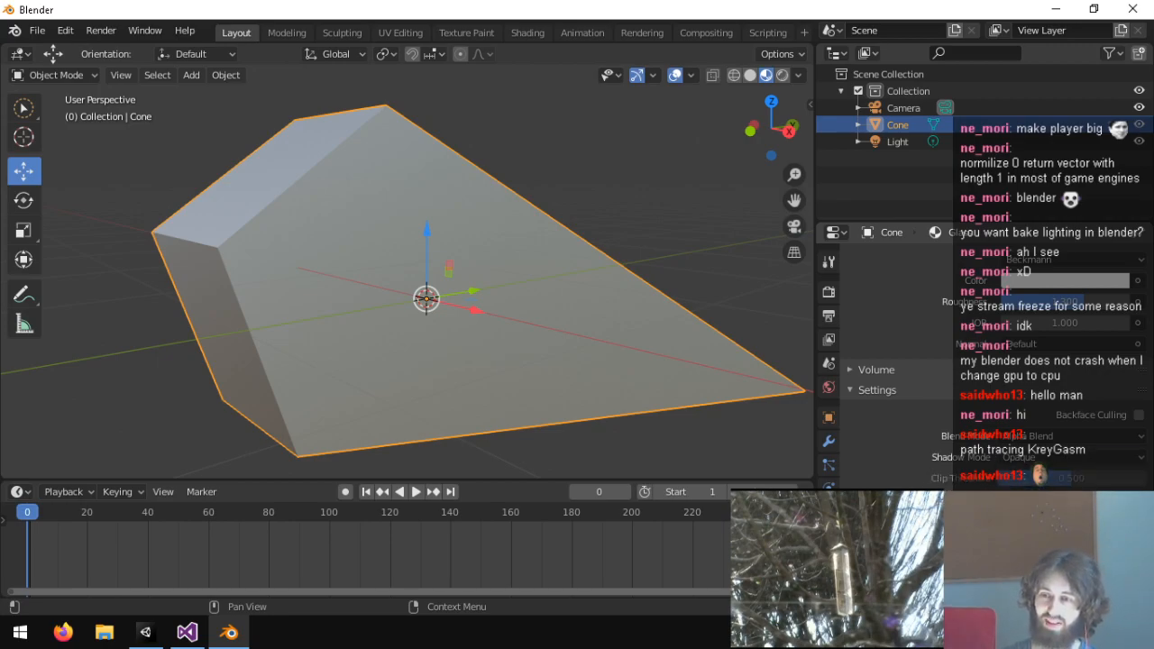
{"action": "scroll", "coordinate": [1064, 457], "scroll_direction": "down", "scroll_amount": 2}
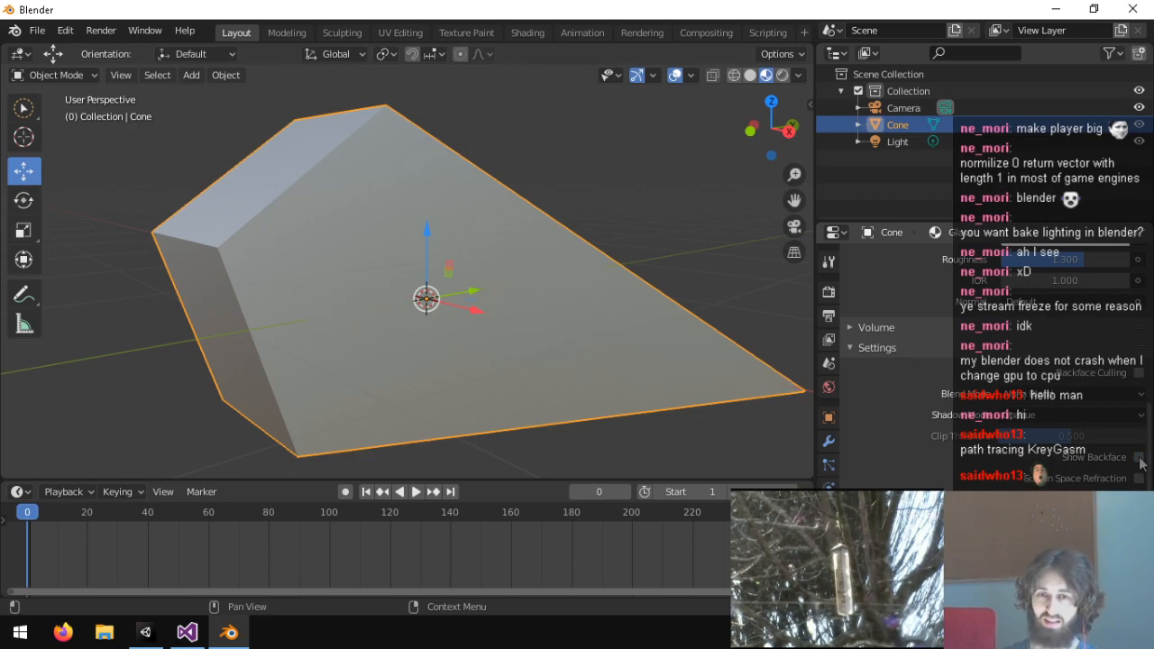
Adjust the Glass BSDF color's brightness to full and try an IOR of 0 on the cone.
{"action": "scroll", "coordinate": [902, 453], "scroll_direction": "up", "scroll_amount": 6}
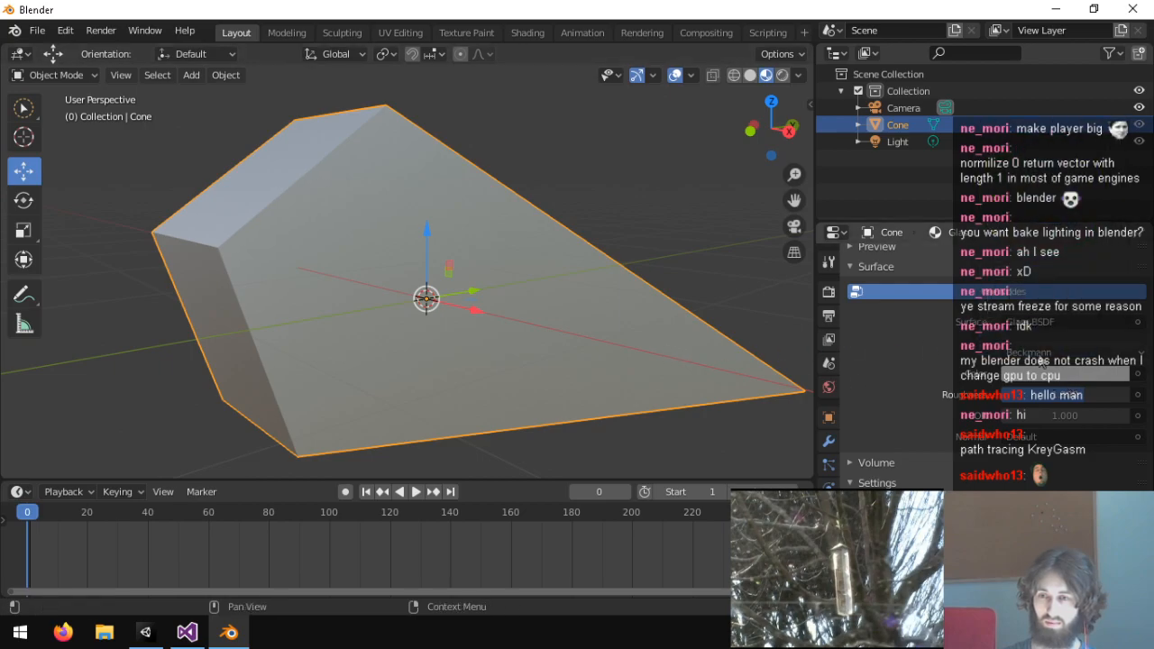
{"action": "left_click", "coordinate": [1051, 377]}
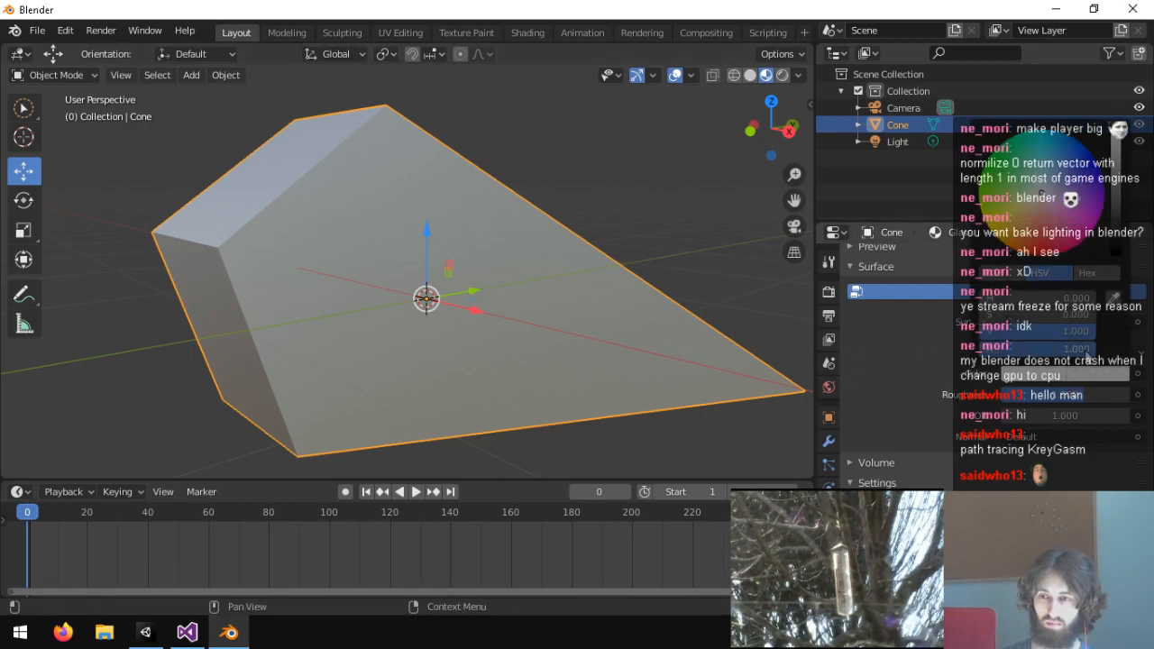
{"action": "left_click", "coordinate": [1023, 376]}
{"action": "left_click_drag", "start_coordinate": [1118, 189], "coordinate": [1118, 123]}
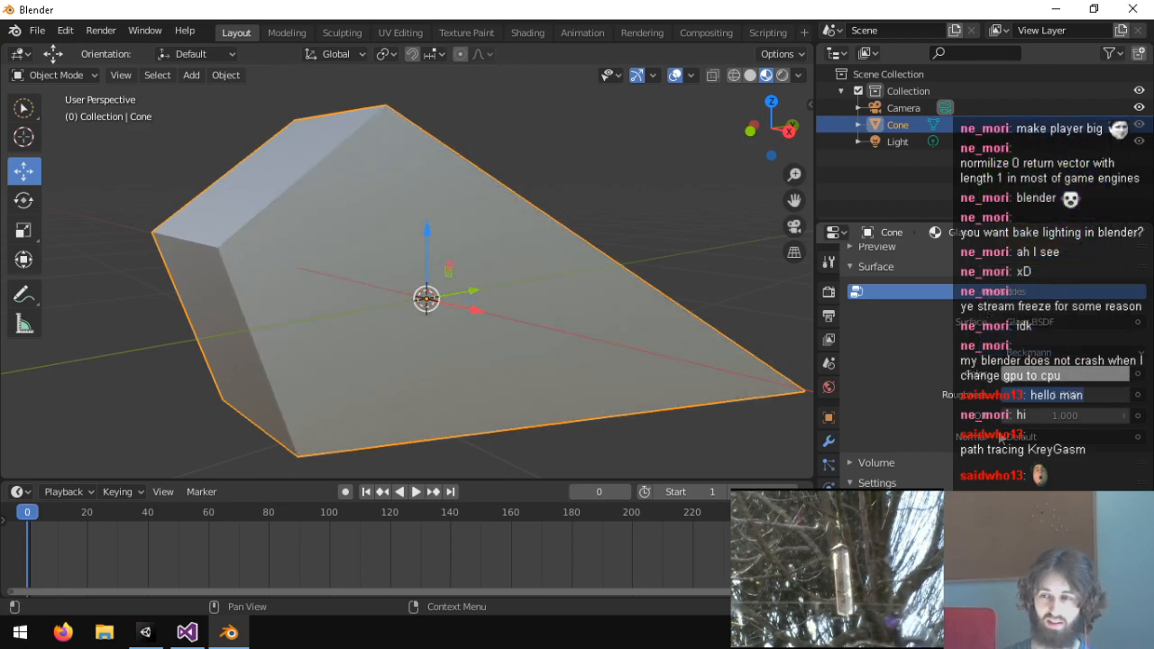
{"action": "mouse_move", "coordinate": [1042, 416]}
{"action": "left_mouse_down"}
{"action": "mouse_move", "coordinate": [1087, 416]}
{"action": "mouse_move", "coordinate": [1028, 416]}
{"action": "left_mouse_up"}
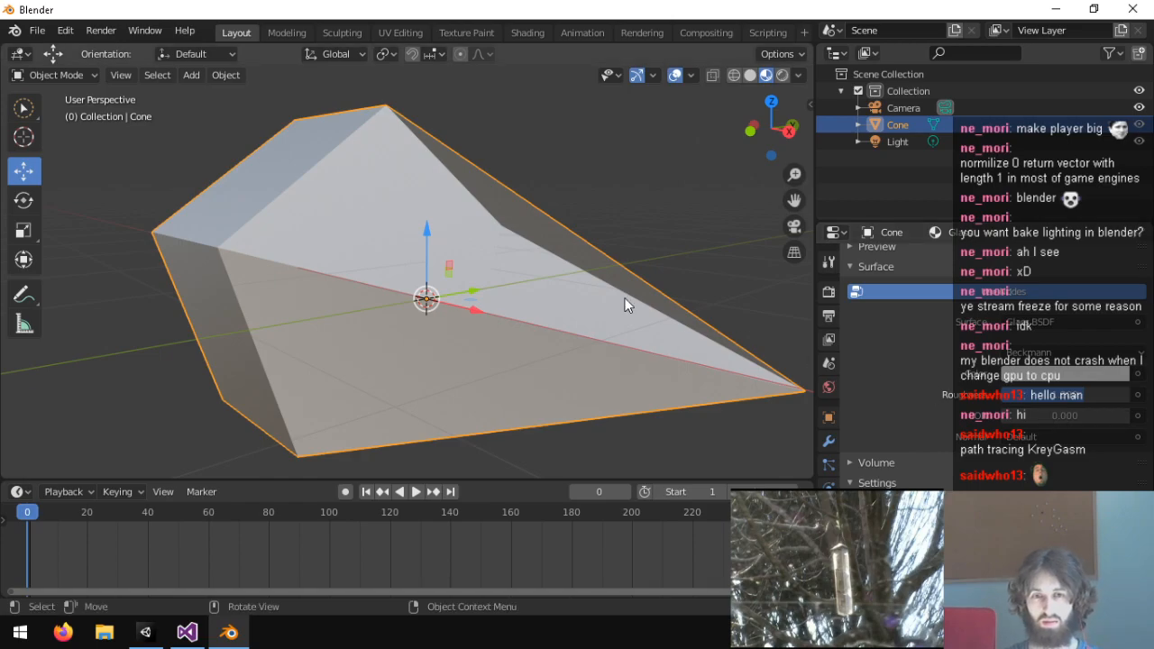
{"action": "right_click", "coordinate": [446, 275]}
{"action": "middle_click_drag", "start_coordinate": [446, 275], "coordinate": [610, 236]}
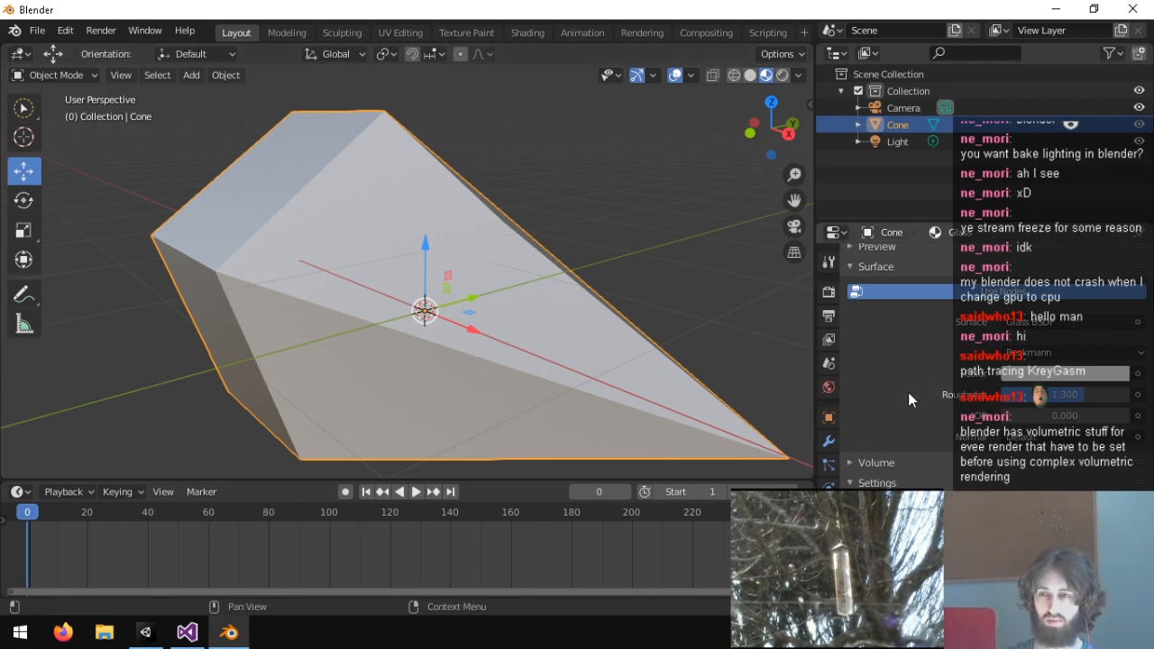
{"action": "scroll", "coordinate": [931, 406], "scroll_direction": "up", "scroll_amount": 1}
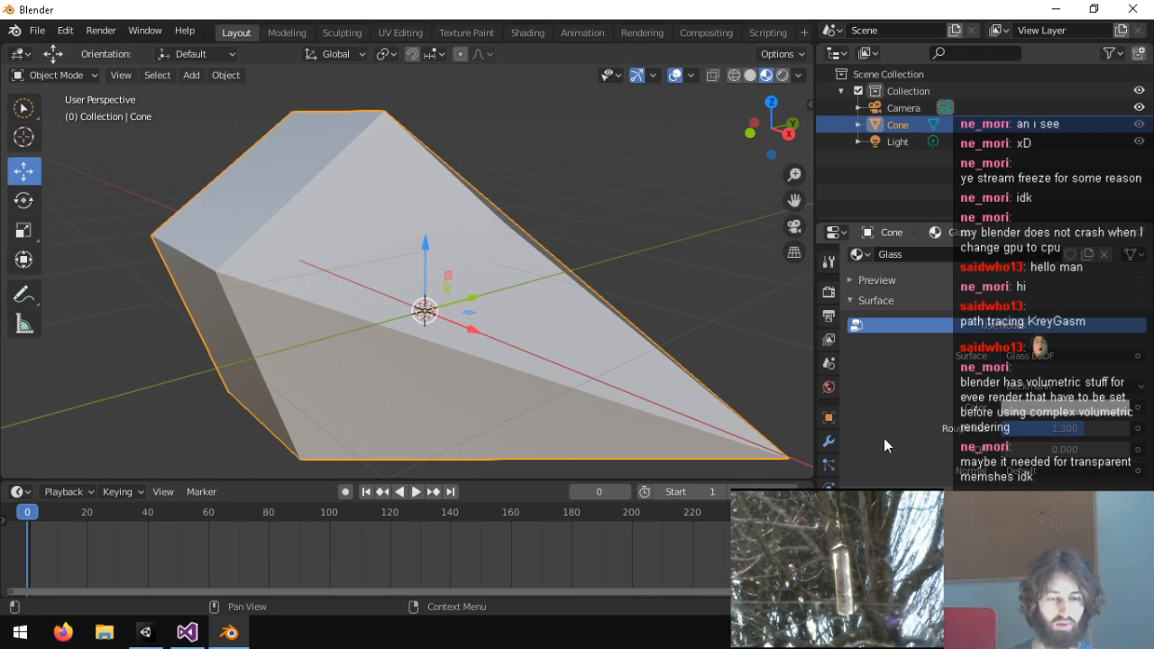
Try IOR values of 1 and 2 on the Glass BSDF, inspecting the cone from another angle.
{"action": "left_click", "coordinate": [1053, 449]}
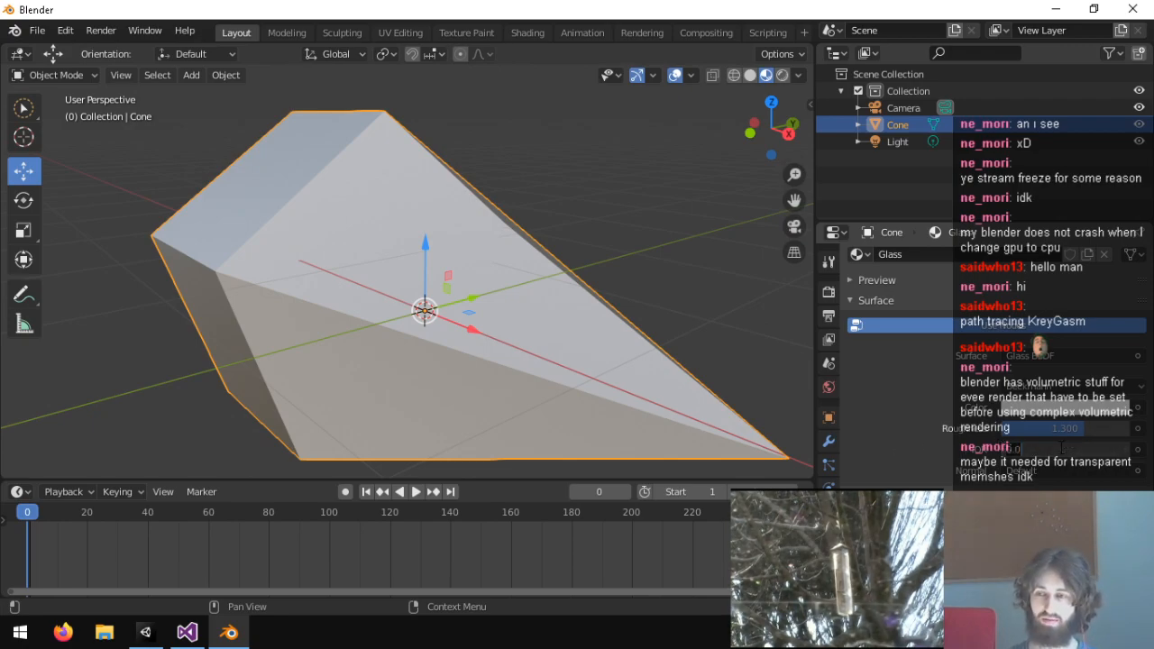
{"action": "type", "text": "1"}
{"action": "key", "text": "Return"}
{"action": "left_click", "coordinate": [1060, 448]}
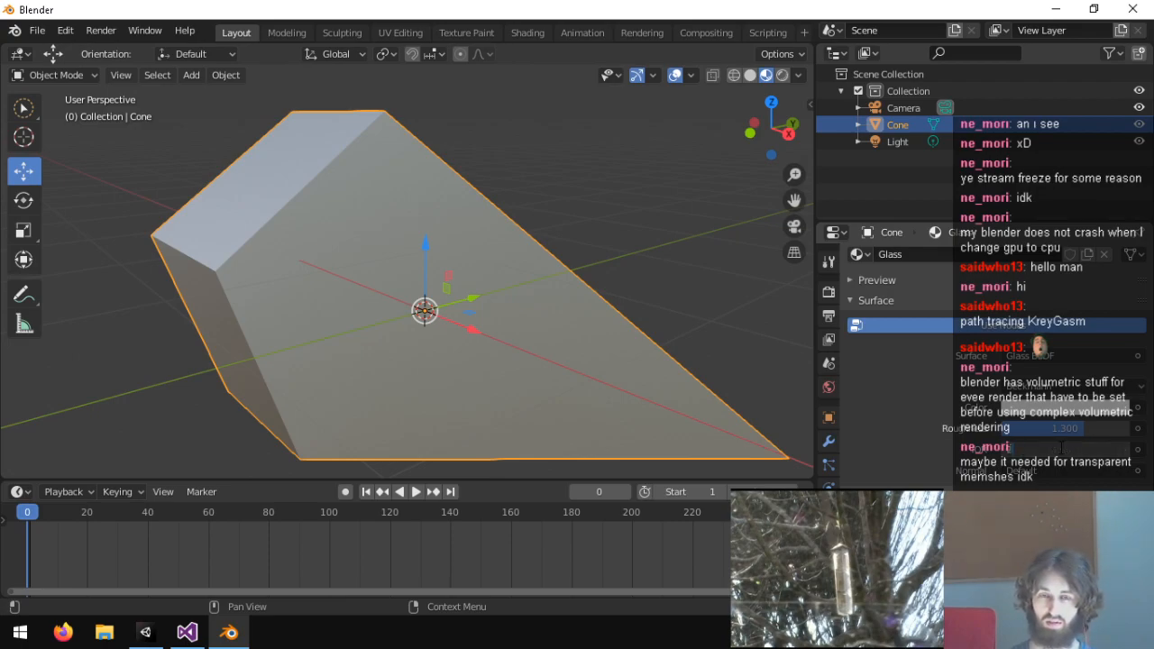
{"action": "type", "text": "2"}
{"action": "key", "text": "Return"}
{"action": "middle_click_drag", "start_coordinate": [712, 316], "coordinate": [510, 300]}
{"action": "scroll", "coordinate": [487, 316], "scroll_direction": "up", "scroll_amount": 5}
{"action": "scroll", "coordinate": [399, 306], "scroll_direction": "down", "scroll_amount": 6}
{"action": "scroll", "coordinate": [538, 318], "scroll_direction": "up", "scroll_amount": 4}
Lower the Glass BSDF roughness to 0 and set the IOR to 1.
{"action": "left_click_drag", "start_coordinate": [1059, 433], "coordinate": [979, 433]}
{"action": "middle_click_drag", "start_coordinate": [615, 278], "coordinate": [581, 299]}
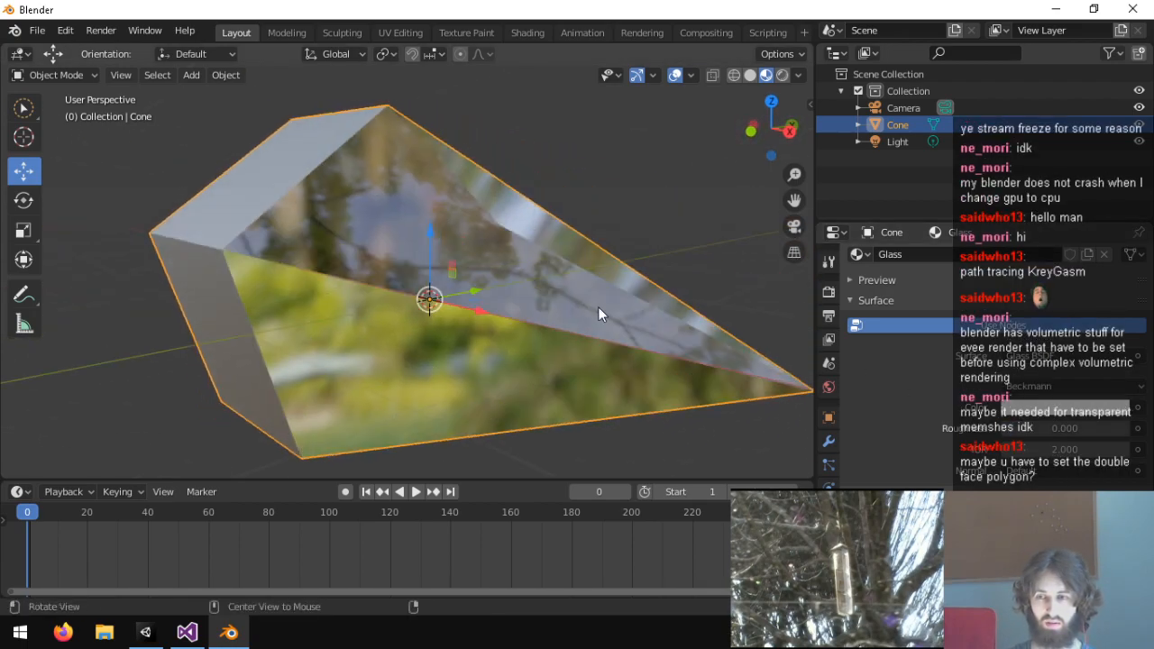
{"action": "mouse_move", "coordinate": [1063, 450]}
{"action": "left_mouse_down"}
{"action": "mouse_move", "coordinate": [1102, 450]}
{"action": "mouse_move", "coordinate": [1055, 450]}
{"action": "left_mouse_up"}
{"action": "left_click", "coordinate": [1062, 450]}
{"action": "type", "text": "1"}
{"action": "key", "text": "Return"}
{"action": "middle_click_drag", "start_coordinate": [631, 297], "coordinate": [722, 342]}
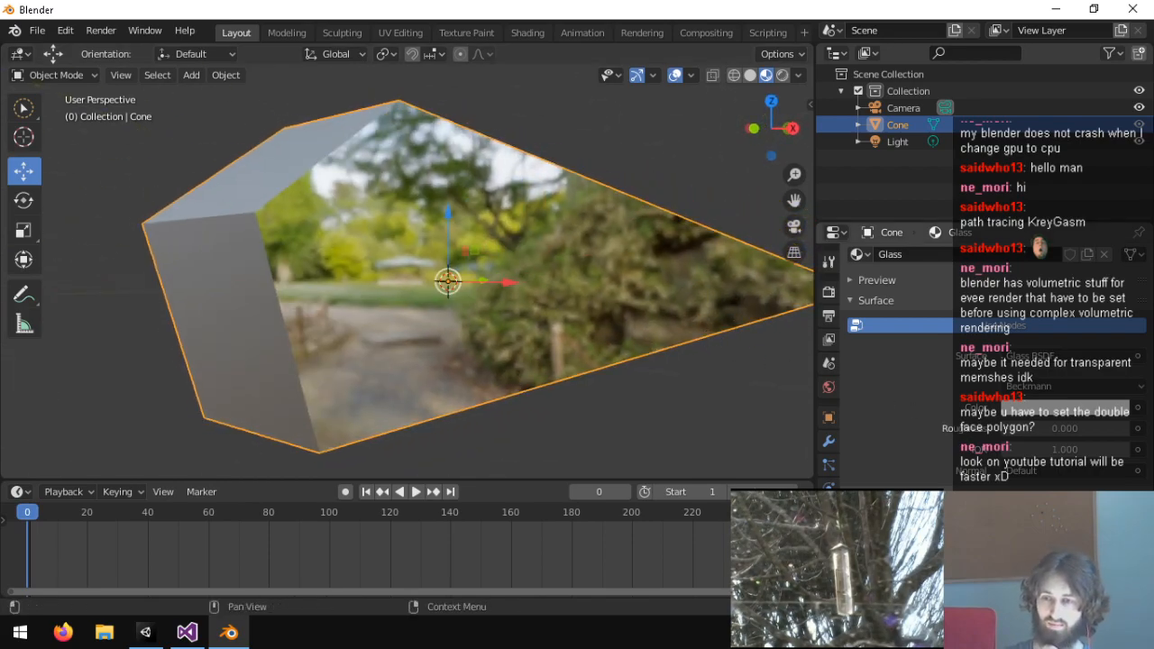
Try the Glass BSDF distribution options, choose GGX, and raise the roughness to 0.390.
{"action": "left_click", "coordinate": [1057, 389]}
{"action": "left_click", "coordinate": [1044, 409]}
{"action": "left_click", "coordinate": [1051, 386]}
{"action": "left_click", "coordinate": [1042, 426]}
{"action": "left_click", "coordinate": [1067, 381]}
{"action": "left_click", "coordinate": [1046, 443]}
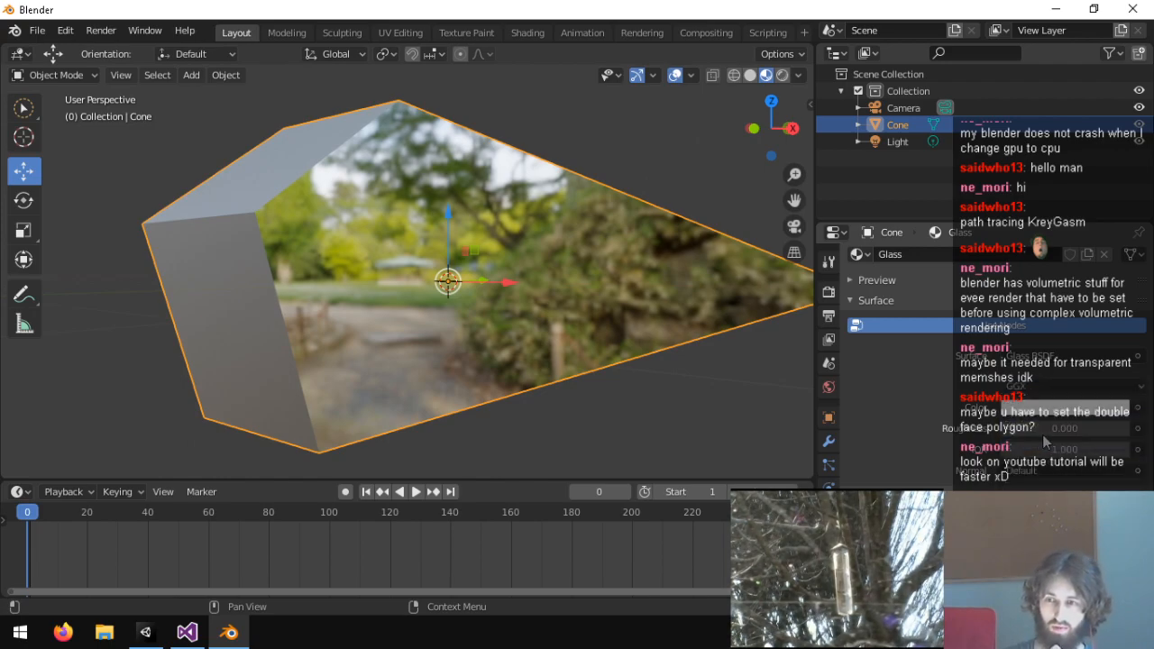
{"action": "left_click_drag", "start_coordinate": [1046, 429], "coordinate": [1101, 429]}
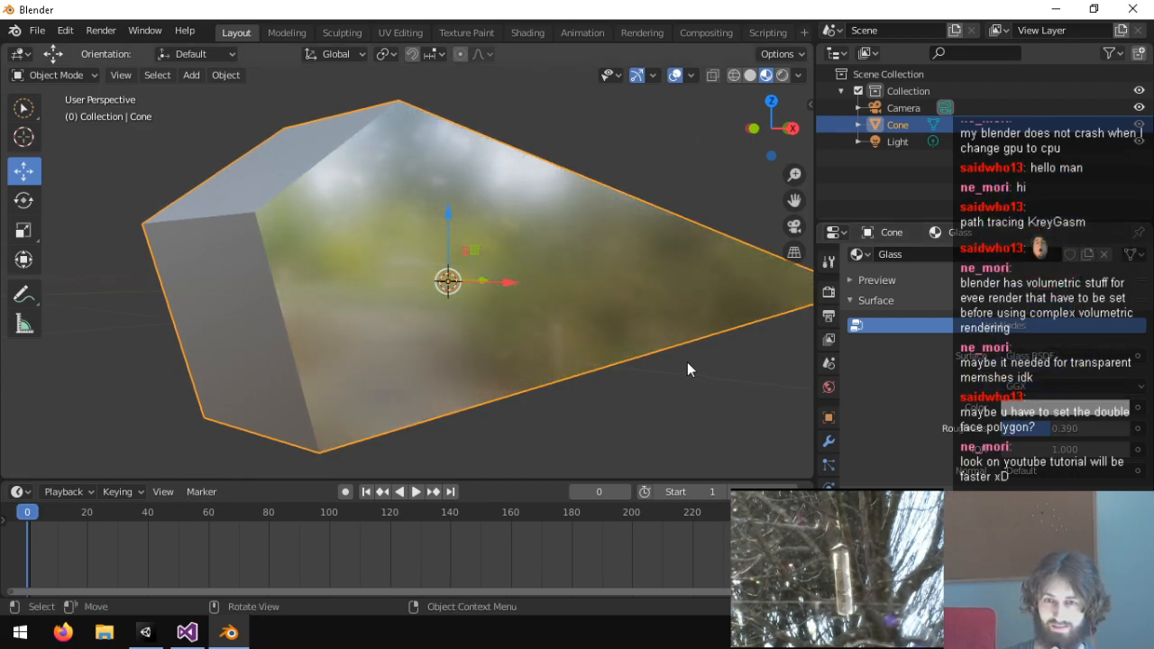
Adjust the Glass BSDF color's brightness and set the IOR to 1.5.
{"action": "left_click", "coordinate": [1021, 407]}
{"action": "left_click", "coordinate": [1117, 220]}
{"action": "left_click_drag", "start_coordinate": [1117, 220], "coordinate": [1121, 165]}
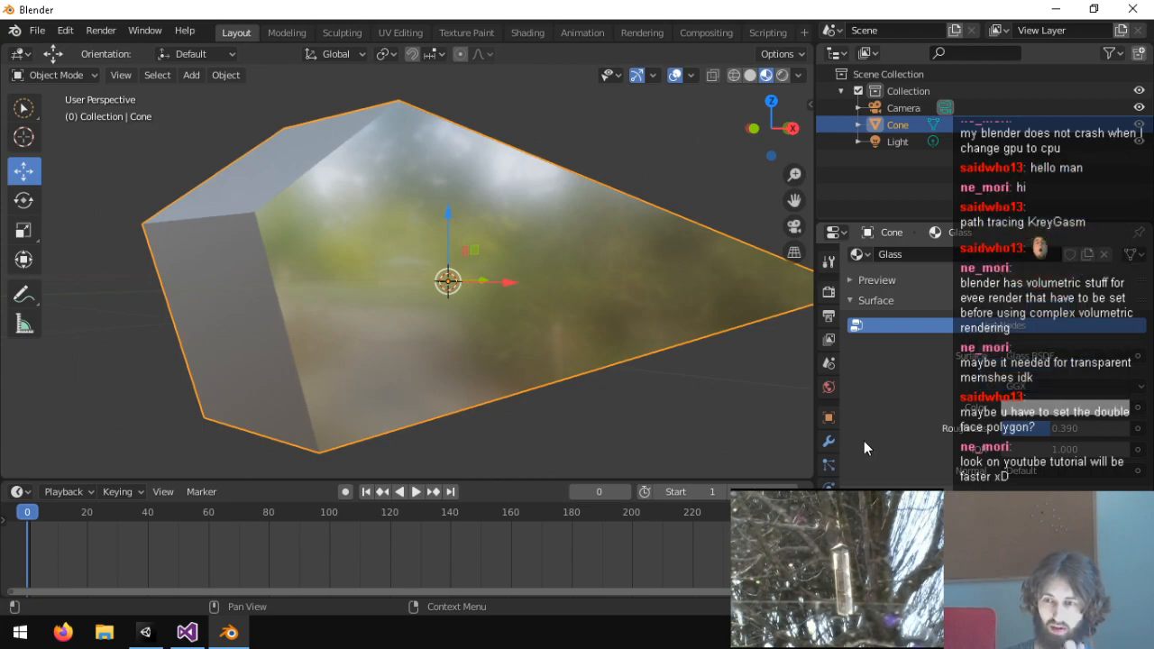
{"action": "left_click", "coordinate": [1065, 449]}
{"action": "type", "text": "1.5"}
{"action": "key", "text": "Return"}
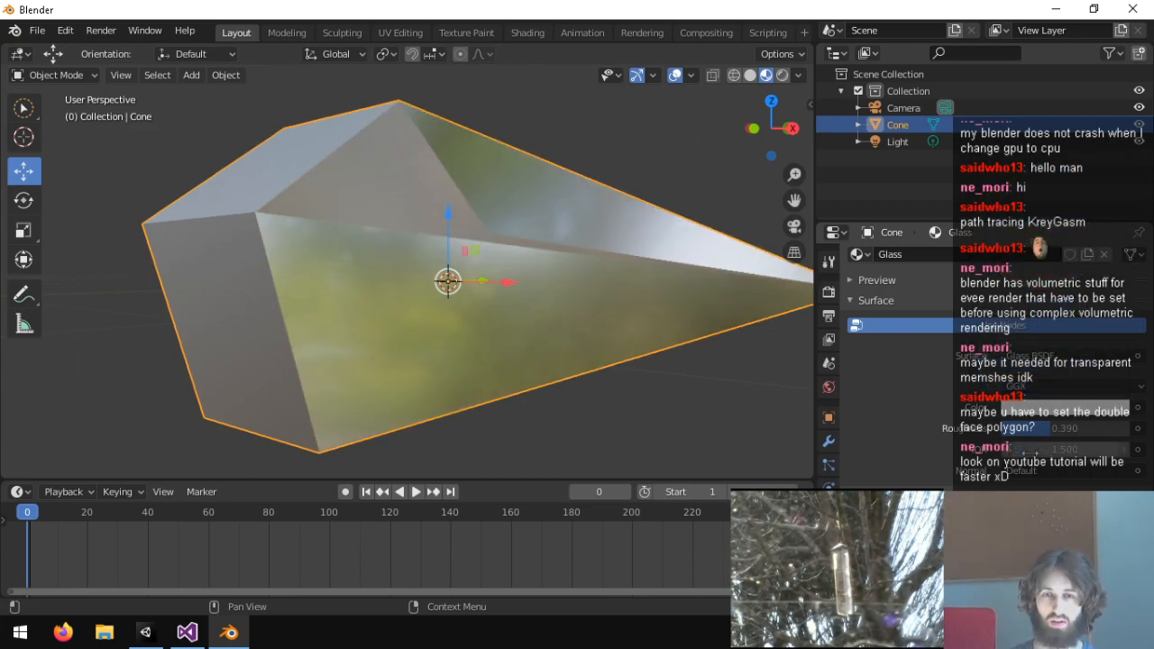
{"action": "middle_click_drag", "start_coordinate": [553, 215], "coordinate": [652, 272]}
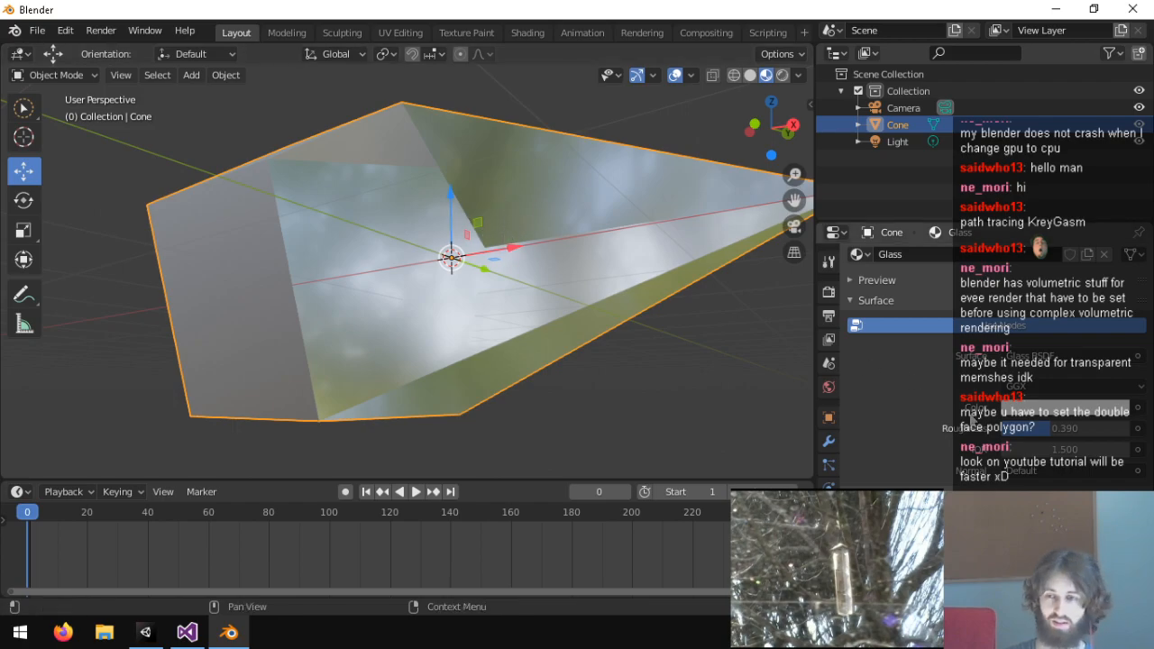
Enable Backface Culling and turn off Show Backface for the Glass material.
{"action": "scroll", "coordinate": [913, 419], "scroll_direction": "down", "scroll_amount": 8}
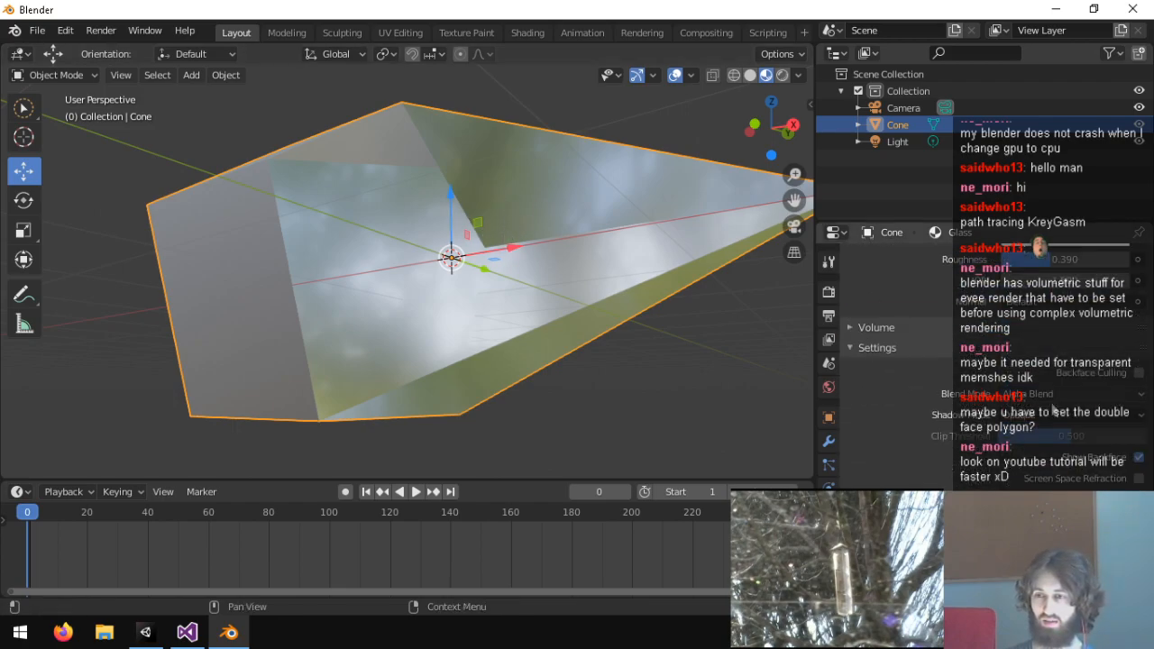
{"action": "left_click", "coordinate": [1138, 373]}
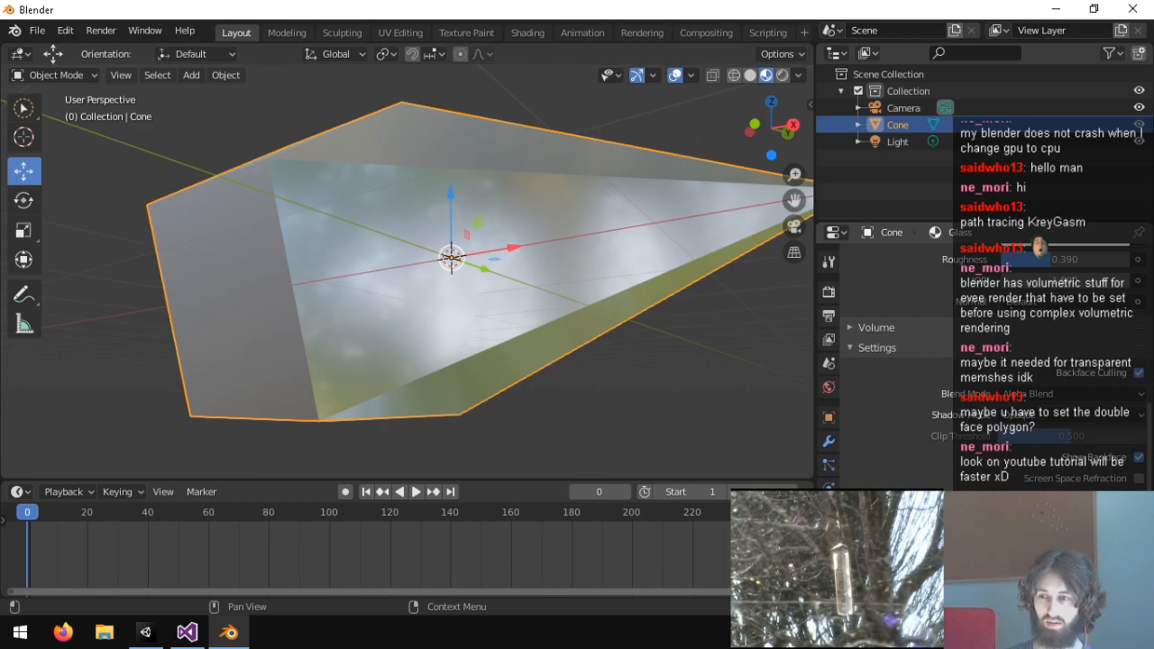
{"action": "left_click", "coordinate": [1139, 458]}
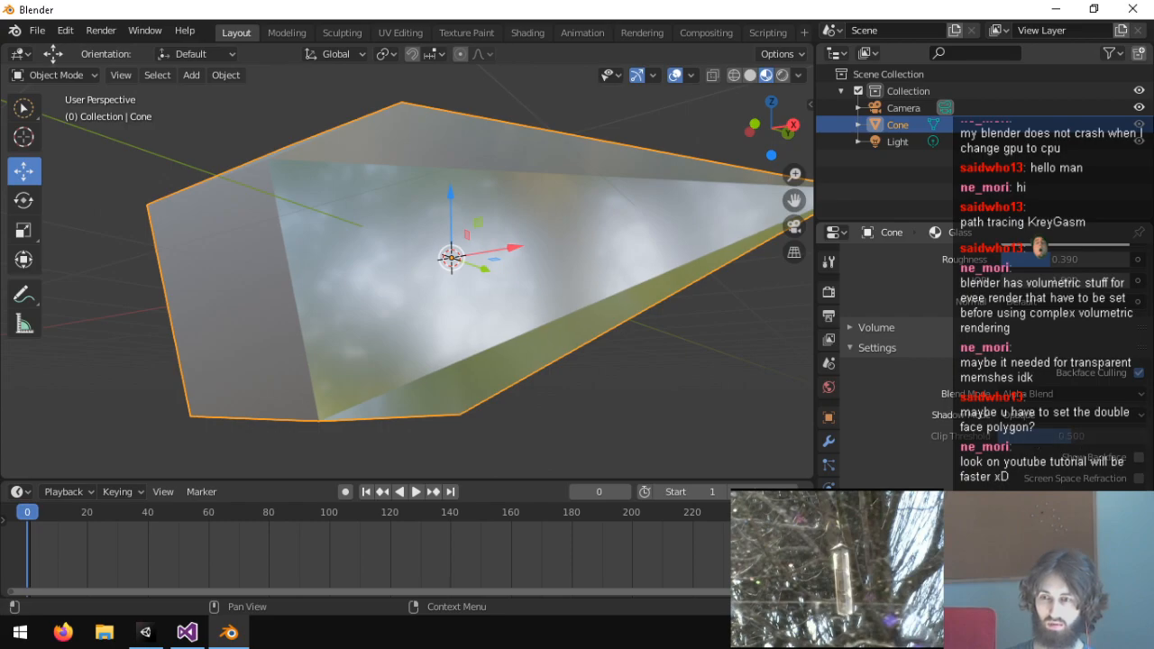
Try Alpha Clip as the Shadow Mode, switch the Blend Mode to Opaque, and set the Shadow Mode to Alpha Hashed.
{"action": "left_click", "coordinate": [1048, 414]}
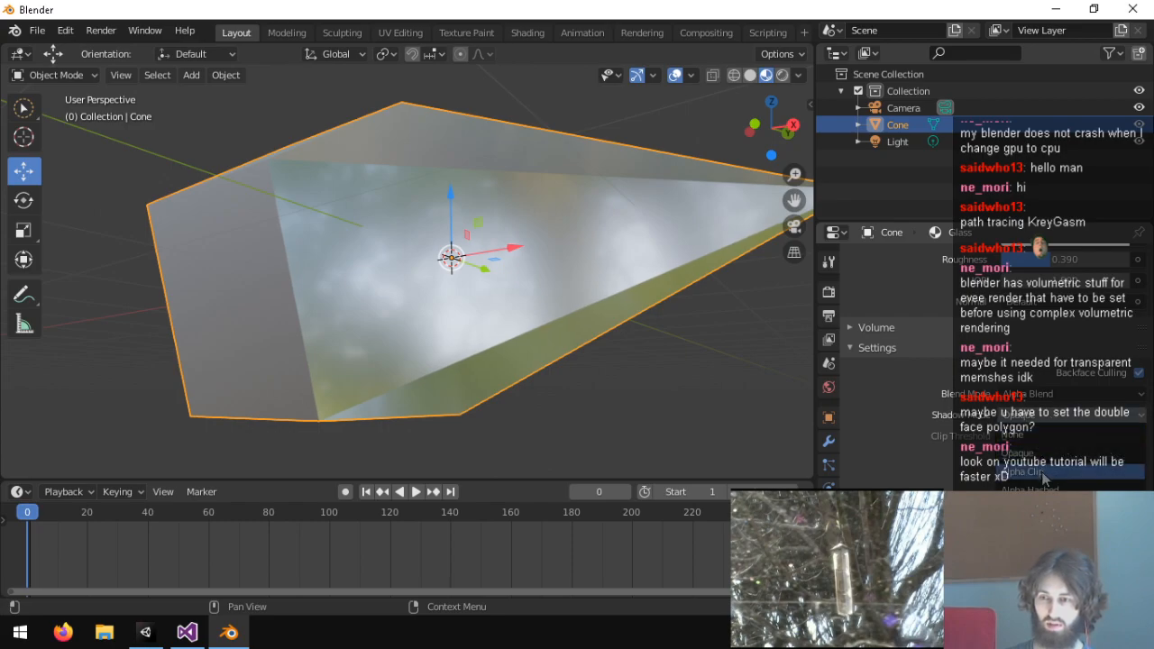
{"action": "left_click", "coordinate": [1043, 476]}
{"action": "left_click", "coordinate": [1052, 415]}
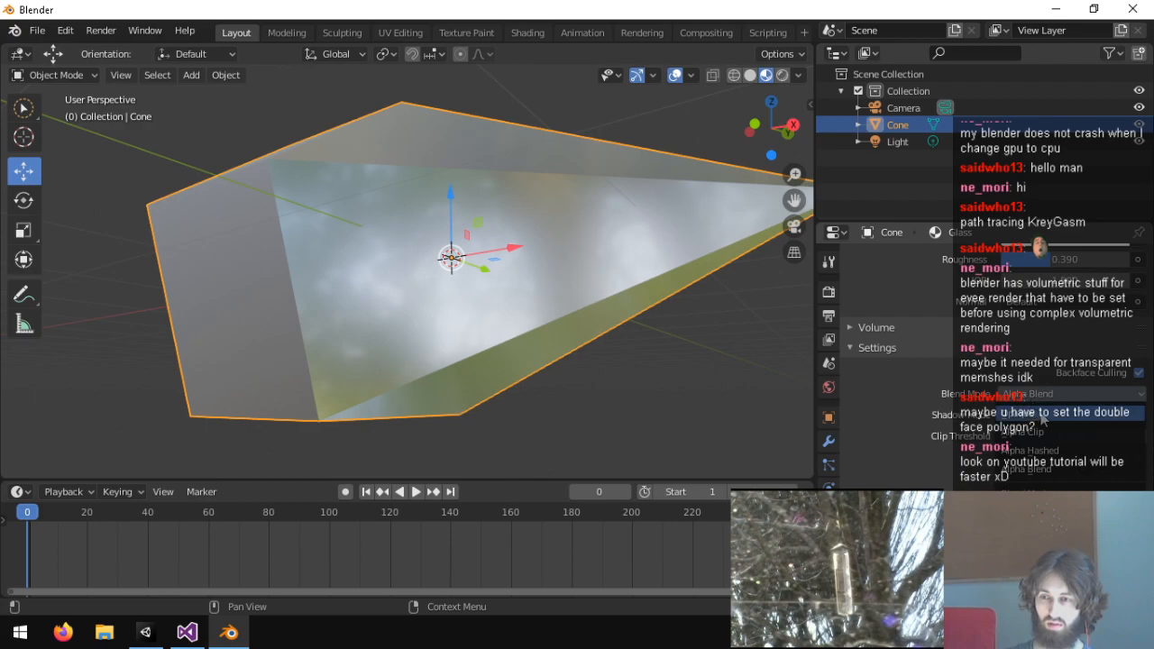
{"action": "left_click", "coordinate": [1046, 424]}
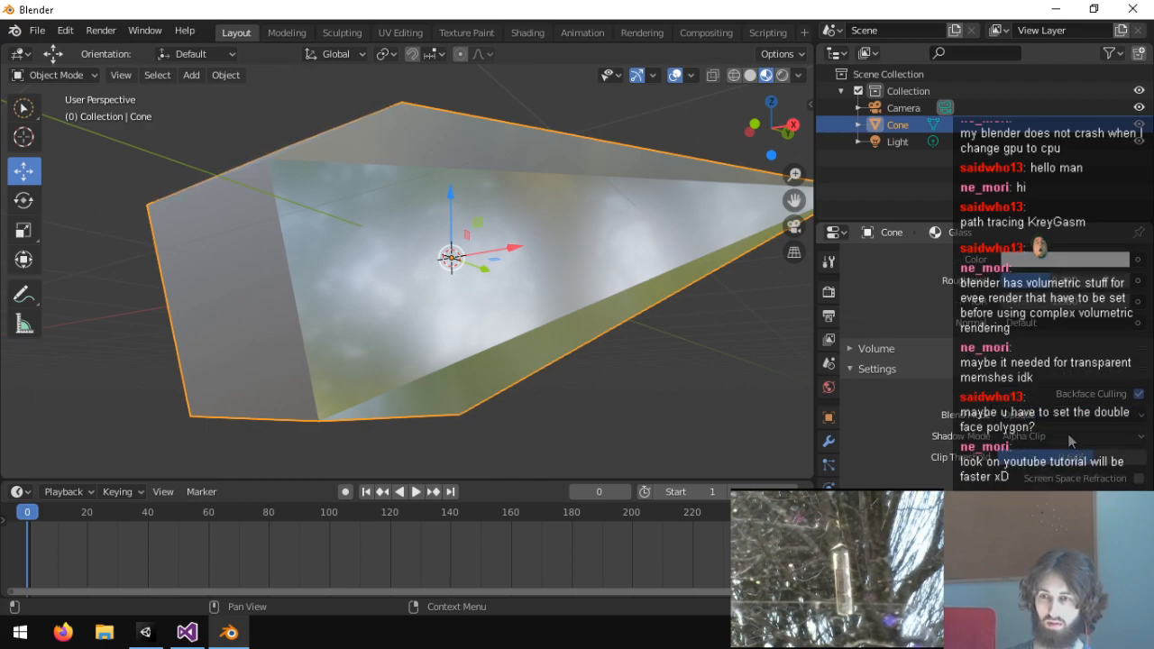
{"action": "left_click", "coordinate": [1072, 439]}
{"action": "left_click", "coordinate": [1042, 460]}
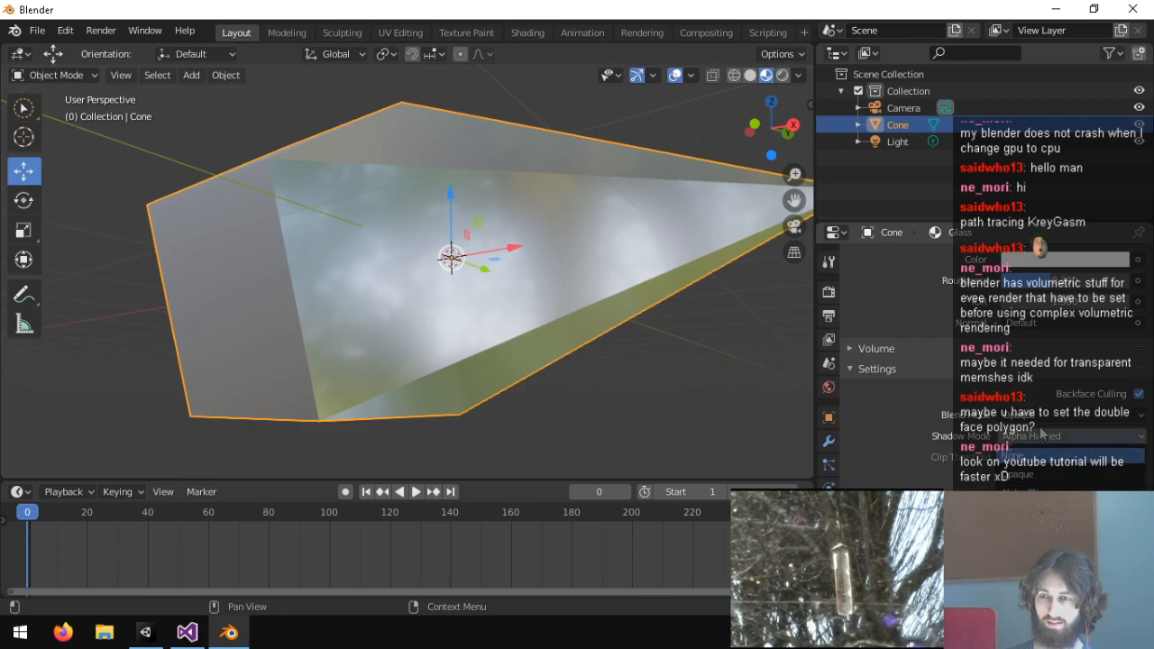
Try the Alpha Clip and Alpha Hashed blend modes on the cone, and settle on Alpha Blend.
{"action": "left_click", "coordinate": [1042, 416]}
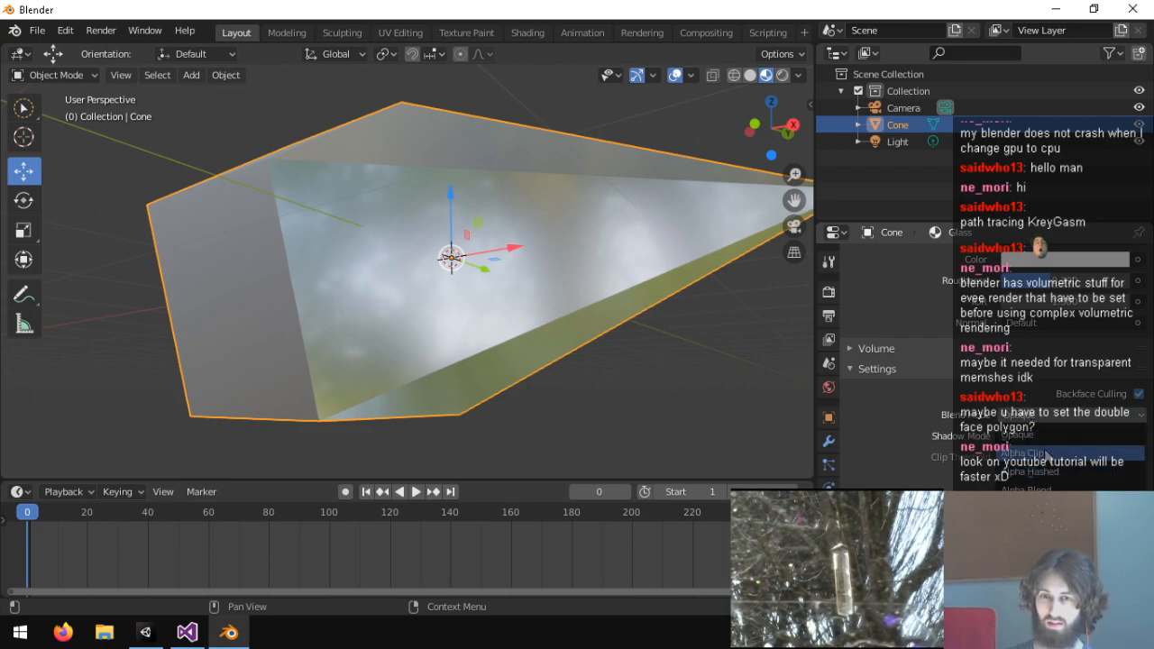
{"action": "left_click", "coordinate": [1031, 445]}
{"action": "middle_click_drag", "start_coordinate": [663, 305], "coordinate": [668, 377]}
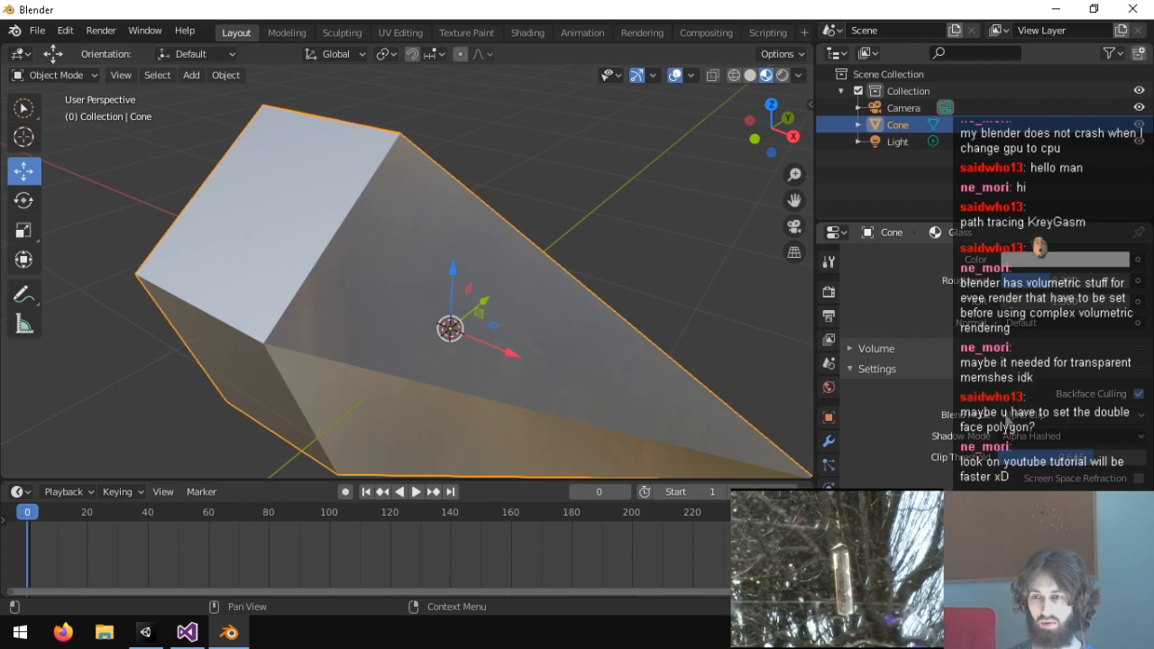
{"action": "left_click", "coordinate": [1039, 417]}
{"action": "left_click", "coordinate": [1045, 473]}
{"action": "middle_click_drag", "start_coordinate": [615, 311], "coordinate": [662, 261]}
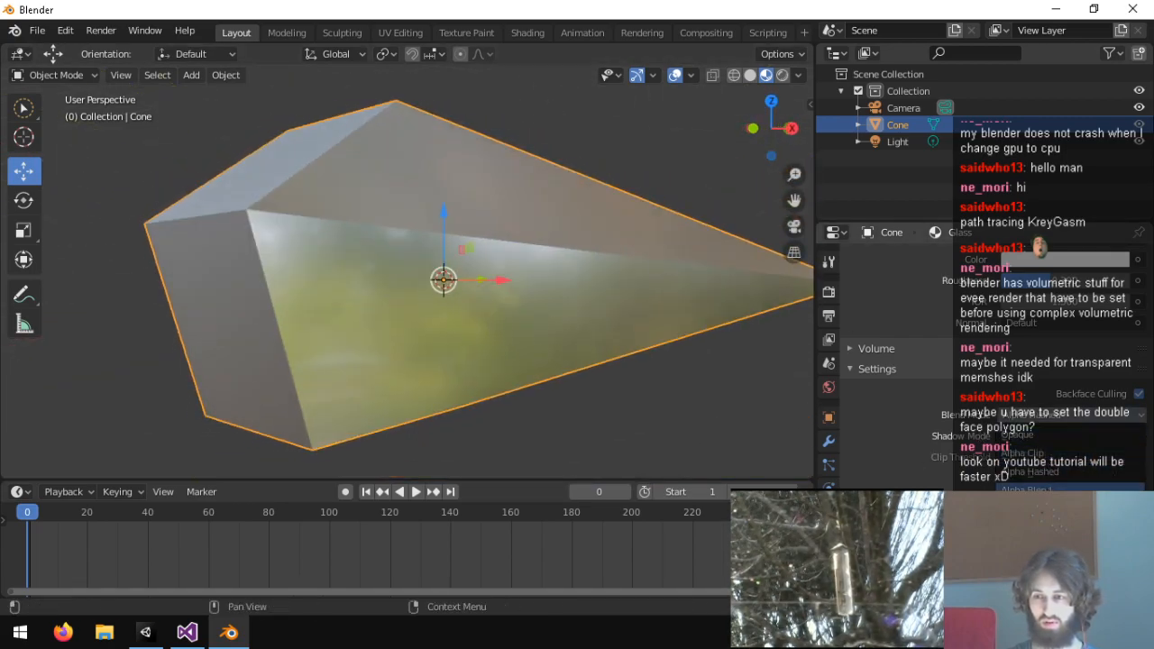
{"action": "middle_click_drag", "start_coordinate": [622, 325], "coordinate": [577, 284]}
{"action": "scroll", "coordinate": [879, 458], "scroll_direction": "down", "scroll_amount": 1}
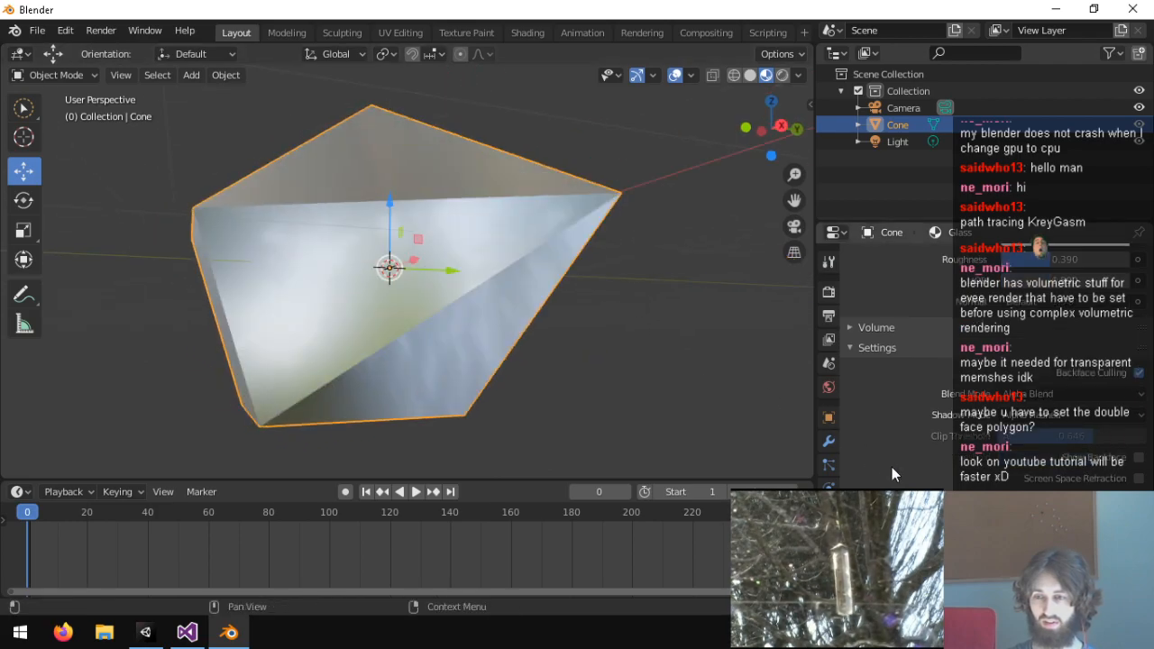
Try the Opaque blend mode and switch back to Alpha Blend.
{"action": "left_click", "coordinate": [1028, 398]}
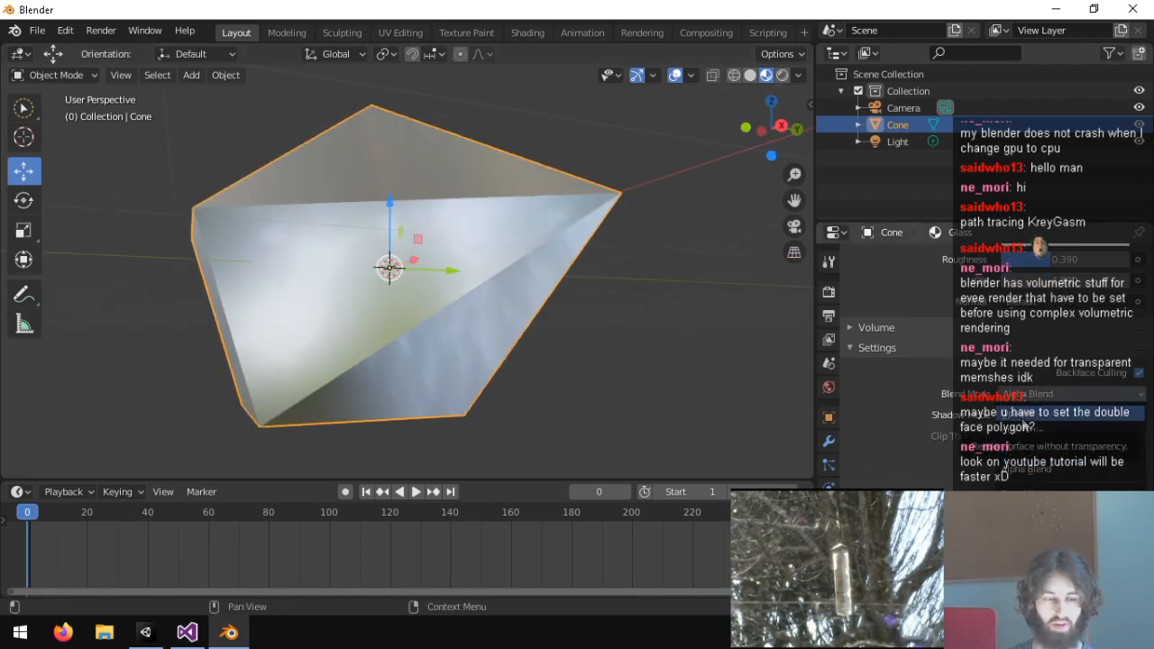
{"action": "left_click", "coordinate": [1023, 415]}
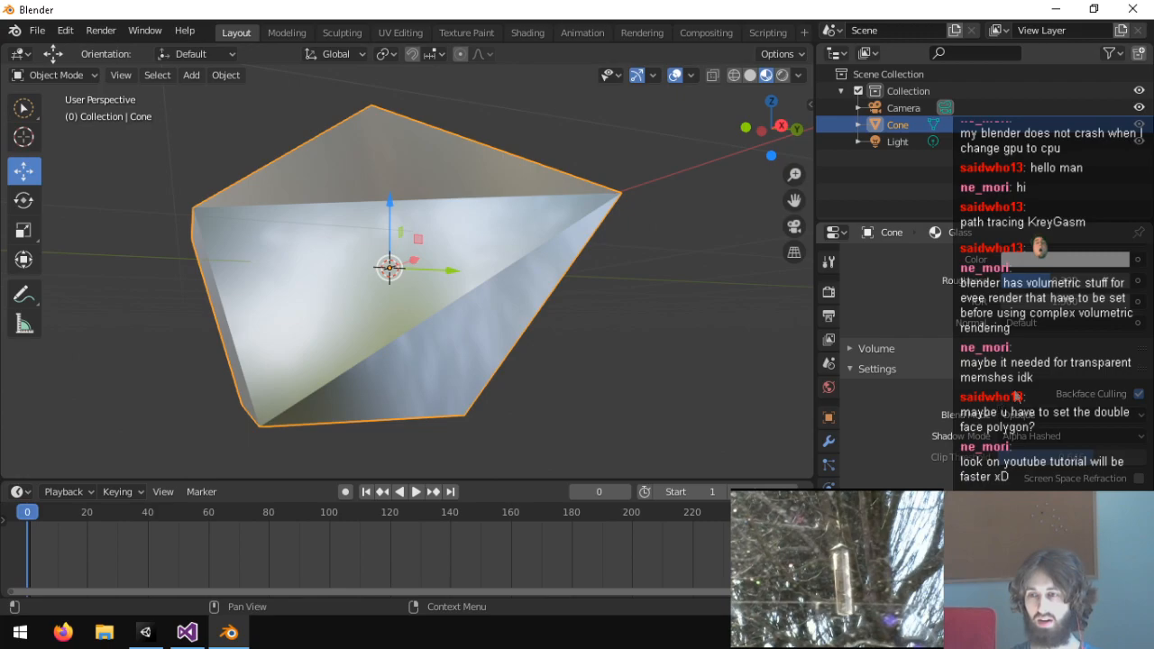
{"action": "left_click", "coordinate": [1032, 415]}
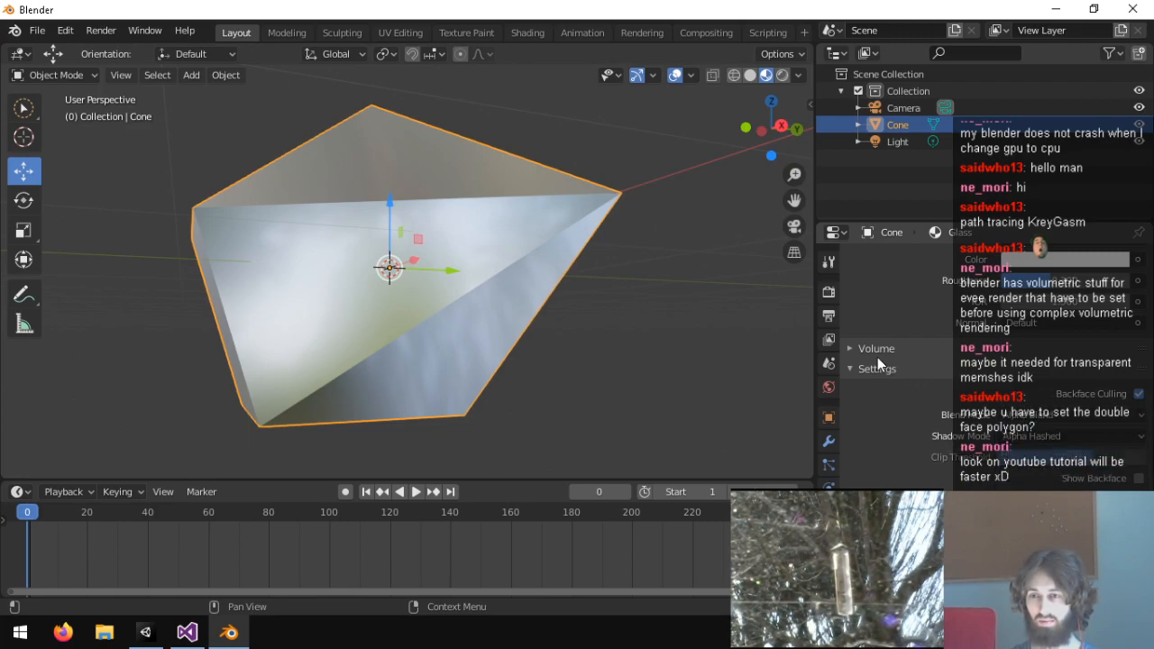
Reselect Glass BSDF as the surface shader of the Glass material.
{"action": "scroll", "coordinate": [879, 361], "scroll_direction": "up", "scroll_amount": 10}
{"action": "scroll", "coordinate": [893, 360], "scroll_direction": "down", "scroll_amount": 3}
{"action": "left_click", "coordinate": [1065, 369]}
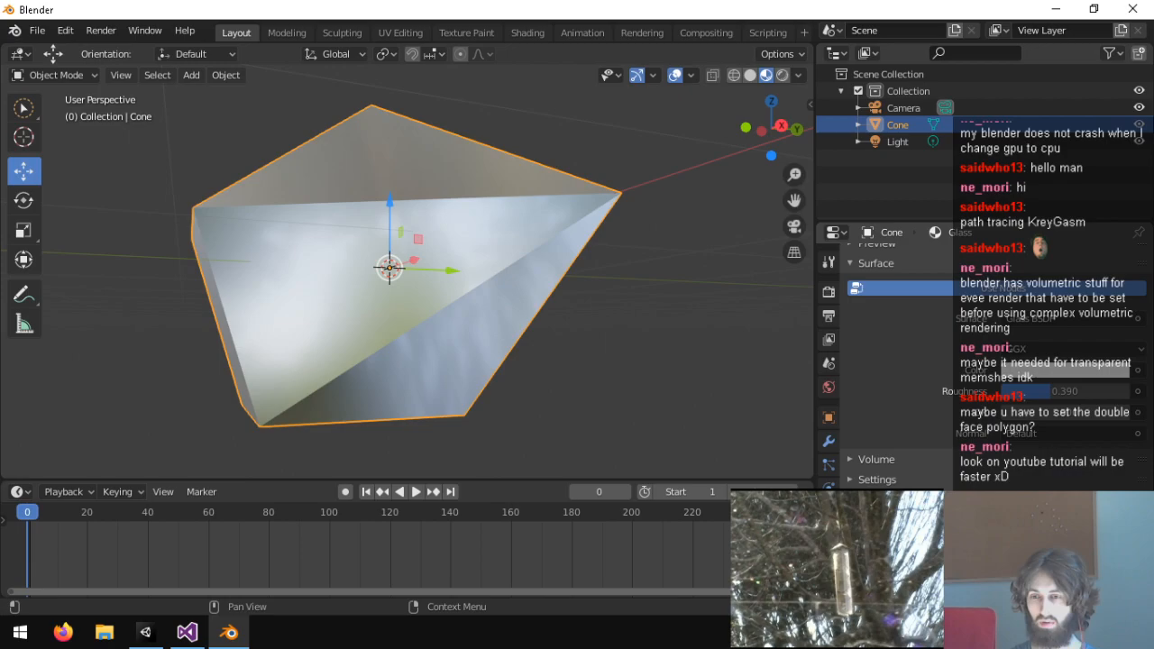
{"action": "scroll", "coordinate": [893, 361], "scroll_direction": "up", "scroll_amount": 3}
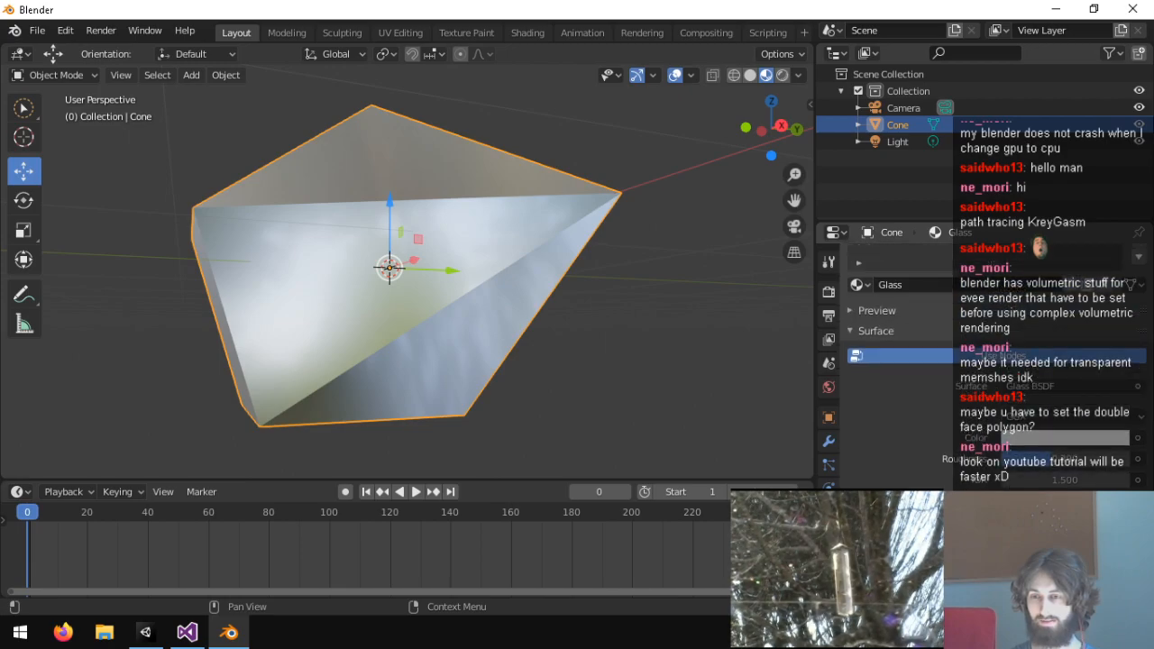
{"action": "scroll", "coordinate": [992, 360], "scroll_direction": "down", "scroll_amount": 1}
{"action": "left_click", "coordinate": [1037, 355]}
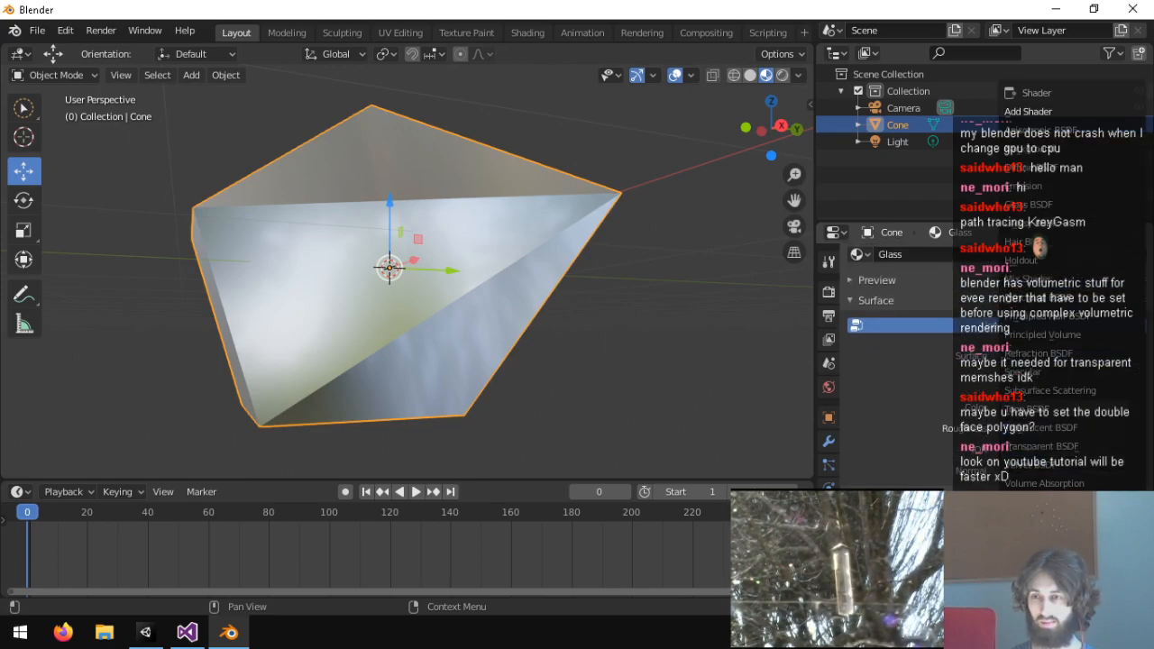
{"action": "left_click", "coordinate": [1017, 204]}
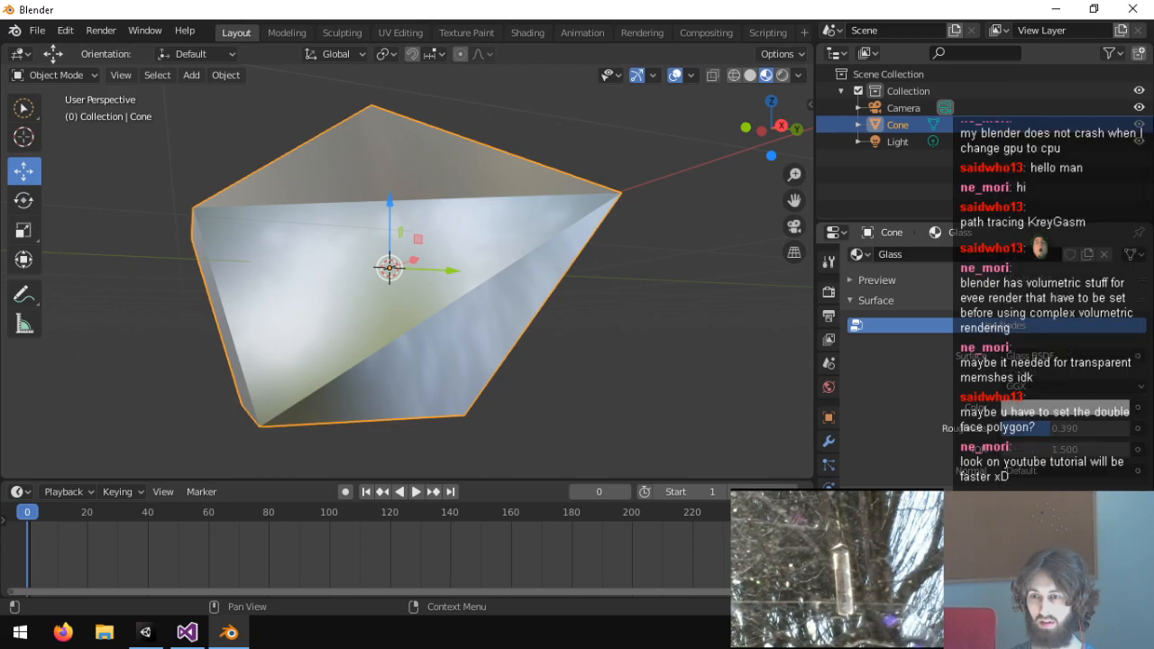
Turn off Use Nodes for the Glass material and turn it back on.
{"action": "scroll", "coordinate": [902, 360], "scroll_direction": "up", "scroll_amount": 1}
{"action": "scroll", "coordinate": [893, 361], "scroll_direction": "down", "scroll_amount": 2}
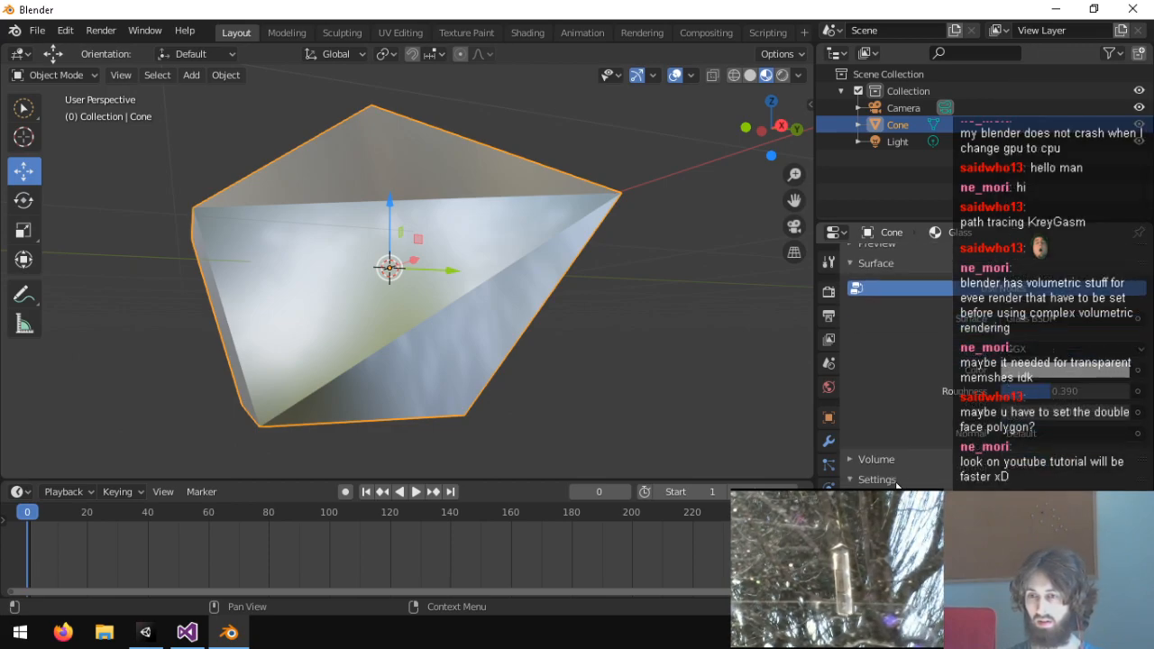
{"action": "scroll", "coordinate": [896, 478], "scroll_direction": "up", "scroll_amount": 2}
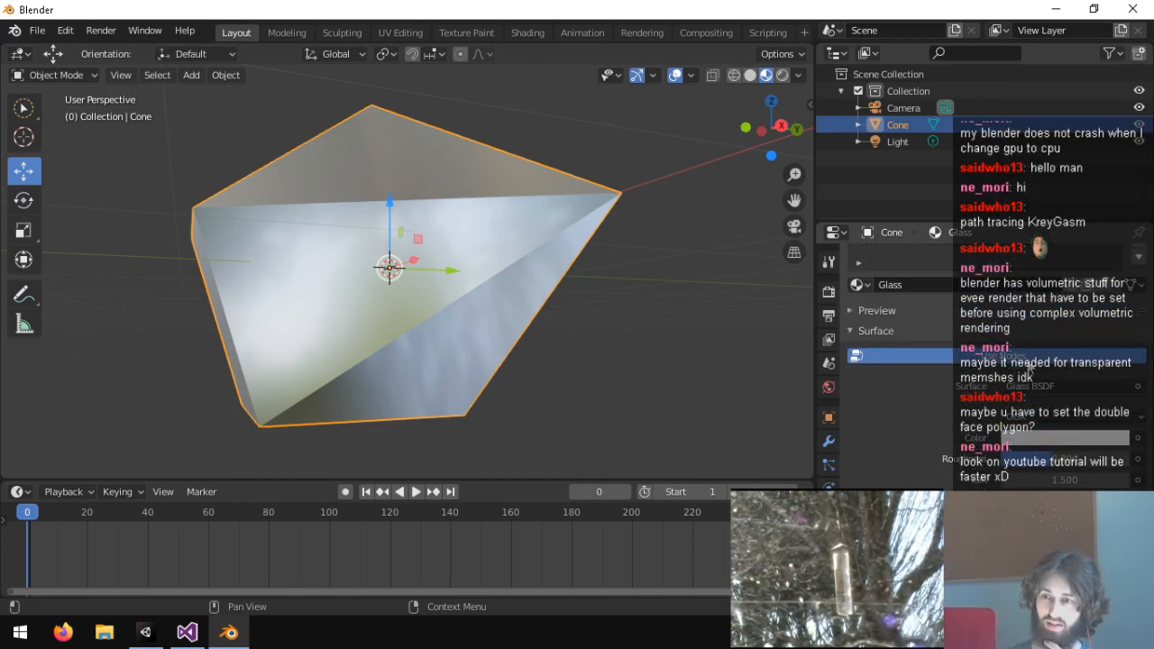
{"action": "scroll", "coordinate": [1029, 369], "scroll_direction": "up", "scroll_amount": 2}
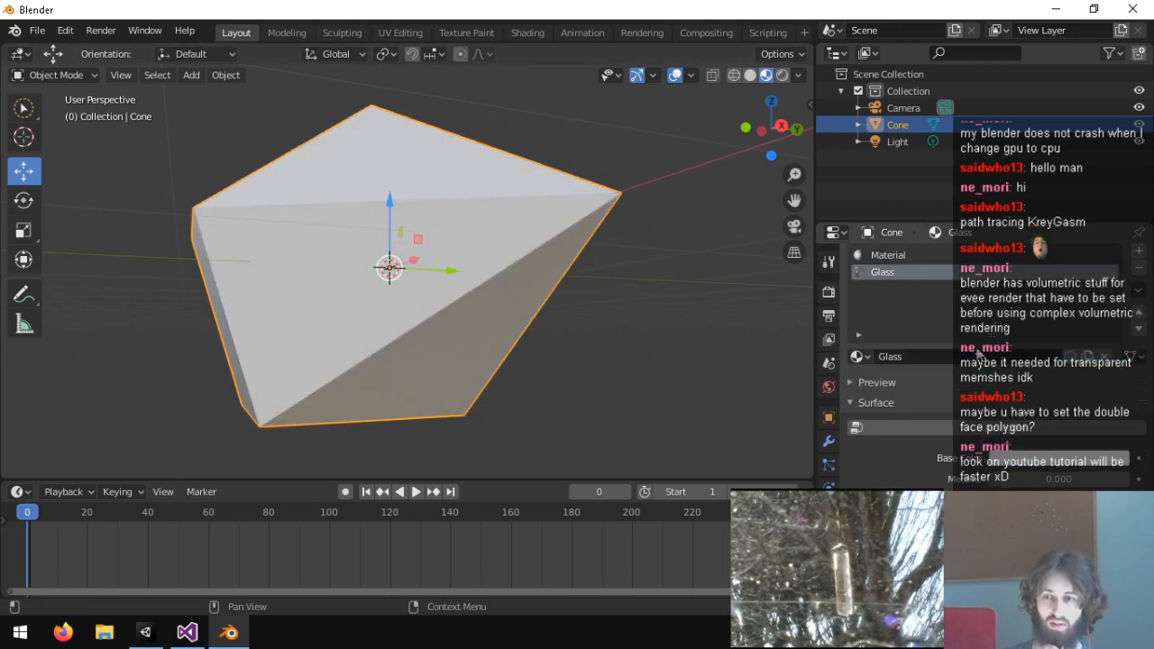
{"action": "left_click", "coordinate": [902, 428]}
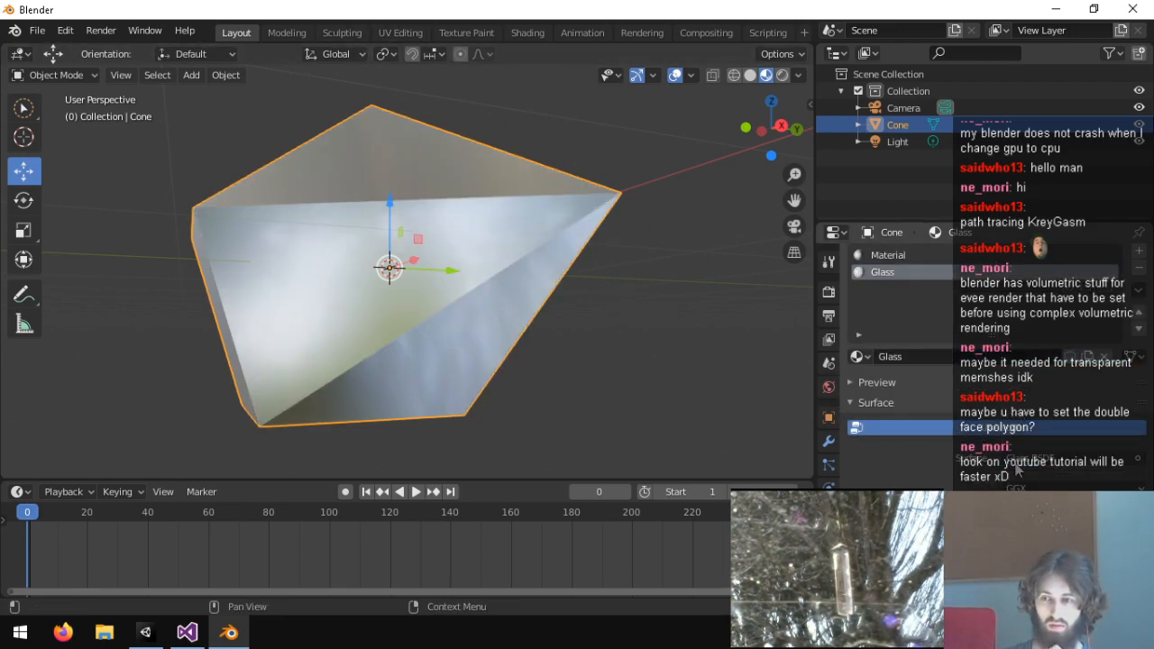
Examine the Glass material's node setup and the cone's close-up preview in the Shading workspace.
{"action": "left_click", "coordinate": [540, 30]}
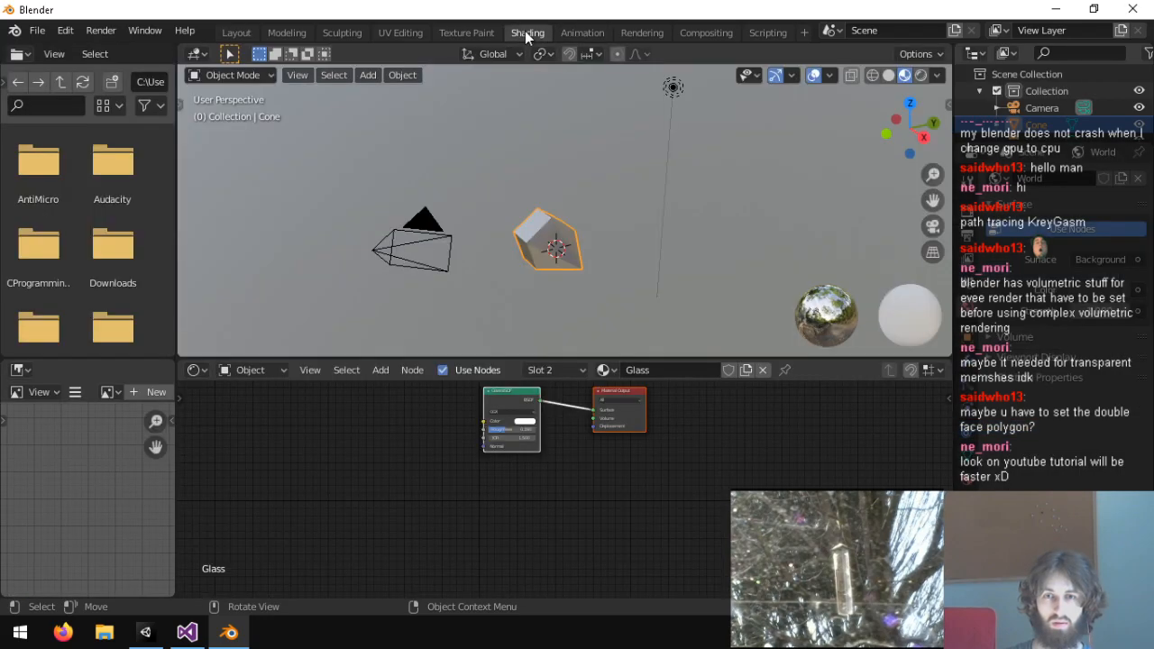
{"action": "scroll", "coordinate": [602, 500], "scroll_direction": "up", "scroll_amount": 4}
{"action": "middle_click_drag", "start_coordinate": [589, 443], "coordinate": [597, 554]}
{"action": "scroll", "coordinate": [582, 506], "scroll_direction": "up", "scroll_amount": 4}
{"action": "middle_click_drag", "start_coordinate": [550, 491], "coordinate": [604, 493]}
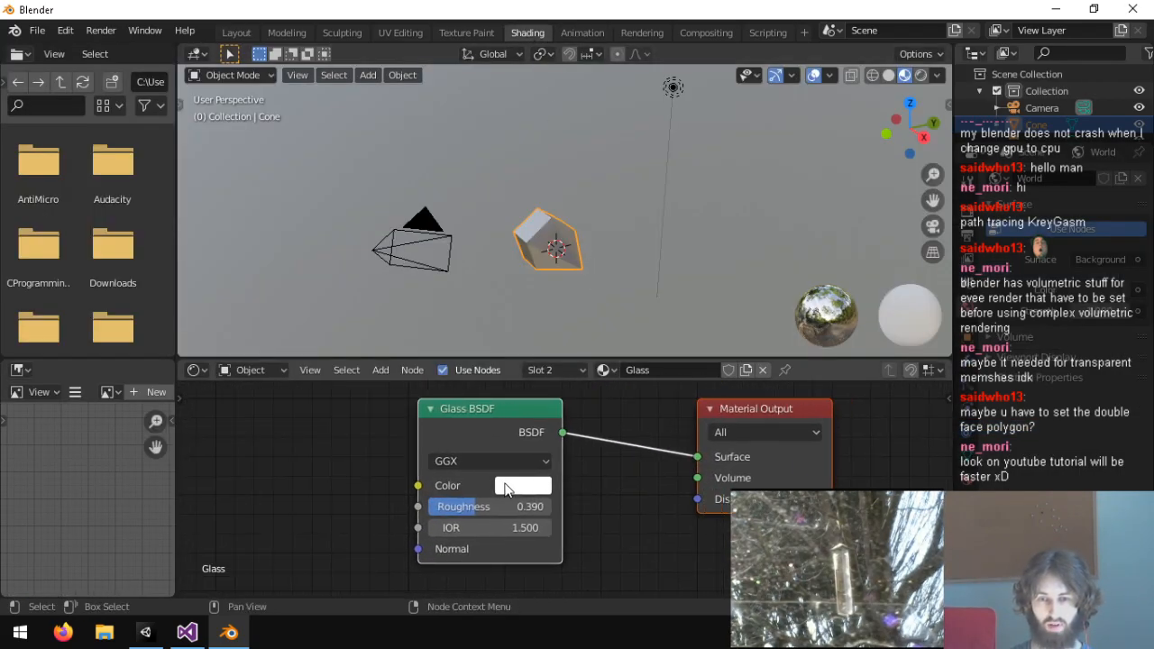
{"action": "left_click", "coordinate": [506, 489]}
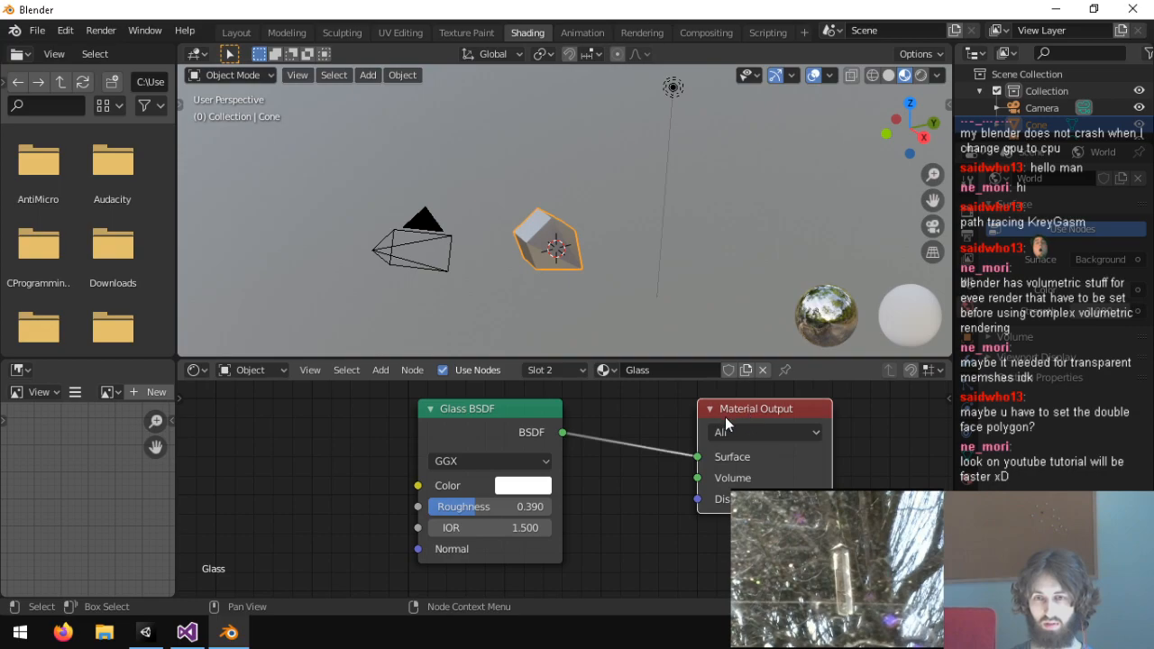
{"action": "scroll", "coordinate": [597, 243], "scroll_direction": "up", "scroll_amount": 8}
{"action": "middle_click_drag", "start_coordinate": [573, 196], "coordinate": [686, 352]}
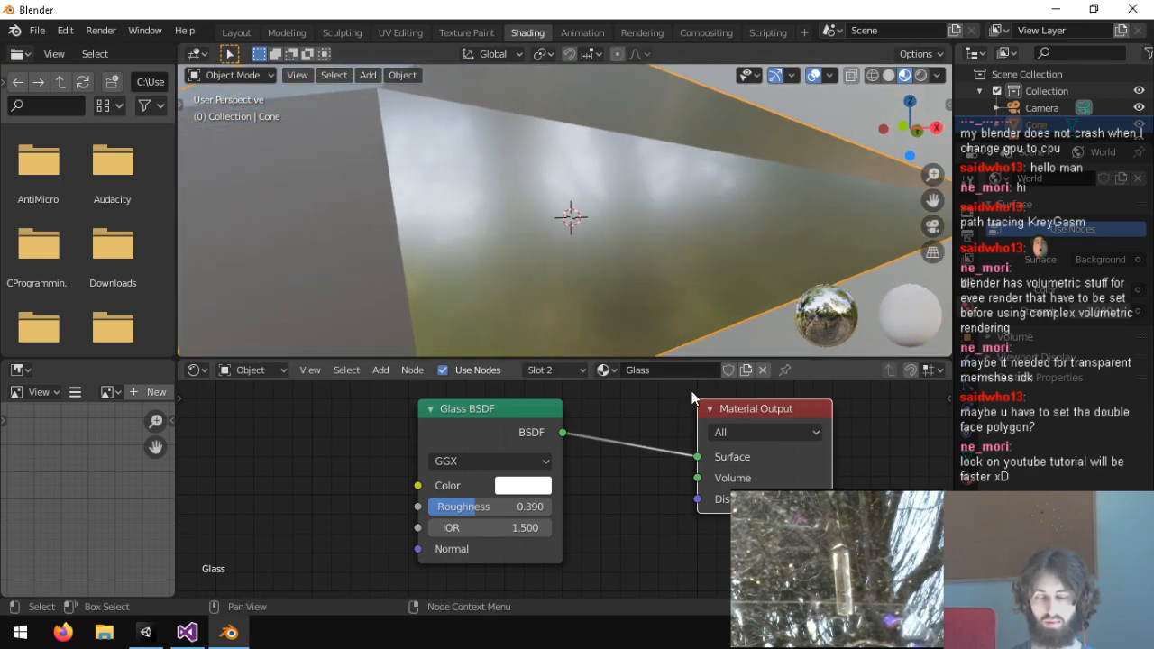
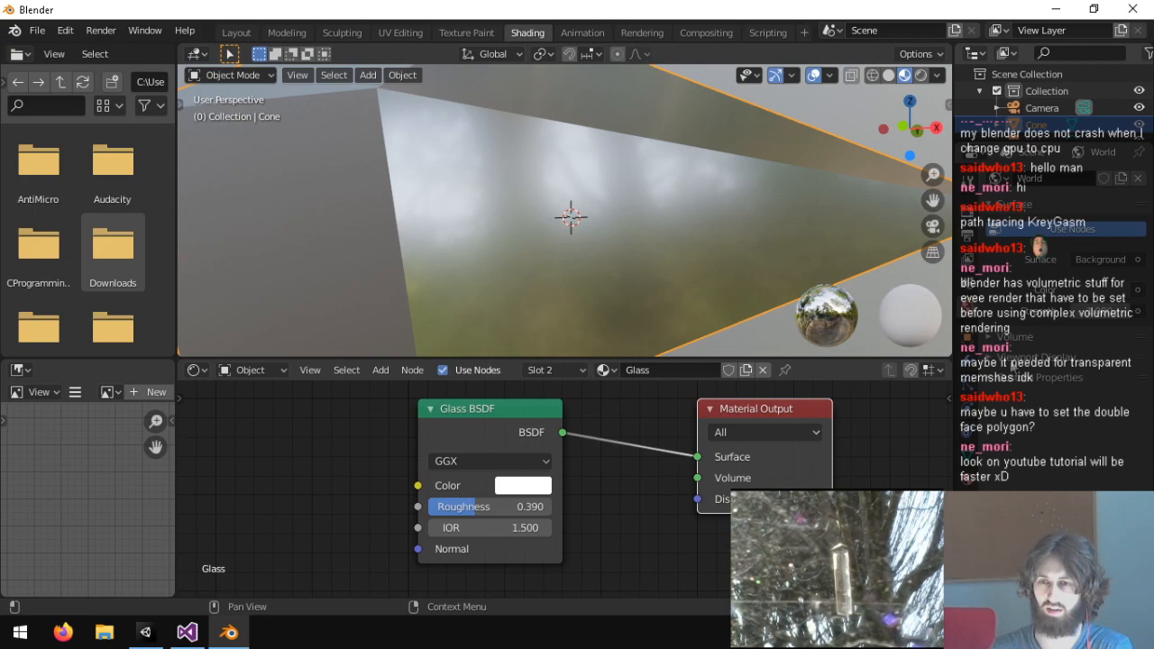
Return to the Layout workspace and try Transparent BSDF as the Glass material's surface shader with a full-brightness color.
{"action": "left_click", "coordinate": [248, 32]}
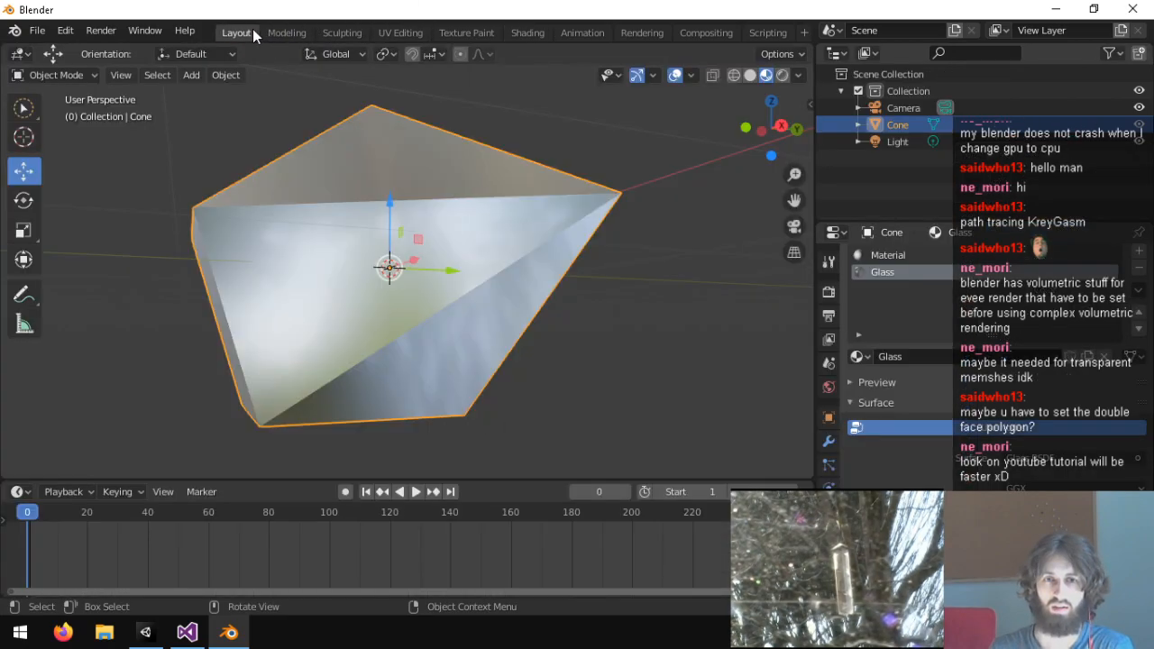
{"action": "left_click", "coordinate": [916, 427]}
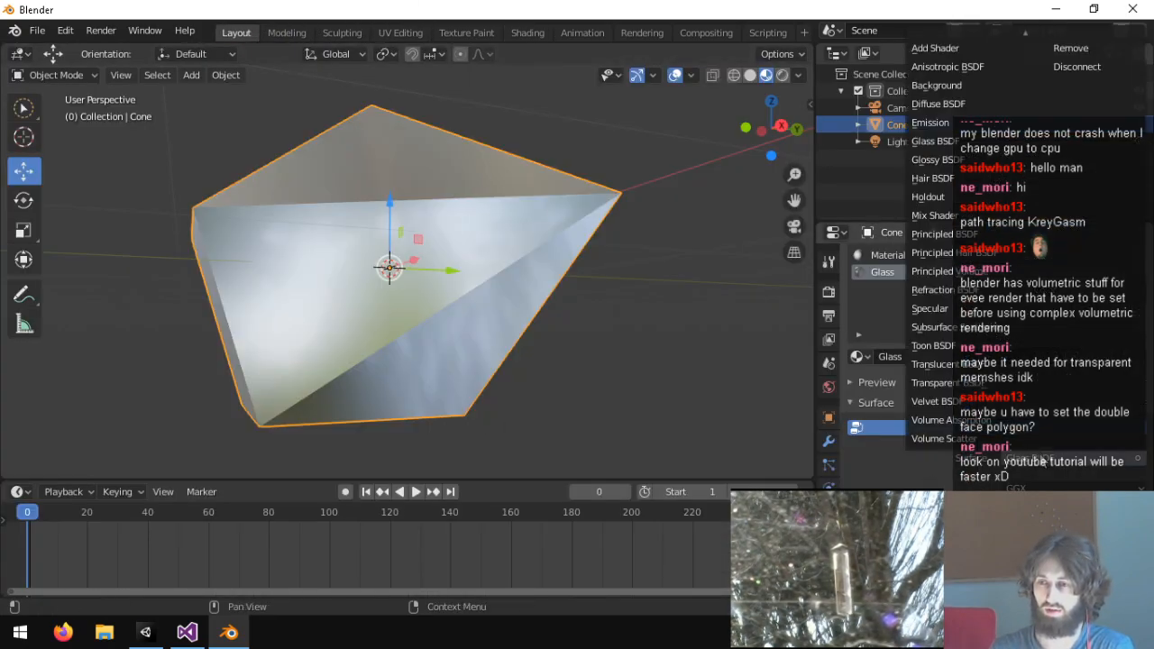
{"action": "left_click", "coordinate": [945, 382]}
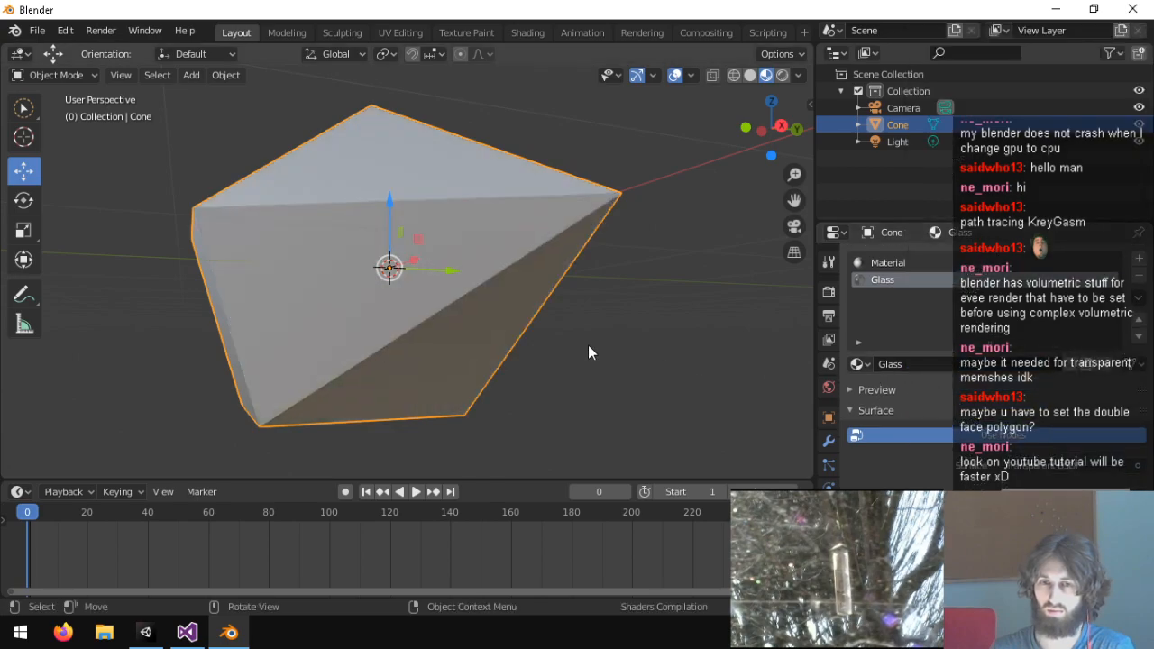
{"action": "middle_click_drag", "start_coordinate": [599, 251], "coordinate": [695, 290]}
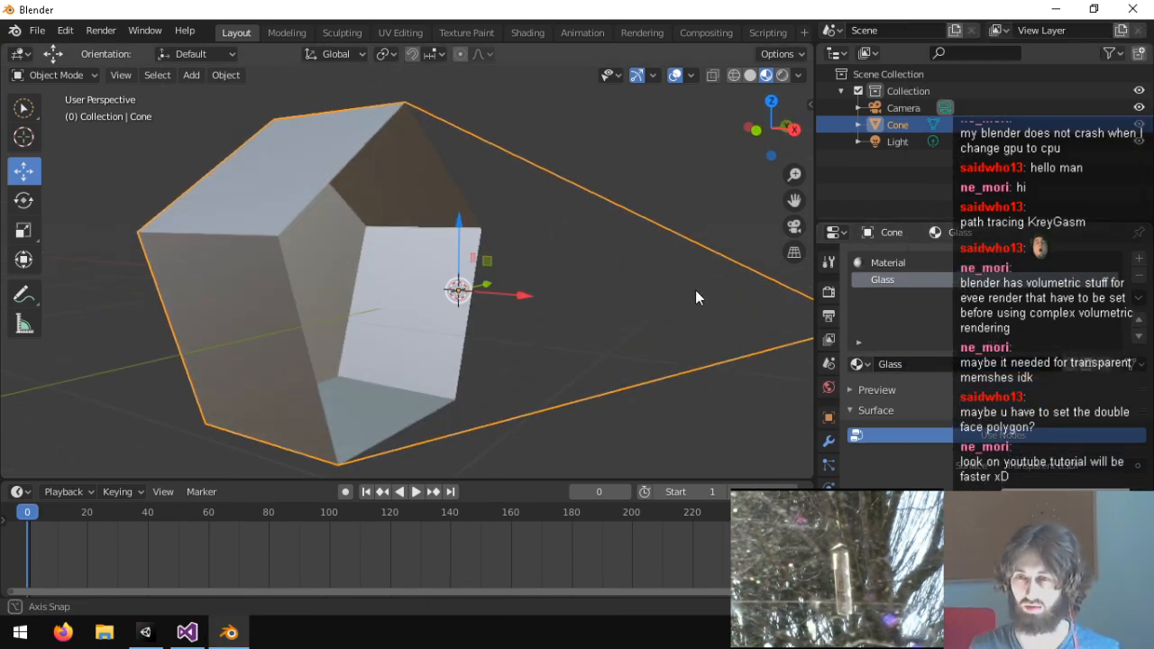
{"action": "left_click", "coordinate": [1046, 442]}
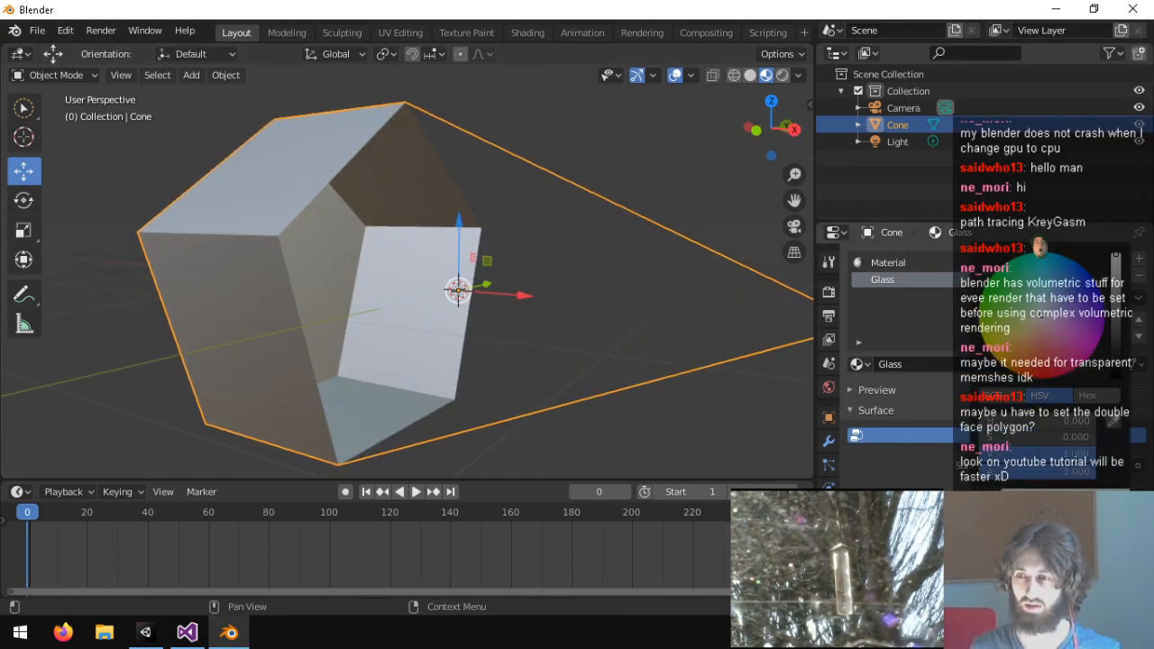
{"action": "mouse_move", "coordinate": [1117, 256]}
{"action": "left_mouse_down"}
{"action": "mouse_move", "coordinate": [1116, 375]}
{"action": "mouse_move", "coordinate": [1116, 254]}
{"action": "left_mouse_up"}
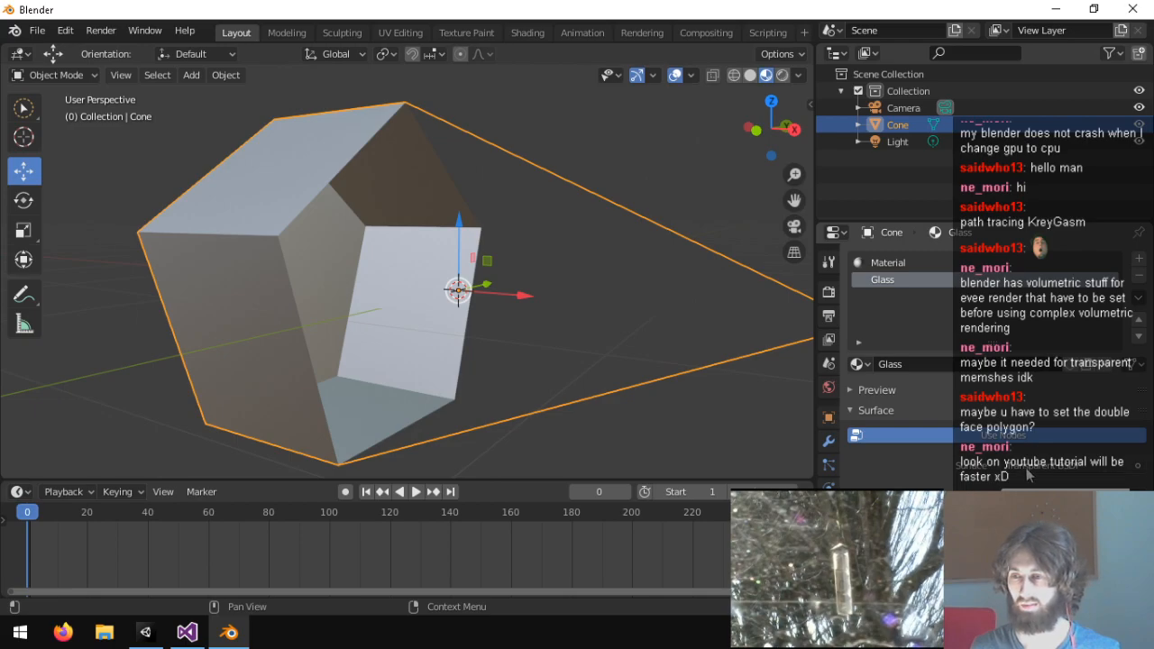
Try Translucent BSDF as the Glass material's surface shader with its color value and alpha at 1.000.
{"action": "left_click", "coordinate": [978, 436]}
{"action": "left_click", "coordinate": [977, 401]}
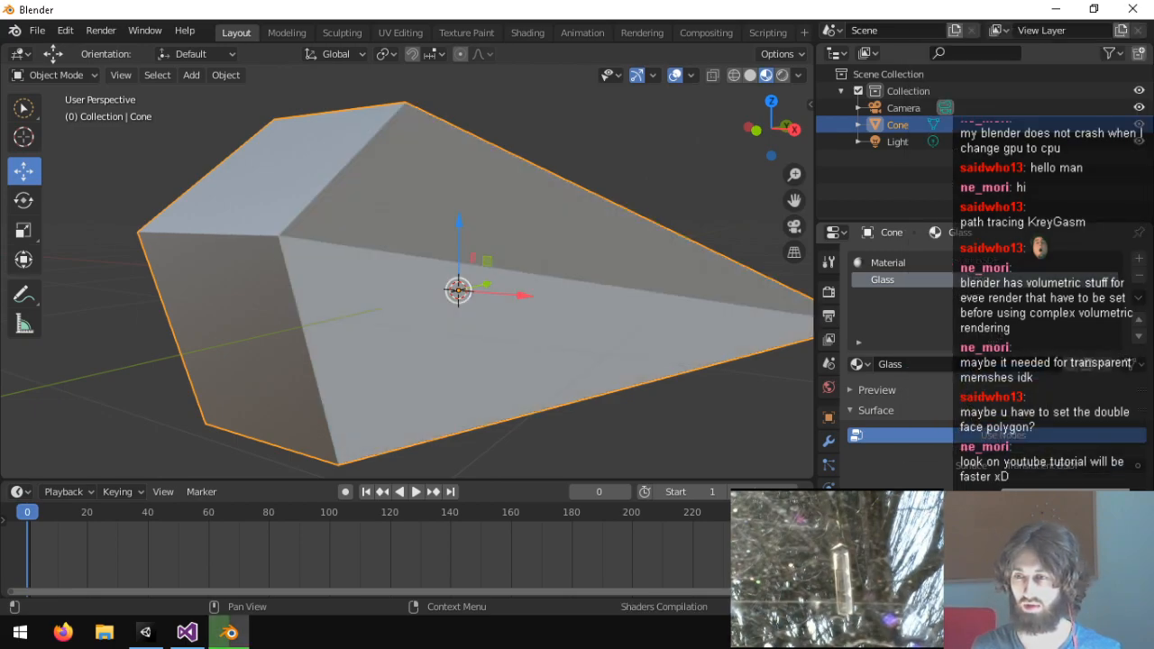
{"action": "left_click", "coordinate": [1049, 488]}
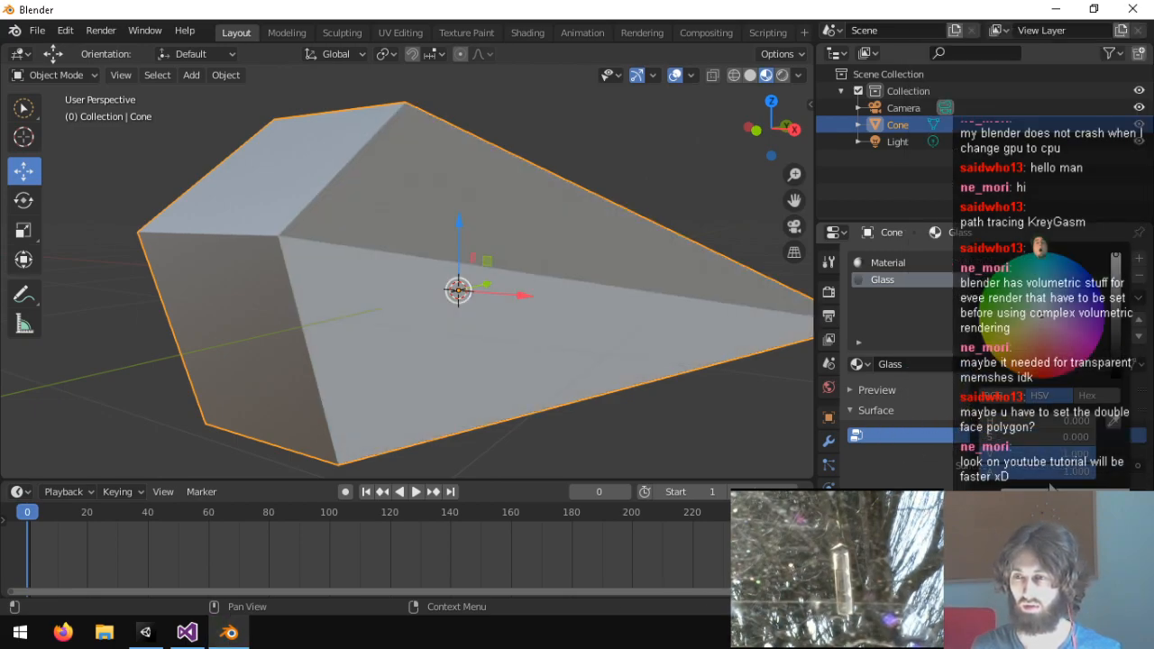
{"action": "mouse_move", "coordinate": [1075, 472]}
{"action": "left_mouse_down"}
{"action": "mouse_move", "coordinate": [1037, 472]}
{"action": "mouse_move", "coordinate": [1096, 471]}
{"action": "left_mouse_up"}
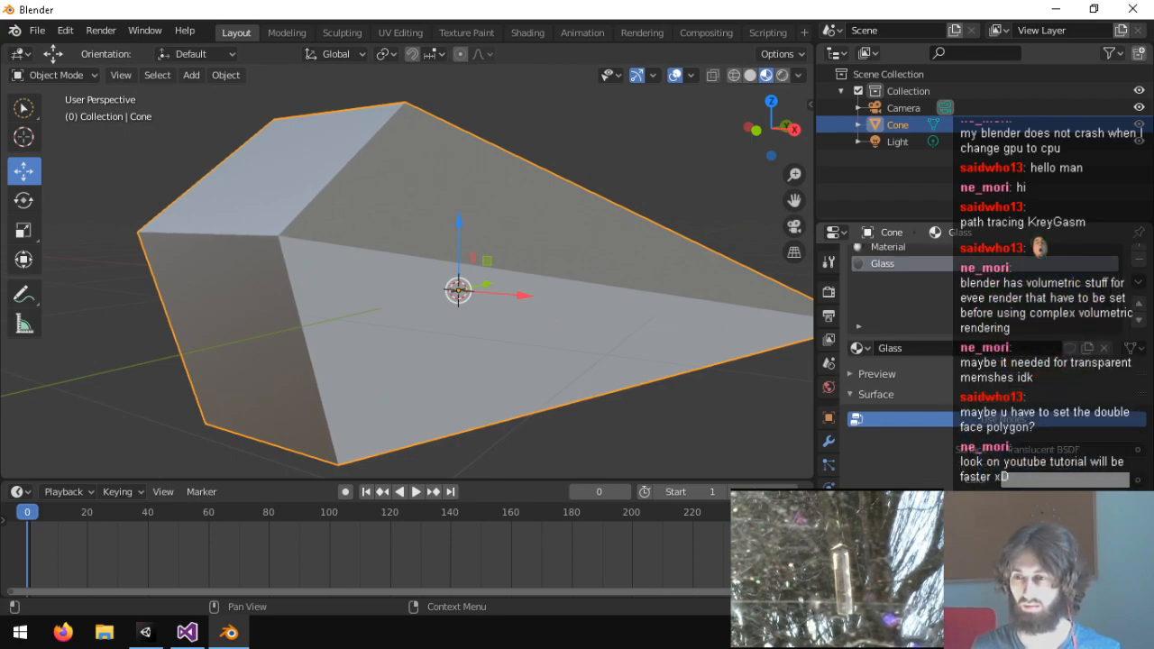
Review the translucent material's settings and test its color brightness, ending at full brightness.
{"action": "scroll", "coordinate": [925, 472], "scroll_direction": "down", "scroll_amount": 5}
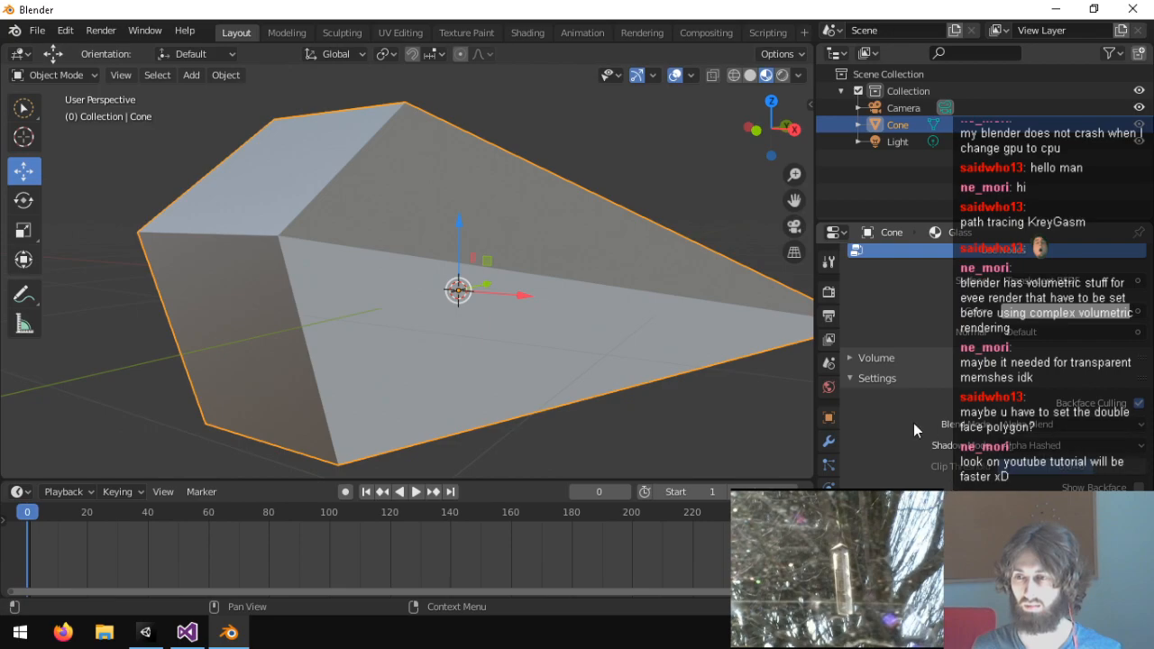
{"action": "scroll", "coordinate": [894, 440], "scroll_direction": "down", "scroll_amount": 1}
{"action": "scroll", "coordinate": [912, 446], "scroll_direction": "up", "scroll_amount": 3}
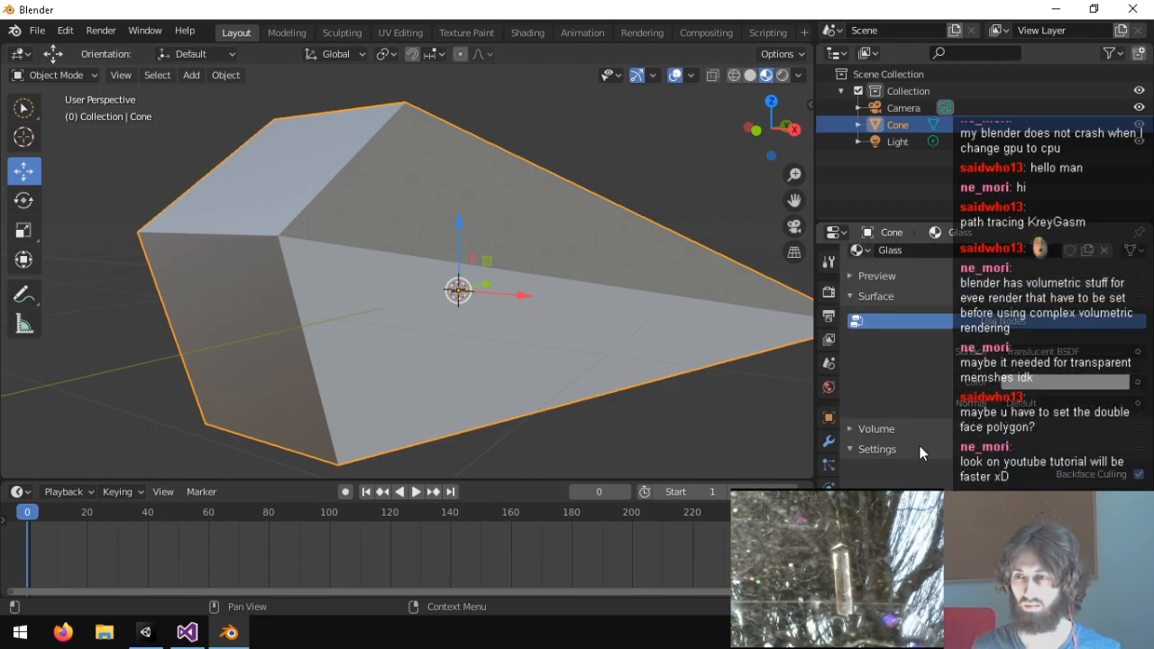
{"action": "scroll", "coordinate": [917, 445], "scroll_direction": "up", "scroll_amount": 3}
{"action": "middle_click_drag", "start_coordinate": [609, 289], "coordinate": [933, 459]}
{"action": "left_click", "coordinate": [1049, 453]}
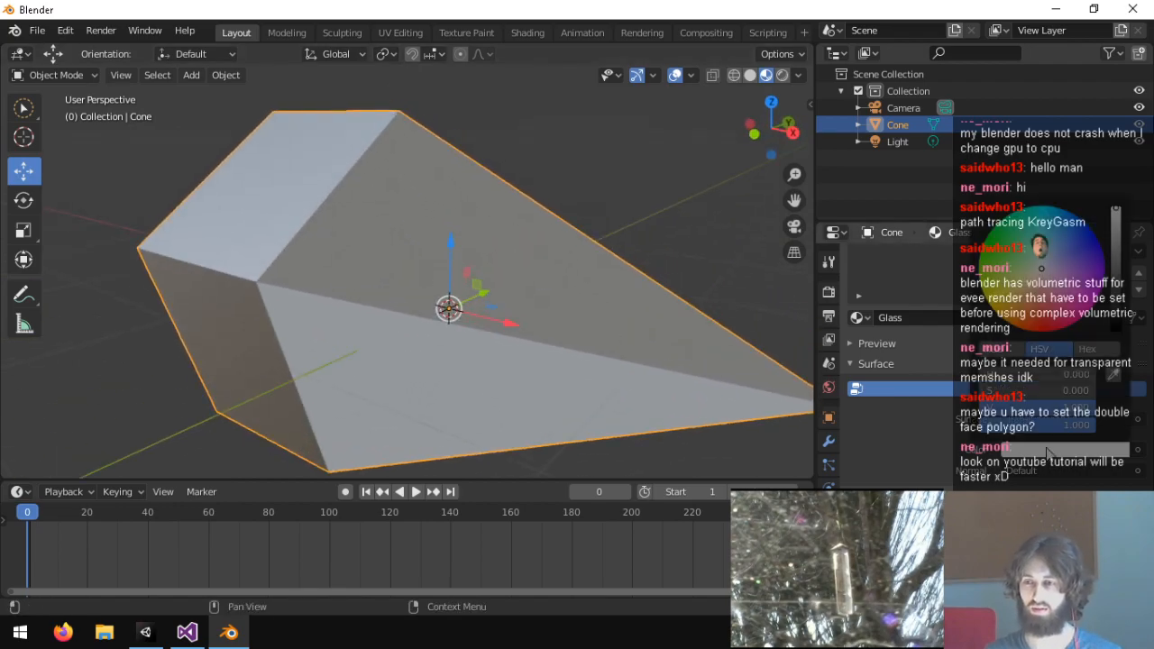
{"action": "left_click_drag", "start_coordinate": [1115, 283], "coordinate": [1116, 210]}
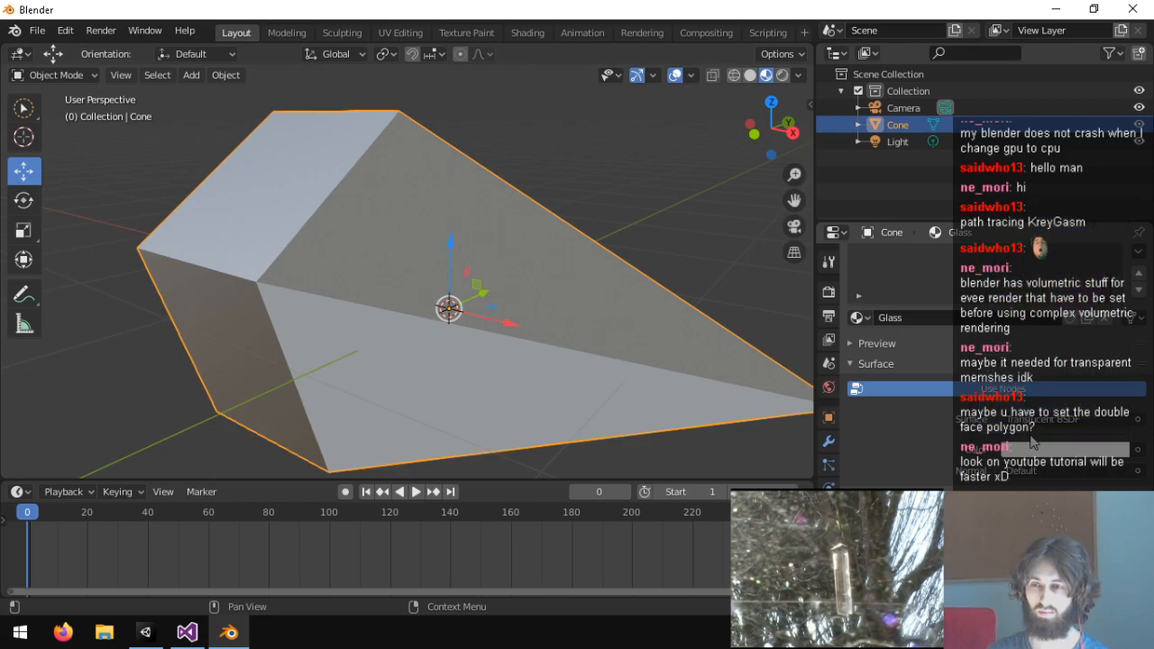
{"action": "scroll", "coordinate": [902, 361], "scroll_direction": "up", "scroll_amount": 1}
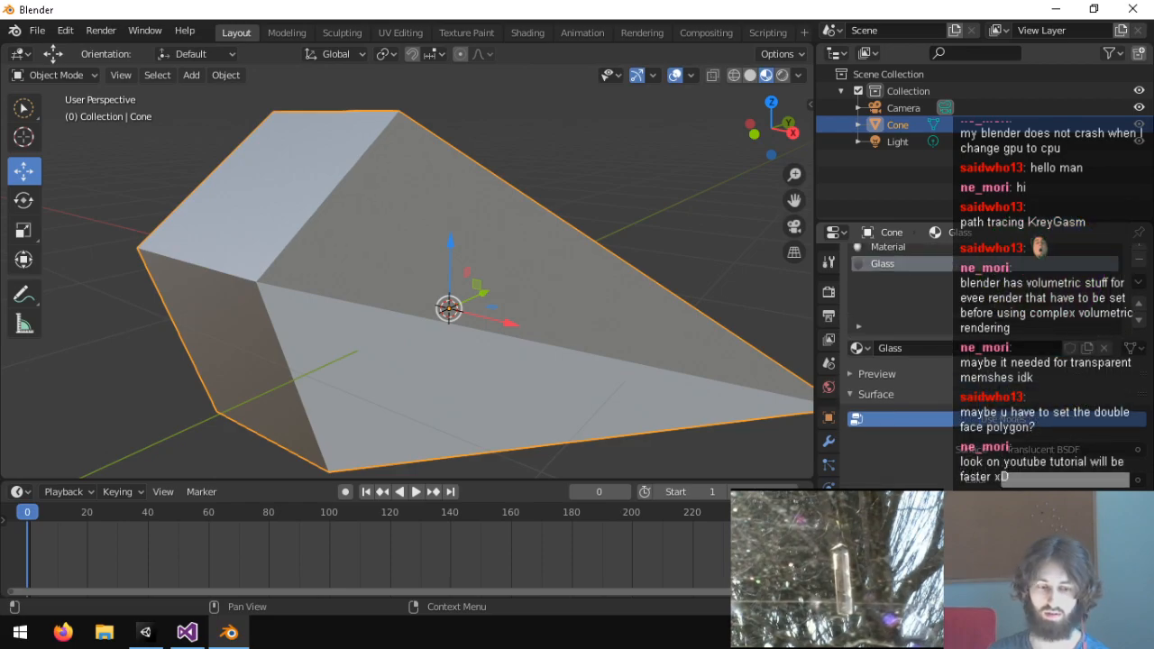
Try Transparent BSDF as the Glass material's surface shader again and darken its color.
{"action": "left_click", "coordinate": [1036, 451]}
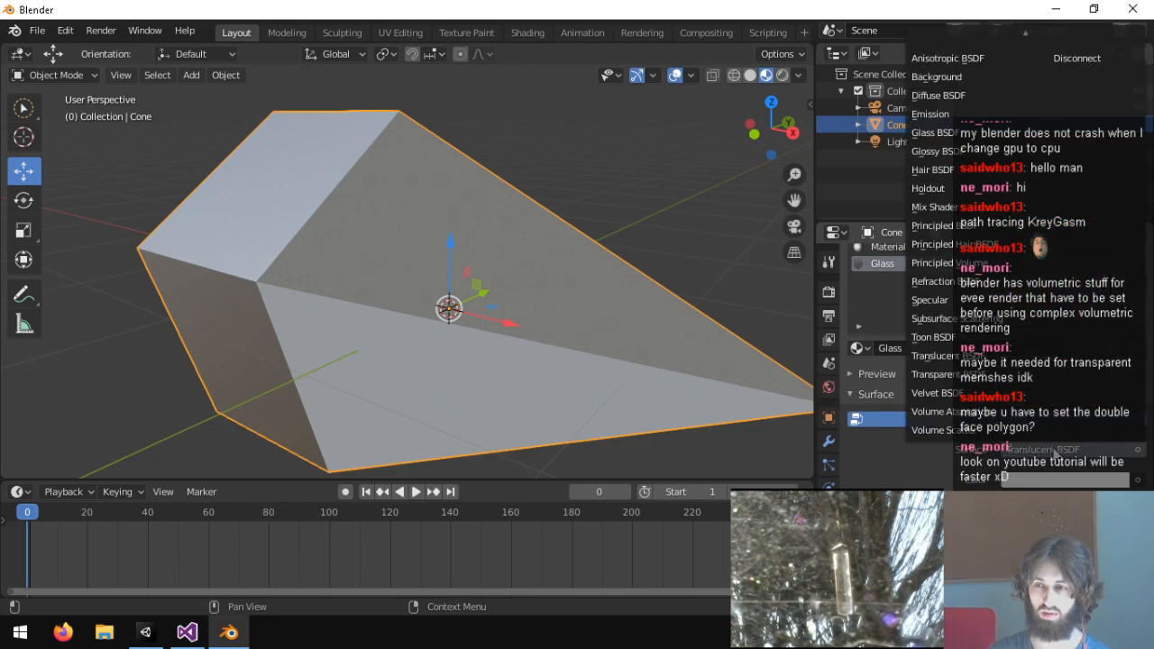
{"action": "left_click", "coordinate": [965, 374]}
{"action": "left_click", "coordinate": [1052, 484]}
{"action": "left_click_drag", "start_coordinate": [1120, 294], "coordinate": [1116, 263]}
Inspect the cone deselected and reselected from several angles, and switch the viewport to Rendered shading.
{"action": "middle_click_drag", "start_coordinate": [668, 171], "coordinate": [582, 235]}
{"action": "left_click", "coordinate": [512, 155]}
{"action": "middle_click_drag", "start_coordinate": [512, 162], "coordinate": [538, 283]}
{"action": "scroll", "coordinate": [507, 293], "scroll_direction": "up", "scroll_amount": 5}
{"action": "scroll", "coordinate": [507, 294], "scroll_direction": "down", "scroll_amount": 5}
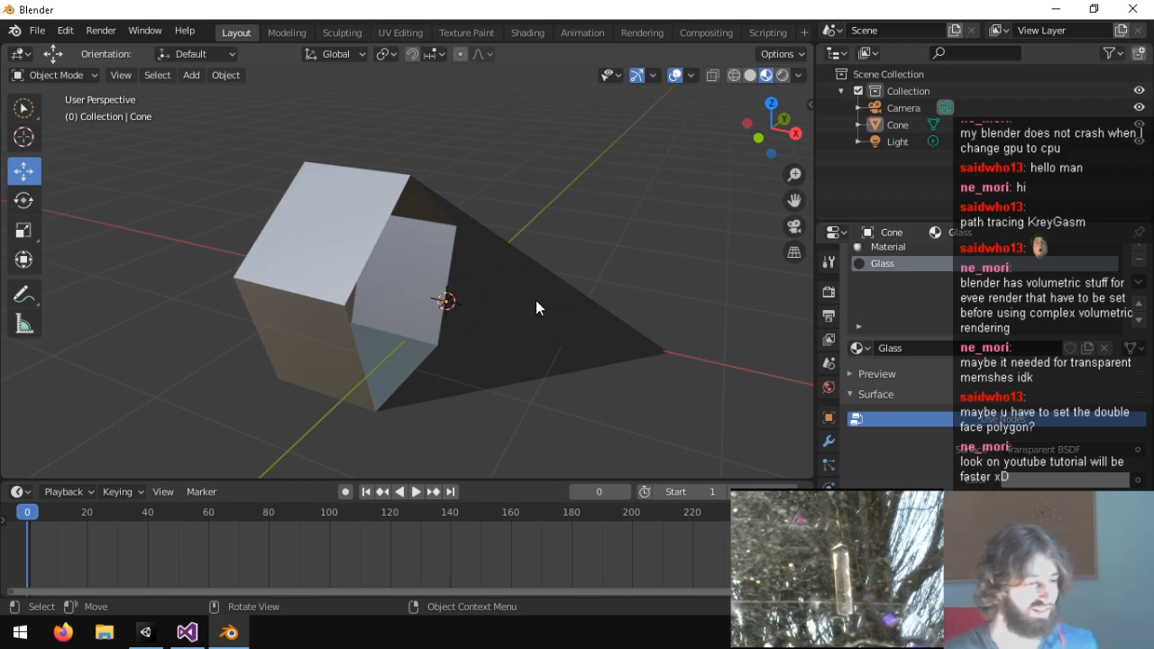
{"action": "left_click", "coordinate": [534, 300]}
{"action": "mouse_move", "coordinate": [520, 292]}
{"action": "middle_mouse_down"}
{"action": "mouse_move", "coordinate": [616, 245]}
{"action": "mouse_move", "coordinate": [535, 267]}
{"action": "middle_mouse_up"}
{"action": "scroll", "coordinate": [534, 267], "scroll_direction": "up", "scroll_amount": 3}
{"action": "scroll", "coordinate": [579, 264], "scroll_direction": "down", "scroll_amount": 1}
{"action": "left_click", "coordinate": [787, 78]}
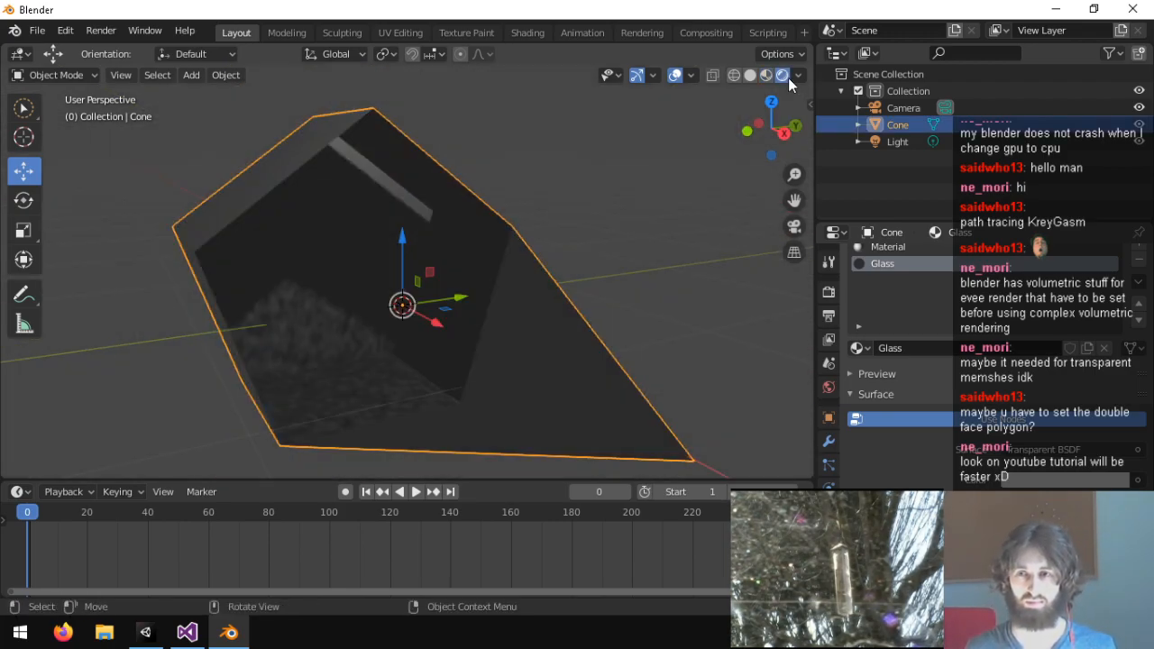
{"action": "middle_click_drag", "start_coordinate": [536, 193], "coordinate": [623, 203]}
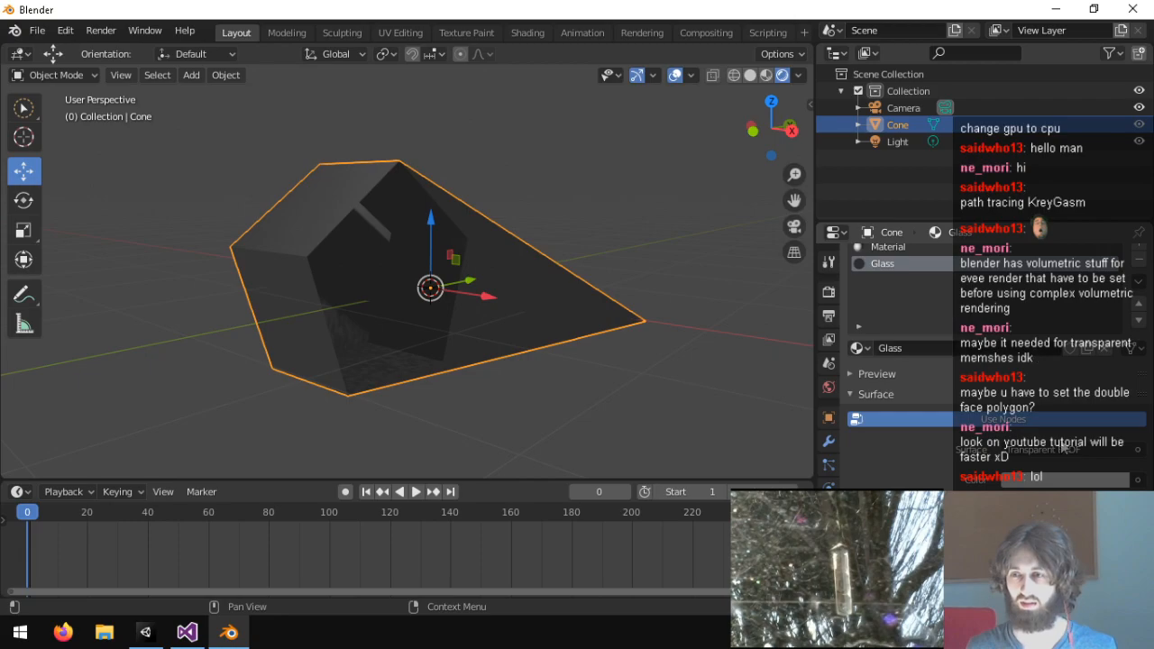
Try Translucent BSDF on the cone in the rendered view and brighten its color.
{"action": "left_click", "coordinate": [1060, 451]}
{"action": "left_click", "coordinate": [969, 357]}
{"action": "middle_click_drag", "start_coordinate": [536, 238], "coordinate": [614, 226]}
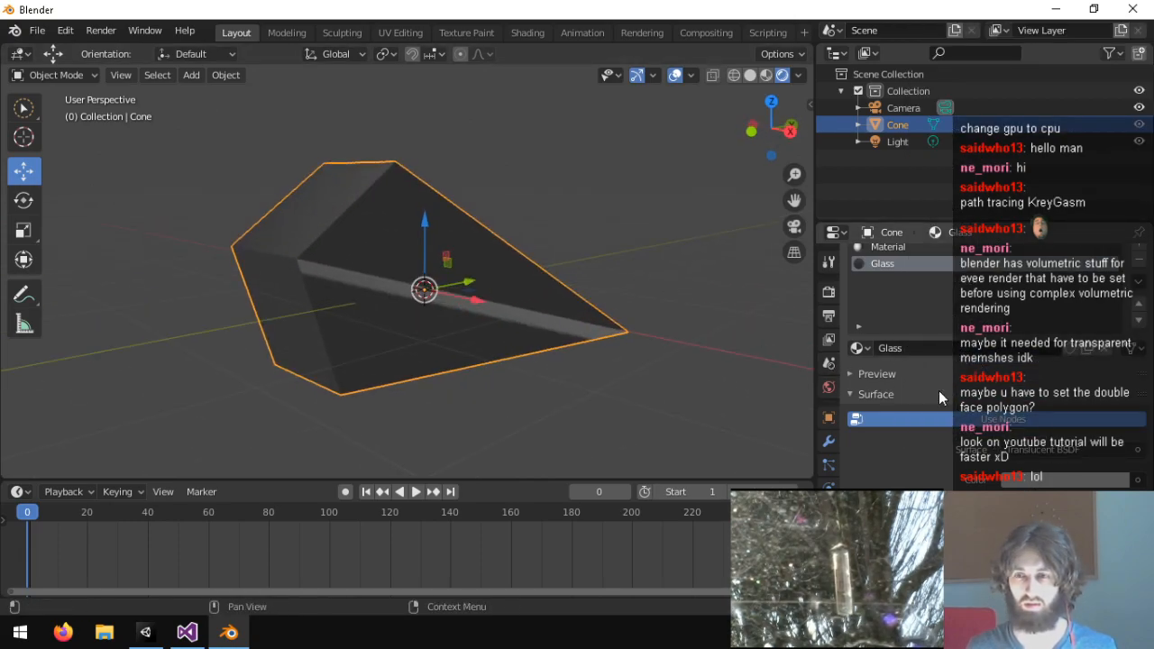
{"action": "left_click", "coordinate": [1034, 483]}
{"action": "left_click_drag", "start_coordinate": [1116, 309], "coordinate": [1116, 241]}
Set the Glass material's surface shader back to Glass BSDF and check the rendered cone.
{"action": "left_click", "coordinate": [1020, 449]}
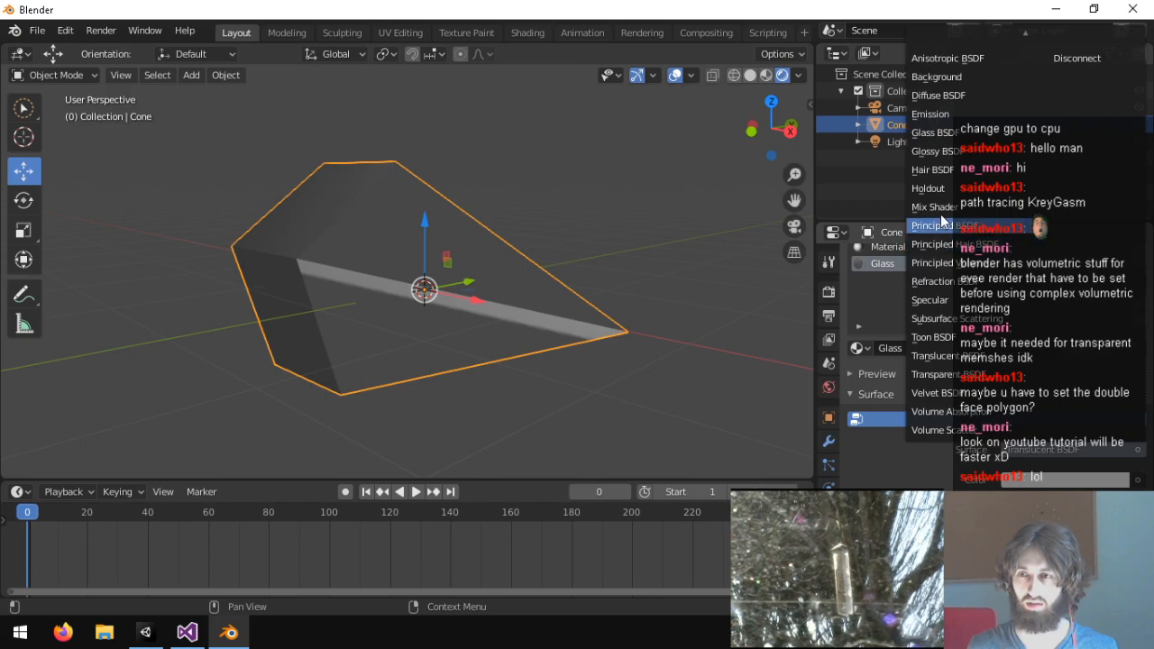
{"action": "left_click", "coordinate": [943, 133]}
{"action": "mouse_move", "coordinate": [597, 319]}
{"action": "middle_mouse_down"}
{"action": "mouse_move", "coordinate": [554, 326]}
{"action": "mouse_move", "coordinate": [632, 304]}
{"action": "mouse_move", "coordinate": [602, 316]}
{"action": "middle_mouse_up"}
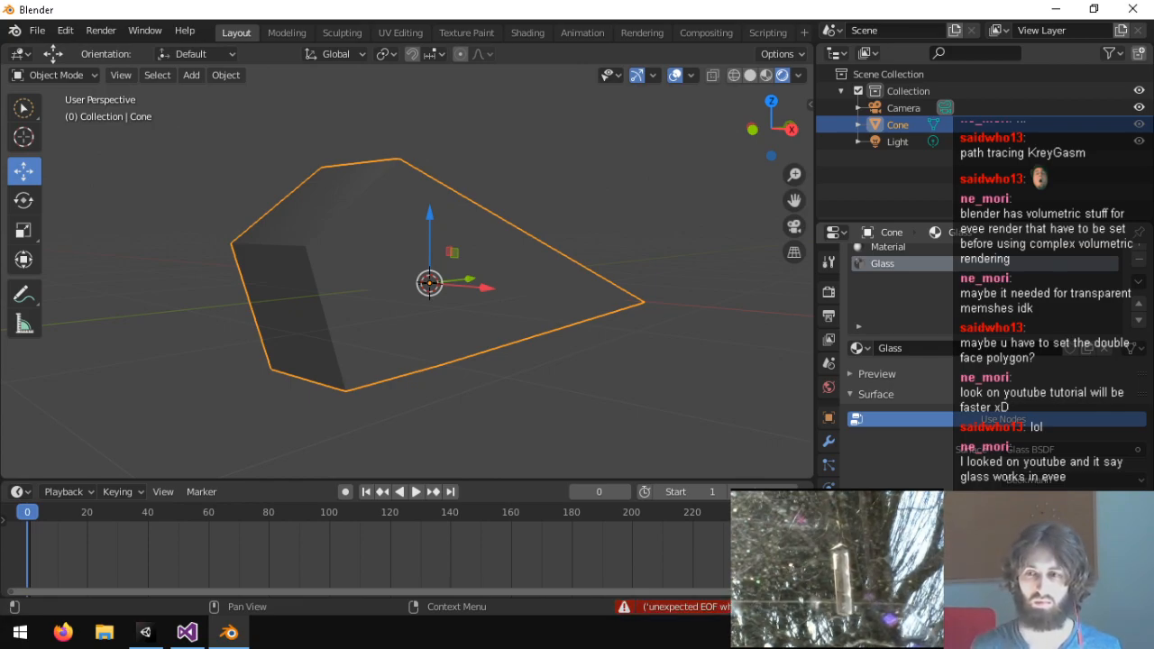
{"action": "middle_click_drag", "start_coordinate": [513, 341], "coordinate": [388, 302]}
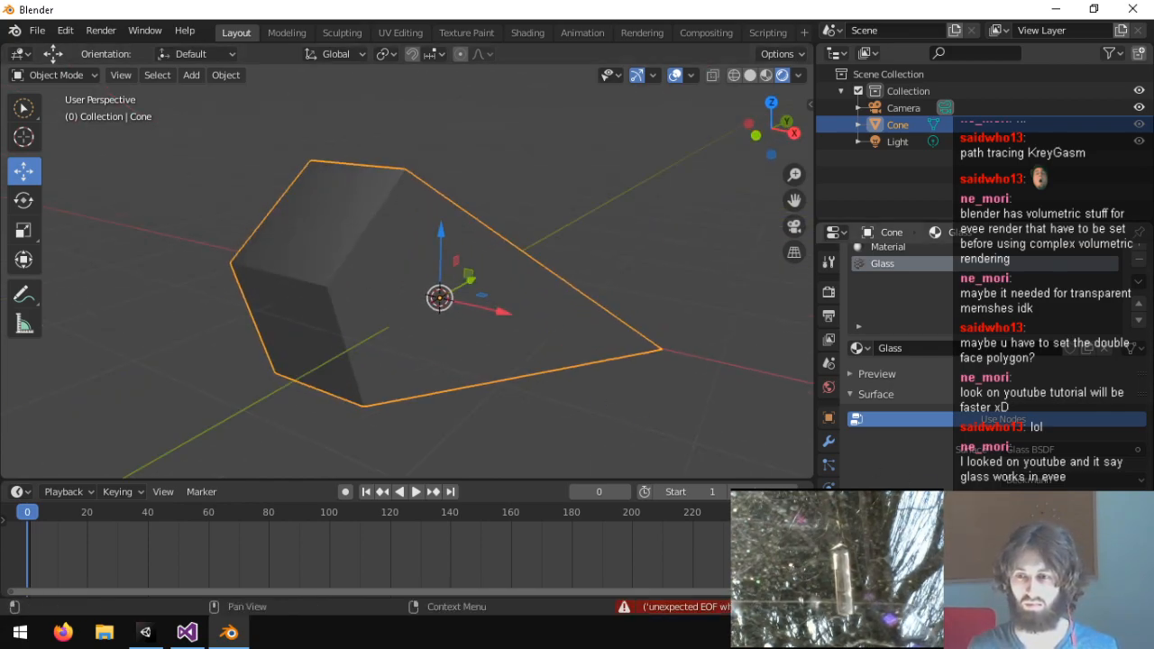
Adjust the Glass BSDF's color brightness and compare the cone in Material Preview and Rendered shading.
{"action": "left_click", "coordinate": [1047, 506]}
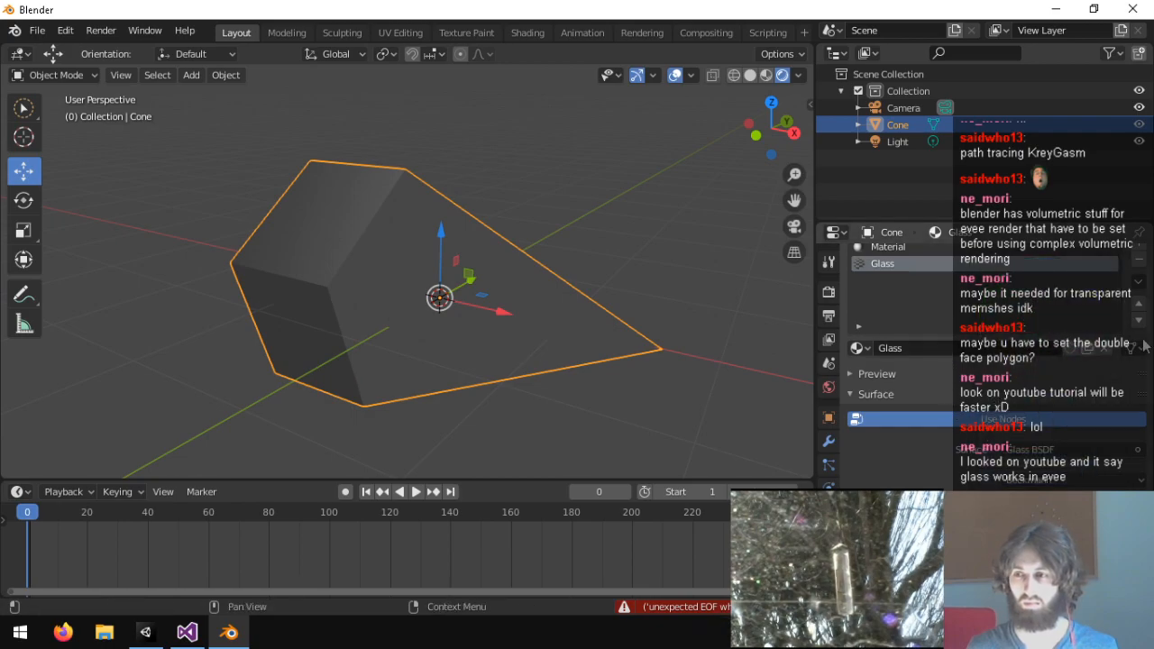
{"action": "left_click", "coordinate": [1064, 505]}
{"action": "left_click_drag", "start_coordinate": [1037, 476], "coordinate": [1096, 476]}
{"action": "left_click_drag", "start_coordinate": [1114, 312], "coordinate": [1116, 256]}
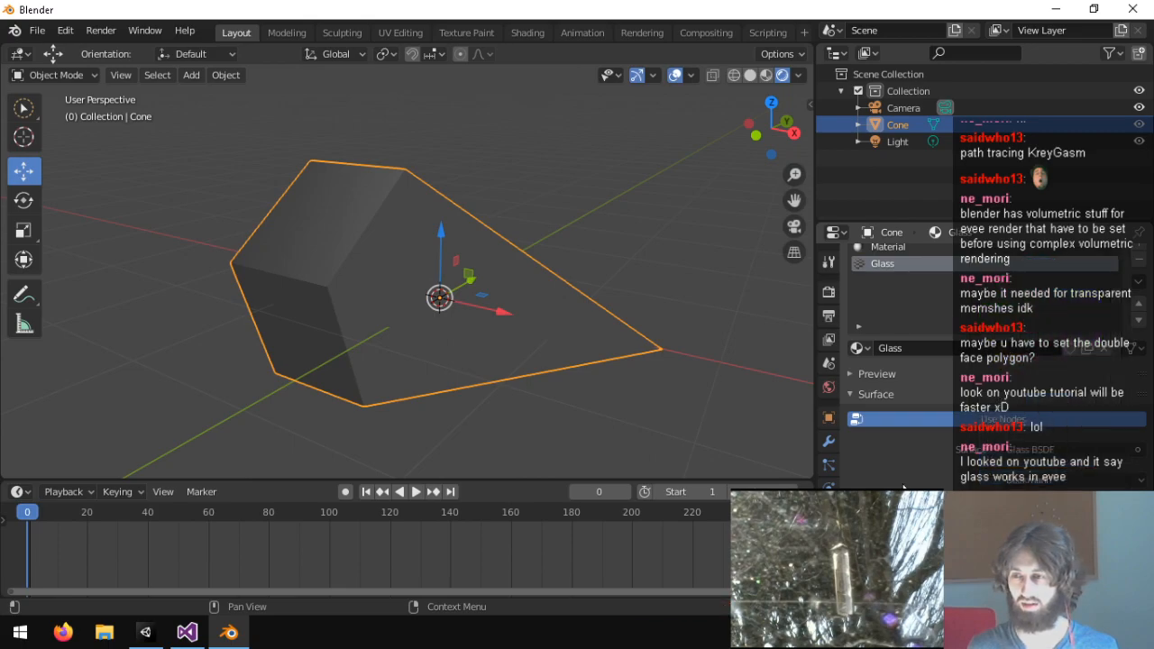
{"action": "scroll", "coordinate": [930, 466], "scroll_direction": "down", "scroll_amount": 3}
{"action": "scroll", "coordinate": [902, 379], "scroll_direction": "down", "scroll_amount": 3}
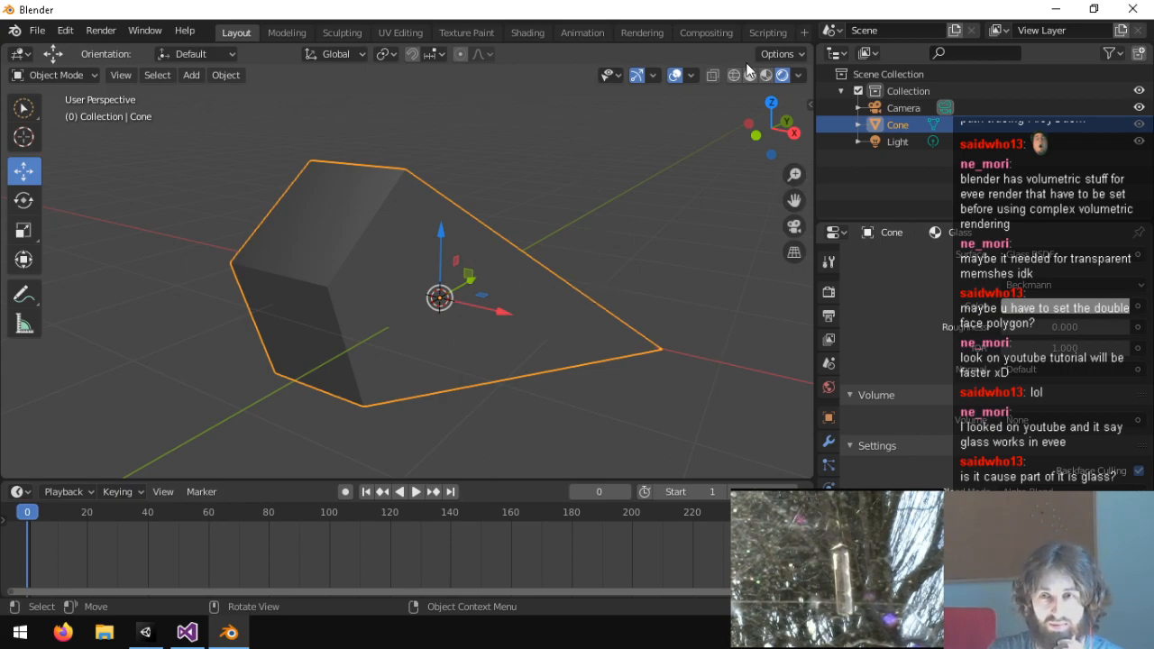
{"action": "left_click", "coordinate": [766, 76]}
{"action": "left_click", "coordinate": [783, 77]}
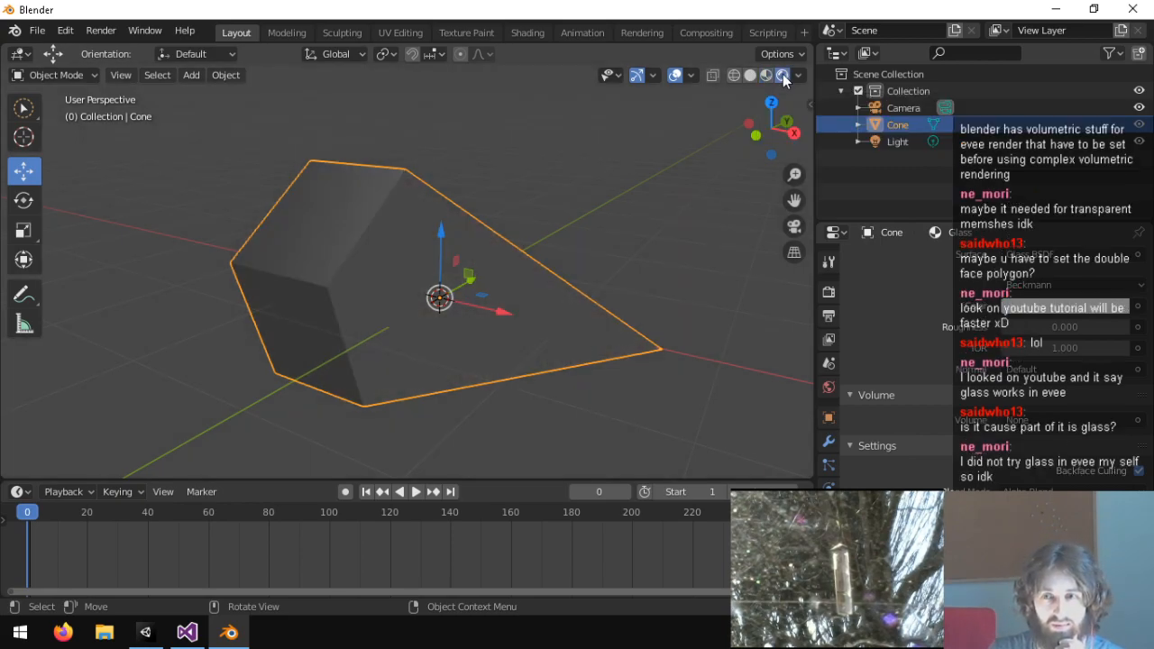
Try Translucent BSDF on the cone, and settle on Transparent BSDF as the Glass material's surface shader.
{"action": "scroll", "coordinate": [944, 482], "scroll_direction": "up", "scroll_amount": 5}
{"action": "left_click", "coordinate": [1044, 426]}
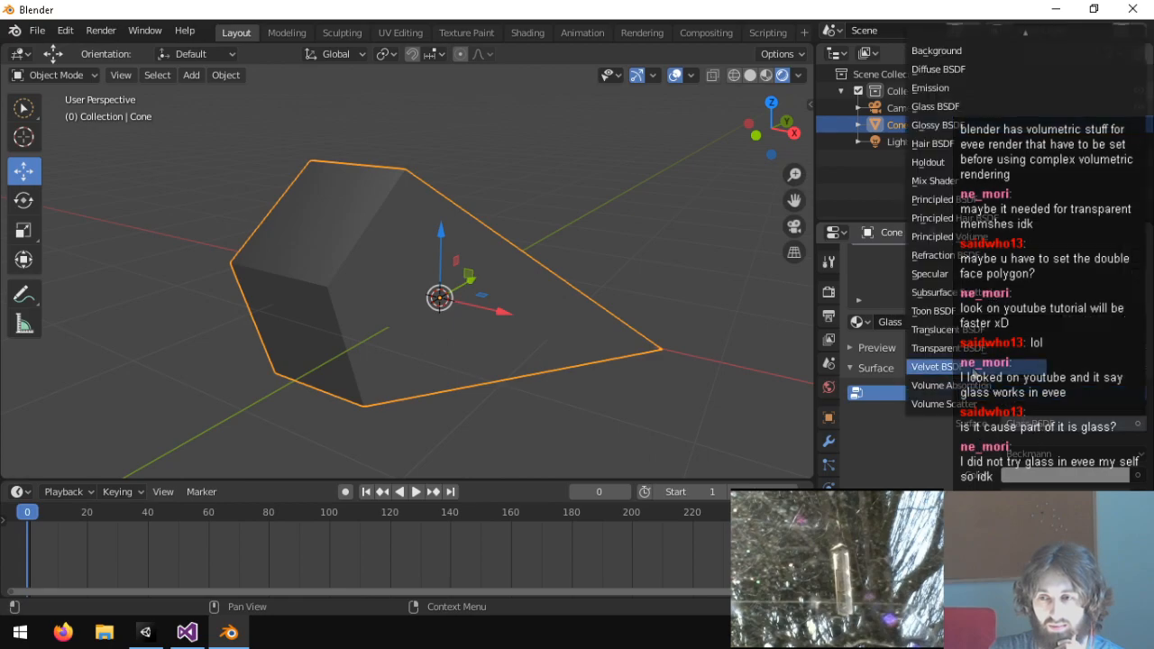
{"action": "left_click", "coordinate": [937, 334]}
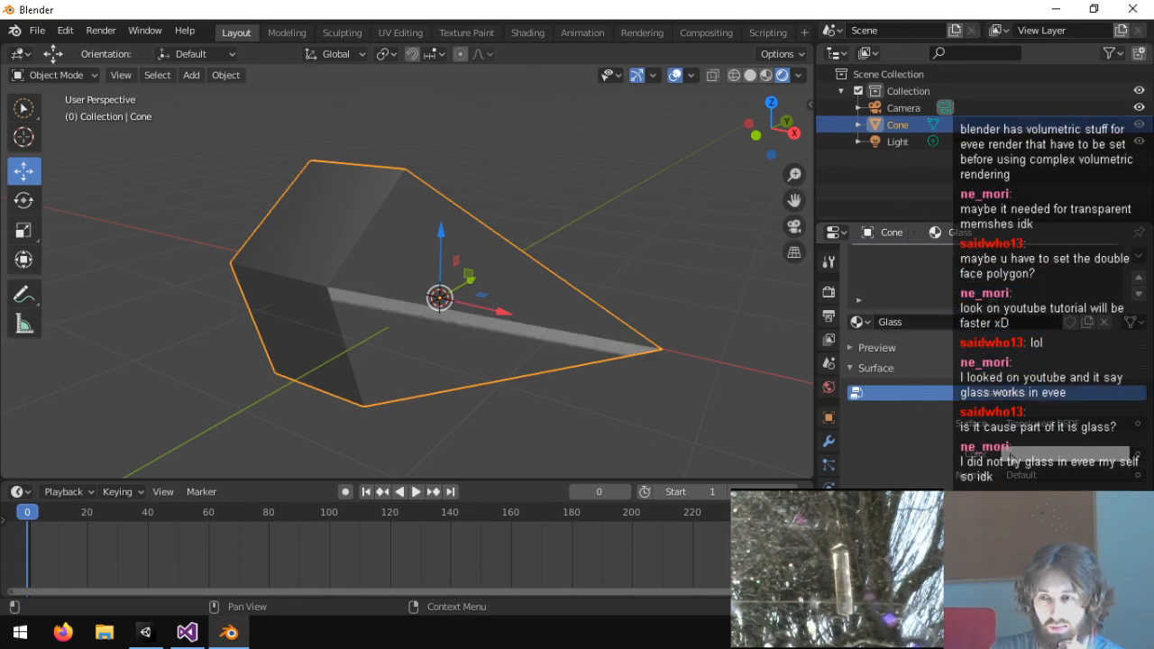
{"action": "left_click", "coordinate": [1044, 425]}
{"action": "left_click", "coordinate": [936, 366]}
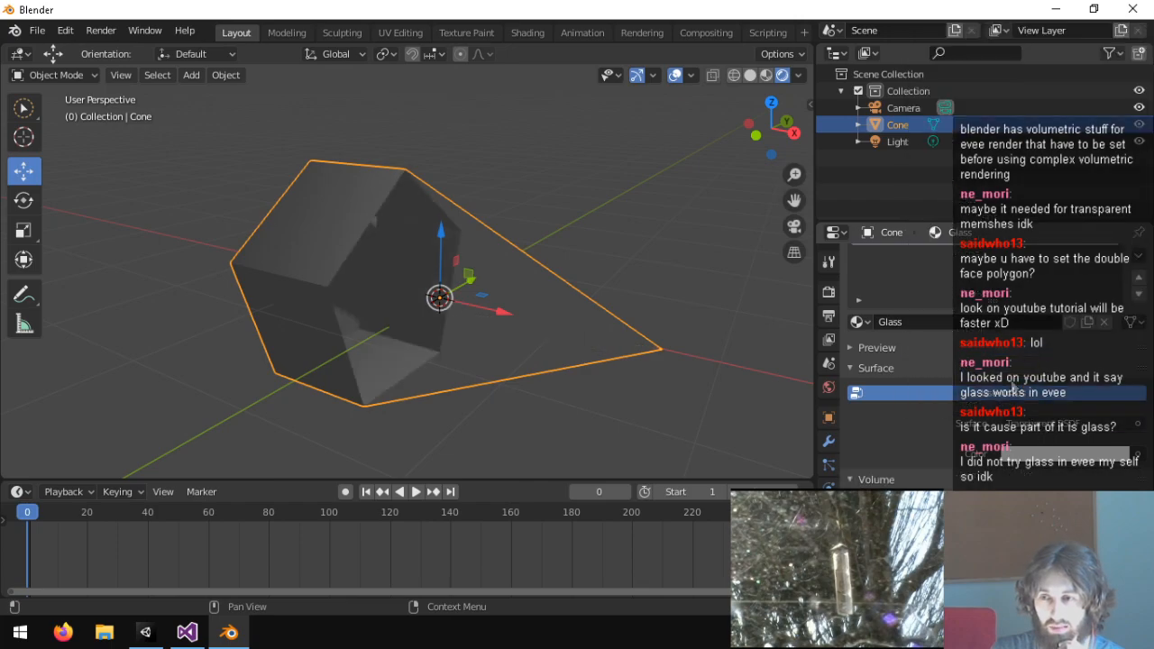
Darken the Transparent BSDF's color to a value of about 0.693 and check the cone up close.
{"action": "left_click", "coordinate": [1055, 461]}
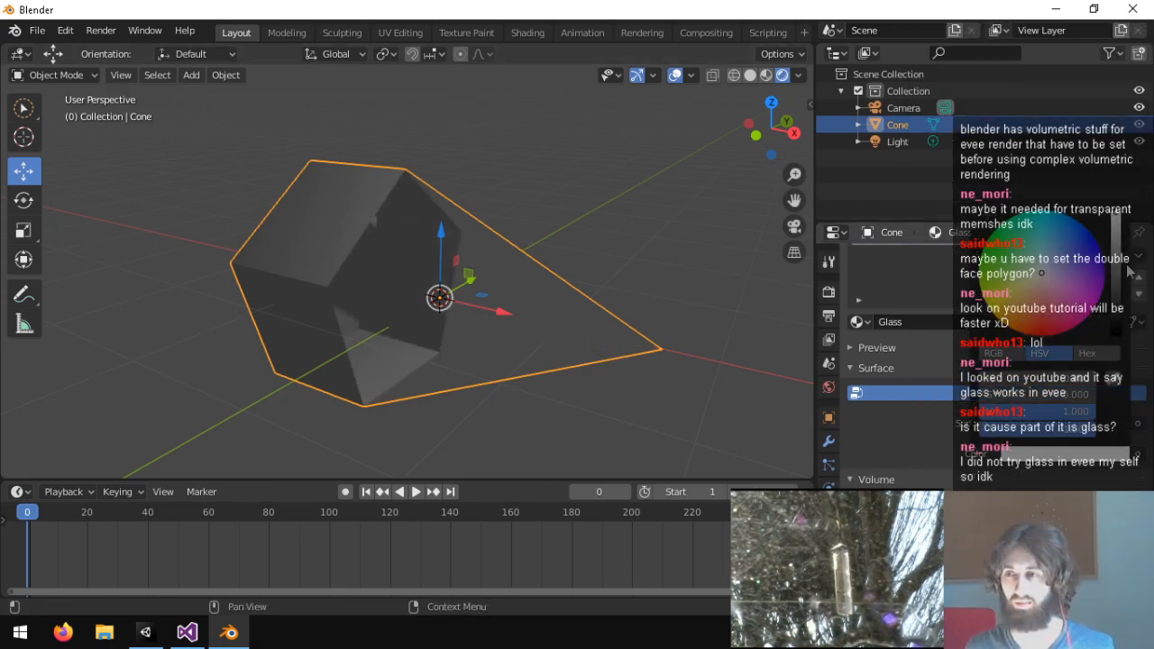
{"action": "mouse_move", "coordinate": [1118, 260]}
{"action": "left_mouse_down"}
{"action": "mouse_move", "coordinate": [1118, 270]}
{"action": "mouse_move", "coordinate": [1119, 238]}
{"action": "mouse_move", "coordinate": [1116, 293]}
{"action": "mouse_move", "coordinate": [1116, 254]}
{"action": "left_mouse_up"}
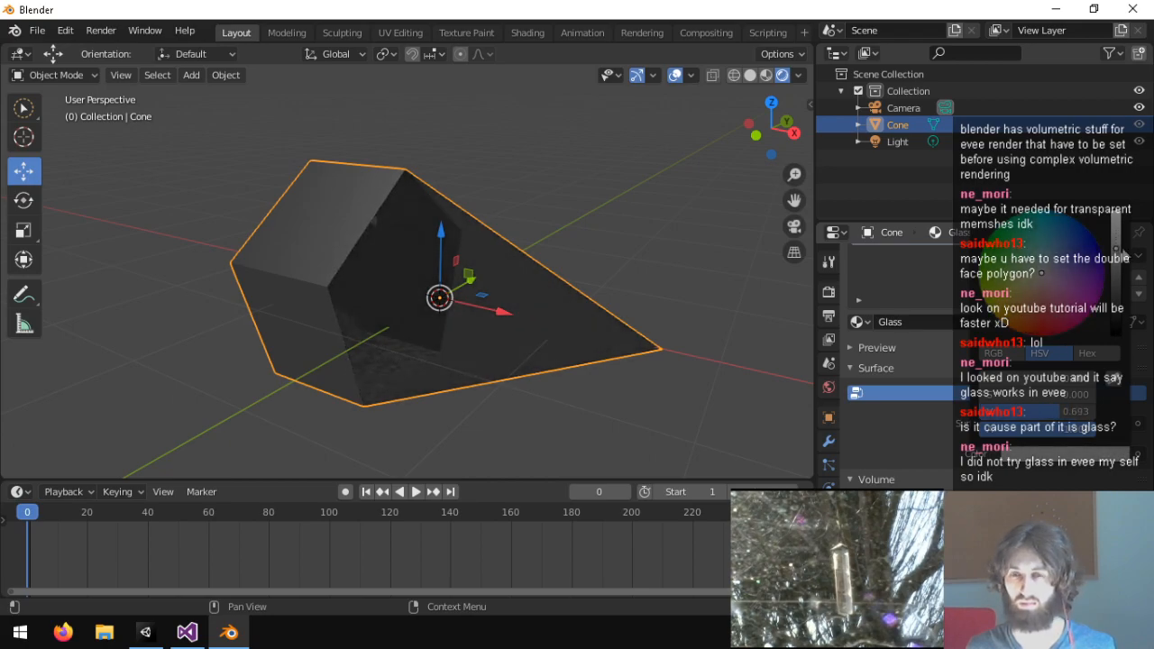
{"action": "middle_click_drag", "start_coordinate": [519, 207], "coordinate": [569, 288]}
{"action": "scroll", "coordinate": [505, 262], "scroll_direction": "up", "scroll_amount": 5}
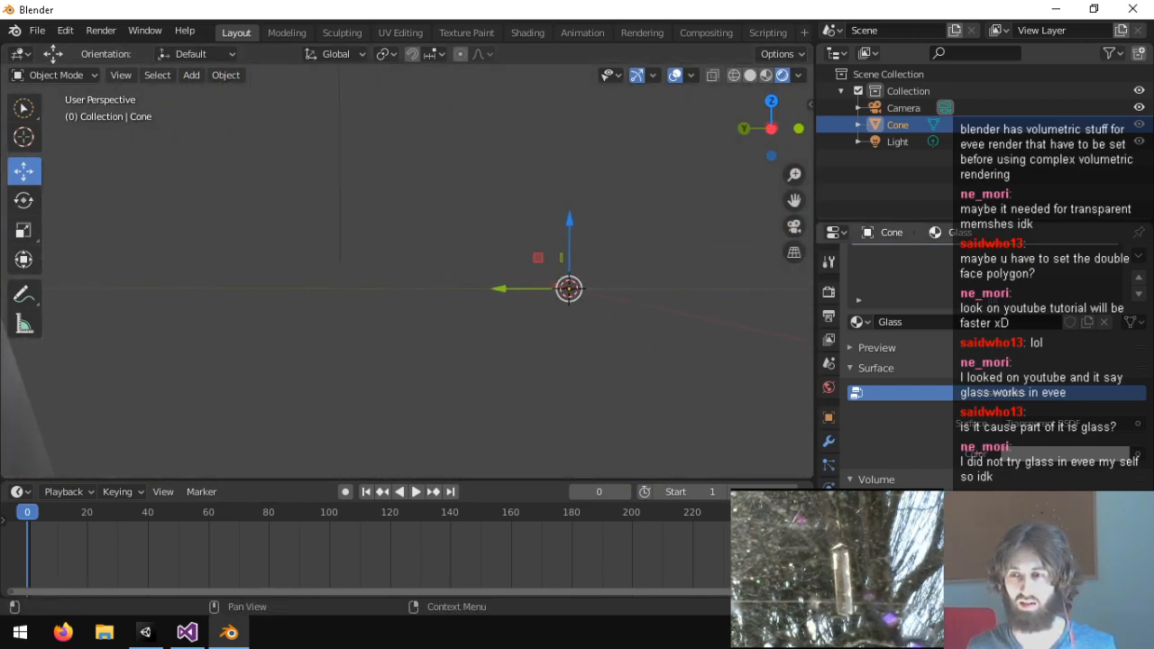
Turn off Backface Culling for the Glass material, check the cone, and undo the accidental drag edit.
{"action": "scroll", "coordinate": [892, 360], "scroll_direction": "down", "scroll_amount": 5}
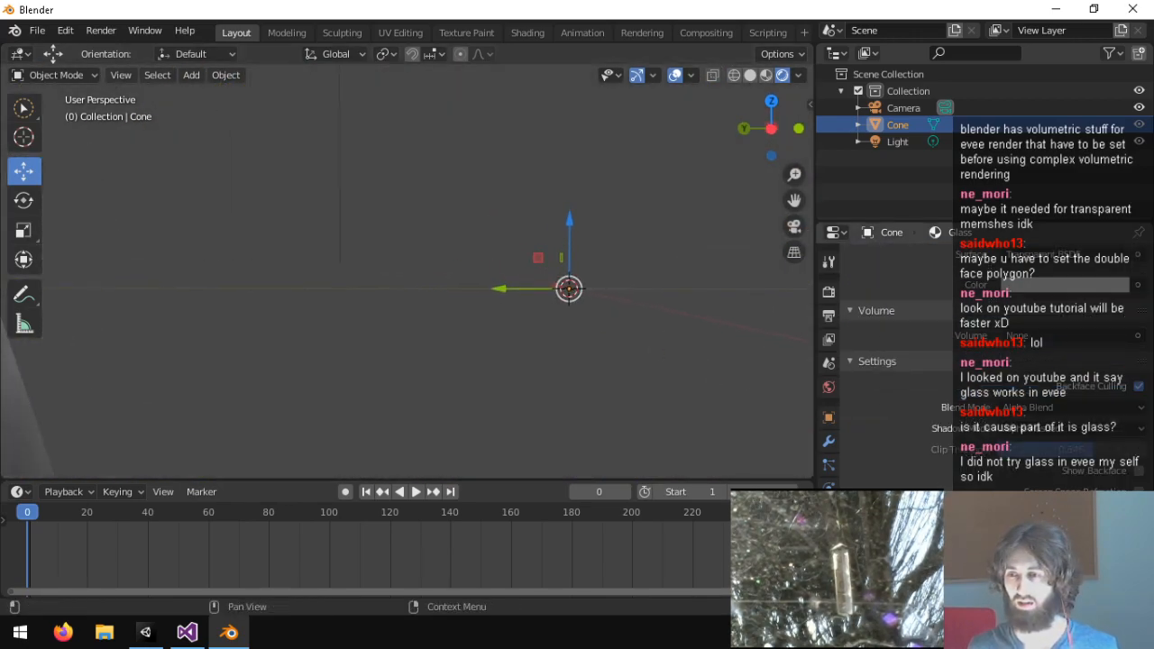
{"action": "left_click", "coordinate": [1139, 388]}
{"action": "middle_click_drag", "start_coordinate": [505, 302], "coordinate": [574, 258]}
{"action": "left_click_drag", "start_coordinate": [451, 256], "coordinate": [554, 242]}
{"action": "key", "text": "ctrl+z"}
{"action": "middle_click_drag", "start_coordinate": [561, 237], "coordinate": [595, 323]}
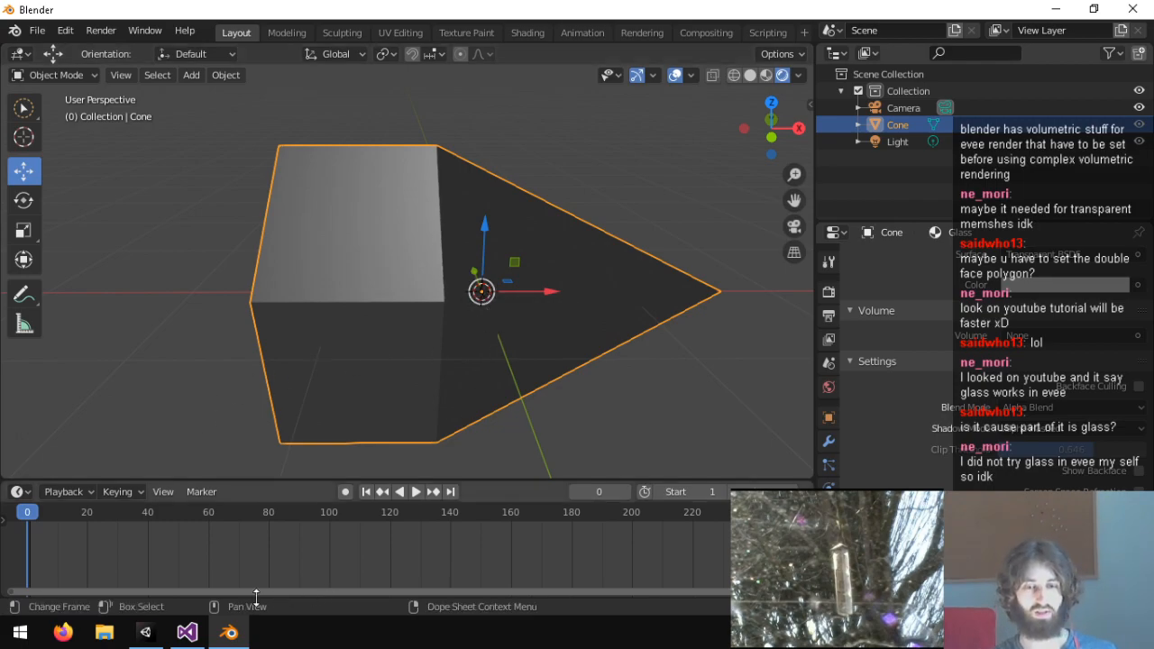
Switch to Unity, try rendering both faces of the New Material, and set its Render Face back to Front.
{"action": "left_click", "coordinate": [145, 632]}
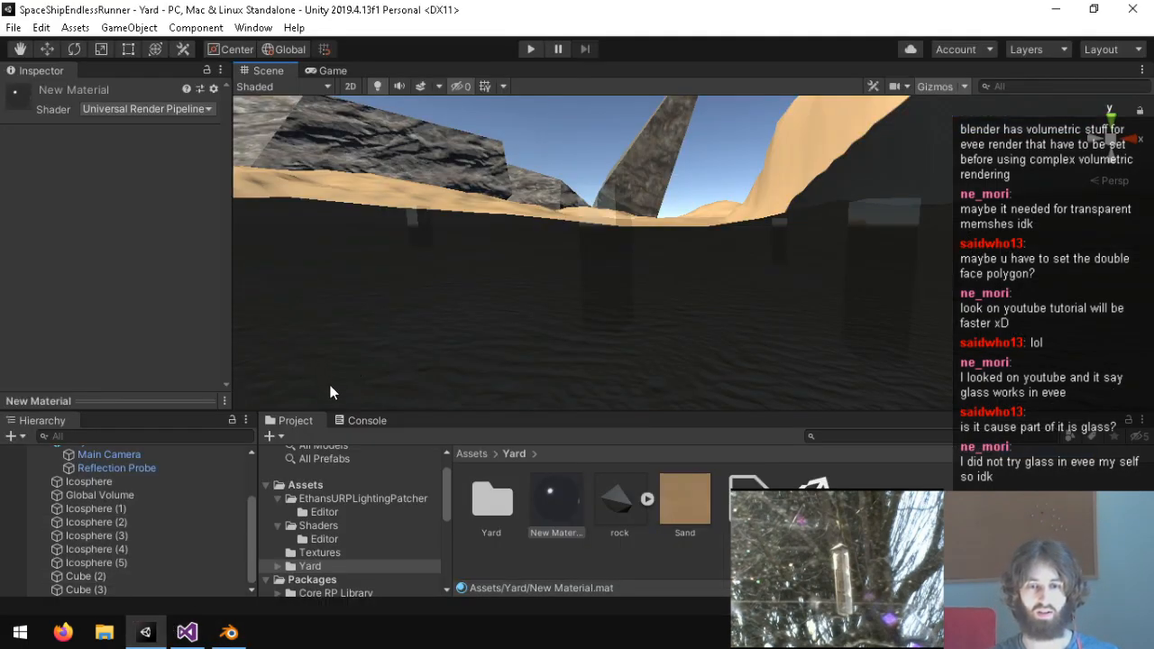
{"action": "left_click", "coordinate": [567, 503]}
{"action": "left_click", "coordinate": [144, 206]}
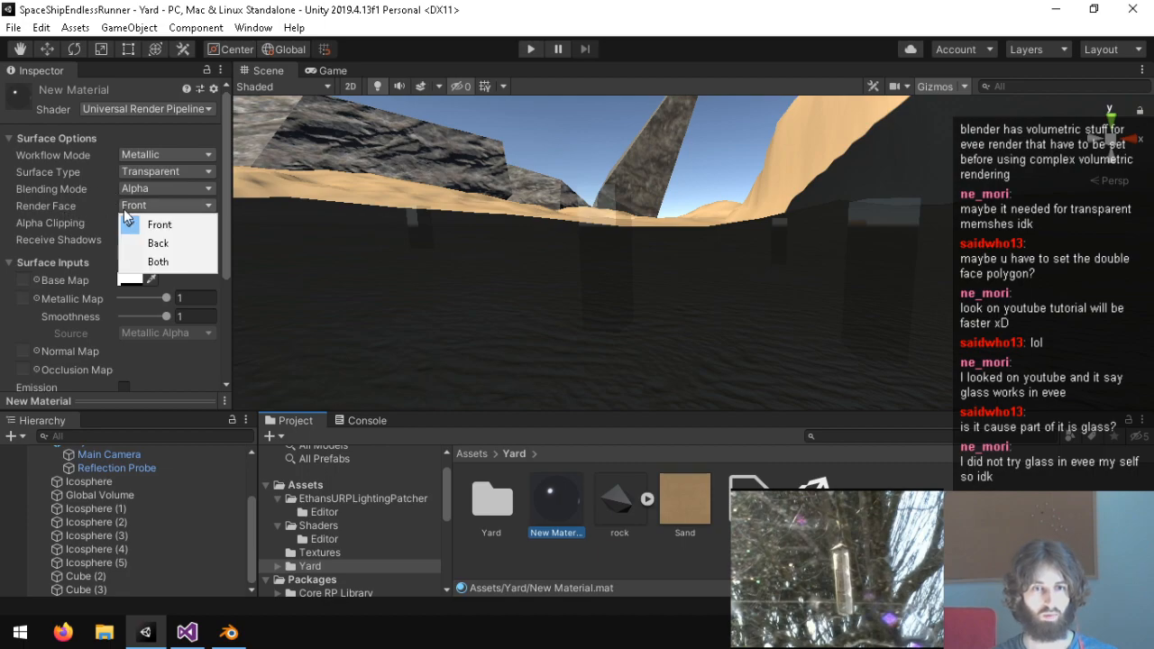
{"action": "left_click", "coordinate": [154, 261]}
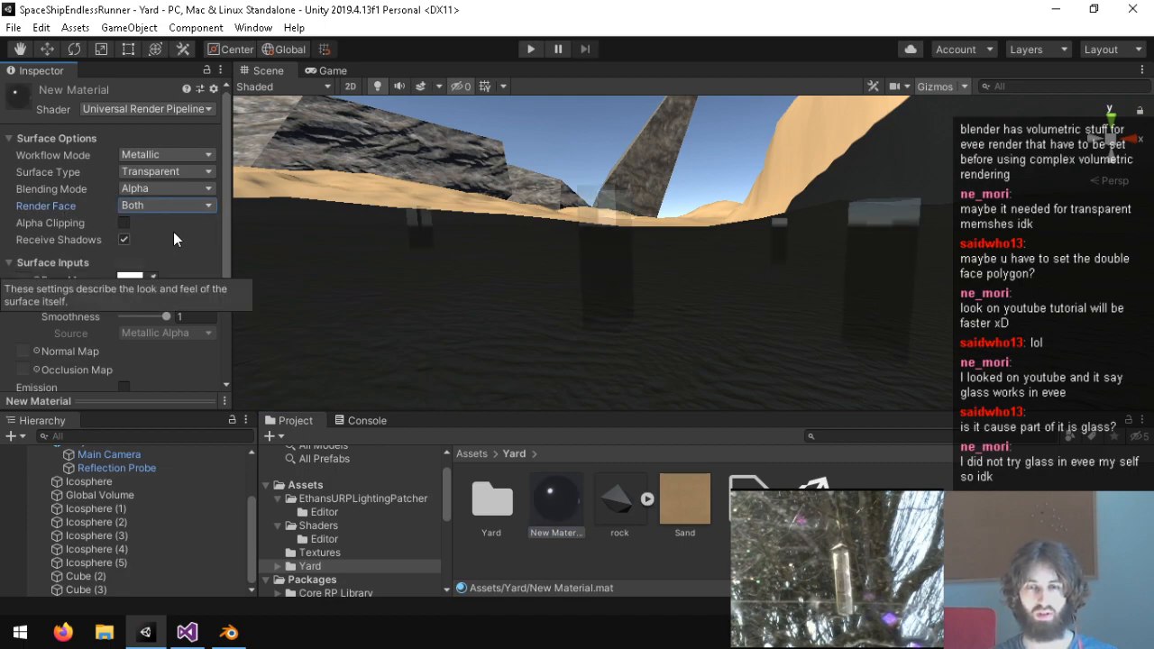
{"action": "left_click", "coordinate": [158, 208]}
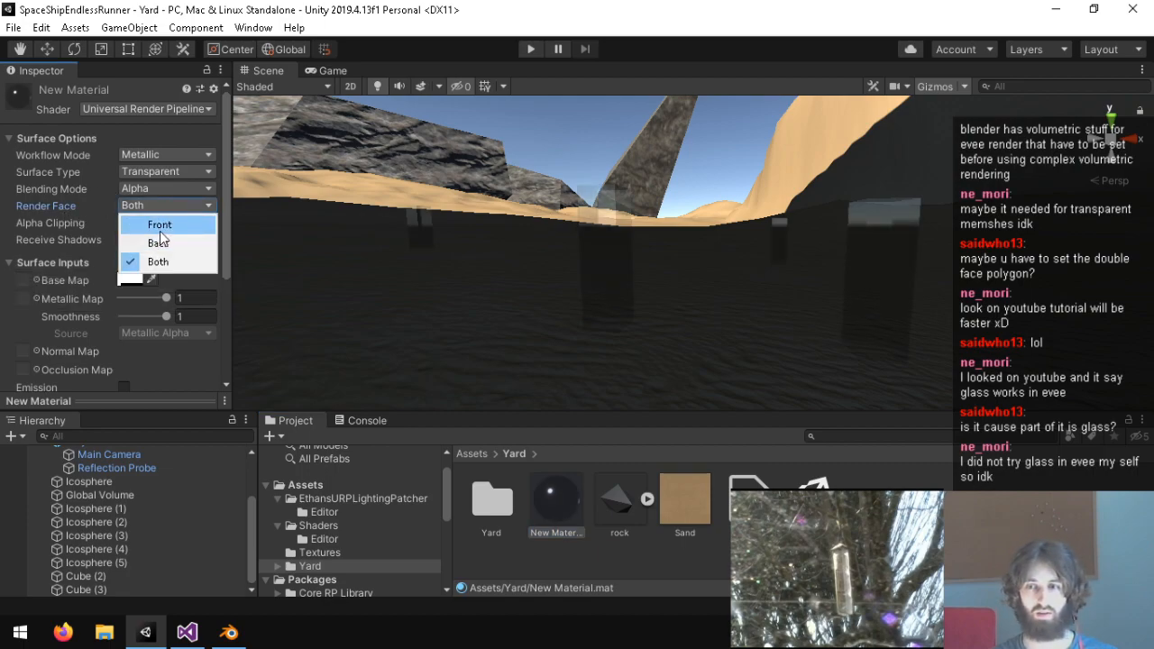
{"action": "left_click", "coordinate": [160, 229]}
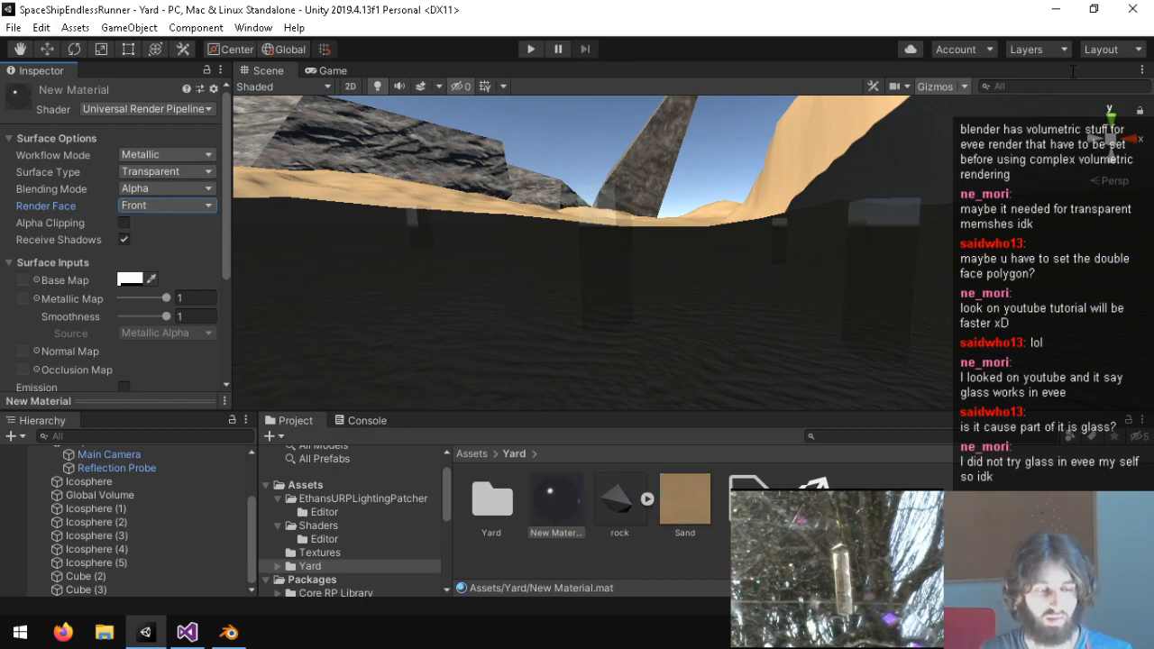
Switch back to Blender and examine the transparent cone's faces from several angles, both outside and inside.
{"action": "key", "text": "alt+Tab"}
{"action": "middle_click_drag", "start_coordinate": [492, 184], "coordinate": [650, 187]}
{"action": "scroll", "coordinate": [425, 191], "scroll_direction": "up", "scroll_amount": 5}
{"action": "scroll", "coordinate": [452, 208], "scroll_direction": "down", "scroll_amount": 4}
{"action": "middle_click_drag", "start_coordinate": [590, 186], "coordinate": [312, 397]}
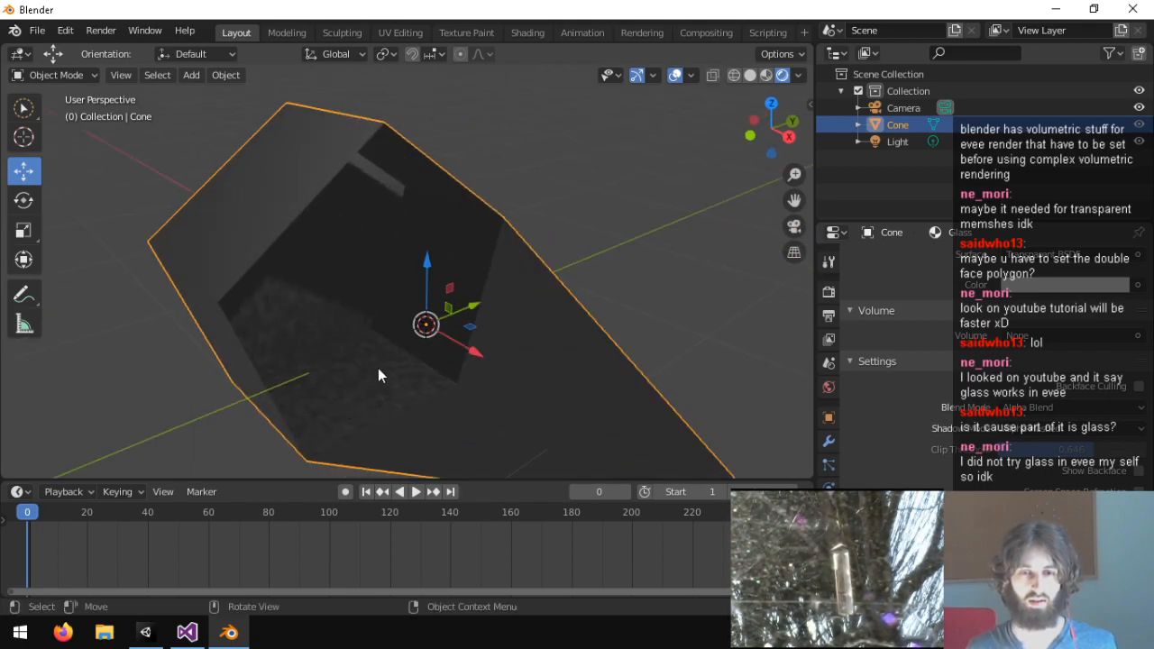
{"action": "scroll", "coordinate": [370, 377], "scroll_direction": "up", "scroll_amount": 8}
{"action": "scroll", "coordinate": [475, 314], "scroll_direction": "up", "scroll_amount": 1}
{"action": "scroll", "coordinate": [465, 322], "scroll_direction": "down", "scroll_amount": 1}
{"action": "scroll", "coordinate": [450, 320], "scroll_direction": "up", "scroll_amount": 2}
{"action": "middle_click_drag", "start_coordinate": [445, 318], "coordinate": [425, 273]}
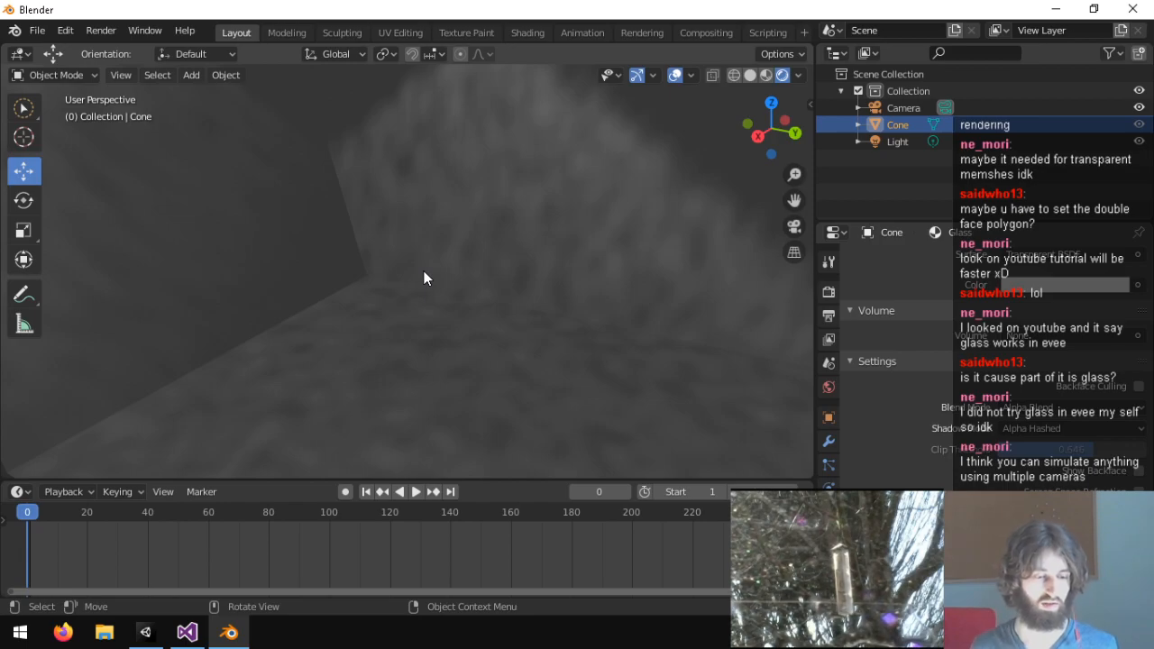
{"action": "scroll", "coordinate": [423, 278], "scroll_direction": "down", "scroll_amount": 10}
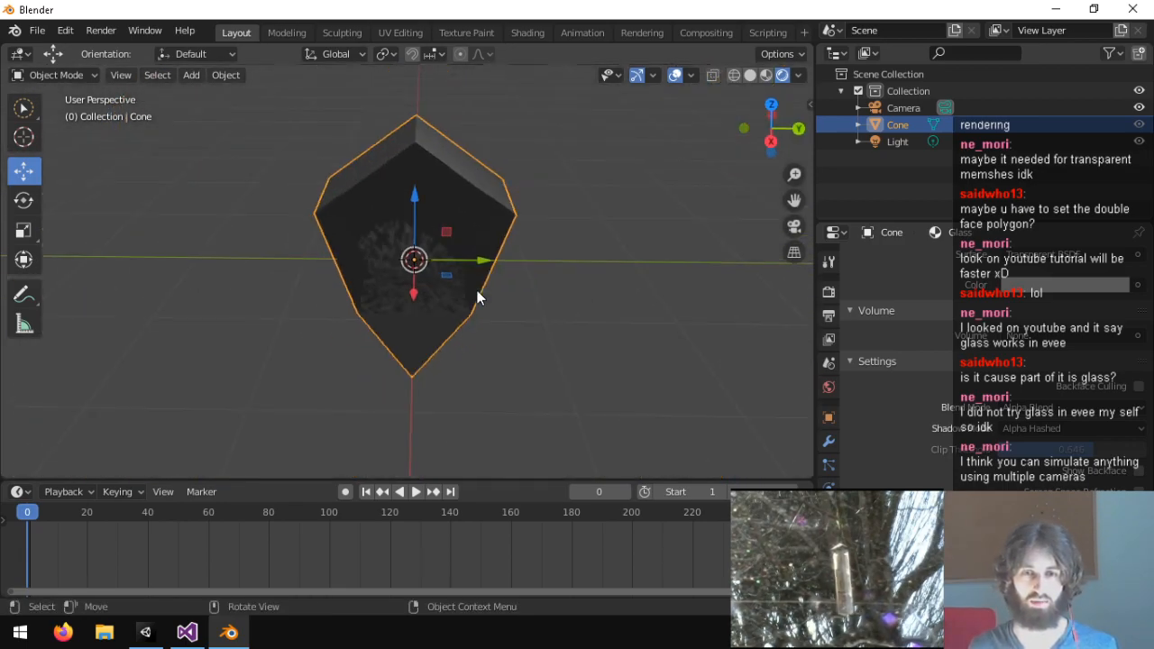
{"action": "scroll", "coordinate": [477, 290], "scroll_direction": "up", "scroll_amount": 5}
{"action": "middle_click_drag", "start_coordinate": [478, 296], "coordinate": [558, 249]}
{"action": "scroll", "coordinate": [558, 249], "scroll_direction": "down", "scroll_amount": 3}
{"action": "scroll", "coordinate": [558, 249], "scroll_direction": "up", "scroll_amount": 2}
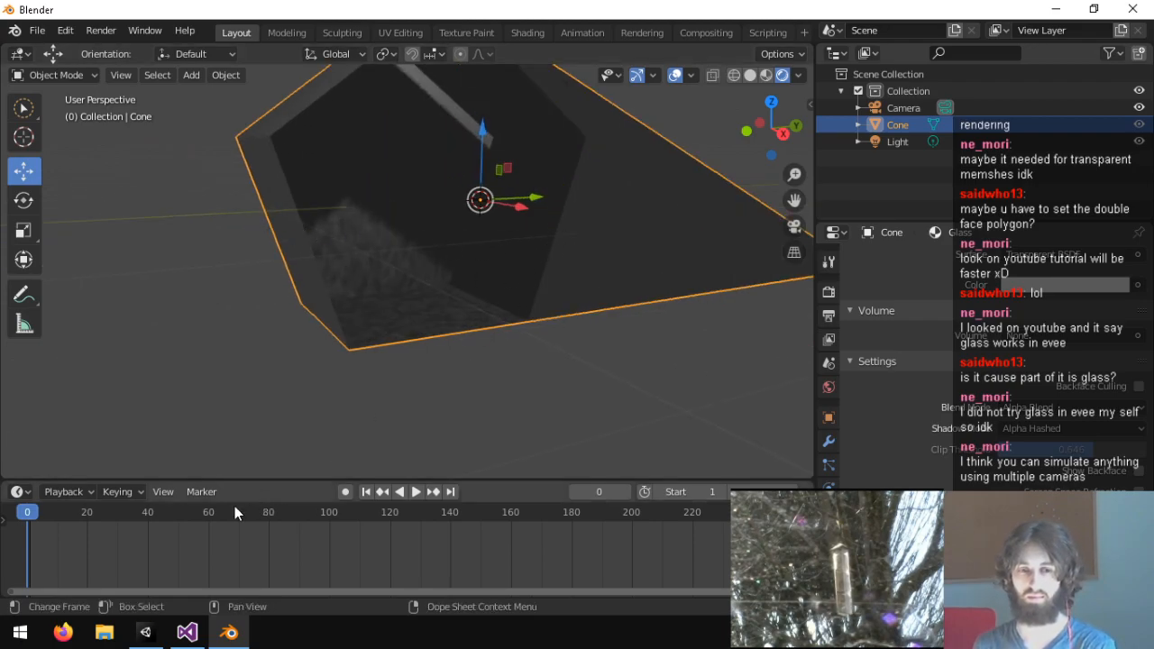
{"action": "left_click", "coordinate": [192, 74]}
{"action": "mouse_move", "coordinate": [213, 99]}
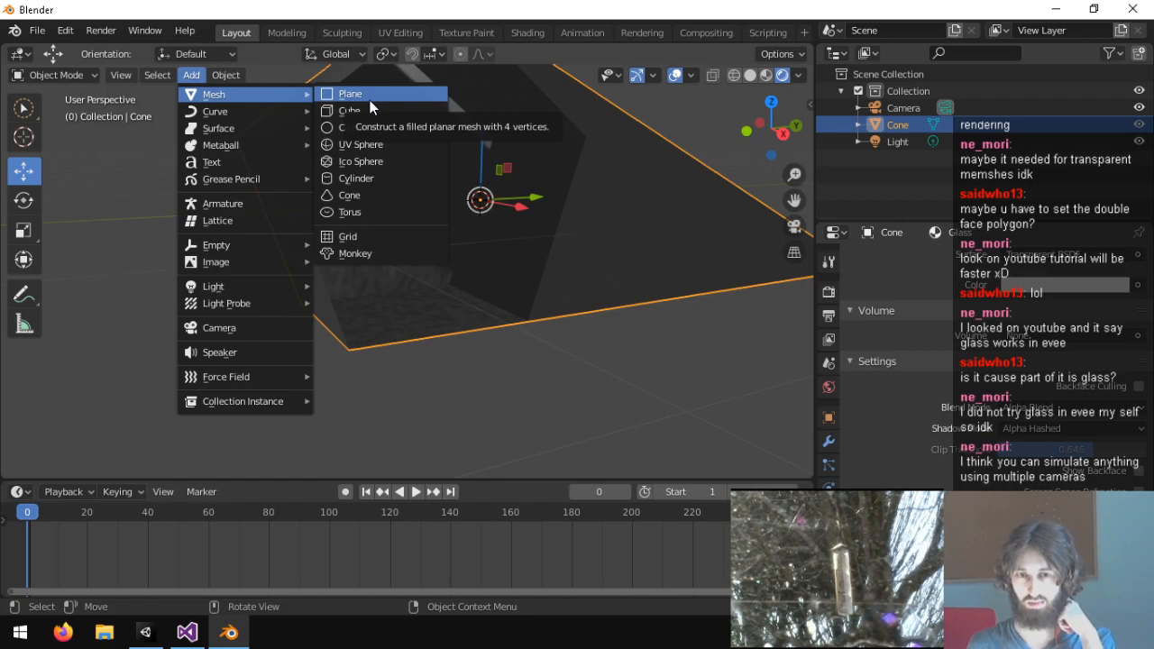
{"action": "mouse_move", "coordinate": [282, 110]}
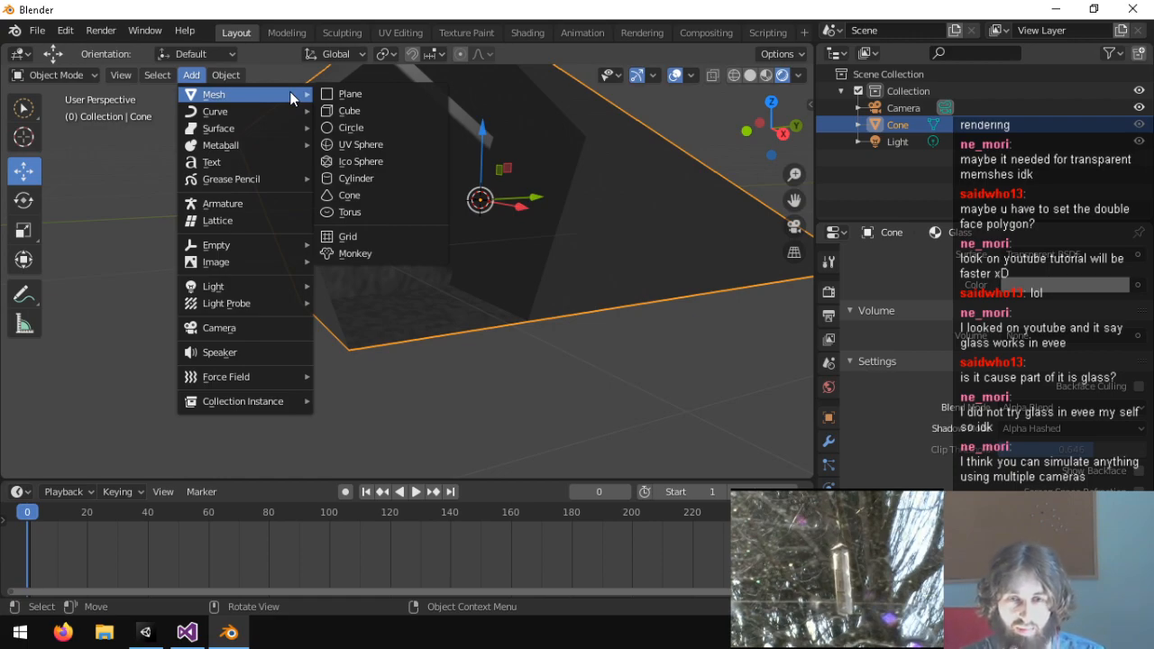
{"action": "middle_click_drag", "start_coordinate": [304, 216], "coordinate": [428, 370]}
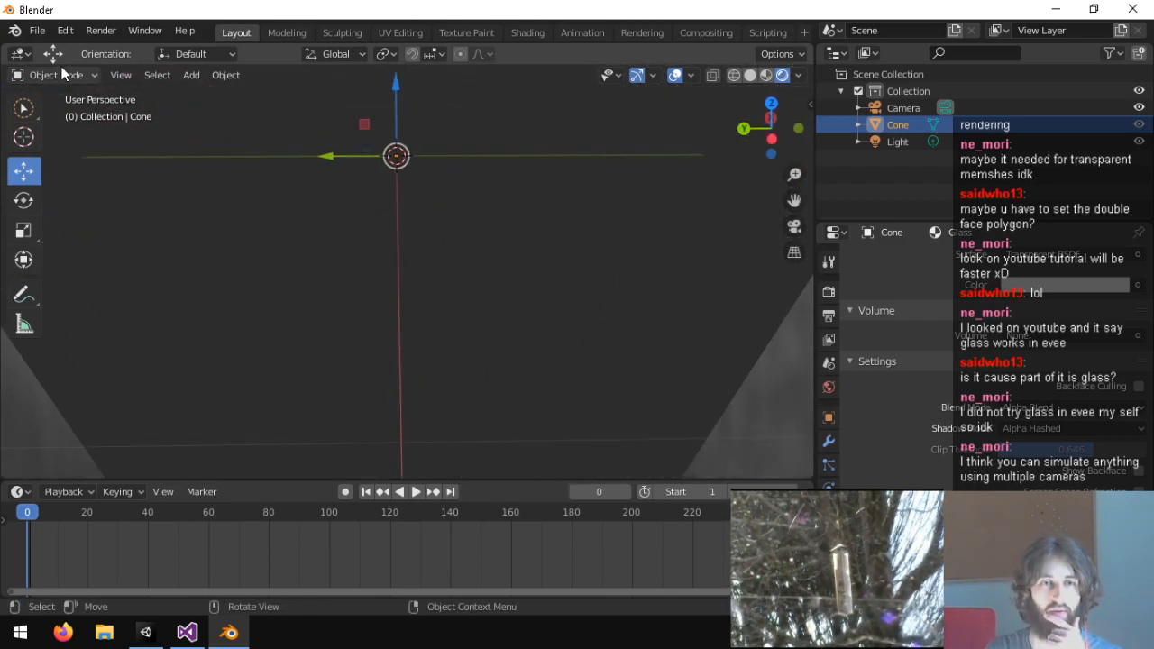
Try Fly Navigation to view the cone's inner faces.
{"action": "left_click", "coordinate": [120, 74]}
{"action": "mouse_move", "coordinate": [217, 330]}
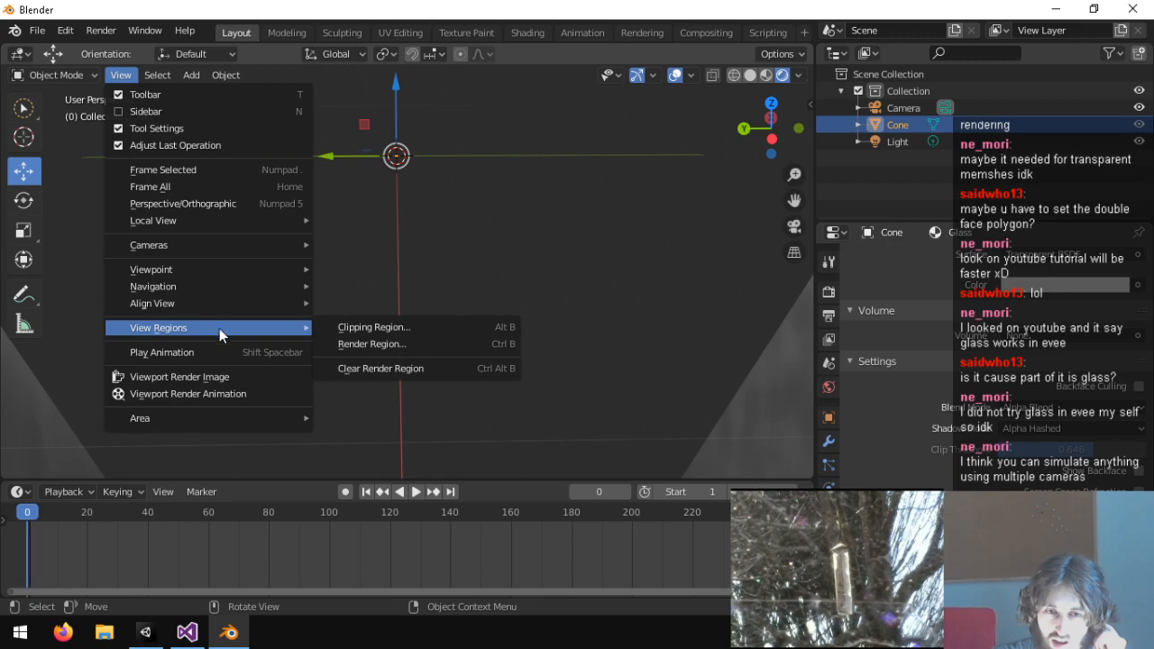
{"action": "mouse_move", "coordinate": [224, 303]}
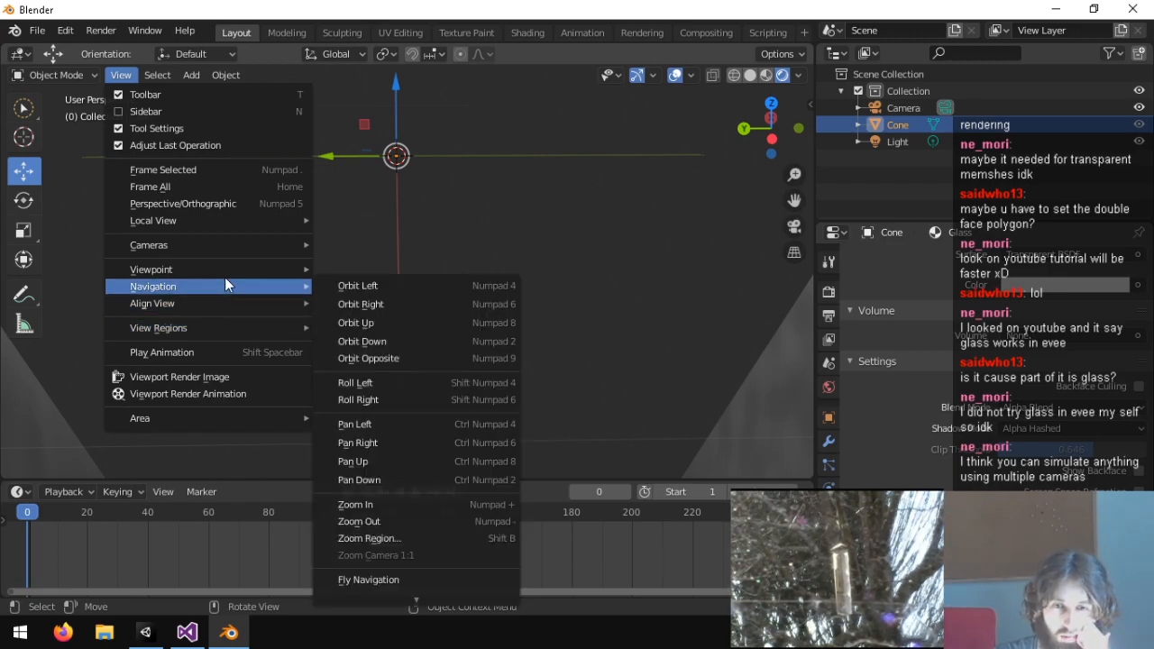
{"action": "mouse_move", "coordinate": [249, 271]}
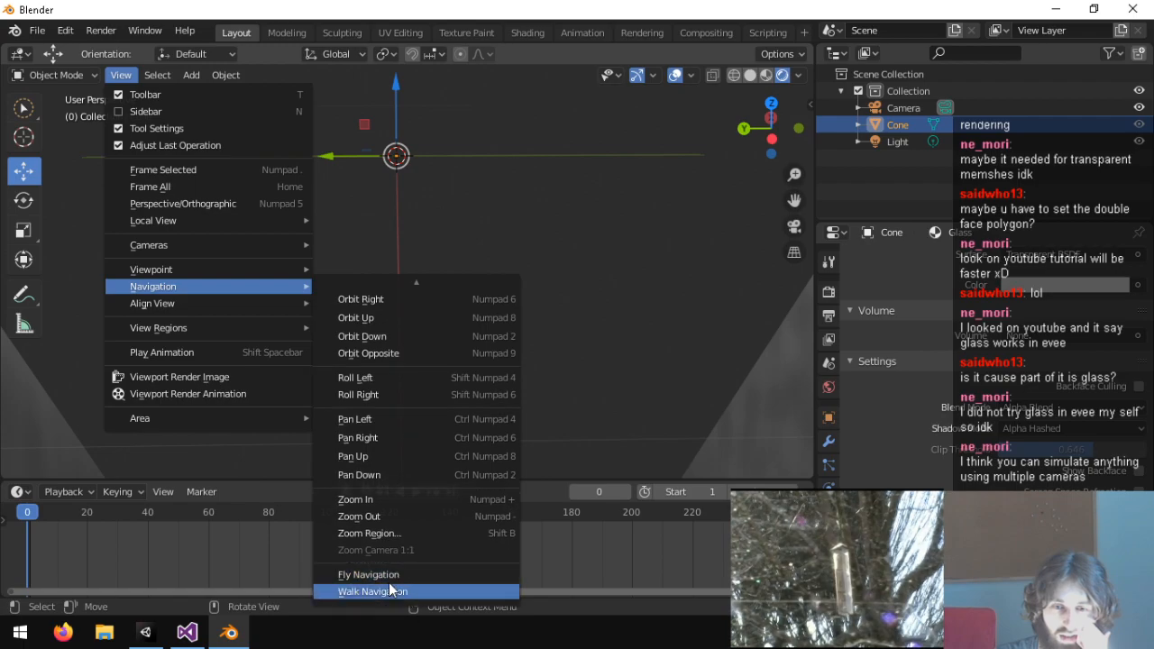
{"action": "left_click", "coordinate": [394, 574]}
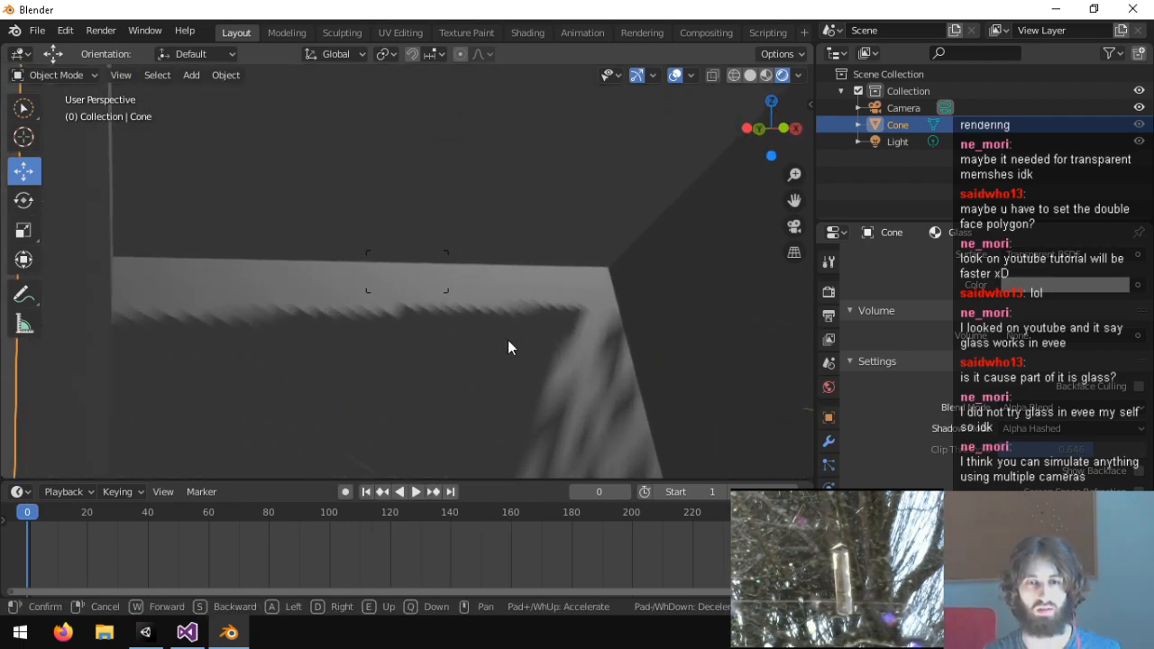
{"action": "left_click", "coordinate": [72, 34]}
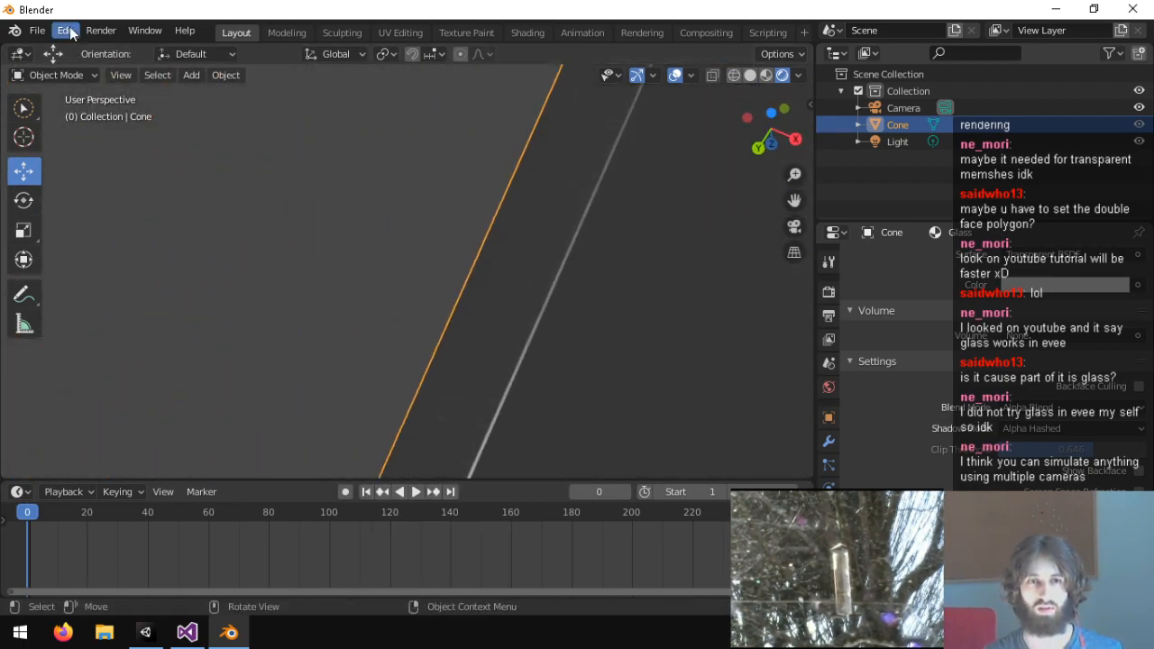
{"action": "left_click", "coordinate": [72, 34]}
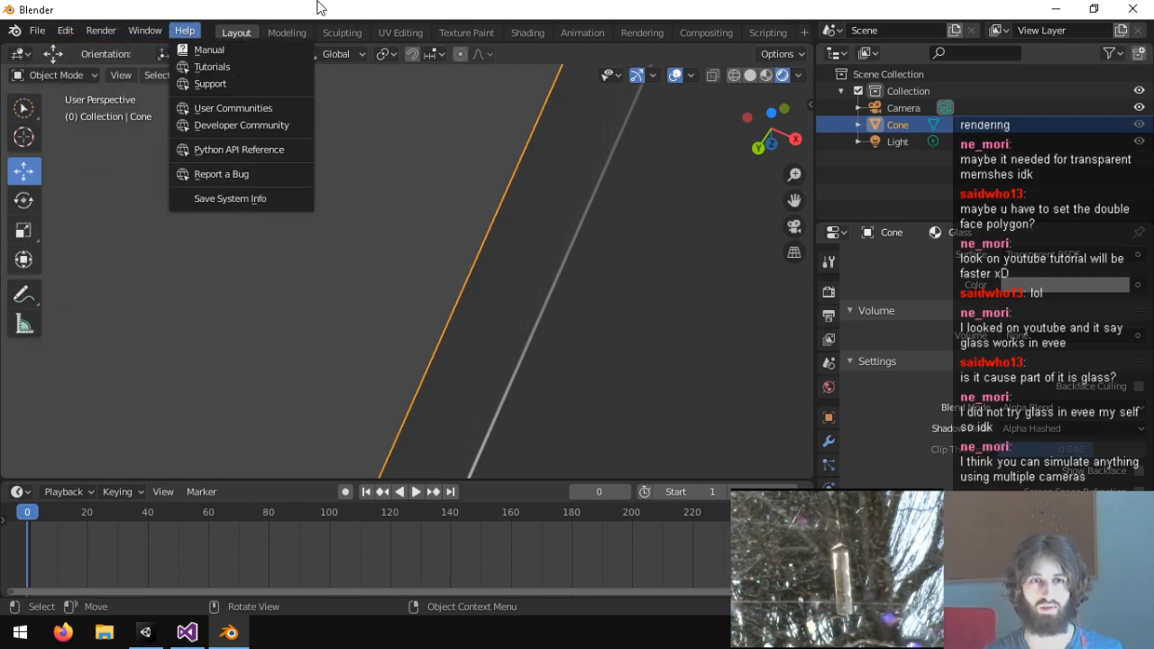
Use Walk Navigation to move through the cone and view its inner faces.
{"action": "left_click", "coordinate": [118, 76]}
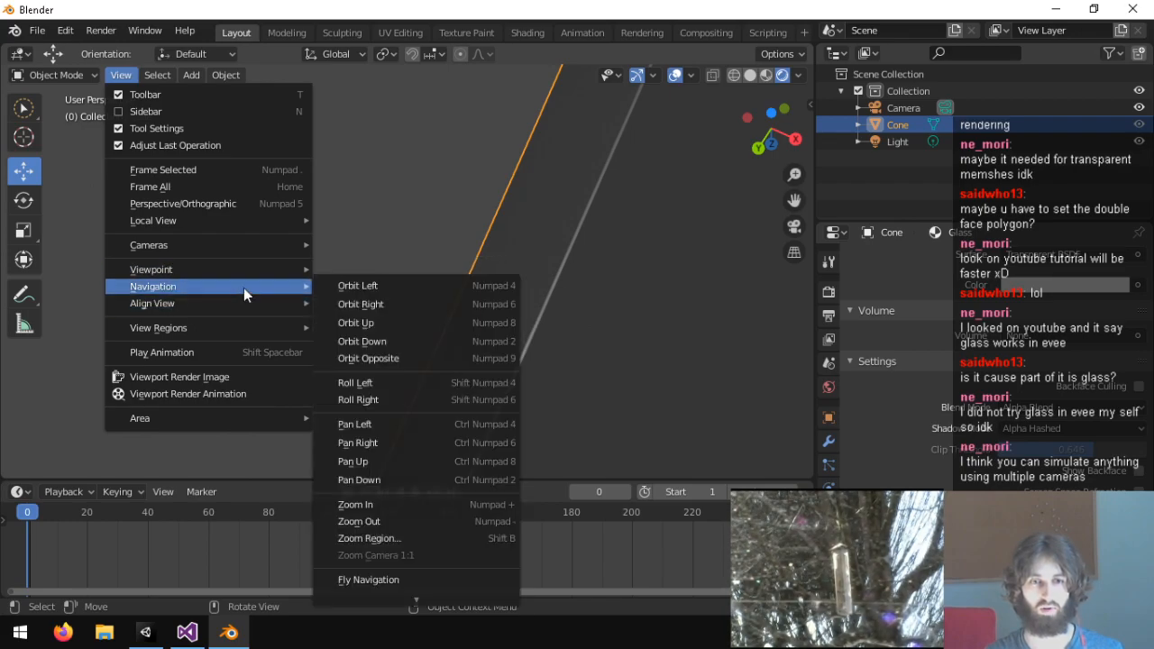
{"action": "mouse_move", "coordinate": [251, 284]}
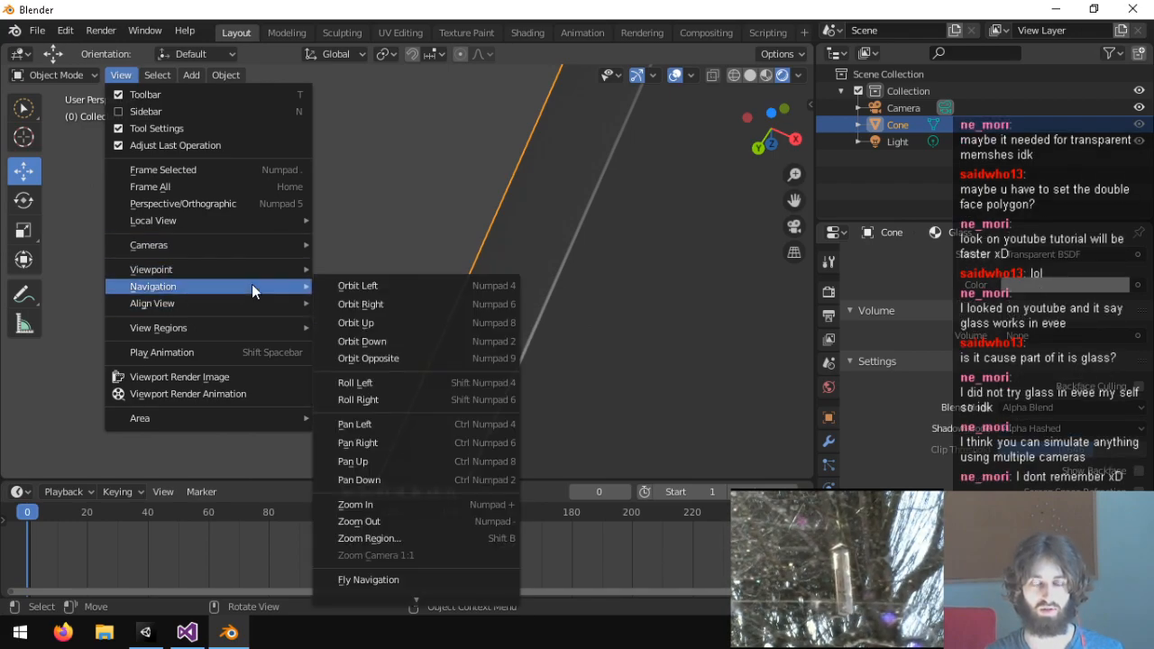
{"action": "left_click", "coordinate": [402, 592]}
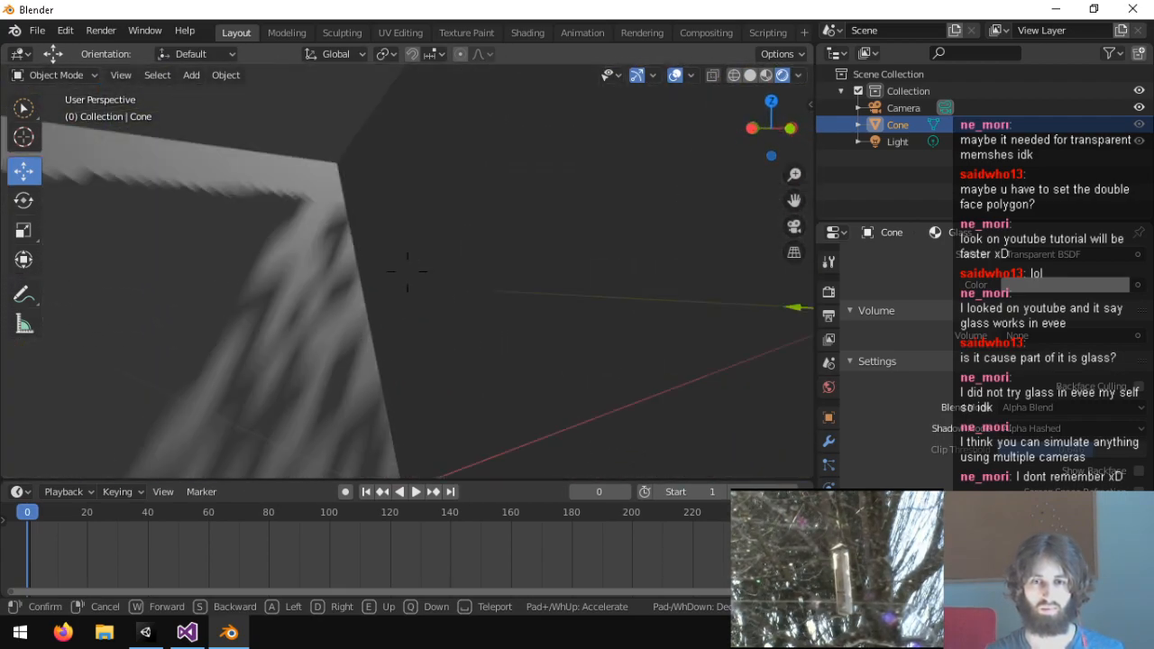
{"action": "key", "text": "s"}
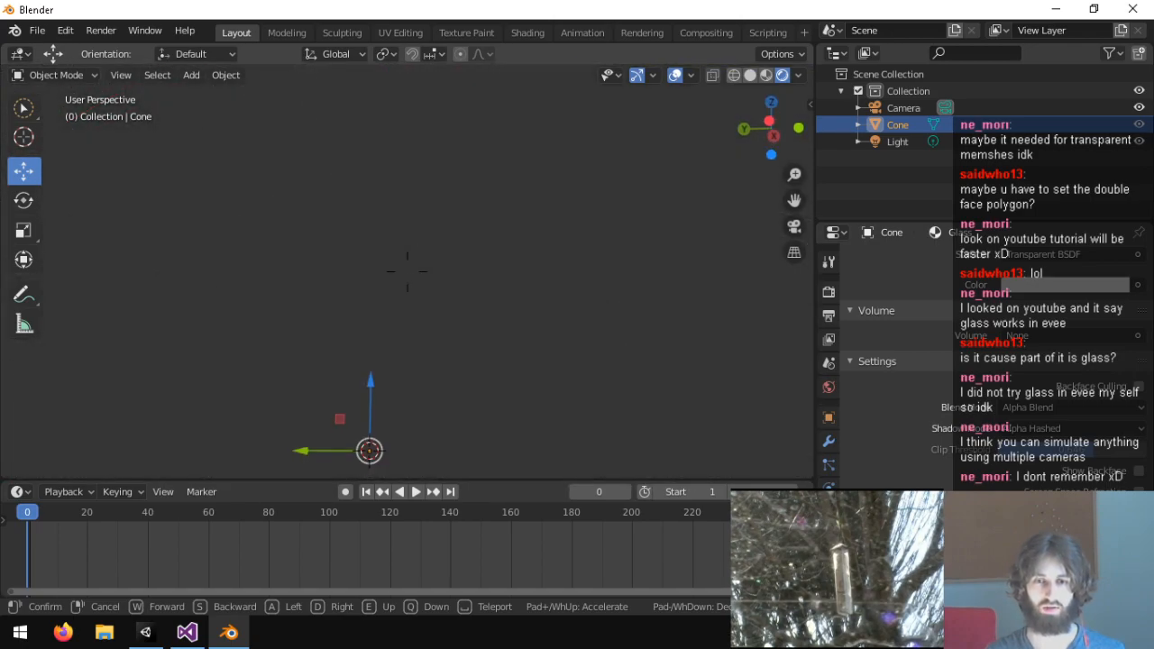
{"action": "key", "text": "a"}
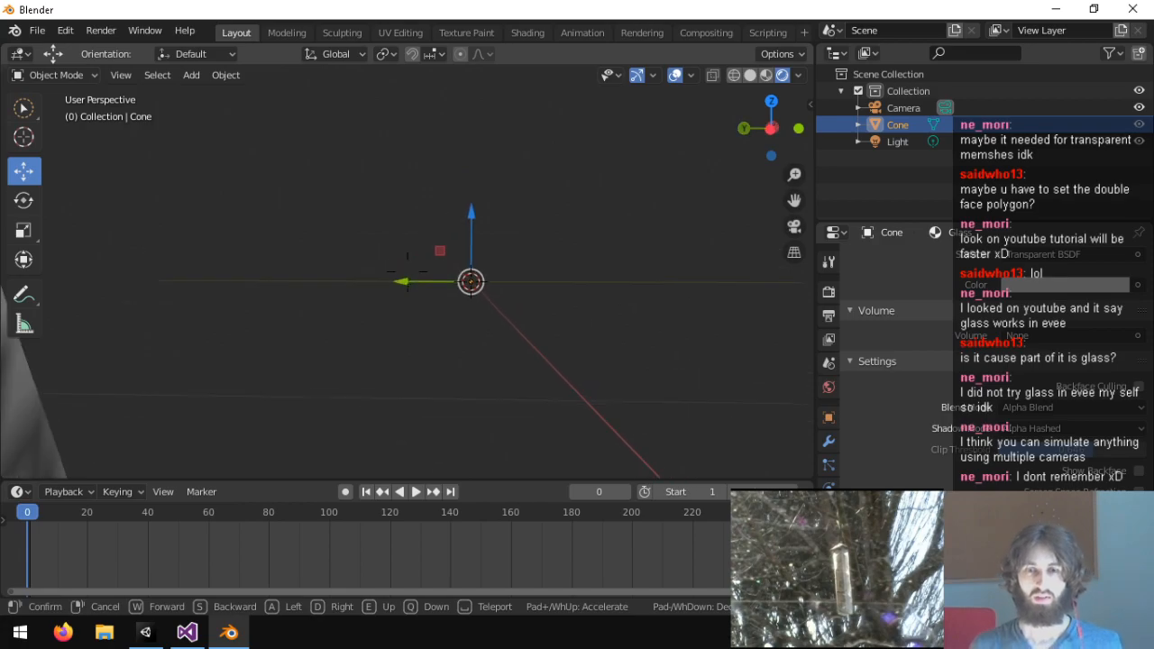
{"action": "key", "text": "s"}
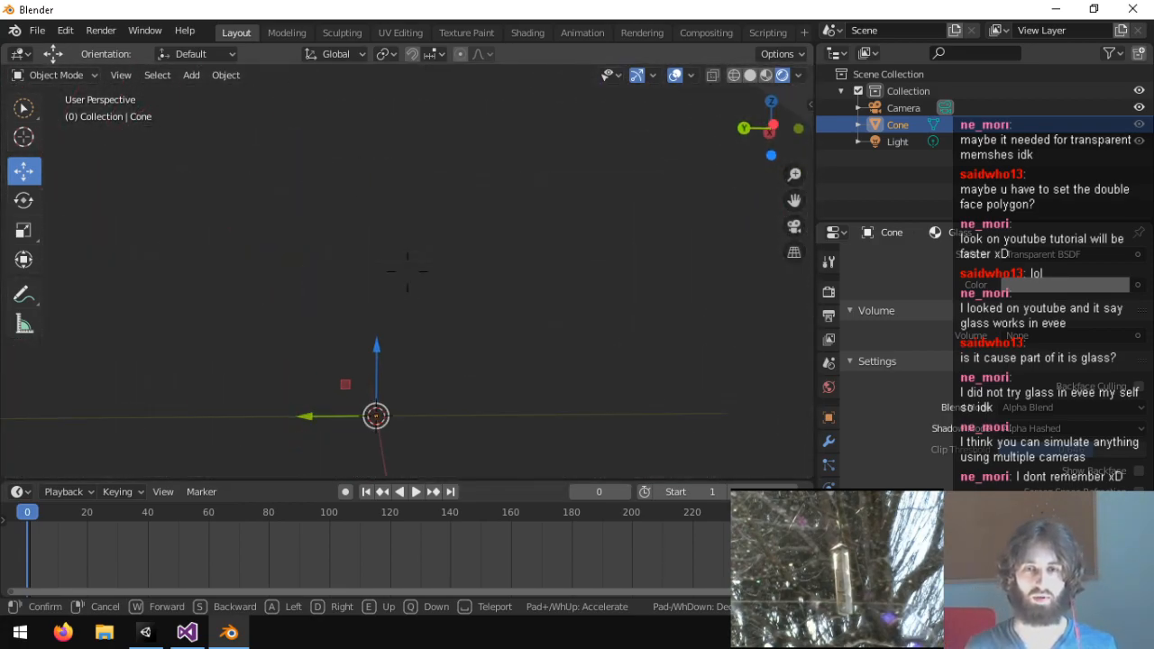
{"action": "key", "text": "s"}
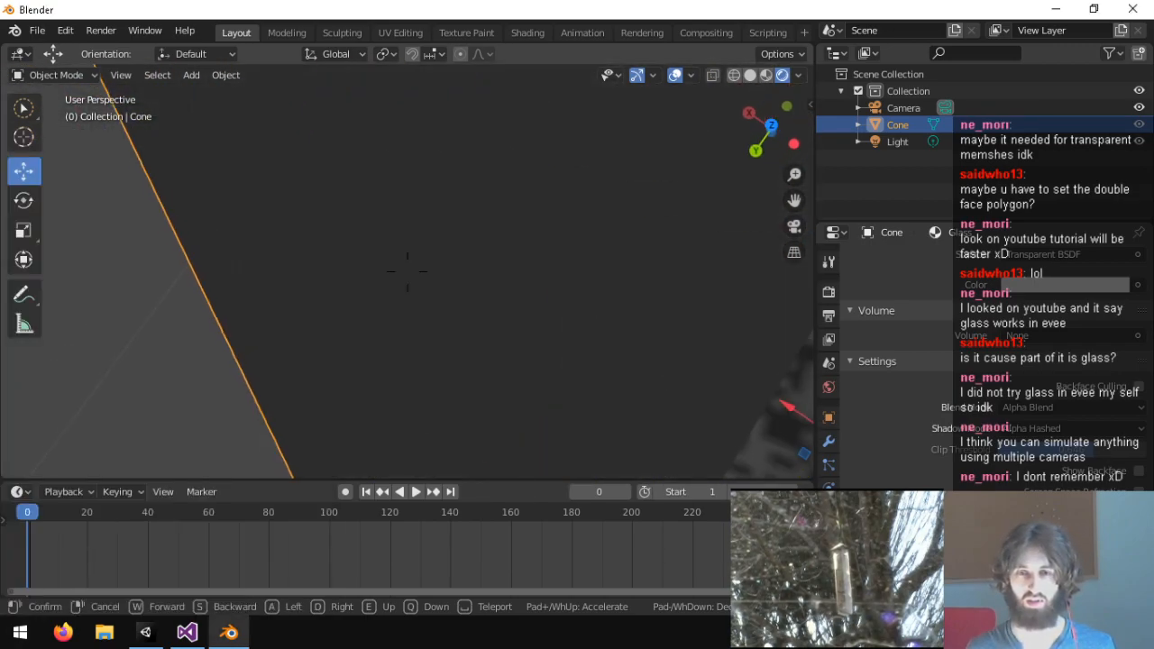
{"action": "left_click", "coordinate": [407, 270]}
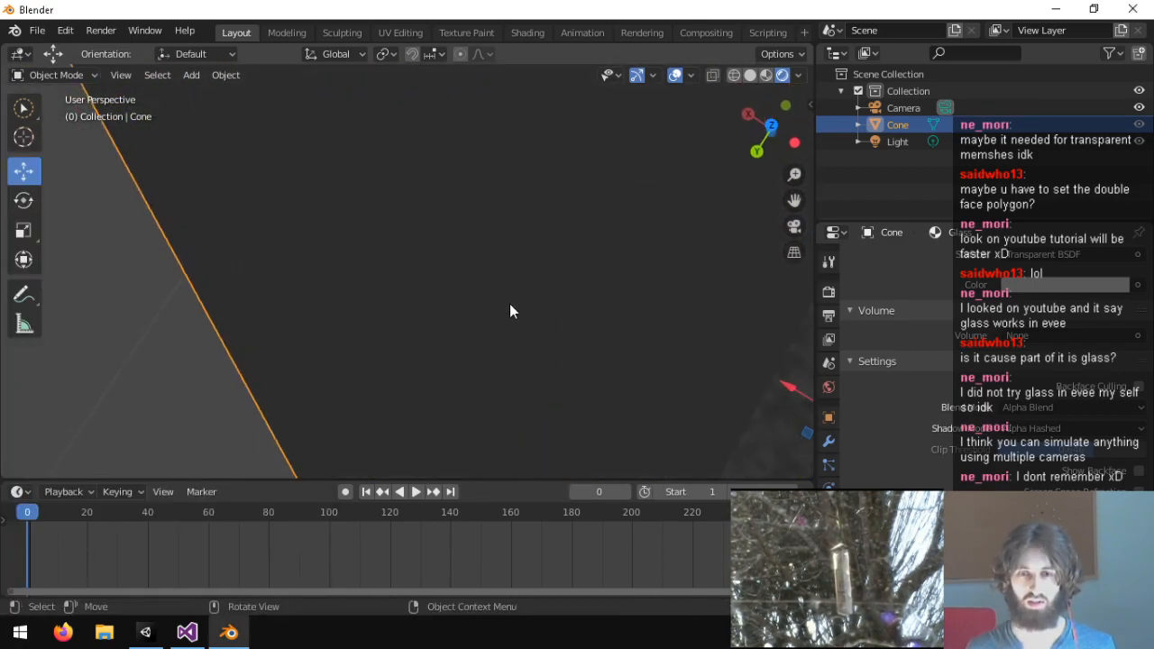
Select the Camera object and look through its properties for the lens and focal length settings.
{"action": "left_click", "coordinate": [828, 291]}
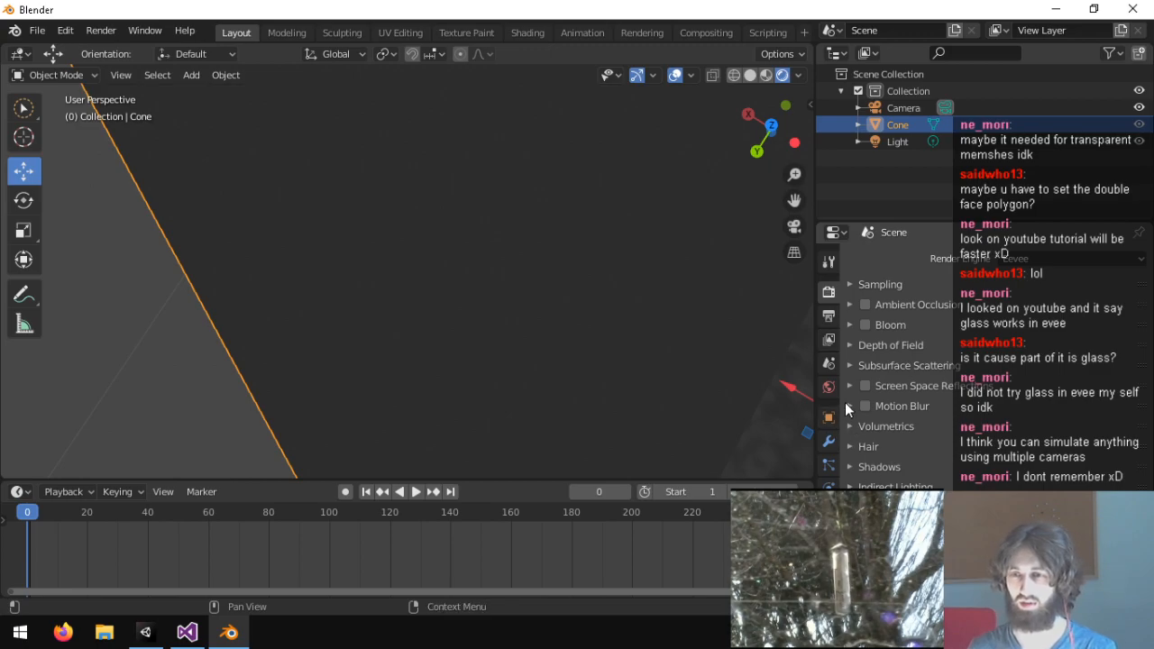
{"action": "left_click", "coordinate": [900, 105]}
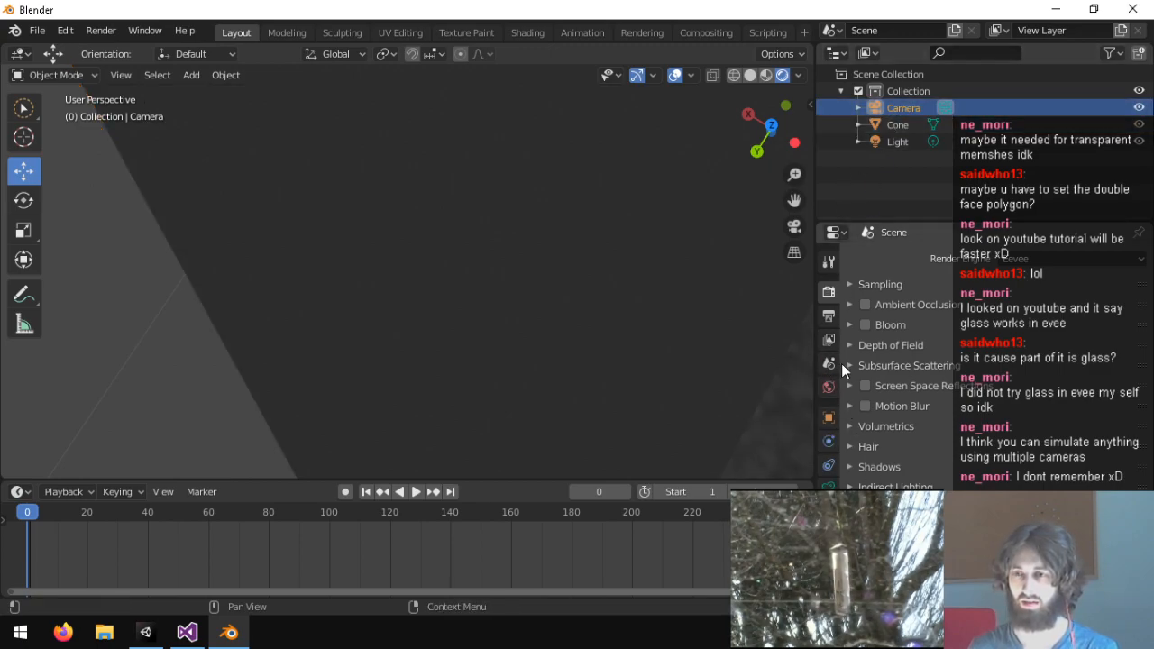
{"action": "left_click", "coordinate": [829, 418]}
{"action": "left_click", "coordinate": [827, 441]}
{"action": "left_click", "coordinate": [829, 465]}
{"action": "left_click", "coordinate": [829, 421]}
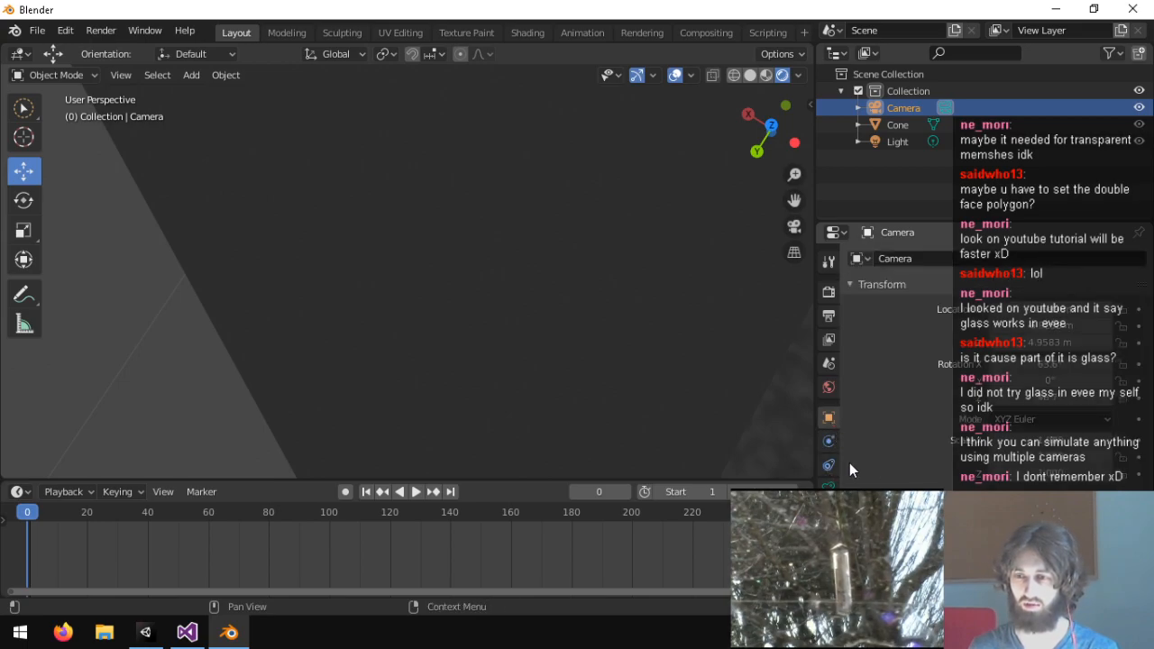
{"action": "left_click", "coordinate": [829, 486]}
{"action": "left_click_drag", "start_coordinate": [1057, 339], "coordinate": [1019, 335]}
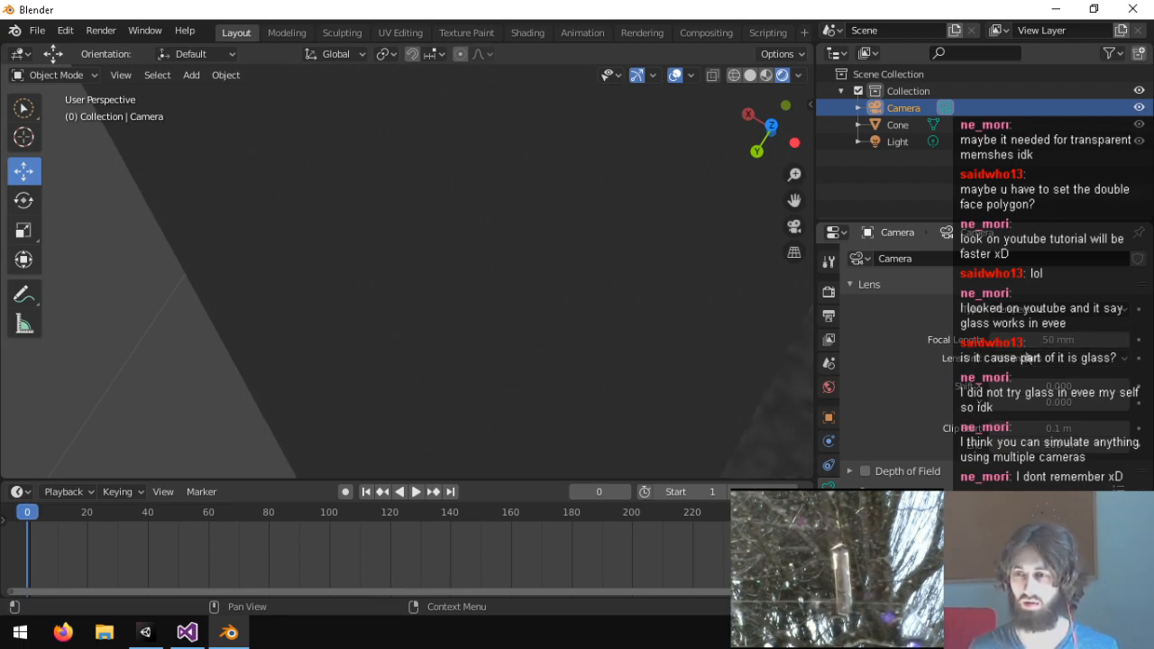
Show the 3D viewport's view settings and try a focal length of 100 mm.
{"action": "middle_click_drag", "start_coordinate": [531, 258], "coordinate": [349, 316]}
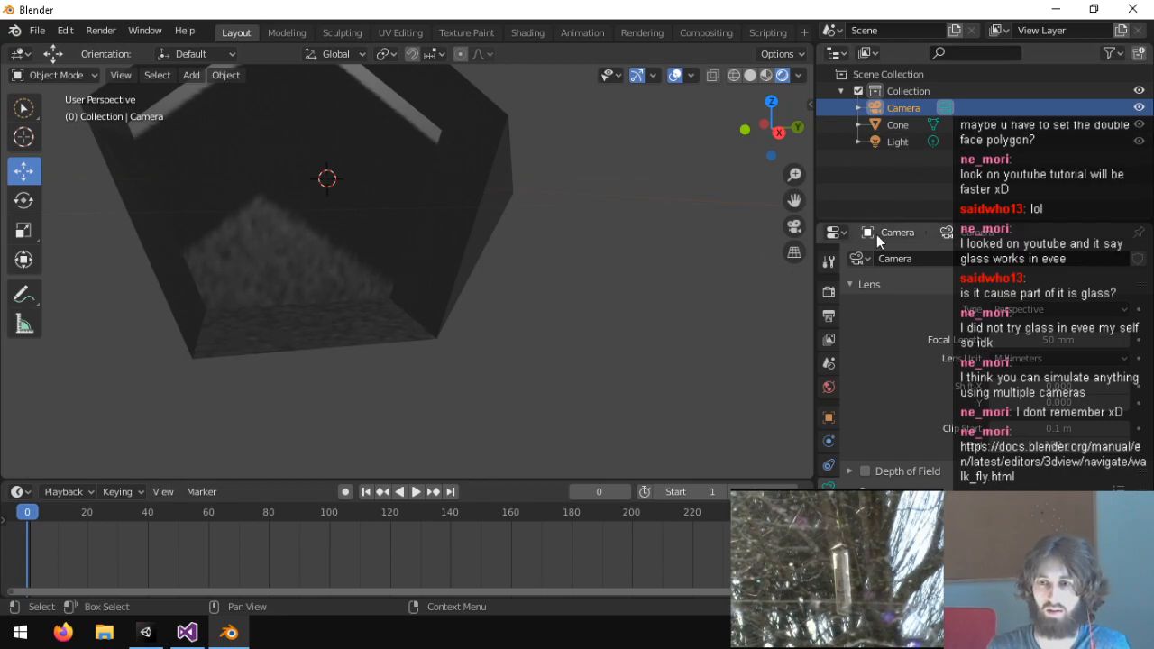
{"action": "key", "text": "n"}
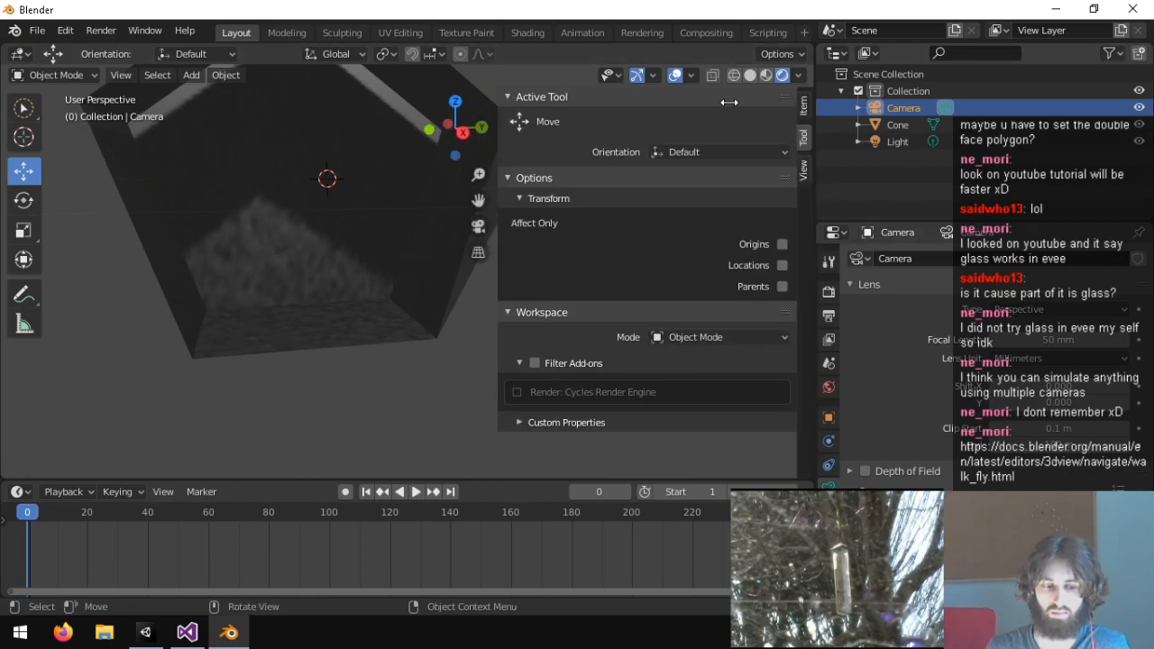
{"action": "left_click", "coordinate": [802, 168]}
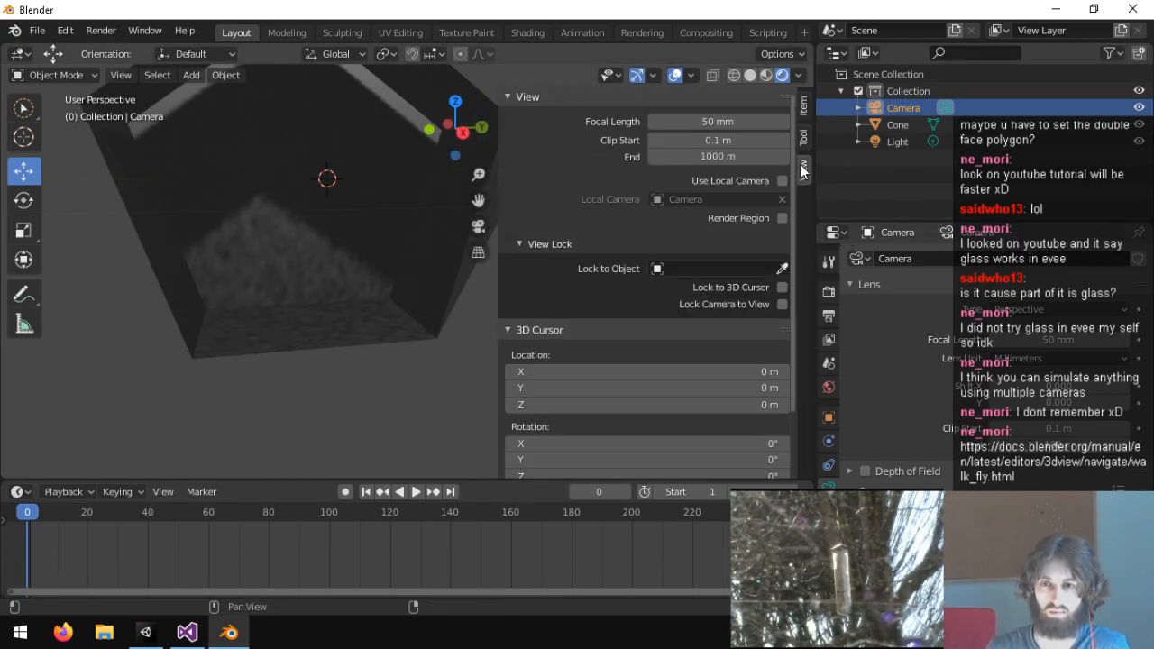
{"action": "left_click", "coordinate": [717, 126]}
{"action": "type", "text": "100"}
{"action": "key", "text": "Return"}
Set the 3D viewport's focal length to 20 mm and hide its view settings.
{"action": "left_click", "coordinate": [714, 126]}
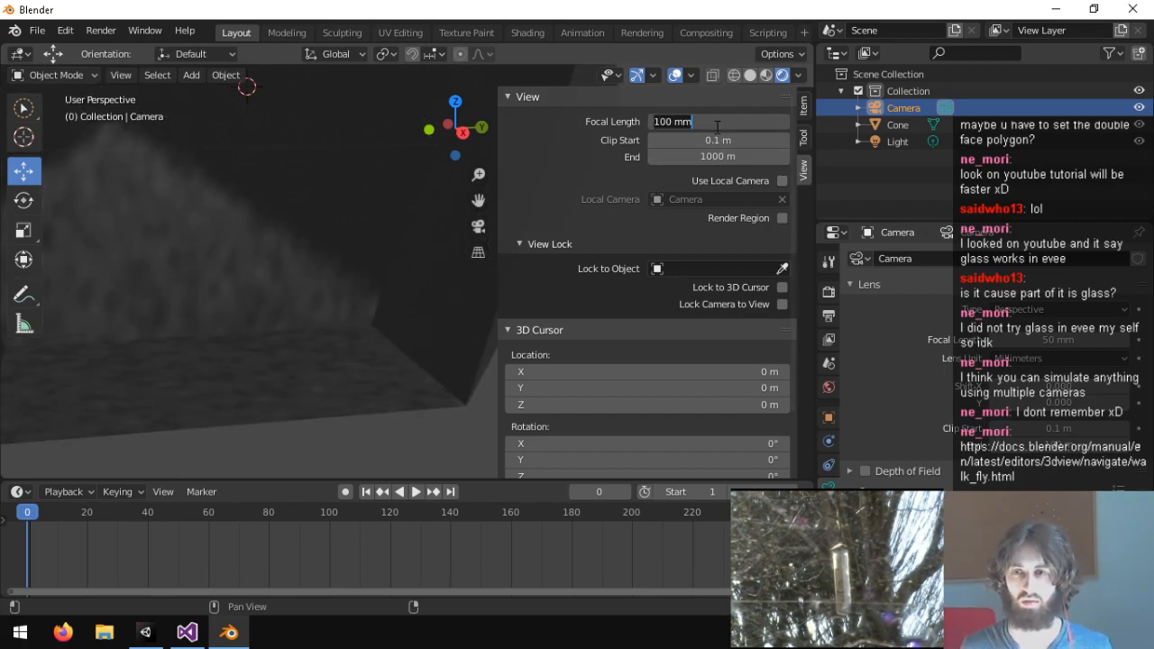
{"action": "type", "text": "20"}
{"action": "key", "text": "Return"}
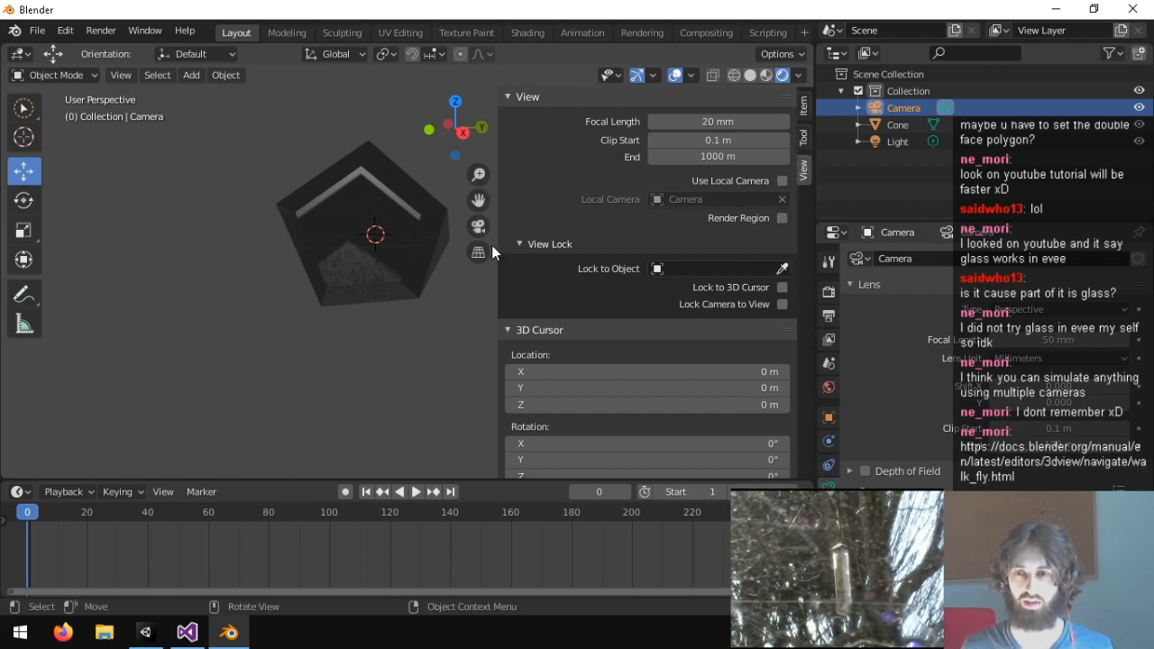
{"action": "scroll", "coordinate": [557, 251], "scroll_direction": "down", "scroll_amount": 3}
{"action": "scroll", "coordinate": [559, 213], "scroll_direction": "up", "scroll_amount": 3}
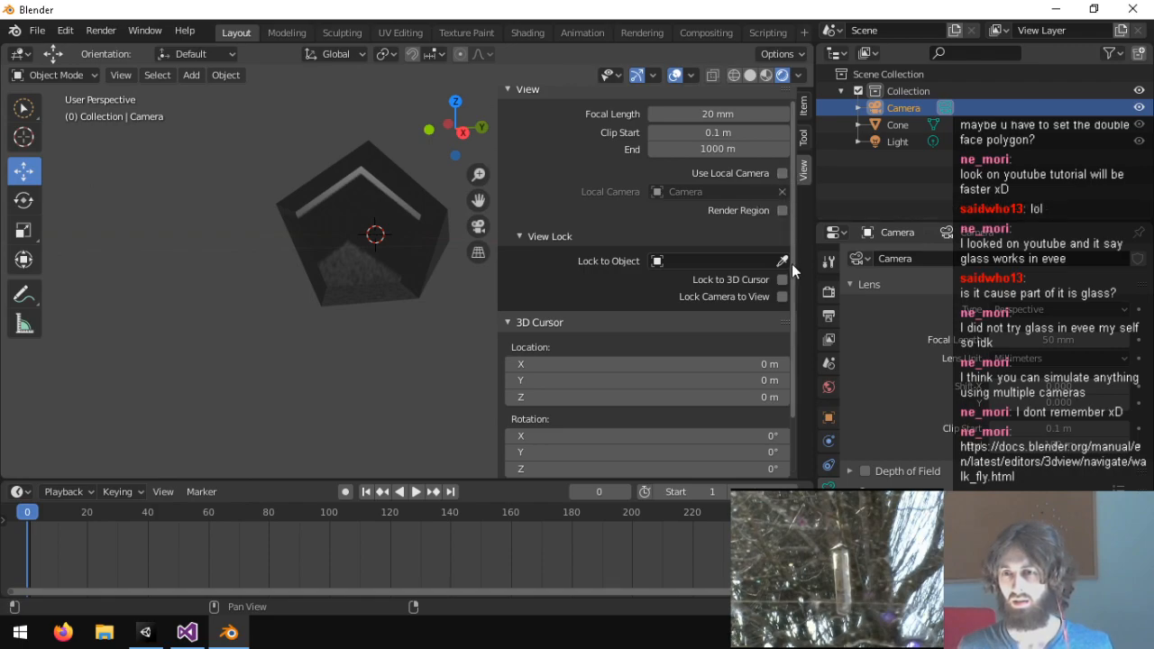
{"action": "scroll", "coordinate": [804, 182], "scroll_direction": "up", "scroll_amount": 1}
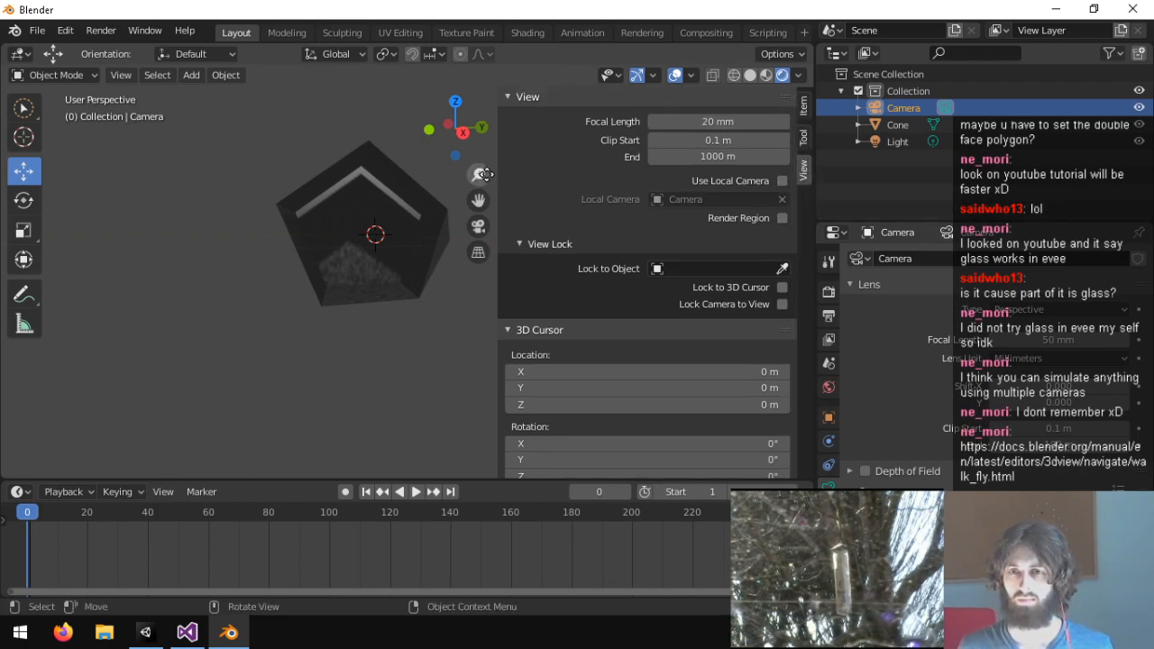
{"action": "left_click_drag", "start_coordinate": [496, 166], "coordinate": [793, 166]}
Use Walk Navigation to travel through the cone's interior and examine its inner walls, edges and light patterns from several angles.
{"action": "left_click", "coordinate": [119, 76]}
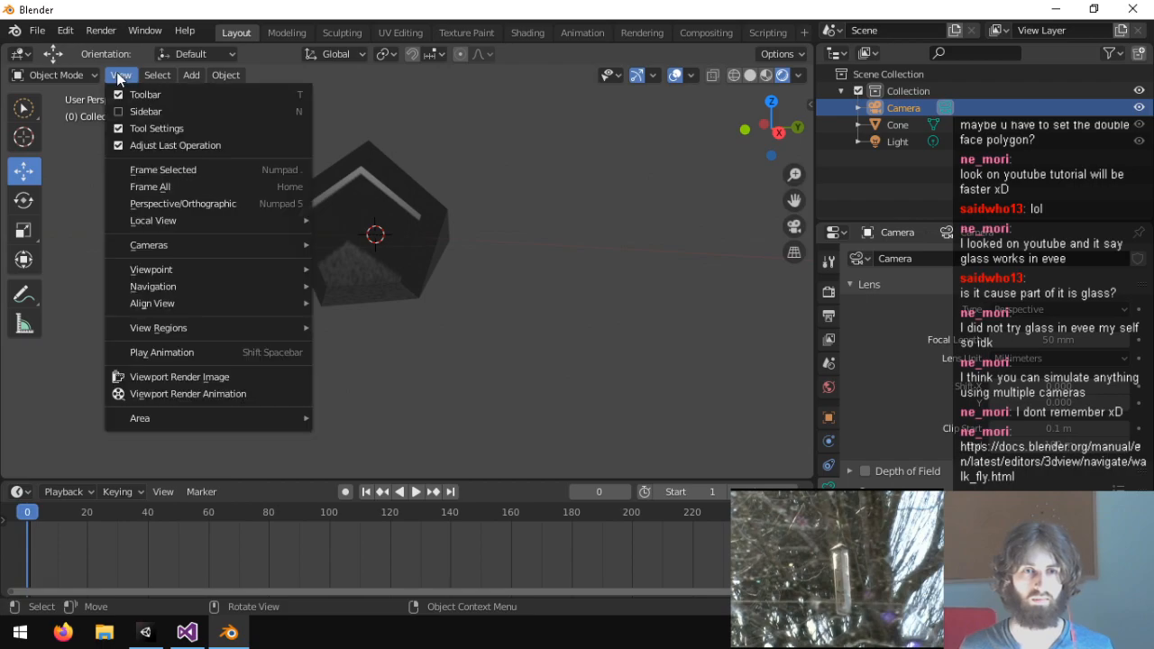
{"action": "mouse_move", "coordinate": [218, 250]}
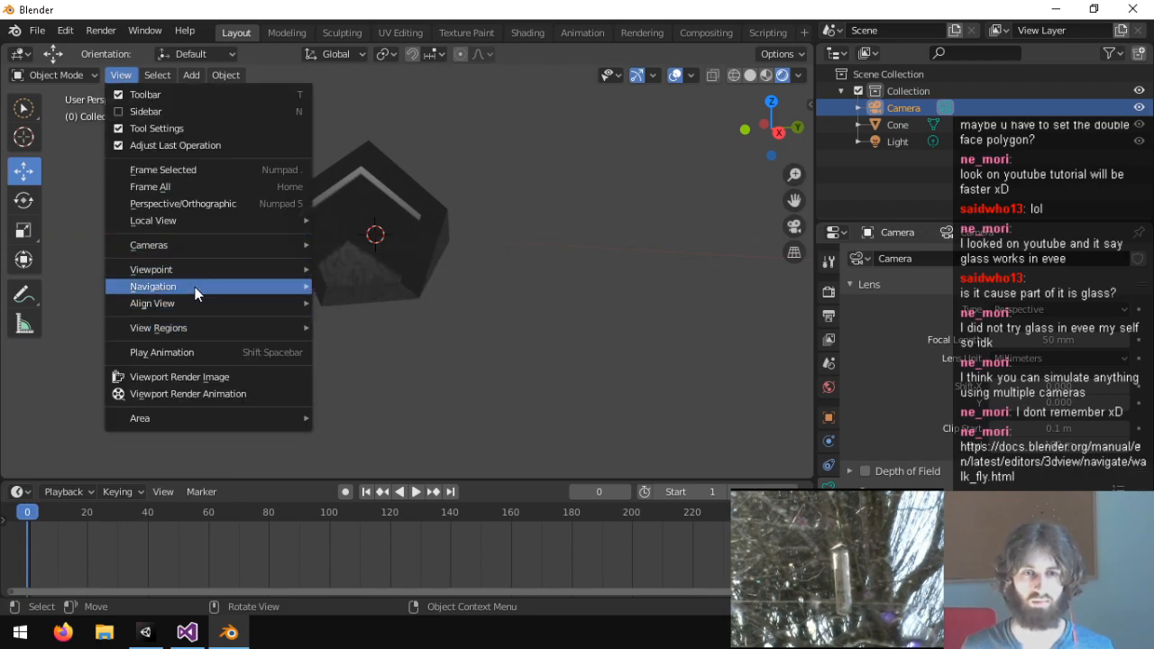
{"action": "mouse_move", "coordinate": [214, 272]}
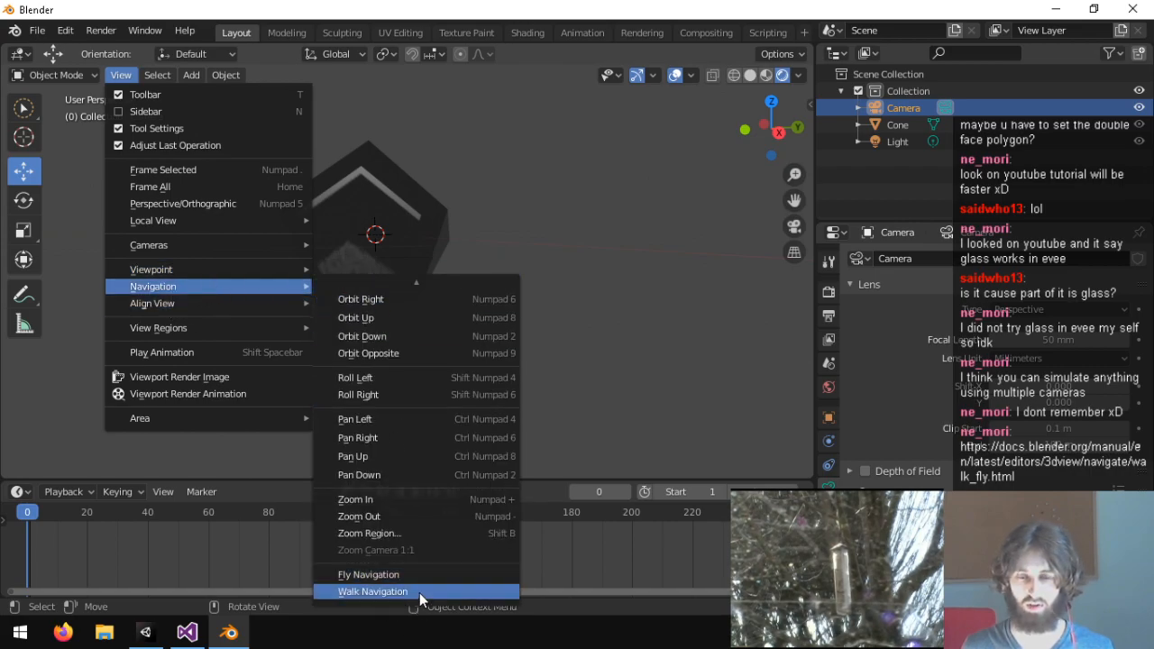
{"action": "left_click", "coordinate": [418, 593]}
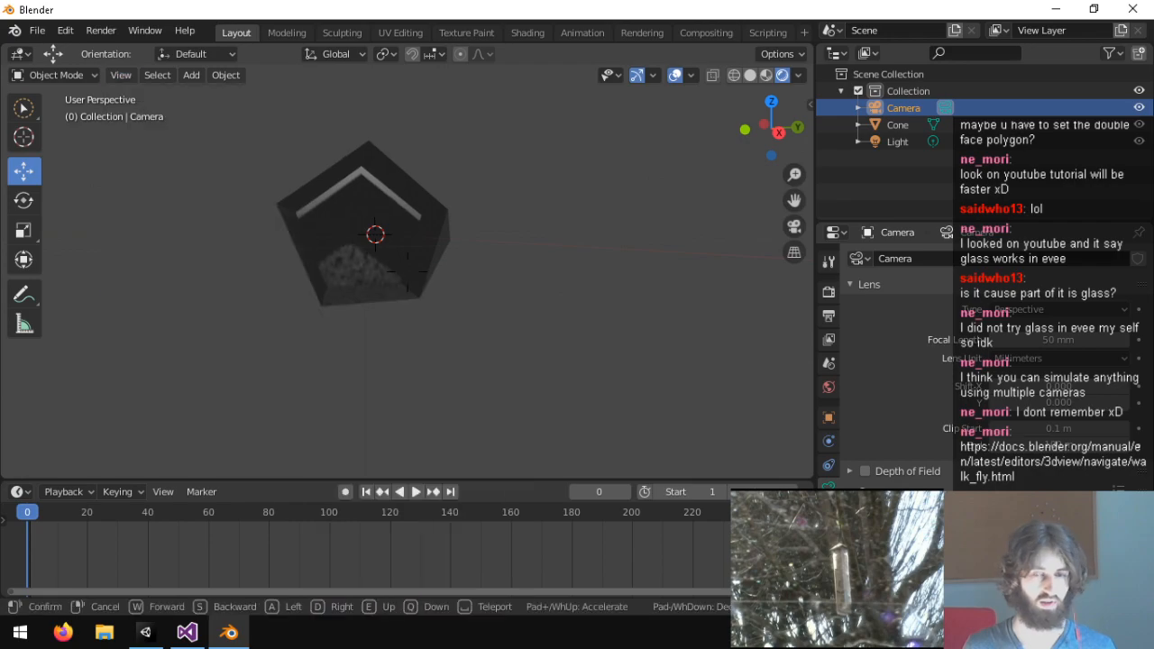
{"action": "key", "text": "a"}
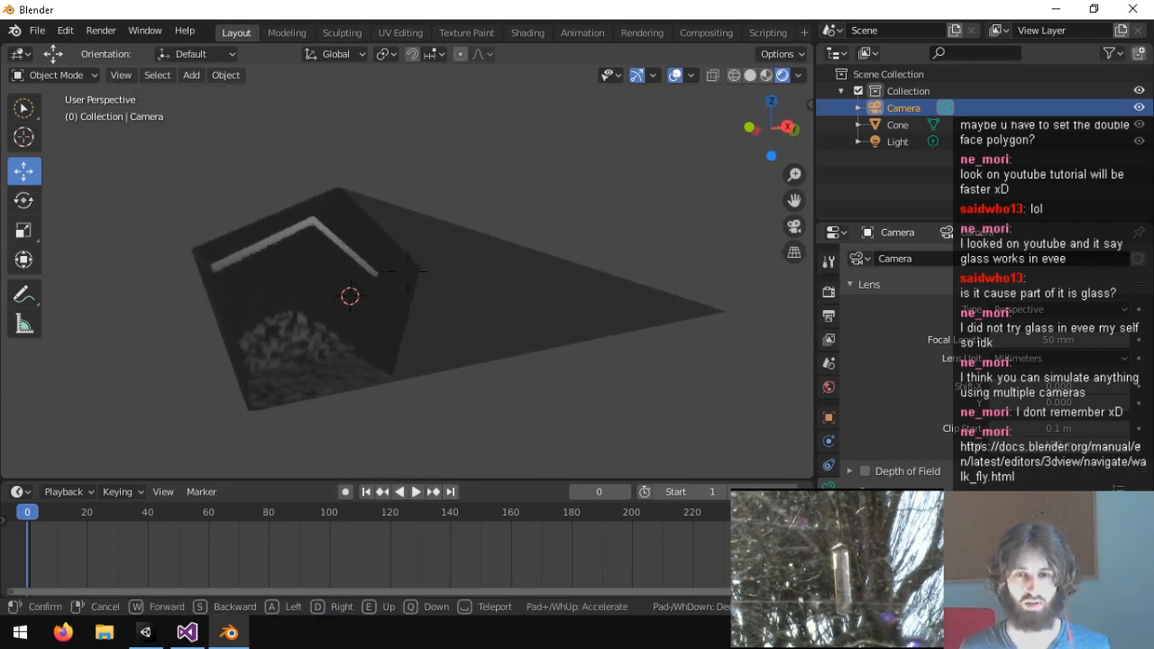
{"action": "key", "text": "w"}
{"action": "key", "text": "w"}
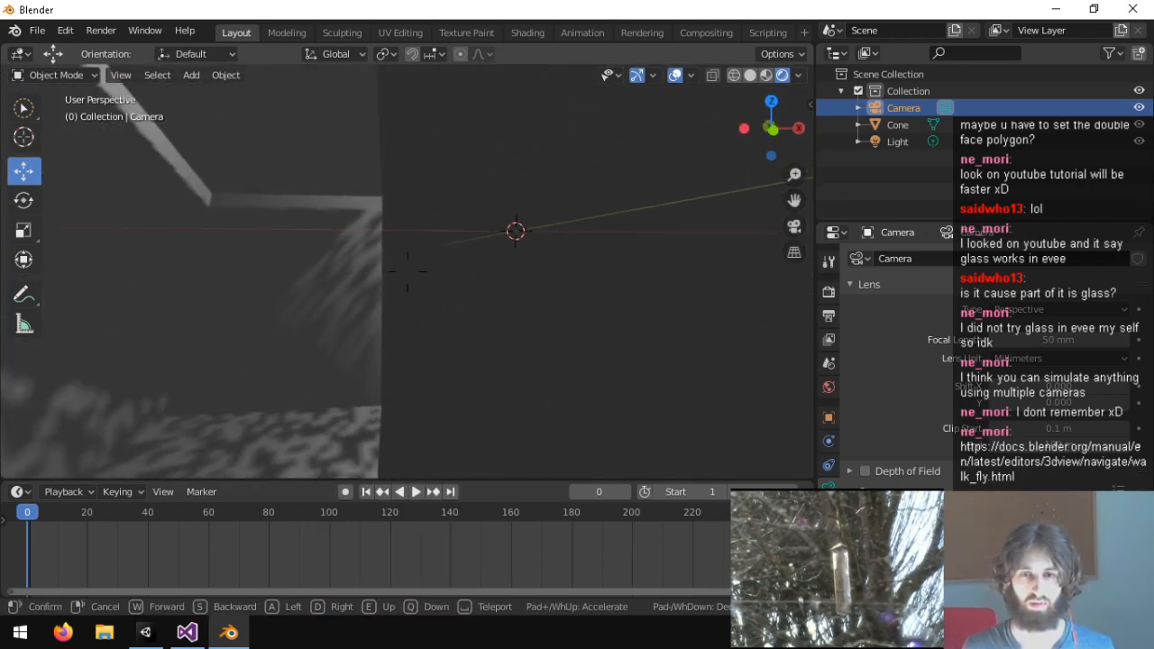
{"action": "key", "text": "s"}
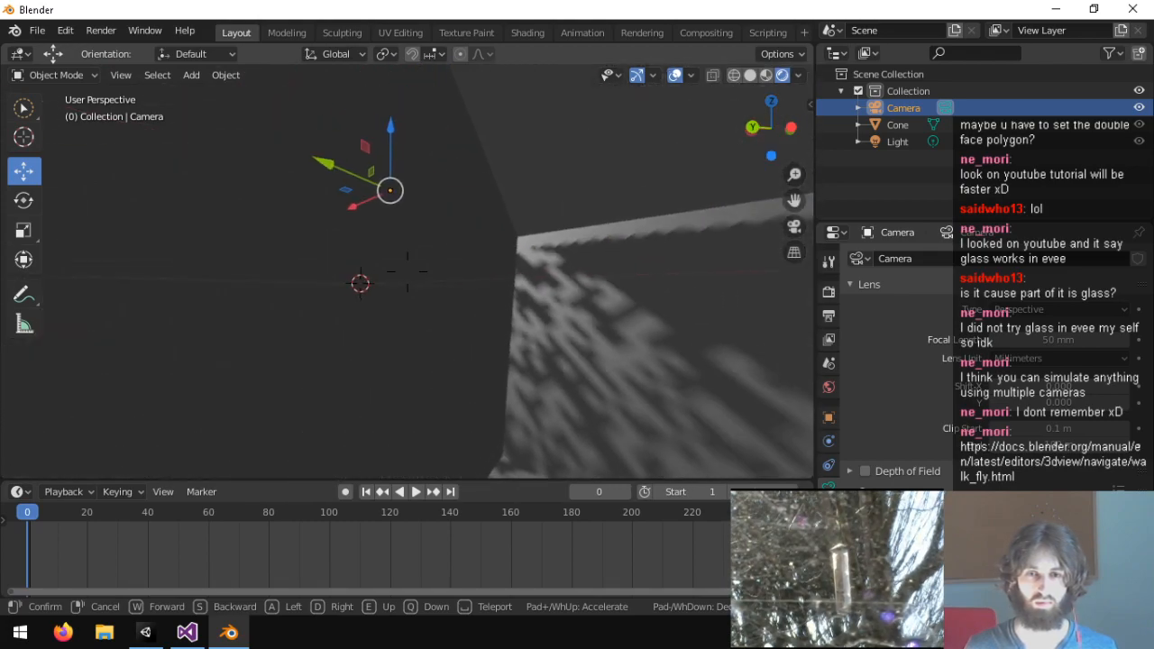
{"action": "key", "text": "w"}
{"action": "key", "text": "a"}
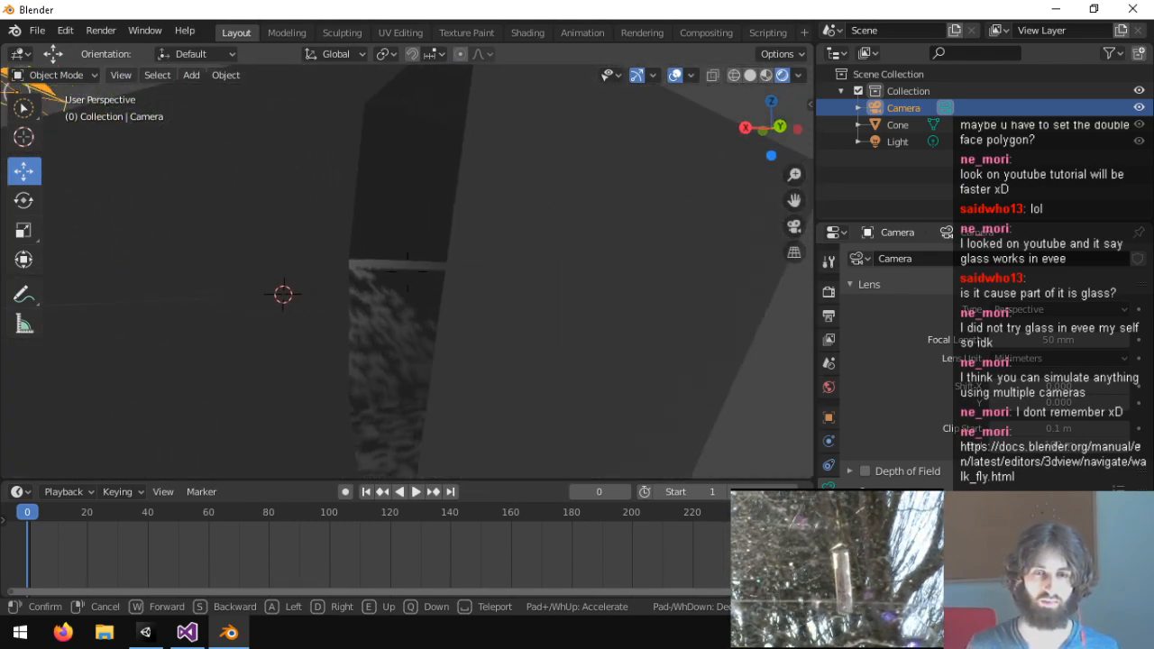
{"action": "key", "text": "a"}
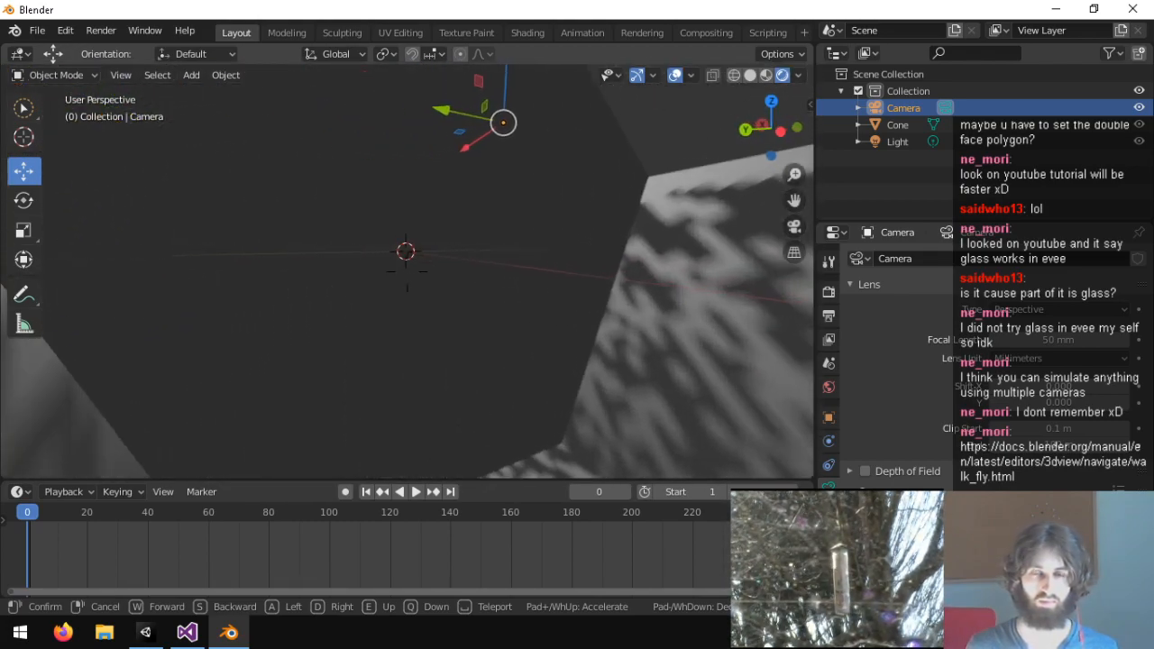
{"action": "key", "text": "w"}
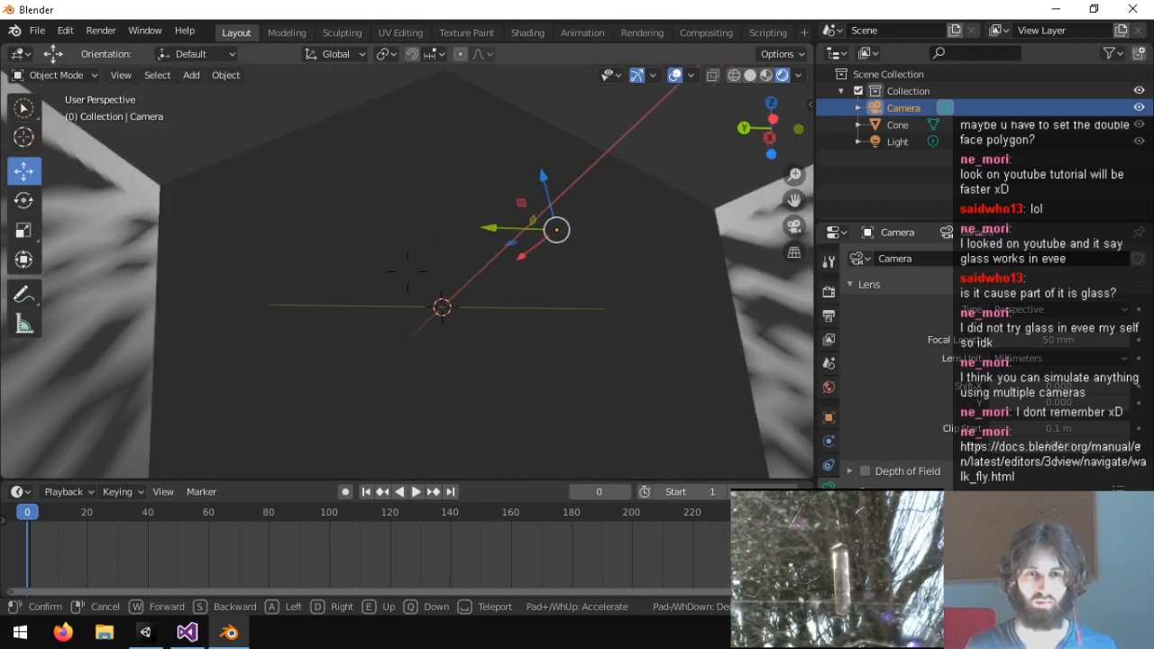
{"action": "key", "text": "d"}
{"action": "key", "text": "s"}
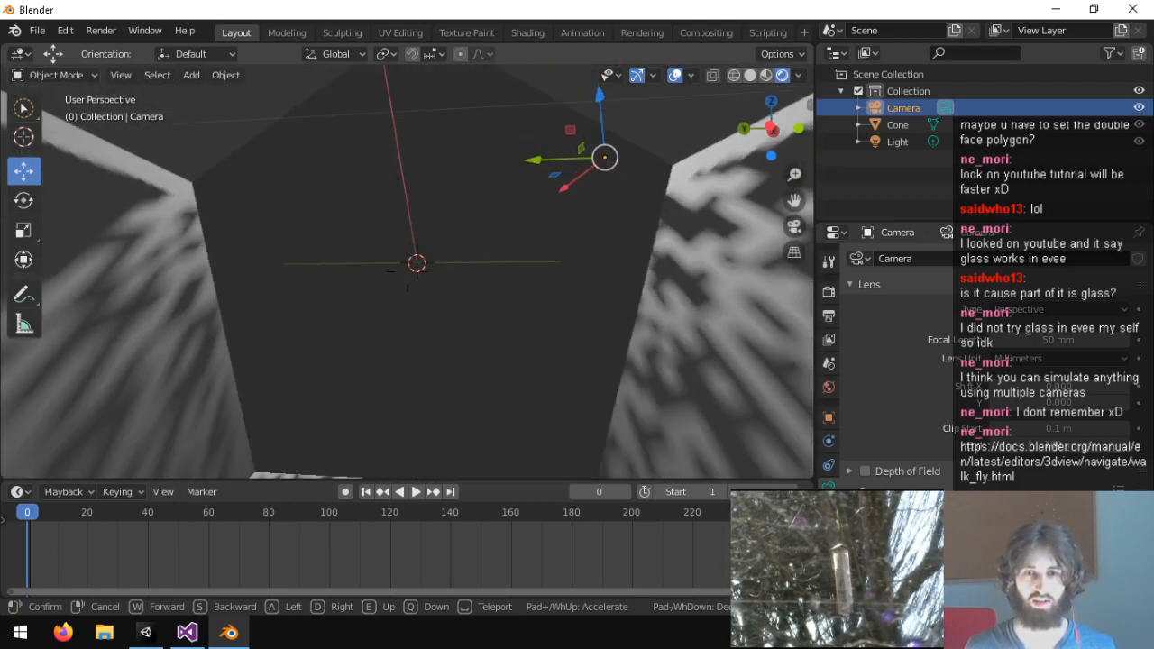
{"action": "key", "text": "w"}
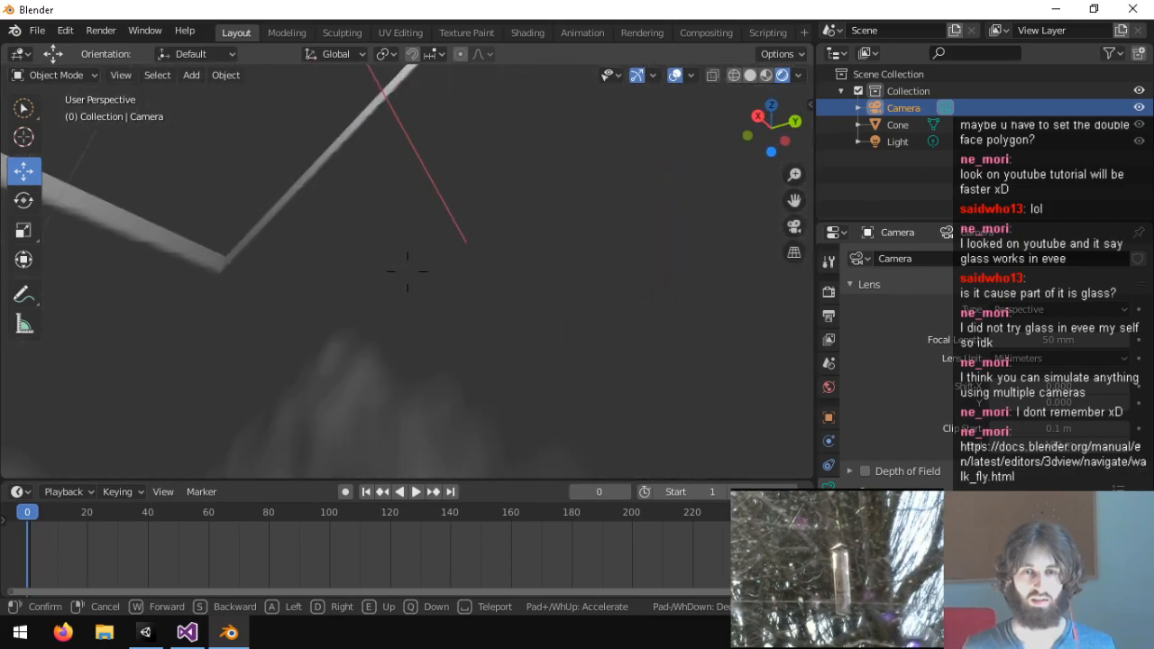
{"action": "key", "text": "w"}
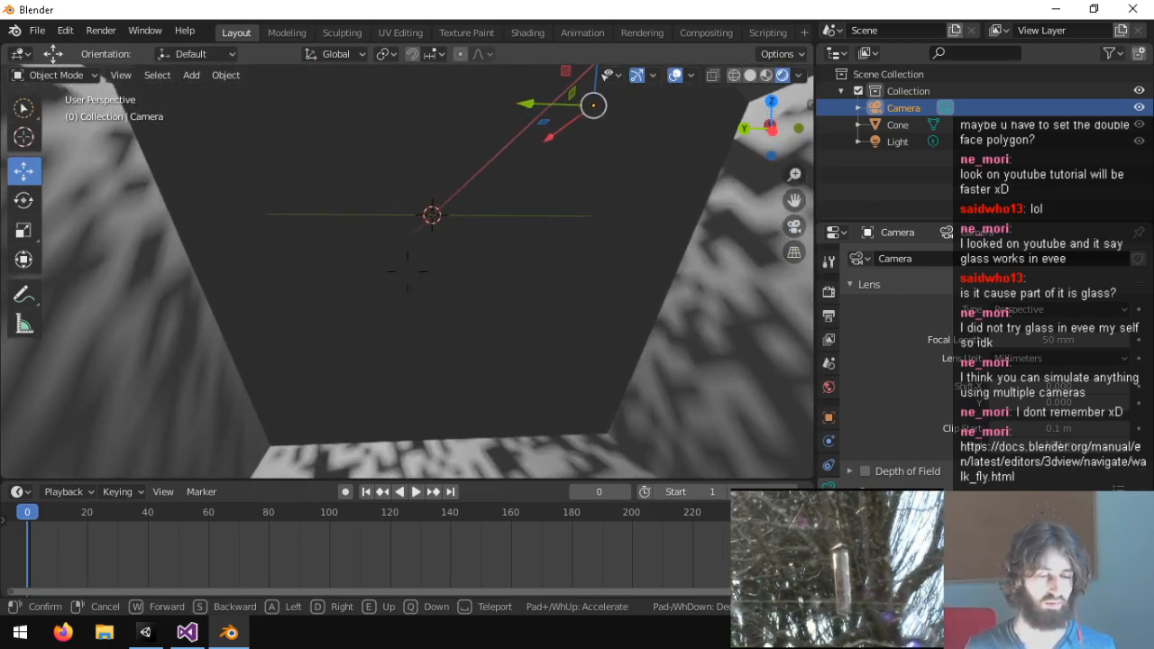
{"action": "key", "text": "w"}
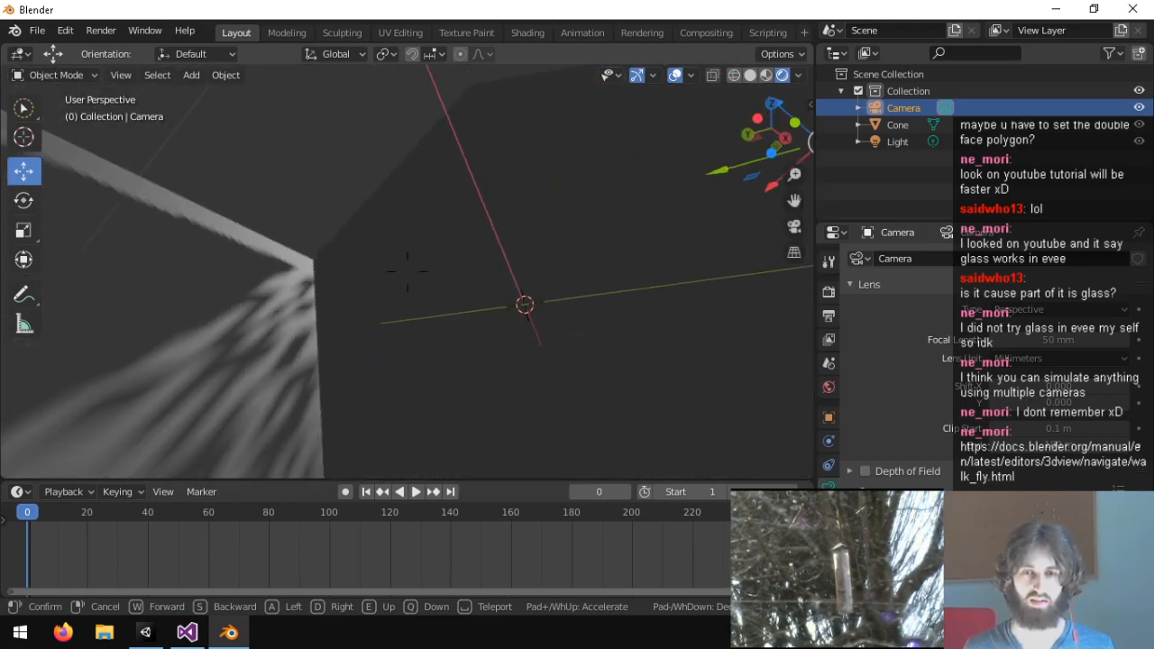
{"action": "key", "text": "w"}
{"action": "key", "text": "w"}
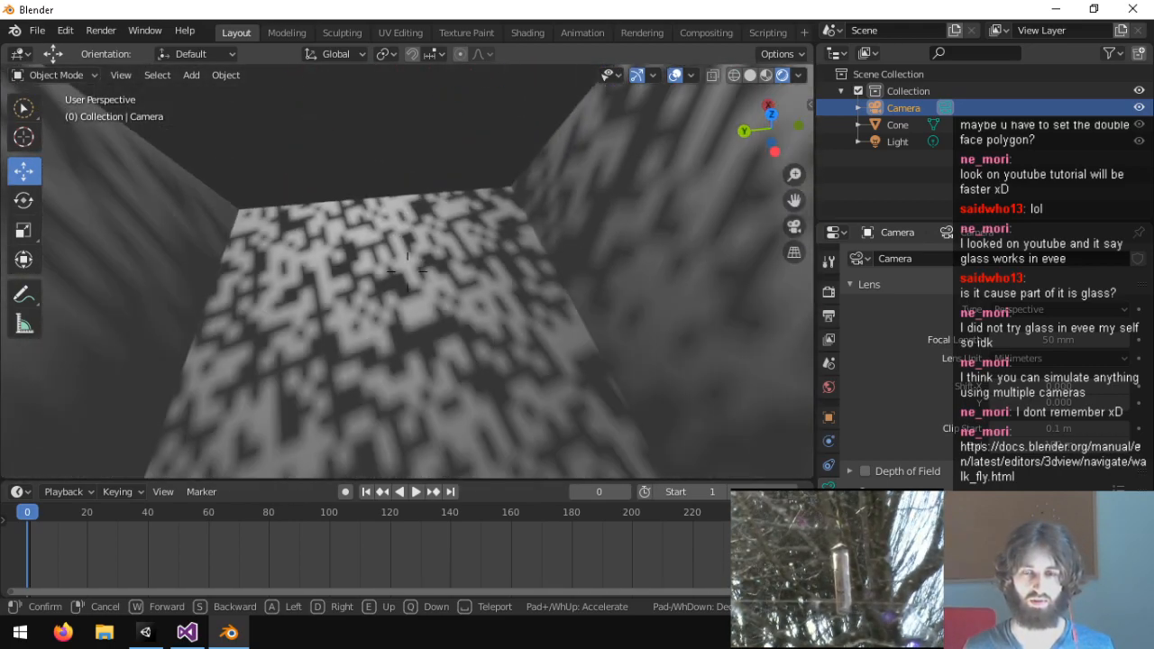
{"action": "key", "text": "w"}
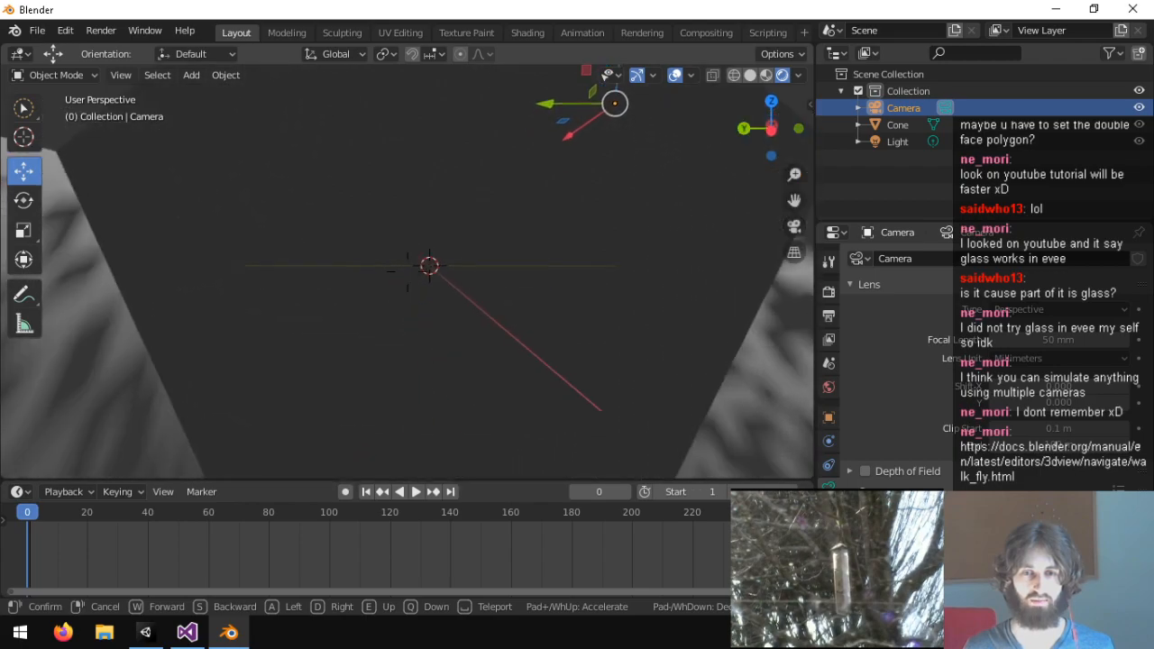
{"action": "key", "text": "w"}
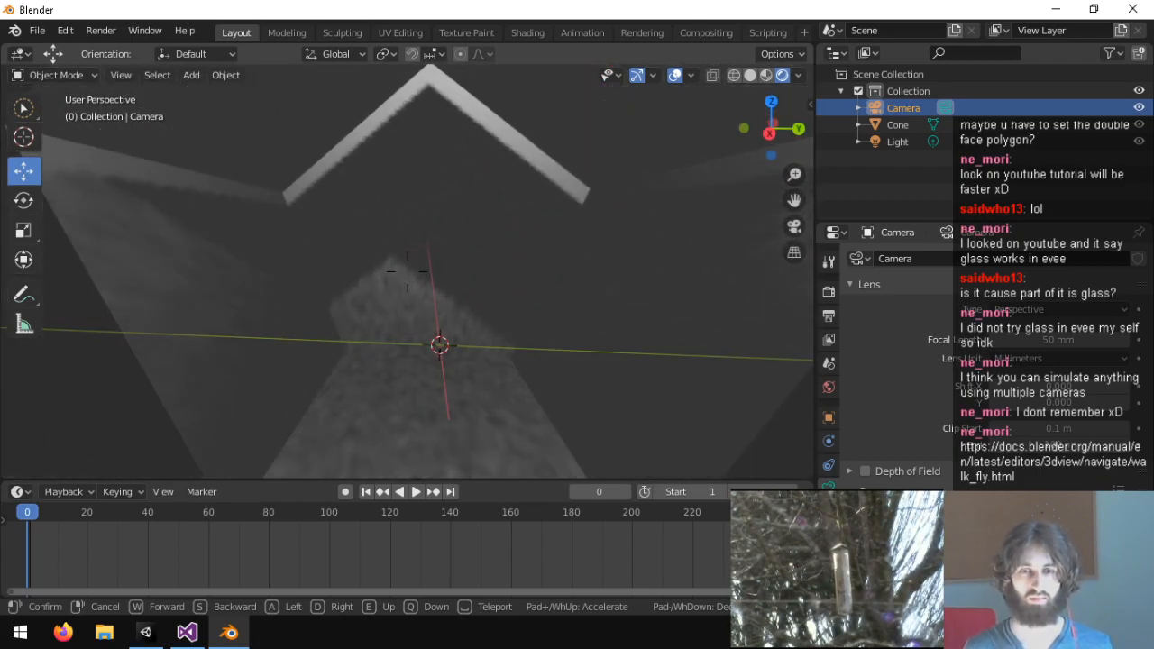
{"action": "left_click", "coordinate": [408, 272]}
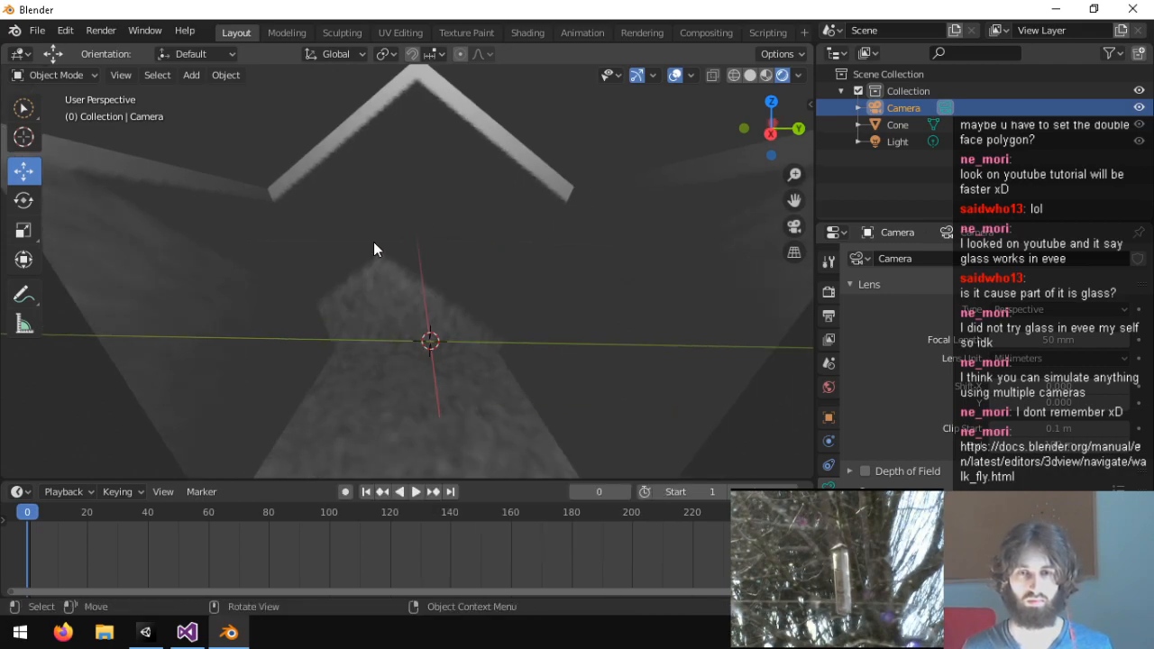
{"action": "middle_click_drag", "start_coordinate": [395, 243], "coordinate": [458, 292]}
{"action": "middle_click_drag", "start_coordinate": [385, 303], "coordinate": [36, 131]}
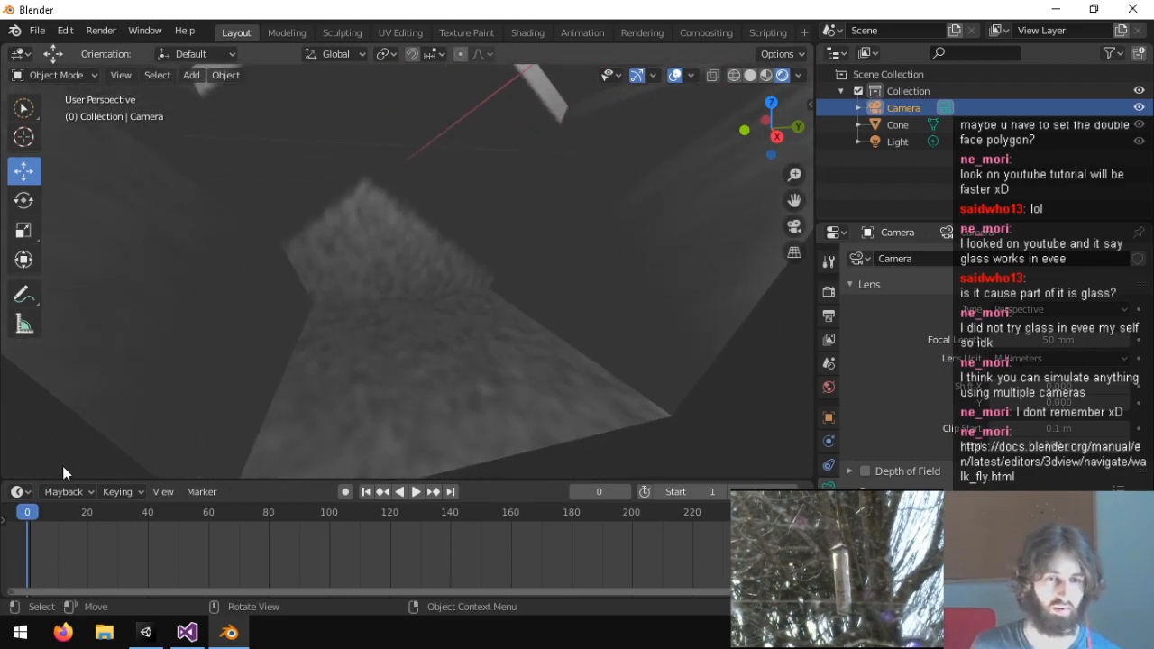
Move the Camera object by about -1.76 m in X, 5.33 m in Y and -0.02 m in Z, and collapse the Move settings.
{"action": "left_click", "coordinate": [191, 75]}
{"action": "mouse_move", "coordinate": [221, 99]}
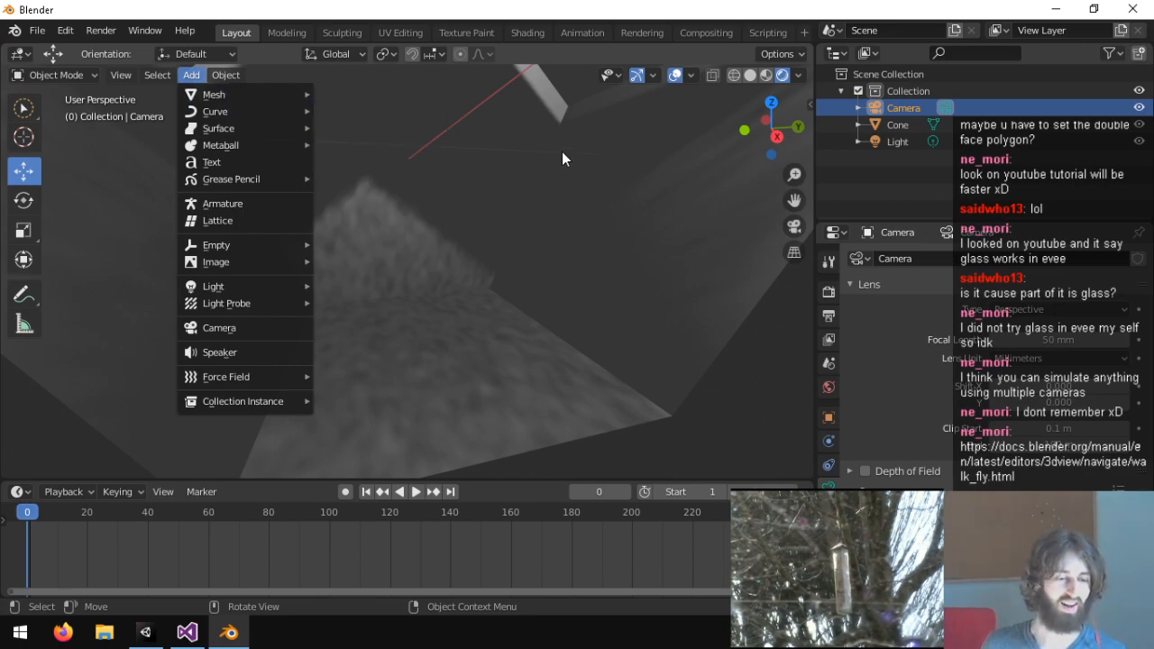
{"action": "middle_click_drag", "start_coordinate": [487, 210], "coordinate": [284, 239]}
{"action": "left_click_drag", "start_coordinate": [408, 299], "coordinate": [597, 306]}
{"action": "middle_click_drag", "start_coordinate": [470, 253], "coordinate": [353, 343]}
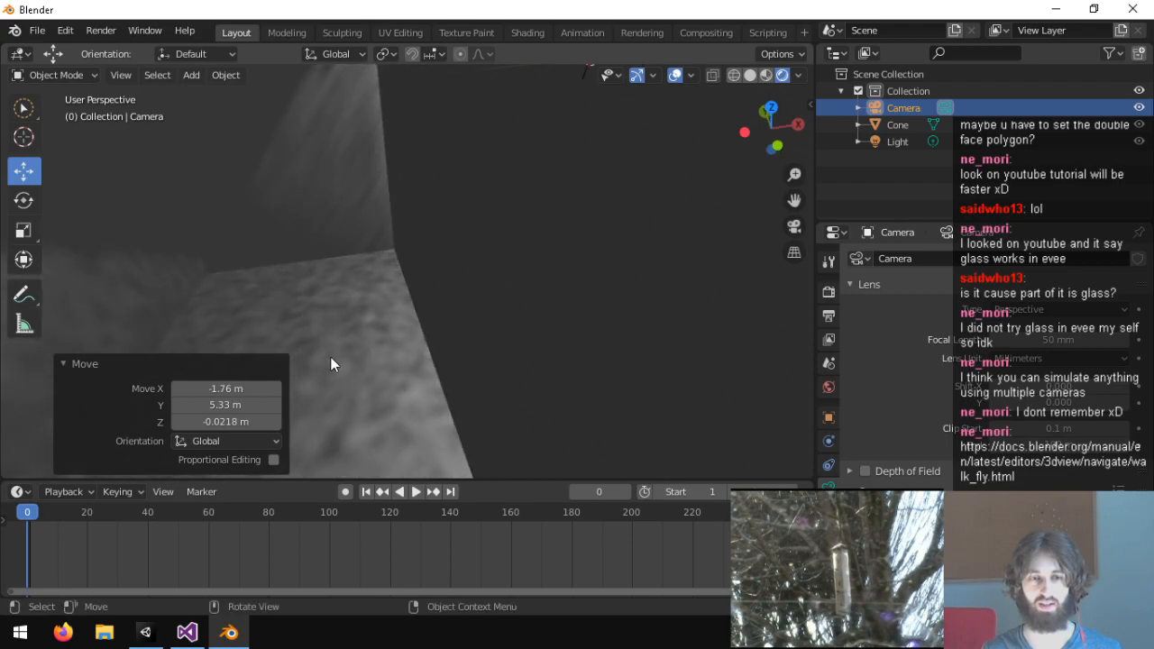
{"action": "left_click", "coordinate": [103, 365]}
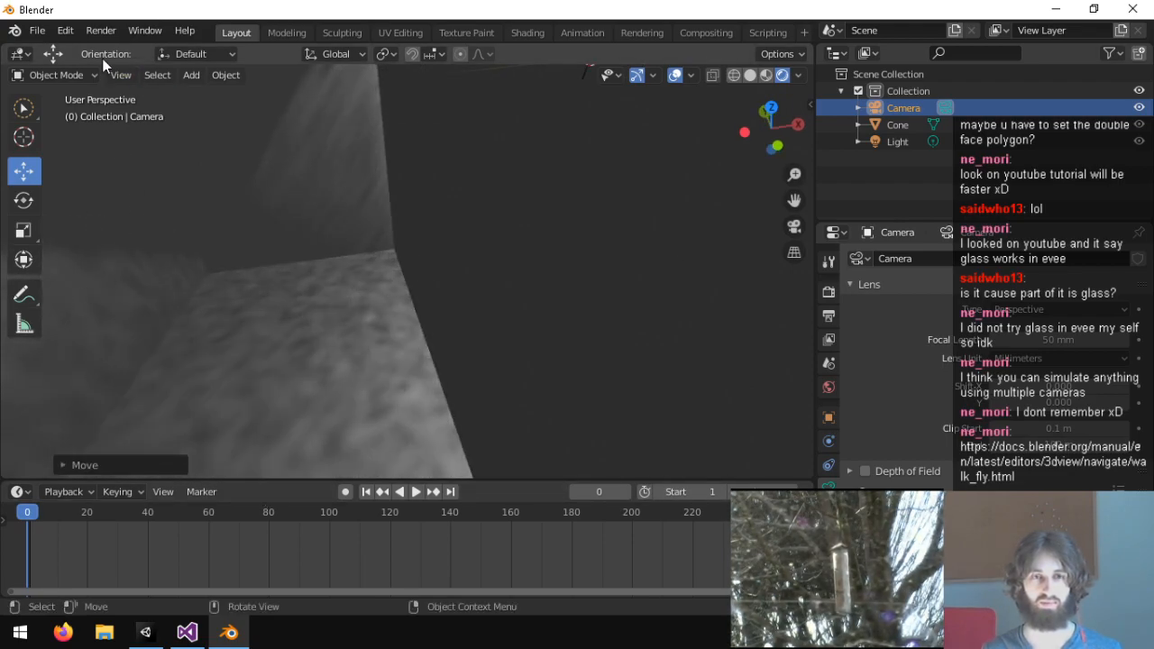
Add a cube mesh to the scene.
{"action": "left_click", "coordinate": [197, 75]}
{"action": "mouse_move", "coordinate": [264, 98]}
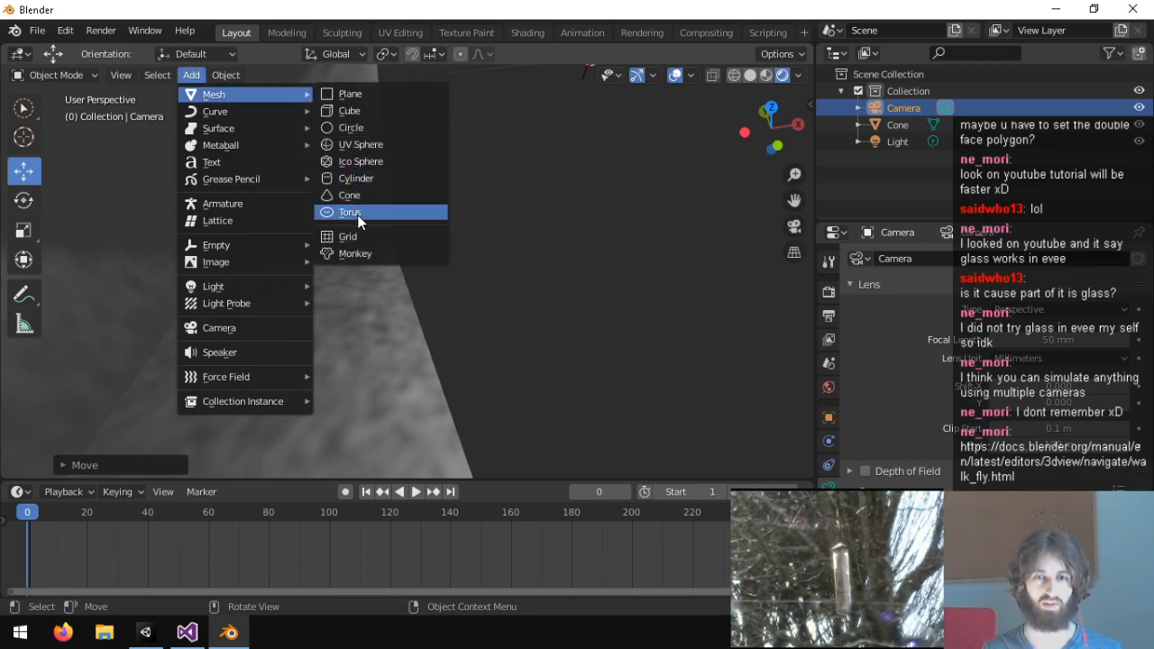
{"action": "left_click", "coordinate": [368, 109]}
{"action": "middle_click_drag", "start_coordinate": [571, 237], "coordinate": [493, 238]}
{"action": "scroll", "coordinate": [492, 238], "scroll_direction": "up", "scroll_amount": 4}
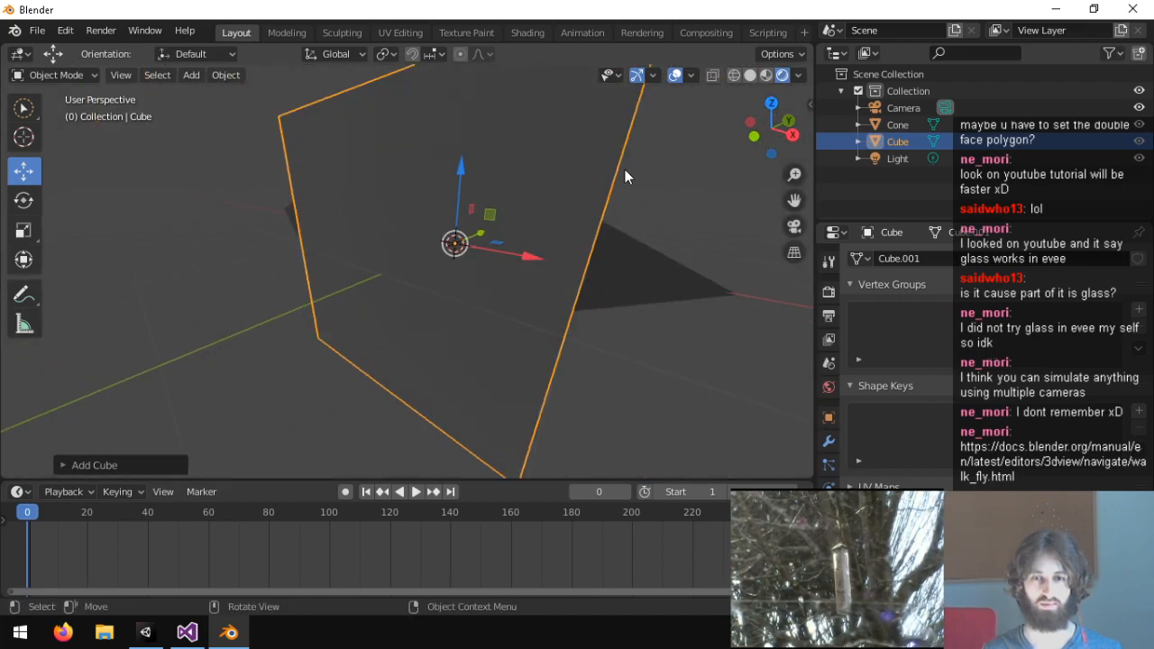
Enter Edit Mode and scale the cube's mesh down uniformly, first to about 0.32 and then further, to fit inside the cone.
{"action": "left_click", "coordinate": [62, 74]}
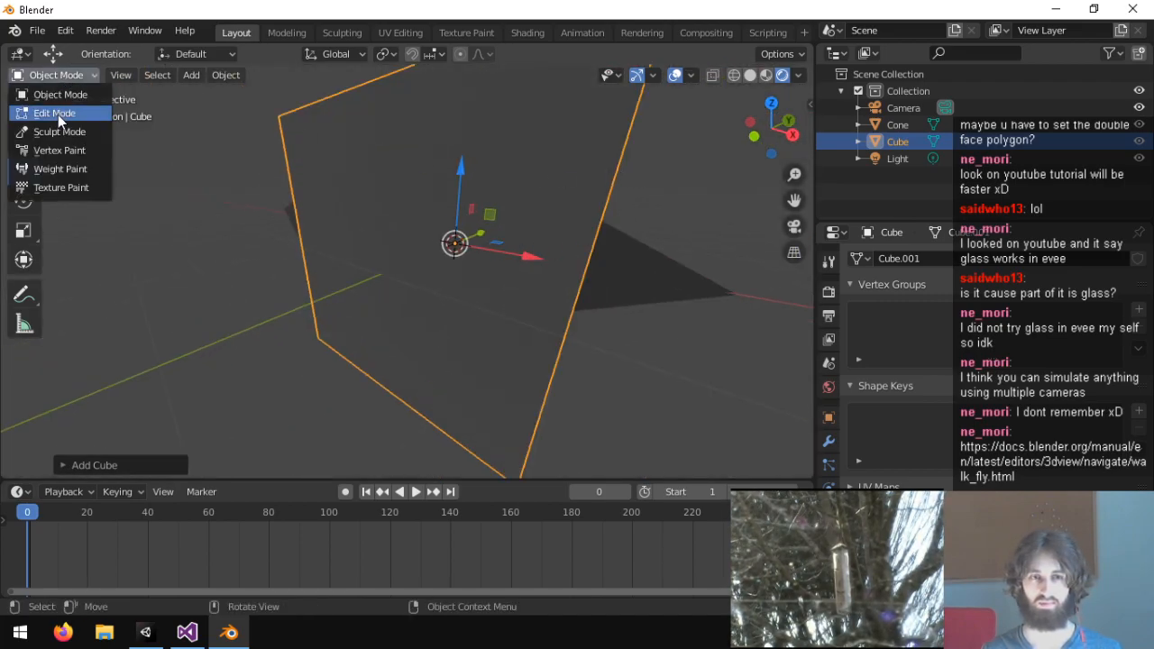
{"action": "left_click", "coordinate": [58, 114]}
{"action": "key", "text": "s"}
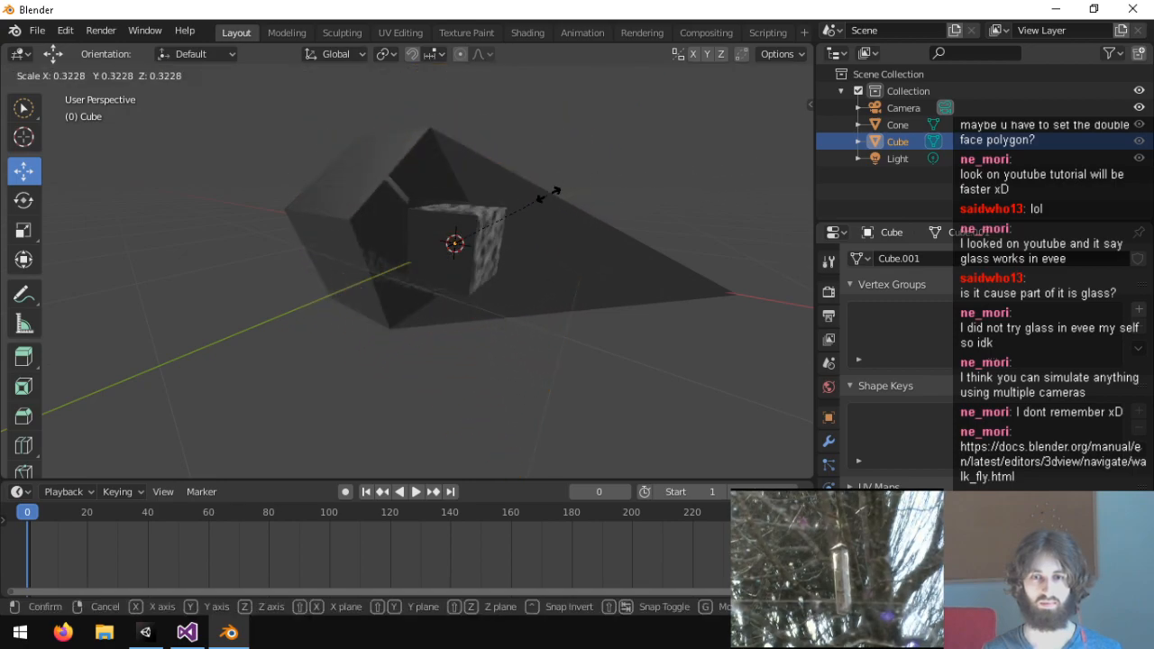
{"action": "left_click", "coordinate": [547, 195]}
{"action": "middle_click_drag", "start_coordinate": [539, 237], "coordinate": [417, 237]}
{"action": "key", "text": "s"}
{"action": "left_click", "coordinate": [511, 216]}
{"action": "scroll", "coordinate": [484, 212], "scroll_direction": "up", "scroll_amount": 5}
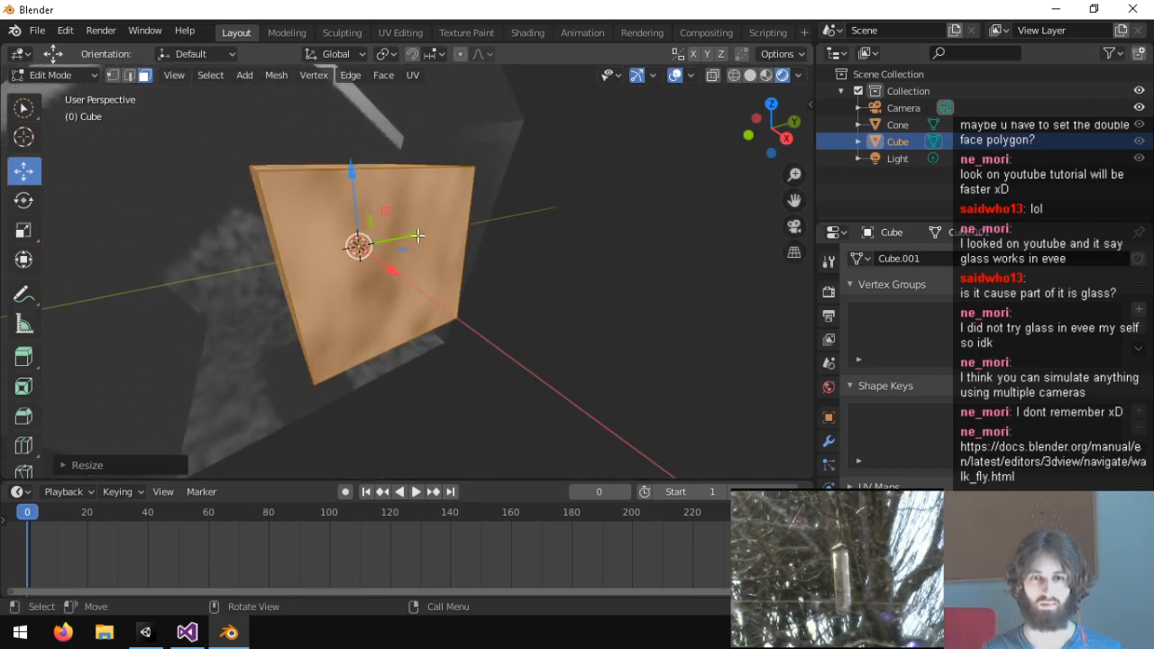
Move the cube's mesh down and sideways within the cone, placing it just above the lower inner face.
{"action": "left_click_drag", "start_coordinate": [395, 270], "coordinate": [296, 167]}
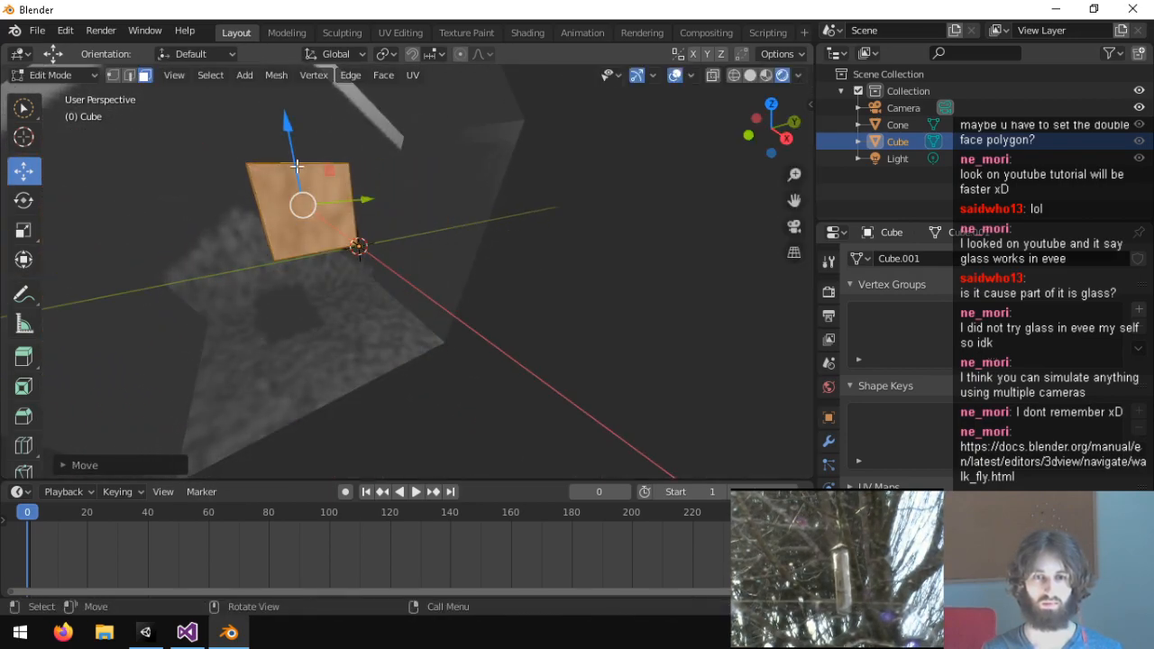
{"action": "left_click_drag", "start_coordinate": [282, 115], "coordinate": [287, 248]}
{"action": "middle_click_drag", "start_coordinate": [415, 244], "coordinate": [425, 369]}
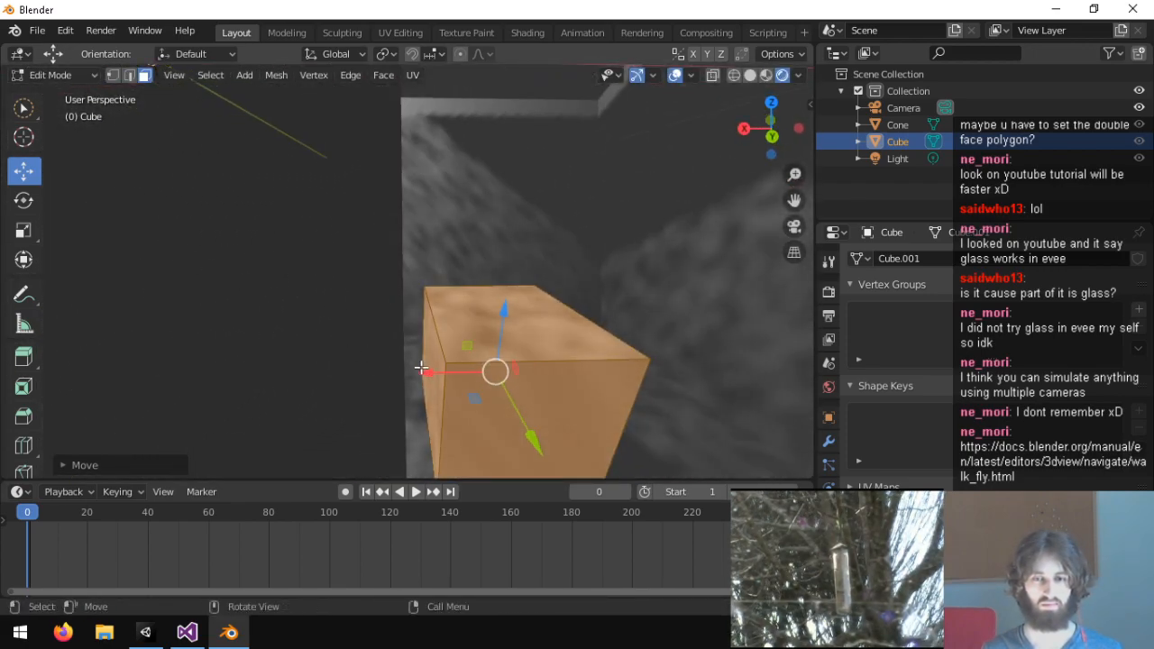
{"action": "key", "text": "g"}
{"action": "left_click_drag", "start_coordinate": [448, 376], "coordinate": [543, 382]}
{"action": "middle_click_drag", "start_coordinate": [532, 361], "coordinate": [295, 334]}
{"action": "mouse_move", "coordinate": [346, 338]}
{"action": "left_mouse_down"}
{"action": "mouse_move", "coordinate": [440, 346]}
{"action": "mouse_move", "coordinate": [430, 346]}
{"action": "left_mouse_up"}
{"action": "middle_click_drag", "start_coordinate": [430, 344], "coordinate": [500, 344]}
{"action": "left_click_drag", "start_coordinate": [385, 298], "coordinate": [391, 356]}
{"action": "middle_click_drag", "start_coordinate": [478, 401], "coordinate": [514, 303]}
Try to rotate the cube's mesh about the vertical axis.
{"action": "key", "text": "r"}
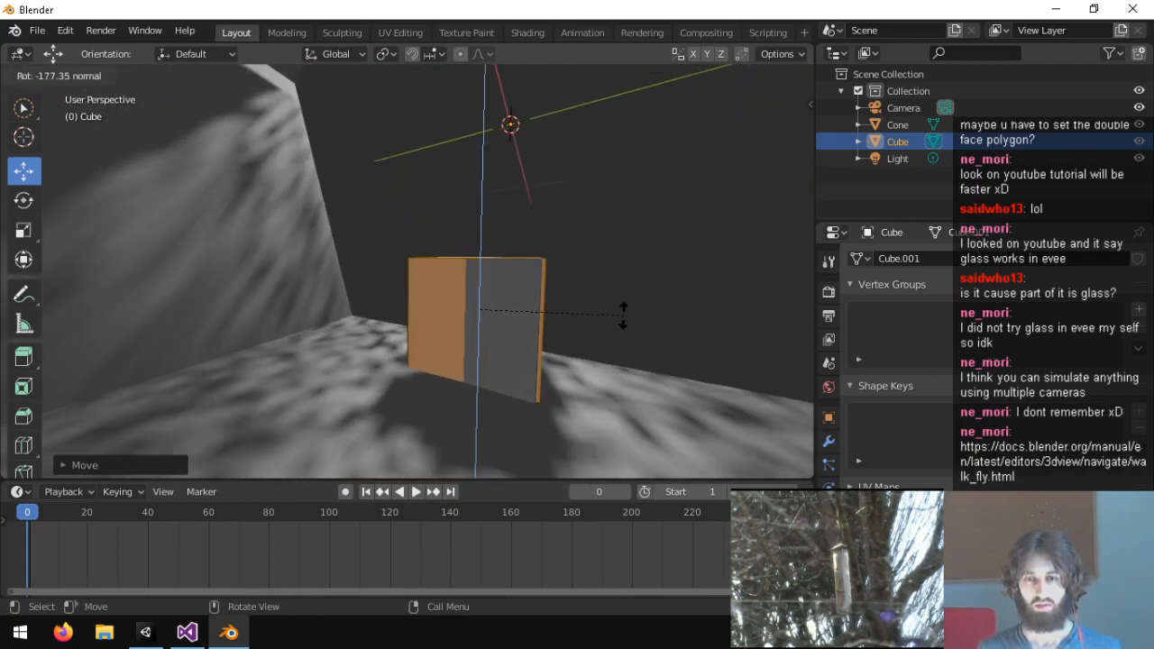
{"action": "left_click", "coordinate": [525, 317]}
{"action": "key", "text": "Tab"}
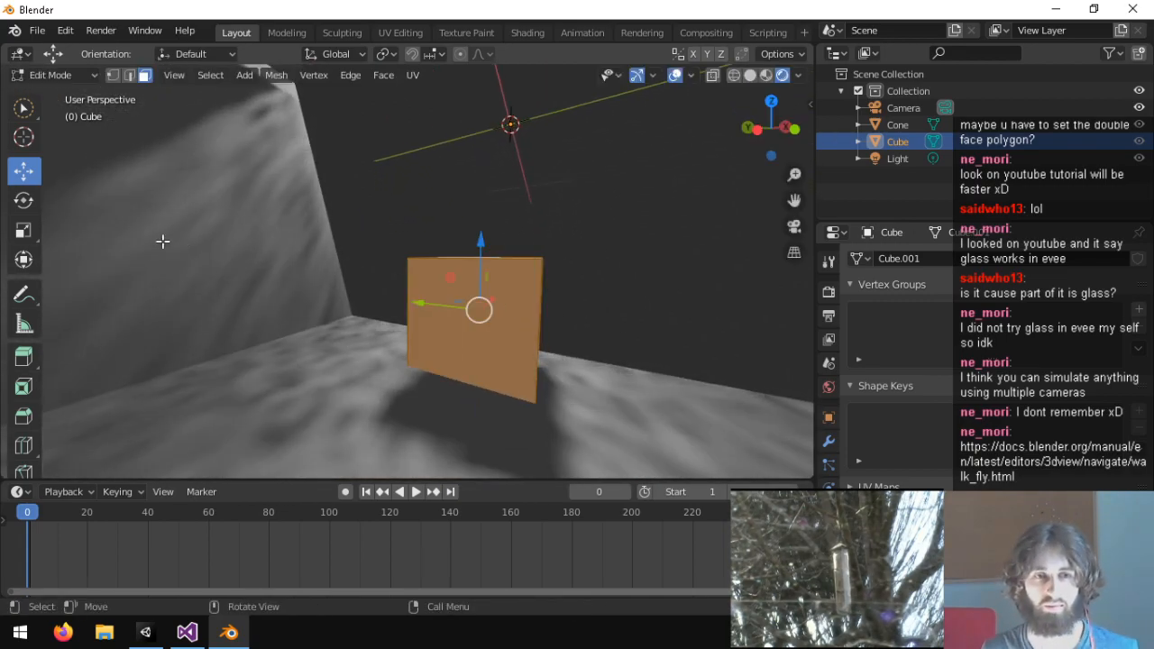
Scale the cube's mesh into a long slab, stretching it along Y, thinning it along X and reducing its height along Z.
{"action": "left_click", "coordinate": [24, 259]}
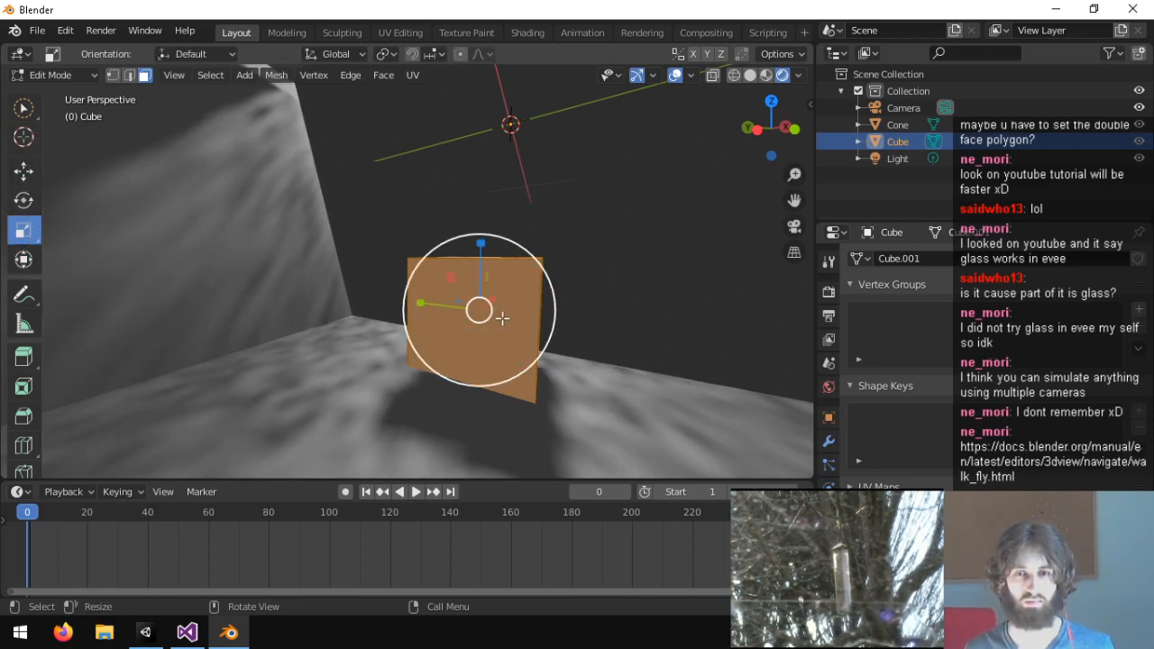
{"action": "left_click_drag", "start_coordinate": [429, 303], "coordinate": [311, 286]}
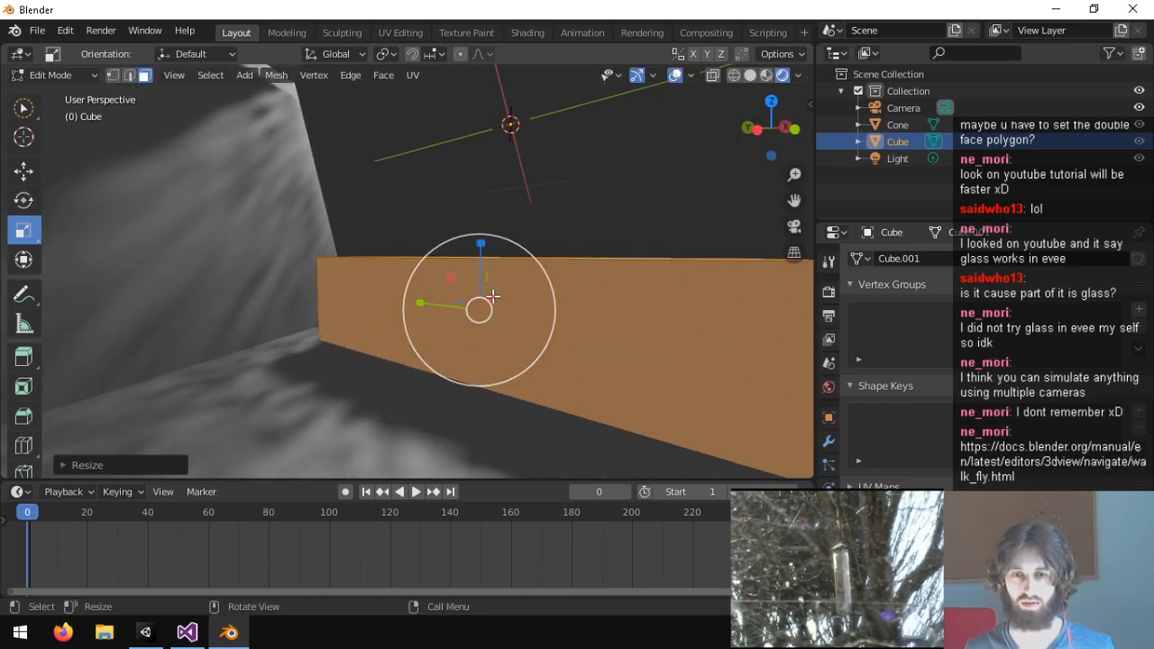
{"action": "key", "text": "s"}
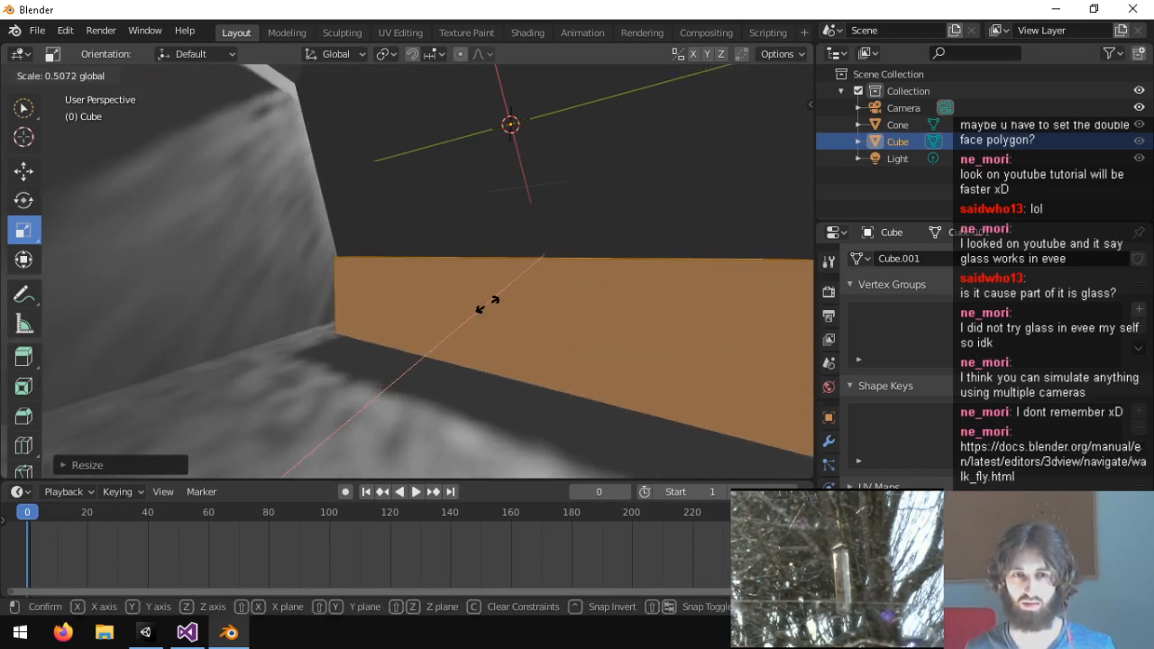
{"action": "key", "text": "z"}
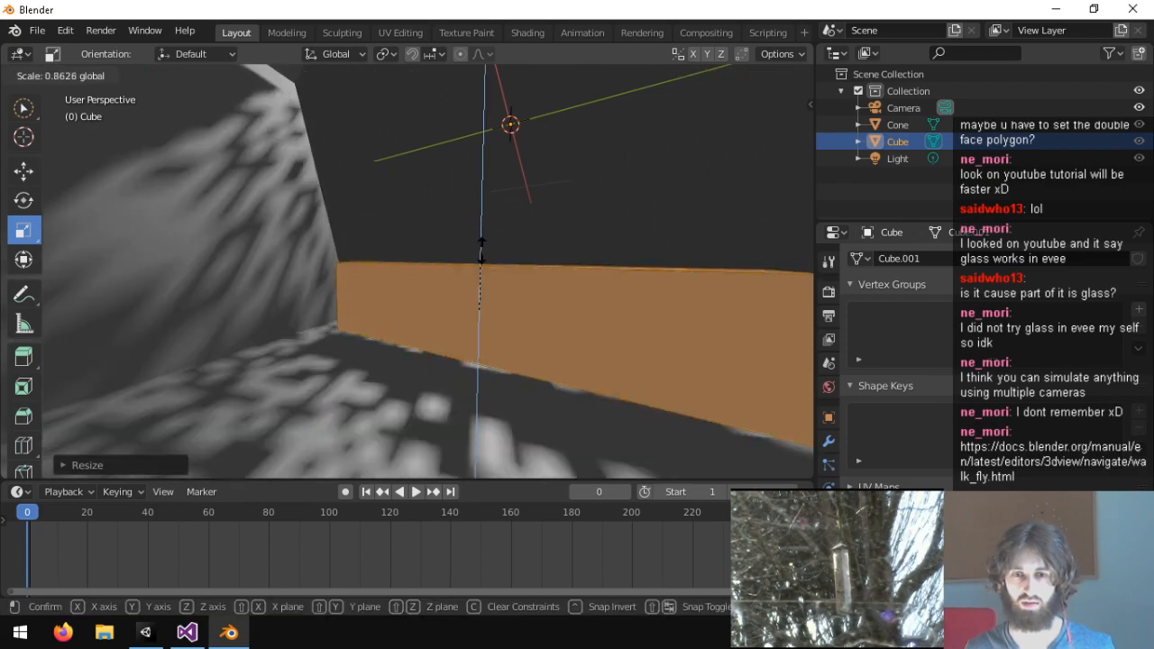
{"action": "left_click", "coordinate": [492, 227]}
Scale the slab down uniformly and increase its height along the Z axis.
{"action": "middle_click_drag", "start_coordinate": [584, 230], "coordinate": [460, 359]}
{"action": "key", "text": "s"}
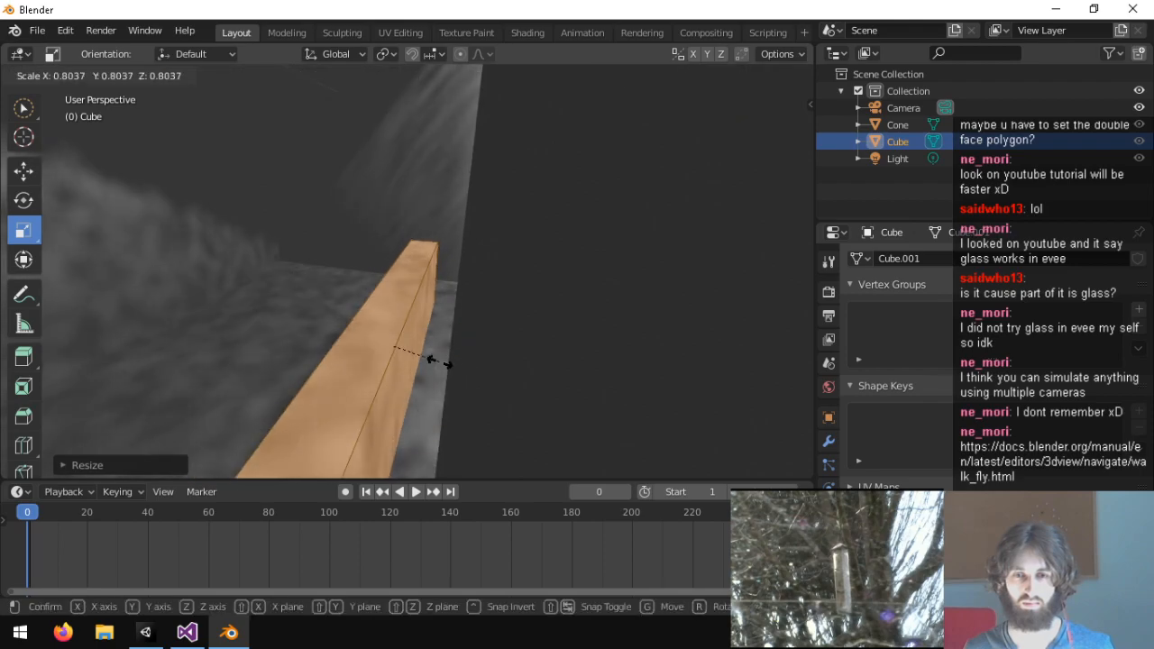
{"action": "left_click", "coordinate": [419, 354]}
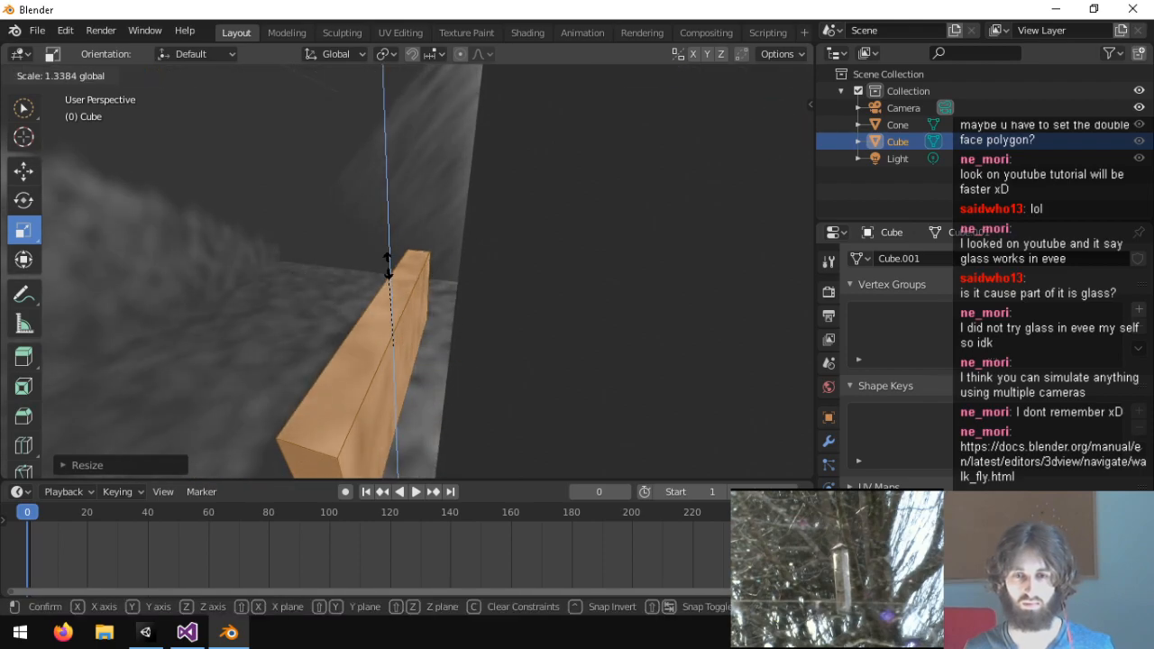
{"action": "left_click", "coordinate": [399, 316]}
{"action": "middle_click_drag", "start_coordinate": [466, 250], "coordinate": [525, 250]}
{"action": "left_click_drag", "start_coordinate": [471, 262], "coordinate": [478, 230]}
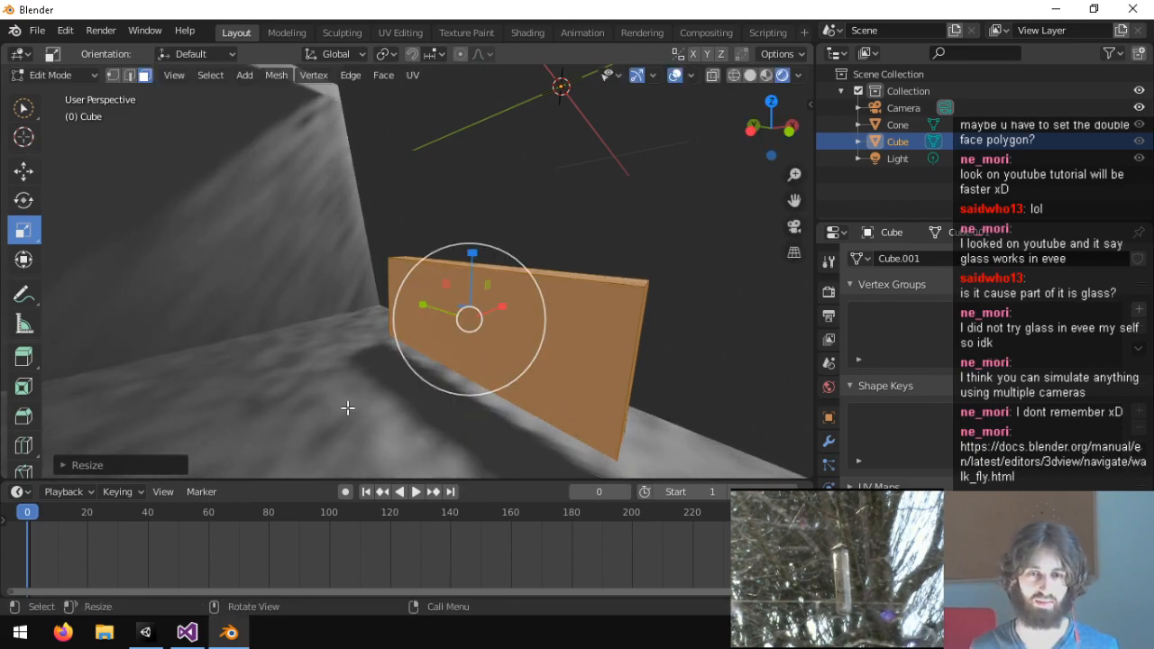
Switch the viewport to Material Preview shading and scale the slab to span the width of the cone's lower inner face.
{"action": "left_click", "coordinate": [765, 76]}
{"action": "middle_click_drag", "start_coordinate": [571, 311], "coordinate": [593, 294]}
{"action": "key", "text": "s"}
{"action": "left_click", "coordinate": [453, 301]}
{"action": "scroll", "coordinate": [595, 294], "scroll_direction": "down", "scroll_amount": 2}
{"action": "scroll", "coordinate": [596, 294], "scroll_direction": "up", "scroll_amount": 2}
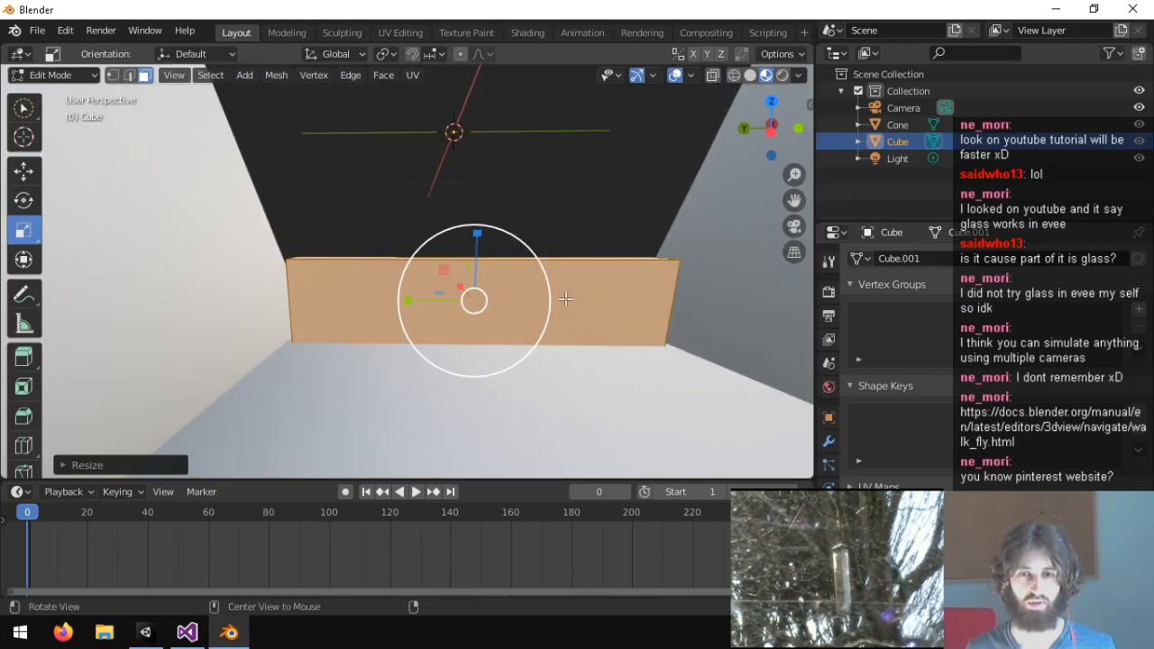
{"action": "middle_click_drag", "start_coordinate": [548, 299], "coordinate": [367, 347]}
{"action": "right_click", "coordinate": [403, 343]}
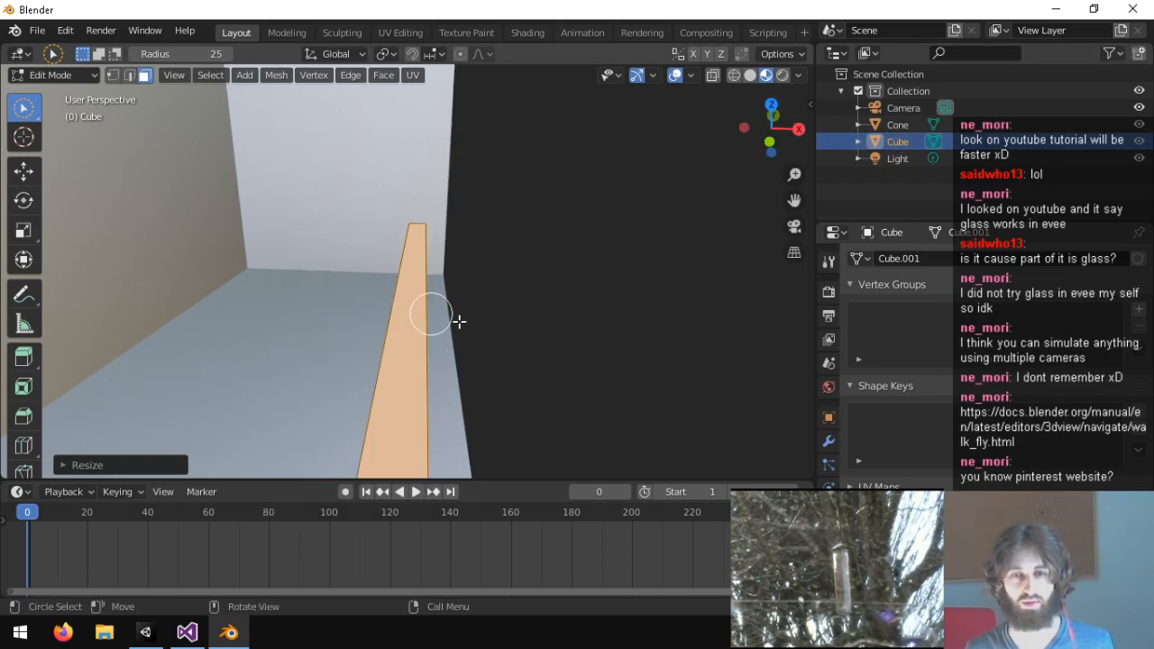
{"action": "left_click", "coordinate": [54, 74]}
{"action": "left_click", "coordinate": [61, 94]}
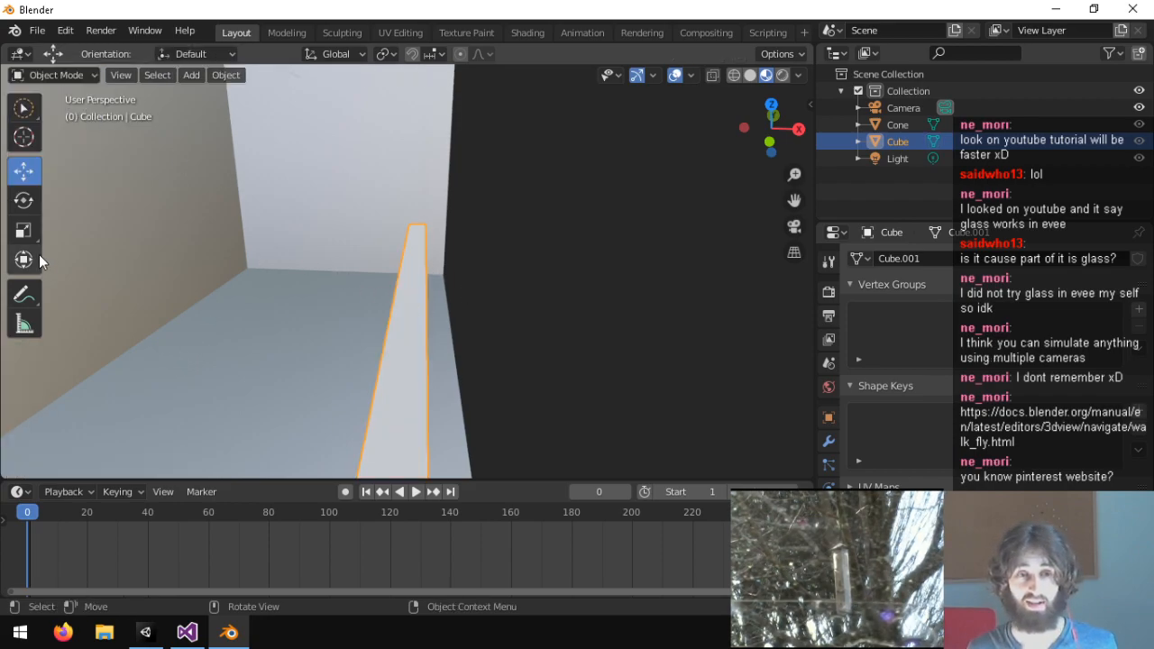
{"action": "left_click", "coordinate": [80, 74]}
{"action": "left_click", "coordinate": [71, 112]}
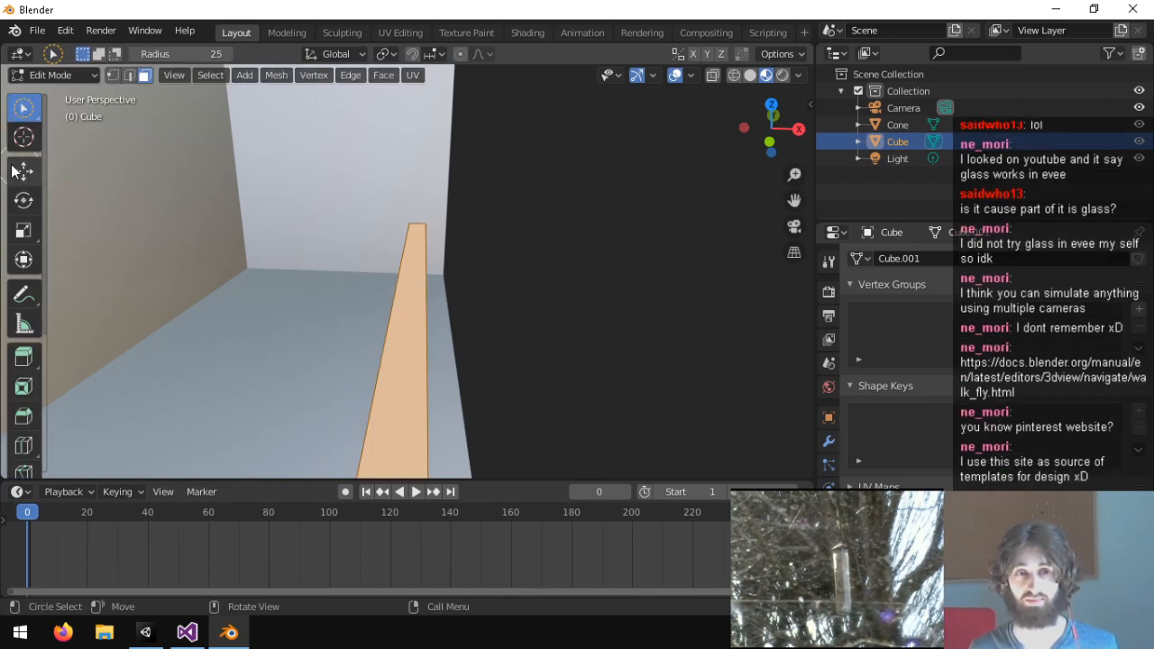
Move the slab's mesh outward to the open edge of the cone's lower inner face.
{"action": "middle_click_drag", "start_coordinate": [422, 258], "coordinate": [487, 343]}
{"action": "left_click_drag", "start_coordinate": [487, 343], "coordinate": [515, 343]}
{"action": "middle_click_drag", "start_coordinate": [515, 343], "coordinate": [380, 301]}
{"action": "left_click_drag", "start_coordinate": [392, 396], "coordinate": [400, 400]}
Try to extrude the whole slab upward, then undo the extrusion.
{"action": "middle_click_drag", "start_coordinate": [399, 400], "coordinate": [477, 266]}
{"action": "key", "text": "e"}
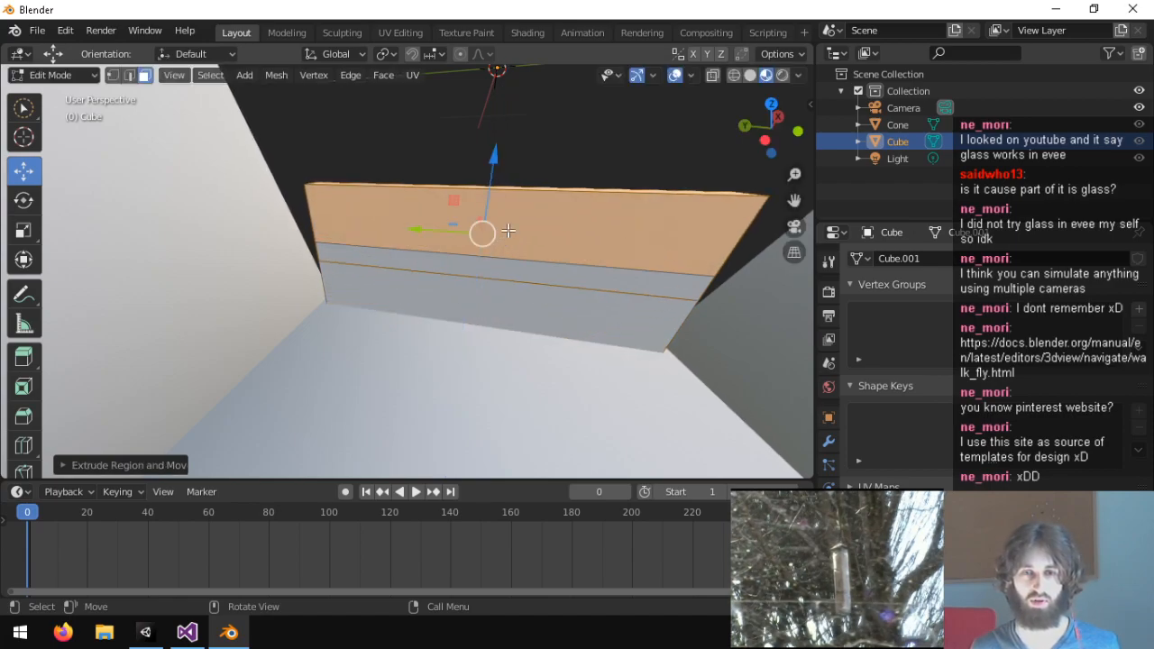
{"action": "key", "text": "ctrl+z"}
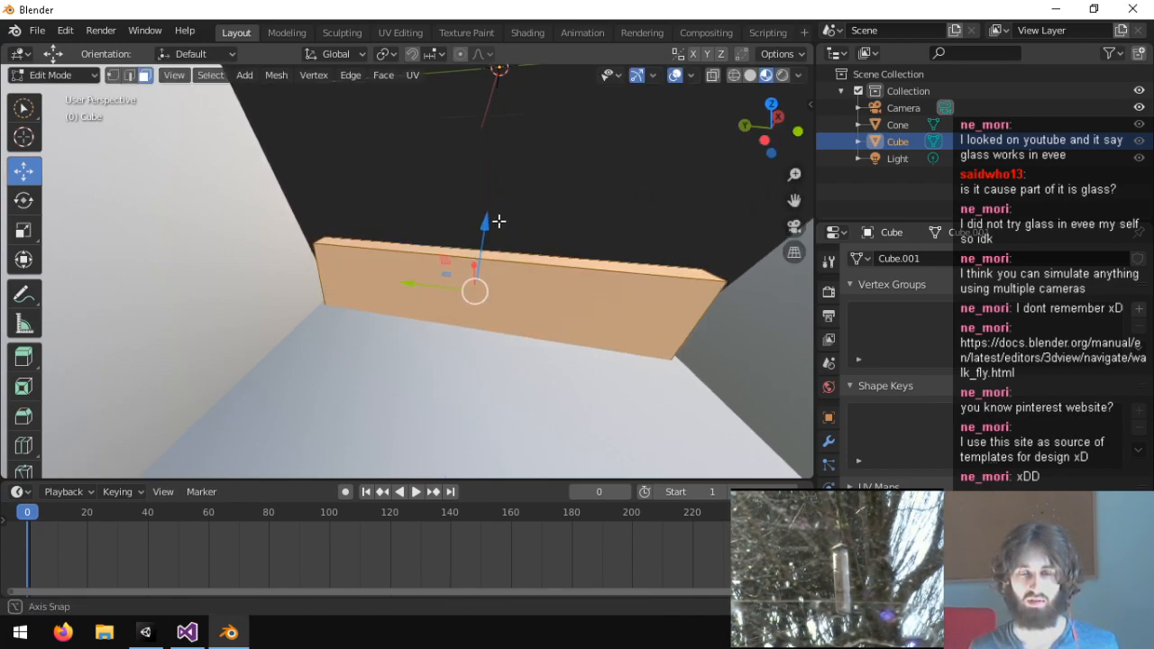
Select the slab's top vertices and scale them to about 1.23 along Y to follow the cone's slanted sides.
{"action": "middle_click_drag", "start_coordinate": [509, 217], "coordinate": [330, 231]}
{"action": "left_click_drag", "start_coordinate": [491, 366], "coordinate": [472, 345]}
{"action": "middle_click_drag", "start_coordinate": [472, 346], "coordinate": [665, 325]}
{"action": "right_click", "coordinate": [648, 253]}
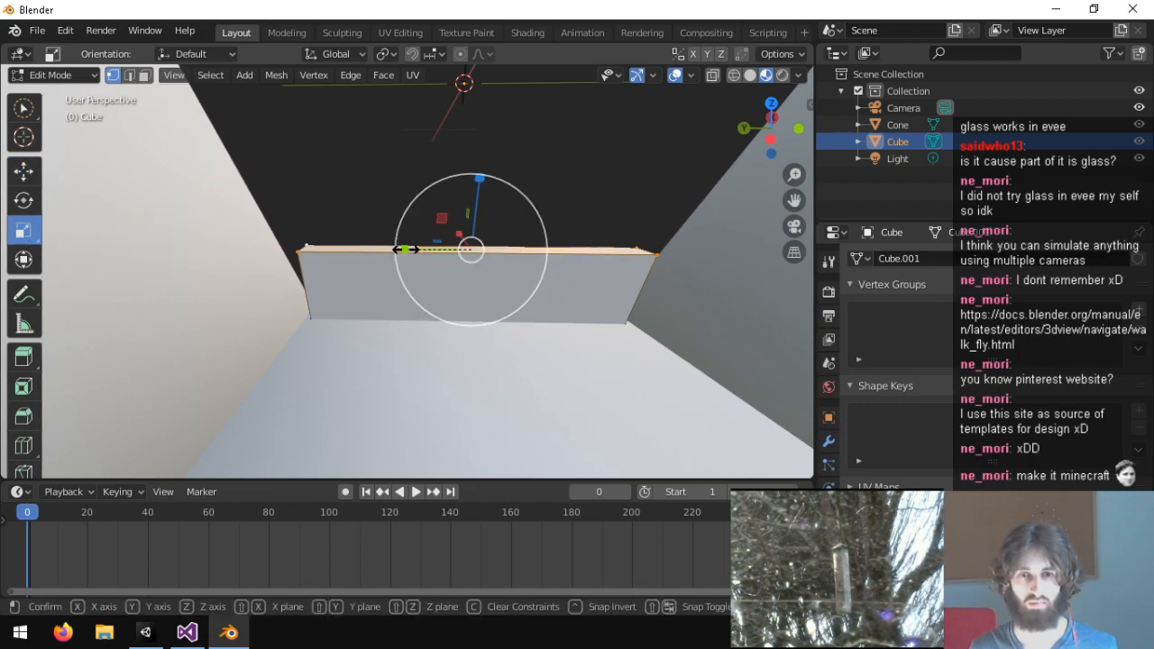
{"action": "left_click_drag", "start_coordinate": [406, 249], "coordinate": [392, 248]}
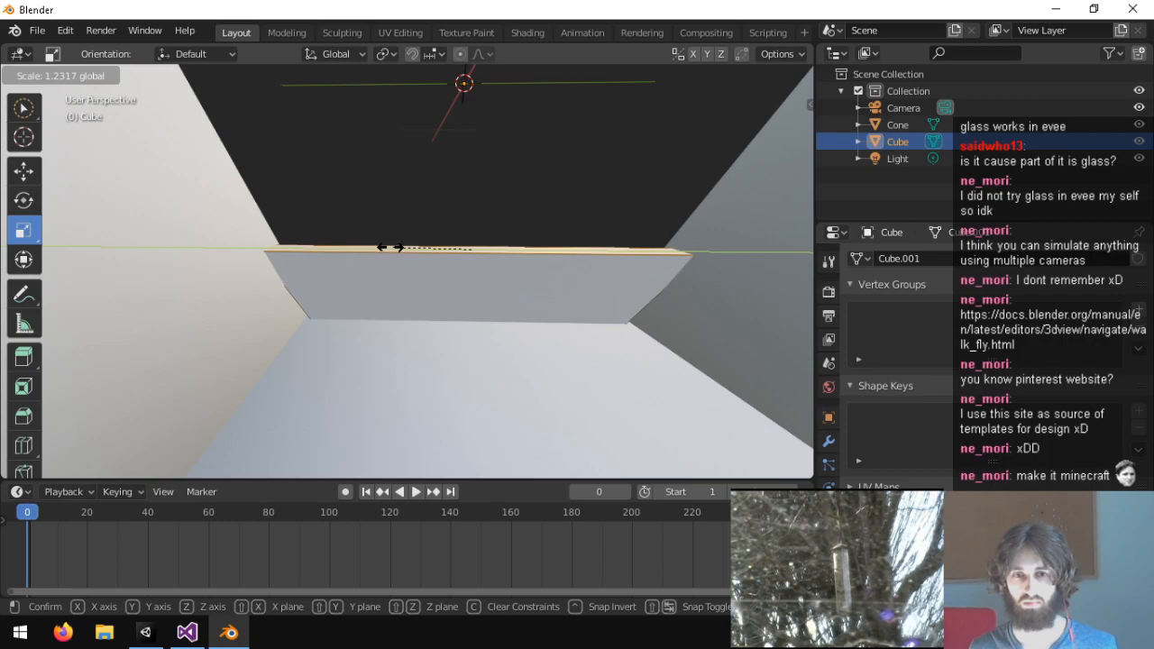
{"action": "left_click", "coordinate": [388, 247]}
Select the whole slab and scale it slightly along the Y axis between the cone's side faces.
{"action": "middle_click_drag", "start_coordinate": [388, 247], "coordinate": [526, 223]}
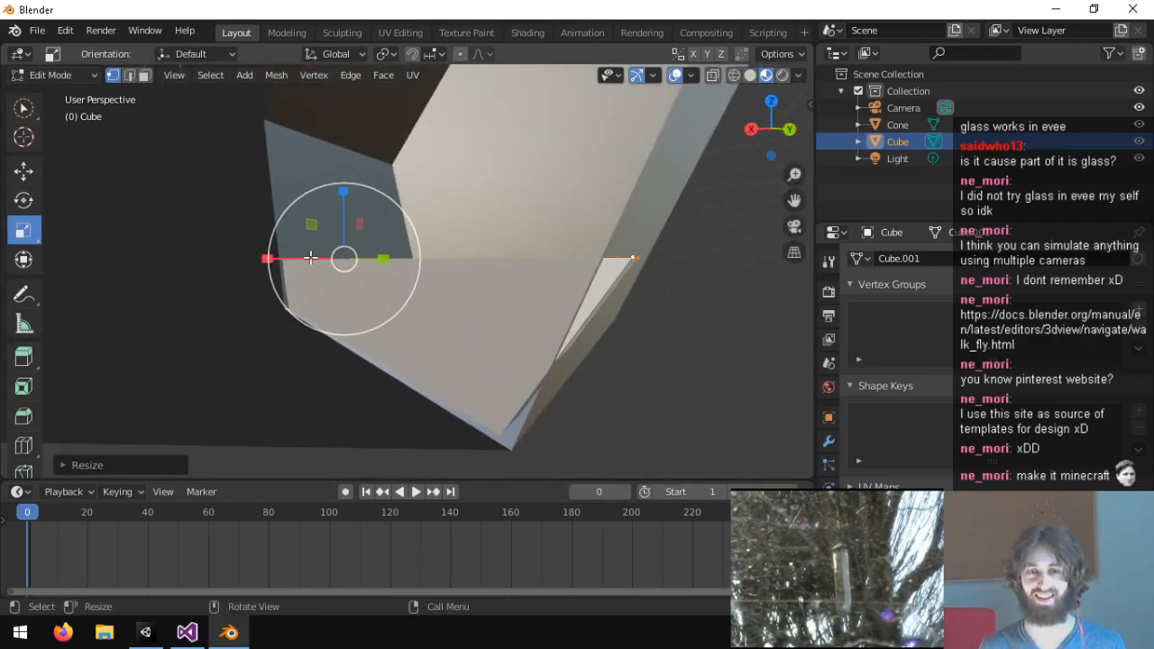
{"action": "middle_click_drag", "start_coordinate": [445, 275], "coordinate": [529, 295]}
{"action": "mouse_move", "coordinate": [387, 260]}
{"action": "left_mouse_down"}
{"action": "mouse_move", "coordinate": [376, 261]}
{"action": "mouse_move", "coordinate": [386, 266]}
{"action": "left_mouse_up"}
{"action": "middle_click_drag", "start_coordinate": [386, 266], "coordinate": [353, 301]}
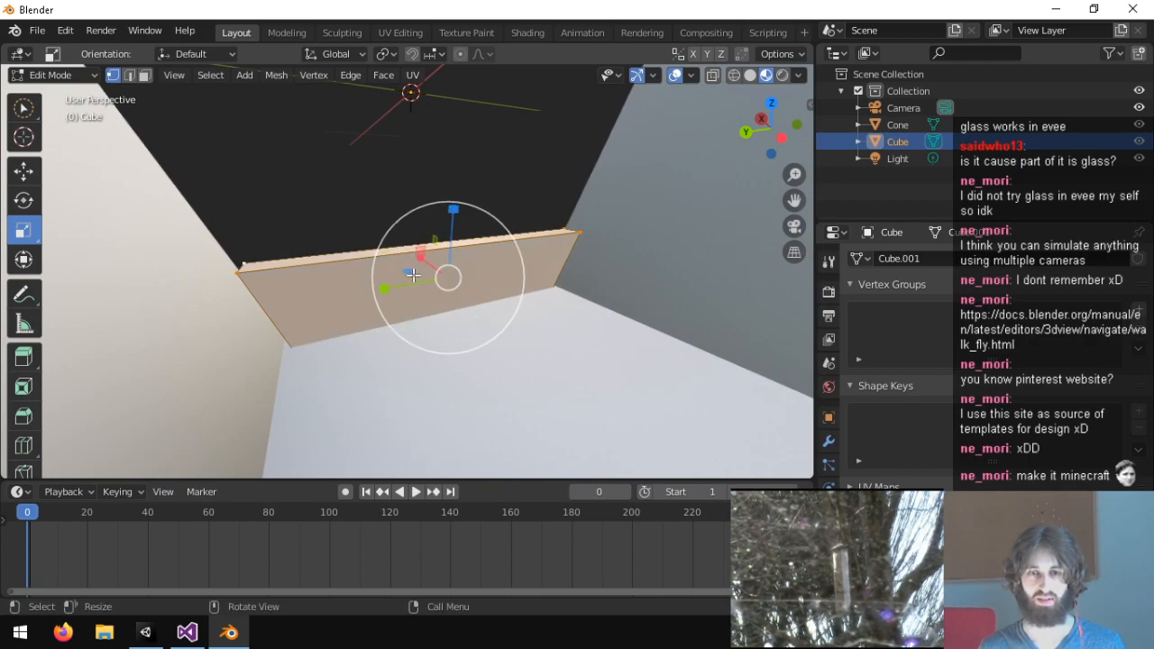
{"action": "left_click_drag", "start_coordinate": [385, 288], "coordinate": [391, 289]}
{"action": "middle_click_drag", "start_coordinate": [391, 289], "coordinate": [431, 271]}
Set the slab's last resize to a Y scale of 1.03, then raise it to 1.05.
{"action": "left_click", "coordinate": [88, 465]}
{"action": "left_click", "coordinate": [232, 406]}
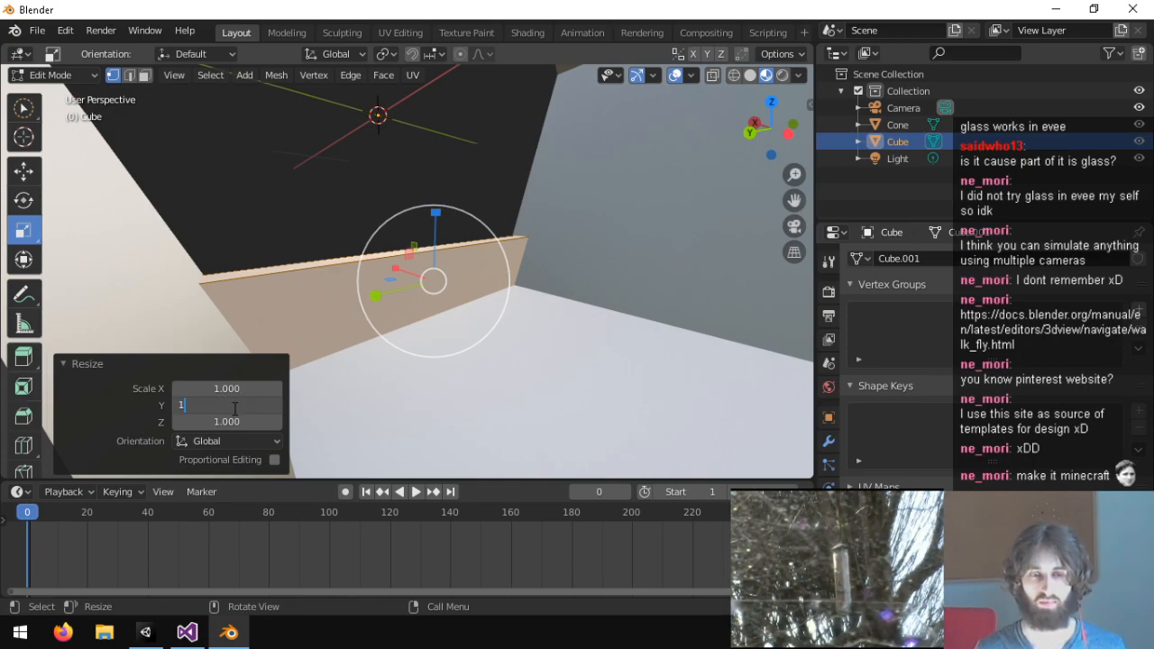
{"action": "type", "text": "1.03"}
{"action": "key", "text": "Return"}
{"action": "mouse_move", "coordinate": [432, 244]}
{"action": "middle_mouse_down"}
{"action": "mouse_move", "coordinate": [397, 261]}
{"action": "mouse_move", "coordinate": [424, 253]}
{"action": "middle_mouse_up"}
{"action": "left_click", "coordinate": [225, 406]}
{"action": "type", "text": "1.05"}
{"action": "key", "text": "Return"}
Return to Object Mode and add a second cube mesh with a size of 0.3 m.
{"action": "middle_click_drag", "start_coordinate": [532, 261], "coordinate": [160, 359]}
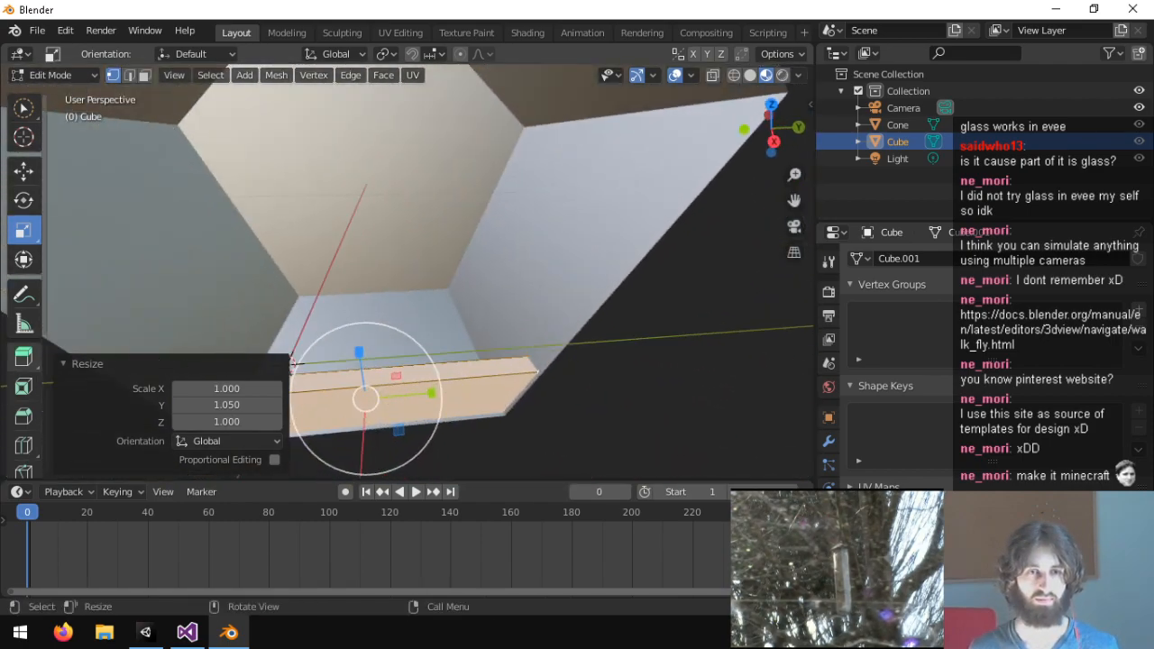
{"action": "left_click", "coordinate": [50, 72]}
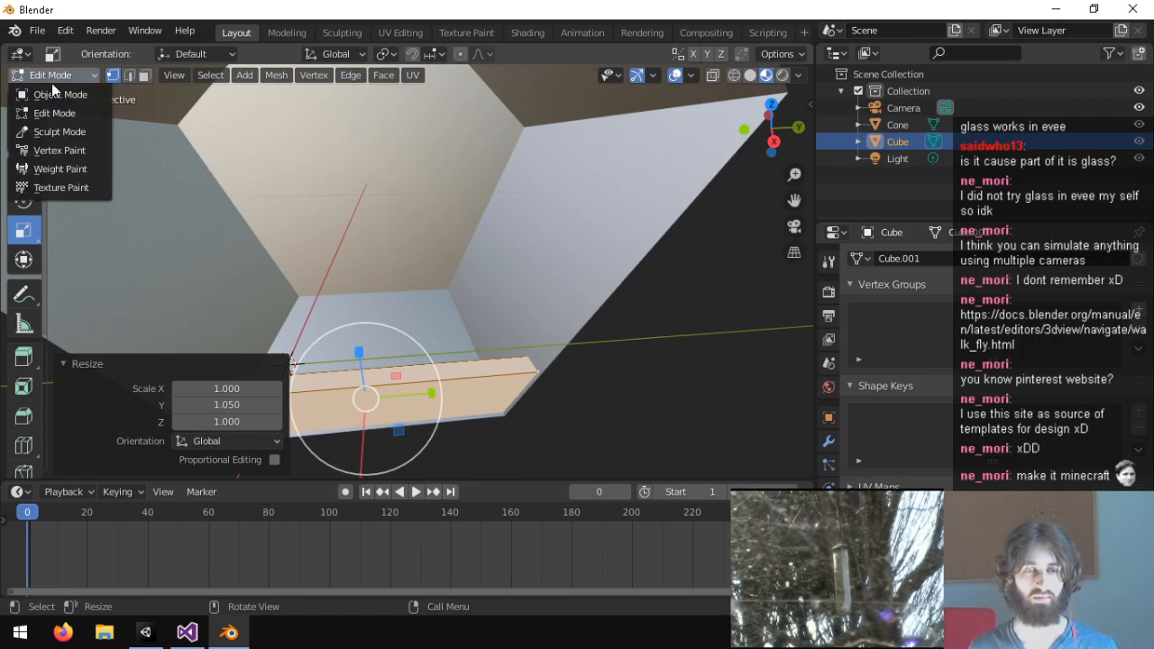
{"action": "left_click", "coordinate": [54, 79]}
{"action": "left_click", "coordinate": [191, 75]}
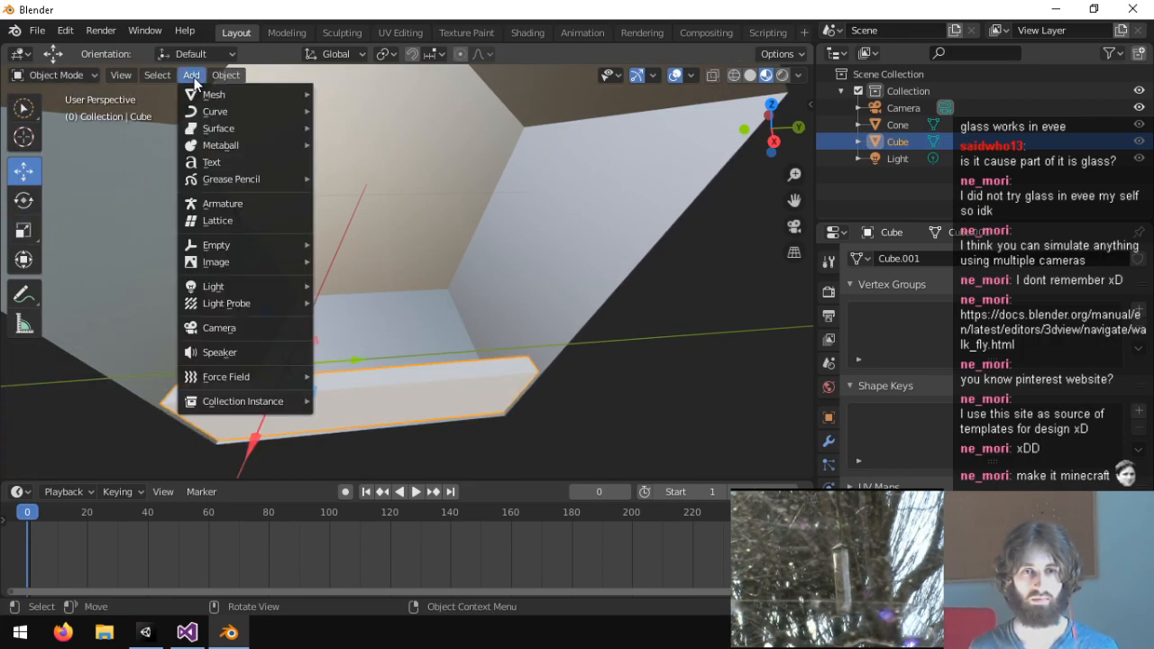
{"action": "mouse_move", "coordinate": [219, 101]}
{"action": "left_click", "coordinate": [394, 110]}
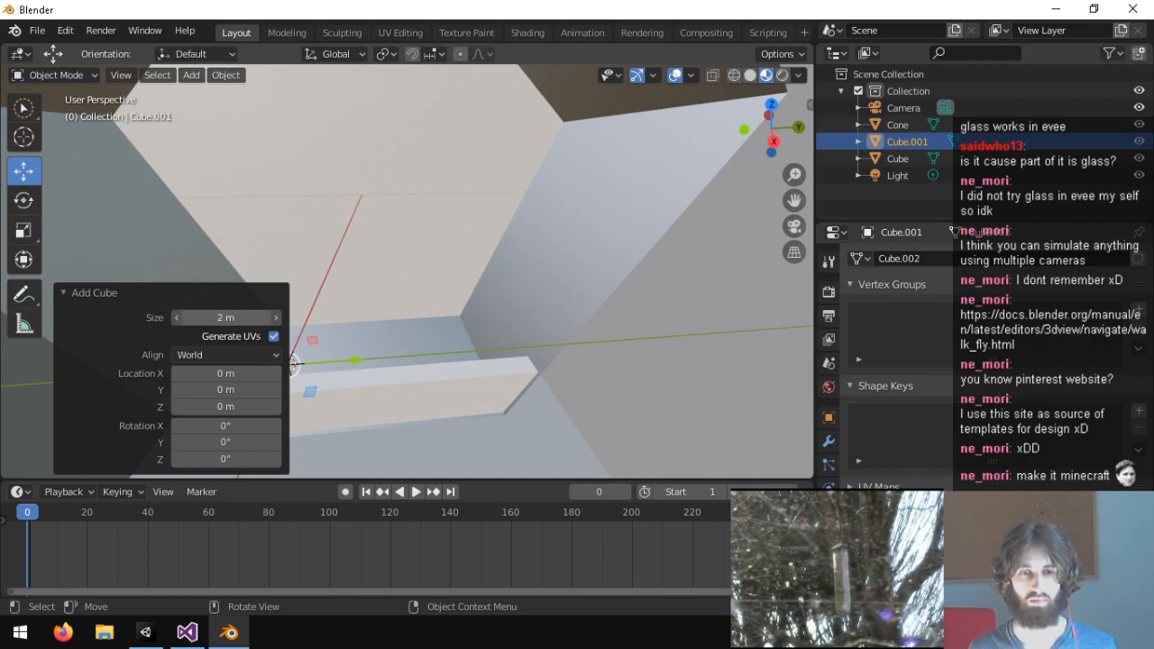
{"action": "left_click", "coordinate": [232, 325]}
{"action": "type", "text": "0.3"}
{"action": "key", "text": "Return"}
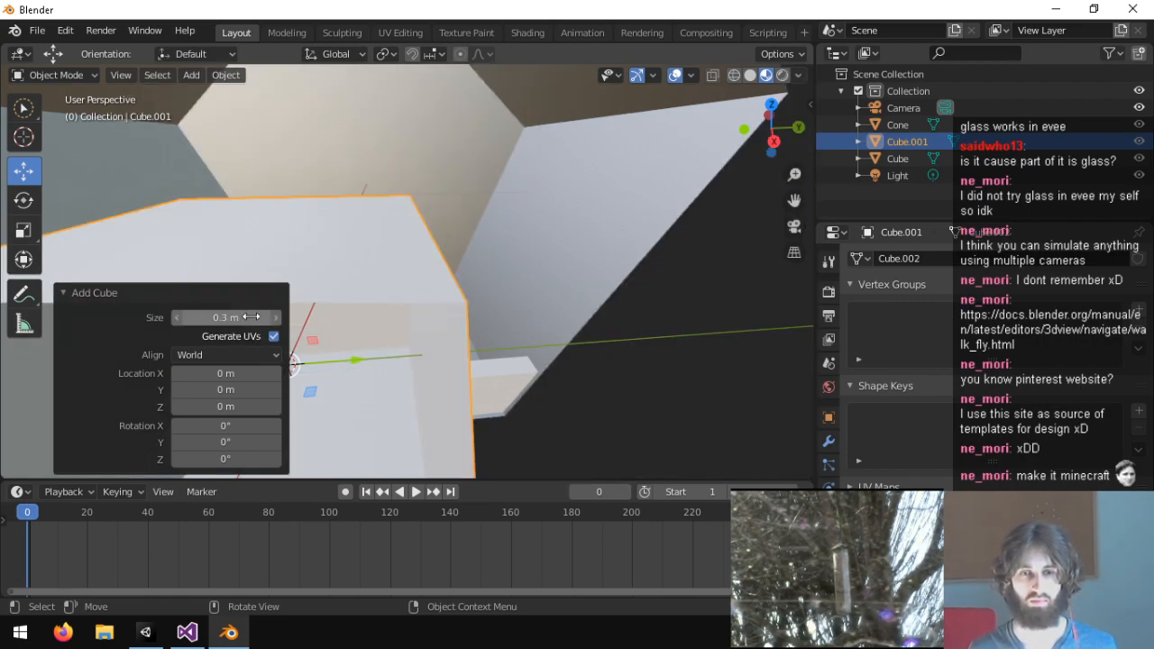
{"action": "left_click", "coordinate": [404, 313]}
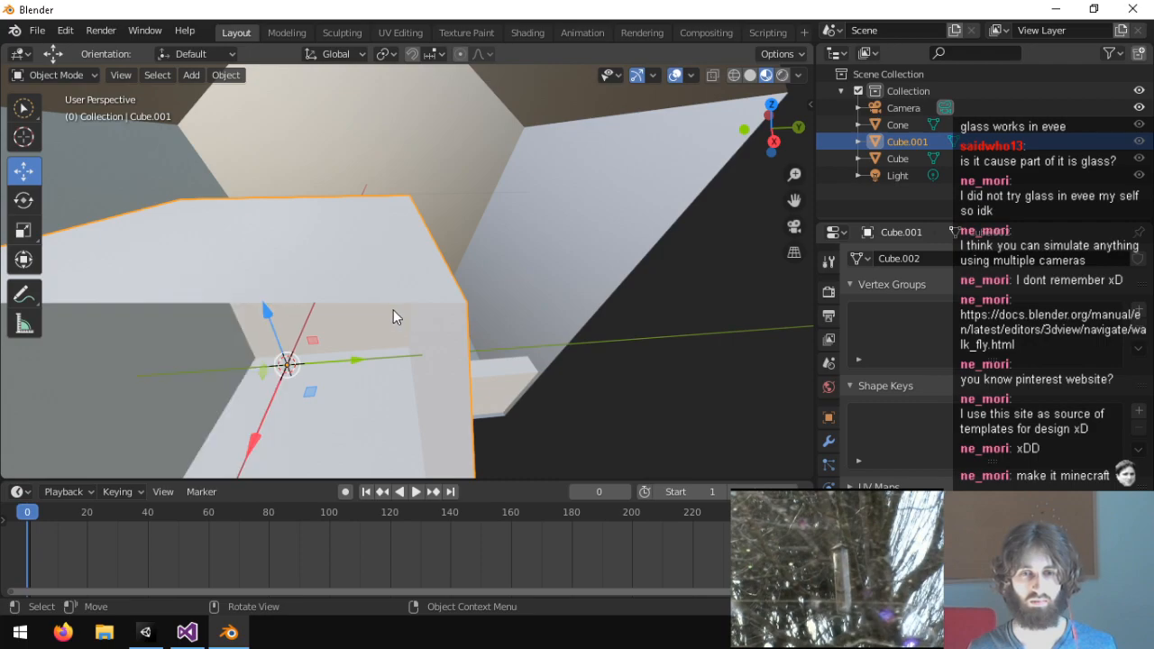
Enter Edit Mode and move the new cube's mesh into the cone, about -0.54 m along X and 0.07 m along Y.
{"action": "left_click", "coordinate": [54, 75]}
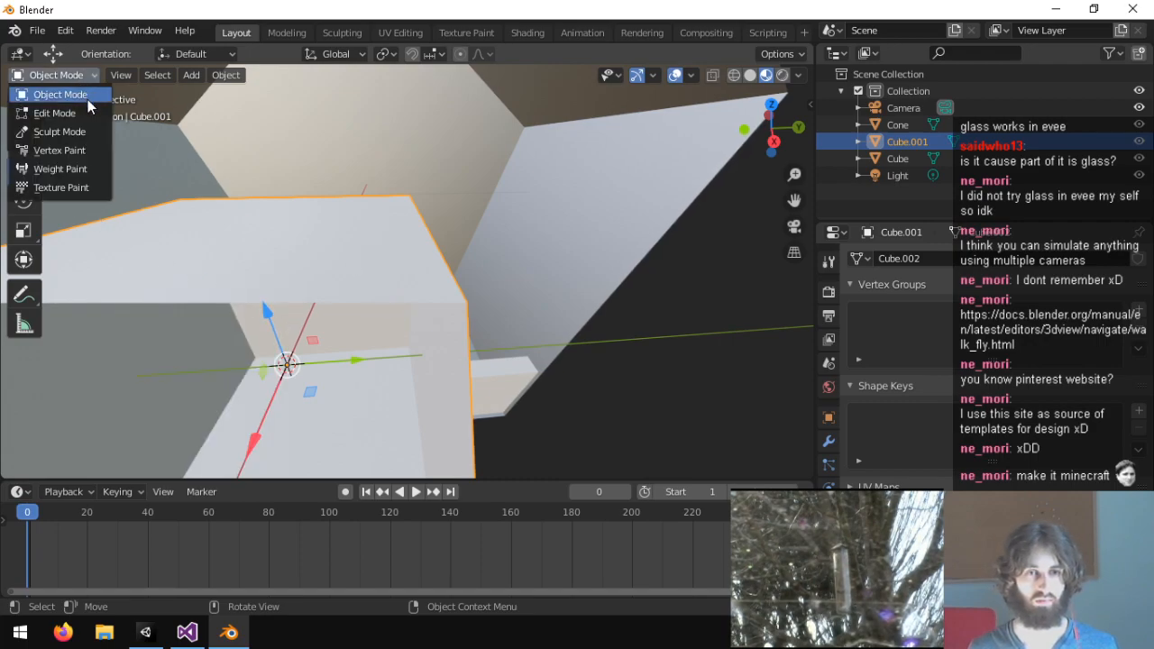
{"action": "left_click", "coordinate": [54, 112]}
{"action": "middle_click_drag", "start_coordinate": [365, 297], "coordinate": [239, 234]}
{"action": "key", "text": "w"}
{"action": "right_click", "coordinate": [271, 199]}
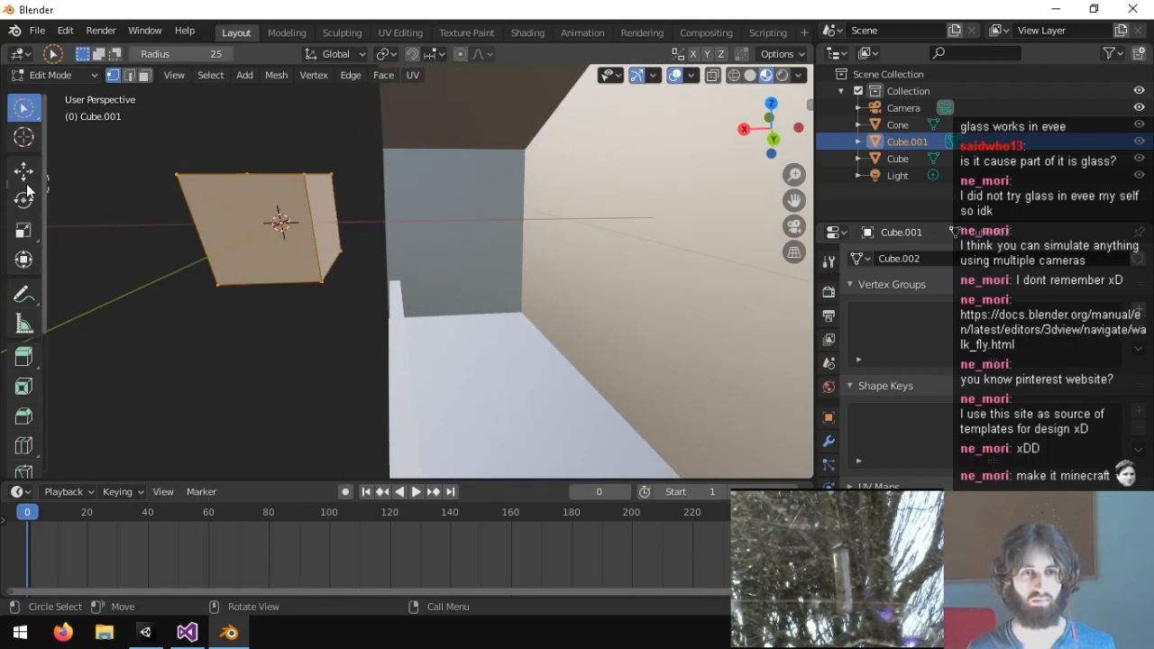
{"action": "key", "text": "g"}
{"action": "left_click", "coordinate": [186, 199]}
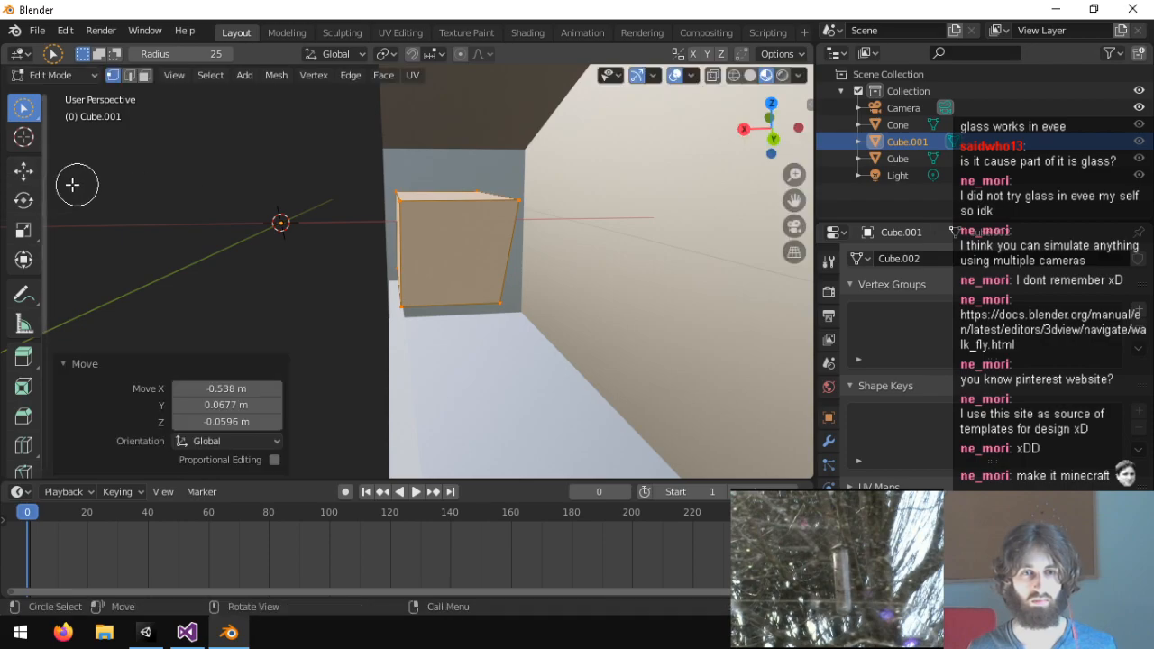
Reposition the small cube behind the slab and lower it about 0.62 m toward the cone's lower inner face.
{"action": "left_click", "coordinate": [23, 171]}
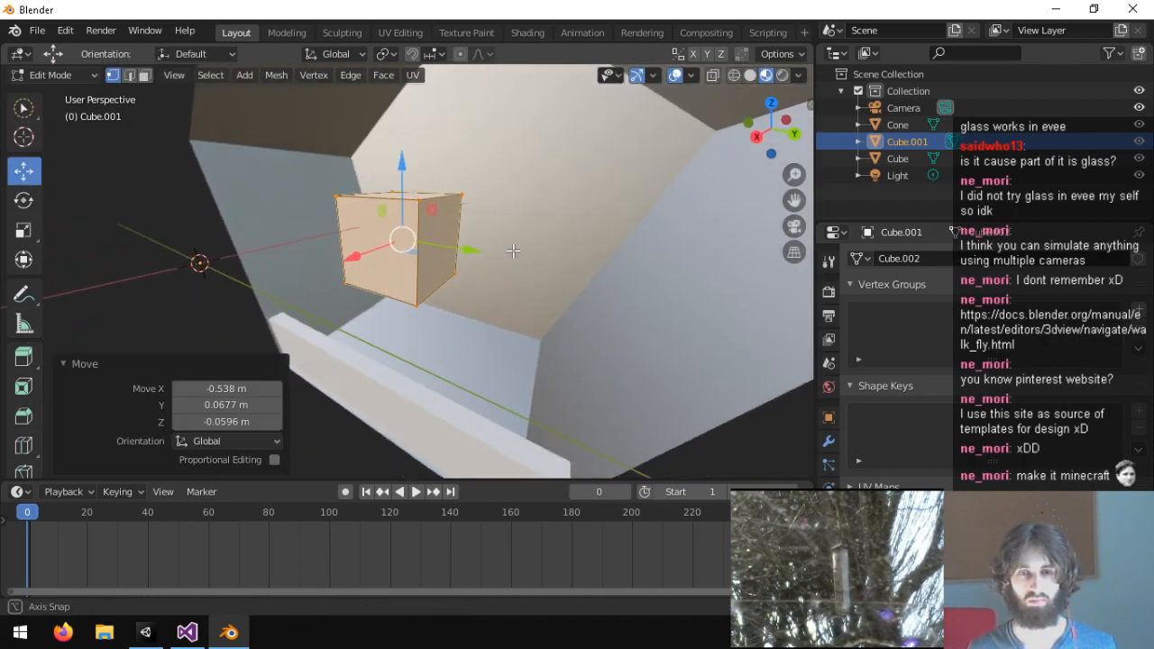
{"action": "left_click_drag", "start_coordinate": [377, 244], "coordinate": [418, 248]}
{"action": "left_click_drag", "start_coordinate": [508, 183], "coordinate": [445, 276]}
{"action": "middle_click_drag", "start_coordinate": [445, 276], "coordinate": [580, 256]}
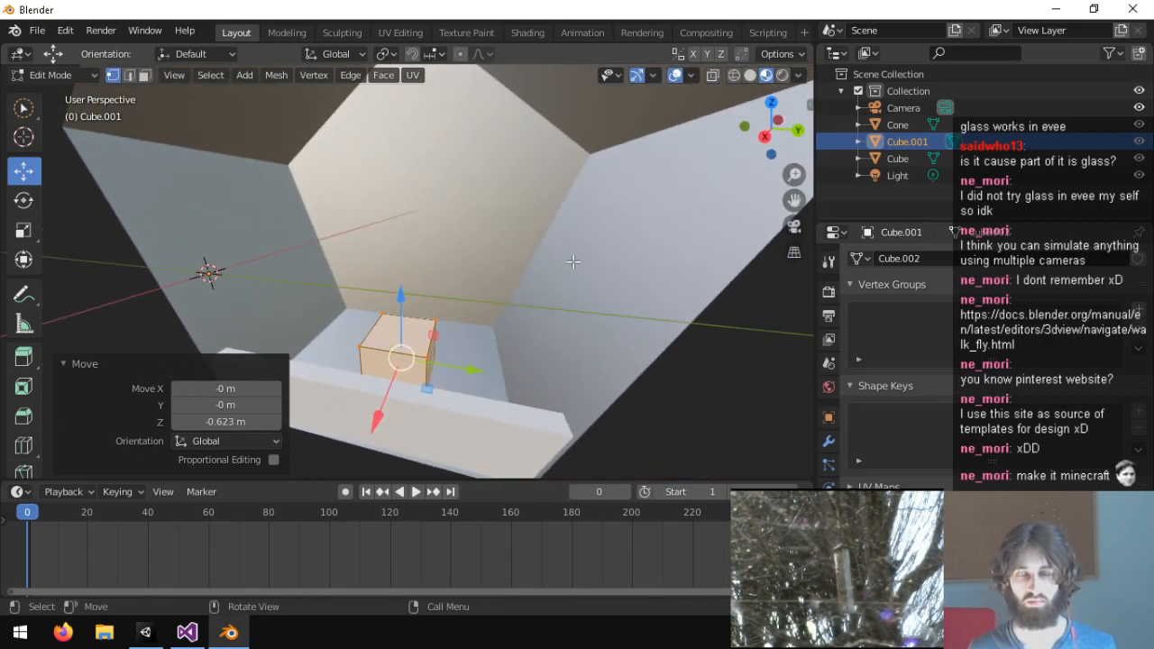
Raise the small cube's mesh about 0.06 m along the Z axis.
{"action": "middle_click_drag", "start_coordinate": [478, 354], "coordinate": [495, 374]}
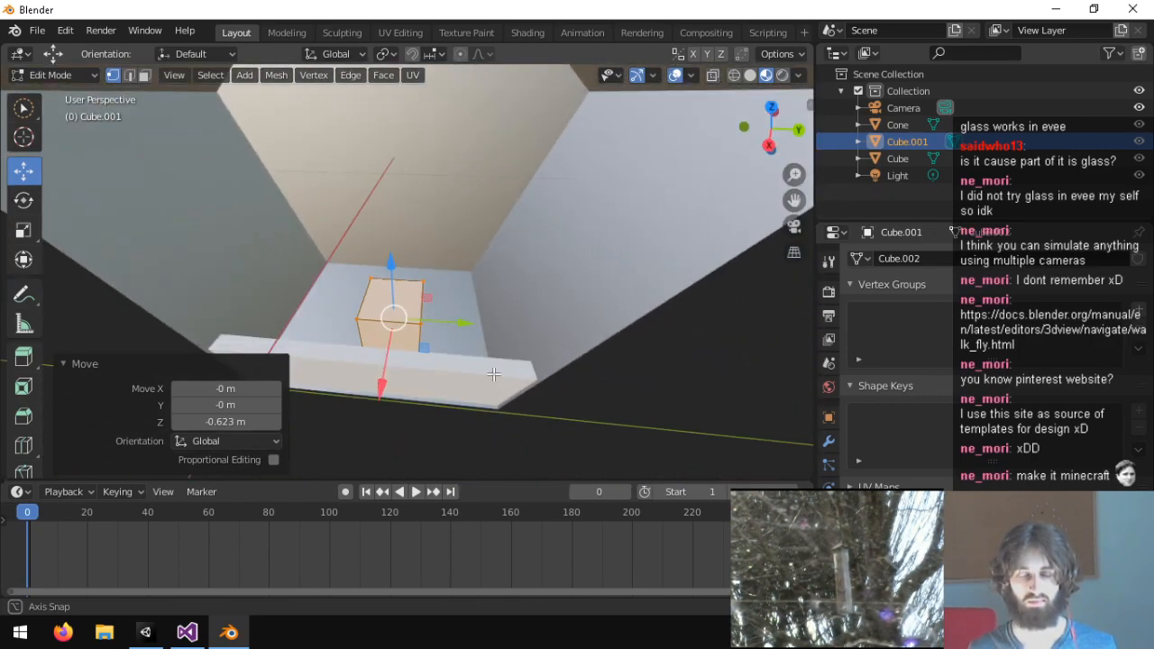
{"action": "middle_click_drag", "start_coordinate": [494, 373], "coordinate": [347, 345]}
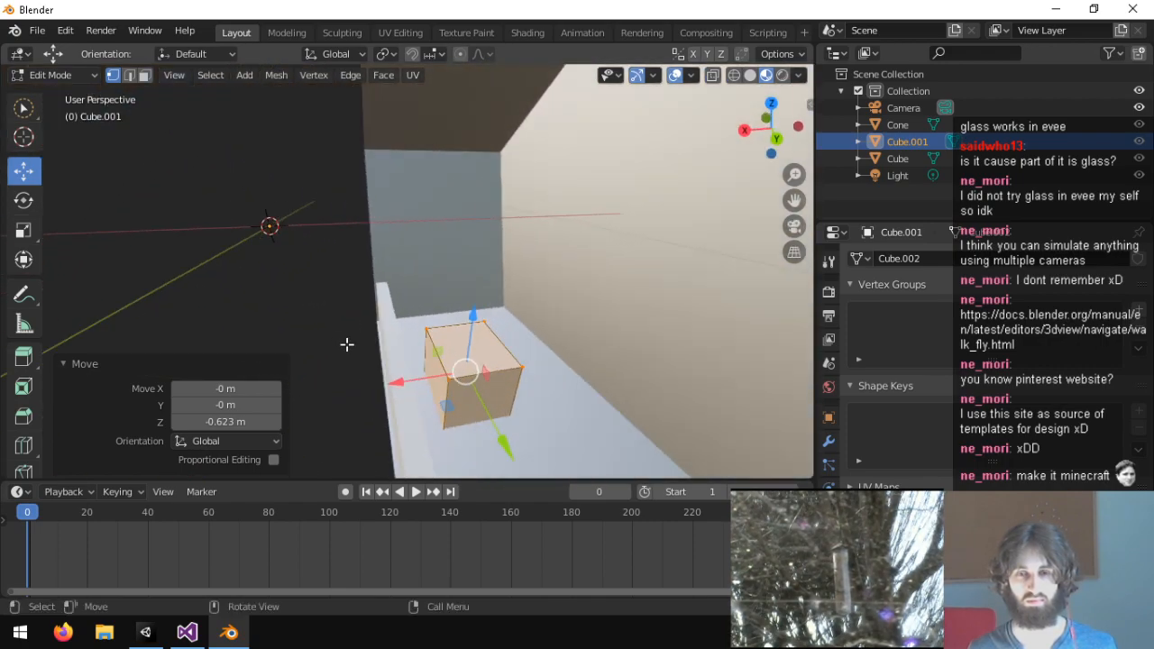
{"action": "left_click", "coordinate": [521, 367]}
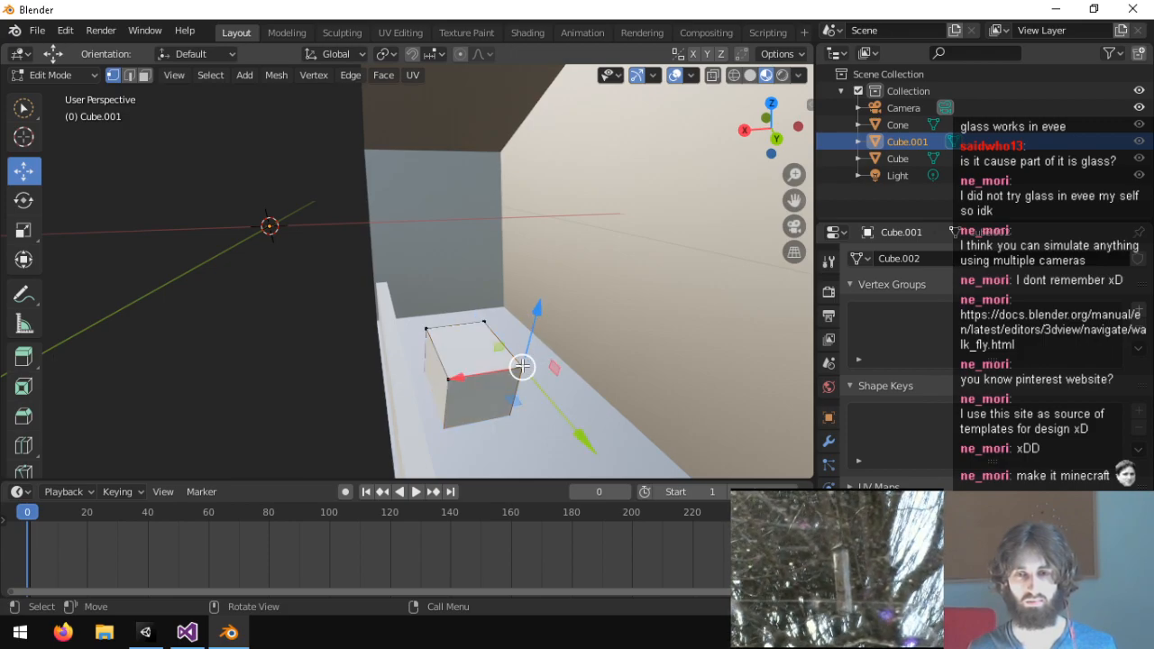
{"action": "left_click", "coordinate": [478, 352]}
{"action": "mouse_move", "coordinate": [461, 320]}
{"action": "left_mouse_down"}
{"action": "mouse_move", "coordinate": [479, 299]}
{"action": "mouse_move", "coordinate": [485, 320]}
{"action": "left_mouse_up"}
Try to extrude the small cube's mesh upward by about 0.06 m, then undo the extrusion.
{"action": "key", "text": "e"}
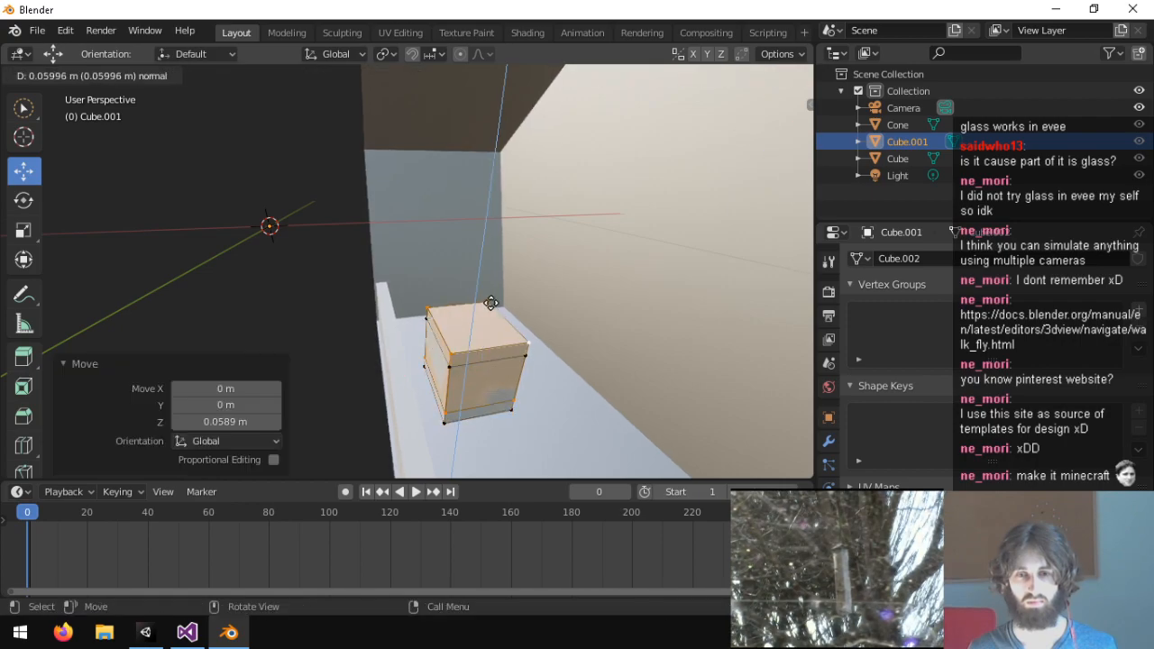
{"action": "left_click", "coordinate": [491, 301]}
{"action": "key", "text": "ctrl+z"}
Move the small cube's mesh -0.2 m along X, away from the slab, and raise it about 0.12 m.
{"action": "left_click_drag", "start_coordinate": [408, 368], "coordinate": [446, 363]}
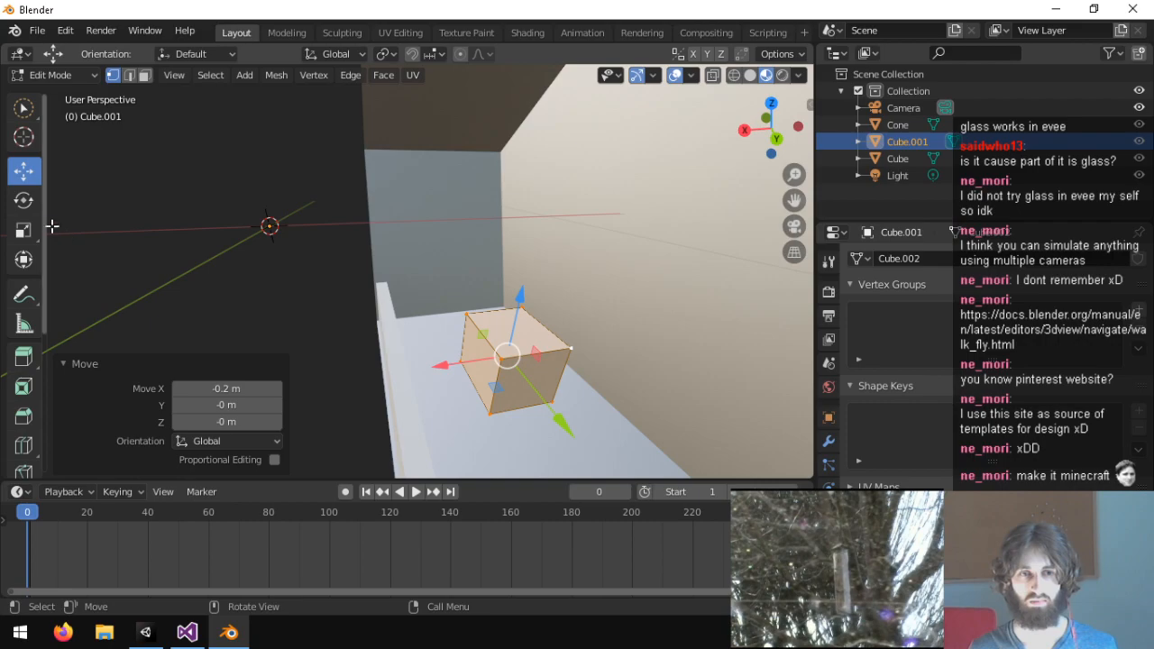
{"action": "mouse_move", "coordinate": [521, 292]}
{"action": "left_mouse_down"}
{"action": "mouse_move", "coordinate": [529, 258]}
{"action": "mouse_move", "coordinate": [519, 274]}
{"action": "left_mouse_up"}
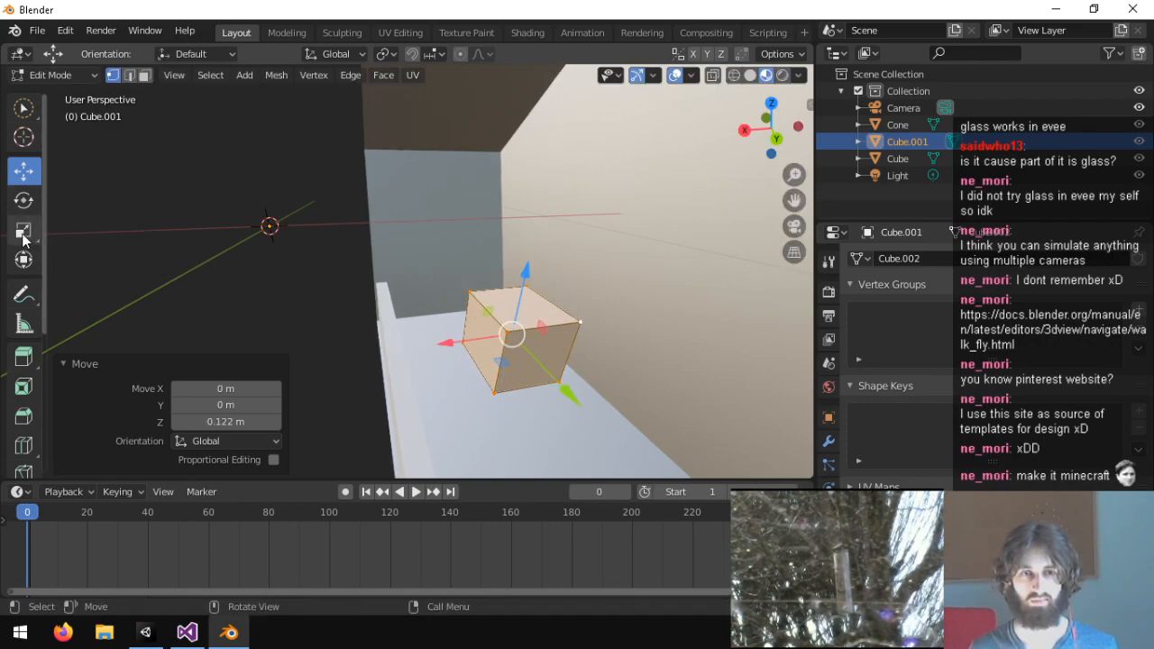
Enlarge the small cube's mesh along X and Z and scale it by 2.568 along Y.
{"action": "left_click", "coordinate": [24, 236]}
{"action": "mouse_move", "coordinate": [468, 334]}
{"action": "left_mouse_down"}
{"action": "mouse_move", "coordinate": [494, 337]}
{"action": "mouse_move", "coordinate": [465, 347]}
{"action": "left_mouse_up"}
{"action": "left_click_drag", "start_coordinate": [519, 290], "coordinate": [541, 226]}
{"action": "left_click_drag", "start_coordinate": [462, 340], "coordinate": [428, 341]}
{"action": "left_click_drag", "start_coordinate": [566, 392], "coordinate": [622, 415]}
{"action": "middle_click_drag", "start_coordinate": [622, 415], "coordinate": [613, 326]}
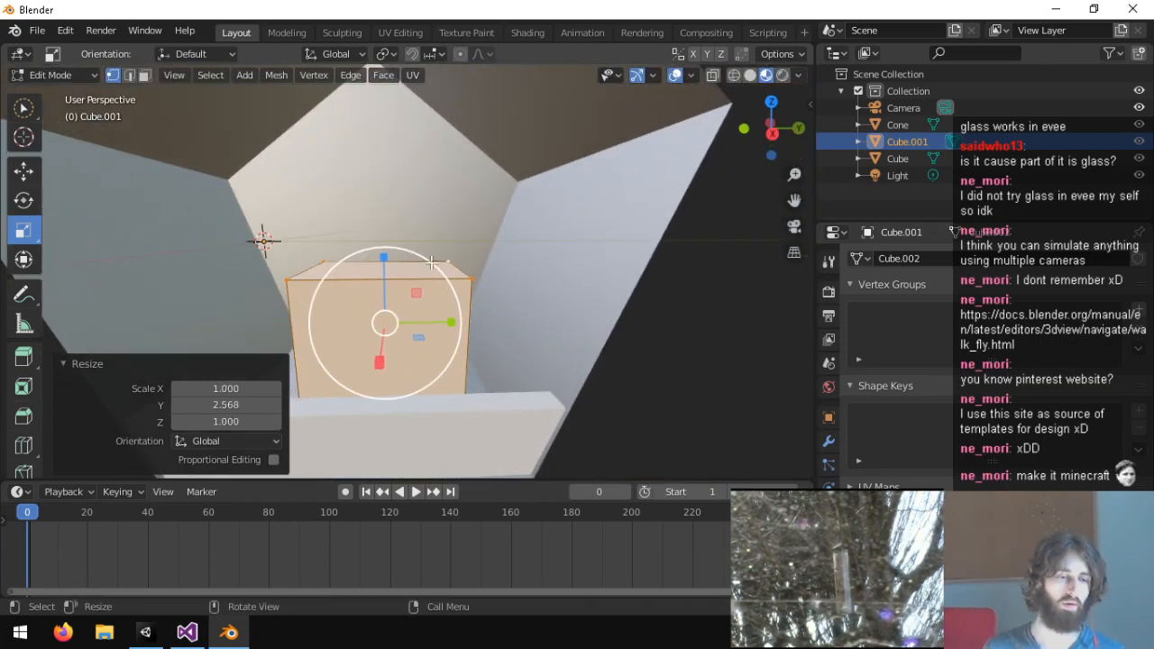
Move the enlarged box along negative X, away from the slab's raised edge, and undo the extra nudge.
{"action": "middle_click_drag", "start_coordinate": [414, 283], "coordinate": [369, 325]}
{"action": "middle_click_drag", "start_coordinate": [442, 262], "coordinate": [414, 319]}
{"action": "key", "text": "w"}
{"action": "right_click", "coordinate": [490, 263]}
{"action": "left_click", "coordinate": [26, 173]}
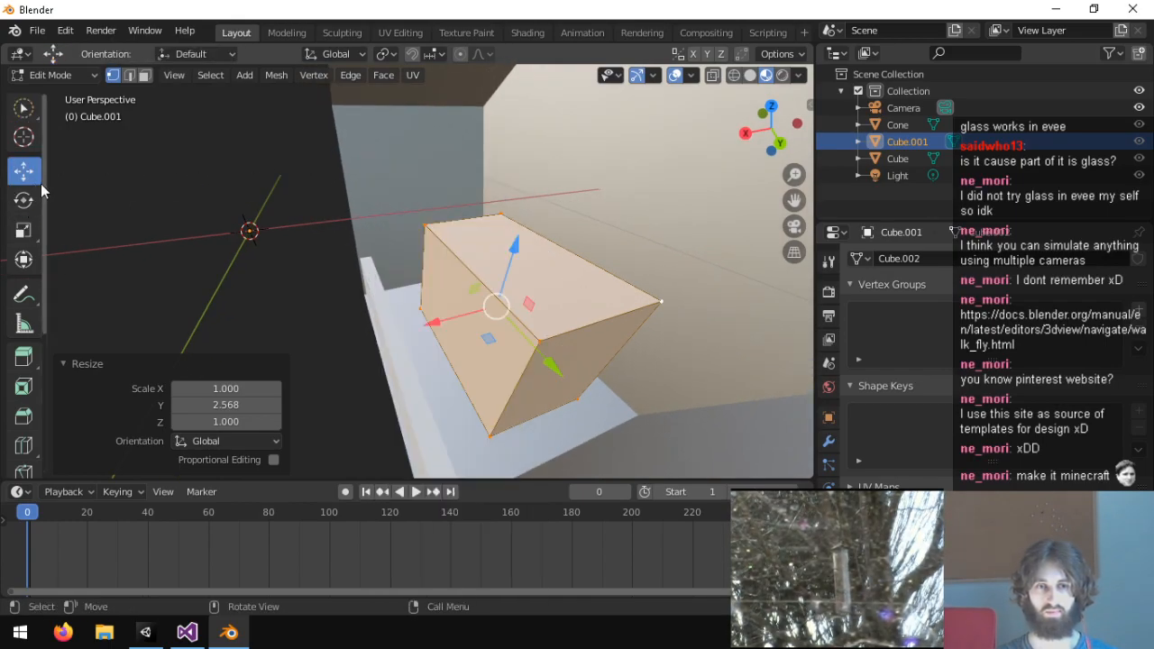
{"action": "left_click_drag", "start_coordinate": [424, 320], "coordinate": [474, 331]}
{"action": "middle_click_drag", "start_coordinate": [483, 281], "coordinate": [576, 274]}
{"action": "left_click_drag", "start_coordinate": [428, 261], "coordinate": [426, 261]}
{"action": "key", "text": "ctrl+z"}
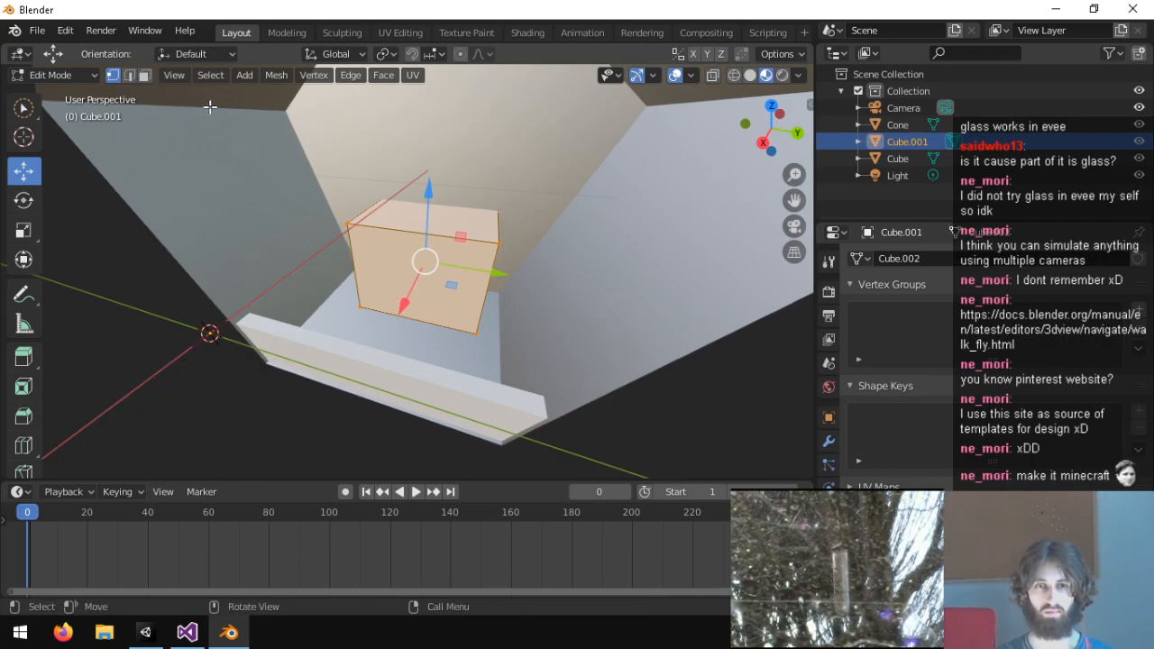
Subdivide the box's front face, the one toward the slab's raised edge, with 1 cut.
{"action": "left_click", "coordinate": [418, 282]}
{"action": "left_click", "coordinate": [375, 235]}
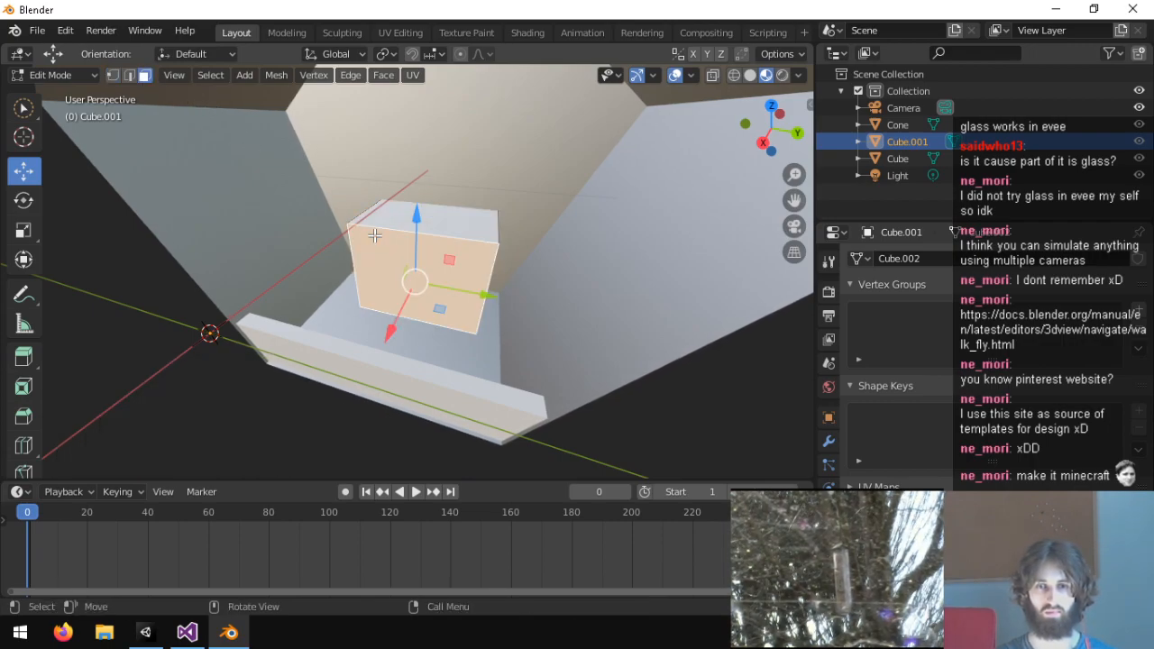
{"action": "left_click", "coordinate": [314, 76]}
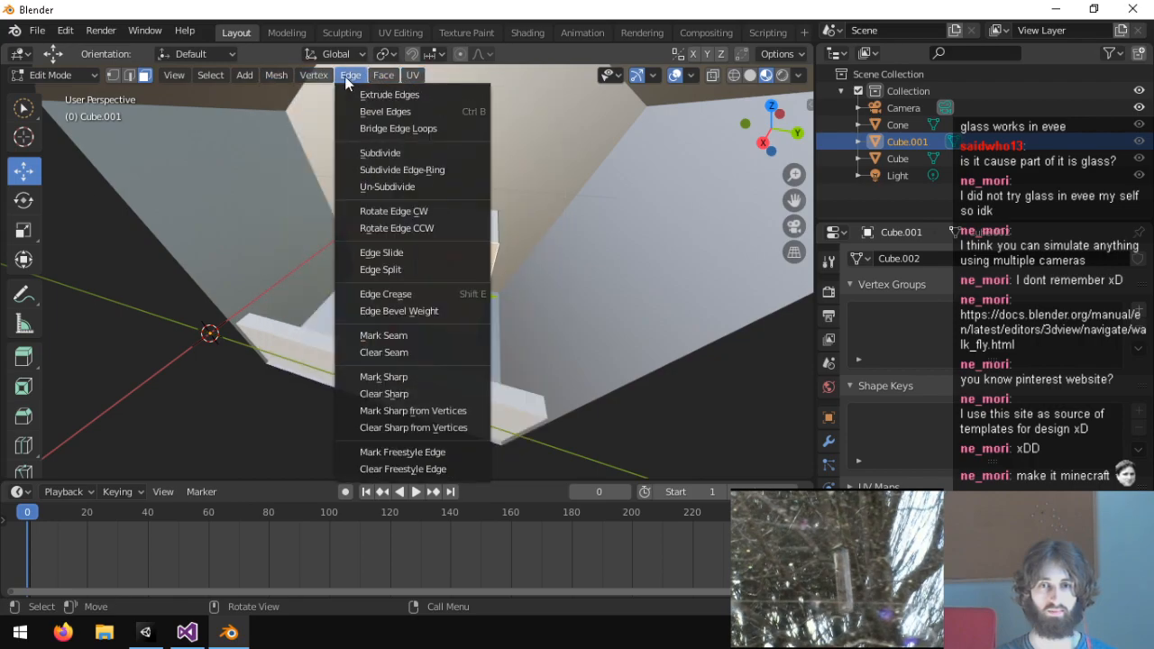
{"action": "left_click", "coordinate": [396, 153]}
{"action": "middle_click_drag", "start_coordinate": [396, 155], "coordinate": [491, 244]}
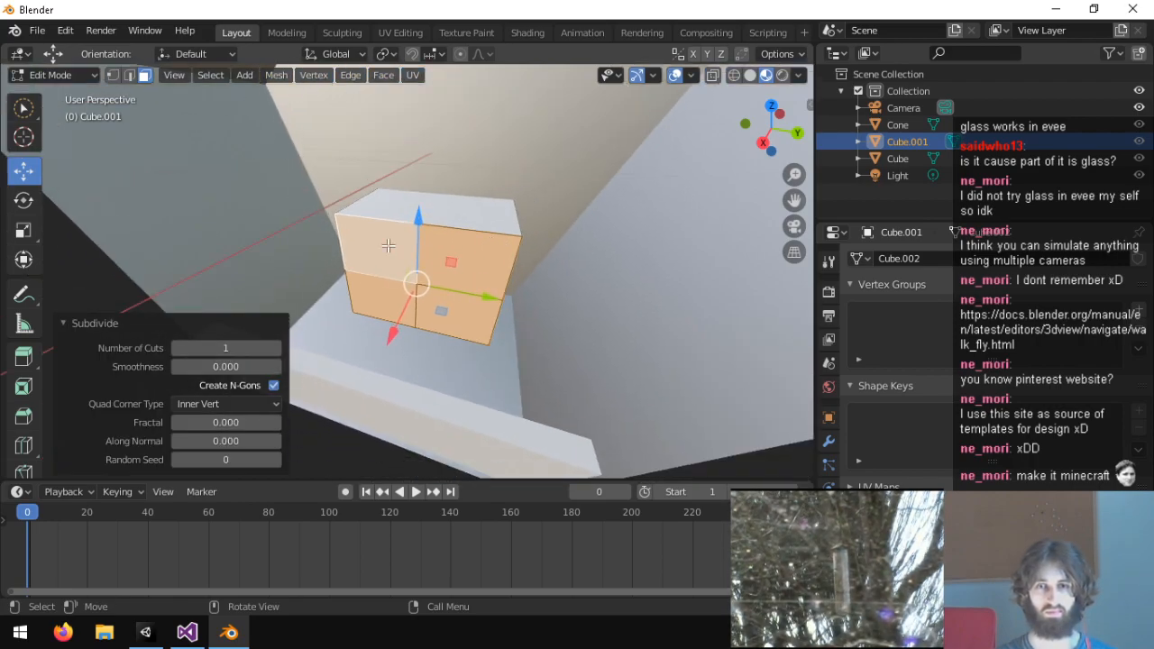
{"action": "left_click", "coordinate": [389, 244]}
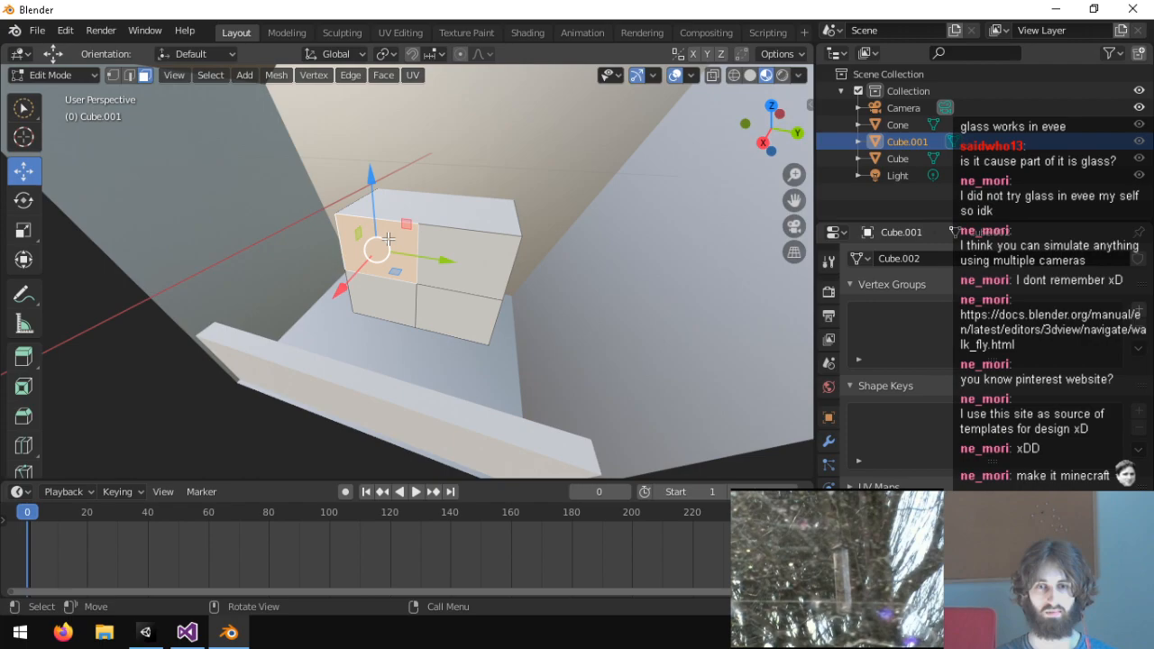
{"action": "left_click", "coordinate": [456, 270]}
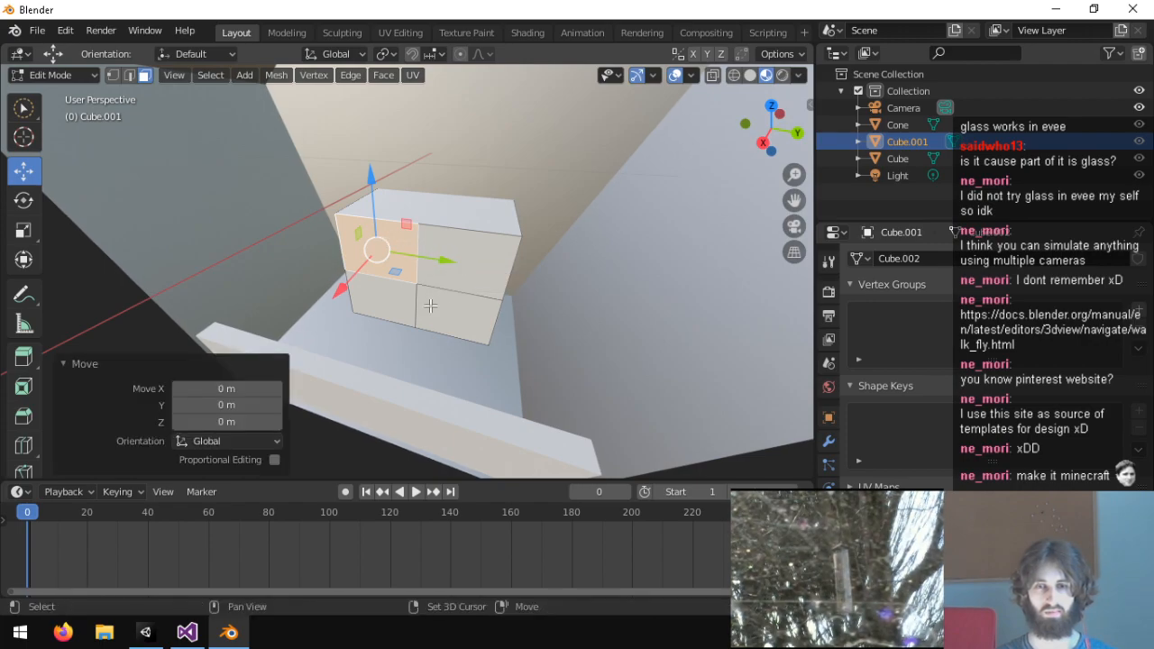
{"action": "left_click", "coordinate": [439, 272]}
{"action": "left_click", "coordinate": [385, 256], "text": "shift"}
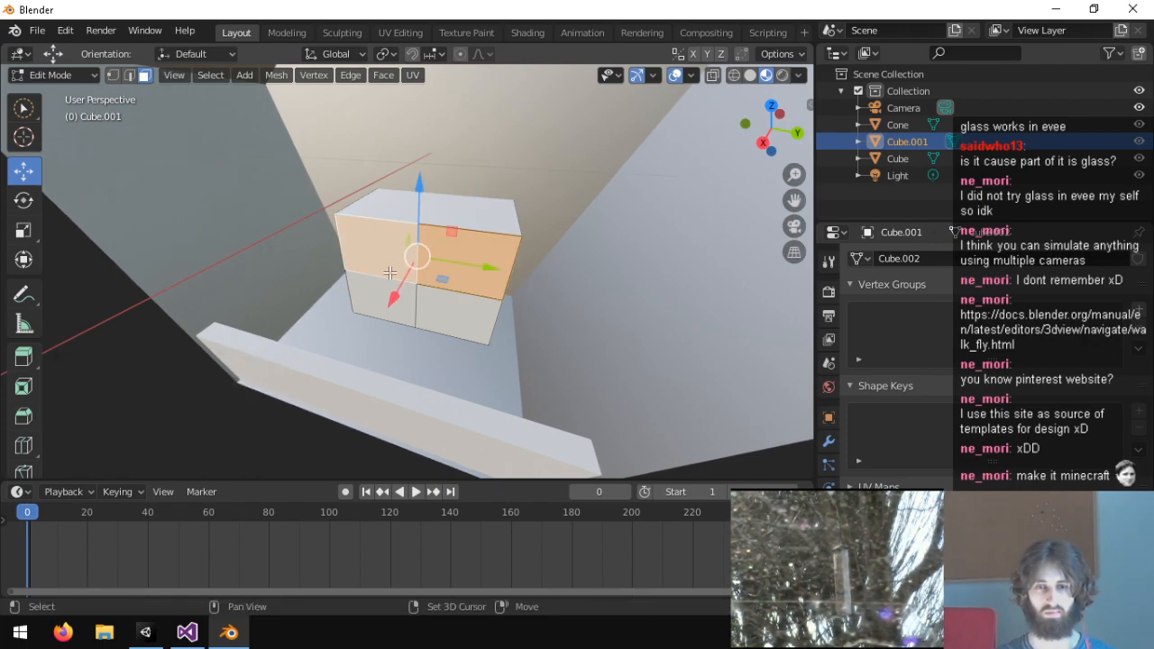
{"action": "left_click", "coordinate": [434, 320], "text": "shift"}
{"action": "left_click", "coordinate": [398, 314], "text": "shift"}
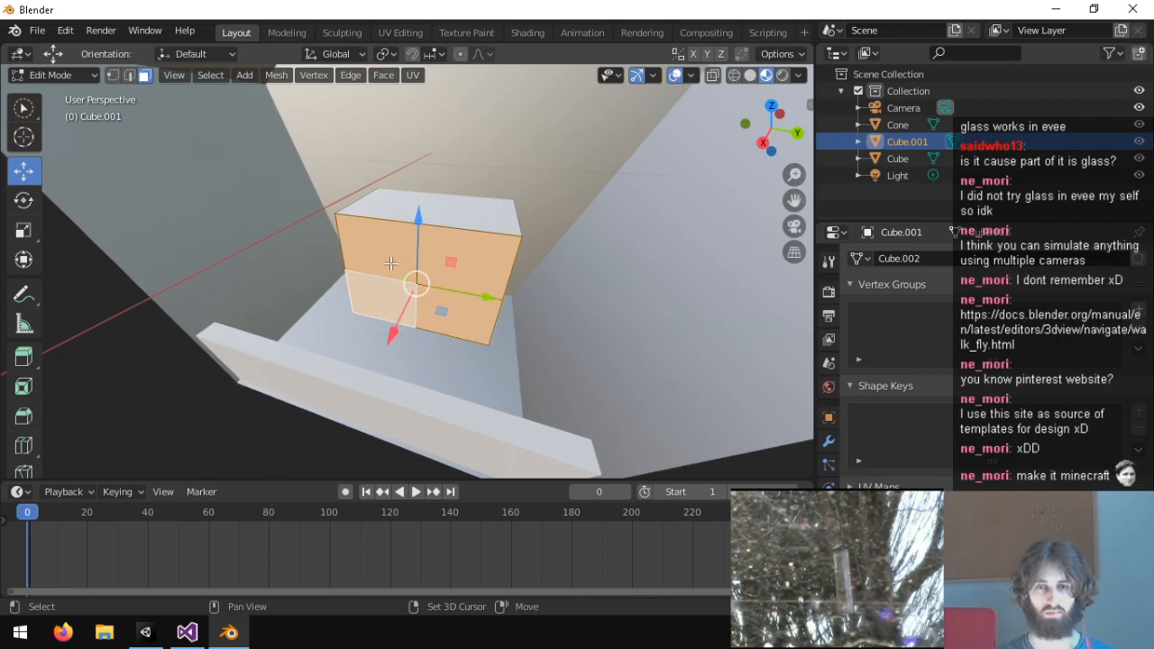
{"action": "left_click", "coordinate": [349, 77]}
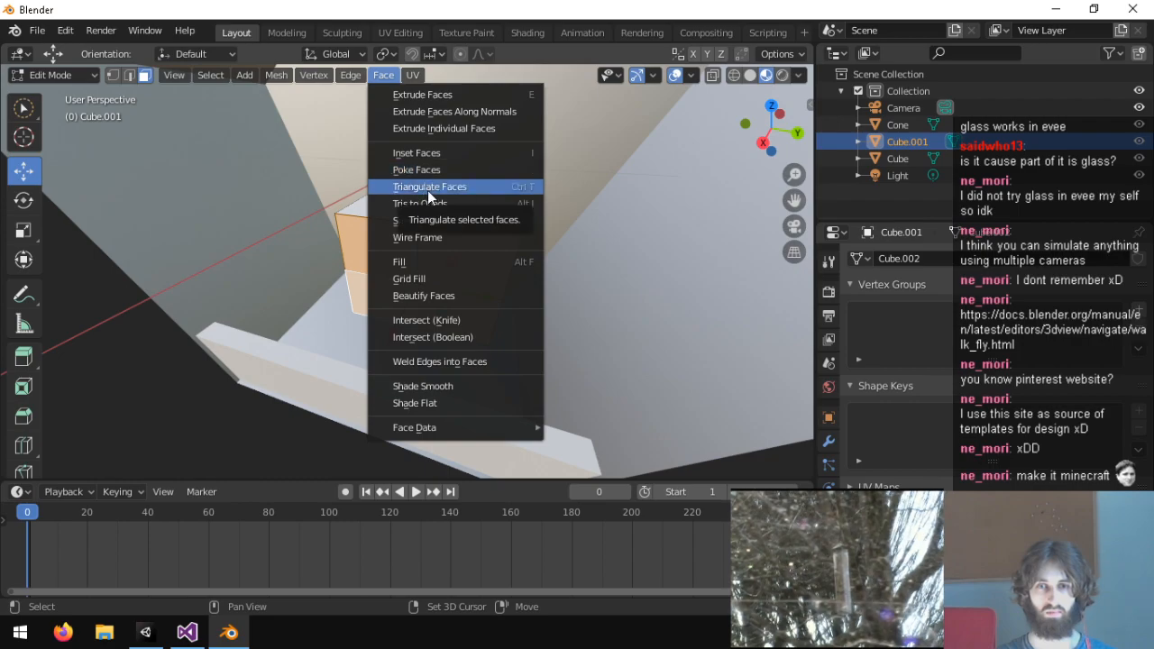
{"action": "left_click", "coordinate": [314, 75]}
{"action": "mouse_move", "coordinate": [377, 77]}
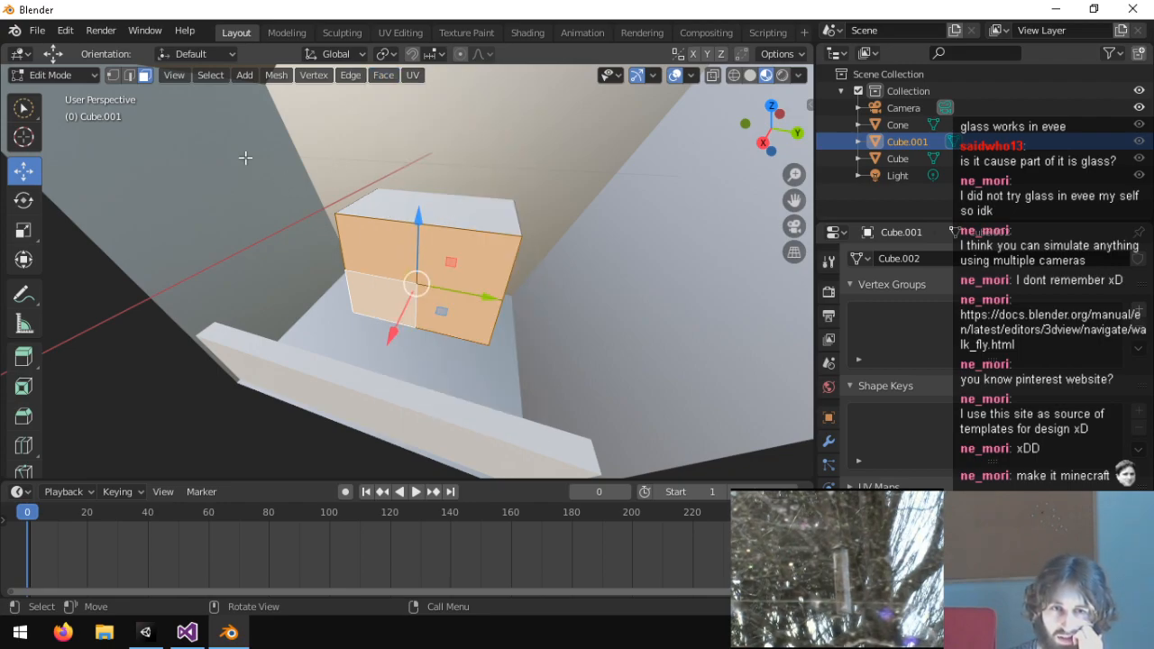
Reselect the quarter faces on the box's front and subdivide them again with 1 cut.
{"action": "left_click", "coordinate": [390, 261]}
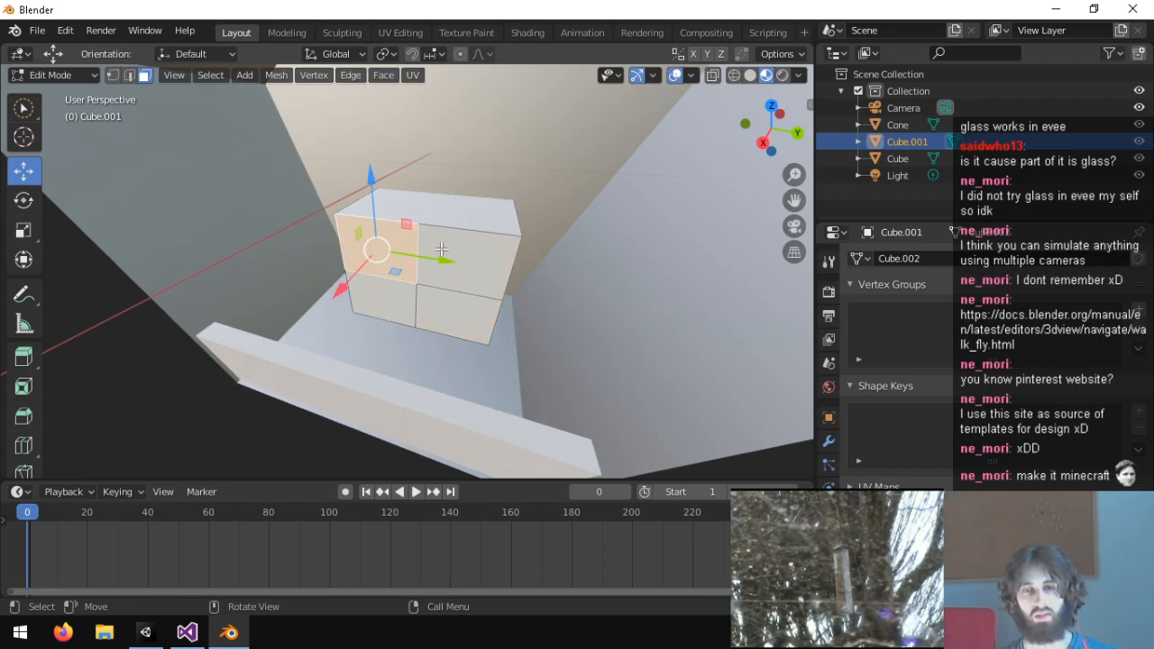
{"action": "left_click", "coordinate": [443, 249]}
{"action": "left_click", "coordinate": [460, 241]}
{"action": "left_click", "coordinate": [389, 242], "text": "shift"}
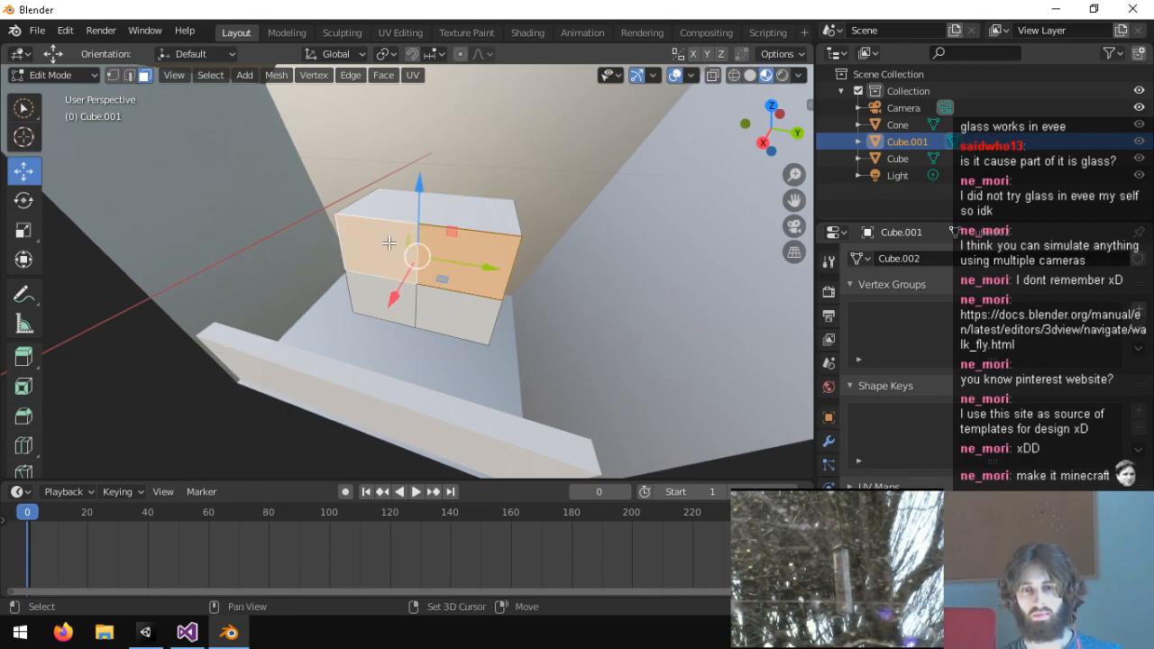
{"action": "left_click", "coordinate": [384, 75]}
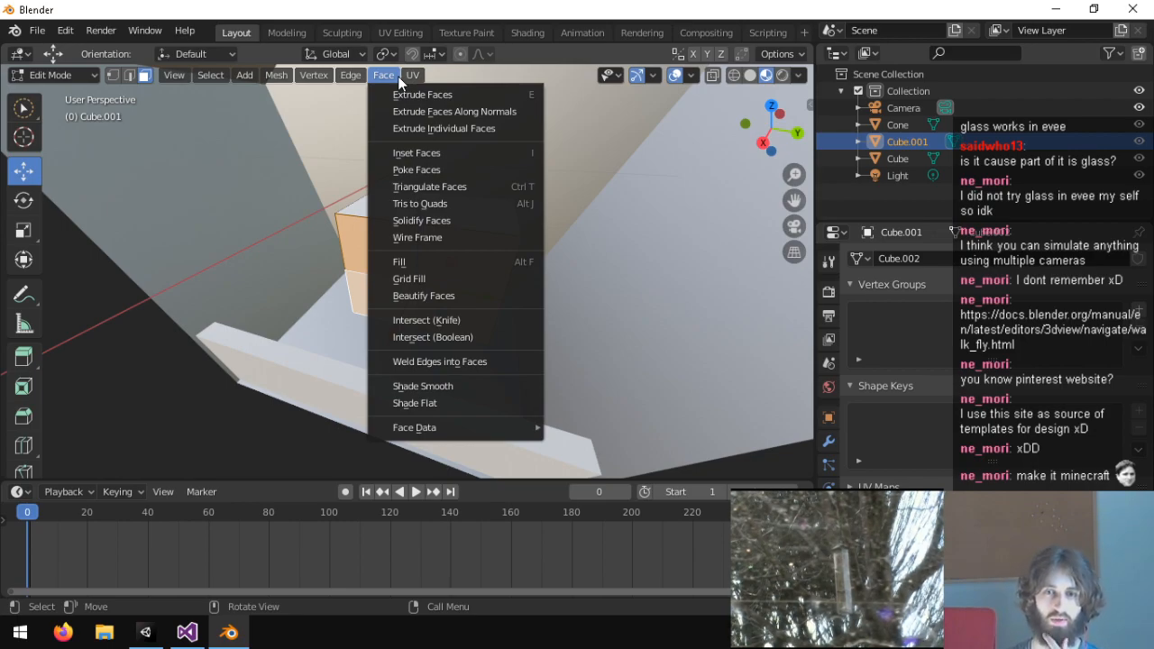
{"action": "mouse_move", "coordinate": [367, 82]}
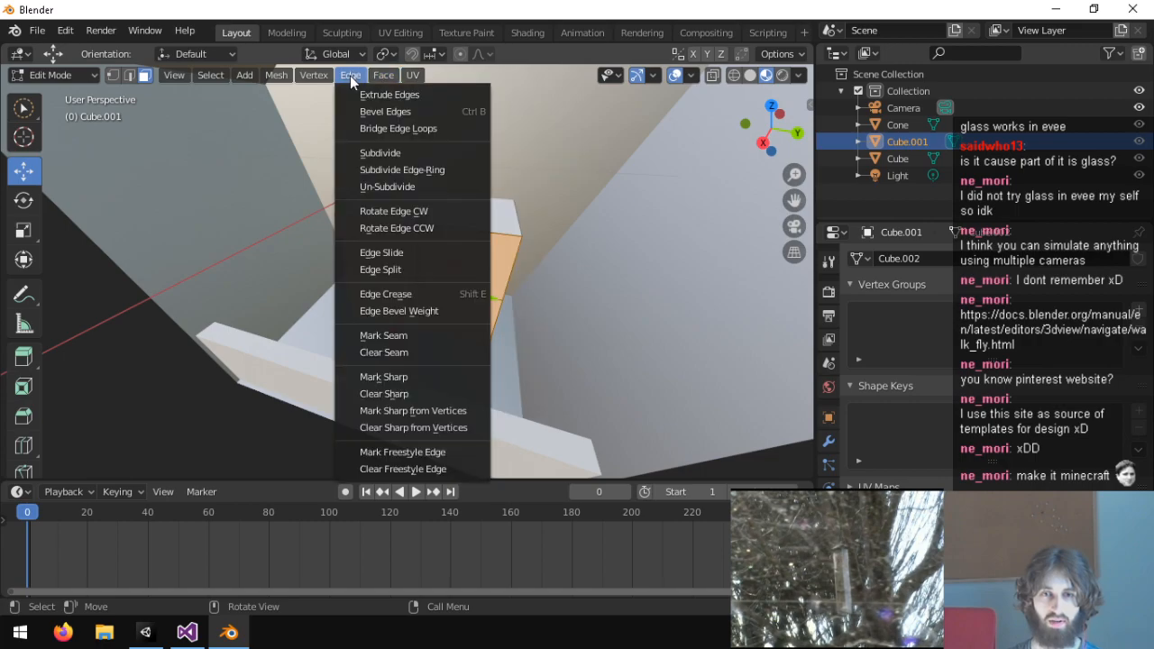
{"action": "left_click", "coordinate": [374, 153]}
{"action": "scroll", "coordinate": [480, 242], "scroll_direction": "up", "scroll_amount": 2}
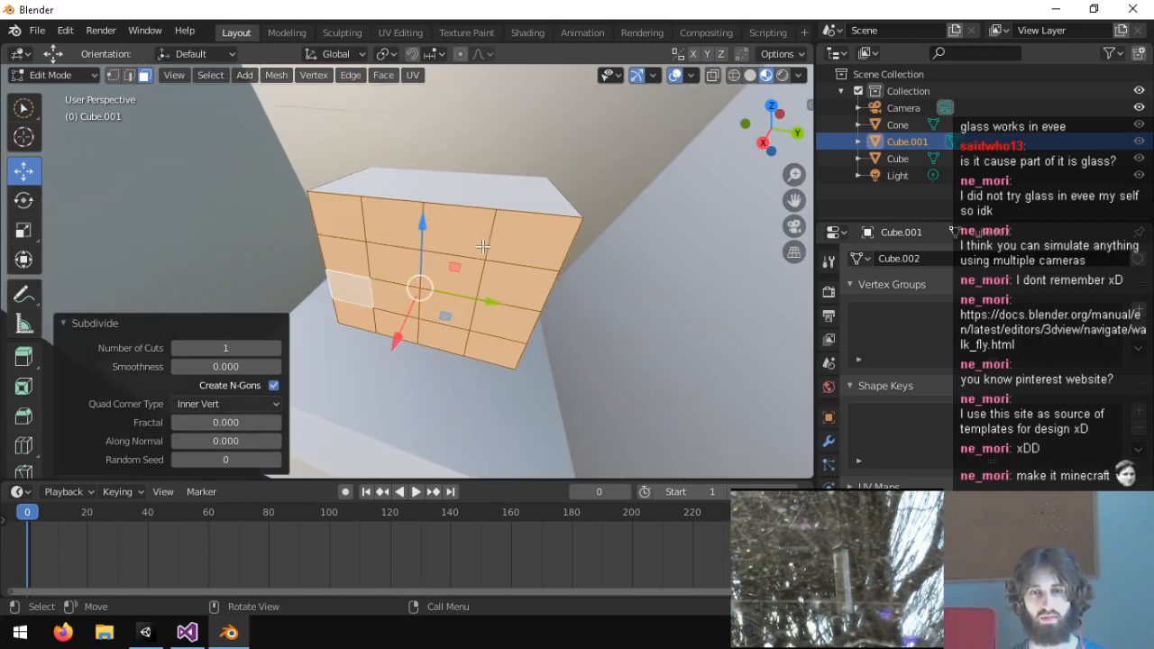
{"action": "mouse_move", "coordinate": [422, 235]}
{"action": "middle_mouse_down"}
{"action": "mouse_move", "coordinate": [279, 198]}
{"action": "mouse_move", "coordinate": [508, 234]}
{"action": "mouse_move", "coordinate": [415, 244]}
{"action": "mouse_move", "coordinate": [424, 227]}
{"action": "middle_mouse_up"}
{"action": "left_click", "coordinate": [409, 207]}
{"action": "left_click_drag", "start_coordinate": [406, 218], "coordinate": [411, 223]}
{"action": "left_click", "coordinate": [398, 236]}
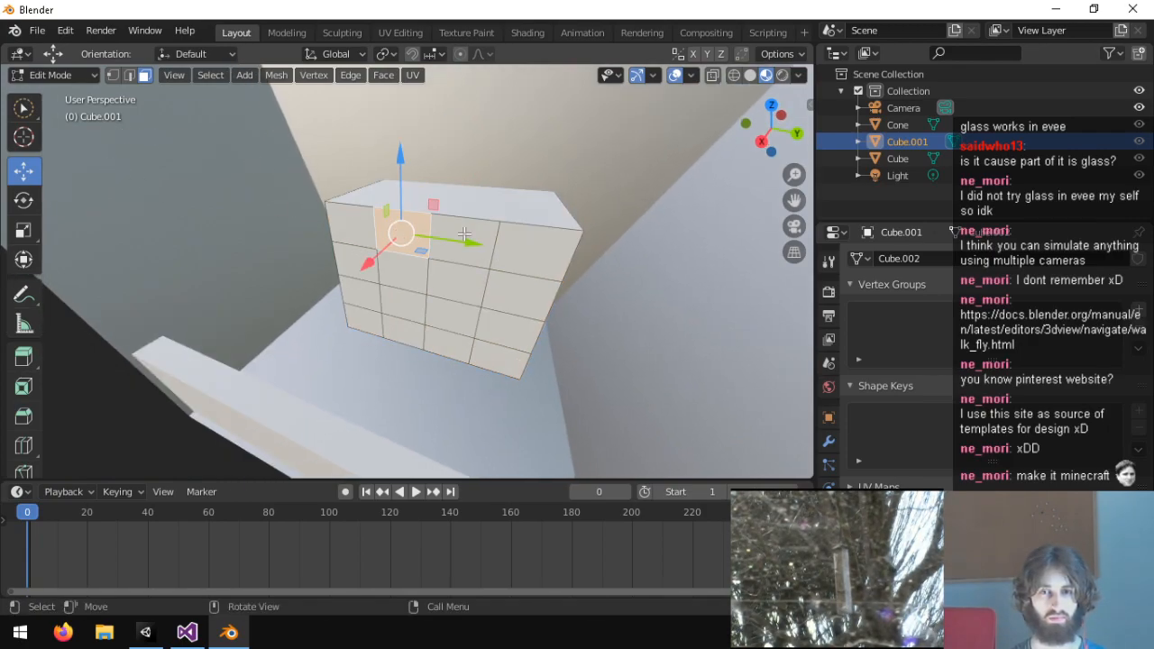
{"action": "left_click", "coordinate": [440, 315]}
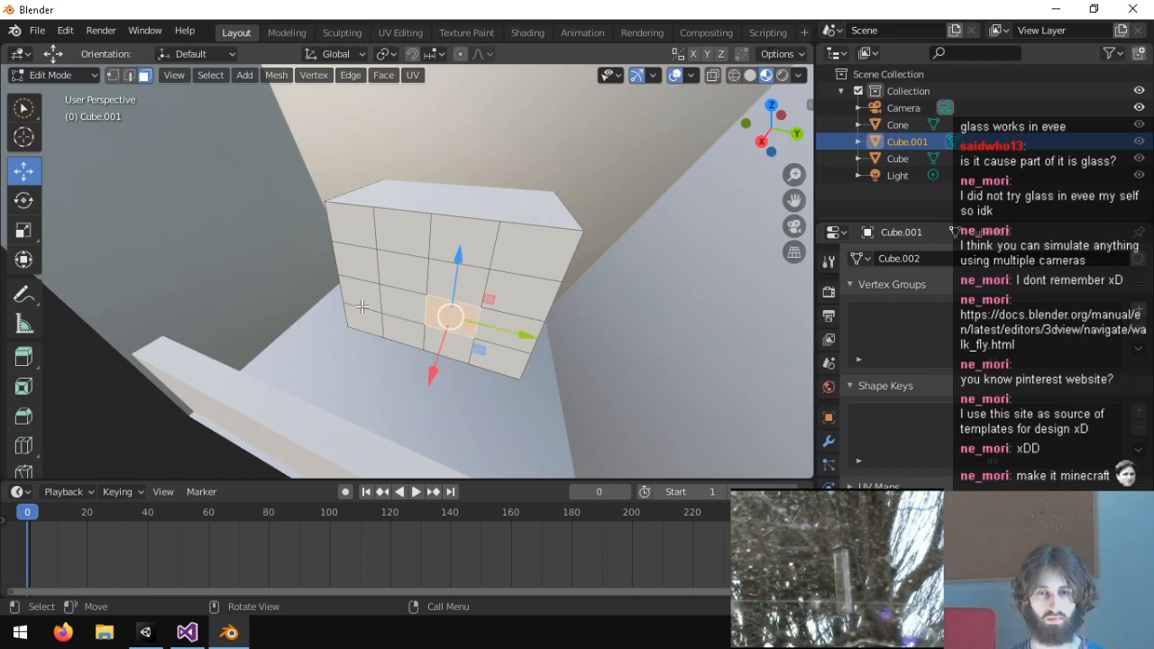
{"action": "left_click", "coordinate": [361, 305]}
{"action": "left_click", "coordinate": [365, 322]}
Select the lower three faces of both outer columns on the box's front and move them 0.304 m along X.
{"action": "left_click", "coordinate": [355, 323]}
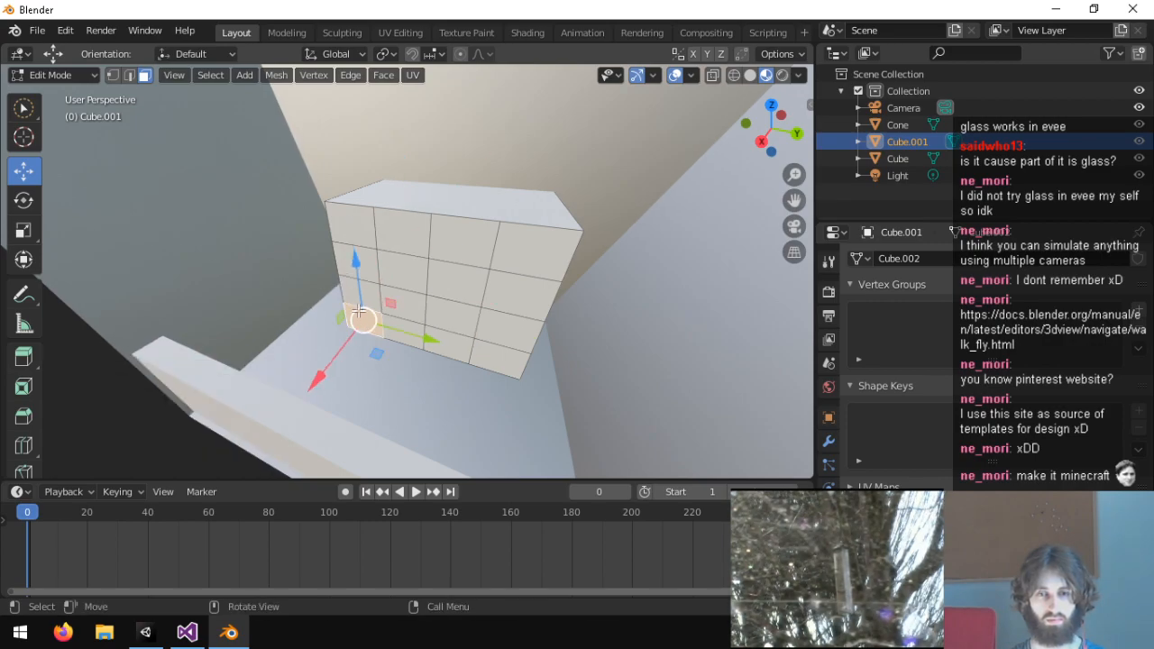
{"action": "left_click", "coordinate": [360, 263], "text": "shift"}
{"action": "left_click", "coordinate": [346, 286]}
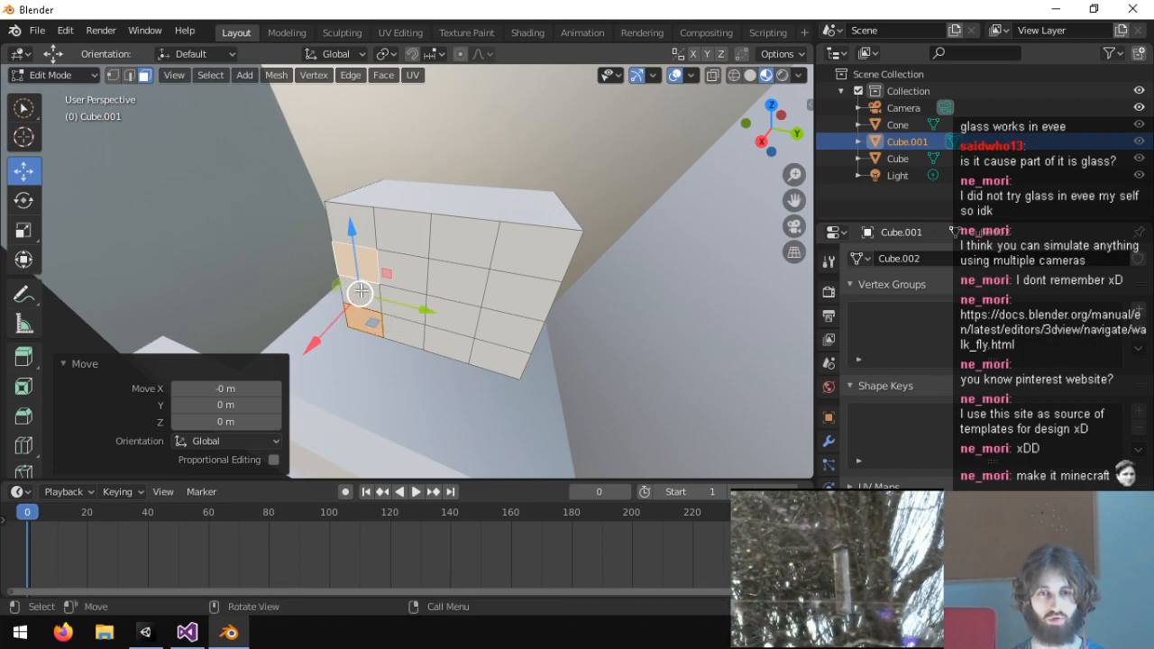
{"action": "middle_click_drag", "start_coordinate": [346, 283], "coordinate": [228, 316]}
{"action": "scroll", "coordinate": [487, 273], "scroll_direction": "down", "scroll_amount": 3}
{"action": "middle_click_drag", "start_coordinate": [439, 351], "coordinate": [615, 276]}
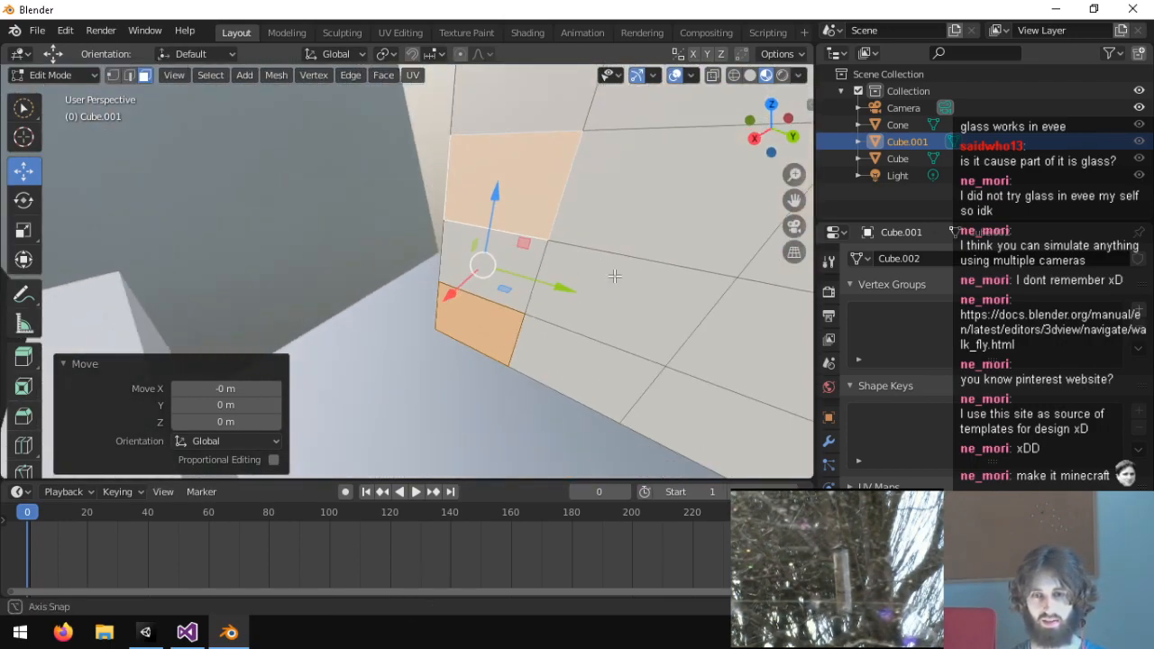
{"action": "left_click", "coordinate": [505, 247], "text": "shift"}
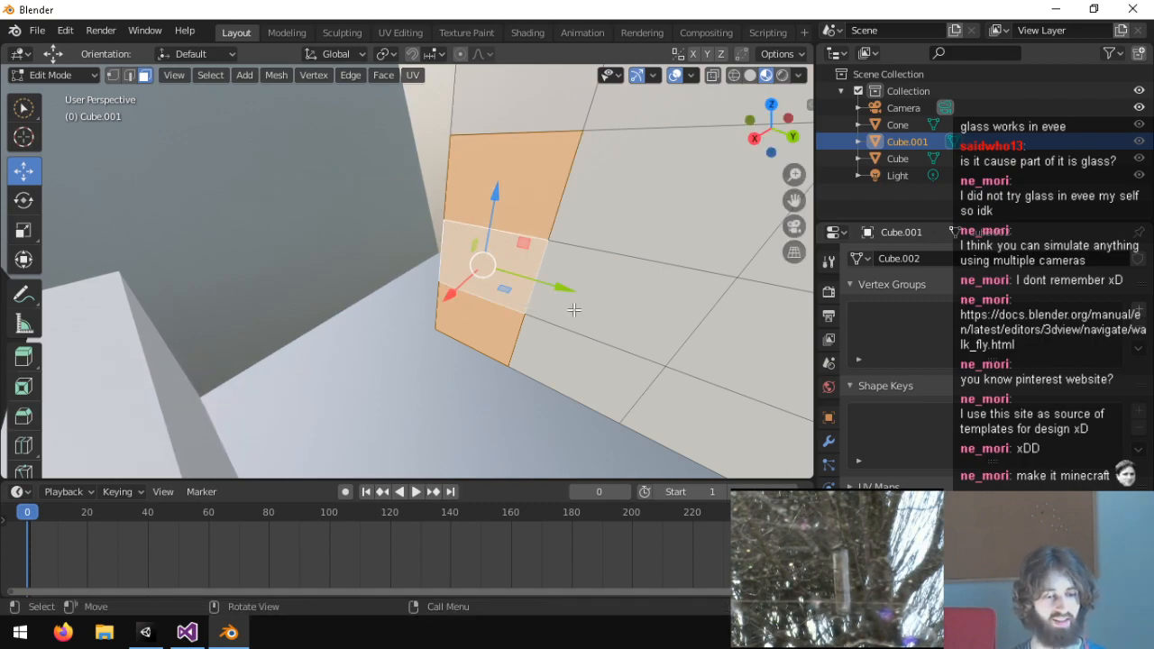
{"action": "scroll", "coordinate": [547, 211], "scroll_direction": "down", "scroll_amount": 2}
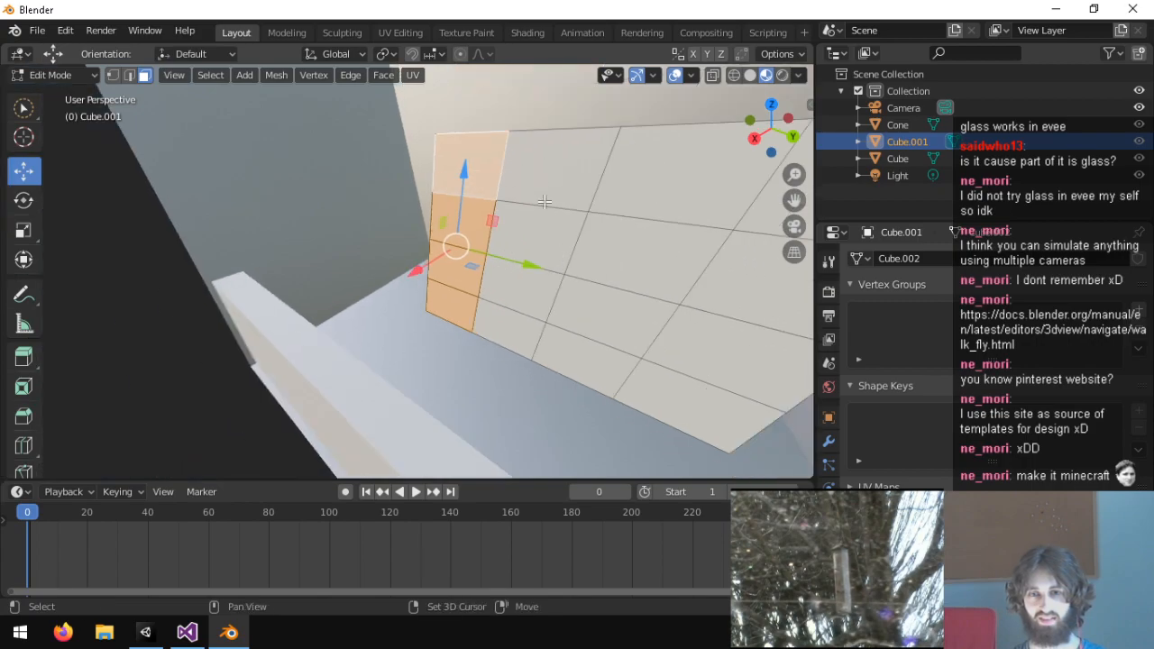
{"action": "left_click", "coordinate": [695, 414], "text": "shift"}
{"action": "left_click", "coordinate": [693, 352], "text": "shift"}
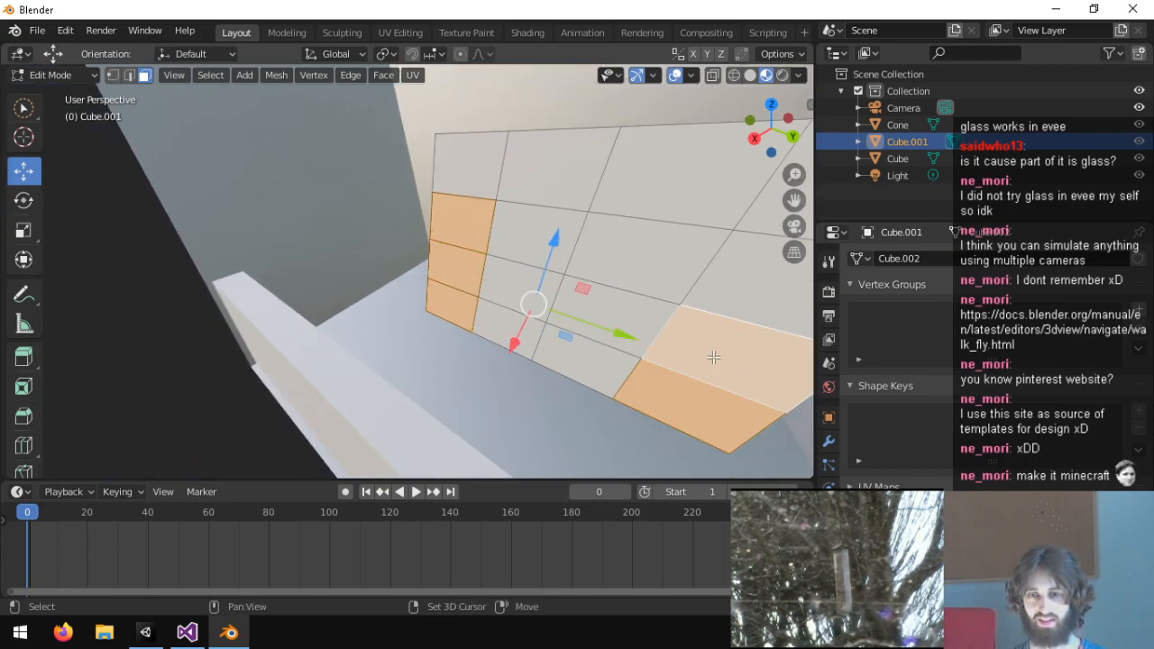
{"action": "left_click", "coordinate": [687, 283], "text": "shift"}
{"action": "left_click_drag", "start_coordinate": [541, 341], "coordinate": [495, 406]}
{"action": "middle_click_drag", "start_coordinate": [495, 407], "coordinate": [505, 324]}
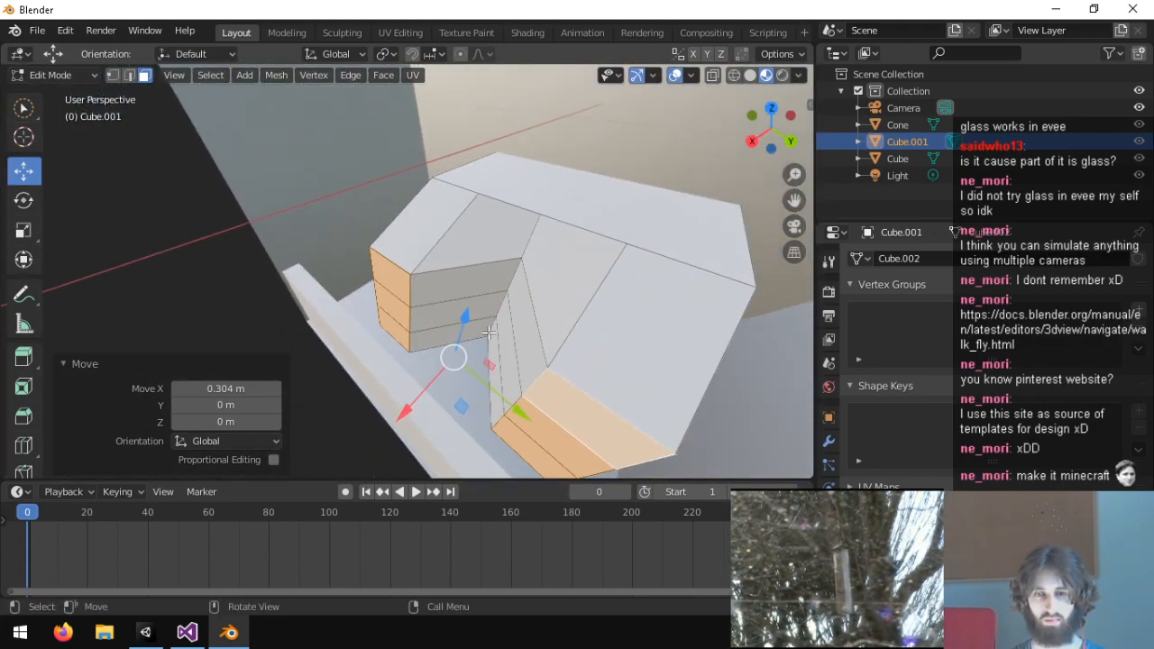
Select the two lowest inner side faces of the notch and move them 0.0933 m along X.
{"action": "left_click", "coordinate": [488, 331]}
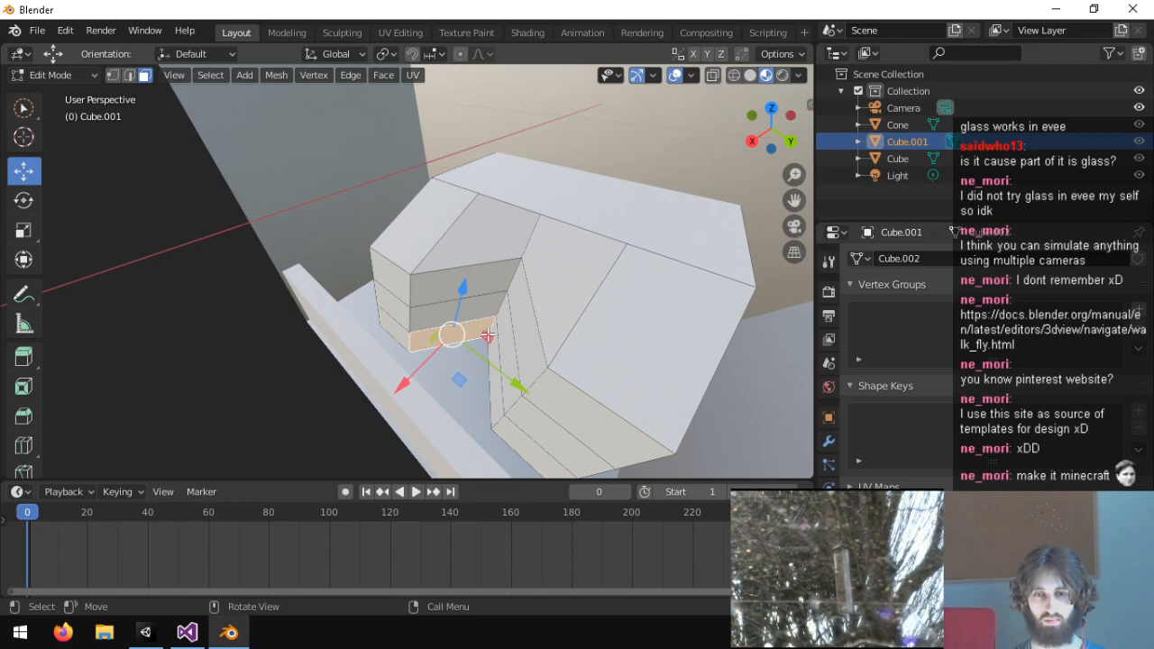
{"action": "left_click", "coordinate": [498, 401], "text": "shift"}
{"action": "key", "text": "g"}
{"action": "key", "text": "x"}
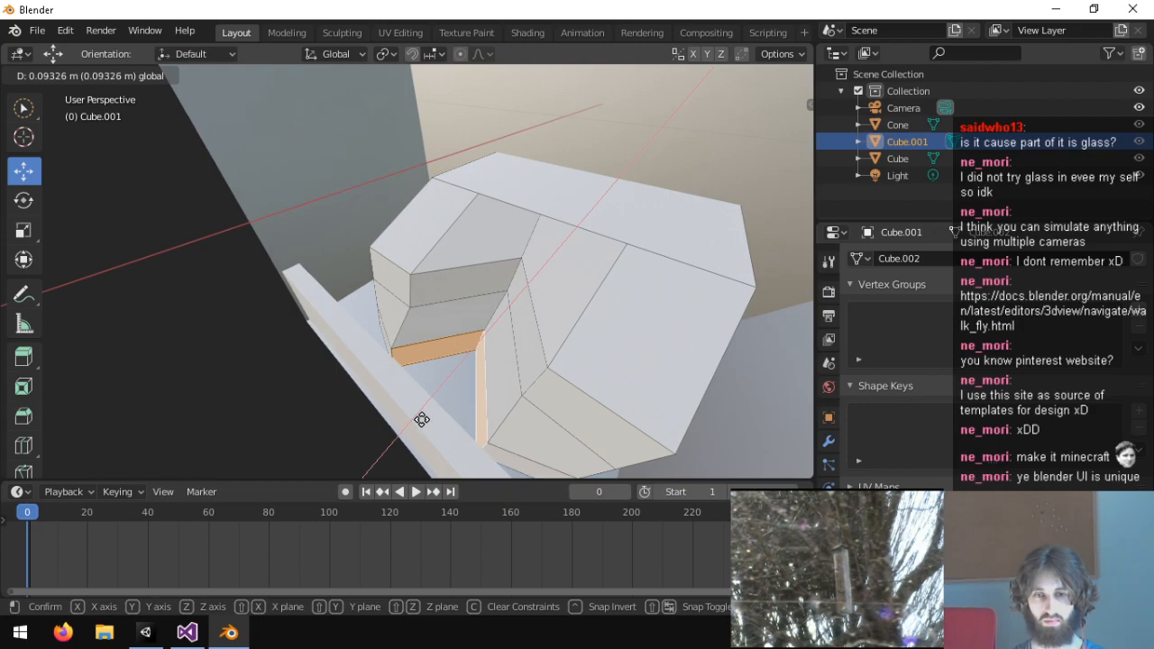
{"action": "left_click", "coordinate": [470, 390]}
{"action": "middle_click_drag", "start_coordinate": [407, 332], "coordinate": [493, 296]}
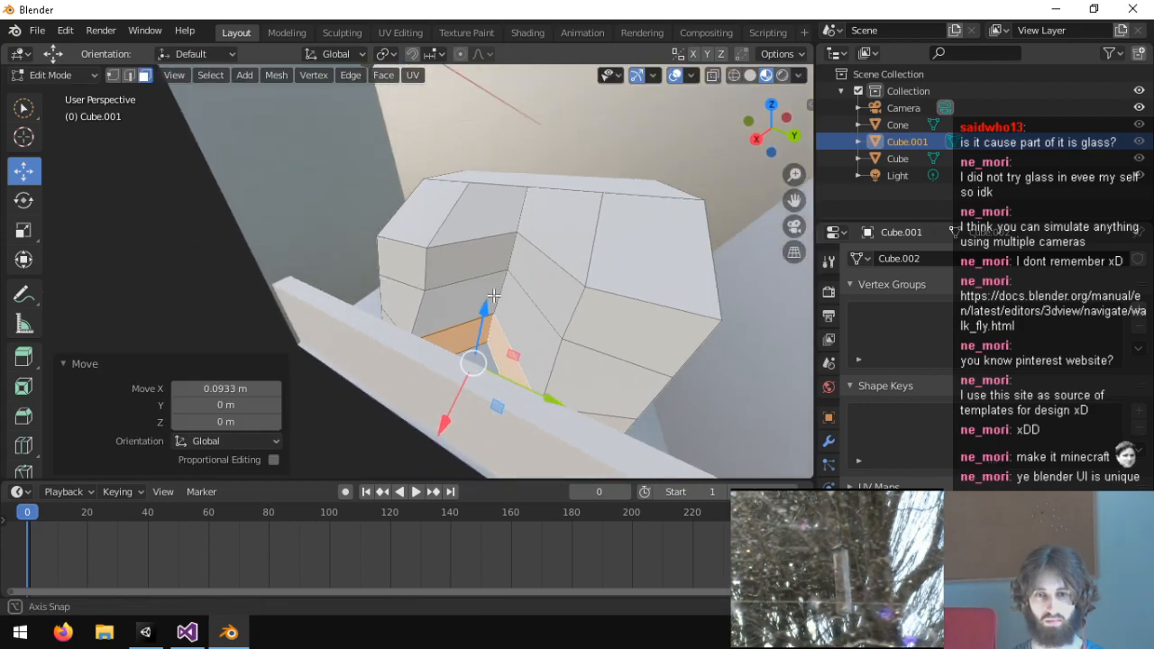
Pull one edge of the notch's lower inner side outward along positive X.
{"action": "left_click", "coordinate": [130, 77]}
{"action": "left_click", "coordinate": [498, 326]}
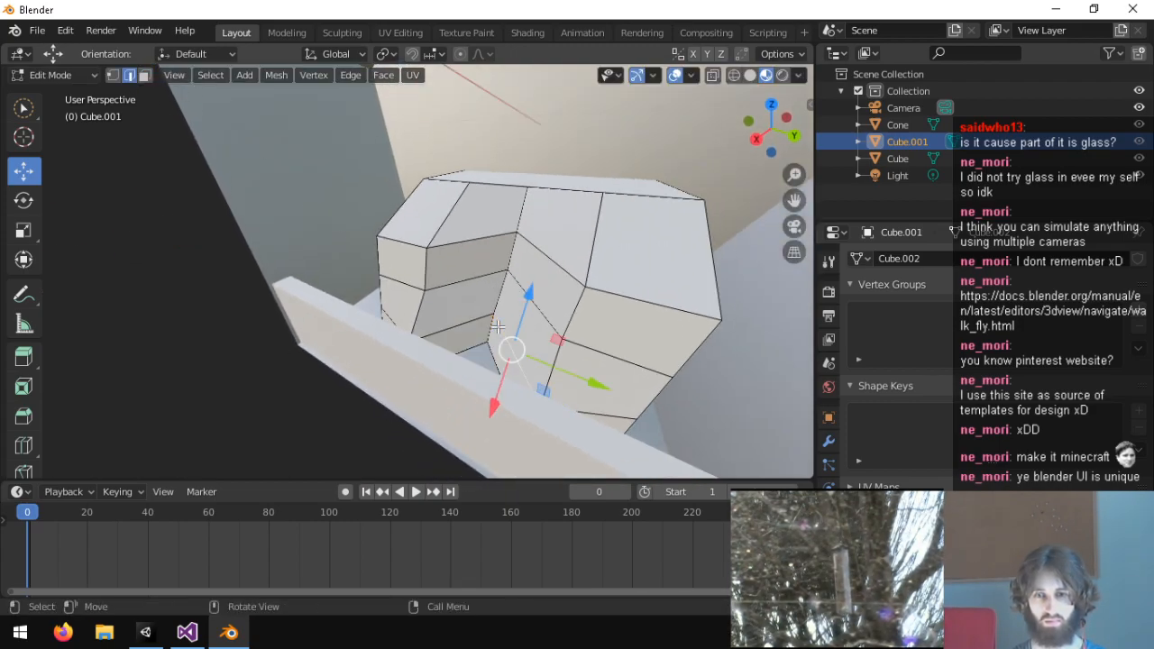
{"action": "left_click_drag", "start_coordinate": [479, 359], "coordinate": [442, 424]}
{"action": "middle_click_drag", "start_coordinate": [442, 423], "coordinate": [467, 391]}
Try to move the two edges behind the notch's top faces -0.254 m along X, then undo the move.
{"action": "left_click", "coordinate": [514, 296]}
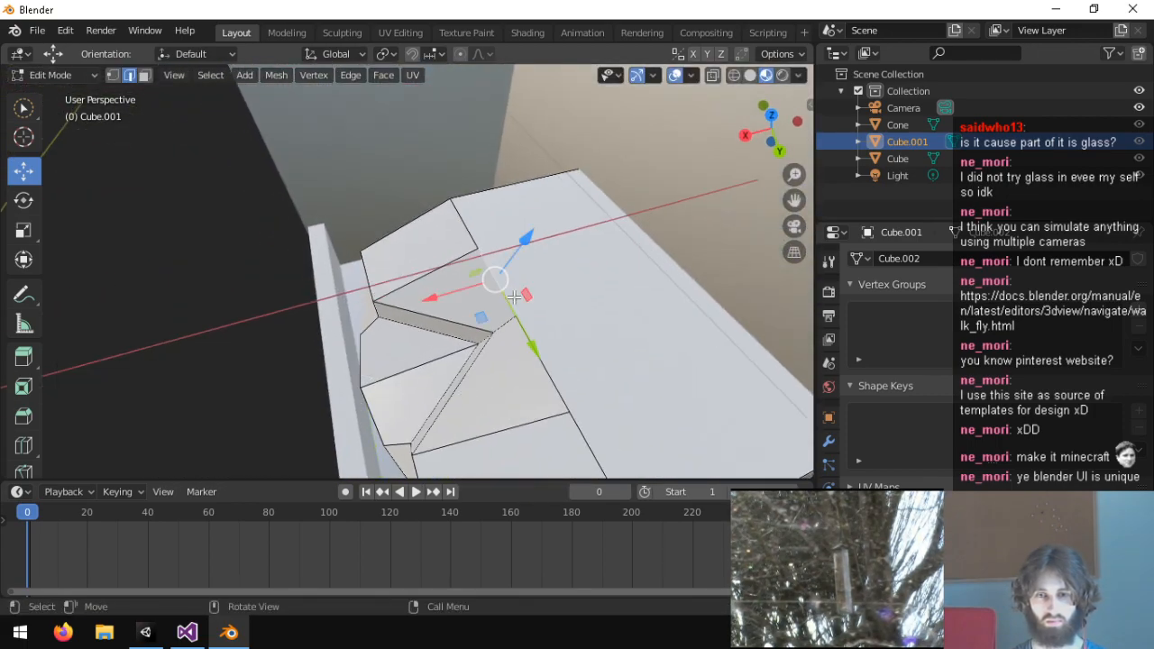
{"action": "left_click", "coordinate": [537, 369]}
{"action": "left_click_drag", "start_coordinate": [463, 340], "coordinate": [556, 312]}
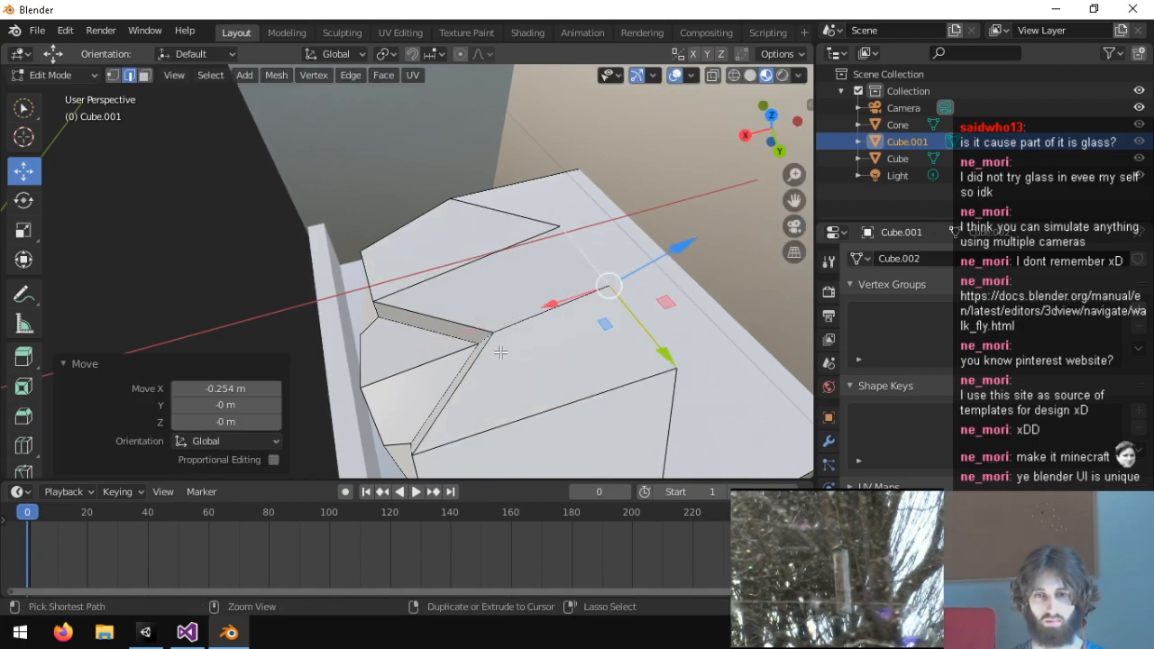
{"action": "key", "text": "ctrl+z"}
Select the notch's two sloping top faces plus the adjoining inner side face and push them back along negative X.
{"action": "left_click", "coordinate": [145, 76]}
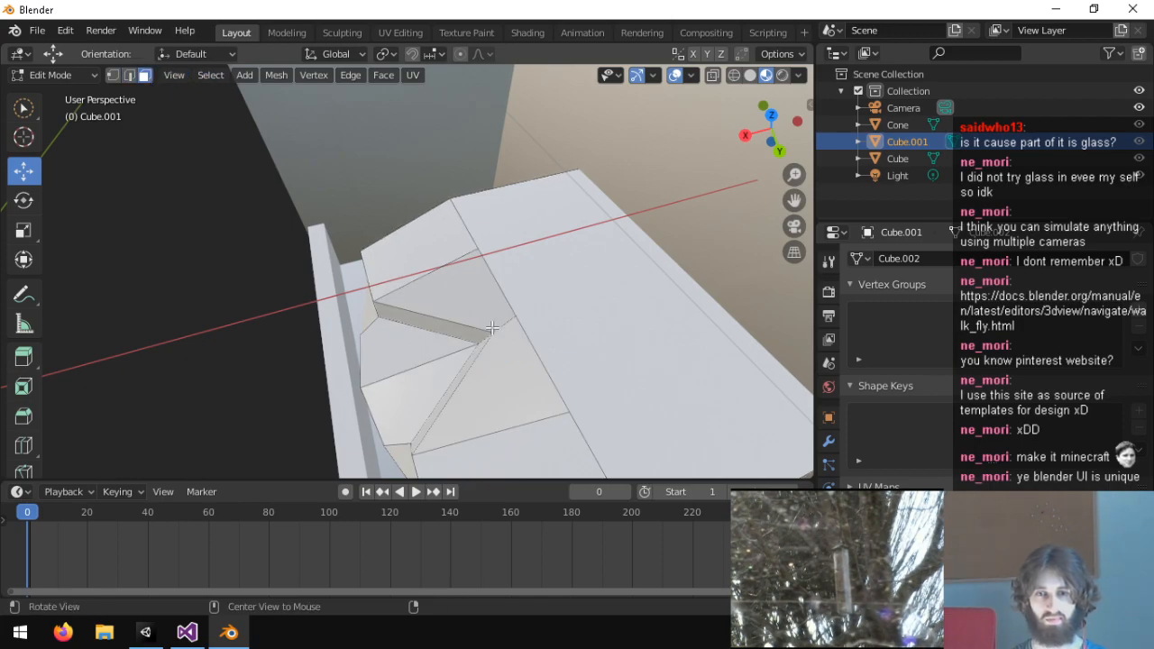
{"action": "middle_click_drag", "start_coordinate": [487, 297], "coordinate": [546, 284]}
{"action": "left_click", "coordinate": [559, 286], "text": "shift"}
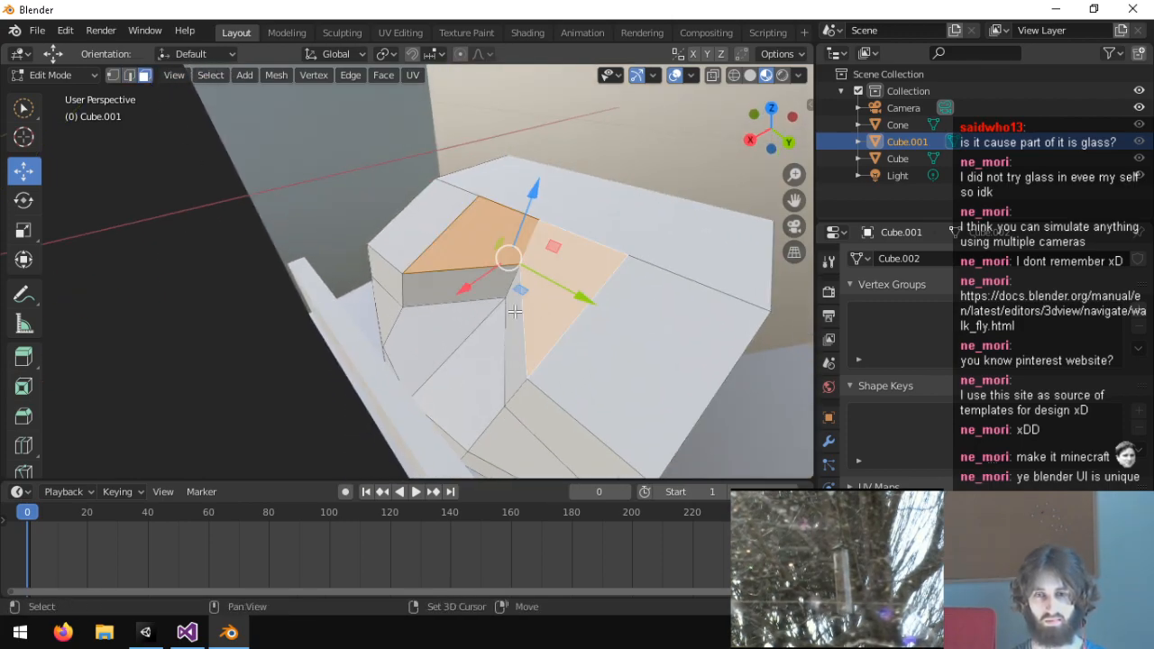
{"action": "left_click", "coordinate": [517, 309], "text": "shift"}
{"action": "left_click_drag", "start_coordinate": [455, 311], "coordinate": [549, 259]}
{"action": "middle_click_drag", "start_coordinate": [552, 263], "coordinate": [495, 360]}
{"action": "left_click", "coordinate": [493, 360]}
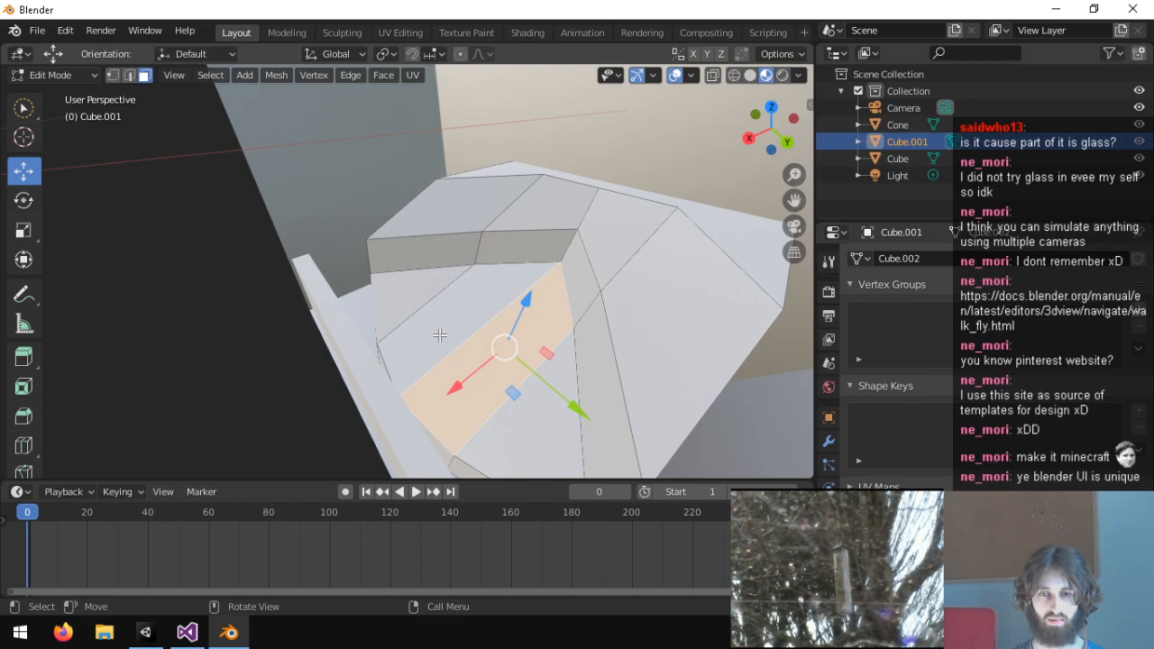
Move the notch's selected faces -0.139 m along Z.
{"action": "left_click_drag", "start_coordinate": [489, 297], "coordinate": [496, 311]}
{"action": "middle_click_drag", "start_coordinate": [496, 311], "coordinate": [464, 285]}
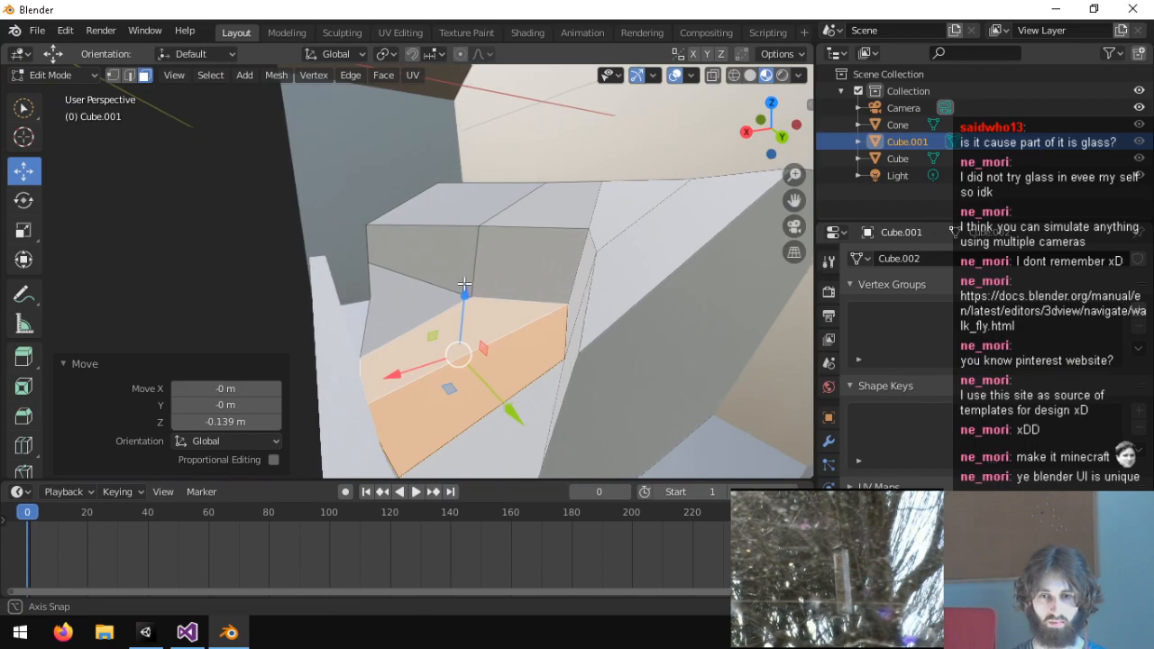
Try rotating the selected notch faces by -7.02° about the view axis, then undo the rotation.
{"action": "key", "text": "r"}
{"action": "left_click", "coordinate": [545, 308]}
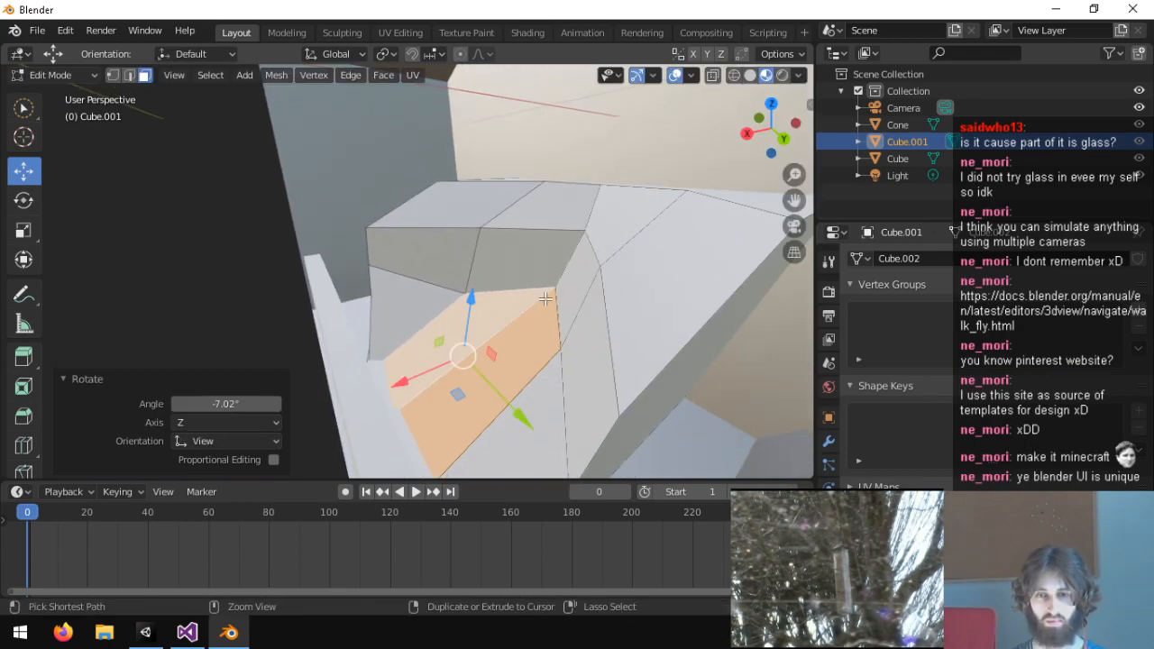
{"action": "key", "text": "ctrl+z"}
Examine the notched block's shape and placement inside the cone from outside and from close up.
{"action": "middle_click_drag", "start_coordinate": [471, 320], "coordinate": [562, 269]}
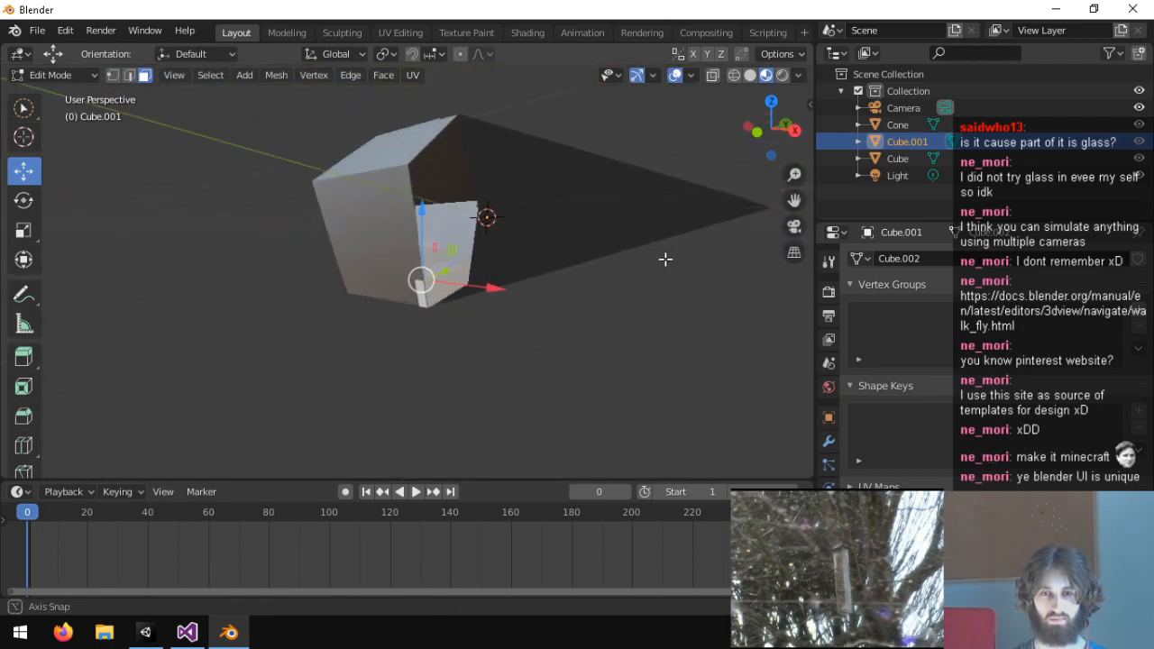
{"action": "middle_click_drag", "start_coordinate": [524, 304], "coordinate": [433, 264]}
{"action": "scroll", "coordinate": [475, 249], "scroll_direction": "up", "scroll_amount": 5}
{"action": "left_click_drag", "start_coordinate": [476, 249], "coordinate": [349, 262], "text": "alt"}
{"action": "middle_click_drag", "start_coordinate": [349, 263], "coordinate": [639, 292]}
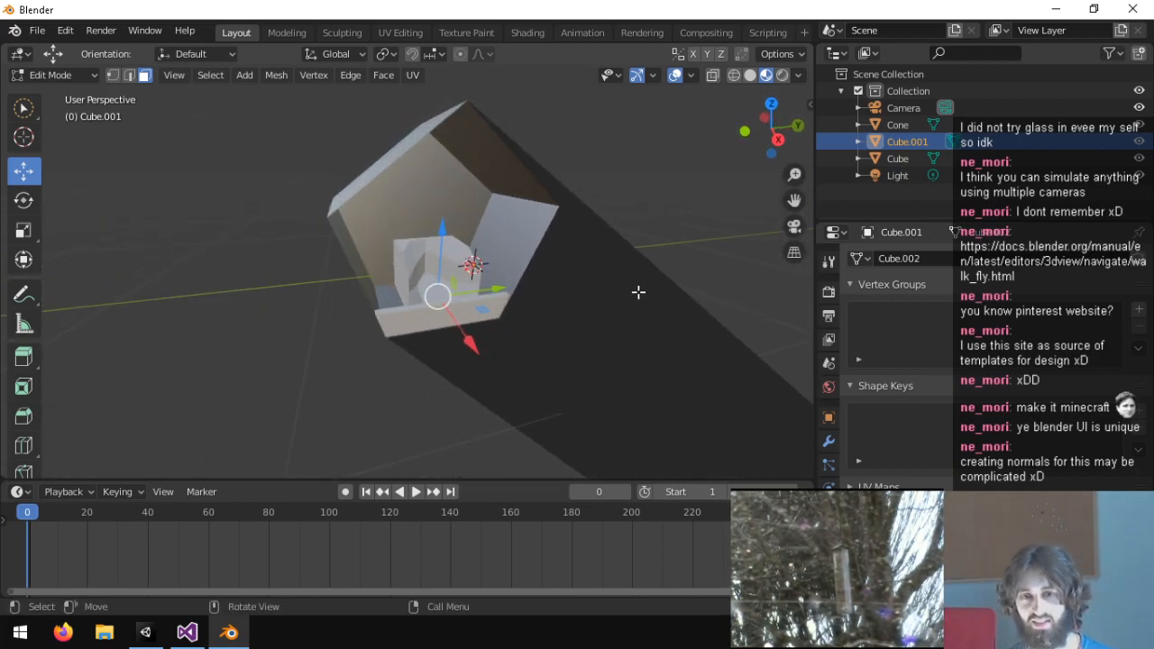
{"action": "scroll", "coordinate": [631, 280], "scroll_direction": "up", "scroll_amount": 6}
{"action": "middle_click_drag", "start_coordinate": [511, 185], "coordinate": [415, 168]}
Look around the cone's interior from the notch area using Walk Navigation.
{"action": "left_click", "coordinate": [174, 75]}
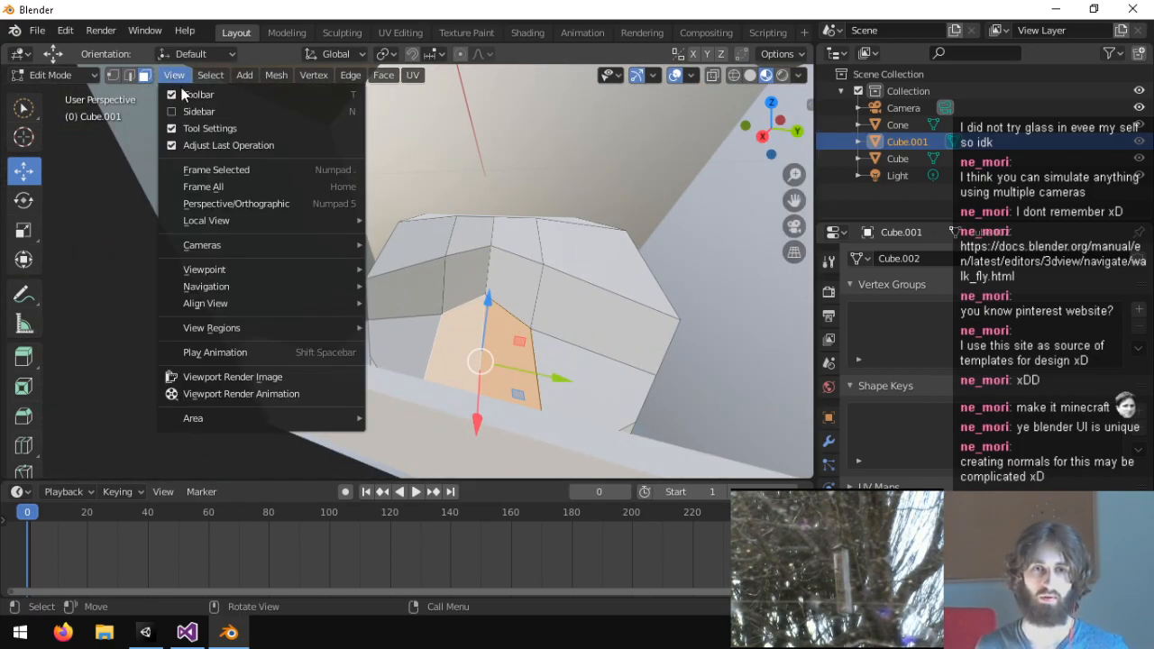
{"action": "mouse_move", "coordinate": [256, 224]}
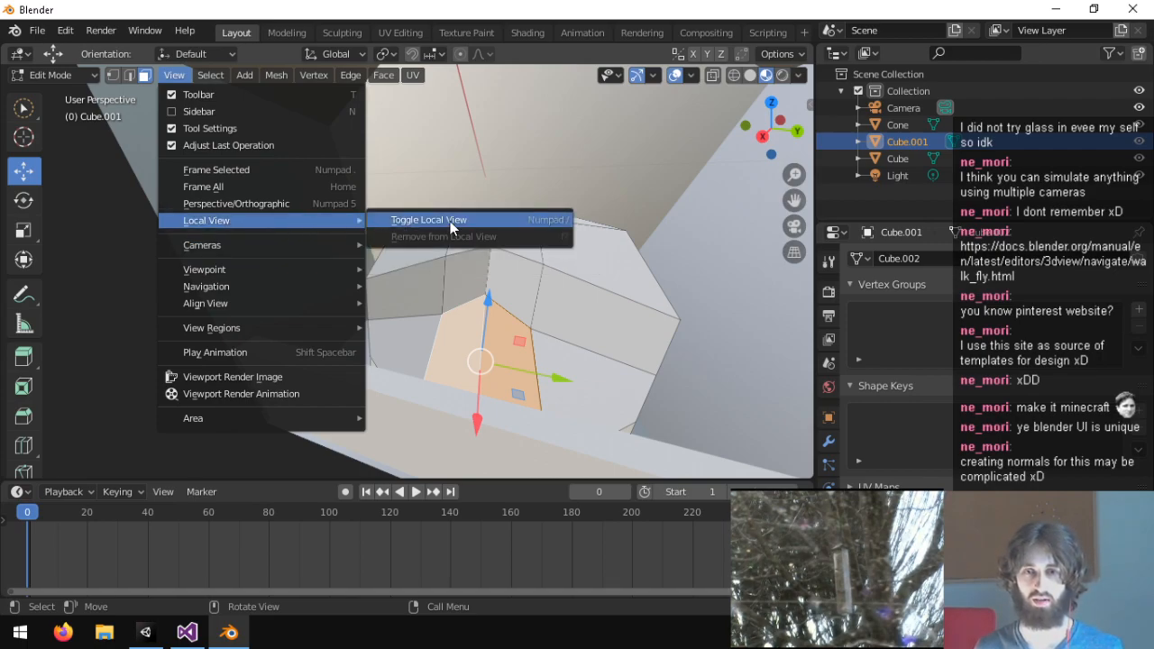
{"action": "mouse_move", "coordinate": [251, 273]}
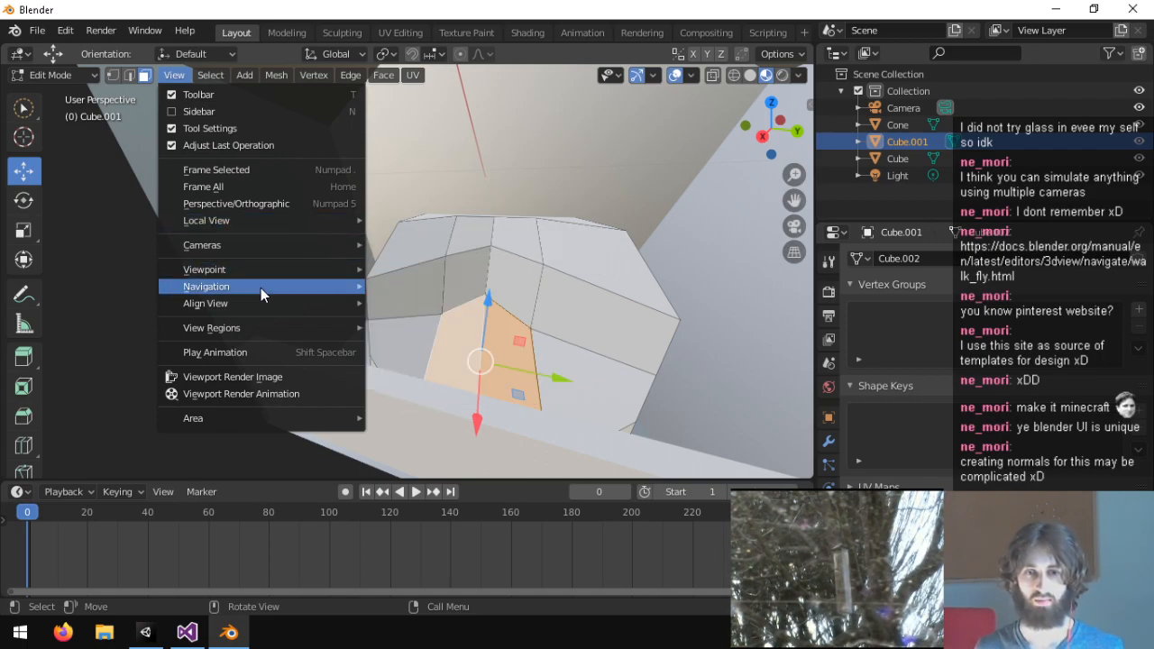
{"action": "left_click", "coordinate": [459, 592]}
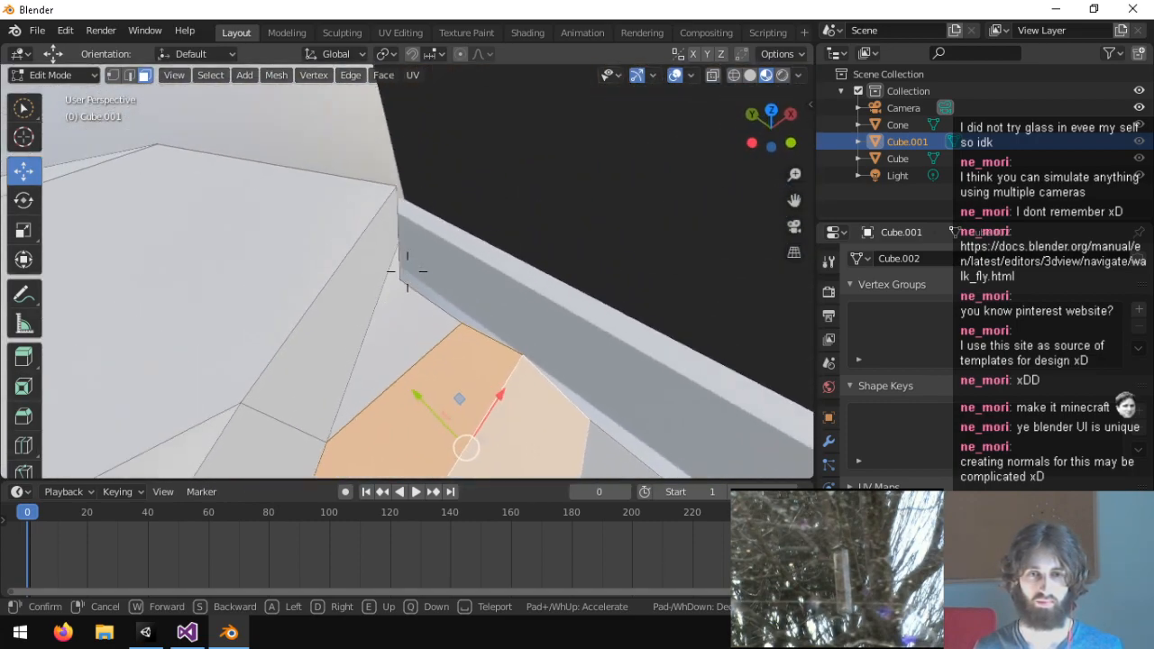
{"action": "left_click", "coordinate": [408, 271]}
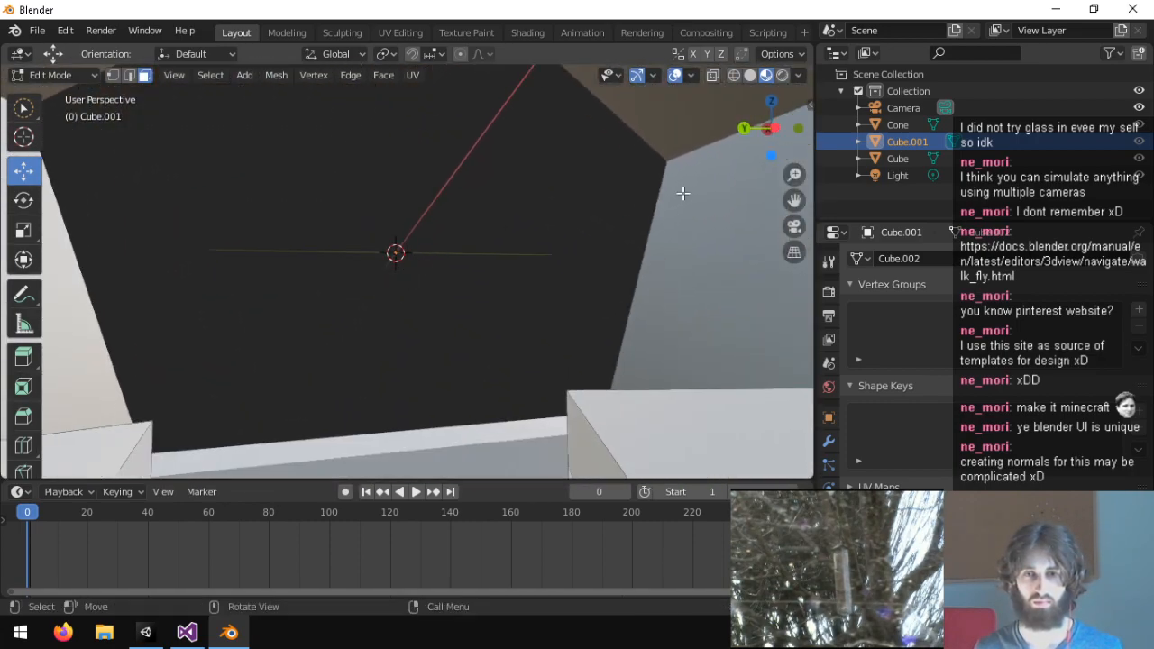
Set the viewport to Rendered shading and look around the cone's interior with Walk Navigation.
{"action": "left_click", "coordinate": [782, 75]}
{"action": "left_click", "coordinate": [174, 74]}
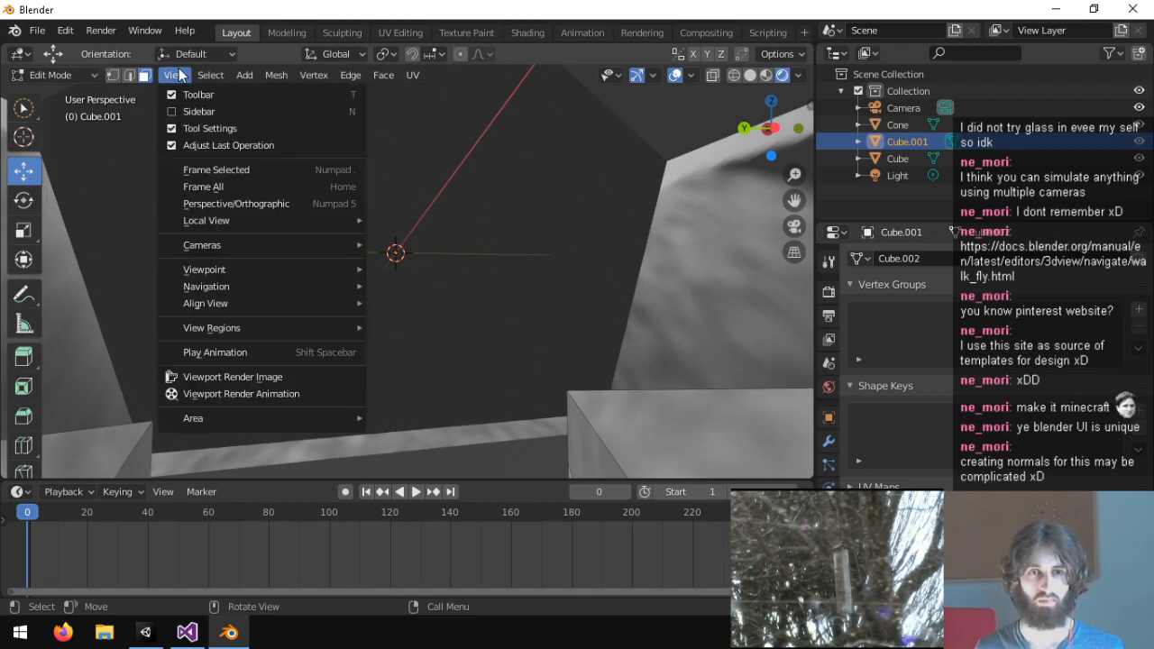
{"action": "mouse_move", "coordinate": [239, 287]}
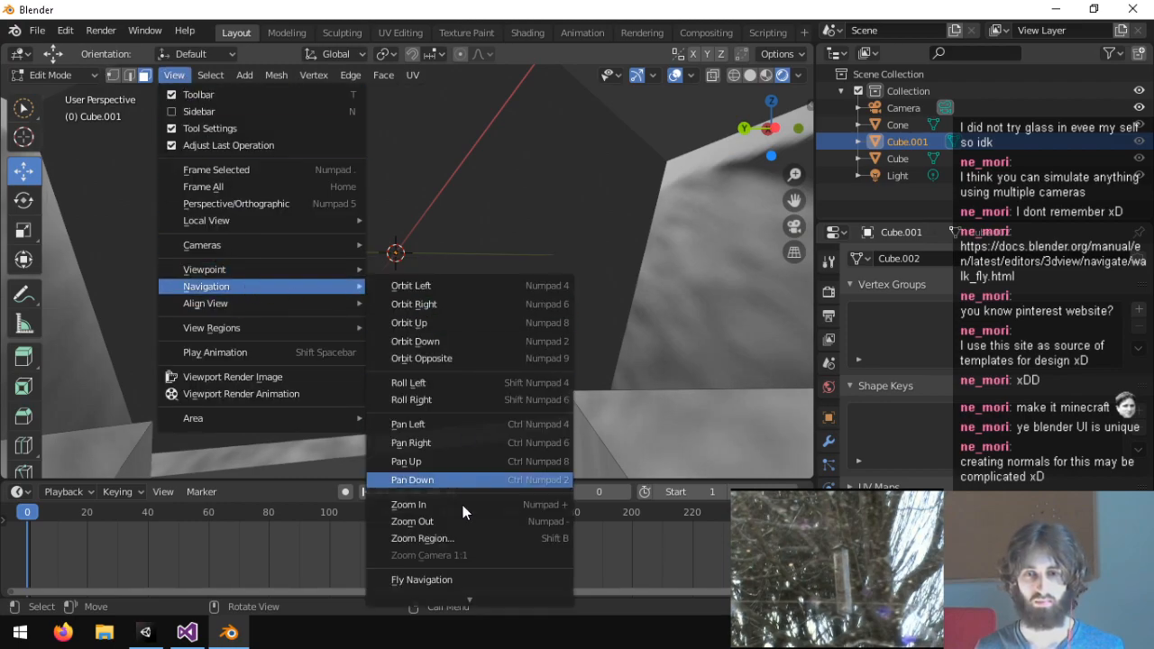
{"action": "left_click", "coordinate": [441, 590]}
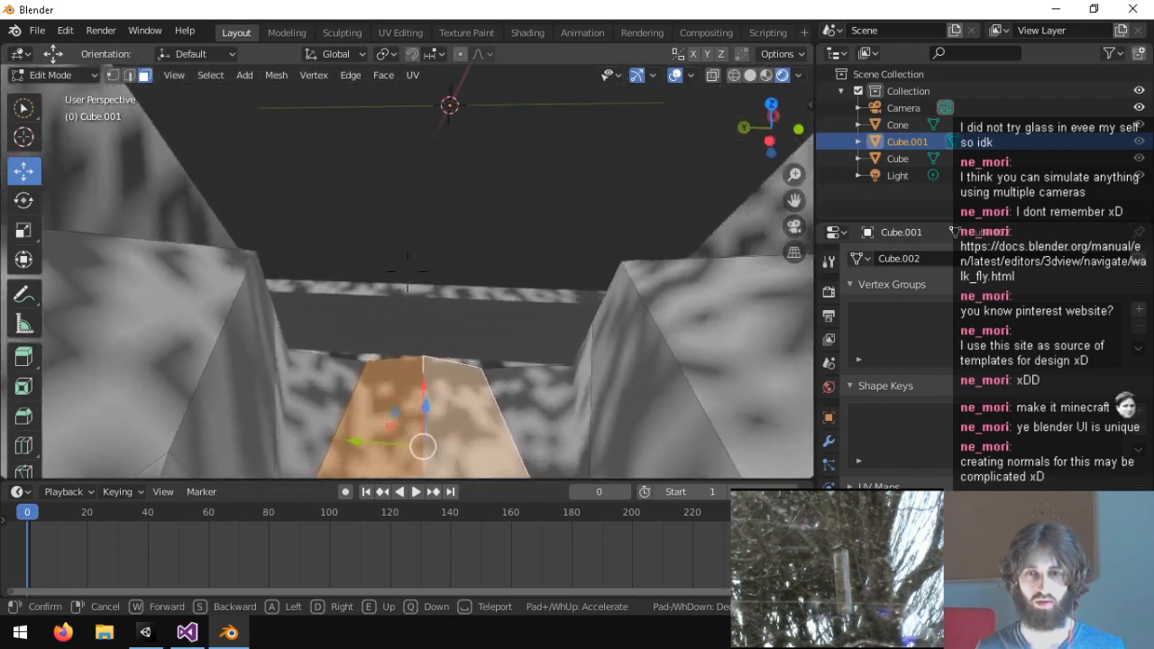
{"action": "left_click", "coordinate": [408, 272]}
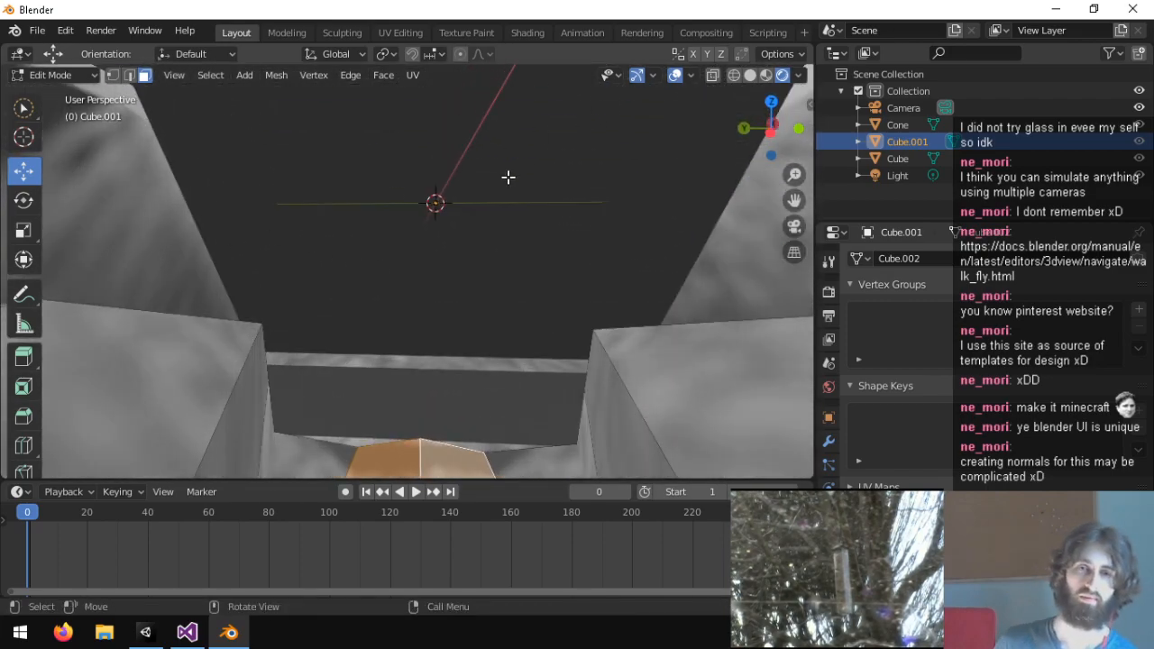
Examine the rendered cone interior and the notched block from the front opening and from the side.
{"action": "middle_click_drag", "start_coordinate": [478, 163], "coordinate": [482, 263]}
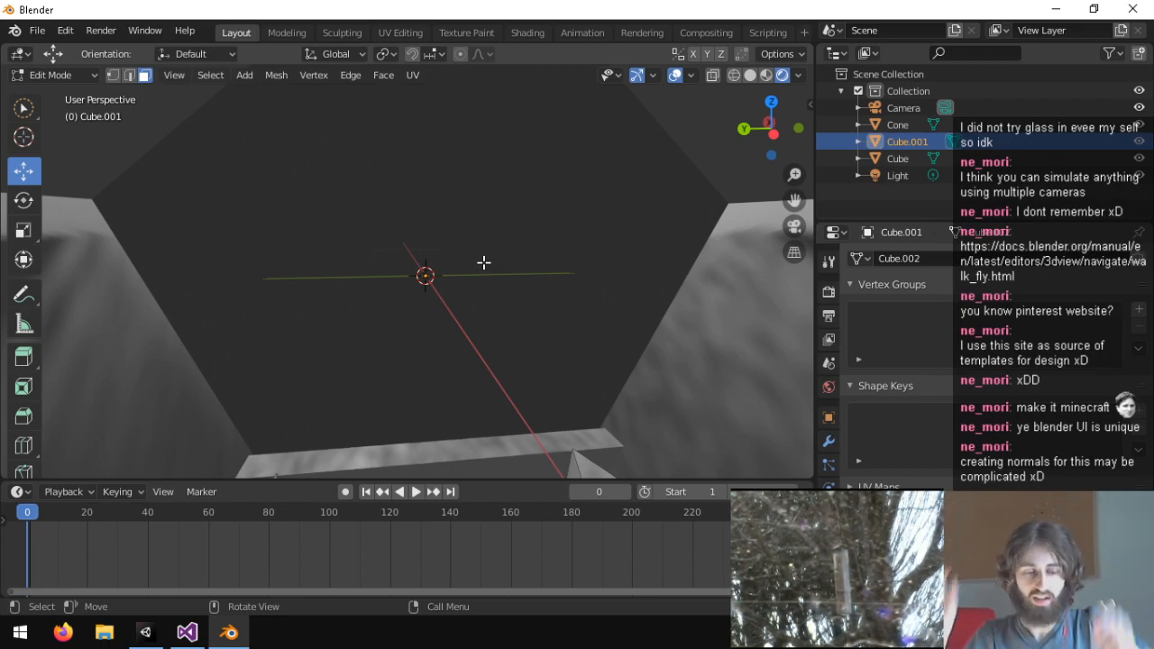
{"action": "middle_click_drag", "start_coordinate": [484, 262], "coordinate": [640, 329]}
{"action": "scroll", "coordinate": [582, 375], "scroll_direction": "up", "scroll_amount": 3}
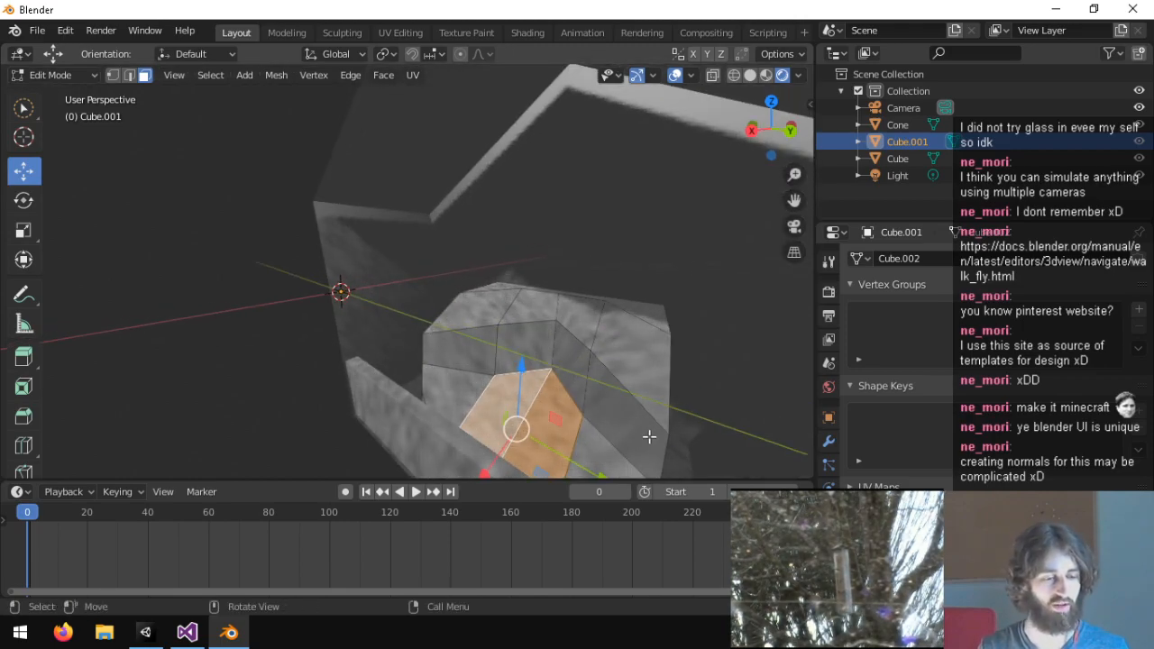
{"action": "middle_click_drag", "start_coordinate": [615, 353], "coordinate": [458, 357]}
{"action": "scroll", "coordinate": [369, 358], "scroll_direction": "down", "scroll_amount": 3}
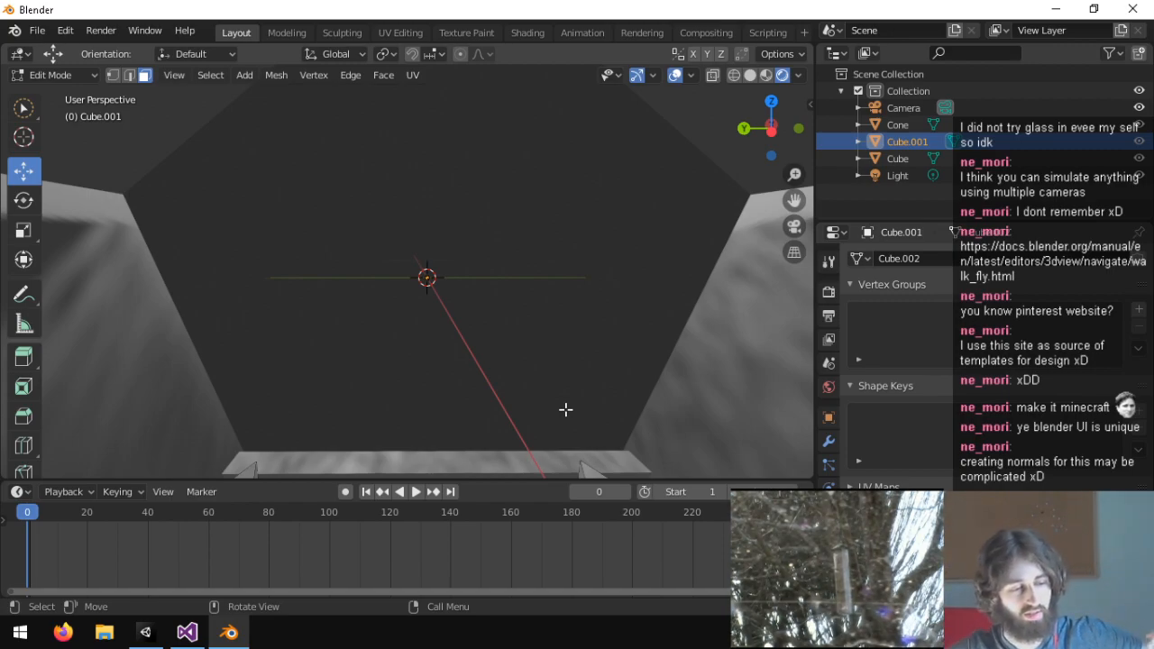
{"action": "middle_click_drag", "start_coordinate": [385, 349], "coordinate": [567, 351]}
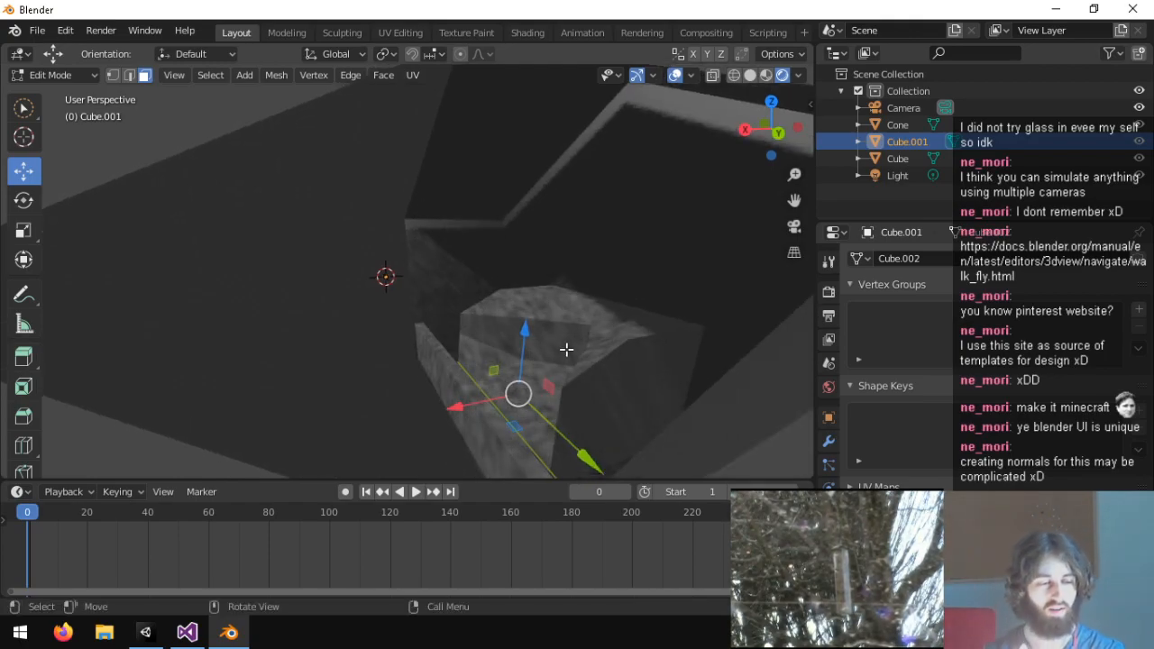
{"action": "mouse_move", "coordinate": [574, 373]}
{"action": "middle_mouse_down"}
{"action": "mouse_move", "coordinate": [289, 346]}
{"action": "mouse_move", "coordinate": [294, 336]}
{"action": "mouse_move", "coordinate": [554, 370]}
{"action": "middle_mouse_up"}
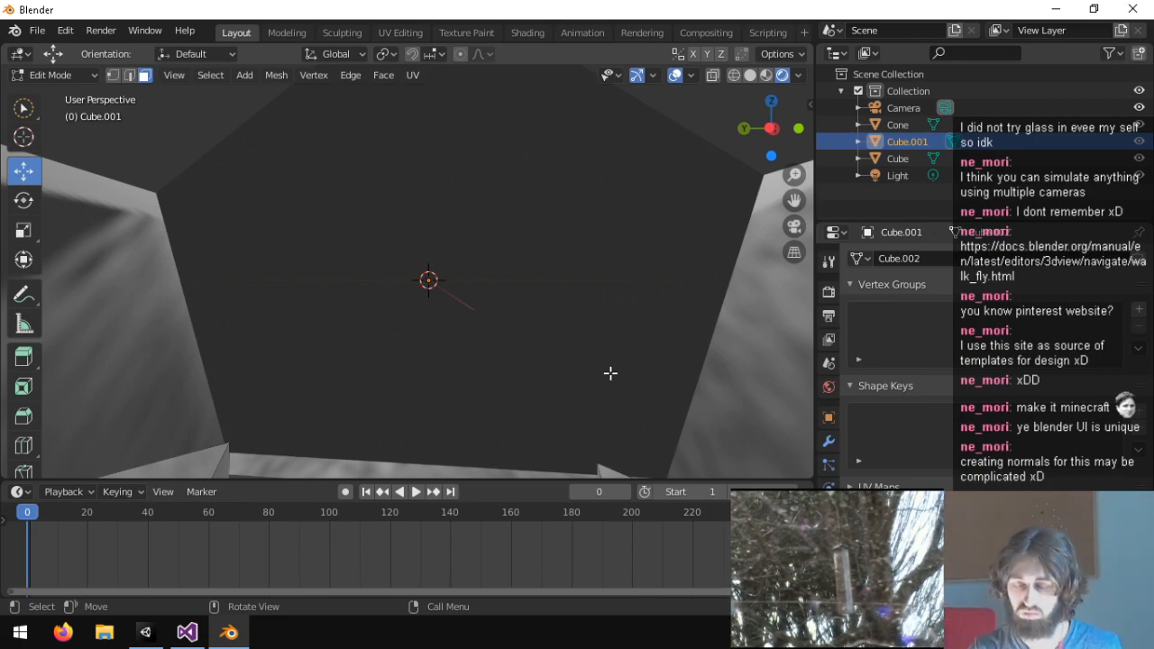
Open the Save As file dialog for the unsaved scene.
{"action": "left_click", "coordinate": [37, 29]}
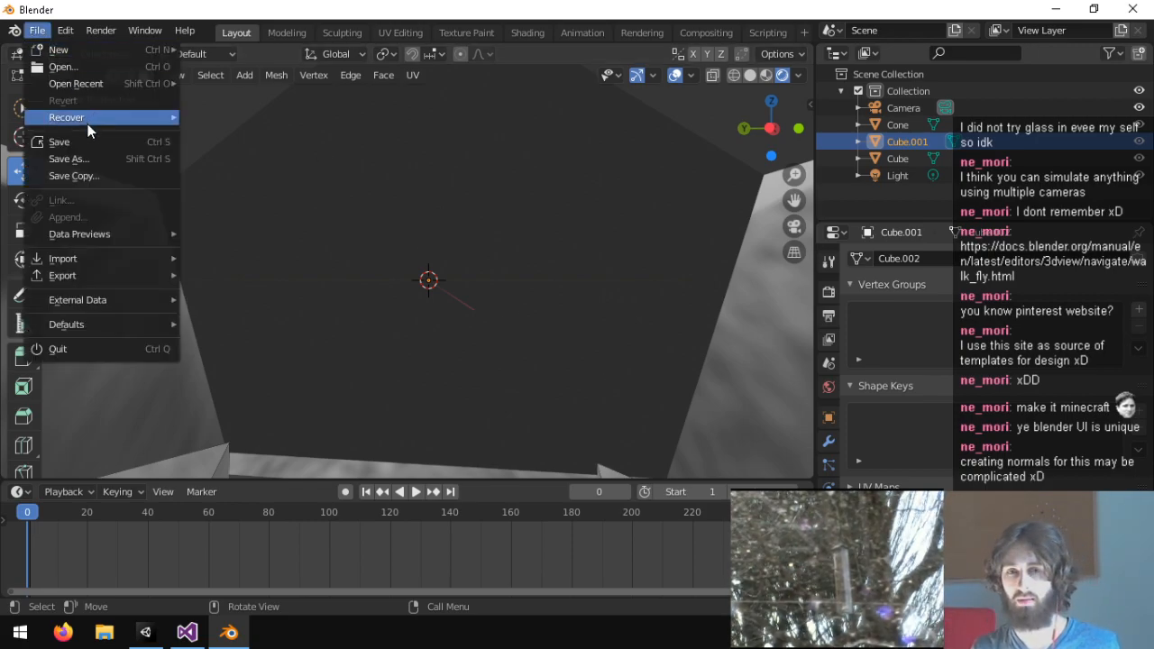
{"action": "left_click", "coordinate": [71, 160]}
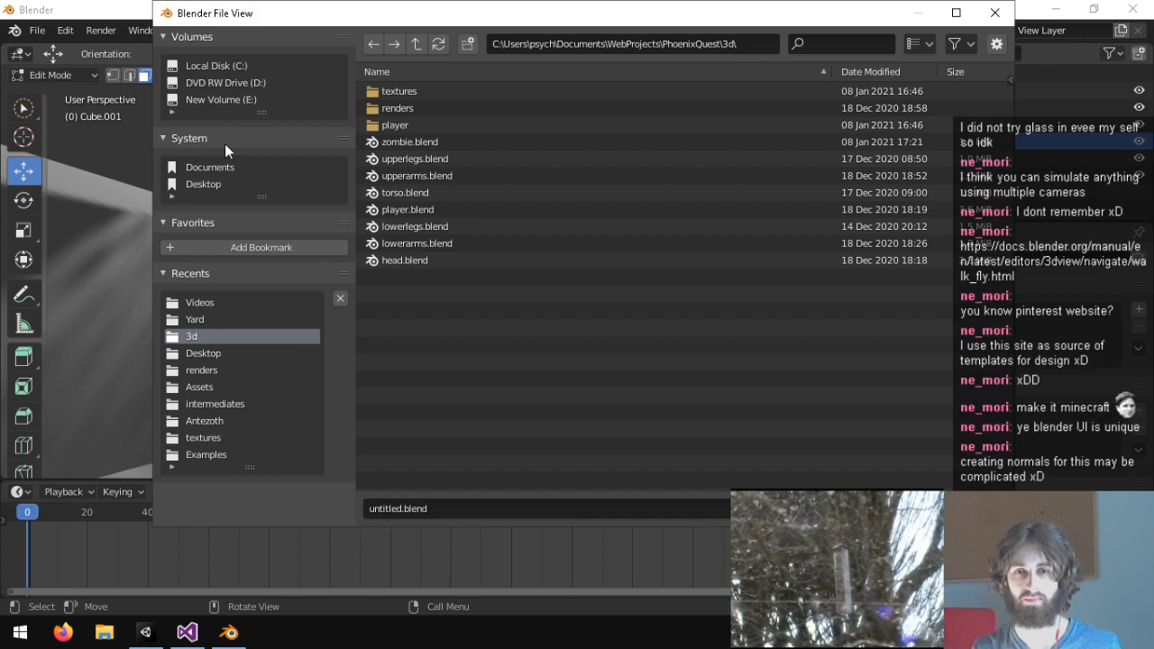